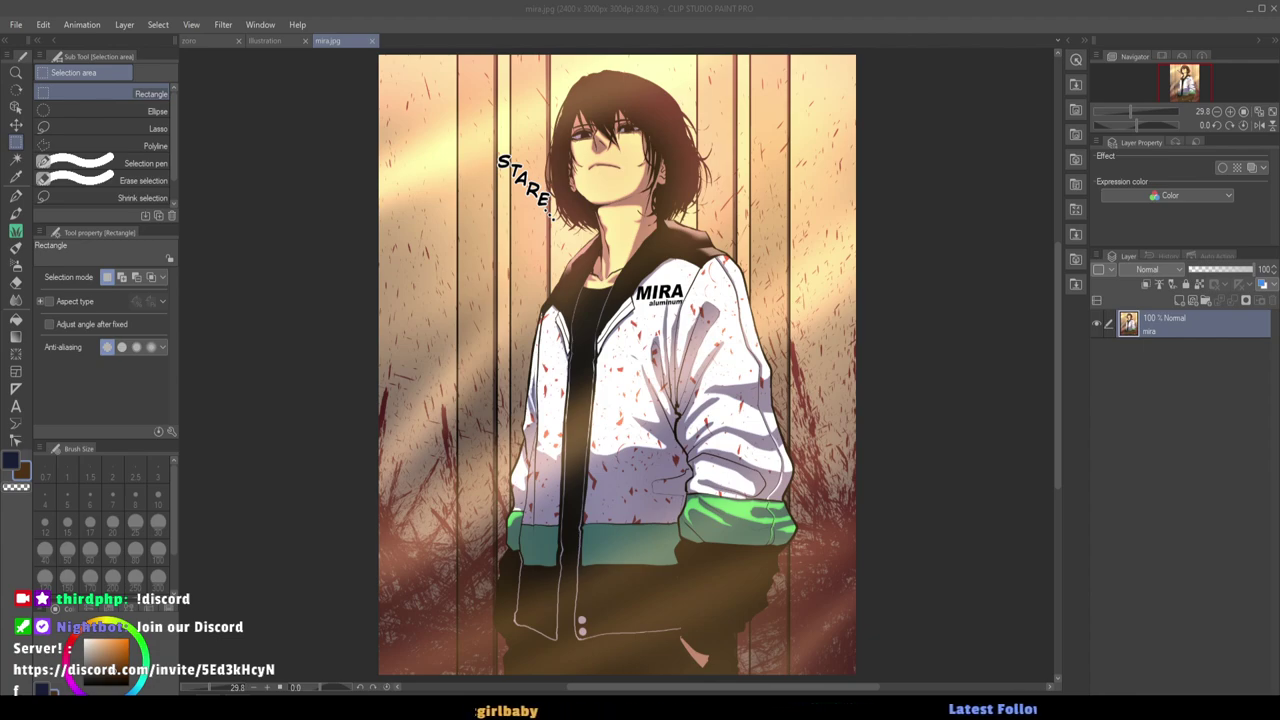
Set up the Mechanical pencil at brush size 20 and test it with a stroke on the blank Illustration canvas.
{"action": "left_click", "coordinate": [276, 42]}
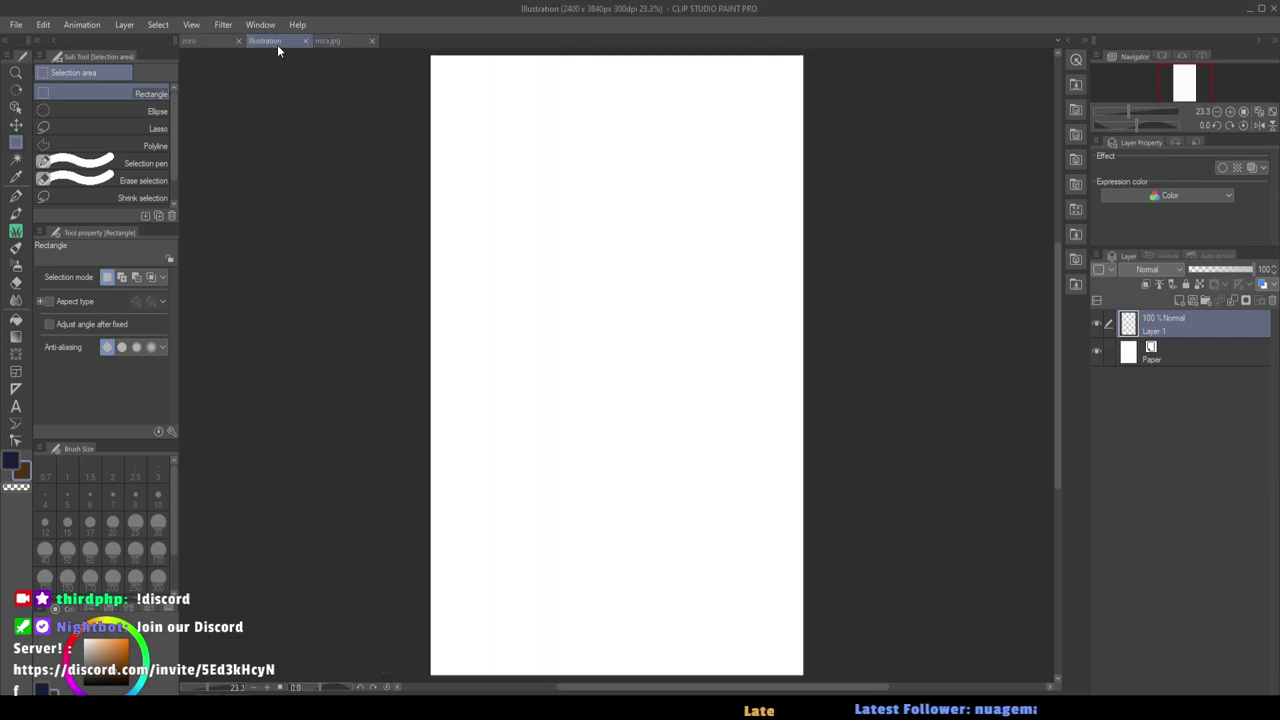
{"action": "mouse_move", "coordinate": [497, 237]}
{"action": "left_mouse_down"}
{"action": "mouse_move", "coordinate": [522, 245]}
{"action": "mouse_move", "coordinate": [618, 384]}
{"action": "left_mouse_up"}
{"action": "left_click", "coordinate": [463, 306]}
{"action": "key", "text": "p"}
{"action": "mouse_move", "coordinate": [560, 152]}
{"action": "left_mouse_down"}
{"action": "mouse_move", "coordinate": [557, 249]}
{"action": "mouse_move", "coordinate": [664, 392]}
{"action": "left_mouse_up"}
{"action": "key", "text": "ctrl+z"}
{"action": "left_click", "coordinate": [130, 151]}
{"action": "key", "text": "ctrl+z"}
{"action": "key", "text": "]"}
{"action": "mouse_move", "coordinate": [547, 113]}
{"action": "left_mouse_down"}
{"action": "mouse_move", "coordinate": [634, 300]}
{"action": "mouse_move", "coordinate": [607, 599]}
{"action": "left_mouse_up"}
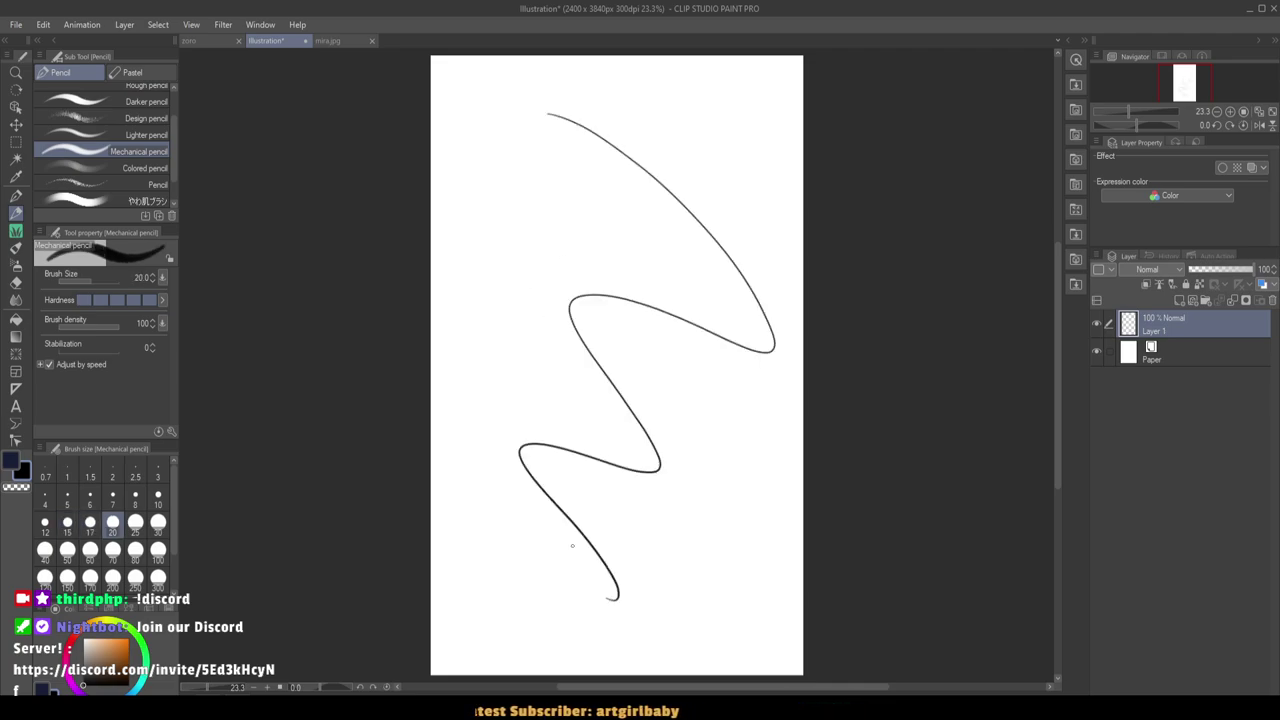
{"action": "key", "text": "ctrl+z"}
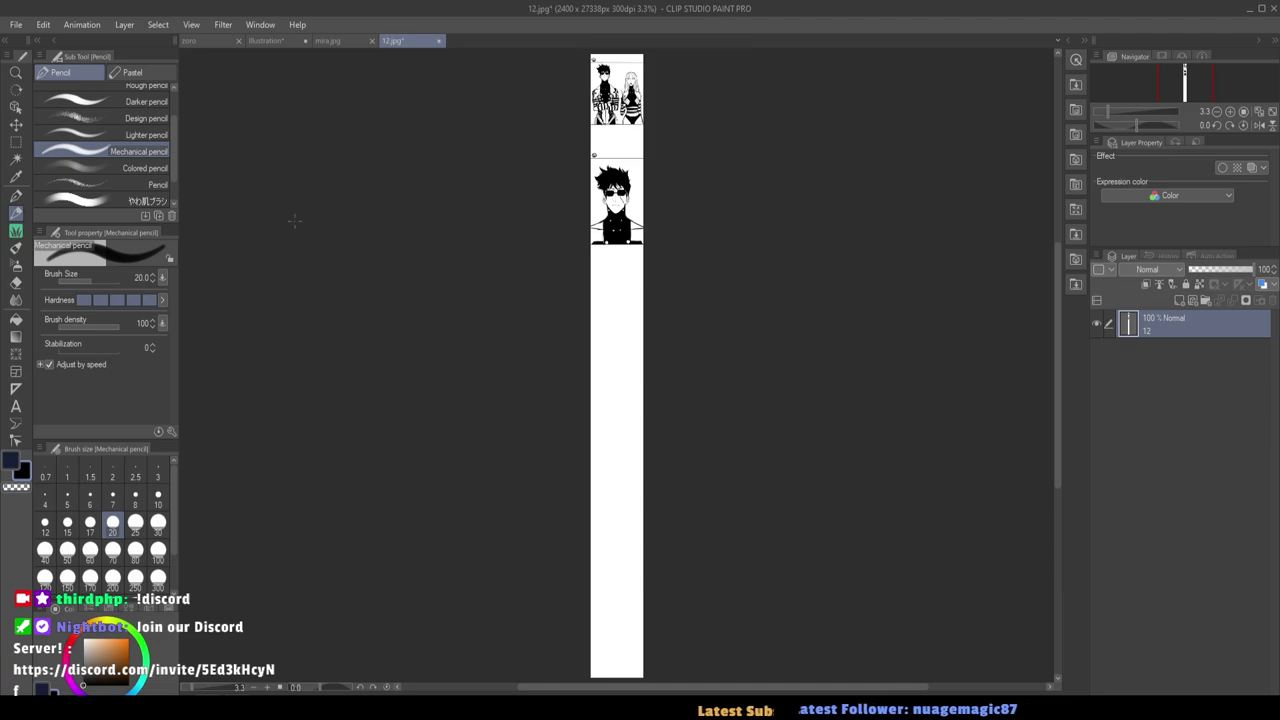
Examine the two inked character panels near the start of the 12.jpg strip.
{"action": "left_click", "coordinate": [16, 143]}
{"action": "scroll", "coordinate": [589, 206], "scroll_direction": "up", "scroll_amount": 8}
{"action": "left_click_drag", "start_coordinate": [684, 285], "coordinate": [738, 450]}
{"action": "left_click_drag", "start_coordinate": [884, 602], "coordinate": [617, 213]}
{"action": "left_click_drag", "start_coordinate": [555, 258], "coordinate": [607, 468]}
{"action": "scroll", "coordinate": [606, 467], "scroll_direction": "up", "scroll_amount": 3}
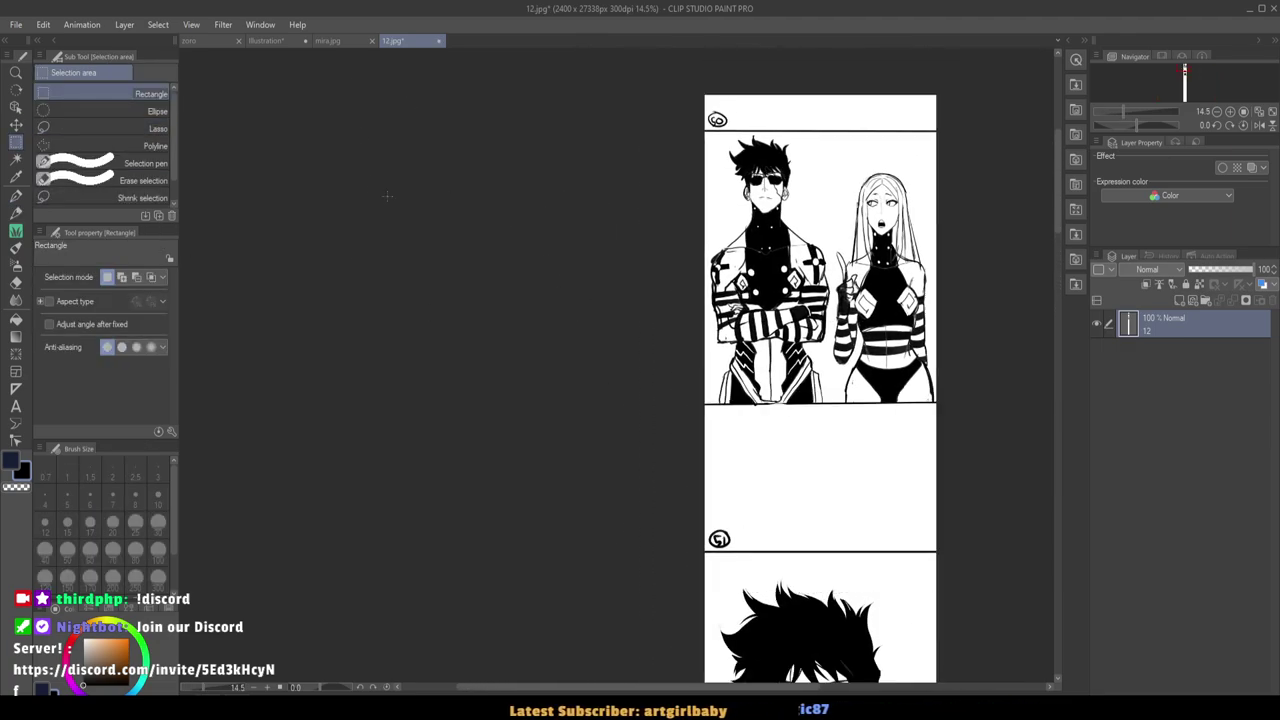
{"action": "scroll", "coordinate": [554, 391], "scroll_direction": "down", "scroll_amount": 2}
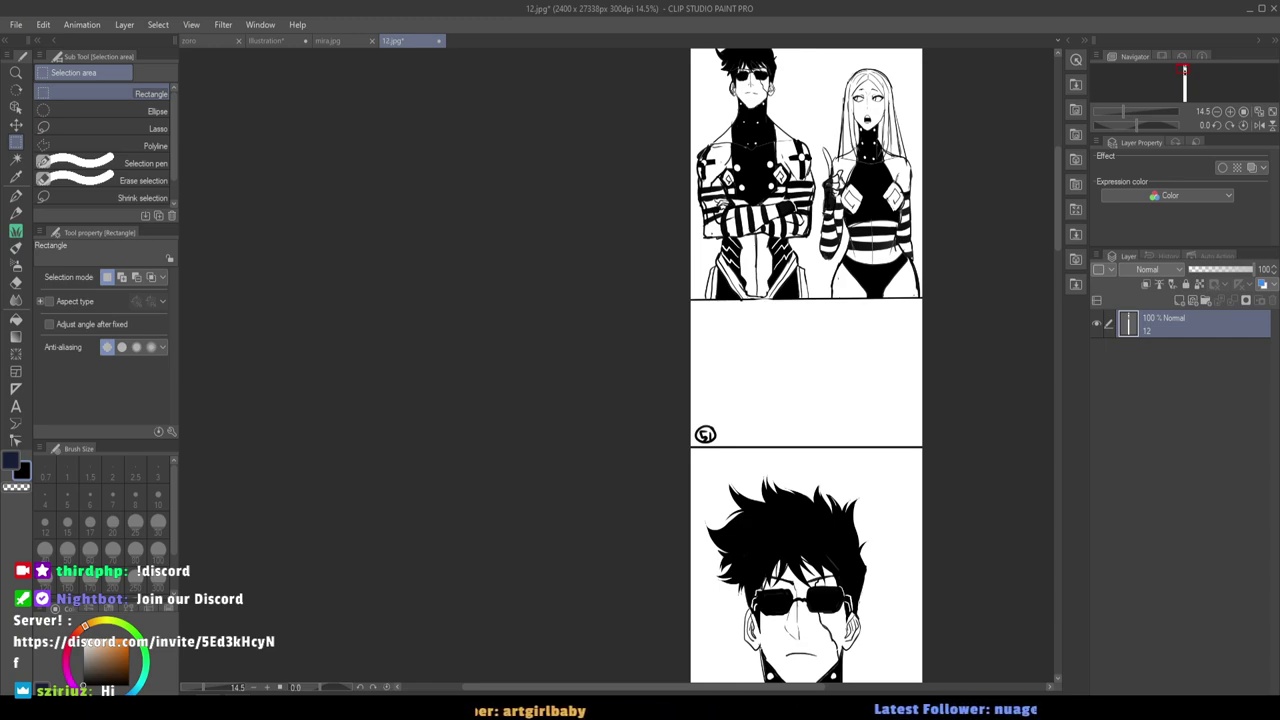
{"action": "left_click_drag", "start_coordinate": [687, 661], "coordinate": [648, 400]}
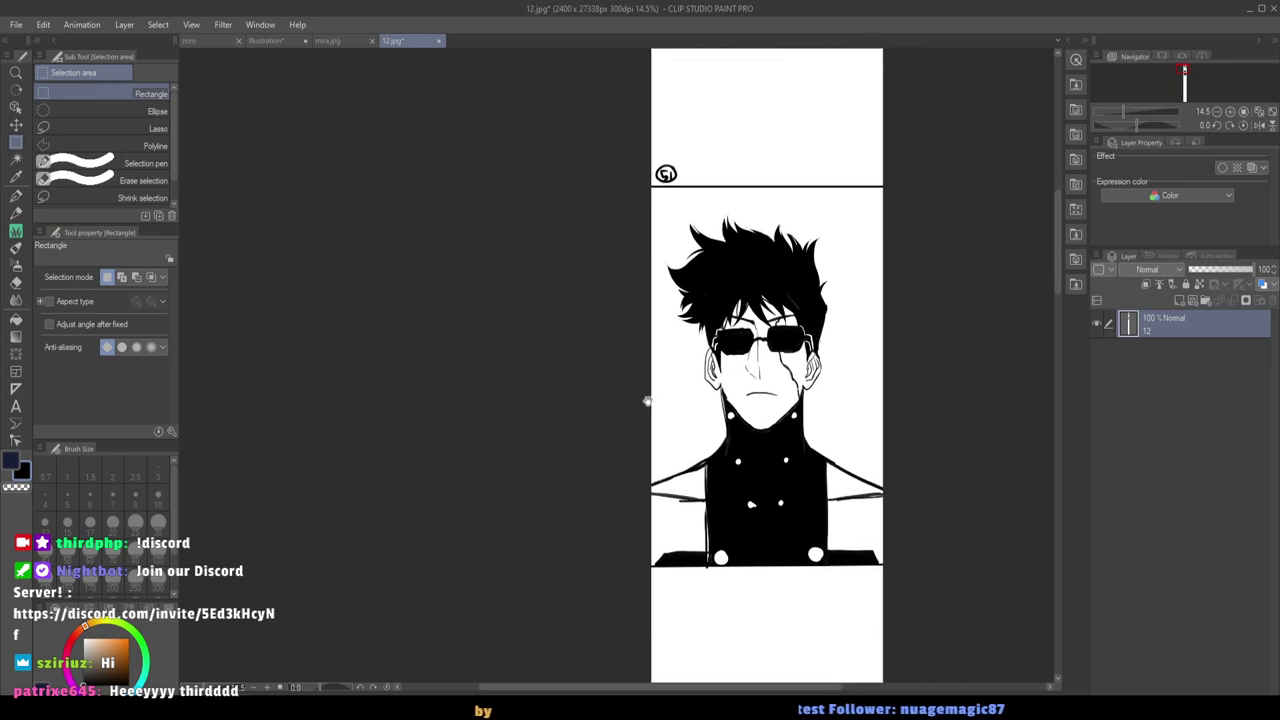
{"action": "left_click_drag", "start_coordinate": [908, 638], "coordinate": [620, 128]}
{"action": "left_click_drag", "start_coordinate": [527, 328], "coordinate": [562, 683]}
{"action": "left_click", "coordinate": [626, 584]}
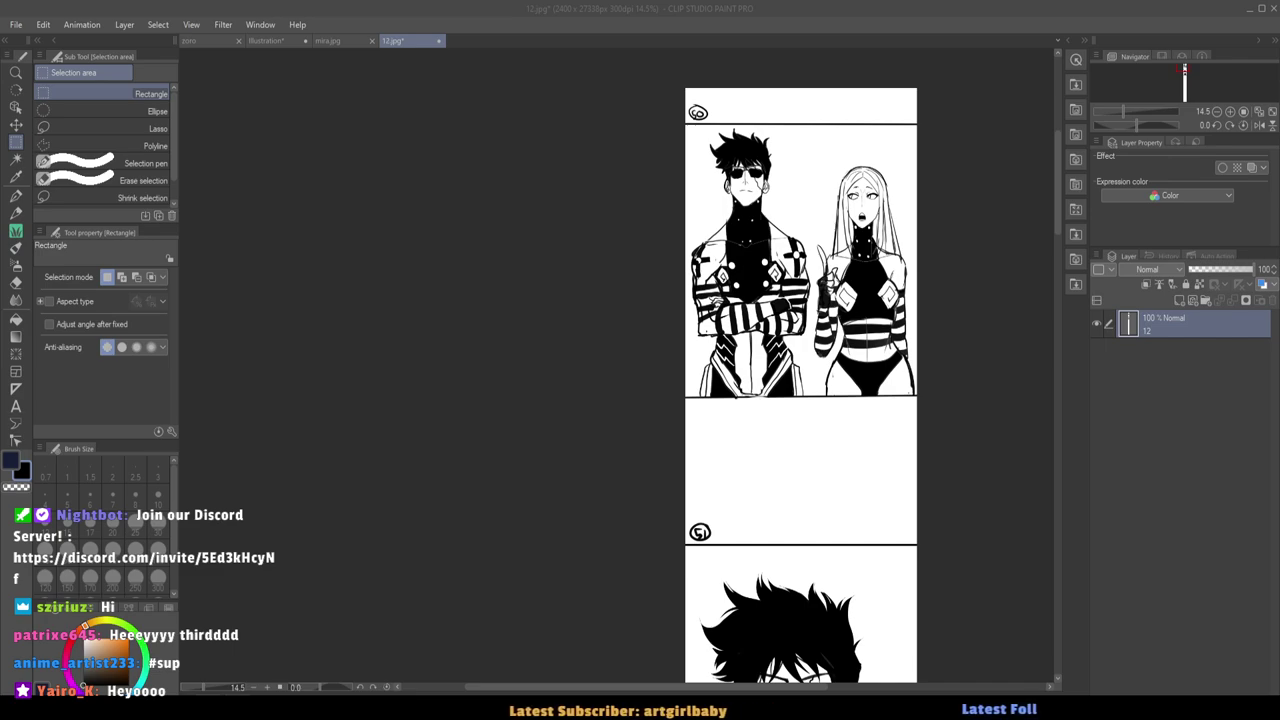
{"action": "key", "text": "alt+Tab"}
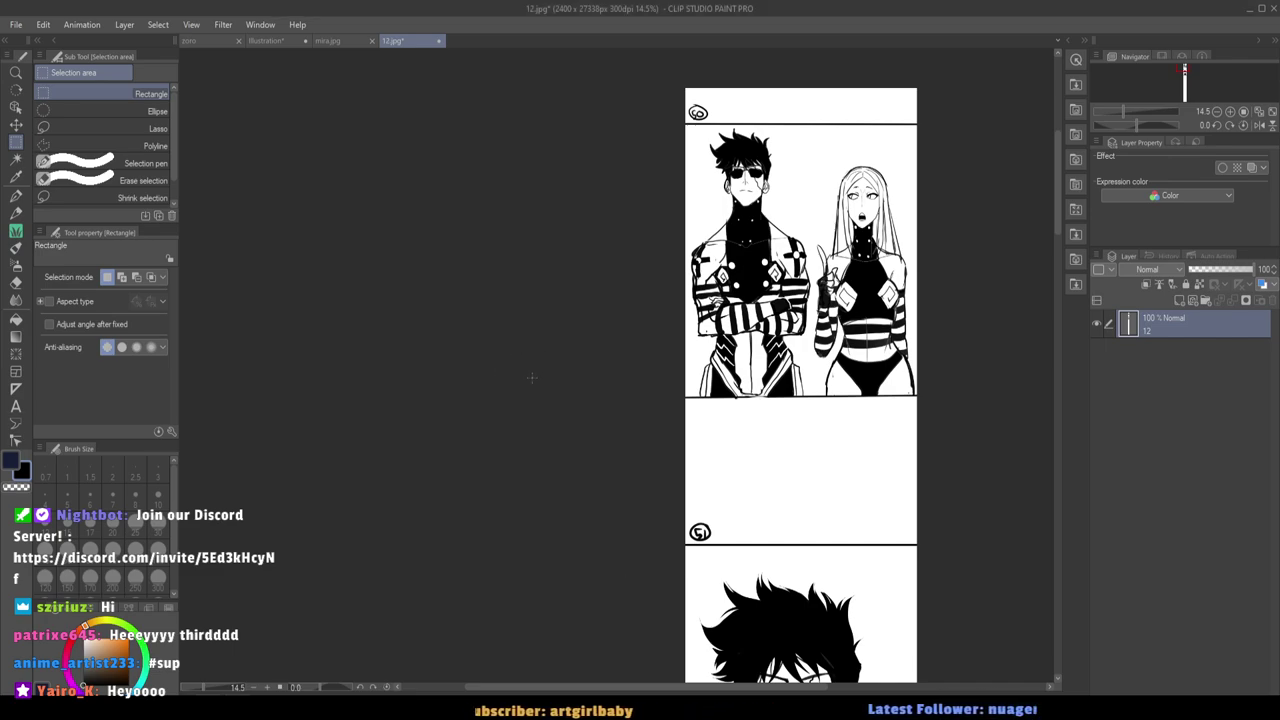
{"action": "scroll", "coordinate": [531, 377], "scroll_direction": "down", "scroll_amount": 3}
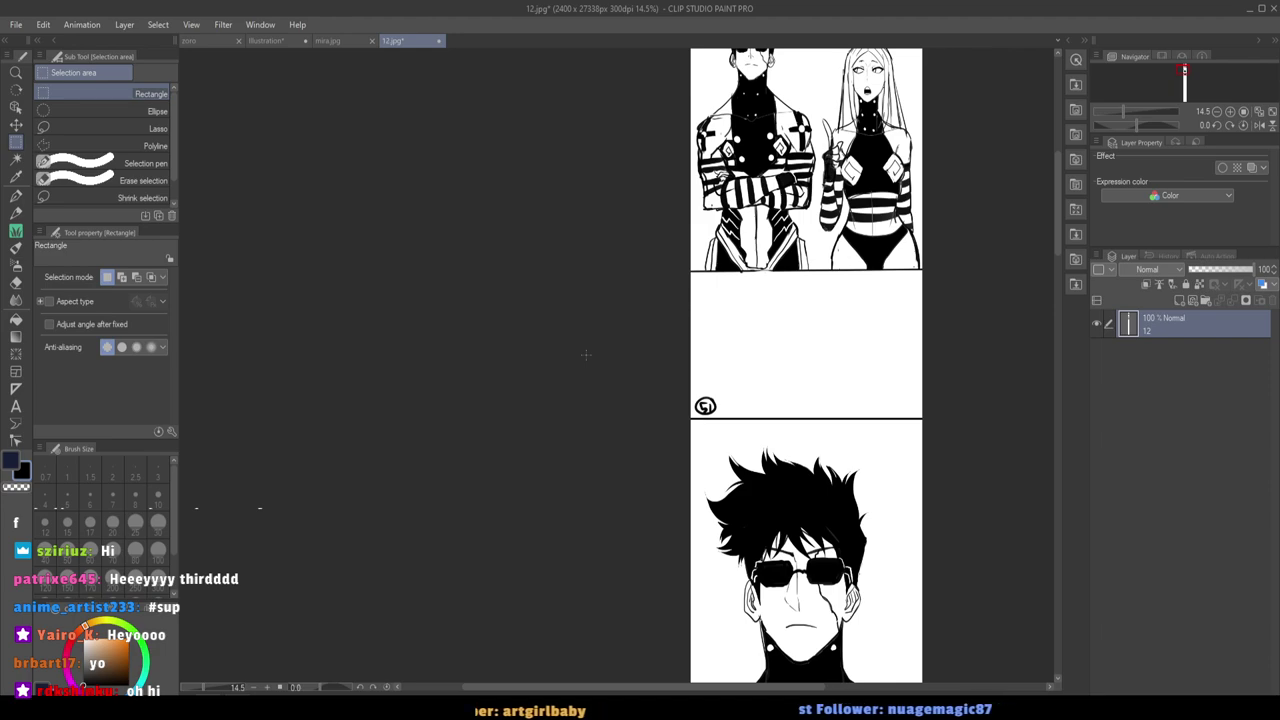
Copy the sunglasses portrait panel from 12.jpg into the Illustration canvas and close mira.jpg.
{"action": "scroll", "coordinate": [520, 440], "scroll_direction": "down", "scroll_amount": 3}
{"action": "left_click_drag", "start_coordinate": [934, 644], "coordinate": [640, 162]}
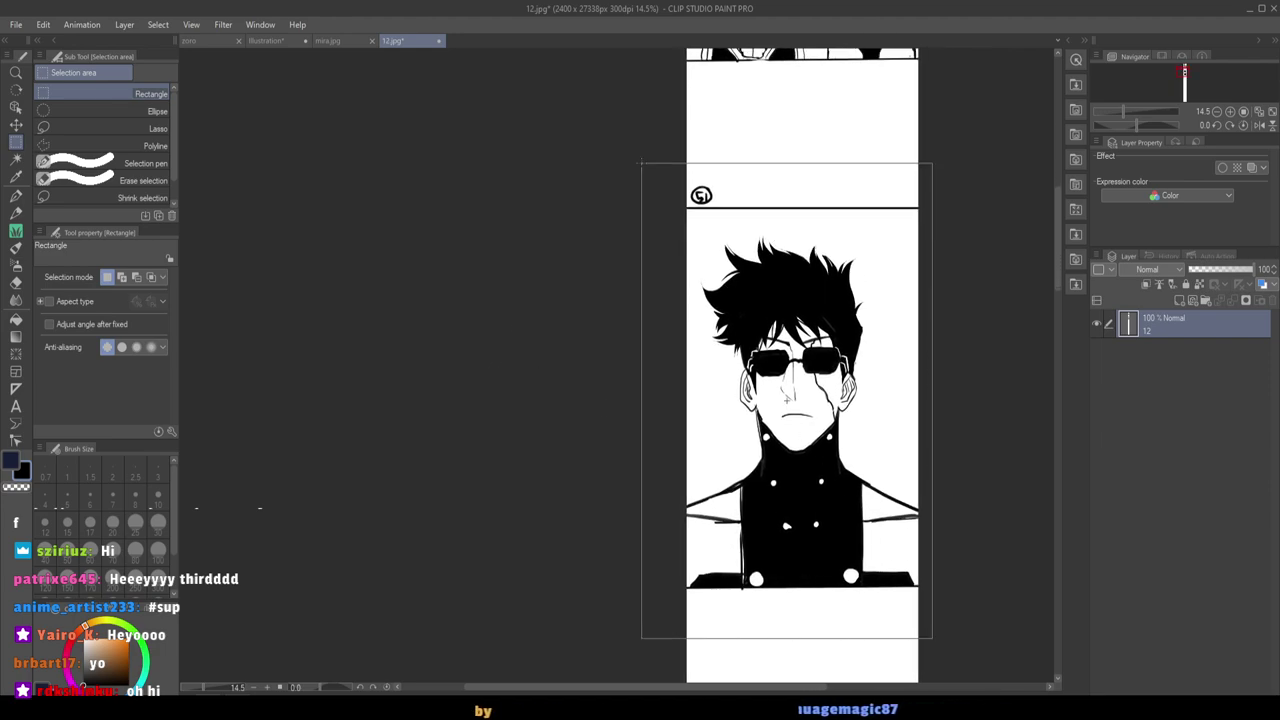
{"action": "left_click", "coordinate": [328, 41]}
{"action": "left_click", "coordinate": [290, 41]}
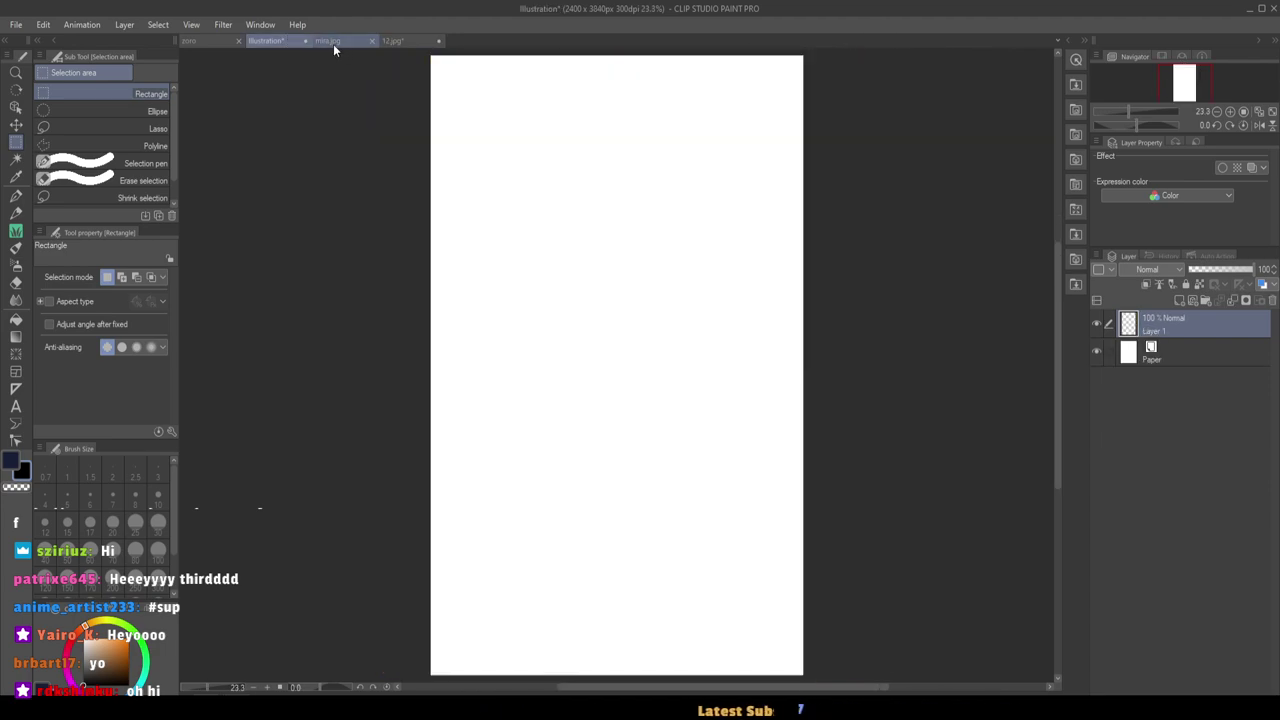
{"action": "left_click", "coordinate": [371, 41]}
{"action": "key", "text": "ctrl+v"}
Try to extend the canvas downward to a height of about 35800 px.
{"action": "scroll", "coordinate": [463, 286], "scroll_direction": "down", "scroll_amount": 10}
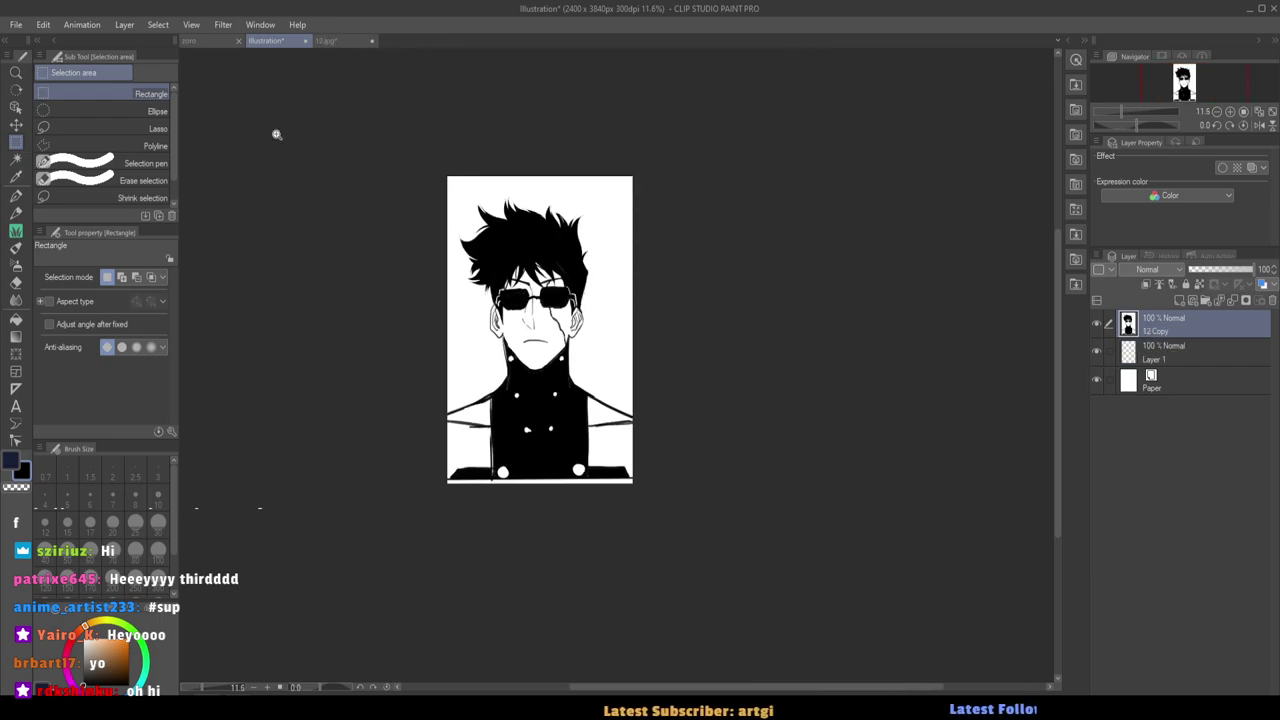
{"action": "scroll", "coordinate": [420, 228], "scroll_direction": "up", "scroll_amount": 3}
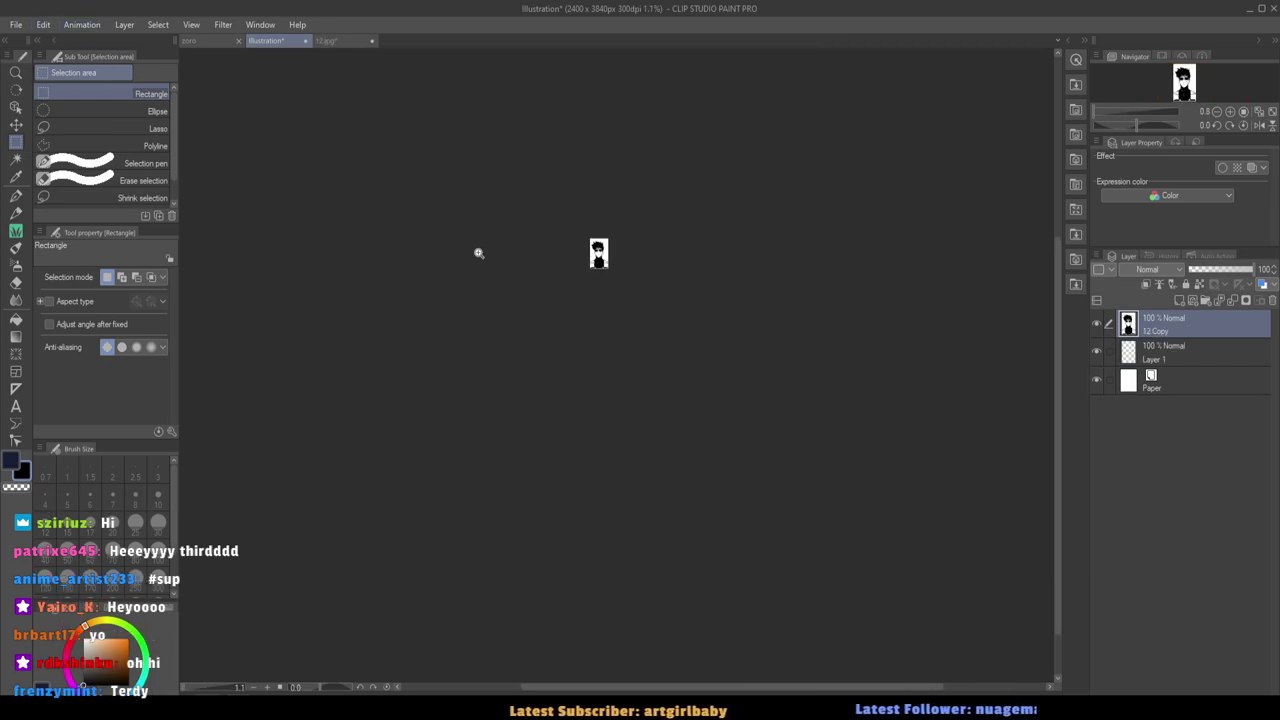
{"action": "left_click", "coordinate": [79, 400]}
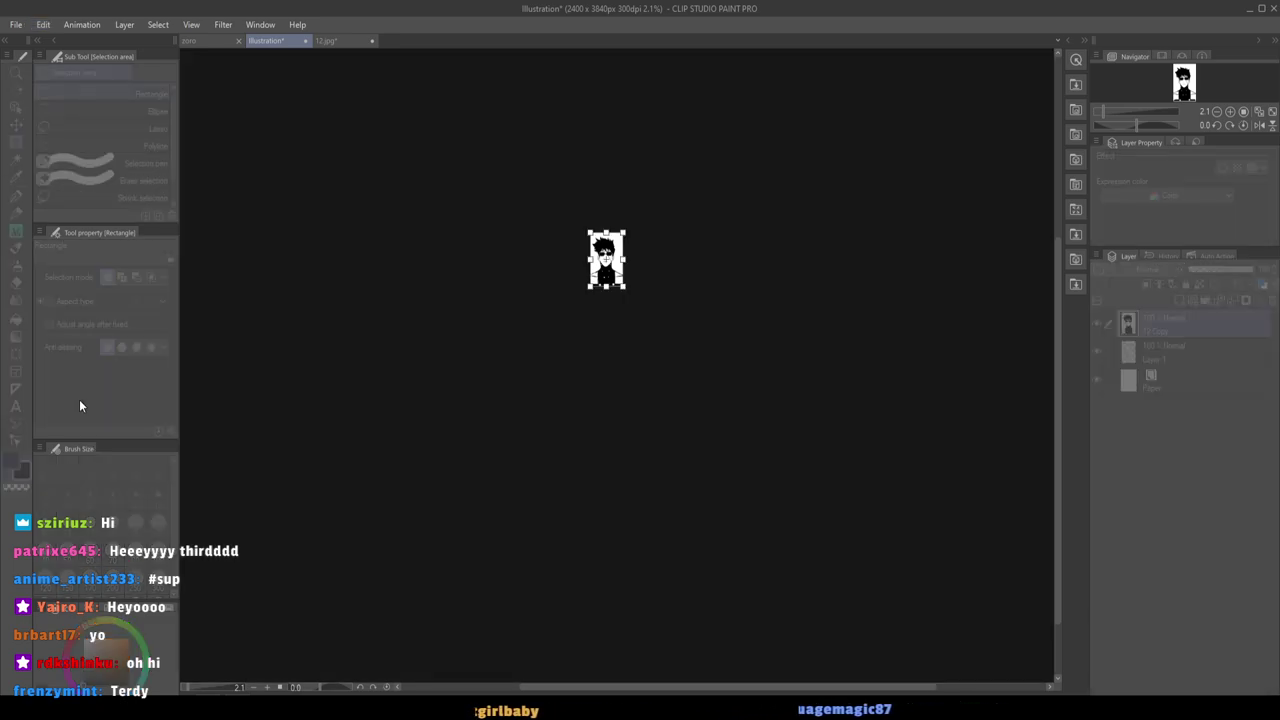
{"action": "left_click_drag", "start_coordinate": [606, 287], "coordinate": [606, 719]}
{"action": "key", "text": "Return"}
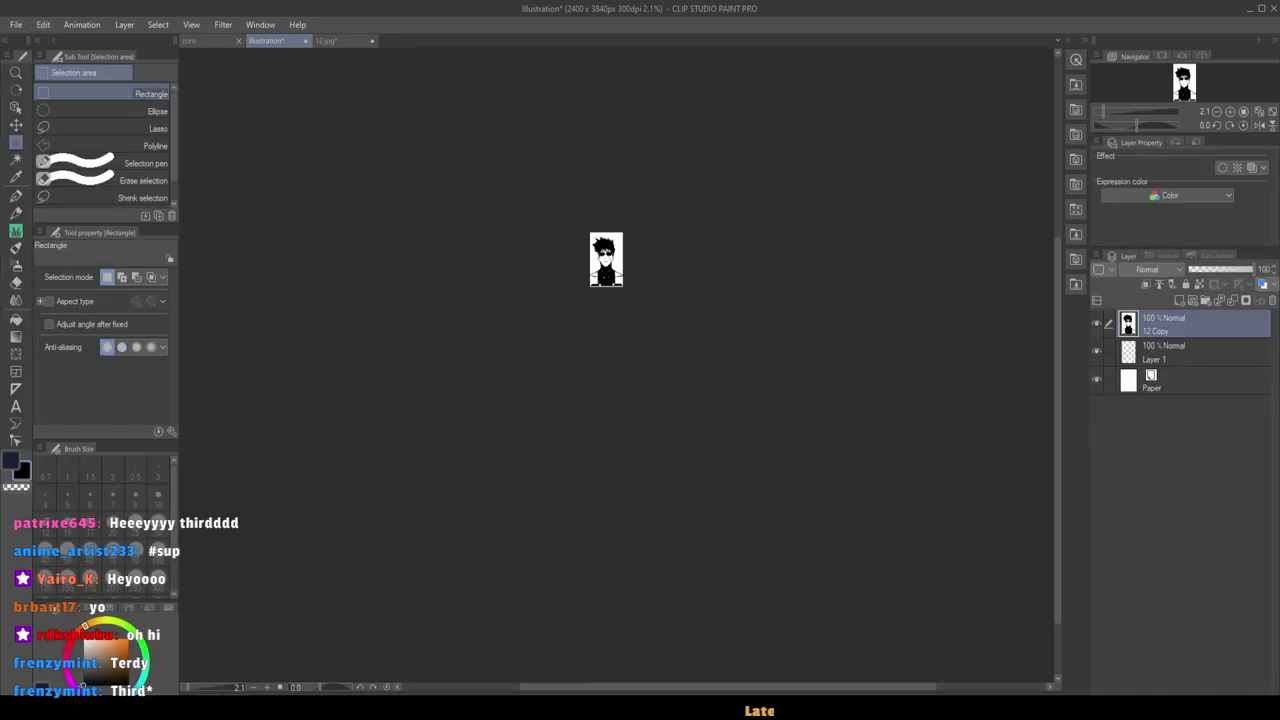
{"action": "left_click_drag", "start_coordinate": [496, 387], "coordinate": [529, 430]}
{"action": "left_click", "coordinate": [538, 375]}
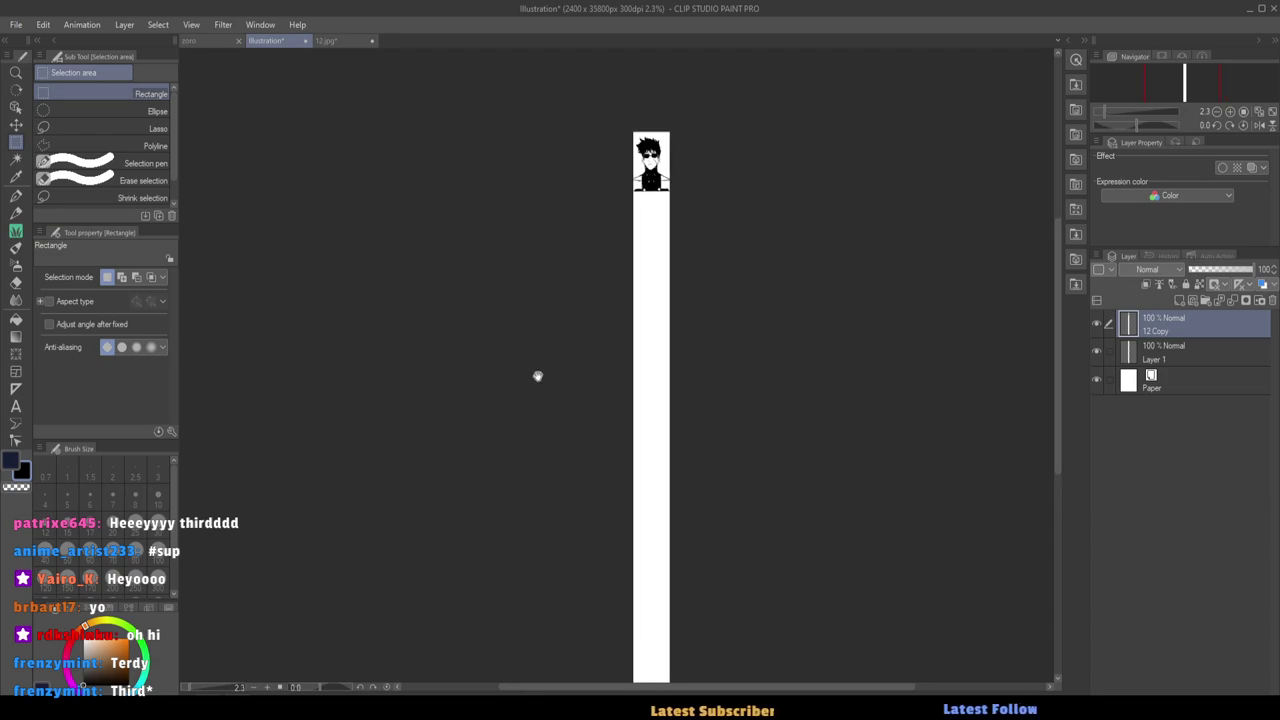
{"action": "key", "text": "ctrl+z"}
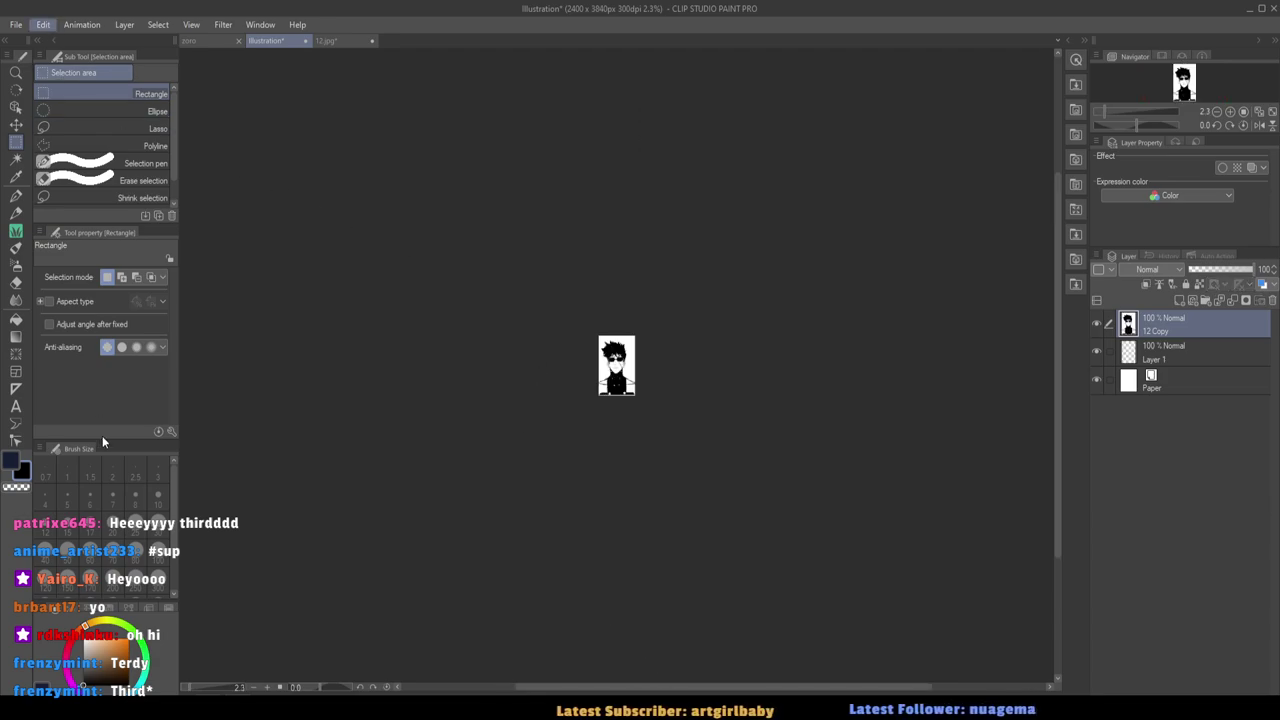
Extend the canvas downward to a height of 21806 px, keeping the portrait at its upper end.
{"action": "key", "text": "ctrl+alt+c"}
{"action": "left_click_drag", "start_coordinate": [617, 396], "coordinate": [603, 662]}
{"action": "key", "text": "Return"}
{"action": "scroll", "coordinate": [579, 409], "scroll_direction": "up", "scroll_amount": 3}
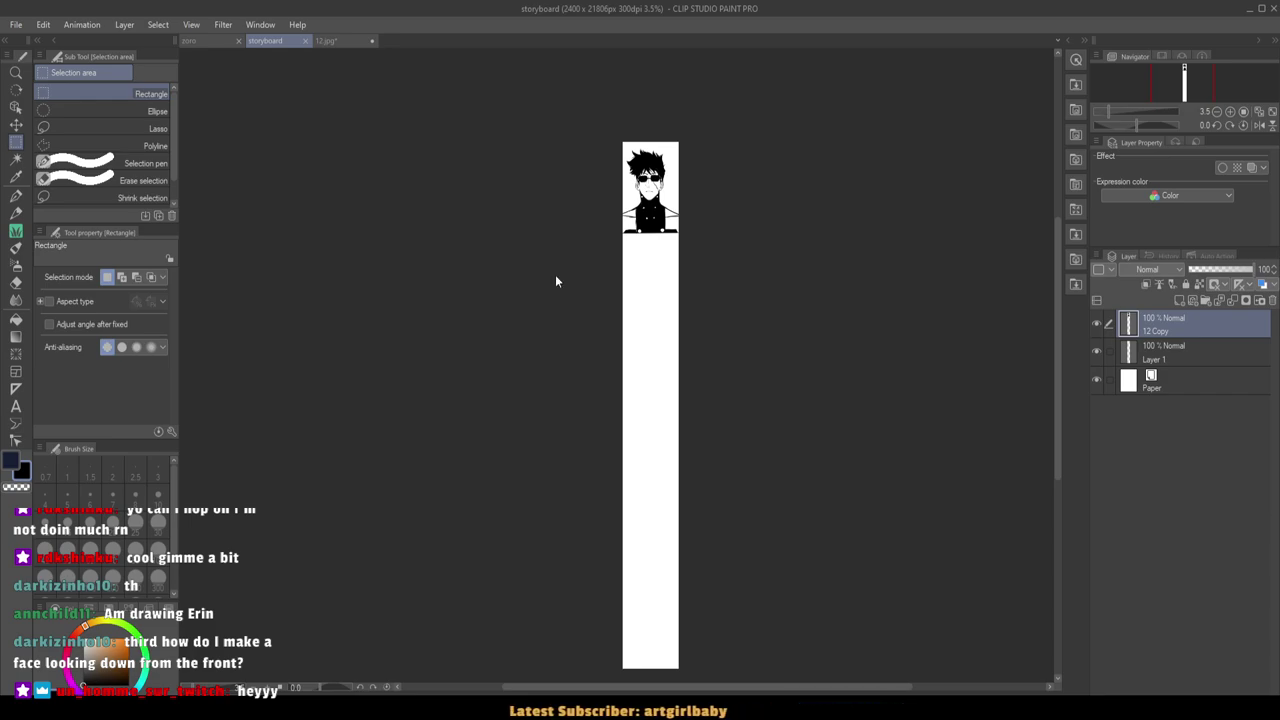
Try sketching short curved lines with the Mechanical pencil in the blank area below the portrait.
{"action": "left_click_drag", "start_coordinate": [603, 300], "coordinate": [655, 323]}
{"action": "left_click_drag", "start_coordinate": [661, 327], "coordinate": [835, 462]}
{"action": "left_click_drag", "start_coordinate": [850, 450], "coordinate": [880, 390]}
{"action": "left_click_drag", "start_coordinate": [879, 369], "coordinate": [780, 578]}
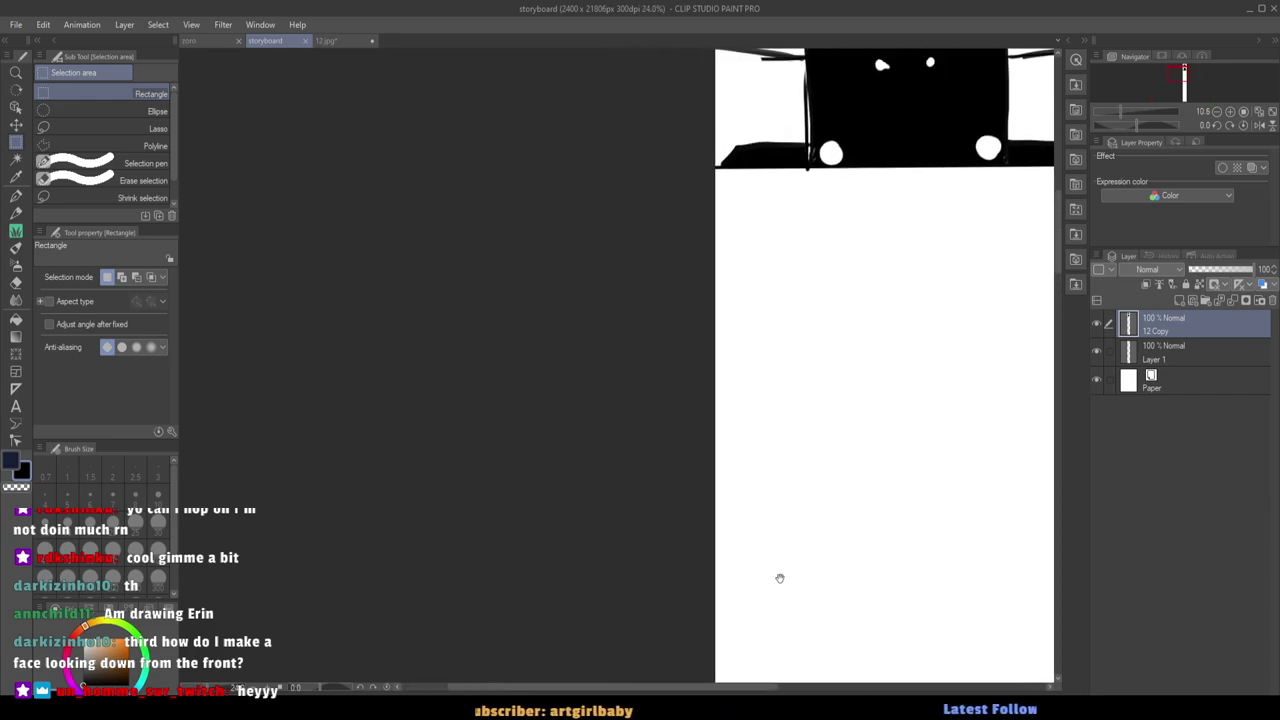
{"action": "scroll", "coordinate": [780, 578], "scroll_direction": "up", "scroll_amount": 3}
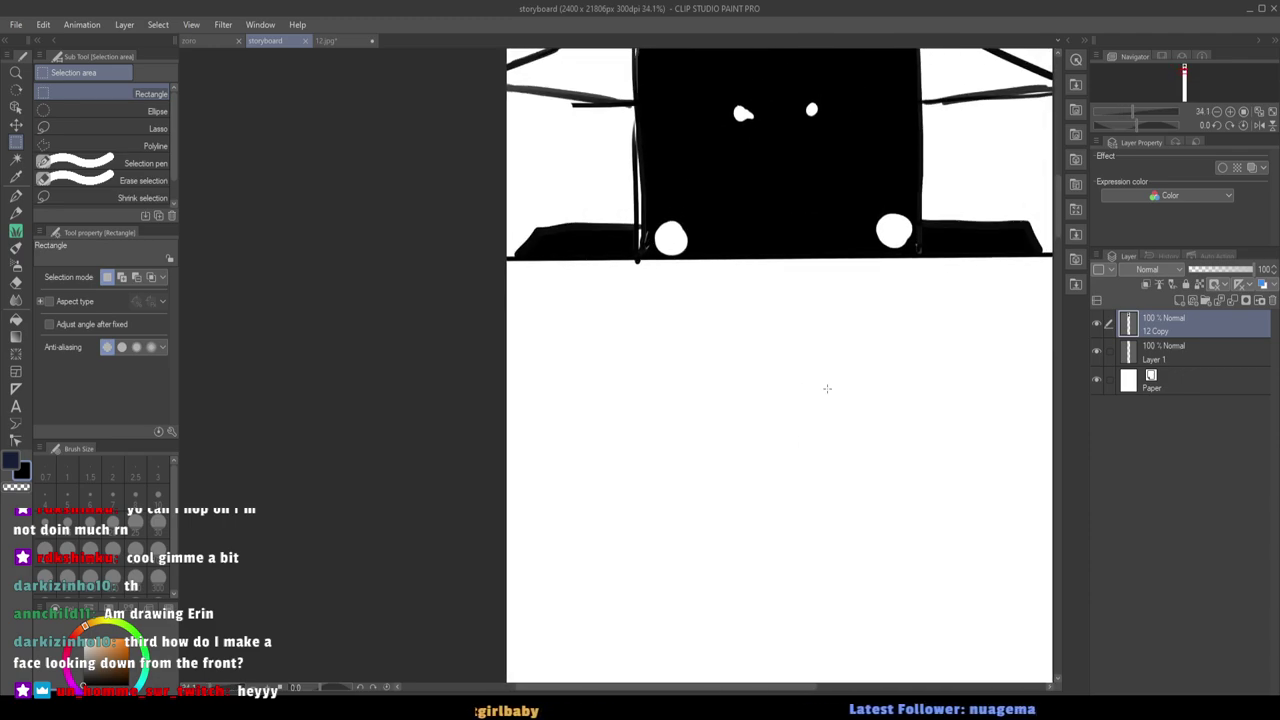
{"action": "key", "text": "p"}
{"action": "left_click_drag", "start_coordinate": [928, 418], "coordinate": [768, 311]}
{"action": "key", "text": "ctrl+z"}
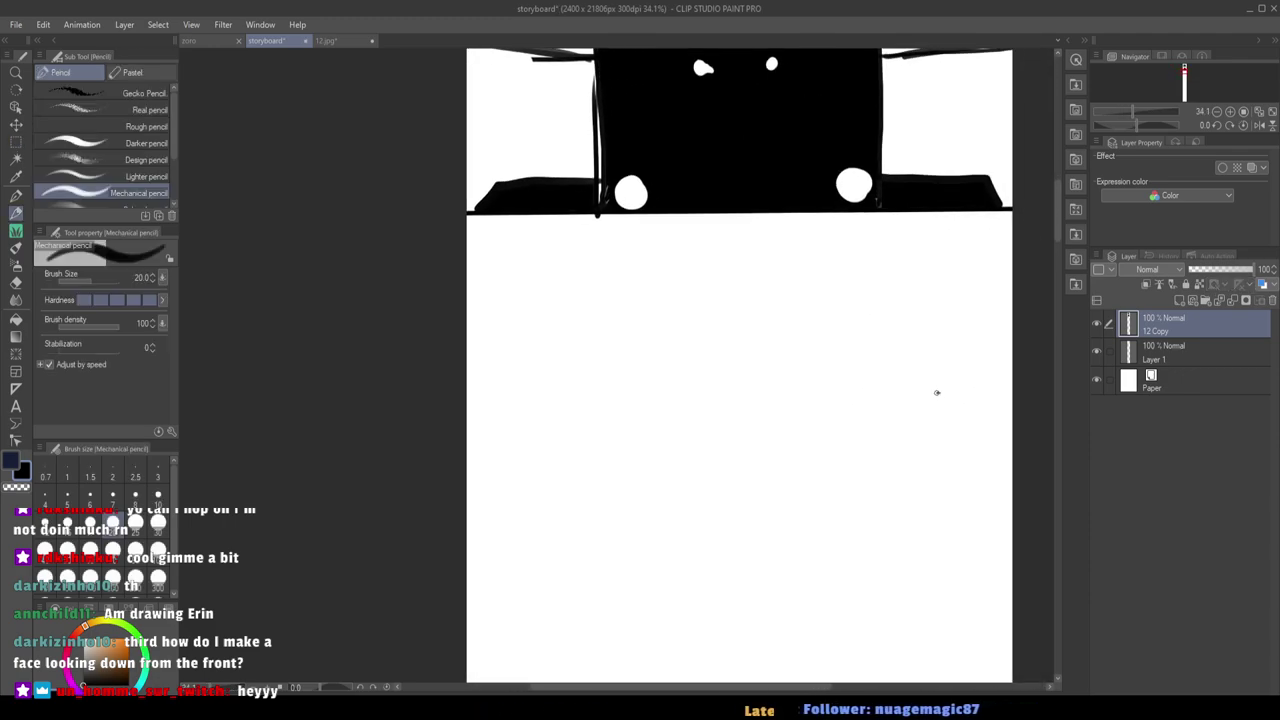
{"action": "left_click_drag", "start_coordinate": [937, 392], "coordinate": [857, 387]}
{"action": "key", "text": "ctrl+z"}
{"action": "mouse_move", "coordinate": [943, 408]}
{"action": "left_mouse_down"}
{"action": "mouse_move", "coordinate": [851, 409]}
{"action": "mouse_move", "coordinate": [942, 407]}
{"action": "mouse_move", "coordinate": [887, 424]}
{"action": "mouse_move", "coordinate": [848, 411]}
{"action": "left_mouse_up"}
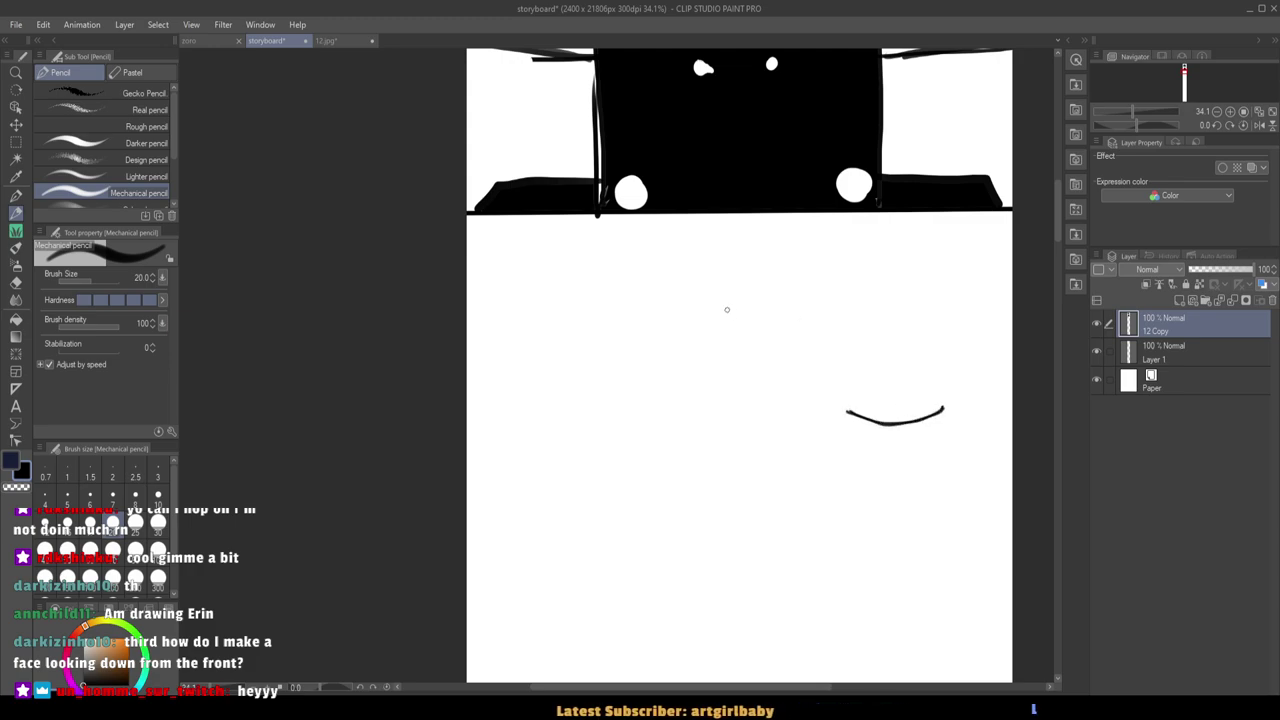
{"action": "left_click_drag", "start_coordinate": [750, 362], "coordinate": [765, 400]}
{"action": "left_click_drag", "start_coordinate": [922, 479], "coordinate": [898, 480]}
{"action": "key", "text": "ctrl+z"}
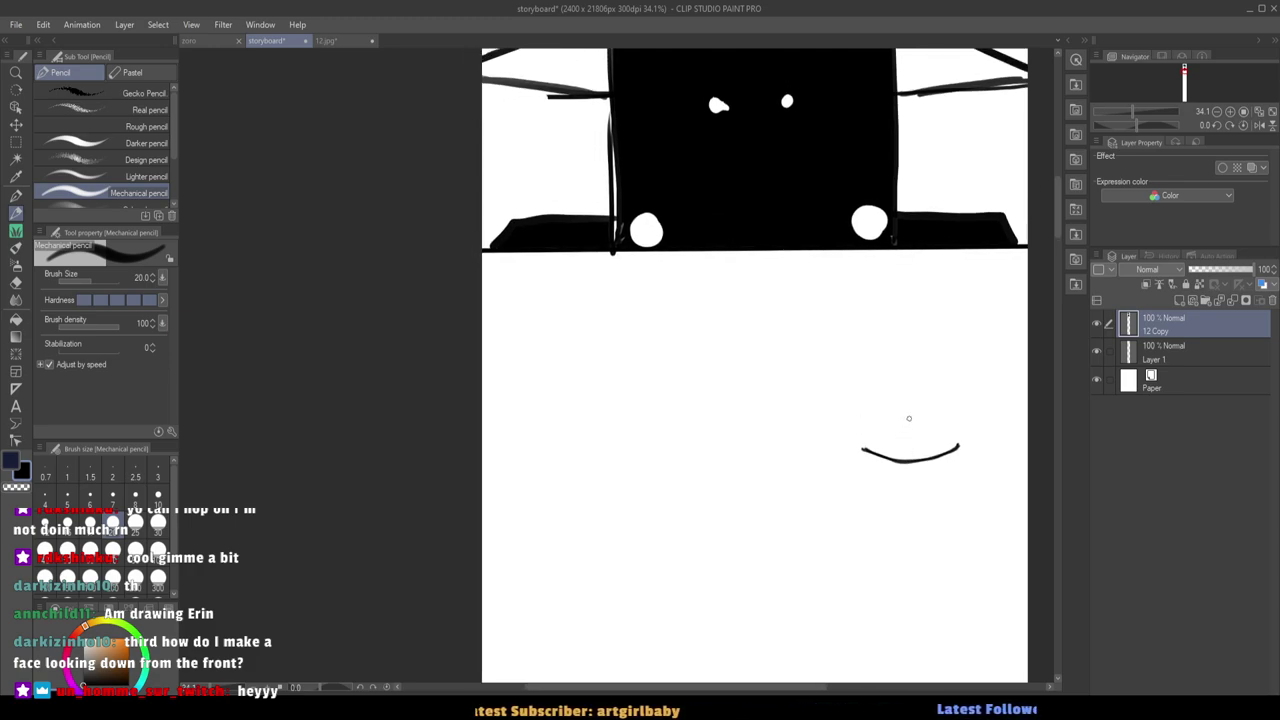
{"action": "key", "text": "ctrl+z"}
{"action": "key", "text": "ctrl+z"}
{"action": "key", "text": "ctrl+z"}
Sketch a downward-tapering head guide with sagging contour curves and a vertical centre line below the portrait.
{"action": "mouse_move", "coordinate": [967, 363]}
{"action": "left_mouse_down"}
{"action": "mouse_move", "coordinate": [940, 522]}
{"action": "mouse_move", "coordinate": [813, 368]}
{"action": "mouse_move", "coordinate": [849, 537]}
{"action": "mouse_move", "coordinate": [942, 512]}
{"action": "left_mouse_up"}
{"action": "left_click_drag", "start_coordinate": [898, 397], "coordinate": [900, 540]}
{"action": "left_click_drag", "start_coordinate": [960, 442], "coordinate": [841, 465]}
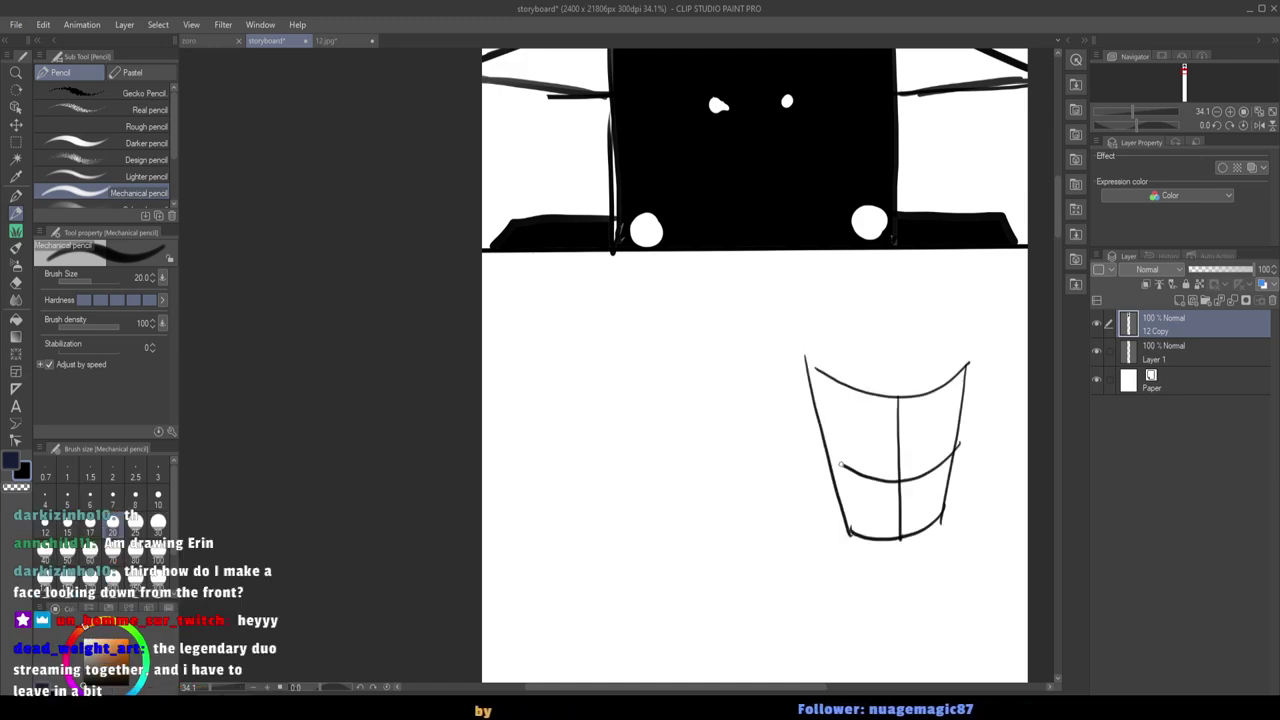
{"action": "left_click_drag", "start_coordinate": [800, 357], "coordinate": [818, 372]}
Sketch a second head guide with upward-arched contours beside the first and try detail marks on both.
{"action": "mouse_move", "coordinate": [767, 518]}
{"action": "left_mouse_down"}
{"action": "mouse_move", "coordinate": [755, 394]}
{"action": "mouse_move", "coordinate": [712, 339]}
{"action": "mouse_move", "coordinate": [650, 508]}
{"action": "left_mouse_up"}
{"action": "left_click_drag", "start_coordinate": [650, 424], "coordinate": [638, 523]}
{"action": "left_click_drag", "start_coordinate": [715, 335], "coordinate": [710, 490]}
{"action": "left_click_drag", "start_coordinate": [753, 440], "coordinate": [644, 436]}
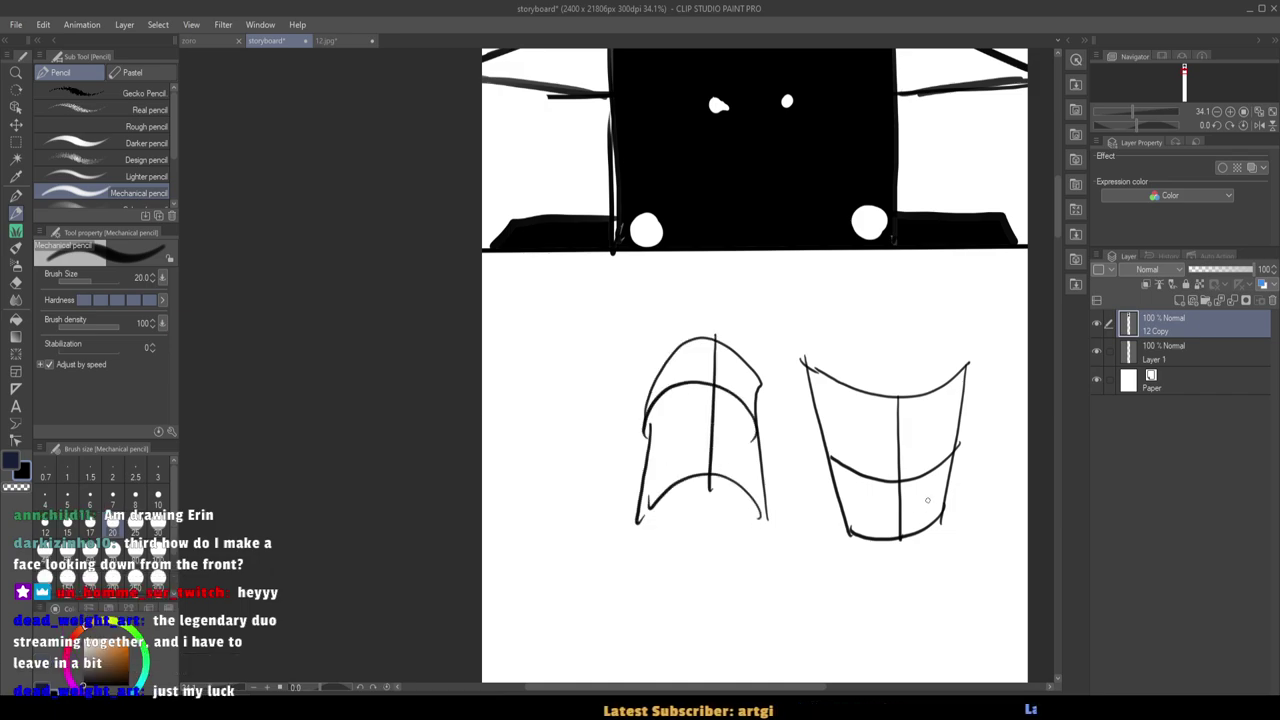
{"action": "left_click_drag", "start_coordinate": [928, 502], "coordinate": [866, 517]}
{"action": "key", "text": "ctrl+z"}
{"action": "mouse_move", "coordinate": [742, 456]}
{"action": "left_mouse_down"}
{"action": "mouse_move", "coordinate": [728, 440]}
{"action": "mouse_move", "coordinate": [683, 455]}
{"action": "mouse_move", "coordinate": [746, 462]}
{"action": "left_mouse_up"}
{"action": "left_click_drag", "start_coordinate": [682, 455], "coordinate": [672, 462]}
Undo all strokes of both head guide sketches below the portrait.
{"action": "key", "text": "ctrl+z"}
{"action": "key", "text": "ctrl+z"}
{"action": "key", "text": "ctrl+z"}
{"action": "key", "text": "ctrl+z"}
{"action": "key", "text": "ctrl+z"}
{"action": "key", "text": "ctrl+z"}
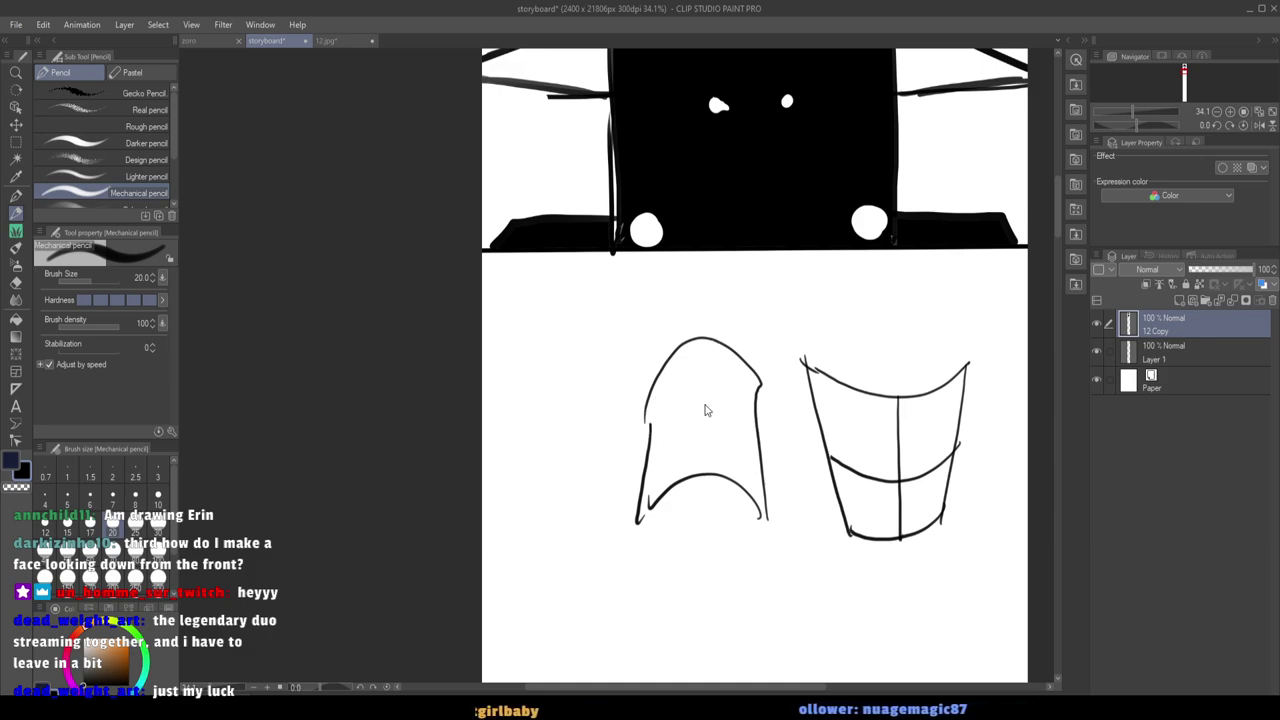
{"action": "key", "text": "ctrl+z"}
{"action": "key", "text": "ctrl+z"}
{"action": "key", "text": "ctrl+z"}
{"action": "key", "text": "ctrl+z"}
{"action": "key", "text": "ctrl+z"}
{"action": "key", "text": "ctrl+z"}
{"action": "key", "text": "ctrl+z"}
{"action": "key", "text": "ctrl+z"}
{"action": "key", "text": "ctrl+z"}
{"action": "key", "text": "ctrl+z"}
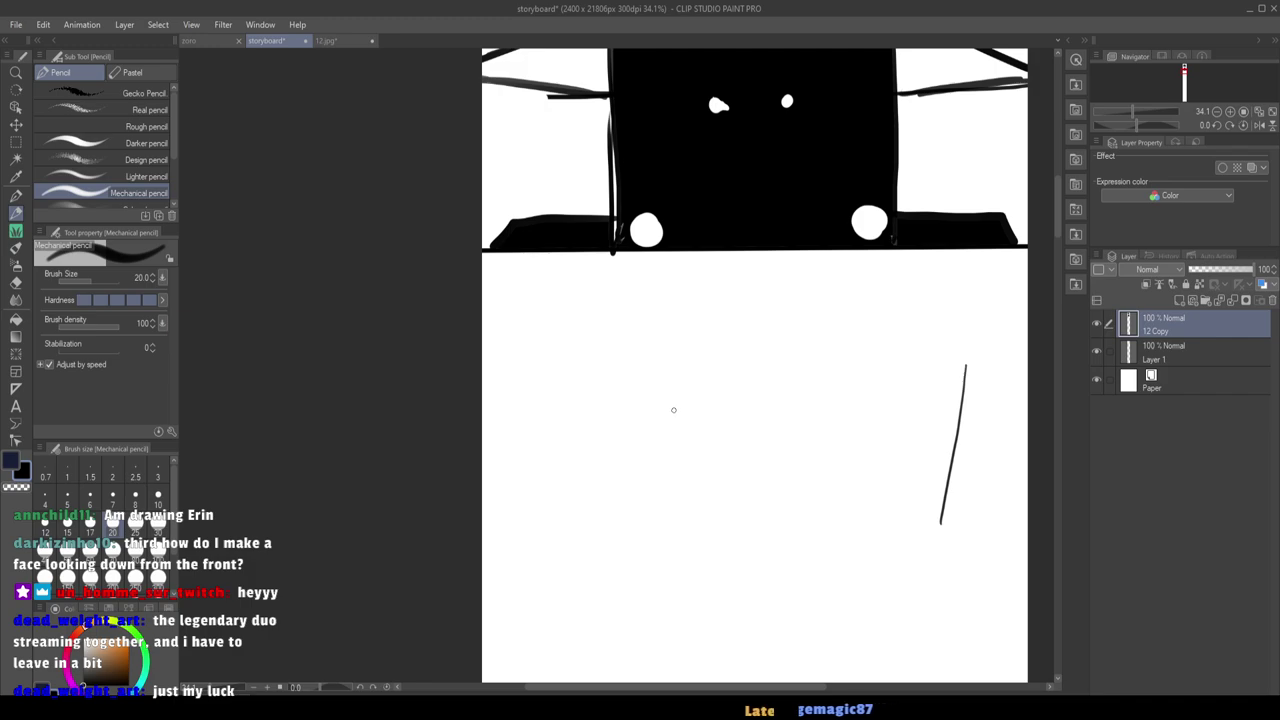
{"action": "scroll", "coordinate": [684, 425], "scroll_direction": "down", "scroll_amount": 8}
{"action": "key", "text": "ctrl+z"}
Rename the portrait layer to 1 and the layer beneath it to sk.
{"action": "left_click_drag", "start_coordinate": [631, 338], "coordinate": [658, 484]}
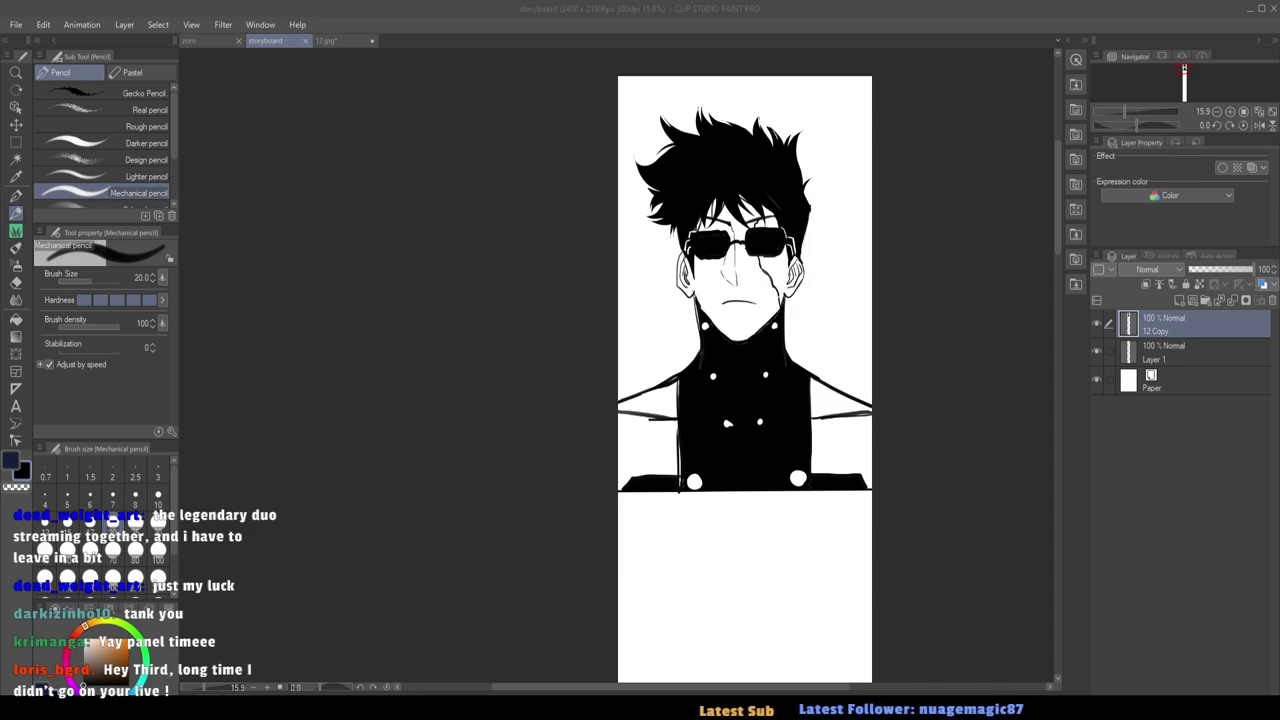
{"action": "left_click_drag", "start_coordinate": [547, 351], "coordinate": [565, 402]}
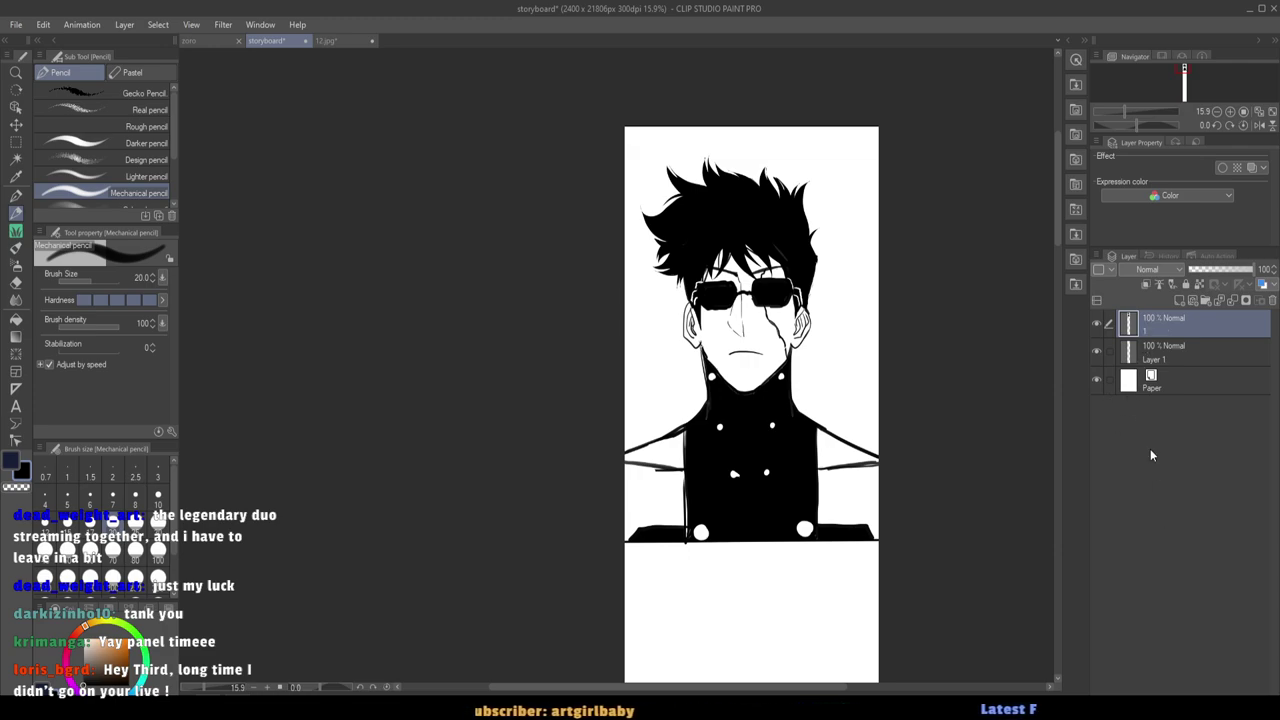
{"action": "left_click_drag", "start_coordinate": [1160, 325], "coordinate": [1168, 380]}
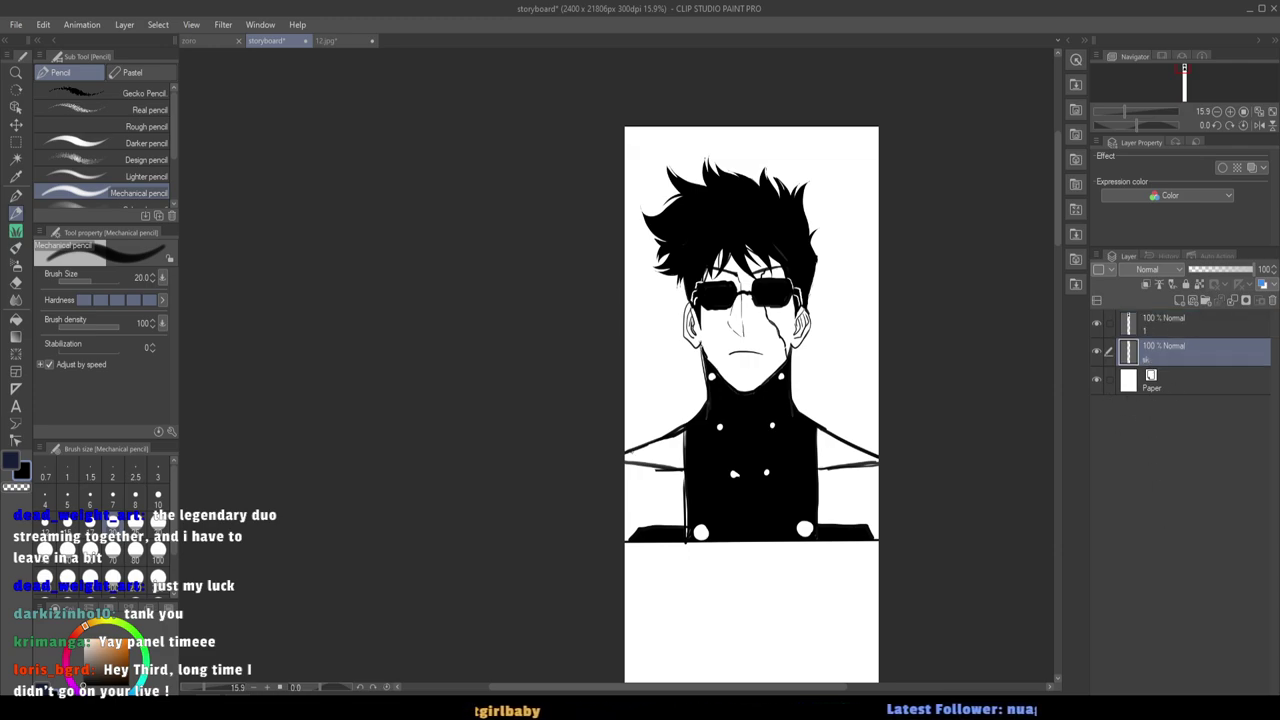
{"action": "left_click_drag", "start_coordinate": [614, 458], "coordinate": [608, 408]}
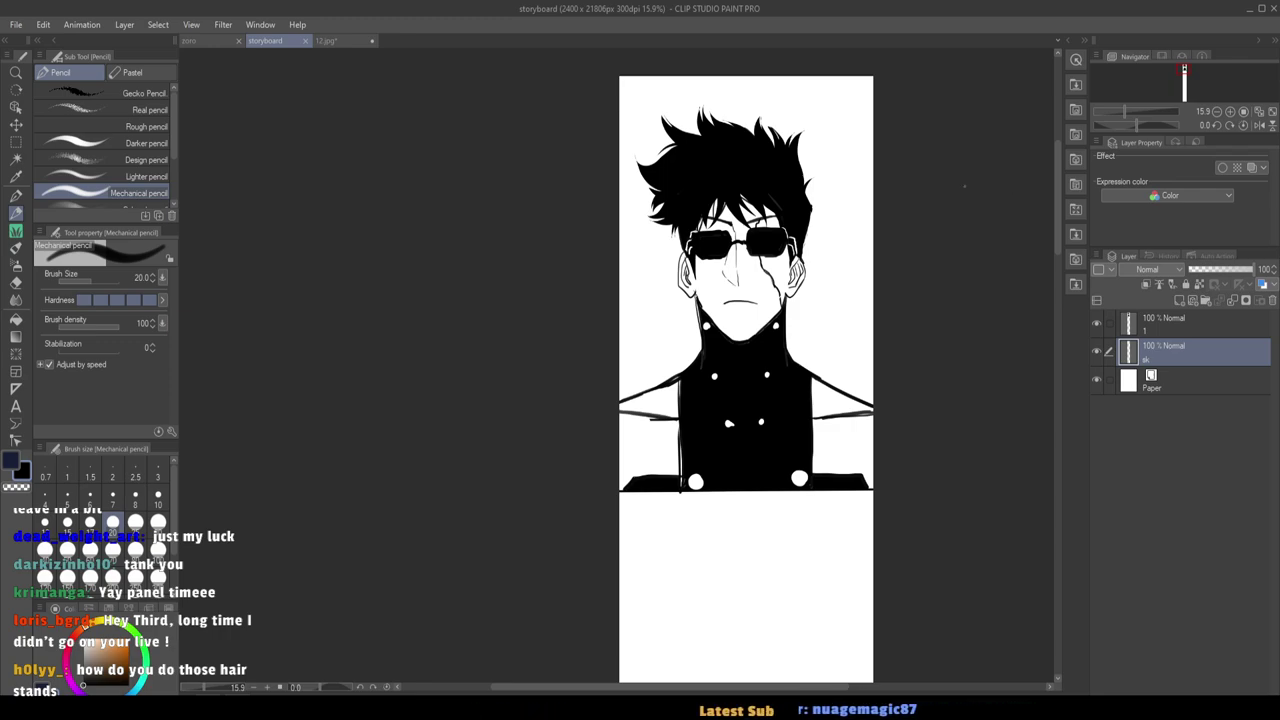
Ink an extra hair spike on the portrait's right-hand hair outline on layer 1, using the G-pen at size 25.
{"action": "left_click", "coordinate": [568, 311]}
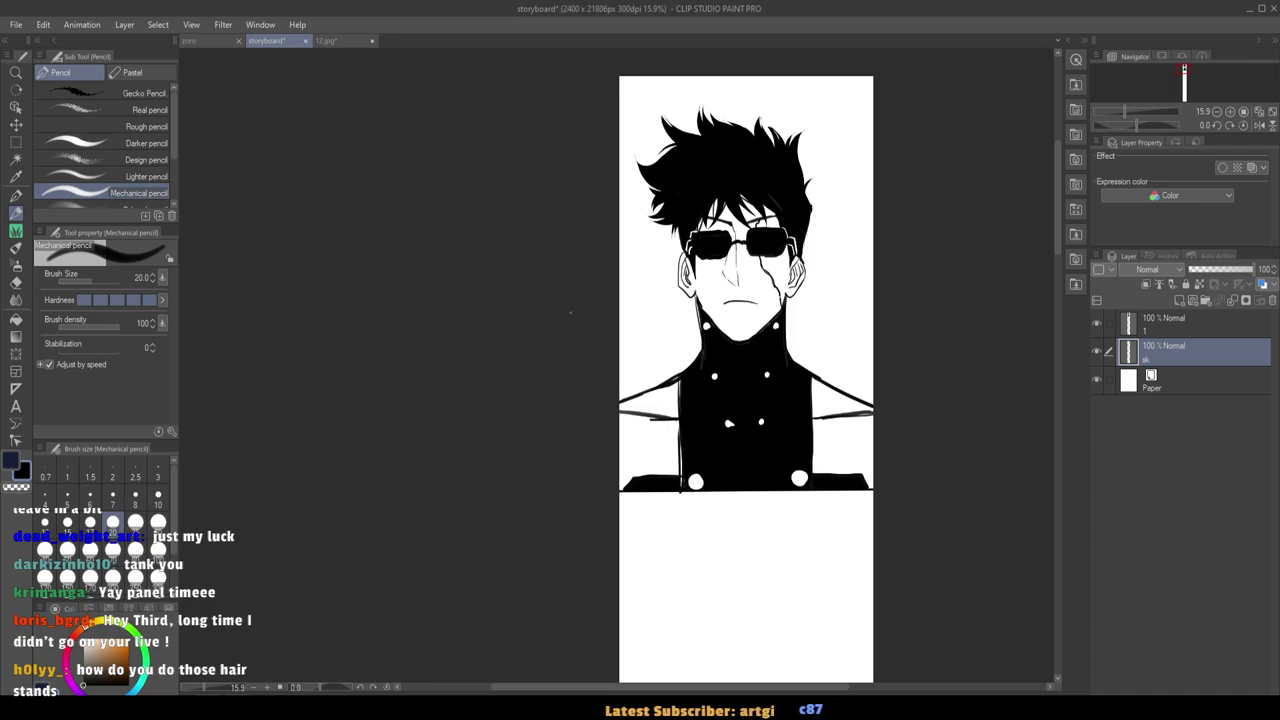
{"action": "scroll", "coordinate": [715, 208], "scroll_direction": "up", "scroll_amount": 5}
{"action": "left_click_drag", "start_coordinate": [715, 208], "coordinate": [728, 448]}
{"action": "key", "text": "p"}
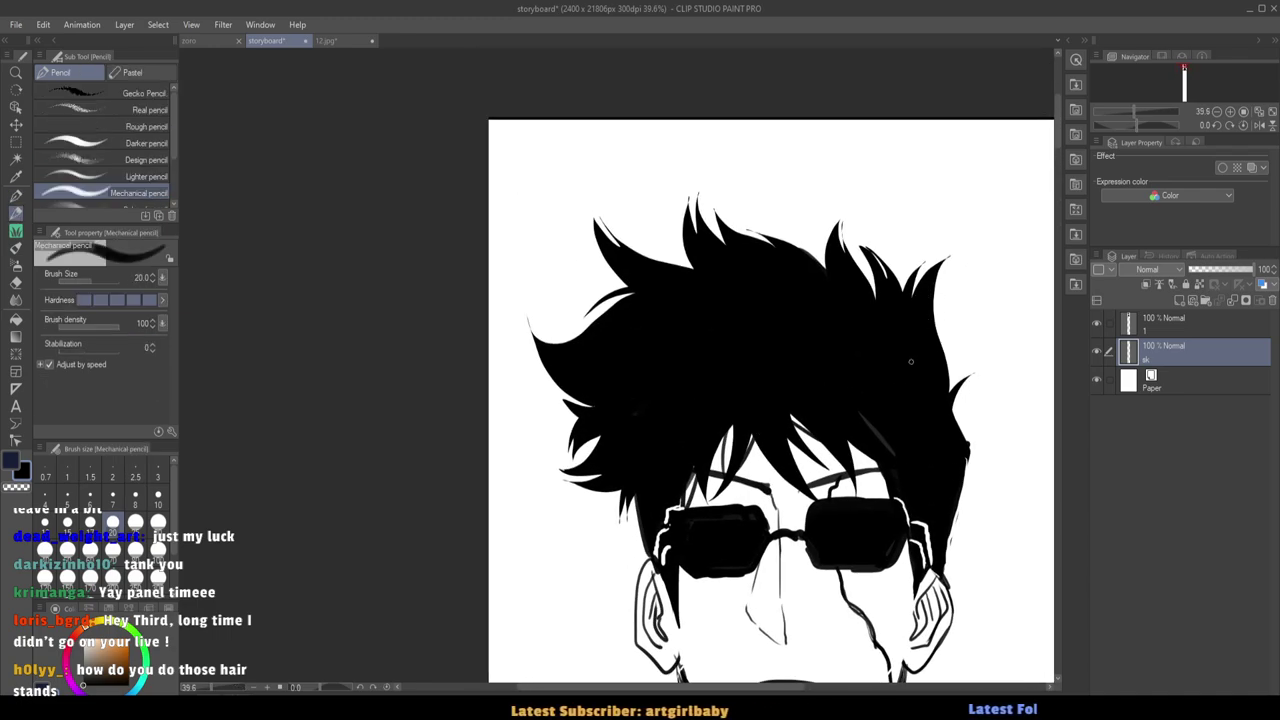
{"action": "left_click", "coordinate": [1124, 328]}
{"action": "key", "text": "bracketright"}
{"action": "key", "text": "bracketright"}
{"action": "key", "text": "bracketright"}
{"action": "key", "text": "bracketright"}
{"action": "key", "text": "bracketright"}
{"action": "key", "text": "bracketright"}
{"action": "key", "text": "bracketright"}
{"action": "key", "text": "bracketright"}
{"action": "key", "text": "bracketright"}
{"action": "key", "text": "bracketright"}
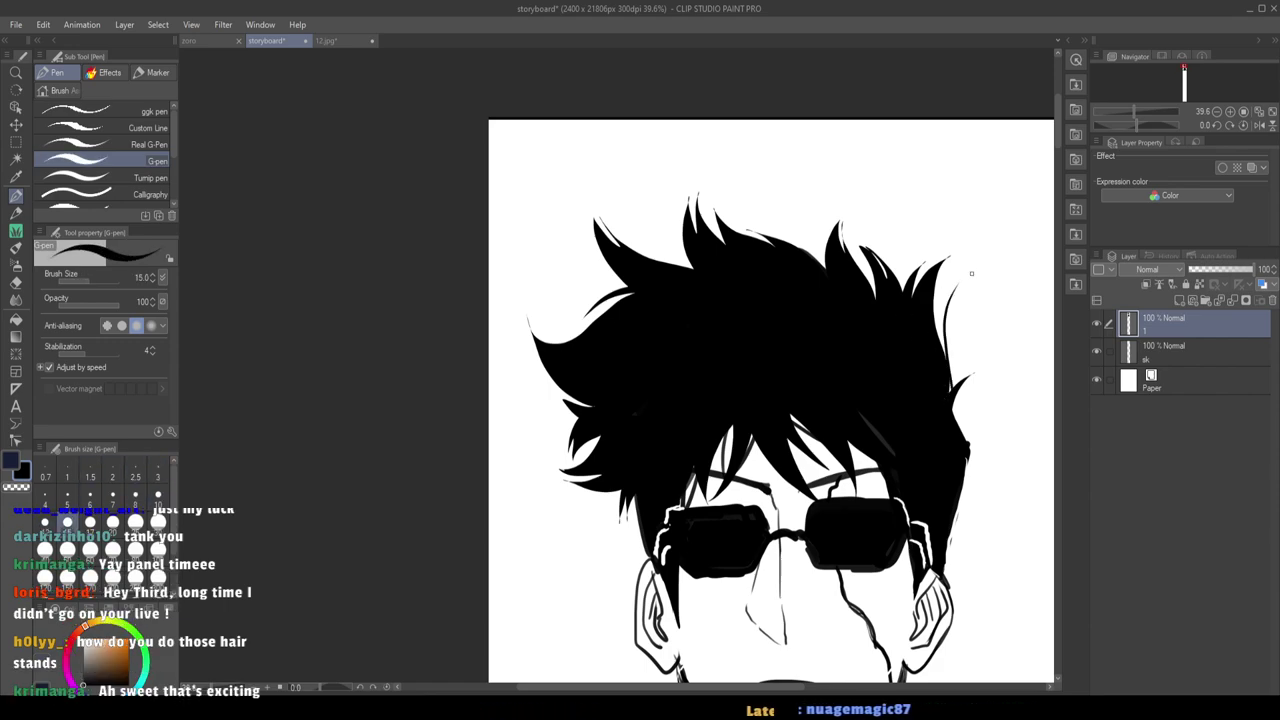
{"action": "key", "text": "bracketright"}
{"action": "key", "text": "bracketright"}
{"action": "key", "text": "bracketright"}
{"action": "key", "text": "bracketright"}
{"action": "key", "text": "bracketright"}
{"action": "left_click_drag", "start_coordinate": [944, 394], "coordinate": [961, 288]}
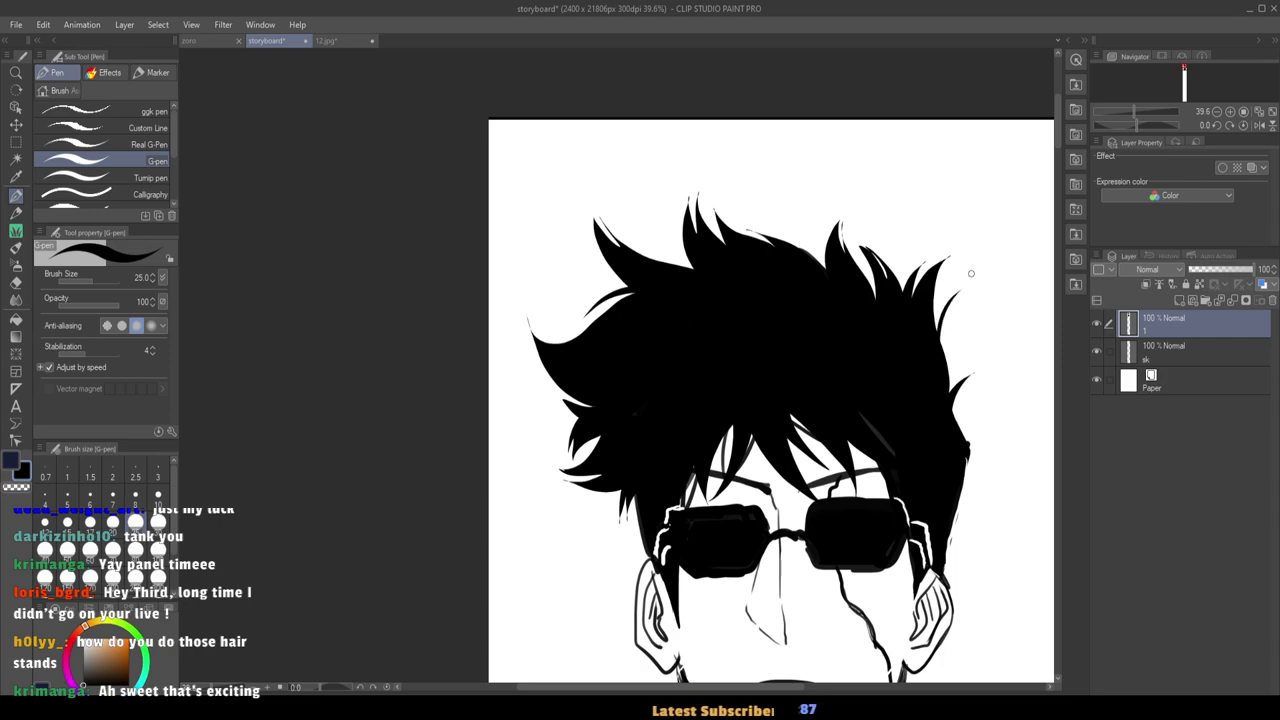
Undo the inked hair spike and try another one on the right-hand hair outline with the G-pen.
{"action": "key", "text": "ctrl+z"}
{"action": "mouse_move", "coordinate": [945, 396]}
{"action": "left_mouse_down"}
{"action": "mouse_move", "coordinate": [959, 277]}
{"action": "mouse_move", "coordinate": [991, 389]}
{"action": "left_mouse_up"}
{"action": "key", "text": "ctrl+z"}
{"action": "key", "text": "ctrl+z"}
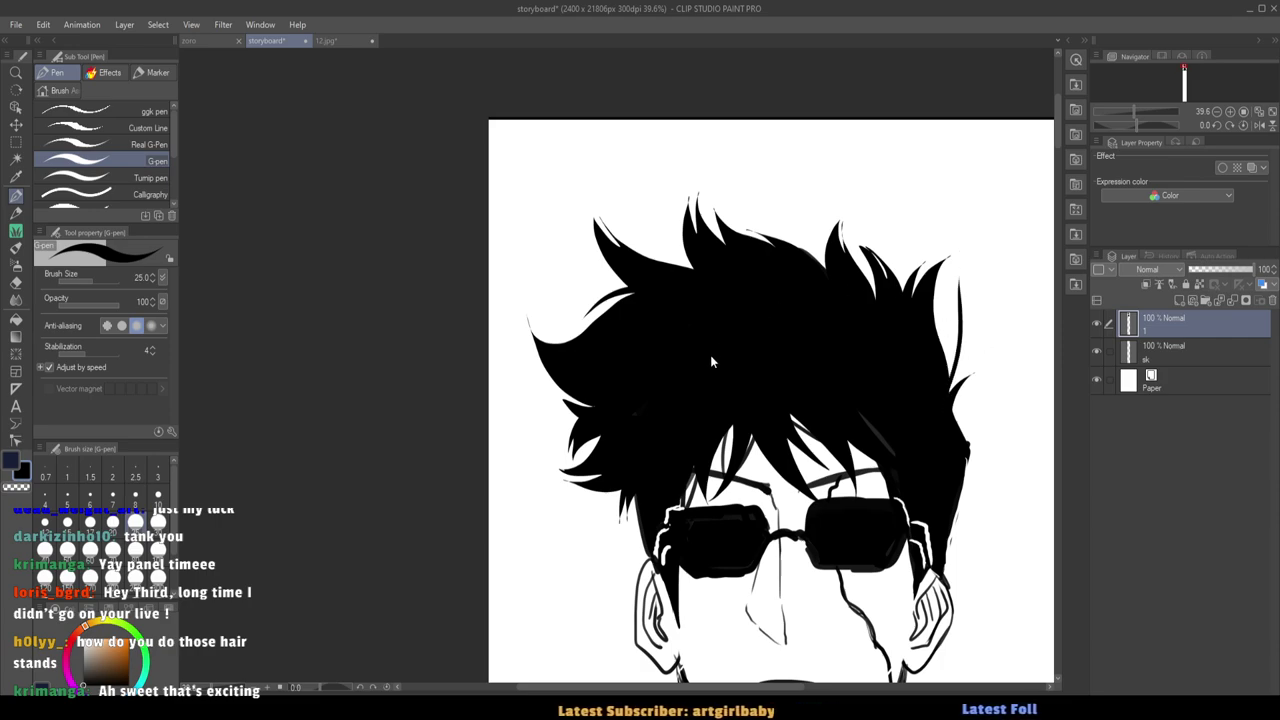
Set the G-pen size to 30 and add a black spike to the portrait's right-hand hair outline using a lasso selection.
{"action": "key", "text": "bracketright"}
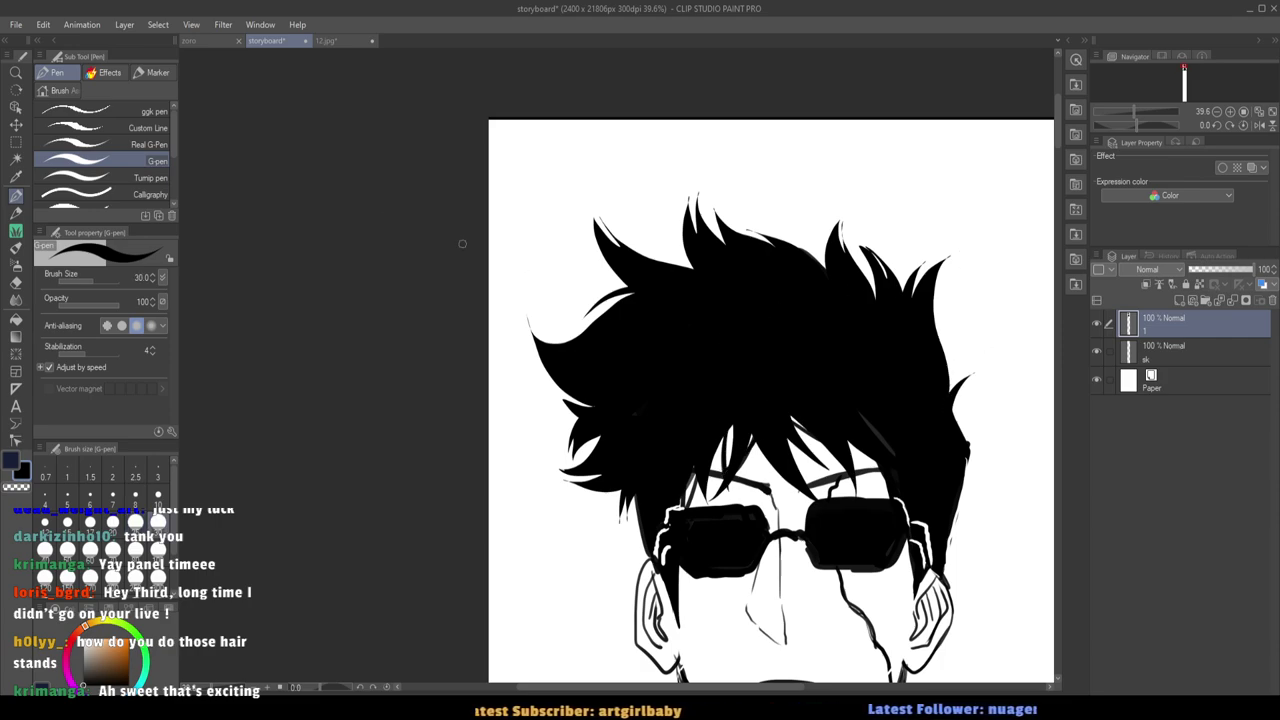
{"action": "key", "text": "m"}
{"action": "mouse_move", "coordinate": [937, 396]}
{"action": "left_mouse_down"}
{"action": "mouse_move", "coordinate": [956, 349]}
{"action": "mouse_move", "coordinate": [943, 362]}
{"action": "left_mouse_up"}
{"action": "left_click", "coordinate": [1003, 432]}
{"action": "key", "text": "ctrl+d"}
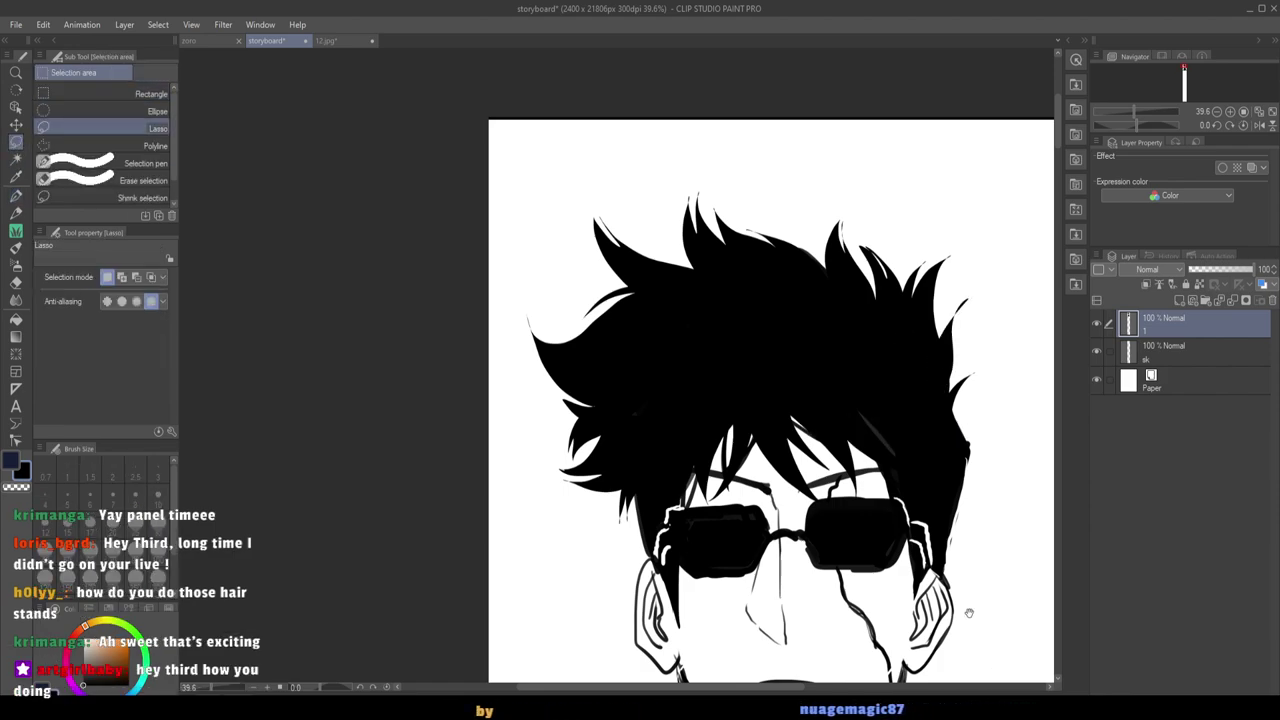
{"action": "scroll", "coordinate": [740, 388], "scroll_direction": "down", "scroll_amount": 3}
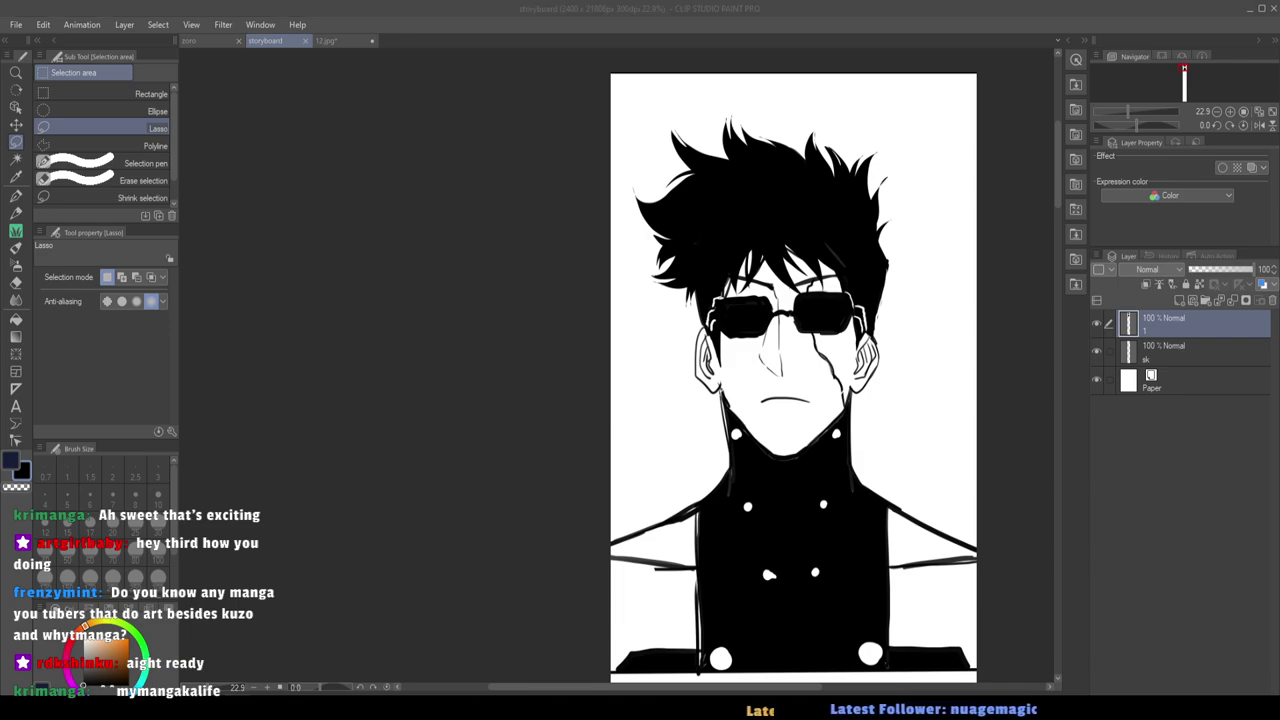
Place the storyboard window beside the shouting-face drawing and ink strokes around that face's left eye.
{"action": "key", "text": "alt+Tab"}
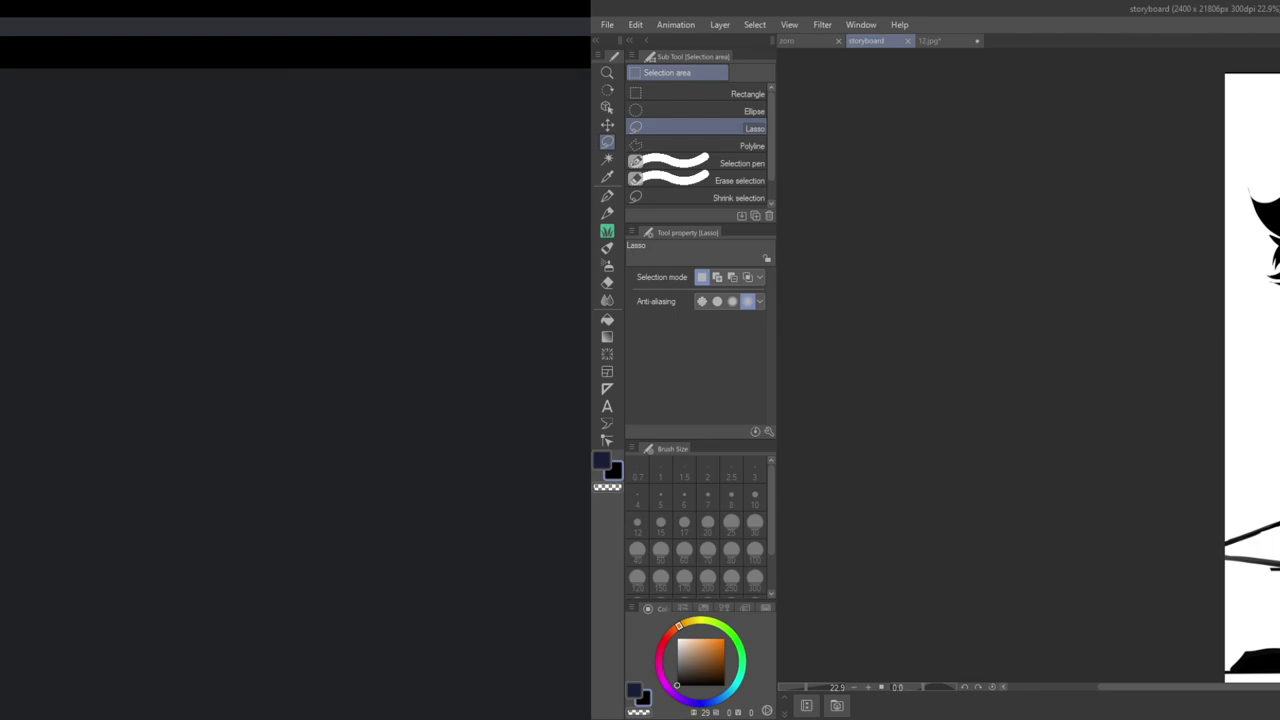
{"action": "mouse_move", "coordinate": [1131, 434]}
{"action": "left_mouse_down"}
{"action": "mouse_move", "coordinate": [1017, 411]}
{"action": "mouse_move", "coordinate": [888, 407]}
{"action": "left_mouse_up"}
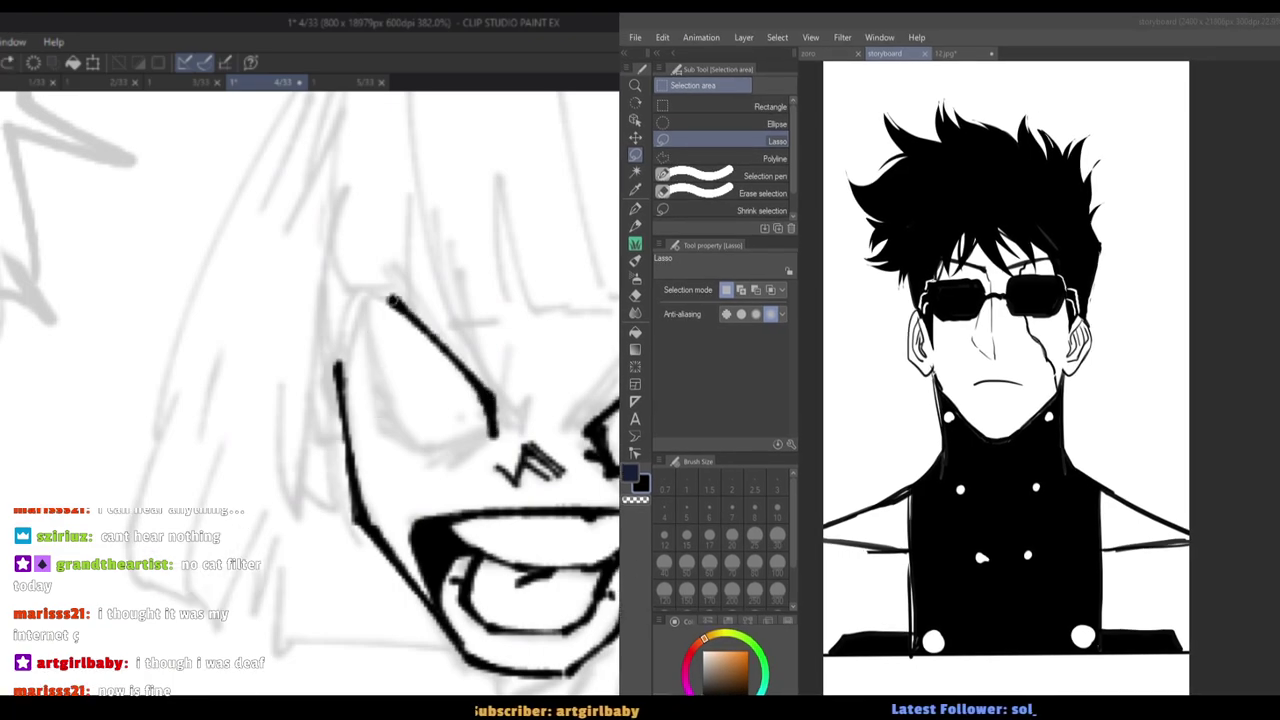
{"action": "mouse_move", "coordinate": [393, 300]}
{"action": "left_mouse_down"}
{"action": "mouse_move", "coordinate": [376, 401]}
{"action": "mouse_move", "coordinate": [404, 459]}
{"action": "left_mouse_up"}
{"action": "left_click_drag", "start_coordinate": [362, 350], "coordinate": [411, 462]}
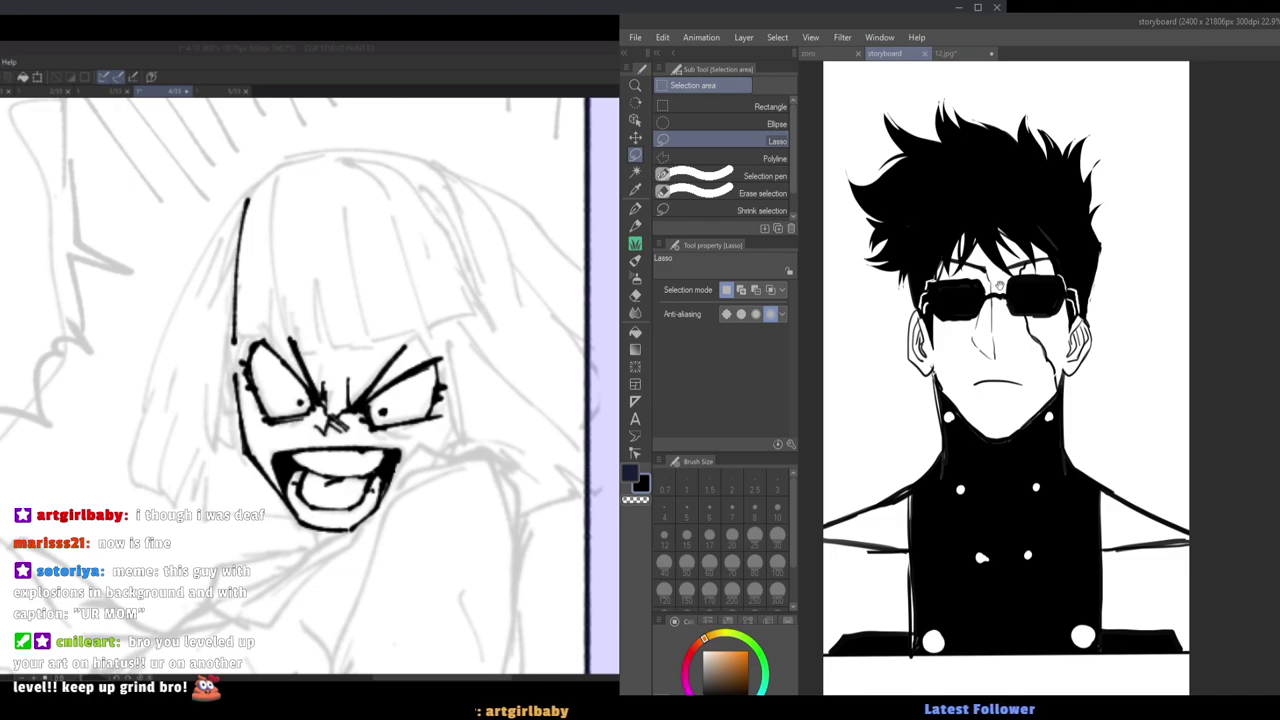
Blacken the faint streak in the portrait's hair above the right sunglasses lens with the G-pen, and set the brush size to 40.
{"action": "left_click_drag", "start_coordinate": [985, 245], "coordinate": [1044, 252]}
{"action": "key", "text": "p"}
{"action": "key", "text": "p"}
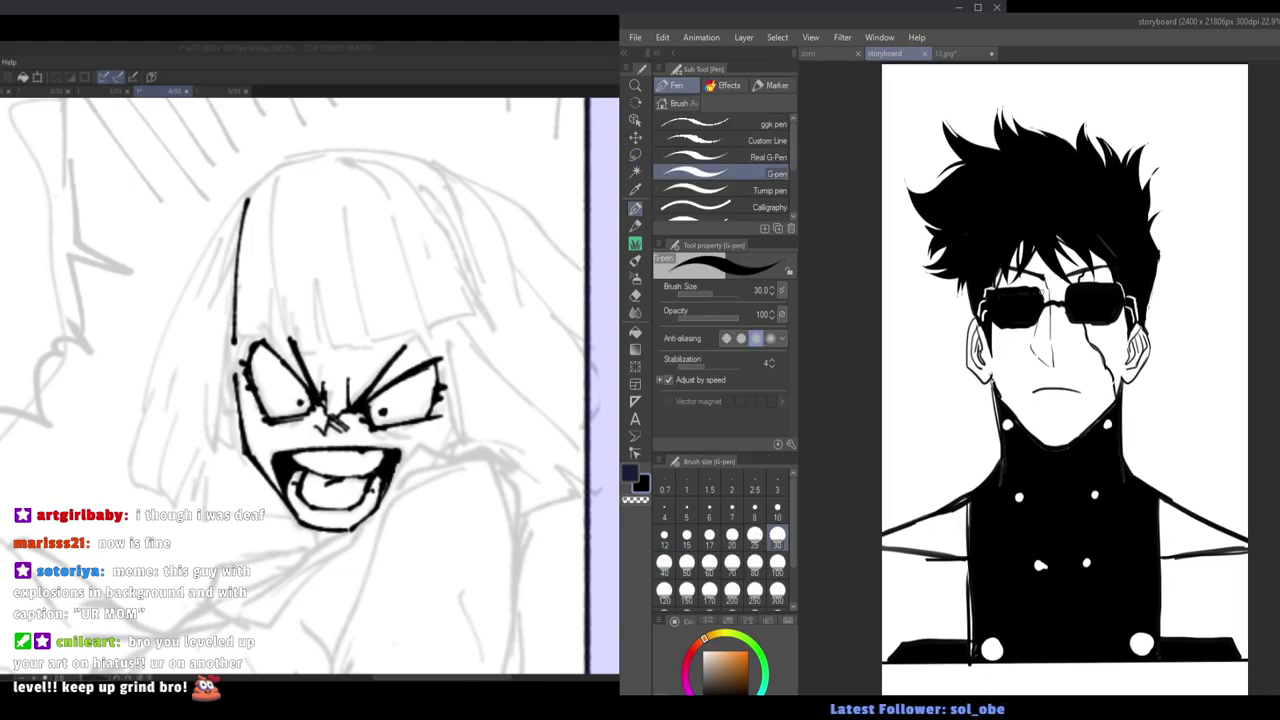
{"action": "left_click_drag", "start_coordinate": [1084, 234], "coordinate": [1125, 232]}
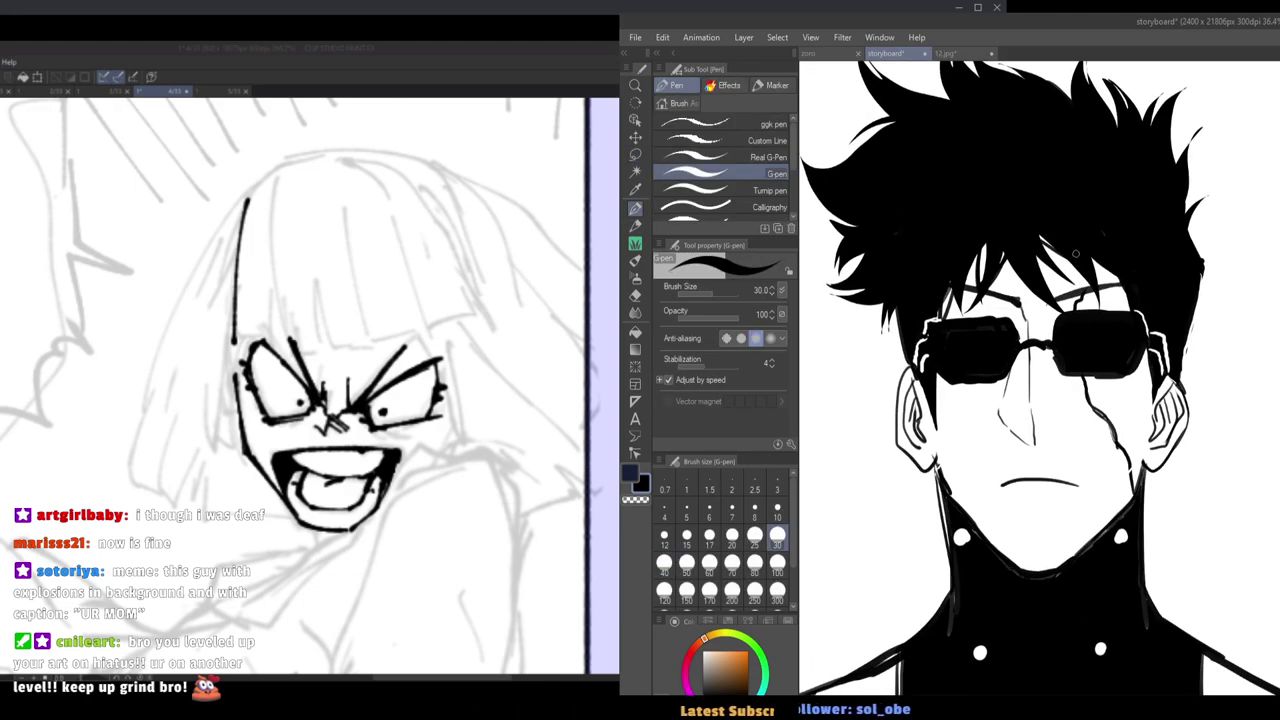
{"action": "key", "text": "]"}
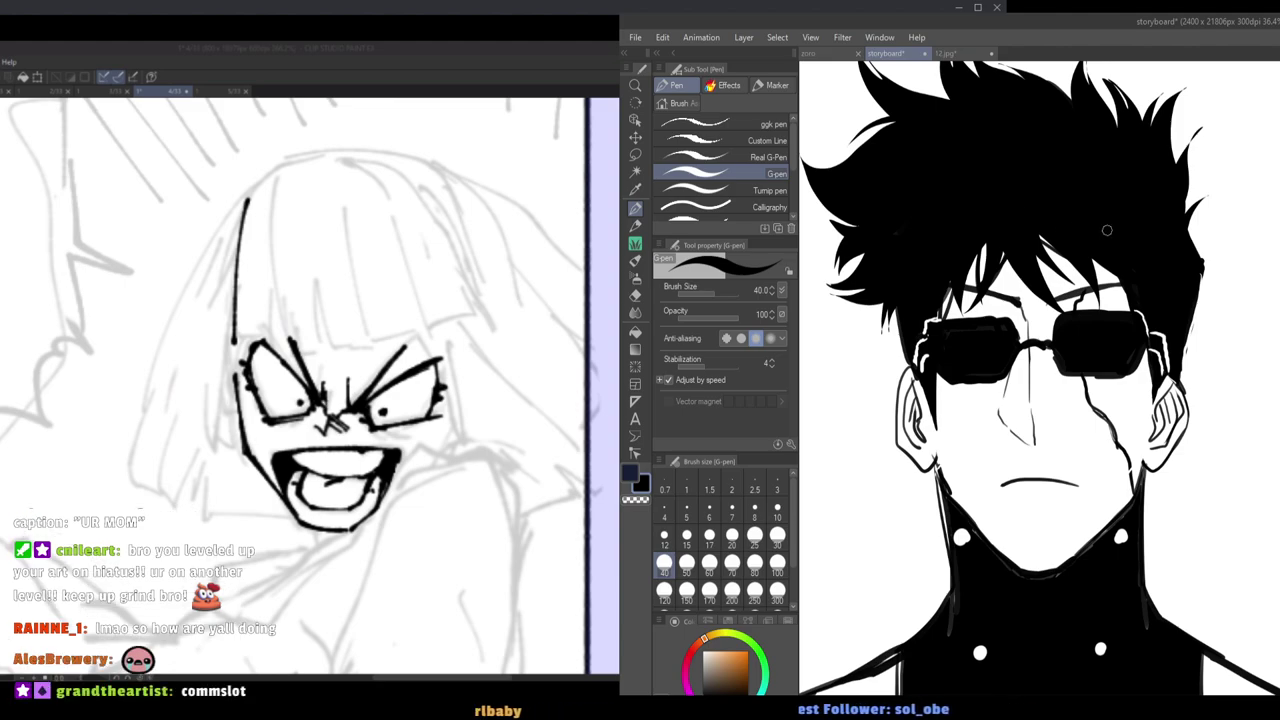
{"action": "key", "text": "bracketright"}
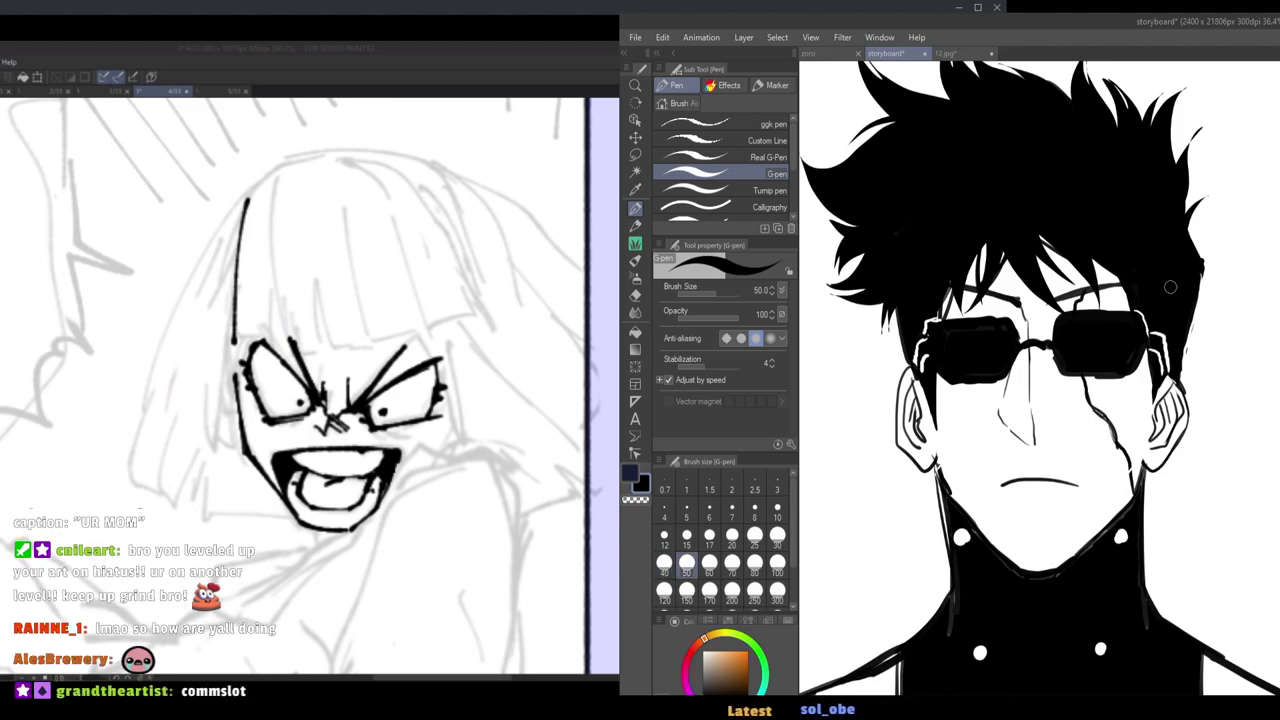
{"action": "scroll", "coordinate": [1067, 240], "scroll_direction": "up", "scroll_amount": 2}
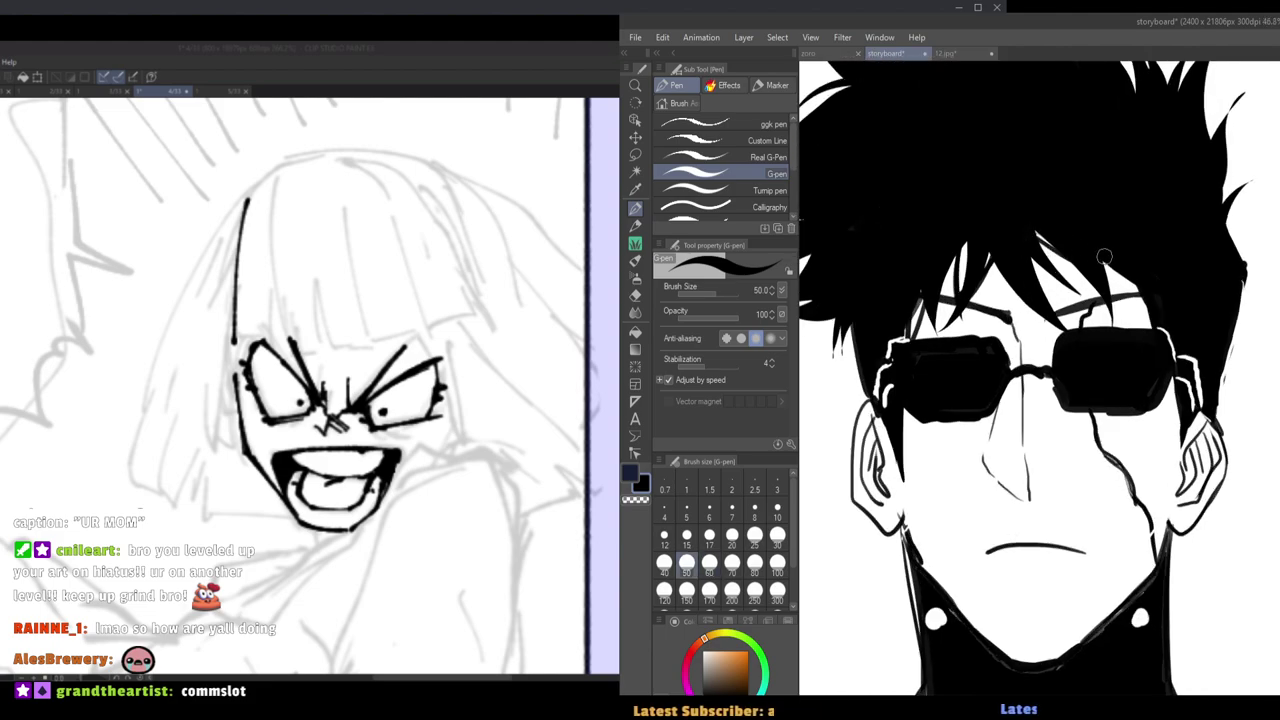
{"action": "key", "text": "bracketleft"}
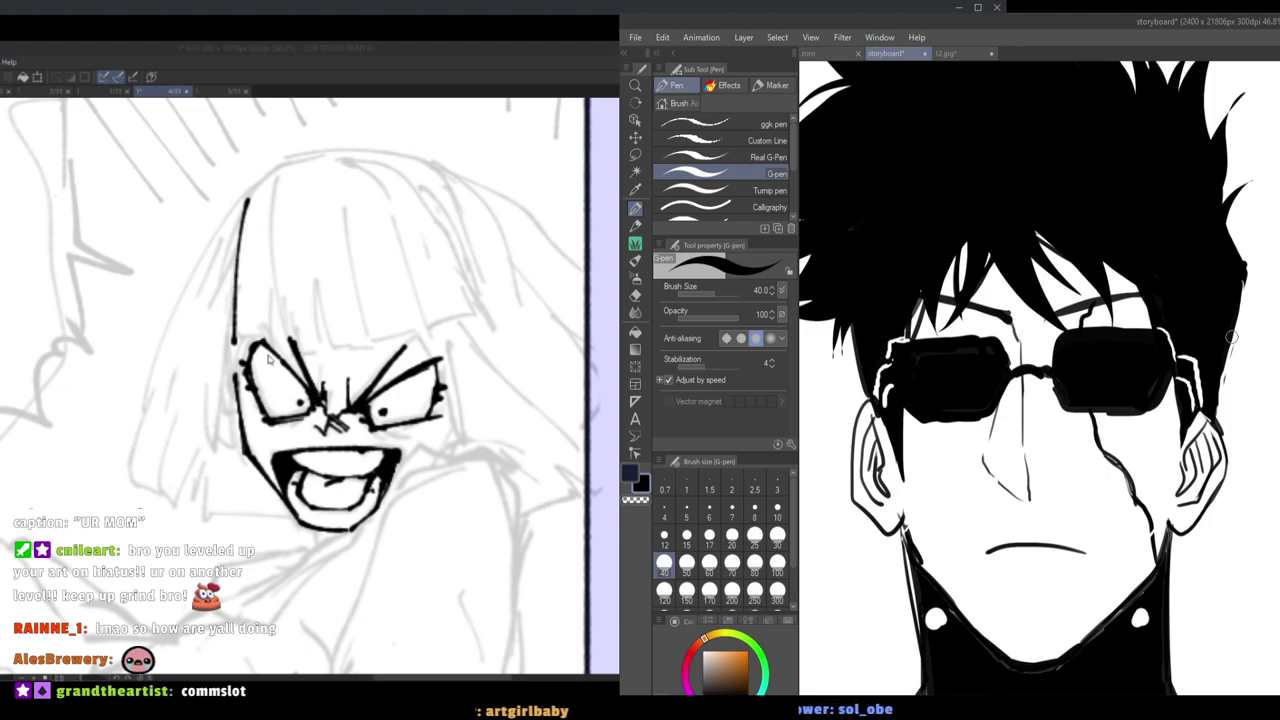
Ink the fringe strands and the straight lower edge of the shouting character's bangs over the rough sketch.
{"action": "left_click_drag", "start_coordinate": [279, 295], "coordinate": [291, 345]}
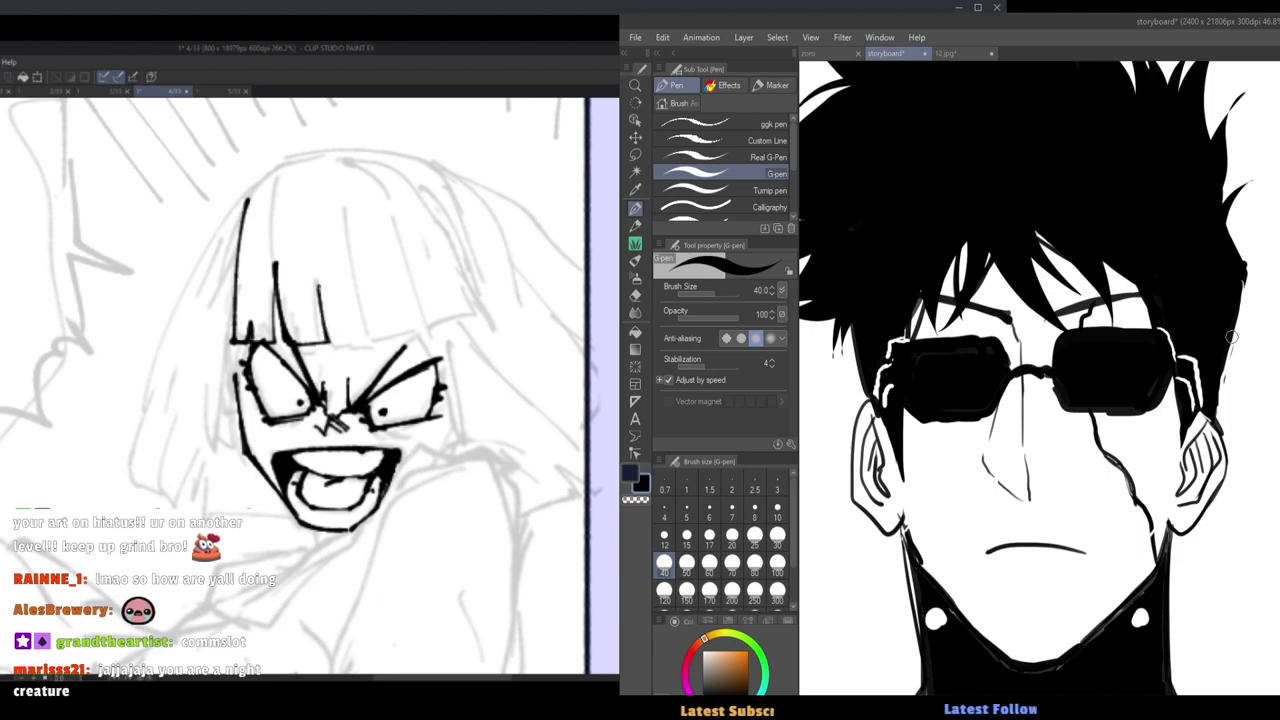
{"action": "left_click_drag", "start_coordinate": [335, 343], "coordinate": [395, 331]}
{"action": "left_click_drag", "start_coordinate": [388, 334], "coordinate": [352, 237]}
{"action": "mouse_move", "coordinate": [369, 290]}
{"action": "left_mouse_down"}
{"action": "mouse_move", "coordinate": [394, 333]}
{"action": "mouse_move", "coordinate": [435, 327]}
{"action": "left_mouse_up"}
{"action": "key", "text": "ctrl+z"}
{"action": "mouse_move", "coordinate": [435, 327]}
{"action": "left_mouse_down"}
{"action": "mouse_move", "coordinate": [403, 256]}
{"action": "mouse_move", "coordinate": [414, 332]}
{"action": "left_mouse_up"}
{"action": "left_click_drag", "start_coordinate": [434, 326], "coordinate": [452, 322]}
{"action": "left_click_drag", "start_coordinate": [432, 220], "coordinate": [490, 328]}
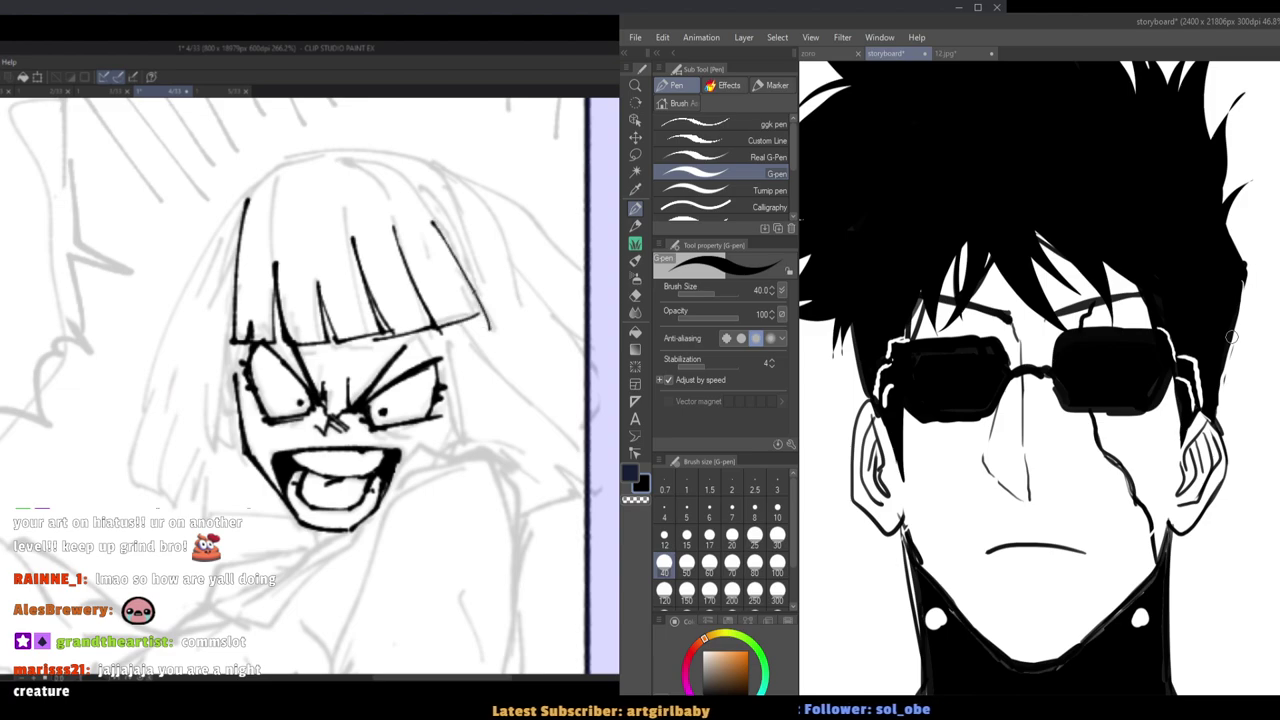
Ink a strand through the shouting character's hair and the outline of the crown, checking the drawing in mirrored view.
{"action": "left_click_drag", "start_coordinate": [288, 165], "coordinate": [266, 270]}
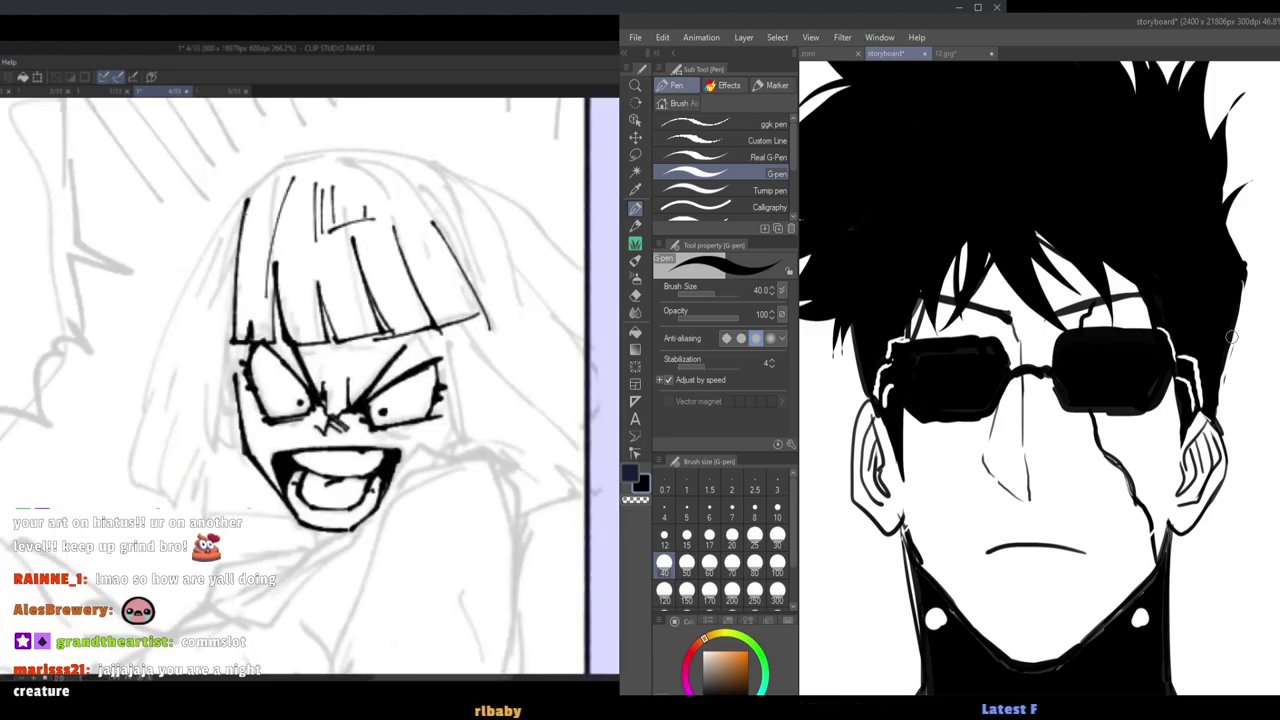
{"action": "key", "text": "ctrl+z"}
{"action": "mouse_move", "coordinate": [244, 230]}
{"action": "left_mouse_down"}
{"action": "mouse_move", "coordinate": [315, 161]}
{"action": "mouse_move", "coordinate": [348, 156]}
{"action": "left_mouse_up"}
{"action": "key", "text": "ctrl+z"}
{"action": "mouse_move", "coordinate": [243, 220]}
{"action": "left_mouse_down"}
{"action": "mouse_move", "coordinate": [268, 171]}
{"action": "mouse_move", "coordinate": [424, 181]}
{"action": "mouse_move", "coordinate": [438, 249]}
{"action": "left_mouse_up"}
{"action": "left_click_drag", "start_coordinate": [392, 171], "coordinate": [427, 273]}
{"action": "key", "text": "h"}
{"action": "key", "text": "h"}
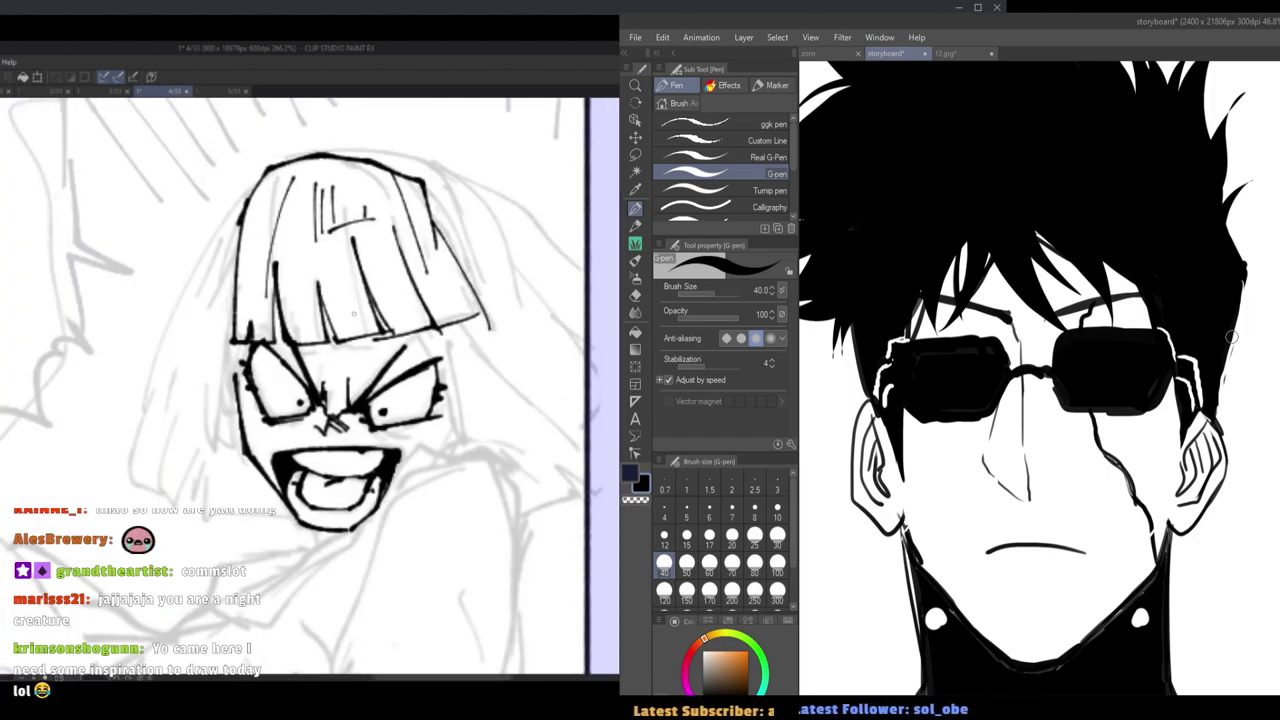
Erase the lower edge of the bangs and redraw it as longer separate clumps reaching down between the eyes.
{"action": "key", "text": "e"}
{"action": "left_click_drag", "start_coordinate": [355, 346], "coordinate": [474, 312]}
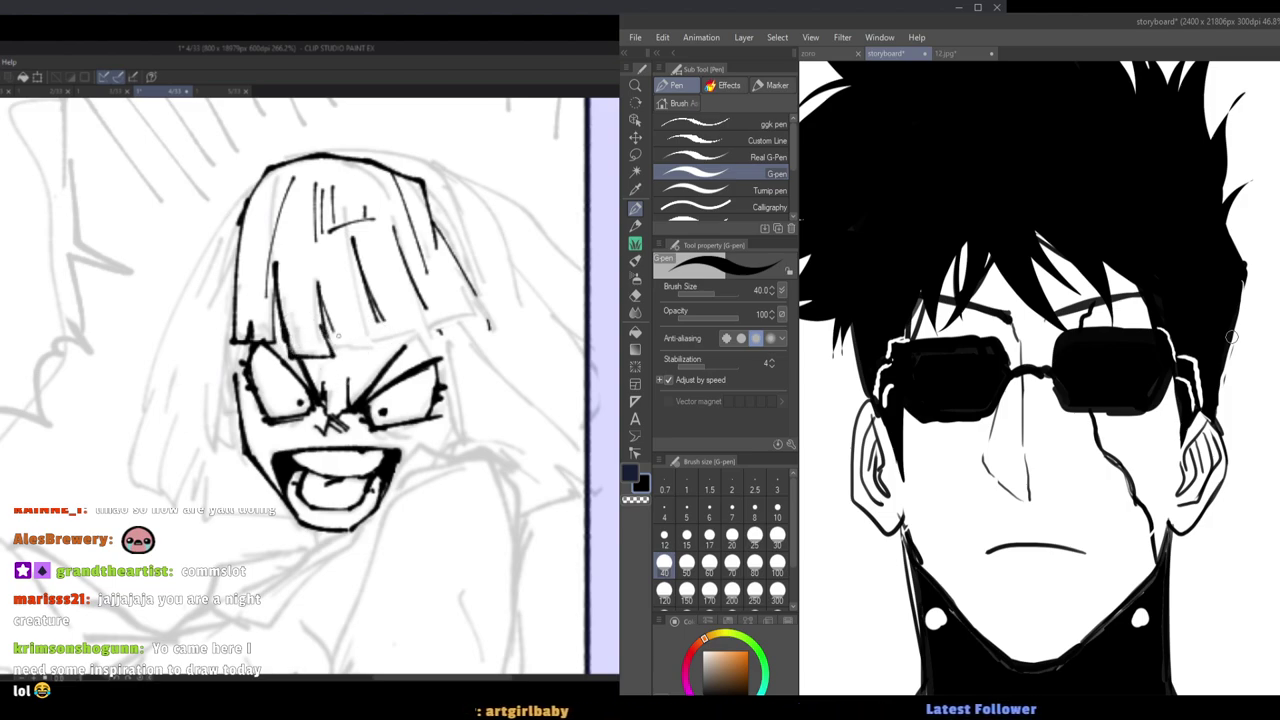
{"action": "left_click_drag", "start_coordinate": [329, 313], "coordinate": [344, 361]}
{"action": "left_click_drag", "start_coordinate": [344, 361], "coordinate": [391, 352]}
{"action": "mouse_move", "coordinate": [371, 301]}
{"action": "left_mouse_down"}
{"action": "mouse_move", "coordinate": [401, 350]}
{"action": "mouse_move", "coordinate": [468, 332]}
{"action": "left_mouse_up"}
{"action": "key", "text": "ctrl+z"}
{"action": "left_click_drag", "start_coordinate": [421, 272], "coordinate": [486, 332]}
{"action": "key", "text": "h"}
{"action": "key", "text": "h"}
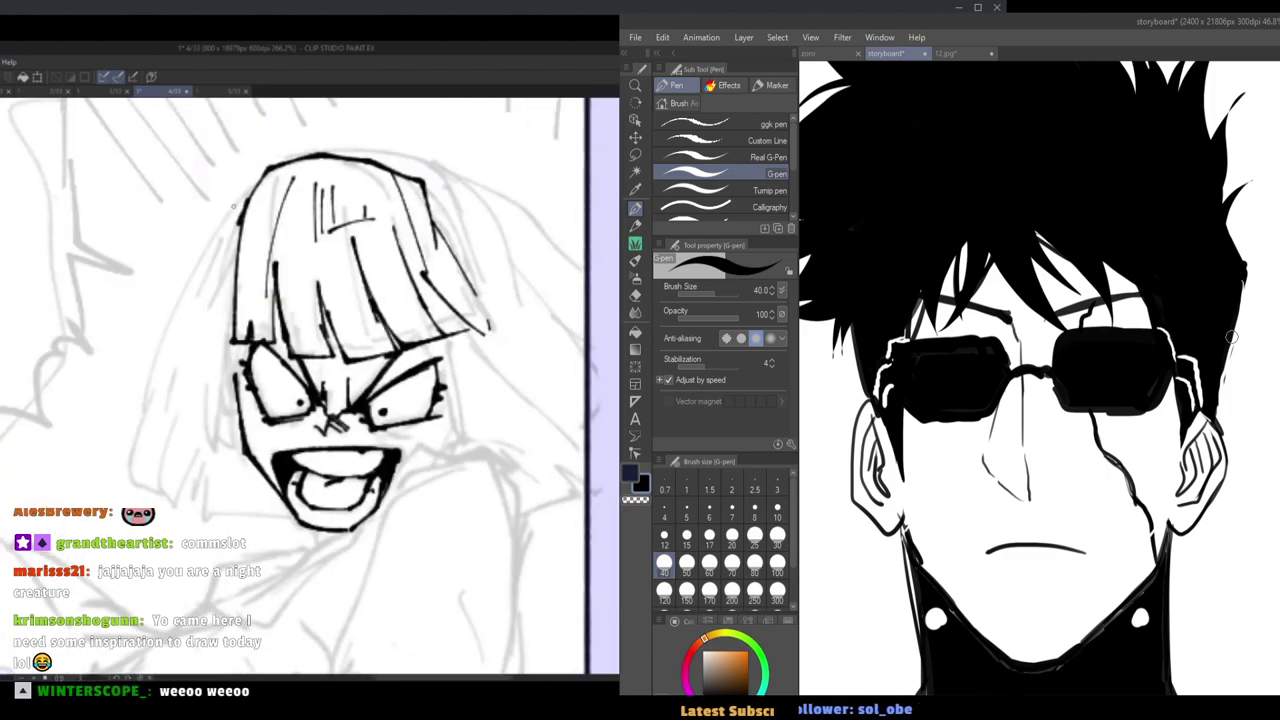
Ink the long hair lock falling from the crown beside the left edge of the shouting face.
{"action": "mouse_move", "coordinate": [246, 200]}
{"action": "left_mouse_down"}
{"action": "mouse_move", "coordinate": [147, 439]}
{"action": "mouse_move", "coordinate": [160, 474]}
{"action": "left_mouse_up"}
{"action": "key", "text": "ctrl+z"}
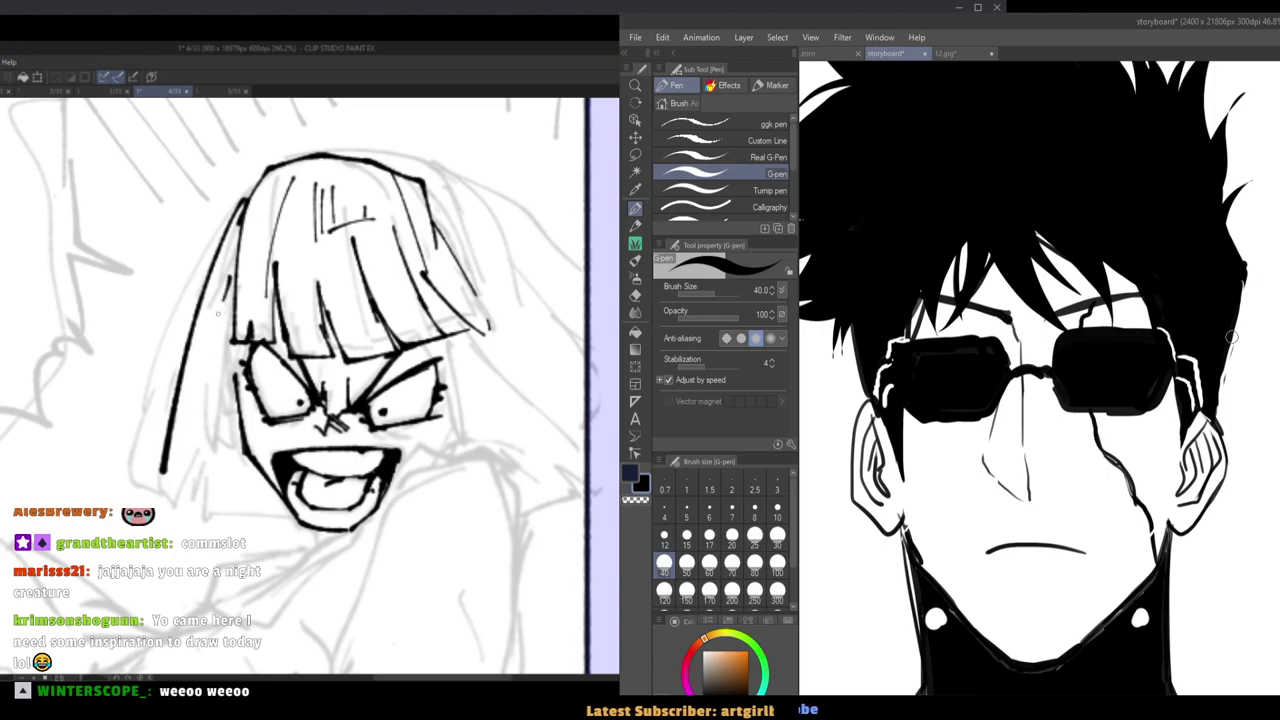
{"action": "left_click_drag", "start_coordinate": [226, 301], "coordinate": [168, 458]}
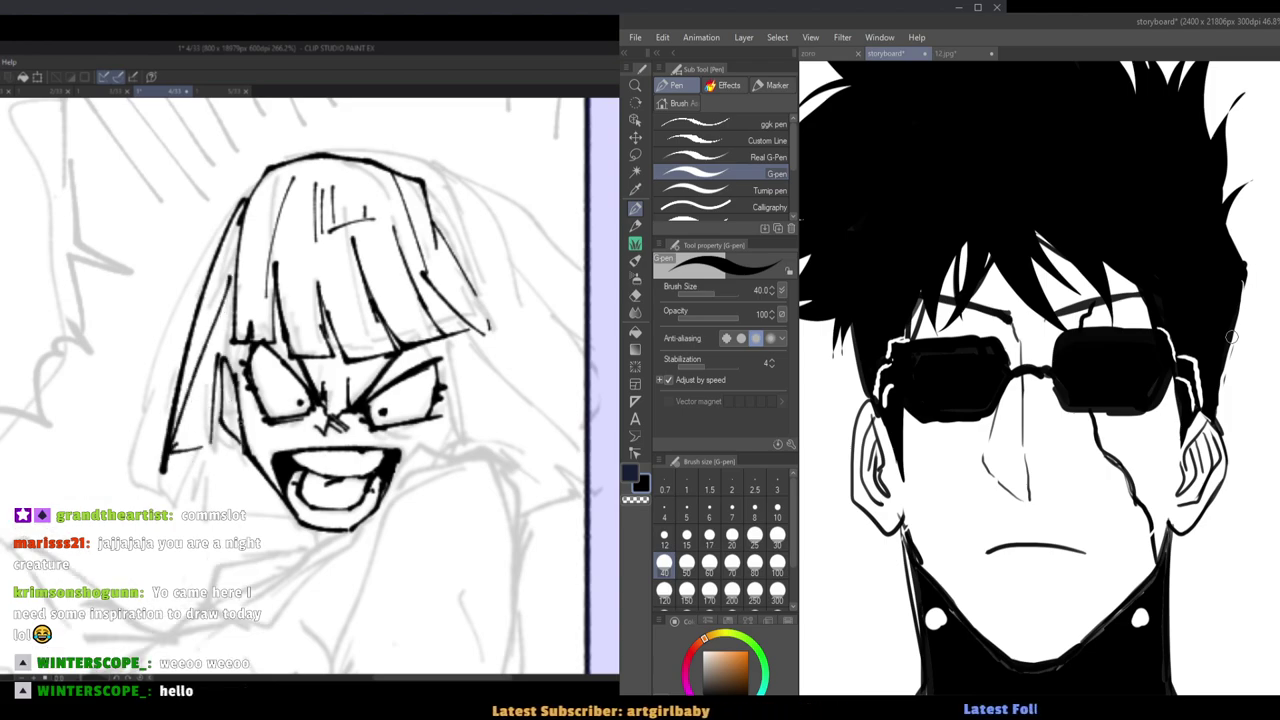
Ink the details of the ear between the face and the left hair lock, comparing against the mirrored view.
{"action": "left_click_drag", "start_coordinate": [231, 387], "coordinate": [240, 424]}
{"action": "key", "text": "h"}
{"action": "key", "text": "h"}
{"action": "key", "text": "ctrl+z"}
{"action": "left_click_drag", "start_coordinate": [241, 342], "coordinate": [238, 390]}
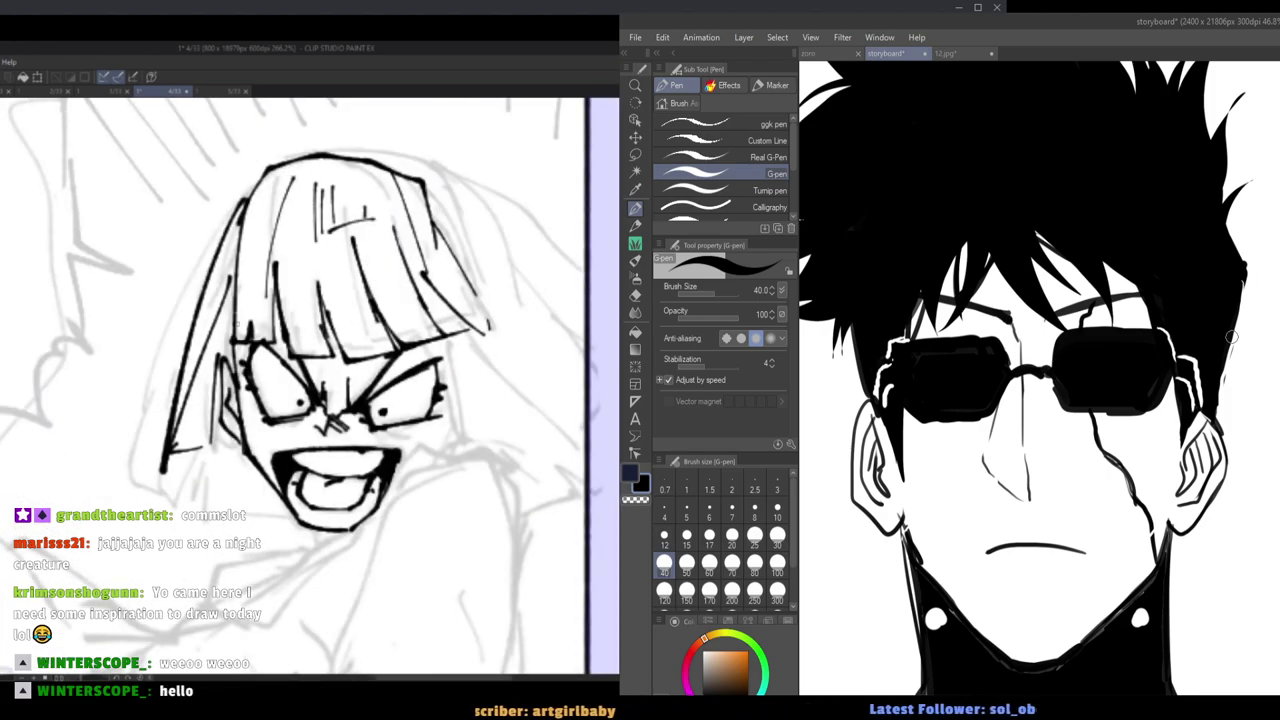
{"action": "key", "text": "h"}
{"action": "key", "text": "h"}
{"action": "key", "text": "ctrl+z"}
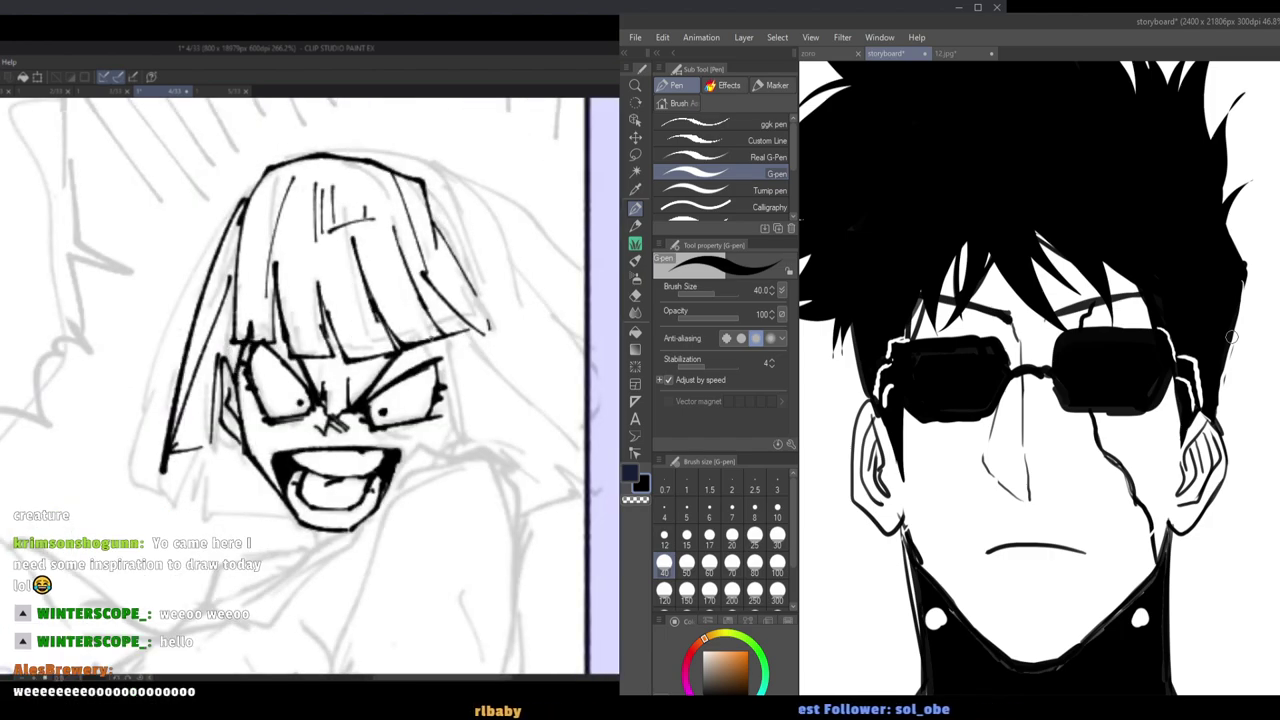
Ink the lower tips of the left-hand hair and its bottom edge across to the shouting character's jaw.
{"action": "key", "text": "h"}
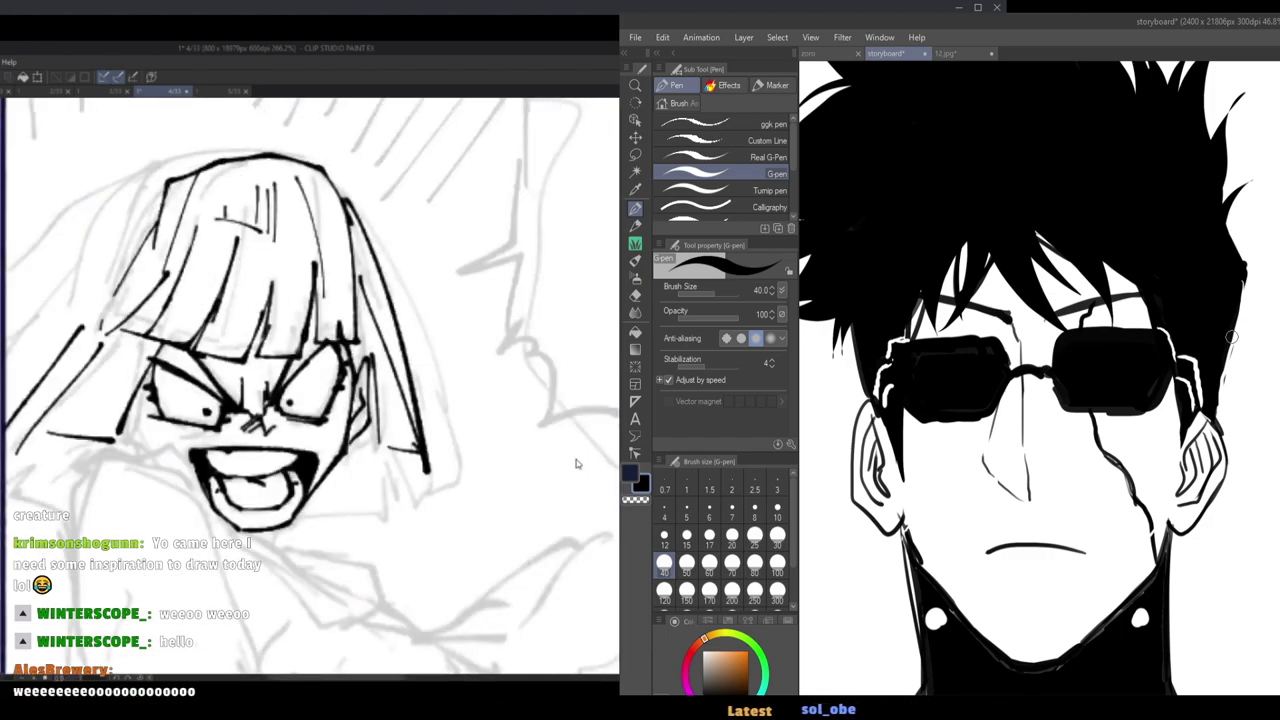
{"action": "key", "text": "h"}
{"action": "left_click_drag", "start_coordinate": [186, 346], "coordinate": [194, 503]}
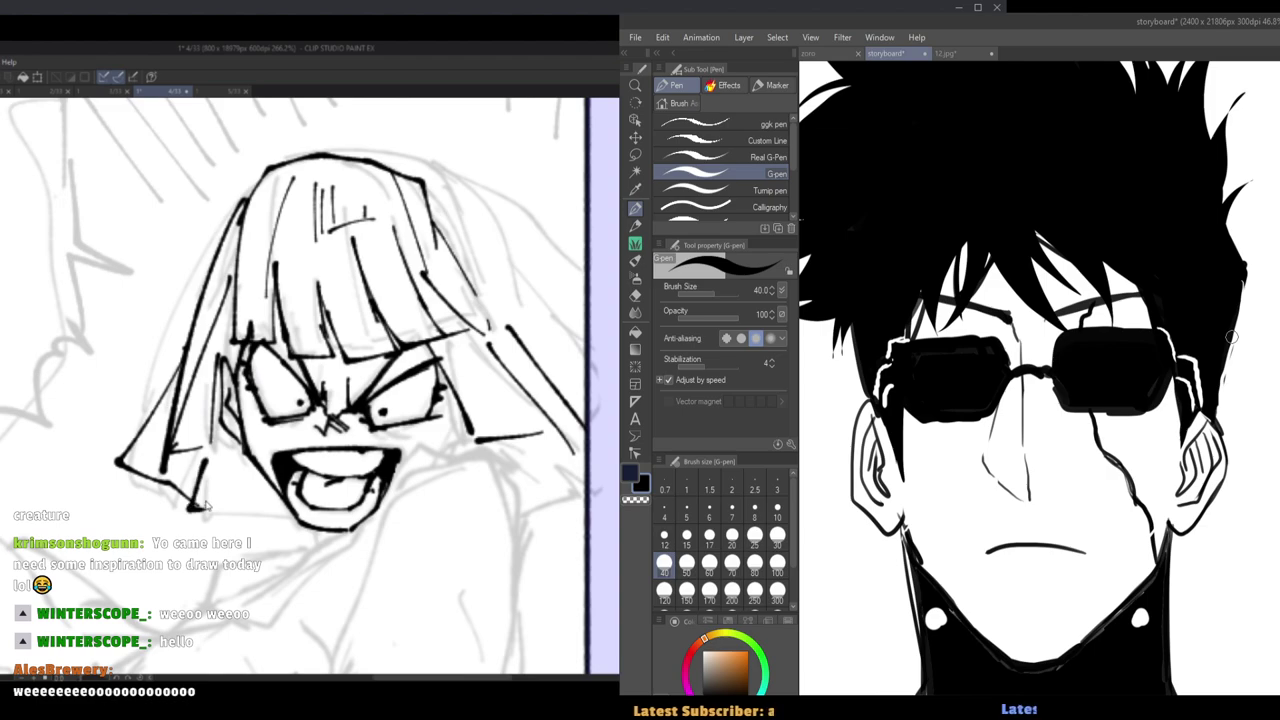
{"action": "key", "text": "h"}
{"action": "key", "text": "h"}
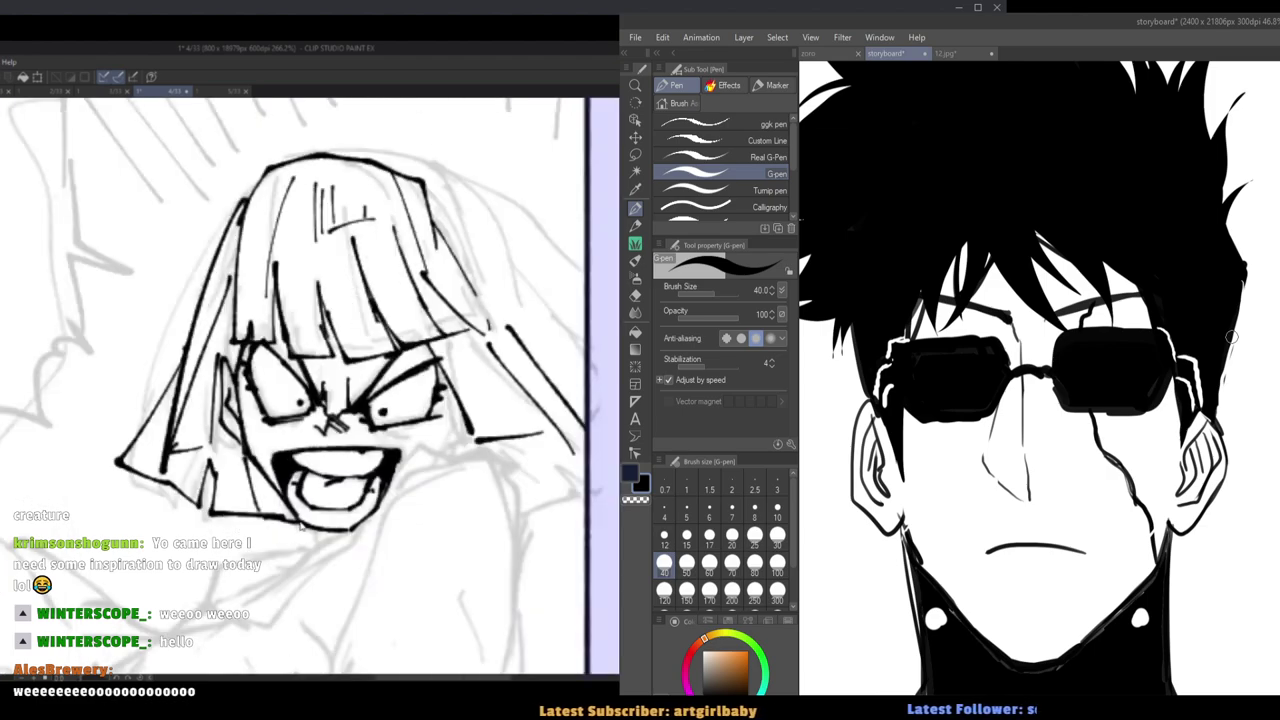
{"action": "left_click_drag", "start_coordinate": [284, 517], "coordinate": [305, 526]}
Ink the outer hair contours on both sides of the shouting character's head and check the drawing mirrored and zoomed out.
{"action": "left_click_drag", "start_coordinate": [238, 215], "coordinate": [139, 432]}
{"action": "mouse_move", "coordinate": [424, 184]}
{"action": "left_mouse_down"}
{"action": "mouse_move", "coordinate": [520, 268]}
{"action": "mouse_move", "coordinate": [458, 236]}
{"action": "mouse_move", "coordinate": [463, 264]}
{"action": "left_mouse_up"}
{"action": "key", "text": "ctrl+z"}
{"action": "left_click_drag", "start_coordinate": [453, 212], "coordinate": [558, 307]}
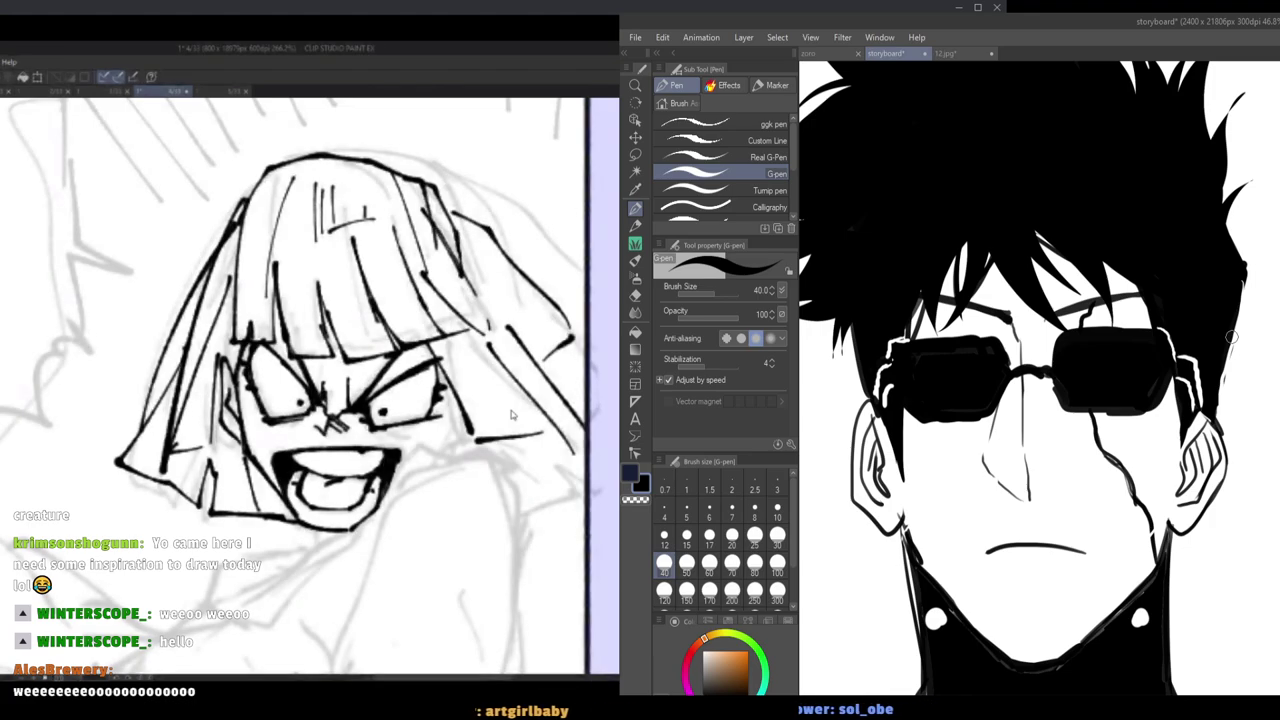
{"action": "key", "text": "h"}
{"action": "key", "text": "h"}
{"action": "scroll", "coordinate": [450, 372], "scroll_direction": "down", "scroll_amount": 5}
{"action": "scroll", "coordinate": [490, 279], "scroll_direction": "up", "scroll_amount": 4}
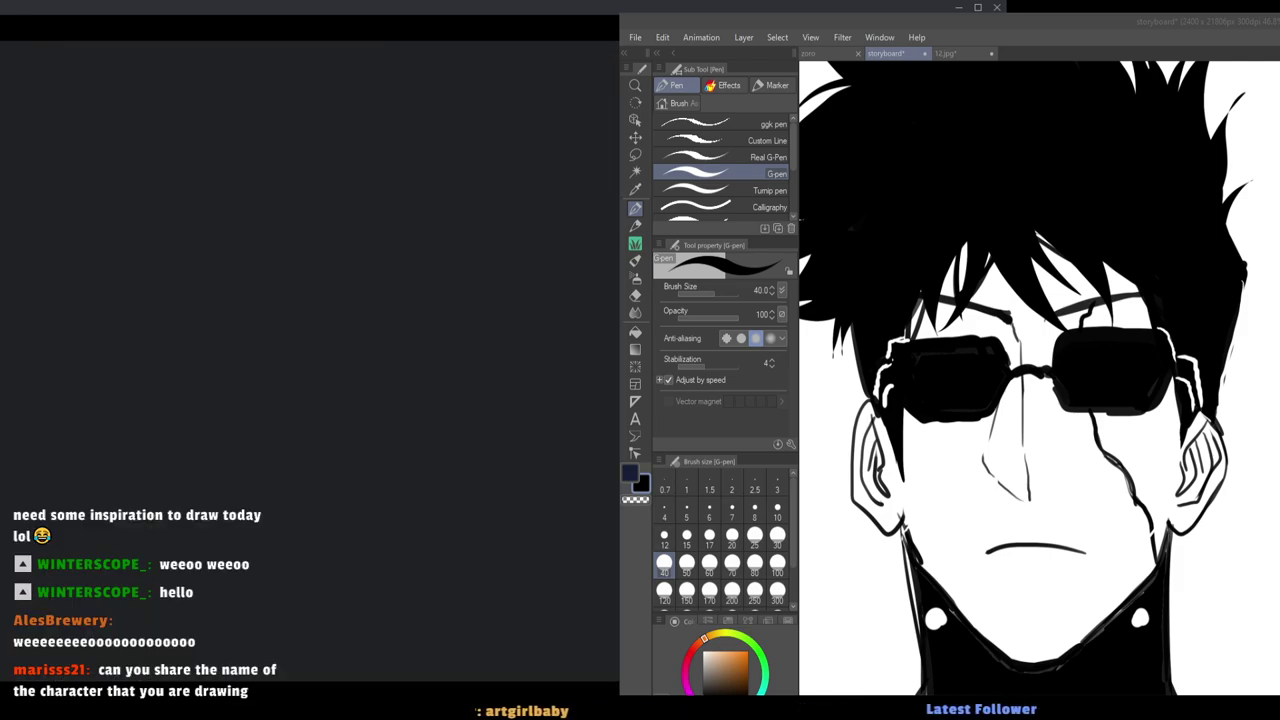
{"action": "left_click_drag", "start_coordinate": [1191, 346], "coordinate": [1278, 348]}
{"action": "scroll", "coordinate": [1204, 370], "scroll_direction": "down", "scroll_amount": 4}
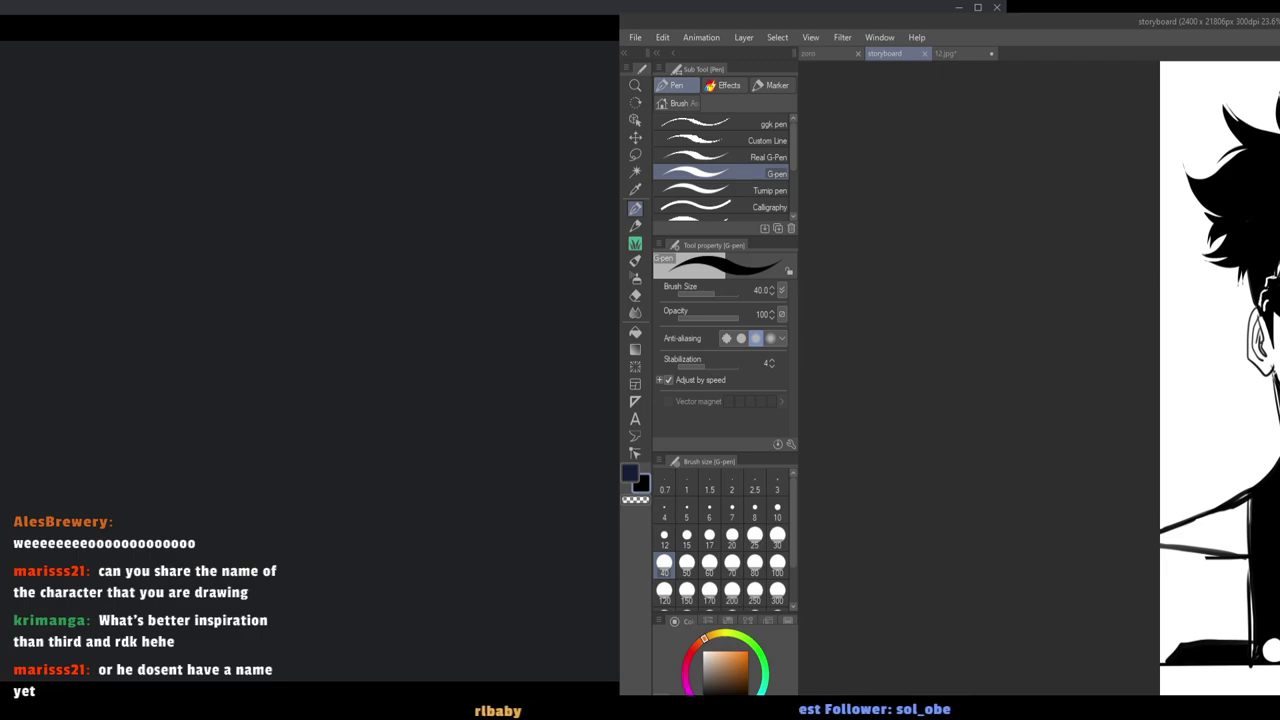
{"action": "left_click", "coordinate": [1113, 386]}
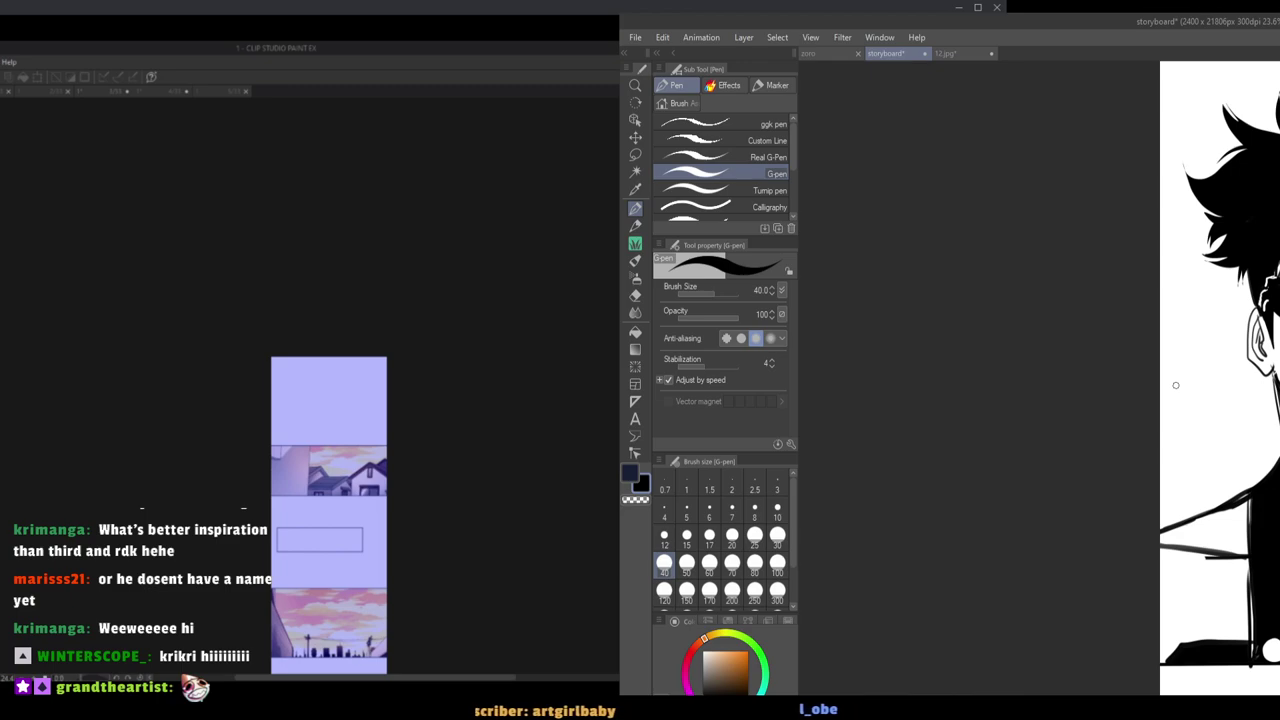
{"action": "key", "text": "alt+Tab"}
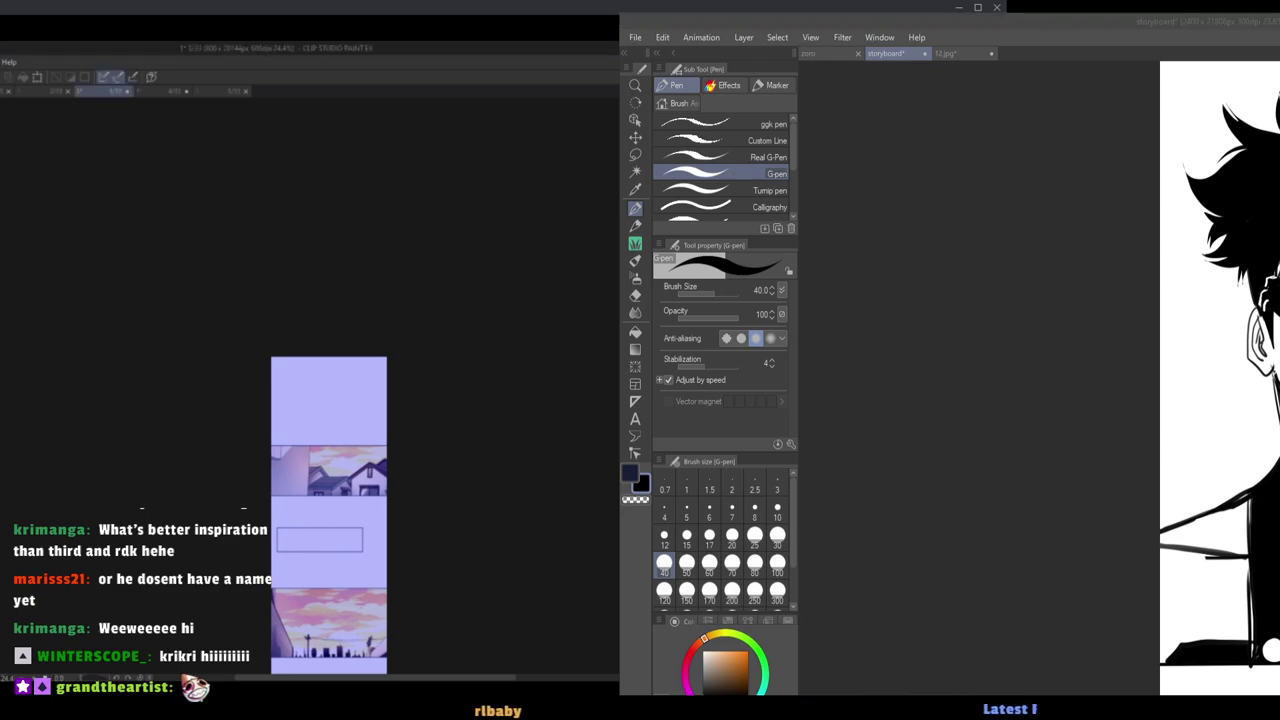
{"action": "left_click", "coordinate": [998, 346]}
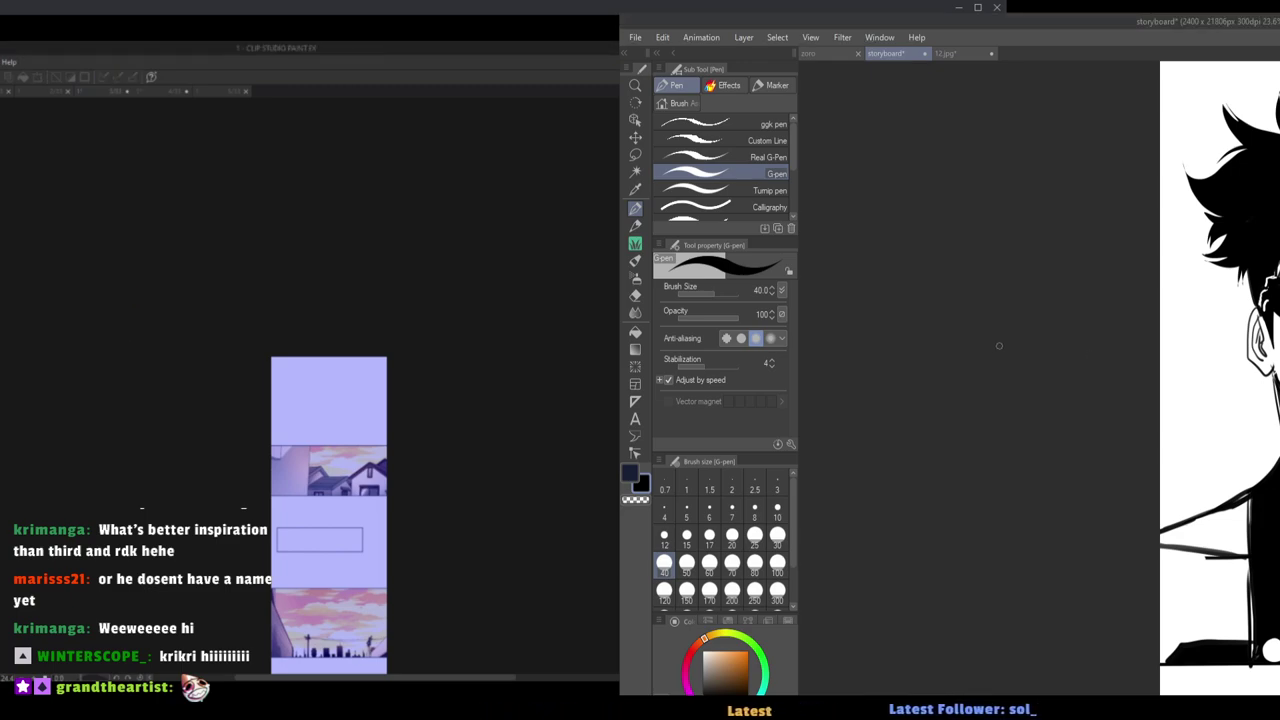
{"action": "mouse_move", "coordinate": [1245, 454]}
{"action": "left_mouse_down"}
{"action": "mouse_move", "coordinate": [1040, 403]}
{"action": "mouse_move", "coordinate": [982, 366]}
{"action": "mouse_move", "coordinate": [942, 432]}
{"action": "left_mouse_up"}
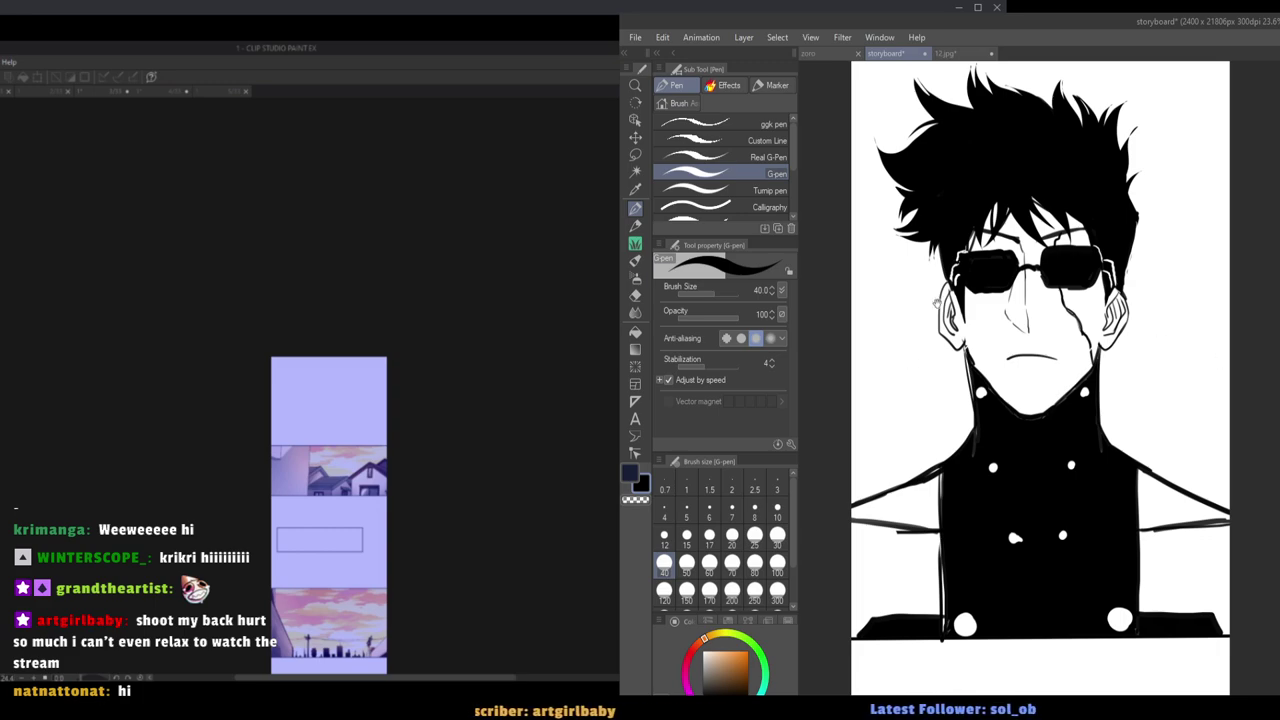
{"action": "left_click_drag", "start_coordinate": [937, 304], "coordinate": [1054, 331]}
{"action": "mouse_move", "coordinate": [1054, 331]}
{"action": "left_mouse_down"}
{"action": "mouse_move", "coordinate": [1065, 367]}
{"action": "mouse_move", "coordinate": [997, 398]}
{"action": "left_mouse_up"}
{"action": "left_click_drag", "start_coordinate": [997, 398], "coordinate": [1020, 255]}
Try a long G-pen stroke in the empty area below the sunglasses portrait.
{"action": "left_click_drag", "start_coordinate": [1039, 326], "coordinate": [1101, 553]}
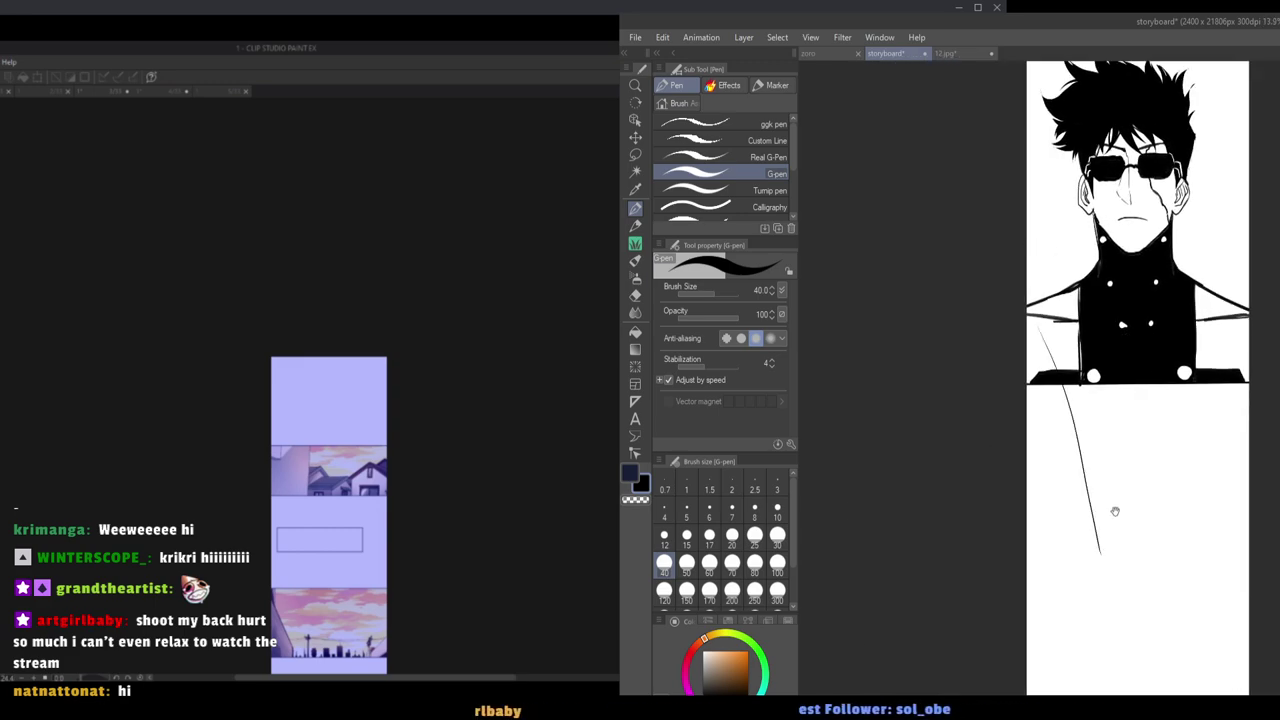
{"action": "left_click_drag", "start_coordinate": [1043, 254], "coordinate": [1110, 505]}
{"action": "left_click_drag", "start_coordinate": [1110, 310], "coordinate": [1095, 252]}
Switch to the Mechanical pencil with brush size 30 and stabilization 2, trying it out in the canvas corner.
{"action": "key", "text": "p"}
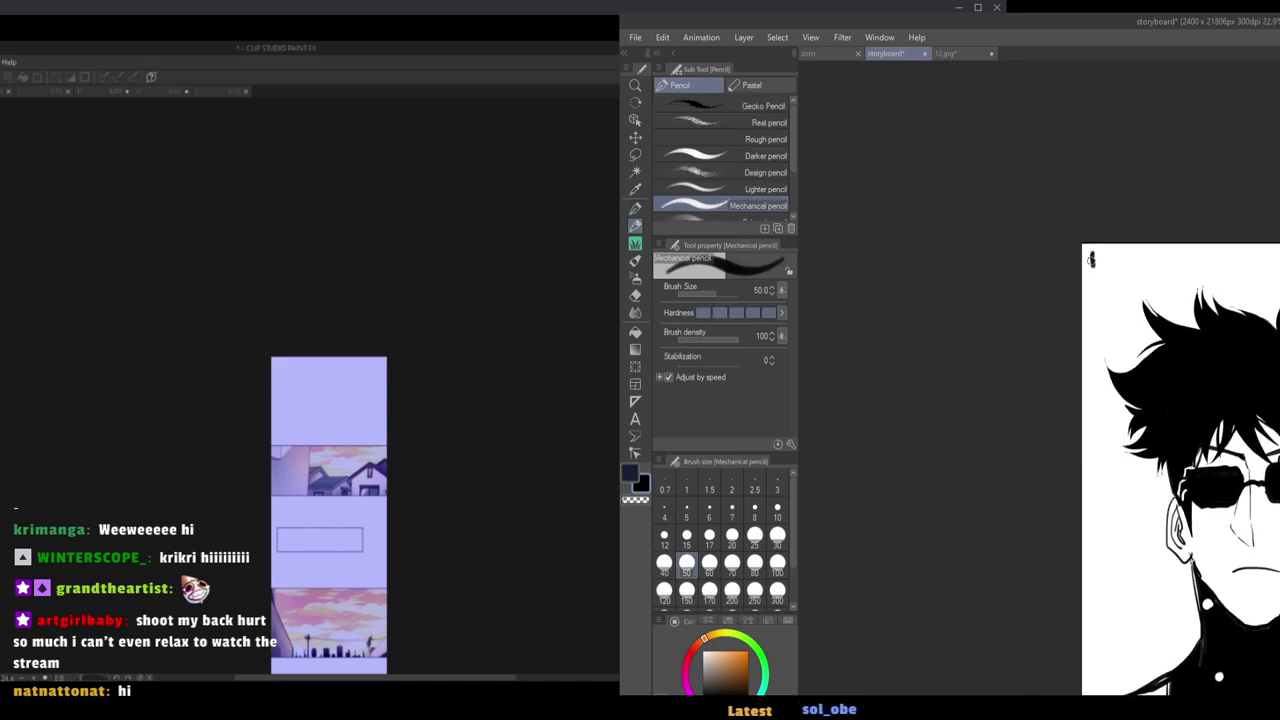
{"action": "key", "text": "bracketleft"}
{"action": "key", "text": "bracketleft"}
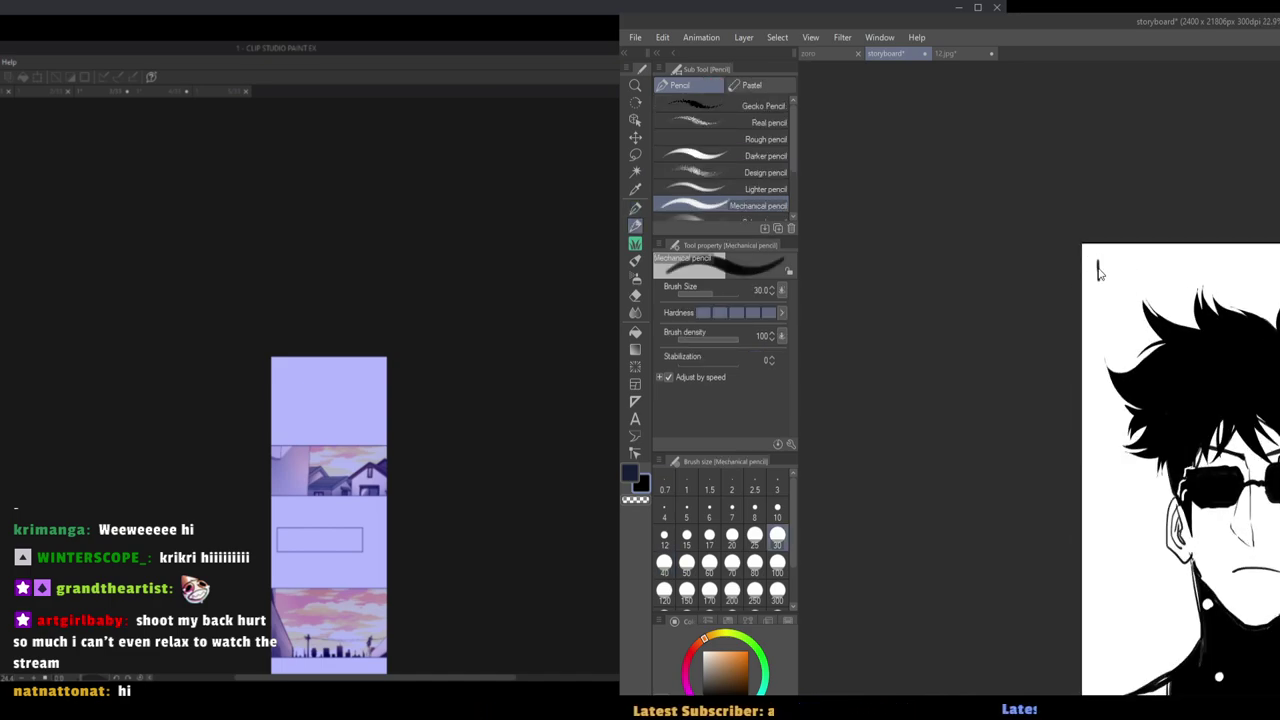
{"action": "left_click_drag", "start_coordinate": [695, 368], "coordinate": [703, 368]}
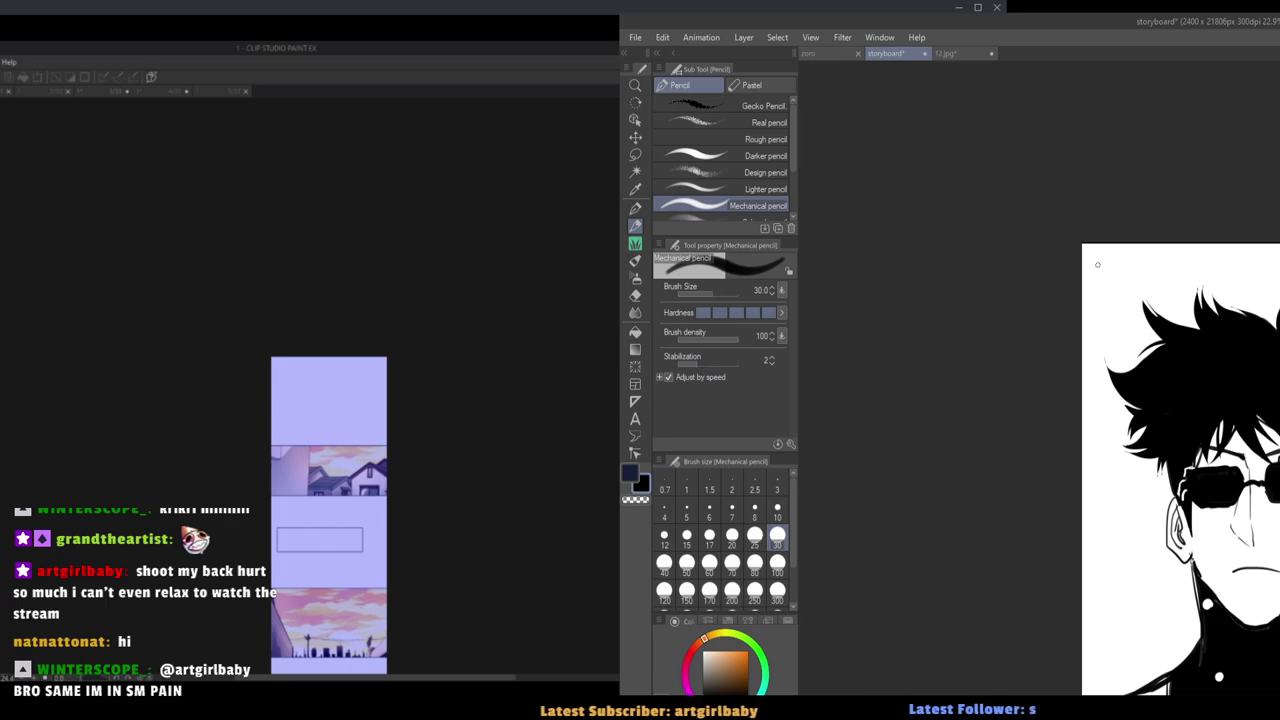
{"action": "mouse_move", "coordinate": [1093, 262]}
{"action": "left_mouse_down"}
{"action": "mouse_move", "coordinate": [1097, 277]}
{"action": "mouse_move", "coordinate": [1097, 252]}
{"action": "left_mouse_up"}
{"action": "left_click_drag", "start_coordinate": [1023, 391], "coordinate": [1060, 314]}
{"action": "scroll", "coordinate": [1060, 314], "scroll_direction": "down", "scroll_amount": 3}
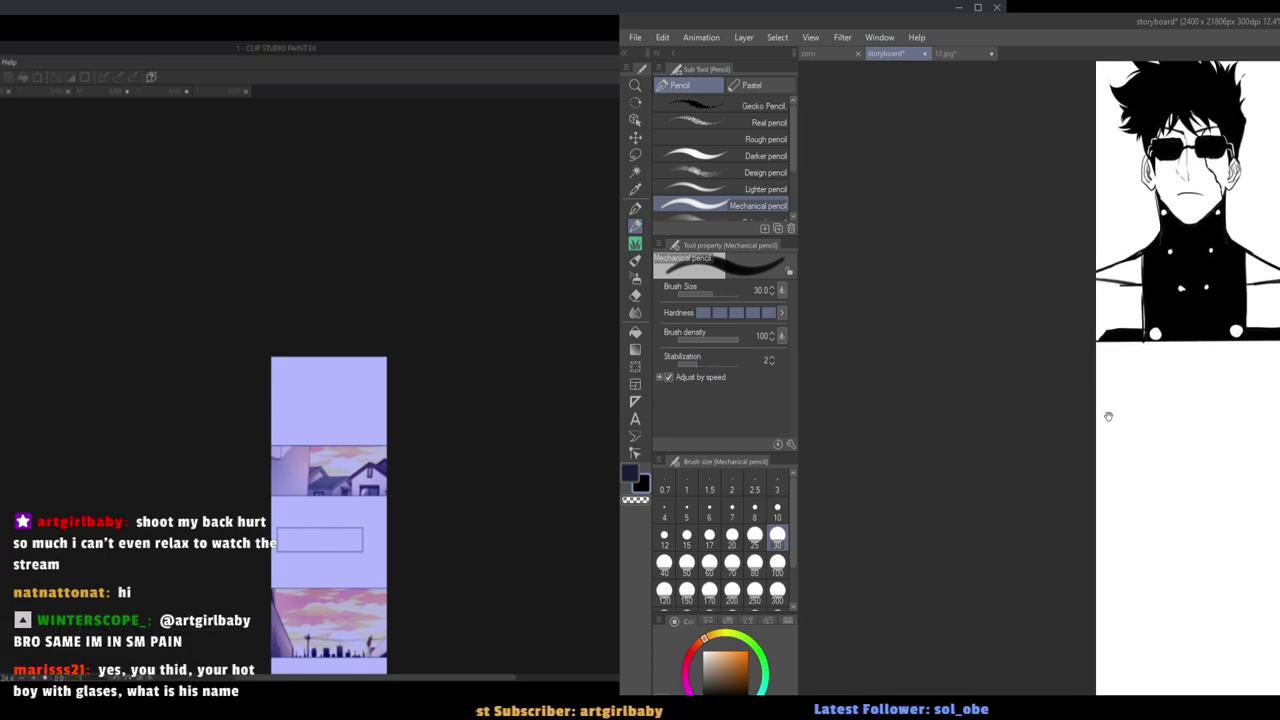
Reduce the pencil size to 17 and draw two horizontal panel border lines across the canvas below the portrait.
{"action": "key", "text": "bracketleft"}
{"action": "key", "text": "bracketleft"}
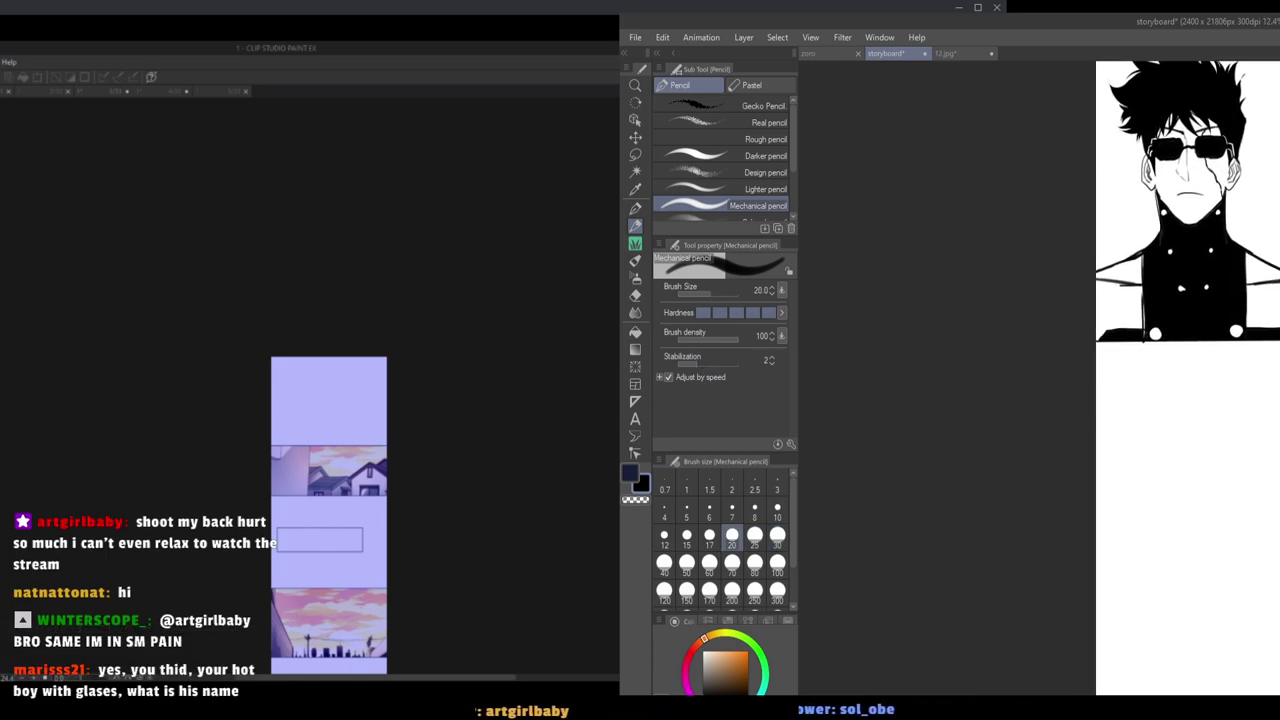
{"action": "key", "text": "bracketleft"}
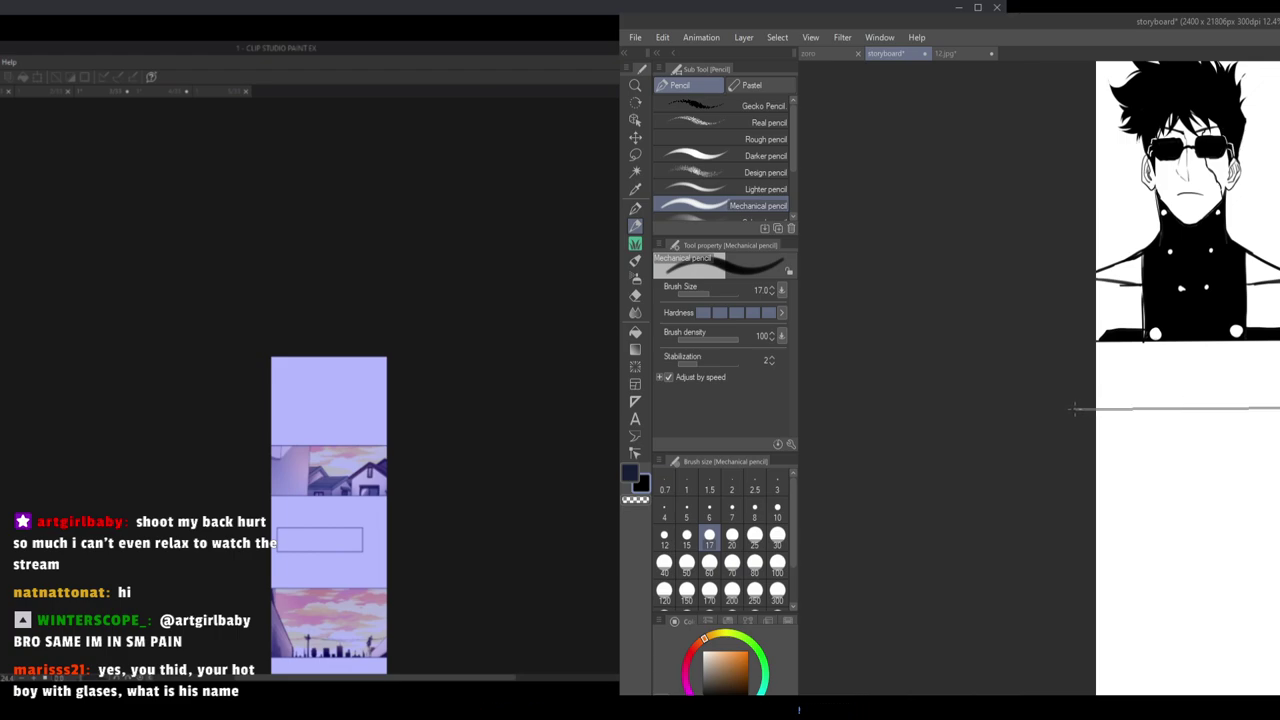
{"action": "scroll", "coordinate": [1073, 408], "scroll_direction": "down", "scroll_amount": 3}
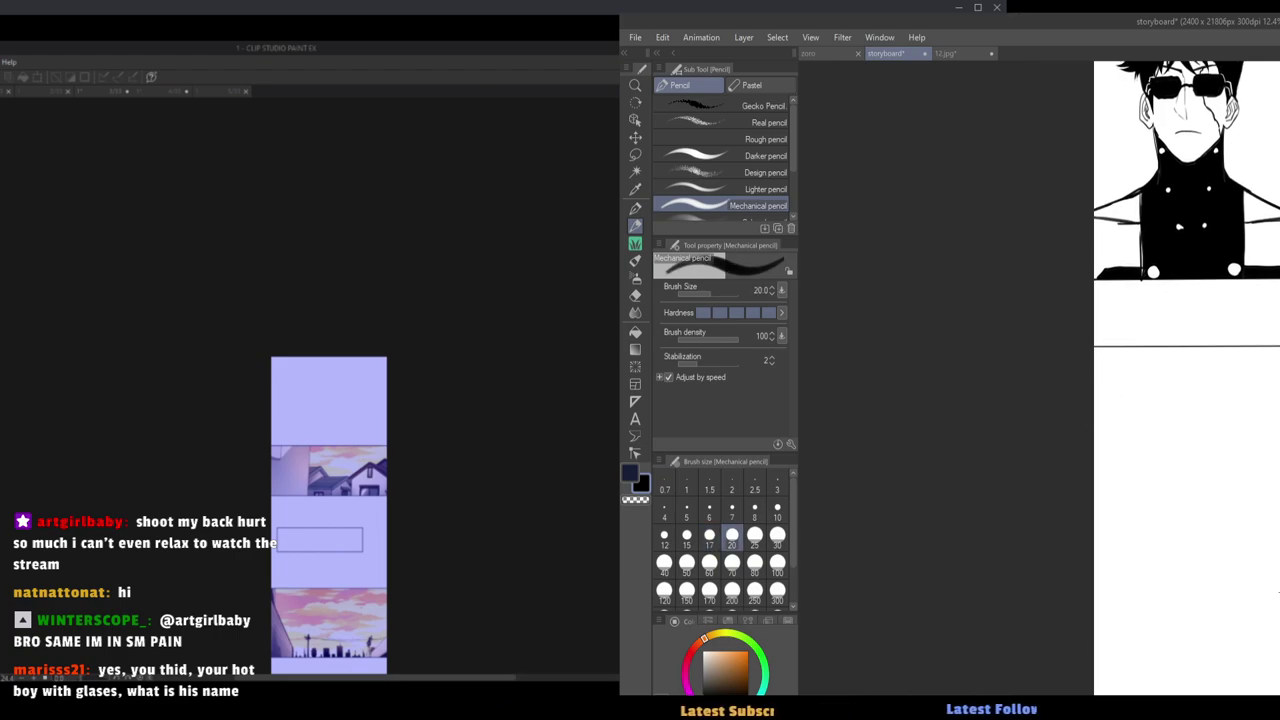
{"action": "left_click_drag", "start_coordinate": [1240, 547], "coordinate": [1044, 540]}
Bring up comic page 4/33 in the other window and examine its cityscape panel up close.
{"action": "key", "text": "alt+Tab"}
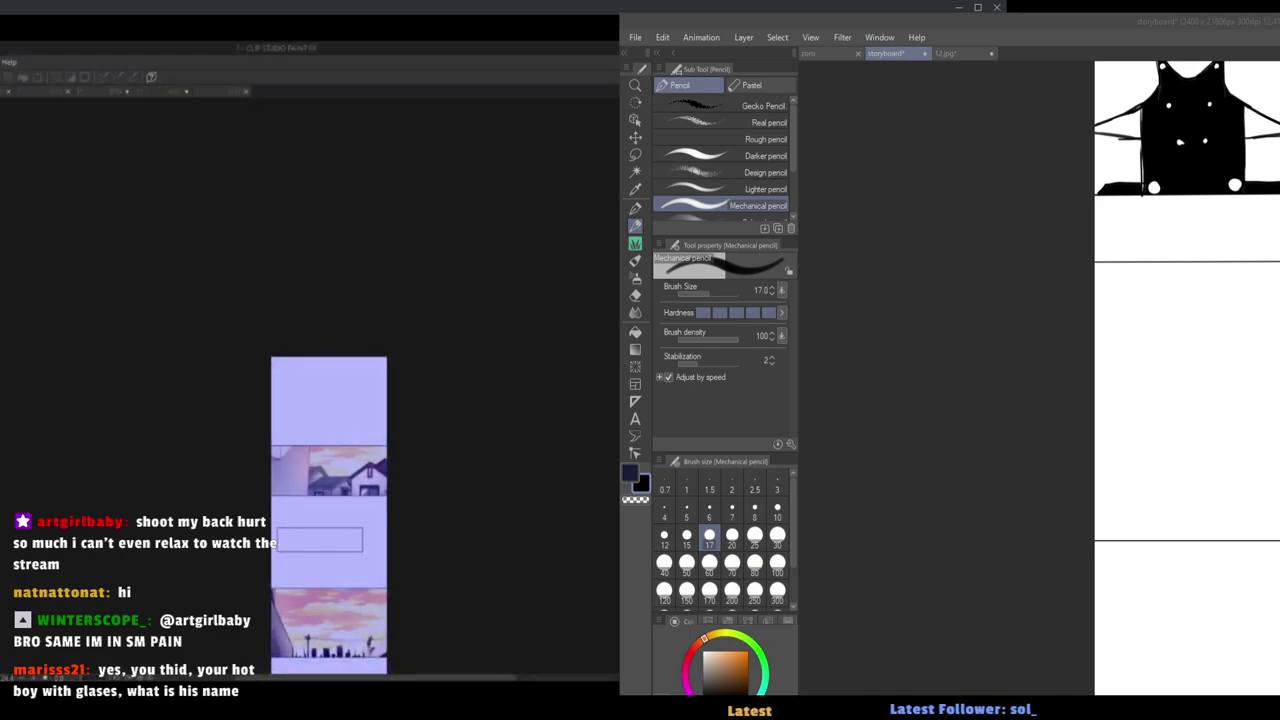
{"action": "key", "text": "alt+Tab"}
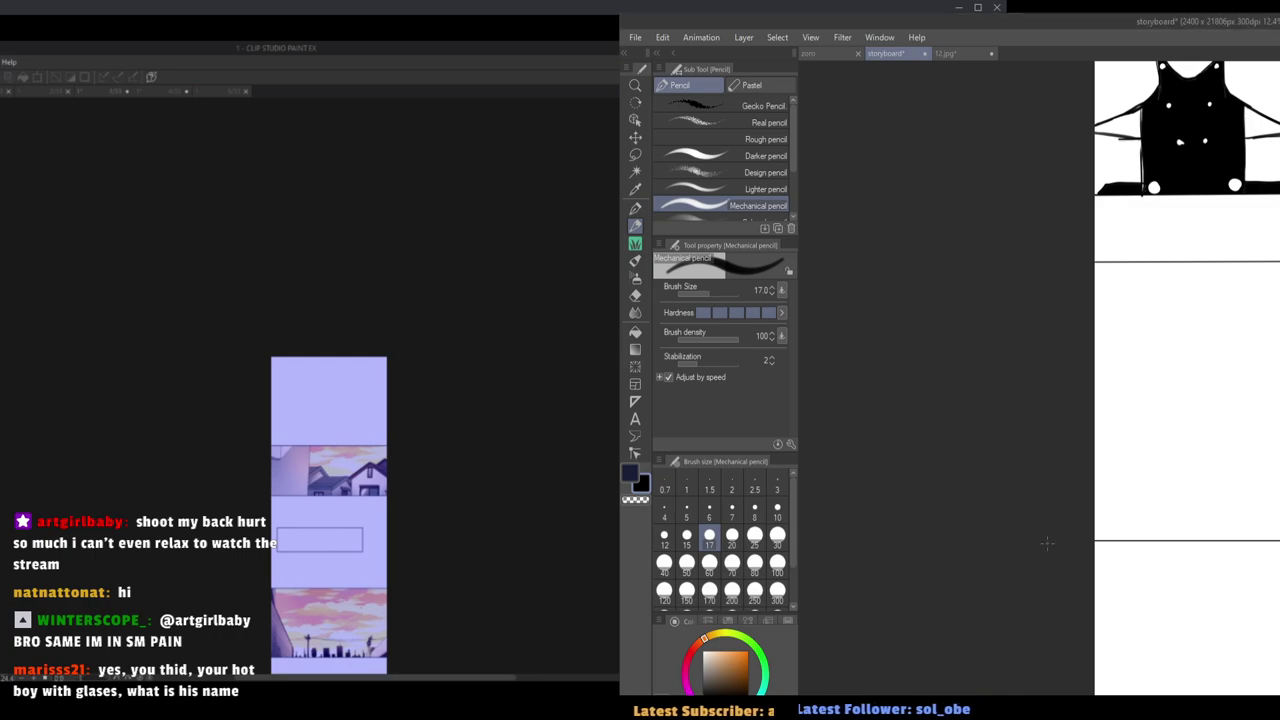
{"action": "key", "text": "alt+Tab"}
{"action": "left_click", "coordinate": [681, 43]}
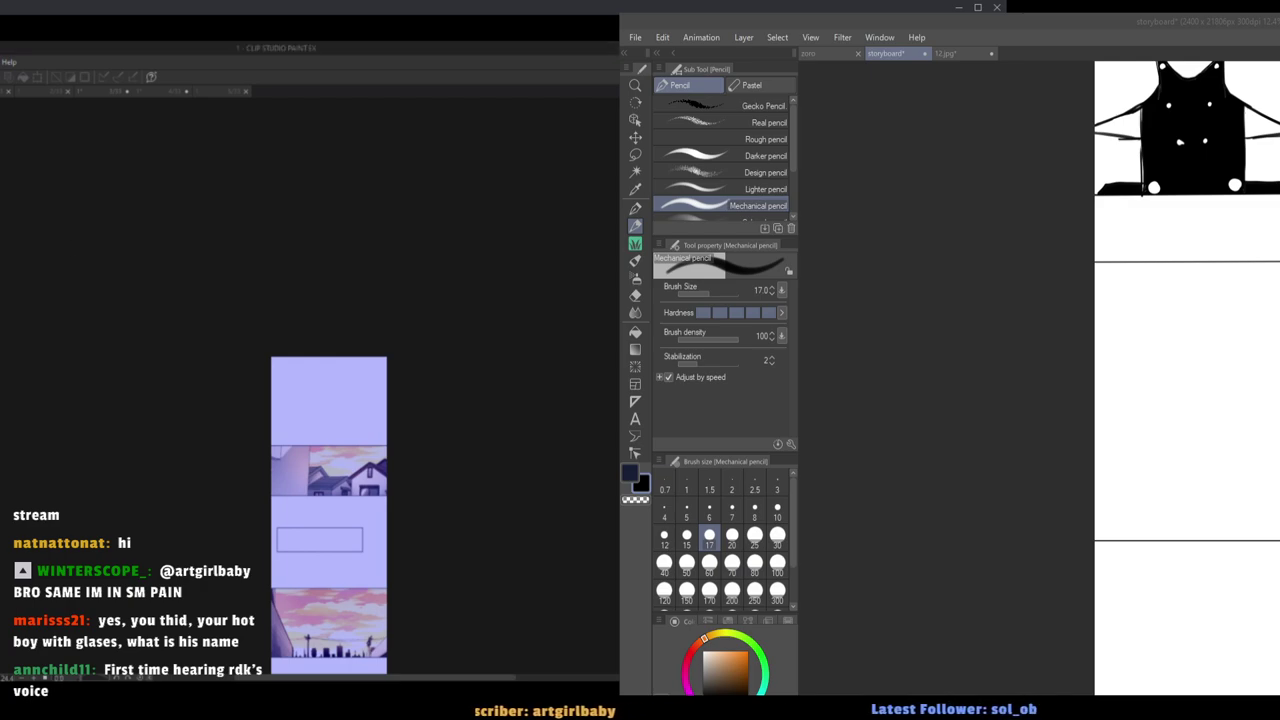
{"action": "left_click", "coordinate": [165, 91]}
{"action": "scroll", "coordinate": [286, 296], "scroll_direction": "down", "scroll_amount": 10}
{"action": "scroll", "coordinate": [325, 313], "scroll_direction": "up", "scroll_amount": 7}
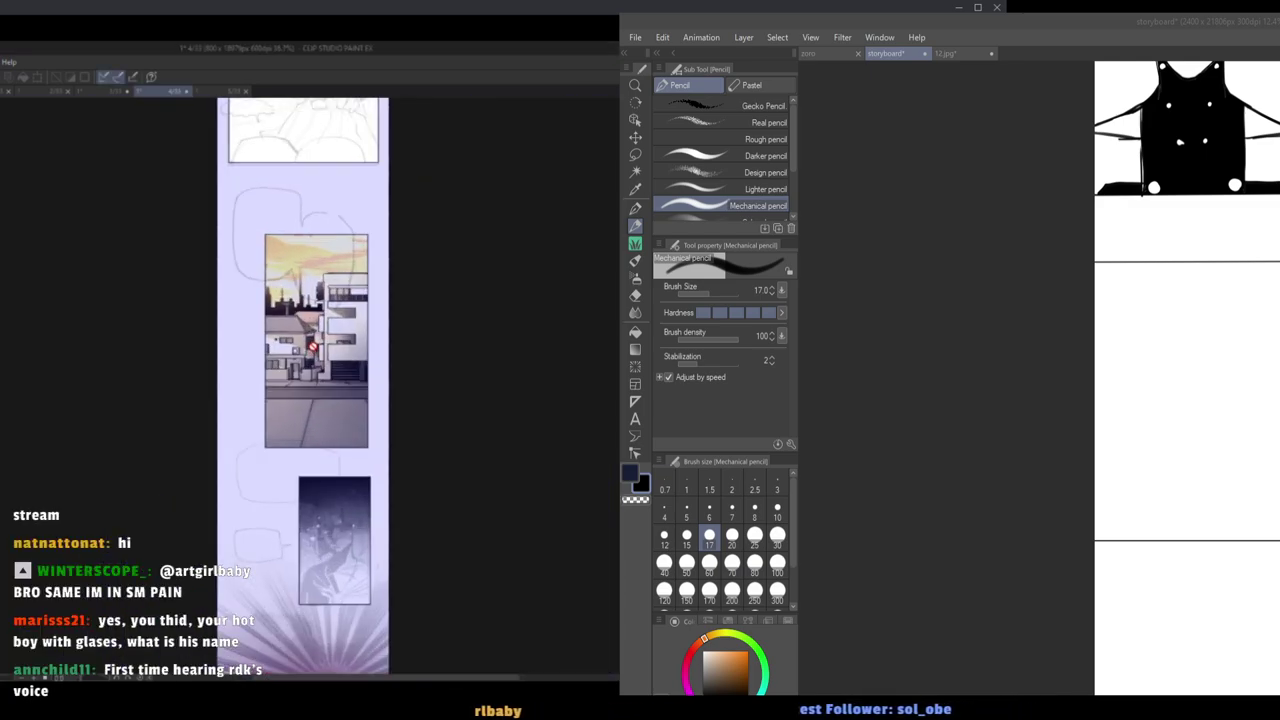
{"action": "scroll", "coordinate": [325, 312], "scroll_direction": "up", "scroll_amount": 3}
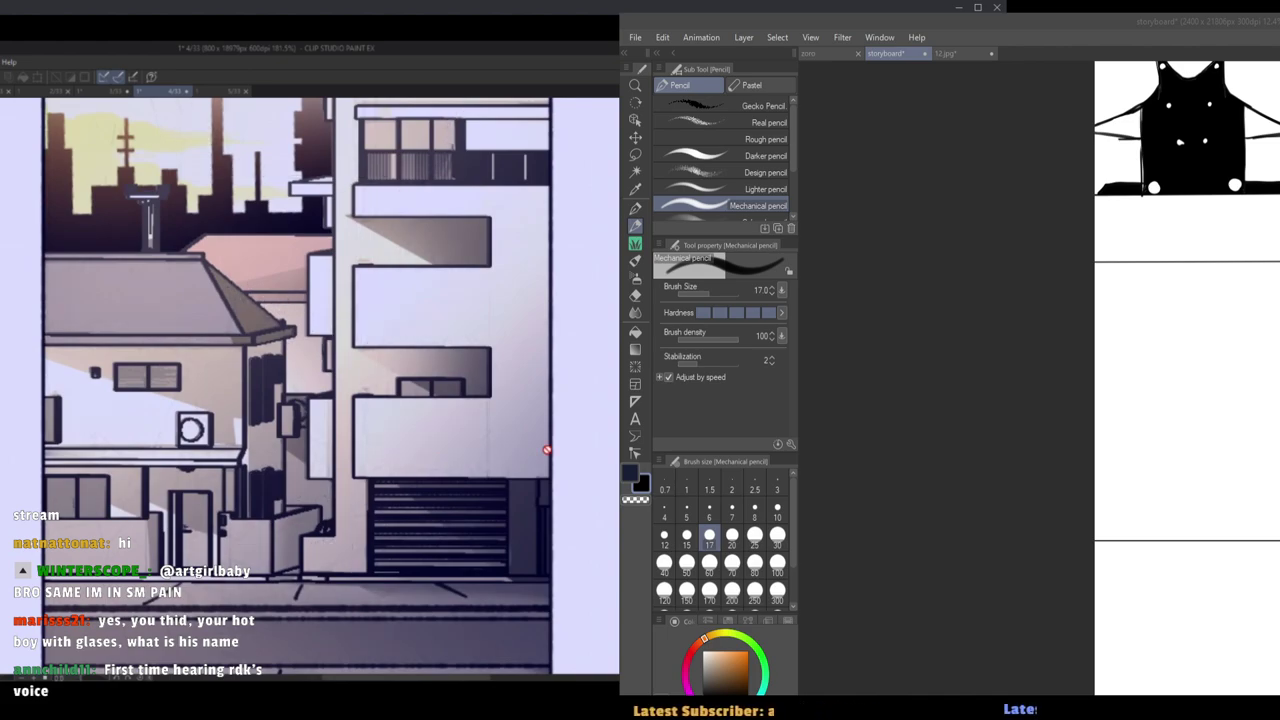
Lower the top border of the cityscape panel slightly.
{"action": "scroll", "coordinate": [537, 430], "scroll_direction": "down", "scroll_amount": 4}
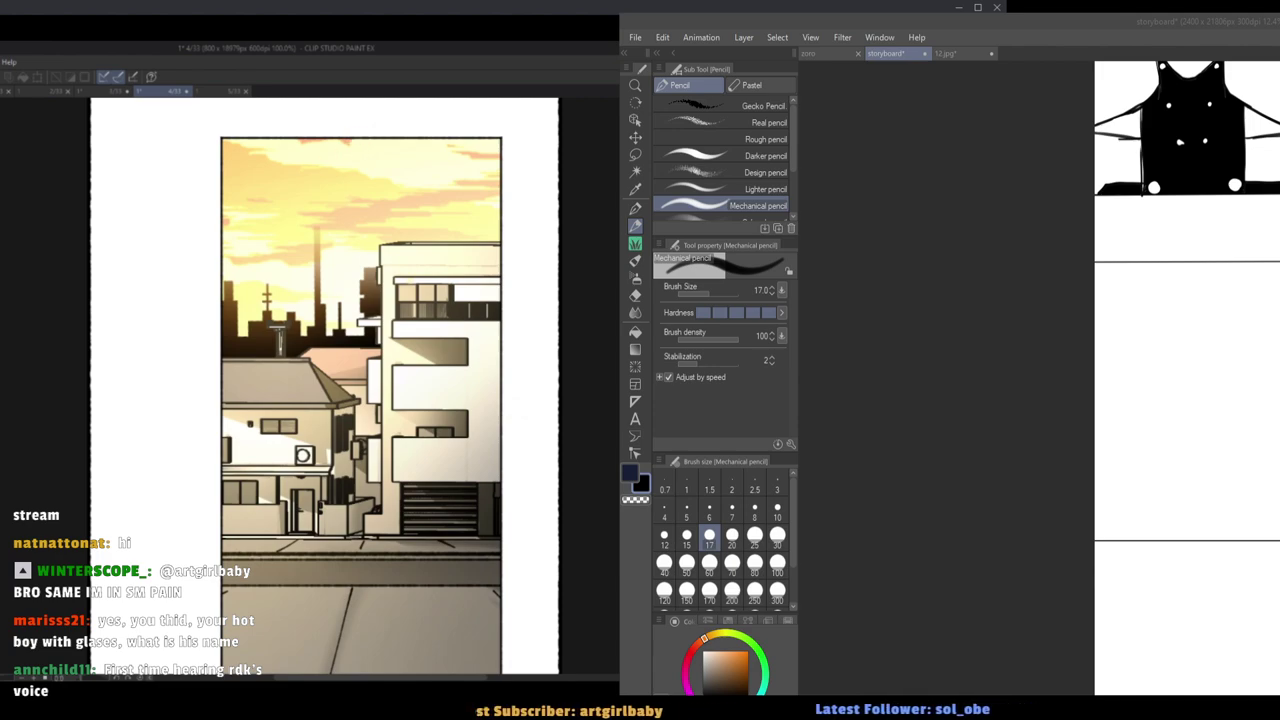
{"action": "left_click", "coordinate": [360, 140]}
{"action": "left_click_drag", "start_coordinate": [360, 140], "coordinate": [360, 150]}
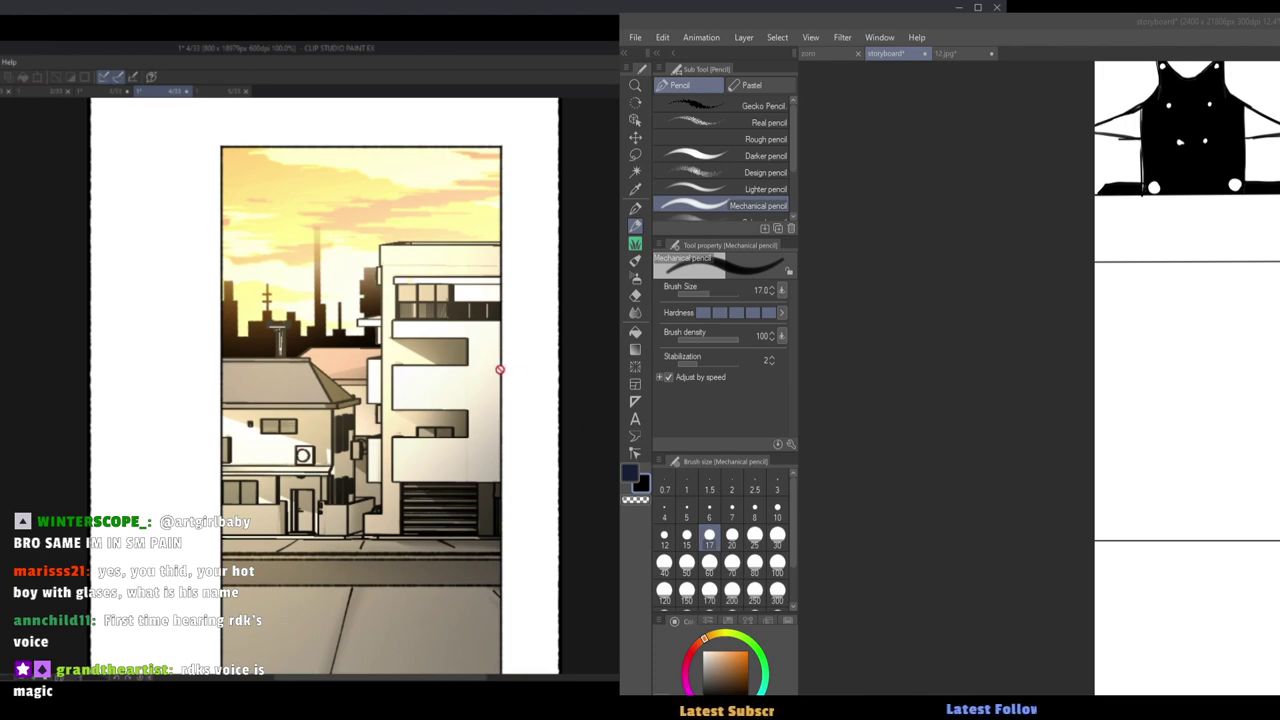
Review the overall panel layout of page 4/33 and compare it with page 3/33.
{"action": "scroll", "coordinate": [391, 310], "scroll_direction": "down", "scroll_amount": 3}
{"action": "scroll", "coordinate": [397, 352], "scroll_direction": "down", "scroll_amount": 4}
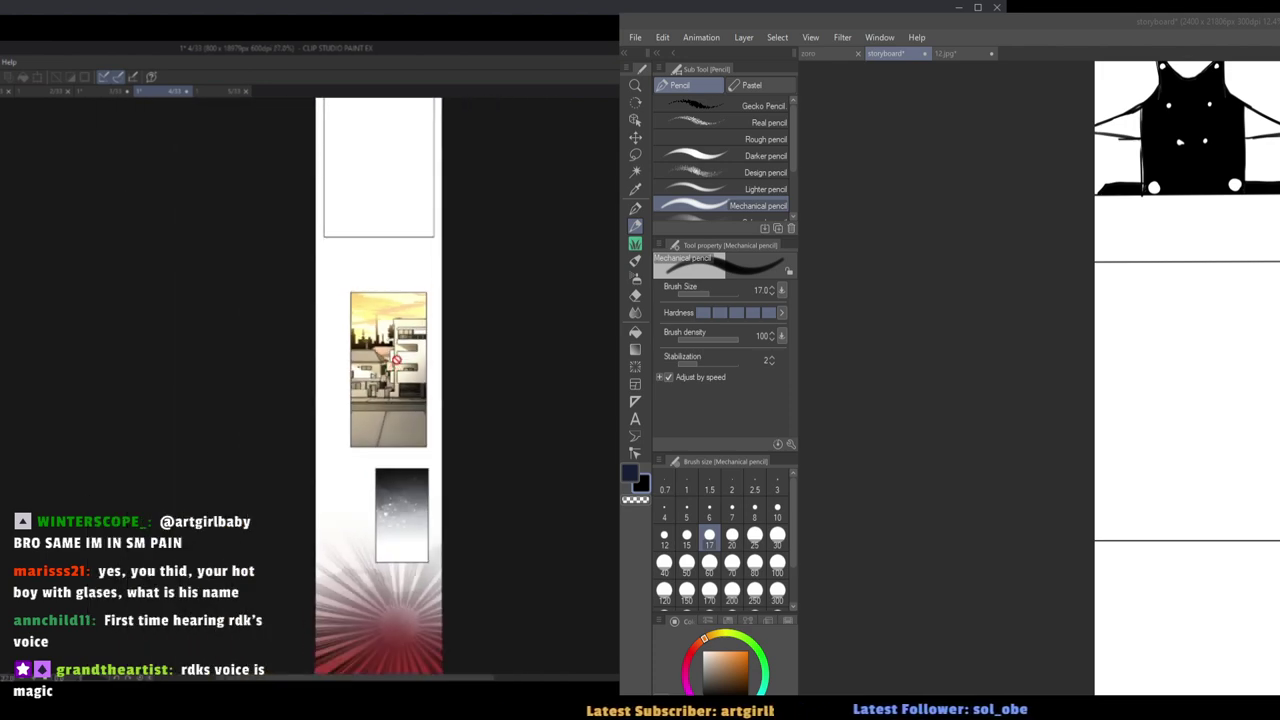
{"action": "scroll", "coordinate": [430, 425], "scroll_direction": "up", "scroll_amount": 3}
{"action": "scroll", "coordinate": [431, 462], "scroll_direction": "down", "scroll_amount": 4}
{"action": "scroll", "coordinate": [433, 567], "scroll_direction": "up", "scroll_amount": 2}
{"action": "scroll", "coordinate": [420, 540], "scroll_direction": "up", "scroll_amount": 2}
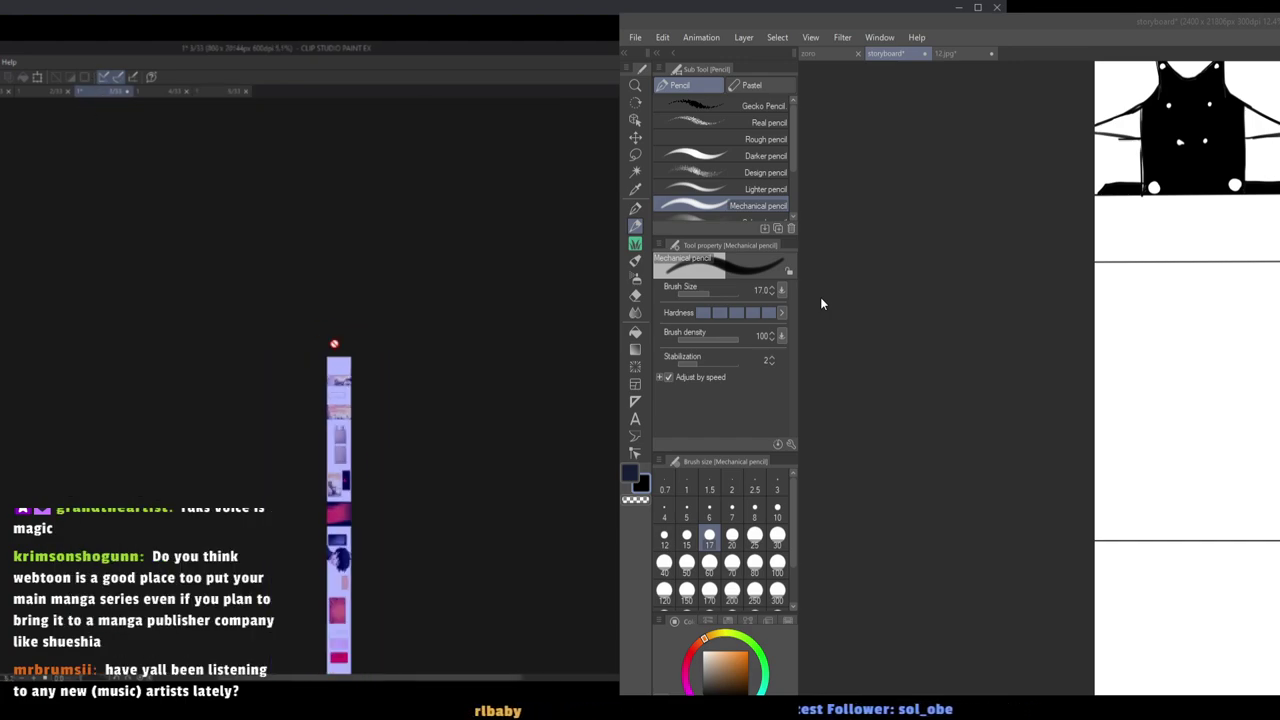
{"action": "left_click", "coordinate": [145, 91]}
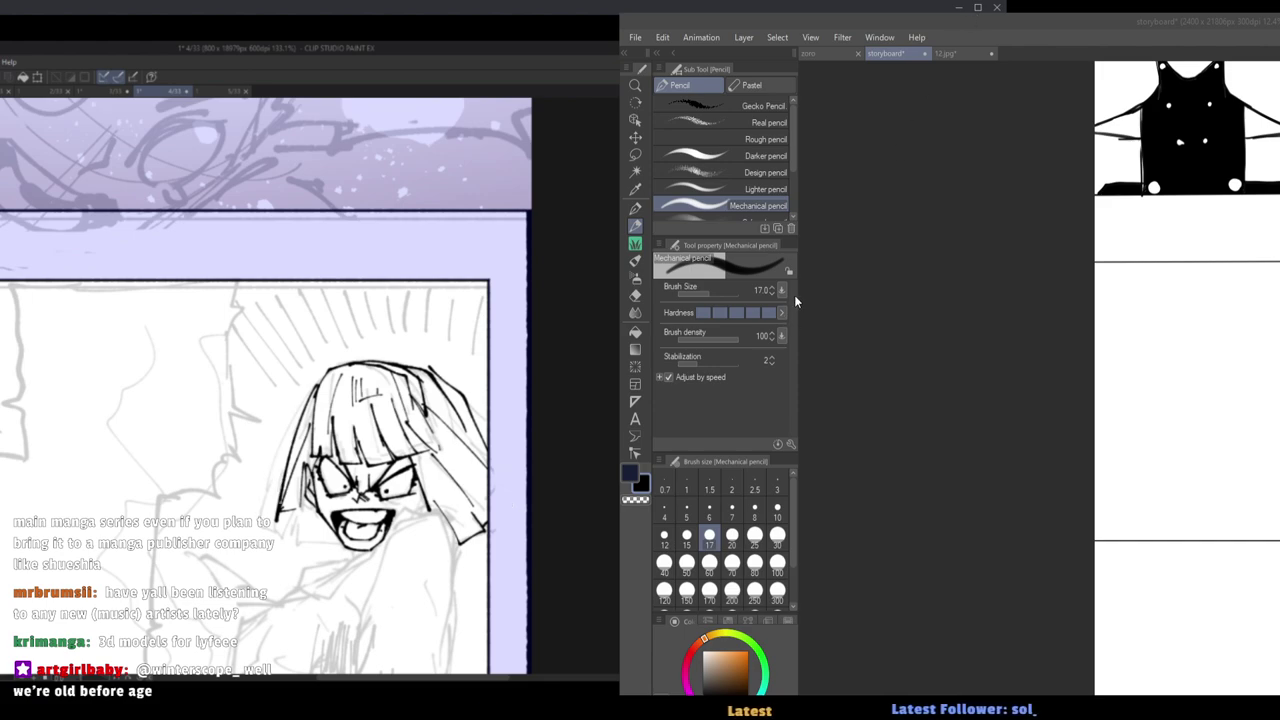
View the full-body sunglasses character in 12.jpg for reference and return to the storyboard.
{"action": "key", "text": "ctrl+Tab"}
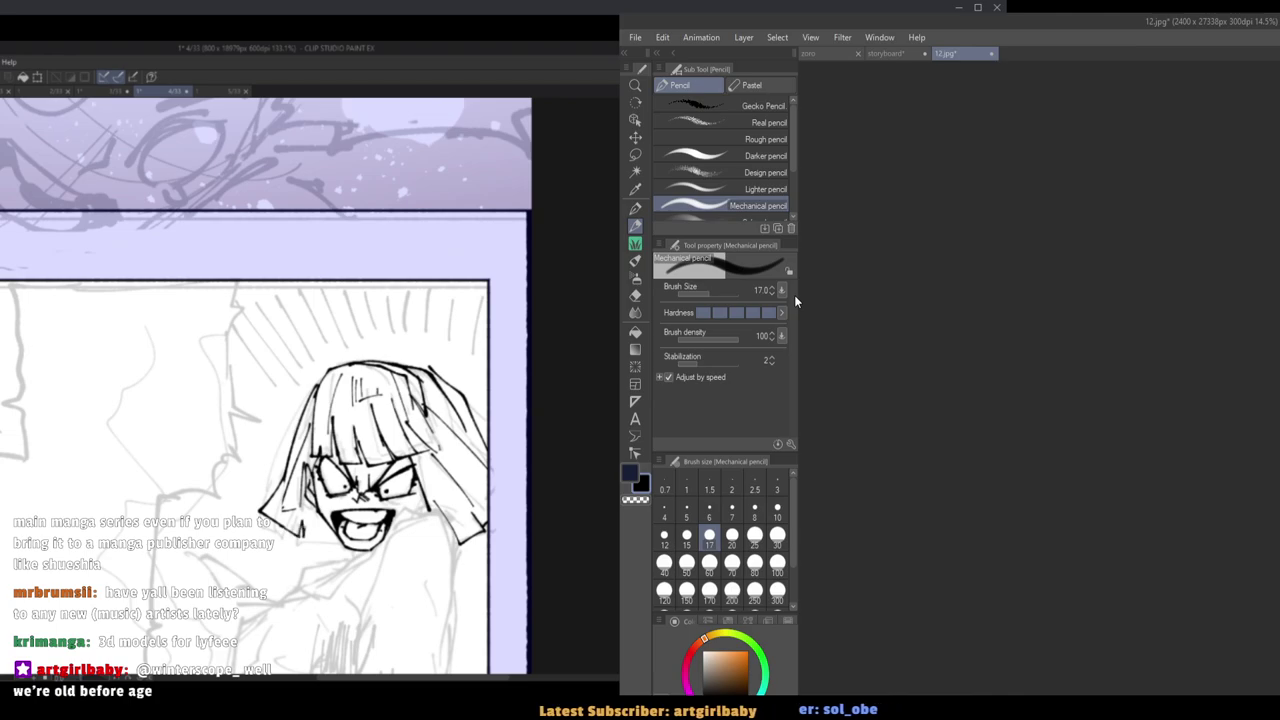
{"action": "left_click_drag", "start_coordinate": [1183, 423], "coordinate": [1100, 432]}
{"action": "left_click_drag", "start_coordinate": [1276, 436], "coordinate": [1176, 479]}
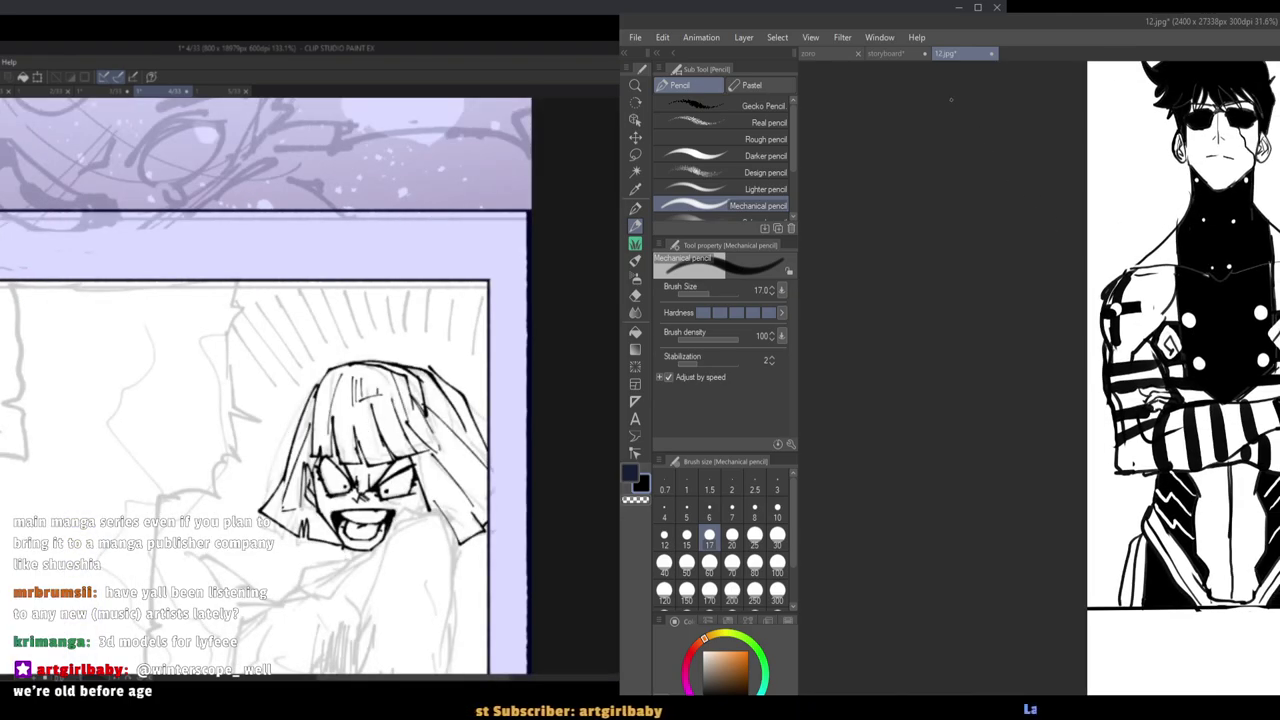
{"action": "left_click", "coordinate": [888, 54]}
{"action": "key", "text": "p"}
{"action": "scroll", "coordinate": [1180, 363], "scroll_direction": "up", "scroll_amount": 2}
{"action": "key", "text": "e"}
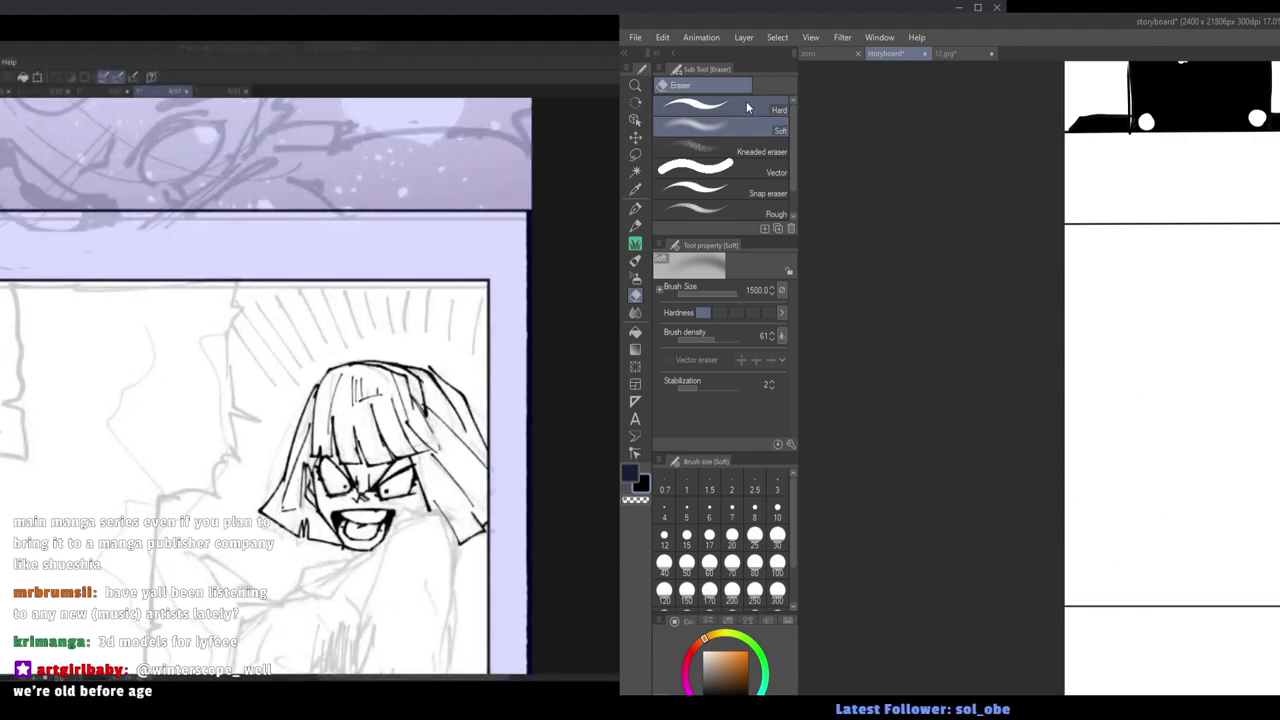
{"action": "left_click", "coordinate": [749, 107]}
{"action": "left_click_drag", "start_coordinate": [1067, 420], "coordinate": [1077, 394]}
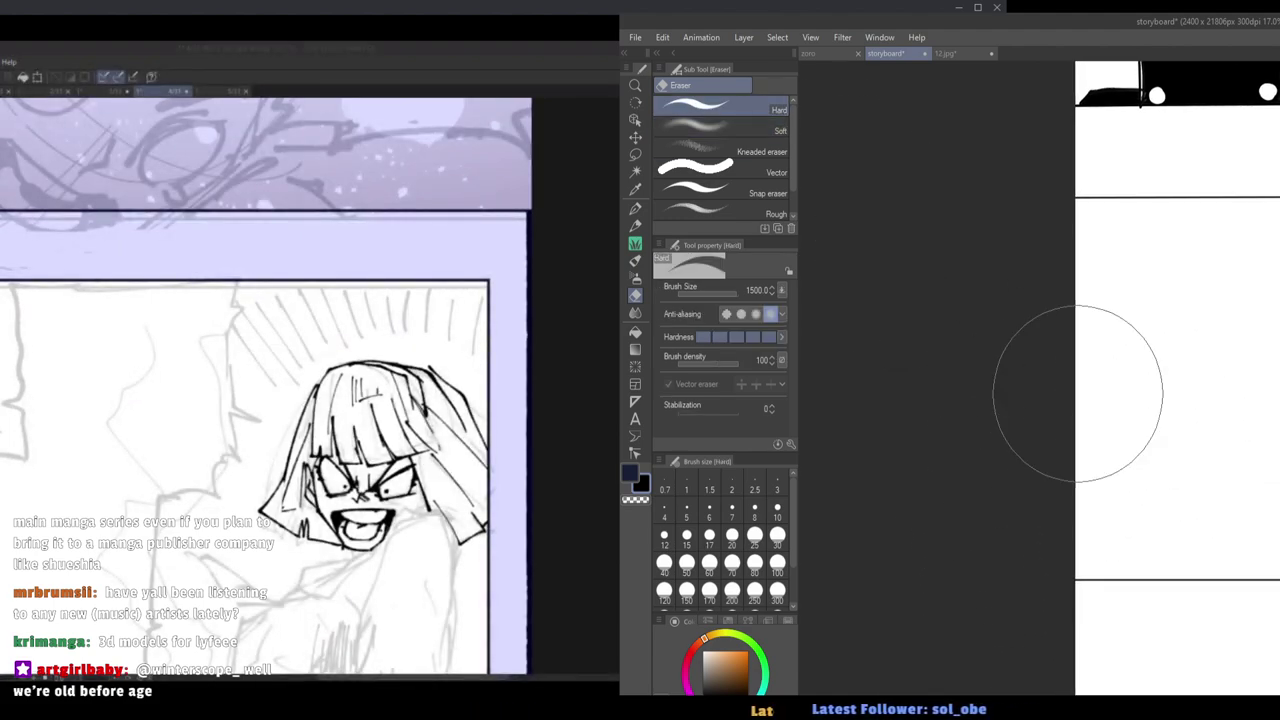
Lasso the lower panel border line and move it further down to make the new panel taller.
{"action": "left_click", "coordinate": [636, 155]}
{"action": "mouse_move", "coordinate": [951, 380]}
{"action": "left_mouse_down"}
{"action": "mouse_move", "coordinate": [1279, 428]}
{"action": "mouse_move", "coordinate": [1012, 540]}
{"action": "left_mouse_up"}
{"action": "key", "text": "ctrl+t"}
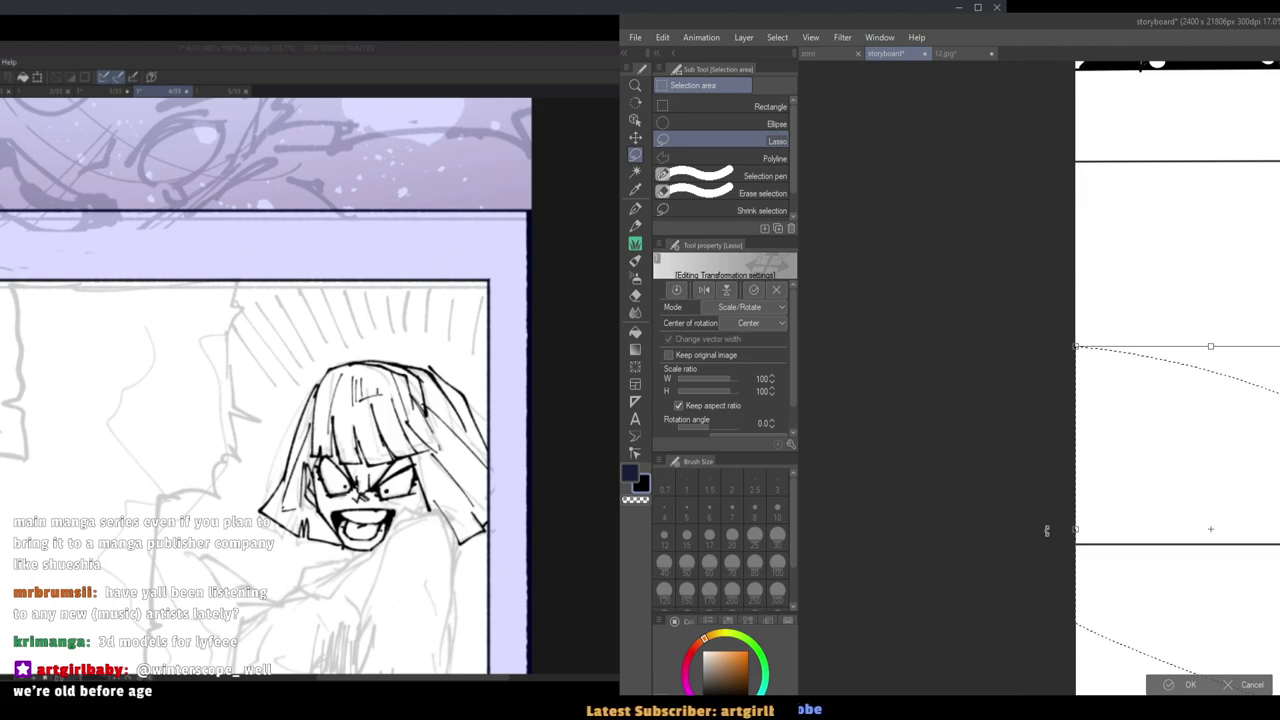
{"action": "key", "text": "Down"}
{"action": "key", "text": "Down"}
{"action": "key", "text": "Down"}
{"action": "key", "text": "Down"}
{"action": "key", "text": "Down"}
{"action": "key", "text": "Down"}
{"action": "key", "text": "Down"}
{"action": "key", "text": "Down"}
{"action": "key", "text": "Down"}
{"action": "key", "text": "Down"}
{"action": "key", "text": "Down"}
{"action": "key", "text": "Down"}
{"action": "key", "text": "Down"}
{"action": "key", "text": "Down"}
{"action": "key", "text": "Down"}
{"action": "key", "text": "Down"}
{"action": "key", "text": "Down"}
{"action": "key", "text": "Down"}
{"action": "key", "text": "Down"}
{"action": "key", "text": "Down"}
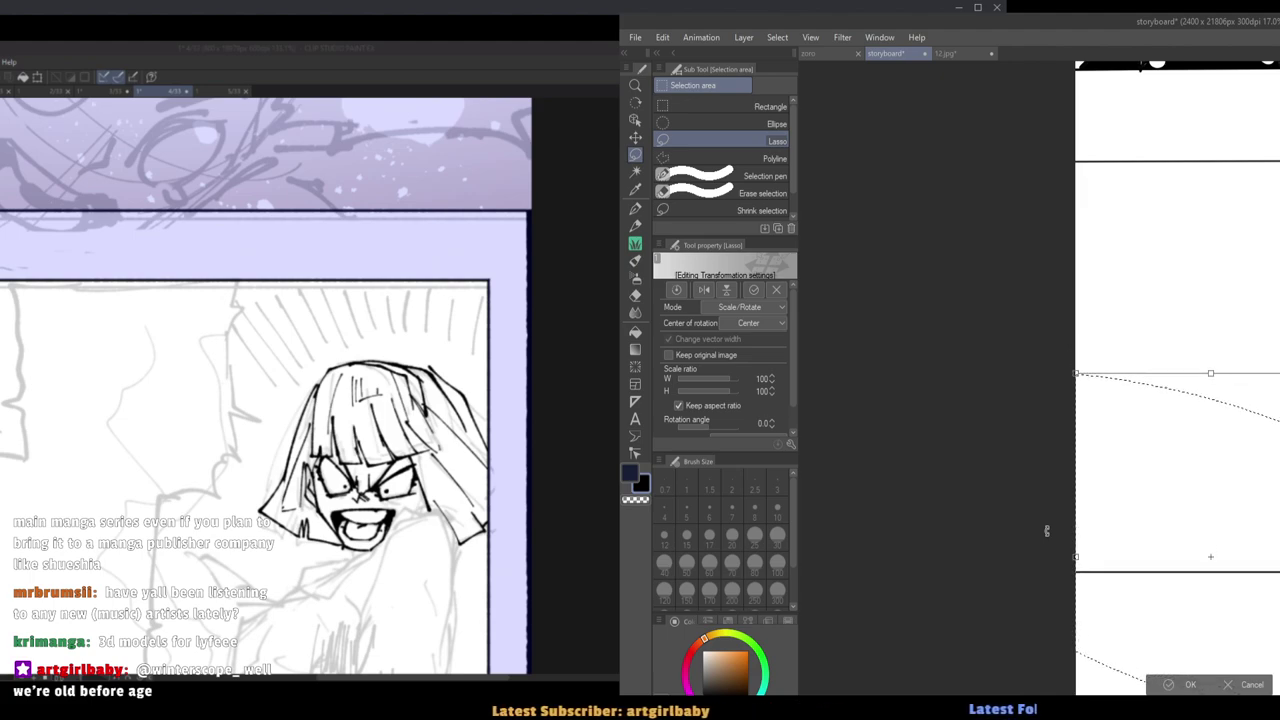
{"action": "key", "text": "Return"}
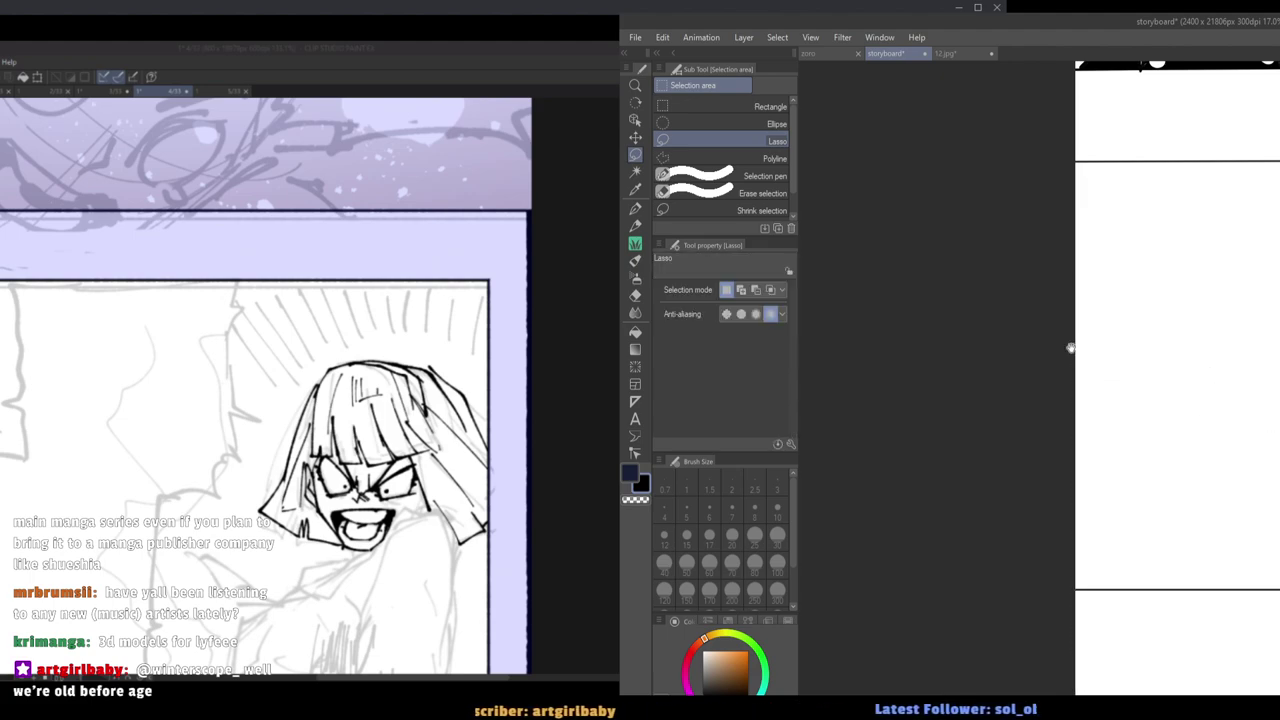
Try curved G-pen strokes at size 40 for a figure inside the new panel, undoing each attempt.
{"action": "key", "text": "p"}
{"action": "mouse_move", "coordinate": [1230, 354]}
{"action": "left_mouse_down"}
{"action": "mouse_move", "coordinate": [1183, 343]}
{"action": "mouse_move", "coordinate": [1197, 380]}
{"action": "mouse_move", "coordinate": [1010, 326]}
{"action": "left_mouse_up"}
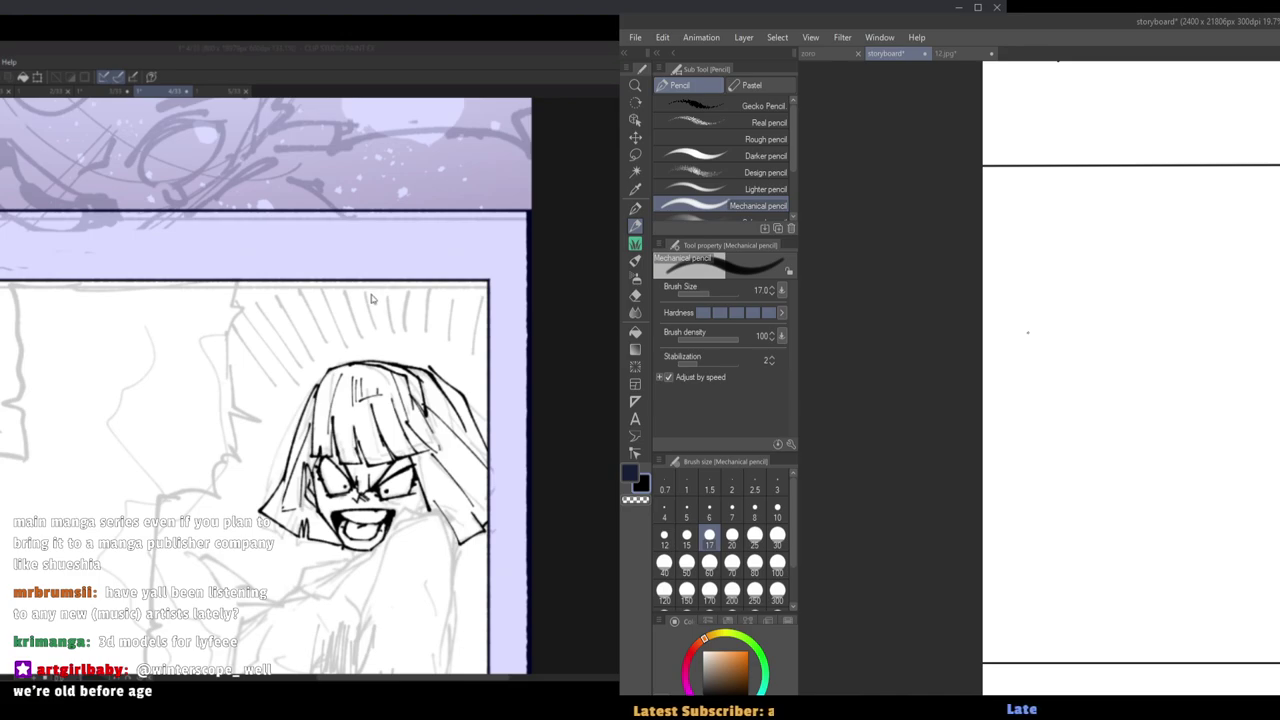
{"action": "mouse_move", "coordinate": [1106, 406]}
{"action": "left_mouse_down"}
{"action": "mouse_move", "coordinate": [1083, 387]}
{"action": "mouse_move", "coordinate": [1109, 400]}
{"action": "left_mouse_up"}
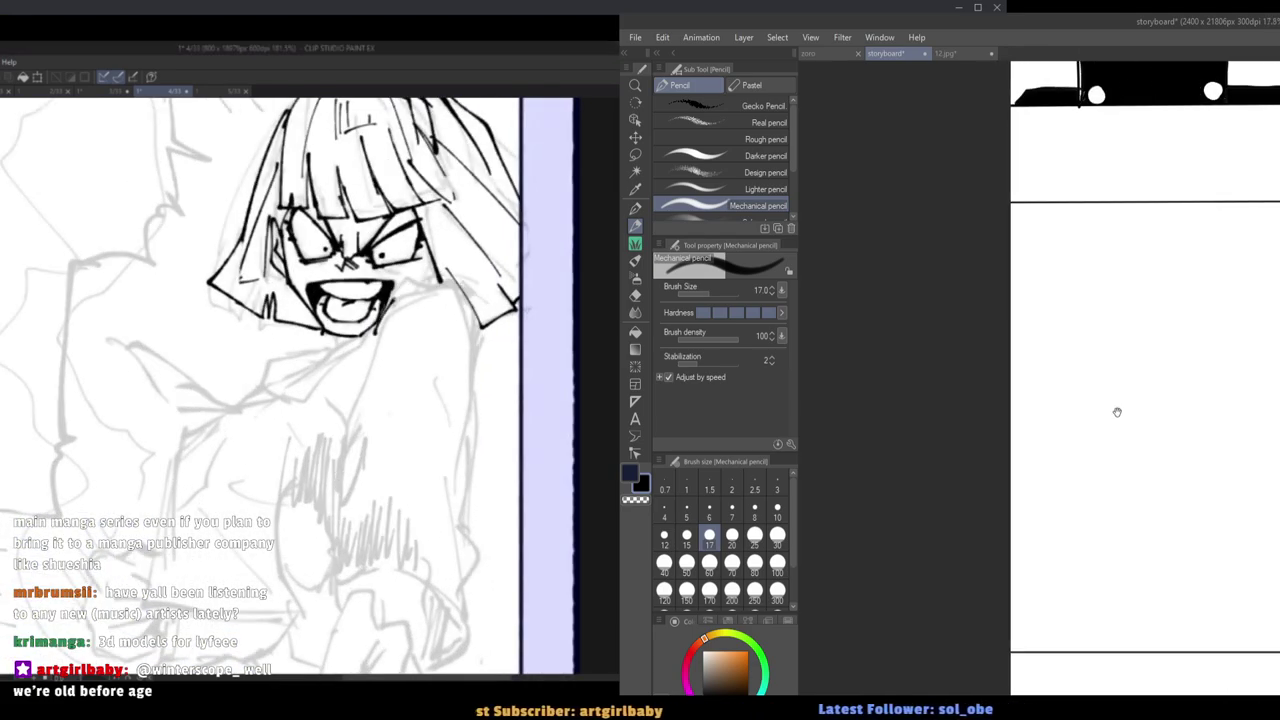
{"action": "scroll", "coordinate": [1117, 412], "scroll_direction": "up", "scroll_amount": 2}
{"action": "left_click_drag", "start_coordinate": [1114, 414], "coordinate": [1132, 451]}
{"action": "key", "text": "p"}
{"action": "left_click_drag", "start_coordinate": [1245, 297], "coordinate": [1190, 328]}
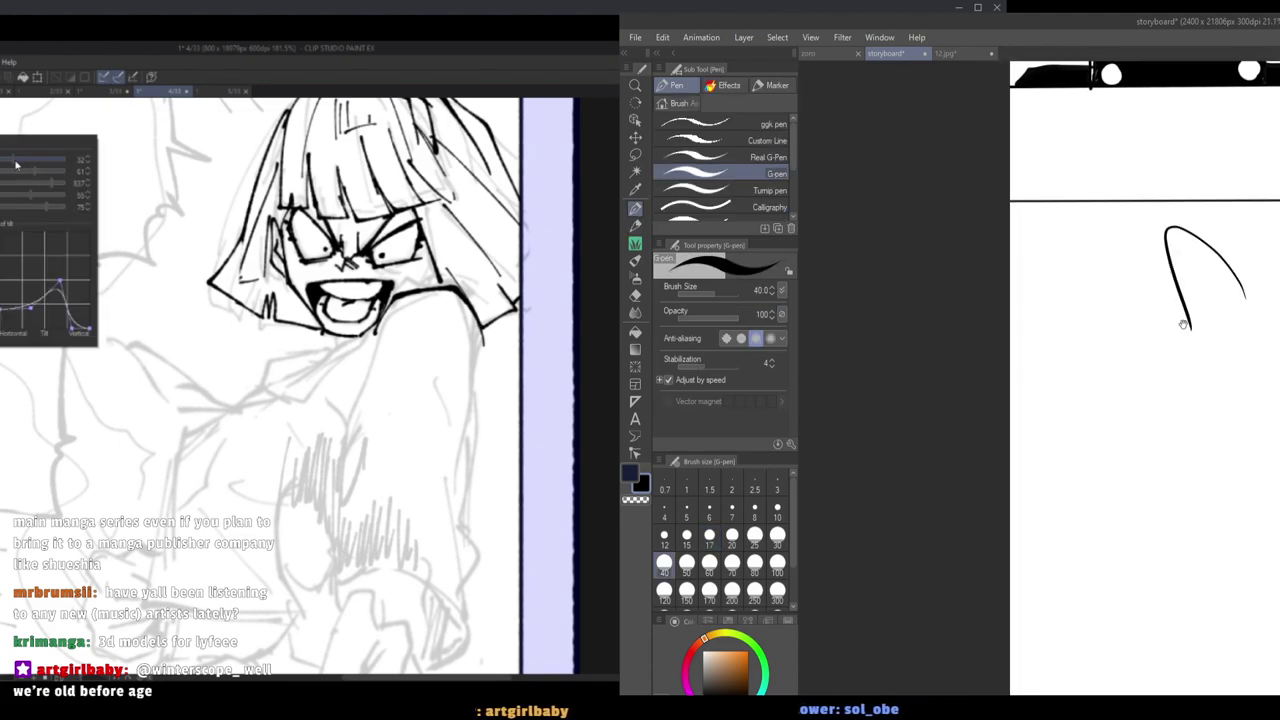
{"action": "scroll", "coordinate": [1183, 324], "scroll_direction": "up", "scroll_amount": 2}
{"action": "key", "text": "ctrl+z"}
{"action": "mouse_move", "coordinate": [1277, 252]}
{"action": "left_mouse_down"}
{"action": "mouse_move", "coordinate": [1154, 414]}
{"action": "mouse_move", "coordinate": [1049, 367]}
{"action": "left_mouse_up"}
{"action": "key", "text": "ctrl+z"}
Consult 12.jpg and try head contours near the top of the new panel with the G-pen and Mechanical pencil.
{"action": "left_click", "coordinate": [960, 54]}
{"action": "left_click", "coordinate": [906, 53]}
{"action": "left_click_drag", "start_coordinate": [1043, 251], "coordinate": [1005, 217]}
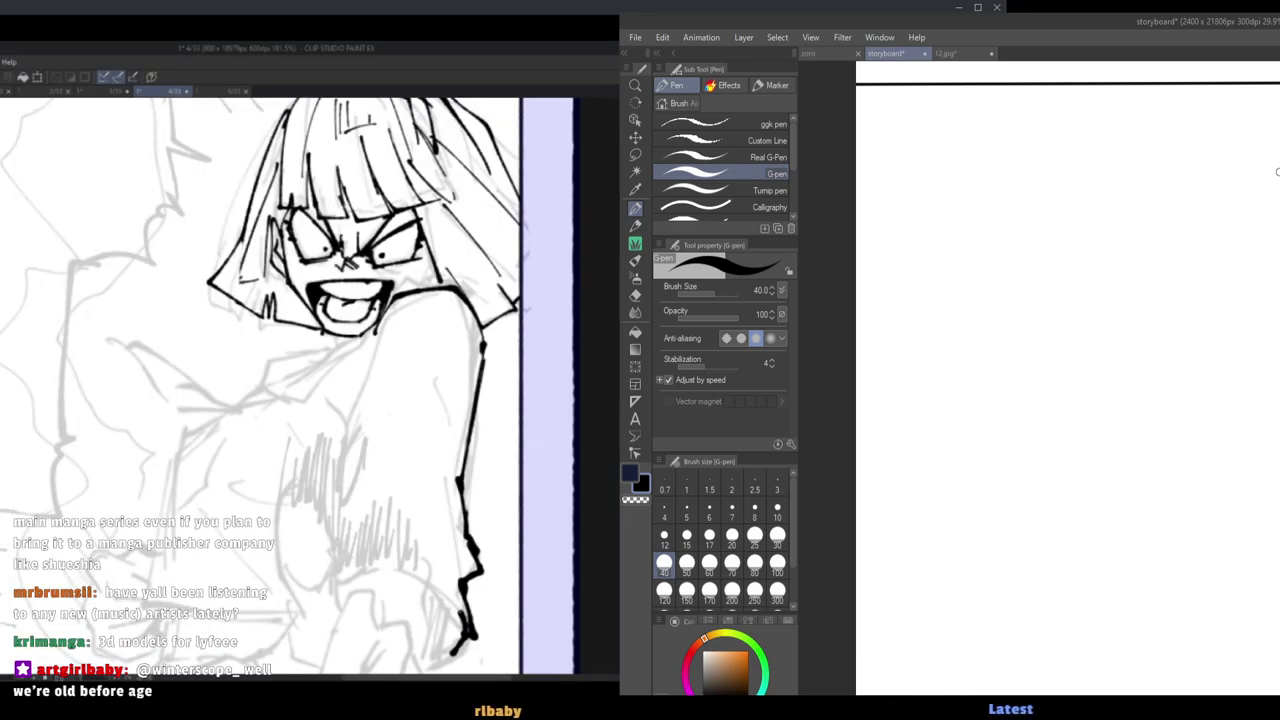
{"action": "left_click_drag", "start_coordinate": [1277, 172], "coordinate": [1141, 137]}
{"action": "left_click_drag", "start_coordinate": [1122, 249], "coordinate": [1126, 217]}
{"action": "key", "text": "ctrl+z"}
{"action": "scroll", "coordinate": [1124, 228], "scroll_direction": "down", "scroll_amount": 2}
{"action": "key", "text": "p"}
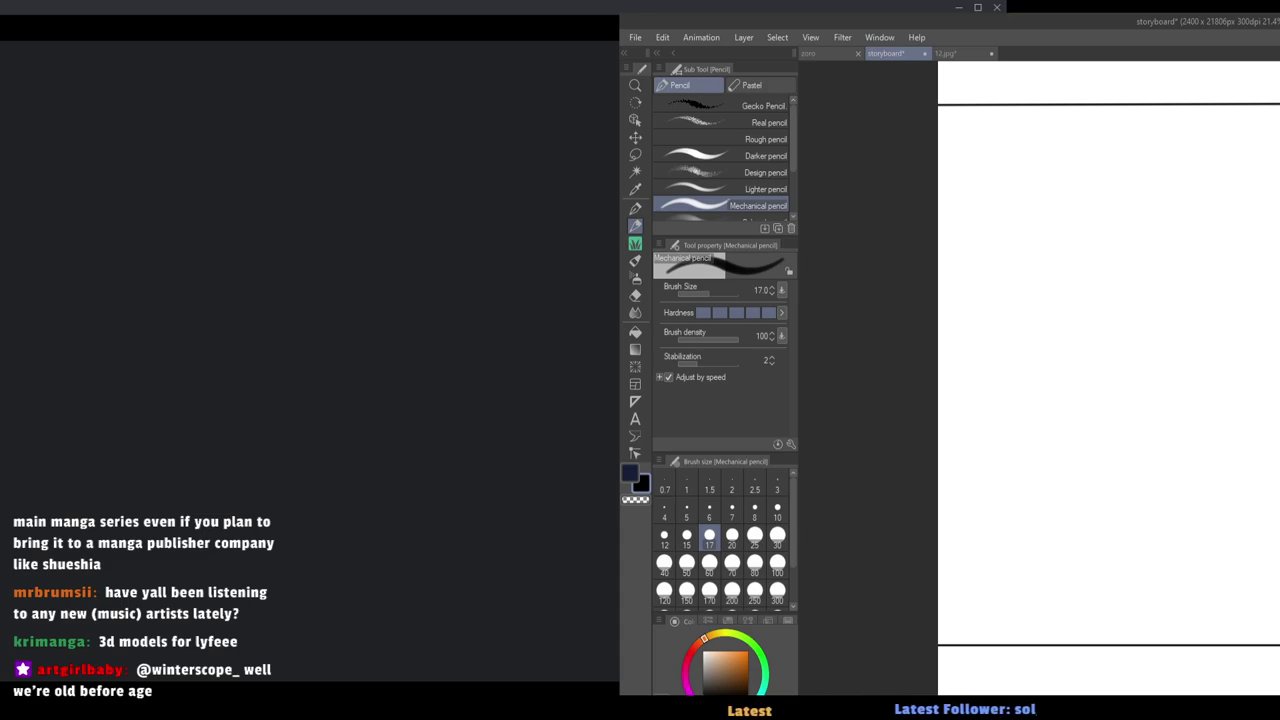
{"action": "left_click_drag", "start_coordinate": [1264, 217], "coordinate": [1151, 153]}
{"action": "key", "text": "ctrl+z"}
Sketch the skull curve, side contours and angled jaw of a head in the new panel, raising the pencil size to 25.
{"action": "left_click_drag", "start_coordinate": [1168, 188], "coordinate": [1203, 183], "text": "ctrl"}
{"action": "left_click_drag", "start_coordinate": [1279, 118], "coordinate": [1159, 137]}
{"action": "left_click_drag", "start_coordinate": [1086, 194], "coordinate": [1130, 223]}
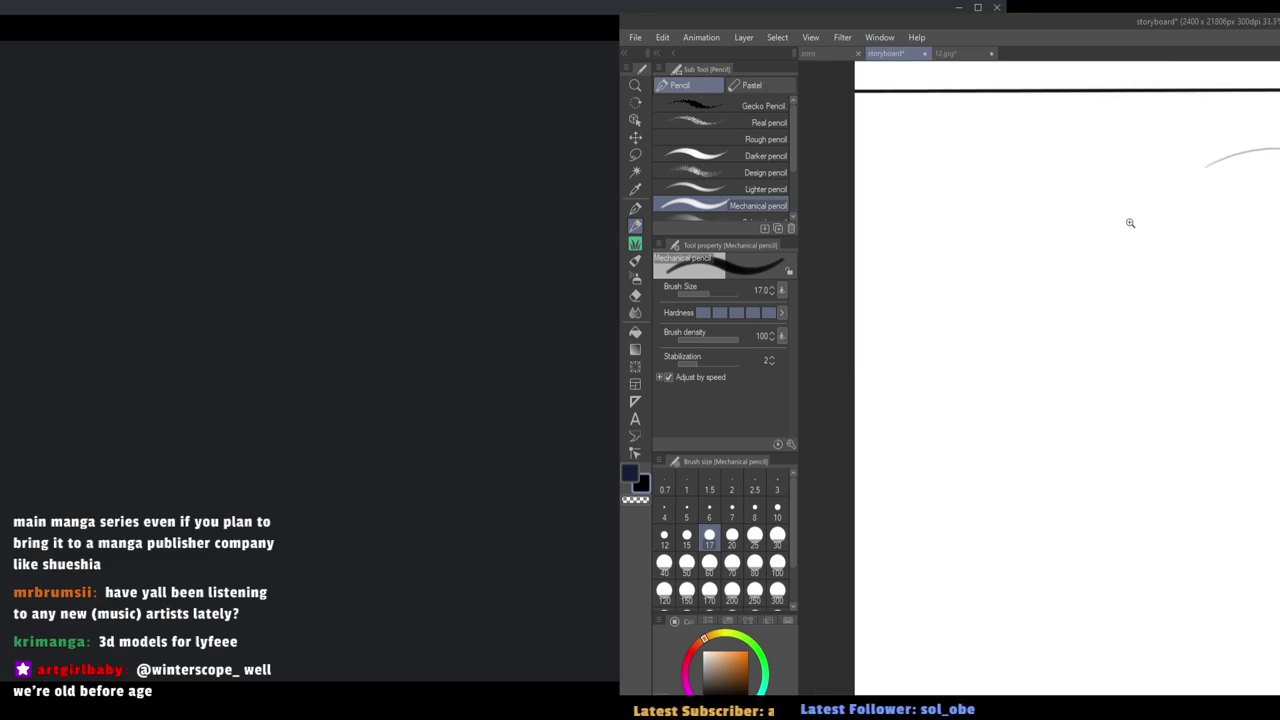
{"action": "scroll", "coordinate": [1130, 223], "scroll_direction": "down", "scroll_amount": 2}
{"action": "key", "text": "bracketright"}
{"action": "left_click_drag", "start_coordinate": [1278, 203], "coordinate": [1166, 243]}
{"action": "key", "text": "bracketright"}
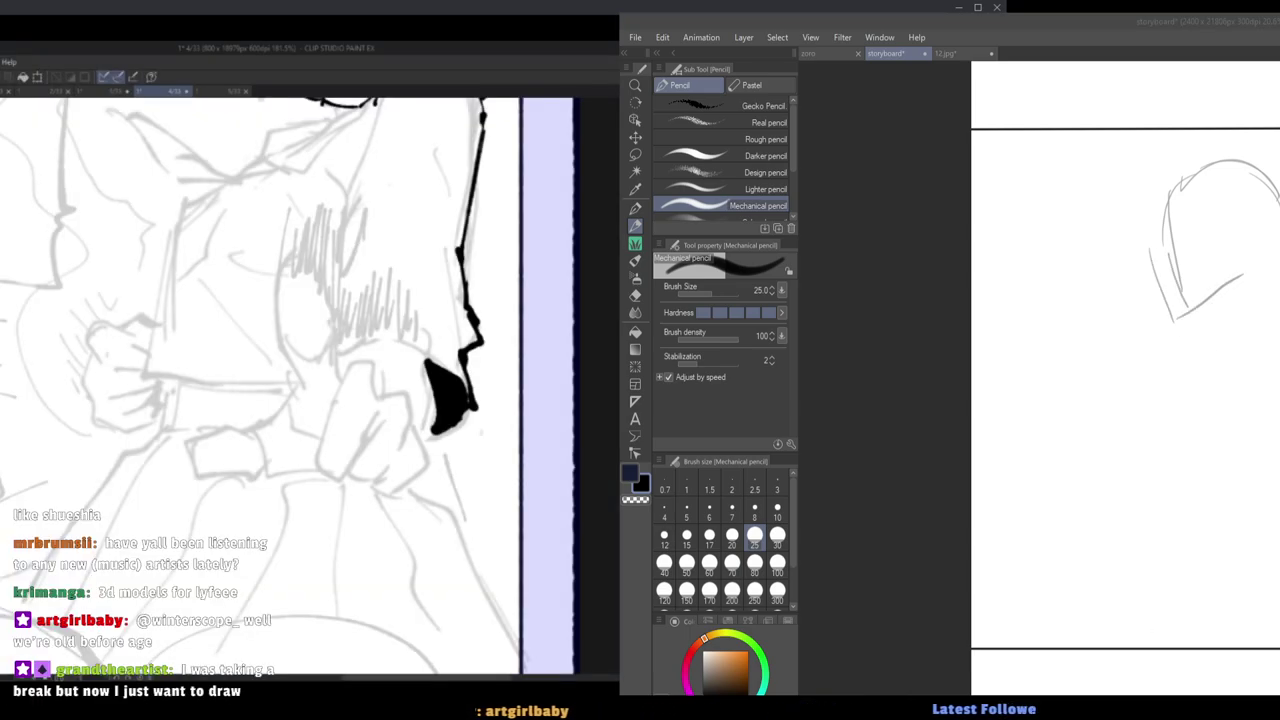
Reposition the storyboard window and view so the full width of the new panel fits on screen.
{"action": "key", "text": "alt+Tab"}
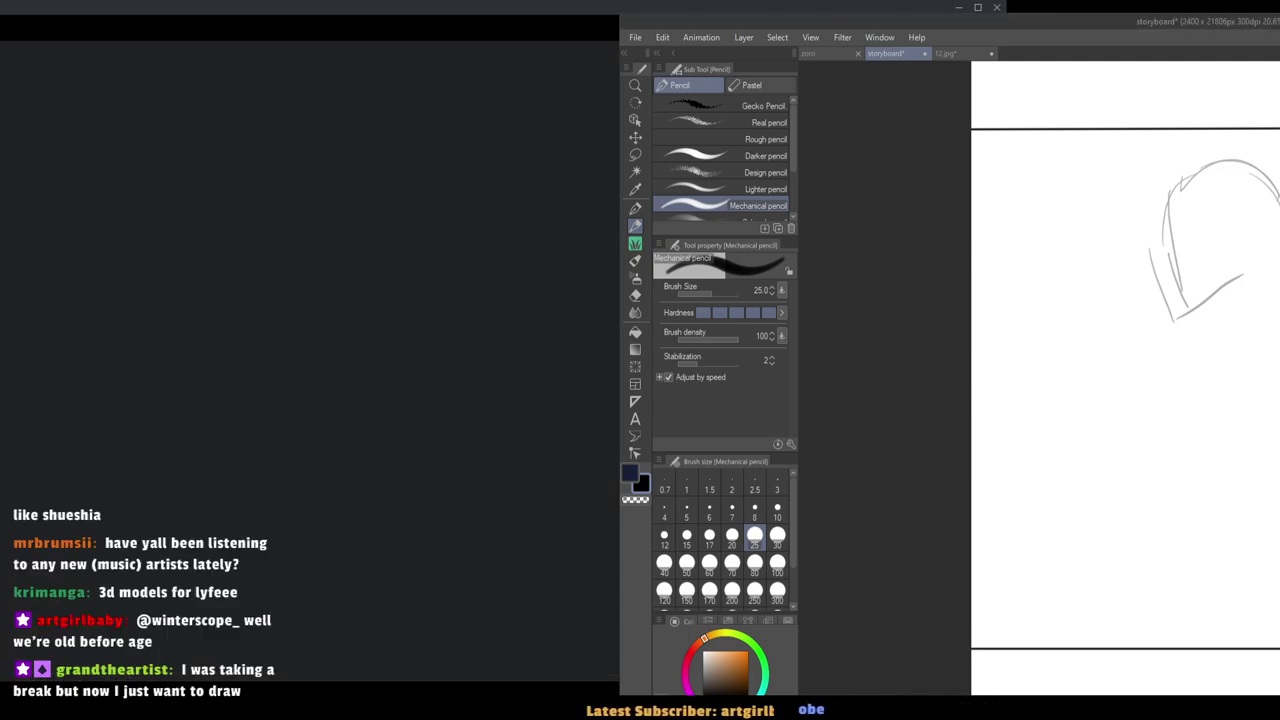
{"action": "left_click_drag", "start_coordinate": [900, 21], "coordinate": [860, 9]}
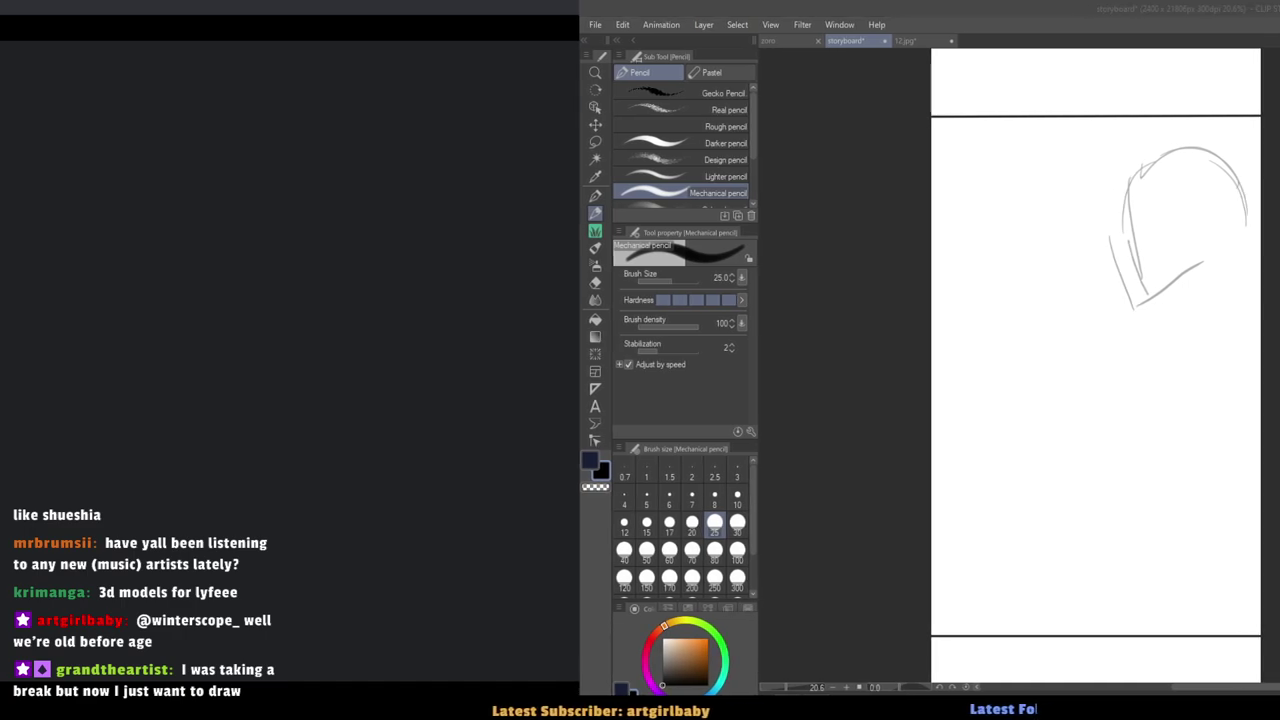
{"action": "left_click", "coordinate": [902, 412]}
{"action": "left_click_drag", "start_coordinate": [1022, 434], "coordinate": [959, 441]}
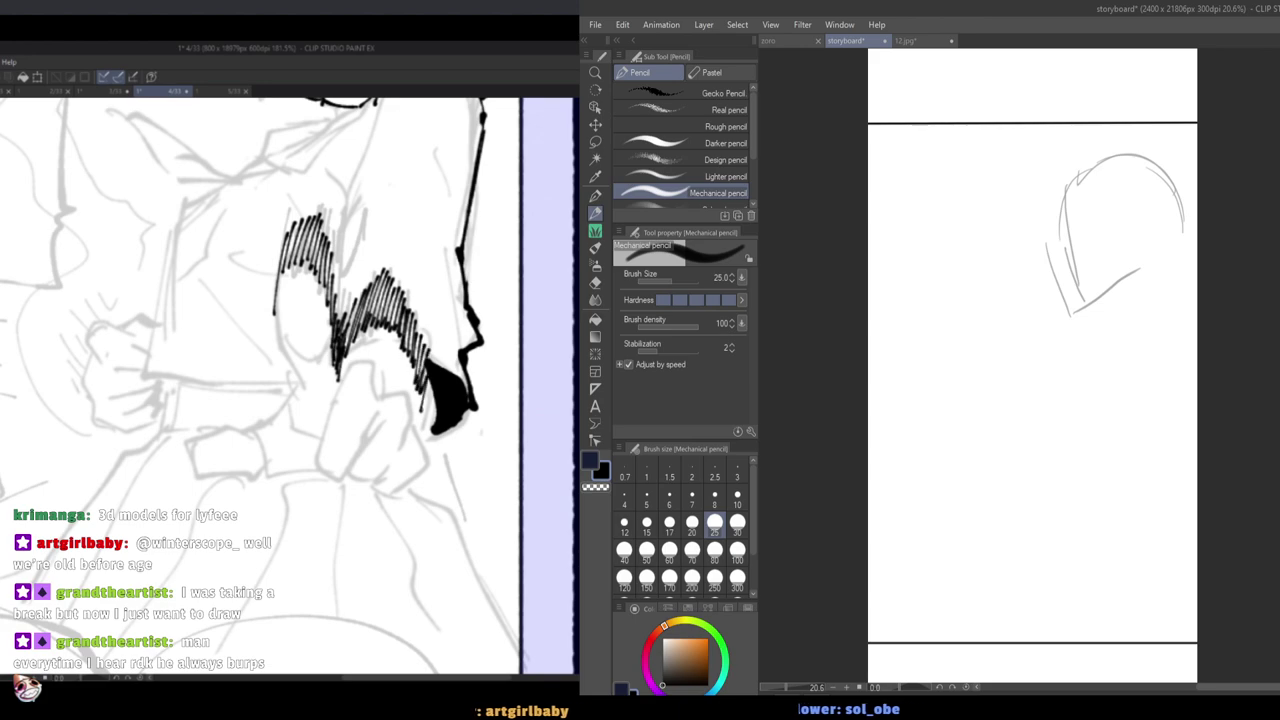
{"action": "double_click", "coordinate": [190, 25]}
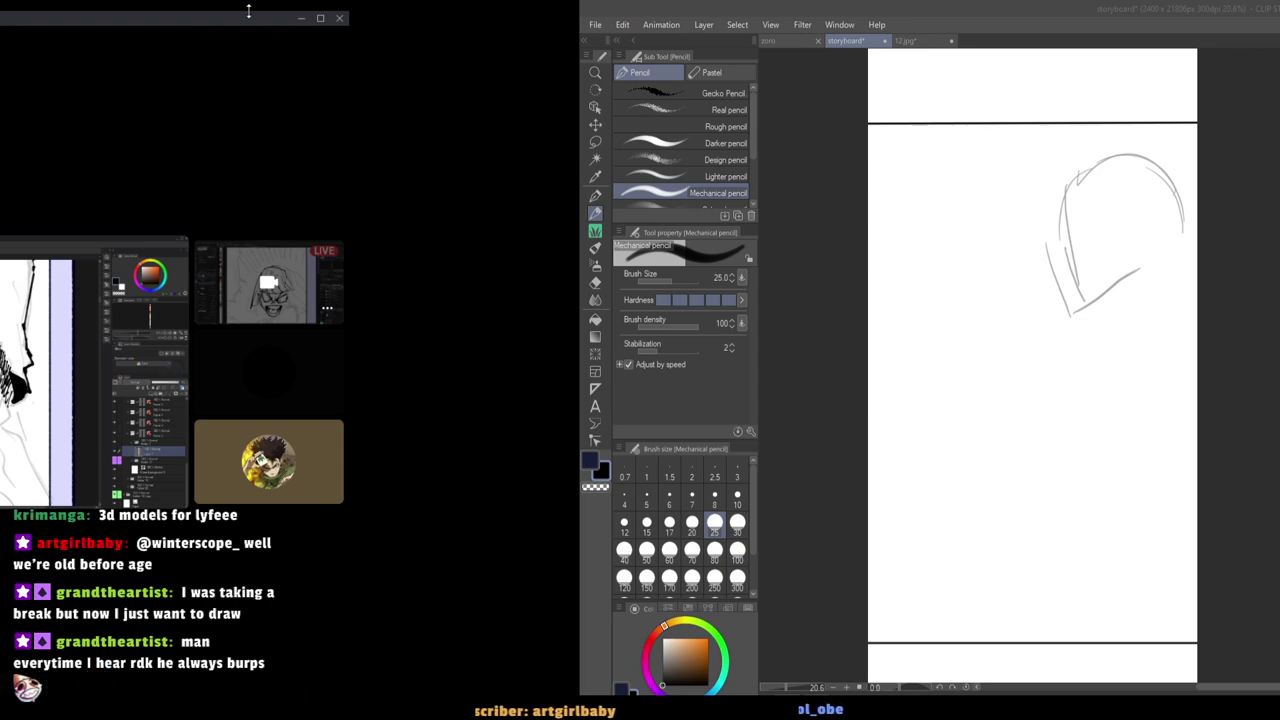
{"action": "left_click", "coordinate": [320, 18]}
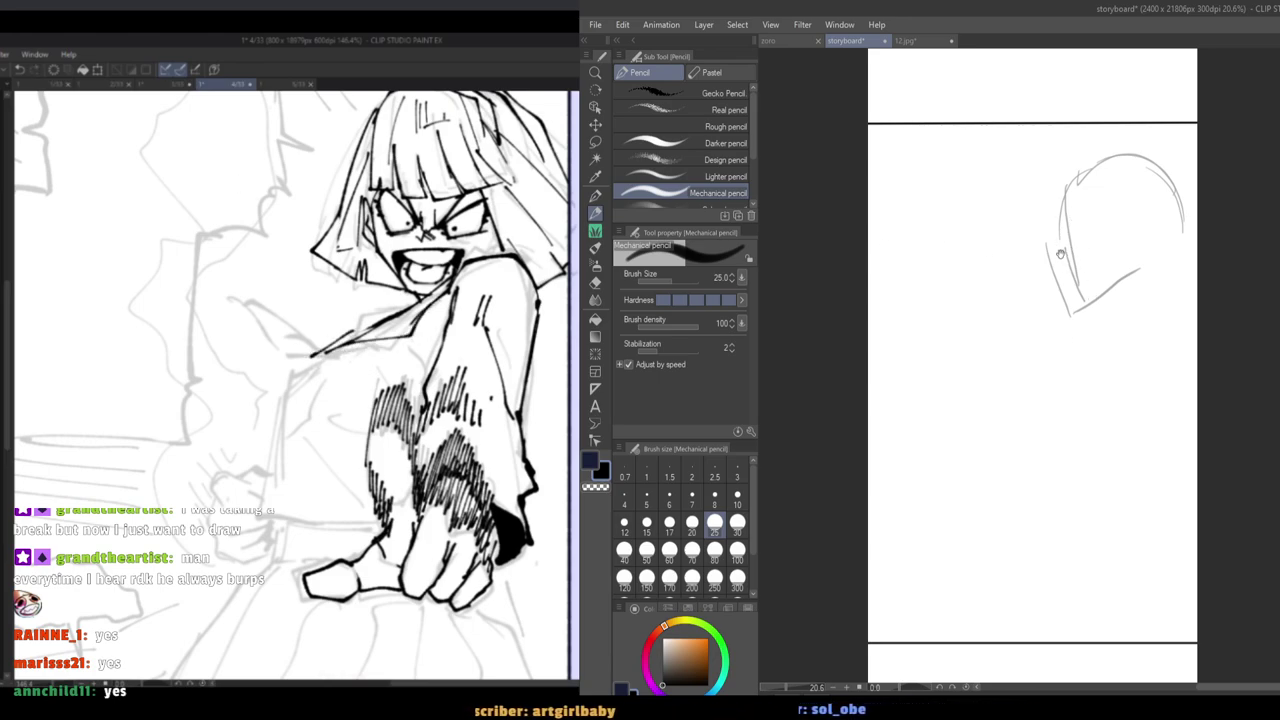
Reinforce the head's front contour and sketch its ear and rear jaw line with the Mechanical pencil at sizes 30 and 25.
{"action": "scroll", "coordinate": [1061, 252], "scroll_direction": "up", "scroll_amount": 4}
{"action": "key", "text": "]"}
{"action": "left_click_drag", "start_coordinate": [1080, 151], "coordinate": [1073, 268]}
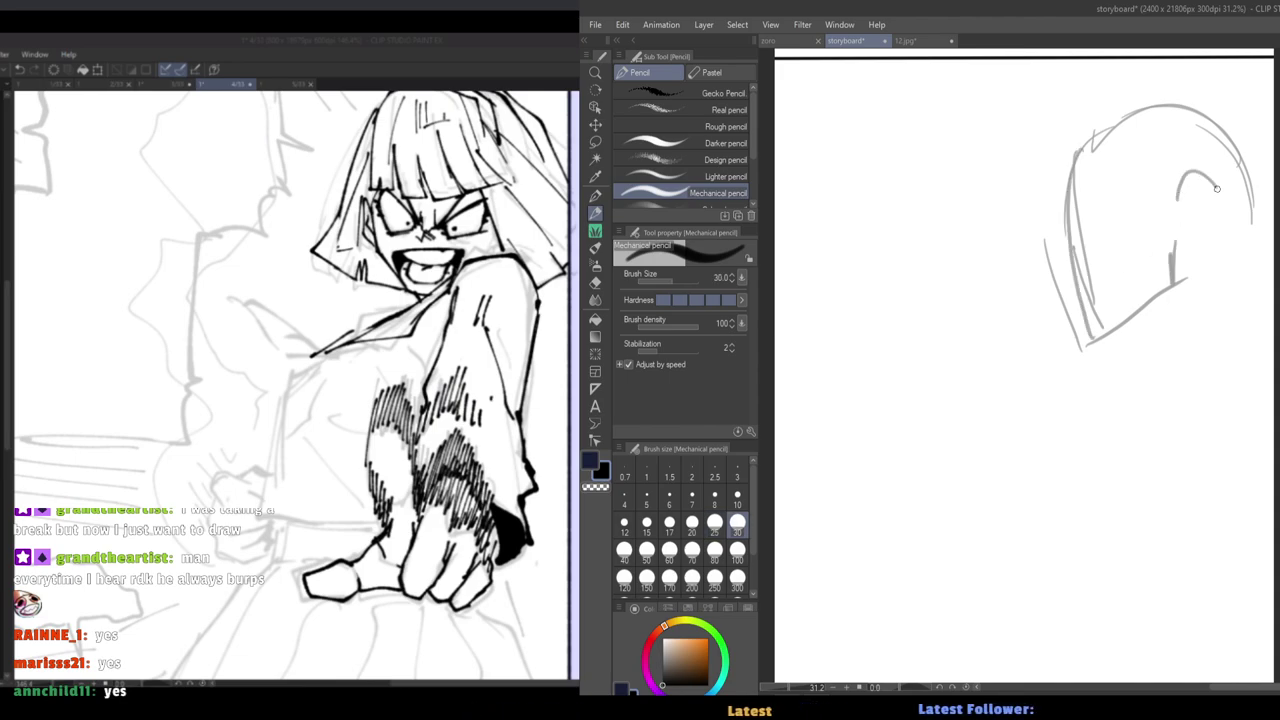
{"action": "scroll", "coordinate": [1189, 183], "scroll_direction": "up", "scroll_amount": 1}
{"action": "key", "text": "bracketleft"}
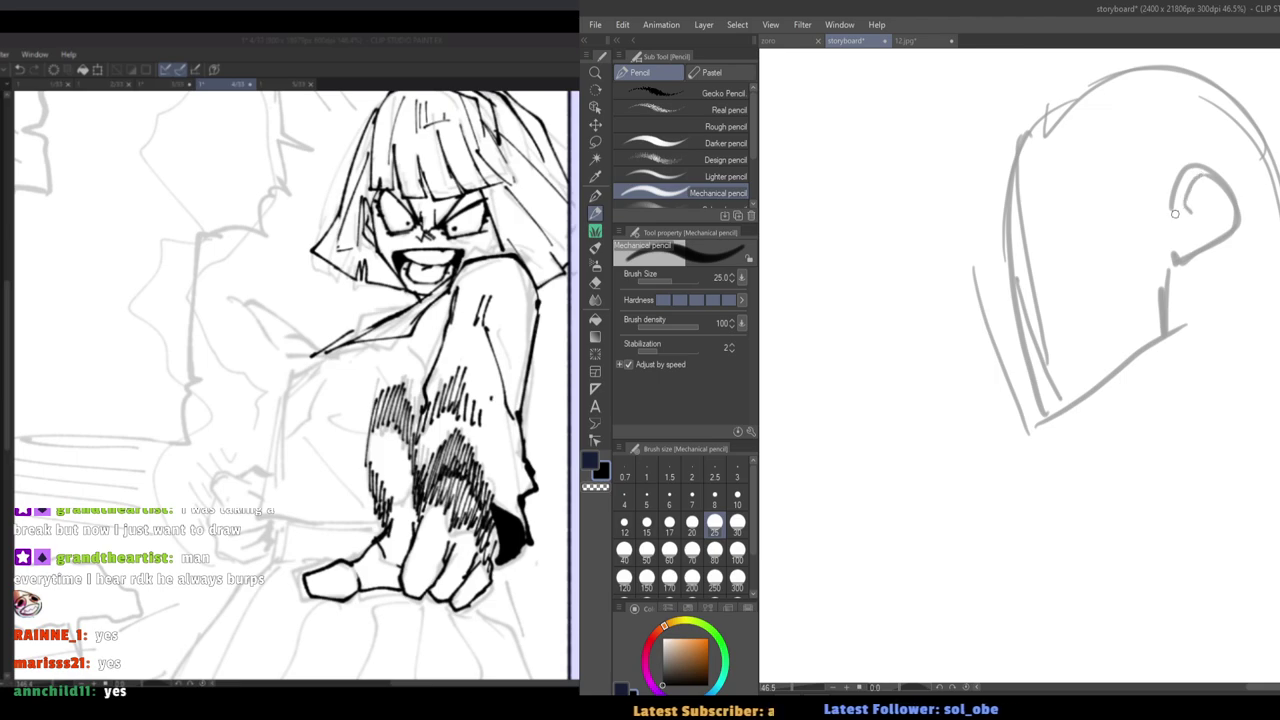
{"action": "left_click_drag", "start_coordinate": [1003, 177], "coordinate": [1011, 207]}
Rework the head's front contour at pencil size 30, clean up the stray lines, and add a fuller outer skull curve and a line behind the ear.
{"action": "key", "text": "bracketright"}
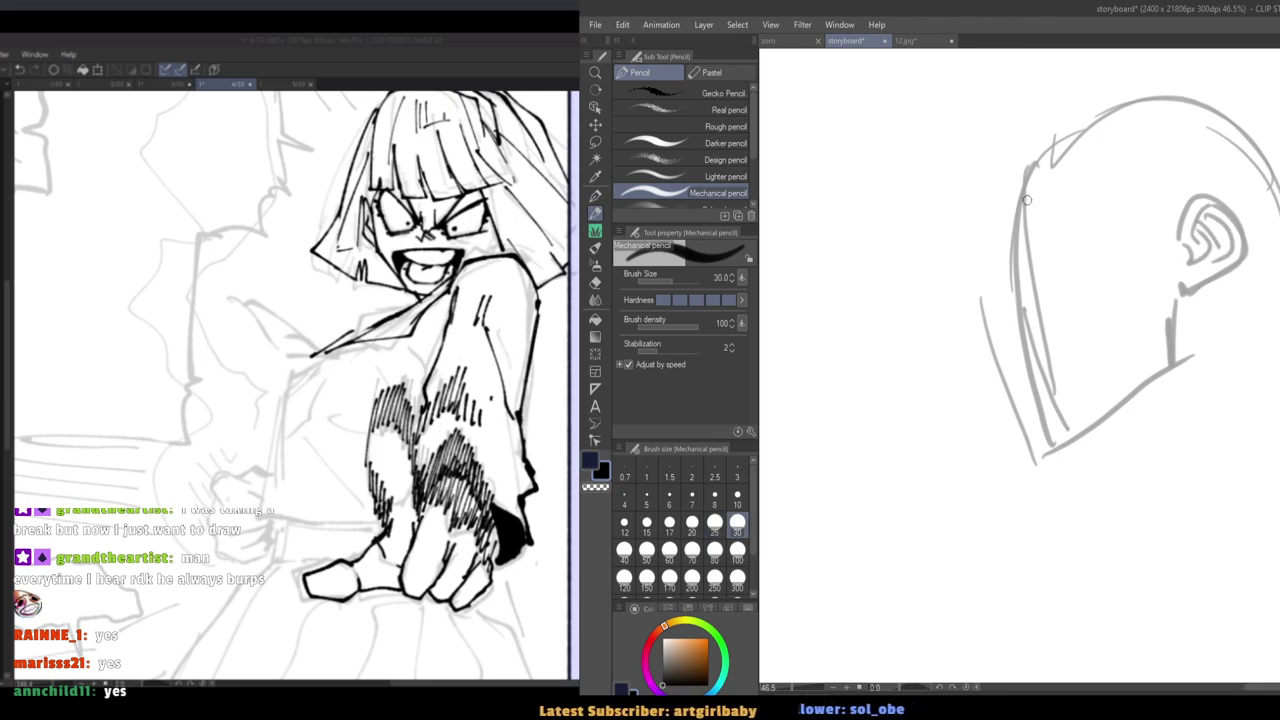
{"action": "left_click_drag", "start_coordinate": [1035, 152], "coordinate": [1034, 426]}
{"action": "key", "text": "e"}
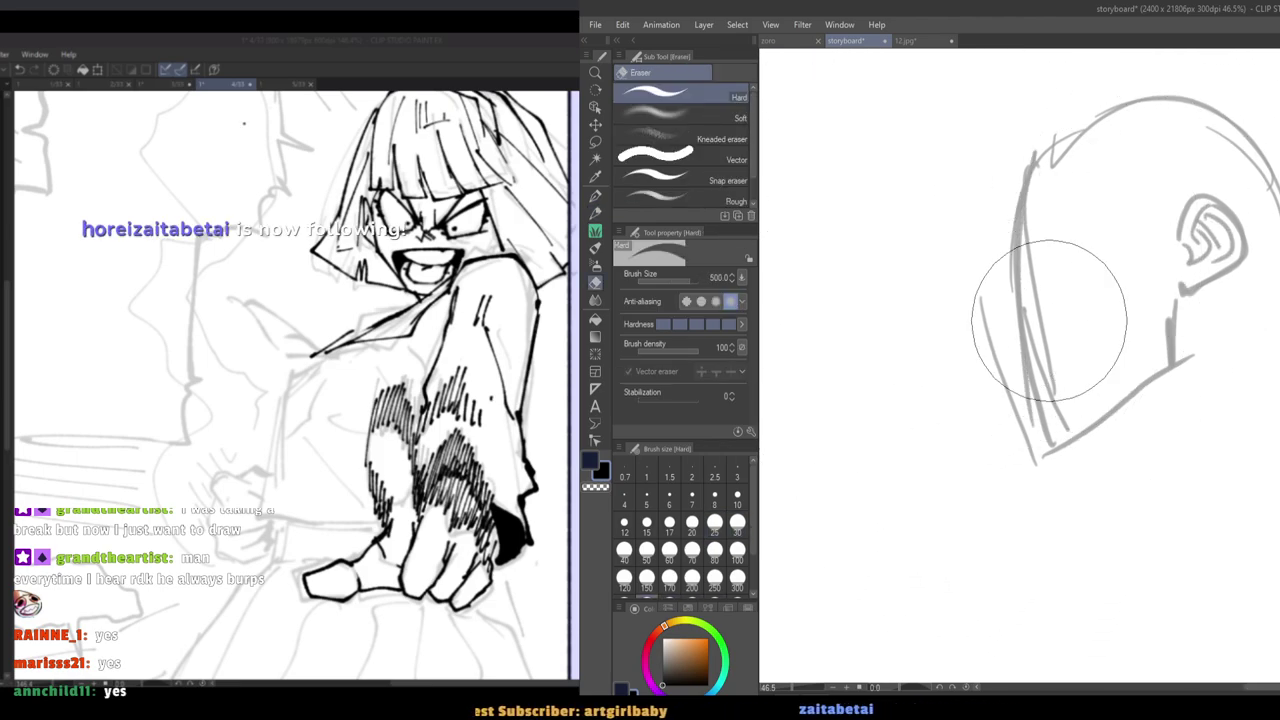
{"action": "key", "text": "p"}
{"action": "left_click_drag", "start_coordinate": [1047, 392], "coordinate": [1057, 460]}
{"action": "left_click_drag", "start_coordinate": [1254, 320], "coordinate": [1279, 318]}
{"action": "left_click_drag", "start_coordinate": [1042, 256], "coordinate": [1279, 163]}
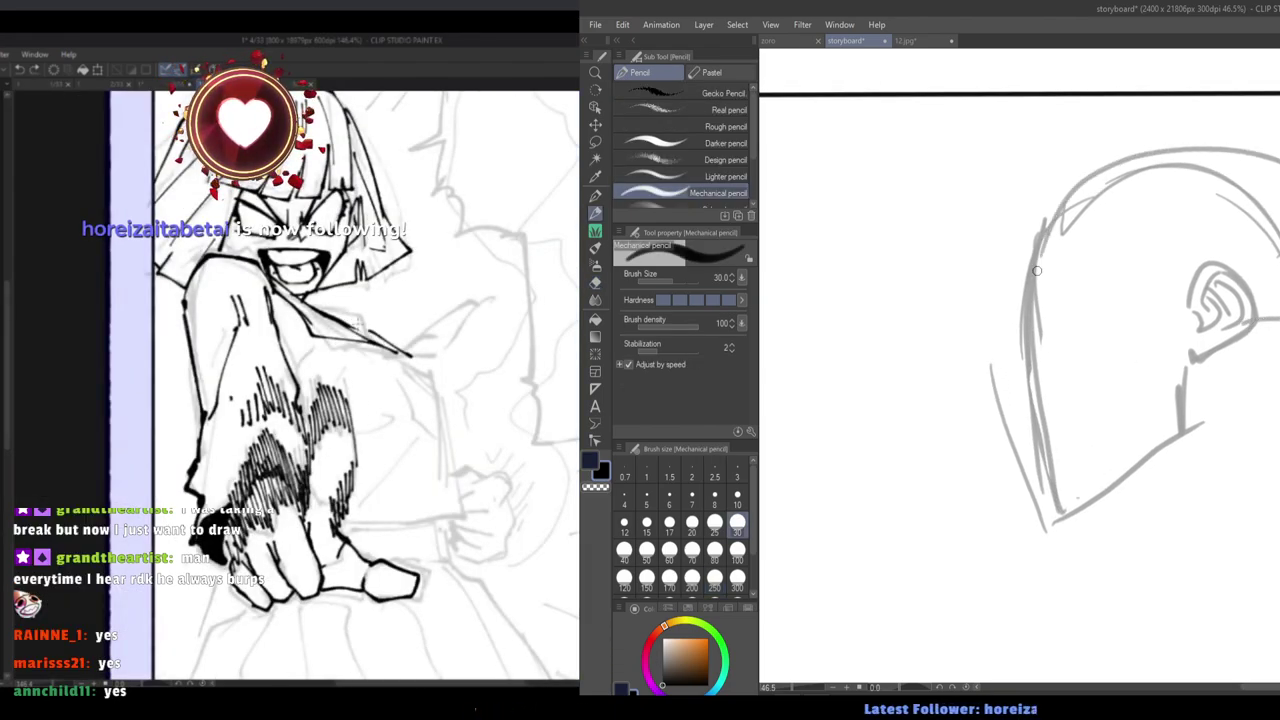
Sketch the underside of the jaw, the throat and the long neck lines running down from the head.
{"action": "left_click_drag", "start_coordinate": [1074, 354], "coordinate": [1068, 286]}
{"action": "left_click_drag", "start_coordinate": [1089, 440], "coordinate": [1152, 422]}
{"action": "mouse_move", "coordinate": [1173, 361]}
{"action": "left_mouse_down"}
{"action": "mouse_move", "coordinate": [1137, 432]}
{"action": "mouse_move", "coordinate": [1187, 545]}
{"action": "left_mouse_up"}
{"action": "left_click_drag", "start_coordinate": [1228, 262], "coordinate": [1192, 558]}
{"action": "left_click_drag", "start_coordinate": [1275, 252], "coordinate": [1234, 560]}
{"action": "left_click_drag", "start_coordinate": [1220, 364], "coordinate": [1206, 314]}
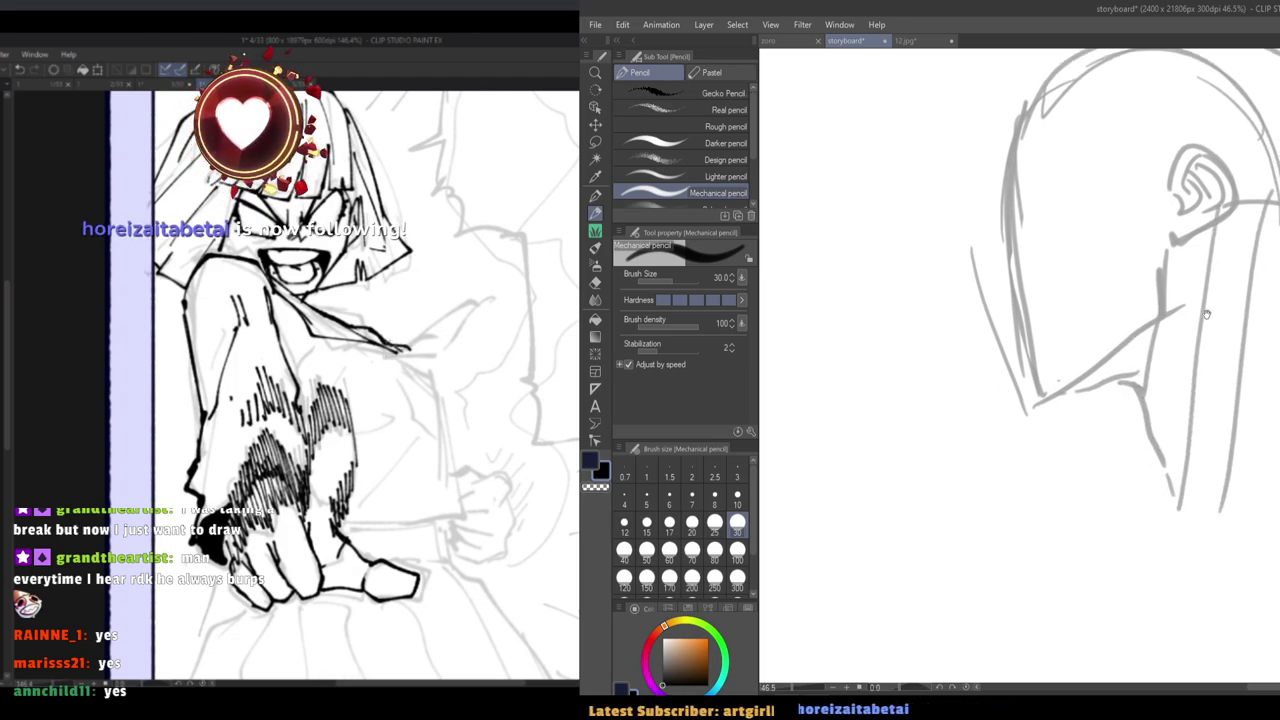
Select the whole head sketch with the Lasso and scale it down to 85% proportionally.
{"action": "scroll", "coordinate": [1106, 298], "scroll_direction": "down", "scroll_amount": 7}
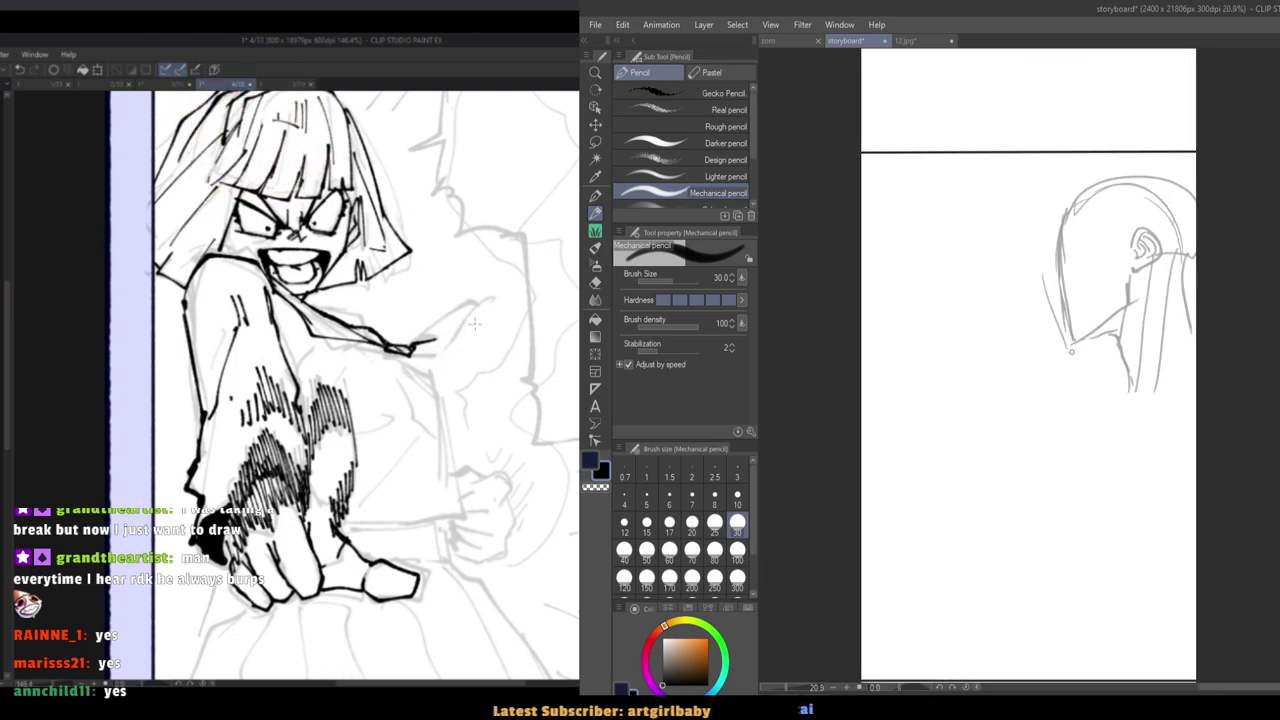
{"action": "key", "text": "m"}
{"action": "mouse_move", "coordinate": [1210, 436]}
{"action": "left_mouse_down"}
{"action": "mouse_move", "coordinate": [1257, 280]}
{"action": "mouse_move", "coordinate": [1098, 459]}
{"action": "left_mouse_up"}
{"action": "key", "text": "ctrl+t"}
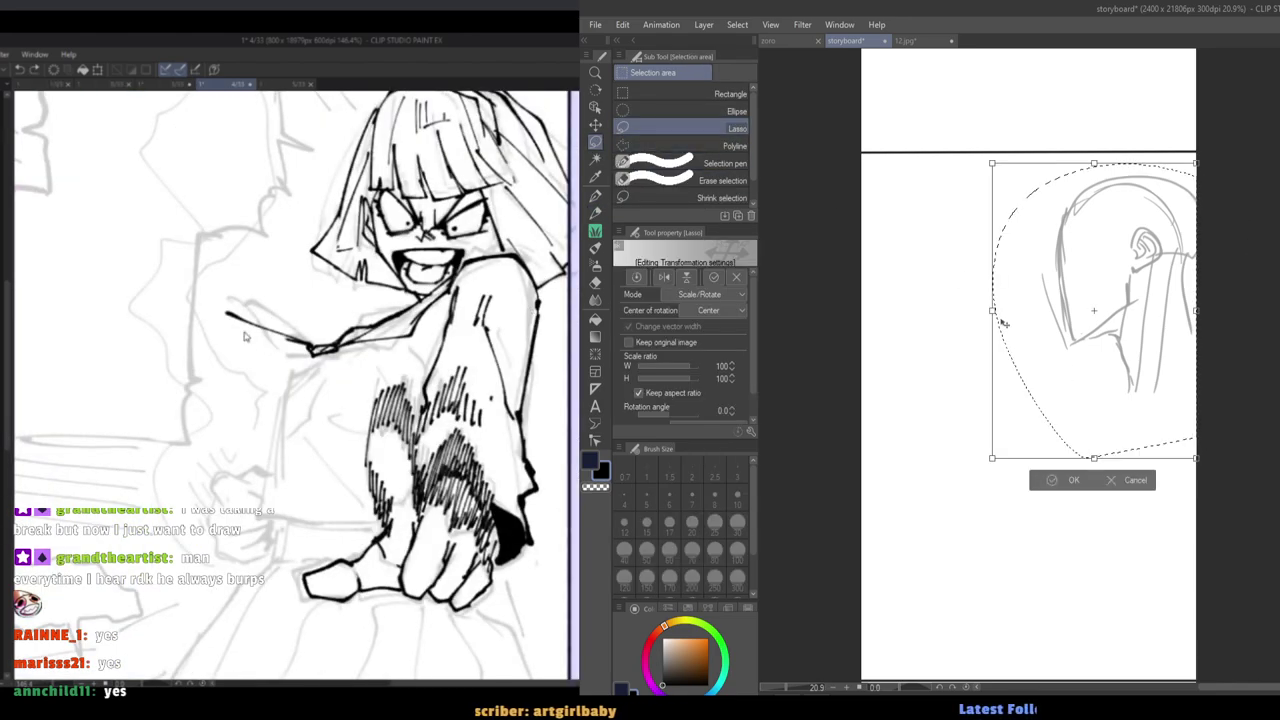
{"action": "left_click_drag", "start_coordinate": [994, 312], "coordinate": [1040, 317]}
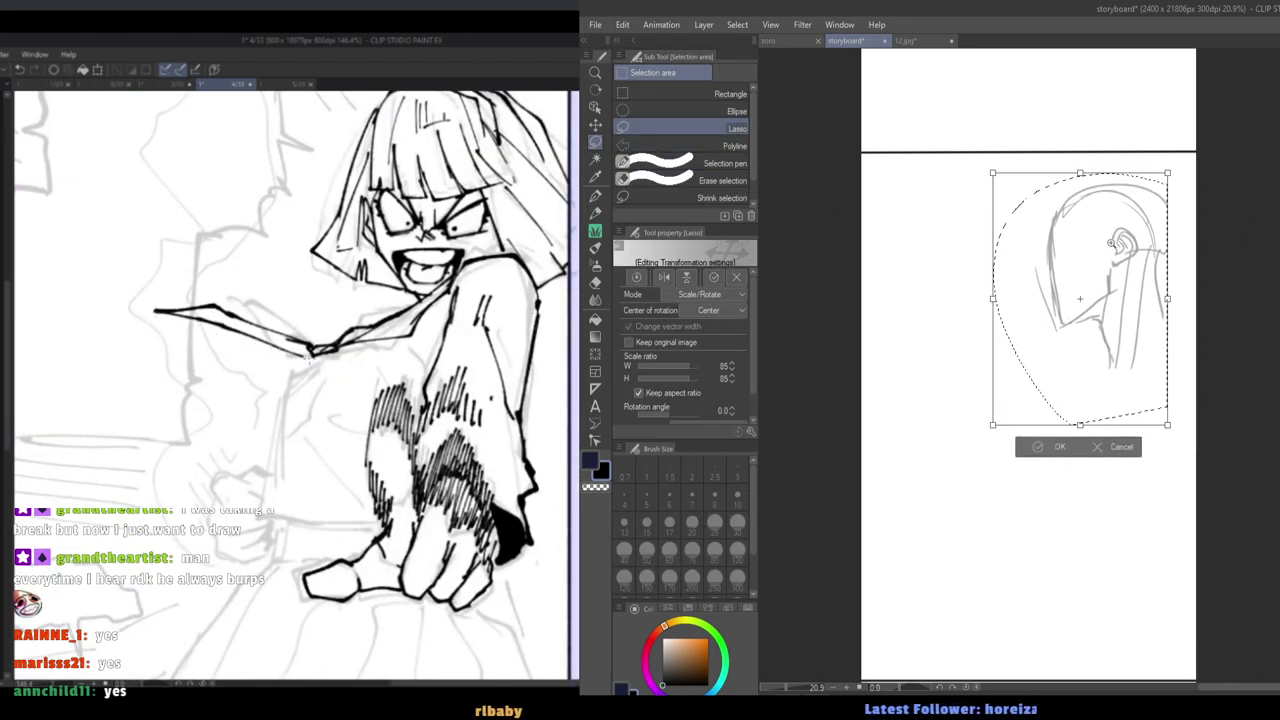
{"action": "key", "text": "Return"}
Sketch the nape, lower neck and chest lines, and add a shoulder curve below the neck at pencil size 40.
{"action": "scroll", "coordinate": [1112, 242], "scroll_direction": "up", "scroll_amount": 2}
{"action": "key", "text": "p"}
{"action": "left_click_drag", "start_coordinate": [1160, 270], "coordinate": [1212, 399]}
{"action": "mouse_move", "coordinate": [1049, 381]}
{"action": "left_mouse_down"}
{"action": "mouse_move", "coordinate": [1060, 335]}
{"action": "mouse_move", "coordinate": [1136, 395]}
{"action": "left_mouse_up"}
{"action": "mouse_move", "coordinate": [1180, 300]}
{"action": "left_mouse_down"}
{"action": "mouse_move", "coordinate": [1230, 382]}
{"action": "mouse_move", "coordinate": [1117, 400]}
{"action": "left_mouse_up"}
{"action": "left_click_drag", "start_coordinate": [989, 362], "coordinate": [963, 352]}
{"action": "left_click_drag", "start_coordinate": [1002, 326], "coordinate": [1040, 268]}
{"action": "key", "text": "]"}
{"action": "mouse_move", "coordinate": [1121, 316]}
{"action": "left_mouse_down"}
{"action": "mouse_move", "coordinate": [1109, 349]}
{"action": "mouse_move", "coordinate": [1190, 296]}
{"action": "left_mouse_up"}
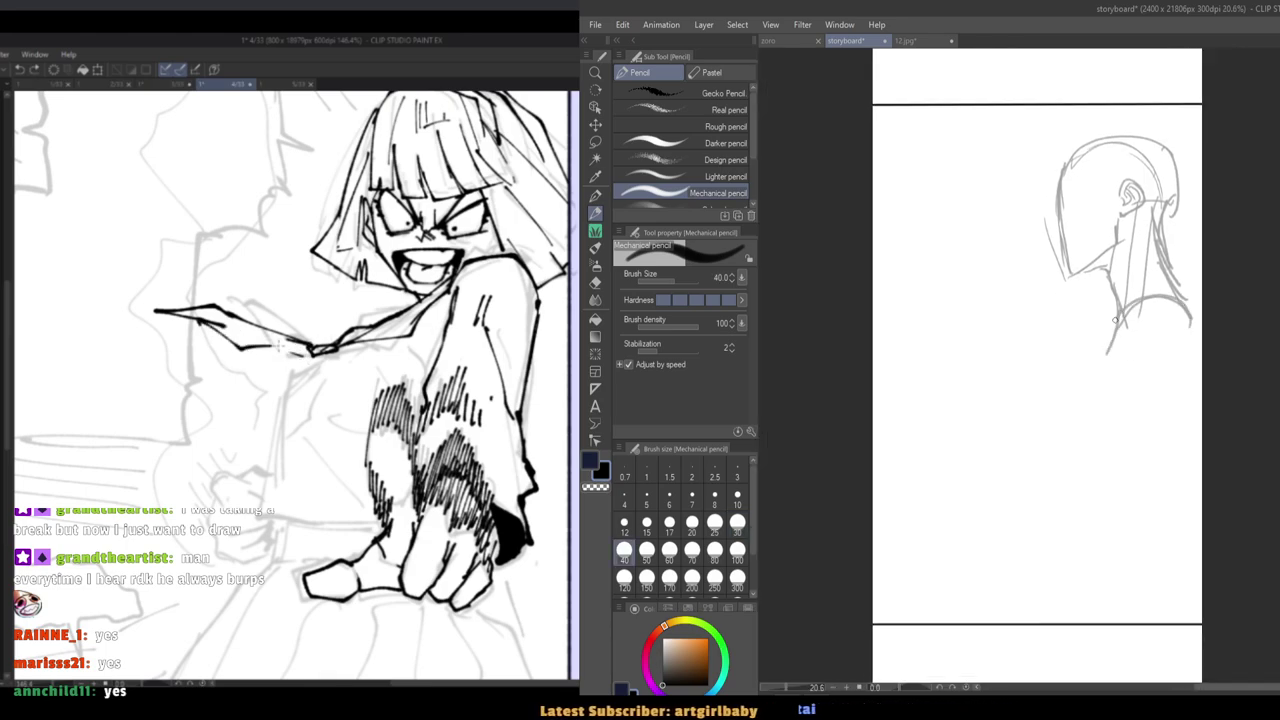
Compare the pose with 12.jpg and erase the shoulder and chest lines beneath the neck.
{"action": "left_click", "coordinate": [900, 41]}
{"action": "left_click", "coordinate": [852, 41]}
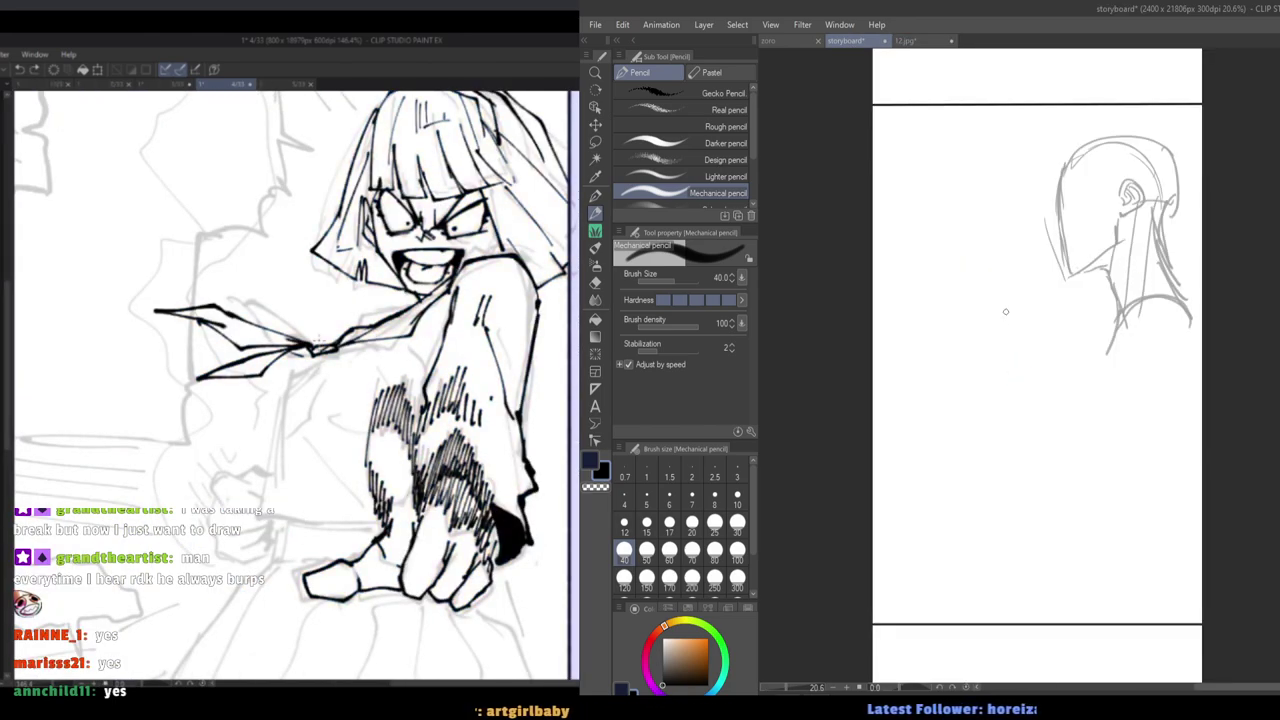
{"action": "left_click", "coordinate": [906, 43]}
{"action": "left_click", "coordinate": [846, 41]}
{"action": "key", "text": "e"}
{"action": "mouse_move", "coordinate": [1131, 320]}
{"action": "left_mouse_down"}
{"action": "mouse_move", "coordinate": [1120, 338]}
{"action": "mouse_move", "coordinate": [1160, 308]}
{"action": "mouse_move", "coordinate": [1092, 298]}
{"action": "mouse_move", "coordinate": [1124, 295]}
{"action": "mouse_move", "coordinate": [1182, 338]}
{"action": "left_mouse_up"}
{"action": "left_click", "coordinate": [908, 42]}
{"action": "left_click", "coordinate": [848, 40]}
{"action": "left_click", "coordinate": [908, 42]}
{"action": "left_click", "coordinate": [852, 41]}
Sketch the arched top of a second head directly under the first head's chin, undoing the first attempts.
{"action": "key", "text": "p"}
{"action": "key", "text": "e"}
{"action": "key", "text": "p"}
{"action": "left_click_drag", "start_coordinate": [1102, 273], "coordinate": [1081, 318]}
{"action": "key", "text": "ctrl+z"}
{"action": "key", "text": "ctrl+z"}
{"action": "left_click_drag", "start_coordinate": [1130, 266], "coordinate": [1182, 338]}
{"action": "left_click_drag", "start_coordinate": [1085, 303], "coordinate": [1080, 327]}
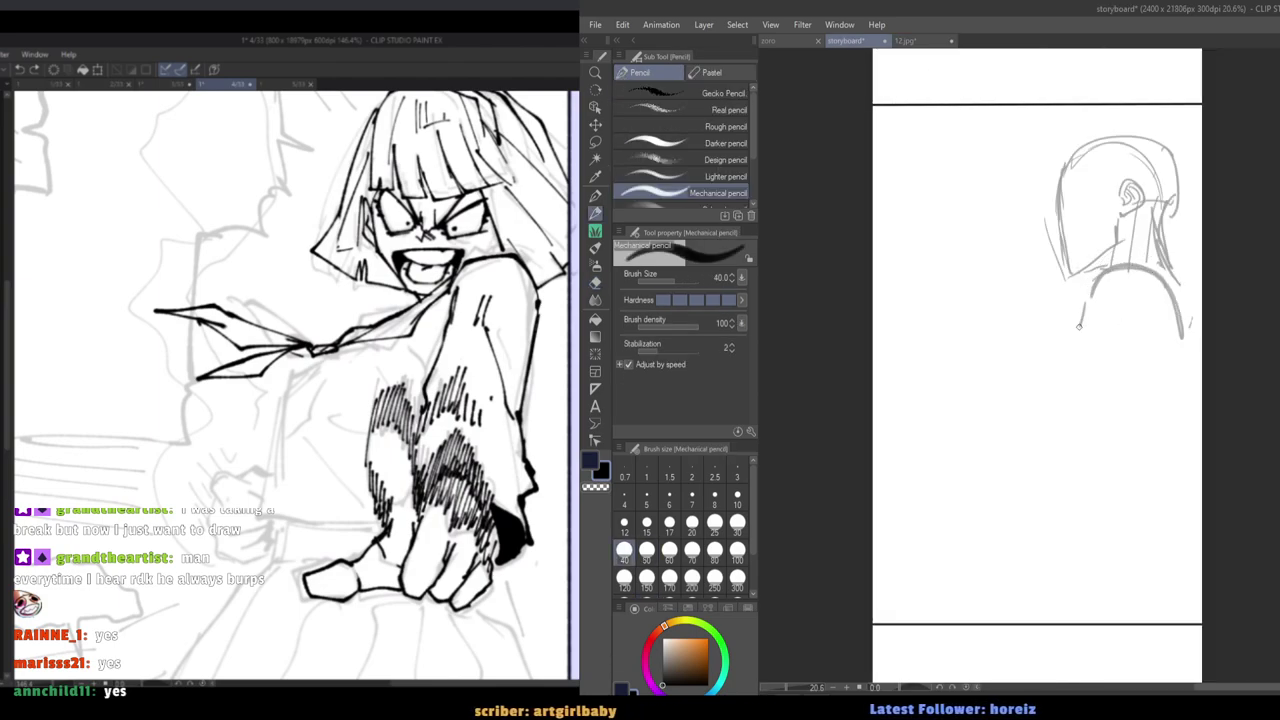
Check 12.jpg again and redraw the front curve of the lower head at size 40, undoing the earlier tries.
{"action": "left_click", "coordinate": [905, 41]}
{"action": "left_click", "coordinate": [848, 40]}
{"action": "key", "text": "ctrl+z"}
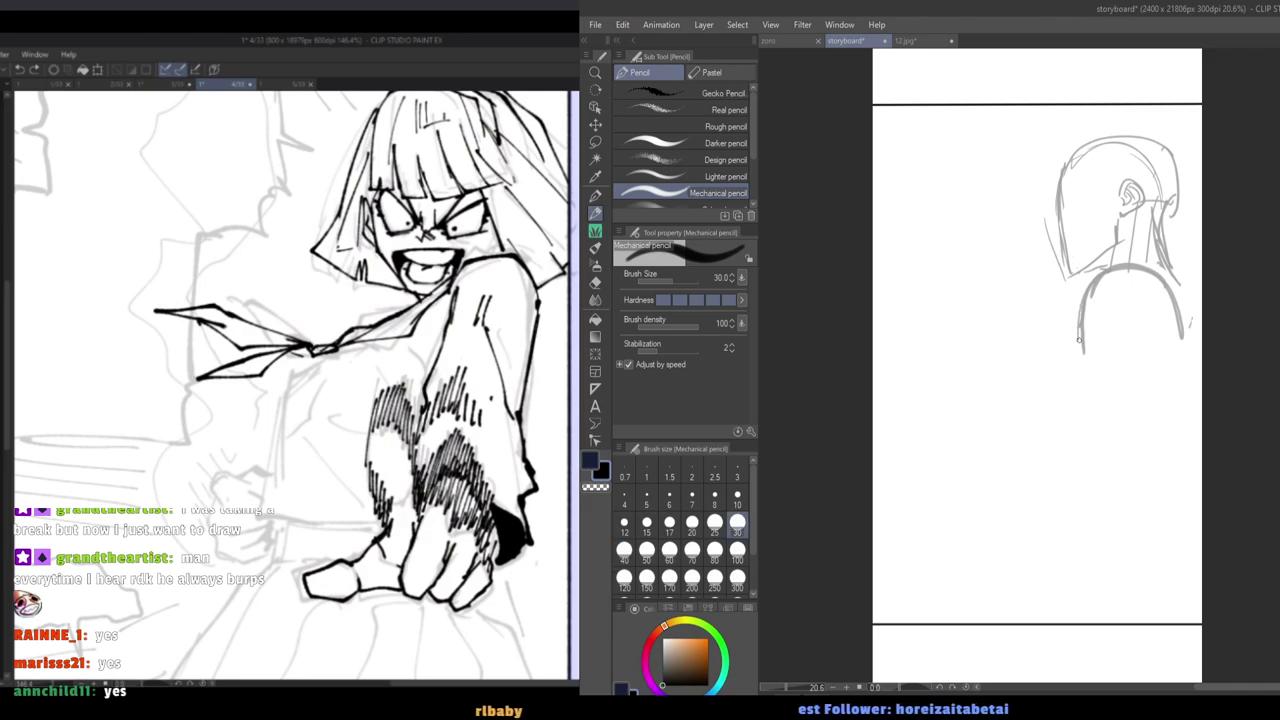
{"action": "key", "text": "e"}
{"action": "key", "text": "p"}
{"action": "left_click_drag", "start_coordinate": [1100, 278], "coordinate": [1080, 341]}
{"action": "key", "text": "ctrl+z"}
{"action": "key", "text": "bracketright"}
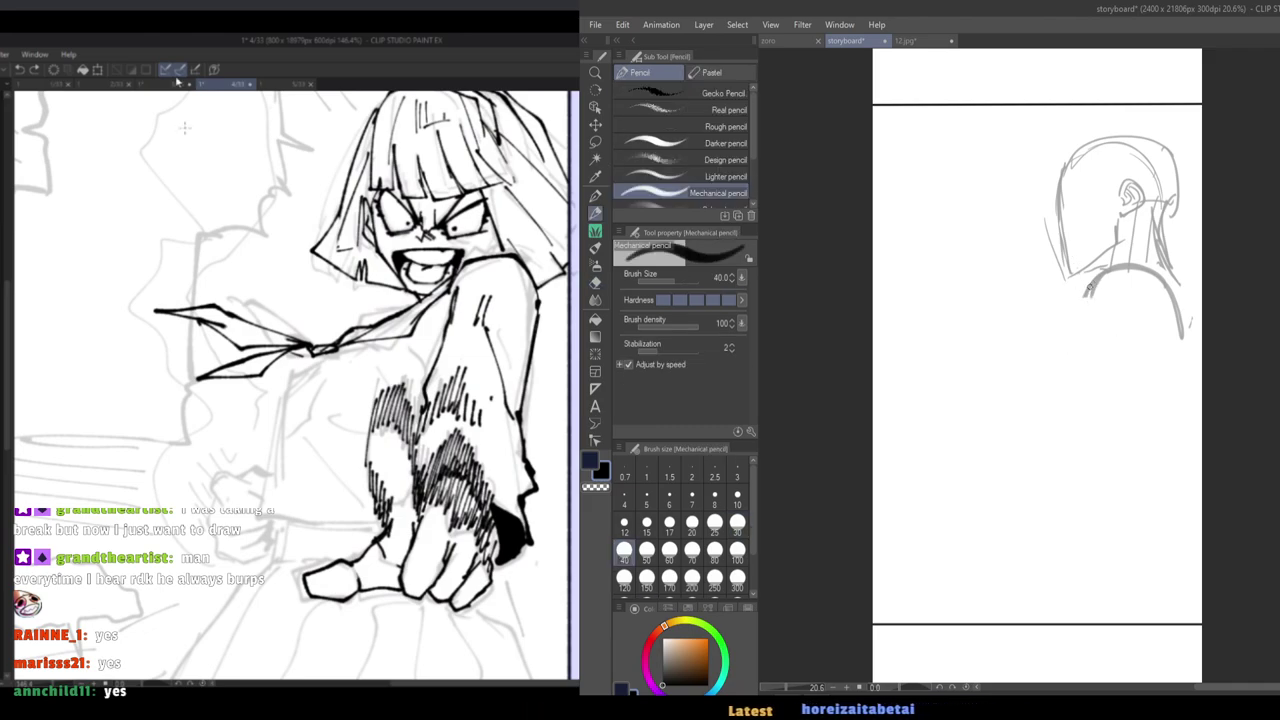
{"action": "key", "text": "ctrl+z"}
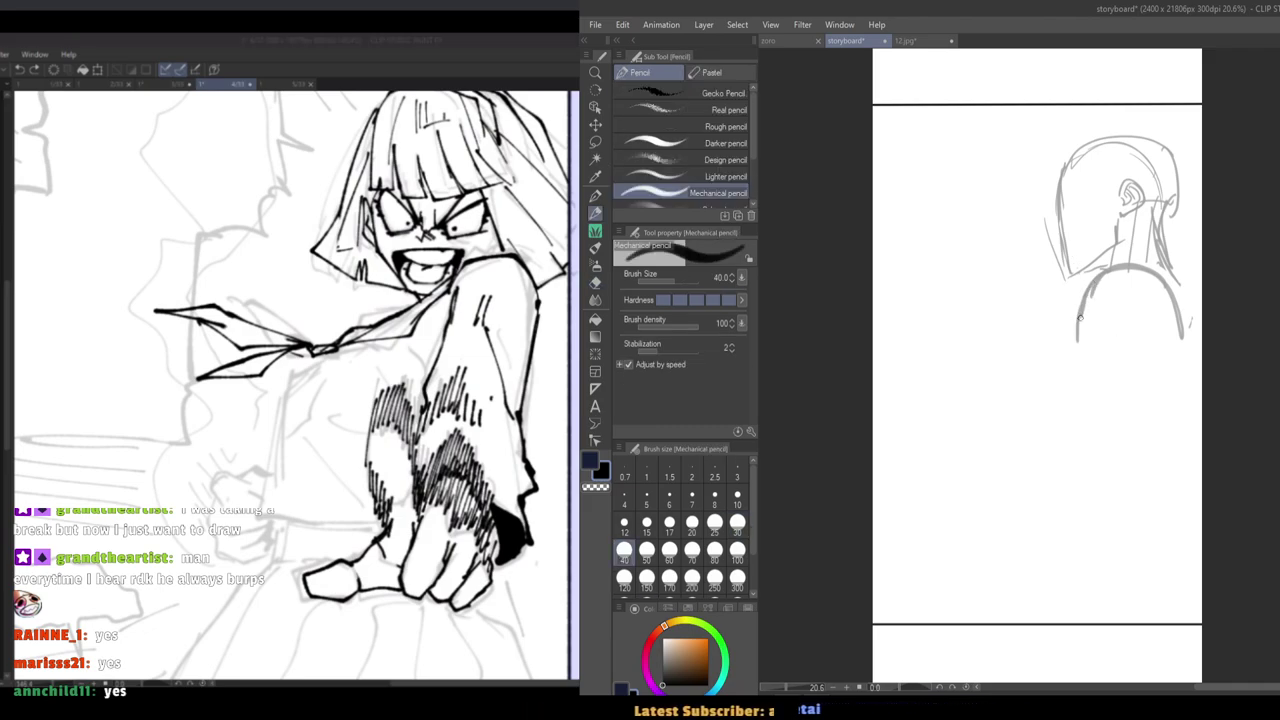
{"action": "key", "text": "ctrl+z"}
{"action": "left_click_drag", "start_coordinate": [1091, 290], "coordinate": [1095, 374]}
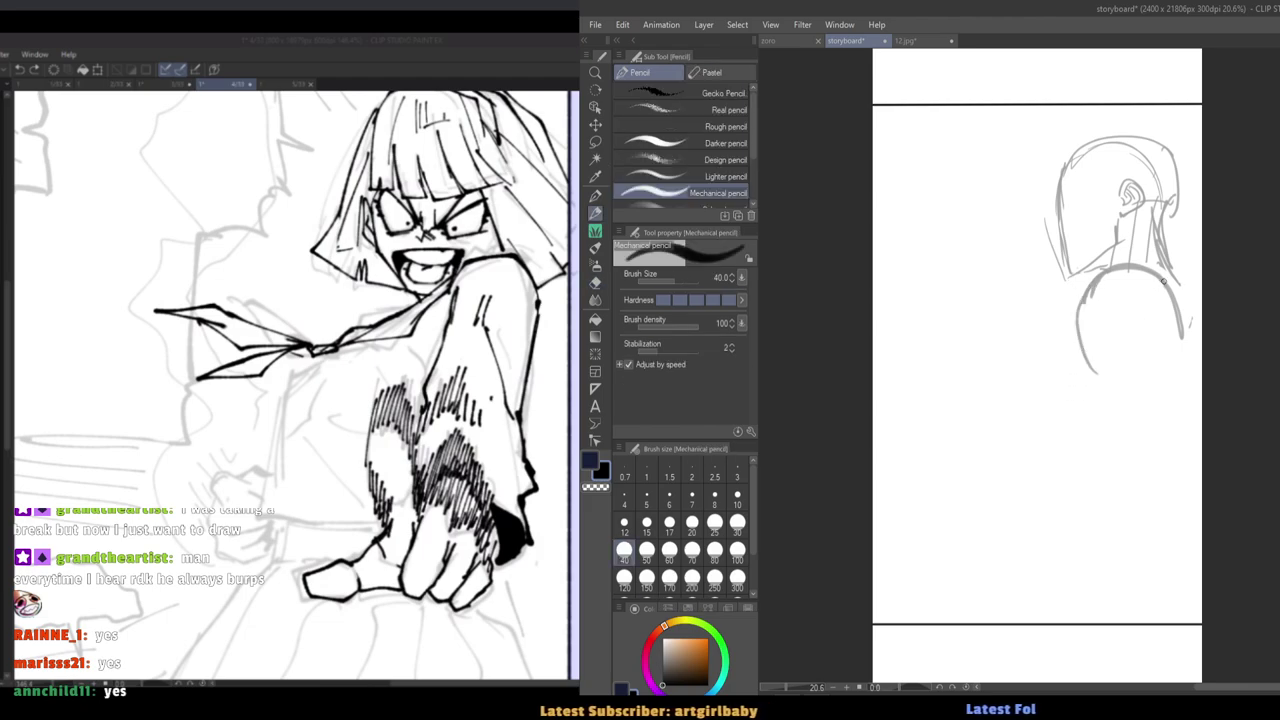
Close the lower head's circle, add vertical and horizontal guidelines, and sketch an inner circle for the side plane.
{"action": "left_click_drag", "start_coordinate": [1163, 283], "coordinate": [1105, 387]}
{"action": "left_click_drag", "start_coordinate": [1075, 314], "coordinate": [1104, 384]}
{"action": "mouse_move", "coordinate": [1103, 273]}
{"action": "left_mouse_down"}
{"action": "mouse_move", "coordinate": [1174, 379]}
{"action": "mouse_move", "coordinate": [1136, 390]}
{"action": "left_mouse_up"}
{"action": "left_click_drag", "start_coordinate": [1078, 326], "coordinate": [1186, 320]}
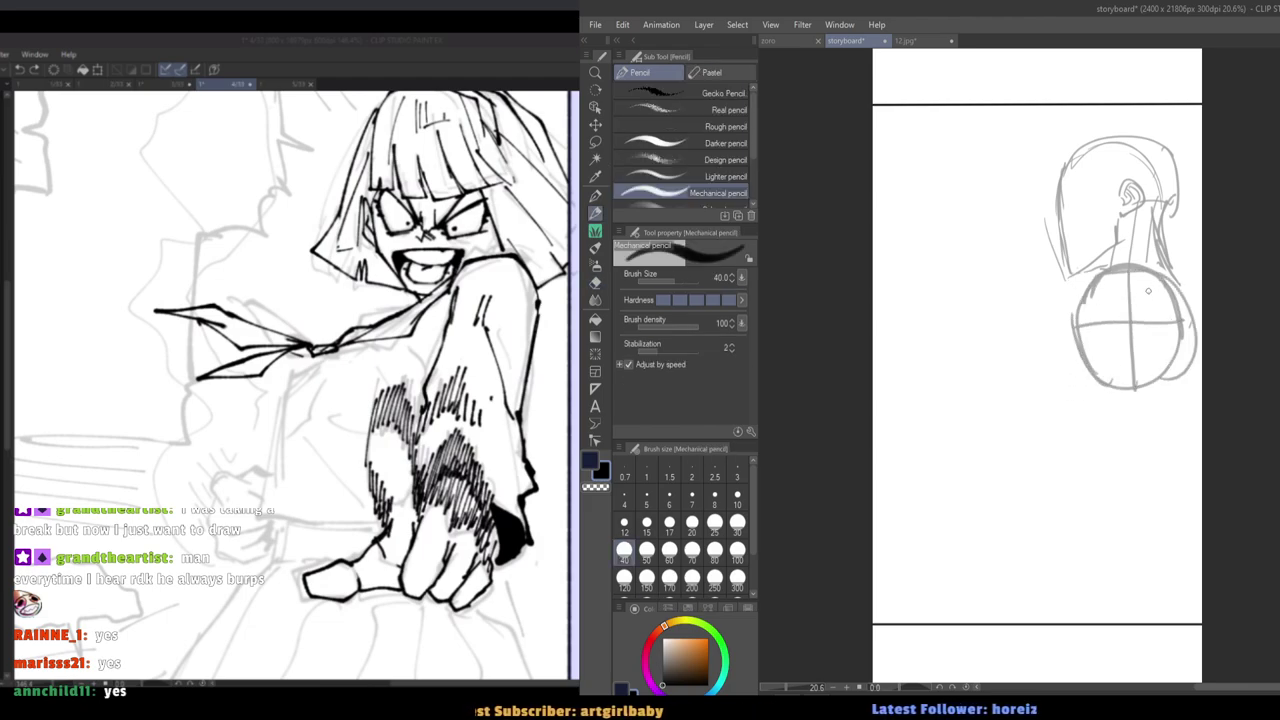
{"action": "left_click_drag", "start_coordinate": [1130, 284], "coordinate": [1095, 372]}
{"action": "left_click_drag", "start_coordinate": [1118, 283], "coordinate": [1185, 368]}
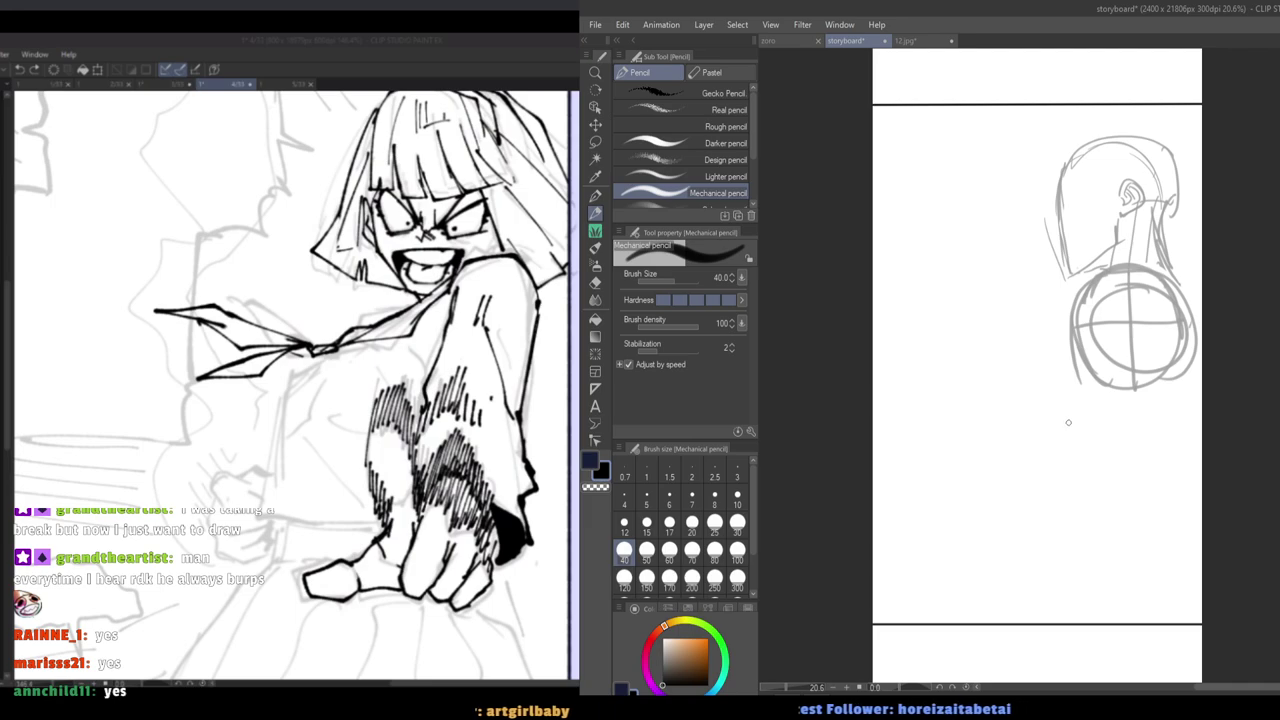
Sketch the lower head's straight face line and angled jaw at pencil size 30.
{"action": "left_click", "coordinate": [889, 311]}
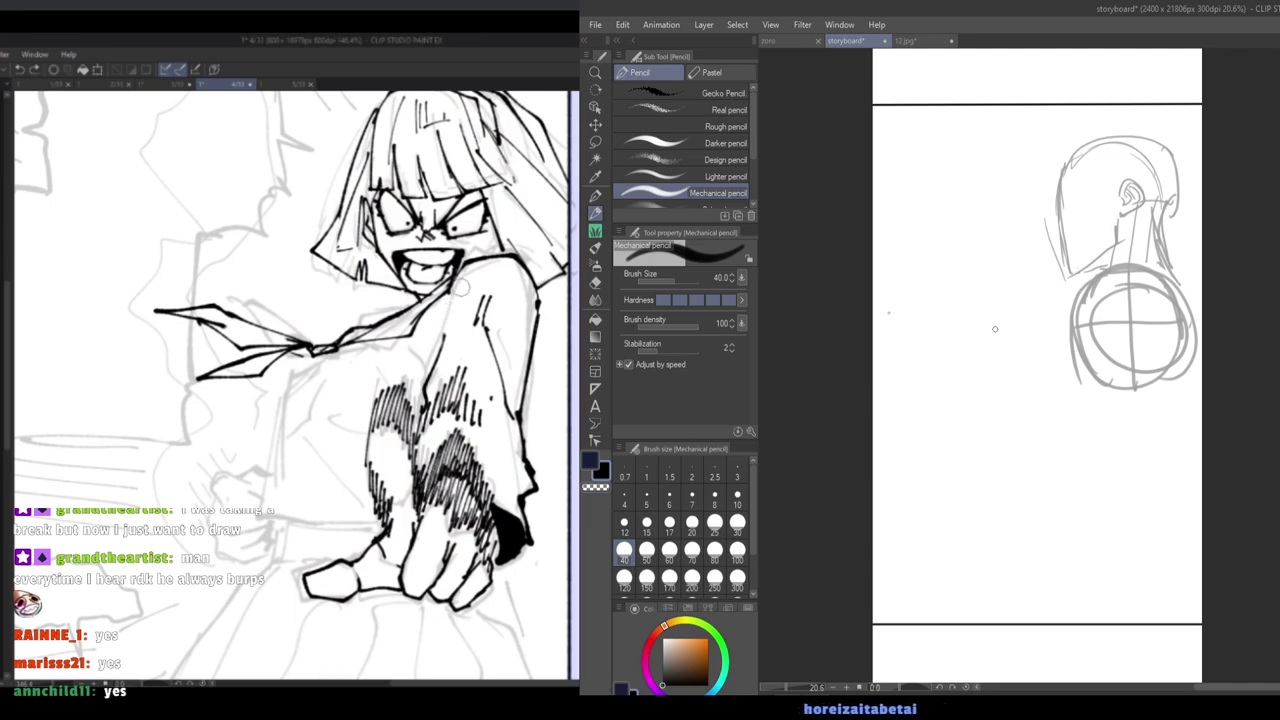
{"action": "scroll", "coordinate": [1031, 355], "scroll_direction": "up", "scroll_amount": 2}
{"action": "key", "text": "bracketleft"}
{"action": "left_click_drag", "start_coordinate": [1172, 405], "coordinate": [1106, 452]}
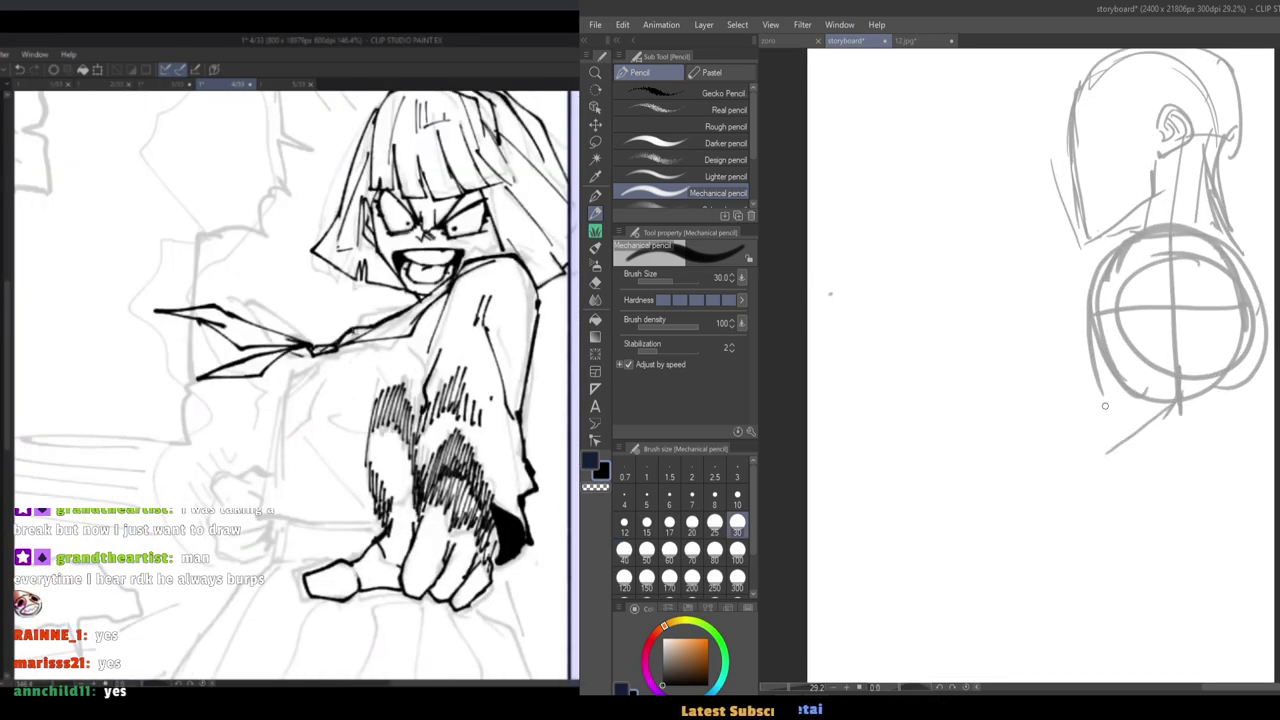
{"action": "left_click_drag", "start_coordinate": [1088, 322], "coordinate": [1106, 452]}
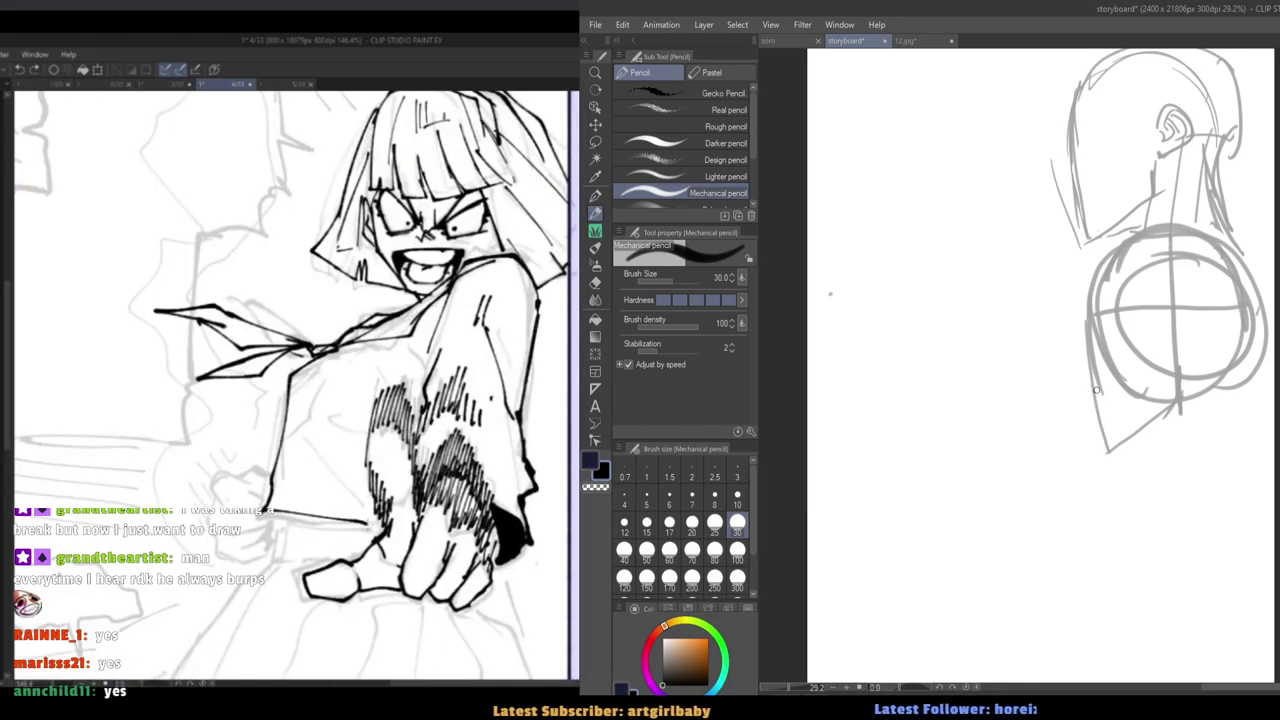
{"action": "scroll", "coordinate": [1020, 348], "scroll_direction": "down", "scroll_amount": 1}
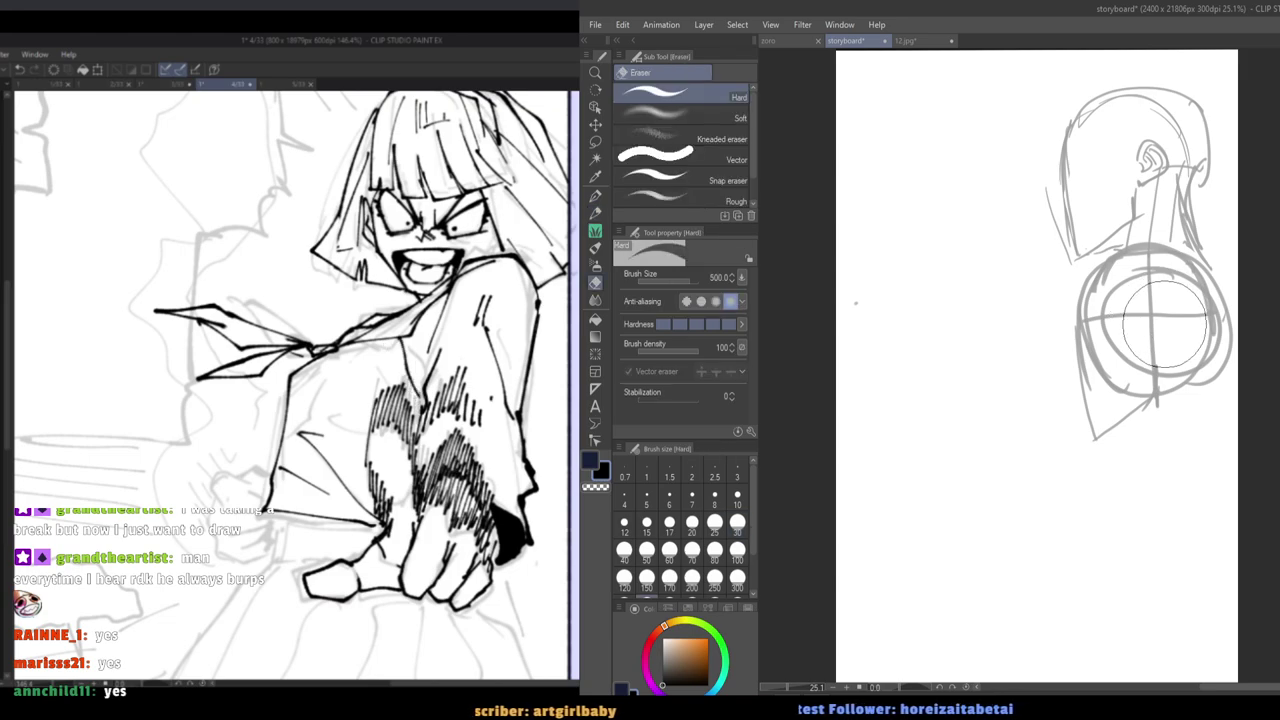
{"action": "key", "text": "ctrl+z"}
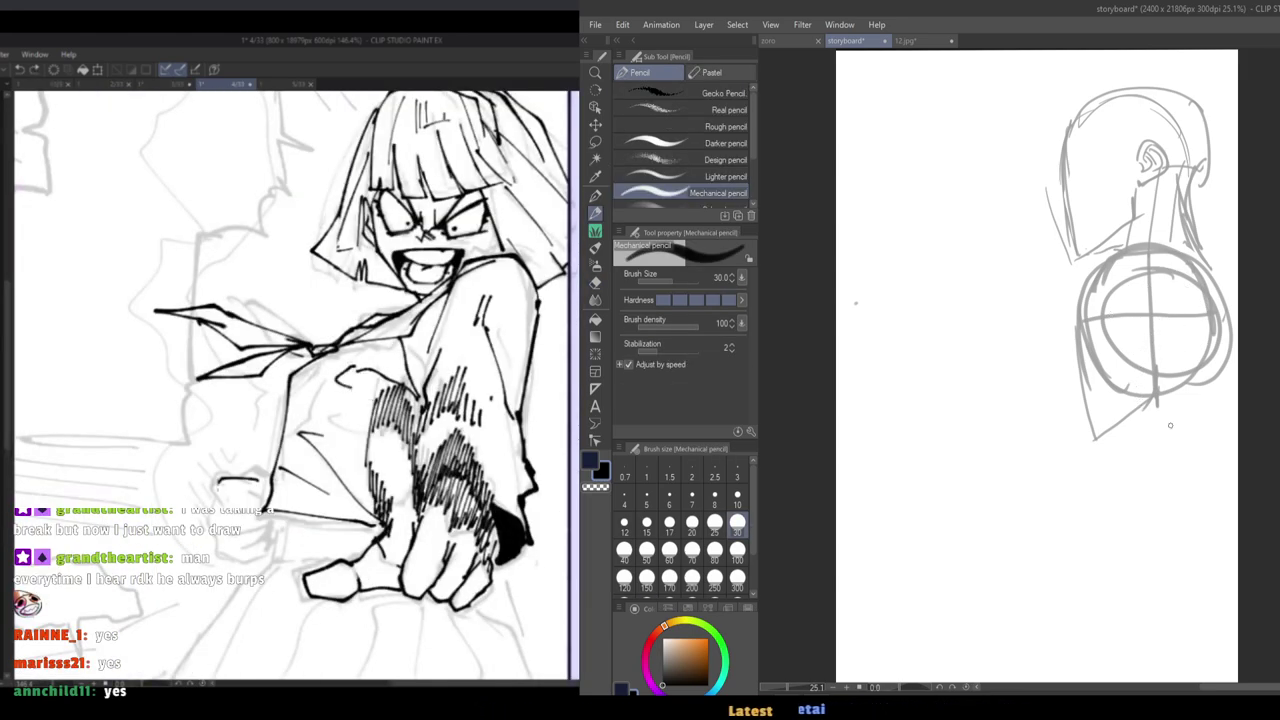
Sketch an ear with inner folds in the rear lower quarter of the lower head's circle at pencil size 40.
{"action": "scroll", "coordinate": [1097, 349], "scroll_direction": "up", "scroll_amount": 3}
{"action": "key", "text": "]"}
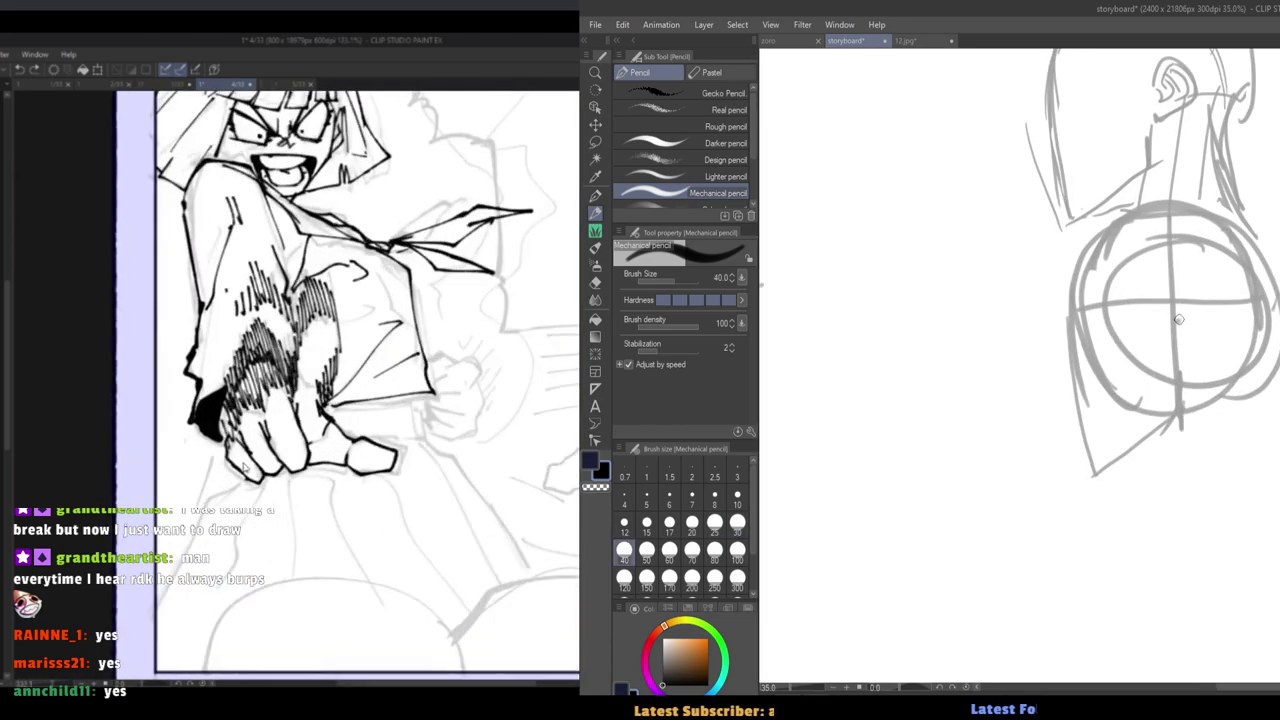
{"action": "mouse_move", "coordinate": [1177, 323]}
{"action": "left_mouse_down"}
{"action": "mouse_move", "coordinate": [1230, 336]}
{"action": "mouse_move", "coordinate": [1199, 369]}
{"action": "left_mouse_up"}
{"action": "scroll", "coordinate": [1123, 371], "scroll_direction": "down", "scroll_amount": 1}
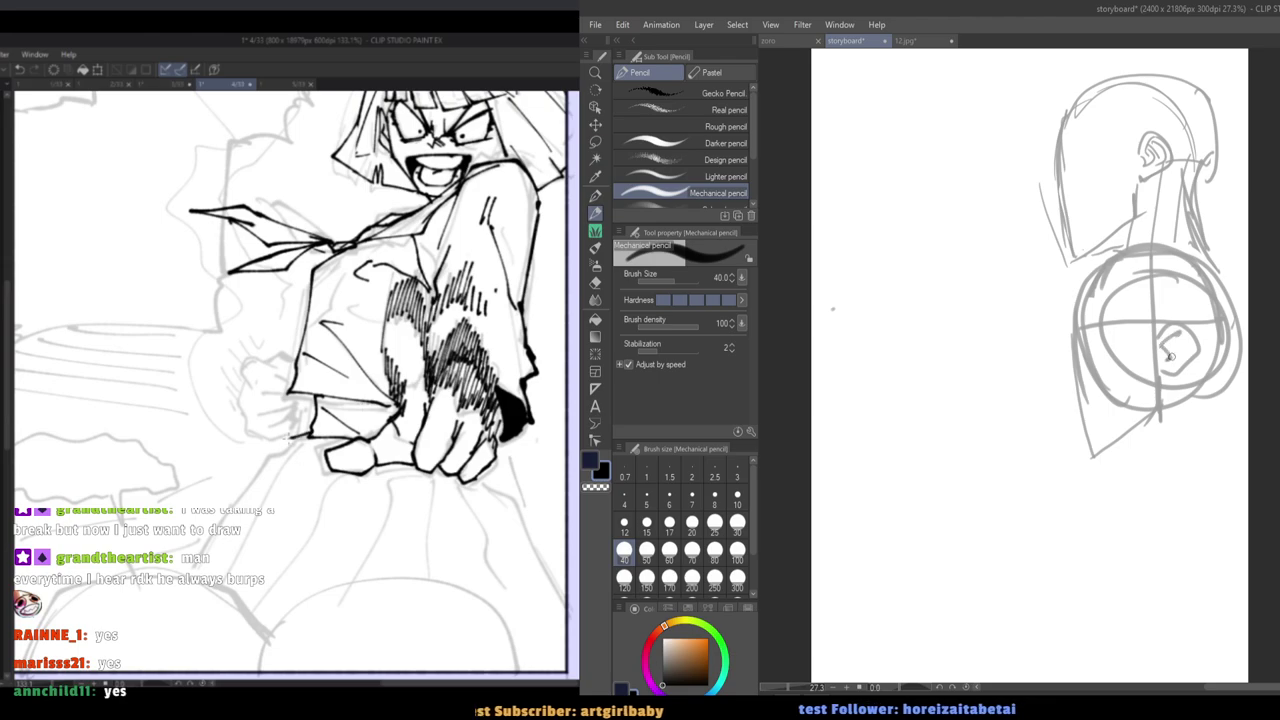
{"action": "mouse_move", "coordinate": [1168, 338]}
{"action": "left_mouse_down"}
{"action": "mouse_move", "coordinate": [1182, 364]}
{"action": "mouse_move", "coordinate": [1190, 352]}
{"action": "left_mouse_up"}
{"action": "scroll", "coordinate": [1068, 314], "scroll_direction": "up", "scroll_amount": 3}
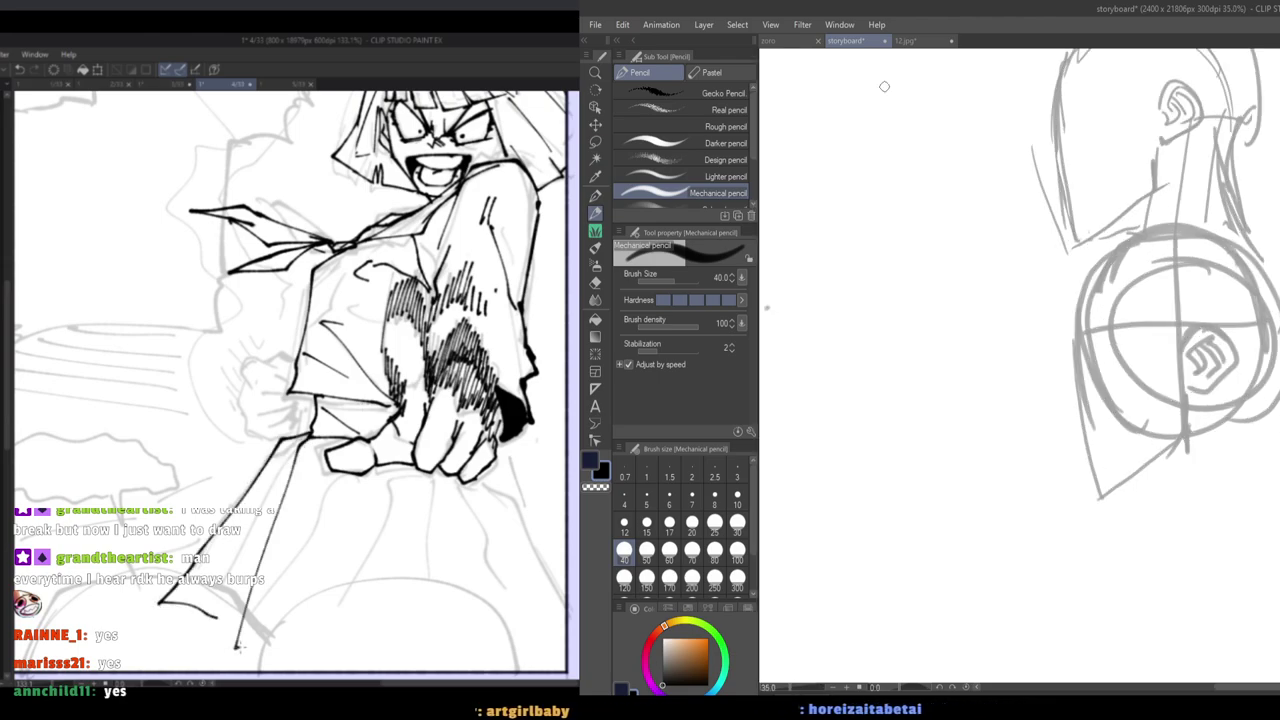
Consult 12.jpg and draw the lower head's nose, mouth and chin in profile, erasing the angular face line and reshaping the jaw.
{"action": "left_click", "coordinate": [908, 41]}
{"action": "left_click", "coordinate": [855, 41]}
{"action": "mouse_move", "coordinate": [1075, 358]}
{"action": "left_mouse_down"}
{"action": "mouse_move", "coordinate": [1046, 383]}
{"action": "mouse_move", "coordinate": [1067, 430]}
{"action": "left_mouse_up"}
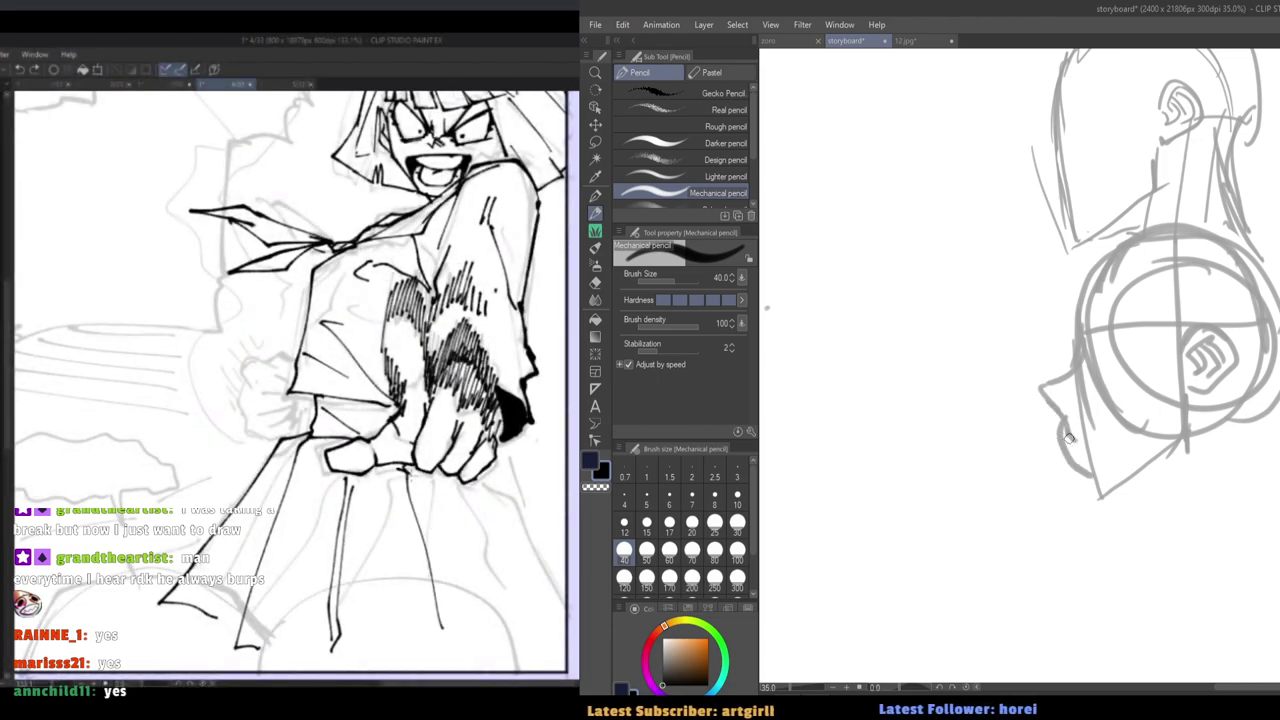
{"action": "key", "text": "e"}
{"action": "key", "text": "p"}
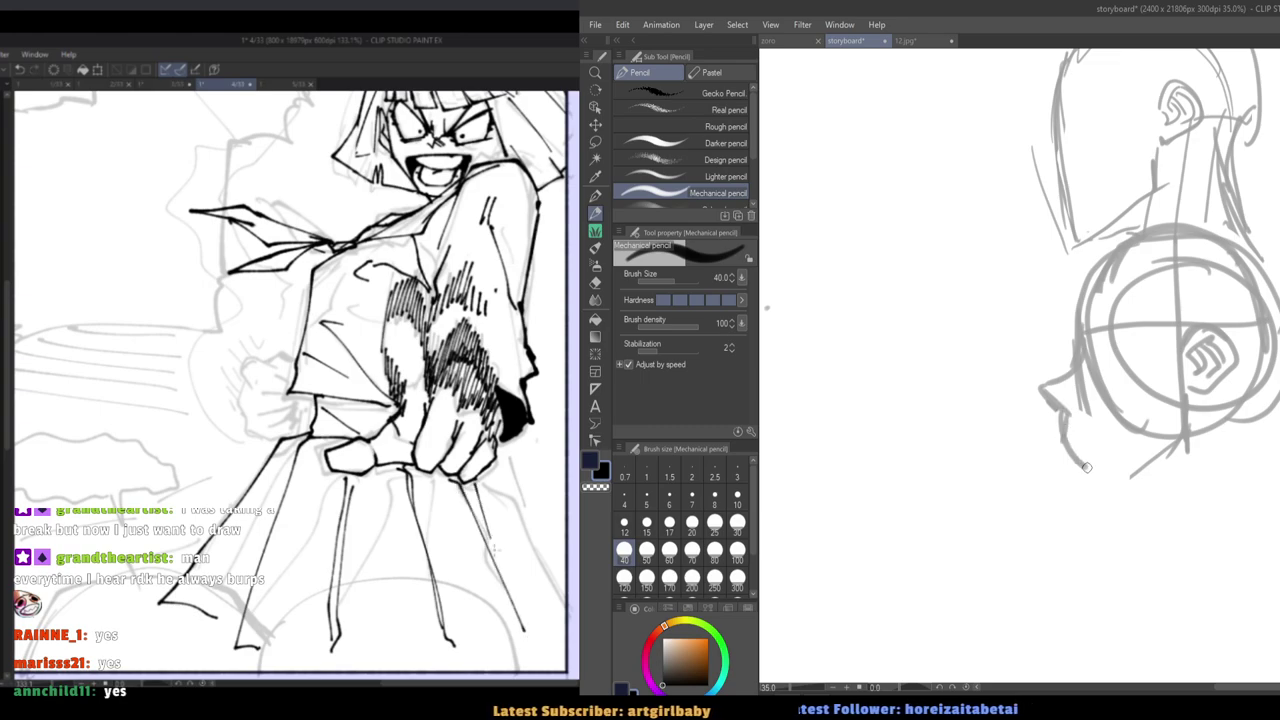
{"action": "left_click_drag", "start_coordinate": [1067, 418], "coordinate": [1090, 478]}
{"action": "mouse_move", "coordinate": [1184, 420]}
{"action": "left_mouse_down"}
{"action": "mouse_move", "coordinate": [1135, 475]}
{"action": "mouse_move", "coordinate": [1101, 481]}
{"action": "left_mouse_up"}
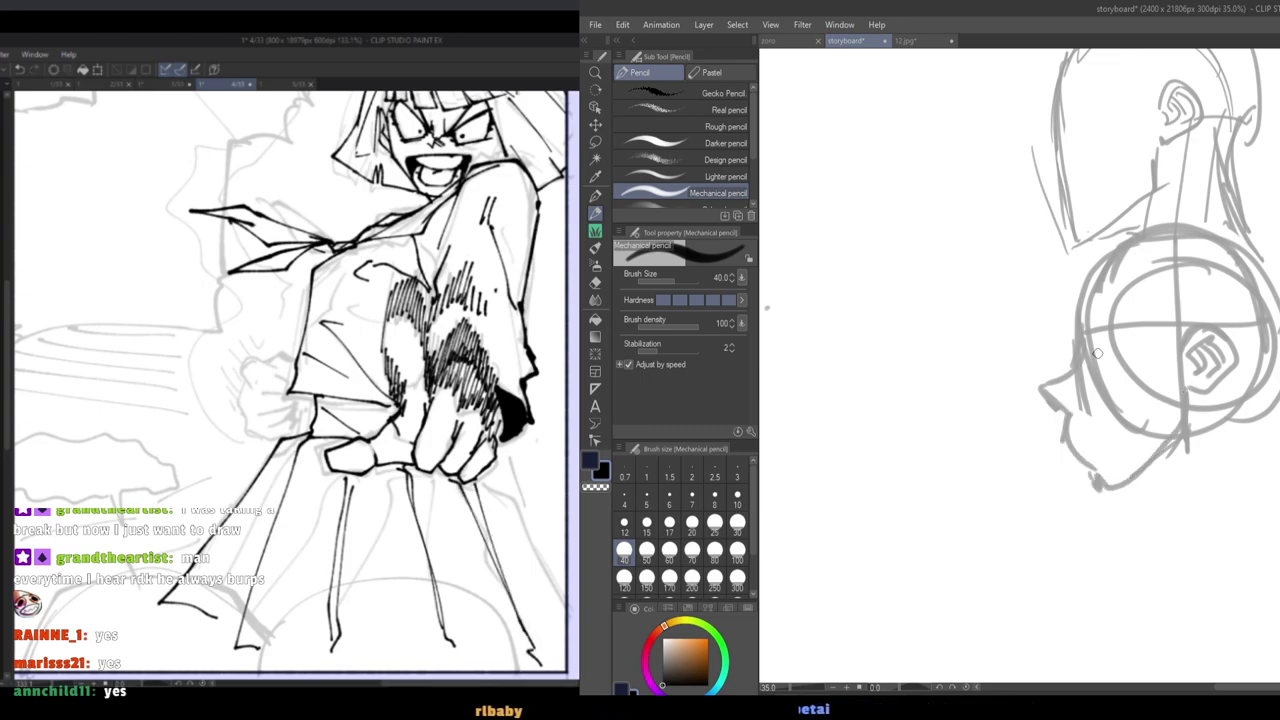
Mark the lower head's eye and redraw its nose and mouth profile, erasing and undoing strokes while refining the contour.
{"action": "left_click_drag", "start_coordinate": [969, 401], "coordinate": [997, 411]}
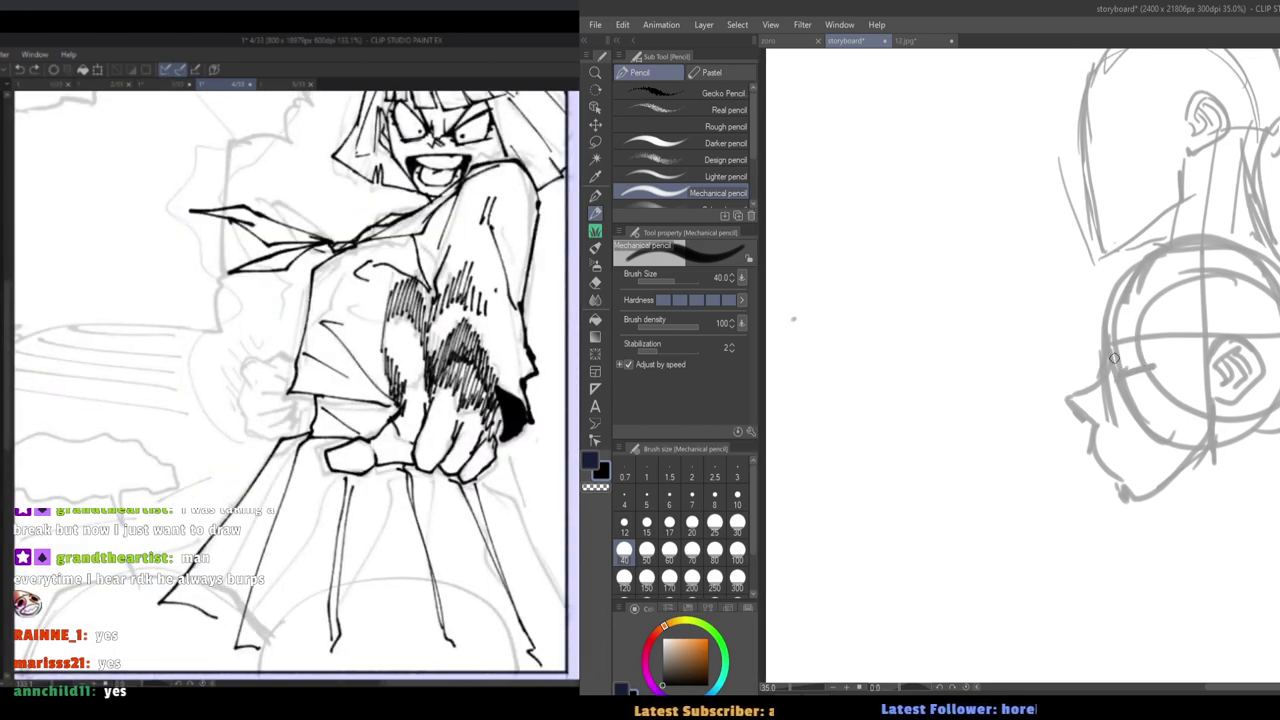
{"action": "scroll", "coordinate": [1131, 344], "scroll_direction": "down", "scroll_amount": 2}
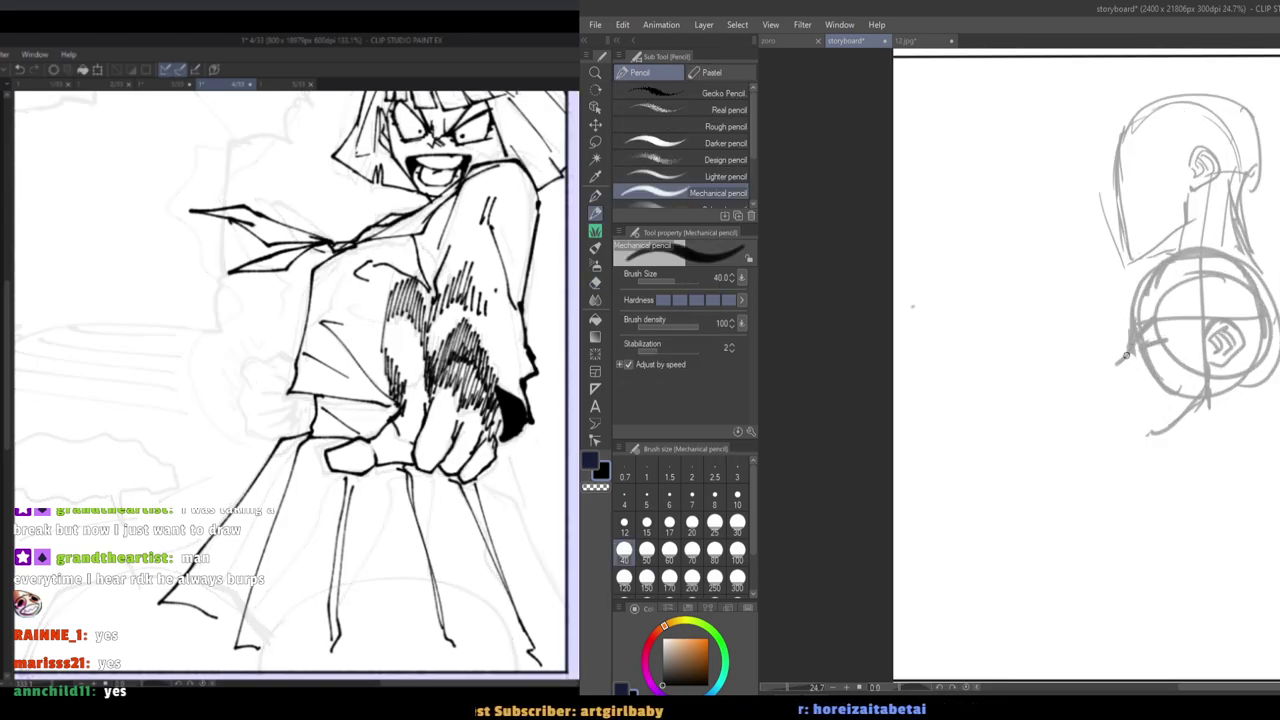
{"action": "left_click_drag", "start_coordinate": [1136, 379], "coordinate": [1137, 413]}
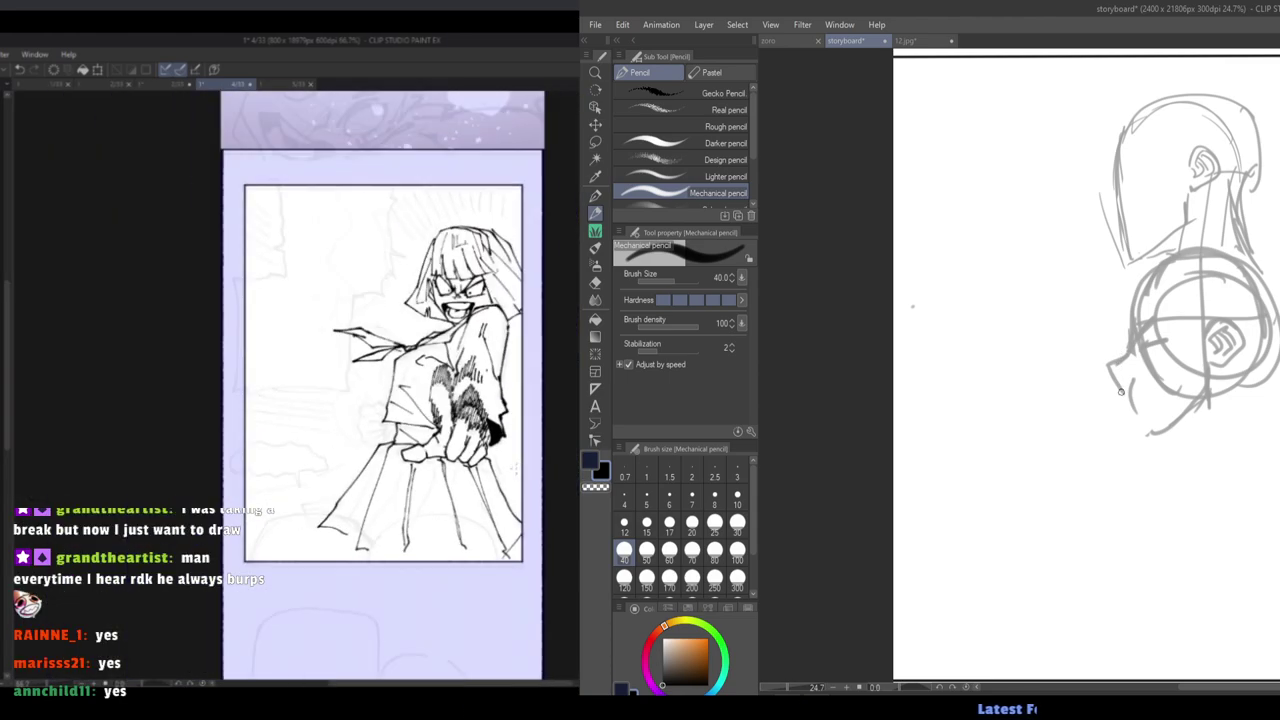
{"action": "key", "text": "e"}
{"action": "mouse_move", "coordinate": [1140, 400]}
{"action": "left_mouse_down"}
{"action": "mouse_move", "coordinate": [1114, 378]}
{"action": "mouse_move", "coordinate": [1140, 419]}
{"action": "left_mouse_up"}
{"action": "key", "text": "p"}
{"action": "key", "text": "ctrl+z"}
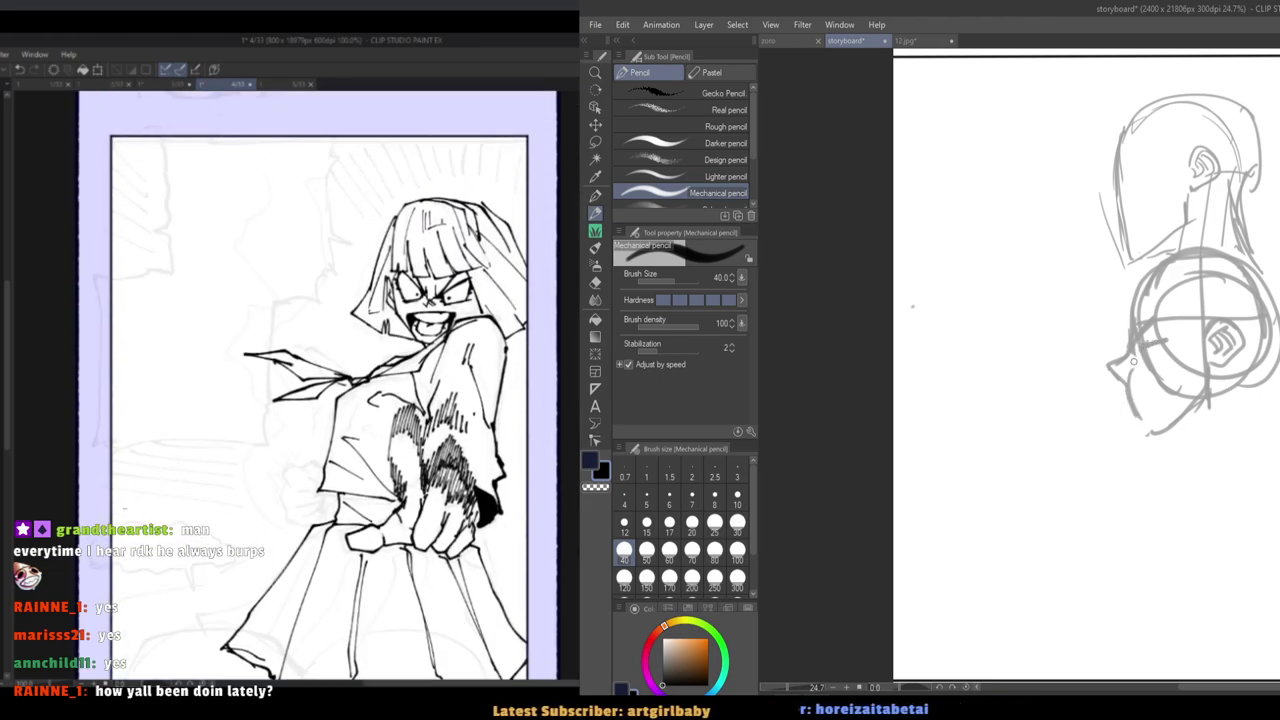
Redraw the lower head's face contour down to the chin and its angled jaw line at pencil size 40.
{"action": "mouse_move", "coordinate": [1137, 333]}
{"action": "left_mouse_down"}
{"action": "mouse_move", "coordinate": [1148, 427]}
{"action": "mouse_move", "coordinate": [1204, 362]}
{"action": "mouse_move", "coordinate": [1174, 413]}
{"action": "mouse_move", "coordinate": [1138, 427]}
{"action": "left_mouse_up"}
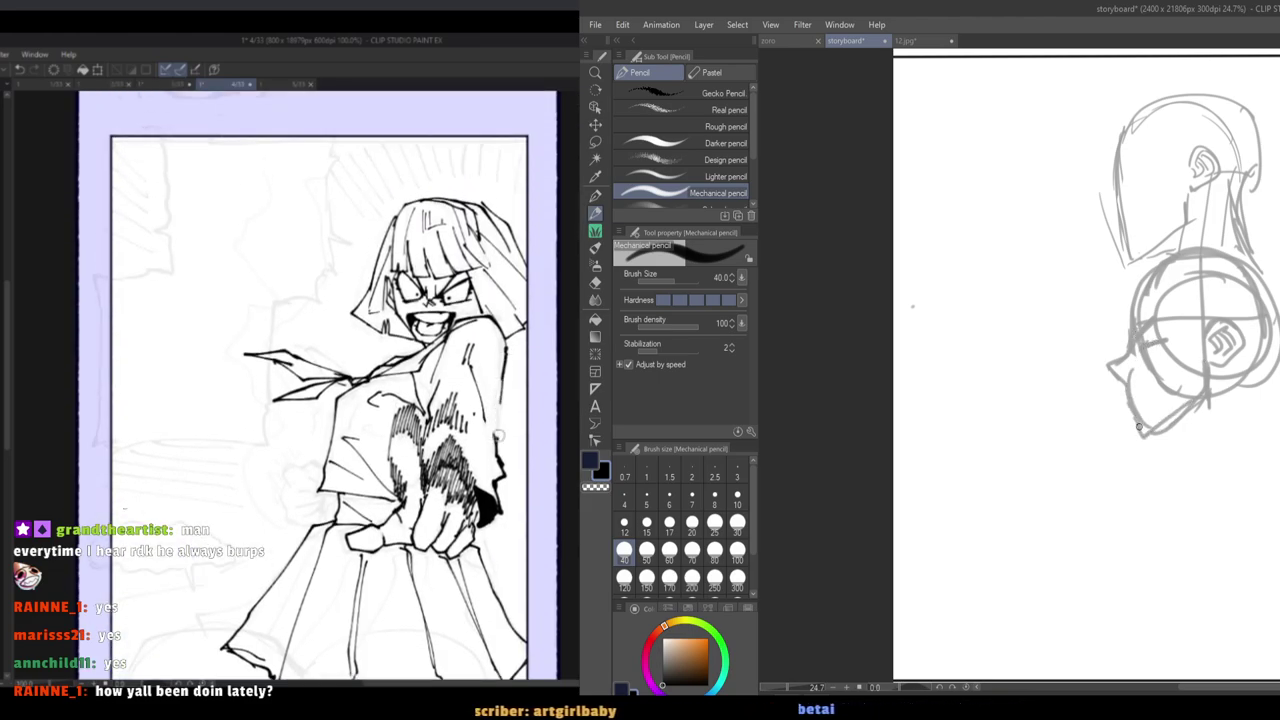
{"action": "mouse_move", "coordinate": [1206, 363]}
{"action": "left_mouse_down"}
{"action": "mouse_move", "coordinate": [1201, 392]}
{"action": "mouse_move", "coordinate": [1170, 420]}
{"action": "mouse_move", "coordinate": [1130, 412]}
{"action": "mouse_move", "coordinate": [1147, 436]}
{"action": "left_mouse_up"}
{"action": "key", "text": "e"}
{"action": "key", "text": "p"}
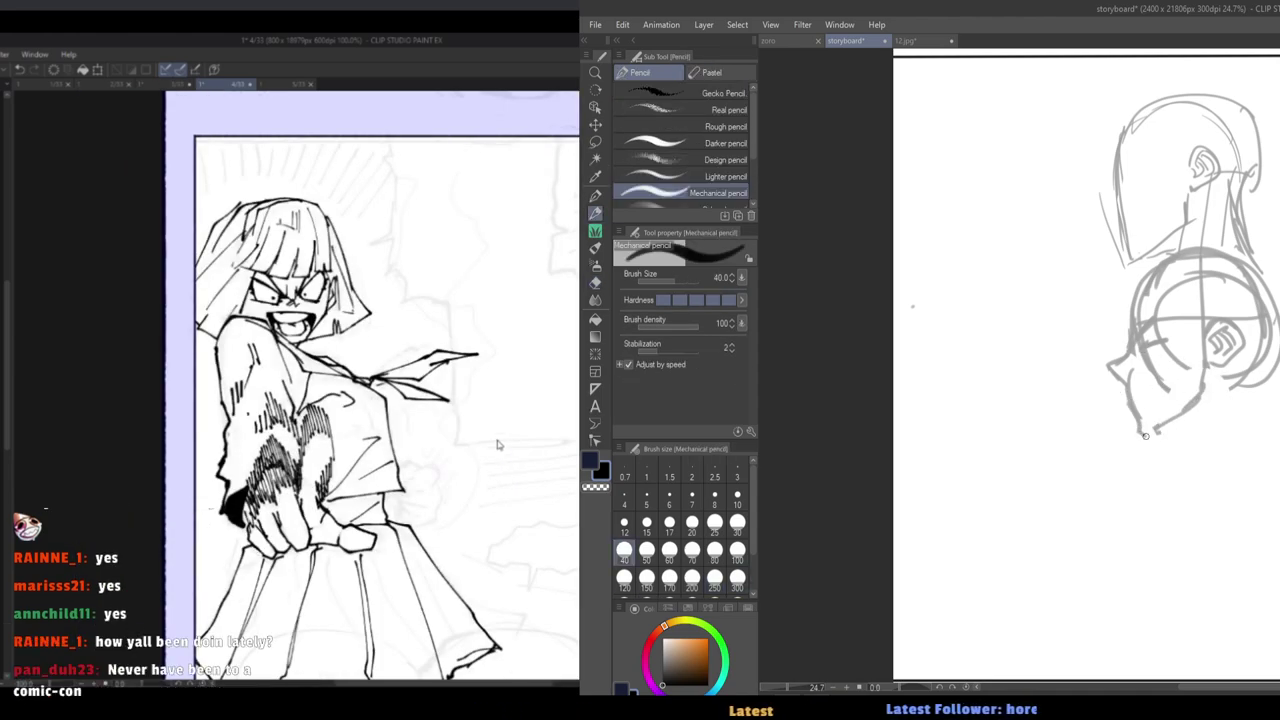
Consult 12.jpg and sketch the front and back neck lines beneath the lower head, undoing one stroke.
{"action": "left_click", "coordinate": [905, 40]}
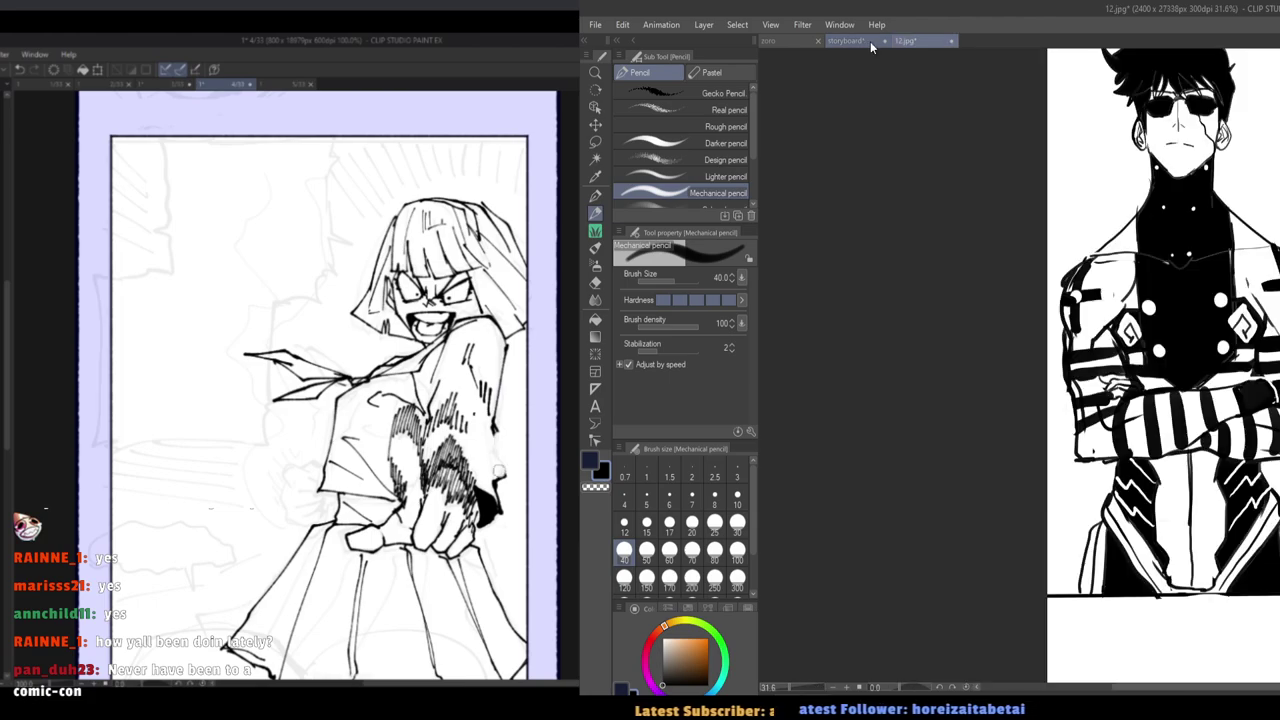
{"action": "left_click", "coordinate": [845, 40]}
{"action": "left_click_drag", "start_coordinate": [1179, 415], "coordinate": [1202, 454]}
{"action": "left_click_drag", "start_coordinate": [1249, 369], "coordinate": [1252, 449]}
{"action": "left_click_drag", "start_coordinate": [1186, 424], "coordinate": [1197, 468]}
{"action": "key", "text": "ctrl+z"}
{"action": "left_click_drag", "start_coordinate": [1234, 390], "coordinate": [1248, 456]}
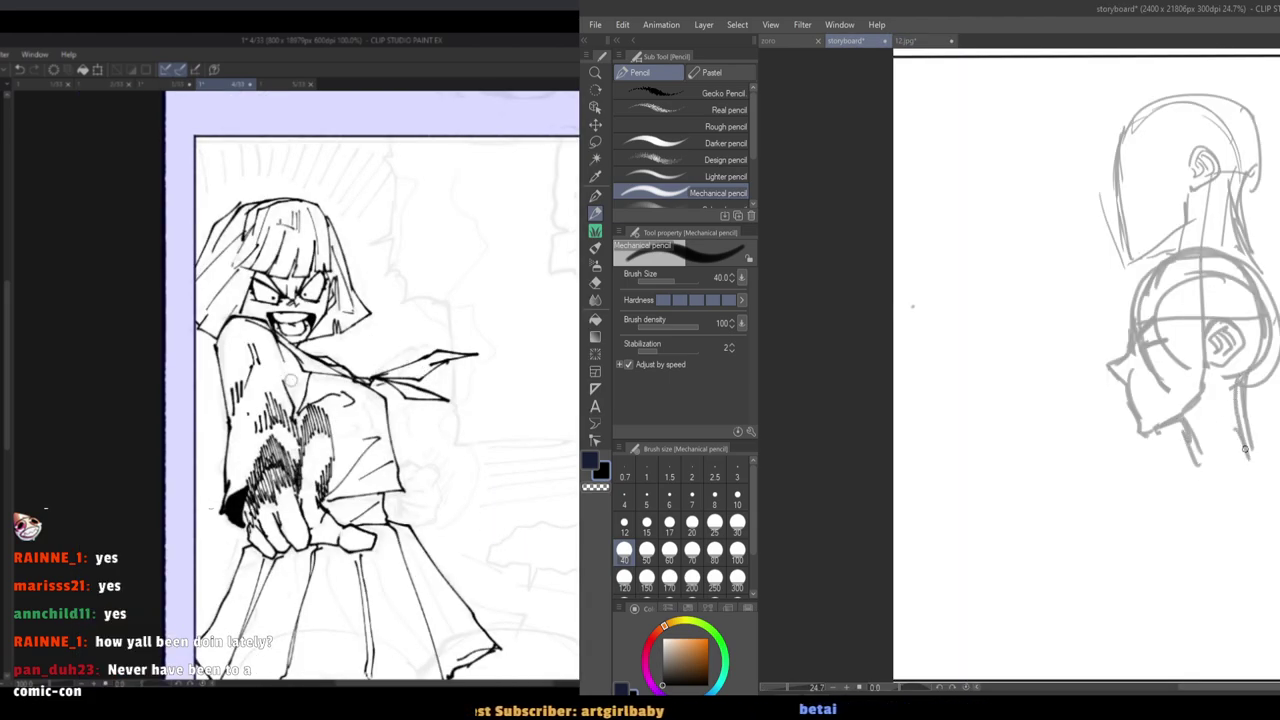
{"action": "left_click_drag", "start_coordinate": [1184, 430], "coordinate": [1200, 477]}
{"action": "left_click_drag", "start_coordinate": [1244, 431], "coordinate": [1248, 460]}
{"action": "left_click_drag", "start_coordinate": [1109, 388], "coordinate": [1117, 357]}
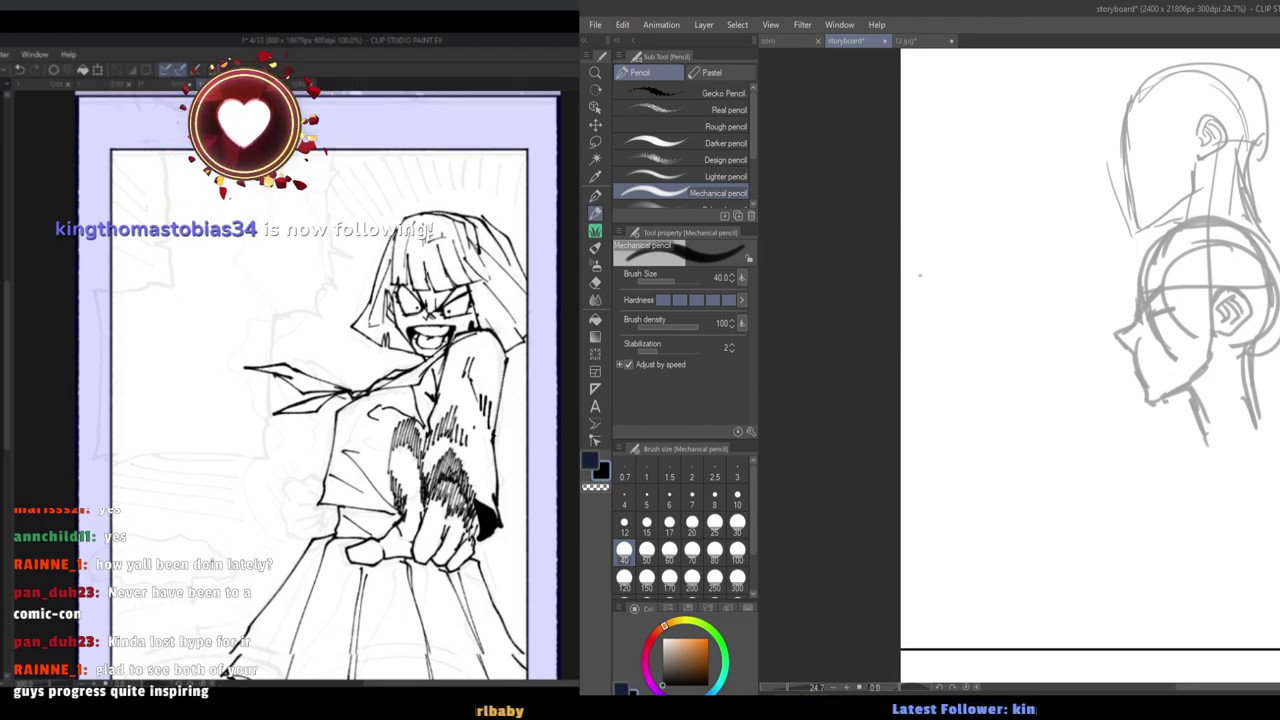
Consult 12.jpg and sketch the lower figure's shoulder slope and curved back at pencil size 50.
{"action": "left_click", "coordinate": [905, 40]}
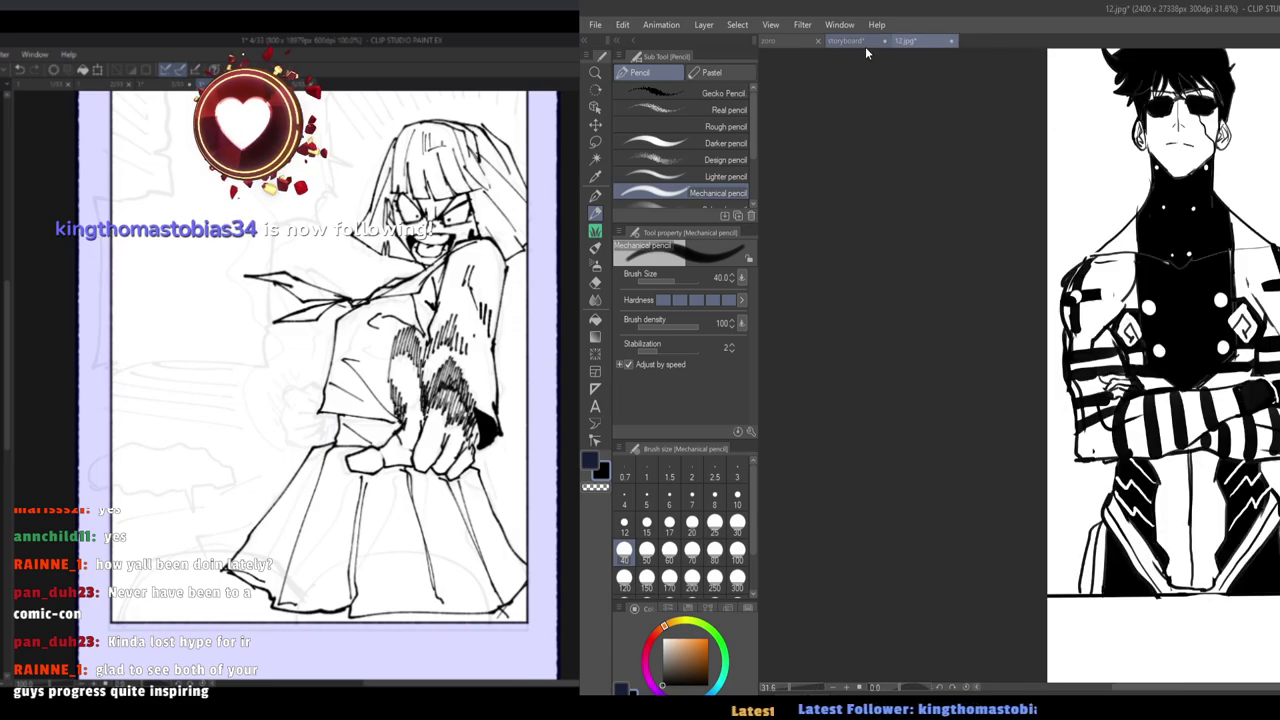
{"action": "left_click", "coordinate": [868, 44]}
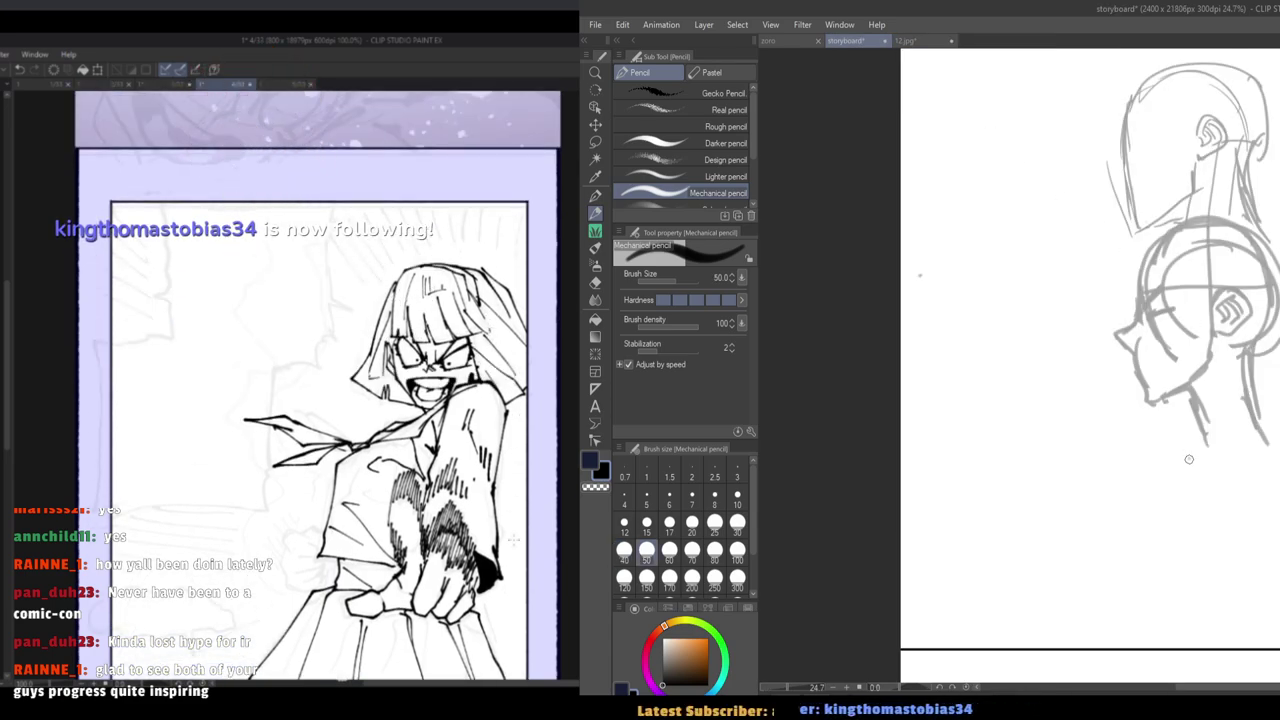
{"action": "mouse_move", "coordinate": [1208, 437]}
{"action": "left_mouse_down"}
{"action": "mouse_move", "coordinate": [1275, 465]}
{"action": "mouse_move", "coordinate": [1245, 600]}
{"action": "mouse_move", "coordinate": [1148, 530]}
{"action": "left_mouse_up"}
{"action": "left_click_drag", "start_coordinate": [1246, 429], "coordinate": [1266, 568]}
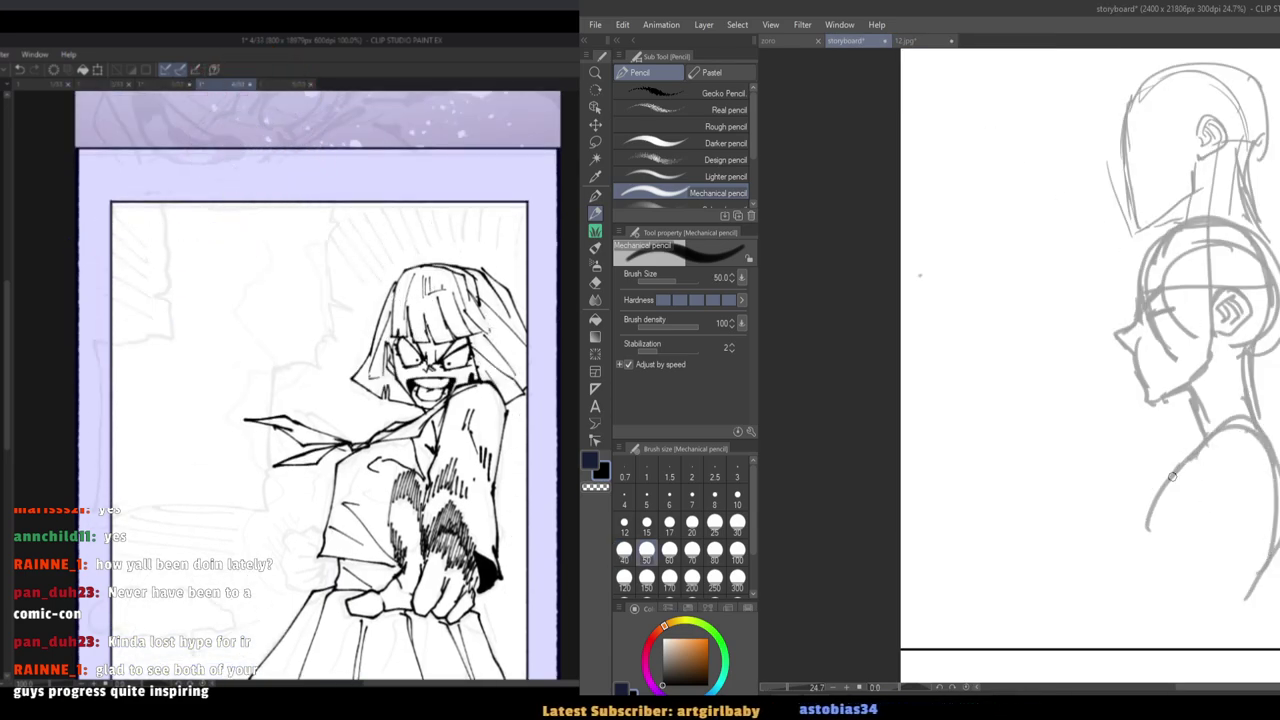
Sketch the lower figure's chest bulge and bent arm down to the panel's bottom border, undoing one stroke.
{"action": "left_click_drag", "start_coordinate": [1172, 477], "coordinate": [1092, 584]}
{"action": "left_click_drag", "start_coordinate": [1218, 532], "coordinate": [1150, 606]}
{"action": "left_click_drag", "start_coordinate": [1110, 558], "coordinate": [1074, 636]}
{"action": "left_click_drag", "start_coordinate": [1074, 636], "coordinate": [1160, 612]}
{"action": "left_click_drag", "start_coordinate": [1178, 480], "coordinate": [1088, 560]}
{"action": "left_click_drag", "start_coordinate": [1266, 518], "coordinate": [1248, 634]}
{"action": "mouse_move", "coordinate": [1268, 466]}
{"action": "left_mouse_down"}
{"action": "mouse_move", "coordinate": [1257, 583]}
{"action": "mouse_move", "coordinate": [1254, 420]}
{"action": "mouse_move", "coordinate": [1254, 616]}
{"action": "left_mouse_up"}
{"action": "key", "text": "ctrl+z"}
{"action": "left_click_drag", "start_coordinate": [1278, 530], "coordinate": [1218, 660]}
{"action": "left_click_drag", "start_coordinate": [1120, 568], "coordinate": [1068, 636]}
{"action": "left_click_drag", "start_coordinate": [1068, 626], "coordinate": [1085, 643]}
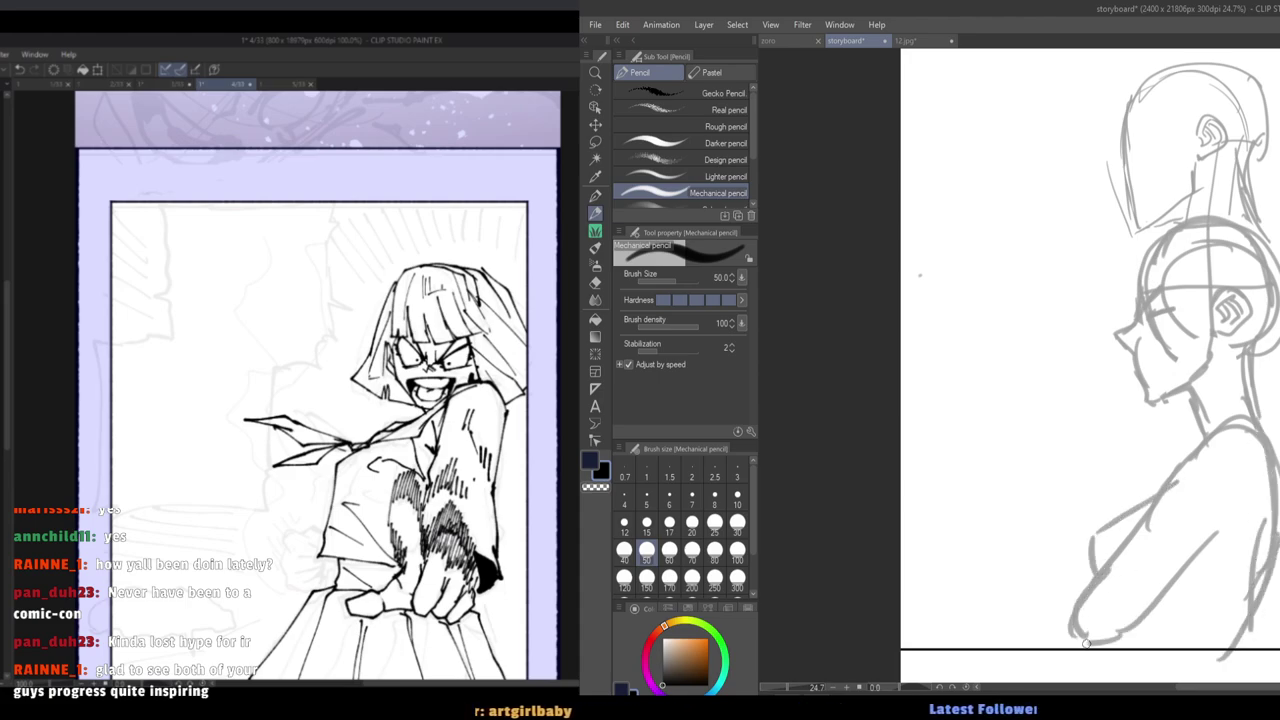
Consult 12.jpg and sketch a long vertical contour from the lower head's face down to its arm, undoing the first attempt.
{"action": "left_click_drag", "start_coordinate": [1072, 277], "coordinate": [1089, 330]}
{"action": "left_click", "coordinate": [904, 41]}
{"action": "left_click", "coordinate": [860, 40]}
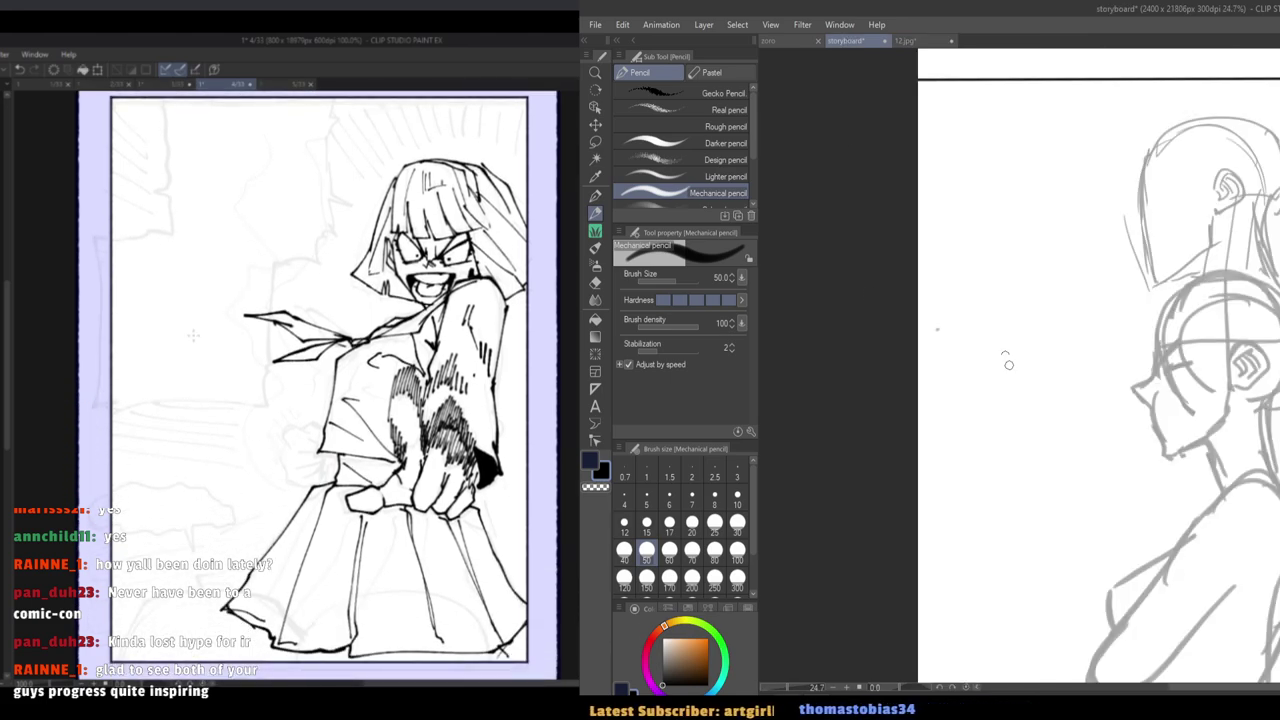
{"action": "left_click", "coordinate": [905, 40]}
{"action": "left_click", "coordinate": [860, 40]}
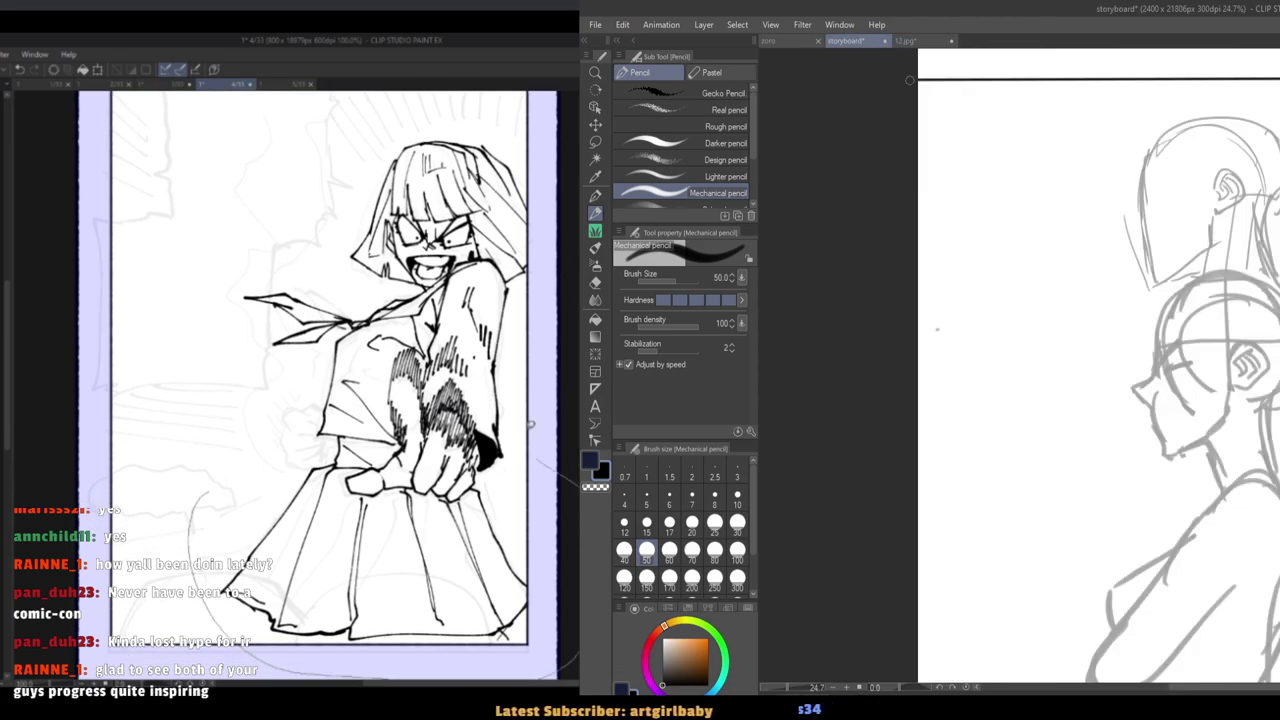
{"action": "left_click_drag", "start_coordinate": [1190, 274], "coordinate": [1191, 296]}
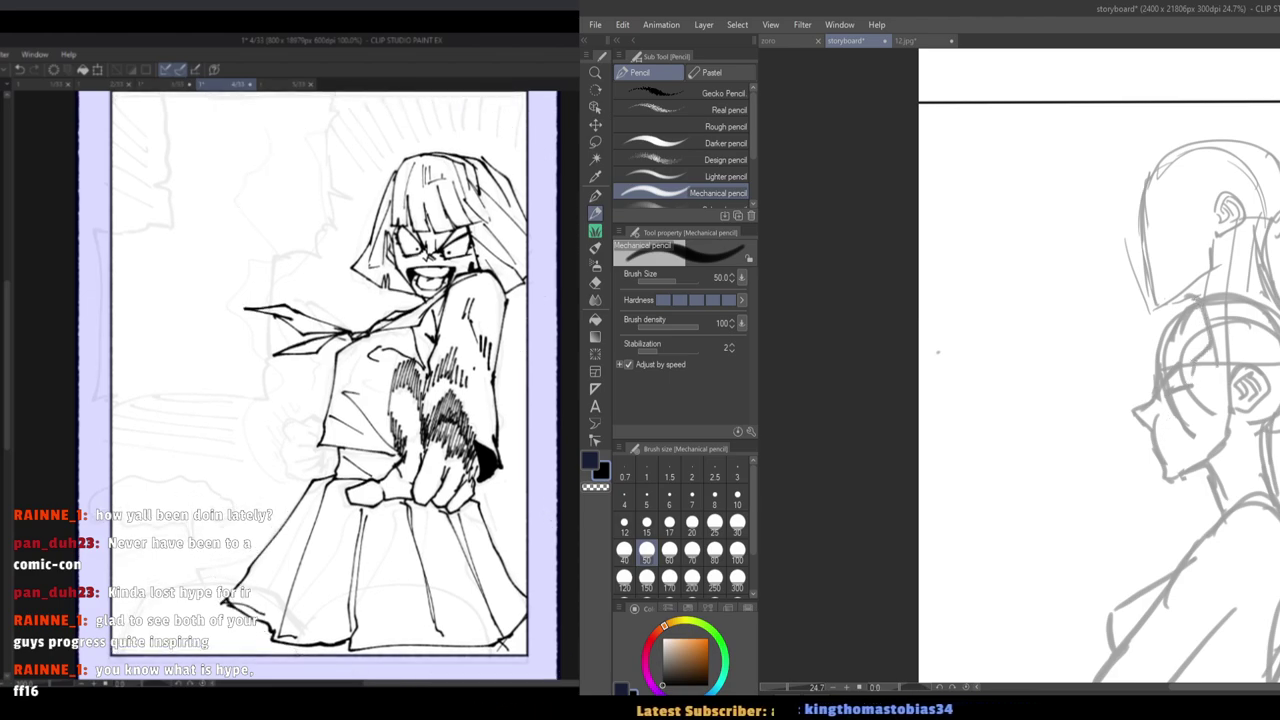
{"action": "left_click_drag", "start_coordinate": [1144, 434], "coordinate": [1150, 530]}
{"action": "key", "text": "ctrl+z"}
{"action": "left_click_drag", "start_coordinate": [1150, 435], "coordinate": [1143, 600]}
{"action": "scroll", "coordinate": [1080, 467], "scroll_direction": "down", "scroll_amount": 2}
{"action": "scroll", "coordinate": [1067, 452], "scroll_direction": "up", "scroll_amount": 1}
{"action": "left_click_drag", "start_coordinate": [1053, 402], "coordinate": [1048, 438]}
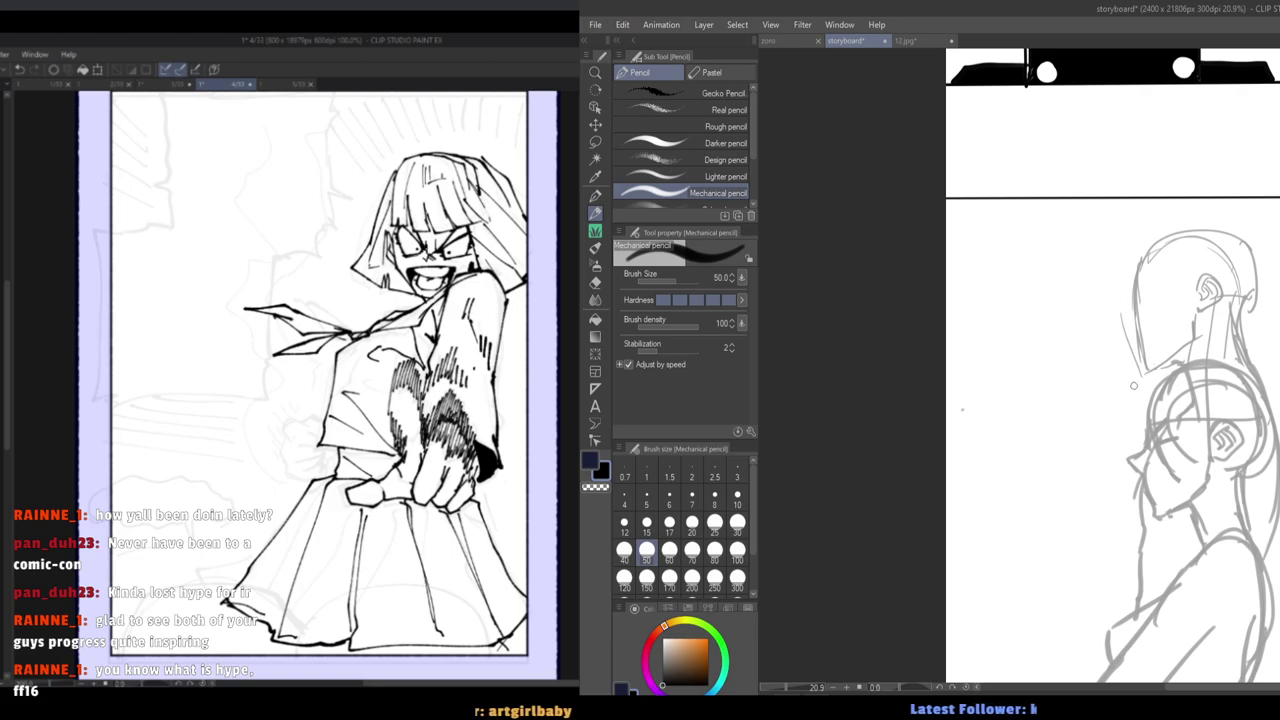
Reinforce the upper head's jaw line and, checking 12.jpg, draw a horizontal eye line forward from its ear at pencil size 40.
{"action": "scroll", "coordinate": [1129, 374], "scroll_direction": "up", "scroll_amount": 2}
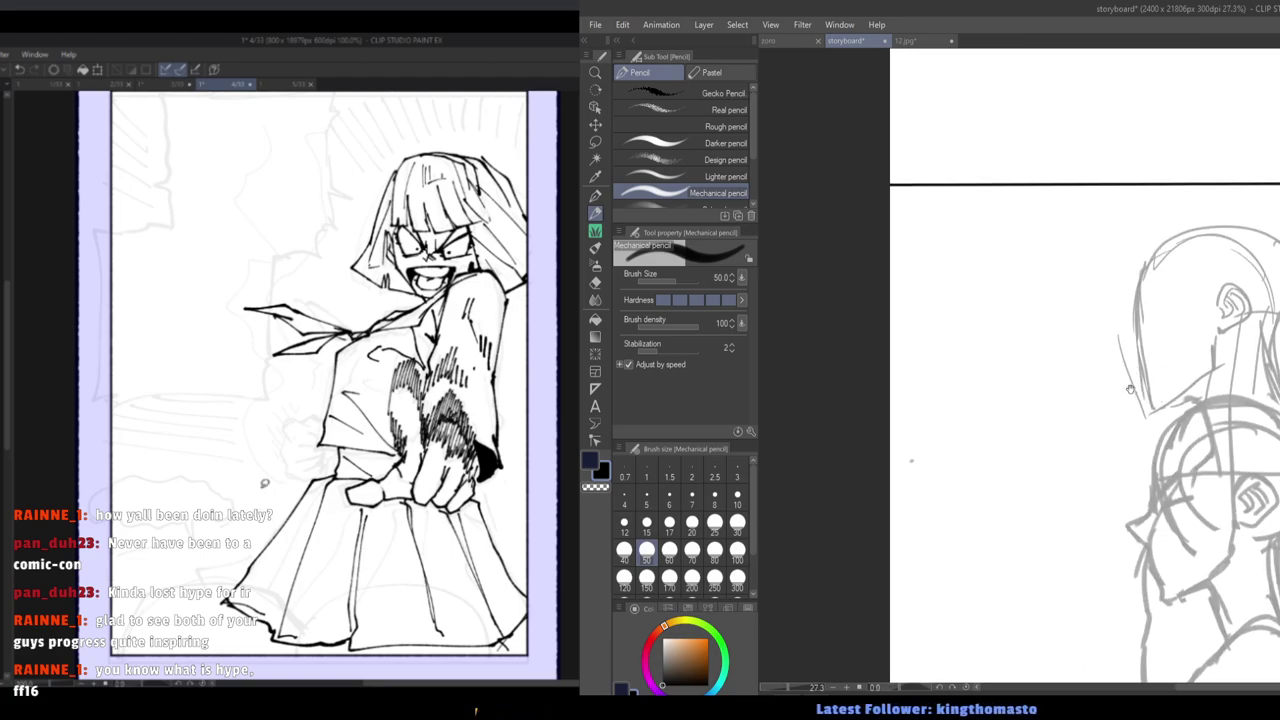
{"action": "left_click_drag", "start_coordinate": [1037, 364], "coordinate": [1059, 384]}
{"action": "left_click_drag", "start_coordinate": [1207, 390], "coordinate": [1158, 437]}
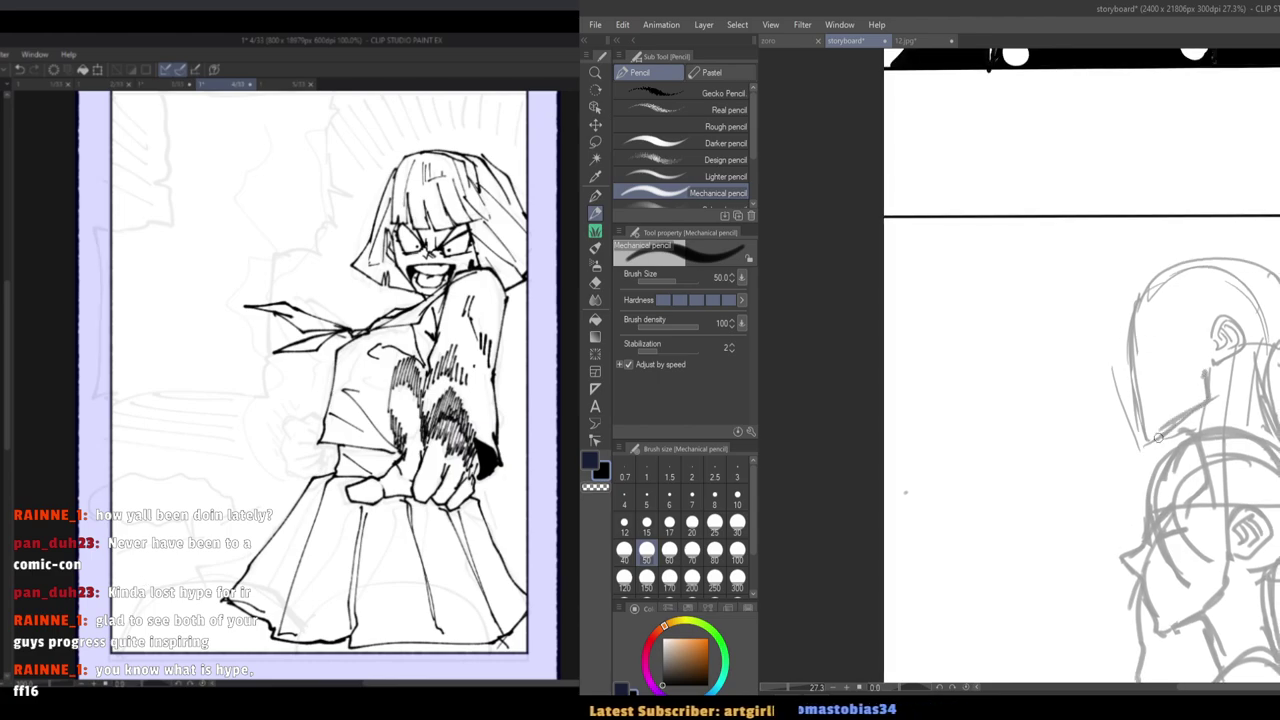
{"action": "left_click", "coordinate": [920, 46]}
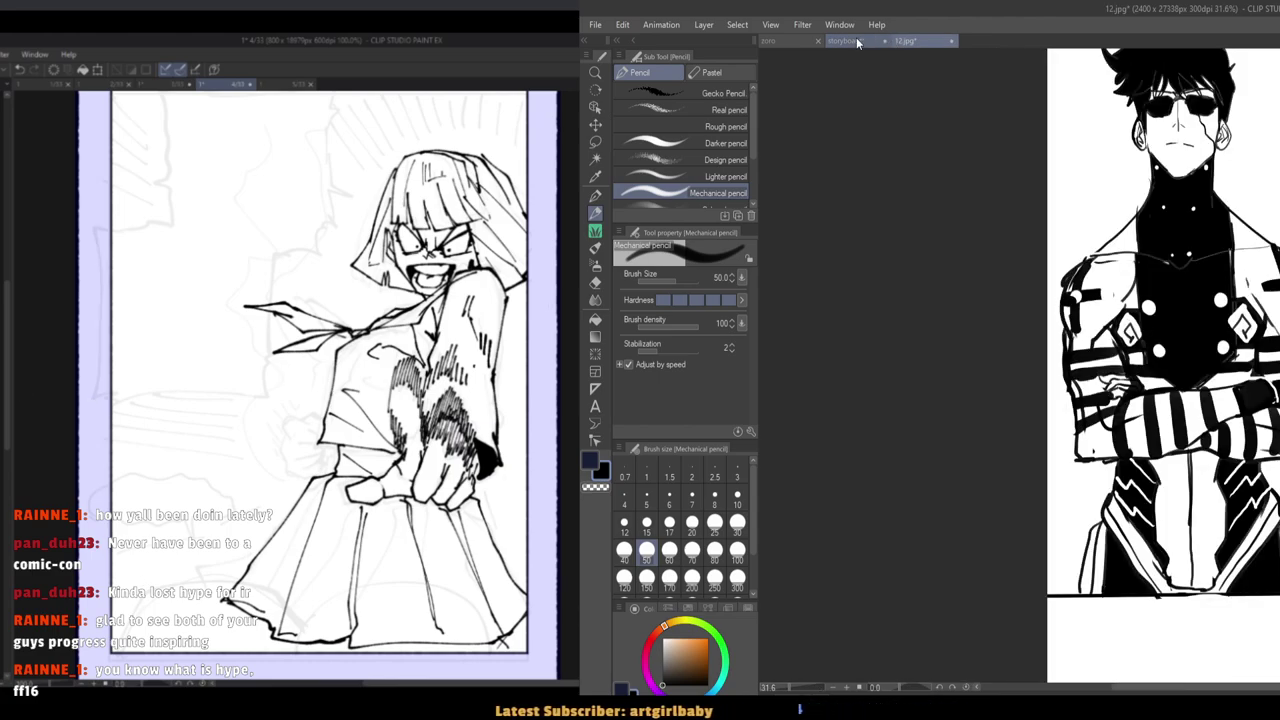
{"action": "left_click", "coordinate": [856, 40]}
{"action": "left_click_drag", "start_coordinate": [1079, 296], "coordinate": [1080, 323]}
{"action": "scroll", "coordinate": [1143, 346], "scroll_direction": "up", "scroll_amount": 2}
{"action": "key", "text": "["}
{"action": "mouse_move", "coordinate": [1223, 362]}
{"action": "left_mouse_down"}
{"action": "mouse_move", "coordinate": [1264, 367]}
{"action": "mouse_move", "coordinate": [1150, 363]}
{"action": "left_mouse_up"}
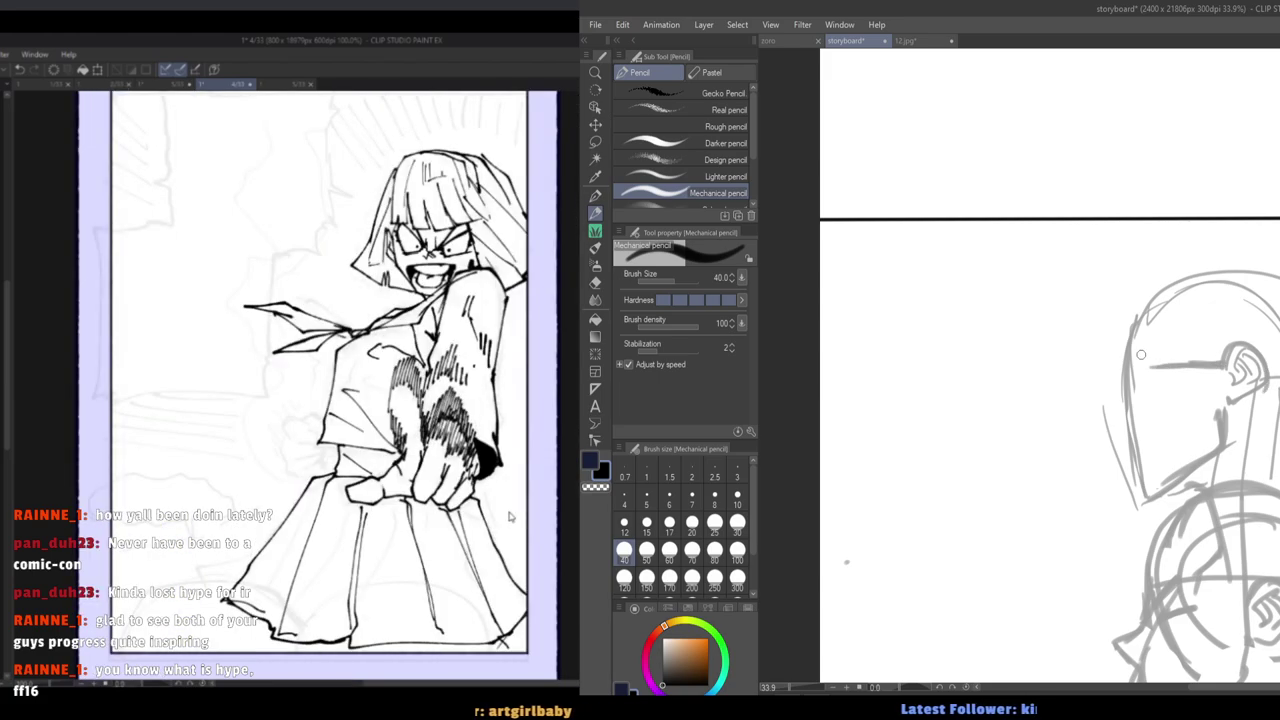
Consult 12.jpg and sketch the upper head's skull curve, eye mark and pointed nose, undoing one skull stroke.
{"action": "left_click", "coordinate": [905, 41]}
{"action": "left_click", "coordinate": [858, 41]}
{"action": "mouse_move", "coordinate": [1139, 347]}
{"action": "left_mouse_down"}
{"action": "mouse_move", "coordinate": [1150, 397]}
{"action": "mouse_move", "coordinate": [1132, 317]}
{"action": "mouse_move", "coordinate": [1277, 278]}
{"action": "left_mouse_up"}
{"action": "key", "text": "ctrl+z"}
{"action": "scroll", "coordinate": [1194, 325], "scroll_direction": "down", "scroll_amount": 5}
{"action": "scroll", "coordinate": [1090, 367], "scroll_direction": "up", "scroll_amount": 3}
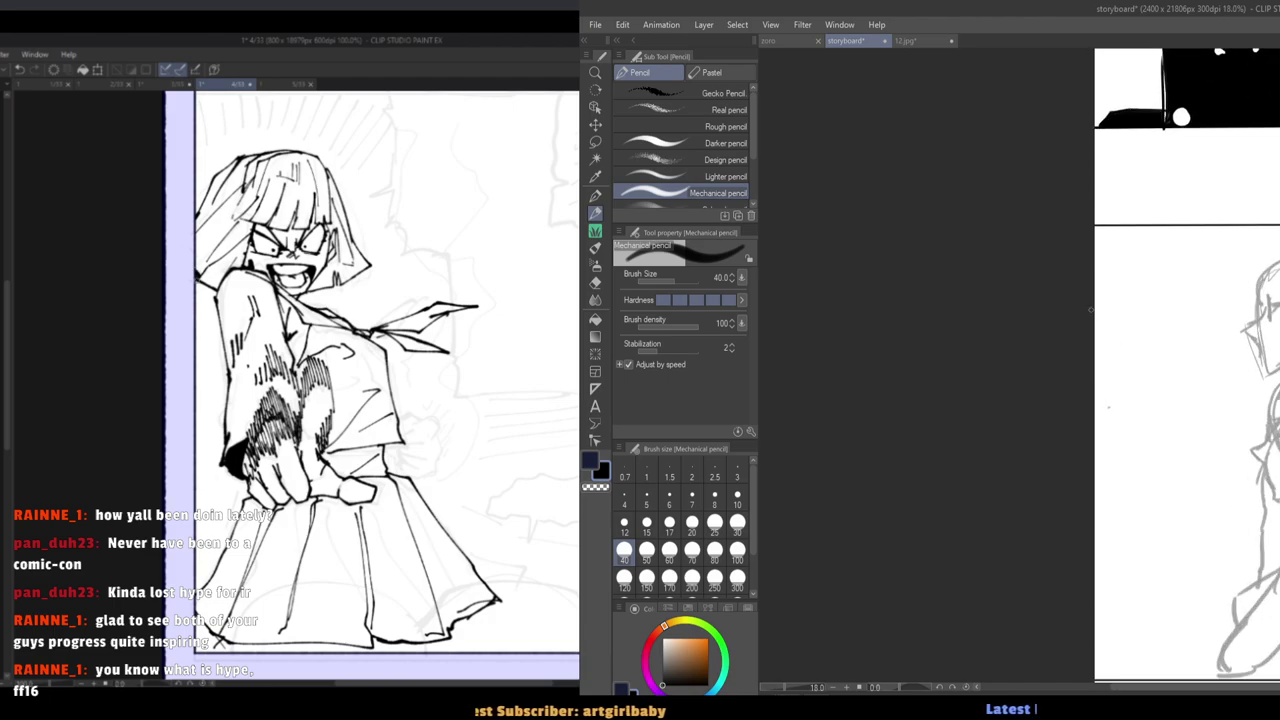
Check the sketch mirrored, consult 12.jpg and sketch looping contours in front of the lower figure's chest at pencil size 50.
{"action": "key", "text": "h"}
{"action": "key", "text": "h"}
{"action": "left_click_drag", "start_coordinate": [1060, 404], "coordinate": [1046, 385]}
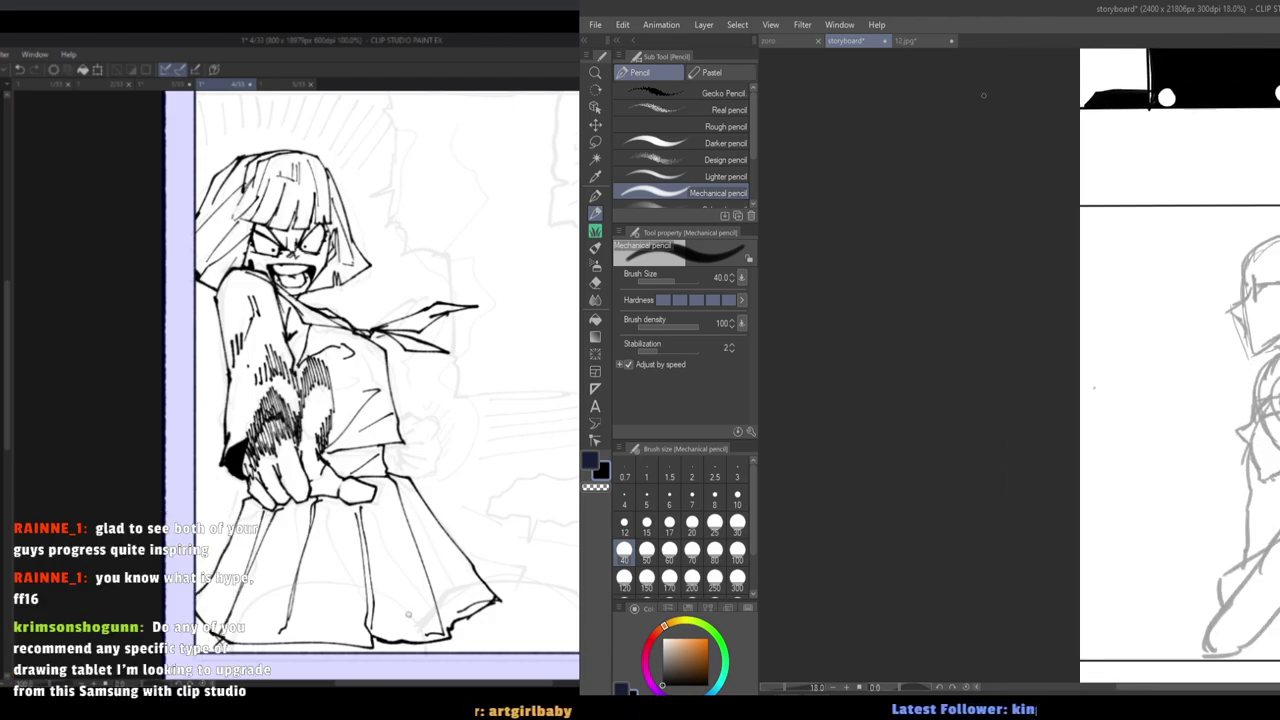
{"action": "left_click", "coordinate": [896, 41]}
{"action": "left_click", "coordinate": [858, 41]}
{"action": "key", "text": "bracketright"}
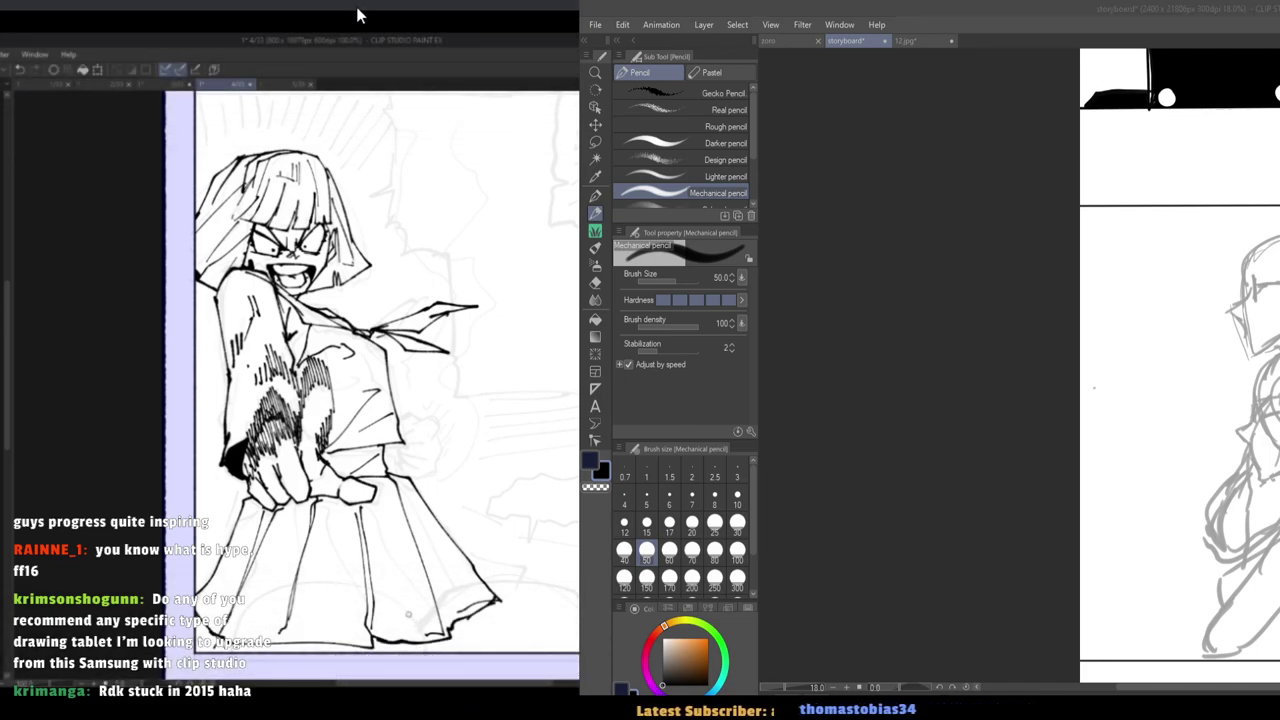
{"action": "left_click", "coordinate": [973, 398]}
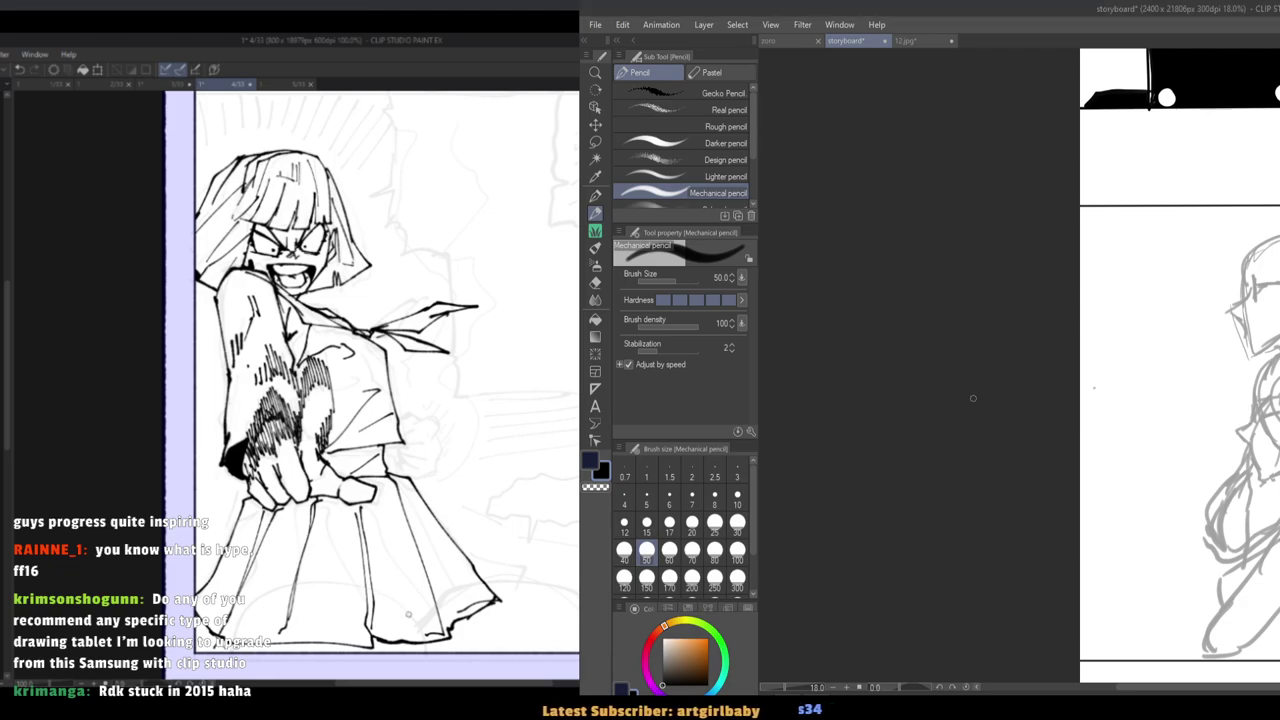
{"action": "left_click_drag", "start_coordinate": [989, 432], "coordinate": [828, 428]}
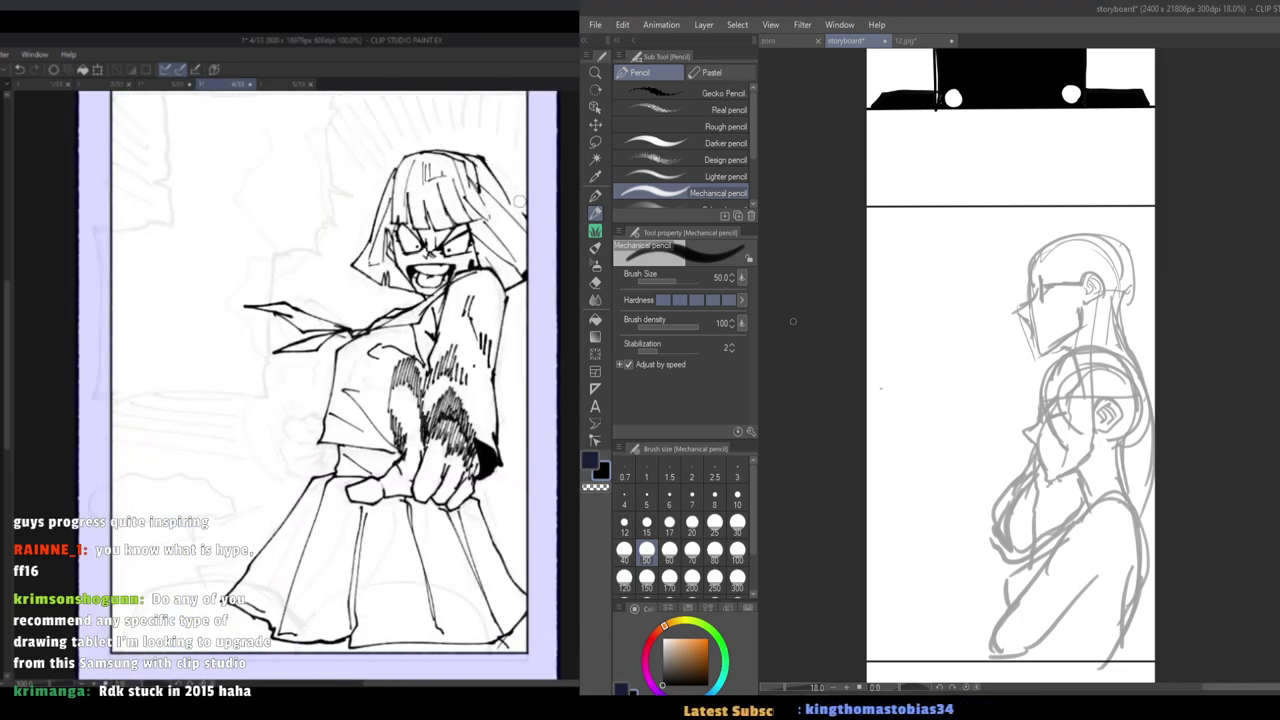
Collapse the sub tool, tool property, brush size and colour palettes to widen the canvas around the two heads.
{"action": "key", "text": "ctrl+plus"}
{"action": "key", "text": "ctrl+plus"}
{"action": "left_click", "coordinate": [585, 41]}
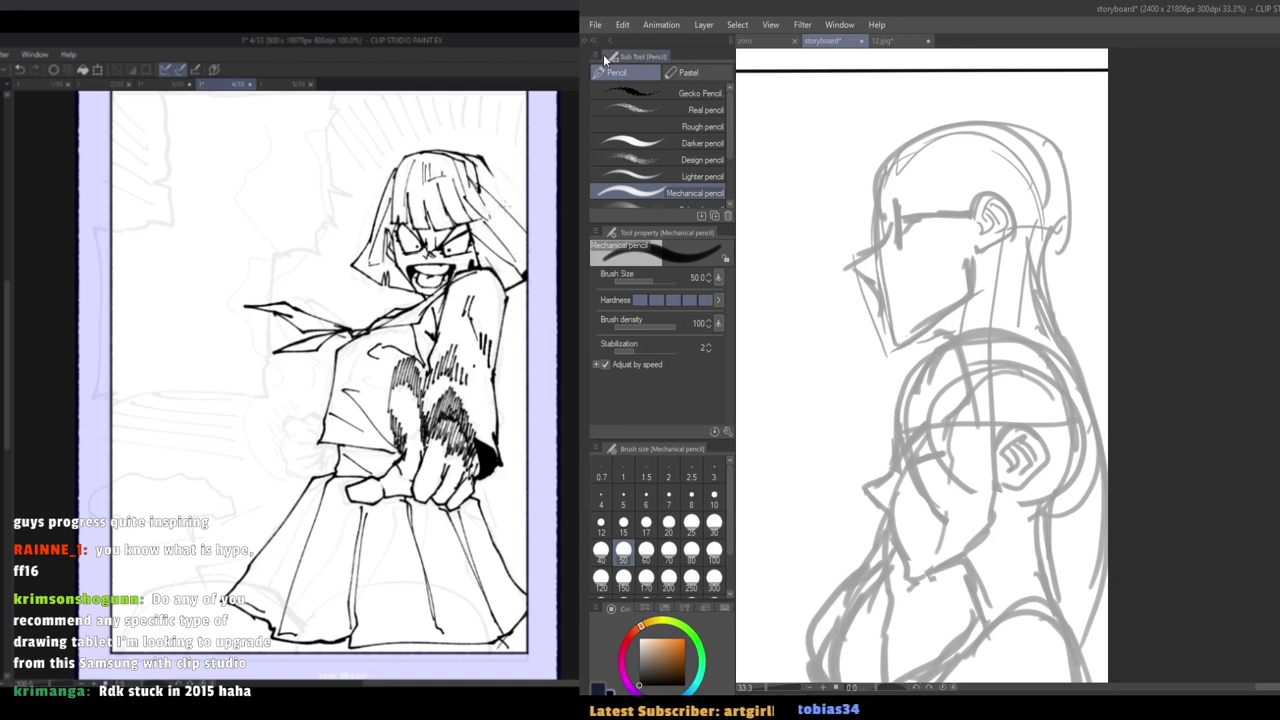
{"action": "left_click", "coordinate": [584, 42]}
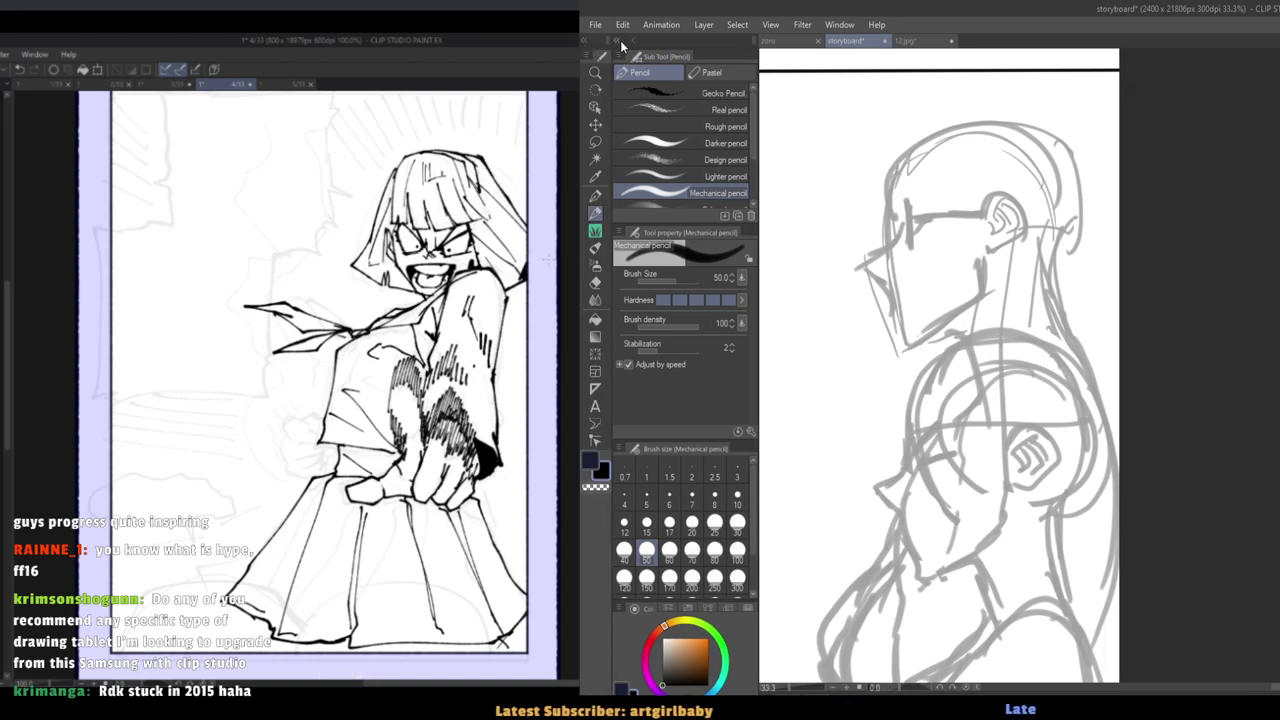
{"action": "left_click", "coordinate": [617, 42]}
{"action": "left_click_drag", "start_coordinate": [1186, 432], "coordinate": [1277, 422]}
{"action": "mouse_move", "coordinate": [792, 327]}
{"action": "left_mouse_down"}
{"action": "mouse_move", "coordinate": [878, 313]}
{"action": "mouse_move", "coordinate": [877, 351]}
{"action": "left_mouse_up"}
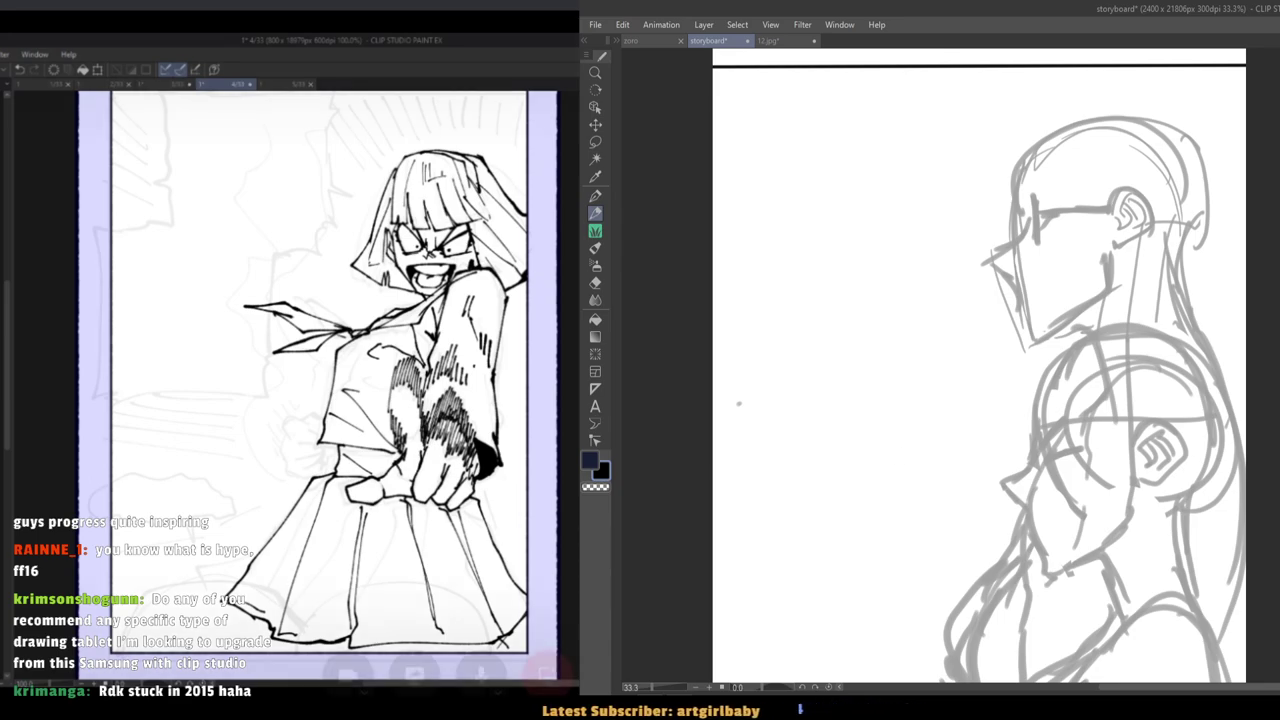
{"action": "left_click", "coordinate": [214, 6]}
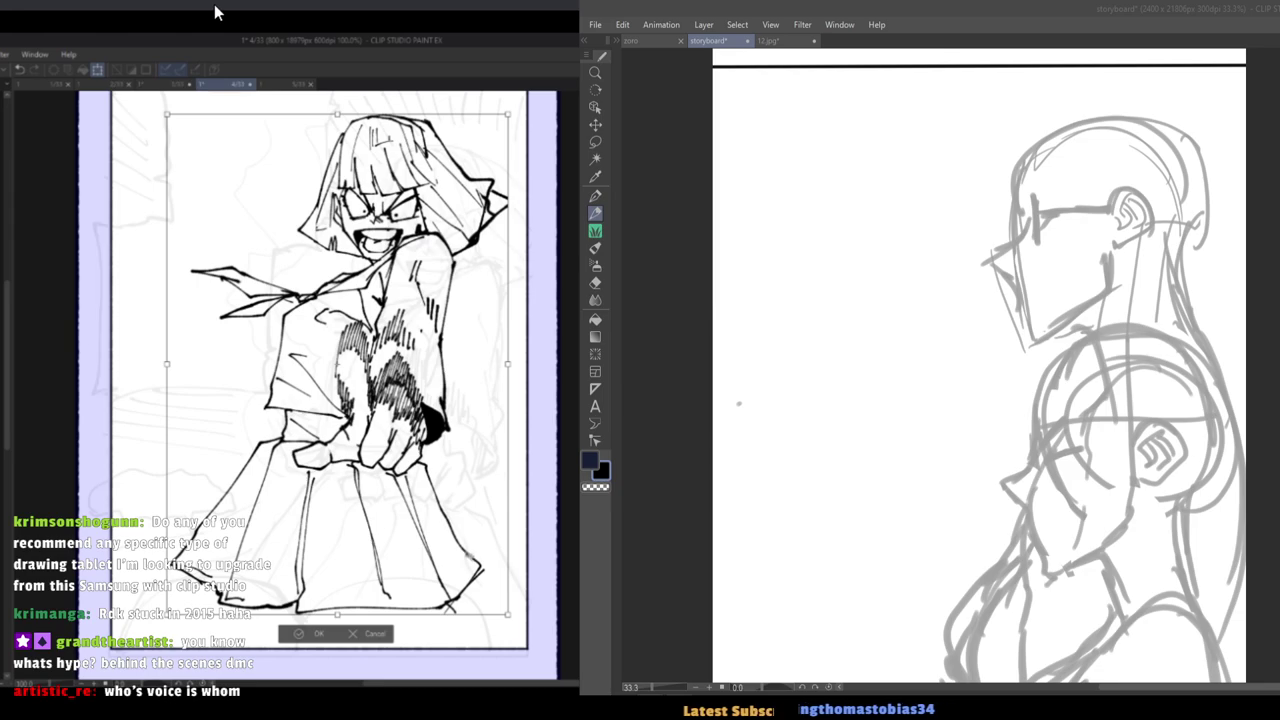
{"action": "mouse_move", "coordinate": [241, 70]}
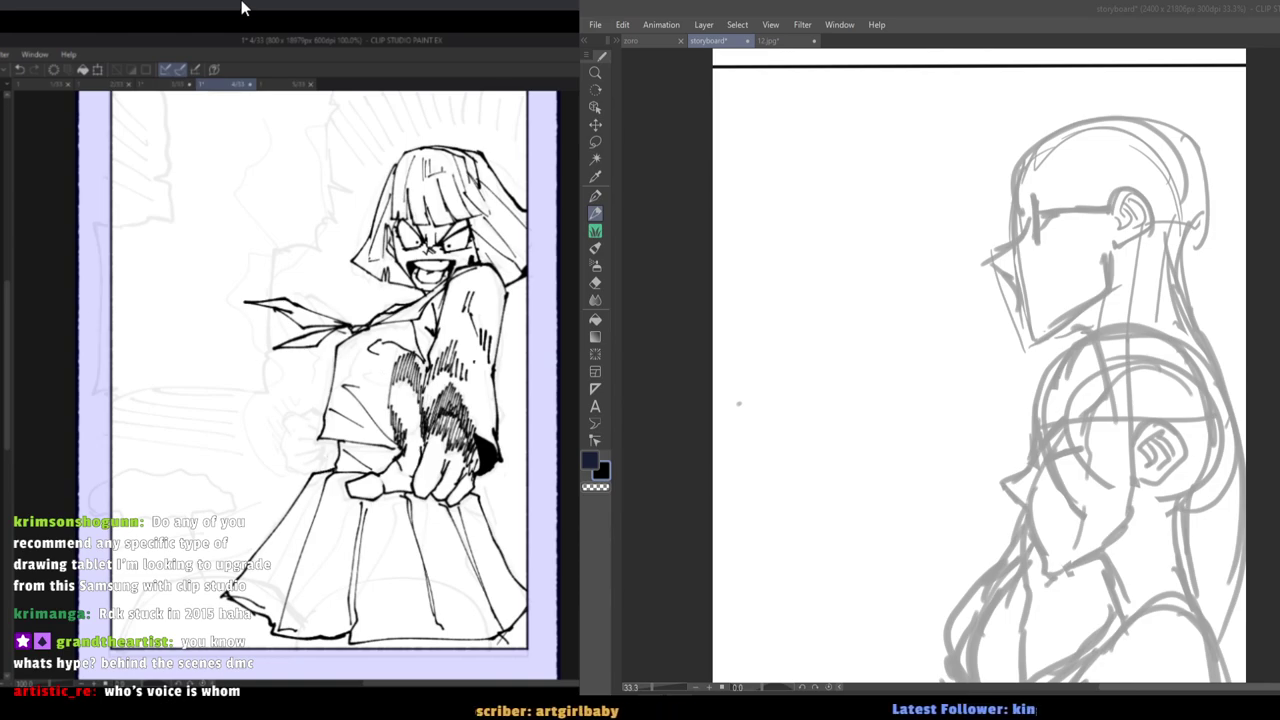
{"action": "mouse_move", "coordinate": [287, 17]}
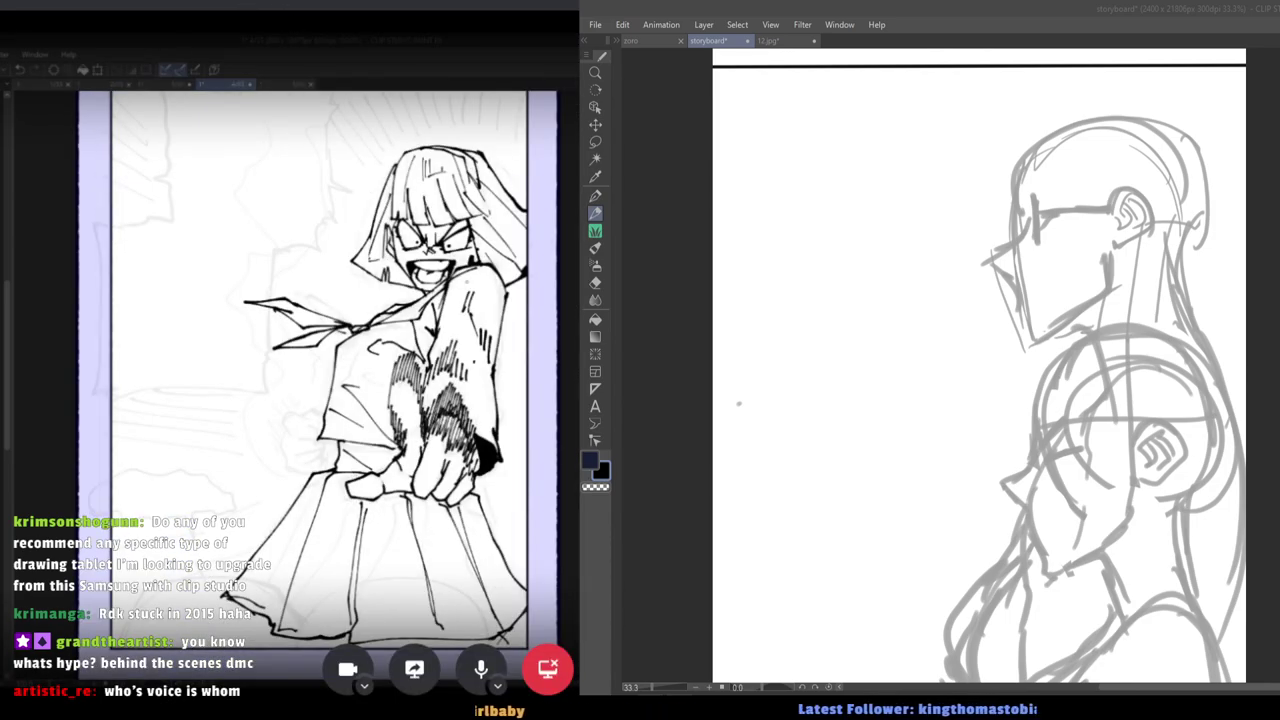
{"action": "left_click", "coordinate": [1161, 454]}
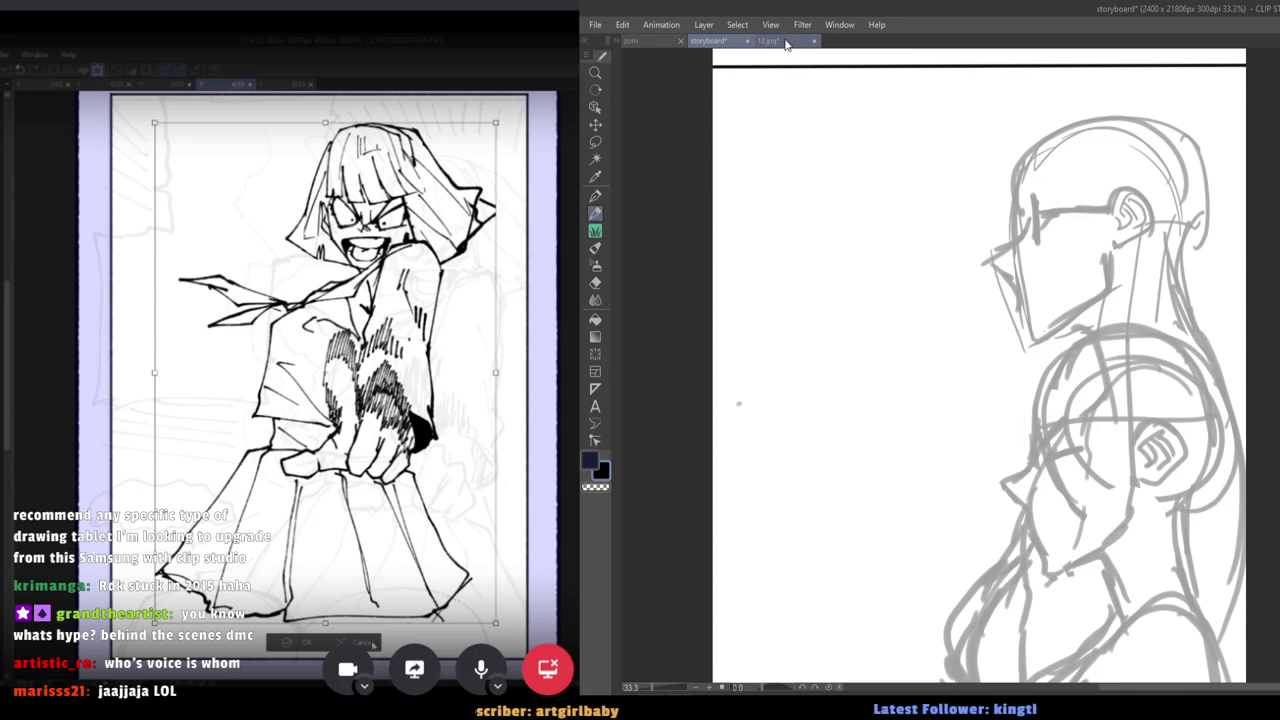
Consult 12.jpg and ink the upper head's ear with its inner folds using the pen, undoing trial strokes.
{"action": "left_click", "coordinate": [785, 42]}
{"action": "left_click", "coordinate": [724, 40]}
{"action": "left_click_drag", "start_coordinate": [967, 340], "coordinate": [948, 331]}
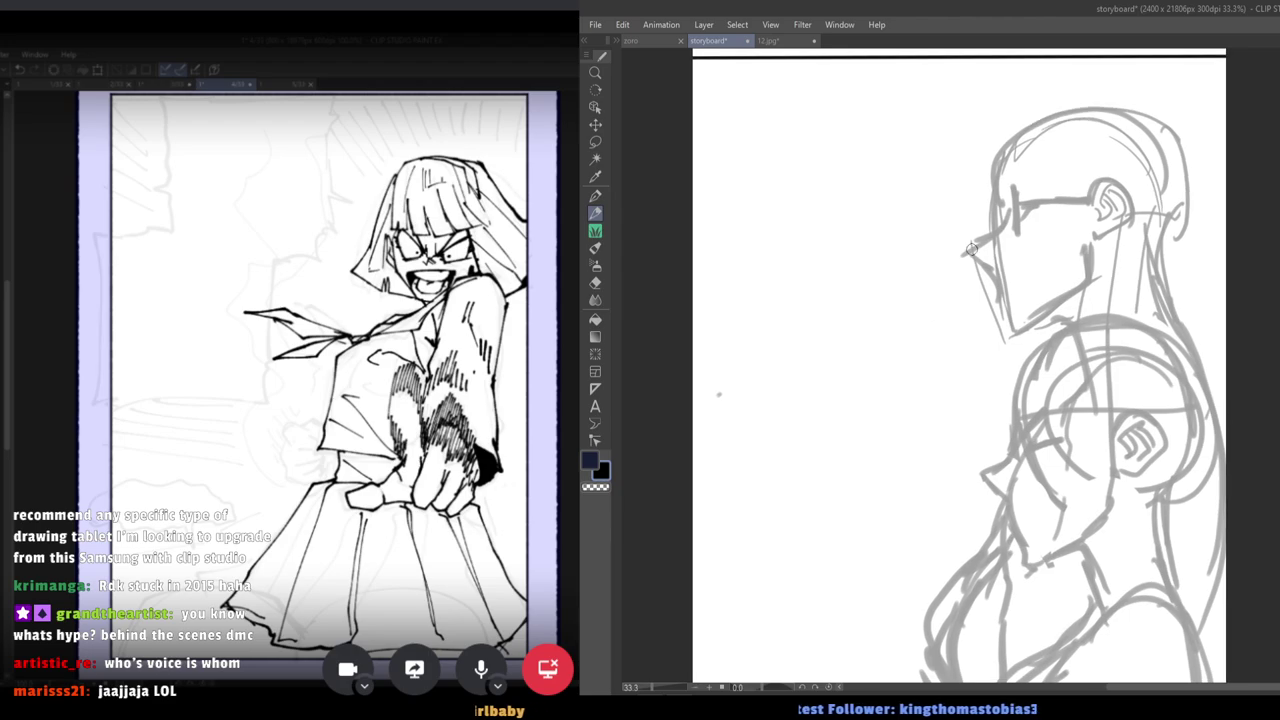
{"action": "left_click_drag", "start_coordinate": [833, 382], "coordinate": [863, 349]}
{"action": "mouse_move", "coordinate": [1000, 124]}
{"action": "left_mouse_down"}
{"action": "mouse_move", "coordinate": [1030, 197]}
{"action": "mouse_move", "coordinate": [975, 172]}
{"action": "mouse_move", "coordinate": [1057, 276]}
{"action": "mouse_move", "coordinate": [1017, 302]}
{"action": "left_mouse_up"}
{"action": "key", "text": "ctrl+z"}
{"action": "mouse_move", "coordinate": [1133, 257]}
{"action": "left_mouse_down"}
{"action": "mouse_move", "coordinate": [1116, 229]}
{"action": "mouse_move", "coordinate": [1126, 257]}
{"action": "mouse_move", "coordinate": [1115, 230]}
{"action": "mouse_move", "coordinate": [1091, 249]}
{"action": "mouse_move", "coordinate": [1110, 234]}
{"action": "mouse_move", "coordinate": [1153, 285]}
{"action": "mouse_move", "coordinate": [1109, 315]}
{"action": "mouse_move", "coordinate": [1104, 290]}
{"action": "left_mouse_up"}
{"action": "key", "text": "p"}
{"action": "key", "text": "ctrl+z"}
{"action": "key", "text": "ctrl+z"}
{"action": "key", "text": "p"}
{"action": "key", "text": "ctrl+z"}
{"action": "key", "text": "p"}
{"action": "key", "text": "ctrl+z"}
{"action": "scroll", "coordinate": [1090, 250], "scroll_direction": "up", "scroll_amount": 1}
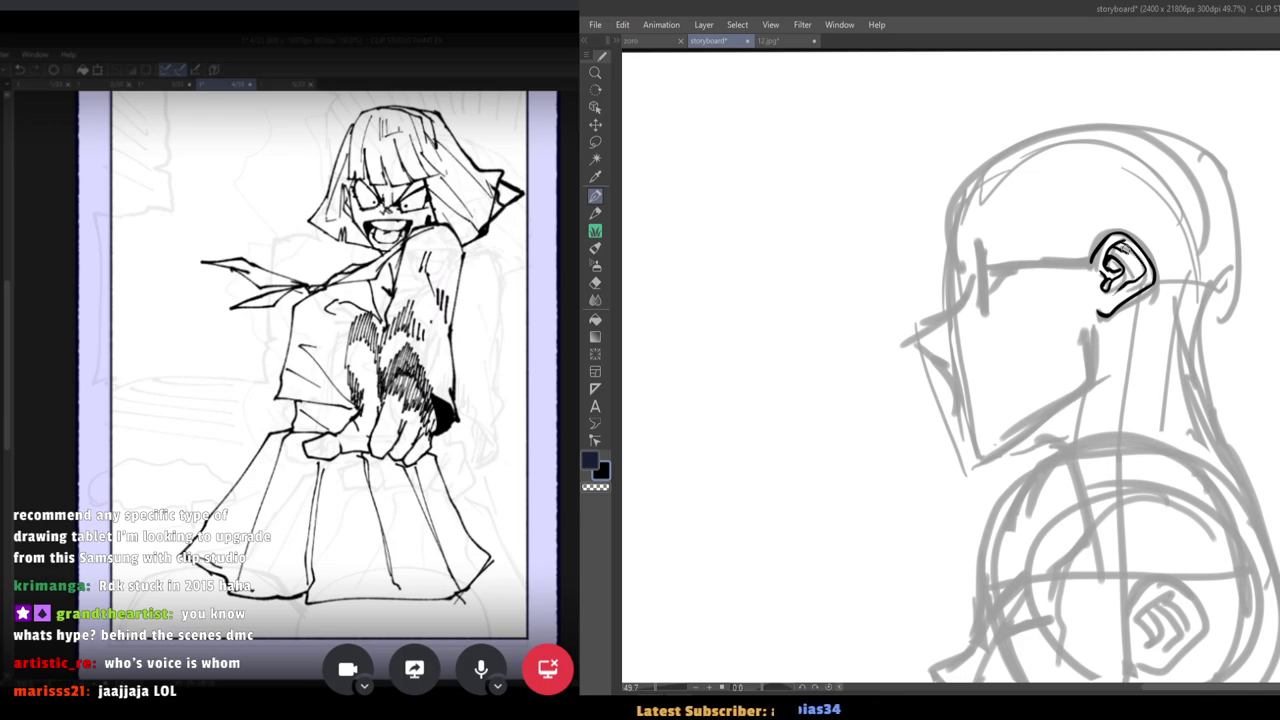
Consult 12.jpg and ink the upper head's jaw, nose, lips and chin in profile.
{"action": "left_click", "coordinate": [768, 40]}
{"action": "left_click", "coordinate": [722, 43]}
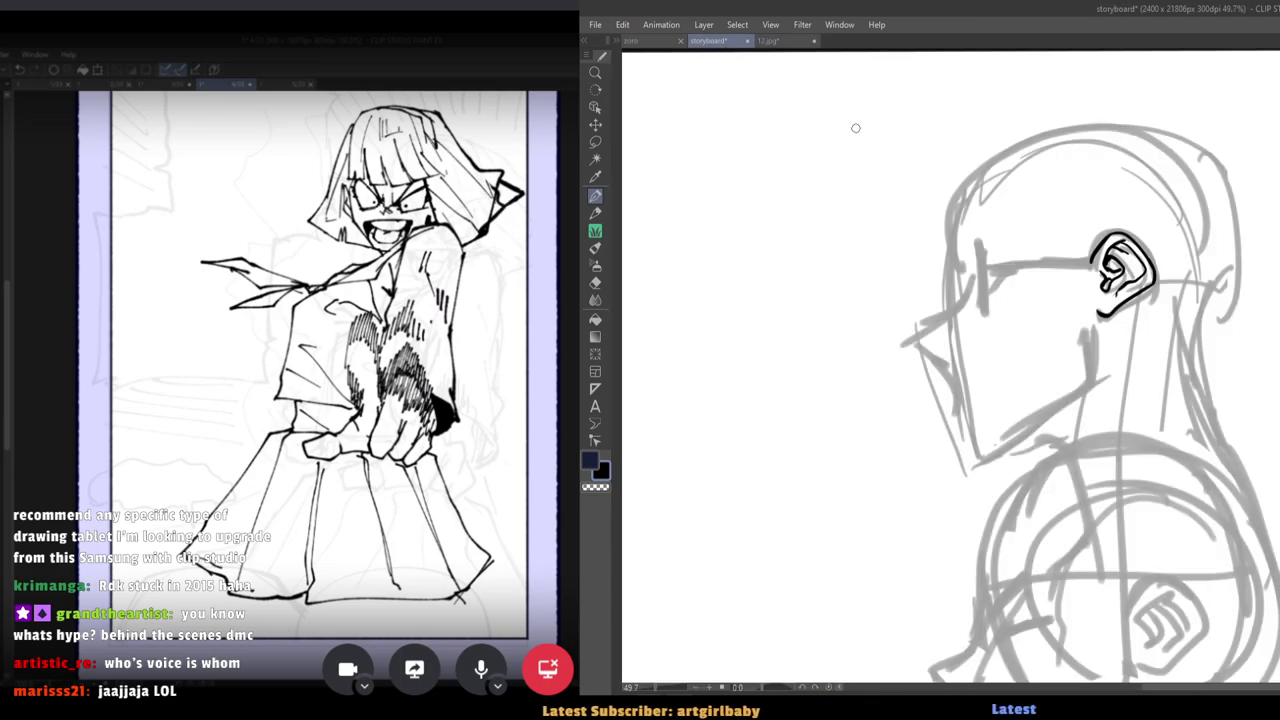
{"action": "left_click", "coordinate": [768, 40]}
{"action": "left_click", "coordinate": [738, 41]}
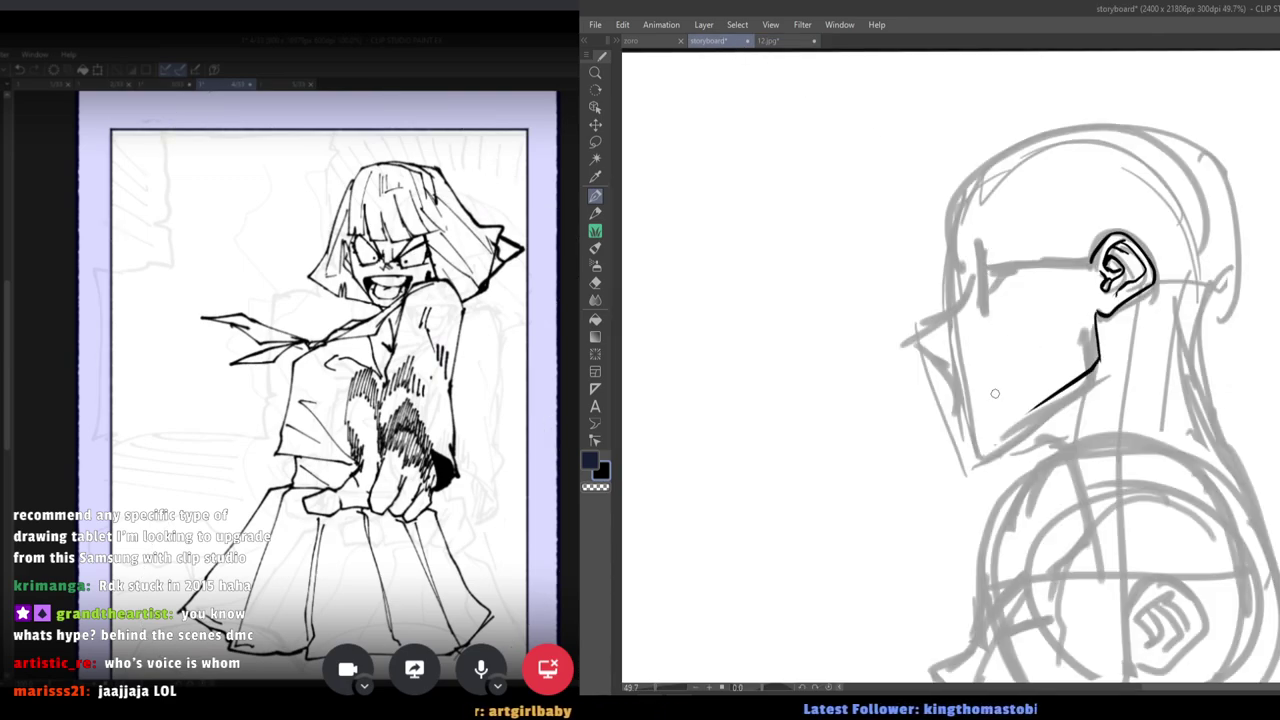
{"action": "left_click_drag", "start_coordinate": [965, 283], "coordinate": [919, 332]}
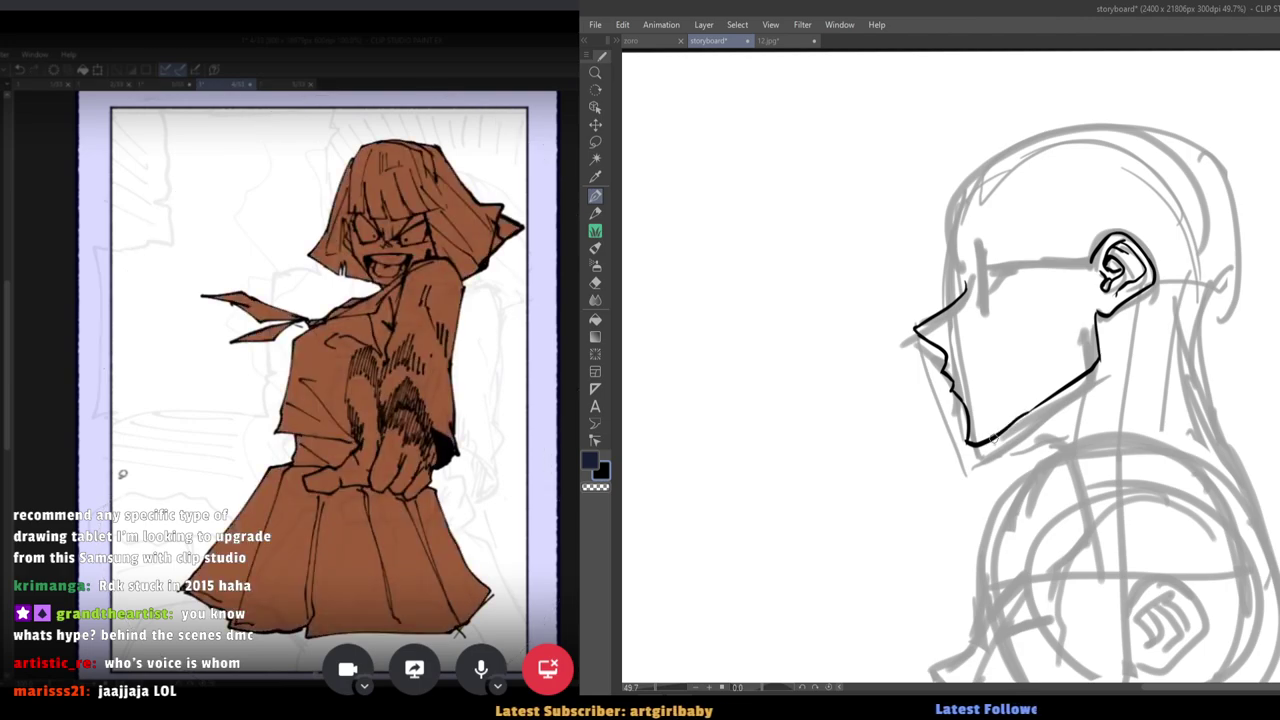
{"action": "scroll", "coordinate": [1030, 431], "scroll_direction": "down", "scroll_amount": 2}
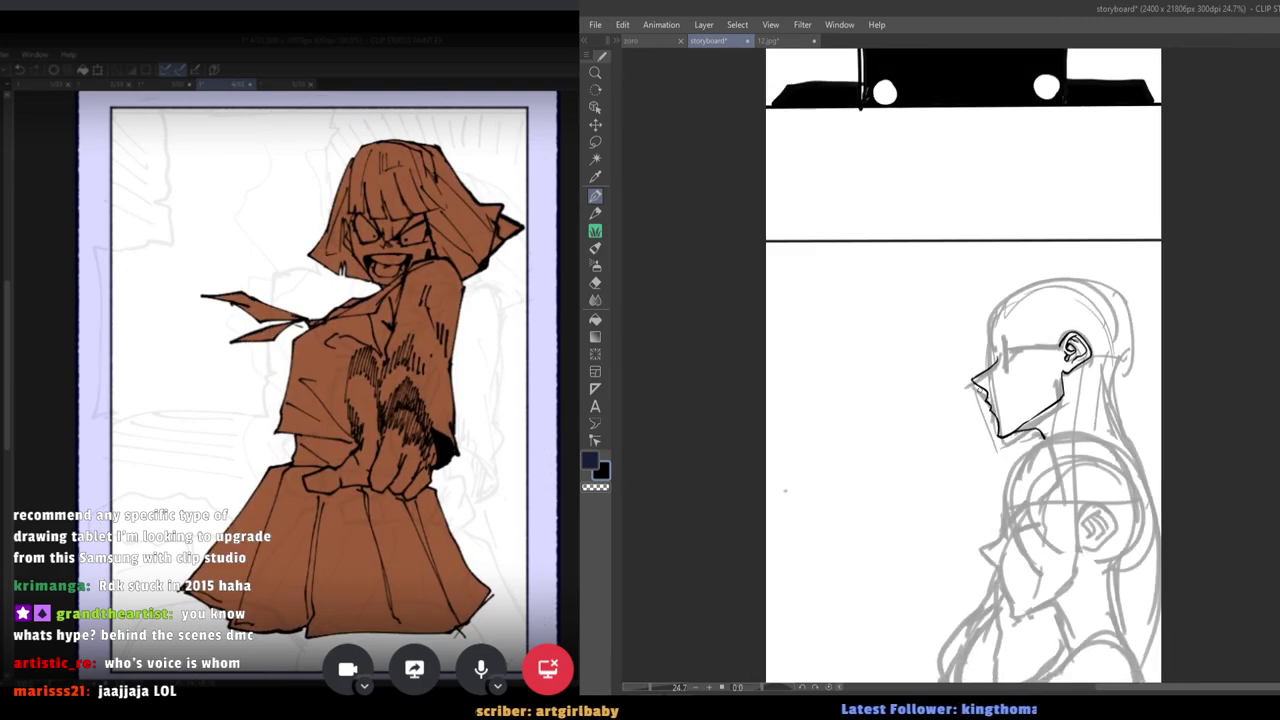
Check the sketch mirrored, lasso the upper head's inked ear and jaw corner and shift them slightly towards the face with Transform.
{"action": "key", "text": "h"}
{"action": "key", "text": "h"}
{"action": "scroll", "coordinate": [905, 364], "scroll_direction": "up", "scroll_amount": 1}
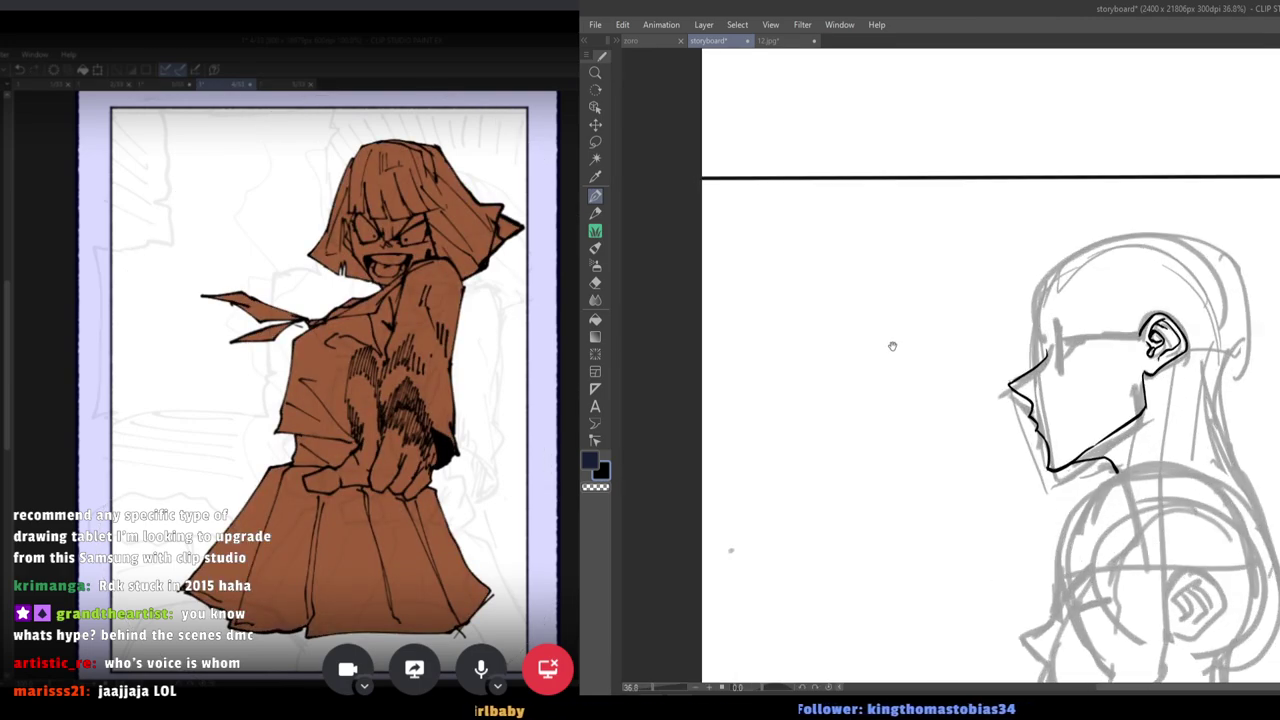
{"action": "left_click", "coordinate": [595, 142]}
{"action": "scroll", "coordinate": [1060, 375], "scroll_direction": "up", "scroll_amount": 1}
{"action": "left_click_drag", "start_coordinate": [1192, 291], "coordinate": [1188, 294]}
{"action": "key", "text": "ctrl+t"}
{"action": "left_click_drag", "start_coordinate": [1135, 376], "coordinate": [1128, 380]}
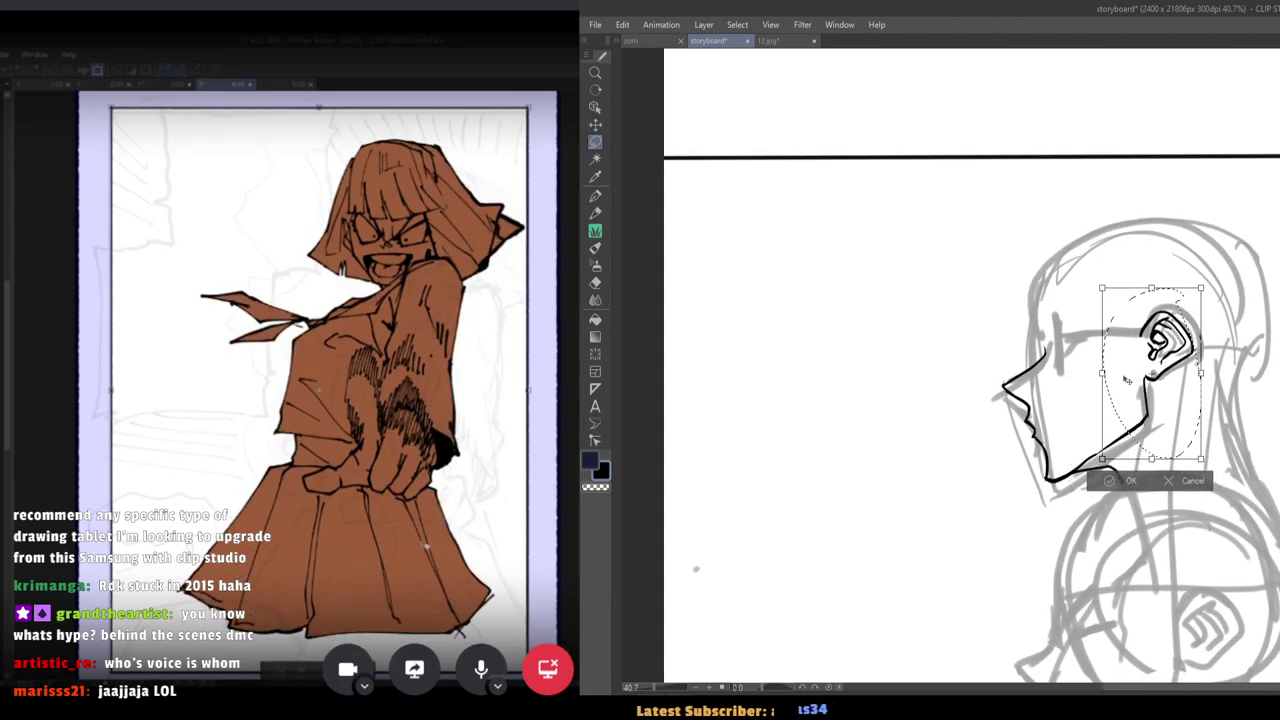
{"action": "key", "text": "Return"}
{"action": "key", "text": "ctrl+d"}
{"action": "key", "text": "p"}
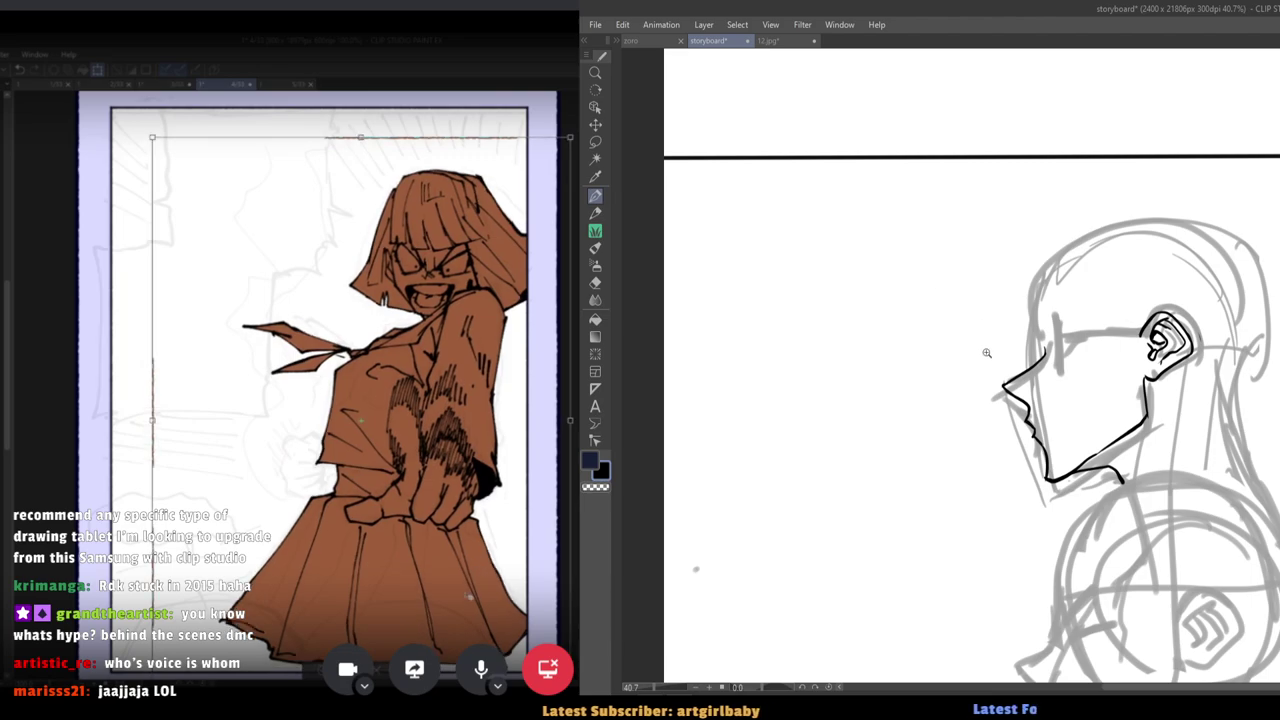
Ink straight glasses on the upper head, with a temple arm running from the ear and a thick upright lens bar at its front.
{"action": "scroll", "coordinate": [989, 330], "scroll_direction": "up", "scroll_amount": 1}
{"action": "left_click_drag", "start_coordinate": [1184, 323], "coordinate": [1112, 325]}
{"action": "key", "text": "e"}
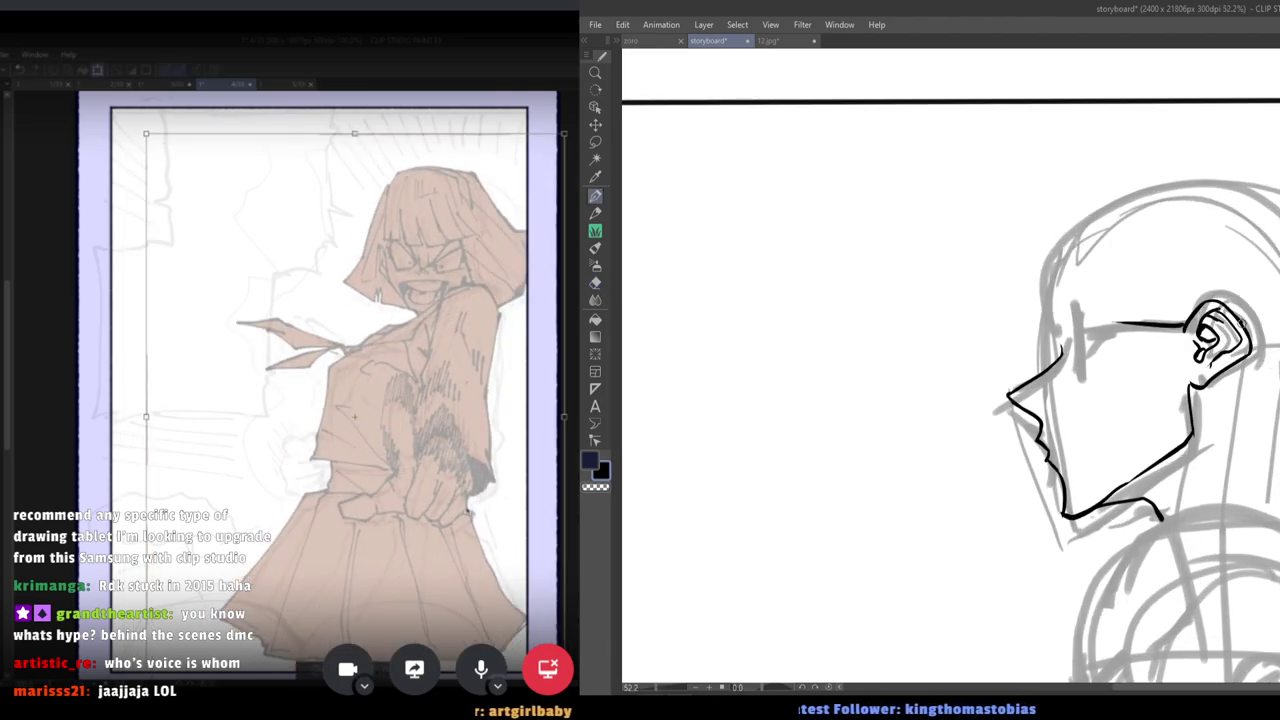
{"action": "key", "text": "p"}
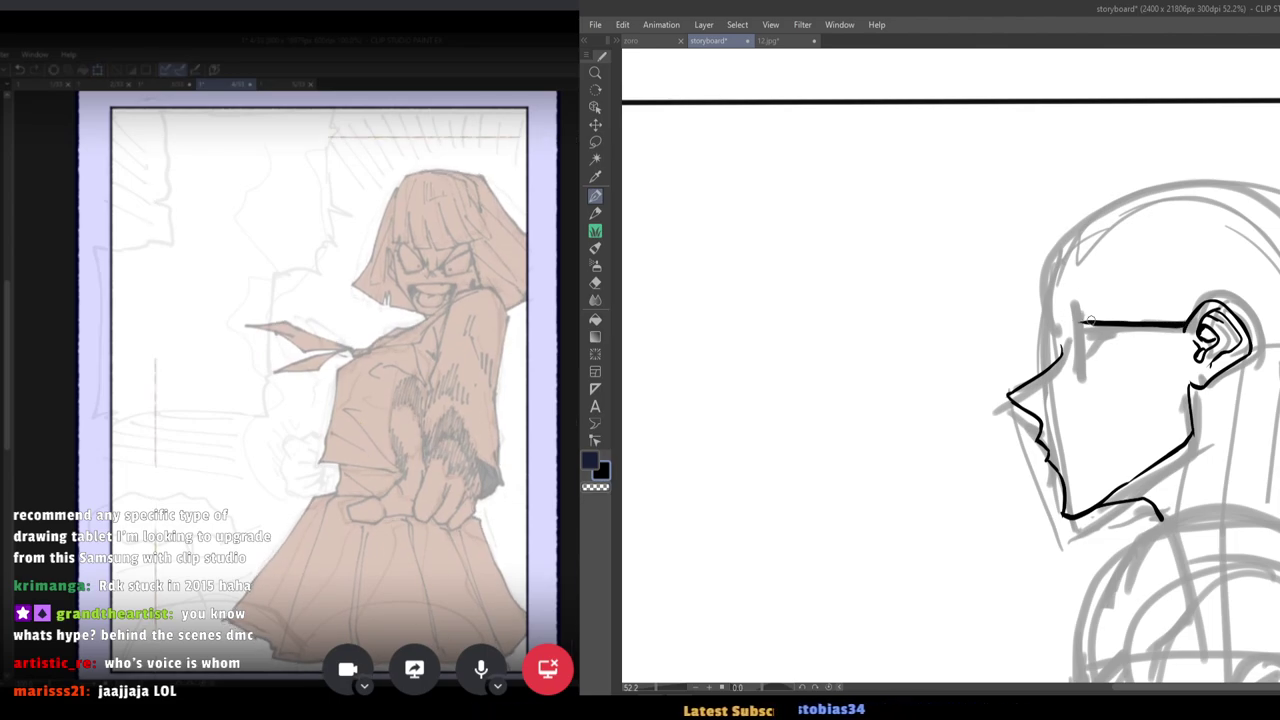
{"action": "left_click_drag", "start_coordinate": [954, 303], "coordinate": [890, 308]}
{"action": "left_click_drag", "start_coordinate": [1002, 330], "coordinate": [1029, 318]}
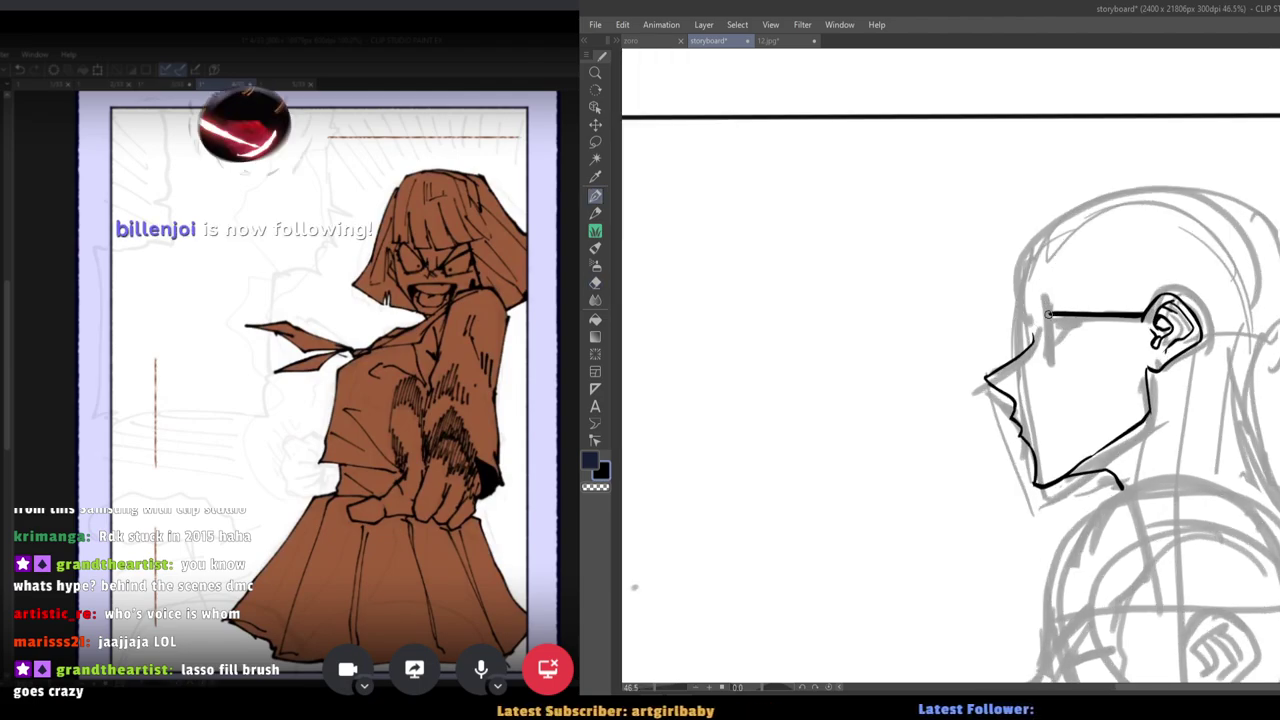
{"action": "left_click_drag", "start_coordinate": [1043, 289], "coordinate": [1046, 353]}
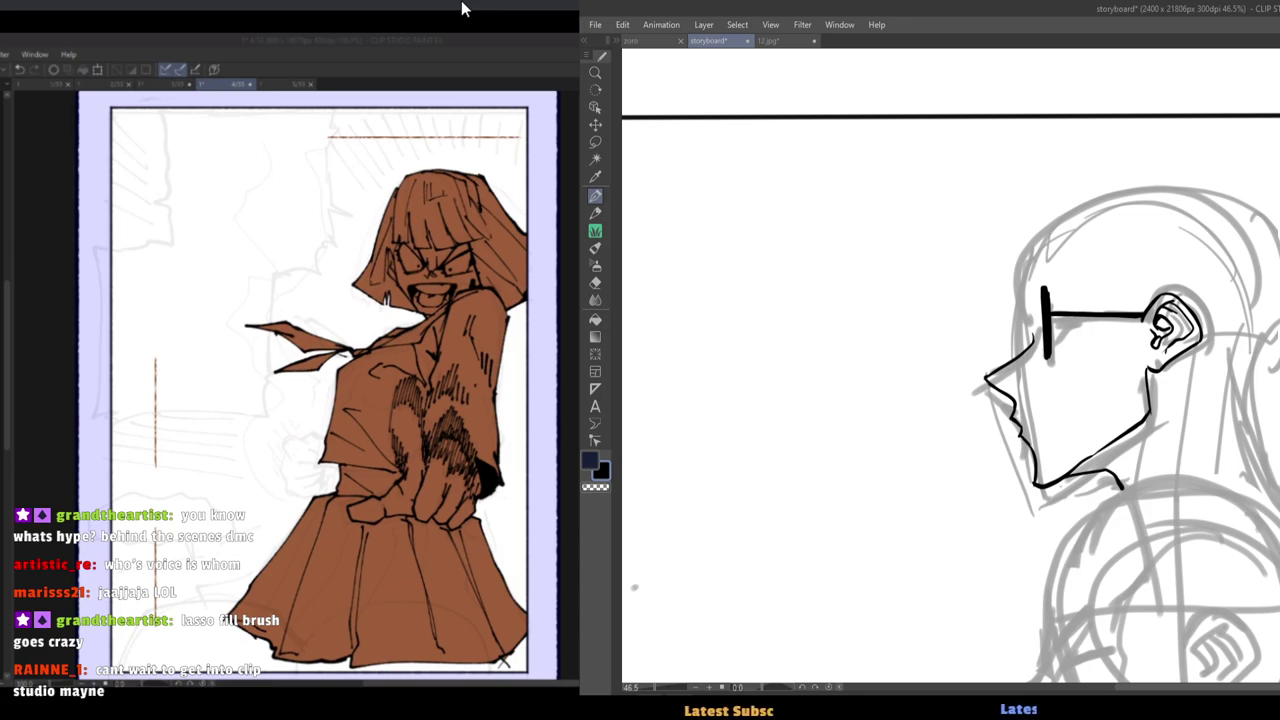
Try a second thick lens bar in front of the glasses and check the head mirrored.
{"action": "left_click_drag", "start_coordinate": [971, 301], "coordinate": [1063, 361]}
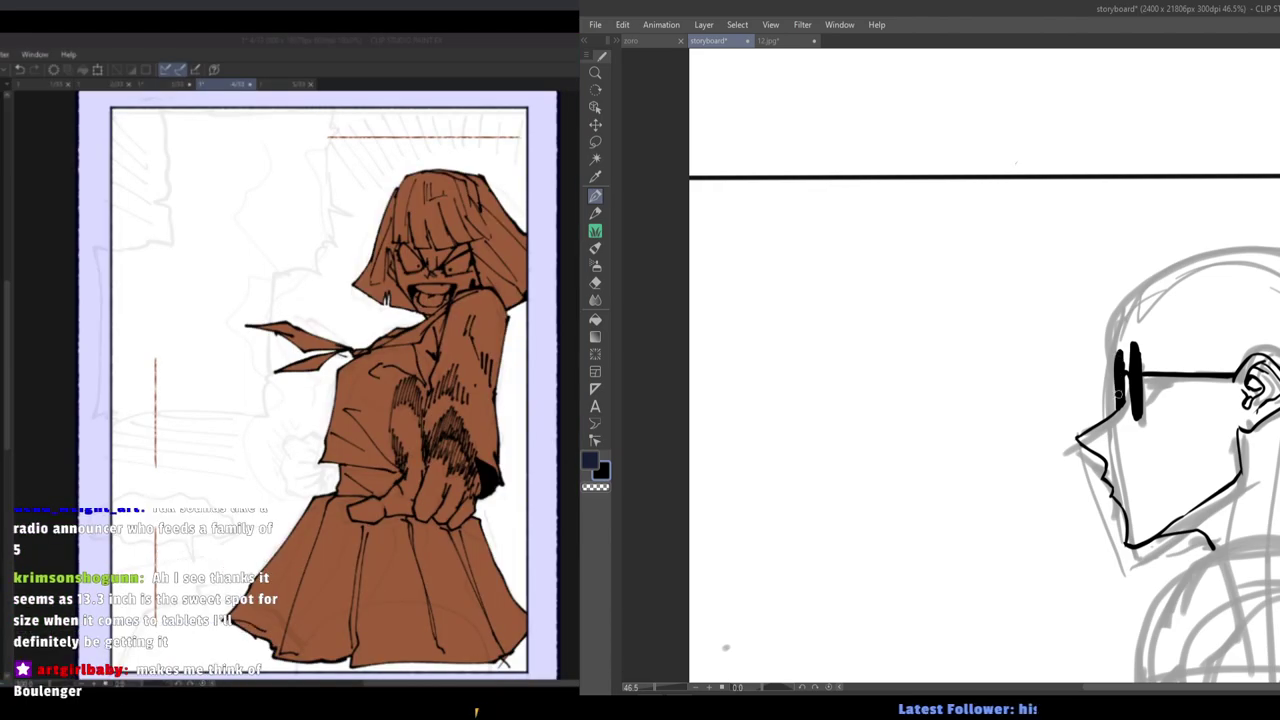
{"action": "left_click_drag", "start_coordinate": [1088, 361], "coordinate": [1057, 330]}
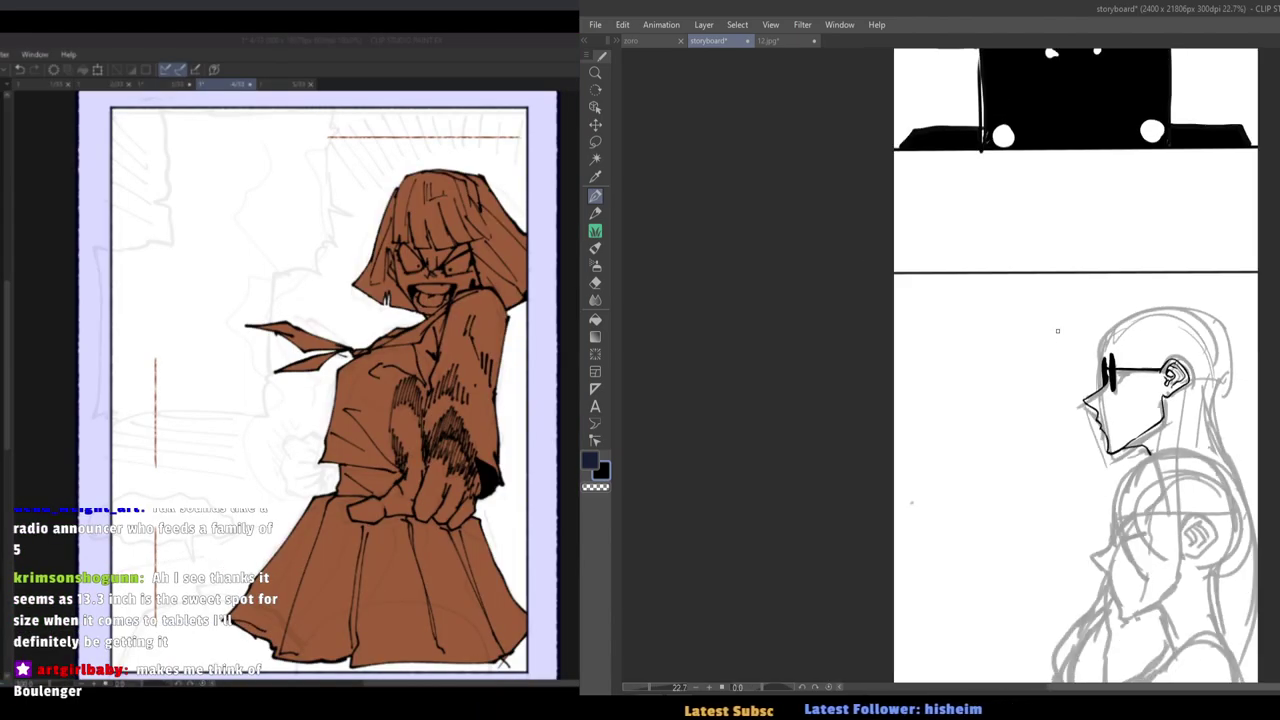
{"action": "key", "text": "h"}
{"action": "key", "text": "h"}
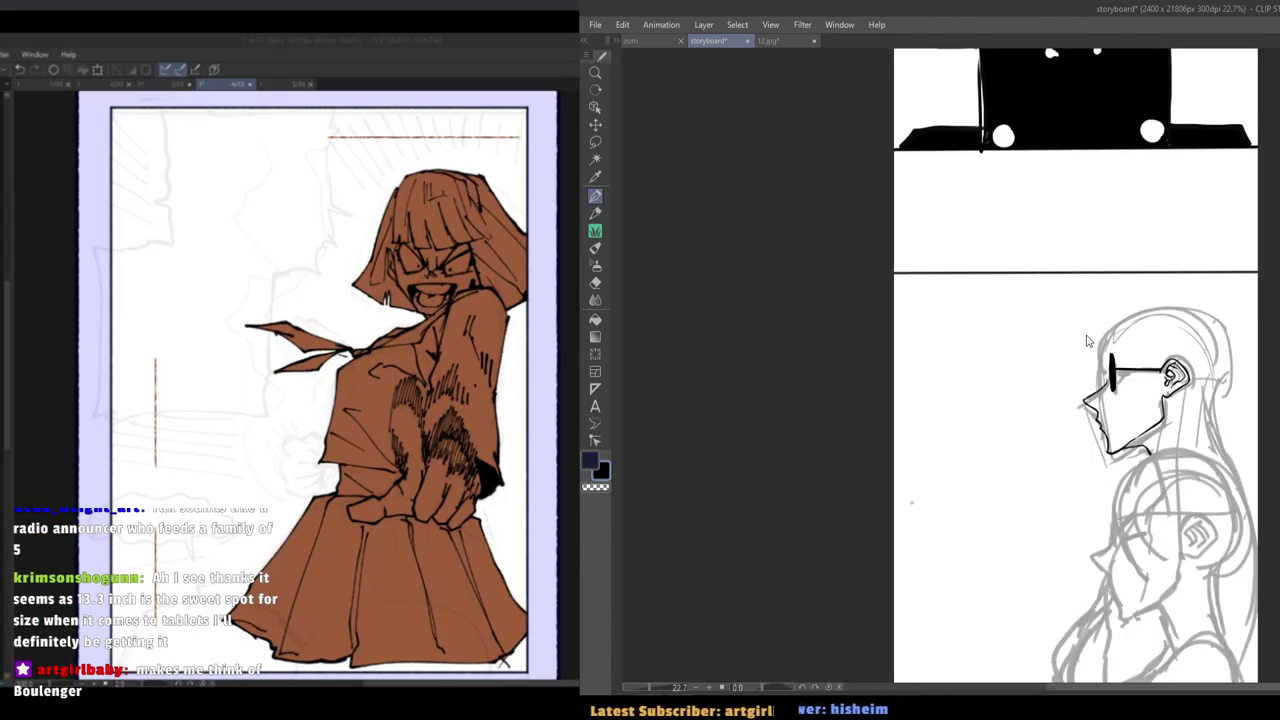
{"action": "scroll", "coordinate": [1088, 341], "scroll_direction": "up", "scroll_amount": 4}
{"action": "scroll", "coordinate": [521, 519], "scroll_direction": "up", "scroll_amount": 2}
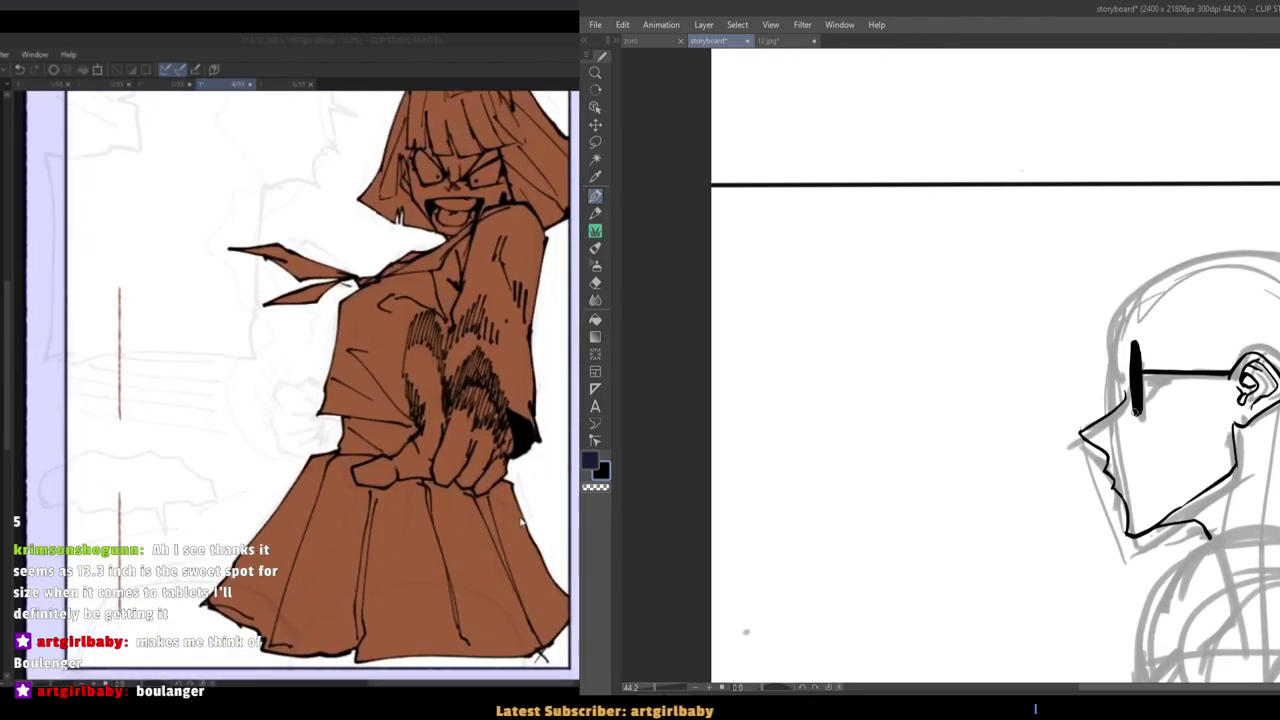
On the coloured page, select the screaming woman's eyes and teeth and clear their brown fill, keeping the tongue out of the selection.
{"action": "scroll", "coordinate": [407, 330], "scroll_direction": "up", "scroll_amount": 4}
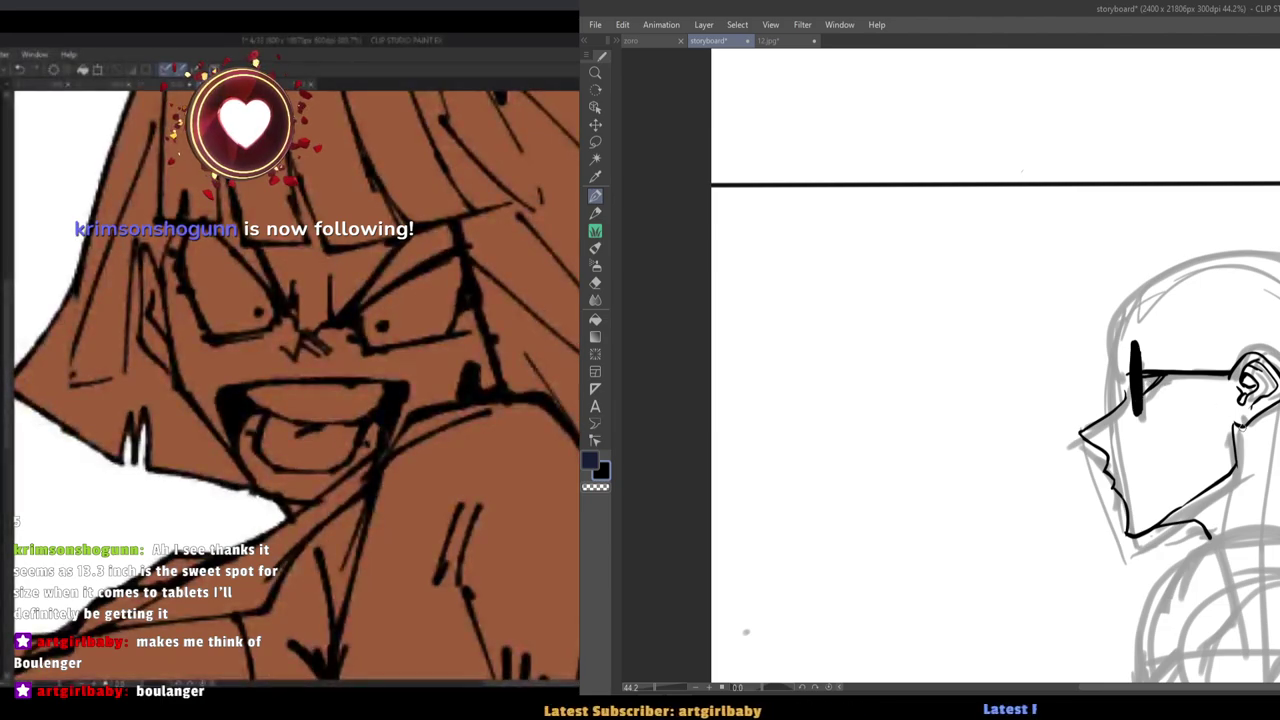
{"action": "left_click", "coordinate": [231, 294]}
{"action": "left_click", "coordinate": [424, 299]}
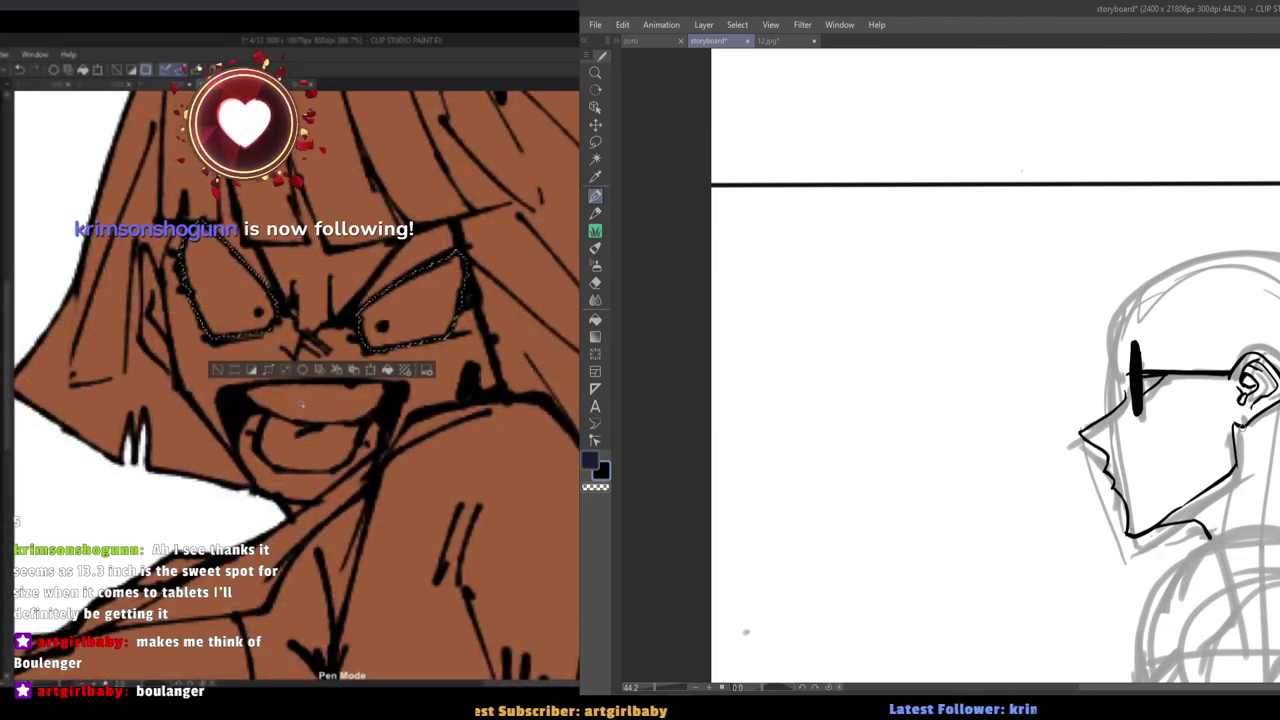
{"action": "left_click", "coordinate": [304, 403]}
{"action": "left_click", "coordinate": [308, 460]}
{"action": "key", "text": "ctrl+z"}
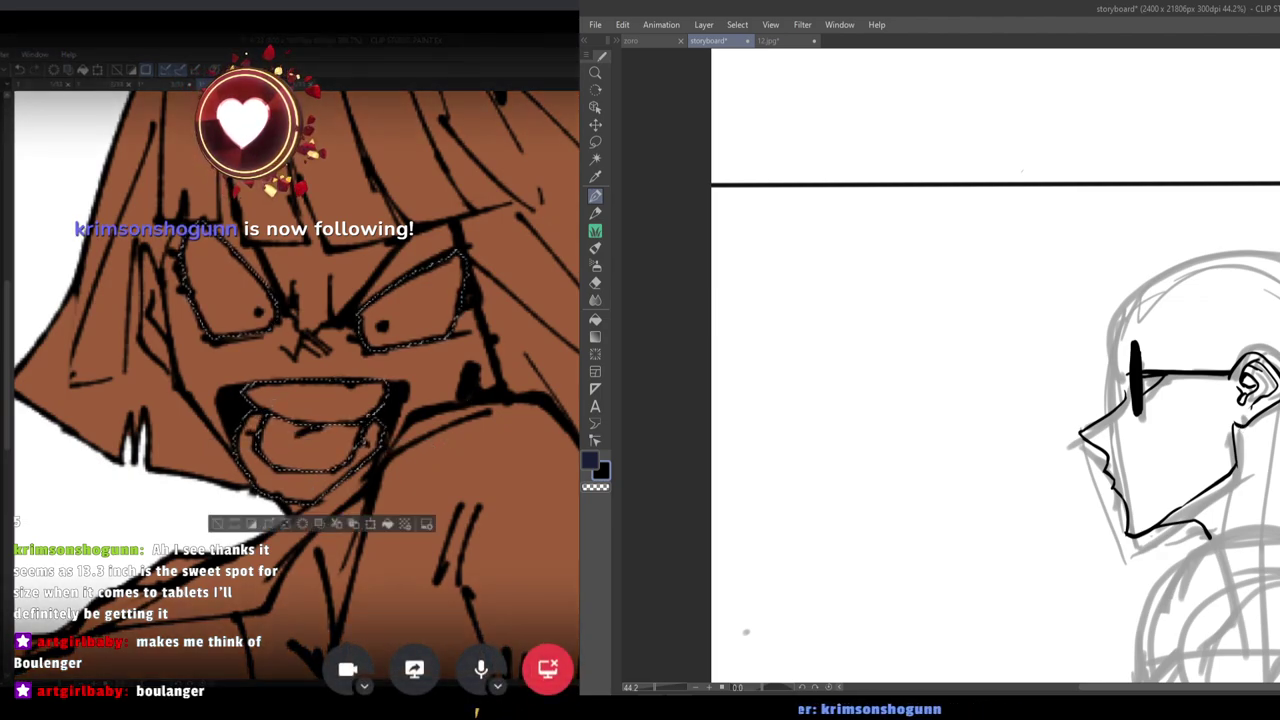
{"action": "key", "text": "Delete"}
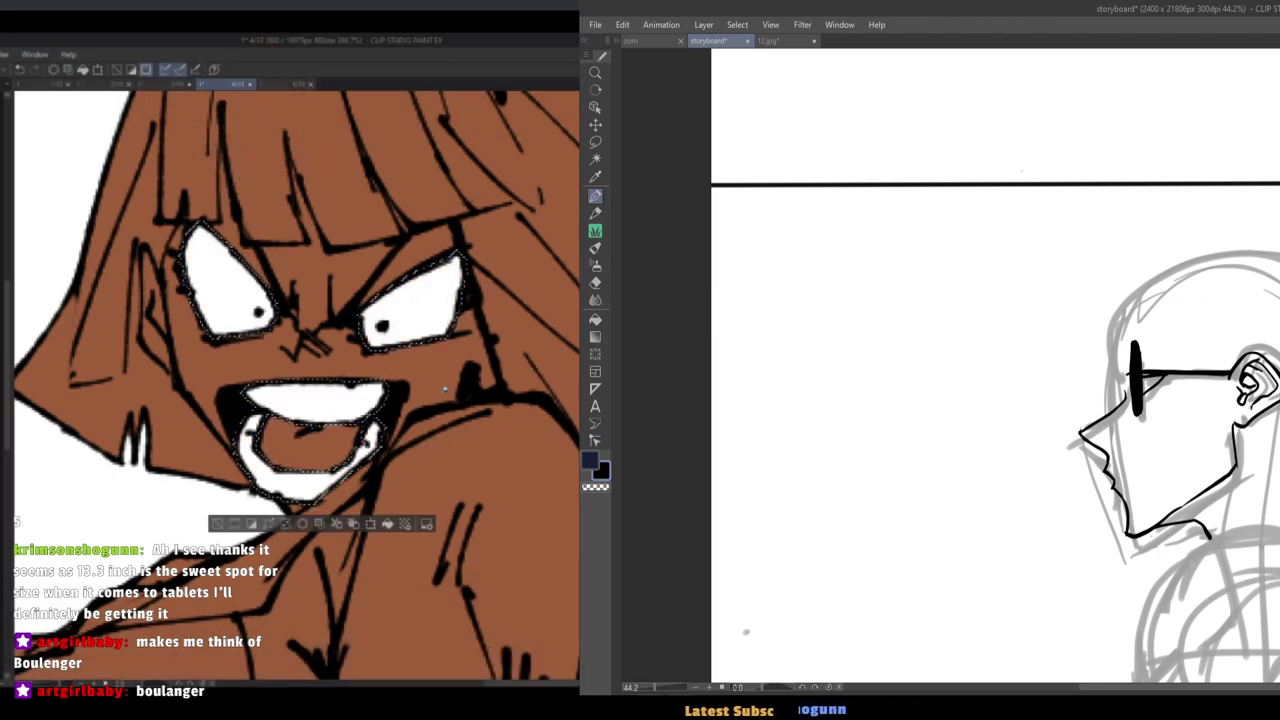
{"action": "key", "text": "ctrl+d"}
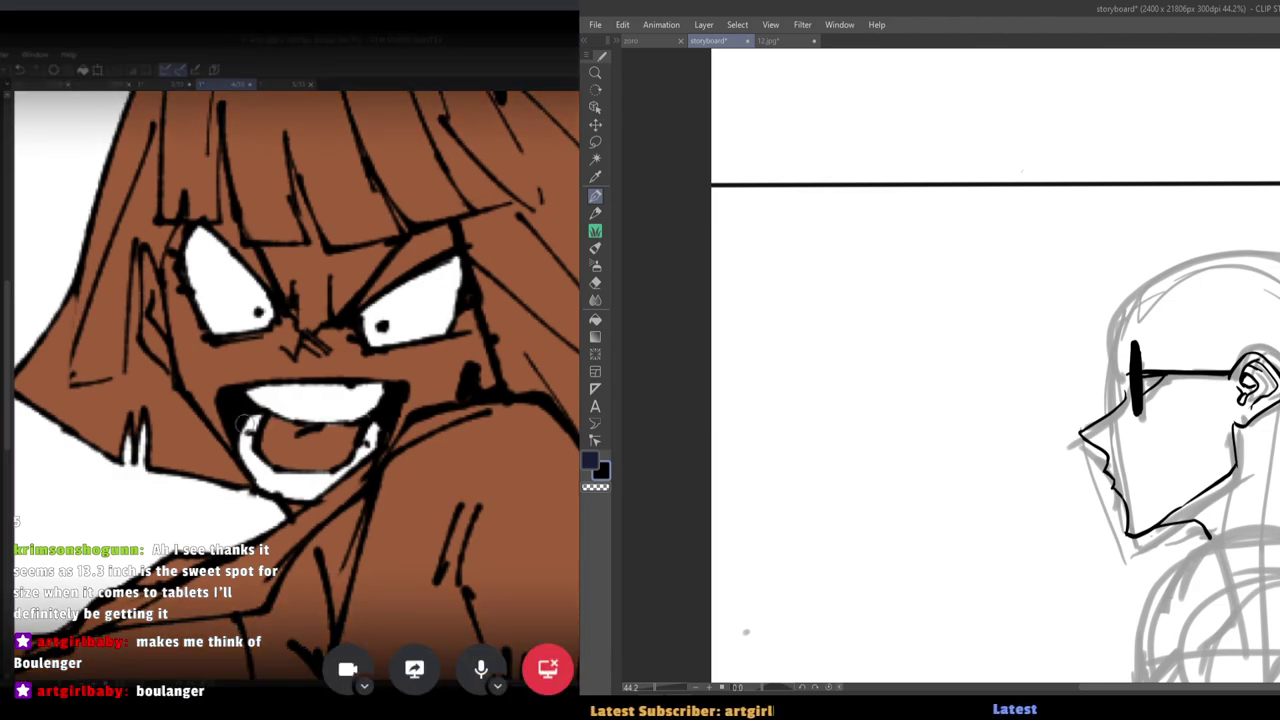
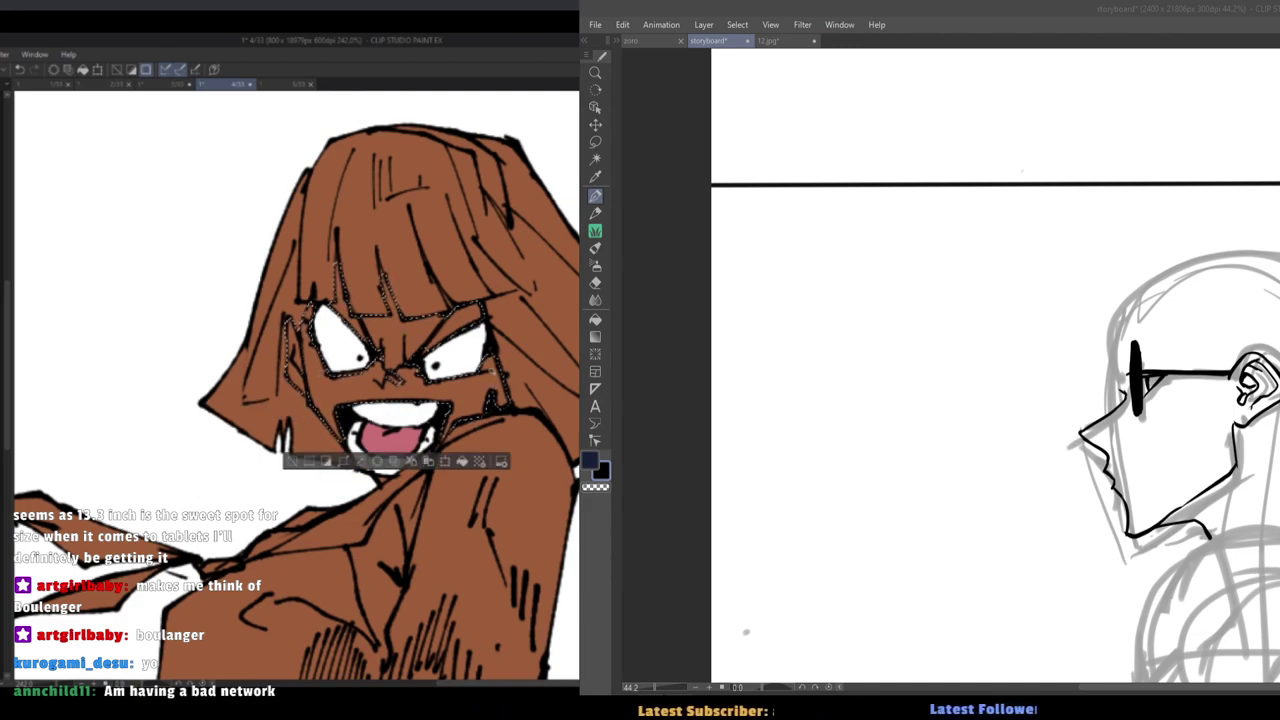
Add the chin to the woman's face selection, paint the selected skin with a pale skin tone and deselect.
{"action": "left_click", "coordinate": [385, 484]}
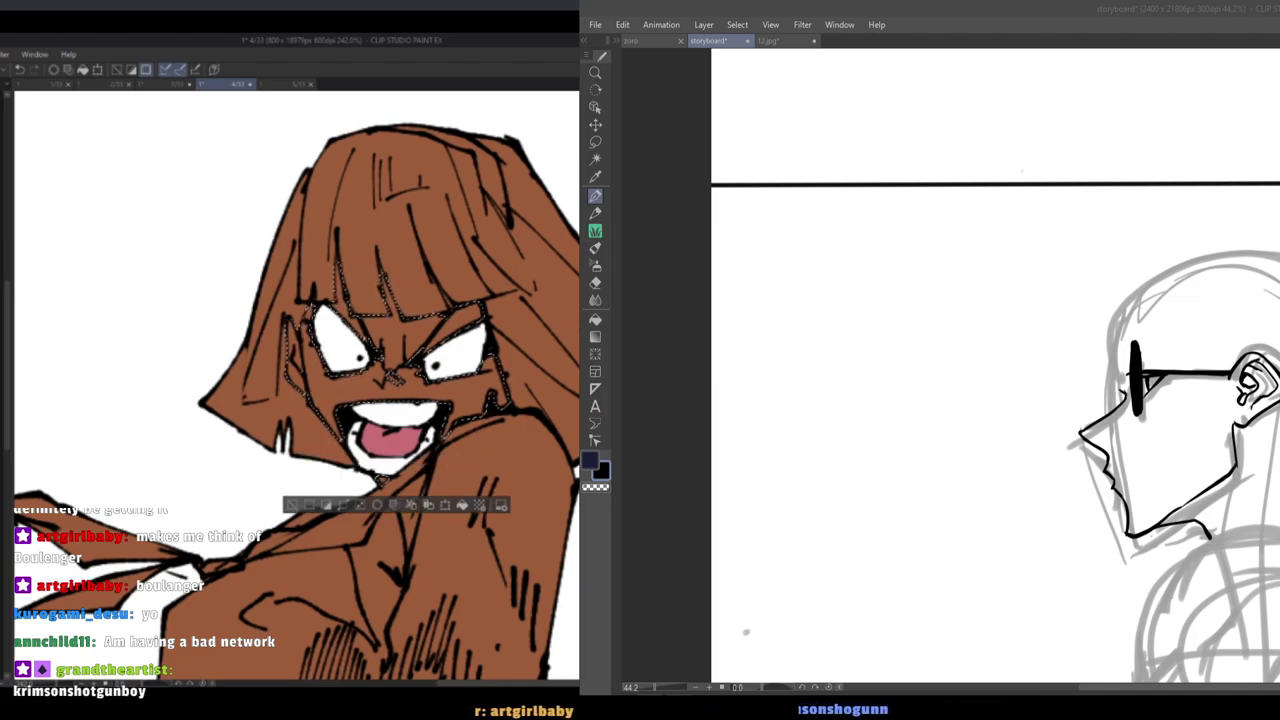
{"action": "left_click_drag", "start_coordinate": [262, 305], "coordinate": [468, 325]}
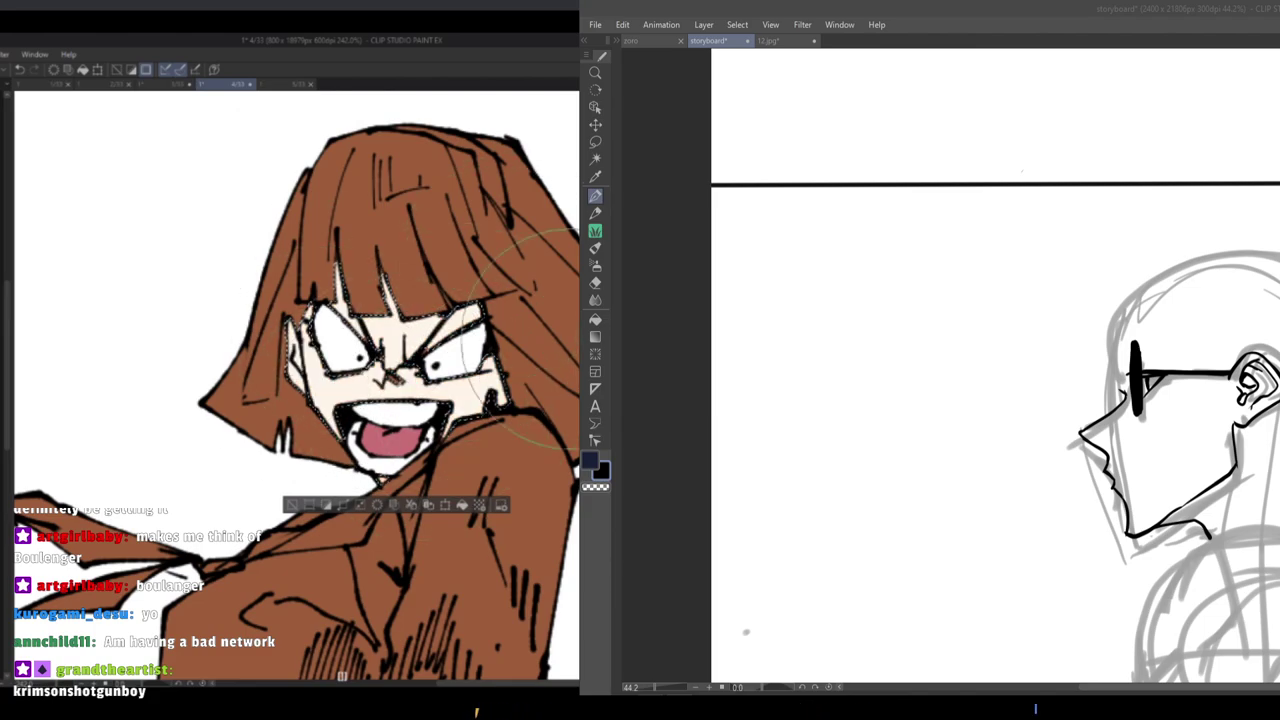
{"action": "key", "text": "ctrl+d"}
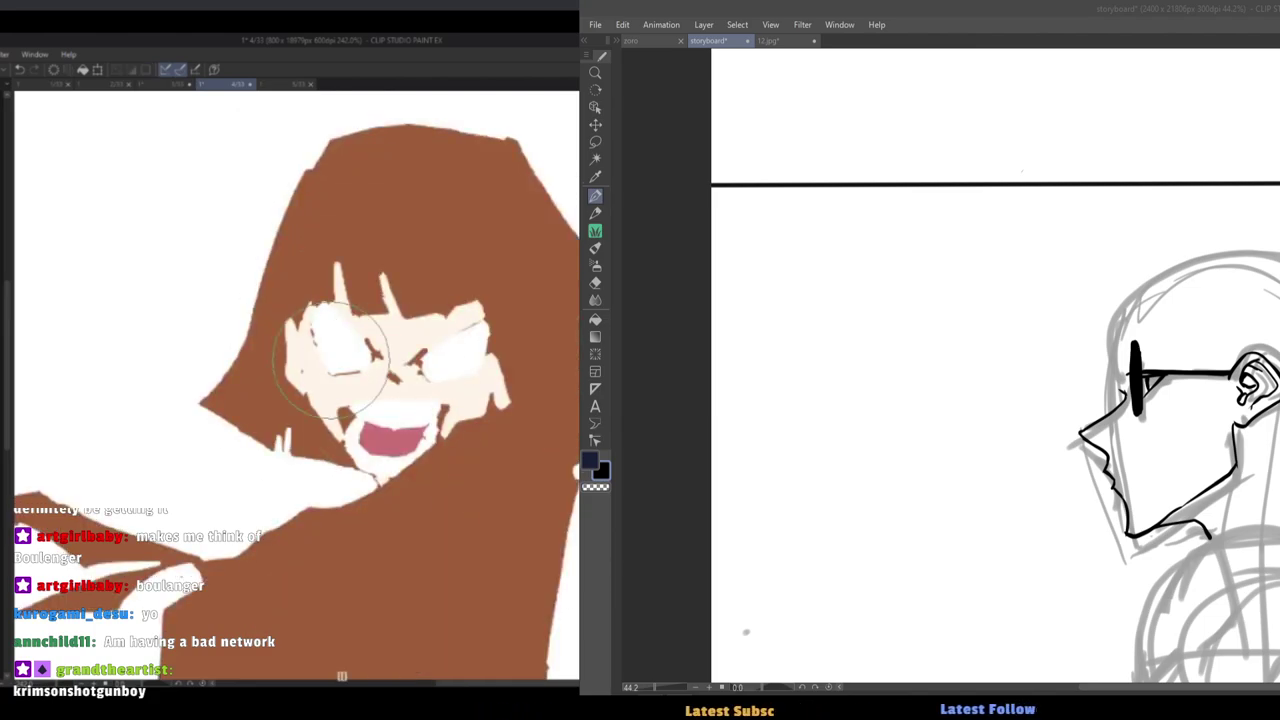
Paint over the leftover brown specks around the woman's eyes, nose and mouth with a smaller brush, and show the line art again.
{"action": "key", "text": "bracketleft"}
{"action": "key", "text": "bracketleft"}
{"action": "key", "text": "bracketleft"}
{"action": "key", "text": "bracketleft"}
{"action": "mouse_move", "coordinate": [312, 343]}
{"action": "left_mouse_down"}
{"action": "mouse_move", "coordinate": [366, 376]}
{"action": "mouse_move", "coordinate": [320, 385]}
{"action": "mouse_move", "coordinate": [320, 331]}
{"action": "mouse_move", "coordinate": [363, 346]}
{"action": "mouse_move", "coordinate": [375, 370]}
{"action": "mouse_move", "coordinate": [350, 425]}
{"action": "mouse_move", "coordinate": [380, 478]}
{"action": "mouse_move", "coordinate": [370, 474]}
{"action": "left_mouse_up"}
{"action": "left_click_drag", "start_coordinate": [422, 355], "coordinate": [411, 362]}
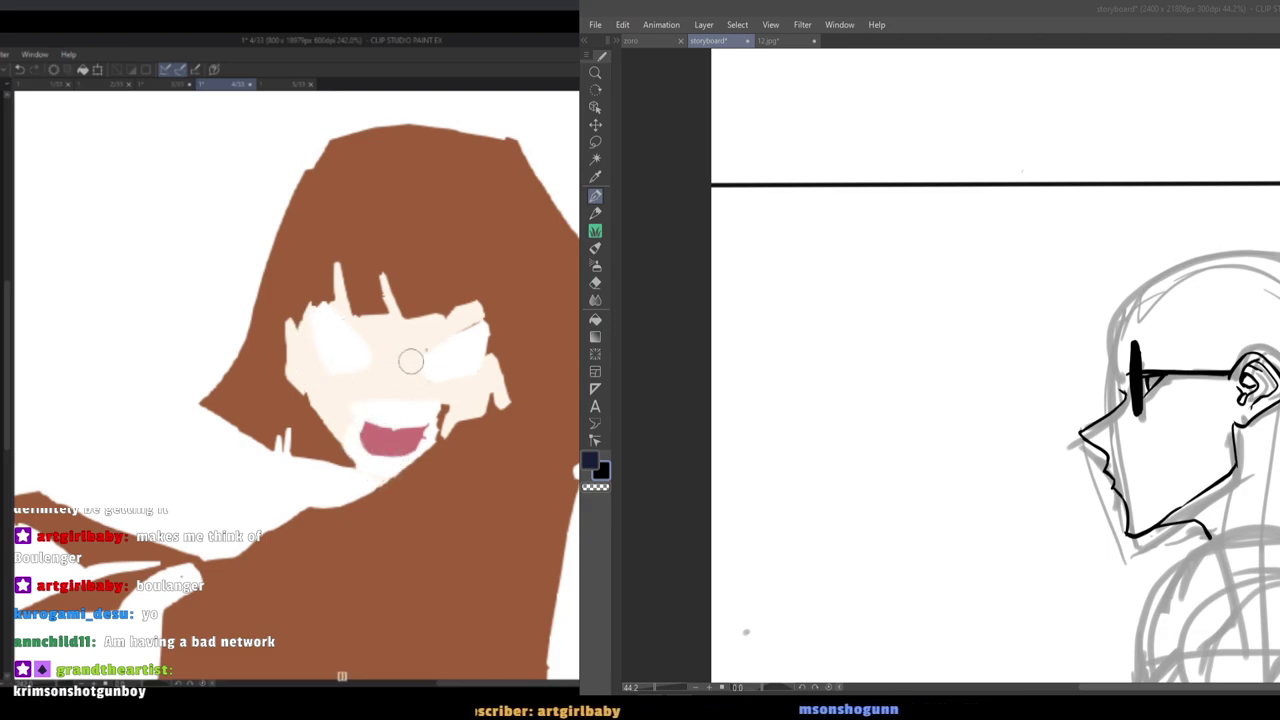
{"action": "left_click_drag", "start_coordinate": [444, 408], "coordinate": [430, 436]}
{"action": "left_click_drag", "start_coordinate": [478, 329], "coordinate": [473, 339]}
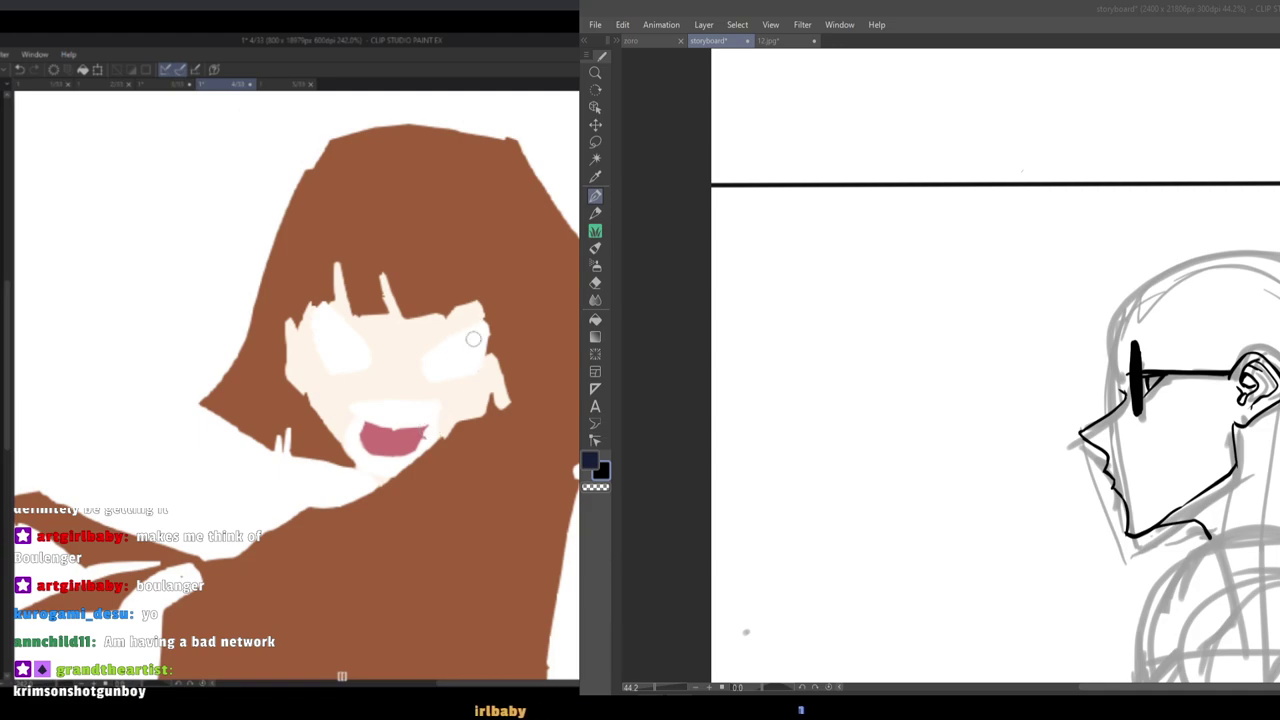
{"action": "key", "text": "ctrl+h"}
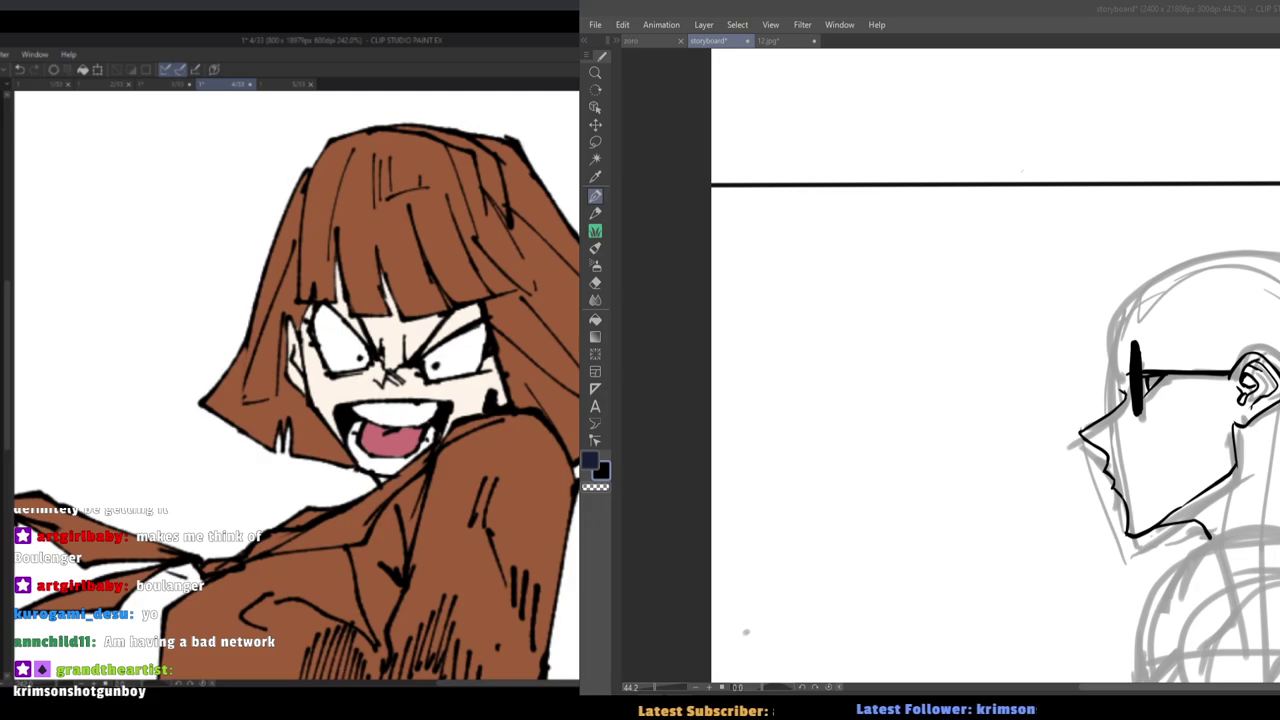
Select the fingers of the woman's outstretched hand, fill them with the pale skin tone and undo the trial brush stroke.
{"action": "scroll", "coordinate": [450, 370], "scroll_direction": "up", "scroll_amount": 1}
{"action": "scroll", "coordinate": [450, 370], "scroll_direction": "down", "scroll_amount": 1}
{"action": "scroll", "coordinate": [450, 380], "scroll_direction": "down", "scroll_amount": 2}
{"action": "scroll", "coordinate": [435, 380], "scroll_direction": "up", "scroll_amount": 1}
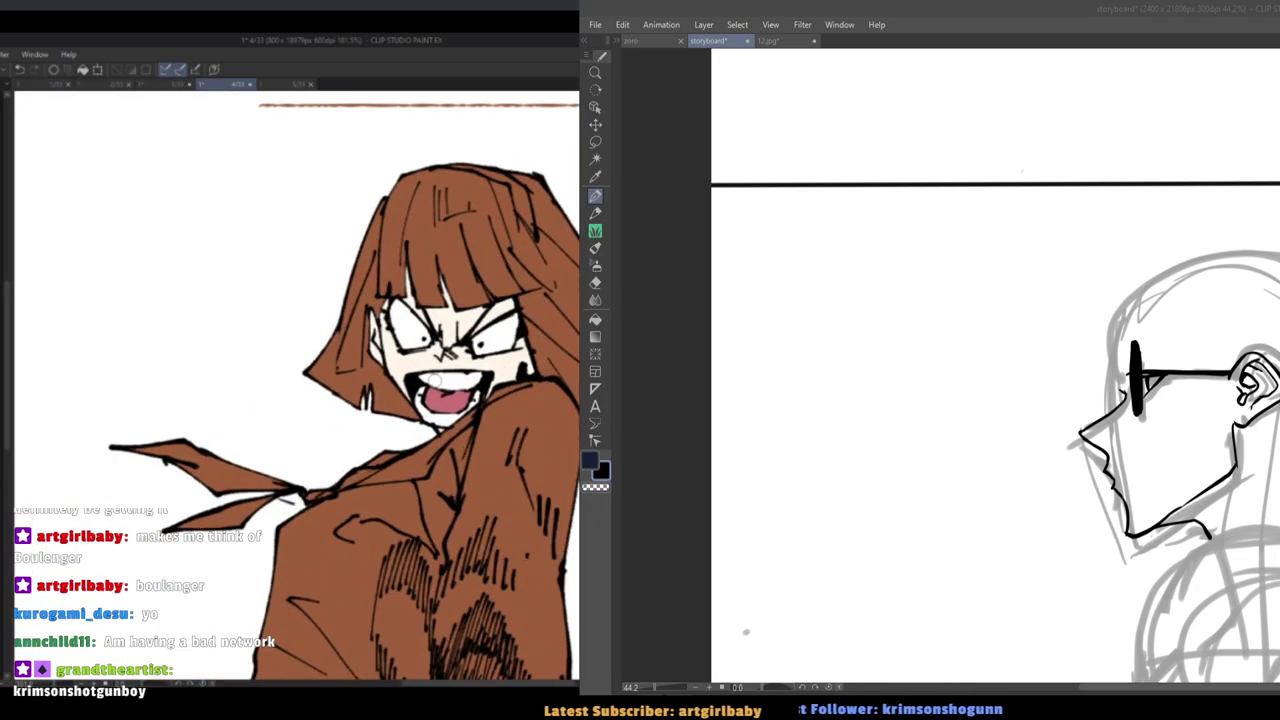
{"action": "scroll", "coordinate": [370, 109], "scroll_direction": "down", "scroll_amount": 2}
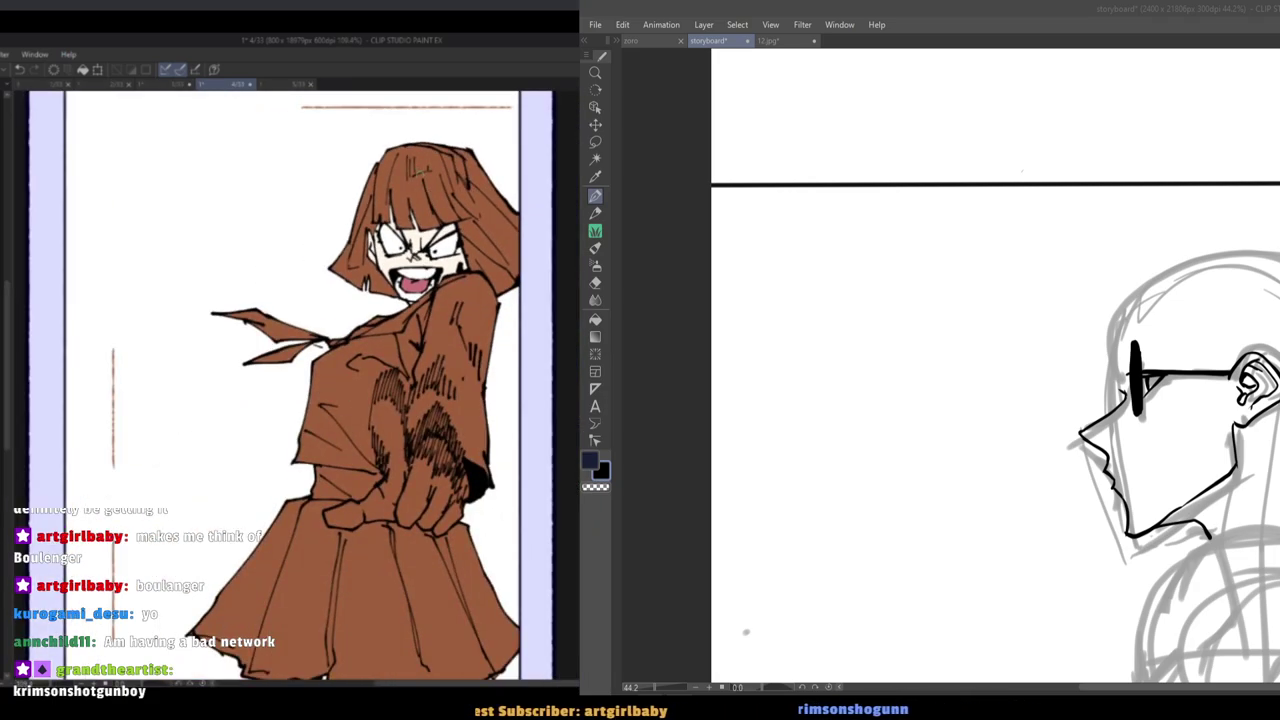
{"action": "scroll", "coordinate": [415, 180], "scroll_direction": "down", "scroll_amount": 1}
{"action": "scroll", "coordinate": [385, 237], "scroll_direction": "up", "scroll_amount": 2}
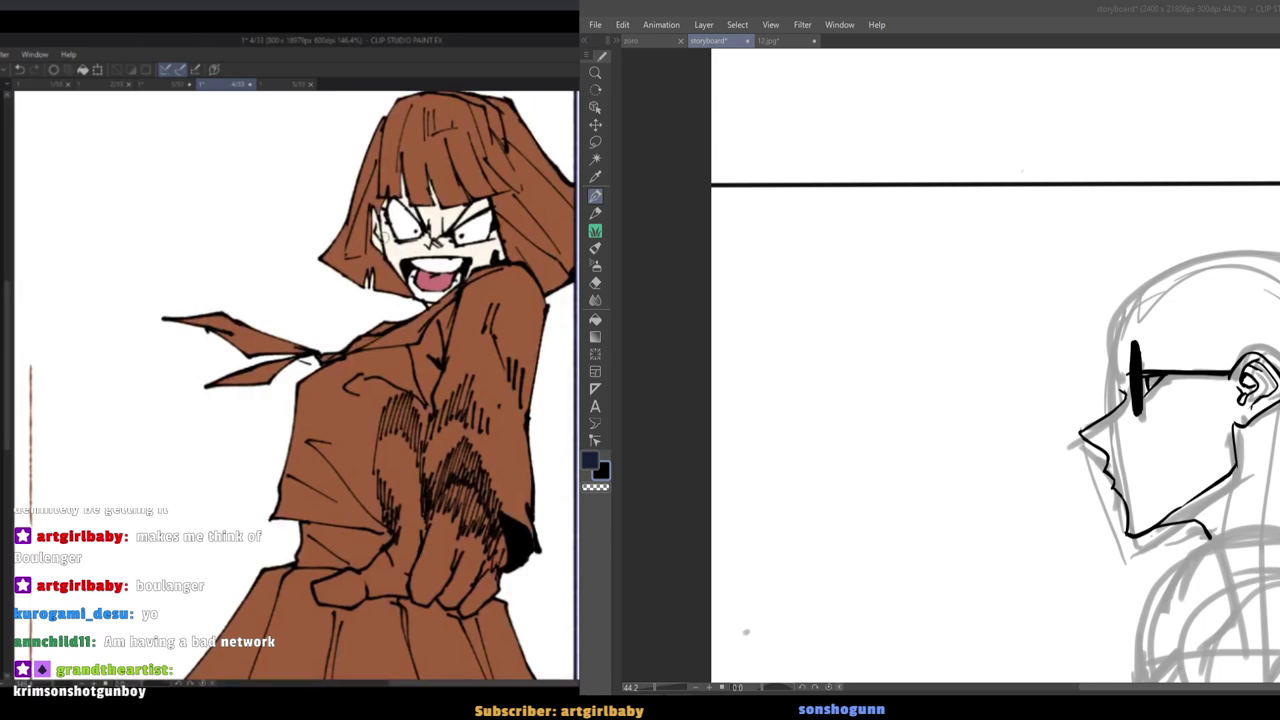
{"action": "left_click", "coordinate": [387, 573]}
{"action": "key", "text": "ctrl+d"}
{"action": "left_click", "coordinate": [441, 562]}
{"action": "left_click", "coordinate": [477, 574], "text": "shift"}
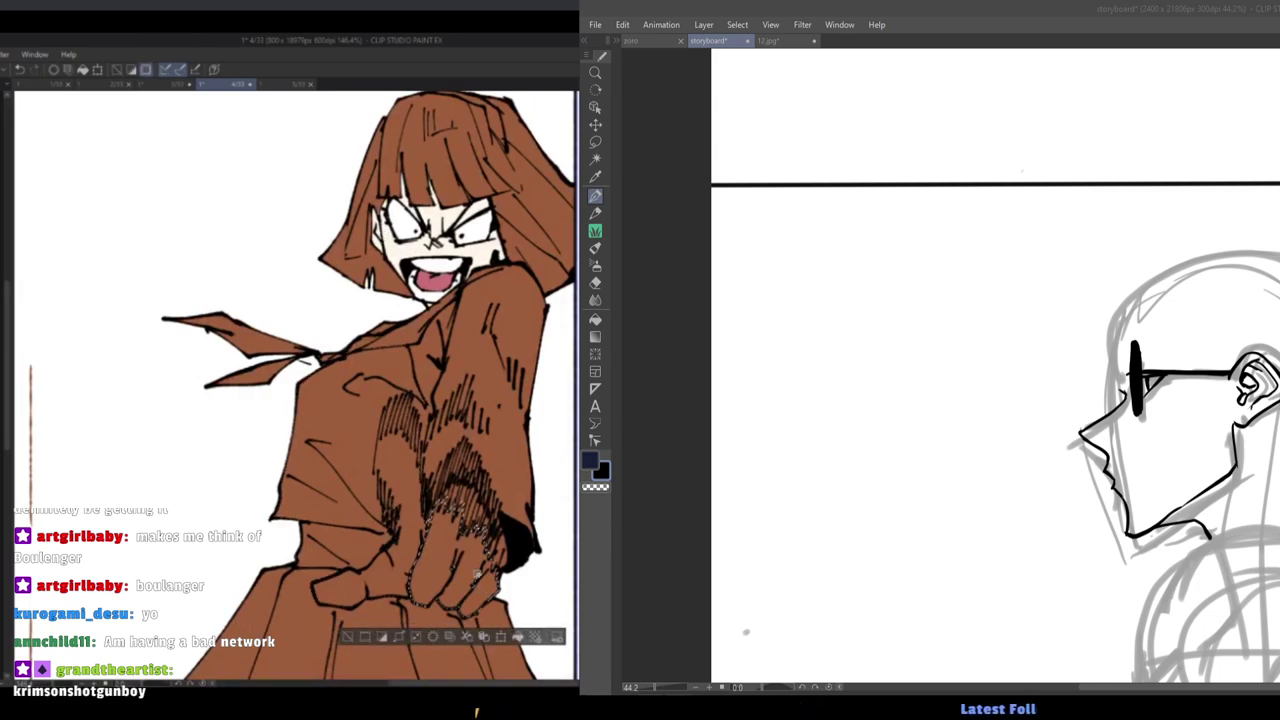
{"action": "key", "text": "alt+Delete"}
{"action": "key", "text": "ctrl+d"}
{"action": "left_click_drag", "start_coordinate": [456, 560], "coordinate": [462, 574]}
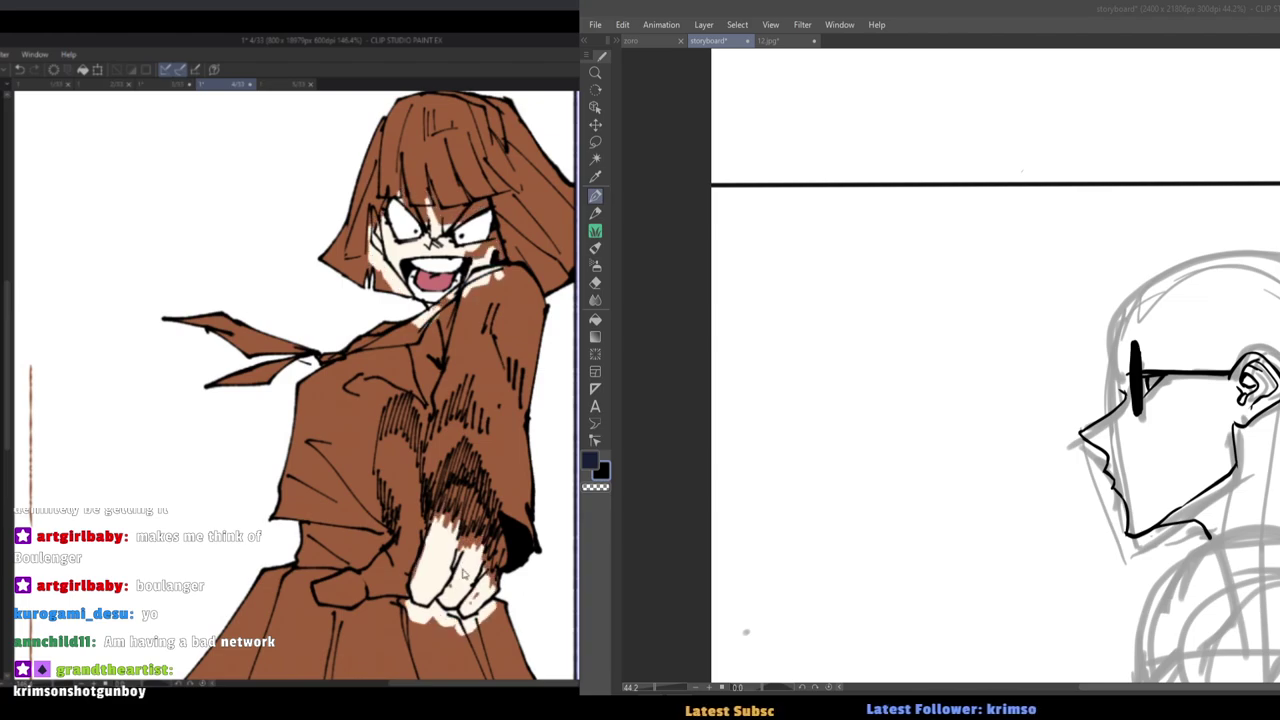
{"action": "key", "text": "ctrl+z"}
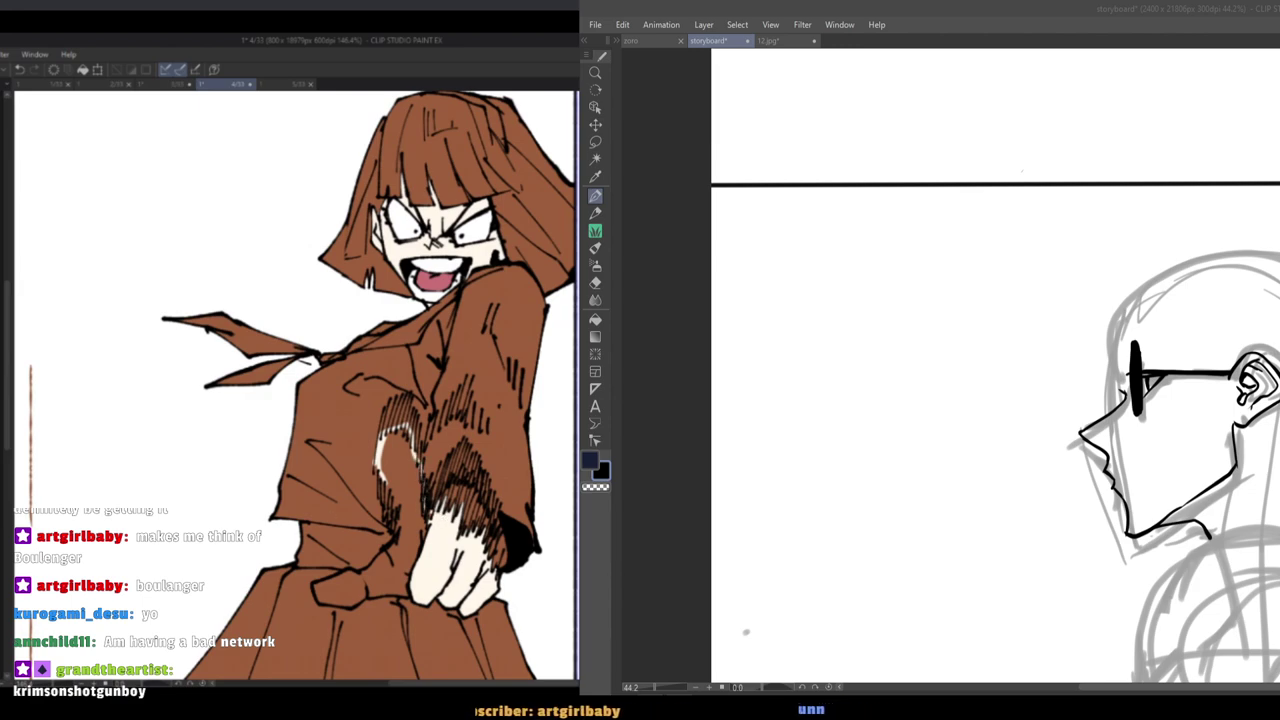
Fill the woman's outlined forearm, palm and thumb with the pale skin tone and paint along the forearm's edge.
{"action": "left_click", "coordinate": [387, 502]}
{"action": "key", "text": "alt+Delete"}
{"action": "key", "text": "ctrl+d"}
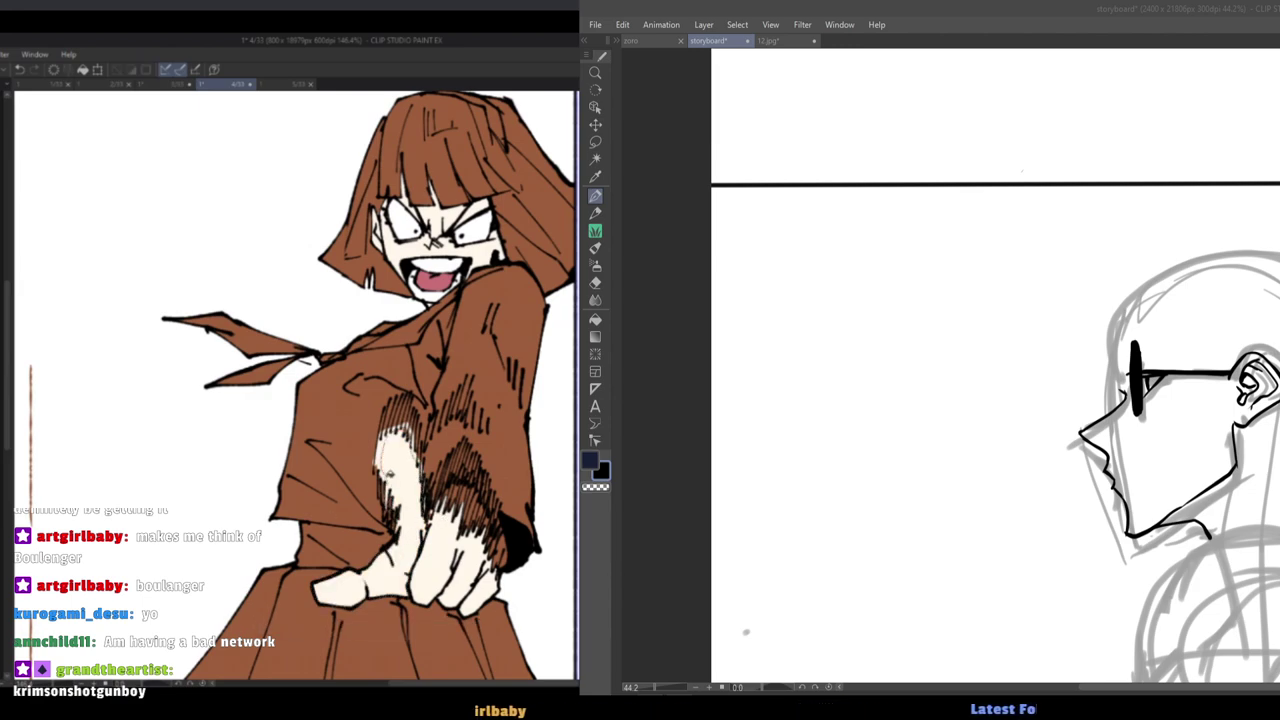
{"action": "left_click_drag", "start_coordinate": [380, 468], "coordinate": [398, 524]}
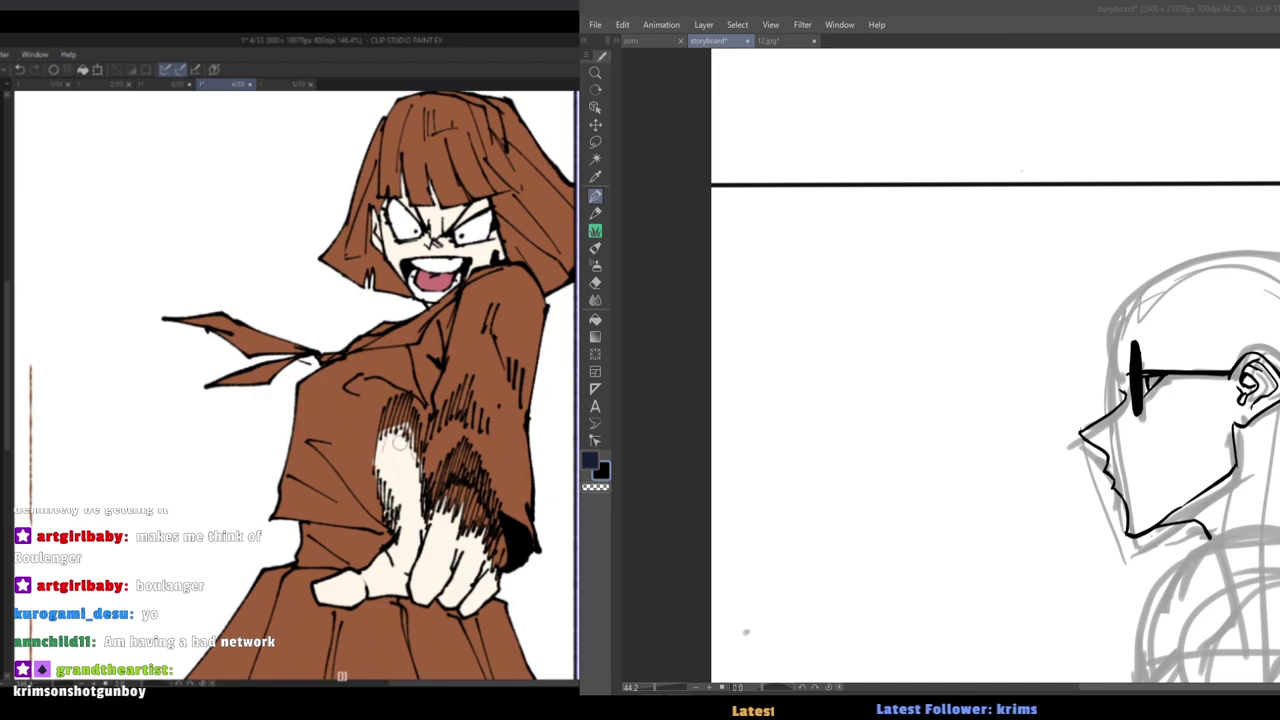
Touch up the skin colour along the hatched forearm and between the fingers with the pen and eraser.
{"action": "key", "text": "e"}
{"action": "key", "text": "p"}
{"action": "left_click_drag", "start_coordinate": [406, 422], "coordinate": [427, 492]}
{"action": "key", "text": "e"}
{"action": "key", "text": "p"}
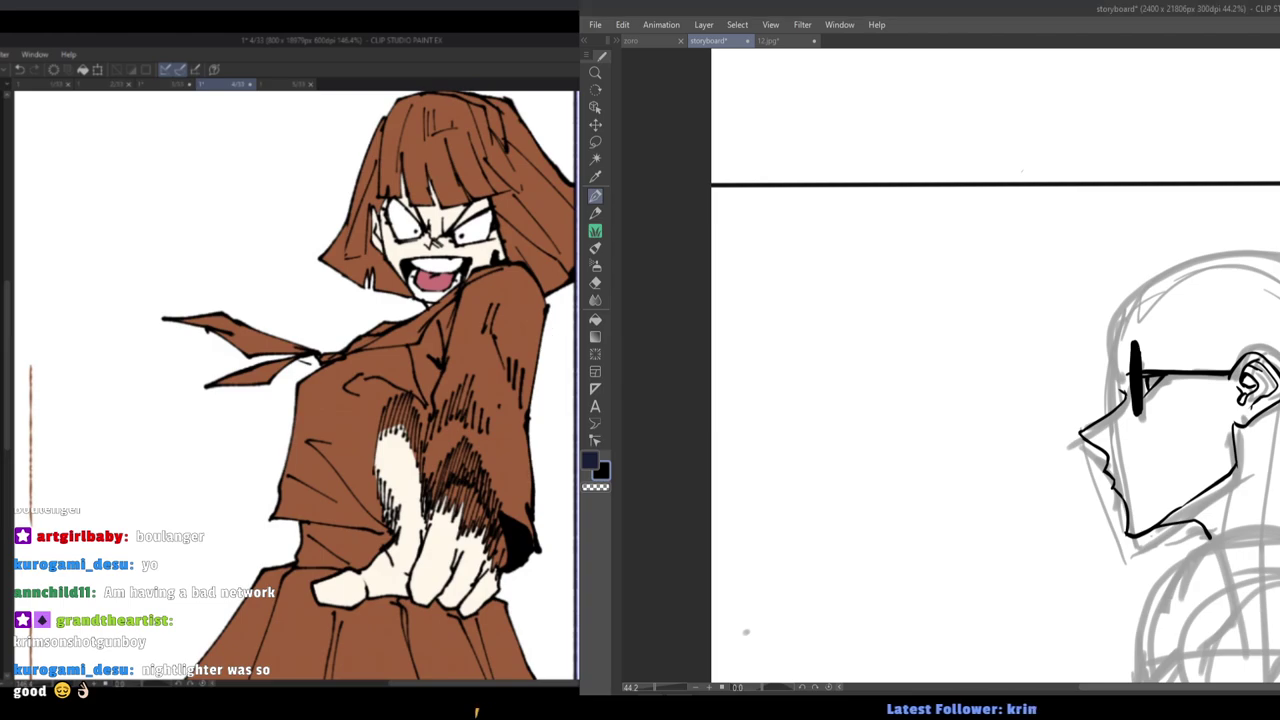
{"action": "key", "text": "e"}
{"action": "key", "text": "p"}
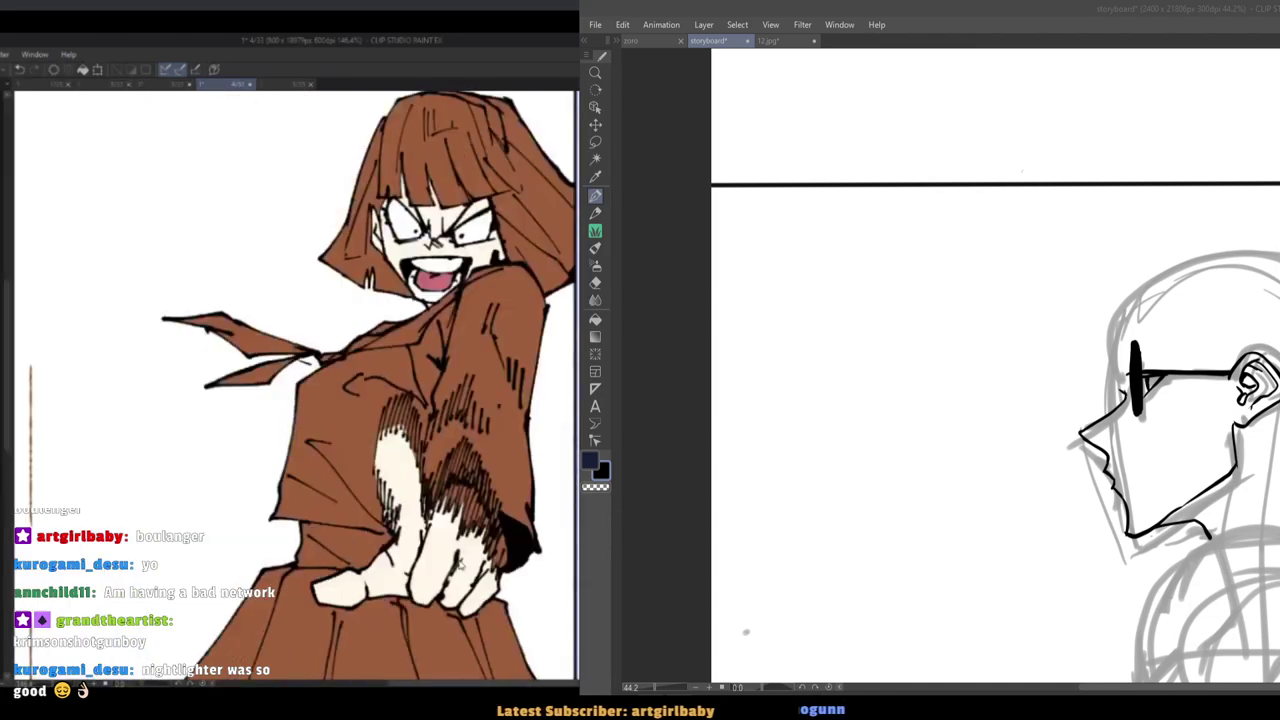
{"action": "key", "text": "p"}
{"action": "mouse_move", "coordinate": [458, 567]}
{"action": "left_mouse_down"}
{"action": "mouse_move", "coordinate": [440, 604]}
{"action": "mouse_move", "coordinate": [465, 606]}
{"action": "left_mouse_up"}
Ink the far lens of the upper man's glasses just in front of the thick near lens and check the face mirrored.
{"action": "key", "text": "h"}
{"action": "key", "text": "h"}
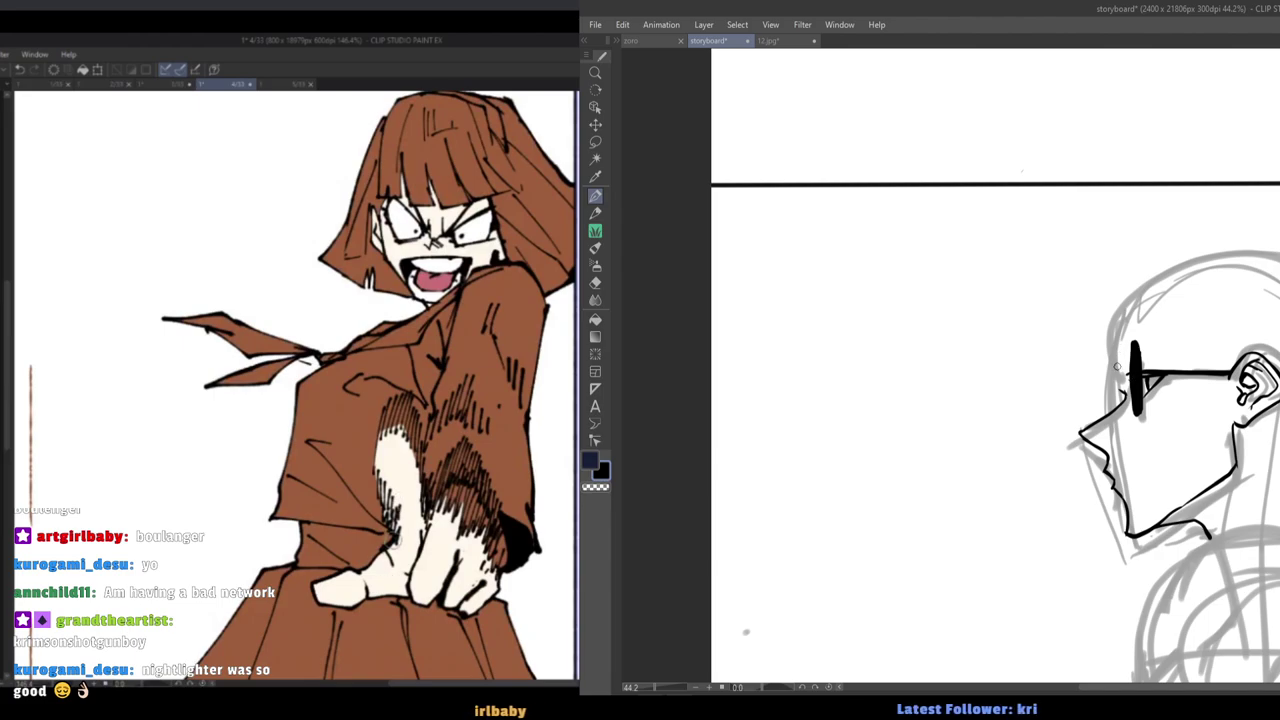
{"action": "key", "text": "e"}
{"action": "key", "text": "p"}
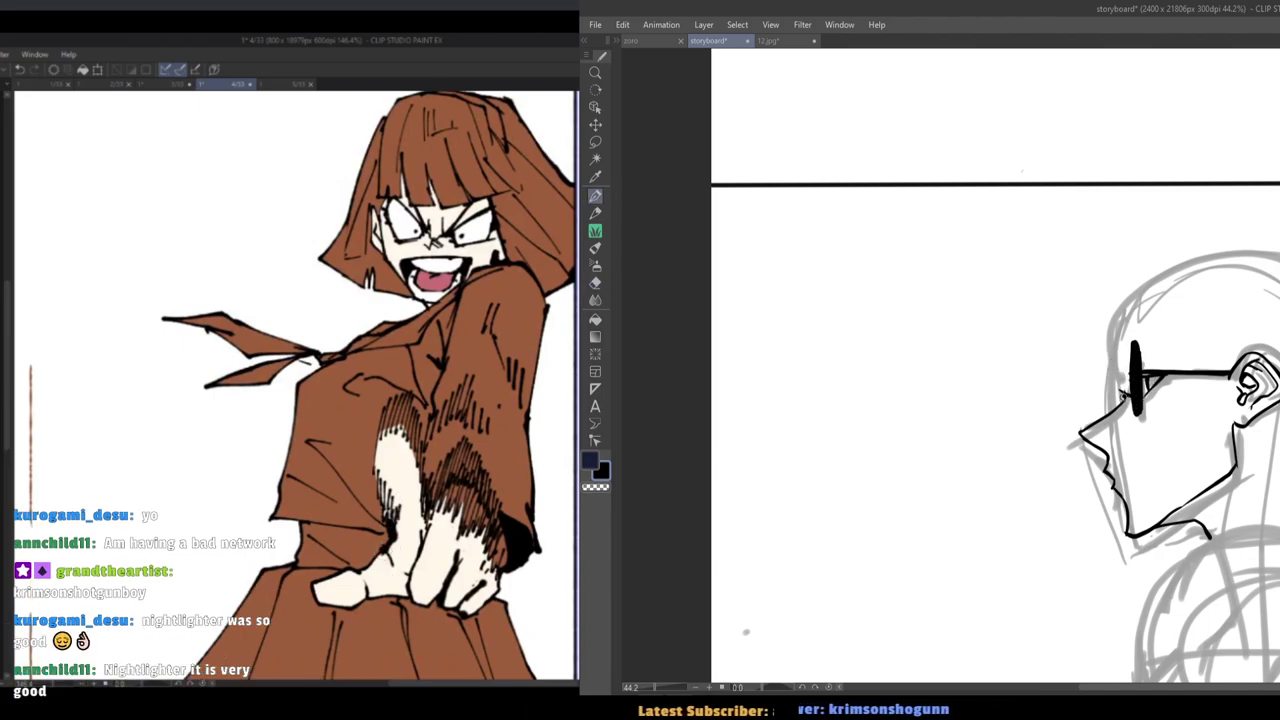
{"action": "mouse_move", "coordinate": [1115, 370]}
{"action": "left_mouse_down"}
{"action": "mouse_move", "coordinate": [1113, 410]}
{"action": "mouse_move", "coordinate": [1114, 392]}
{"action": "left_mouse_up"}
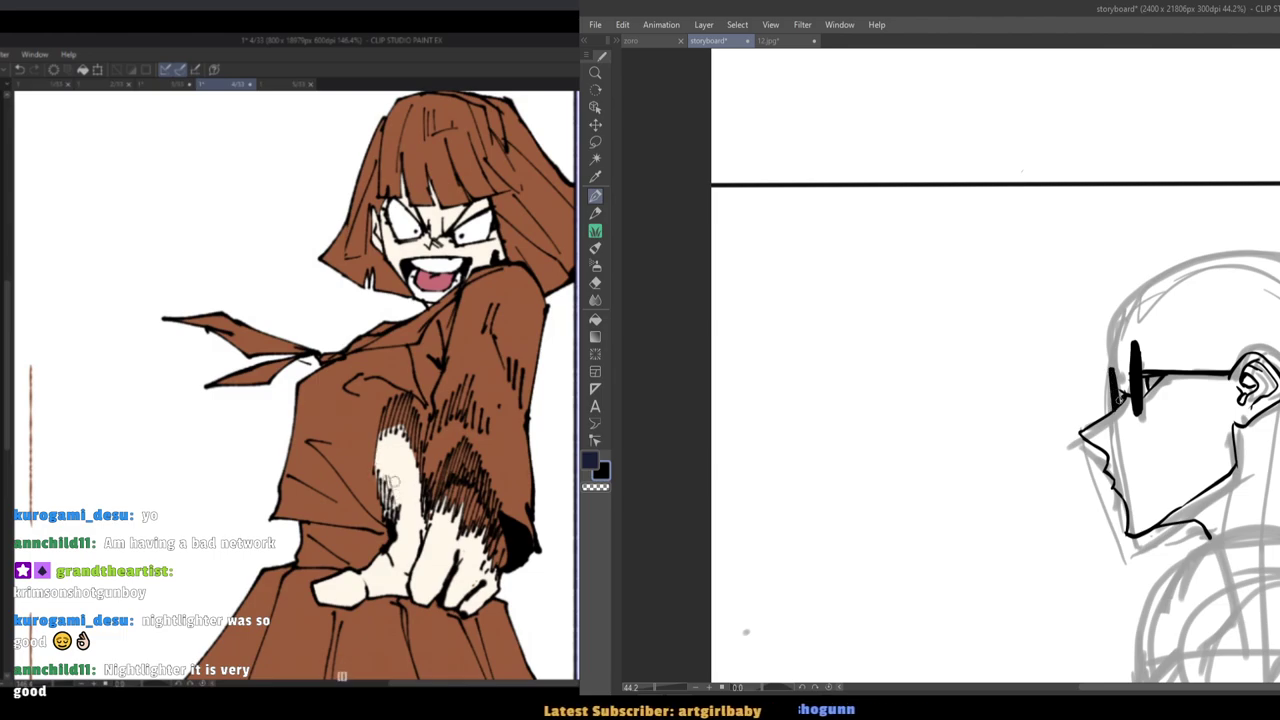
{"action": "scroll", "coordinate": [1107, 381], "scroll_direction": "down", "scroll_amount": 5}
{"action": "key", "text": "h"}
{"action": "key", "text": "h"}
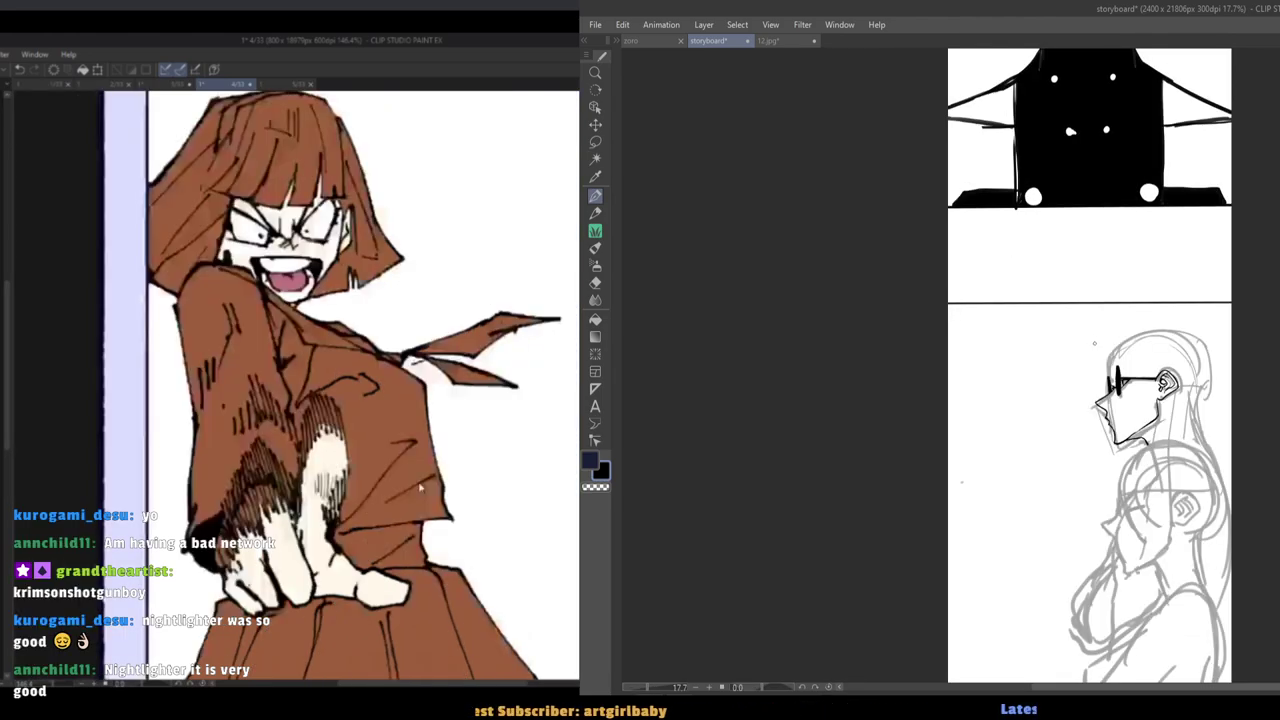
{"action": "scroll", "coordinate": [1094, 343], "scroll_direction": "up", "scroll_amount": 2}
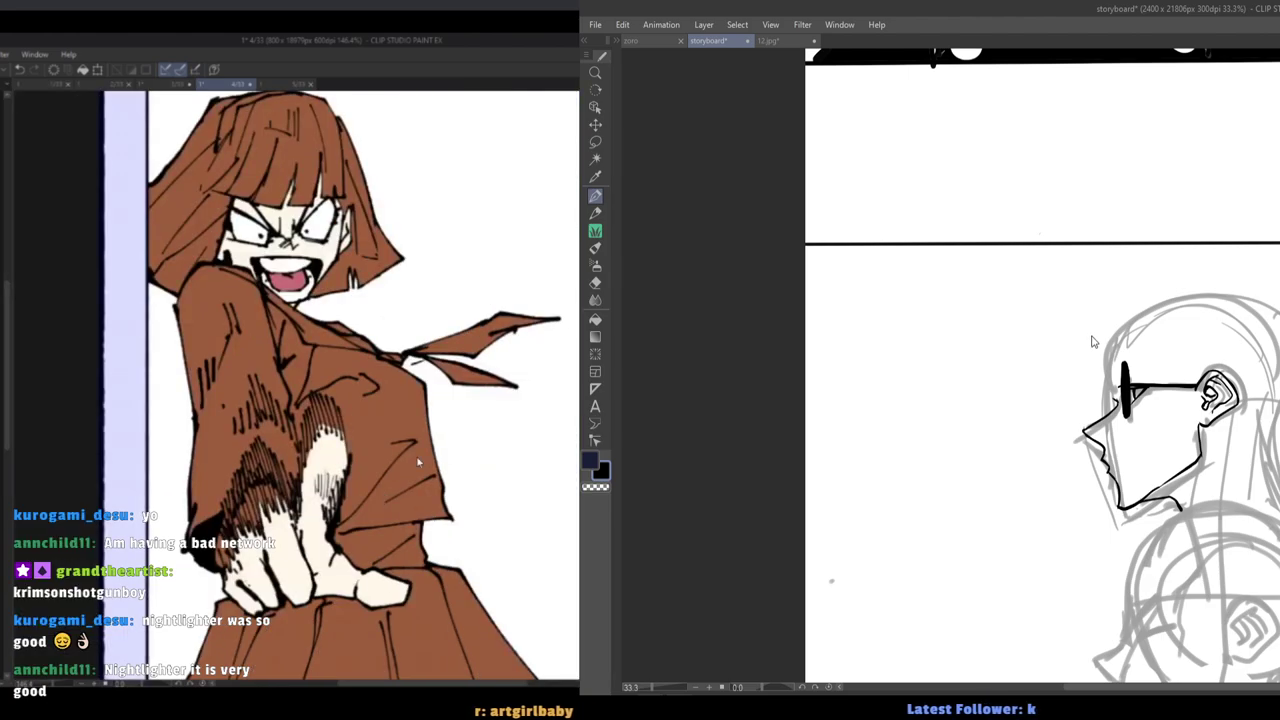
Erase the man's inked glasses and ink a narrow, sharp eye and a small lash mark at the nose bridge instead.
{"action": "key", "text": "e"}
{"action": "left_click_drag", "start_coordinate": [1125, 380], "coordinate": [1172, 385]}
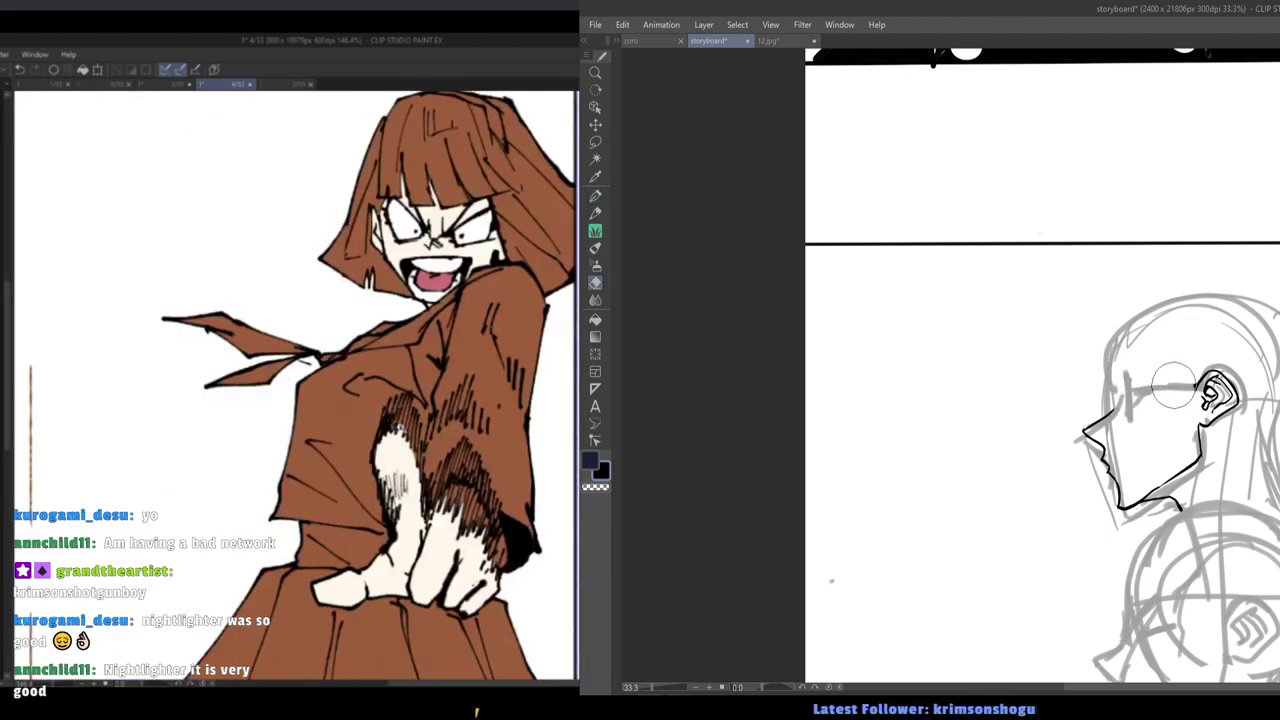
{"action": "key", "text": "p"}
{"action": "scroll", "coordinate": [1130, 401], "scroll_direction": "up", "scroll_amount": 1}
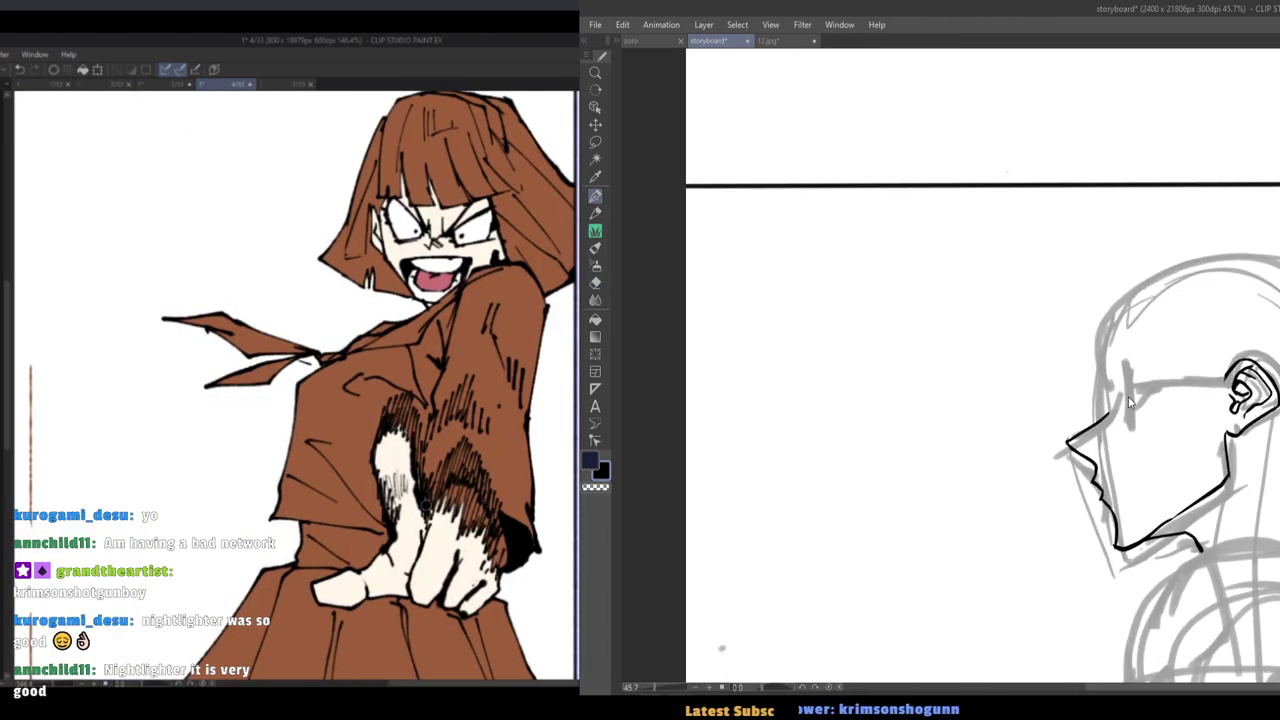
{"action": "key", "text": "ctrl+z"}
{"action": "left_click_drag", "start_coordinate": [1122, 395], "coordinate": [1132, 393]}
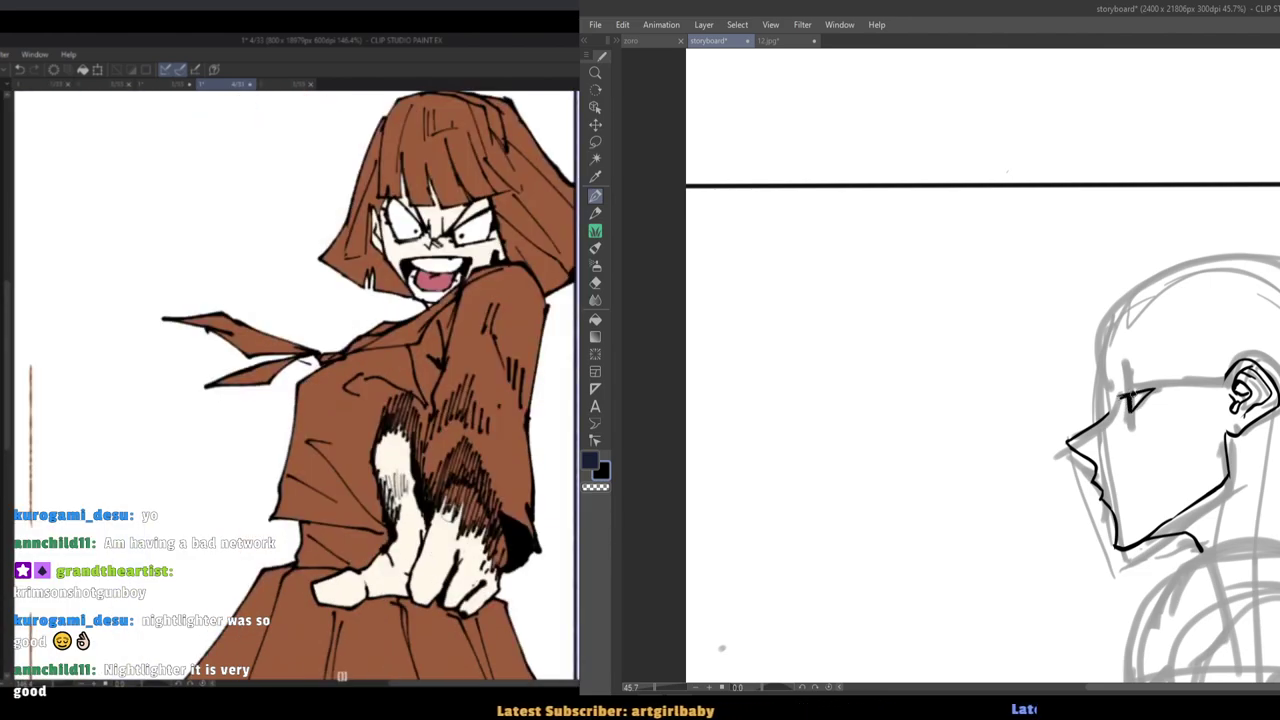
{"action": "left_click_drag", "start_coordinate": [1103, 411], "coordinate": [1110, 408]}
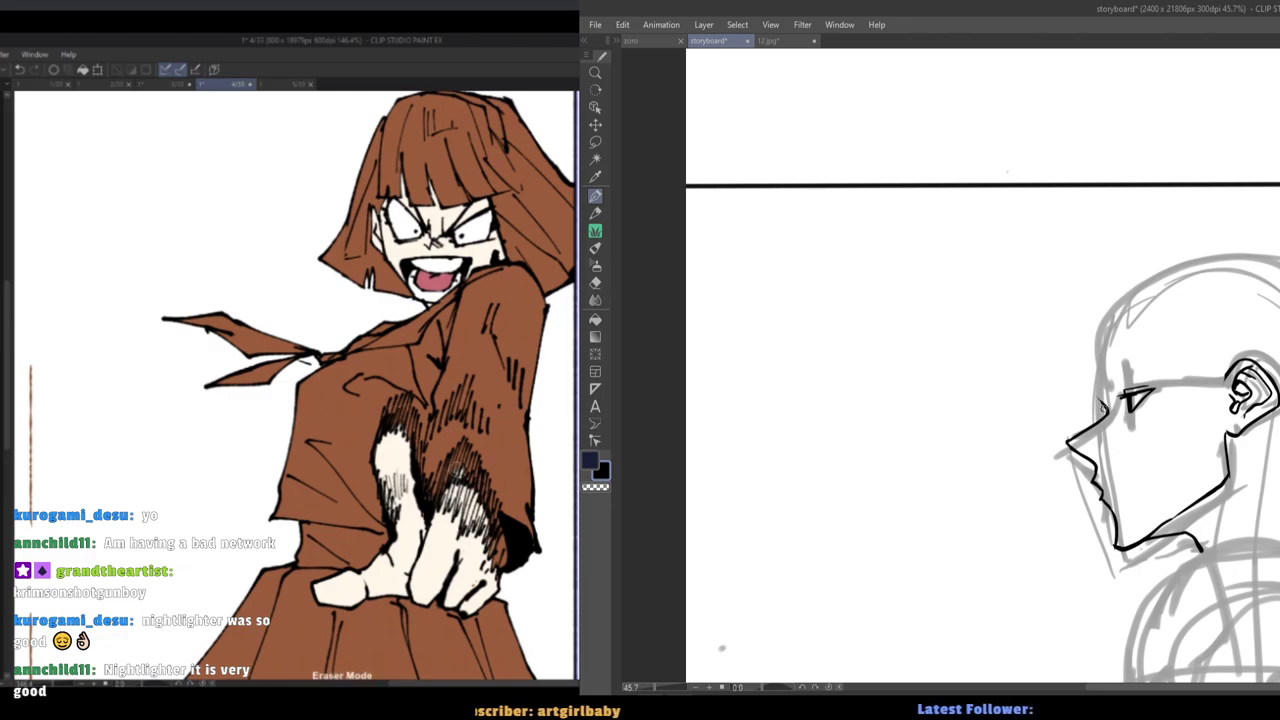
Check the reference figure in 12.jpg and ink a thin slanted eyebrow above the man's eye.
{"action": "left_click", "coordinate": [768, 41]}
{"action": "left_click", "coordinate": [712, 41]}
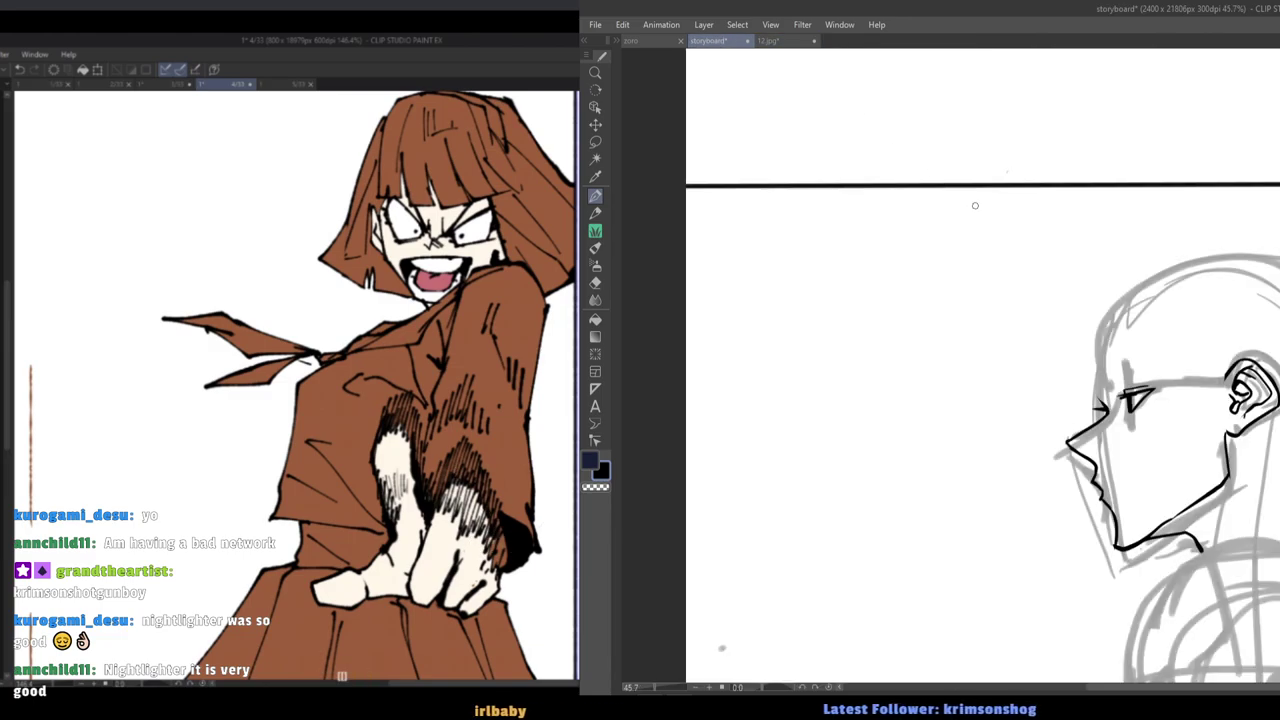
{"action": "mouse_move", "coordinate": [1106, 378]}
{"action": "left_mouse_down"}
{"action": "mouse_move", "coordinate": [1150, 372]}
{"action": "mouse_move", "coordinate": [1094, 396]}
{"action": "left_mouse_up"}
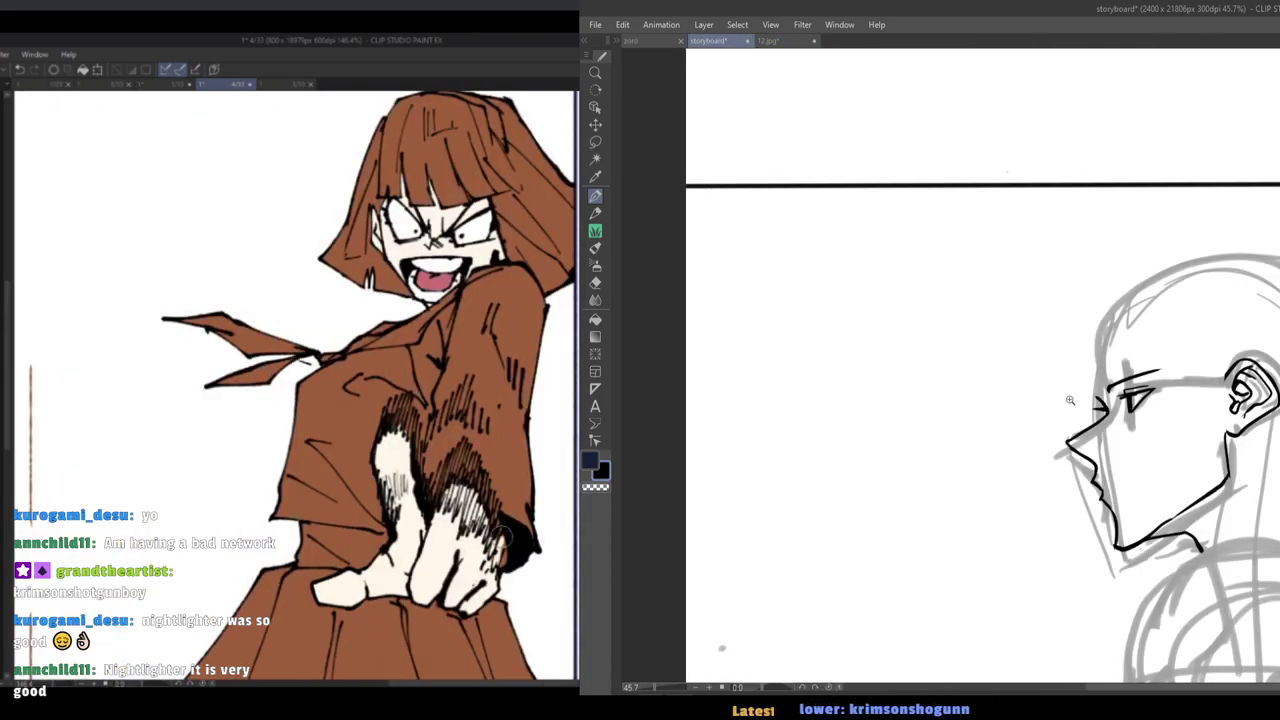
{"action": "scroll", "coordinate": [1068, 402], "scroll_direction": "down", "scroll_amount": 4}
{"action": "key", "text": "h"}
{"action": "key", "text": "h"}
{"action": "scroll", "coordinate": [1080, 440], "scroll_direction": "up", "scroll_amount": 4}
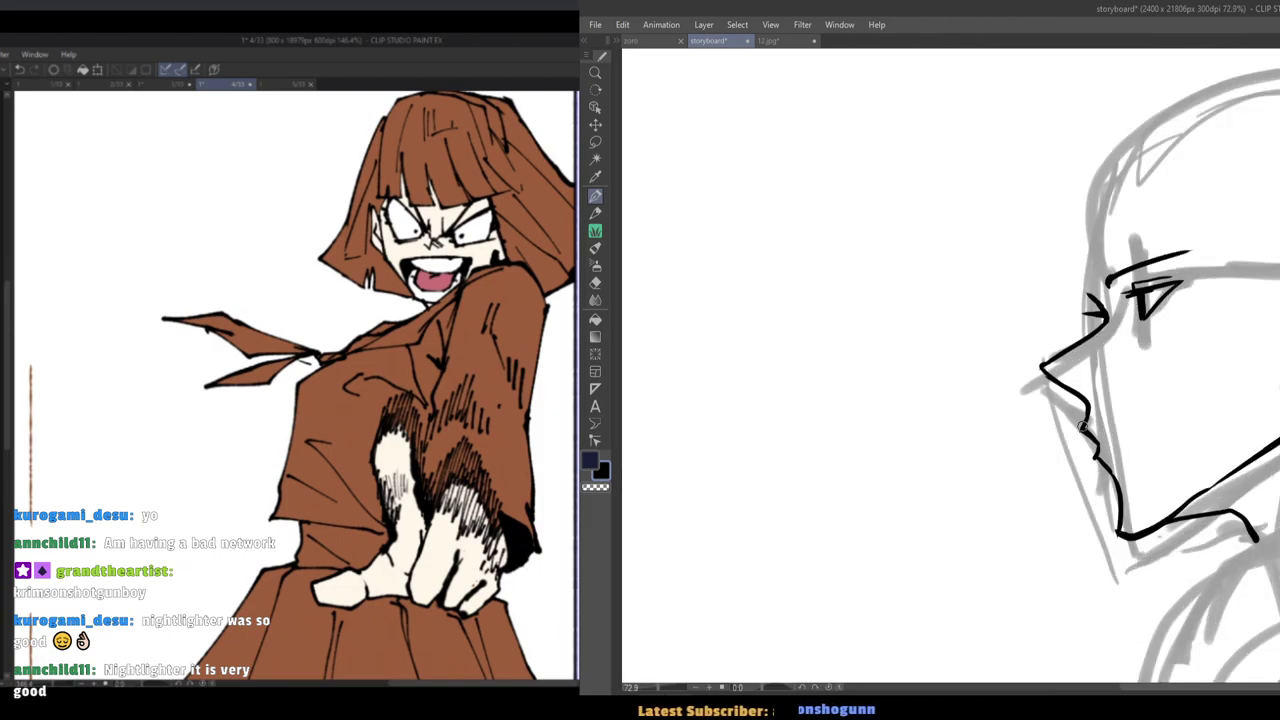
Ink a short mouth line from the man's lips and a small nostril line under his nose.
{"action": "mouse_move", "coordinate": [1102, 438]}
{"action": "left_mouse_down"}
{"action": "mouse_move", "coordinate": [1160, 430]}
{"action": "mouse_move", "coordinate": [1135, 435]}
{"action": "left_mouse_up"}
{"action": "scroll", "coordinate": [1062, 422], "scroll_direction": "down", "scroll_amount": 3}
{"action": "scroll", "coordinate": [1062, 422], "scroll_direction": "up", "scroll_amount": 2}
{"action": "key", "text": "ctrl+z"}
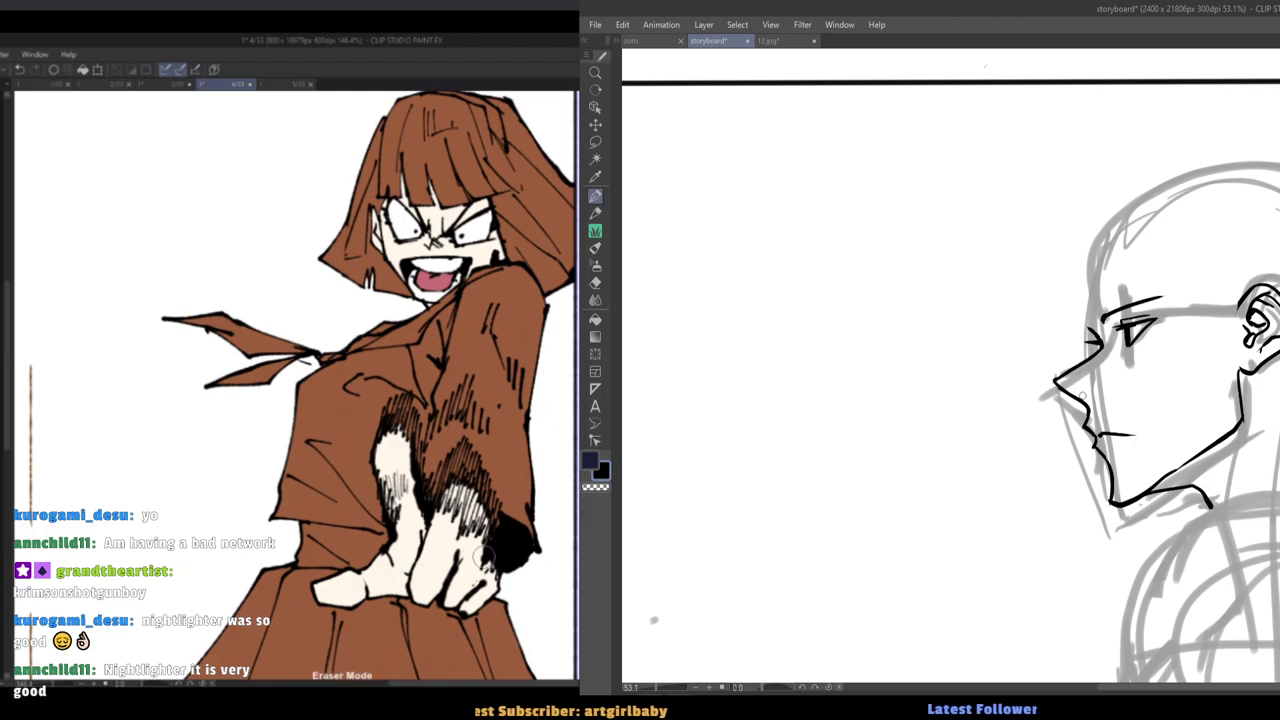
{"action": "mouse_move", "coordinate": [1080, 392]}
{"action": "left_mouse_down"}
{"action": "mouse_move", "coordinate": [1098, 393]}
{"action": "mouse_move", "coordinate": [1059, 387]}
{"action": "left_mouse_up"}
{"action": "left_click_drag", "start_coordinate": [1120, 352], "coordinate": [1154, 345]}
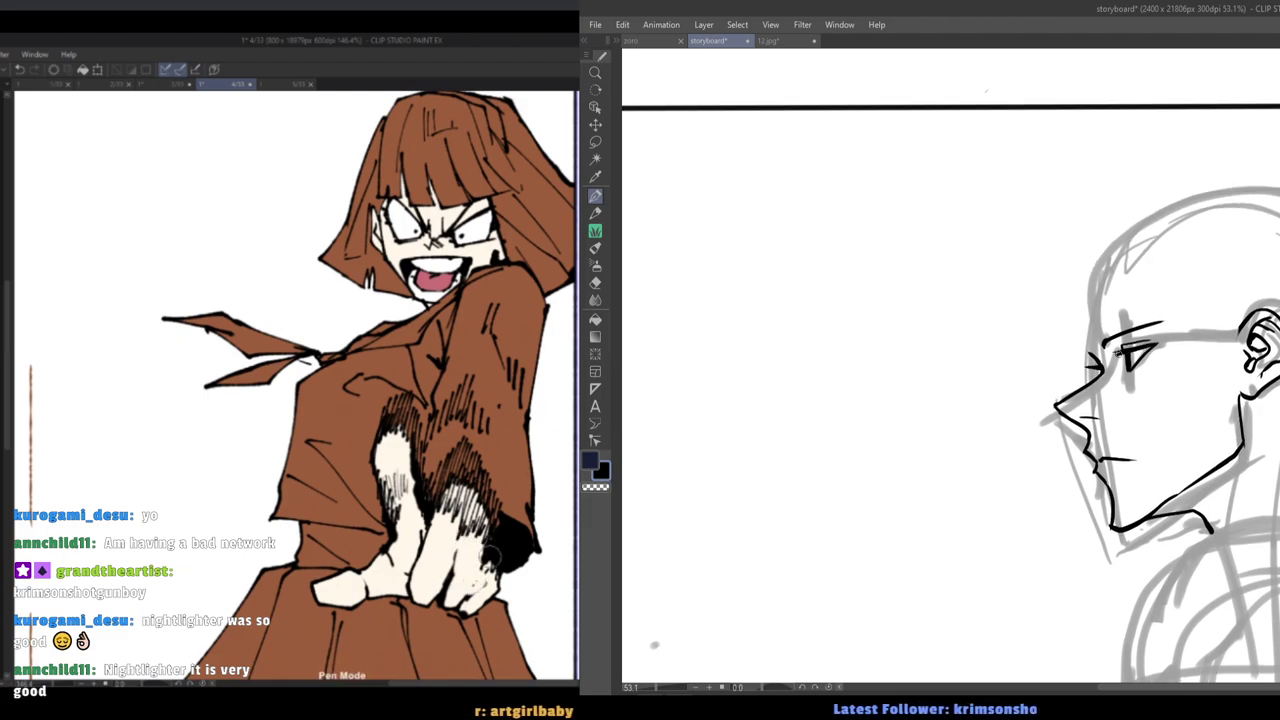
Ink the line down the back of the man's neck and erase the short neck stub under his chin.
{"action": "scroll", "coordinate": [1066, 295], "scroll_direction": "down", "scroll_amount": 3}
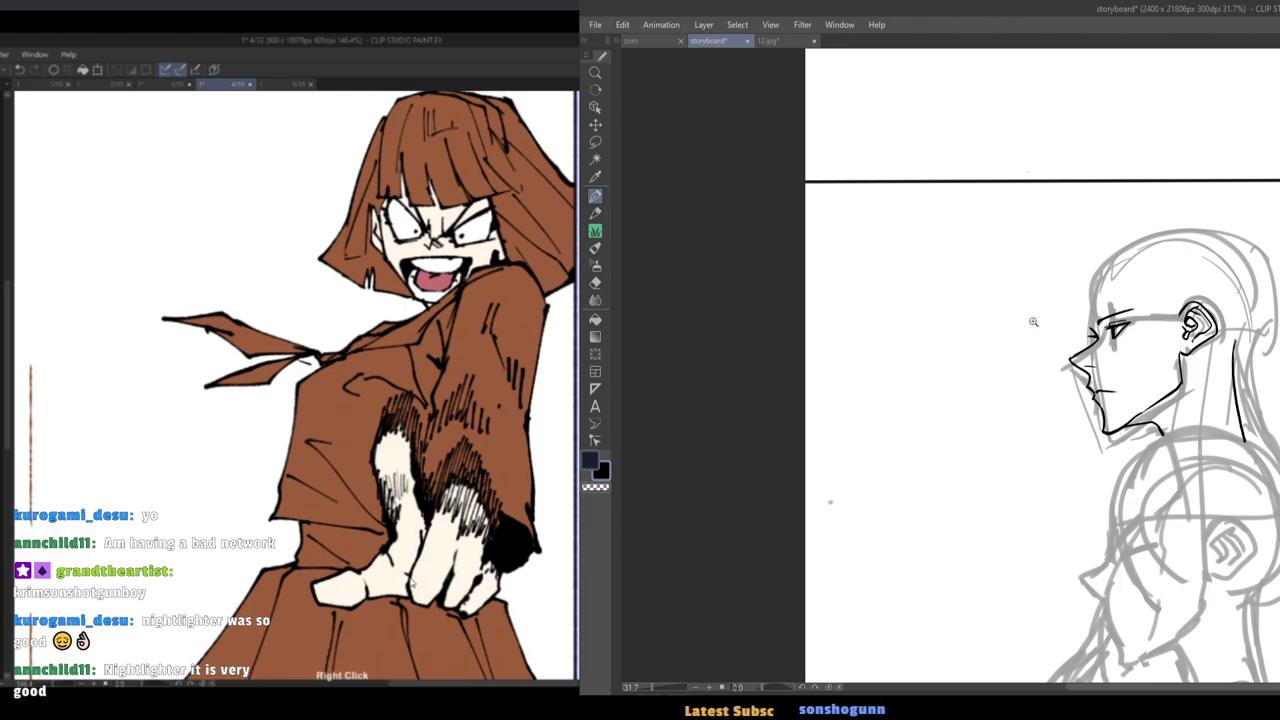
{"action": "scroll", "coordinate": [1064, 275], "scroll_direction": "down", "scroll_amount": 2}
{"action": "scroll", "coordinate": [1094, 373], "scroll_direction": "up", "scroll_amount": 1}
{"action": "key", "text": "e"}
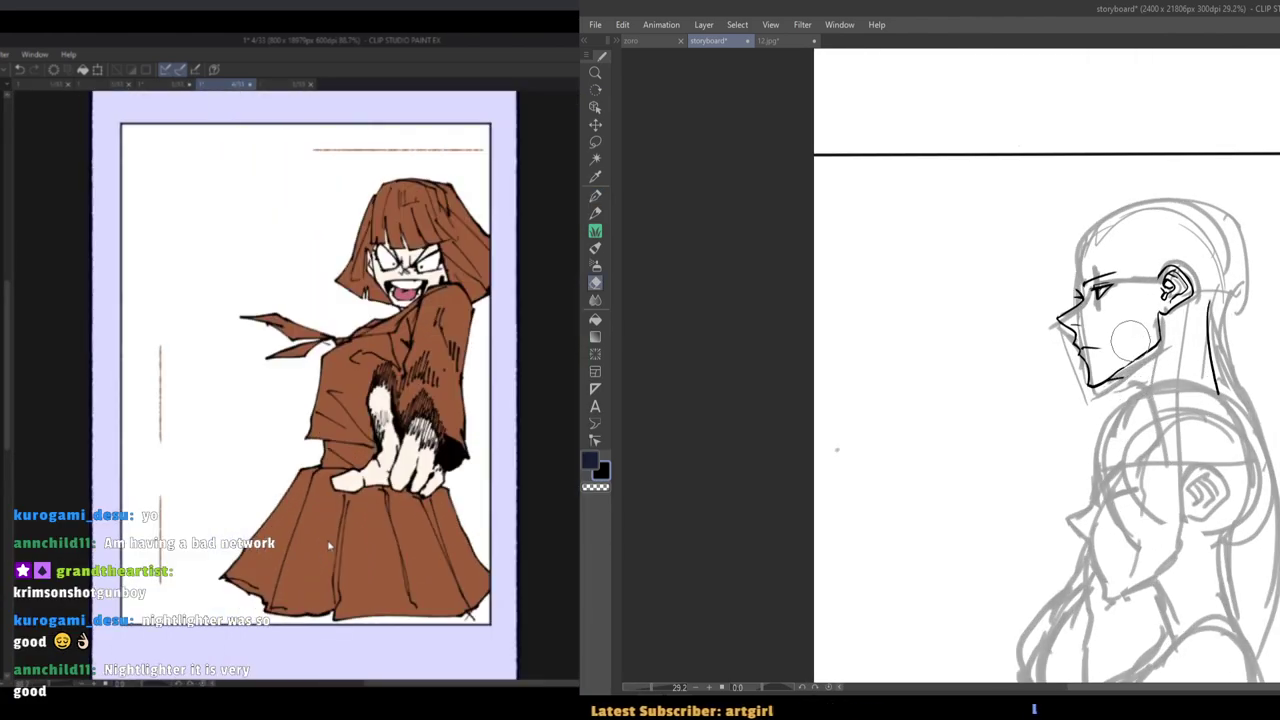
{"action": "key", "text": "p"}
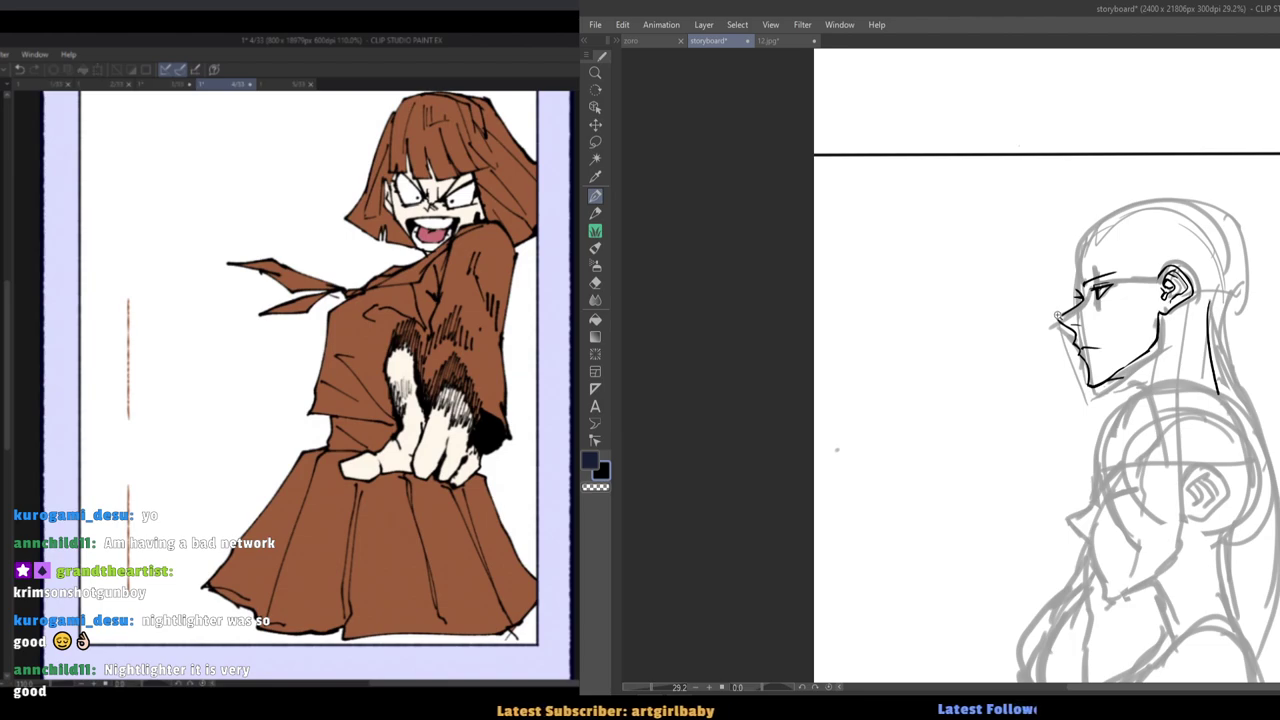
Touch up the man's mouth and jaw lines with the pen and eraser, and save the storyboard.
{"action": "scroll", "coordinate": [1049, 319], "scroll_direction": "up", "scroll_amount": 1}
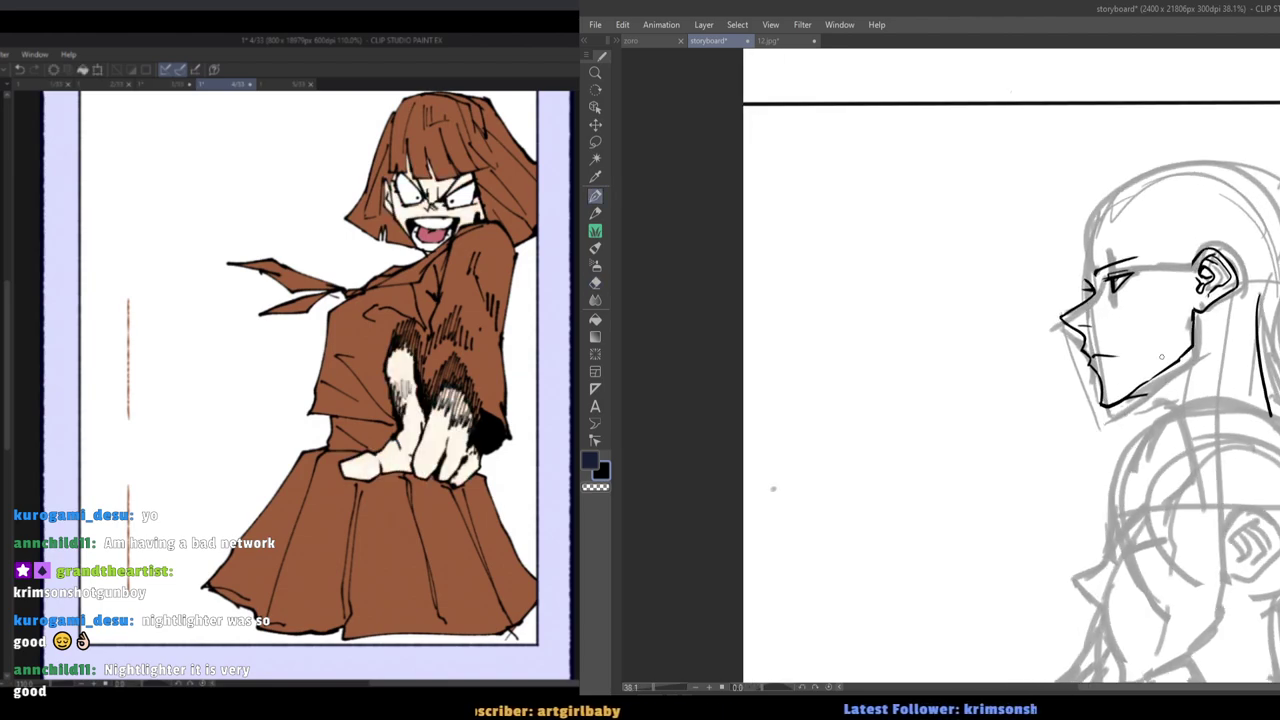
{"action": "key", "text": "ctrl+z"}
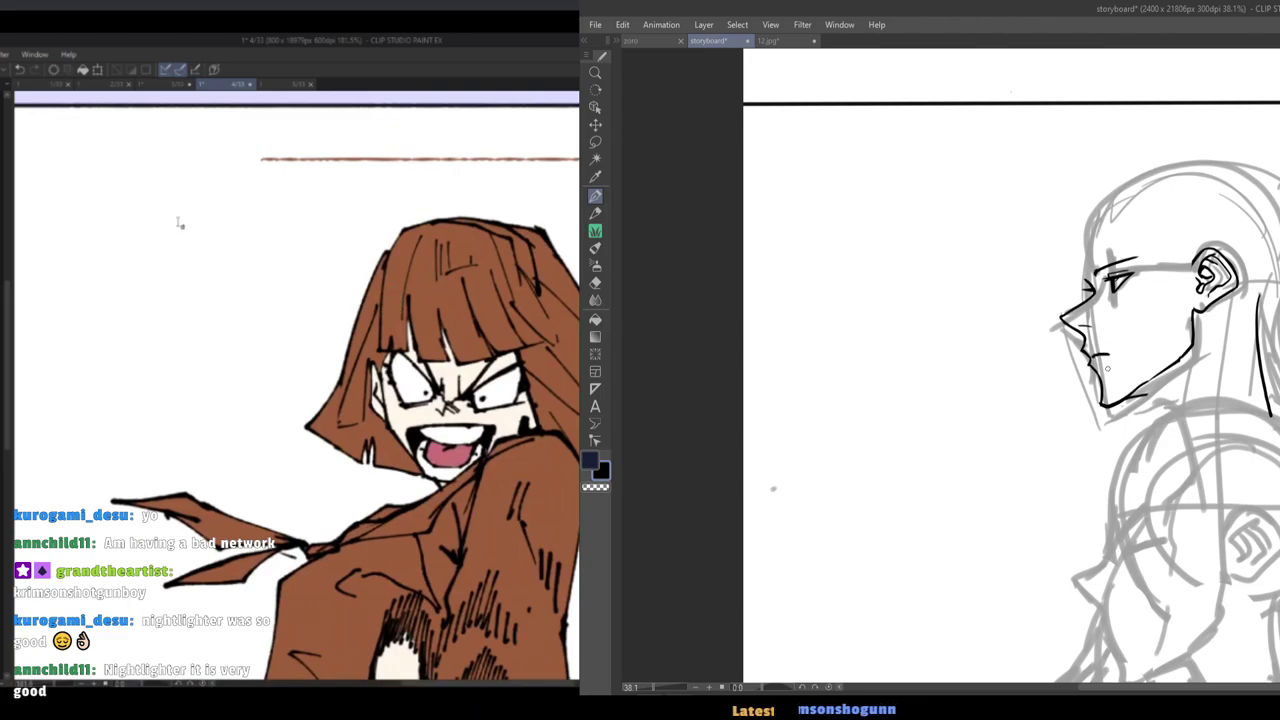
{"action": "key", "text": "e"}
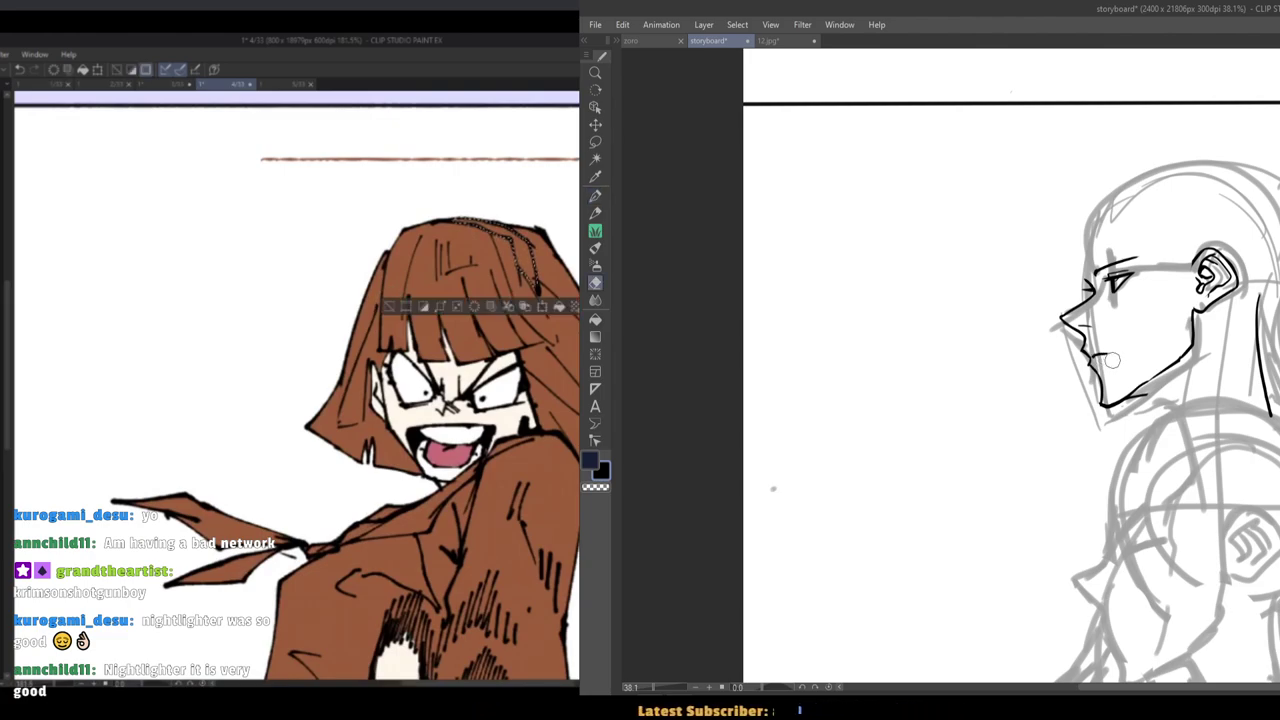
{"action": "key", "text": "p"}
{"action": "scroll", "coordinate": [1071, 303], "scroll_direction": "down", "scroll_amount": 3}
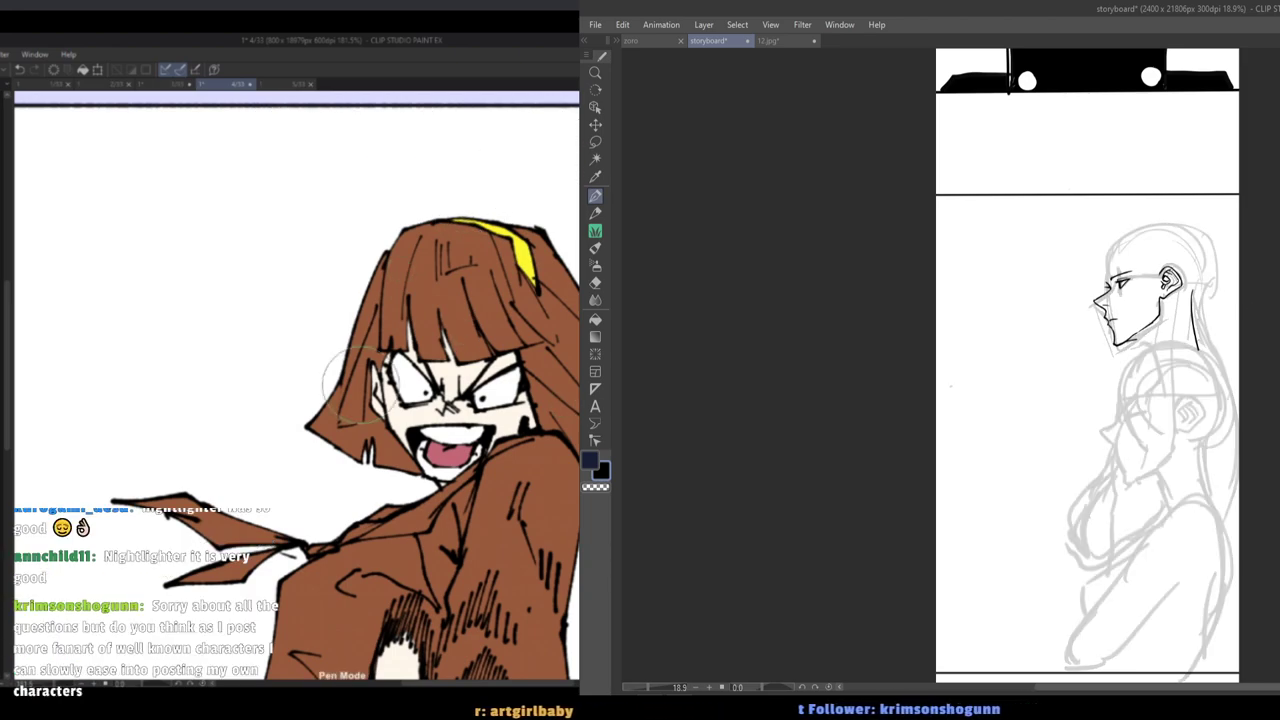
{"action": "key", "text": "ctrl+s"}
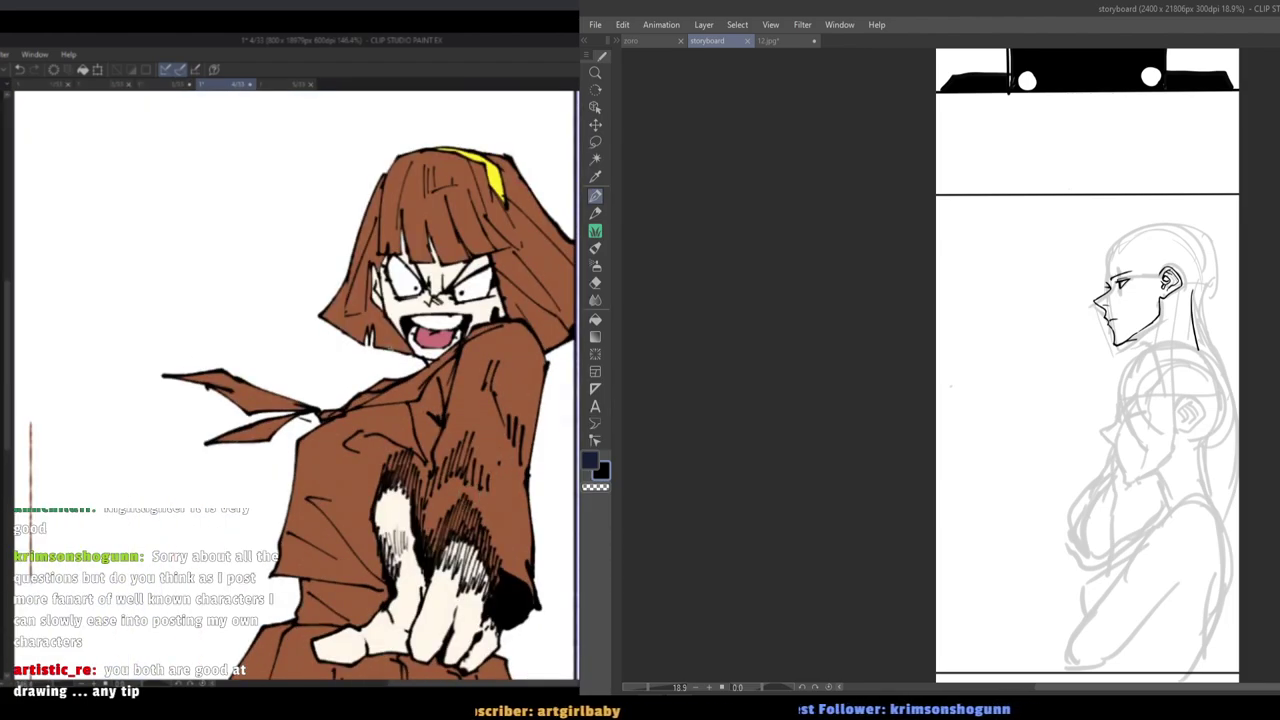
Examine the man's inked profile mirrored and up close, and compare it with the reference figure in 12.jpg.
{"action": "key", "text": "h"}
{"action": "key", "text": "h"}
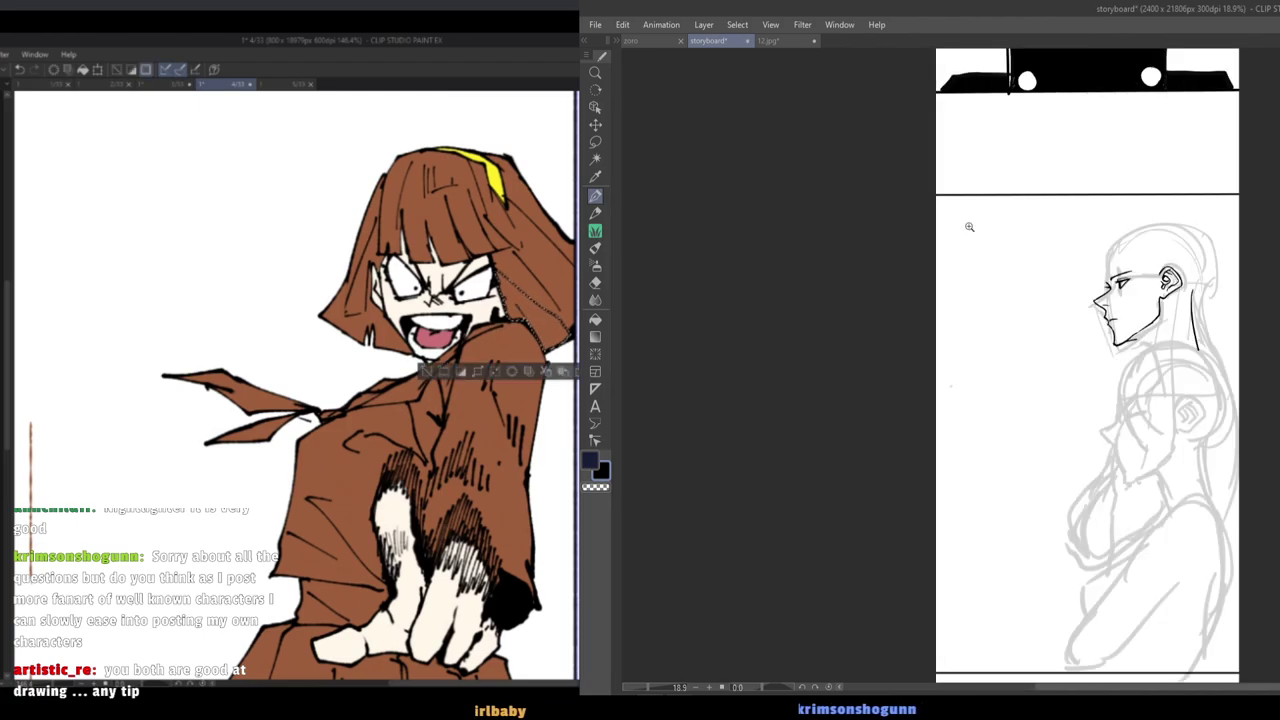
{"action": "left_click", "coordinate": [969, 226]}
{"action": "scroll", "coordinate": [1270, 369], "scroll_direction": "up", "scroll_amount": 3}
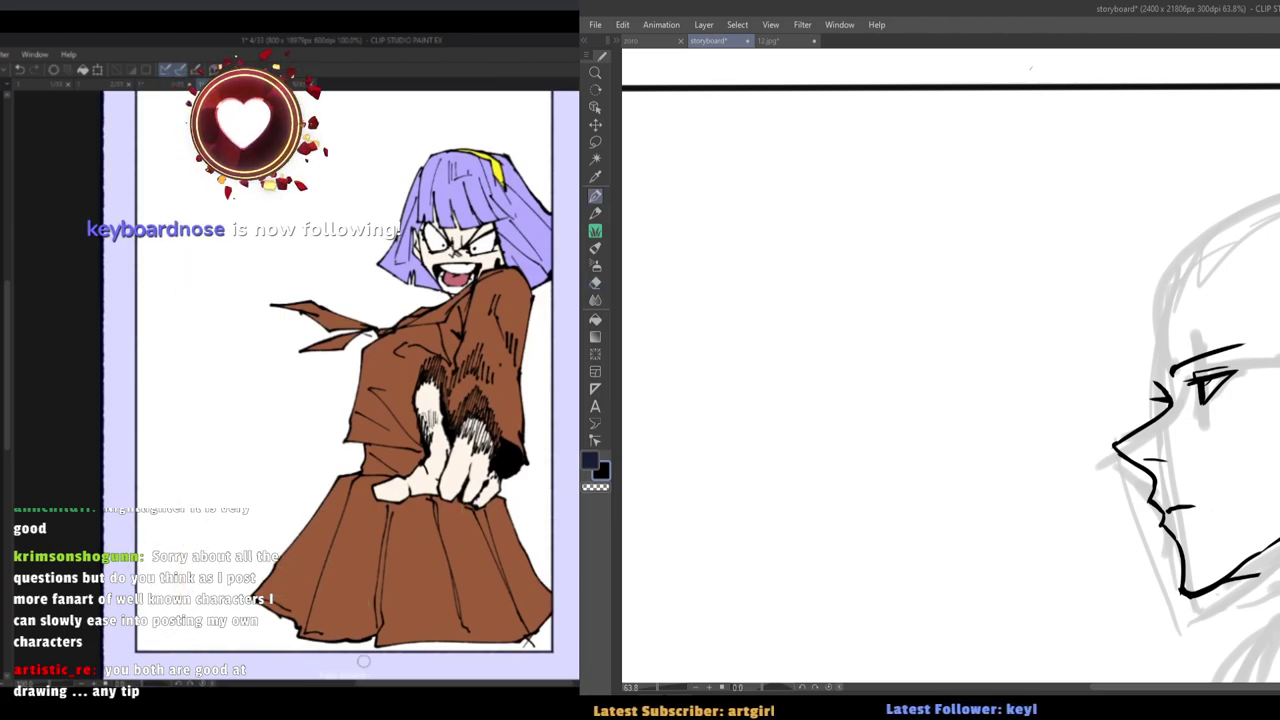
{"action": "key", "text": "p"}
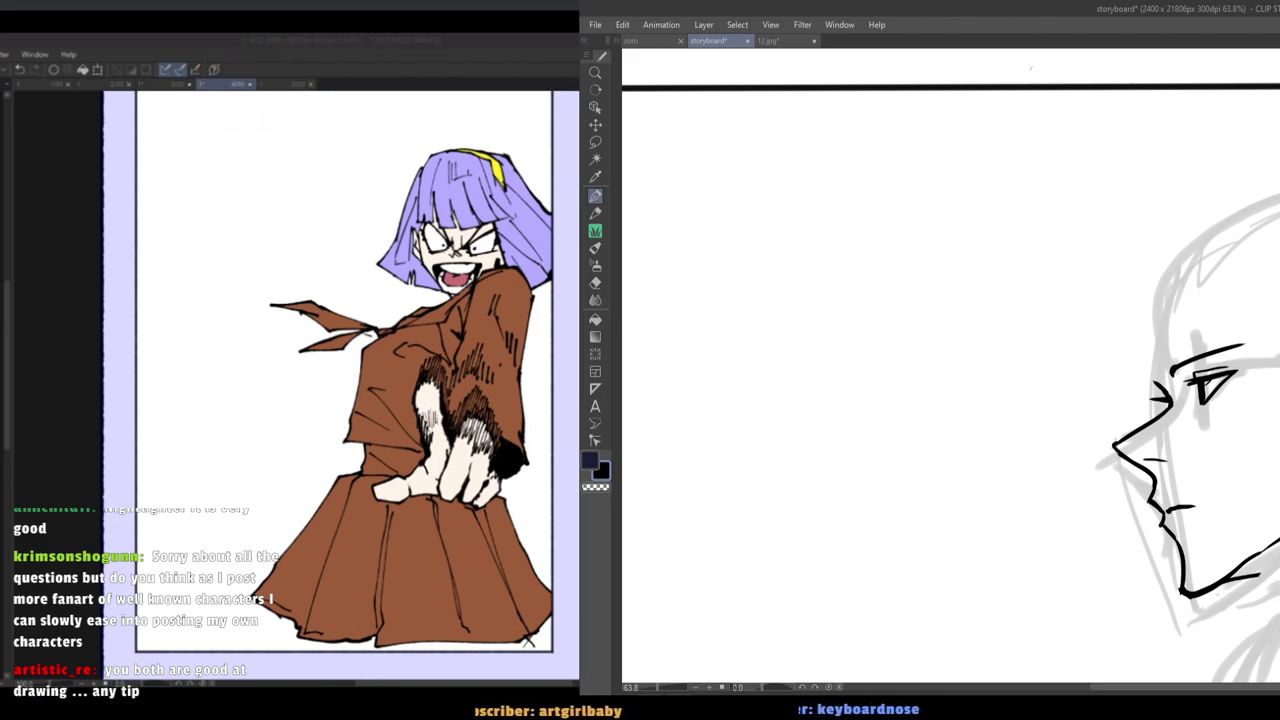
{"action": "left_click_drag", "start_coordinate": [1093, 380], "coordinate": [1011, 337]}
{"action": "scroll", "coordinate": [1011, 337], "scroll_direction": "down", "scroll_amount": 2}
{"action": "left_click", "coordinate": [775, 41]}
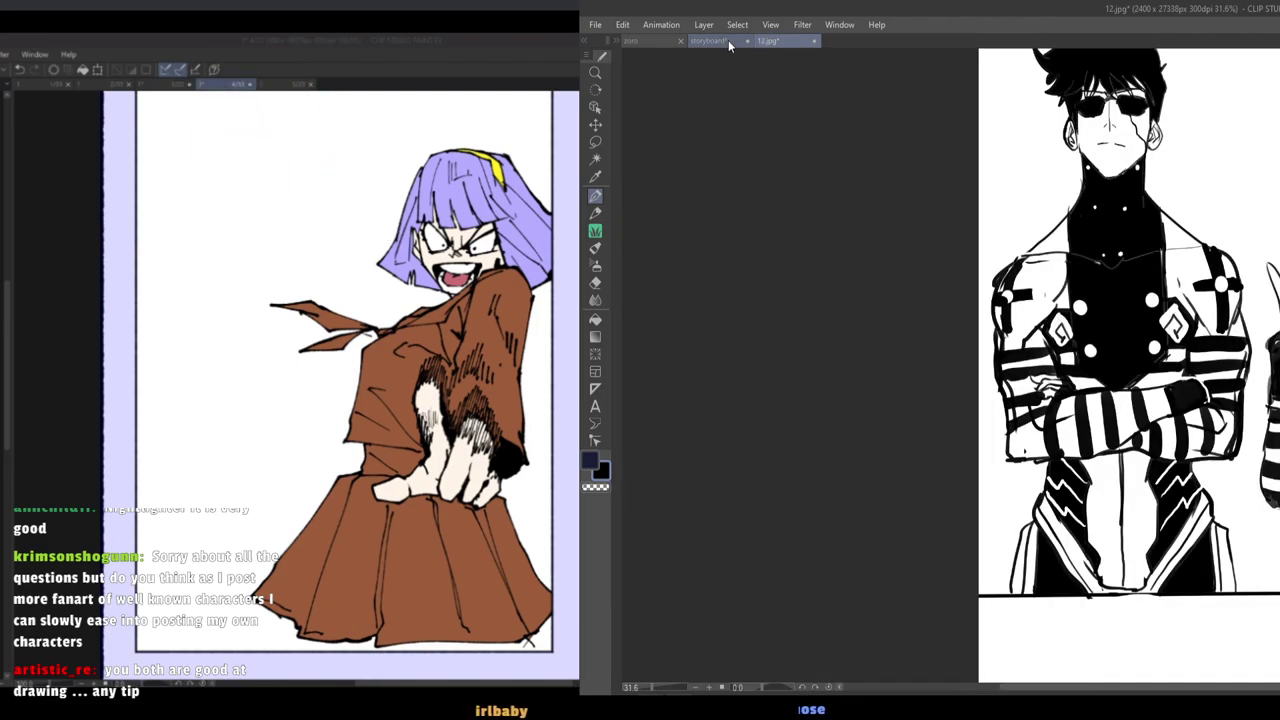
{"action": "left_click", "coordinate": [716, 39]}
{"action": "left_click", "coordinate": [595, 141]}
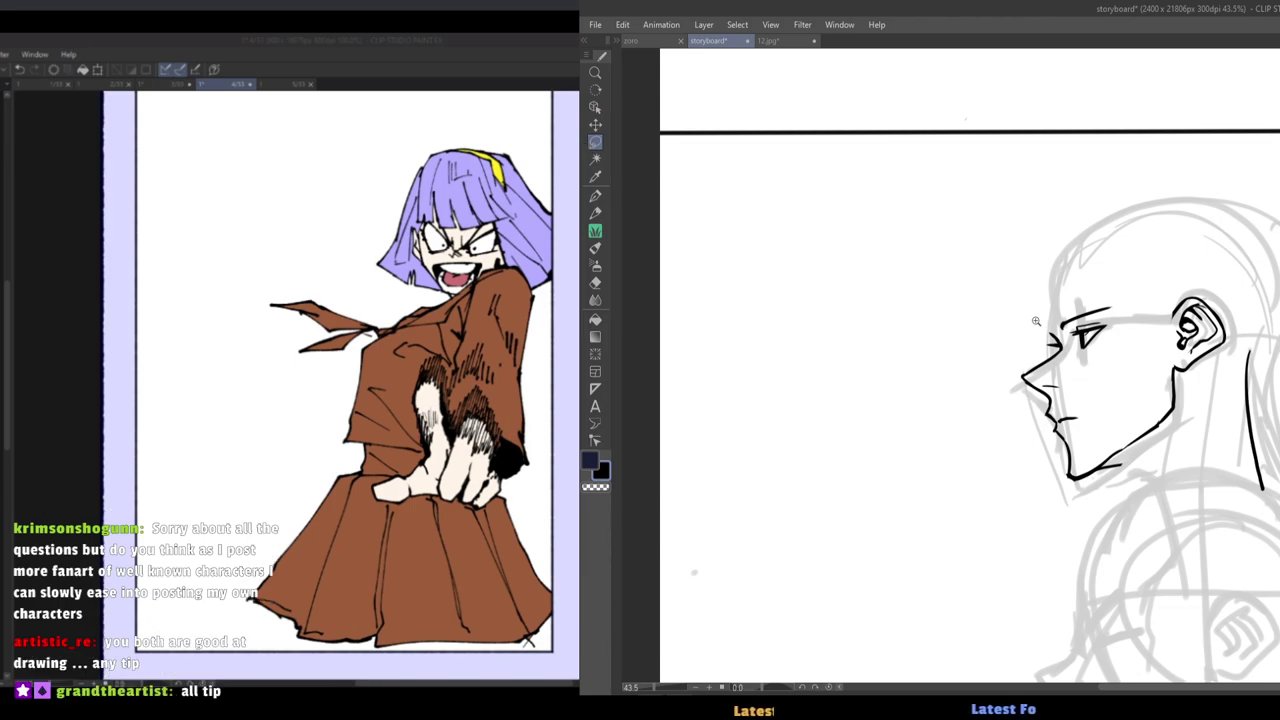
{"action": "scroll", "coordinate": [702, 160], "scroll_direction": "up", "scroll_amount": 3}
{"action": "mouse_move", "coordinate": [1060, 330]}
{"action": "left_mouse_down"}
{"action": "mouse_move", "coordinate": [1071, 318]}
{"action": "mouse_move", "coordinate": [1064, 328]}
{"action": "left_mouse_up"}
{"action": "key", "text": "ctrl+d"}
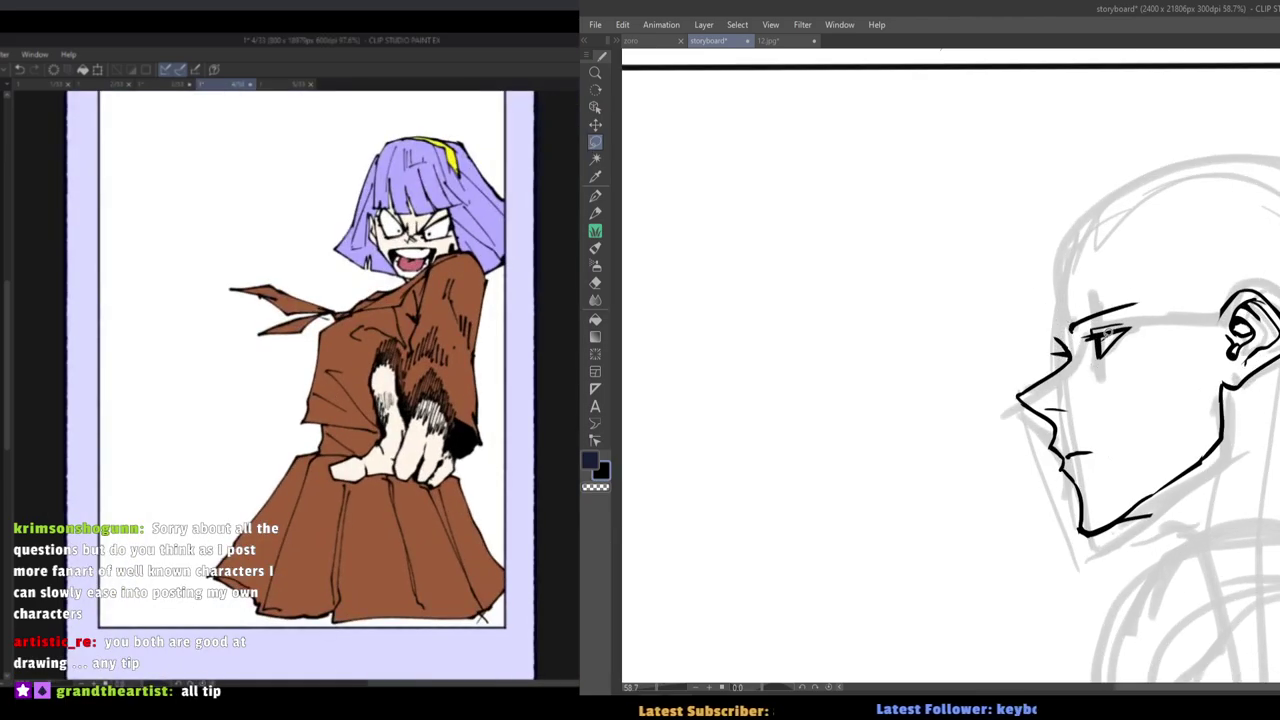
Touch up the inside of the man's eye with the eraser and pen.
{"action": "key", "text": "e"}
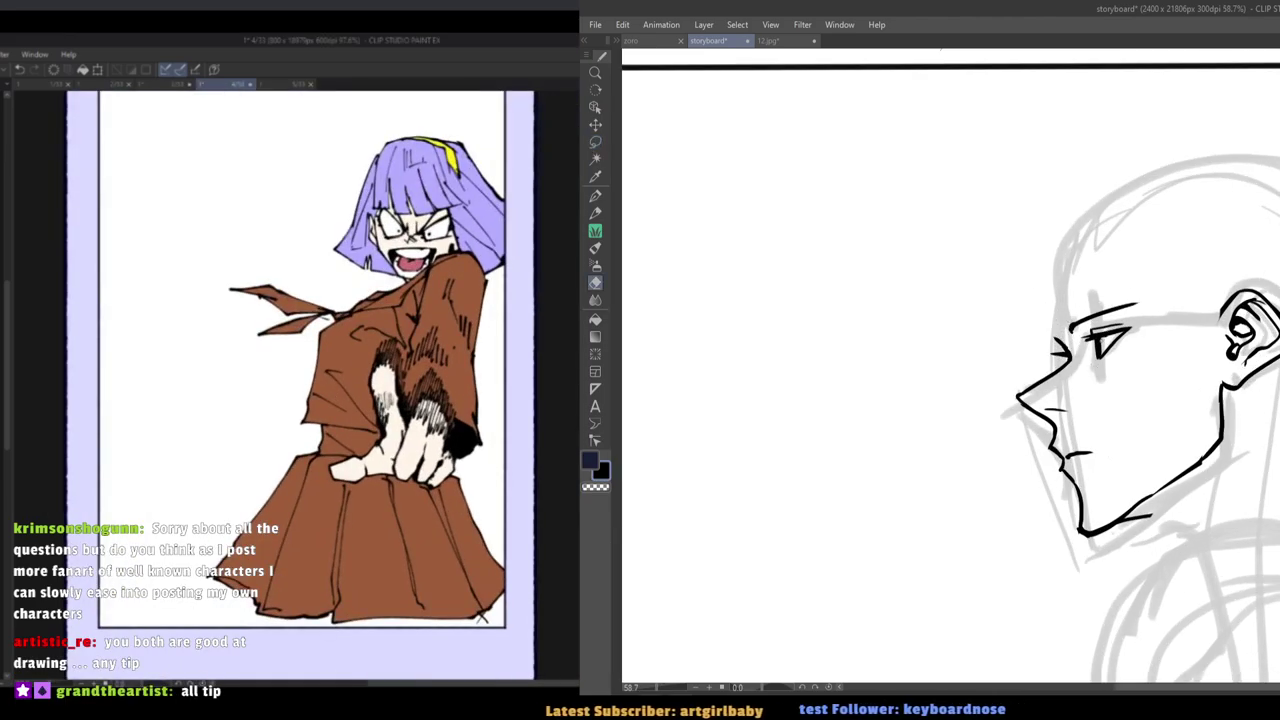
{"action": "key", "text": "p"}
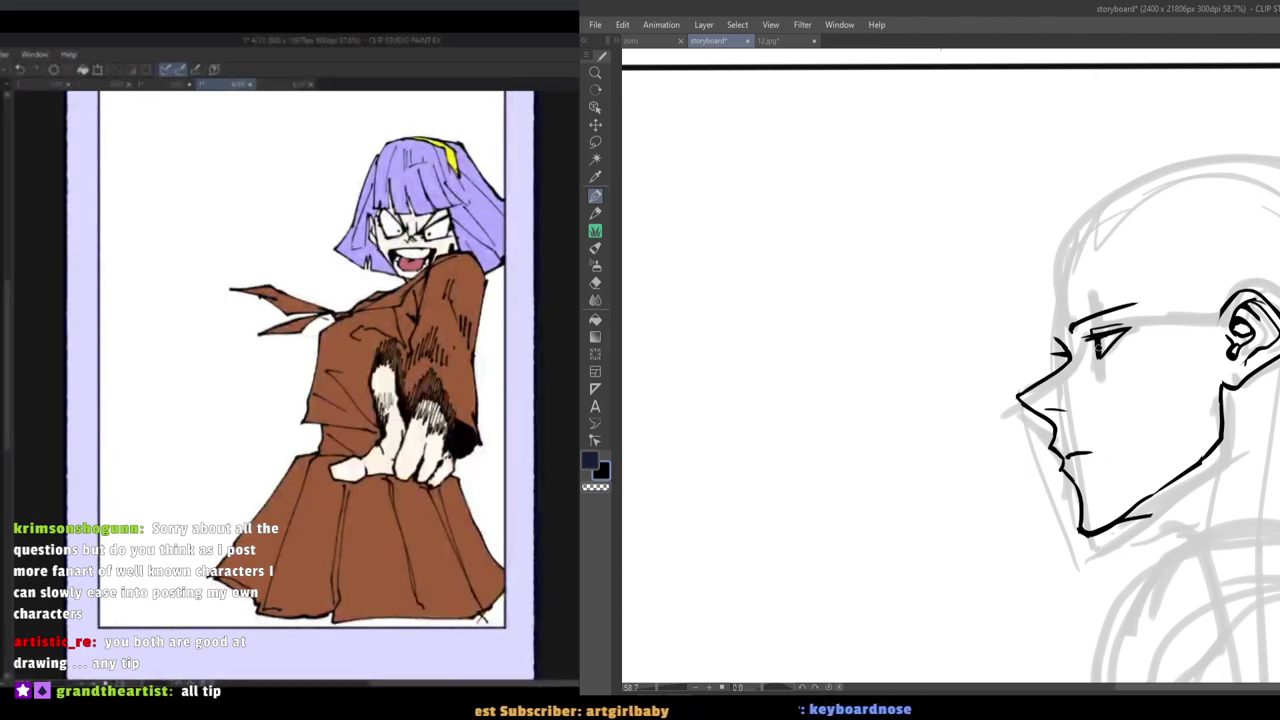
Lasso a hair shape with jagged strands across the man's forehead and temple, checking the hairstyle in 12.jpg.
{"action": "left_click", "coordinate": [597, 141]}
{"action": "mouse_move", "coordinate": [1083, 353]}
{"action": "left_mouse_down"}
{"action": "mouse_move", "coordinate": [1079, 298]}
{"action": "mouse_move", "coordinate": [1161, 308]}
{"action": "mouse_move", "coordinate": [1131, 293]}
{"action": "mouse_move", "coordinate": [1149, 297]}
{"action": "mouse_move", "coordinate": [1181, 346]}
{"action": "mouse_move", "coordinate": [1180, 320]}
{"action": "mouse_move", "coordinate": [1195, 346]}
{"action": "left_mouse_up"}
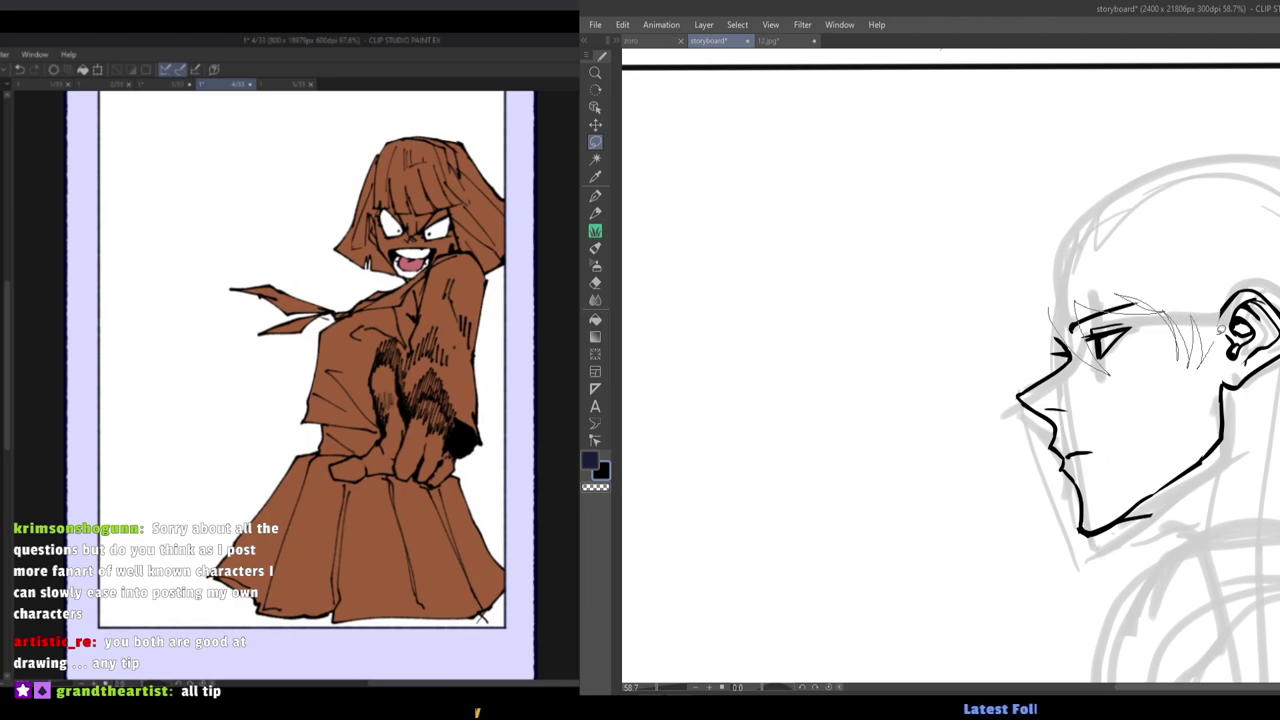
{"action": "left_click_drag", "start_coordinate": [1222, 280], "coordinate": [1061, 231]}
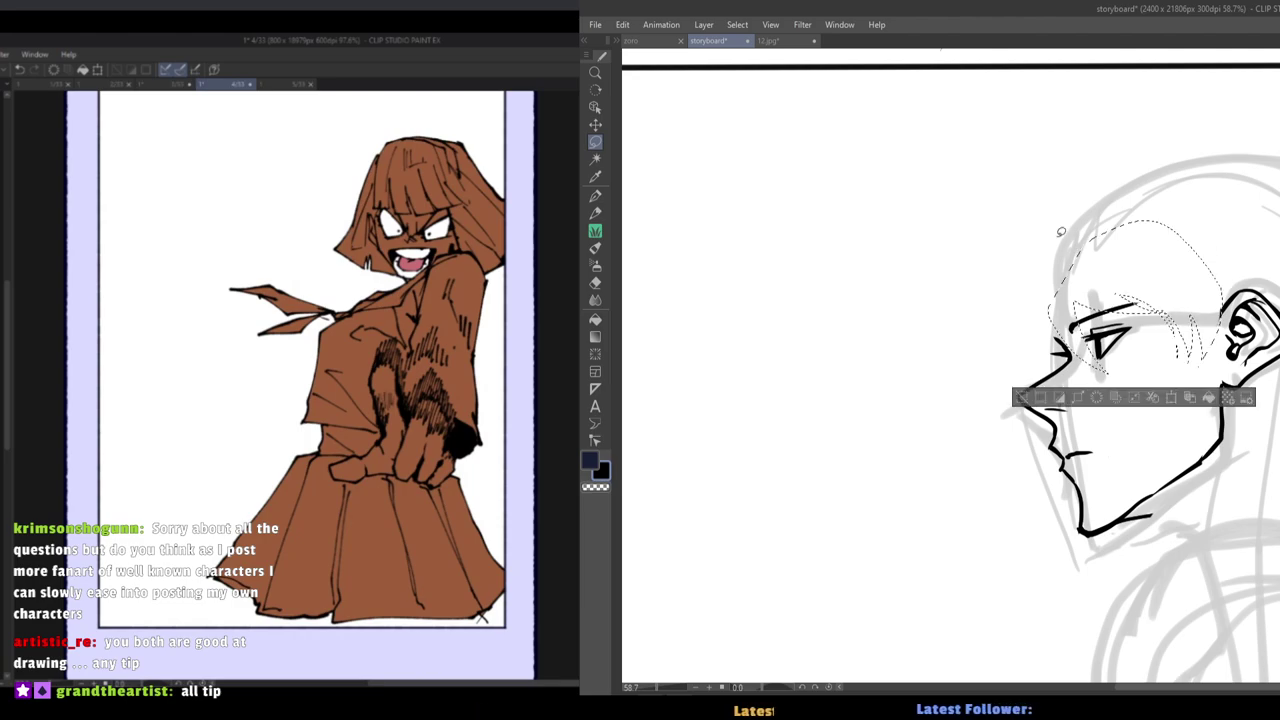
{"action": "left_click", "coordinate": [772, 41]}
{"action": "left_click", "coordinate": [713, 41]}
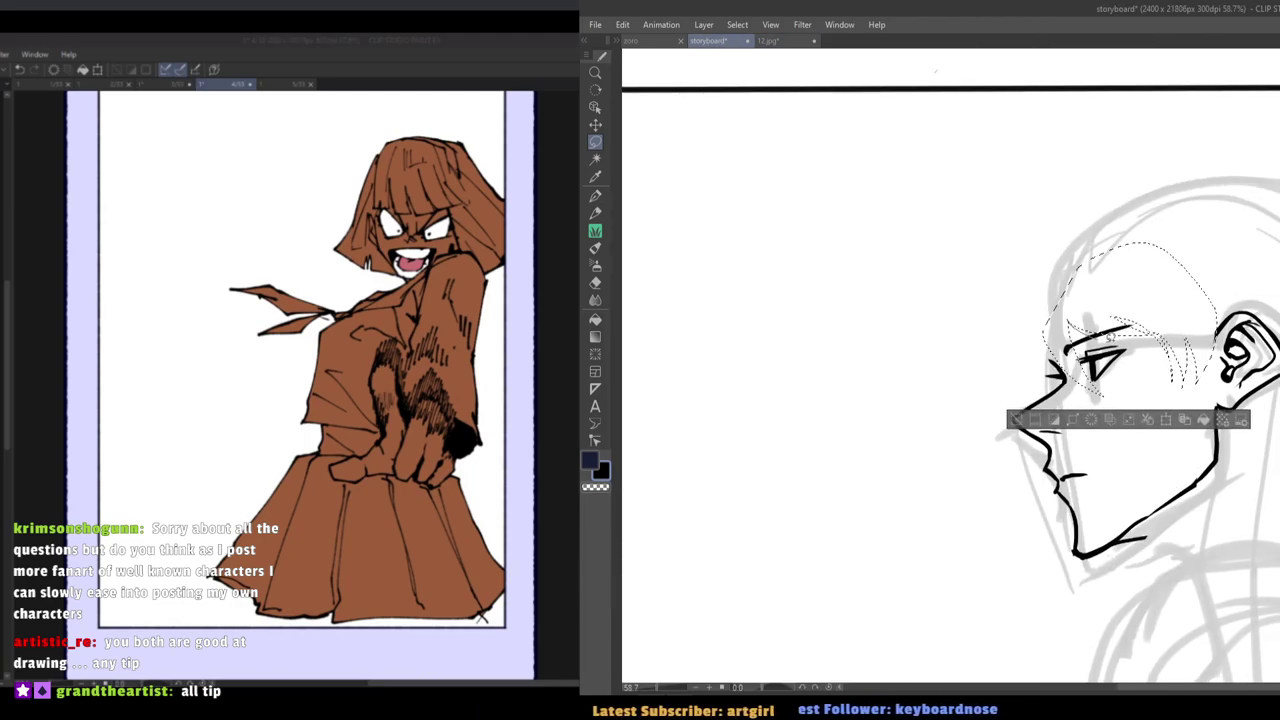
Extend the lasso selection over the man's forehead, crown and back of the head, fill the hair black and deselect.
{"action": "left_click_drag", "start_coordinate": [1074, 260], "coordinate": [1113, 247]}
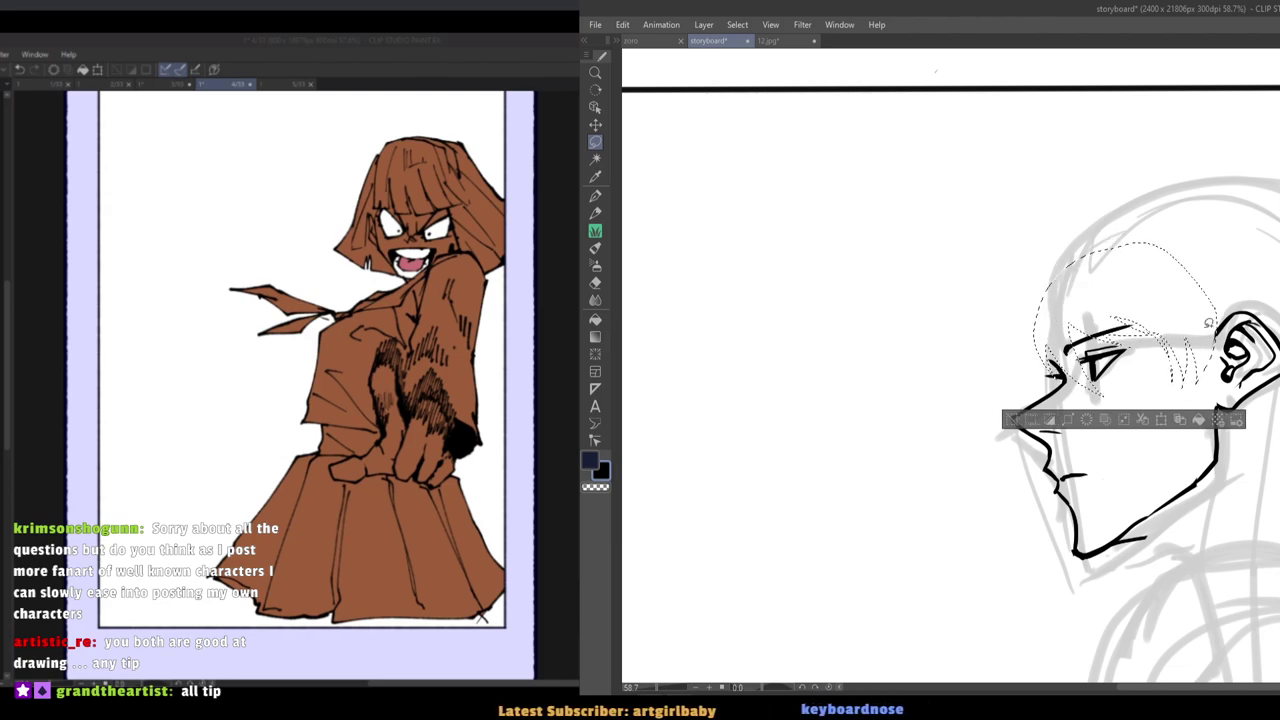
{"action": "left_click_drag", "start_coordinate": [1197, 322], "coordinate": [1215, 338]}
{"action": "left_click", "coordinate": [770, 41]}
{"action": "left_click", "coordinate": [713, 41]}
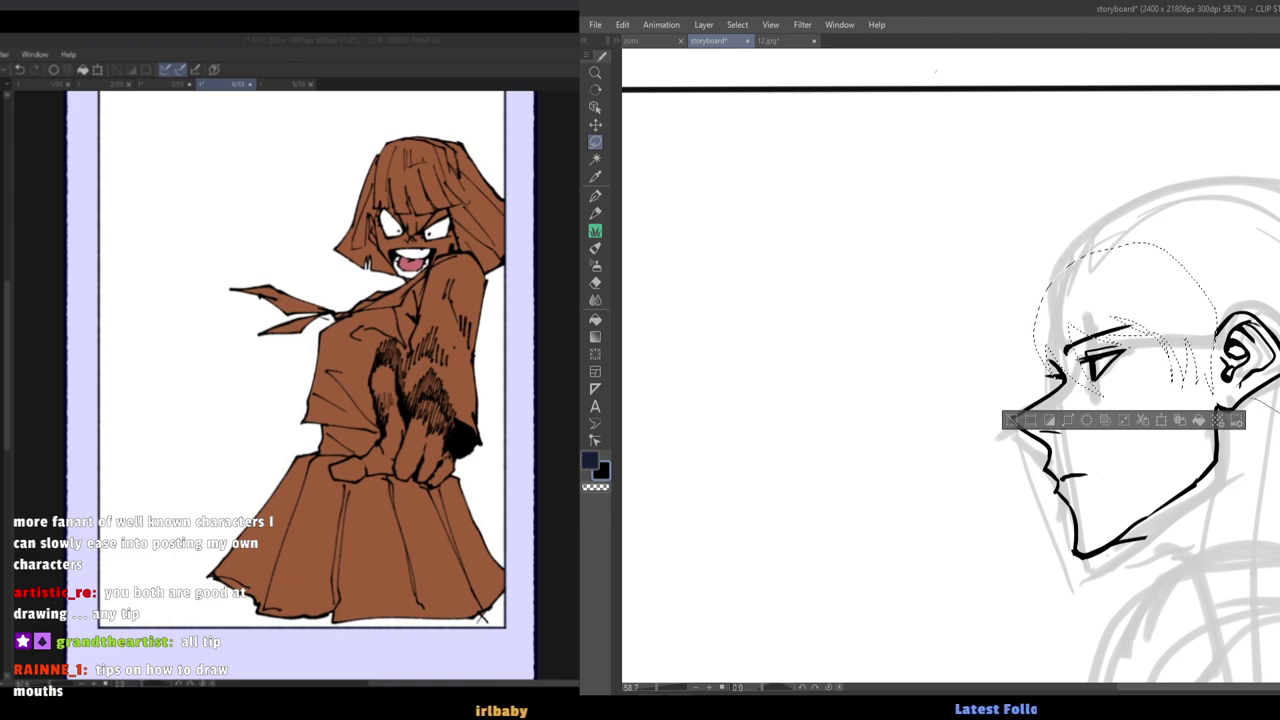
{"action": "mouse_move", "coordinate": [1190, 275]}
{"action": "left_mouse_down"}
{"action": "mouse_move", "coordinate": [1166, 143]}
{"action": "mouse_move", "coordinate": [1045, 220]}
{"action": "mouse_move", "coordinate": [1033, 298]}
{"action": "left_mouse_up"}
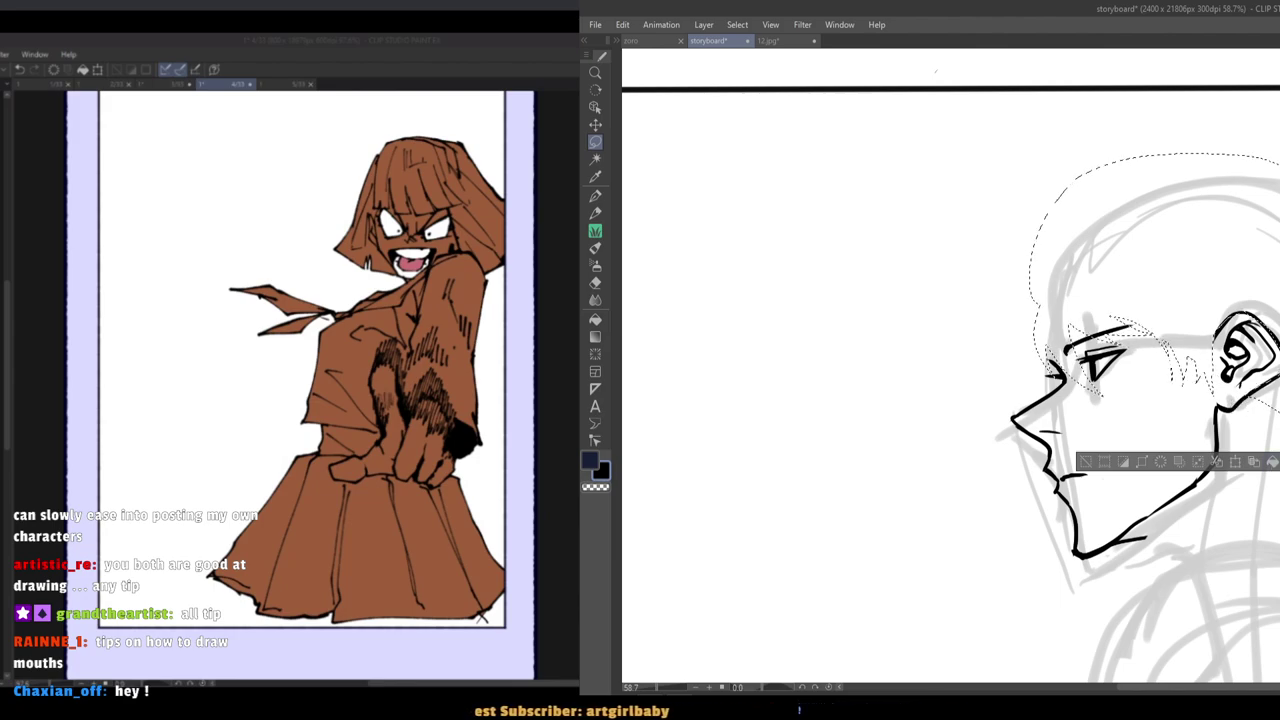
{"action": "left_click", "coordinate": [1271, 463]}
{"action": "key", "text": "ctrl+d"}
{"action": "scroll", "coordinate": [1038, 363], "scroll_direction": "down", "scroll_amount": 2}
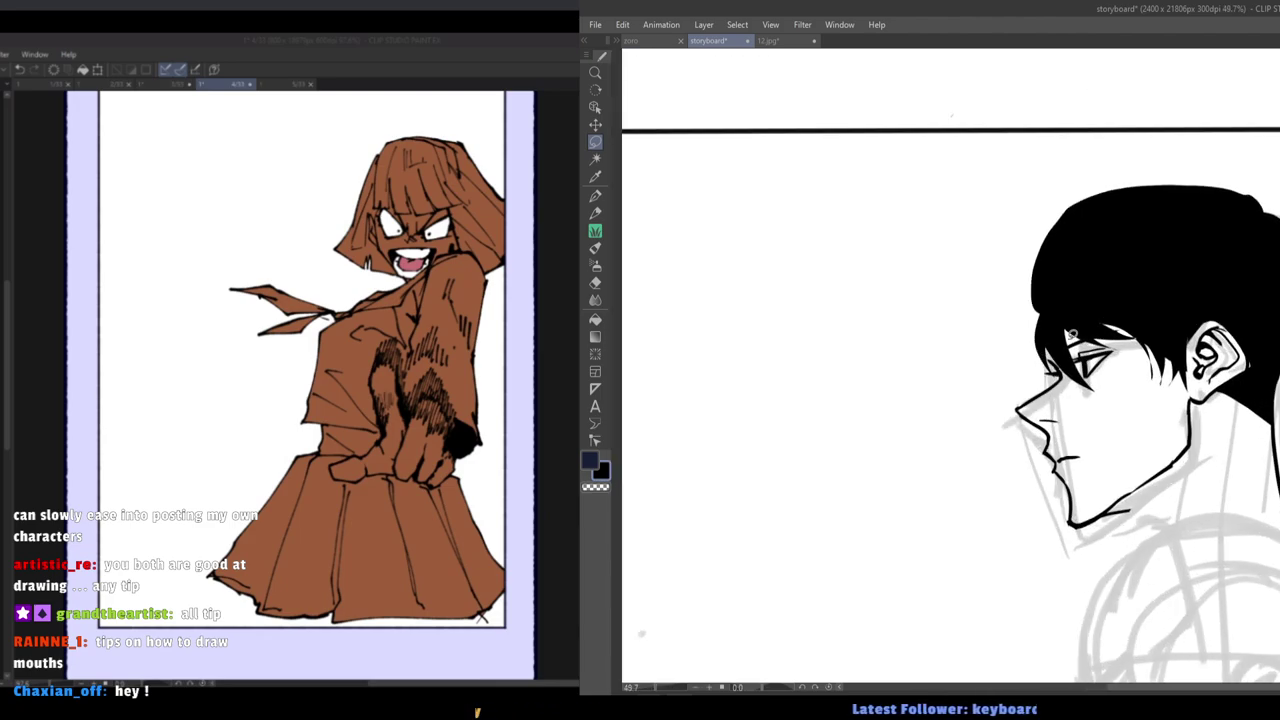
Refine the man's hair strands at the temple with the pen and eraser, checking the hairstyle in 12.jpg.
{"action": "key", "text": "p"}
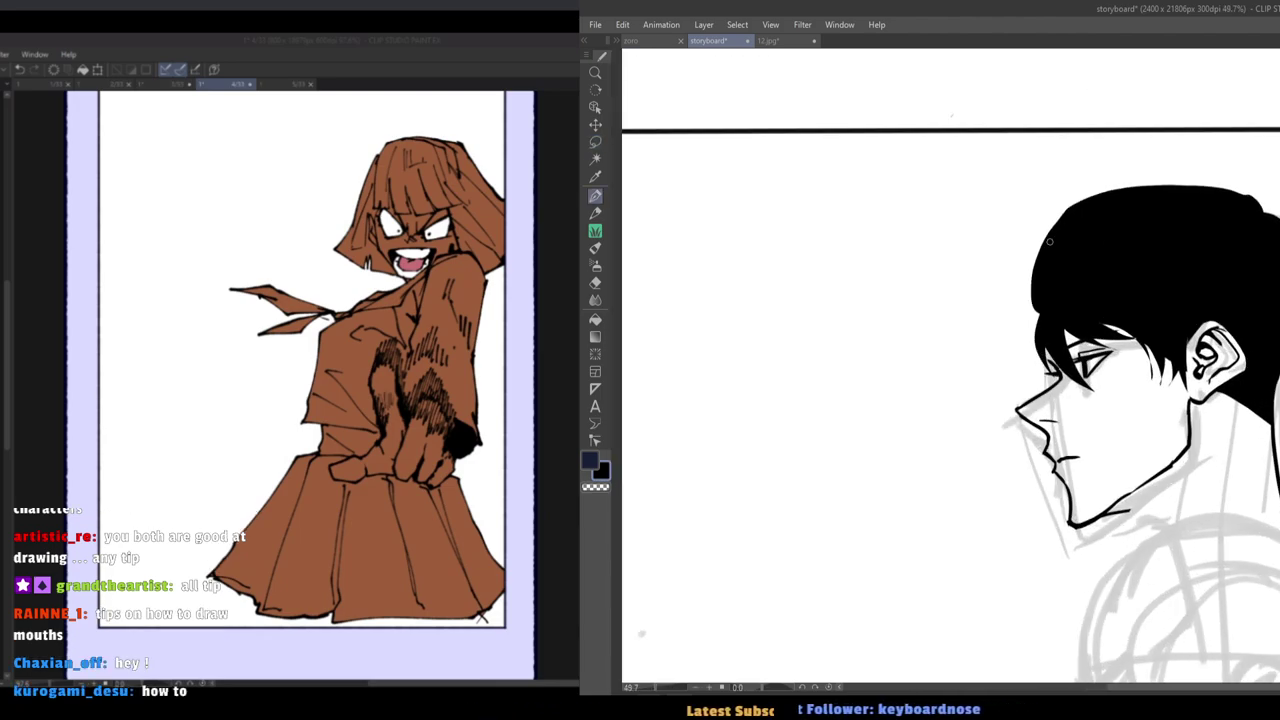
{"action": "left_click_drag", "start_coordinate": [1108, 325], "coordinate": [1172, 383]}
{"action": "key", "text": "e"}
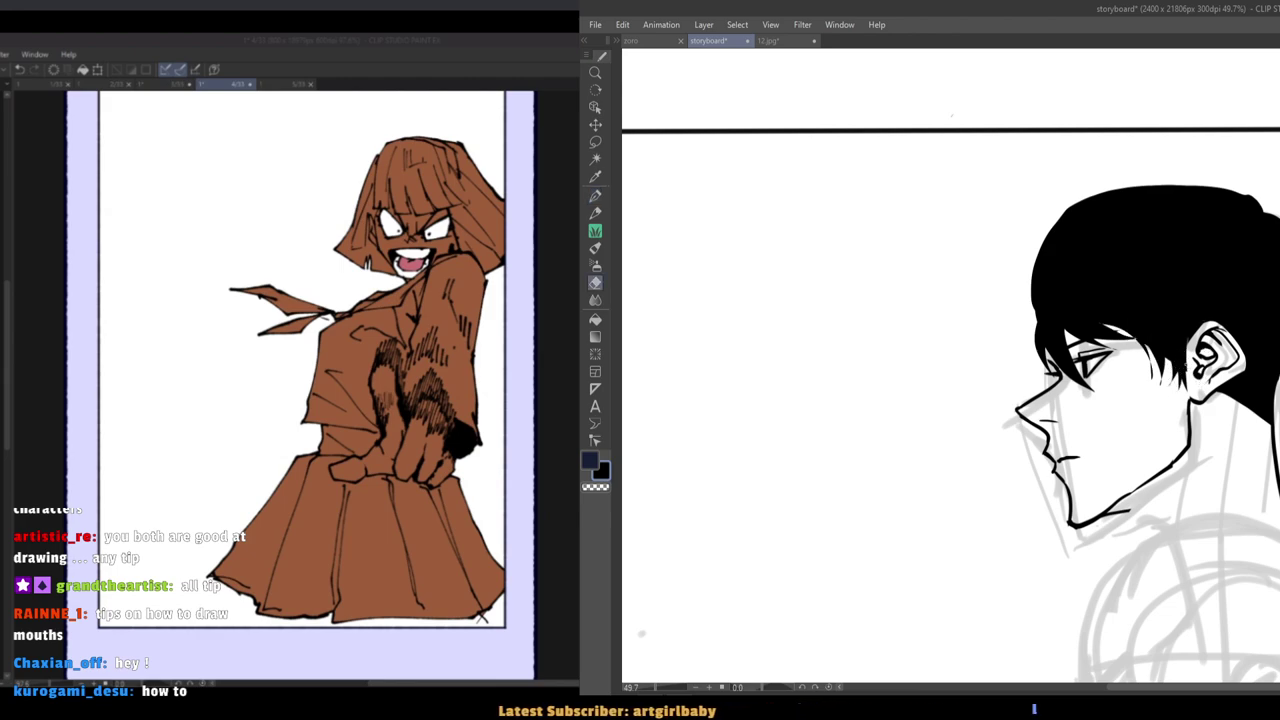
{"action": "left_click_drag", "start_coordinate": [1187, 348], "coordinate": [1185, 388]}
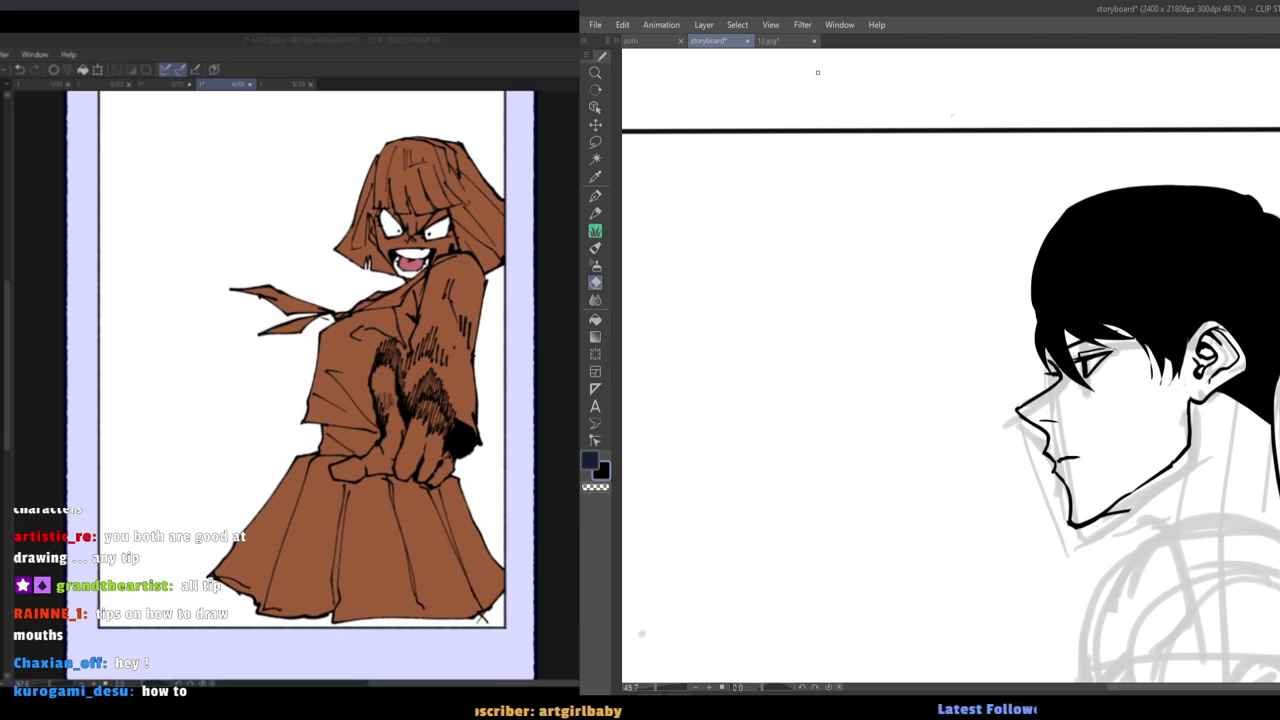
{"action": "left_click", "coordinate": [782, 42]}
{"action": "left_click", "coordinate": [711, 43]}
Merge the strands in front of the man's ear into one solid pointed sideburn and clean its inner edge, consulting 12.jpg.
{"action": "key", "text": "p"}
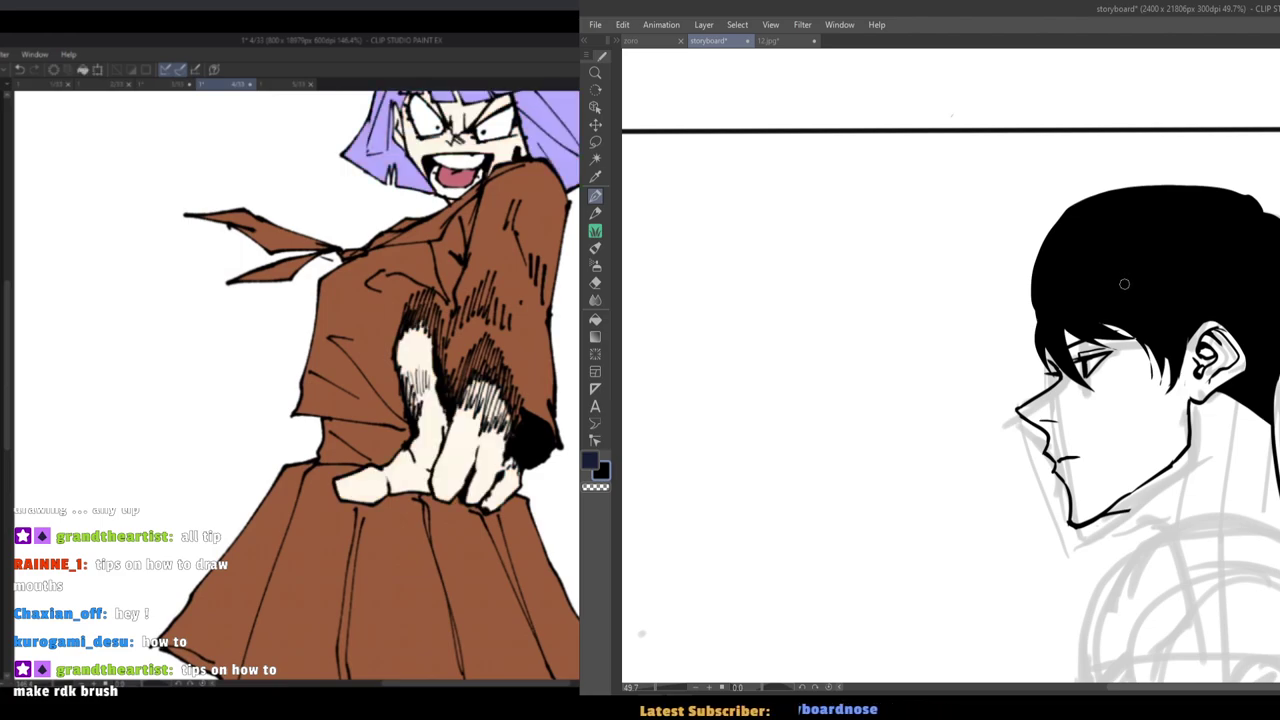
{"action": "left_click", "coordinate": [770, 42]}
{"action": "left_click", "coordinate": [710, 42]}
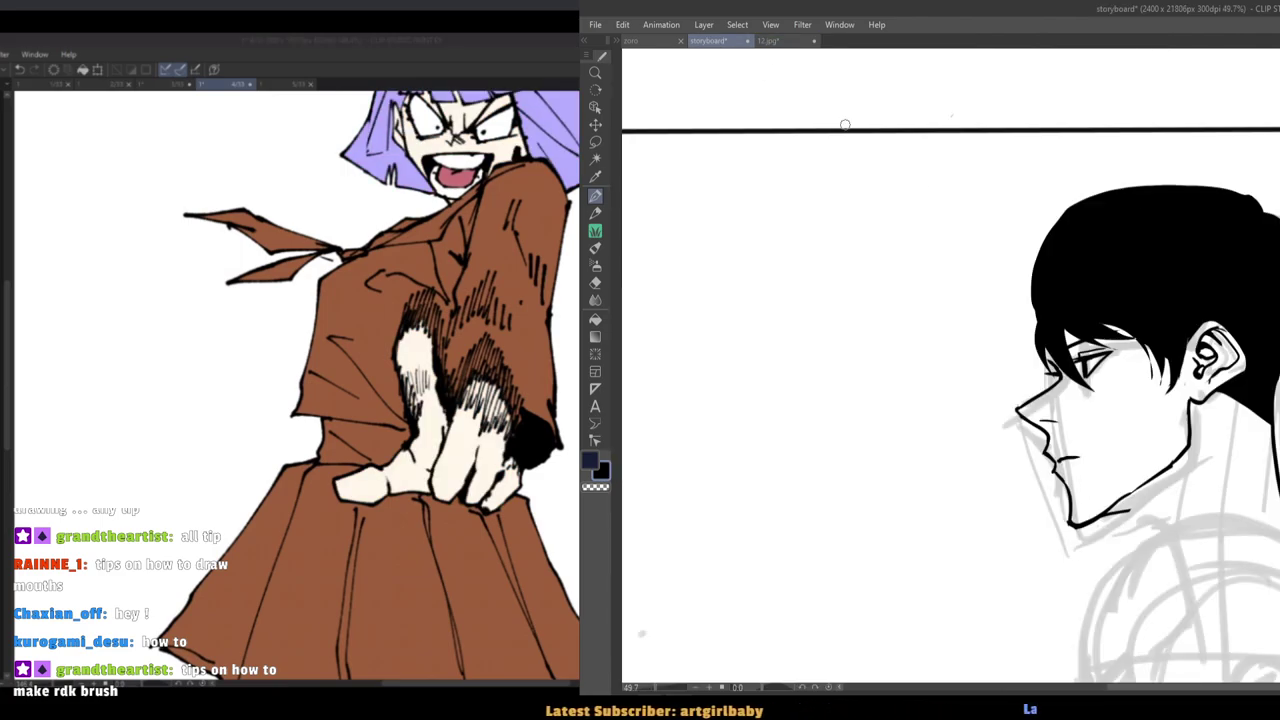
{"action": "key", "text": "e"}
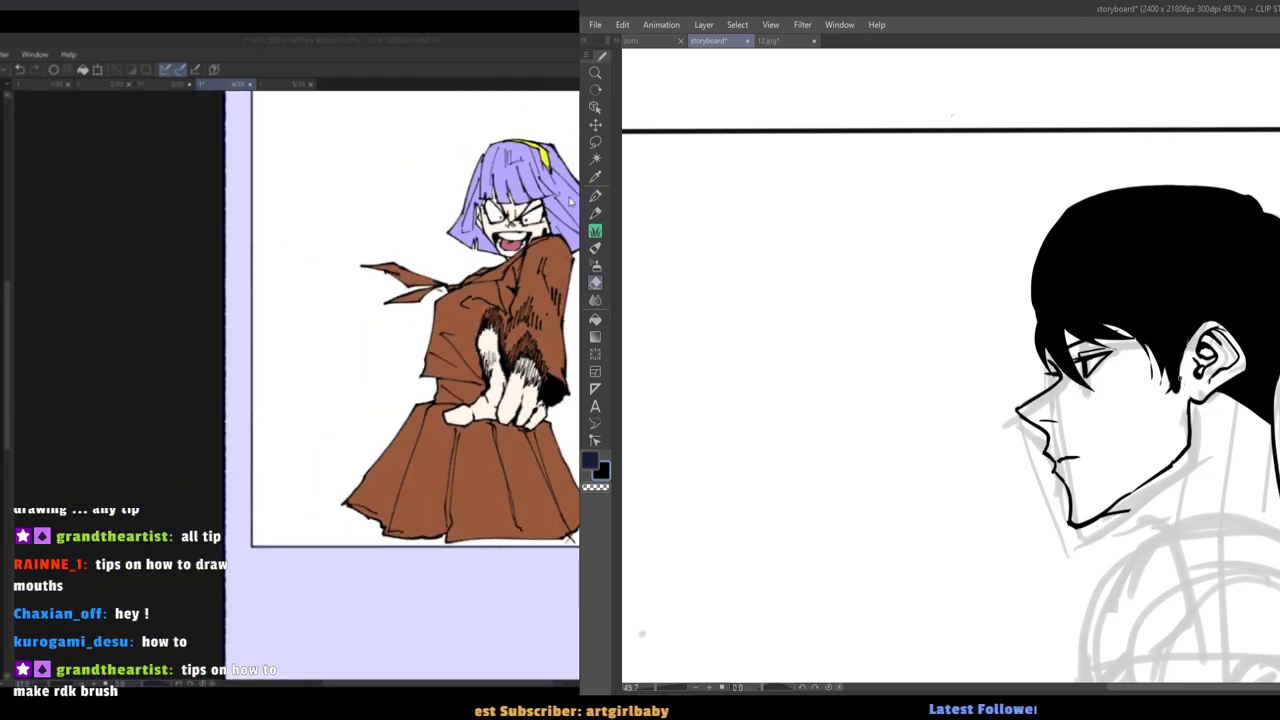
{"action": "left_click_drag", "start_coordinate": [1172, 393], "coordinate": [1160, 366]}
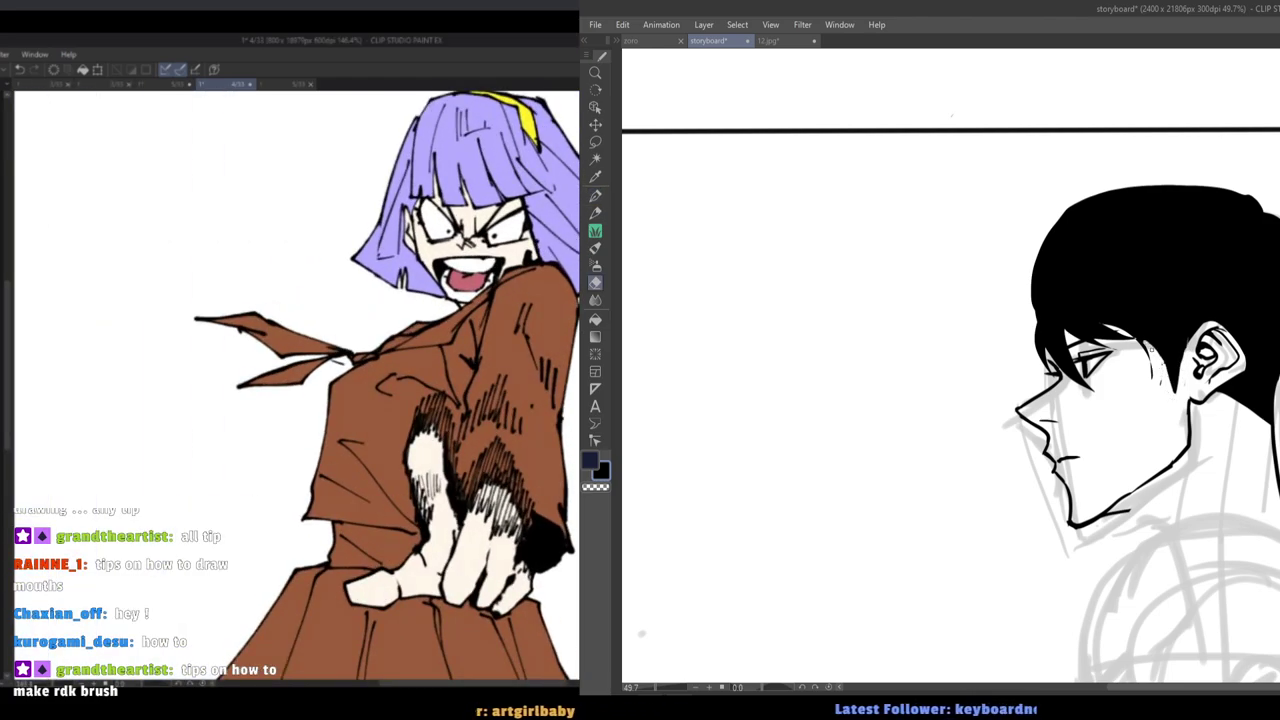
Round out the front contour of the man's hair above the forehead with the pen and eraser, comparing it with 12.jpg.
{"action": "mouse_move", "coordinate": [1080, 333]}
{"action": "left_mouse_down"}
{"action": "mouse_move", "coordinate": [1026, 306]}
{"action": "mouse_move", "coordinate": [1053, 312]}
{"action": "left_mouse_up"}
{"action": "left_click", "coordinate": [788, 43]}
{"action": "left_click", "coordinate": [718, 43]}
{"action": "key", "text": "p"}
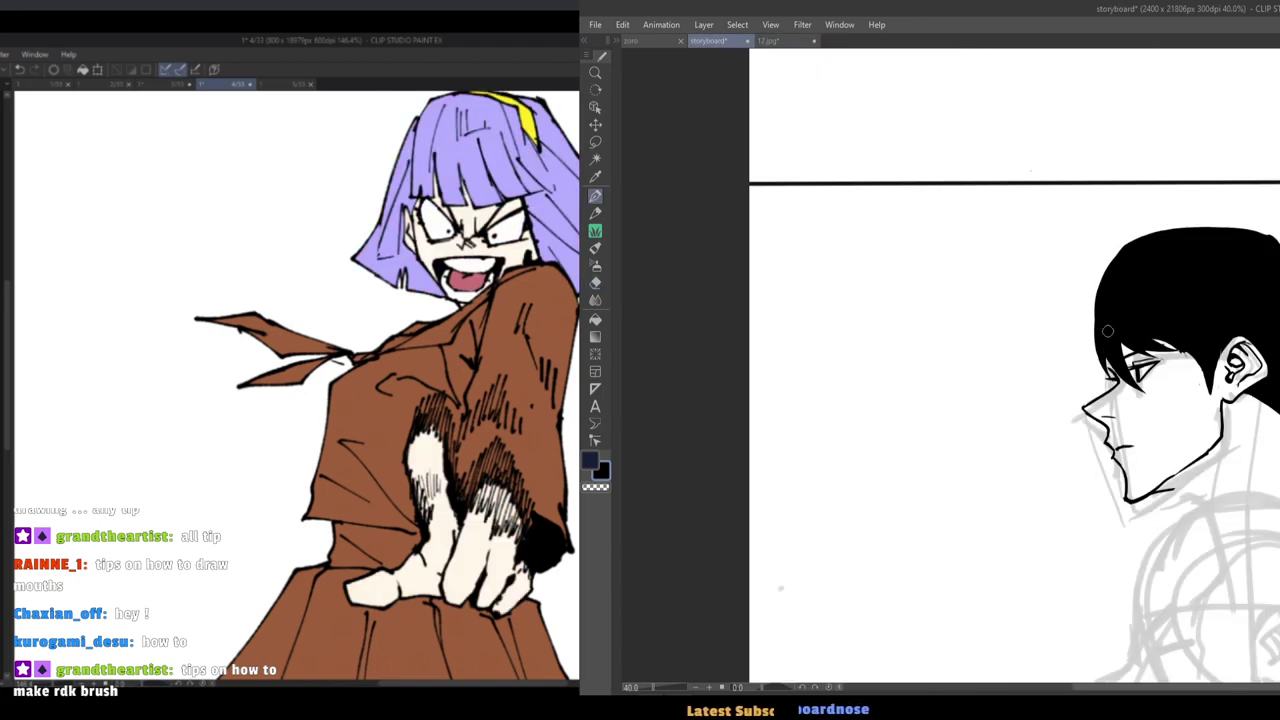
{"action": "left_click_drag", "start_coordinate": [1104, 277], "coordinate": [1106, 364]}
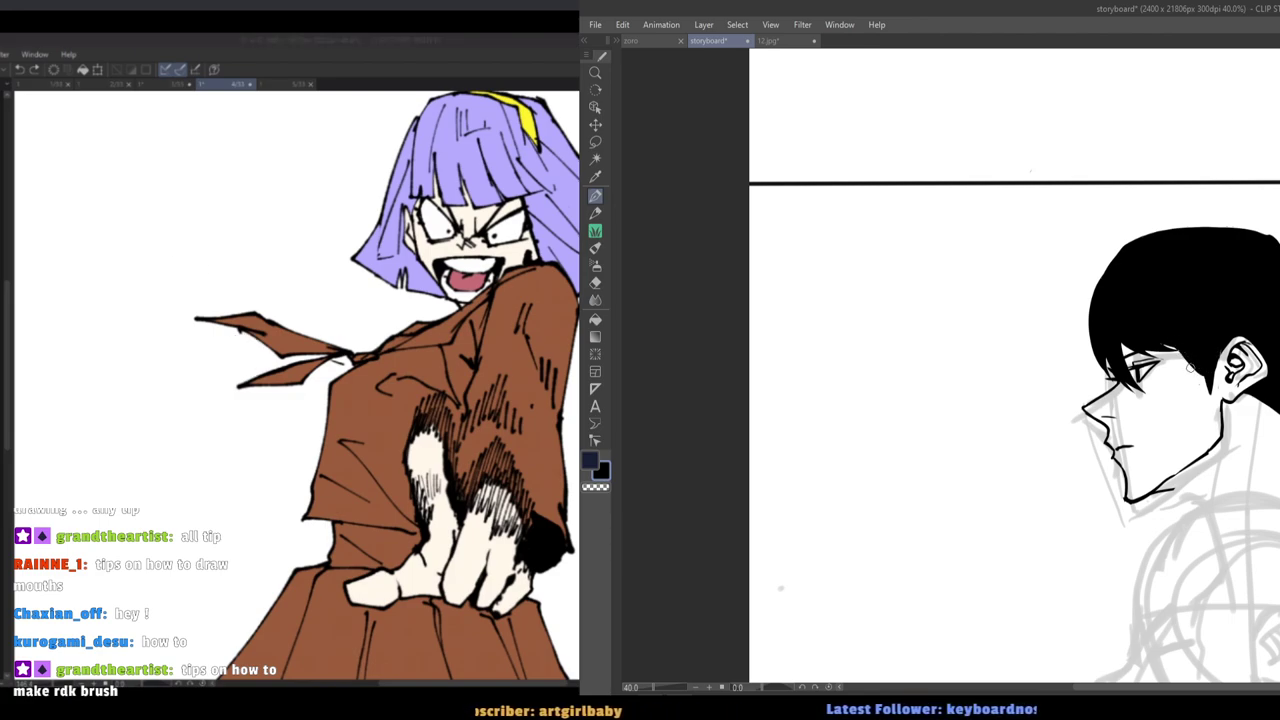
{"action": "key", "text": "e"}
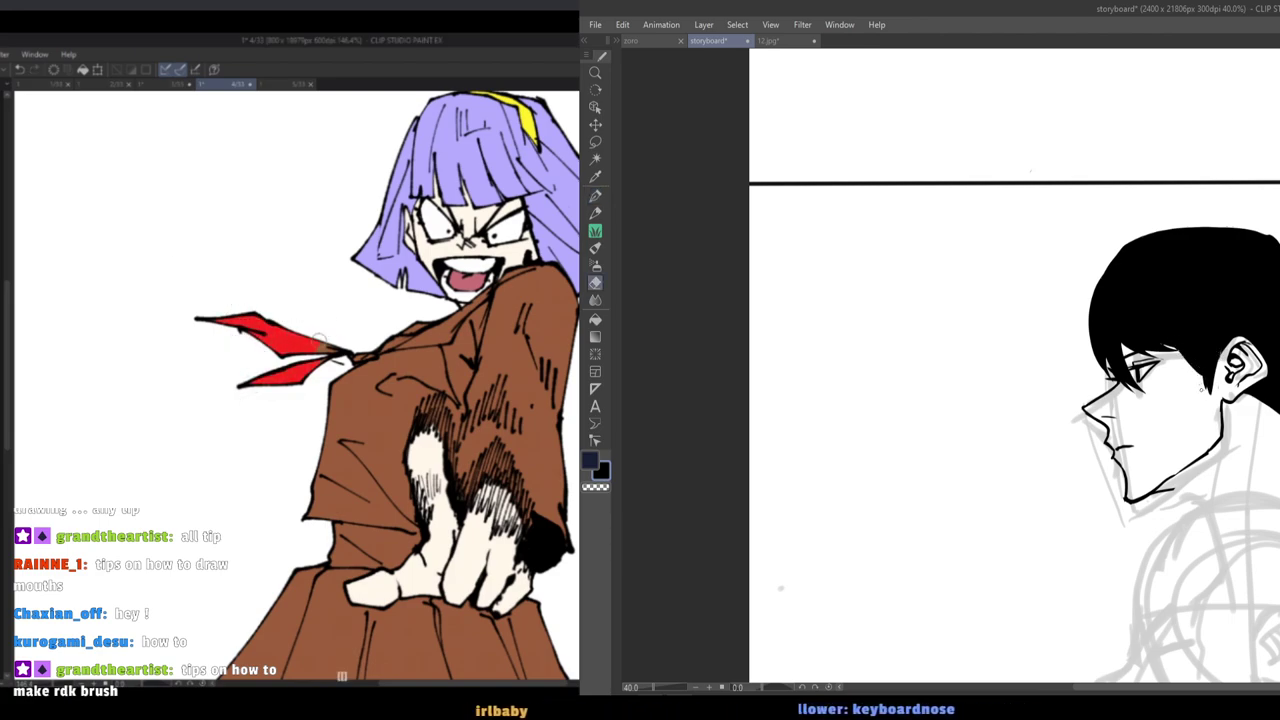
{"action": "key", "text": "p"}
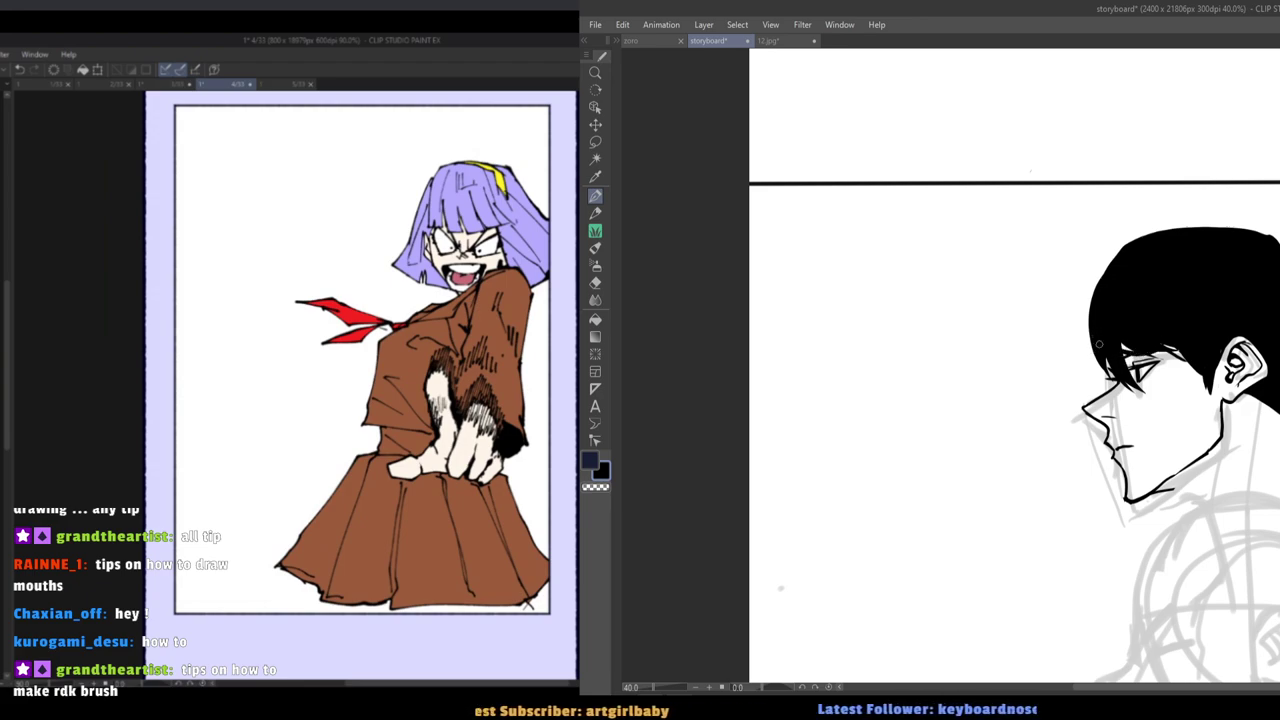
{"action": "left_click", "coordinate": [770, 40]}
{"action": "left_click", "coordinate": [711, 40]}
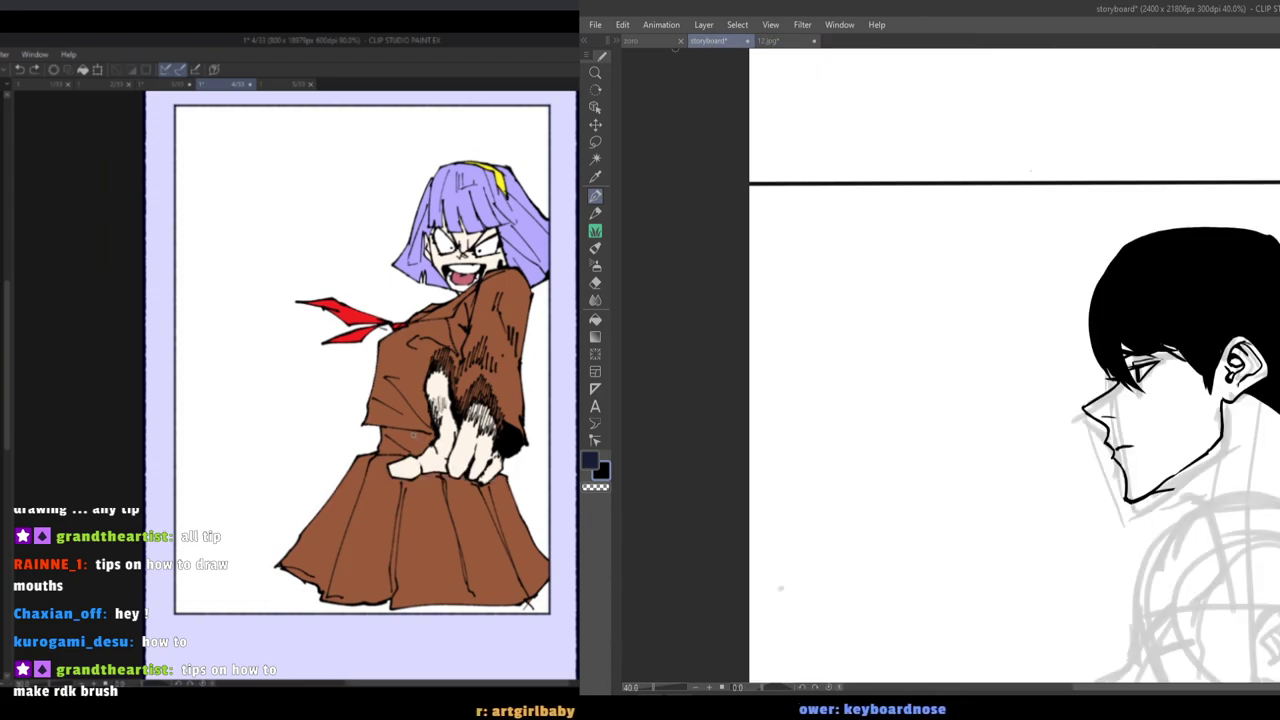
Lasso pointed tufts sticking out from the front of the man's hair, fill them black and deselect.
{"action": "left_click", "coordinate": [595, 141]}
{"action": "mouse_move", "coordinate": [1133, 233]}
{"action": "left_mouse_down"}
{"action": "mouse_move", "coordinate": [1103, 210]}
{"action": "mouse_move", "coordinate": [1095, 272]}
{"action": "mouse_move", "coordinate": [1060, 292]}
{"action": "mouse_move", "coordinate": [1149, 254]}
{"action": "left_mouse_up"}
{"action": "left_click", "coordinate": [1173, 342]}
{"action": "key", "text": "ctrl+d"}
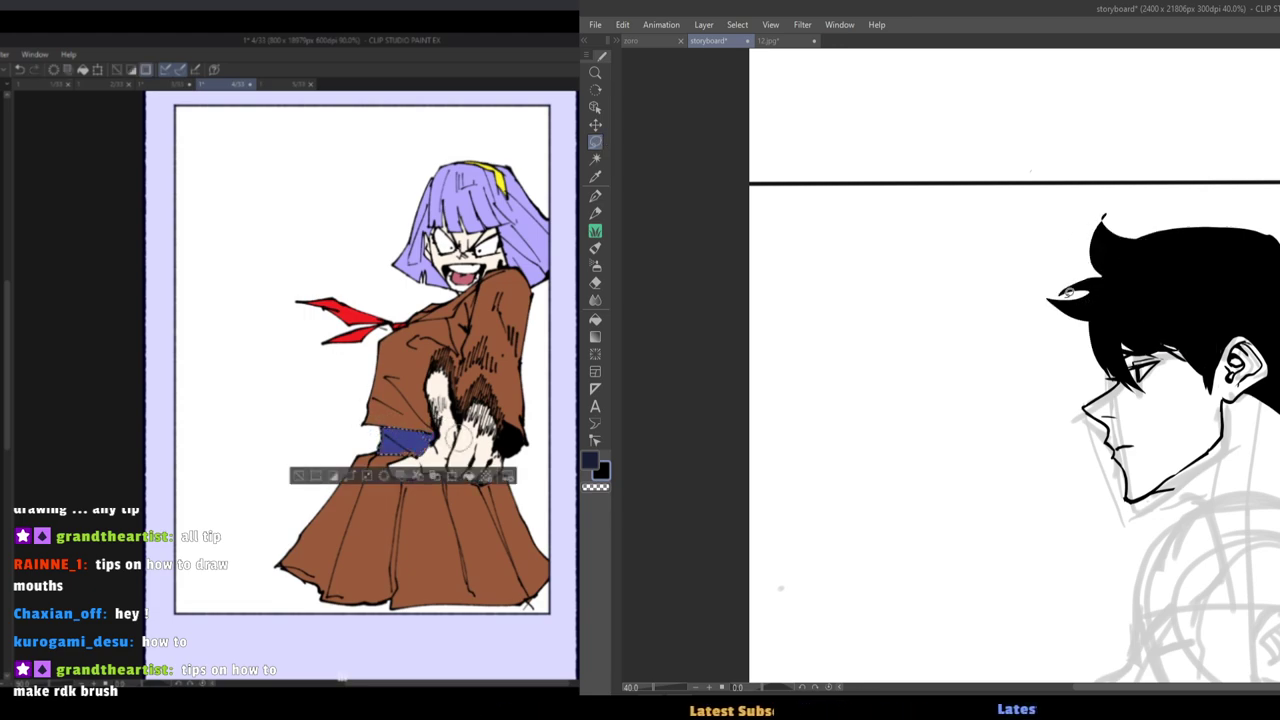
Trim the curled tip of the upper front tuft by deleting lassoed areas around it.
{"action": "mouse_move", "coordinate": [1101, 208]}
{"action": "left_mouse_down"}
{"action": "mouse_move", "coordinate": [1112, 203]}
{"action": "mouse_move", "coordinate": [1144, 240]}
{"action": "mouse_move", "coordinate": [1114, 201]}
{"action": "mouse_move", "coordinate": [1144, 236]}
{"action": "left_mouse_up"}
{"action": "key", "text": "Delete"}
{"action": "key", "text": "ctrl+d"}
{"action": "key", "text": "Delete"}
{"action": "key", "text": "ctrl+d"}
{"action": "key", "text": "p"}
{"action": "key", "text": "ctrl+z"}
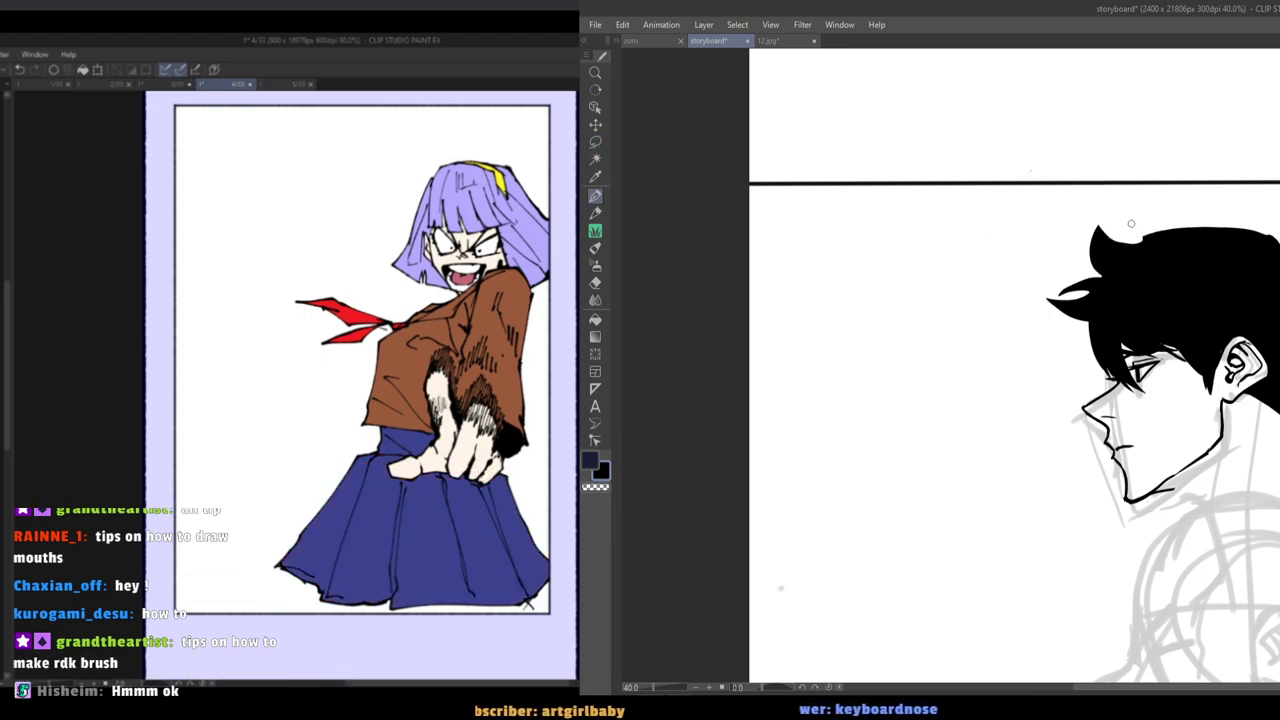
Redraw the upper front tuft with a sharper, slightly curved tip using the pen, undoing the unwanted strokes.
{"action": "mouse_move", "coordinate": [1146, 237]}
{"action": "left_mouse_down"}
{"action": "mouse_move", "coordinate": [1096, 217]}
{"action": "mouse_move", "coordinate": [1114, 243]}
{"action": "mouse_move", "coordinate": [1091, 205]}
{"action": "left_mouse_up"}
{"action": "key", "text": "ctrl+z"}
{"action": "key", "text": "ctrl+z"}
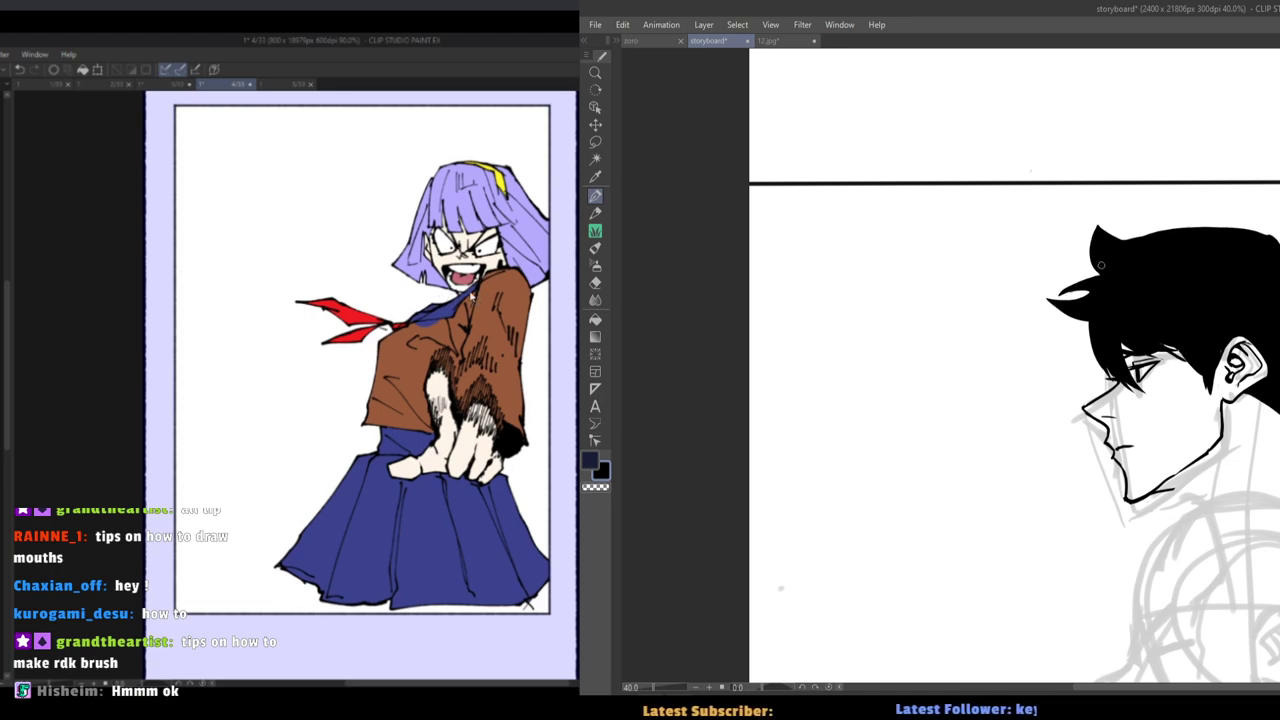
{"action": "left_click_drag", "start_coordinate": [1103, 238], "coordinate": [1093, 209]}
{"action": "key", "text": "ctrl+z"}
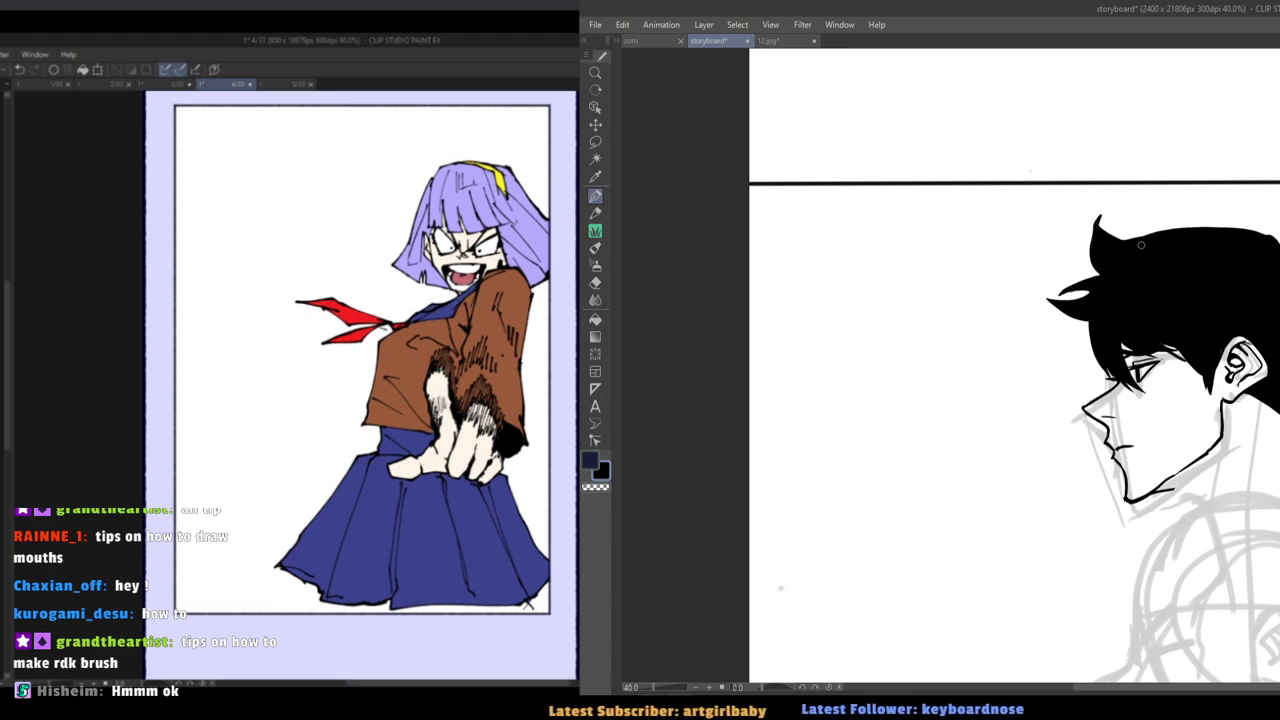
{"action": "key", "text": "ctrl+z"}
Add small strands between the front tufts and a pointed, lasso-filled lock in front of the man's forehead.
{"action": "mouse_move", "coordinate": [1104, 274]}
{"action": "left_mouse_down"}
{"action": "mouse_move", "coordinate": [1066, 284]}
{"action": "mouse_move", "coordinate": [1078, 257]}
{"action": "left_mouse_up"}
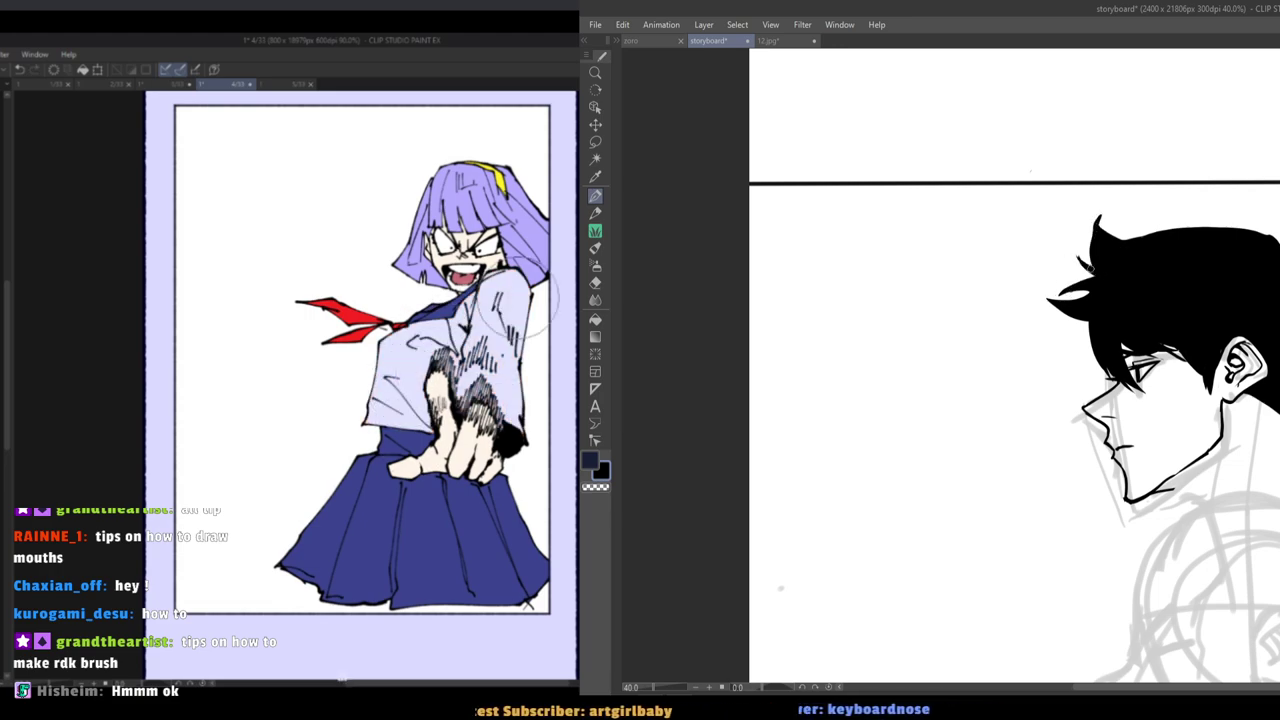
{"action": "left_click_drag", "start_coordinate": [1090, 316], "coordinate": [1072, 350]}
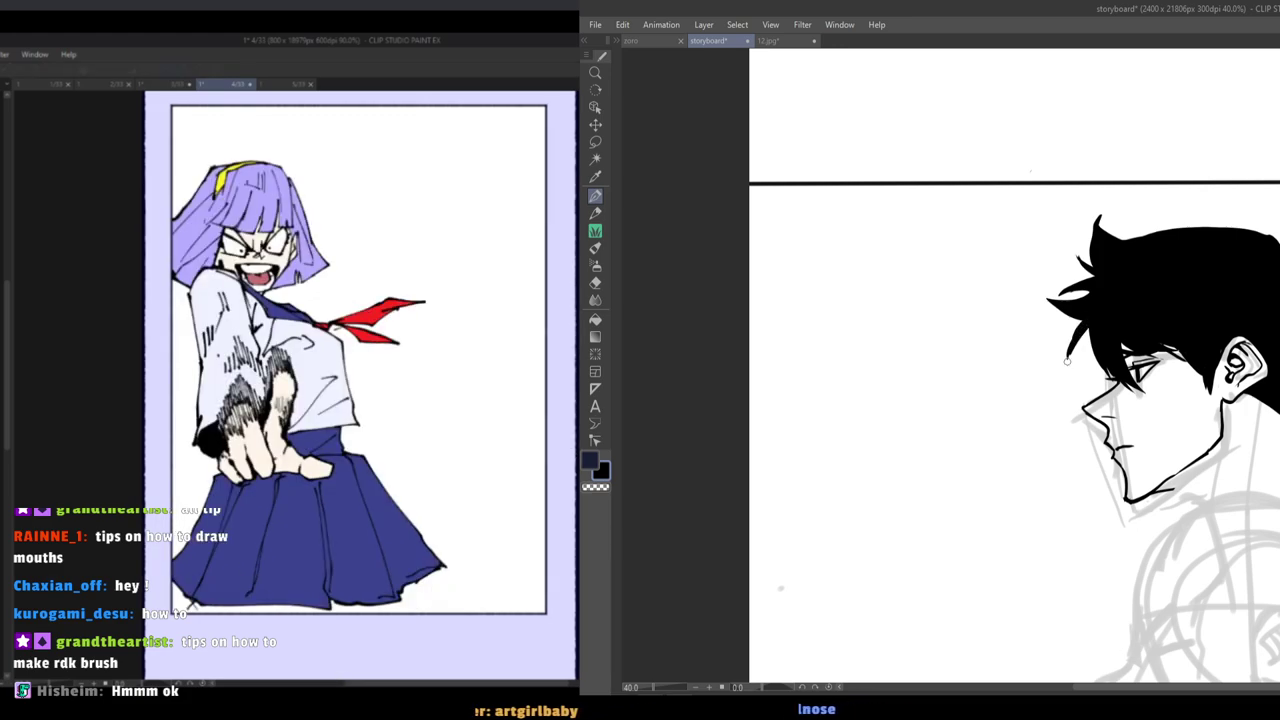
{"action": "key", "text": "m"}
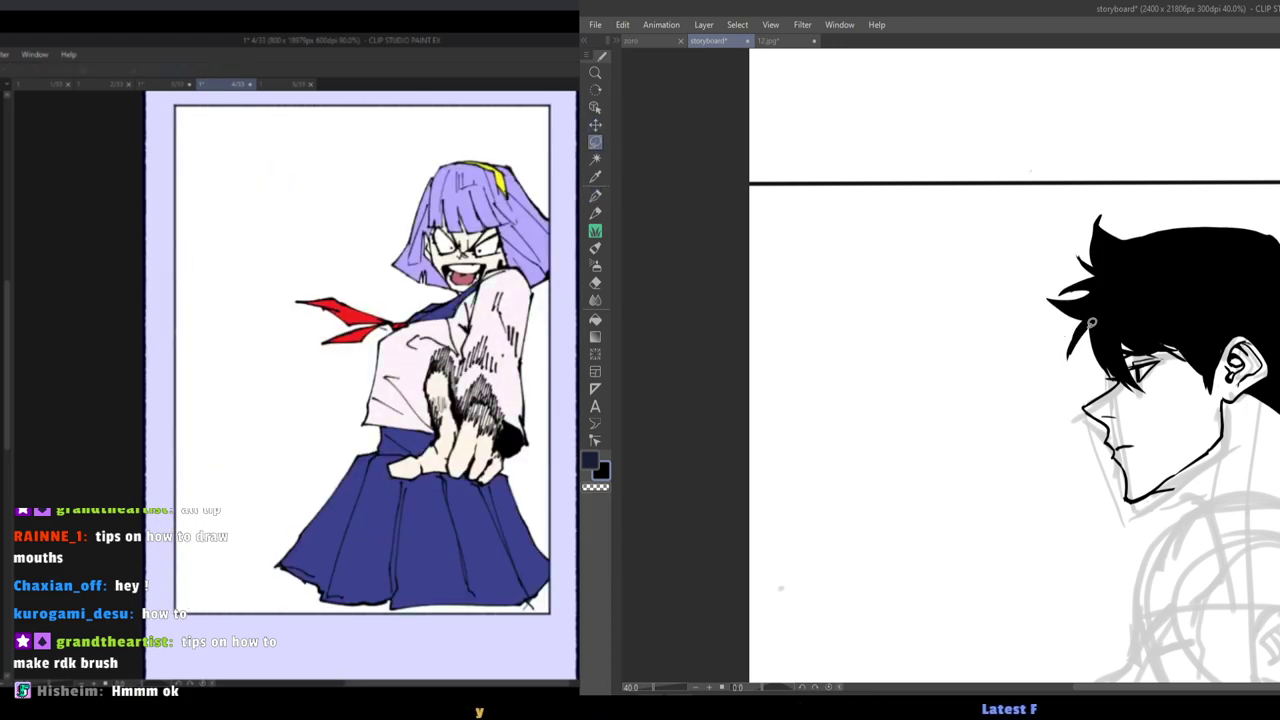
{"action": "mouse_move", "coordinate": [1092, 322]}
{"action": "left_mouse_down"}
{"action": "mouse_move", "coordinate": [1071, 357]}
{"action": "mouse_move", "coordinate": [1104, 352]}
{"action": "left_mouse_up"}
{"action": "left_click", "coordinate": [1157, 395]}
{"action": "key", "text": "ctrl+d"}
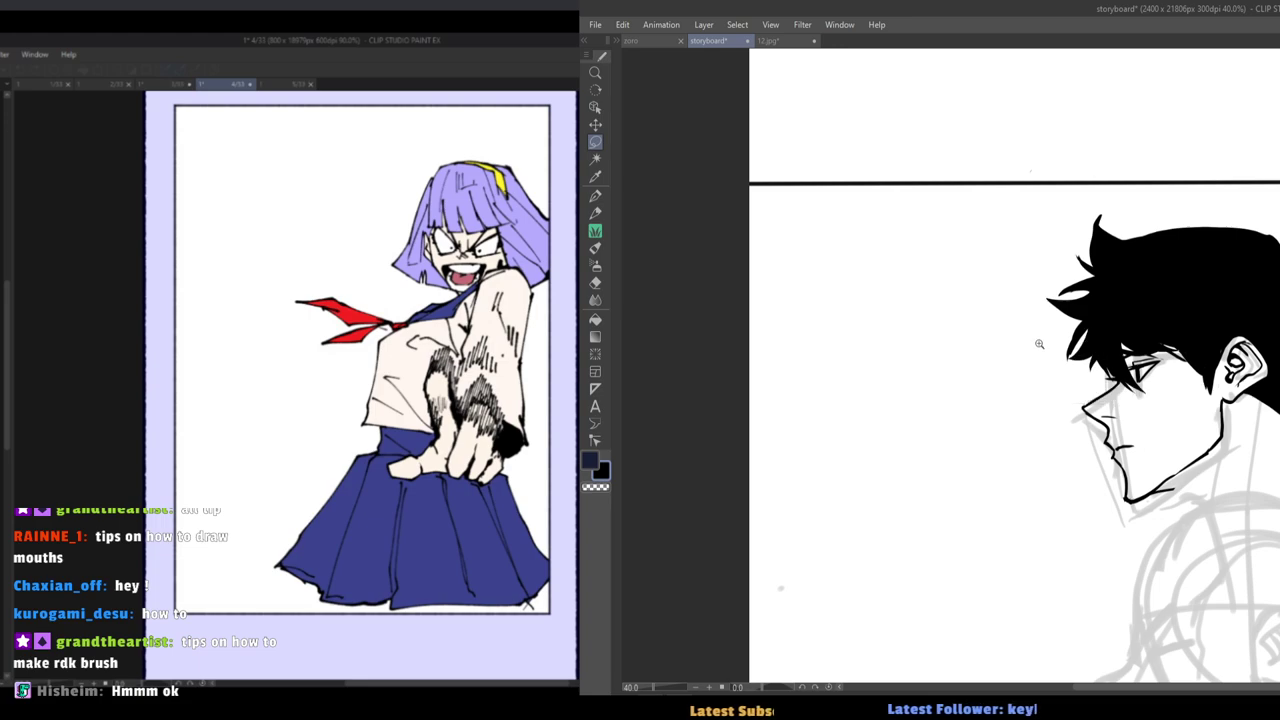
Ink a small spiky tuft at the back of the man's crown, following the hairstyle in 12.jpg, and save the storyboard.
{"action": "scroll", "coordinate": [1039, 344], "scroll_direction": "down", "scroll_amount": 3}
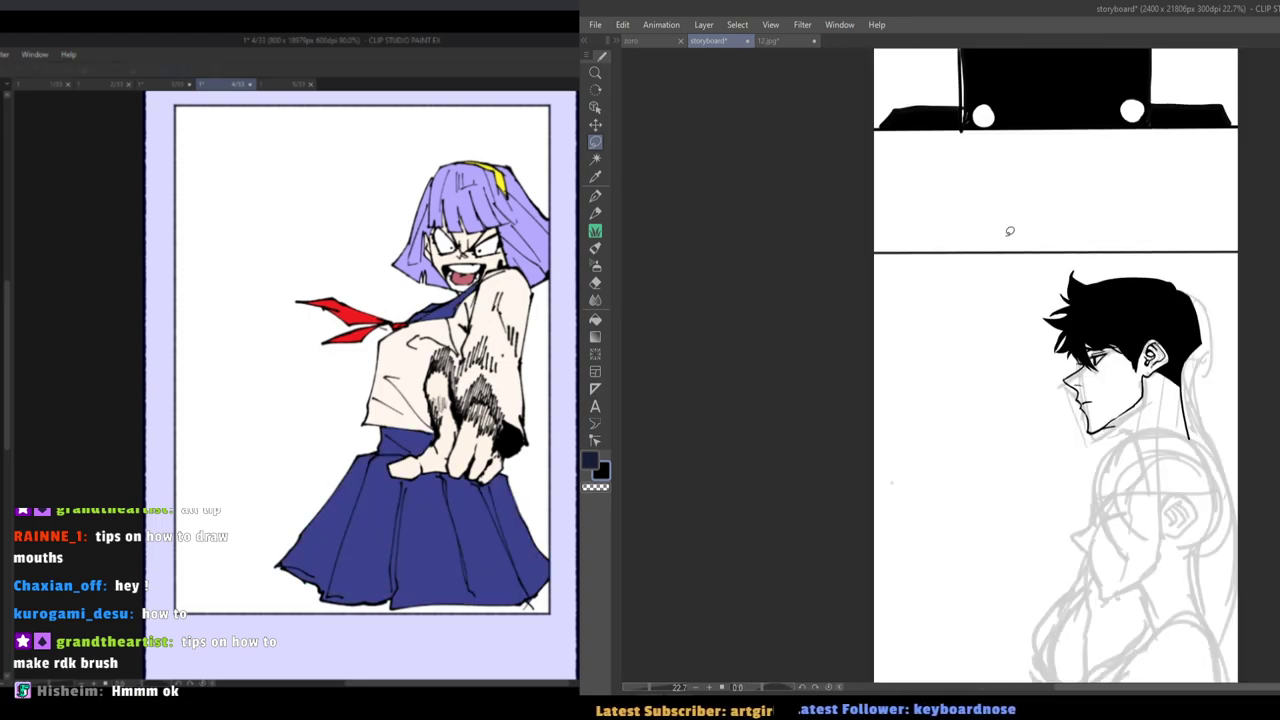
{"action": "scroll", "coordinate": [1068, 274], "scroll_direction": "up", "scroll_amount": 2}
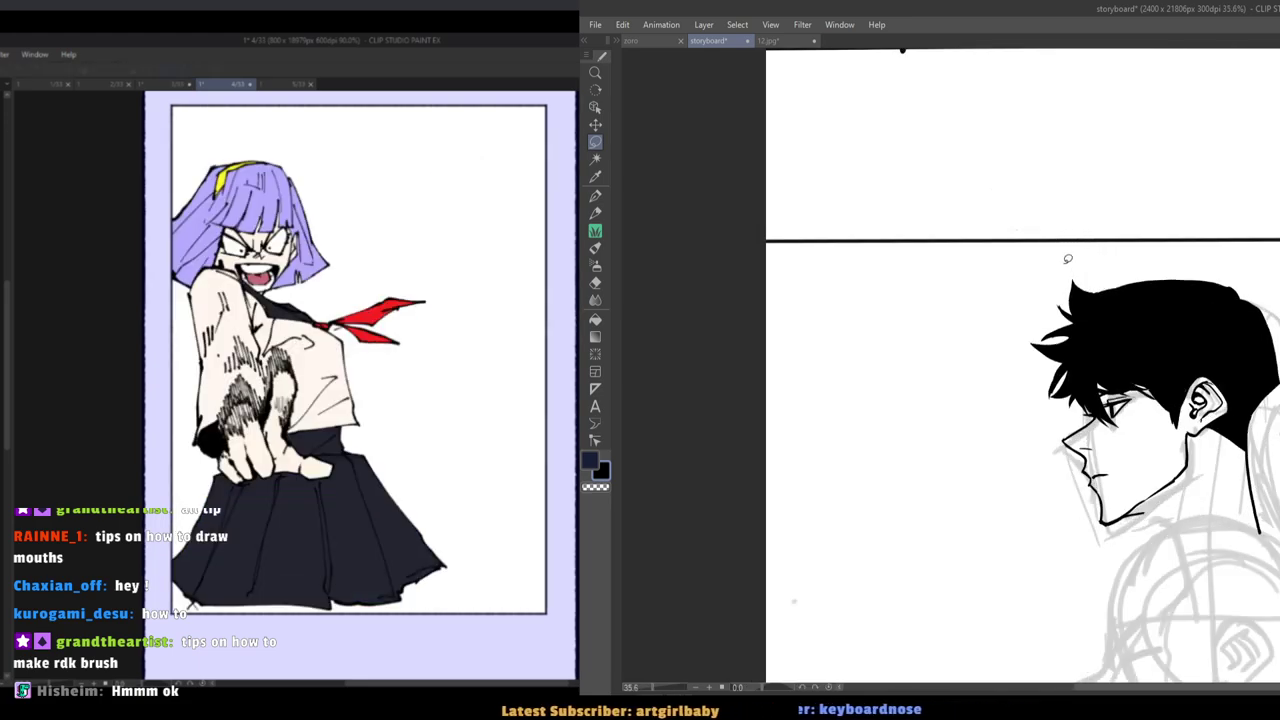
{"action": "left_click", "coordinate": [768, 41]}
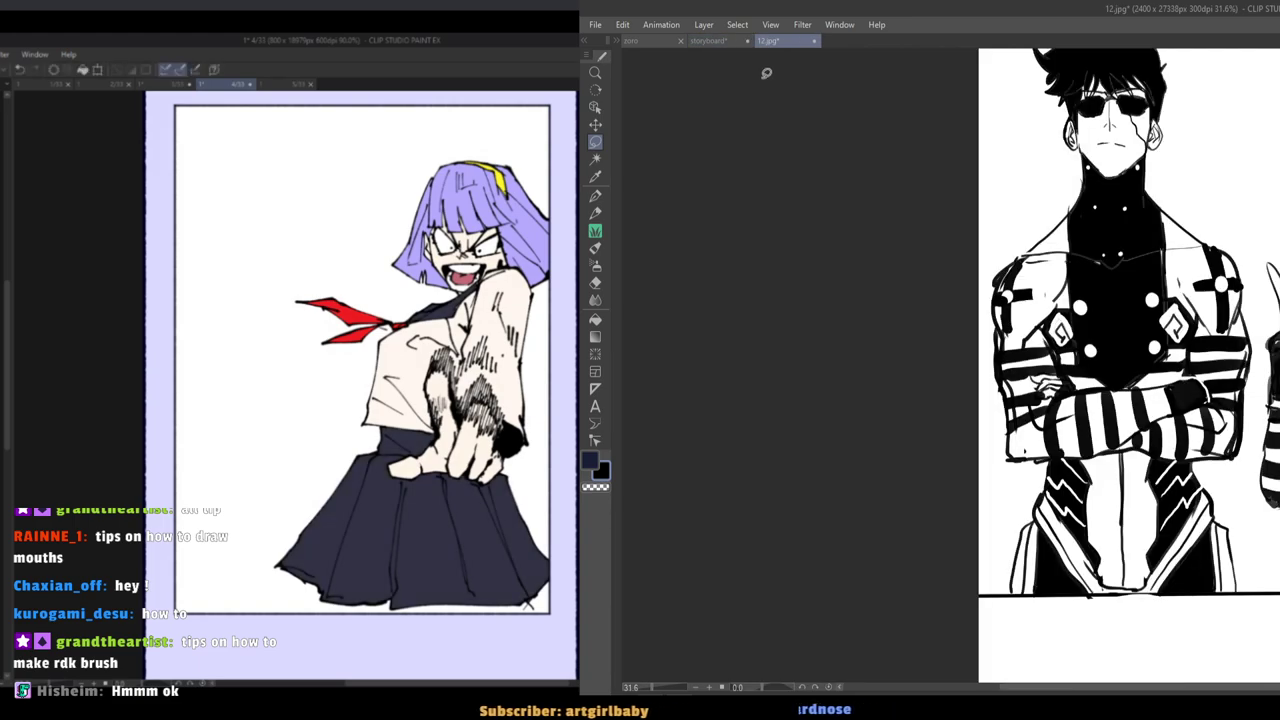
{"action": "left_click", "coordinate": [720, 40]}
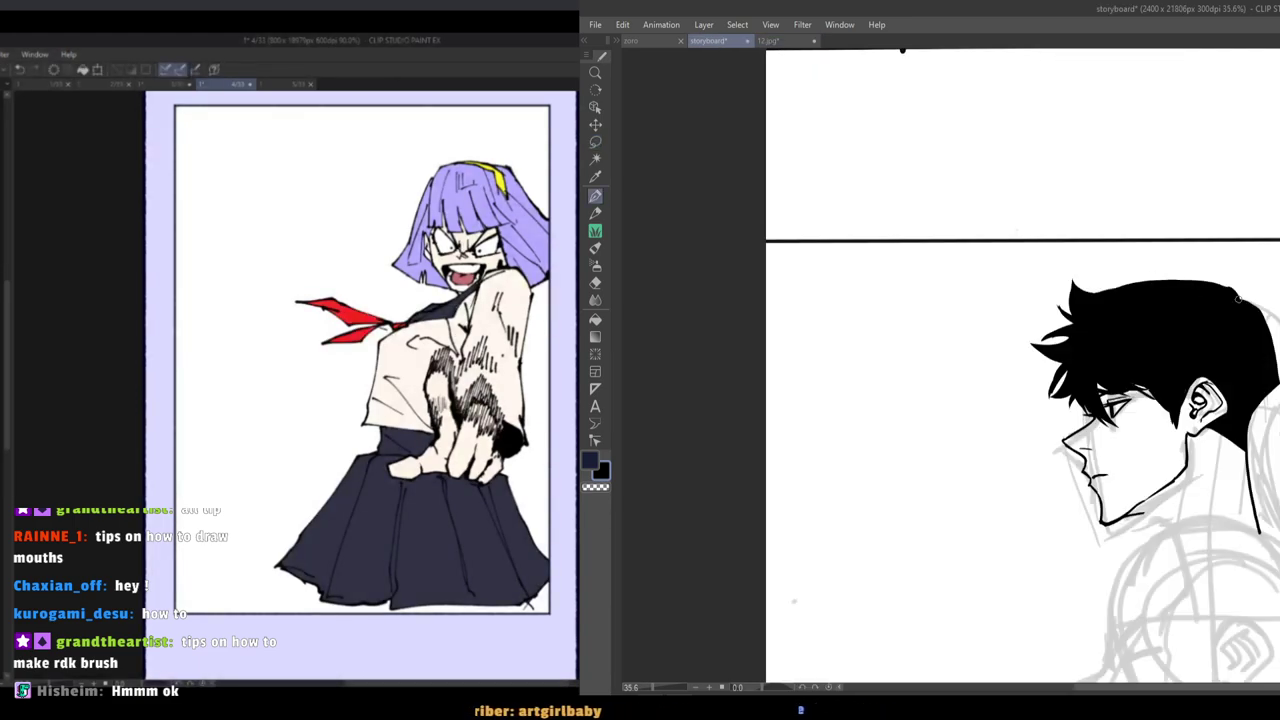
{"action": "left_click", "coordinate": [785, 43]}
{"action": "left_click_drag", "start_coordinate": [908, 236], "coordinate": [942, 302]}
{"action": "left_click", "coordinate": [722, 42]}
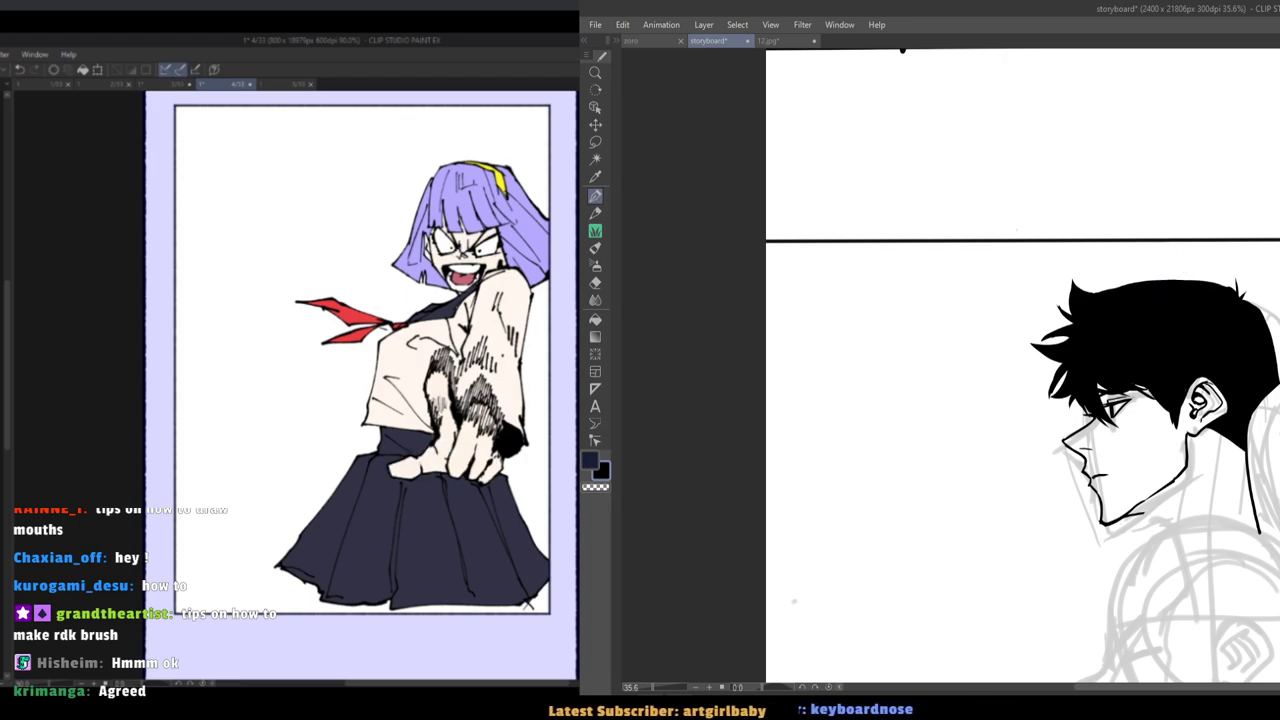
{"action": "key", "text": "ctrl+s"}
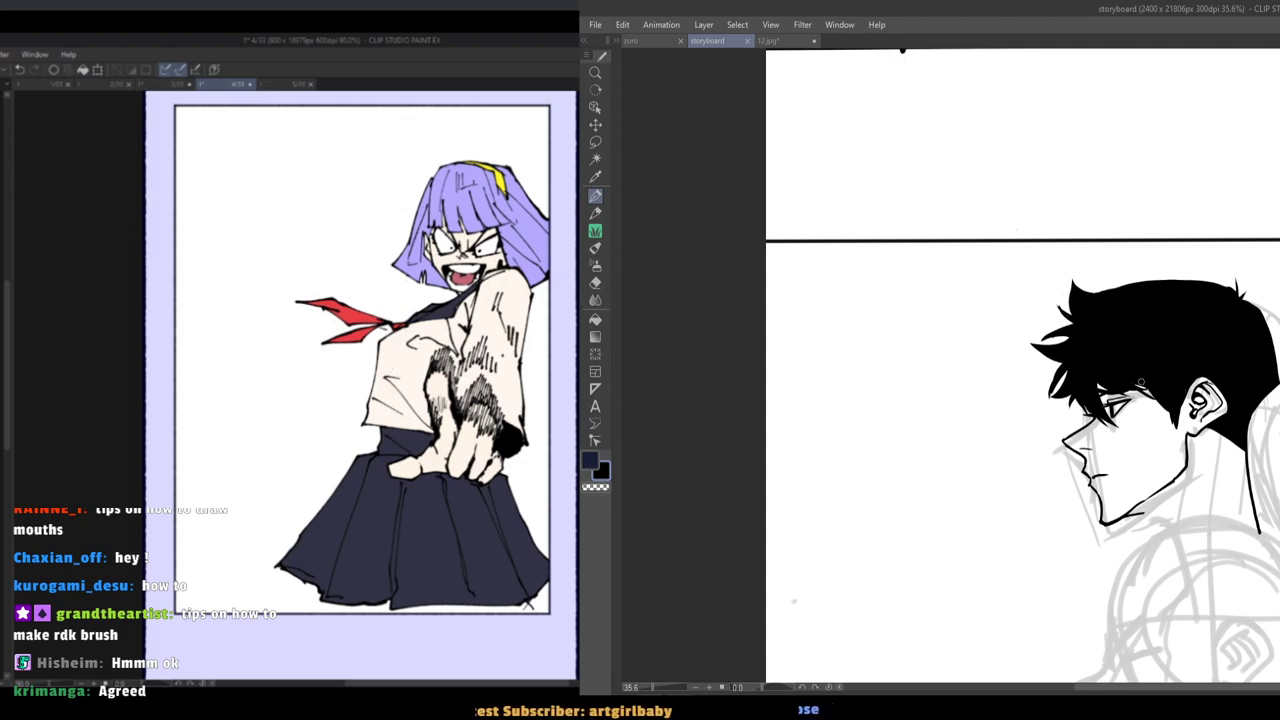
Add more spikes at the back of the crown, lengthen the sideburn and darken the fringe near the eye, consulting 12.jpg.
{"action": "left_click_drag", "start_coordinate": [1141, 382], "coordinate": [1179, 414]}
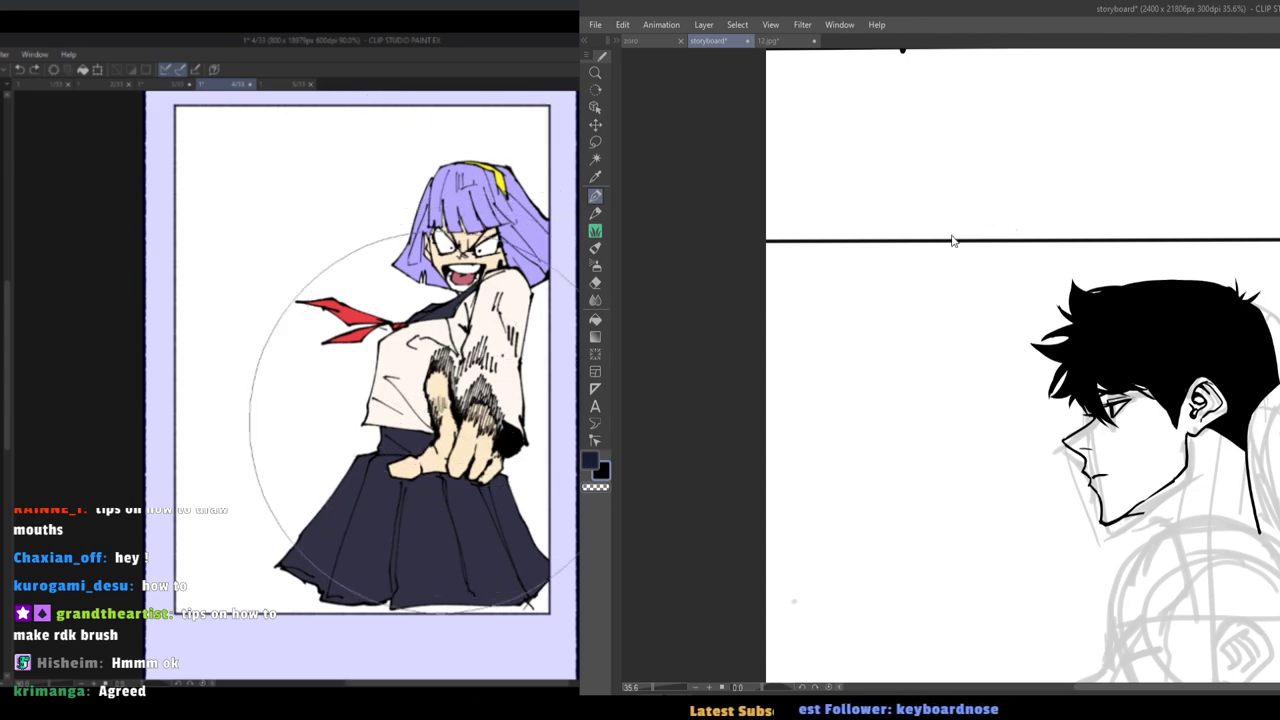
{"action": "left_click", "coordinate": [798, 43]}
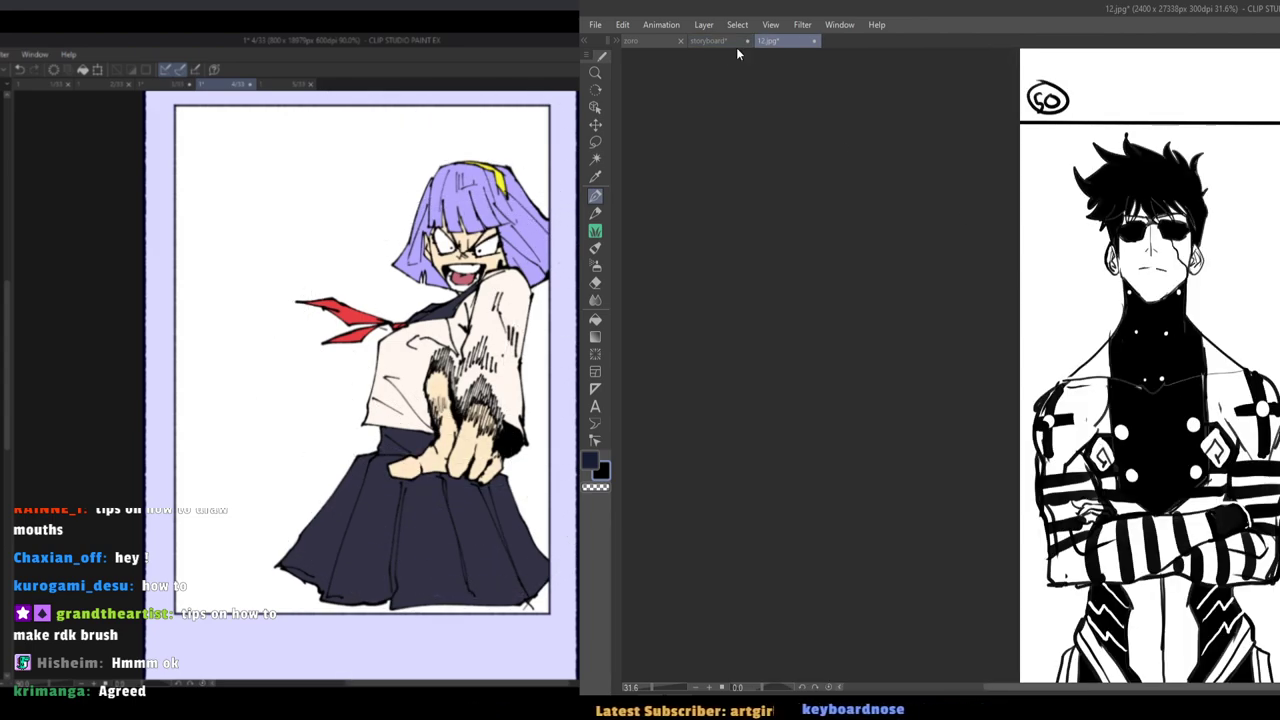
{"action": "left_click", "coordinate": [718, 41]}
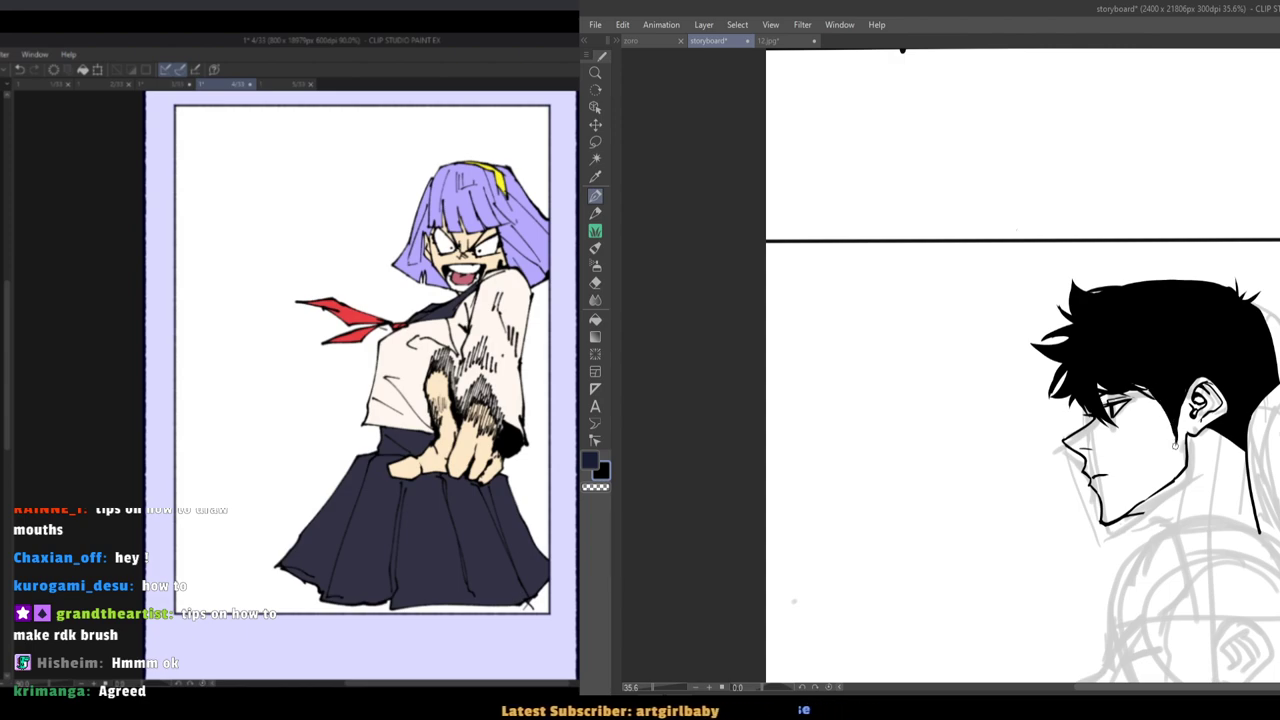
{"action": "left_click", "coordinate": [770, 41]}
{"action": "left_click", "coordinate": [714, 41]}
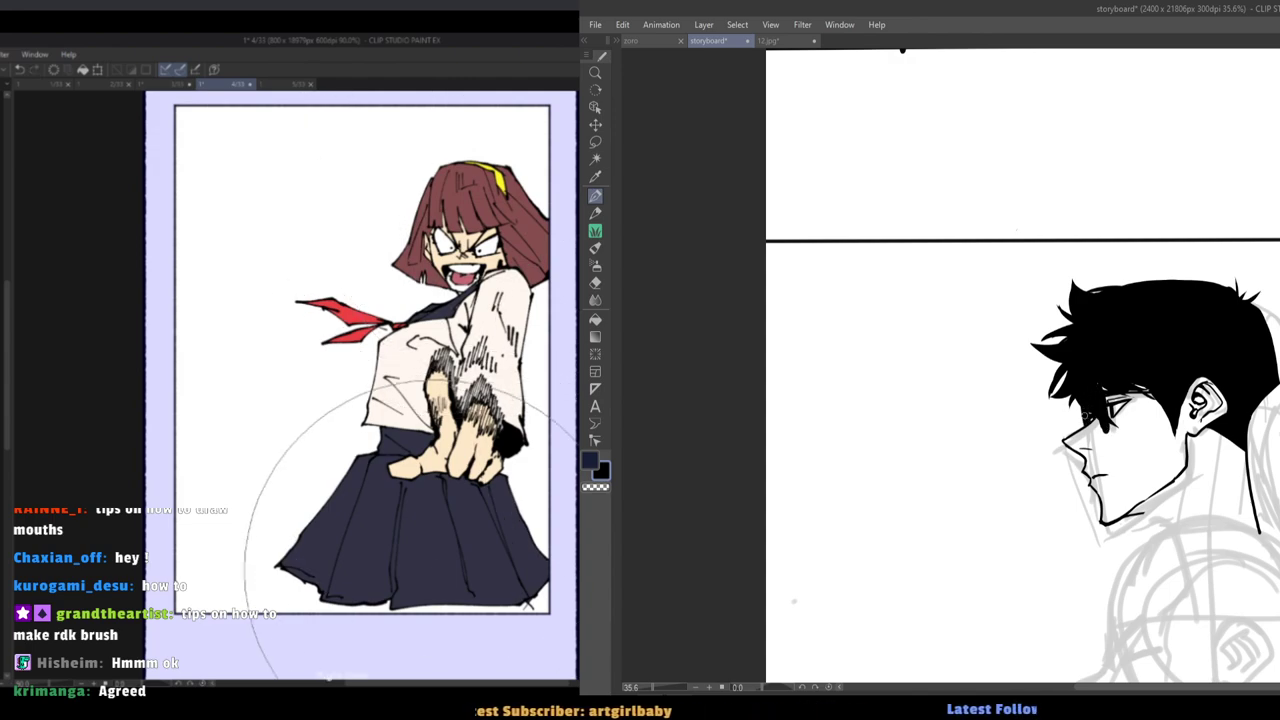
{"action": "scroll", "coordinate": [1070, 396], "scroll_direction": "down", "scroll_amount": 7}
{"action": "scroll", "coordinate": [989, 372], "scroll_direction": "up", "scroll_amount": 3}
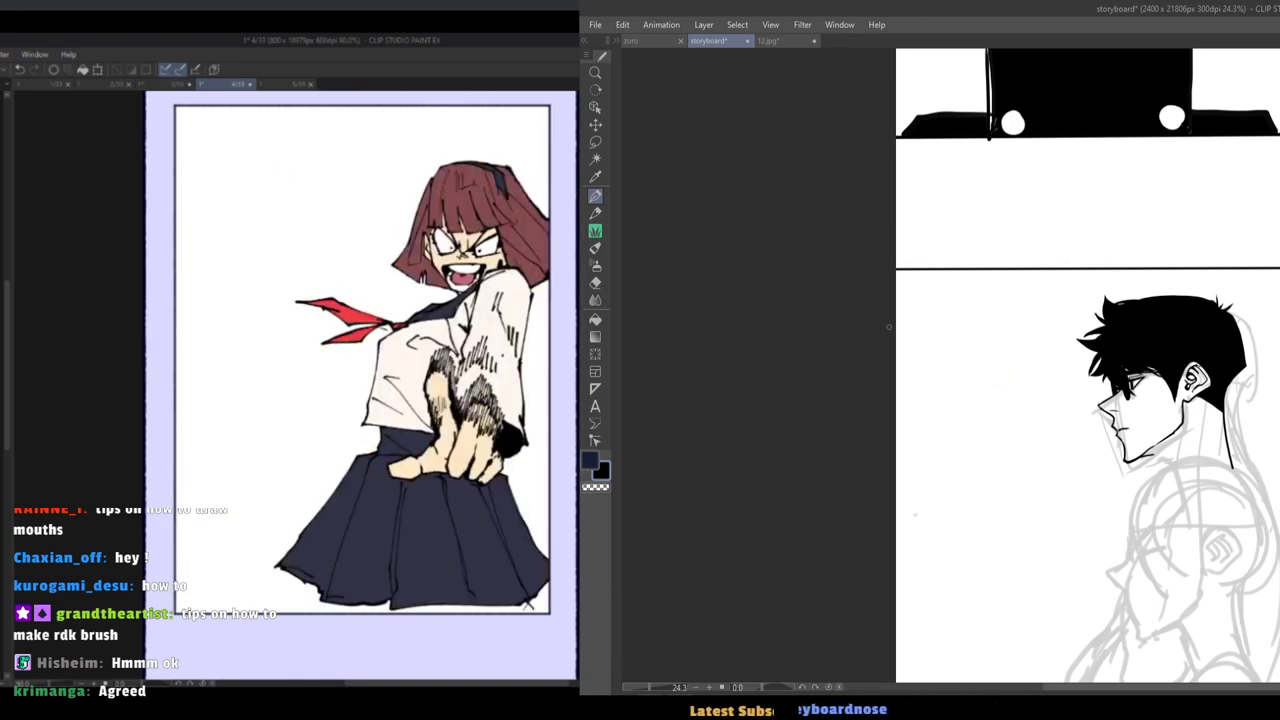
Touch up the fringe strands and the dark sunglasses lens in front of the man's eye, consulting 12.jpg.
{"action": "scroll", "coordinate": [1119, 389], "scroll_direction": "up", "scroll_amount": 2}
{"action": "key", "text": "e"}
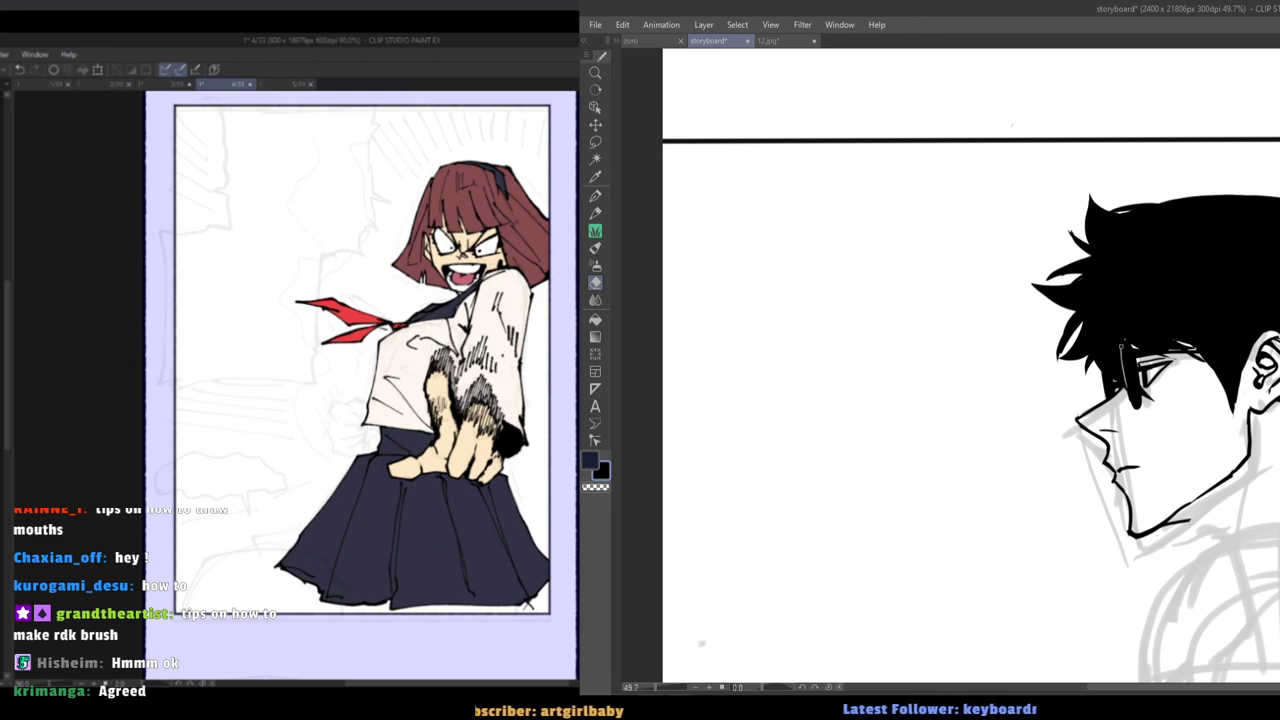
{"action": "key", "text": "p"}
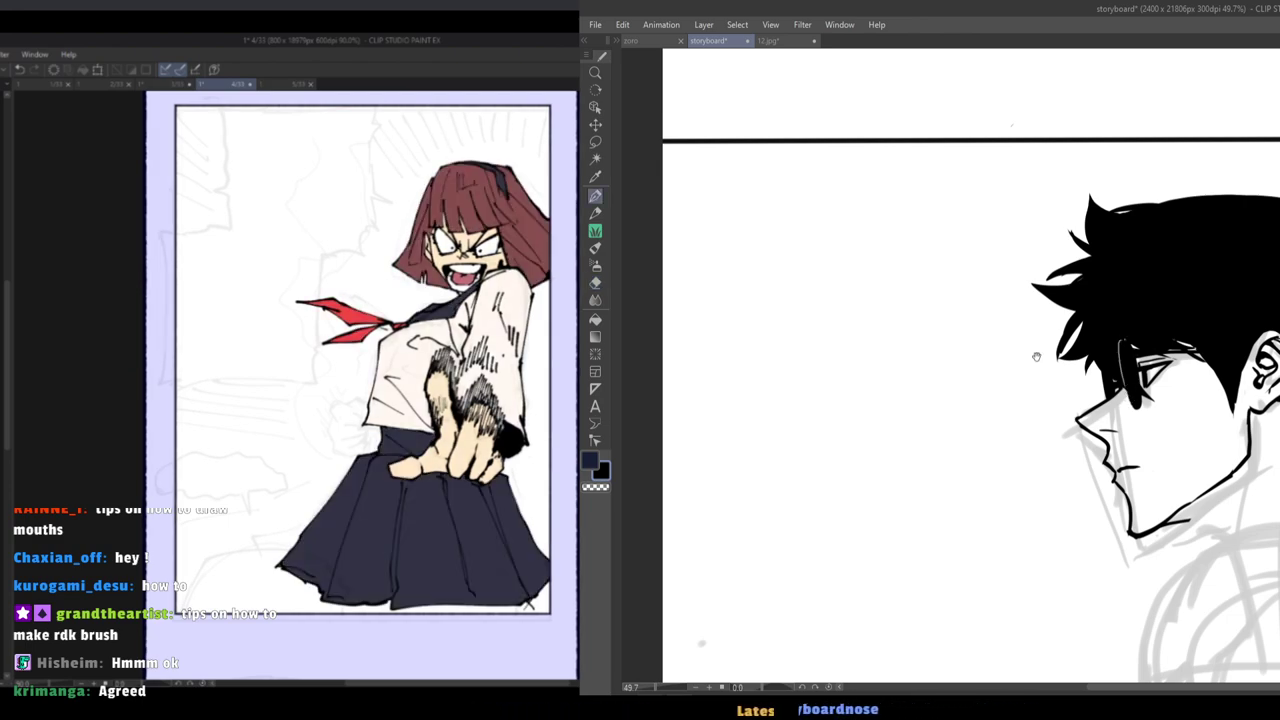
{"action": "left_click_drag", "start_coordinate": [1037, 354], "coordinate": [1047, 320]}
{"action": "left_click_drag", "start_coordinate": [1060, 359], "coordinate": [1038, 362]}
{"action": "left_click_drag", "start_coordinate": [1099, 410], "coordinate": [1128, 402]}
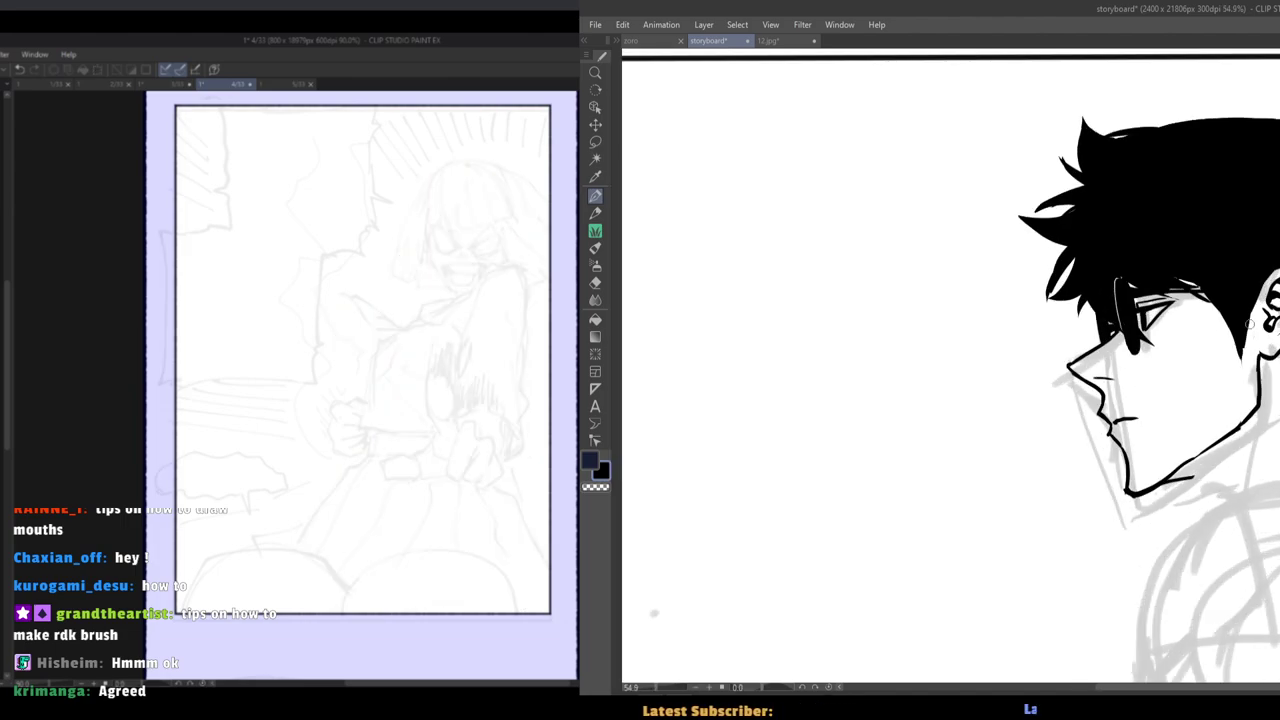
{"action": "left_click", "coordinate": [770, 41]}
{"action": "left_click", "coordinate": [723, 42]}
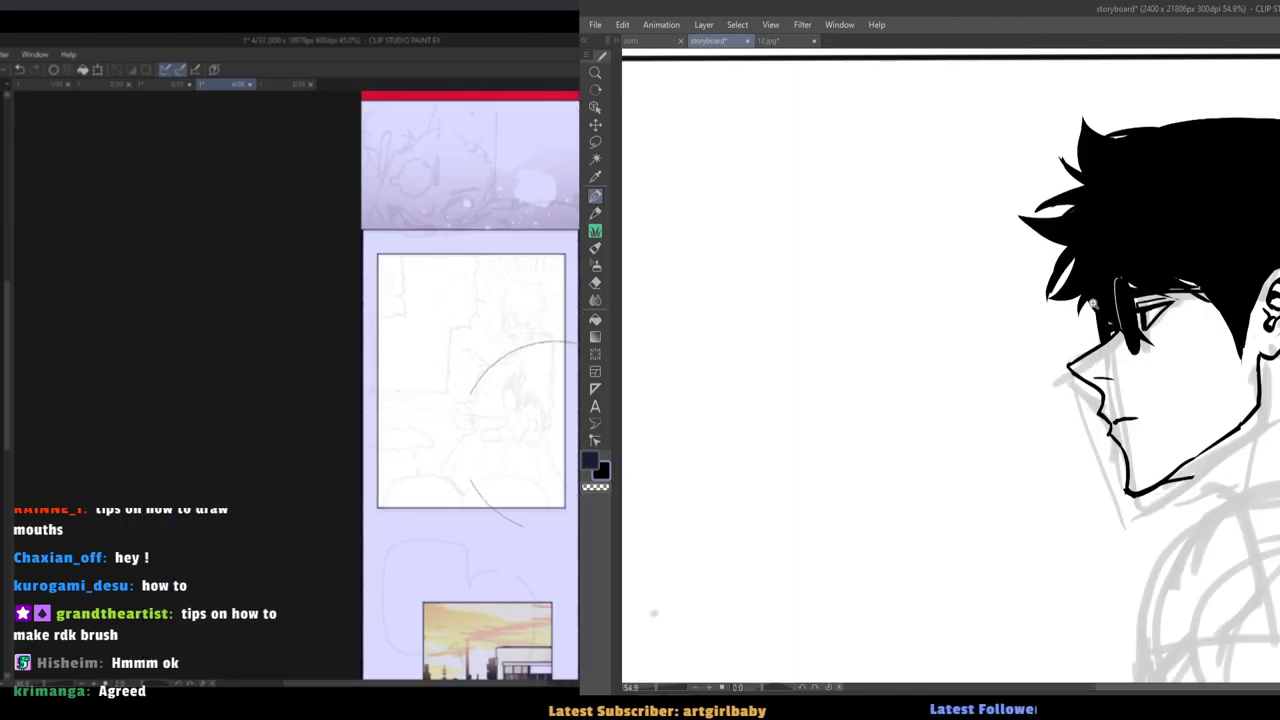
{"action": "left_click_drag", "start_coordinate": [1120, 291], "coordinate": [1097, 293]}
Ink a thin jagged scar from below the man's eye down the cheek to the jaw, following 12.jpg, and save the storyboard.
{"action": "left_click", "coordinate": [761, 41]}
{"action": "left_click", "coordinate": [712, 40]}
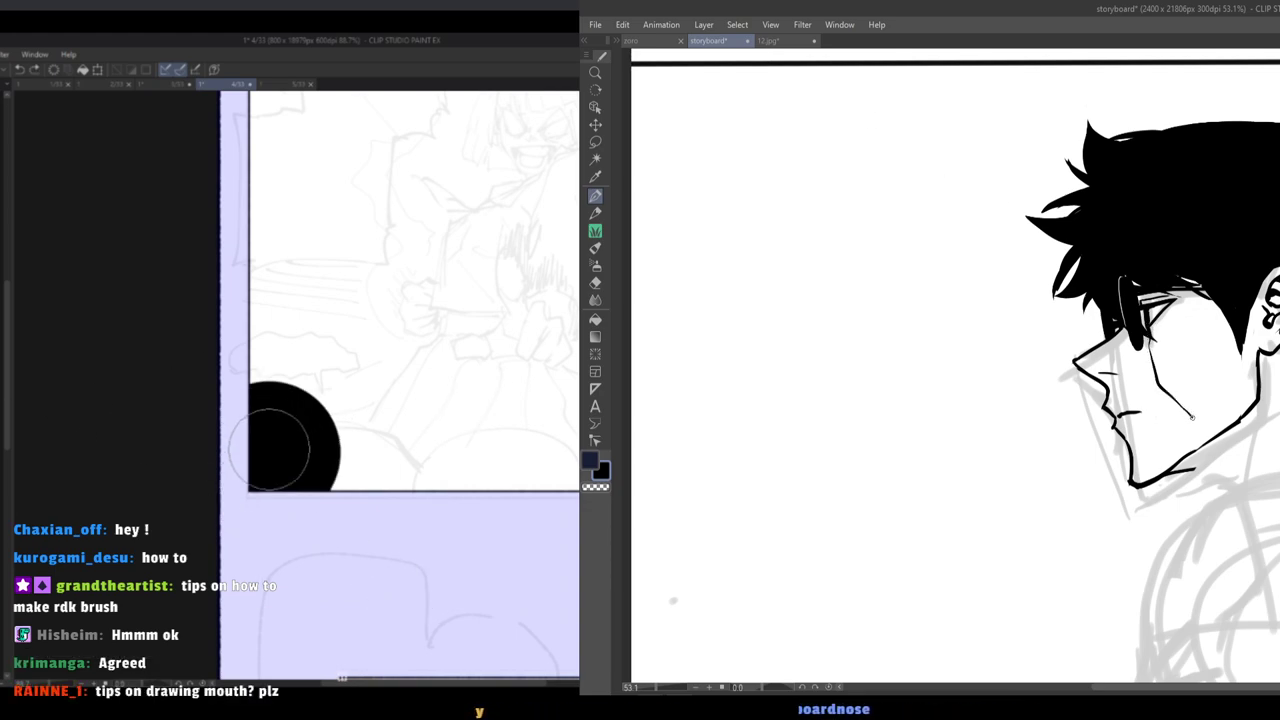
{"action": "left_click", "coordinate": [770, 40]}
{"action": "left_click", "coordinate": [712, 40]}
{"action": "left_click_drag", "start_coordinate": [1140, 342], "coordinate": [1216, 434]}
{"action": "scroll", "coordinate": [1008, 329], "scroll_direction": "down", "scroll_amount": 7}
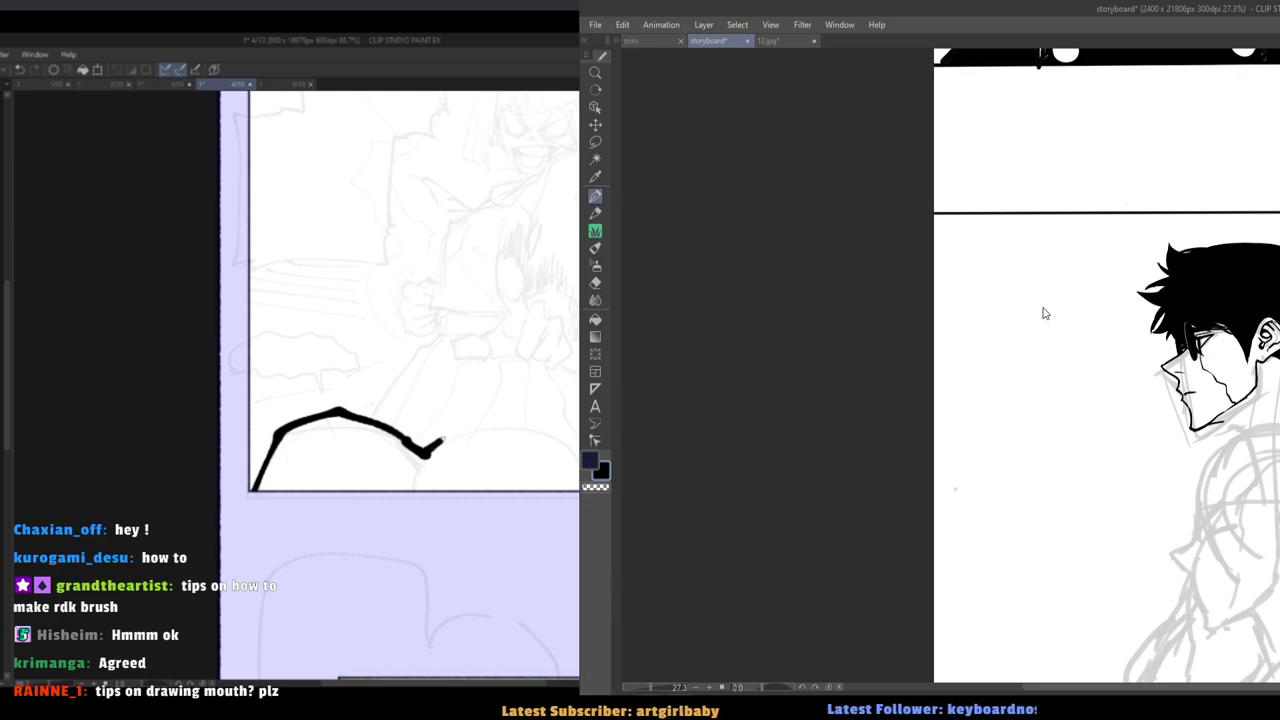
{"action": "key", "text": "ctrl+s"}
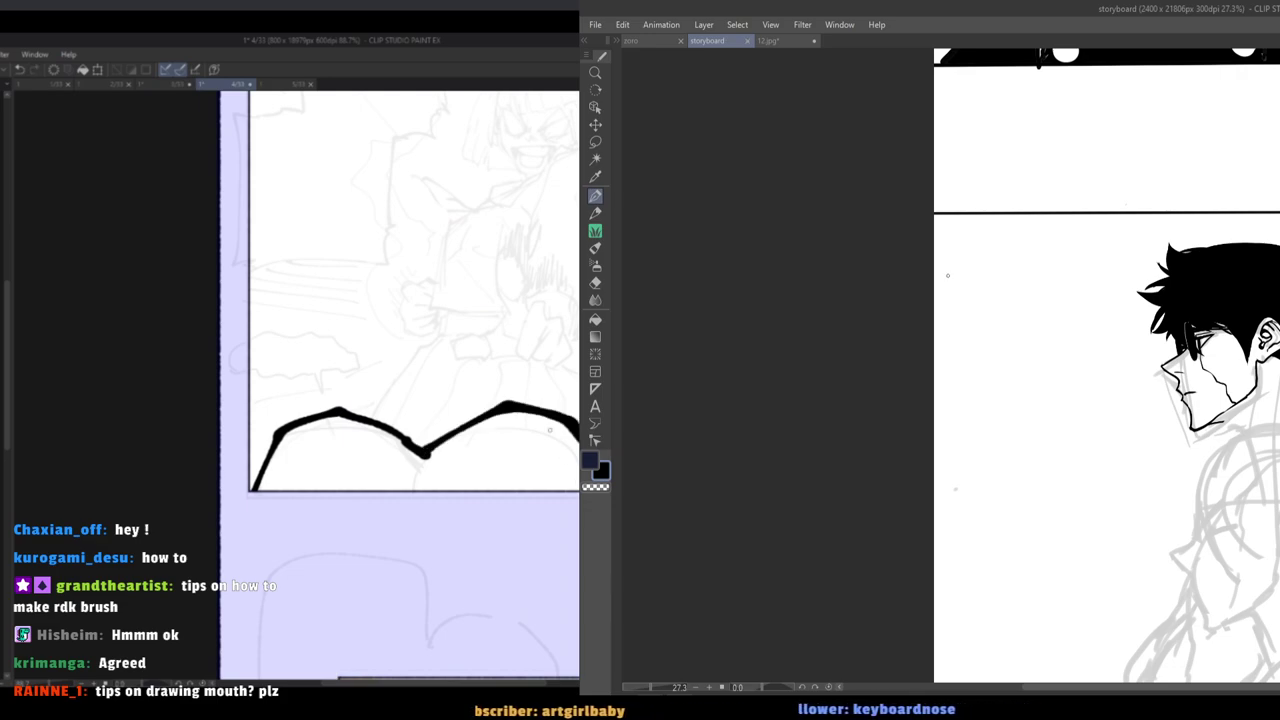
{"action": "scroll", "coordinate": [1086, 306], "scroll_direction": "down", "scroll_amount": 3}
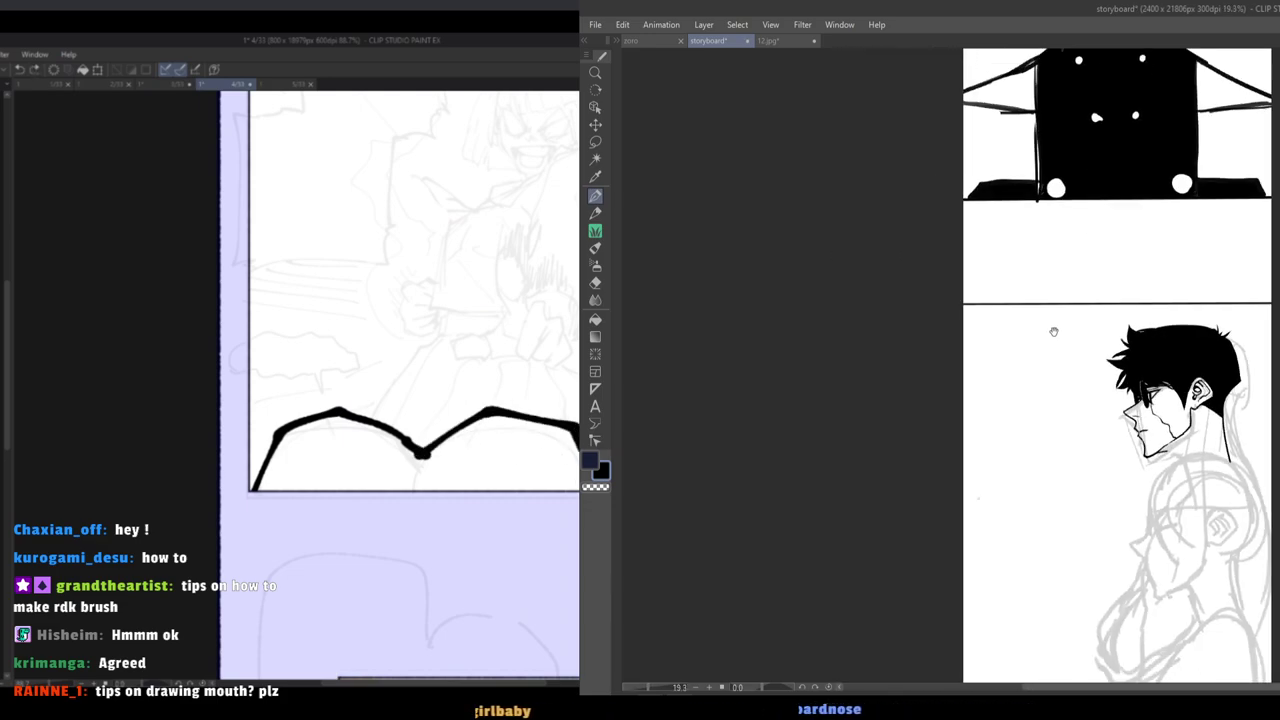
{"action": "left_click_drag", "start_coordinate": [1054, 331], "coordinate": [1094, 325]}
{"action": "left_click_drag", "start_coordinate": [1094, 325], "coordinate": [1117, 380]}
{"action": "left_click_drag", "start_coordinate": [1158, 290], "coordinate": [1093, 287]}
{"action": "mouse_move", "coordinate": [1093, 287]}
{"action": "left_mouse_down"}
{"action": "mouse_move", "coordinate": [1064, 363]}
{"action": "mouse_move", "coordinate": [1073, 290]}
{"action": "left_mouse_up"}
{"action": "left_click_drag", "start_coordinate": [1138, 406], "coordinate": [1198, 414]}
{"action": "left_click_drag", "start_coordinate": [1148, 488], "coordinate": [1157, 322]}
{"action": "key", "text": "p"}
{"action": "left_click_drag", "start_coordinate": [1172, 430], "coordinate": [1208, 433]}
{"action": "key", "text": "ctrl+z"}
{"action": "key", "text": "p"}
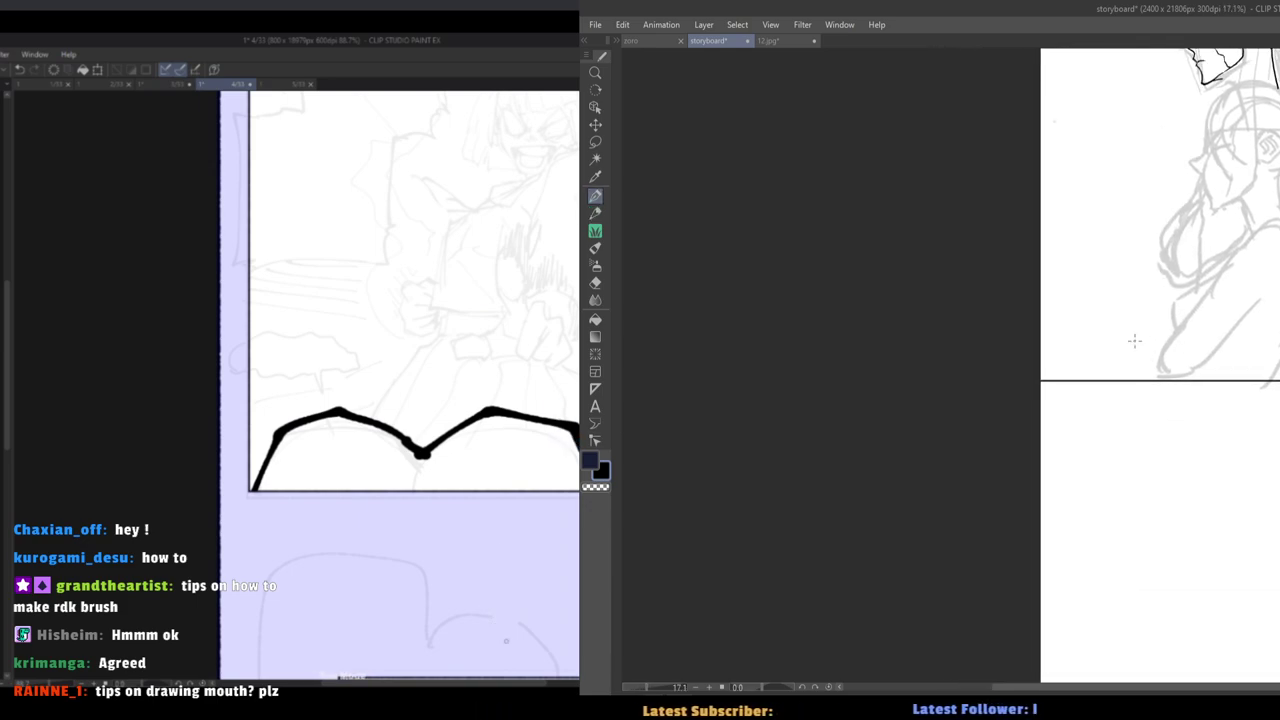
{"action": "left_click_drag", "start_coordinate": [1120, 252], "coordinate": [1154, 443]}
{"action": "left_click_drag", "start_coordinate": [1129, 340], "coordinate": [1190, 345]}
{"action": "left_click_drag", "start_coordinate": [1151, 242], "coordinate": [1125, 393]}
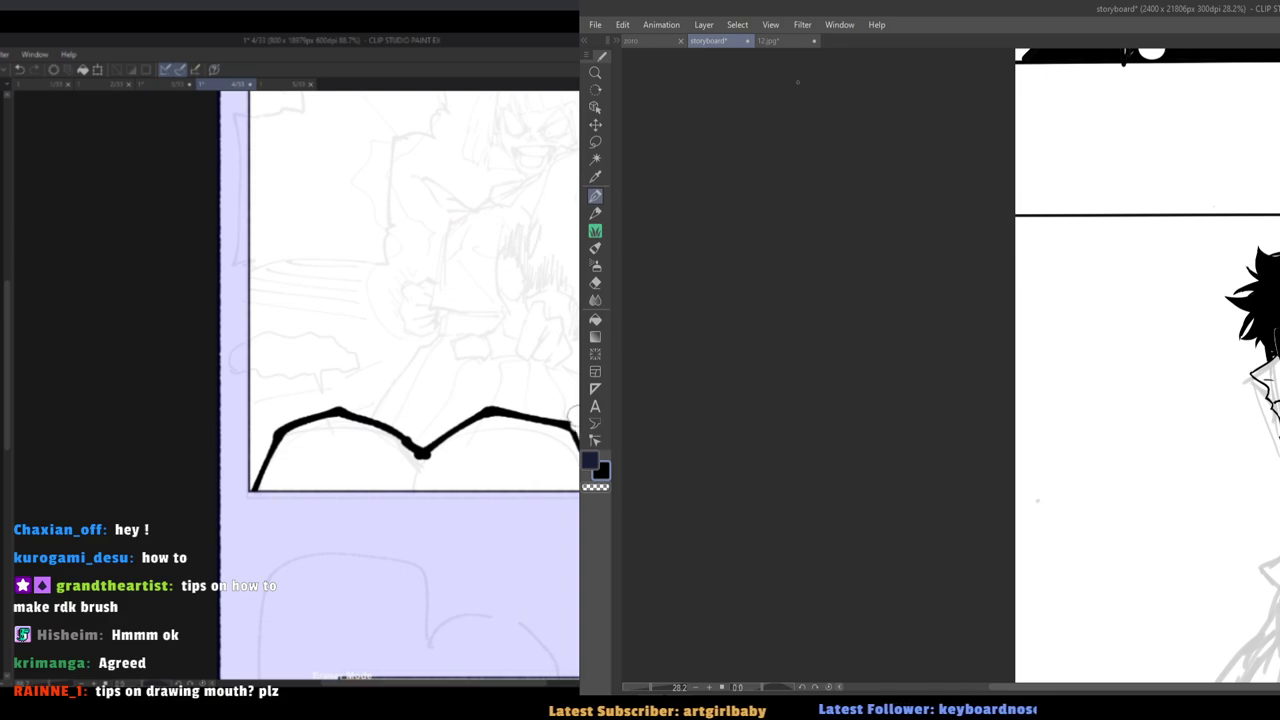
Sketch example closed mouths in the empty area in front of the man's face, using angular lip lines and a short lower-lip curve.
{"action": "left_click", "coordinate": [778, 42]}
{"action": "left_click", "coordinate": [718, 43]}
{"action": "scroll", "coordinate": [1067, 301], "scroll_direction": "up", "scroll_amount": 1}
{"action": "left_click_drag", "start_coordinate": [1151, 345], "coordinate": [1178, 339]}
{"action": "key", "text": "ctrl+z"}
{"action": "key", "text": "ctrl+z"}
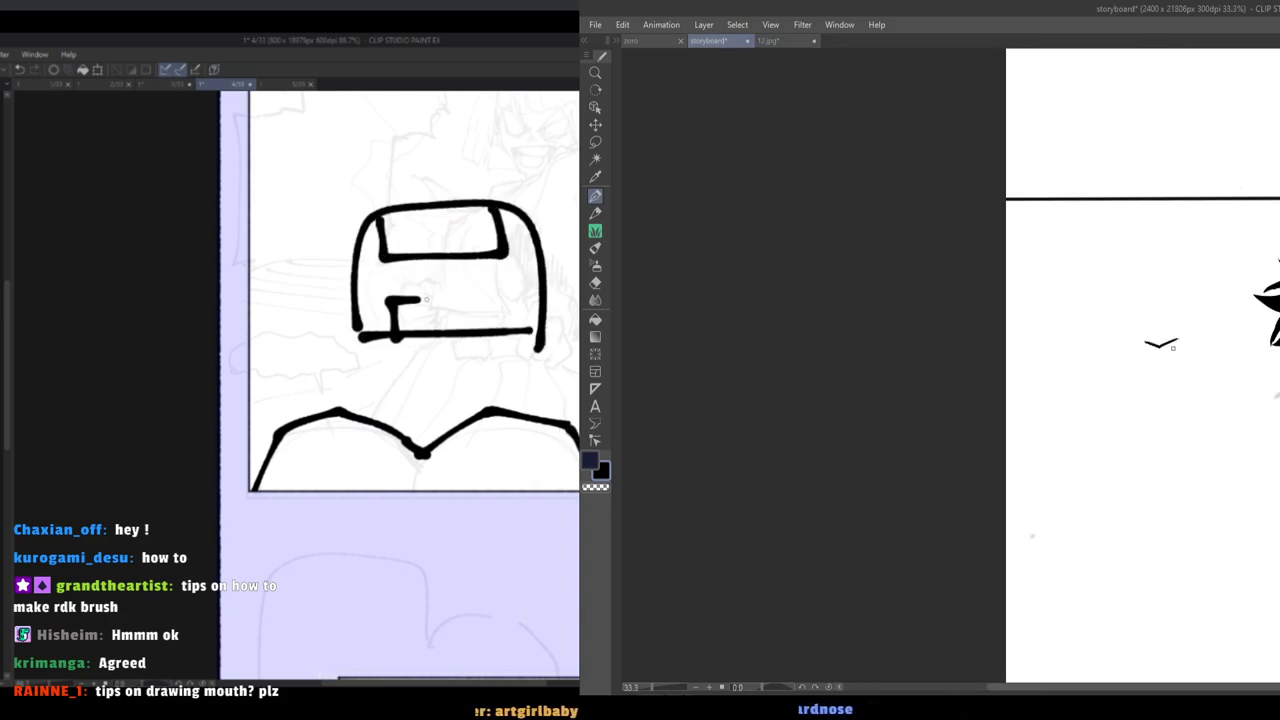
{"action": "key", "text": "ctrl+z"}
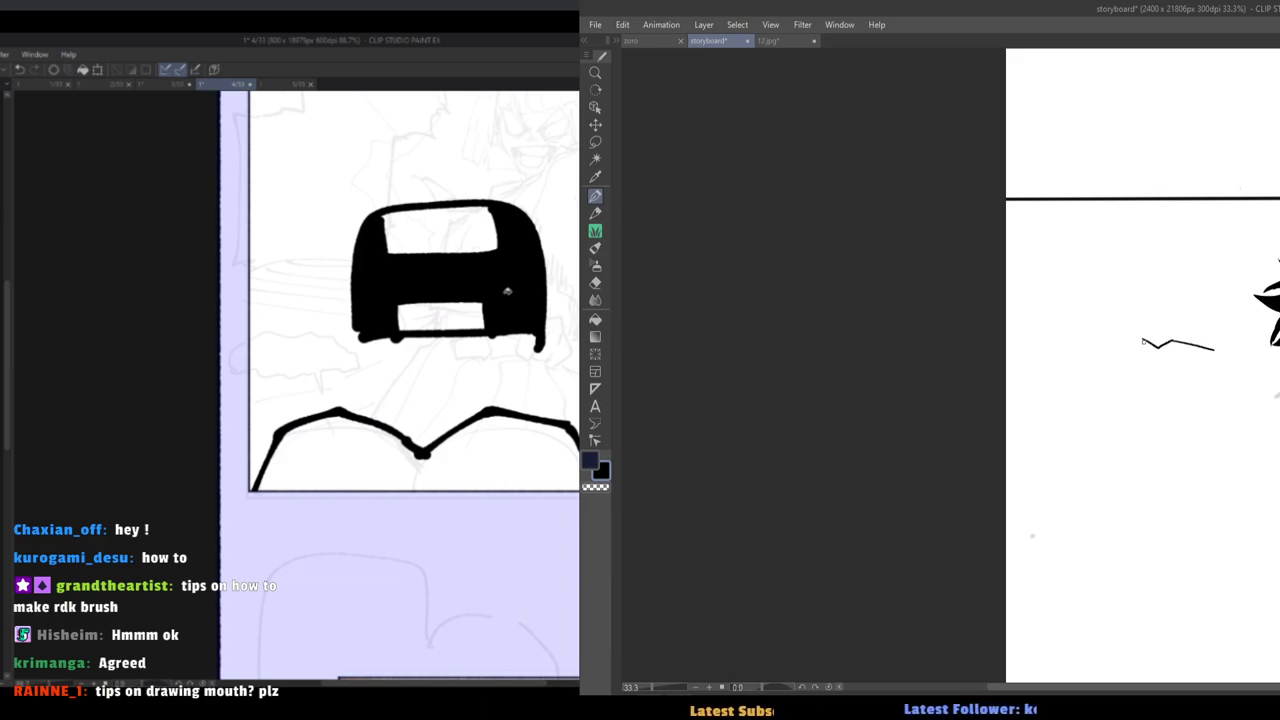
{"action": "left_click_drag", "start_coordinate": [1077, 324], "coordinate": [870, 250]}
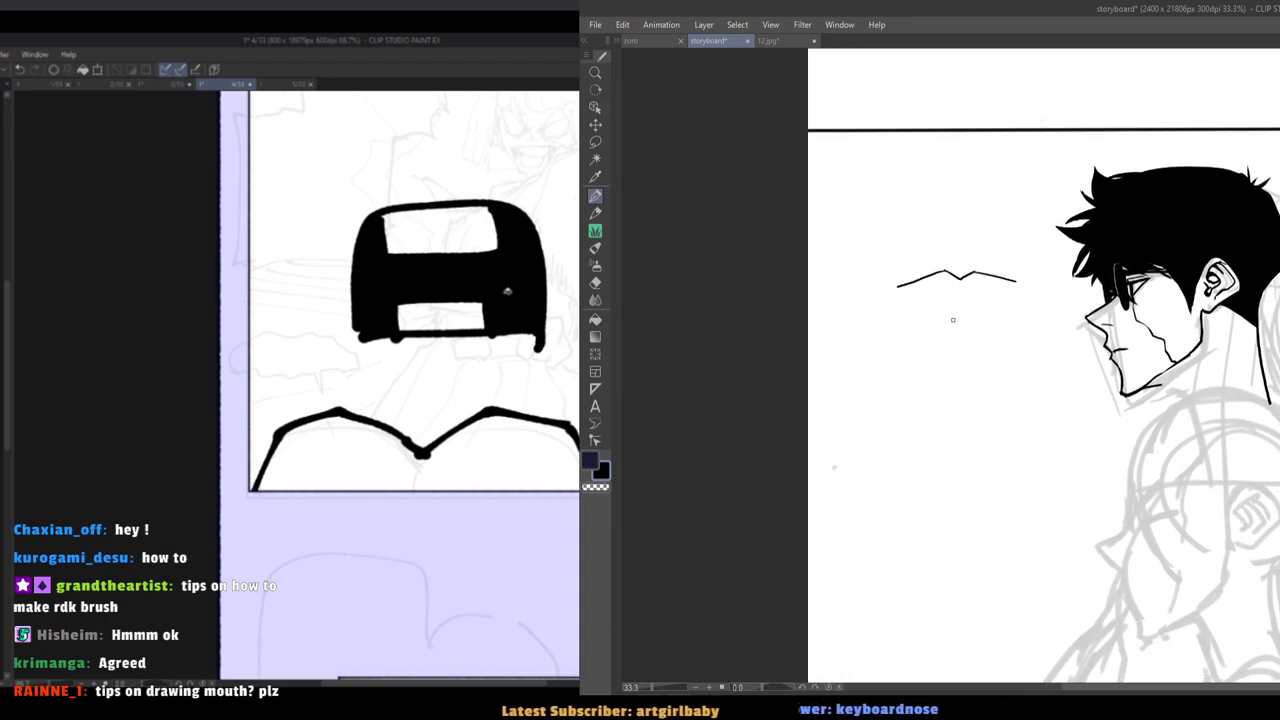
{"action": "key", "text": "ctrl+z"}
{"action": "left_click_drag", "start_coordinate": [946, 325], "coordinate": [1016, 328]}
{"action": "left_click_drag", "start_coordinate": [943, 351], "coordinate": [982, 354]}
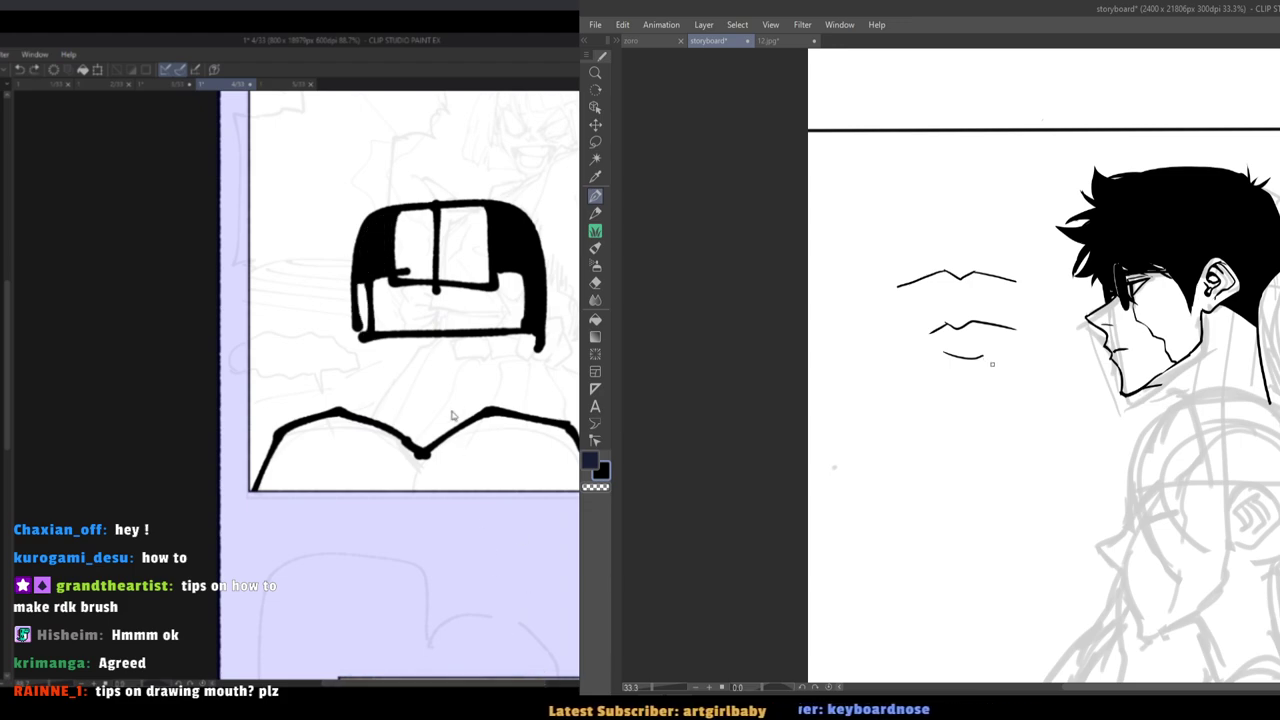
Undo the mouth examples, try a rounded open-mouth outline in the same empty area, and undo it as well.
{"action": "key", "text": "ctrl+z"}
{"action": "key", "text": "ctrl+z"}
{"action": "key", "text": "ctrl+z"}
{"action": "key", "text": "ctrl+z"}
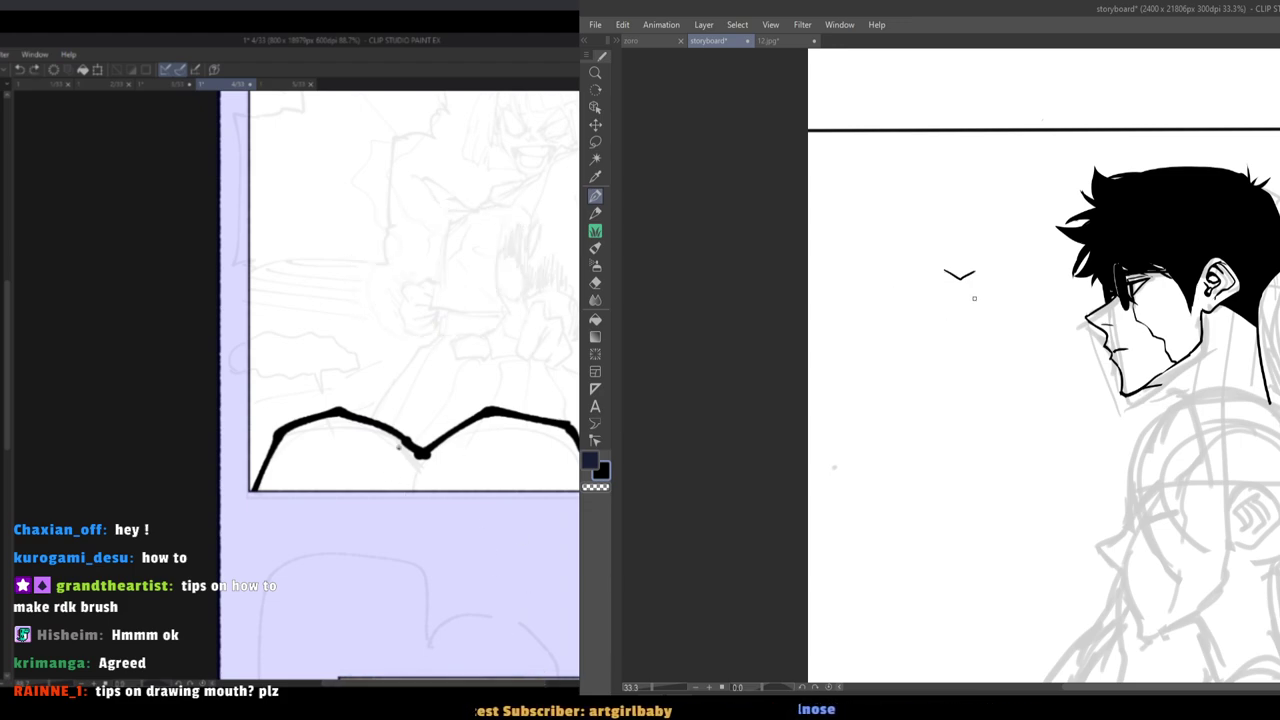
{"action": "key", "text": "ctrl+z"}
{"action": "left_click_drag", "start_coordinate": [1017, 272], "coordinate": [950, 252]}
{"action": "mouse_move", "coordinate": [1042, 288]}
{"action": "left_mouse_down"}
{"action": "mouse_move", "coordinate": [964, 246]}
{"action": "mouse_move", "coordinate": [919, 300]}
{"action": "mouse_move", "coordinate": [1043, 300]}
{"action": "mouse_move", "coordinate": [1005, 331]}
{"action": "mouse_move", "coordinate": [922, 320]}
{"action": "left_mouse_up"}
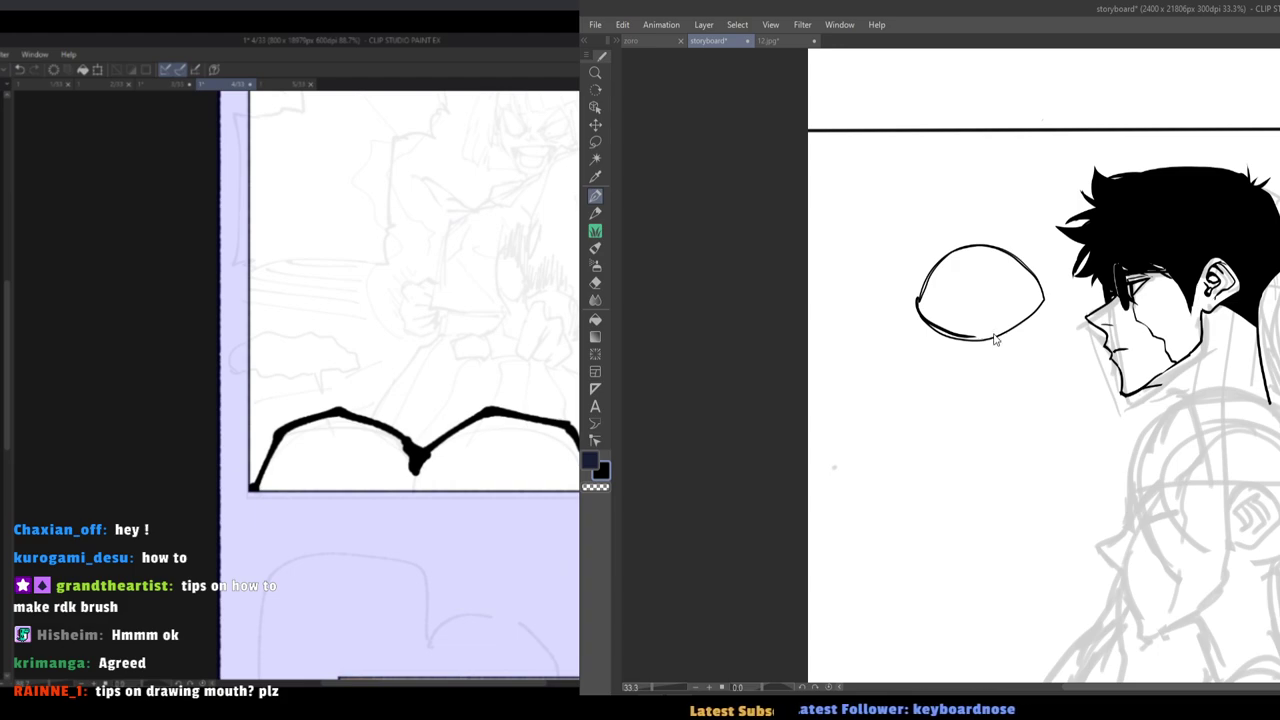
{"action": "key", "text": "ctrl+z"}
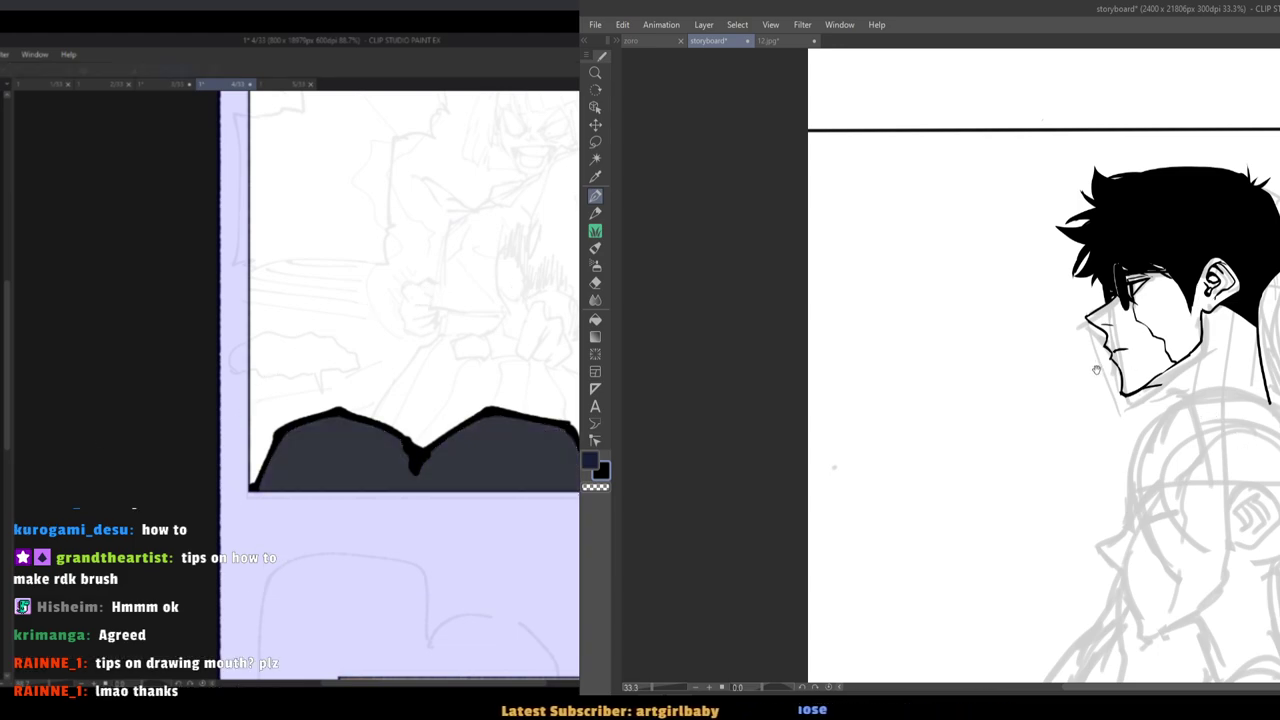
Clean up the jaw's underside, ink a short curved neck line below the chin, and save the storyboard.
{"action": "left_click_drag", "start_coordinate": [1102, 367], "coordinate": [1090, 364]}
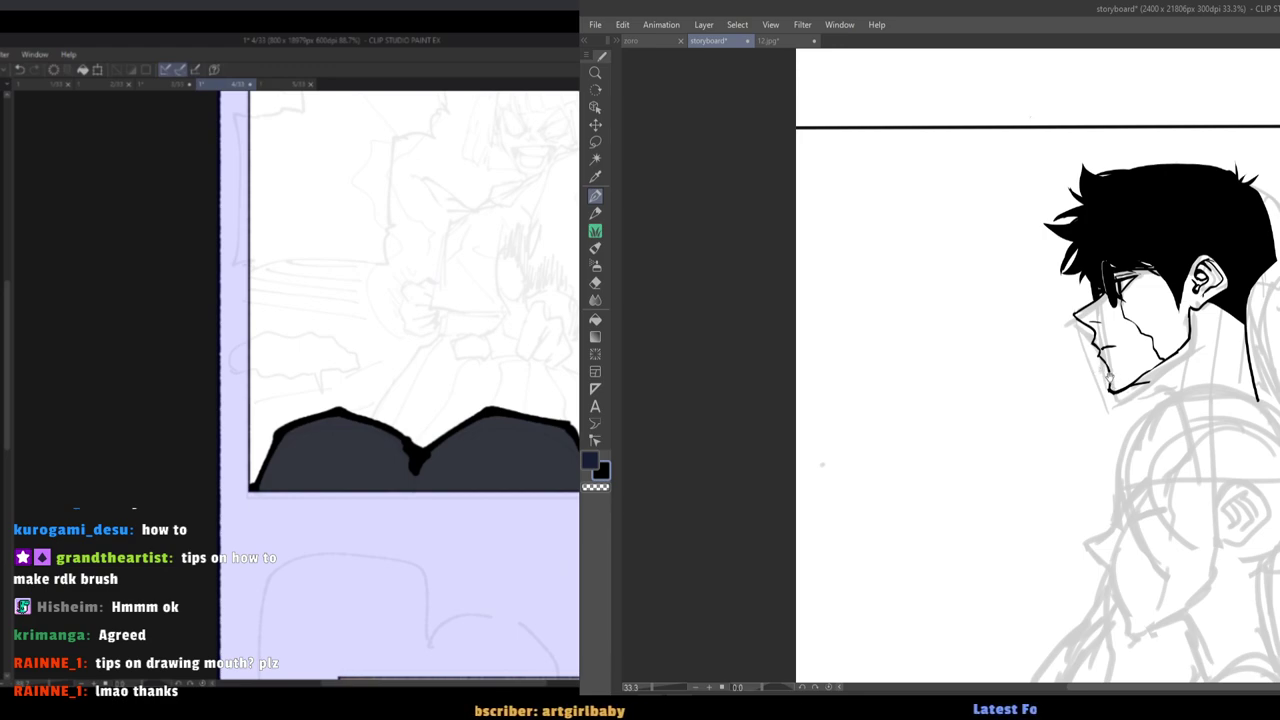
{"action": "mouse_move", "coordinate": [1100, 371]}
{"action": "left_mouse_down"}
{"action": "mouse_move", "coordinate": [1112, 375]}
{"action": "mouse_move", "coordinate": [1094, 366]}
{"action": "left_mouse_up"}
{"action": "left_click_drag", "start_coordinate": [1101, 368], "coordinate": [1092, 367]}
{"action": "scroll", "coordinate": [1078, 360], "scroll_direction": "up", "scroll_amount": 2}
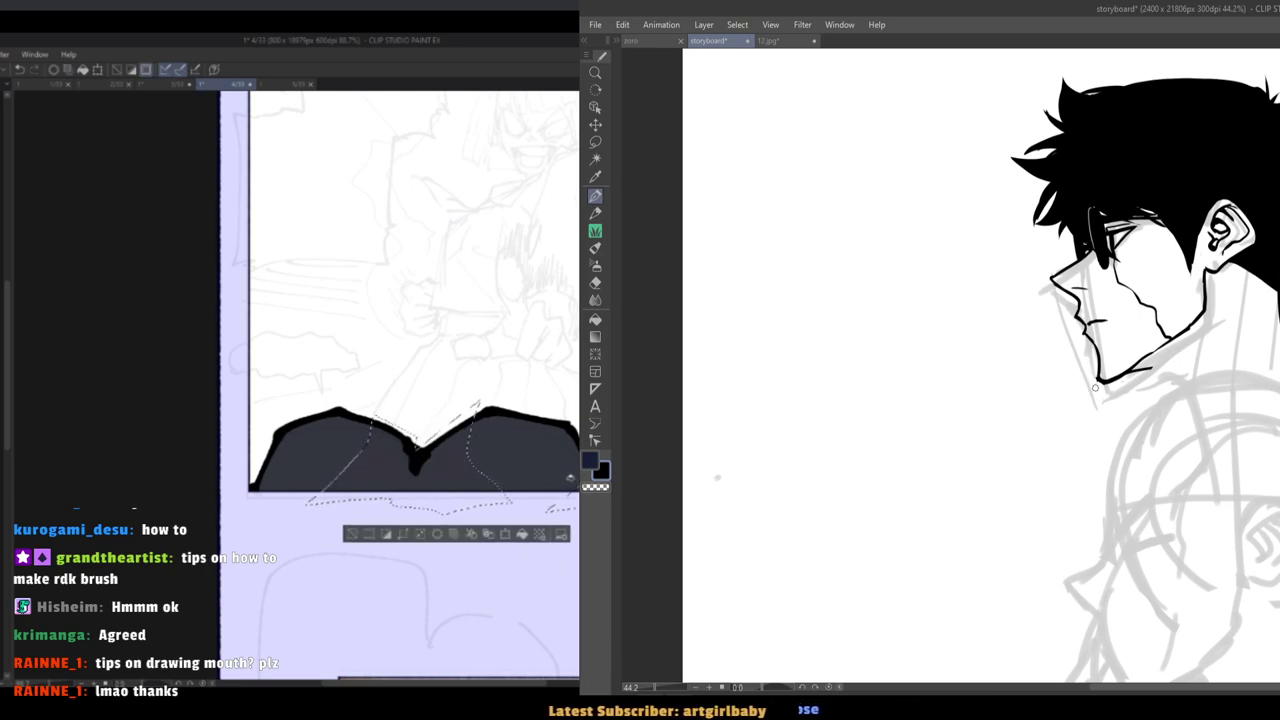
{"action": "left_click_drag", "start_coordinate": [1094, 390], "coordinate": [1076, 389]}
{"action": "key", "text": "e"}
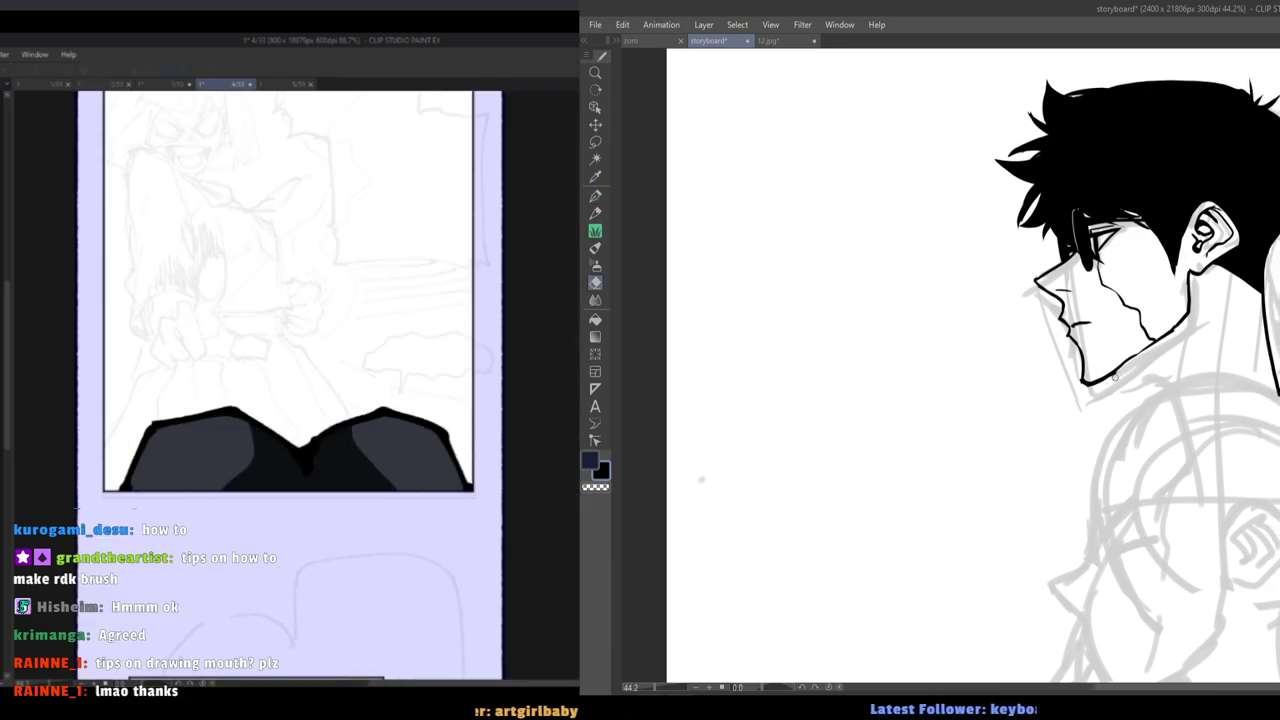
{"action": "key", "text": "p"}
{"action": "left_click_drag", "start_coordinate": [1140, 398], "coordinate": [1142, 404]}
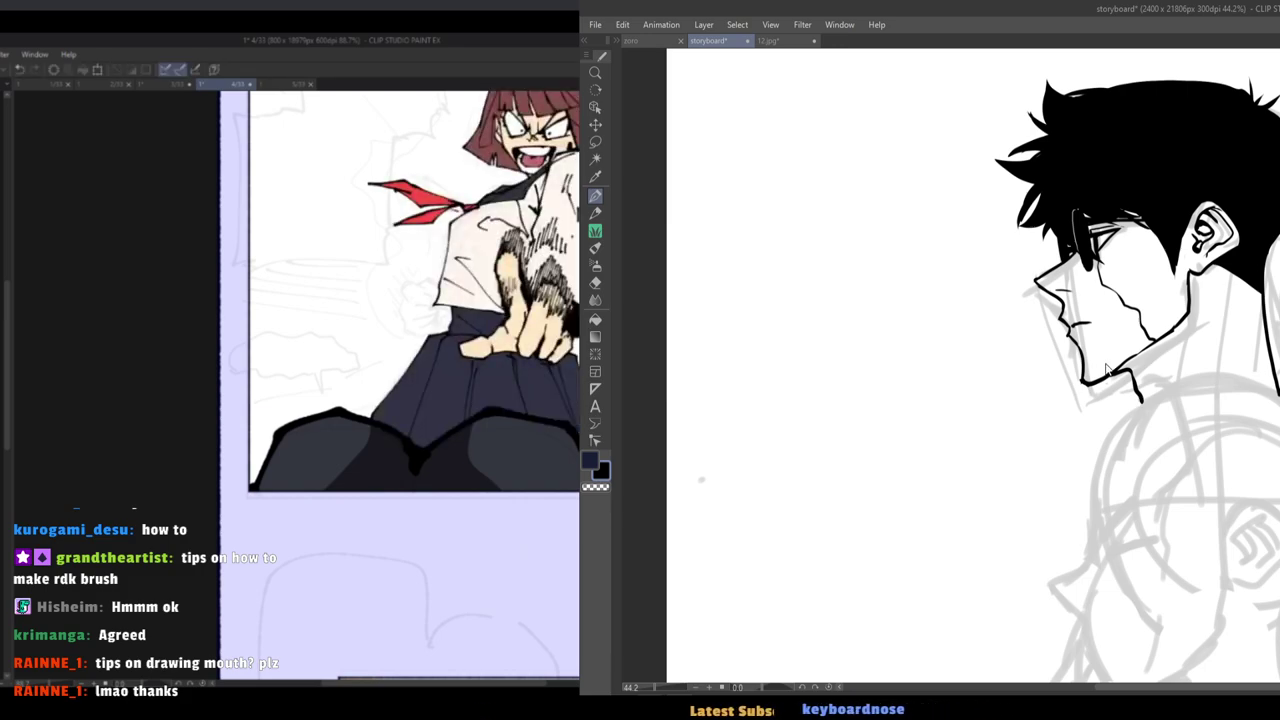
{"action": "key", "text": "ctrl+s"}
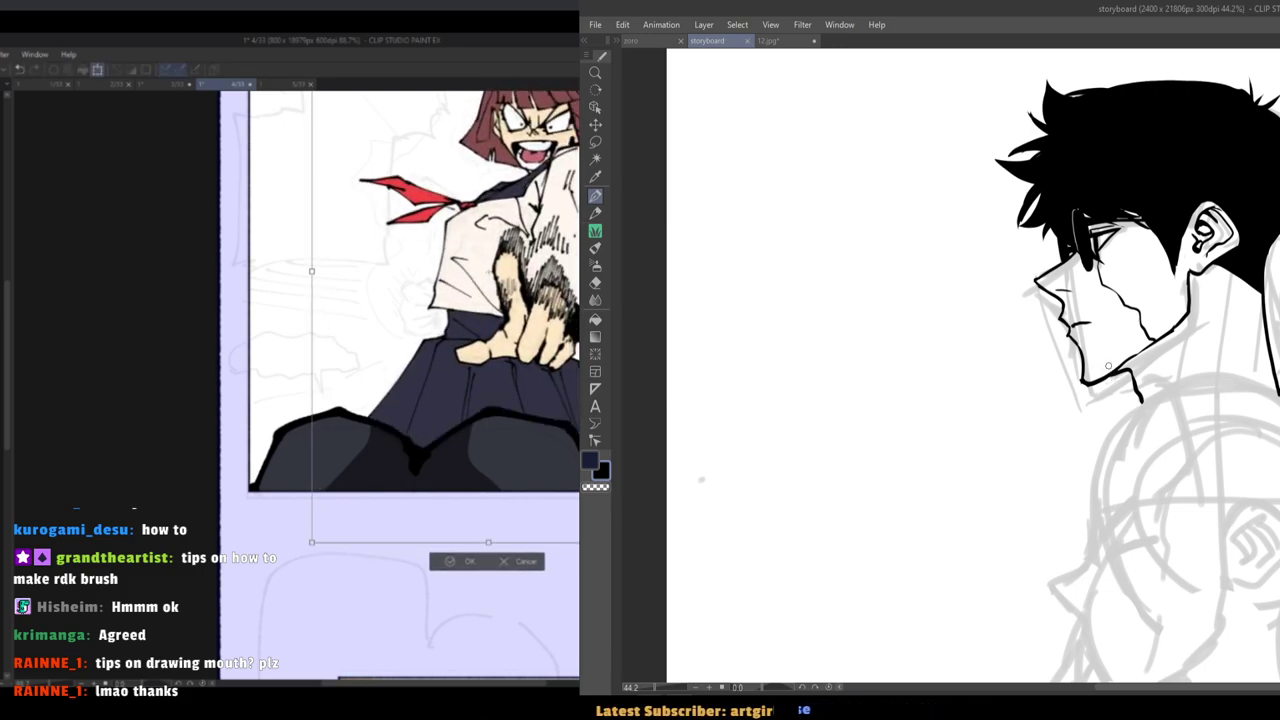
Compare the face with 12.jpg and fill the small gap at the hairline above the man's eye with ink.
{"action": "left_click", "coordinate": [771, 42]}
{"action": "left_click", "coordinate": [717, 42]}
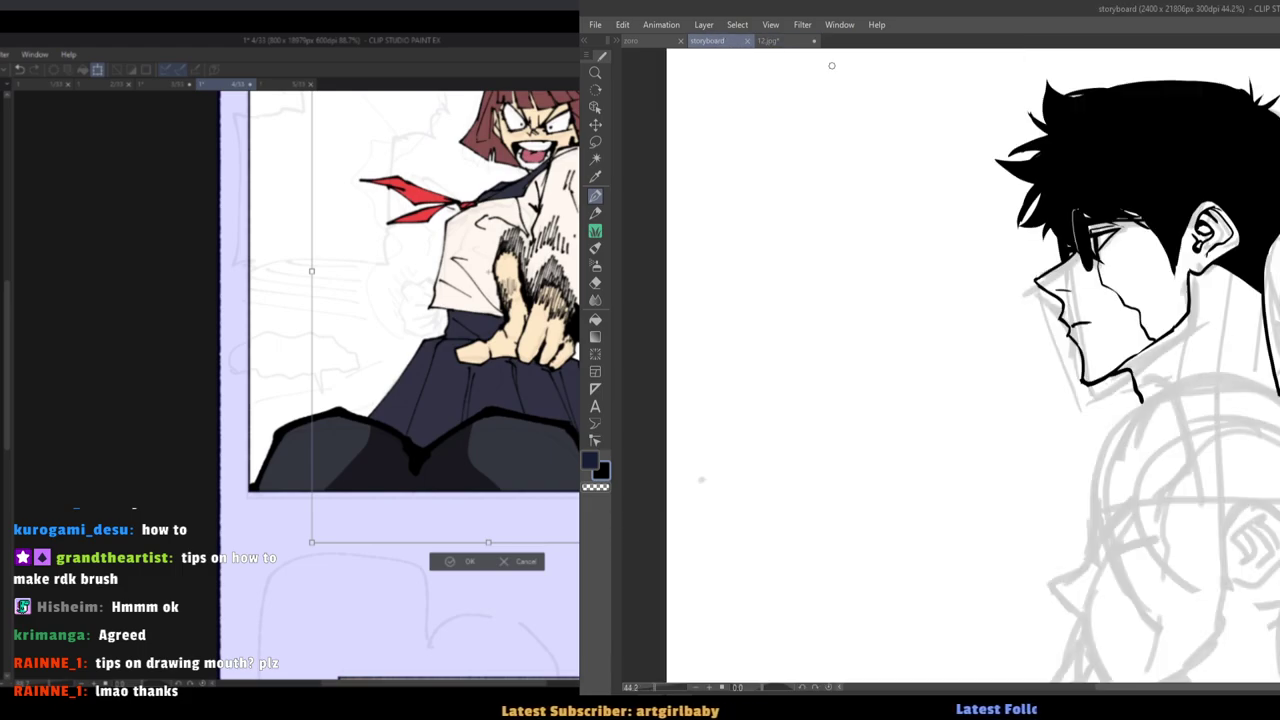
{"action": "left_click_drag", "start_coordinate": [792, 54], "coordinate": [800, 60]}
{"action": "left_click", "coordinate": [768, 40]}
{"action": "left_click", "coordinate": [707, 40]}
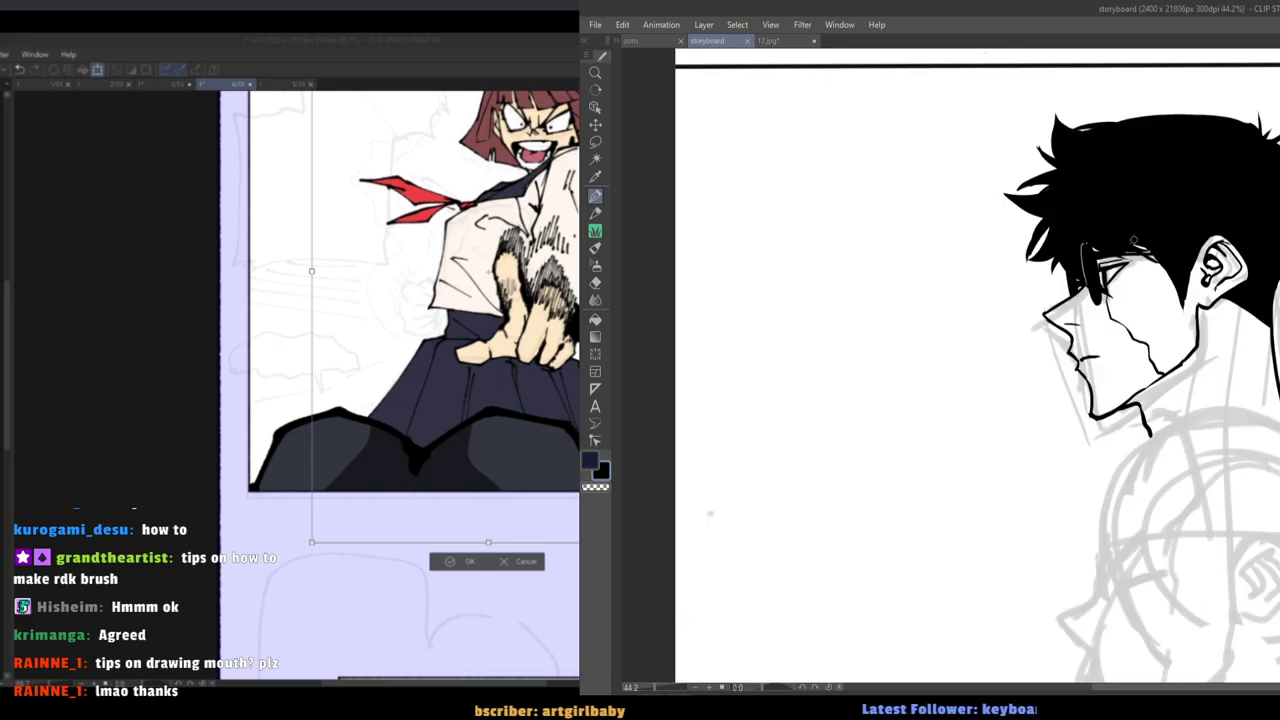
{"action": "left_click", "coordinate": [1133, 240]}
{"action": "left_click", "coordinate": [768, 40]}
{"action": "left_click", "coordinate": [707, 40]}
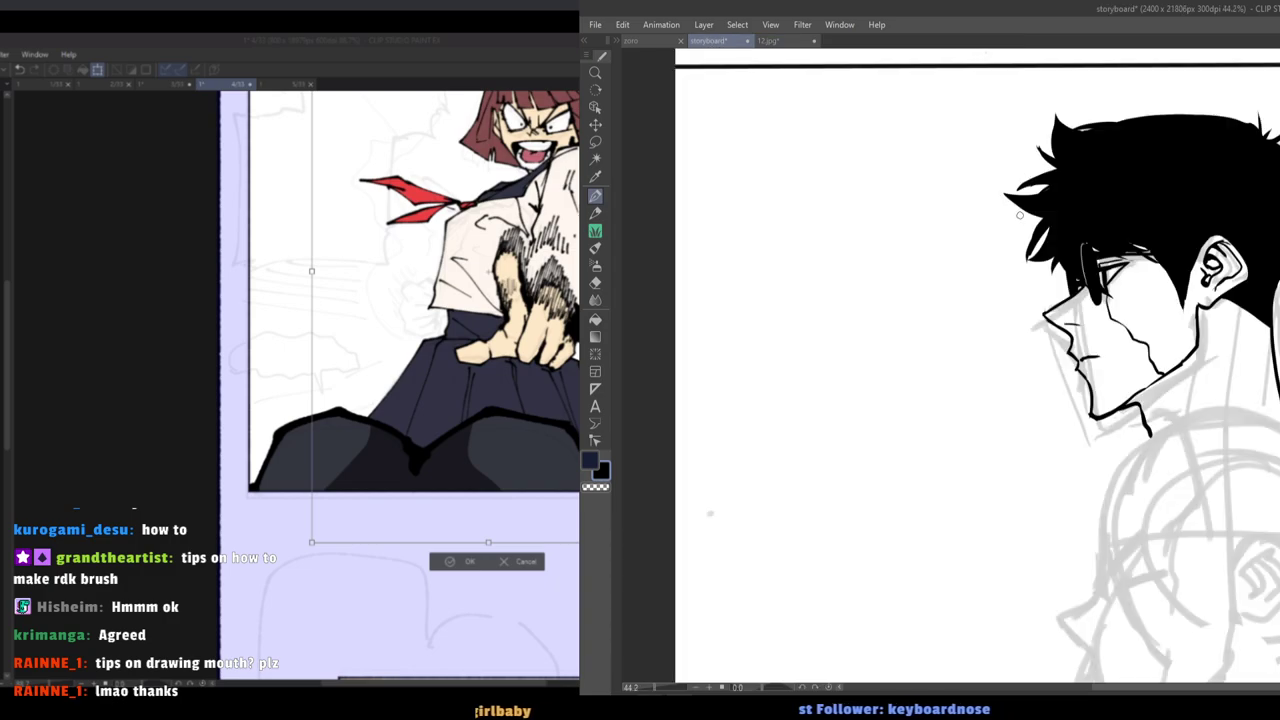
Erase the inside of the man's eye and redraw it with a dark pupil, checking the face in 12.jpg.
{"action": "scroll", "coordinate": [1100, 270], "scroll_direction": "up", "scroll_amount": 1}
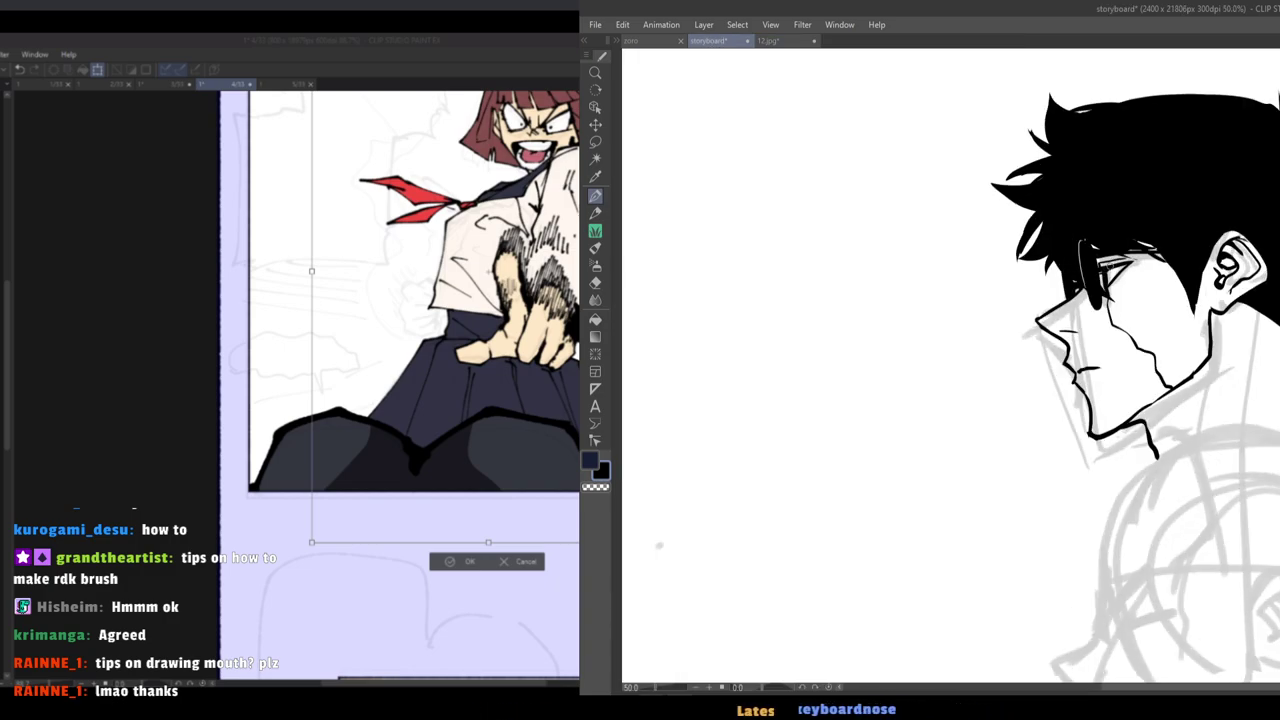
{"action": "key", "text": "e"}
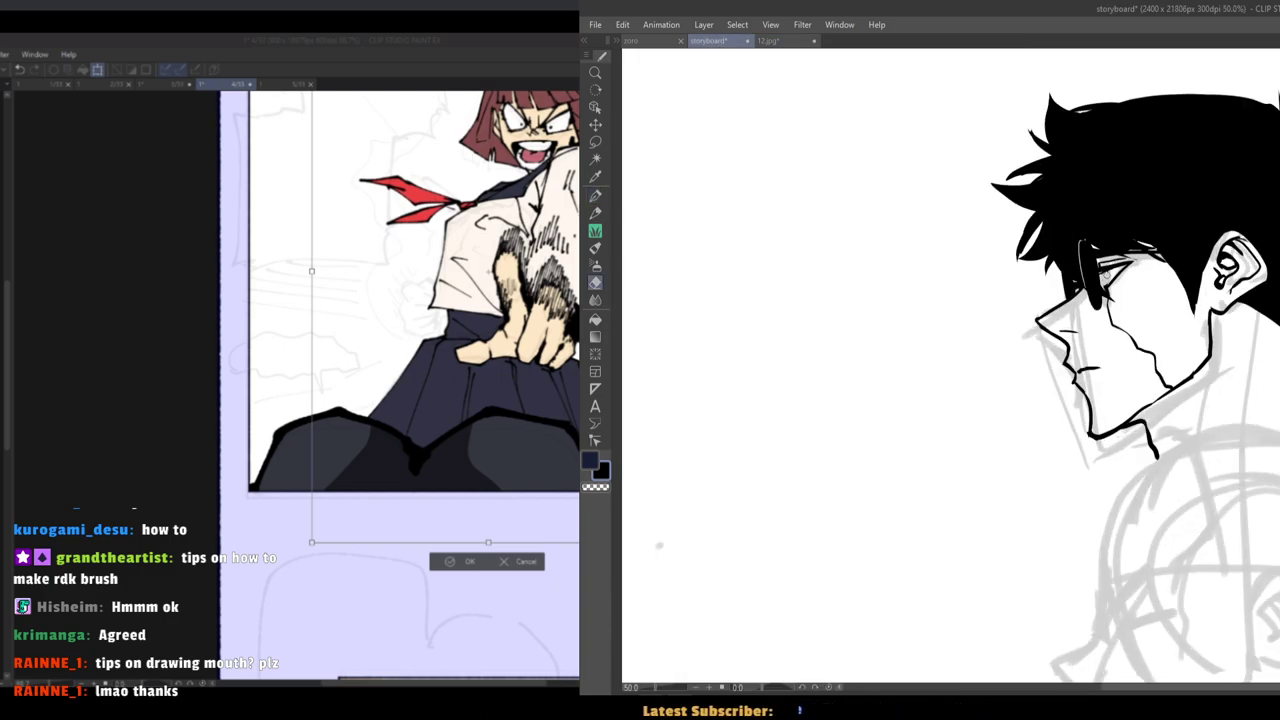
{"action": "key", "text": "p"}
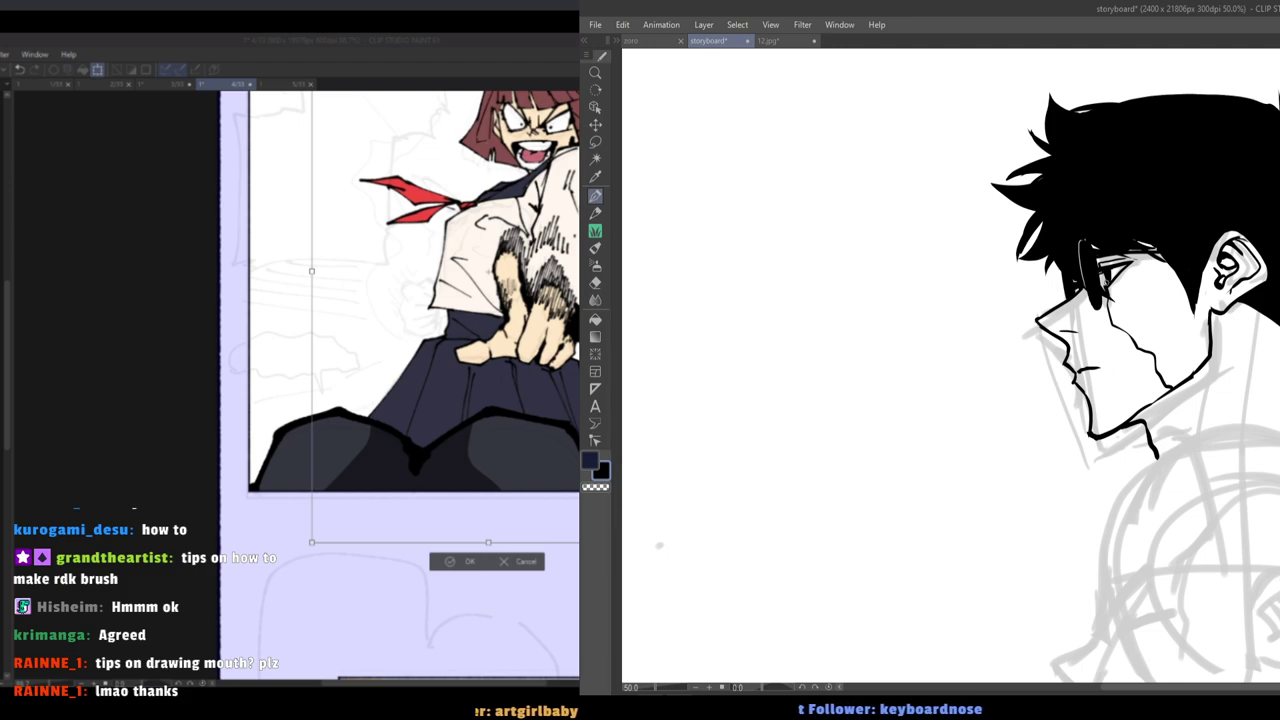
{"action": "left_click", "coordinate": [772, 41]}
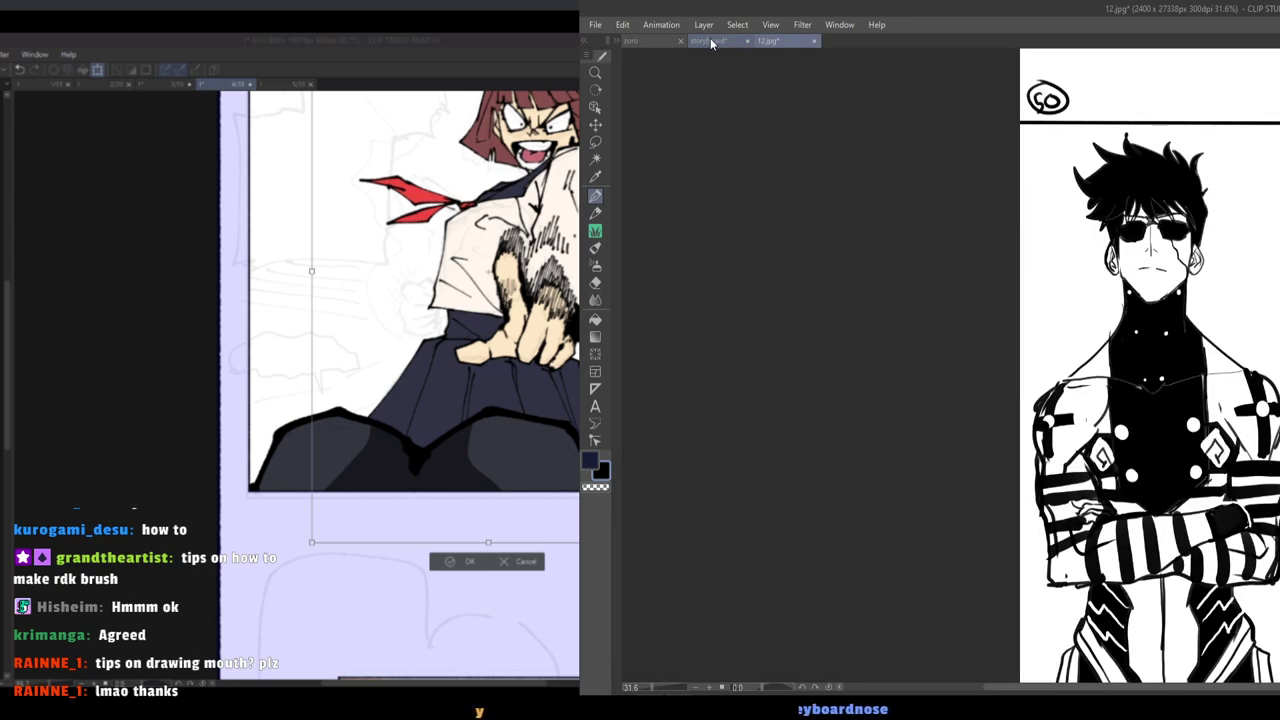
{"action": "left_click", "coordinate": [717, 45]}
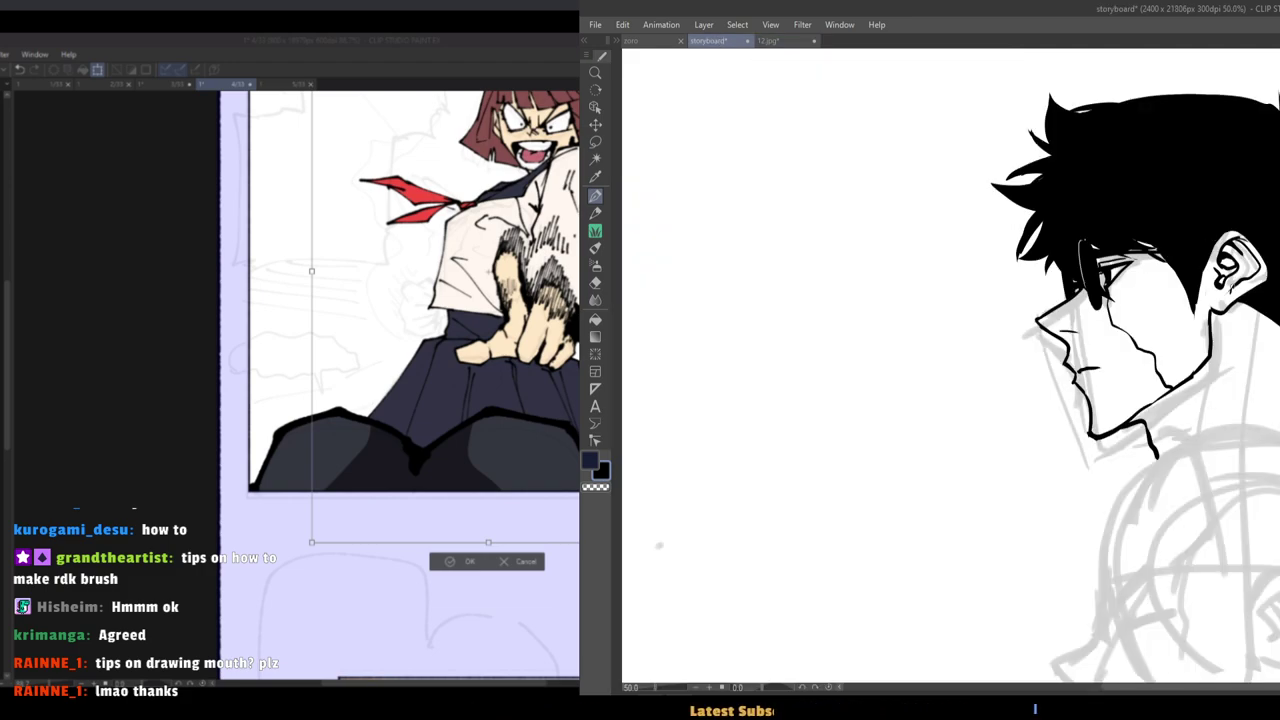
Ink the curved base of the high collar at the shoulders, select the enclosed neck area and fill it black, following 12.jpg.
{"action": "scroll", "coordinate": [1132, 226], "scroll_direction": "down", "scroll_amount": 5}
{"action": "scroll", "coordinate": [1074, 279], "scroll_direction": "up", "scroll_amount": 3}
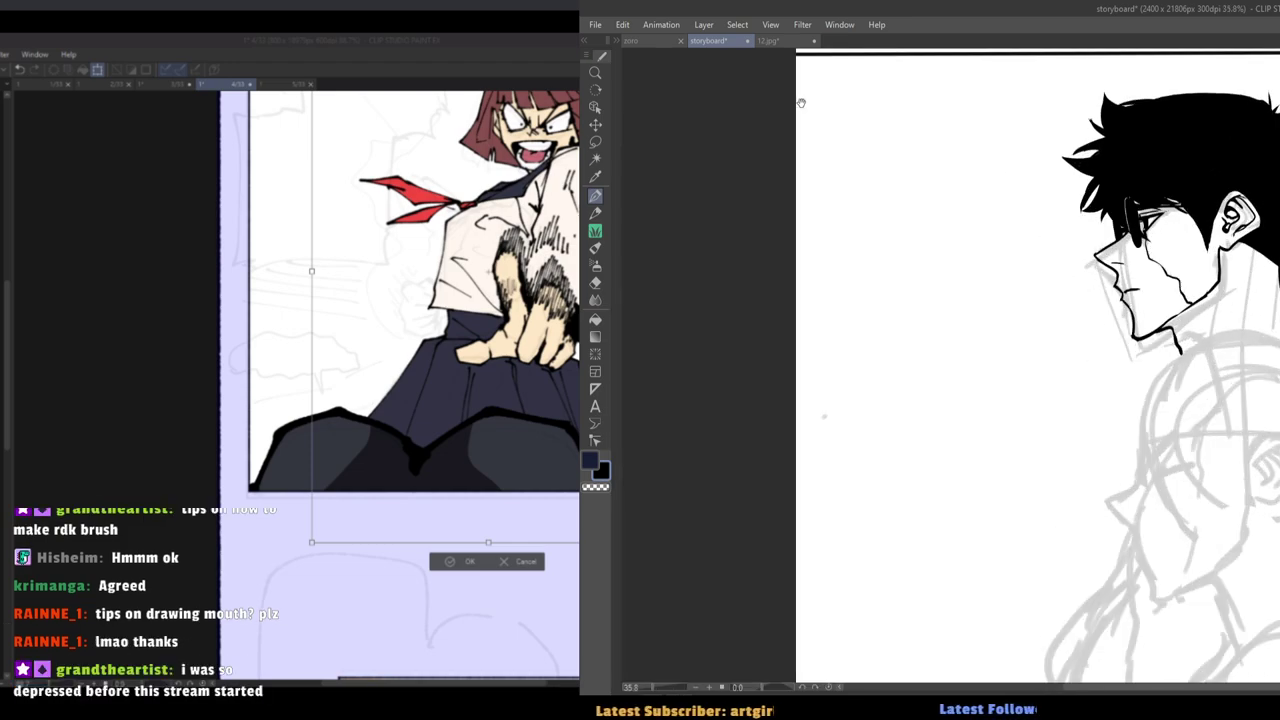
{"action": "left_click", "coordinate": [770, 42]}
{"action": "left_click", "coordinate": [726, 44]}
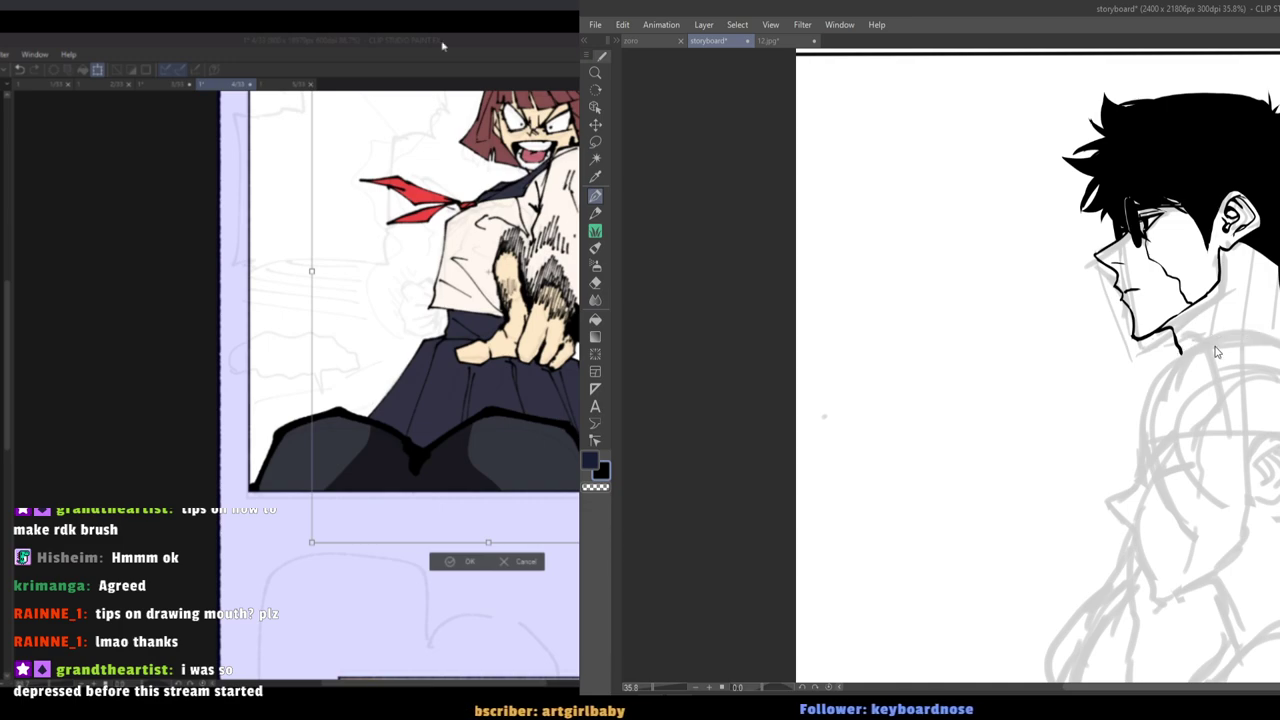
{"action": "left_click_drag", "start_coordinate": [1185, 350], "coordinate": [1278, 341]}
{"action": "key", "text": "w"}
{"action": "left_click", "coordinate": [1236, 305]}
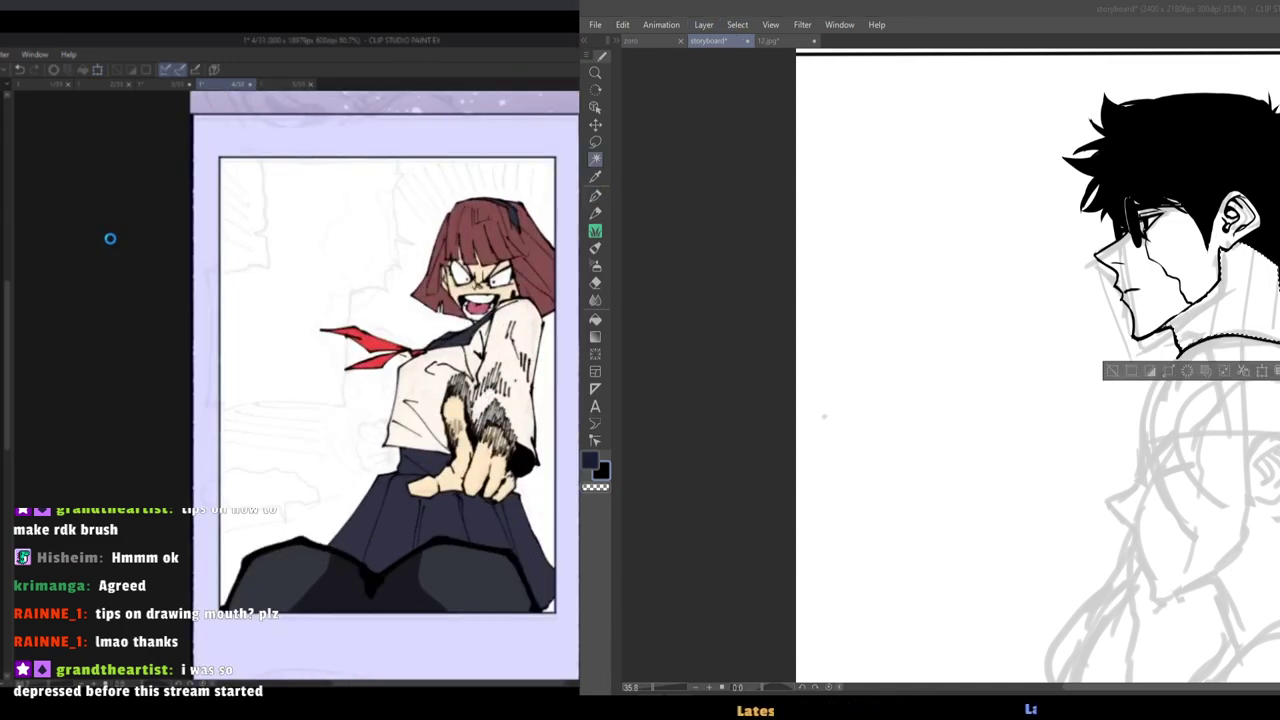
{"action": "key", "text": "alt+Delete"}
{"action": "key", "text": "ctrl+d"}
Add small white stud dots to the black collar, one below the ear and one near the front of its base.
{"action": "key", "text": "p"}
{"action": "key", "text": "e"}
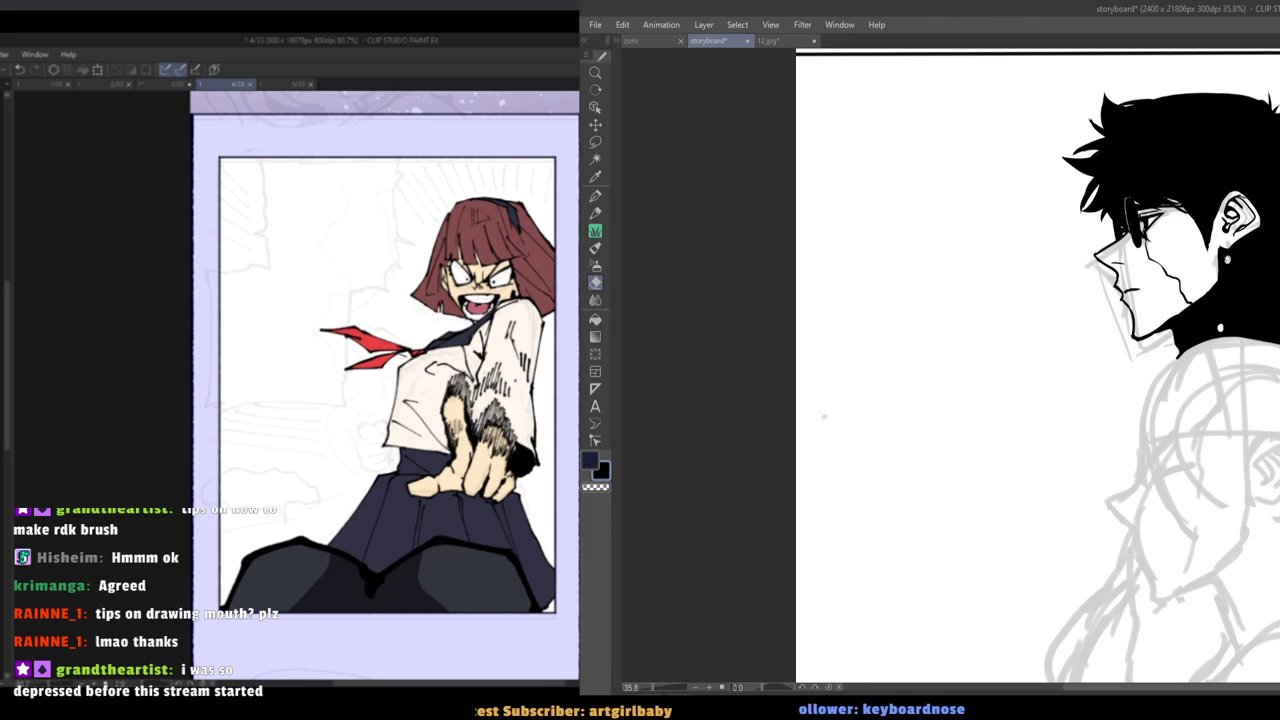
{"action": "scroll", "coordinate": [1116, 261], "scroll_direction": "down", "scroll_amount": 2}
Save the storyboard and open the p5 artwork on the other canvas.
{"action": "key", "text": "ctrl+s"}
{"action": "key", "text": "ctrl+o"}
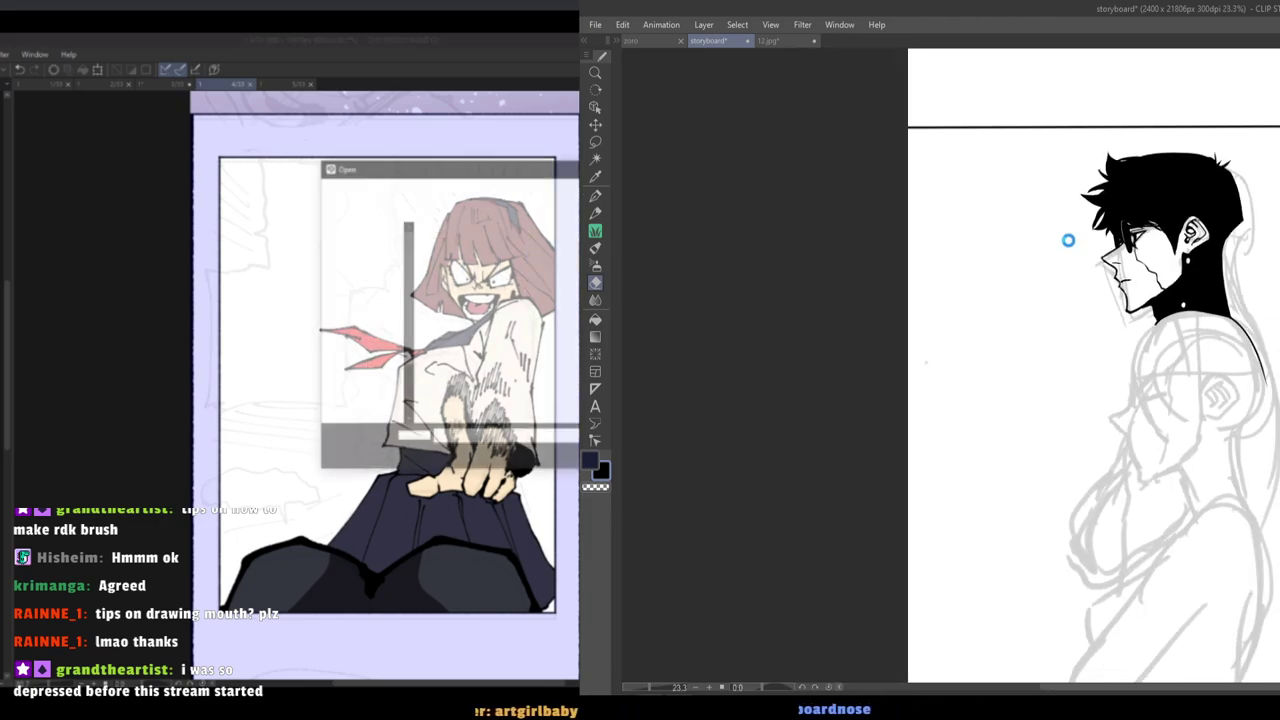
{"action": "left_click", "coordinate": [378, 288]}
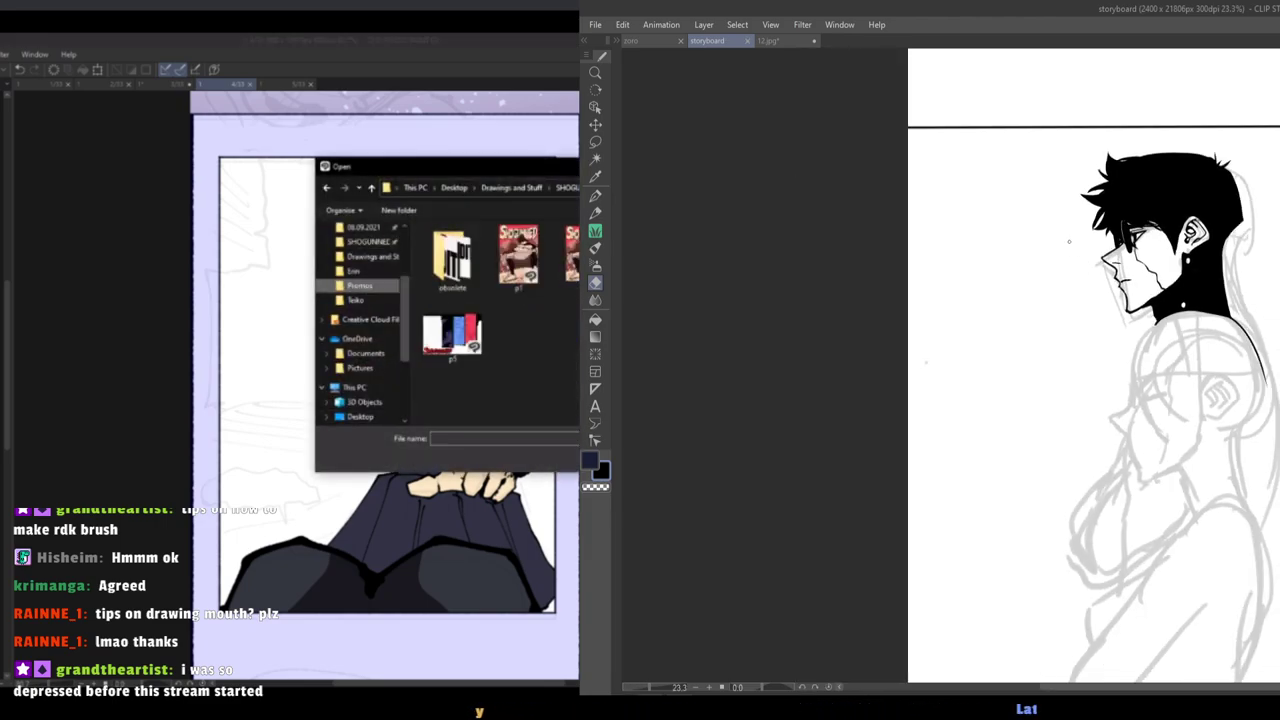
{"action": "double_click", "coordinate": [452, 335]}
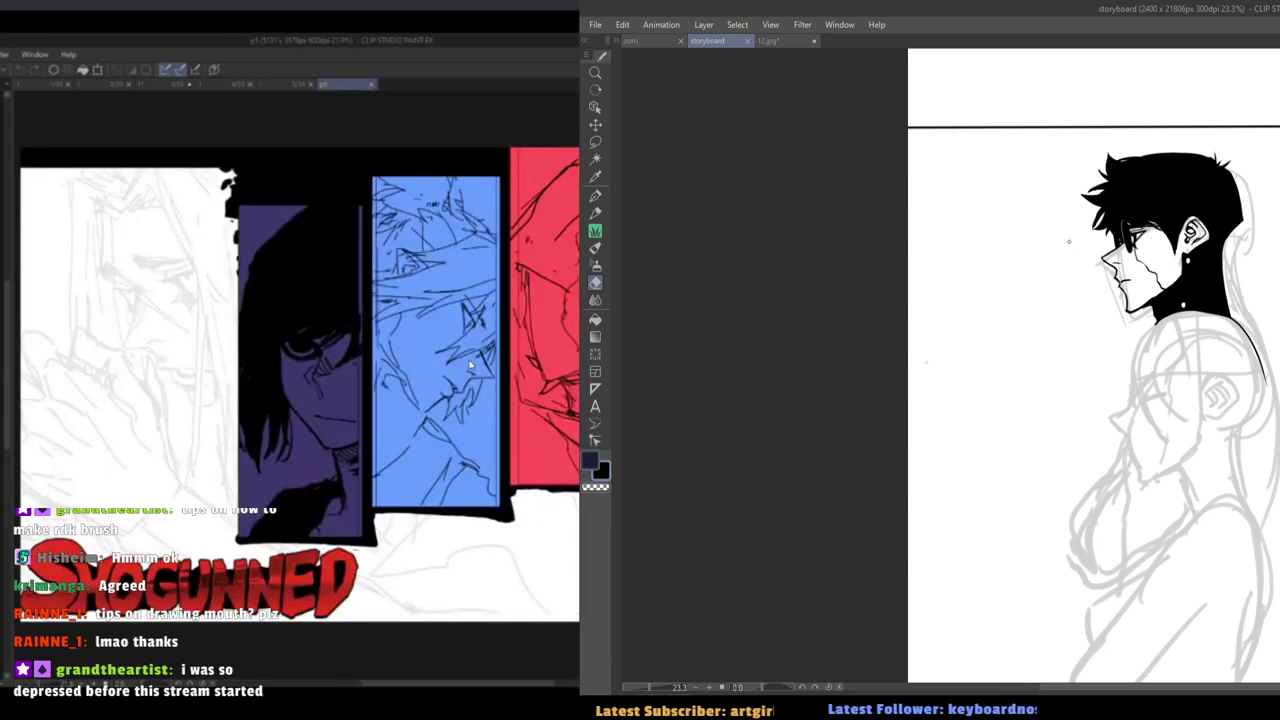
Compare the man's hairstyle in the storyboard profile with the front-facing figure in 12.jpg.
{"action": "left_click", "coordinate": [1069, 241]}
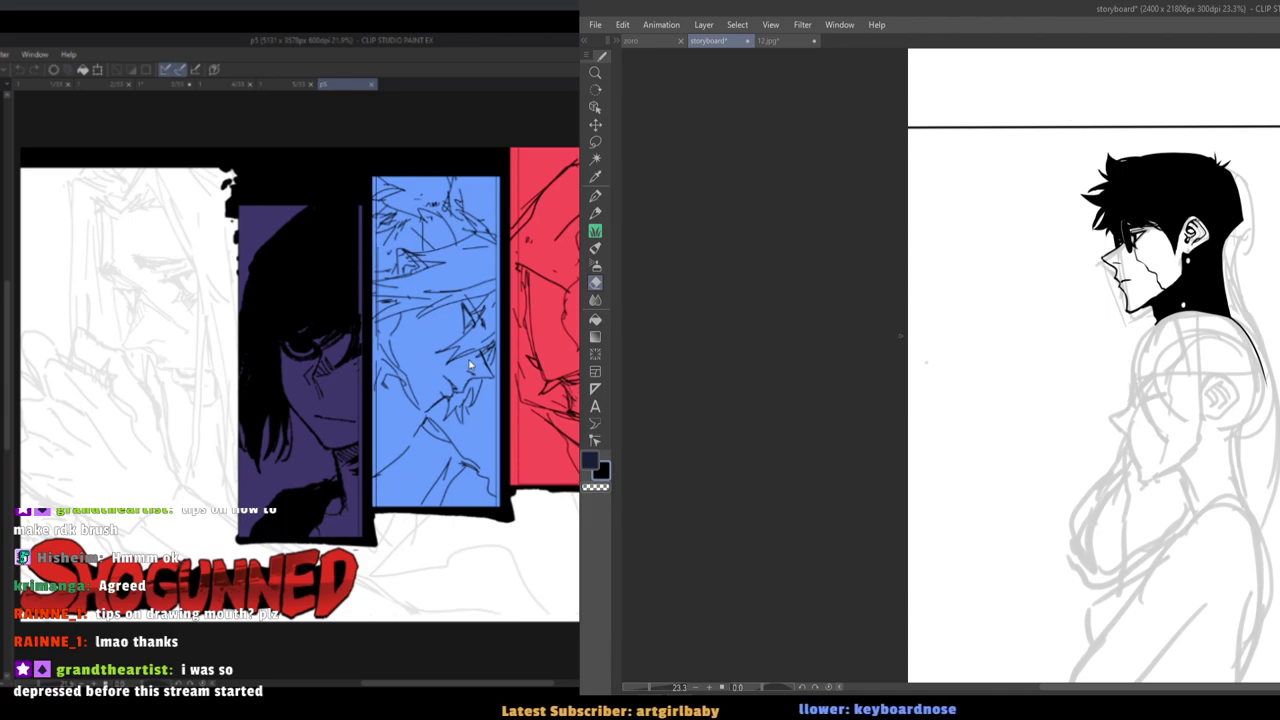
{"action": "scroll", "coordinate": [1108, 278], "scroll_direction": "up", "scroll_amount": 3}
{"action": "key", "text": "p"}
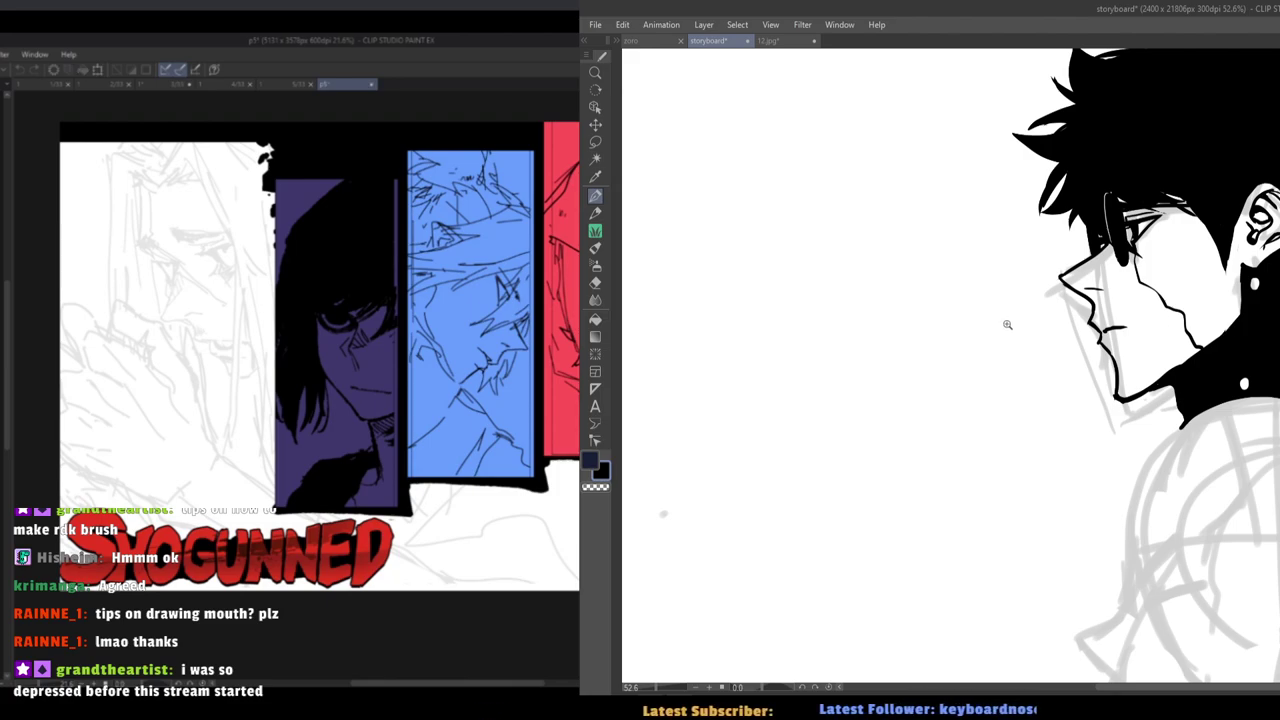
{"action": "scroll", "coordinate": [1007, 324], "scroll_direction": "down", "scroll_amount": 2}
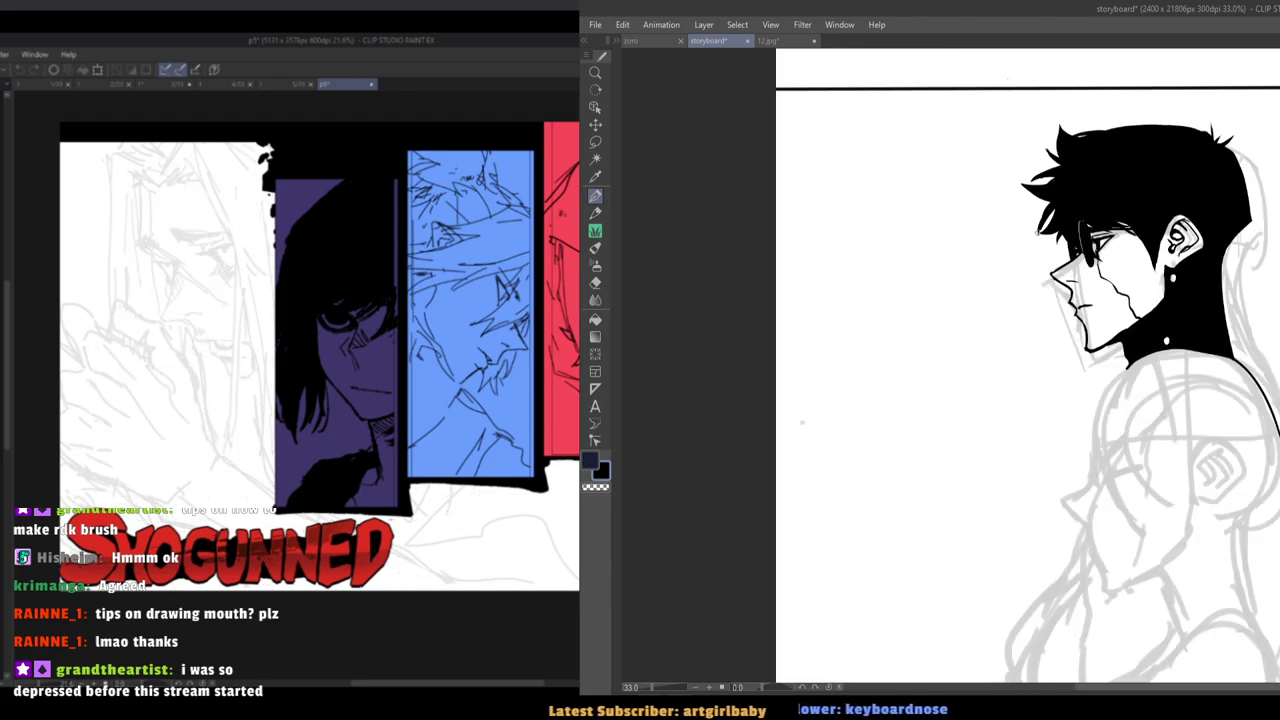
{"action": "left_click_drag", "start_coordinate": [1092, 330], "coordinate": [1125, 328]}
{"action": "left_click_drag", "start_coordinate": [1009, 194], "coordinate": [1017, 228]}
{"action": "left_click", "coordinate": [780, 41]}
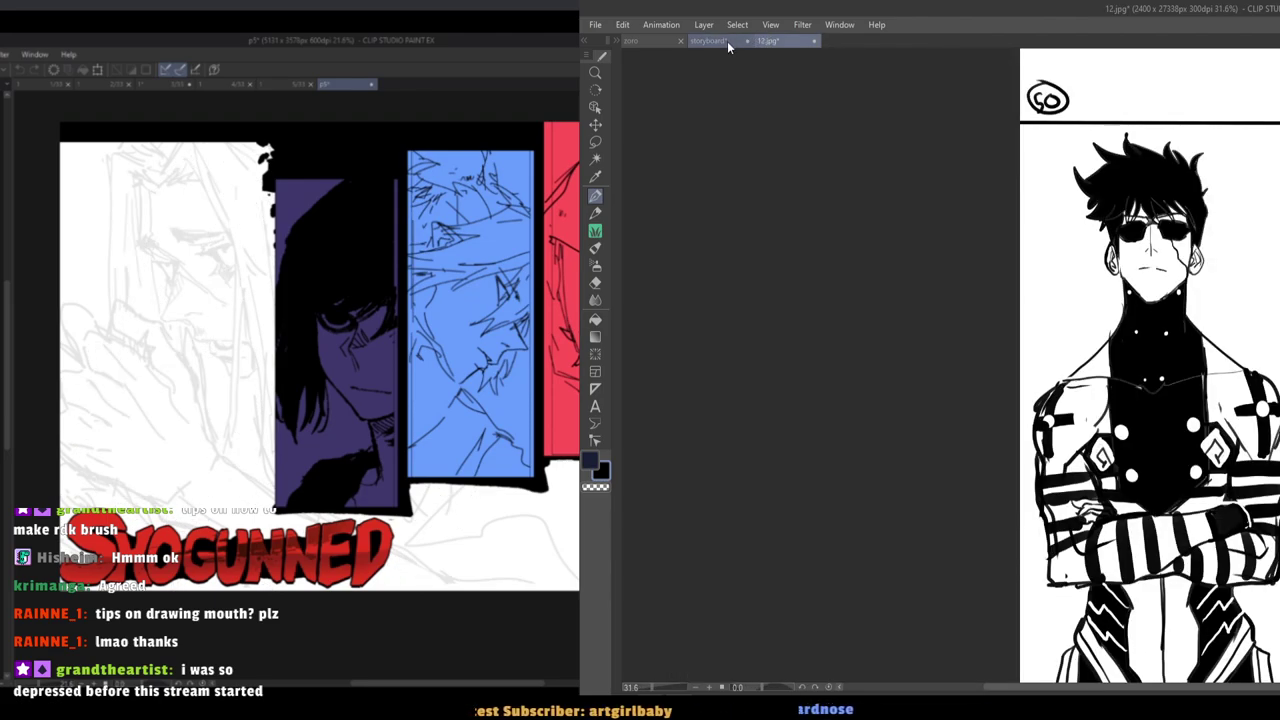
{"action": "left_click", "coordinate": [728, 42]}
{"action": "left_click_drag", "start_coordinate": [864, 170], "coordinate": [882, 254]}
Try reshaping the top of the man's hair by filling a lassoed area along its outline.
{"action": "left_click", "coordinate": [595, 142]}
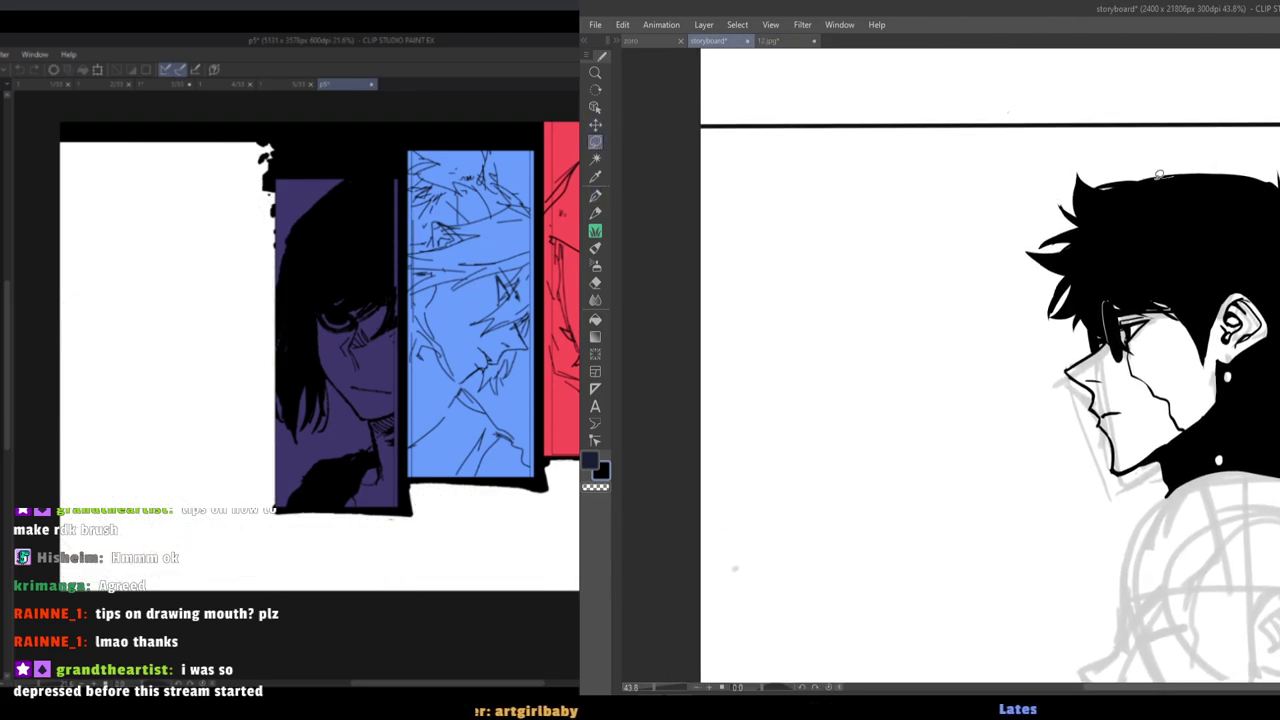
{"action": "mouse_move", "coordinate": [1173, 178]}
{"action": "left_mouse_down"}
{"action": "mouse_move", "coordinate": [1080, 153]}
{"action": "mouse_move", "coordinate": [1087, 200]}
{"action": "mouse_move", "coordinate": [1058, 198]}
{"action": "mouse_move", "coordinate": [1142, 203]}
{"action": "left_mouse_up"}
{"action": "left_click", "coordinate": [1170, 279]}
{"action": "key", "text": "ctrl+d"}
{"action": "left_click_drag", "start_coordinate": [1032, 262], "coordinate": [1011, 262]}
{"action": "key", "text": "ctrl+z"}
{"action": "key", "text": "ctrl+z"}
{"action": "key", "text": "ctrl+z"}
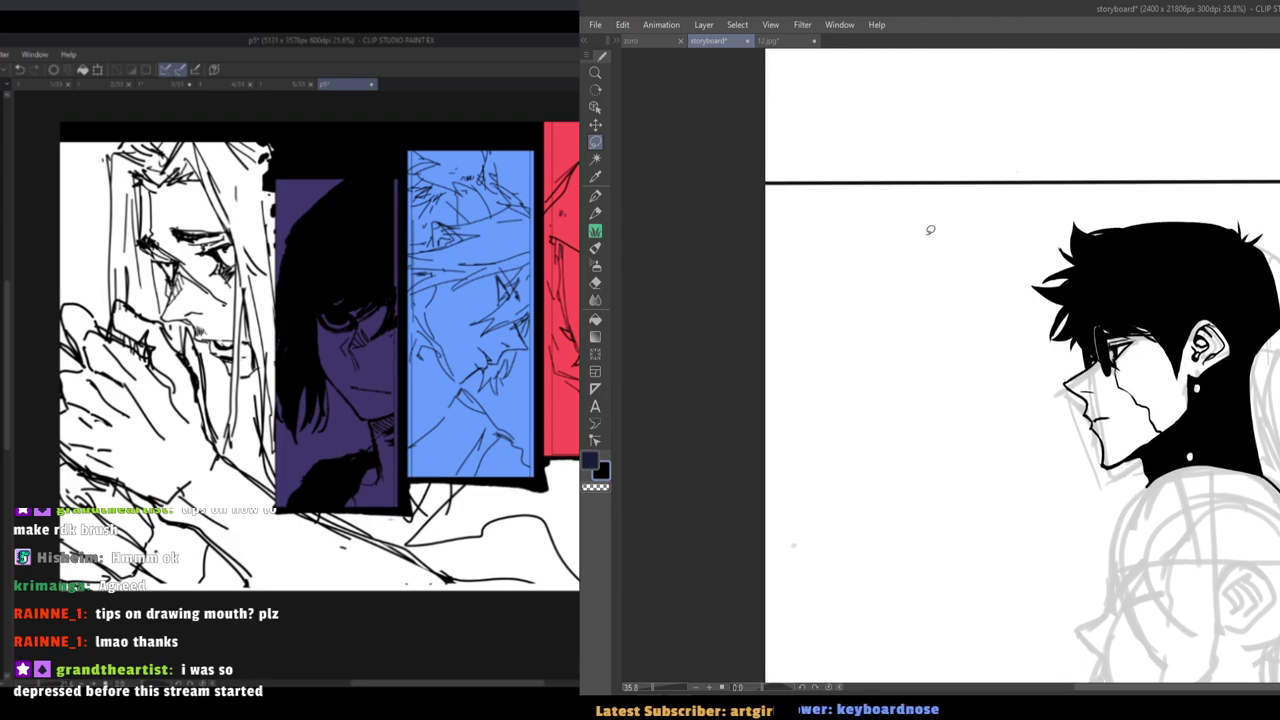
Try adding a pointed tuft at the front of the man's hair with a filled lasso selection.
{"action": "left_click_drag", "start_coordinate": [1068, 203], "coordinate": [1135, 236]}
{"action": "left_click", "coordinate": [1172, 268]}
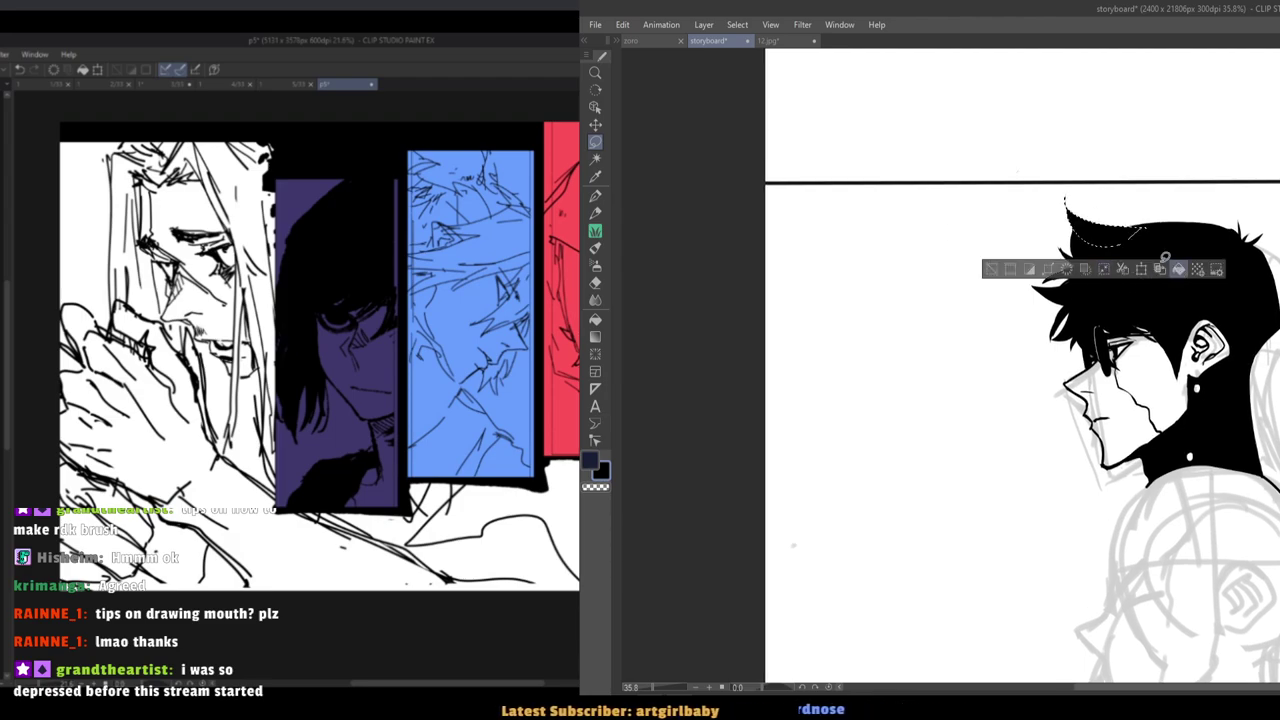
{"action": "key", "text": "ctrl+d"}
{"action": "mouse_move", "coordinate": [1062, 264]}
{"action": "left_mouse_down"}
{"action": "mouse_move", "coordinate": [1017, 259]}
{"action": "mouse_move", "coordinate": [1039, 260]}
{"action": "left_mouse_up"}
{"action": "key", "text": "ctrl+z"}
{"action": "key", "text": "ctrl+z"}
Ink extra upswept pointed tufts along the front and top of the man's hair with the pen.
{"action": "key", "text": "p"}
{"action": "key", "text": "ctrl+z"}
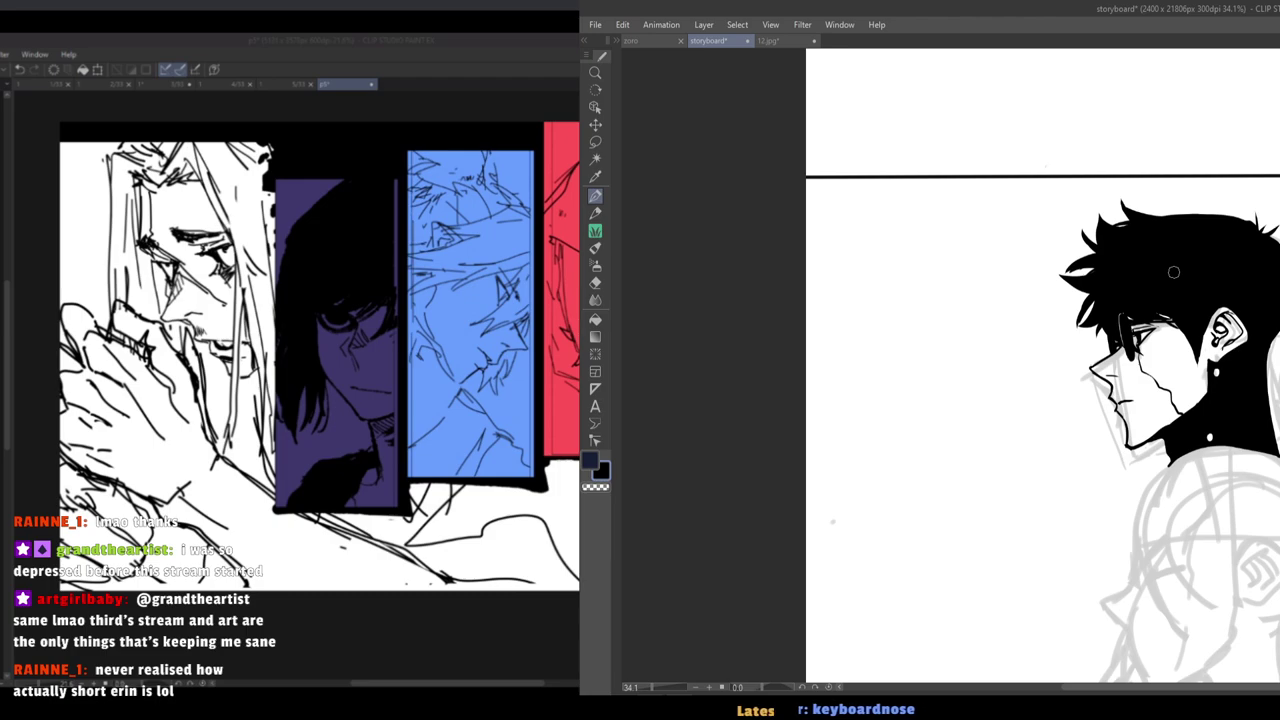
{"action": "scroll", "coordinate": [1113, 230], "scroll_direction": "up", "scroll_amount": 1}
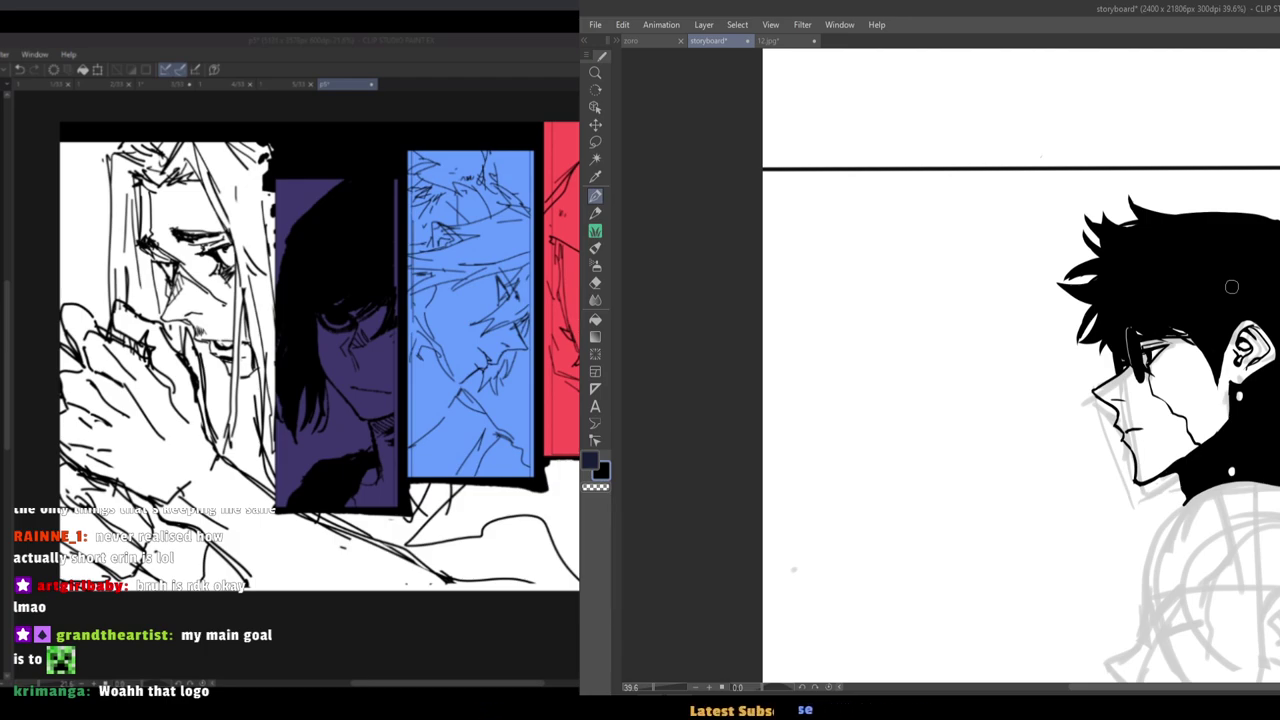
{"action": "left_click_drag", "start_coordinate": [1062, 239], "coordinate": [1085, 264]}
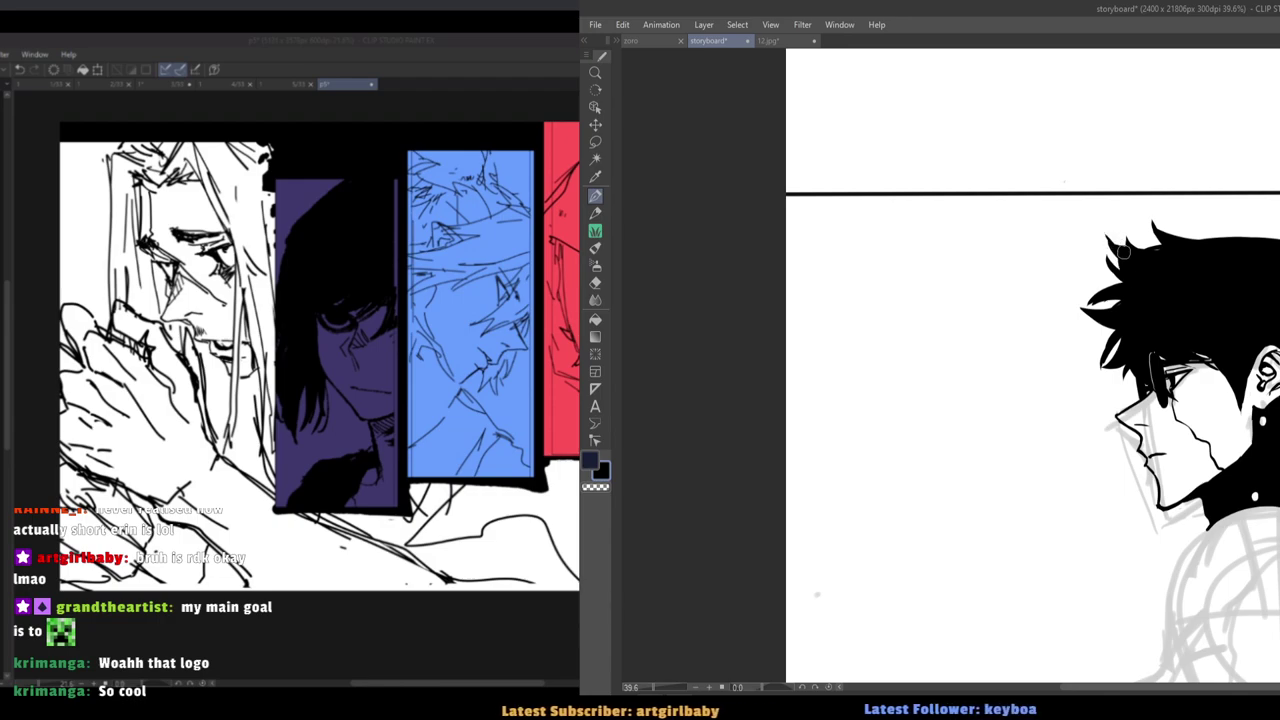
{"action": "scroll", "coordinate": [1115, 250], "scroll_direction": "down", "scroll_amount": 3}
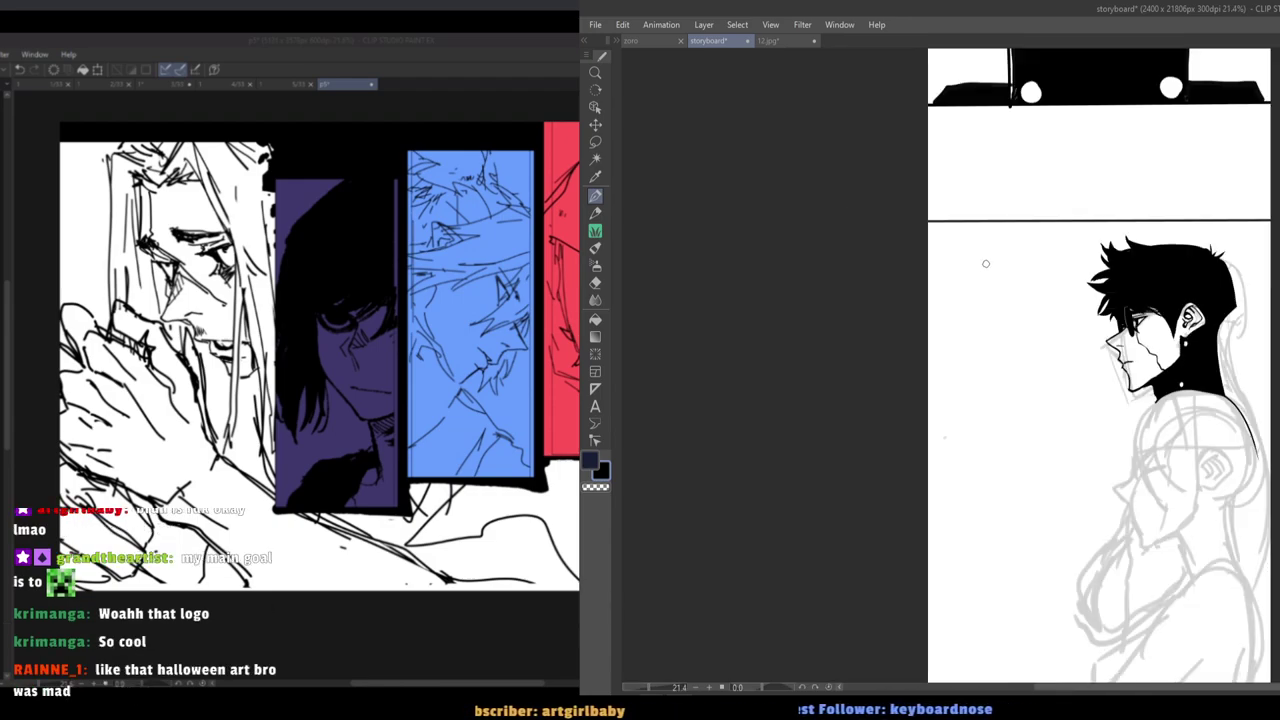
{"action": "scroll", "coordinate": [1095, 271], "scroll_direction": "up", "scroll_amount": 3}
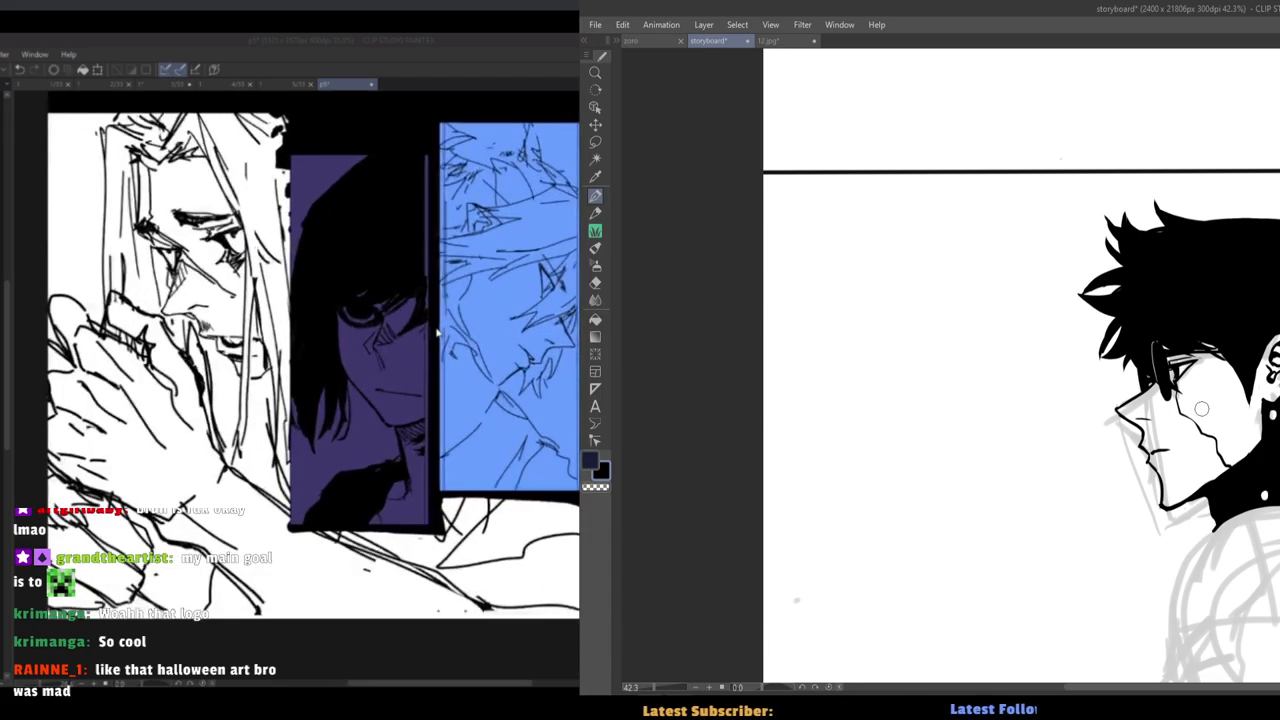
{"action": "scroll", "coordinate": [1175, 378], "scroll_direction": "down", "scroll_amount": 2}
{"action": "scroll", "coordinate": [1160, 360], "scroll_direction": "up", "scroll_amount": 2}
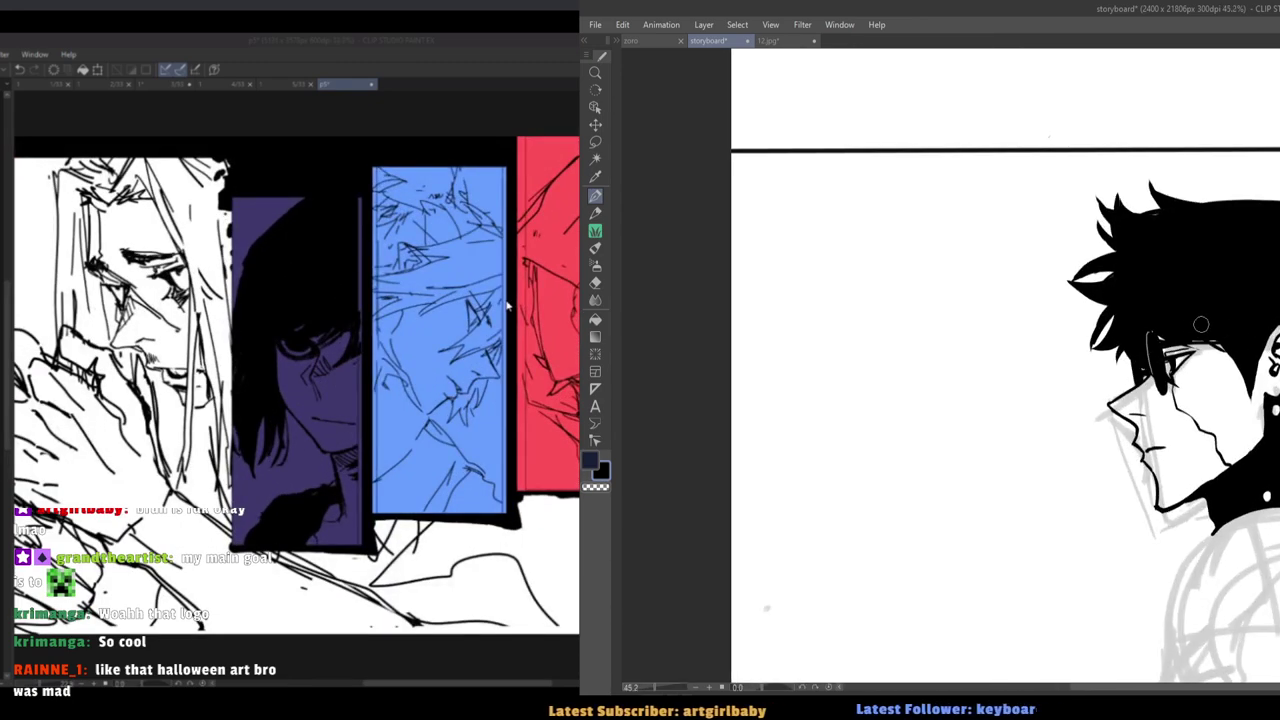
{"action": "scroll", "coordinate": [1143, 338], "scroll_direction": "down", "scroll_amount": 3}
{"action": "scroll", "coordinate": [1121, 370], "scroll_direction": "up", "scroll_amount": 1}
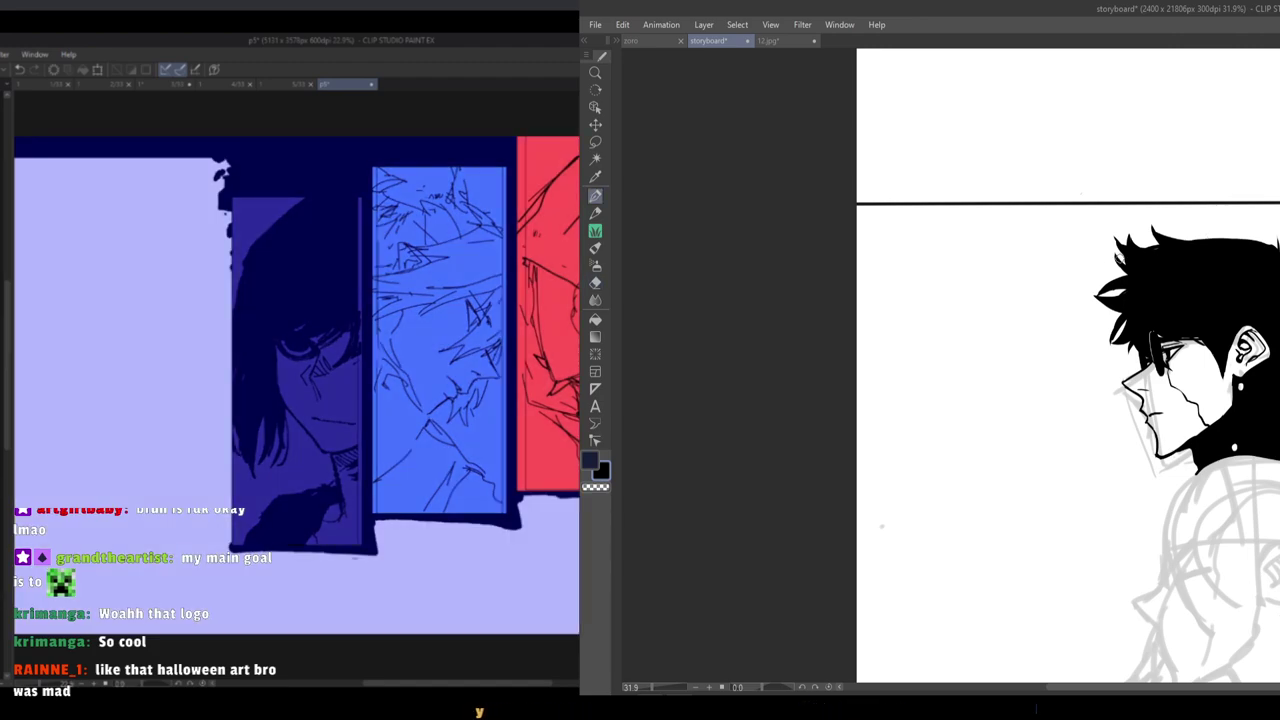
Ink the front shoulder line curving down from the base of the black collar, following 12.jpg.
{"action": "left_click", "coordinate": [595, 142]}
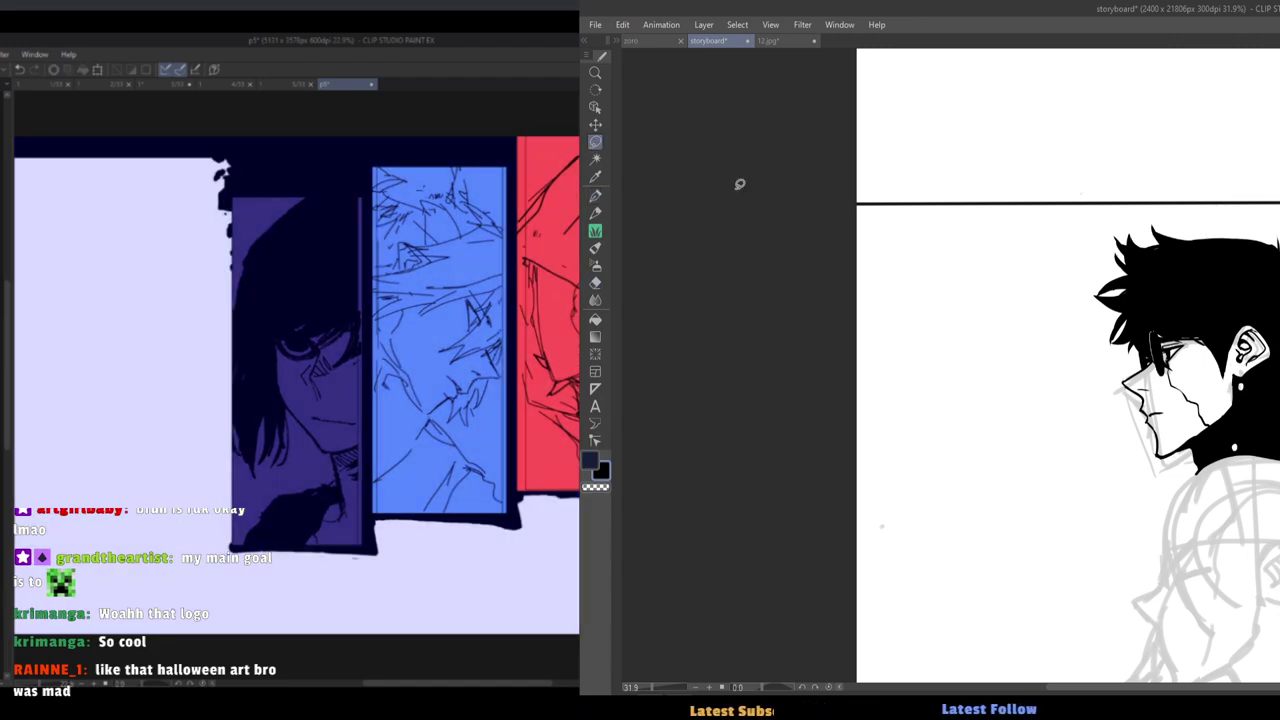
{"action": "left_click_drag", "start_coordinate": [1094, 397], "coordinate": [1088, 333]}
{"action": "key", "text": "e"}
{"action": "key", "text": "p"}
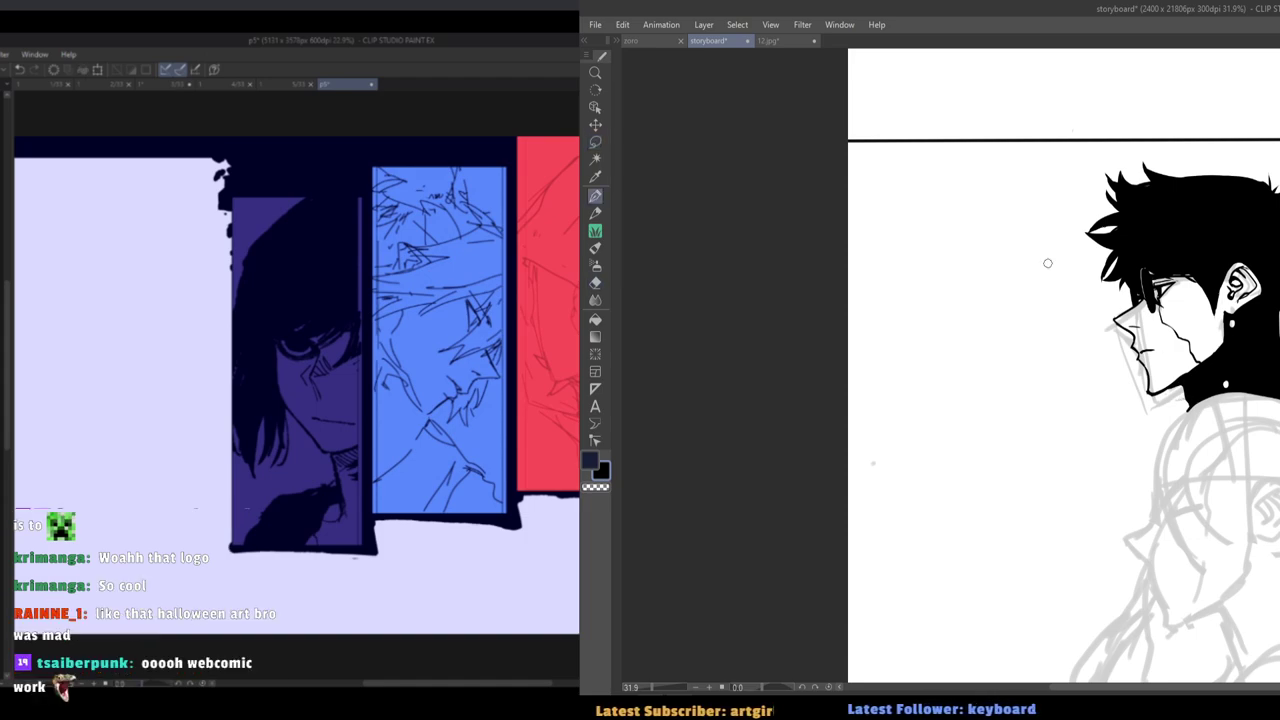
{"action": "left_click", "coordinate": [764, 41]}
{"action": "left_click", "coordinate": [720, 45]}
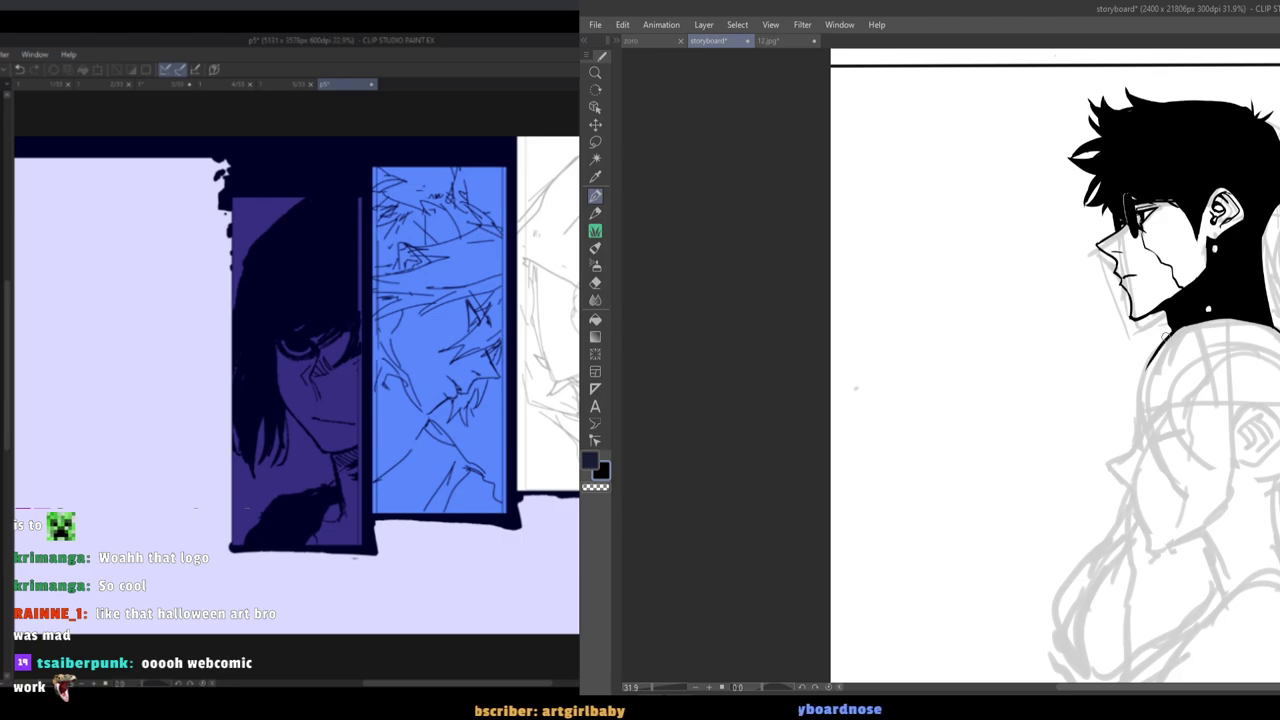
{"action": "left_click_drag", "start_coordinate": [1166, 337], "coordinate": [1135, 399]}
{"action": "key", "text": "ctrl+z"}
{"action": "left_click", "coordinate": [766, 41]}
{"action": "left_click", "coordinate": [721, 44]}
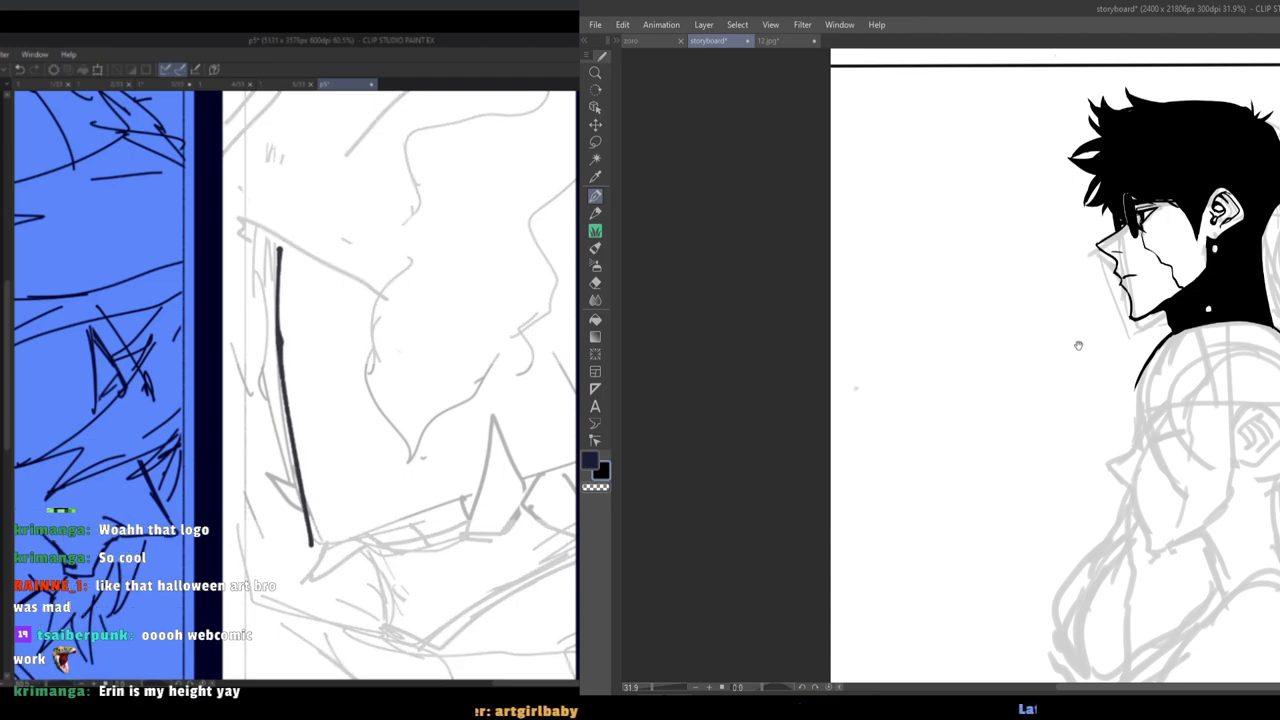
Compare the man's shoulders and upper body with the figure in 12.jpg.
{"action": "left_click_drag", "start_coordinate": [1077, 343], "coordinate": [1048, 321]}
{"action": "key", "text": "e"}
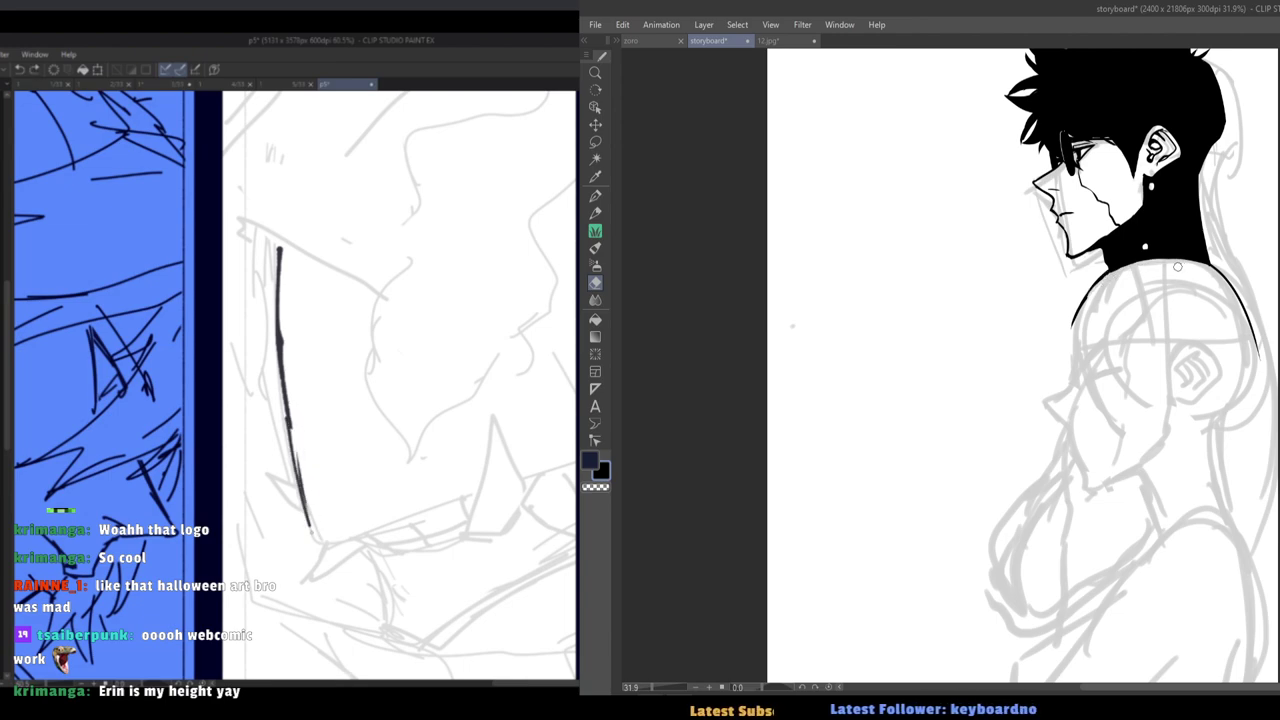
{"action": "key", "text": "p"}
{"action": "left_click", "coordinate": [766, 40]}
{"action": "left_click", "coordinate": [708, 40]}
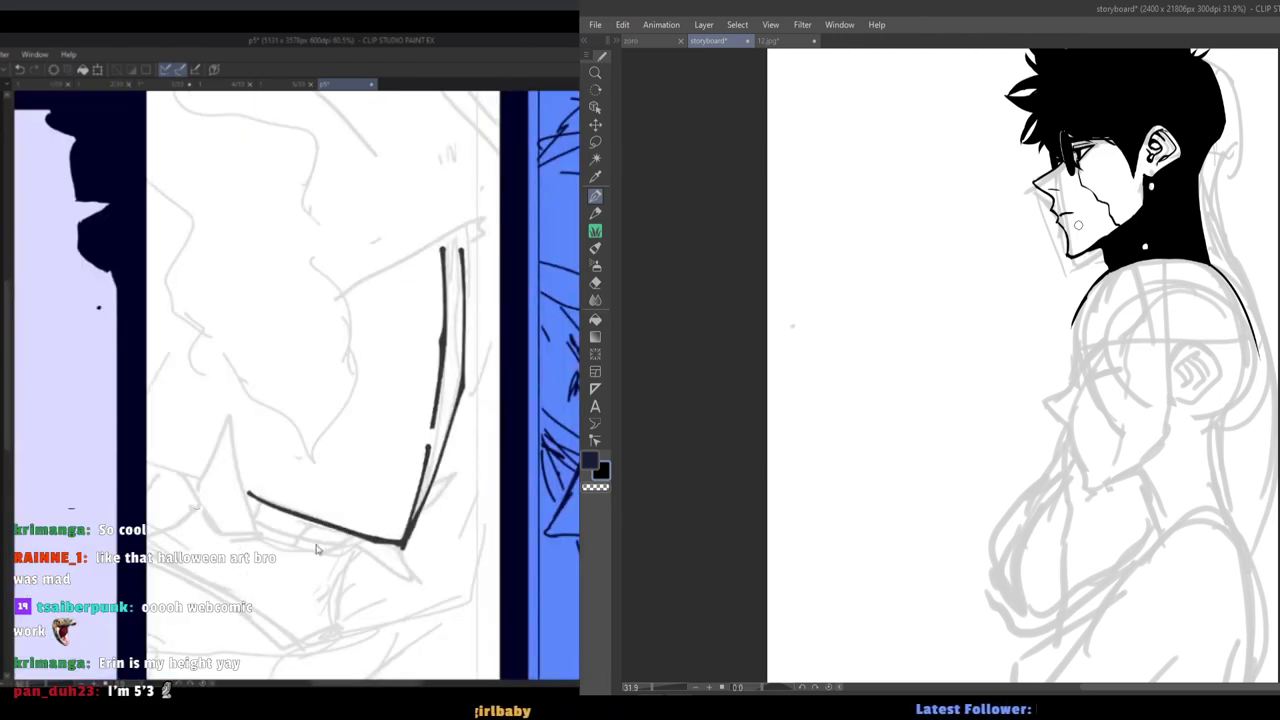
{"action": "left_click_drag", "start_coordinate": [1010, 359], "coordinate": [1006, 366]}
{"action": "left_click", "coordinate": [774, 46]}
{"action": "left_click", "coordinate": [715, 42]}
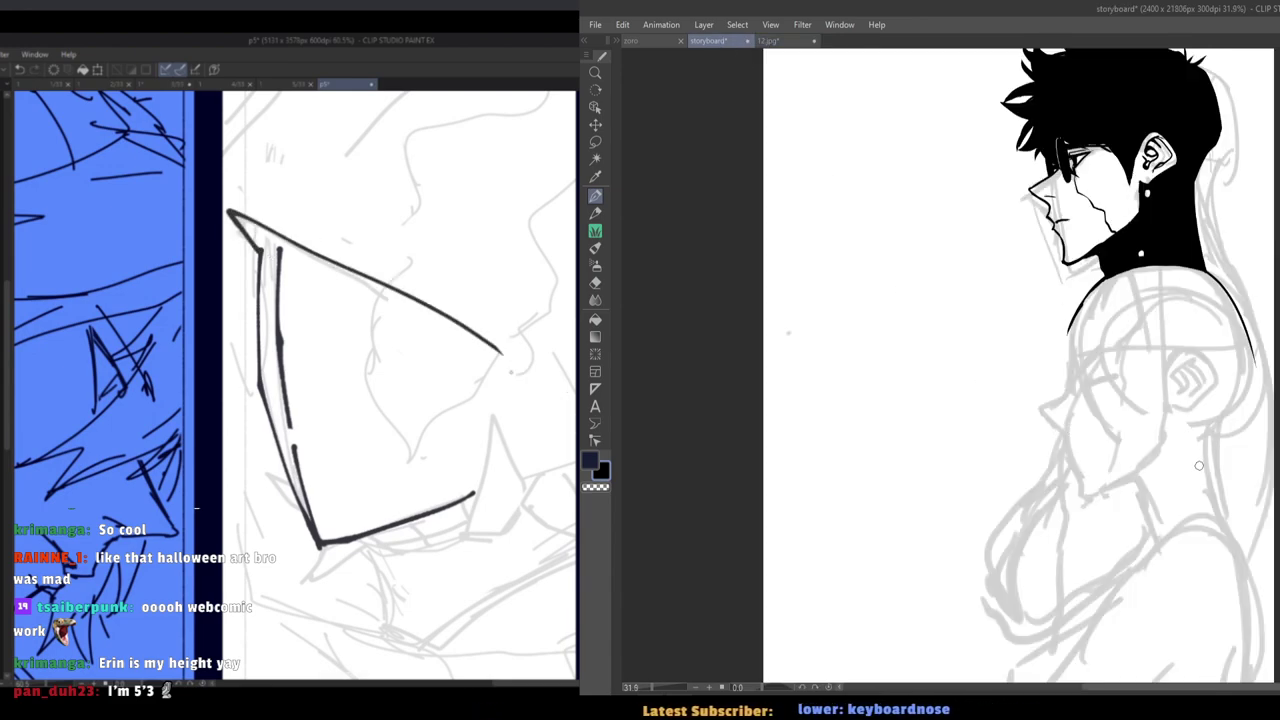
Erase the tail of the back shoulder line and re-ink it as one long line running down the man's back.
{"action": "key", "text": "e"}
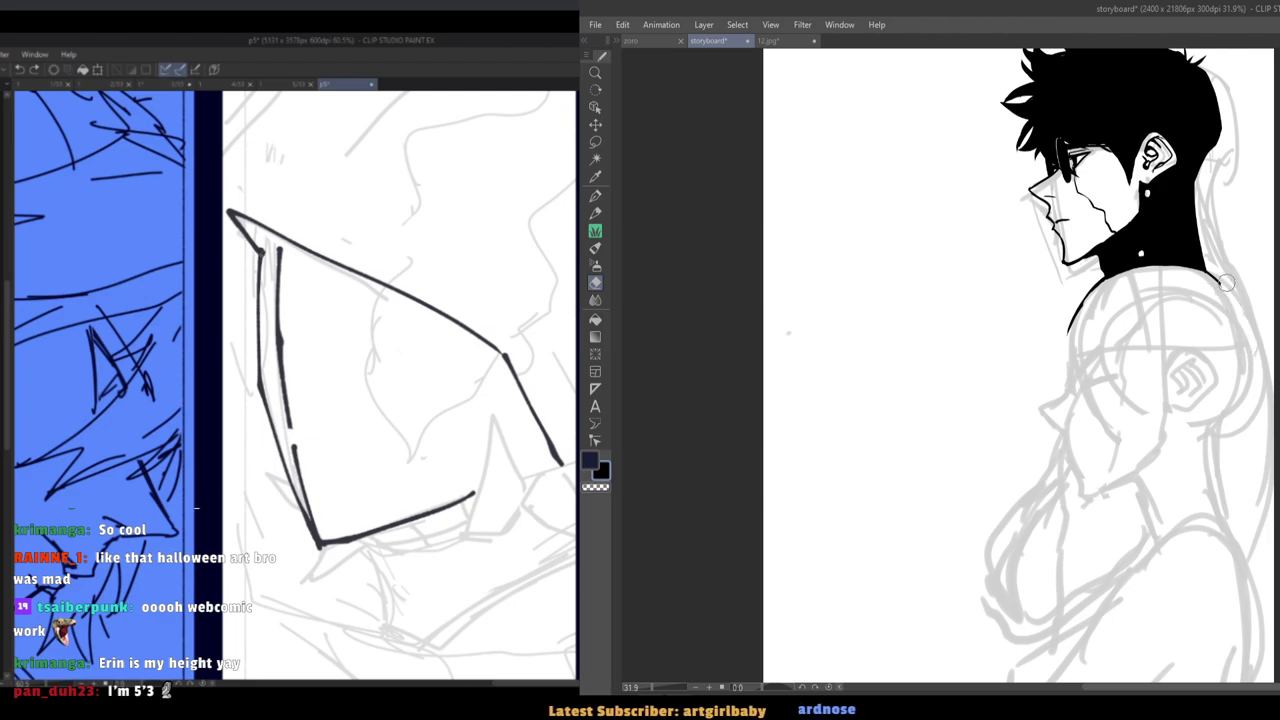
{"action": "key", "text": "p"}
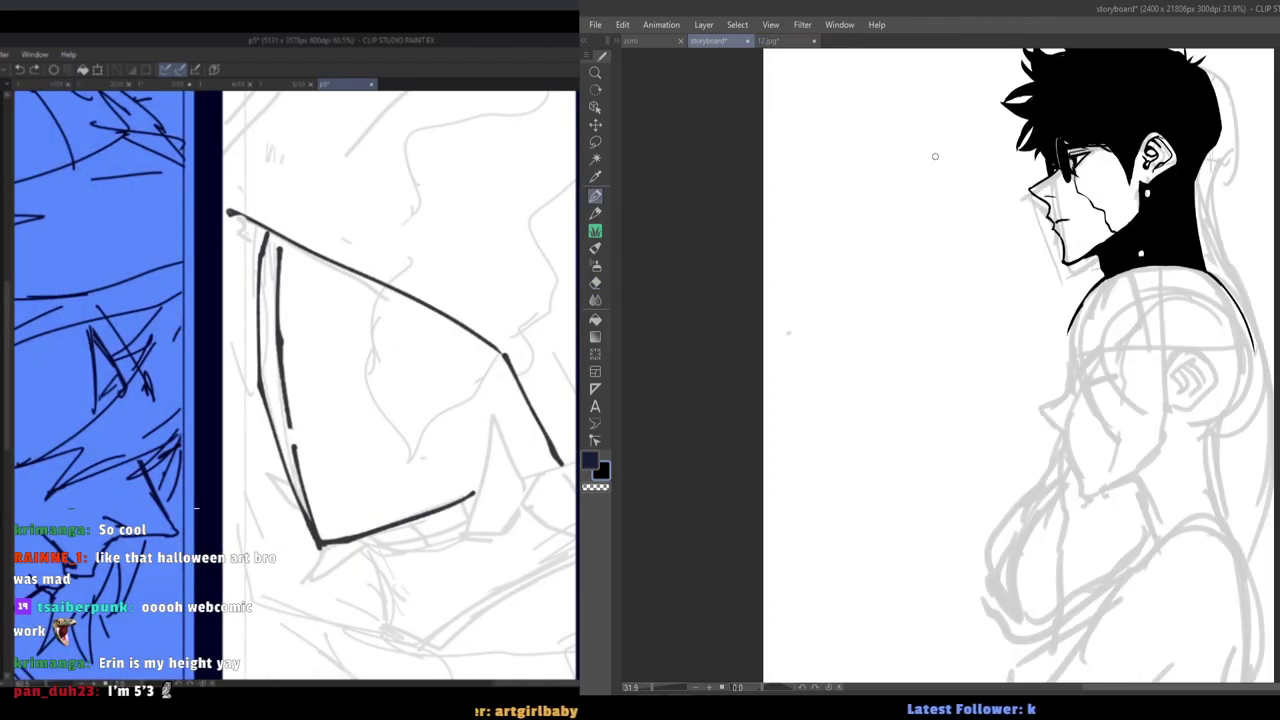
{"action": "key", "text": "e"}
{"action": "left_click_drag", "start_coordinate": [1240, 318], "coordinate": [1255, 350]}
{"action": "key", "text": "p"}
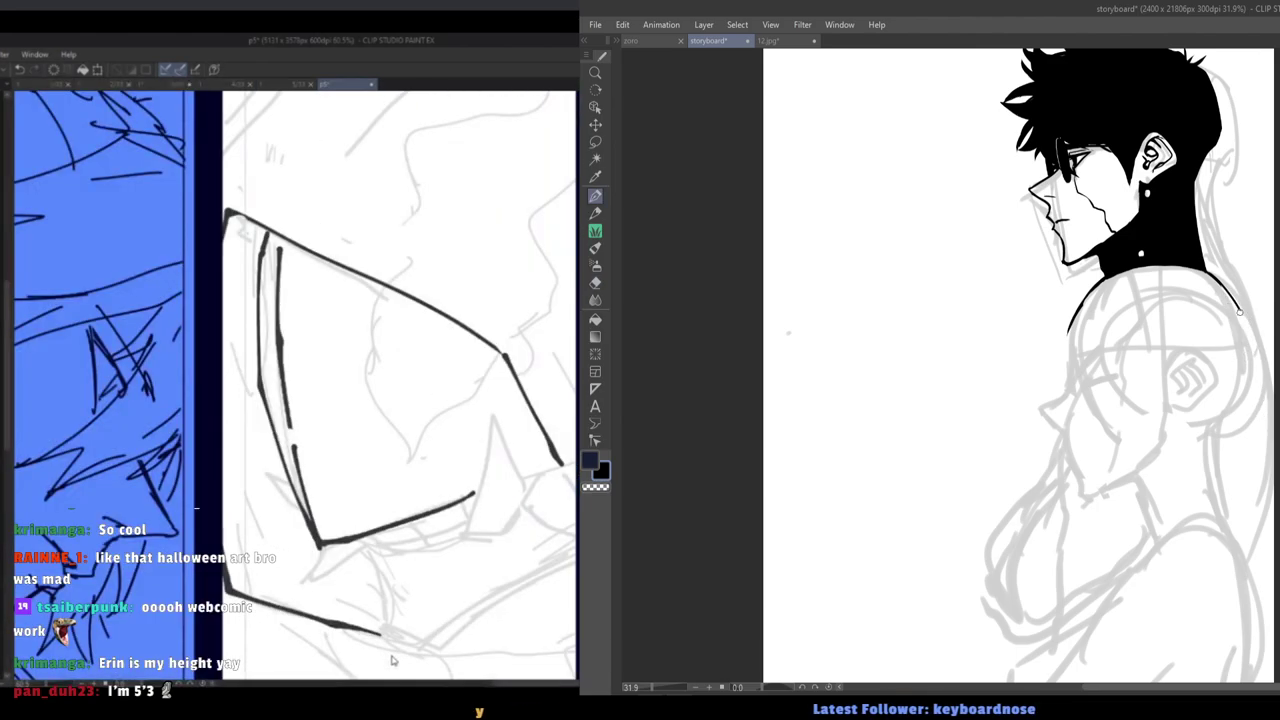
{"action": "left_click_drag", "start_coordinate": [1231, 298], "coordinate": [1259, 442]}
{"action": "key", "text": "ctrl+z"}
{"action": "left_click_drag", "start_coordinate": [1232, 295], "coordinate": [1263, 552]}
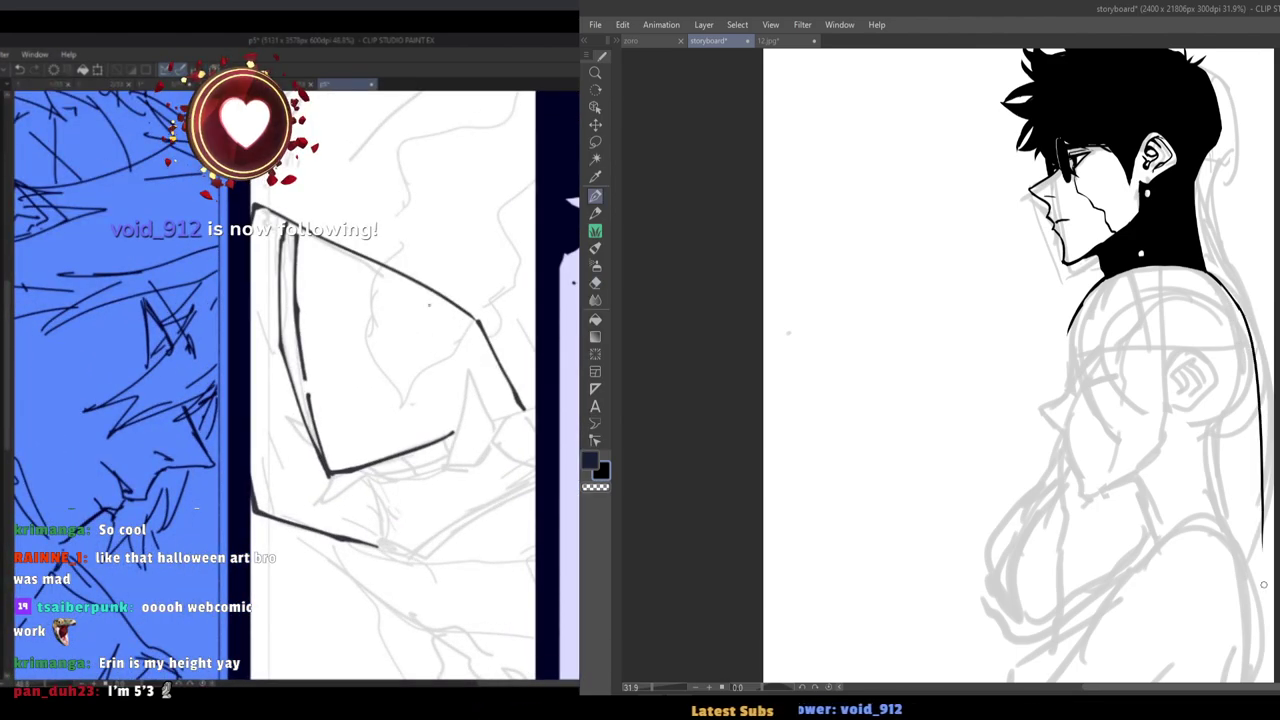
{"action": "left_click_drag", "start_coordinate": [1138, 410], "coordinate": [1144, 400]}
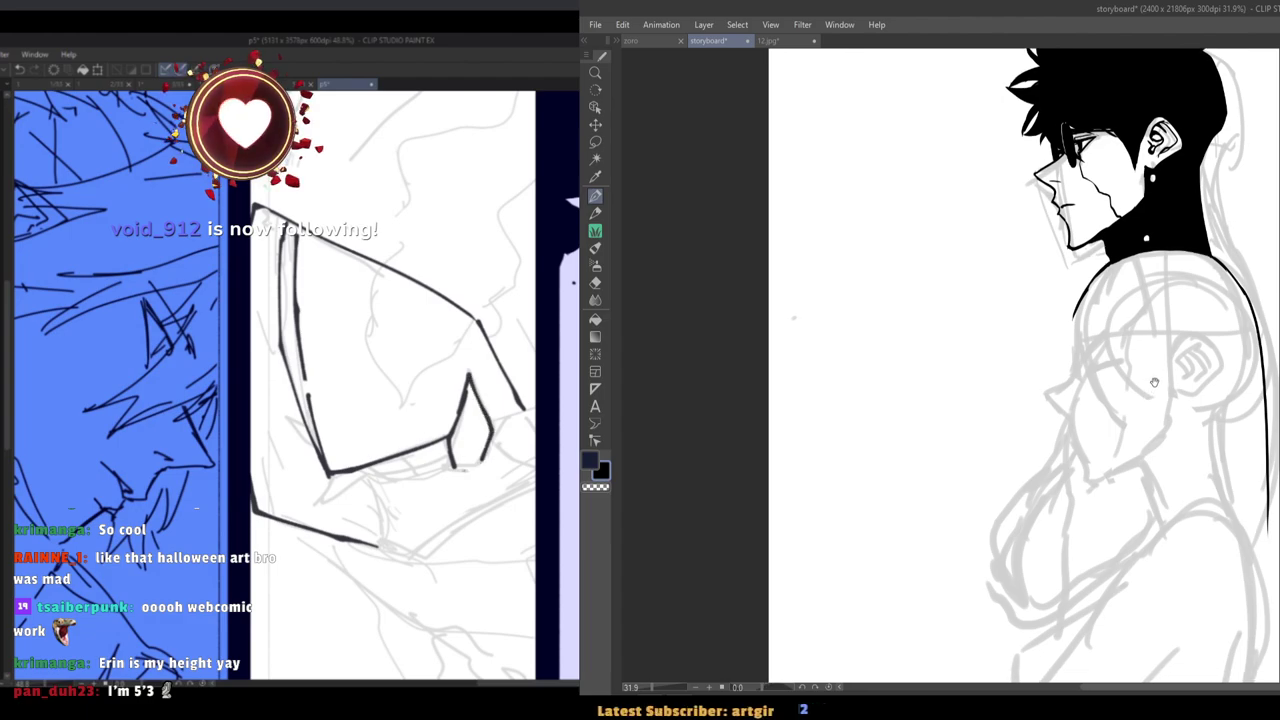
Ink the front shoulder curve into the chest with an inner parallel curve, and two long vertical torso lines, following 12.jpg.
{"action": "left_click", "coordinate": [772, 41]}
{"action": "left_click", "coordinate": [730, 41]}
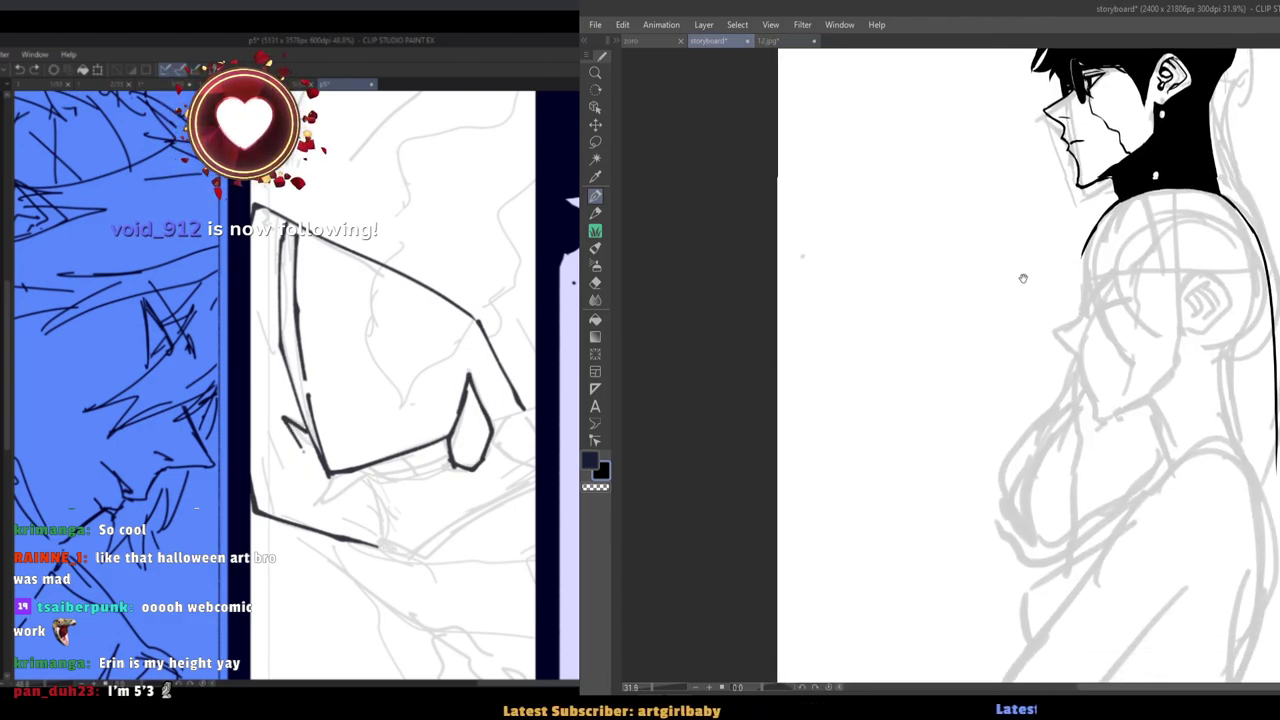
{"action": "left_click", "coordinate": [766, 41]}
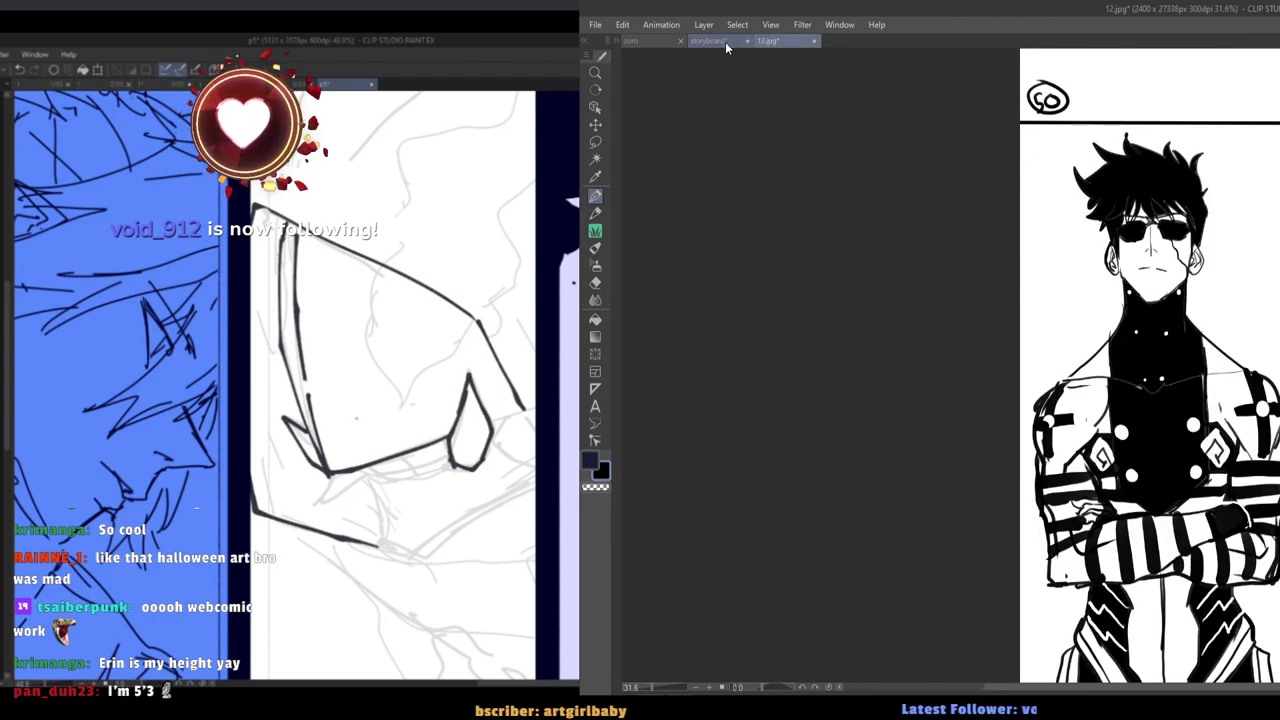
{"action": "left_click", "coordinate": [725, 42]}
{"action": "left_click_drag", "start_coordinate": [1090, 296], "coordinate": [1125, 328]}
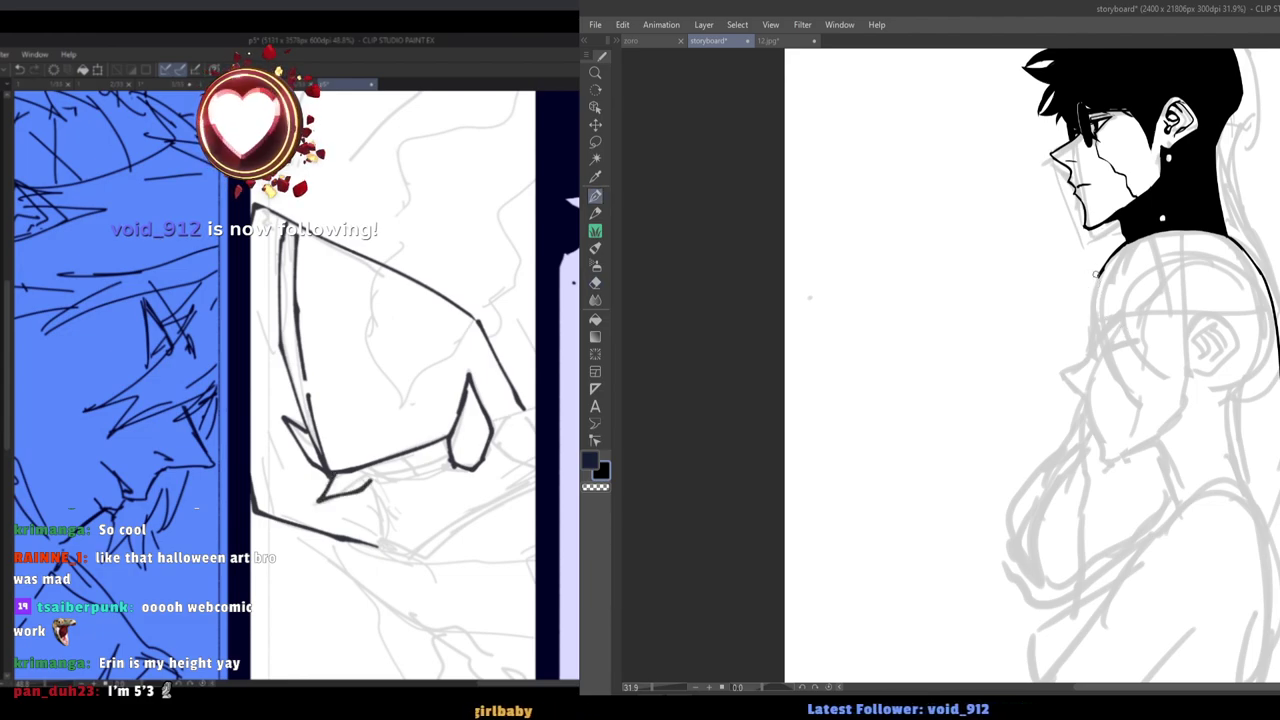
{"action": "left_click", "coordinate": [768, 41]}
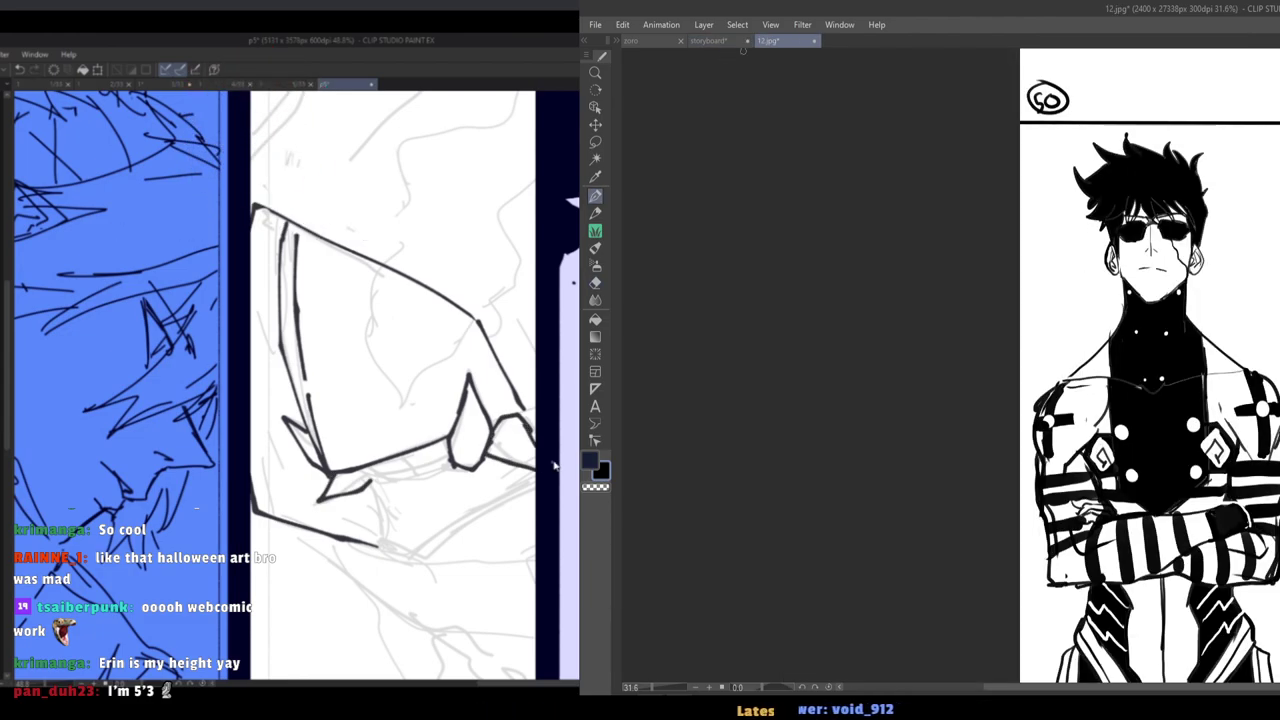
{"action": "left_click", "coordinate": [712, 41]}
{"action": "mouse_move", "coordinate": [1104, 309]}
{"action": "left_mouse_down"}
{"action": "mouse_move", "coordinate": [1152, 352]}
{"action": "mouse_move", "coordinate": [1163, 488]}
{"action": "left_mouse_up"}
{"action": "key", "text": "ctrl+z"}
{"action": "left_click_drag", "start_coordinate": [1144, 297], "coordinate": [1156, 516]}
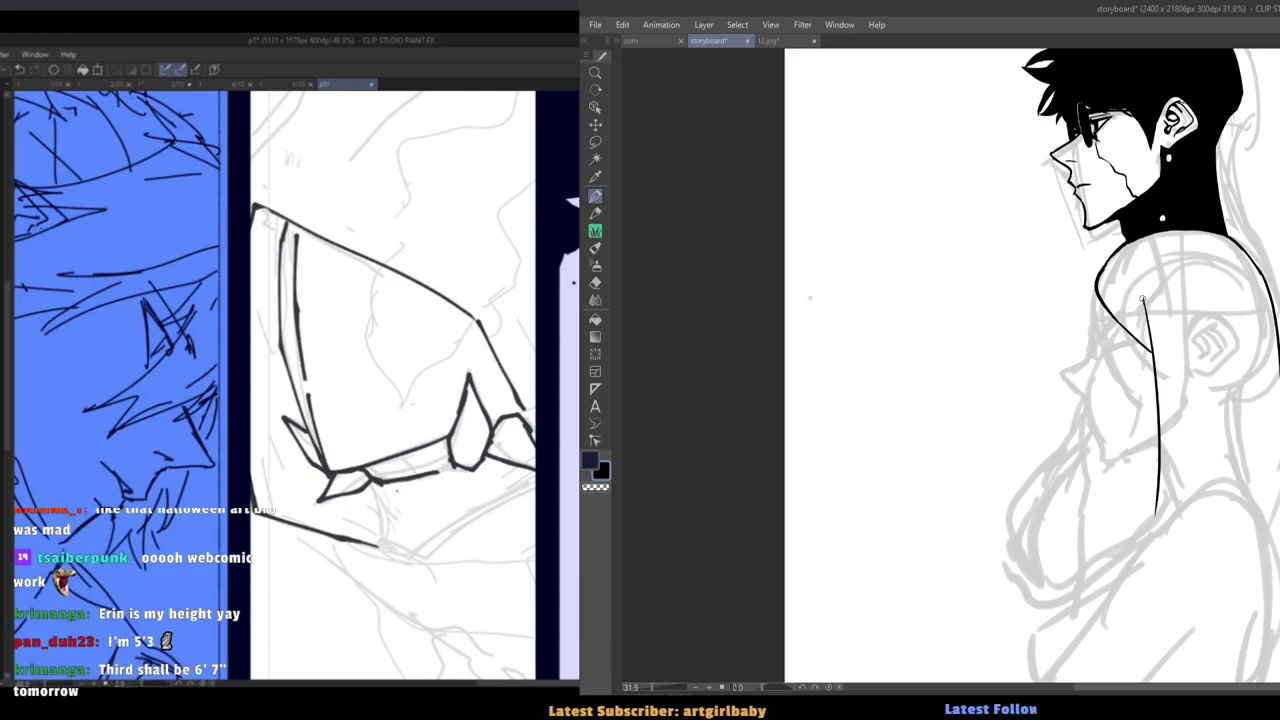
{"action": "left_click_drag", "start_coordinate": [1117, 257], "coordinate": [1150, 348]}
{"action": "left_click_drag", "start_coordinate": [1183, 262], "coordinate": [1194, 479]}
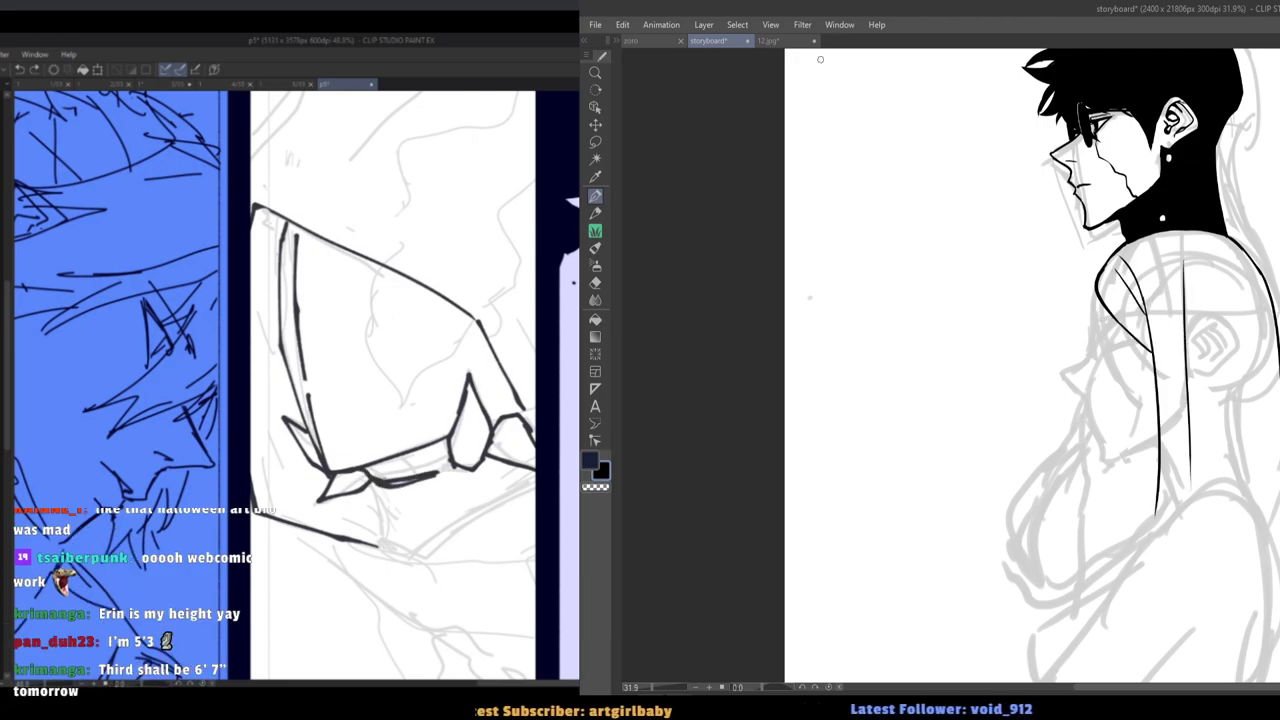
Ink the first curved hair strands fanning down from just below the black collar on the shorter figure's head, following 12.jpg.
{"action": "left_click", "coordinate": [768, 41]}
{"action": "left_click", "coordinate": [712, 41]}
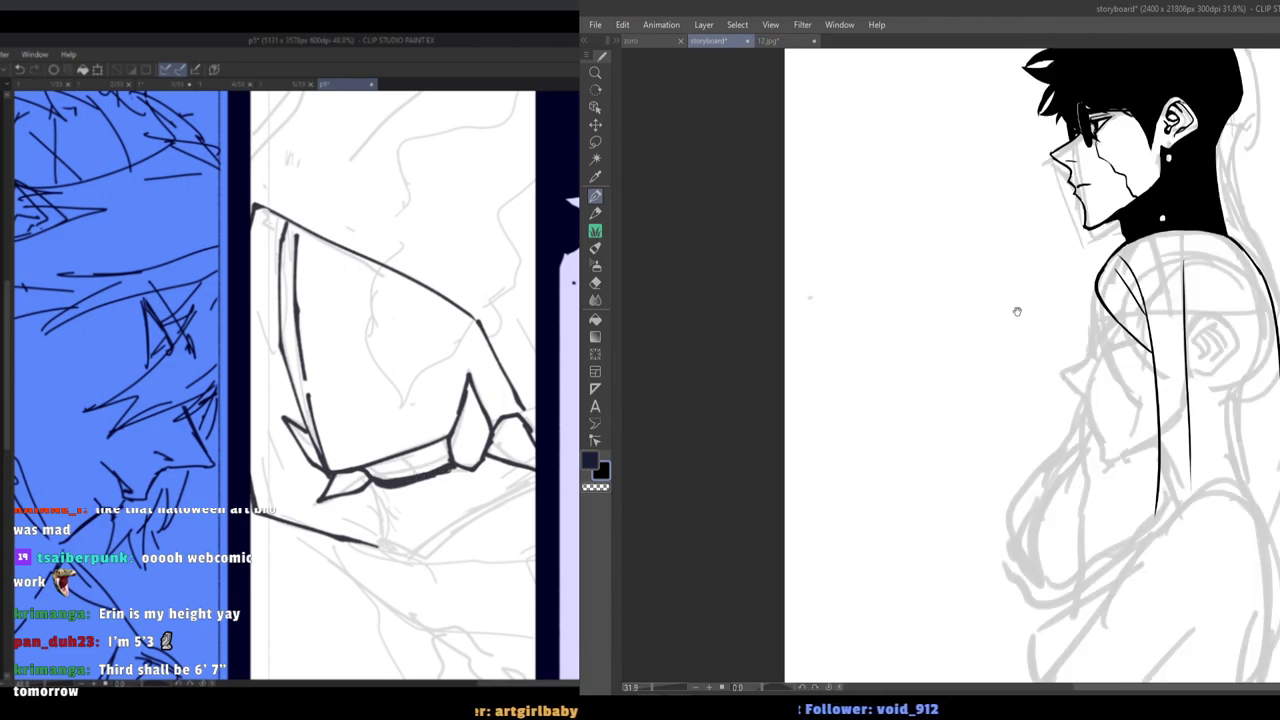
{"action": "left_click", "coordinate": [779, 43]}
{"action": "left_click", "coordinate": [712, 41]}
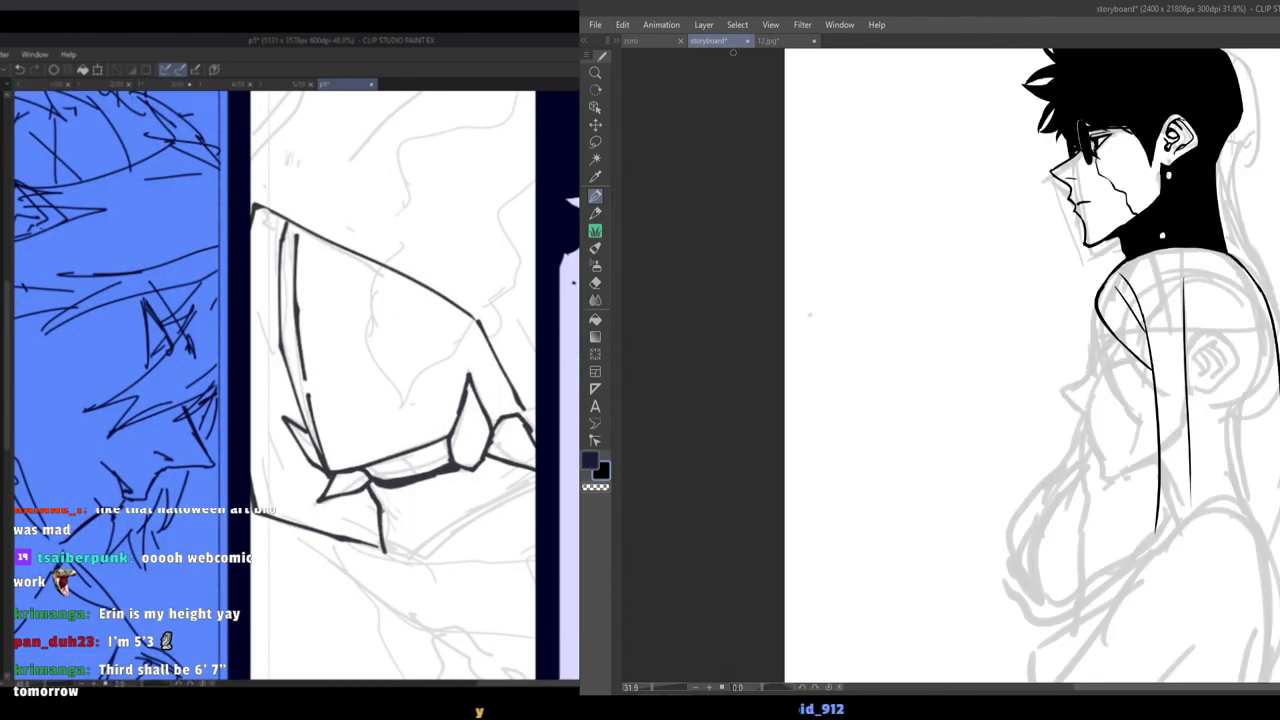
{"action": "left_click_drag", "start_coordinate": [1112, 266], "coordinate": [1184, 297]}
{"action": "key", "text": "ctrl+z"}
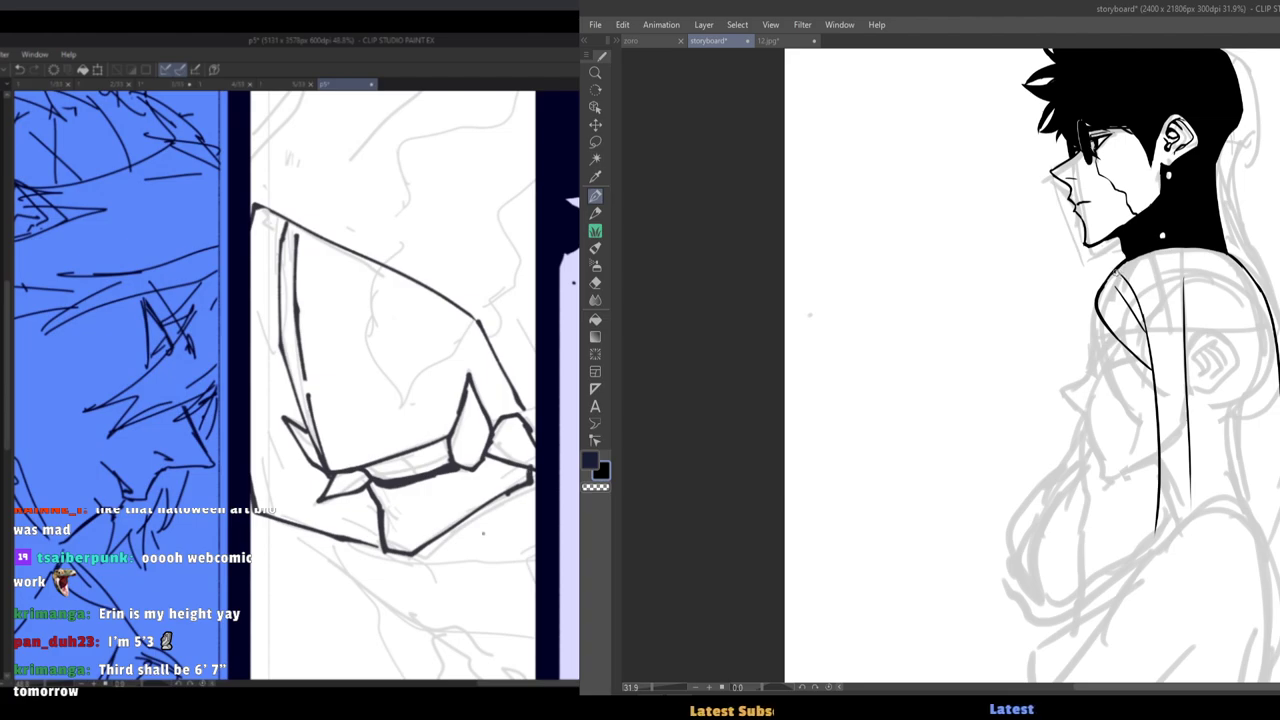
{"action": "left_click_drag", "start_coordinate": [1130, 260], "coordinate": [1178, 314]}
{"action": "left_click_drag", "start_coordinate": [1139, 256], "coordinate": [1186, 319]}
{"action": "key", "text": "ctrl+z"}
{"action": "key", "text": "ctrl+z"}
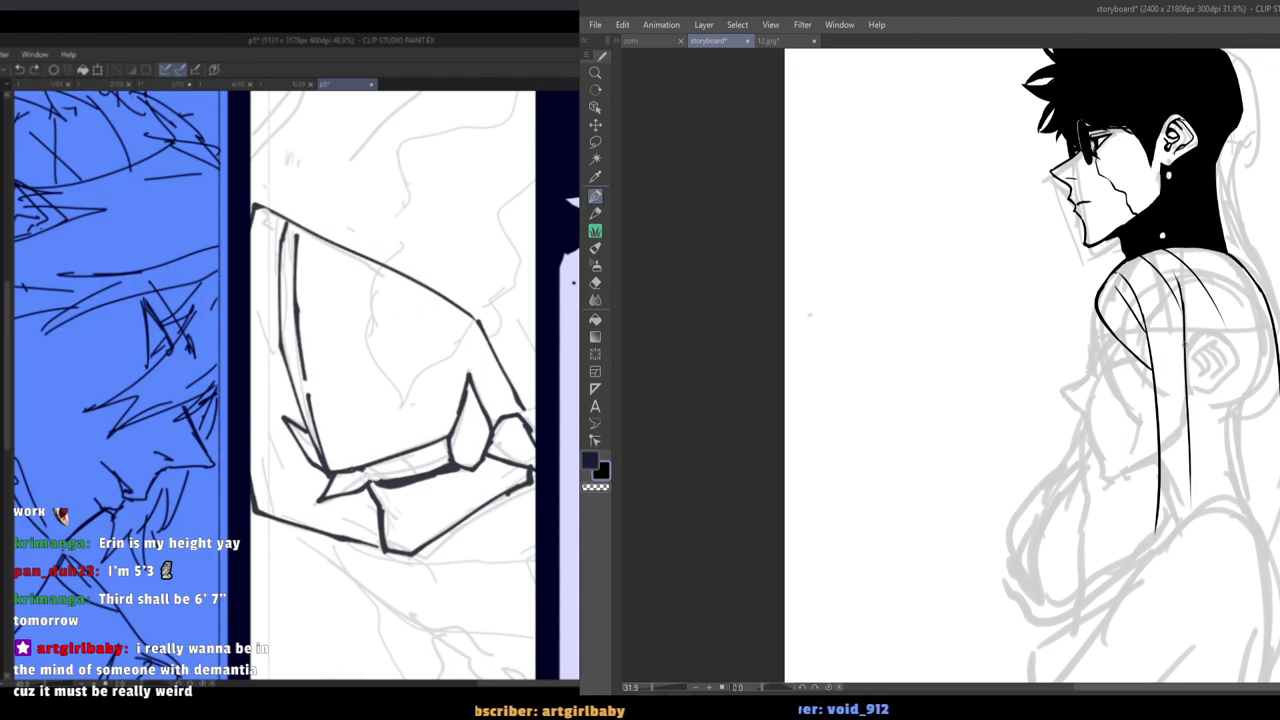
Ink a short strand tapering into the inner vertical hair line and redraw the rear strand as a long curve with a stroke beyond it.
{"action": "left_click_drag", "start_coordinate": [1186, 348], "coordinate": [1192, 284]}
{"action": "key", "text": "e"}
{"action": "mouse_move", "coordinate": [1225, 328]}
{"action": "left_mouse_down"}
{"action": "mouse_move", "coordinate": [1174, 258]}
{"action": "mouse_move", "coordinate": [1245, 360]}
{"action": "left_mouse_up"}
{"action": "key", "text": "p"}
{"action": "key", "text": "e"}
{"action": "key", "text": "p"}
{"action": "key", "text": "ctrl+z"}
{"action": "left_click_drag", "start_coordinate": [1186, 262], "coordinate": [1252, 413]}
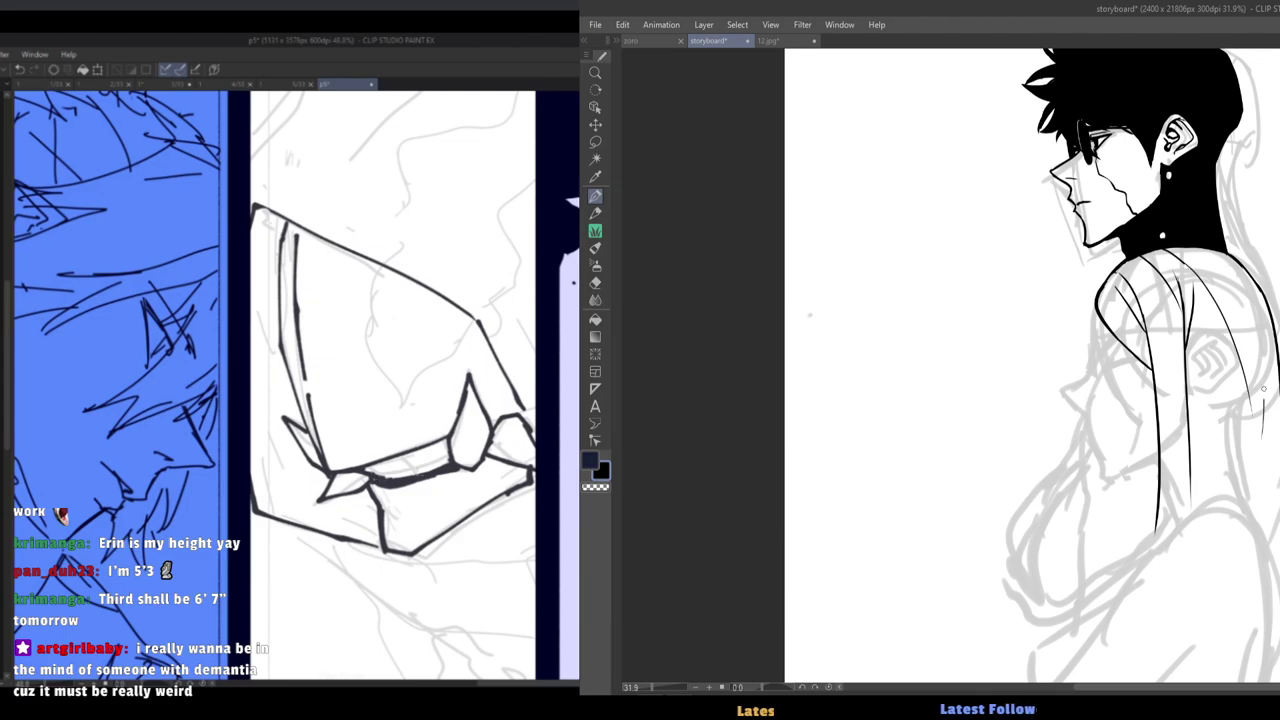
{"action": "left_click_drag", "start_coordinate": [1234, 264], "coordinate": [1263, 438]}
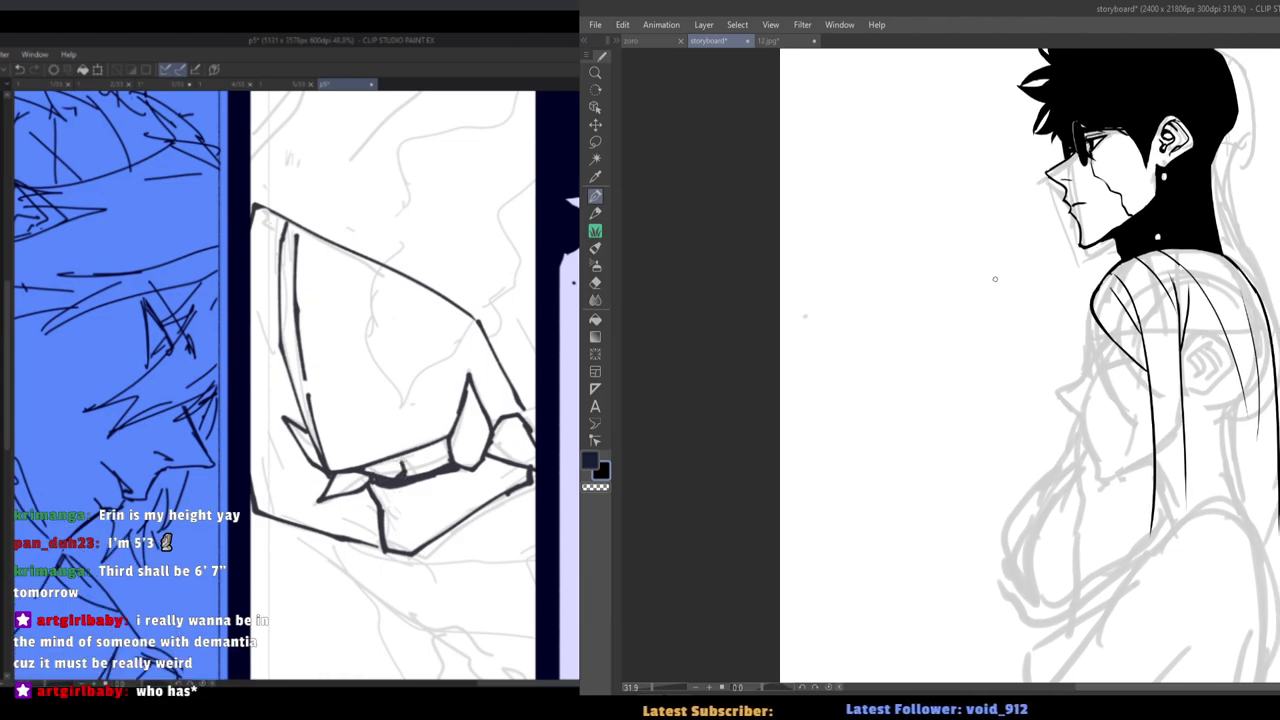
Ink the shorter figure's face profile from the forehead through the nose to the chin and jaw, checking 12.jpg.
{"action": "left_click", "coordinate": [767, 41]}
{"action": "left_click", "coordinate": [722, 46]}
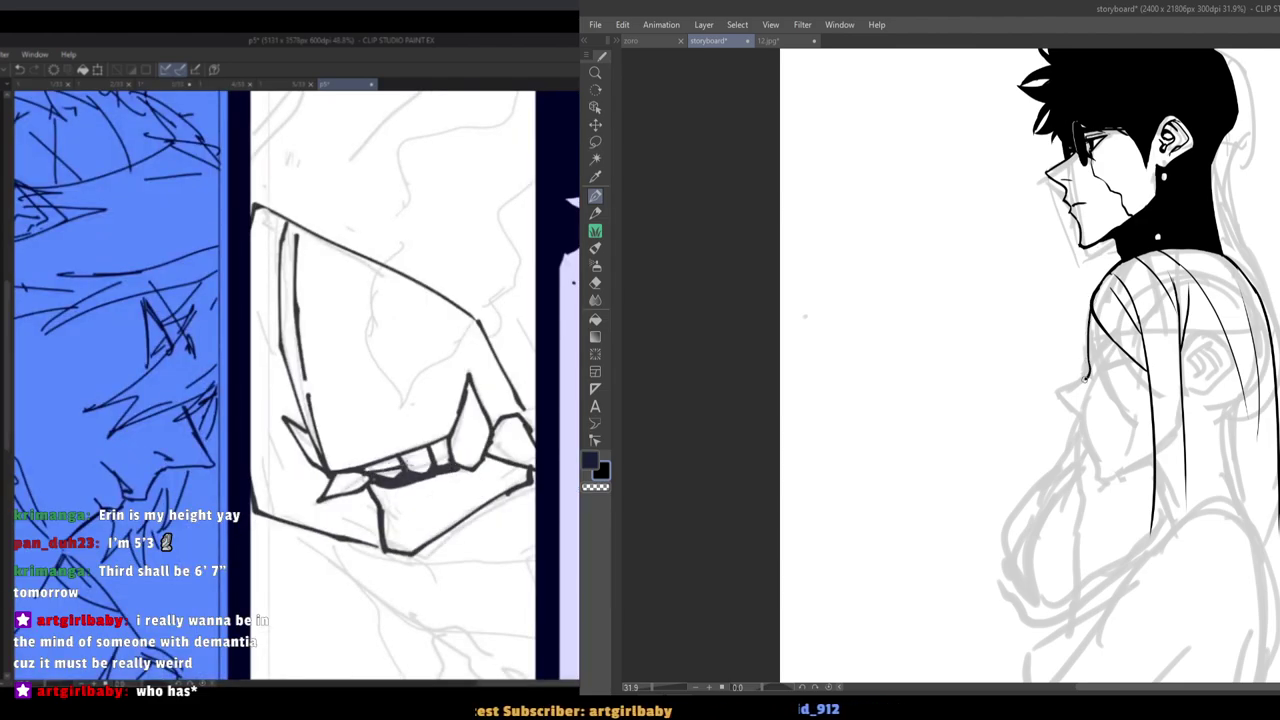
{"action": "mouse_move", "coordinate": [1063, 387]}
{"action": "left_mouse_down"}
{"action": "mouse_move", "coordinate": [1092, 456]}
{"action": "mouse_move", "coordinate": [1077, 422]}
{"action": "mouse_move", "coordinate": [1084, 431]}
{"action": "left_mouse_up"}
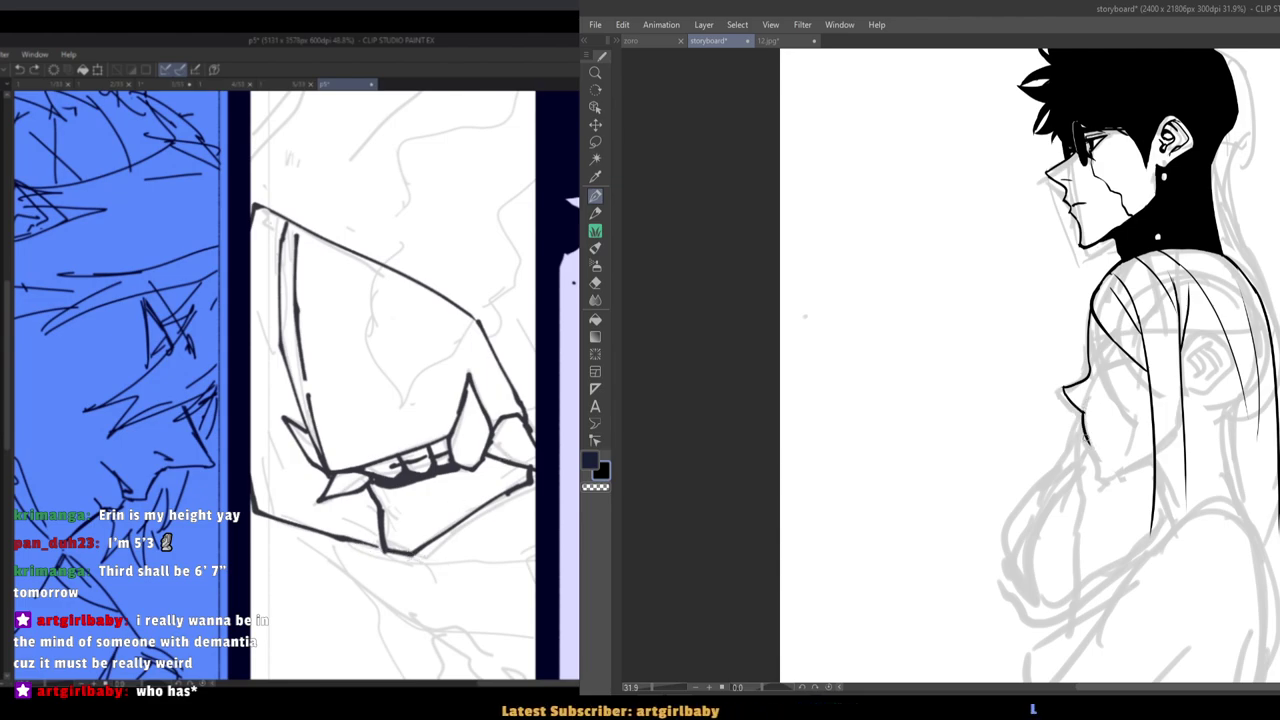
{"action": "key", "text": "ctrl+z"}
{"action": "mouse_move", "coordinate": [1087, 408]}
{"action": "left_mouse_down"}
{"action": "mouse_move", "coordinate": [1104, 473]}
{"action": "mouse_move", "coordinate": [1150, 455]}
{"action": "left_mouse_up"}
{"action": "key", "text": "ctrl+z"}
{"action": "scroll", "coordinate": [1065, 368], "scroll_direction": "down", "scroll_amount": 4}
{"action": "scroll", "coordinate": [1057, 360], "scroll_direction": "up", "scroll_amount": 5}
Erase the underside of the nose, chin and jaw, and re-ink them as a cleaner profile with a first eye line.
{"action": "key", "text": "e"}
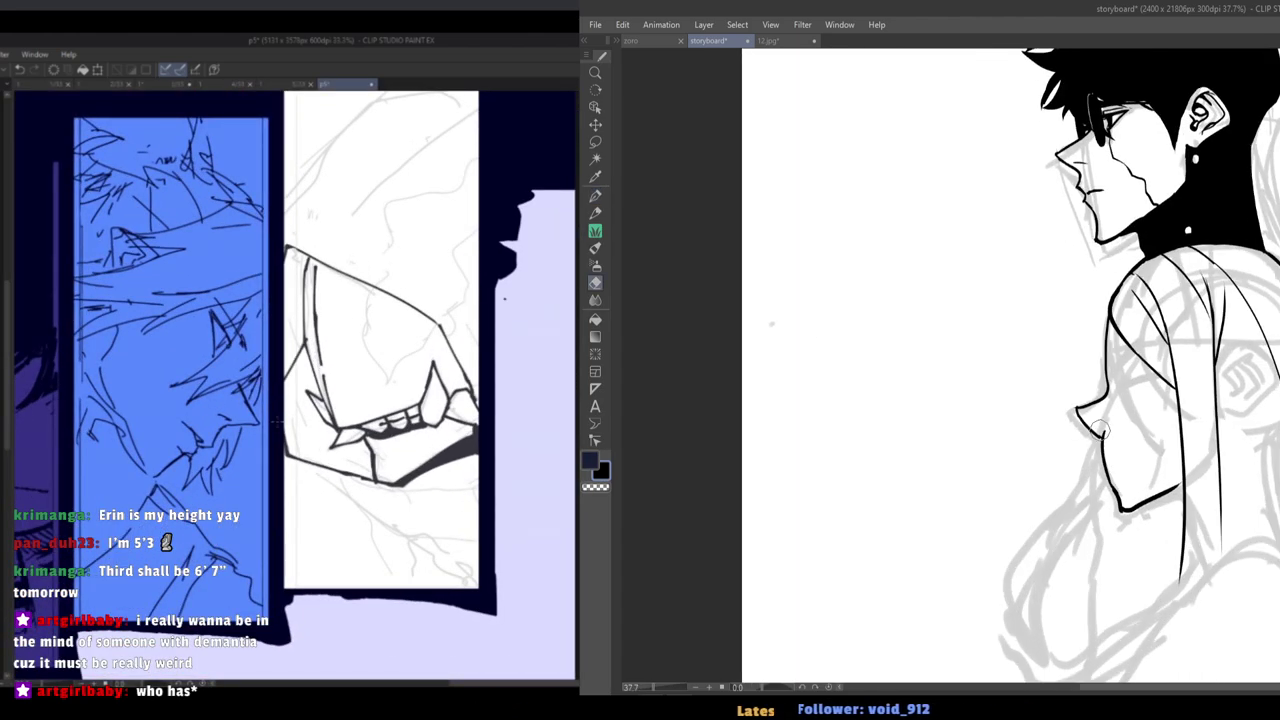
{"action": "left_click_drag", "start_coordinate": [1073, 410], "coordinate": [1076, 411]}
{"action": "key", "text": "p"}
{"action": "key", "text": "e"}
{"action": "left_click_drag", "start_coordinate": [1121, 509], "coordinate": [1098, 456]}
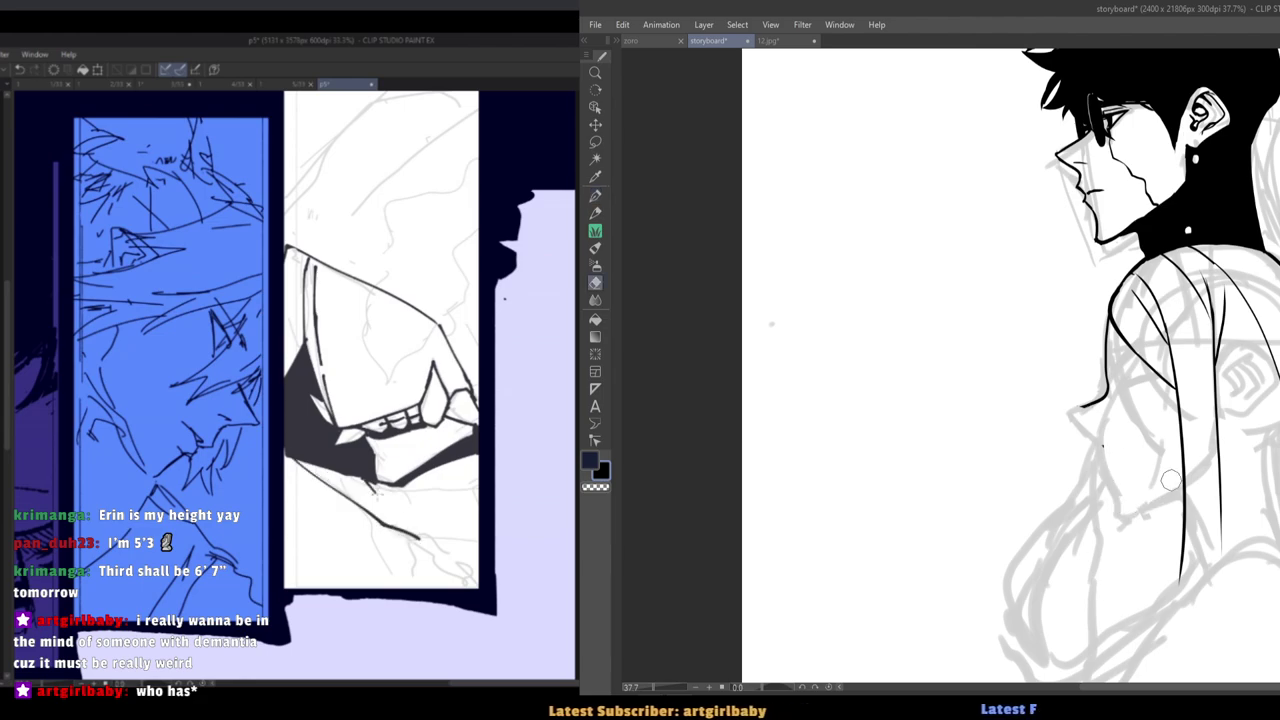
{"action": "key", "text": "p"}
{"action": "key", "text": "ctrl+z"}
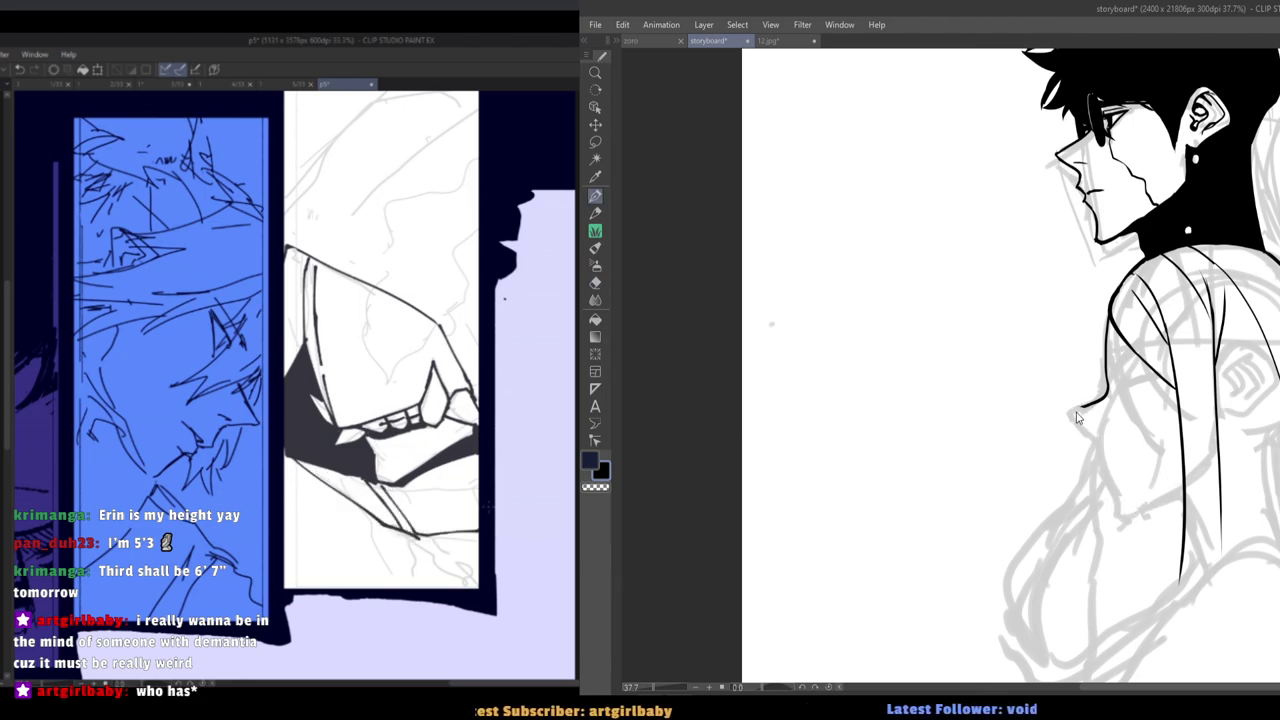
{"action": "left_click_drag", "start_coordinate": [1079, 408], "coordinate": [1125, 496]}
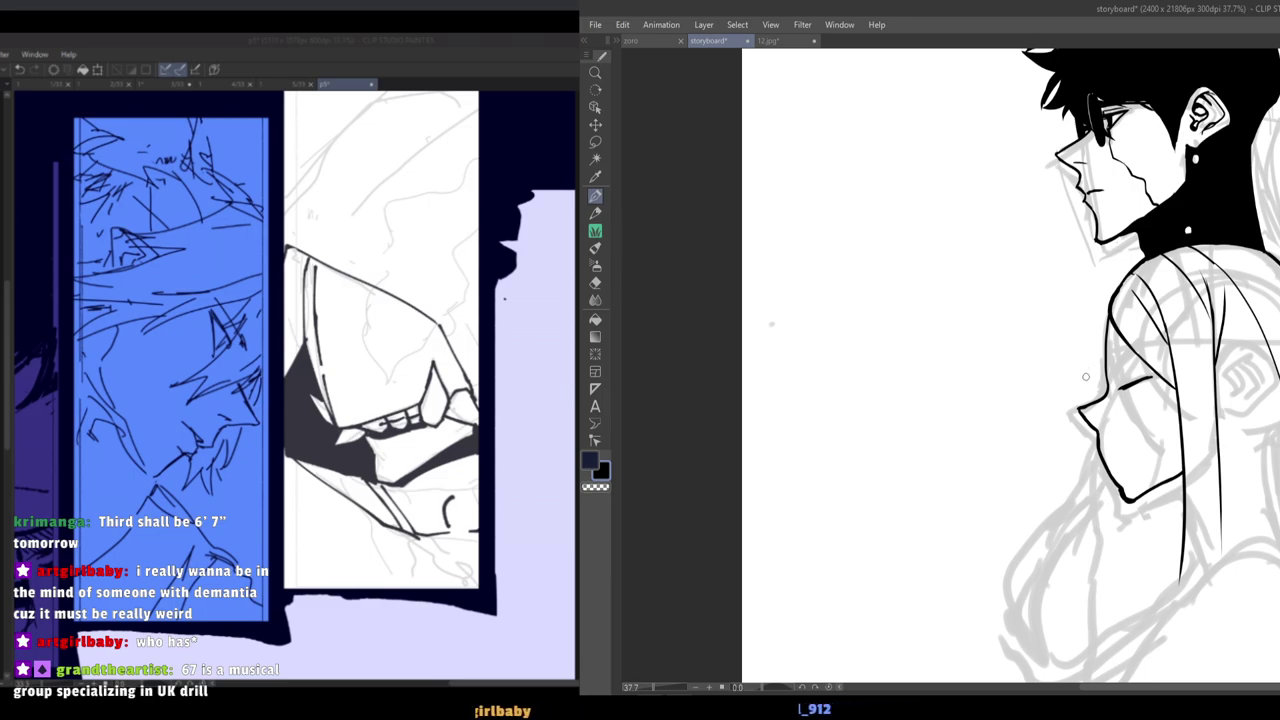
Redraw the shorter figure's closed eye as a slanted lash line with small lashes and a brow stroke above it.
{"action": "left_click_drag", "start_coordinate": [1052, 338], "coordinate": [1070, 409]}
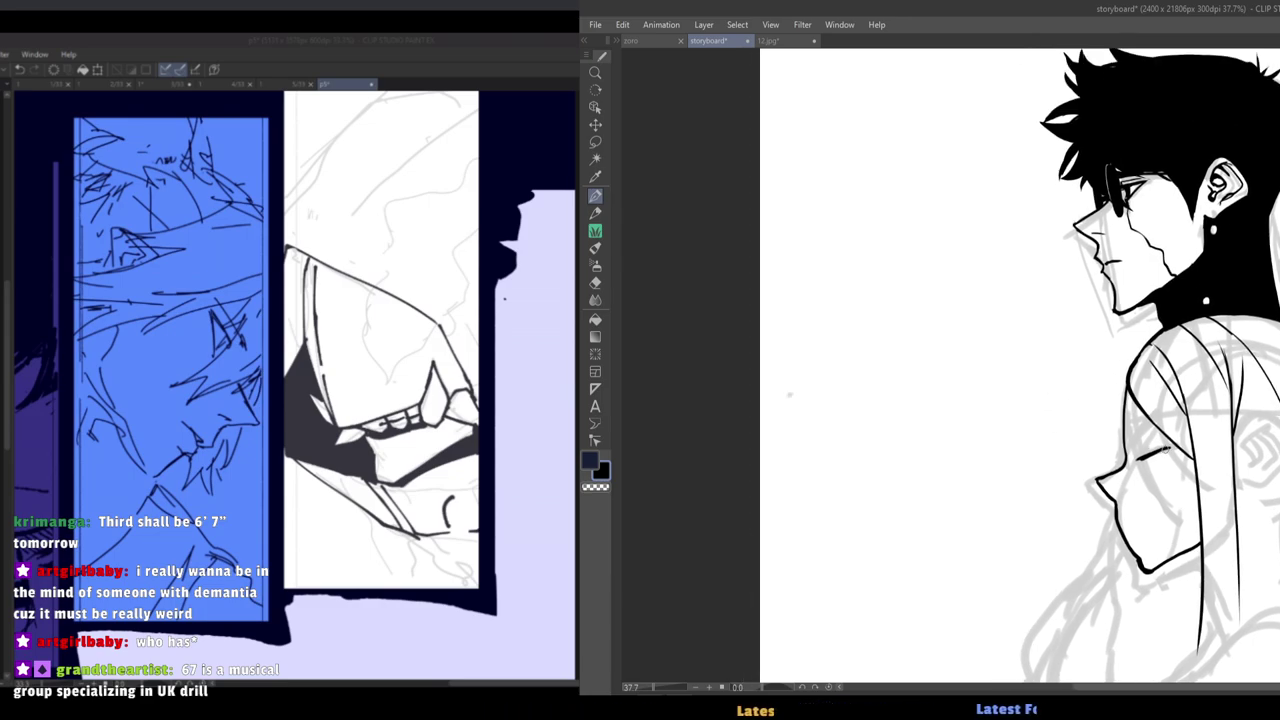
{"action": "left_click_drag", "start_coordinate": [1157, 451], "coordinate": [1170, 448]}
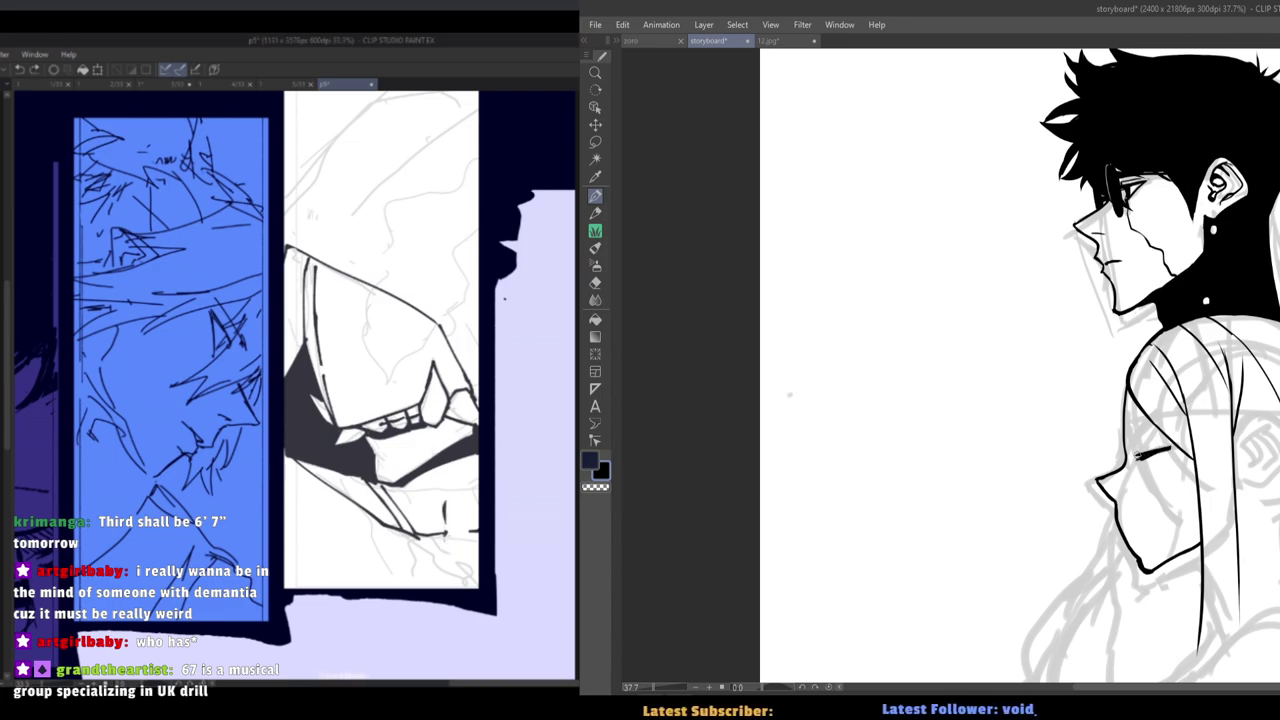
{"action": "key", "text": "ctrl+z"}
{"action": "key", "text": "ctrl+z"}
{"action": "left_click_drag", "start_coordinate": [1170, 448], "coordinate": [1136, 460]}
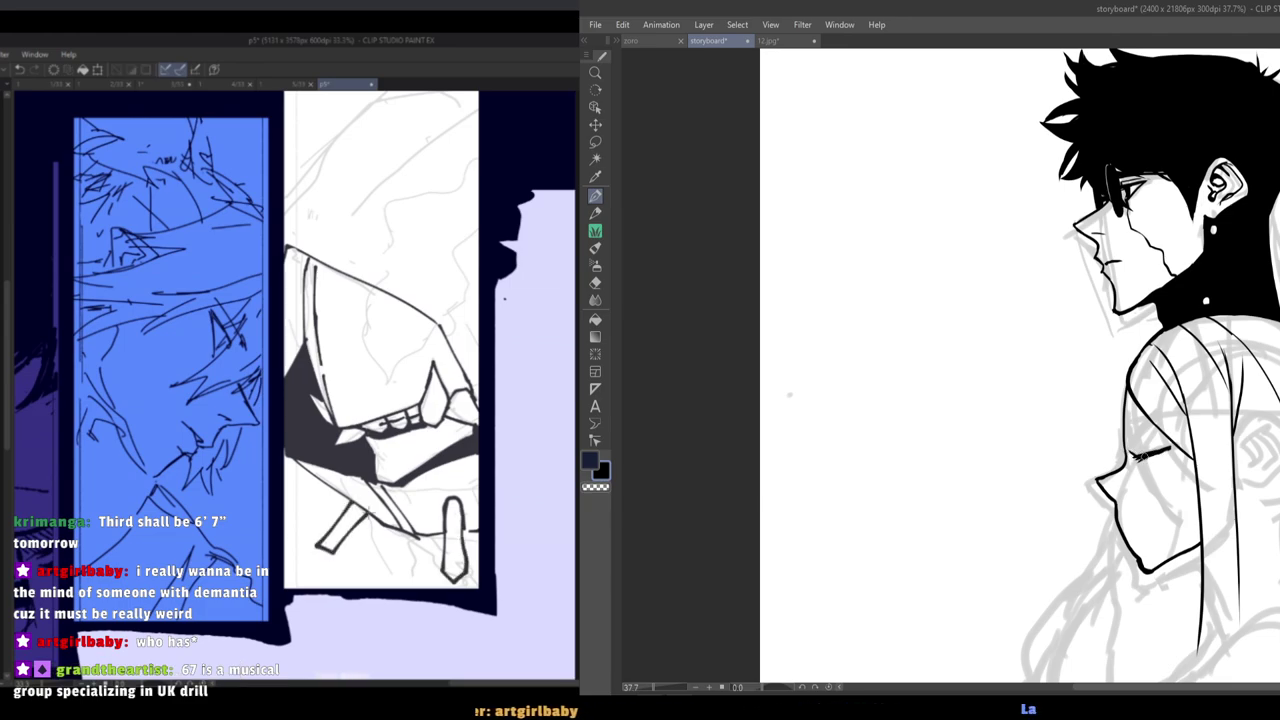
{"action": "left_click_drag", "start_coordinate": [1146, 457], "coordinate": [1130, 443]}
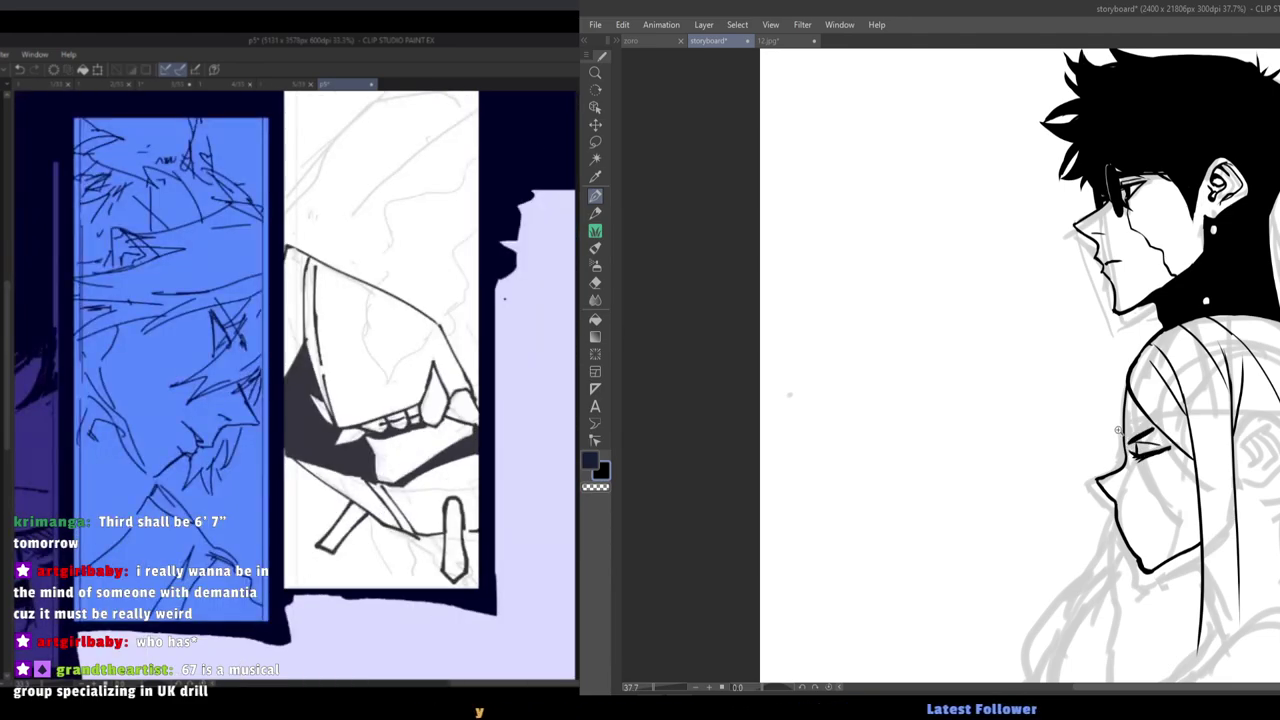
Erase the inner part of the closed eye and re-ink it as a thicker slanted line beneath an angled brow stroke.
{"action": "scroll", "coordinate": [1118, 429], "scroll_direction": "down", "scroll_amount": 3}
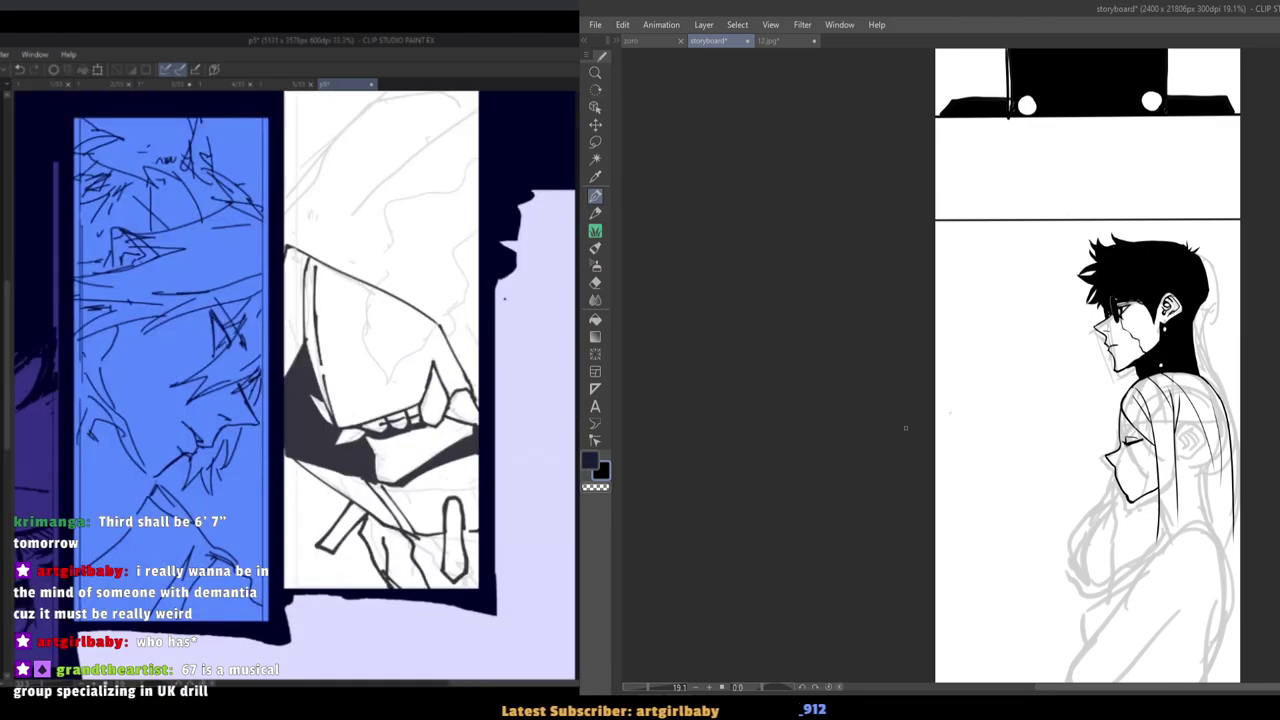
{"action": "scroll", "coordinate": [1114, 428], "scroll_direction": "up", "scroll_amount": 4}
{"action": "key", "text": "e"}
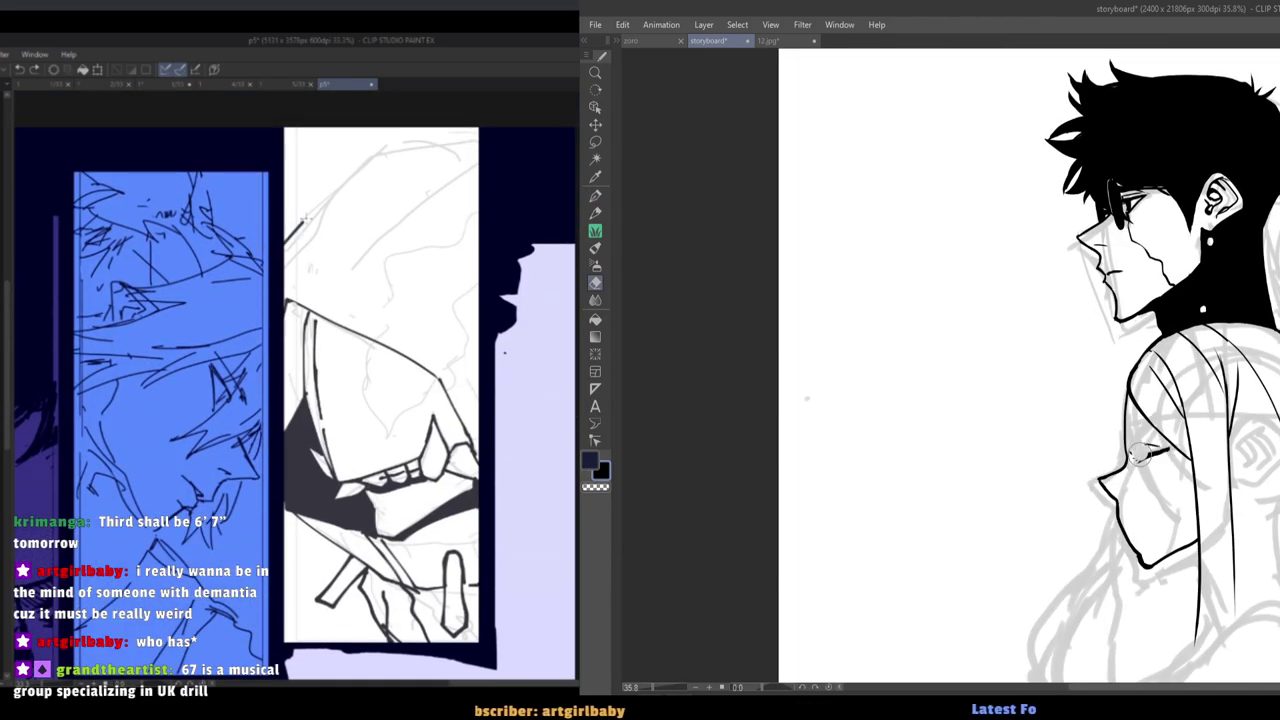
{"action": "mouse_move", "coordinate": [1140, 455]}
{"action": "left_mouse_down"}
{"action": "mouse_move", "coordinate": [1156, 453]}
{"action": "mouse_move", "coordinate": [1126, 464]}
{"action": "mouse_move", "coordinate": [1146, 443]}
{"action": "left_mouse_up"}
{"action": "key", "text": "p"}
{"action": "key", "text": "ctrl+z"}
{"action": "key", "text": "ctrl+z"}
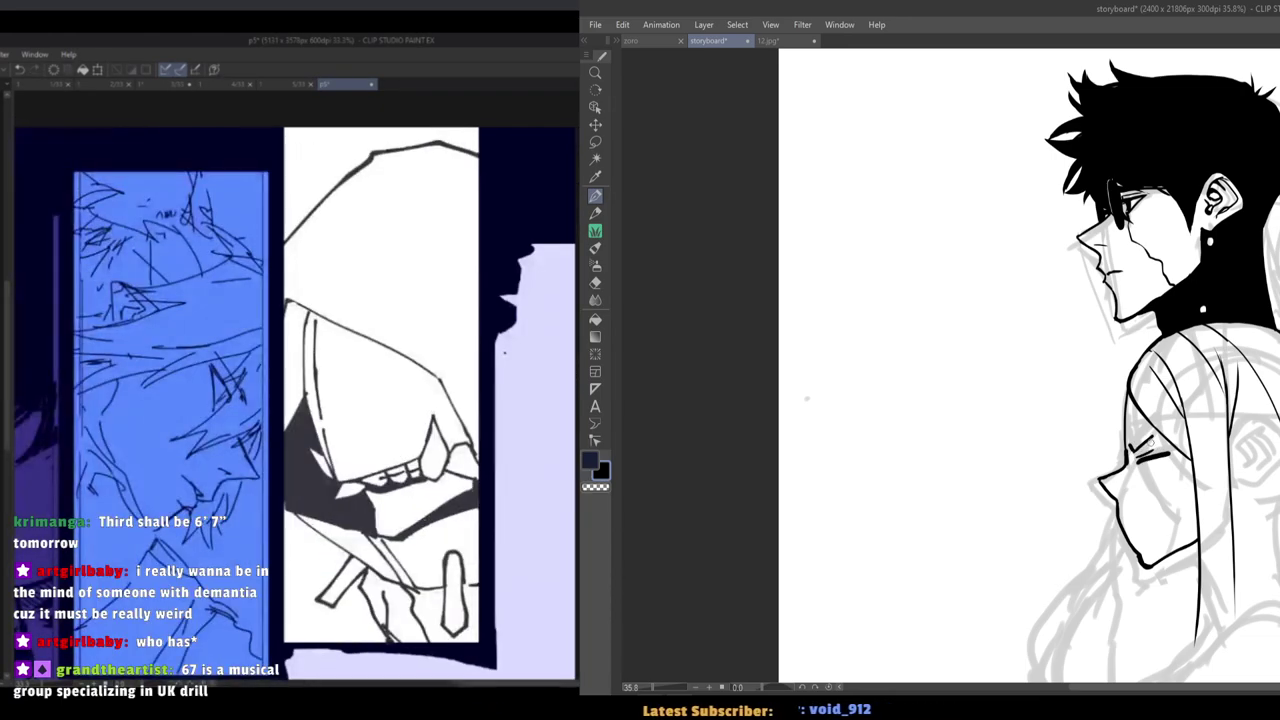
Touch up the inner corner of the closed eye and save the storyboard.
{"action": "key", "text": "alt+Tab"}
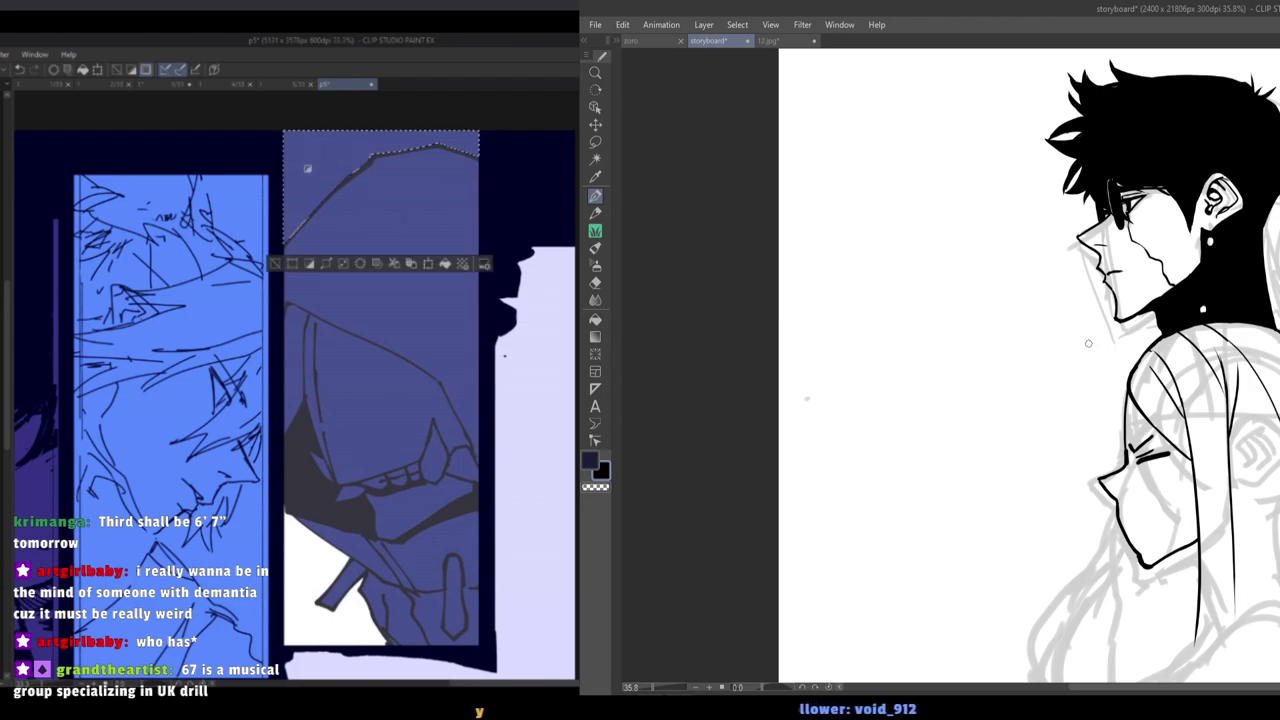
{"action": "key", "text": "e"}
{"action": "left_click_drag", "start_coordinate": [1139, 465], "coordinate": [1157, 458]}
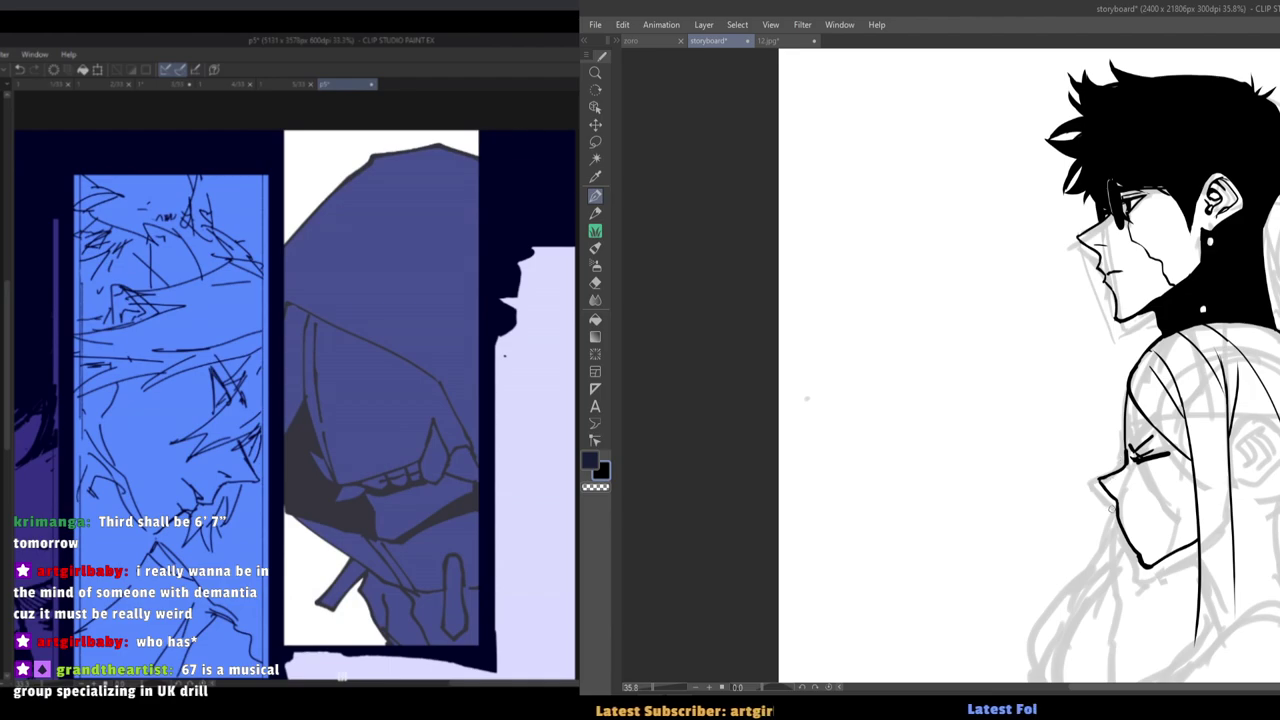
{"action": "scroll", "coordinate": [1096, 510], "scroll_direction": "down", "scroll_amount": 3}
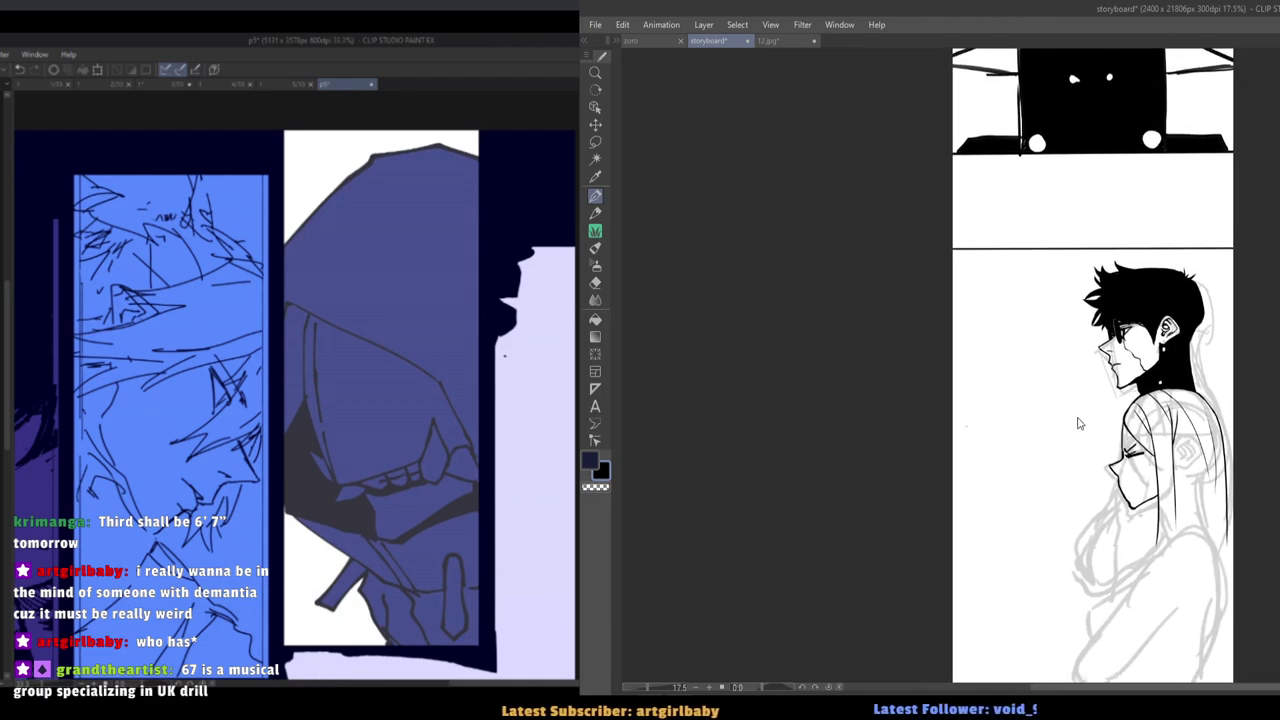
{"action": "key", "text": "ctrl+s"}
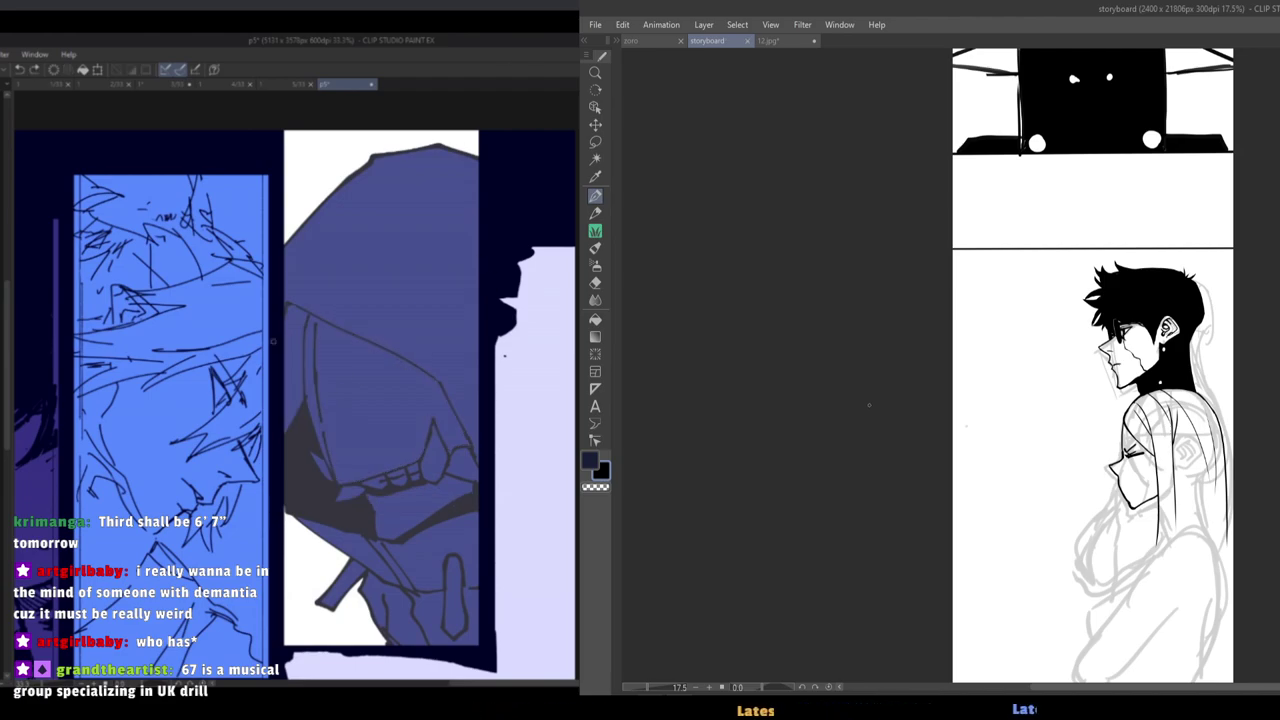
Erase and re-ink the tip of the shorter figure's chin, and fill the neck wedge beneath the jaw with black.
{"action": "scroll", "coordinate": [1130, 496], "scroll_direction": "up", "scroll_amount": 4}
{"action": "key", "text": "e"}
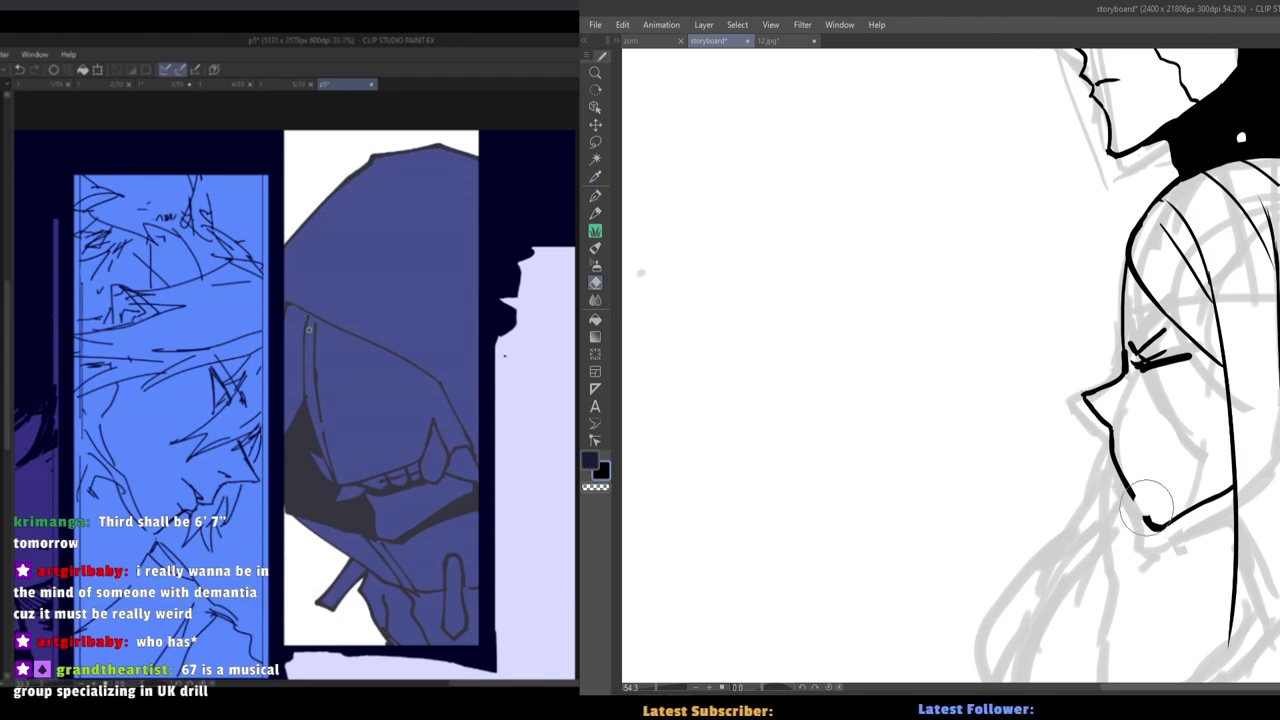
{"action": "key", "text": "p"}
{"action": "mouse_move", "coordinate": [1132, 492]}
{"action": "left_mouse_down"}
{"action": "mouse_move", "coordinate": [1146, 522]}
{"action": "mouse_move", "coordinate": [1200, 503]}
{"action": "mouse_move", "coordinate": [1229, 583]}
{"action": "mouse_move", "coordinate": [1224, 501]}
{"action": "mouse_move", "coordinate": [1233, 558]}
{"action": "mouse_move", "coordinate": [1217, 519]}
{"action": "left_mouse_up"}
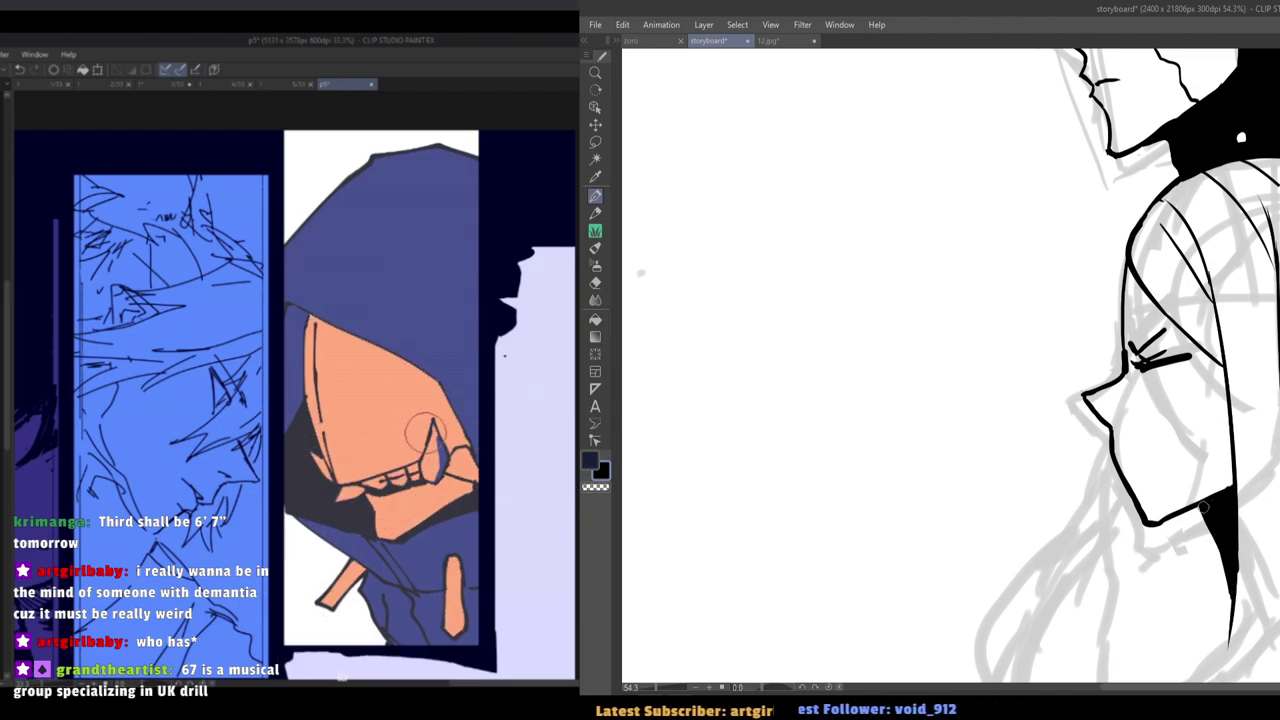
Erase the nose tip and the old eye, and ink a new closed eye with a wedge-shaped lid and thin brow strokes.
{"action": "left_click_drag", "start_coordinate": [1138, 499], "coordinate": [1091, 485]}
{"action": "scroll", "coordinate": [1105, 467], "scroll_direction": "up", "scroll_amount": 4}
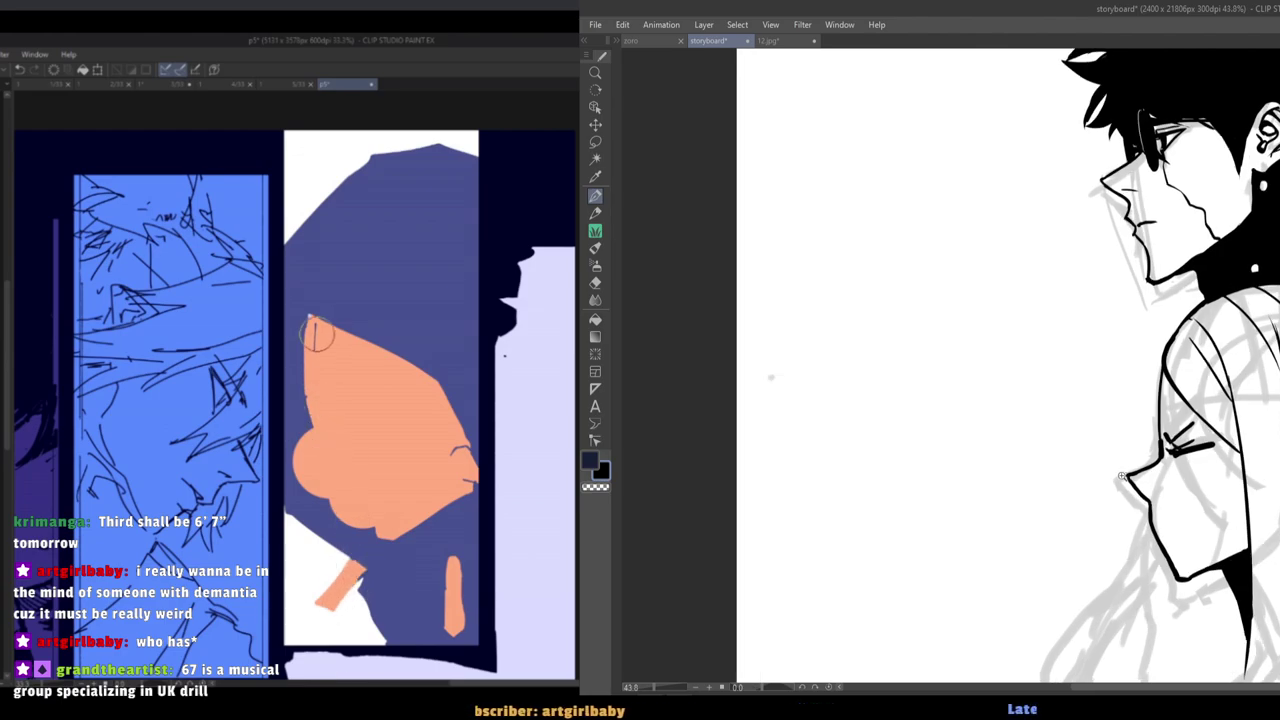
{"action": "scroll", "coordinate": [1122, 477], "scroll_direction": "up", "scroll_amount": 1}
{"action": "key", "text": "e"}
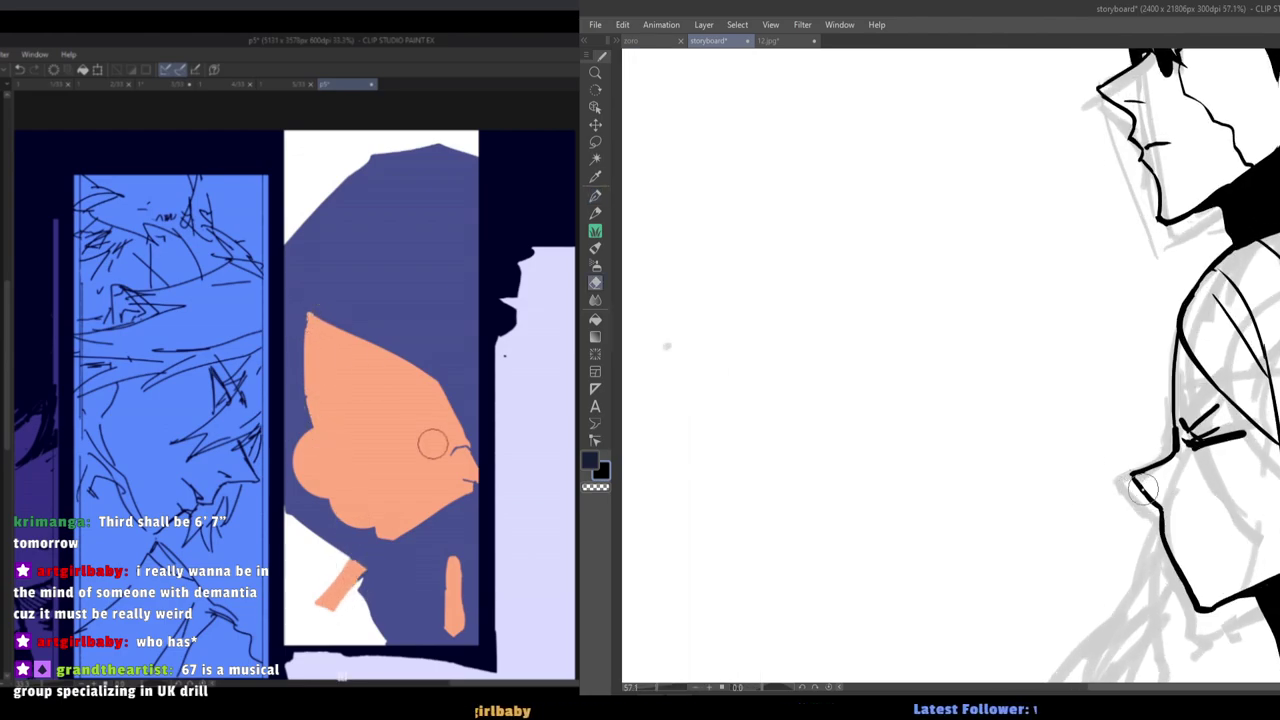
{"action": "left_click_drag", "start_coordinate": [1156, 508], "coordinate": [1129, 470]}
{"action": "key", "text": "p"}
{"action": "key", "text": "e"}
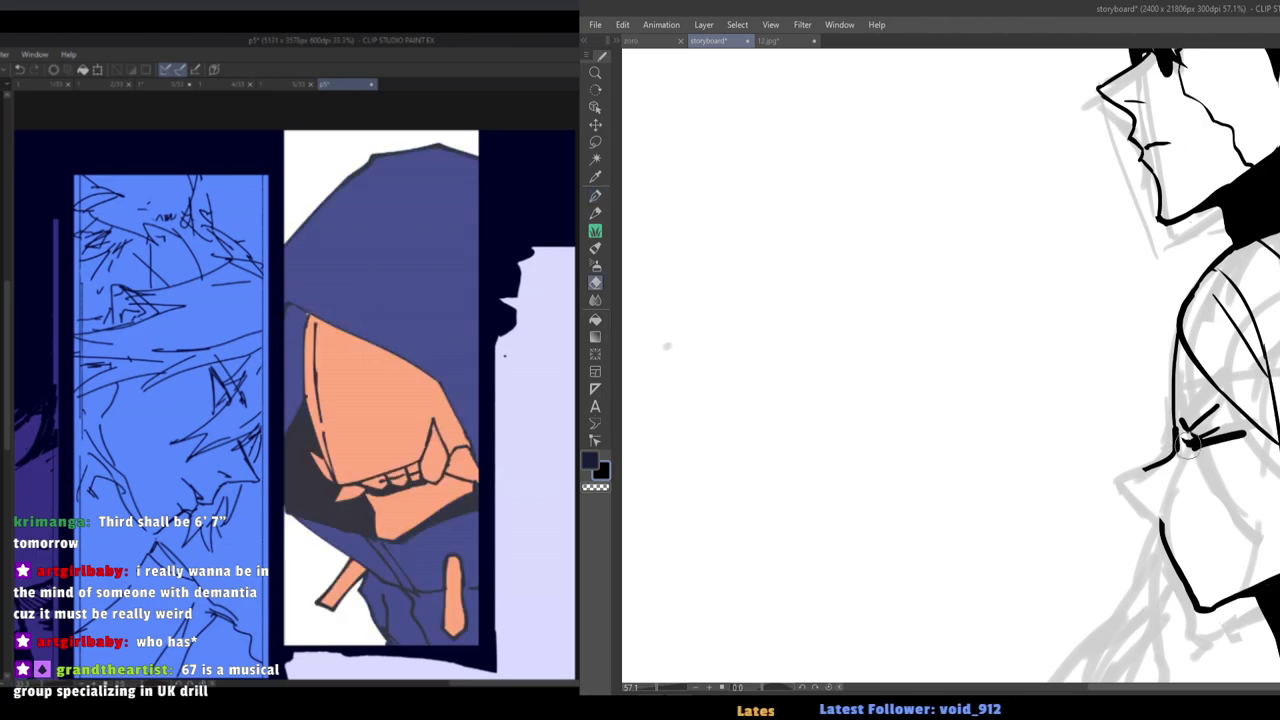
{"action": "mouse_move", "coordinate": [1190, 443]}
{"action": "left_mouse_down"}
{"action": "mouse_move", "coordinate": [1238, 436]}
{"action": "mouse_move", "coordinate": [1194, 443]}
{"action": "mouse_move", "coordinate": [1205, 407]}
{"action": "mouse_move", "coordinate": [1195, 436]}
{"action": "left_mouse_up"}
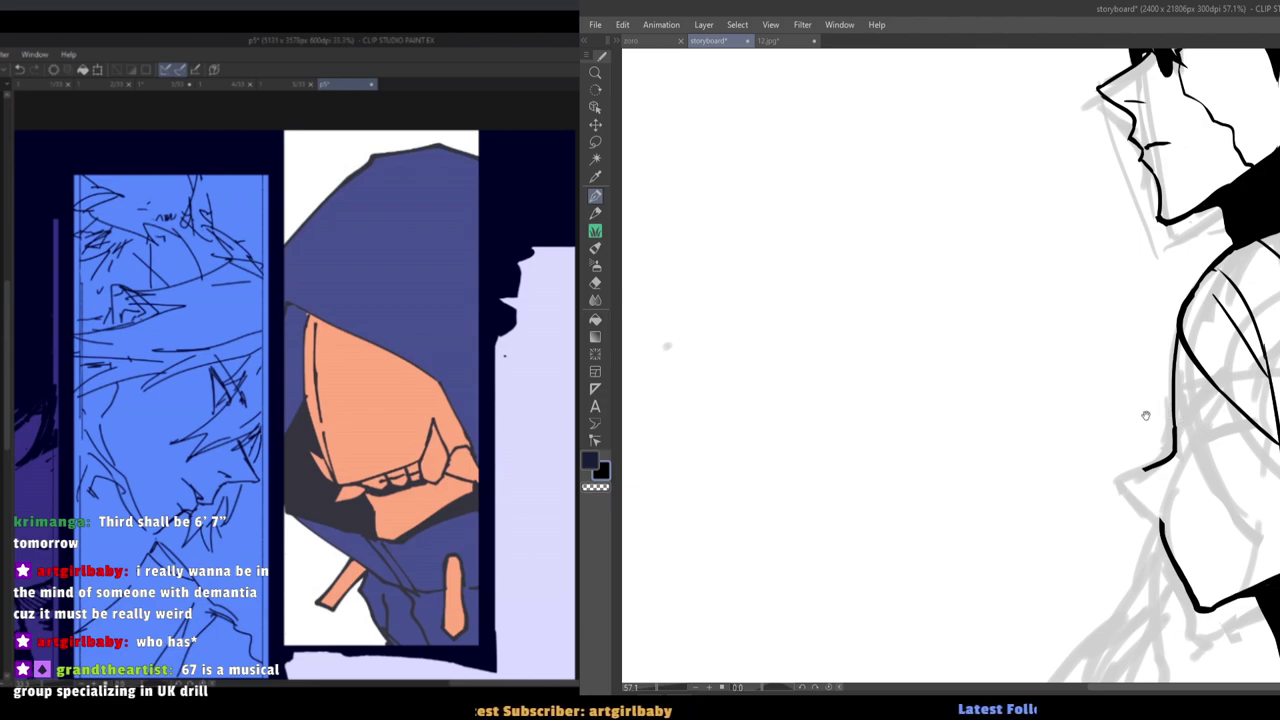
{"action": "mouse_move", "coordinate": [1146, 415]}
{"action": "left_mouse_down"}
{"action": "mouse_move", "coordinate": [1135, 417]}
{"action": "mouse_move", "coordinate": [1183, 436]}
{"action": "mouse_move", "coordinate": [1218, 431]}
{"action": "left_mouse_up"}
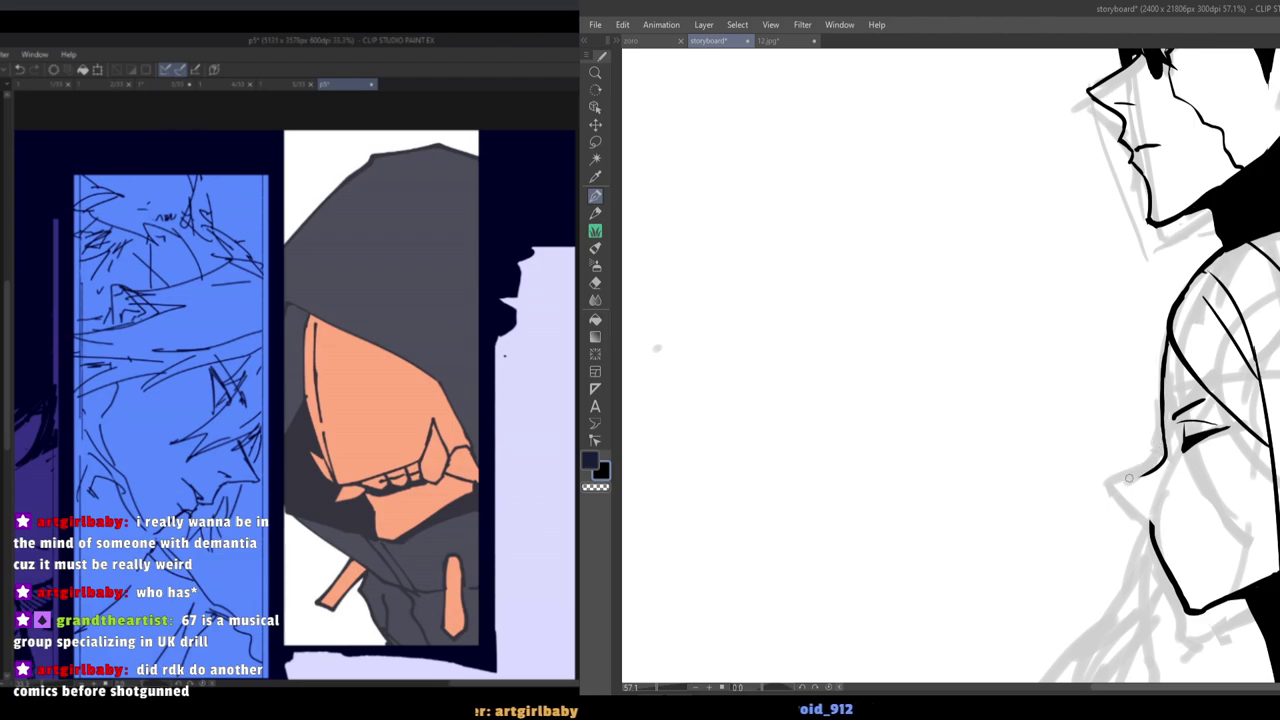
Re-ink the nose tip and its underside to close the profile, and check the face in a mirrored view.
{"action": "mouse_move", "coordinate": [1158, 467]}
{"action": "left_mouse_down"}
{"action": "mouse_move", "coordinate": [1120, 480]}
{"action": "mouse_move", "coordinate": [1149, 518]}
{"action": "mouse_move", "coordinate": [1080, 457]}
{"action": "mouse_move", "coordinate": [1091, 431]}
{"action": "left_mouse_up"}
{"action": "key", "text": "h"}
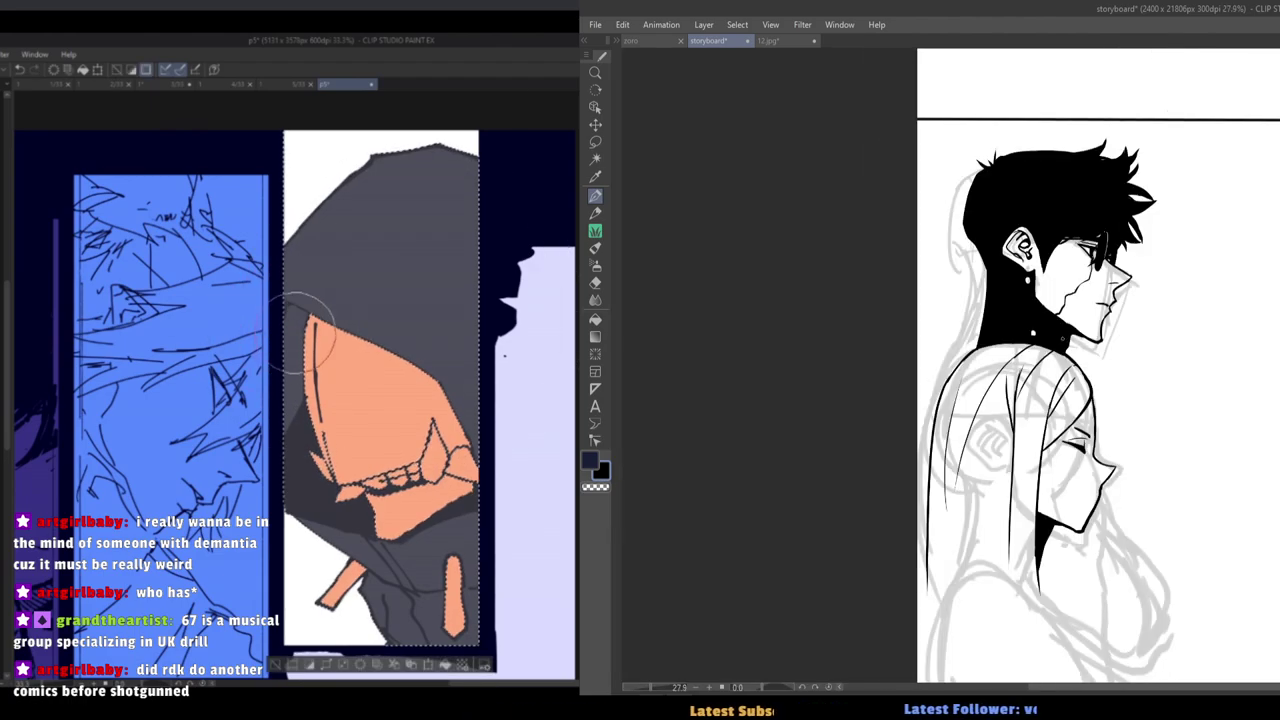
{"action": "key", "text": "h"}
Erase the thin strokes above the closed eye, ink a short thick brow stroke instead, and refine the lid line.
{"action": "scroll", "coordinate": [1160, 480], "scroll_direction": "up", "scroll_amount": 5}
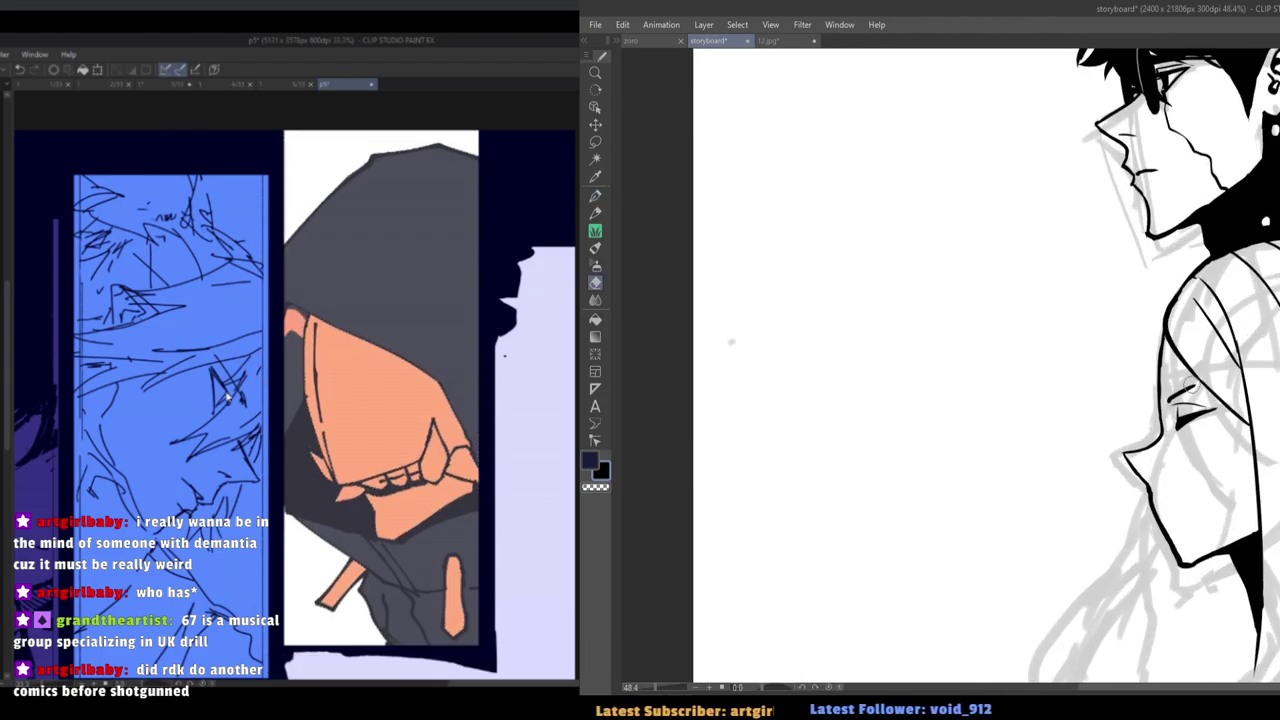
{"action": "key", "text": "e"}
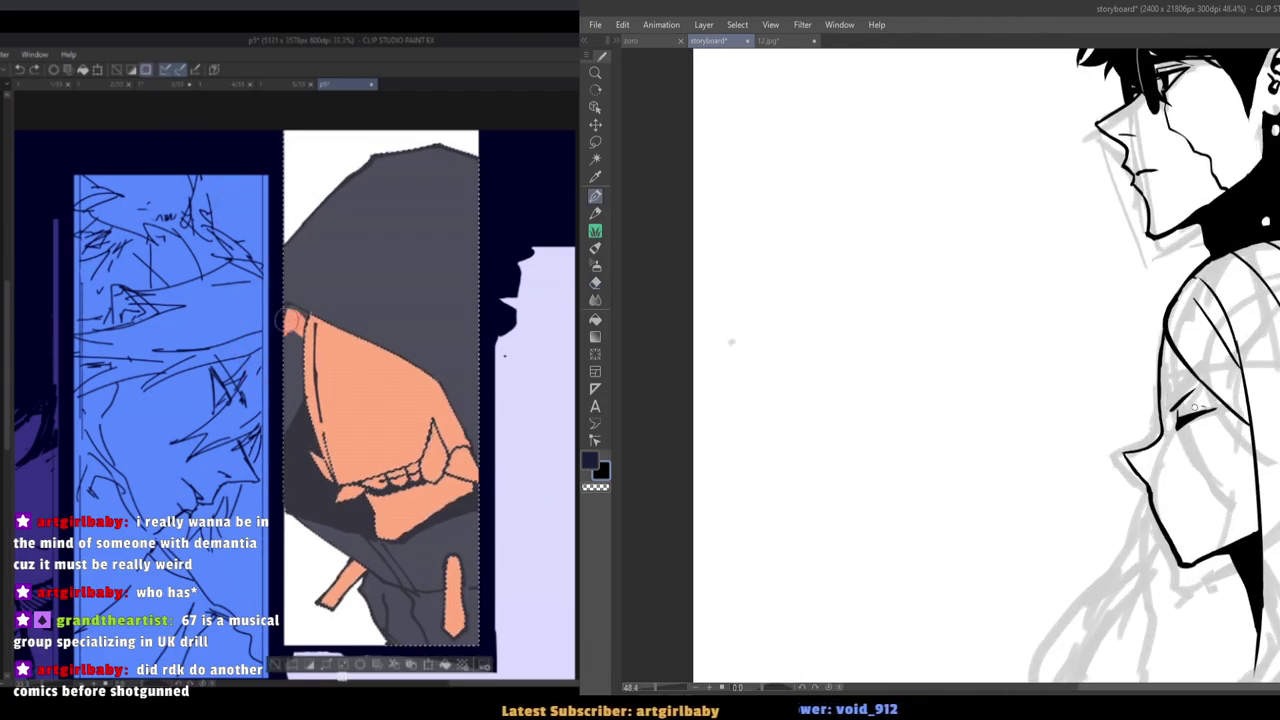
{"action": "key", "text": "p"}
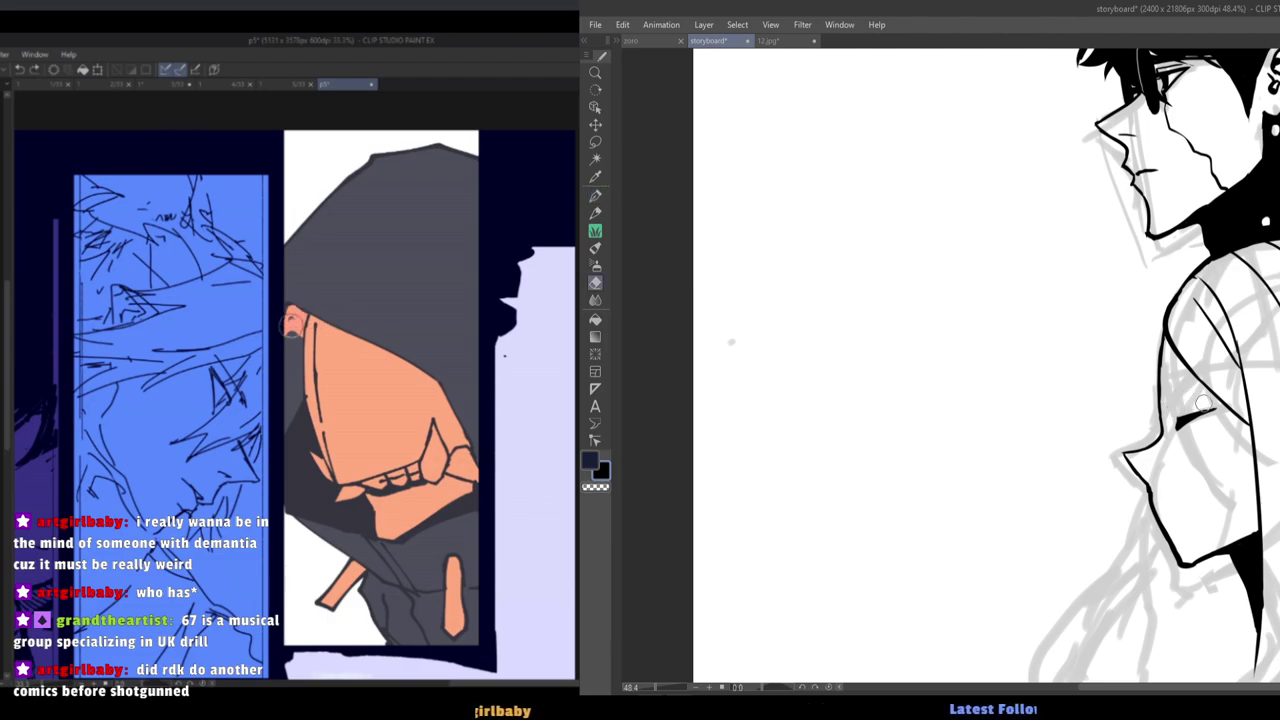
{"action": "key", "text": "p"}
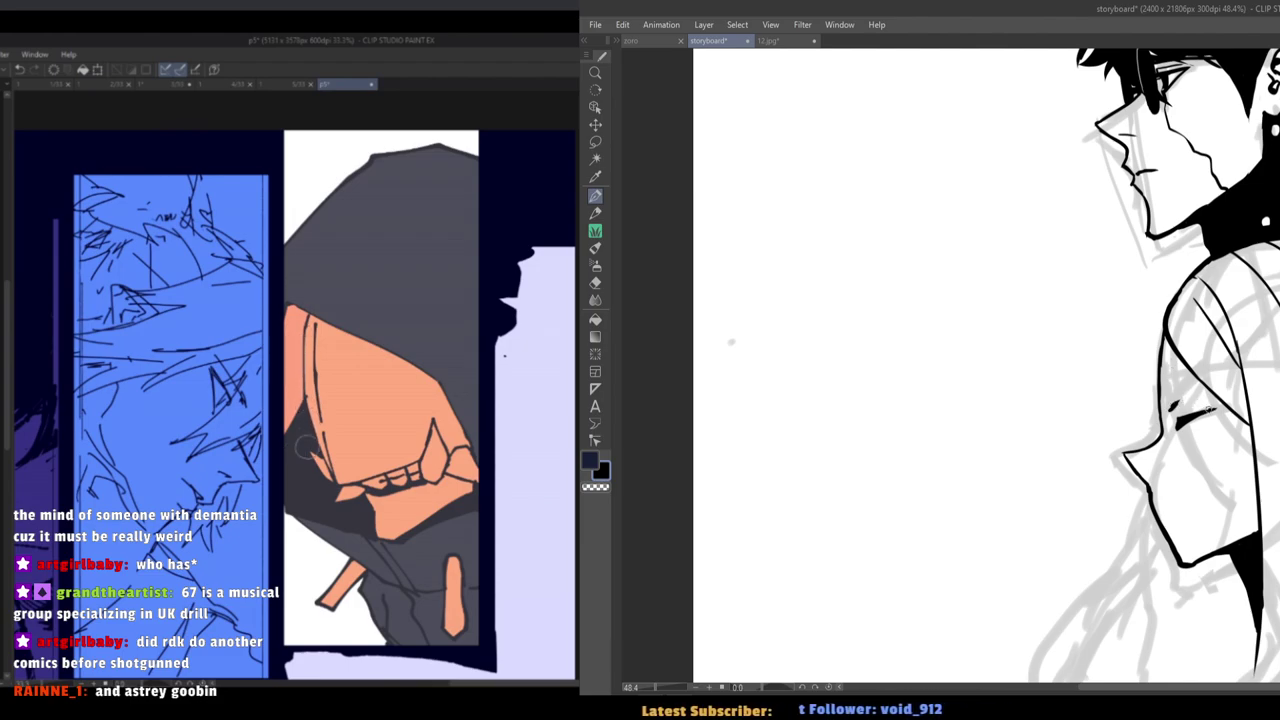
{"action": "left_click_drag", "start_coordinate": [1210, 409], "coordinate": [1178, 420]}
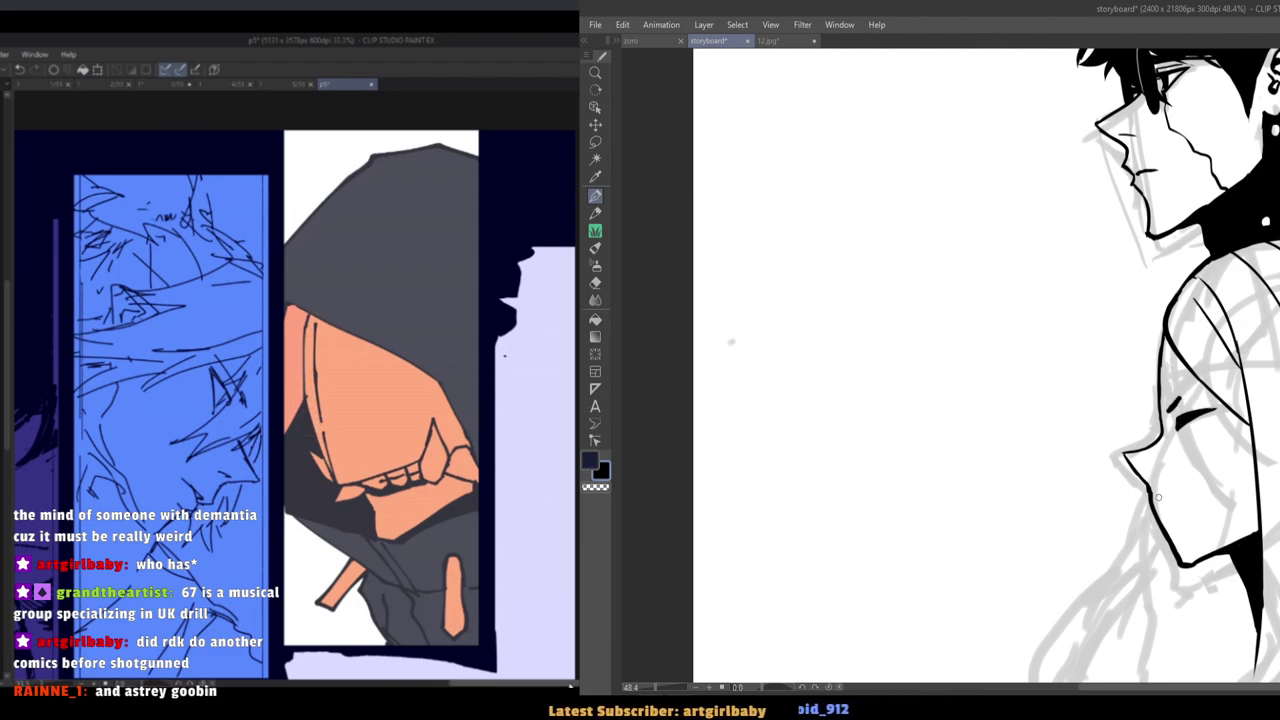
Refine the mouth-to-chin outline of the lower side profile and undo the last stroke.
{"action": "scroll", "coordinate": [1113, 476], "scroll_direction": "down", "scroll_amount": 7}
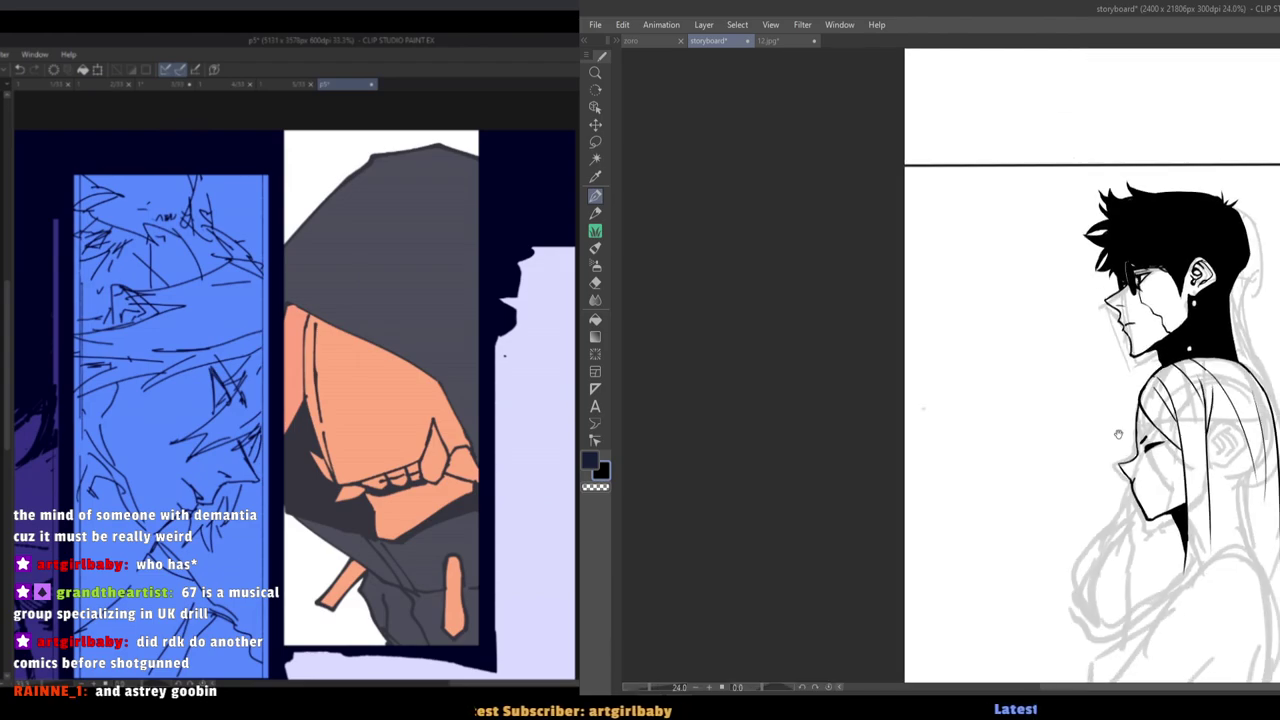
{"action": "scroll", "coordinate": [1134, 486], "scroll_direction": "up", "scroll_amount": 6}
{"action": "left_click_drag", "start_coordinate": [1133, 486], "coordinate": [1145, 514]}
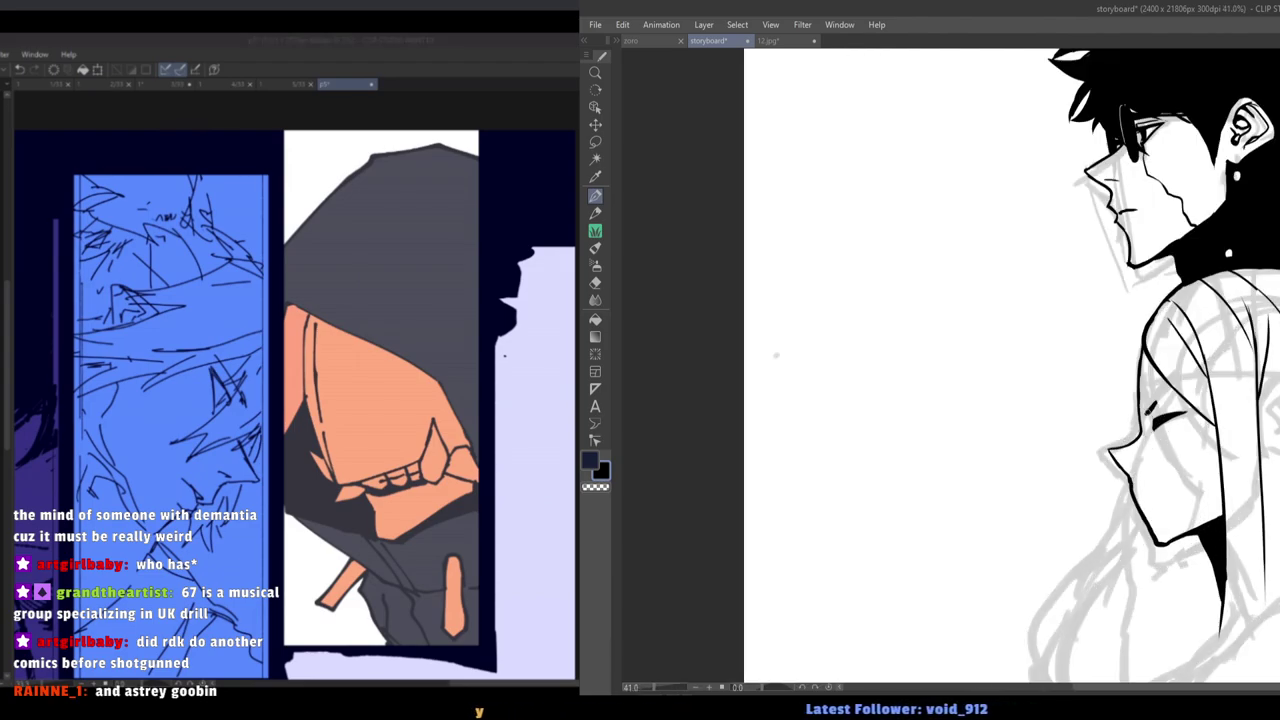
{"action": "key", "text": "e"}
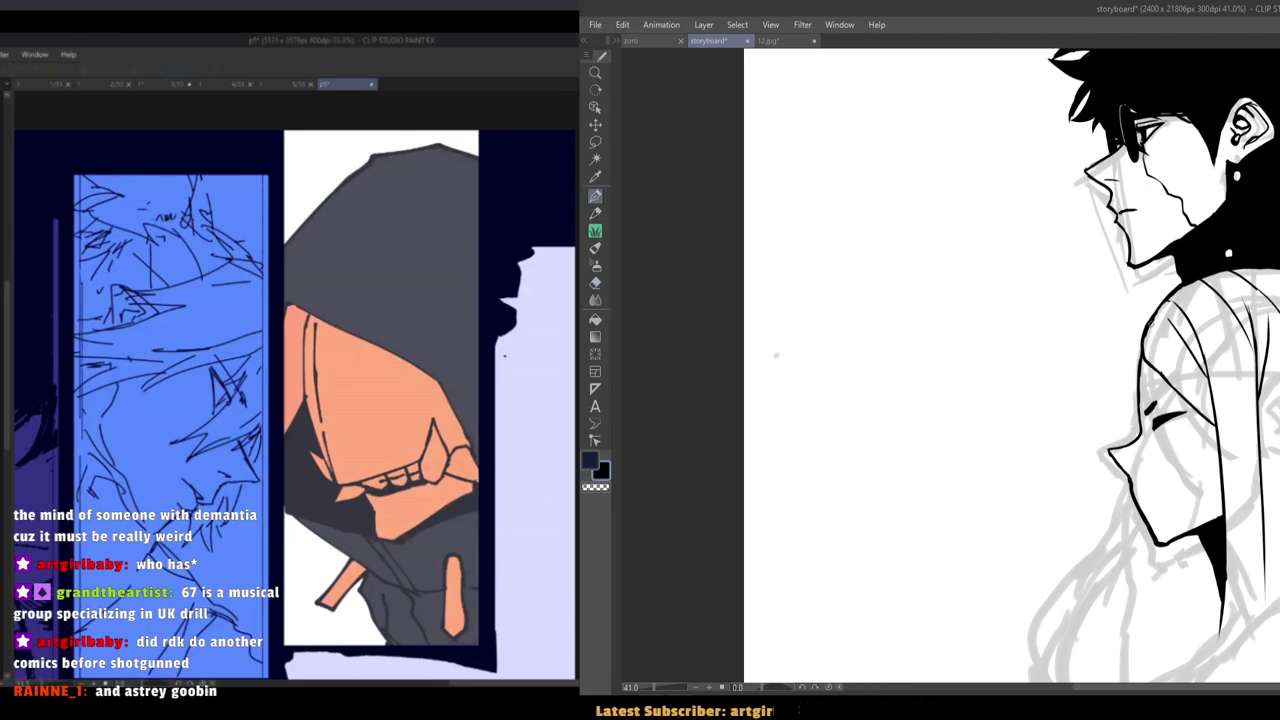
{"action": "key", "text": "ctrl+z"}
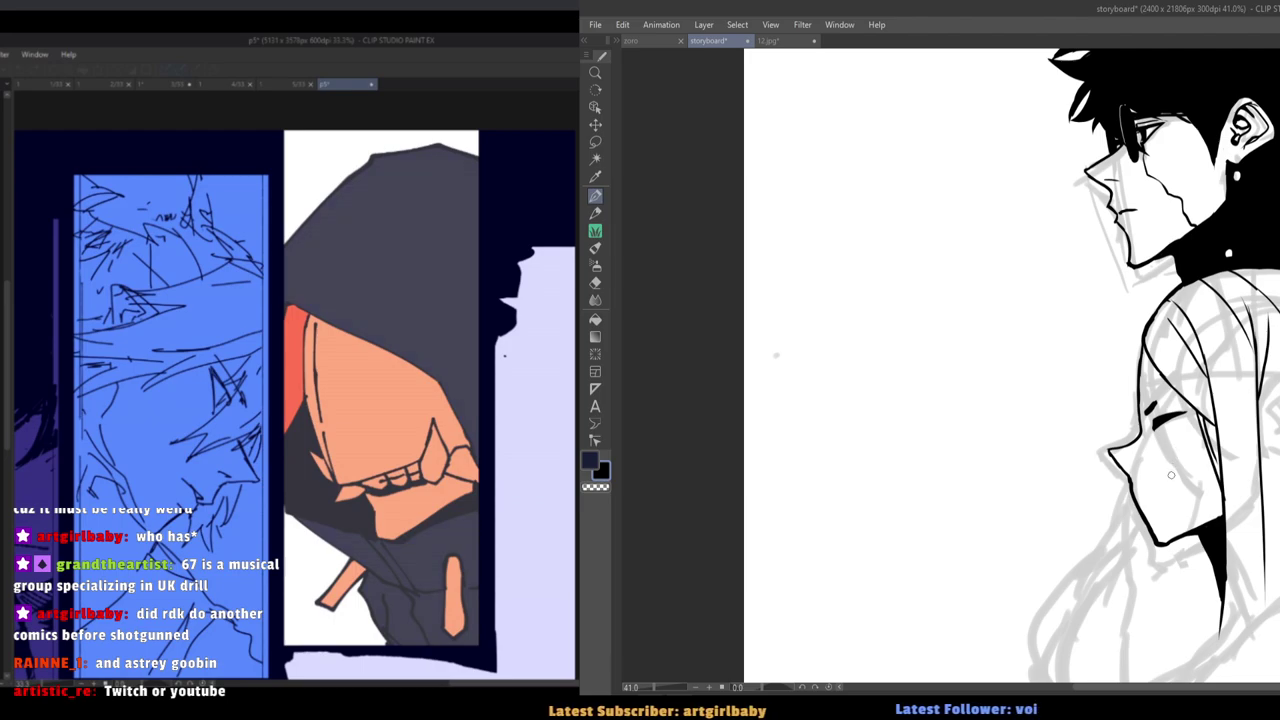
Thicken the brow and closed-eye strokes on the lower side profile.
{"action": "scroll", "coordinate": [1179, 486], "scroll_direction": "down", "scroll_amount": 2}
{"action": "scroll", "coordinate": [1180, 484], "scroll_direction": "up", "scroll_amount": 2}
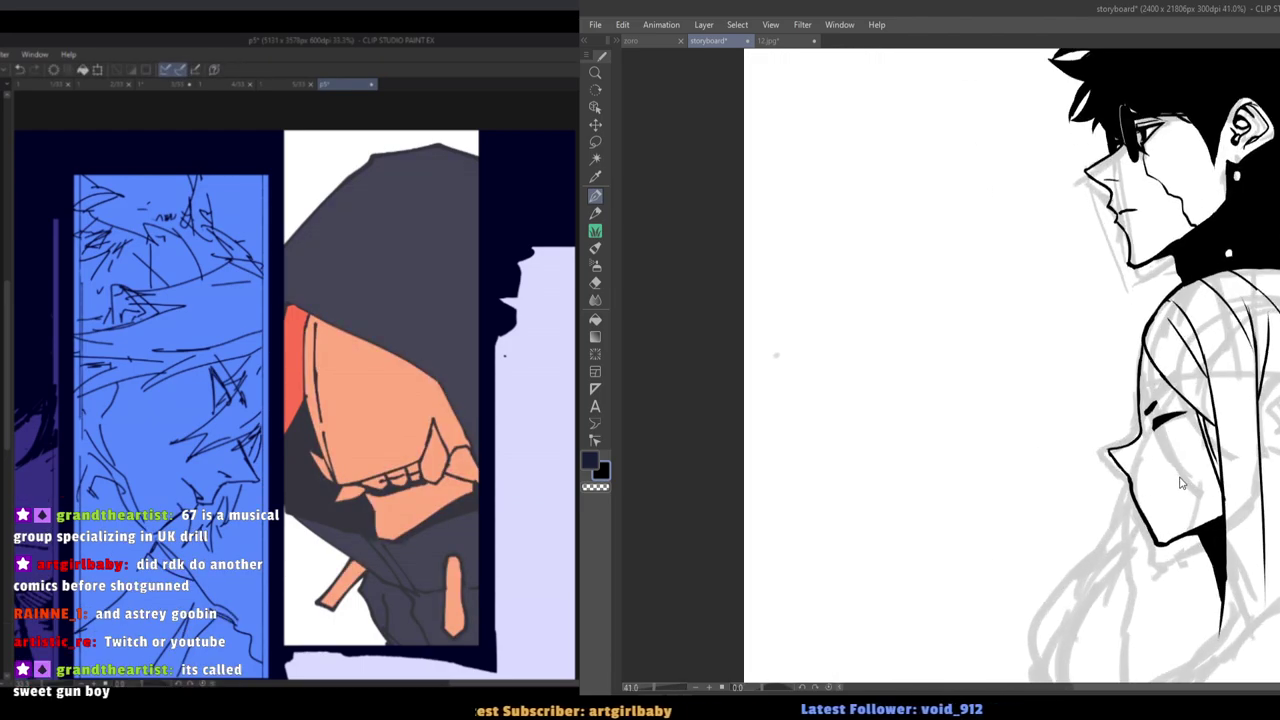
{"action": "scroll", "coordinate": [1180, 483], "scroll_direction": "up", "scroll_amount": 2}
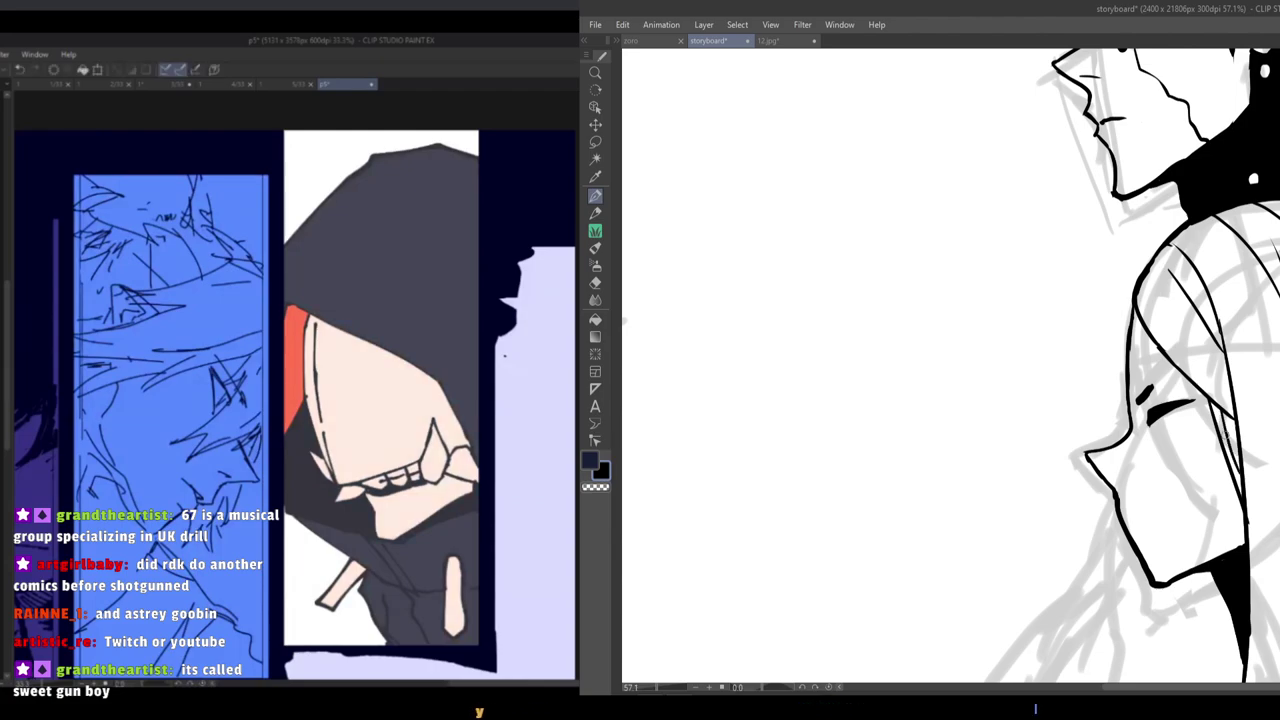
{"action": "mouse_move", "coordinate": [1150, 377]}
{"action": "left_mouse_down"}
{"action": "mouse_move", "coordinate": [1090, 377]}
{"action": "mouse_move", "coordinate": [1175, 372]}
{"action": "left_mouse_up"}
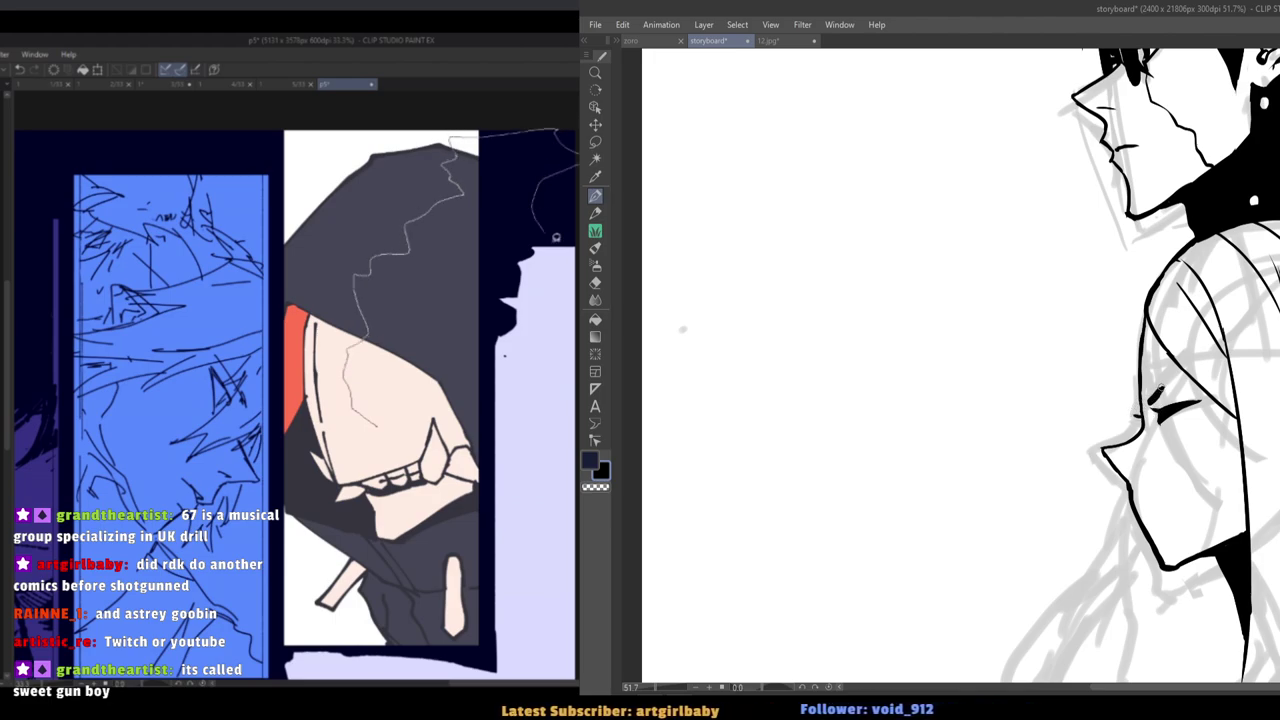
Ink a thin hair strand curving from the crown down along the forehead of the lower profile.
{"action": "key", "text": "e"}
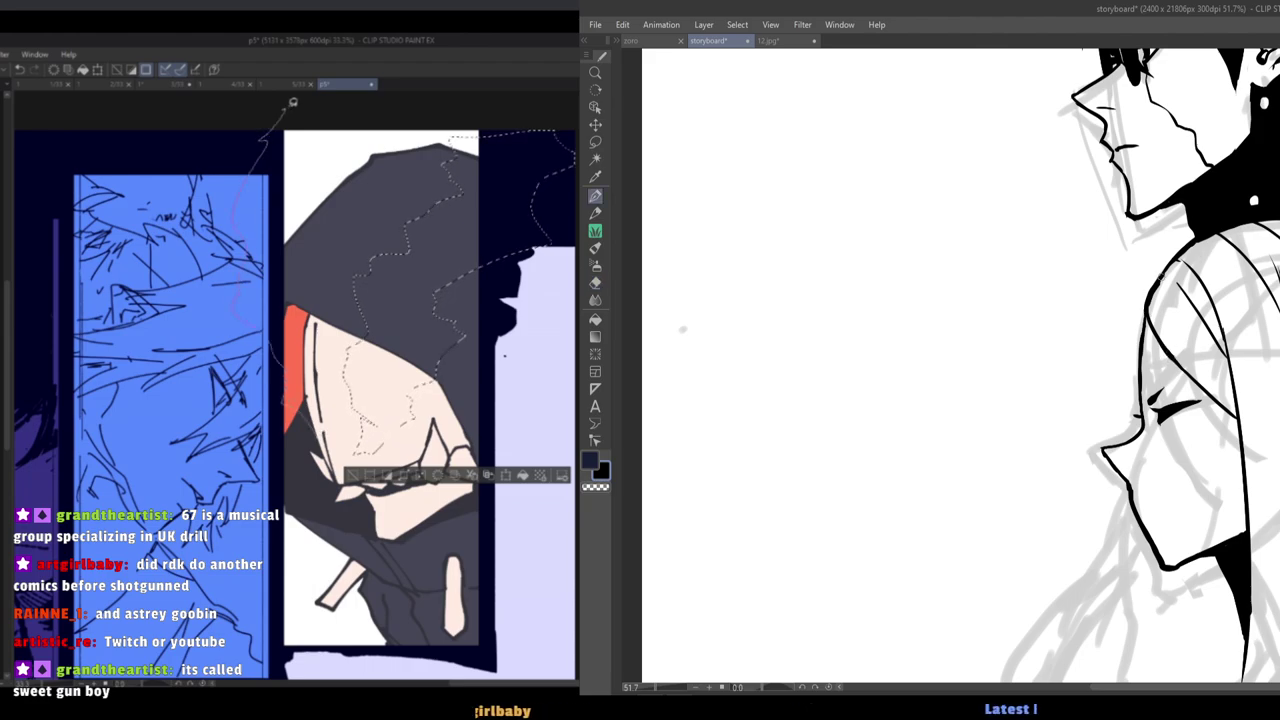
{"action": "left_click_drag", "start_coordinate": [1178, 259], "coordinate": [1138, 342]}
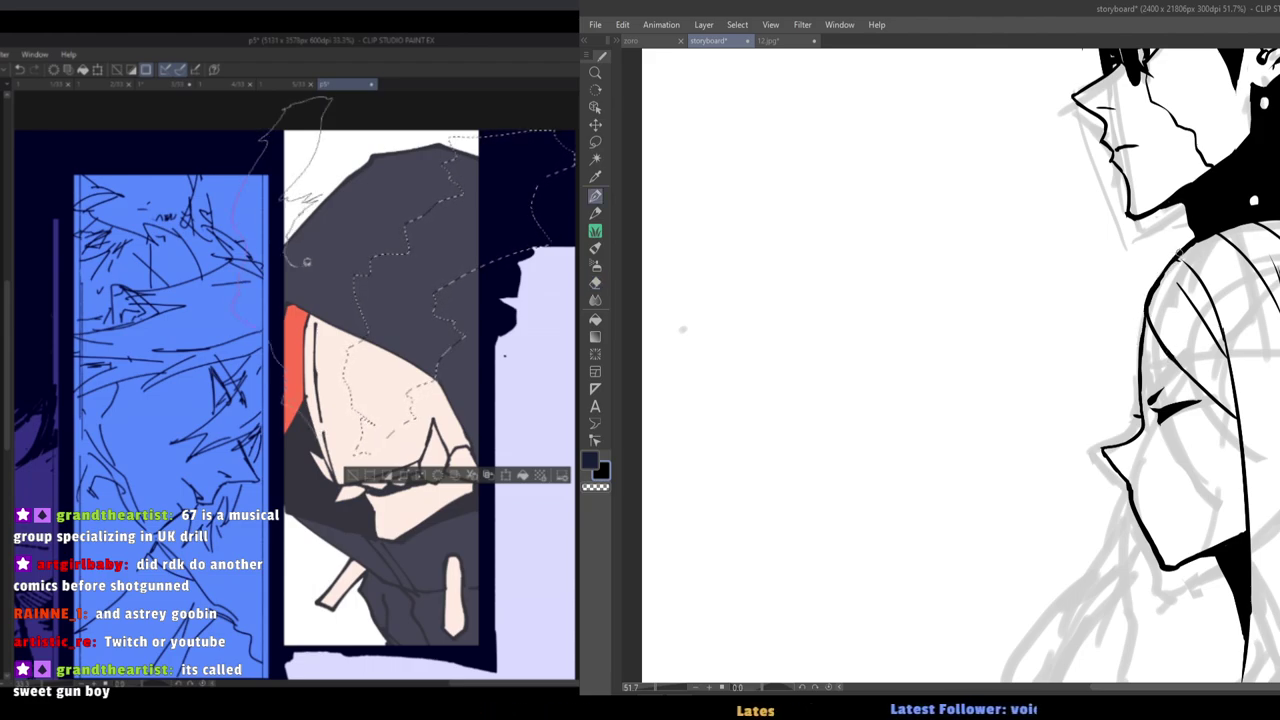
{"action": "left_click_drag", "start_coordinate": [1165, 262], "coordinate": [1134, 348]}
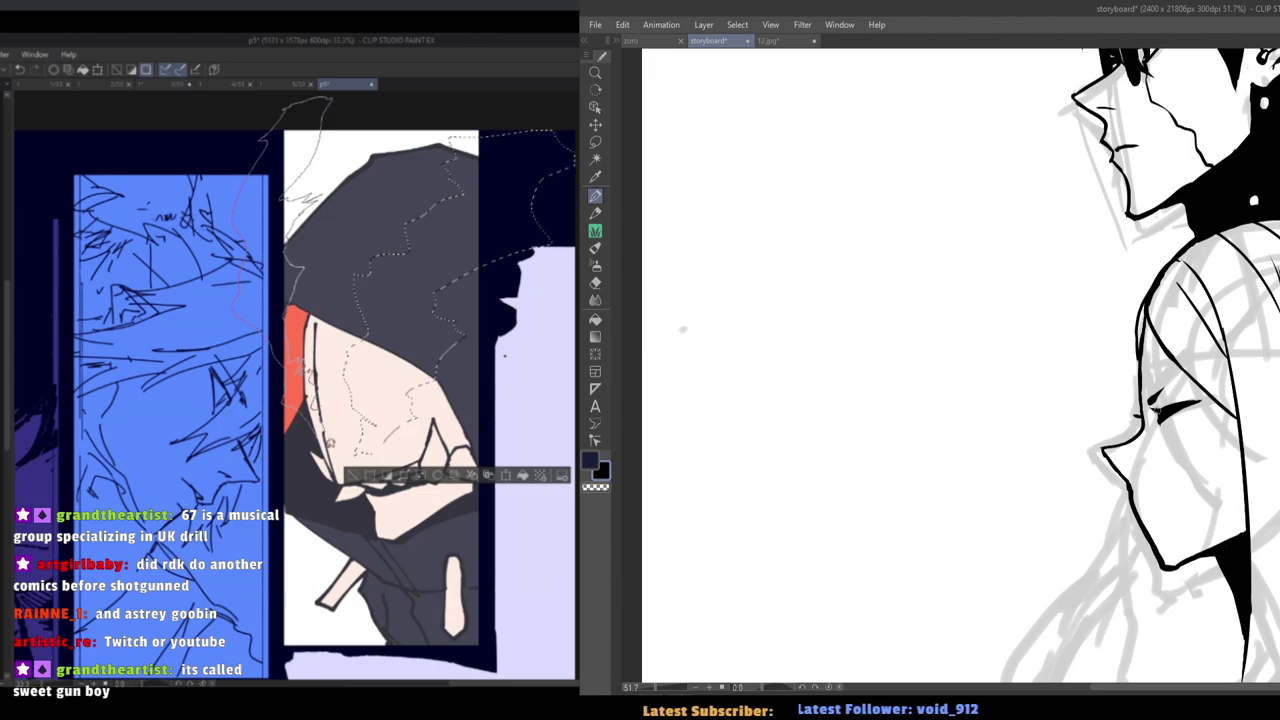
{"action": "scroll", "coordinate": [1067, 309], "scroll_direction": "down", "scroll_amount": 4}
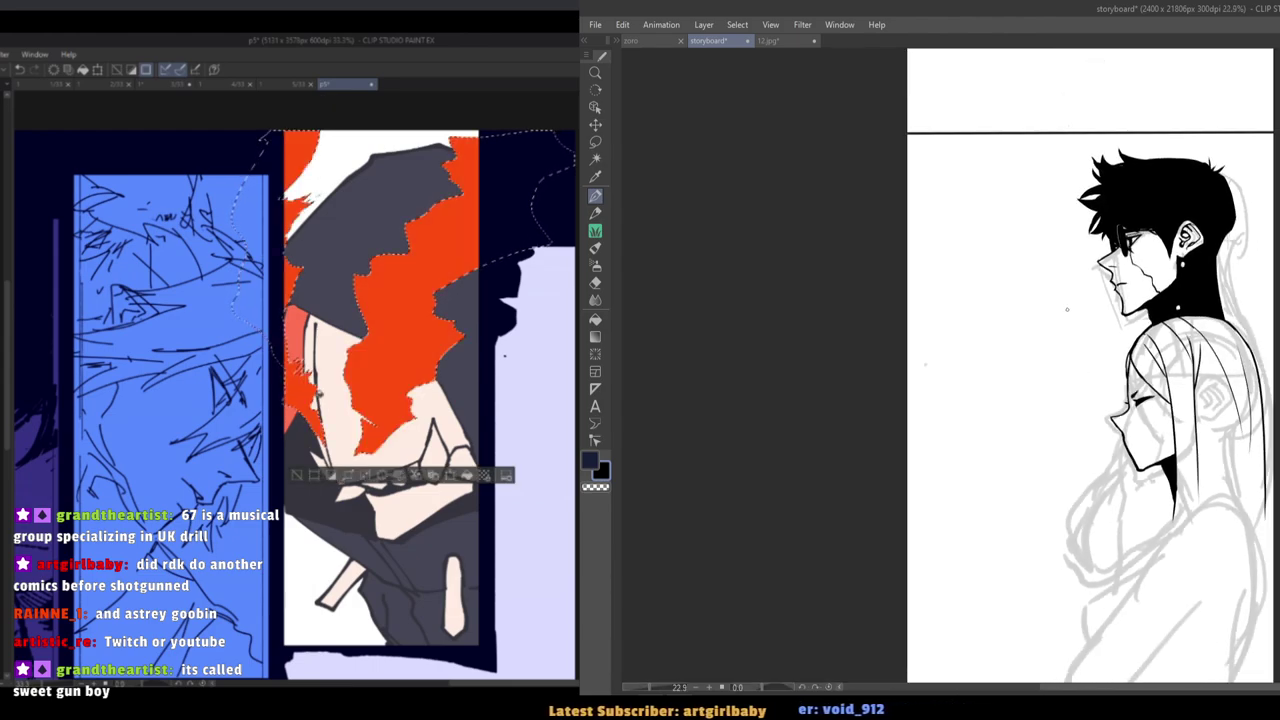
{"action": "scroll", "coordinate": [1123, 244], "scroll_direction": "up", "scroll_amount": 4}
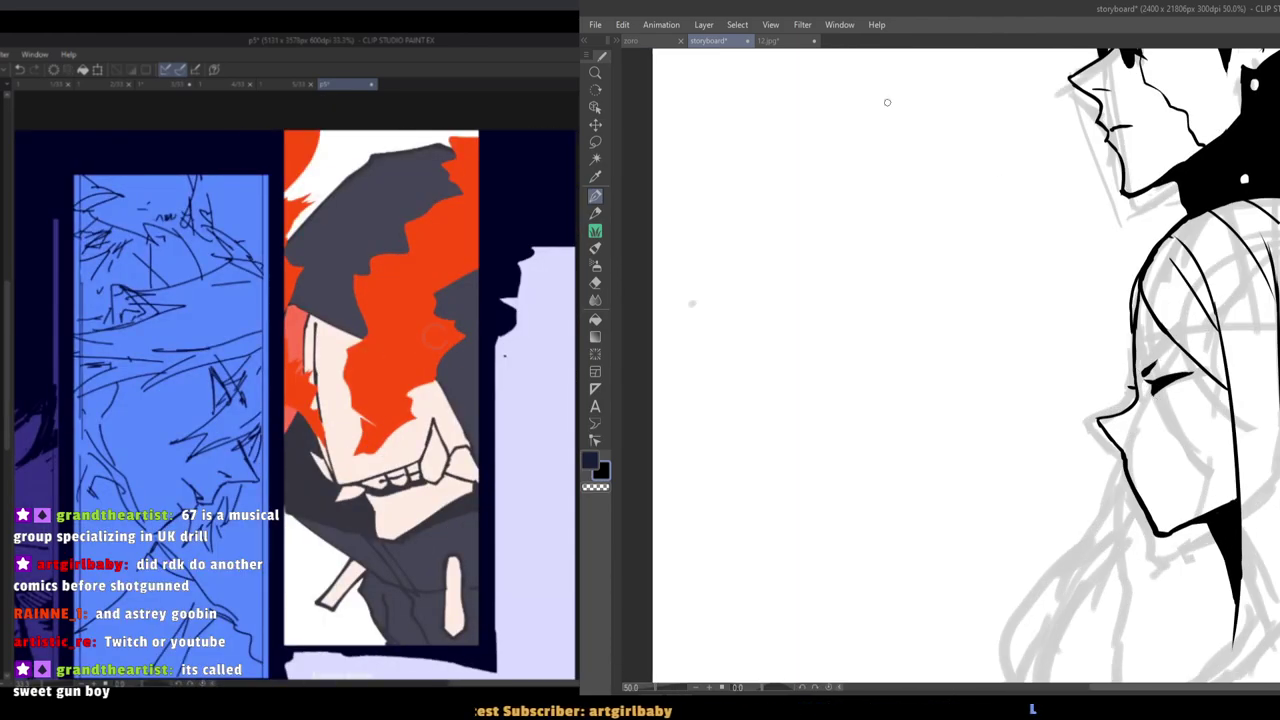
{"action": "left_click", "coordinate": [768, 40]}
{"action": "left_click", "coordinate": [714, 41]}
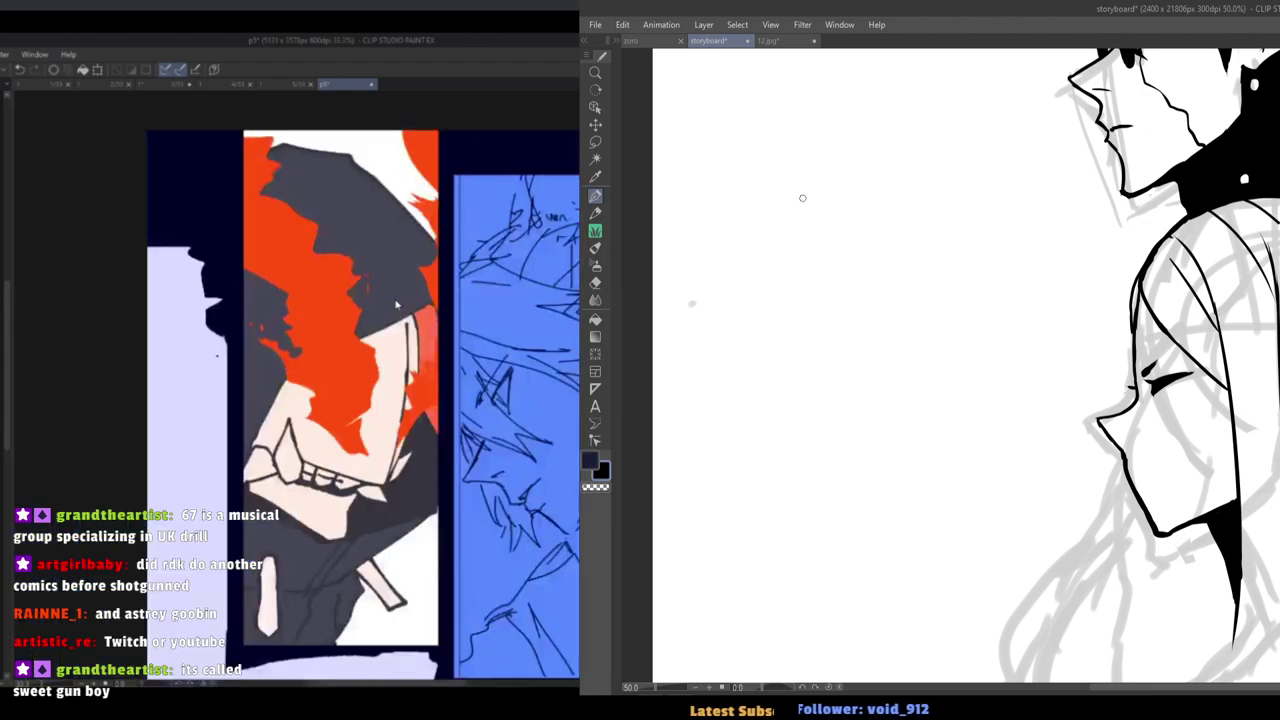
{"action": "key", "text": "h"}
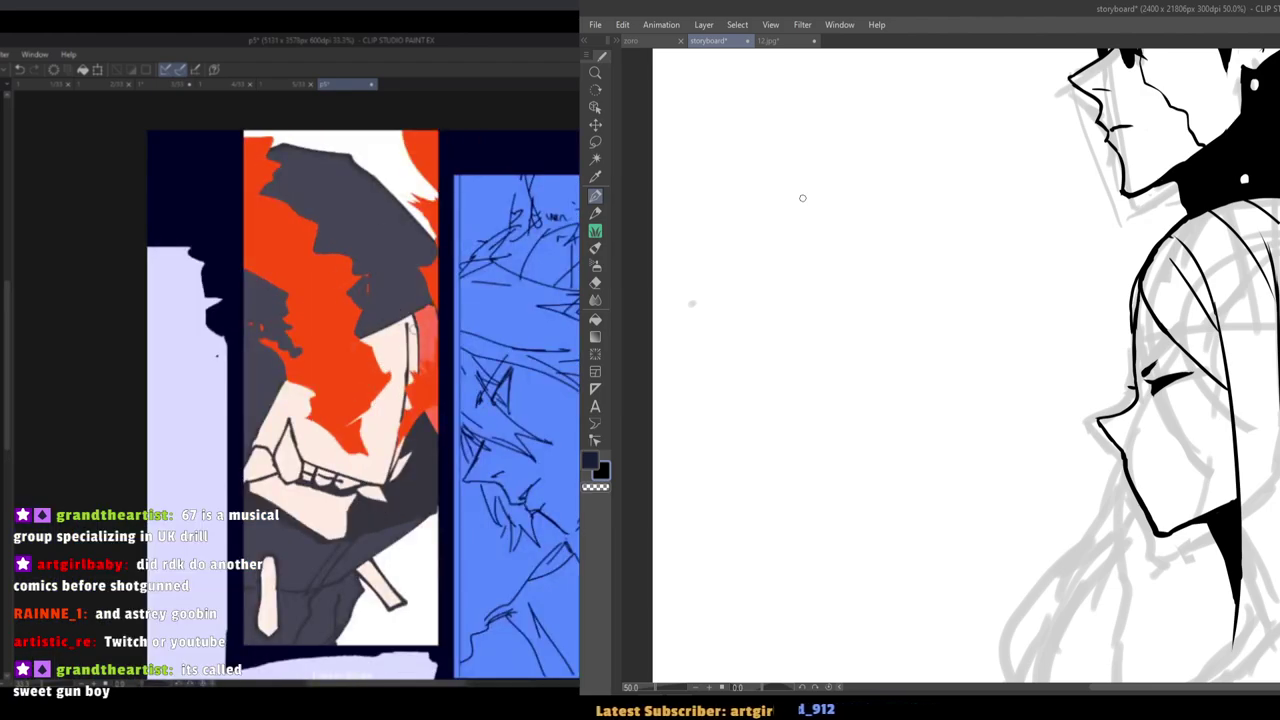
{"action": "left_click_drag", "start_coordinate": [996, 352], "coordinate": [1020, 450]}
{"action": "key", "text": "ctrl+z"}
{"action": "left_click_drag", "start_coordinate": [1000, 330], "coordinate": [1045, 400]}
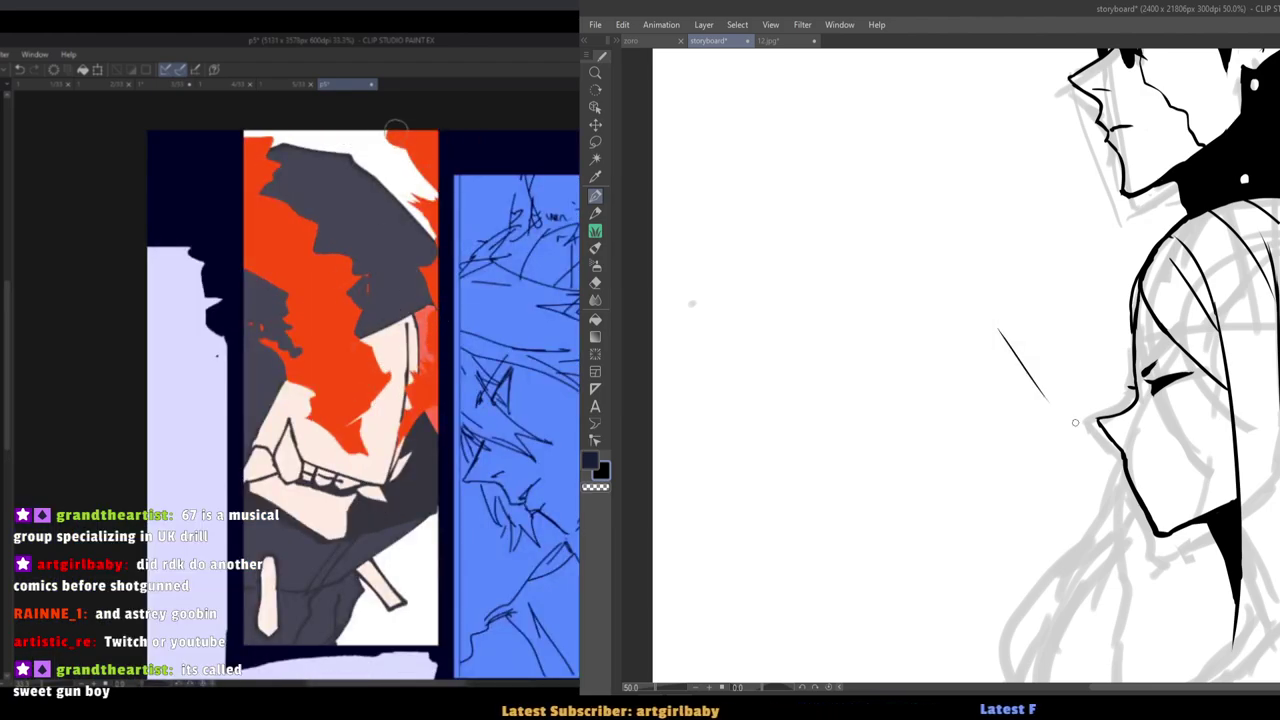
{"action": "key", "text": "ctrl+z"}
{"action": "key", "text": "h"}
Touch up the chin corner of the lower profile's jawline and save the storyboard.
{"action": "key", "text": "e"}
{"action": "key", "text": "p"}
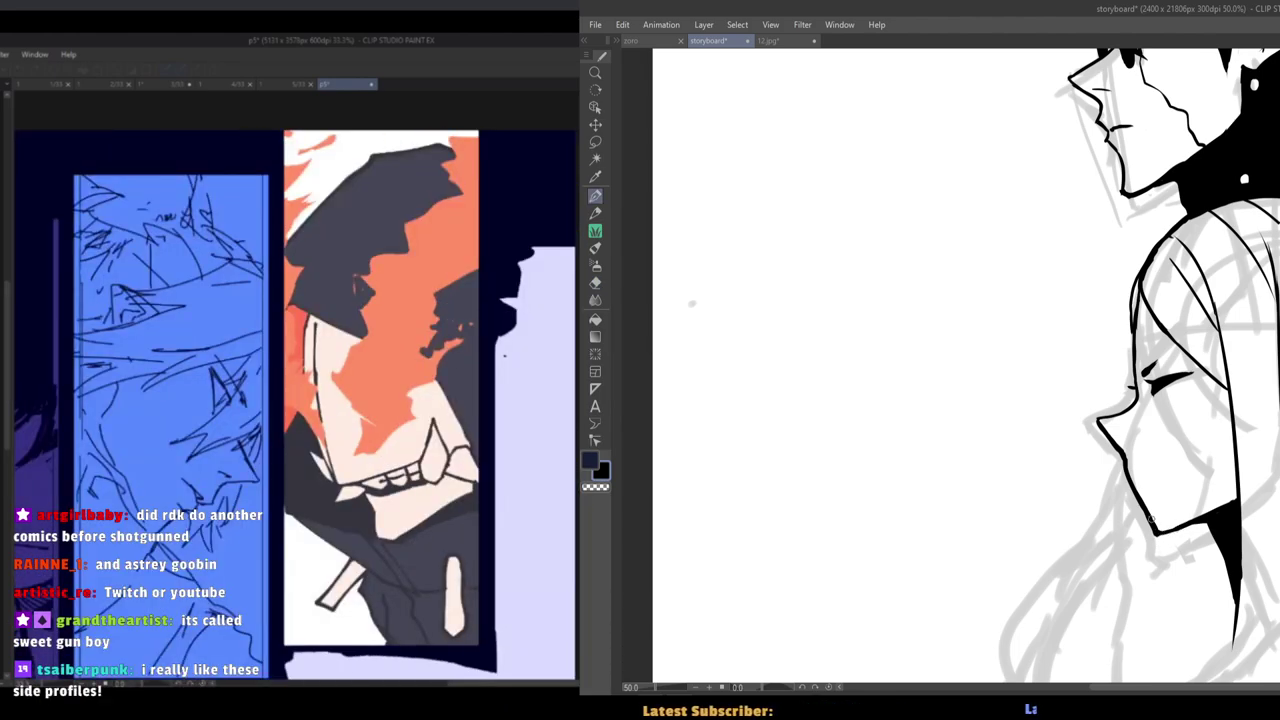
{"action": "key", "text": "e"}
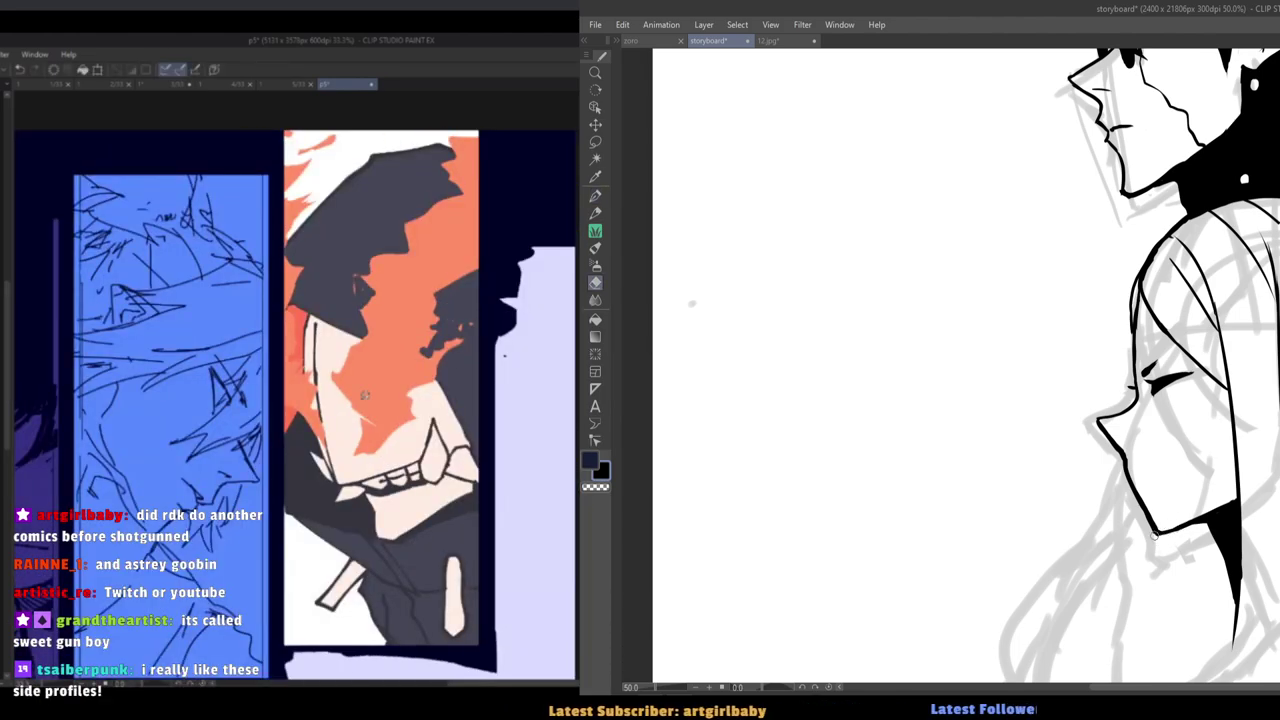
{"action": "key", "text": "p"}
{"action": "left_click_drag", "start_coordinate": [1154, 530], "coordinate": [1171, 534]}
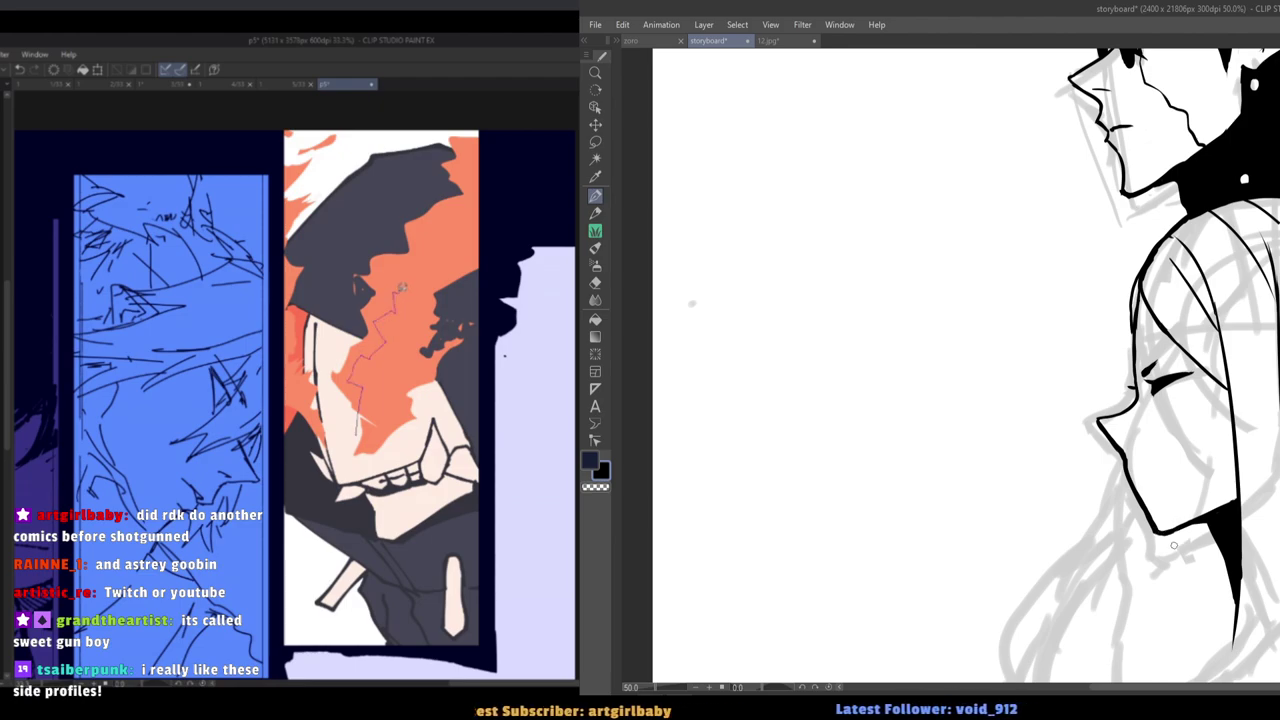
{"action": "scroll", "coordinate": [1094, 499], "scroll_direction": "down", "scroll_amount": 2}
{"action": "scroll", "coordinate": [1092, 488], "scroll_direction": "up", "scroll_amount": 1}
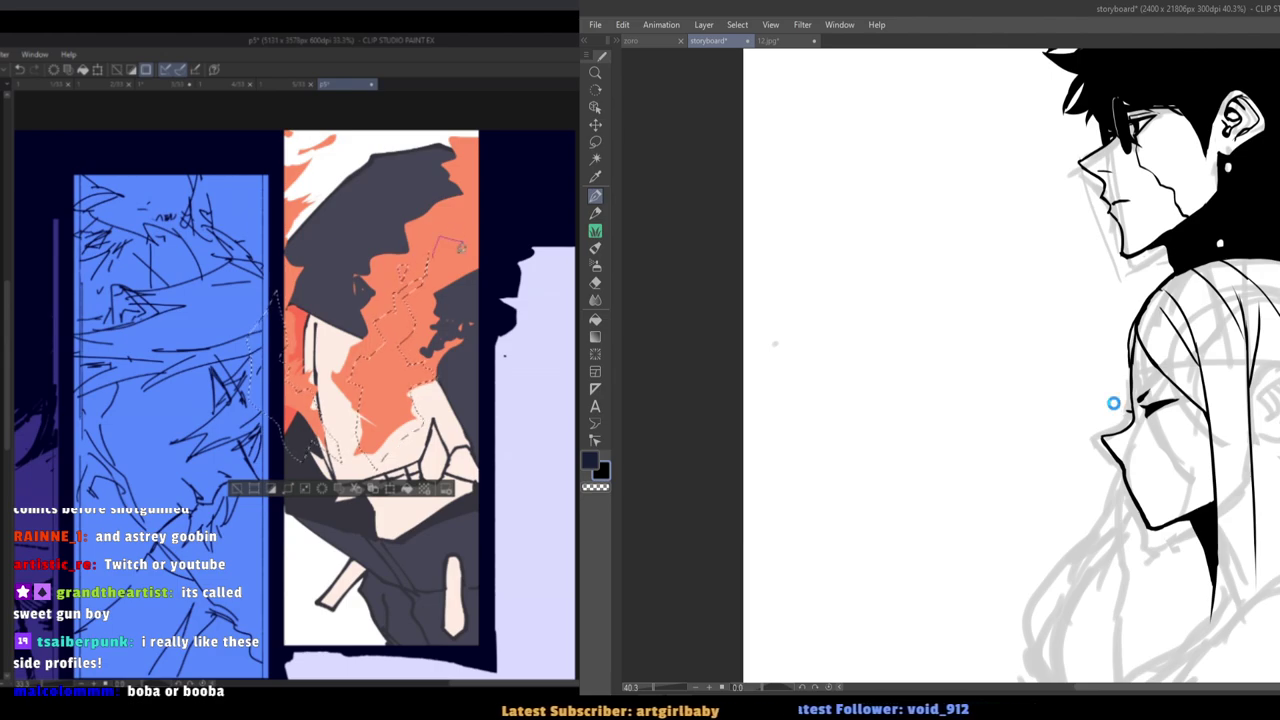
{"action": "key", "text": "ctrl+s"}
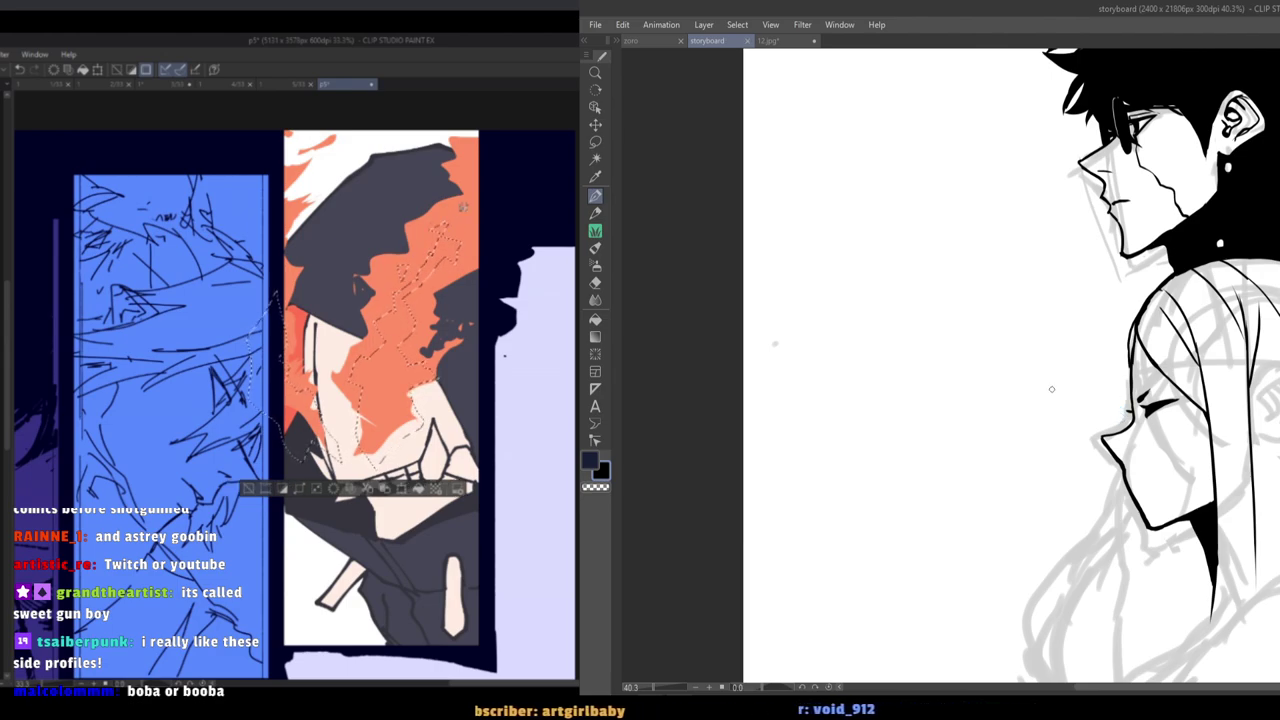
Erase the excess ink where the hair meets the forehead of the lower profile, and check the 12.jpg reference.
{"action": "left_click_drag", "start_coordinate": [1054, 387], "coordinate": [1025, 386]}
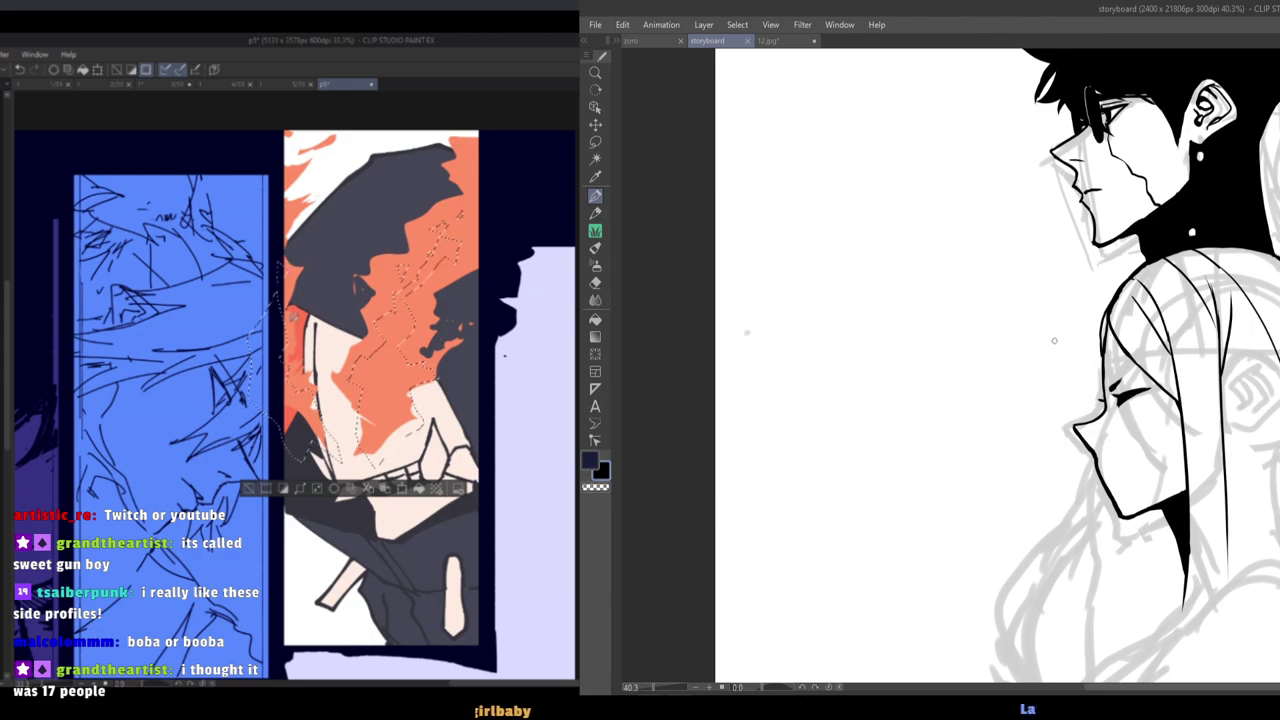
{"action": "left_click", "coordinate": [1086, 368]}
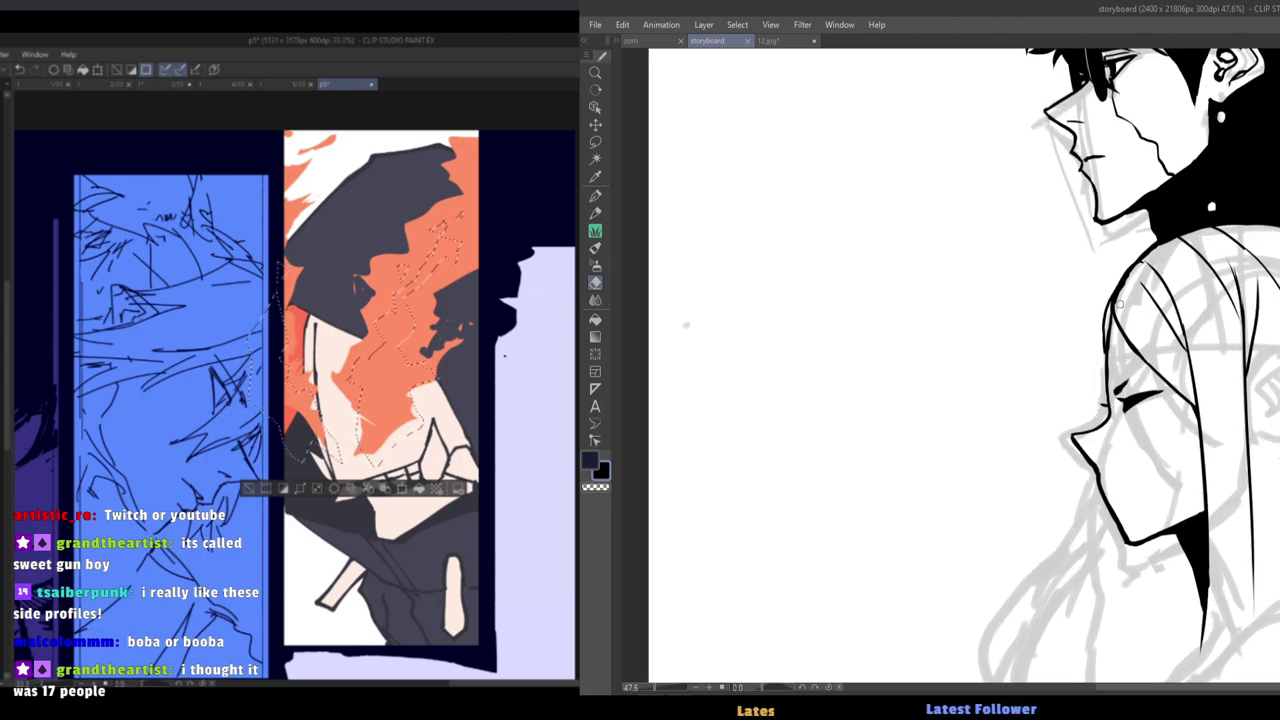
{"action": "key", "text": "e"}
{"action": "left_click_drag", "start_coordinate": [1145, 259], "coordinate": [1117, 303]}
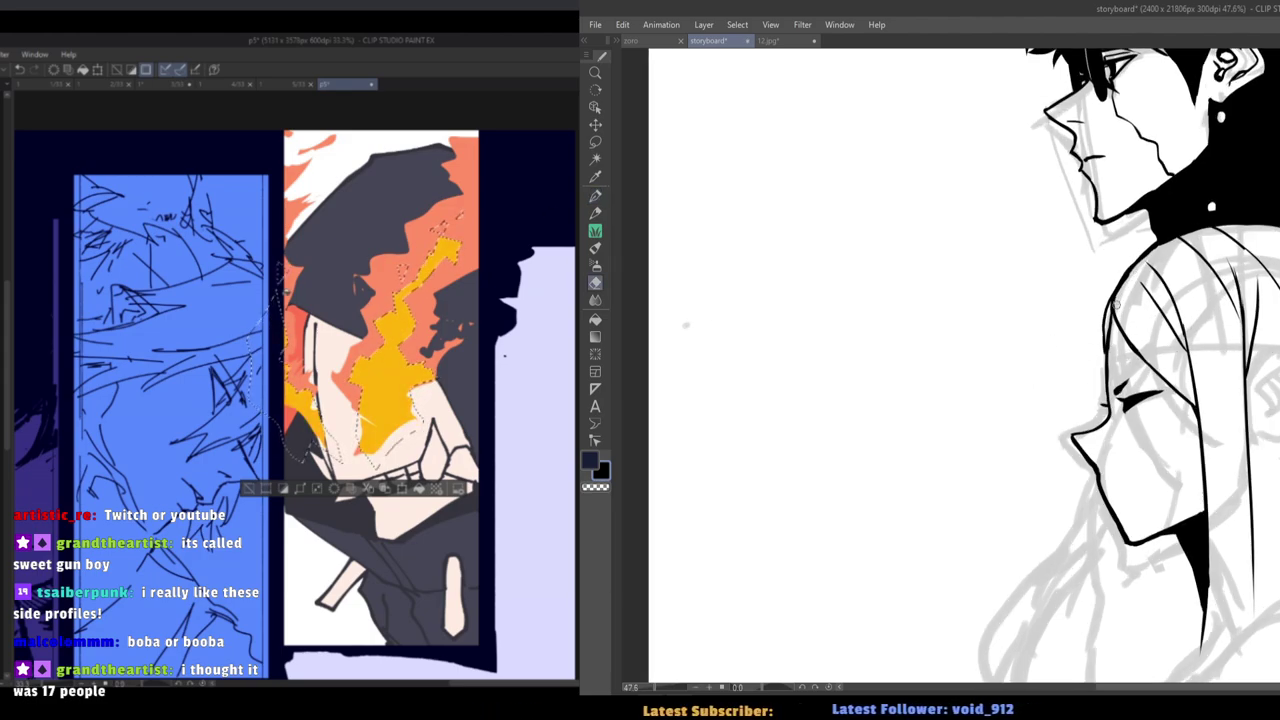
{"action": "key", "text": "p"}
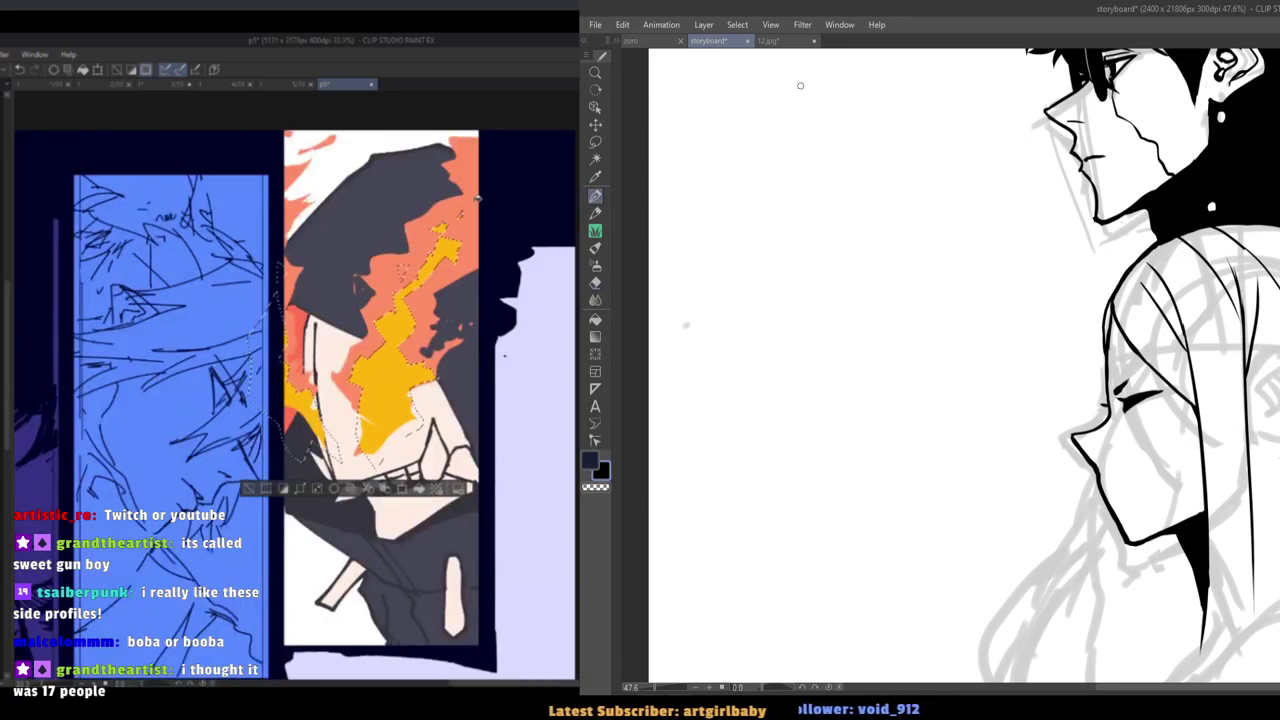
{"action": "left_click", "coordinate": [770, 40]}
{"action": "left_click", "coordinate": [715, 40]}
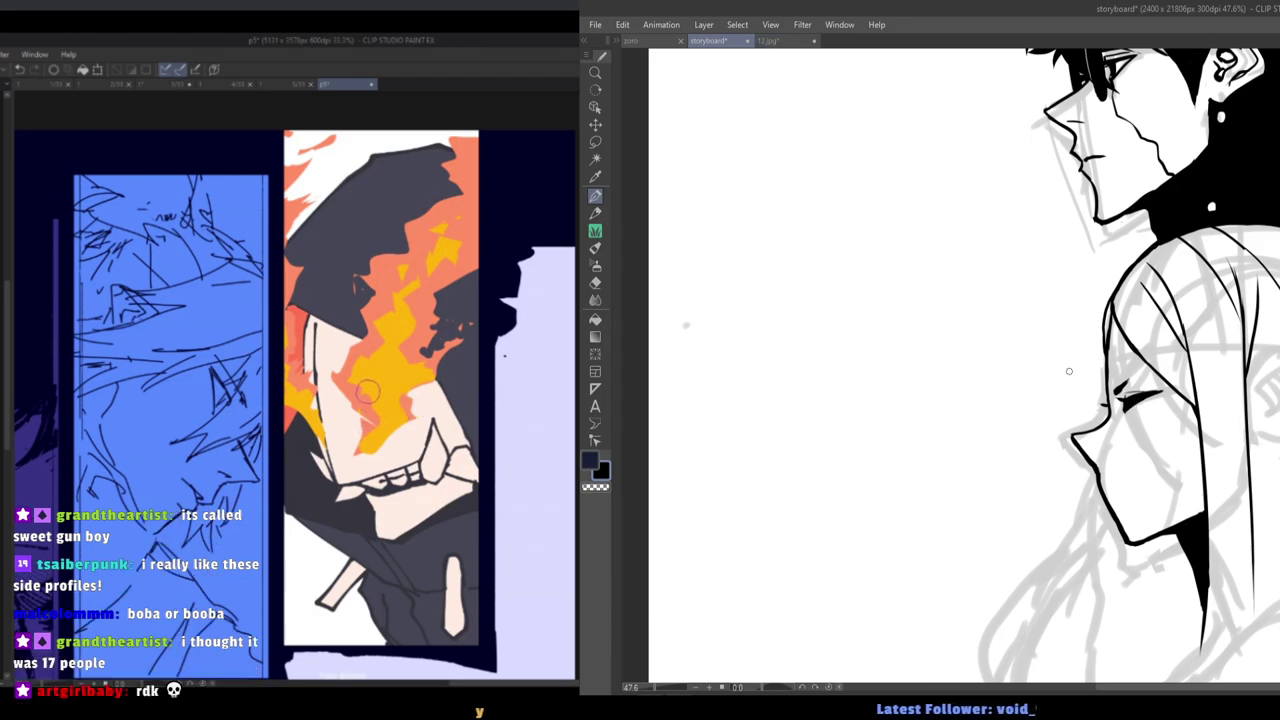
Undo the short stroke beside the lower figure's ear and ink a long hair strand hanging straight down from there.
{"action": "scroll", "coordinate": [991, 346], "scroll_direction": "down", "scroll_amount": 3}
{"action": "scroll", "coordinate": [991, 346], "scroll_direction": "up", "scroll_amount": 2}
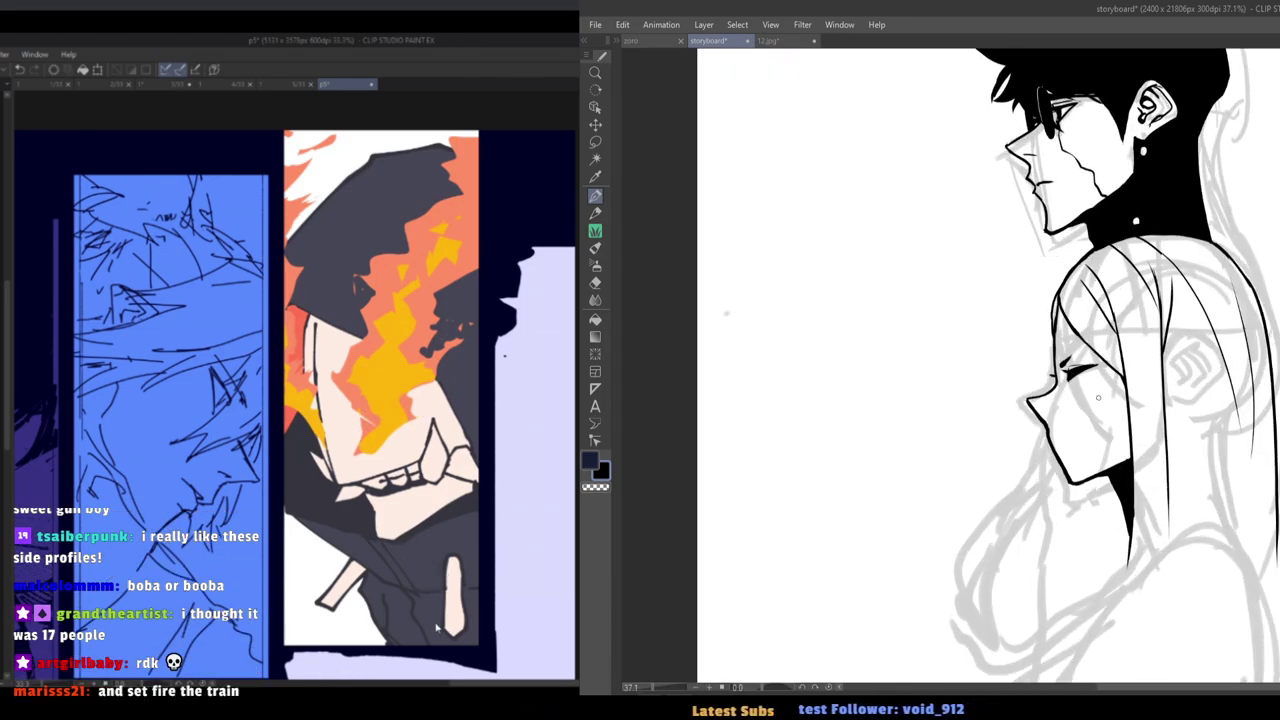
{"action": "left_click", "coordinate": [778, 42]}
{"action": "left_click", "coordinate": [715, 42]}
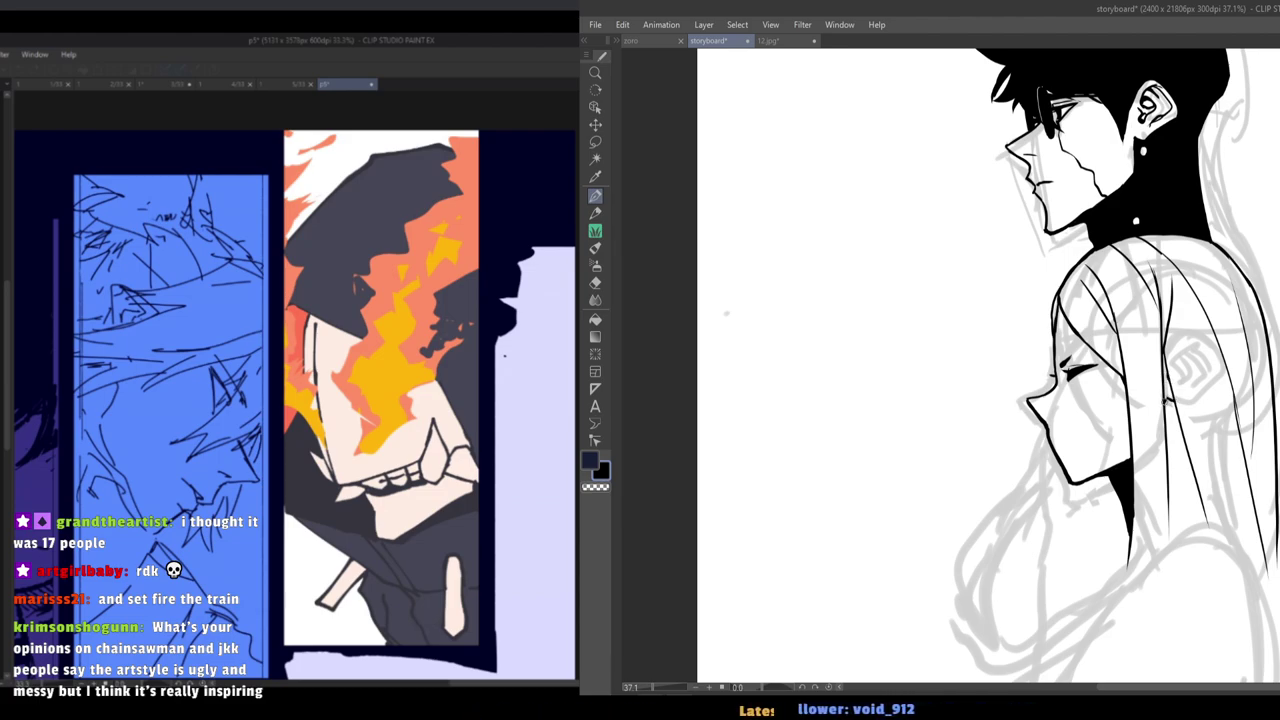
{"action": "key", "text": "ctrl+z"}
{"action": "left_click_drag", "start_coordinate": [1173, 401], "coordinate": [1170, 494]}
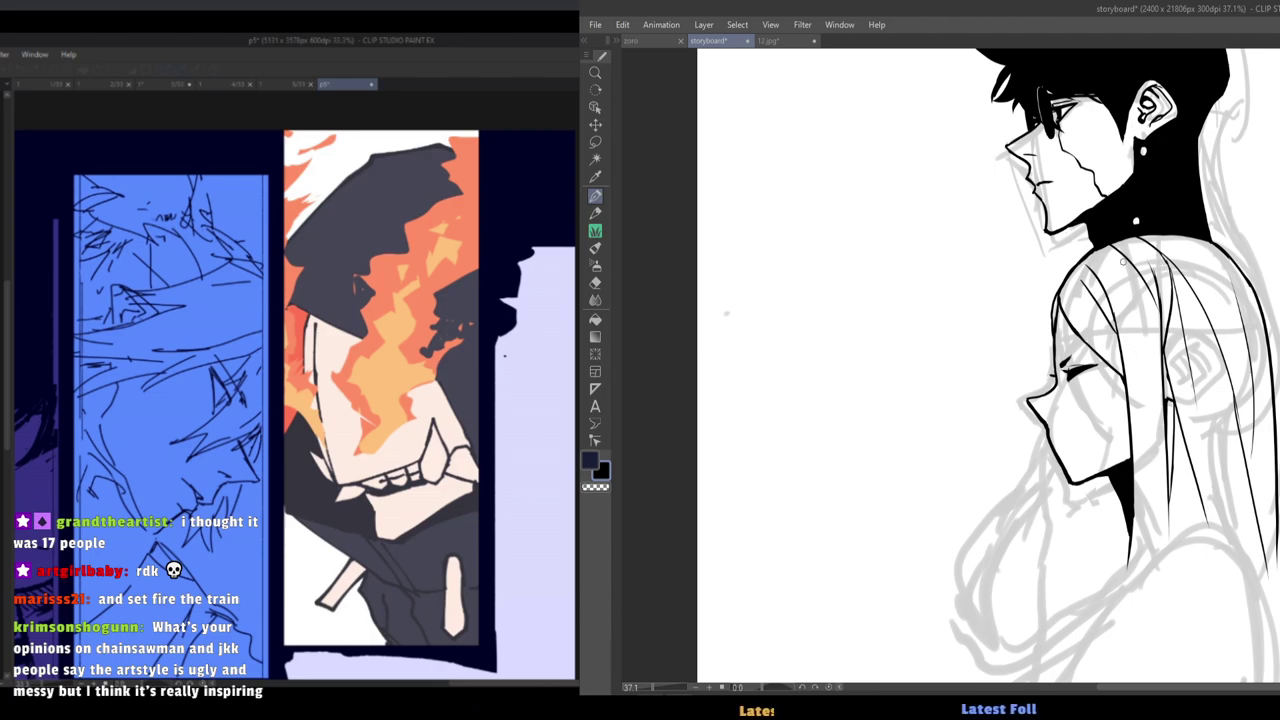
Compare the inked side profiles with the front-view character in the 12.jpg reference.
{"action": "left_click_drag", "start_coordinate": [991, 324], "coordinate": [1000, 307]}
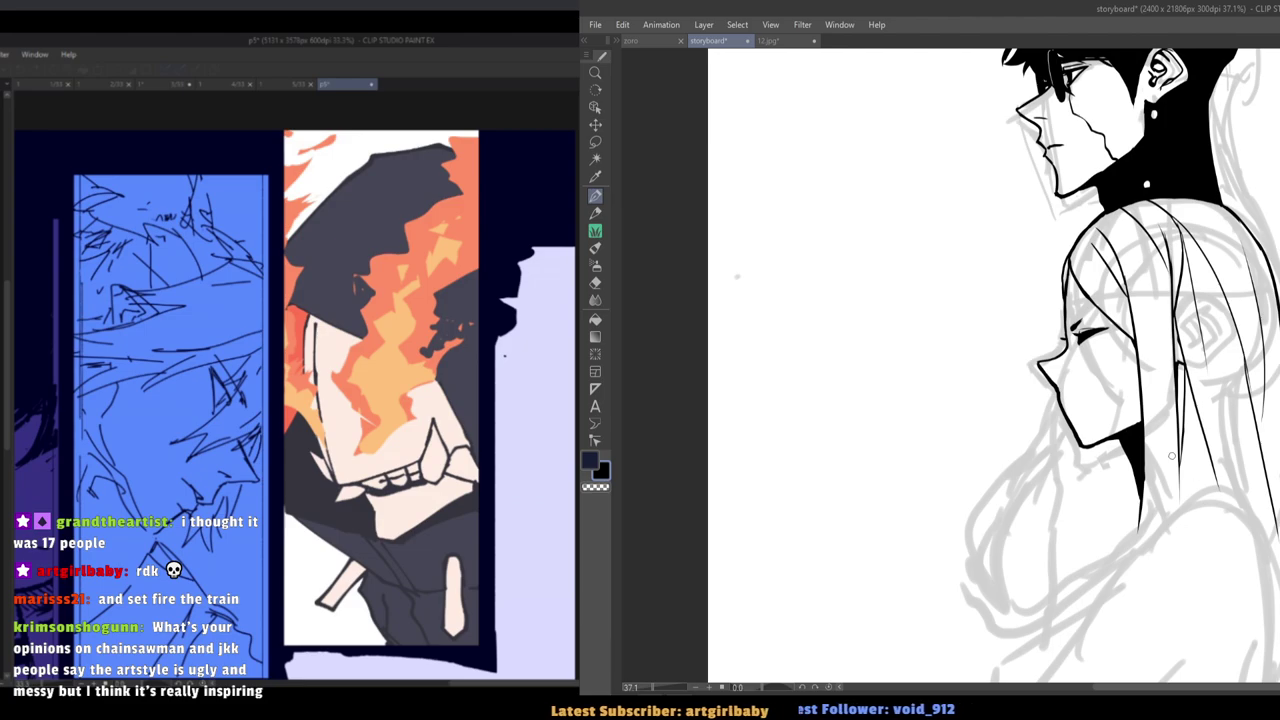
{"action": "scroll", "coordinate": [1040, 415], "scroll_direction": "down", "scroll_amount": 3}
{"action": "left_click_drag", "start_coordinate": [964, 301], "coordinate": [968, 287]}
{"action": "left_click", "coordinate": [770, 41]}
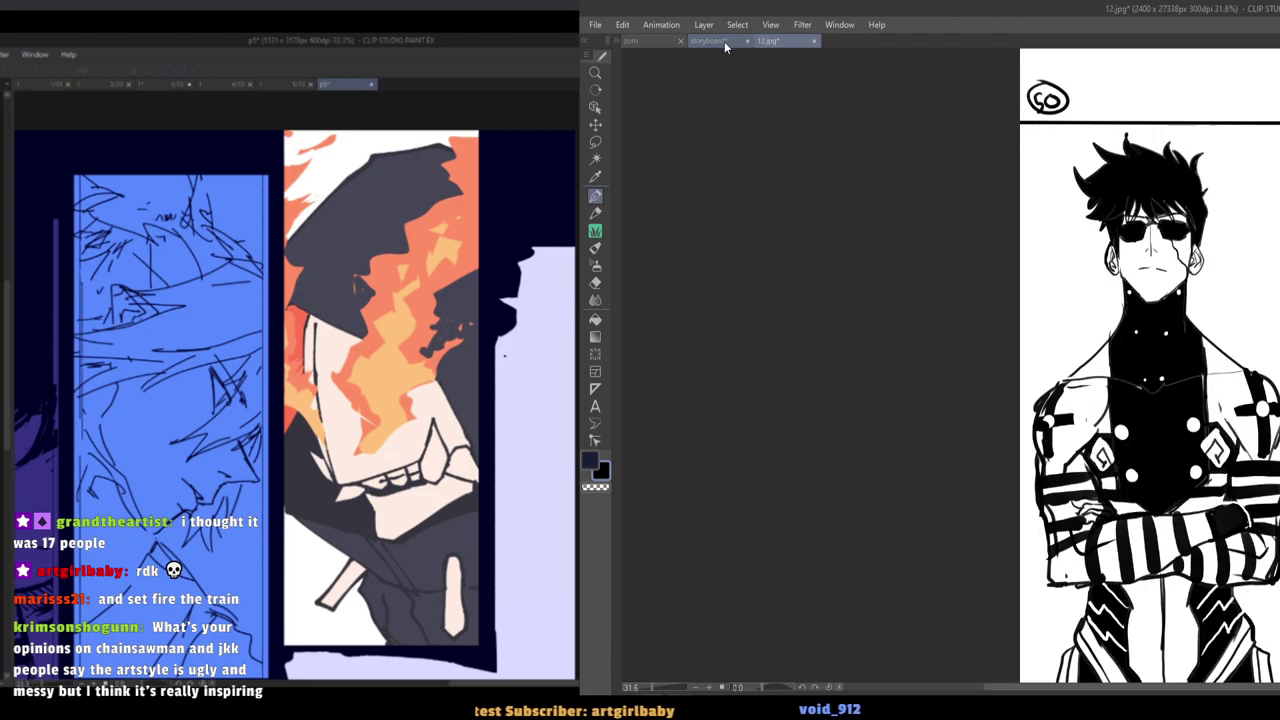
{"action": "left_click", "coordinate": [722, 41]}
{"action": "scroll", "coordinate": [1120, 462], "scroll_direction": "up", "scroll_amount": 1}
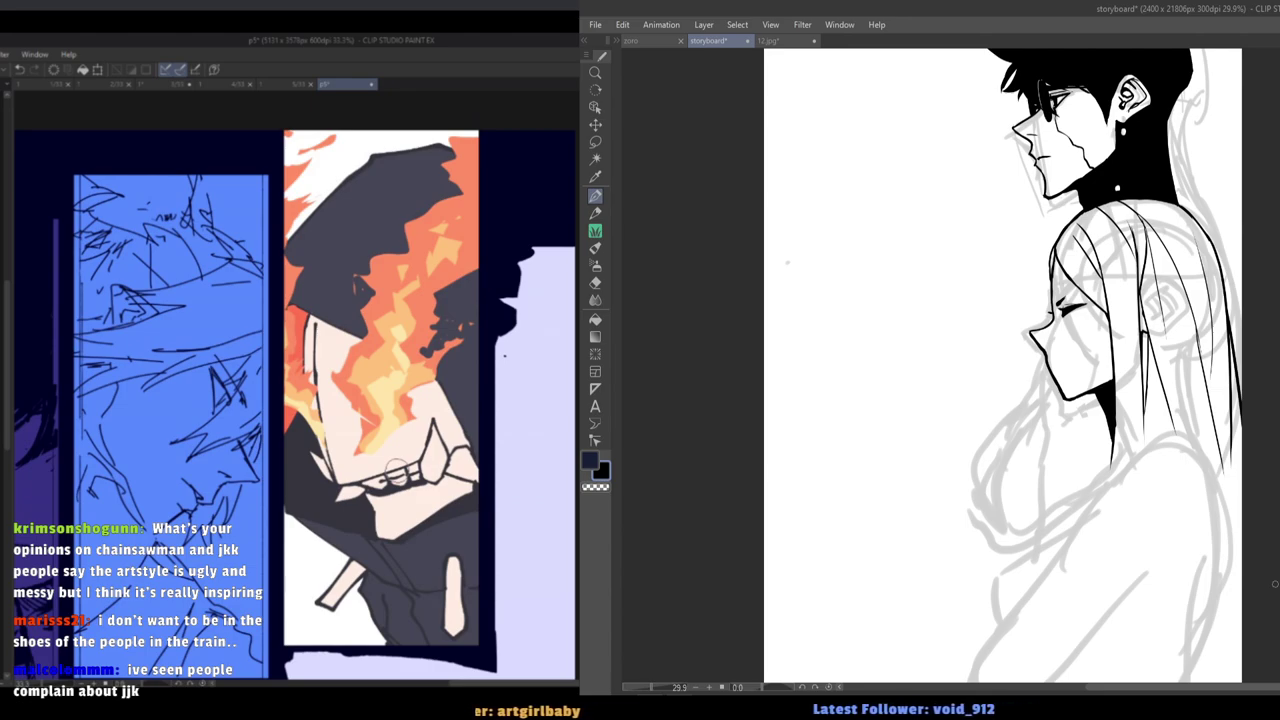
{"action": "scroll", "coordinate": [414, 457], "scroll_direction": "down", "scroll_amount": 4}
{"action": "key", "text": "h"}
{"action": "key", "text": "h"}
{"action": "scroll", "coordinate": [418, 457], "scroll_direction": "up", "scroll_amount": 6}
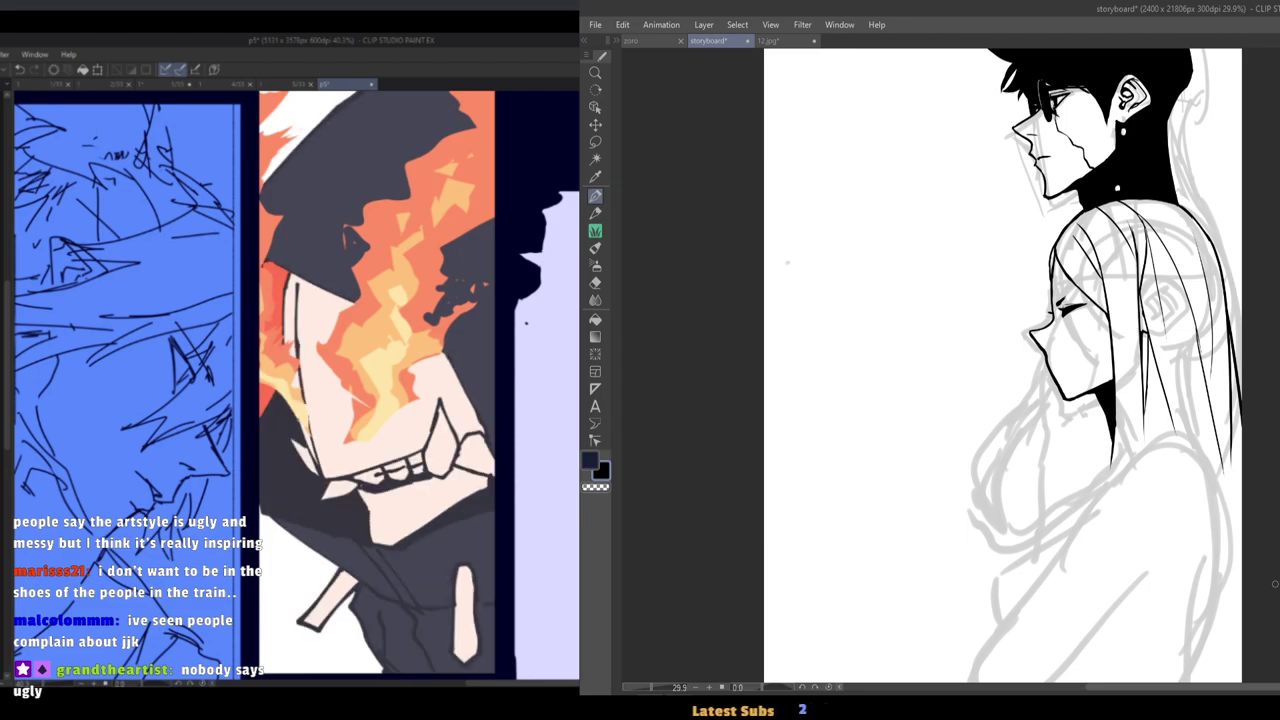
{"action": "right_click", "coordinate": [319, 517]}
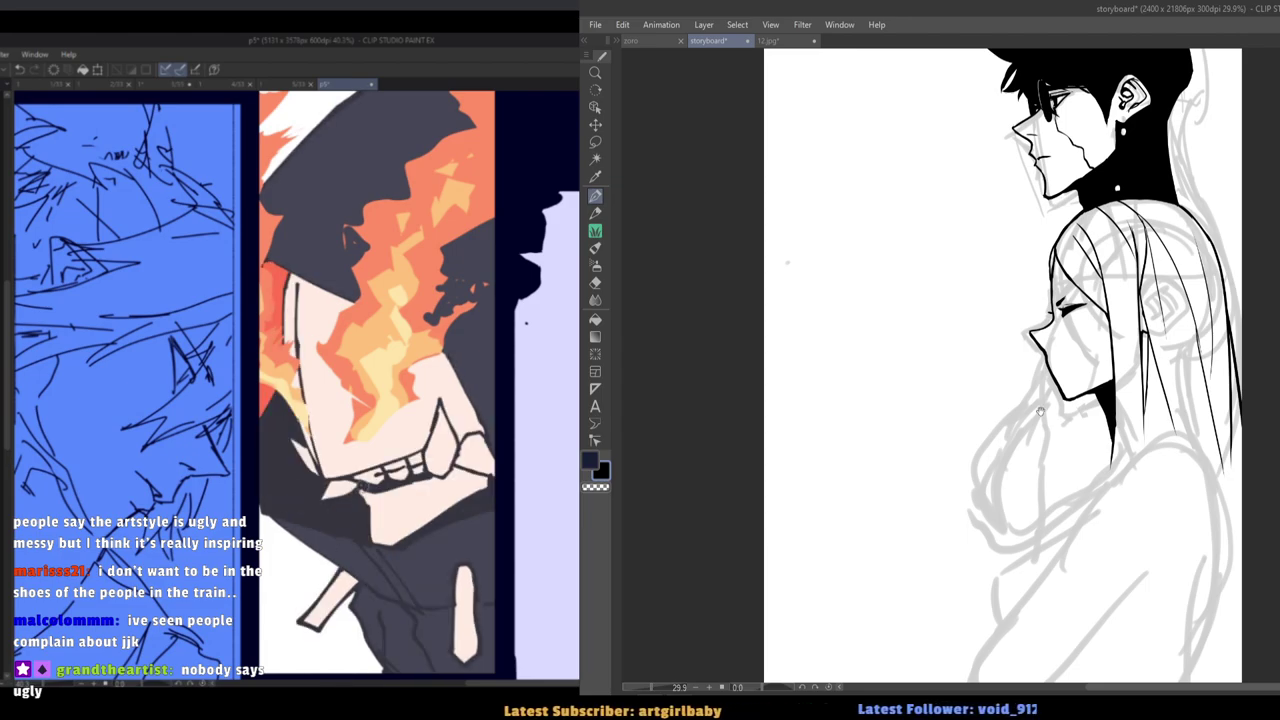
{"action": "left_click_drag", "start_coordinate": [1055, 328], "coordinate": [1004, 412]}
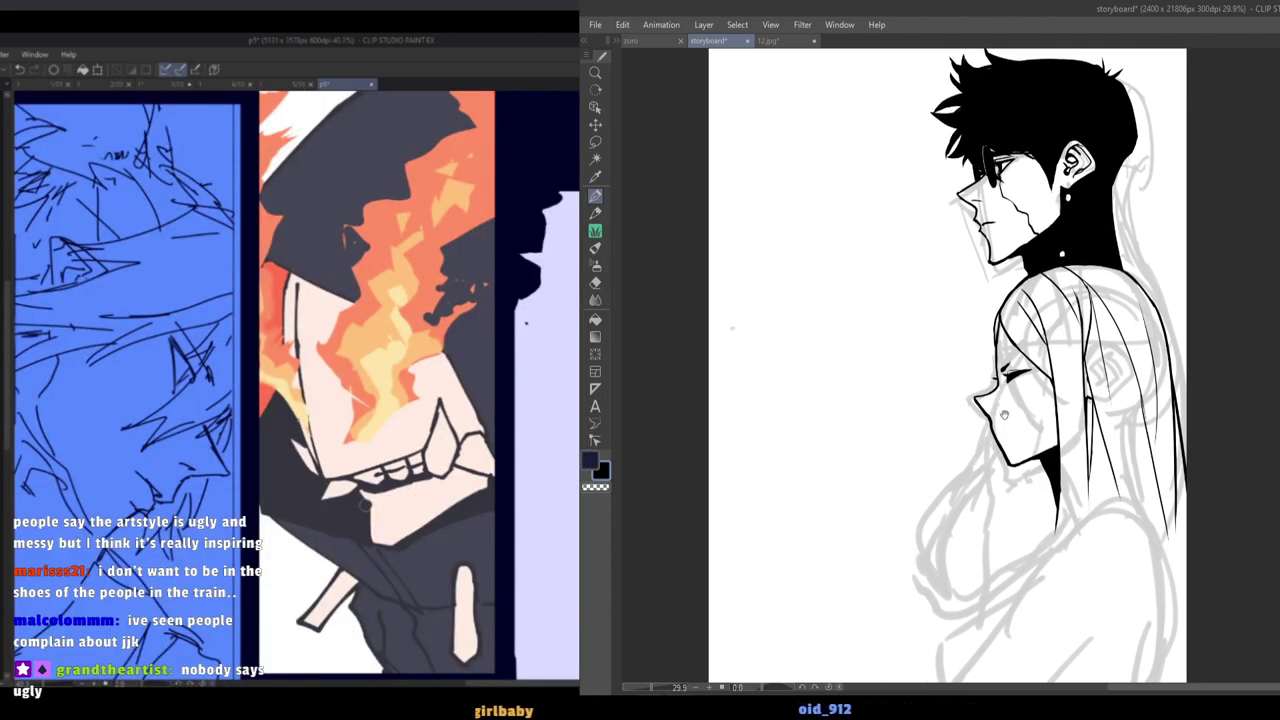
{"action": "left_click_drag", "start_coordinate": [1005, 393], "coordinate": [1009, 405]}
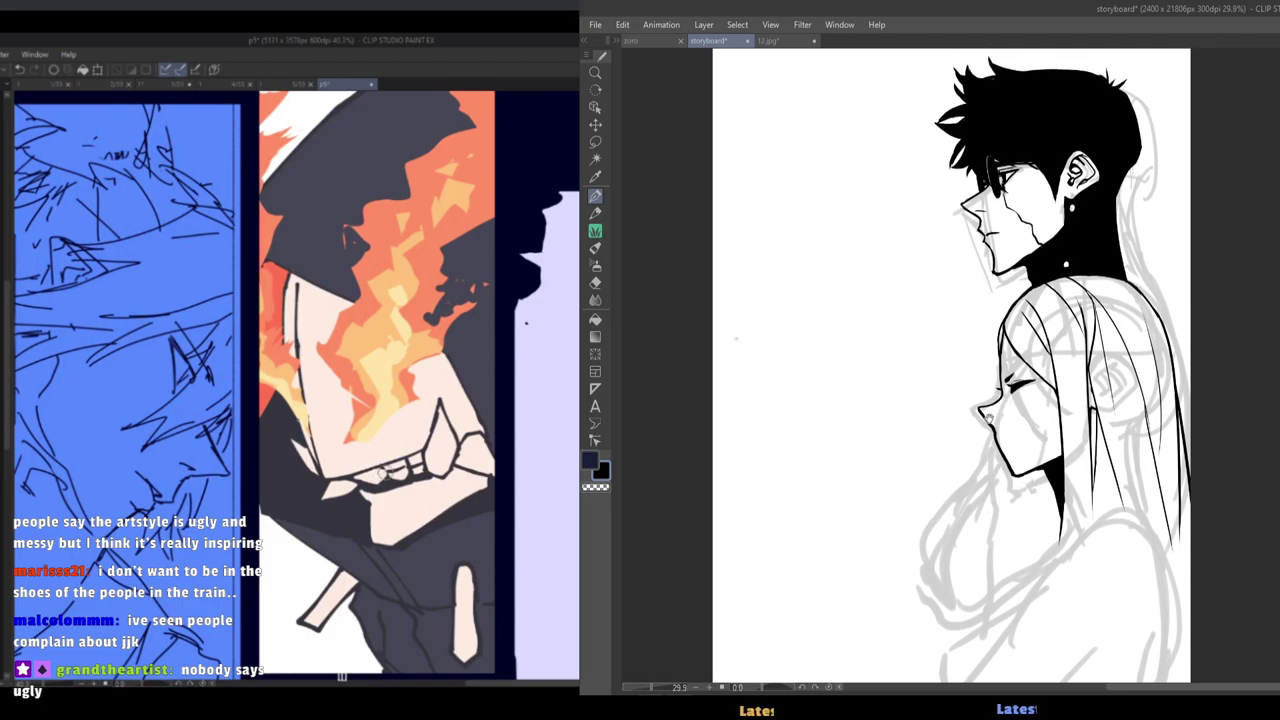
Check the 12.jpg reference for the lower figure's body before inking below the head.
{"action": "scroll", "coordinate": [1025, 470], "scroll_direction": "up", "scroll_amount": 2}
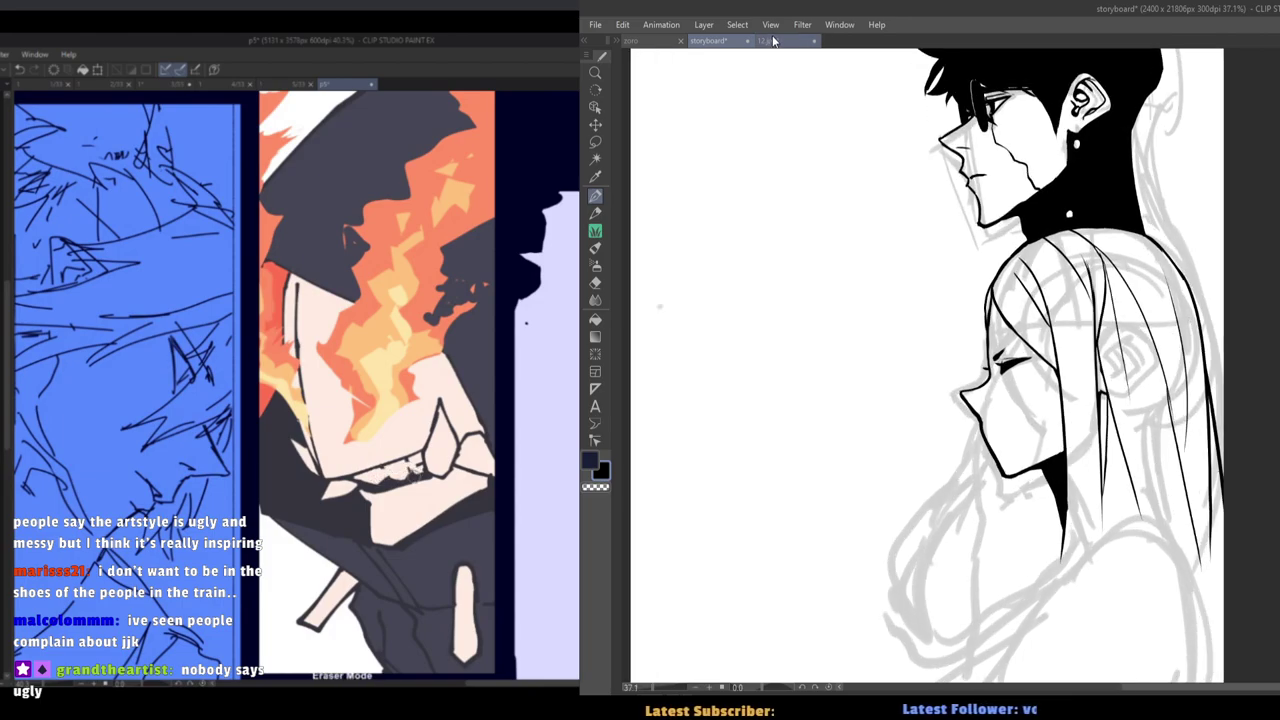
{"action": "left_click", "coordinate": [772, 41]}
{"action": "left_click_drag", "start_coordinate": [957, 420], "coordinate": [956, 332]}
{"action": "left_click", "coordinate": [730, 41]}
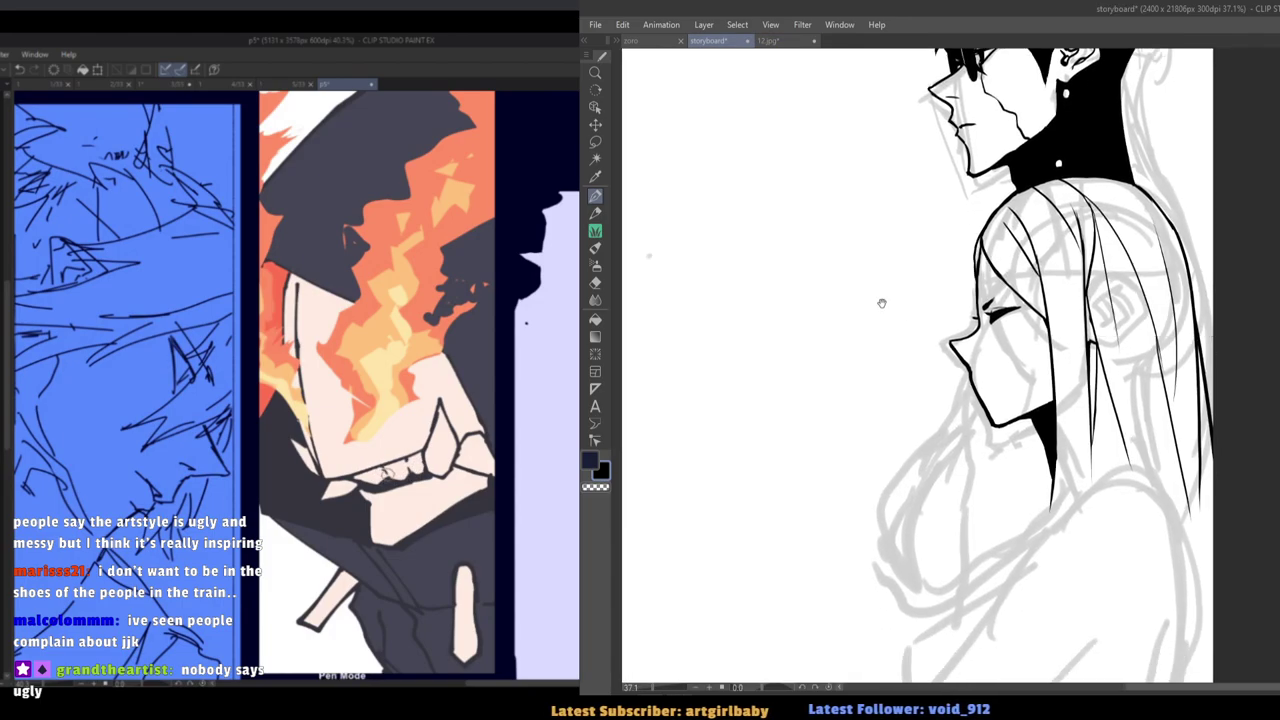
{"action": "scroll", "coordinate": [1015, 437], "scroll_direction": "down", "scroll_amount": 3}
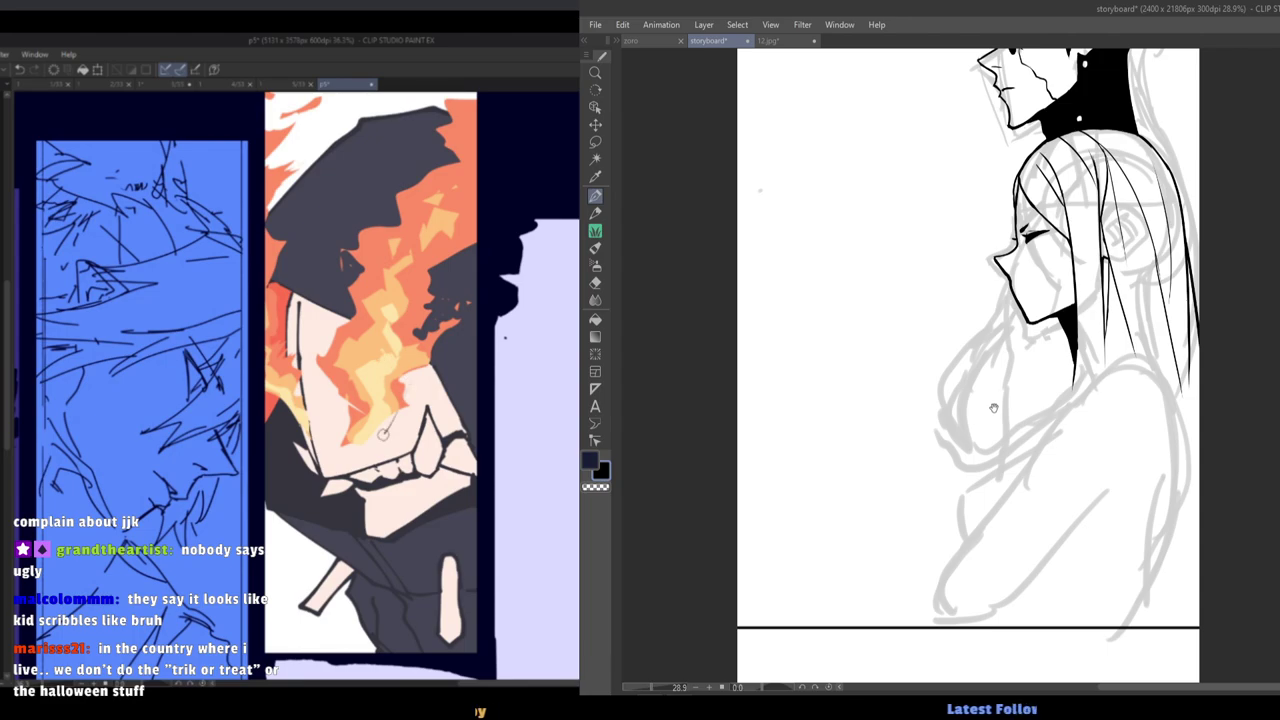
{"action": "scroll", "coordinate": [996, 414], "scroll_direction": "up", "scroll_amount": 2}
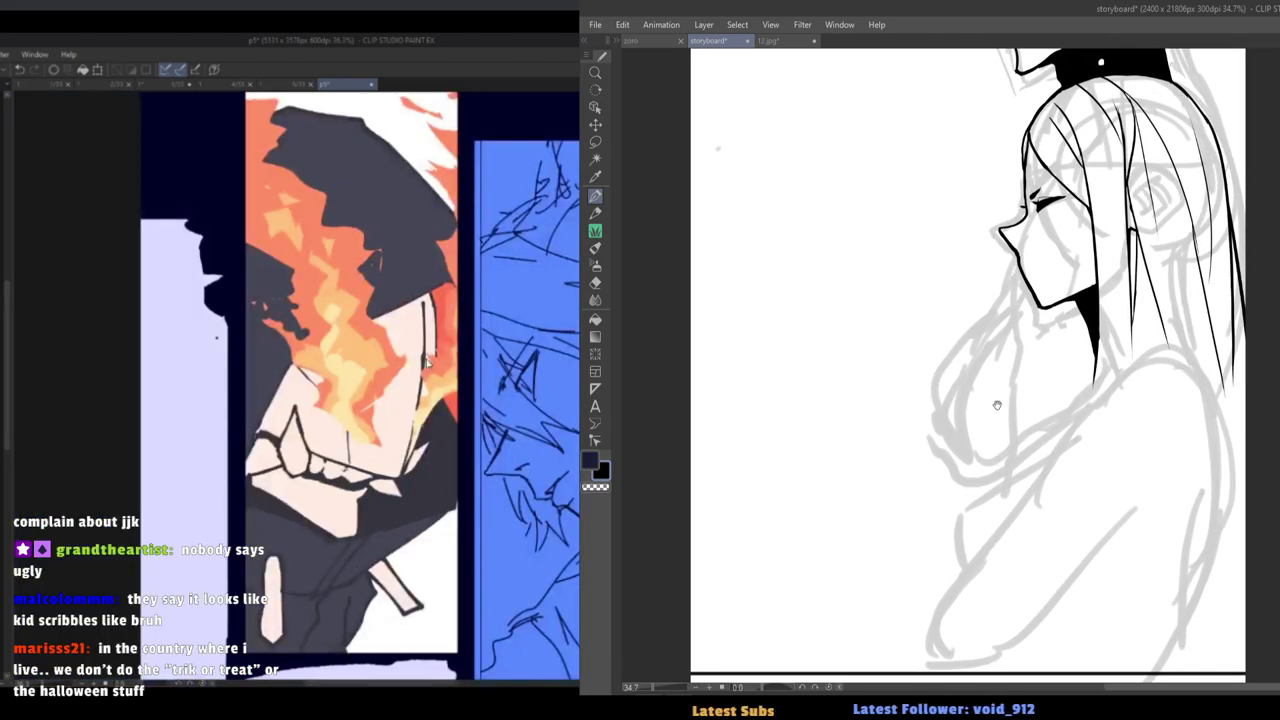
Ink the lower figure's shoulder as one smooth curve from beneath the hair down to the upper arm, redoing strokes against the 12.jpg reference.
{"action": "left_click", "coordinate": [766, 41]}
{"action": "left_click", "coordinate": [722, 42]}
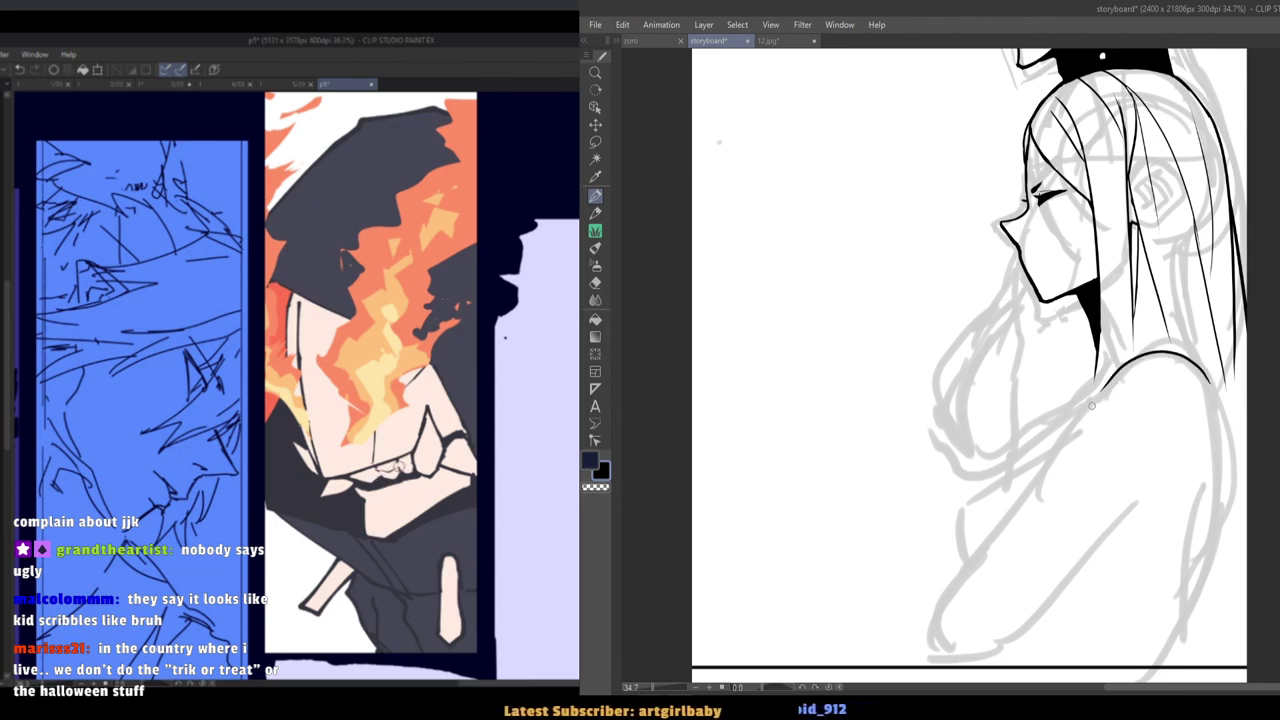
{"action": "left_click", "coordinate": [766, 41]}
{"action": "left_click", "coordinate": [724, 40]}
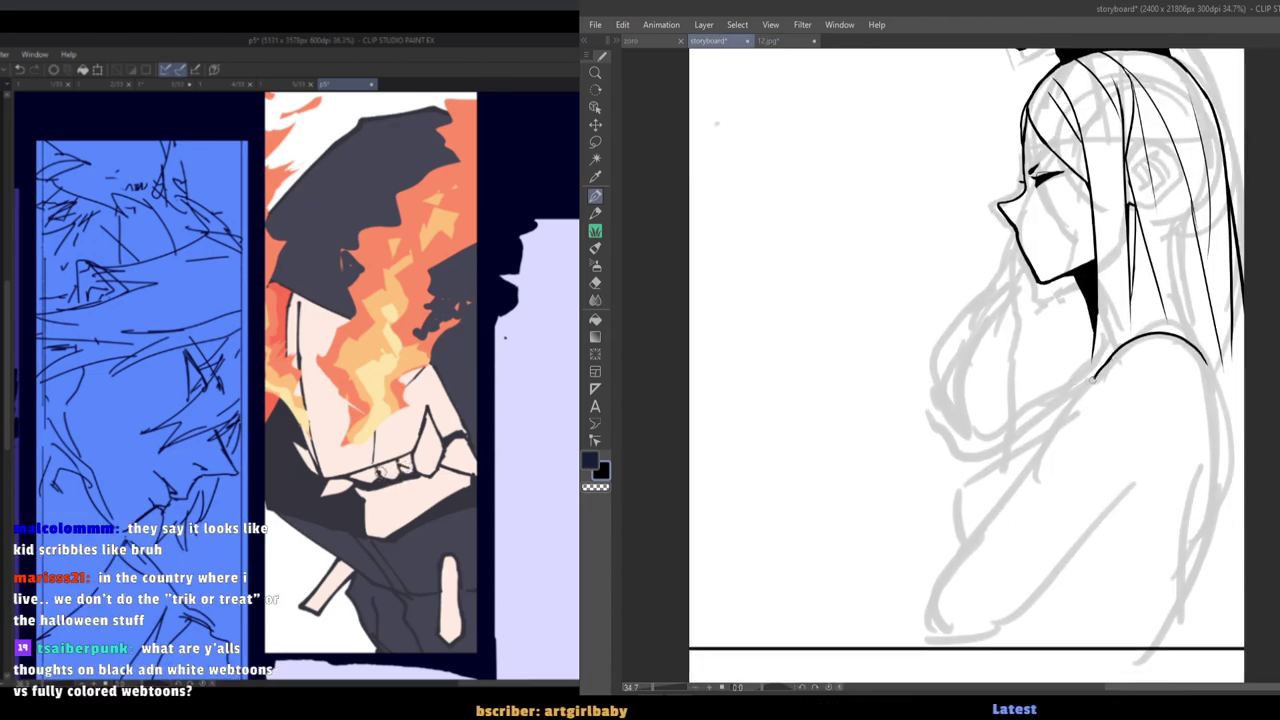
{"action": "key", "text": "ctrl+z"}
{"action": "left_click", "coordinate": [770, 43]}
{"action": "left_click", "coordinate": [722, 42]}
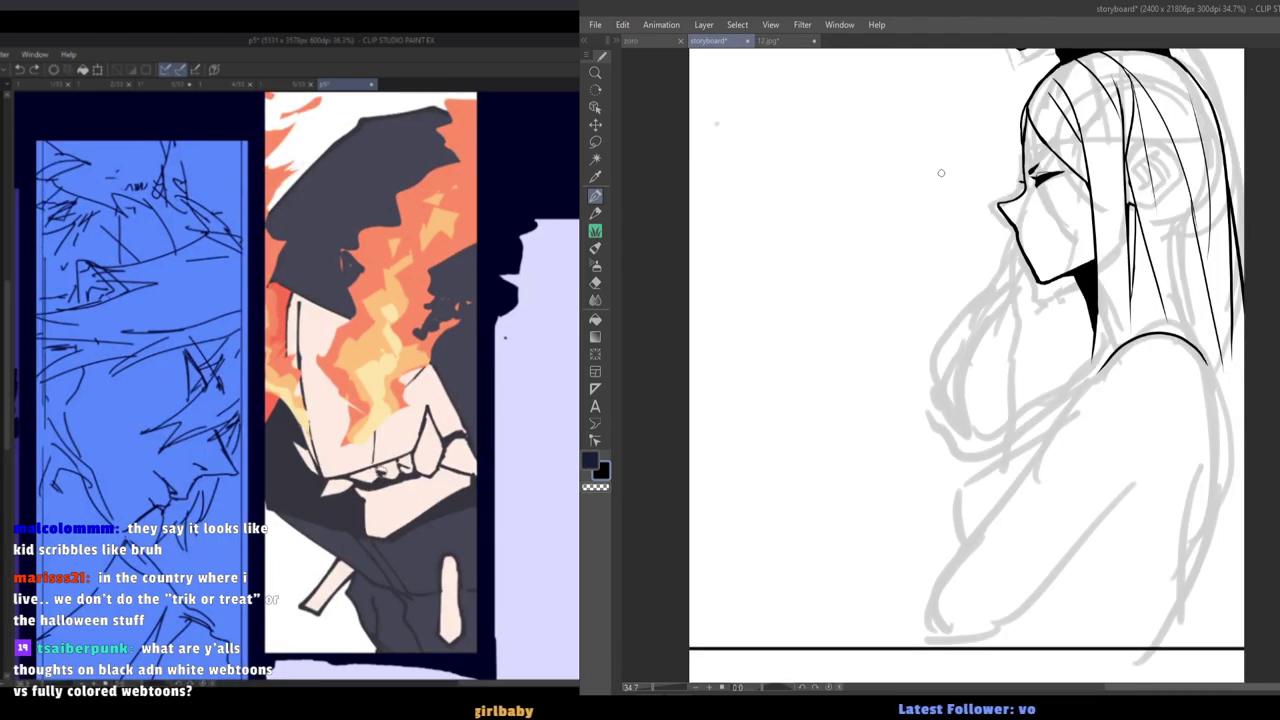
{"action": "key", "text": "ctrl+z"}
{"action": "mouse_move", "coordinate": [1206, 369]}
{"action": "left_mouse_down"}
{"action": "mouse_move", "coordinate": [1108, 364]}
{"action": "mouse_move", "coordinate": [1207, 364]}
{"action": "mouse_move", "coordinate": [1110, 353]}
{"action": "mouse_move", "coordinate": [1073, 406]}
{"action": "left_mouse_up"}
{"action": "key", "text": "ctrl+z"}
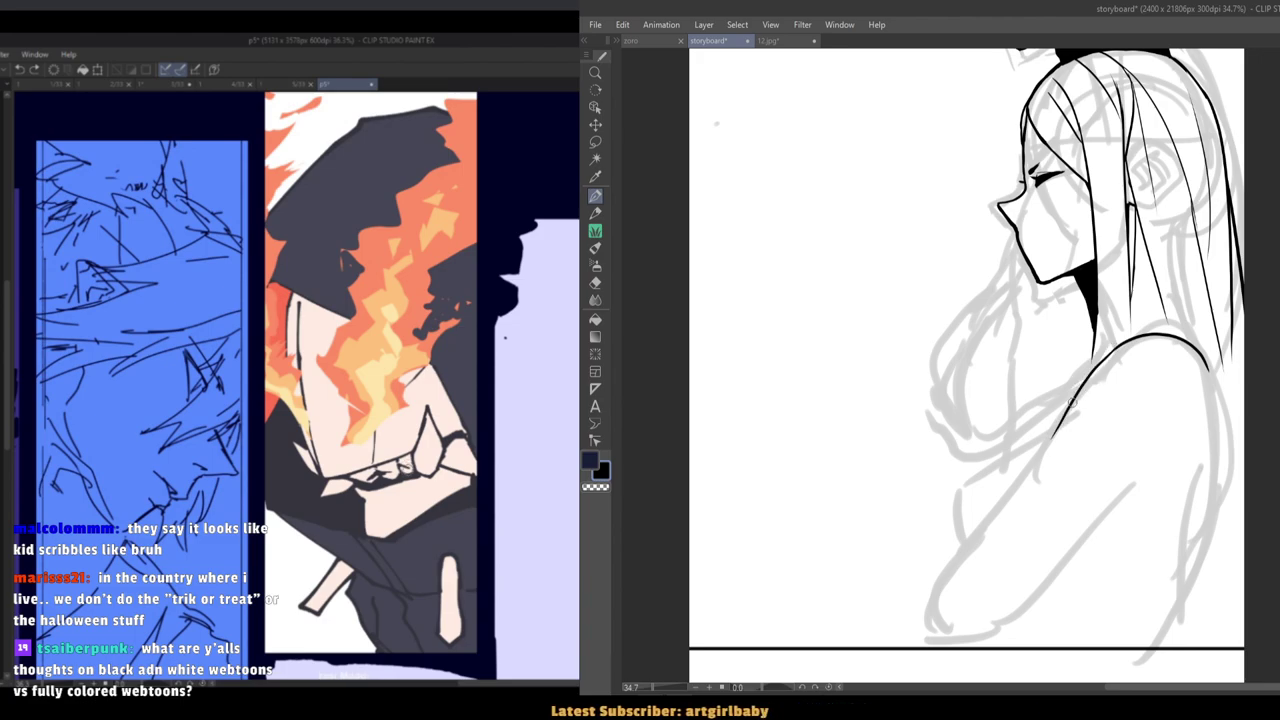
{"action": "left_click", "coordinate": [768, 40]}
{"action": "left_click", "coordinate": [708, 40]}
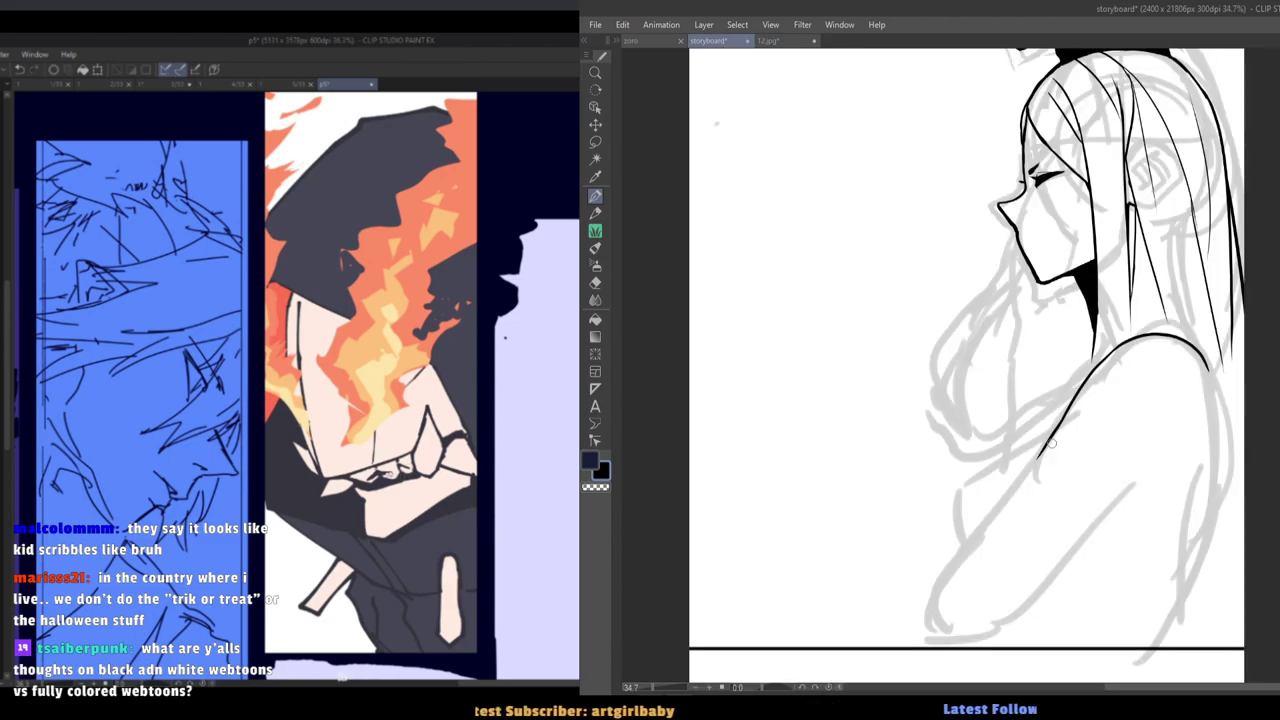
Ink the sleeve hem across the lower figure's upper arm and both arm edges down to the panel's bottom border.
{"action": "mouse_move", "coordinate": [1046, 441]}
{"action": "left_mouse_down"}
{"action": "mouse_move", "coordinate": [1118, 501]}
{"action": "mouse_move", "coordinate": [1138, 478]}
{"action": "mouse_move", "coordinate": [1050, 580]}
{"action": "left_mouse_up"}
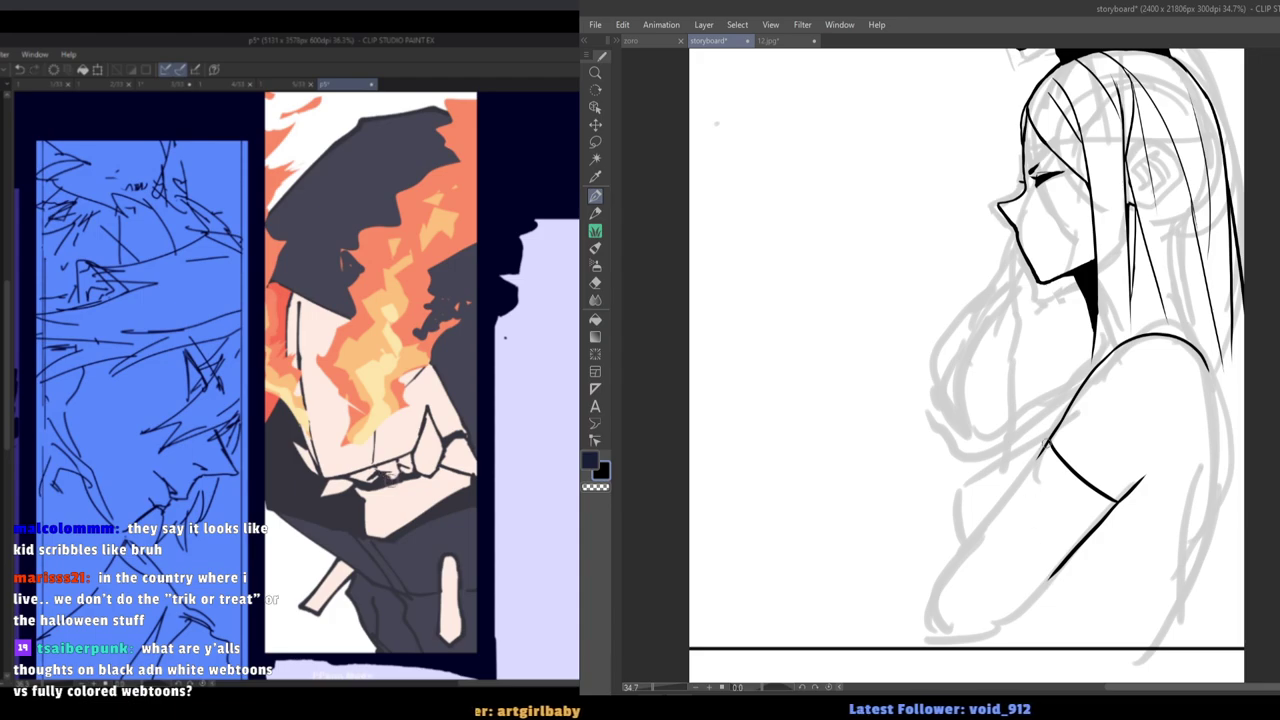
{"action": "left_click_drag", "start_coordinate": [1048, 441], "coordinate": [937, 584]}
{"action": "left_click_drag", "start_coordinate": [1060, 568], "coordinate": [1013, 619]}
{"action": "key", "text": "ctrl+z"}
{"action": "left_click_drag", "start_coordinate": [1062, 566], "coordinate": [990, 646]}
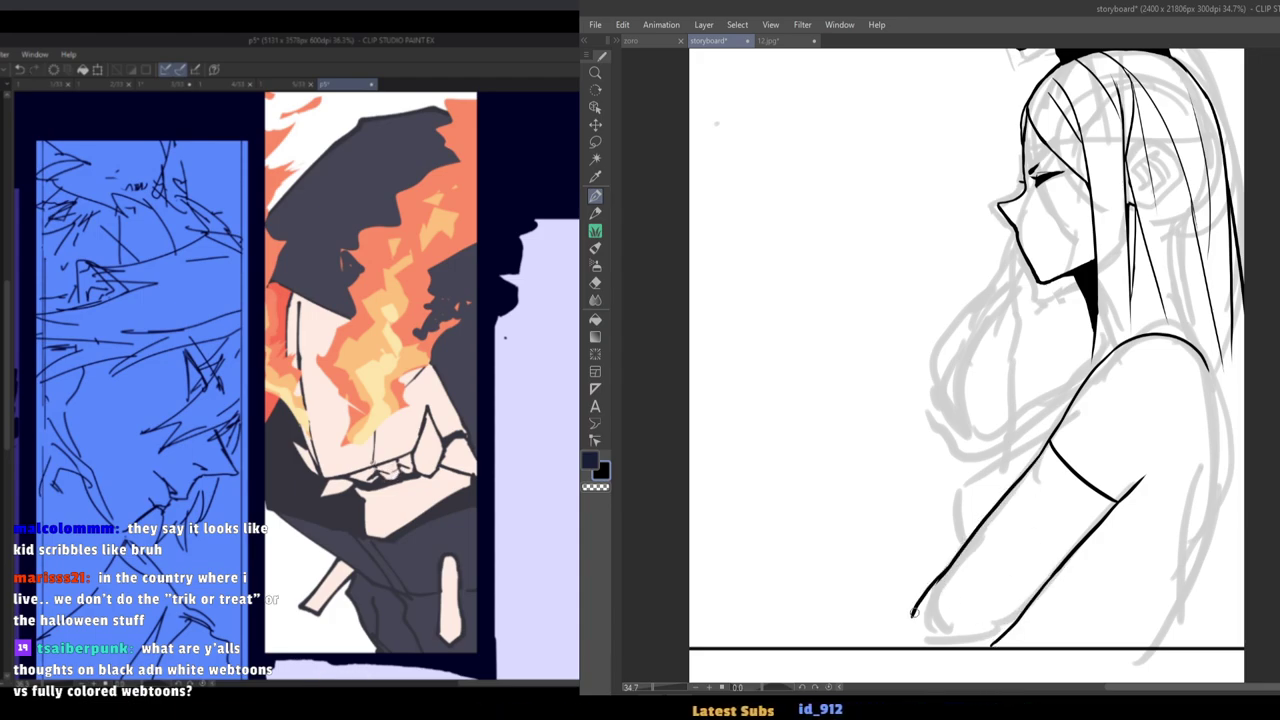
{"action": "scroll", "coordinate": [902, 567], "scroll_direction": "down", "scroll_amount": 2}
{"action": "key", "text": "h"}
{"action": "key", "text": "h"}
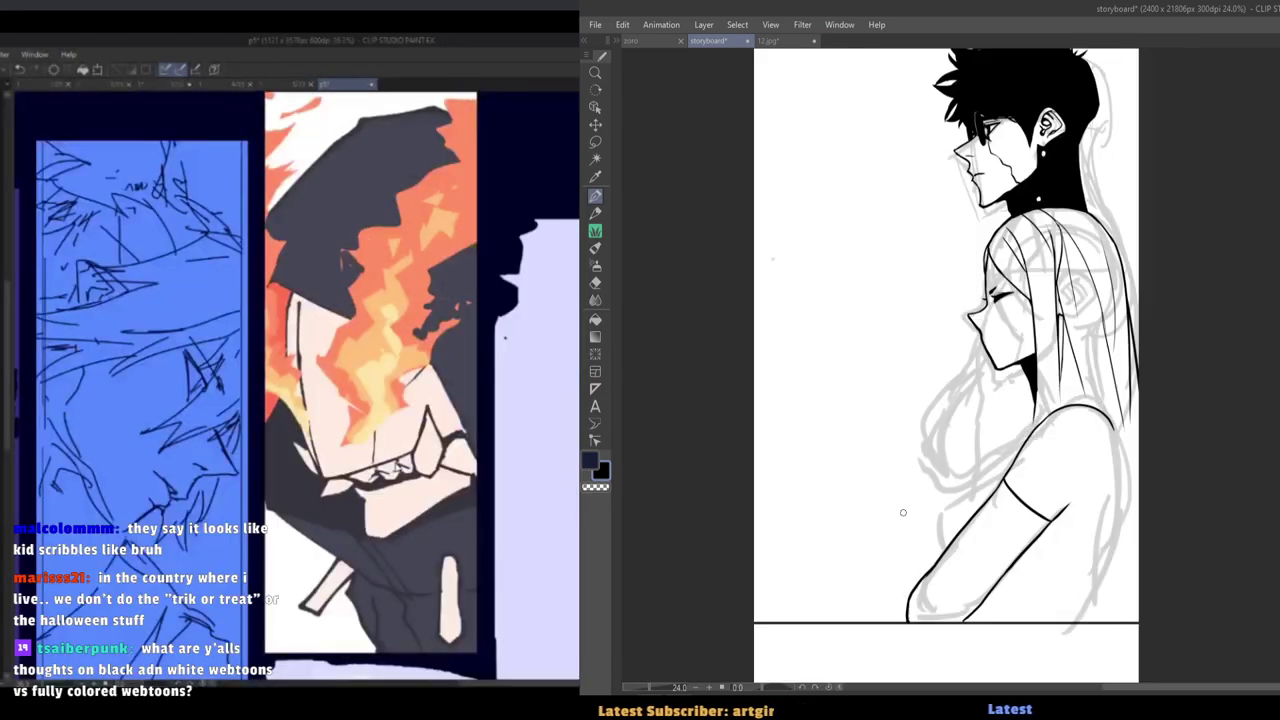
Select the enclosed arm area below the sleeve hem and switch to the pen for painting inside it.
{"action": "scroll", "coordinate": [938, 551], "scroll_direction": "up", "scroll_amount": 2}
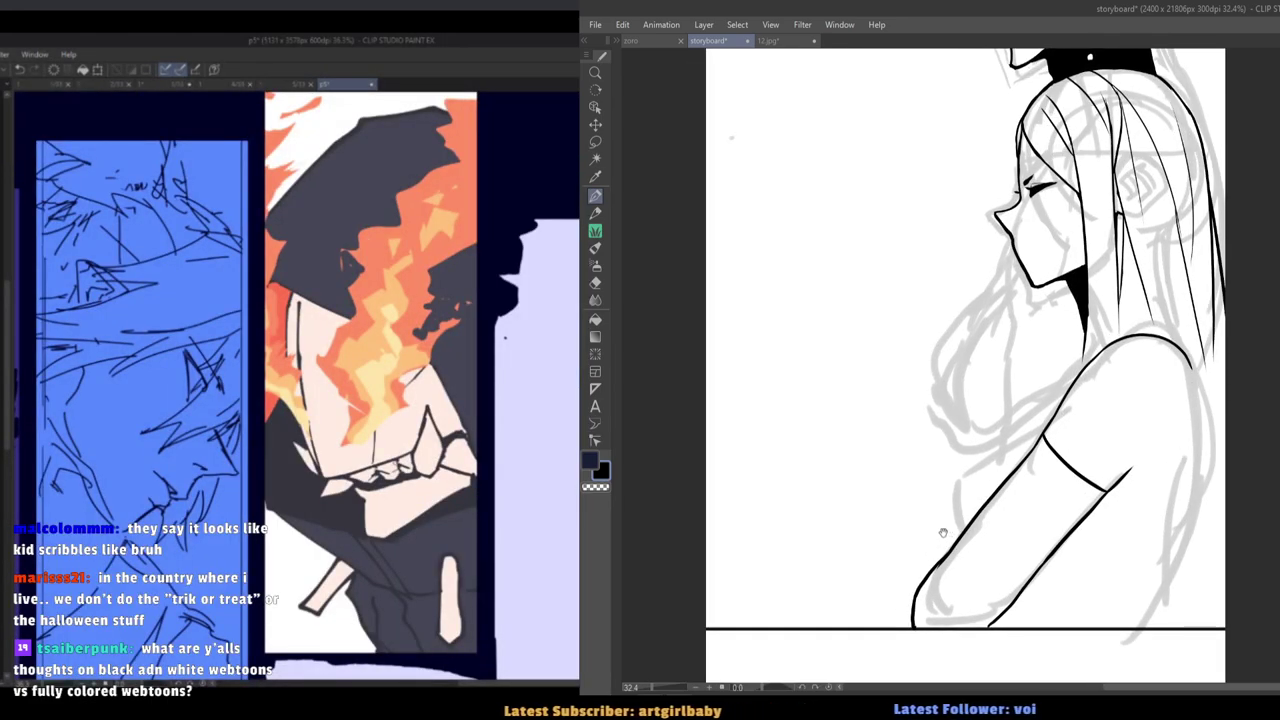
{"action": "key", "text": "w"}
{"action": "left_click", "coordinate": [1012, 566]}
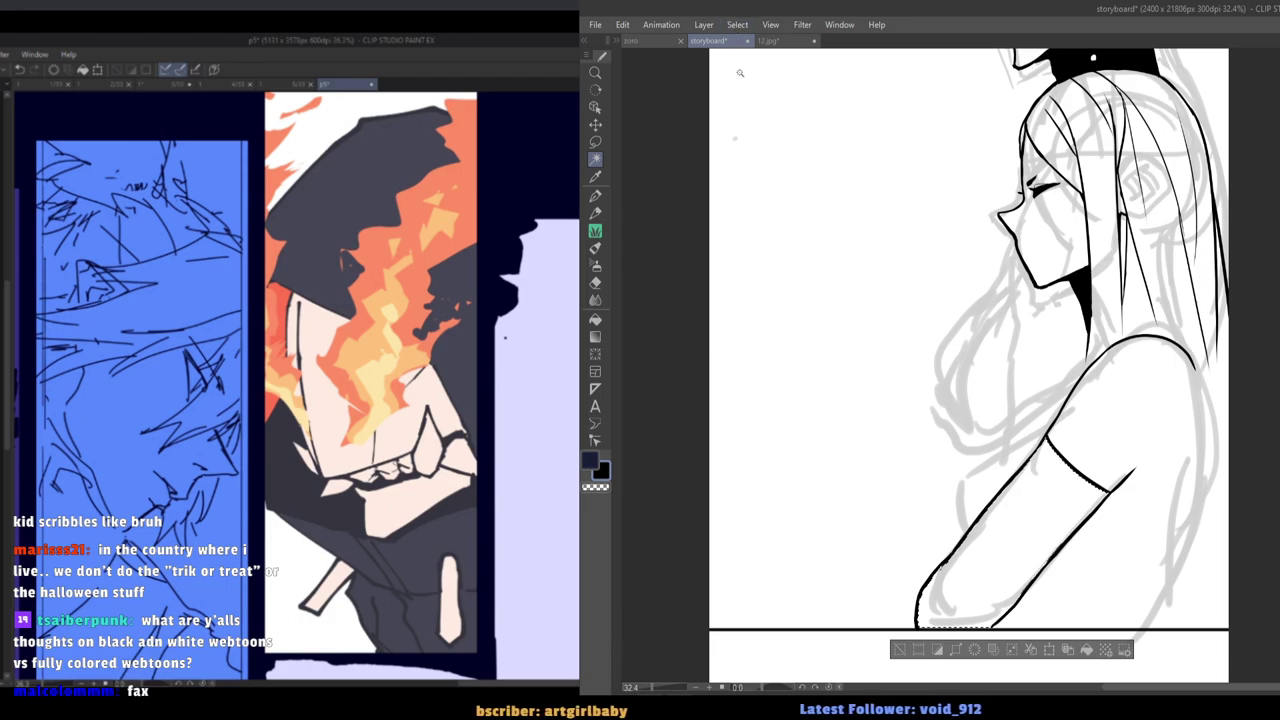
{"action": "key", "text": "p"}
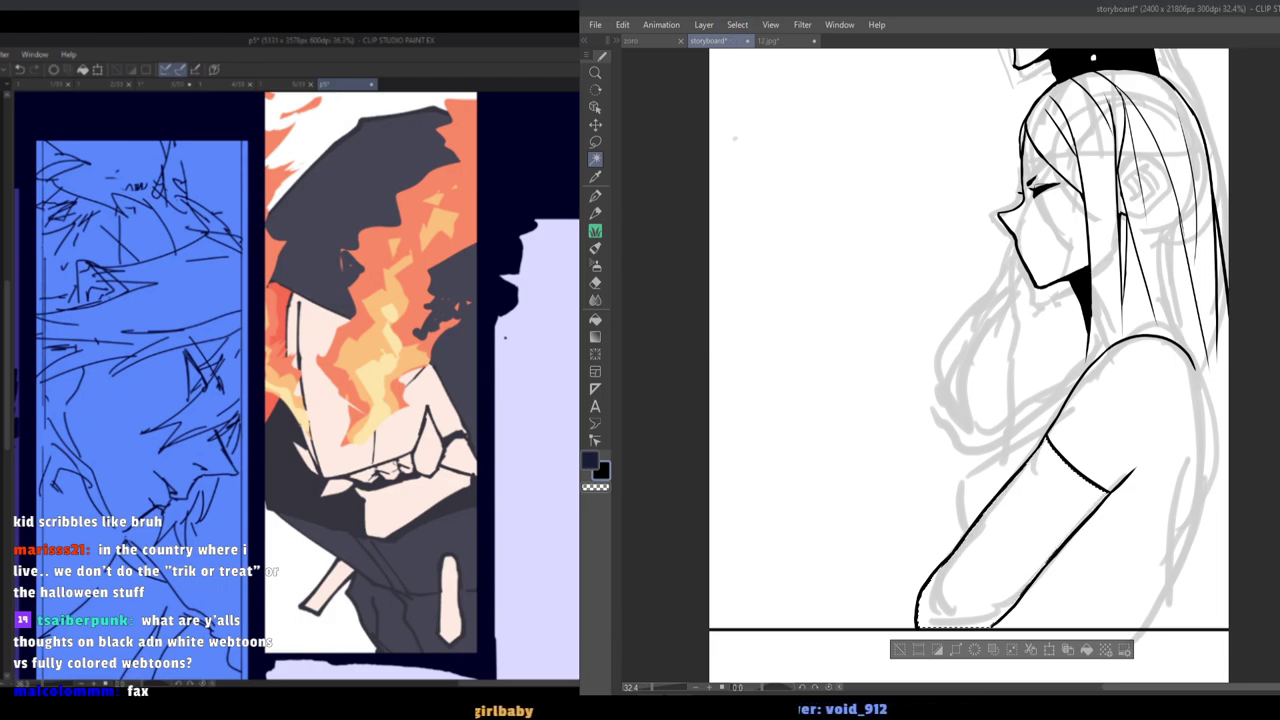
Paint four broad black diagonal stripes across the selected arm, redoing the lower ones, and clear the selection.
{"action": "left_click_drag", "start_coordinate": [1045, 450], "coordinate": [1098, 495]}
{"action": "left_click_drag", "start_coordinate": [1005, 495], "coordinate": [1065, 545]}
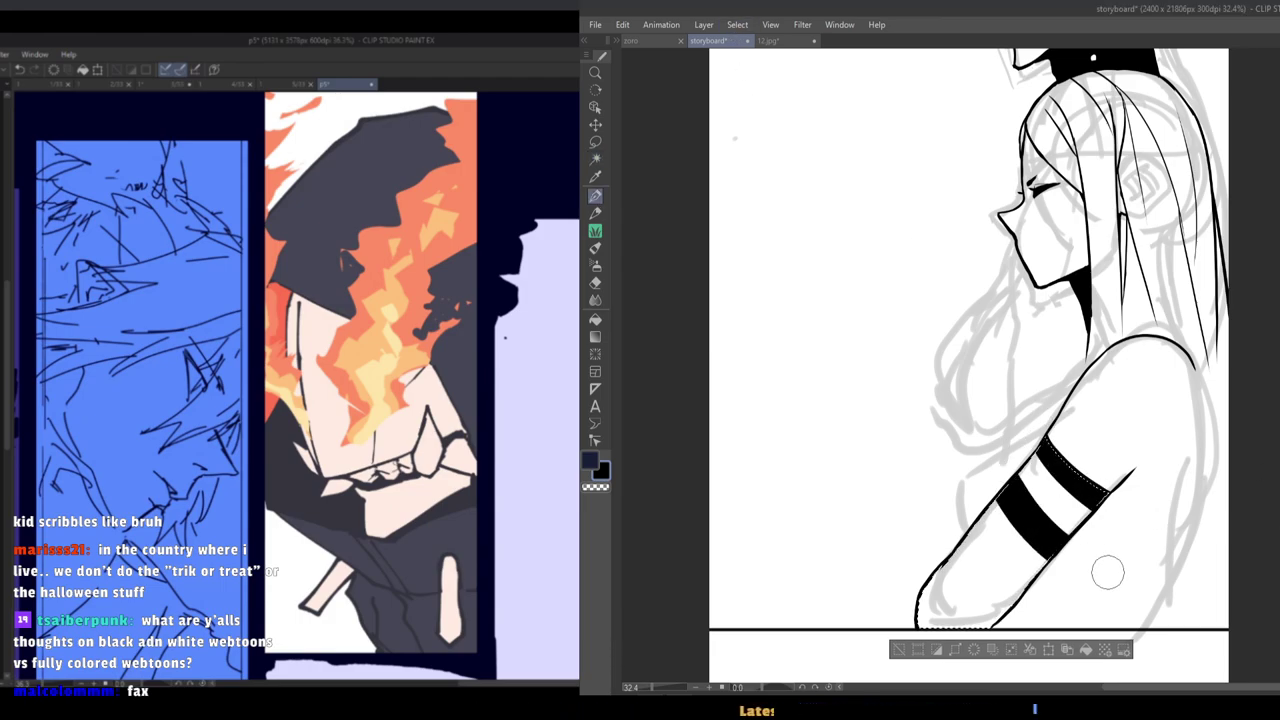
{"action": "left_click_drag", "start_coordinate": [965, 545], "coordinate": [1035, 600]}
{"action": "key", "text": "ctrl+z"}
{"action": "key", "text": "ctrl+z"}
{"action": "left_click_drag", "start_coordinate": [1030, 456], "coordinate": [1100, 503]}
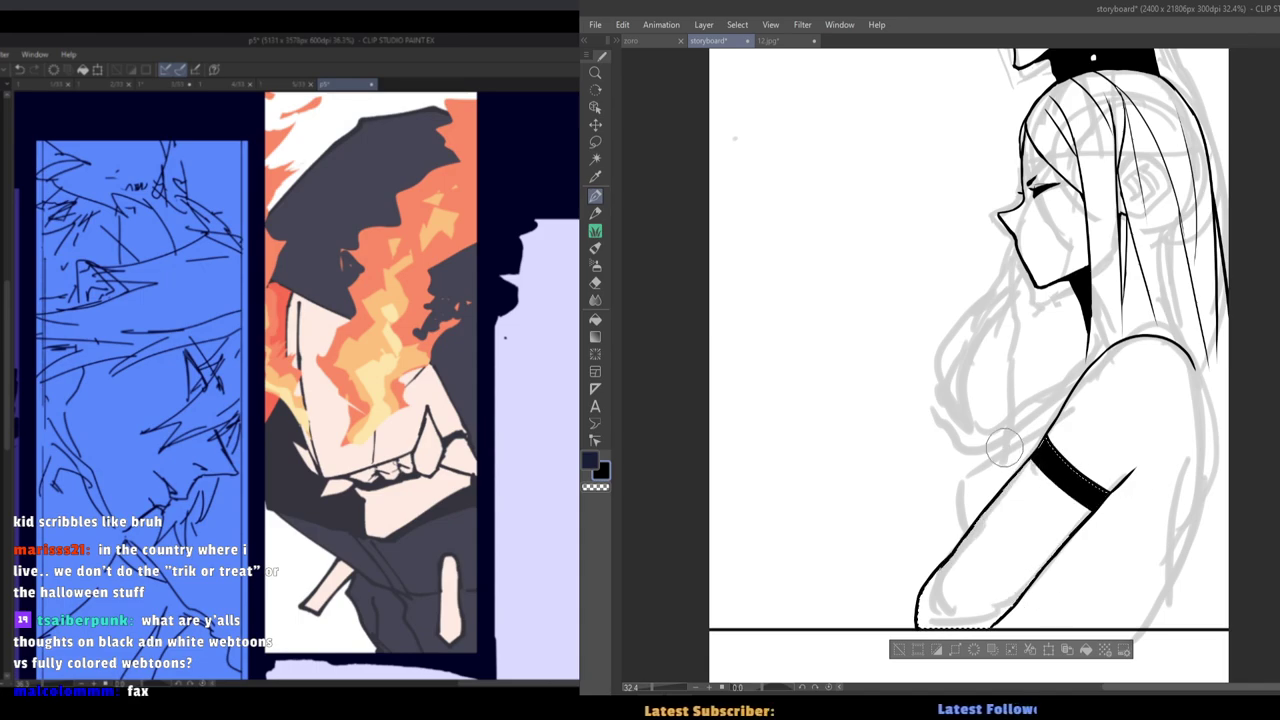
{"action": "left_click_drag", "start_coordinate": [1003, 491], "coordinate": [1062, 553]}
{"action": "left_click_drag", "start_coordinate": [958, 549], "coordinate": [1013, 604]}
{"action": "left_click_drag", "start_coordinate": [924, 590], "coordinate": [966, 626]}
{"action": "key", "text": "ctrl+d"}
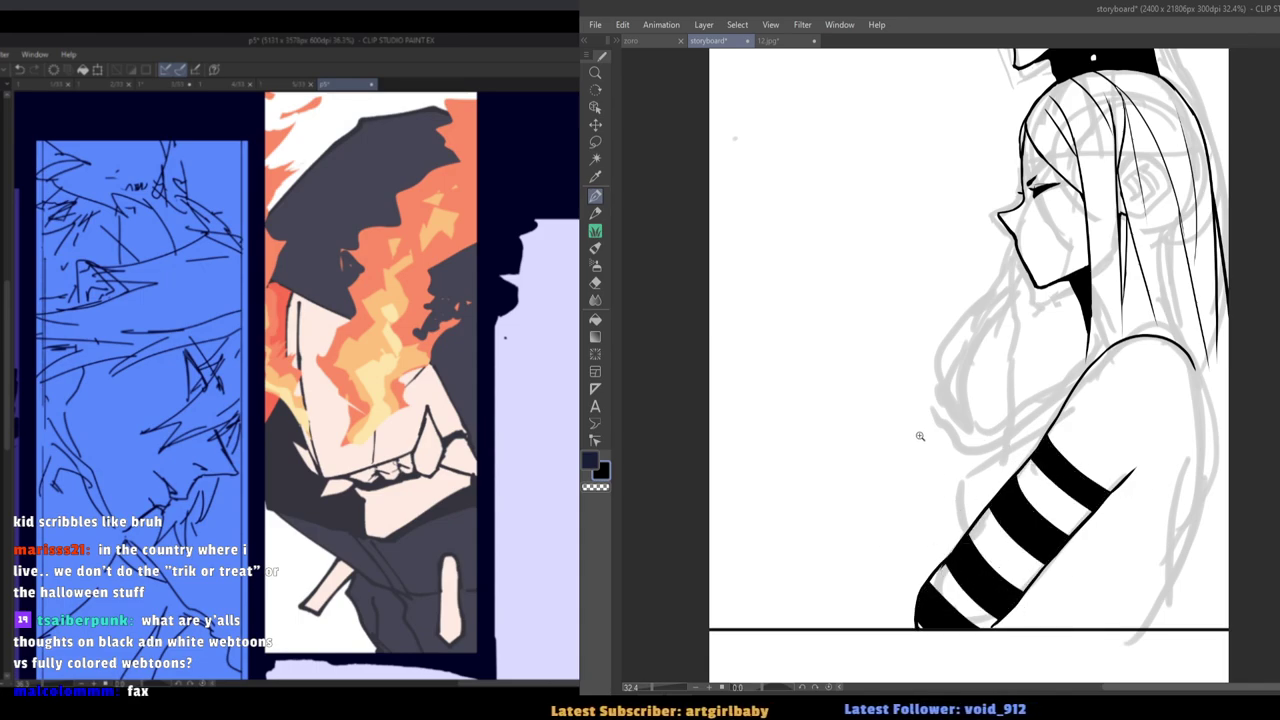
Ink the lower figure's back outline from the shoulder to the panel border and a long hair strand behind it, checking the 12.jpg reference.
{"action": "scroll", "coordinate": [913, 391], "scroll_direction": "down", "scroll_amount": 5}
{"action": "left_click", "coordinate": [766, 41]}
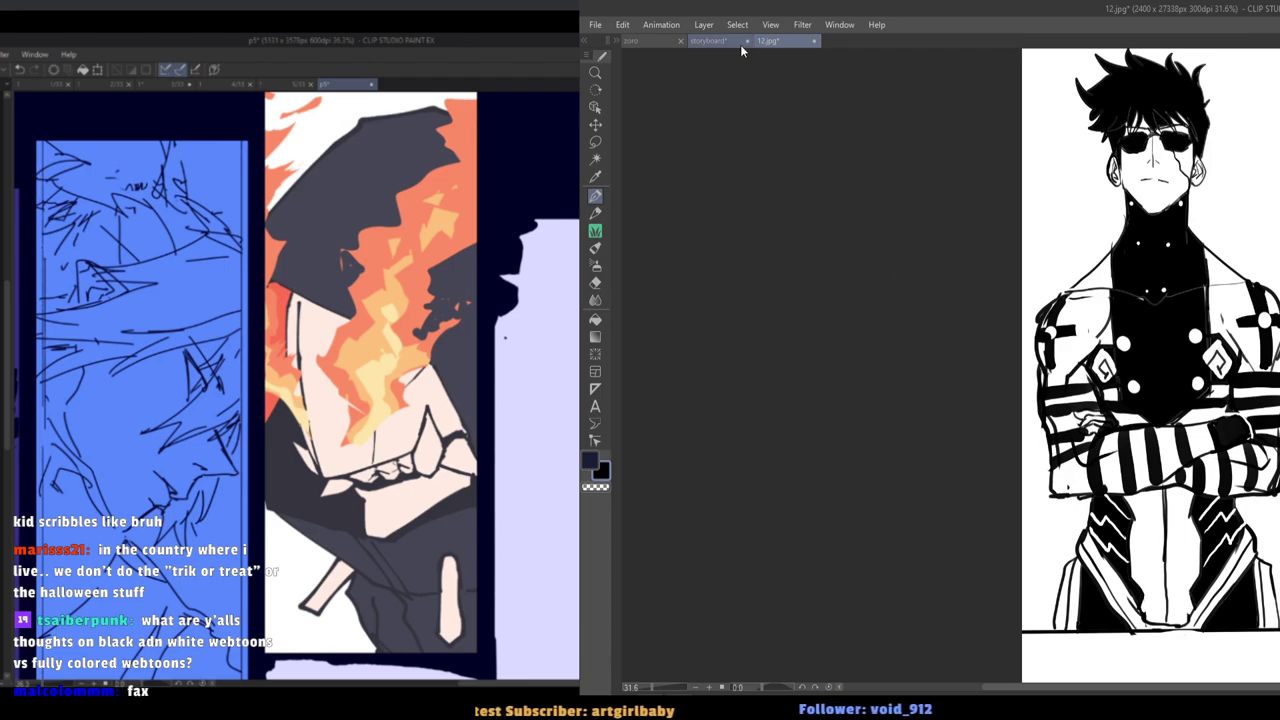
{"action": "left_click", "coordinate": [720, 41]}
{"action": "scroll", "coordinate": [1020, 362], "scroll_direction": "up", "scroll_amount": 2}
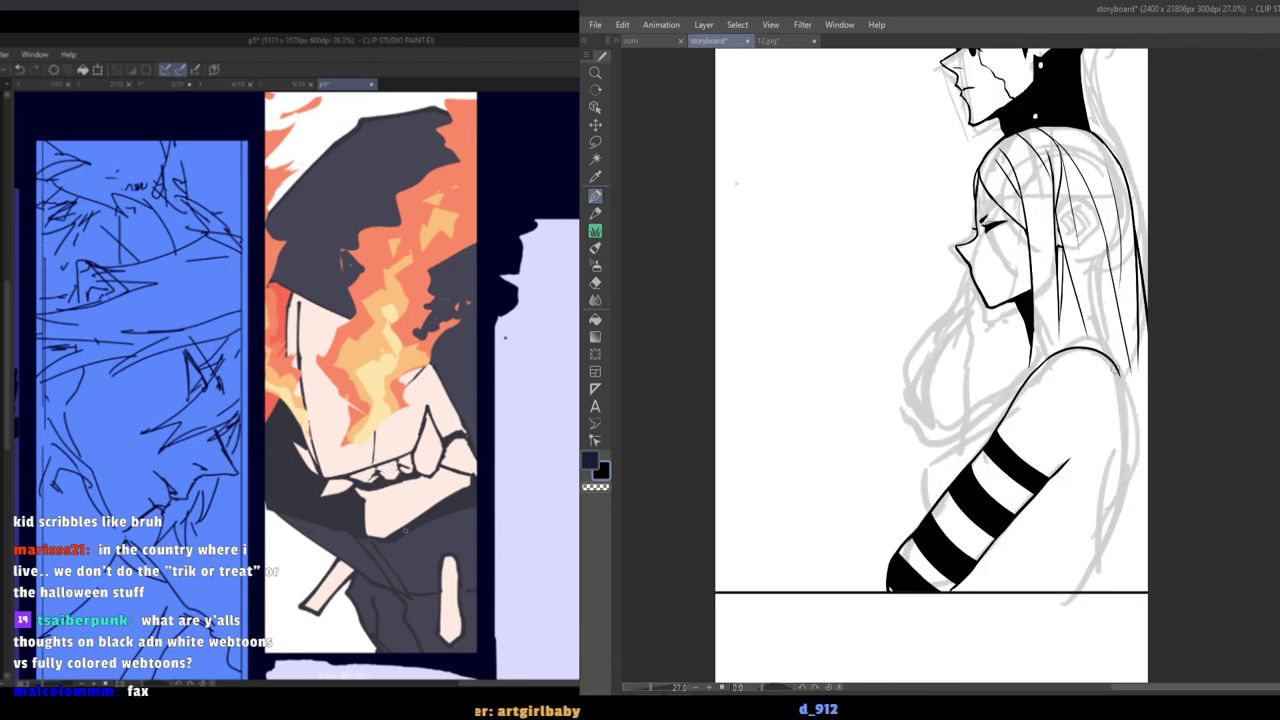
{"action": "mouse_move", "coordinate": [1124, 364]}
{"action": "left_mouse_down"}
{"action": "mouse_move", "coordinate": [1118, 504]}
{"action": "mouse_move", "coordinate": [1079, 582]}
{"action": "mouse_move", "coordinate": [1121, 494]}
{"action": "mouse_move", "coordinate": [1097, 549]}
{"action": "left_mouse_up"}
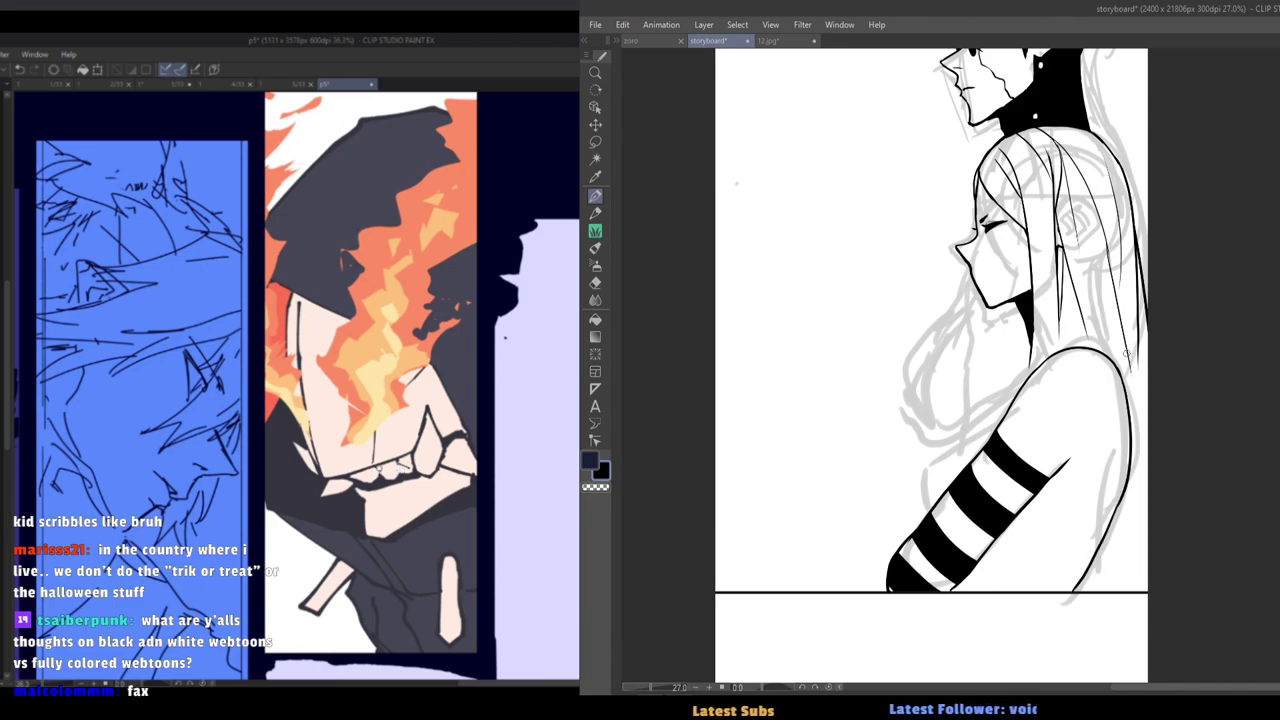
{"action": "left_click_drag", "start_coordinate": [1124, 350], "coordinate": [1144, 584]}
{"action": "left_click", "coordinate": [770, 41]}
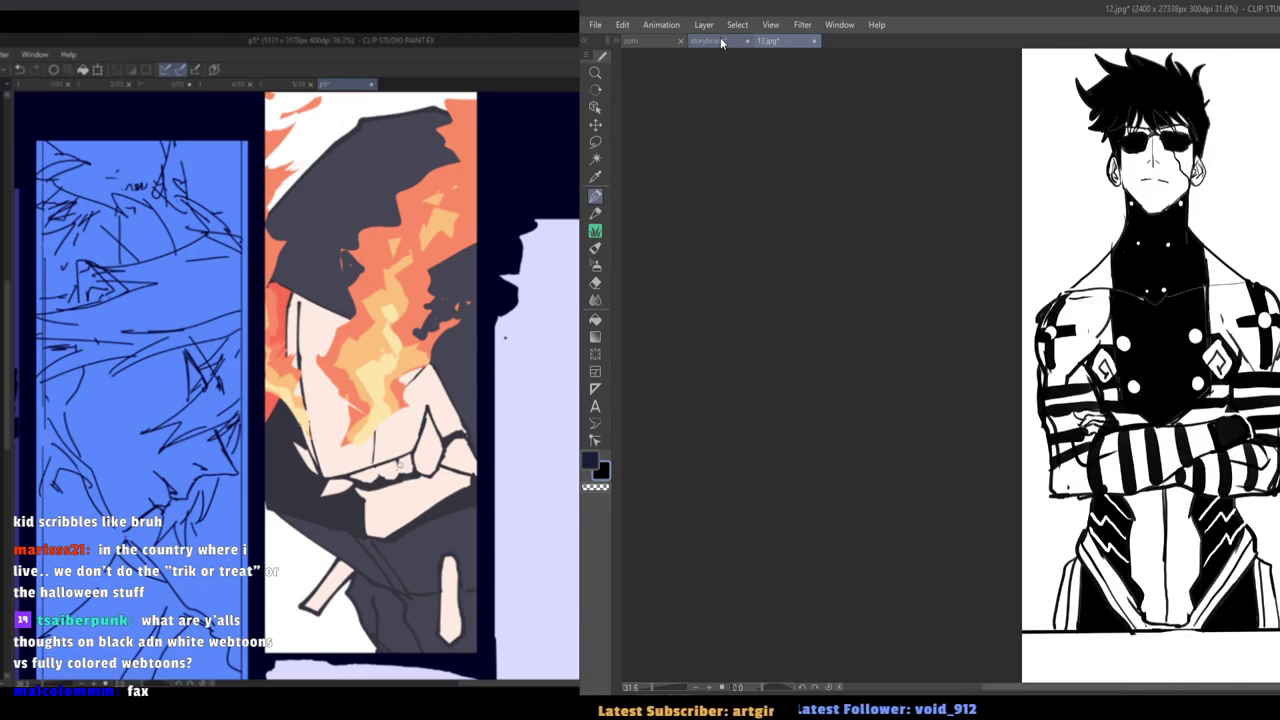
{"action": "left_click", "coordinate": [718, 41]}
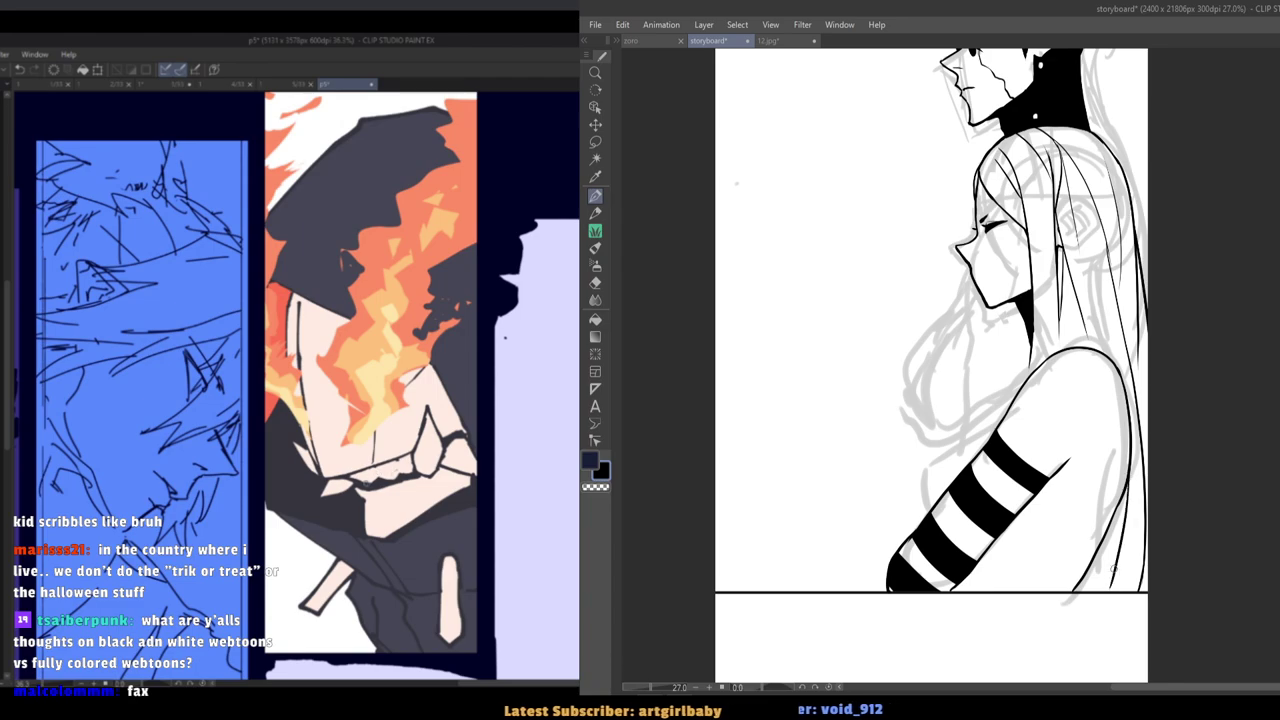
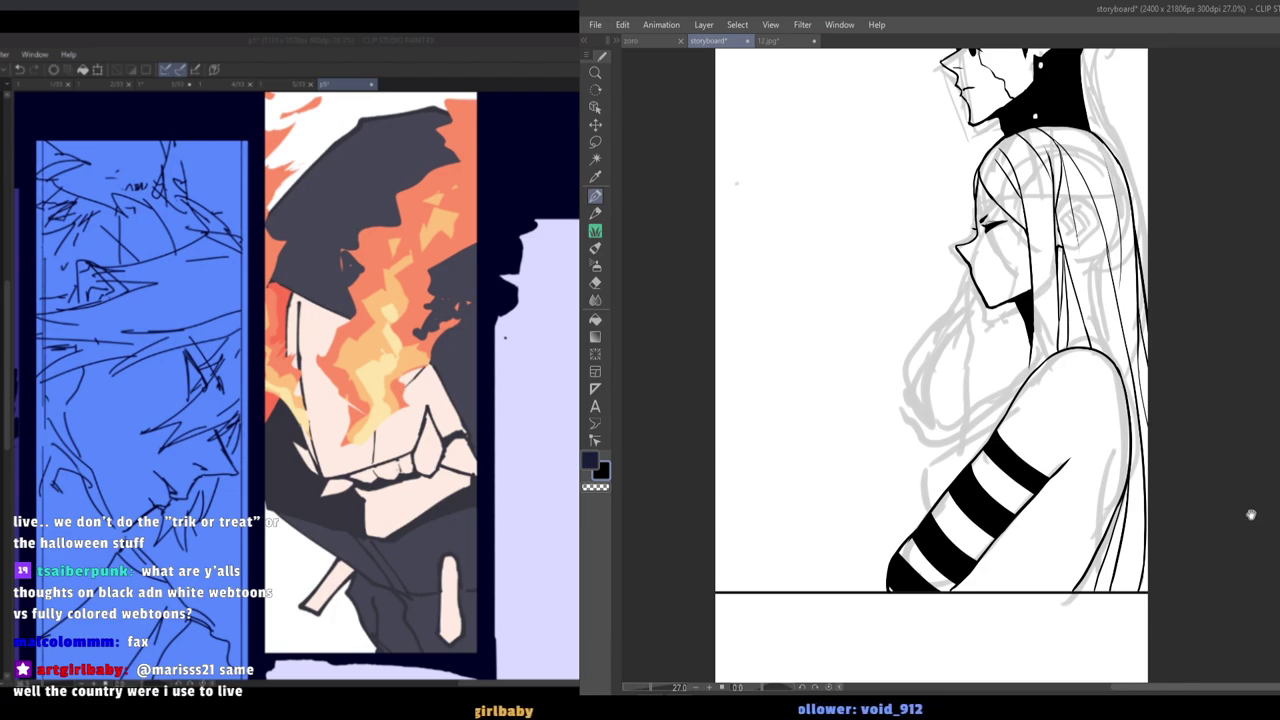
Compare the lower figure's inked arm, hair and torso with the costume of the character in the 12.jpg reference.
{"action": "left_click_drag", "start_coordinate": [1252, 514], "coordinate": [1279, 564]}
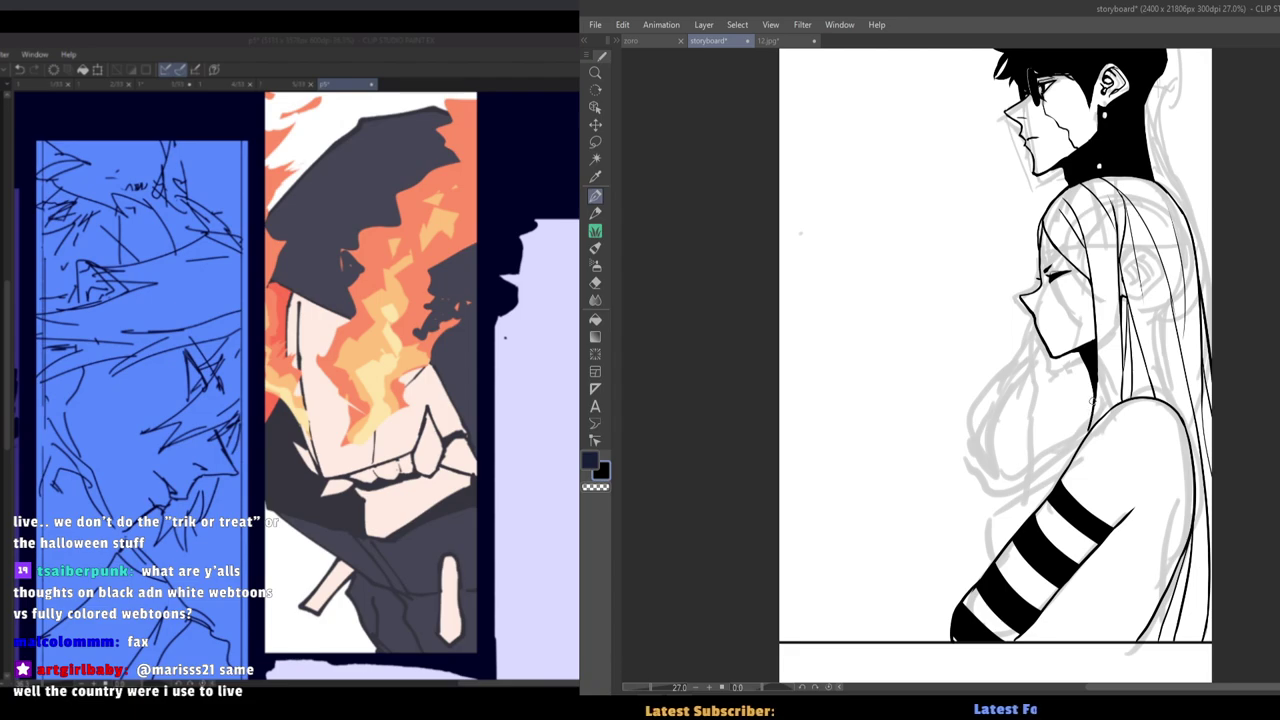
{"action": "scroll", "coordinate": [1019, 349], "scroll_direction": "down", "scroll_amount": 2}
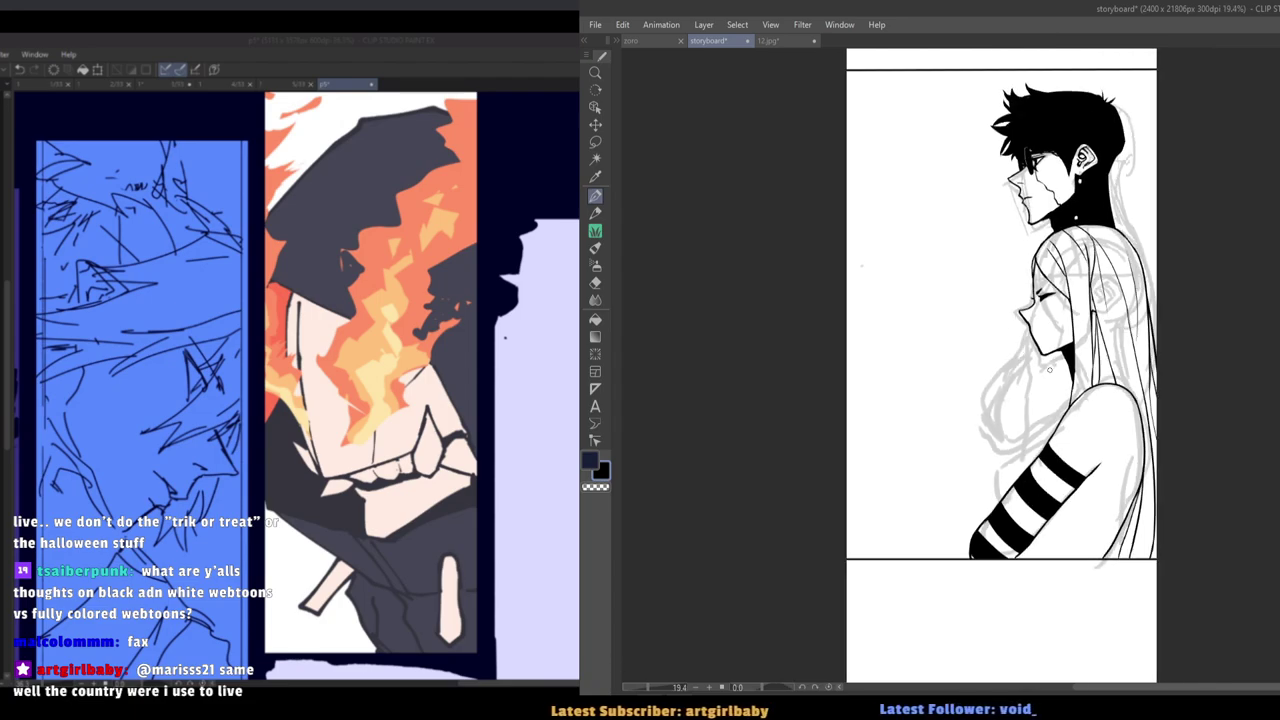
{"action": "left_click", "coordinate": [767, 41]}
{"action": "left_click", "coordinate": [733, 41]}
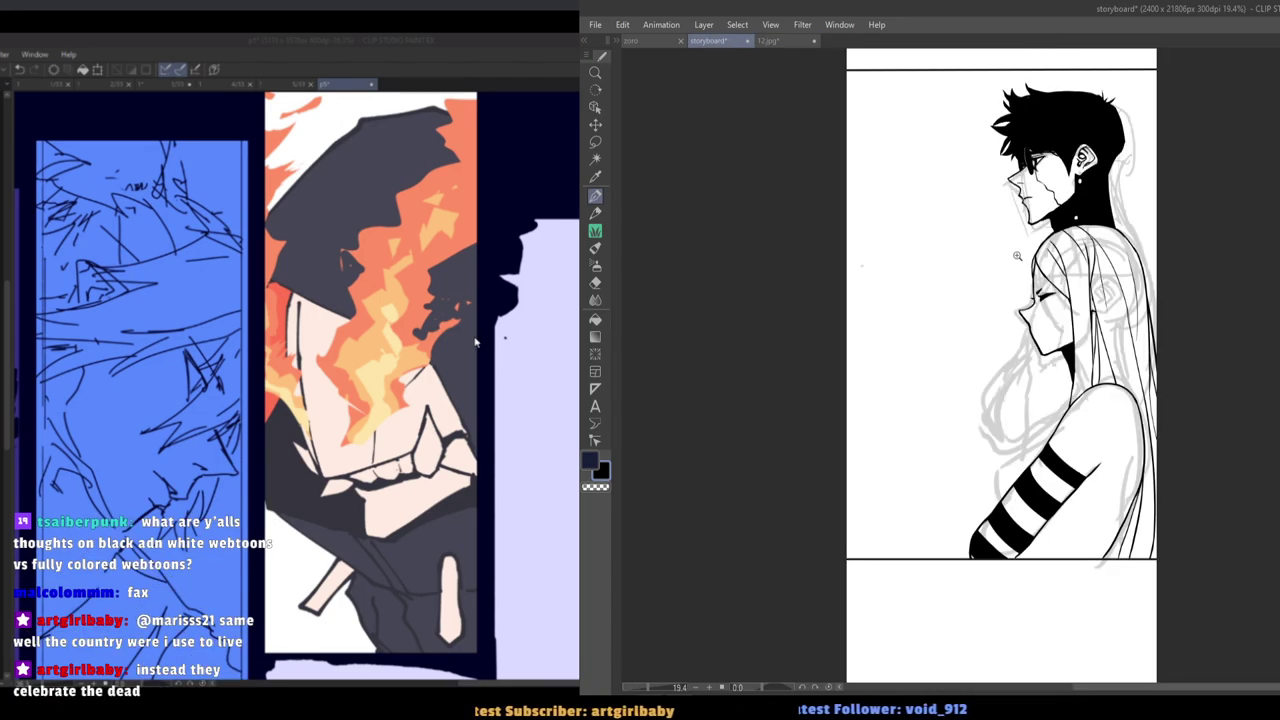
{"action": "scroll", "coordinate": [1037, 386], "scroll_direction": "up", "scroll_amount": 2}
{"action": "left_click", "coordinate": [775, 40]}
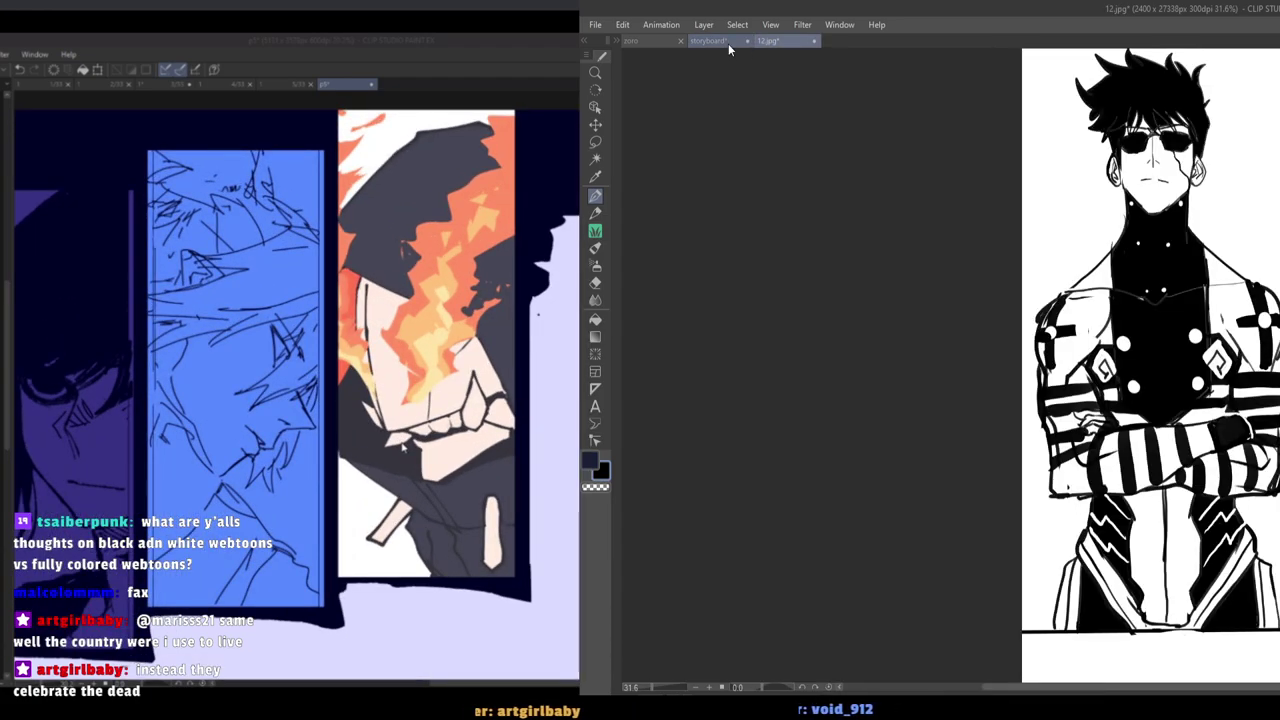
{"action": "left_click", "coordinate": [728, 41]}
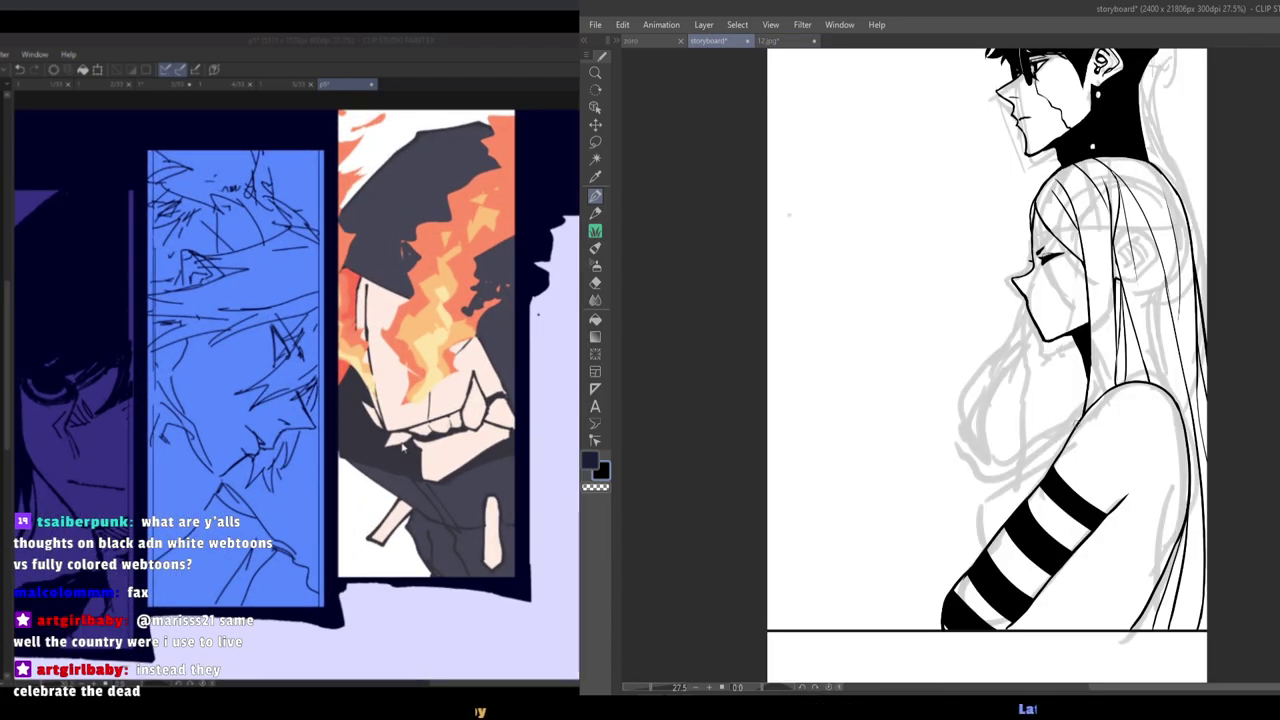
{"action": "left_click", "coordinate": [772, 40]}
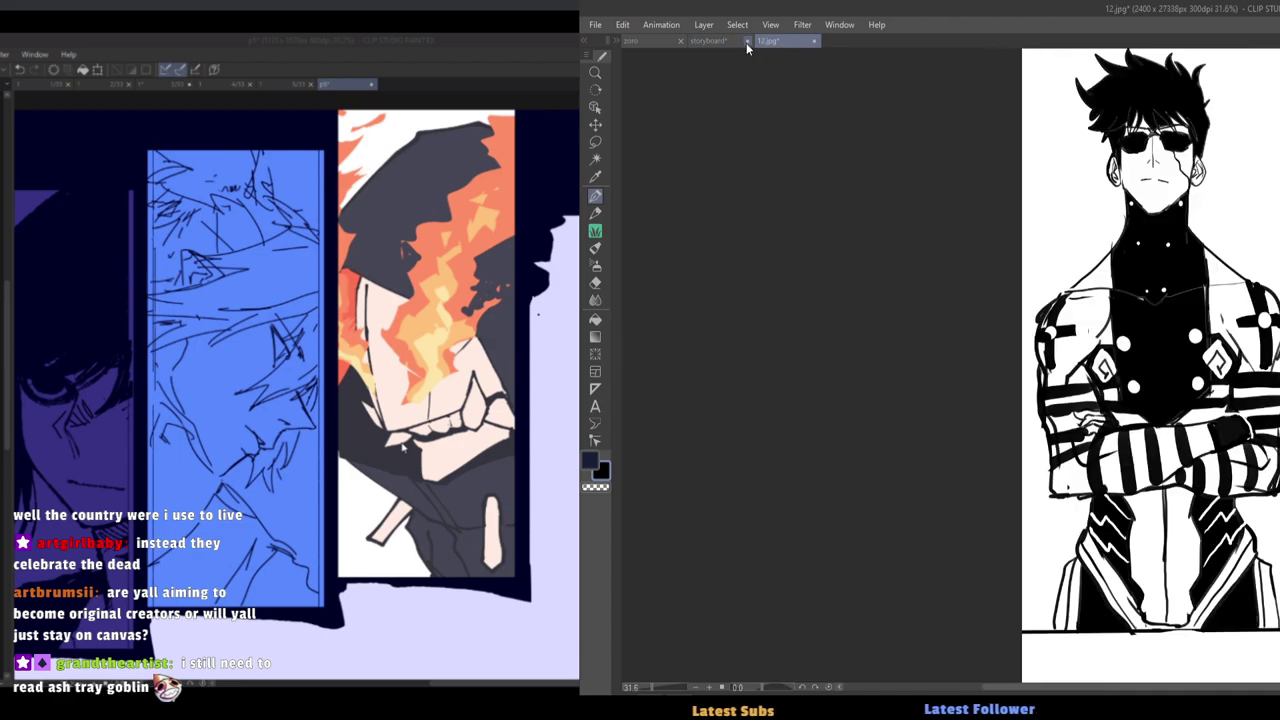
{"action": "left_click", "coordinate": [730, 40]}
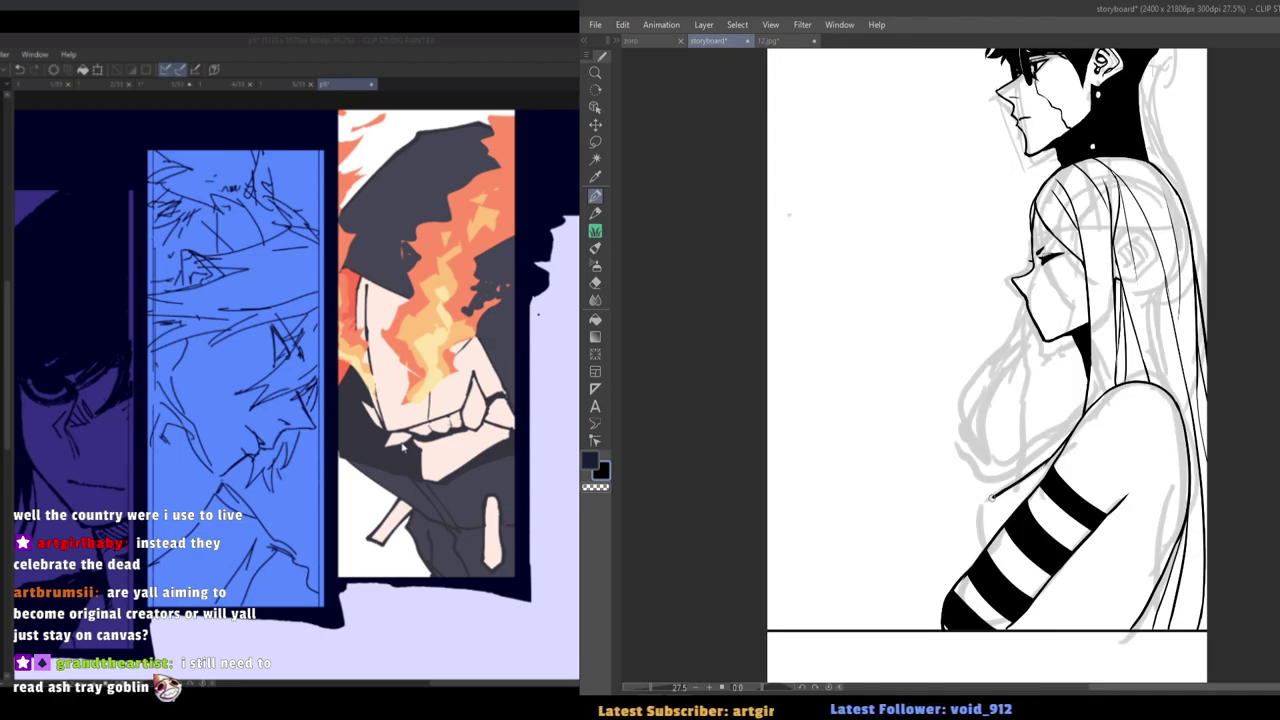
Ink the chest outline in front of the striped arm and a curved line across the torso behind it, checking the 12.jpg reference.
{"action": "left_click_drag", "start_coordinate": [978, 518], "coordinate": [986, 558]}
{"action": "left_click", "coordinate": [772, 40]}
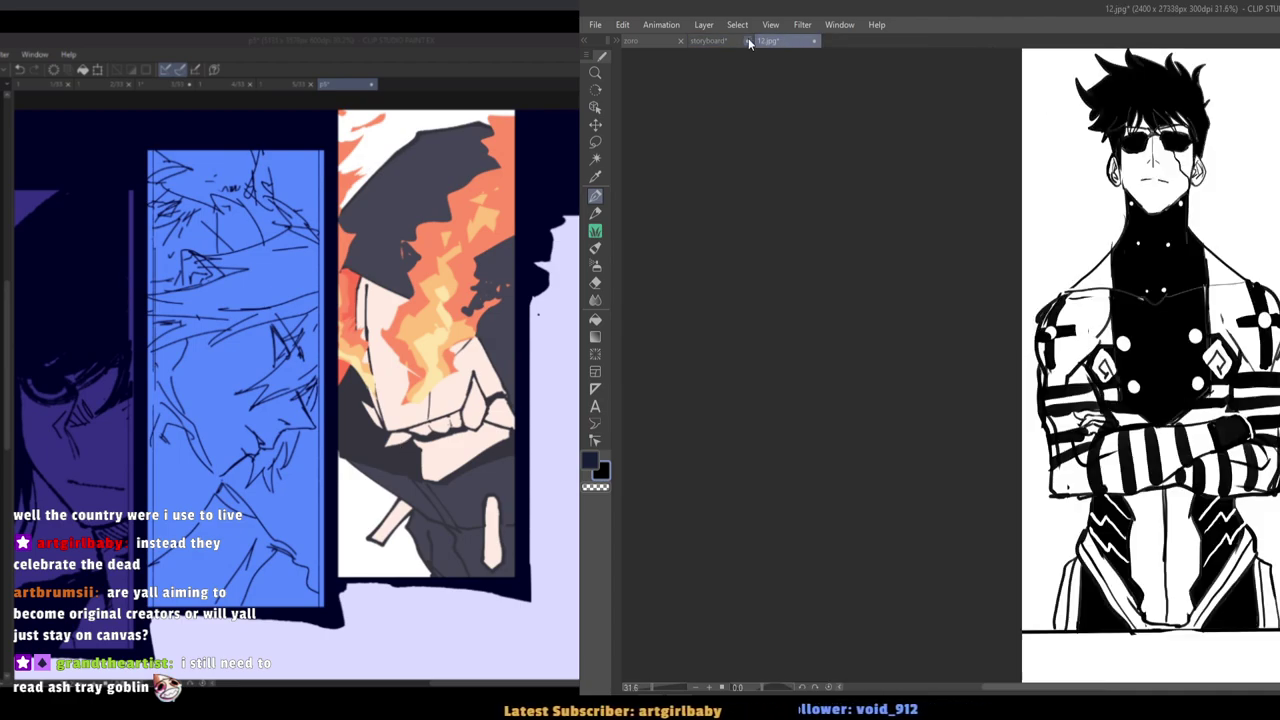
{"action": "left_click", "coordinate": [728, 41]}
{"action": "left_click", "coordinate": [770, 41]}
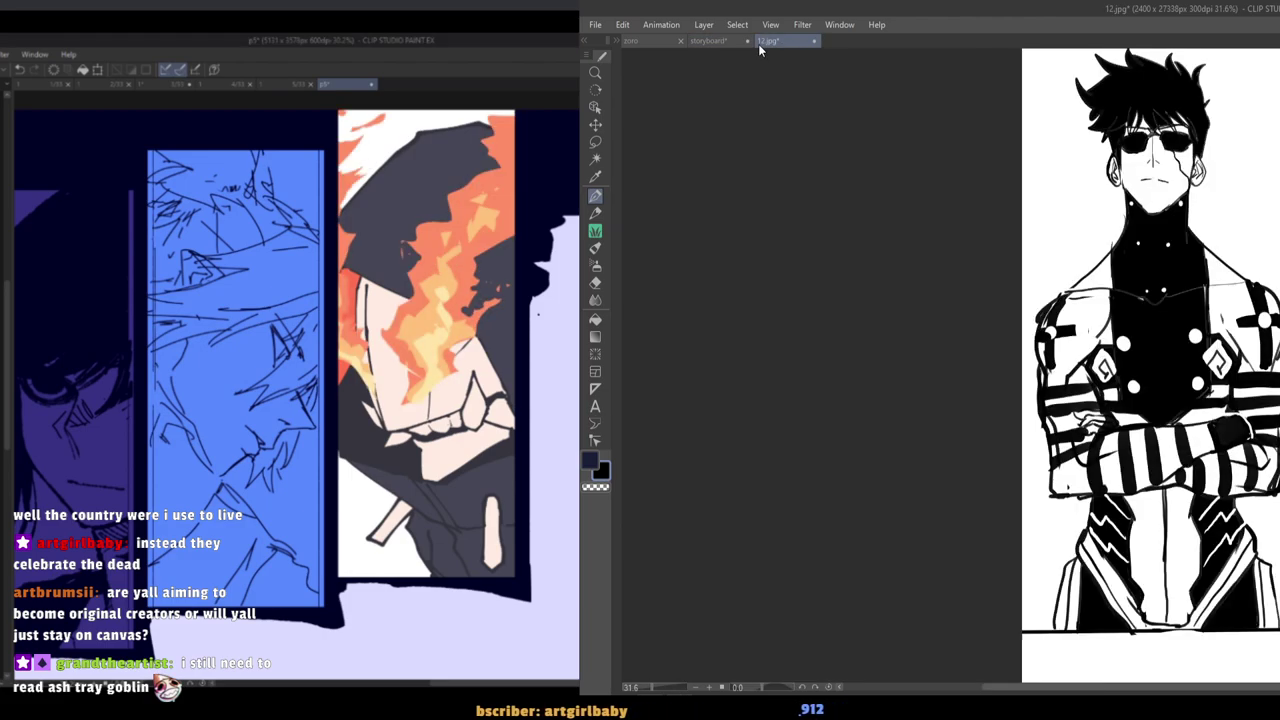
{"action": "left_click", "coordinate": [730, 41]}
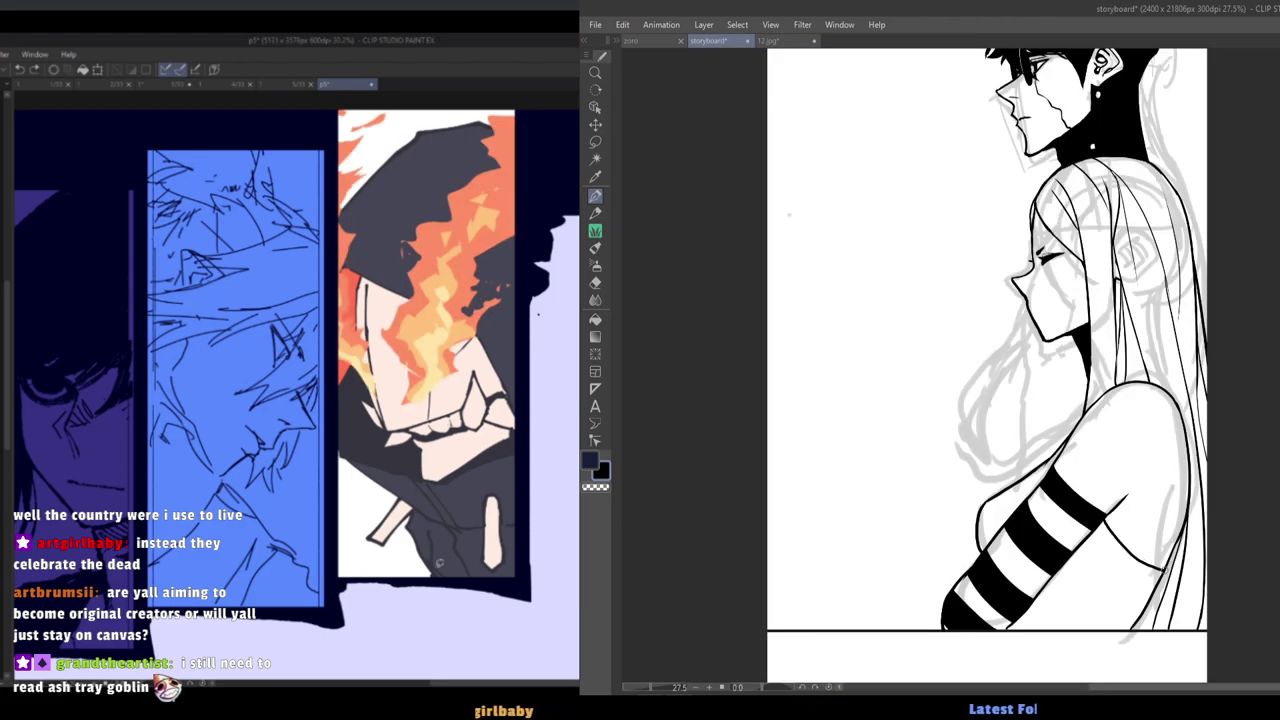
{"action": "left_click", "coordinate": [770, 41]}
{"action": "left_click", "coordinate": [728, 42]}
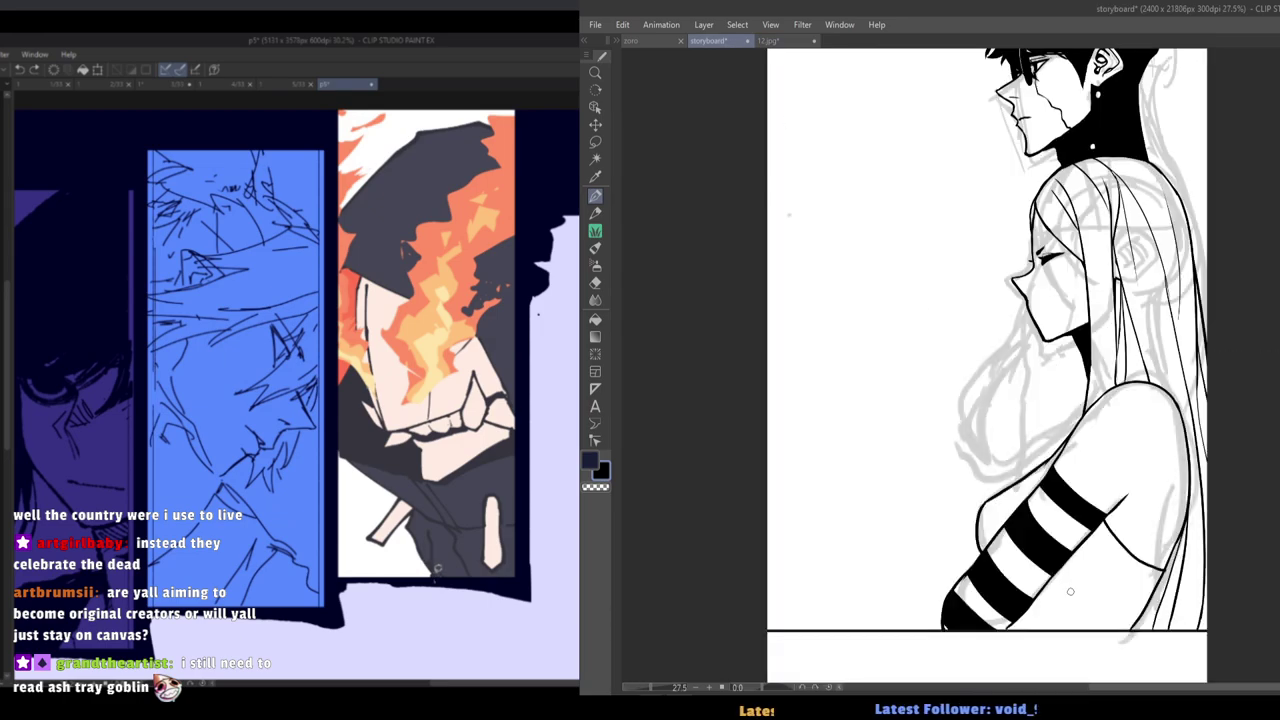
Close the lower edge of the lower figure's torso, then fill the torso and the chest around the striped arm with black.
{"action": "left_click_drag", "start_coordinate": [1131, 626], "coordinate": [1010, 623]}
{"action": "key", "text": "w"}
{"action": "left_click", "coordinate": [1098, 577]}
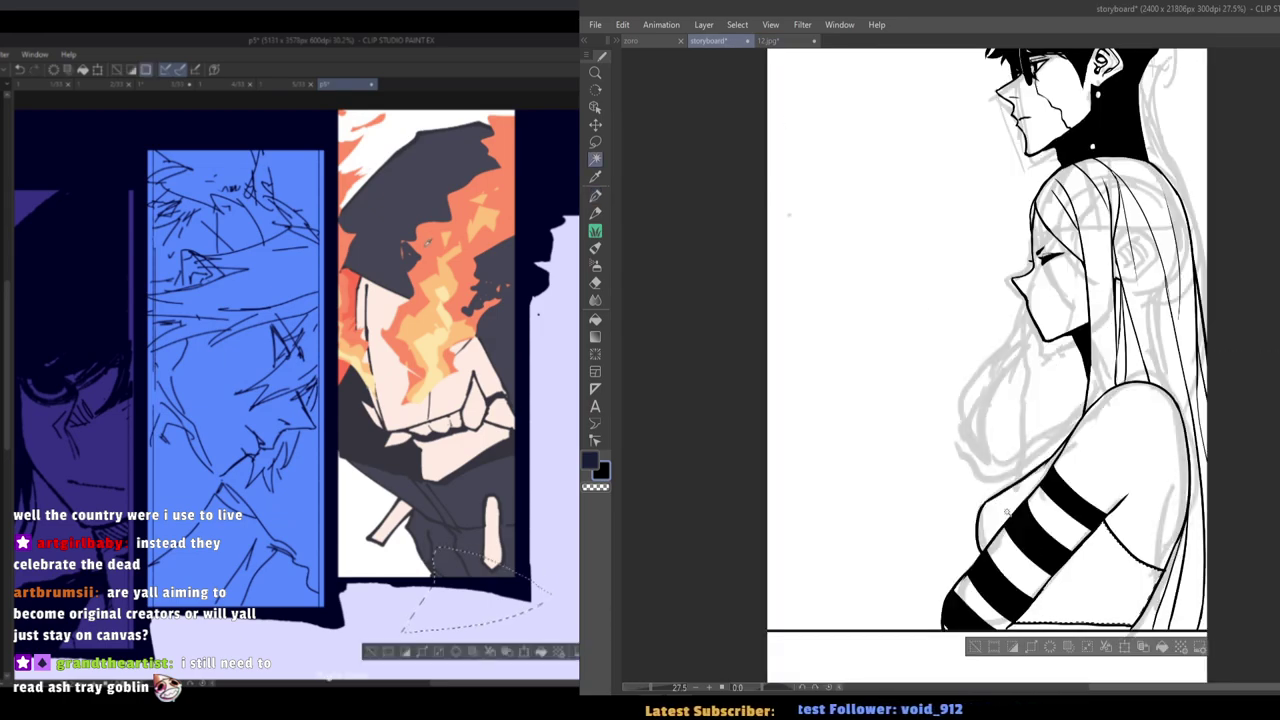
{"action": "left_click", "coordinate": [1002, 514], "text": "shift"}
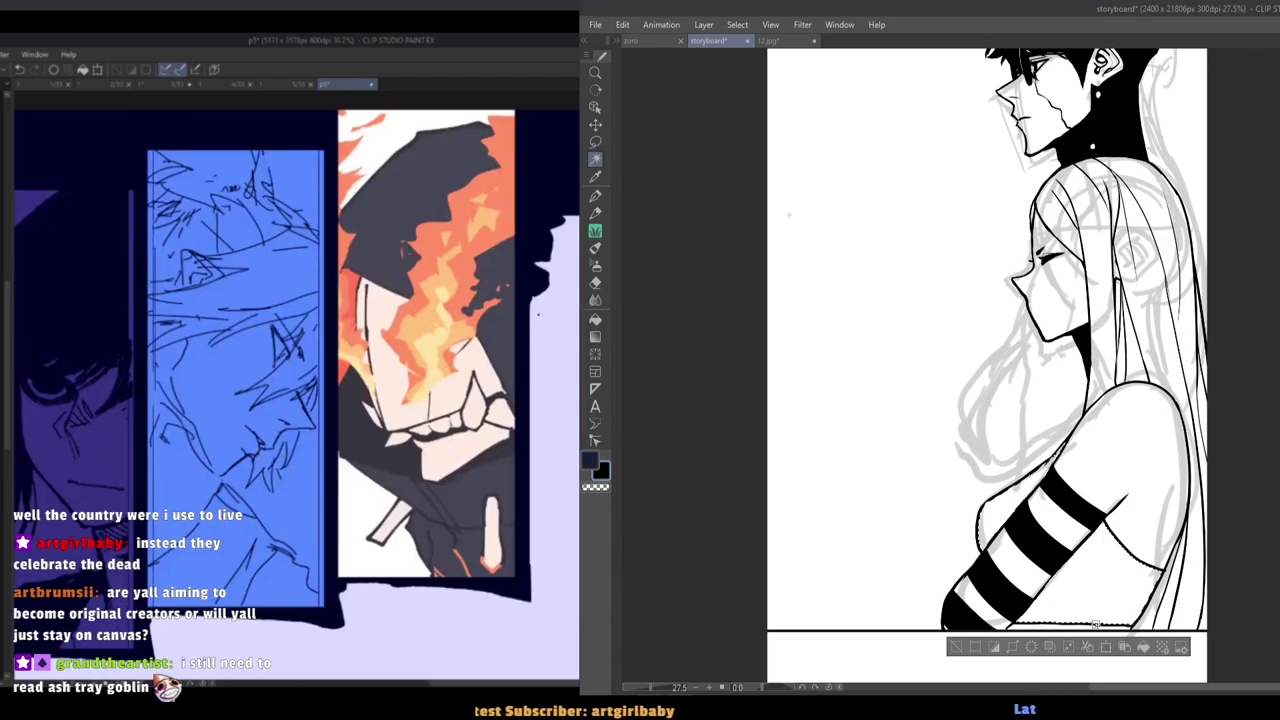
{"action": "left_click", "coordinate": [1142, 648]}
{"action": "key", "text": "ctrl+d"}
{"action": "scroll", "coordinate": [1044, 567], "scroll_direction": "down", "scroll_amount": 1}
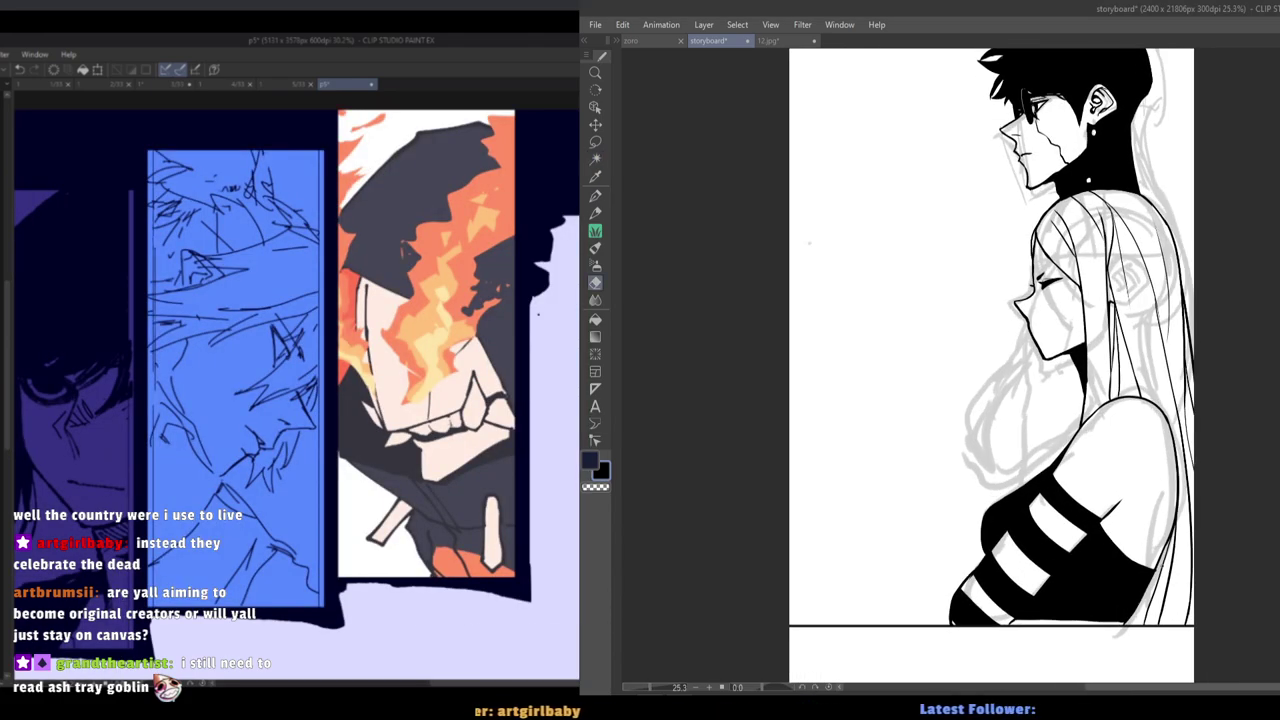
{"action": "key", "text": "e"}
{"action": "key", "text": "p"}
{"action": "scroll", "coordinate": [1010, 470], "scroll_direction": "down", "scroll_amount": 2}
{"action": "scroll", "coordinate": [1075, 508], "scroll_direction": "up", "scroll_amount": 2}
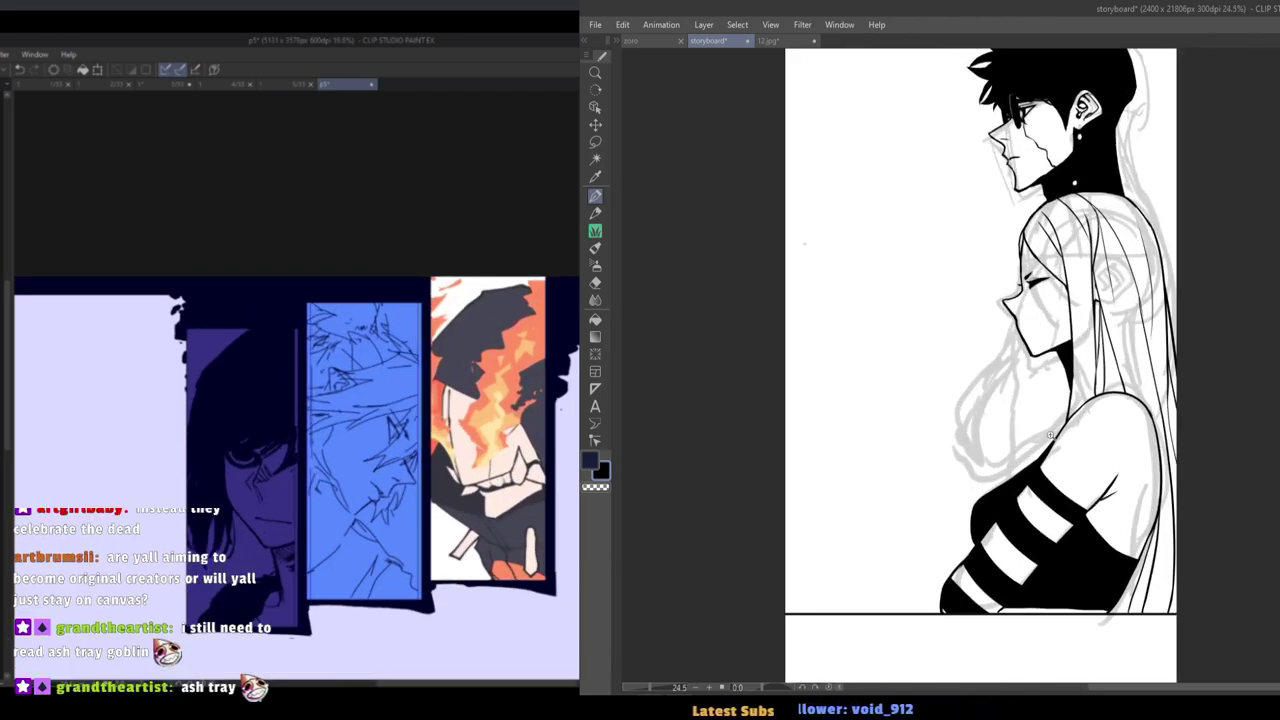
{"action": "scroll", "coordinate": [1022, 478], "scroll_direction": "down", "scroll_amount": 3}
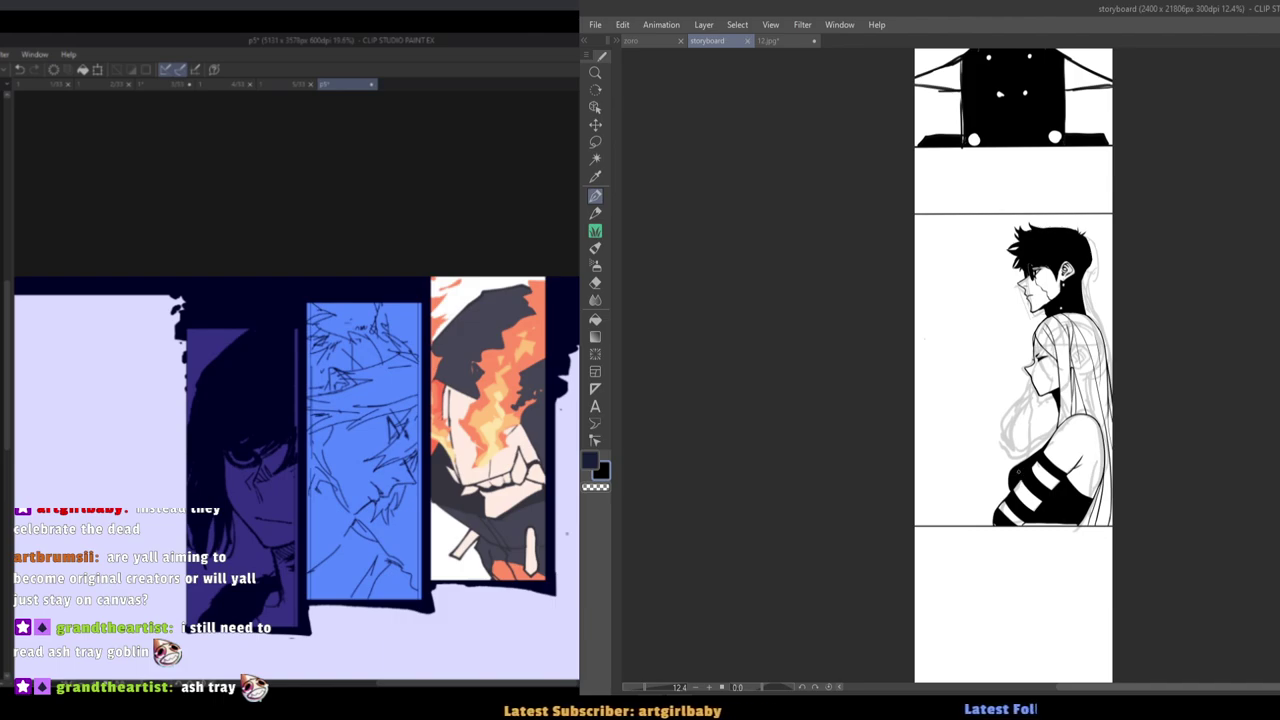
{"action": "scroll", "coordinate": [1011, 408], "scroll_direction": "up", "scroll_amount": 3}
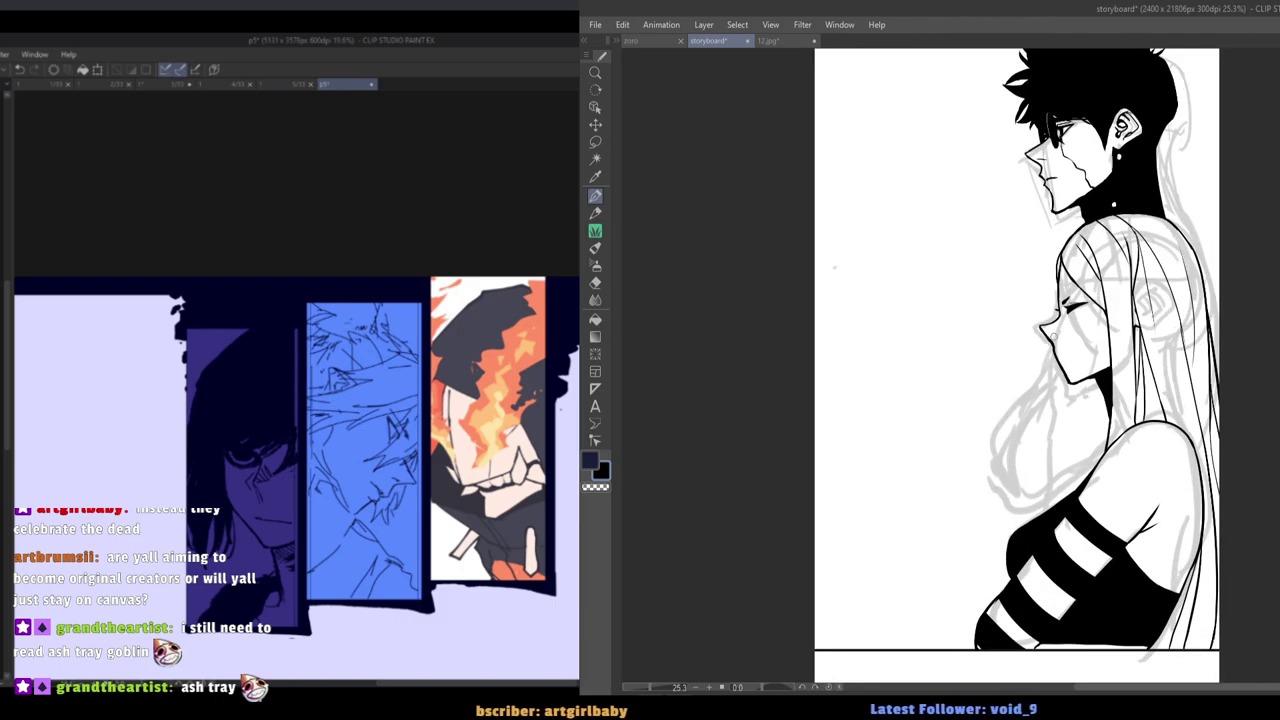
Ink thin hair strands hanging from below the lower figure's chin to the shoulder, checking the 12.jpg reference.
{"action": "left_click", "coordinate": [770, 42]}
{"action": "left_click", "coordinate": [729, 43]}
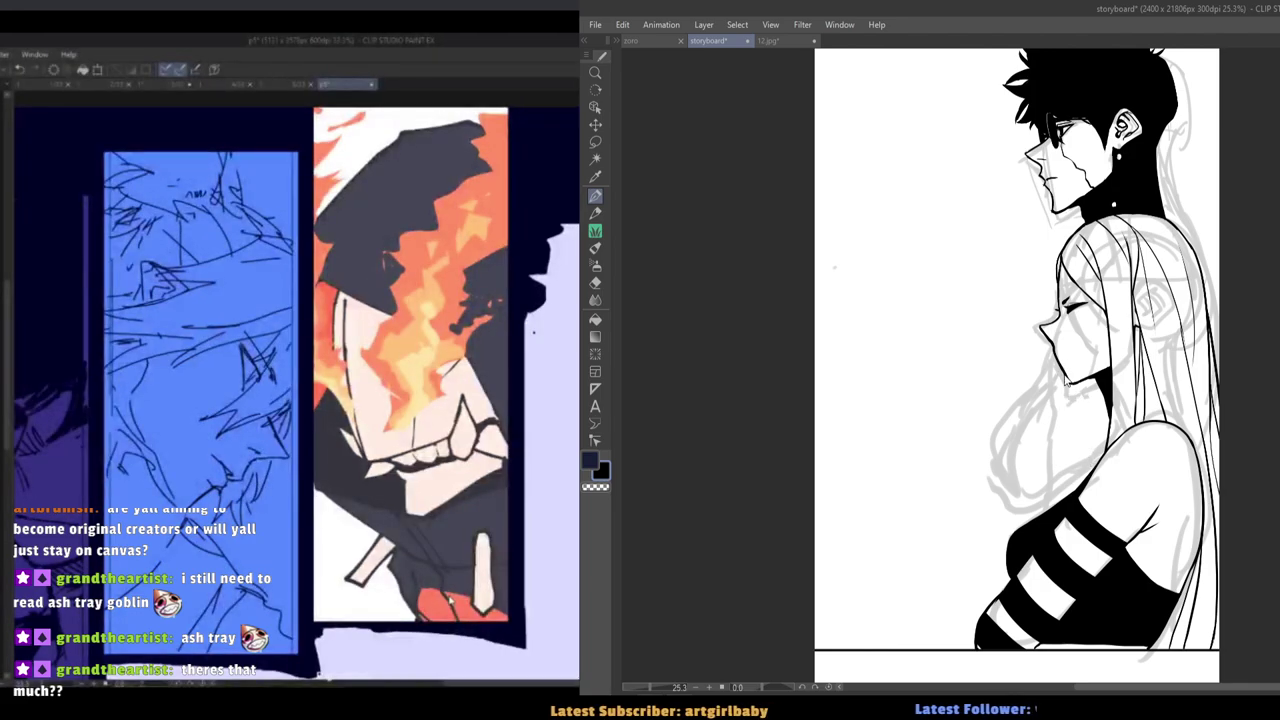
{"action": "left_click_drag", "start_coordinate": [1064, 370], "coordinate": [1073, 478]}
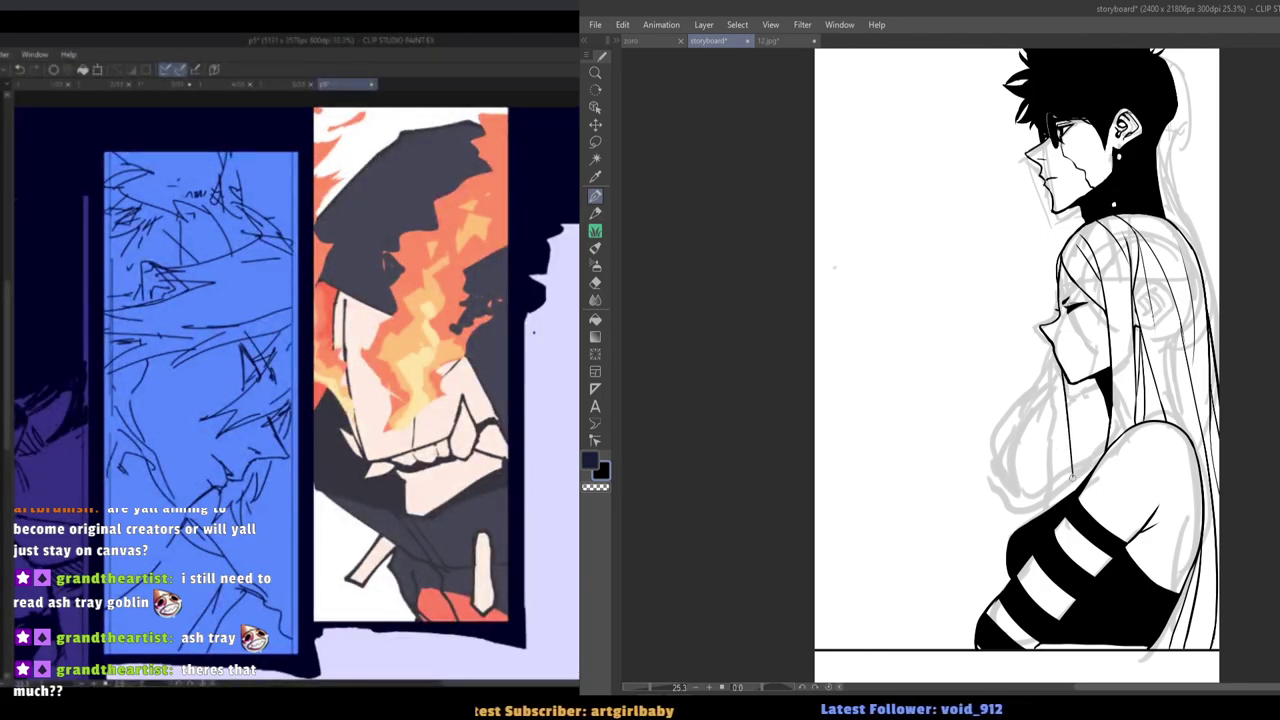
{"action": "left_click_drag", "start_coordinate": [1080, 382], "coordinate": [1088, 474]}
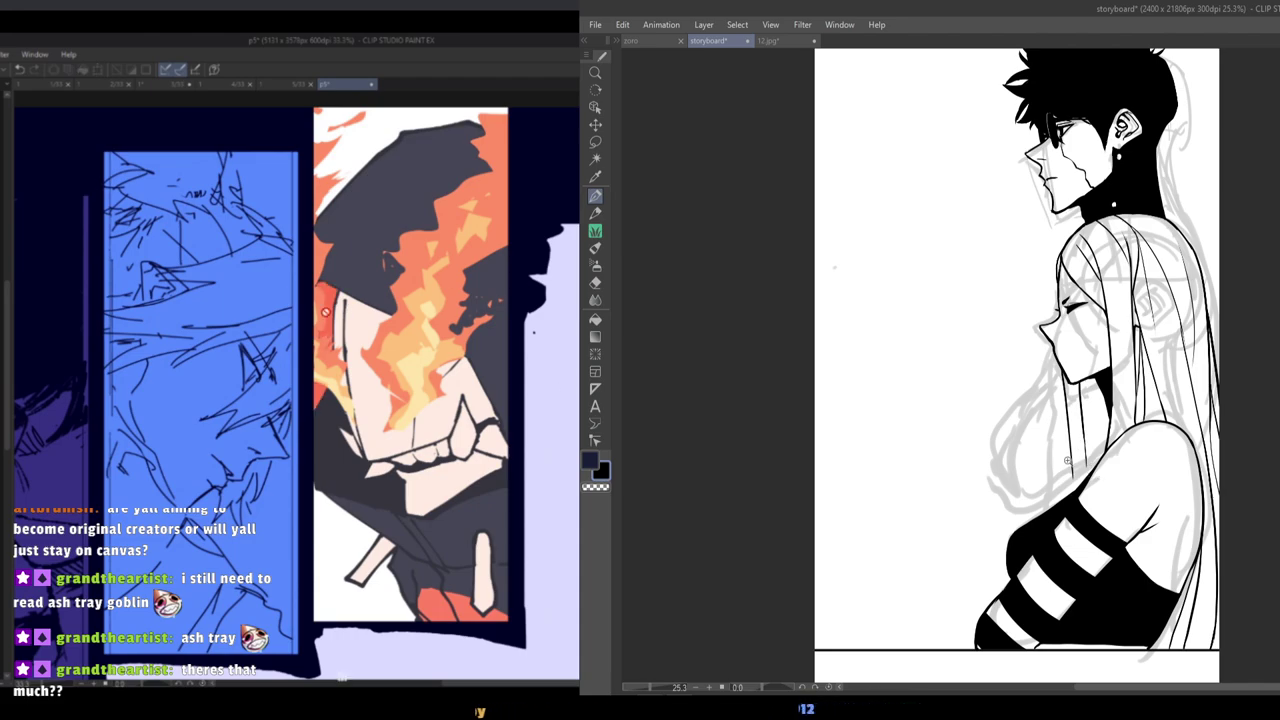
{"action": "scroll", "coordinate": [1067, 460], "scroll_direction": "up", "scroll_amount": 1}
{"action": "key", "text": "e"}
{"action": "key", "text": "p"}
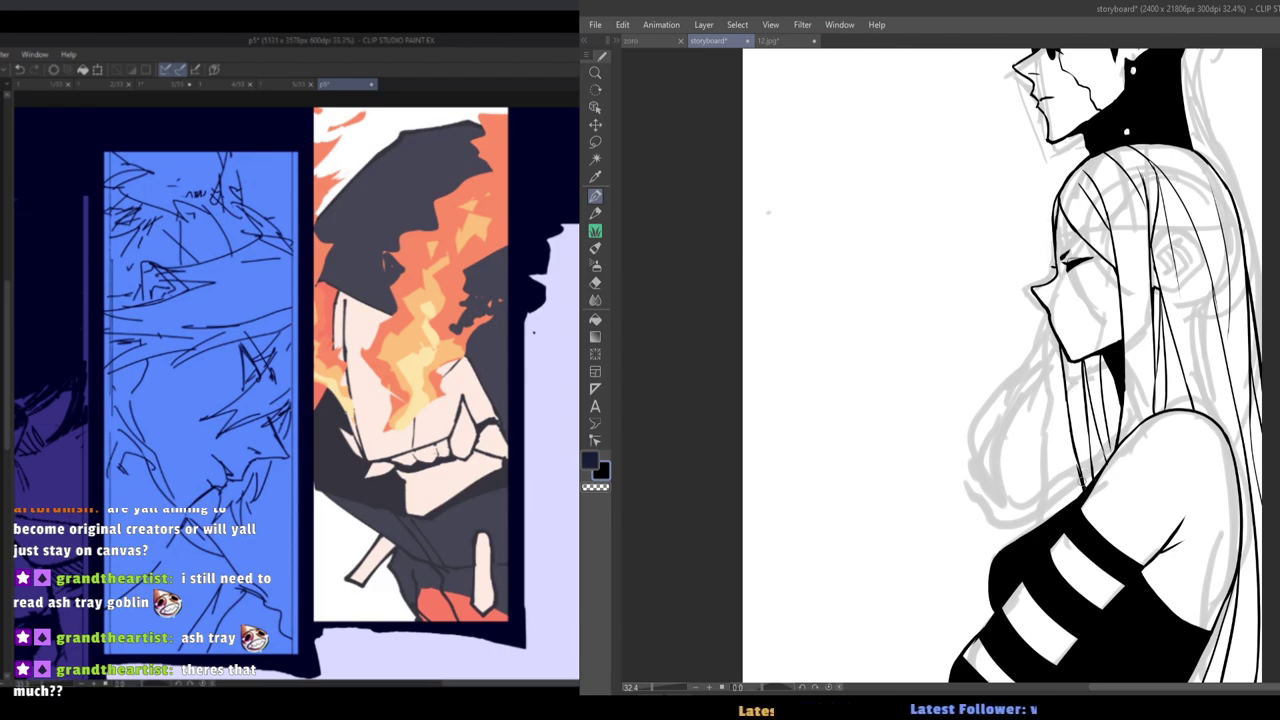
Ink another loose hair strand in front of the lower figure's chin, comparing the drawing with the 12.jpg reference.
{"action": "scroll", "coordinate": [1074, 448], "scroll_direction": "down", "scroll_amount": 3}
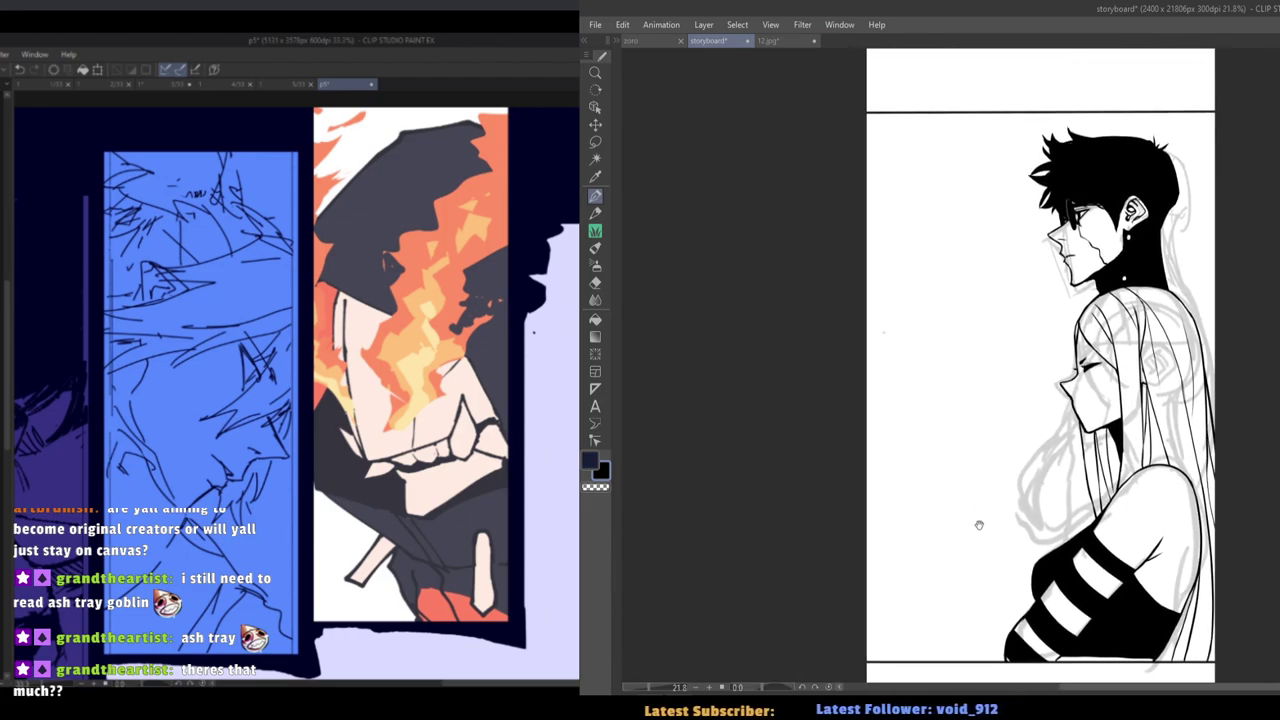
{"action": "left_click", "coordinate": [764, 41]}
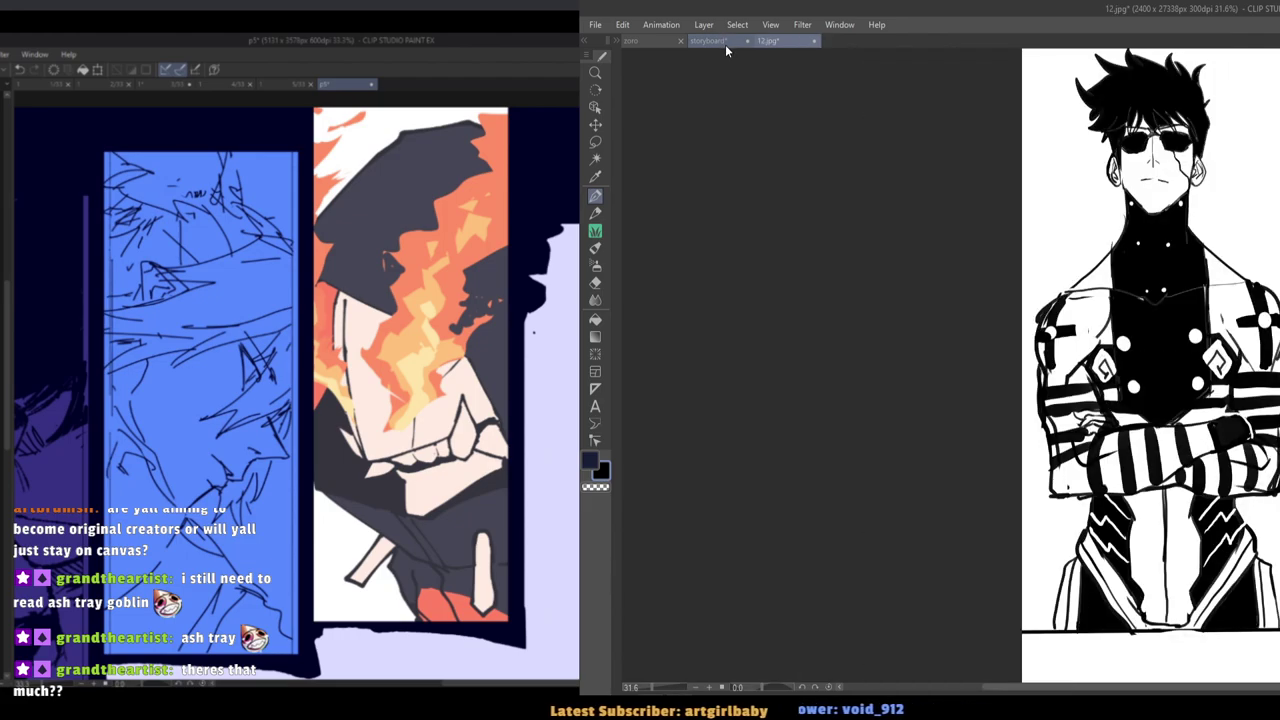
{"action": "left_click", "coordinate": [725, 44]}
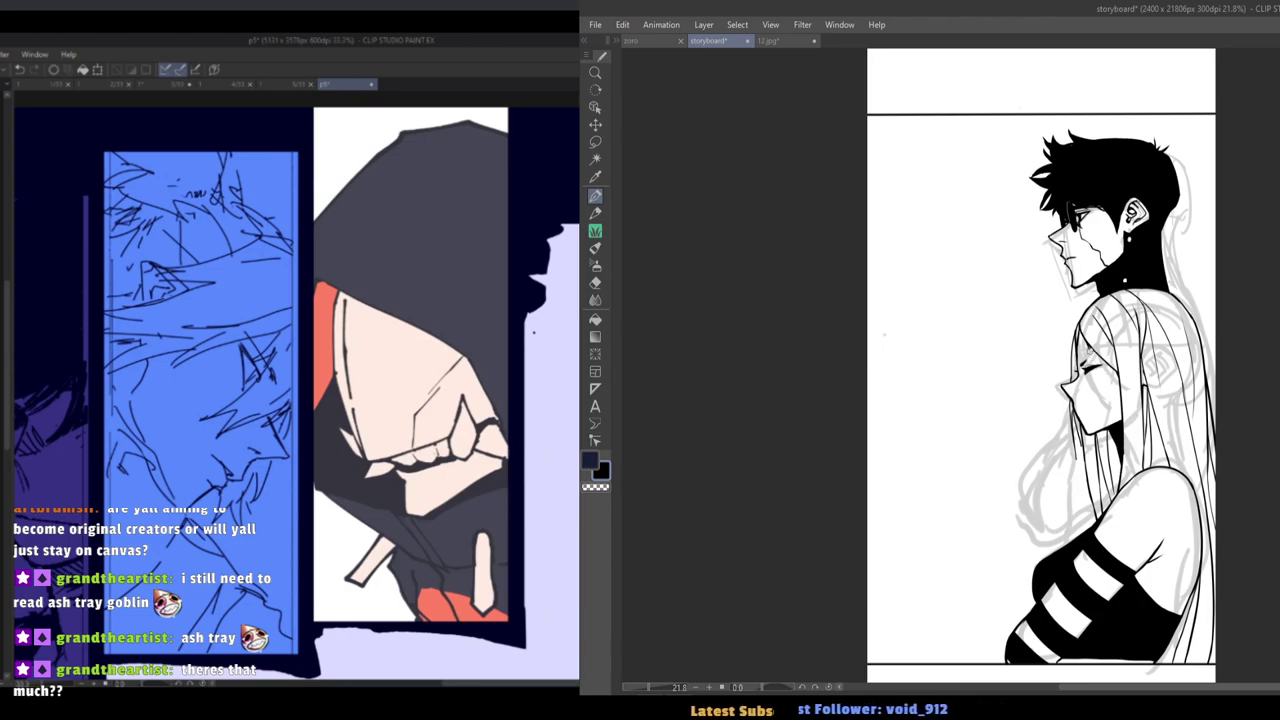
{"action": "scroll", "coordinate": [1085, 366], "scroll_direction": "up", "scroll_amount": 2}
{"action": "key", "text": "e"}
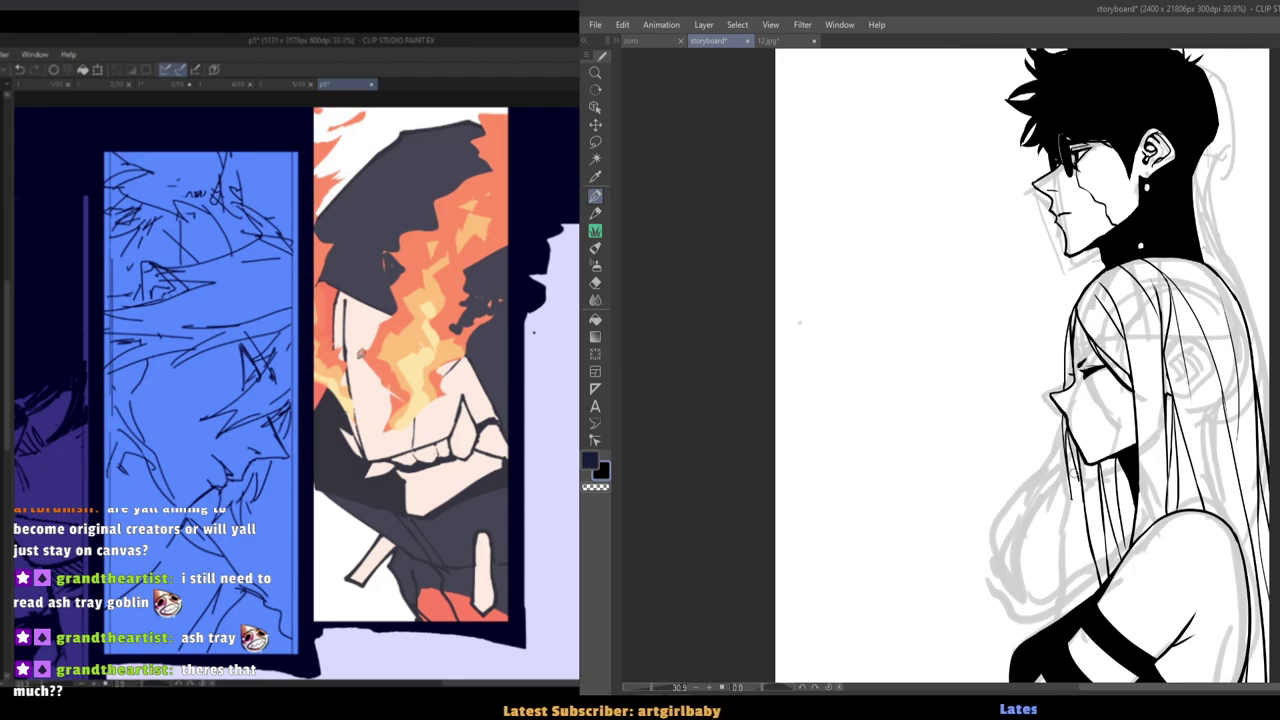
{"action": "left_click", "coordinate": [768, 41]}
{"action": "left_click", "coordinate": [713, 40]}
{"action": "left_click", "coordinate": [768, 41]}
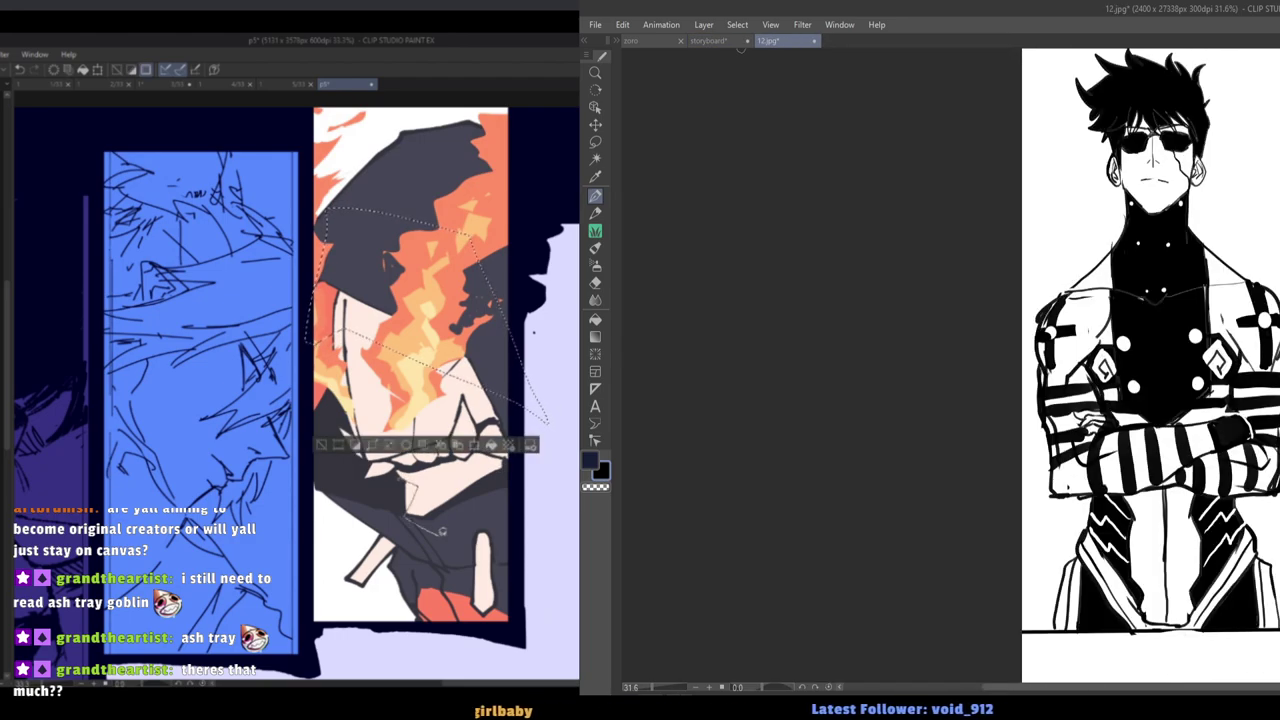
{"action": "left_click", "coordinate": [713, 40]}
{"action": "left_click", "coordinate": [765, 41]}
{"action": "left_click", "coordinate": [725, 41]}
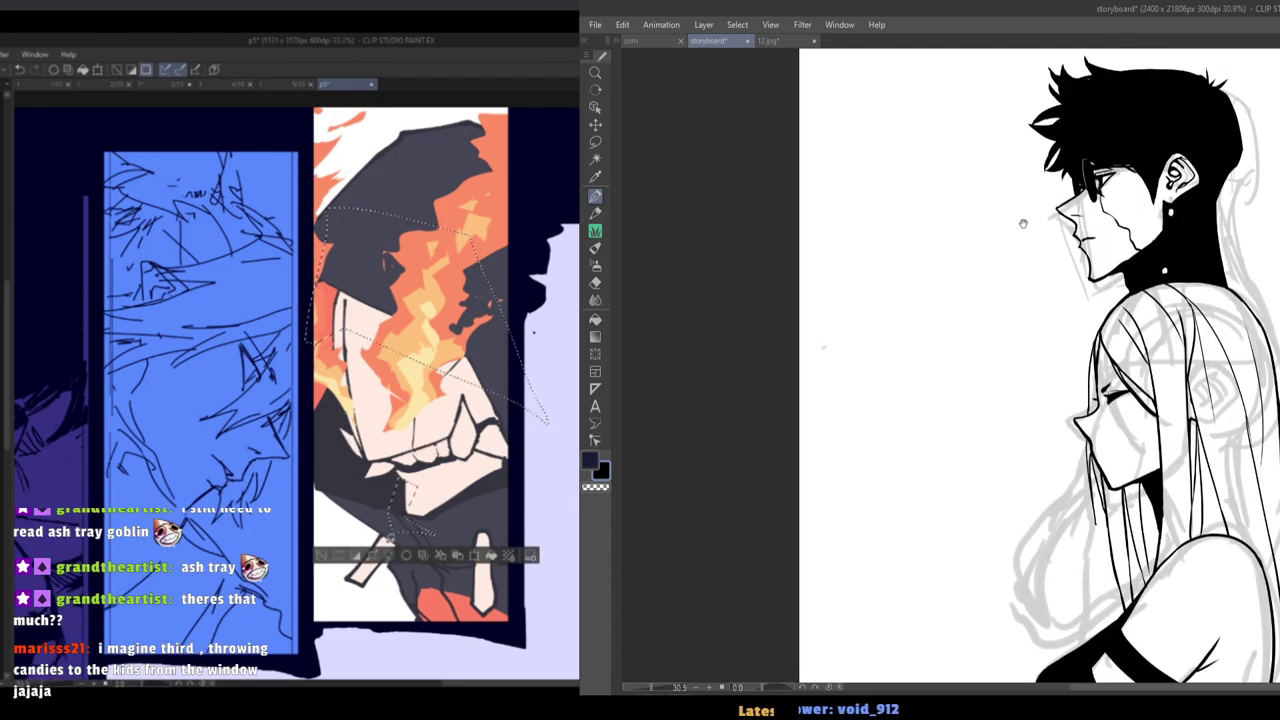
Rework the upper figure's mouth in profile into small, slightly parted lips.
{"action": "scroll", "coordinate": [657, 531], "scroll_direction": "up", "scroll_amount": 3}
{"action": "key", "text": "e"}
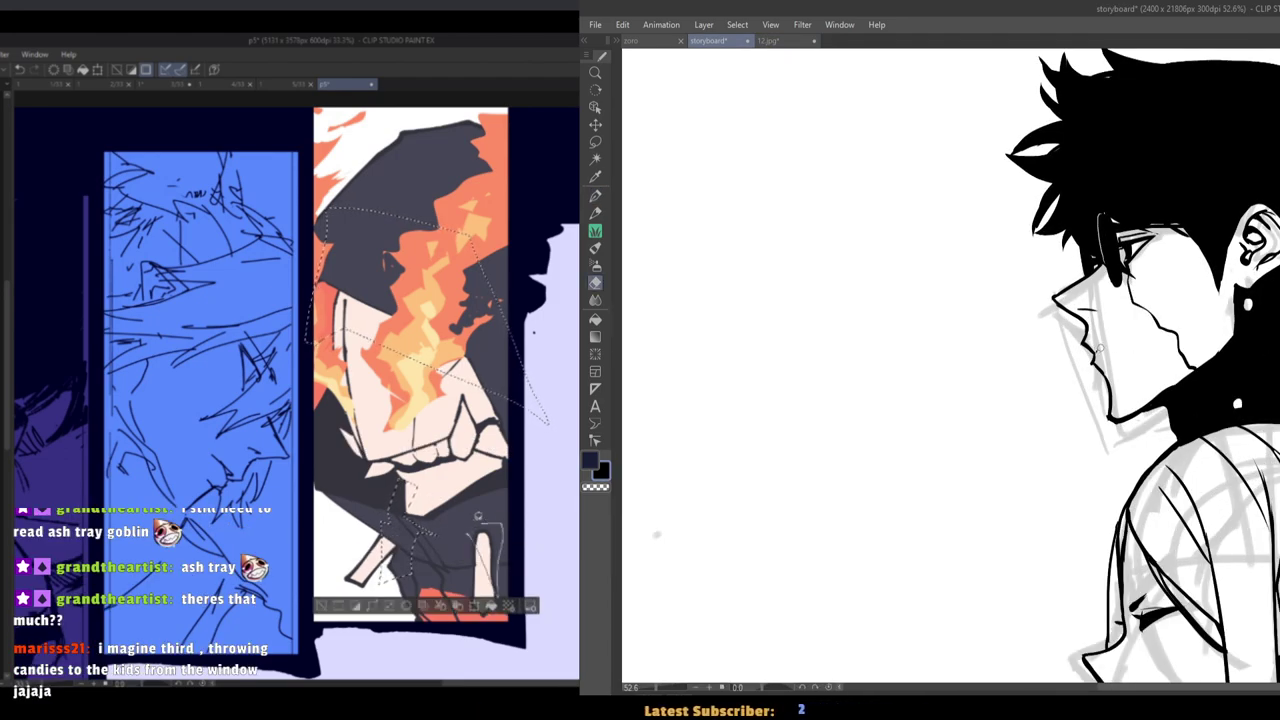
{"action": "key", "text": "p"}
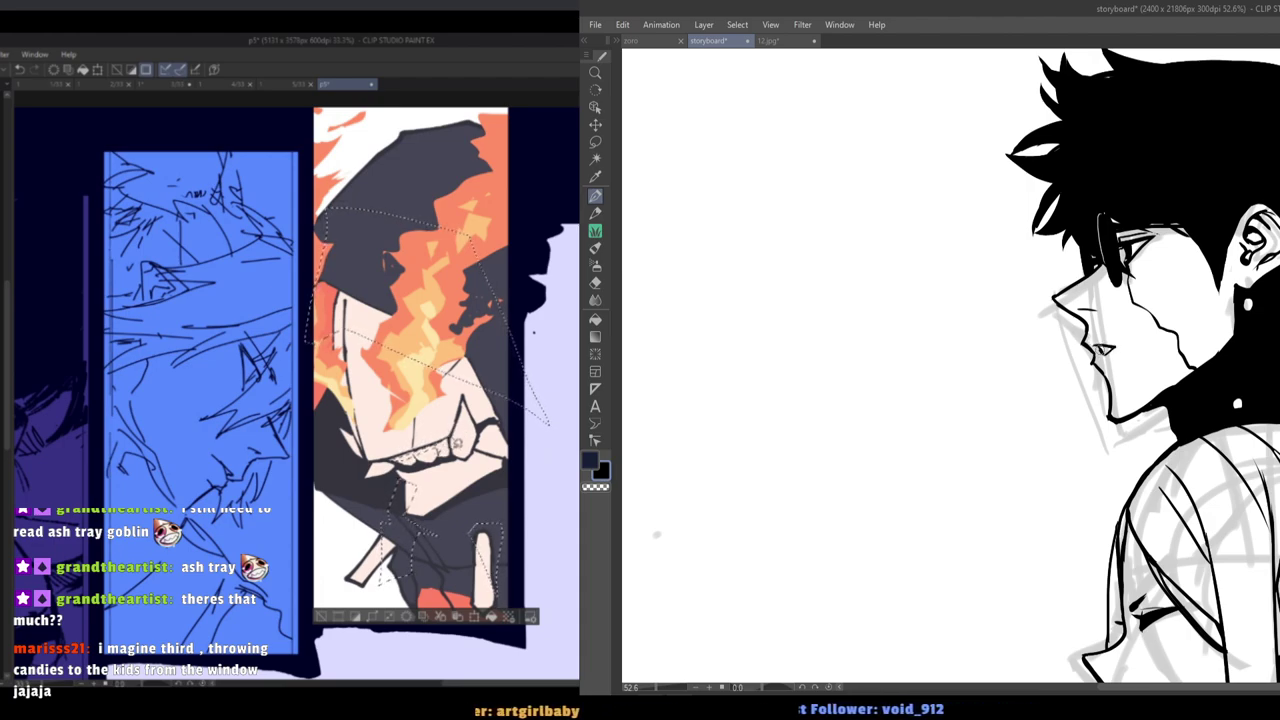
Ink a lower line beneath the mouth of the front-facing character in the first panel to form slightly parted lips.
{"action": "scroll", "coordinate": [1019, 327], "scroll_direction": "down", "scroll_amount": 3}
{"action": "left_click_drag", "start_coordinate": [1021, 288], "coordinate": [1018, 357]}
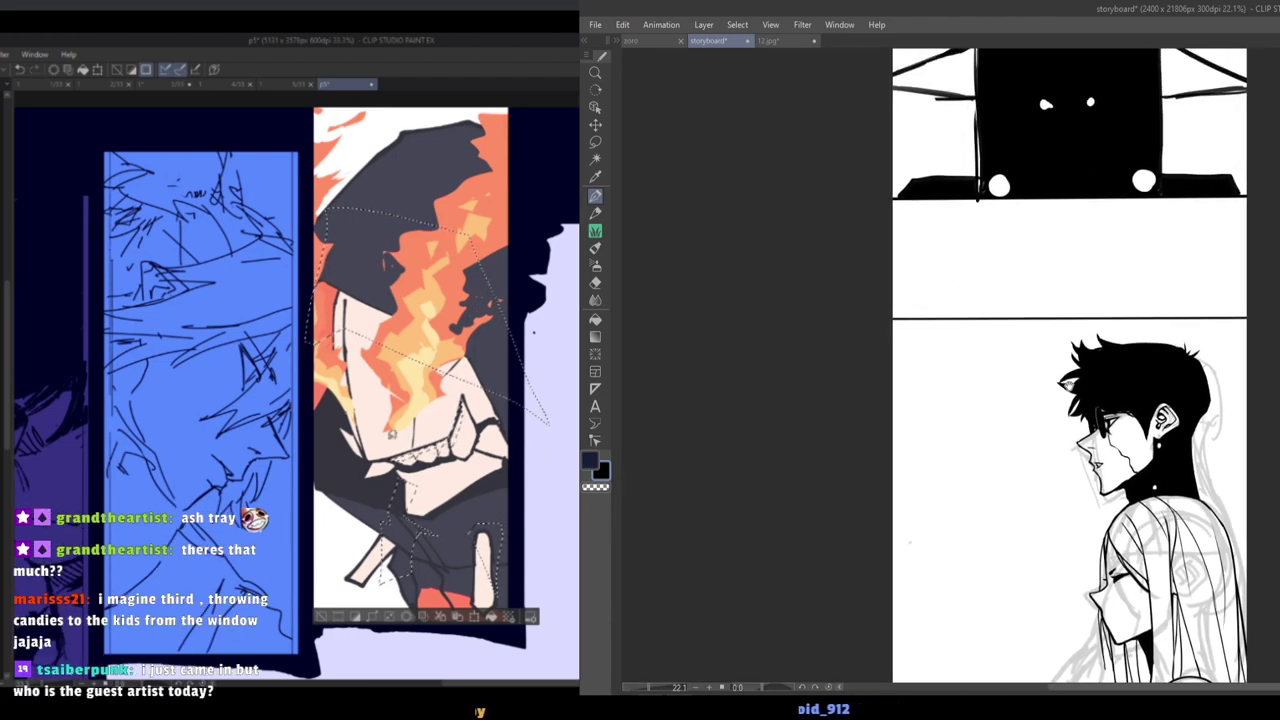
{"action": "scroll", "coordinate": [1056, 380], "scroll_direction": "up", "scroll_amount": 1}
{"action": "left_click_drag", "start_coordinate": [1014, 297], "coordinate": [1047, 368]}
{"action": "left_click_drag", "start_coordinate": [1021, 314], "coordinate": [1078, 581]}
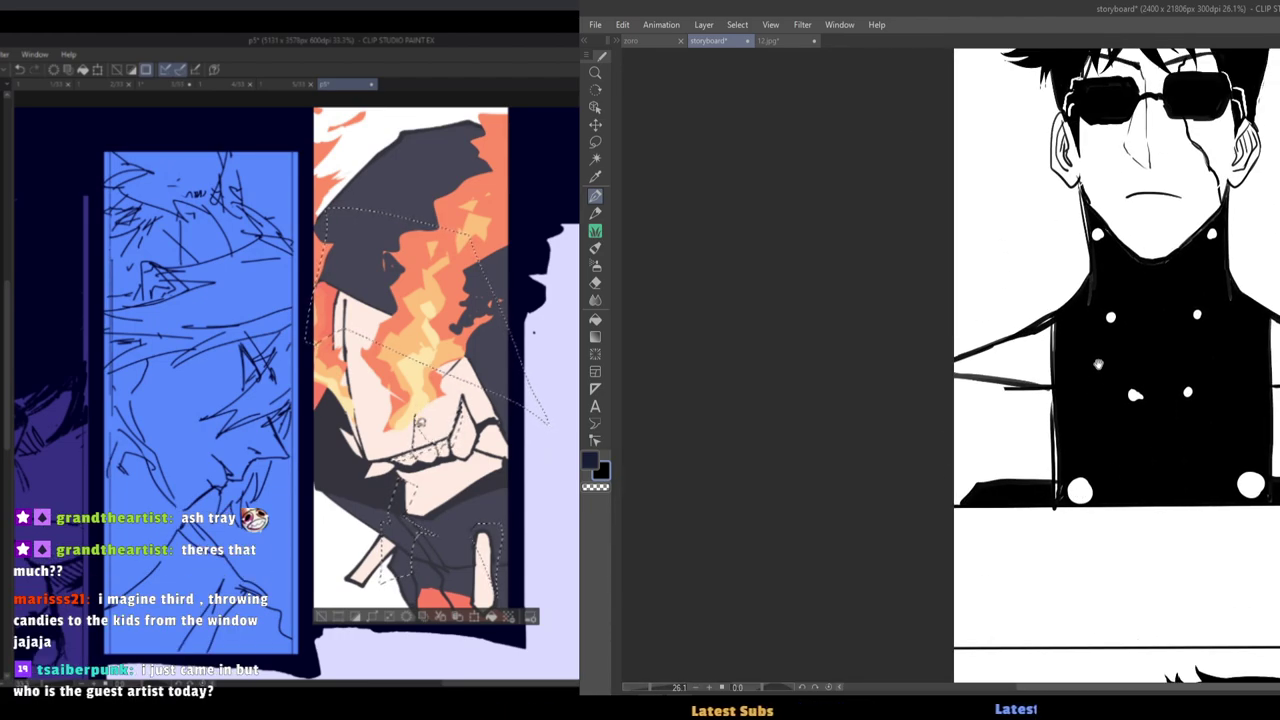
{"action": "left_click_drag", "start_coordinate": [1098, 365], "coordinate": [1128, 559]}
{"action": "left_click_drag", "start_coordinate": [1143, 366], "coordinate": [1148, 463]}
{"action": "scroll", "coordinate": [1148, 463], "scroll_direction": "up", "scroll_amount": 2}
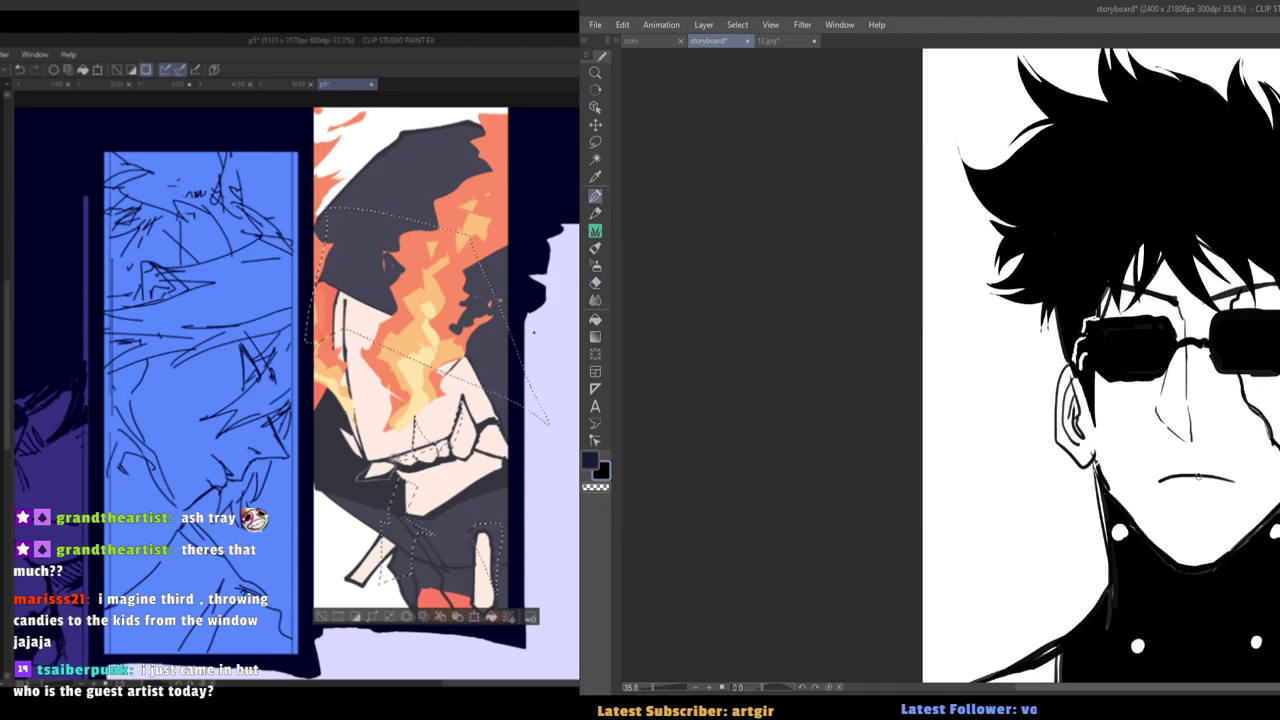
{"action": "left_click_drag", "start_coordinate": [1231, 482], "coordinate": [1160, 484]}
{"action": "key", "text": "ctrl+z"}
{"action": "key", "text": "p"}
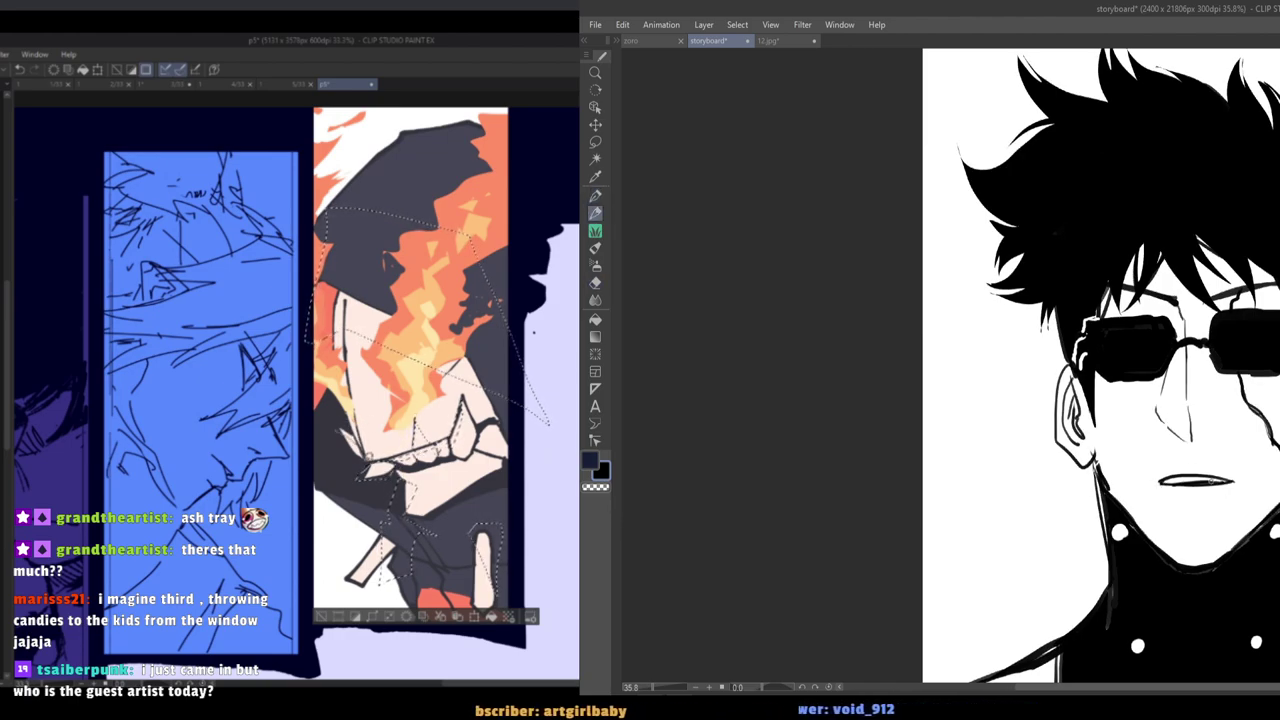
{"action": "scroll", "coordinate": [1172, 482], "scroll_direction": "down", "scroll_amount": 4}
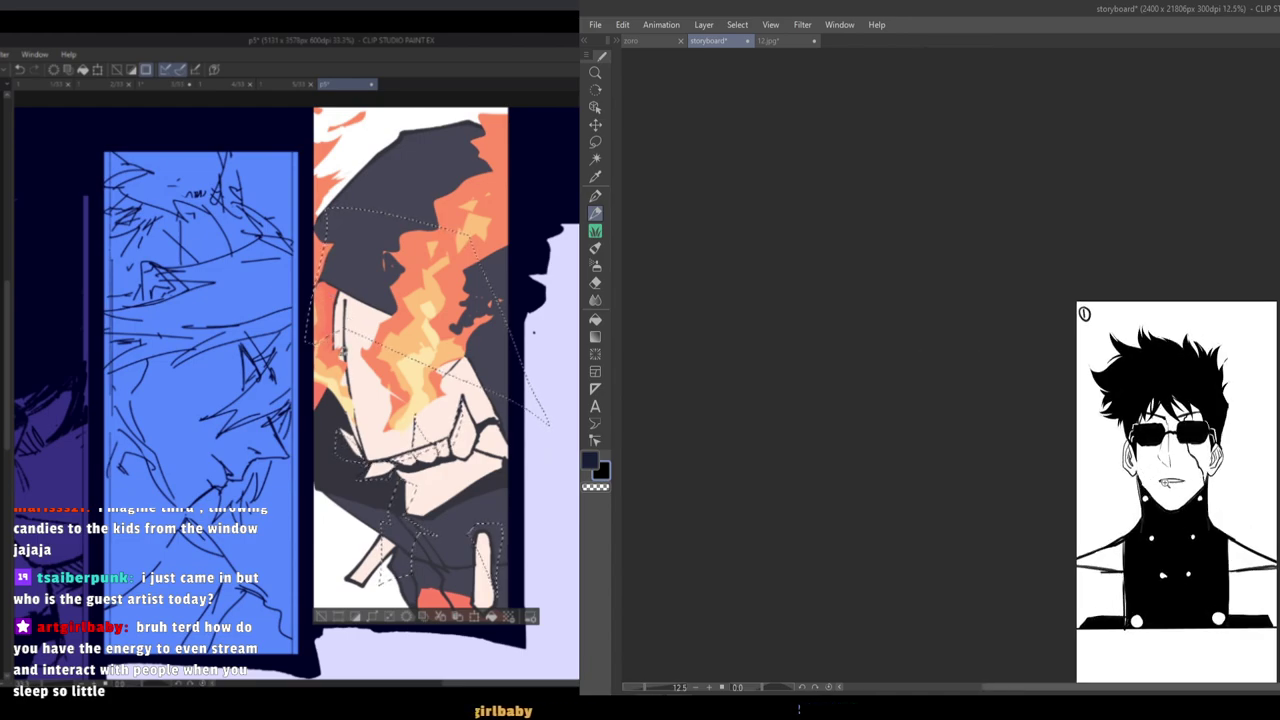
{"action": "scroll", "coordinate": [1172, 482], "scroll_direction": "up", "scroll_amount": 5}
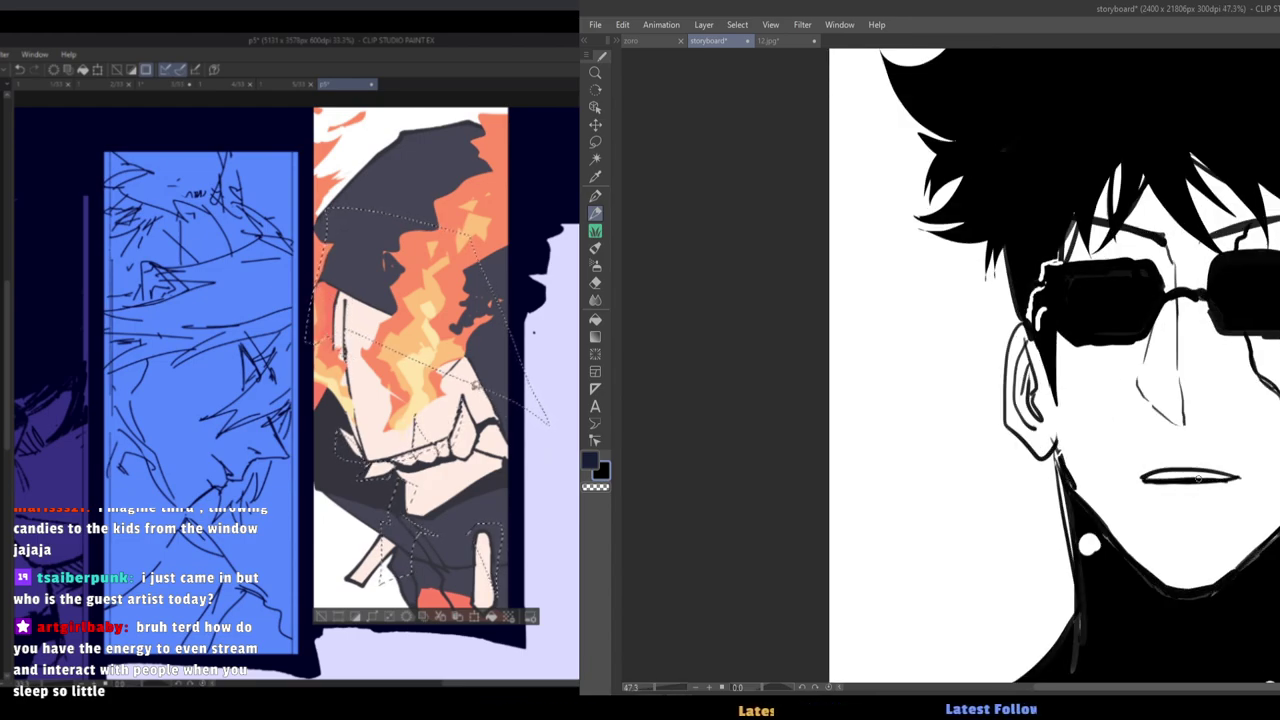
{"action": "scroll", "coordinate": [1157, 476], "scroll_direction": "down", "scroll_amount": 4}
{"action": "scroll", "coordinate": [1148, 421], "scroll_direction": "up", "scroll_amount": 4}
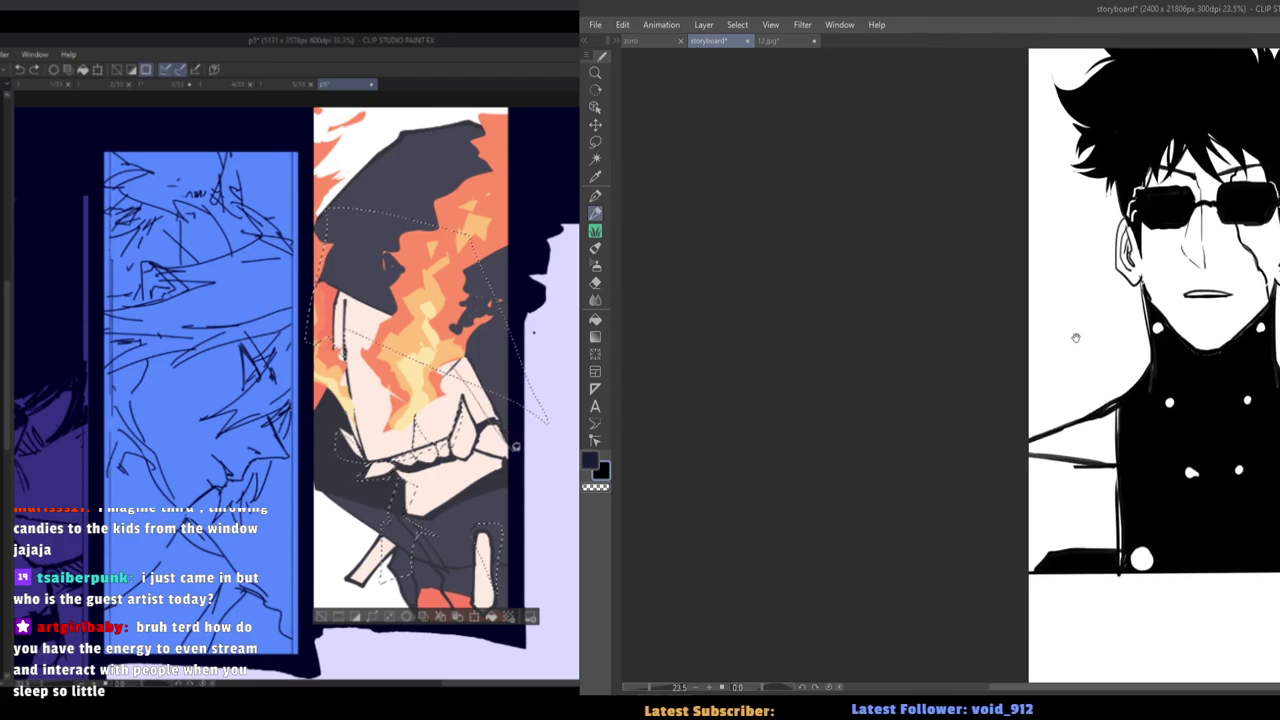
Hand-letter SKETCH beside the circled 1 at the top of the first panel.
{"action": "scroll", "coordinate": [1051, 378], "scroll_direction": "down", "scroll_amount": 4}
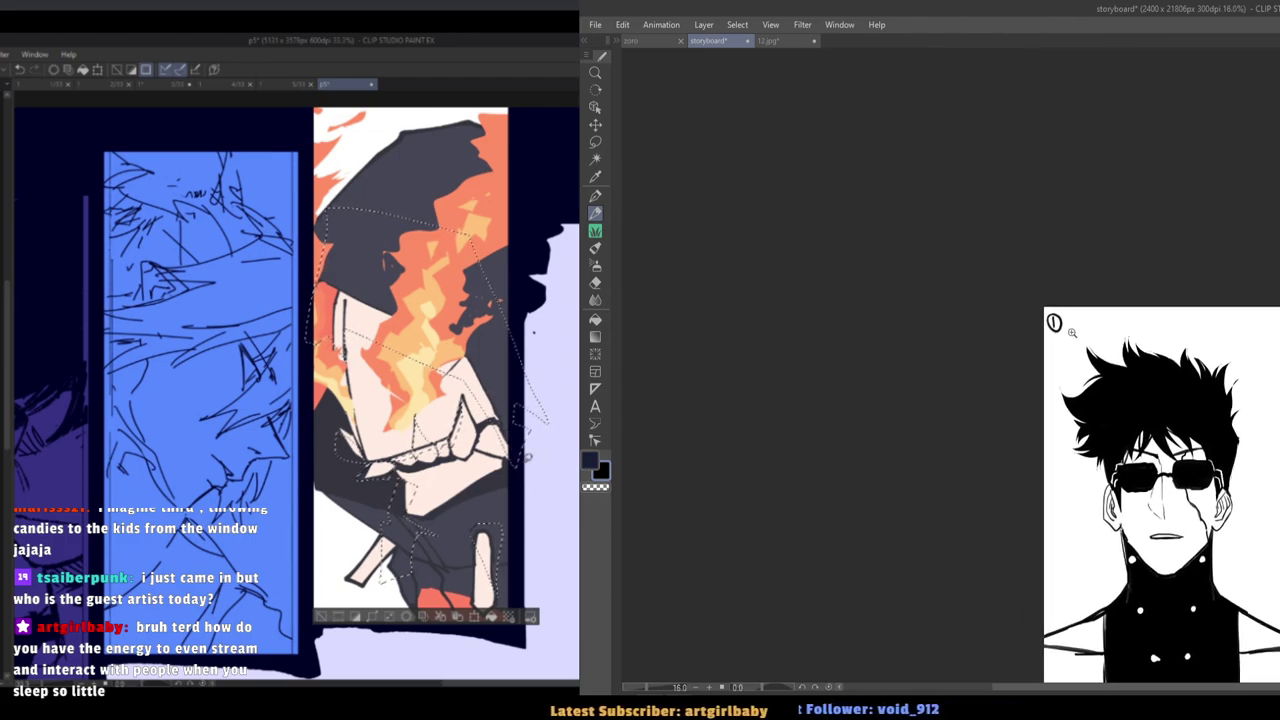
{"action": "scroll", "coordinate": [1051, 378], "scroll_direction": "up", "scroll_amount": 3}
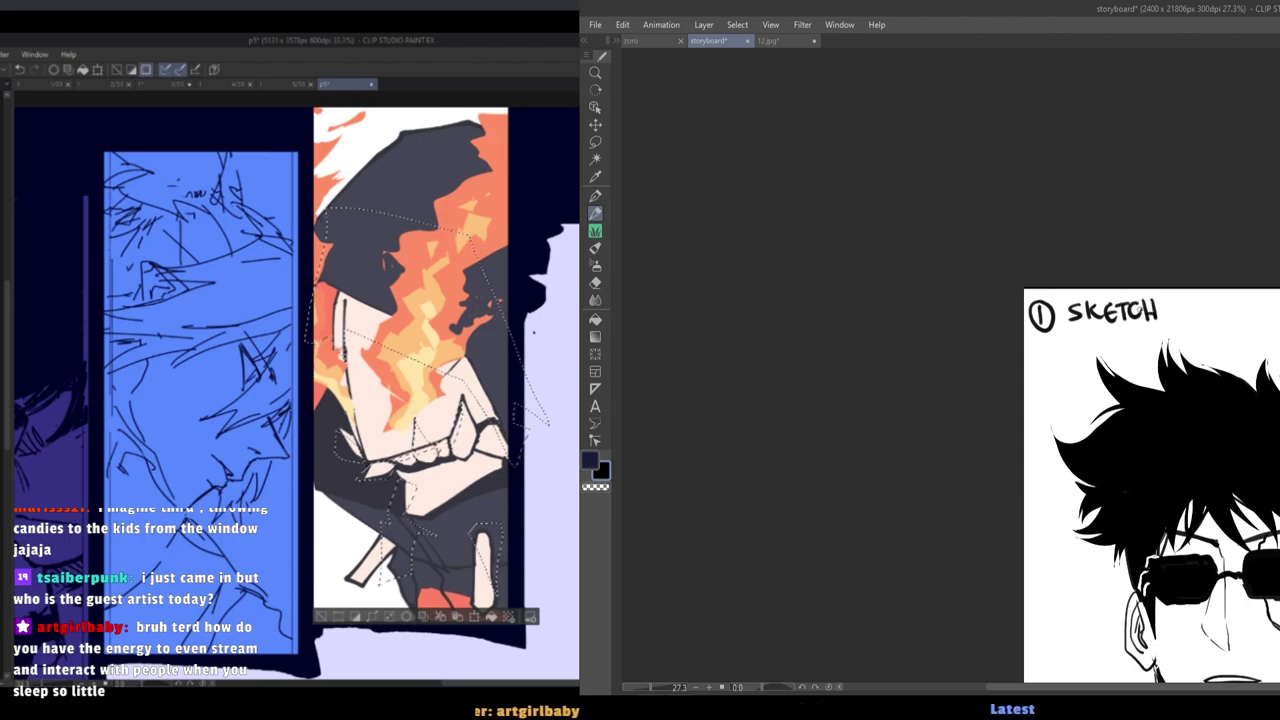
{"action": "scroll", "coordinate": [1014, 234], "scroll_direction": "down", "scroll_amount": 3}
Hand-letter a circled 2 and the word INKED in the gap above the second panel.
{"action": "left_click_drag", "start_coordinate": [1068, 549], "coordinate": [1040, 406]}
{"action": "left_click_drag", "start_coordinate": [1028, 334], "coordinate": [1054, 451]}
{"action": "scroll", "coordinate": [1070, 500], "scroll_direction": "up", "scroll_amount": 3}
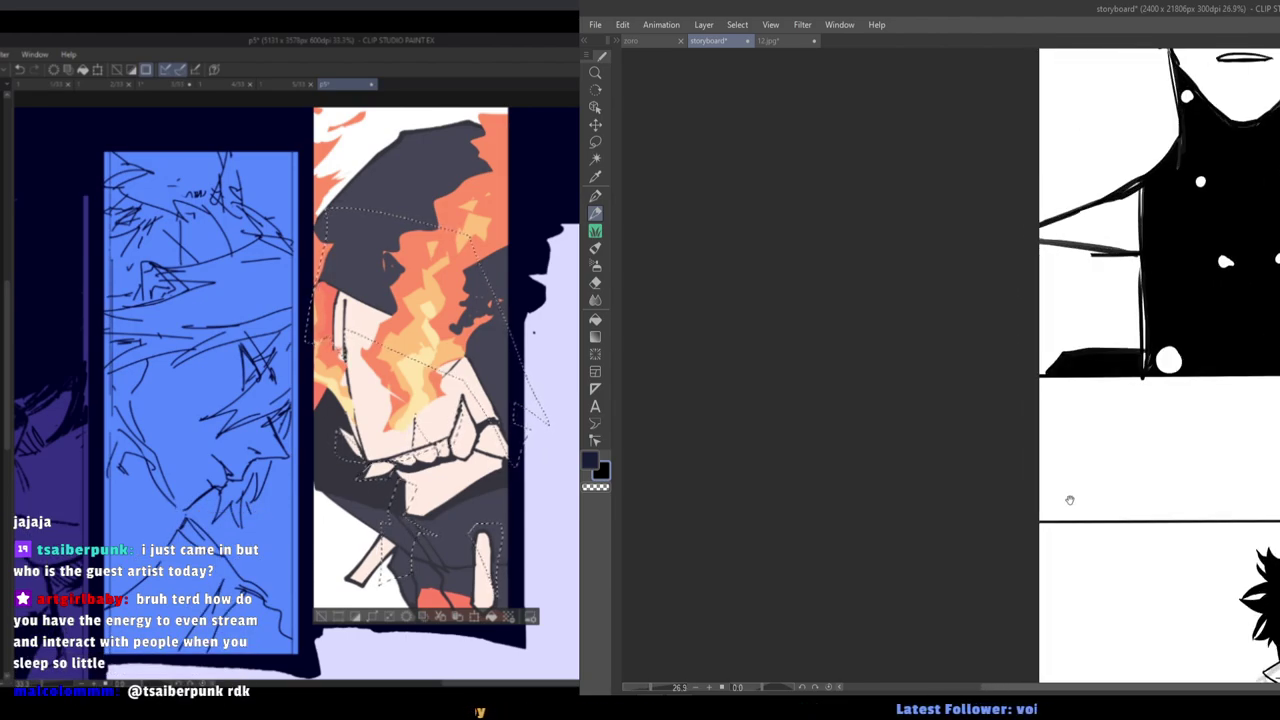
{"action": "scroll", "coordinate": [1057, 489], "scroll_direction": "down", "scroll_amount": 3}
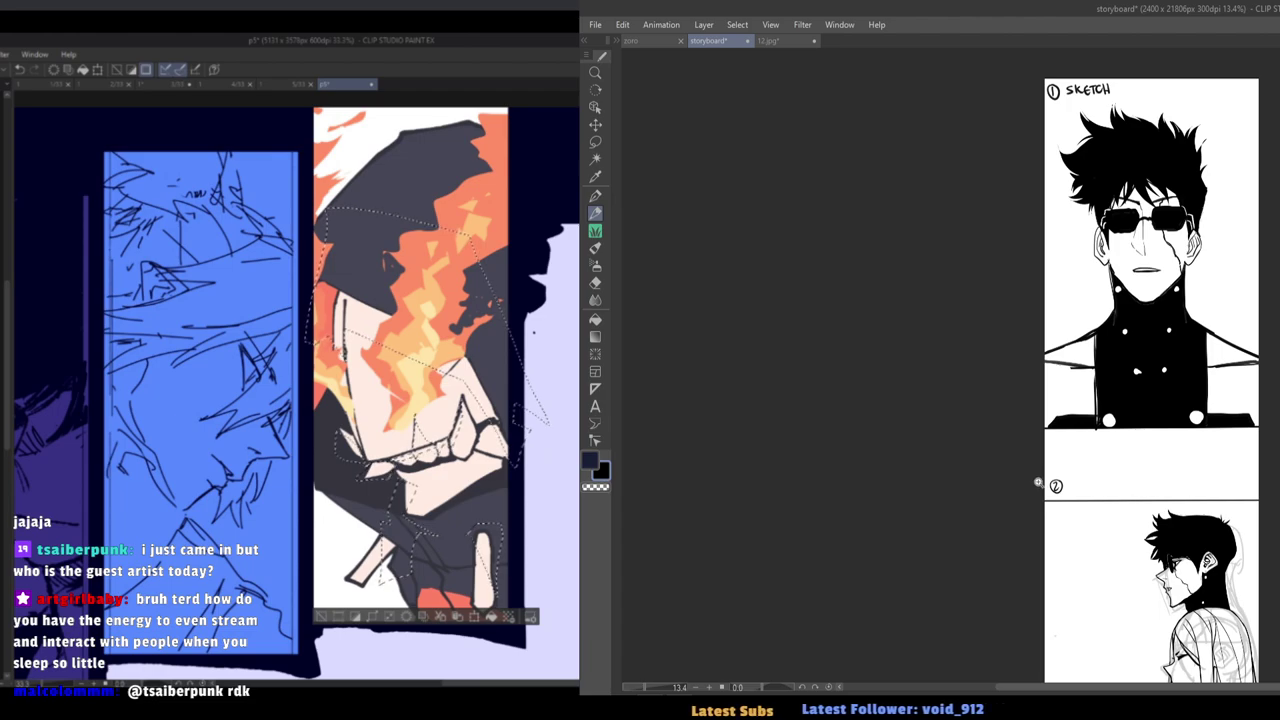
{"action": "scroll", "coordinate": [1038, 482], "scroll_direction": "up", "scroll_amount": 4}
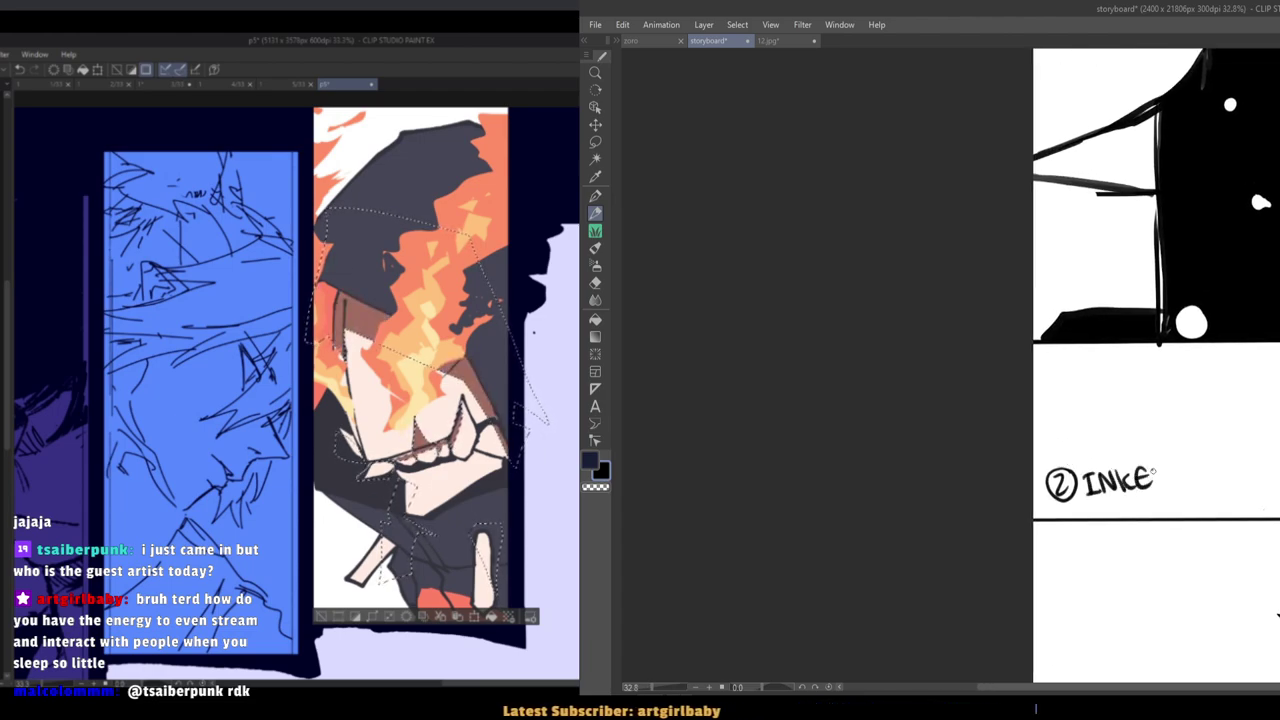
{"action": "left_click_drag", "start_coordinate": [1154, 471], "coordinate": [1155, 488]}
{"action": "scroll", "coordinate": [1123, 490], "scroll_direction": "down", "scroll_amount": 3}
{"action": "left_click_drag", "start_coordinate": [1085, 570], "coordinate": [1047, 292]}
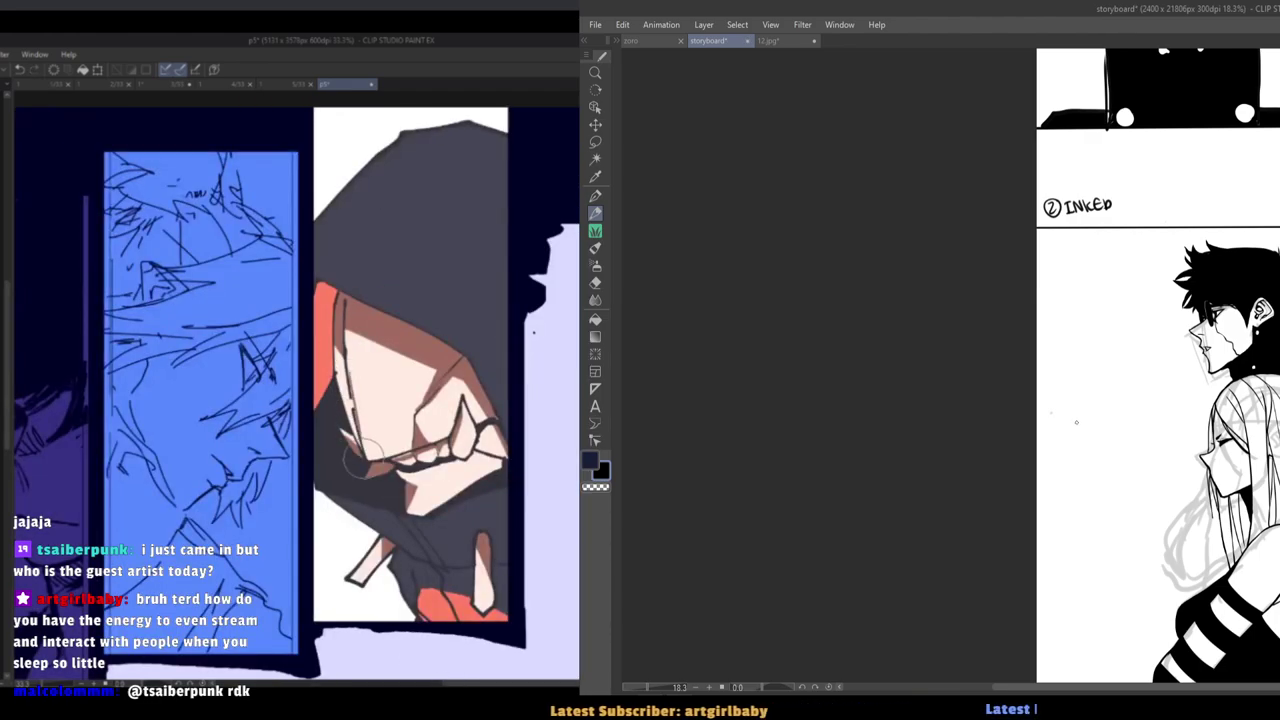
Compare the inked profiles in the second panel with the character in the 12.jpg reference.
{"action": "left_click_drag", "start_coordinate": [1192, 508], "coordinate": [1160, 473]}
{"action": "scroll", "coordinate": [1160, 473], "scroll_direction": "up", "scroll_amount": 2}
{"action": "key", "text": "p"}
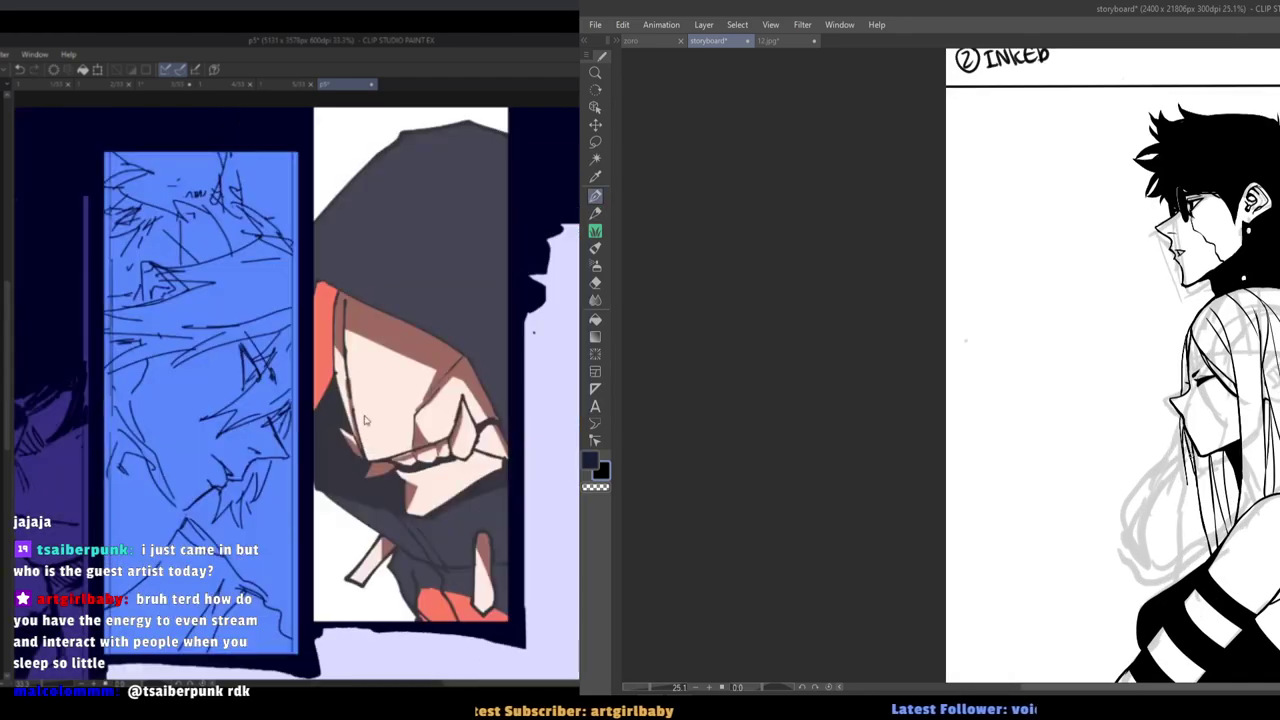
{"action": "left_click", "coordinate": [766, 40]}
{"action": "left_click", "coordinate": [708, 40]}
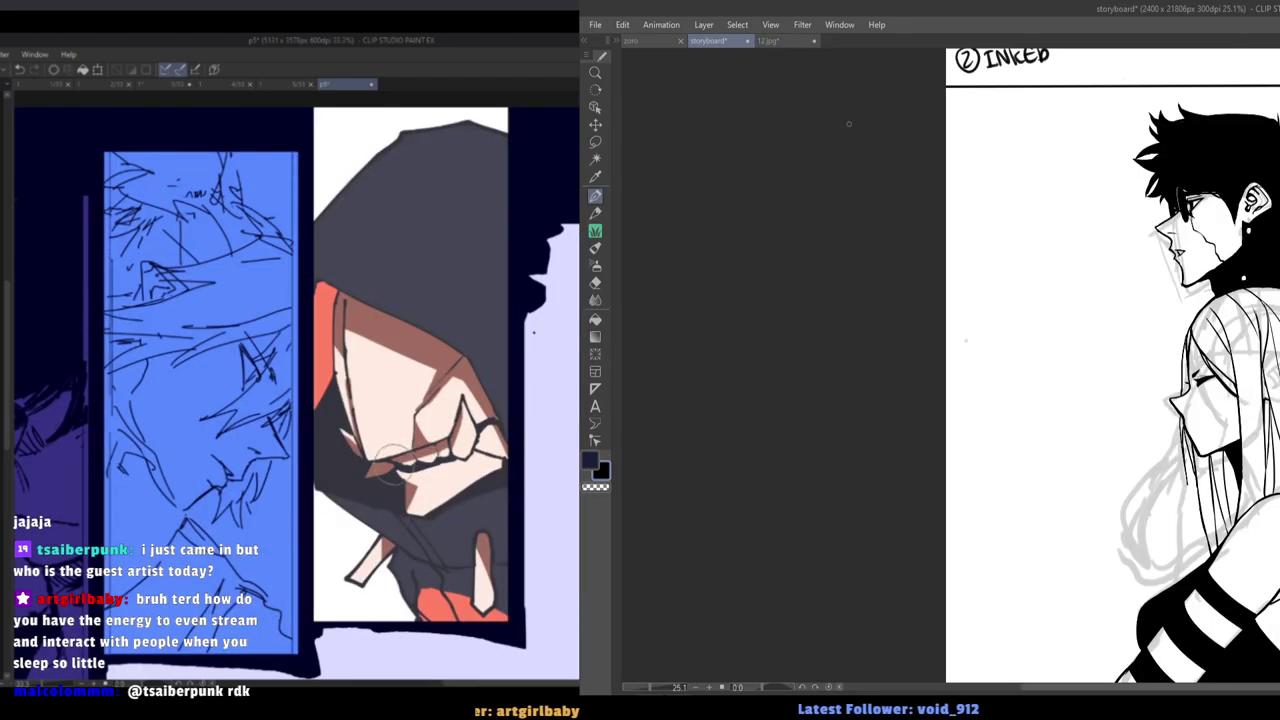
{"action": "scroll", "coordinate": [1176, 525], "scroll_direction": "up", "scroll_amount": 1}
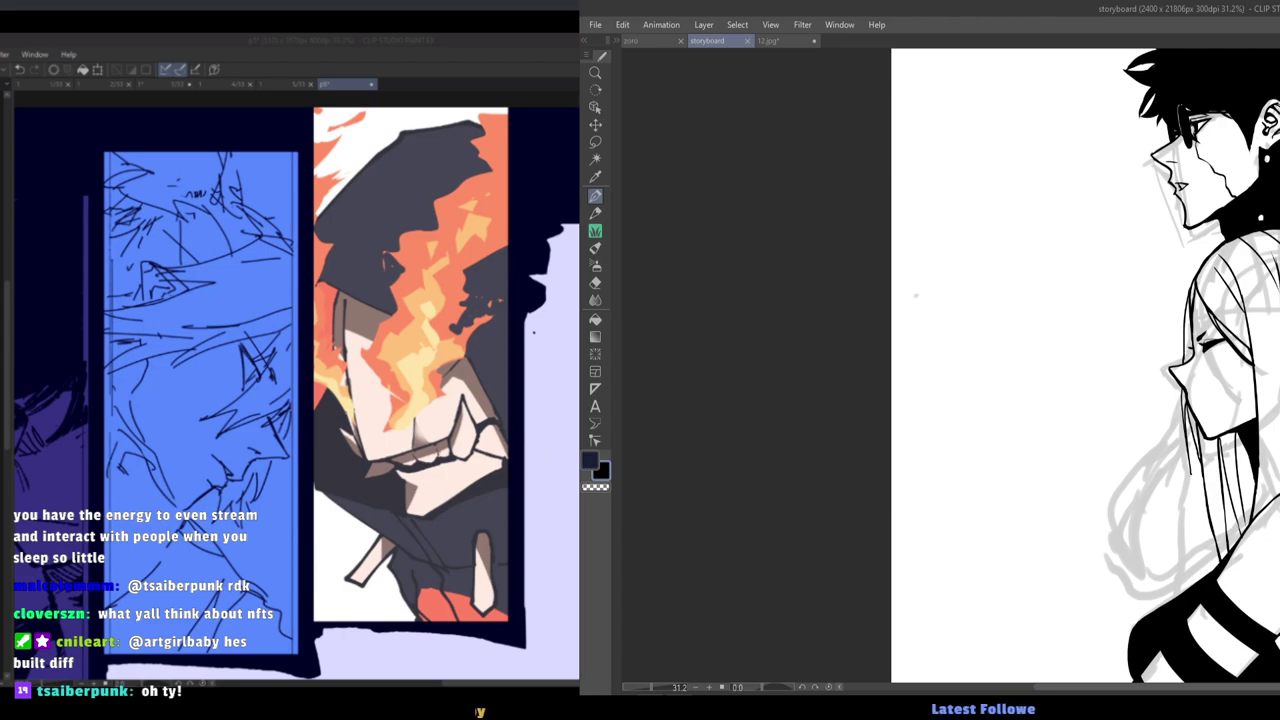
{"action": "left_click", "coordinate": [427, 430]}
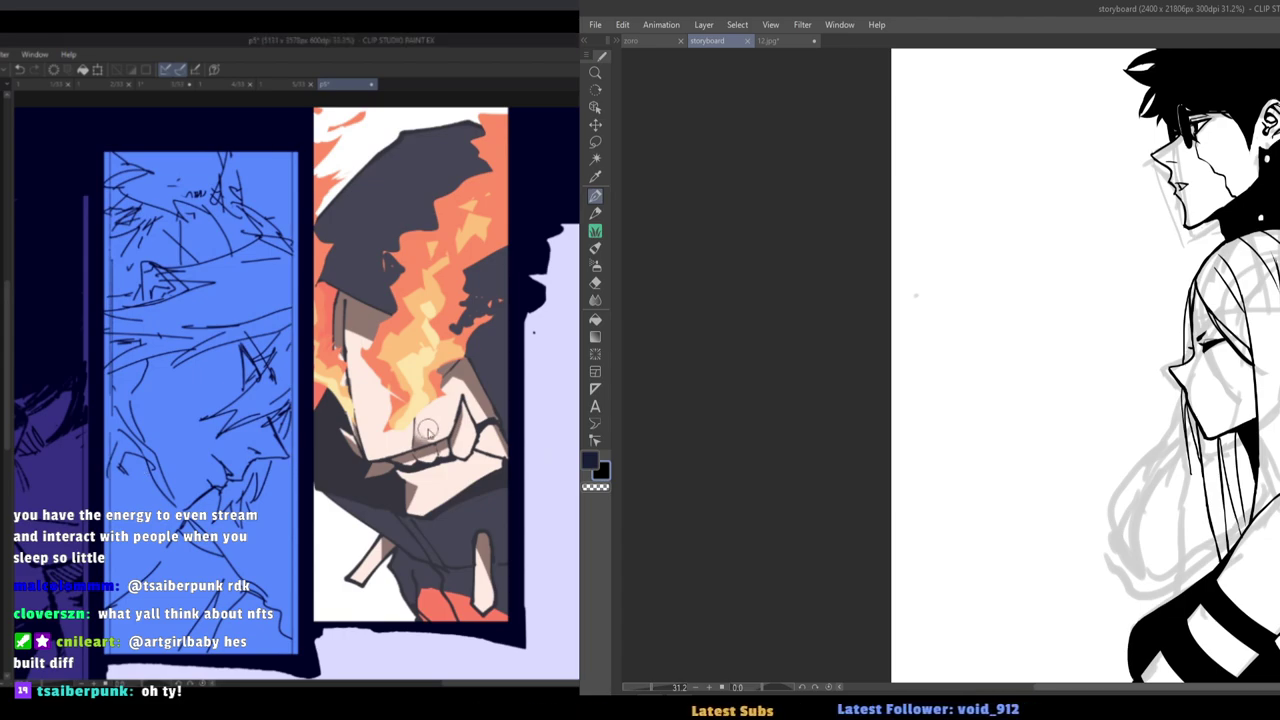
Undo the last trial airbrush strokes on the flaming character in the coloured panel and check the page mirrored.
{"action": "key", "text": "ctrl+z"}
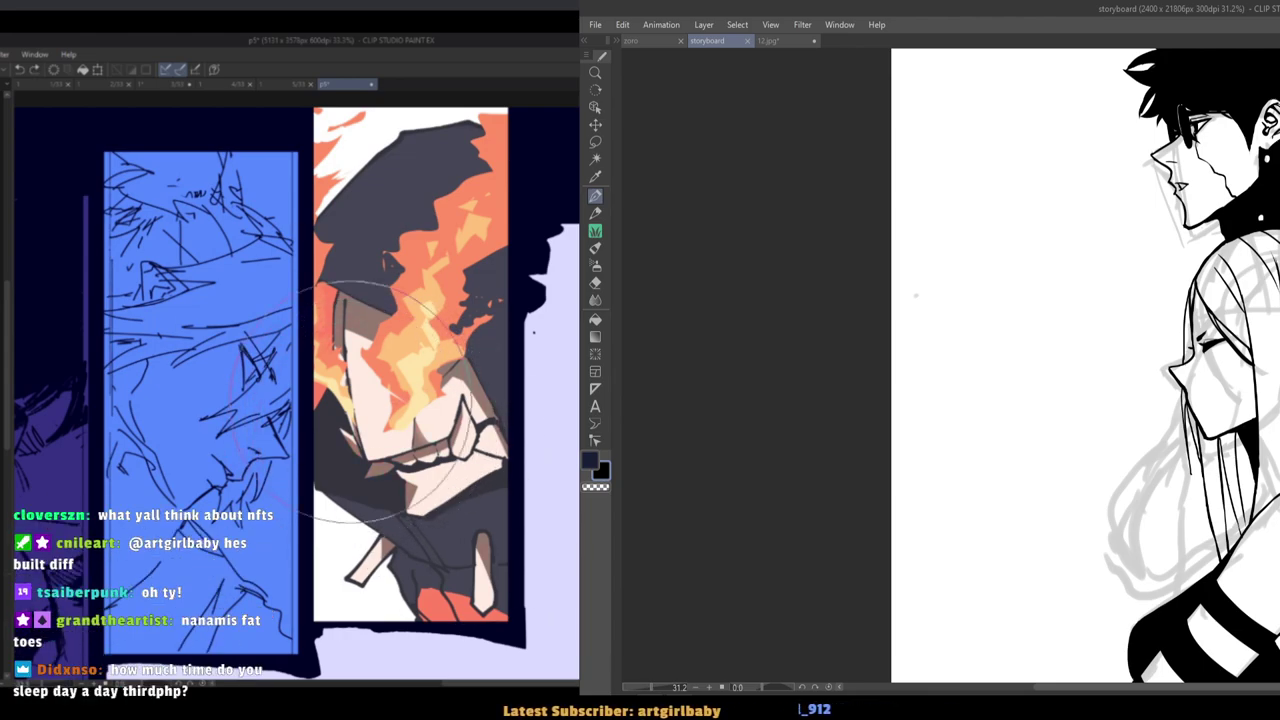
{"action": "right_click", "coordinate": [387, 518]}
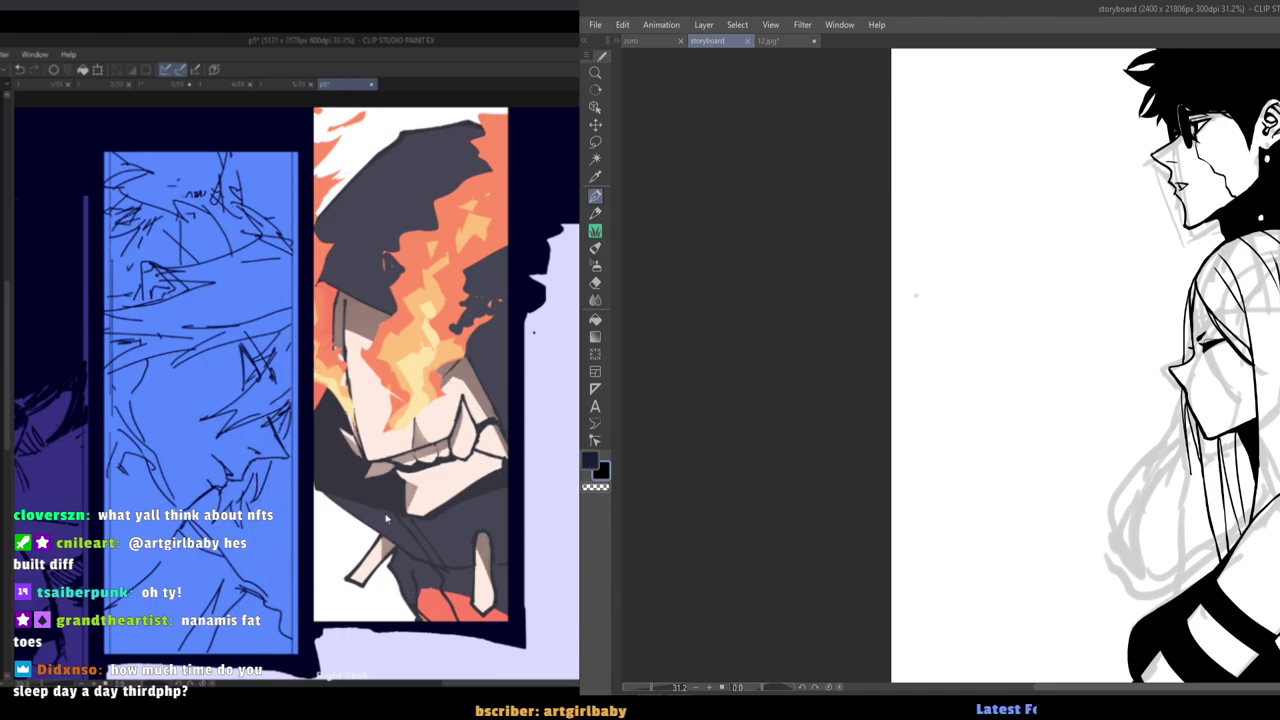
{"action": "key", "text": "h"}
{"action": "key", "text": "ctrl+z"}
{"action": "key", "text": "h"}
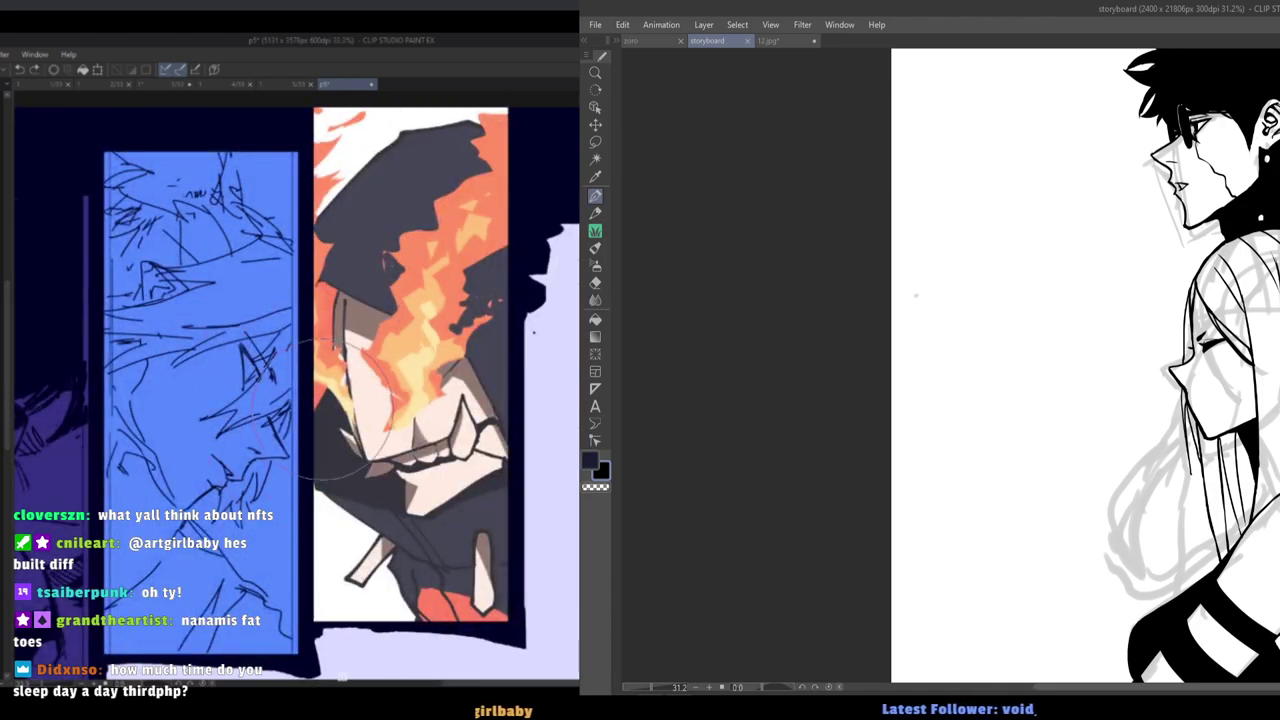
{"action": "key", "text": "h"}
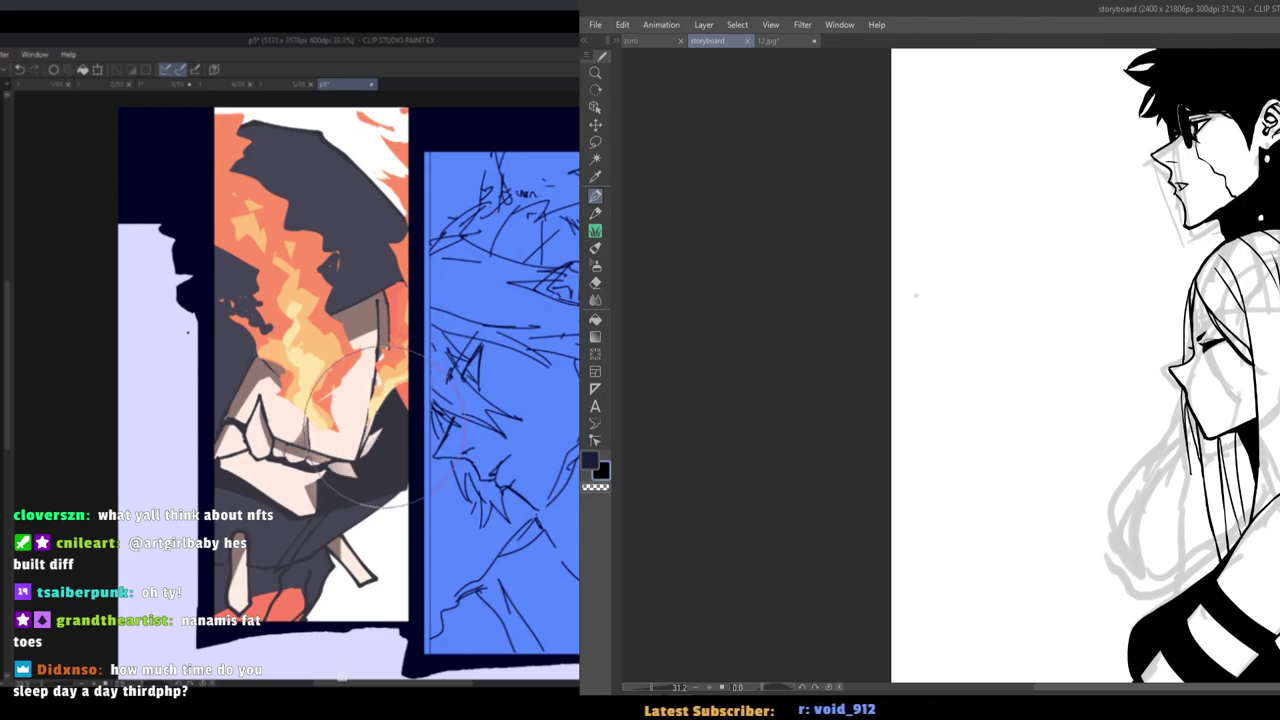
{"action": "key", "text": "h"}
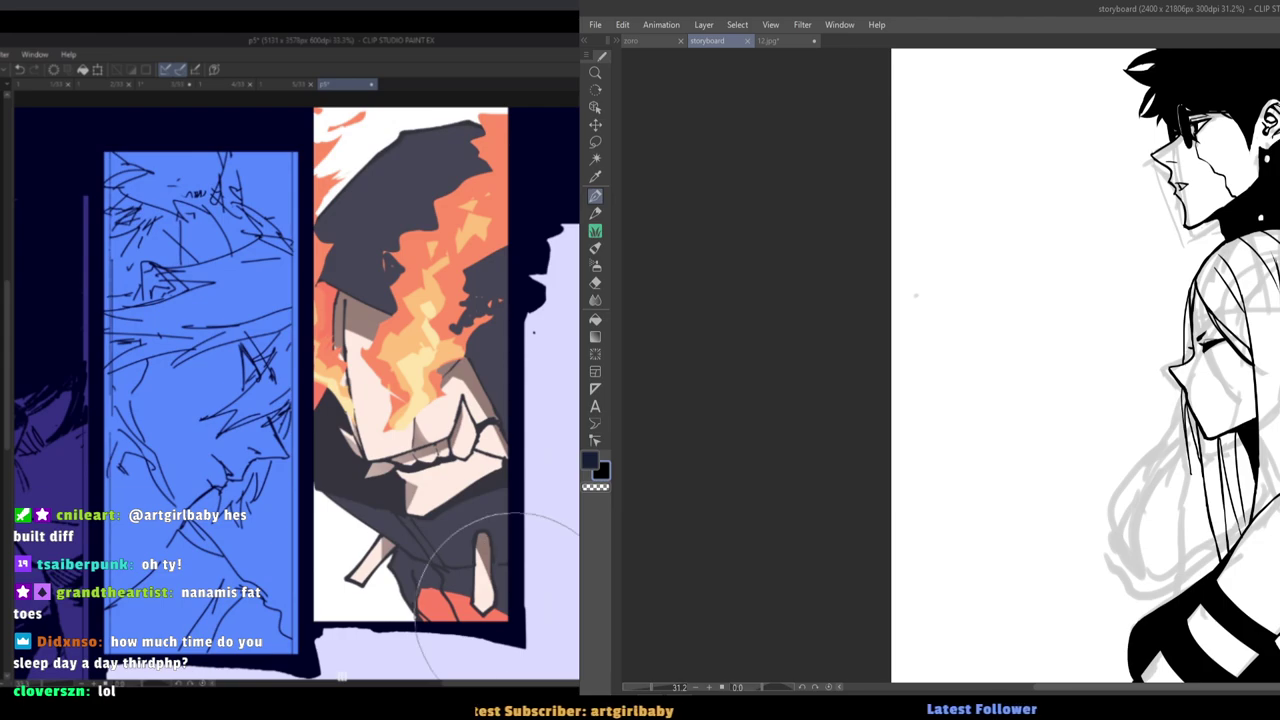
Airbrush a warm glow over the shadows of the flaming character's face, redoing the first stroke, and check the page mirrored.
{"action": "left_click_drag", "start_coordinate": [350, 300], "coordinate": [363, 345]}
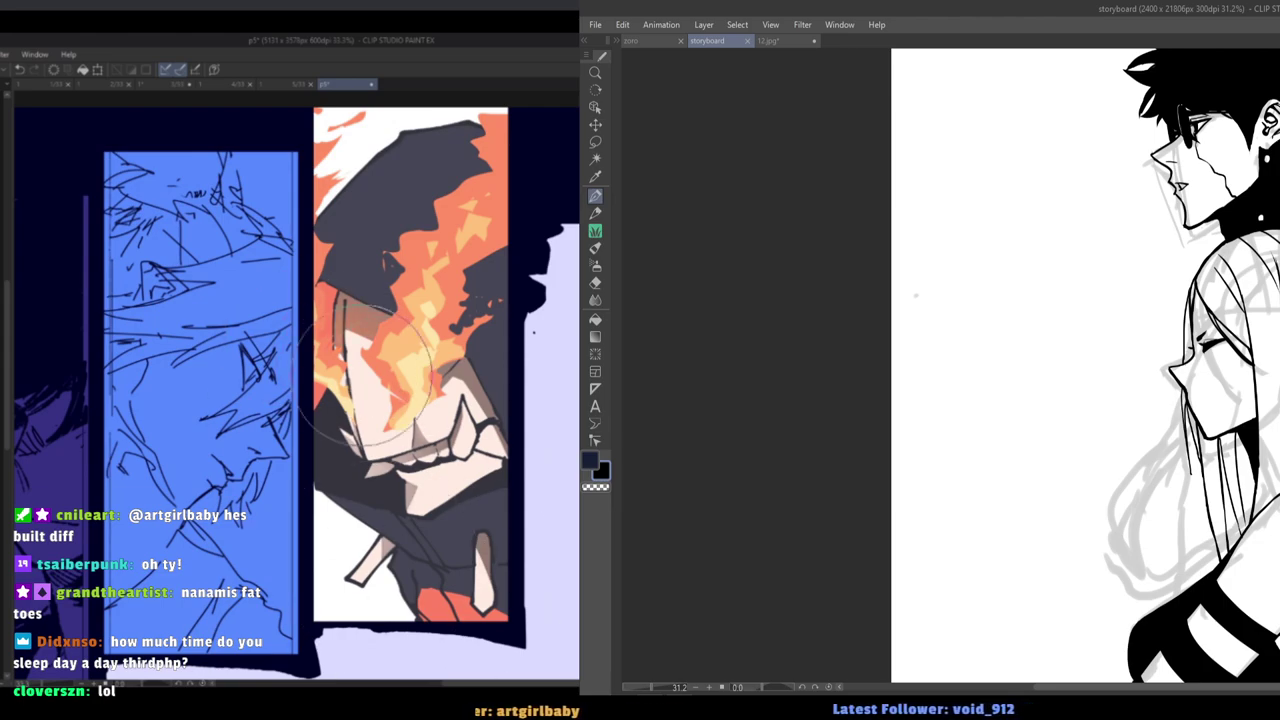
{"action": "key", "text": "ctrl+z"}
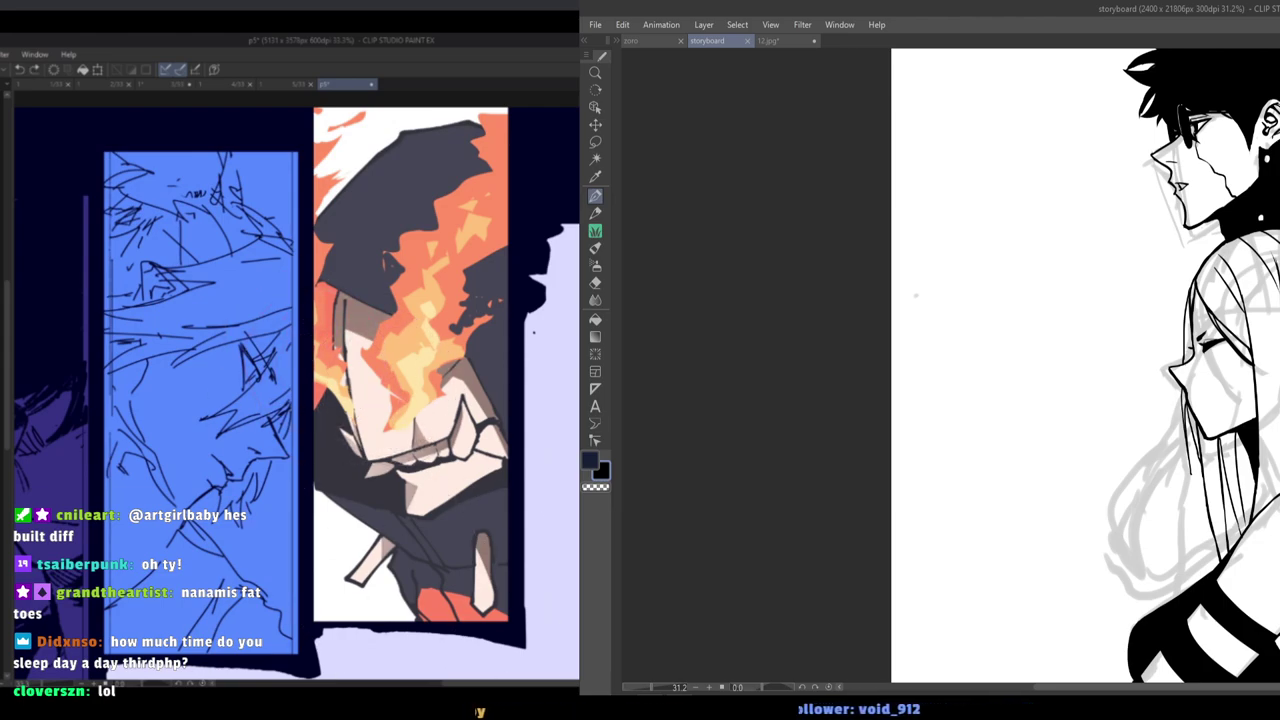
{"action": "mouse_move", "coordinate": [349, 359]}
{"action": "left_mouse_down"}
{"action": "mouse_move", "coordinate": [371, 359]}
{"action": "mouse_move", "coordinate": [432, 410]}
{"action": "left_mouse_up"}
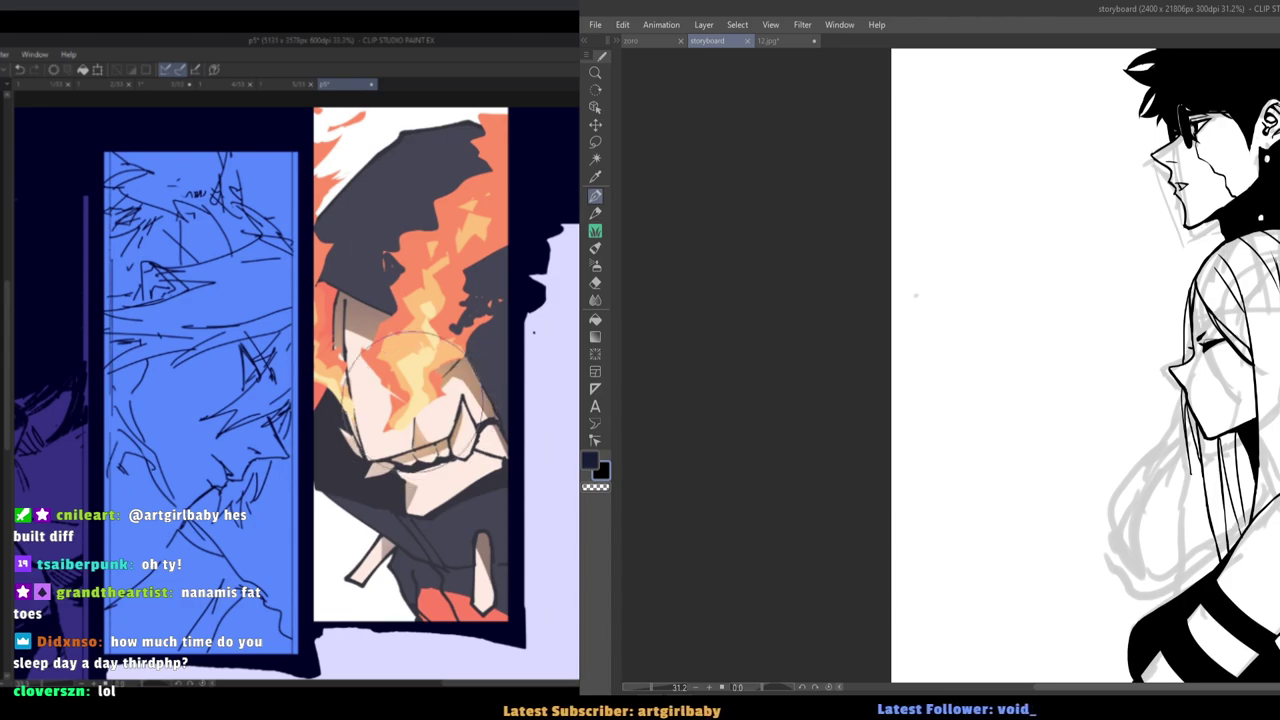
{"action": "key", "text": "h"}
{"action": "key", "text": "h"}
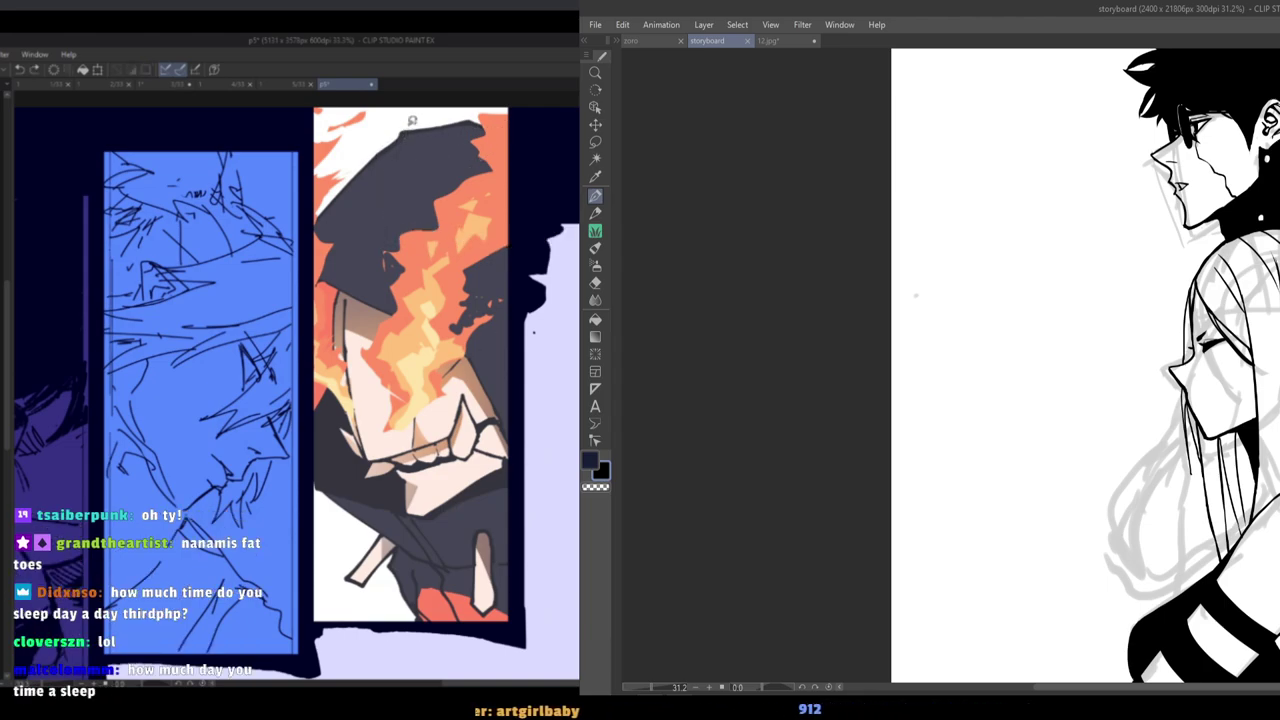
Lasso areas along the edge of the flaming character's dark hair and collar, darken them as shadows, and deselect.
{"action": "left_click_drag", "start_coordinate": [313, 185], "coordinate": [443, 119]}
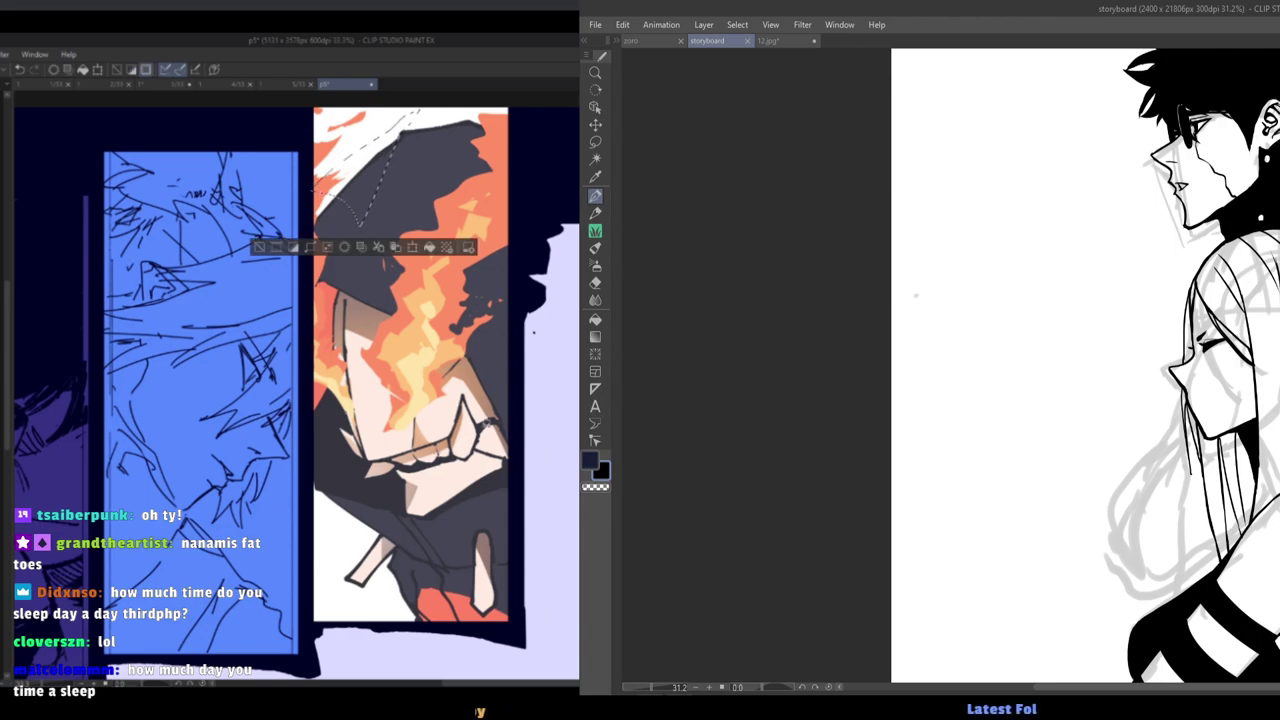
{"action": "left_click_drag", "start_coordinate": [405, 548], "coordinate": [352, 572]}
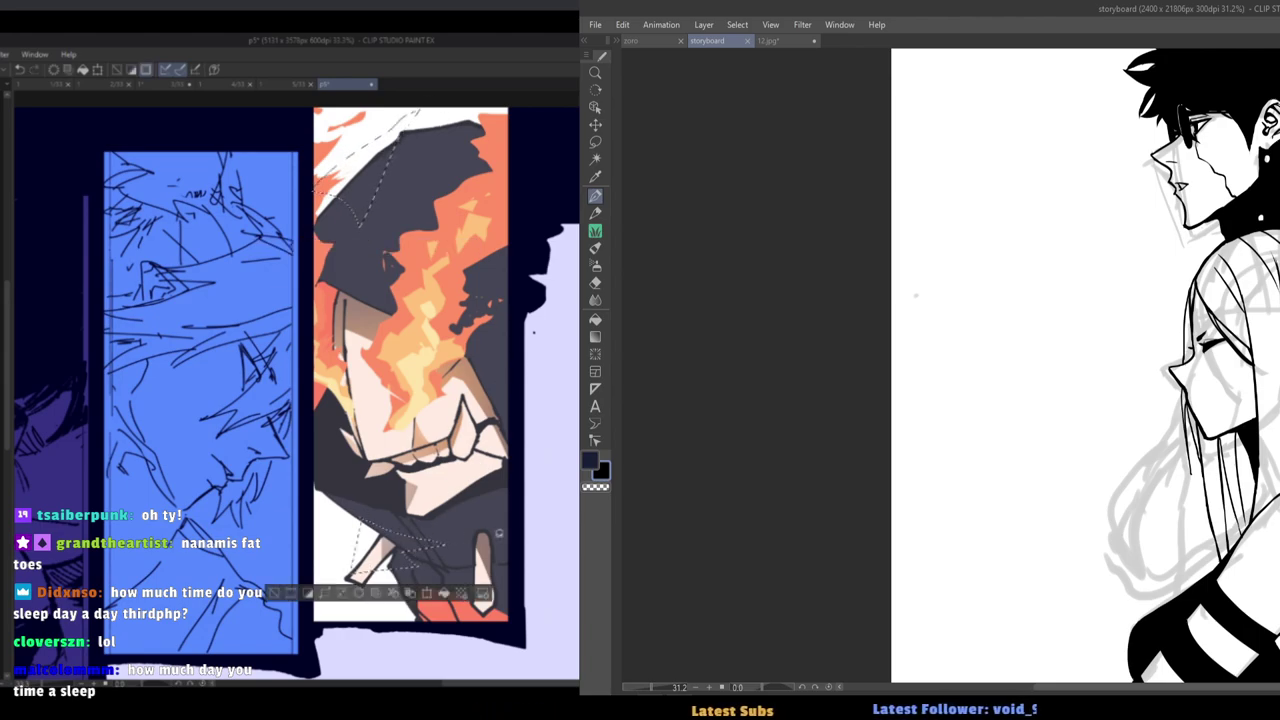
{"action": "mouse_move", "coordinate": [459, 544]}
{"action": "left_mouse_down"}
{"action": "mouse_move", "coordinate": [521, 554]}
{"action": "mouse_move", "coordinate": [394, 566]}
{"action": "left_mouse_up"}
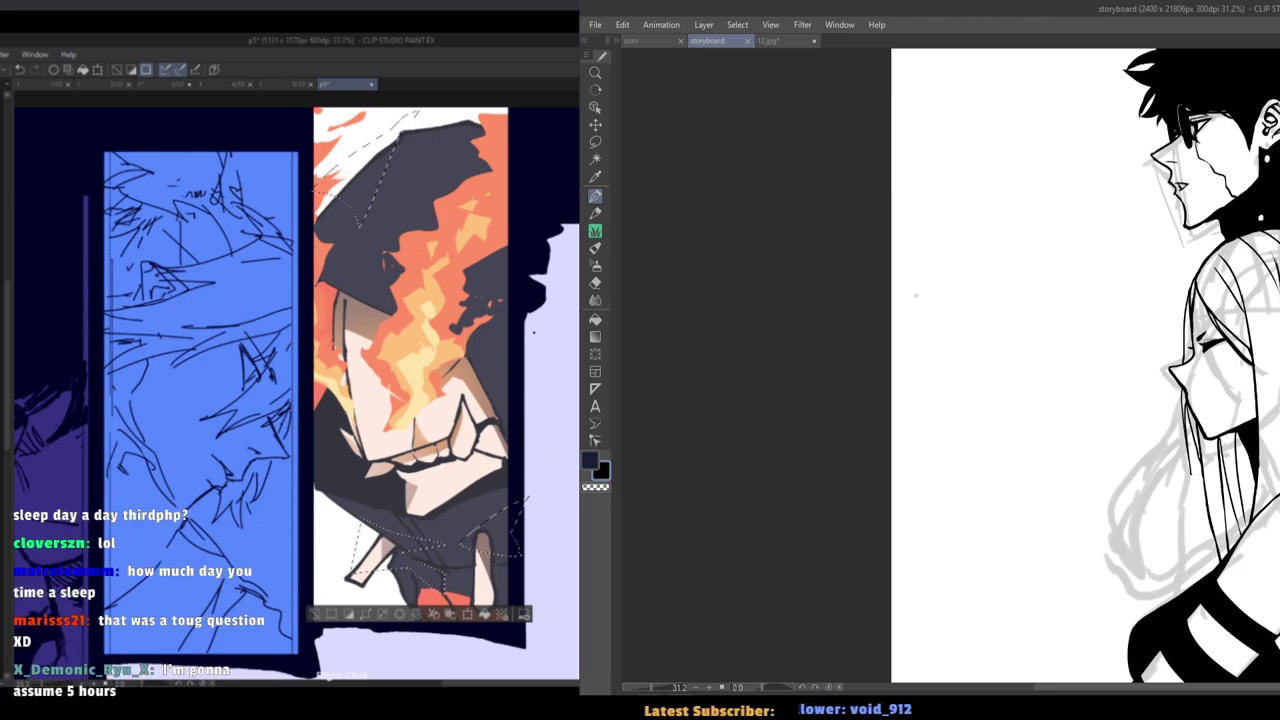
{"action": "key", "text": "ctrl+d"}
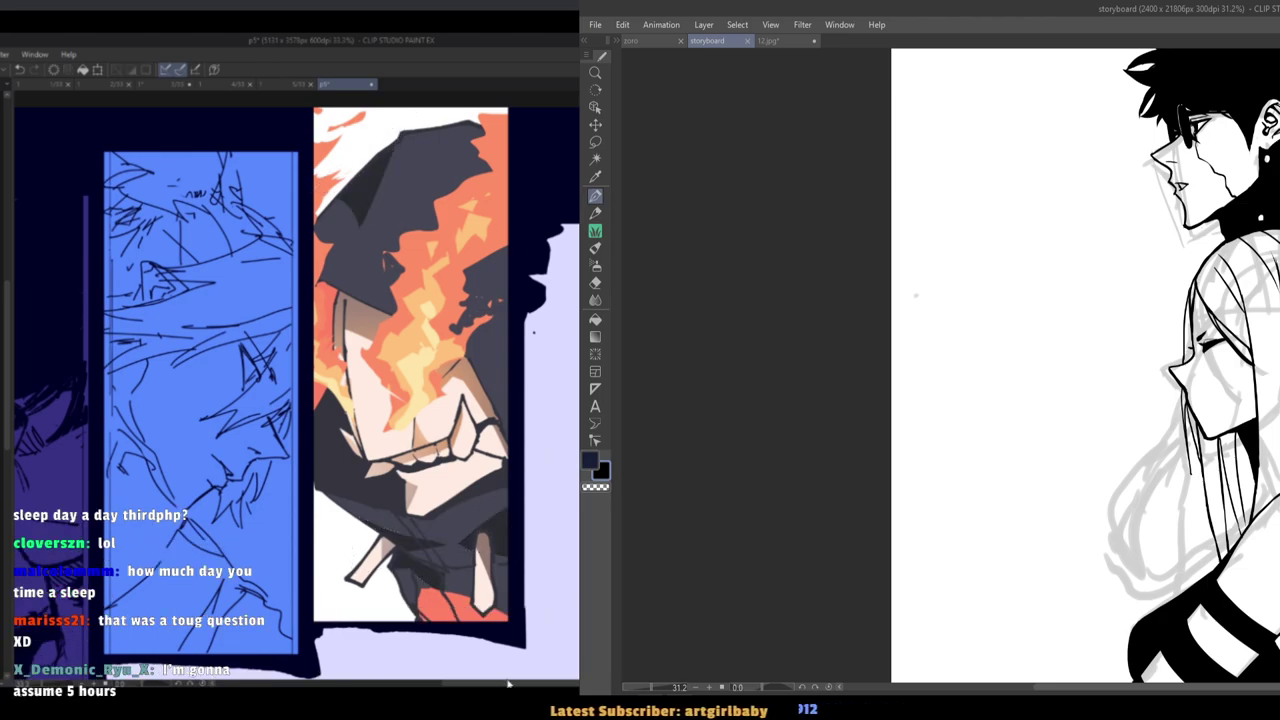
{"action": "key", "text": "h"}
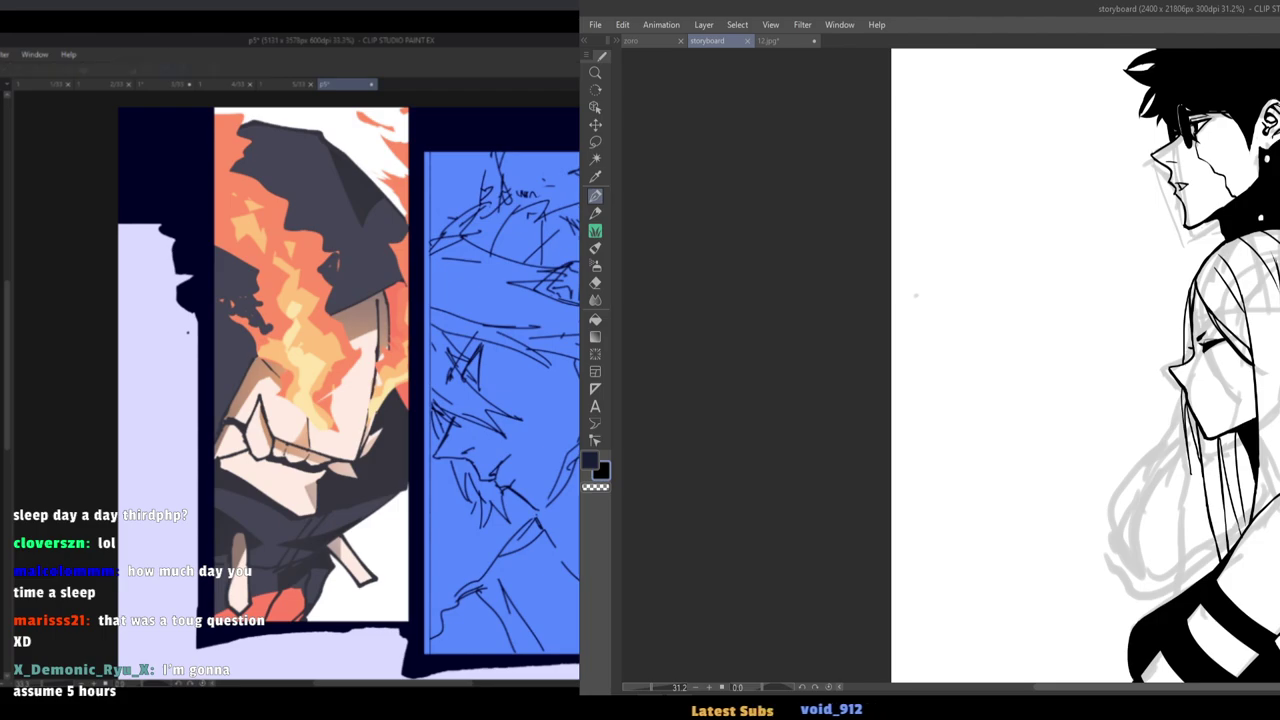
Compare the second storyboard panel's two profiles with the 12.jpg reference before inking the raised arm.
{"action": "left_click", "coordinate": [792, 43]}
{"action": "left_click", "coordinate": [734, 42]}
{"action": "left_click", "coordinate": [792, 43]}
{"action": "left_click", "coordinate": [732, 42]}
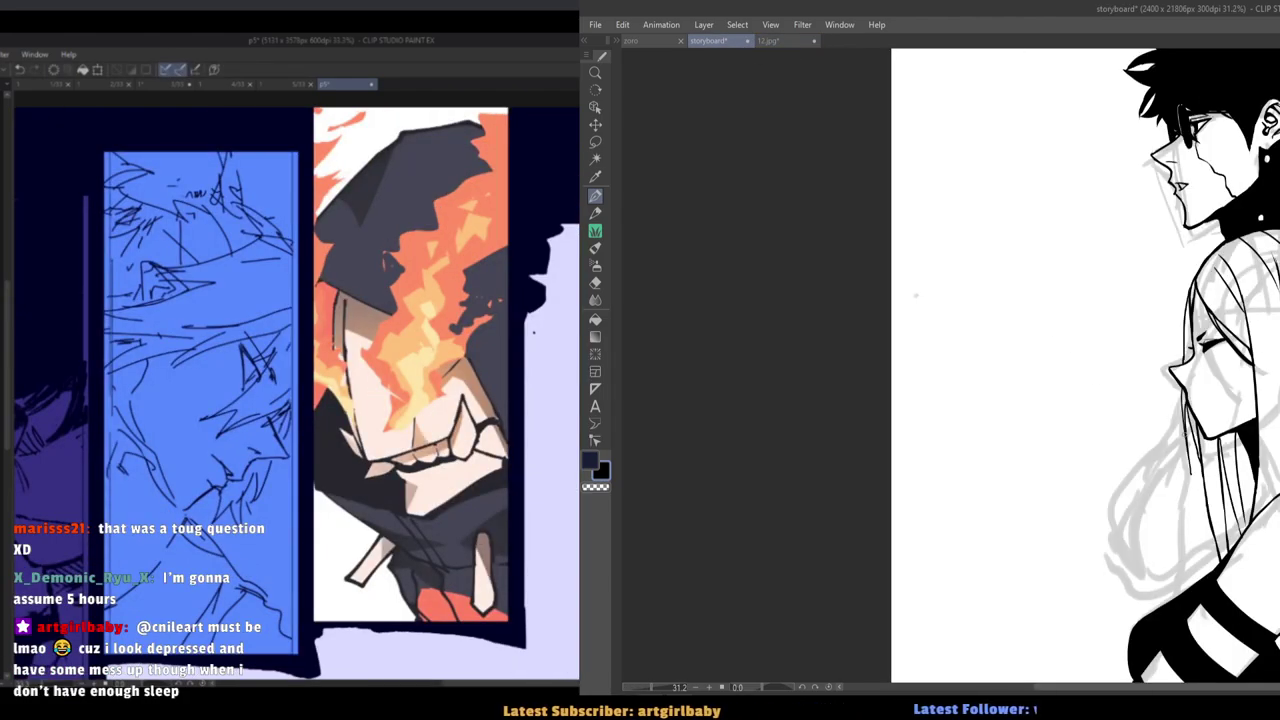
{"action": "scroll", "coordinate": [1143, 410], "scroll_direction": "down", "scroll_amount": 5}
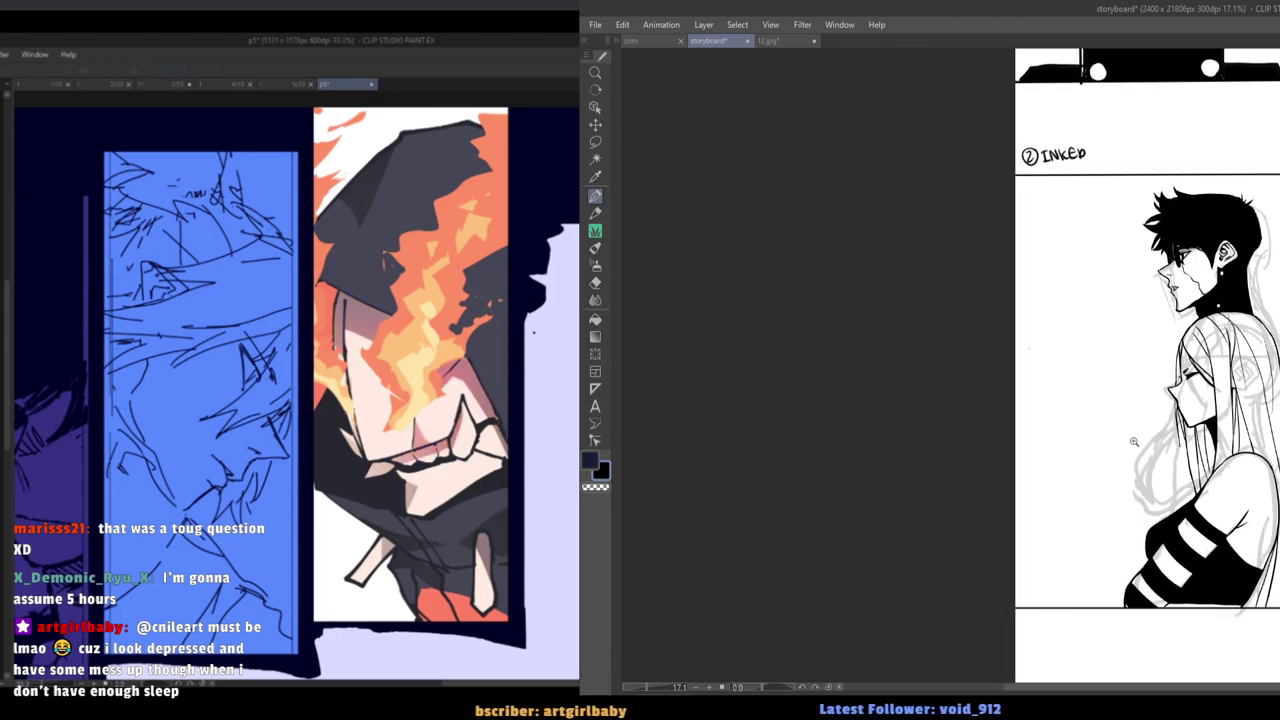
{"action": "scroll", "coordinate": [1134, 430], "scroll_direction": "up", "scroll_amount": 4}
{"action": "left_click", "coordinate": [779, 44]}
{"action": "left_click", "coordinate": [734, 42]}
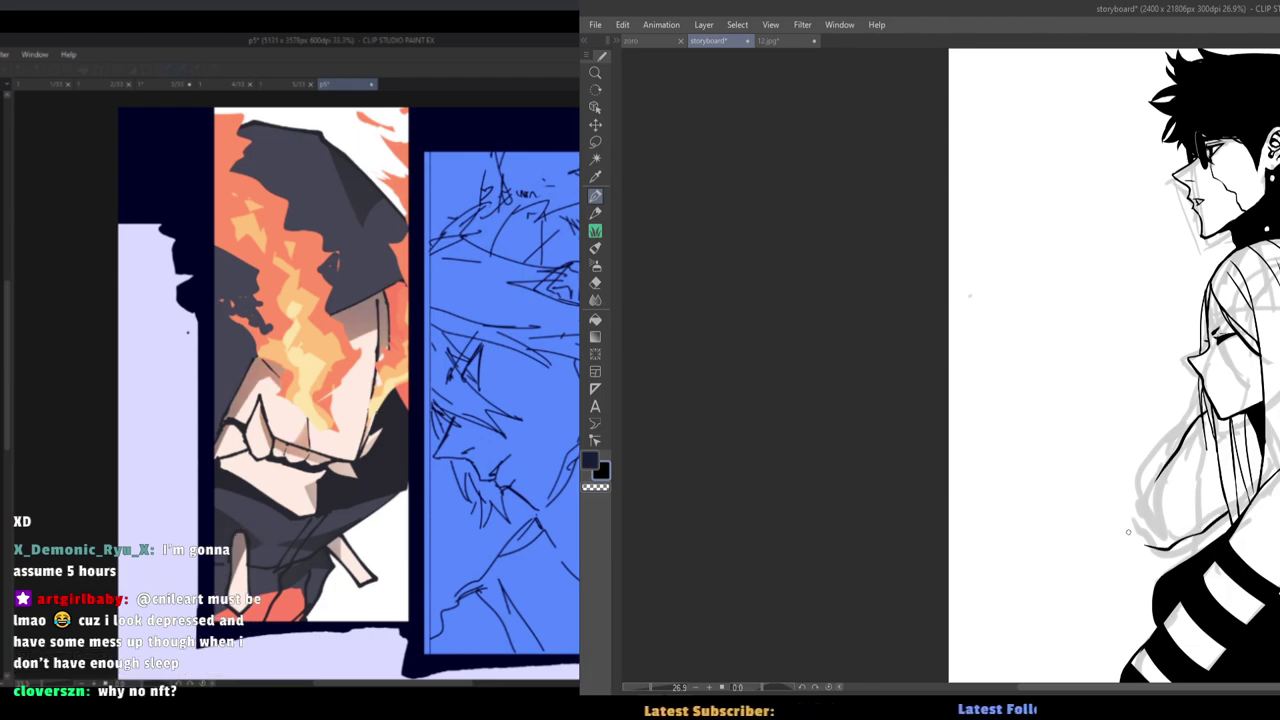
Ink the rounded outline of the long-haired character's raised arm below the chin and check the panel mirrored.
{"action": "left_click_drag", "start_coordinate": [1150, 484], "coordinate": [1160, 469]}
{"action": "key", "text": "ctrl+z"}
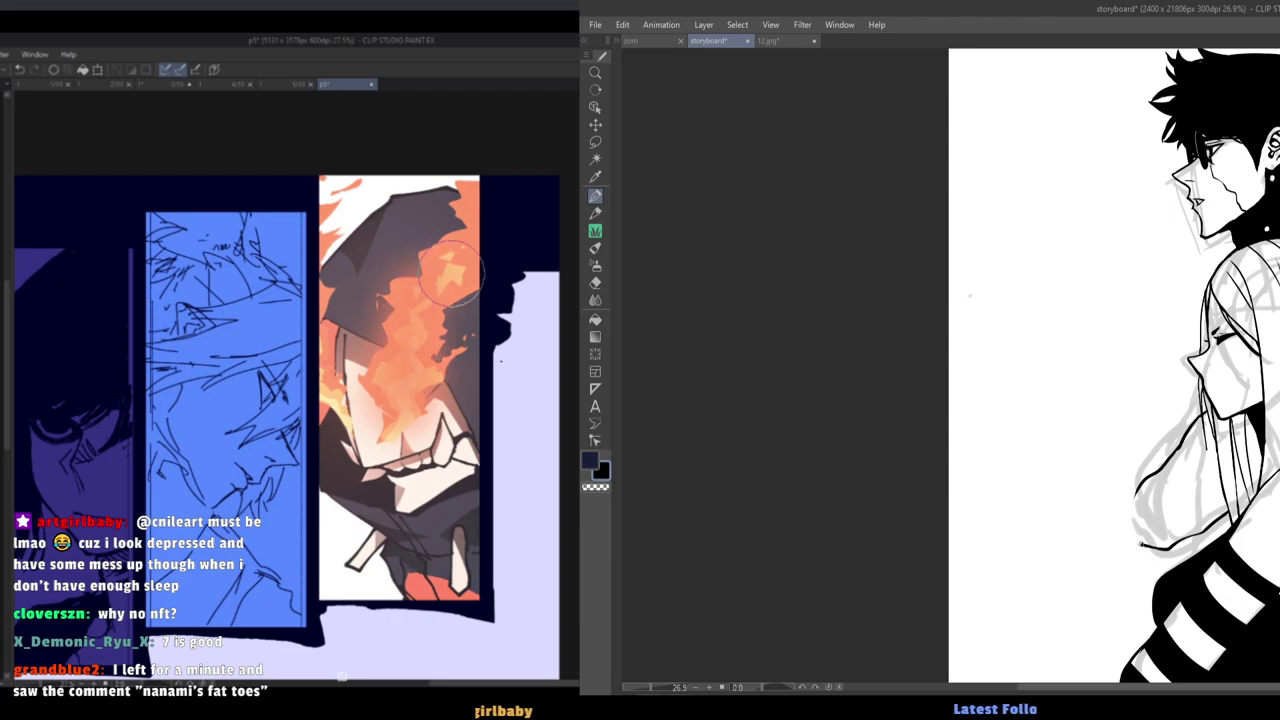
{"action": "scroll", "coordinate": [1096, 452], "scroll_direction": "down", "scroll_amount": 3}
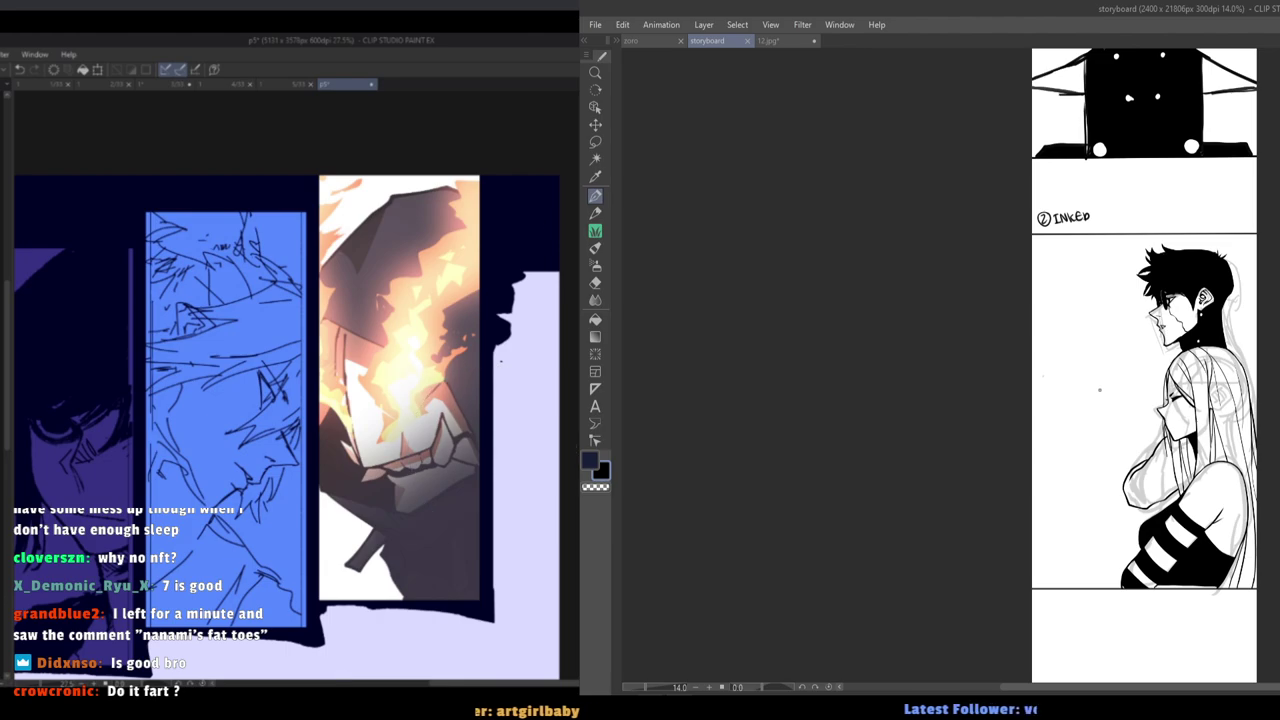
{"action": "left_click", "coordinate": [1003, 429]}
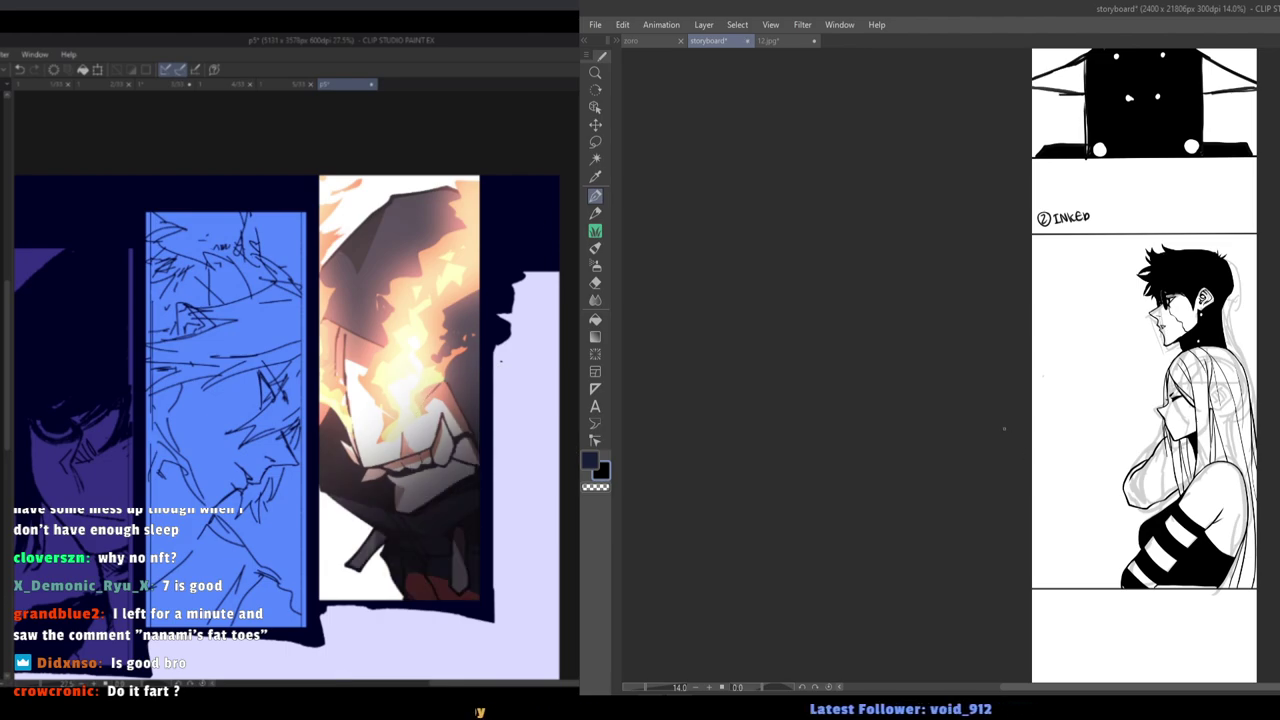
{"action": "left_click_drag", "start_coordinate": [1077, 491], "coordinate": [1086, 458]}
{"action": "left_click_drag", "start_coordinate": [1086, 458], "coordinate": [1086, 494]}
{"action": "key", "text": "h"}
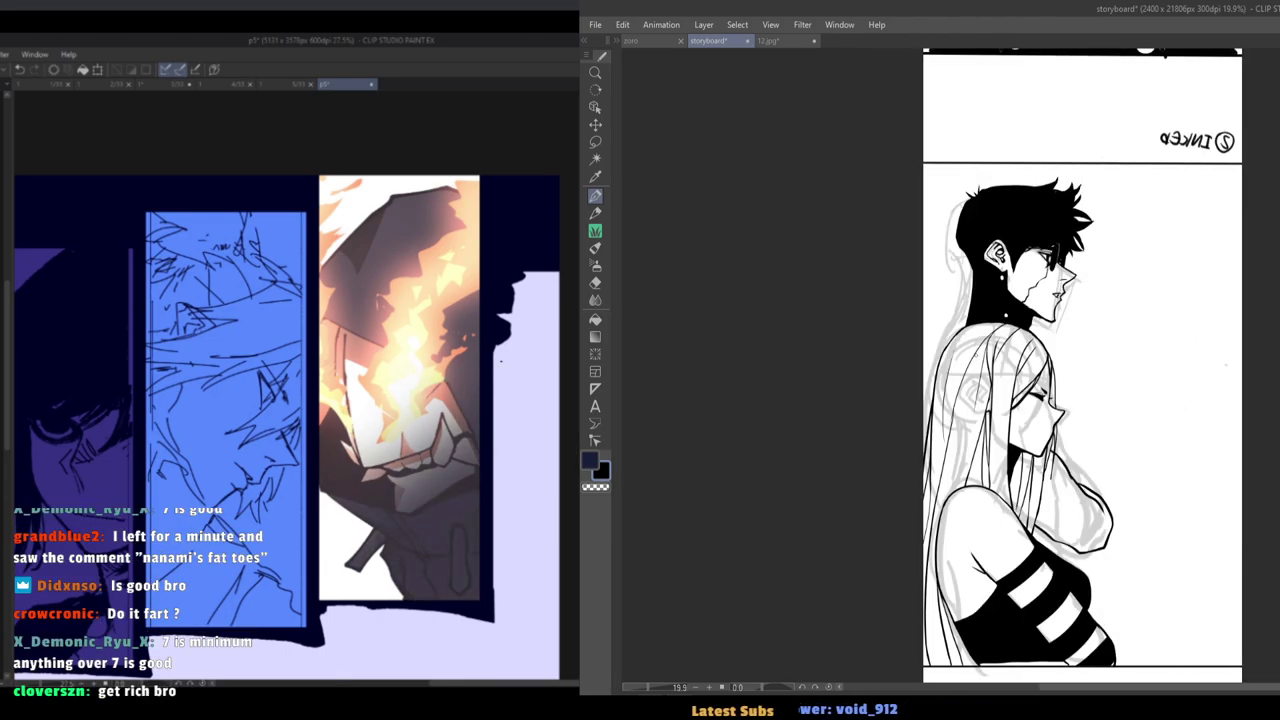
{"action": "key", "text": "h"}
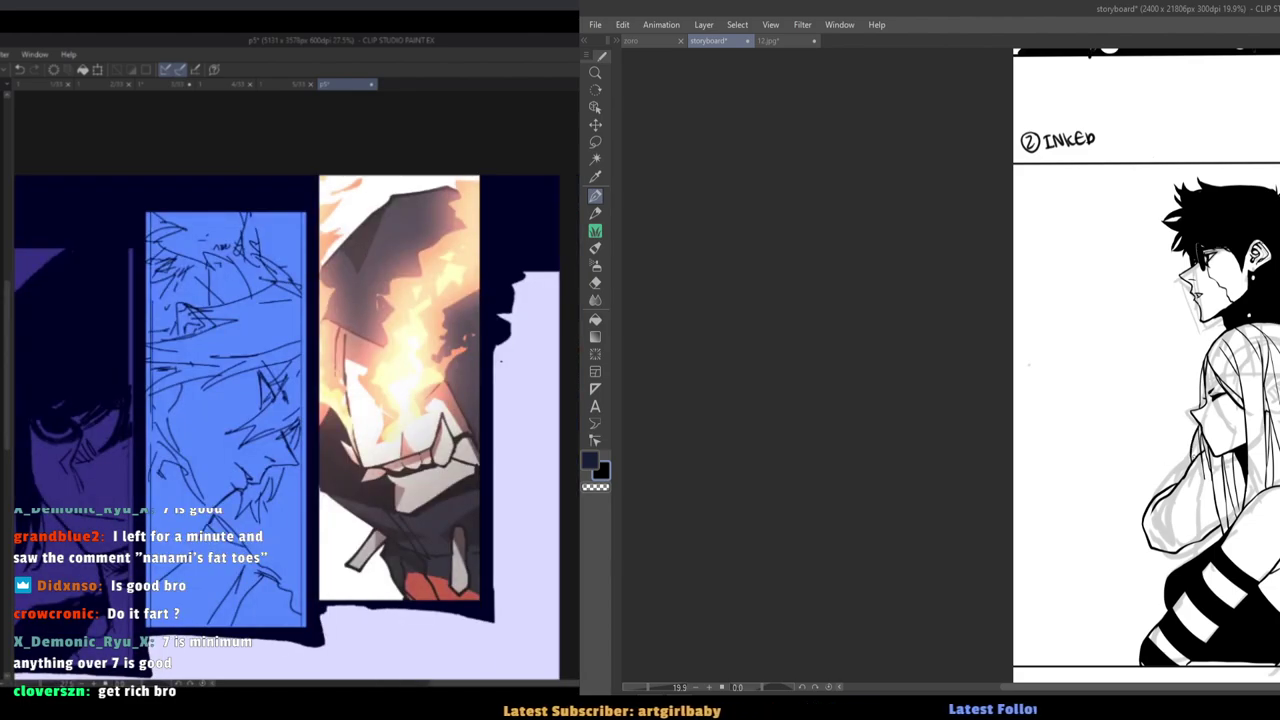
{"action": "left_click", "coordinate": [1198, 368]}
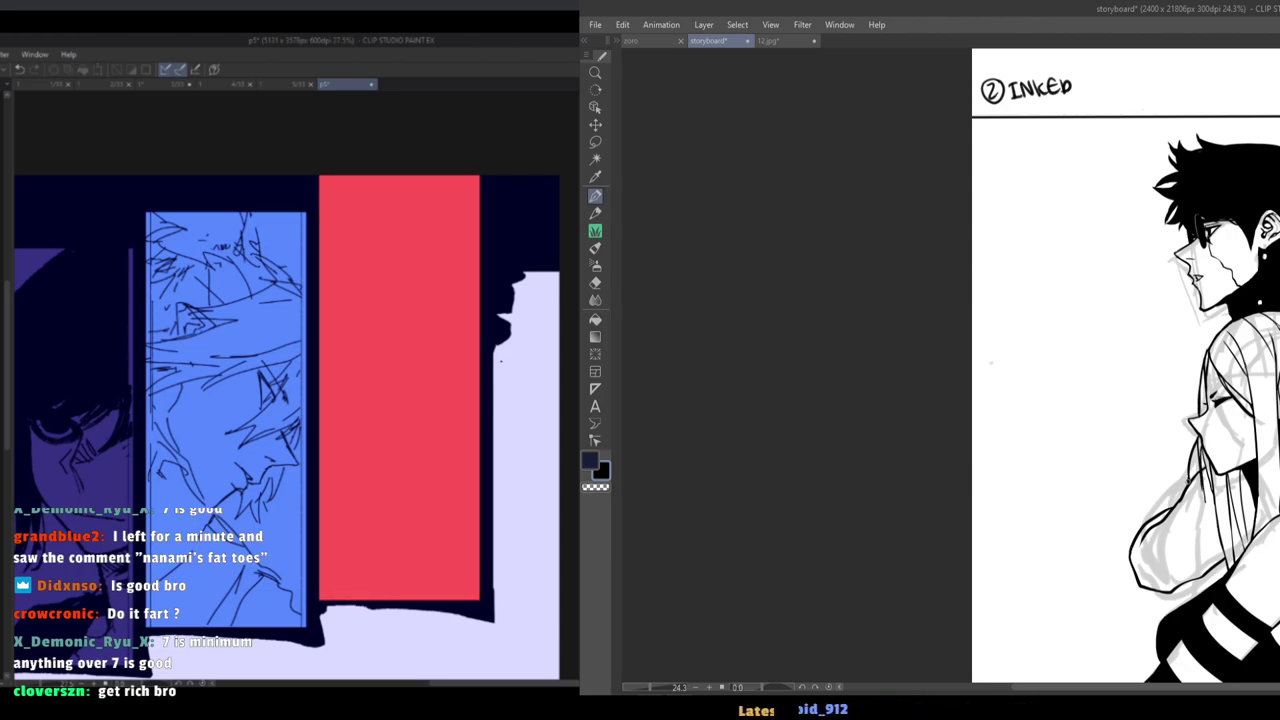
Select the inside of the long-haired character's raised arm and paint the part beside the hair solid black.
{"action": "key", "text": "w"}
{"action": "left_click", "coordinate": [1170, 534]}
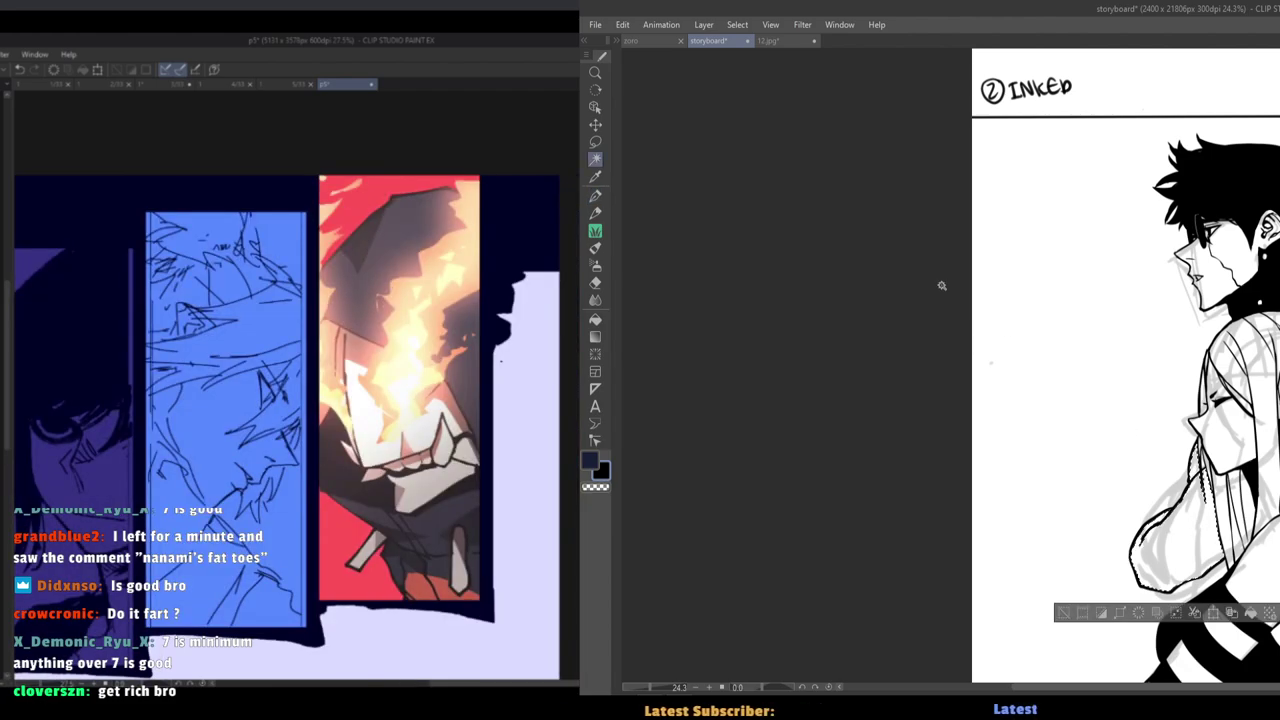
{"action": "scroll", "coordinate": [517, 423], "scroll_direction": "up", "scroll_amount": 4}
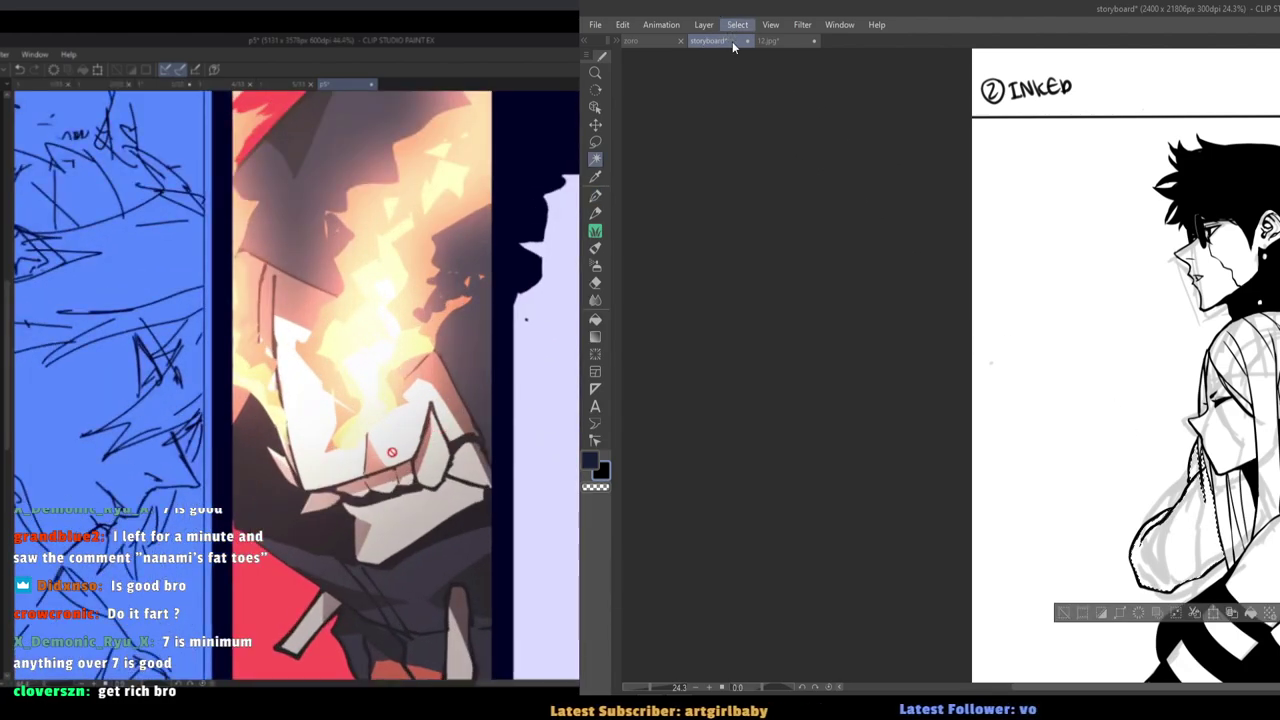
{"action": "scroll", "coordinate": [451, 436], "scroll_direction": "down", "scroll_amount": 4}
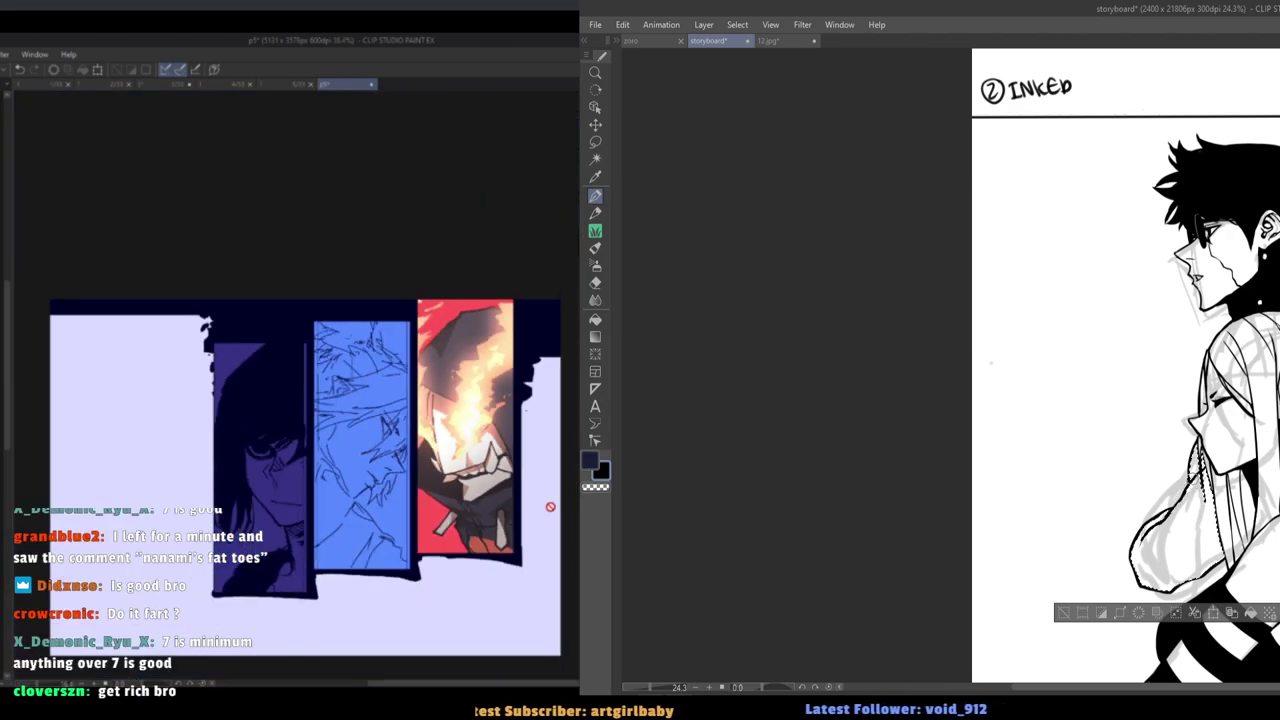
{"action": "scroll", "coordinate": [491, 375], "scroll_direction": "up", "scroll_amount": 1}
{"action": "key", "text": "p"}
{"action": "left_click_drag", "start_coordinate": [1194, 446], "coordinate": [1206, 498]}
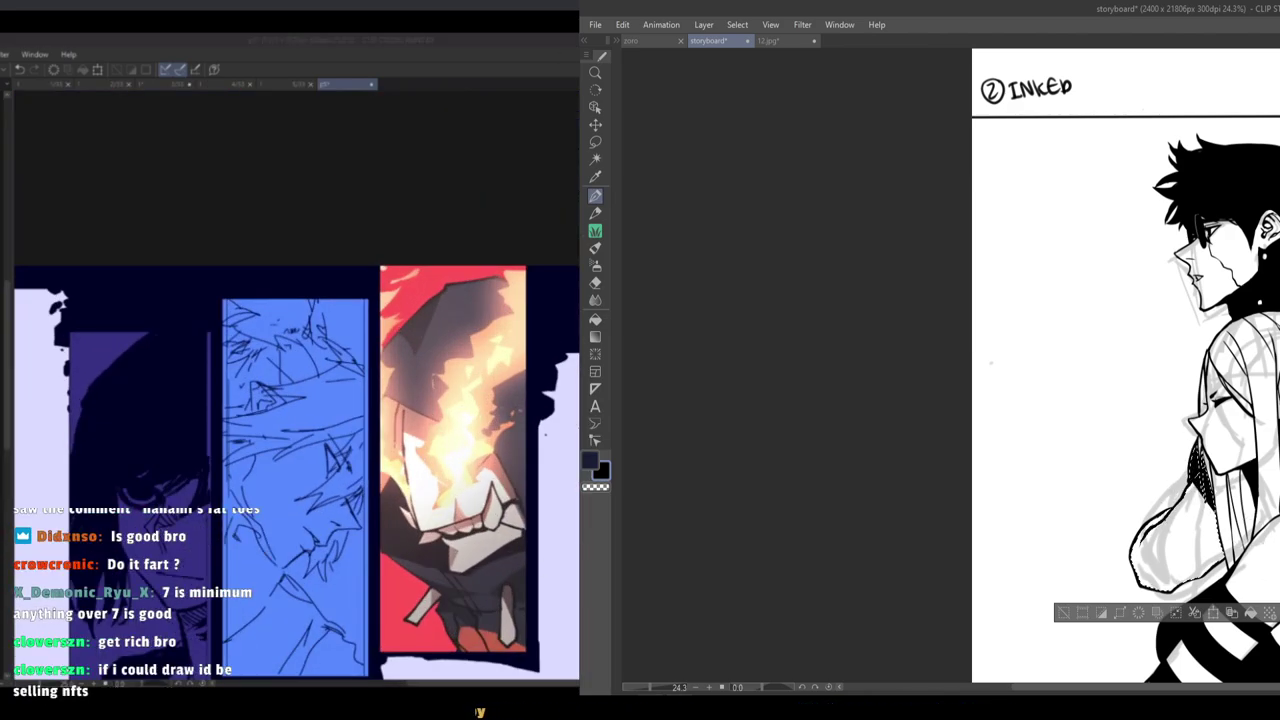
Merge the flaming character's selected layers and slightly raise the saturation with the Hue/Saturation/Luminosity correction.
{"action": "key", "text": "alt+Tab"}
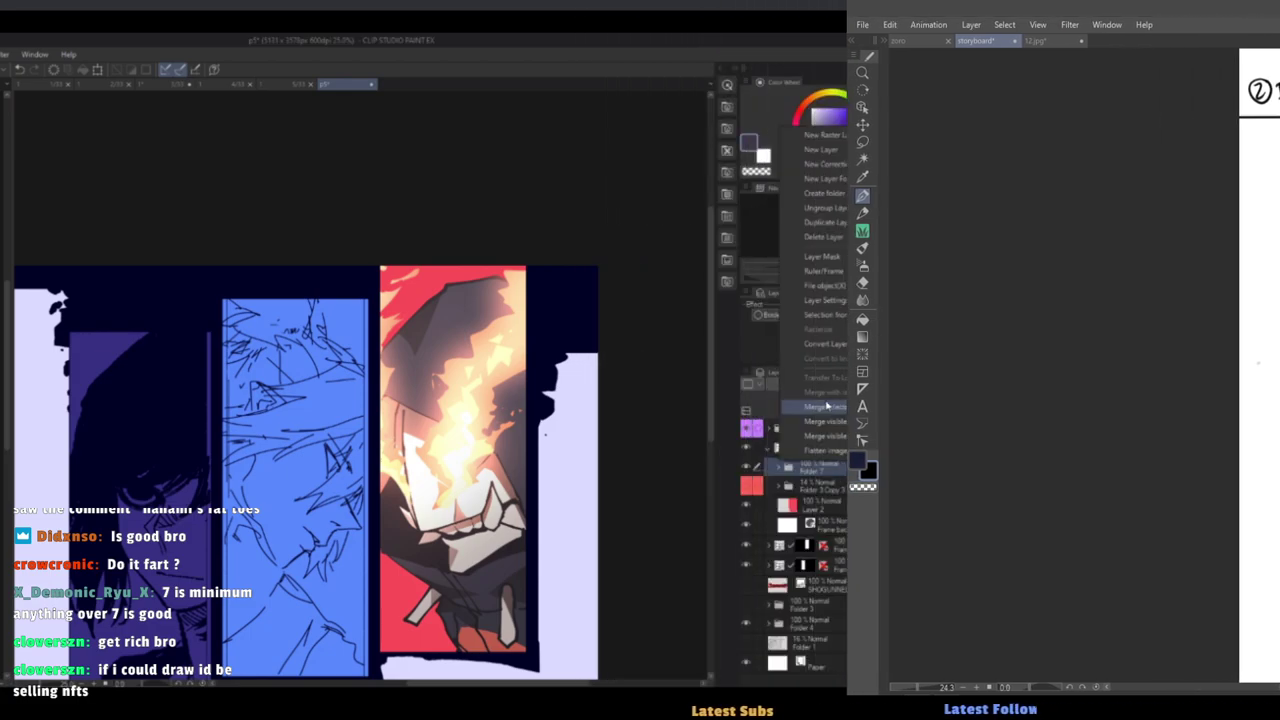
{"action": "key", "text": "ctrl+u"}
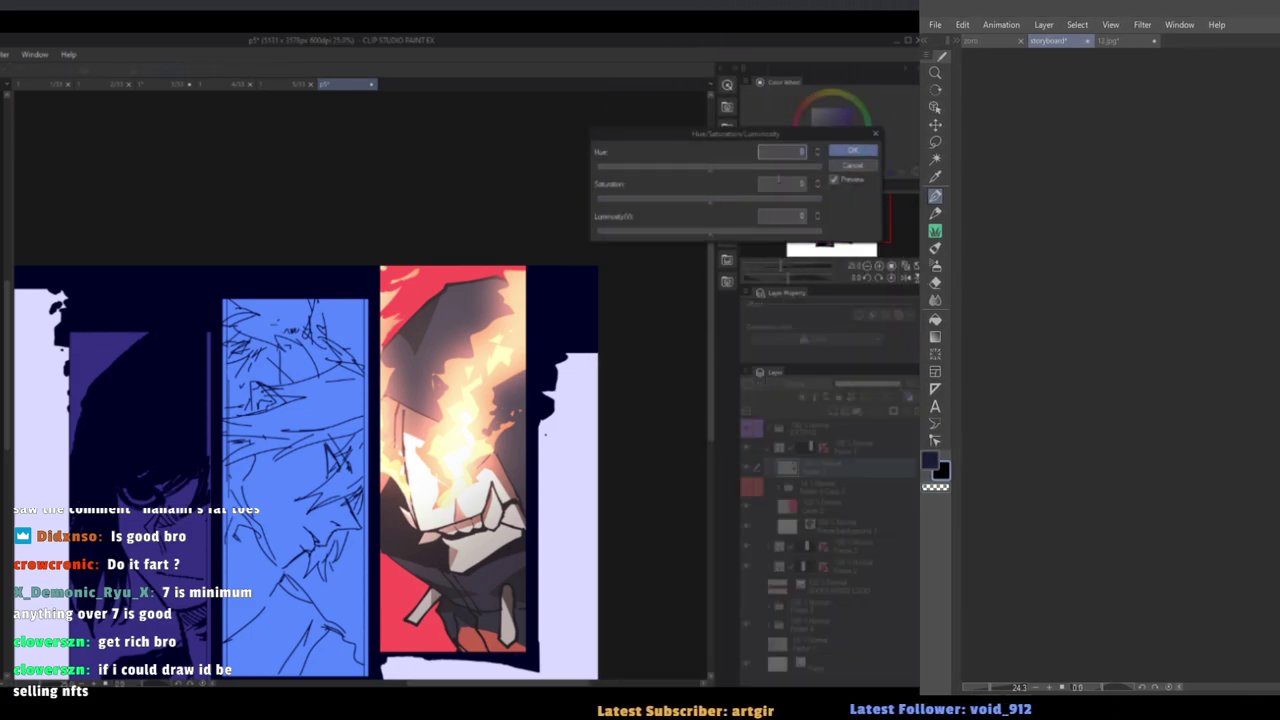
{"action": "left_click", "coordinate": [757, 198]}
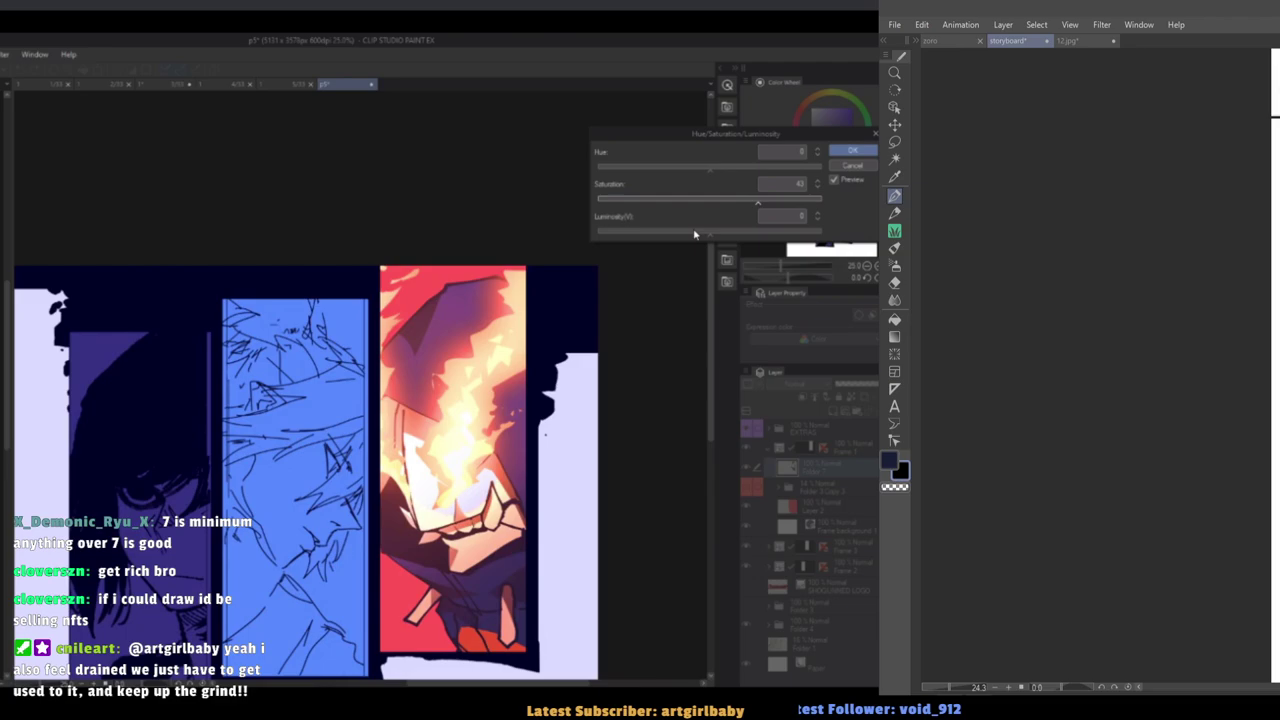
{"action": "left_click", "coordinate": [720, 199]}
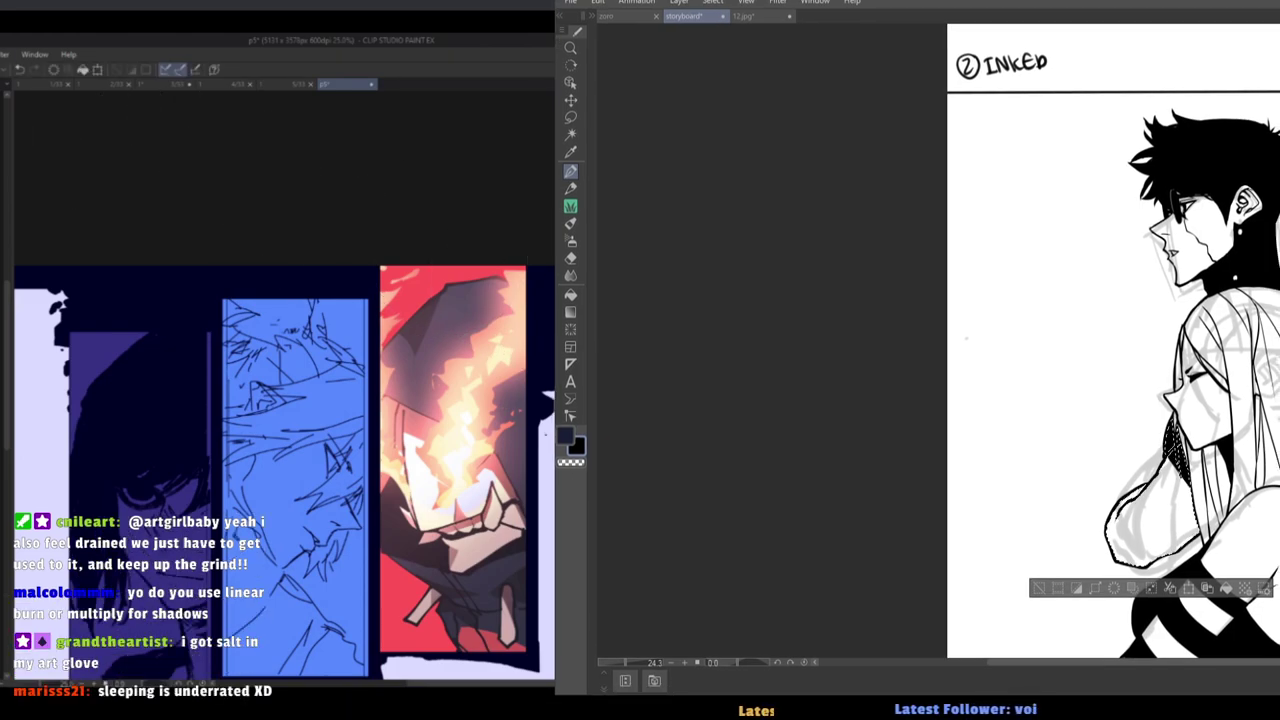
Paint solid black stripes across the selected raised arm of the long-haired character and clear the selection.
{"action": "mouse_move", "coordinate": [42, 98]}
{"action": "left_click_drag", "start_coordinate": [1148, 482], "coordinate": [1200, 543]}
{"action": "left_click", "coordinate": [137, 218]}
{"action": "left_click_drag", "start_coordinate": [1127, 493], "coordinate": [1176, 570]}
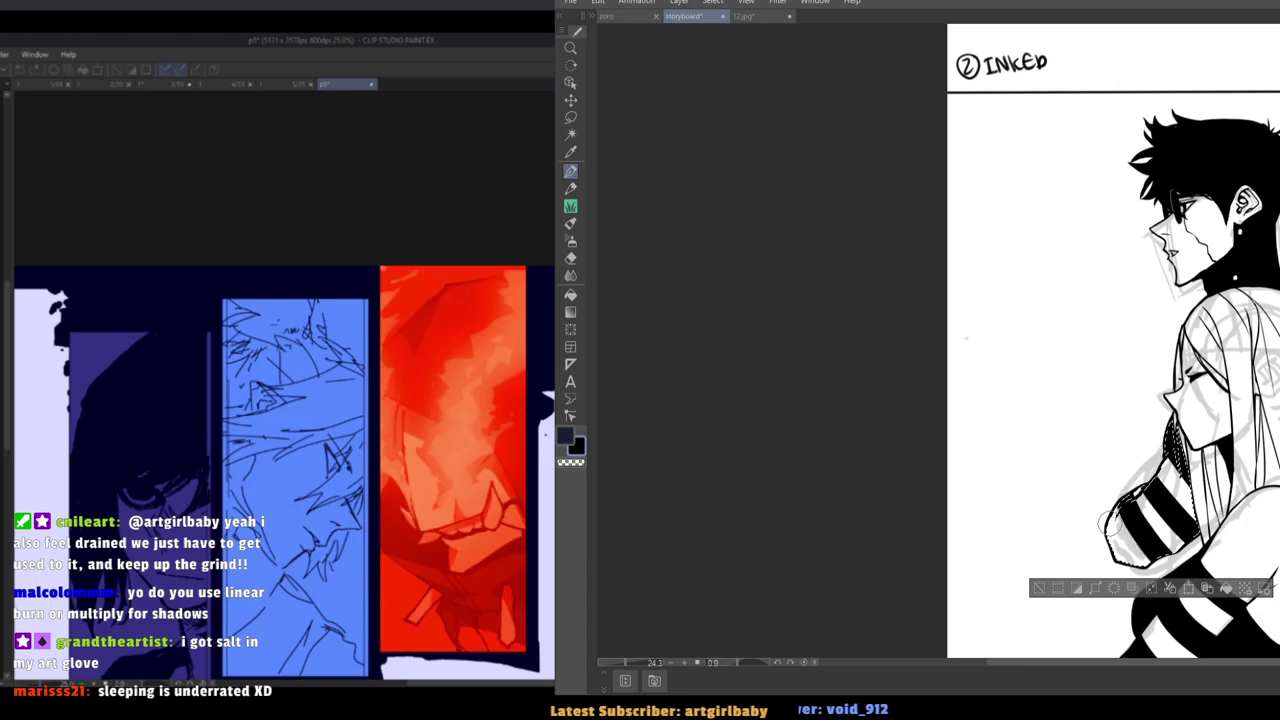
{"action": "scroll", "coordinate": [1080, 470], "scroll_direction": "down", "scroll_amount": 1}
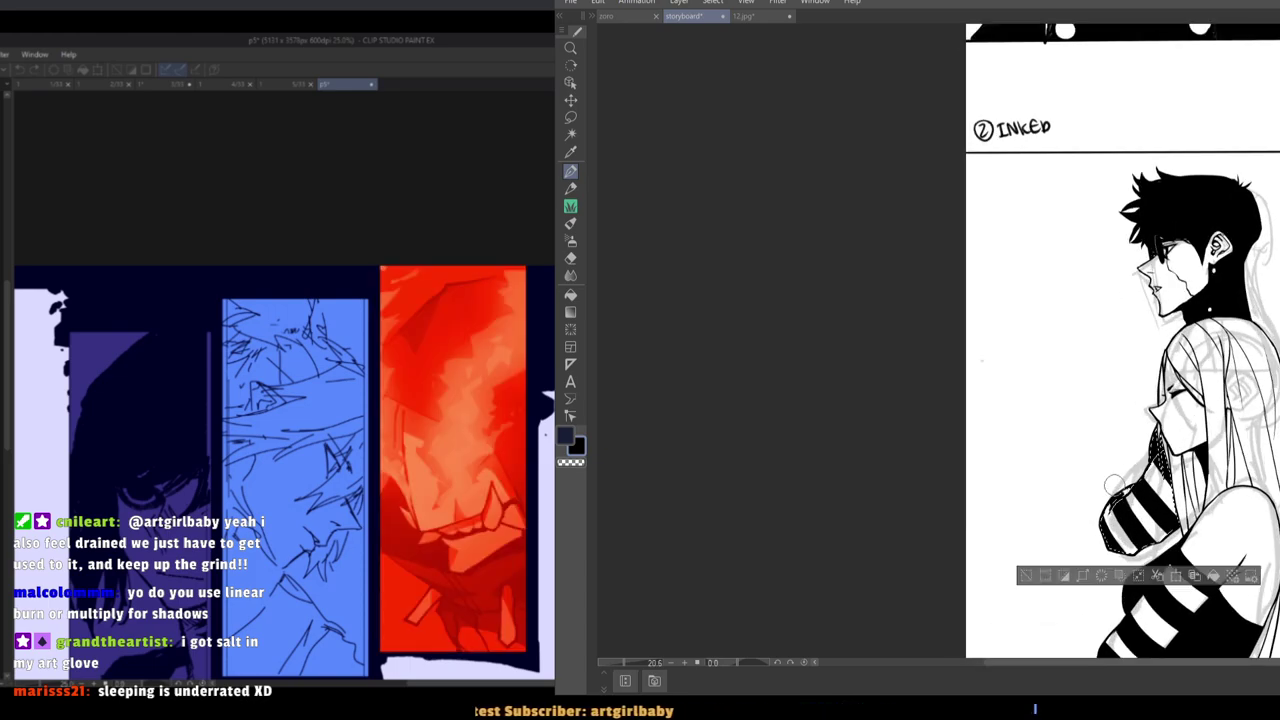
{"action": "key", "text": "ctrl+d"}
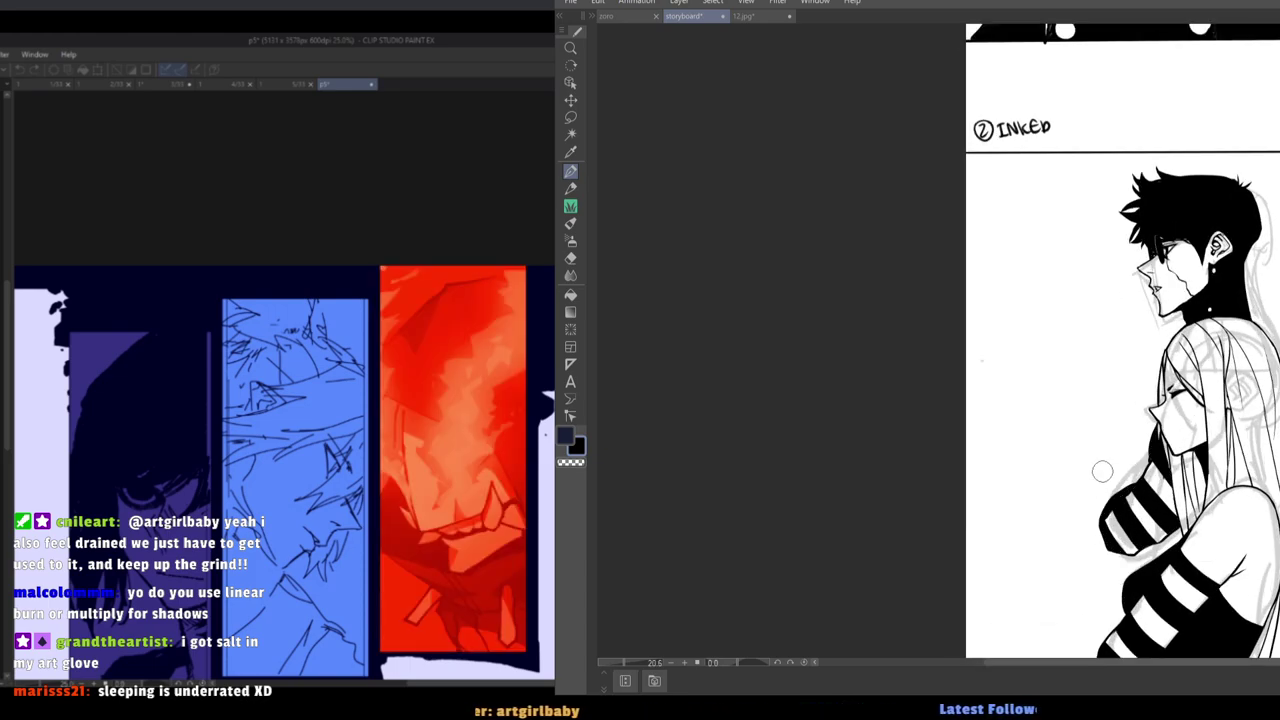
{"action": "left_click_drag", "start_coordinate": [1061, 444], "coordinate": [910, 389]}
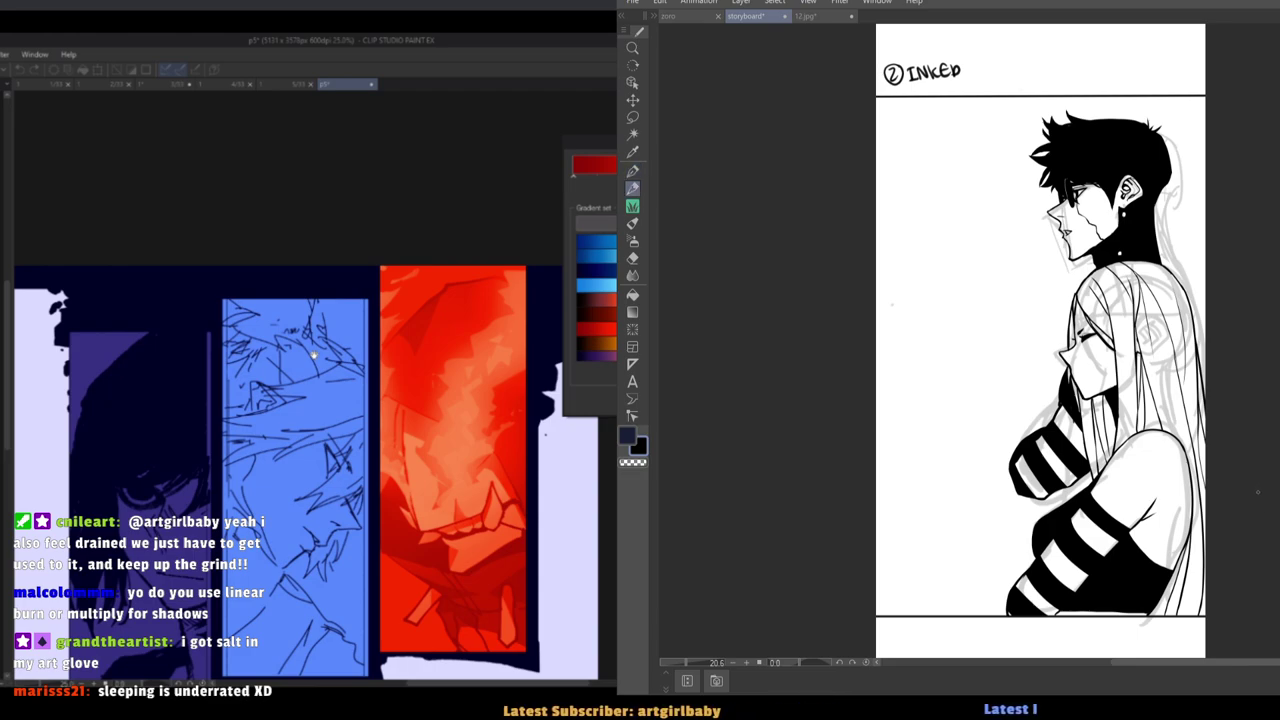
{"action": "key", "text": "p"}
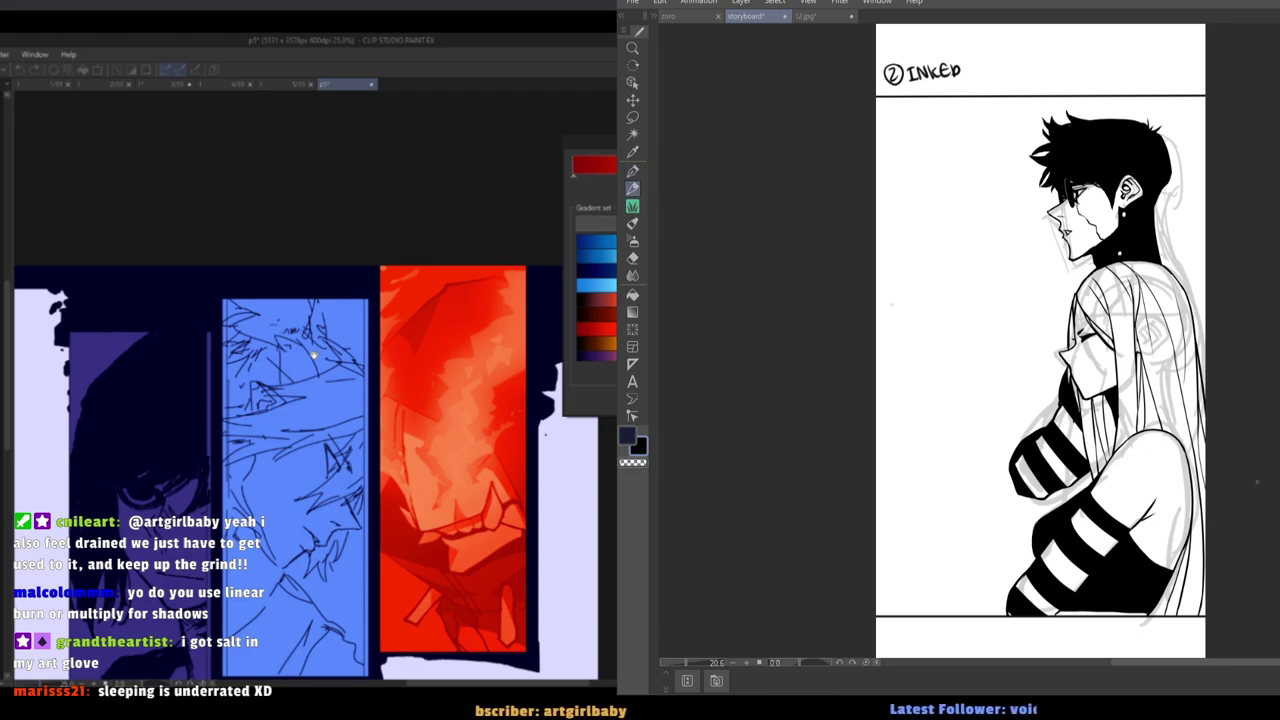
{"action": "left_click_drag", "start_coordinate": [962, 287], "coordinate": [970, 362]}
{"action": "key", "text": "ctrl+z"}
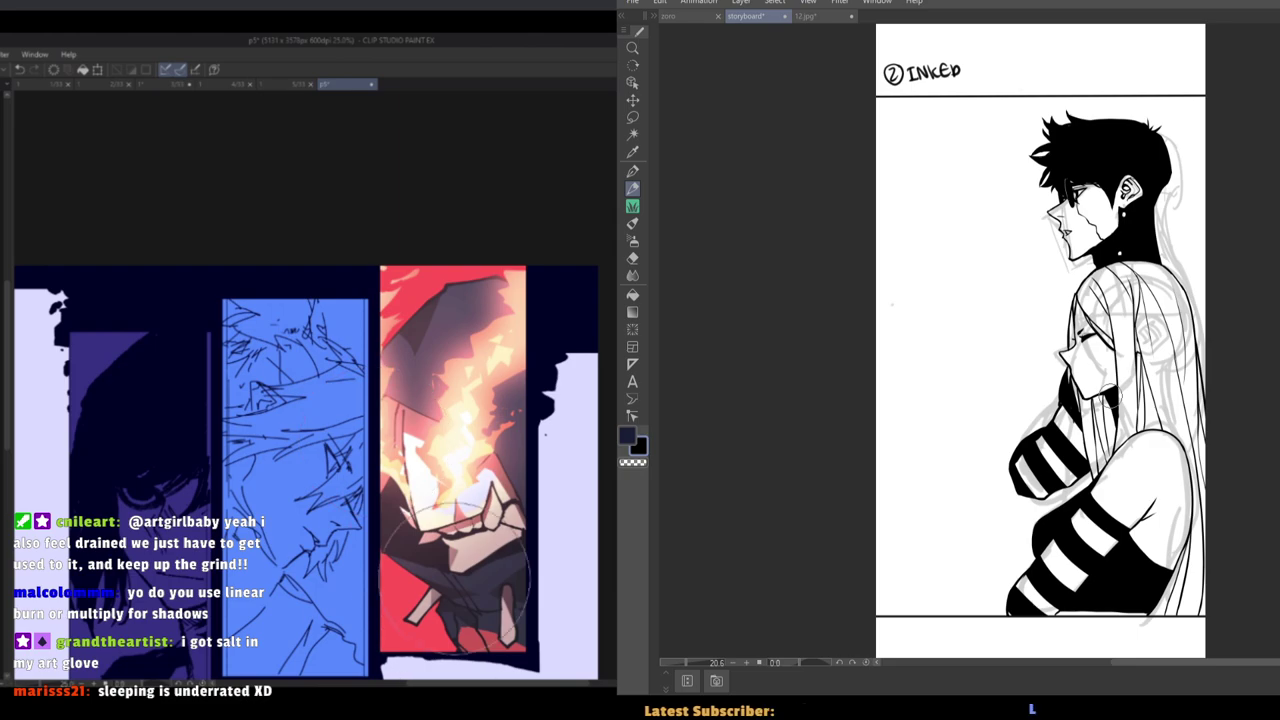
Show the hidden sub tool, tool property, brush size and colour palettes beside the storyboard canvas.
{"action": "key", "text": "Tab"}
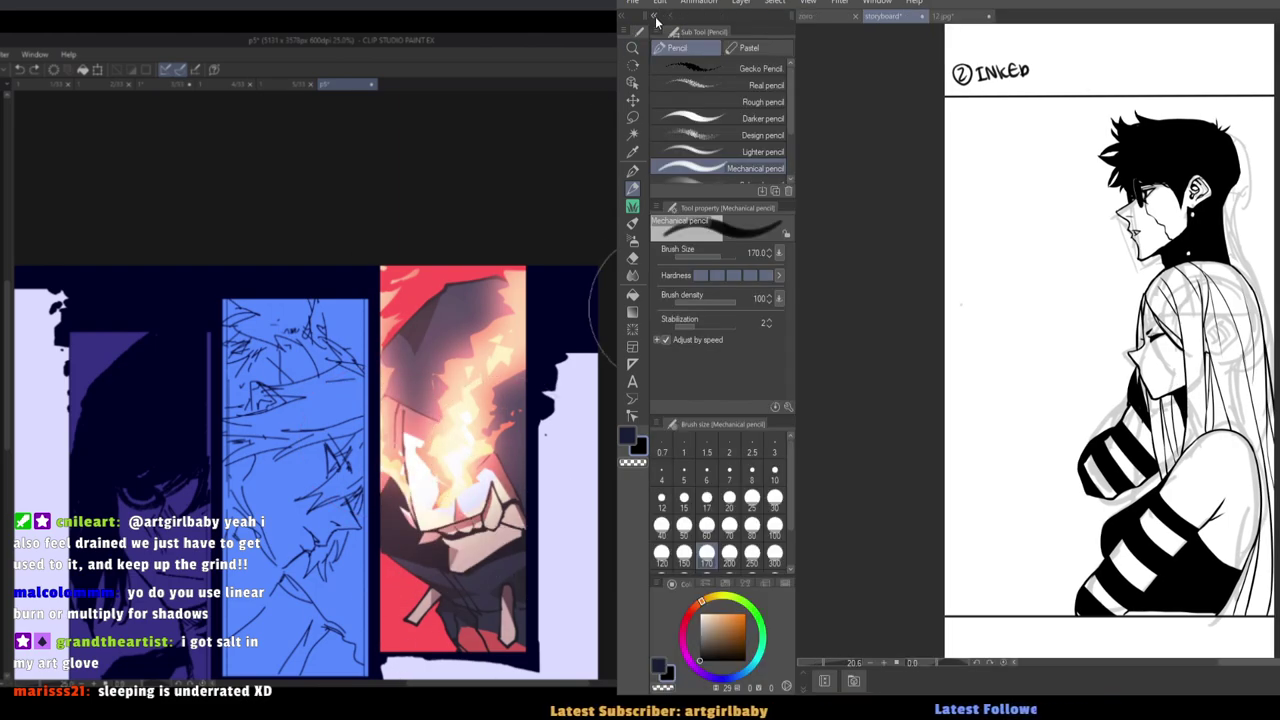
{"action": "key", "text": "Tab"}
{"action": "key", "text": "Tab"}
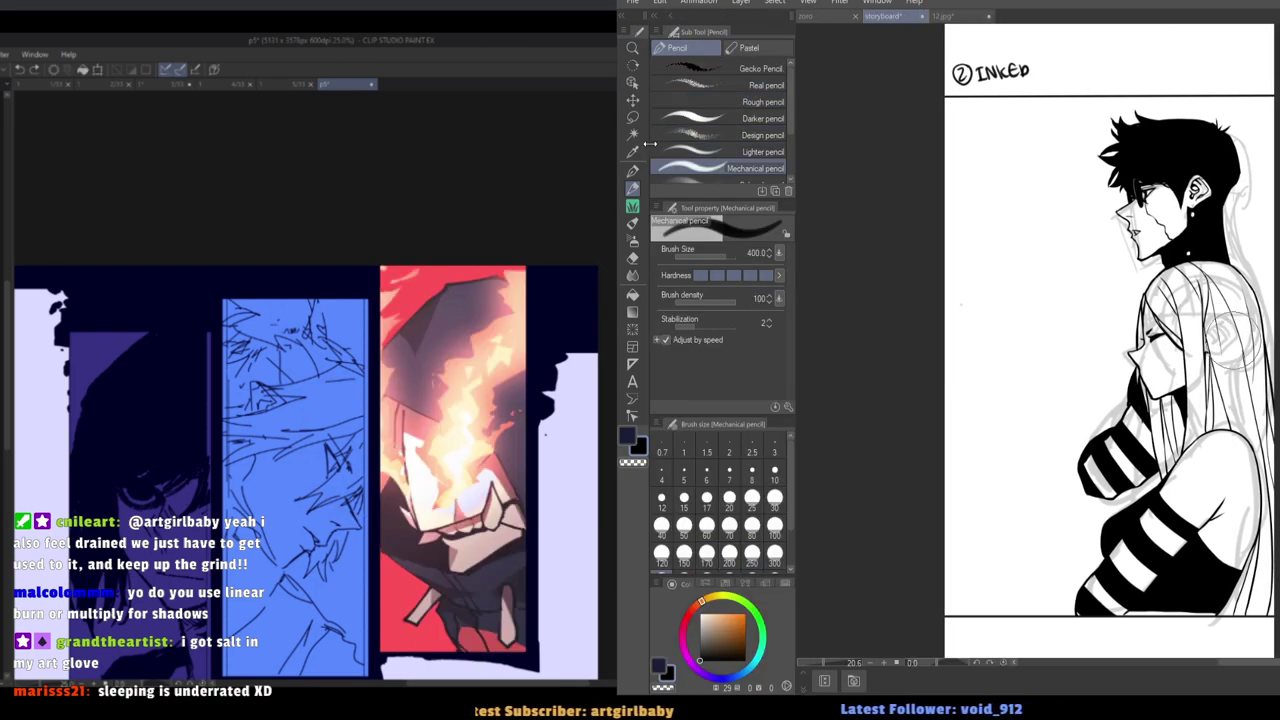
{"action": "left_click", "coordinate": [633, 240]}
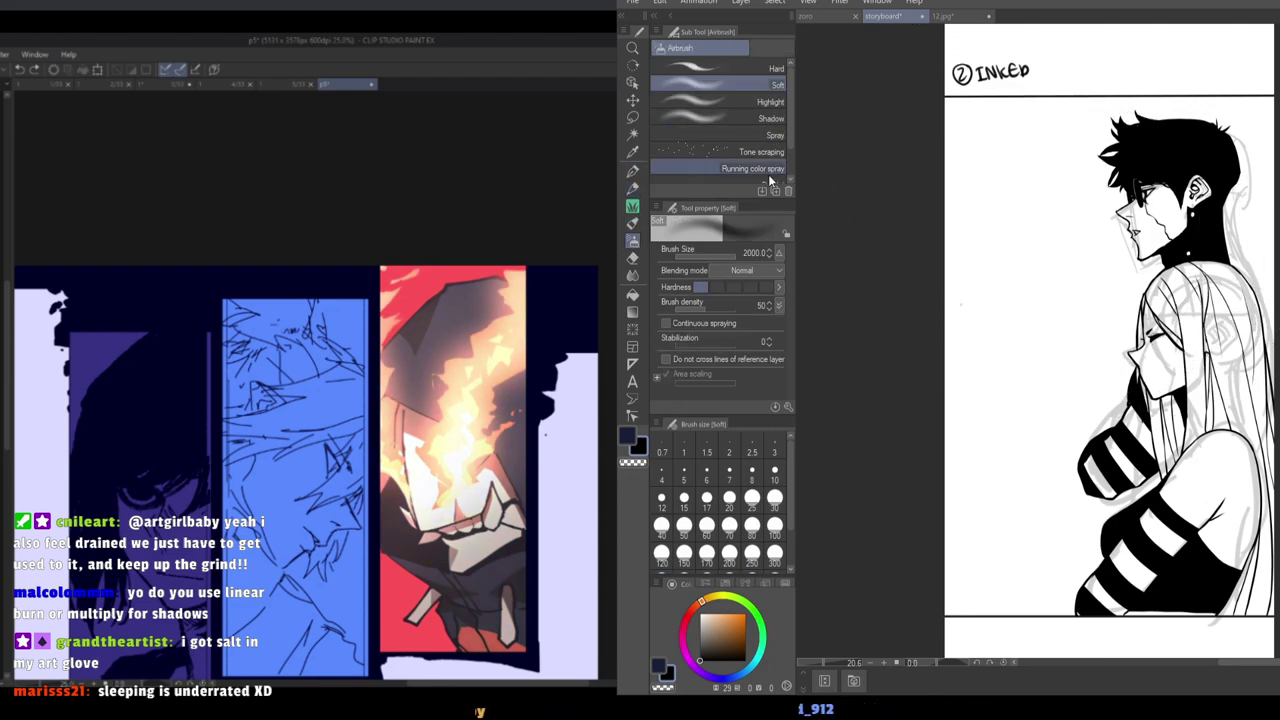
{"action": "key", "text": "p"}
{"action": "key", "text": "p"}
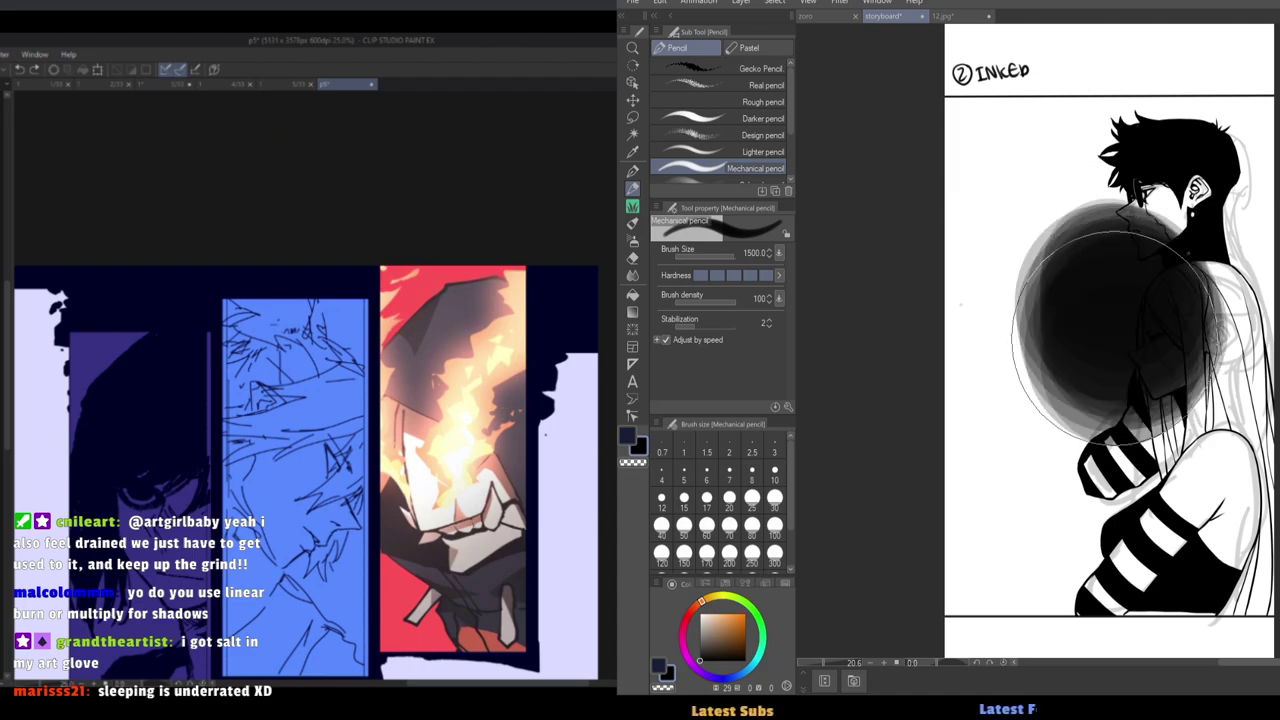
{"action": "key", "text": "["}
{"action": "key", "text": "["}
{"action": "key", "text": "["}
{"action": "left_click_drag", "start_coordinate": [1065, 240], "coordinate": [1072, 356]}
{"action": "key", "text": "ctrl+z"}
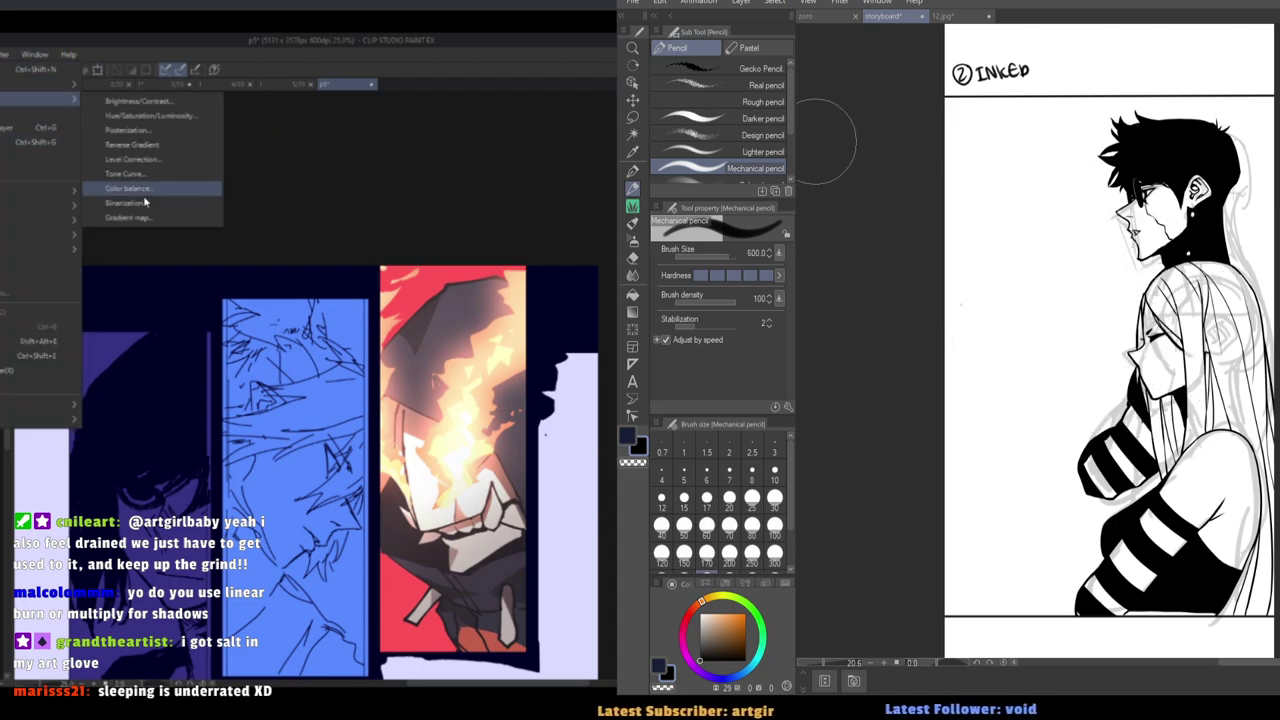
Reduce the Mechanical pencil's brush size to 50, undoing the test stroke beside the characters.
{"action": "key", "text": "["}
{"action": "key", "text": "["}
{"action": "key", "text": "["}
{"action": "key", "text": "["}
{"action": "key", "text": "["}
{"action": "key", "text": "["}
{"action": "key", "text": "["}
{"action": "key", "text": "["}
{"action": "key", "text": "["}
{"action": "key", "text": "["}
{"action": "key", "text": "["}
{"action": "key", "text": "["}
{"action": "key", "text": "["}
{"action": "key", "text": "["}
{"action": "key", "text": "["}
{"action": "mouse_move", "coordinate": [1084, 300]}
{"action": "left_mouse_down"}
{"action": "mouse_move", "coordinate": [1104, 332]}
{"action": "mouse_move", "coordinate": [1102, 378]}
{"action": "left_mouse_up"}
{"action": "key", "text": "ctrl+z"}
{"action": "key", "text": "["}
{"action": "key", "text": "["}
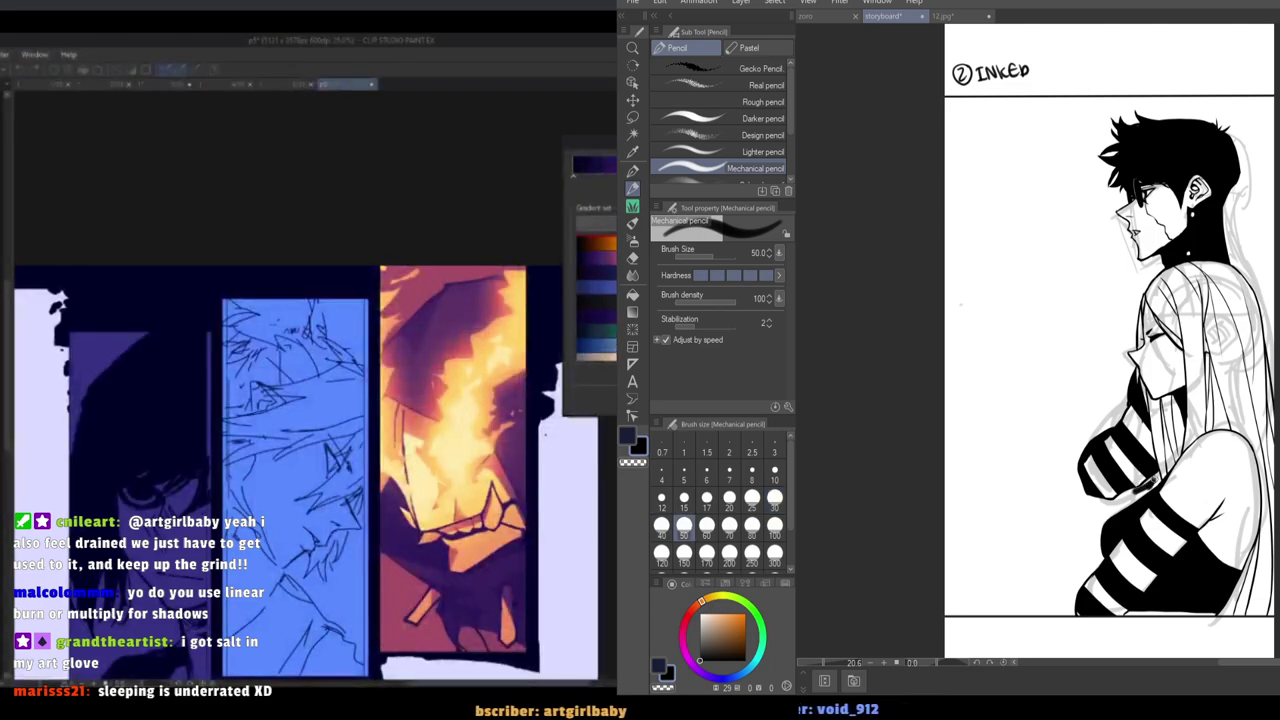
Set the G-pen's brush size to 70 and the Hard eraser's brush size to 30.
{"action": "key", "text": "p"}
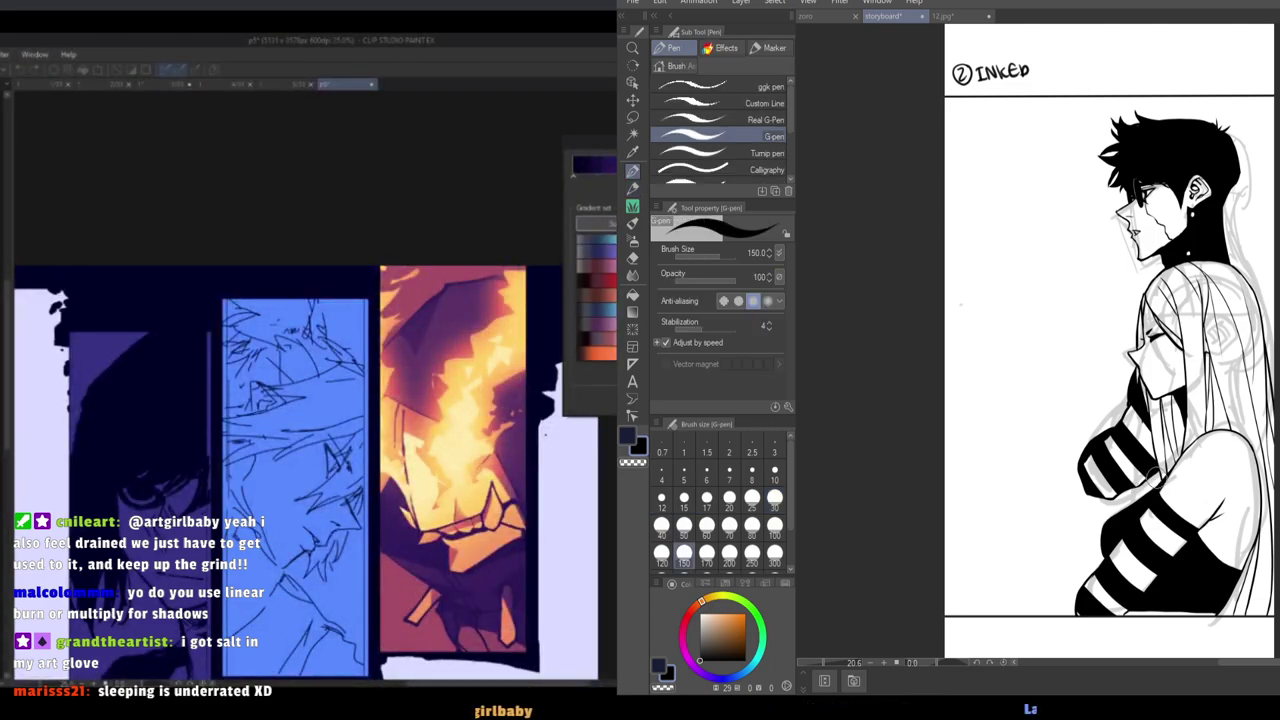
{"action": "key", "text": "bracketleft"}
{"action": "key", "text": "bracketleft"}
{"action": "key", "text": "bracketleft"}
{"action": "key", "text": "bracketleft"}
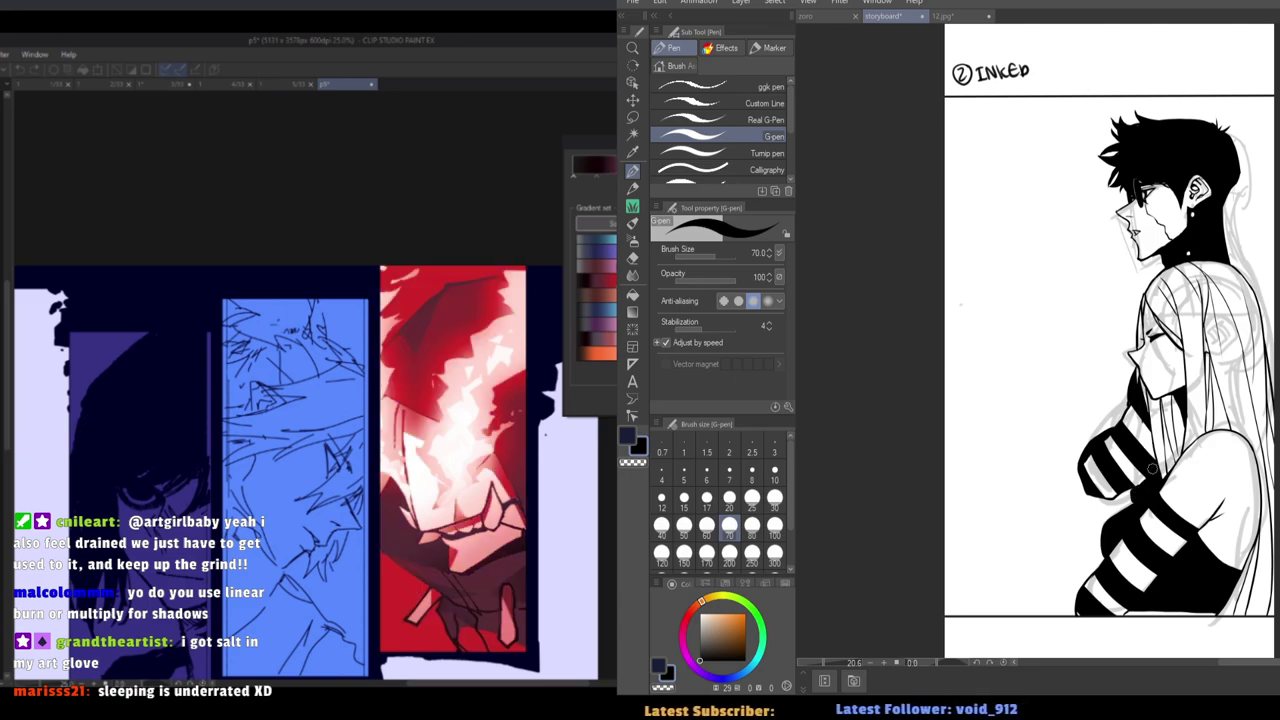
{"action": "key", "text": "e"}
{"action": "key", "text": "bracketleft"}
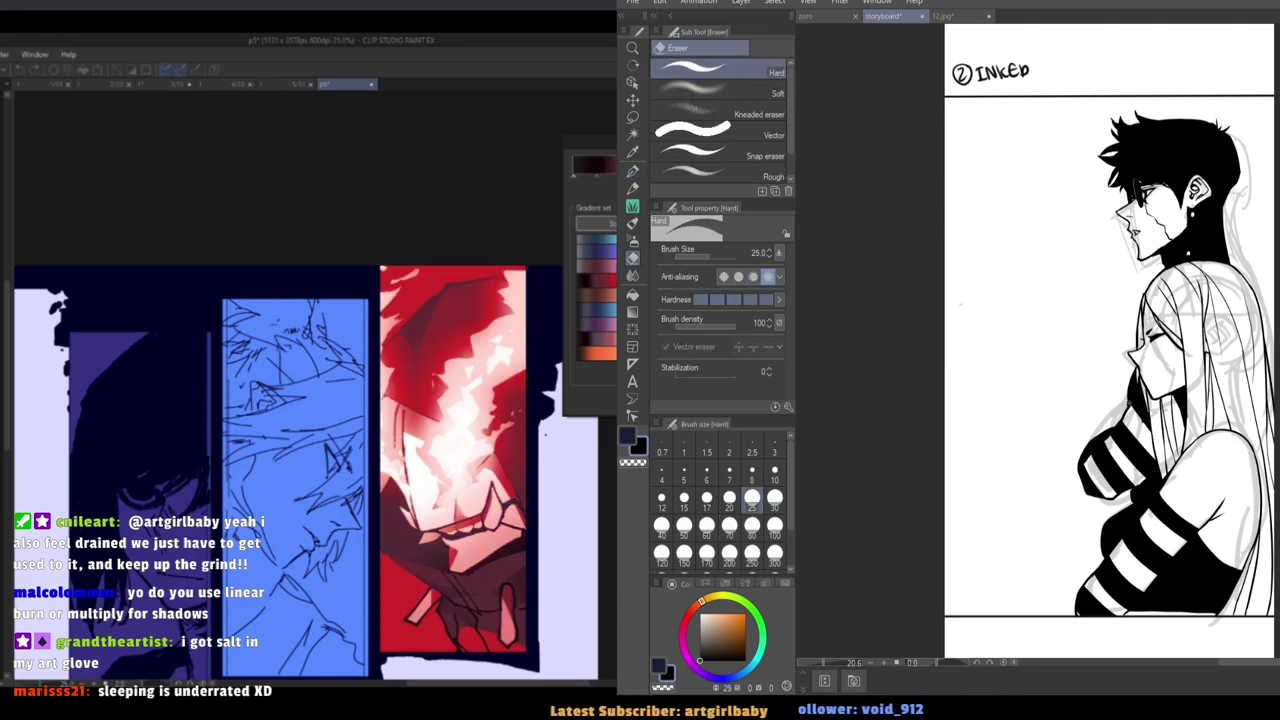
{"action": "key", "text": "p"}
{"action": "key", "text": "e"}
{"action": "key", "text": "p"}
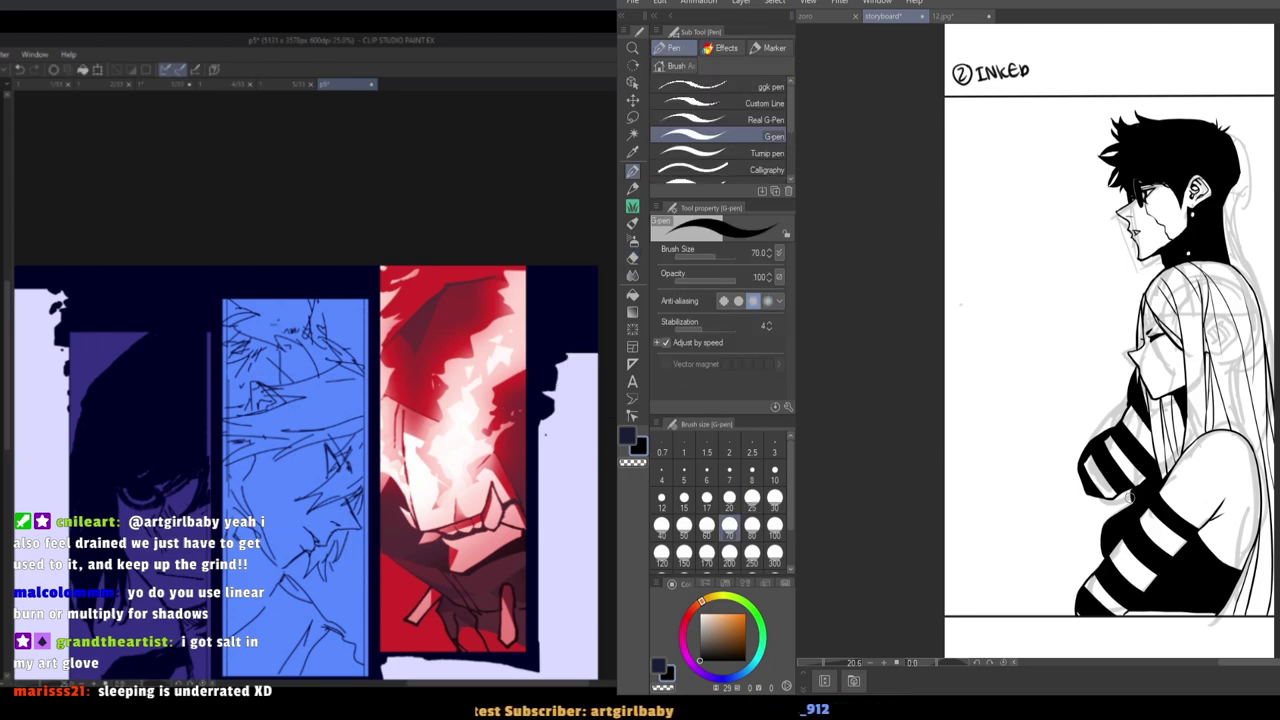
{"action": "key", "text": "e"}
{"action": "key", "text": "bracketright"}
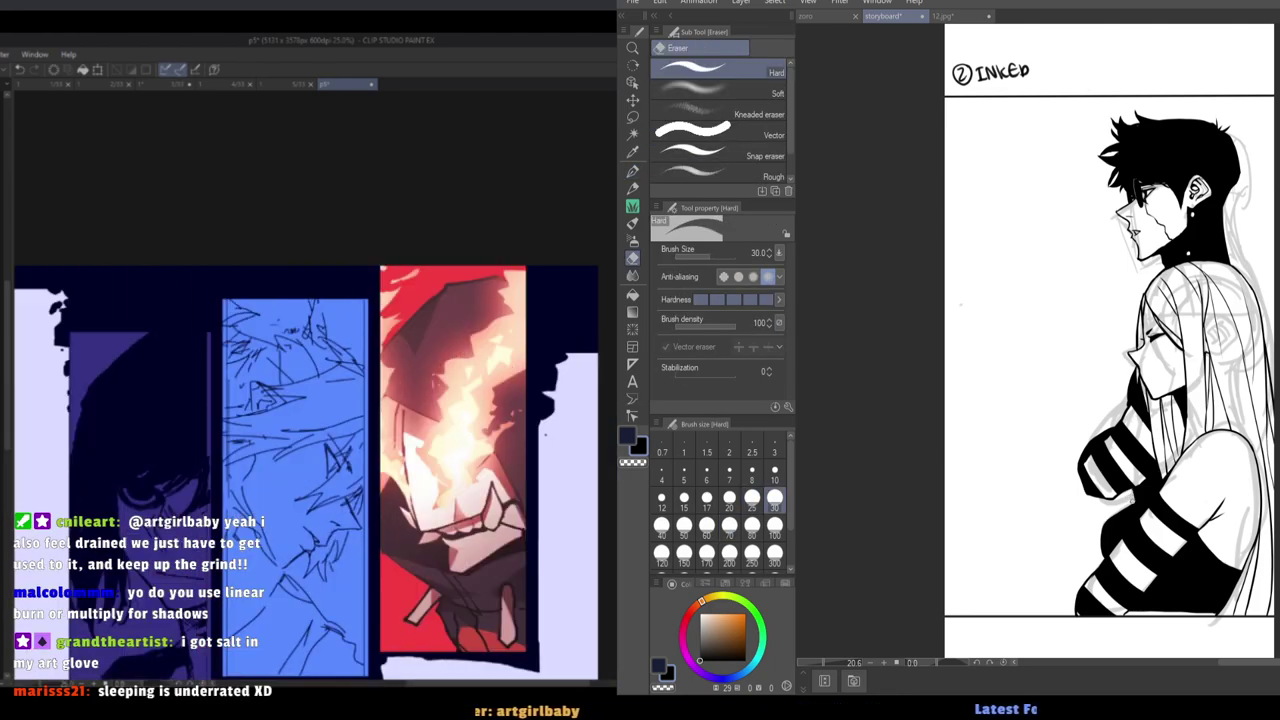
Erase a thin white line between the long-haired character's raised striped arm and the lower arm with the Hard eraser at size 17.
{"action": "scroll", "coordinate": [1133, 491], "scroll_direction": "up", "scroll_amount": 8}
{"action": "key", "text": "bracketleft"}
{"action": "key", "text": "bracketleft"}
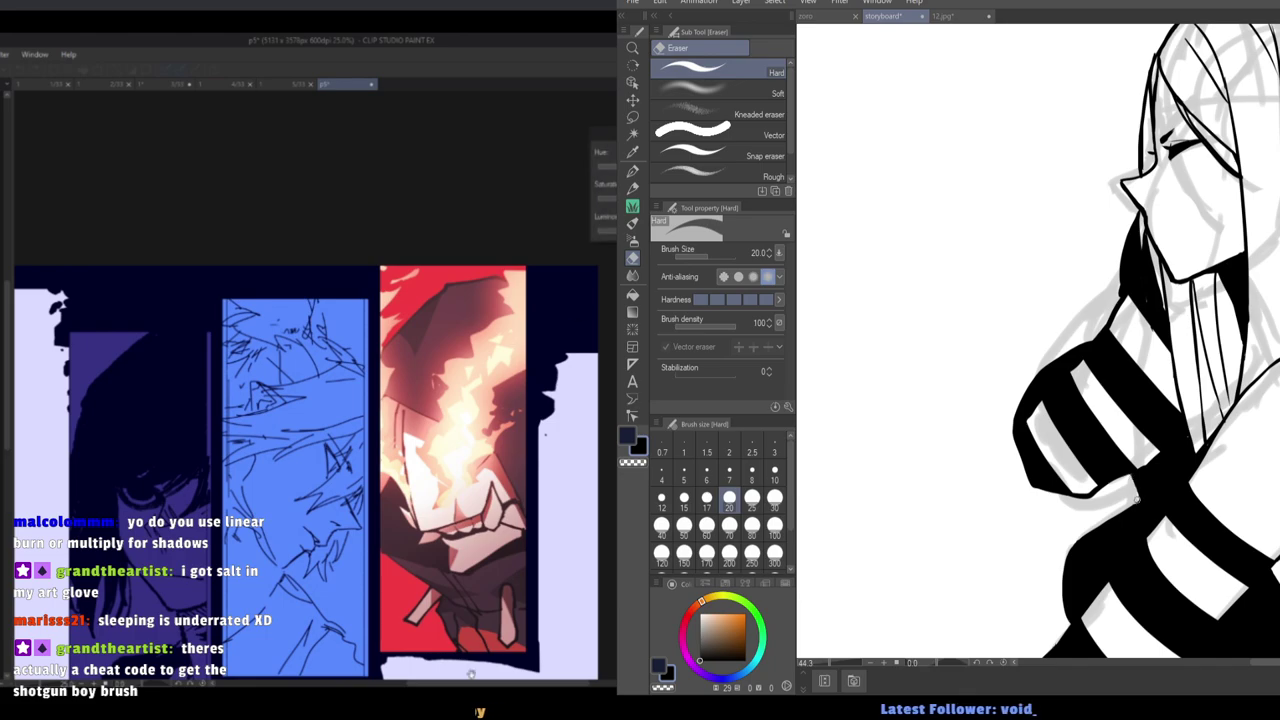
{"action": "key", "text": "p"}
{"action": "key", "text": "e"}
{"action": "key", "text": "bracketleft"}
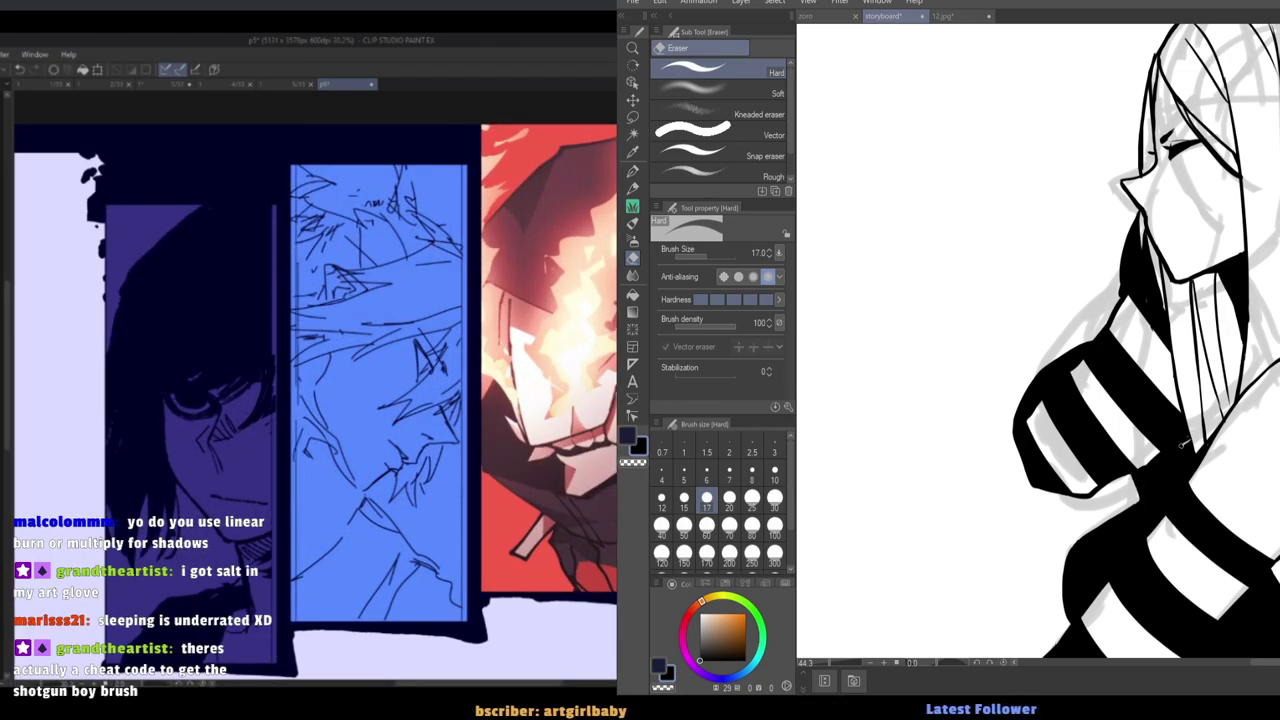
{"action": "left_click_drag", "start_coordinate": [1187, 460], "coordinate": [1146, 498]}
{"action": "key", "text": "ctrl+z"}
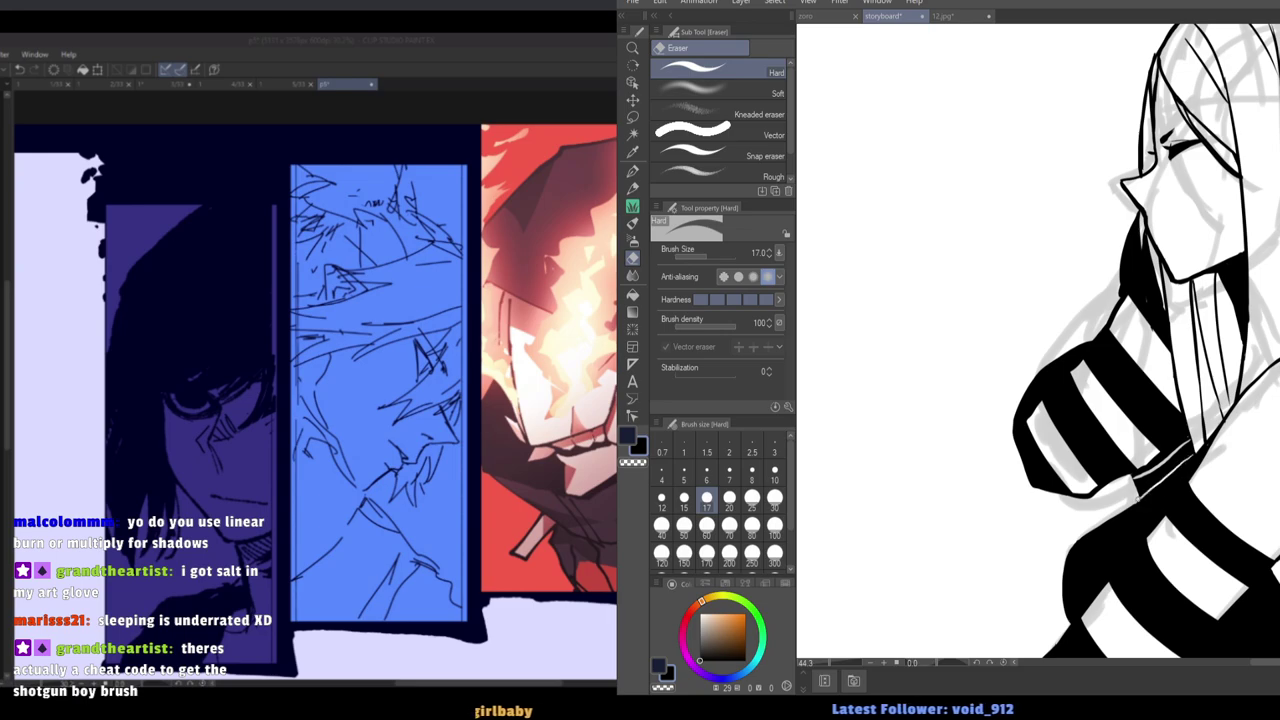
{"action": "left_click_drag", "start_coordinate": [1157, 419], "coordinate": [1128, 378]}
{"action": "scroll", "coordinate": [1128, 363], "scroll_direction": "up", "scroll_amount": 2}
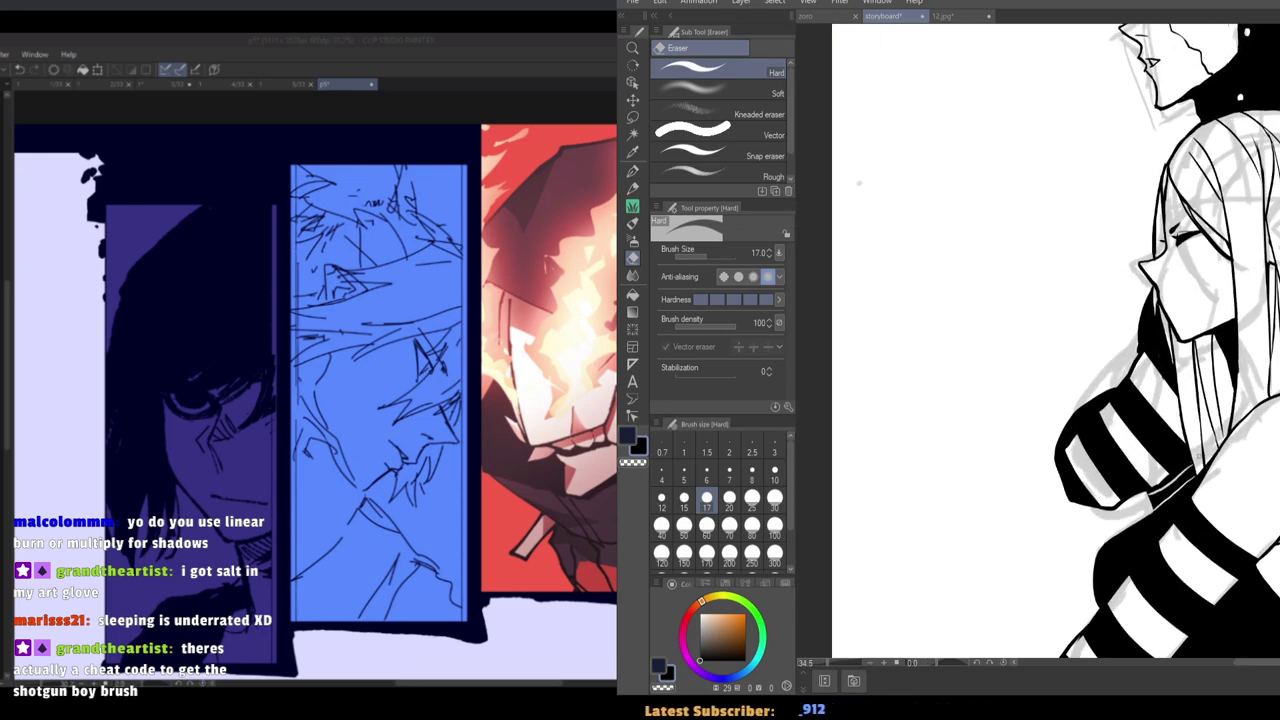
{"action": "left_click_drag", "start_coordinate": [859, 183], "coordinate": [850, 212]}
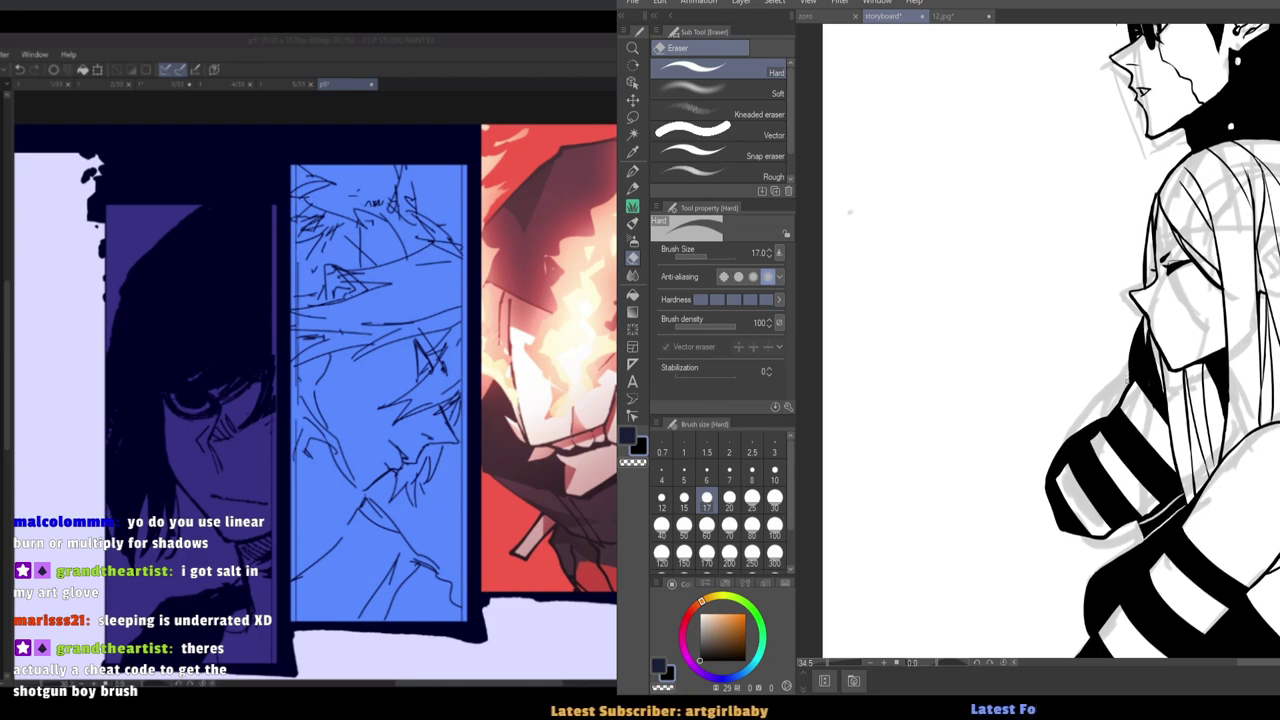
{"action": "scroll", "coordinate": [1118, 340], "scroll_direction": "down", "scroll_amount": 2}
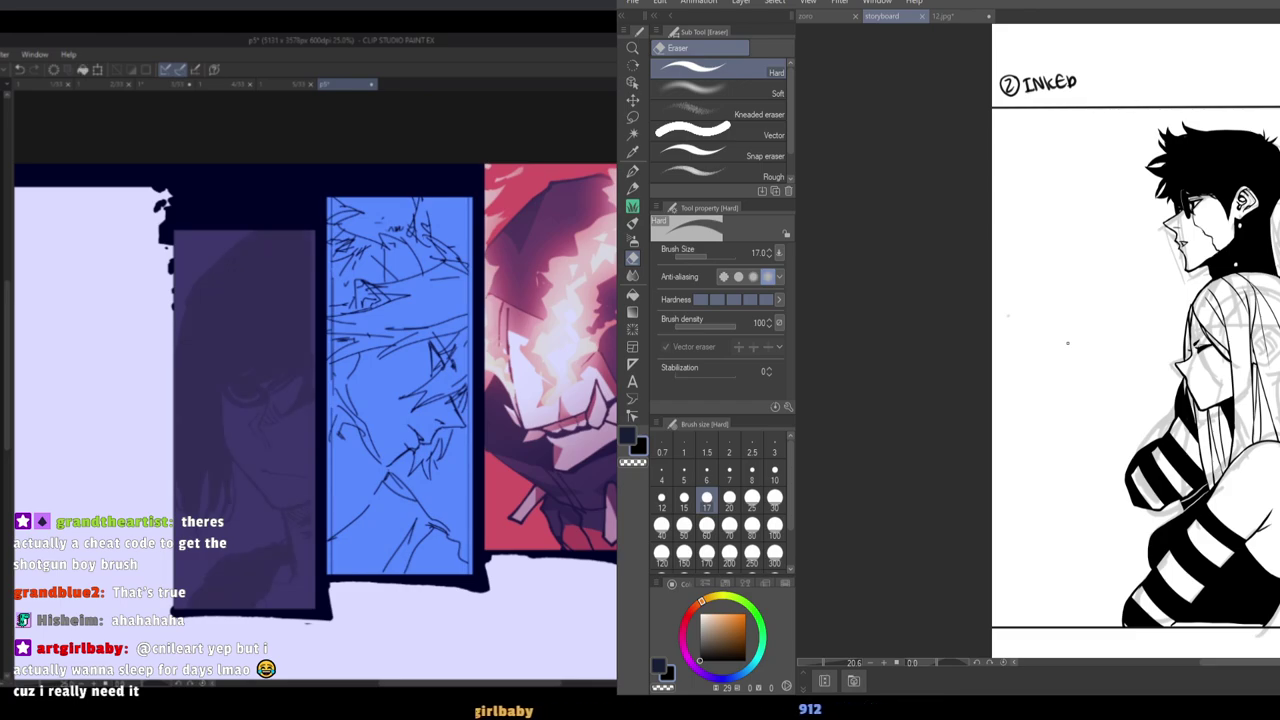
Try to ink the cheek outline of the face in the dark purple comic panel.
{"action": "key", "text": "ctrl+z"}
{"action": "scroll", "coordinate": [118, 431], "scroll_direction": "up", "scroll_amount": 1}
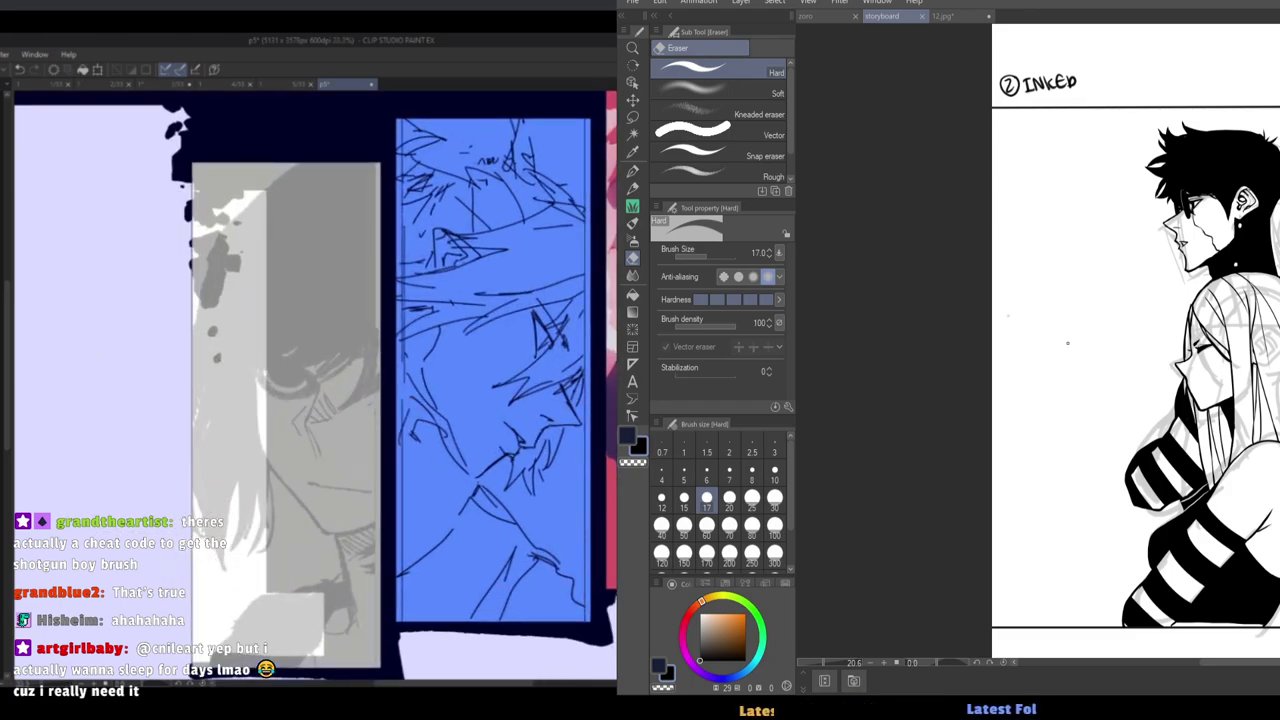
{"action": "scroll", "coordinate": [232, 362], "scroll_direction": "up", "scroll_amount": 3}
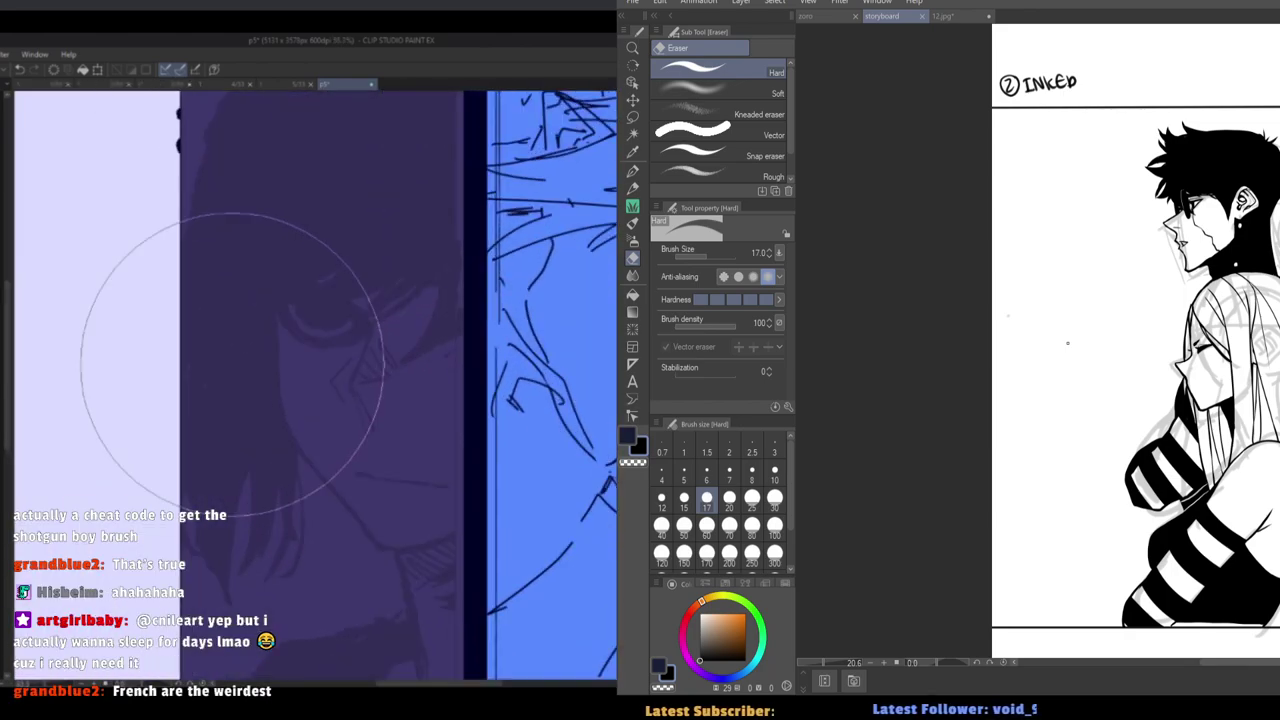
{"action": "scroll", "coordinate": [232, 362], "scroll_direction": "up", "scroll_amount": 1}
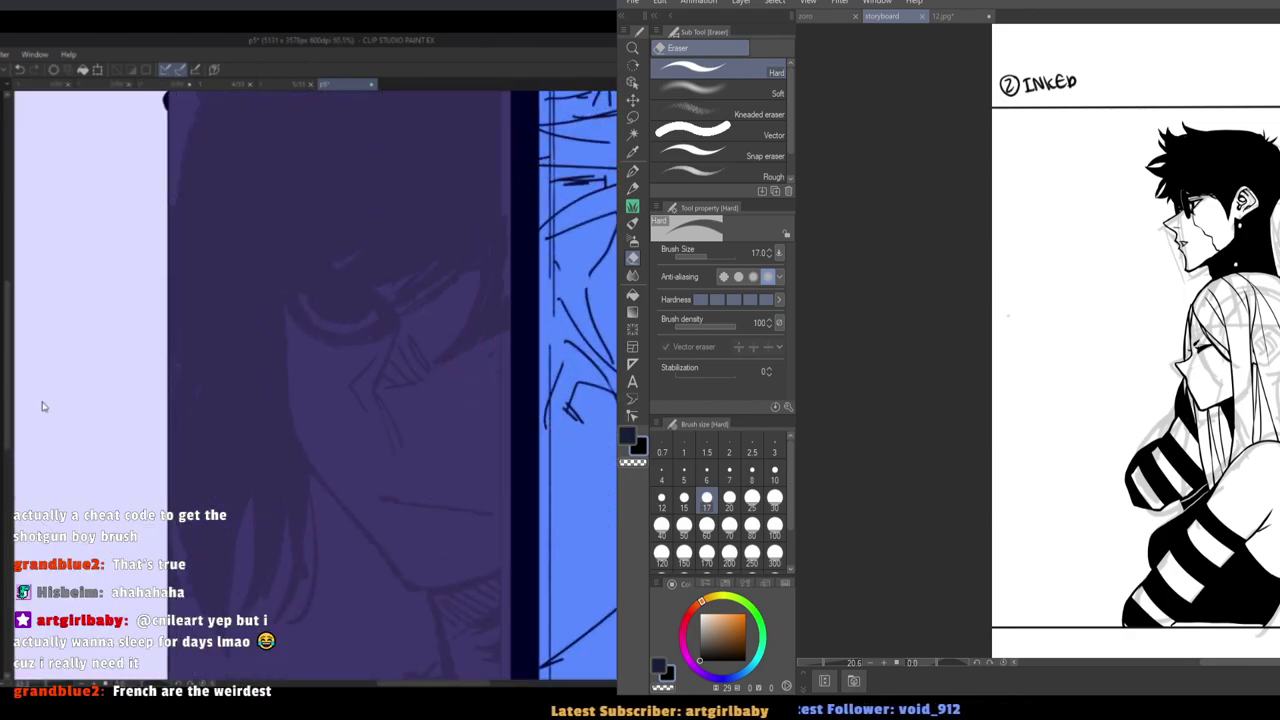
{"action": "key", "text": "h"}
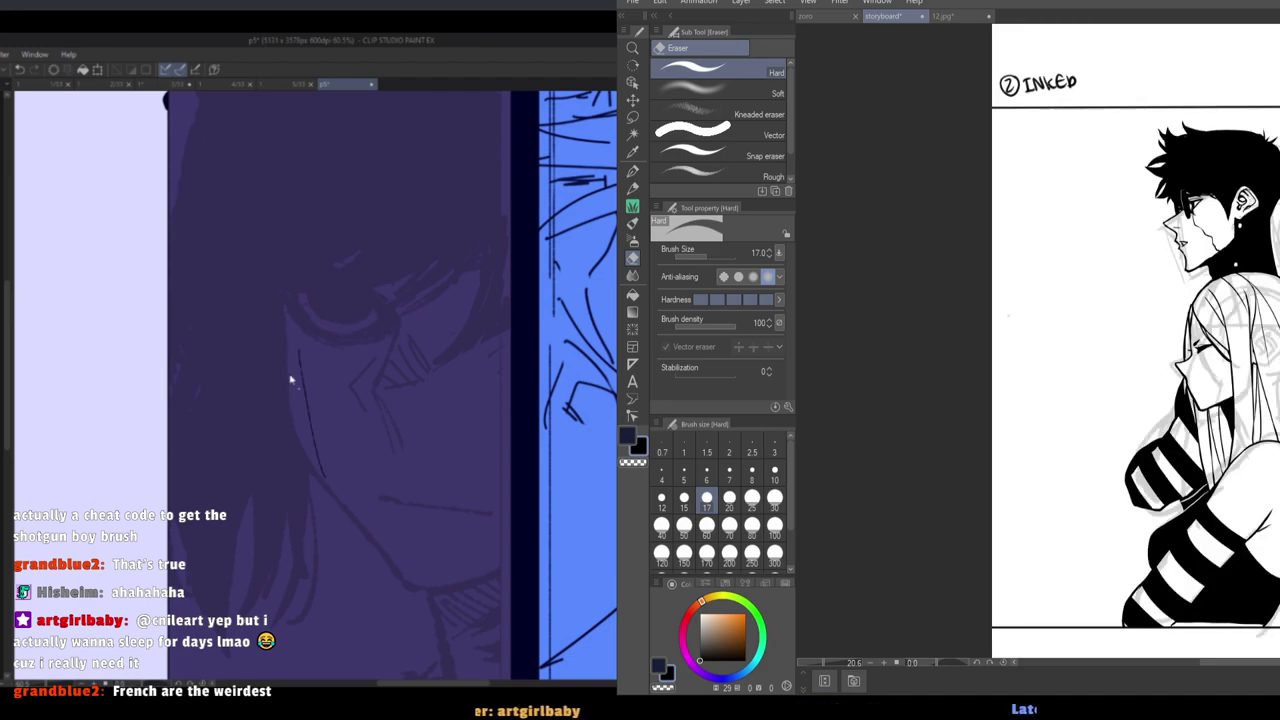
{"action": "key", "text": "p"}
{"action": "key", "text": "["}
{"action": "mouse_move", "coordinate": [283, 301]}
{"action": "left_mouse_down"}
{"action": "mouse_move", "coordinate": [291, 404]}
{"action": "mouse_move", "coordinate": [332, 493]}
{"action": "left_mouse_up"}
{"action": "key", "text": "ctrl+z"}
{"action": "left_click_drag", "start_coordinate": [1023, 242], "coordinate": [1010, 265]}
{"action": "mouse_move", "coordinate": [281, 320]}
{"action": "left_mouse_down"}
{"action": "mouse_move", "coordinate": [296, 445]}
{"action": "mouse_move", "coordinate": [332, 494]}
{"action": "left_mouse_up"}
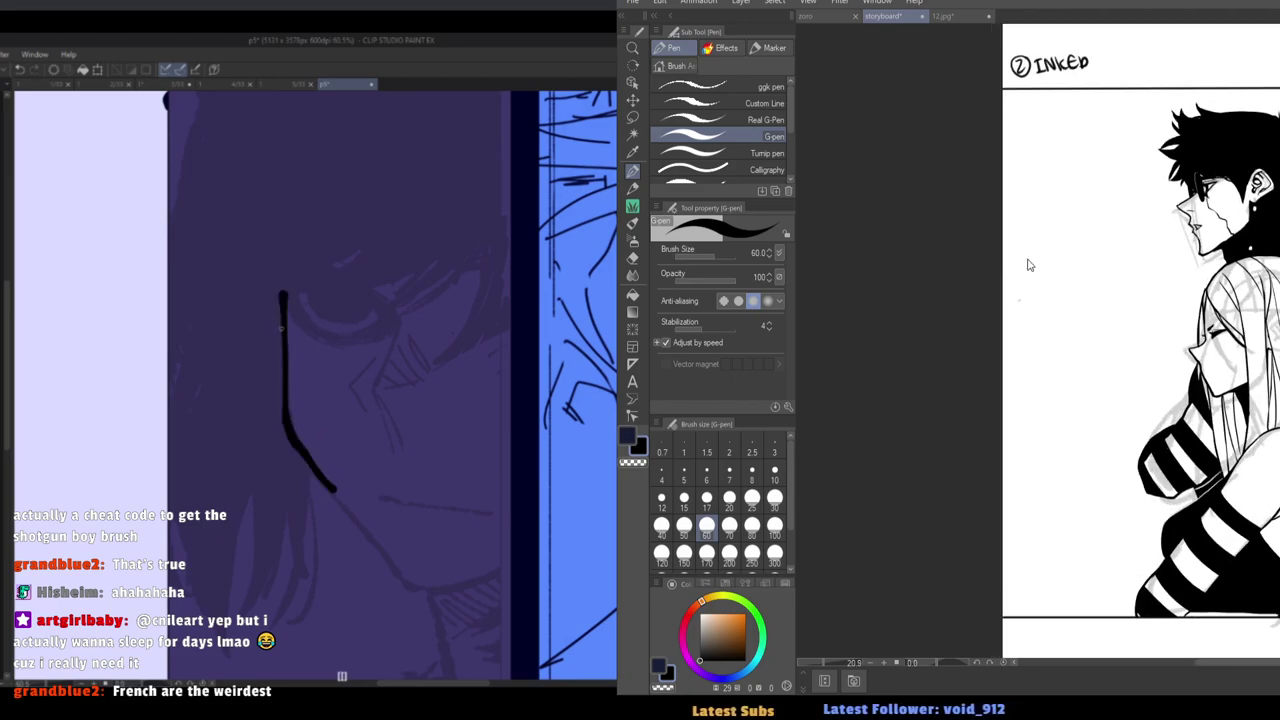
{"action": "key", "text": "ctrl+z"}
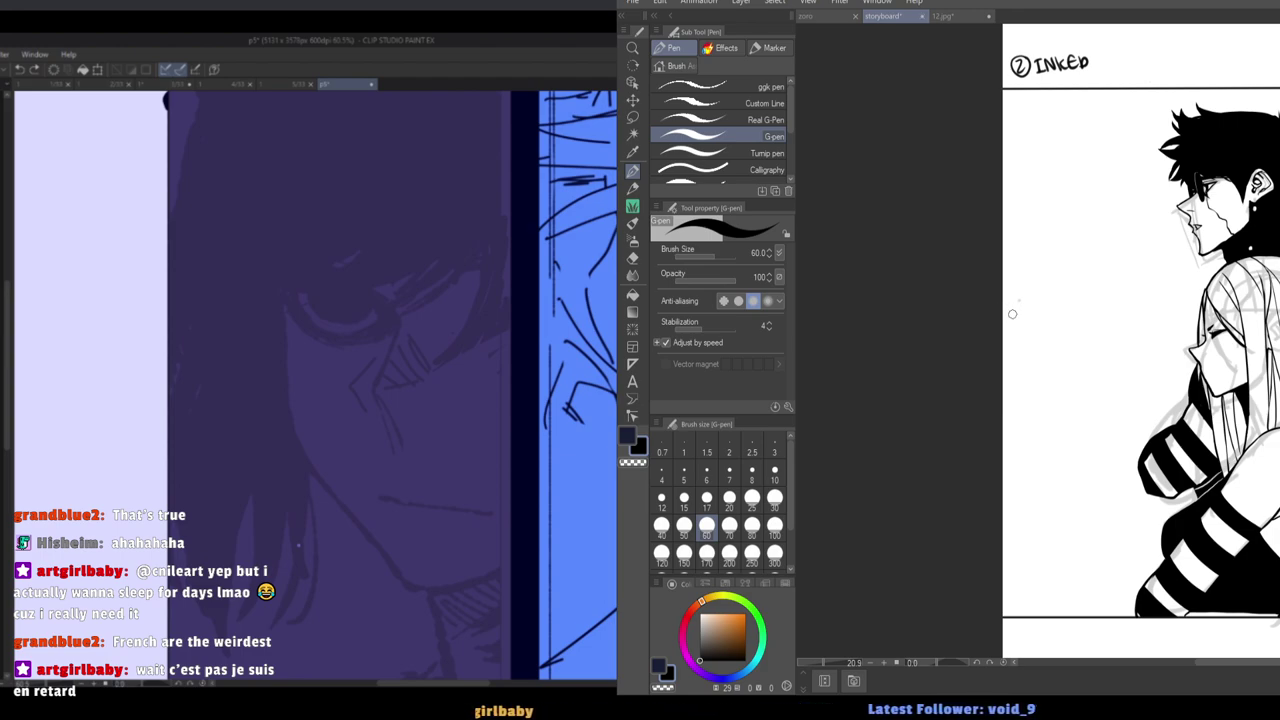
{"action": "left_click_drag", "start_coordinate": [1007, 333], "coordinate": [989, 313]}
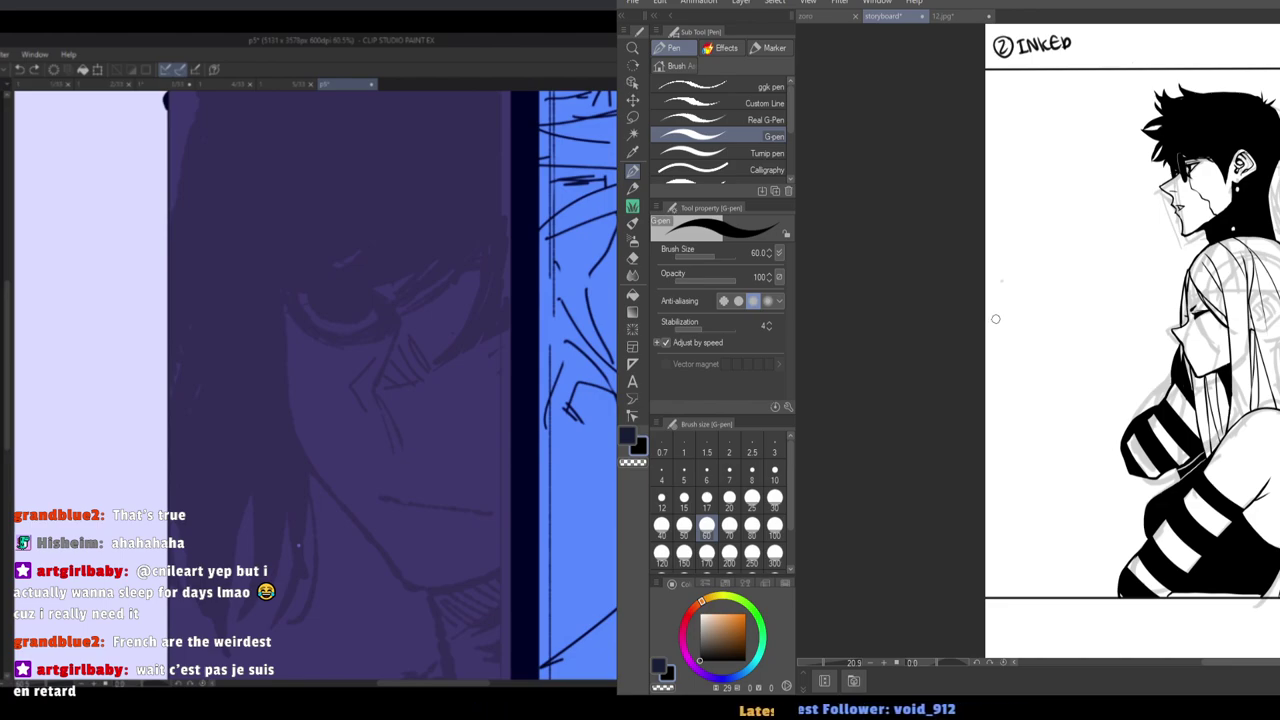
{"action": "left_click_drag", "start_coordinate": [997, 342], "coordinate": [987, 360]}
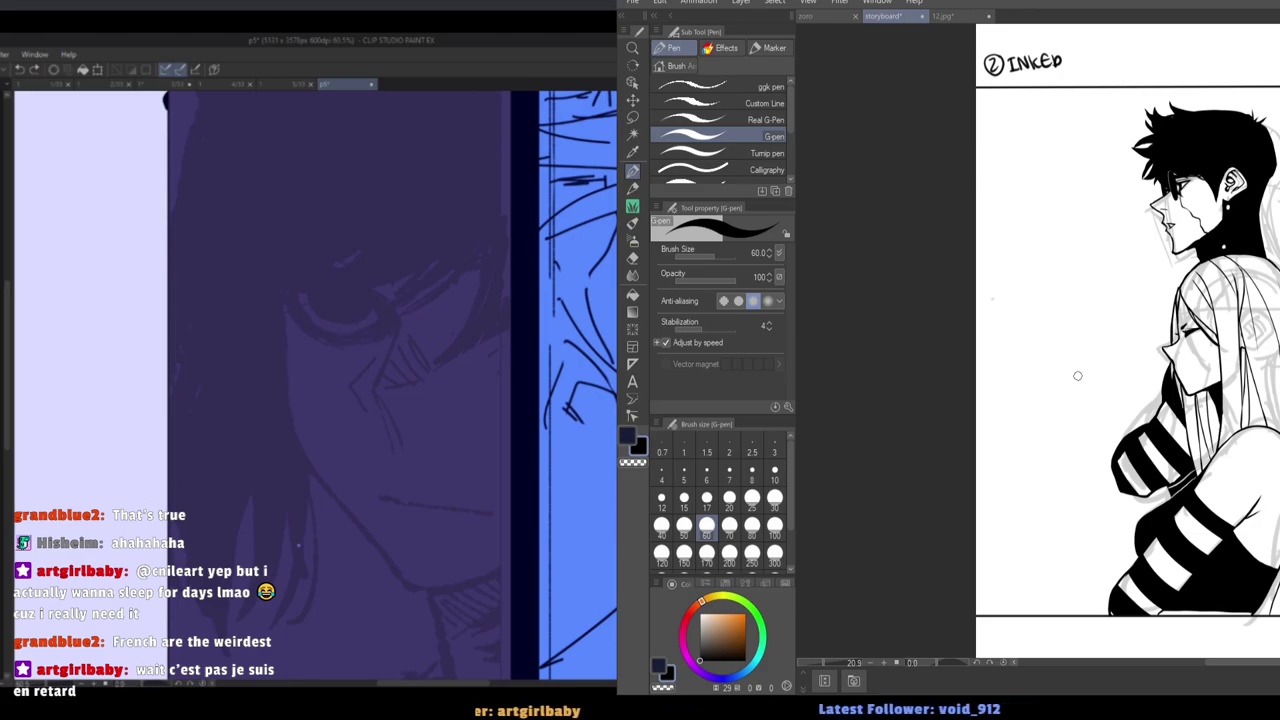
Ink the dark purple panel's face outline from beside the eye down the cheek to the jaw, cleaning up the first stroke's end.
{"action": "mouse_move", "coordinate": [289, 315]}
{"action": "left_mouse_down"}
{"action": "mouse_move", "coordinate": [299, 439]}
{"action": "mouse_move", "coordinate": [289, 396]}
{"action": "mouse_move", "coordinate": [323, 495]}
{"action": "left_mouse_up"}
{"action": "key", "text": "ctrl+z"}
{"action": "key", "text": "e"}
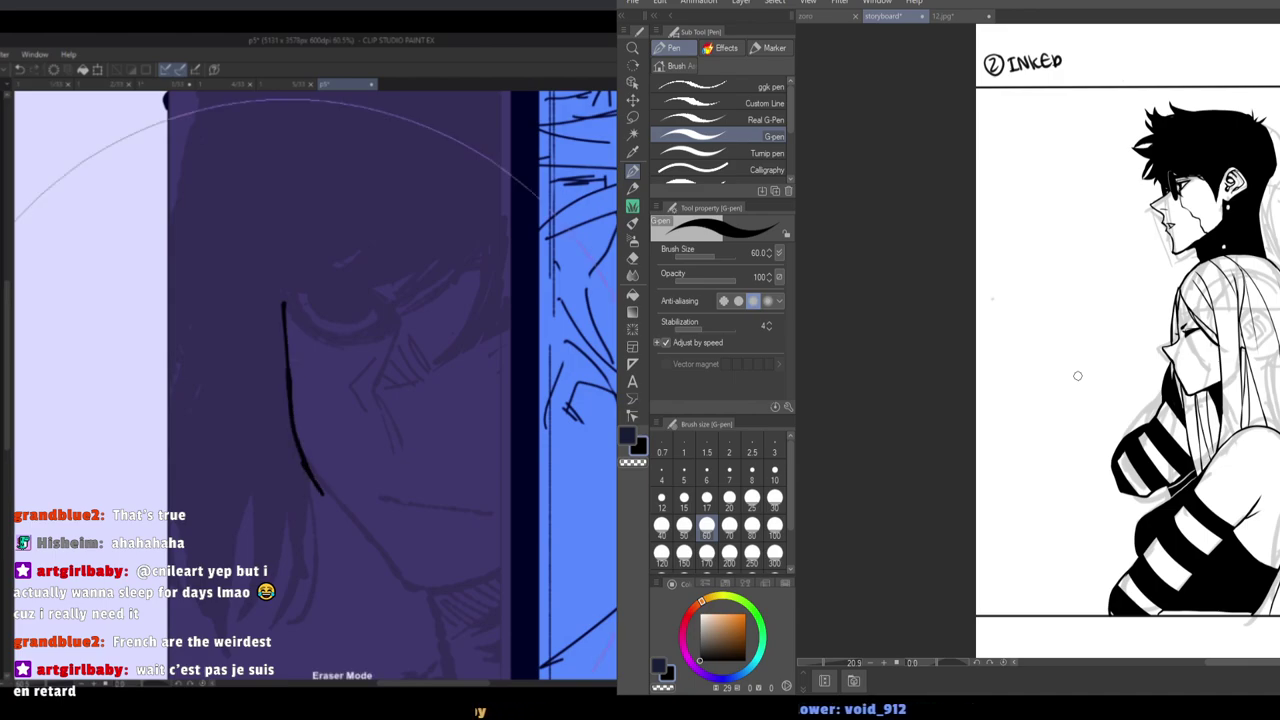
{"action": "key", "text": "p"}
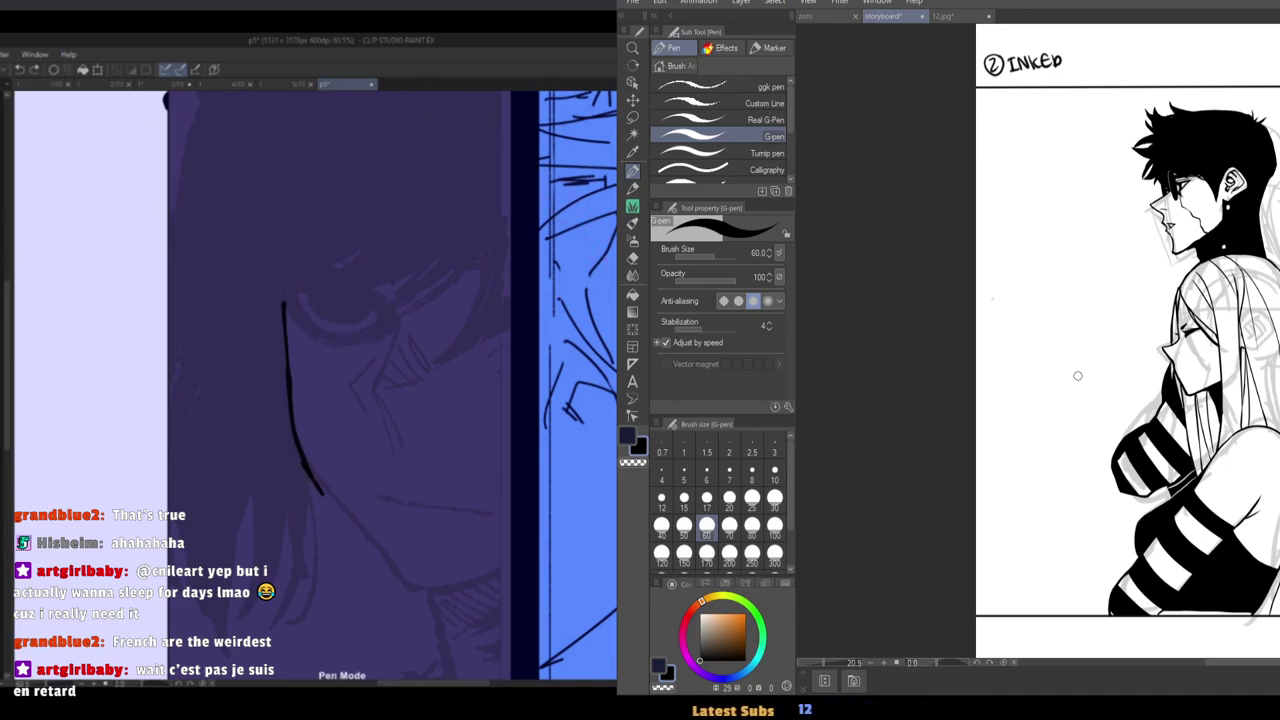
{"action": "key", "text": "e"}
{"action": "scroll", "coordinate": [1041, 300], "scroll_direction": "up", "scroll_amount": 2}
{"action": "left_click_drag", "start_coordinate": [1104, 327], "coordinate": [1077, 346]}
{"action": "left_click_drag", "start_coordinate": [323, 495], "coordinate": [311, 471]}
{"action": "key", "text": "p"}
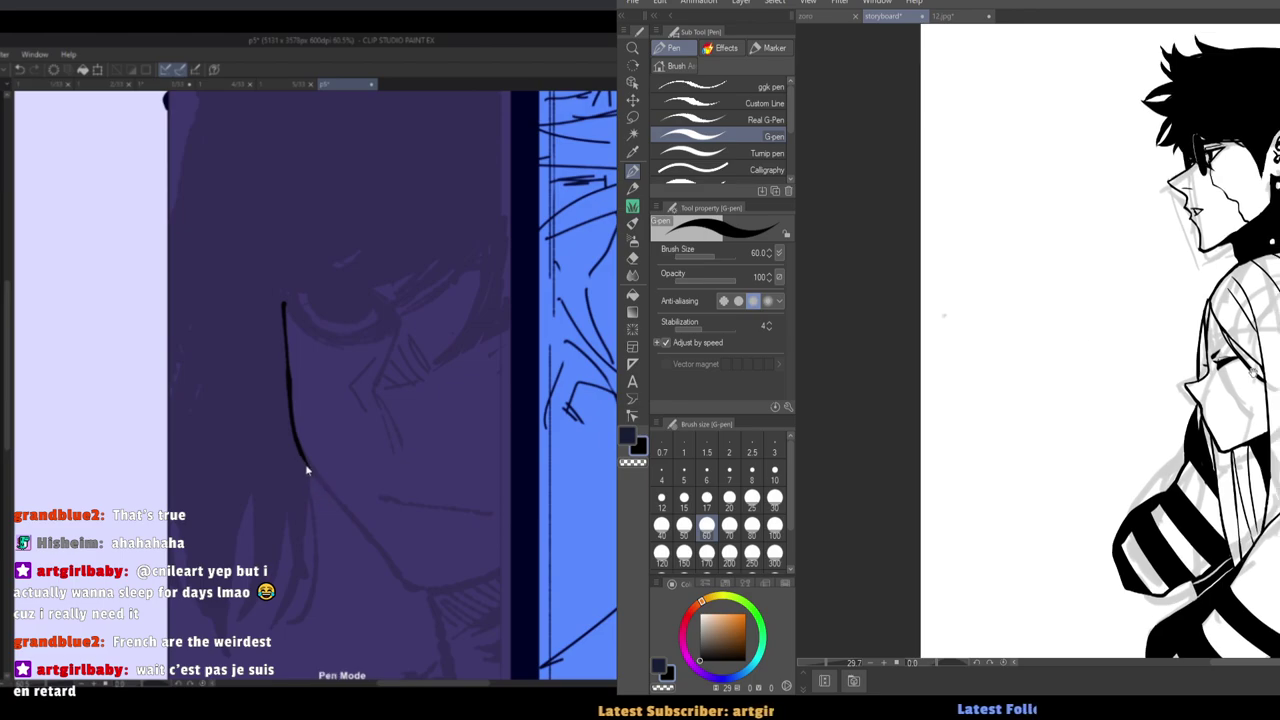
{"action": "left_click_drag", "start_coordinate": [283, 413], "coordinate": [343, 479]}
{"action": "scroll", "coordinate": [1038, 313], "scroll_direction": "down", "scroll_amount": 4}
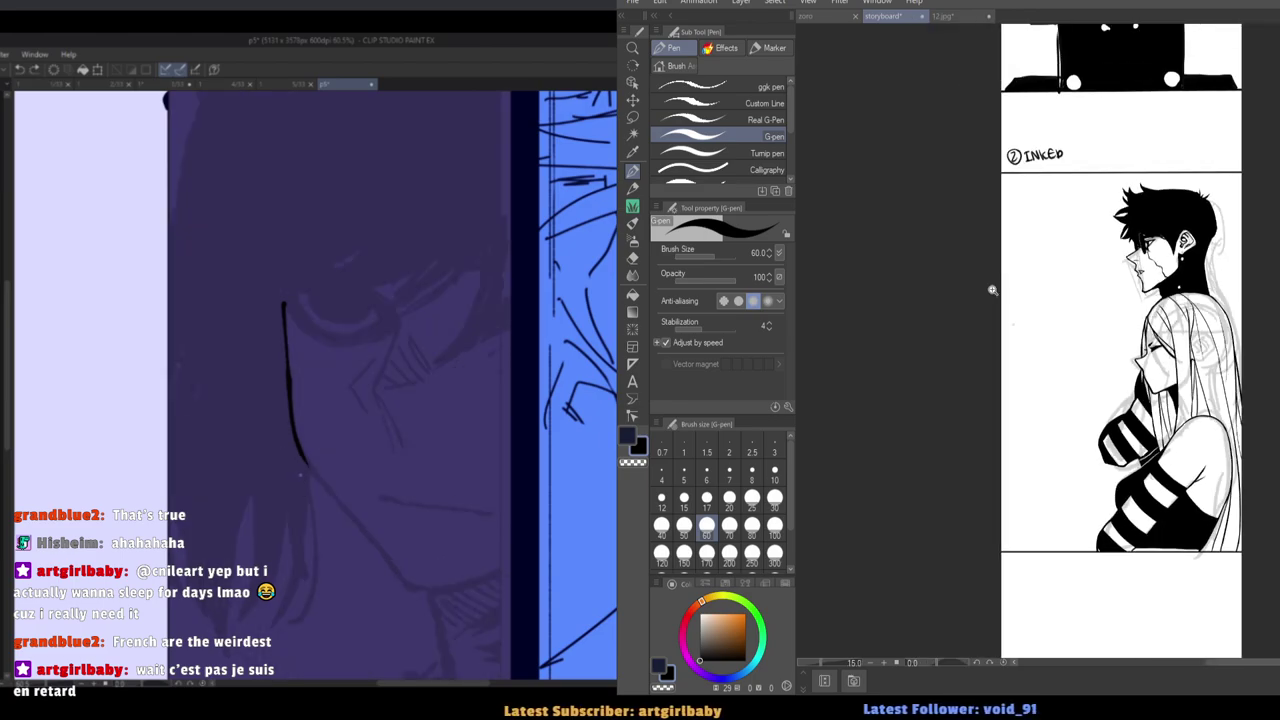
{"action": "scroll", "coordinate": [1140, 500], "scroll_direction": "up", "scroll_amount": 4}
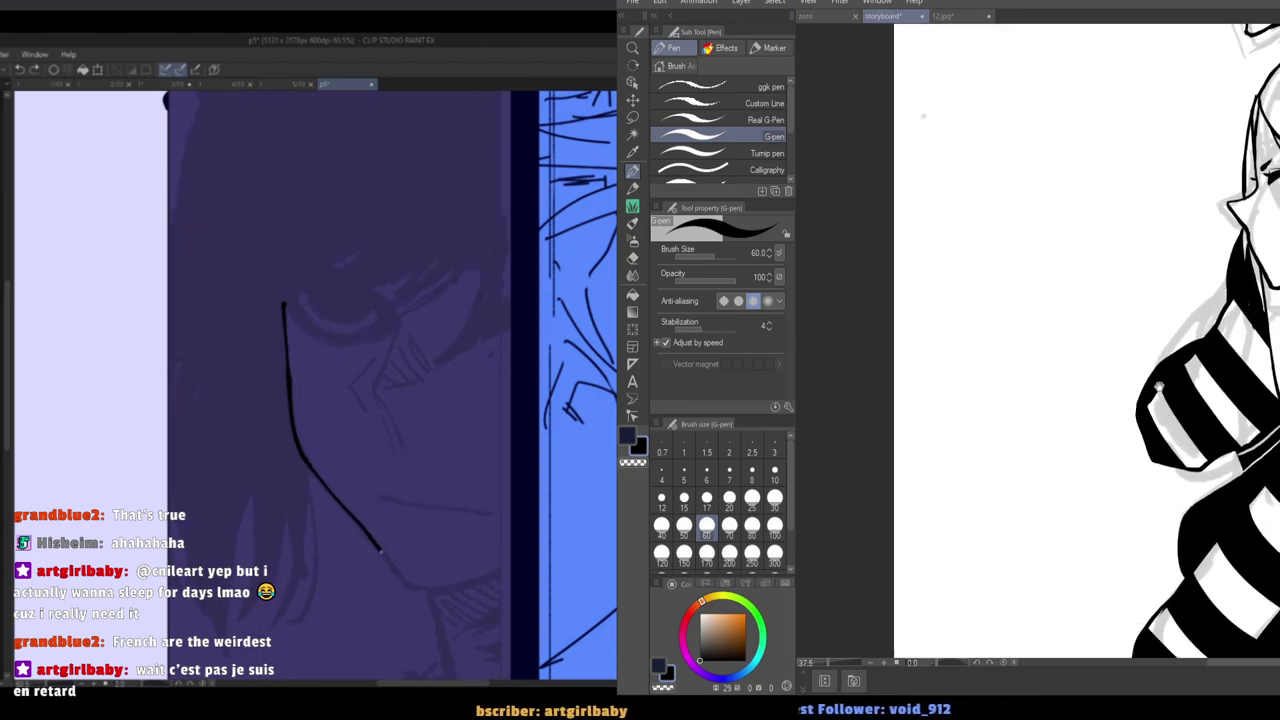
Ink the dark purple panel's jaw line around the chin to the panel border and set the storyboard G-pen's size to 40.
{"action": "key", "text": "["}
{"action": "mouse_move", "coordinate": [387, 557]}
{"action": "left_mouse_down"}
{"action": "mouse_move", "coordinate": [408, 586]}
{"action": "mouse_move", "coordinate": [460, 592]}
{"action": "mouse_move", "coordinate": [512, 555]}
{"action": "left_mouse_up"}
{"action": "key", "text": "["}
{"action": "key", "text": "ctrl+z"}
{"action": "mouse_move", "coordinate": [406, 584]}
{"action": "left_mouse_down"}
{"action": "mouse_move", "coordinate": [431, 588]}
{"action": "mouse_move", "coordinate": [513, 550]}
{"action": "left_mouse_up"}
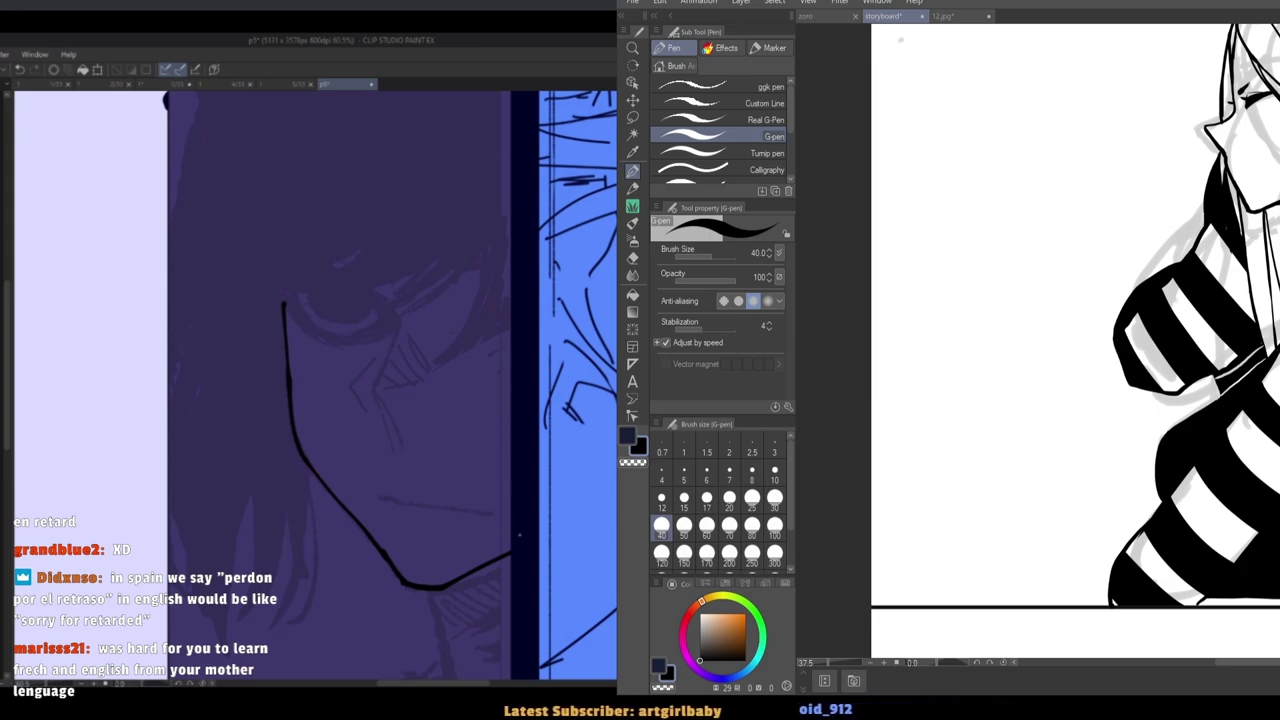
Ink the angled nose line from beside the eye in the dark purple panel, replacing the first attempt.
{"action": "key", "text": "ctrl+z"}
{"action": "left_click_drag", "start_coordinate": [404, 327], "coordinate": [375, 389]}
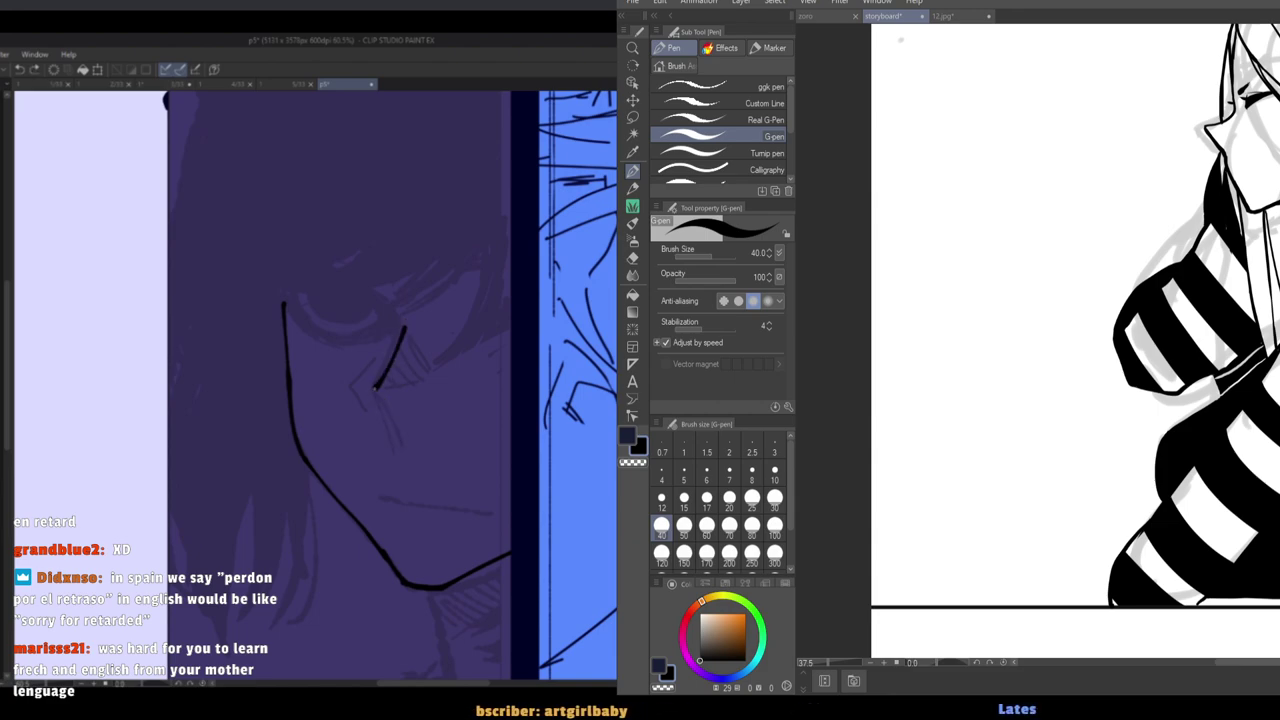
{"action": "key", "text": "ctrl+z"}
{"action": "mouse_move", "coordinate": [400, 322]}
{"action": "left_mouse_down"}
{"action": "mouse_move", "coordinate": [376, 384]}
{"action": "mouse_move", "coordinate": [398, 450]}
{"action": "left_mouse_up"}
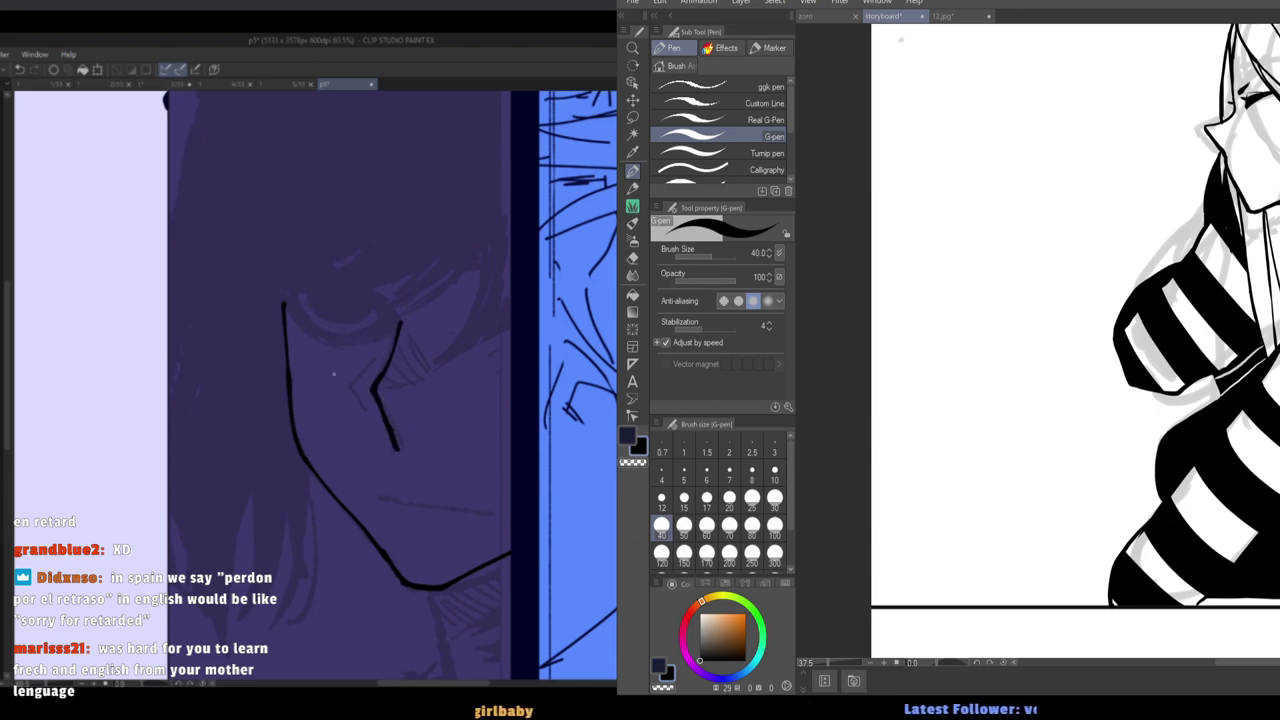
Ink a short angled line parallel to the nose line in the dark purple panel.
{"action": "mouse_move", "coordinate": [384, 356]}
{"action": "left_mouse_down"}
{"action": "mouse_move", "coordinate": [359, 390]}
{"action": "mouse_move", "coordinate": [382, 428]}
{"action": "left_mouse_up"}
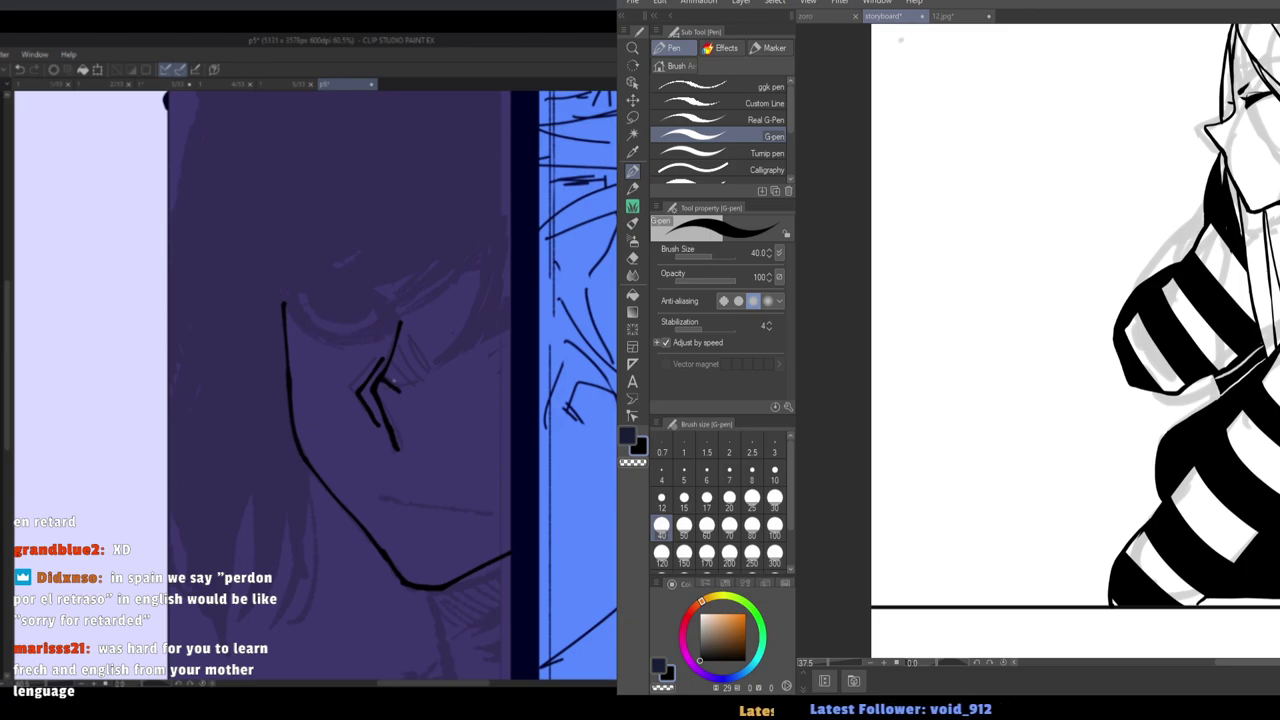
{"action": "key", "text": "ctrl+z"}
{"action": "key", "text": "ctrl+z"}
Try slanted shadow hatching beside the nose bridge in the dark purple panel.
{"action": "left_click_drag", "start_coordinate": [385, 377], "coordinate": [409, 393]}
{"action": "left_click_drag", "start_coordinate": [390, 369], "coordinate": [418, 382]}
{"action": "mouse_move", "coordinate": [402, 354]}
{"action": "left_mouse_down"}
{"action": "mouse_move", "coordinate": [421, 372]}
{"action": "mouse_move", "coordinate": [410, 377]}
{"action": "left_mouse_up"}
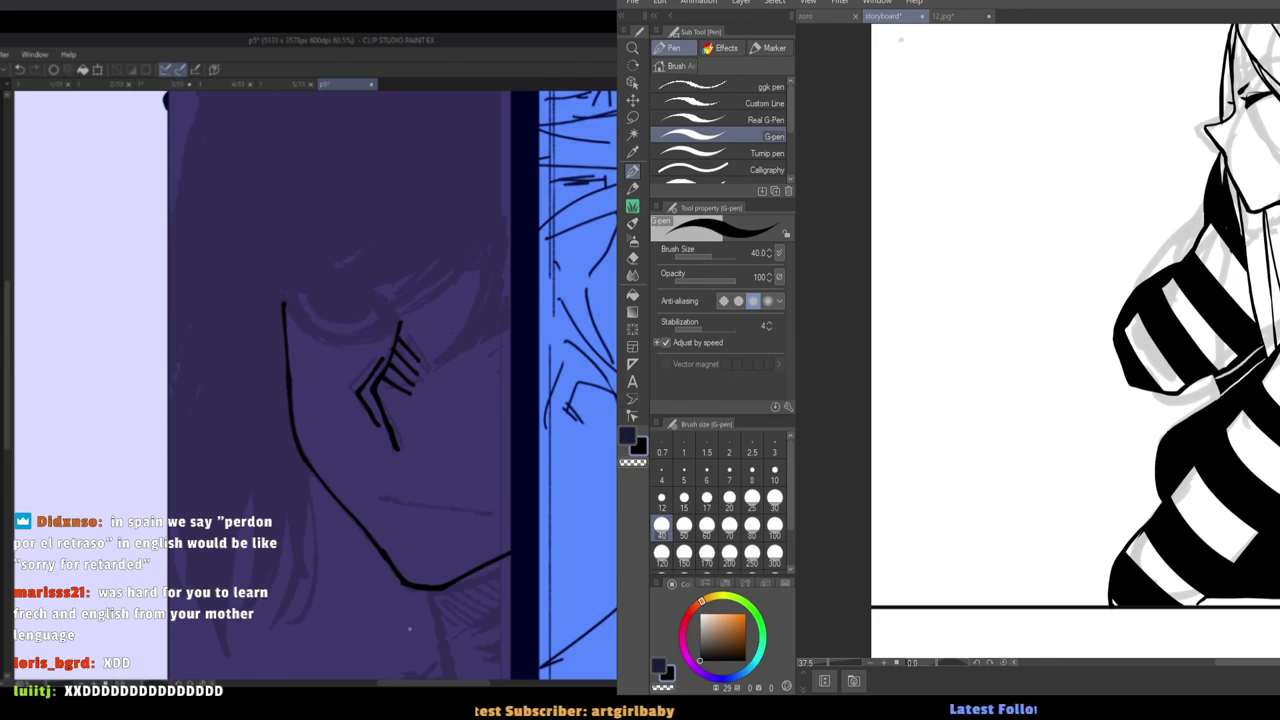
{"action": "key", "text": "ctrl+z"}
{"action": "key", "text": "ctrl+z"}
{"action": "key", "text": "ctrl+z"}
{"action": "key", "text": "ctrl+z"}
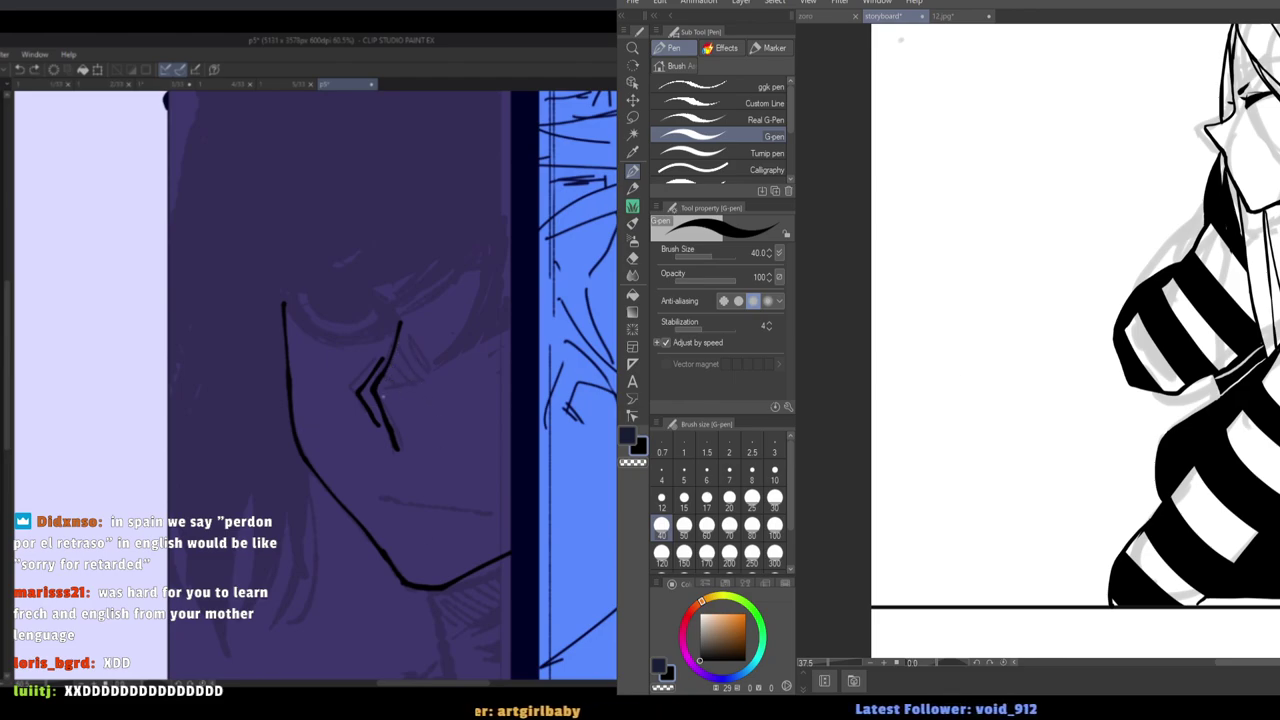
Try near-horizontal hatching strokes from the nose line in the dark purple panel.
{"action": "scroll", "coordinate": [1075, 345], "scroll_direction": "down", "scroll_amount": 5}
{"action": "left_click_drag", "start_coordinate": [384, 391], "coordinate": [423, 392]}
{"action": "left_click_drag", "start_coordinate": [1201, 289], "coordinate": [1197, 428]}
{"action": "scroll", "coordinate": [1197, 428], "scroll_direction": "up", "scroll_amount": 2}
{"action": "key", "text": "ctrl+z"}
{"action": "left_click_drag", "start_coordinate": [379, 386], "coordinate": [419, 386]}
{"action": "left_click_drag", "start_coordinate": [388, 375], "coordinate": [420, 380]}
{"action": "left_click_drag", "start_coordinate": [397, 358], "coordinate": [427, 371]}
{"action": "left_click_drag", "start_coordinate": [1206, 448], "coordinate": [1166, 437]}
{"action": "key", "text": "ctrl+z"}
{"action": "key", "text": "ctrl+z"}
{"action": "key", "text": "ctrl+z"}
{"action": "scroll", "coordinate": [1186, 432], "scroll_direction": "up", "scroll_amount": 1}
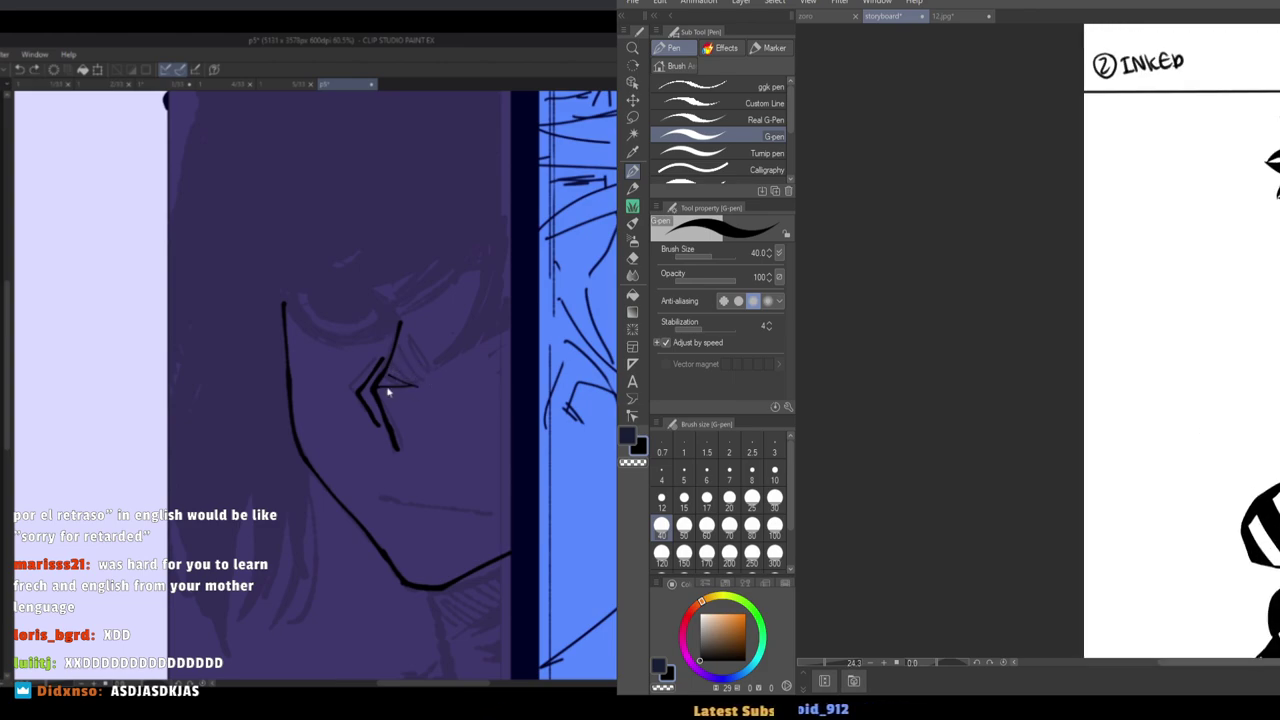
Hatch the shadow beside the dark purple panel's nose bridge with thin, near-horizontal strokes and erase their overlong ends.
{"action": "key", "text": "ctrl+z"}
{"action": "left_click_drag", "start_coordinate": [386, 380], "coordinate": [418, 381]}
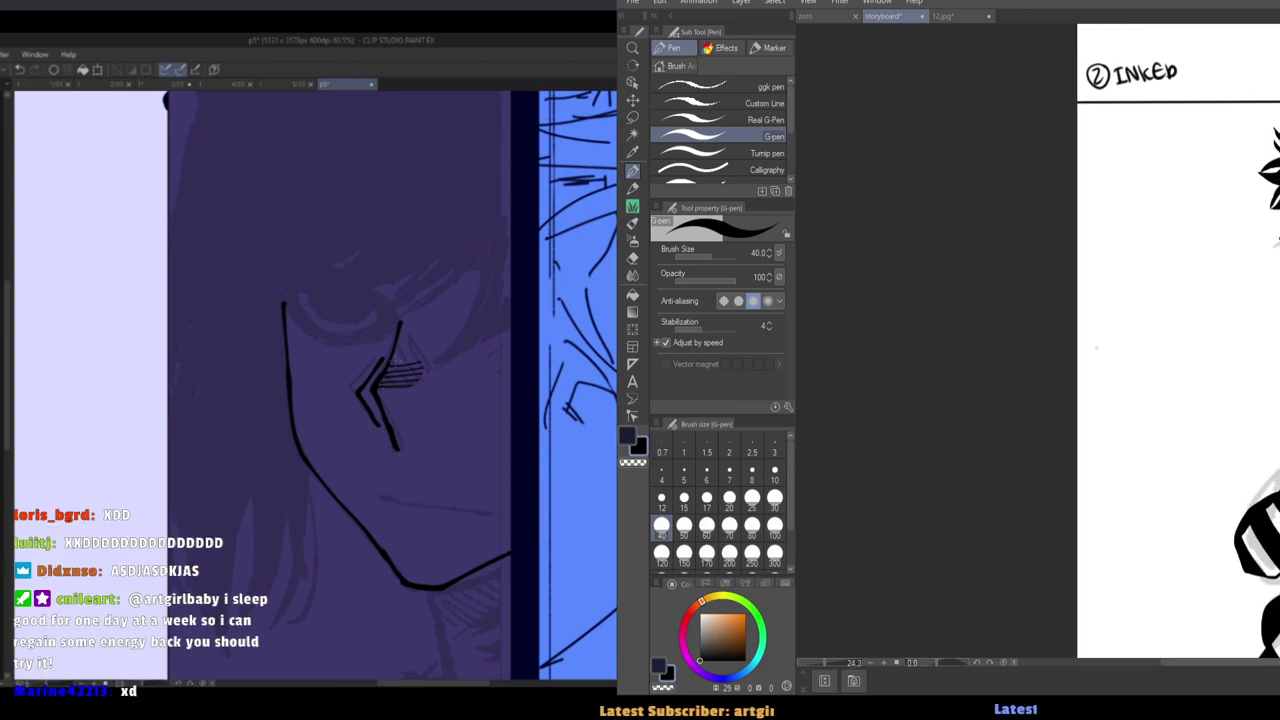
{"action": "scroll", "coordinate": [1222, 414], "scroll_direction": "up", "scroll_amount": 2}
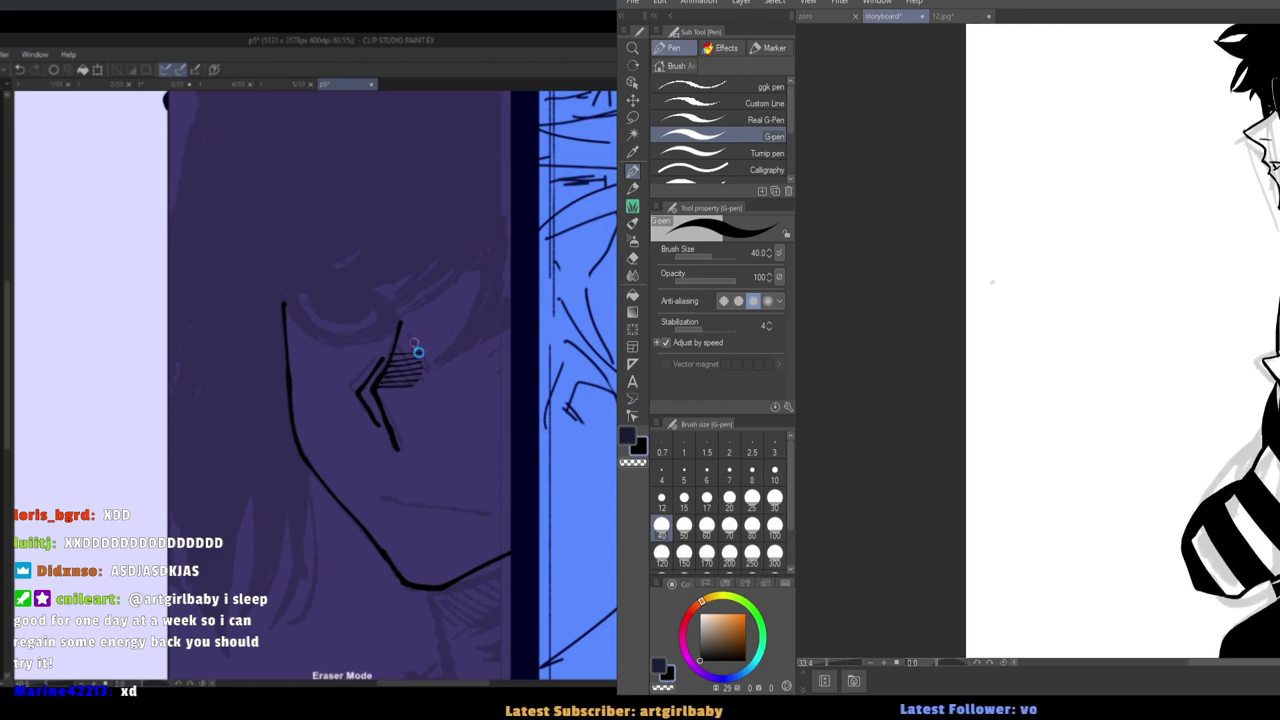
{"action": "key", "text": "e"}
{"action": "left_click_drag", "start_coordinate": [413, 346], "coordinate": [411, 367]}
{"action": "key", "text": "p"}
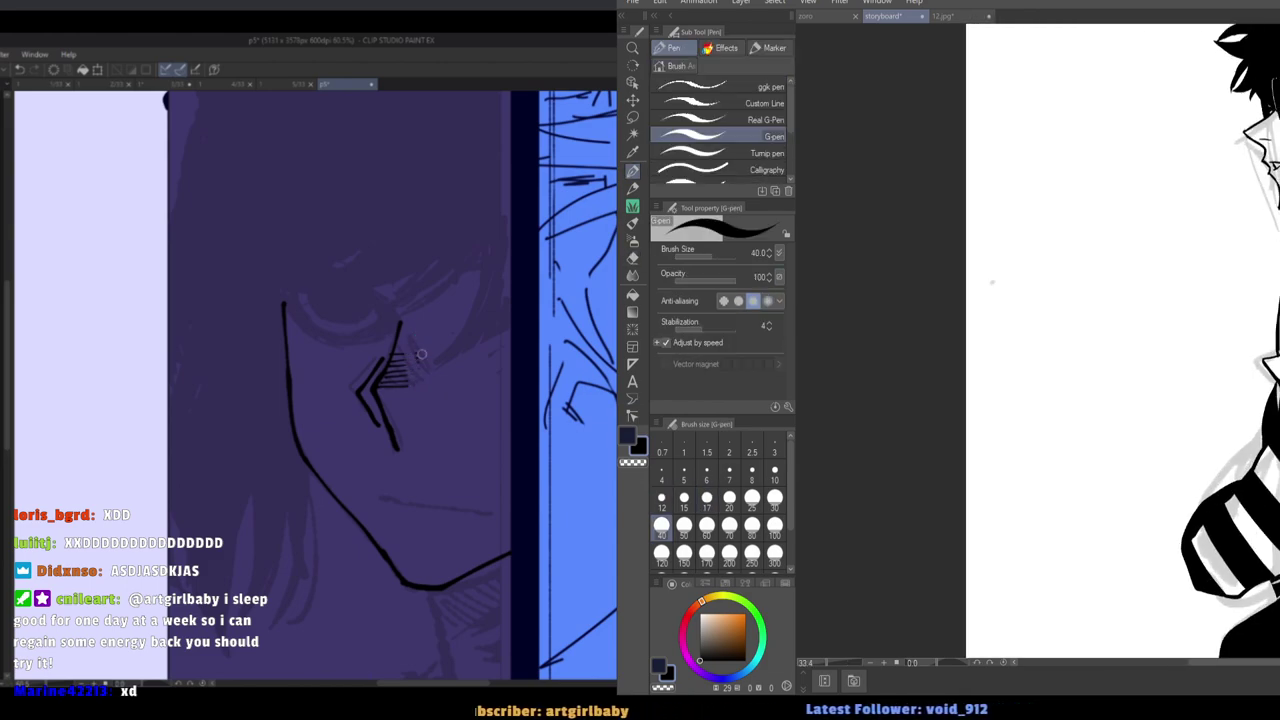
Try a straight mouth line on the dark purple panel's face and check it in the mirrored view.
{"action": "scroll", "coordinate": [1229, 389], "scroll_direction": "down", "scroll_amount": 2}
{"action": "key", "text": "h"}
{"action": "scroll", "coordinate": [1229, 389], "scroll_direction": "up", "scroll_amount": 1}
{"action": "key", "text": "h"}
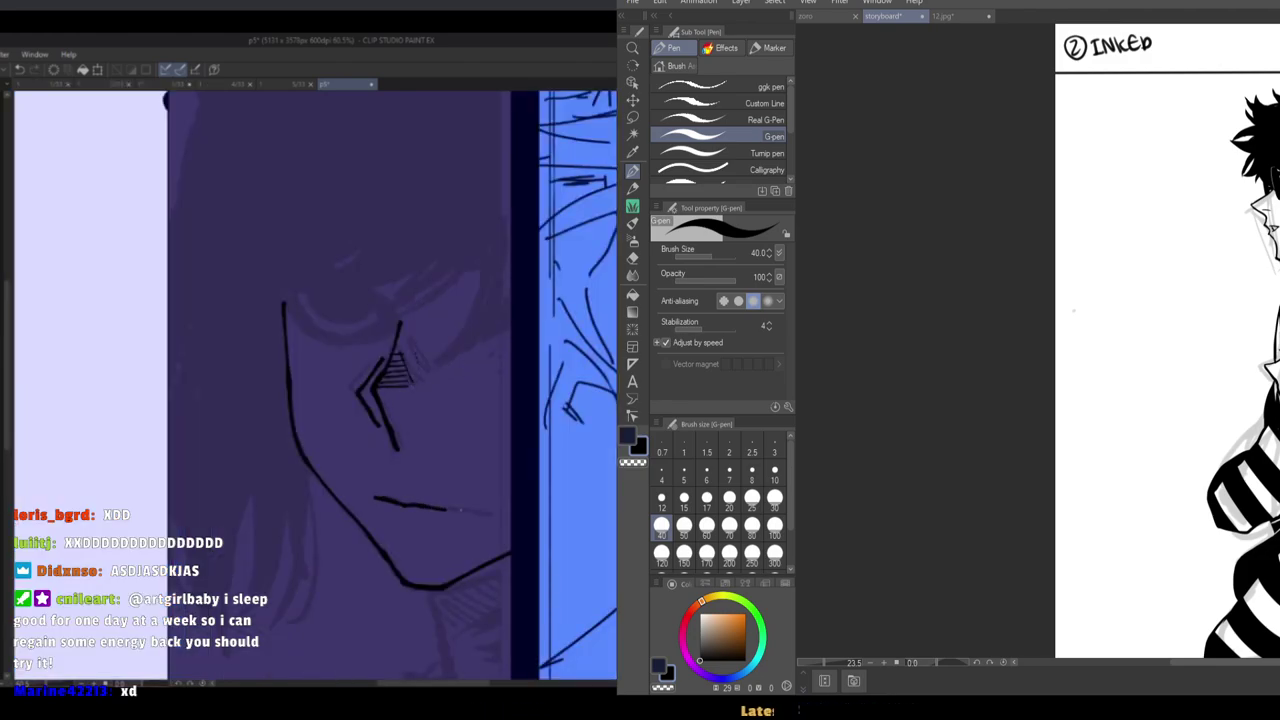
{"action": "key", "text": "h"}
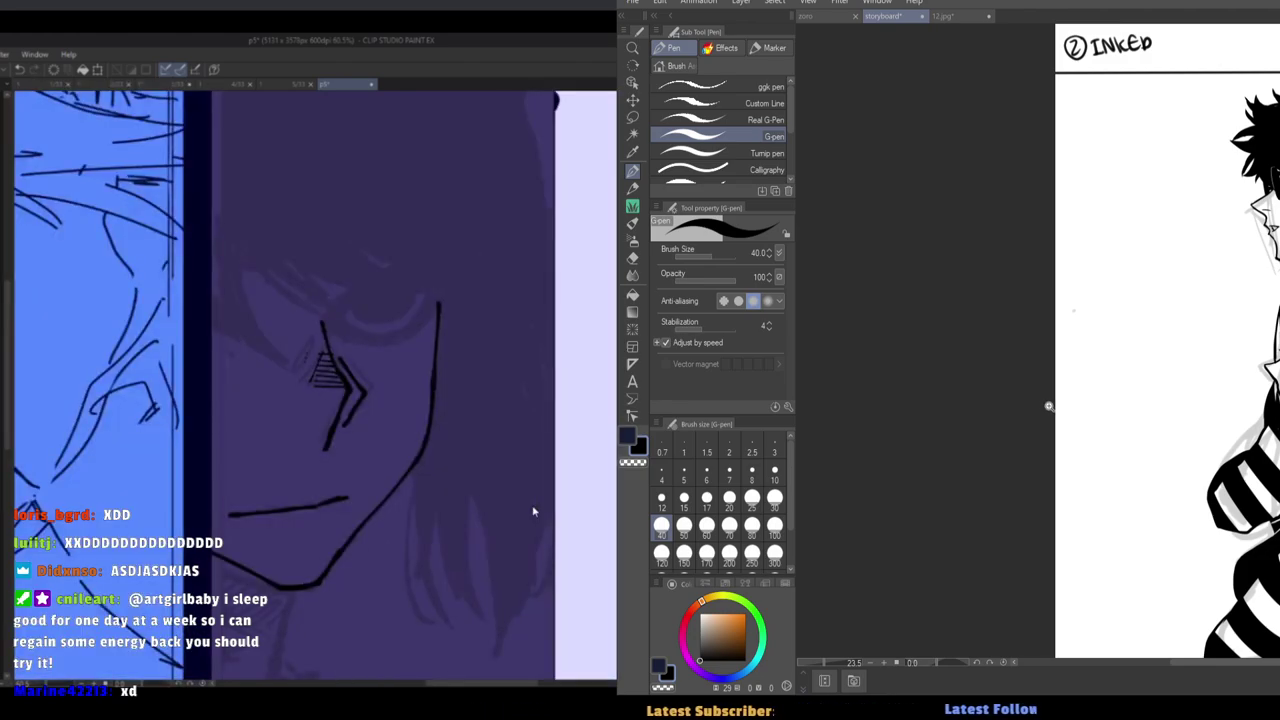
{"action": "scroll", "coordinate": [1063, 531], "scroll_direction": "down", "scroll_amount": 4}
{"action": "scroll", "coordinate": [1153, 431], "scroll_direction": "up", "scroll_amount": 1}
{"action": "key", "text": "e"}
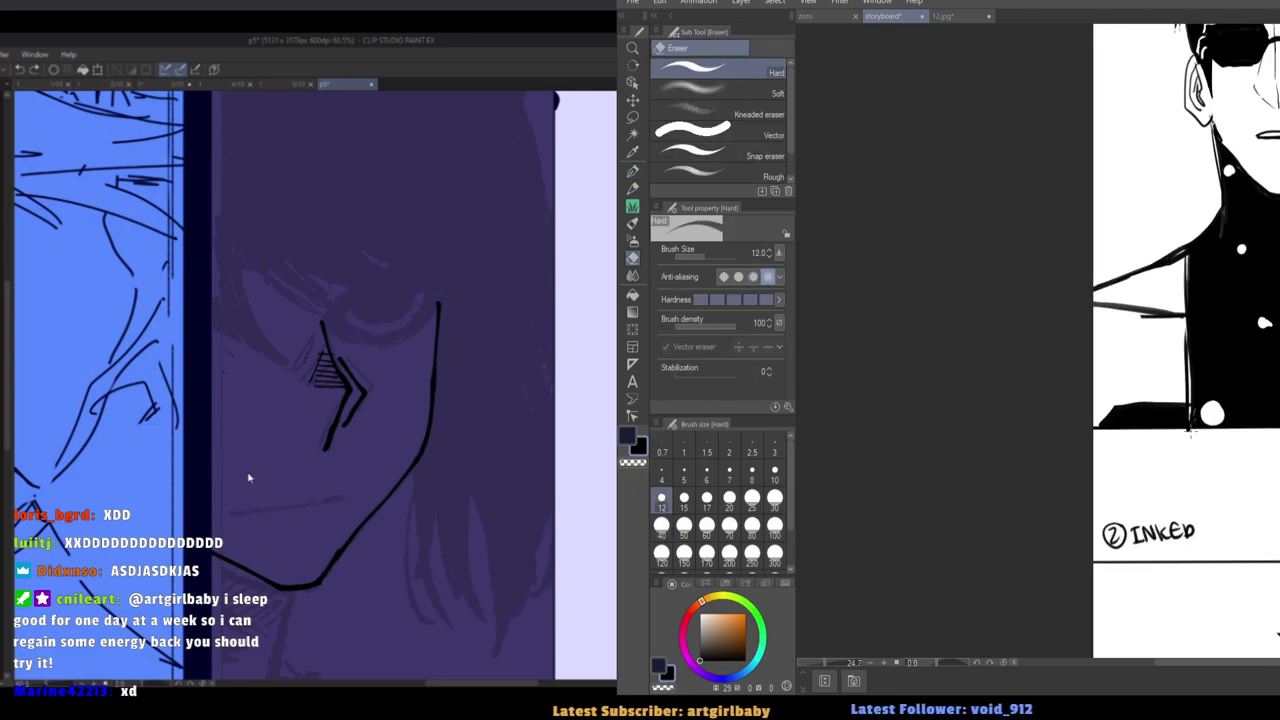
Try a wide curved smile with marked corners on the dark purple panel's face.
{"action": "key", "text": "]"}
{"action": "left_click_drag", "start_coordinate": [225, 460], "coordinate": [390, 443]}
{"action": "scroll", "coordinate": [1105, 419], "scroll_direction": "down", "scroll_amount": 2}
{"action": "scroll", "coordinate": [1140, 355], "scroll_direction": "down", "scroll_amount": 5}
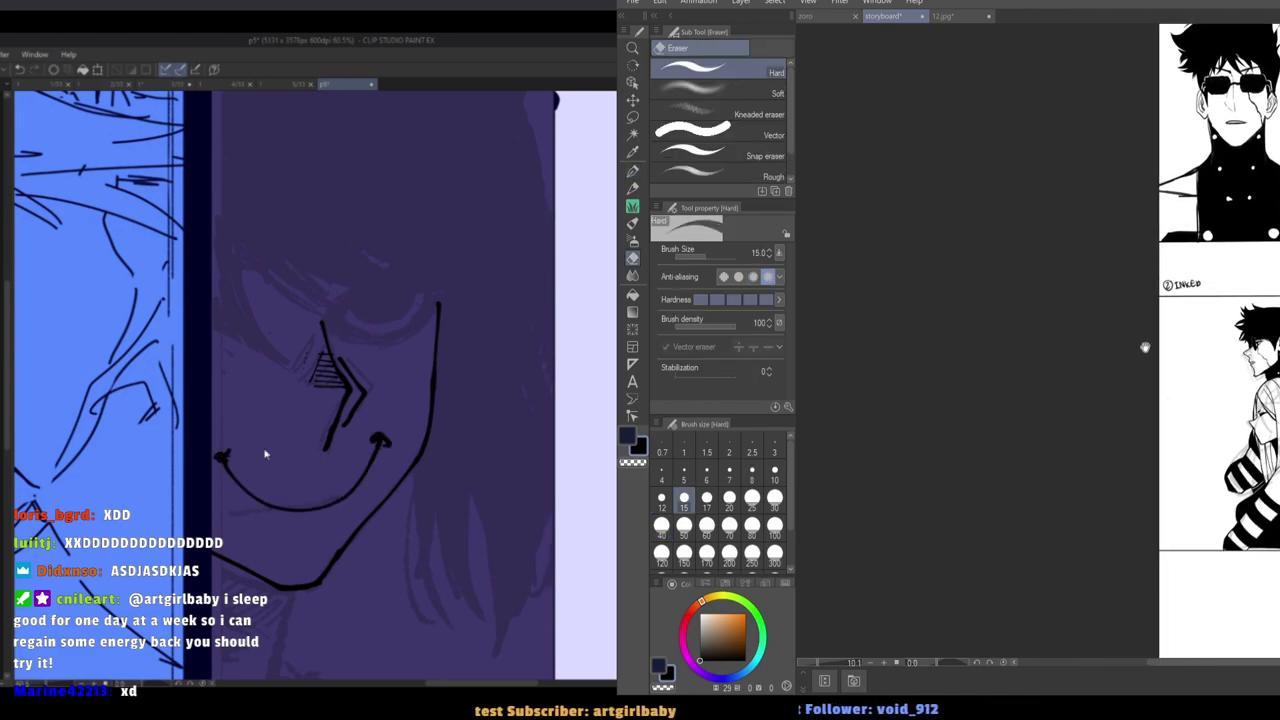
{"action": "key", "text": "h"}
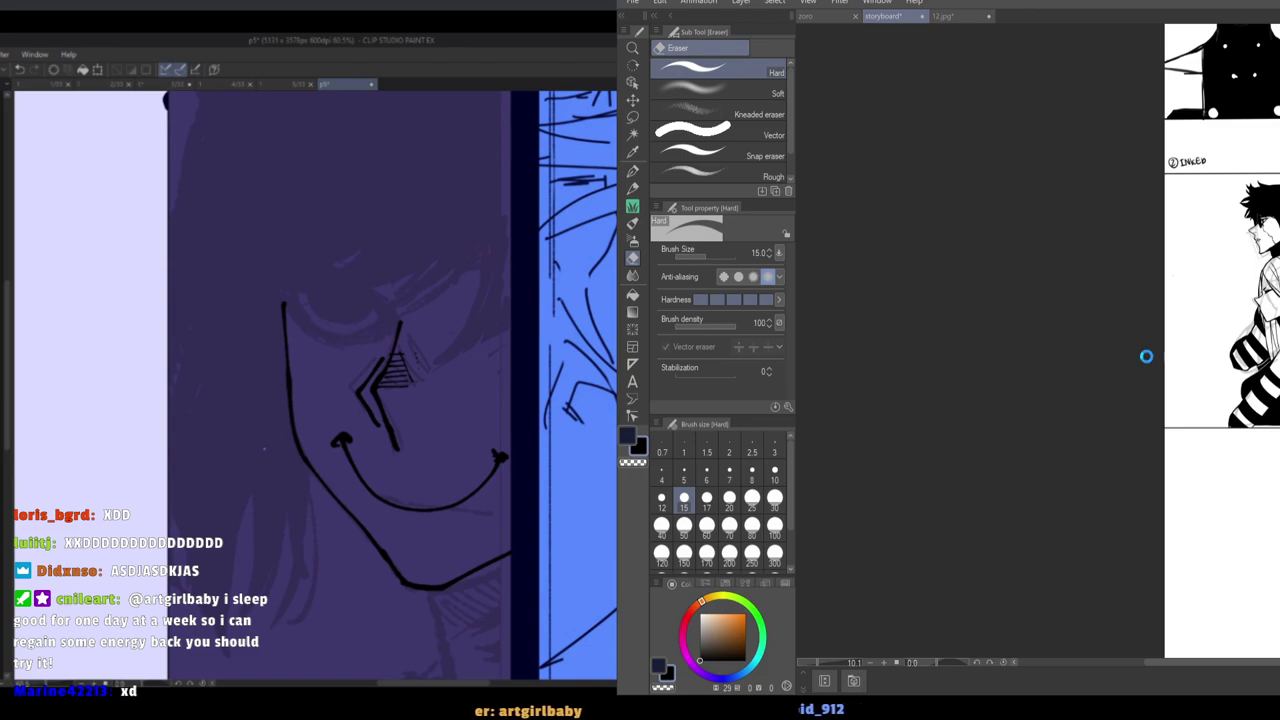
{"action": "key", "text": "ctrl+z"}
{"action": "key", "text": "ctrl+z"}
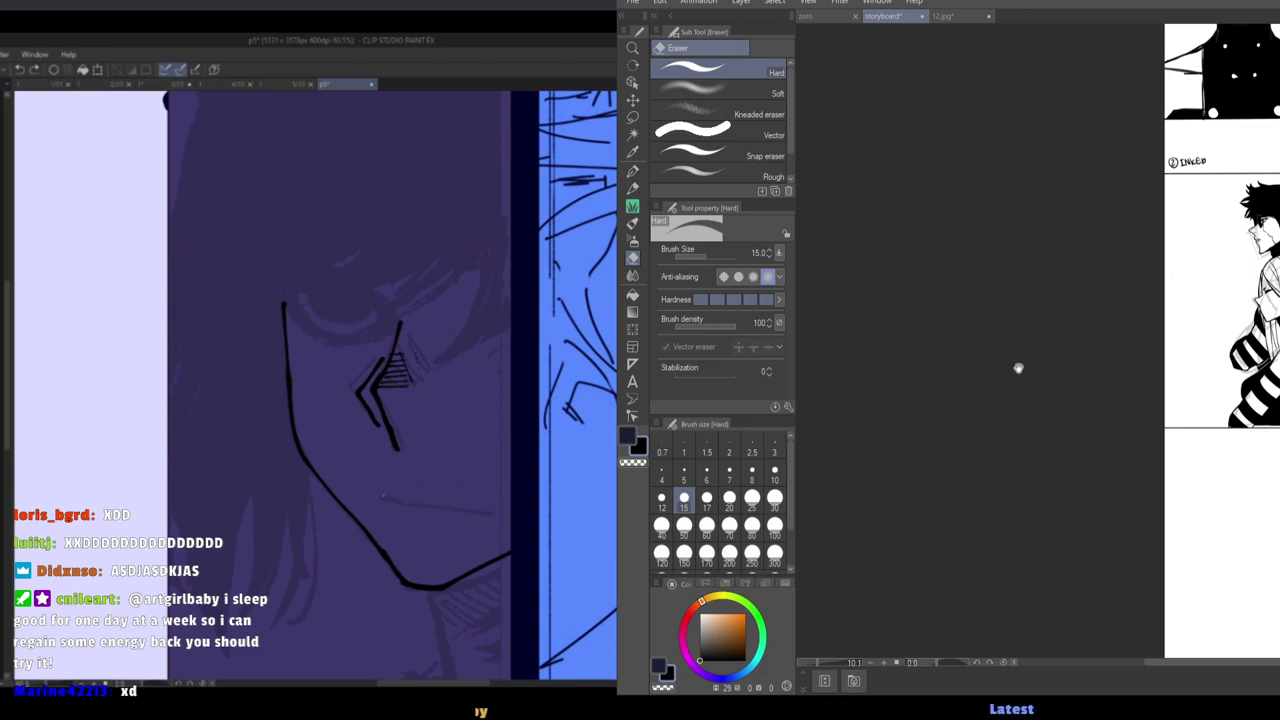
Ink the dark purple panel's mouth as a slightly slanted straight line and clean up its end in the mirrored view.
{"action": "left_click_drag", "start_coordinate": [1054, 389], "coordinate": [1003, 374]}
{"action": "left_click_drag", "start_coordinate": [1090, 413], "coordinate": [972, 358]}
{"action": "left_click_drag", "start_coordinate": [374, 498], "coordinate": [490, 515]}
{"action": "key", "text": "h"}
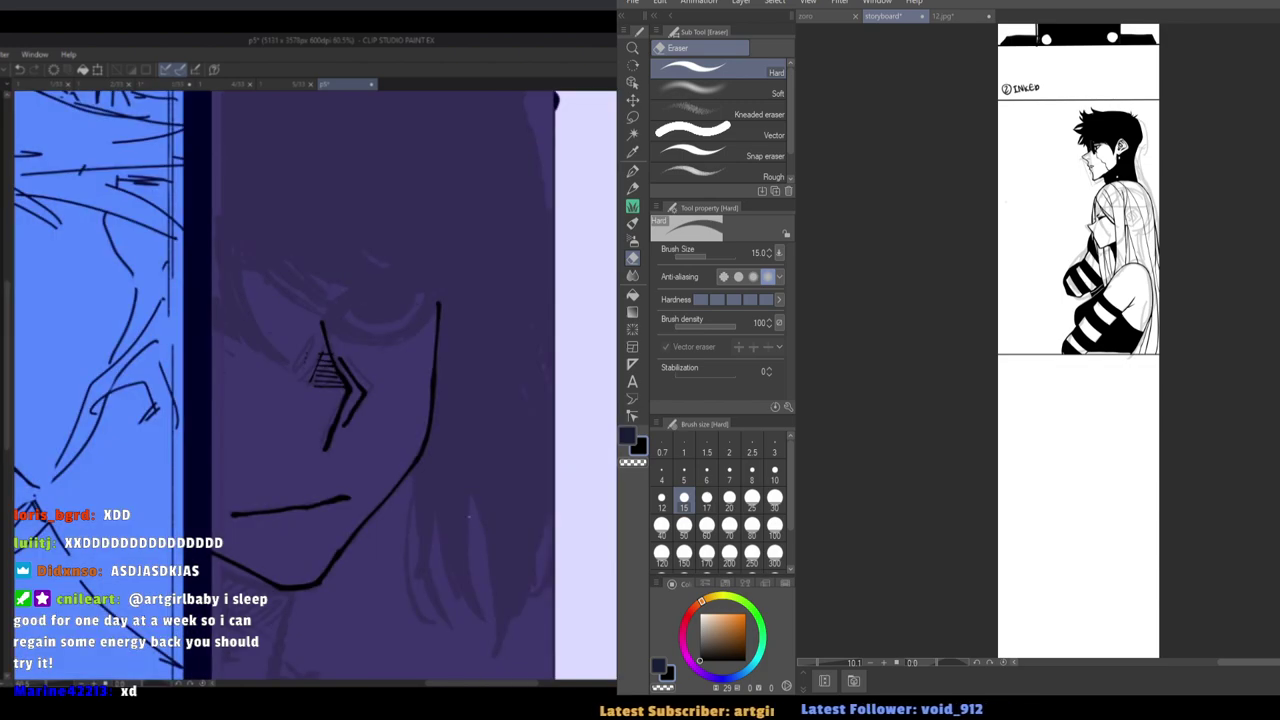
{"action": "key", "text": "e"}
{"action": "left_click_drag", "start_coordinate": [322, 497], "coordinate": [348, 492]}
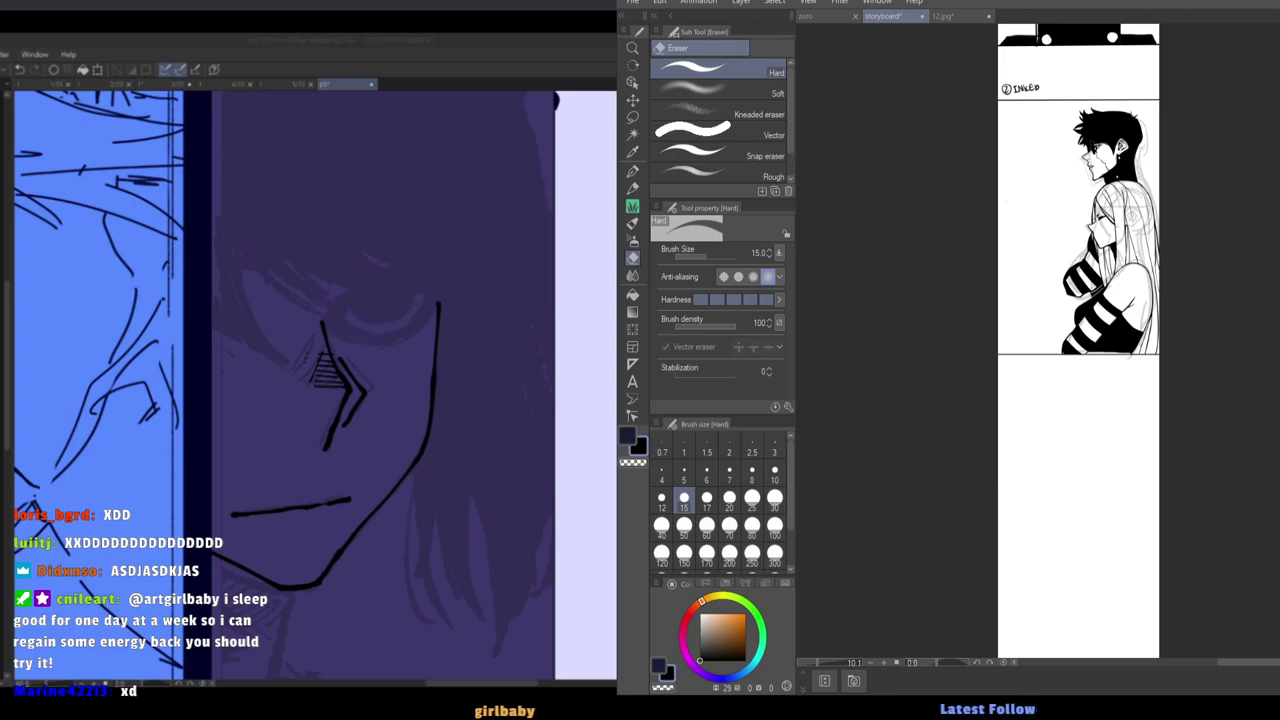
Switch to the Mechanical pencil for the storyboard's empty third panel area and set its brush size to 40.
{"action": "left_click_drag", "start_coordinate": [1063, 448], "coordinate": [1068, 374]}
{"action": "key", "text": "p"}
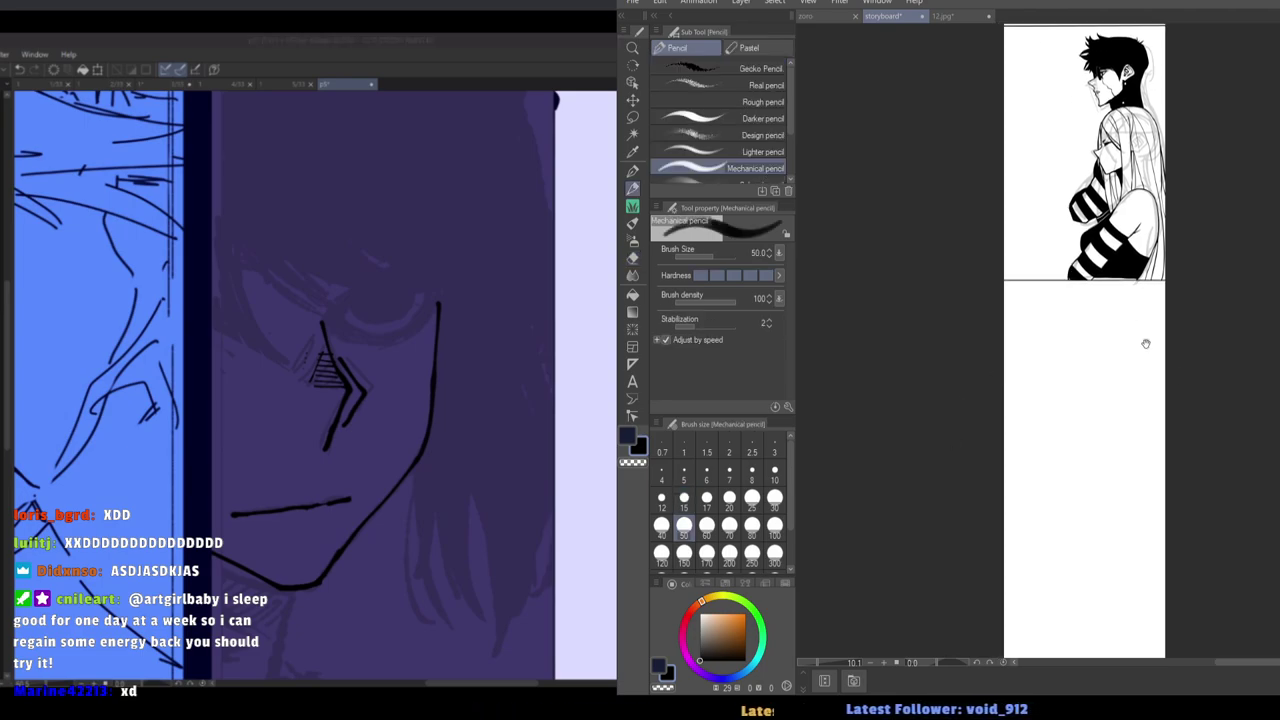
{"action": "mouse_move", "coordinate": [1146, 343]}
{"action": "left_mouse_down"}
{"action": "mouse_move", "coordinate": [1273, 342]}
{"action": "mouse_move", "coordinate": [945, 425]}
{"action": "left_mouse_up"}
{"action": "left_click_drag", "start_coordinate": [1020, 384], "coordinate": [1046, 340]}
{"action": "key", "text": "ctrl+z"}
{"action": "key", "text": "["}
Try slanted upper and lower border lines for the storyboard's third panel.
{"action": "left_click_drag", "start_coordinate": [1252, 274], "coordinate": [925, 384]}
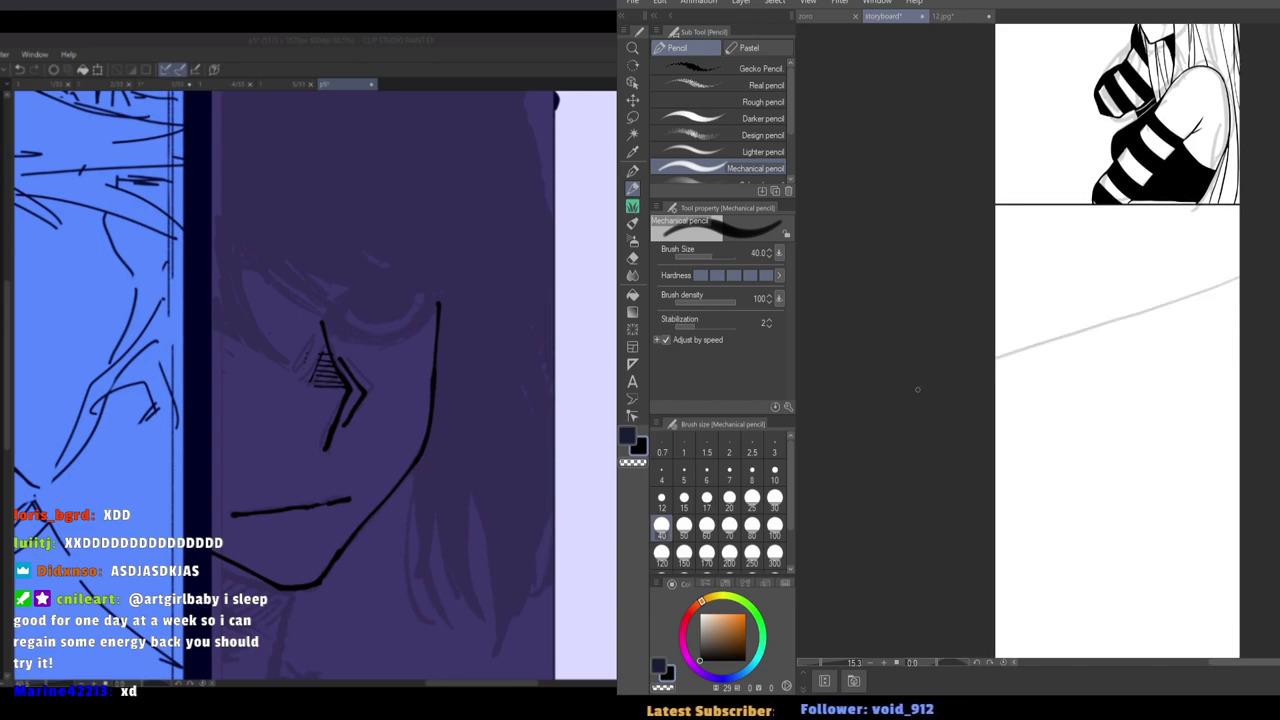
{"action": "left_click_drag", "start_coordinate": [1129, 516], "coordinate": [1154, 419]}
{"action": "left_click_drag", "start_coordinate": [1265, 496], "coordinate": [970, 618]}
{"action": "key", "text": "ctrl+z"}
{"action": "key", "text": "ctrl+z"}
{"action": "left_click_drag", "start_coordinate": [1265, 522], "coordinate": [951, 654]}
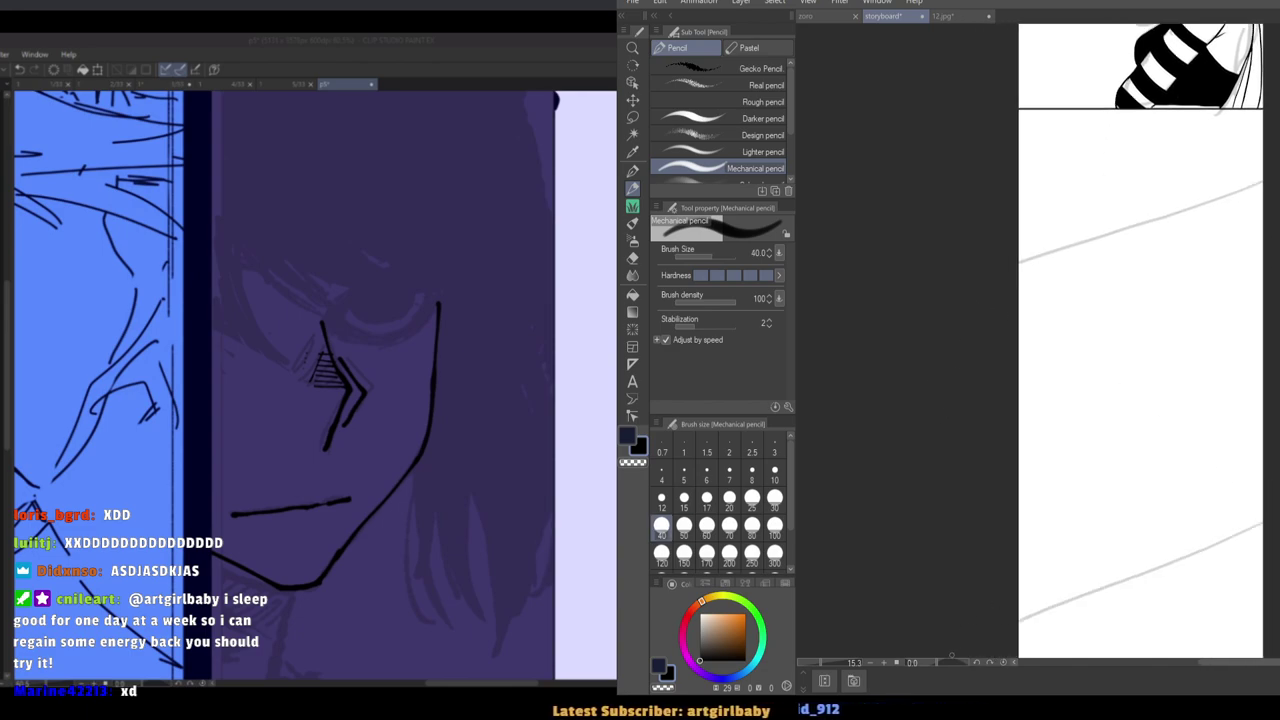
{"action": "left_click", "coordinate": [1081, 411]}
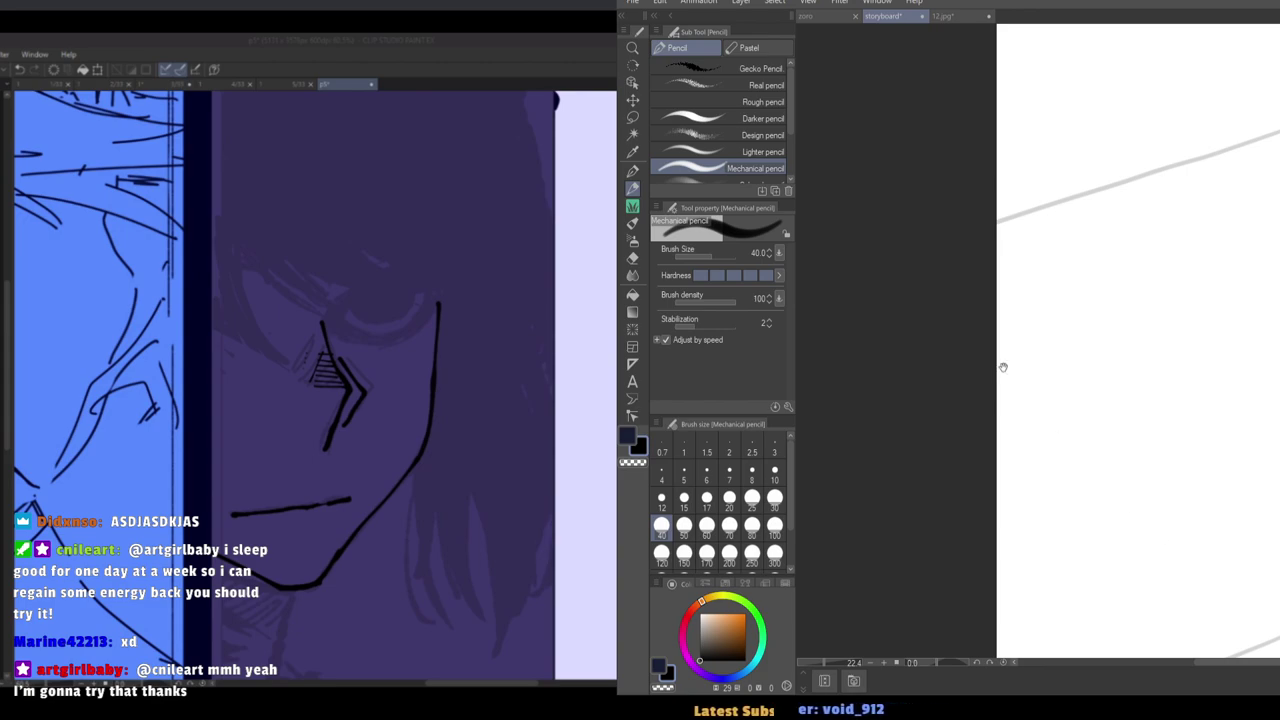
{"action": "left_click_drag", "start_coordinate": [1003, 367], "coordinate": [1034, 406]}
{"action": "key", "text": "ctrl+z"}
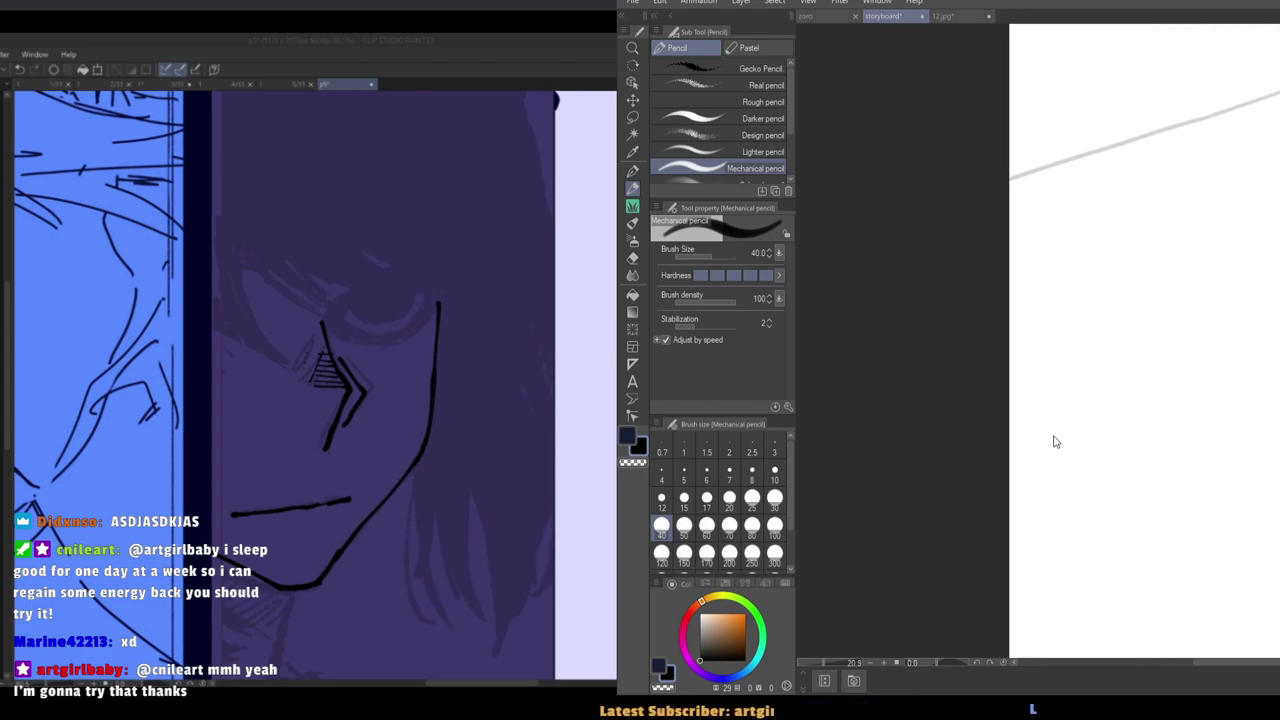
{"action": "scroll", "coordinate": [1055, 442], "scroll_direction": "down", "scroll_amount": 3}
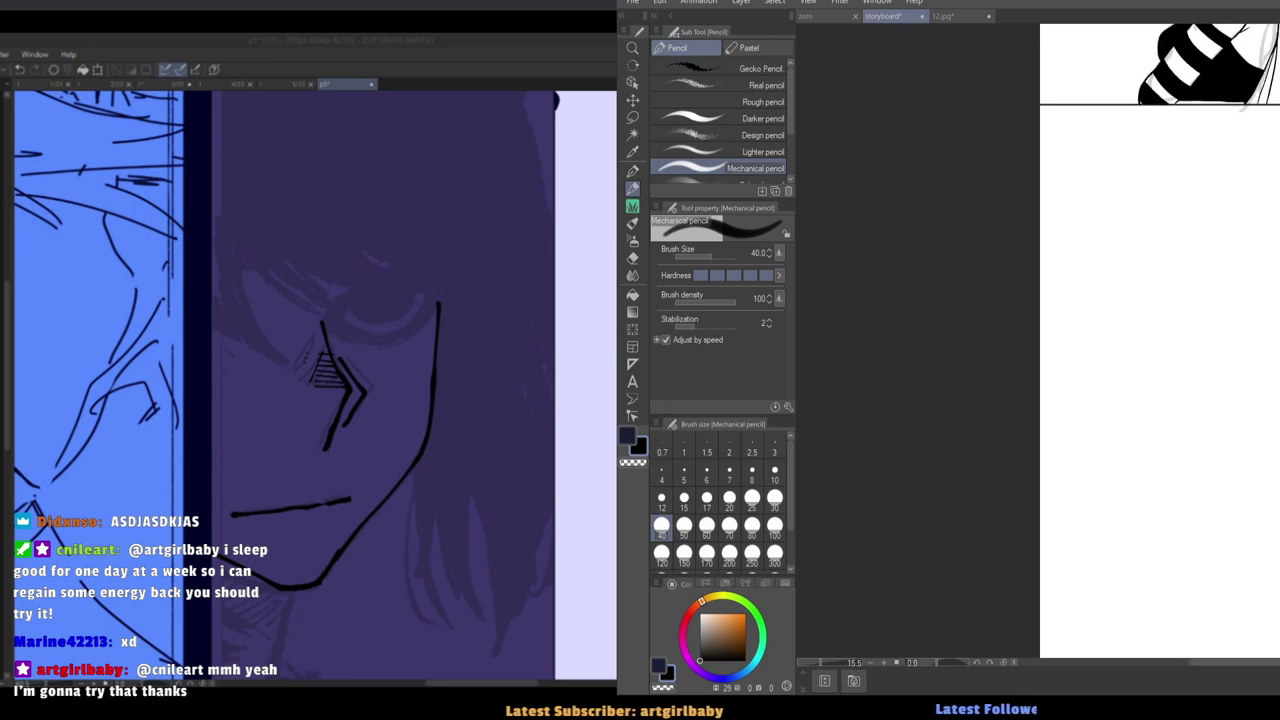
Sketch horizontal top and bottom border lines for the storyboard's third panel below the inked second panel.
{"action": "left_click_drag", "start_coordinate": [1279, 256], "coordinate": [1040, 260]}
{"action": "left_click_drag", "start_coordinate": [991, 323], "coordinate": [1009, 234]}
{"action": "left_click_drag", "start_coordinate": [1279, 557], "coordinate": [1058, 553]}
Ink the upper eyelid of the face in the dark purple panel and fill the eye beneath it with black.
{"action": "left_click_drag", "start_coordinate": [340, 318], "coordinate": [430, 286]}
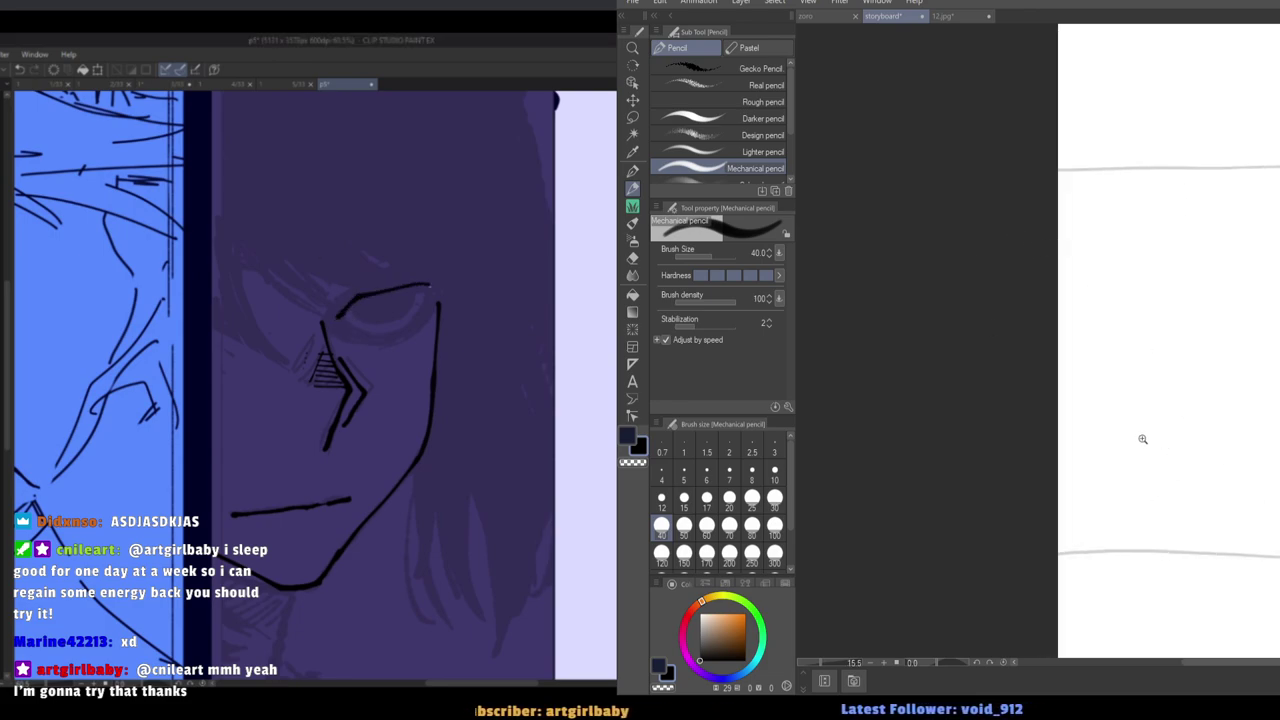
{"action": "scroll", "coordinate": [1143, 439], "scroll_direction": "up", "scroll_amount": 4}
{"action": "left_click_drag", "start_coordinate": [348, 309], "coordinate": [418, 287]}
{"action": "left_click", "coordinate": [390, 306]}
{"action": "scroll", "coordinate": [1045, 368], "scroll_direction": "up", "scroll_amount": 1}
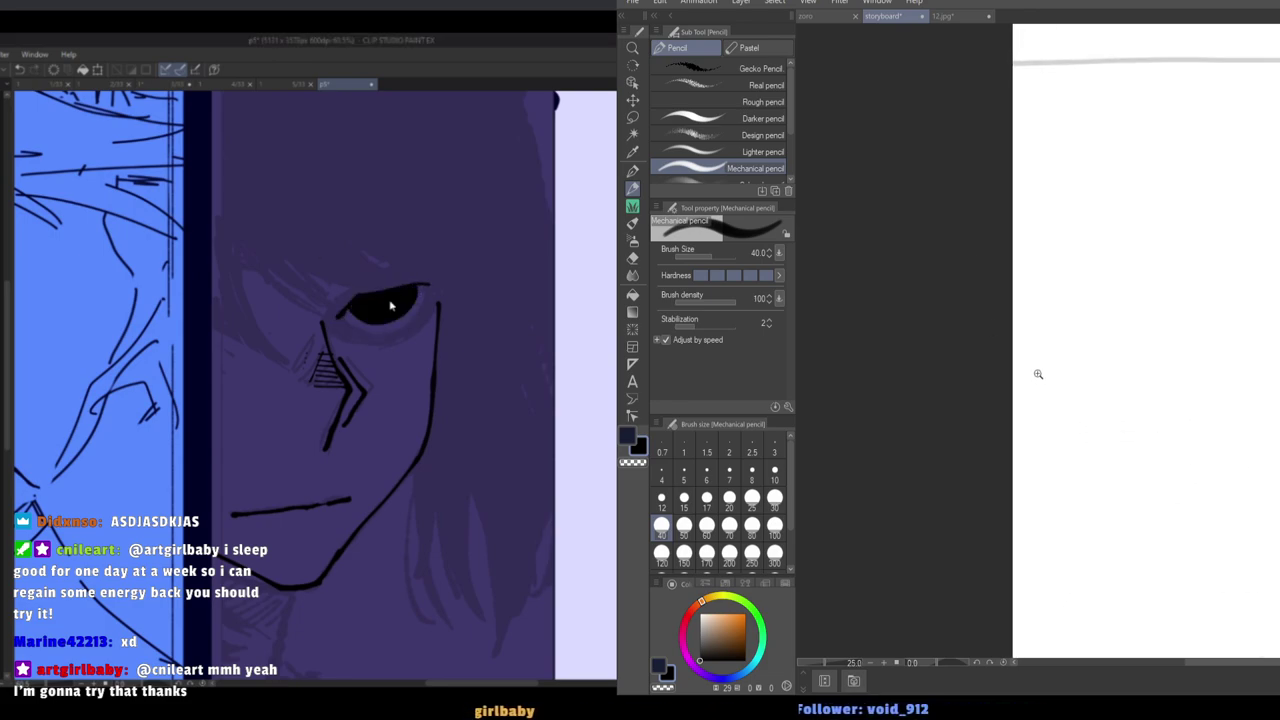
Ink the curved lower-lid lines under the dark purple panel's eye and redraw the storyboard's third-panel bottom border higher up.
{"action": "key", "text": "h"}
{"action": "left_click_drag", "start_coordinate": [1080, 254], "coordinate": [1088, 289]}
{"action": "left_click_drag", "start_coordinate": [294, 290], "coordinate": [340, 333]}
{"action": "key", "text": "ctrl+z"}
{"action": "left_click_drag", "start_coordinate": [1279, 558], "coordinate": [1021, 570]}
{"action": "left_click_drag", "start_coordinate": [293, 287], "coordinate": [365, 330]}
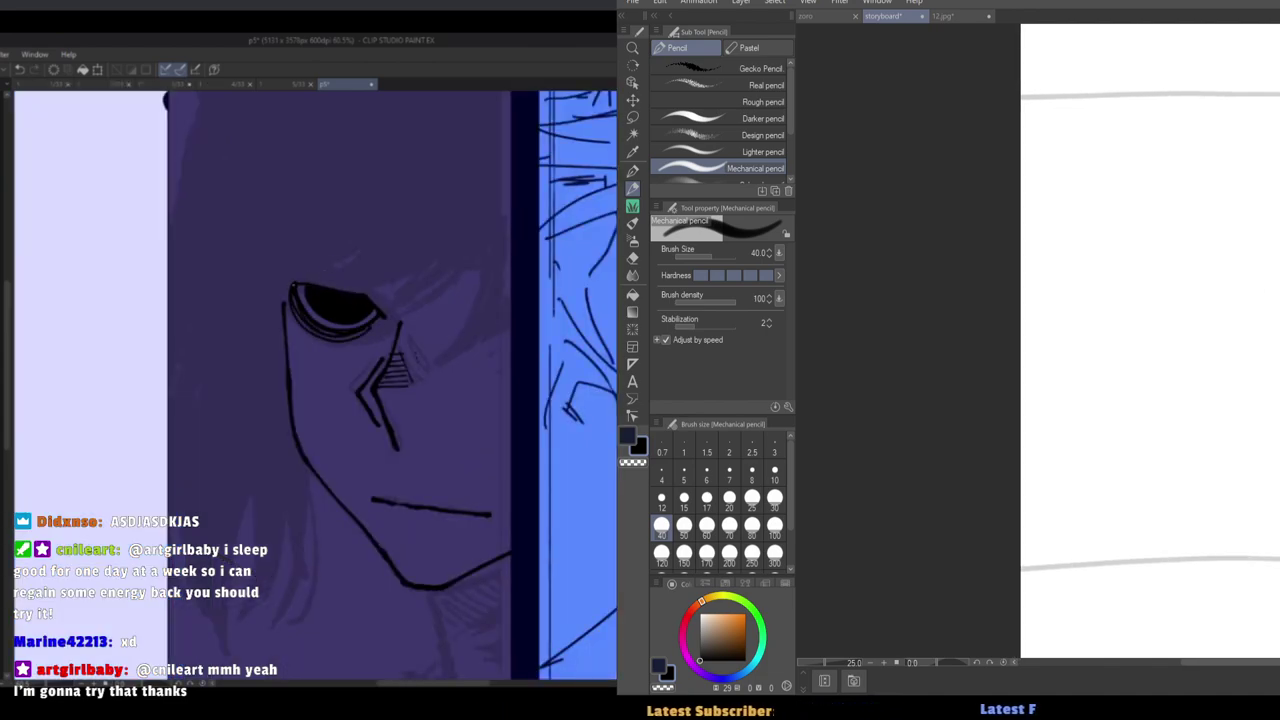
{"action": "key", "text": "h"}
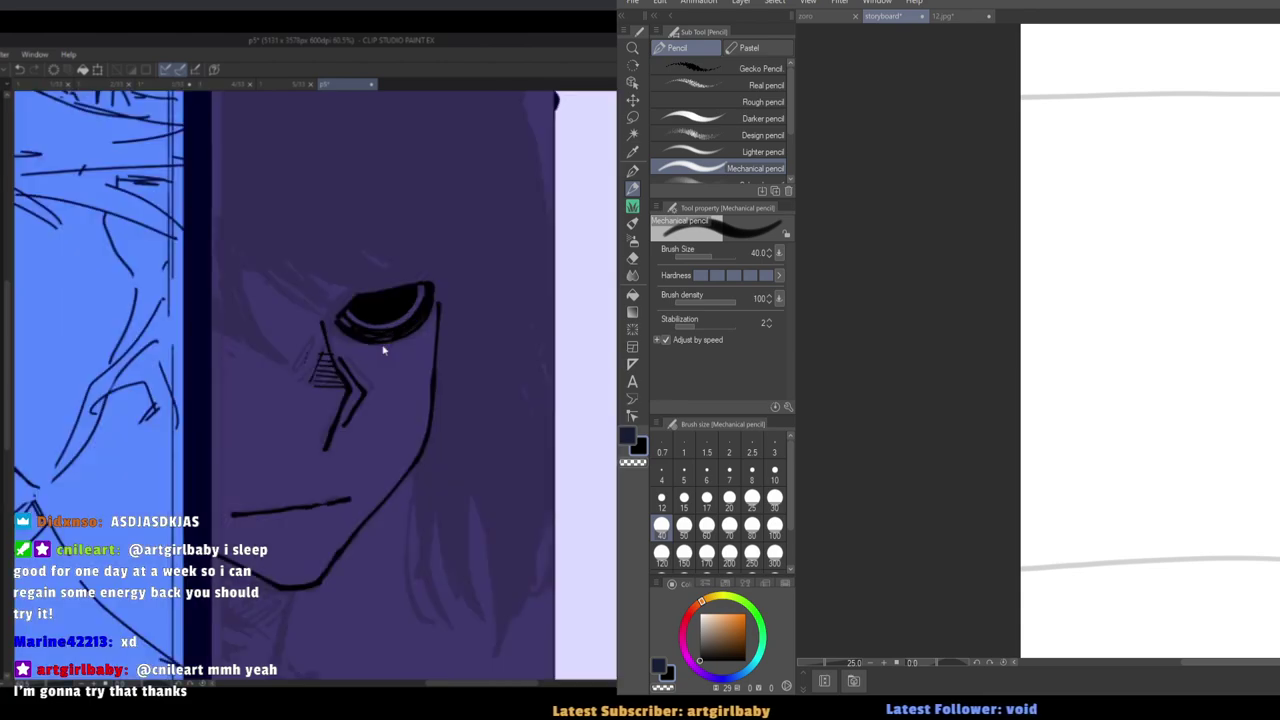
Ink the neck line below the dark purple panel's chin and rough in wavy lines and a V-shaped spike in the storyboard's third panel.
{"action": "key", "text": "h"}
{"action": "mouse_move", "coordinate": [1279, 393]}
{"action": "left_mouse_down"}
{"action": "mouse_move", "coordinate": [1248, 397]}
{"action": "mouse_move", "coordinate": [1279, 449]}
{"action": "left_mouse_up"}
{"action": "scroll", "coordinate": [560, 430], "scroll_direction": "down", "scroll_amount": 4}
{"action": "scroll", "coordinate": [600, 575], "scroll_direction": "up", "scroll_amount": 3}
{"action": "left_click_drag", "start_coordinate": [1245, 398], "coordinate": [1149, 412]}
{"action": "left_click_drag", "start_coordinate": [1139, 329], "coordinate": [1138, 359]}
{"action": "left_click_drag", "start_coordinate": [402, 494], "coordinate": [431, 629]}
{"action": "key", "text": "ctrl+z"}
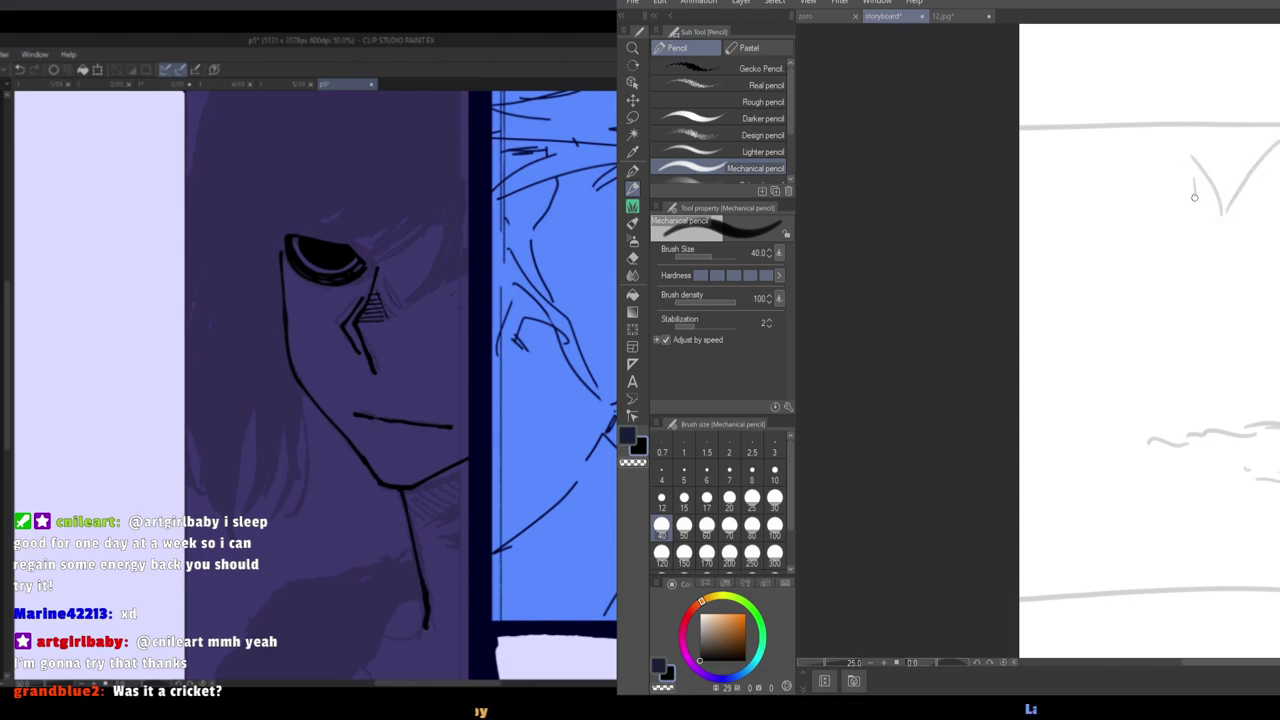
Sketch pointed hair spikes descending along the outer side of the head in the storyboard's third panel.
{"action": "mouse_move", "coordinate": [1195, 198]}
{"action": "left_mouse_down"}
{"action": "mouse_move", "coordinate": [1157, 239]}
{"action": "mouse_move", "coordinate": [1156, 317]}
{"action": "left_mouse_up"}
{"action": "scroll", "coordinate": [316, 385], "scroll_direction": "down", "scroll_amount": 2}
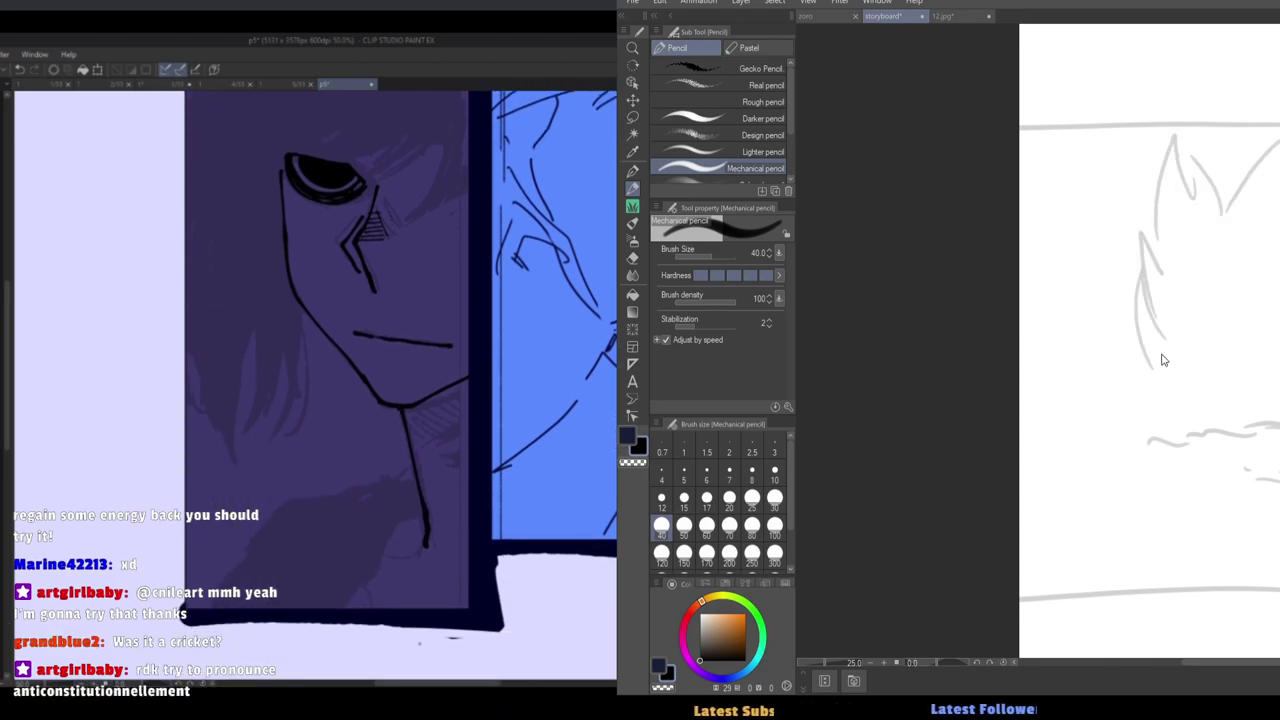
{"action": "key", "text": "ctrl+z"}
Sketch a small curled, ear-like shape below the hair spikes in the third panel, redrawing the first attempts.
{"action": "left_click_drag", "start_coordinate": [1155, 390], "coordinate": [1152, 362]}
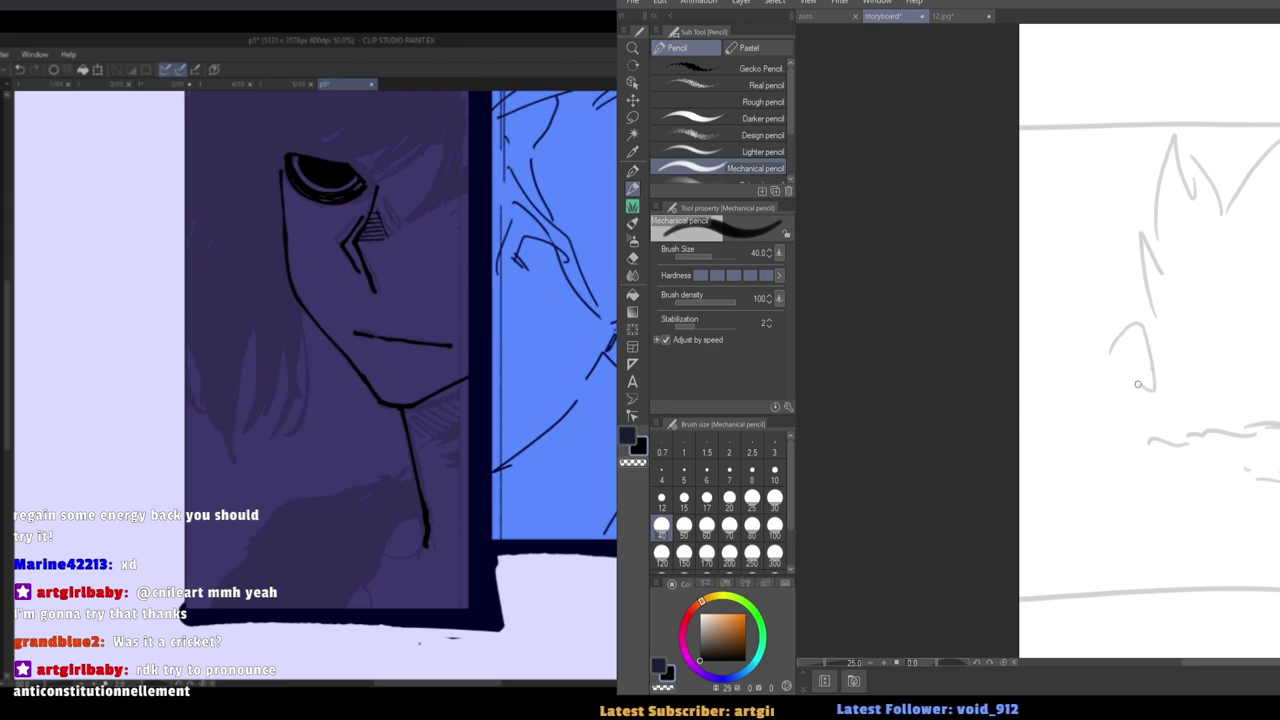
{"action": "key", "text": "ctrl+z"}
{"action": "key", "text": "ctrl+z"}
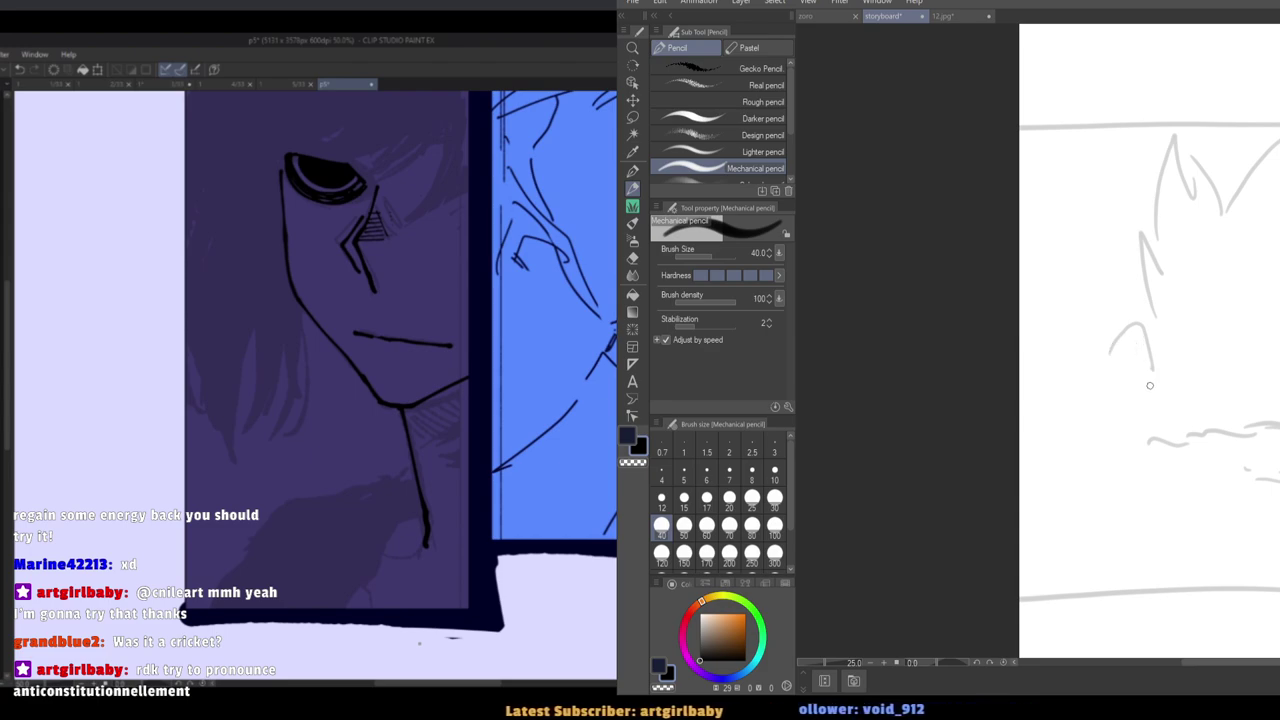
{"action": "left_click_drag", "start_coordinate": [1153, 386], "coordinate": [1122, 338]}
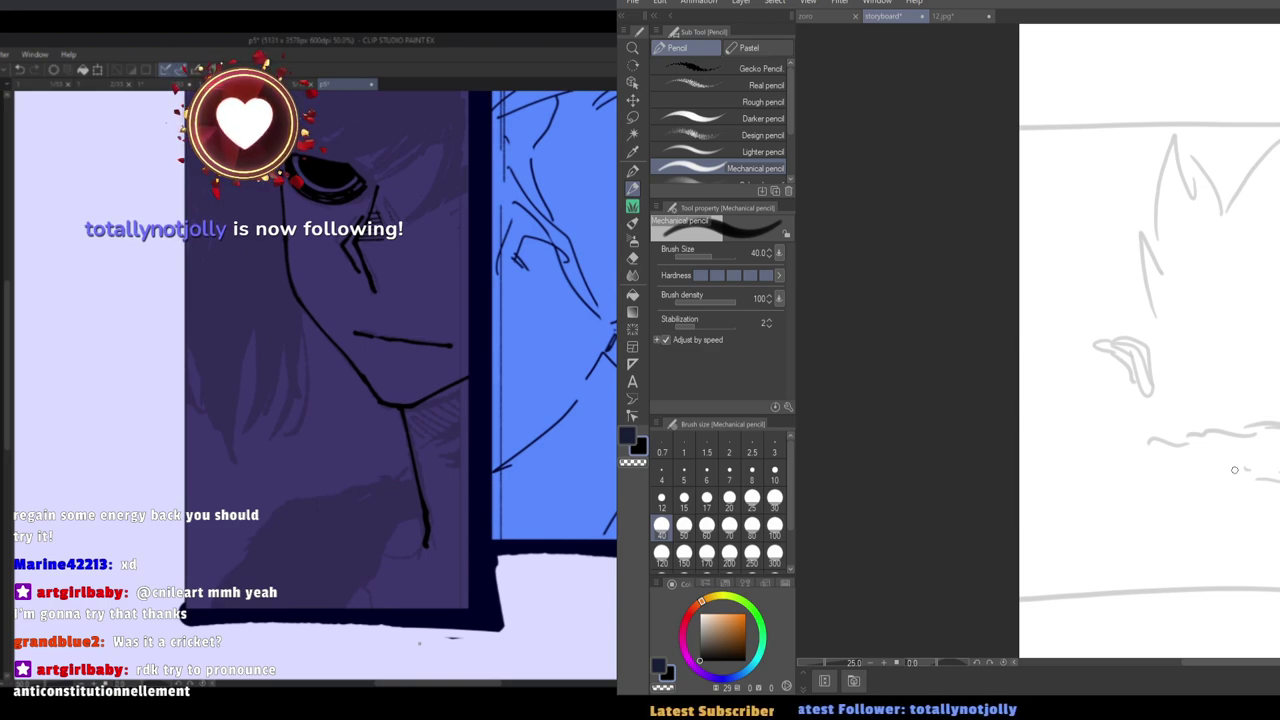
Erase the lower outer hair spike in the third panel with the Hard eraser at size 170.
{"action": "left_click_drag", "start_coordinate": [1175, 483], "coordinate": [1184, 499]}
{"action": "key", "text": "e"}
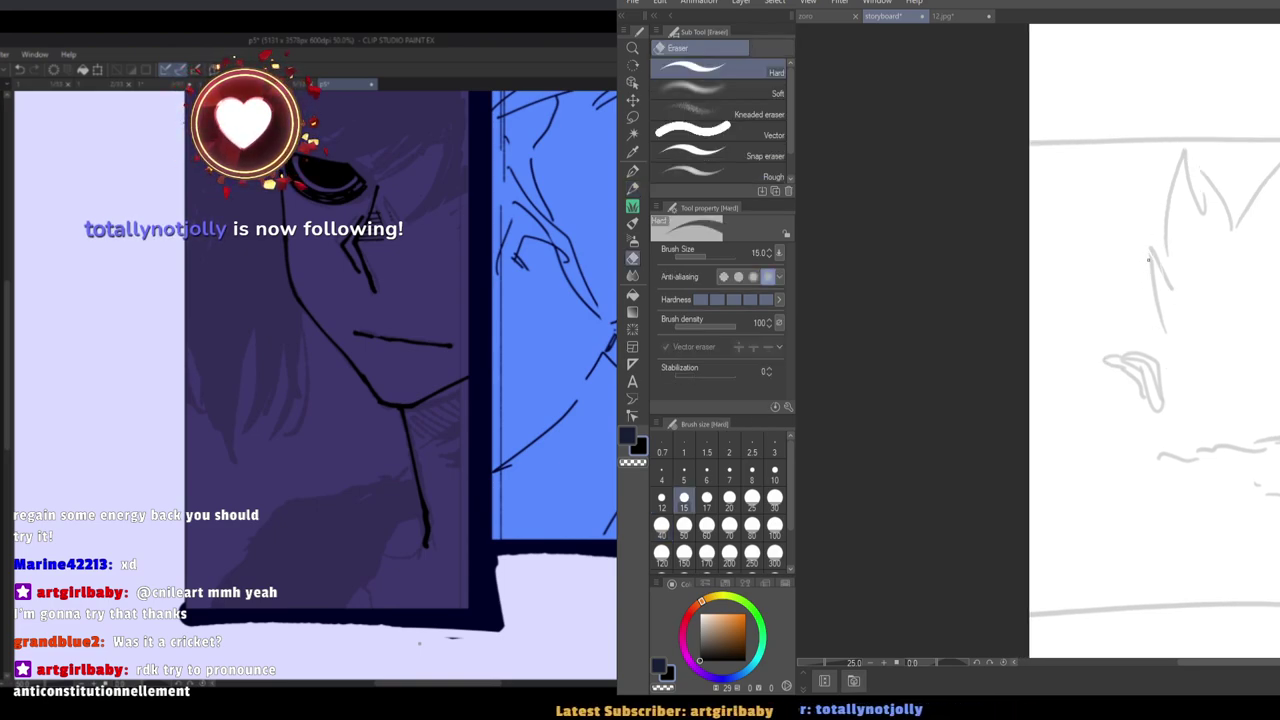
{"action": "key", "text": "]"}
{"action": "key", "text": "]"}
{"action": "key", "text": "]"}
{"action": "key", "text": "]"}
{"action": "key", "text": "]"}
{"action": "key", "text": "]"}
{"action": "key", "text": "]"}
{"action": "left_click_drag", "start_coordinate": [1158, 246], "coordinate": [1163, 320]}
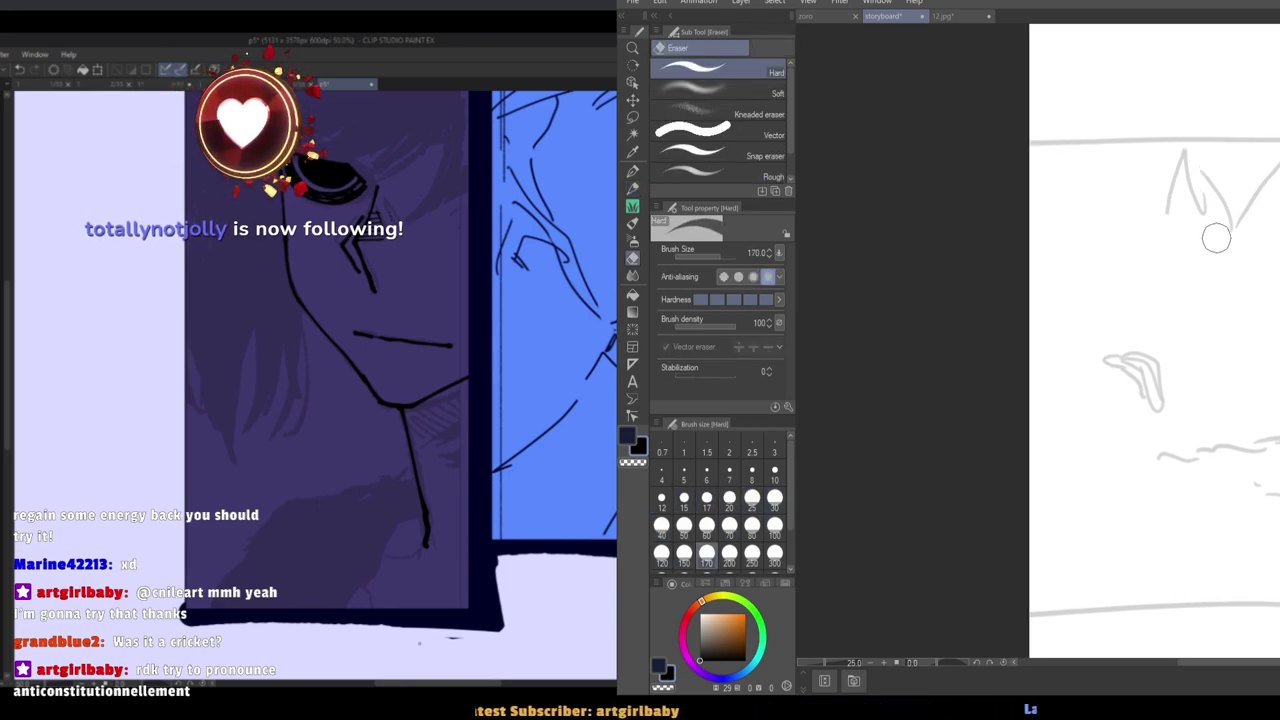
Try denser pencilled hair spikes just under the third panel's top border.
{"action": "key", "text": "p"}
{"action": "mouse_move", "coordinate": [1217, 148]}
{"action": "left_mouse_down"}
{"action": "mouse_move", "coordinate": [1237, 224]}
{"action": "mouse_move", "coordinate": [1218, 200]}
{"action": "left_mouse_up"}
{"action": "left_click_drag", "start_coordinate": [1167, 148], "coordinate": [1152, 222]}
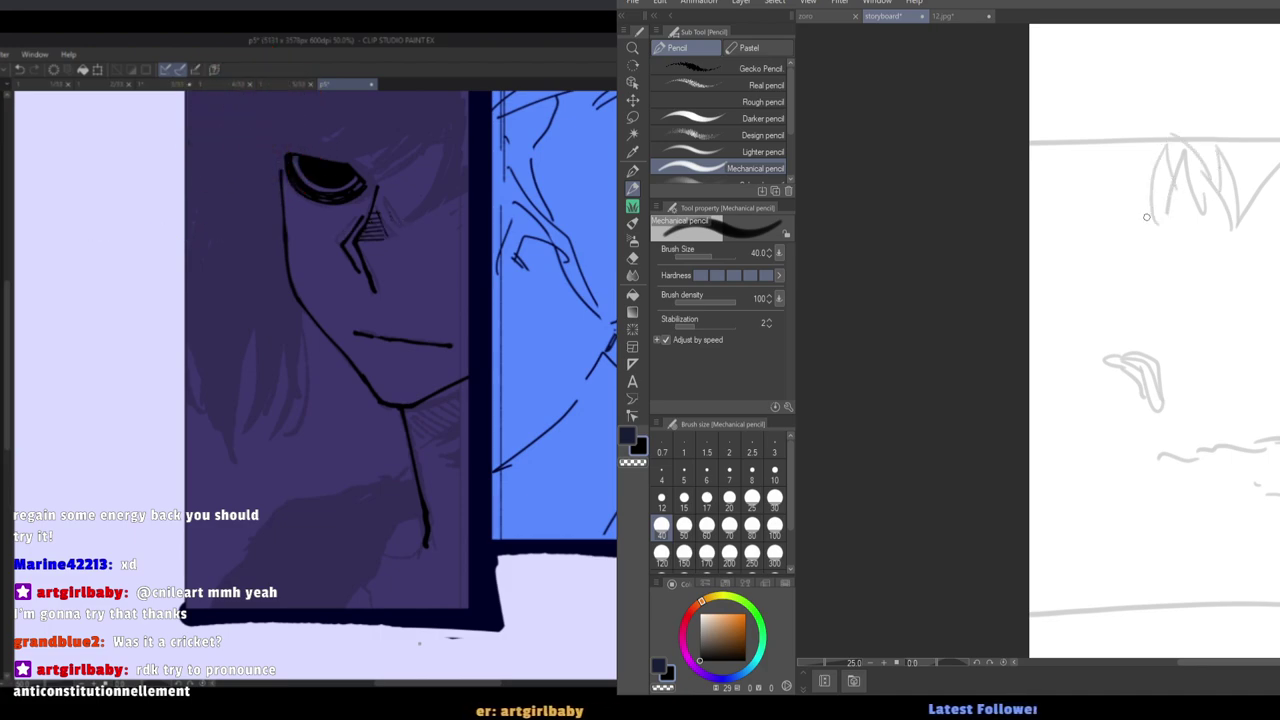
{"action": "key", "text": "ctrl+z"}
{"action": "key", "text": "ctrl+z"}
{"action": "key", "text": "ctrl+z"}
Erase the dense spikes under the third panel's top border with the Hard eraser at size 600 and sketch larger spikes in their place.
{"action": "key", "text": "e"}
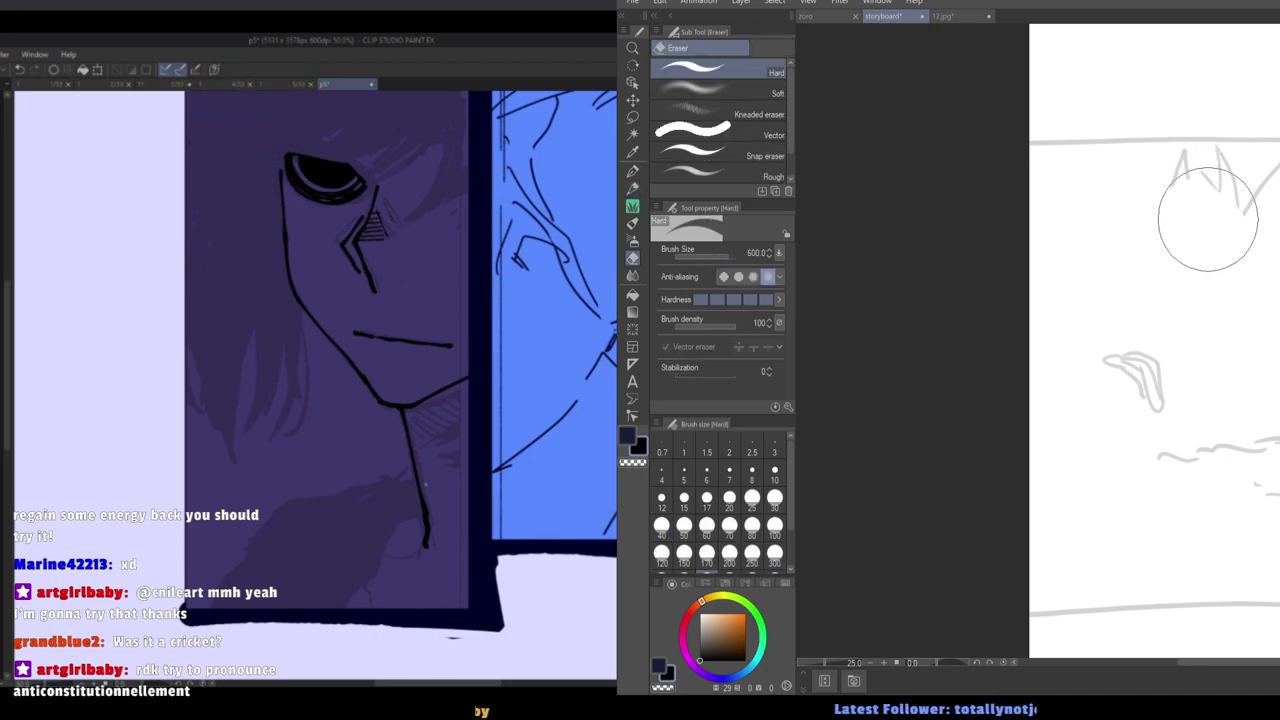
{"action": "mouse_move", "coordinate": [1208, 219]}
{"action": "left_mouse_down"}
{"action": "mouse_move", "coordinate": [1201, 175]}
{"action": "mouse_move", "coordinate": [1215, 185]}
{"action": "left_mouse_up"}
{"action": "key", "text": "p"}
{"action": "left_click_drag", "start_coordinate": [1227, 128], "coordinate": [1260, 184]}
{"action": "left_click_drag", "start_coordinate": [1220, 126], "coordinate": [1224, 202]}
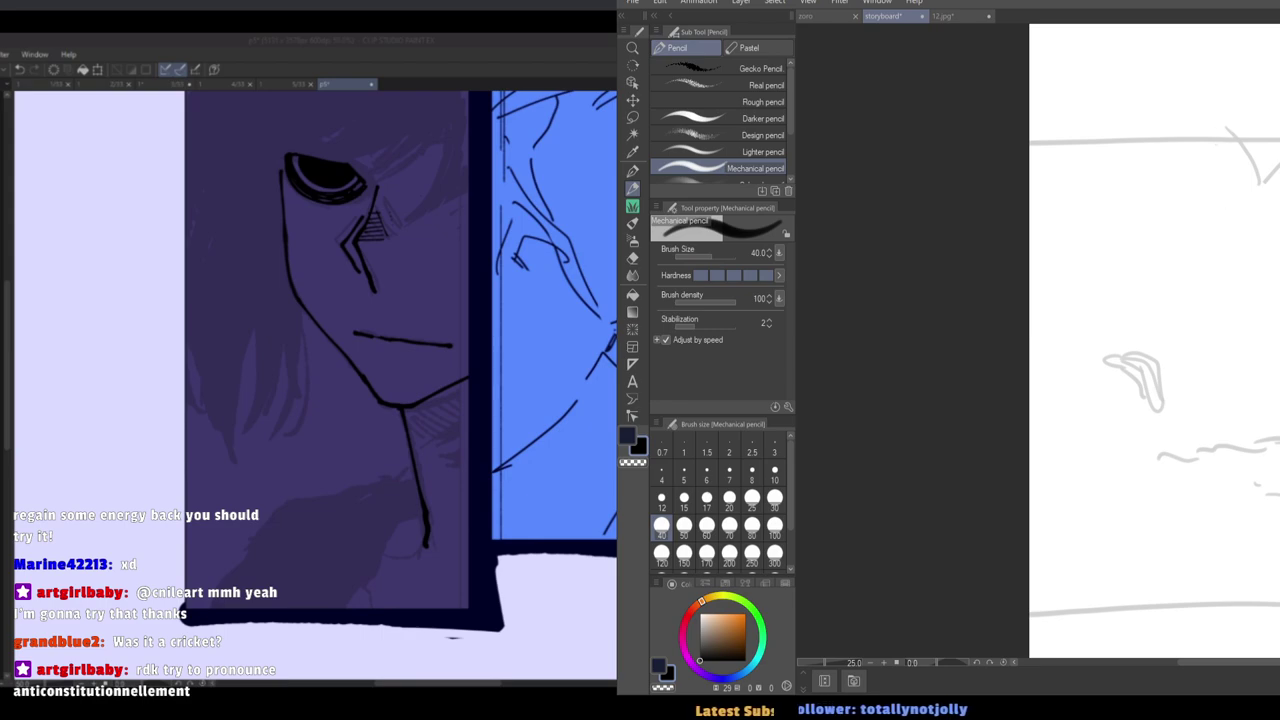
{"action": "key", "text": "ctrl+z"}
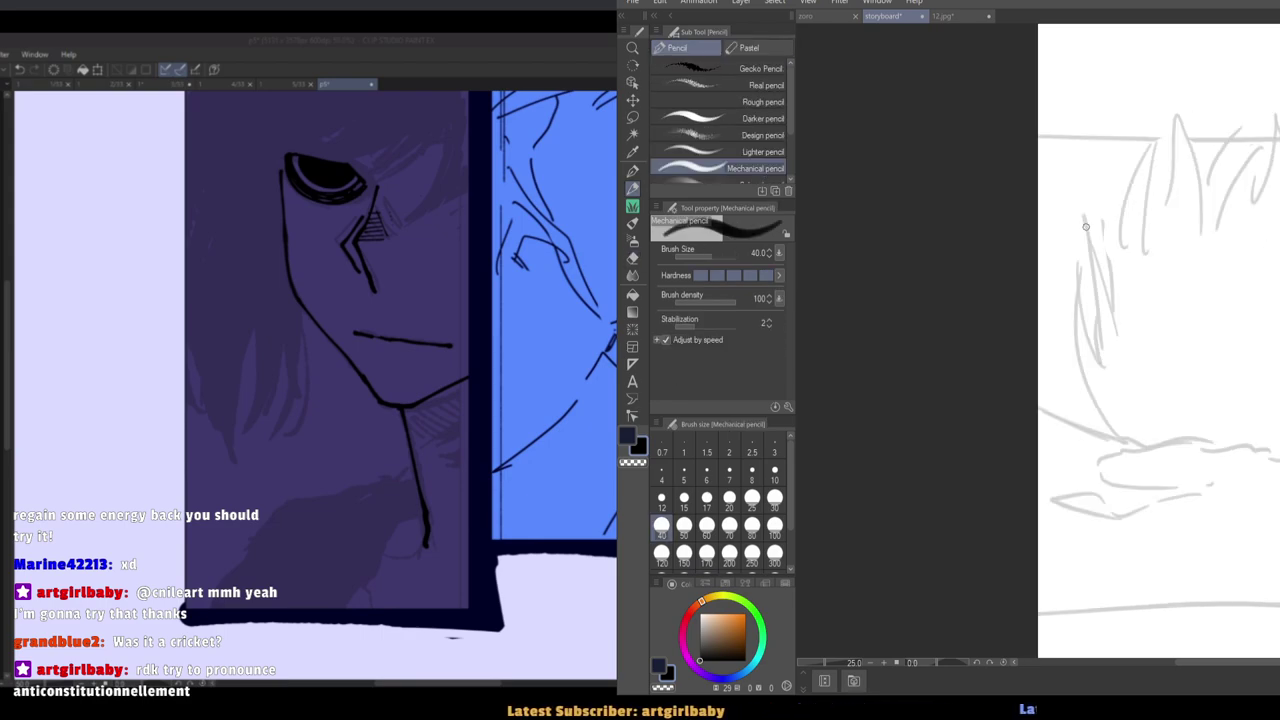
Clean up the lines inside the ear shape and sketch tall pointed spikes rising from the neckline within the third panel's hair.
{"action": "key", "text": "e"}
{"action": "mouse_move", "coordinate": [1100, 371]}
{"action": "left_mouse_down"}
{"action": "mouse_move", "coordinate": [1134, 371]}
{"action": "mouse_move", "coordinate": [1158, 396]}
{"action": "left_mouse_up"}
{"action": "key", "text": "p"}
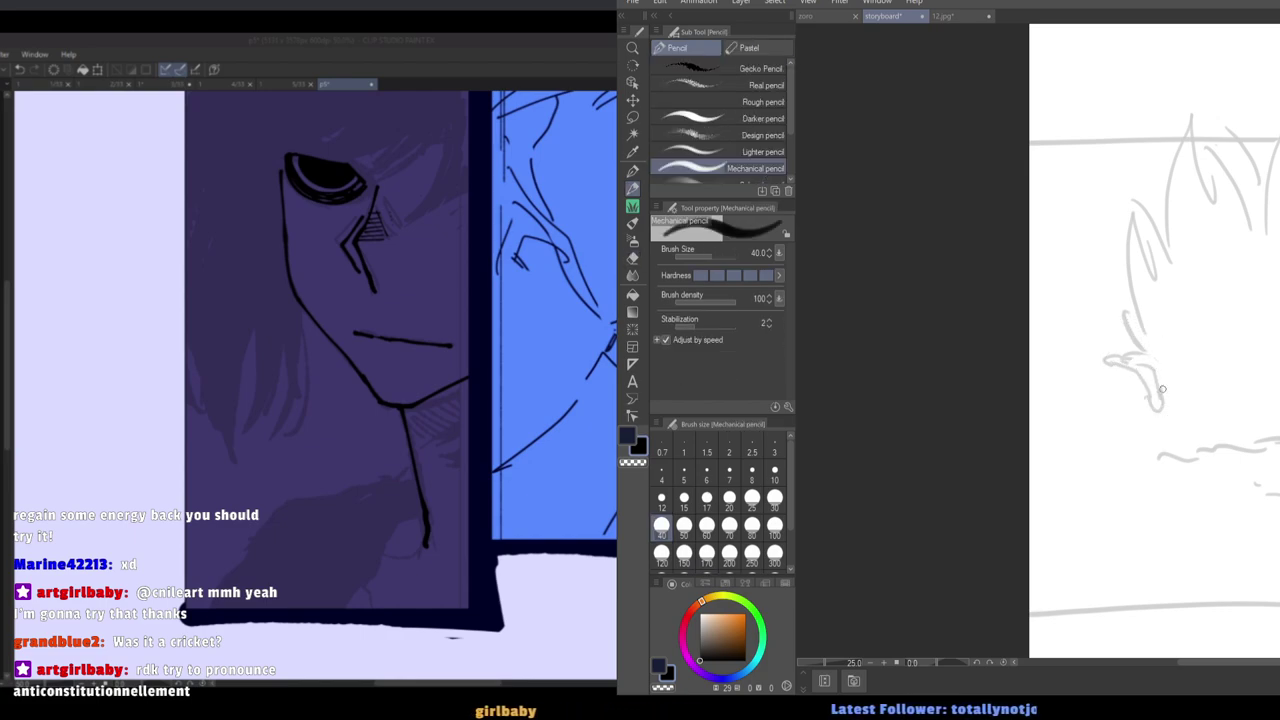
{"action": "left_click_drag", "start_coordinate": [1268, 394], "coordinate": [1262, 284]}
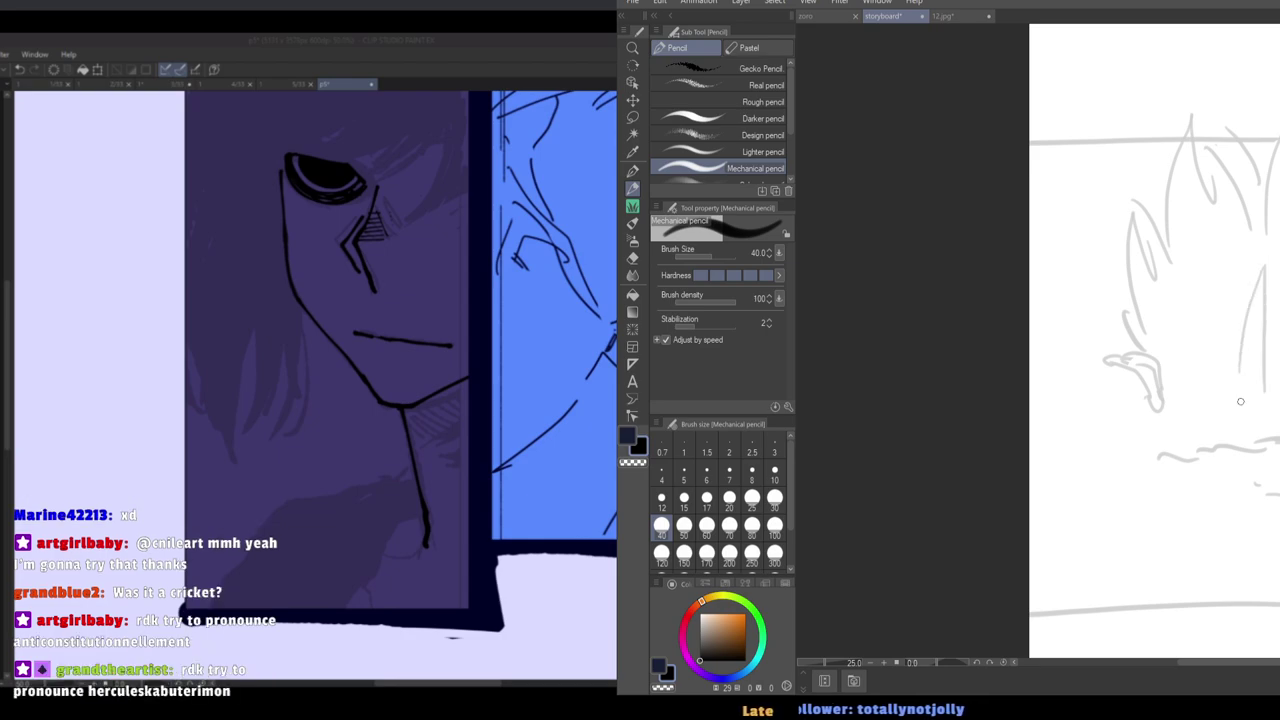
{"action": "left_click_drag", "start_coordinate": [1242, 420], "coordinate": [1210, 356]}
{"action": "left_click_drag", "start_coordinate": [1222, 436], "coordinate": [1181, 332]}
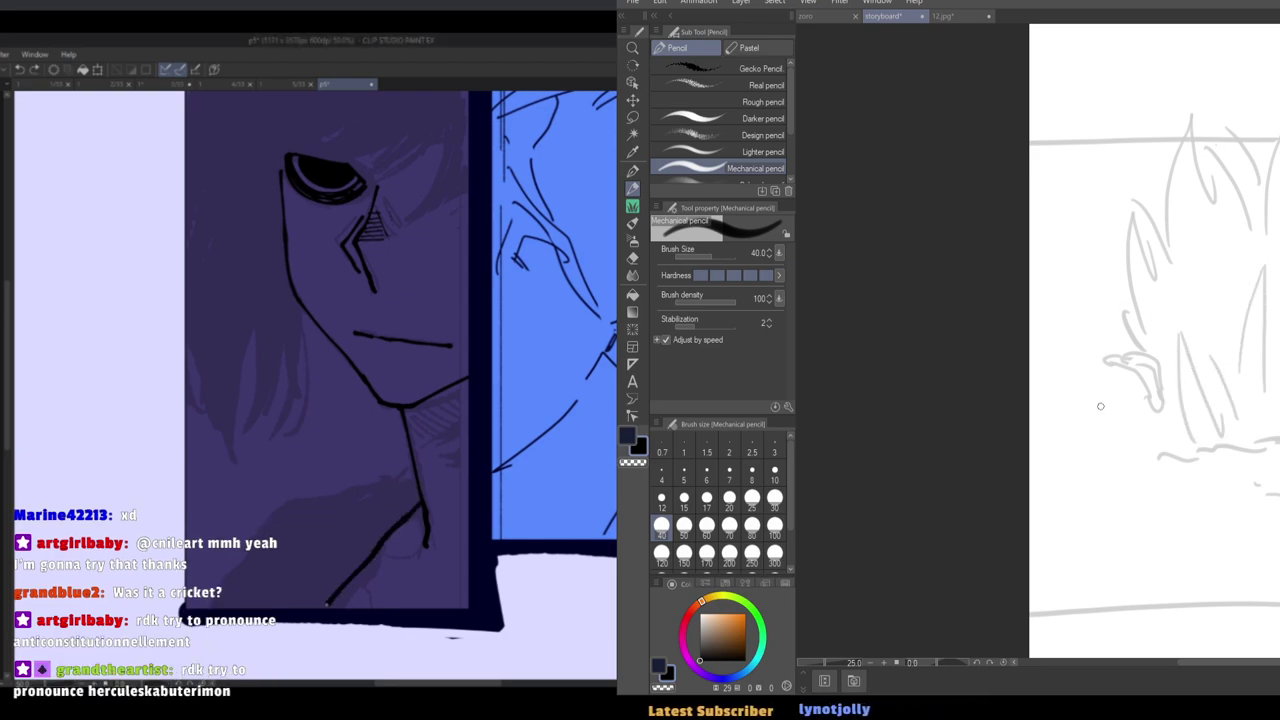
Sketch a rounded collar and loose slanted strokes below the third panel's hair, and fill the shoulder black in the dark purple panel.
{"action": "mouse_move", "coordinate": [1101, 427]}
{"action": "left_mouse_down"}
{"action": "mouse_move", "coordinate": [1009, 391]}
{"action": "mouse_move", "coordinate": [905, 375]}
{"action": "left_mouse_up"}
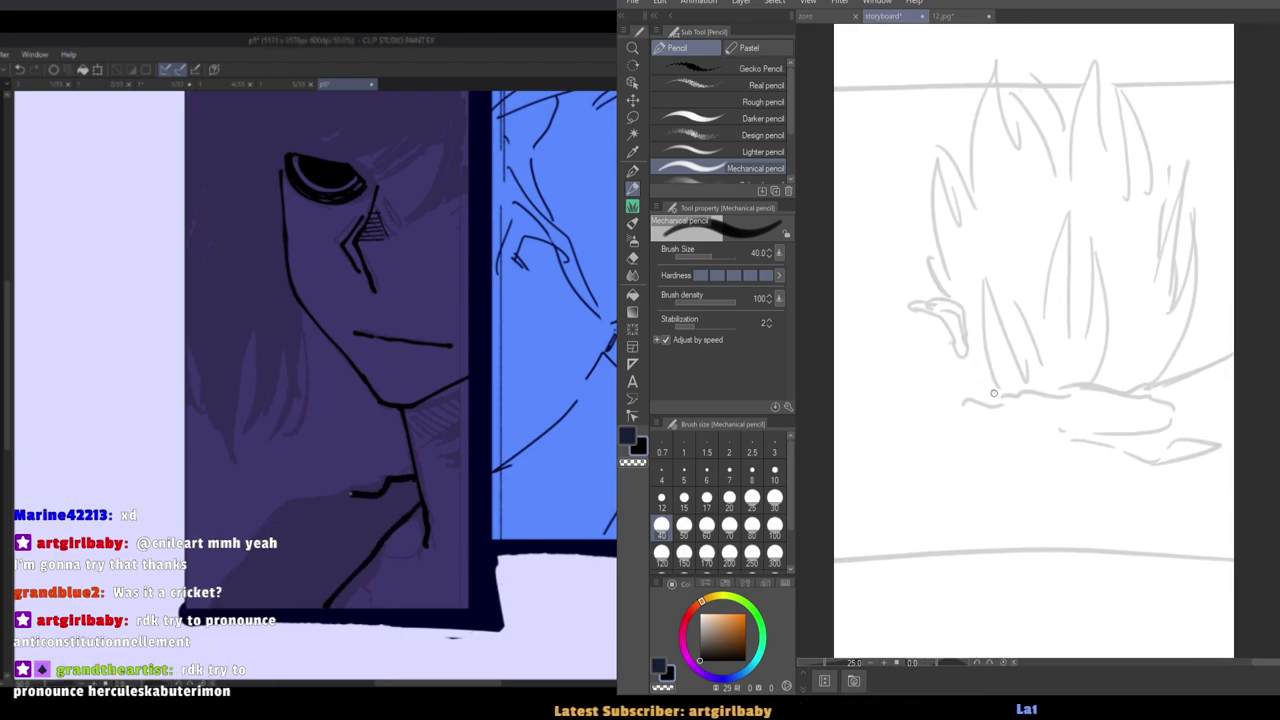
{"action": "left_click_drag", "start_coordinate": [860, 316], "coordinate": [920, 371]}
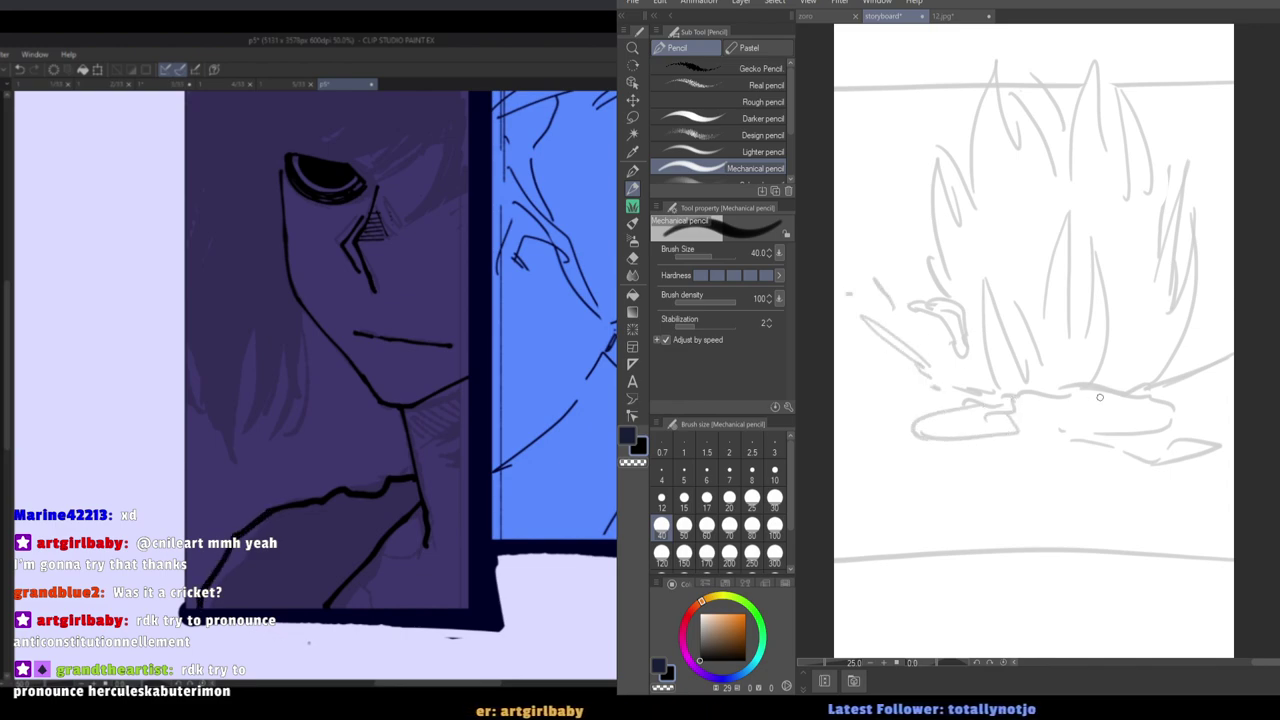
{"action": "left_click", "coordinate": [328, 576]}
{"action": "left_click_drag", "start_coordinate": [1170, 363], "coordinate": [1160, 384]}
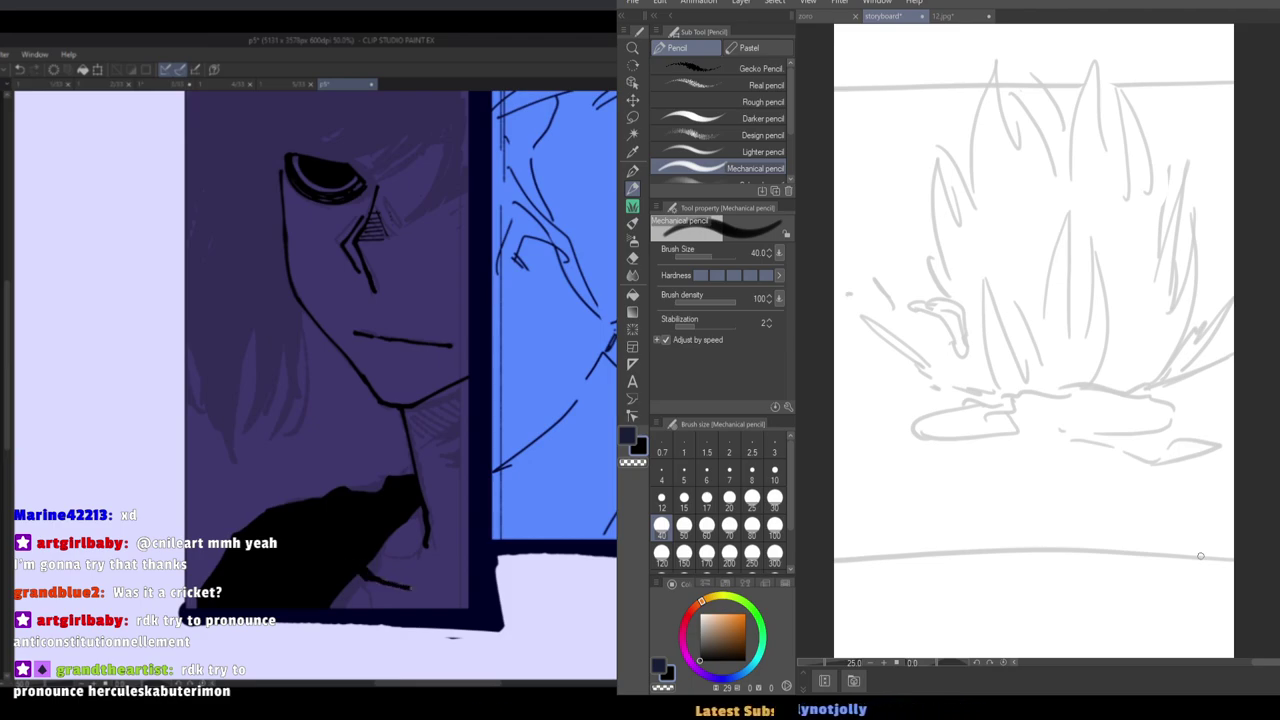
{"action": "left_click_drag", "start_coordinate": [412, 588], "coordinate": [432, 606]}
{"action": "left_click_drag", "start_coordinate": [940, 457], "coordinate": [949, 480]}
Touch up the inner lines of the ear in the third panel, checking the drawing mirrored.
{"action": "key", "text": "h"}
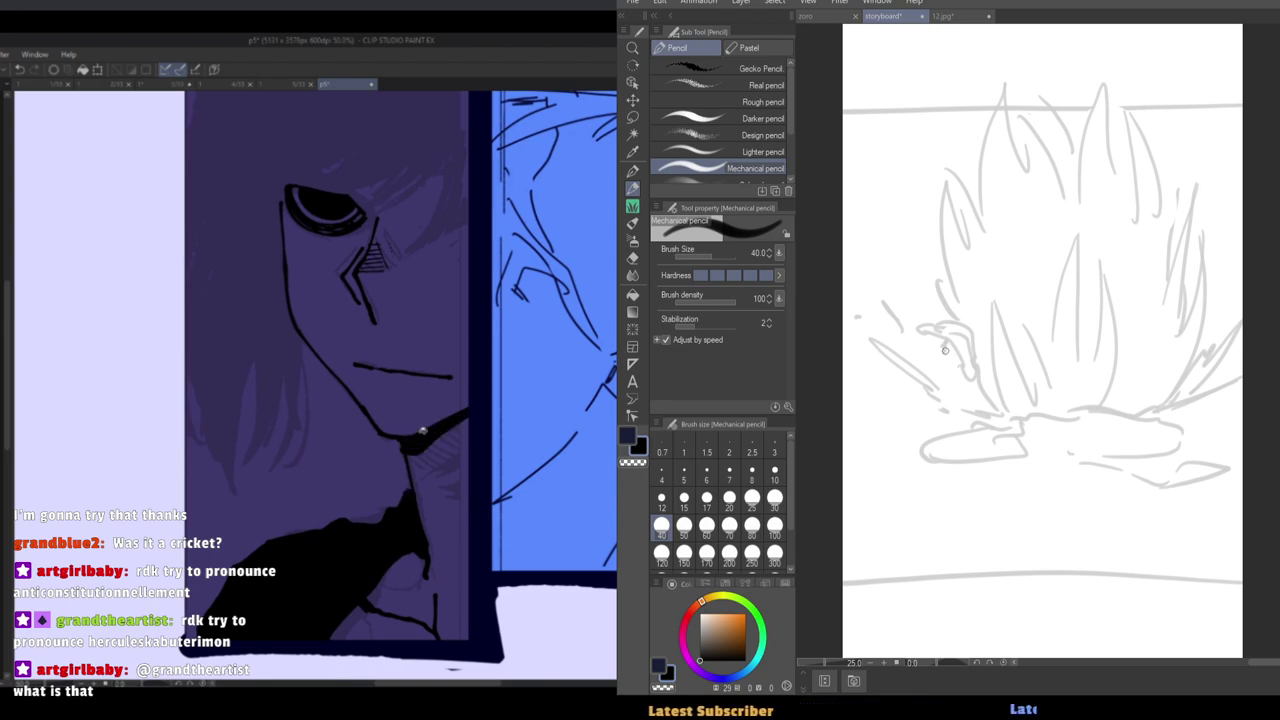
{"action": "key", "text": "e"}
{"action": "key", "text": "p"}
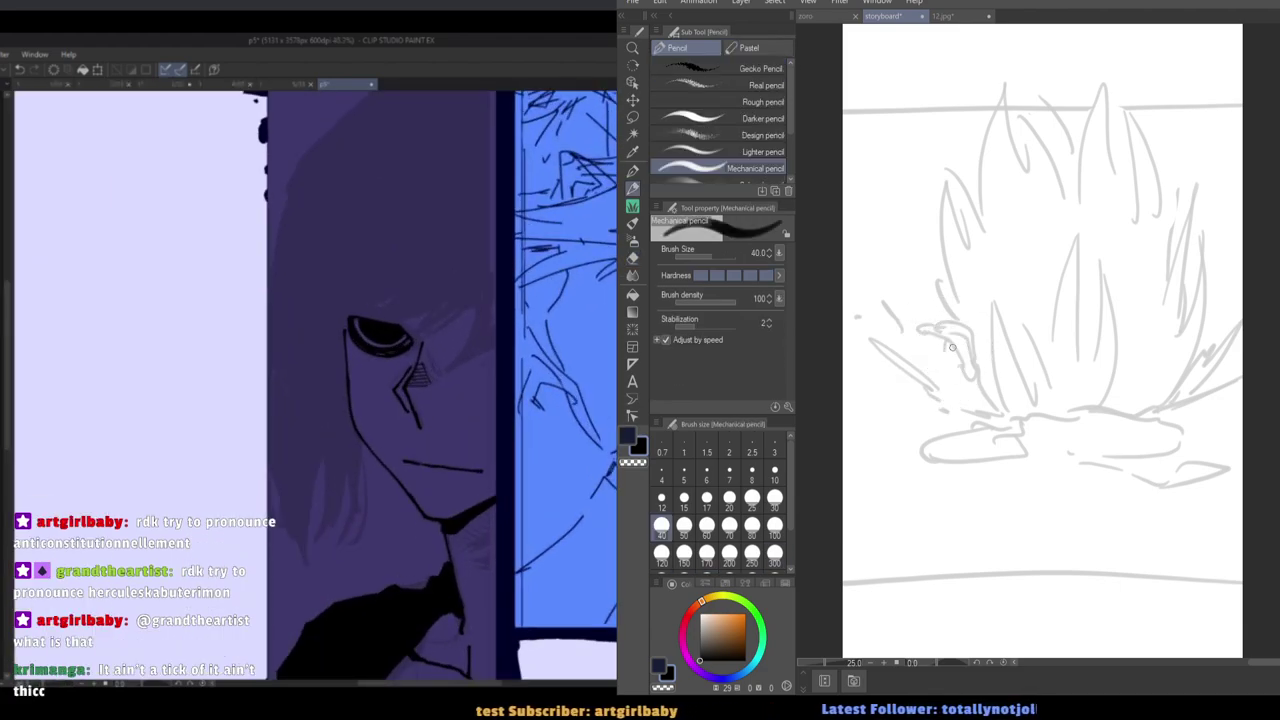
{"action": "key", "text": "h"}
{"action": "scroll", "coordinate": [931, 335], "scroll_direction": "right", "scroll_amount": 5}
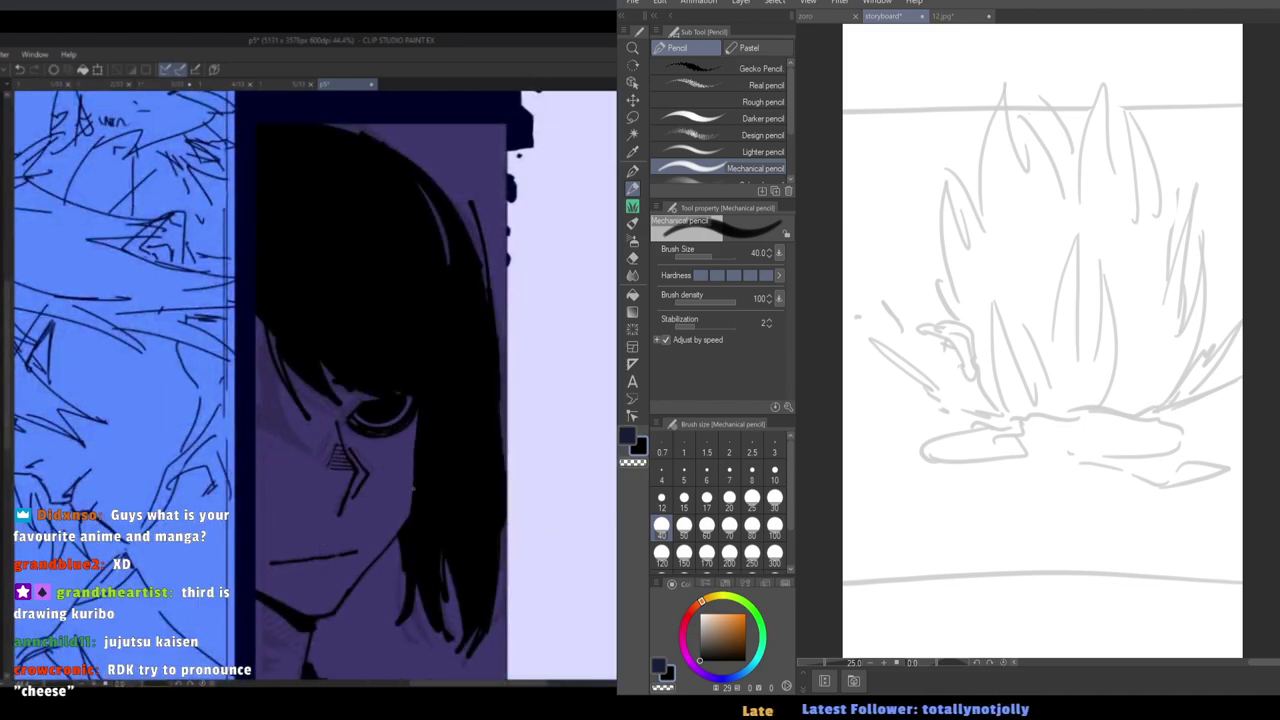
{"action": "scroll", "coordinate": [1251, 440], "scroll_direction": "down", "scroll_amount": 2}
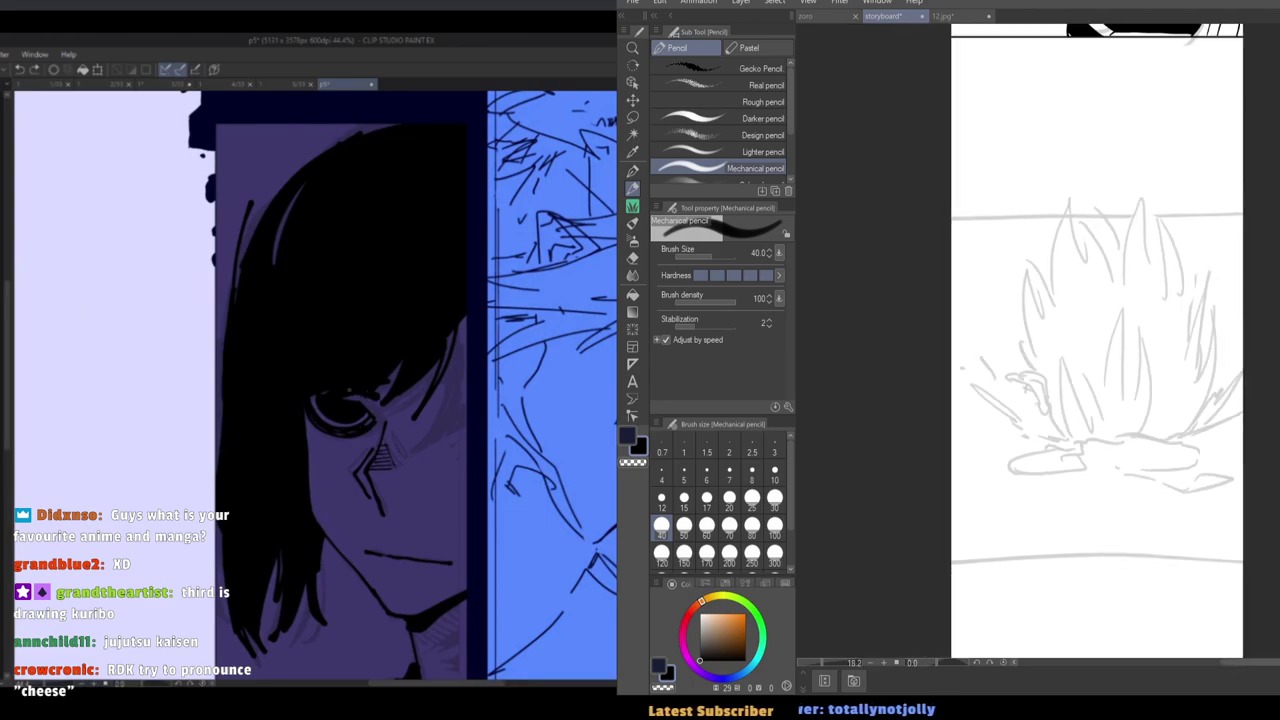
{"action": "scroll", "coordinate": [1251, 434], "scroll_direction": "up", "scroll_amount": 2}
{"action": "left_click_drag", "start_coordinate": [1213, 417], "coordinate": [1180, 402]}
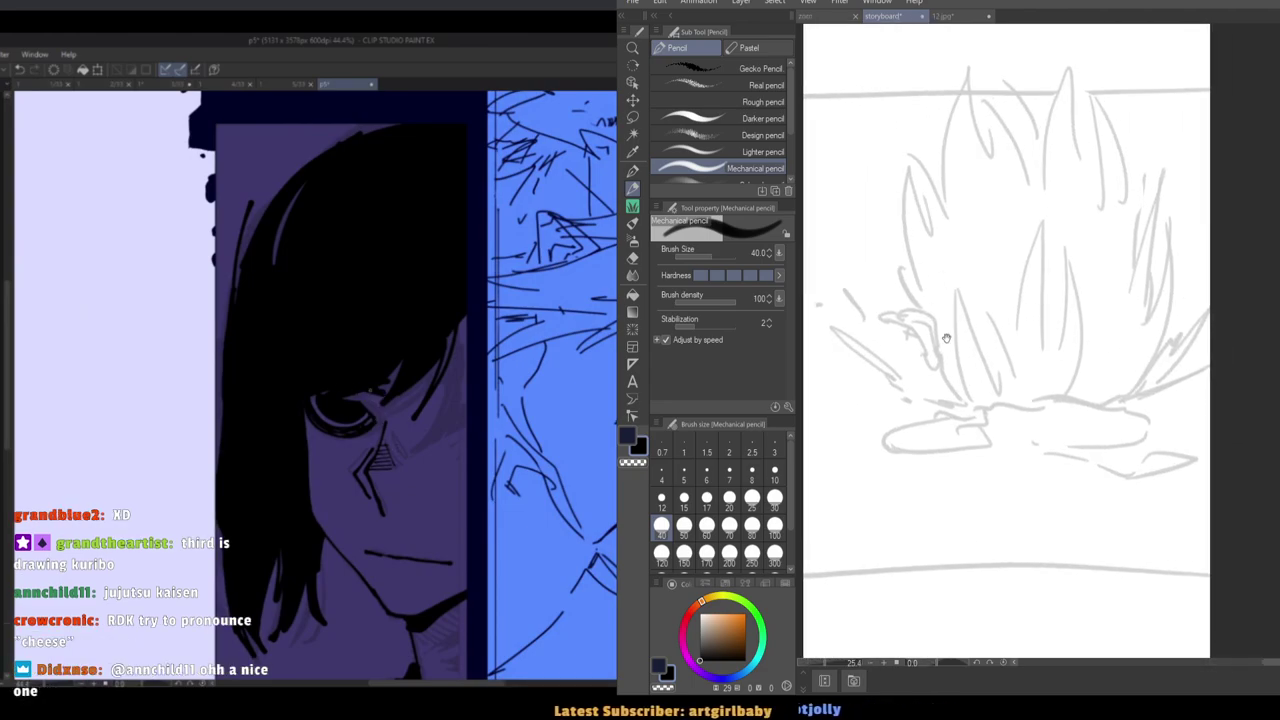
{"action": "left_click_drag", "start_coordinate": [943, 329], "coordinate": [977, 372]}
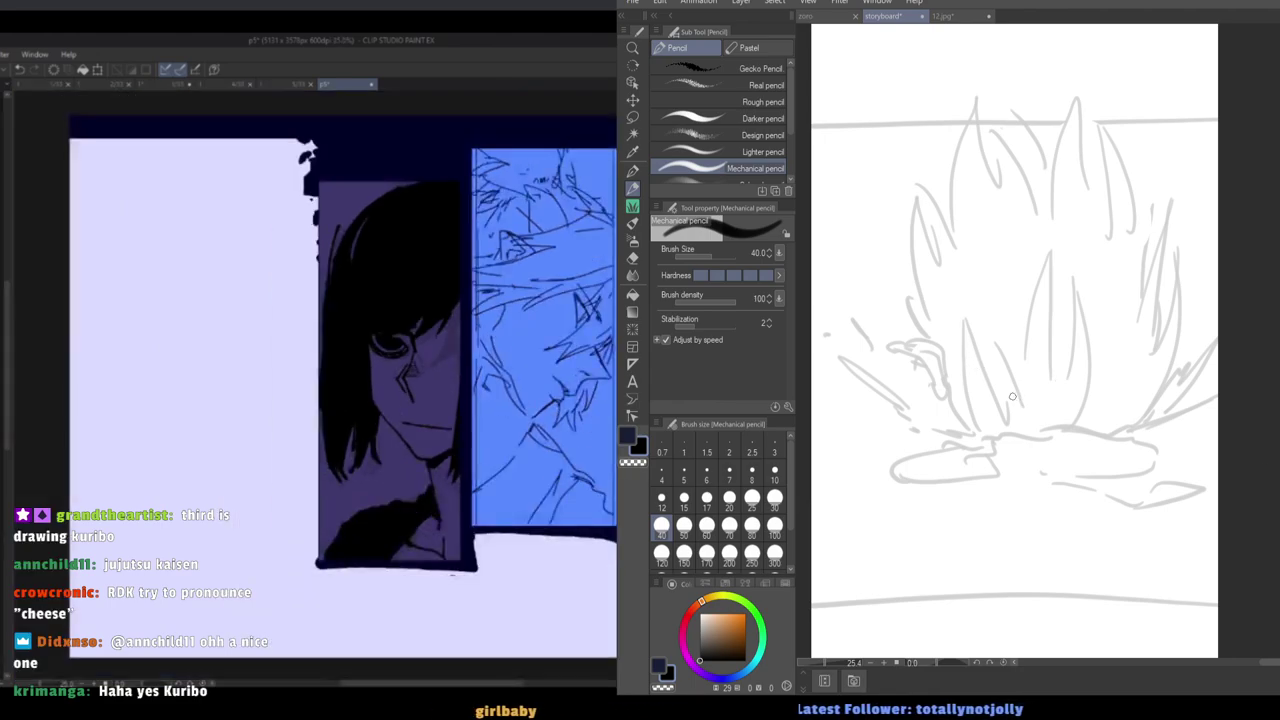
{"action": "left_click_drag", "start_coordinate": [1006, 407], "coordinate": [1030, 403]}
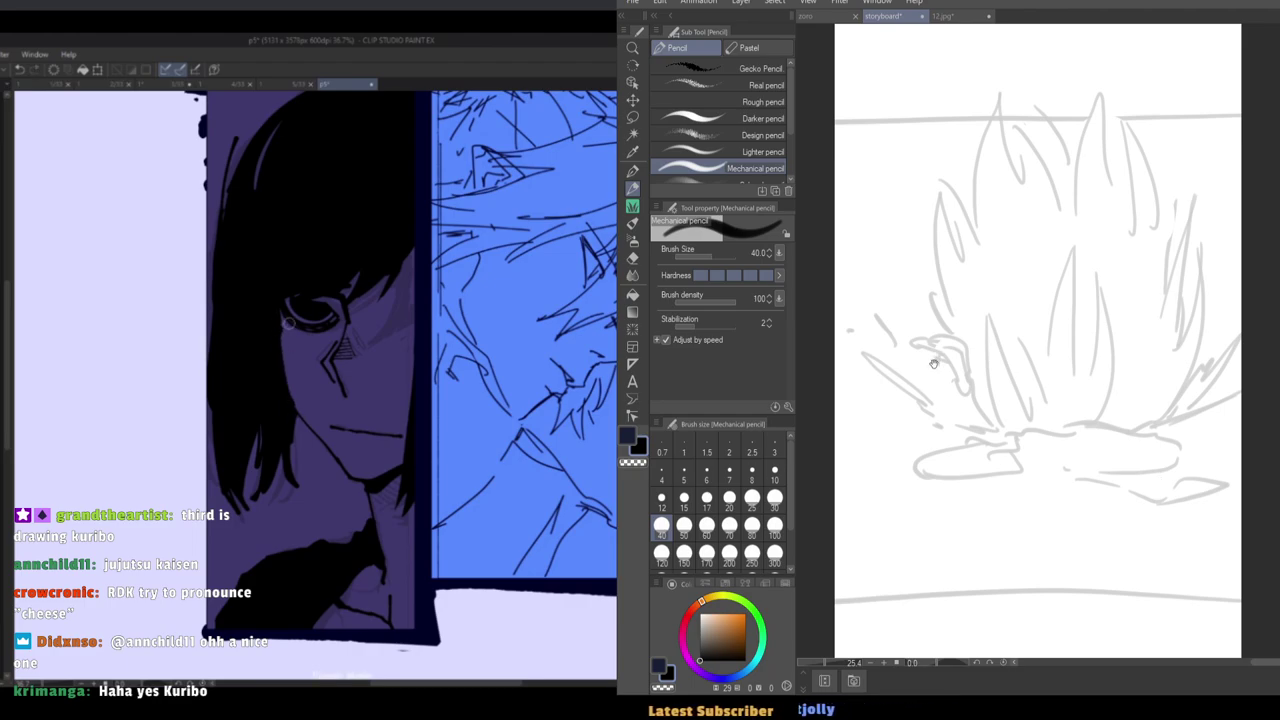
{"action": "left_click_drag", "start_coordinate": [933, 364], "coordinate": [1059, 401]}
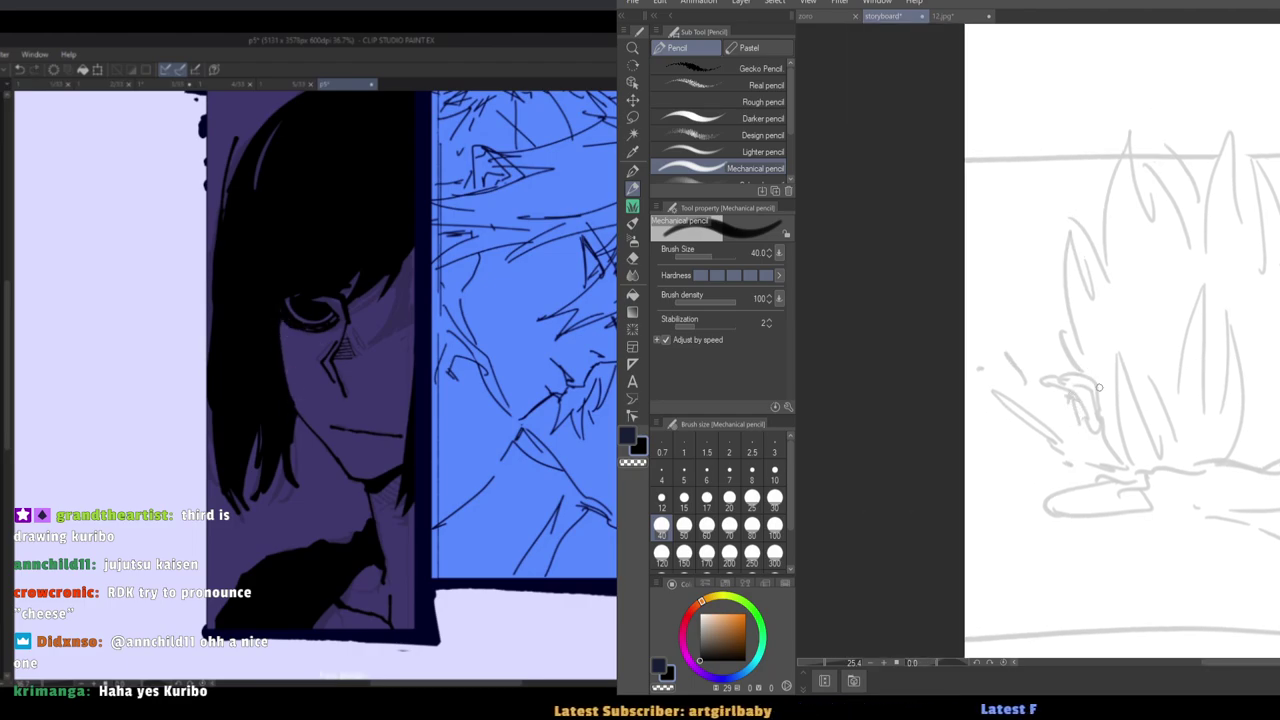
Close off the neck band under the third panel's hair and sketch long sloping shoulder and back lines beneath it.
{"action": "left_click_drag", "start_coordinate": [1081, 426], "coordinate": [983, 391]}
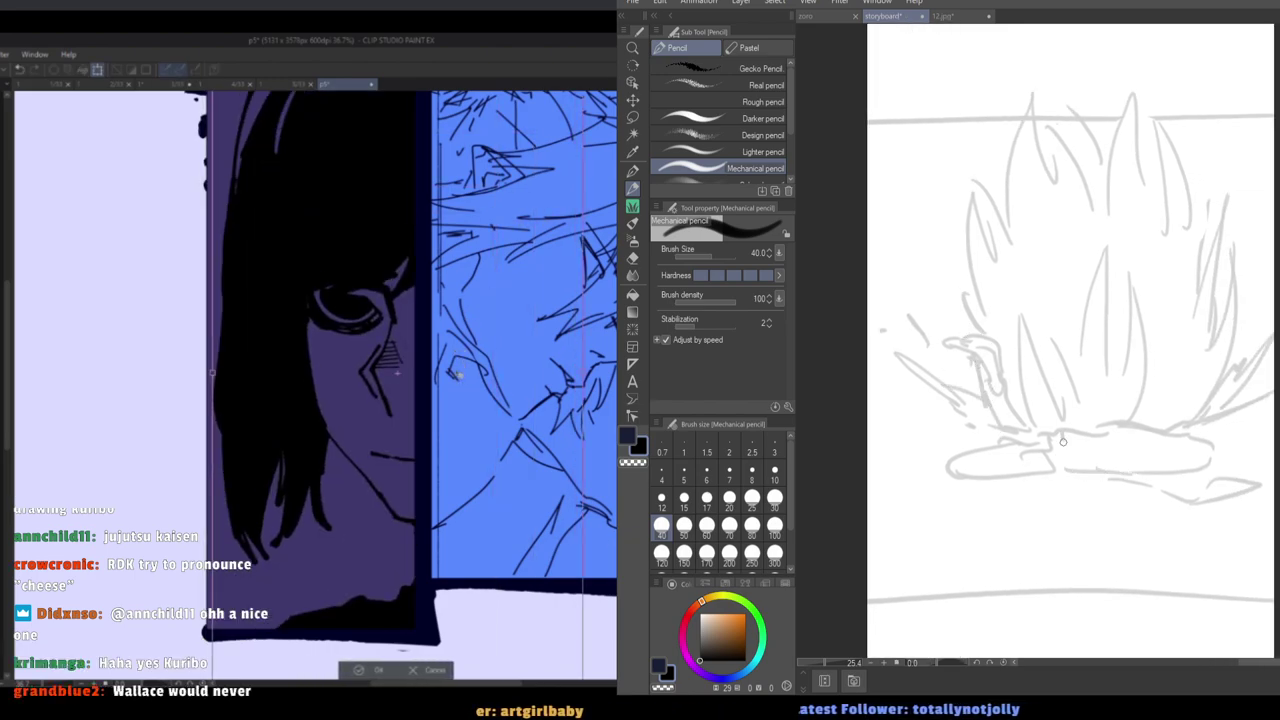
{"action": "left_click_drag", "start_coordinate": [1063, 436], "coordinate": [1070, 471]}
{"action": "left_click_drag", "start_coordinate": [1211, 469], "coordinate": [1273, 469]}
{"action": "left_click_drag", "start_coordinate": [1084, 485], "coordinate": [883, 536]}
{"action": "left_click_drag", "start_coordinate": [1076, 507], "coordinate": [1150, 538]}
{"action": "left_click_drag", "start_coordinate": [1030, 380], "coordinate": [1104, 430]}
Sketch a curved outline around the outer side of the hair and down past the ear, redrawing the first attempt.
{"action": "left_click_drag", "start_coordinate": [1022, 214], "coordinate": [1057, 242]}
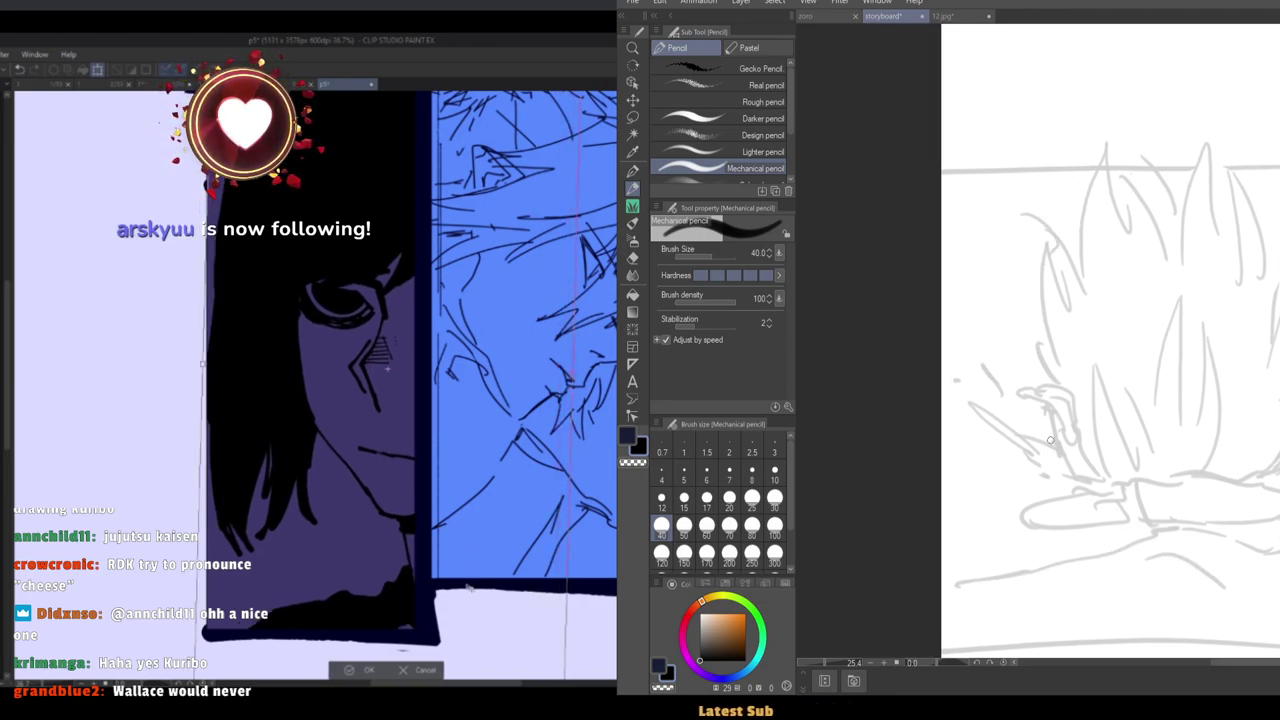
{"action": "left_click_drag", "start_coordinate": [1050, 440], "coordinate": [1072, 462]}
{"action": "mouse_move", "coordinate": [1052, 240]}
{"action": "left_mouse_down"}
{"action": "mouse_move", "coordinate": [1008, 285]}
{"action": "mouse_move", "coordinate": [1008, 386]}
{"action": "left_mouse_up"}
{"action": "key", "text": "ctrl+z"}
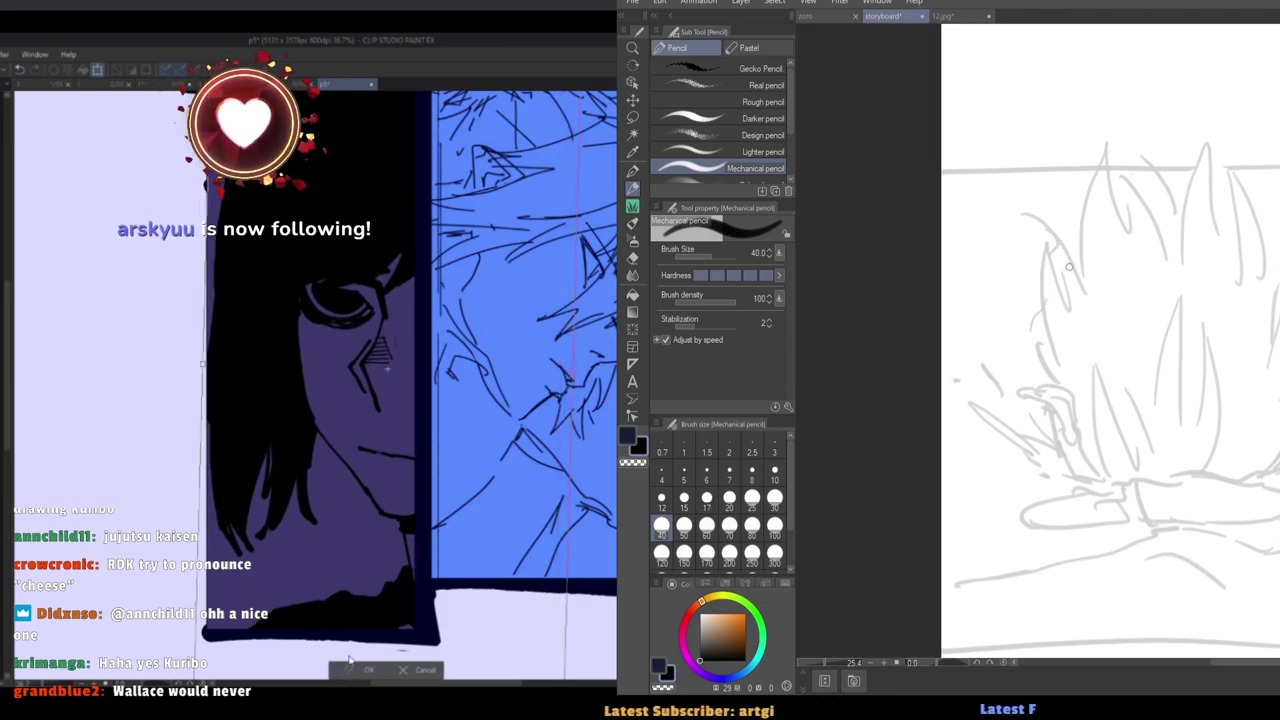
{"action": "mouse_move", "coordinate": [1054, 242]}
{"action": "left_mouse_down"}
{"action": "mouse_move", "coordinate": [1010, 300]}
{"action": "mouse_move", "coordinate": [1053, 442]}
{"action": "mouse_move", "coordinate": [1074, 450]}
{"action": "mouse_move", "coordinate": [1049, 454]}
{"action": "left_mouse_up"}
{"action": "key", "text": "e"}
{"action": "key", "text": "p"}
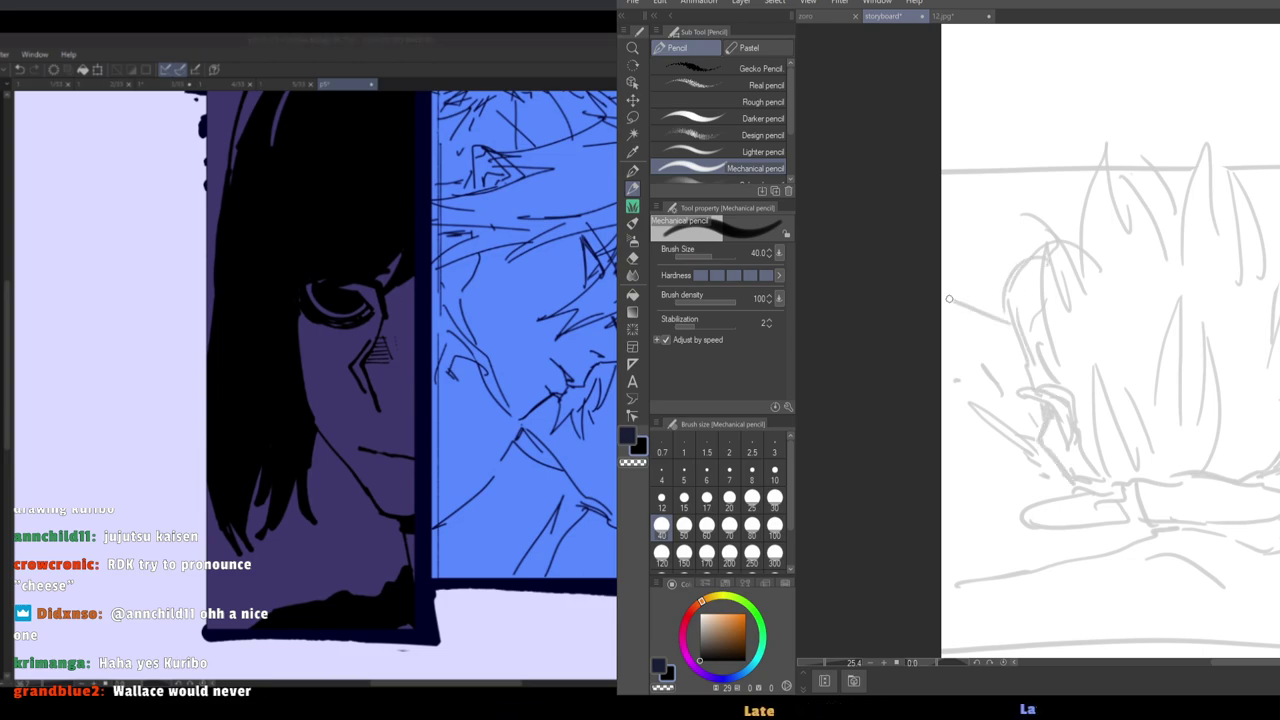
Try slanted parallel lines running from the third panel's side edge to the curved outline beside the hair.
{"action": "scroll", "coordinate": [988, 260], "scroll_direction": "left", "scroll_amount": 3}
{"action": "scroll", "coordinate": [1020, 304], "scroll_direction": "right", "scroll_amount": 3}
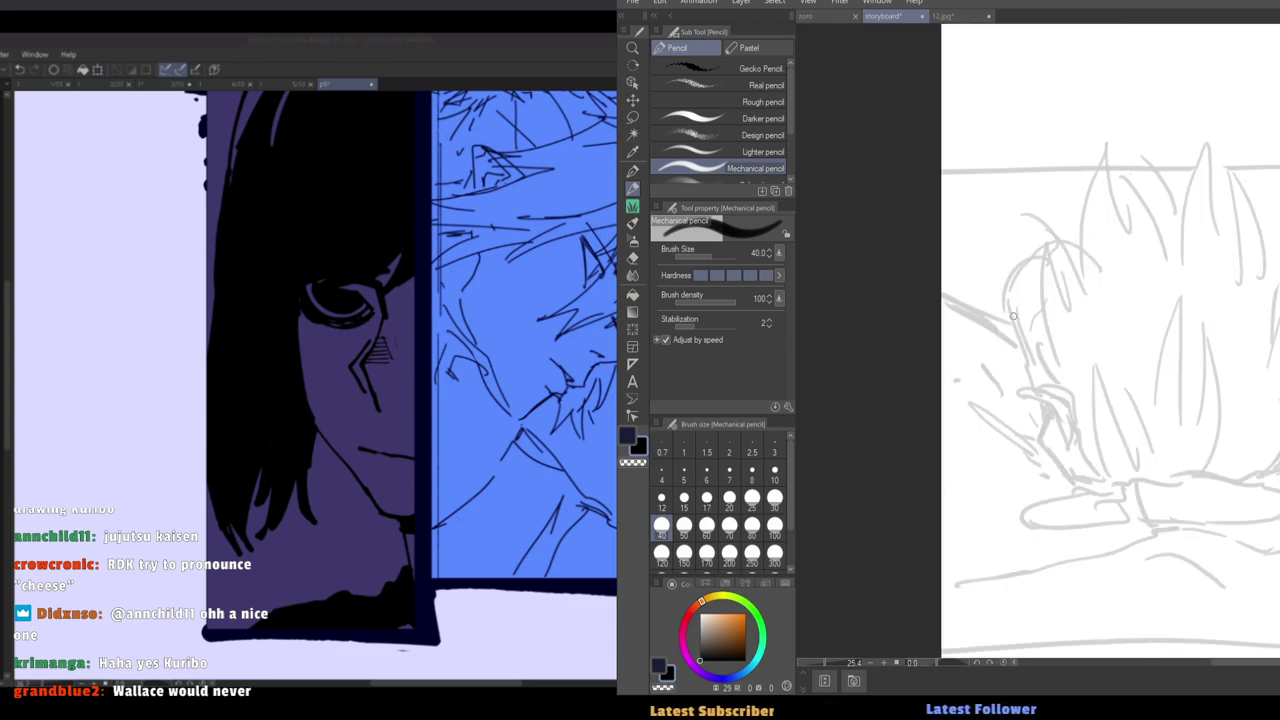
{"action": "mouse_move", "coordinate": [1032, 318]}
{"action": "left_mouse_down"}
{"action": "mouse_move", "coordinate": [1095, 363]}
{"action": "mouse_move", "coordinate": [996, 366]}
{"action": "mouse_move", "coordinate": [1048, 389]}
{"action": "left_mouse_up"}
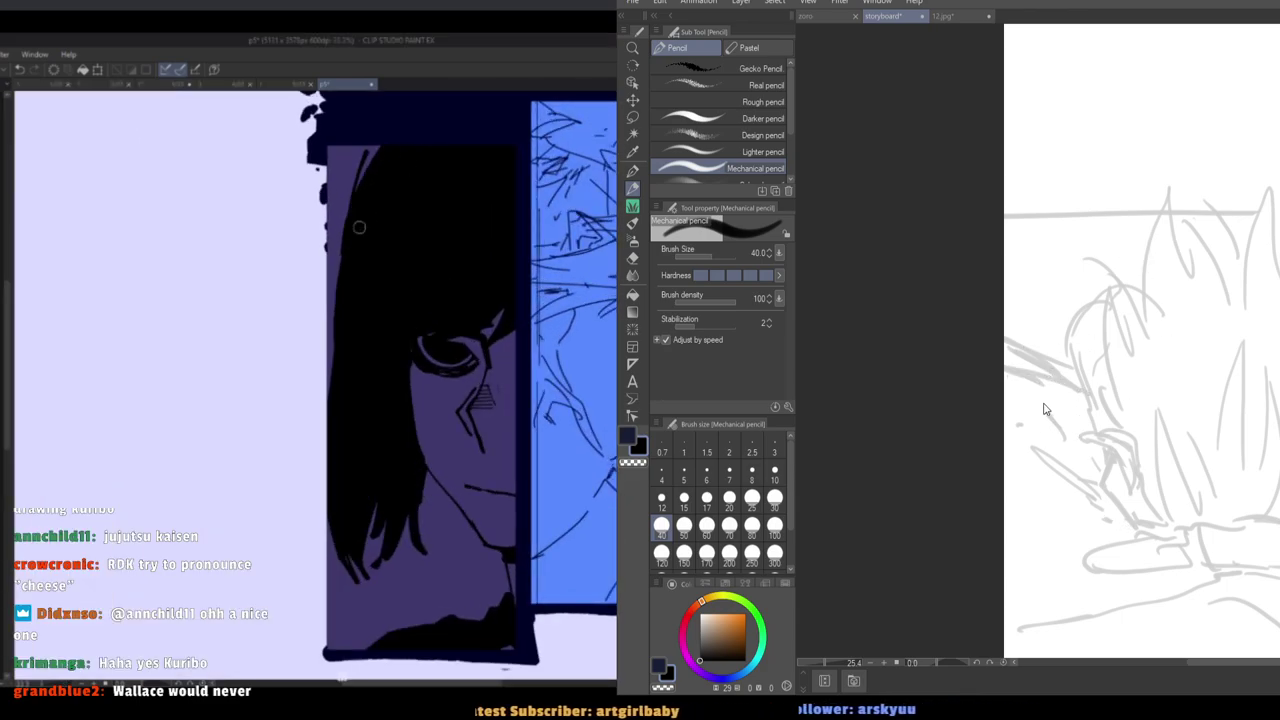
{"action": "key", "text": "ctrl+z"}
{"action": "key", "text": "ctrl+z"}
{"action": "key", "text": "ctrl+z"}
Sketch a wider curve around the outline beside the hair and add long lines running out to the third panel's side edge.
{"action": "left_click_drag", "start_coordinate": [1088, 437], "coordinate": [1054, 406]}
{"action": "left_click_drag", "start_coordinate": [1102, 298], "coordinate": [1054, 390]}
{"action": "left_click_drag", "start_coordinate": [1056, 222], "coordinate": [1130, 272]}
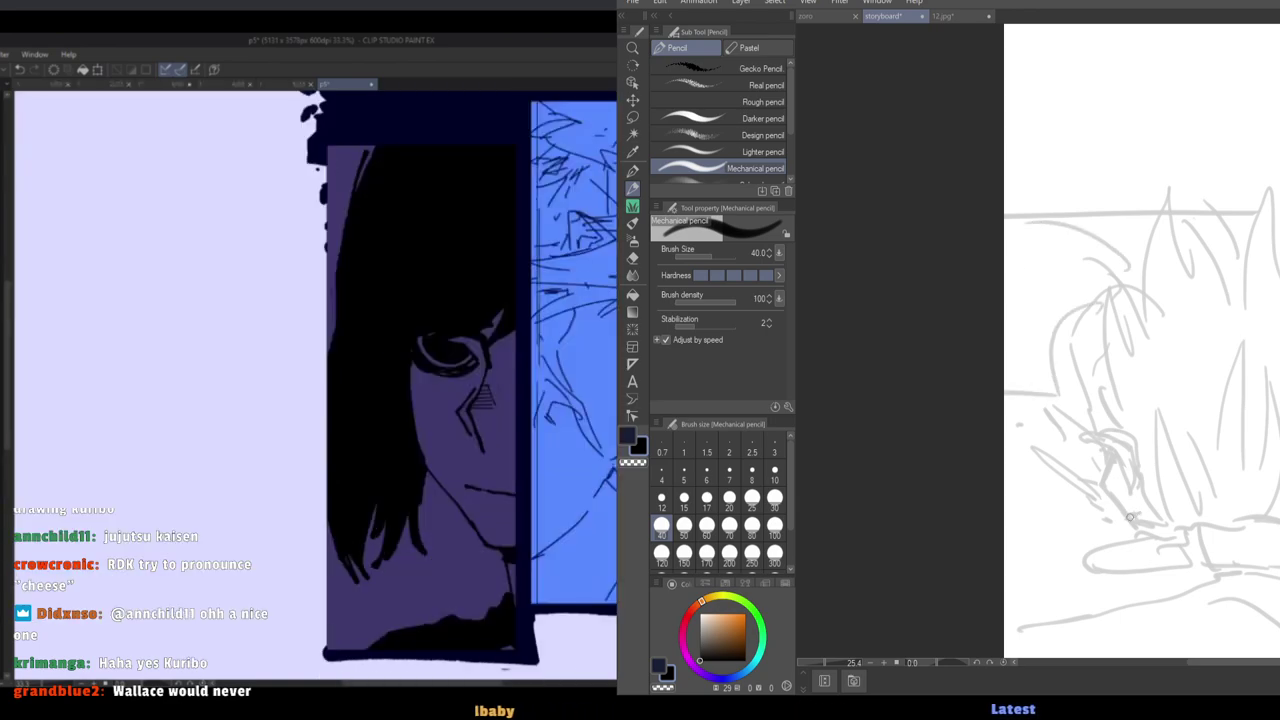
{"action": "left_click_drag", "start_coordinate": [1110, 502], "coordinate": [1005, 465]}
{"action": "mouse_move", "coordinate": [1101, 472]}
{"action": "left_mouse_down"}
{"action": "mouse_move", "coordinate": [911, 393]}
{"action": "mouse_move", "coordinate": [868, 360]}
{"action": "left_mouse_up"}
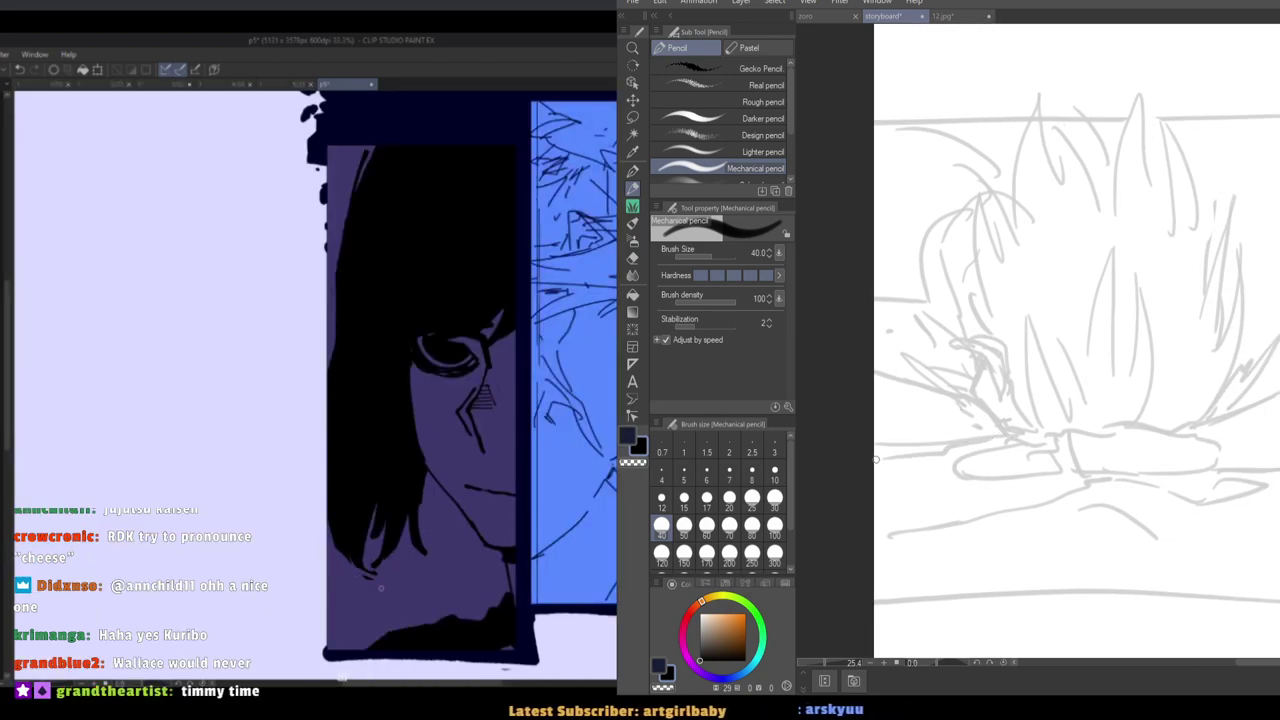
{"action": "left_click_drag", "start_coordinate": [946, 461], "coordinate": [943, 459]}
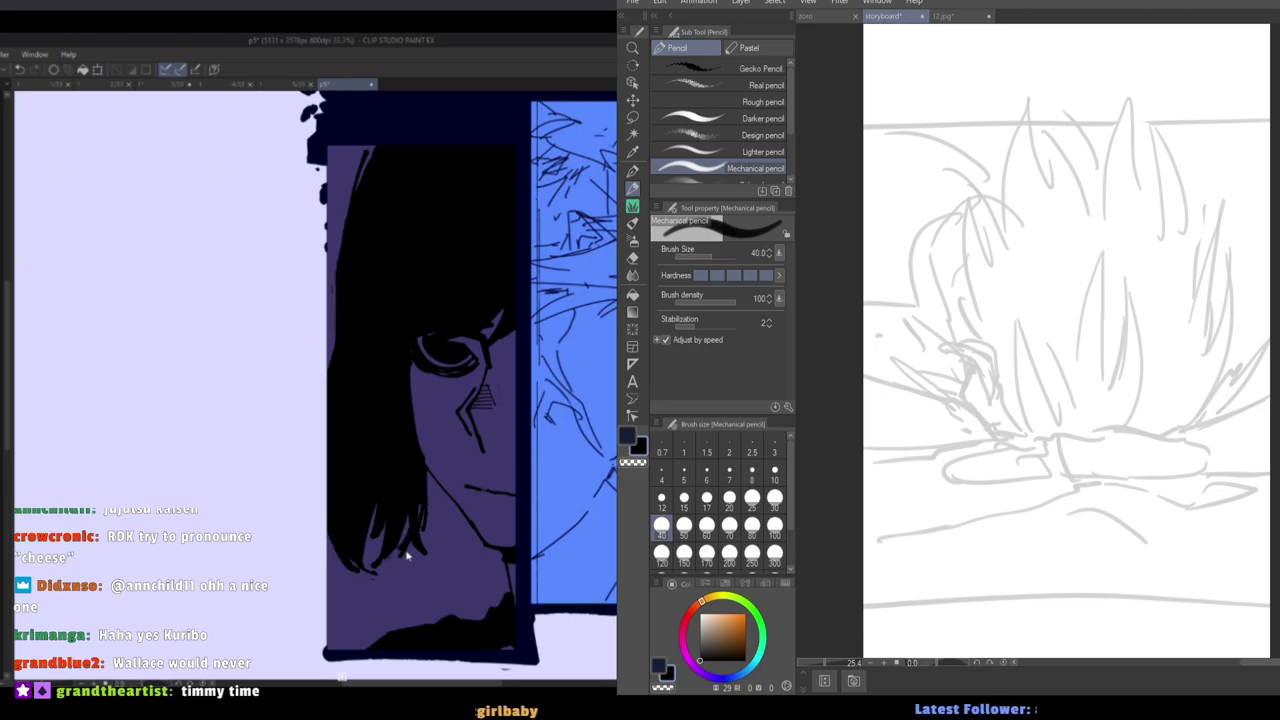
Rule a straight black border line across the top of the third panel with the Mechanical pencil at size 17.
{"action": "key", "text": "bracketleft"}
{"action": "key", "text": "bracketleft"}
{"action": "key", "text": "bracketleft"}
{"action": "key", "text": "bracketleft"}
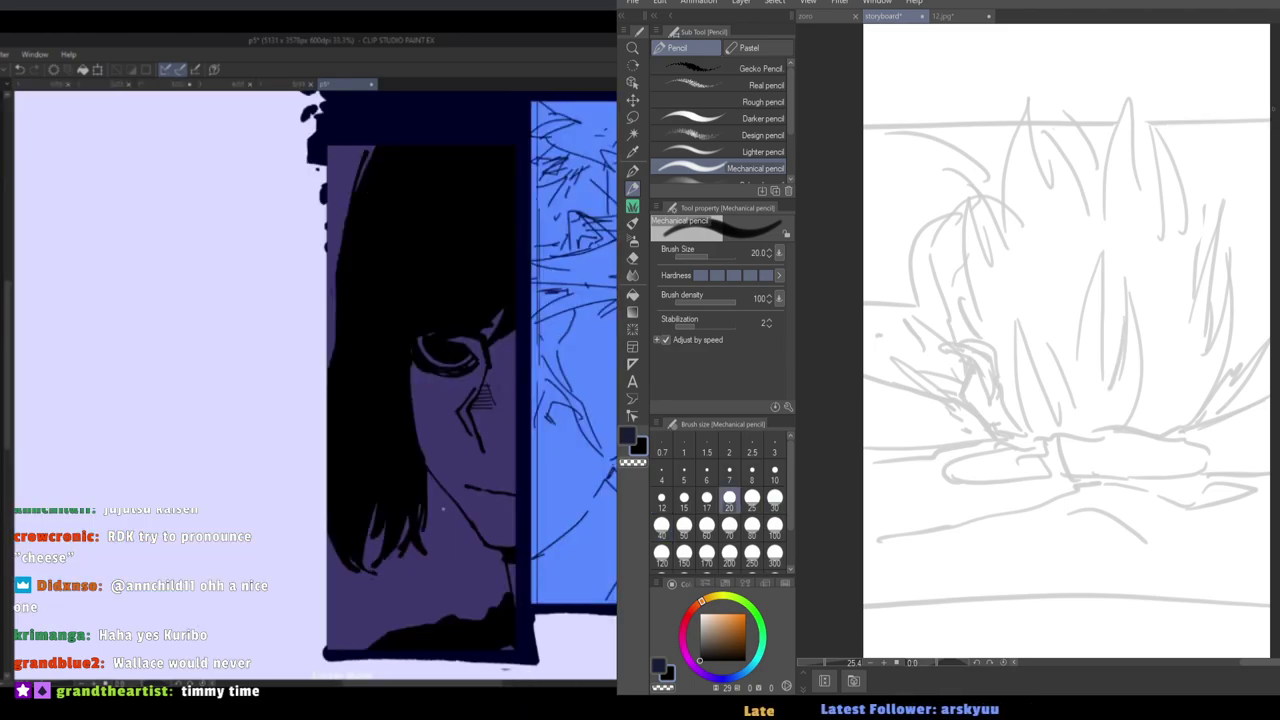
{"action": "key", "text": "bracketleft"}
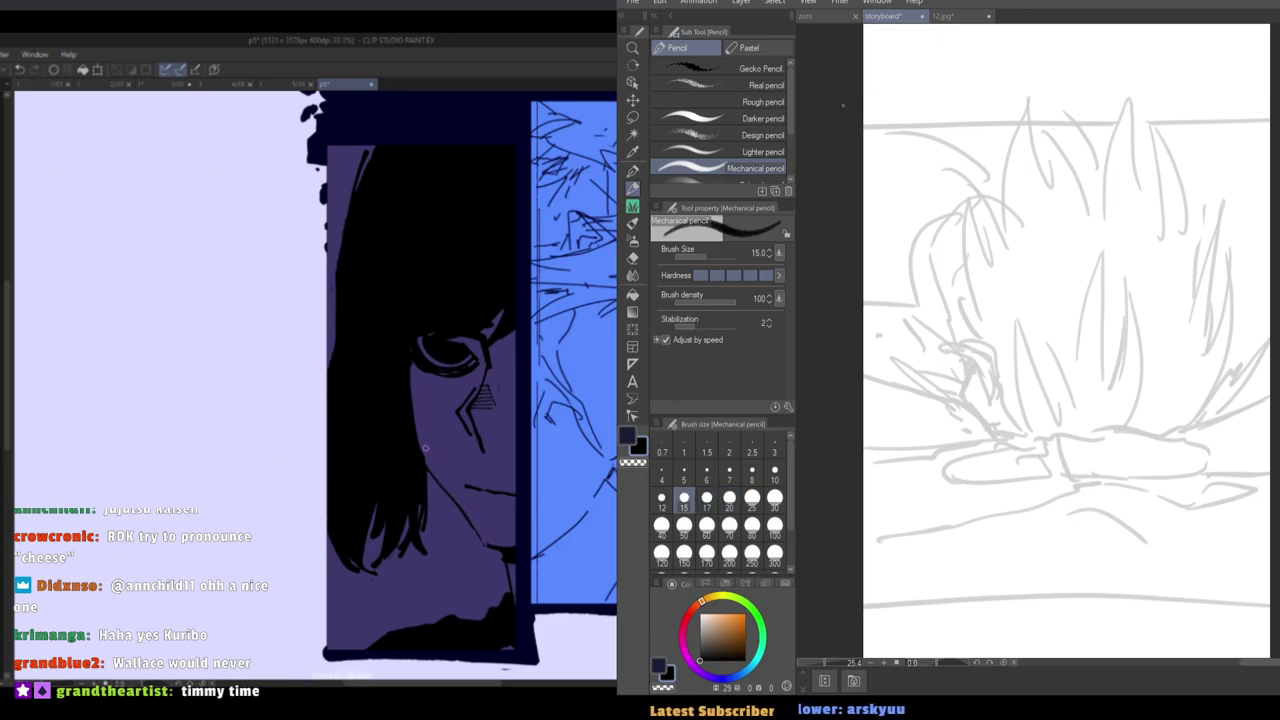
{"action": "key", "text": "bracketright"}
{"action": "left_click", "coordinate": [842, 107], "text": "shift"}
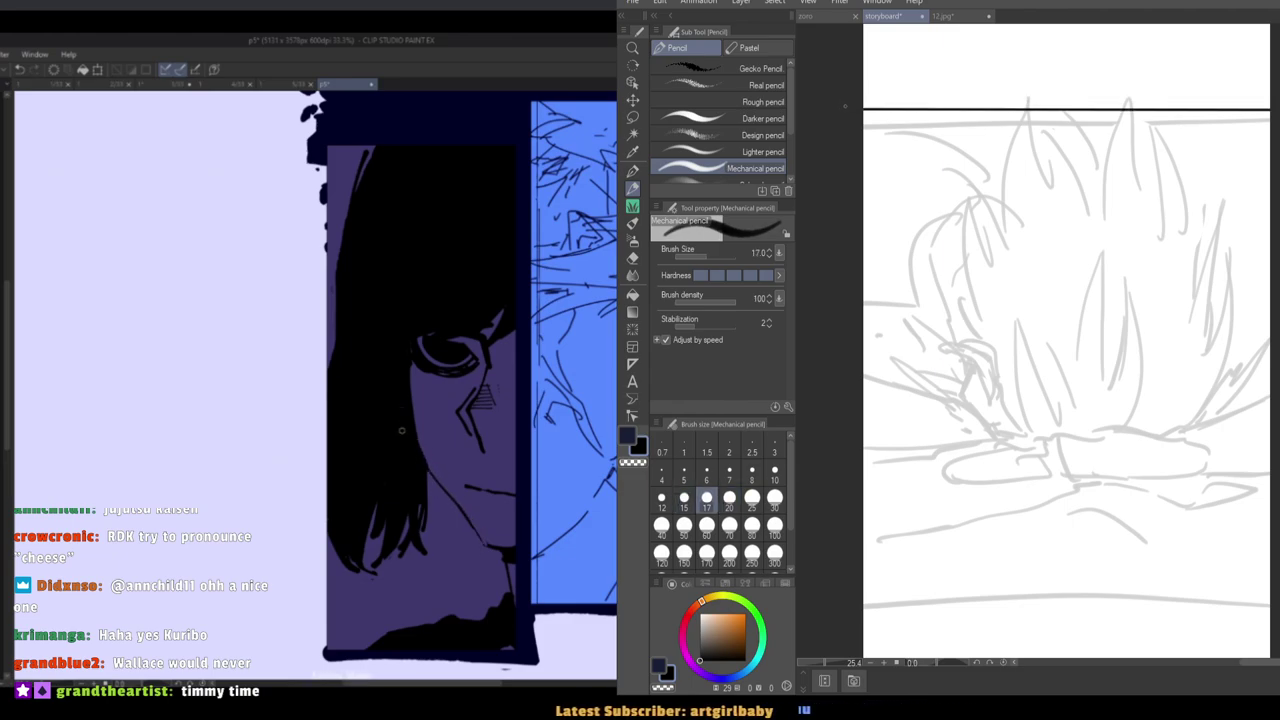
Ink jagged hair spikes from the neckline up the side of the head opposite the ear with the Mechanical pencil at size 40.
{"action": "key", "text": "bracketright"}
{"action": "key", "text": "bracketright"}
{"action": "key", "text": "bracketright"}
{"action": "key", "text": "bracketright"}
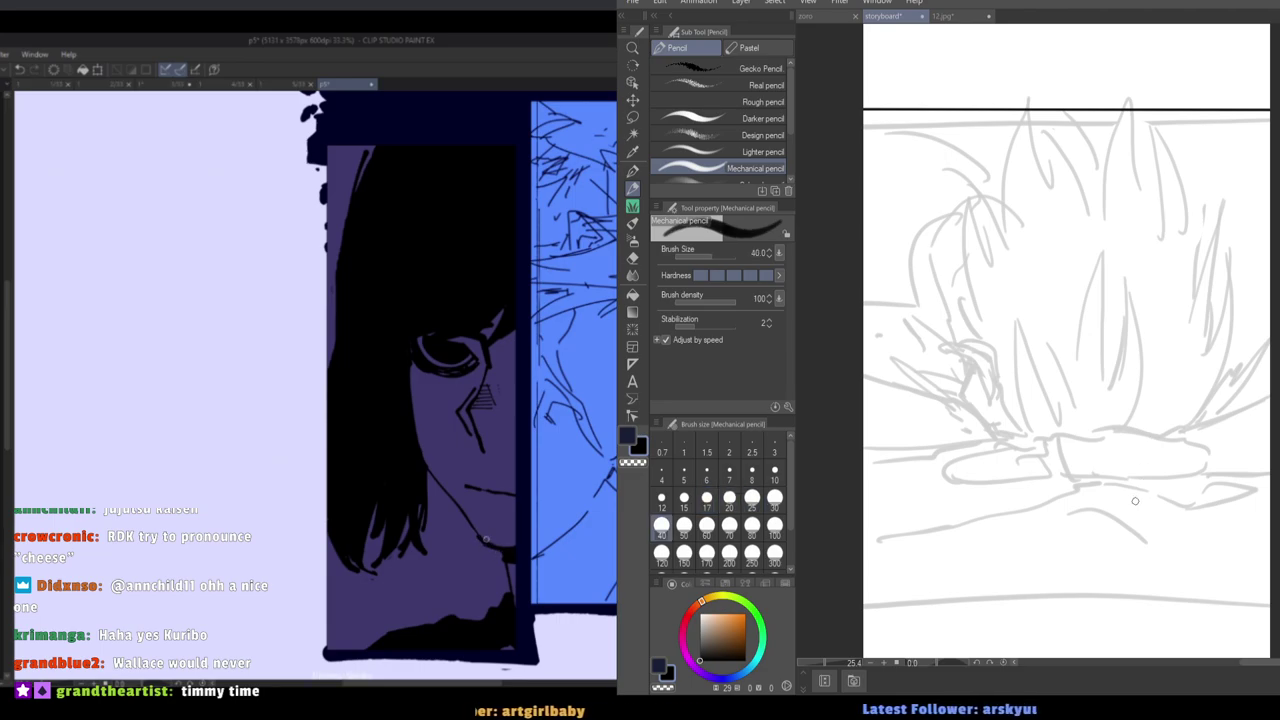
{"action": "key", "text": "h"}
{"action": "key", "text": "h"}
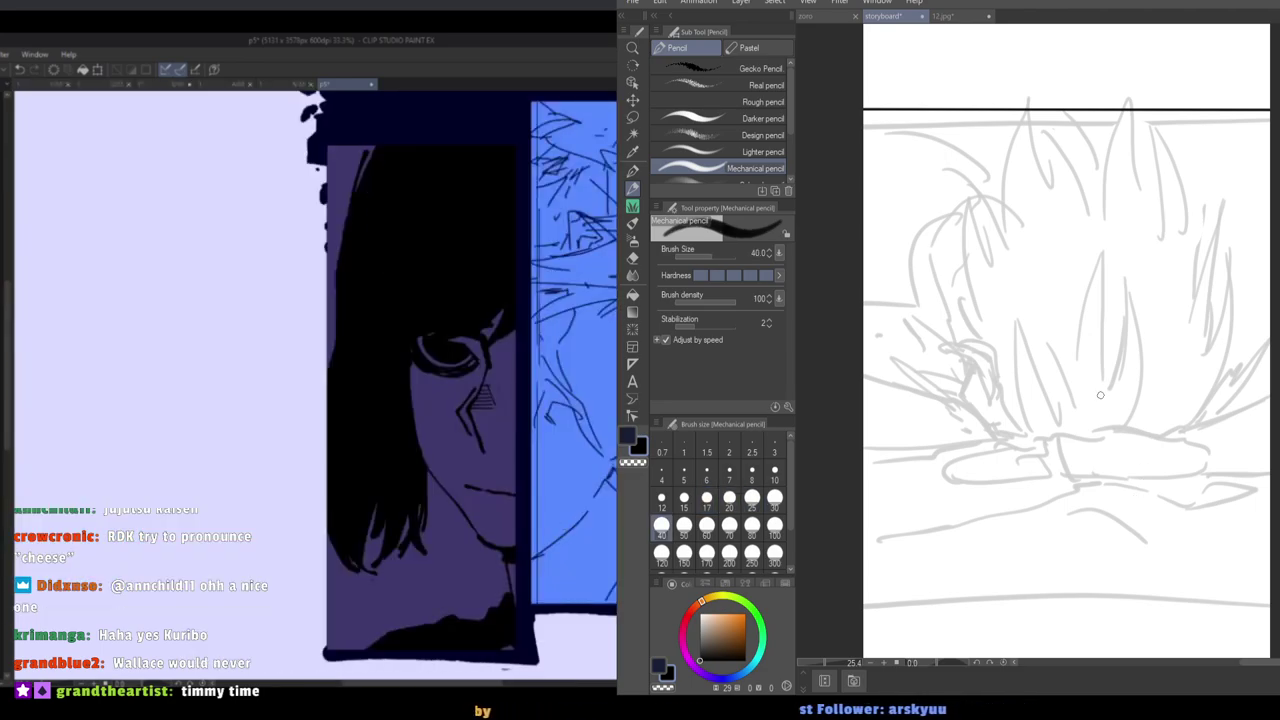
{"action": "mouse_move", "coordinate": [1130, 410]}
{"action": "left_mouse_down"}
{"action": "mouse_move", "coordinate": [1158, 382]}
{"action": "mouse_move", "coordinate": [1165, 346]}
{"action": "left_mouse_up"}
{"action": "key", "text": "ctrl+z"}
{"action": "mouse_move", "coordinate": [1195, 425]}
{"action": "left_mouse_down"}
{"action": "mouse_move", "coordinate": [1257, 299]}
{"action": "mouse_move", "coordinate": [1218, 338]}
{"action": "mouse_move", "coordinate": [1215, 173]}
{"action": "mouse_move", "coordinate": [1196, 249]}
{"action": "mouse_move", "coordinate": [1174, 142]}
{"action": "mouse_move", "coordinate": [1170, 216]}
{"action": "left_mouse_up"}
{"action": "left_click_drag", "start_coordinate": [1161, 122], "coordinate": [1149, 152]}
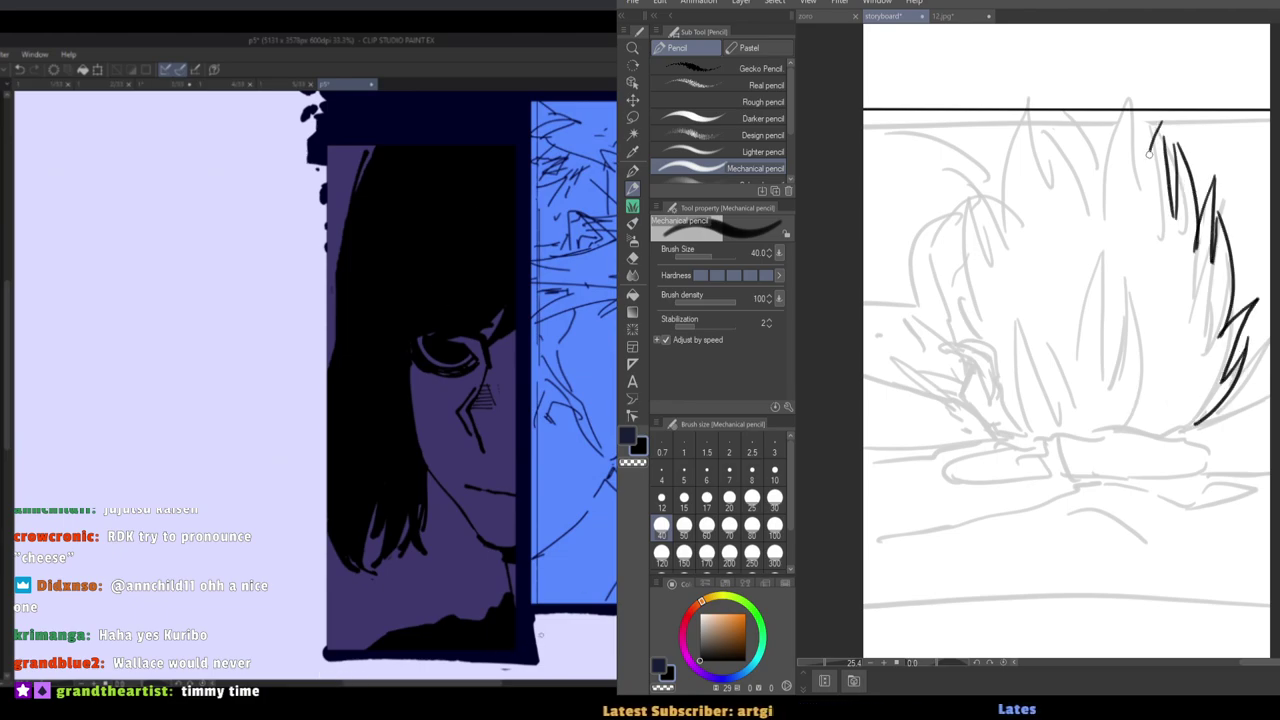
Ink the hair spikes across the crown at the top border and down toward the ear, redrawing the unsatisfactory strokes.
{"action": "key", "text": "ctrl+z"}
{"action": "key", "text": "ctrl+z"}
{"action": "key", "text": "ctrl+z"}
{"action": "mouse_move", "coordinate": [1197, 250]}
{"action": "left_mouse_down"}
{"action": "mouse_move", "coordinate": [1185, 163]}
{"action": "mouse_move", "coordinate": [1179, 183]}
{"action": "mouse_move", "coordinate": [1153, 121]}
{"action": "mouse_move", "coordinate": [1145, 170]}
{"action": "mouse_move", "coordinate": [1103, 101]}
{"action": "mouse_move", "coordinate": [1108, 165]}
{"action": "mouse_move", "coordinate": [1096, 129]}
{"action": "mouse_move", "coordinate": [1087, 178]}
{"action": "mouse_move", "coordinate": [1040, 112]}
{"action": "mouse_move", "coordinate": [1042, 168]}
{"action": "mouse_move", "coordinate": [1028, 116]}
{"action": "mouse_move", "coordinate": [1026, 172]}
{"action": "left_mouse_up"}
{"action": "key", "text": "ctrl+z"}
{"action": "key", "text": "ctrl+z"}
{"action": "key", "text": "ctrl+z"}
{"action": "left_click_drag", "start_coordinate": [1028, 128], "coordinate": [998, 235]}
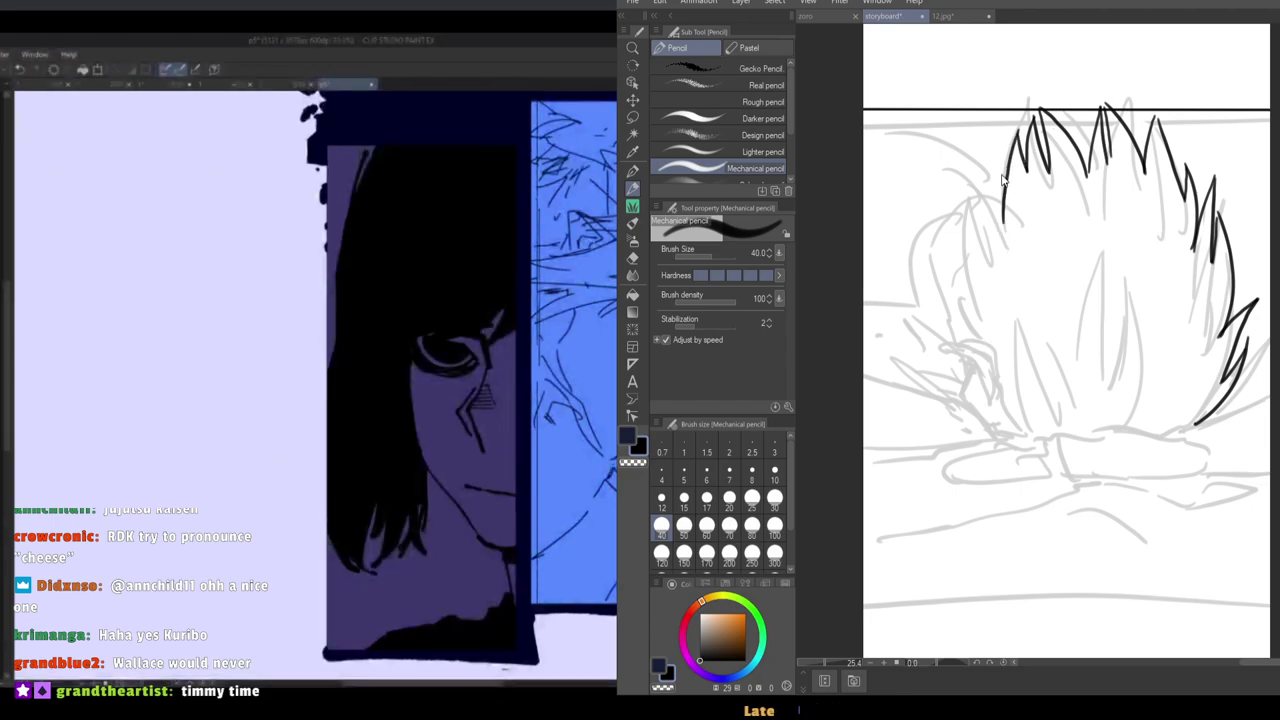
{"action": "mouse_move", "coordinate": [975, 143]}
{"action": "left_mouse_down"}
{"action": "mouse_move", "coordinate": [973, 338]}
{"action": "mouse_move", "coordinate": [960, 308]}
{"action": "left_mouse_up"}
{"action": "scroll", "coordinate": [962, 338], "scroll_direction": "down", "scroll_amount": 5}
{"action": "scroll", "coordinate": [955, 392], "scroll_direction": "up", "scroll_amount": 3}
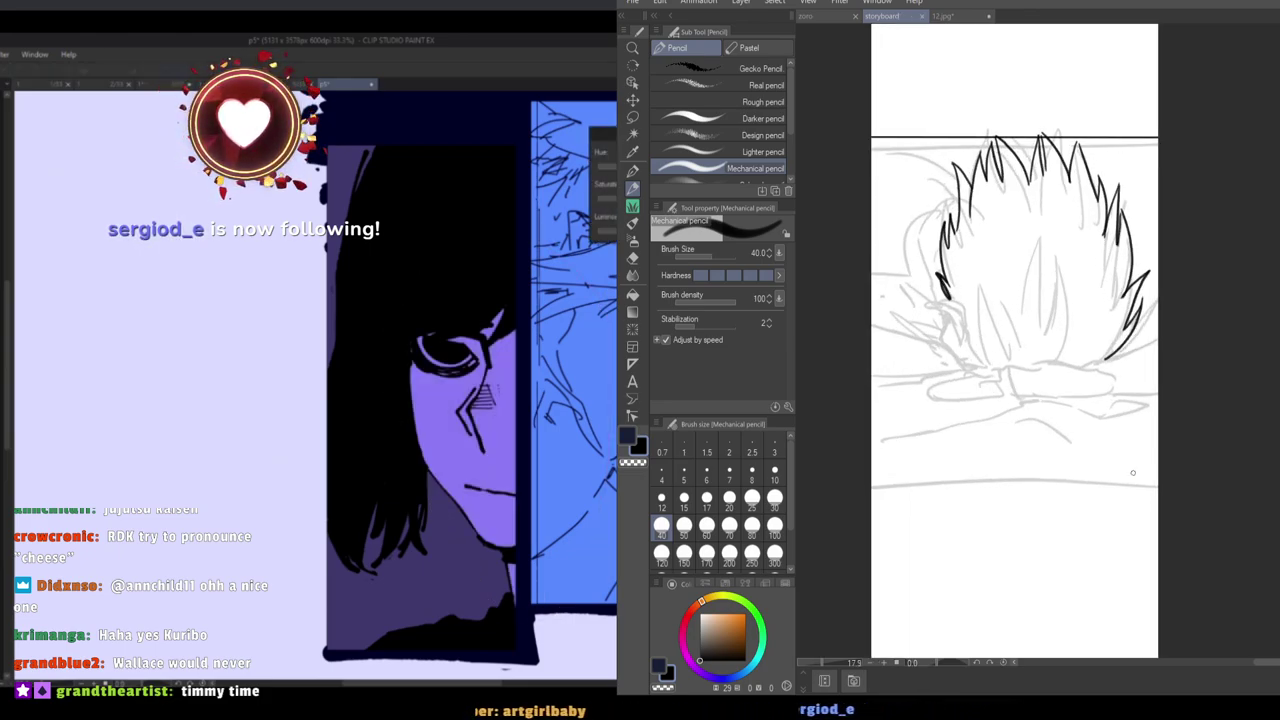
Ink the inner hair strands and the lower hairline of the third panel's figure with the Mechanical pencil at size 30.
{"action": "mouse_move", "coordinate": [920, 405]}
{"action": "left_mouse_down"}
{"action": "mouse_move", "coordinate": [1102, 453]}
{"action": "mouse_move", "coordinate": [1102, 479]}
{"action": "left_mouse_up"}
{"action": "scroll", "coordinate": [1142, 374], "scroll_direction": "up", "scroll_amount": 1}
{"action": "key", "text": "bracketleft"}
{"action": "key", "text": "bracketleft"}
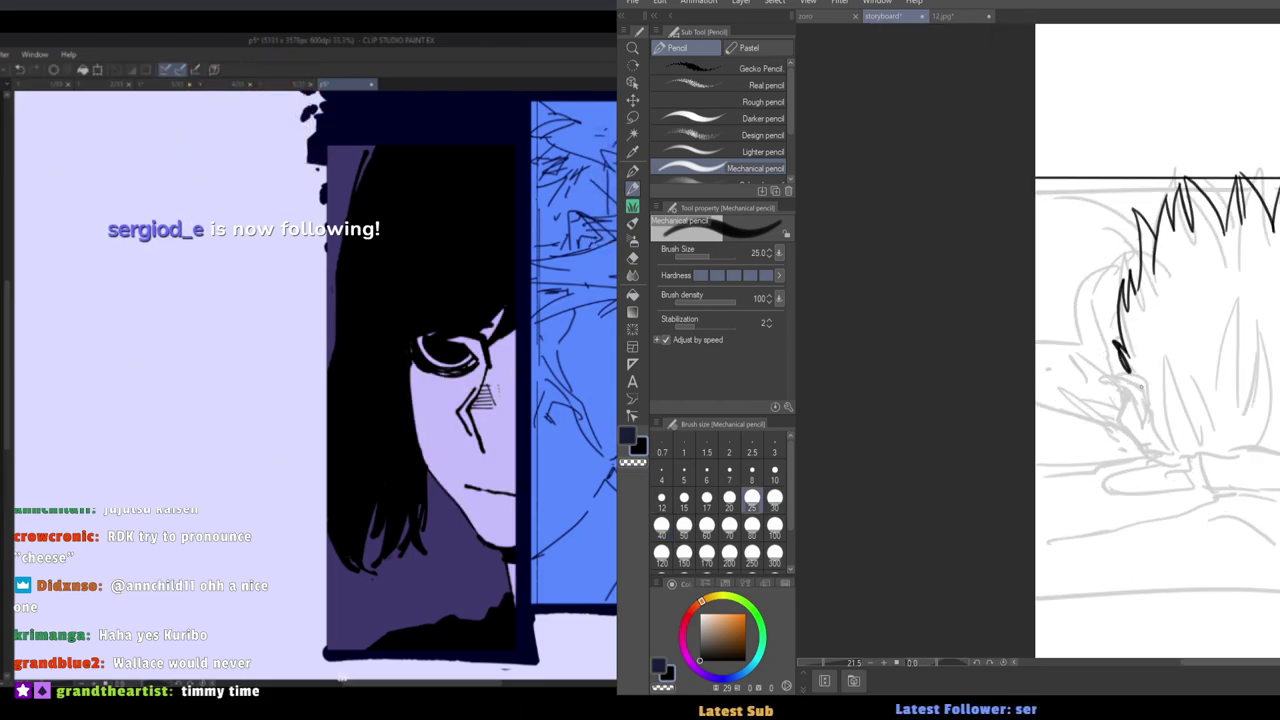
{"action": "key", "text": "bracketright"}
{"action": "mouse_move", "coordinate": [1147, 405]}
{"action": "left_mouse_down"}
{"action": "mouse_move", "coordinate": [1148, 329]}
{"action": "mouse_move", "coordinate": [1172, 364]}
{"action": "left_mouse_up"}
{"action": "mouse_move", "coordinate": [1249, 451]}
{"action": "left_mouse_down"}
{"action": "mouse_move", "coordinate": [1265, 338]}
{"action": "mouse_move", "coordinate": [1246, 303]}
{"action": "left_mouse_up"}
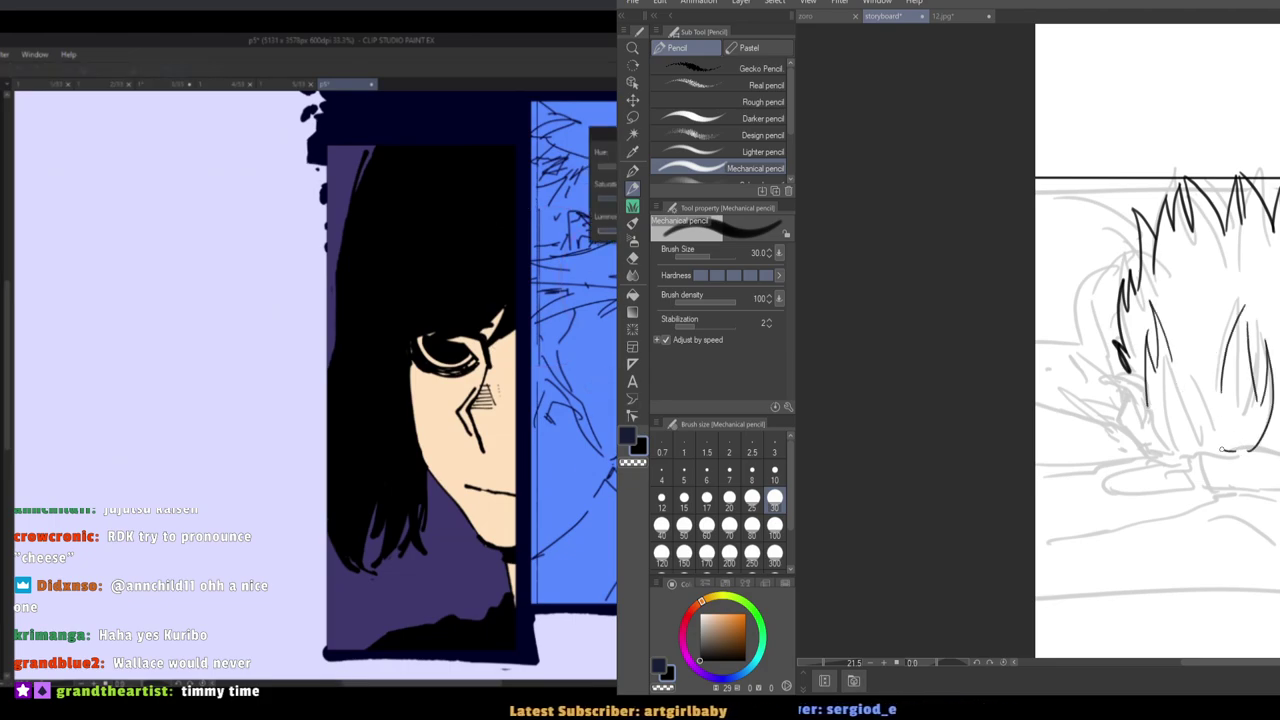
{"action": "mouse_move", "coordinate": [1228, 450]}
{"action": "left_mouse_down"}
{"action": "mouse_move", "coordinate": [1194, 410]}
{"action": "mouse_move", "coordinate": [1192, 449]}
{"action": "left_mouse_up"}
{"action": "key", "text": "ctrl+z"}
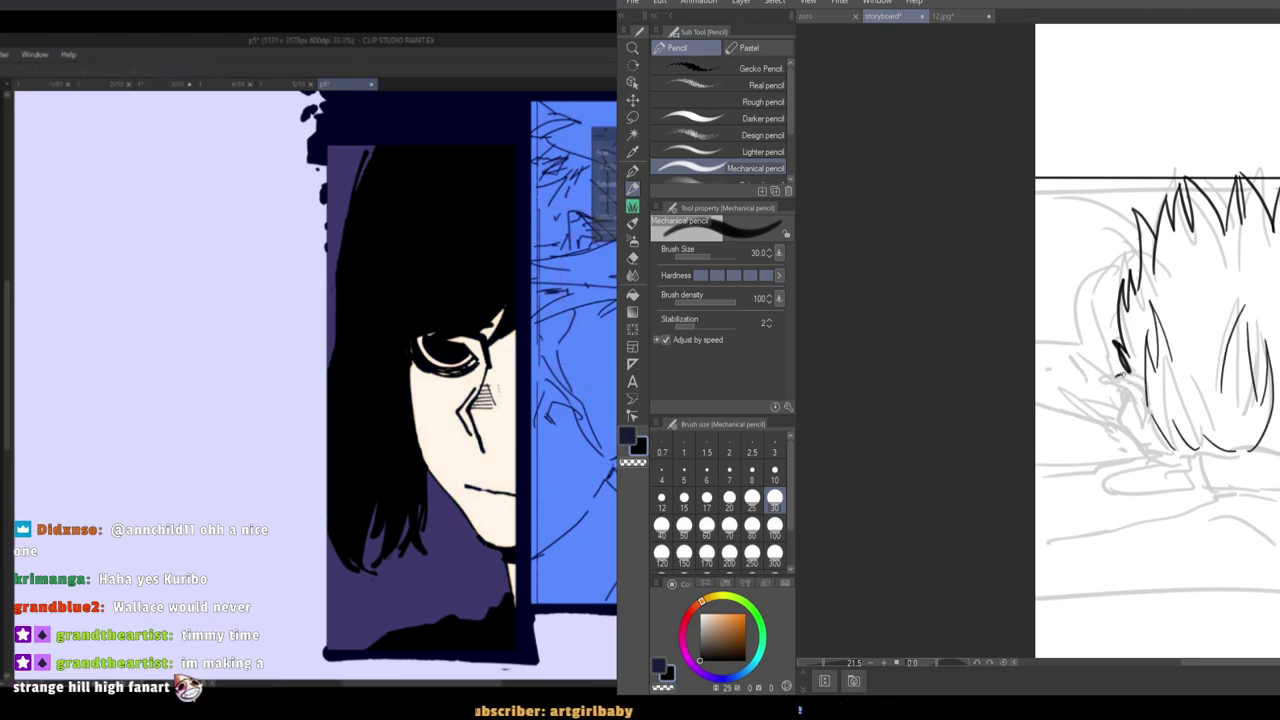
Ink the figure's ear and its inner folds beside the hair, undoing and redrawing the first outline and cleaning up stray ink.
{"action": "mouse_move", "coordinate": [1143, 383]}
{"action": "left_mouse_down"}
{"action": "mouse_move", "coordinate": [1146, 417]}
{"action": "mouse_move", "coordinate": [1119, 381]}
{"action": "mouse_move", "coordinate": [1146, 419]}
{"action": "mouse_move", "coordinate": [1116, 384]}
{"action": "left_mouse_up"}
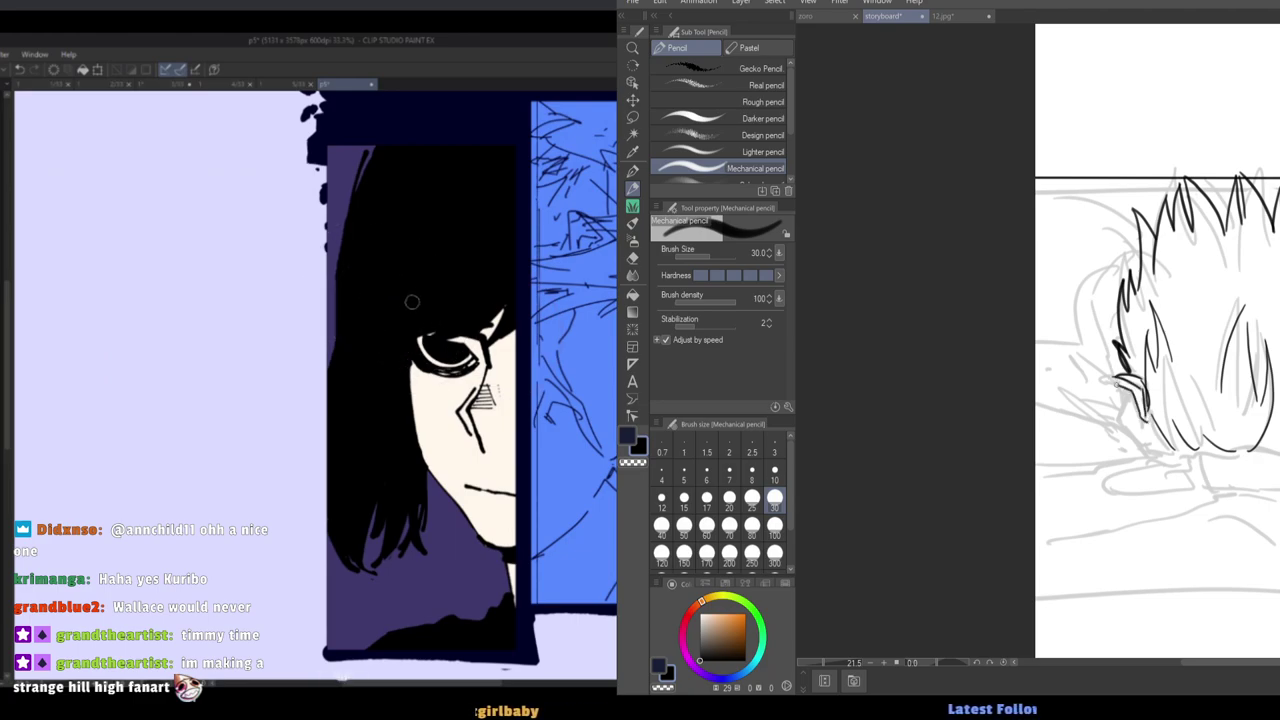
{"action": "key", "text": "ctrl+z"}
{"action": "key", "text": "ctrl+z"}
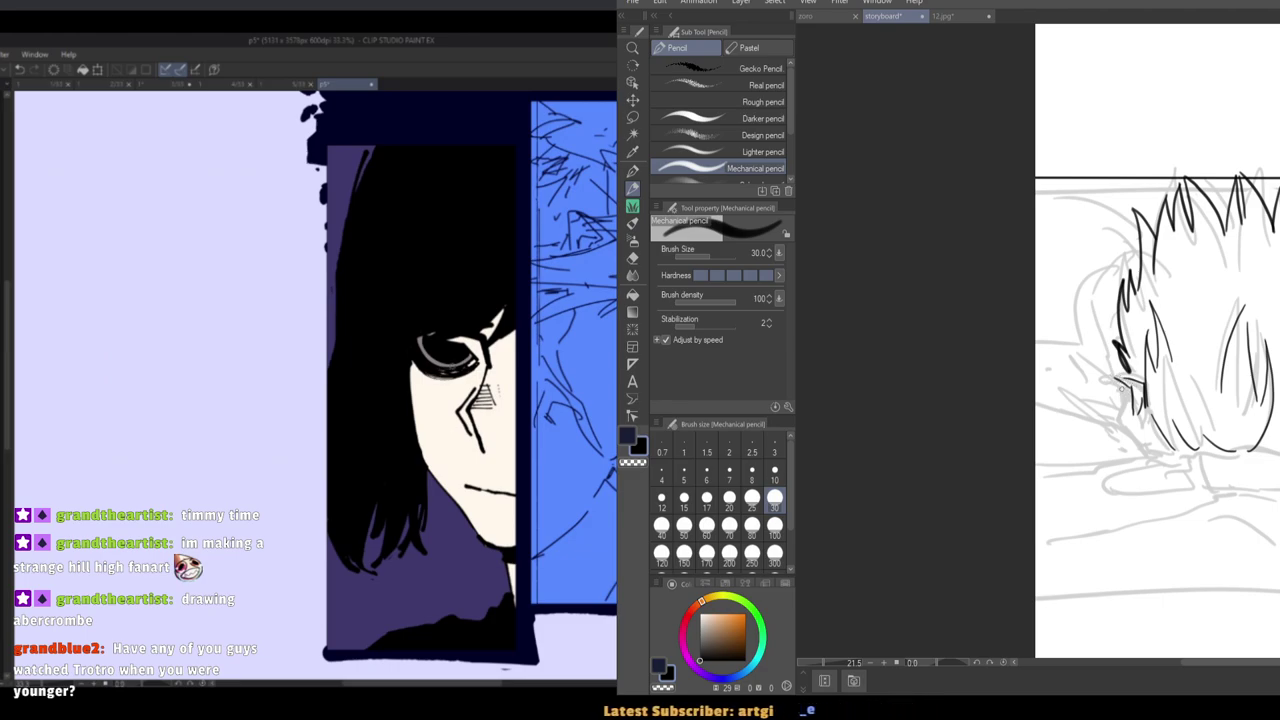
{"action": "key", "text": "h"}
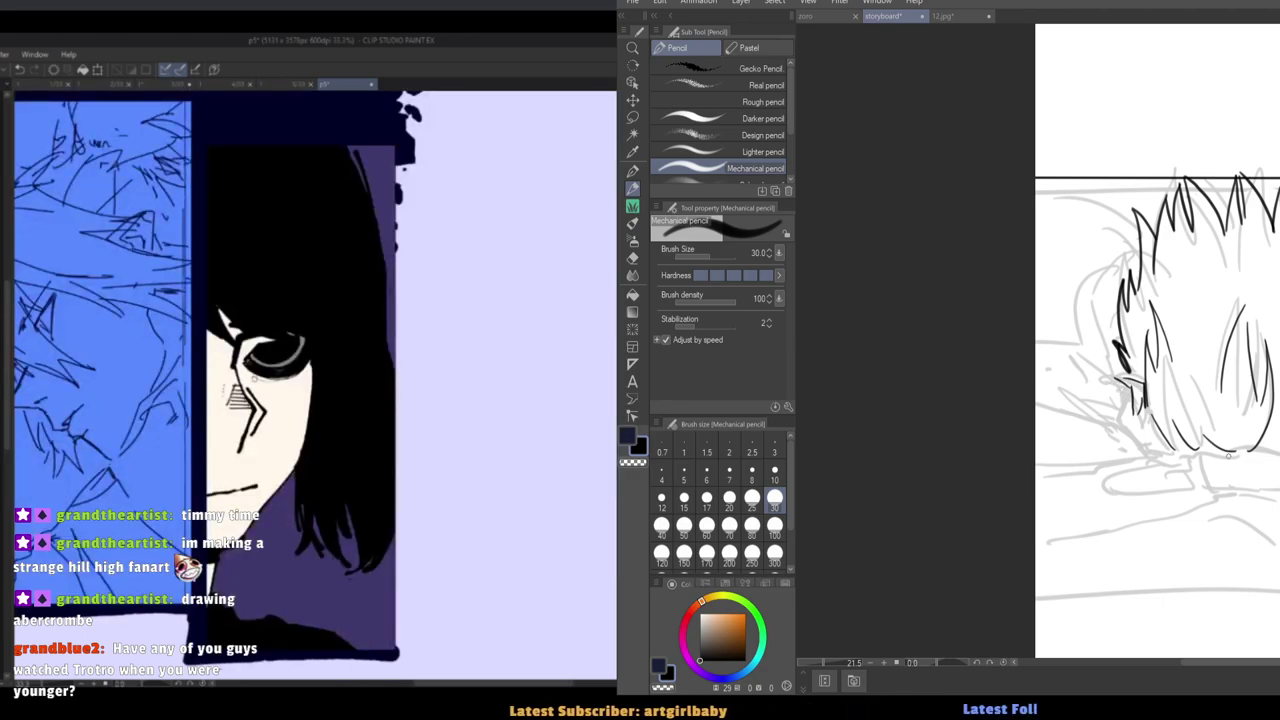
{"action": "key", "text": "h"}
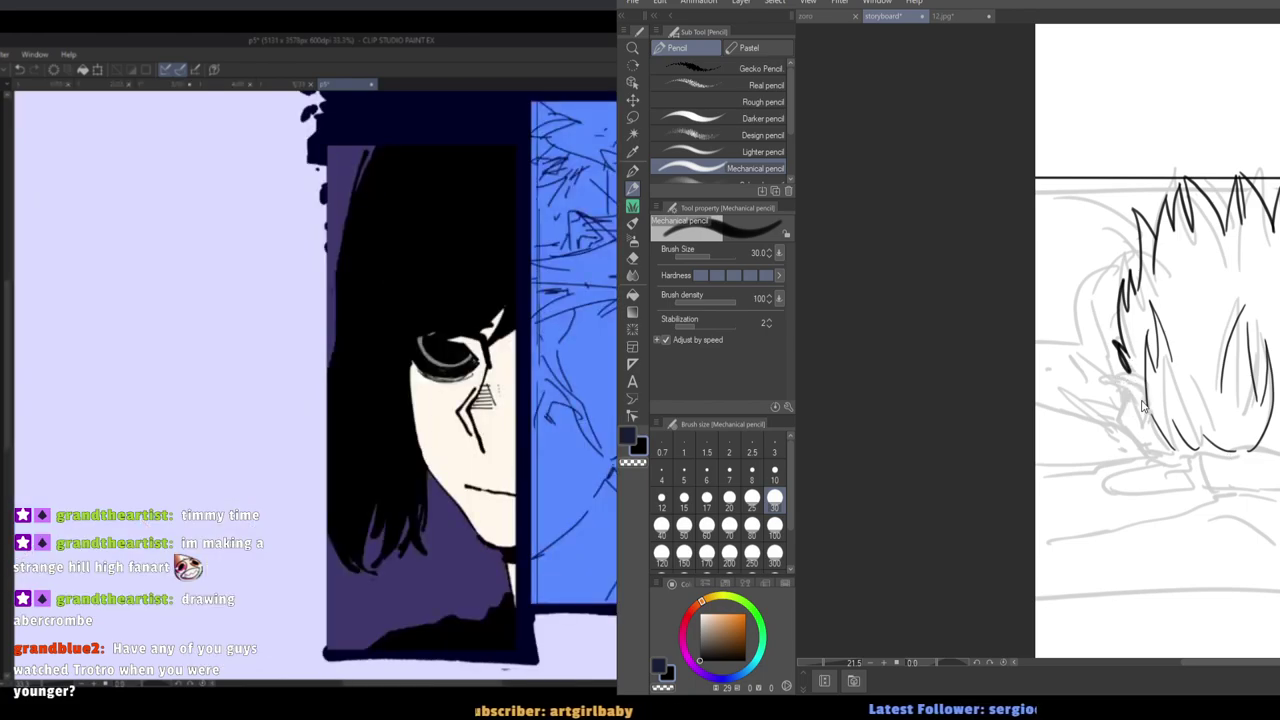
{"action": "left_click_drag", "start_coordinate": [1144, 386], "coordinate": [1121, 376]}
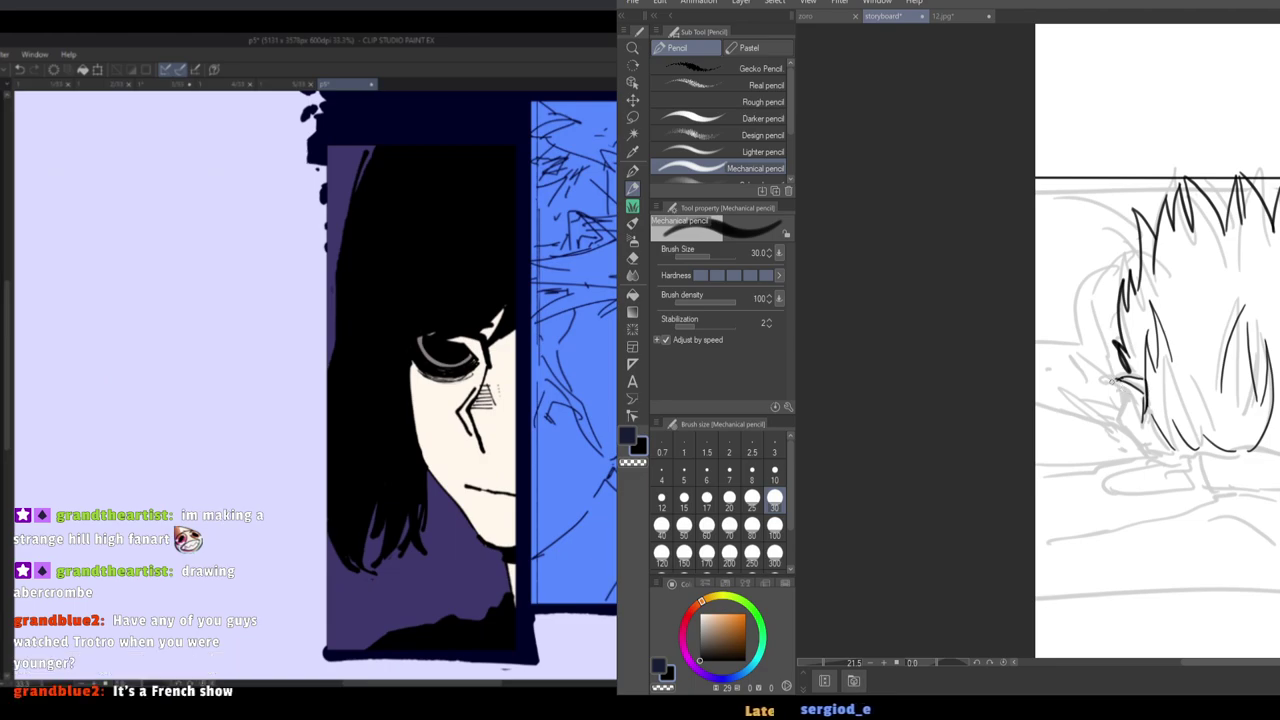
{"action": "key", "text": "e"}
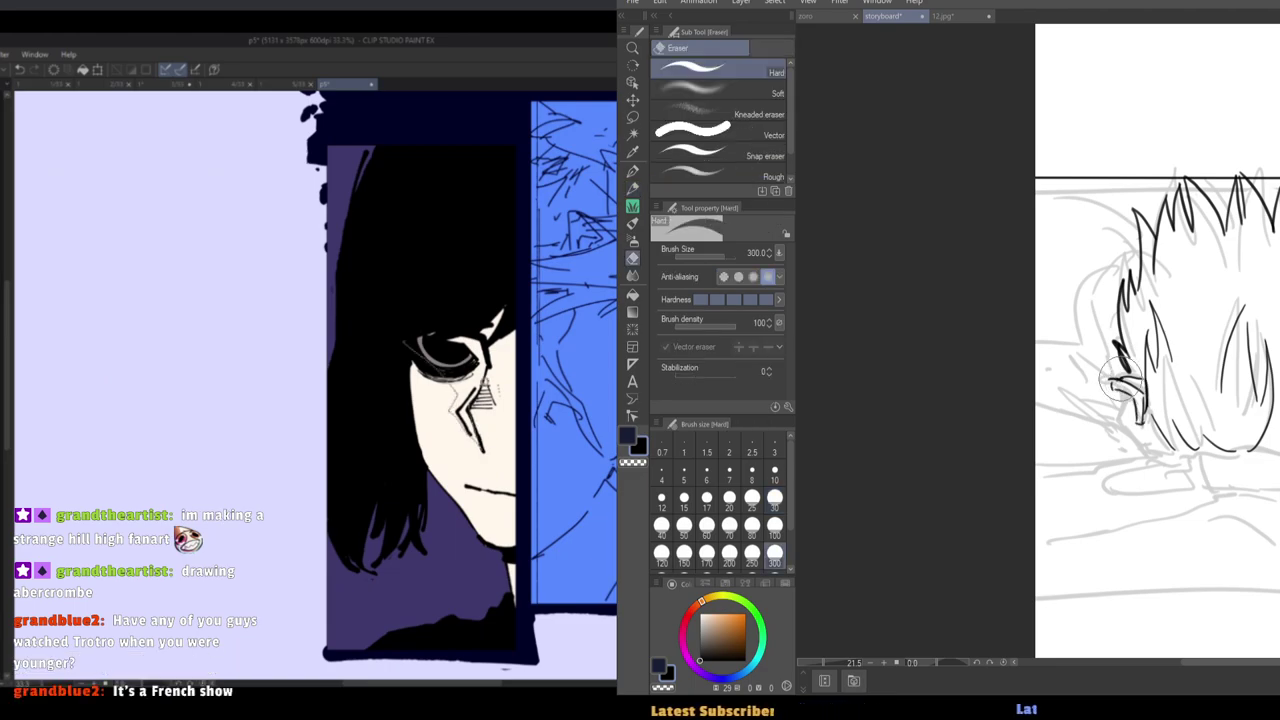
{"action": "key", "text": "p"}
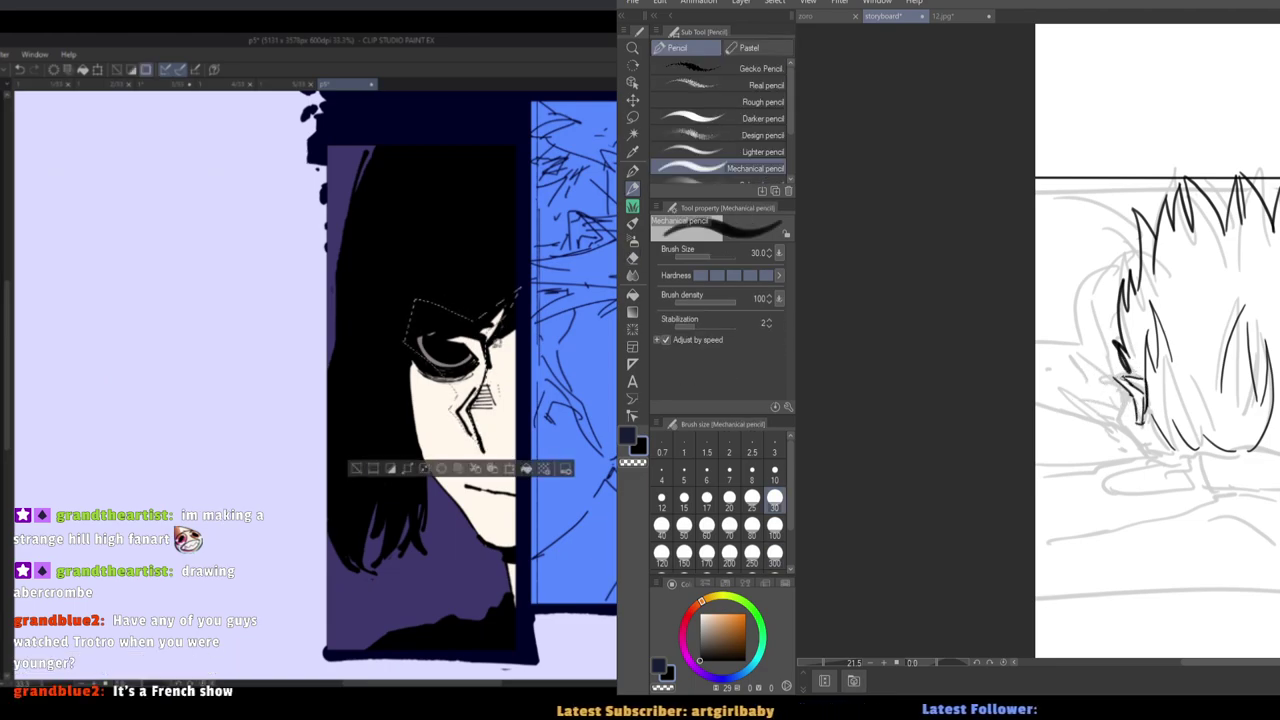
{"action": "left_click_drag", "start_coordinate": [1116, 385], "coordinate": [1149, 413]}
{"action": "key", "text": "e"}
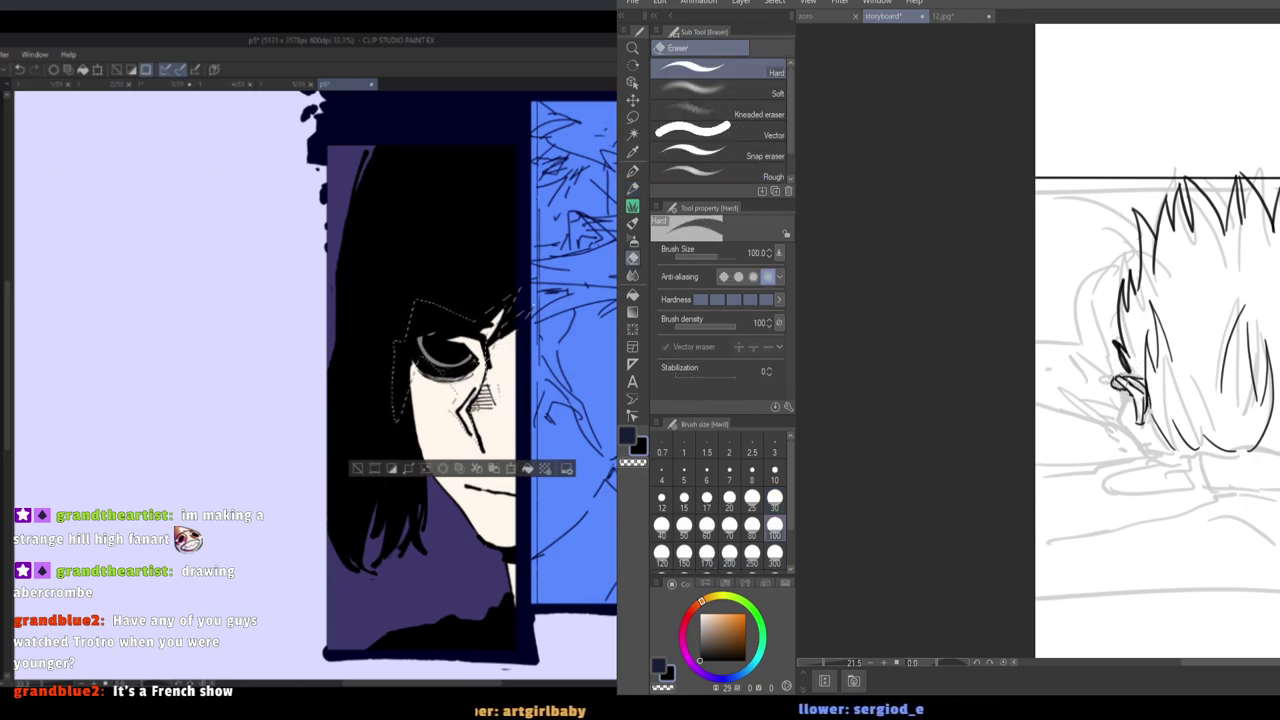
{"action": "key", "text": "p"}
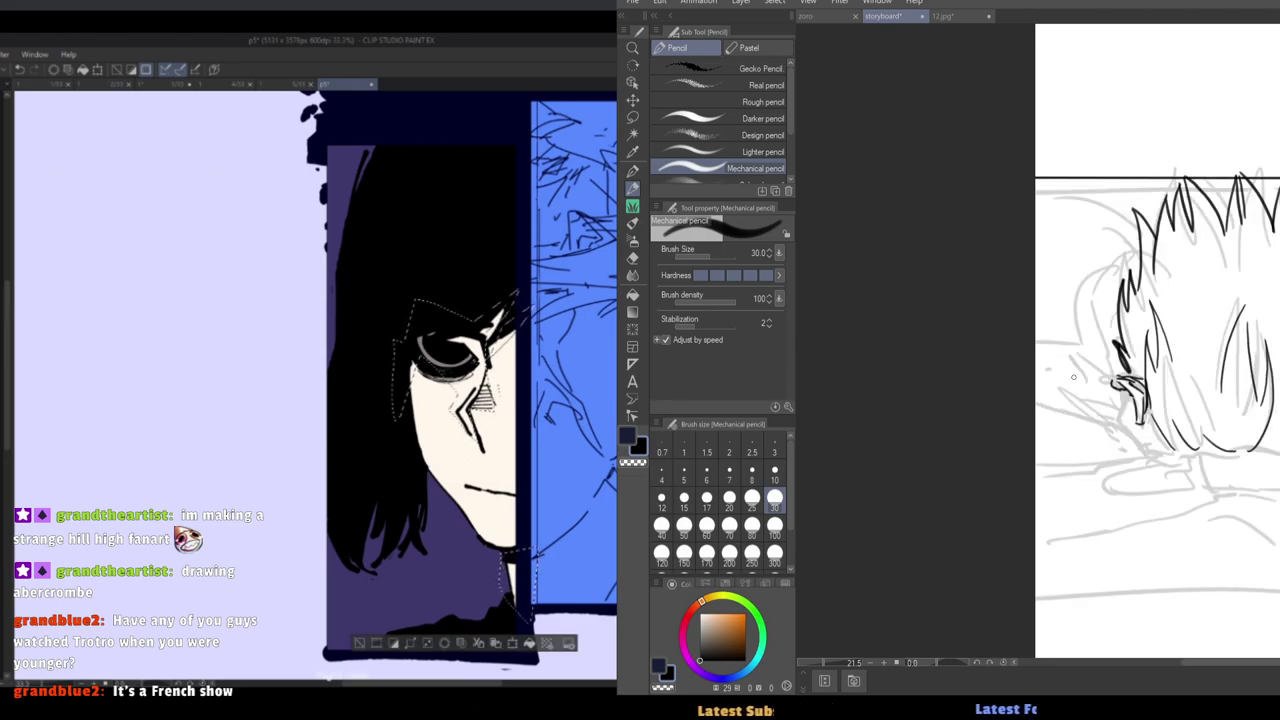
Fill the selected shadow shapes around the eye, nose and neck in the dark purple panel and clear the selection.
{"action": "key", "text": "alt+Delete"}
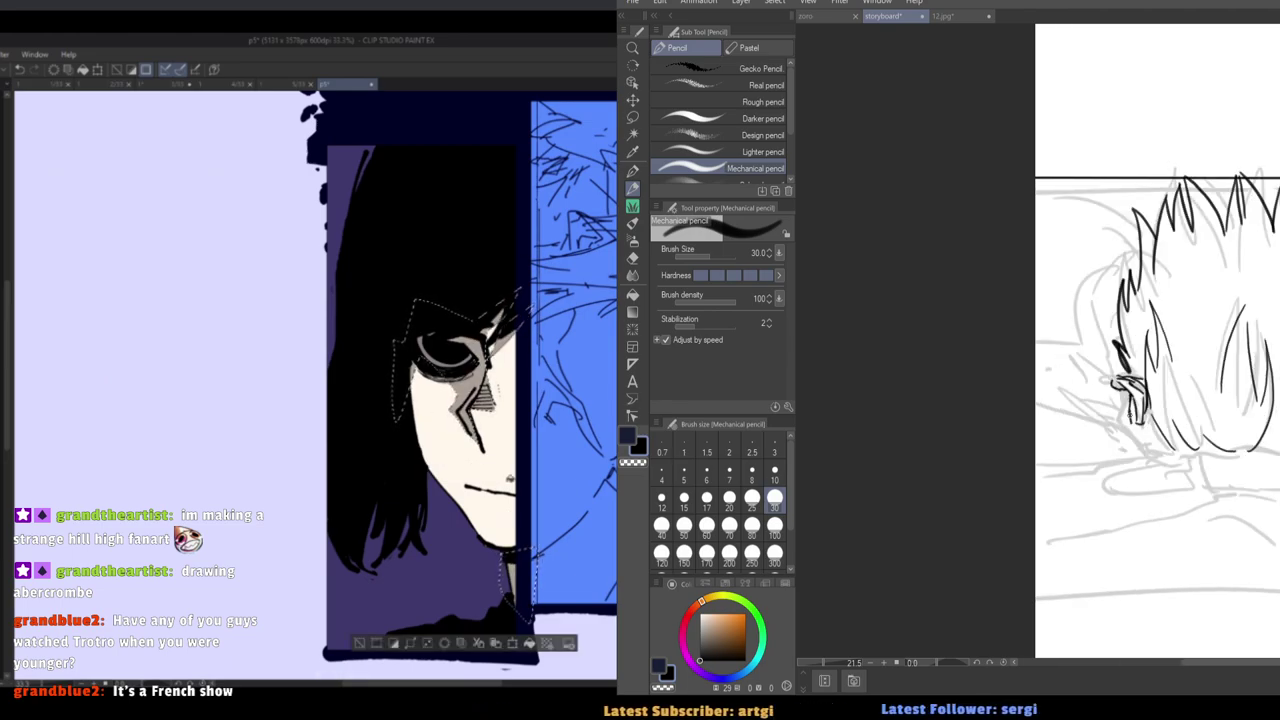
{"action": "key", "text": "ctrl+d"}
{"action": "key", "text": "h"}
{"action": "key", "text": "h"}
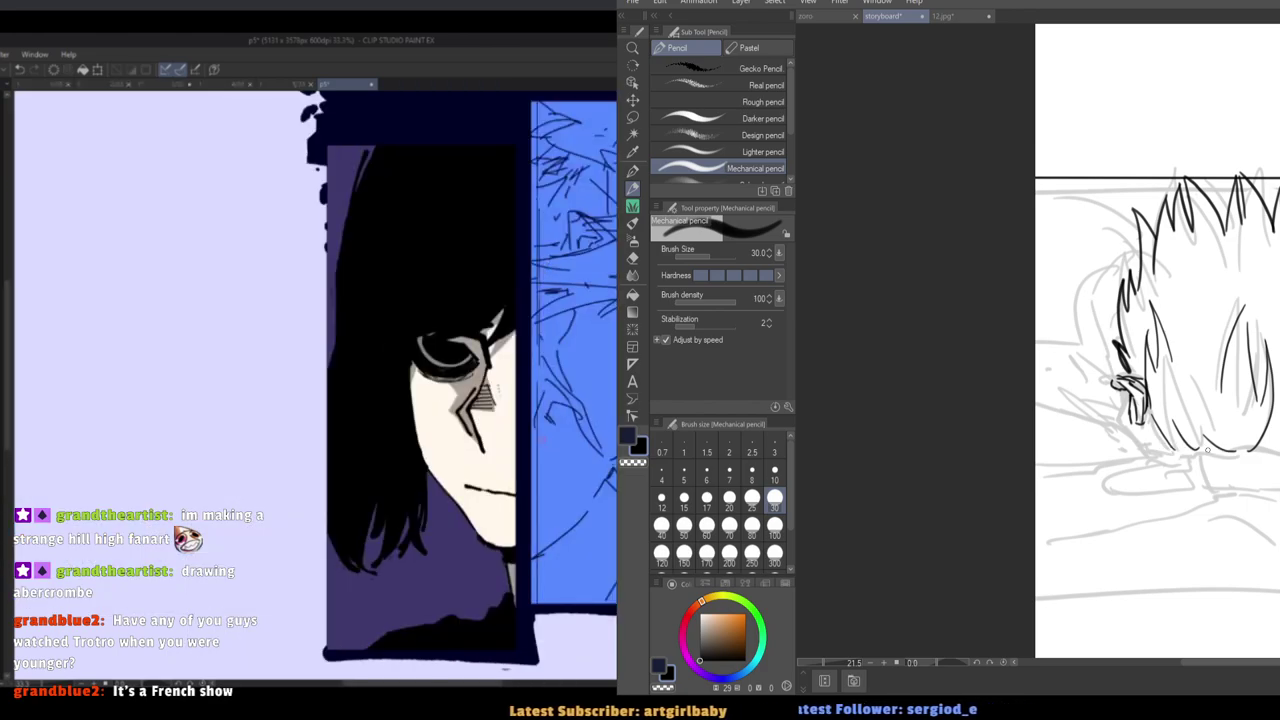
Ink the neck line below the ear and the collar's upper edge under the figure's hair, with a short diagonal fold.
{"action": "left_click_drag", "start_coordinate": [1230, 450], "coordinate": [1150, 450]}
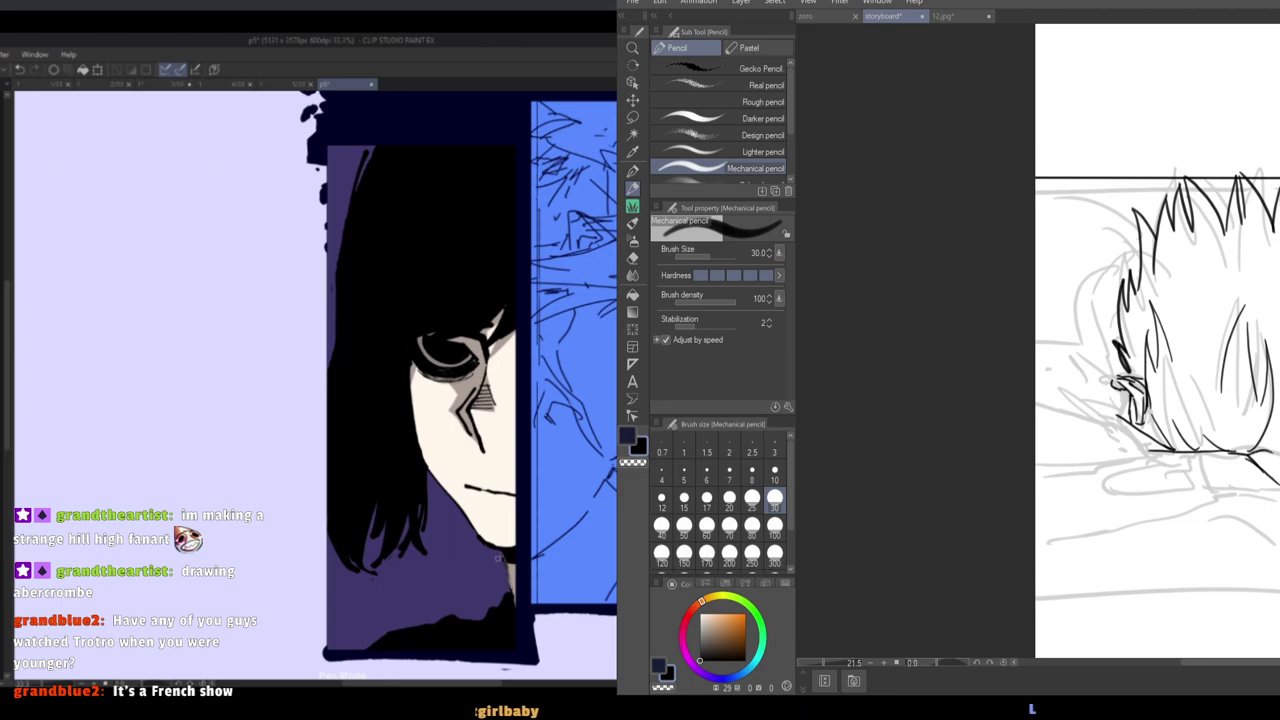
{"action": "key", "text": "e"}
{"action": "key", "text": "p"}
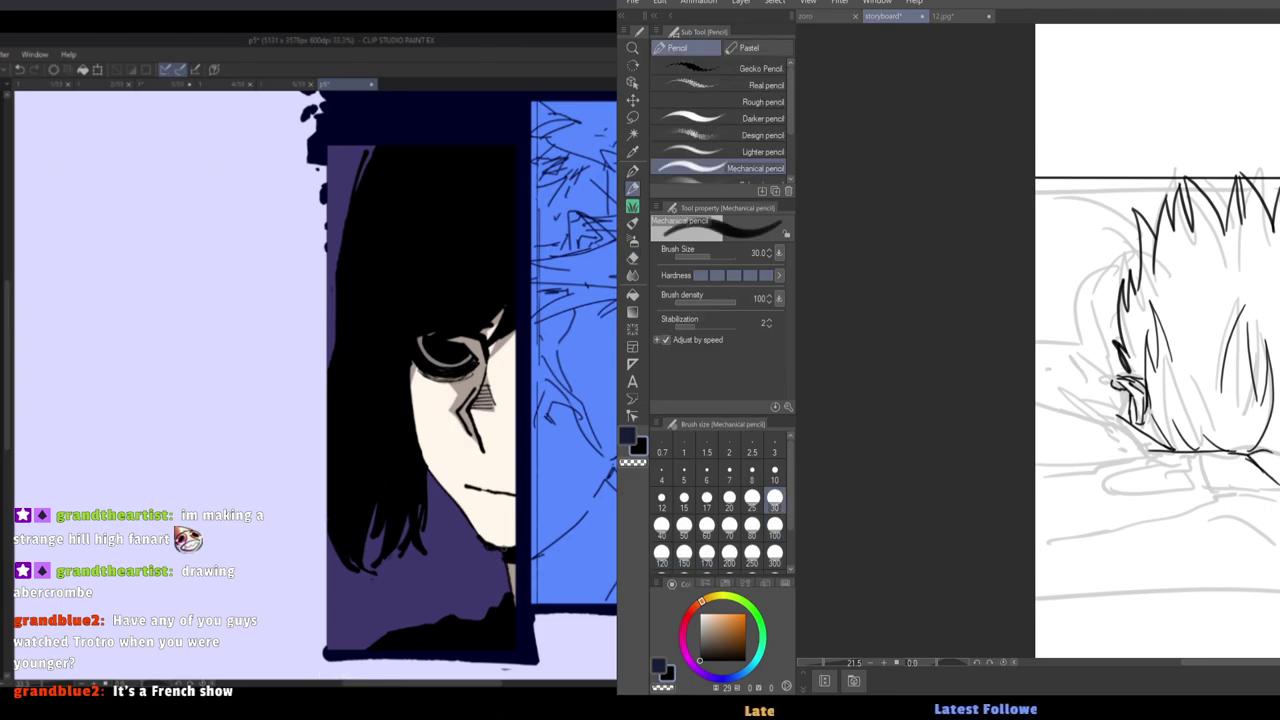
{"action": "key", "text": "e"}
{"action": "key", "text": "p"}
{"action": "key", "text": "h"}
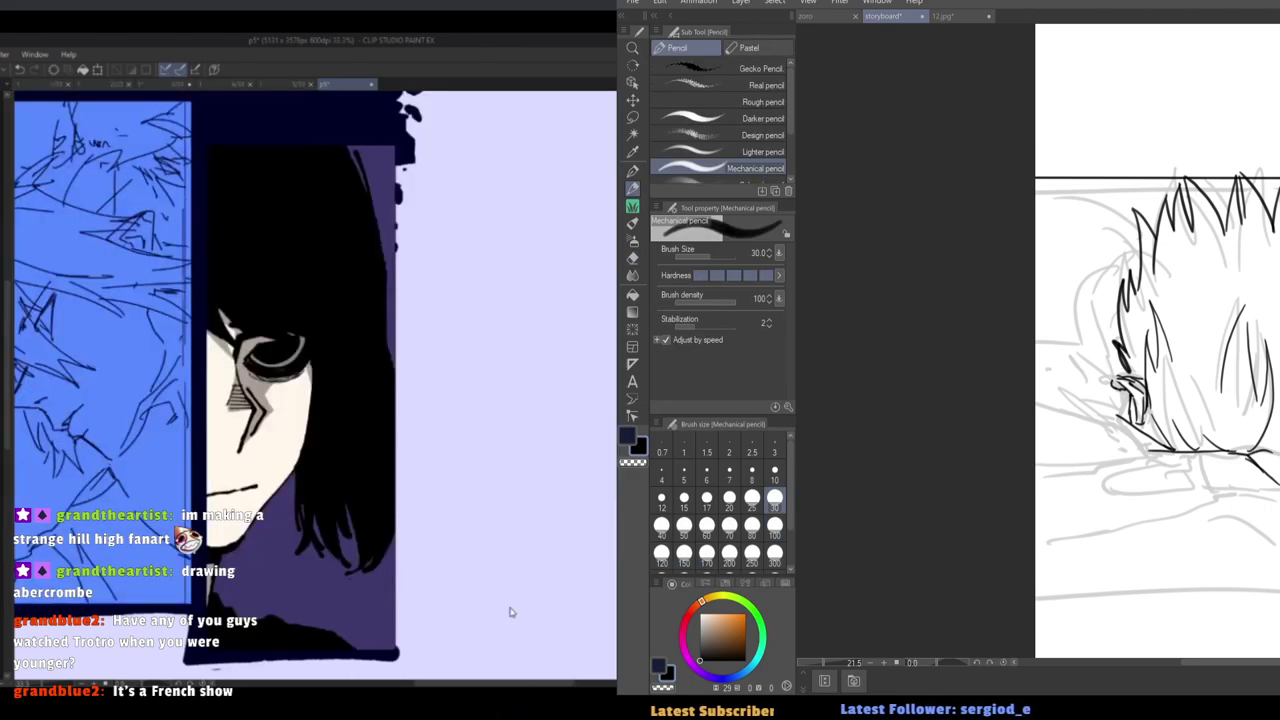
{"action": "key", "text": "h"}
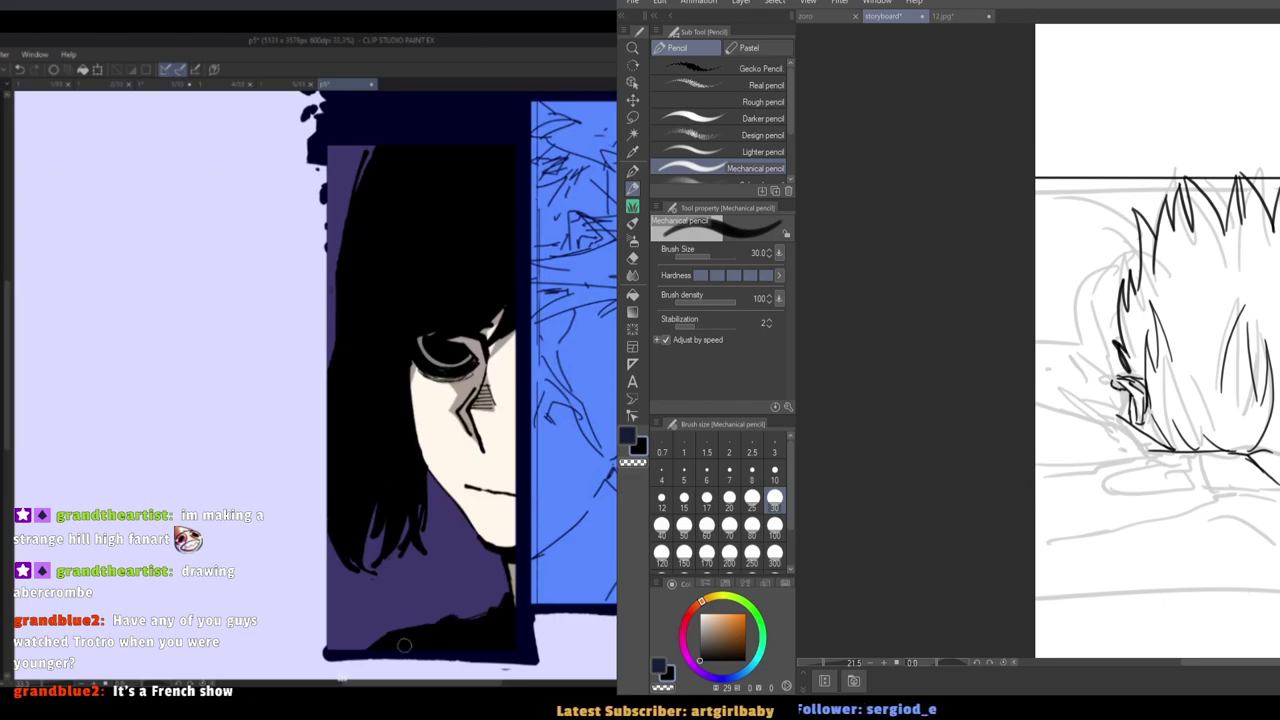
{"action": "mouse_move", "coordinate": [1146, 403]}
{"action": "left_mouse_down"}
{"action": "mouse_move", "coordinate": [1085, 404]}
{"action": "mouse_move", "coordinate": [1016, 383]}
{"action": "left_mouse_up"}
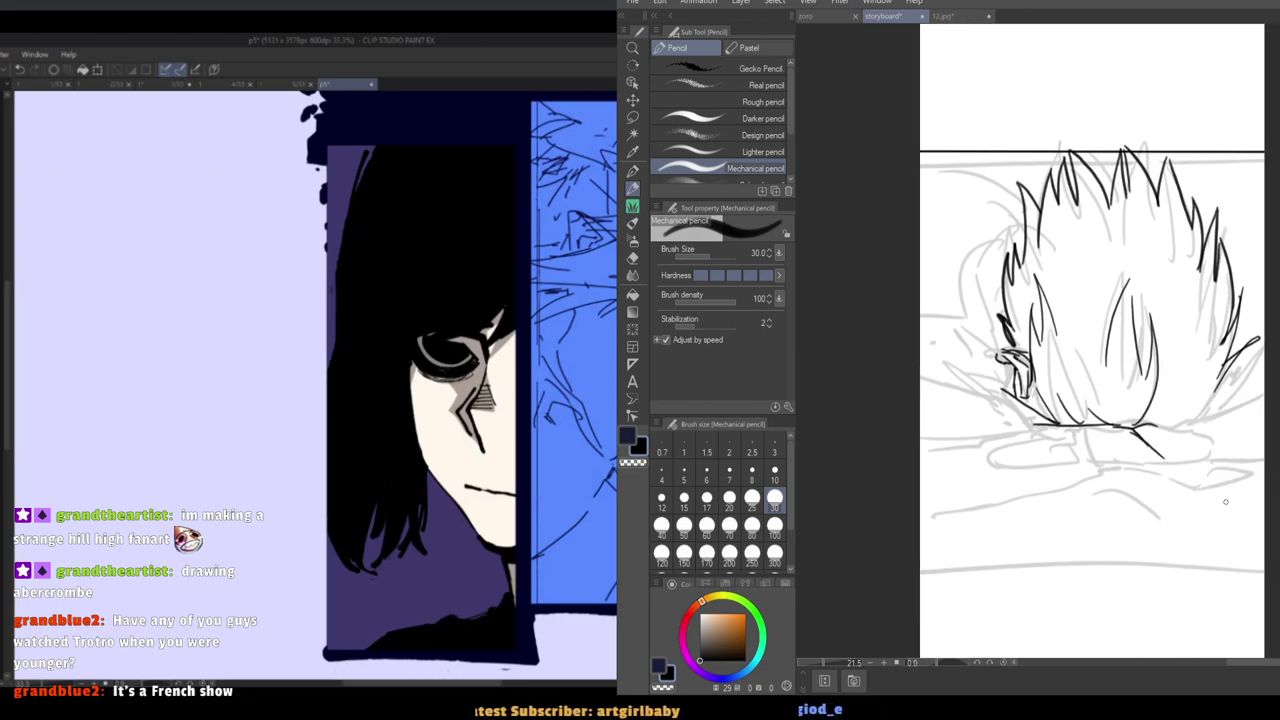
Adjust the face shadow's hue, saturation and luminosity in the dark purple panel, comparing it with the mirrored view.
{"action": "key", "text": "ctrl+u"}
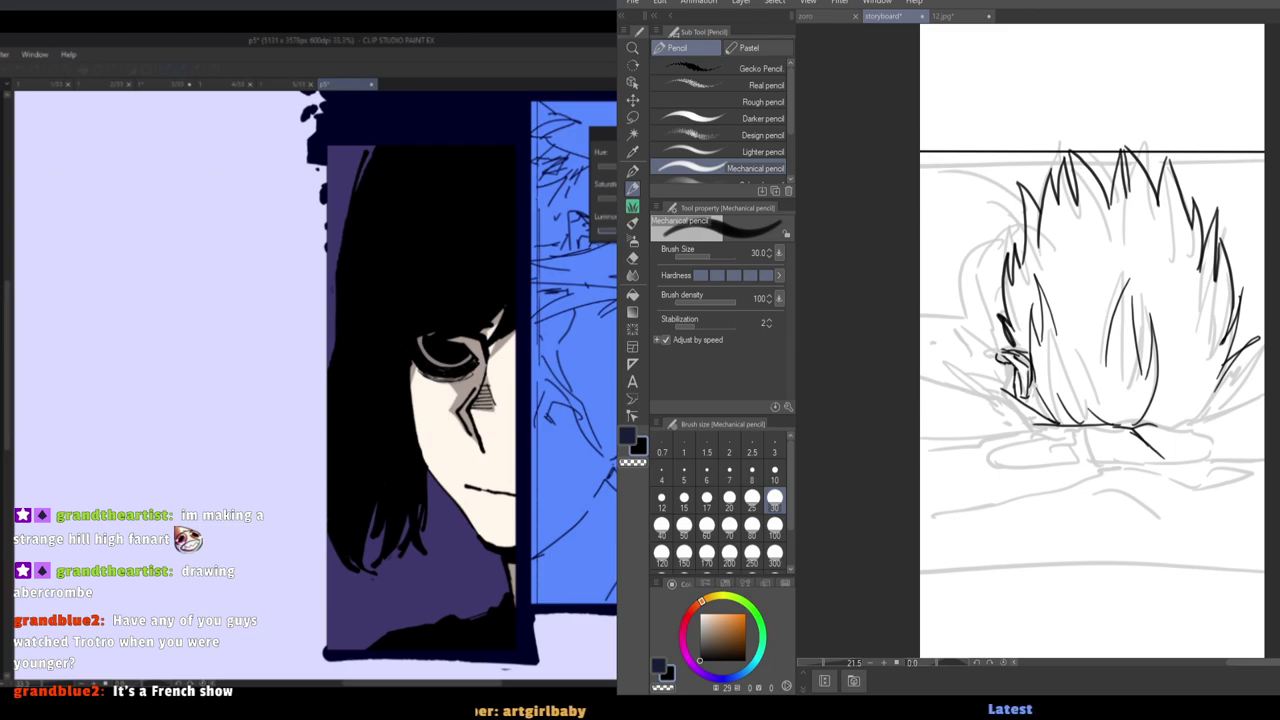
{"action": "key", "text": "h"}
{"action": "key", "text": "Return"}
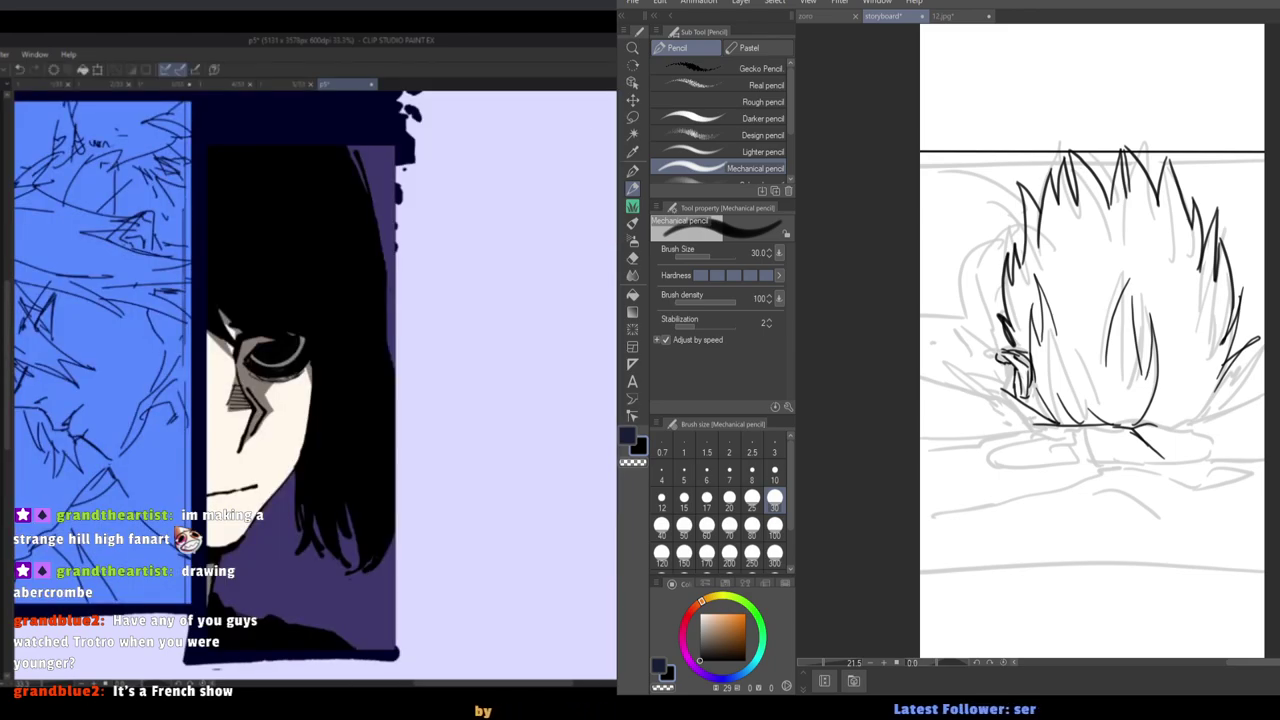
{"action": "key", "text": "ctrl+u"}
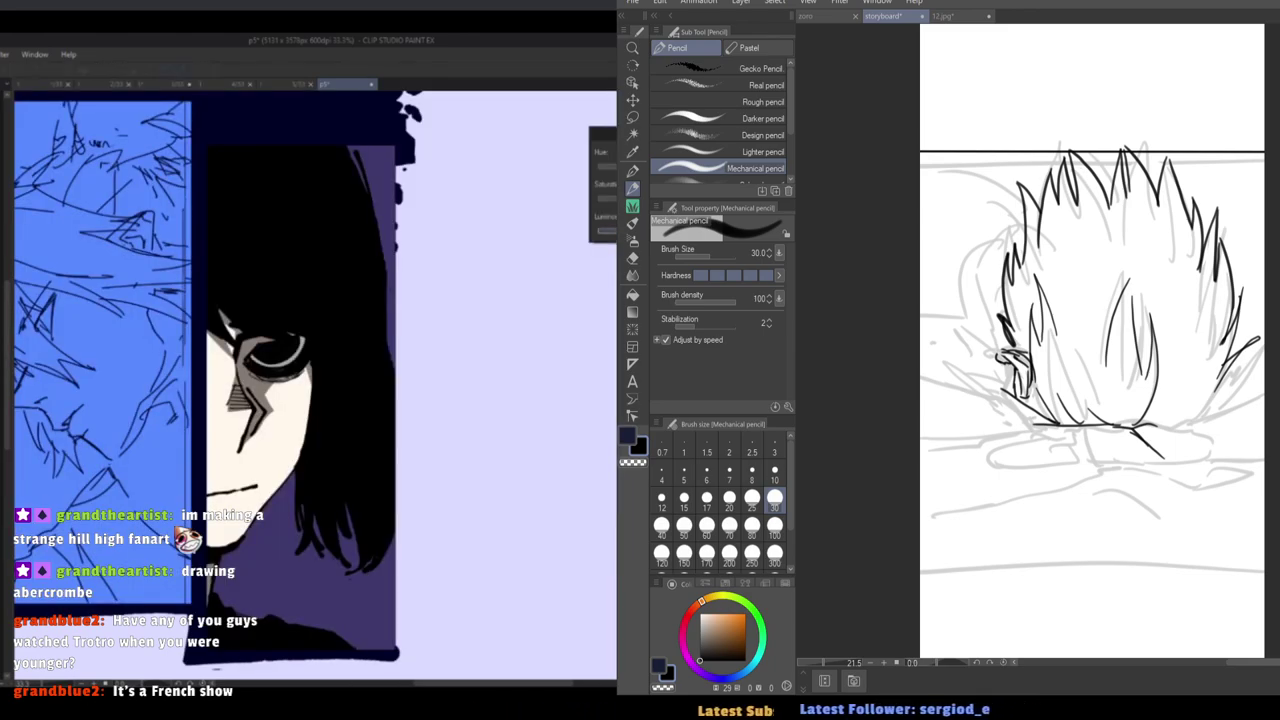
{"action": "key", "text": "h"}
{"action": "key", "text": "Escape"}
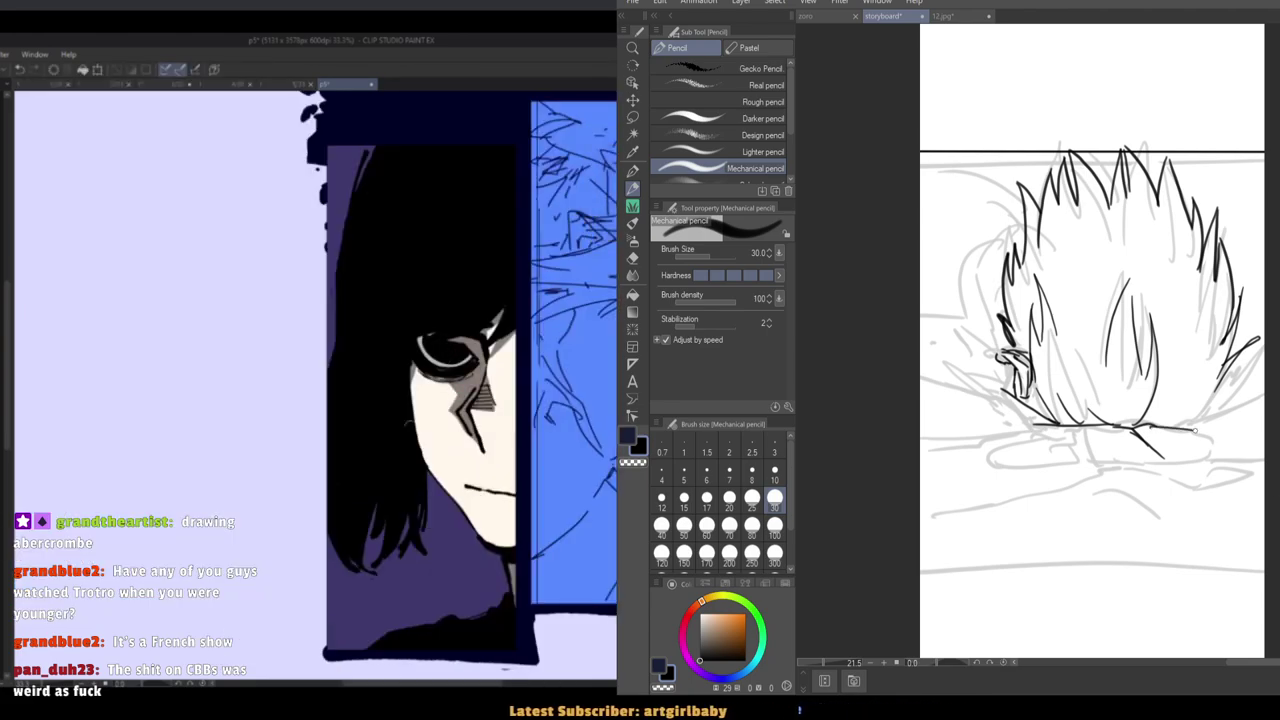
Ink one rounded half of the collar below the hair and the shoulder line running out to the third panel's edge.
{"action": "scroll", "coordinate": [450, 455], "scroll_direction": "down", "scroll_amount": 2}
{"action": "key", "text": "ctrl+z"}
{"action": "scroll", "coordinate": [405, 430], "scroll_direction": "up", "scroll_amount": 4}
{"action": "mouse_move", "coordinate": [1182, 425]}
{"action": "left_mouse_down"}
{"action": "mouse_move", "coordinate": [1215, 452]}
{"action": "mouse_move", "coordinate": [1179, 426]}
{"action": "mouse_move", "coordinate": [1227, 440]}
{"action": "mouse_move", "coordinate": [1226, 455]}
{"action": "mouse_move", "coordinate": [1164, 466]}
{"action": "left_mouse_up"}
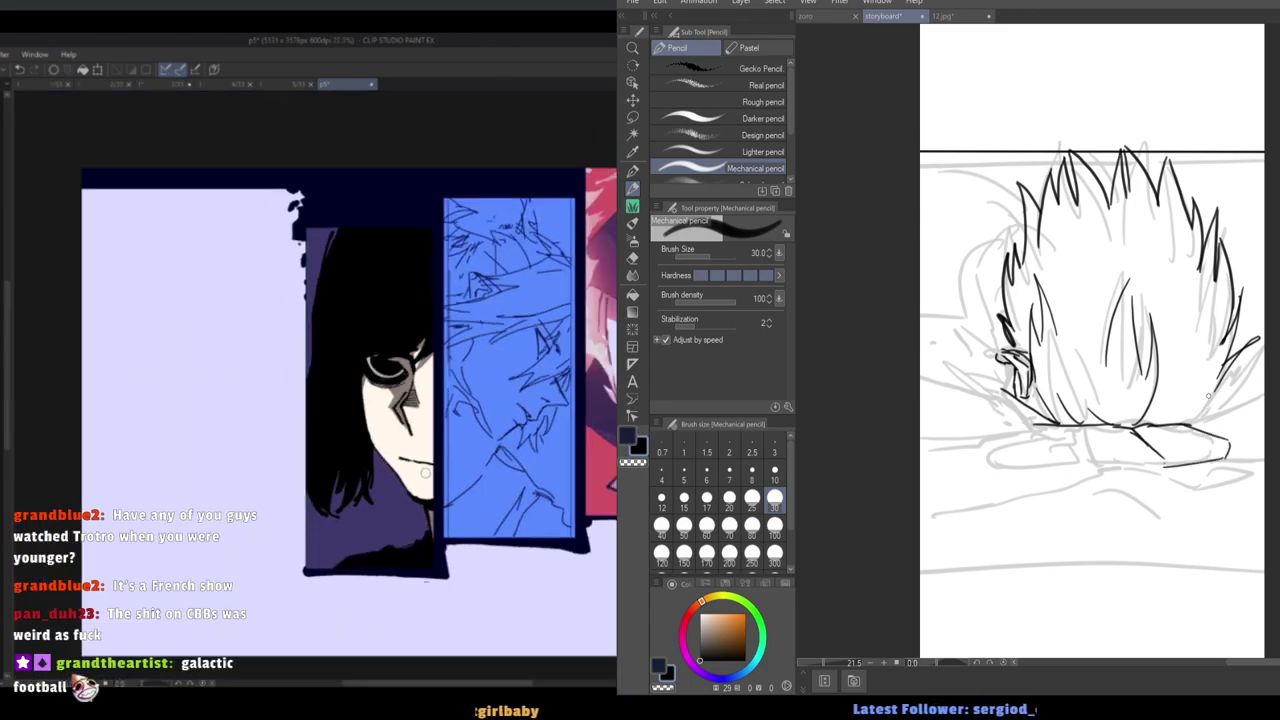
{"action": "scroll", "coordinate": [427, 459], "scroll_direction": "up", "scroll_amount": 2}
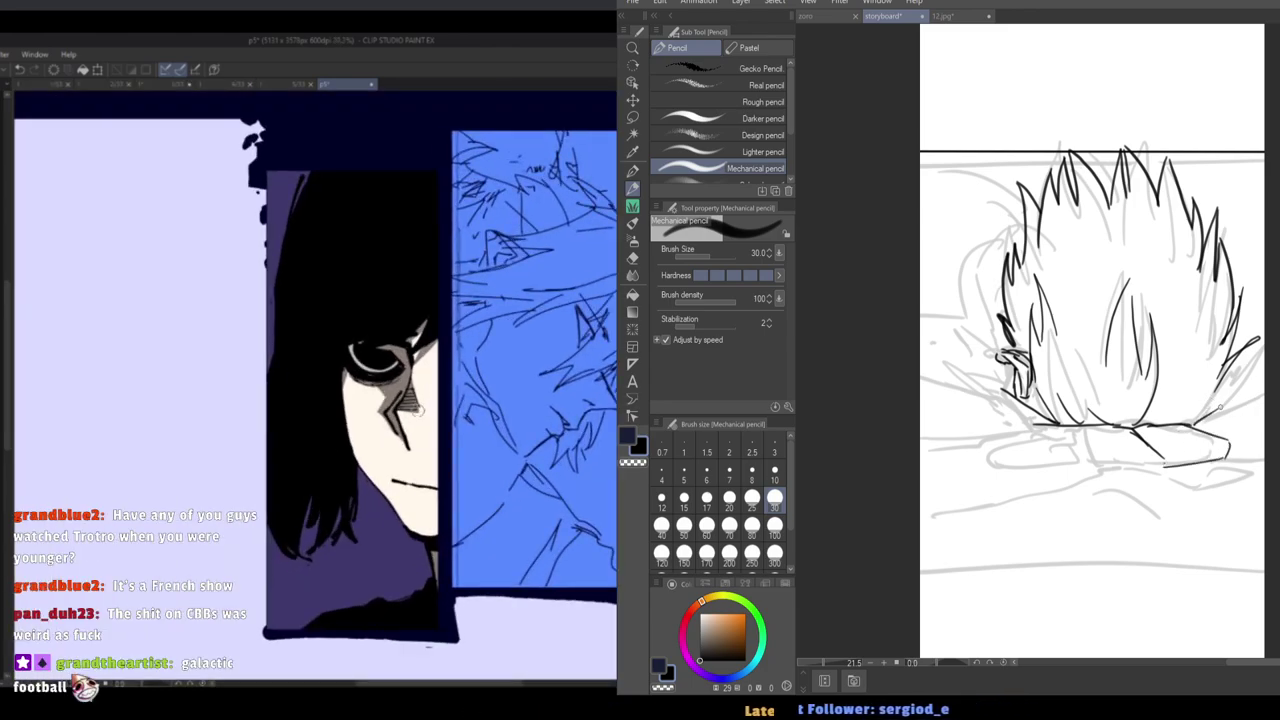
{"action": "scroll", "coordinate": [415, 416], "scroll_direction": "down", "scroll_amount": 1}
{"action": "scroll", "coordinate": [405, 384], "scroll_direction": "up", "scroll_amount": 1}
{"action": "scroll", "coordinate": [398, 378], "scroll_direction": "down", "scroll_amount": 1}
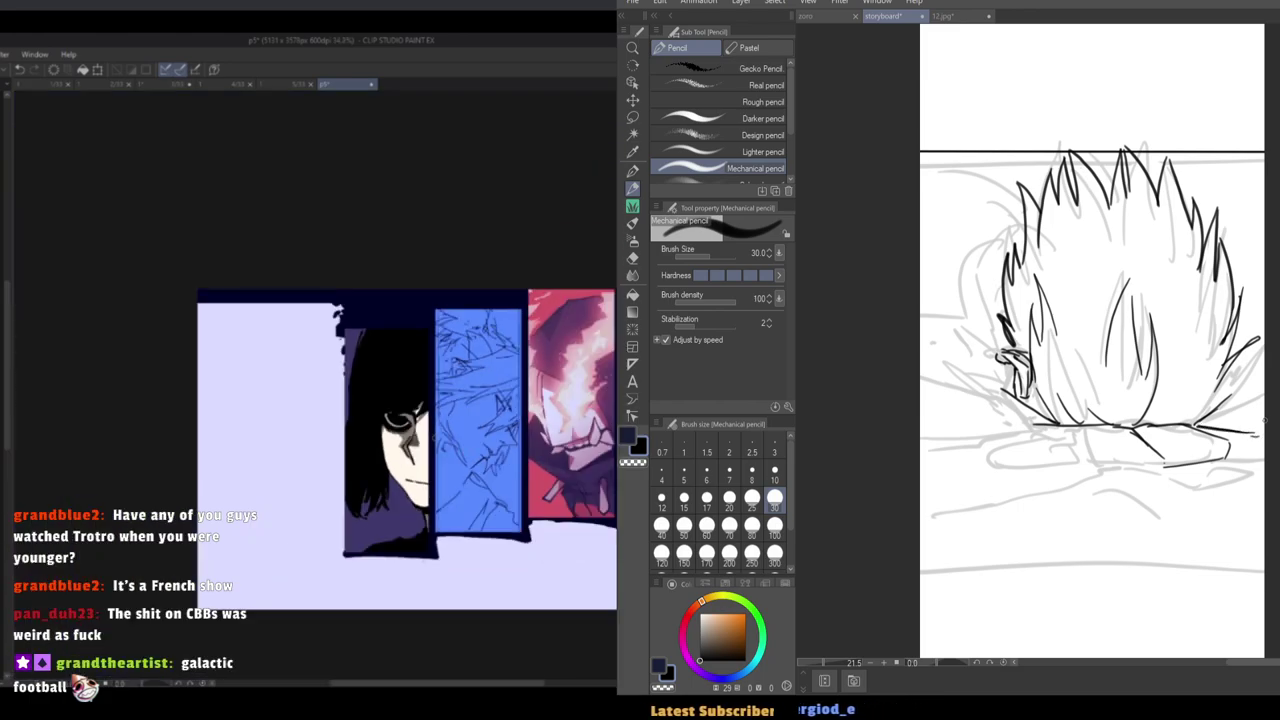
{"action": "scroll", "coordinate": [398, 378], "scroll_direction": "up", "scroll_amount": 1}
{"action": "scroll", "coordinate": [484, 494], "scroll_direction": "down", "scroll_amount": 1}
{"action": "scroll", "coordinate": [484, 494], "scroll_direction": "up", "scroll_amount": 1}
{"action": "scroll", "coordinate": [484, 494], "scroll_direction": "down", "scroll_amount": 1}
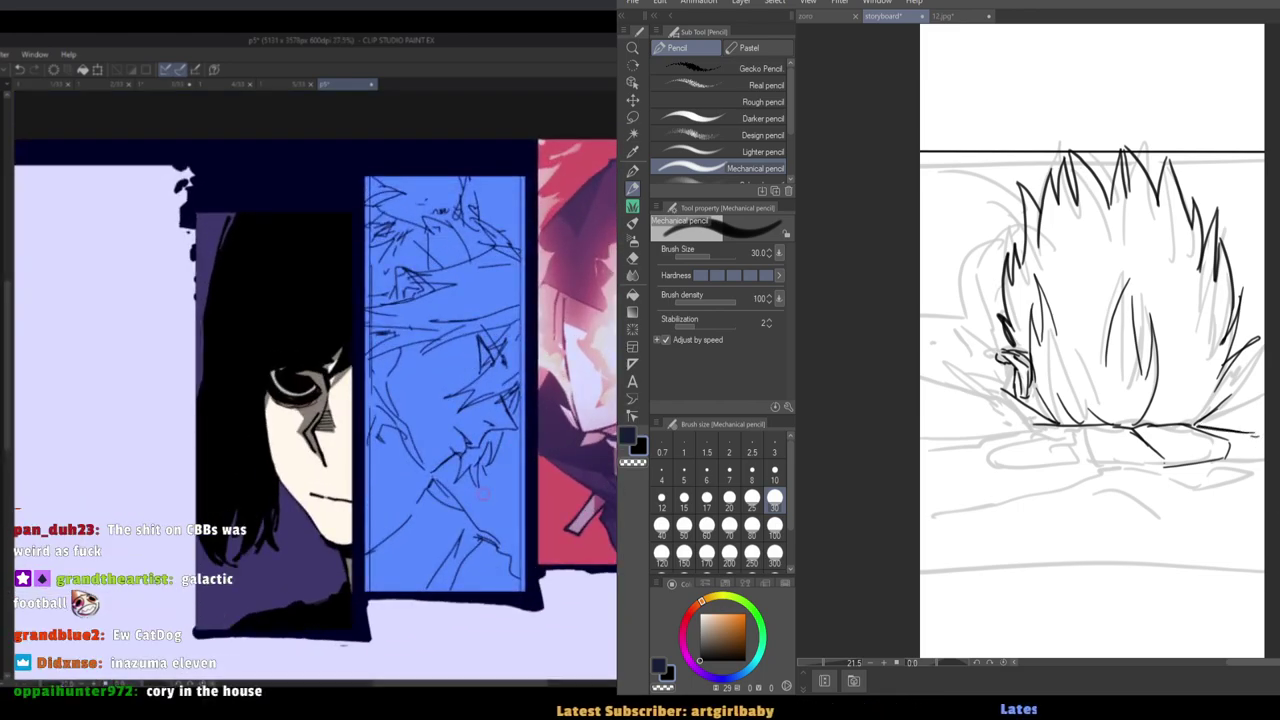
Clean up the shoulder line, ink more hair spikes above it, and brush a soft brown tint over the dark purple panel's hair.
{"action": "key", "text": "e"}
{"action": "mouse_move", "coordinate": [1226, 399]}
{"action": "left_mouse_down"}
{"action": "mouse_move", "coordinate": [1198, 424]}
{"action": "mouse_move", "coordinate": [1262, 399]}
{"action": "left_mouse_up"}
{"action": "key", "text": "p"}
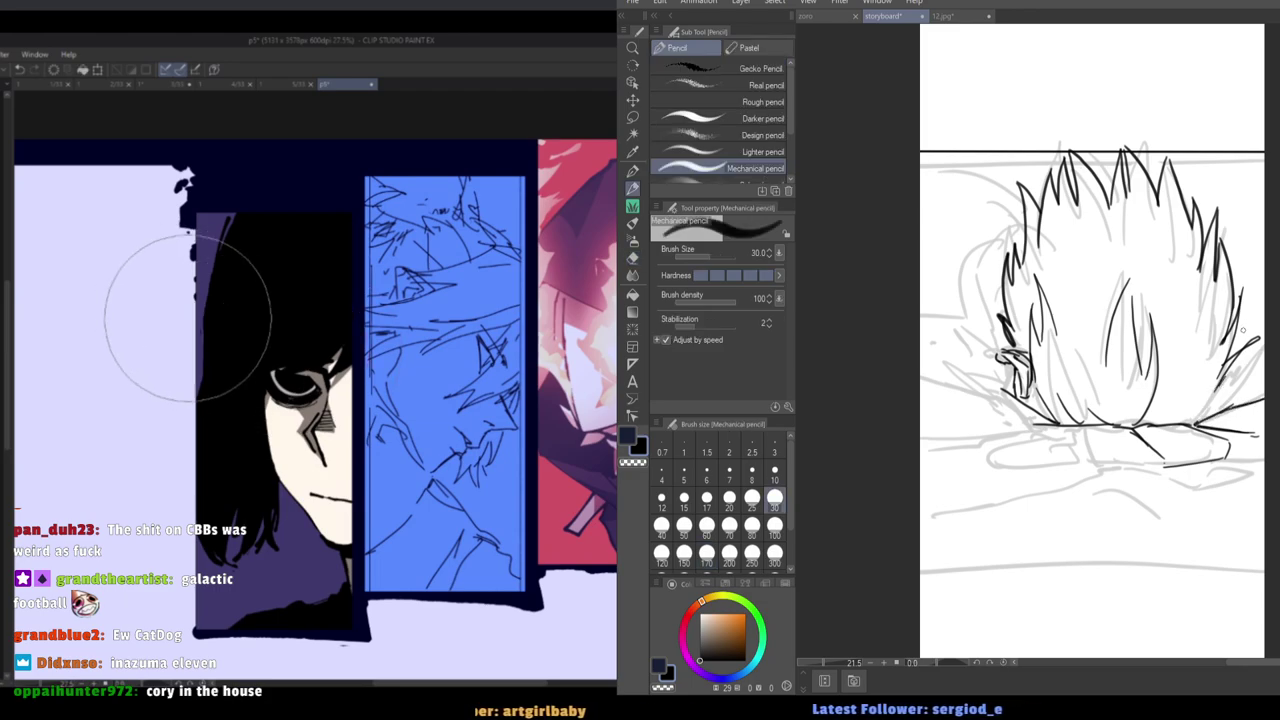
{"action": "left_click_drag", "start_coordinate": [1242, 289], "coordinate": [1228, 346]}
{"action": "mouse_move", "coordinate": [205, 315]}
{"action": "left_mouse_down"}
{"action": "mouse_move", "coordinate": [222, 275]}
{"action": "mouse_move", "coordinate": [363, 185]}
{"action": "mouse_move", "coordinate": [313, 383]}
{"action": "left_mouse_up"}
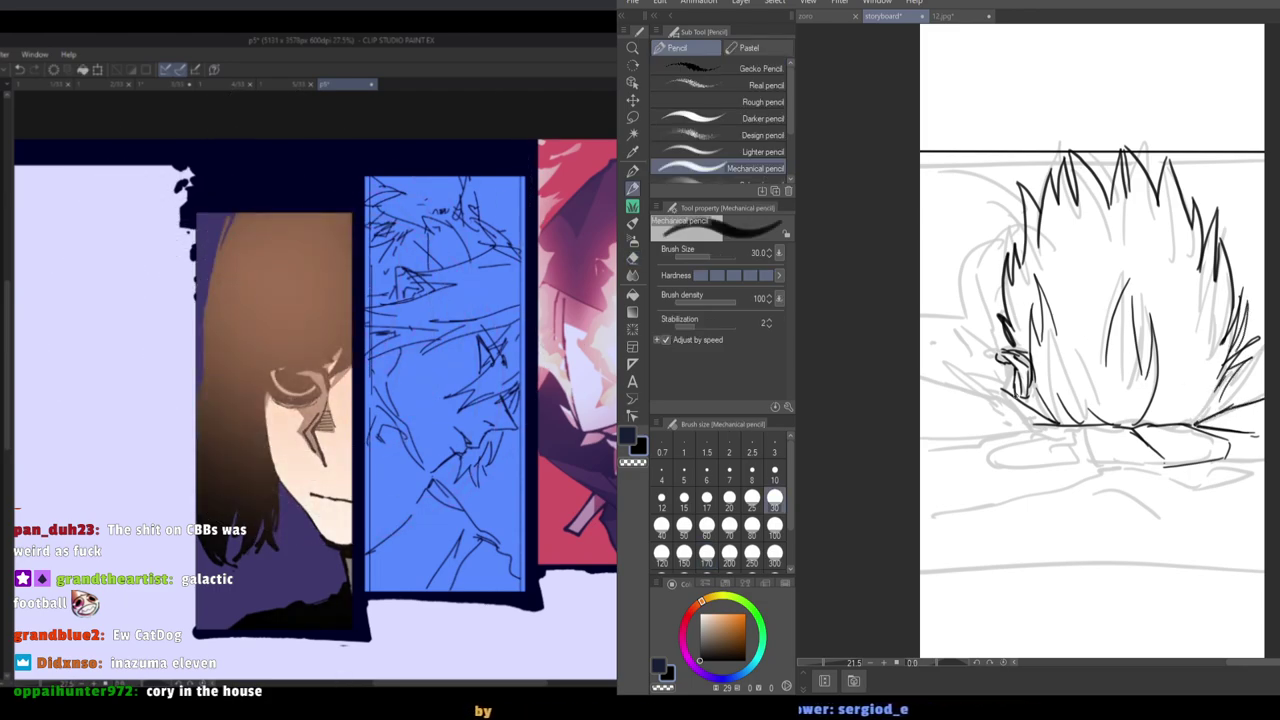
Ink the collar's other half and rough in a second band beneath it, undoing the unsatisfactory strokes.
{"action": "mouse_move", "coordinate": [1028, 432]}
{"action": "left_mouse_down"}
{"action": "mouse_move", "coordinate": [1118, 447]}
{"action": "mouse_move", "coordinate": [1127, 464]}
{"action": "mouse_move", "coordinate": [1034, 434]}
{"action": "left_mouse_up"}
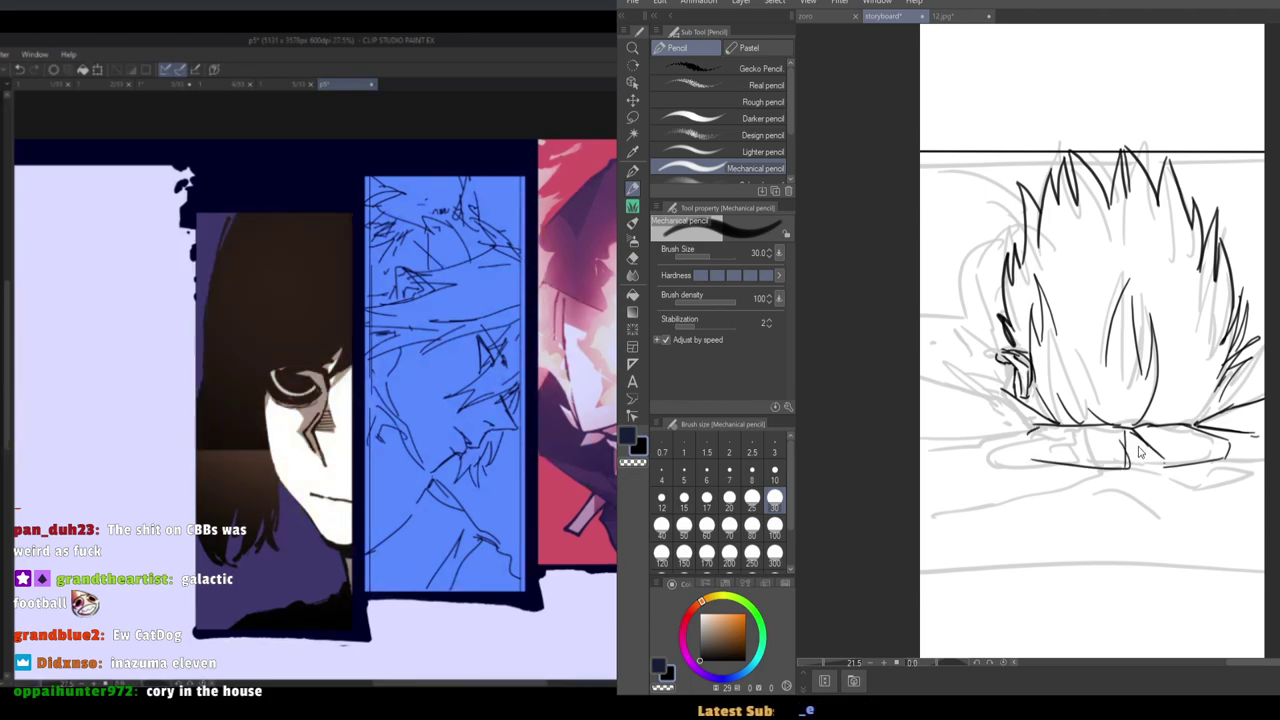
{"action": "key", "text": "ctrl+z"}
{"action": "key", "text": "h"}
{"action": "mouse_move", "coordinate": [1131, 430]}
{"action": "left_mouse_down"}
{"action": "mouse_move", "coordinate": [1165, 460]}
{"action": "mouse_move", "coordinate": [1153, 479]}
{"action": "left_mouse_up"}
{"action": "key", "text": "h"}
{"action": "mouse_move", "coordinate": [1160, 485]}
{"action": "left_mouse_down"}
{"action": "mouse_move", "coordinate": [1230, 481]}
{"action": "mouse_move", "coordinate": [1126, 496]}
{"action": "mouse_move", "coordinate": [1125, 480]}
{"action": "mouse_move", "coordinate": [1218, 459]}
{"action": "mouse_move", "coordinate": [1142, 475]}
{"action": "left_mouse_up"}
{"action": "key", "text": "ctrl+z"}
{"action": "key", "text": "e"}
{"action": "key", "text": "p"}
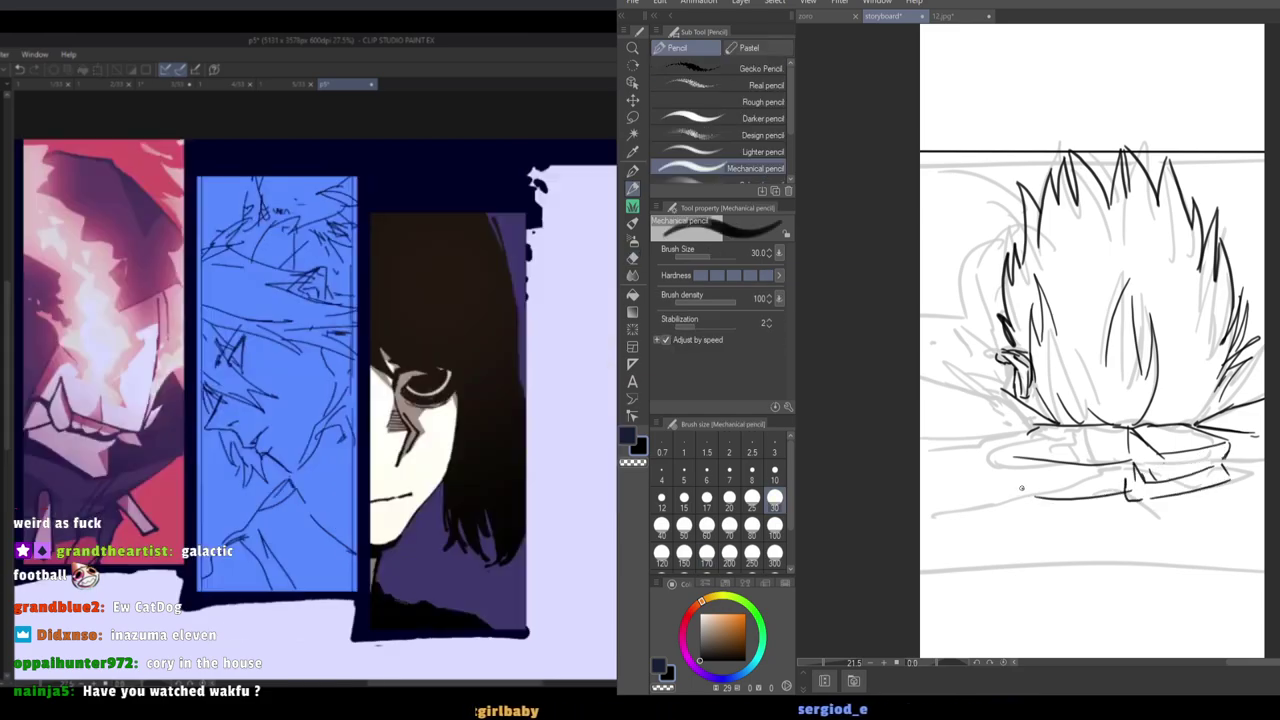
Erase the second band beneath the collar and redraw the collar as one closed band with a centre seam.
{"action": "key", "text": "e"}
{"action": "mouse_move", "coordinate": [1218, 441]}
{"action": "left_mouse_down"}
{"action": "mouse_move", "coordinate": [1163, 460]}
{"action": "mouse_move", "coordinate": [1225, 445]}
{"action": "left_mouse_up"}
{"action": "key", "text": "p"}
{"action": "key", "text": "e"}
{"action": "key", "text": "p"}
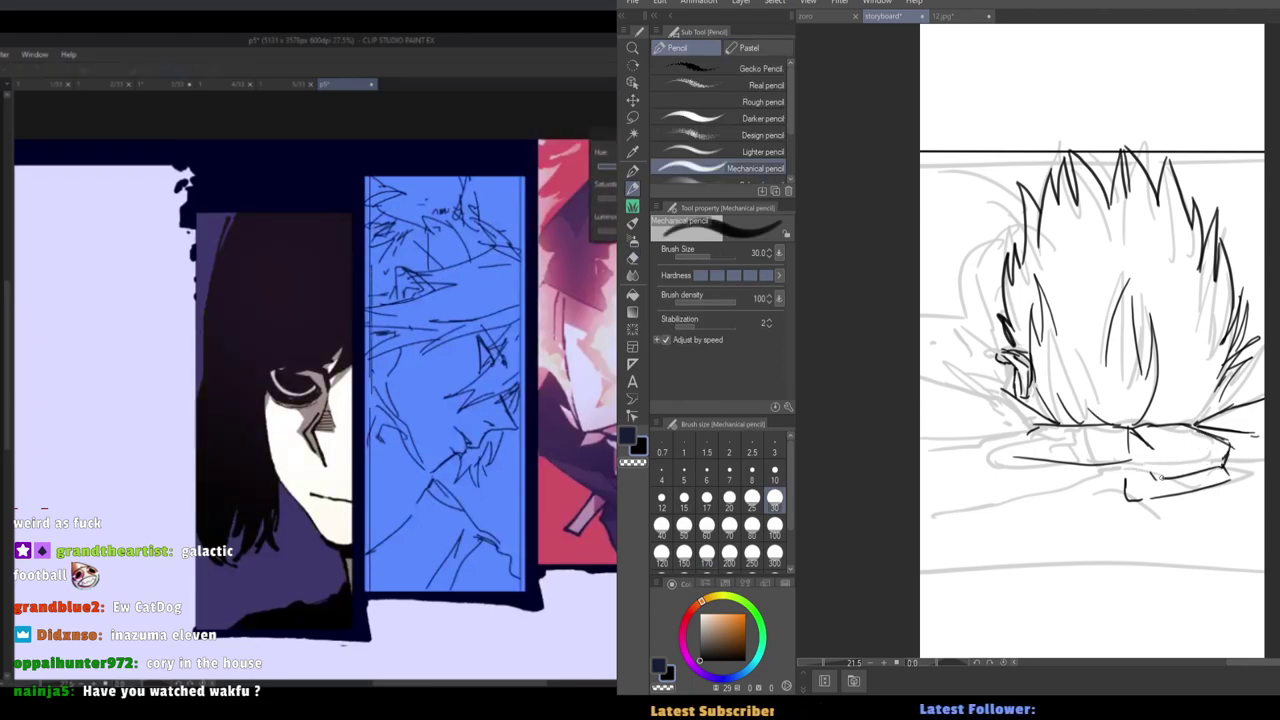
{"action": "key", "text": "e"}
{"action": "mouse_move", "coordinate": [1161, 478]}
{"action": "left_mouse_down"}
{"action": "mouse_move", "coordinate": [1135, 470]}
{"action": "mouse_move", "coordinate": [1137, 434]}
{"action": "mouse_move", "coordinate": [1134, 468]}
{"action": "mouse_move", "coordinate": [1012, 455]}
{"action": "left_mouse_up"}
{"action": "key", "text": "p"}
{"action": "key", "text": "e"}
{"action": "key", "text": "p"}
Clean up the collar's outer corner and ink a curved band line beneath the collar.
{"action": "key", "text": "e"}
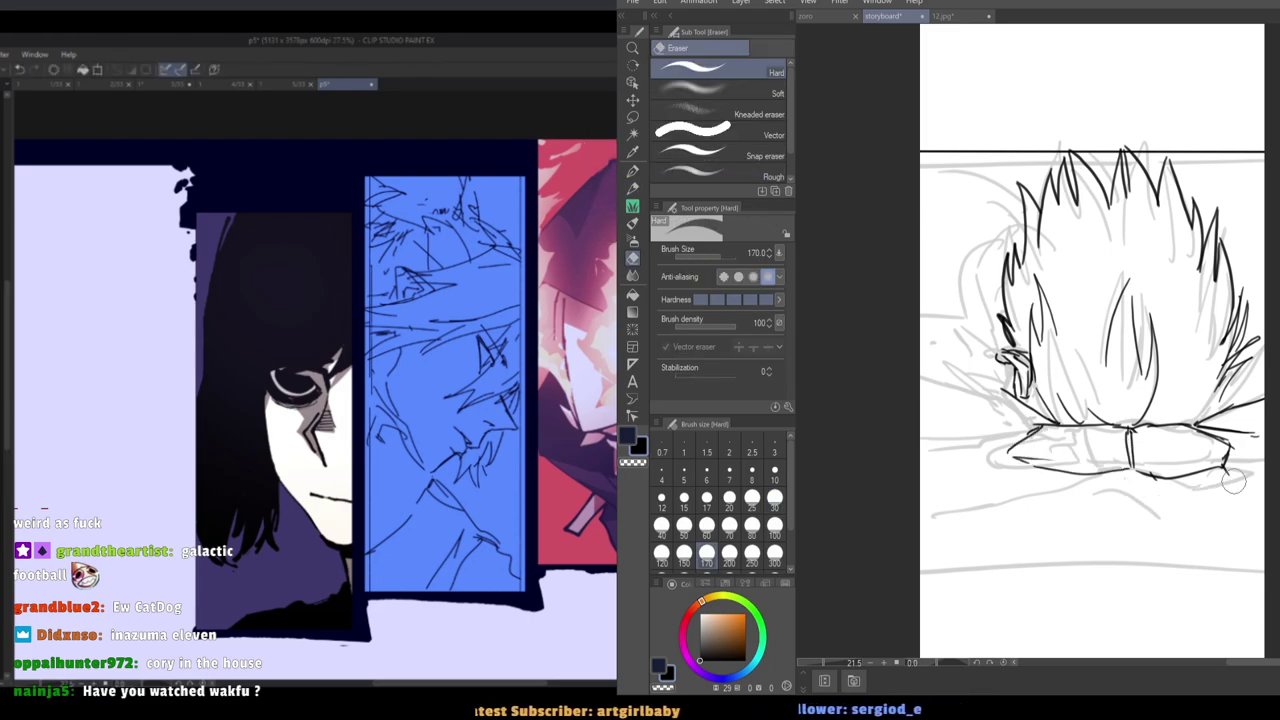
{"action": "key", "text": "p"}
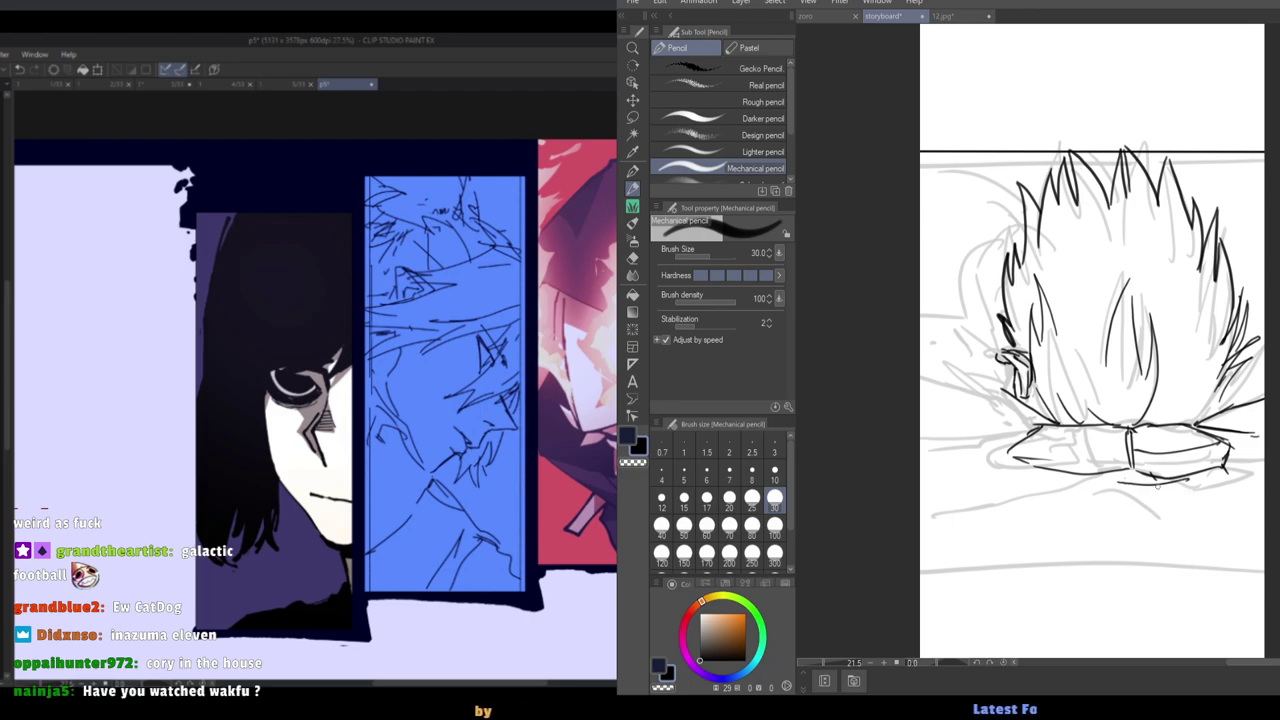
{"action": "mouse_move", "coordinate": [1126, 486]}
{"action": "left_mouse_down"}
{"action": "mouse_move", "coordinate": [1065, 499]}
{"action": "mouse_move", "coordinate": [1026, 500]}
{"action": "left_mouse_up"}
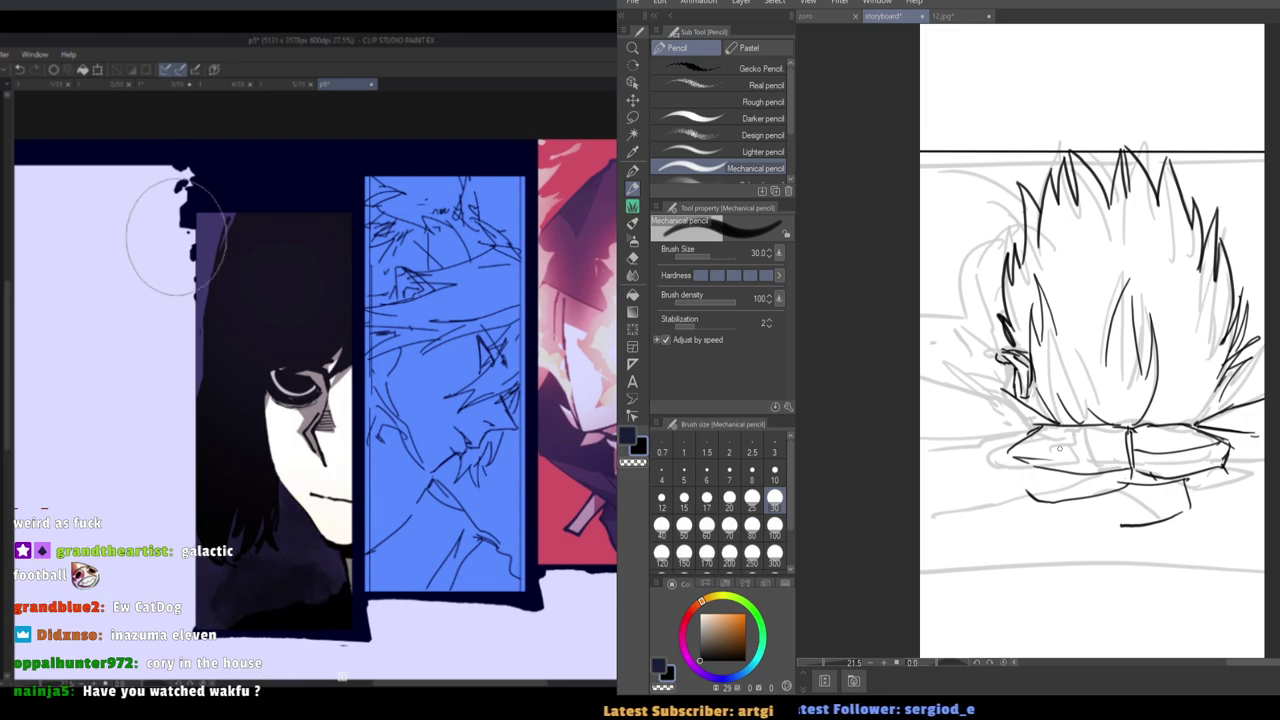
Ink the shoulder flap rising from the collar below the ear, undoing the stray strokes, and add fold lines to the collar.
{"action": "left_click_drag", "start_coordinate": [942, 401], "coordinate": [999, 408]}
{"action": "key", "text": "ctrl+z"}
{"action": "left_click_drag", "start_coordinate": [1037, 447], "coordinate": [987, 391]}
{"action": "key", "text": "ctrl+z"}
{"action": "key", "text": "ctrl+z"}
{"action": "mouse_move", "coordinate": [982, 394]}
{"action": "left_mouse_down"}
{"action": "mouse_move", "coordinate": [1012, 427]}
{"action": "mouse_move", "coordinate": [983, 395]}
{"action": "mouse_move", "coordinate": [990, 418]}
{"action": "mouse_move", "coordinate": [1034, 458]}
{"action": "left_mouse_up"}
{"action": "mouse_move", "coordinate": [1152, 462]}
{"action": "left_mouse_down"}
{"action": "mouse_move", "coordinate": [1052, 457]}
{"action": "mouse_move", "coordinate": [1060, 506]}
{"action": "left_mouse_up"}
Ink a cluster of short dark splinter marks outside the ear, raising the pencil size to 40.
{"action": "scroll", "coordinate": [503, 276], "scroll_direction": "up", "scroll_amount": 2}
{"action": "left_click_drag", "start_coordinate": [1004, 346], "coordinate": [1025, 374]}
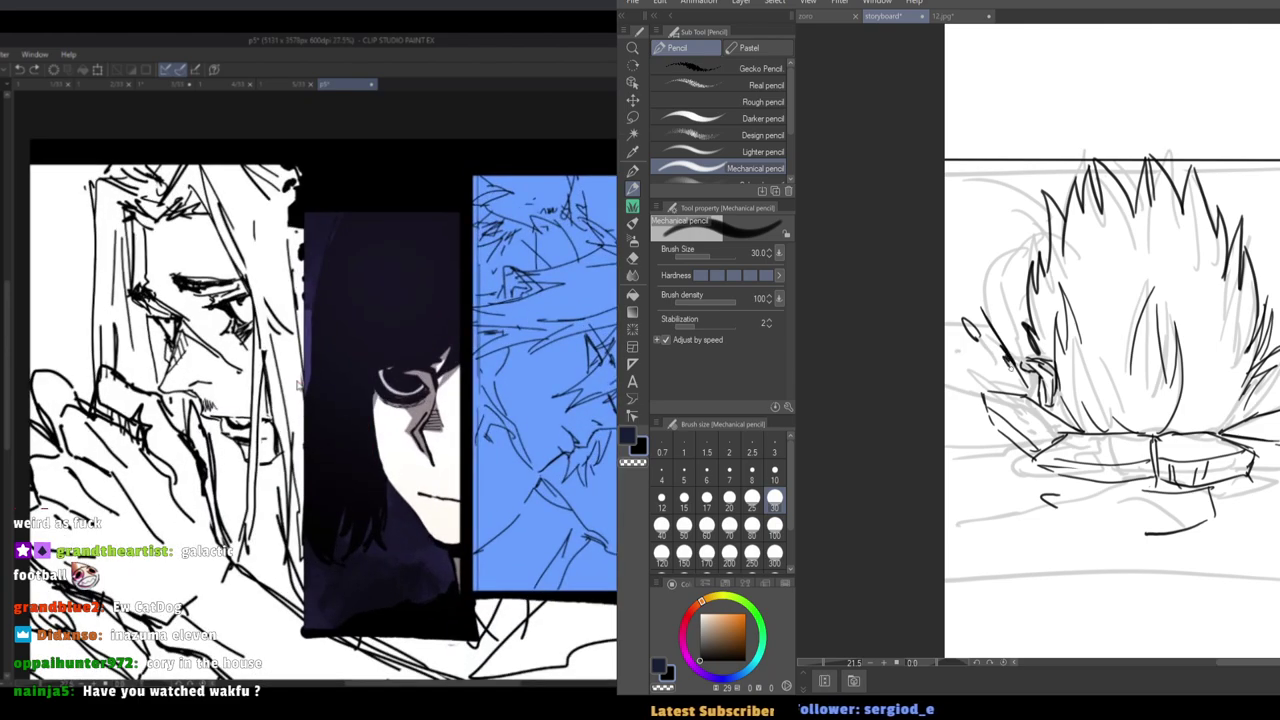
{"action": "mouse_move", "coordinate": [978, 318]}
{"action": "left_mouse_down"}
{"action": "mouse_move", "coordinate": [1012, 364]}
{"action": "mouse_move", "coordinate": [986, 369]}
{"action": "left_mouse_up"}
{"action": "scroll", "coordinate": [580, 272], "scroll_direction": "down", "scroll_amount": 2}
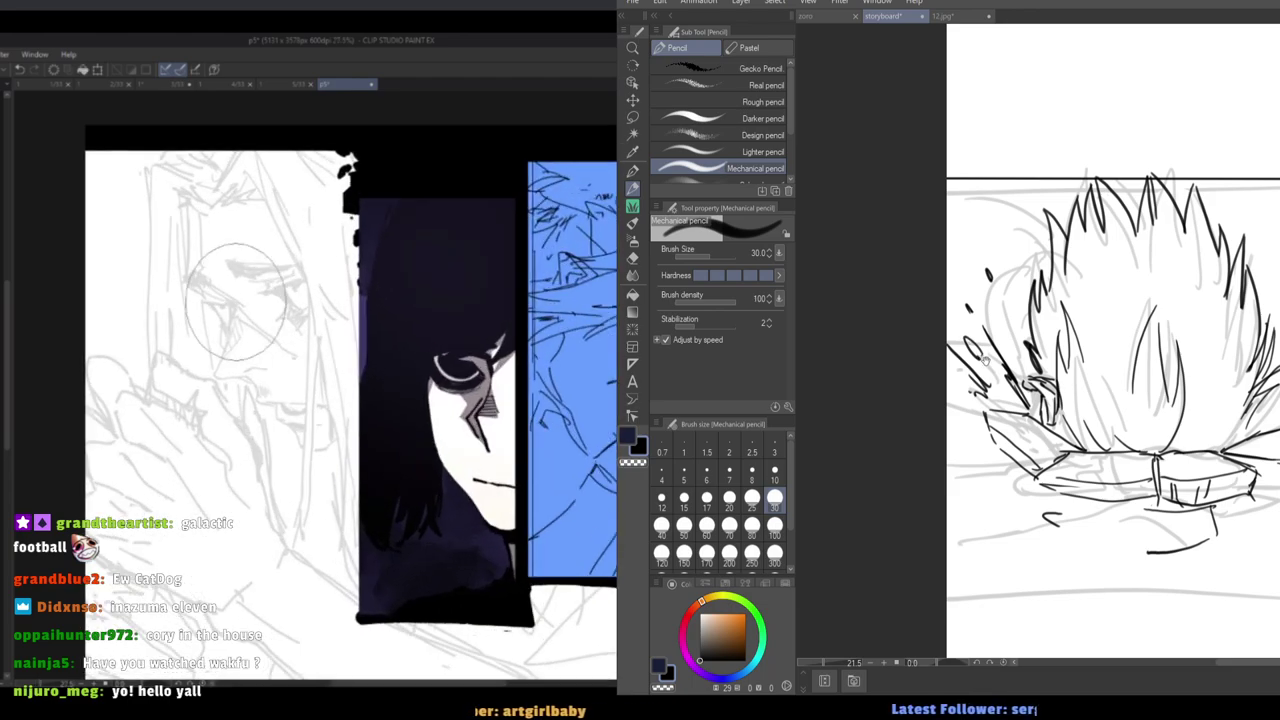
{"action": "left_click_drag", "start_coordinate": [992, 356], "coordinate": [911, 340]}
{"action": "scroll", "coordinate": [262, 330], "scroll_direction": "up", "scroll_amount": 2}
{"action": "key", "text": "]"}
Ink the nose bridge of the long-haired profile over its sketch, undoing strokes until one straight line remains.
{"action": "left_click_drag", "start_coordinate": [372, 274], "coordinate": [314, 443]}
{"action": "key", "text": "ctrl+z"}
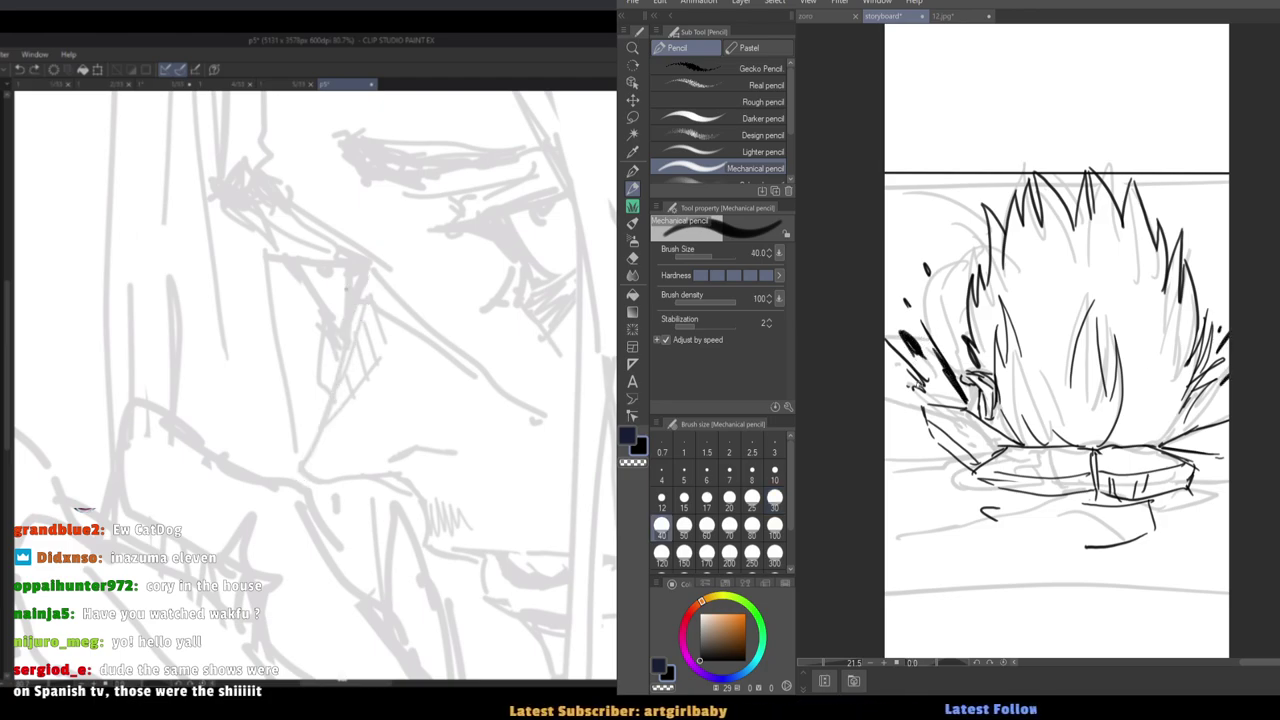
{"action": "left_click_drag", "start_coordinate": [366, 266], "coordinate": [308, 456]}
{"action": "key", "text": "ctrl+z"}
{"action": "key", "text": "ctrl+z"}
{"action": "left_click_drag", "start_coordinate": [362, 300], "coordinate": [296, 470]}
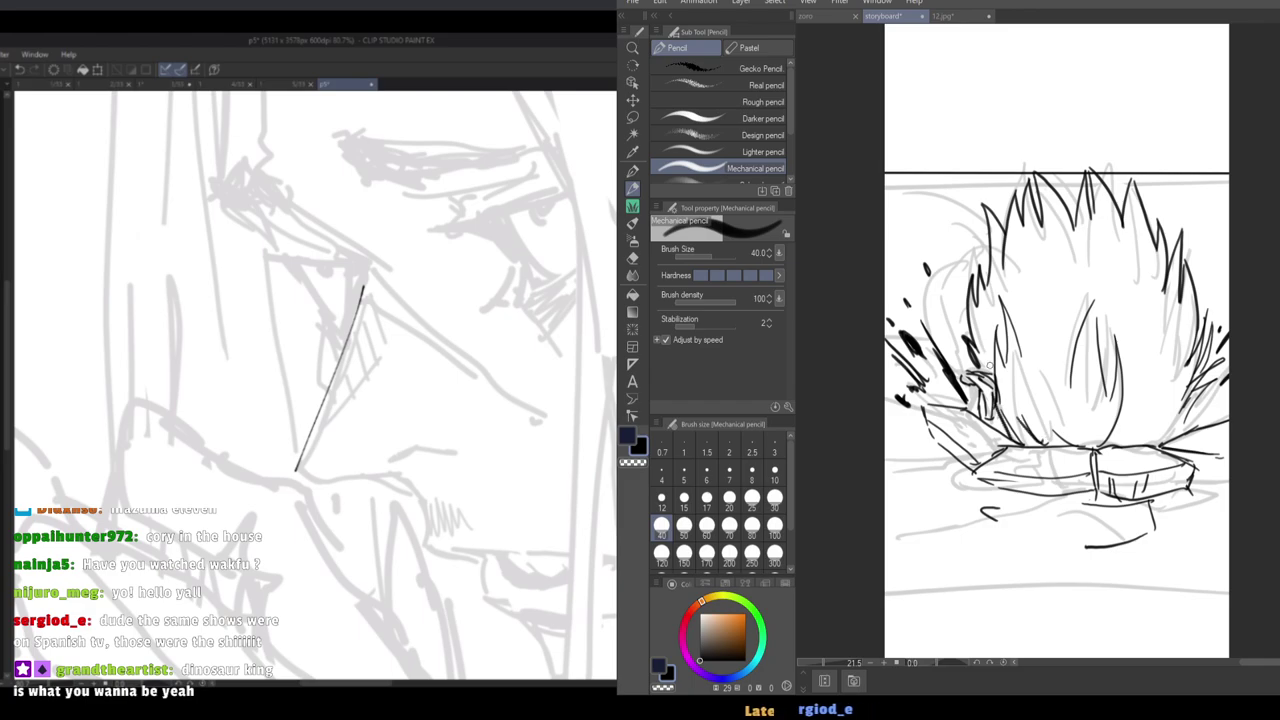
Add a mark beside the ear and ink the third panel's bottom border line at brush size 30.
{"action": "left_click_drag", "start_coordinate": [981, 370], "coordinate": [989, 400]}
{"action": "key", "text": "["}
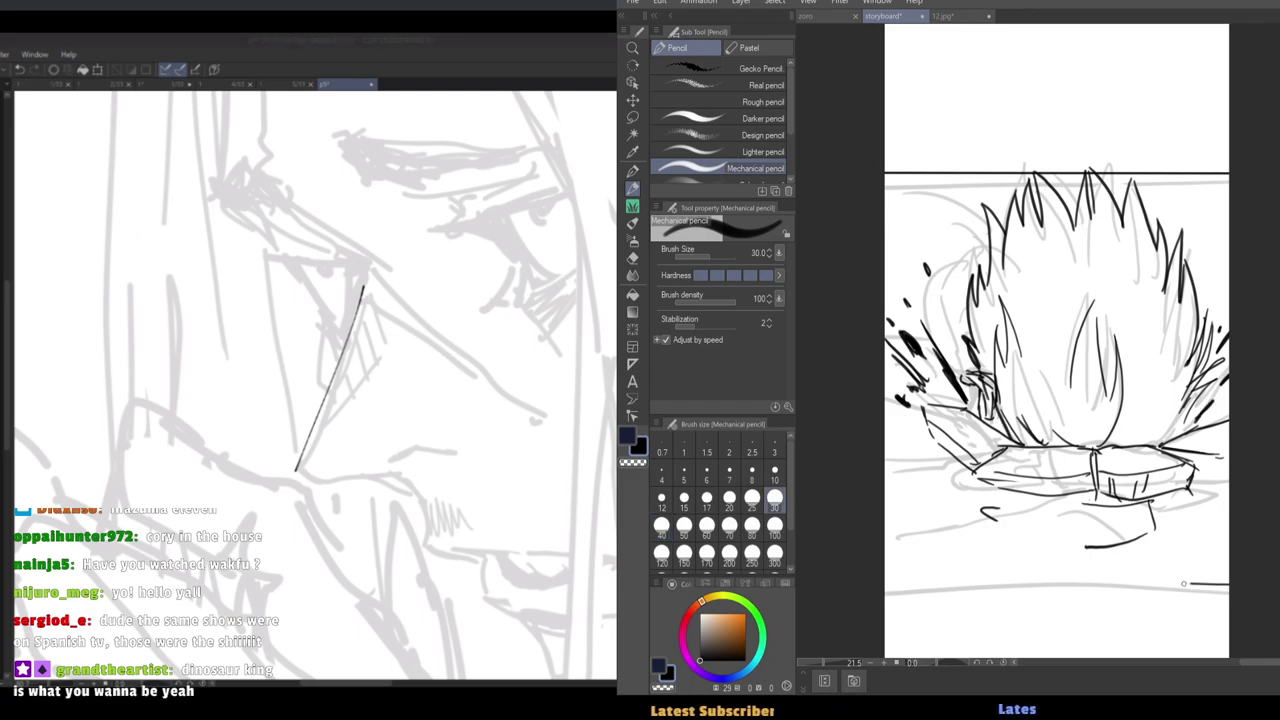
{"action": "mouse_move", "coordinate": [1228, 584]}
{"action": "left_mouse_down"}
{"action": "mouse_move", "coordinate": [885, 575]}
{"action": "mouse_move", "coordinate": [903, 595]}
{"action": "left_mouse_up"}
{"action": "key", "text": "ctrl+z"}
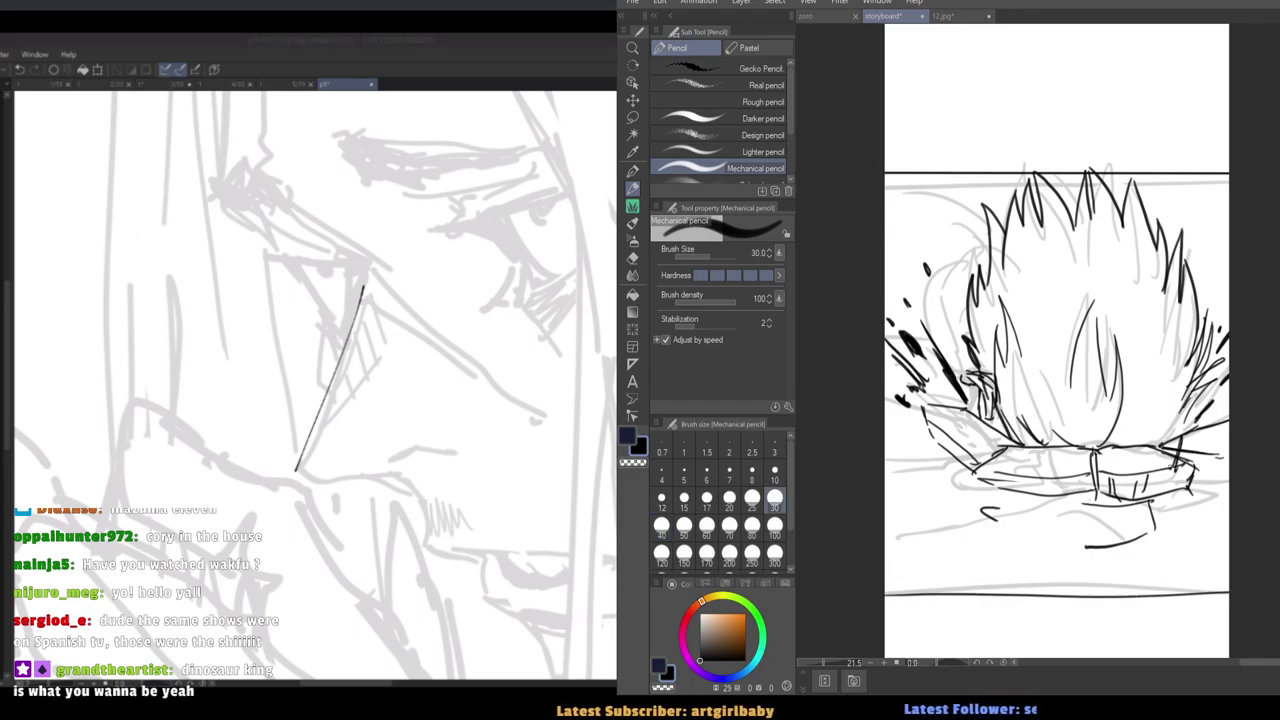
Hatch shading into both halves of the collar and double the profile's nose bridge line.
{"action": "left_click_drag", "start_coordinate": [1177, 467], "coordinate": [1146, 474]}
{"action": "key", "text": "ctrl+z"}
{"action": "left_click_drag", "start_coordinate": [375, 268], "coordinate": [296, 469]}
{"action": "left_click_drag", "start_coordinate": [1165, 430], "coordinate": [1147, 469]}
{"action": "mouse_move", "coordinate": [1150, 450]}
{"action": "left_mouse_down"}
{"action": "mouse_move", "coordinate": [1138, 473]}
{"action": "mouse_move", "coordinate": [1065, 481]}
{"action": "left_mouse_up"}
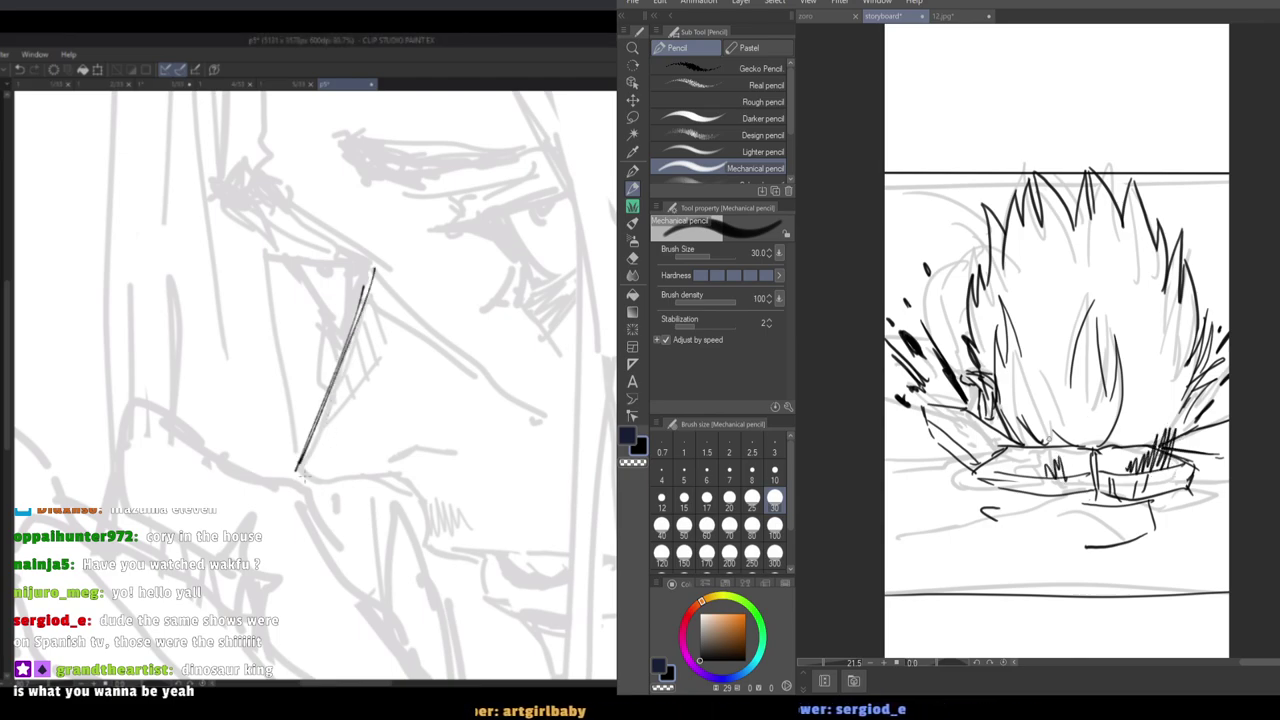
Ink the tip and underside of the profile's nose, with the pencil size set to 40.
{"action": "key", "text": "]"}
{"action": "left_click_drag", "start_coordinate": [1193, 275], "coordinate": [1194, 252]}
{"action": "left_click_drag", "start_coordinate": [298, 464], "coordinate": [314, 479]}
{"action": "key", "text": "ctrl+z"}
{"action": "key", "text": "ctrl+z"}
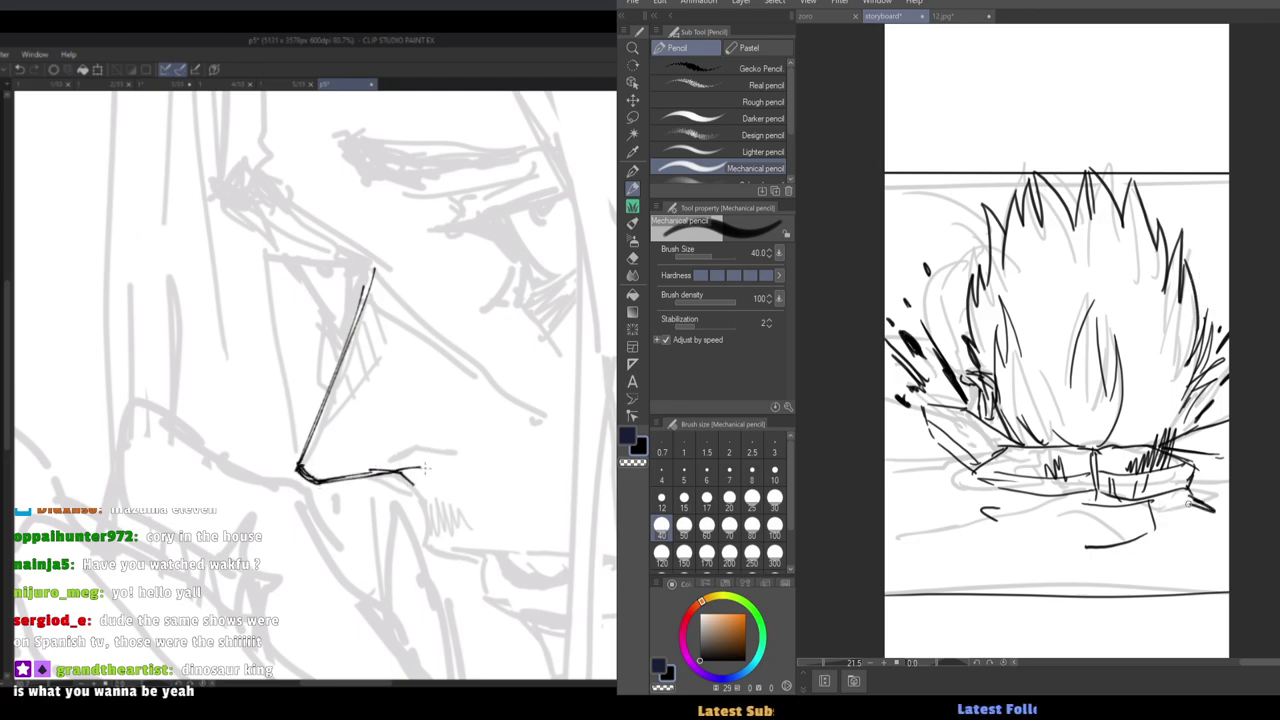
Ink jagged marks on both sides below the collar and draw the profile's line from nose to upper lip.
{"action": "left_click_drag", "start_coordinate": [1210, 548], "coordinate": [1178, 514]}
{"action": "left_click_drag", "start_coordinate": [1198, 546], "coordinate": [1170, 524]}
{"action": "key", "text": "ctrl+z"}
{"action": "mouse_move", "coordinate": [398, 473]}
{"action": "left_mouse_down"}
{"action": "mouse_move", "coordinate": [420, 501]}
{"action": "mouse_move", "coordinate": [421, 537]}
{"action": "left_mouse_up"}
{"action": "key", "text": "ctrl+z"}
{"action": "left_click_drag", "start_coordinate": [1040, 518], "coordinate": [934, 558]}
{"action": "mouse_move", "coordinate": [415, 486]}
{"action": "left_mouse_down"}
{"action": "mouse_move", "coordinate": [437, 551]}
{"action": "mouse_move", "coordinate": [463, 556]}
{"action": "left_mouse_up"}
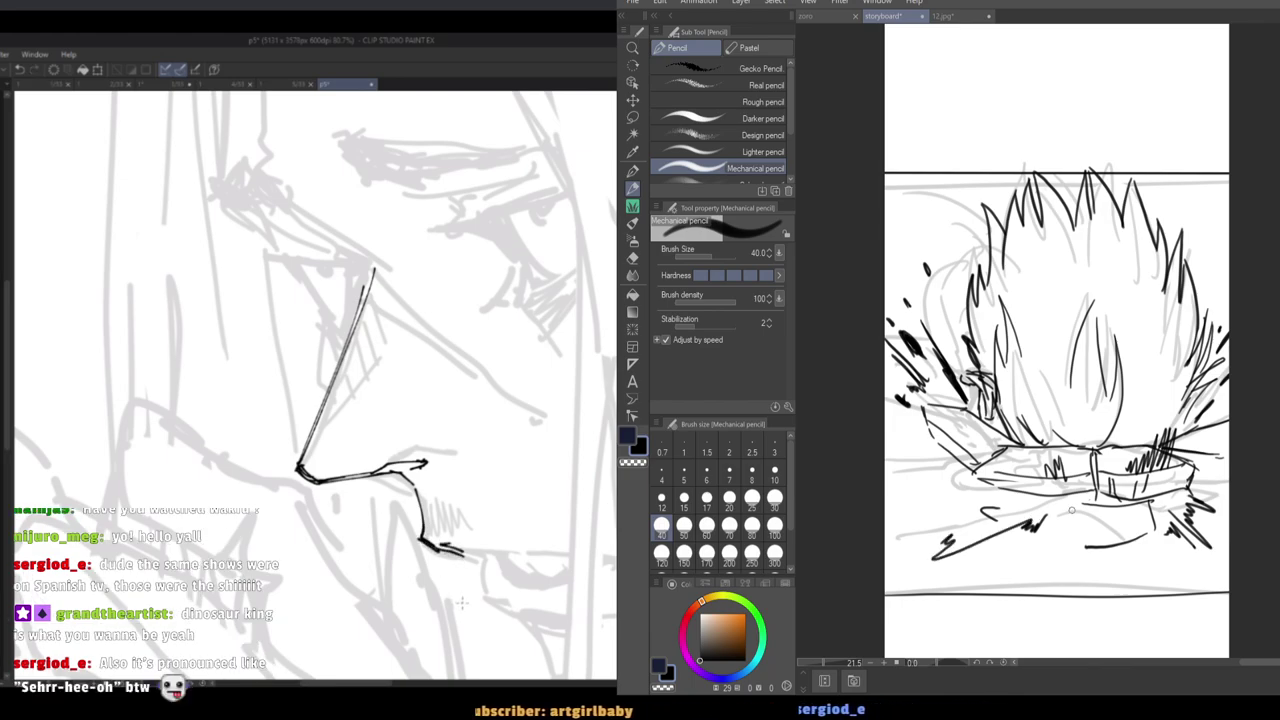
Ink the front edge of the profile's upper lip over the sketch.
{"action": "key", "text": "p"}
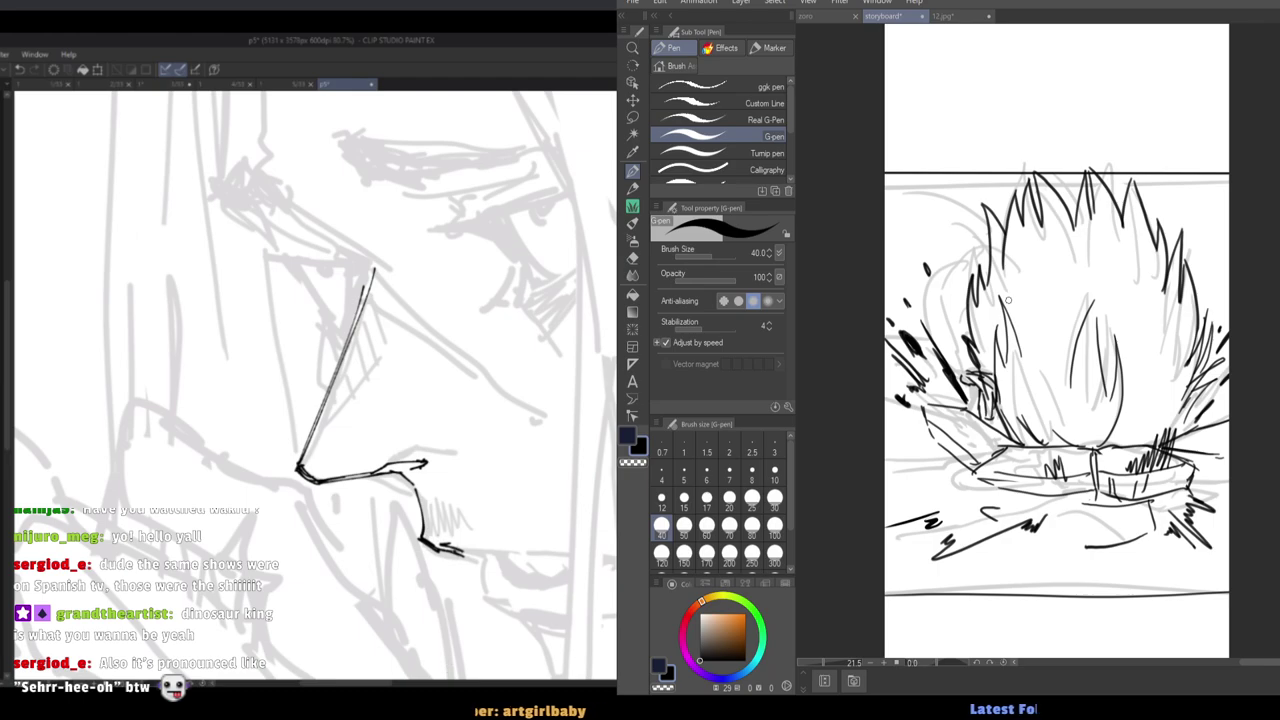
{"action": "left_click_drag", "start_coordinate": [901, 383], "coordinate": [1023, 451]}
{"action": "key", "text": "ctrl+z"}
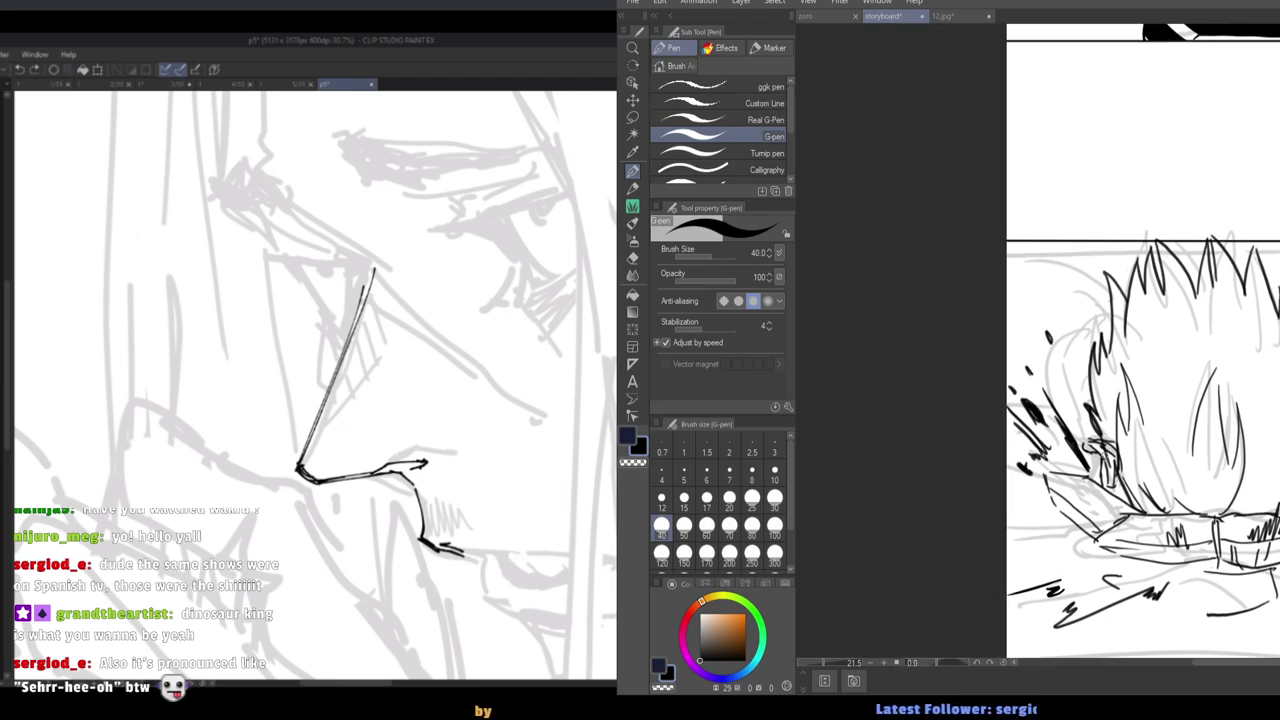
{"action": "key", "text": "e"}
{"action": "scroll", "coordinate": [559, 422], "scroll_direction": "down", "scroll_amount": 2}
{"action": "scroll", "coordinate": [557, 421], "scroll_direction": "up", "scroll_amount": 1}
{"action": "key", "text": "p"}
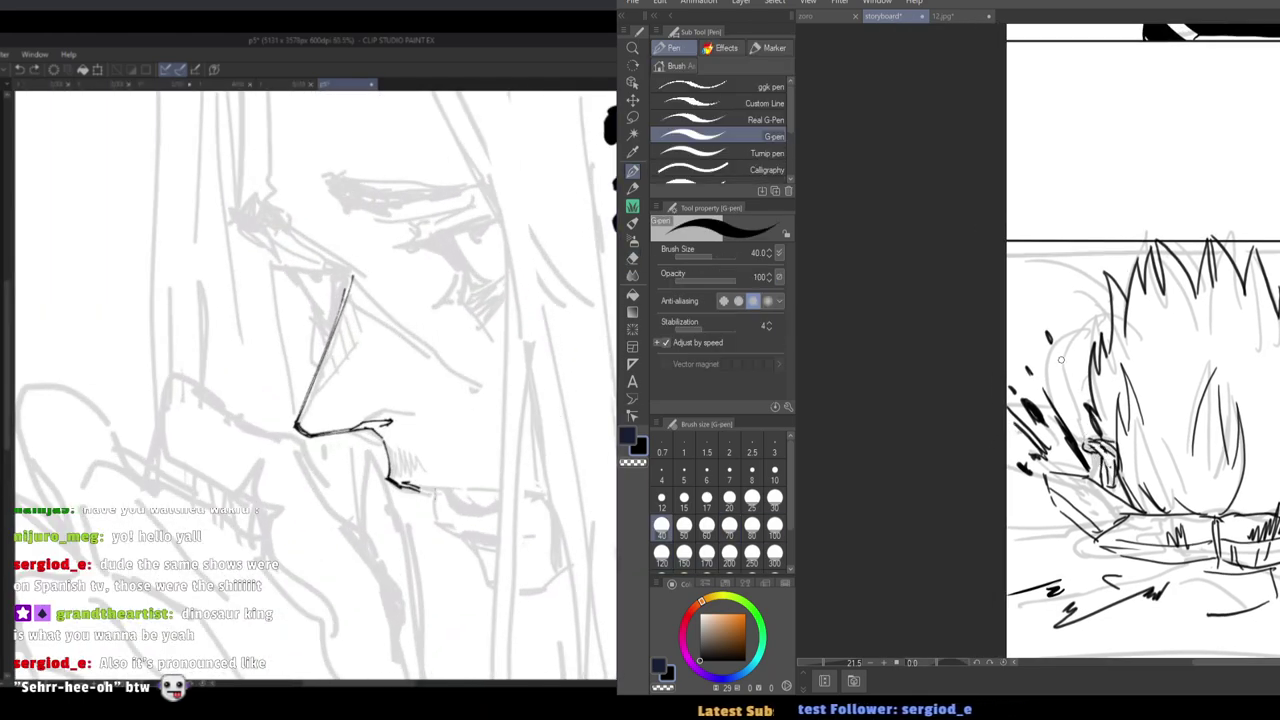
{"action": "left_click_drag", "start_coordinate": [400, 485], "coordinate": [436, 505]}
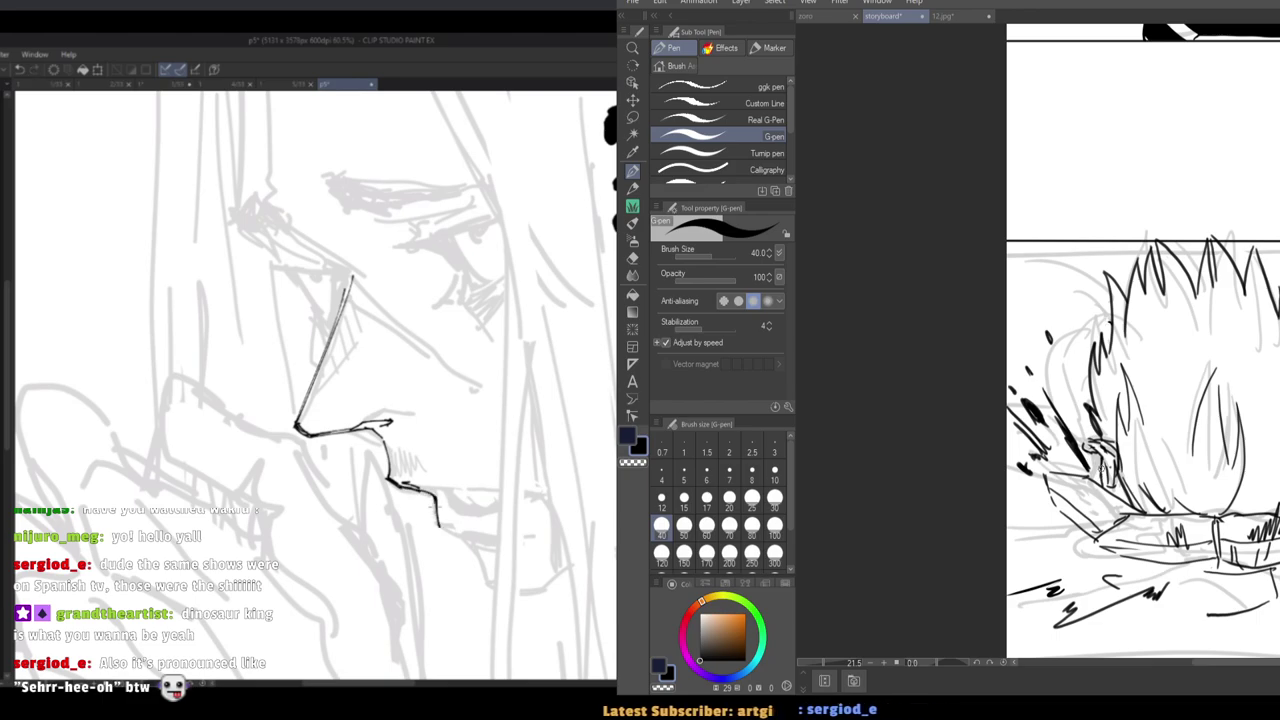
{"action": "key", "text": "p"}
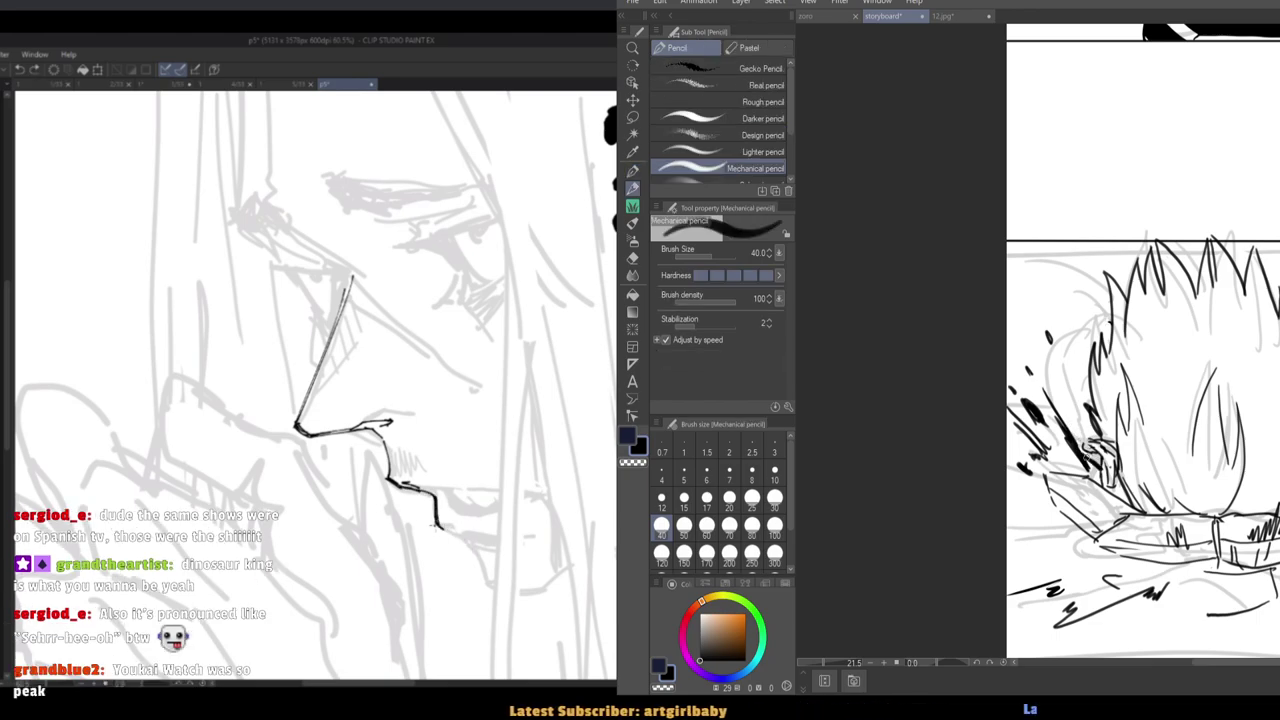
Ink the profile's lower lip and chin contour, and hatch a dark shape behind the ear in the third panel.
{"action": "mouse_move", "coordinate": [1088, 438]}
{"action": "left_mouse_down"}
{"action": "mouse_move", "coordinate": [1066, 400]}
{"action": "mouse_move", "coordinate": [1088, 388]}
{"action": "mouse_move", "coordinate": [1086, 360]}
{"action": "left_mouse_up"}
{"action": "left_click_drag", "start_coordinate": [468, 535], "coordinate": [495, 594]}
{"action": "key", "text": "ctrl+z"}
{"action": "left_click_drag", "start_coordinate": [516, 598], "coordinate": [578, 574]}
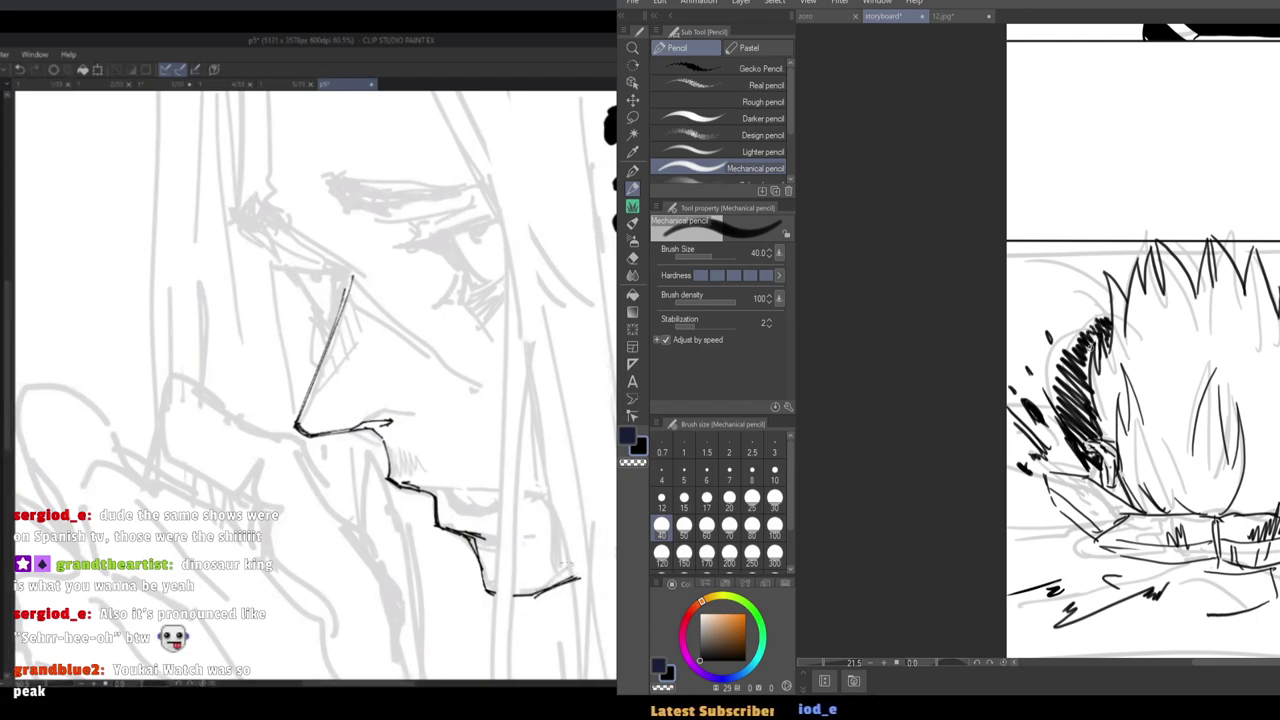
Ink two long hair strands falling across the profile's mouth and chin, undoing the first attempts.
{"action": "mouse_move", "coordinate": [516, 318]}
{"action": "left_mouse_down"}
{"action": "mouse_move", "coordinate": [504, 574]}
{"action": "mouse_move", "coordinate": [485, 617]}
{"action": "left_mouse_up"}
{"action": "key", "text": "ctrl+z"}
{"action": "key", "text": "ctrl+z"}
{"action": "left_click_drag", "start_coordinate": [501, 397], "coordinate": [493, 674]}
{"action": "left_click_drag", "start_coordinate": [526, 370], "coordinate": [510, 647]}
{"action": "left_click_drag", "start_coordinate": [524, 394], "coordinate": [505, 663]}
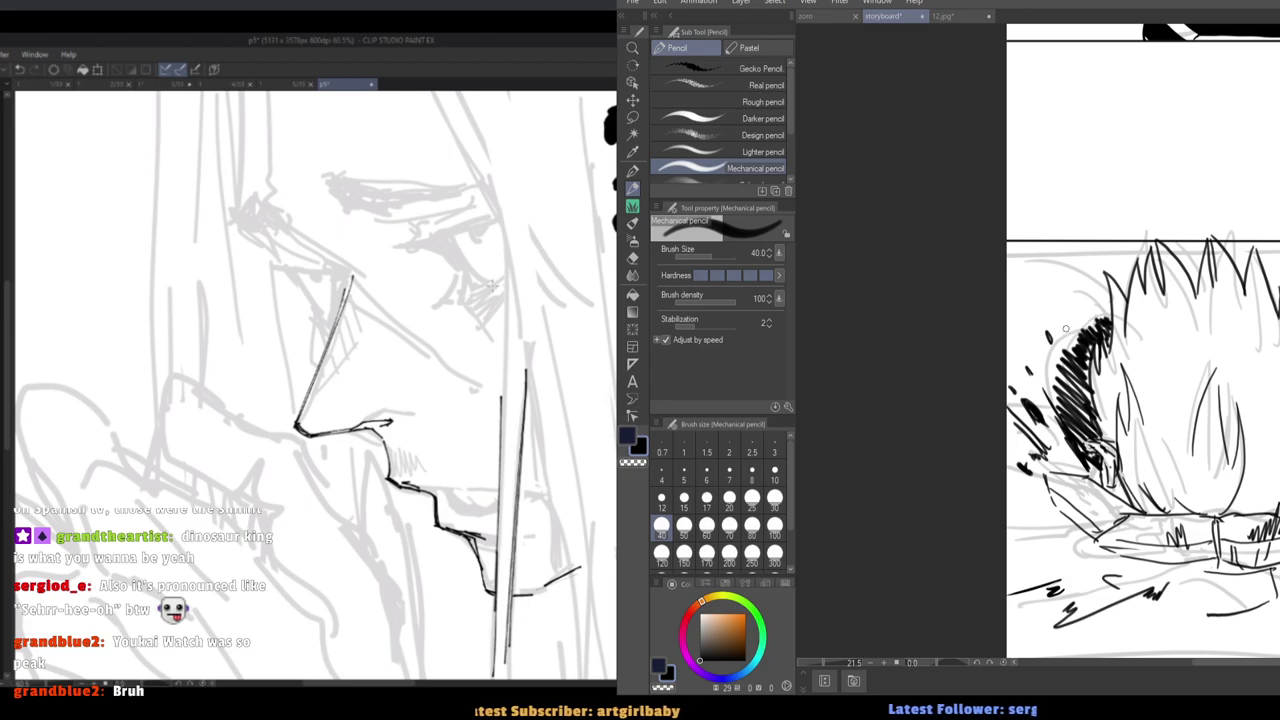
Extend the hair strands up past the profile's eye and add a strand slanting outward below, undoing unsatisfactory strokes.
{"action": "left_click_drag", "start_coordinate": [501, 267], "coordinate": [492, 479]}
{"action": "key", "text": "ctrl+z"}
{"action": "mouse_move", "coordinate": [501, 218]}
{"action": "left_mouse_down"}
{"action": "mouse_move", "coordinate": [494, 454]}
{"action": "mouse_move", "coordinate": [502, 444]}
{"action": "left_mouse_up"}
{"action": "key", "text": "ctrl+z"}
{"action": "key", "text": "e"}
{"action": "mouse_move", "coordinate": [504, 265]}
{"action": "left_mouse_down"}
{"action": "mouse_move", "coordinate": [503, 396]}
{"action": "mouse_move", "coordinate": [518, 460]}
{"action": "left_mouse_up"}
{"action": "key", "text": "ctrl+z"}
{"action": "left_click_drag", "start_coordinate": [526, 284], "coordinate": [537, 445]}
{"action": "key", "text": "ctrl+z"}
{"action": "key", "text": "p"}
{"action": "left_click_drag", "start_coordinate": [526, 384], "coordinate": [575, 592]}
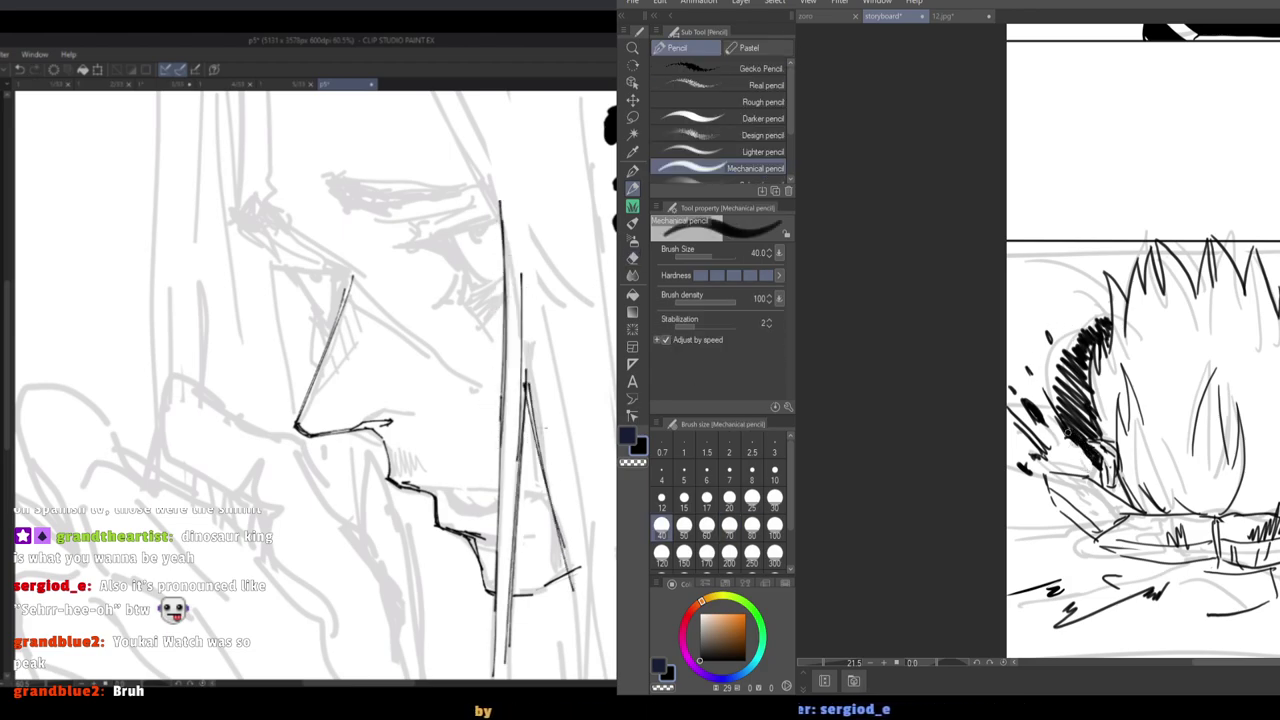
Ink several thinner hair strands behind the ones crossing the profile's chin.
{"action": "left_click_drag", "start_coordinate": [552, 432], "coordinate": [576, 622]}
{"action": "left_click_drag", "start_coordinate": [554, 399], "coordinate": [578, 652]}
{"action": "left_click_drag", "start_coordinate": [568, 367], "coordinate": [588, 552]}
{"action": "key", "text": "ctrl+z"}
{"action": "left_click_drag", "start_coordinate": [545, 300], "coordinate": [598, 636]}
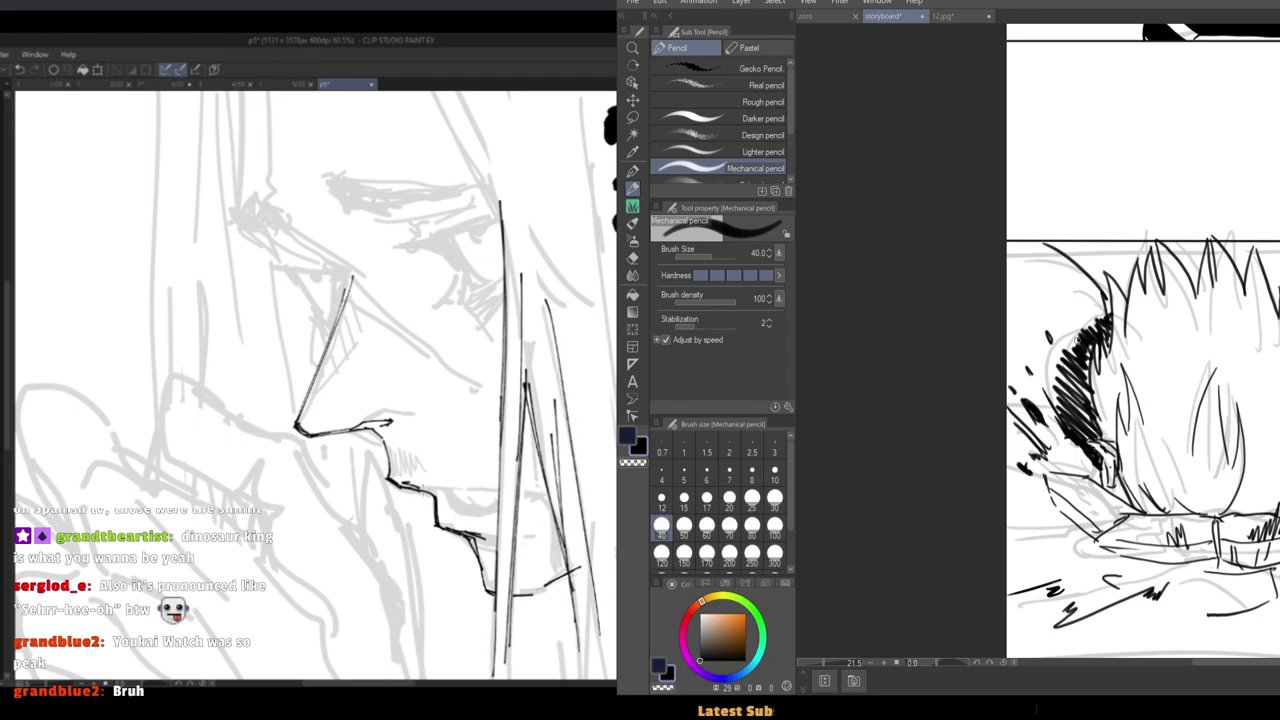
Ink the profile's mouth line across the hair strands and fill the dark mass beside the spiky hair at brush size 50.
{"action": "left_click_drag", "start_coordinate": [420, 487], "coordinate": [450, 489]}
{"action": "key", "text": "ctrl+z"}
{"action": "left_click_drag", "start_coordinate": [1057, 398], "coordinate": [1006, 314]}
{"action": "left_click_drag", "start_coordinate": [400, 485], "coordinate": [496, 489]}
{"action": "key", "text": "bracketright"}
{"action": "mouse_move", "coordinate": [1106, 316]}
{"action": "left_mouse_down"}
{"action": "mouse_move", "coordinate": [1079, 280]}
{"action": "mouse_move", "coordinate": [1016, 316]}
{"action": "mouse_move", "coordinate": [1012, 284]}
{"action": "mouse_move", "coordinate": [1072, 292]}
{"action": "left_mouse_up"}
{"action": "left_click_drag", "start_coordinate": [520, 493], "coordinate": [541, 496]}
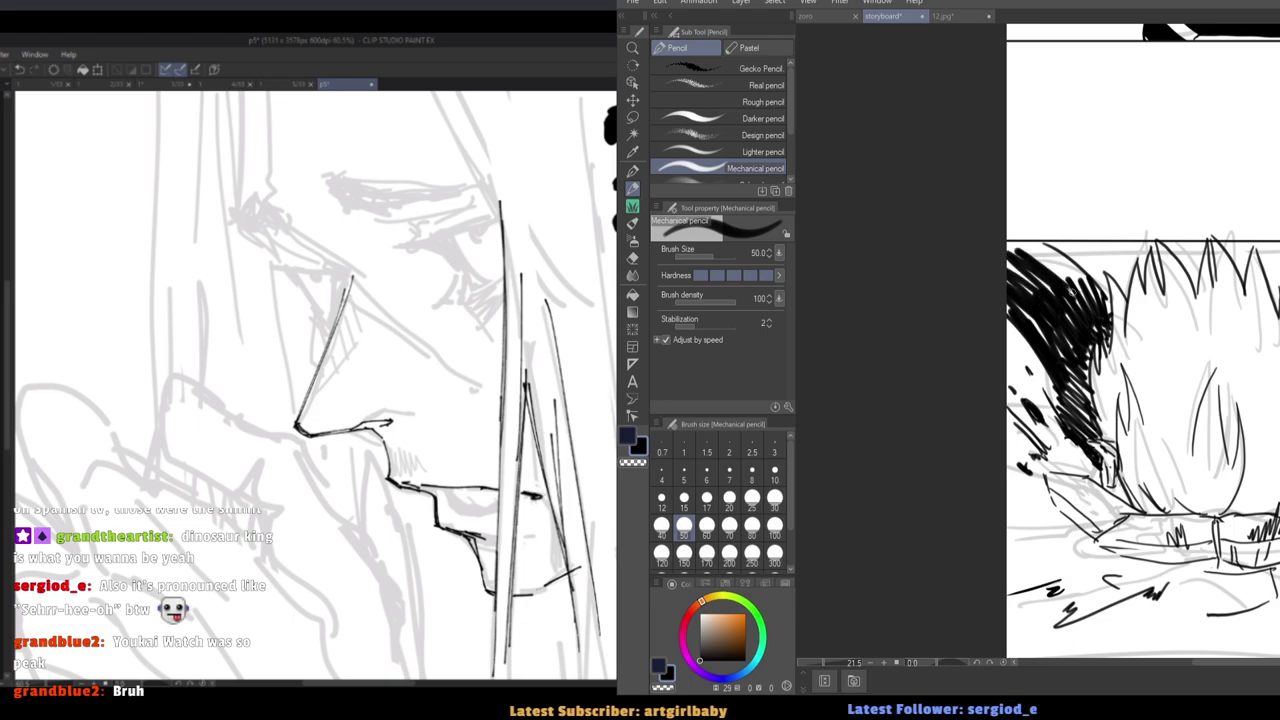
{"action": "mouse_move", "coordinate": [1094, 258]}
{"action": "left_mouse_down"}
{"action": "mouse_move", "coordinate": [1038, 304]}
{"action": "mouse_move", "coordinate": [1032, 268]}
{"action": "mouse_move", "coordinate": [1012, 296]}
{"action": "left_mouse_up"}
{"action": "left_click_drag", "start_coordinate": [1068, 330], "coordinate": [1016, 414]}
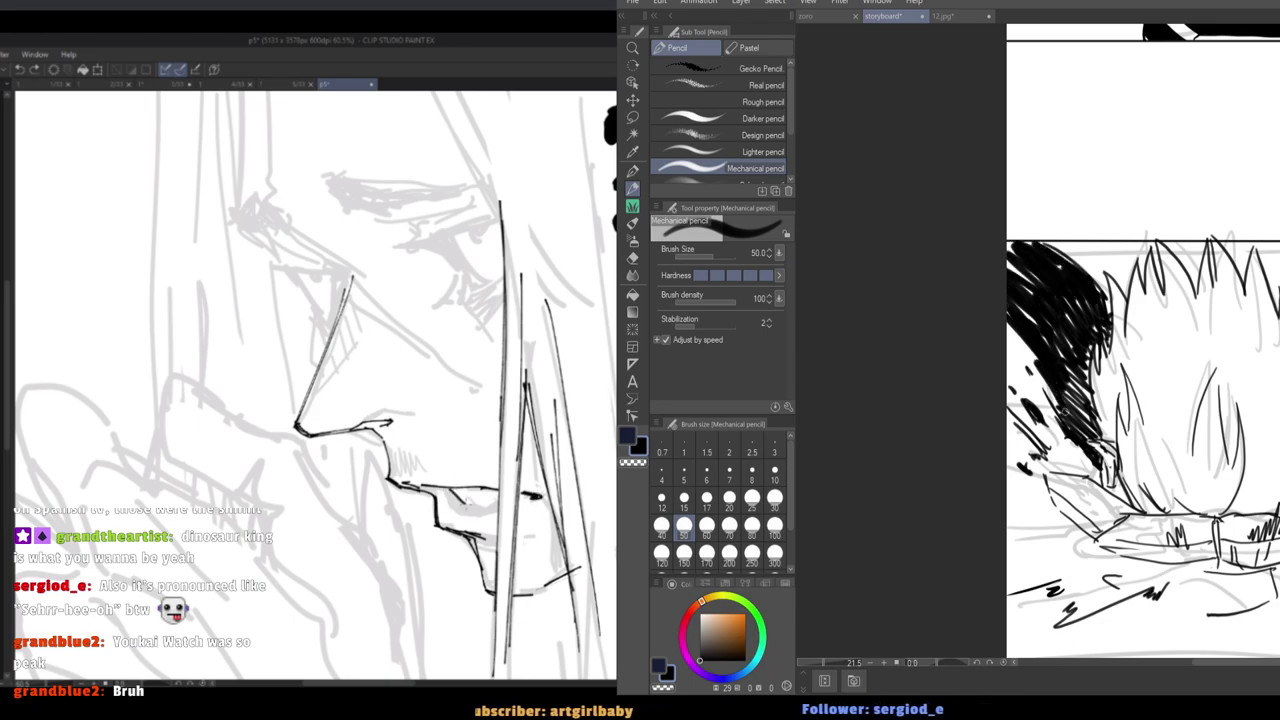
Check the drawing mirrored and ink a heavy dark line beneath the dark mass, running toward the ear.
{"action": "scroll", "coordinate": [1046, 369], "scroll_direction": "down", "scroll_amount": 2}
{"action": "key", "text": "h"}
{"action": "key", "text": "h"}
{"action": "scroll", "coordinate": [998, 364], "scroll_direction": "up", "scroll_amount": 1}
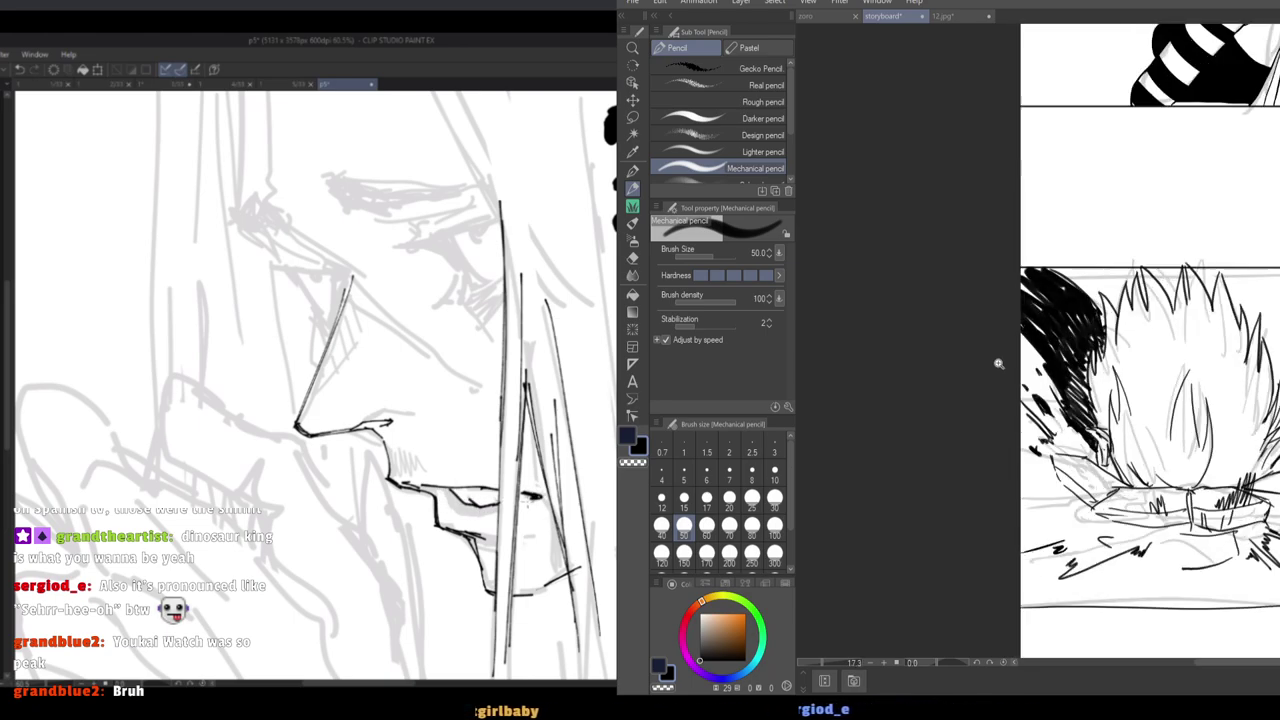
{"action": "scroll", "coordinate": [998, 364], "scroll_direction": "up", "scroll_amount": 2}
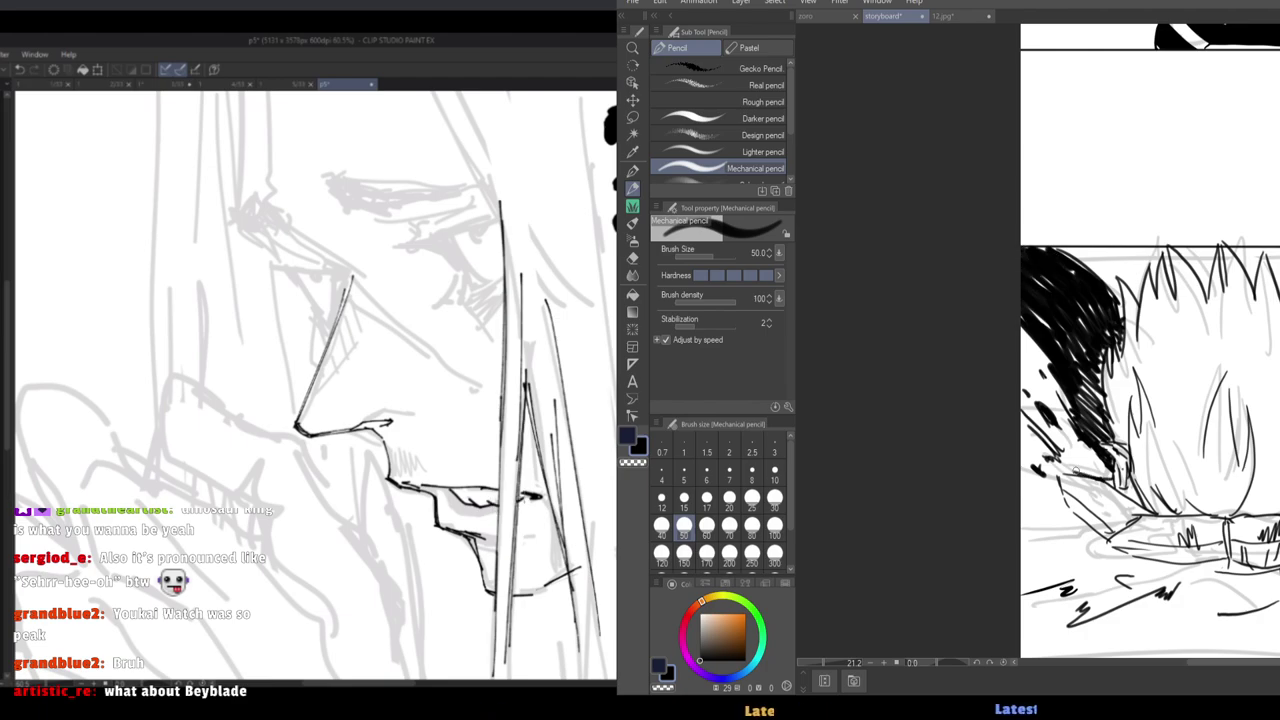
{"action": "left_click_drag", "start_coordinate": [1022, 449], "coordinate": [1082, 447]}
Set the brush size to 30, fill the profile's parted mouth solid black, and check the drawing mirrored.
{"action": "key", "text": "bracketleft"}
{"action": "key", "text": "bracketleft"}
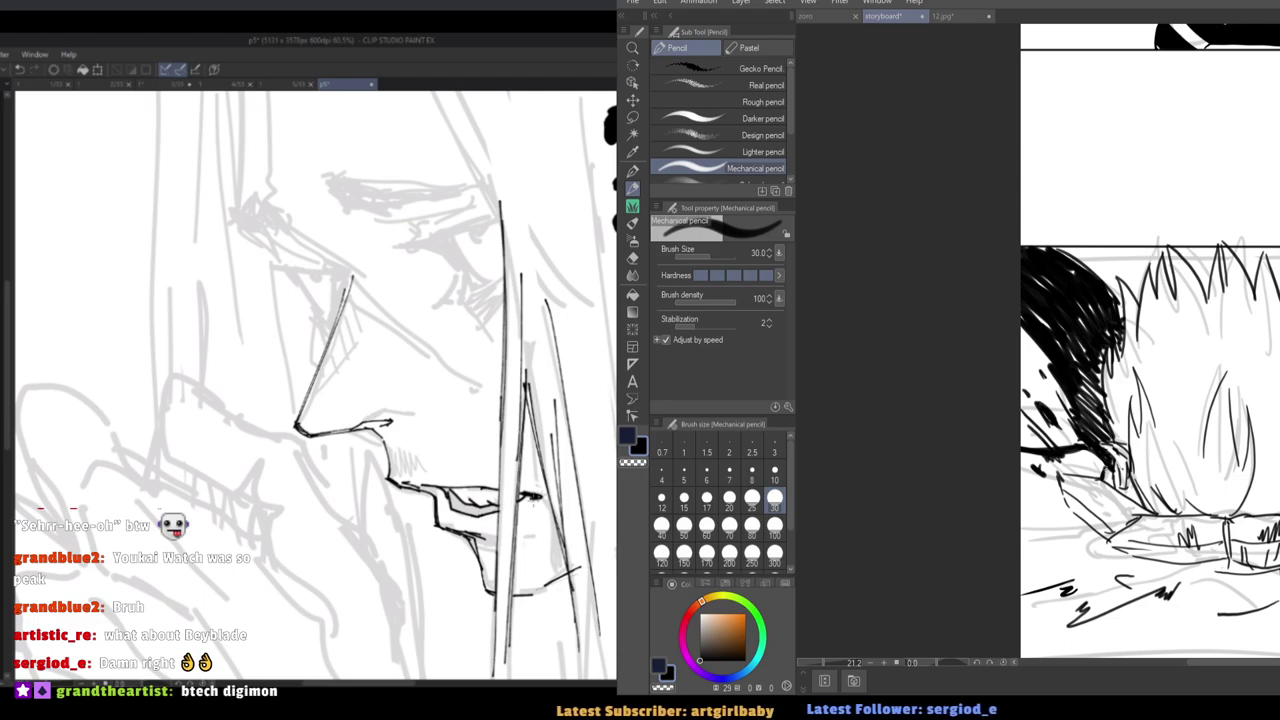
{"action": "left_click", "coordinate": [524, 502]}
{"action": "left_click", "coordinate": [468, 506]}
{"action": "left_click", "coordinate": [533, 498]}
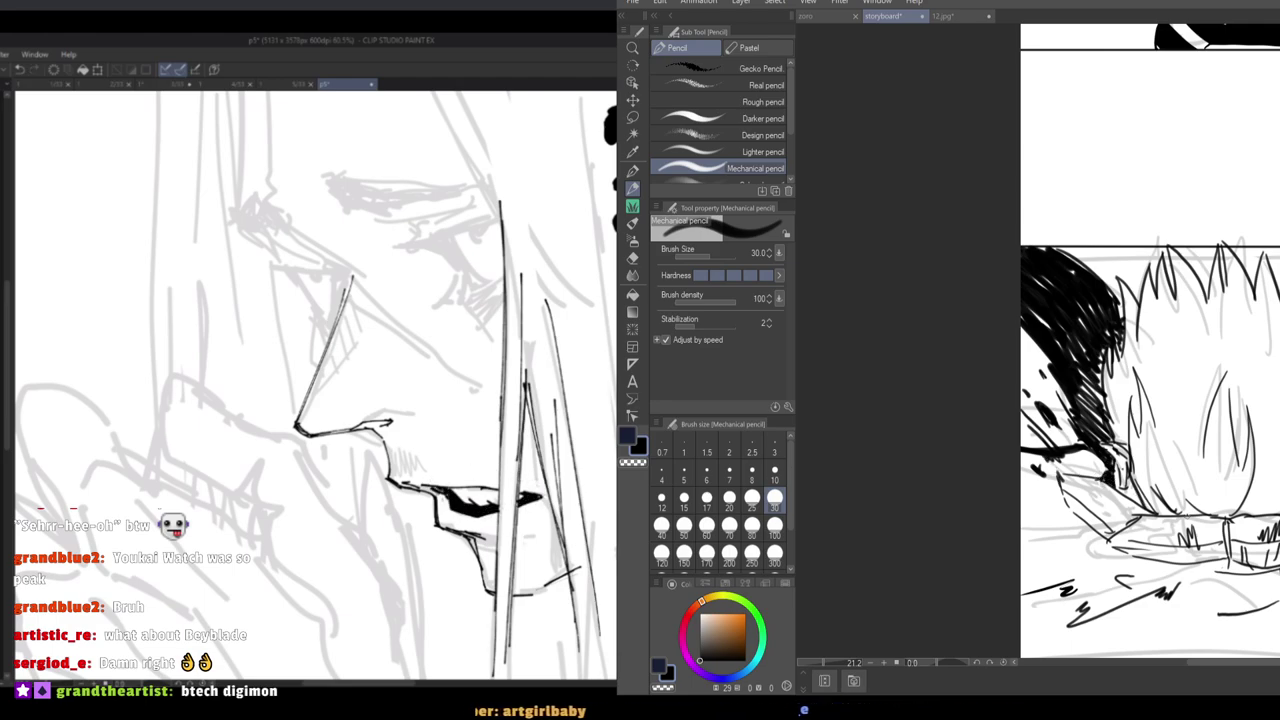
{"action": "key", "text": "h"}
{"action": "key", "text": "h"}
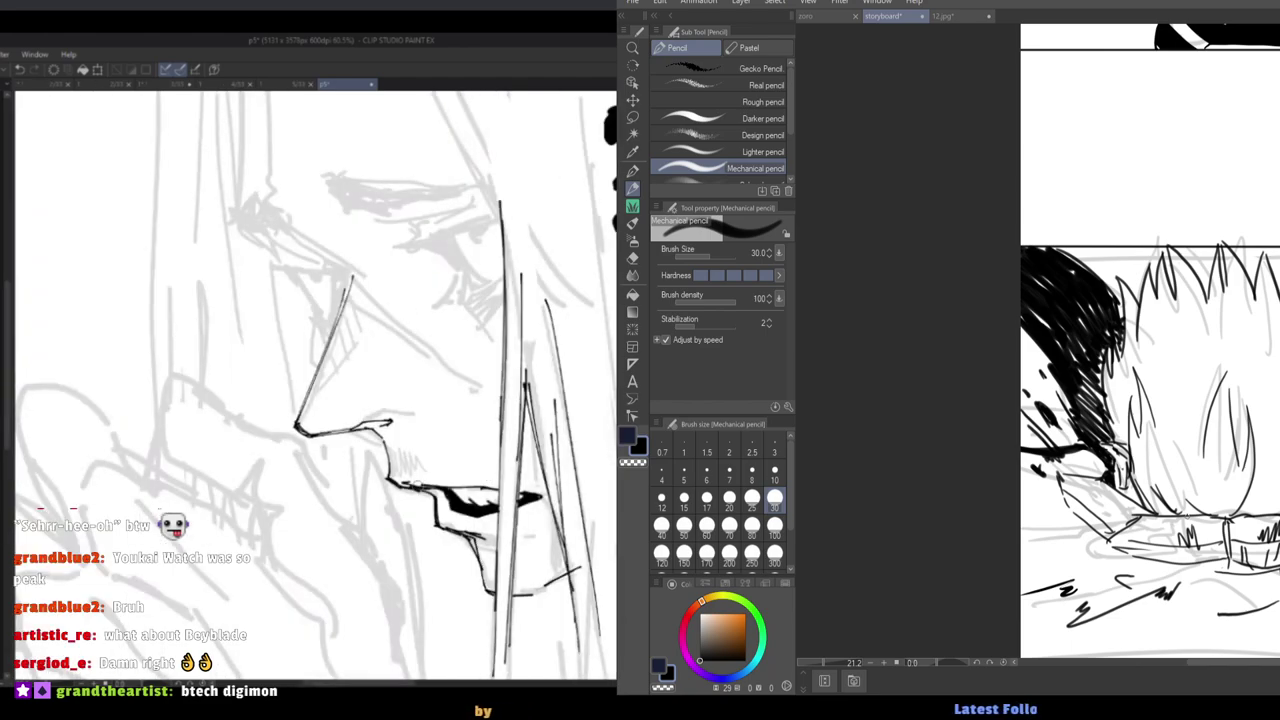
Thicken the dark mass up to the panel's top border at brush size 50 and erase the overspill above the border.
{"action": "mouse_move", "coordinate": [1187, 515]}
{"action": "left_mouse_down"}
{"action": "mouse_move", "coordinate": [1115, 500]}
{"action": "mouse_move", "coordinate": [1115, 511]}
{"action": "left_mouse_up"}
{"action": "key", "text": "bracketright"}
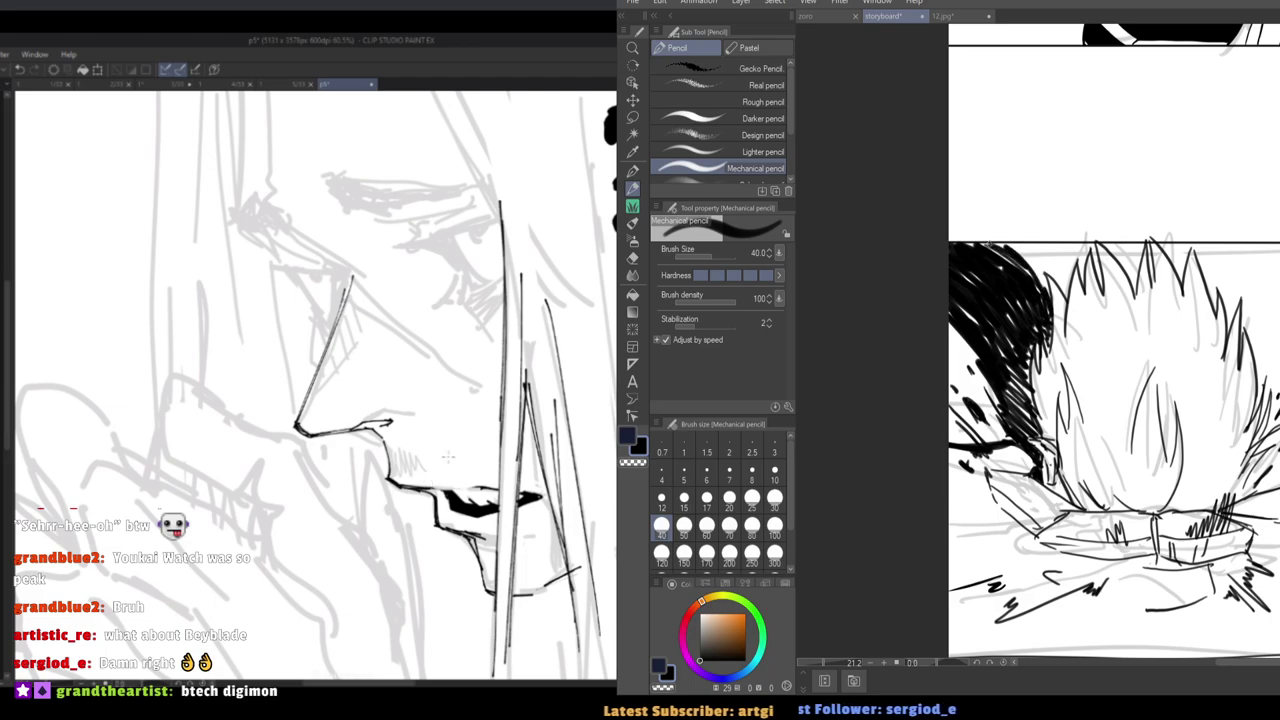
{"action": "key", "text": "bracketright"}
{"action": "key", "text": "h"}
{"action": "key", "text": "h"}
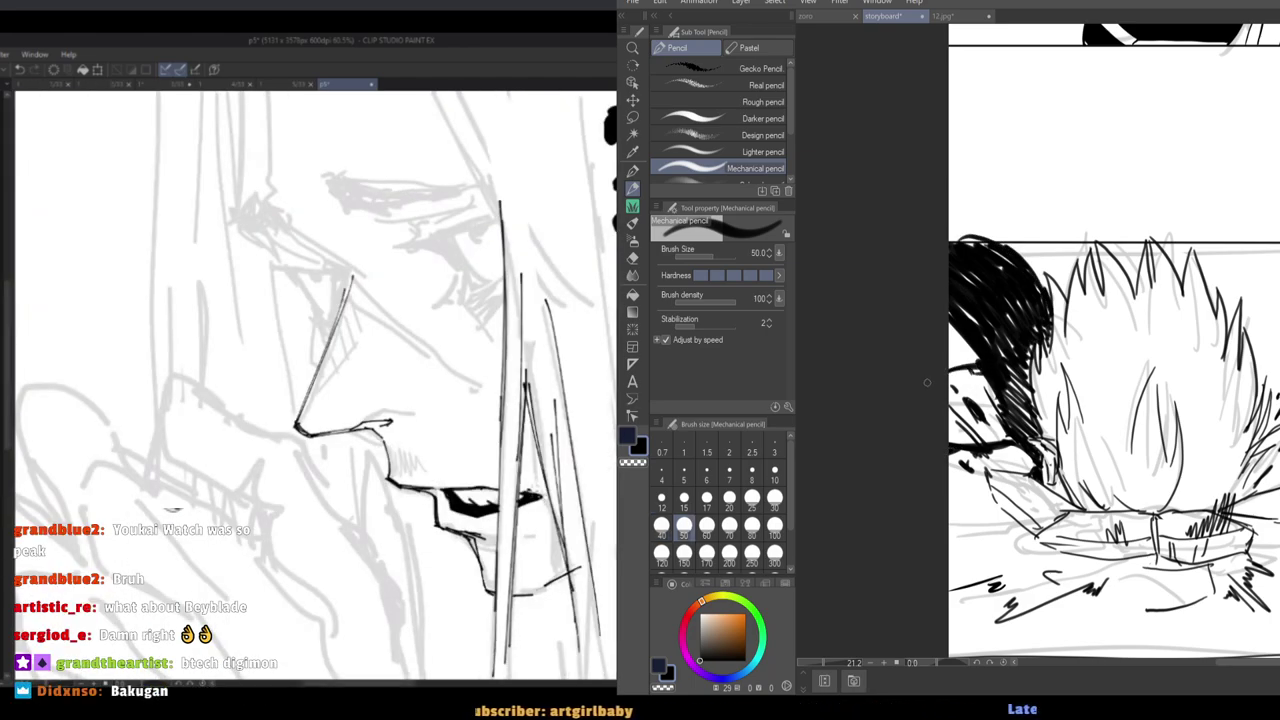
{"action": "key", "text": "bracketright"}
{"action": "key", "text": "bracketleft"}
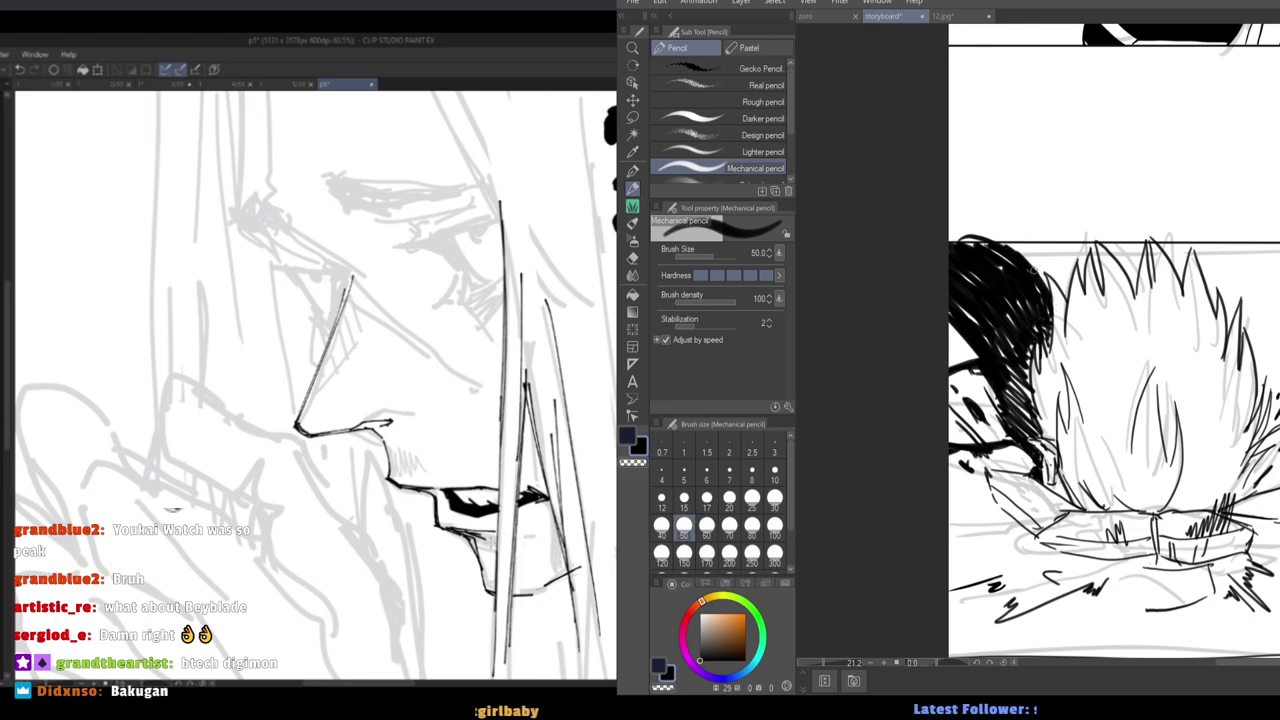
{"action": "key", "text": "e"}
{"action": "mouse_move", "coordinate": [962, 237]}
{"action": "left_mouse_down"}
{"action": "mouse_move", "coordinate": [994, 236]}
{"action": "mouse_move", "coordinate": [968, 236]}
{"action": "left_mouse_up"}
{"action": "key", "text": "p"}
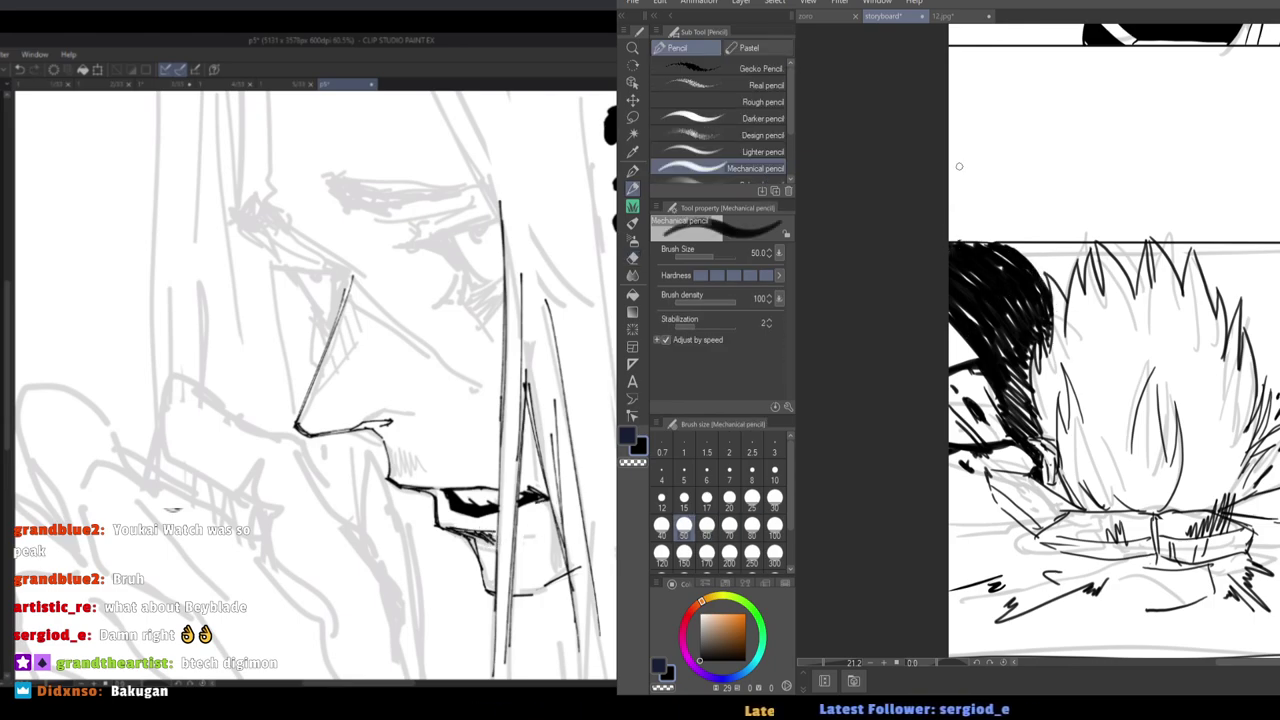
Ink short splinter marks around the spiky hair on the side away from the dark mass, using brush size 40.
{"action": "key", "text": "h"}
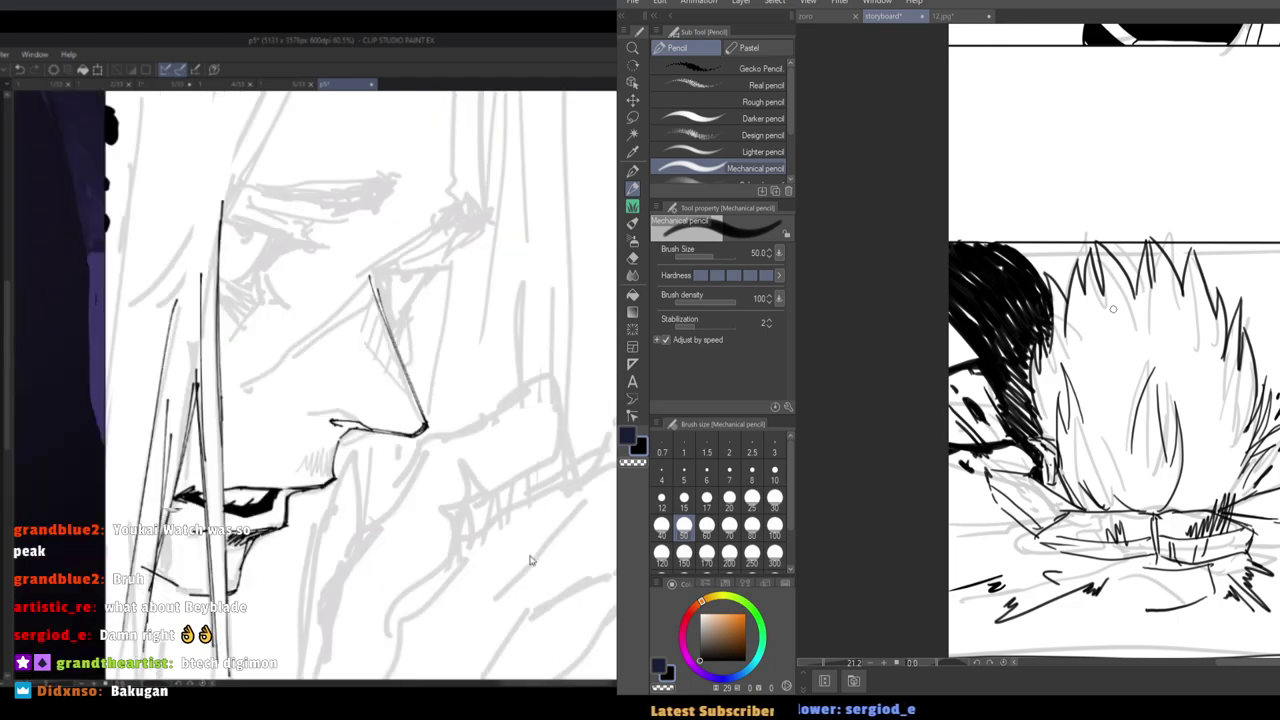
{"action": "key", "text": "h"}
{"action": "left_click_drag", "start_coordinate": [1113, 309], "coordinate": [1101, 319]}
{"action": "key", "text": "["}
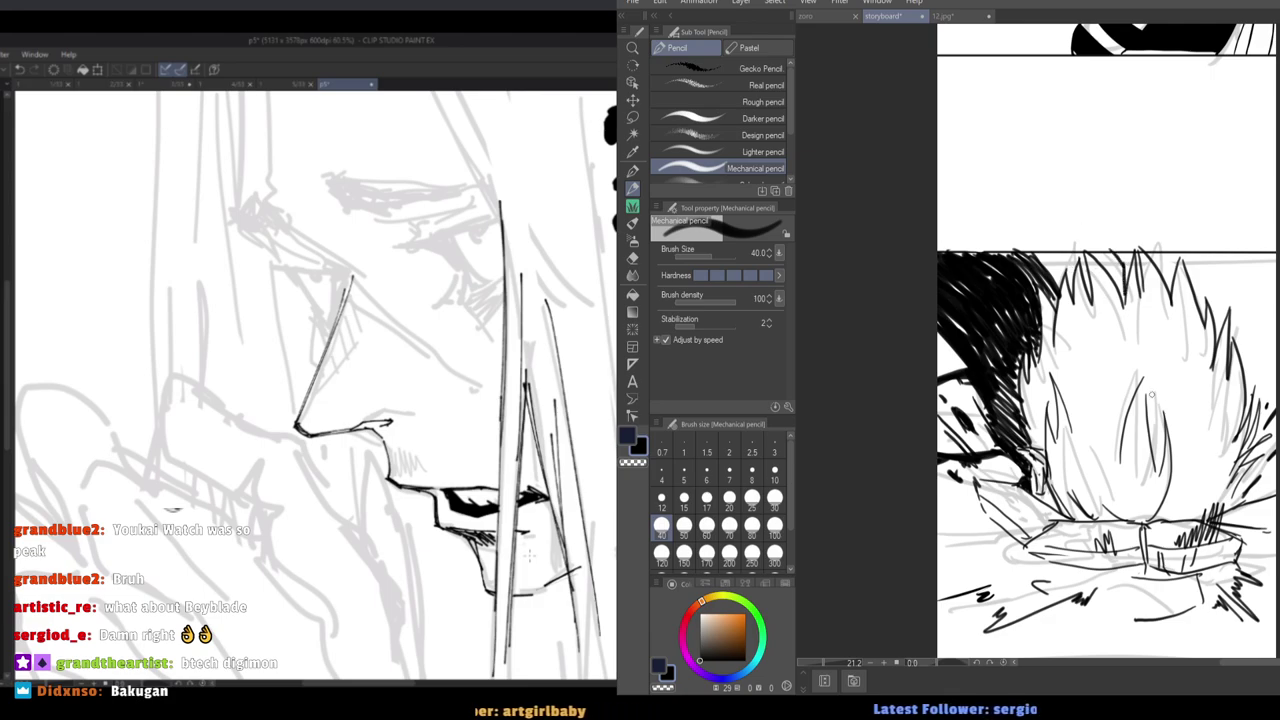
{"action": "left_click_drag", "start_coordinate": [1269, 299], "coordinate": [1271, 284]}
{"action": "mouse_move", "coordinate": [1243, 370]}
{"action": "left_mouse_down"}
{"action": "mouse_move", "coordinate": [1252, 319]}
{"action": "mouse_move", "coordinate": [1232, 268]}
{"action": "left_mouse_up"}
{"action": "mouse_move", "coordinate": [1219, 316]}
{"action": "left_mouse_down"}
{"action": "mouse_move", "coordinate": [1225, 281]}
{"action": "mouse_move", "coordinate": [1217, 306]}
{"action": "left_mouse_up"}
{"action": "left_click_drag", "start_coordinate": [1210, 265], "coordinate": [1207, 278]}
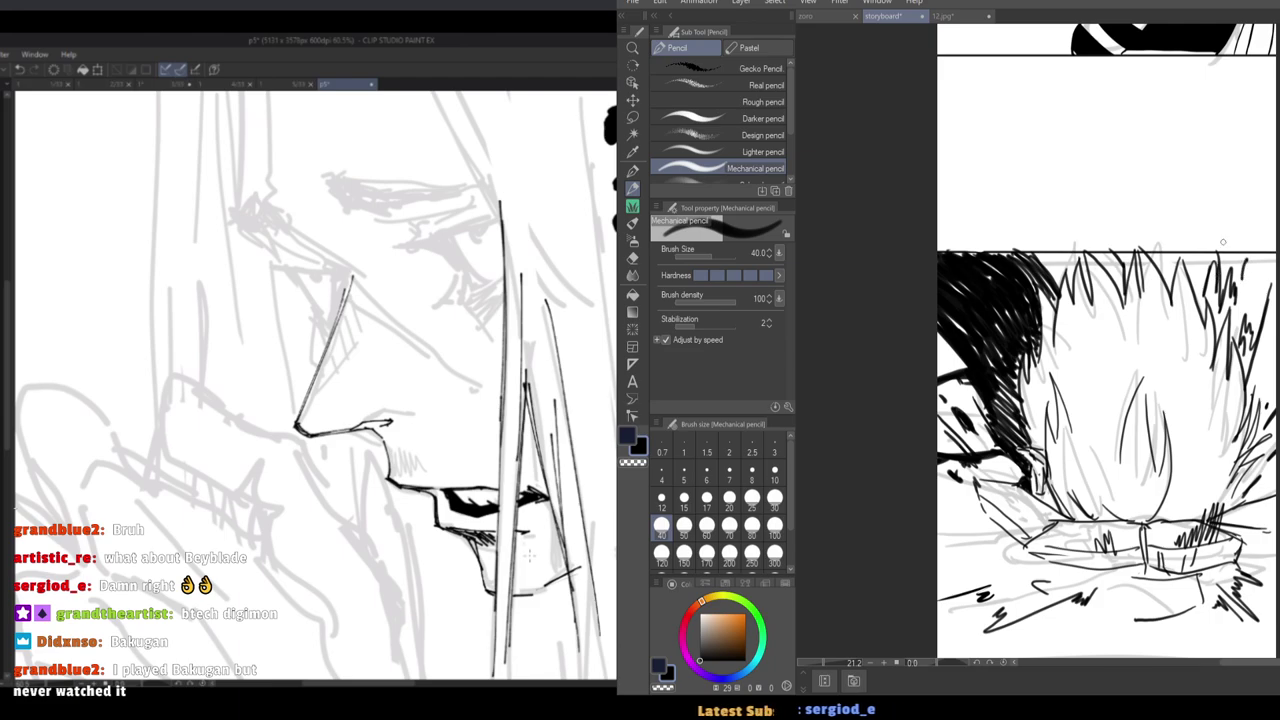
Ink the folds below the spiky-haired figure's collar and the ground lines and debris around it at brush size 30.
{"action": "key", "text": "bracketright"}
{"action": "left_click_drag", "start_coordinate": [940, 484], "coordinate": [926, 432]}
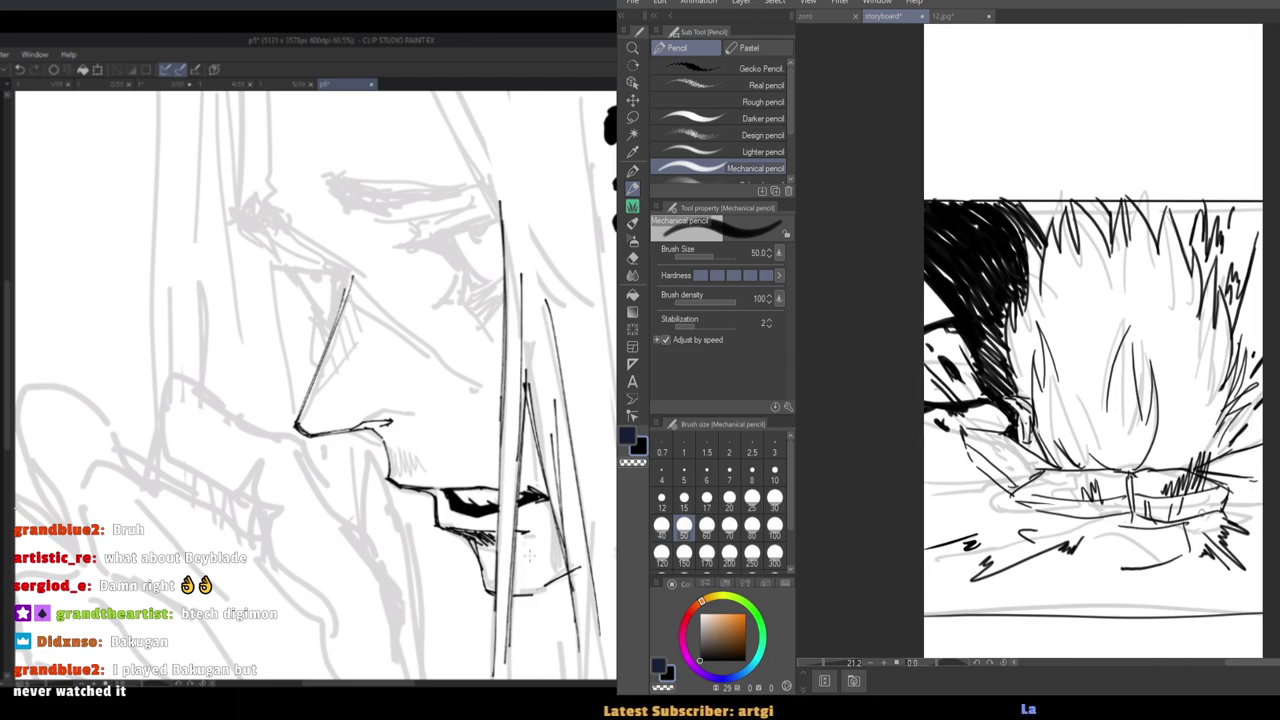
{"action": "key", "text": "bracketleft"}
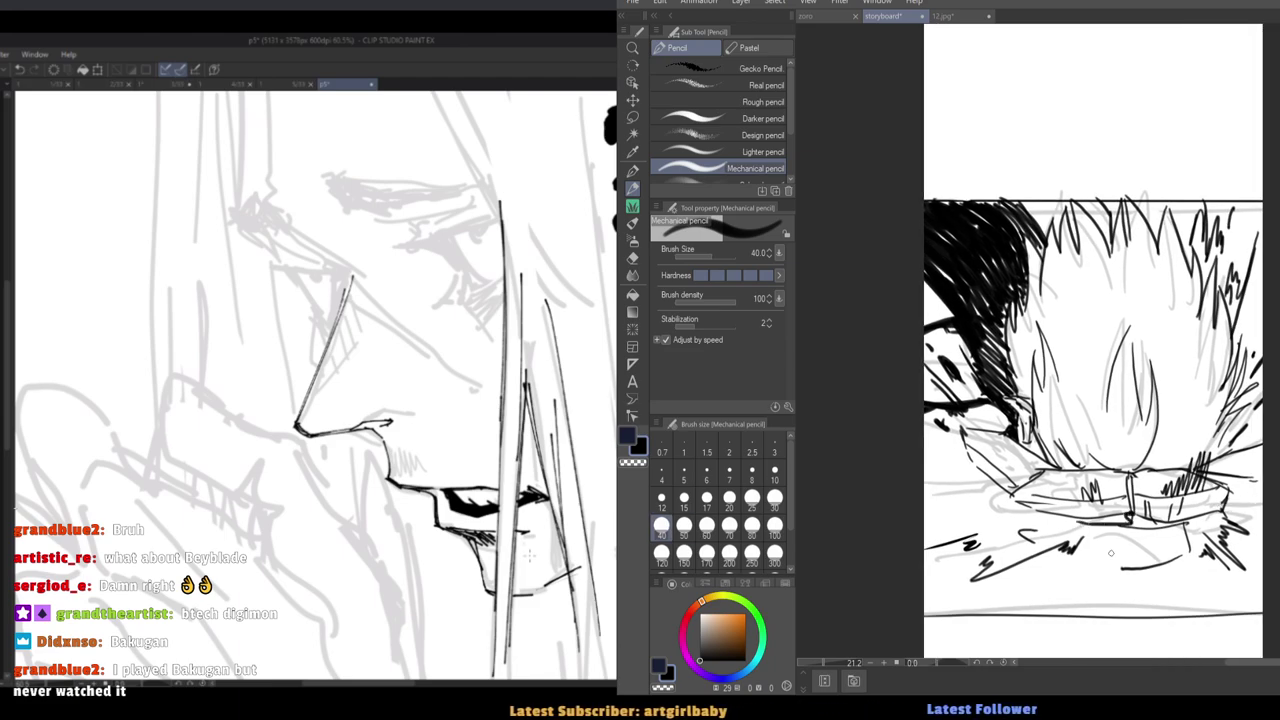
{"action": "key", "text": "bracketleft"}
{"action": "left_click_drag", "start_coordinate": [1121, 568], "coordinate": [977, 515]}
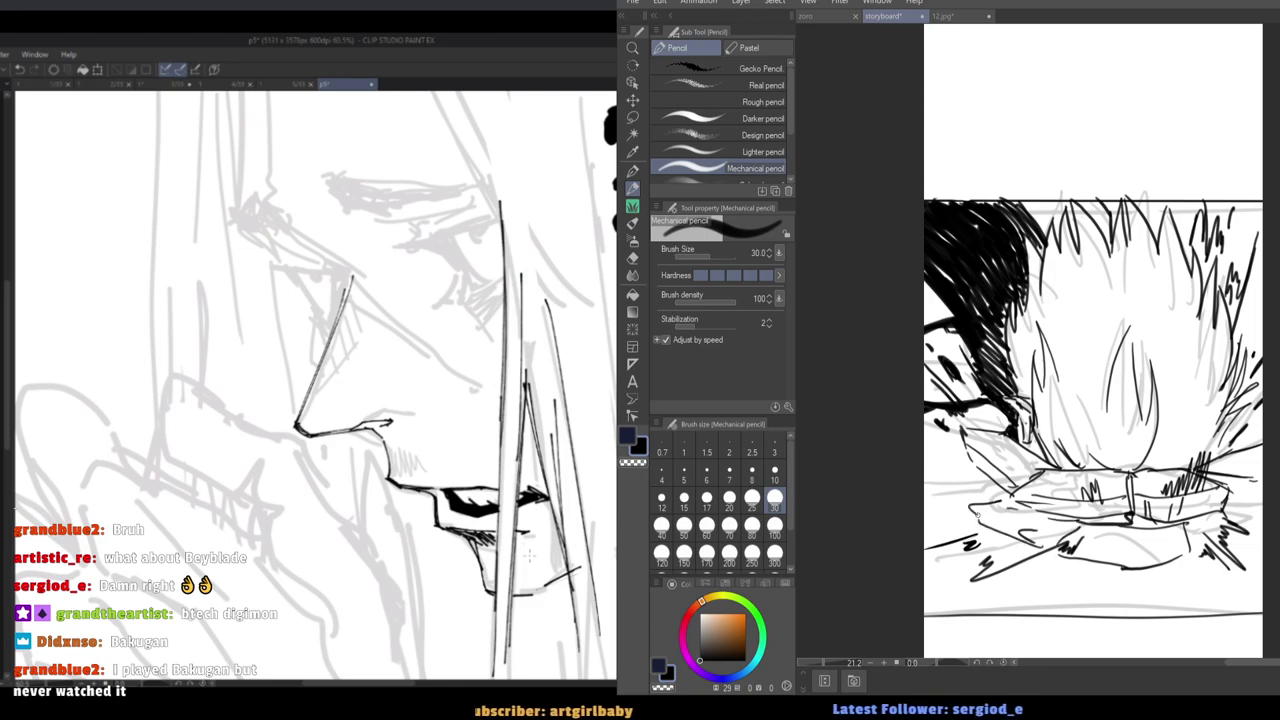
{"action": "scroll", "coordinate": [971, 489], "scroll_direction": "down", "scroll_amount": 3}
{"action": "scroll", "coordinate": [969, 487], "scroll_direction": "up", "scroll_amount": 3}
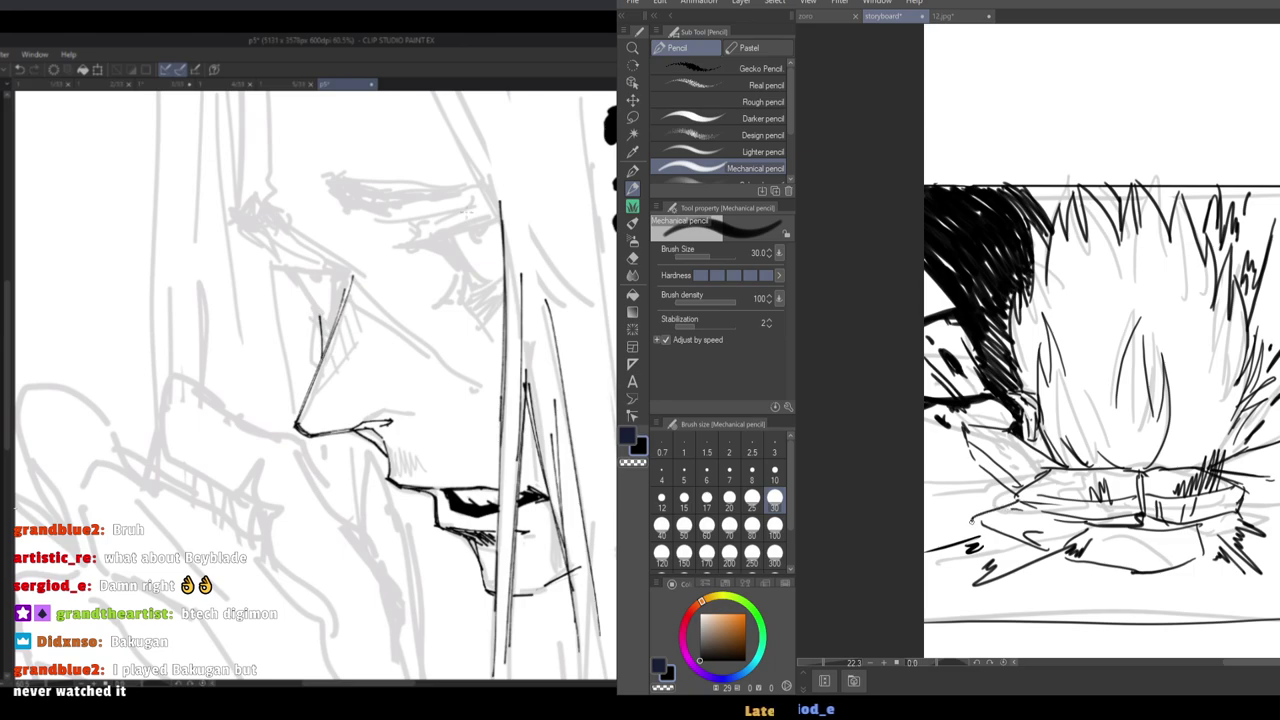
{"action": "scroll", "coordinate": [926, 466], "scroll_direction": "down", "scroll_amount": 2}
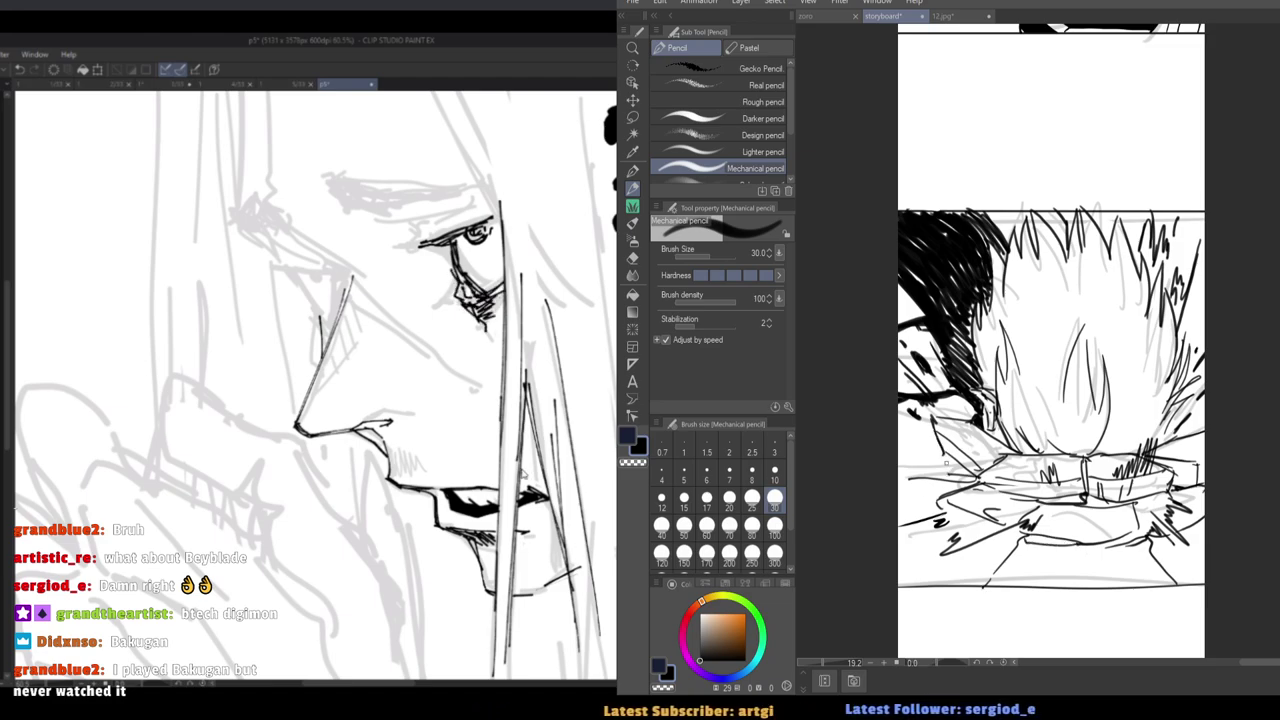
{"action": "scroll", "coordinate": [946, 463], "scroll_direction": "down", "scroll_amount": 2}
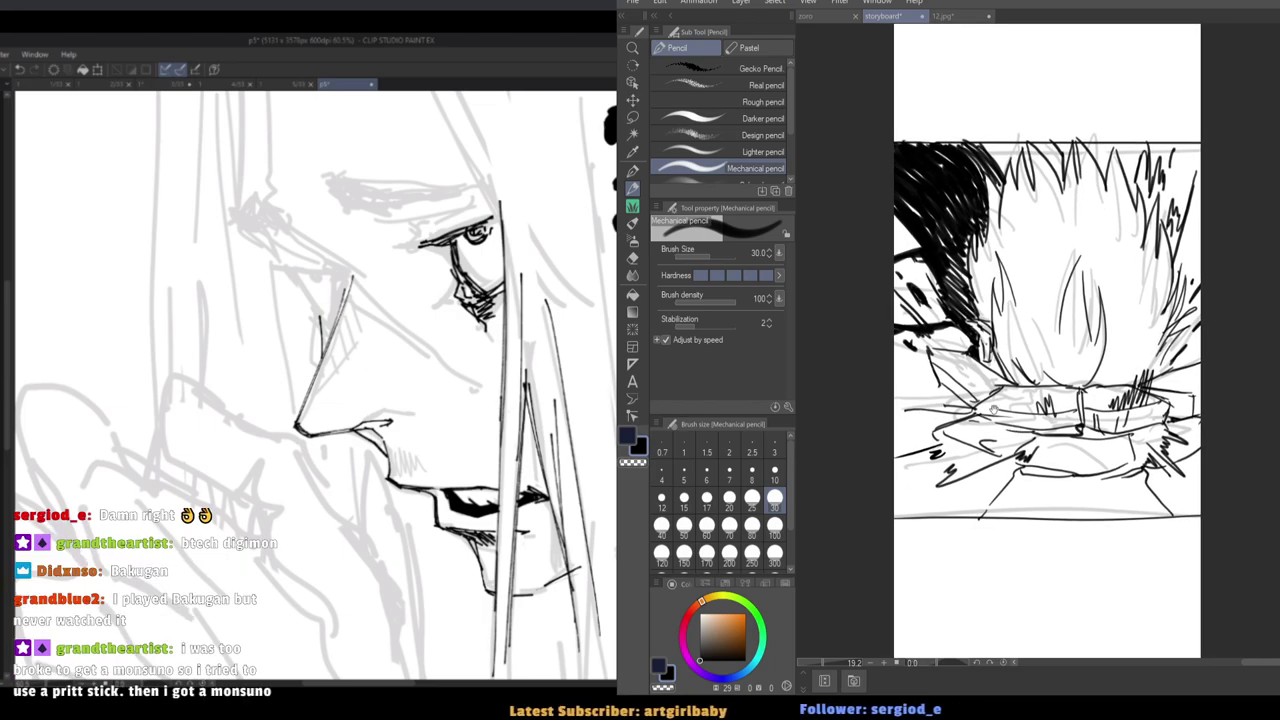
{"action": "left_click_drag", "start_coordinate": [994, 410], "coordinate": [1006, 424]}
Try out large circles in the gap above the third panel at brush sizes 40 and 30.
{"action": "left_click_drag", "start_coordinate": [1037, 252], "coordinate": [1109, 411]}
{"action": "key", "text": "]"}
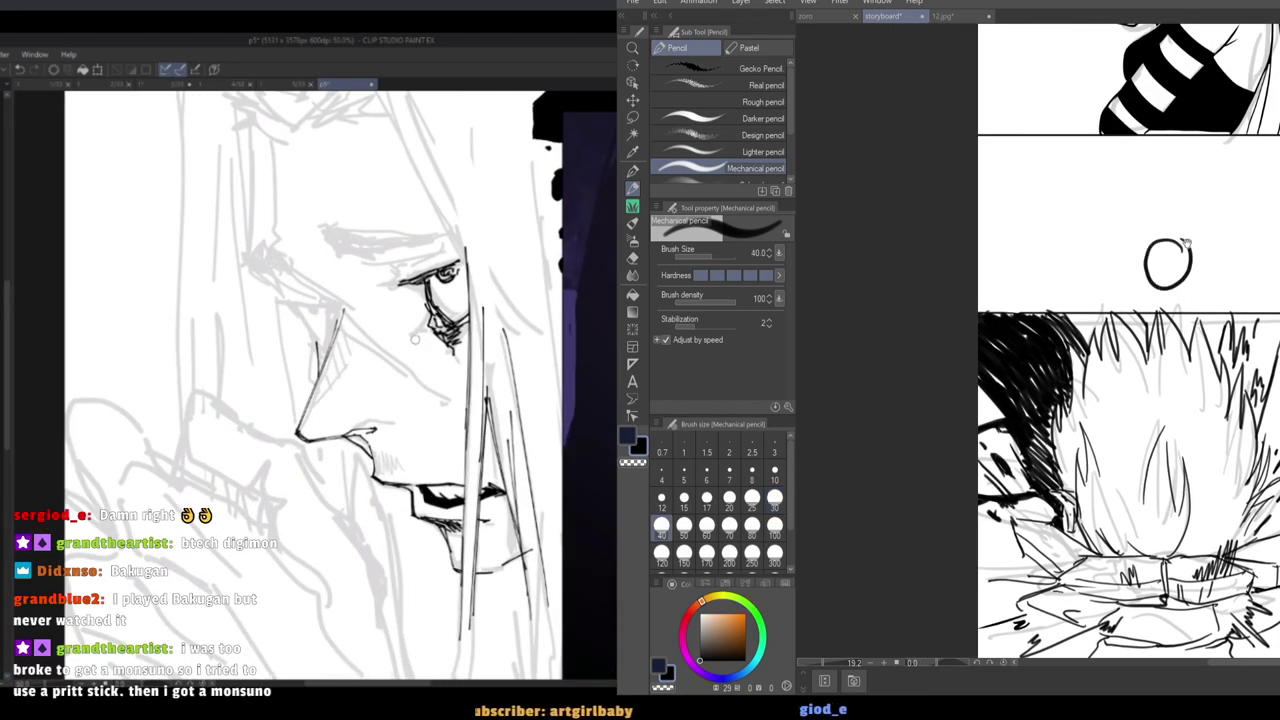
{"action": "mouse_move", "coordinate": [1186, 243]}
{"action": "left_mouse_down"}
{"action": "mouse_move", "coordinate": [1214, 251]}
{"action": "mouse_move", "coordinate": [1137, 240]}
{"action": "mouse_move", "coordinate": [1203, 230]}
{"action": "left_mouse_up"}
{"action": "key", "text": "ctrl+z"}
{"action": "key", "text": "["}
{"action": "mouse_move", "coordinate": [1128, 246]}
{"action": "left_mouse_down"}
{"action": "mouse_move", "coordinate": [1215, 311]}
{"action": "mouse_move", "coordinate": [1182, 257]}
{"action": "mouse_move", "coordinate": [1110, 302]}
{"action": "mouse_move", "coordinate": [1183, 270]}
{"action": "left_mouse_up"}
{"action": "key", "text": "ctrl+z"}
{"action": "key", "text": "ctrl+z"}
{"action": "key", "text": "ctrl+z"}
{"action": "scroll", "coordinate": [1110, 222], "scroll_direction": "down", "scroll_amount": 3}
{"action": "scroll", "coordinate": [1031, 442], "scroll_direction": "up", "scroll_amount": 2}
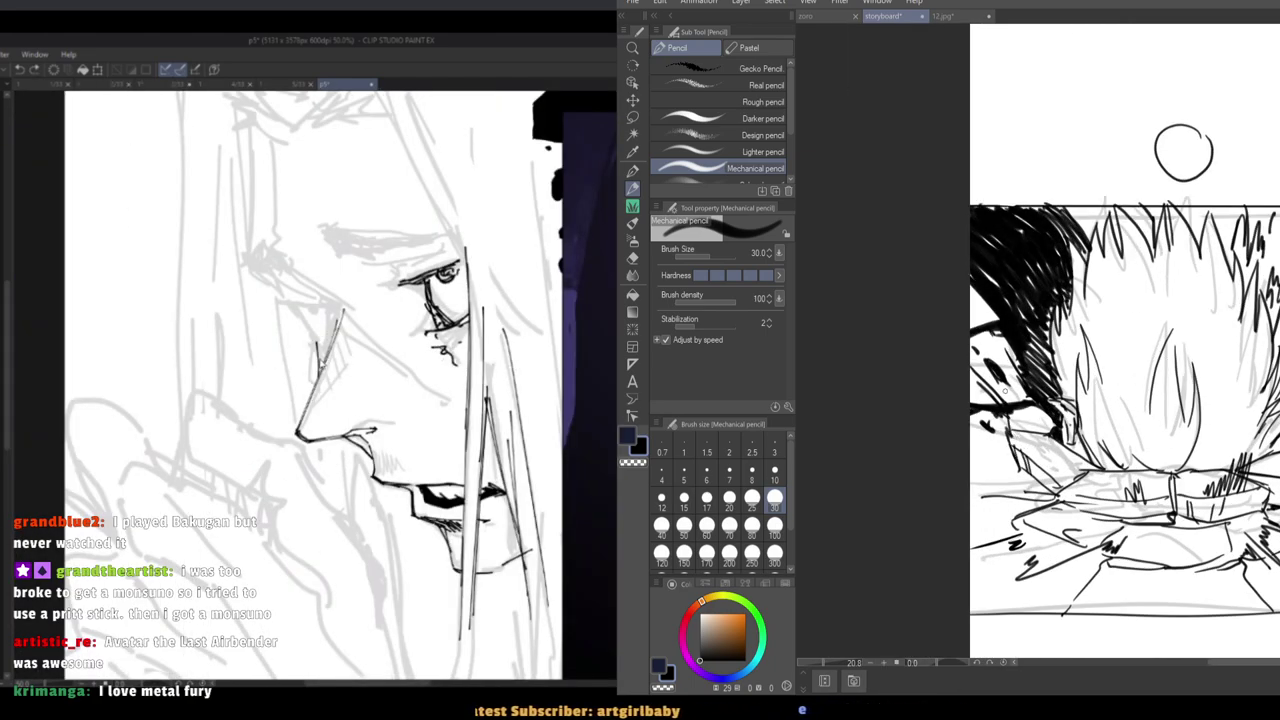
Erase a small piece of the dark line under the eye beside the dark mass, using the hard eraser at size 60.
{"action": "key", "text": "e"}
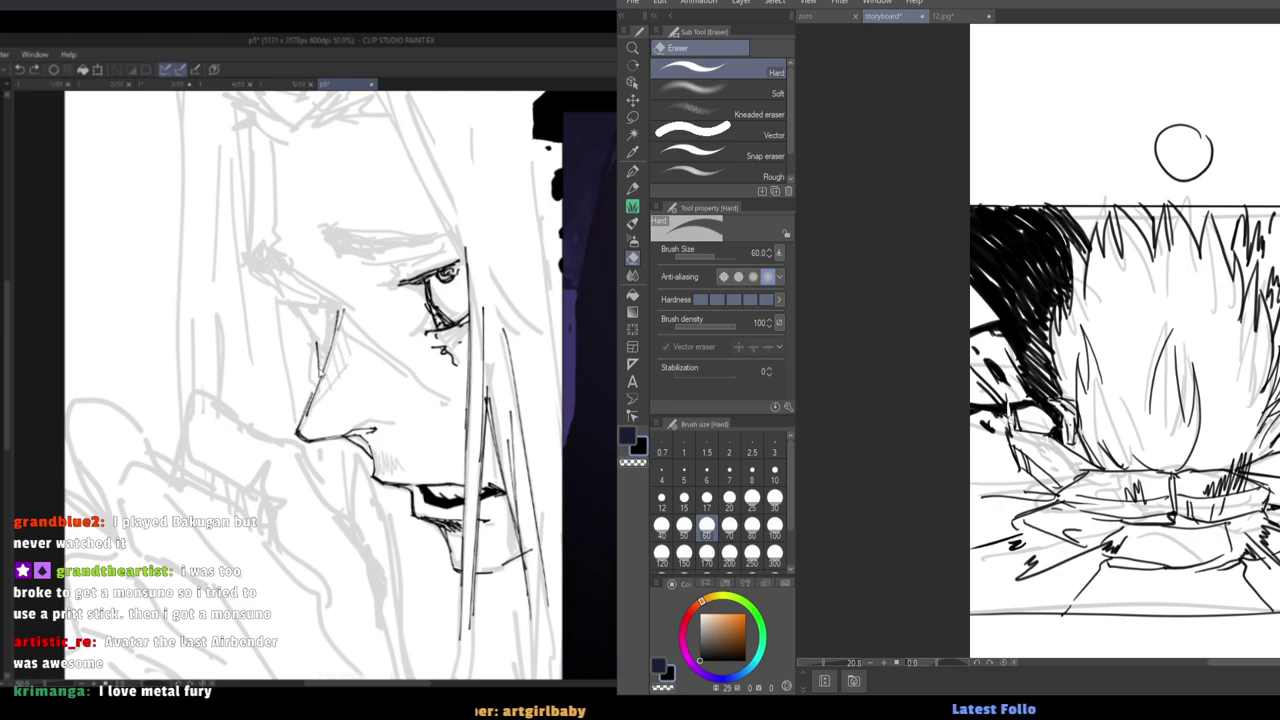
{"action": "left_click_drag", "start_coordinate": [1010, 412], "coordinate": [1012, 424]}
{"action": "key", "text": "p"}
{"action": "scroll", "coordinate": [968, 460], "scroll_direction": "down", "scroll_amount": 2}
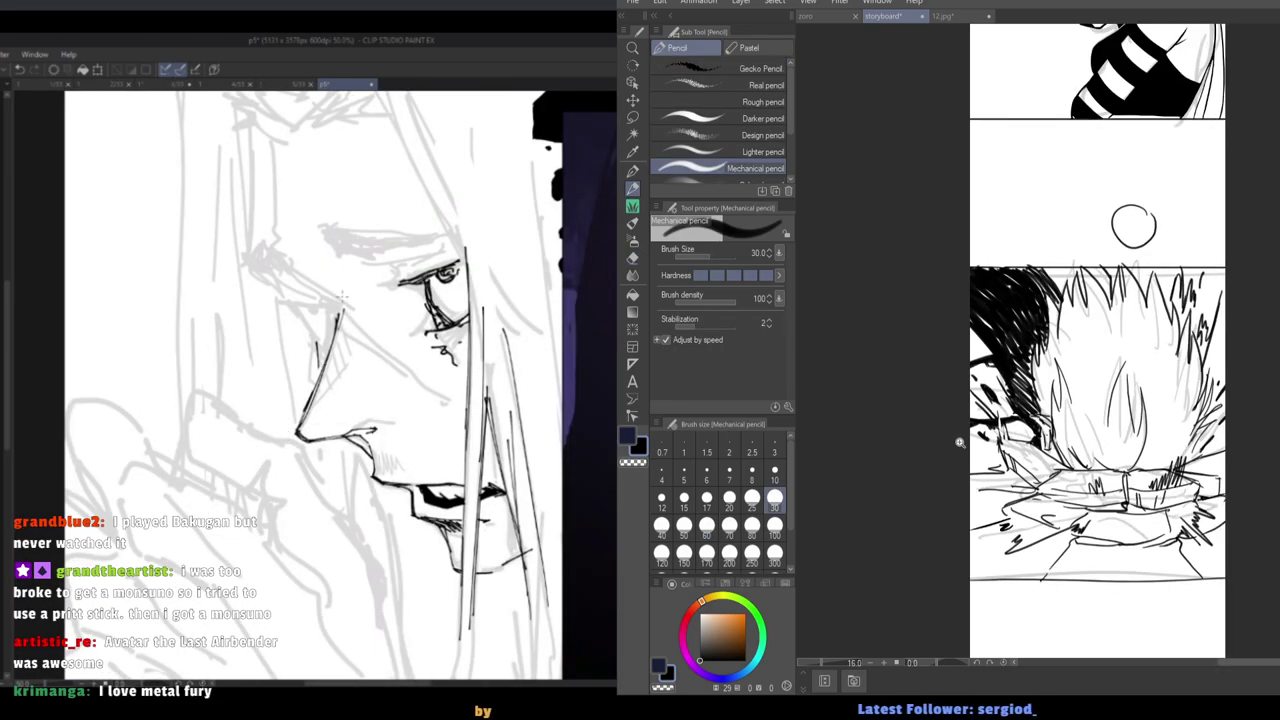
{"action": "scroll", "coordinate": [960, 441], "scroll_direction": "up", "scroll_amount": 1}
{"action": "key", "text": "bracketright"}
{"action": "key", "text": "bracketright"}
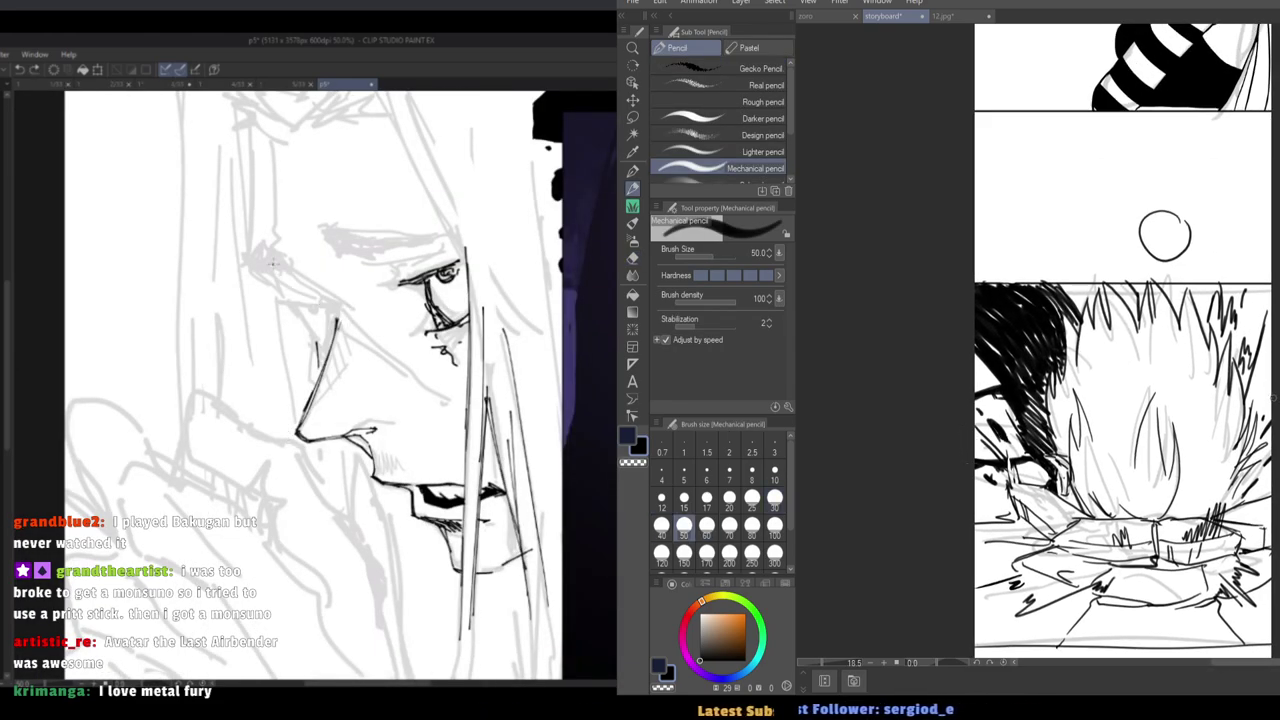
Erase the large circle at eraser size 200 and write a small circled 3 above the panel's corner at brush size 30.
{"action": "scroll", "coordinate": [1058, 300], "scroll_direction": "down", "scroll_amount": 5}
{"action": "scroll", "coordinate": [1046, 342], "scroll_direction": "up", "scroll_amount": 3}
{"action": "key", "text": "e"}
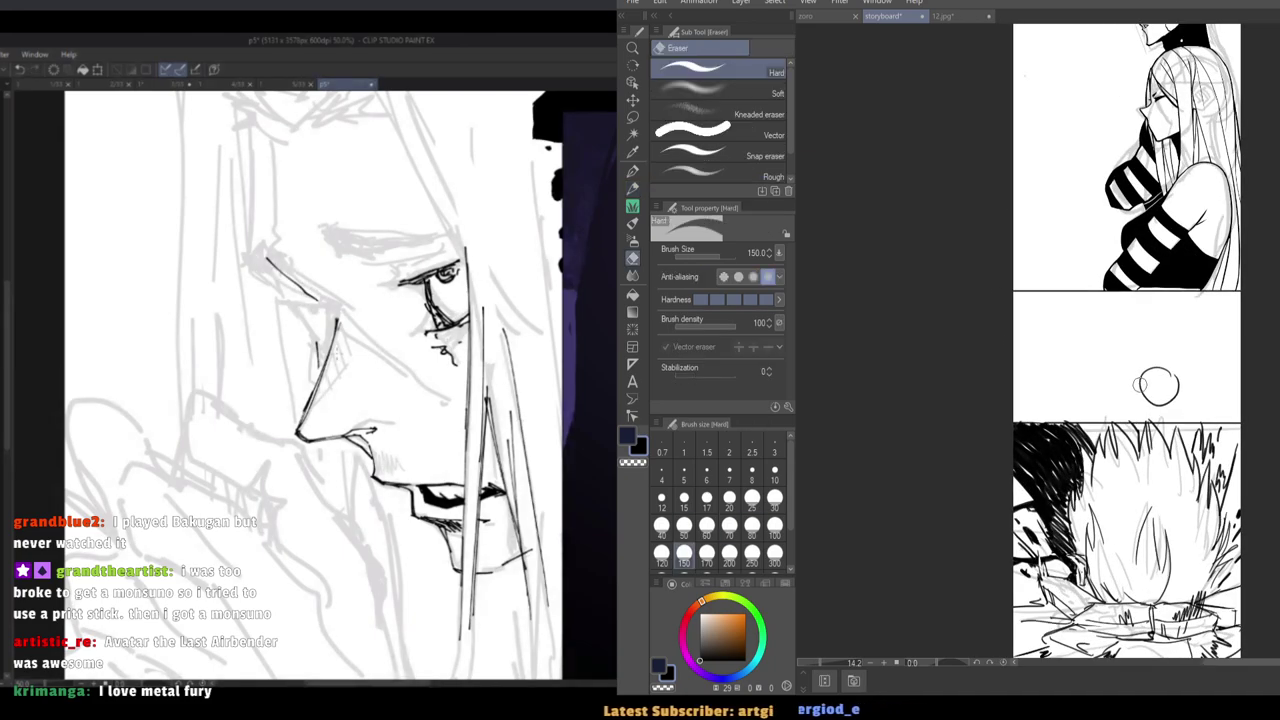
{"action": "key", "text": "bracketright"}
{"action": "left_click_drag", "start_coordinate": [1148, 376], "coordinate": [1143, 386]}
{"action": "scroll", "coordinate": [1157, 407], "scroll_direction": "down", "scroll_amount": 2}
{"action": "scroll", "coordinate": [1103, 374], "scroll_direction": "up", "scroll_amount": 3}
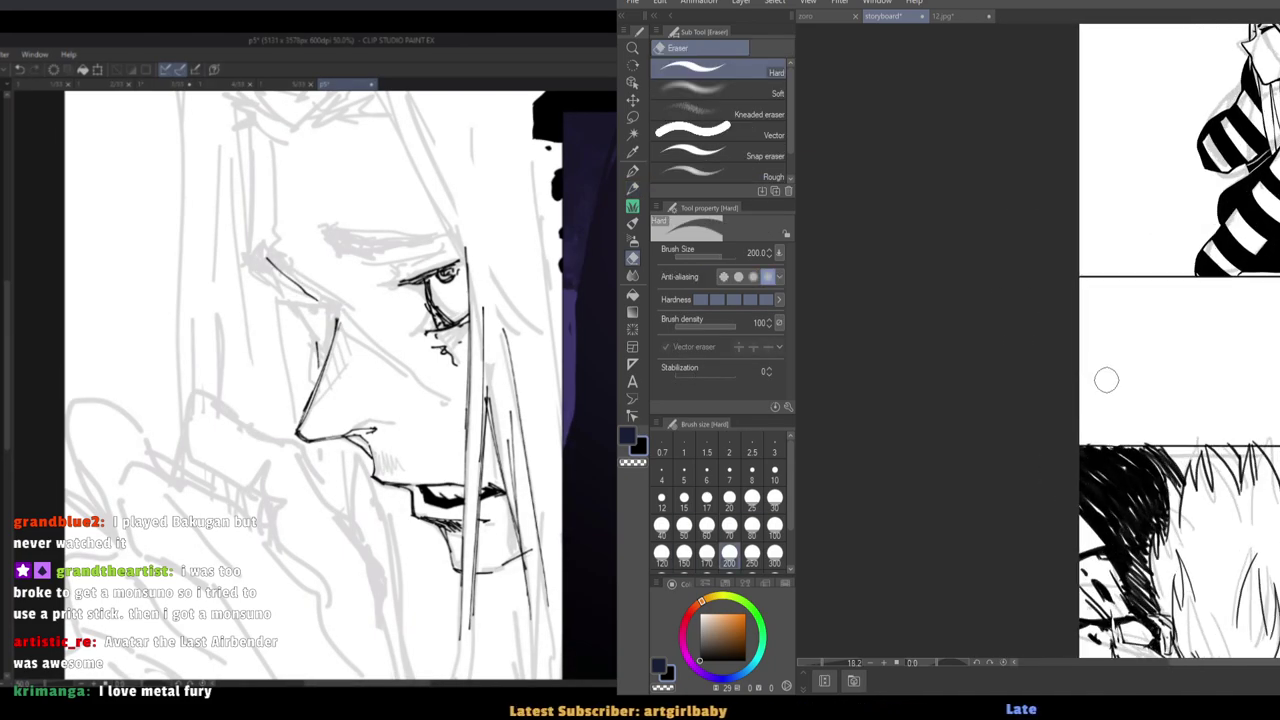
{"action": "key", "text": "p"}
{"action": "key", "text": "bracketleft"}
{"action": "left_click_drag", "start_coordinate": [1096, 414], "coordinate": [1100, 424]}
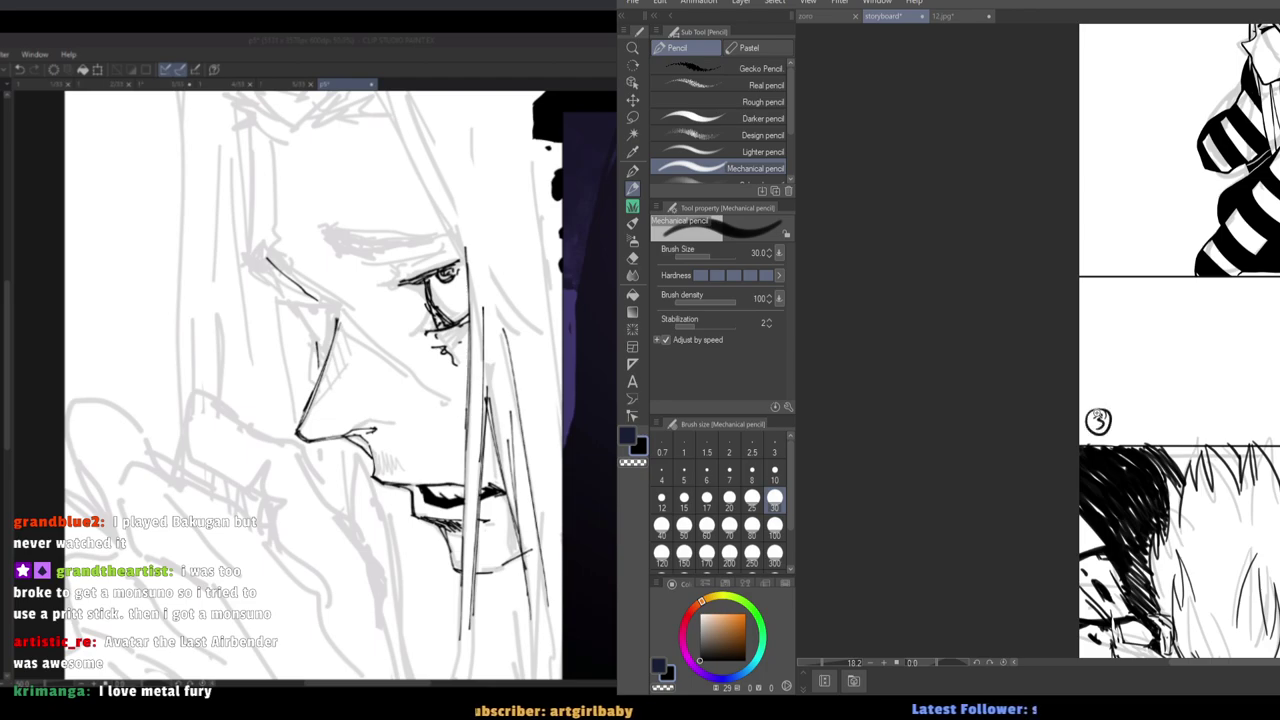
Look over the numbered third panel and check the comic page's long-haired profile mirrored.
{"action": "scroll", "coordinate": [1096, 420], "scroll_direction": "down", "scroll_amount": 3}
{"action": "left_click_drag", "start_coordinate": [1065, 540], "coordinate": [1082, 326]}
{"action": "scroll", "coordinate": [1111, 443], "scroll_direction": "up", "scroll_amount": 2}
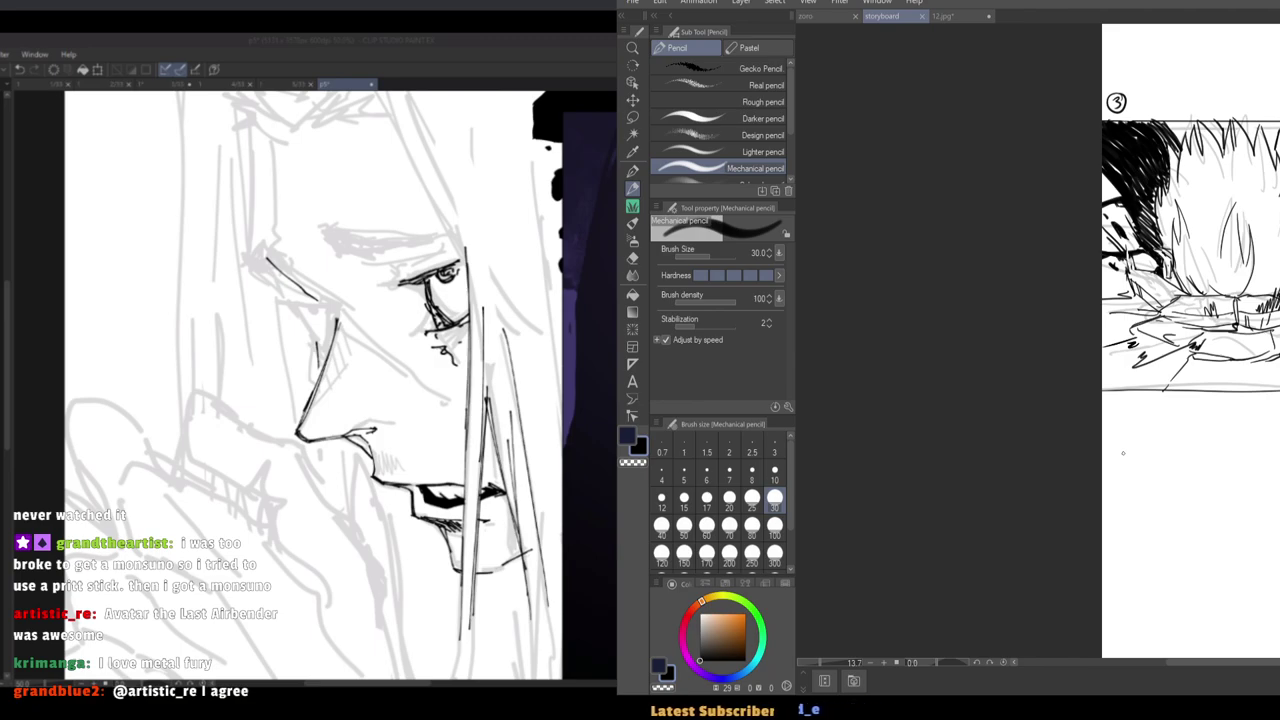
{"action": "scroll", "coordinate": [1144, 295], "scroll_direction": "up", "scroll_amount": 4}
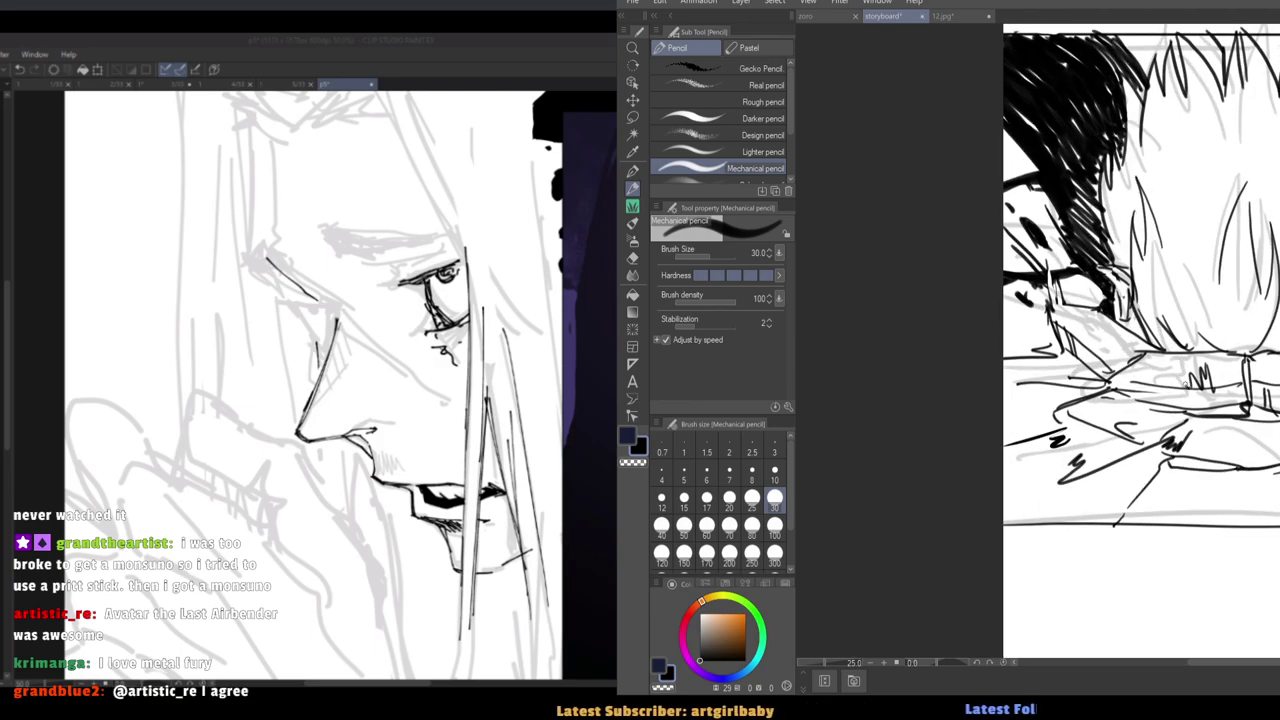
{"action": "scroll", "coordinate": [1040, 309], "scroll_direction": "down", "scroll_amount": 4}
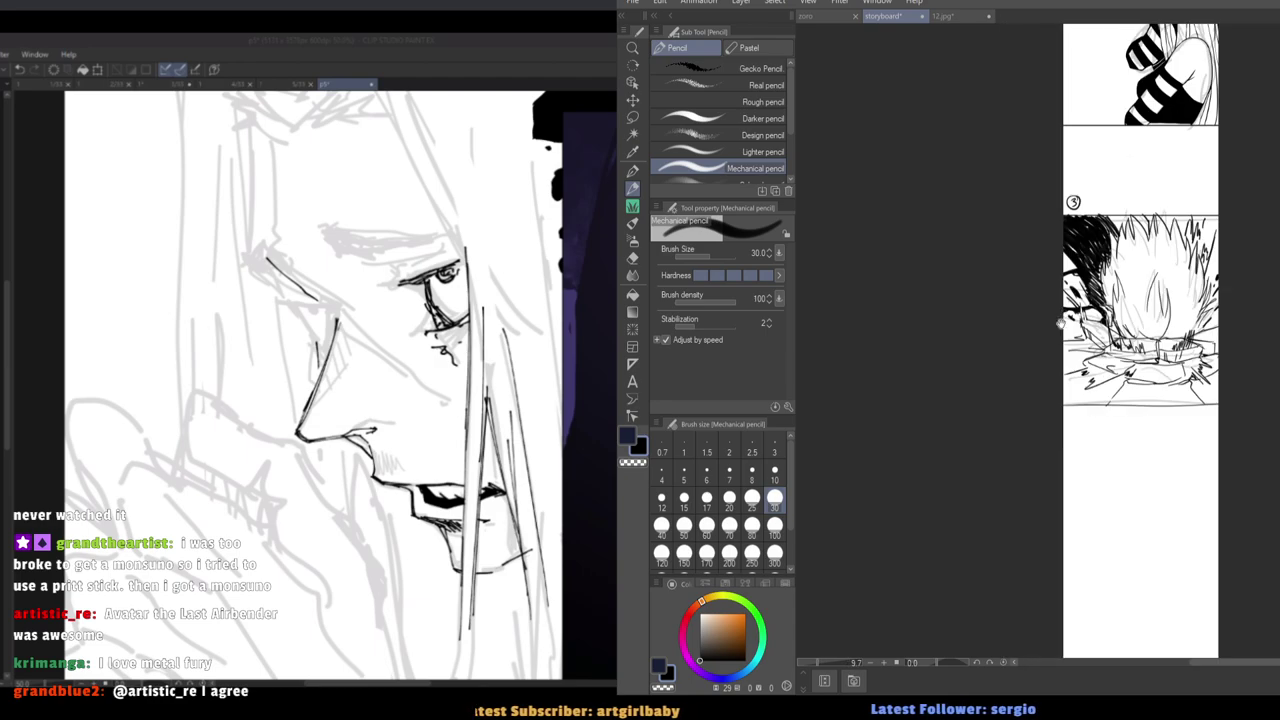
{"action": "key", "text": "h"}
{"action": "key", "text": "h"}
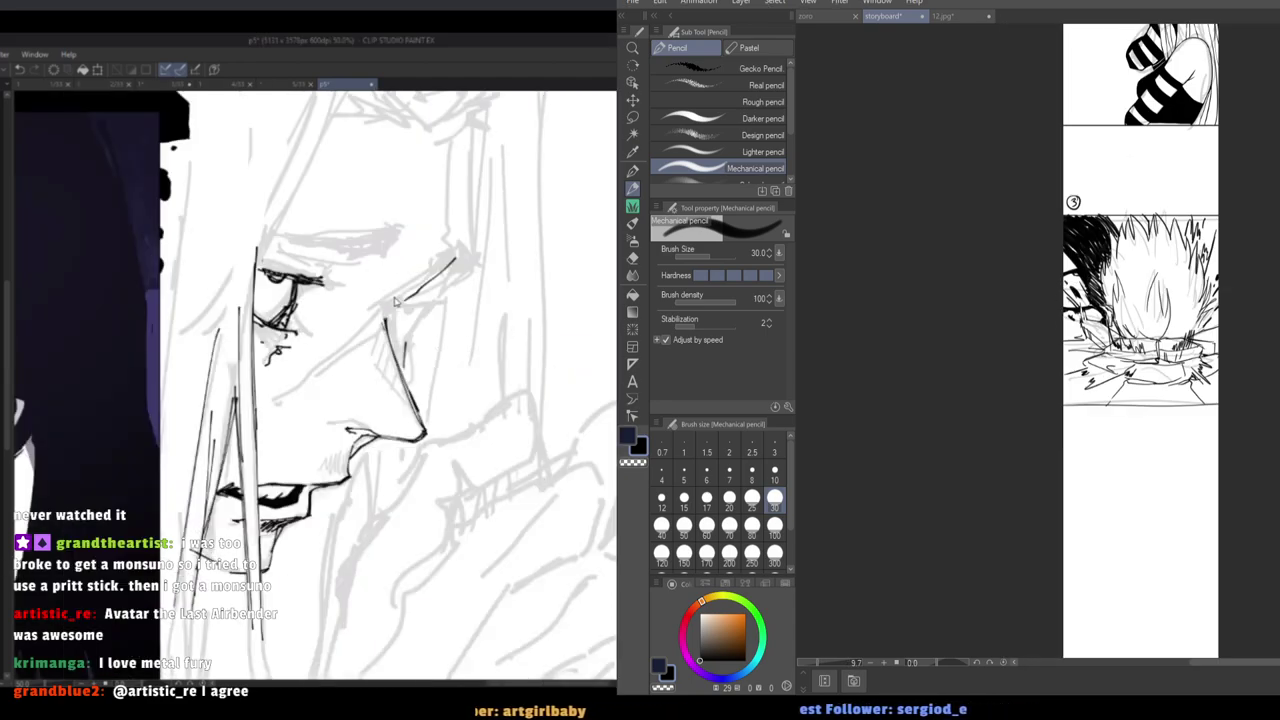
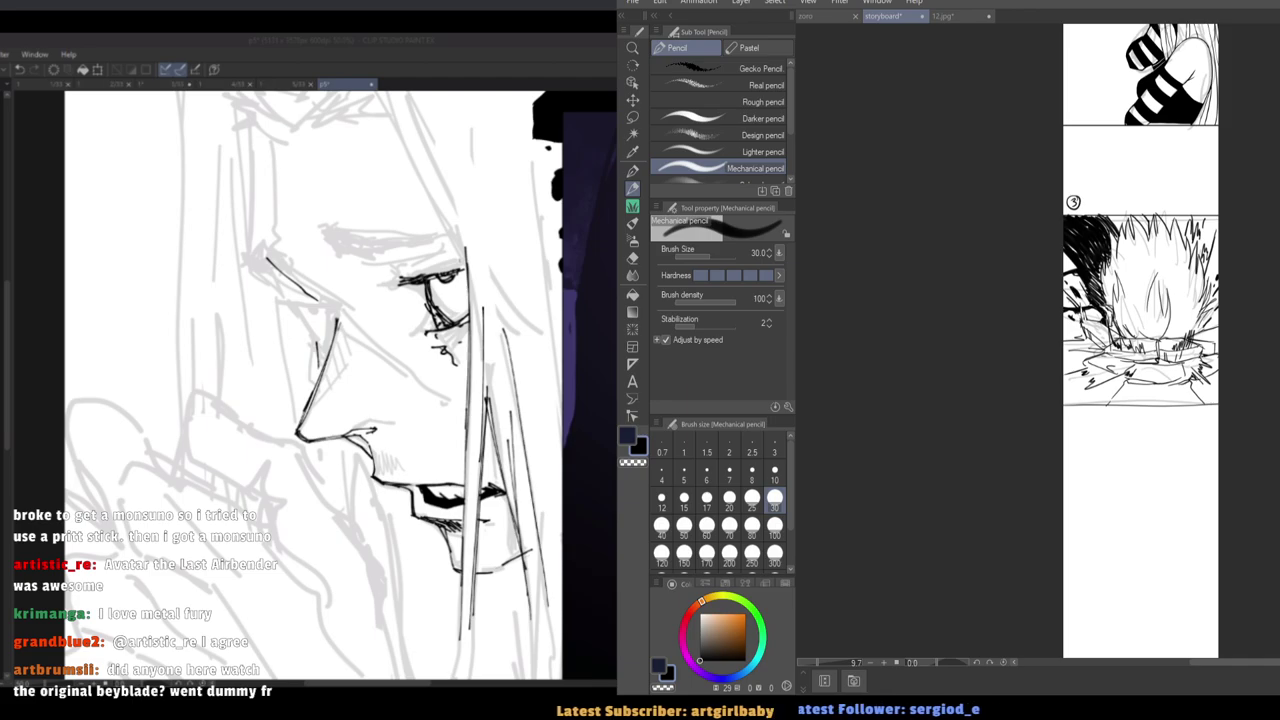
Draw the fourth panel's top and bottom borders across the storyboard page at brush size 40.
{"action": "scroll", "coordinate": [1182, 285], "scroll_direction": "down", "scroll_amount": 3}
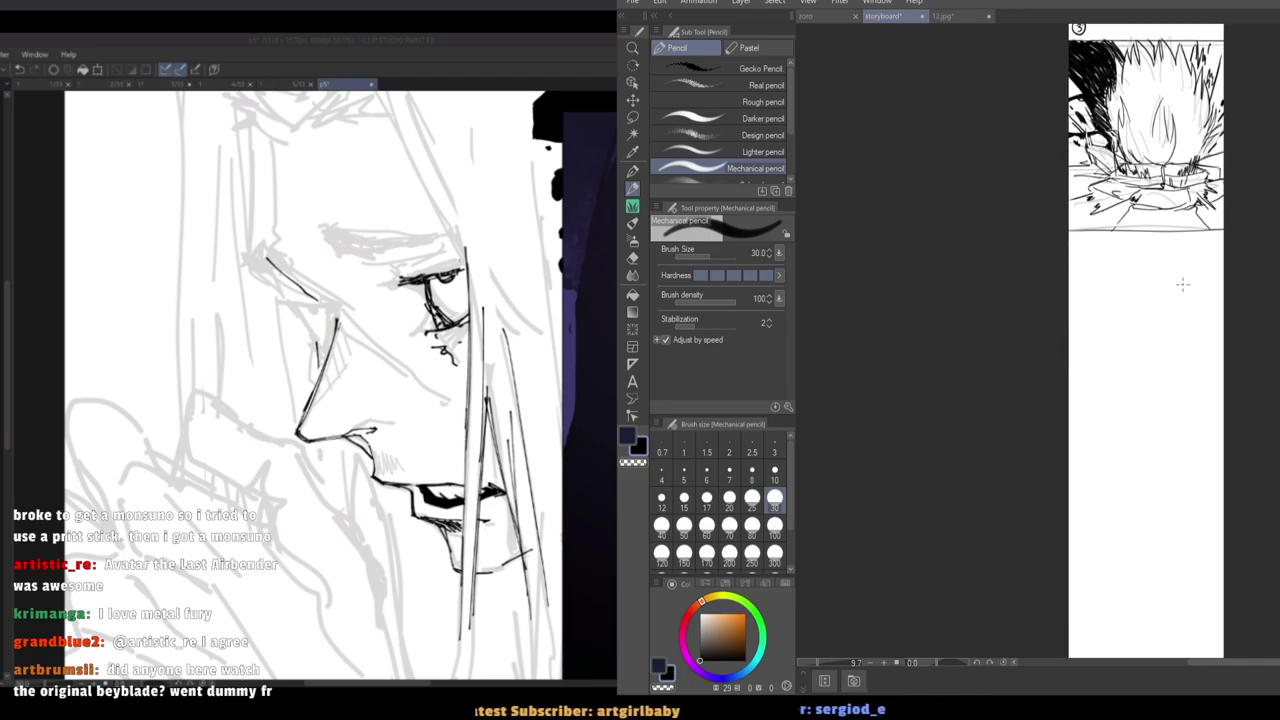
{"action": "key", "text": "ctrl+z"}
{"action": "key", "text": "]"}
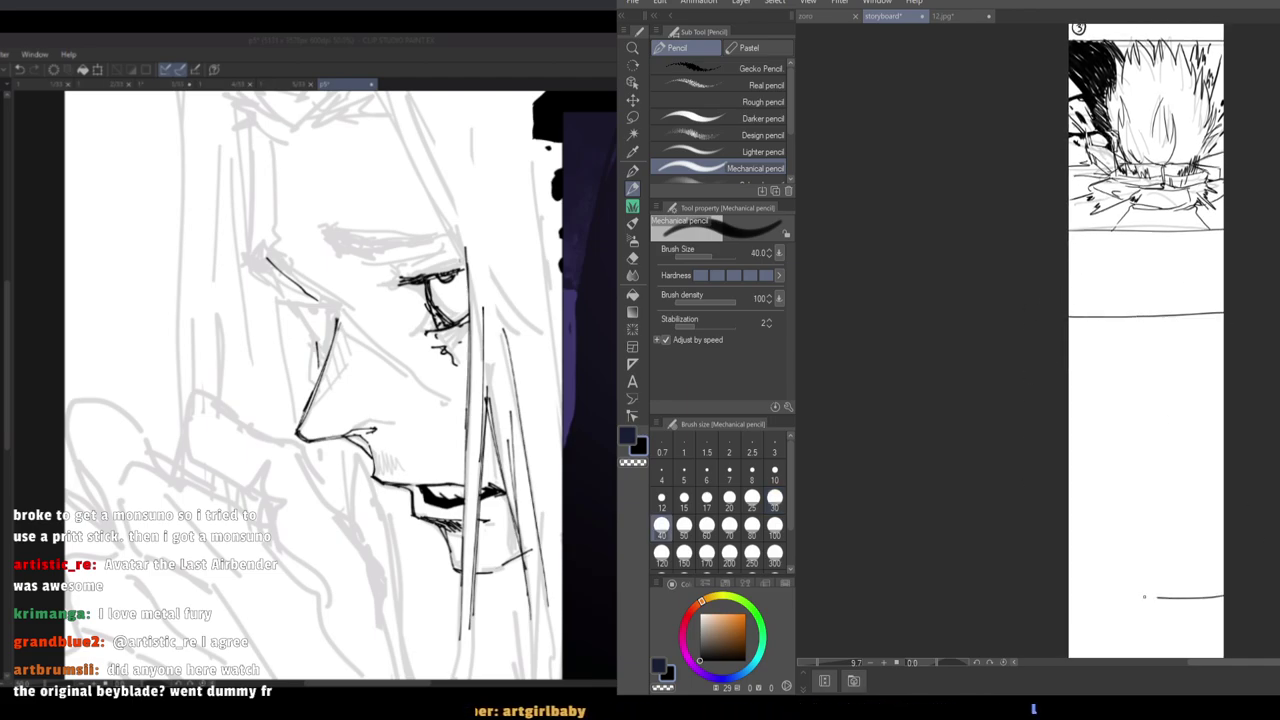
{"action": "left_click_drag", "start_coordinate": [1145, 597], "coordinate": [1042, 594]}
{"action": "scroll", "coordinate": [1114, 577], "scroll_direction": "up", "scroll_amount": 2}
{"action": "key", "text": "ctrl+z"}
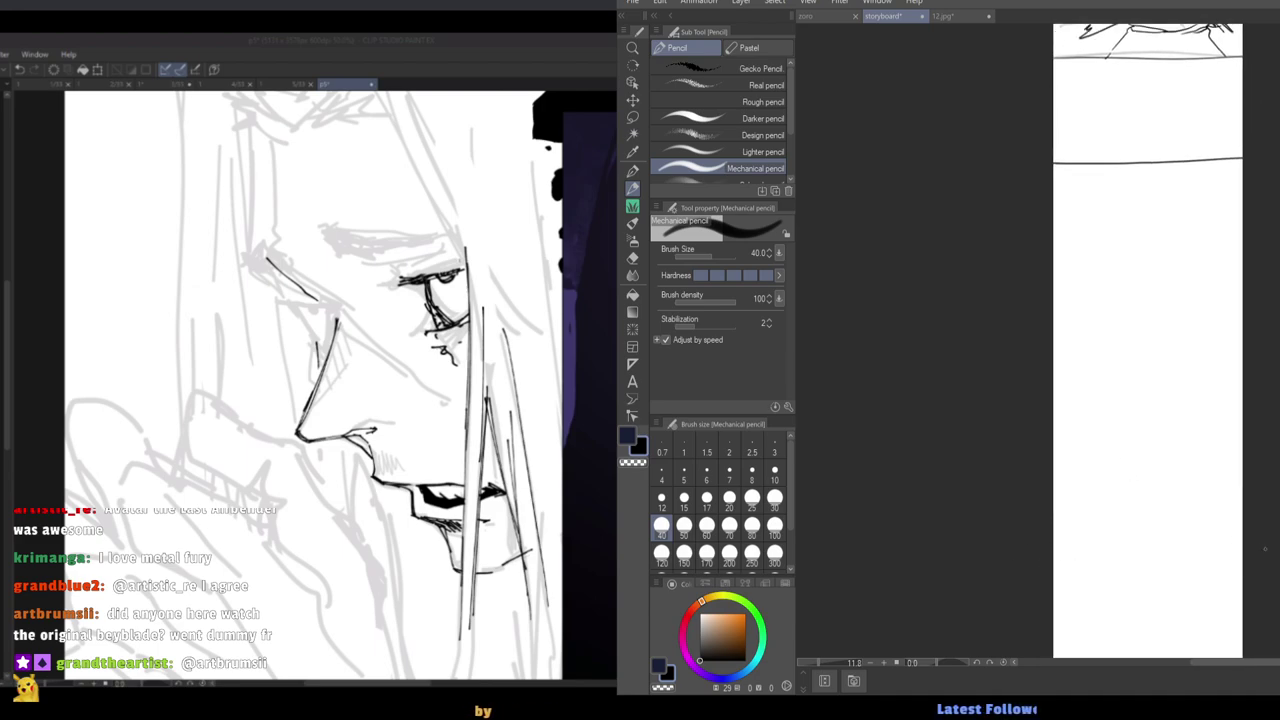
Sketch a figure's torso in the fourth panel at brush size 20, with a centre line and a curved lower edge.
{"action": "scroll", "coordinate": [1111, 477], "scroll_direction": "up", "scroll_amount": 5}
{"action": "scroll", "coordinate": [1140, 440], "scroll_direction": "up", "scroll_amount": 1}
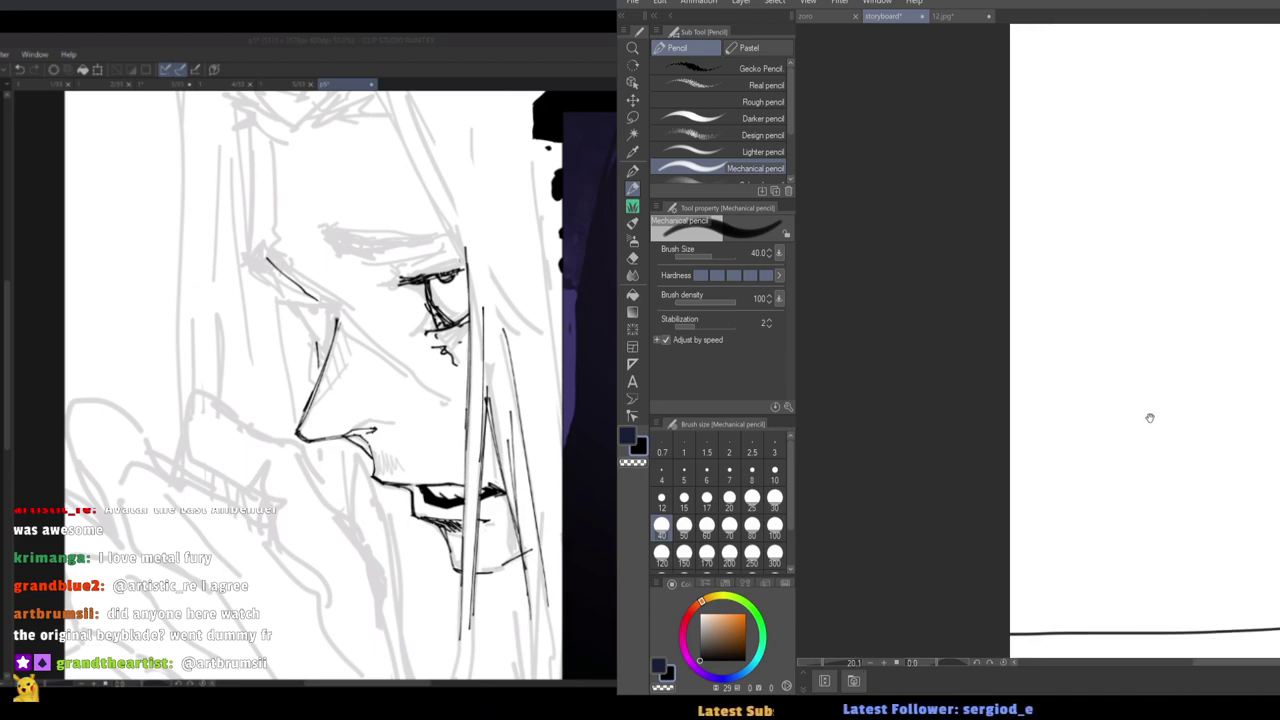
{"action": "key", "text": "bracketleft"}
{"action": "key", "text": "bracketleft"}
{"action": "key", "text": "bracketleft"}
{"action": "mouse_move", "coordinate": [1221, 268]}
{"action": "left_mouse_down"}
{"action": "mouse_move", "coordinate": [1186, 235]}
{"action": "mouse_move", "coordinate": [1164, 266]}
{"action": "mouse_move", "coordinate": [1197, 263]}
{"action": "mouse_move", "coordinate": [1105, 303]}
{"action": "mouse_move", "coordinate": [1108, 322]}
{"action": "mouse_move", "coordinate": [1191, 338]}
{"action": "left_mouse_up"}
{"action": "key", "text": "ctrl+z"}
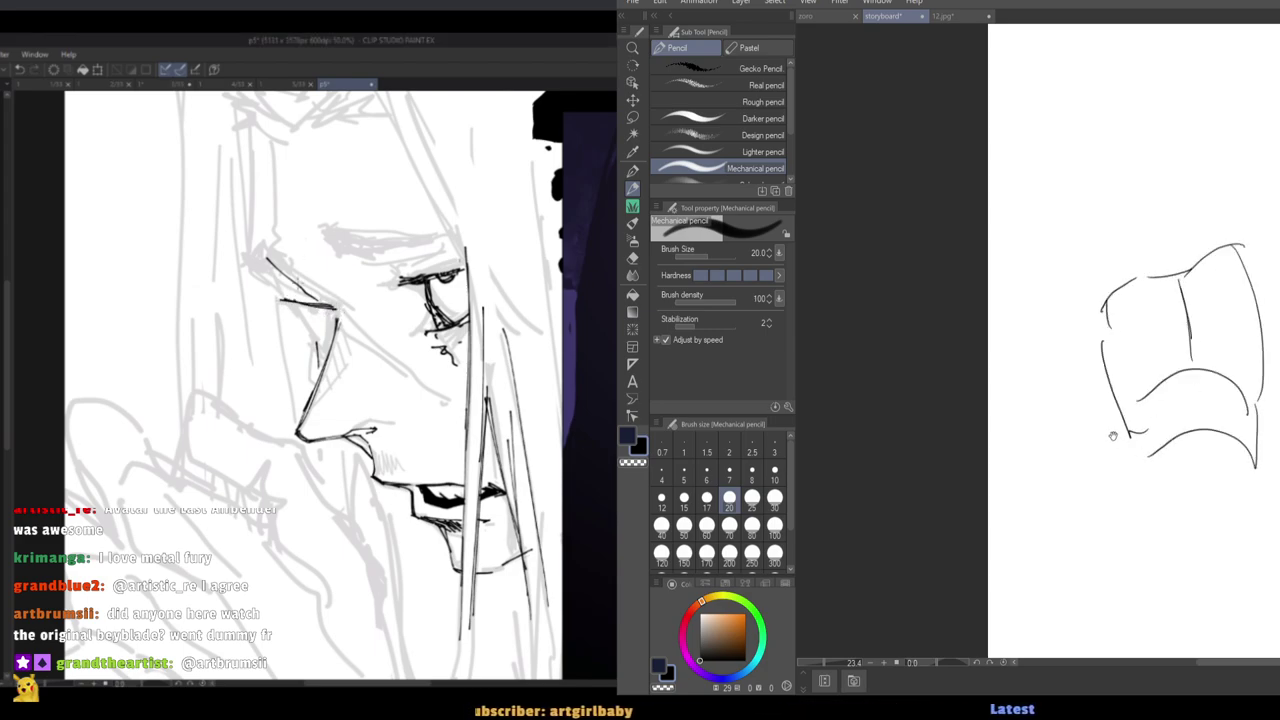
Redraw the torso's slanted side edge, try overlapping waistband curves beneath it, and undo the surplus waistband strokes.
{"action": "left_click_drag", "start_coordinate": [1113, 436], "coordinate": [1112, 408]}
{"action": "key", "text": "ctrl+z"}
{"action": "key", "text": "ctrl+z"}
{"action": "left_click_drag", "start_coordinate": [1112, 346], "coordinate": [1145, 434]}
{"action": "mouse_move", "coordinate": [1130, 436]}
{"action": "left_mouse_down"}
{"action": "mouse_move", "coordinate": [1192, 397]}
{"action": "mouse_move", "coordinate": [1231, 416]}
{"action": "left_mouse_up"}
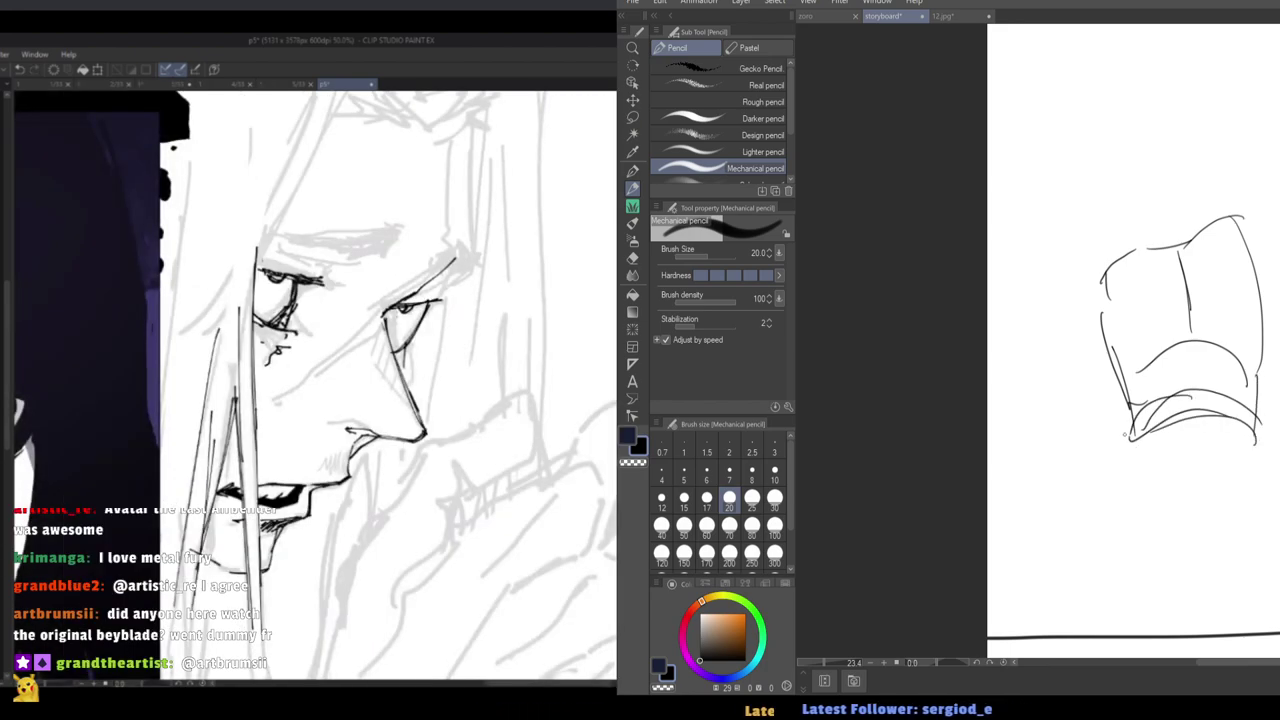
{"action": "left_click_drag", "start_coordinate": [1106, 442], "coordinate": [1105, 434]}
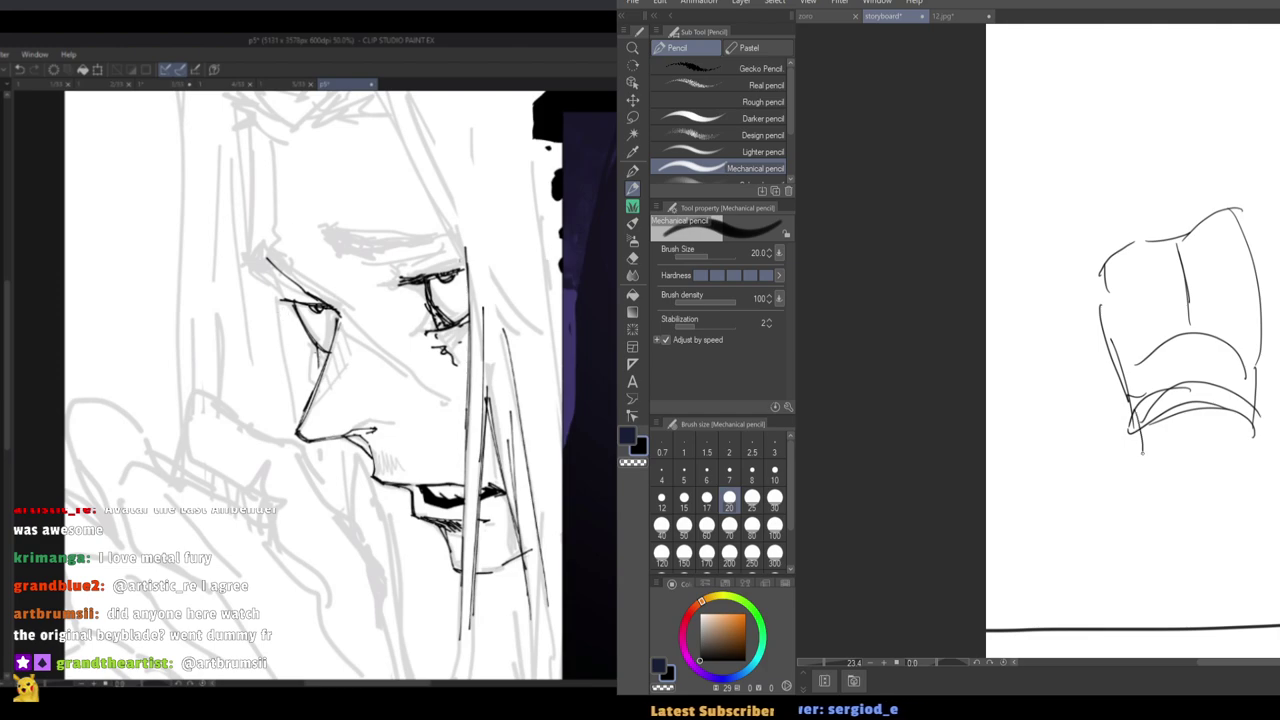
{"action": "key", "text": "ctrl+z"}
{"action": "key", "text": "ctrl+z"}
{"action": "key", "text": "ctrl+z"}
{"action": "key", "text": "ctrl+z"}
{"action": "key", "text": "ctrl+z"}
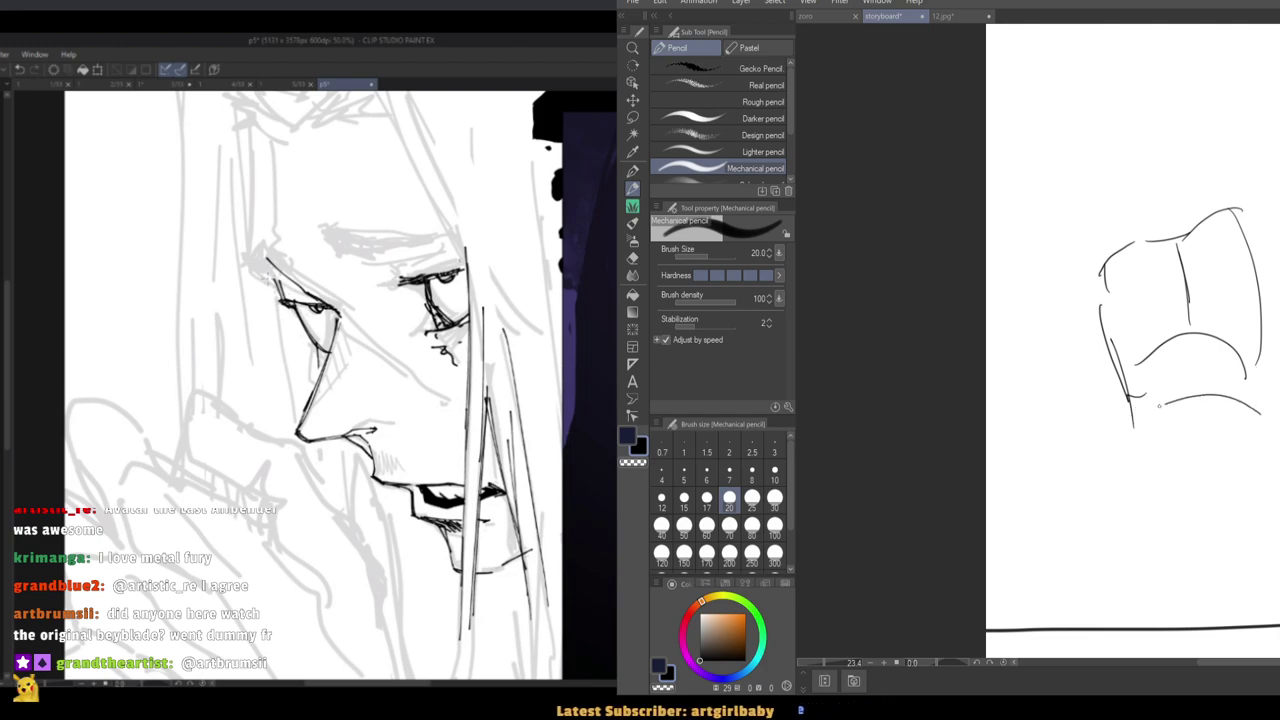
Draw a curved double-lined waistband across the bottom of the torso at brush size 20.
{"action": "mouse_move", "coordinate": [1134, 400]}
{"action": "left_mouse_down"}
{"action": "mouse_move", "coordinate": [1264, 429]}
{"action": "mouse_move", "coordinate": [1199, 418]}
{"action": "mouse_move", "coordinate": [1138, 454]}
{"action": "left_mouse_up"}
{"action": "left_click_drag", "start_coordinate": [1181, 423], "coordinate": [1254, 428]}
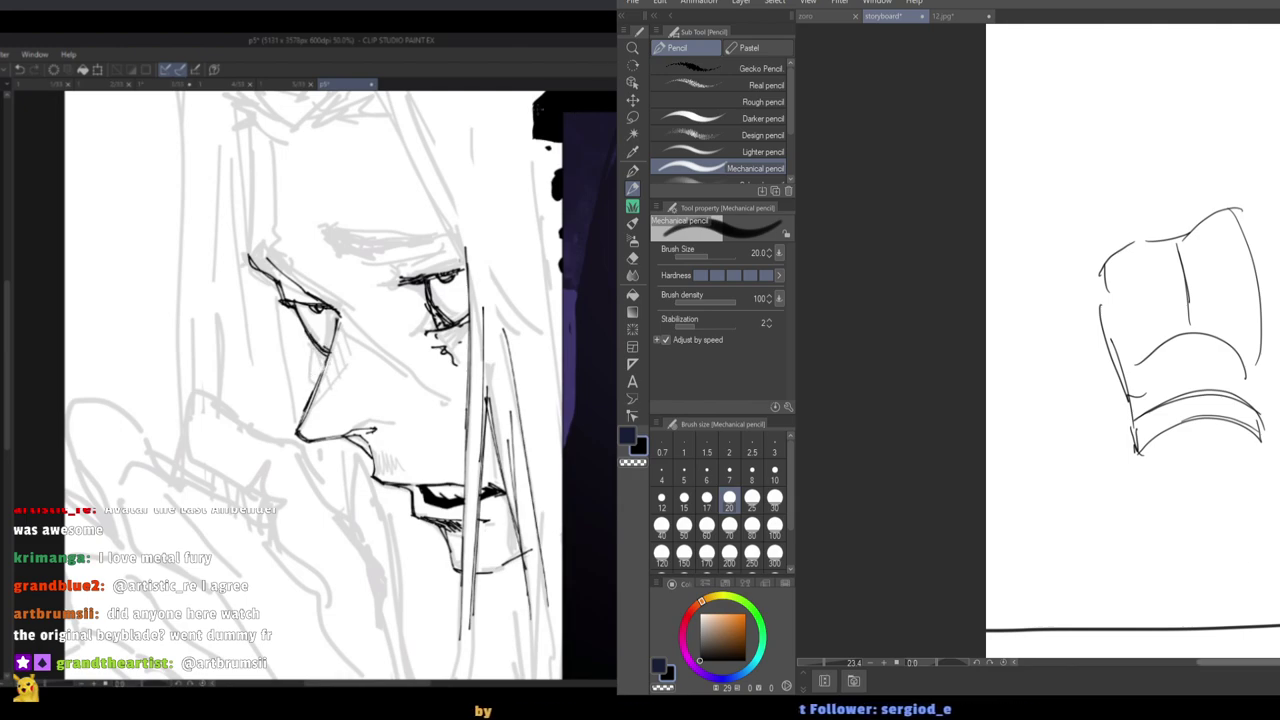
{"action": "left_click_drag", "start_coordinate": [1125, 444], "coordinate": [1059, 456]}
{"action": "left_click_drag", "start_coordinate": [1031, 380], "coordinate": [1037, 377]}
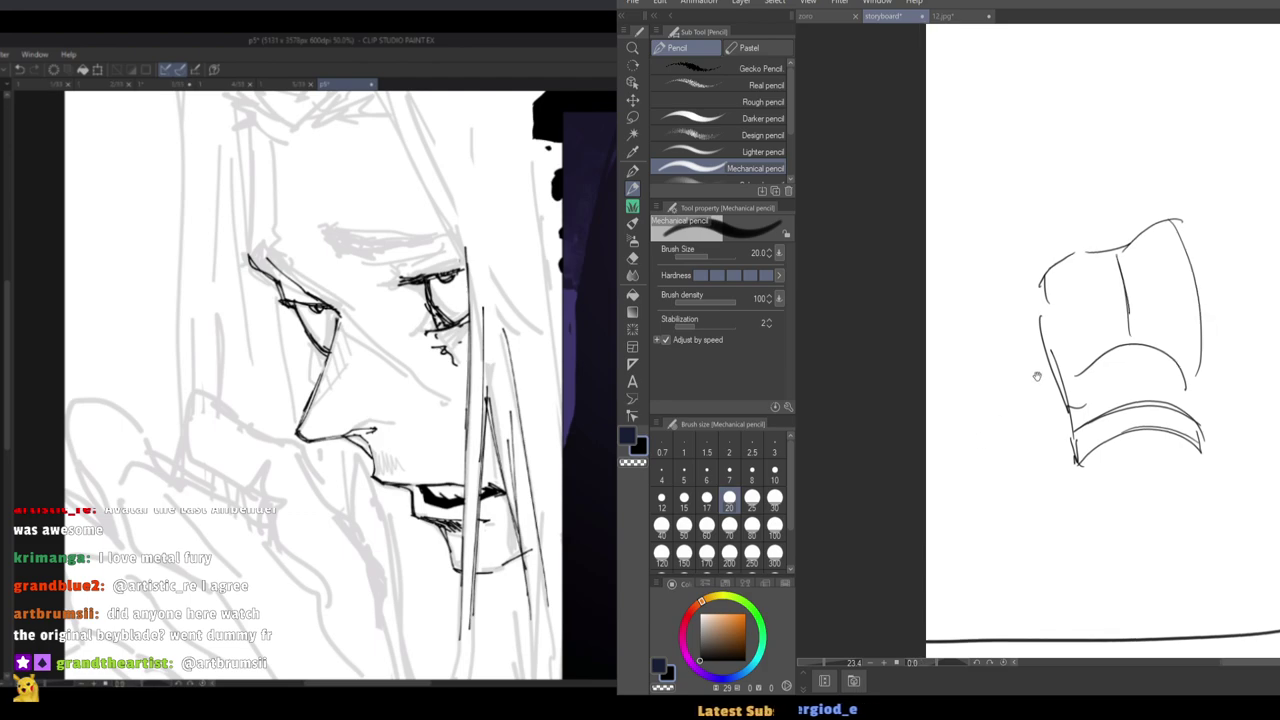
Sketch the hips below the waistband with a small V at the centre, short side lines and a peaked lower edge.
{"action": "left_click_drag", "start_coordinate": [1202, 441], "coordinate": [1209, 493]}
{"action": "left_click_drag", "start_coordinate": [1153, 474], "coordinate": [1150, 421]}
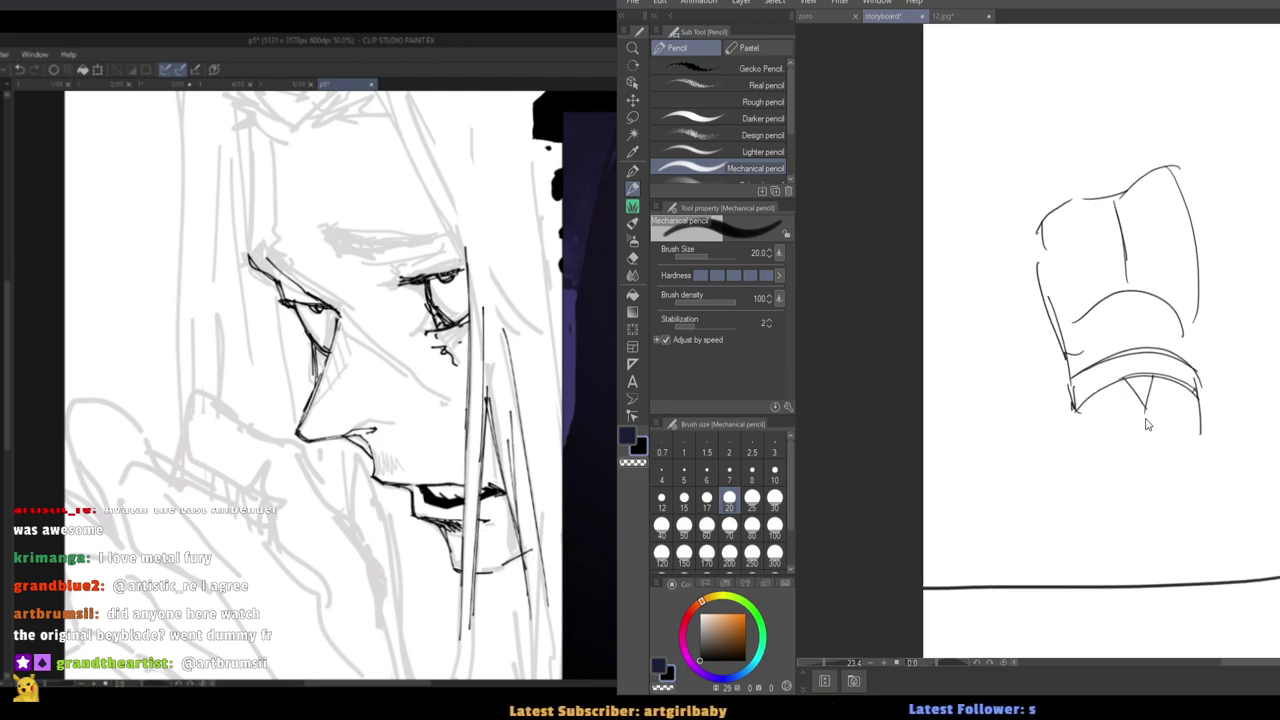
{"action": "left_click_drag", "start_coordinate": [1143, 410], "coordinate": [1144, 426]}
{"action": "left_click_drag", "start_coordinate": [1144, 439], "coordinate": [1197, 467]}
{"action": "left_click_drag", "start_coordinate": [1206, 407], "coordinate": [1207, 470]}
{"action": "left_click_drag", "start_coordinate": [1073, 411], "coordinate": [1079, 468]}
{"action": "left_click_drag", "start_coordinate": [1143, 439], "coordinate": [1096, 470]}
Set the brush size to 25 and sketch one tapering leg from the hip toward the bottom border, redoing unwanted strokes.
{"action": "key", "text": "]"}
{"action": "mouse_move", "coordinate": [1194, 470]}
{"action": "left_mouse_down"}
{"action": "mouse_move", "coordinate": [1204, 428]}
{"action": "mouse_move", "coordinate": [1230, 472]}
{"action": "left_mouse_up"}
{"action": "left_click_drag", "start_coordinate": [1164, 418], "coordinate": [1201, 552]}
{"action": "key", "text": "ctrl+z"}
{"action": "left_click_drag", "start_coordinate": [1221, 434], "coordinate": [1246, 588]}
{"action": "key", "text": "ctrl+z"}
{"action": "key", "text": "ctrl+z"}
{"action": "left_click_drag", "start_coordinate": [1218, 390], "coordinate": [1243, 513]}
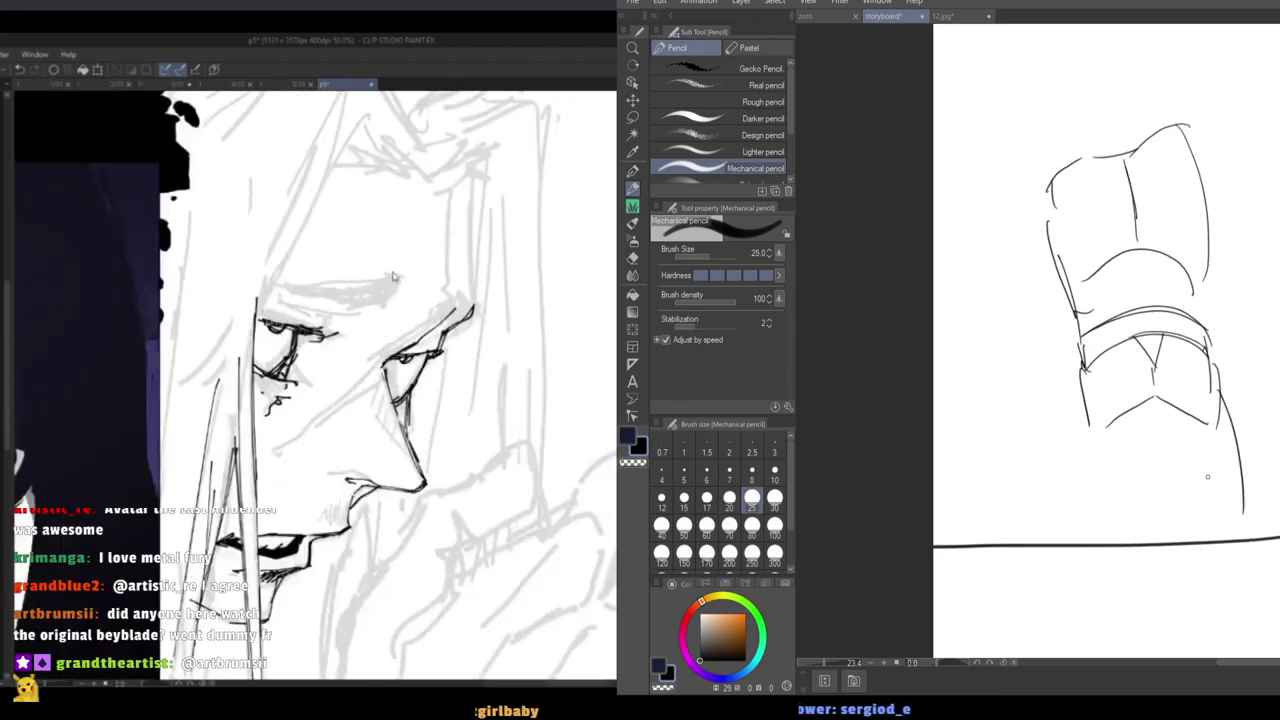
{"action": "left_click_drag", "start_coordinate": [1163, 427], "coordinate": [1192, 497]}
{"action": "key", "text": "ctrl+z"}
{"action": "key", "text": "ctrl+z"}
{"action": "left_click_drag", "start_coordinate": [1218, 378], "coordinate": [1243, 503]}
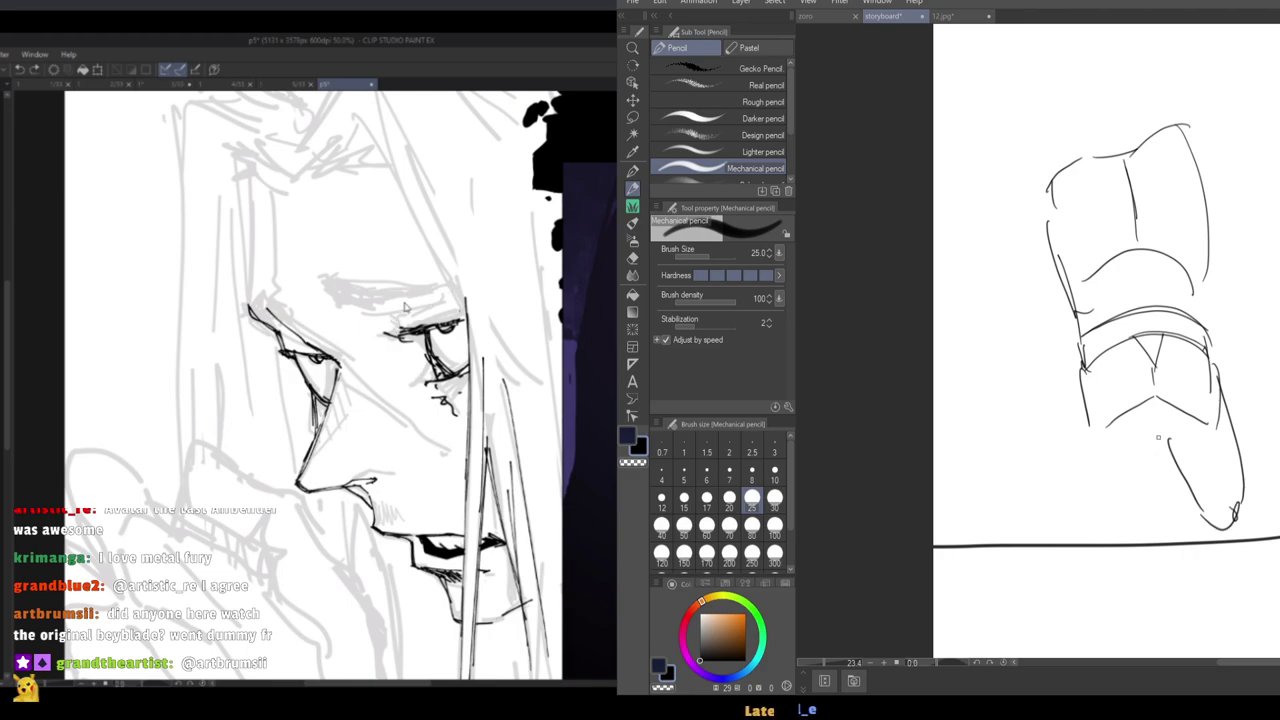
Set the brush size to 30, sketch the figure's other leg, and add curved strokes around the first leg's end.
{"action": "mouse_move", "coordinate": [1052, 477]}
{"action": "left_mouse_down"}
{"action": "mouse_move", "coordinate": [1045, 563]}
{"action": "mouse_move", "coordinate": [1076, 573]}
{"action": "left_mouse_up"}
{"action": "key", "text": "]"}
{"action": "mouse_move", "coordinate": [1184, 466]}
{"action": "left_mouse_down"}
{"action": "mouse_move", "coordinate": [1233, 483]}
{"action": "mouse_move", "coordinate": [1220, 558]}
{"action": "left_mouse_up"}
{"action": "mouse_move", "coordinate": [1237, 470]}
{"action": "left_mouse_down"}
{"action": "mouse_move", "coordinate": [1264, 551]}
{"action": "mouse_move", "coordinate": [1213, 540]}
{"action": "left_mouse_up"}
{"action": "mouse_move", "coordinate": [1208, 537]}
{"action": "left_mouse_down"}
{"action": "mouse_move", "coordinate": [1206, 495]}
{"action": "mouse_move", "coordinate": [1238, 474]}
{"action": "mouse_move", "coordinate": [1279, 495]}
{"action": "mouse_move", "coordinate": [1279, 523]}
{"action": "left_mouse_up"}
{"action": "key", "text": "ctrl+z"}
{"action": "key", "text": "ctrl+z"}
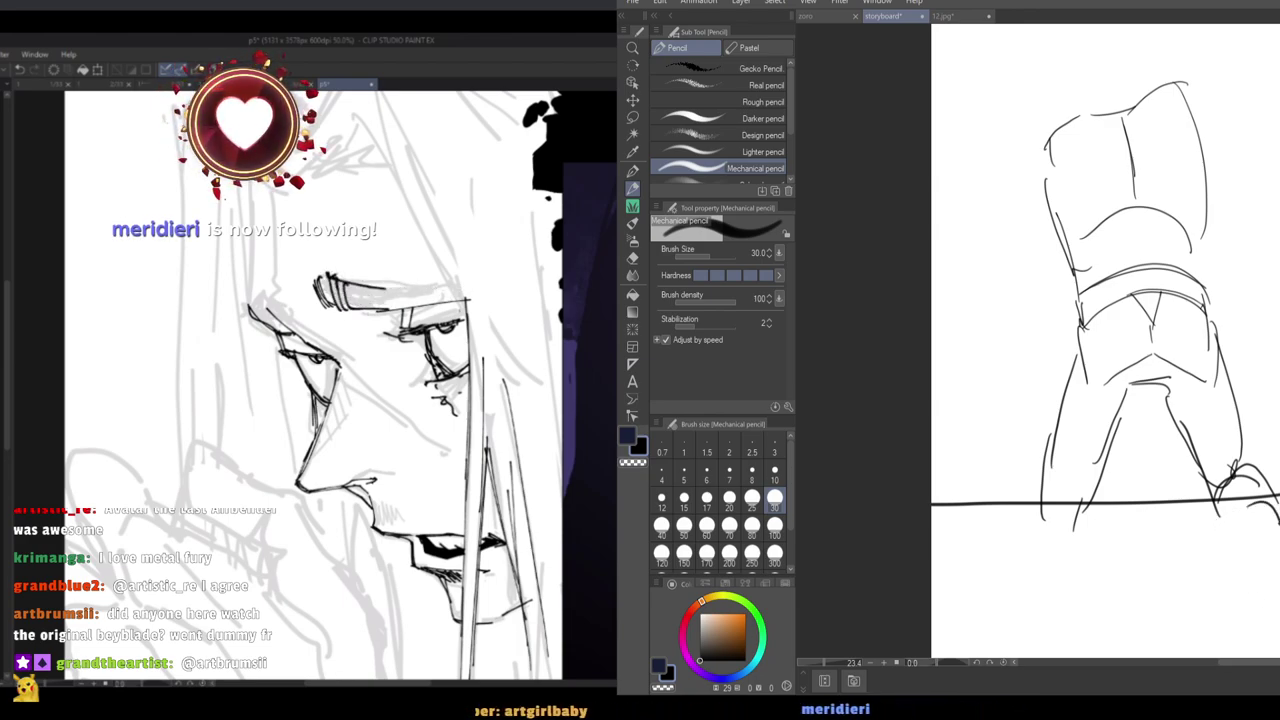
Draw rounded, arch-like shapes around the end of the second leg at the panel's bottom border, using brush size 30.
{"action": "scroll", "coordinate": [1060, 335], "scroll_direction": "down", "scroll_amount": 2}
{"action": "left_click_drag", "start_coordinate": [1060, 335], "coordinate": [1130, 381]}
{"action": "scroll", "coordinate": [1130, 381], "scroll_direction": "up", "scroll_amount": 1}
{"action": "scroll", "coordinate": [1130, 382], "scroll_direction": "up", "scroll_amount": 3}
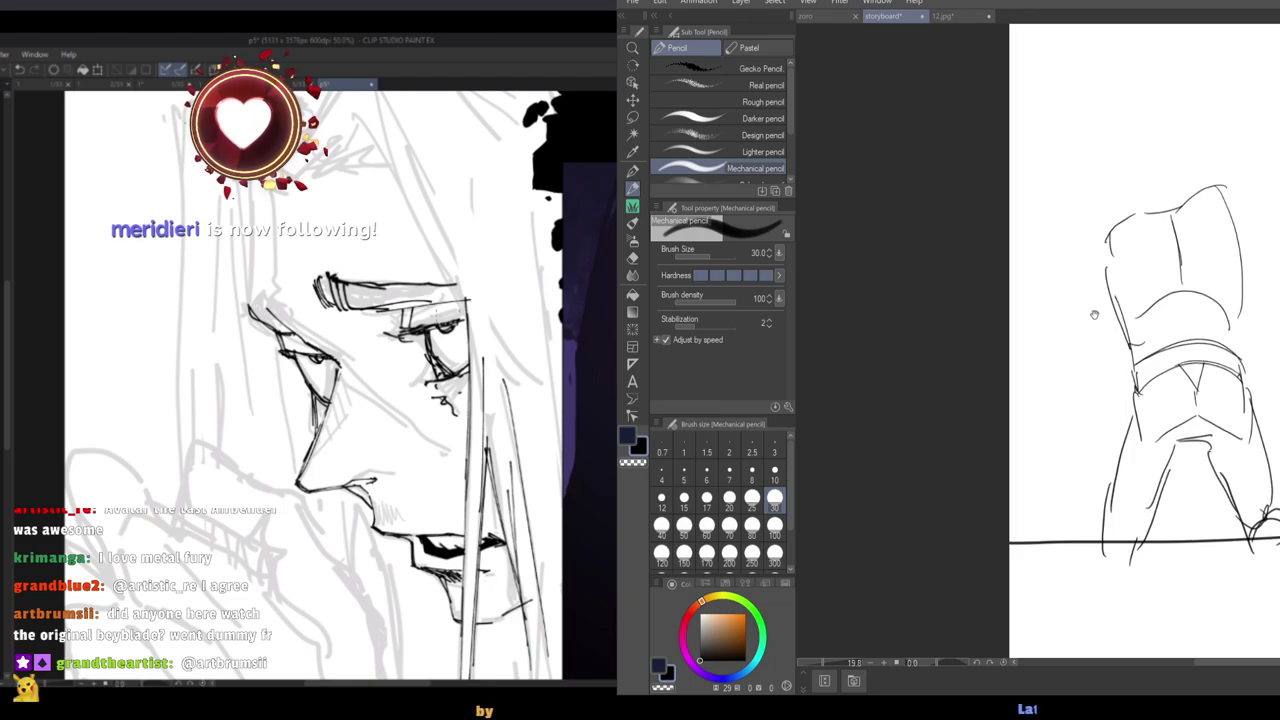
{"action": "mouse_move", "coordinate": [1059, 432]}
{"action": "left_mouse_down"}
{"action": "mouse_move", "coordinate": [1104, 482]}
{"action": "mouse_move", "coordinate": [1063, 510]}
{"action": "mouse_move", "coordinate": [1053, 474]}
{"action": "left_mouse_up"}
{"action": "mouse_move", "coordinate": [1019, 430]}
{"action": "left_mouse_down"}
{"action": "mouse_move", "coordinate": [1043, 495]}
{"action": "mouse_move", "coordinate": [1010, 495]}
{"action": "mouse_move", "coordinate": [1002, 526]}
{"action": "left_mouse_up"}
{"action": "mouse_move", "coordinate": [1038, 506]}
{"action": "left_mouse_down"}
{"action": "mouse_move", "coordinate": [1070, 548]}
{"action": "mouse_move", "coordinate": [1000, 548]}
{"action": "left_mouse_up"}
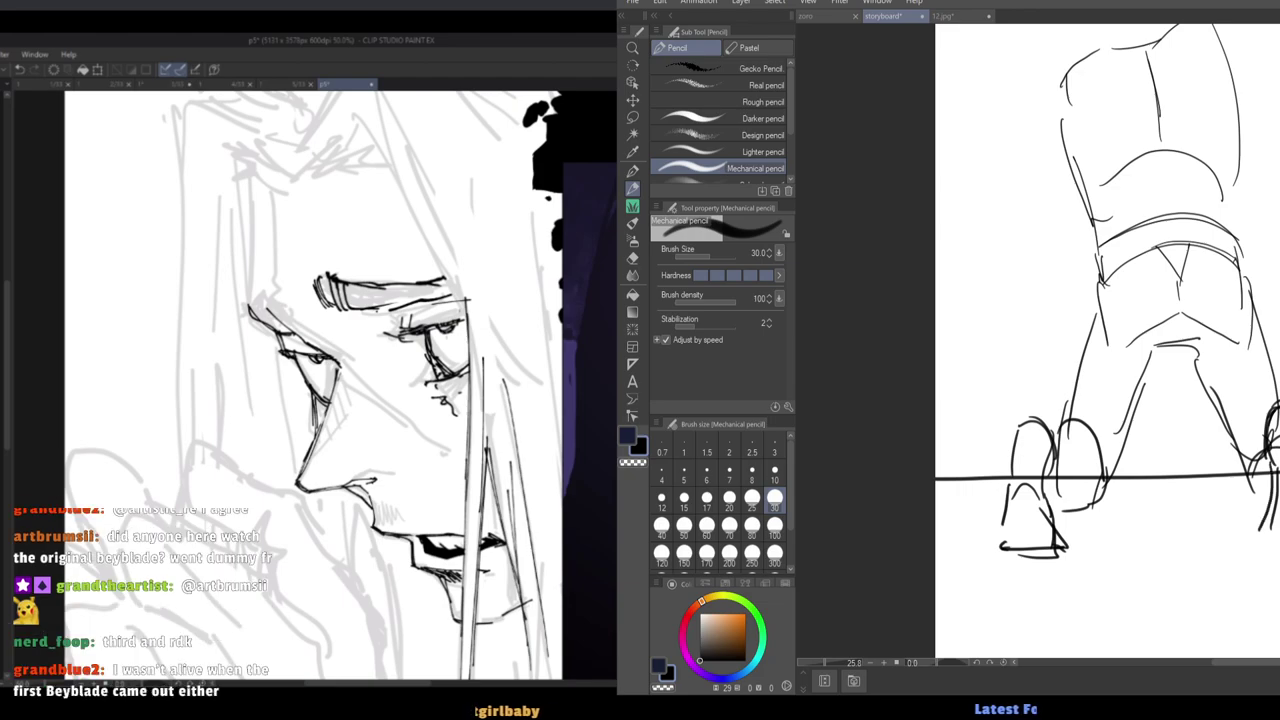
Finish the base of the second foot and erase the border line and overlapping strokes inside the figure's feet.
{"action": "left_click_drag", "start_coordinate": [1260, 550], "coordinate": [1241, 548]}
{"action": "scroll", "coordinate": [986, 428], "scroll_direction": "down", "scroll_amount": 5}
{"action": "key", "text": "h"}
{"action": "key", "text": "h"}
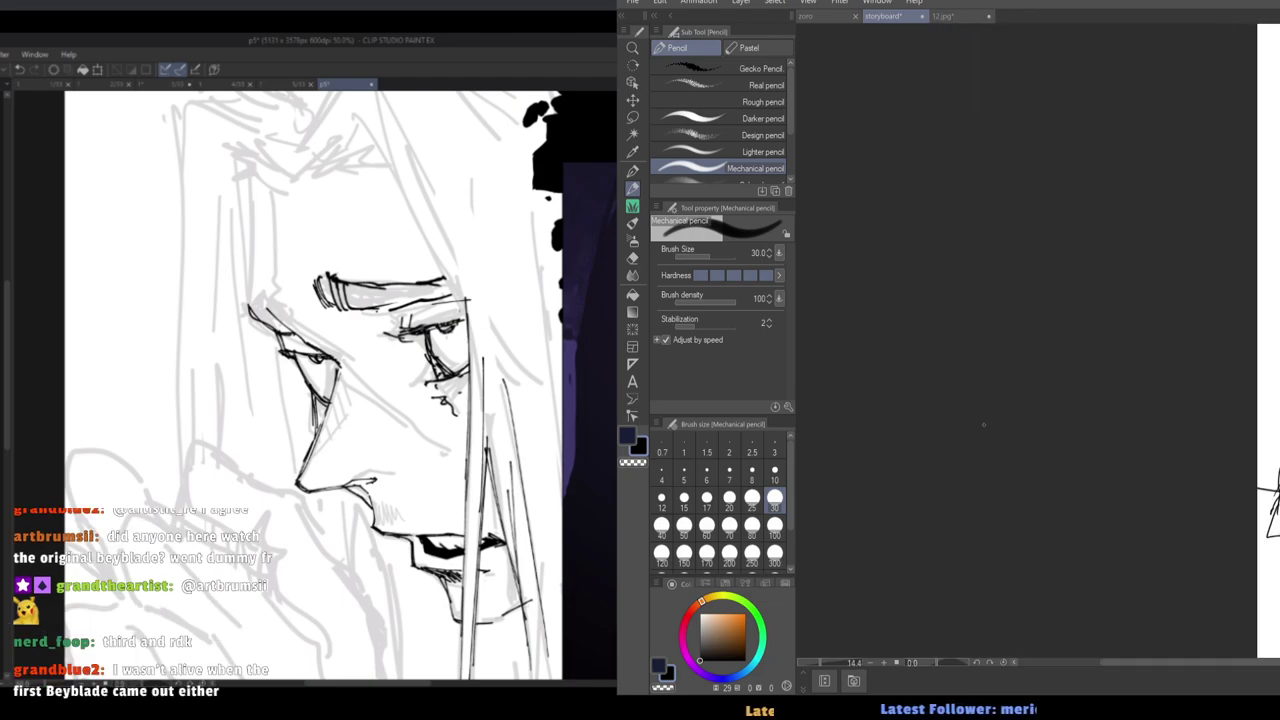
{"action": "scroll", "coordinate": [1024, 476], "scroll_direction": "up", "scroll_amount": 2}
{"action": "key", "text": "e"}
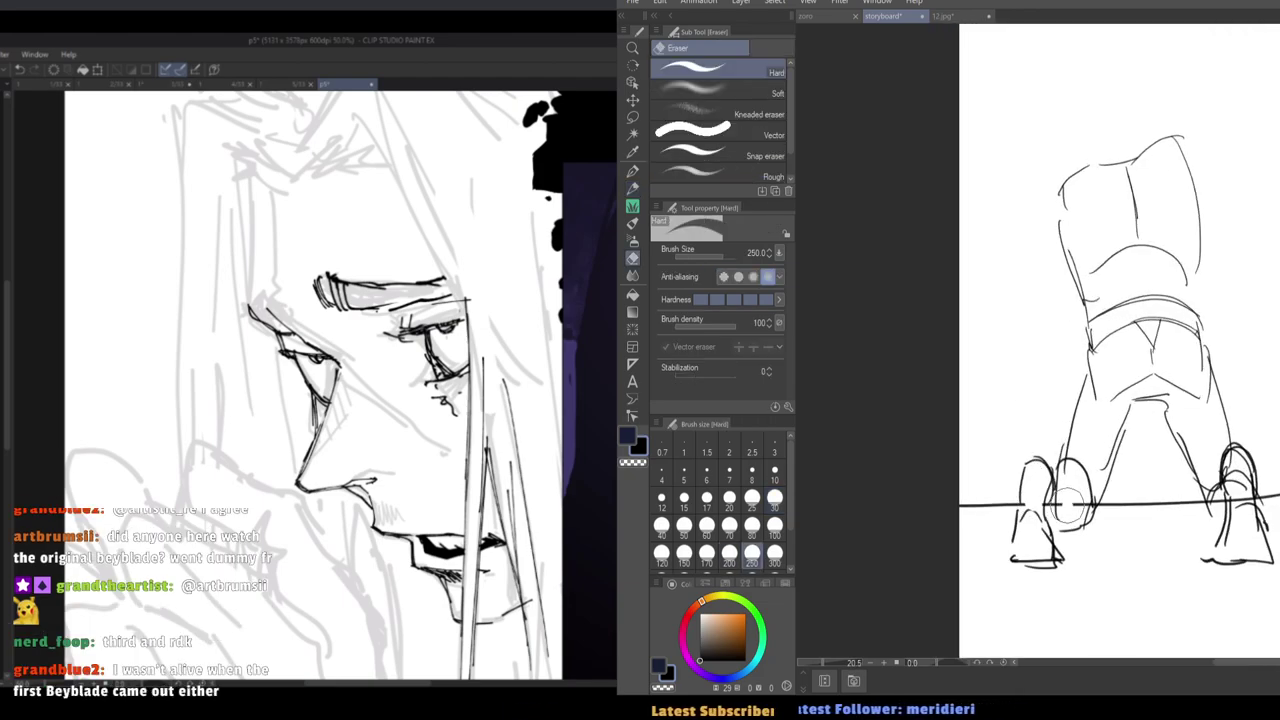
{"action": "key", "text": "["}
{"action": "mouse_move", "coordinate": [1240, 495]}
{"action": "left_mouse_down"}
{"action": "mouse_move", "coordinate": [1207, 510]}
{"action": "mouse_move", "coordinate": [1217, 524]}
{"action": "left_mouse_up"}
{"action": "key", "text": "p"}
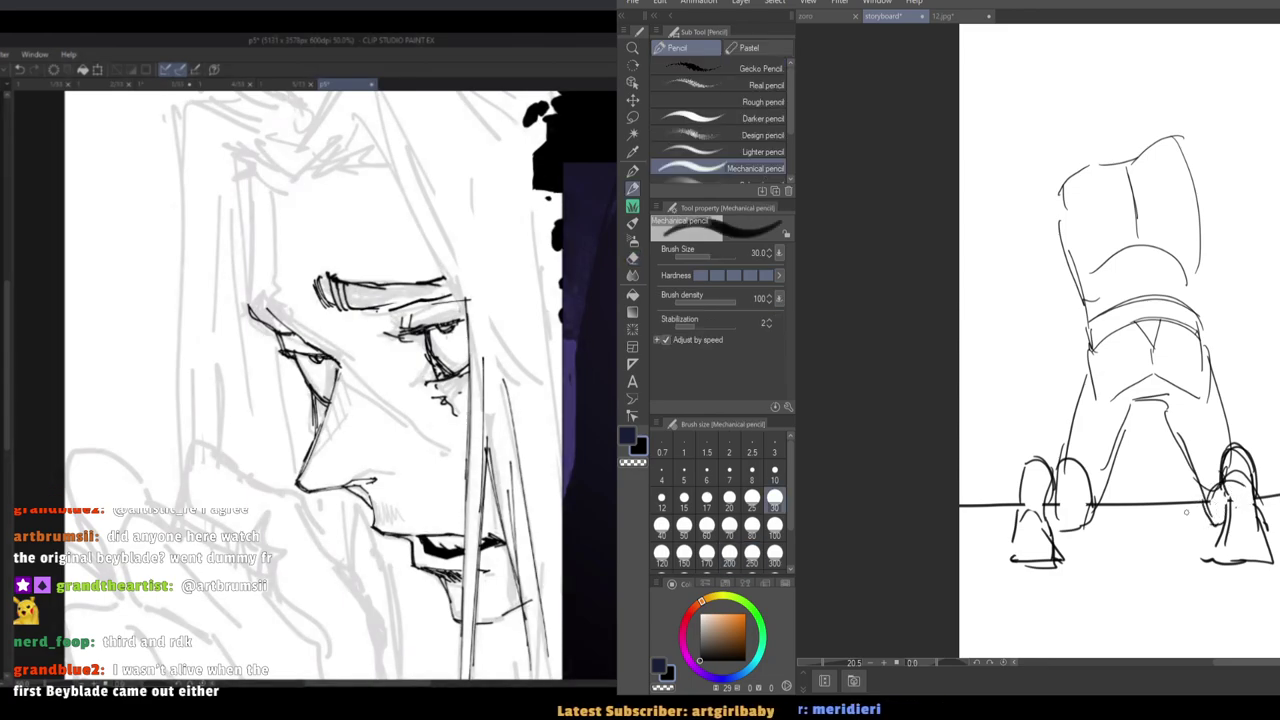
Replace the outer end of the ground line with a curved stroke, and draw a new horizontal border below the feet.
{"action": "key", "text": "e"}
{"action": "left_click_drag", "start_coordinate": [1000, 505], "coordinate": [962, 505]}
{"action": "key", "text": "p"}
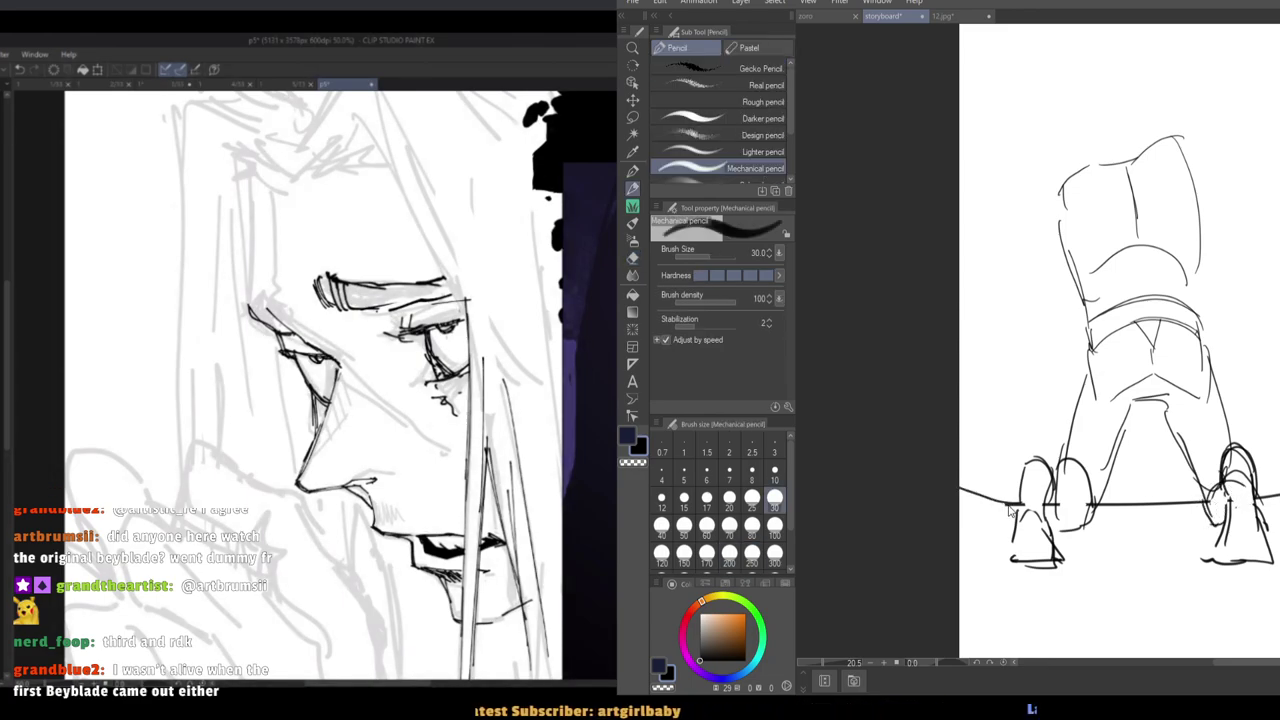
{"action": "left_click_drag", "start_coordinate": [1268, 584], "coordinate": [960, 575]}
{"action": "key", "text": "ctrl+z"}
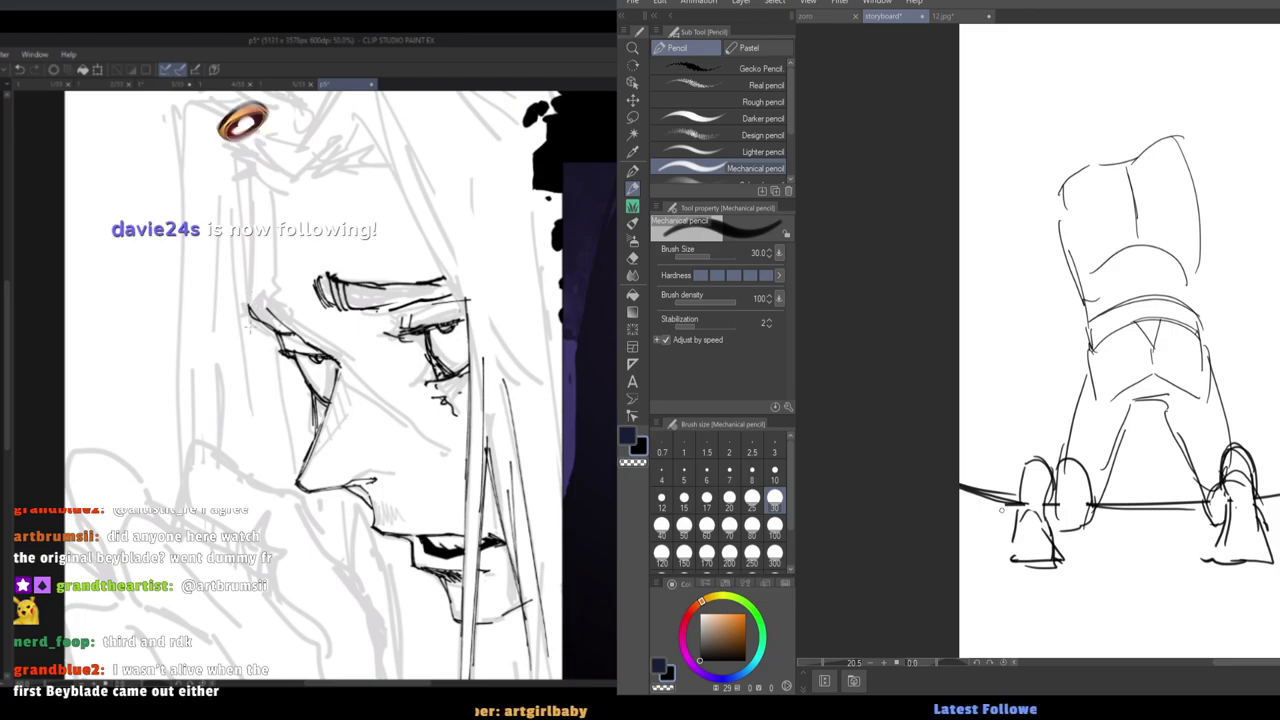
{"action": "left_click_drag", "start_coordinate": [1150, 560], "coordinate": [1142, 486]}
{"action": "mouse_move", "coordinate": [1279, 553]}
{"action": "left_mouse_down"}
{"action": "mouse_move", "coordinate": [955, 552]}
{"action": "mouse_move", "coordinate": [1272, 553]}
{"action": "left_mouse_up"}
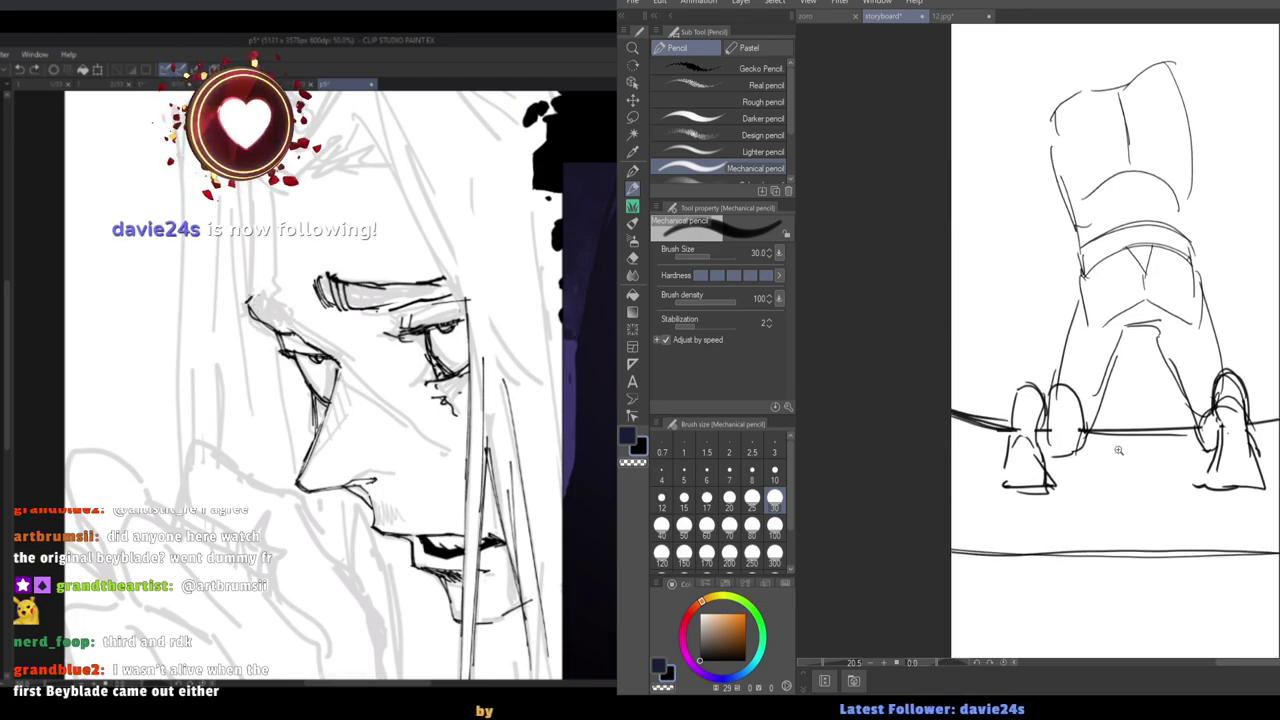
Clean up and darken the figure's second foot, erasing at size 170, and outline the pointed end of the profile's far eyebrow.
{"action": "scroll", "coordinate": [1122, 508], "scroll_direction": "down", "scroll_amount": 2}
{"action": "scroll", "coordinate": [1062, 448], "scroll_direction": "up", "scroll_amount": 1}
{"action": "key", "text": "e"}
{"action": "key", "text": "p"}
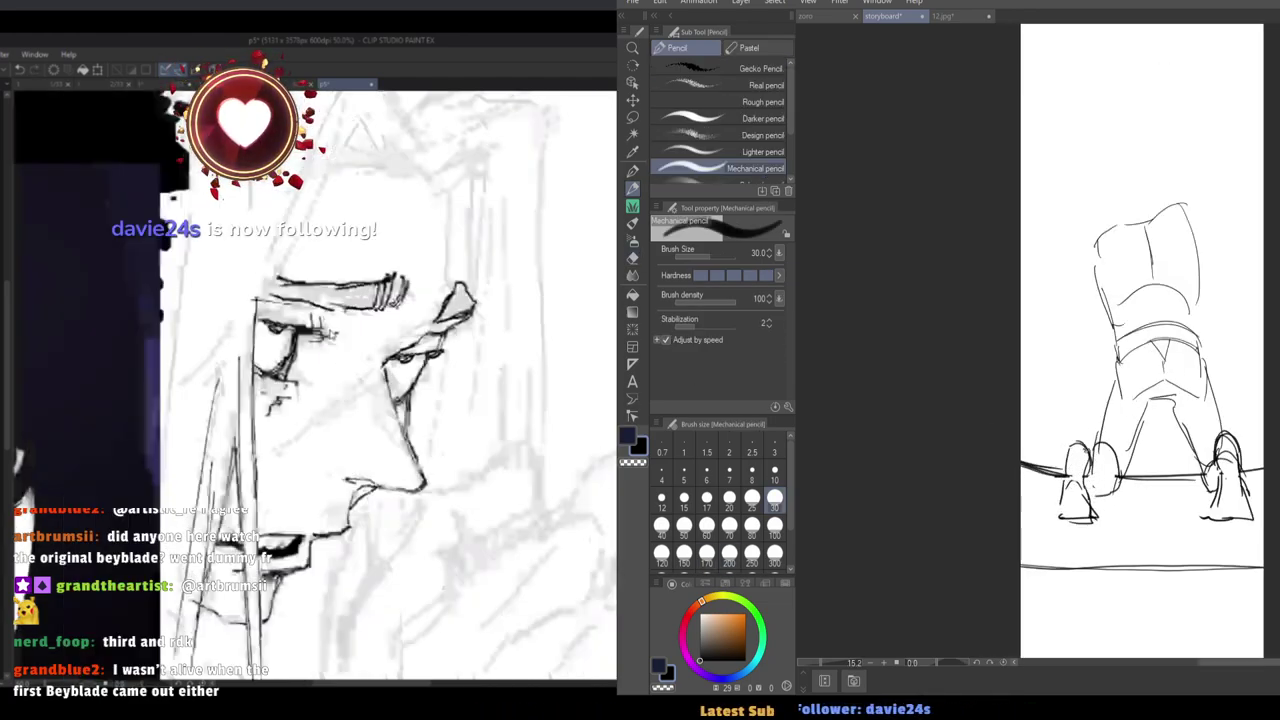
{"action": "key", "text": "e"}
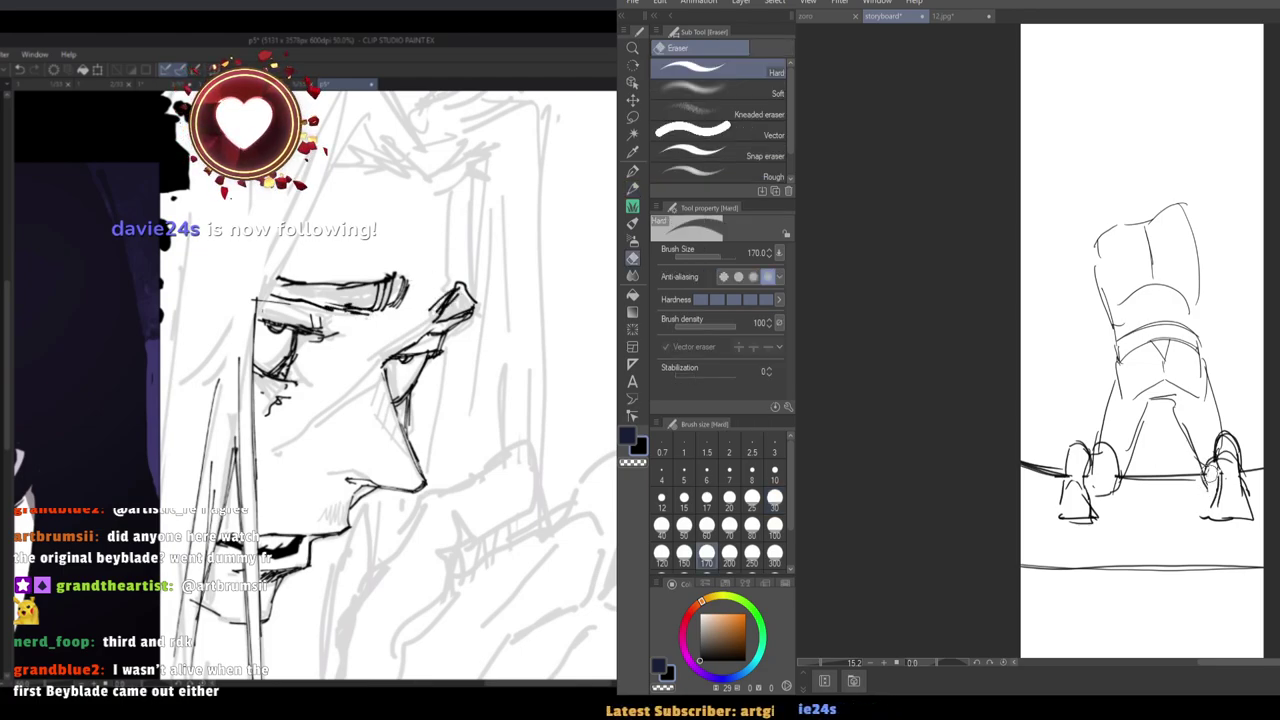
{"action": "key", "text": "p"}
{"action": "key", "text": "e"}
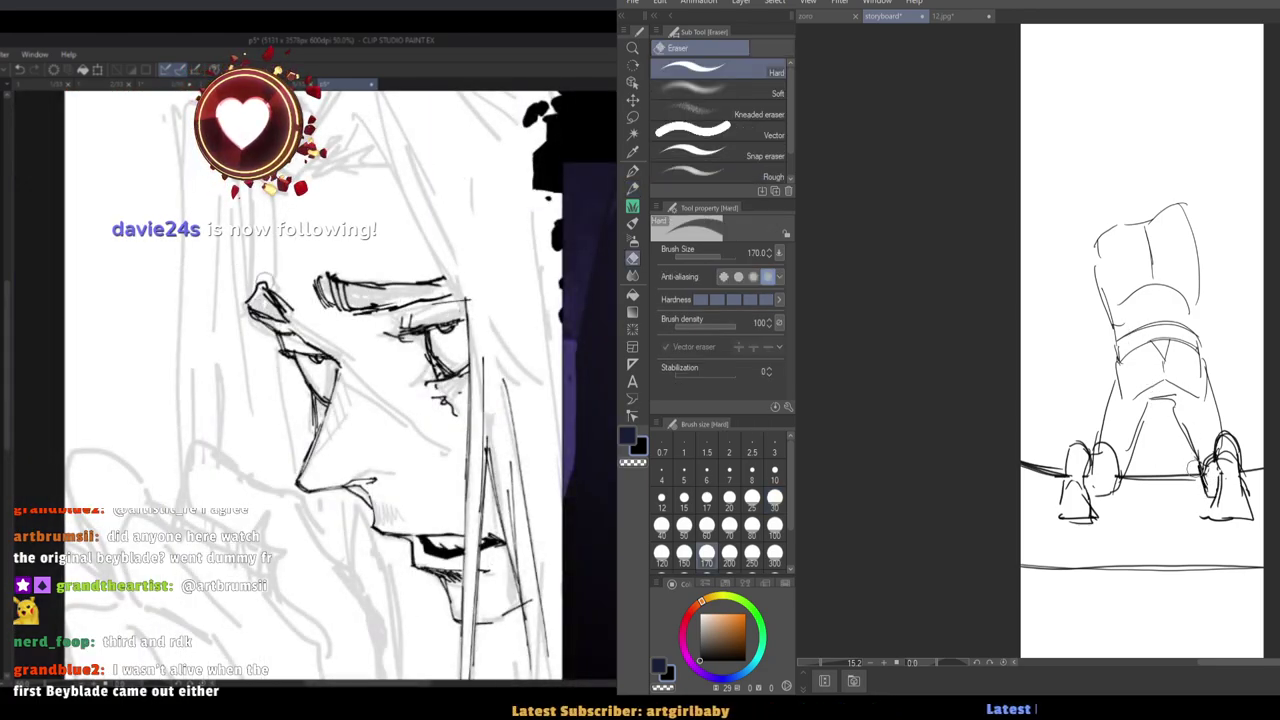
{"action": "key", "text": "p"}
{"action": "key", "text": "e"}
{"action": "key", "text": "p"}
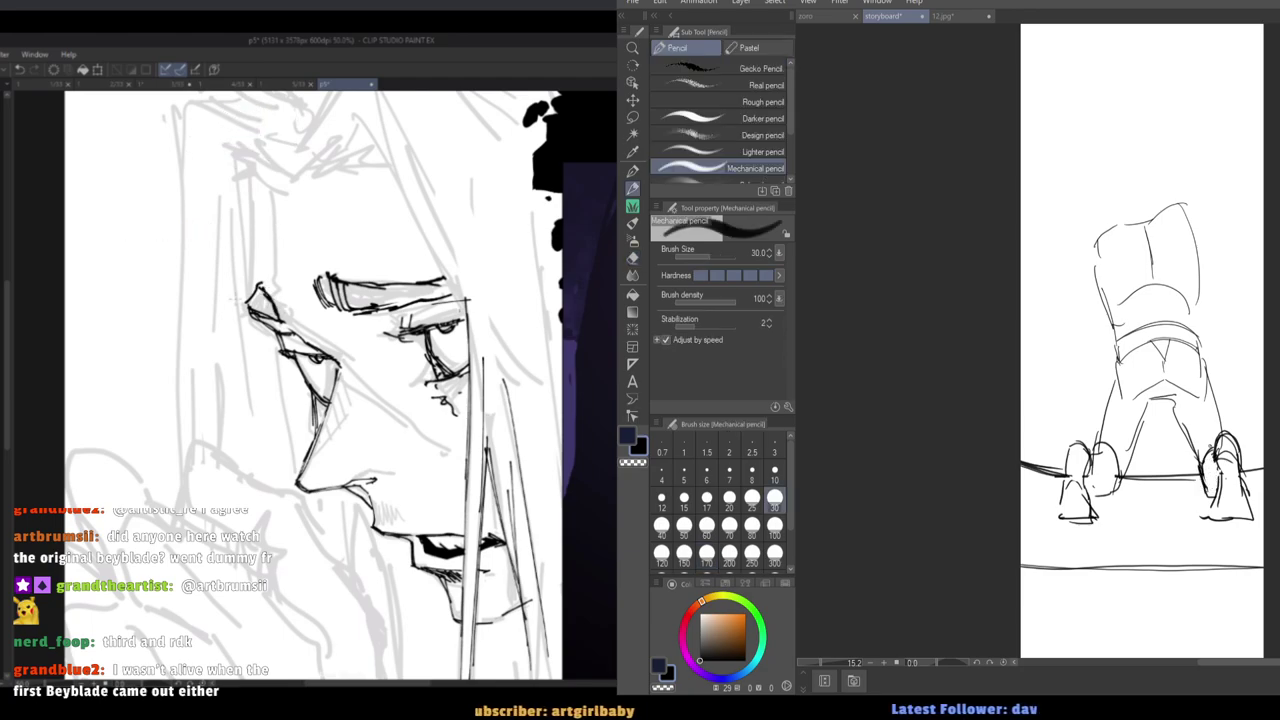
Extend the far eyebrow's tip on the profile and replace the hatching at the near eyebrow's inner end with short strokes.
{"action": "left_click_drag", "start_coordinate": [251, 294], "coordinate": [238, 310]}
{"action": "left_click_drag", "start_coordinate": [238, 311], "coordinate": [254, 321]}
{"action": "key", "text": "e"}
{"action": "key", "text": "h"}
{"action": "key", "text": "h"}
{"action": "key", "text": "p"}
{"action": "key", "text": "e"}
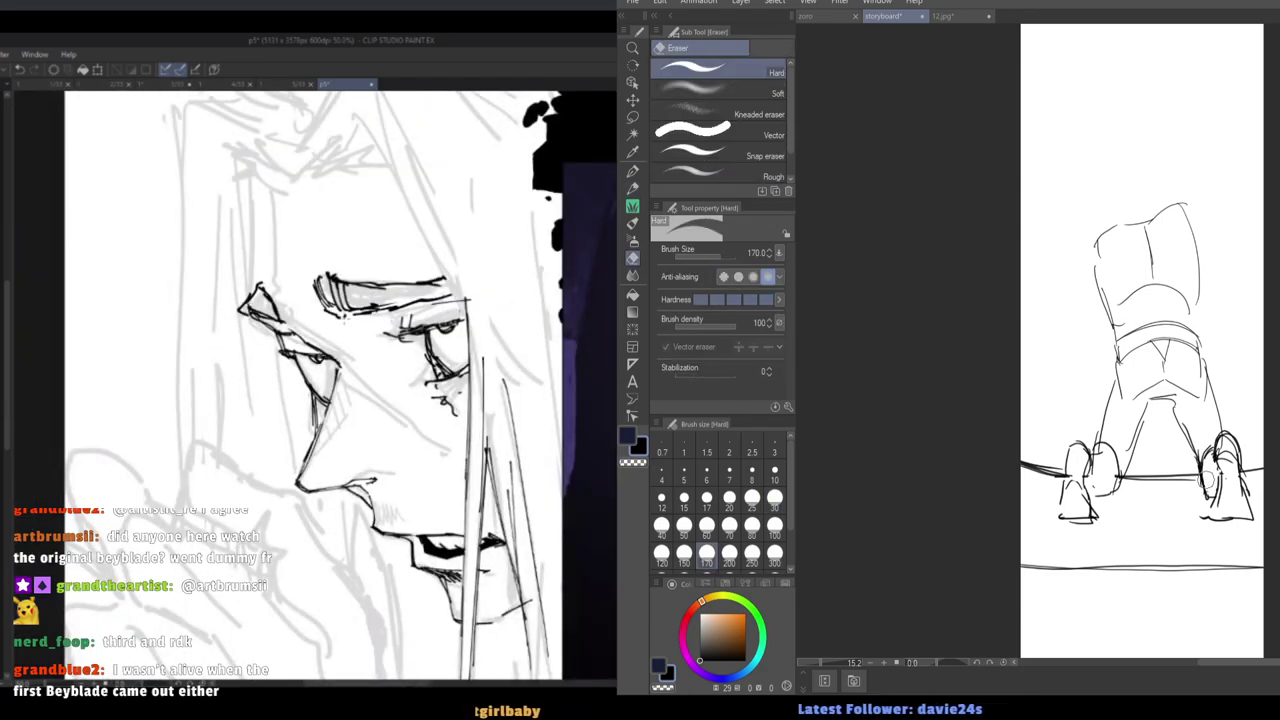
{"action": "key", "text": "p"}
{"action": "key", "text": "e"}
{"action": "key", "text": "p"}
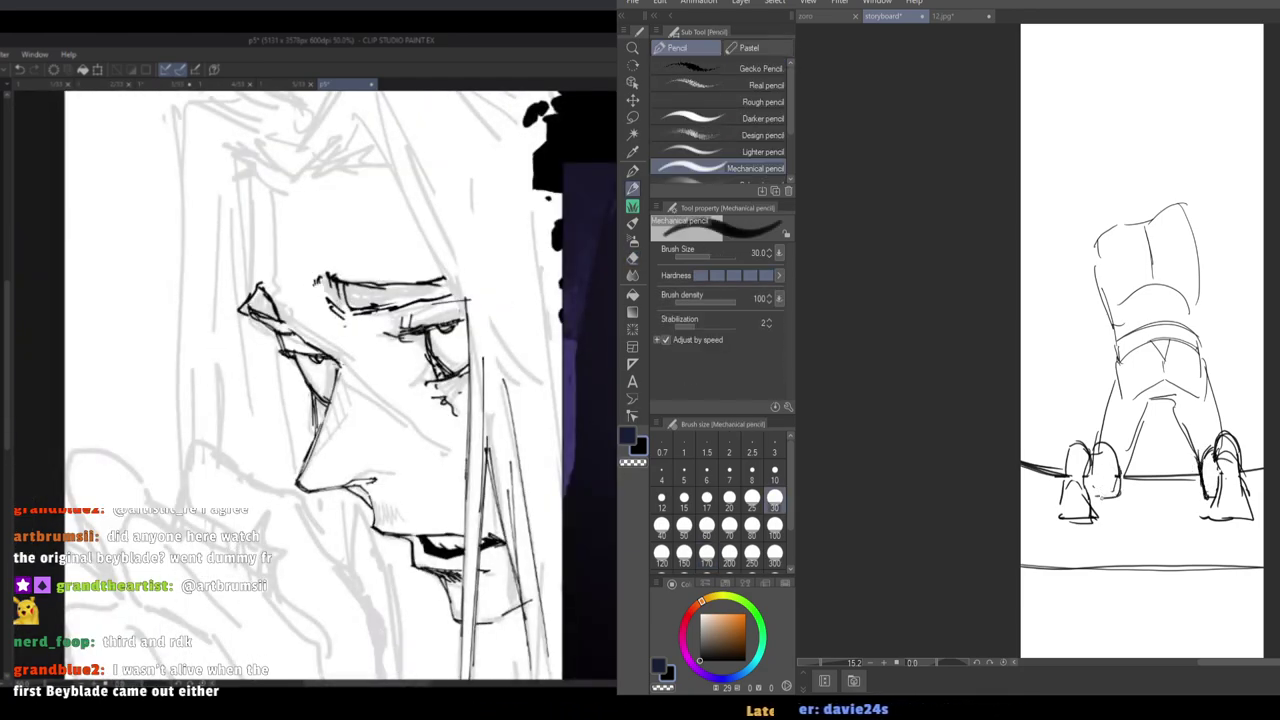
Hatch the shadow beside the profile's nose bridge and darken the outer line of the figure's leg, checking the mirrored view.
{"action": "key", "text": "h"}
{"action": "key", "text": "h"}
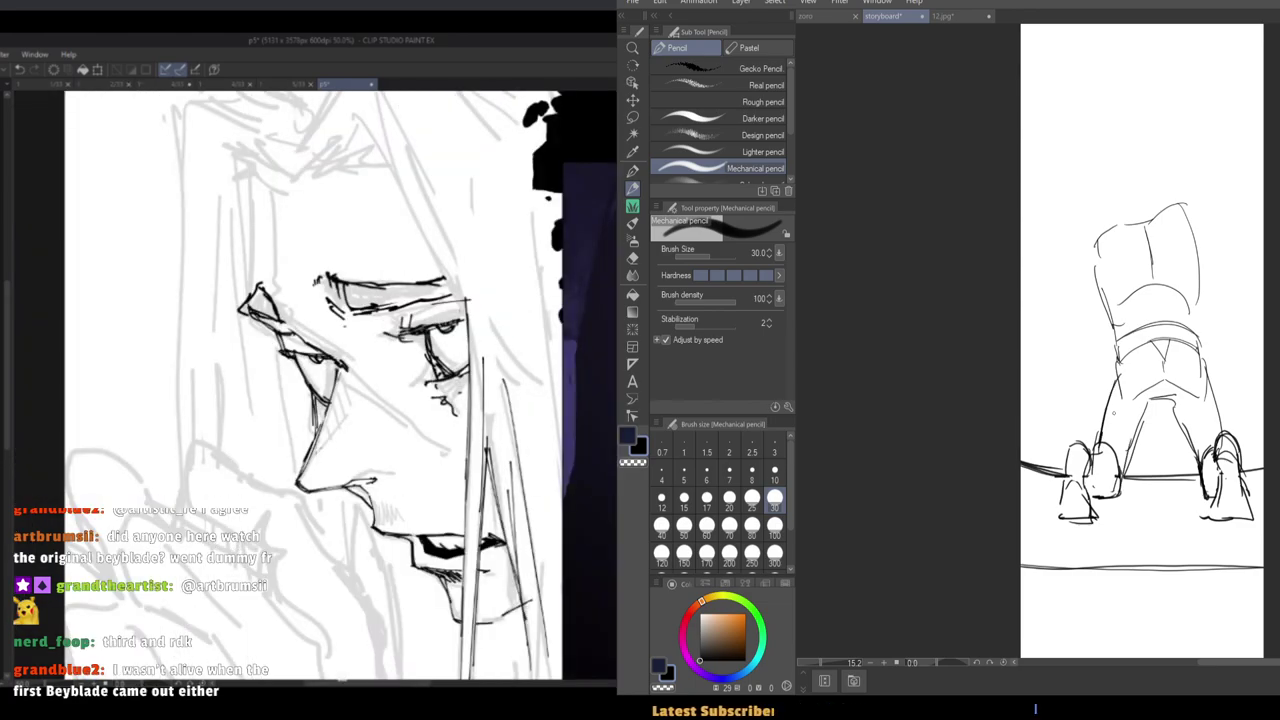
{"action": "key", "text": "h"}
{"action": "key", "text": "h"}
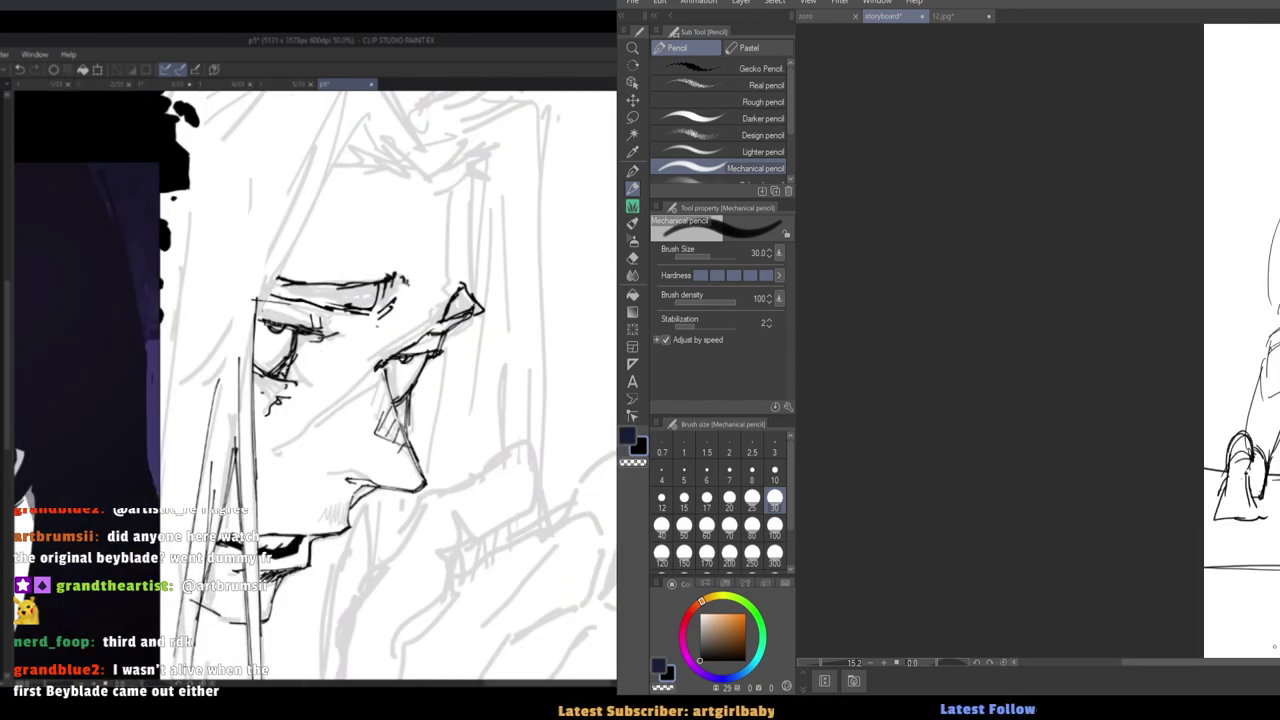
{"action": "key", "text": "h"}
{"action": "left_click_drag", "start_coordinate": [1183, 525], "coordinate": [950, 481]}
{"action": "key", "text": "h"}
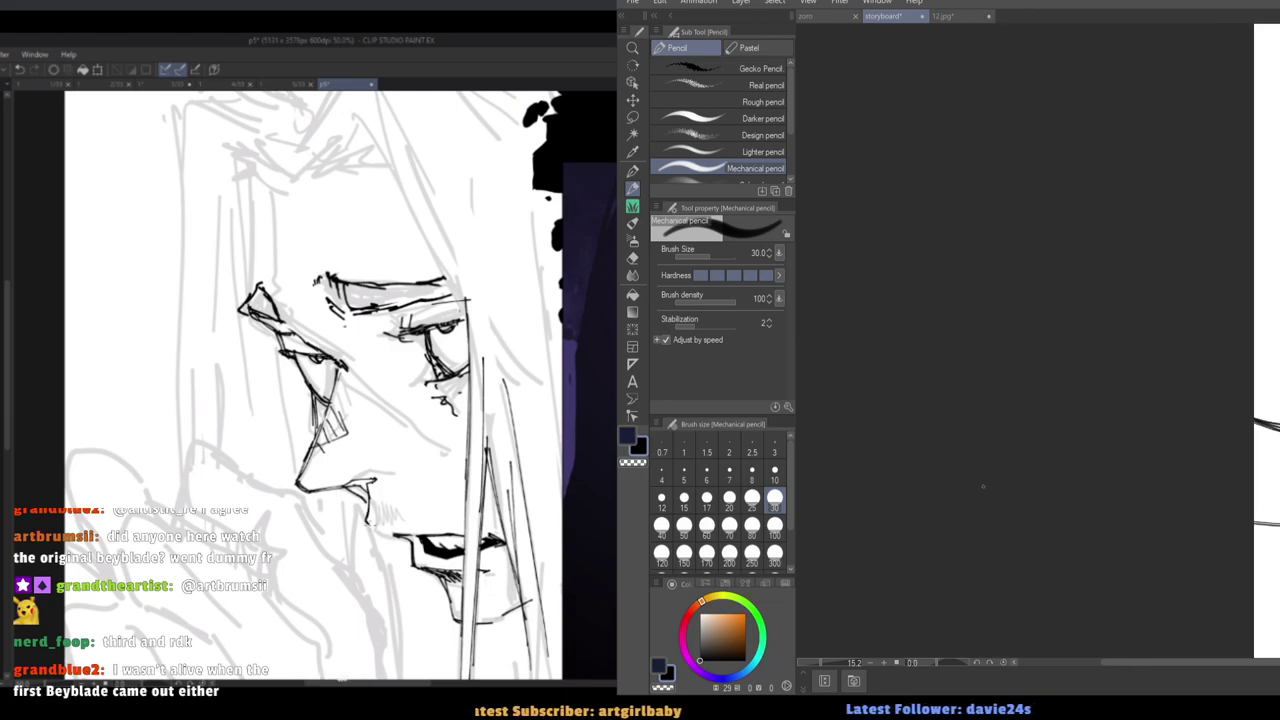
Redraw the line between the profile's nose and upper lip, and check both drawings in mirrored view.
{"action": "left_click_drag", "start_coordinate": [1051, 488], "coordinate": [926, 471]}
{"action": "left_click_drag", "start_coordinate": [1128, 474], "coordinate": [920, 466]}
{"action": "scroll", "coordinate": [920, 466], "scroll_direction": "up", "scroll_amount": 3}
{"action": "left_click_drag", "start_coordinate": [1000, 425], "coordinate": [900, 442]}
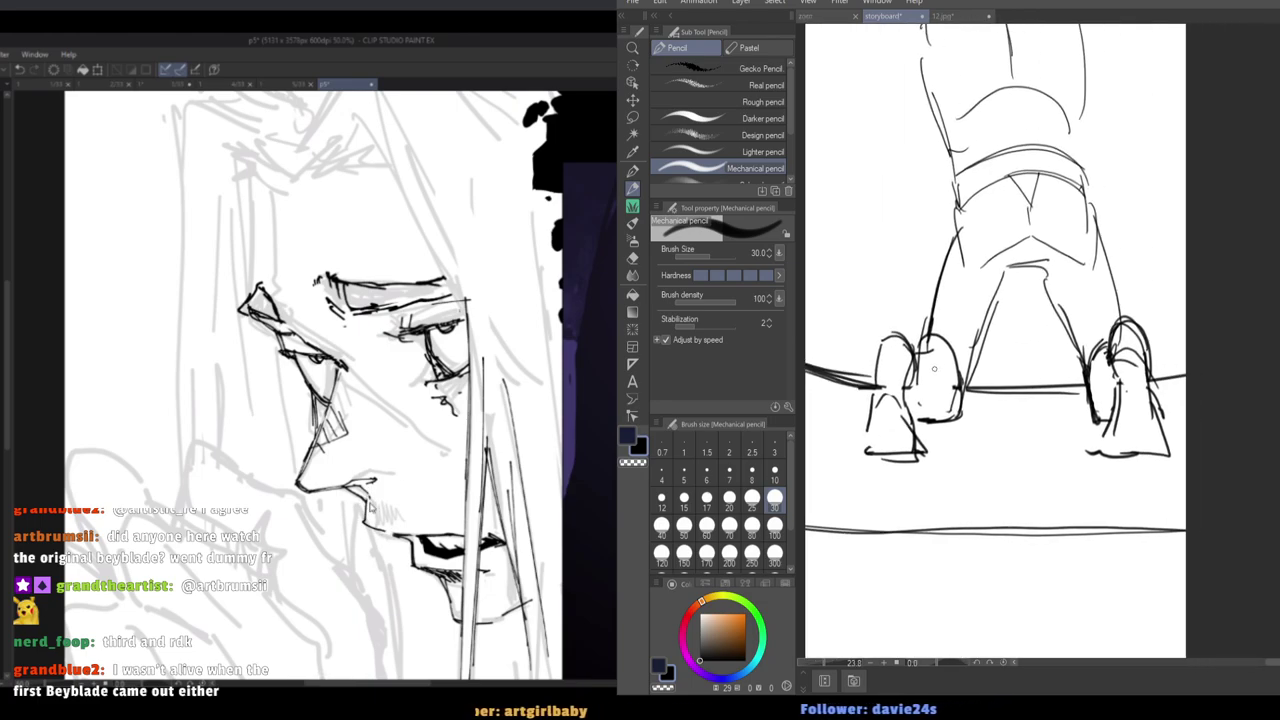
{"action": "key", "text": "h"}
{"action": "scroll", "coordinate": [976, 431], "scroll_direction": "down", "scroll_amount": 2}
{"action": "key", "text": "h"}
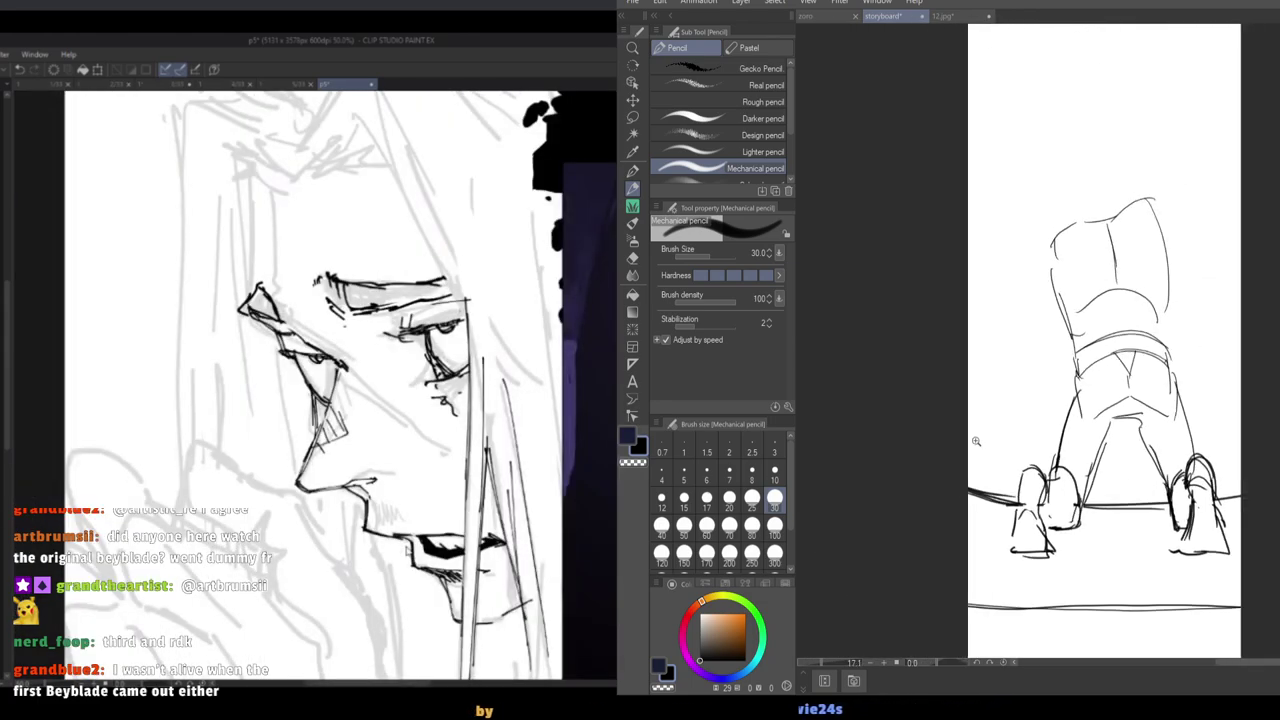
{"action": "key", "text": "h"}
{"action": "left_click_drag", "start_coordinate": [1013, 434], "coordinate": [844, 388]}
{"action": "key", "text": "h"}
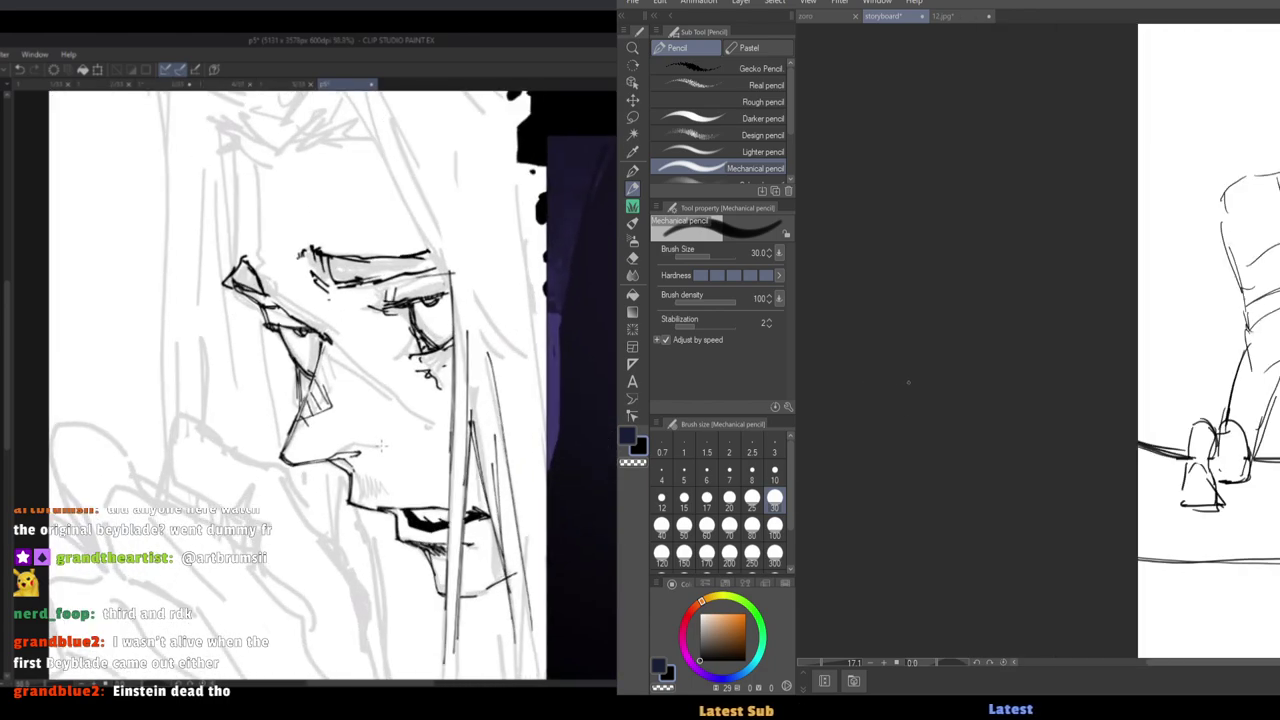
{"action": "left_click_drag", "start_coordinate": [954, 406], "coordinate": [759, 428]}
{"action": "scroll", "coordinate": [992, 422], "scroll_direction": "up", "scroll_amount": 3}
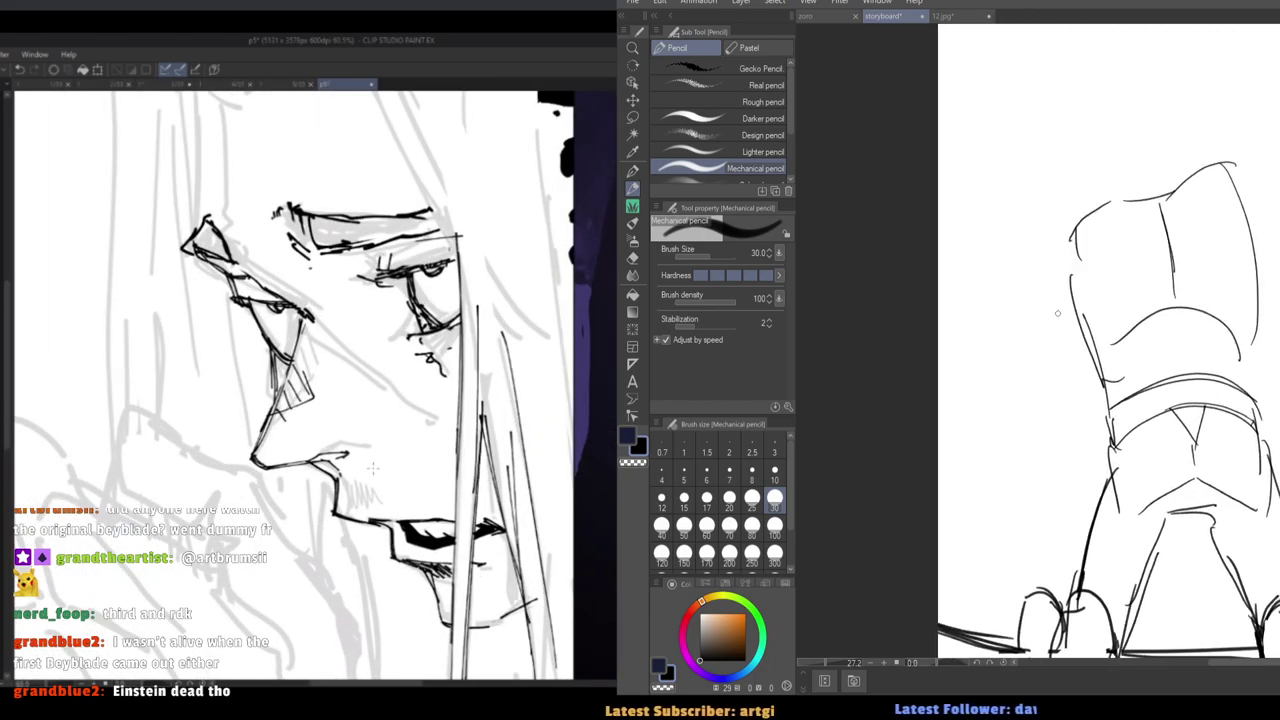
Sketch a rounded shoulder on the figure's torso with a short vertical line and a cross line, erasing the old edge.
{"action": "left_click_drag", "start_coordinate": [1075, 233], "coordinate": [1061, 342]}
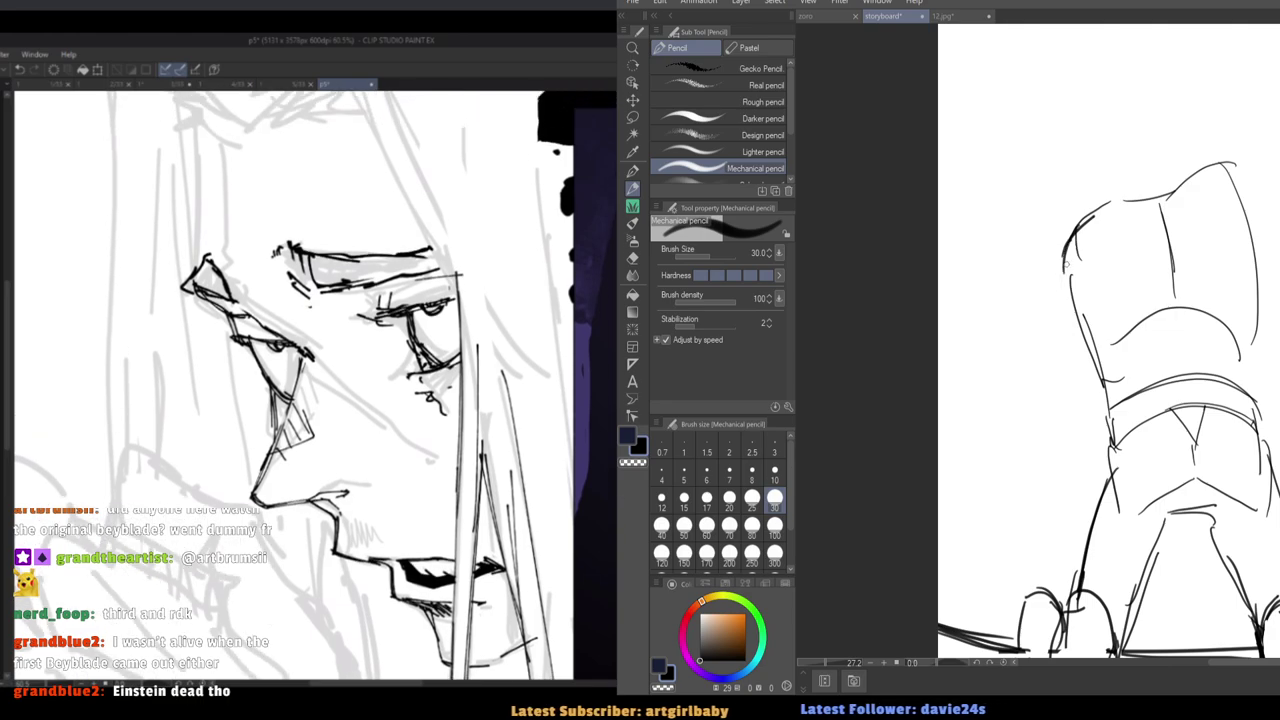
{"action": "left_click_drag", "start_coordinate": [1066, 254], "coordinate": [1061, 313]}
{"action": "key", "text": "e"}
{"action": "mouse_move", "coordinate": [1082, 230]}
{"action": "left_mouse_down"}
{"action": "mouse_move", "coordinate": [1061, 338]}
{"action": "mouse_move", "coordinate": [1112, 265]}
{"action": "left_mouse_up"}
{"action": "key", "text": "p"}
{"action": "left_click_drag", "start_coordinate": [1114, 216], "coordinate": [1120, 280]}
{"action": "mouse_move", "coordinate": [1106, 210]}
{"action": "left_mouse_down"}
{"action": "mouse_move", "coordinate": [1064, 268]}
{"action": "mouse_move", "coordinate": [1114, 266]}
{"action": "mouse_move", "coordinate": [1060, 310]}
{"action": "left_mouse_up"}
{"action": "key", "text": "ctrl+z"}
{"action": "key", "text": "ctrl+z"}
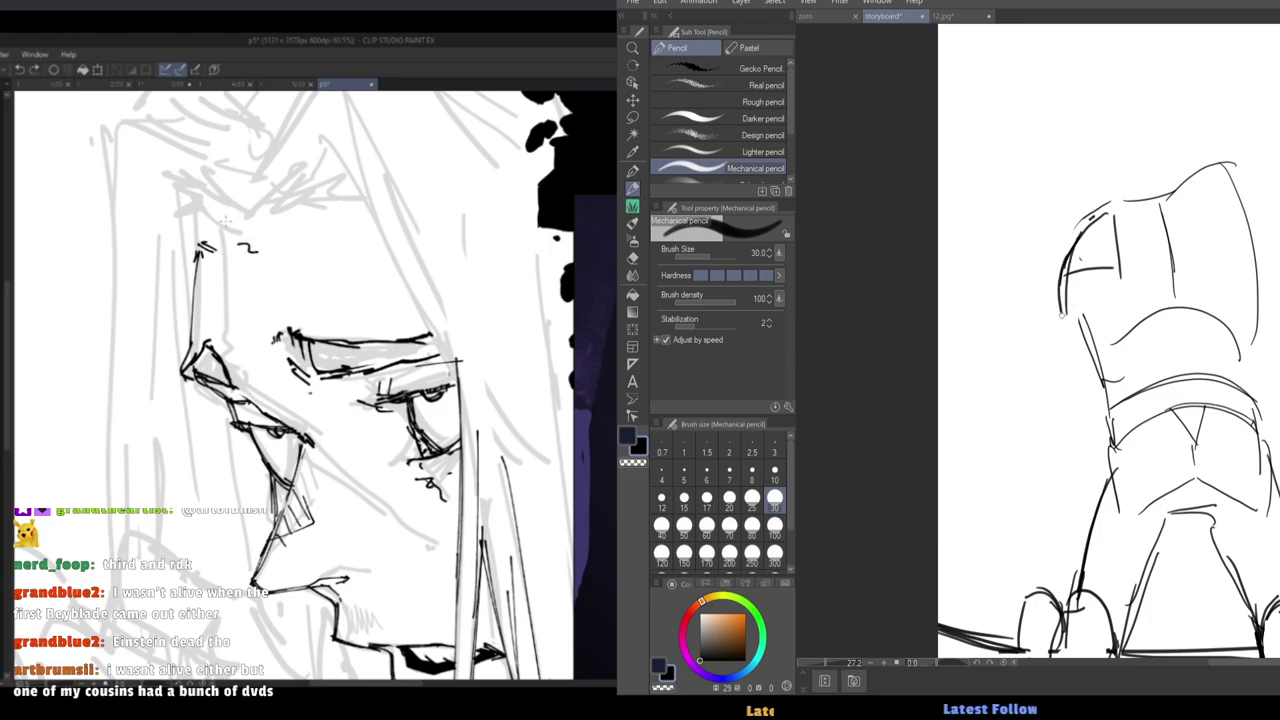
Sketch the figure's arm hanging from the rounded shoulder, with an elbow and two roughly parallel forearm lines.
{"action": "left_click_drag", "start_coordinate": [1097, 371], "coordinate": [1079, 406]}
{"action": "left_click_drag", "start_coordinate": [1067, 353], "coordinate": [1078, 407]}
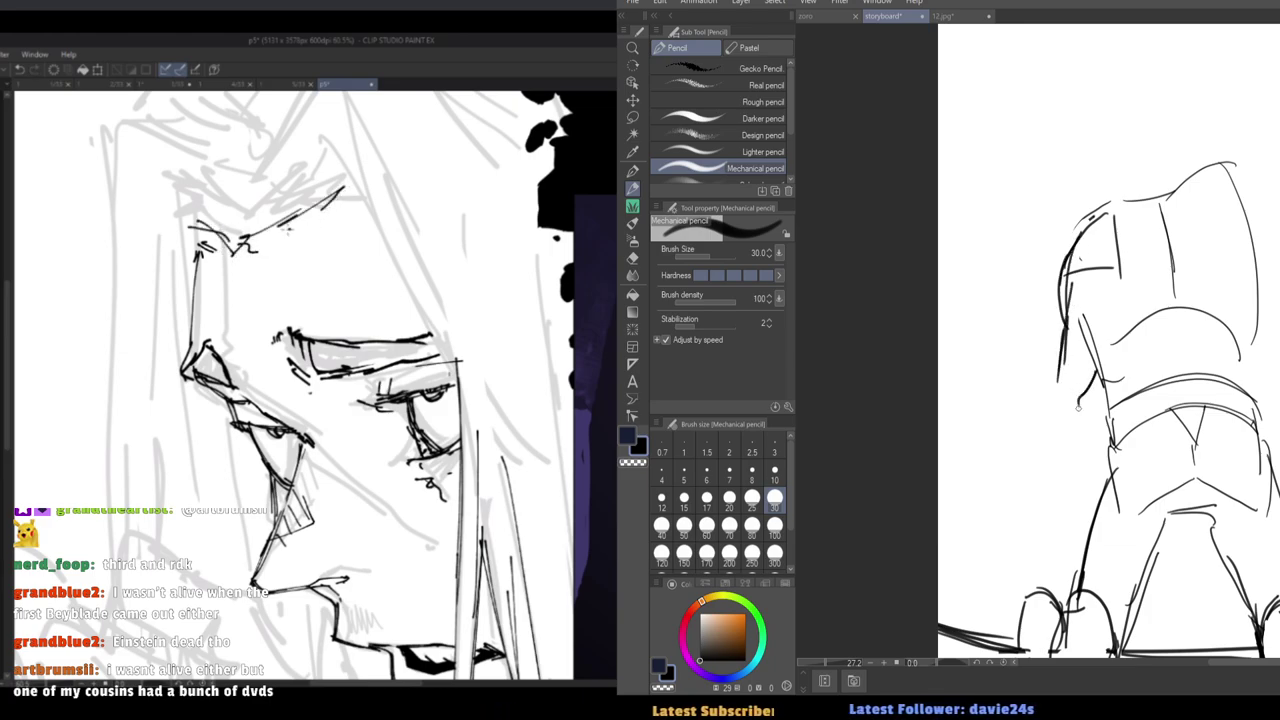
{"action": "left_click_drag", "start_coordinate": [1067, 322], "coordinate": [1047, 397]}
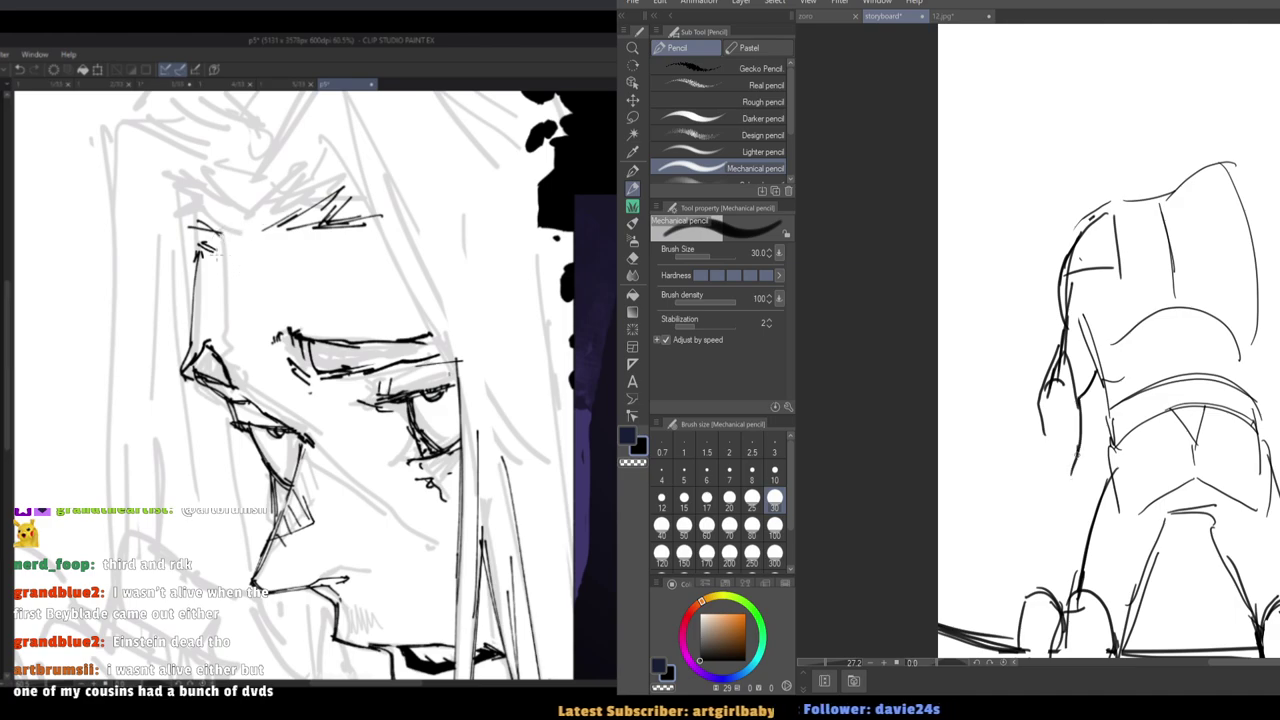
{"action": "left_click_drag", "start_coordinate": [1040, 406], "coordinate": [1047, 514]}
{"action": "left_click_drag", "start_coordinate": [1078, 402], "coordinate": [1076, 508]}
{"action": "mouse_move", "coordinate": [1048, 481]}
{"action": "left_mouse_down"}
{"action": "mouse_move", "coordinate": [1031, 450]}
{"action": "mouse_move", "coordinate": [1060, 460]}
{"action": "left_mouse_up"}
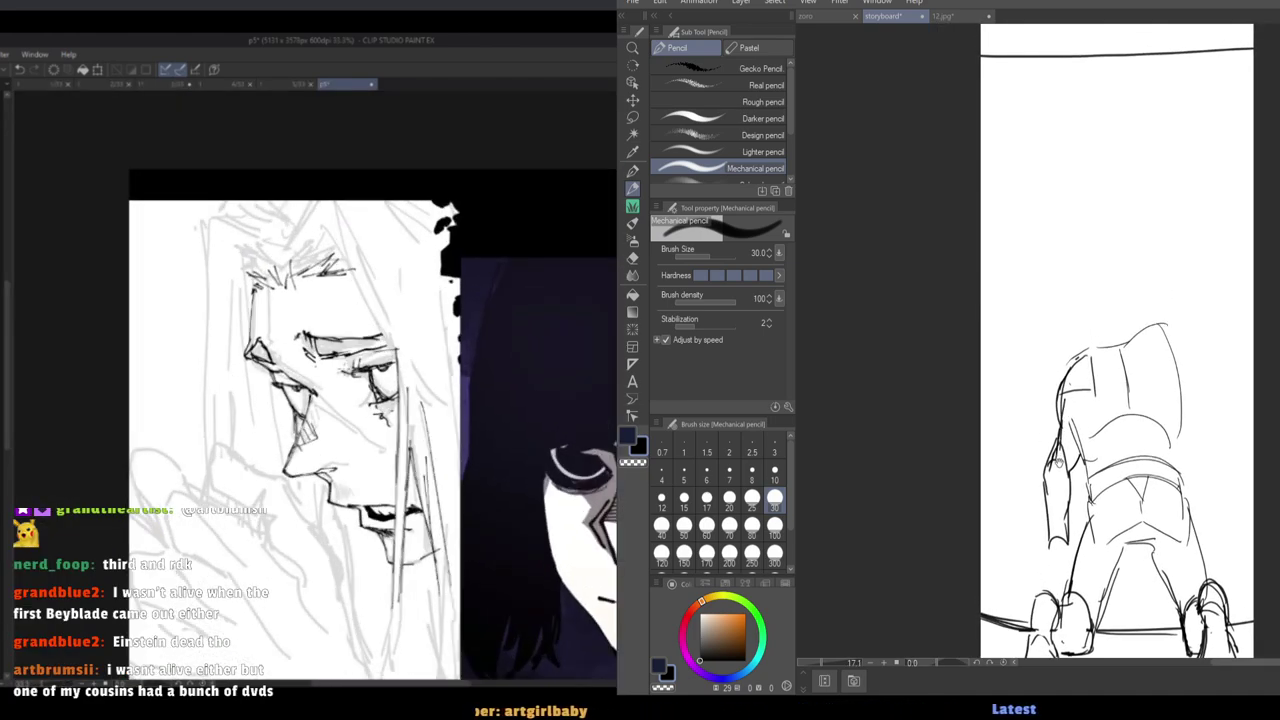
{"action": "scroll", "coordinate": [1057, 460], "scroll_direction": "up", "scroll_amount": 2}
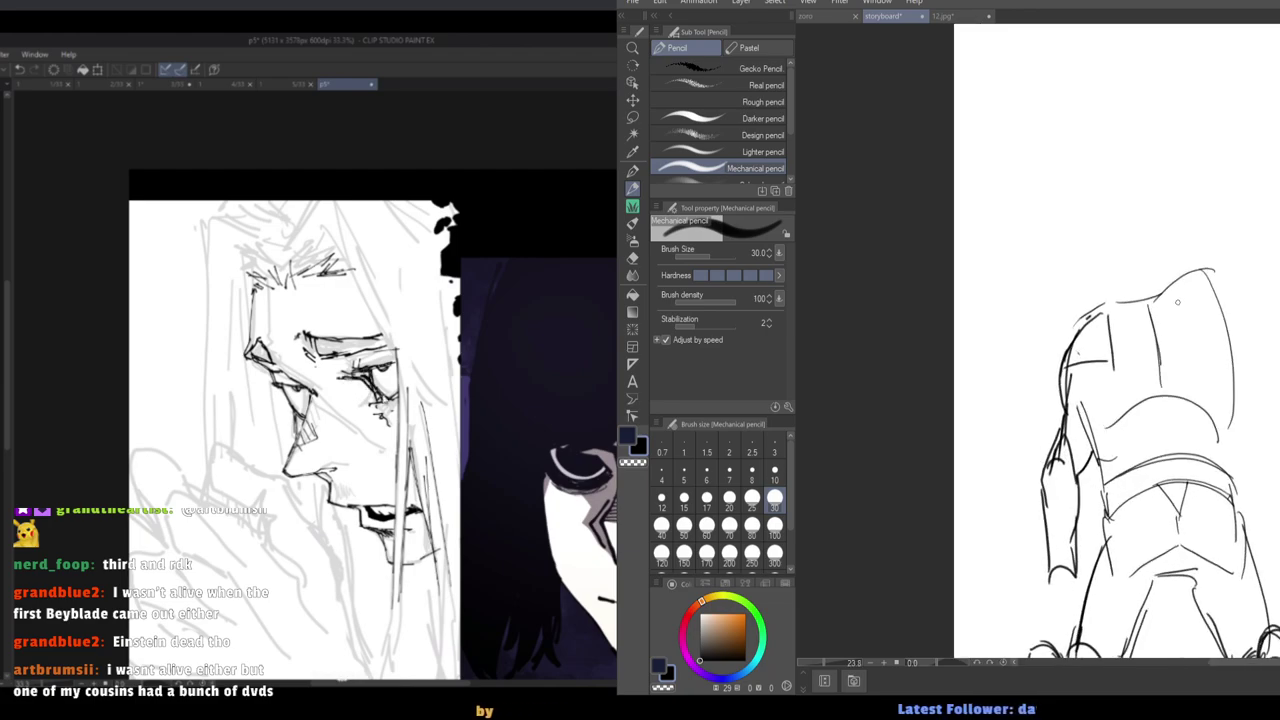
{"action": "mouse_move", "coordinate": [1178, 291]}
{"action": "left_mouse_down"}
{"action": "mouse_move", "coordinate": [1181, 352]}
{"action": "mouse_move", "coordinate": [1173, 330]}
{"action": "mouse_move", "coordinate": [1207, 270]}
{"action": "left_mouse_up"}
{"action": "key", "text": "ctrl+z"}
{"action": "key", "text": "ctrl+z"}
{"action": "left_click_drag", "start_coordinate": [1207, 271], "coordinate": [1180, 365]}
{"action": "scroll", "coordinate": [1120, 266], "scroll_direction": "down", "scroll_amount": 4}
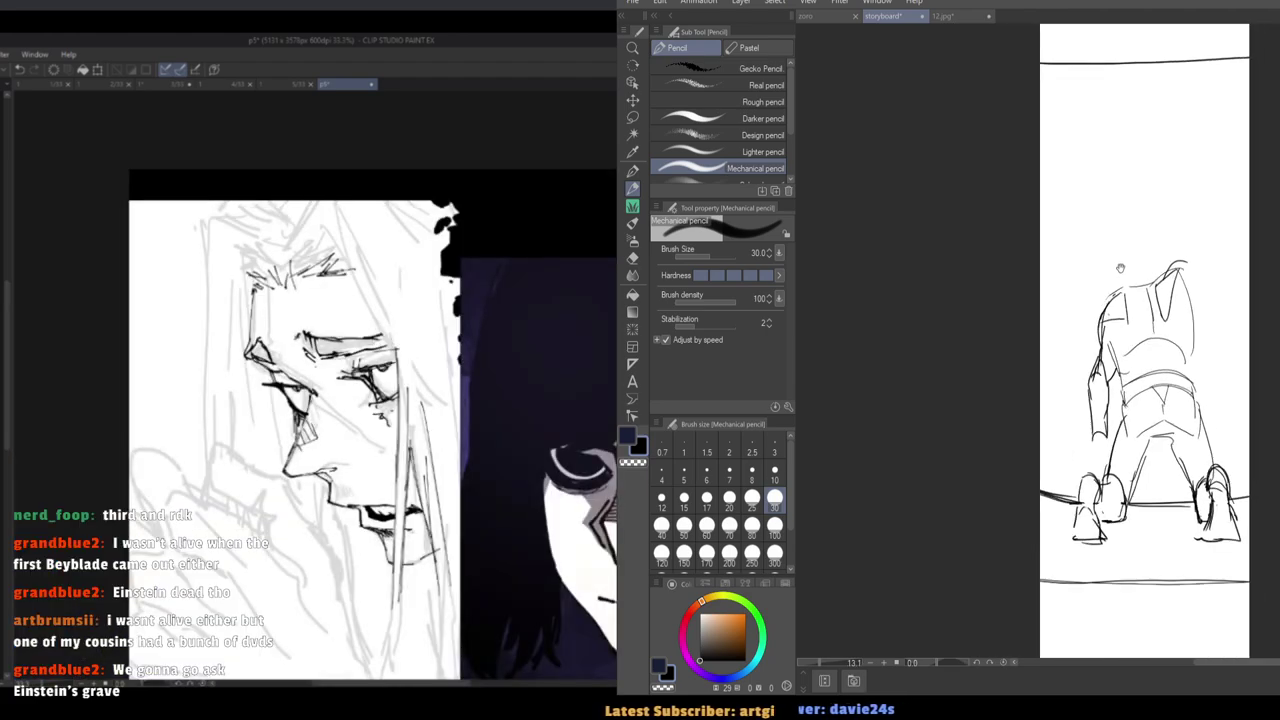
{"action": "scroll", "coordinate": [1120, 264], "scroll_direction": "up", "scroll_amount": 4}
{"action": "key", "text": "ctrl+z"}
{"action": "key", "text": "ctrl+z"}
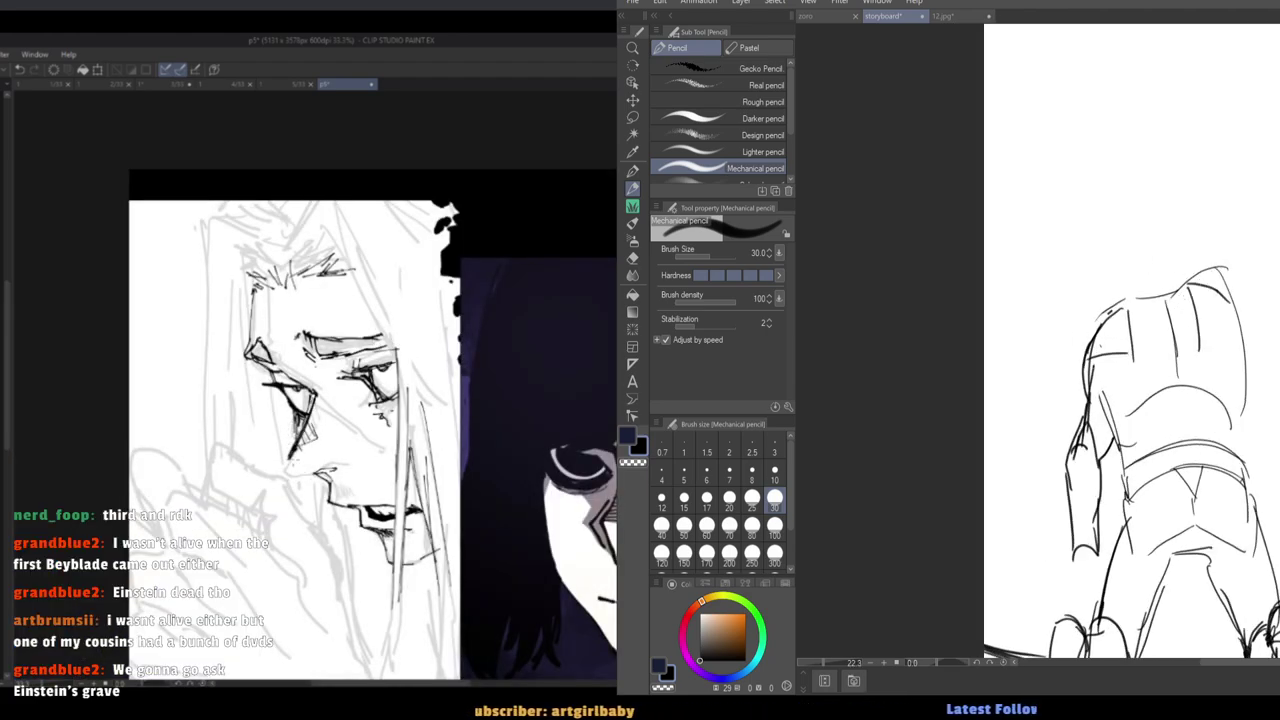
Select the near eye on the inked profile and stretch it wider with a transform.
{"action": "key", "text": "h"}
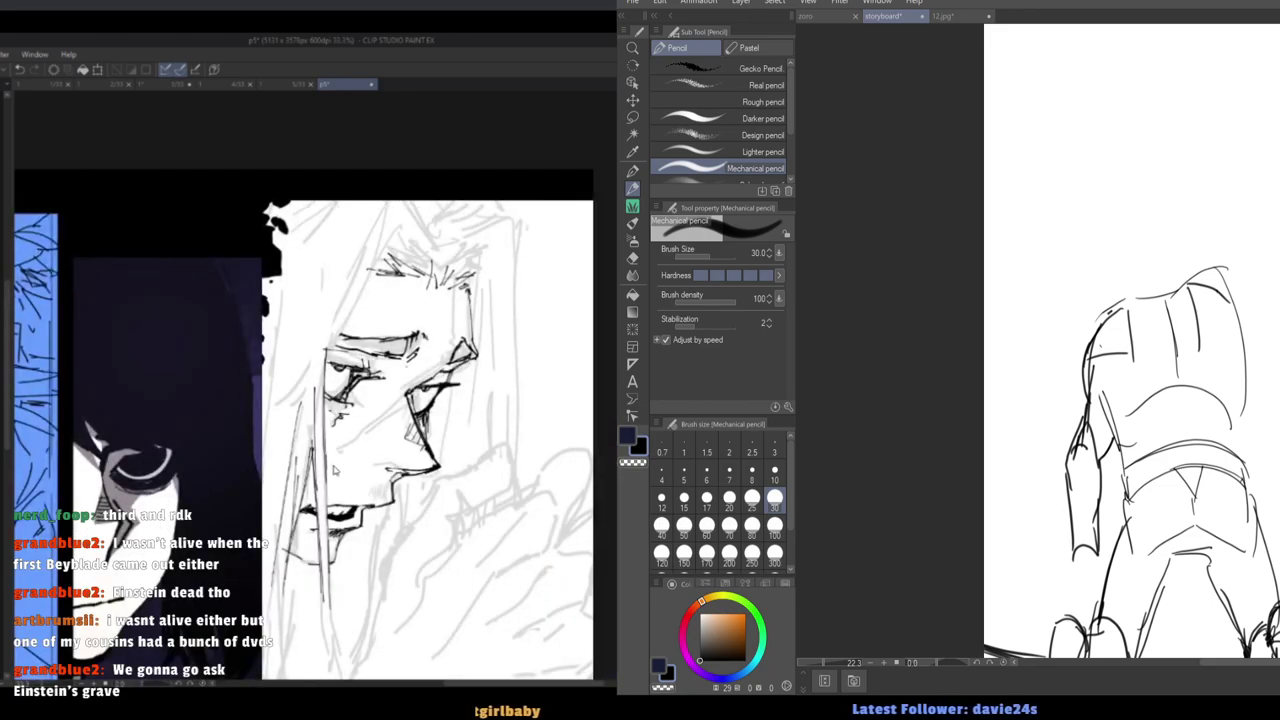
{"action": "key", "text": "h"}
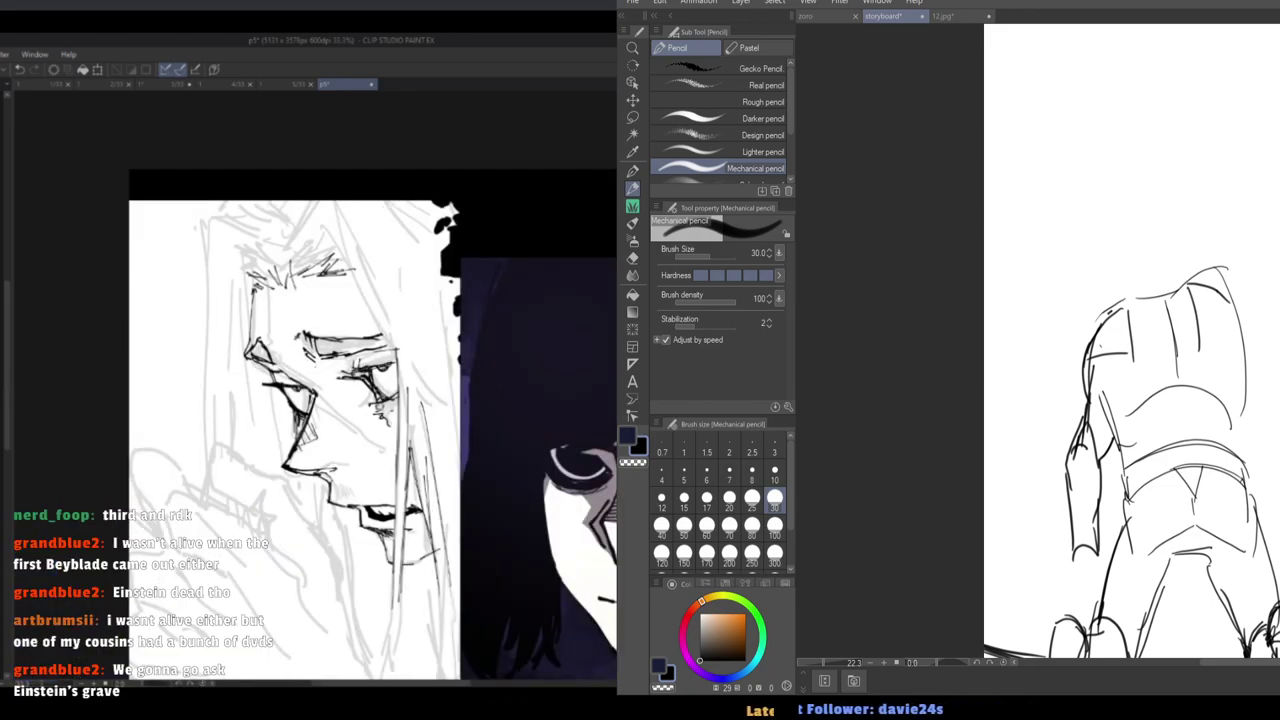
{"action": "mouse_move", "coordinate": [328, 384]}
{"action": "left_mouse_down"}
{"action": "mouse_move", "coordinate": [394, 446]}
{"action": "mouse_move", "coordinate": [334, 372]}
{"action": "mouse_move", "coordinate": [384, 394]}
{"action": "left_mouse_up"}
{"action": "key", "text": "ctrl+t"}
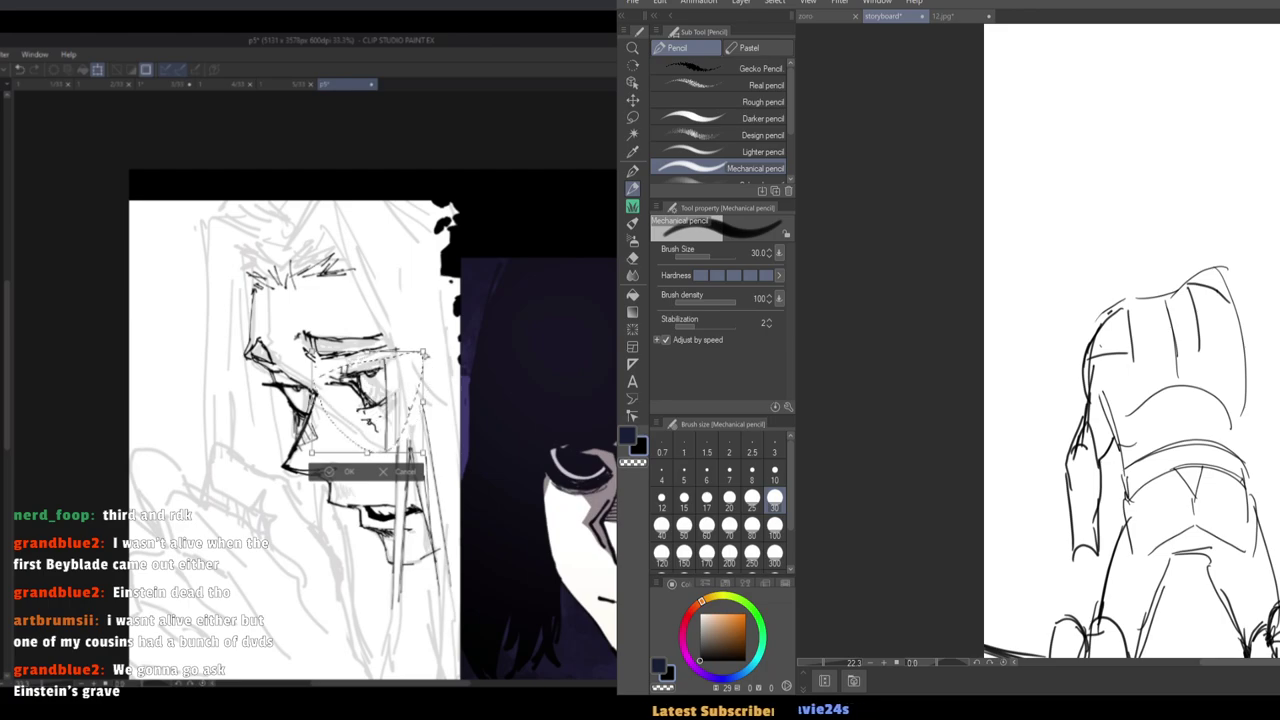
{"action": "left_click_drag", "start_coordinate": [424, 353], "coordinate": [443, 352]}
{"action": "scroll", "coordinate": [1175, 244], "scroll_direction": "up", "scroll_amount": 2}
{"action": "key", "text": "ctrl+z"}
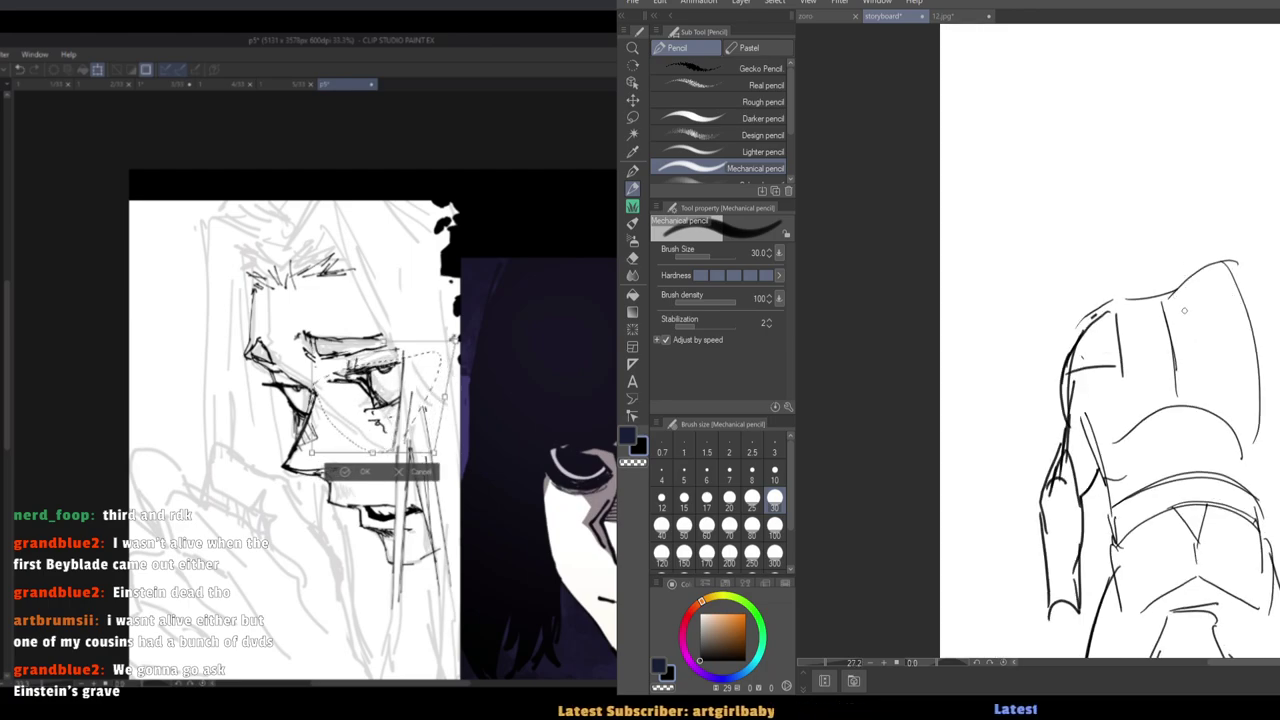
Apply the eye's transform and clear the selection, and sketch a line down from the figure's raised shoulder, undoing unwanted strokes.
{"action": "mouse_move", "coordinate": [1180, 302]}
{"action": "left_mouse_down"}
{"action": "mouse_move", "coordinate": [1208, 360]}
{"action": "mouse_move", "coordinate": [1232, 290]}
{"action": "left_mouse_up"}
{"action": "left_click_drag", "start_coordinate": [1233, 289], "coordinate": [1220, 360]}
{"action": "key", "text": "ctrl+z"}
{"action": "key", "text": "ctrl+z"}
{"action": "key", "text": "Return"}
{"action": "mouse_move", "coordinate": [1178, 300]}
{"action": "left_mouse_down"}
{"action": "mouse_move", "coordinate": [1219, 285]}
{"action": "mouse_move", "coordinate": [1216, 369]}
{"action": "left_mouse_up"}
{"action": "key", "text": "ctrl+d"}
Sketch a small folded shape at the tip of the figure's raised shoulder, and erase the hair strands crossing the profile's near eye.
{"action": "mouse_move", "coordinate": [1218, 291]}
{"action": "left_mouse_down"}
{"action": "mouse_move", "coordinate": [1230, 257]}
{"action": "mouse_move", "coordinate": [1205, 276]}
{"action": "mouse_move", "coordinate": [1219, 251]}
{"action": "mouse_move", "coordinate": [1197, 267]}
{"action": "mouse_move", "coordinate": [1240, 258]}
{"action": "left_mouse_up"}
{"action": "scroll", "coordinate": [1114, 237], "scroll_direction": "down", "scroll_amount": 6}
{"action": "left_click_drag", "start_coordinate": [406, 408], "coordinate": [397, 351]}
{"action": "scroll", "coordinate": [1142, 243], "scroll_direction": "up", "scroll_amount": 6}
{"action": "left_click_drag", "start_coordinate": [1142, 243], "coordinate": [1163, 203]}
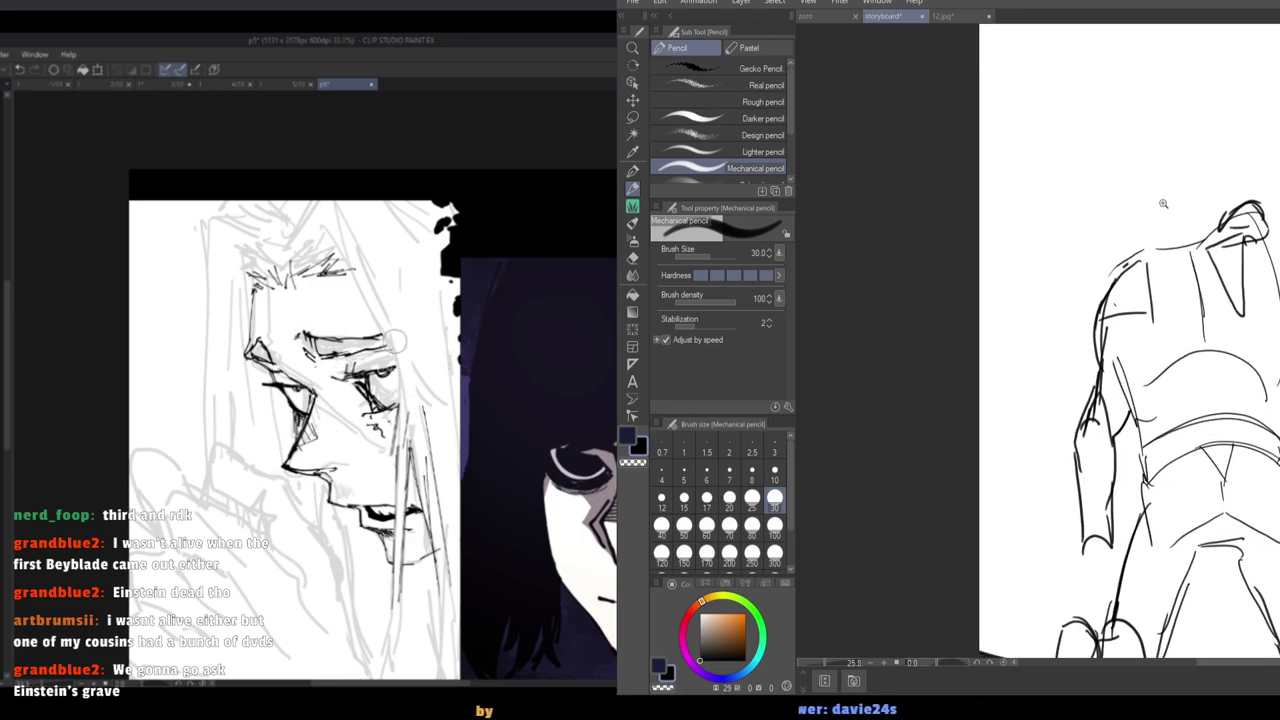
Erase the hanging arm with the hard eraser at size 300 and resketch it bent toward the hip.
{"action": "scroll", "coordinate": [1165, 202], "scroll_direction": "down", "scroll_amount": 3}
{"action": "scroll", "coordinate": [1119, 290], "scroll_direction": "up", "scroll_amount": 2}
{"action": "key", "text": "e"}
{"action": "mouse_move", "coordinate": [1150, 306]}
{"action": "left_mouse_down"}
{"action": "mouse_move", "coordinate": [1145, 380]}
{"action": "mouse_move", "coordinate": [1128, 401]}
{"action": "mouse_move", "coordinate": [1135, 310]}
{"action": "left_mouse_up"}
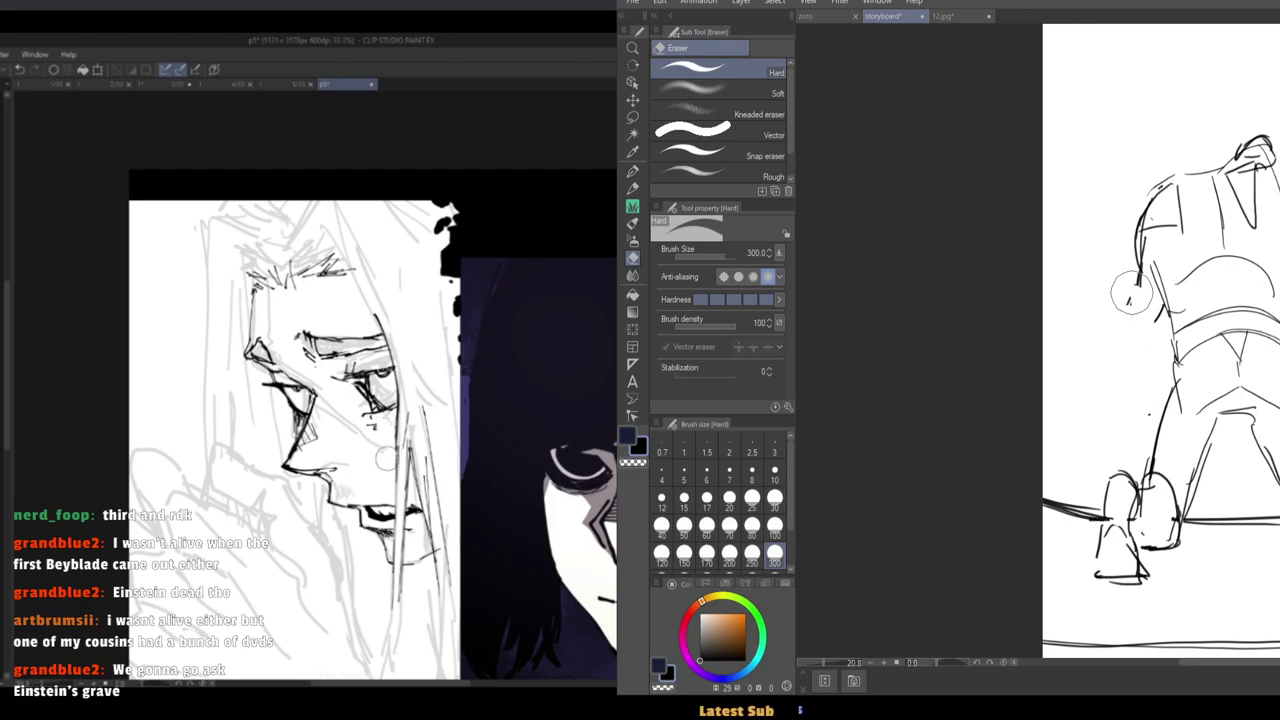
{"action": "key", "text": "p"}
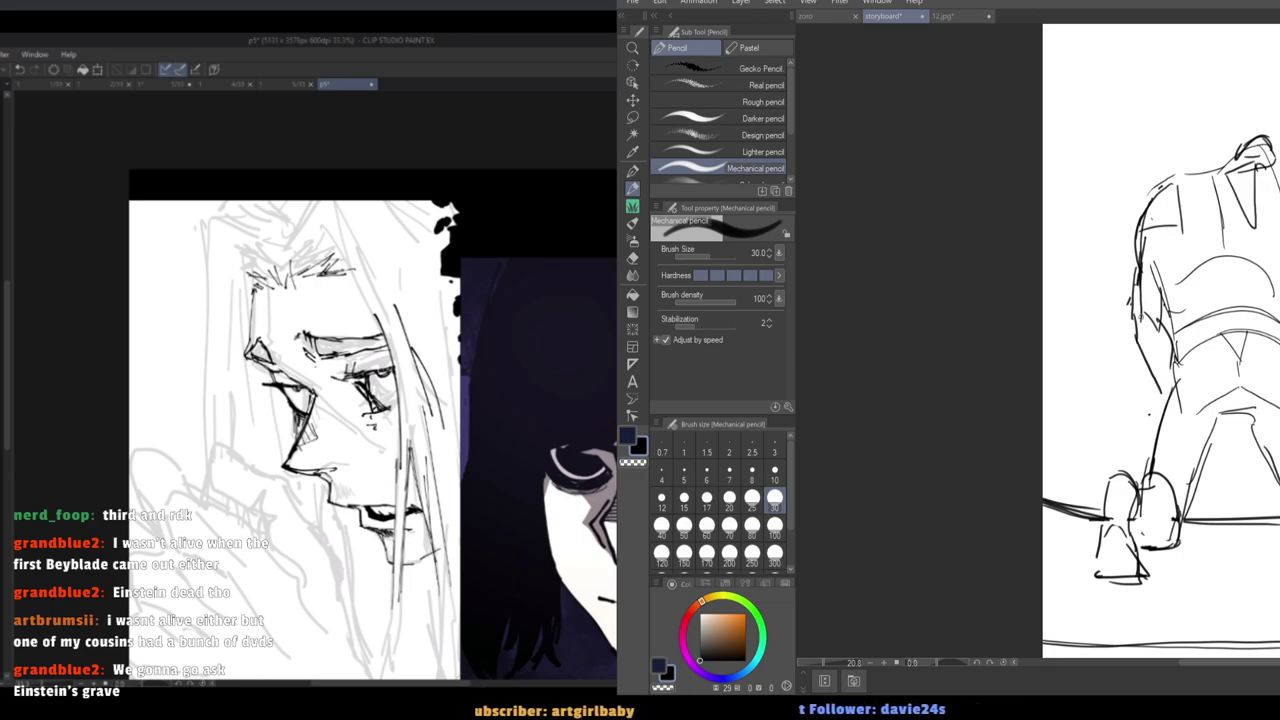
Erase the bent arm, its shoulder and the adjoining torso lines, and sketch a new side line for a narrower torso.
{"action": "key", "text": "e"}
{"action": "mouse_move", "coordinate": [1158, 388]}
{"action": "left_mouse_down"}
{"action": "mouse_move", "coordinate": [1174, 177]}
{"action": "mouse_move", "coordinate": [1222, 240]}
{"action": "left_mouse_up"}
{"action": "key", "text": "p"}
{"action": "left_click_drag", "start_coordinate": [1208, 178], "coordinate": [1216, 252]}
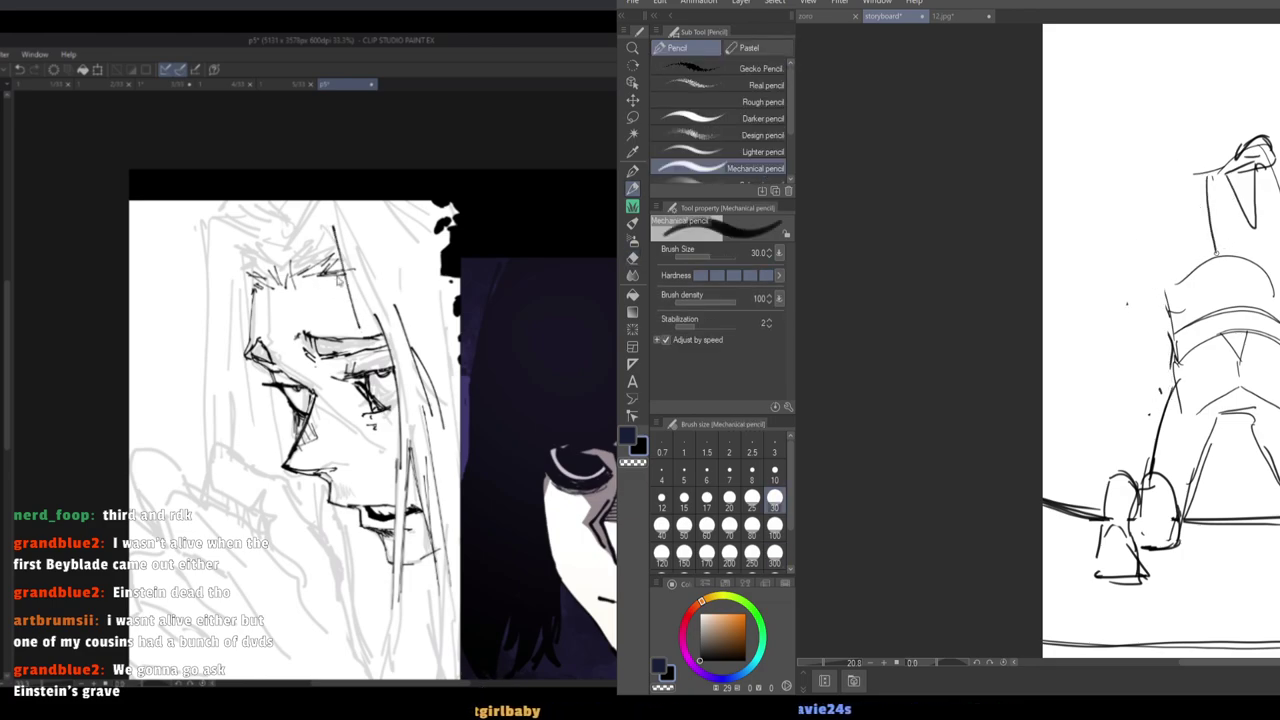
Sketch the shirt folds, shoulder curve and hanging arm along the left side of the rear-view figure.
{"action": "mouse_move", "coordinate": [1188, 184]}
{"action": "left_mouse_down"}
{"action": "mouse_move", "coordinate": [1155, 241]}
{"action": "mouse_move", "coordinate": [1186, 260]}
{"action": "left_mouse_up"}
{"action": "mouse_move", "coordinate": [1176, 194]}
{"action": "left_mouse_down"}
{"action": "mouse_move", "coordinate": [1178, 259]}
{"action": "mouse_move", "coordinate": [1150, 244]}
{"action": "left_mouse_up"}
{"action": "mouse_move", "coordinate": [1152, 236]}
{"action": "left_mouse_down"}
{"action": "mouse_move", "coordinate": [1180, 258]}
{"action": "mouse_move", "coordinate": [1165, 311]}
{"action": "left_mouse_up"}
{"action": "key", "text": "ctrl+z"}
{"action": "left_click_drag", "start_coordinate": [1153, 268], "coordinate": [1151, 288]}
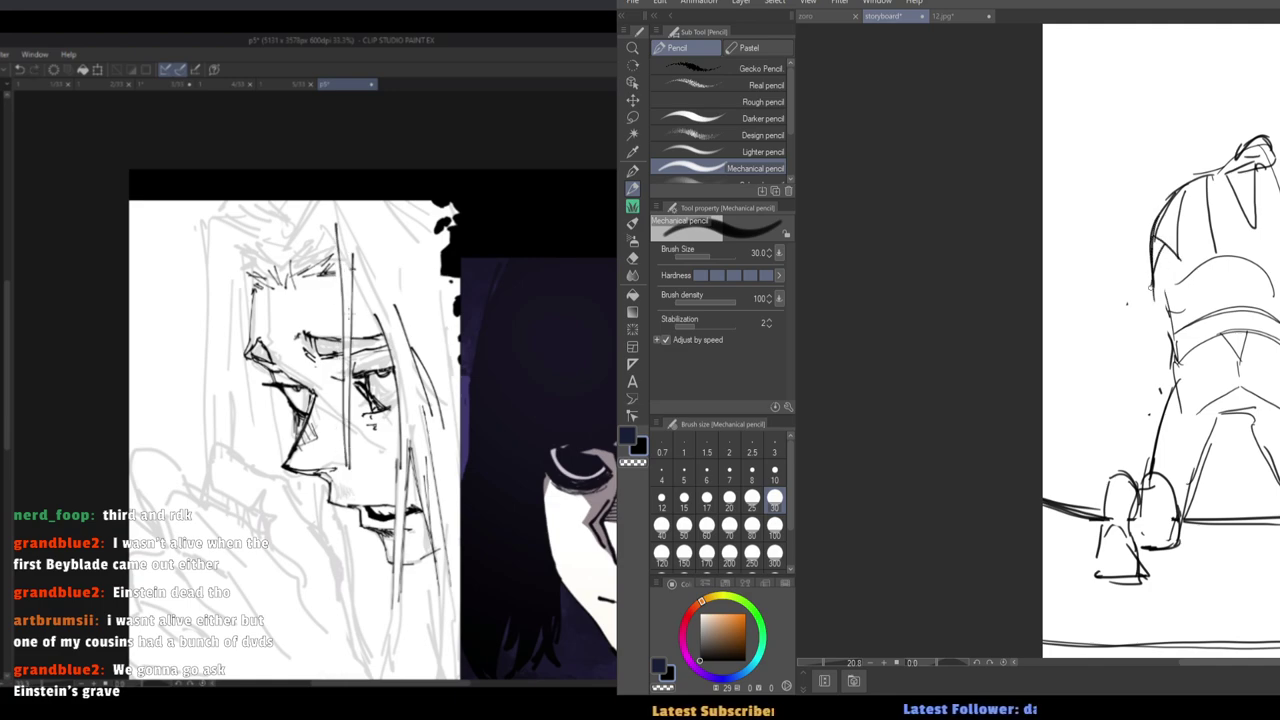
{"action": "left_click_drag", "start_coordinate": [1155, 350], "coordinate": [1157, 422]}
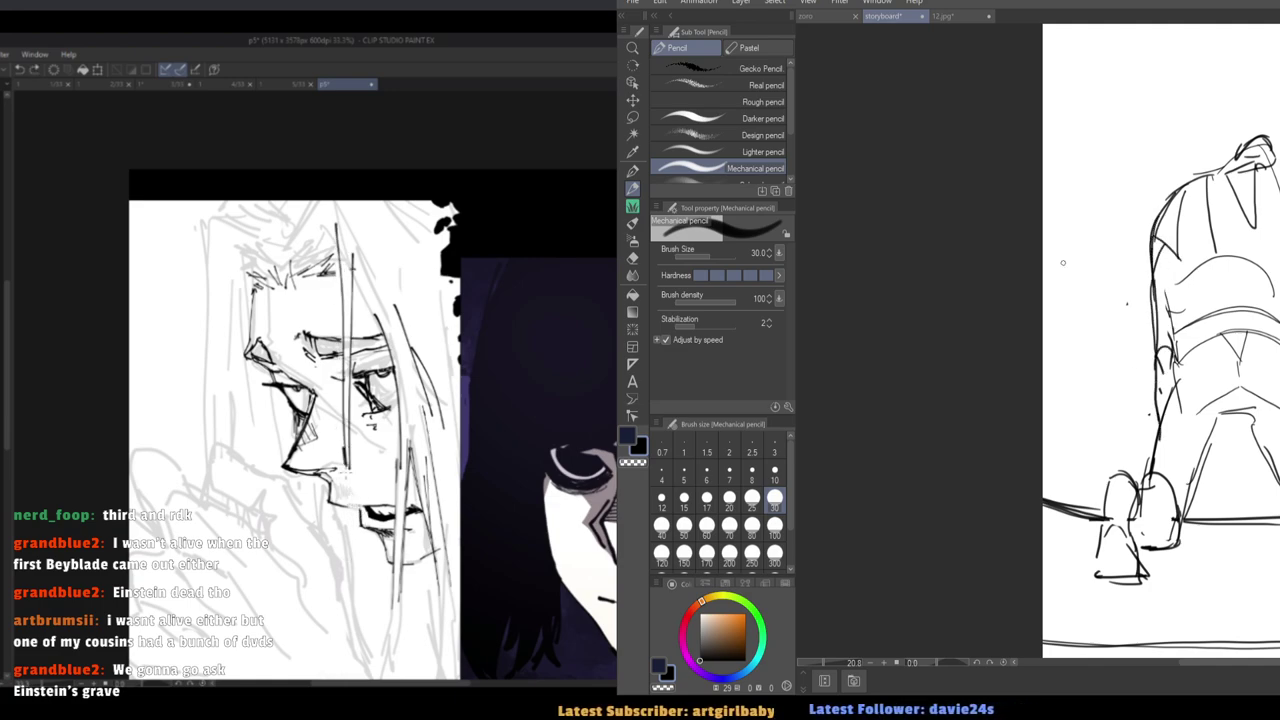
Sketch the rear-view figure's spiky hair above the neckline of the shirt.
{"action": "key", "text": "h"}
{"action": "key", "text": "h"}
{"action": "left_click_drag", "start_coordinate": [1059, 312], "coordinate": [1050, 508]}
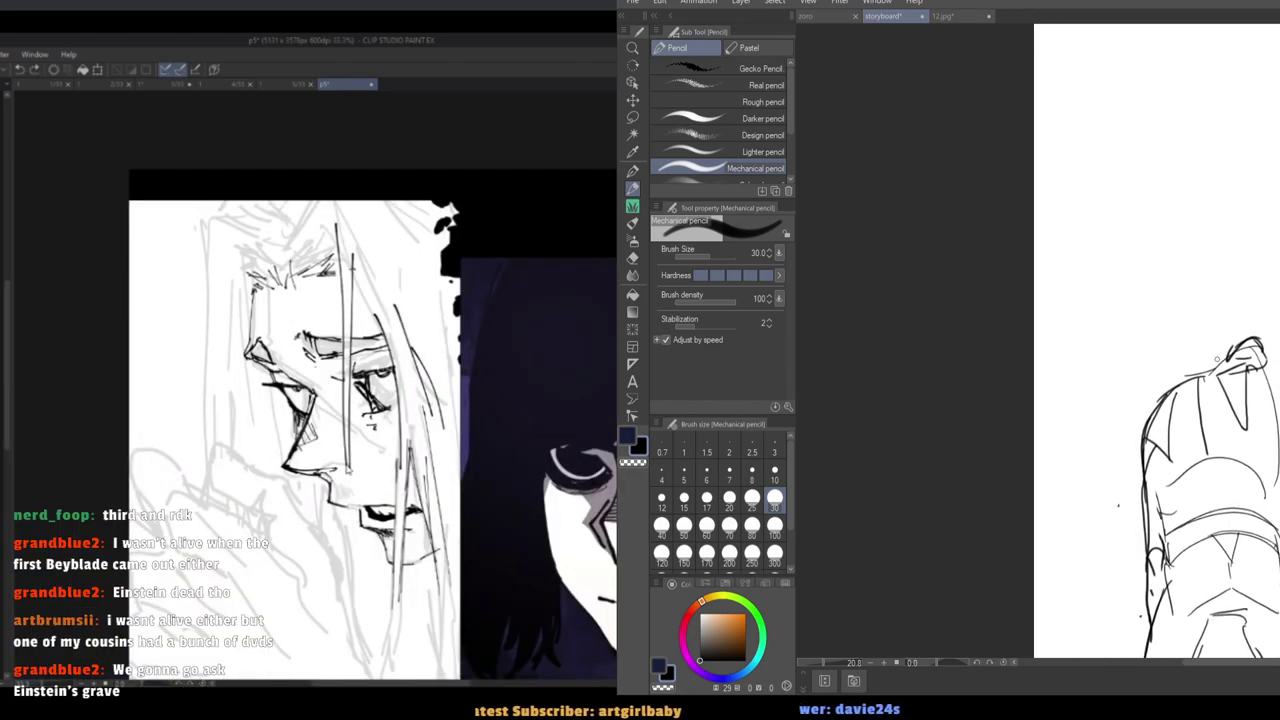
{"action": "mouse_move", "coordinate": [1223, 339]}
{"action": "left_mouse_down"}
{"action": "mouse_move", "coordinate": [1188, 327]}
{"action": "mouse_move", "coordinate": [1187, 340]}
{"action": "mouse_move", "coordinate": [1217, 323]}
{"action": "mouse_move", "coordinate": [1228, 335]}
{"action": "mouse_move", "coordinate": [1208, 353]}
{"action": "mouse_move", "coordinate": [1157, 344]}
{"action": "mouse_move", "coordinate": [1165, 383]}
{"action": "mouse_move", "coordinate": [1154, 382]}
{"action": "mouse_move", "coordinate": [1158, 359]}
{"action": "mouse_move", "coordinate": [1126, 367]}
{"action": "left_mouse_up"}
{"action": "scroll", "coordinate": [1150, 366], "scroll_direction": "down", "scroll_amount": 4}
{"action": "scroll", "coordinate": [1136, 347], "scroll_direction": "up", "scroll_amount": 3}
{"action": "scroll", "coordinate": [1130, 340], "scroll_direction": "up", "scroll_amount": 2}
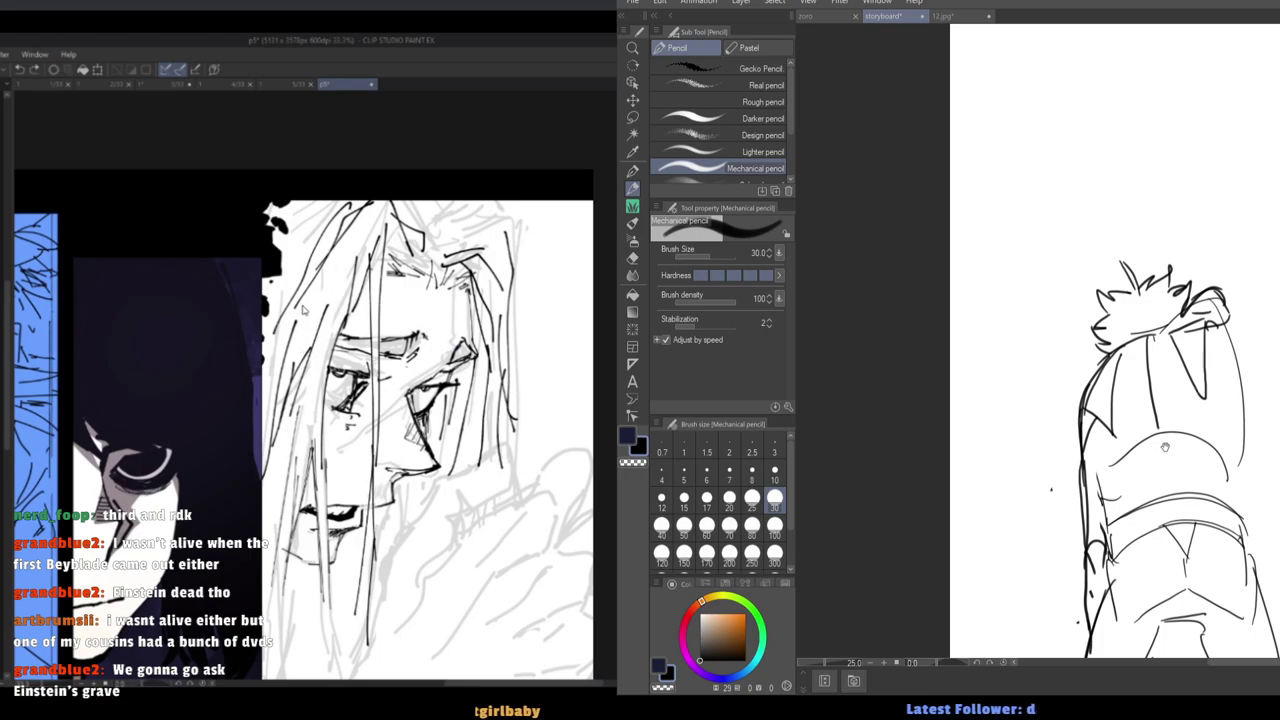
{"action": "left_click_drag", "start_coordinate": [1060, 353], "coordinate": [1056, 345]}
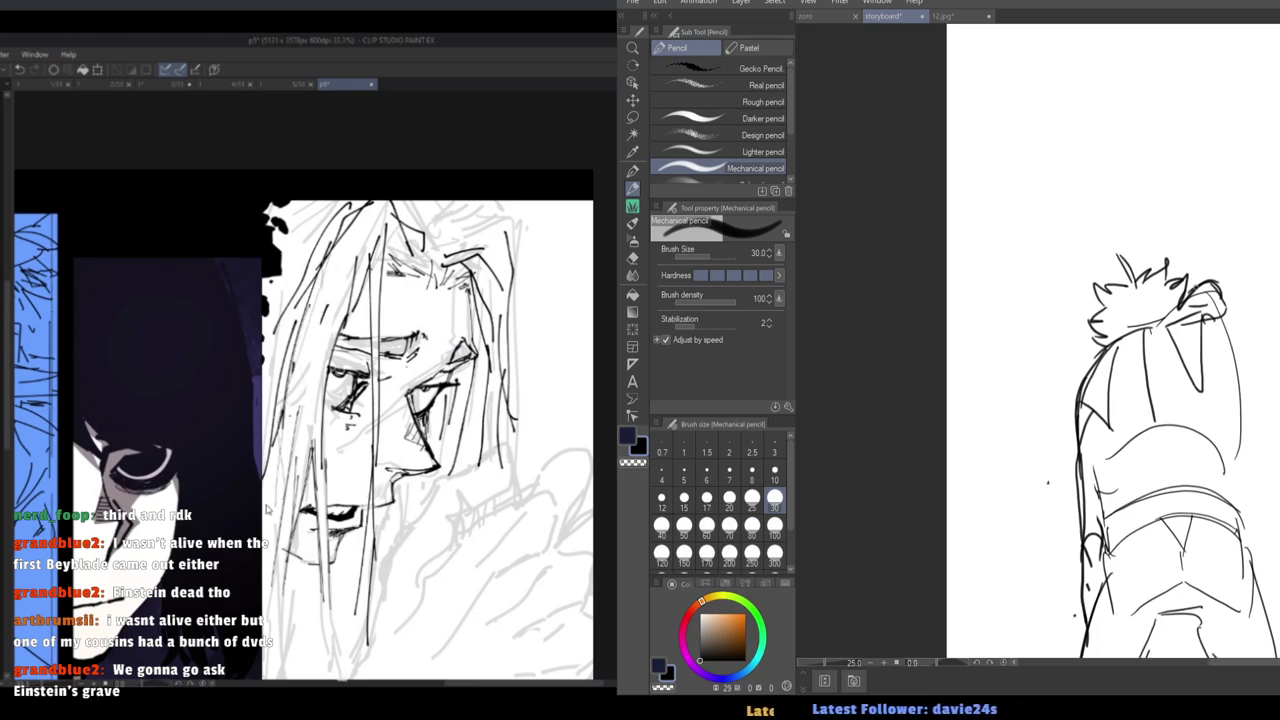
Sketch a raised right arm on the spiky-haired figure and define the side and folds of the shirt below it.
{"action": "left_click_drag", "start_coordinate": [1107, 228], "coordinate": [1095, 290]}
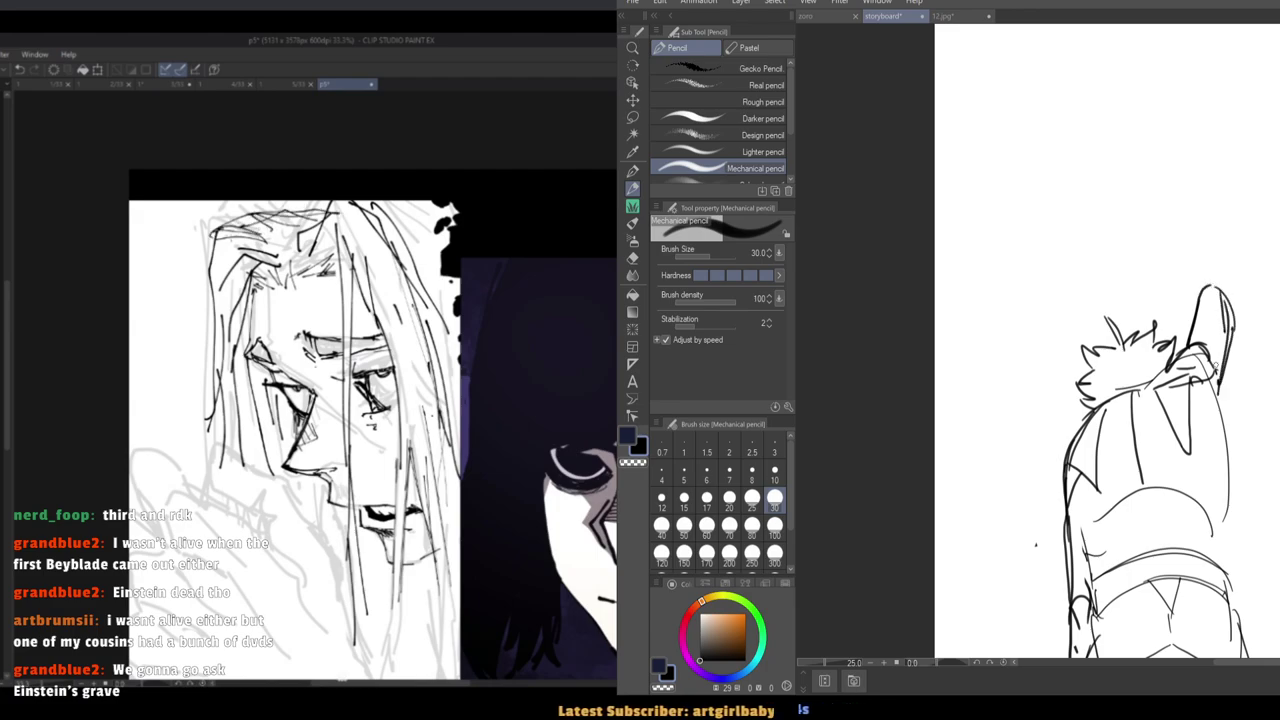
{"action": "left_click_drag", "start_coordinate": [1213, 415], "coordinate": [1220, 532]}
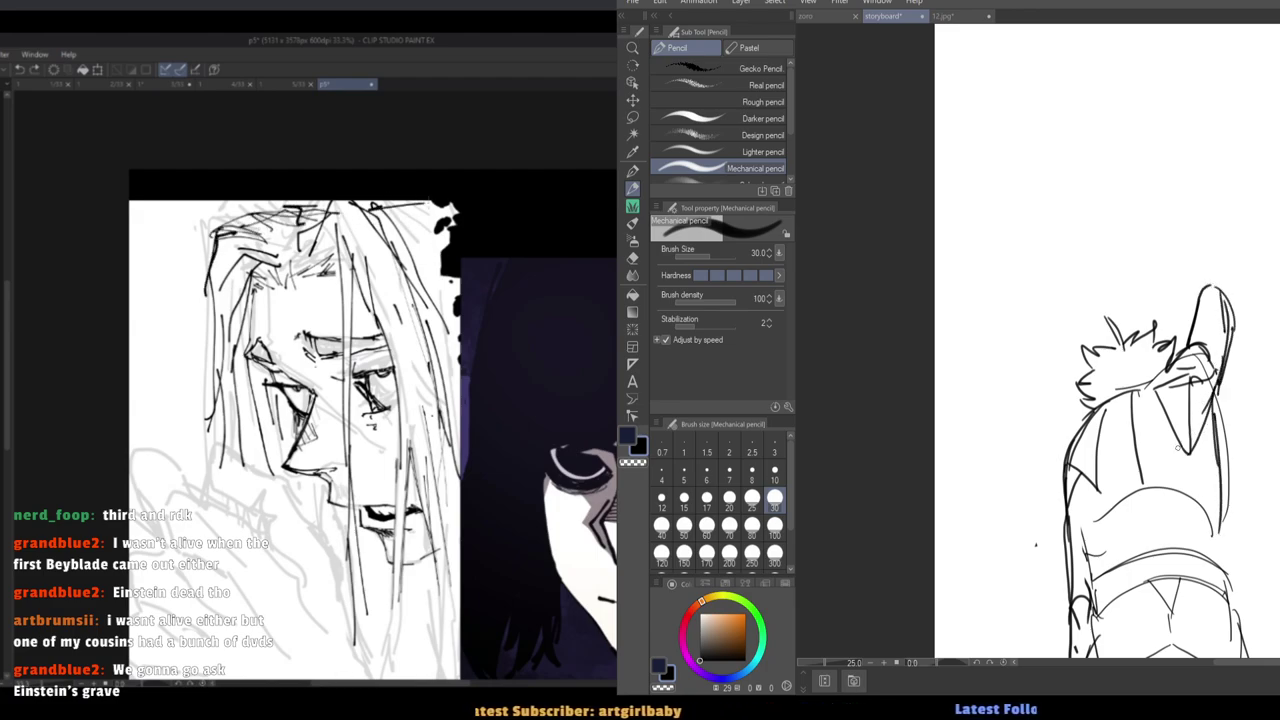
{"action": "key", "text": "ctrl+z"}
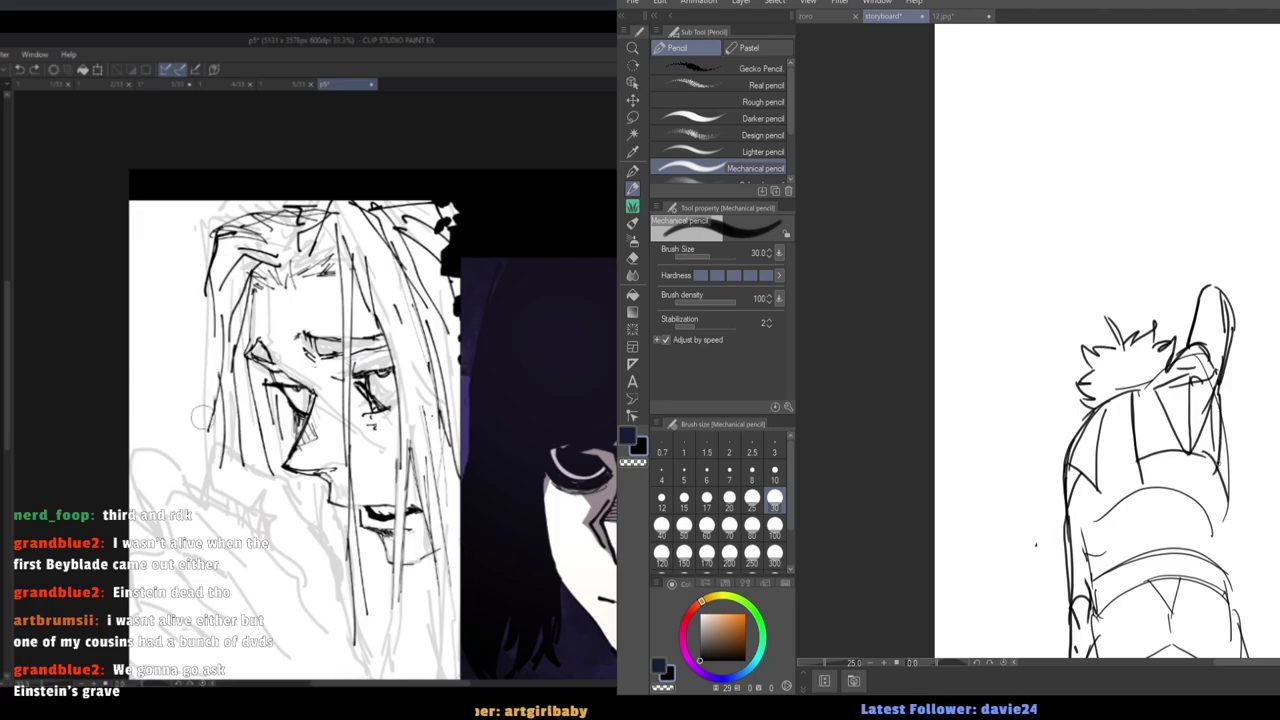
{"action": "scroll", "coordinate": [1078, 413], "scroll_direction": "down", "scroll_amount": 3}
{"action": "scroll", "coordinate": [1165, 280], "scroll_direction": "up", "scroll_amount": 2}
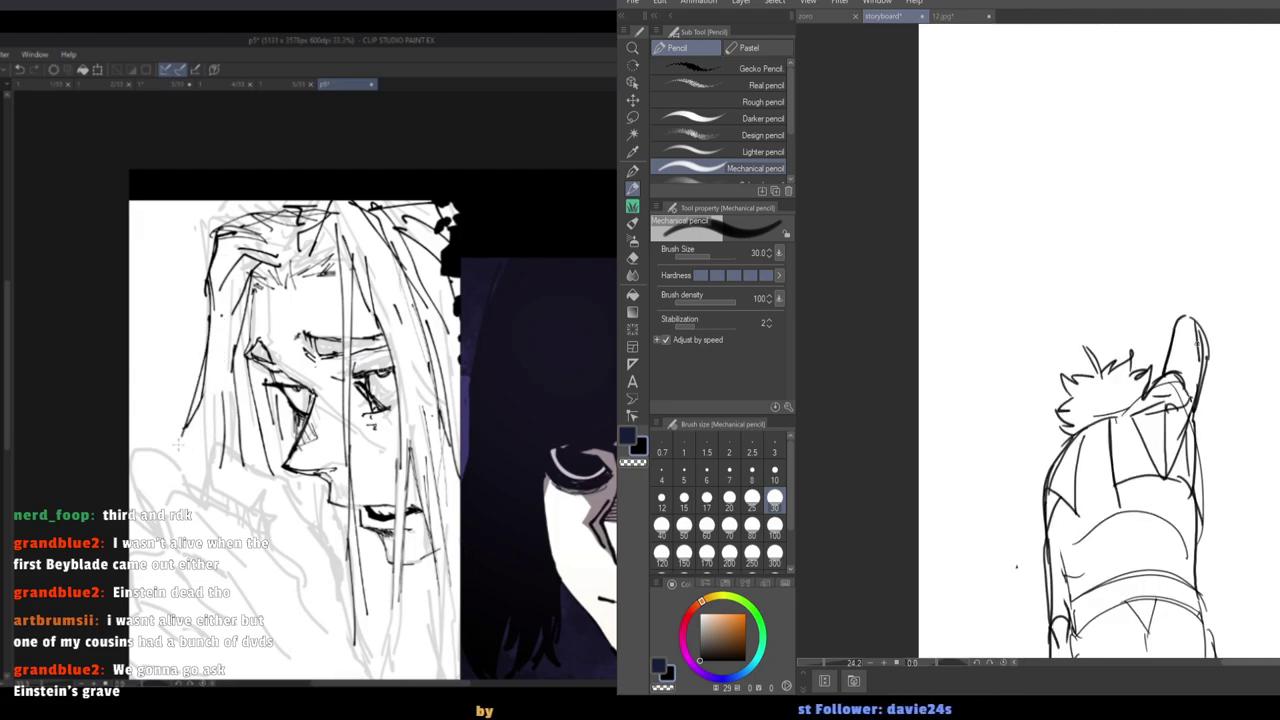
Erase the spiky-haired figure's raised arm and redraw it slimmer and longer with the Mechanical pencil.
{"action": "key", "text": "e"}
{"action": "left_click_drag", "start_coordinate": [1200, 332], "coordinate": [1168, 346]}
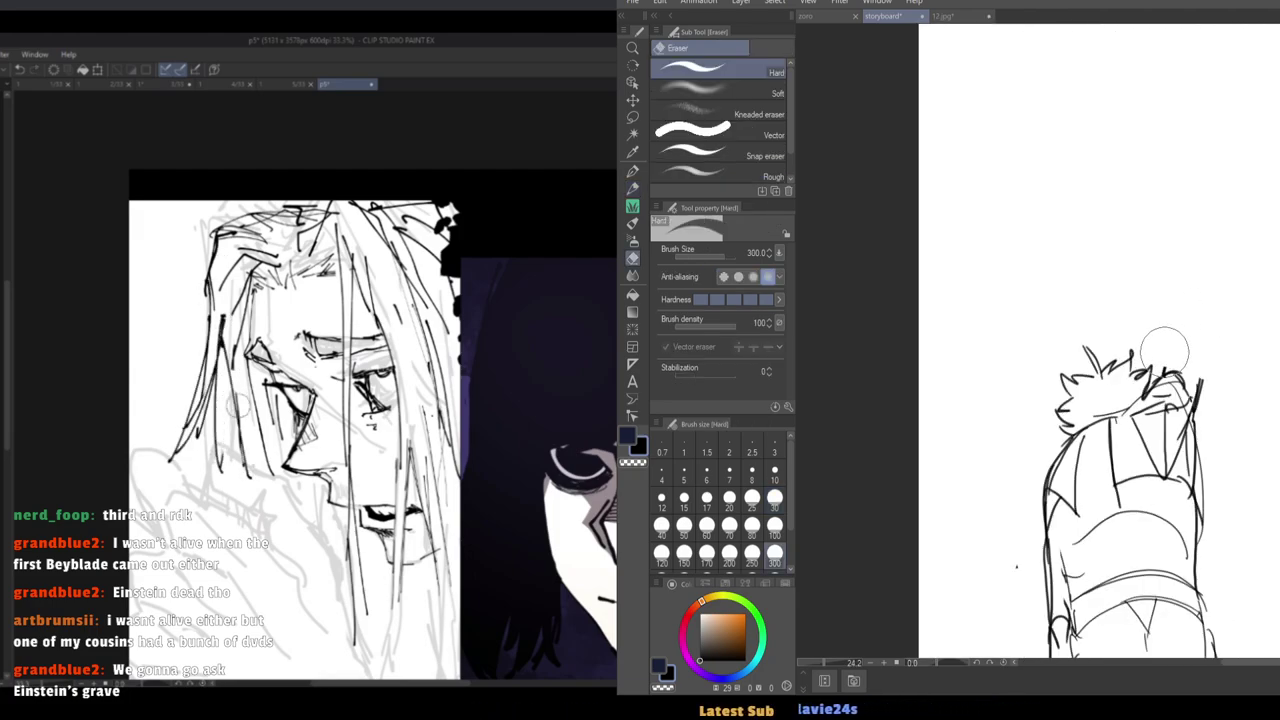
{"action": "key", "text": "p"}
{"action": "key", "text": "e"}
{"action": "key", "text": "p"}
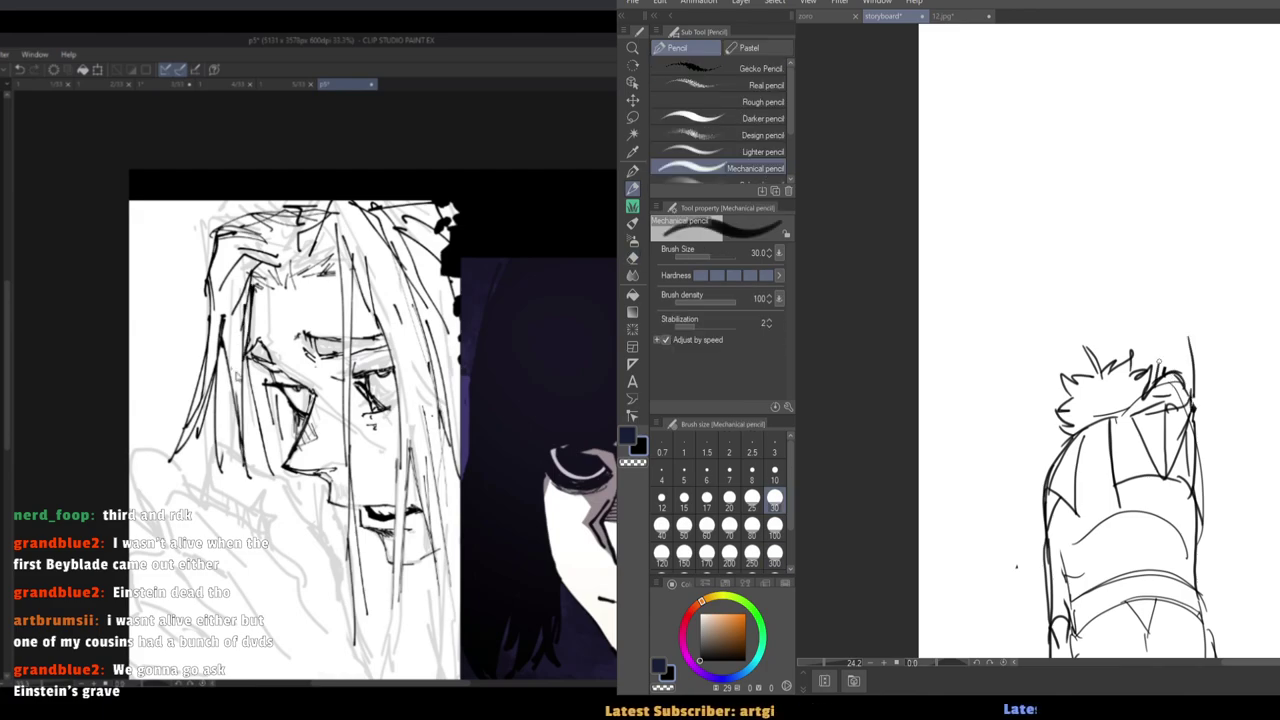
{"action": "key", "text": "e"}
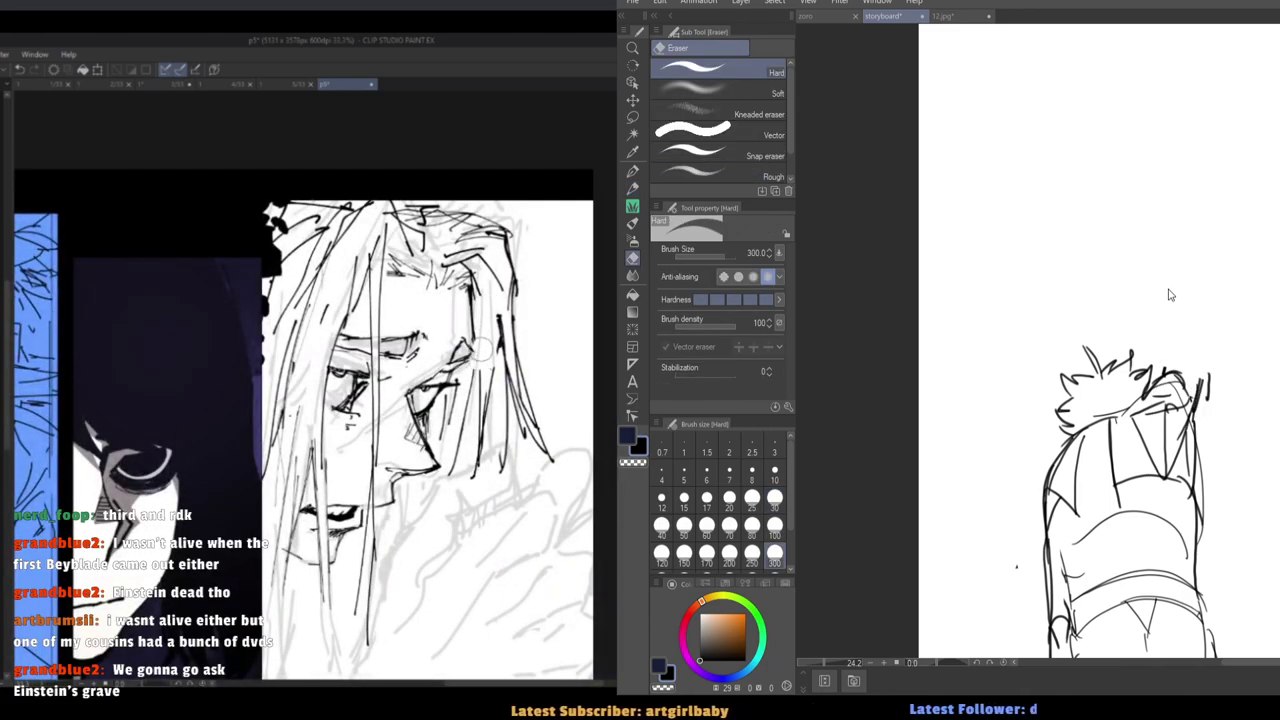
{"action": "left_click_drag", "start_coordinate": [1206, 386], "coordinate": [1182, 345]}
{"action": "key", "text": "p"}
{"action": "left_click_drag", "start_coordinate": [1200, 400], "coordinate": [1208, 315]}
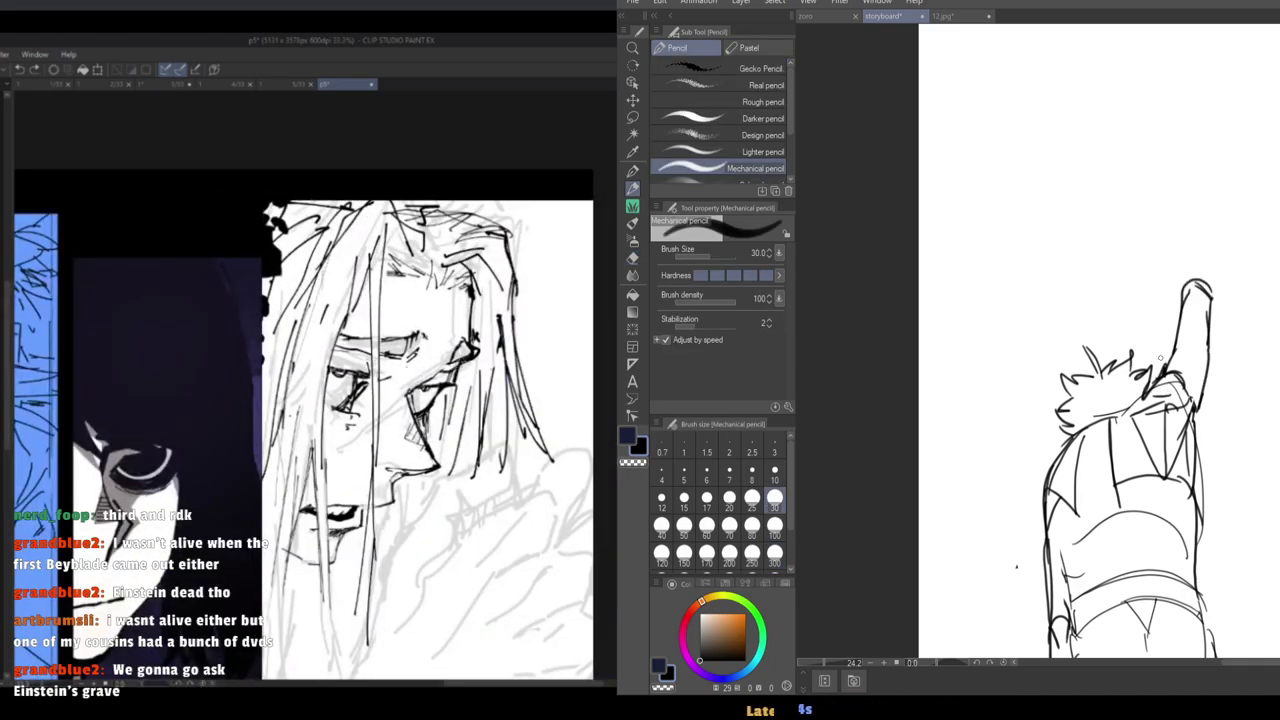
{"action": "left_click_drag", "start_coordinate": [1093, 308], "coordinate": [1098, 340]}
{"action": "left_click_drag", "start_coordinate": [1105, 402], "coordinate": [1108, 356]}
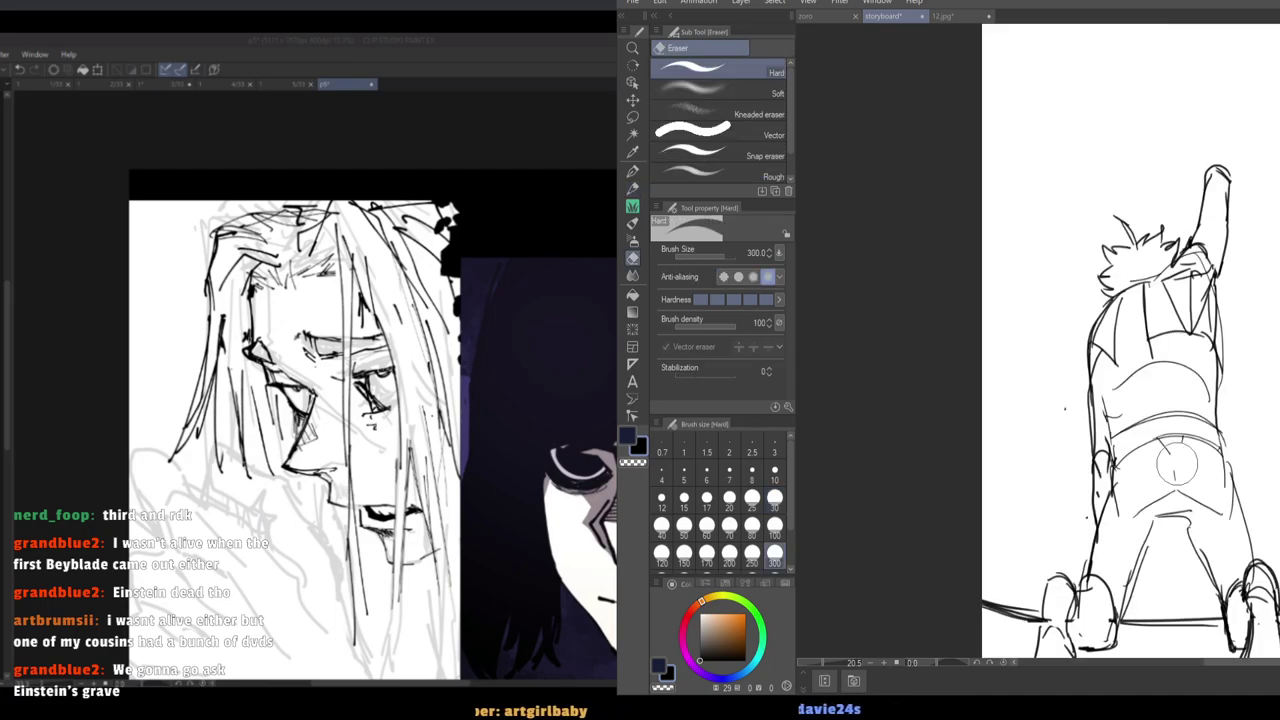
Sketch a clenched fist with its fingers at the end of the spiky-haired figure's raised arm.
{"action": "left_click_drag", "start_coordinate": [1175, 494], "coordinate": [1174, 582]}
{"action": "left_click_drag", "start_coordinate": [1143, 299], "coordinate": [1187, 285]}
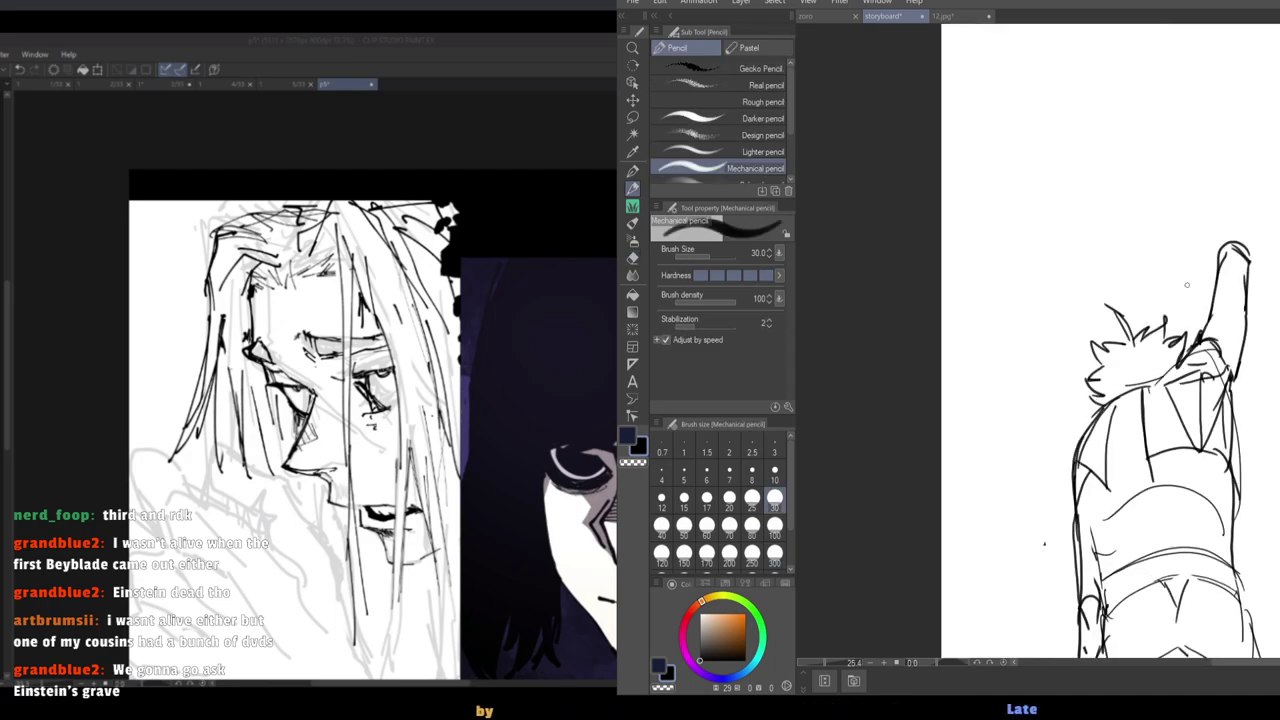
{"action": "left_click_drag", "start_coordinate": [1214, 224], "coordinate": [1234, 313]}
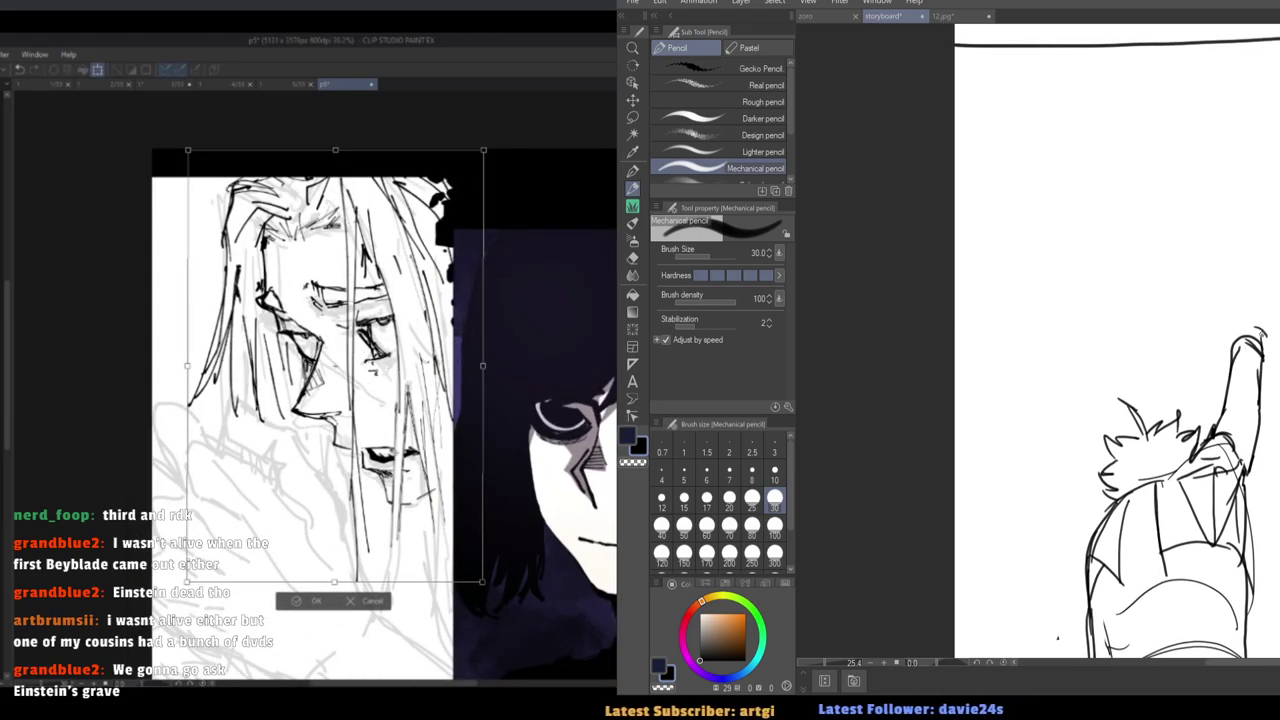
{"action": "mouse_move", "coordinate": [1262, 334]}
{"action": "left_mouse_down"}
{"action": "mouse_move", "coordinate": [1236, 331]}
{"action": "mouse_move", "coordinate": [1263, 328]}
{"action": "left_mouse_up"}
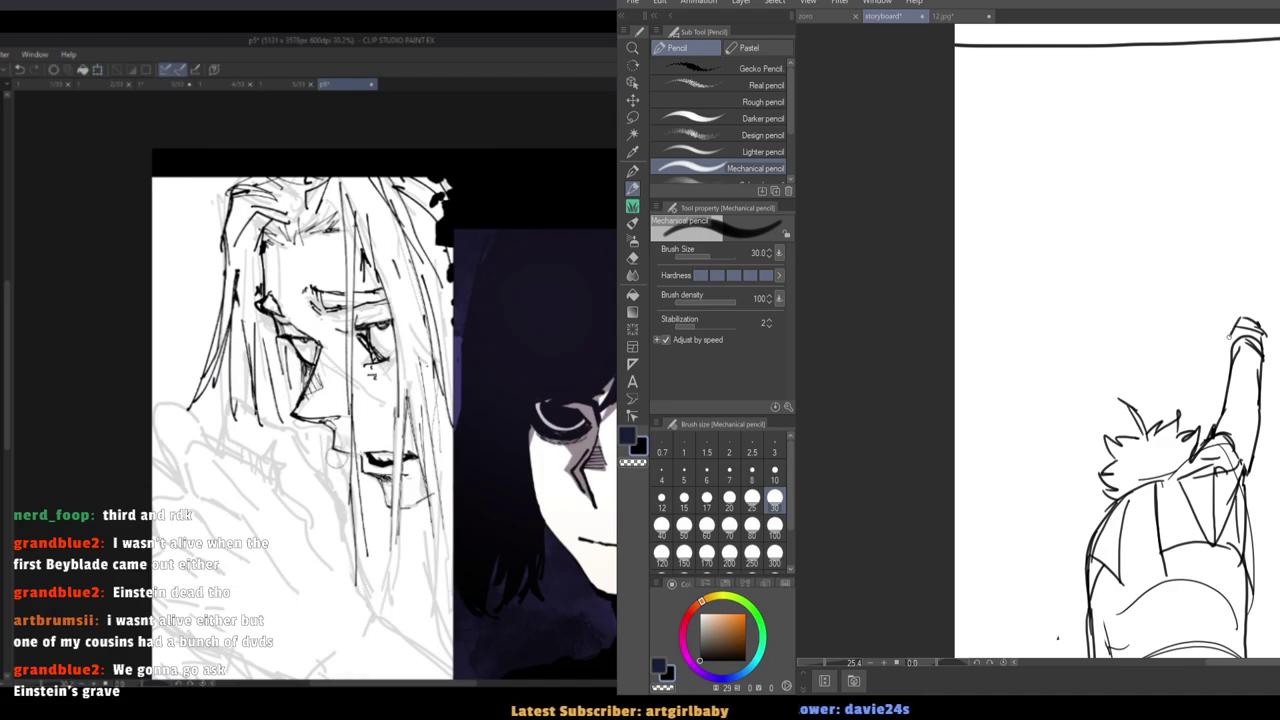
{"action": "mouse_move", "coordinate": [1178, 293]}
{"action": "left_mouse_down"}
{"action": "mouse_move", "coordinate": [1154, 314]}
{"action": "mouse_move", "coordinate": [1168, 288]}
{"action": "mouse_move", "coordinate": [1193, 305]}
{"action": "left_mouse_up"}
{"action": "scroll", "coordinate": [1193, 304], "scroll_direction": "up", "scroll_amount": 1}
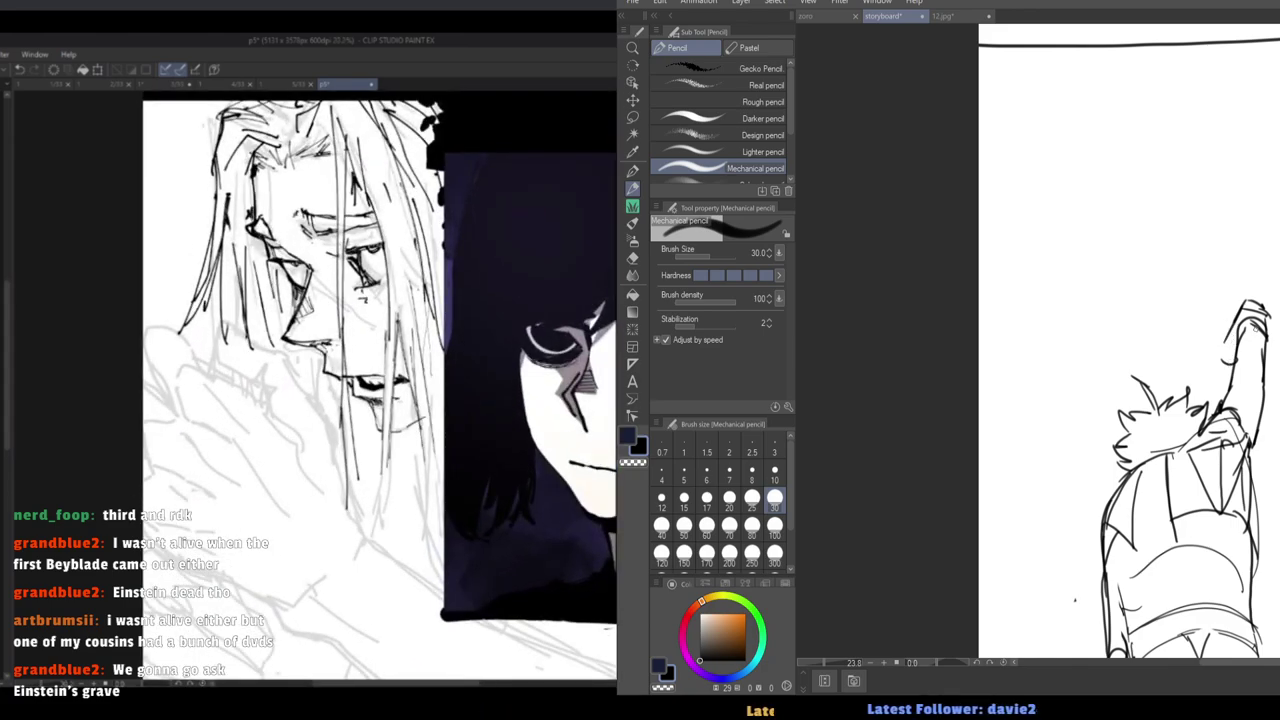
{"action": "key", "text": "ctrl+z"}
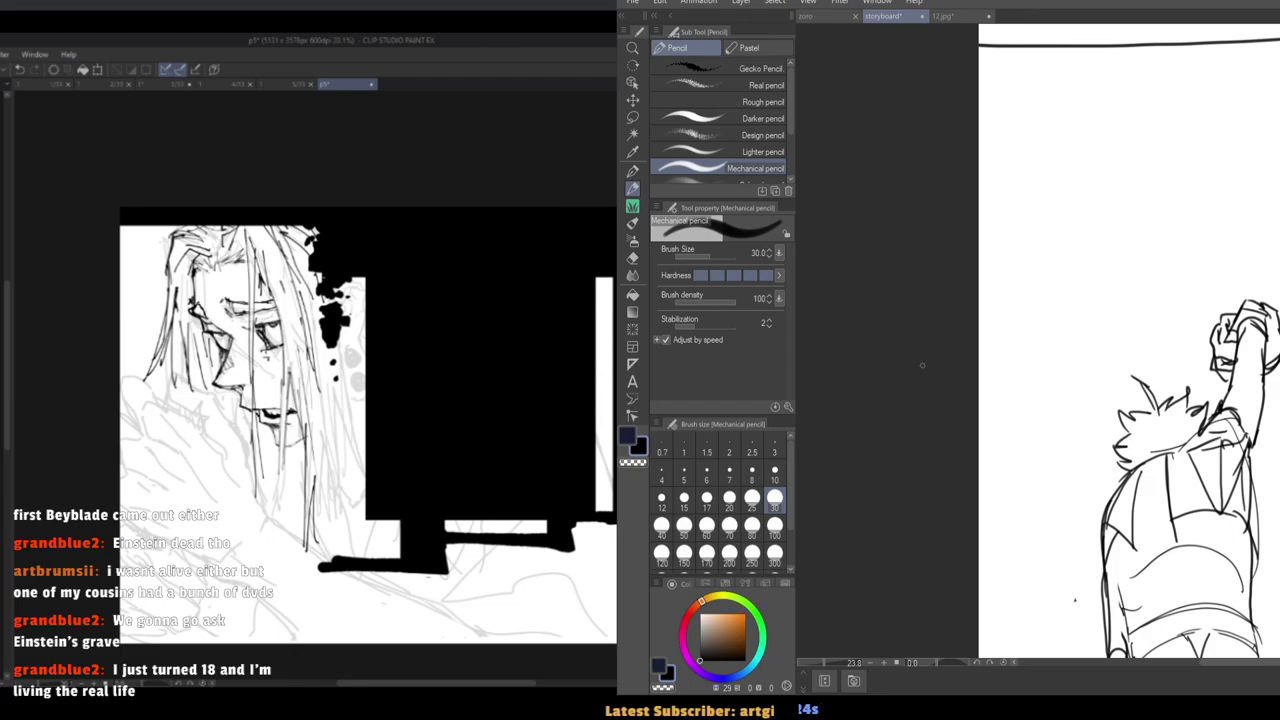
{"action": "mouse_move", "coordinate": [954, 427]}
{"action": "left_mouse_down"}
{"action": "mouse_move", "coordinate": [945, 473]}
{"action": "mouse_move", "coordinate": [930, 438]}
{"action": "left_mouse_up"}
{"action": "left_click_drag", "start_coordinate": [1172, 137], "coordinate": [1178, 202]}
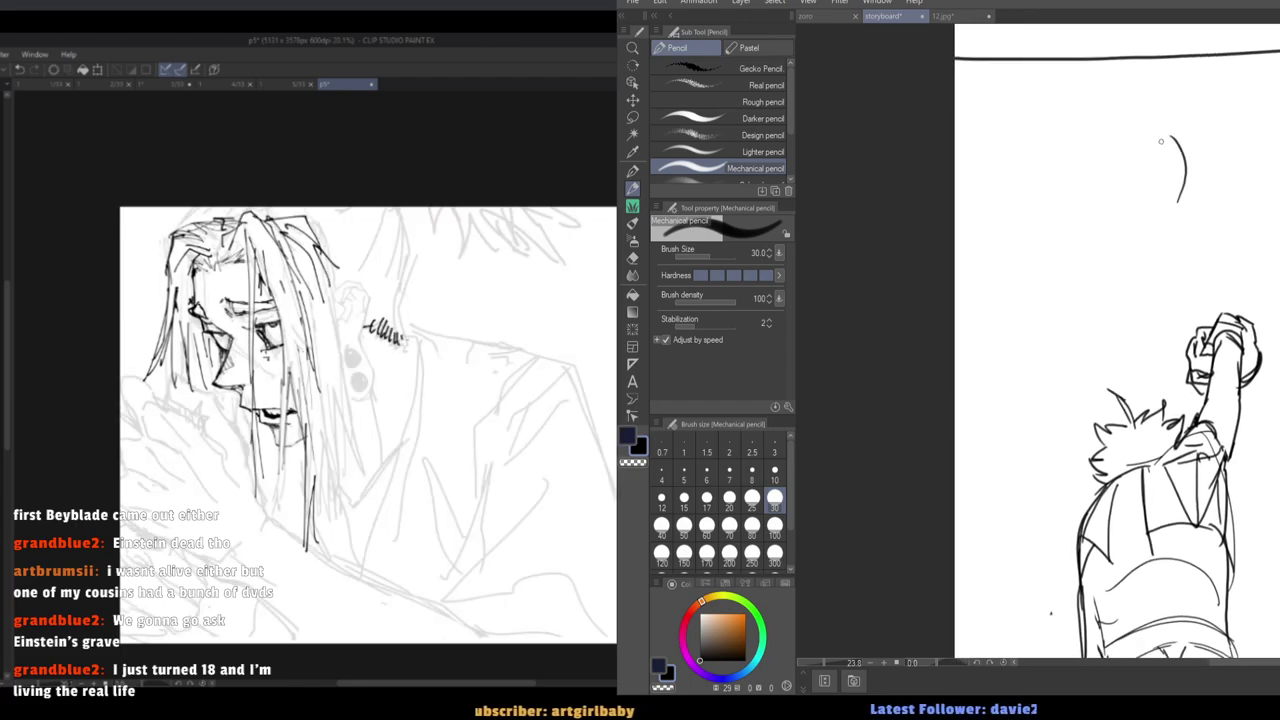
{"action": "key", "text": "ctrl+z"}
{"action": "mouse_move", "coordinate": [1134, 103]}
{"action": "left_mouse_down"}
{"action": "mouse_move", "coordinate": [1133, 165]}
{"action": "mouse_move", "coordinate": [1183, 216]}
{"action": "left_mouse_up"}
{"action": "key", "text": "ctrl+z"}
{"action": "key", "text": "ctrl+z"}
{"action": "left_click_drag", "start_coordinate": [1157, 160], "coordinate": [1182, 228]}
{"action": "mouse_move", "coordinate": [1142, 163]}
{"action": "left_mouse_down"}
{"action": "mouse_move", "coordinate": [1128, 183]}
{"action": "mouse_move", "coordinate": [1176, 248]}
{"action": "left_mouse_up"}
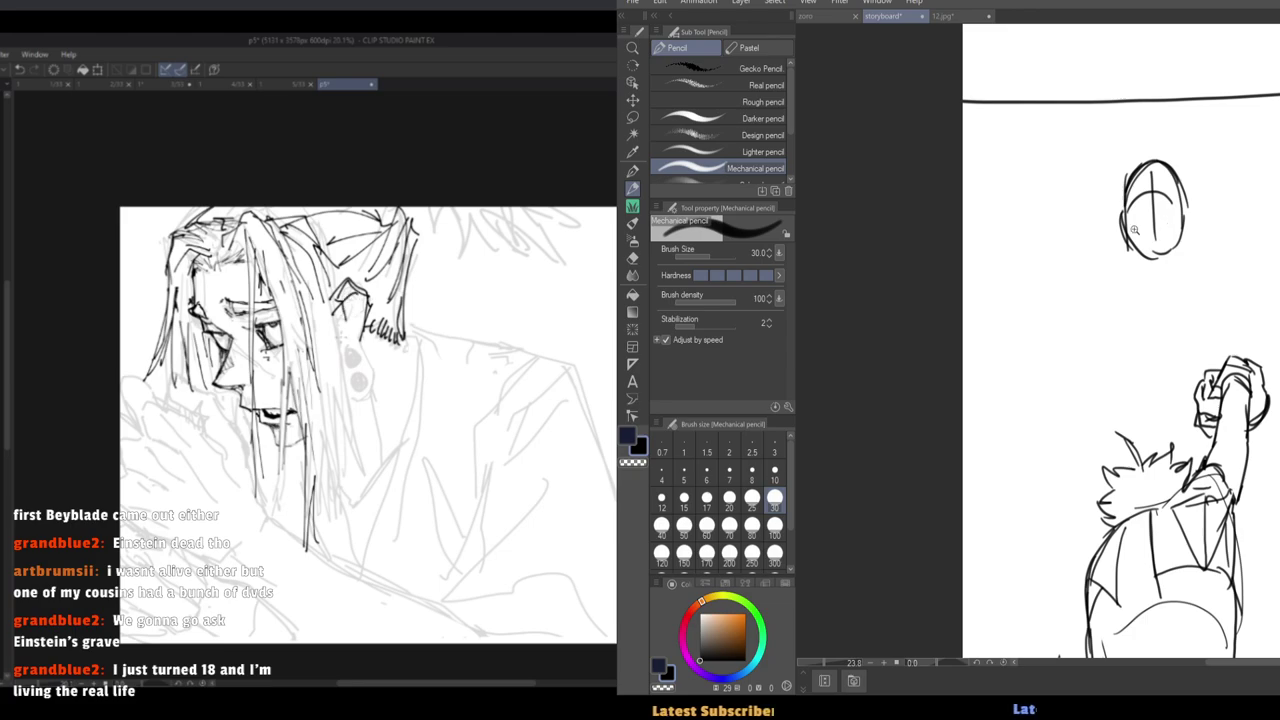
{"action": "mouse_move", "coordinate": [1134, 230]}
{"action": "left_mouse_down"}
{"action": "mouse_move", "coordinate": [1114, 197]}
{"action": "mouse_move", "coordinate": [1126, 188]}
{"action": "mouse_move", "coordinate": [1147, 203]}
{"action": "left_mouse_up"}
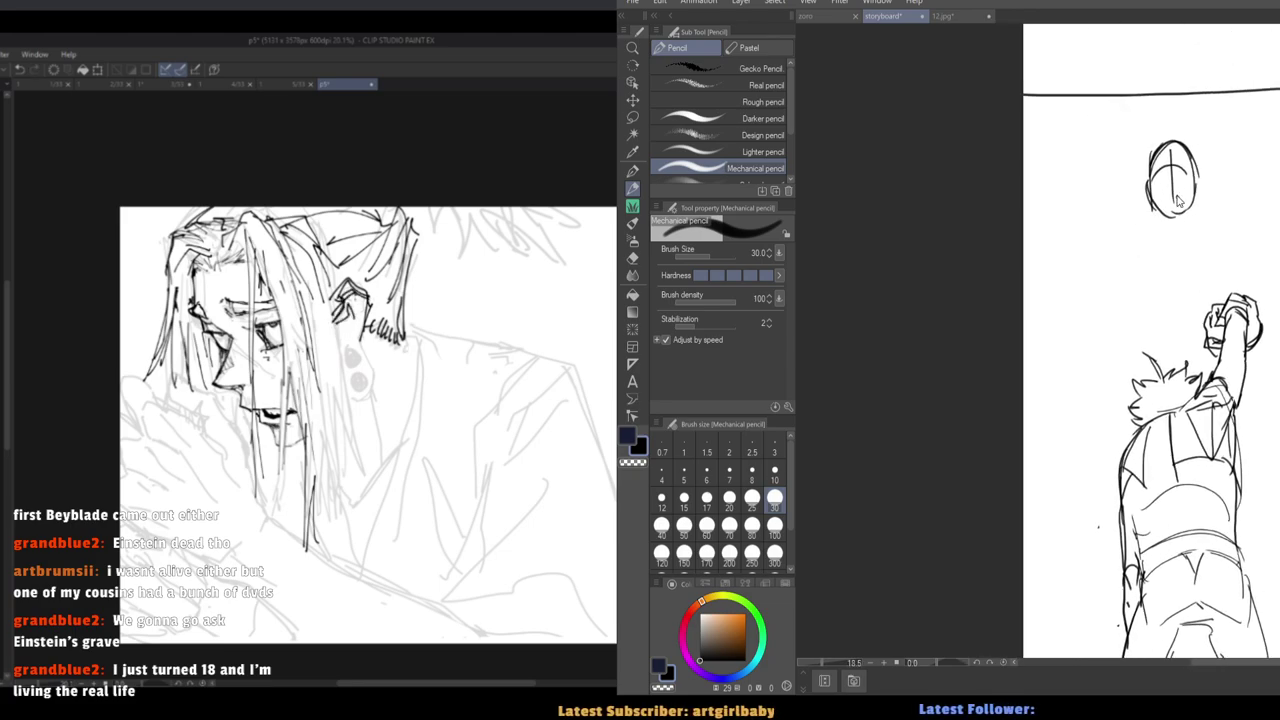
{"action": "key", "text": "ctrl+z"}
{"action": "key", "text": "ctrl+z"}
{"action": "key", "text": "ctrl+z"}
{"action": "key", "text": "ctrl+z"}
{"action": "key", "text": "ctrl+z"}
{"action": "key", "text": "ctrl+z"}
Draw a small oval head with a vertical centre line and the start of a neck above the spiky-haired figure.
{"action": "mouse_move", "coordinate": [1181, 133]}
{"action": "left_mouse_down"}
{"action": "mouse_move", "coordinate": [1188, 172]}
{"action": "mouse_move", "coordinate": [1151, 172]}
{"action": "left_mouse_up"}
{"action": "left_click_drag", "start_coordinate": [1181, 133], "coordinate": [1189, 170]}
{"action": "left_click_drag", "start_coordinate": [1168, 127], "coordinate": [1164, 185]}
{"action": "key", "text": "ctrl+z"}
{"action": "left_click_drag", "start_coordinate": [1168, 125], "coordinate": [1168, 181]}
{"action": "mouse_move", "coordinate": [1151, 158]}
{"action": "left_mouse_down"}
{"action": "mouse_move", "coordinate": [1188, 152]}
{"action": "mouse_move", "coordinate": [1152, 184]}
{"action": "left_mouse_up"}
Sketch the neck, sloping shoulder lines and boxy chest with a centre line beneath the new oval head.
{"action": "mouse_move", "coordinate": [1151, 156]}
{"action": "left_mouse_down"}
{"action": "mouse_move", "coordinate": [1189, 162]}
{"action": "mouse_move", "coordinate": [1158, 210]}
{"action": "mouse_move", "coordinate": [1239, 210]}
{"action": "left_mouse_up"}
{"action": "left_click_drag", "start_coordinate": [1239, 210], "coordinate": [1133, 210]}
{"action": "left_click_drag", "start_coordinate": [1156, 194], "coordinate": [1137, 205]}
{"action": "left_click_drag", "start_coordinate": [1230, 243], "coordinate": [1167, 257]}
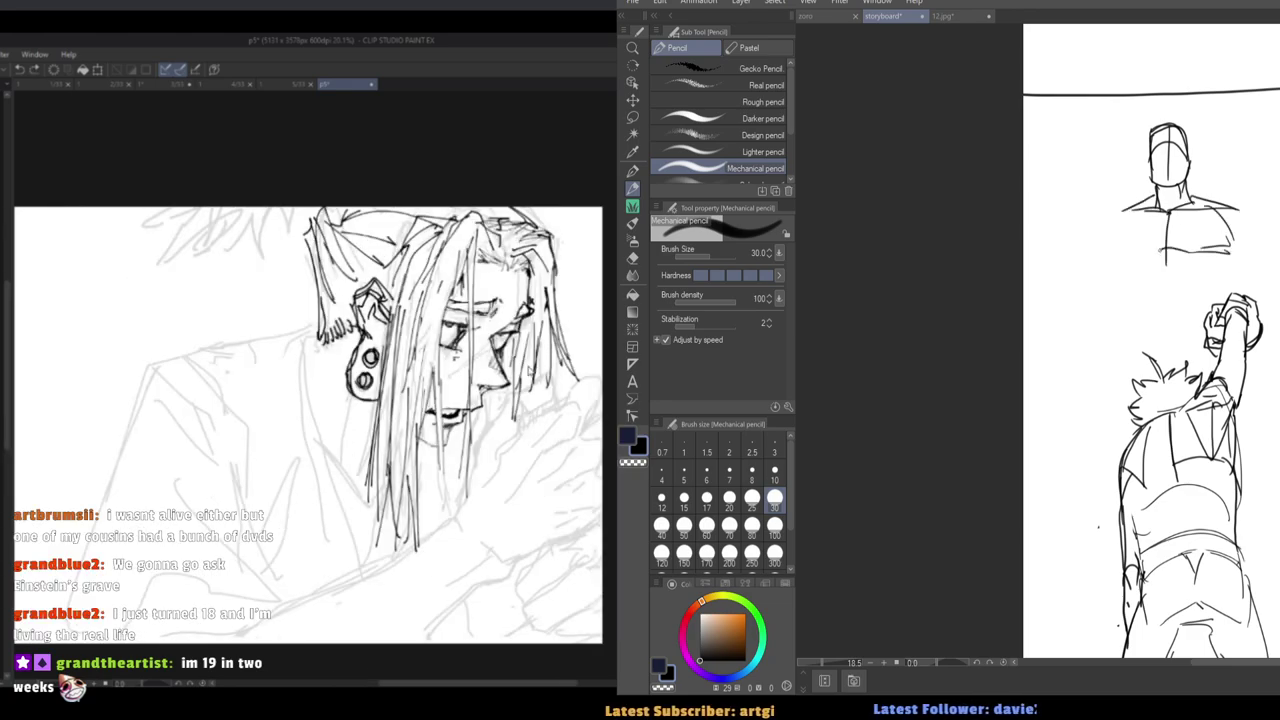
{"action": "left_click_drag", "start_coordinate": [1126, 212], "coordinate": [1132, 256]}
{"action": "left_click_drag", "start_coordinate": [1132, 256], "coordinate": [1167, 257]}
Outline the large figure's rounded shoulders and upper arms on both sides of the chest.
{"action": "mouse_move", "coordinate": [1227, 209]}
{"action": "left_mouse_down"}
{"action": "mouse_move", "coordinate": [1265, 243]}
{"action": "mouse_move", "coordinate": [1237, 250]}
{"action": "left_mouse_up"}
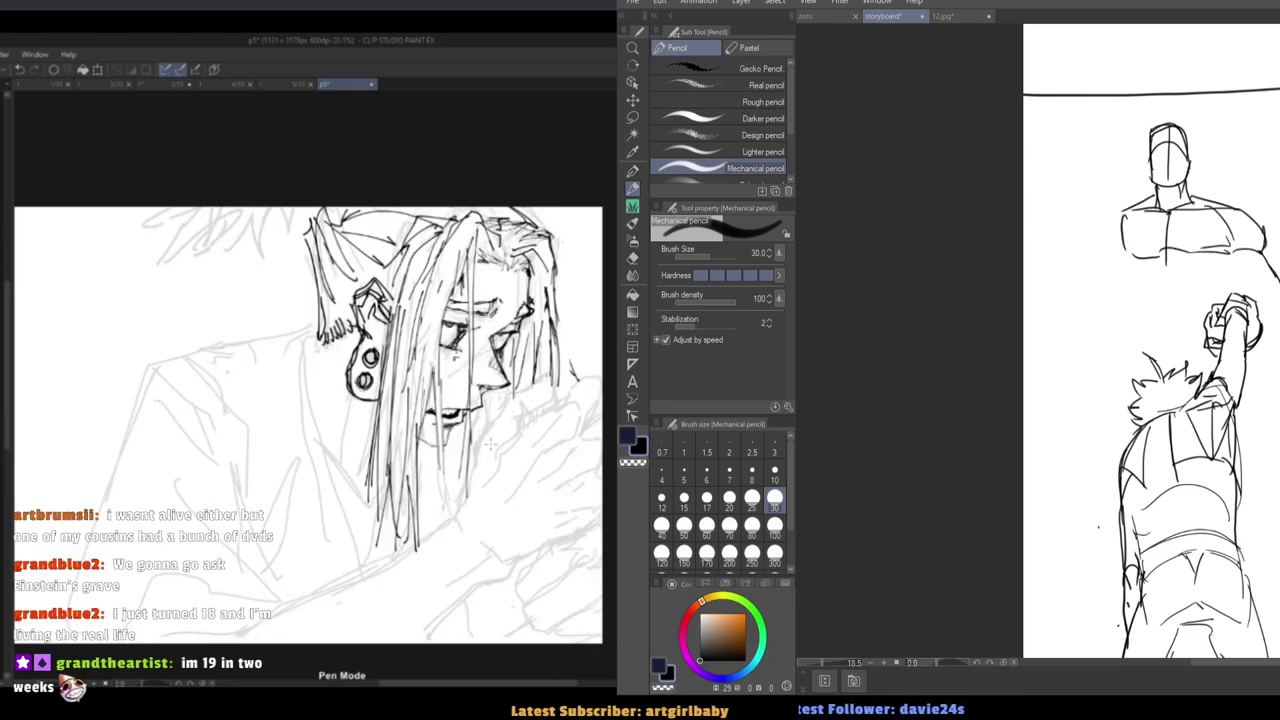
{"action": "key", "text": "h"}
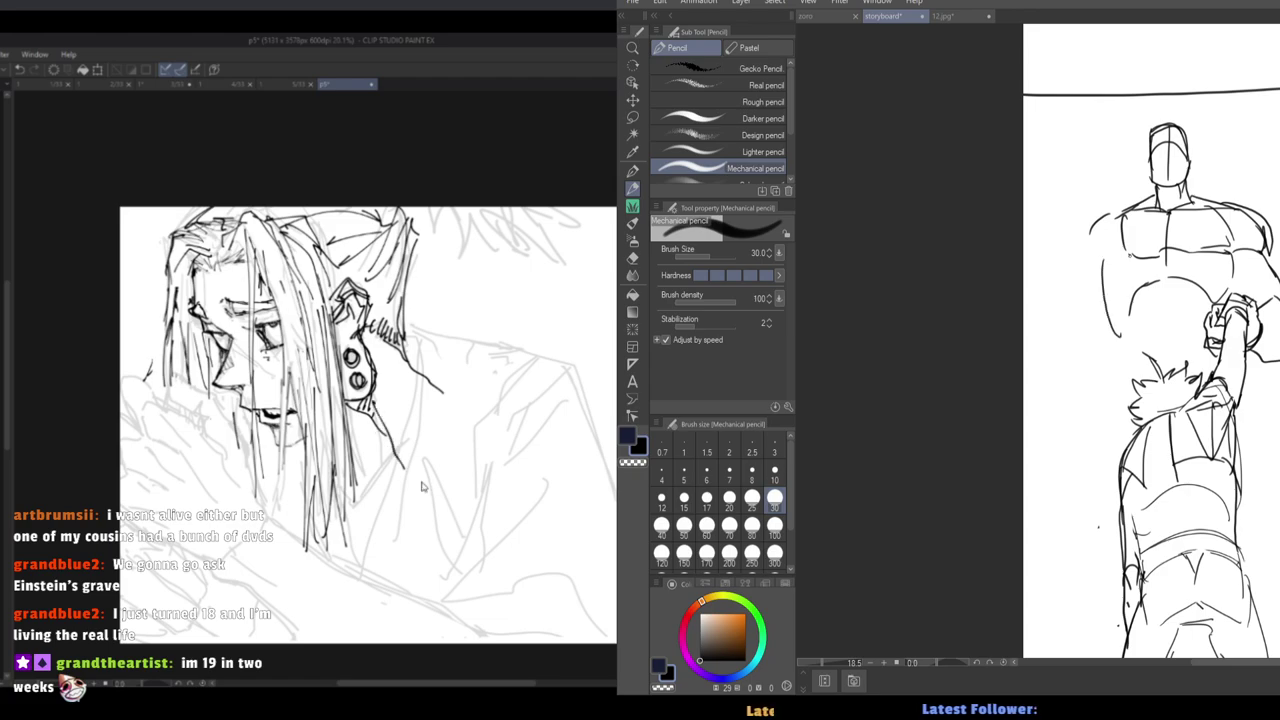
{"action": "key", "text": "h"}
{"action": "left_click_drag", "start_coordinate": [1085, 287], "coordinate": [1083, 316]}
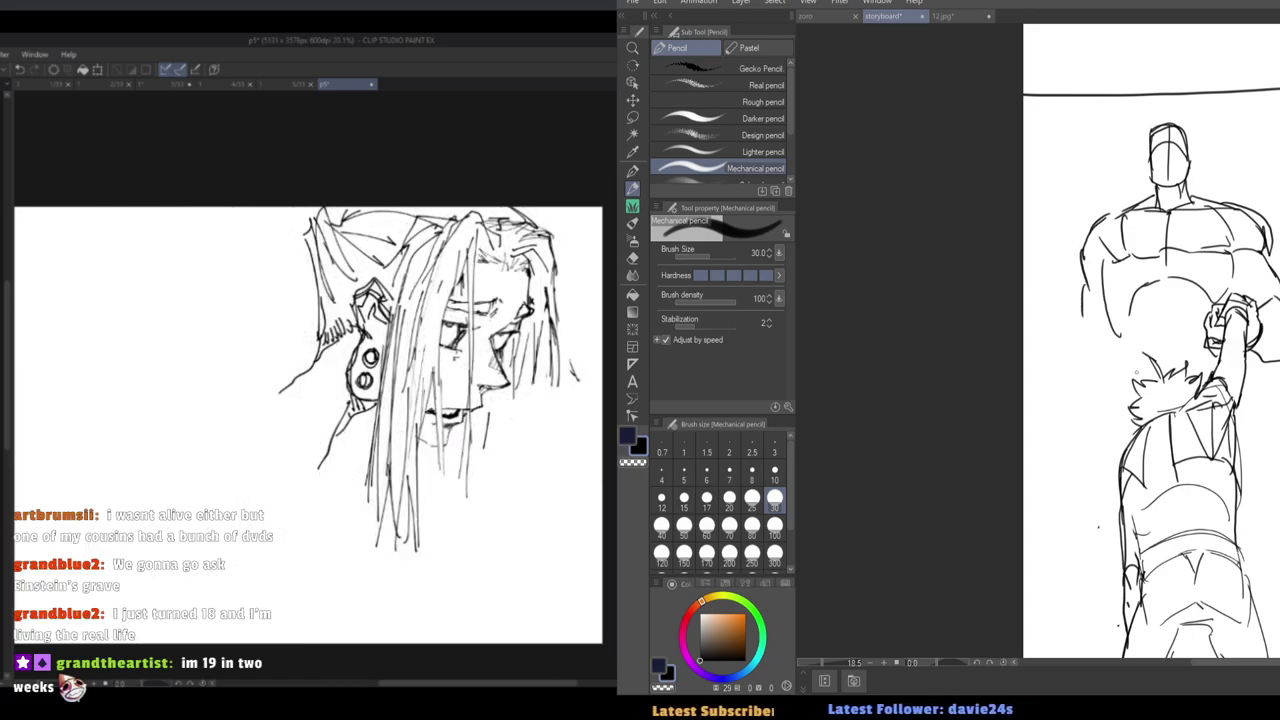
Draw long, loose hair strands hanging around and below the face in the long-haired portrait.
{"action": "left_click_drag", "start_coordinate": [523, 441], "coordinate": [521, 515]}
{"action": "left_click_drag", "start_coordinate": [538, 358], "coordinate": [564, 505]}
{"action": "left_click_drag", "start_coordinate": [501, 433], "coordinate": [530, 578]}
{"action": "left_click_drag", "start_coordinate": [513, 478], "coordinate": [538, 552]}
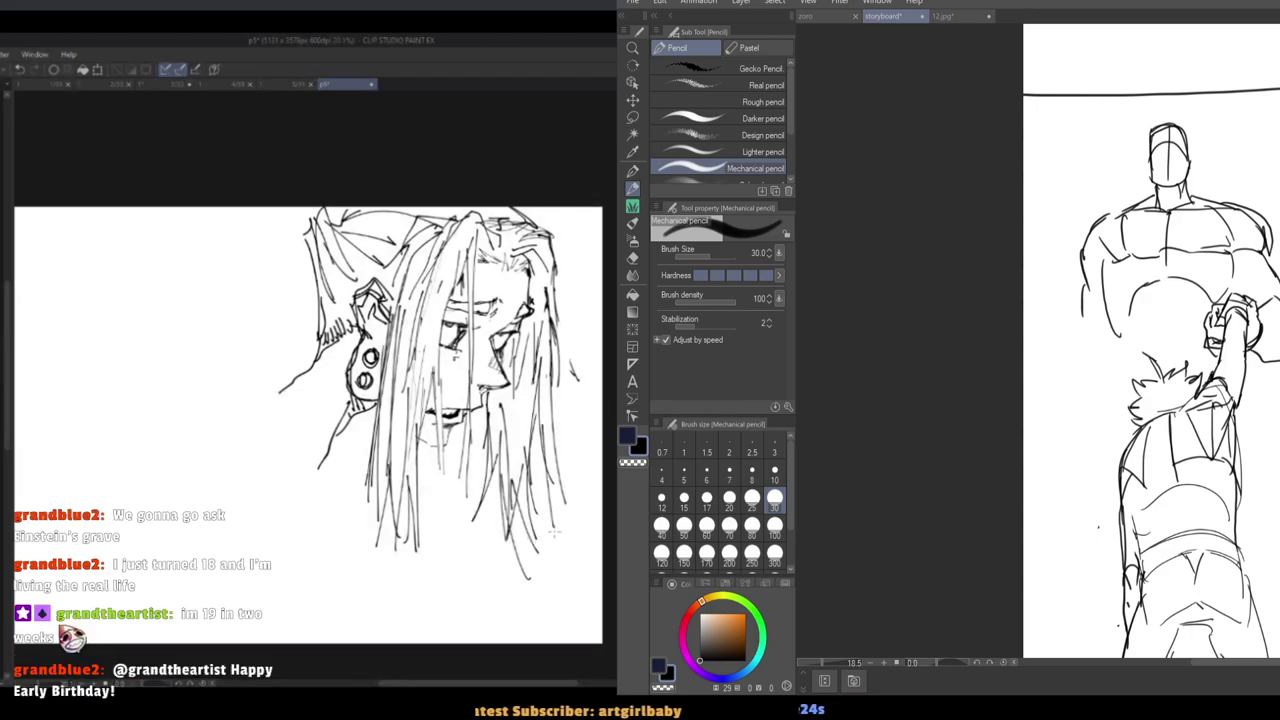
{"action": "key", "text": "ctrl+z"}
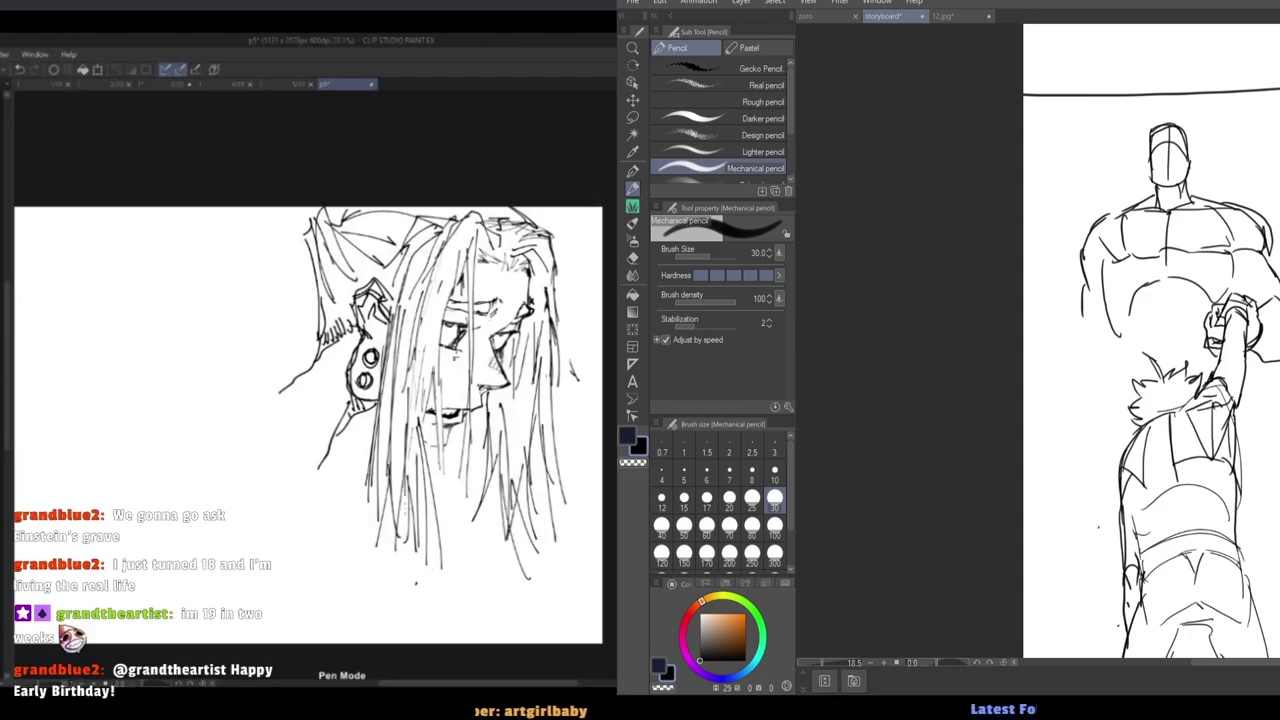
{"action": "key", "text": "h"}
{"action": "key", "text": "h"}
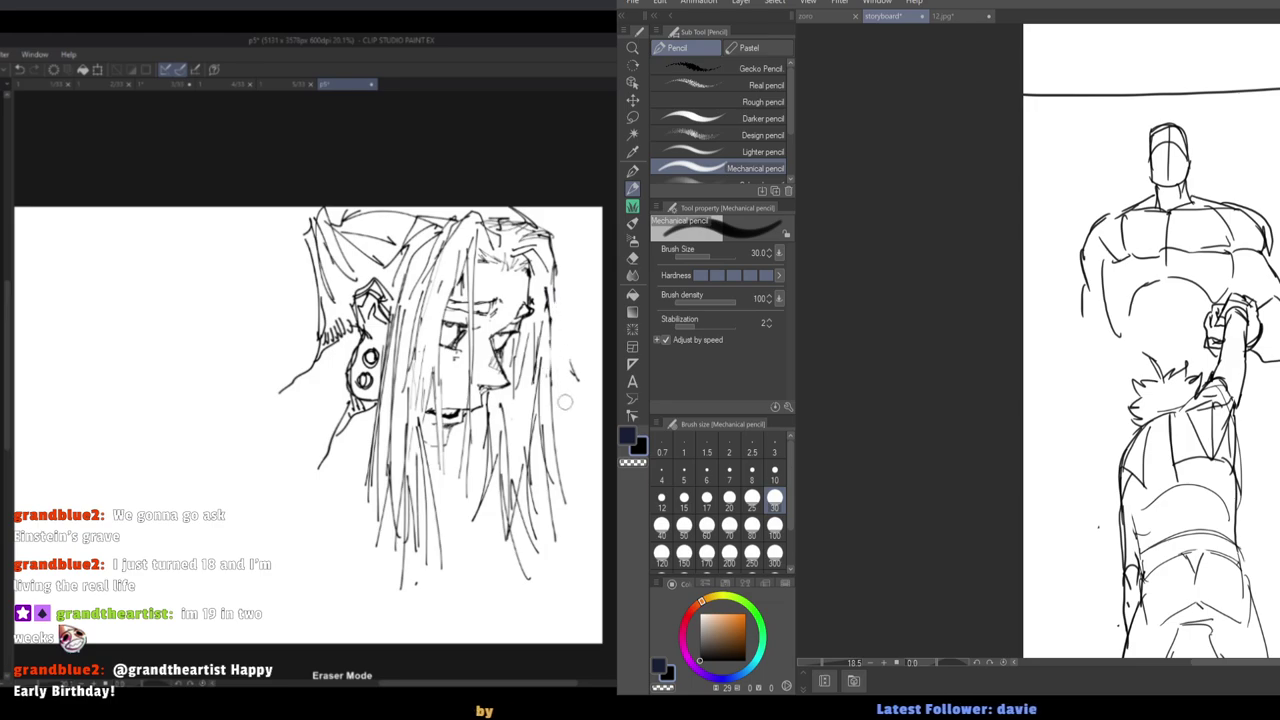
{"action": "mouse_move", "coordinate": [549, 248]}
{"action": "left_mouse_down"}
{"action": "mouse_move", "coordinate": [539, 361]}
{"action": "mouse_move", "coordinate": [573, 408]}
{"action": "left_mouse_up"}
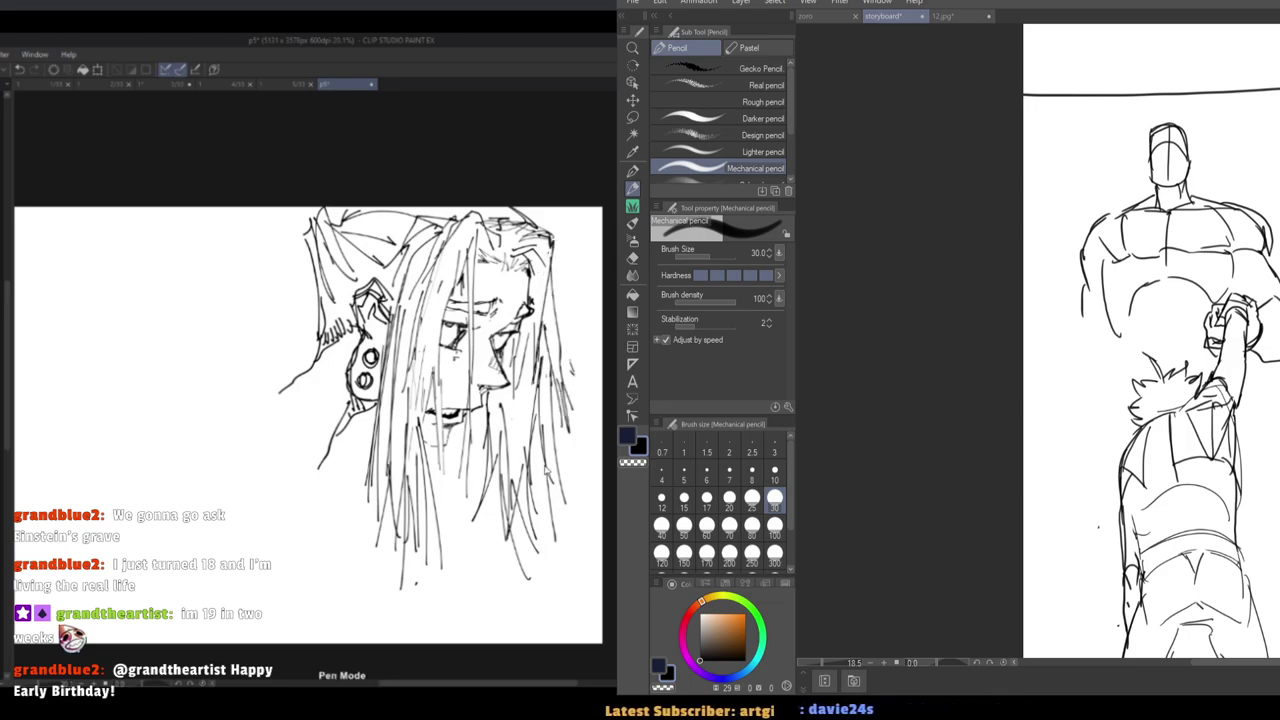
{"action": "key", "text": "h"}
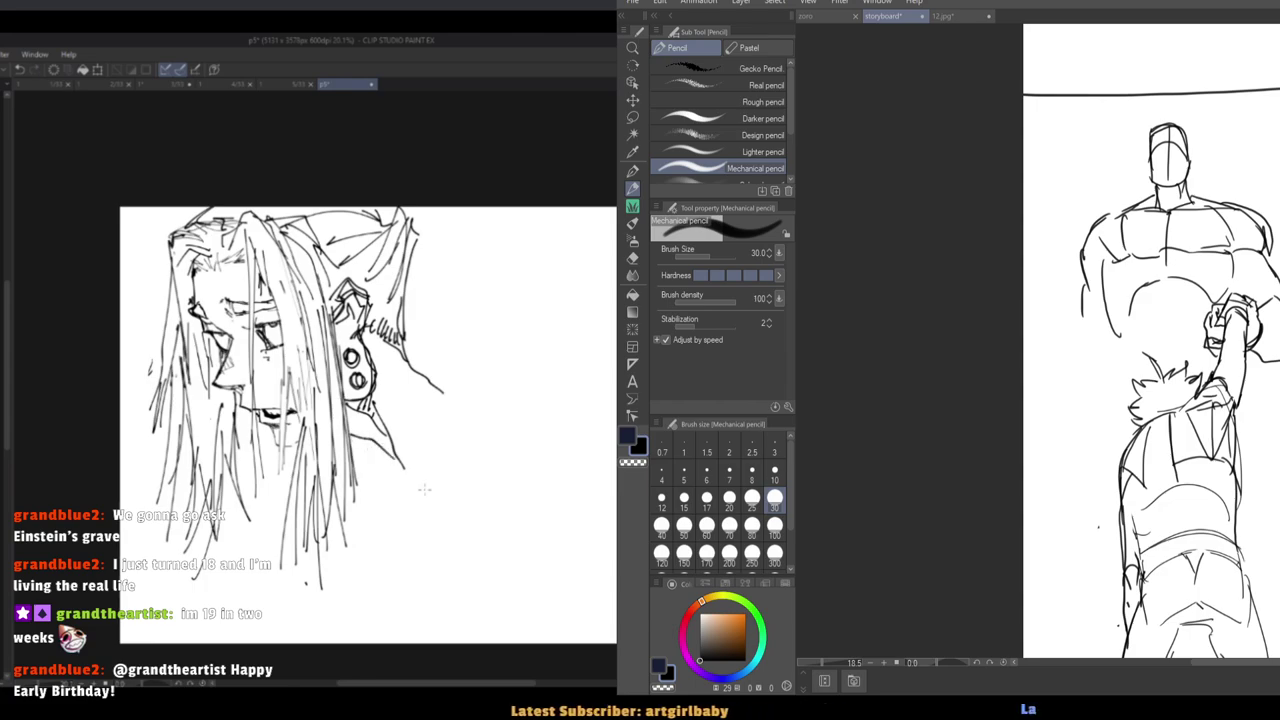
Erase the large figure's right shoulder and upper-arm outline and redraw it as a broader curve.
{"action": "scroll", "coordinate": [424, 490], "scroll_direction": "up", "scroll_amount": 8}
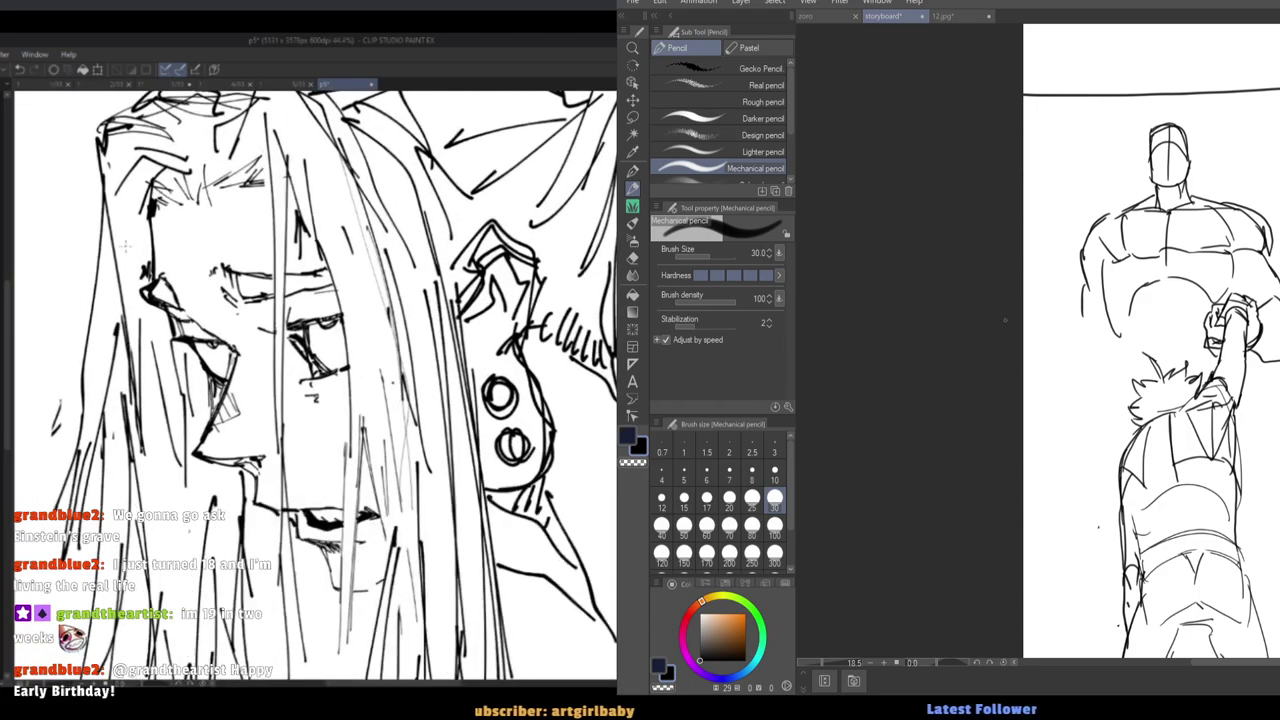
{"action": "scroll", "coordinate": [166, 238], "scroll_direction": "up", "scroll_amount": 1}
{"action": "key", "text": "e"}
{"action": "left_click_drag", "start_coordinate": [1244, 224], "coordinate": [1260, 224]}
{"action": "scroll", "coordinate": [178, 238], "scroll_direction": "down", "scroll_amount": 3}
{"action": "key", "text": "p"}
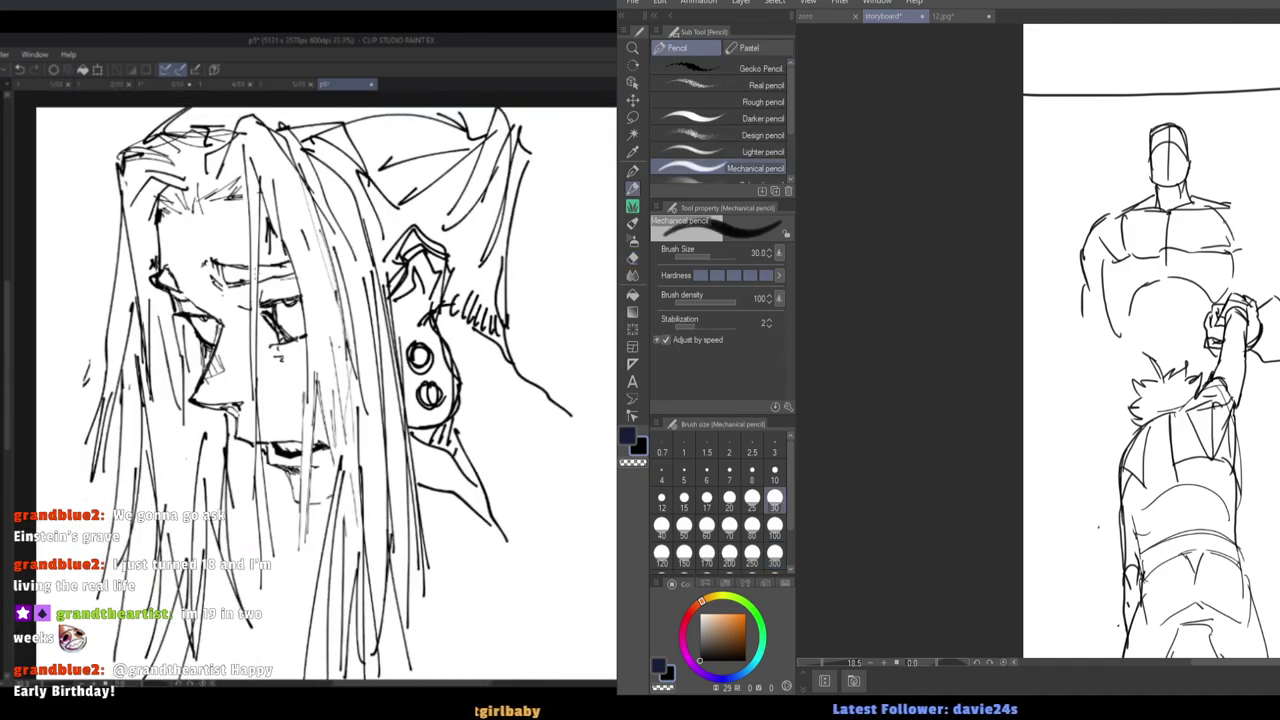
{"action": "scroll", "coordinate": [218, 247], "scroll_direction": "up", "scroll_amount": 1}
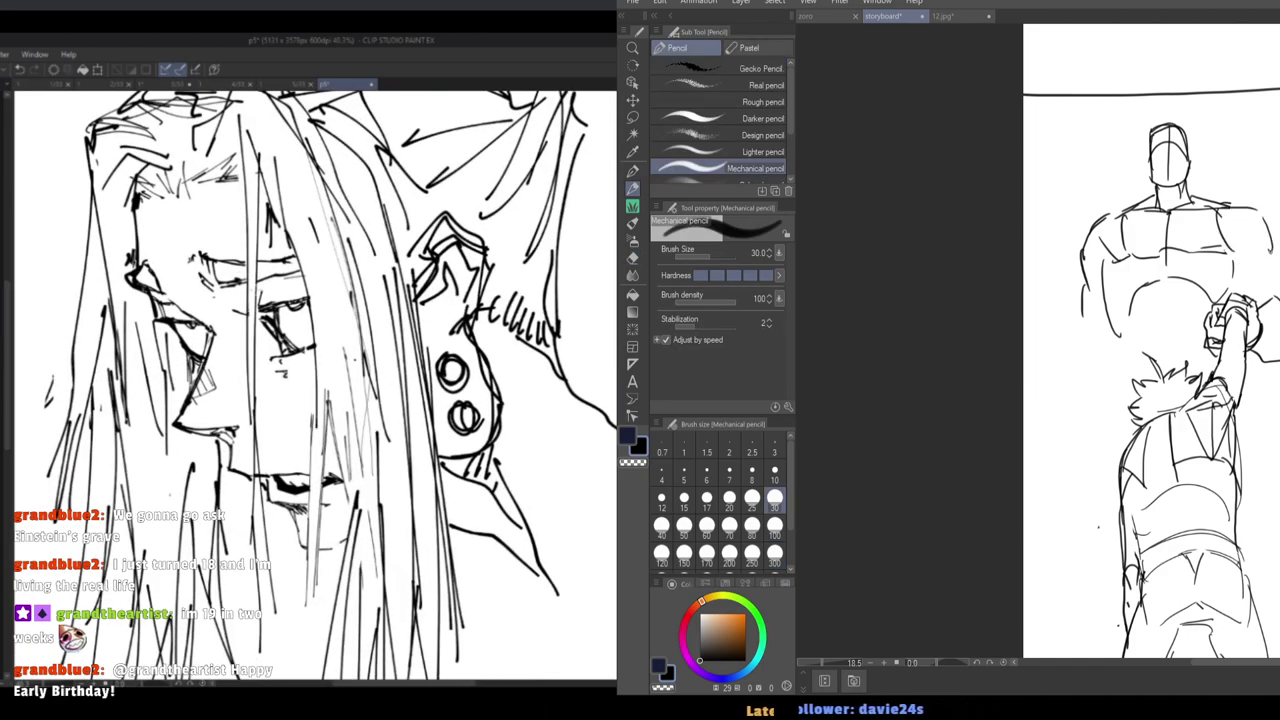
Define the long-haired portrait's chin and erase the large figure's left chest and shoulder lines.
{"action": "key", "text": "e"}
{"action": "left_click_drag", "start_coordinate": [296, 545], "coordinate": [326, 562]}
{"action": "left_click_drag", "start_coordinate": [1087, 251], "coordinate": [1222, 246]}
{"action": "key", "text": "p"}
{"action": "key", "text": "h"}
{"action": "key", "text": "h"}
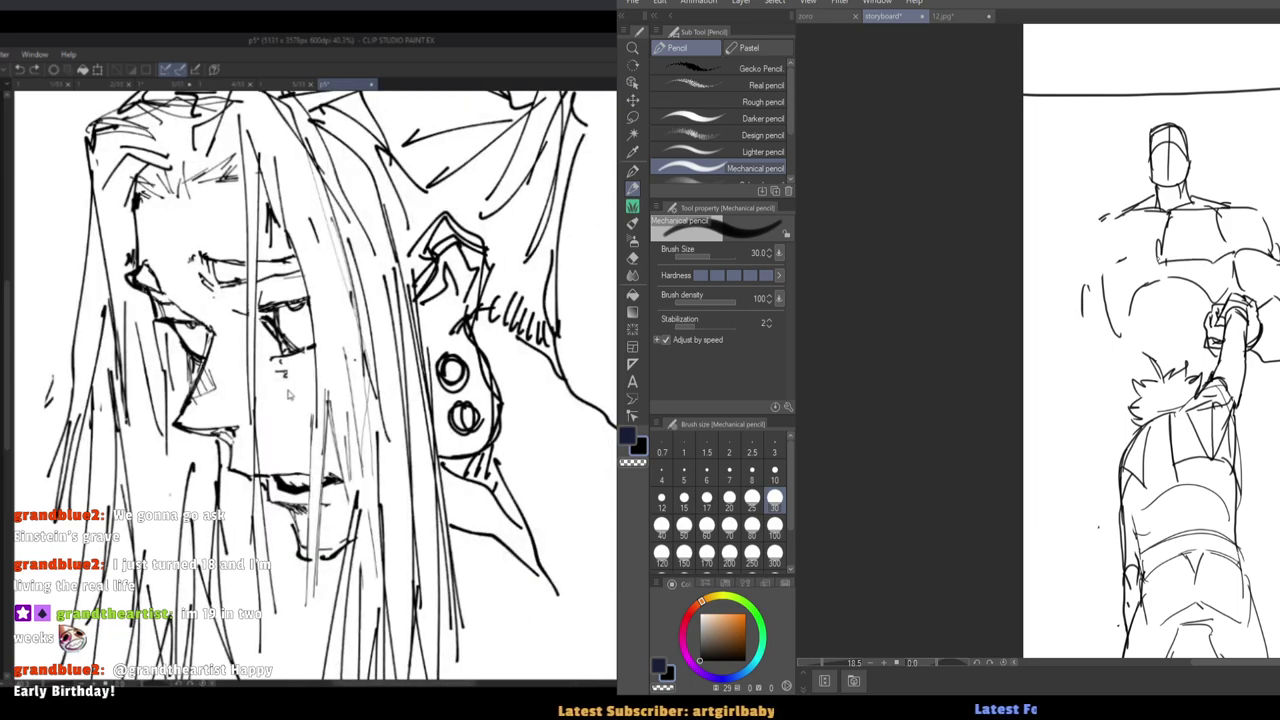
Redraw the large figure's left-hand chest edge and rounded shoulder, and draw a jagged vertical line down the long-haired portrait's cheek.
{"action": "key", "text": "e"}
{"action": "left_click_drag", "start_coordinate": [1088, 284], "coordinate": [1084, 318]}
{"action": "key", "text": "p"}
{"action": "left_click_drag", "start_coordinate": [1112, 213], "coordinate": [1091, 244]}
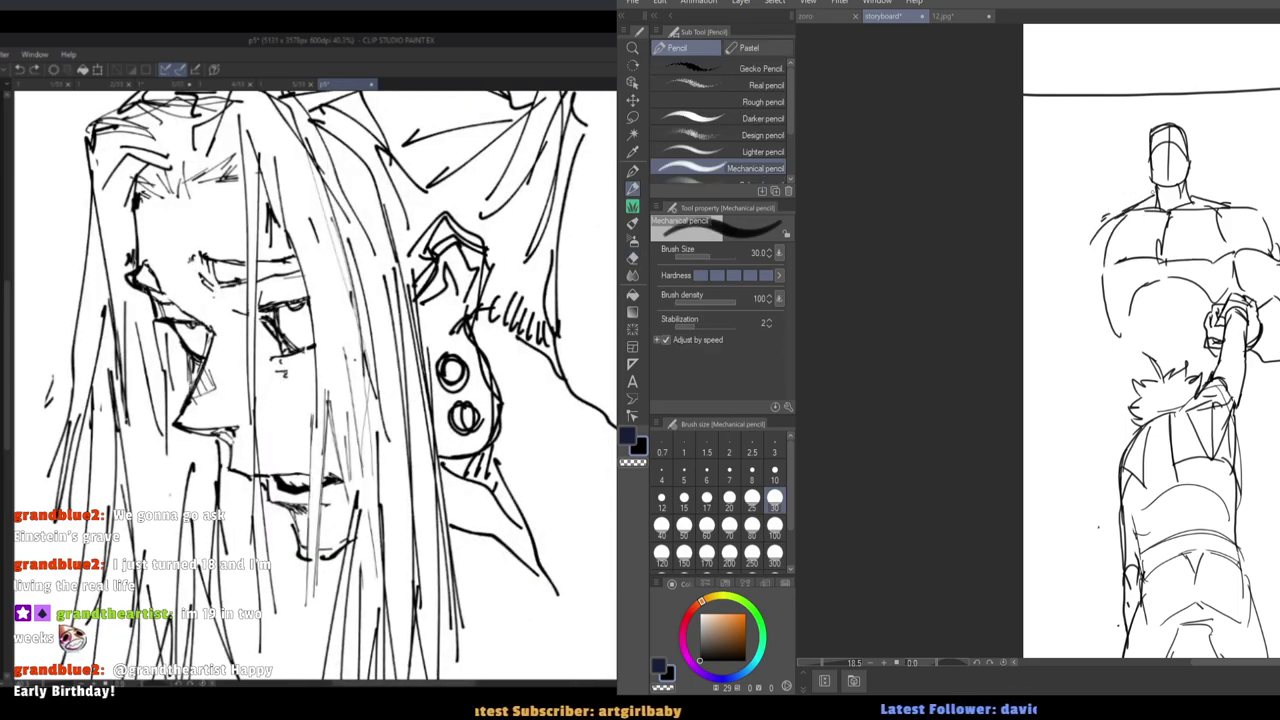
{"action": "left_click_drag", "start_coordinate": [295, 364], "coordinate": [300, 424]}
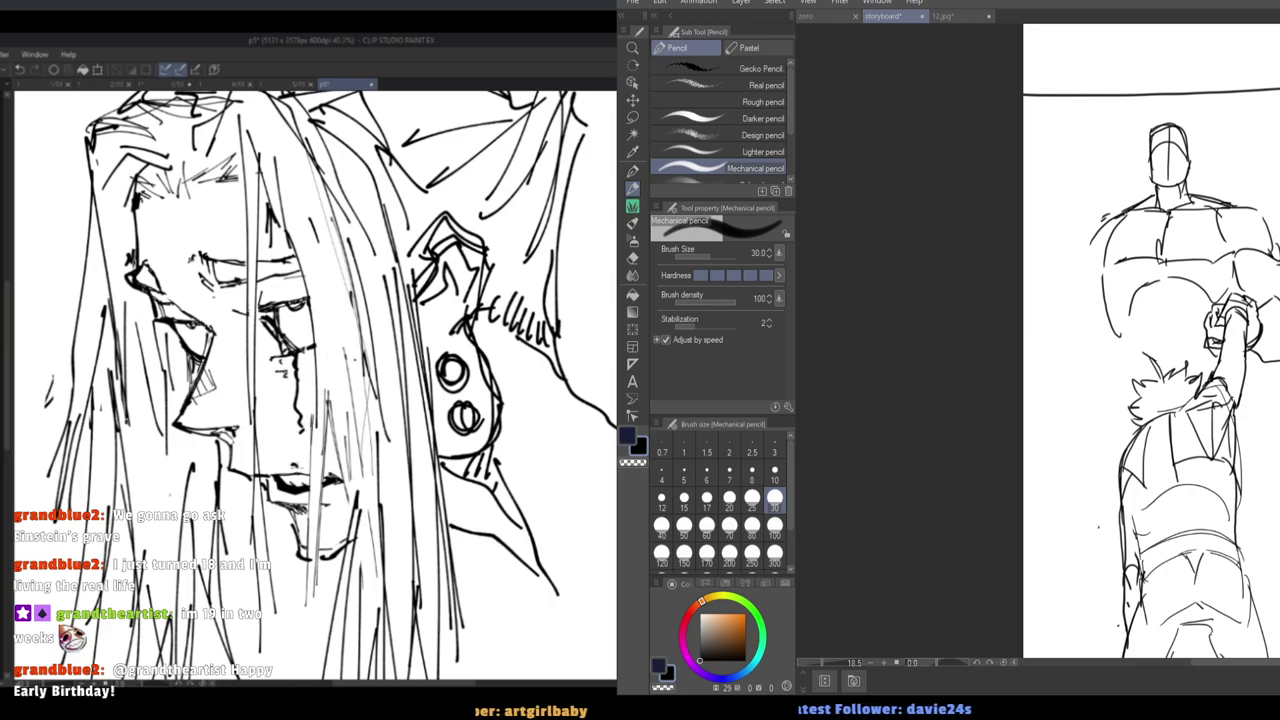
{"action": "key", "text": "e"}
{"action": "key", "text": "p"}
{"action": "mouse_move", "coordinate": [1102, 279]}
{"action": "left_mouse_down"}
{"action": "mouse_move", "coordinate": [1117, 225]}
{"action": "mouse_move", "coordinate": [1087, 278]}
{"action": "left_mouse_up"}
{"action": "left_click_drag", "start_coordinate": [301, 435], "coordinate": [291, 462]}
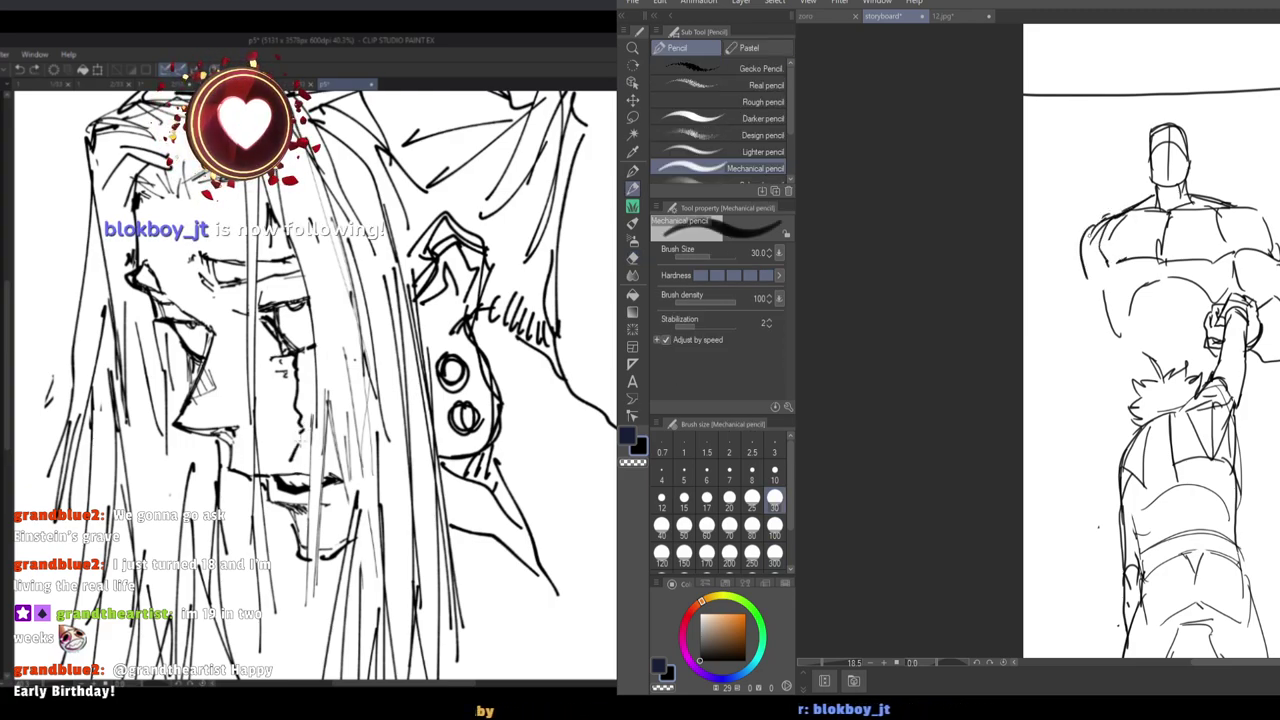
Clean up the large figure's left-hand upper arm and rib arch, and rework the portrait's cheek line down toward the mouth.
{"action": "key", "text": "e"}
{"action": "left_click_drag", "start_coordinate": [1089, 217], "coordinate": [1094, 211]}
{"action": "left_click_drag", "start_coordinate": [300, 425], "coordinate": [297, 470]}
{"action": "key", "text": "p"}
{"action": "left_click_drag", "start_coordinate": [1108, 216], "coordinate": [1083, 266]}
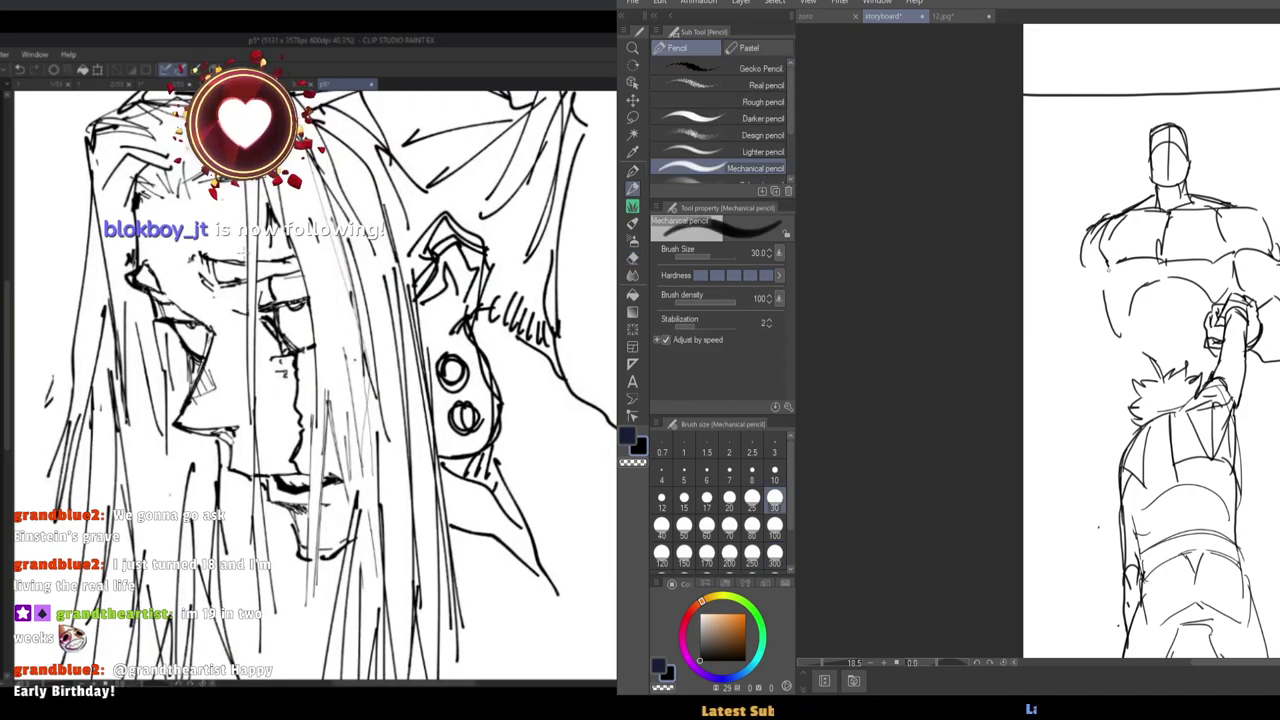
{"action": "key", "text": "e"}
{"action": "key", "text": "p"}
{"action": "key", "text": "h"}
{"action": "mouse_move", "coordinate": [1152, 287]}
{"action": "left_mouse_down"}
{"action": "mouse_move", "coordinate": [1210, 292]}
{"action": "mouse_move", "coordinate": [1206, 303]}
{"action": "left_mouse_up"}
{"action": "key", "text": "h"}
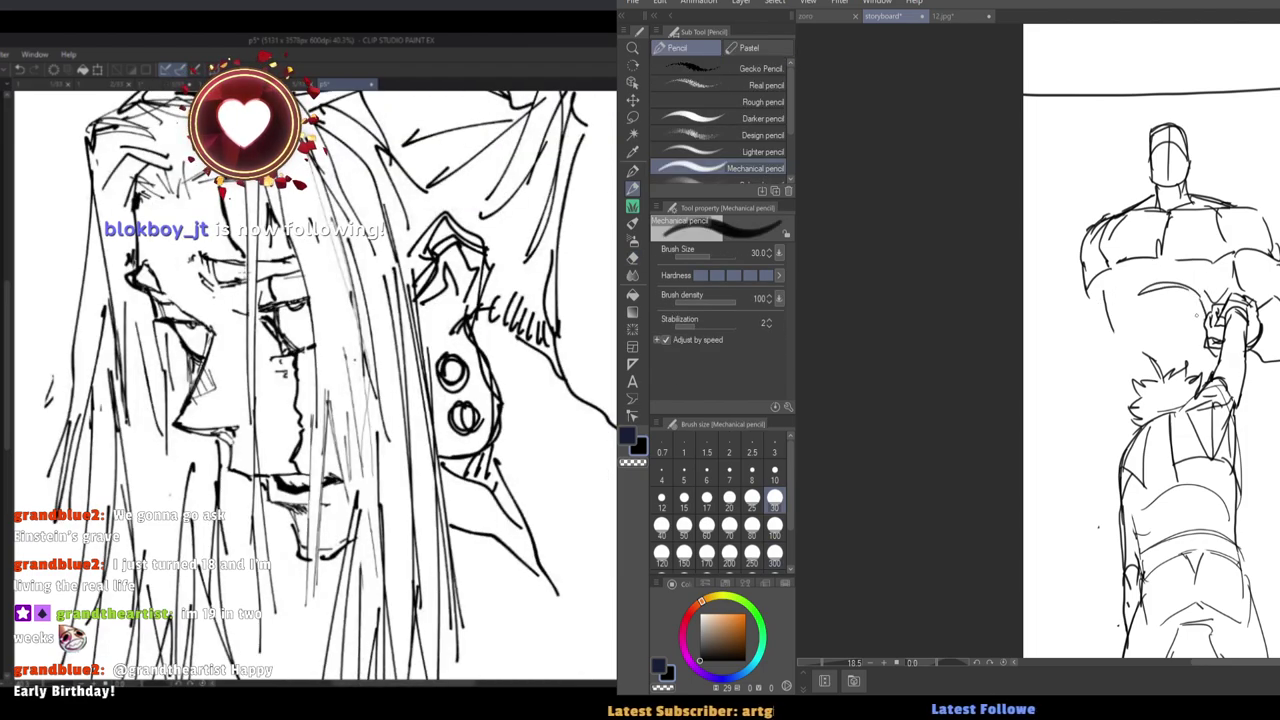
Examine the green-haired swordsman's face, arms and cloak in the zoro reference image, and return to the storyboard.
{"action": "left_click", "coordinate": [839, 17]}
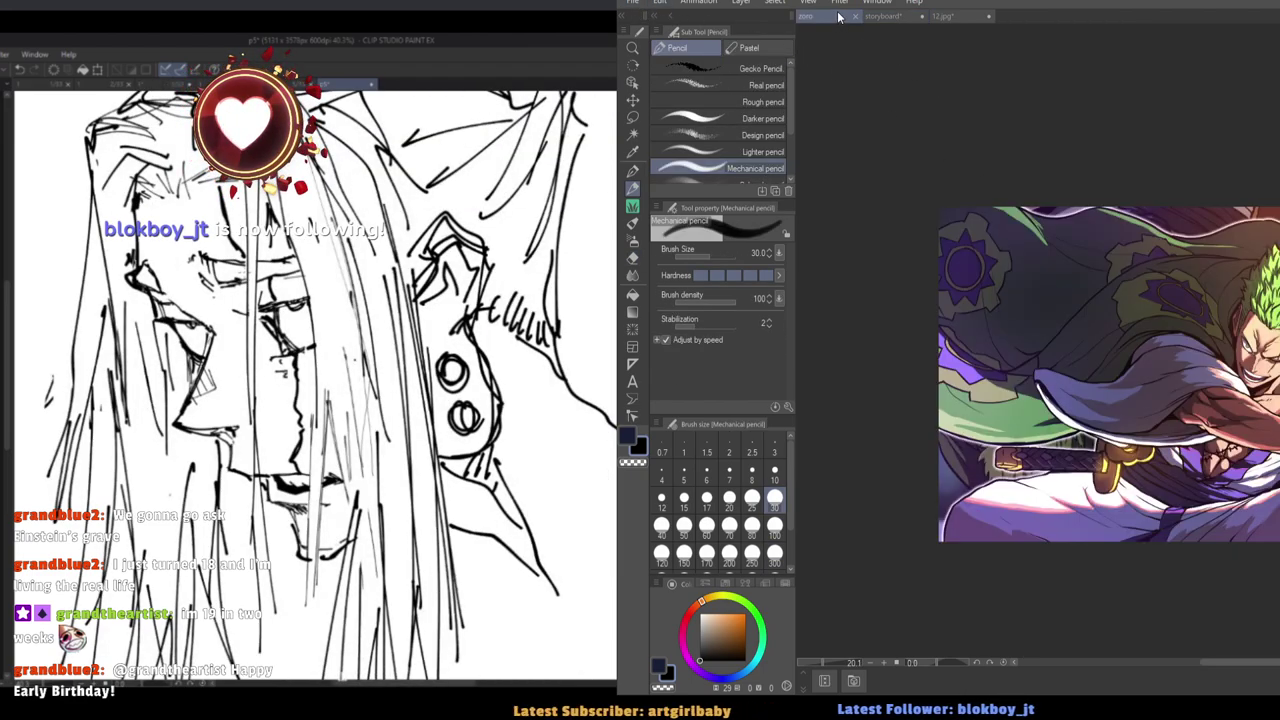
{"action": "scroll", "coordinate": [1055, 325], "scroll_direction": "up", "scroll_amount": 5}
{"action": "scroll", "coordinate": [1046, 376], "scroll_direction": "down", "scroll_amount": 4}
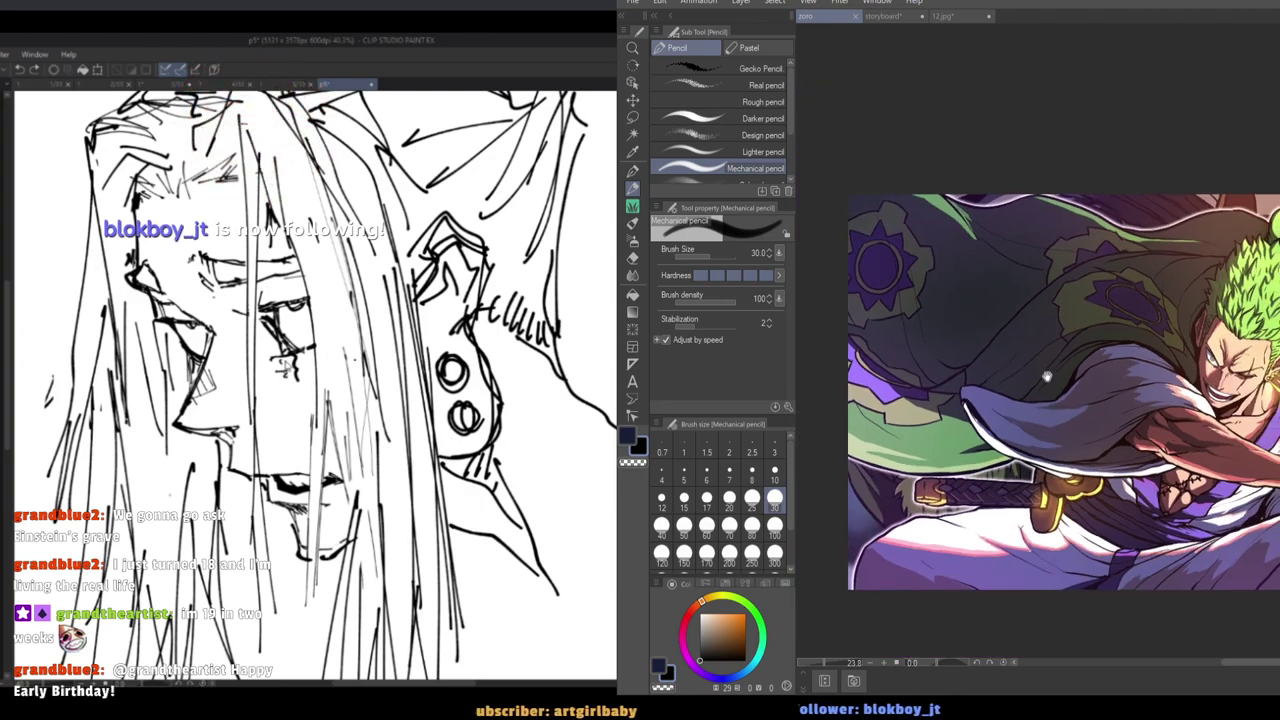
{"action": "scroll", "coordinate": [1046, 376], "scroll_direction": "up", "scroll_amount": 2}
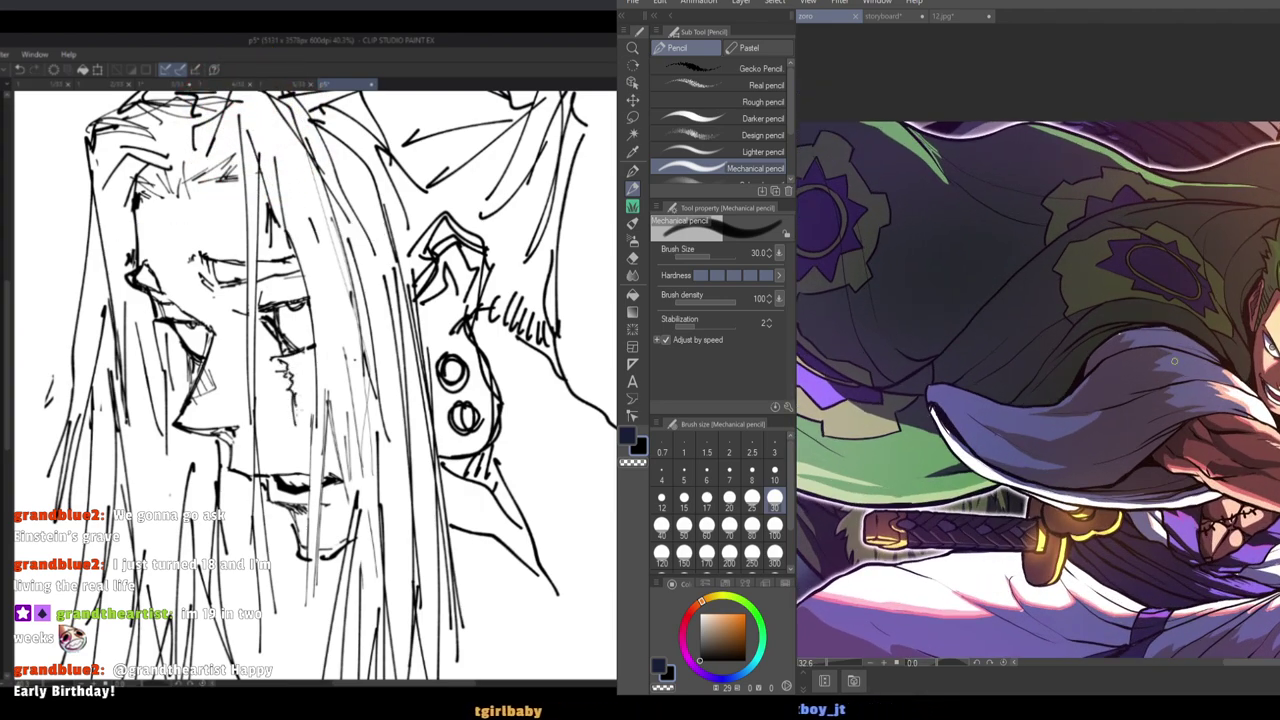
{"action": "scroll", "coordinate": [1097, 472], "scroll_direction": "down", "scroll_amount": 2}
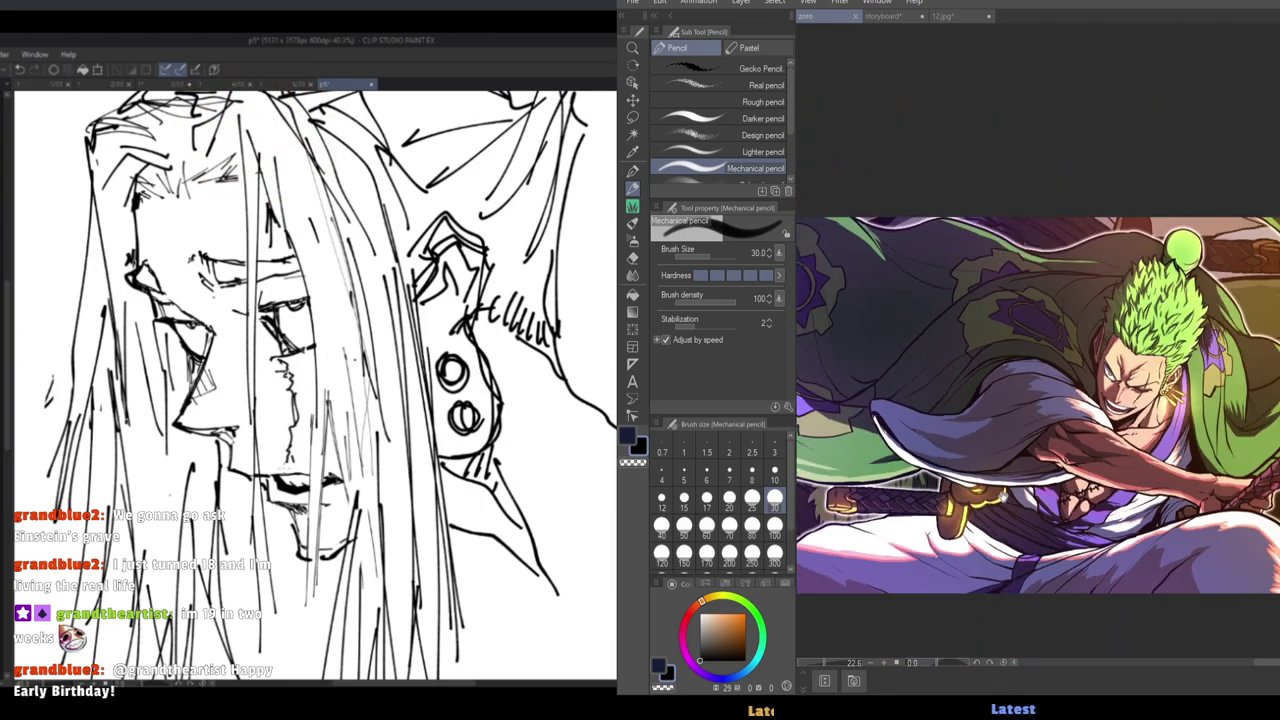
{"action": "left_click_drag", "start_coordinate": [1006, 509], "coordinate": [1011, 502]}
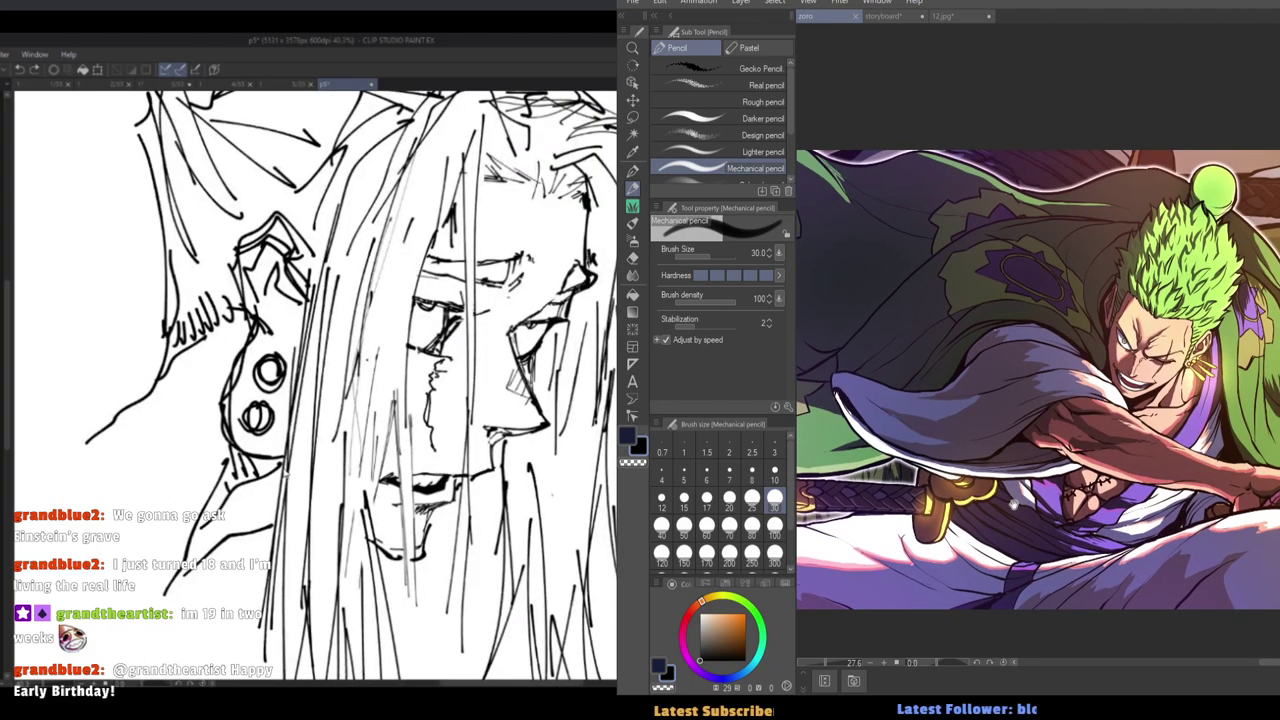
{"action": "scroll", "coordinate": [1012, 503], "scroll_direction": "down", "scroll_amount": 3}
{"action": "scroll", "coordinate": [1000, 506], "scroll_direction": "up", "scroll_amount": 3}
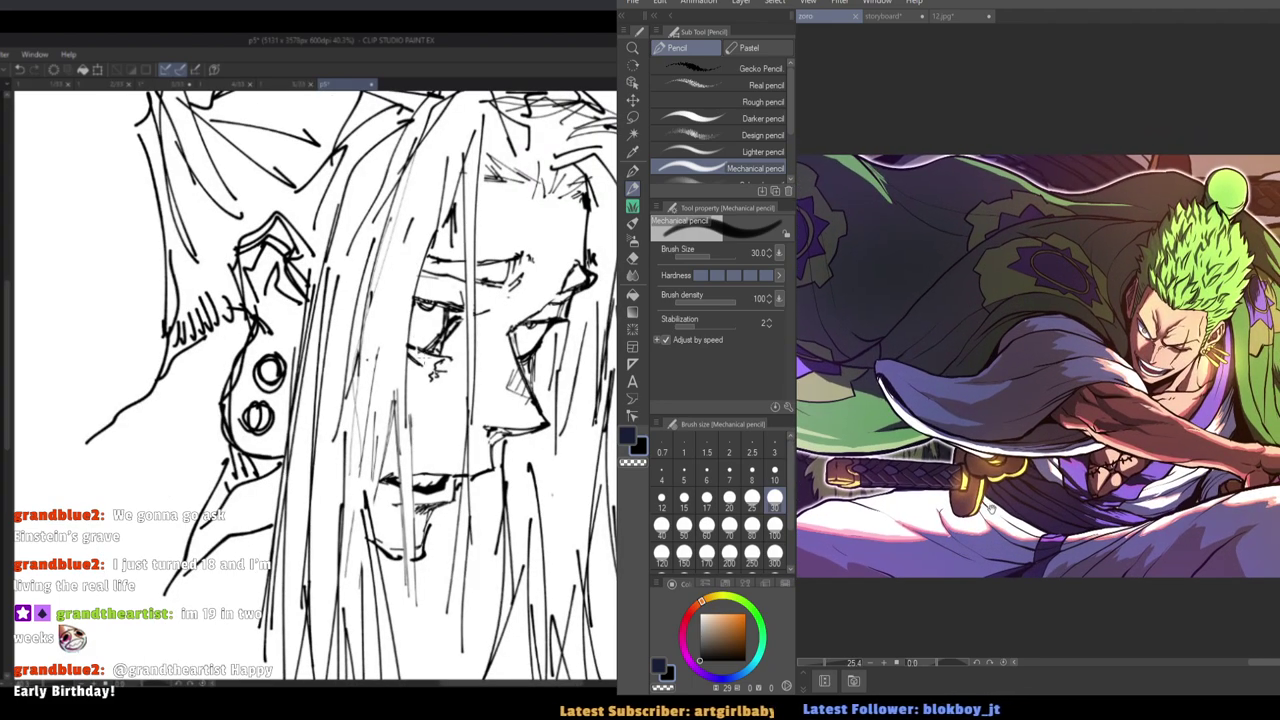
{"action": "scroll", "coordinate": [993, 508], "scroll_direction": "down", "scroll_amount": 2}
{"action": "left_click", "coordinate": [885, 18]}
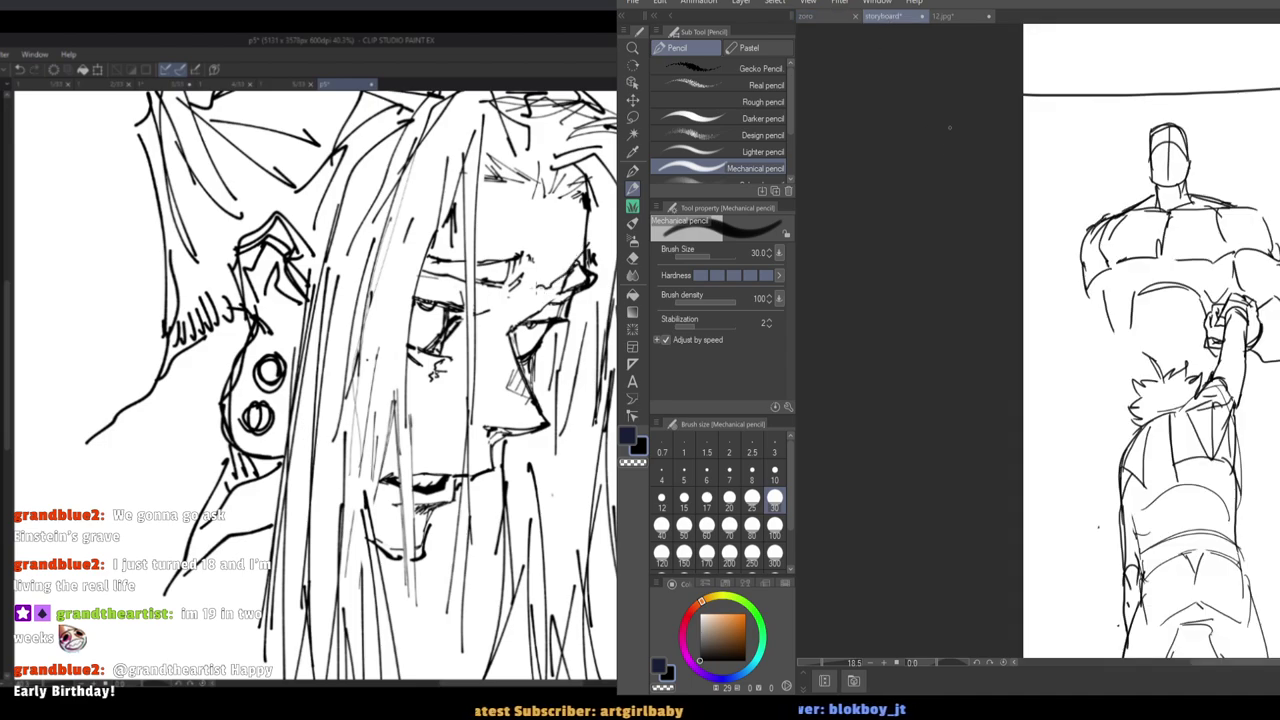
Draw a scar running across the portrait's nose bridge and down the cheek below the eye.
{"action": "key", "text": "p"}
{"action": "key", "text": "p"}
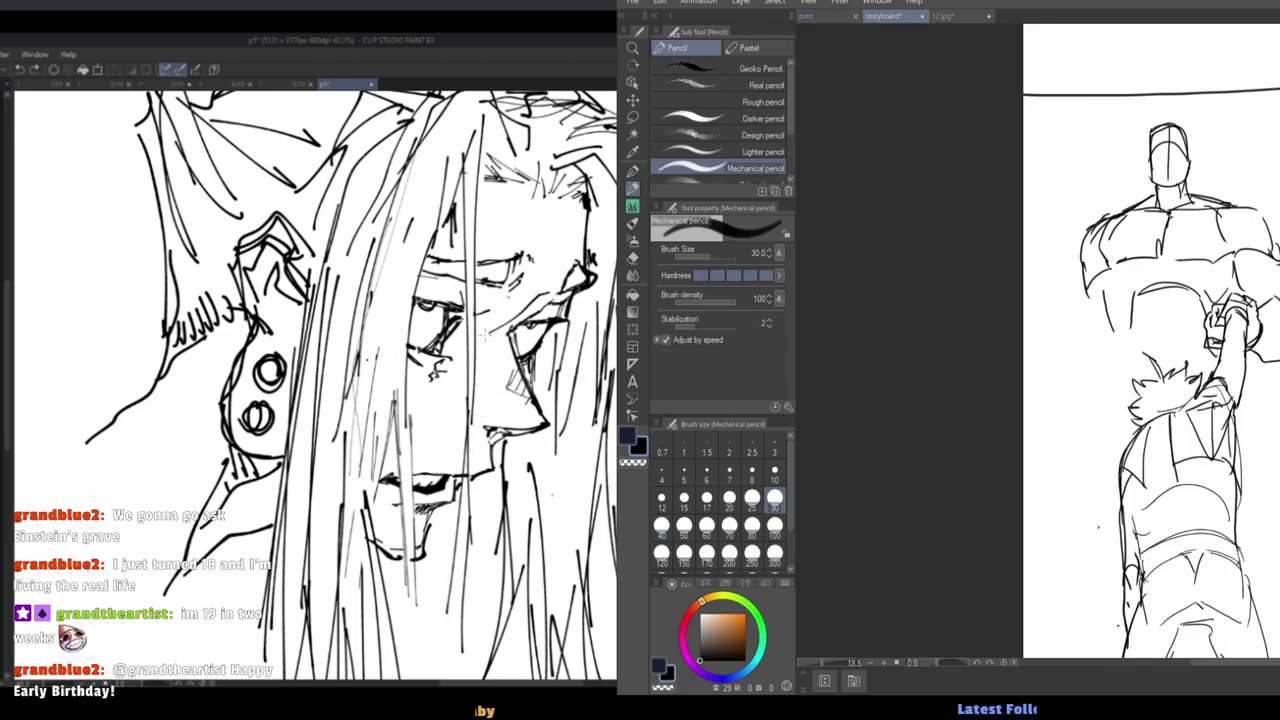
{"action": "left_click_drag", "start_coordinate": [482, 338], "coordinate": [580, 262]}
{"action": "mouse_move", "coordinate": [452, 377]}
{"action": "left_mouse_down"}
{"action": "mouse_move", "coordinate": [439, 410]}
{"action": "mouse_move", "coordinate": [412, 438]}
{"action": "left_mouse_up"}
{"action": "key", "text": "h"}
{"action": "scroll", "coordinate": [383, 448], "scroll_direction": "down", "scroll_amount": 5}
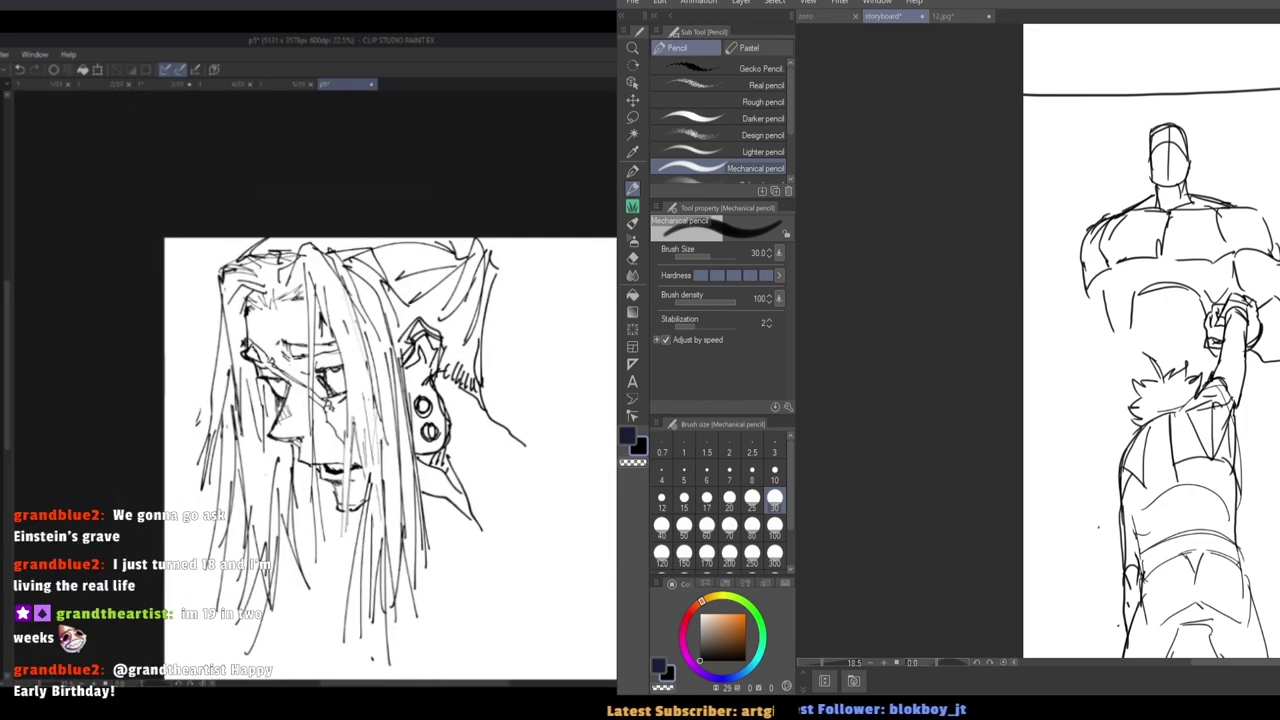
{"action": "scroll", "coordinate": [383, 448], "scroll_direction": "down", "scroll_amount": 2}
{"action": "scroll", "coordinate": [468, 524], "scroll_direction": "up", "scroll_amount": 4}
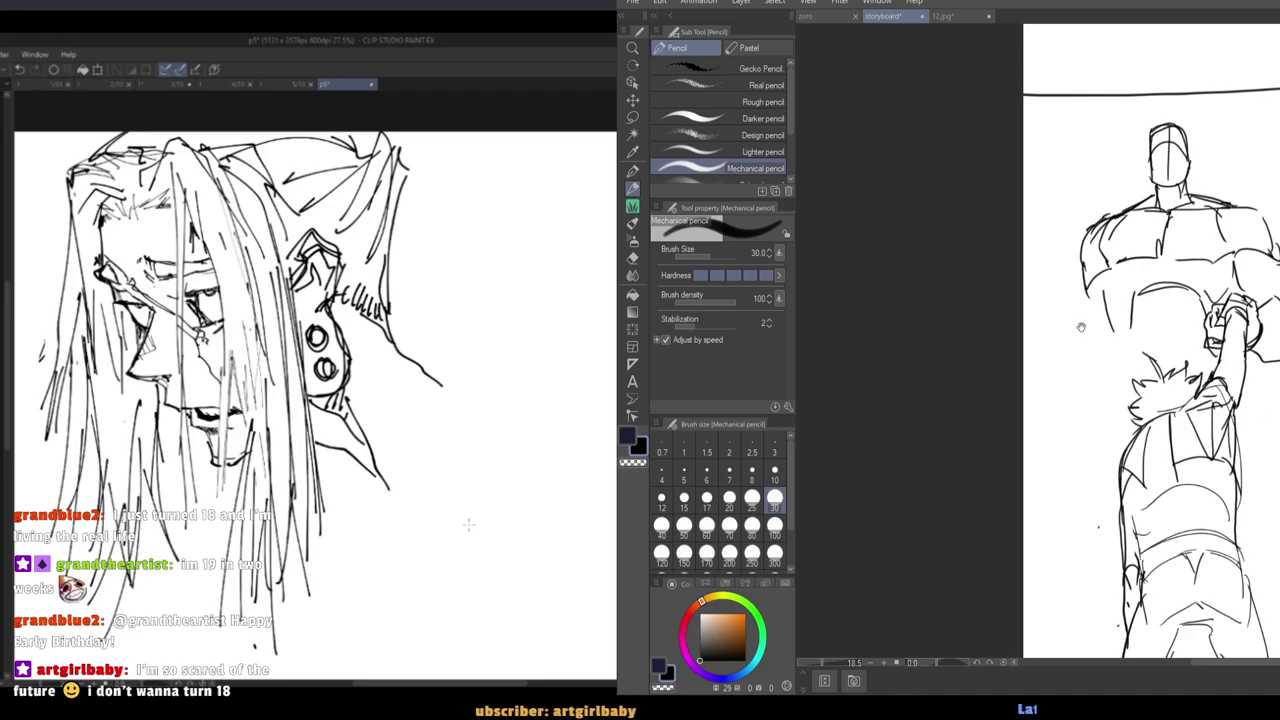
Outline the large figure's waist, hips and outer legs behind the spiky-haired figure.
{"action": "left_click_drag", "start_coordinate": [1081, 327], "coordinate": [1063, 327]}
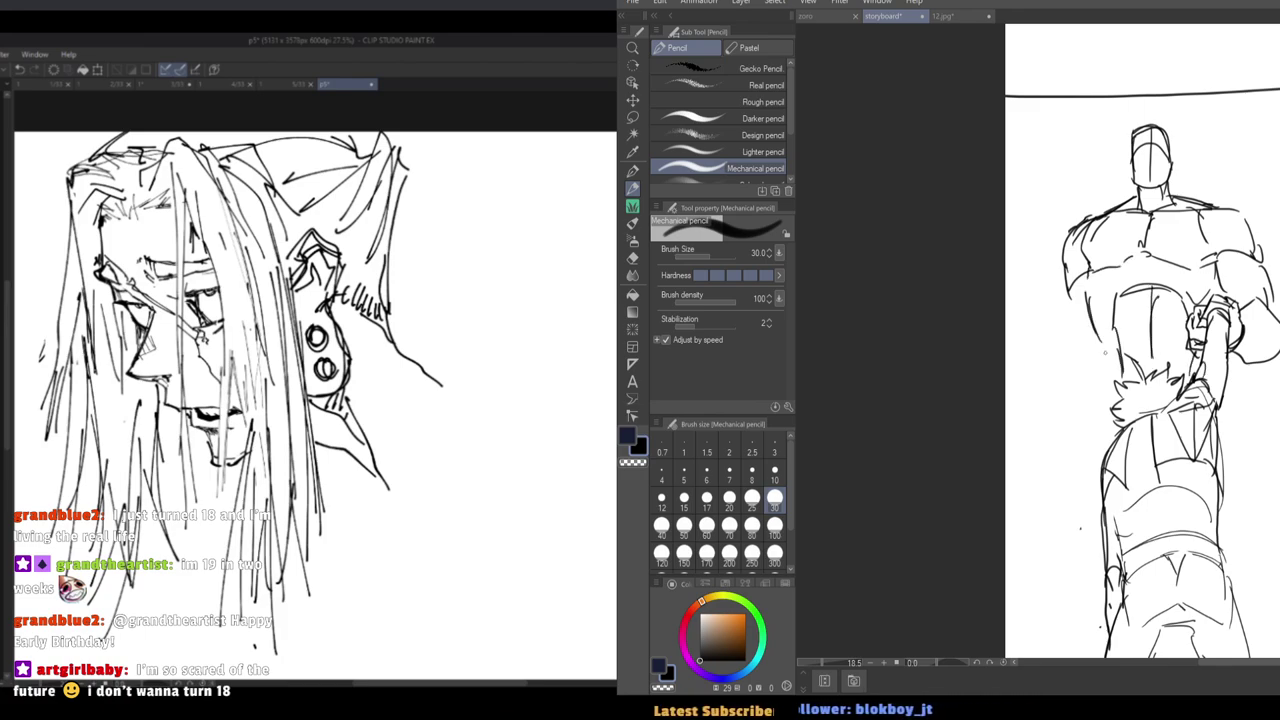
{"action": "mouse_move", "coordinate": [1102, 372]}
{"action": "left_mouse_down"}
{"action": "mouse_move", "coordinate": [1093, 428]}
{"action": "mouse_move", "coordinate": [1074, 380]}
{"action": "left_mouse_up"}
{"action": "left_click_drag", "start_coordinate": [1074, 380], "coordinate": [1095, 345]}
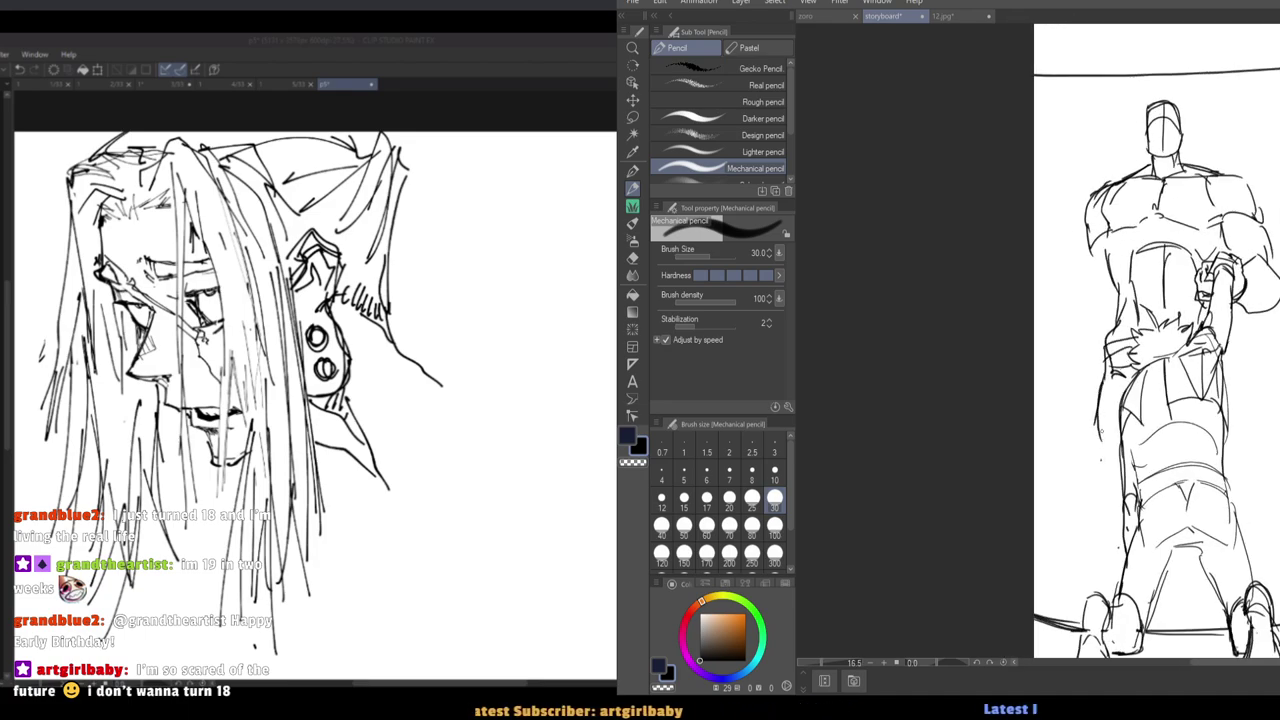
{"action": "left_click_drag", "start_coordinate": [1108, 368], "coordinate": [1099, 396]}
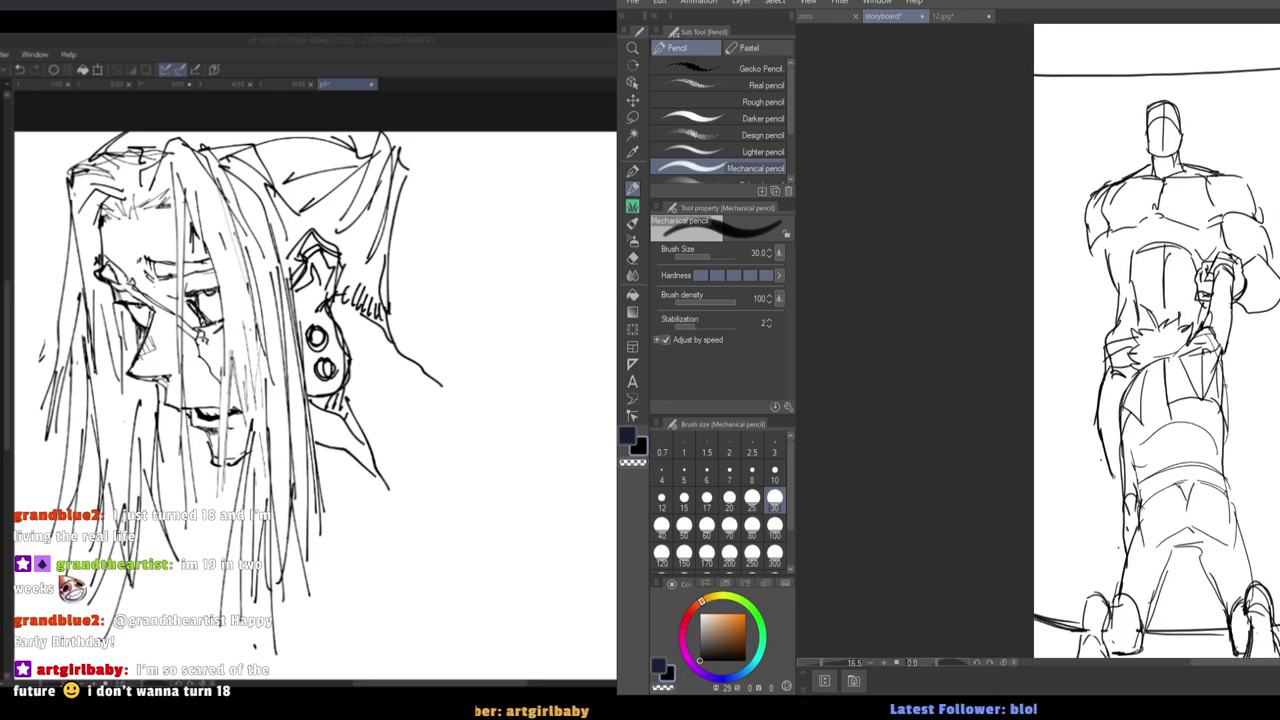
{"action": "left_click_drag", "start_coordinate": [1225, 384], "coordinate": [1252, 562]}
{"action": "left_click_drag", "start_coordinate": [1102, 440], "coordinate": [1107, 486]}
{"action": "key", "text": "ctrl+z"}
{"action": "left_click_drag", "start_coordinate": [1106, 388], "coordinate": [1107, 523]}
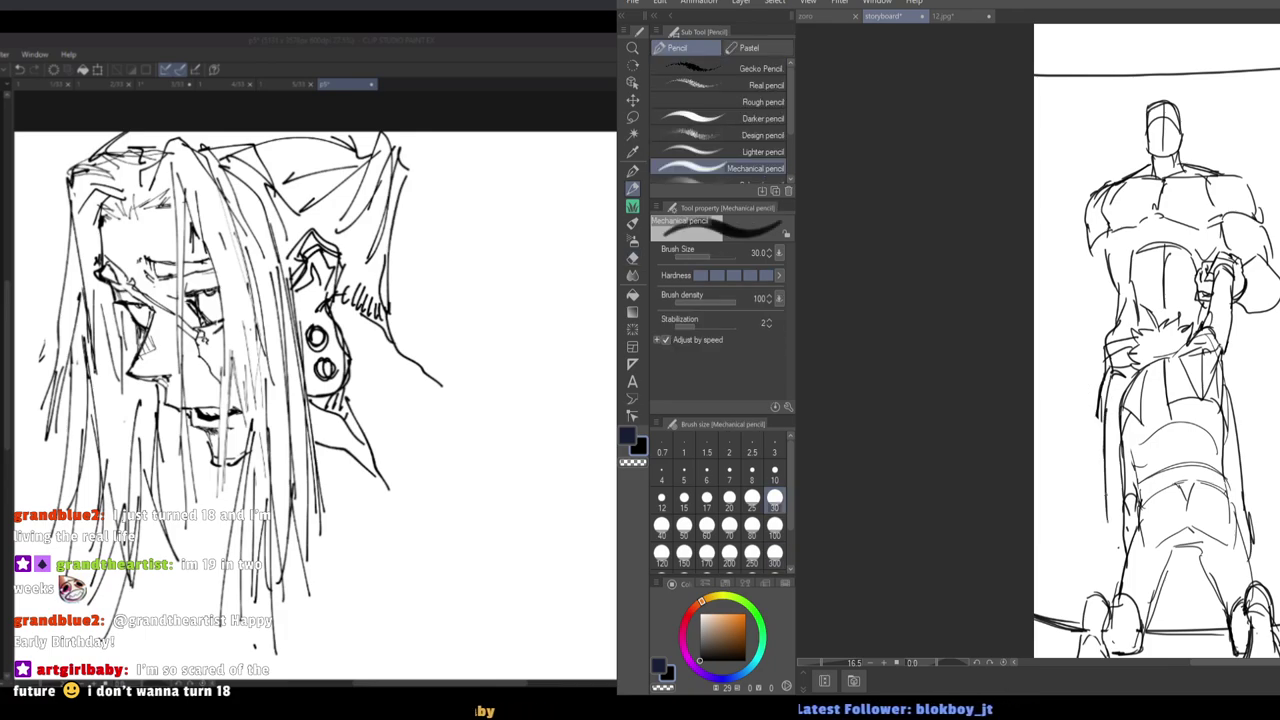
Rework the portrait's front neck line and extend the back neck line outward into the shoulder.
{"action": "mouse_move", "coordinate": [338, 453]}
{"action": "left_mouse_down"}
{"action": "mouse_move", "coordinate": [391, 492]}
{"action": "mouse_move", "coordinate": [325, 446]}
{"action": "left_mouse_up"}
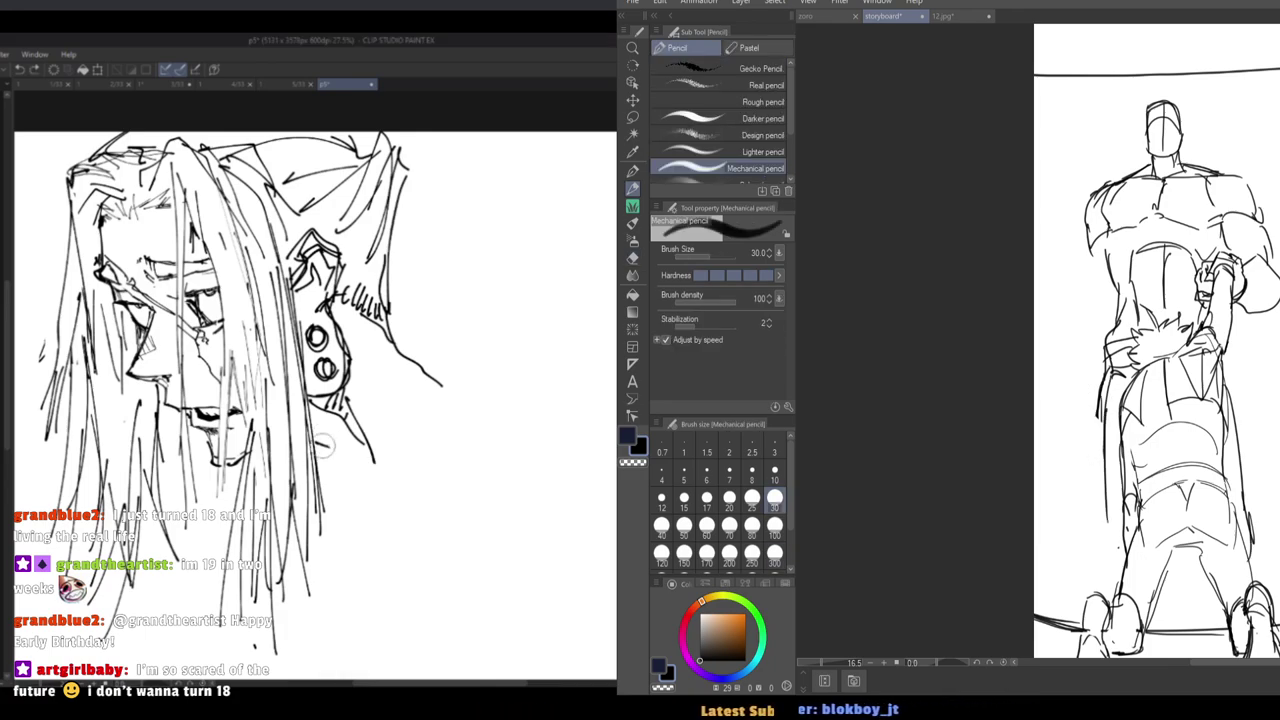
{"action": "key", "text": "ctrl+z"}
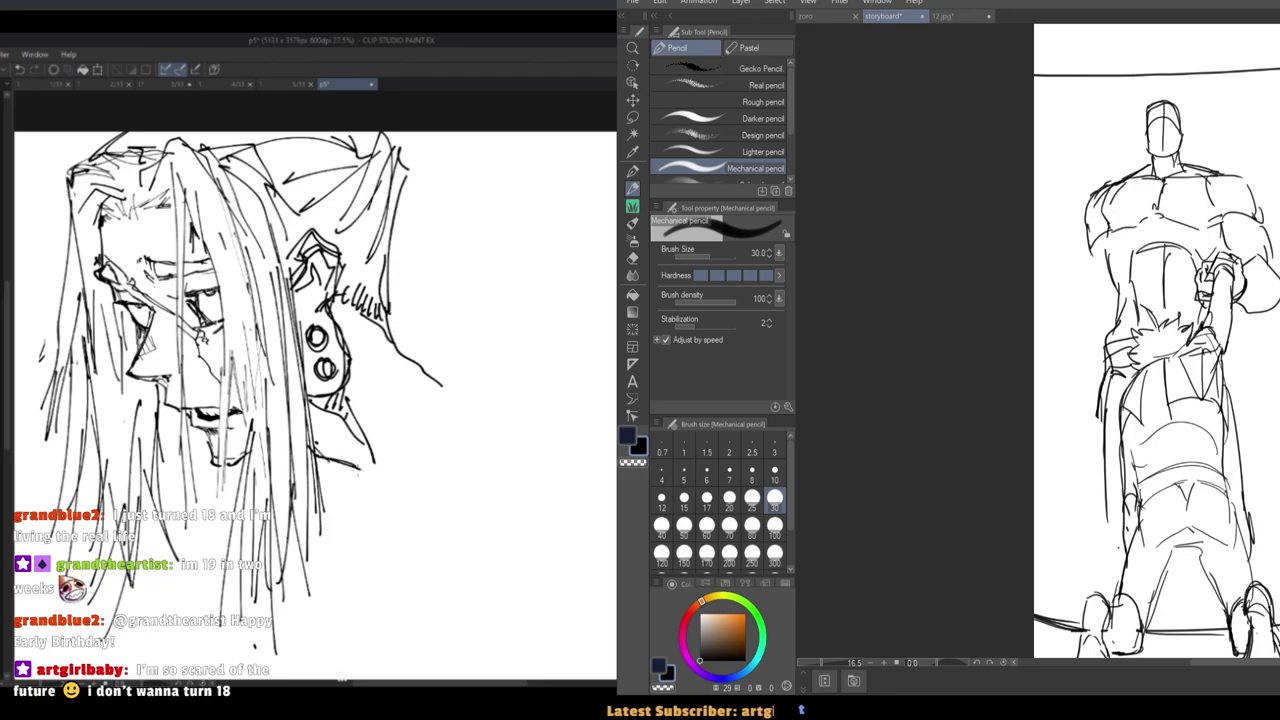
{"action": "key", "text": "ctrl+z"}
{"action": "left_click_drag", "start_coordinate": [350, 408], "coordinate": [392, 517]}
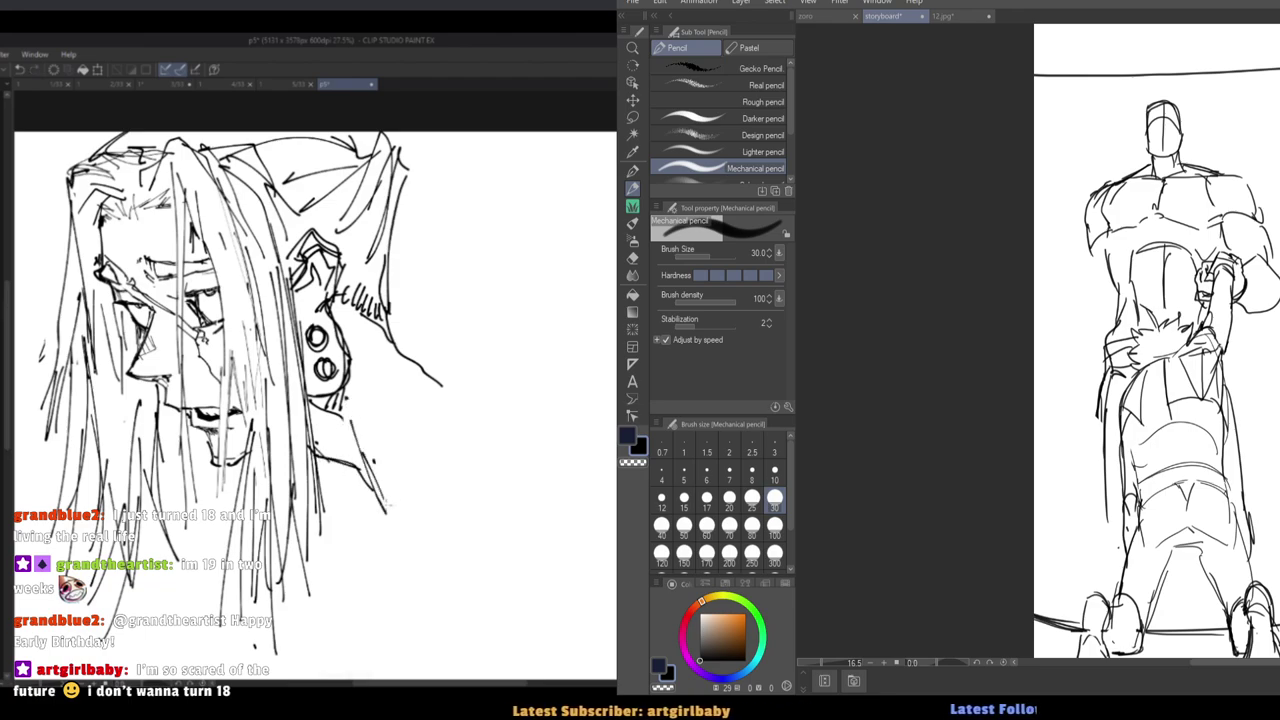
{"action": "left_click_drag", "start_coordinate": [415, 366], "coordinate": [445, 386]}
{"action": "left_click_drag", "start_coordinate": [391, 329], "coordinate": [474, 394]}
{"action": "key", "text": "ctrl+z"}
{"action": "left_click_drag", "start_coordinate": [405, 358], "coordinate": [517, 410]}
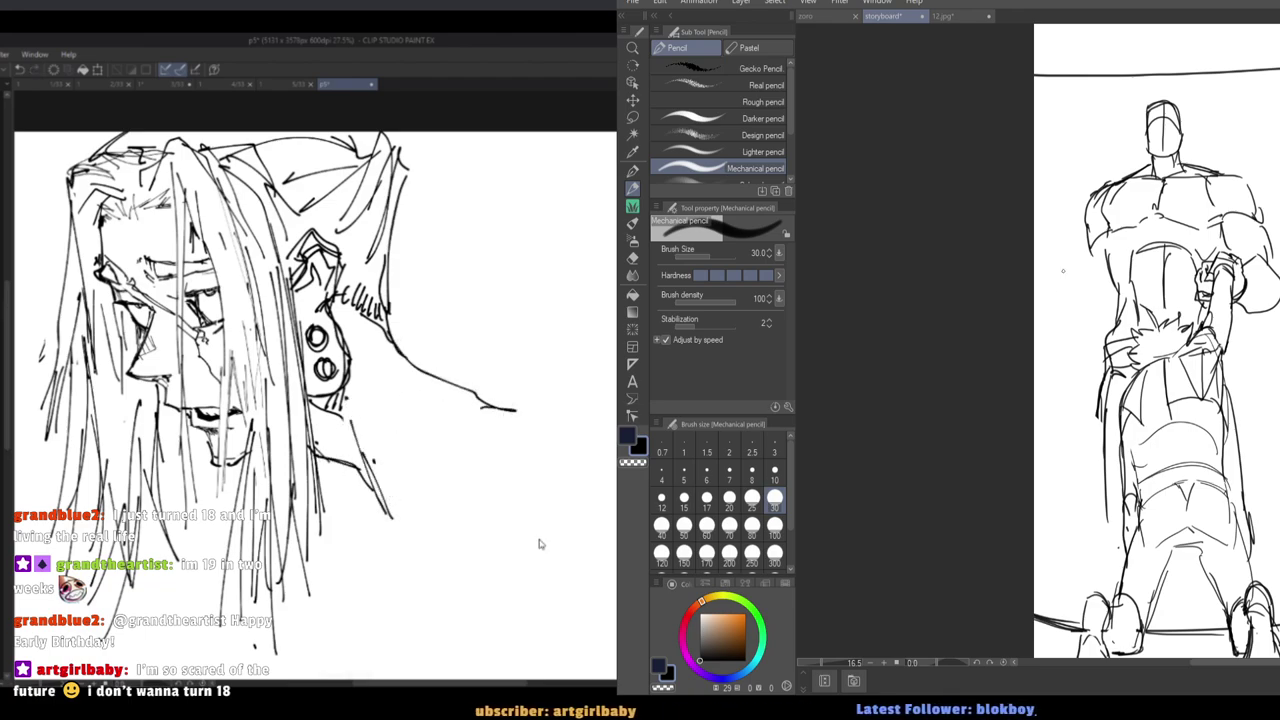
Rework the back edge of the portrait's gathered hair and draw a dark band of strokes extending from it at the canvas's upper edge.
{"action": "key", "text": "h"}
{"action": "key", "text": "h"}
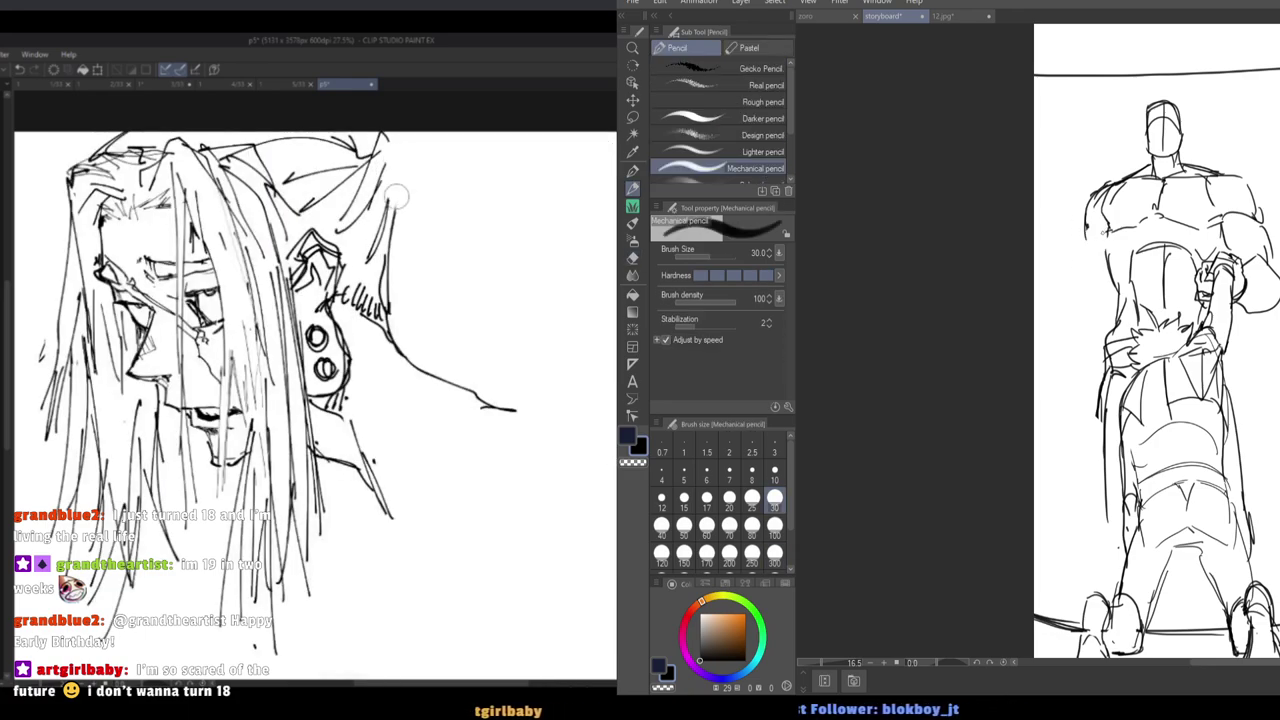
{"action": "left_click_drag", "start_coordinate": [384, 135], "coordinate": [406, 232]}
{"action": "left_click_drag", "start_coordinate": [408, 160], "coordinate": [410, 210]}
{"action": "left_click_drag", "start_coordinate": [383, 134], "coordinate": [396, 210]}
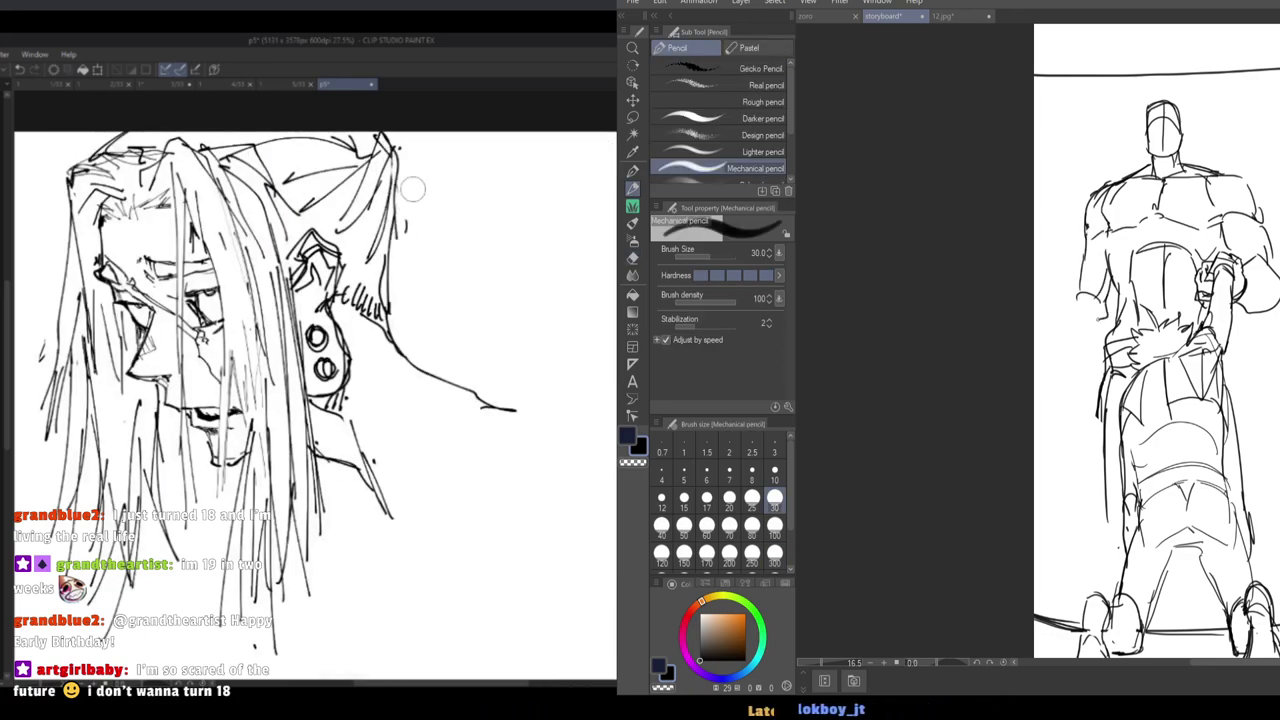
{"action": "key", "text": "ctrl+z"}
{"action": "mouse_move", "coordinate": [399, 146]}
{"action": "left_mouse_down"}
{"action": "mouse_move", "coordinate": [416, 168]}
{"action": "mouse_move", "coordinate": [450, 138]}
{"action": "left_mouse_up"}
{"action": "mouse_move", "coordinate": [403, 168]}
{"action": "left_mouse_down"}
{"action": "mouse_move", "coordinate": [448, 142]}
{"action": "mouse_move", "coordinate": [476, 147]}
{"action": "mouse_move", "coordinate": [412, 151]}
{"action": "left_mouse_up"}
{"action": "mouse_move", "coordinate": [412, 152]}
{"action": "left_mouse_down"}
{"action": "mouse_move", "coordinate": [404, 168]}
{"action": "mouse_move", "coordinate": [480, 132]}
{"action": "left_mouse_up"}
Draw long jagged ponytail strands hanging from the dark band behind the portrait's head.
{"action": "mouse_move", "coordinate": [468, 147]}
{"action": "left_mouse_down"}
{"action": "mouse_move", "coordinate": [492, 133]}
{"action": "mouse_move", "coordinate": [556, 243]}
{"action": "left_mouse_up"}
{"action": "key", "text": "ctrl+z"}
{"action": "left_click_drag", "start_coordinate": [463, 155], "coordinate": [485, 245]}
{"action": "left_click_drag", "start_coordinate": [481, 154], "coordinate": [496, 257]}
{"action": "mouse_move", "coordinate": [508, 198]}
{"action": "left_mouse_down"}
{"action": "mouse_move", "coordinate": [496, 272]}
{"action": "mouse_move", "coordinate": [562, 302]}
{"action": "left_mouse_up"}
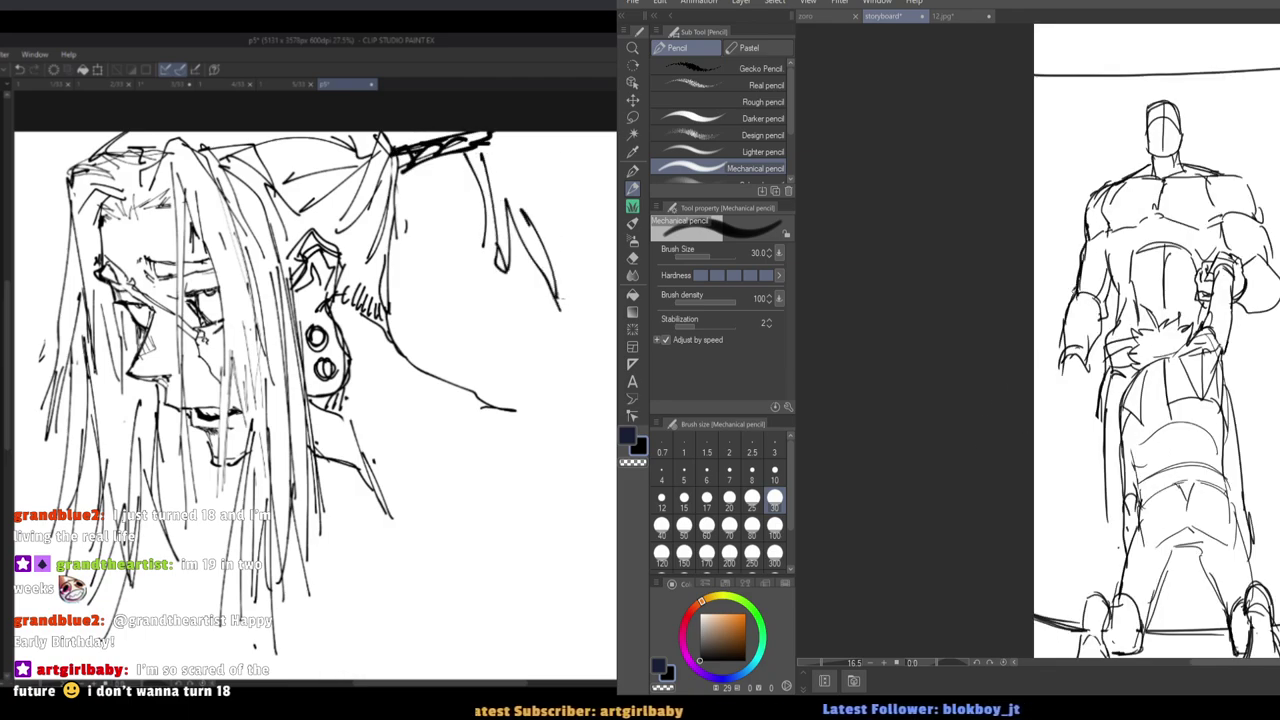
{"action": "left_click_drag", "start_coordinate": [542, 210], "coordinate": [588, 256]}
Sketch the large figure's lower legs on both sides of the spiky-haired figure down toward the feet.
{"action": "left_click_drag", "start_coordinate": [1105, 481], "coordinate": [1116, 531]}
{"action": "left_click_drag", "start_coordinate": [1127, 505], "coordinate": [1115, 547]}
{"action": "left_click_drag", "start_coordinate": [1104, 475], "coordinate": [1106, 503]}
{"action": "left_click_drag", "start_coordinate": [1104, 497], "coordinate": [1111, 553]}
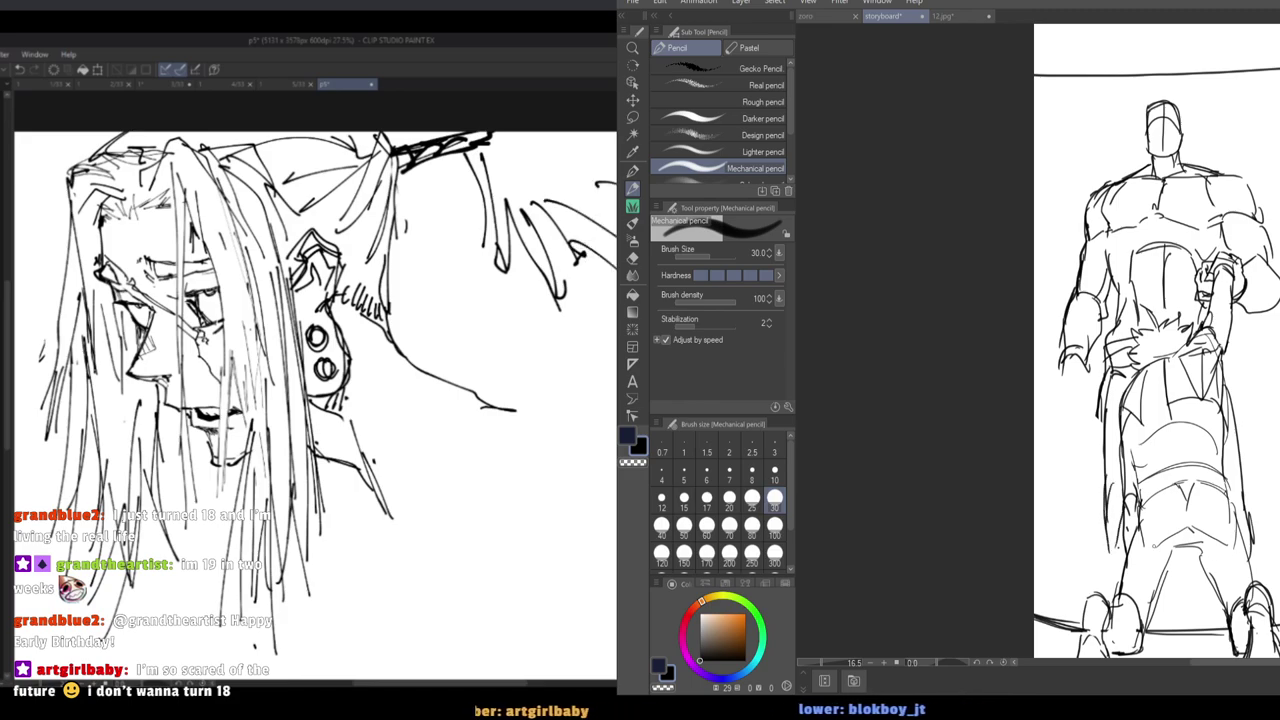
{"action": "left_click_drag", "start_coordinate": [1246, 551], "coordinate": [1259, 597]}
Fill the near side of the portrait's ponytail with more jagged strands, and extend the large figure's left-hand lower leg.
{"action": "left_click_drag", "start_coordinate": [434, 160], "coordinate": [411, 222]}
{"action": "left_click_drag", "start_coordinate": [1101, 530], "coordinate": [1104, 597]}
{"action": "left_click_drag", "start_coordinate": [408, 240], "coordinate": [446, 186]}
{"action": "scroll", "coordinate": [1066, 471], "scroll_direction": "down", "scroll_amount": 3}
{"action": "left_click_drag", "start_coordinate": [446, 188], "coordinate": [456, 270]}
Lasso both storyboard figures together with the panel's lower border and move them down, away from the upper border.
{"action": "scroll", "coordinate": [1070, 516], "scroll_direction": "up", "scroll_amount": 2}
{"action": "scroll", "coordinate": [1083, 359], "scroll_direction": "down", "scroll_amount": 2}
{"action": "scroll", "coordinate": [1080, 360], "scroll_direction": "down", "scroll_amount": 2}
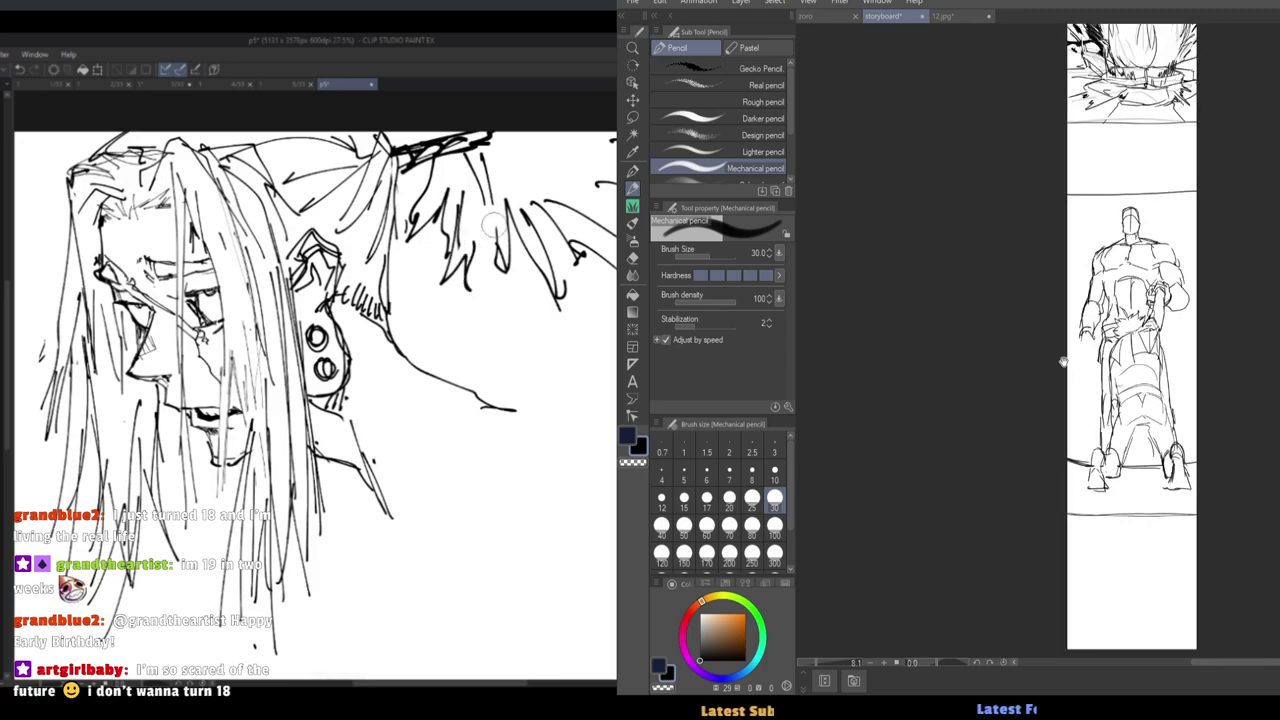
{"action": "left_click_drag", "start_coordinate": [1066, 363], "coordinate": [1071, 479]}
{"action": "left_click", "coordinate": [637, 123]}
{"action": "left_click_drag", "start_coordinate": [995, 399], "coordinate": [999, 345]}
{"action": "mouse_move", "coordinate": [1059, 285]}
{"action": "left_mouse_down"}
{"action": "mouse_move", "coordinate": [1100, 266]}
{"action": "mouse_move", "coordinate": [1045, 566]}
{"action": "mouse_move", "coordinate": [977, 365]}
{"action": "mouse_move", "coordinate": [1000, 320]}
{"action": "left_mouse_up"}
{"action": "key", "text": "ctrl+t"}
{"action": "mouse_move", "coordinate": [1123, 490]}
{"action": "left_mouse_down"}
{"action": "mouse_move", "coordinate": [1123, 553]}
{"action": "mouse_move", "coordinate": [1123, 530]}
{"action": "left_mouse_up"}
{"action": "key", "text": "Return"}
{"action": "key", "text": "ctrl+d"}
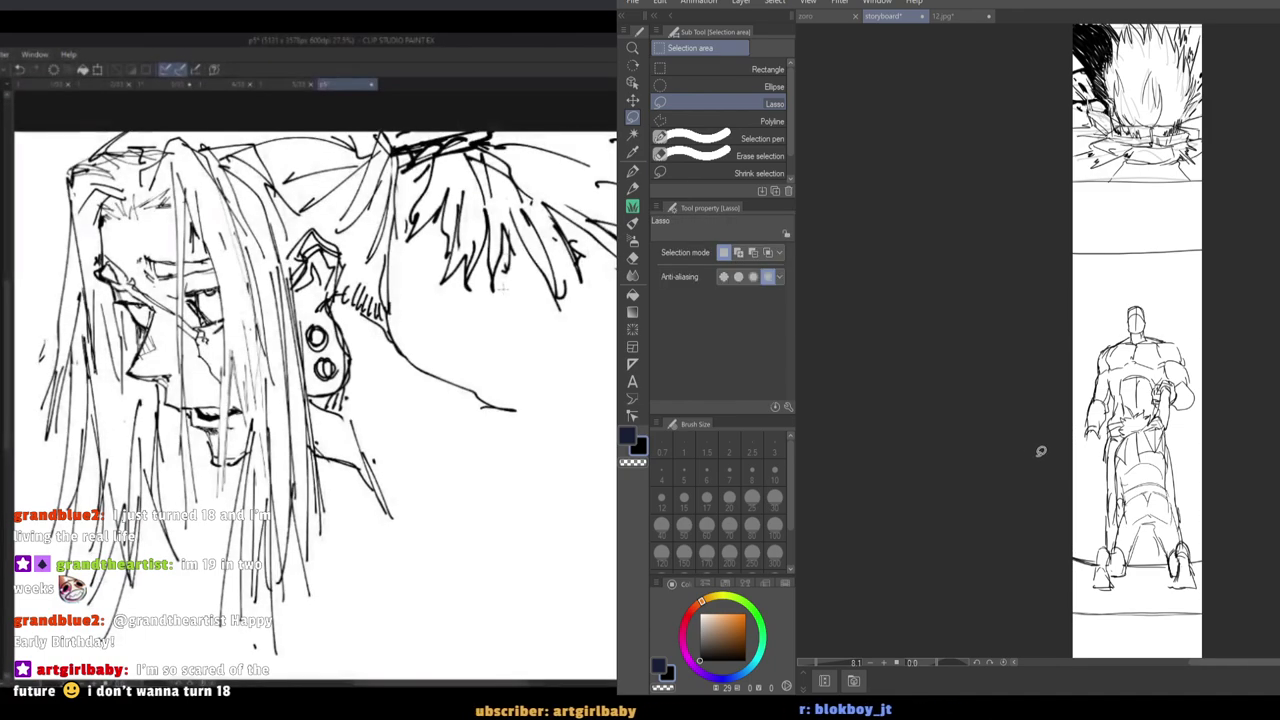
{"action": "scroll", "coordinate": [1042, 451], "scroll_direction": "up", "scroll_amount": 2}
{"action": "left_click_drag", "start_coordinate": [1042, 451], "coordinate": [852, 392]}
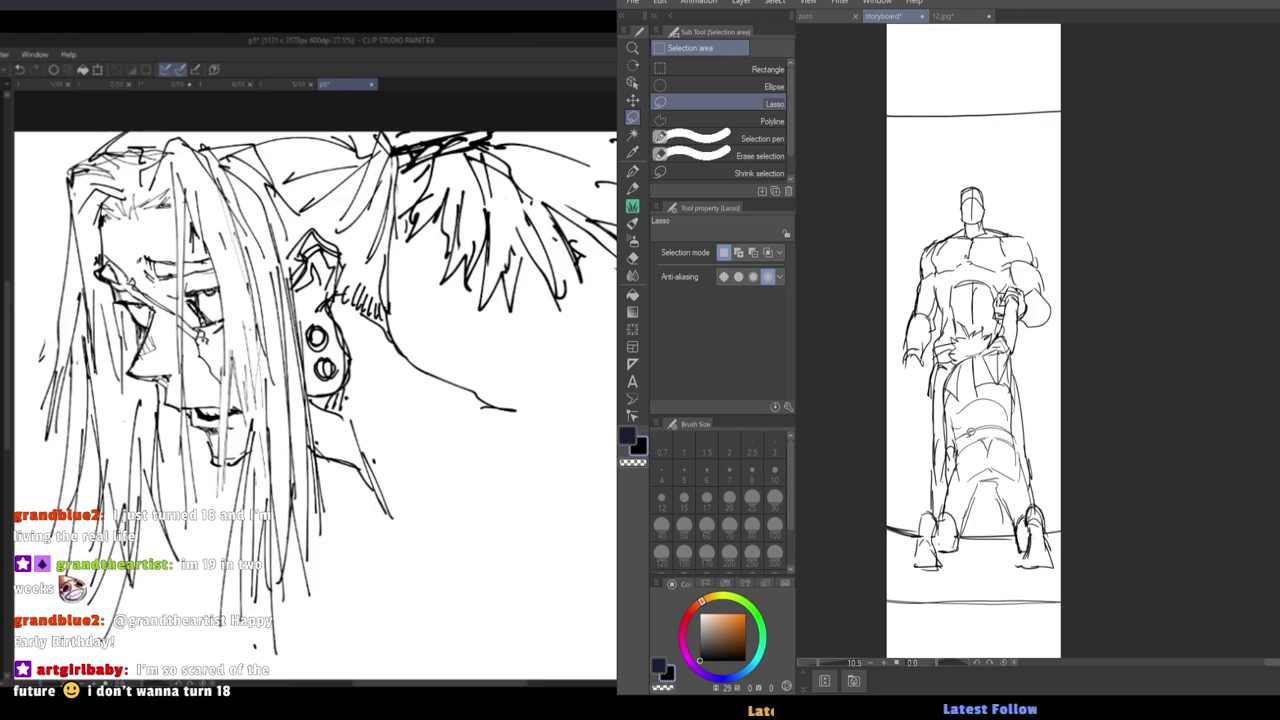
Erase the portrait's back neck and shoulder line and redraw it as a heavier, steeper slope.
{"action": "scroll", "coordinate": [367, 376], "scroll_direction": "down", "scroll_amount": 2}
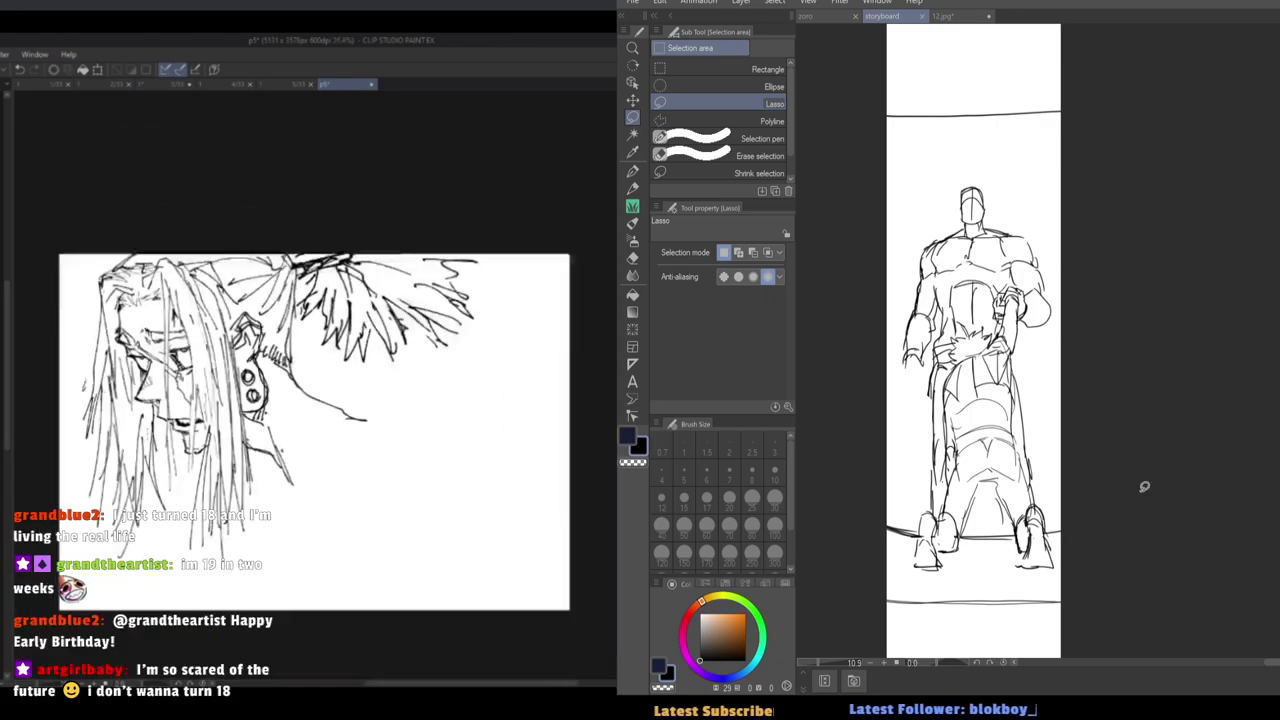
{"action": "left_click_drag", "start_coordinate": [368, 380], "coordinate": [396, 391]}
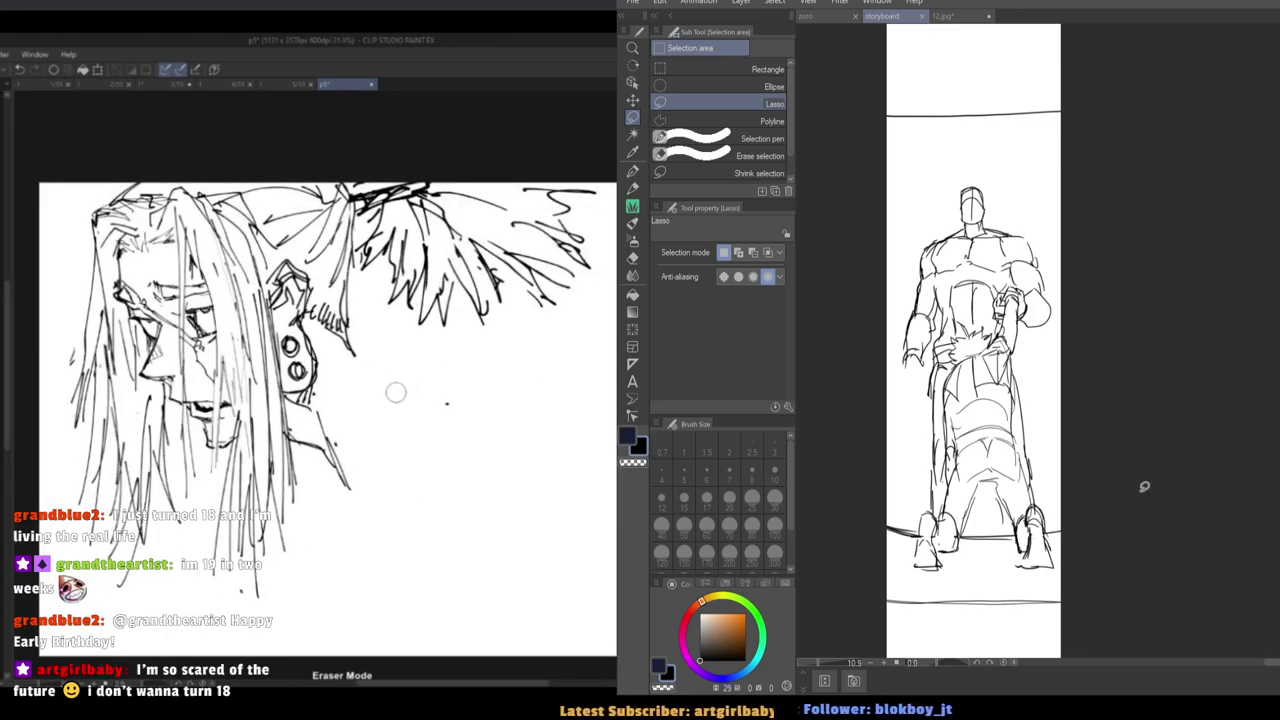
{"action": "key", "text": "p"}
{"action": "mouse_move", "coordinate": [341, 335]}
{"action": "left_mouse_down"}
{"action": "mouse_move", "coordinate": [432, 405]}
{"action": "mouse_move", "coordinate": [374, 491]}
{"action": "mouse_move", "coordinate": [403, 433]}
{"action": "left_mouse_up"}
{"action": "key", "text": "h"}
{"action": "key", "text": "h"}
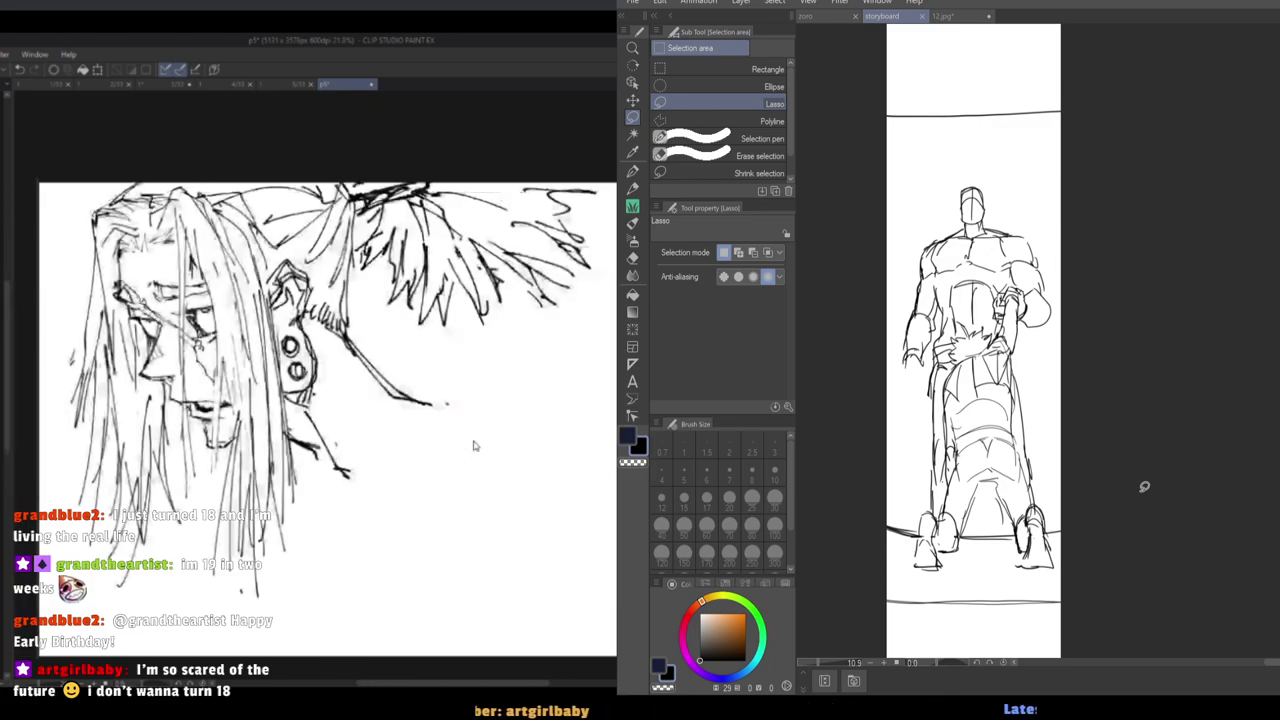
Redraw the portrait's front neck line and sketch a collarbone line beneath it.
{"action": "left_click_drag", "start_coordinate": [301, 446], "coordinate": [327, 480]}
{"action": "mouse_move", "coordinate": [322, 483]}
{"action": "left_mouse_down"}
{"action": "mouse_move", "coordinate": [349, 494]}
{"action": "mouse_move", "coordinate": [412, 480]}
{"action": "left_mouse_up"}
{"action": "key", "text": "ctrl+z"}
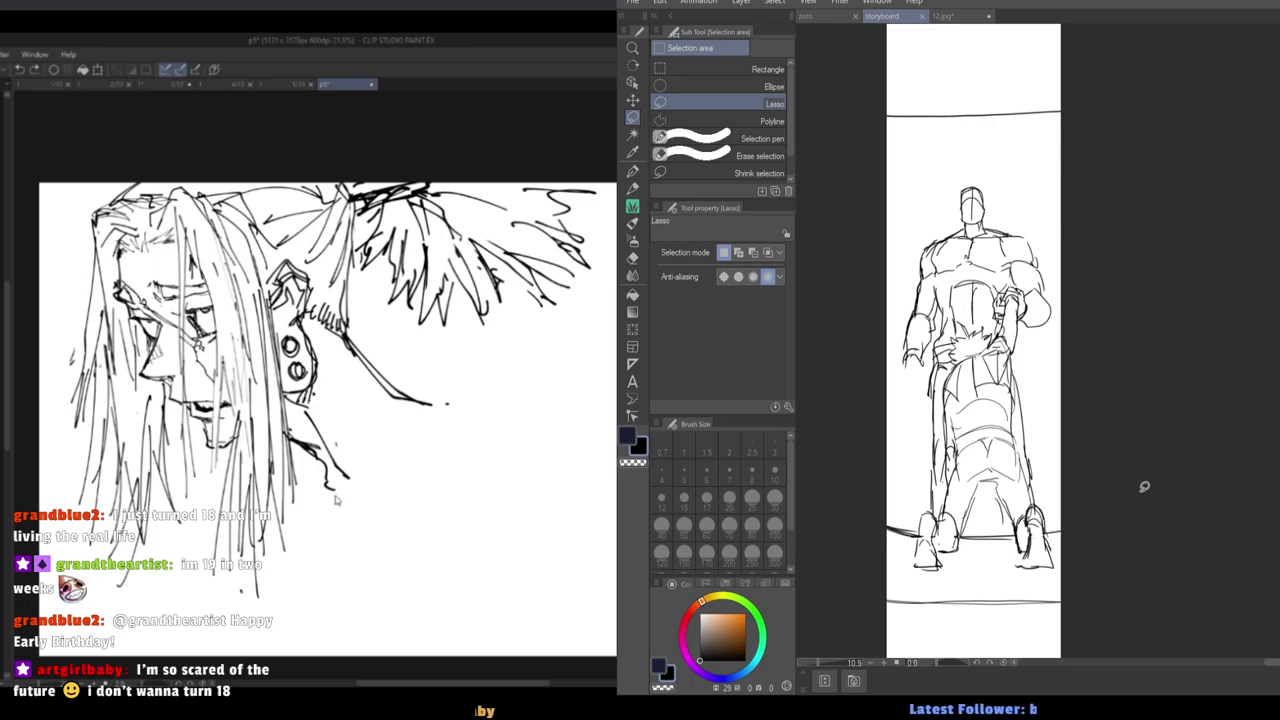
{"action": "mouse_move", "coordinate": [320, 492]}
{"action": "left_mouse_down"}
{"action": "mouse_move", "coordinate": [402, 492]}
{"action": "mouse_move", "coordinate": [328, 495]}
{"action": "mouse_move", "coordinate": [365, 509]}
{"action": "mouse_move", "coordinate": [441, 507]}
{"action": "left_mouse_up"}
{"action": "key", "text": "ctrl+z"}
{"action": "key", "text": "ctrl+z"}
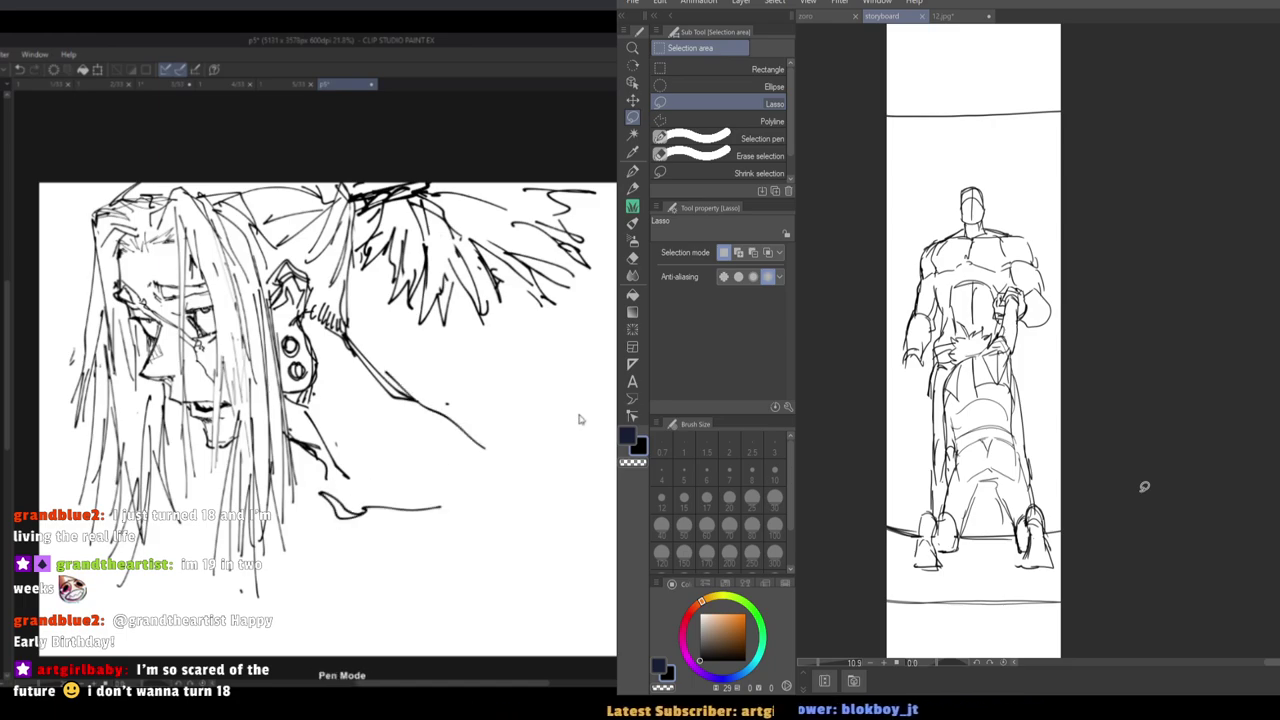
Erase the end of the portrait's back shoulder line and redraw it with an angular shoulder corner, plus a short chest stroke below.
{"action": "key", "text": "h"}
{"action": "key", "text": "e"}
{"action": "left_click_drag", "start_coordinate": [324, 400], "coordinate": [346, 378]}
{"action": "key", "text": "p"}
{"action": "left_click_drag", "start_coordinate": [356, 364], "coordinate": [316, 394]}
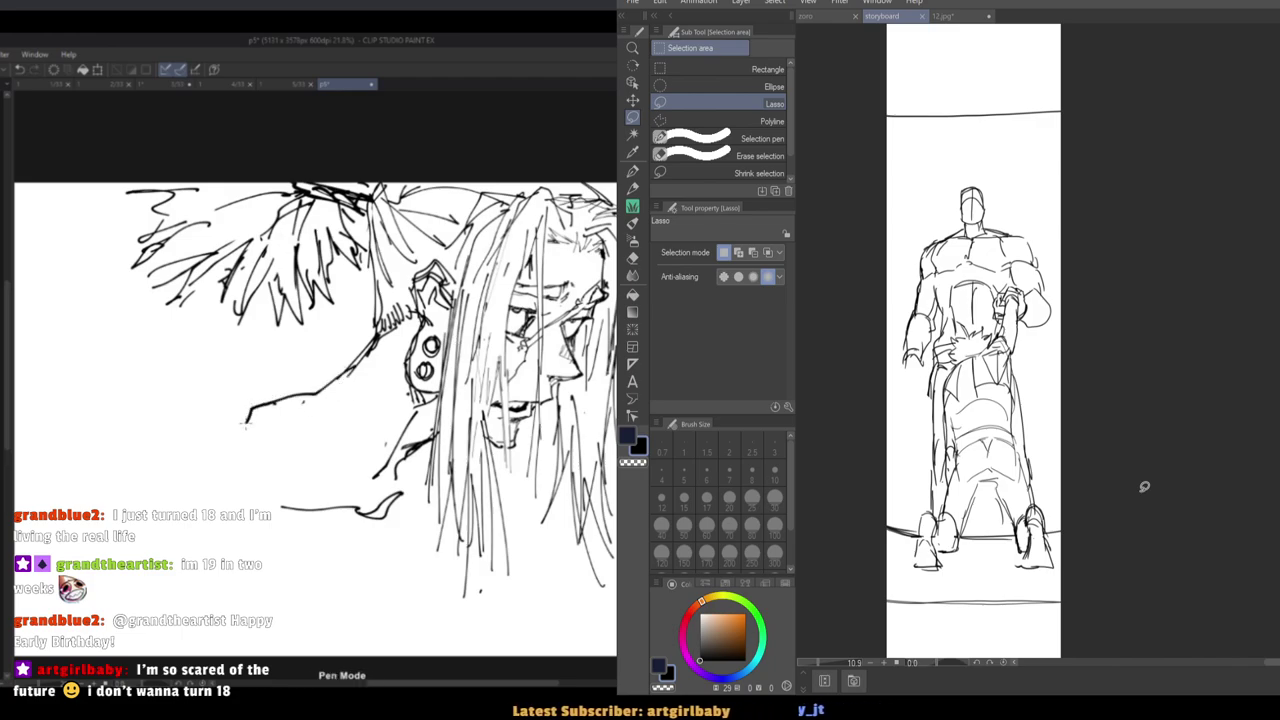
{"action": "key", "text": "h"}
{"action": "mouse_move", "coordinate": [403, 529]}
{"action": "left_mouse_down"}
{"action": "mouse_move", "coordinate": [476, 482]}
{"action": "mouse_move", "coordinate": [459, 465]}
{"action": "left_mouse_up"}
{"action": "key", "text": "ctrl+z"}
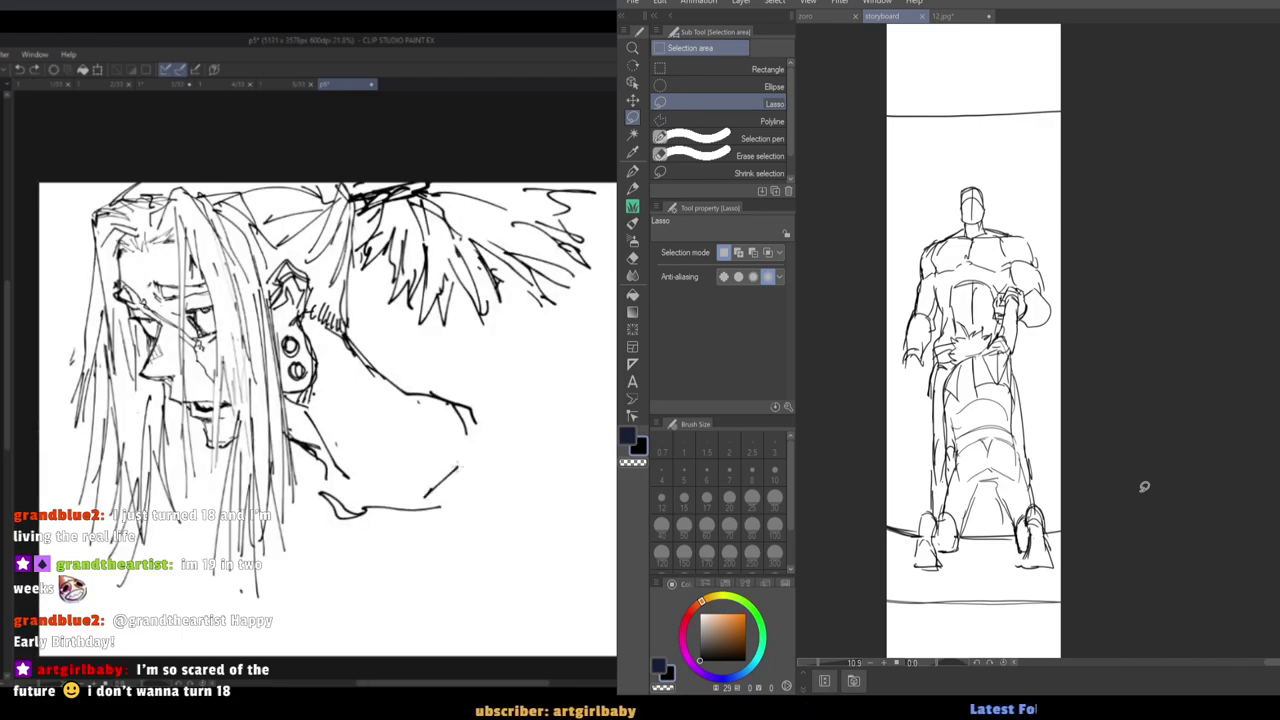
Sketch the portrait's front neck muscle lines down to the collarbone and join the collarbone to the short chest stroke.
{"action": "key", "text": "e"}
{"action": "mouse_move", "coordinate": [346, 476]}
{"action": "left_mouse_down"}
{"action": "mouse_move", "coordinate": [326, 449]}
{"action": "mouse_move", "coordinate": [366, 514]}
{"action": "left_mouse_up"}
{"action": "key", "text": "p"}
{"action": "key", "text": "ctrl+z"}
{"action": "left_click_drag", "start_coordinate": [318, 390], "coordinate": [384, 504]}
{"action": "key", "text": "ctrl+z"}
{"action": "mouse_move", "coordinate": [376, 488]}
{"action": "left_mouse_down"}
{"action": "mouse_move", "coordinate": [402, 508]}
{"action": "mouse_move", "coordinate": [423, 498]}
{"action": "left_mouse_up"}
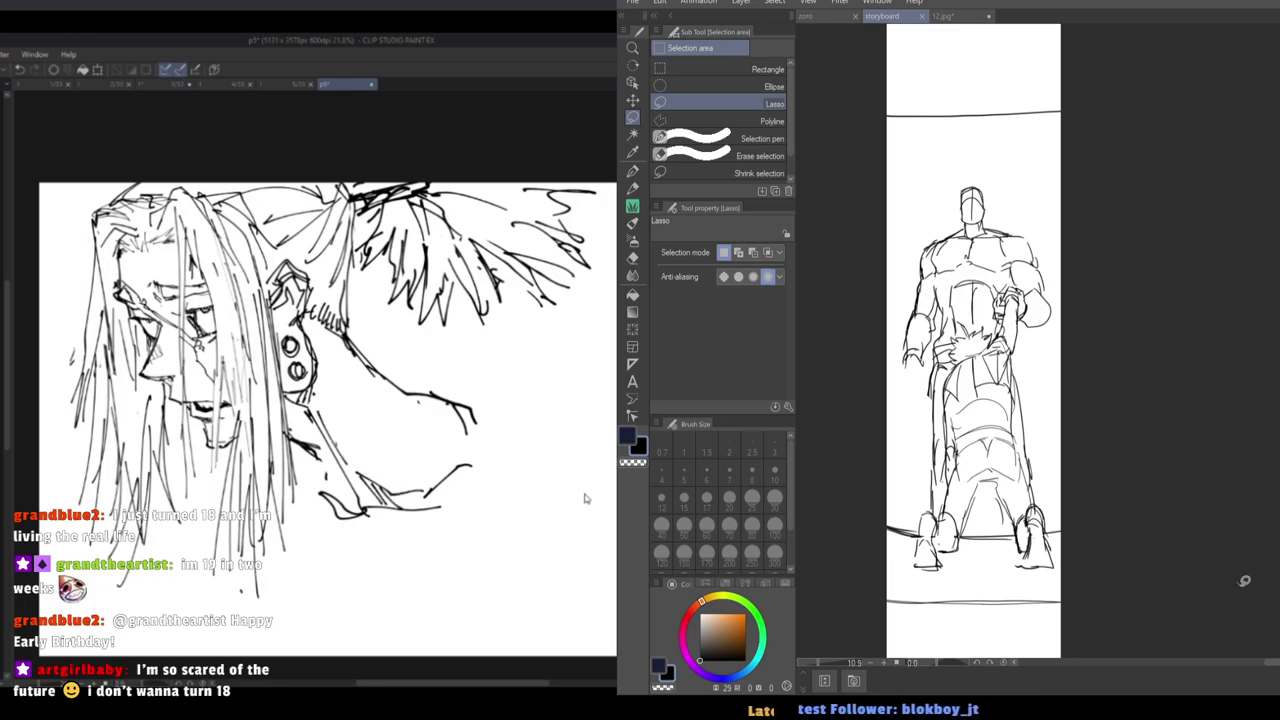
Erase stray hair strands around the portrait's mouth and chin.
{"action": "key", "text": "h"}
{"action": "mouse_move", "coordinate": [844, 513]}
{"action": "left_mouse_down"}
{"action": "mouse_move", "coordinate": [945, 511]}
{"action": "mouse_move", "coordinate": [931, 509]}
{"action": "left_mouse_up"}
{"action": "key", "text": "e"}
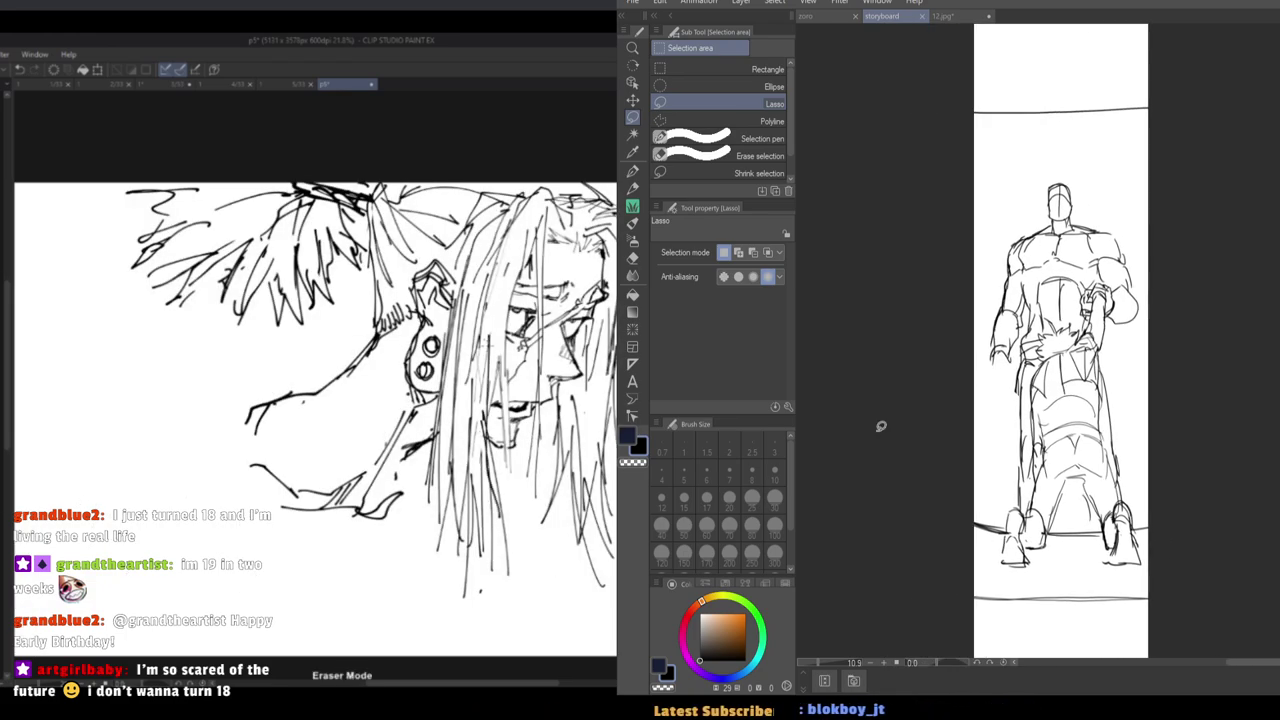
{"action": "left_click_drag", "start_coordinate": [494, 330], "coordinate": [480, 424]}
{"action": "key", "text": "p"}
Lasso the two storyboard figures together with their panel's upper and lower borders.
{"action": "left_click_drag", "start_coordinate": [965, 275], "coordinate": [993, 311]}
{"action": "left_click_drag", "start_coordinate": [993, 311], "coordinate": [940, 311]}
{"action": "mouse_move", "coordinate": [988, 218]}
{"action": "left_mouse_down"}
{"action": "mouse_move", "coordinate": [1131, 620]}
{"action": "mouse_move", "coordinate": [1018, 197]}
{"action": "left_mouse_up"}
{"action": "key", "text": "h"}
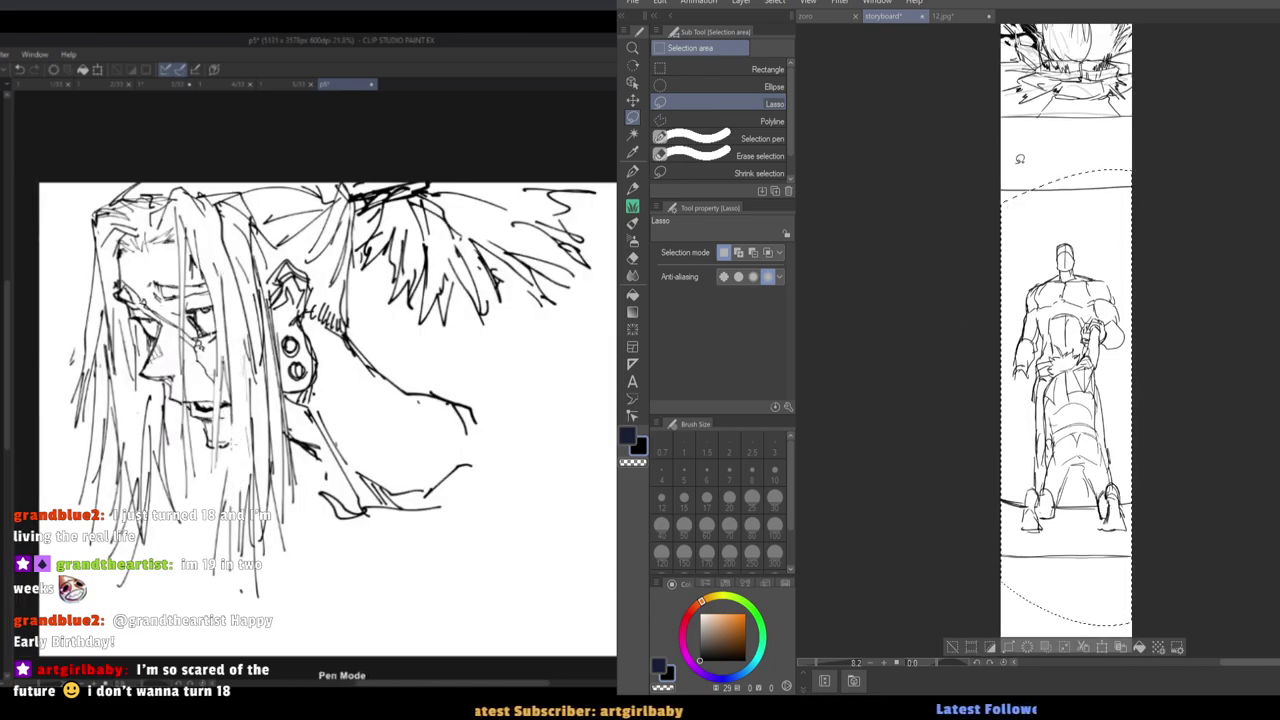
{"action": "key", "text": "h"}
{"action": "left_click_drag", "start_coordinate": [990, 341], "coordinate": [1015, 346]}
{"action": "key", "text": "e"}
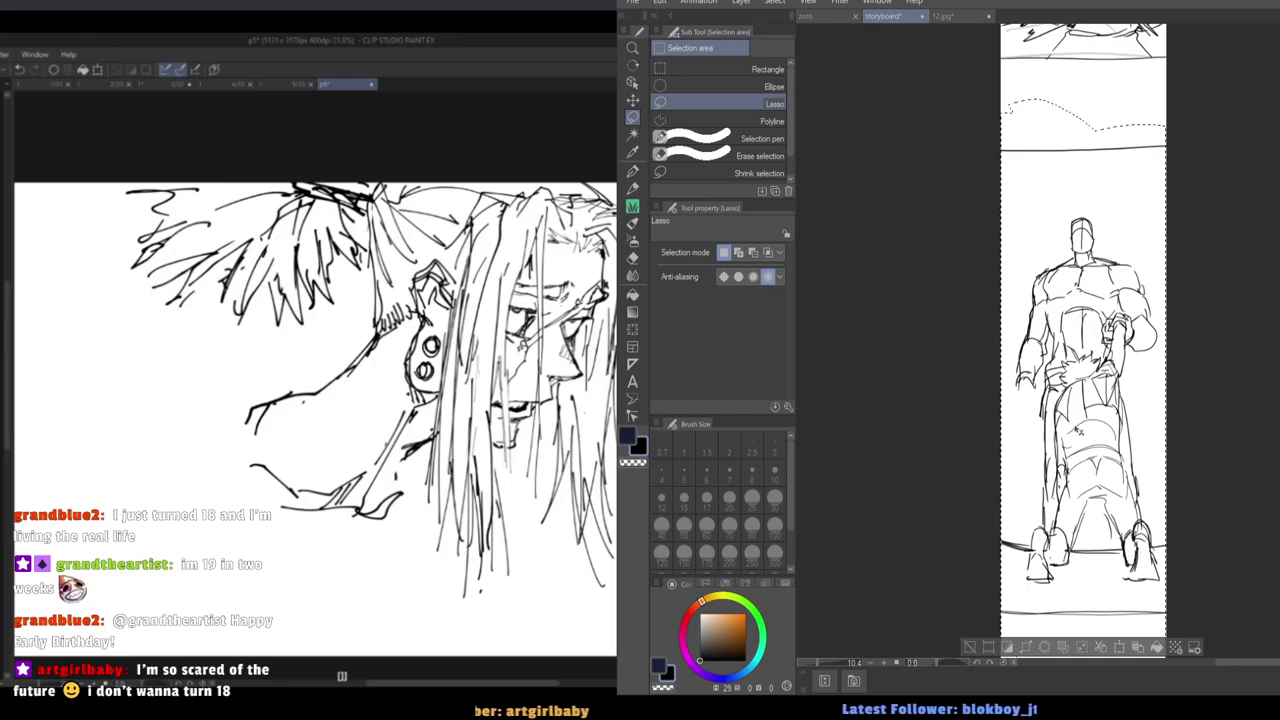
Fade the lassoed figures and panel borders to a light grey rough, and add darker strands to the portrait's front hair.
{"action": "key", "text": "Delete"}
{"action": "key", "text": "ctrl+z"}
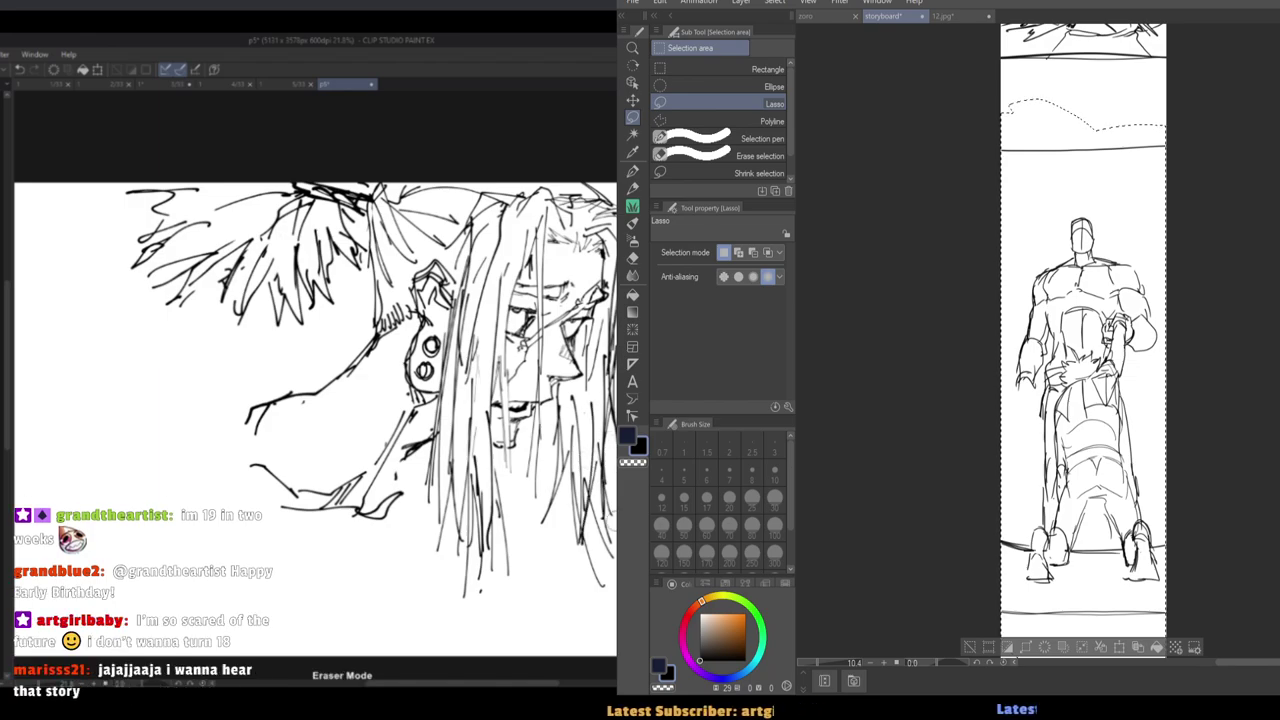
{"action": "key", "text": "Delete"}
{"action": "key", "text": "ctrl+d"}
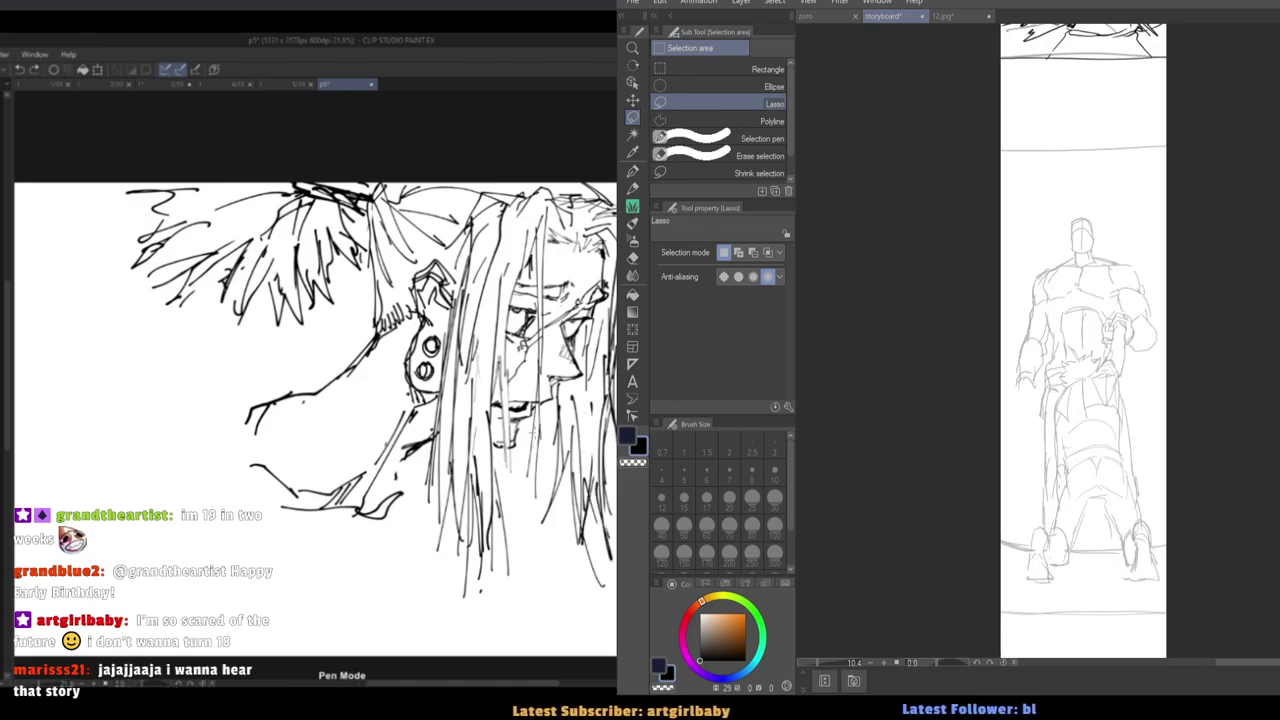
{"action": "key", "text": "h"}
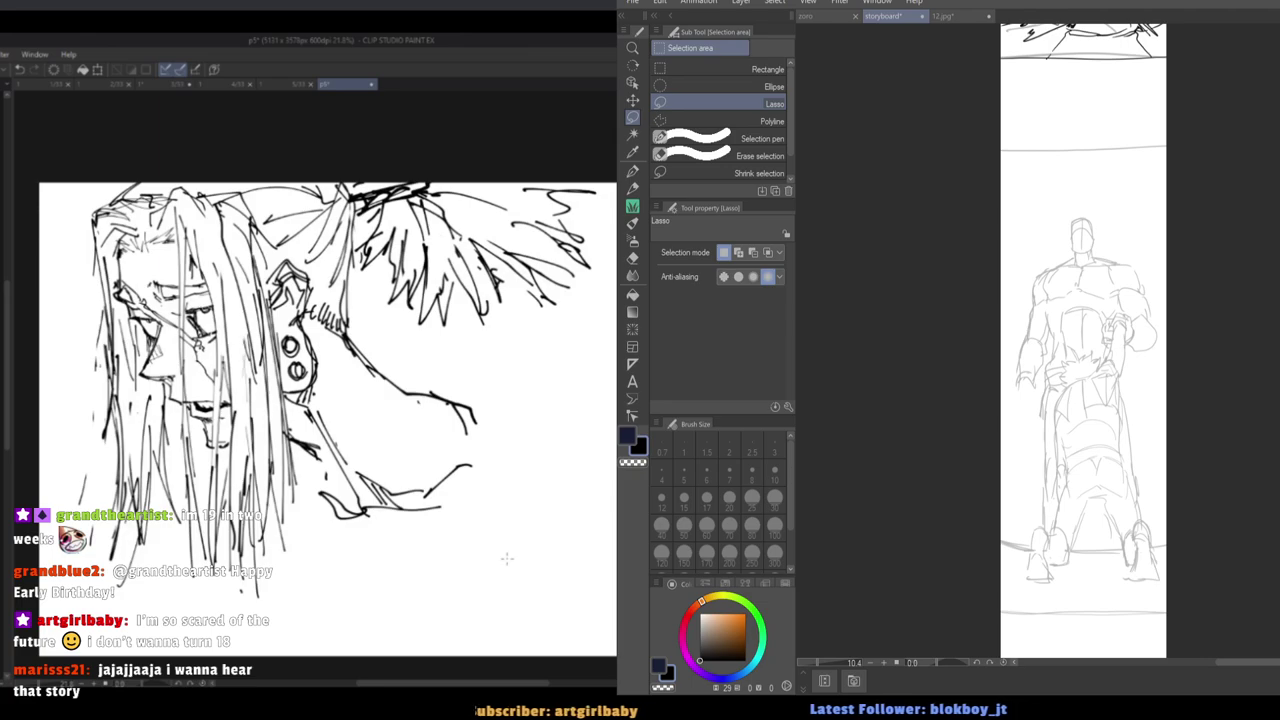
{"action": "key", "text": "h"}
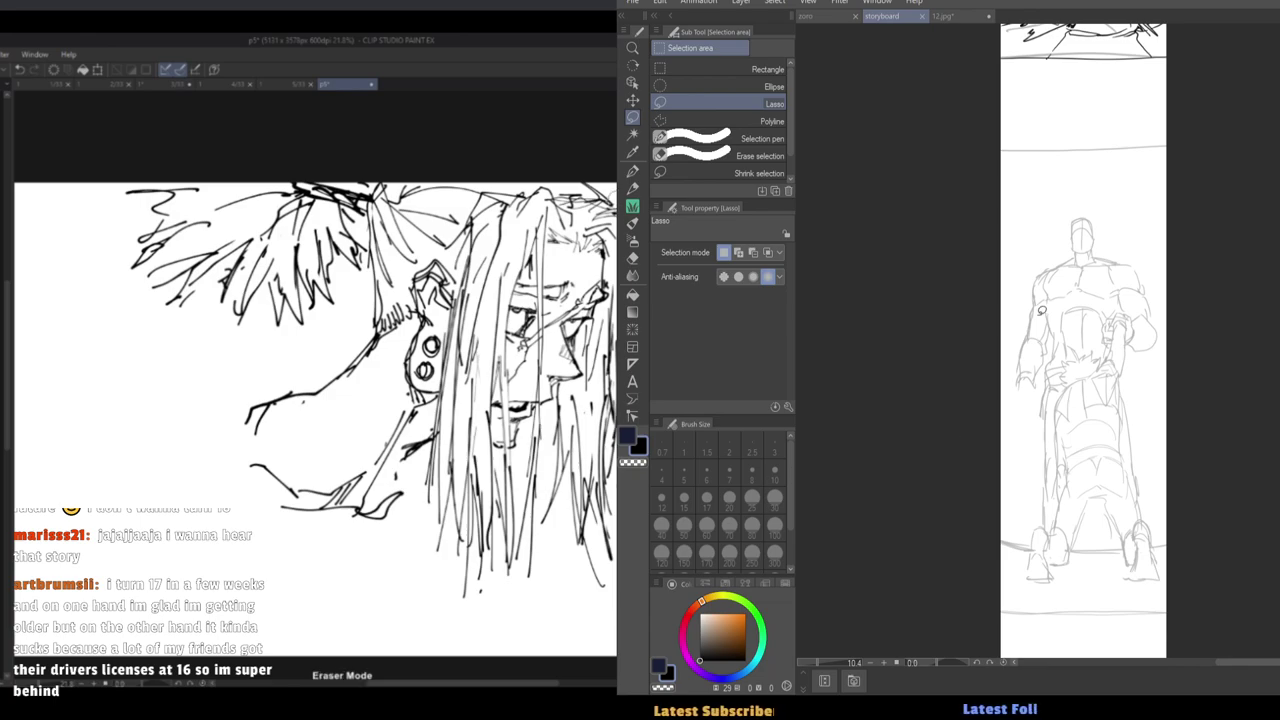
Set the Mechanical pencil's size to 12 and draw the angled nose bridge strokes on the large figure's face.
{"action": "scroll", "coordinate": [1094, 386], "scroll_direction": "up", "scroll_amount": 10}
{"action": "key", "text": "p"}
{"action": "key", "text": "["}
{"action": "key", "text": "["}
{"action": "key", "text": "p"}
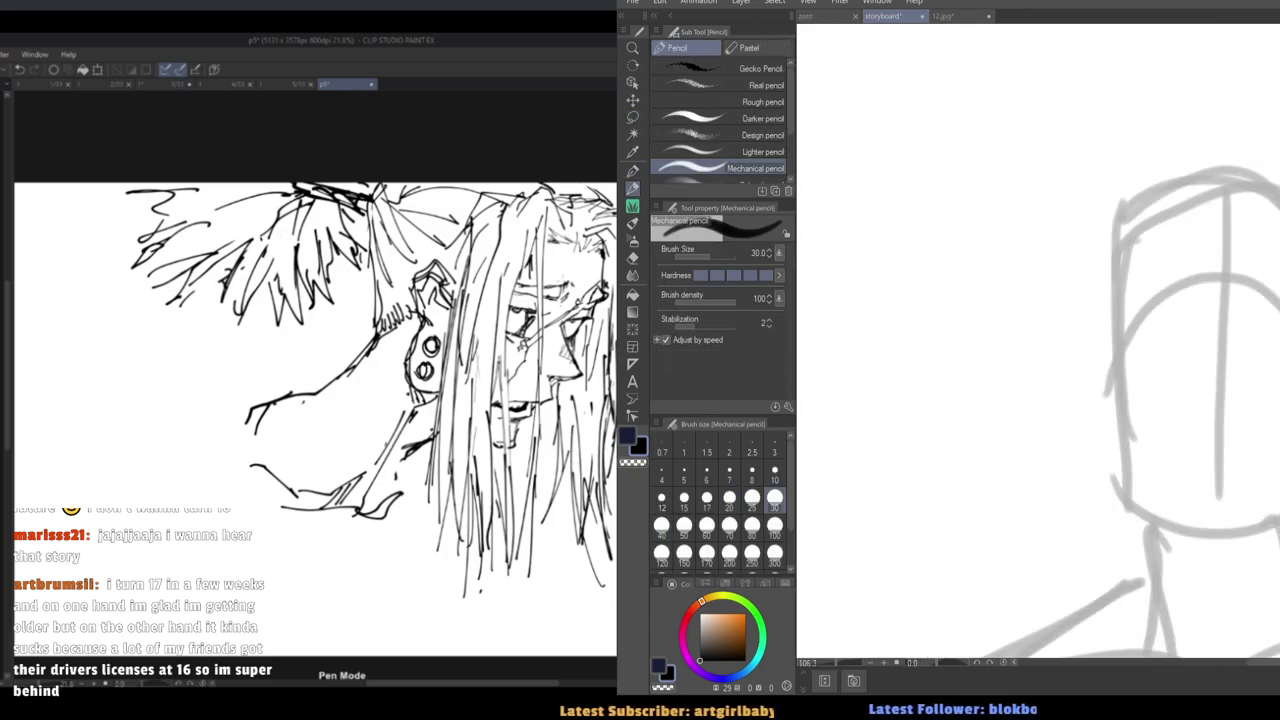
{"action": "key", "text": "["}
{"action": "key", "text": "["}
{"action": "mouse_move", "coordinate": [1184, 276]}
{"action": "left_mouse_down"}
{"action": "mouse_move", "coordinate": [1211, 320]}
{"action": "mouse_move", "coordinate": [1229, 291]}
{"action": "left_mouse_up"}
{"action": "key", "text": "ctrl+z"}
{"action": "key", "text": "["}
{"action": "key", "text": "["}
{"action": "key", "text": "ctrl+z"}
{"action": "key", "text": "ctrl+z"}
{"action": "key", "text": "["}
{"action": "key", "text": "ctrl+z"}
{"action": "key", "text": "ctrl+z"}
{"action": "left_click_drag", "start_coordinate": [1197, 280], "coordinate": [1213, 295]}
{"action": "left_click_drag", "start_coordinate": [1236, 283], "coordinate": [1228, 289]}
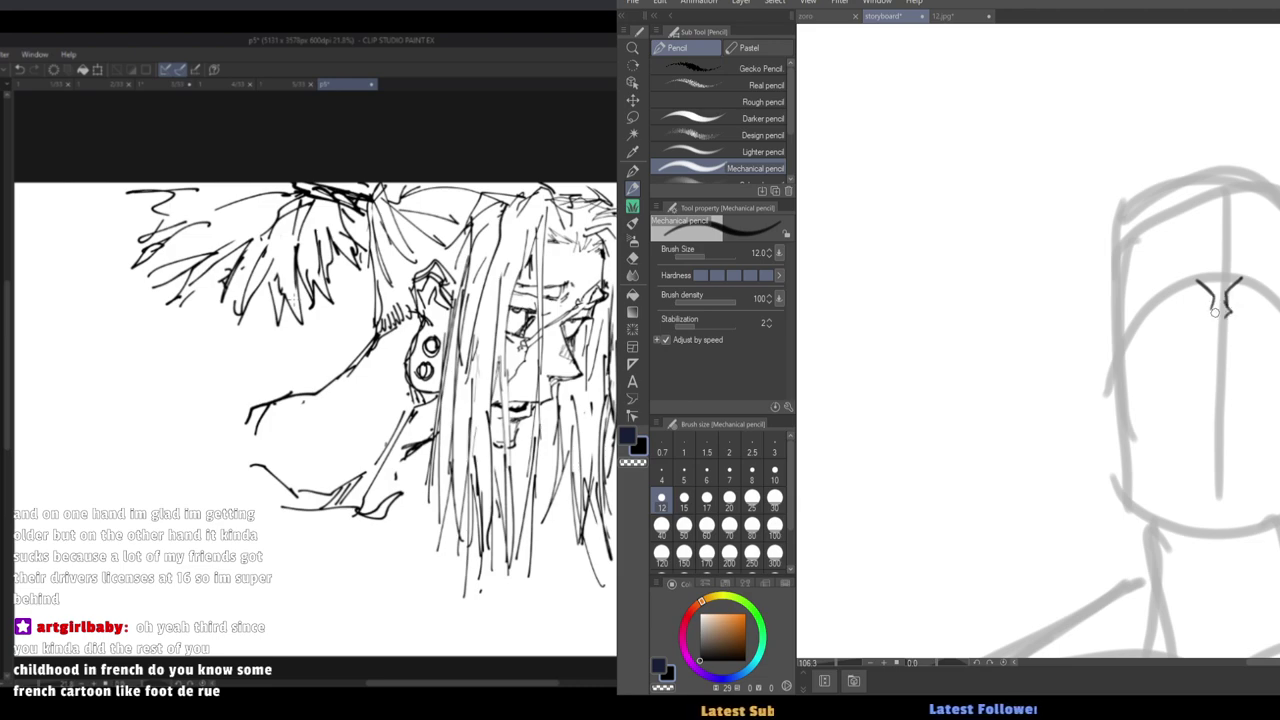
Draw the large figure's nose tip and nostrils, then its narrow eyes with thin brows above them.
{"action": "mouse_move", "coordinate": [1220, 336]}
{"action": "left_mouse_down"}
{"action": "mouse_move", "coordinate": [1218, 362]}
{"action": "mouse_move", "coordinate": [1237, 366]}
{"action": "left_mouse_up"}
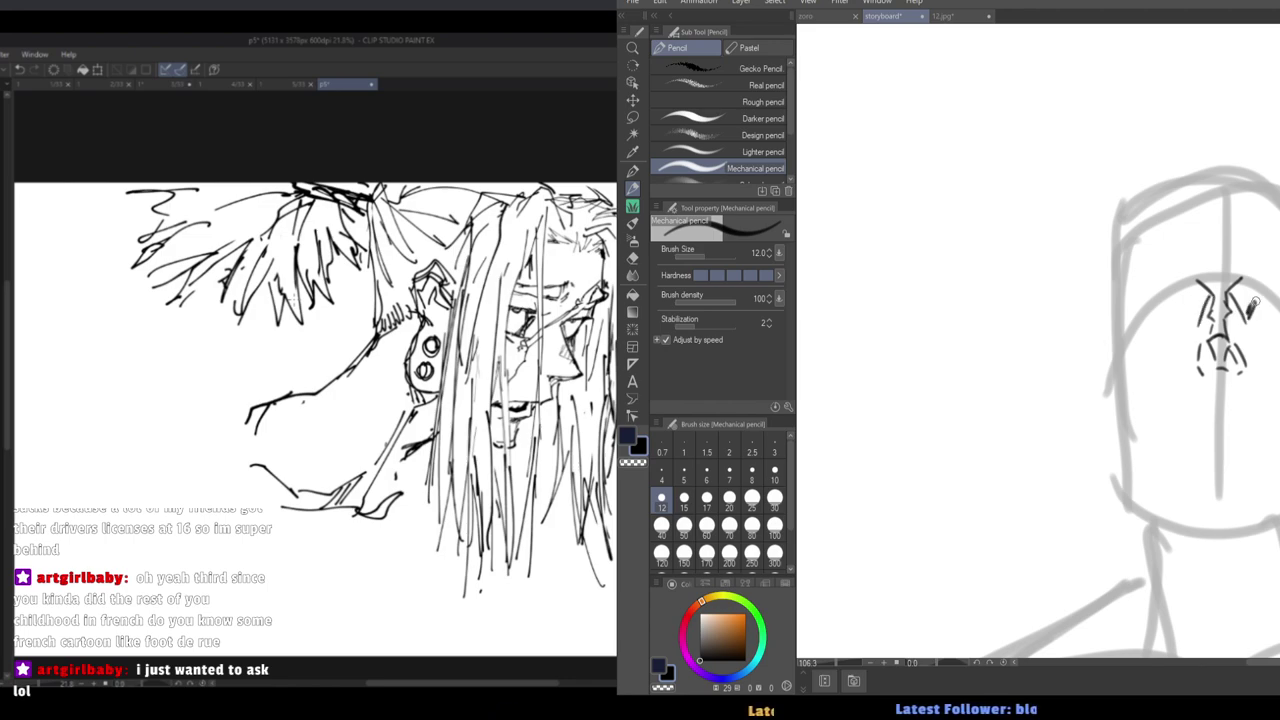
{"action": "left_click_drag", "start_coordinate": [1250, 307], "coordinate": [1279, 302]}
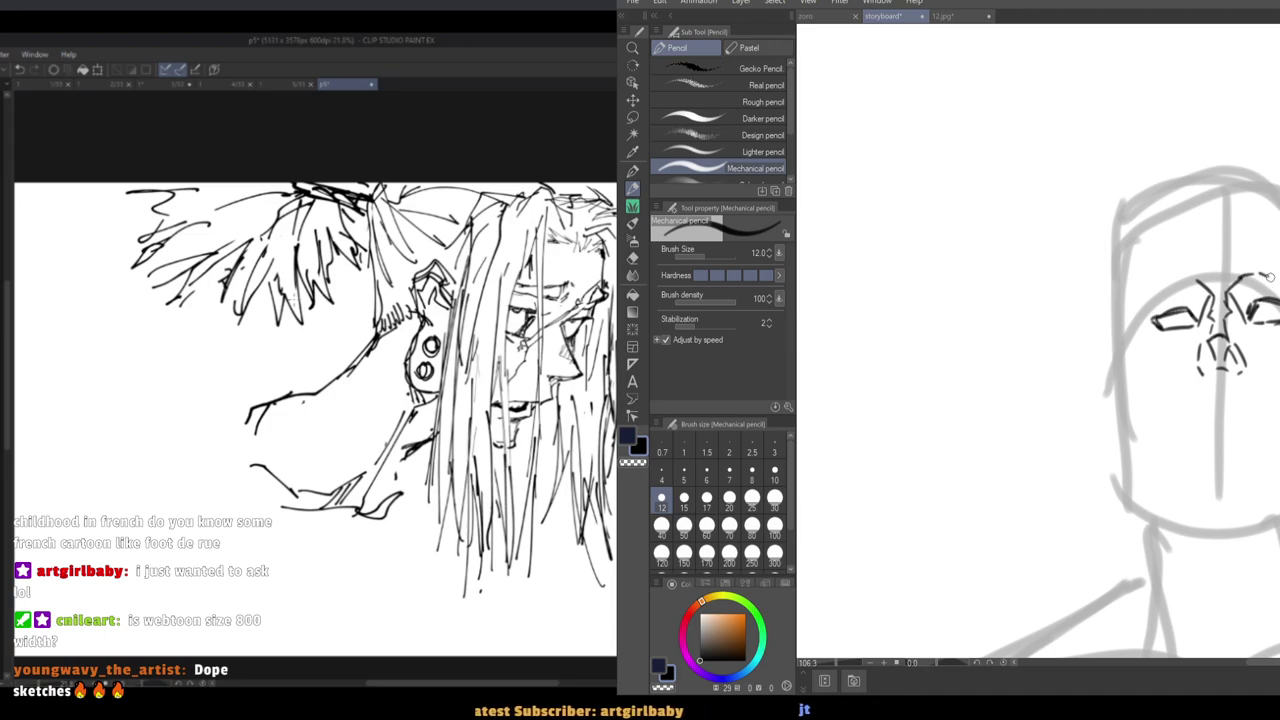
{"action": "scroll", "coordinate": [1165, 282], "scroll_direction": "down", "scroll_amount": 3}
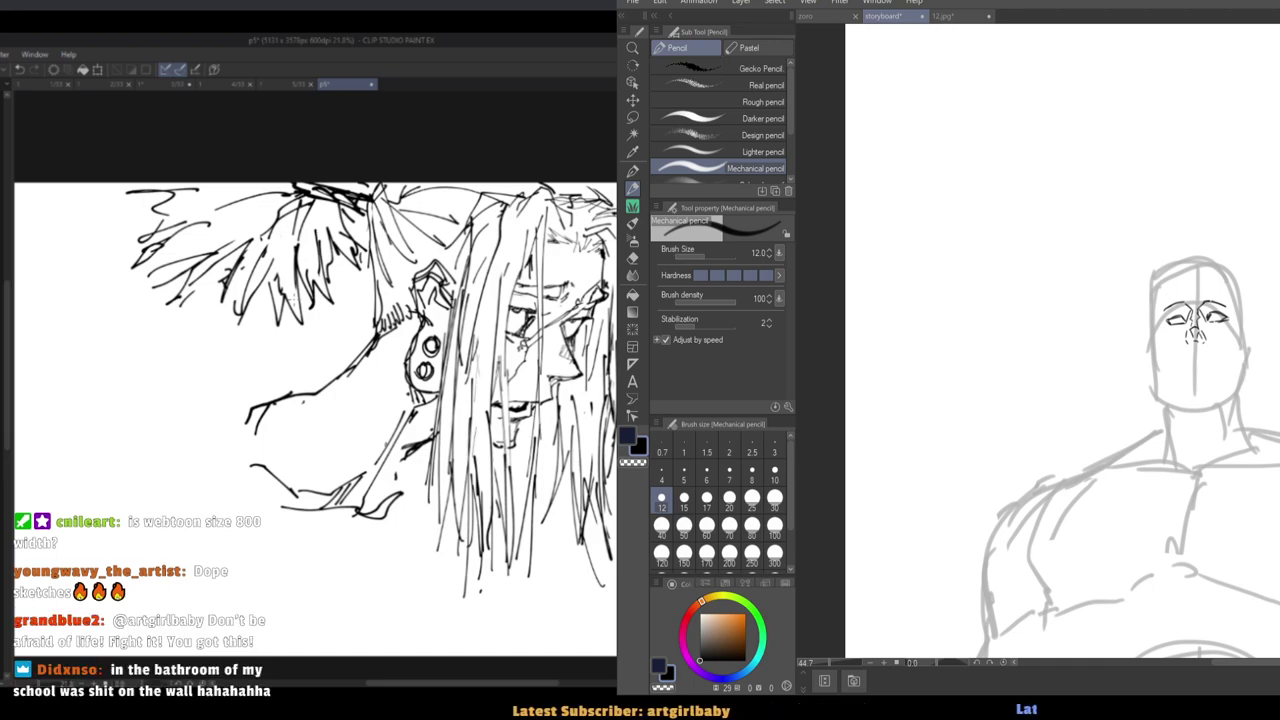
{"action": "mouse_move", "coordinate": [1120, 495]}
{"action": "left_mouse_down"}
{"action": "mouse_move", "coordinate": [1080, 427]}
{"action": "mouse_move", "coordinate": [1015, 482]}
{"action": "left_mouse_up"}
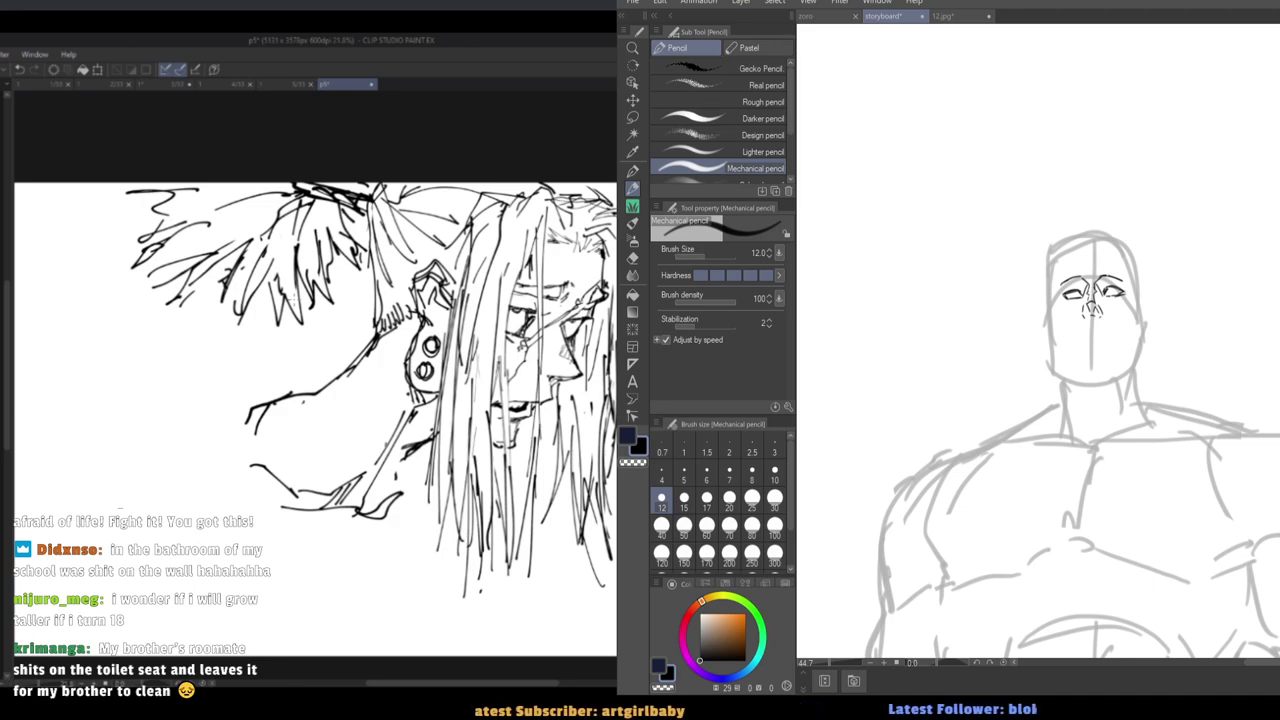
{"action": "mouse_move", "coordinate": [1054, 504]}
{"action": "left_mouse_down"}
{"action": "mouse_move", "coordinate": [986, 491]}
{"action": "mouse_move", "coordinate": [997, 477]}
{"action": "left_mouse_up"}
Set the Mechanical pencil's size to 20, number the panel with a circled 4, and ink its upper border over the rough.
{"action": "left_click_drag", "start_coordinate": [1221, 346], "coordinate": [1271, 346]}
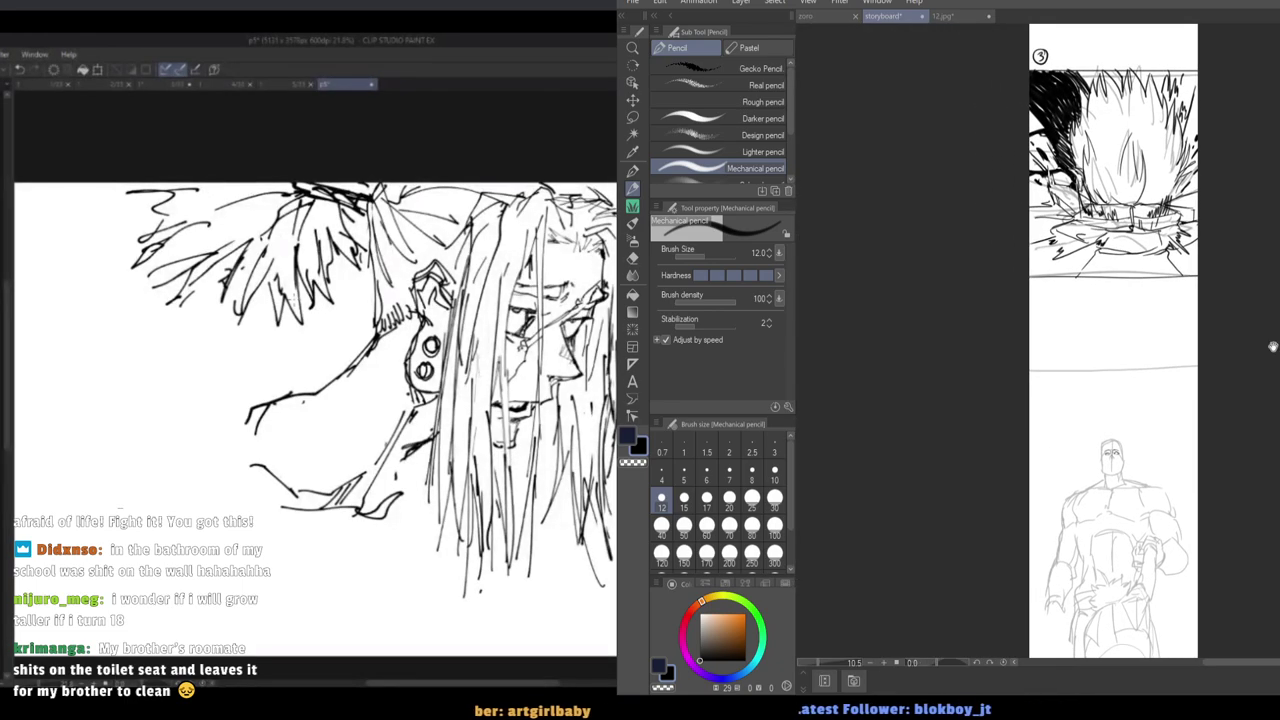
{"action": "key", "text": "bracketright"}
{"action": "key", "text": "bracketright"}
{"action": "key", "text": "bracketright"}
{"action": "scroll", "coordinate": [1032, 363], "scroll_direction": "up", "scroll_amount": 3}
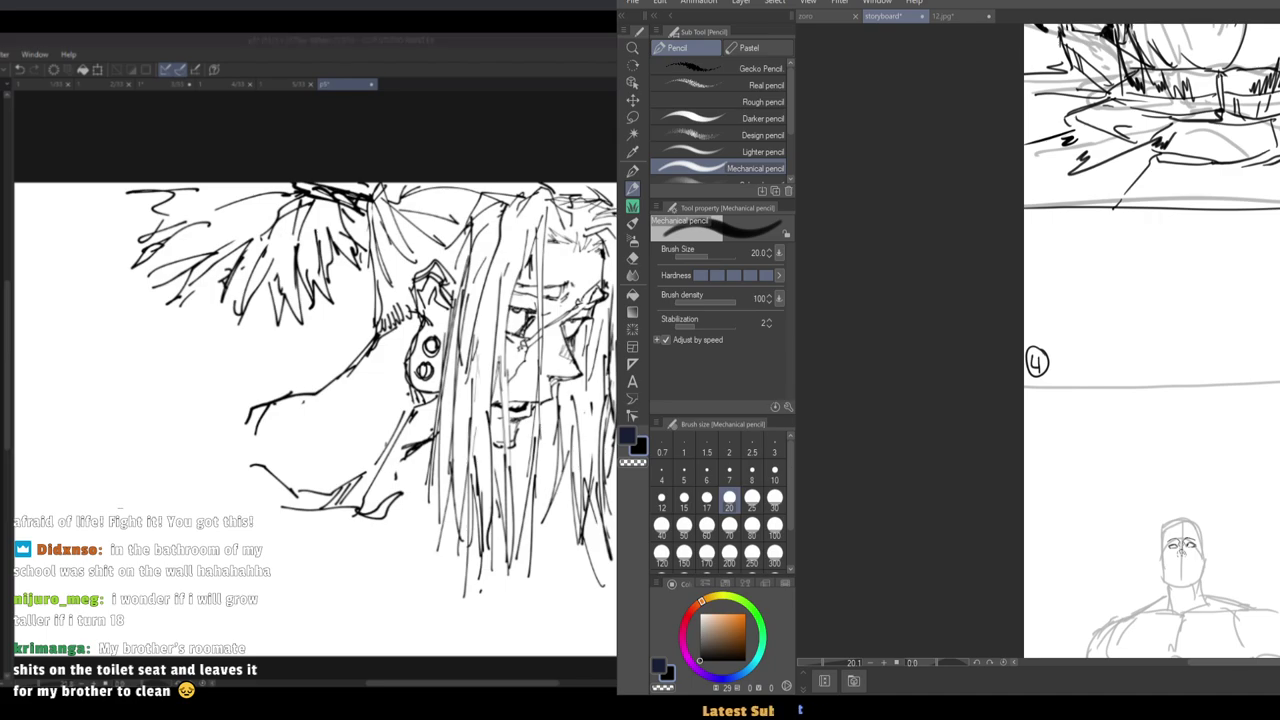
{"action": "left_click", "coordinate": [997, 384]}
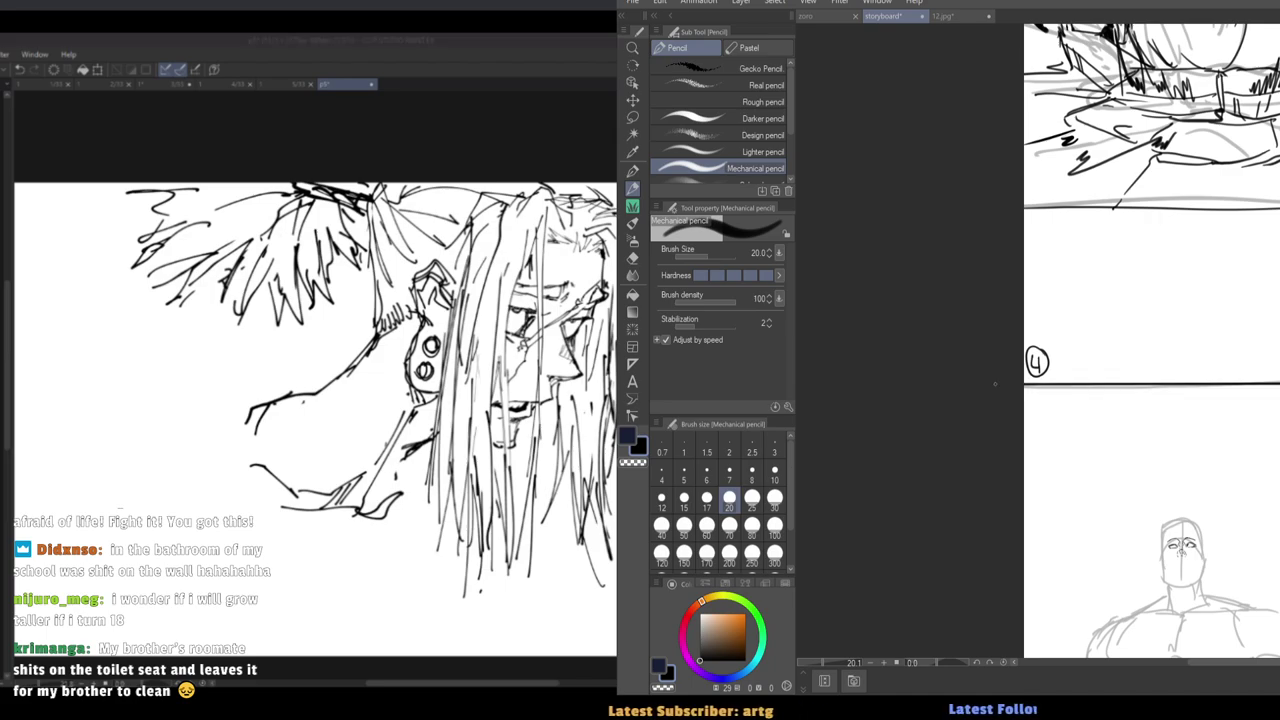
Reduce the hard eraser's size and erase the large figure's brows above the eyes.
{"action": "scroll", "coordinate": [1150, 630], "scroll_direction": "up", "scroll_amount": 5}
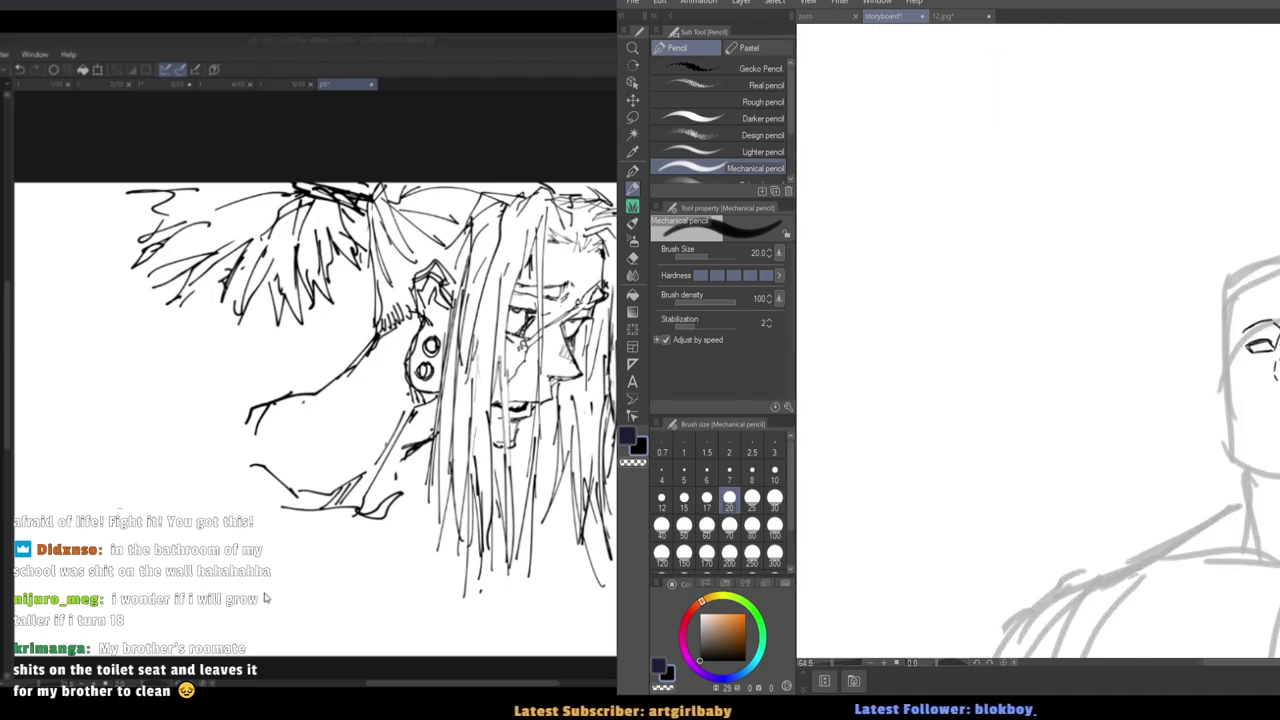
{"action": "scroll", "coordinate": [583, 353], "scroll_direction": "up", "scroll_amount": 3}
{"action": "scroll", "coordinate": [583, 353], "scroll_direction": "down", "scroll_amount": 2}
{"action": "scroll", "coordinate": [583, 353], "scroll_direction": "up", "scroll_amount": 1}
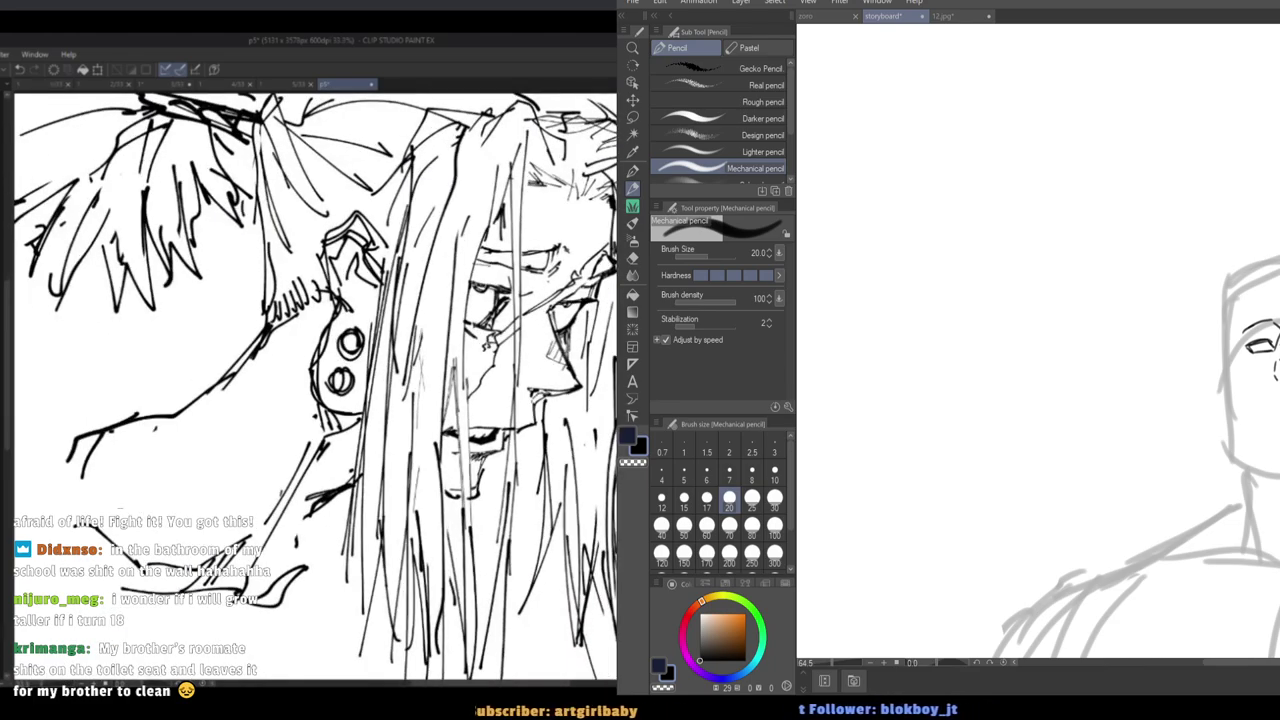
{"action": "left_click_drag", "start_coordinate": [1212, 354], "coordinate": [1156, 370]}
{"action": "key", "text": "h"}
{"action": "key", "text": "e"}
{"action": "key", "text": "["}
{"action": "key", "text": "["}
{"action": "key", "text": "["}
{"action": "key", "text": "["}
{"action": "key", "text": "["}
{"action": "key", "text": "["}
{"action": "key", "text": "["}
{"action": "key", "text": "["}
{"action": "key", "text": "["}
{"action": "key", "text": "["}
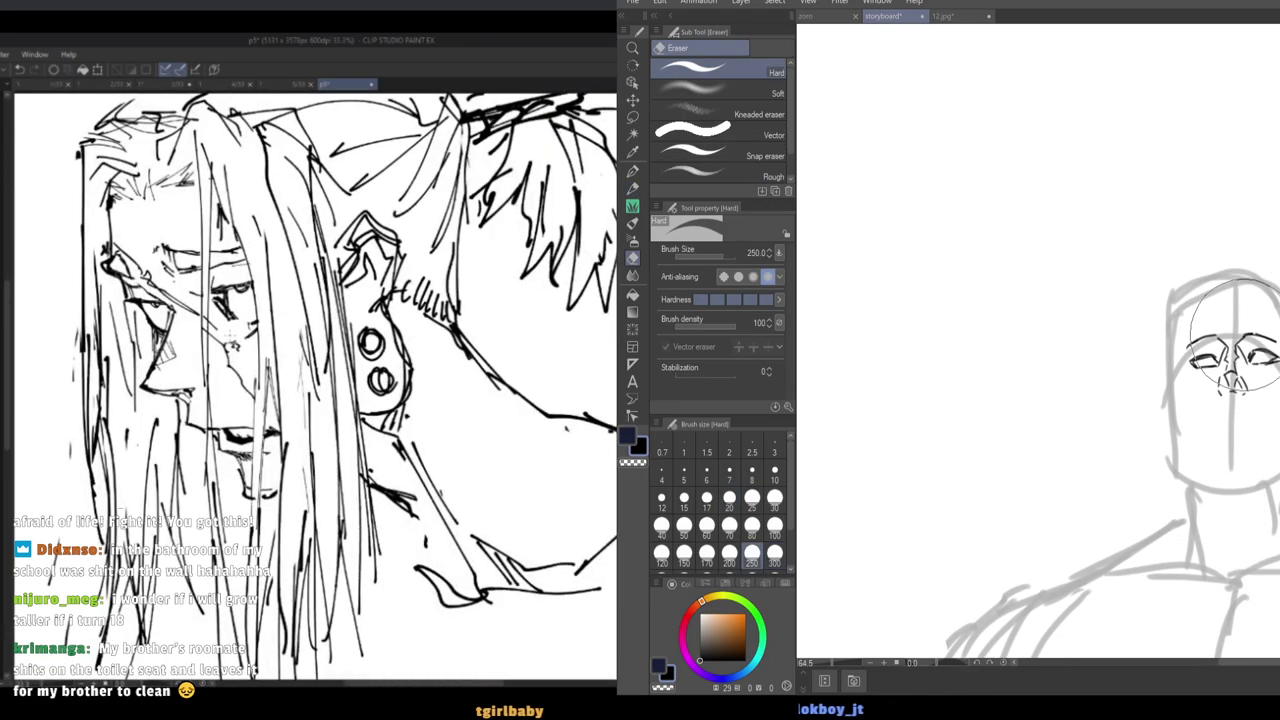
Redraw the large figure's brows as worried, inward-rising strokes with the Mechanical pencil at size 15.
{"action": "key", "text": "p"}
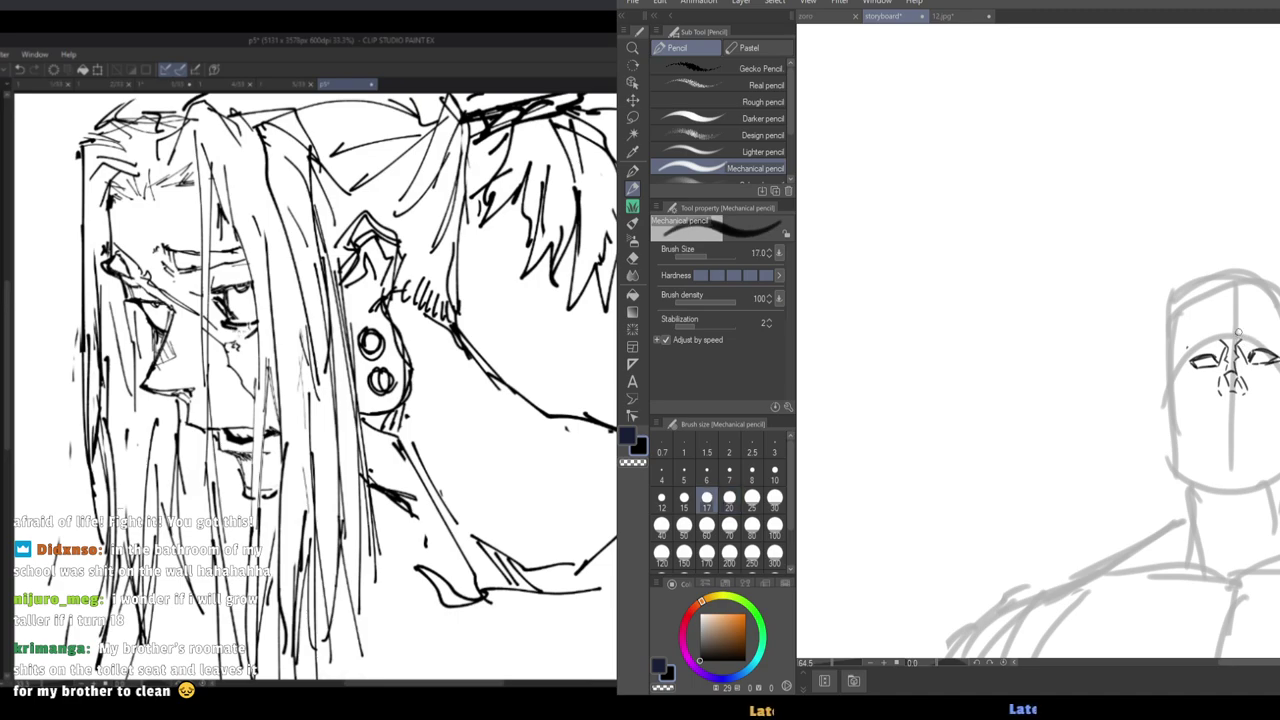
{"action": "key", "text": "bracketleft"}
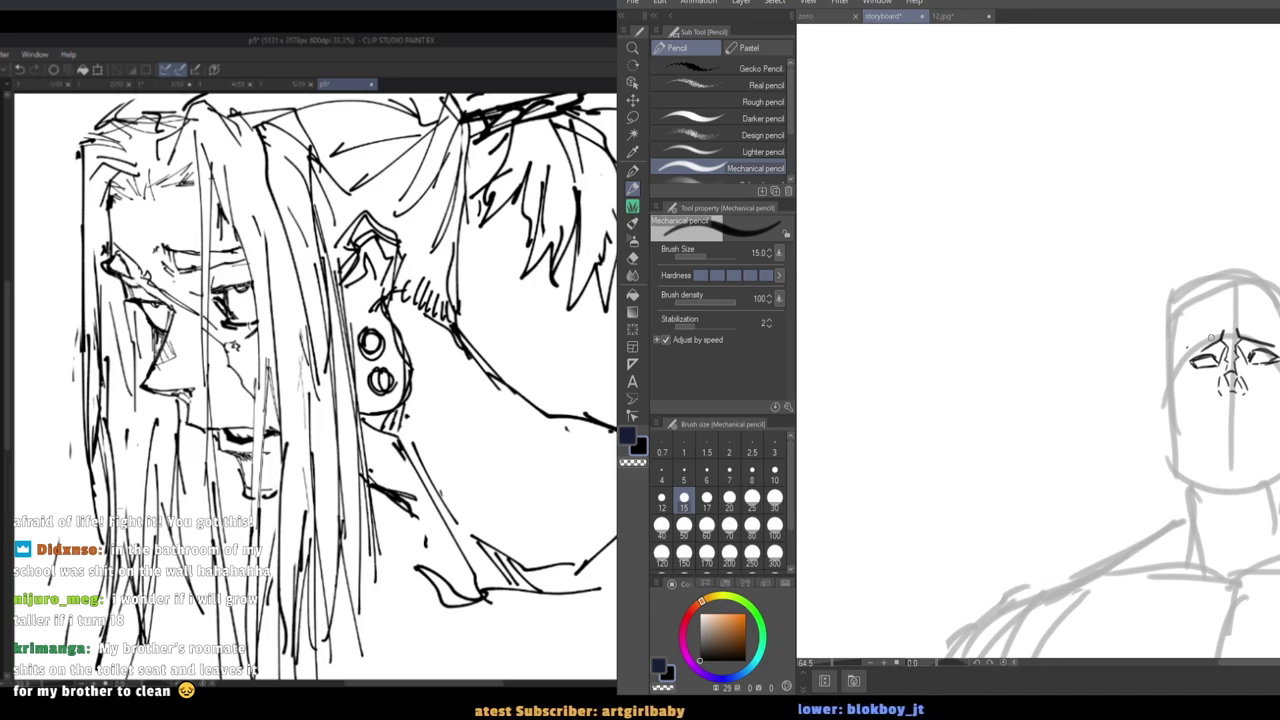
{"action": "left_click_drag", "start_coordinate": [1078, 419], "coordinate": [953, 389]}
{"action": "key", "text": "e"}
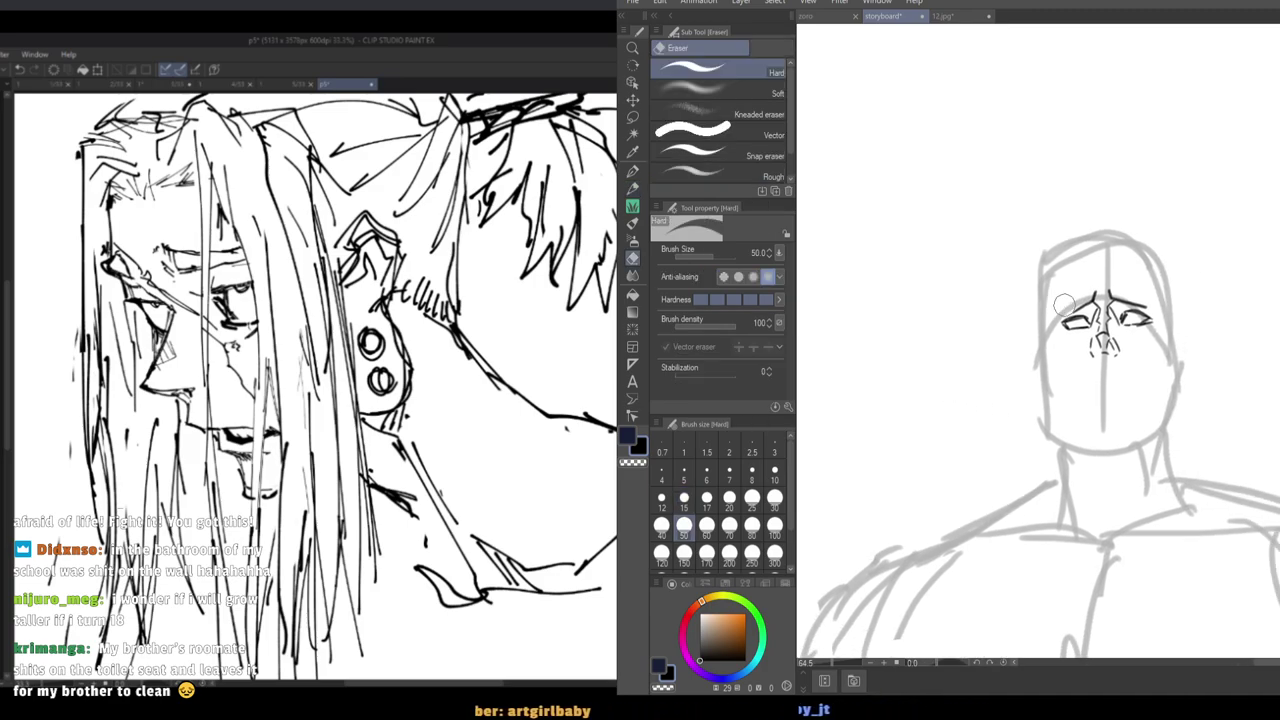
{"action": "key", "text": "p"}
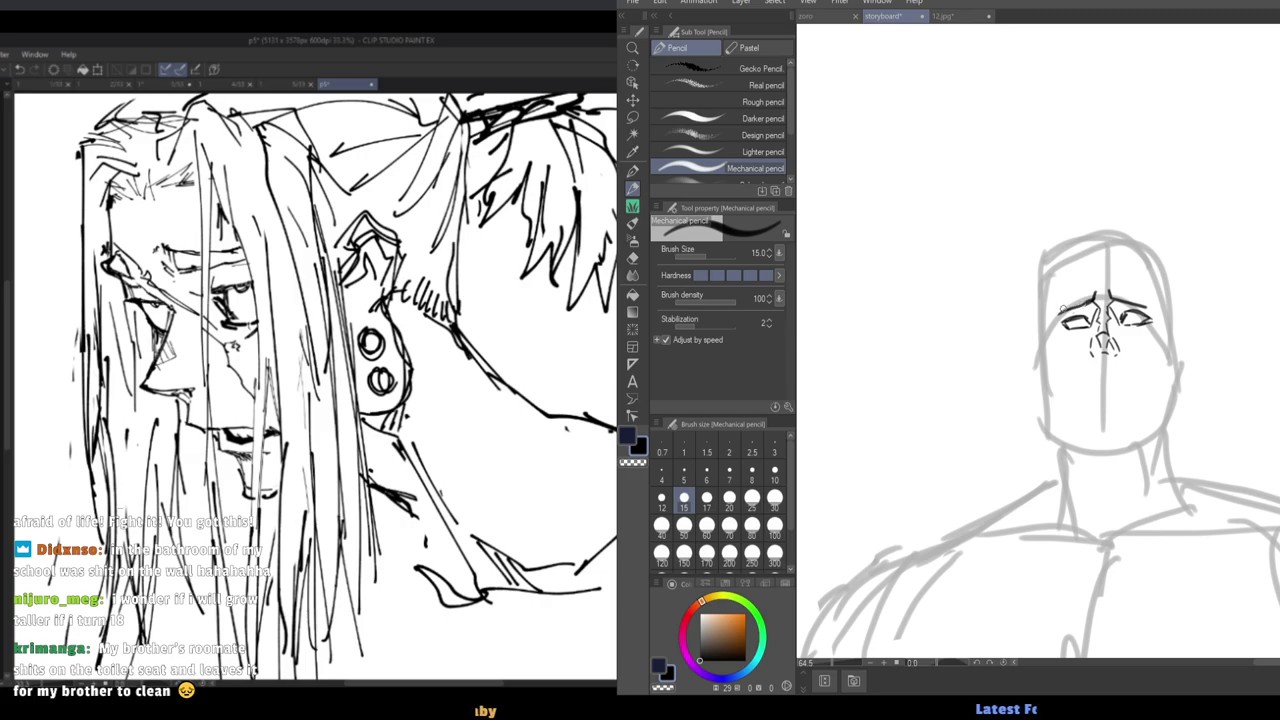
{"action": "scroll", "coordinate": [1150, 430], "scroll_direction": "up", "scroll_amount": 2}
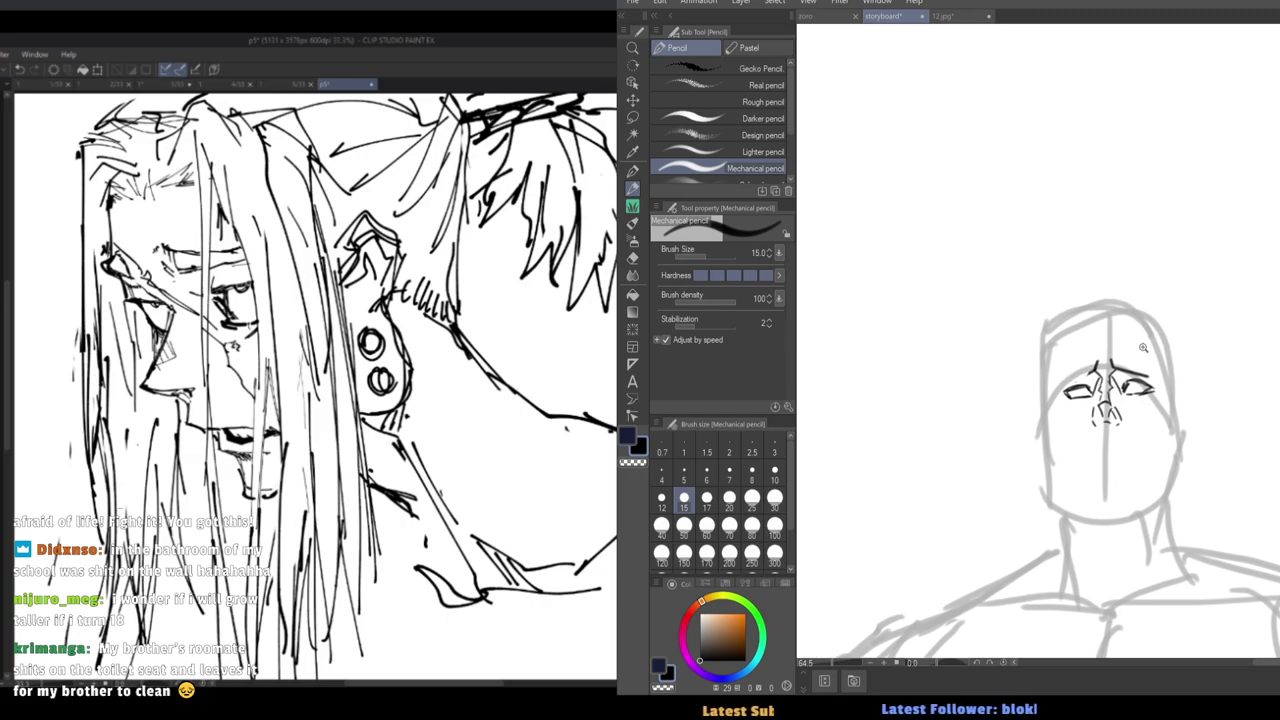
Clean up the left-hand brow with a size 30 eraser, redraw it, and add short frown strokes between the brows.
{"action": "key", "text": "e"}
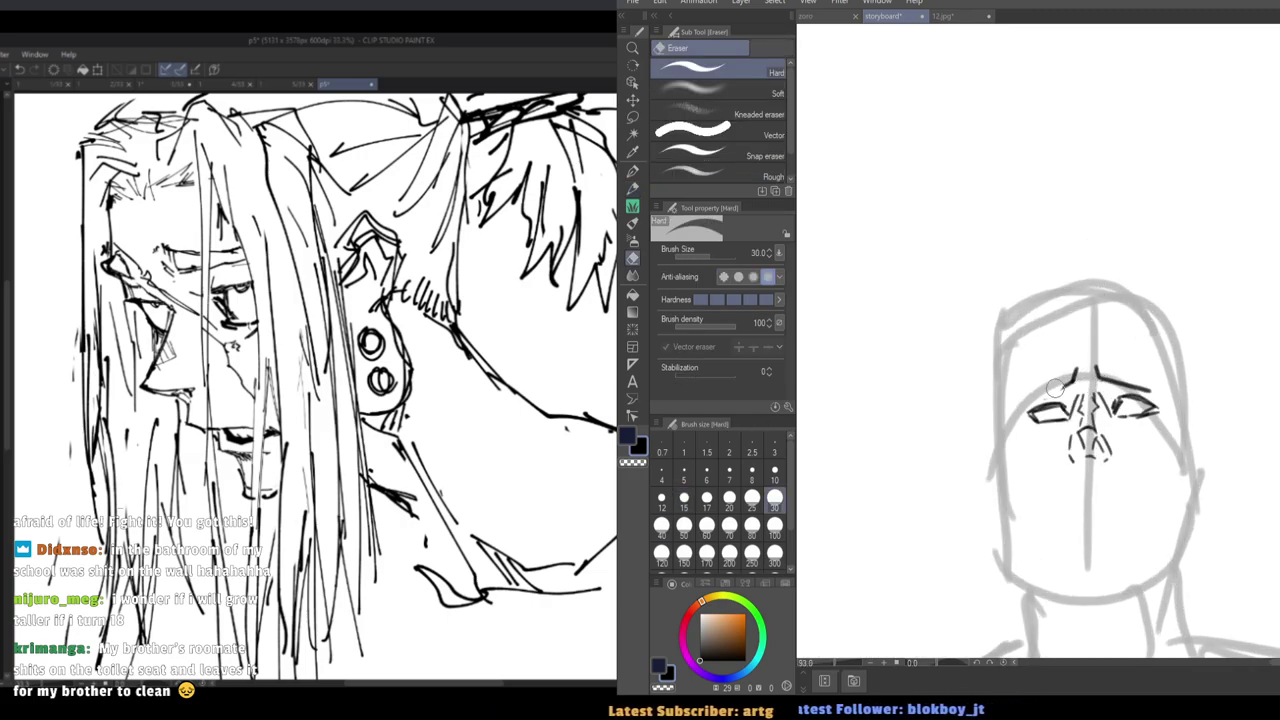
{"action": "key", "text": "p"}
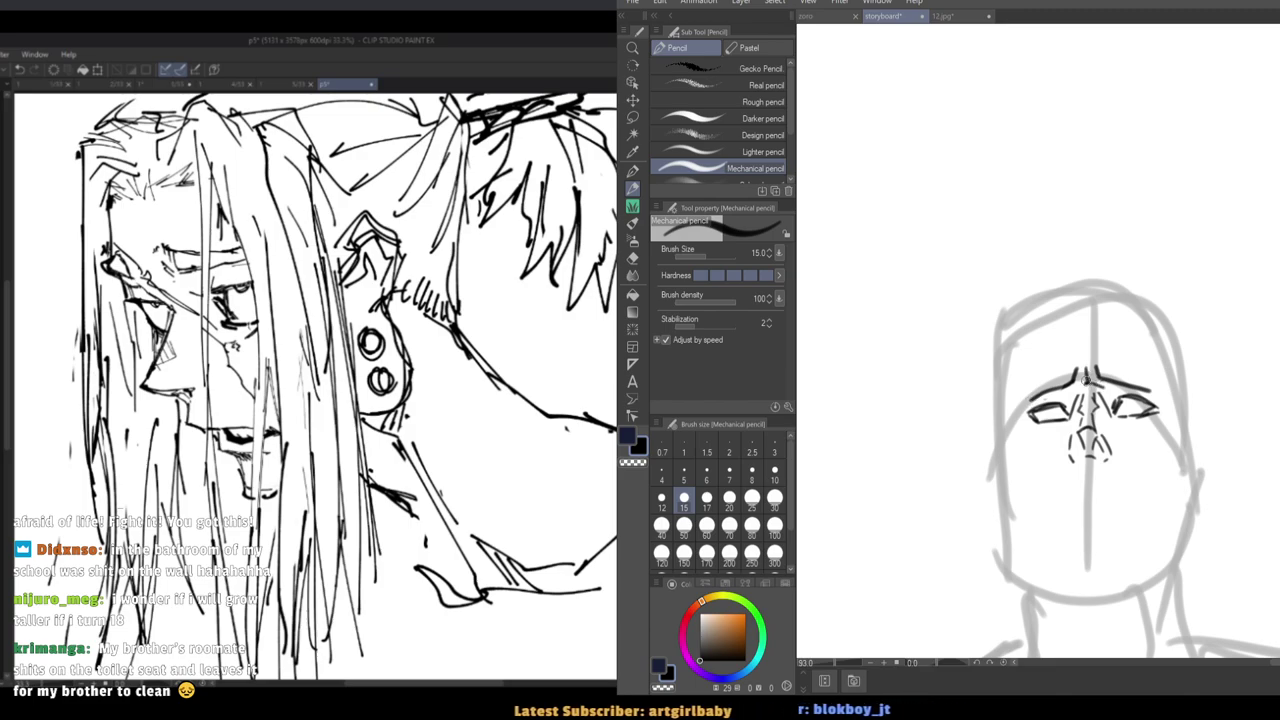
{"action": "left_click_drag", "start_coordinate": [1090, 372], "coordinate": [1072, 396]}
{"action": "scroll", "coordinate": [1066, 389], "scroll_direction": "down", "scroll_amount": 3}
{"action": "scroll", "coordinate": [1062, 402], "scroll_direction": "up", "scroll_amount": 3}
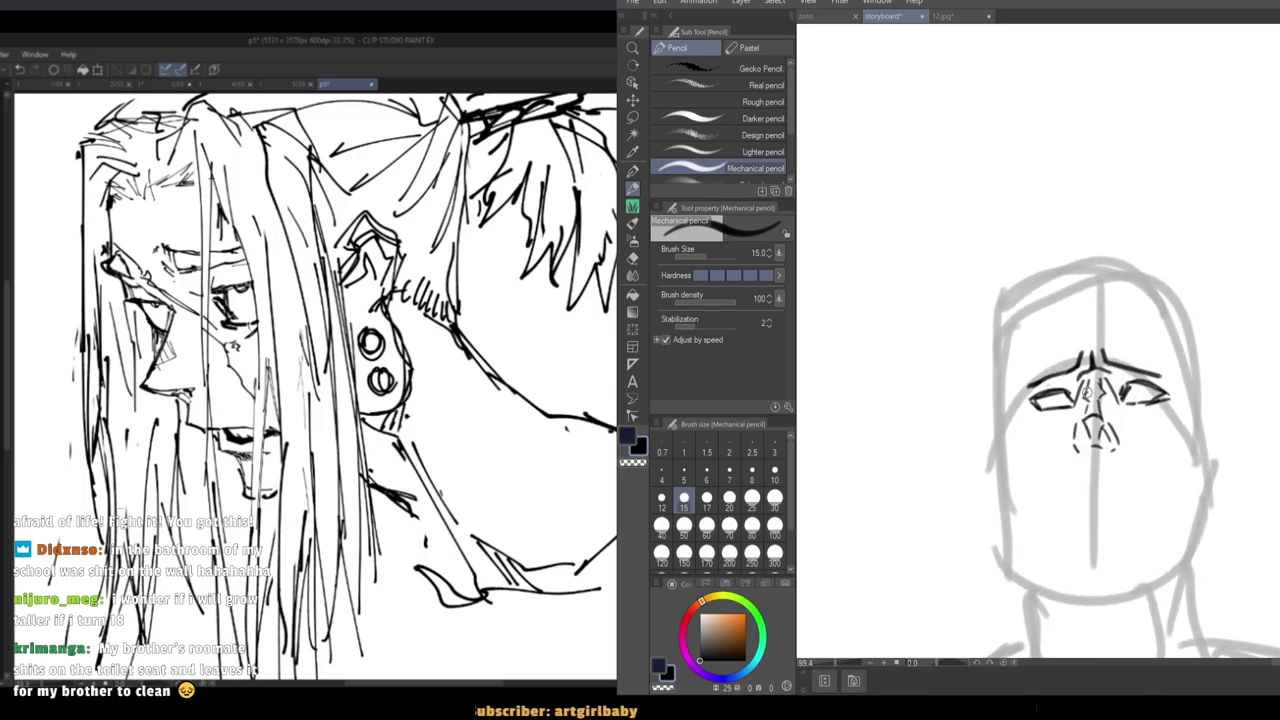
Trim the left-hand brow with a size 25 eraser, then outline the nose sides and add furrows above the inner brows.
{"action": "key", "text": "e"}
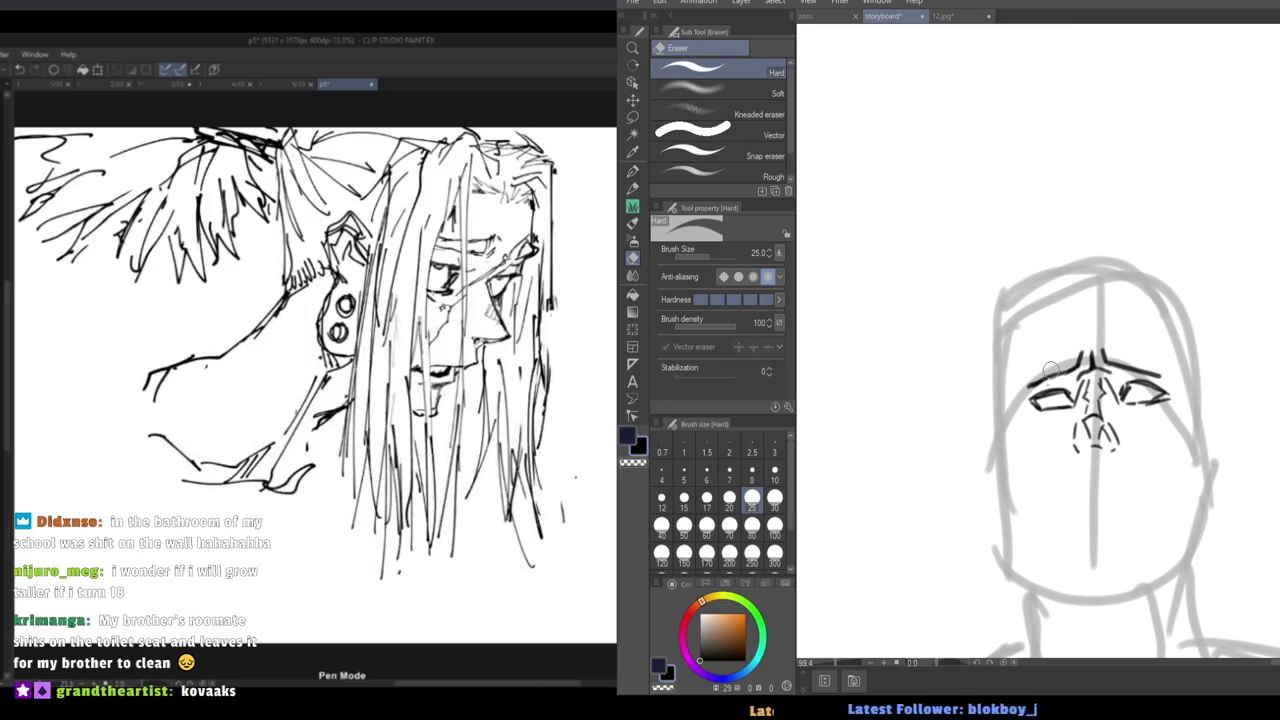
{"action": "key", "text": "p"}
{"action": "mouse_move", "coordinate": [1118, 402]}
{"action": "left_mouse_down"}
{"action": "mouse_move", "coordinate": [1113, 425]}
{"action": "mouse_move", "coordinate": [1083, 422]}
{"action": "left_mouse_up"}
{"action": "key", "text": "e"}
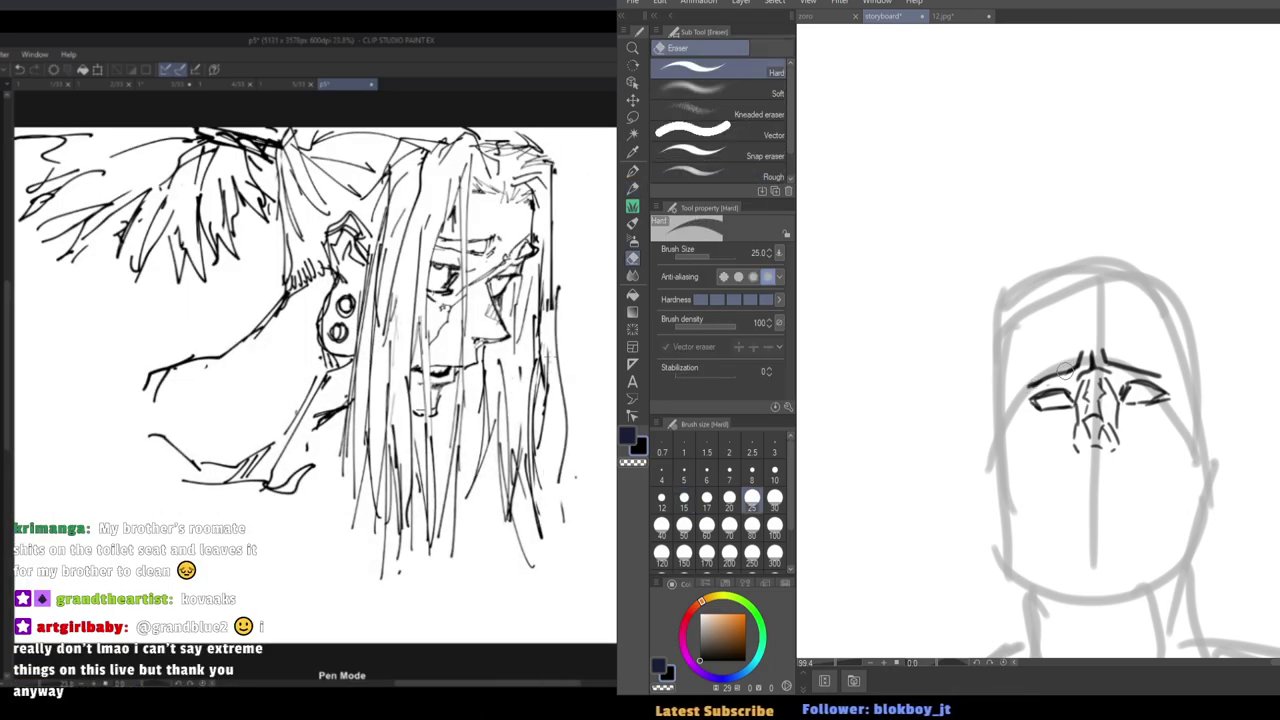
{"action": "key", "text": "p"}
{"action": "left_click_drag", "start_coordinate": [1106, 338], "coordinate": [1108, 358]}
Set the Mechanical pencil's size to 12 and draw the underside of the nose and a wide downturned mouth with hooked corners.
{"action": "key", "text": "bracketleft"}
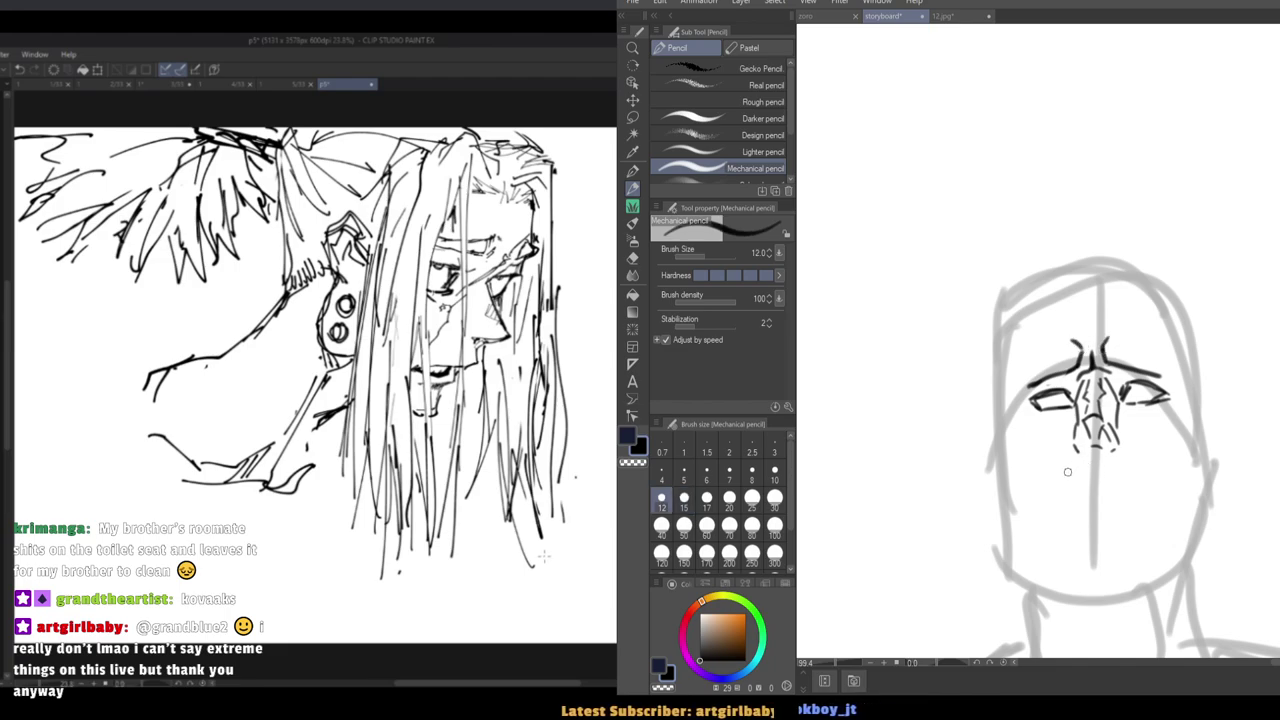
{"action": "left_click_drag", "start_coordinate": [1100, 453], "coordinate": [1088, 456]}
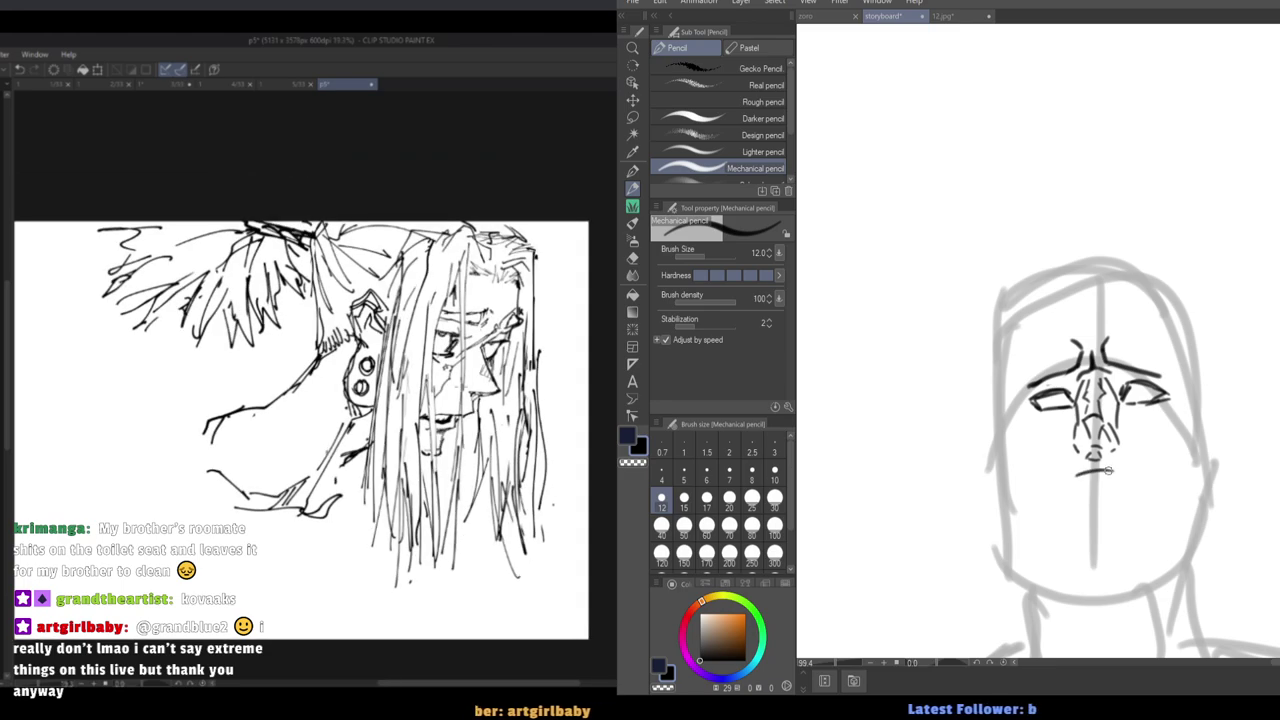
{"action": "mouse_move", "coordinate": [1108, 472]}
{"action": "left_mouse_down"}
{"action": "mouse_move", "coordinate": [1152, 488]}
{"action": "mouse_move", "coordinate": [1040, 489]}
{"action": "left_mouse_up"}
{"action": "left_click_drag", "start_coordinate": [1148, 480], "coordinate": [1166, 485]}
{"action": "left_click_drag", "start_coordinate": [1040, 485], "coordinate": [1043, 494]}
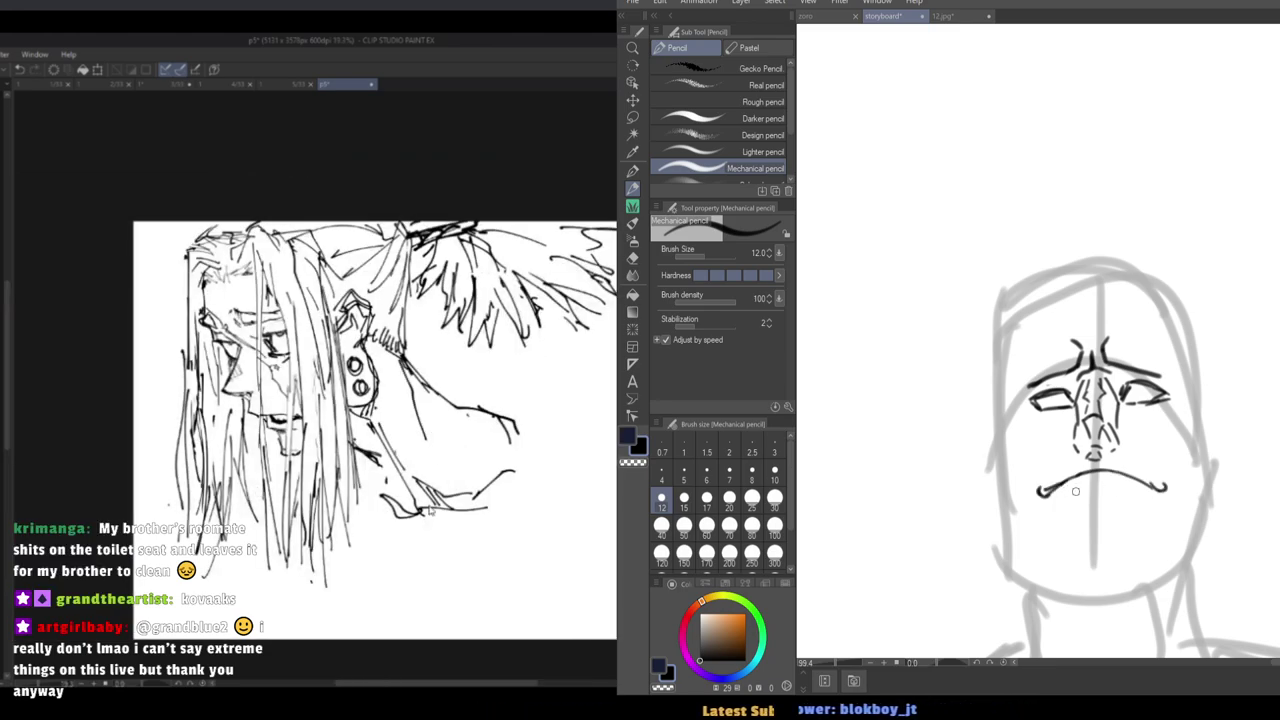
Draw a lower line beneath the large figure's arched mouth and extend the portrait's arm with a diagonal stroke.
{"action": "left_click_drag", "start_coordinate": [1148, 488], "coordinate": [1064, 491]}
{"action": "scroll", "coordinate": [1072, 490], "scroll_direction": "down", "scroll_amount": 5}
{"action": "key", "text": "ctrl+minus"}
{"action": "key", "text": "ctrl+minus"}
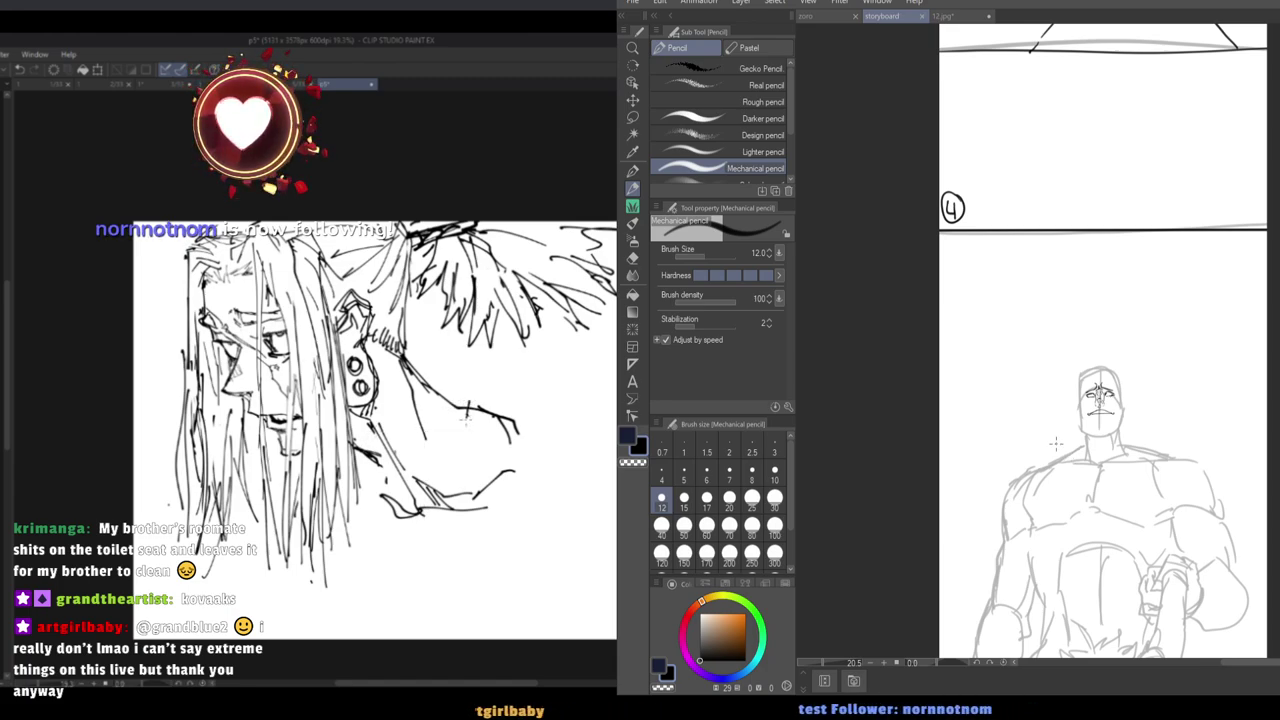
{"action": "mouse_move", "coordinate": [511, 482]}
{"action": "left_mouse_down"}
{"action": "mouse_move", "coordinate": [530, 492]}
{"action": "mouse_move", "coordinate": [480, 532]}
{"action": "left_mouse_up"}
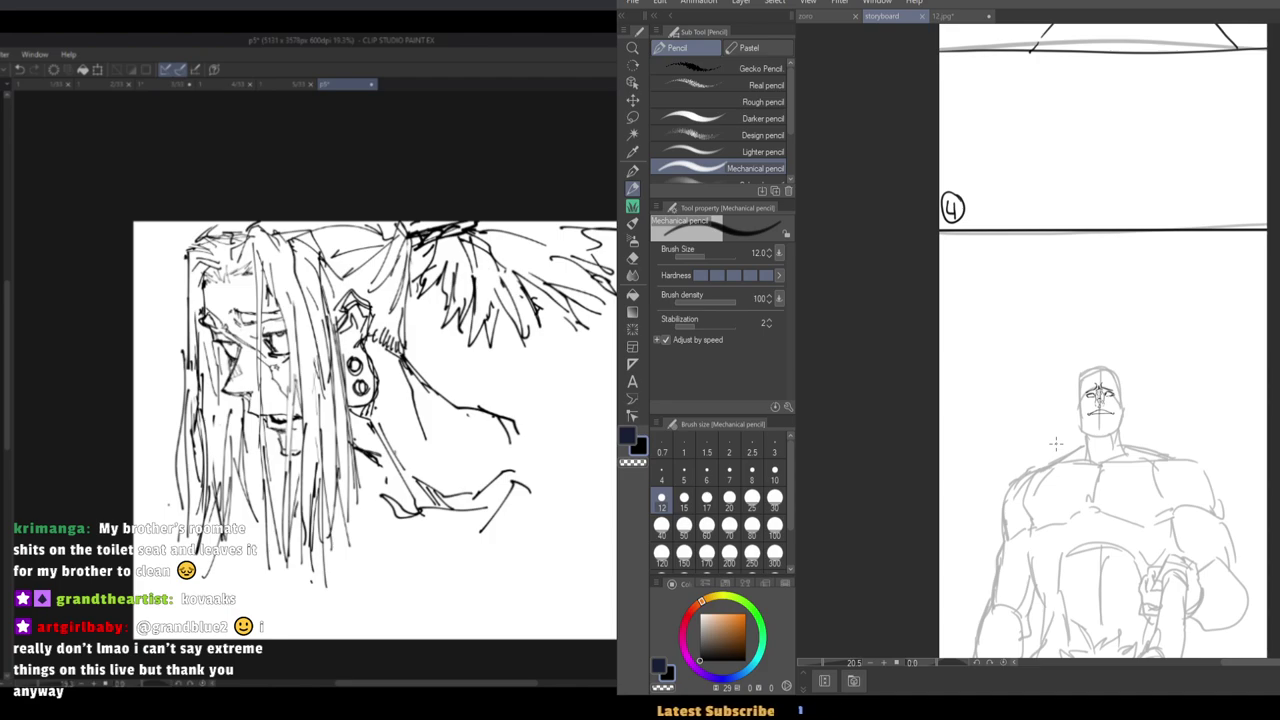
Mirror the canvas view to check the large figure's face, and darken the line beneath the arched mouth.
{"action": "key", "text": "h"}
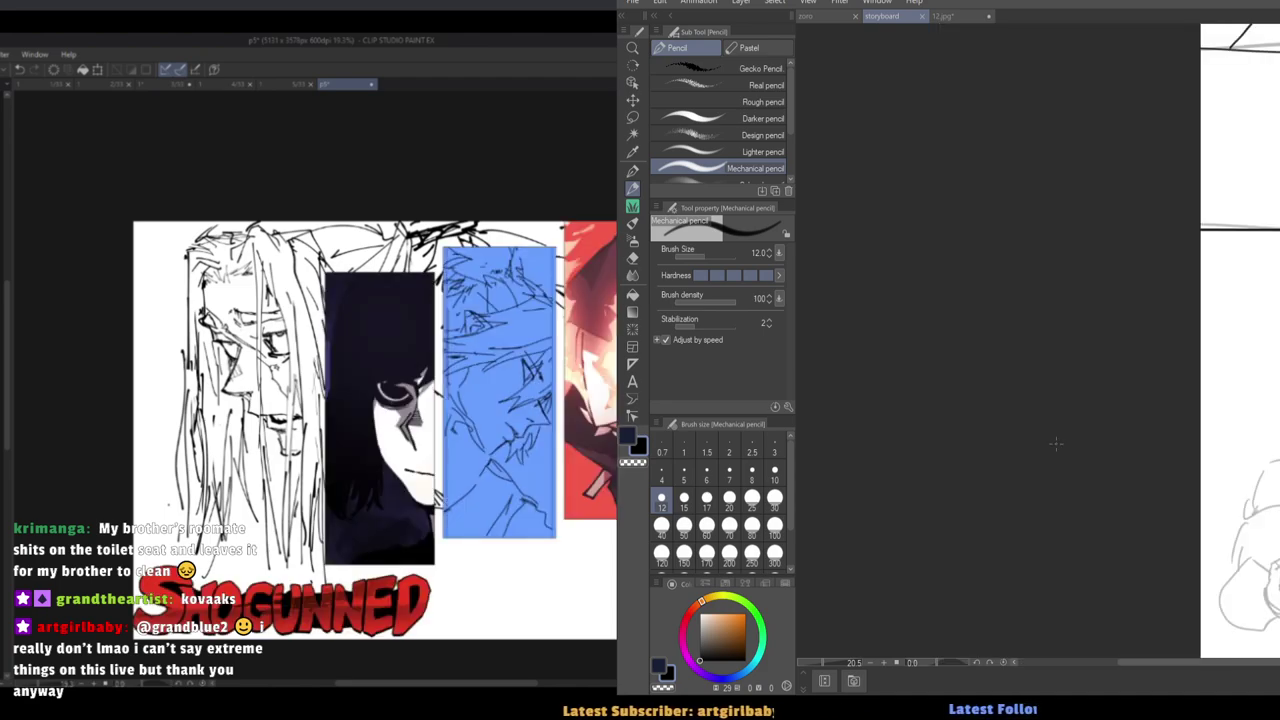
{"action": "scroll", "coordinate": [1209, 455], "scroll_direction": "right", "scroll_amount": 5}
{"action": "scroll", "coordinate": [1209, 455], "scroll_direction": "up", "scroll_amount": 10}
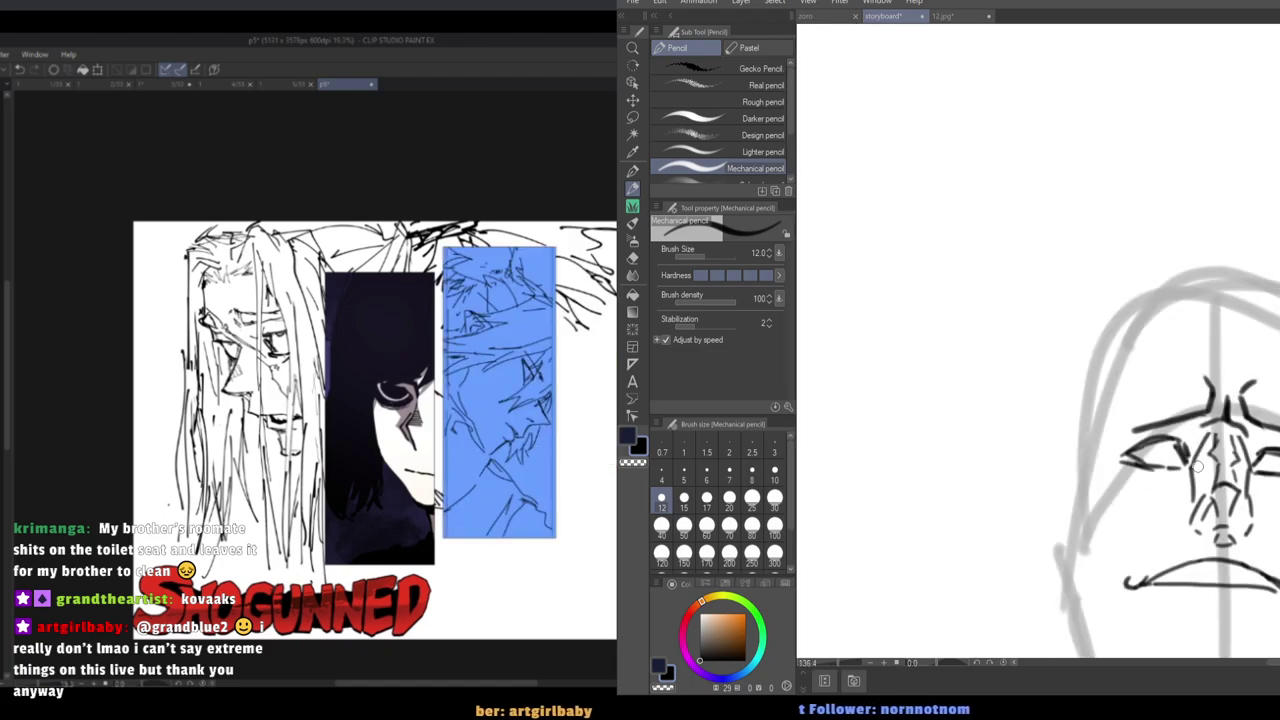
{"action": "scroll", "coordinate": [1089, 426], "scroll_direction": "down", "scroll_amount": 5}
{"action": "scroll", "coordinate": [1072, 312], "scroll_direction": "left", "scroll_amount": 2}
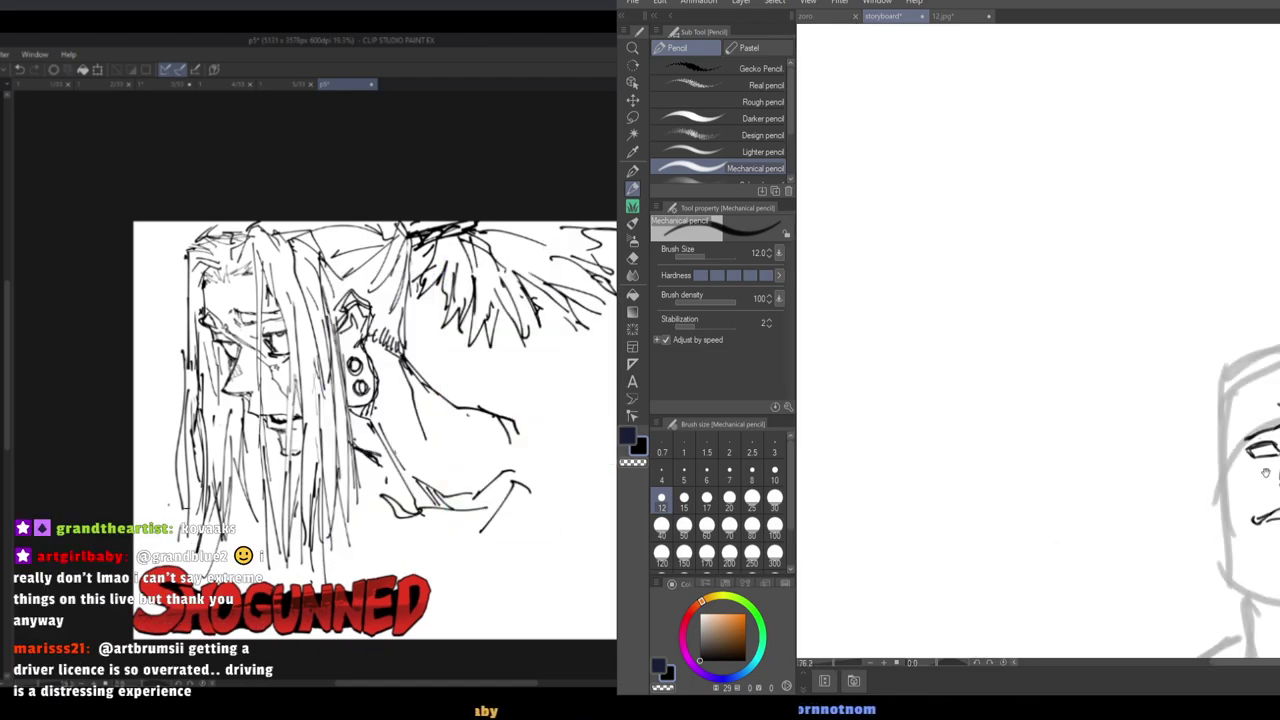
{"action": "scroll", "coordinate": [1265, 472], "scroll_direction": "up", "scroll_amount": 5}
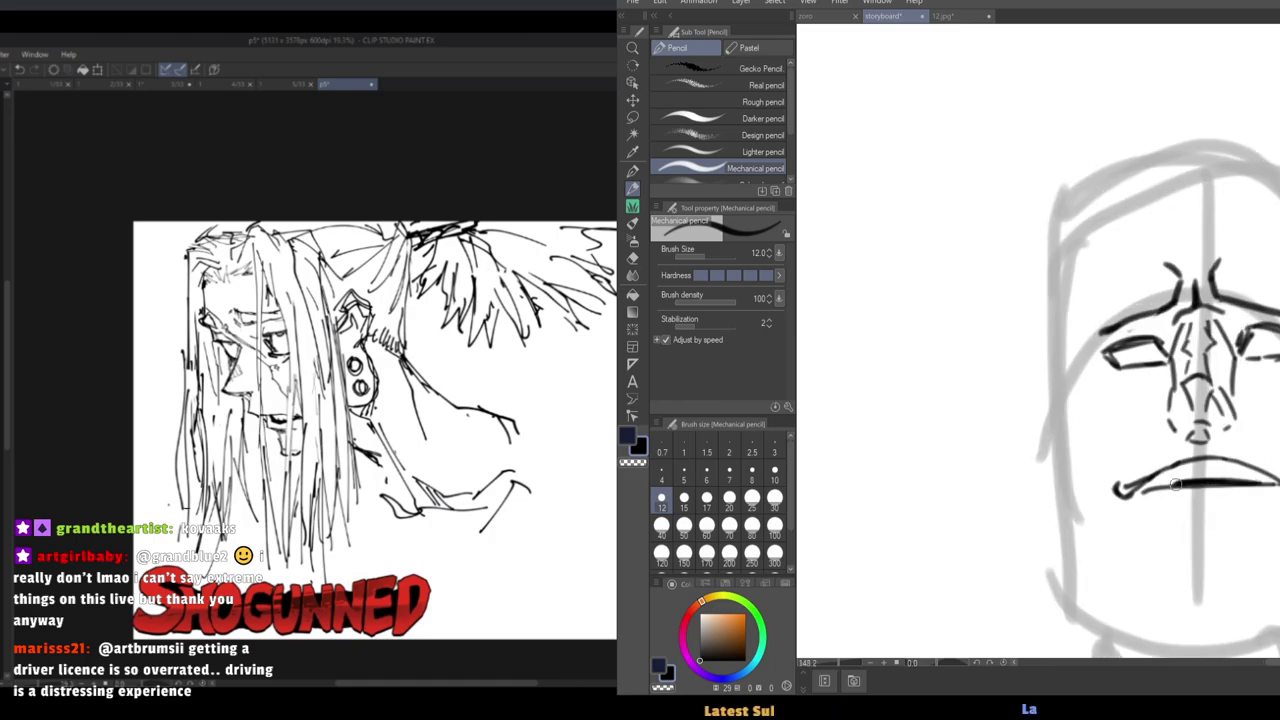
{"action": "left_click_drag", "start_coordinate": [1163, 487], "coordinate": [1186, 483]}
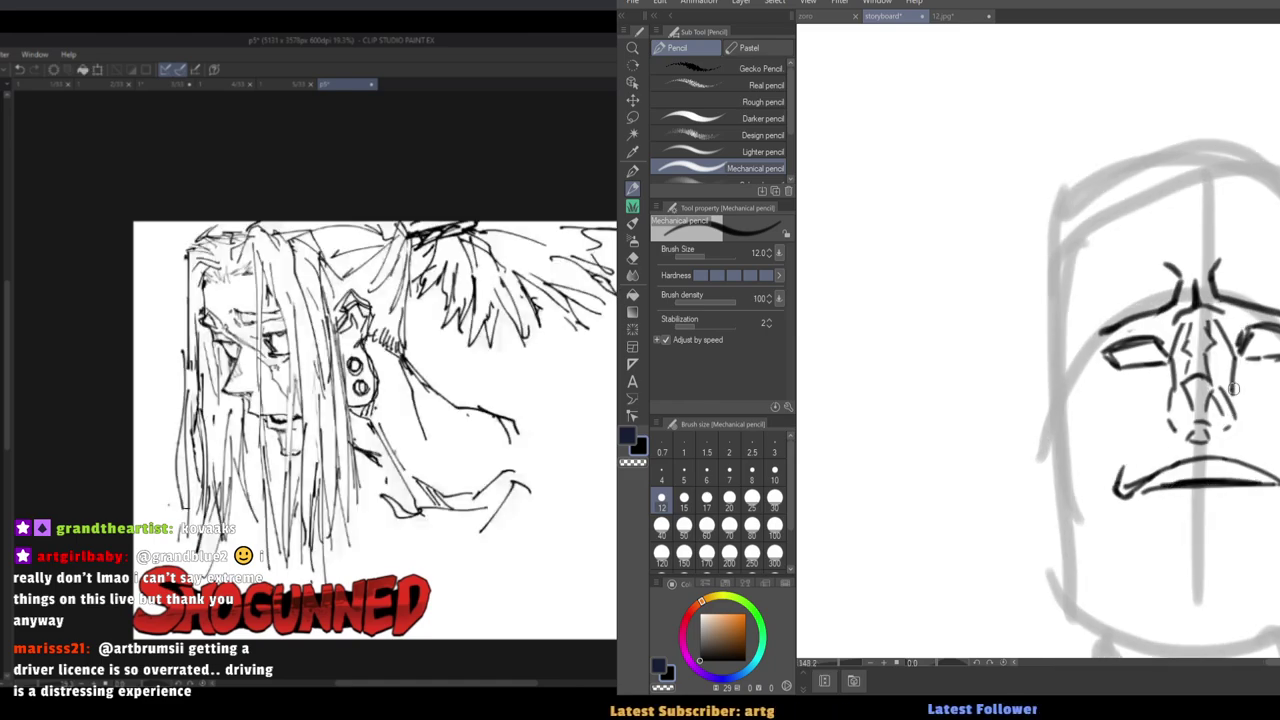
Draw slanted cheek creases on both sides of the large figure's nose and short curved folds outside the mouth corners.
{"action": "left_click_drag", "start_coordinate": [1236, 388], "coordinate": [1266, 418]}
{"action": "left_click_drag", "start_coordinate": [1165, 393], "coordinate": [1143, 412]}
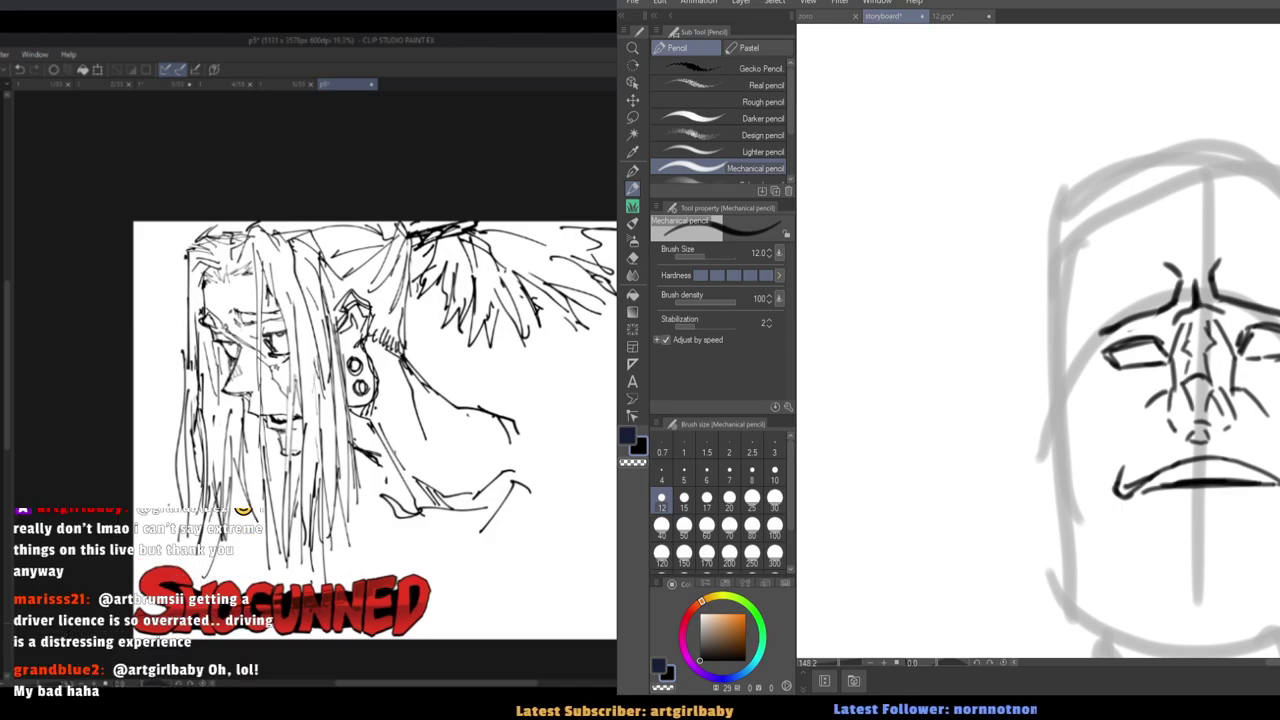
{"action": "left_click_drag", "start_coordinate": [1096, 460], "coordinate": [1084, 518]}
{"action": "scroll", "coordinate": [1073, 474], "scroll_direction": "down", "scroll_amount": 2}
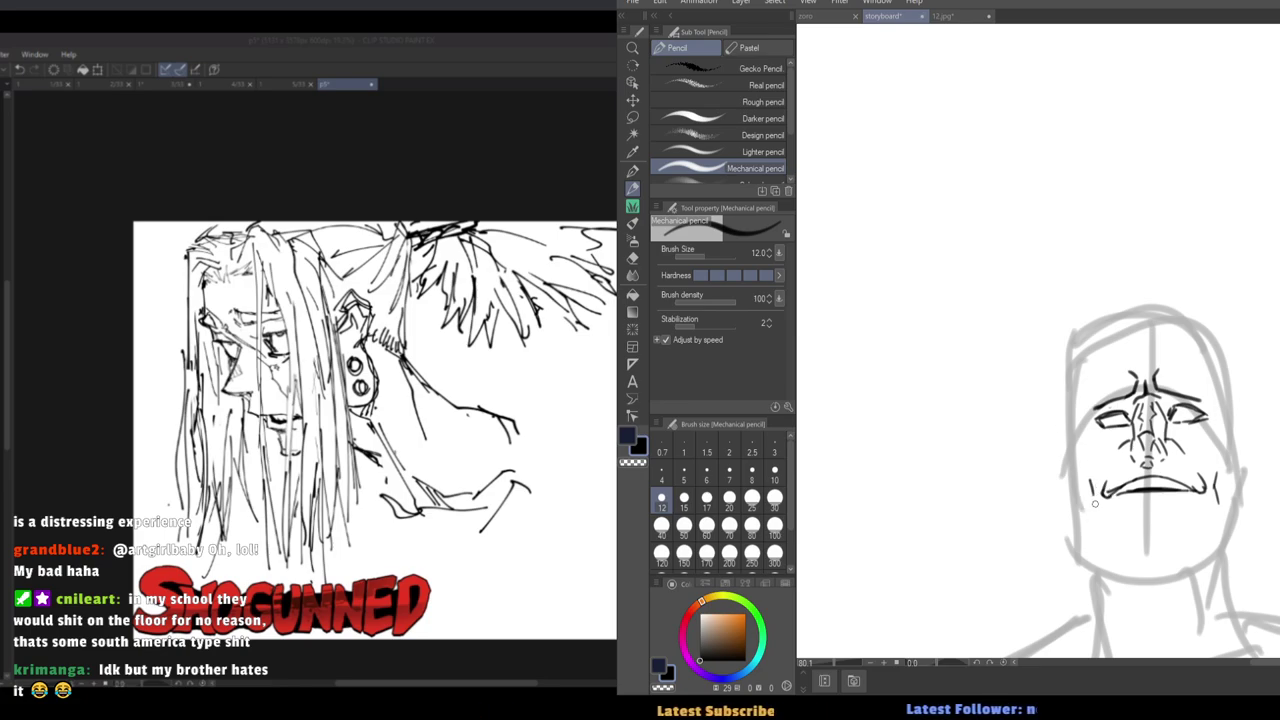
{"action": "scroll", "coordinate": [1073, 492], "scroll_direction": "down", "scroll_amount": 2}
Draw a short crease under the large figure's lower lip and curved folds around the sides of the chin.
{"action": "left_click_drag", "start_coordinate": [1127, 573], "coordinate": [1097, 557]}
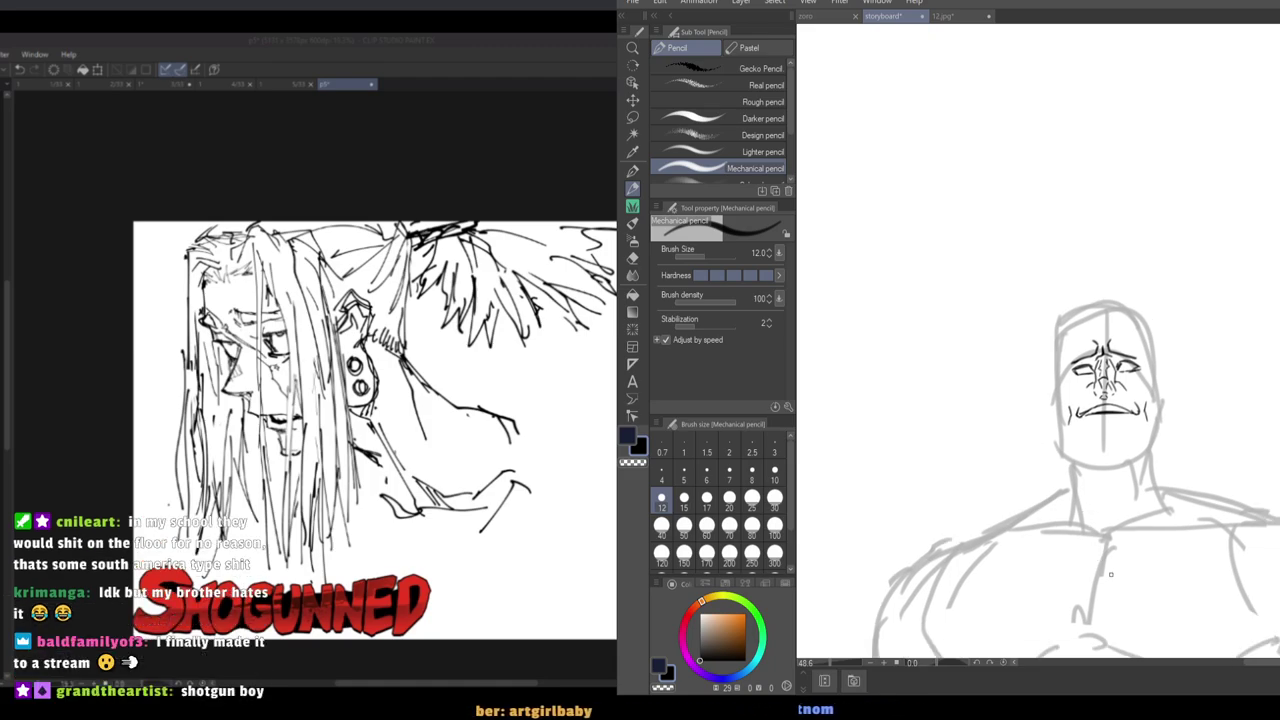
{"action": "scroll", "coordinate": [1110, 575], "scroll_direction": "up", "scroll_amount": 5}
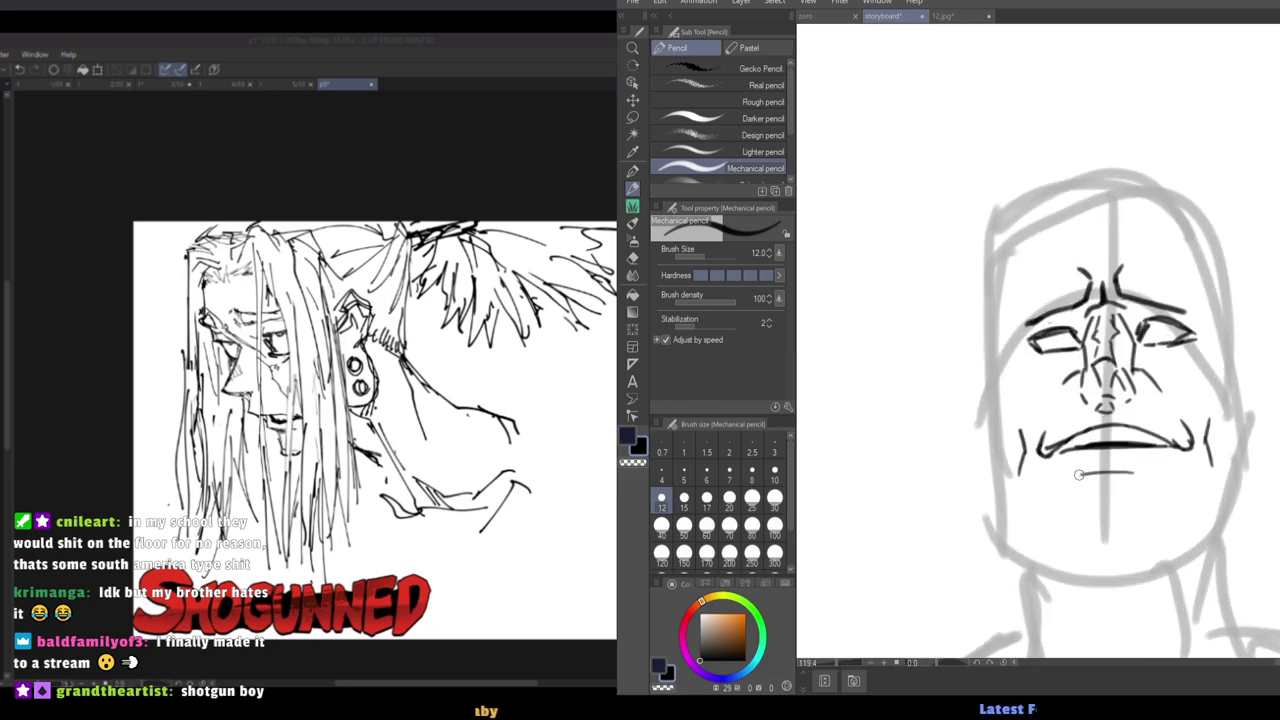
{"action": "mouse_move", "coordinate": [1092, 477]}
{"action": "left_mouse_down"}
{"action": "mouse_move", "coordinate": [1175, 500]}
{"action": "mouse_move", "coordinate": [1203, 492]}
{"action": "mouse_move", "coordinate": [1028, 507]}
{"action": "mouse_move", "coordinate": [1032, 437]}
{"action": "left_mouse_up"}
{"action": "scroll", "coordinate": [1024, 487], "scroll_direction": "down", "scroll_amount": 4}
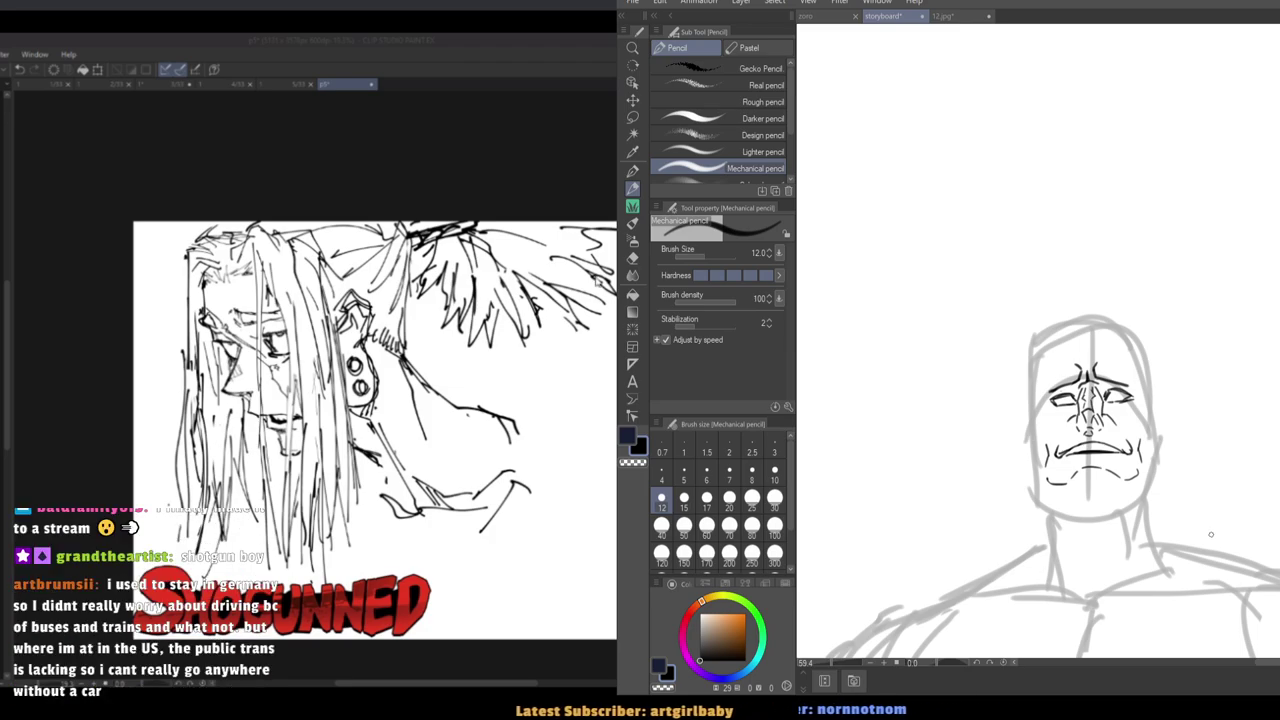
{"action": "scroll", "coordinate": [450, 475], "scroll_direction": "down", "scroll_amount": 3}
{"action": "scroll", "coordinate": [472, 486], "scroll_direction": "up", "scroll_amount": 4}
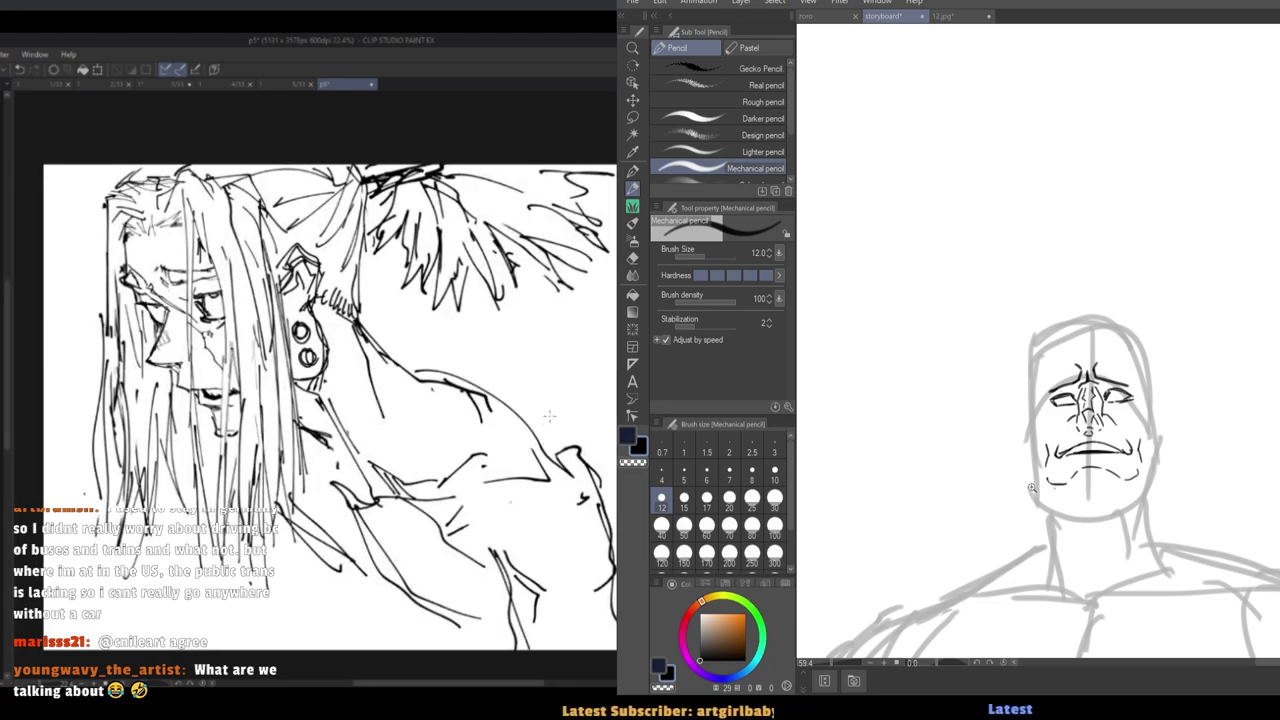
Redraw the middle of the chin crease as a shallow arch below the mouth and trim it with the eraser.
{"action": "scroll", "coordinate": [1060, 465], "scroll_direction": "up", "scroll_amount": 3}
{"action": "key", "text": "e"}
{"action": "key", "text": "p"}
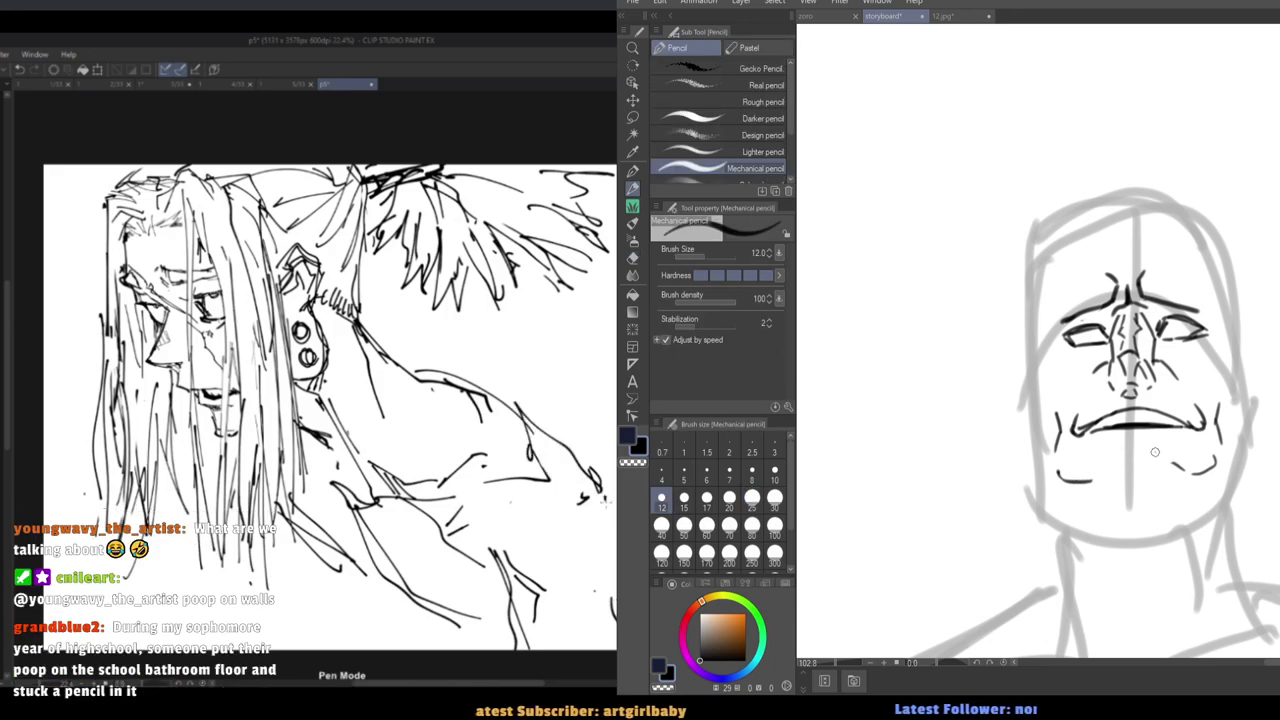
{"action": "left_click_drag", "start_coordinate": [1118, 455], "coordinate": [1170, 463]}
{"action": "key", "text": "e"}
{"action": "mouse_move", "coordinate": [1060, 473]}
{"action": "left_mouse_down"}
{"action": "mouse_move", "coordinate": [1085, 480]}
{"action": "mouse_move", "coordinate": [1114, 457]}
{"action": "mouse_move", "coordinate": [1157, 459]}
{"action": "left_mouse_up"}
Clean up the left-hand chin fold and connect it to the central arch with short pencil strokes.
{"action": "key", "text": "p"}
{"action": "key", "text": "e"}
{"action": "left_click", "coordinate": [1092, 484]}
{"action": "key", "text": "p"}
{"action": "mouse_move", "coordinate": [1093, 468]}
{"action": "left_mouse_down"}
{"action": "mouse_move", "coordinate": [1157, 455]}
{"action": "mouse_move", "coordinate": [1063, 480]}
{"action": "mouse_move", "coordinate": [1098, 442]}
{"action": "left_mouse_up"}
{"action": "key", "text": "e"}
{"action": "key", "text": "p"}
{"action": "key", "text": "e"}
{"action": "key", "text": "p"}
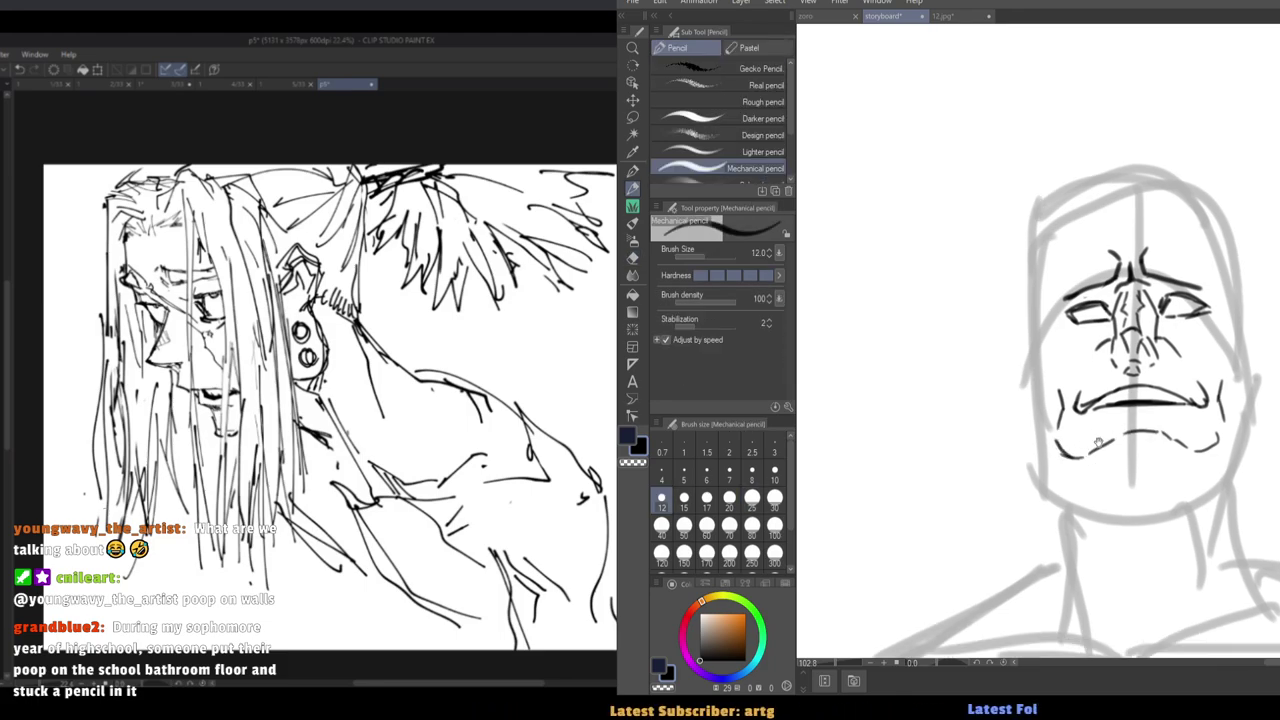
Outline the large figure's angular jaw with the Mechanical pencil at size 12, redoing the left-hand side down to the chin.
{"action": "key", "text": "p"}
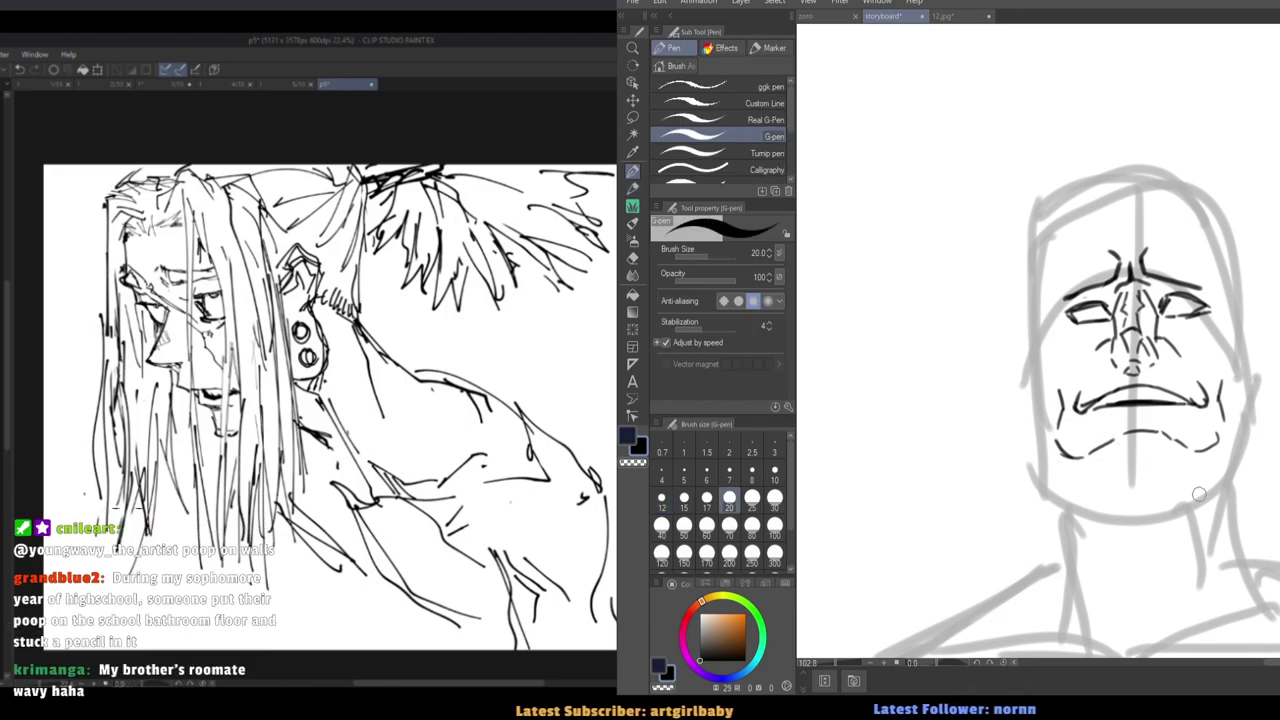
{"action": "key", "text": "p"}
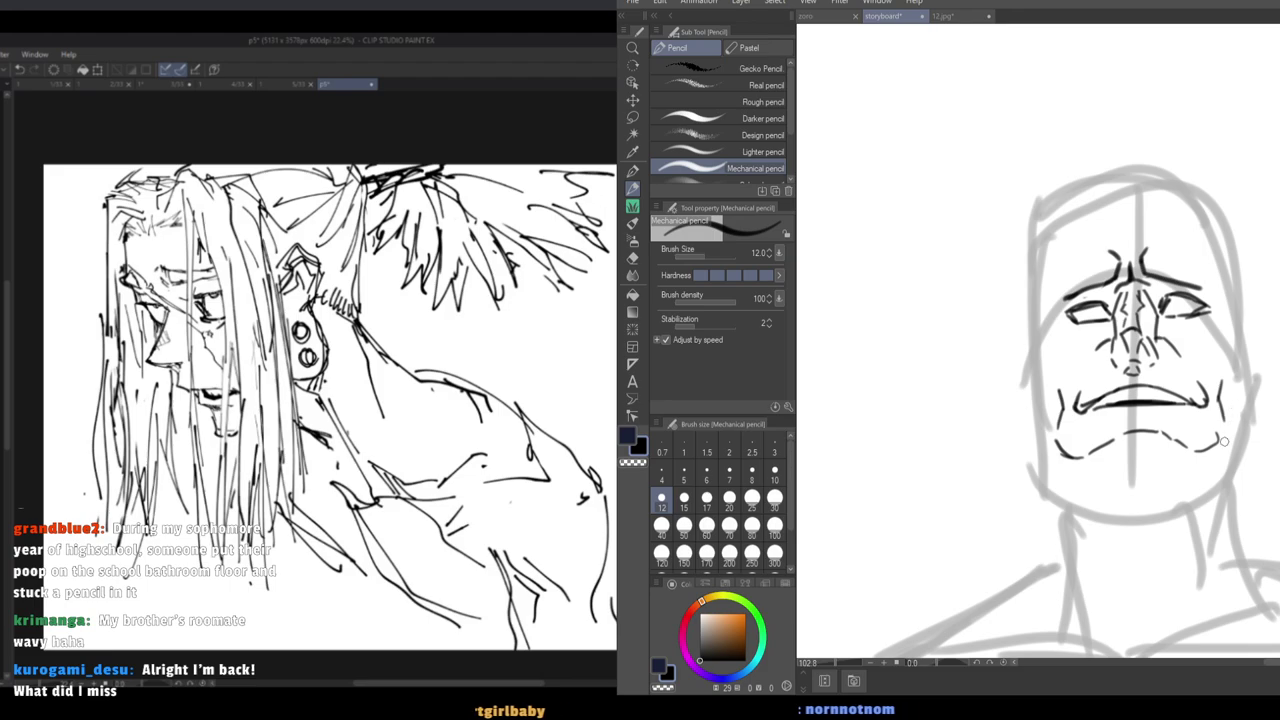
{"action": "mouse_move", "coordinate": [1246, 452]}
{"action": "left_mouse_down"}
{"action": "mouse_move", "coordinate": [1178, 503]}
{"action": "mouse_move", "coordinate": [1121, 508]}
{"action": "left_mouse_up"}
{"action": "mouse_move", "coordinate": [1039, 428]}
{"action": "left_mouse_down"}
{"action": "mouse_move", "coordinate": [1046, 475]}
{"action": "mouse_move", "coordinate": [1120, 508]}
{"action": "left_mouse_up"}
{"action": "key", "text": "ctrl+z"}
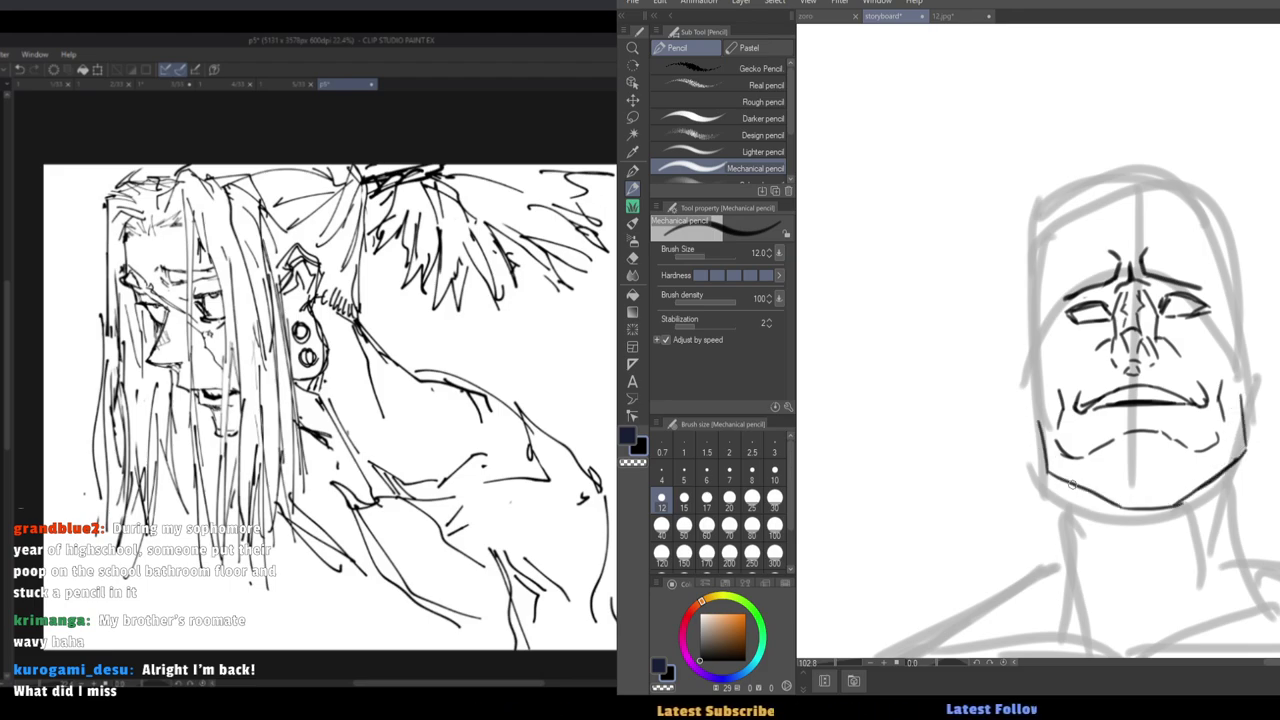
{"action": "key", "text": "ctrl+z"}
{"action": "left_click_drag", "start_coordinate": [1048, 475], "coordinate": [1152, 511]}
Check the face in a mirrored view, thicken the underside of the chin, and add a broken vertical cleft line.
{"action": "scroll", "coordinate": [1138, 506], "scroll_direction": "down", "scroll_amount": 5}
{"action": "key", "text": "h"}
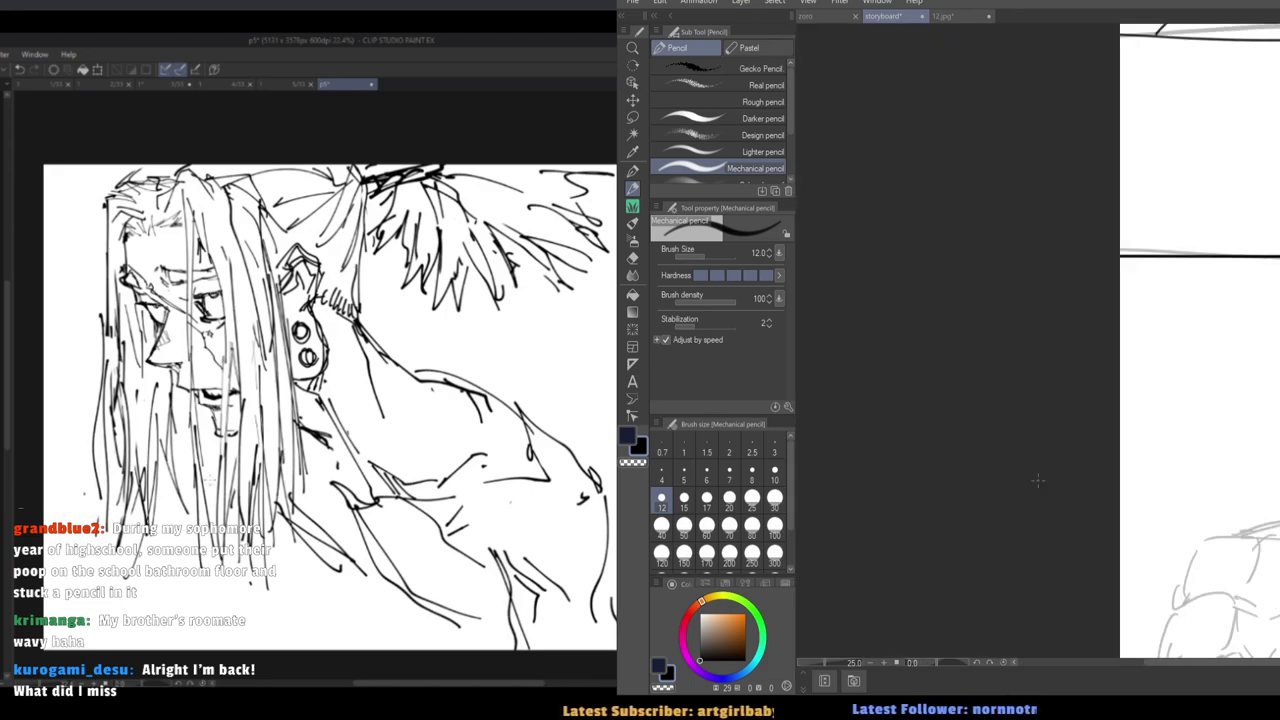
{"action": "scroll", "coordinate": [1131, 454], "scroll_direction": "up", "scroll_amount": 4}
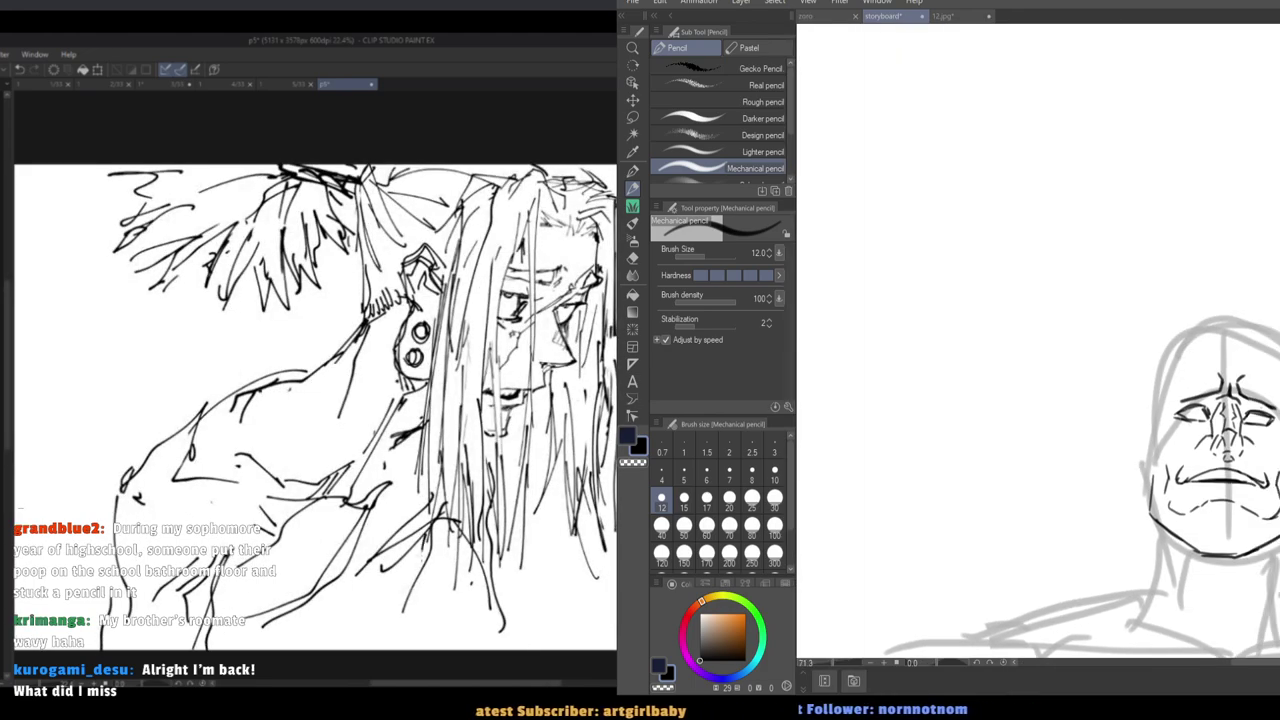
{"action": "key", "text": "e"}
{"action": "key", "text": "p"}
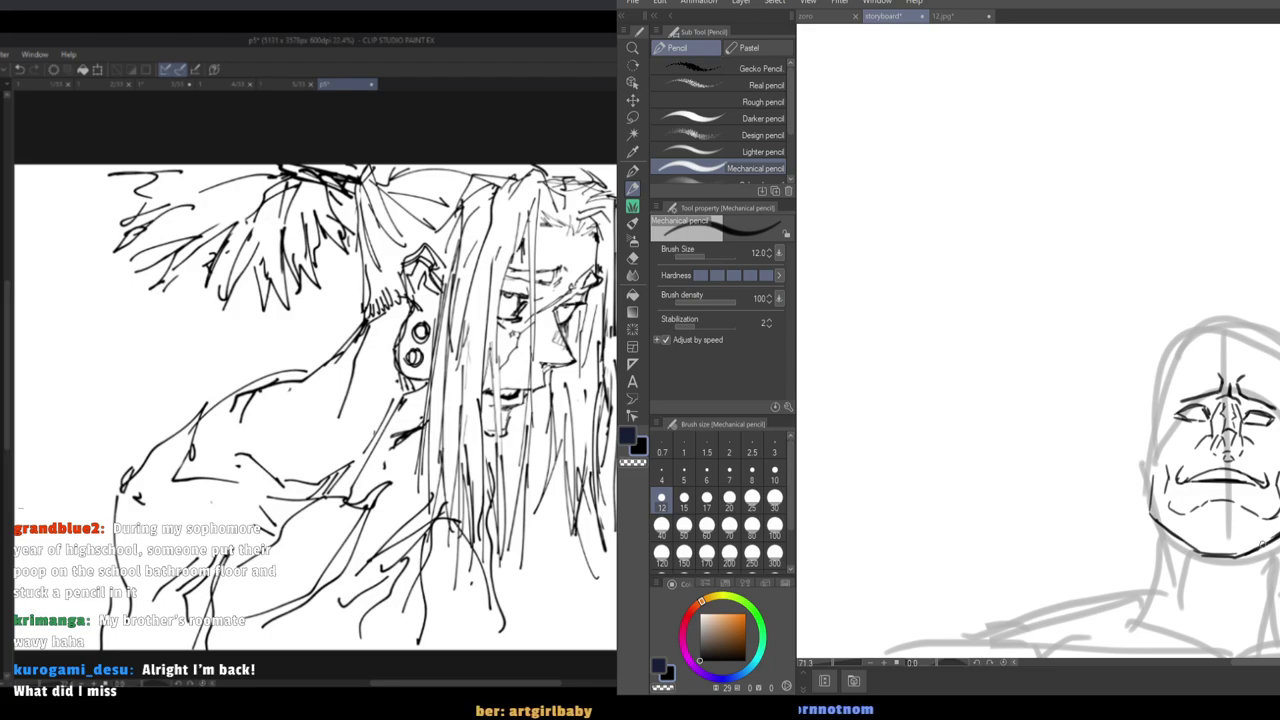
{"action": "key", "text": "e"}
{"action": "key", "text": "p"}
{"action": "left_click_drag", "start_coordinate": [1275, 537], "coordinate": [1226, 555]}
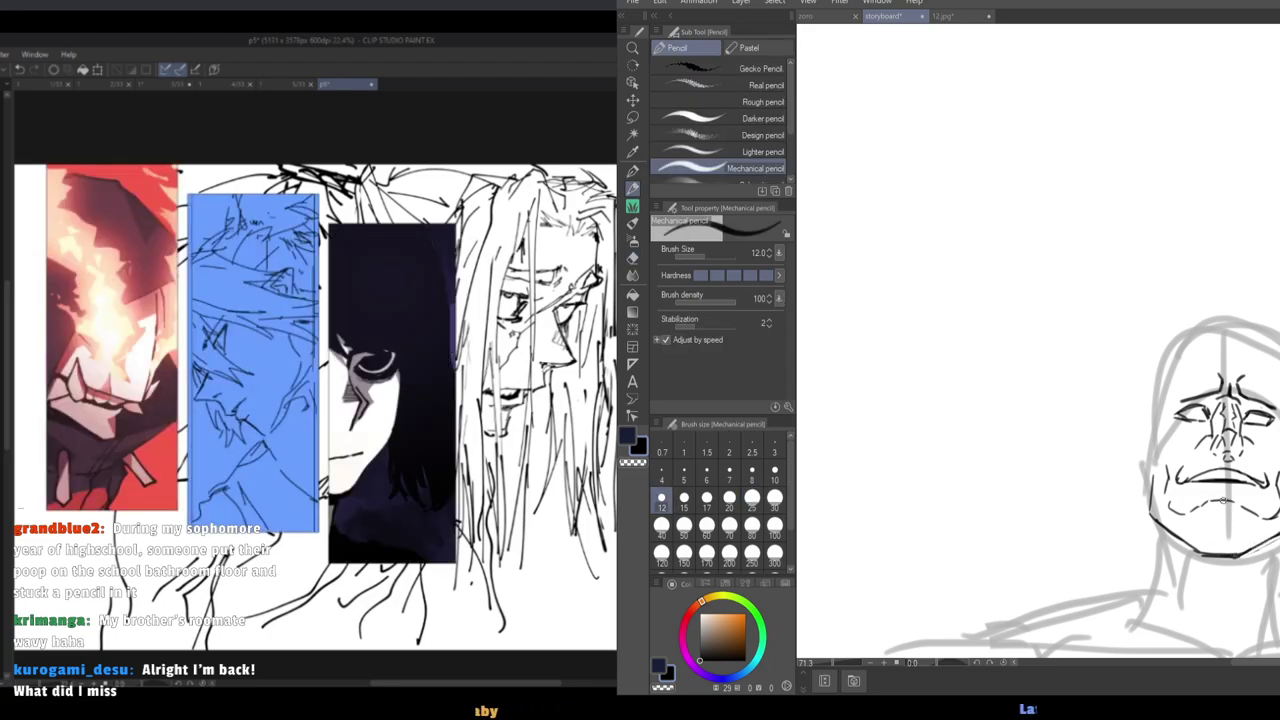
{"action": "scroll", "coordinate": [1200, 525], "scroll_direction": "up", "scroll_amount": 2}
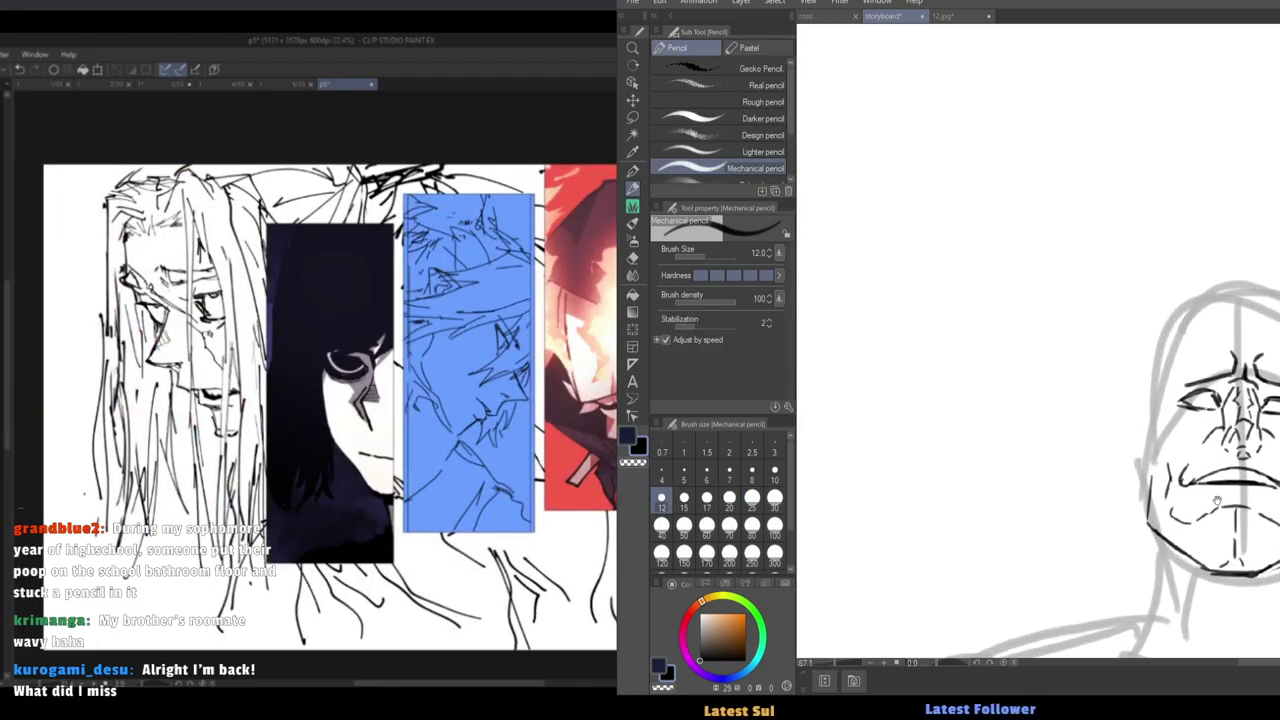
Refine the large figure's eyes by adding small irises inside the lids and short creases at the inner corners.
{"action": "key", "text": "e"}
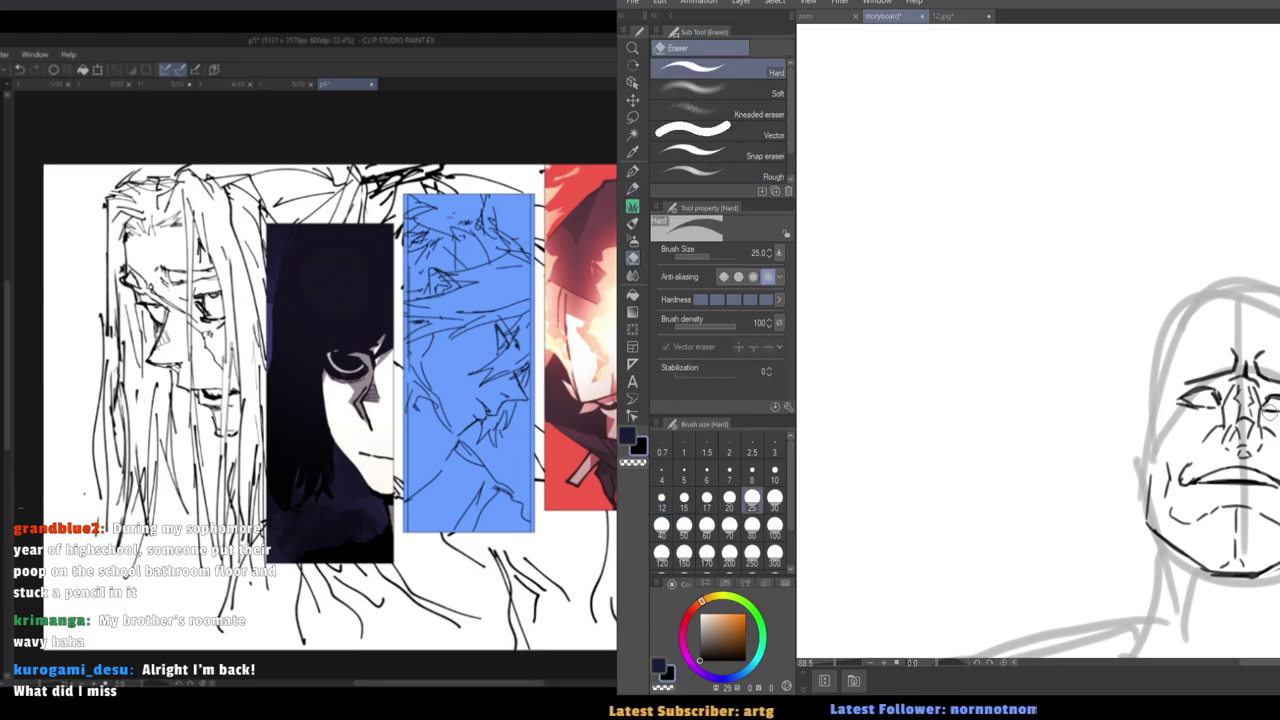
{"action": "key", "text": "p"}
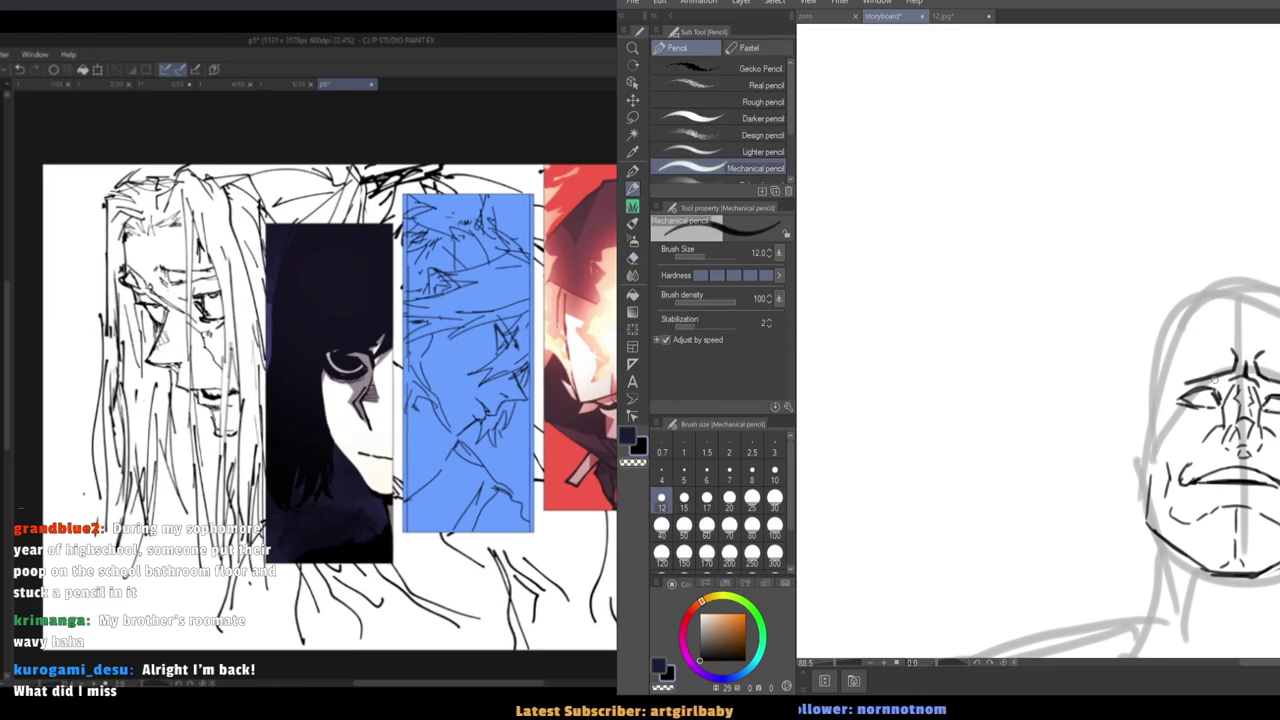
{"action": "key", "text": "e"}
{"action": "key", "text": "p"}
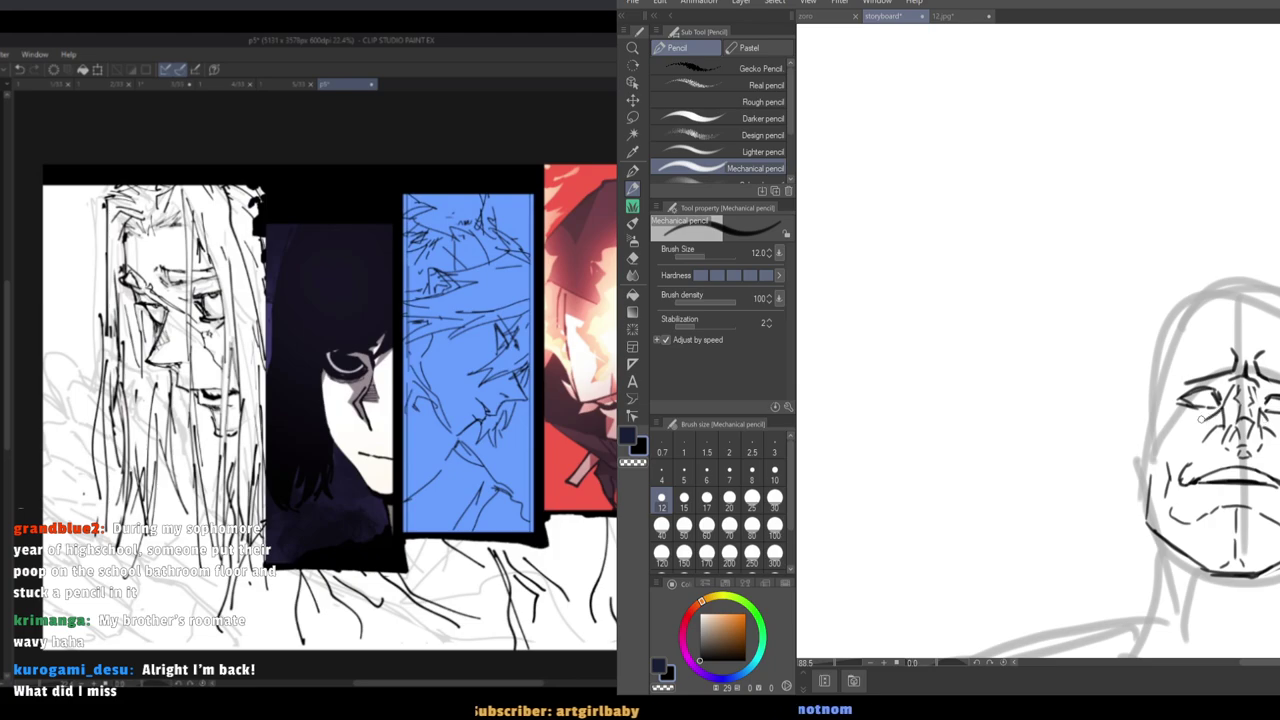
{"action": "left_click_drag", "start_coordinate": [1218, 392], "coordinate": [1225, 406]}
{"action": "left_click_drag", "start_coordinate": [1194, 391], "coordinate": [1218, 396]}
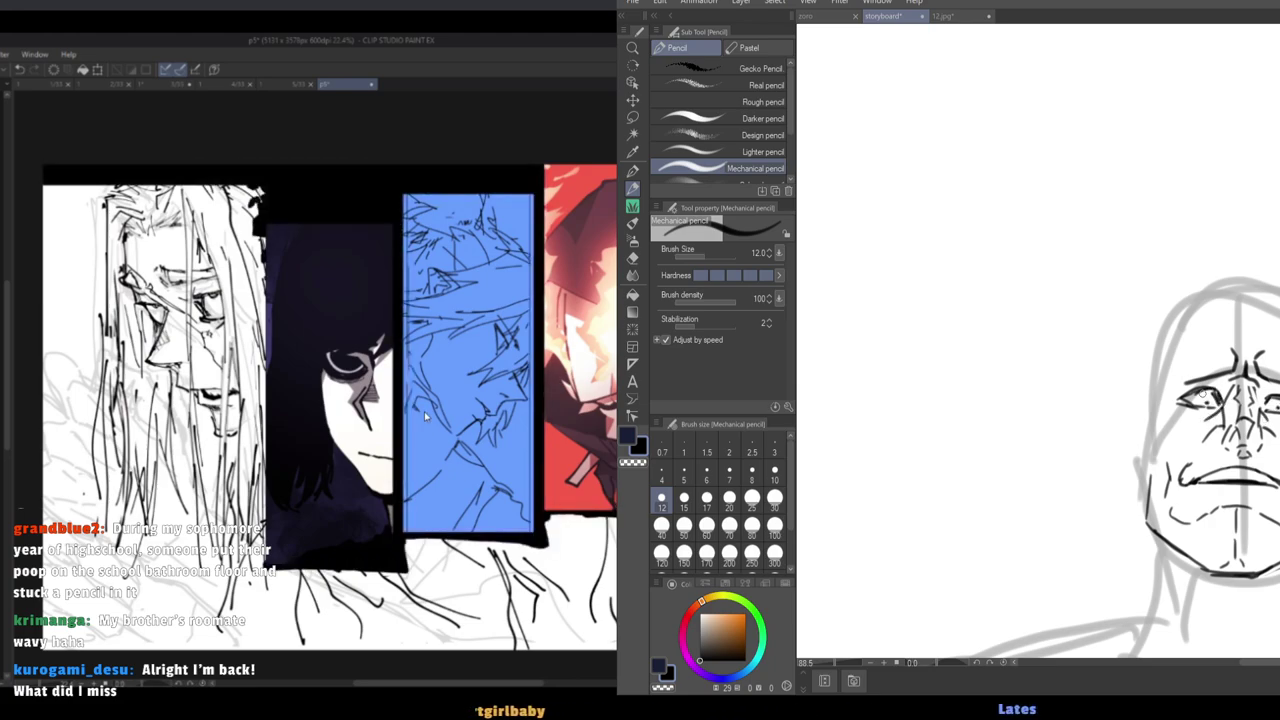
Save the storyboard document and center the view on the large figure's head and chest.
{"action": "scroll", "coordinate": [1203, 394], "scroll_direction": "down", "scroll_amount": 5}
{"action": "scroll", "coordinate": [1200, 413], "scroll_direction": "up", "scroll_amount": 3}
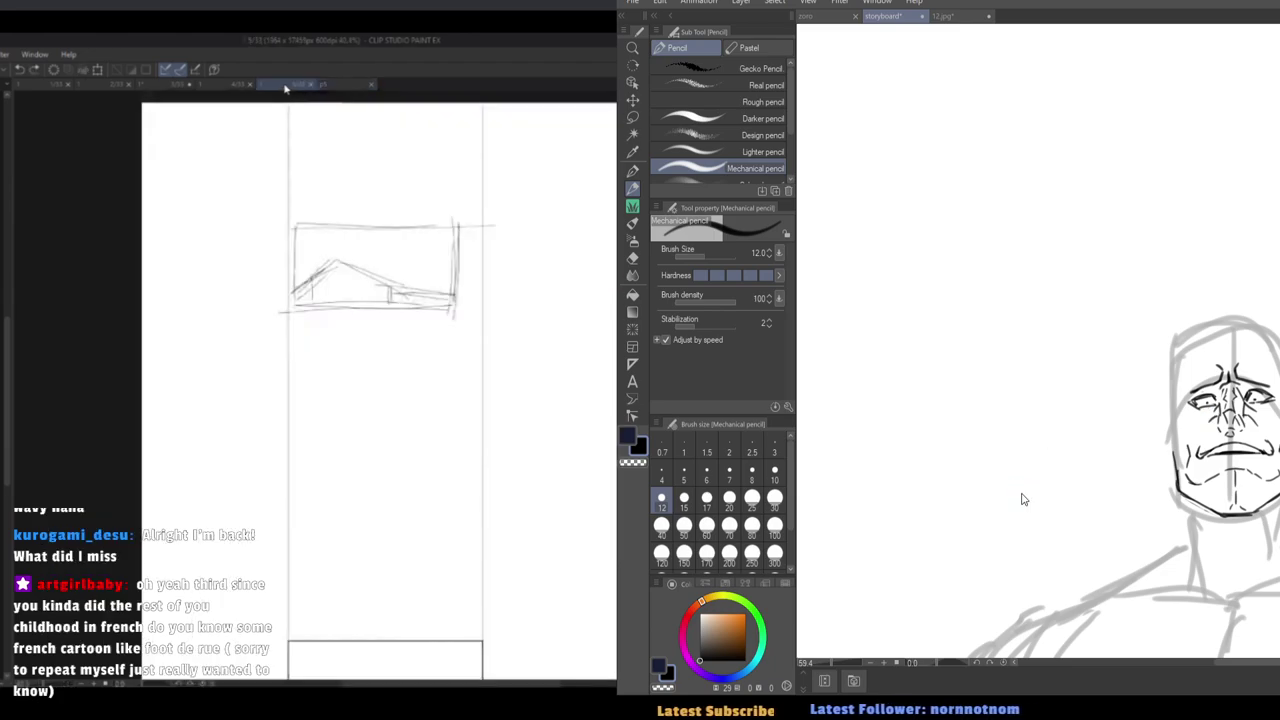
{"action": "key", "text": "ctrl+s"}
{"action": "left_click_drag", "start_coordinate": [1124, 572], "coordinate": [994, 490]}
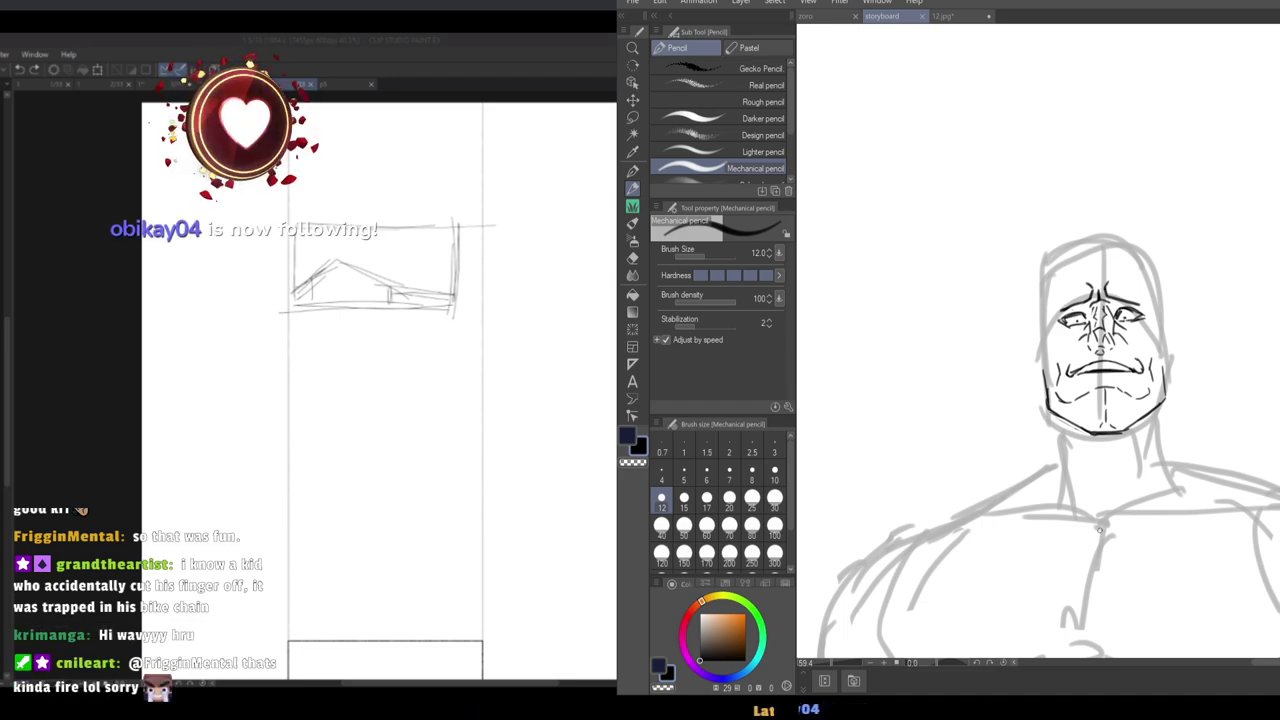
Paste two profile-face panels, one with a speech bubble, between the house panel and the crouching figure's frame on the comic page.
{"action": "scroll", "coordinate": [434, 200], "scroll_direction": "down", "scroll_amount": 4}
{"action": "scroll", "coordinate": [415, 445], "scroll_direction": "up", "scroll_amount": 5}
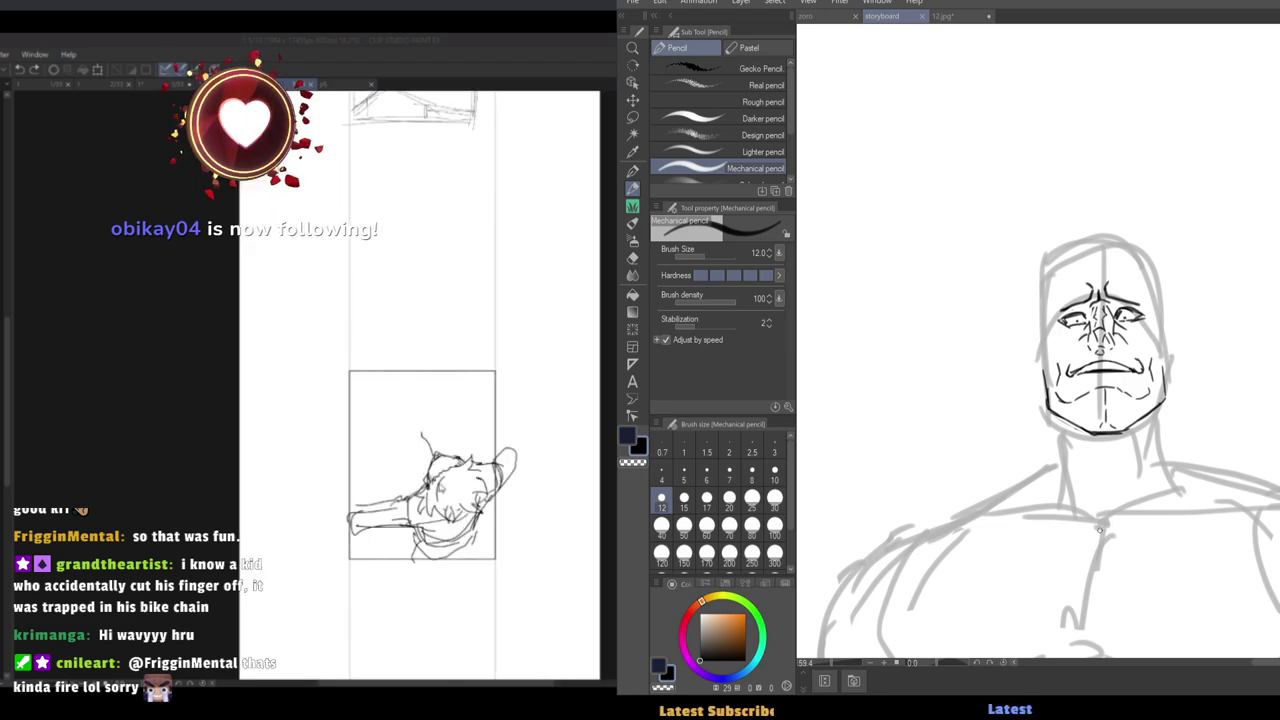
{"action": "scroll", "coordinate": [440, 465], "scroll_direction": "down", "scroll_amount": 4}
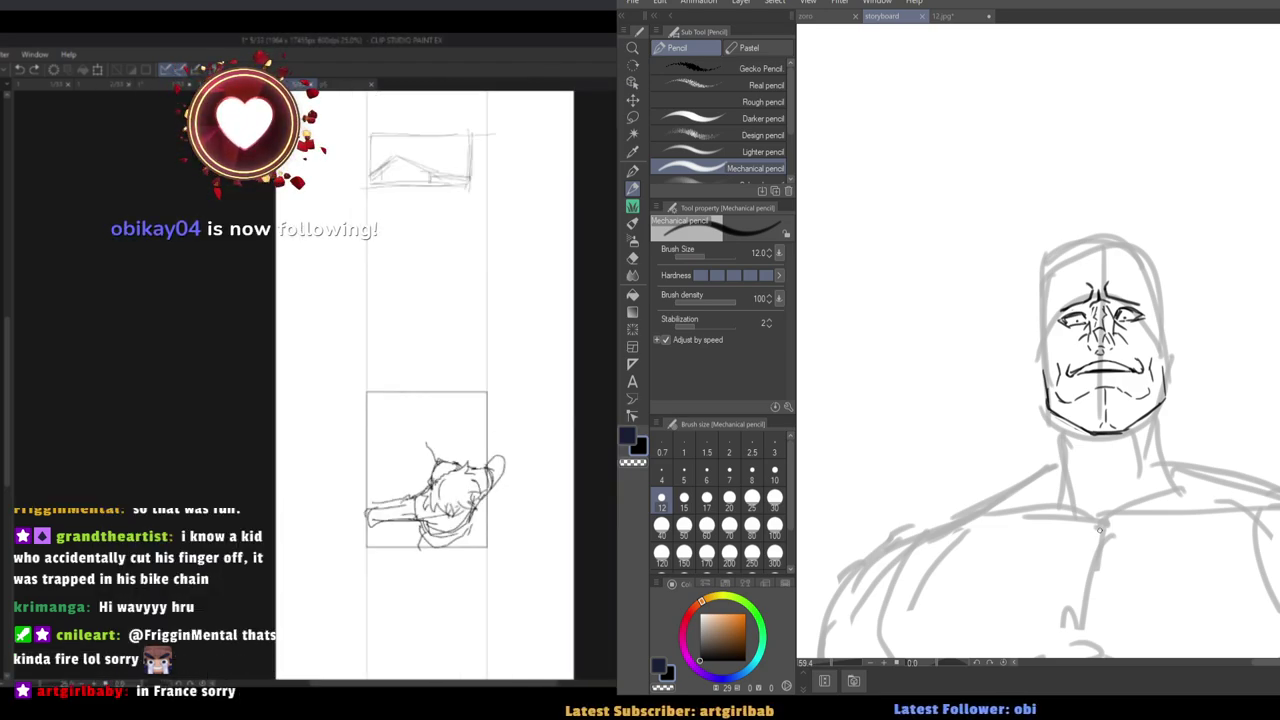
{"action": "key", "text": "ctrl+v"}
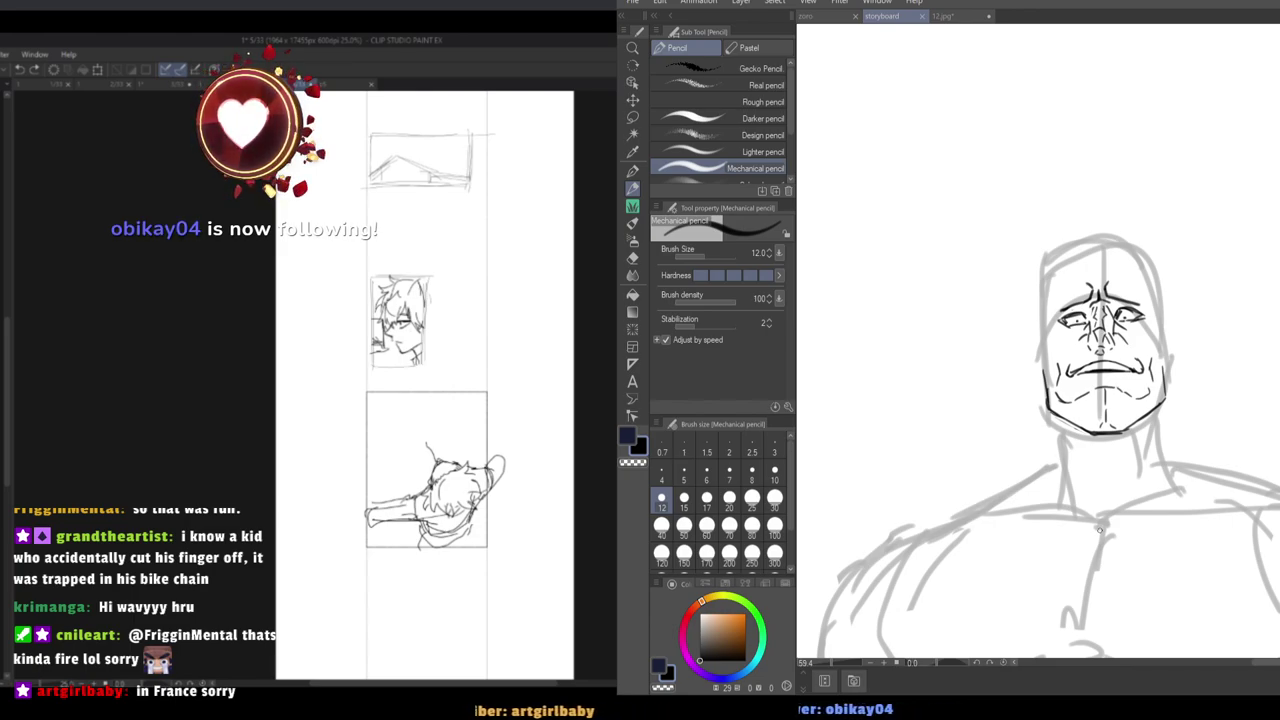
{"action": "key", "text": "ctrl+v"}
{"action": "scroll", "coordinate": [482, 303], "scroll_direction": "up", "scroll_amount": 4}
{"action": "scroll", "coordinate": [481, 302], "scroll_direction": "up", "scroll_amount": 3}
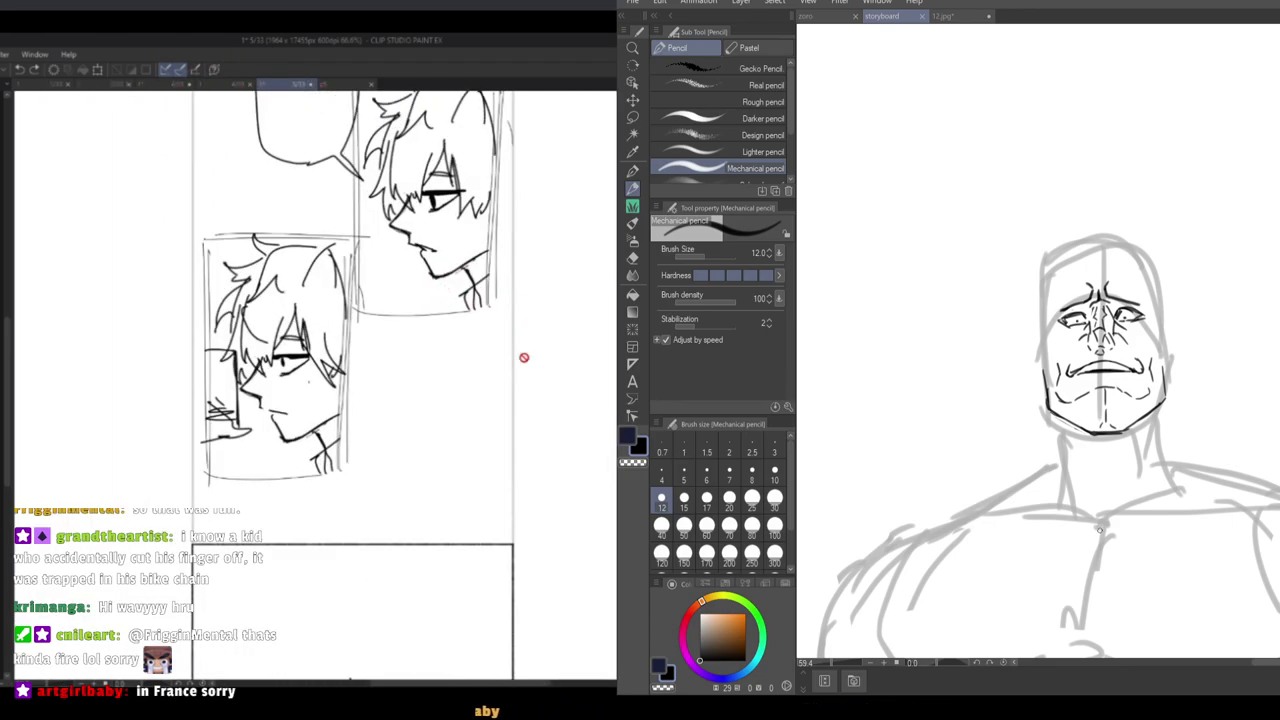
{"action": "scroll", "coordinate": [514, 340], "scroll_direction": "down", "scroll_amount": 2}
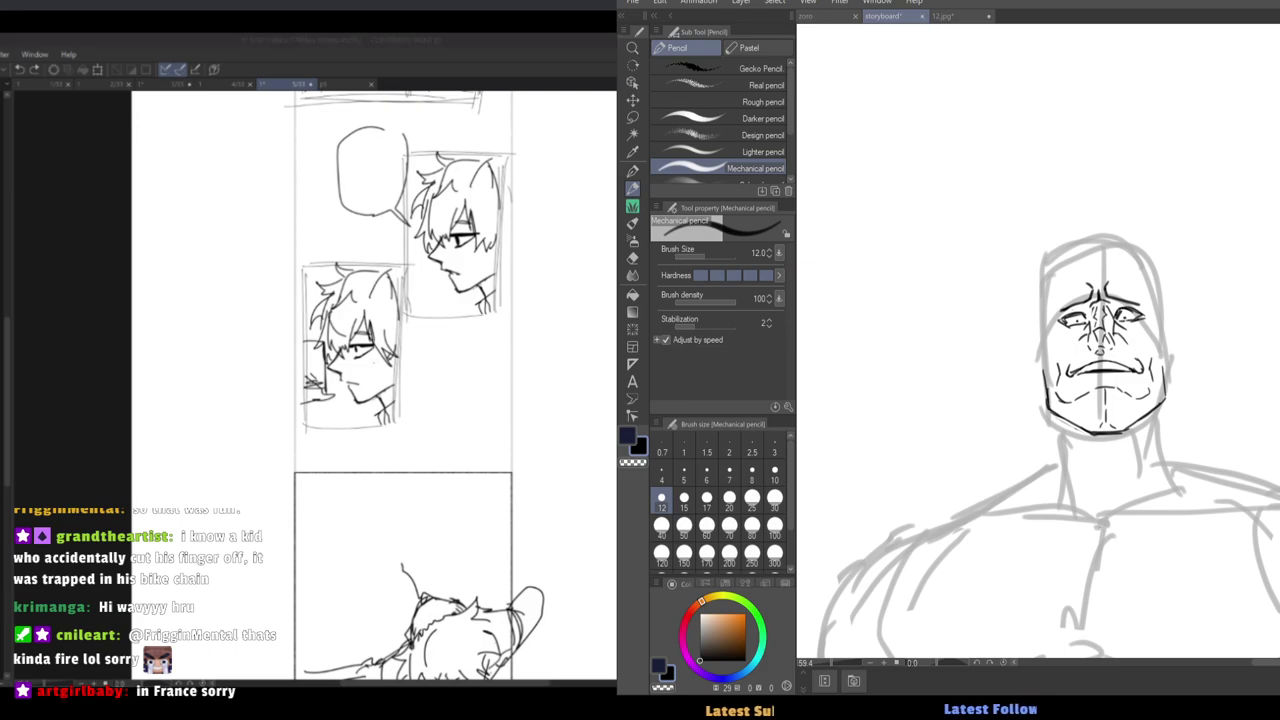
Draw an ear with inner detail on each side of the large figure's head and save the storyboard document.
{"action": "scroll", "coordinate": [1020, 370], "scroll_direction": "up", "scroll_amount": 2}
{"action": "key", "text": "p"}
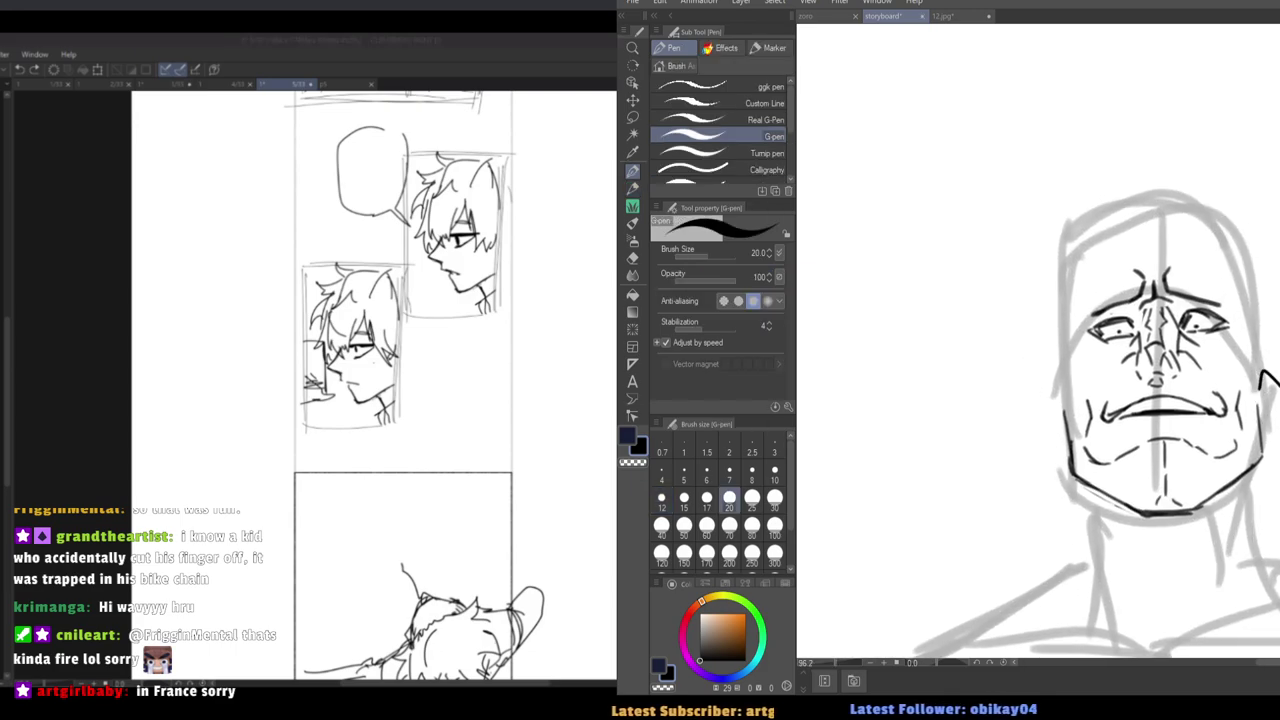
{"action": "key", "text": "p"}
{"action": "left_click_drag", "start_coordinate": [1268, 387], "coordinate": [1278, 409]}
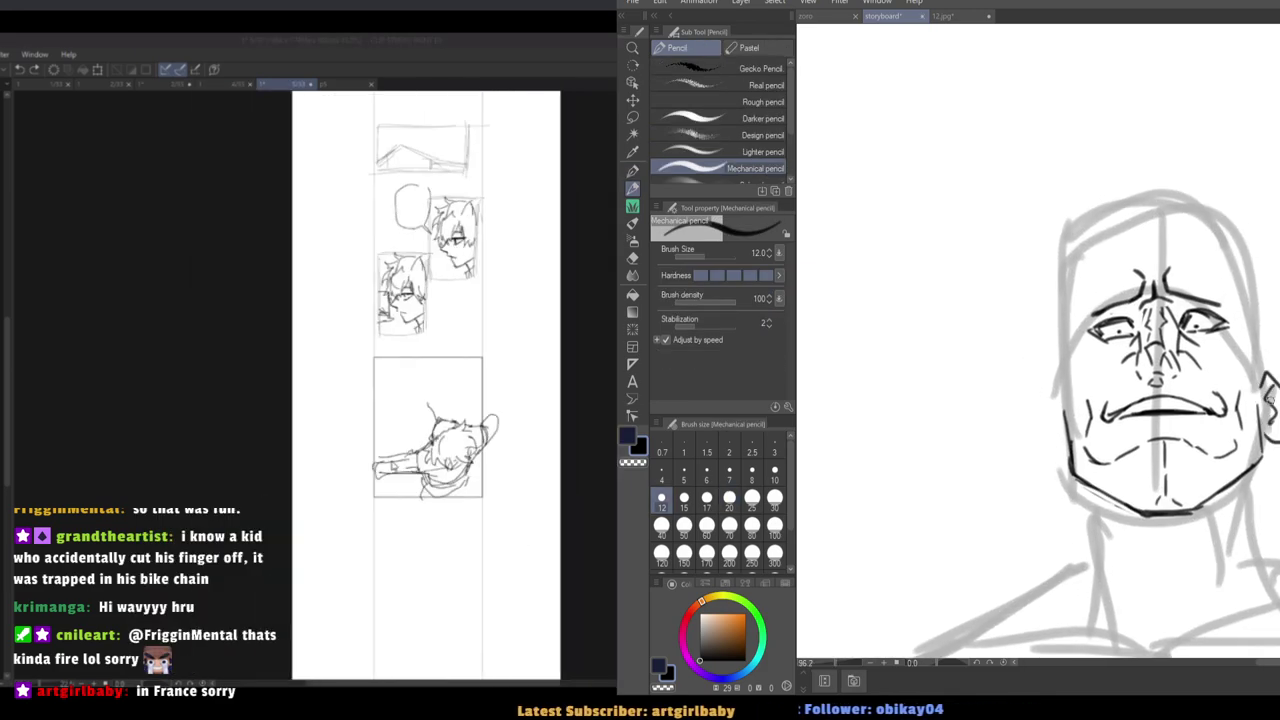
{"action": "mouse_move", "coordinate": [1064, 410]}
{"action": "left_mouse_down"}
{"action": "mouse_move", "coordinate": [1036, 441]}
{"action": "mouse_move", "coordinate": [1069, 460]}
{"action": "mouse_move", "coordinate": [1055, 455]}
{"action": "left_mouse_up"}
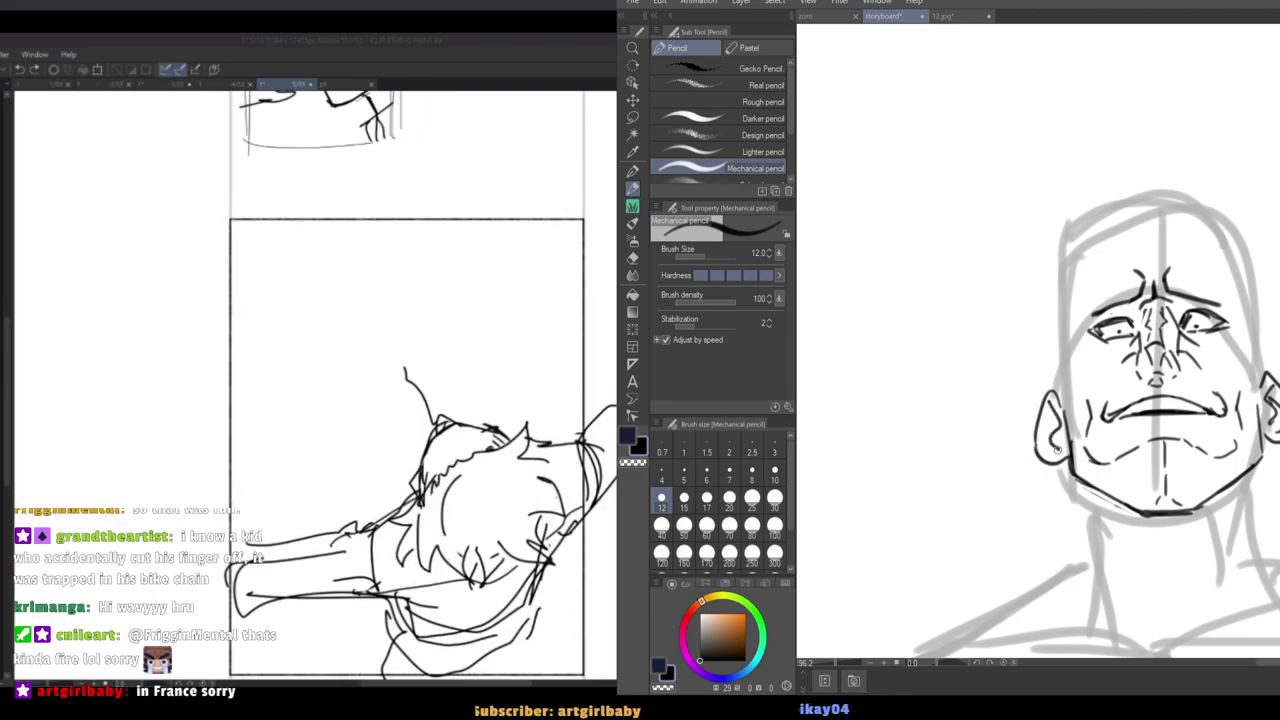
{"action": "scroll", "coordinate": [1045, 413], "scroll_direction": "down", "scroll_amount": 3}
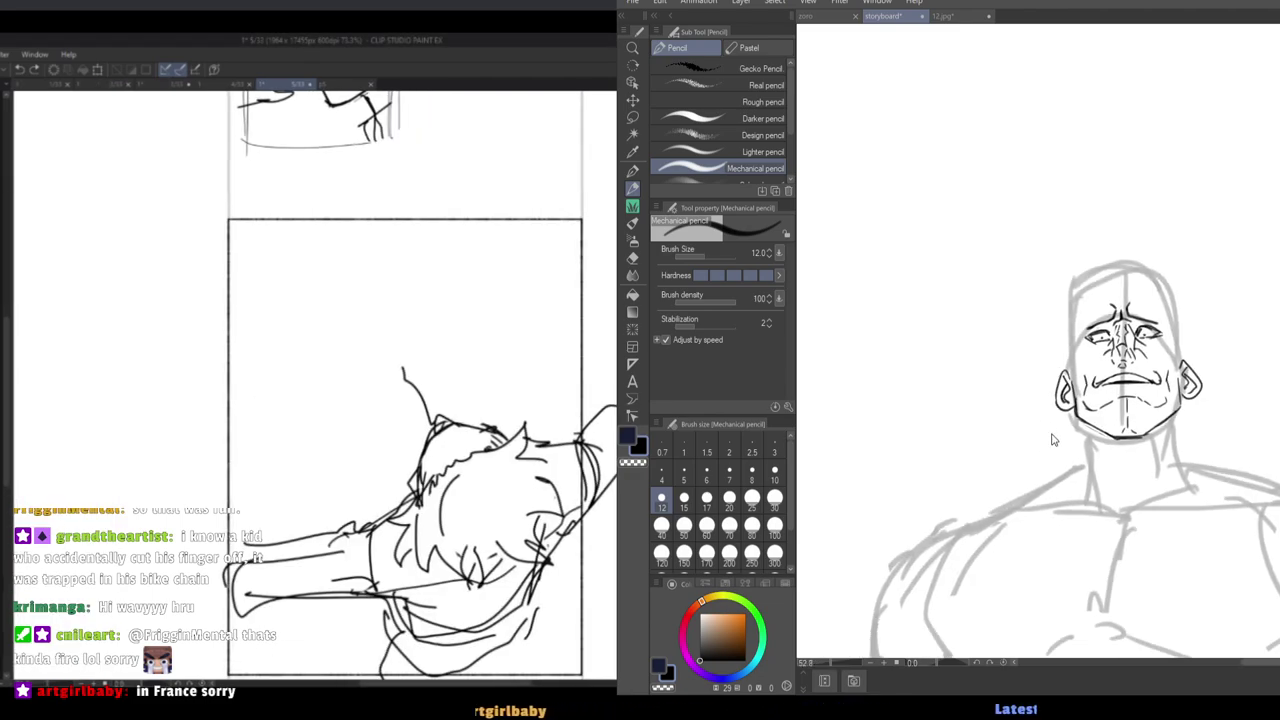
{"action": "key", "text": "ctrl+s"}
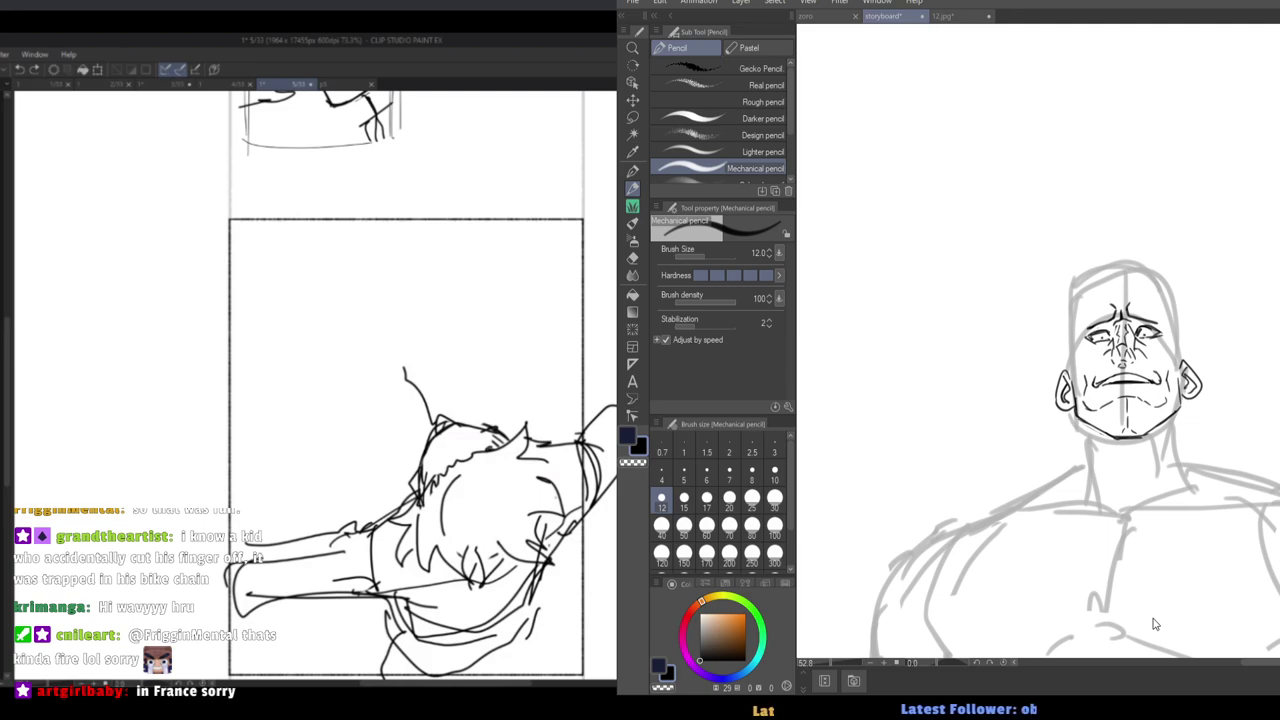
Clear the crouching figure's frame and the two profile-face panels from the comic page, keeping only the house panel.
{"action": "left_click_drag", "start_coordinate": [841, 441], "coordinate": [1051, 434]}
{"action": "left_click_drag", "start_coordinate": [1214, 444], "coordinate": [1085, 453]}
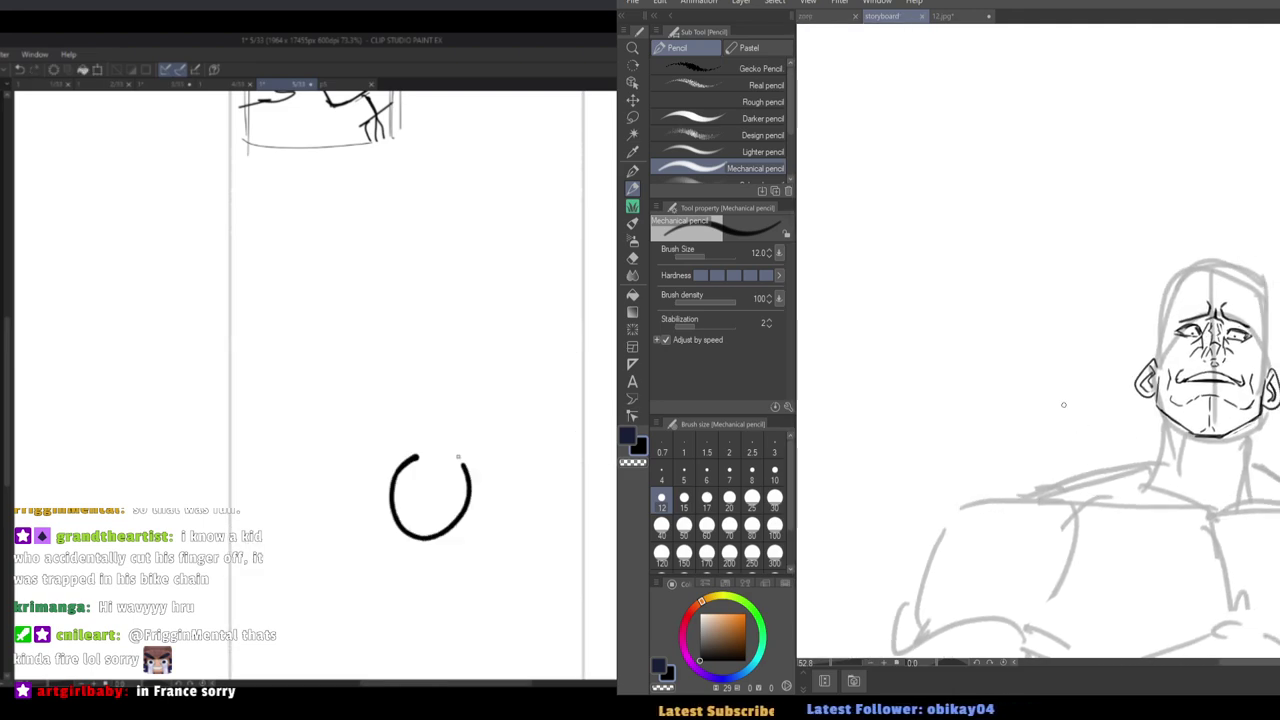
{"action": "left_click_drag", "start_coordinate": [1063, 403], "coordinate": [982, 462]}
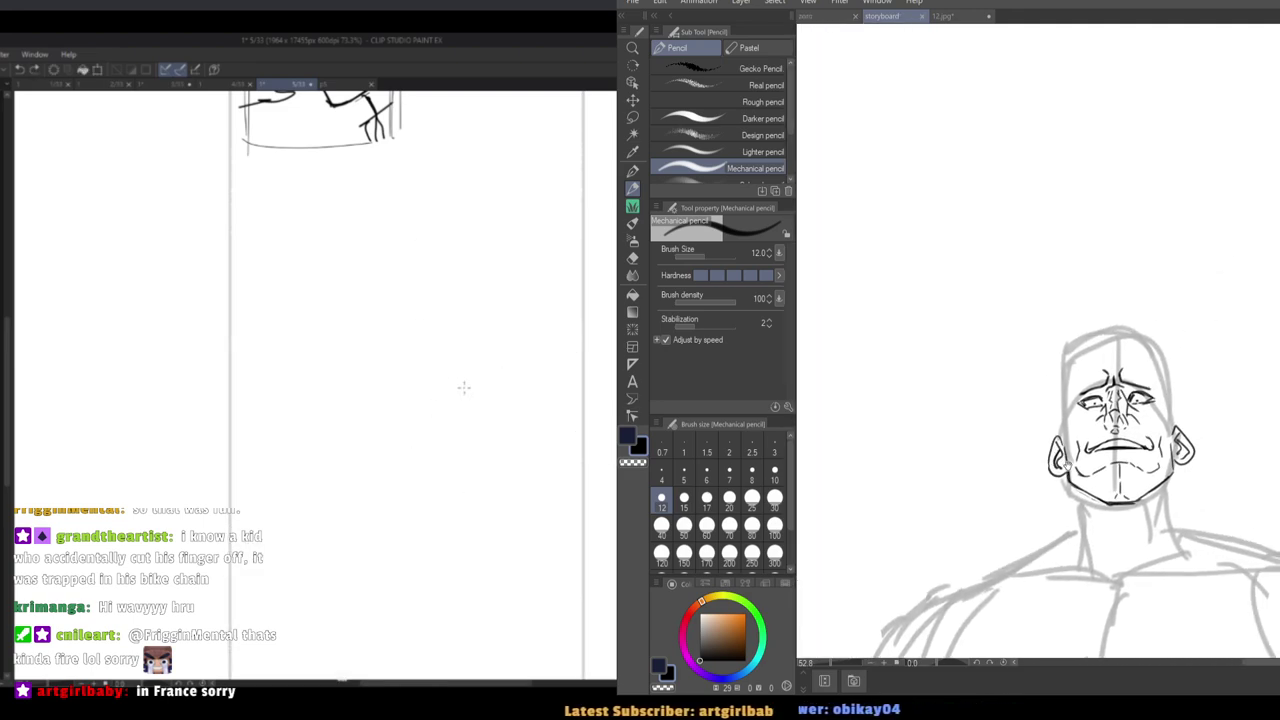
{"action": "key", "text": "p"}
{"action": "scroll", "coordinate": [450, 383], "scroll_direction": "down", "scroll_amount": 5}
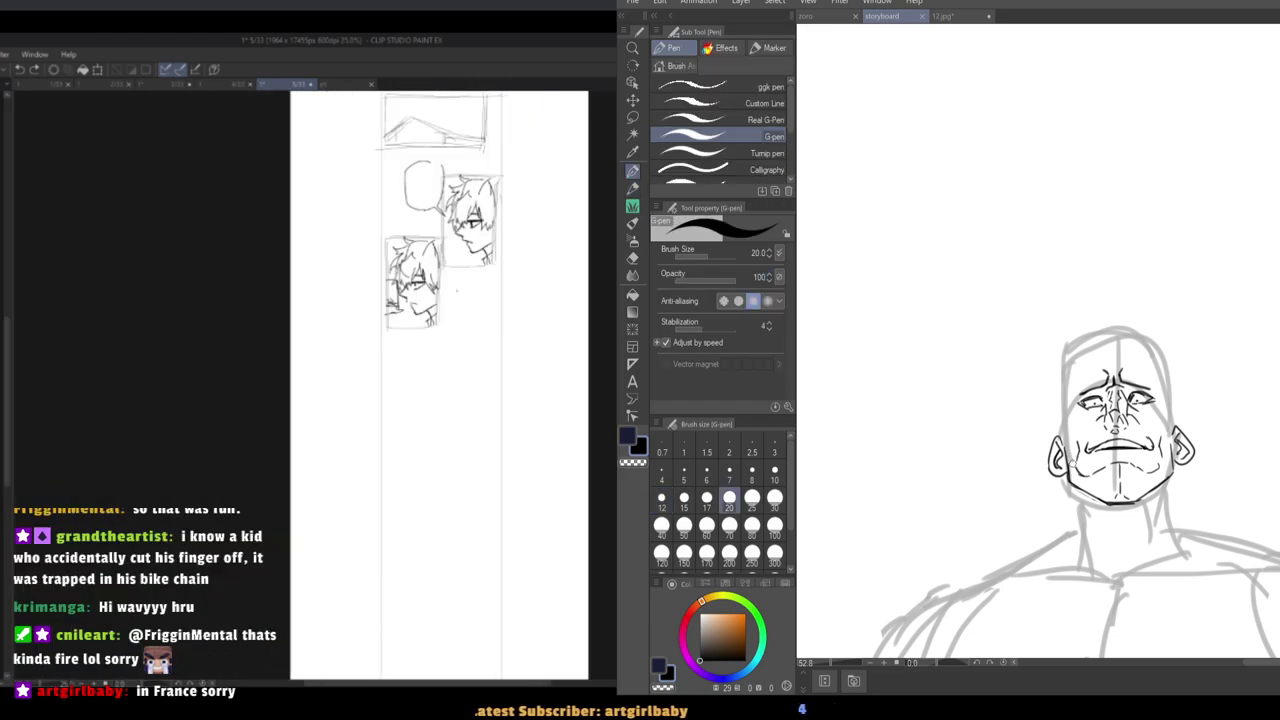
{"action": "scroll", "coordinate": [517, 190], "scroll_direction": "down", "scroll_amount": 1}
{"action": "scroll", "coordinate": [520, 220], "scroll_direction": "up", "scroll_amount": 2}
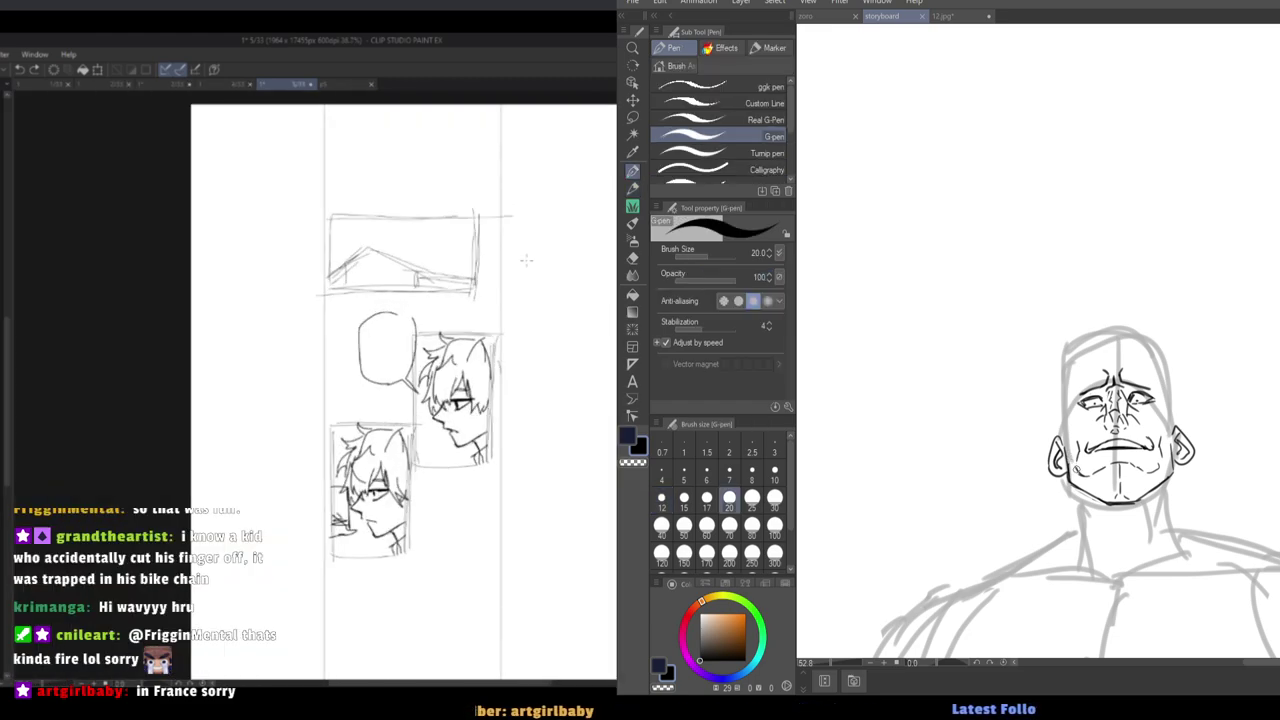
{"action": "key", "text": "ctrl+y"}
{"action": "key", "text": "ctrl+z"}
{"action": "key", "text": "ctrl+z"}
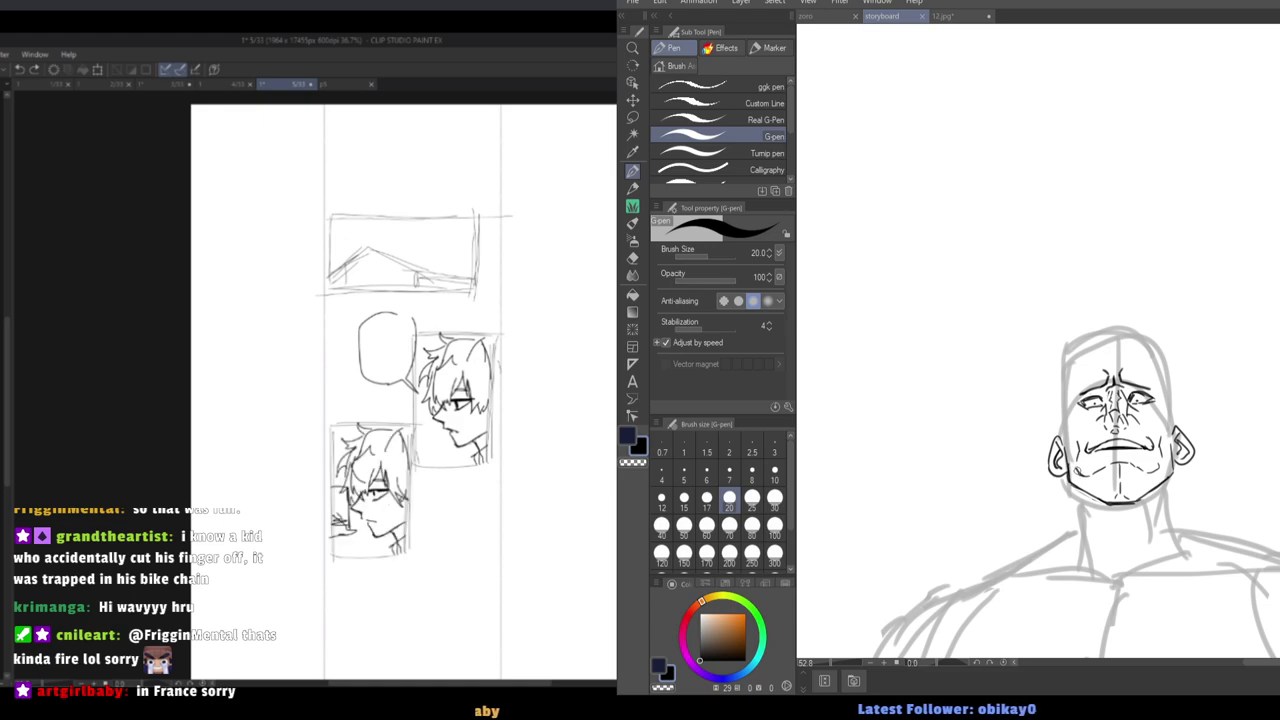
{"action": "key", "text": "ctrl+y"}
{"action": "key", "text": "ctrl+y"}
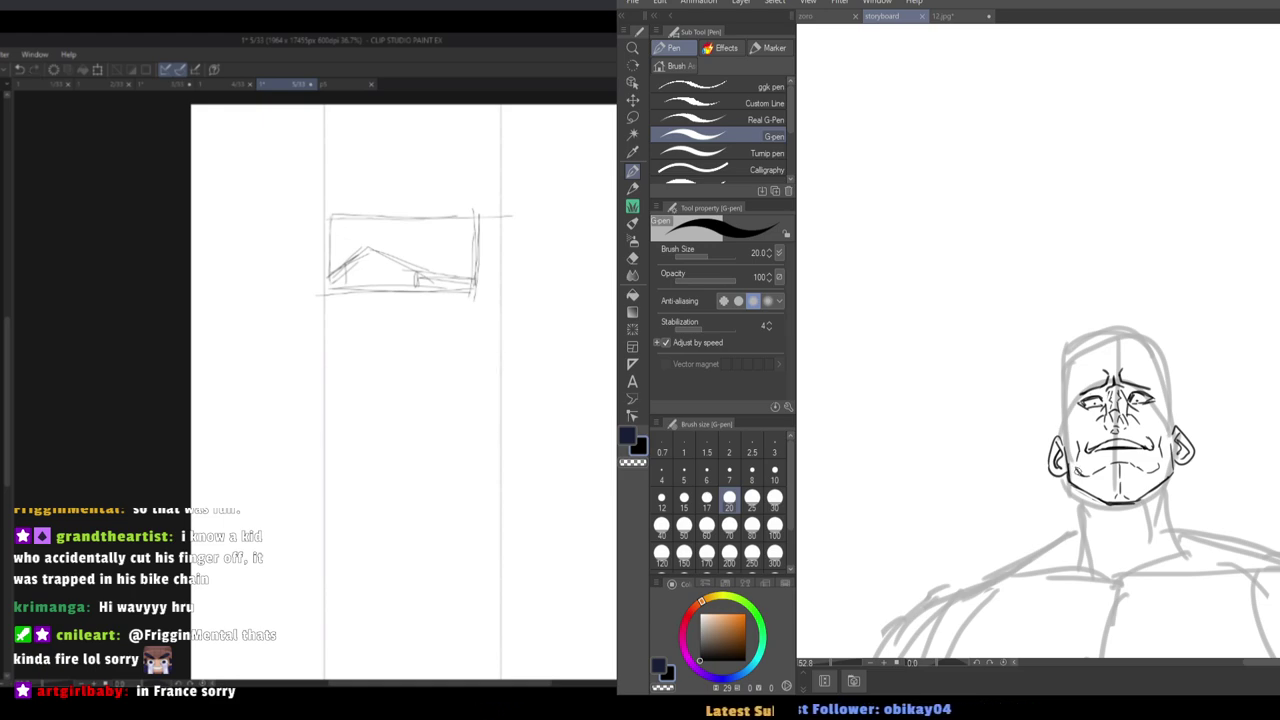
Outline the large figure's bald skull with the mechanical pencil, curving from the ear up over the crown.
{"action": "left_click", "coordinate": [1002, 444]}
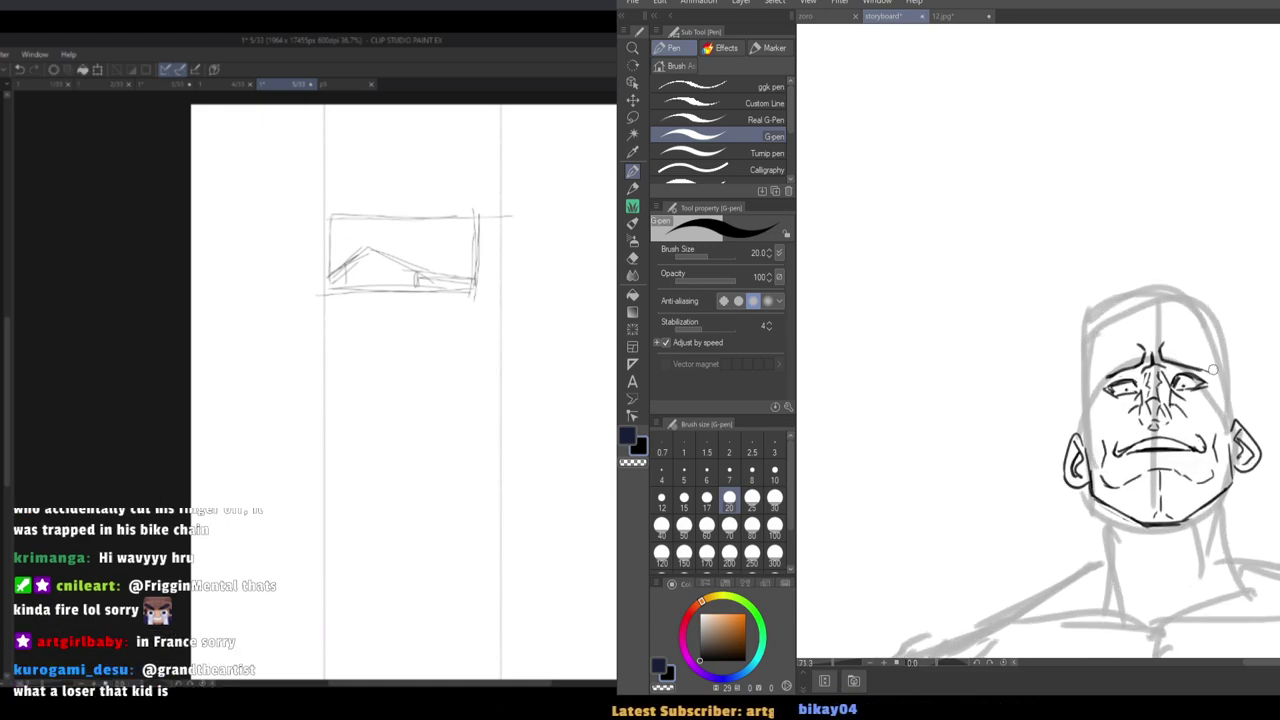
{"action": "key", "text": "p"}
{"action": "mouse_move", "coordinate": [351, 327]}
{"action": "left_mouse_down"}
{"action": "mouse_move", "coordinate": [509, 577]}
{"action": "mouse_move", "coordinate": [473, 531]}
{"action": "left_mouse_up"}
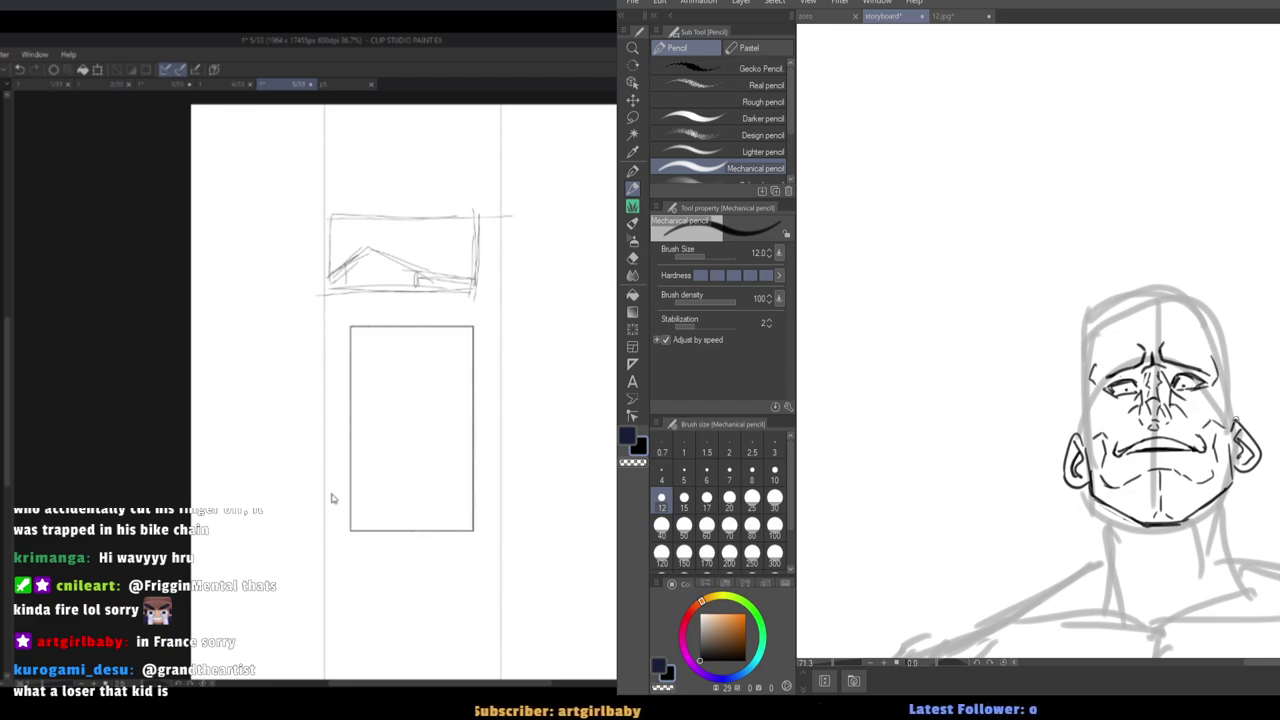
{"action": "scroll", "coordinate": [332, 493], "scroll_direction": "up", "scroll_amount": 2}
{"action": "key", "text": "ctrl+z"}
{"action": "left_click_drag", "start_coordinate": [1237, 420], "coordinate": [1145, 315]}
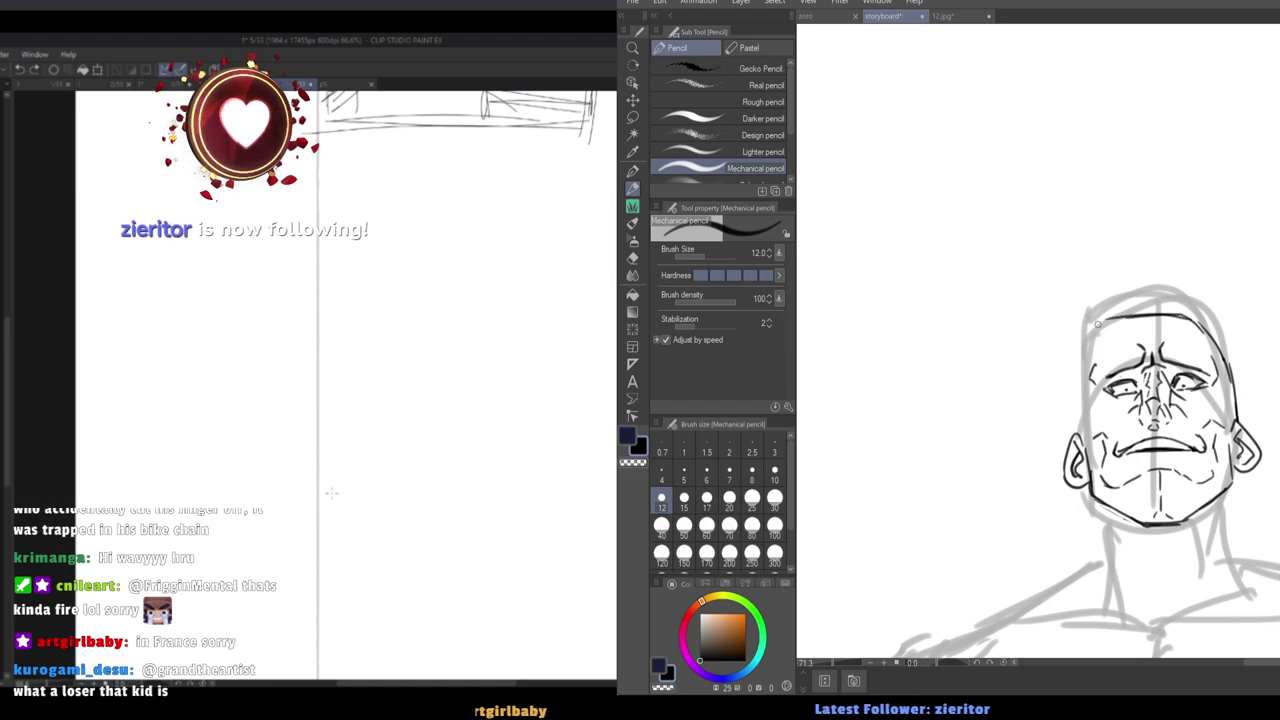
{"action": "left_click_drag", "start_coordinate": [397, 384], "coordinate": [473, 443]}
{"action": "key", "text": "ctrl+z"}
{"action": "mouse_move", "coordinate": [428, 316]}
{"action": "left_mouse_down"}
{"action": "mouse_move", "coordinate": [465, 349]}
{"action": "mouse_move", "coordinate": [428, 318]}
{"action": "left_mouse_up"}
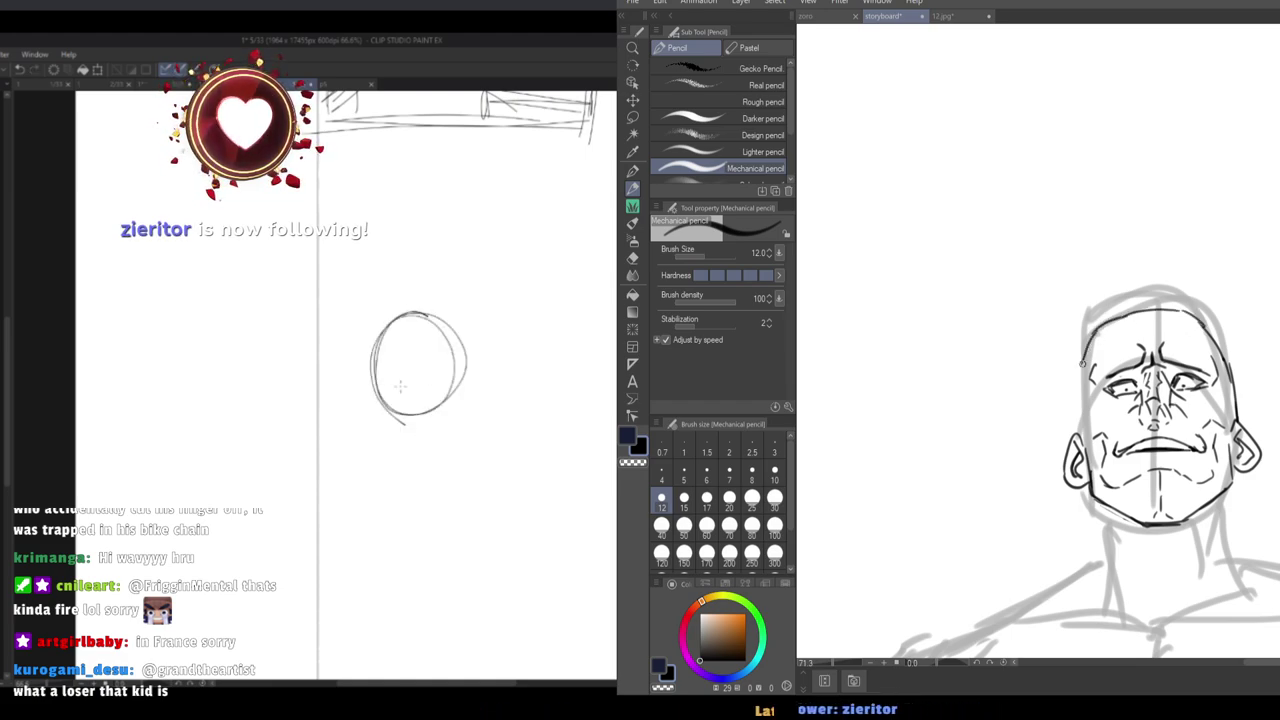
{"action": "left_click_drag", "start_coordinate": [362, 362], "coordinate": [451, 415]}
{"action": "left_click_drag", "start_coordinate": [446, 505], "coordinate": [390, 592]}
{"action": "key", "text": "ctrl+z"}
{"action": "left_click_drag", "start_coordinate": [472, 428], "coordinate": [395, 619]}
{"action": "scroll", "coordinate": [1127, 315], "scroll_direction": "down", "scroll_amount": 3}
{"action": "key", "text": "ctrl+z"}
{"action": "key", "text": "ctrl+z"}
{"action": "key", "text": "ctrl+z"}
{"action": "key", "text": "ctrl+z"}
{"action": "key", "text": "ctrl+z"}
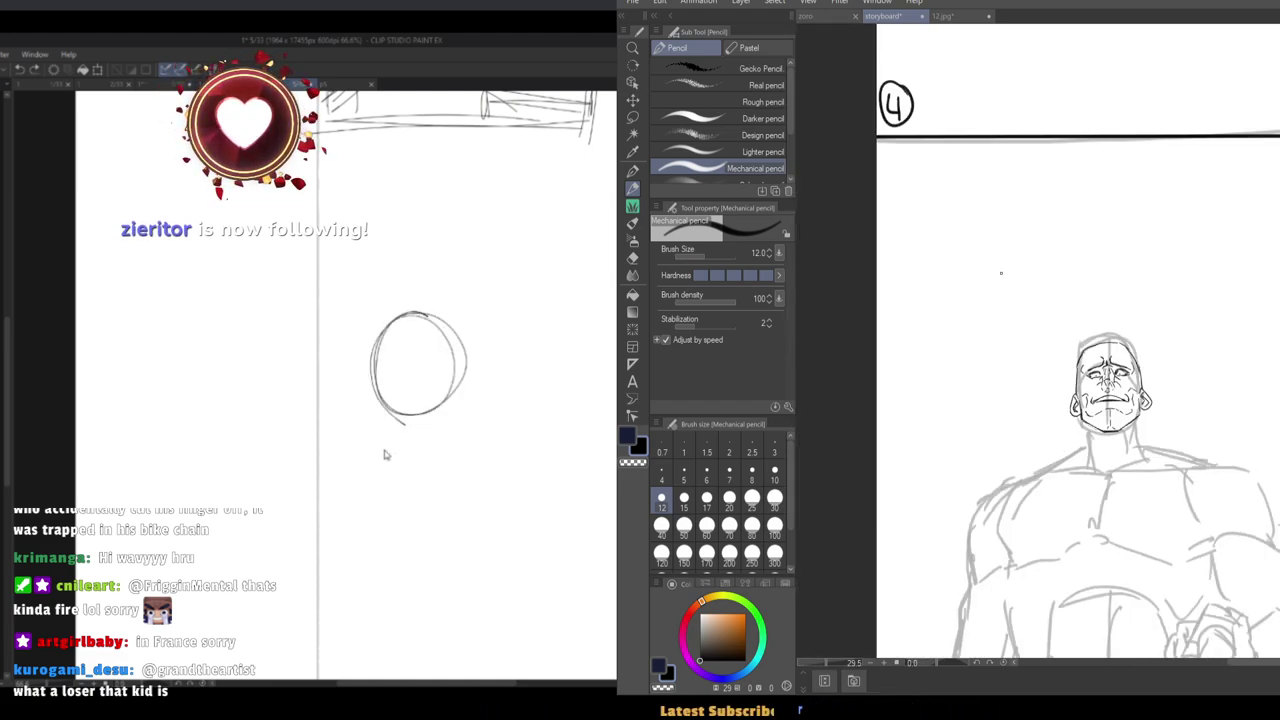
{"action": "mouse_move", "coordinate": [443, 403]}
{"action": "left_mouse_down"}
{"action": "mouse_move", "coordinate": [410, 390]}
{"action": "mouse_move", "coordinate": [349, 308]}
{"action": "mouse_move", "coordinate": [414, 243]}
{"action": "left_mouse_up"}
{"action": "left_click_drag", "start_coordinate": [437, 246], "coordinate": [535, 339]}
{"action": "left_click_drag", "start_coordinate": [329, 429], "coordinate": [466, 417]}
{"action": "key", "text": "ctrl+z"}
{"action": "key", "text": "ctrl+z"}
{"action": "key", "text": "ctrl+z"}
Sketch a hunched figure's back and shoulder curves around the circular head on the comic page, with arms hanging below.
{"action": "left_click_drag", "start_coordinate": [344, 268], "coordinate": [513, 405]}
{"action": "left_click_drag", "start_coordinate": [355, 290], "coordinate": [336, 423]}
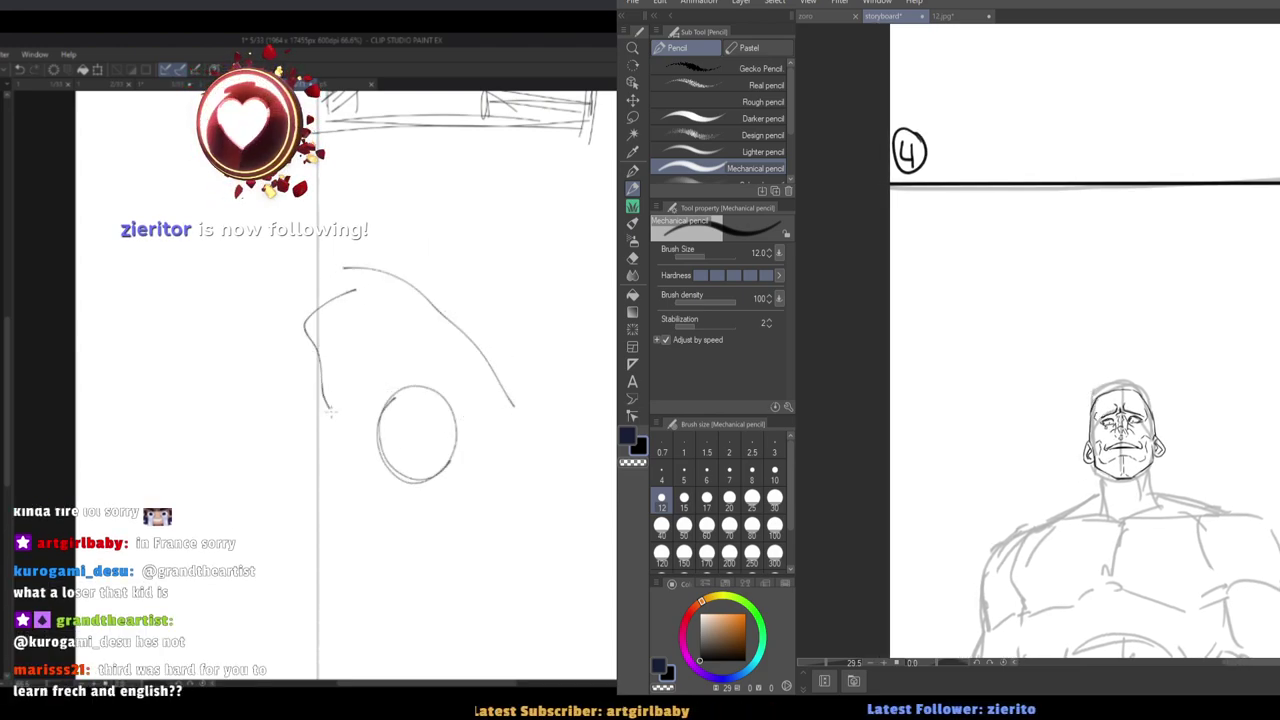
{"action": "left_click_drag", "start_coordinate": [323, 345], "coordinate": [451, 557]}
{"action": "left_click_drag", "start_coordinate": [482, 334], "coordinate": [487, 541]}
{"action": "left_click_drag", "start_coordinate": [430, 473], "coordinate": [415, 546]}
{"action": "mouse_move", "coordinate": [415, 546]}
{"action": "left_mouse_down"}
{"action": "mouse_move", "coordinate": [454, 493]}
{"action": "mouse_move", "coordinate": [486, 518]}
{"action": "left_mouse_up"}
{"action": "scroll", "coordinate": [1080, 403], "scroll_direction": "up", "scroll_amount": 5}
{"action": "mouse_move", "coordinate": [411, 480]}
{"action": "left_mouse_down"}
{"action": "mouse_move", "coordinate": [390, 645]}
{"action": "mouse_move", "coordinate": [477, 535]}
{"action": "mouse_move", "coordinate": [395, 583]}
{"action": "mouse_move", "coordinate": [367, 645]}
{"action": "left_mouse_up"}
{"action": "key", "text": "ctrl+z"}
Erase and redraw the crown section of the large figure's skull outline.
{"action": "scroll", "coordinate": [1164, 394], "scroll_direction": "up", "scroll_amount": 3}
{"action": "key", "text": "e"}
{"action": "key", "text": "p"}
{"action": "key", "text": "e"}
{"action": "left_click_drag", "start_coordinate": [1249, 375], "coordinate": [1162, 381]}
{"action": "scroll", "coordinate": [463, 430], "scroll_direction": "down", "scroll_amount": 2}
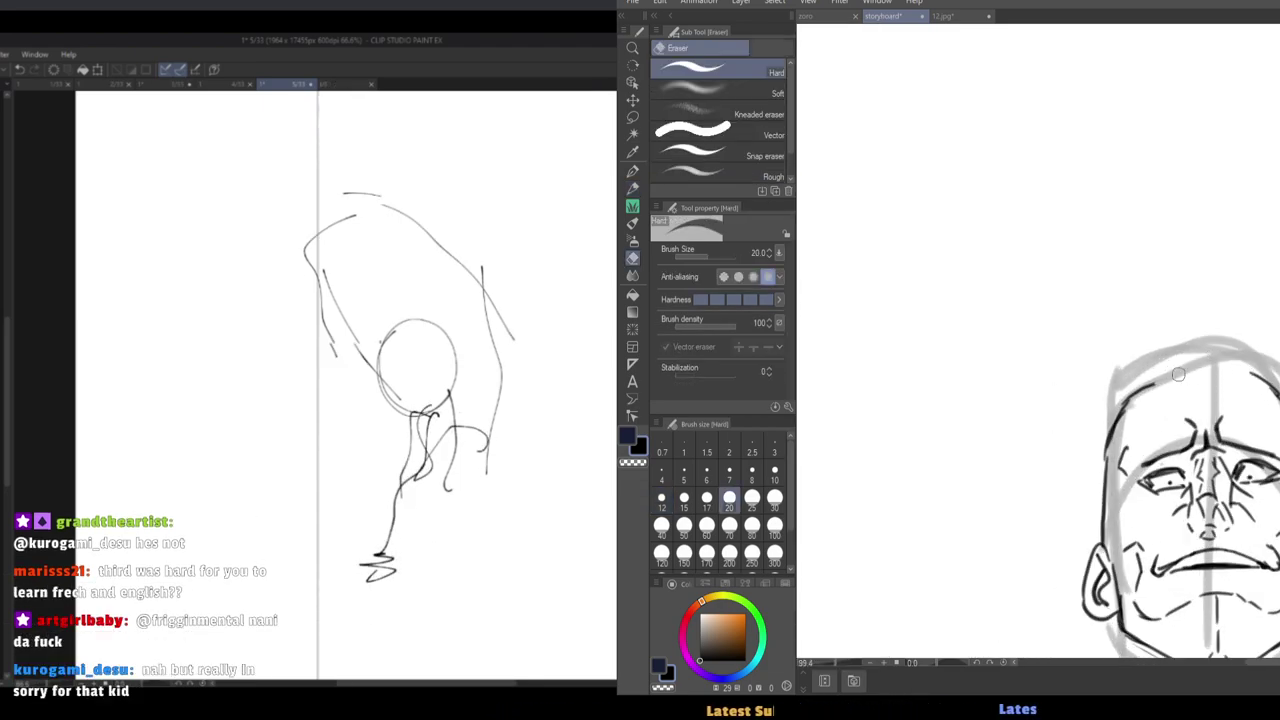
{"action": "key", "text": "p"}
Mirror the comic page view and scribble zigzag strokes along the hunched figure's hanging arms.
{"action": "left_click_drag", "start_coordinate": [478, 433], "coordinate": [463, 430]}
{"action": "left_click_drag", "start_coordinate": [447, 517], "coordinate": [453, 519]}
{"action": "key", "text": "e"}
{"action": "key", "text": "h"}
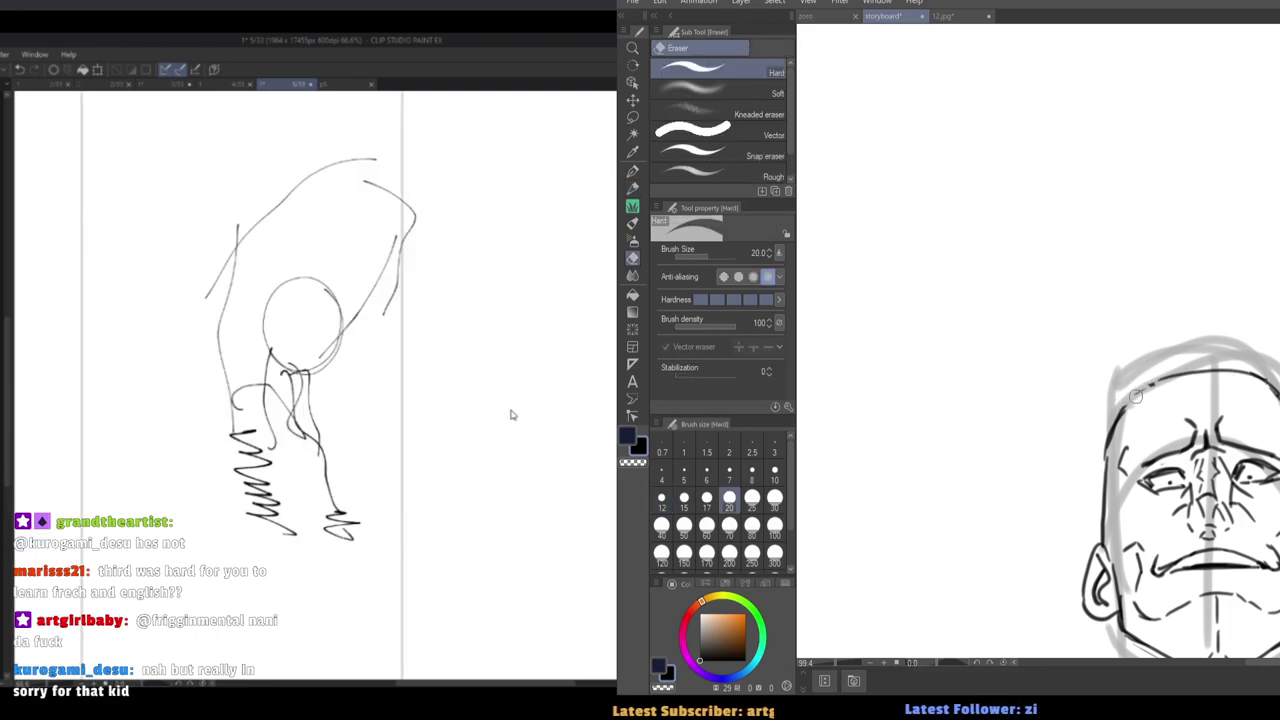
{"action": "key", "text": "p"}
{"action": "mouse_move", "coordinate": [345, 504]}
{"action": "left_mouse_down"}
{"action": "mouse_move", "coordinate": [367, 514]}
{"action": "mouse_move", "coordinate": [328, 497]}
{"action": "mouse_move", "coordinate": [390, 492]}
{"action": "left_mouse_up"}
{"action": "mouse_move", "coordinate": [262, 520]}
{"action": "left_mouse_down"}
{"action": "mouse_move", "coordinate": [318, 568]}
{"action": "mouse_move", "coordinate": [385, 551]}
{"action": "left_mouse_up"}
{"action": "key", "text": "ctrl+z"}
{"action": "key", "text": "ctrl+z"}
Add curved wrinkle lines across the large figure's forehead above the brows.
{"action": "key", "text": "h"}
{"action": "left_click_drag", "start_coordinate": [1207, 417], "coordinate": [1238, 407]}
{"action": "key", "text": "e"}
{"action": "left_click_drag", "start_coordinate": [476, 448], "coordinate": [426, 418]}
{"action": "left_click_drag", "start_coordinate": [1200, 413], "coordinate": [1156, 418]}
{"action": "left_click", "coordinate": [426, 418]}
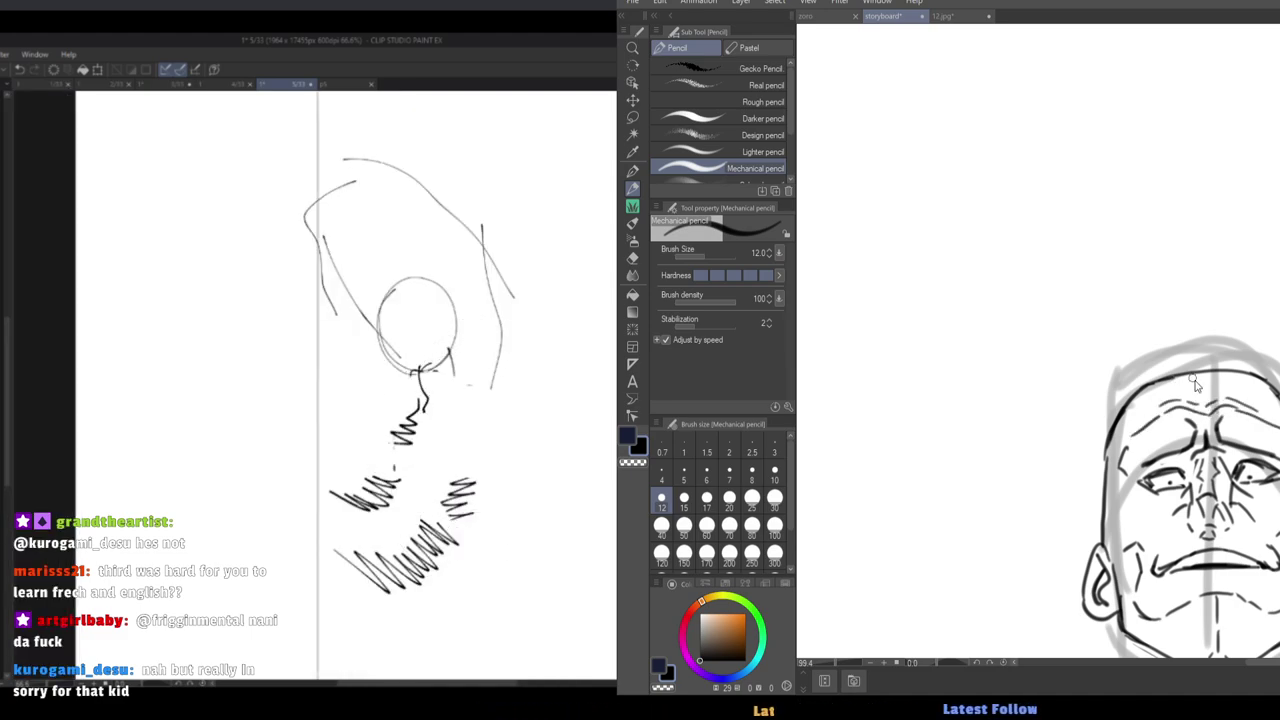
Extend the hunched figure's outer side line downward below the head and add a short zigzag at its end.
{"action": "scroll", "coordinate": [1193, 380], "scroll_direction": "down", "scroll_amount": 4}
{"action": "scroll", "coordinate": [1193, 380], "scroll_direction": "up", "scroll_amount": 3}
{"action": "key", "text": "e"}
{"action": "mouse_move", "coordinate": [502, 342]}
{"action": "left_mouse_down"}
{"action": "mouse_move", "coordinate": [470, 447]}
{"action": "mouse_move", "coordinate": [479, 459]}
{"action": "left_mouse_up"}
{"action": "key", "text": "ctrl+z"}
{"action": "key", "text": "p"}
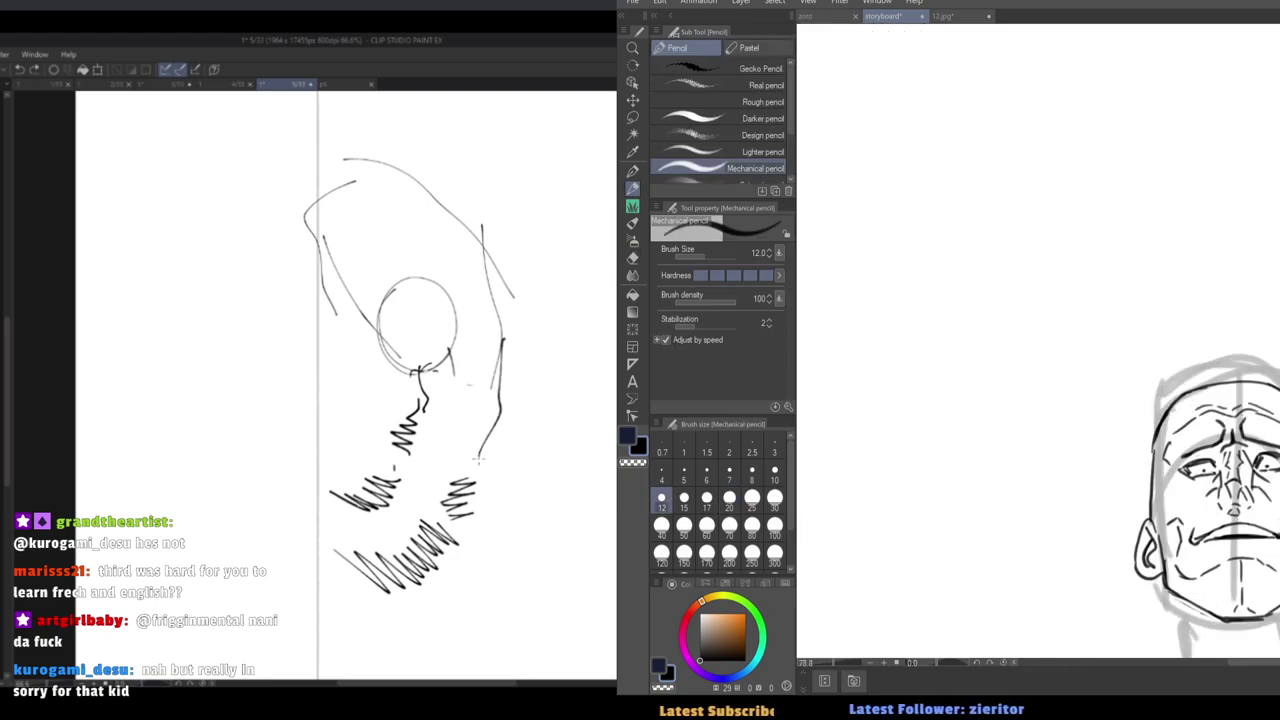
{"action": "key", "text": "ctrl+z"}
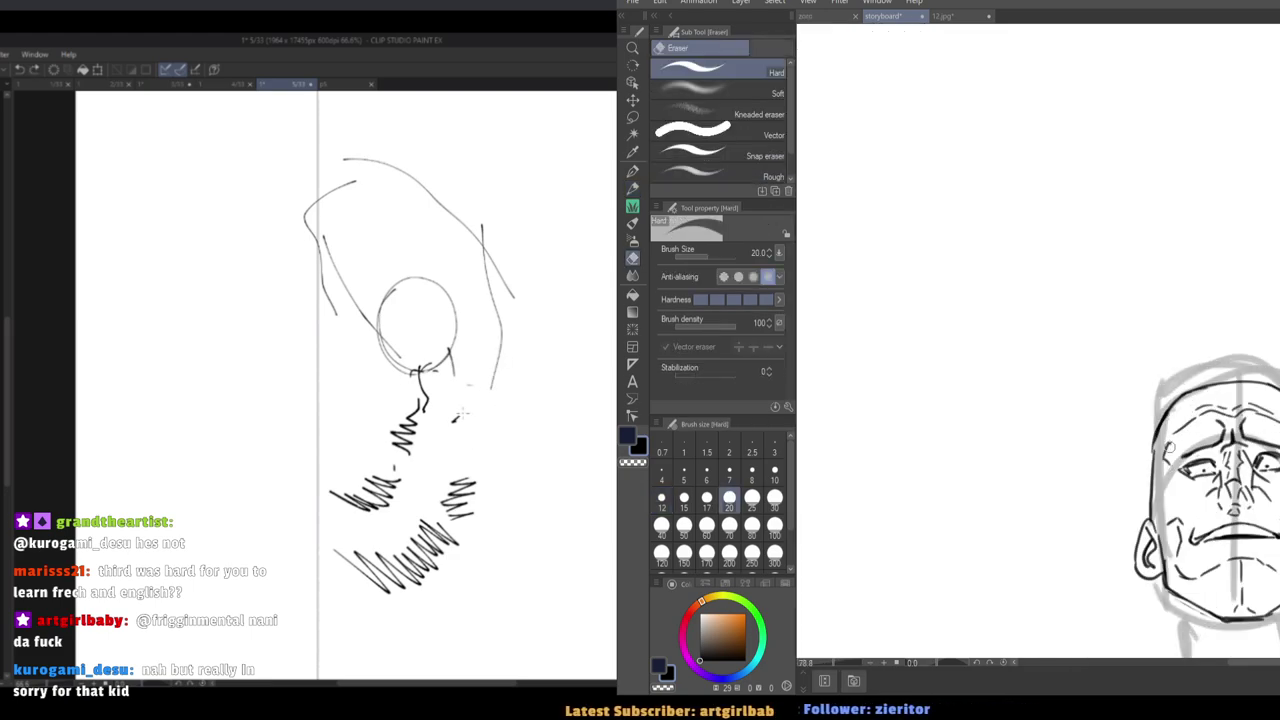
{"action": "mouse_move", "coordinate": [500, 350]}
{"action": "left_mouse_down"}
{"action": "mouse_move", "coordinate": [456, 420]}
{"action": "mouse_move", "coordinate": [472, 488]}
{"action": "left_mouse_up"}
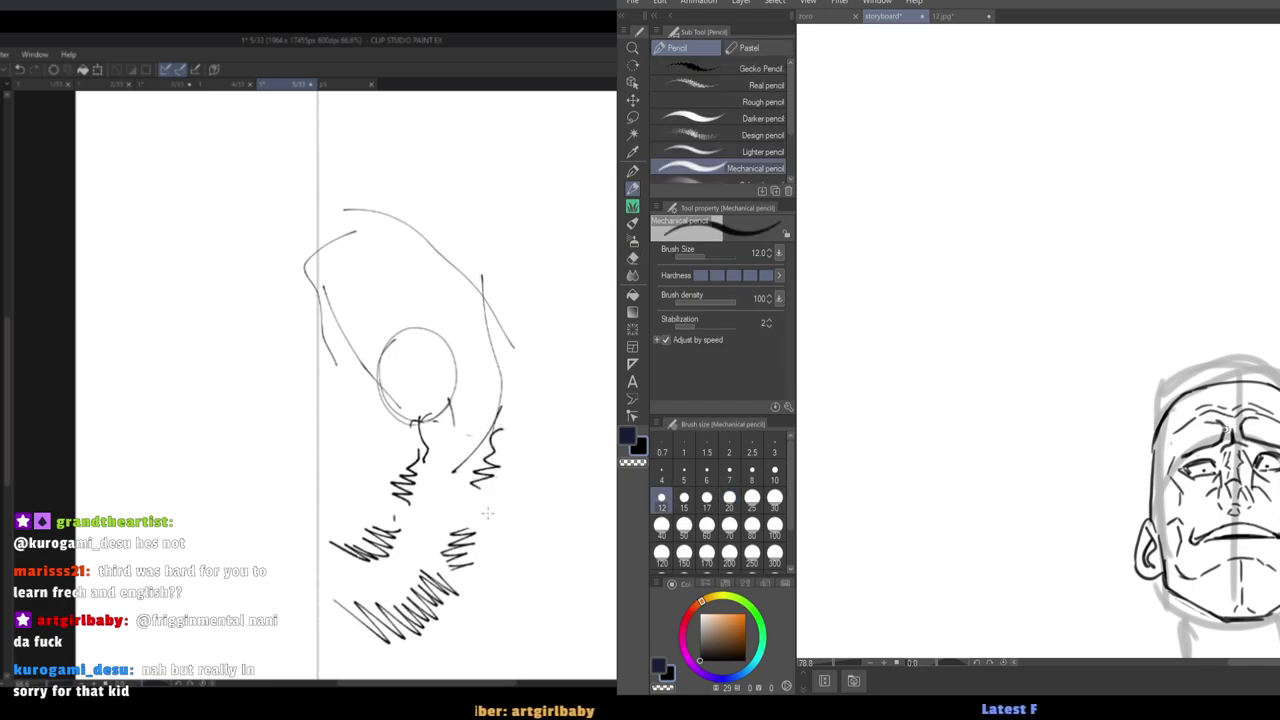
Erase the lower zigzag strokes in the mirrored comic page view and rescribble them in bands below the hunched figure.
{"action": "scroll", "coordinate": [1185, 410], "scroll_direction": "down", "scroll_amount": 3}
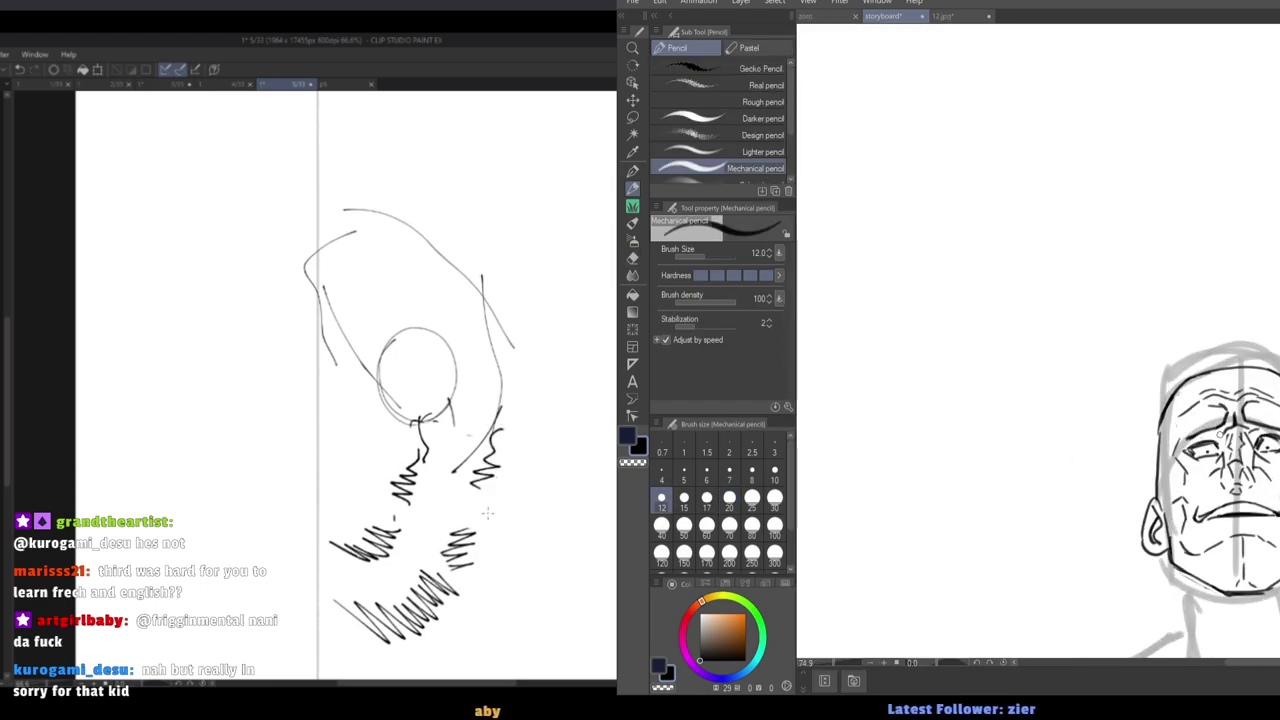
{"action": "scroll", "coordinate": [1168, 425], "scroll_direction": "down", "scroll_amount": 2}
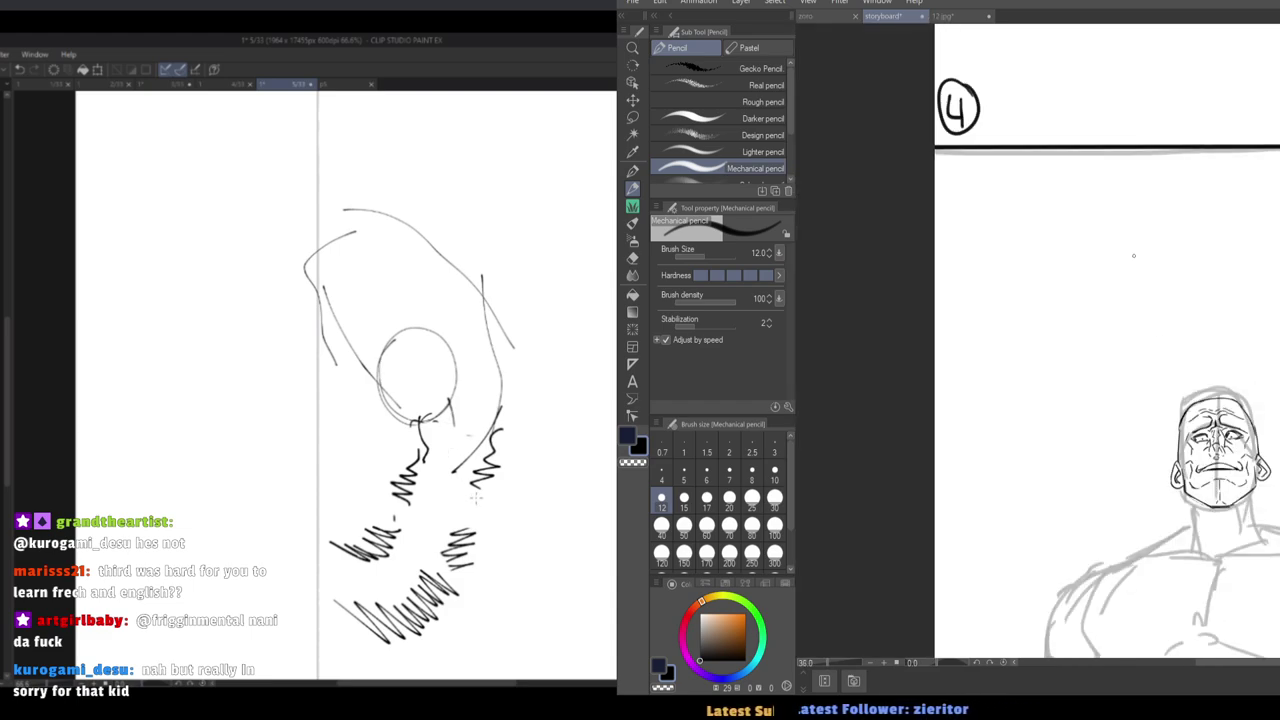
{"action": "scroll", "coordinate": [1195, 414], "scroll_direction": "up", "scroll_amount": 3}
{"action": "key", "text": "e"}
{"action": "mouse_move", "coordinate": [300, 612]}
{"action": "left_mouse_down"}
{"action": "mouse_move", "coordinate": [352, 588]}
{"action": "mouse_move", "coordinate": [340, 586]}
{"action": "left_mouse_up"}
{"action": "left_click_drag", "start_coordinate": [252, 580], "coordinate": [252, 554]}
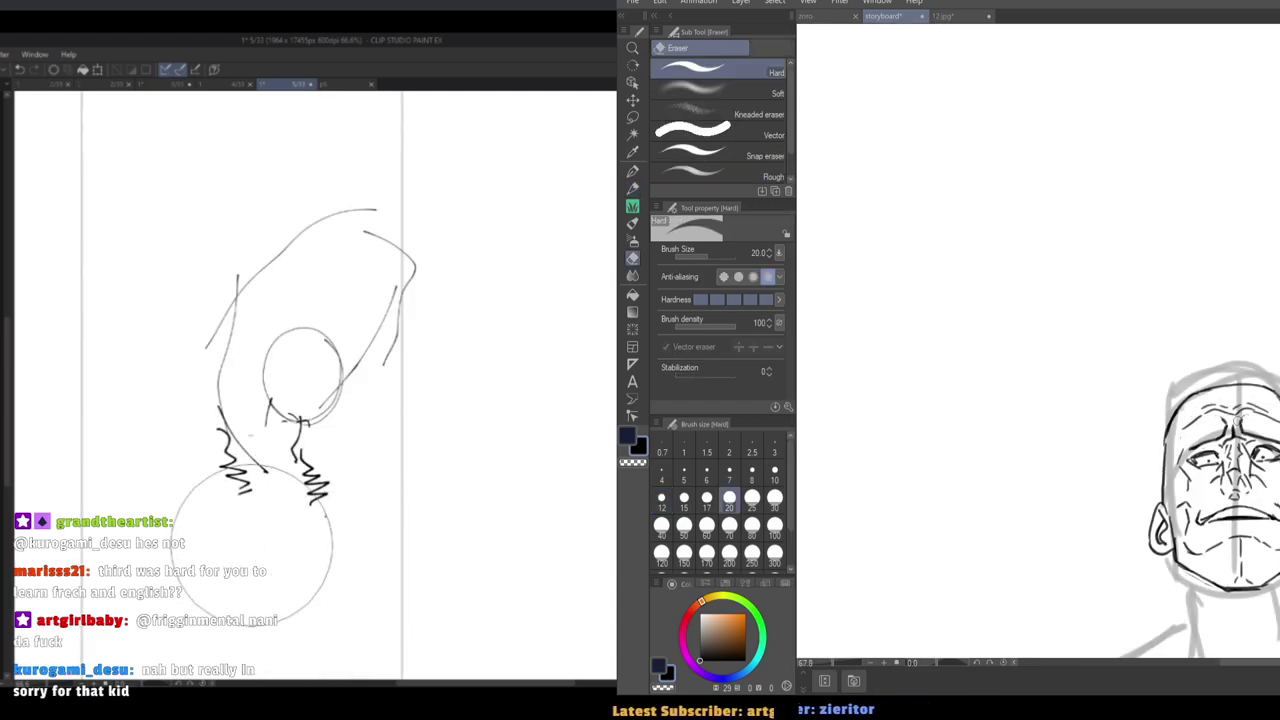
{"action": "key", "text": "p"}
{"action": "left_click_drag", "start_coordinate": [246, 497], "coordinate": [251, 504]}
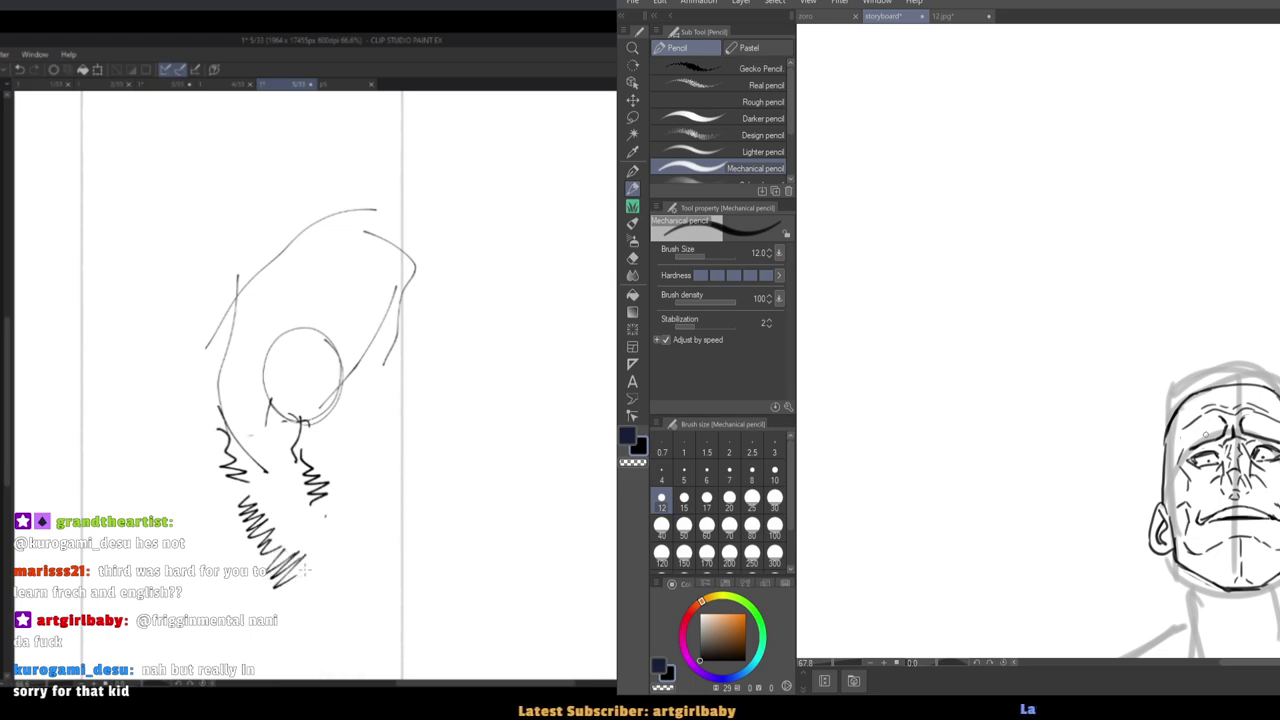
{"action": "left_click_drag", "start_coordinate": [392, 489], "coordinate": [346, 528]}
{"action": "key", "text": "h"}
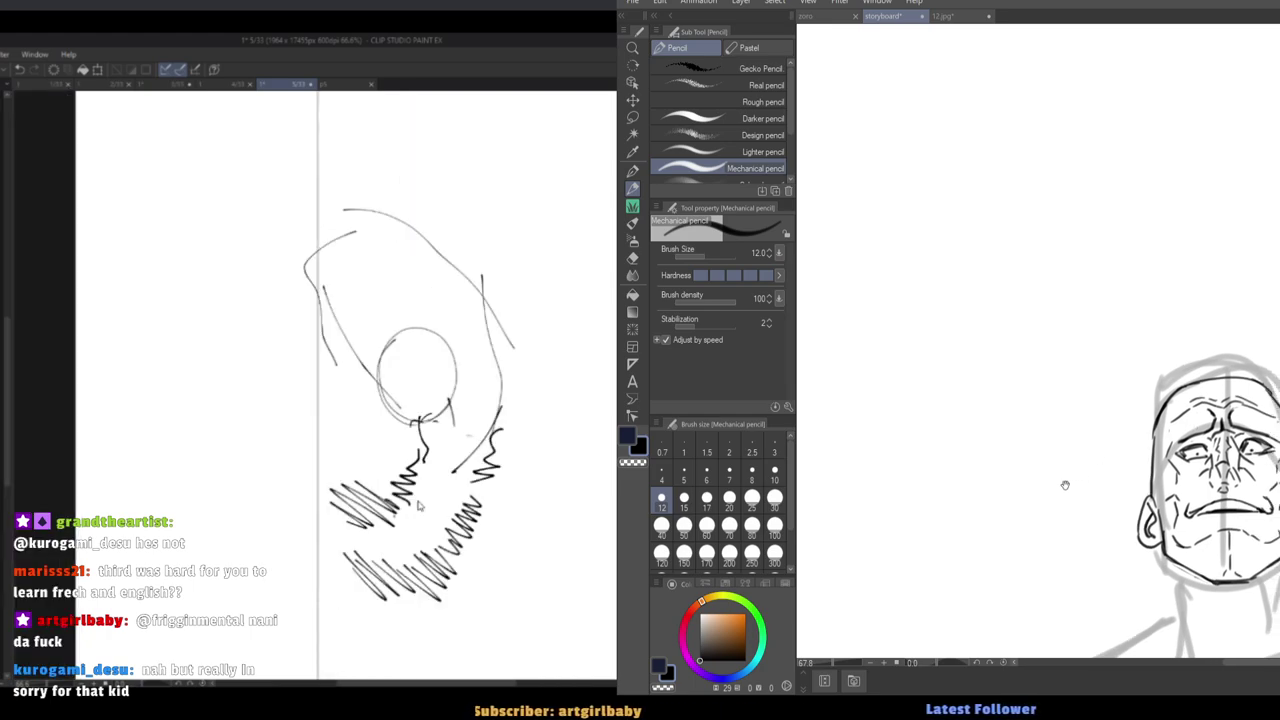
Replace the hunched figure on the comic page with a new figure with a round head, narrowed eyes and an outstretched arm.
{"action": "left_click_drag", "start_coordinate": [1131, 492], "coordinate": [1033, 425]}
{"action": "mouse_move", "coordinate": [398, 342]}
{"action": "left_mouse_down"}
{"action": "mouse_move", "coordinate": [414, 433]}
{"action": "mouse_move", "coordinate": [398, 337]}
{"action": "left_mouse_up"}
{"action": "key", "text": "ctrl+z"}
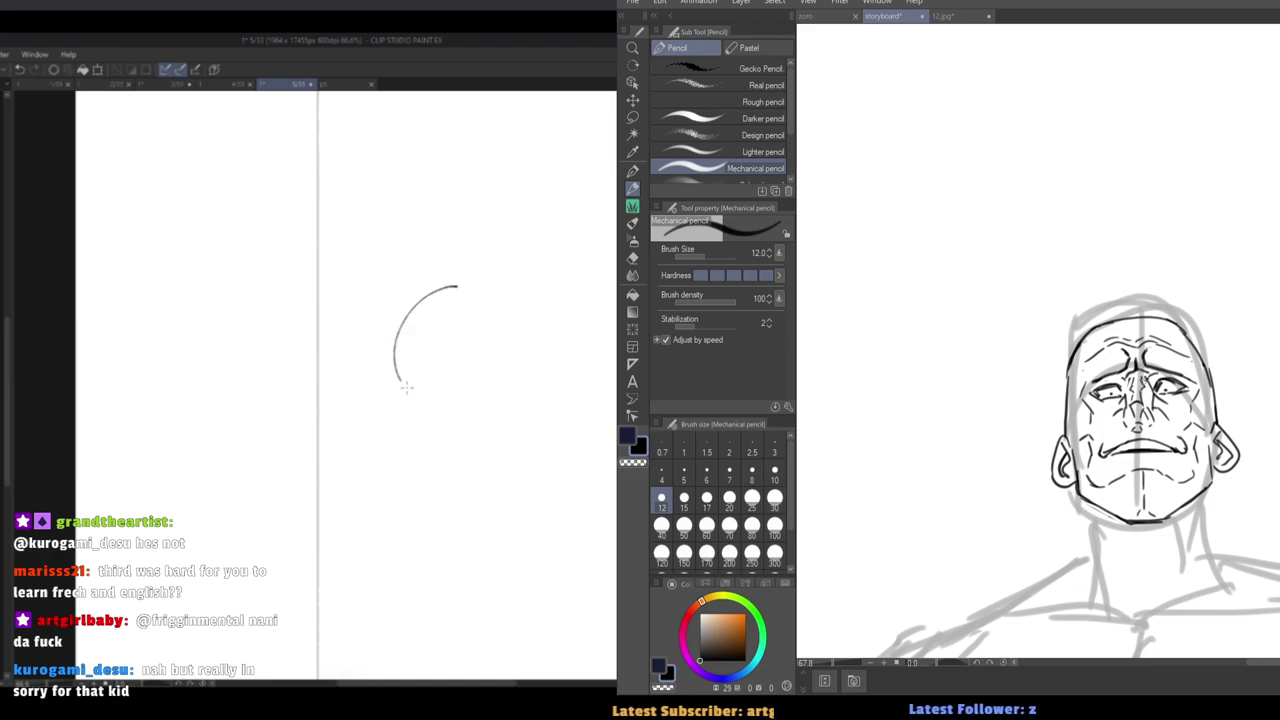
{"action": "key", "text": "e"}
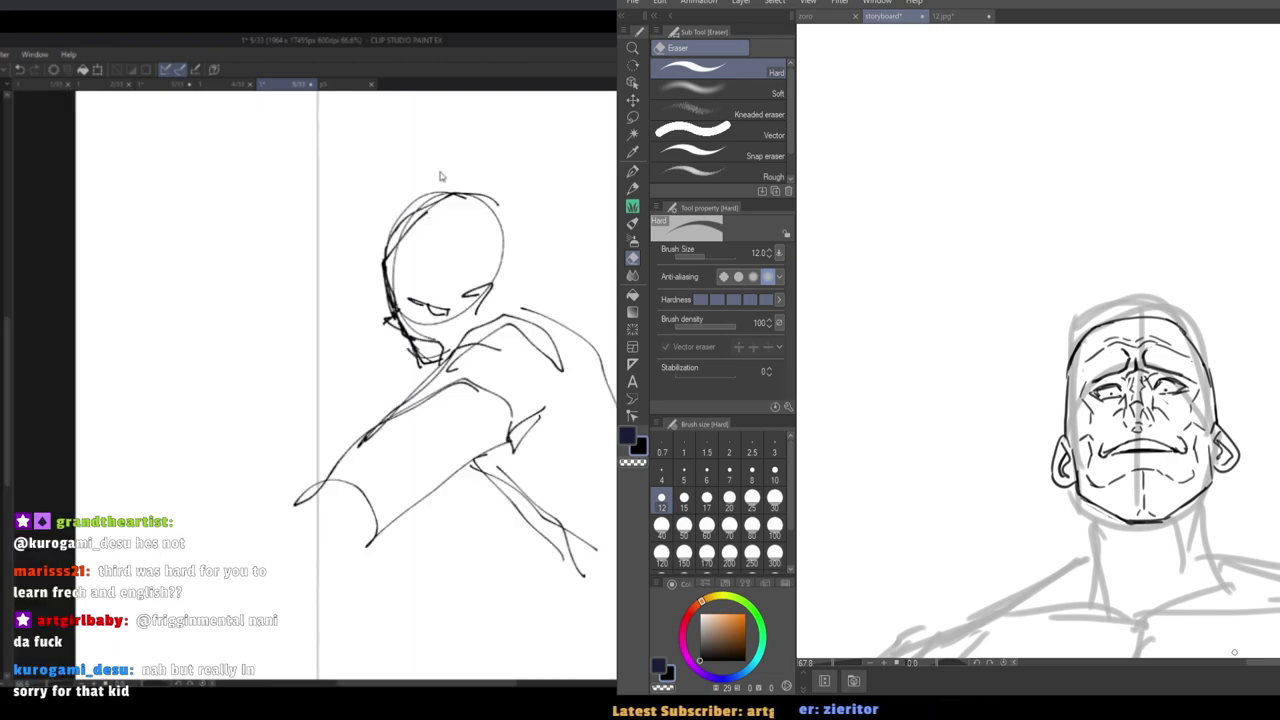
Rework the crease lines between the large figure's brows, and reshape the outstretched arm of the round-headed figure on the comic page.
{"action": "left_click_drag", "start_coordinate": [1132, 373], "coordinate": [1134, 402]}
{"action": "scroll", "coordinate": [1134, 402], "scroll_direction": "up", "scroll_amount": 2}
{"action": "key", "text": "p"}
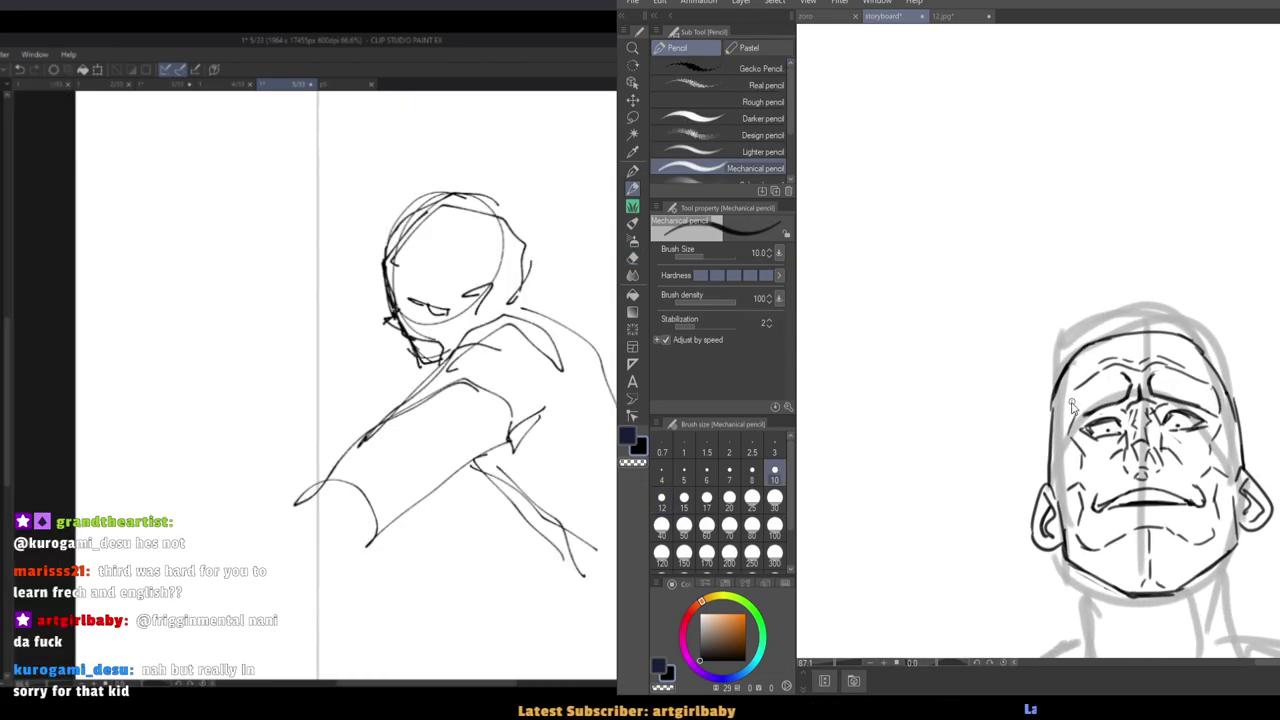
{"action": "key", "text": "e"}
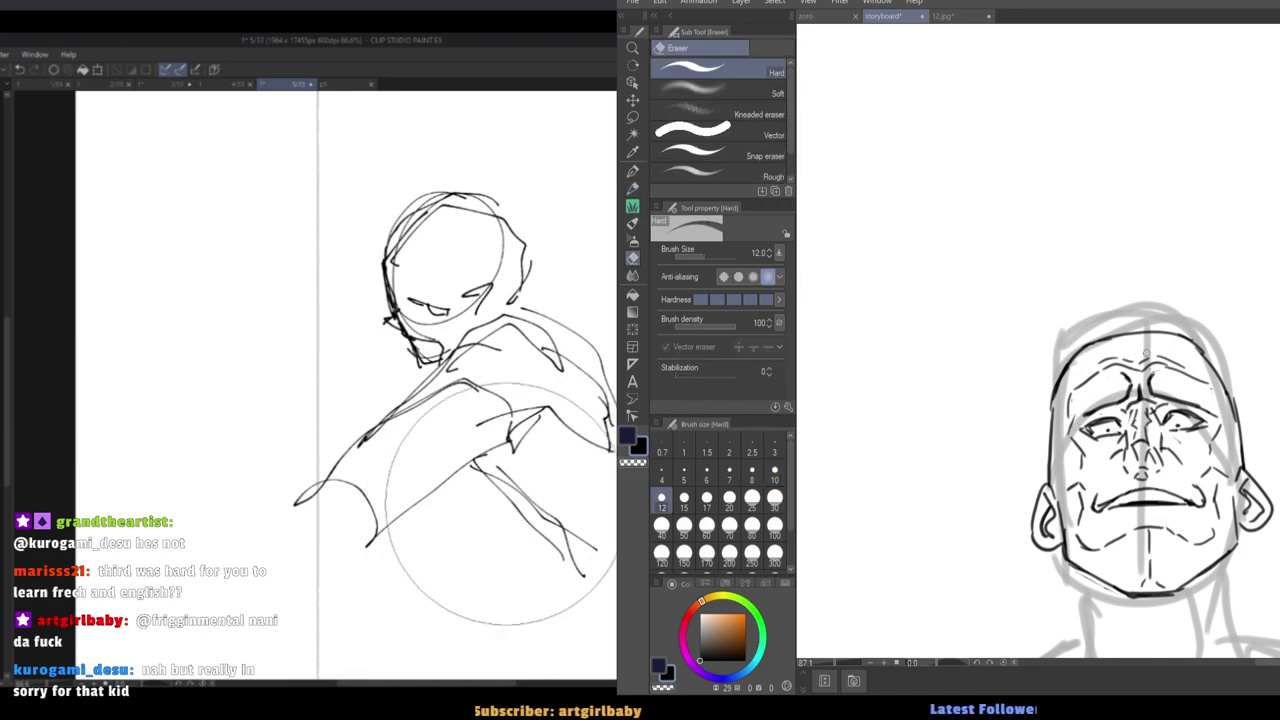
{"action": "key", "text": "p"}
{"action": "key", "text": "e"}
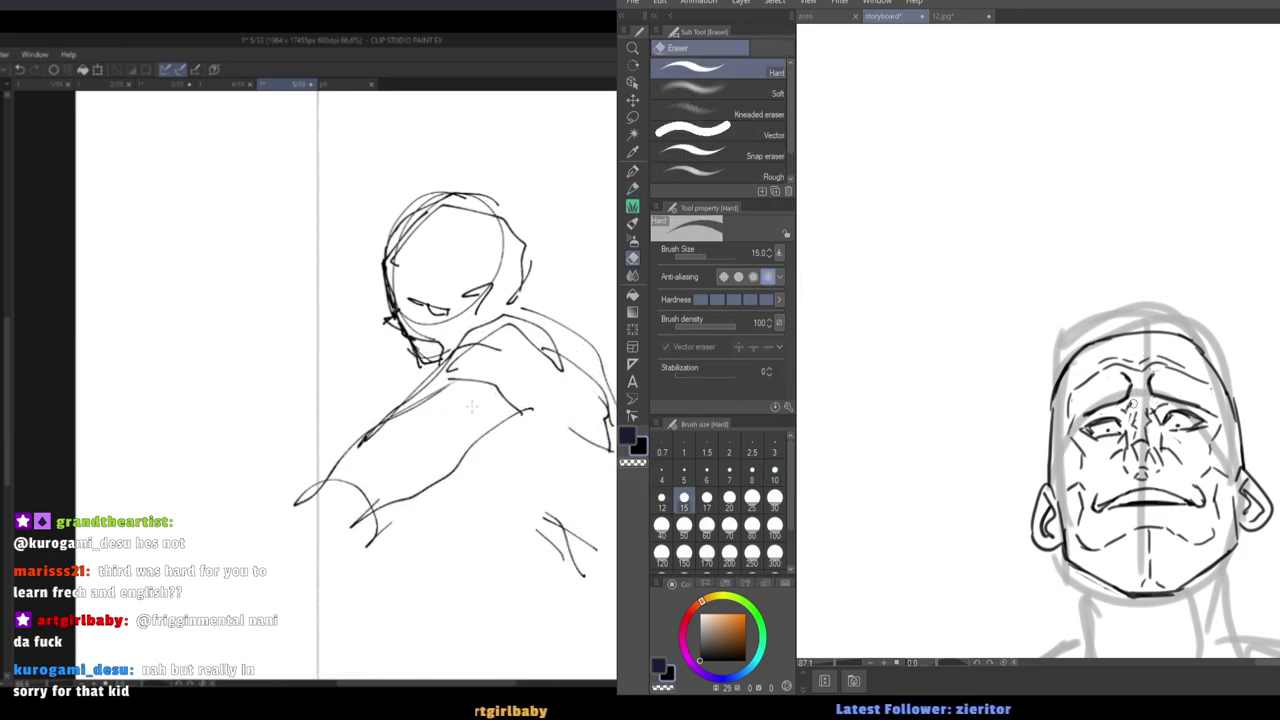
{"action": "key", "text": "p"}
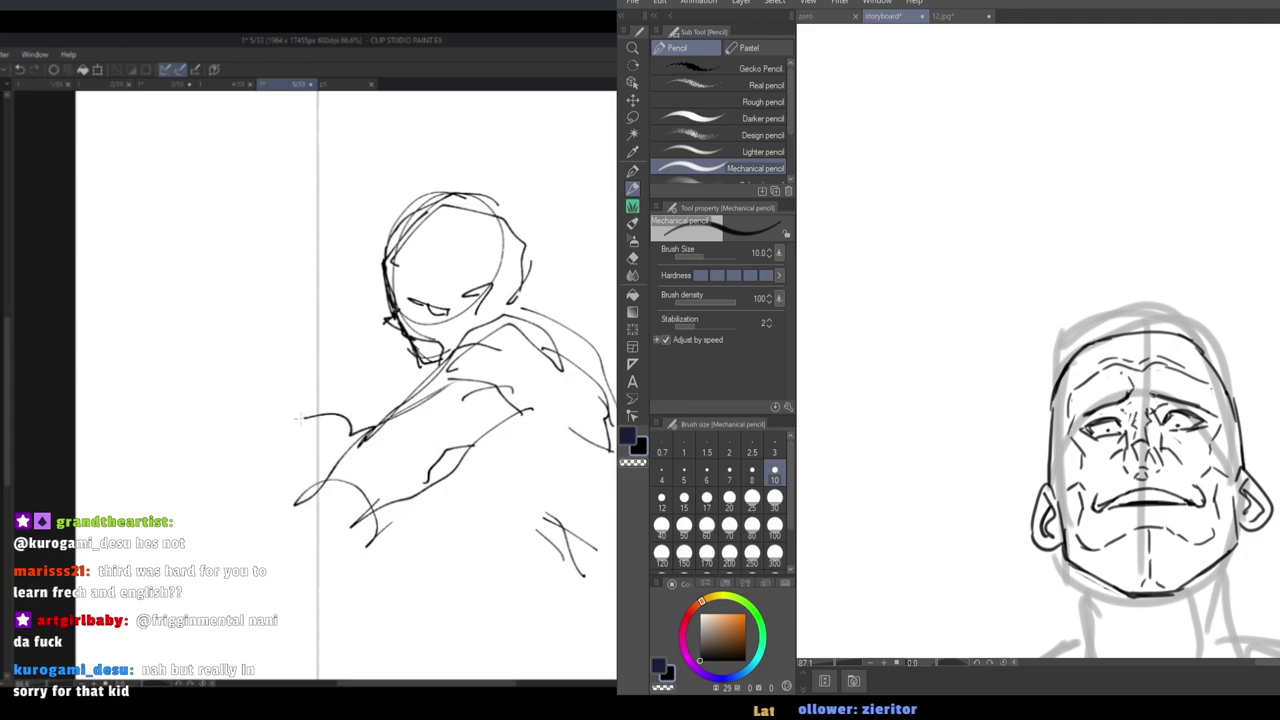
Refine the short wrinkles around the large figure's nose bridge and inner eyes by alternately erasing and redrawing them.
{"action": "key", "text": "e"}
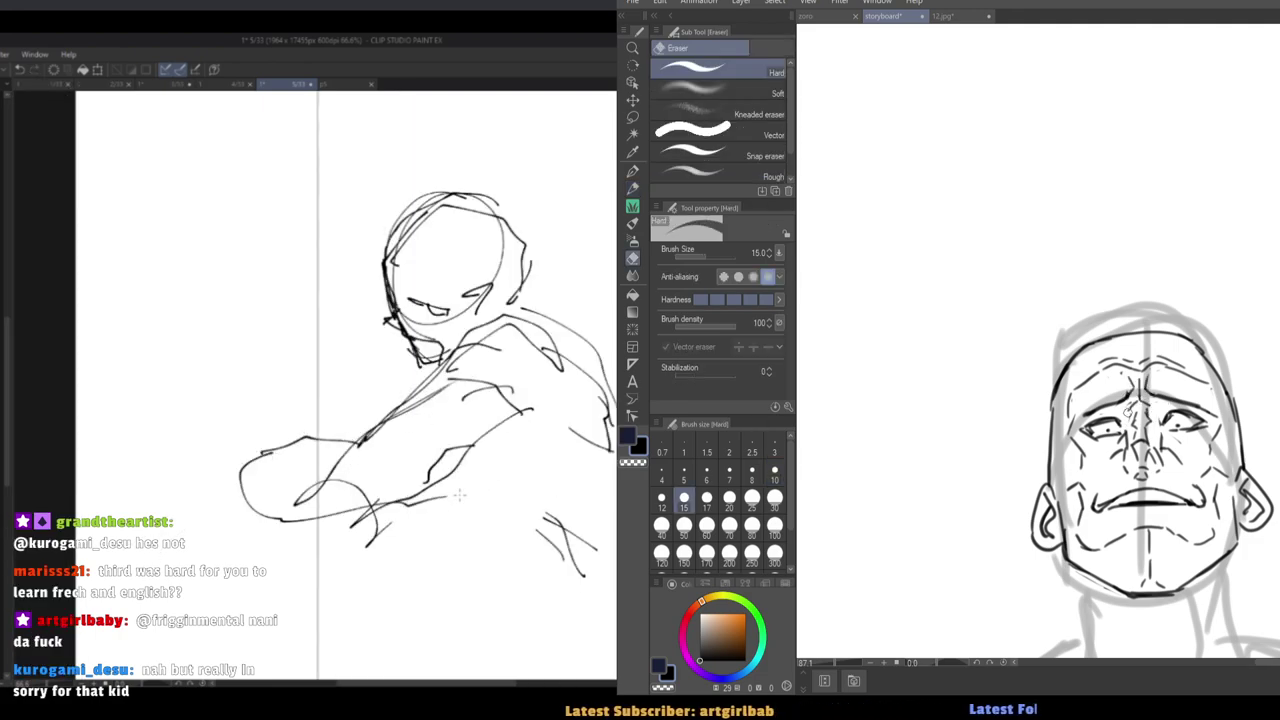
{"action": "key", "text": "p"}
{"action": "key", "text": "e"}
{"action": "key", "text": "p"}
{"action": "key", "text": "e"}
{"action": "key", "text": "p"}
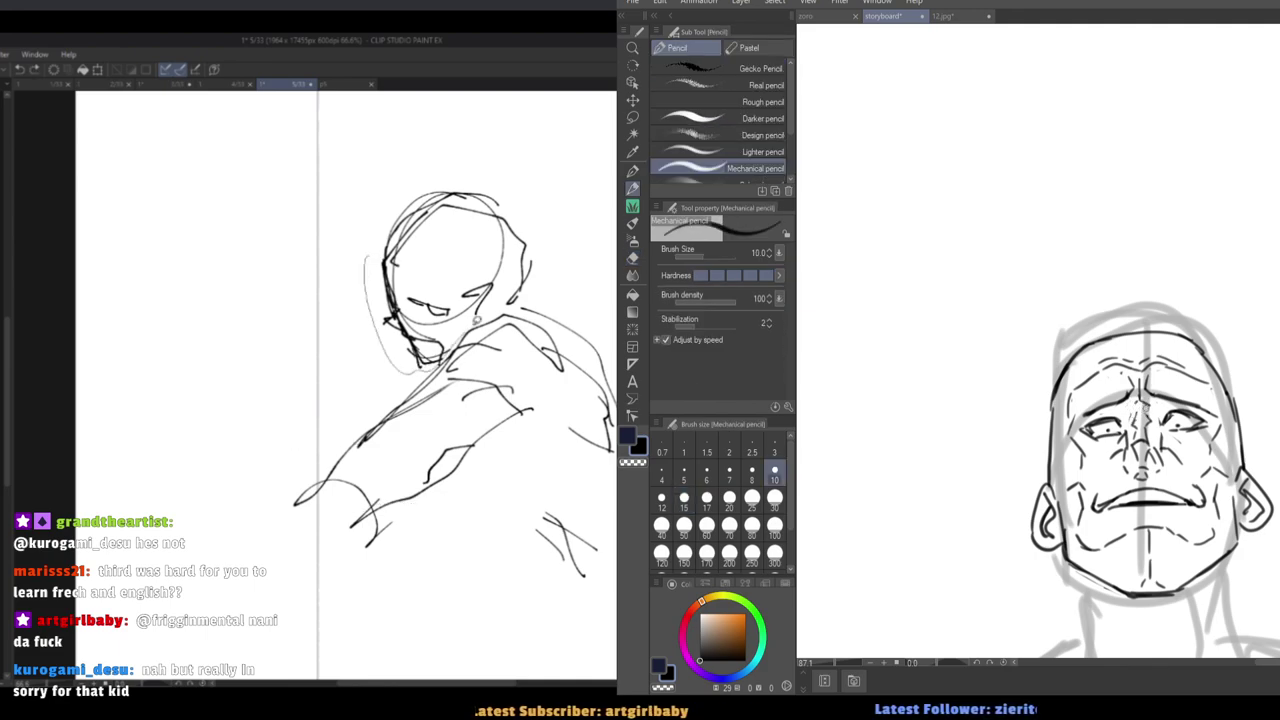
{"action": "key", "text": "e"}
{"action": "key", "text": "p"}
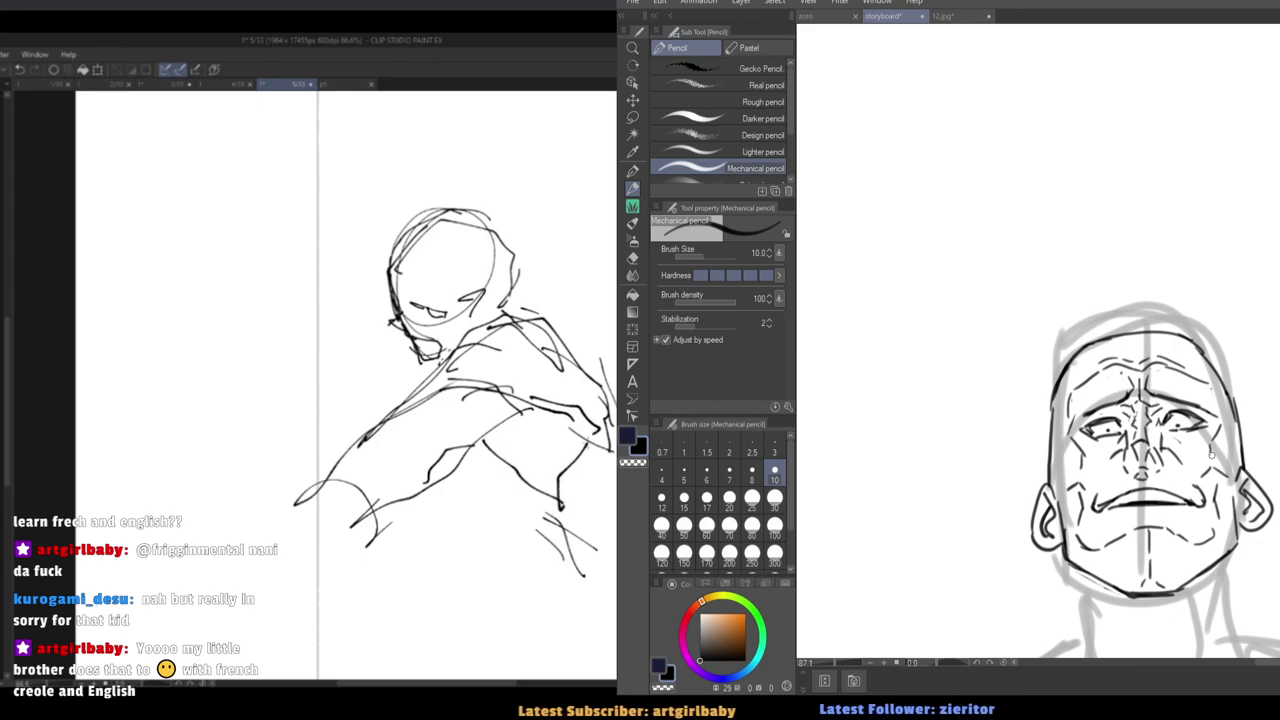
Touch up the creases around the large figure's eyes, and firm up the comic page figure's arm and torso outlines.
{"action": "left_click_drag", "start_coordinate": [1211, 455], "coordinate": [1171, 412]}
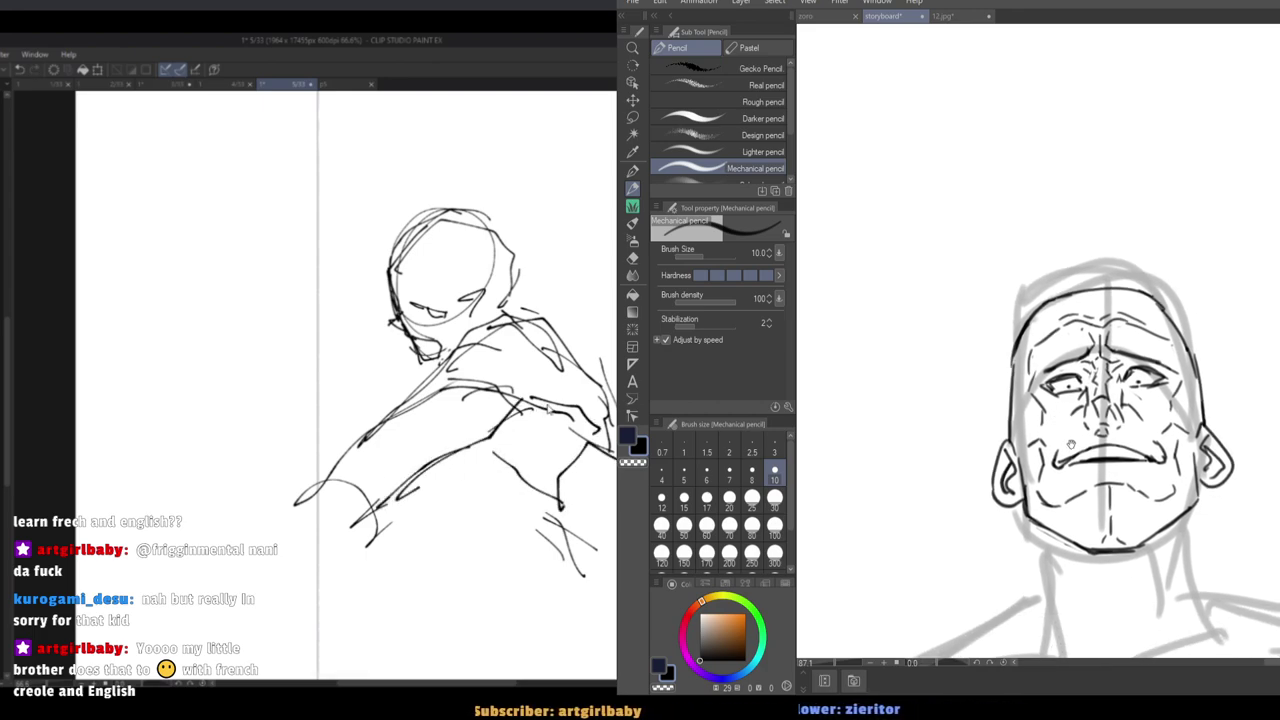
{"action": "key", "text": "e"}
{"action": "key", "text": "]"}
{"action": "left_click_drag", "start_coordinate": [1126, 288], "coordinate": [1163, 318]}
{"action": "key", "text": "p"}
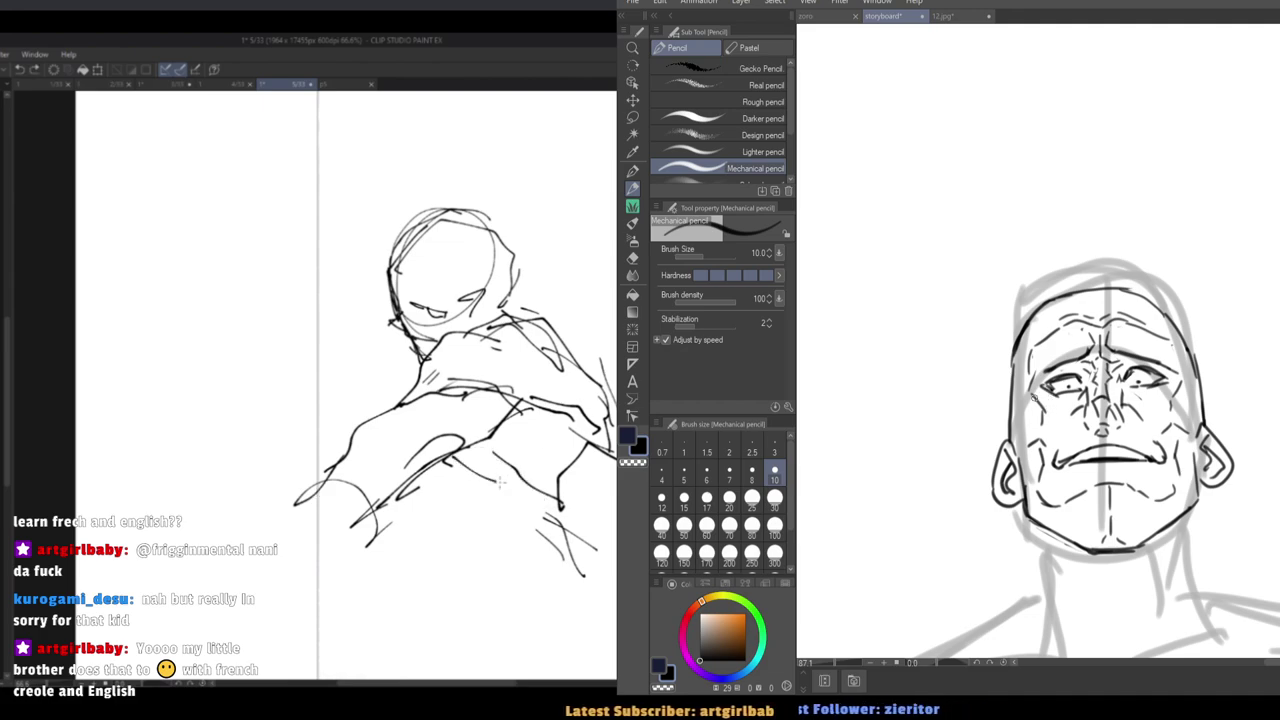
{"action": "left_click_drag", "start_coordinate": [1014, 401], "coordinate": [1006, 418]}
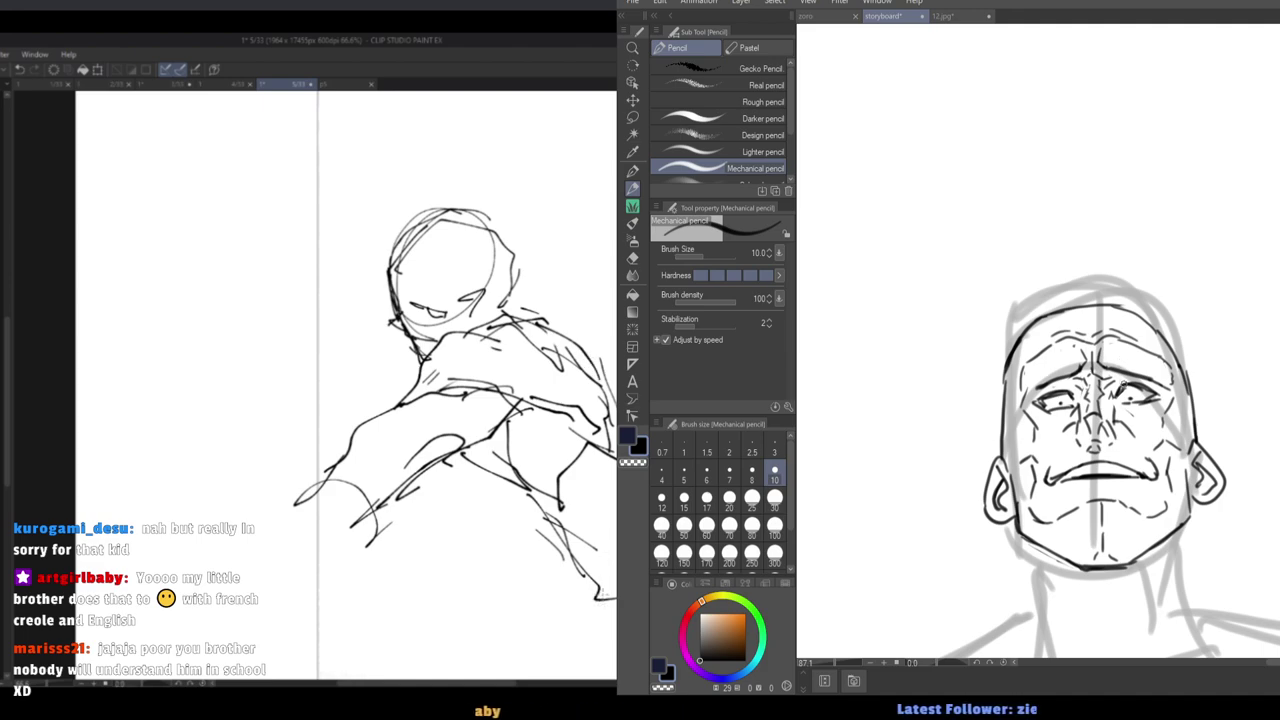
{"action": "left_click_drag", "start_coordinate": [1047, 338], "coordinate": [1059, 382]}
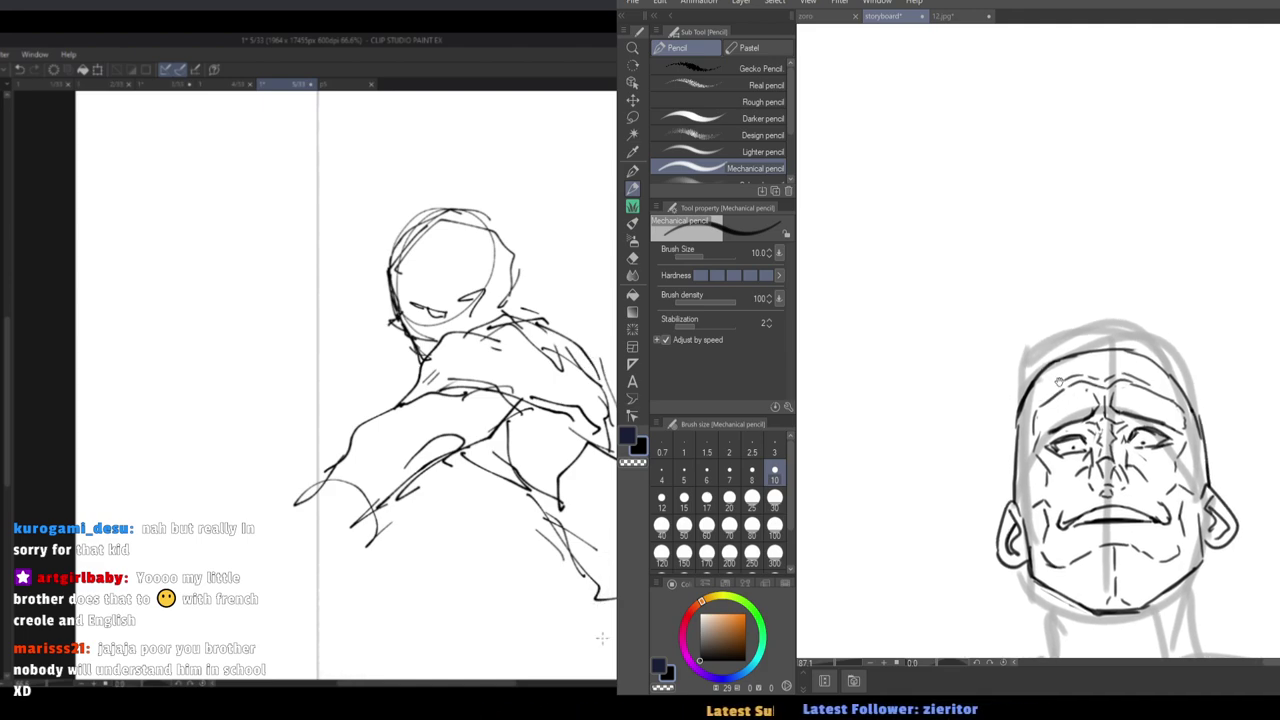
{"action": "scroll", "coordinate": [1060, 381], "scroll_direction": "up", "scroll_amount": 2}
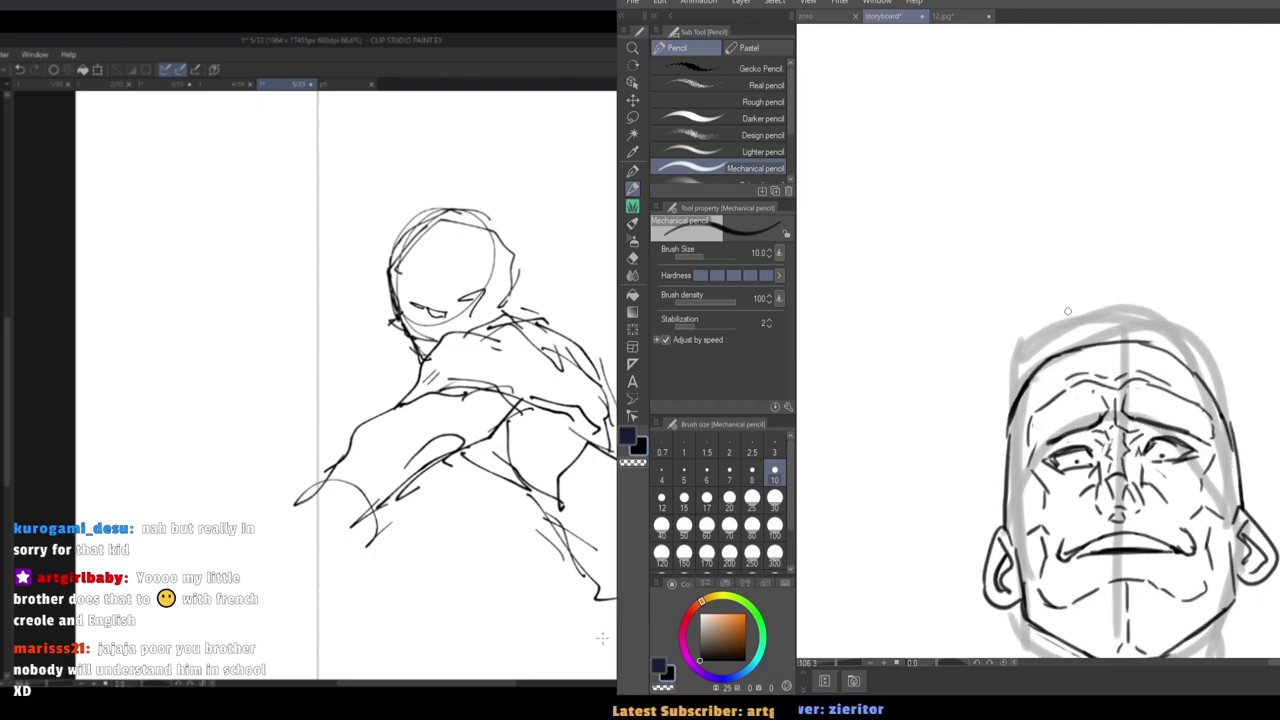
Erase the large figure's pupils and redraw them as tiny rings inside the eyes.
{"action": "key", "text": "e"}
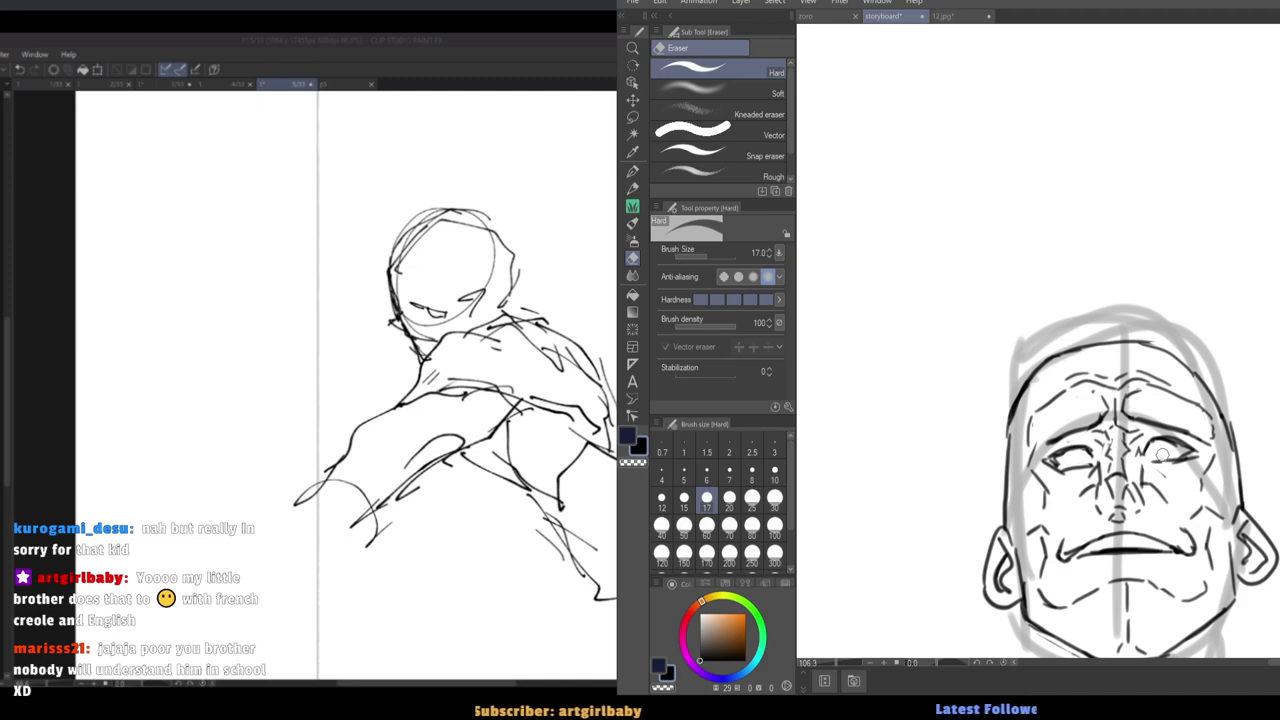
{"action": "key", "text": "p"}
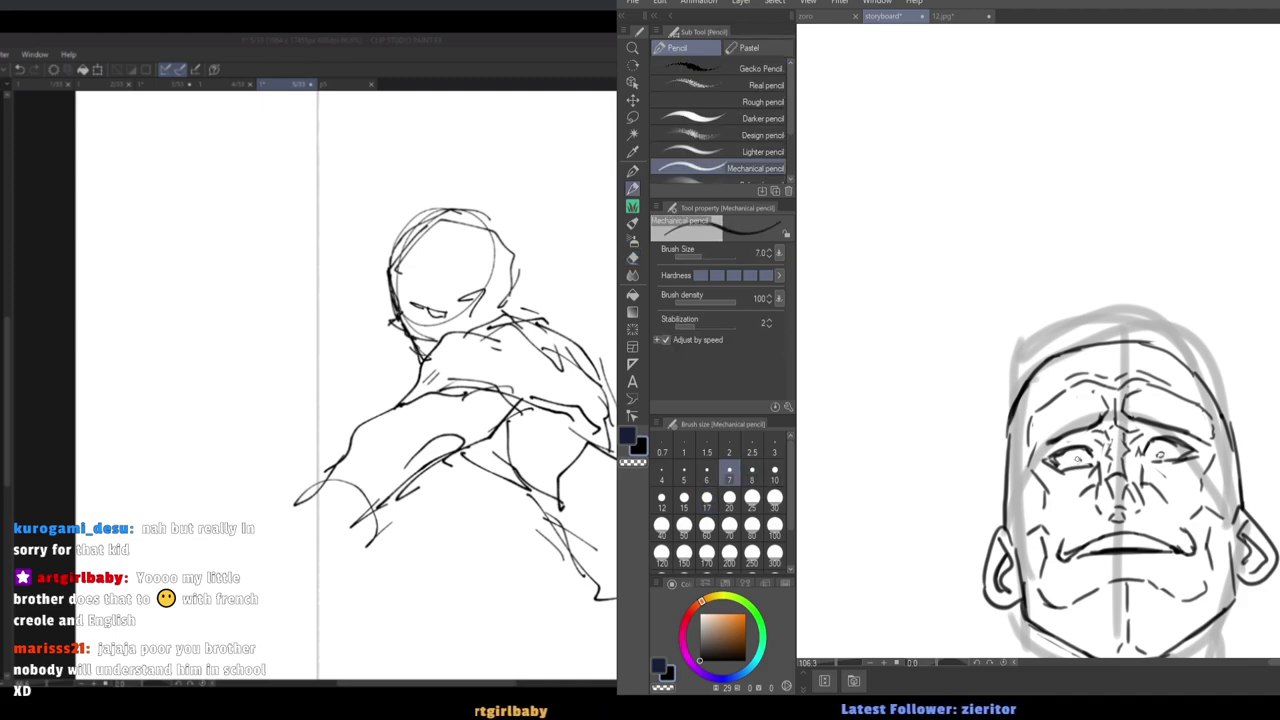
{"action": "key", "text": "bracketright"}
{"action": "key", "text": "bracketright"}
{"action": "key", "text": "bracketright"}
{"action": "key", "text": "bracketright"}
{"action": "key", "text": "bracketright"}
{"action": "key", "text": "bracketright"}
{"action": "key", "text": "bracketright"}
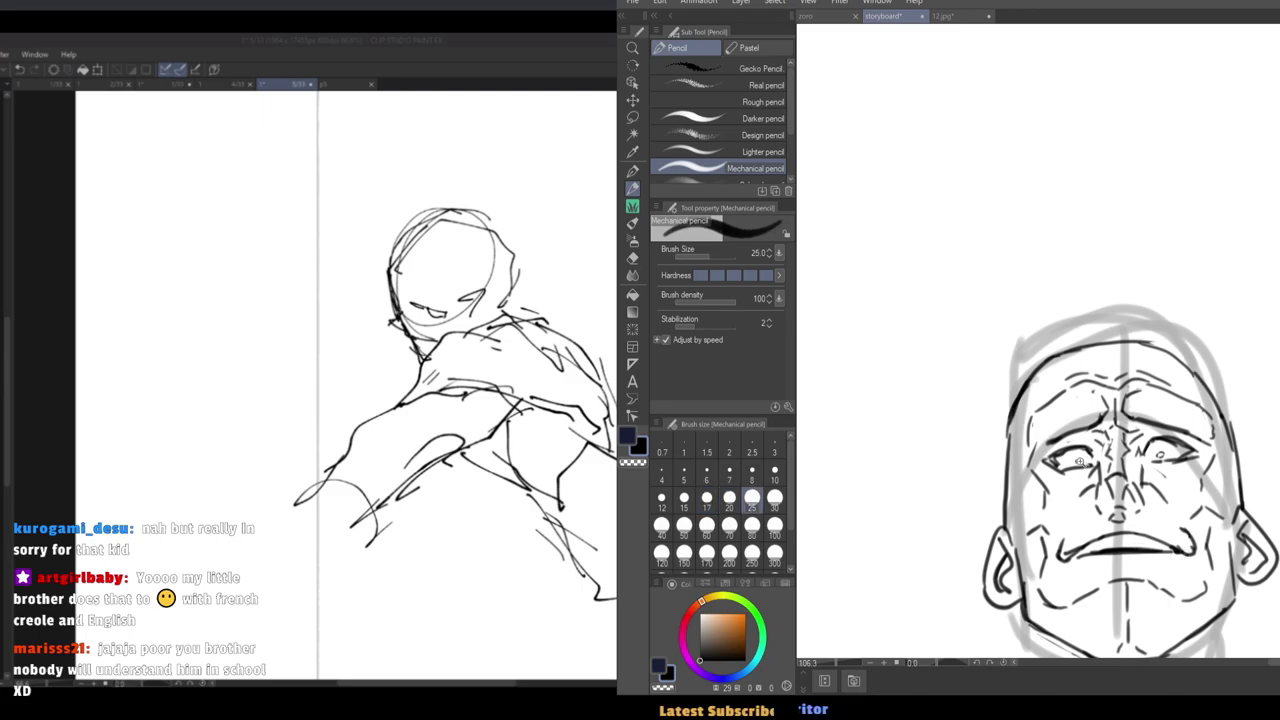
{"action": "mouse_move", "coordinate": [1080, 461]}
{"action": "left_mouse_down"}
{"action": "mouse_move", "coordinate": [1038, 458]}
{"action": "mouse_move", "coordinate": [1110, 438]}
{"action": "left_mouse_up"}
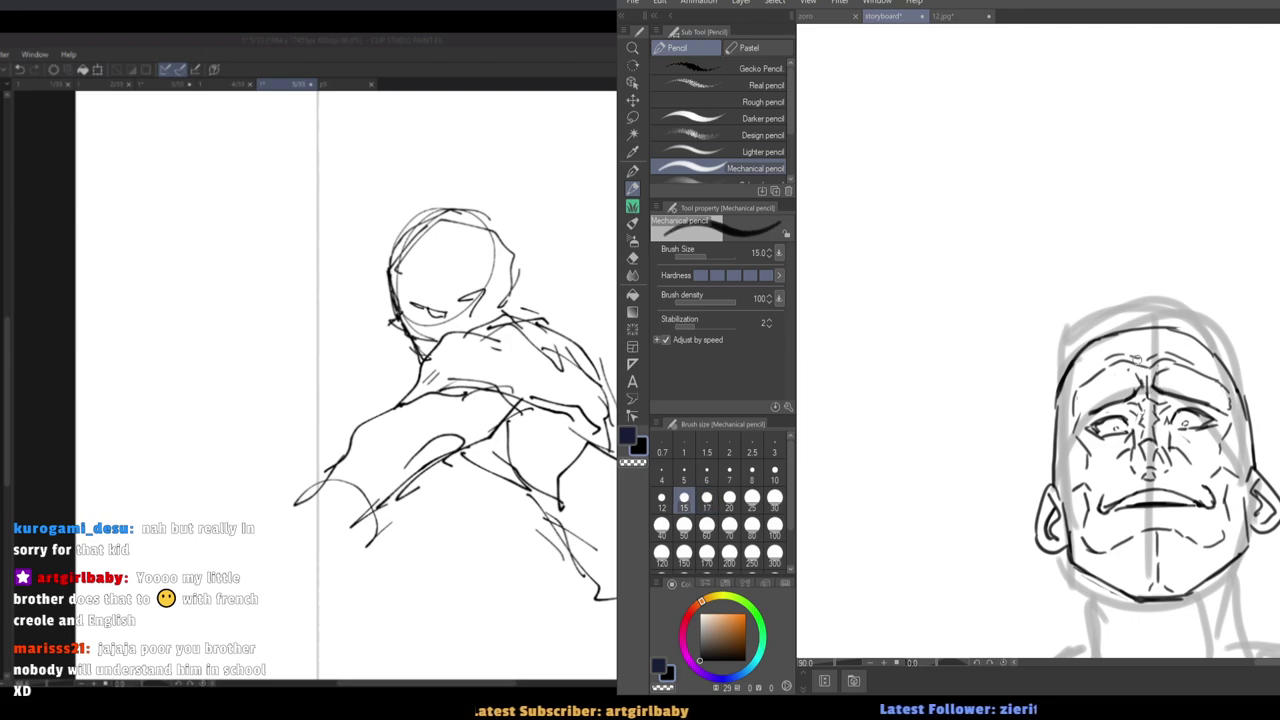
Erase the large figure's forehead wrinkles and brows, and redraw the brows as thick worried slants with a size 15 pencil.
{"action": "key", "text": "e"}
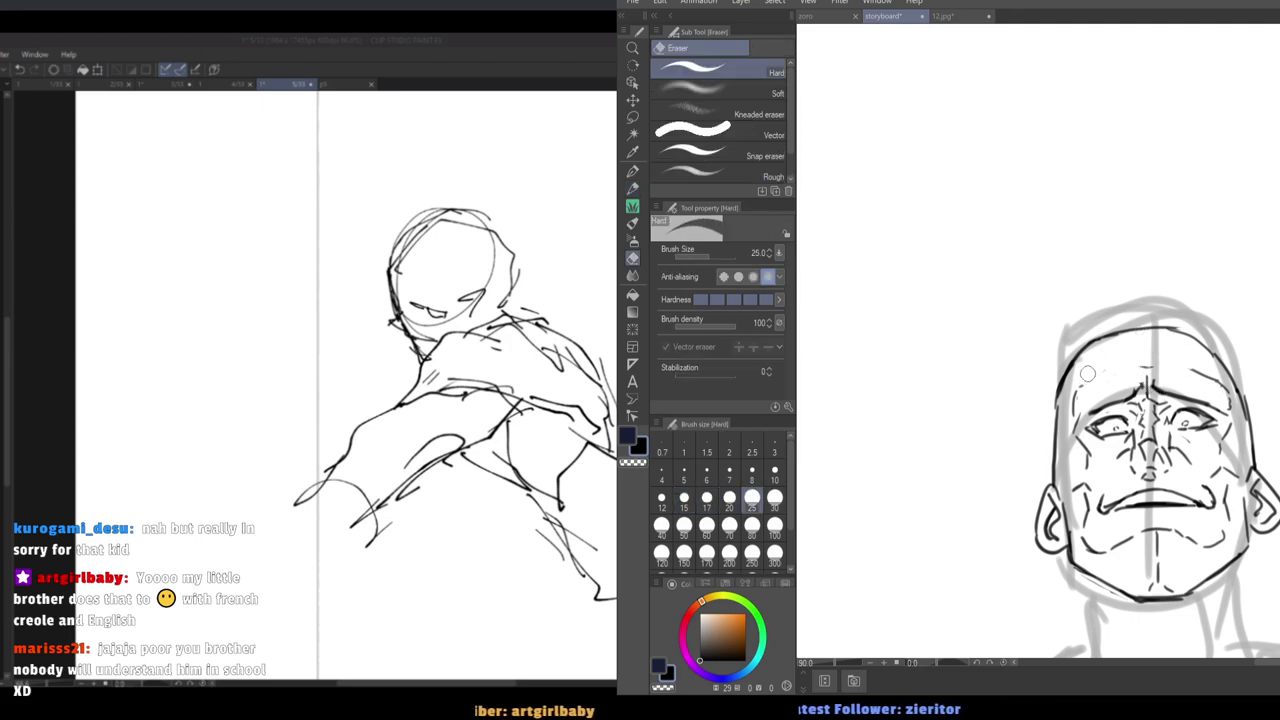
{"action": "key", "text": "bracketright"}
{"action": "key", "text": "p"}
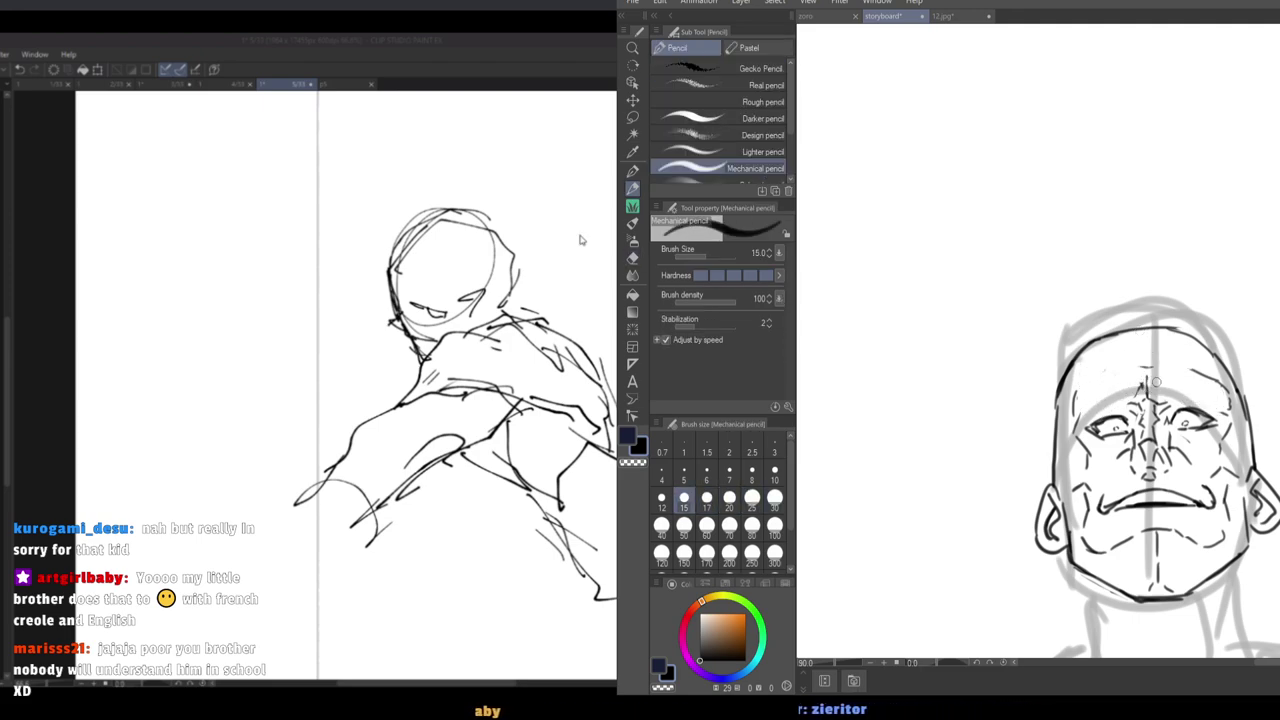
{"action": "left_click_drag", "start_coordinate": [1089, 414], "coordinate": [1141, 386]}
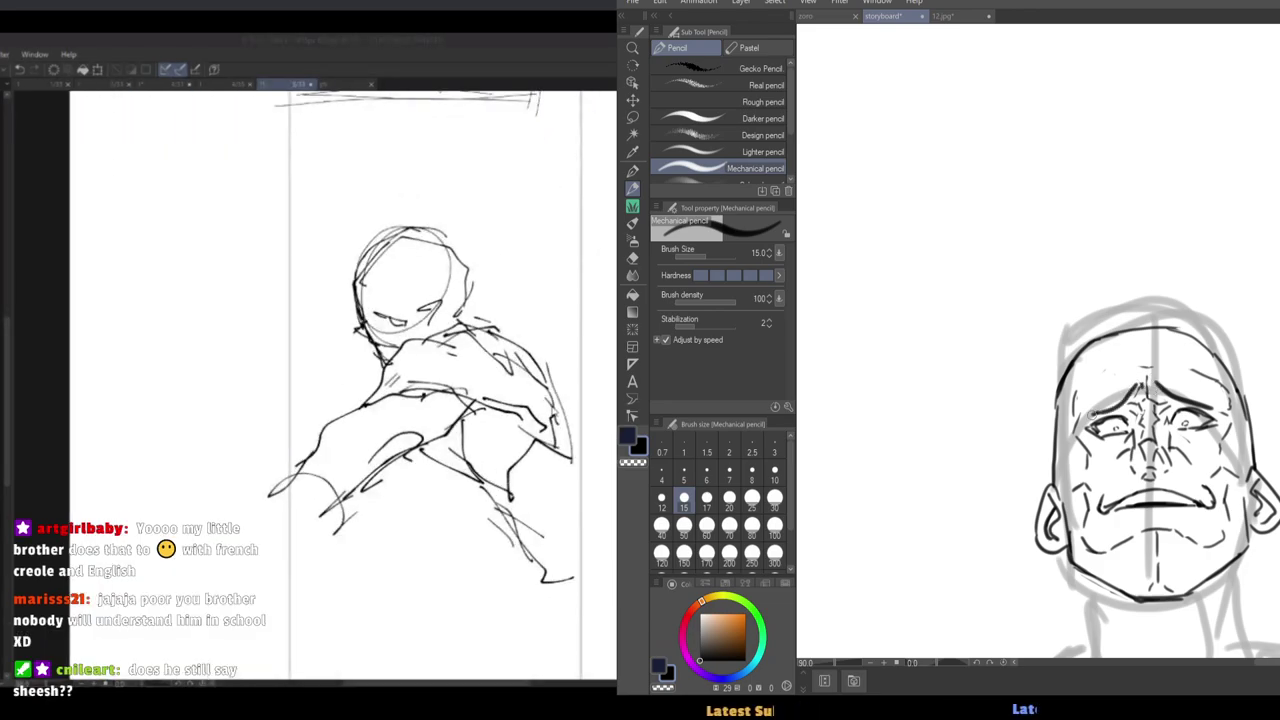
{"action": "key", "text": "bracketleft"}
Strengthen the outstretched arm's lower edge on the comic page figure, and scale the whole figure down and move it up.
{"action": "left_click_drag", "start_coordinate": [436, 569], "coordinate": [447, 579]}
{"action": "left_click_drag", "start_coordinate": [442, 413], "coordinate": [326, 494]}
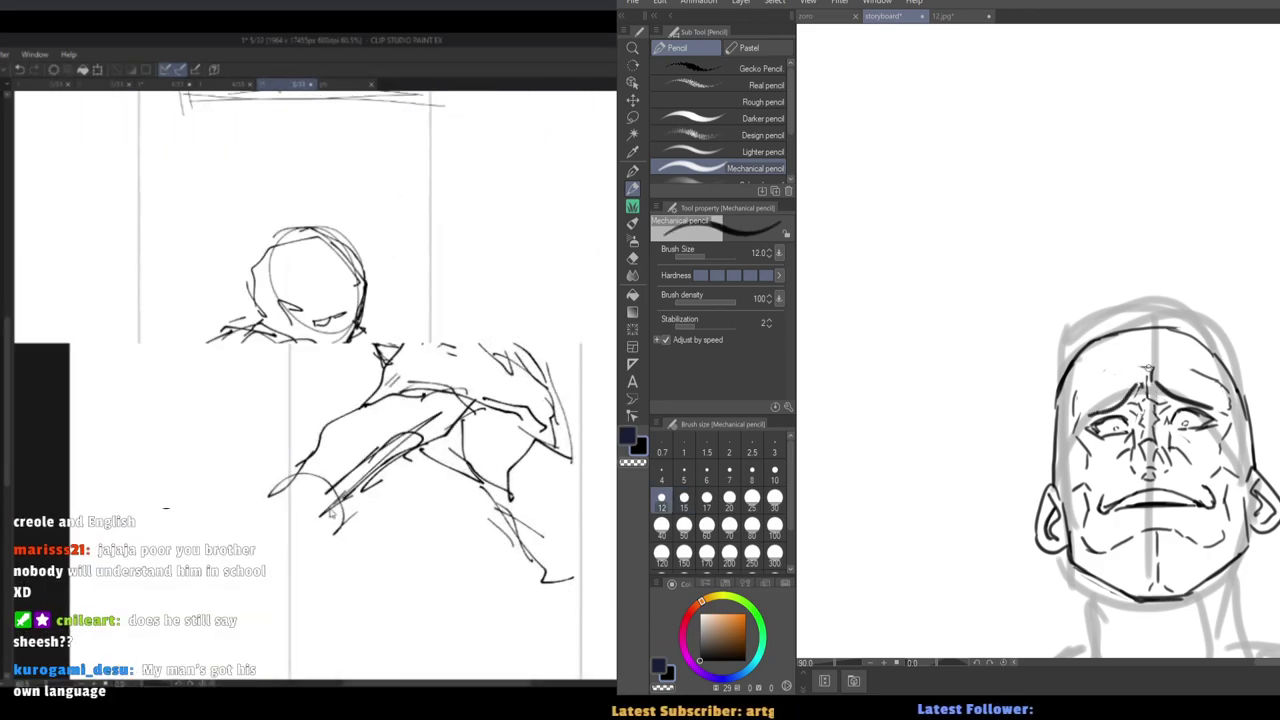
{"action": "key", "text": "bracketleft"}
{"action": "key", "text": "ctrl+t"}
{"action": "mouse_move", "coordinate": [573, 586]}
{"action": "left_mouse_down"}
{"action": "mouse_move", "coordinate": [487, 483]}
{"action": "mouse_move", "coordinate": [490, 450]}
{"action": "left_mouse_up"}
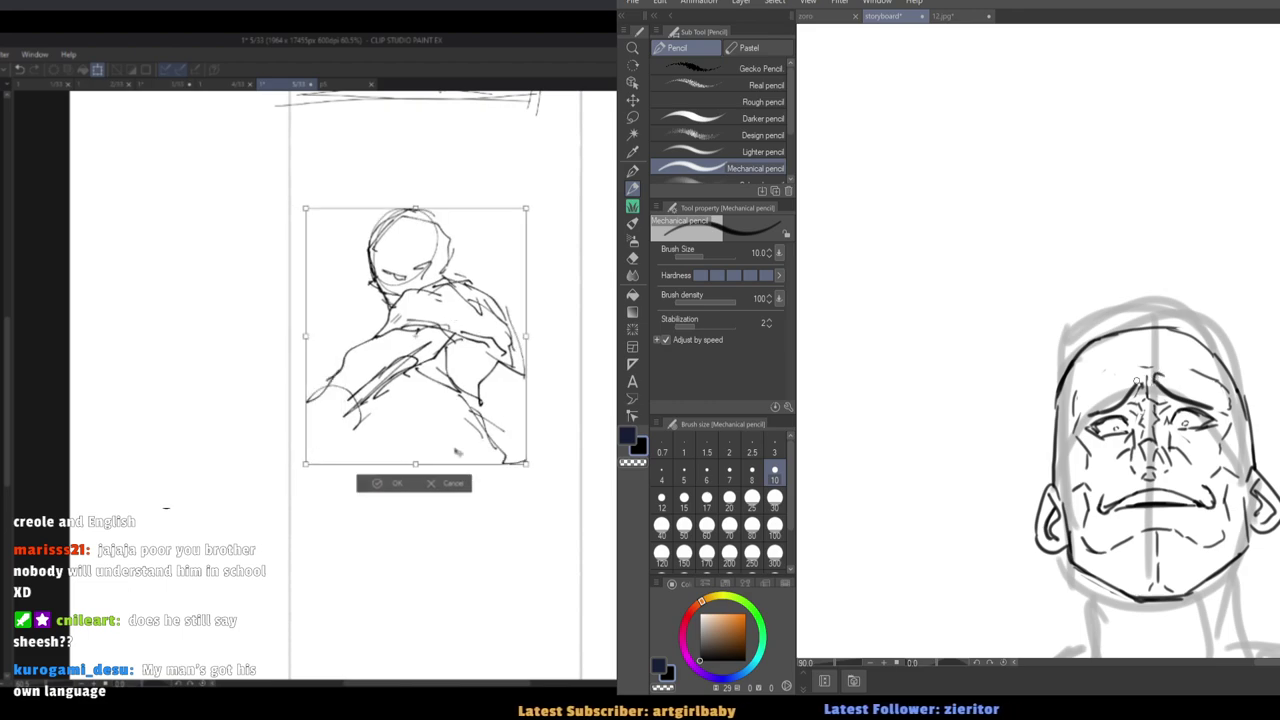
{"action": "key", "text": "bracketleft"}
{"action": "left_click", "coordinate": [395, 481]}
Rough new wrinkles across the large figure's forehead with a size 8 pencil, and try a long box-shaped forearm on the comic page figure.
{"action": "mouse_move", "coordinate": [325, 393]}
{"action": "left_mouse_down"}
{"action": "mouse_move", "coordinate": [241, 396]}
{"action": "mouse_move", "coordinate": [332, 440]}
{"action": "left_mouse_up"}
{"action": "left_click_drag", "start_coordinate": [1152, 366], "coordinate": [1114, 368]}
{"action": "key", "text": "e"}
{"action": "left_click_drag", "start_coordinate": [1222, 388], "coordinate": [1180, 368]}
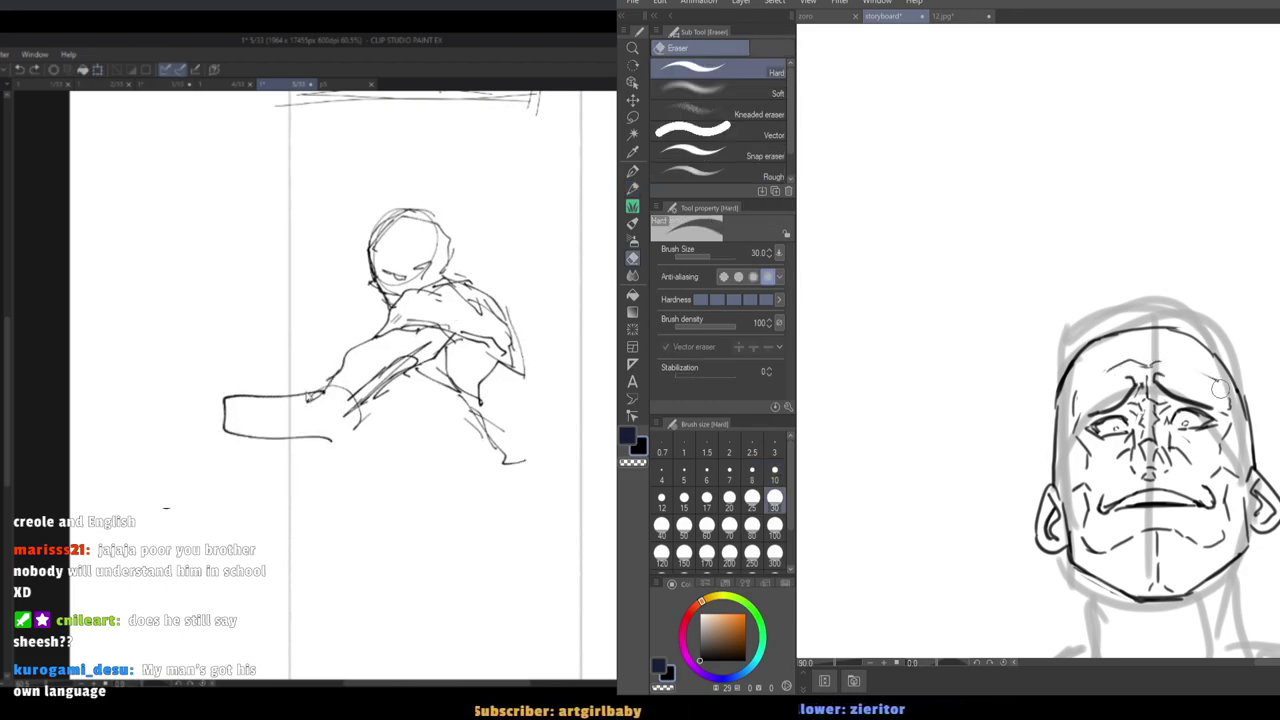
{"action": "key", "text": "ctrl+z"}
{"action": "key", "text": "ctrl+z"}
{"action": "key", "text": "p"}
{"action": "key", "text": "e"}
Rework the large figure's inner forehead wrinkles, and try differently angled forearms on the comic page figure.
{"action": "left_click_drag", "start_coordinate": [328, 382], "coordinate": [243, 337]}
{"action": "left_click_drag", "start_coordinate": [1138, 369], "coordinate": [1119, 379]}
{"action": "key", "text": "p"}
{"action": "mouse_move", "coordinate": [238, 335]}
{"action": "left_mouse_down"}
{"action": "mouse_move", "coordinate": [315, 400]}
{"action": "mouse_move", "coordinate": [288, 394]}
{"action": "mouse_move", "coordinate": [317, 388]}
{"action": "left_mouse_up"}
{"action": "key", "text": "e"}
{"action": "key", "text": "p"}
{"action": "left_click_drag", "start_coordinate": [308, 337], "coordinate": [334, 372]}
{"action": "key", "text": "ctrl+z"}
Extend the curved wrinkles across the large figure's forehead, and rough the comic page figure's arm as a horizontal block.
{"action": "left_click_drag", "start_coordinate": [1096, 361], "coordinate": [1066, 359]}
{"action": "mouse_move", "coordinate": [313, 380]}
{"action": "left_mouse_down"}
{"action": "mouse_move", "coordinate": [318, 306]}
{"action": "mouse_move", "coordinate": [357, 366]}
{"action": "left_mouse_up"}
{"action": "left_click_drag", "start_coordinate": [1066, 359], "coordinate": [1093, 359]}
{"action": "left_click_drag", "start_coordinate": [882, 376], "coordinate": [1020, 357]}
{"action": "left_click_drag", "start_coordinate": [415, 362], "coordinate": [325, 410]}
{"action": "mouse_move", "coordinate": [318, 296]}
{"action": "left_mouse_down"}
{"action": "mouse_move", "coordinate": [322, 409]}
{"action": "mouse_move", "coordinate": [412, 350]}
{"action": "left_mouse_up"}
{"action": "key", "text": "e"}
{"action": "left_click_drag", "start_coordinate": [1262, 362], "coordinate": [1078, 368]}
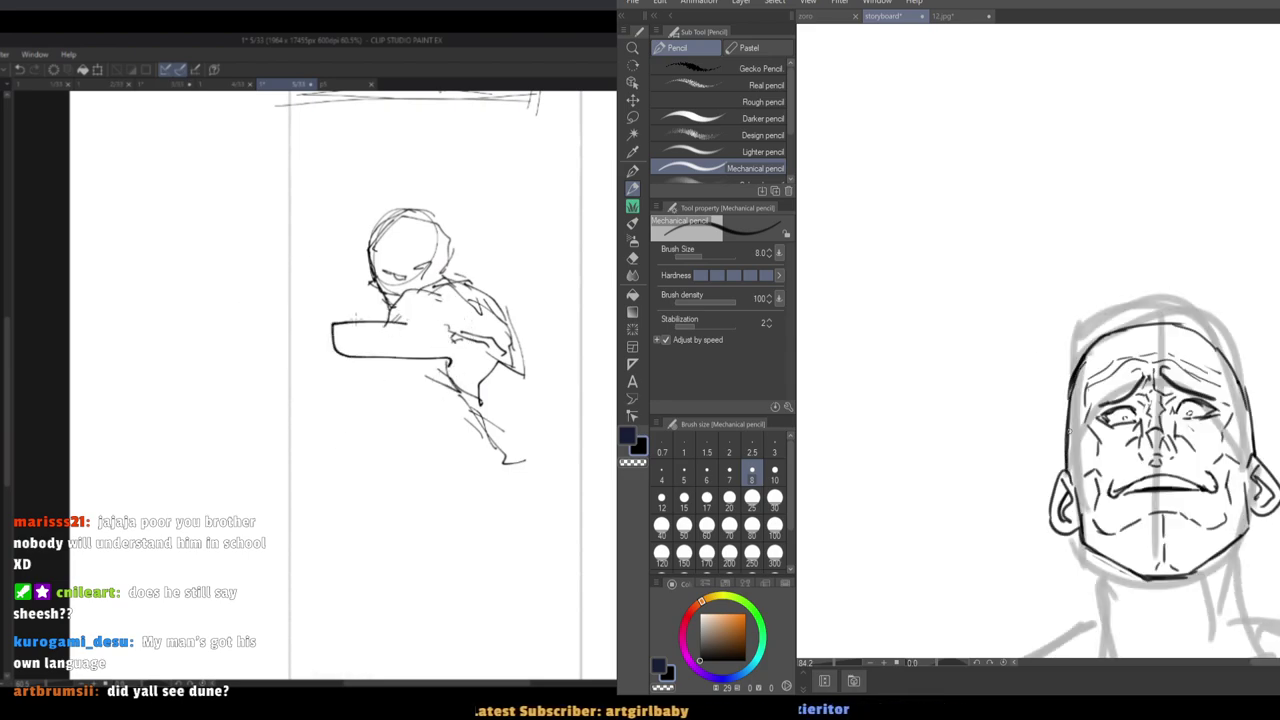
Replace the comic page figure's arm block with a rounded horizontal arm and zigzag strokes rising from its end.
{"action": "scroll", "coordinate": [1054, 434], "scroll_direction": "down", "scroll_amount": 4}
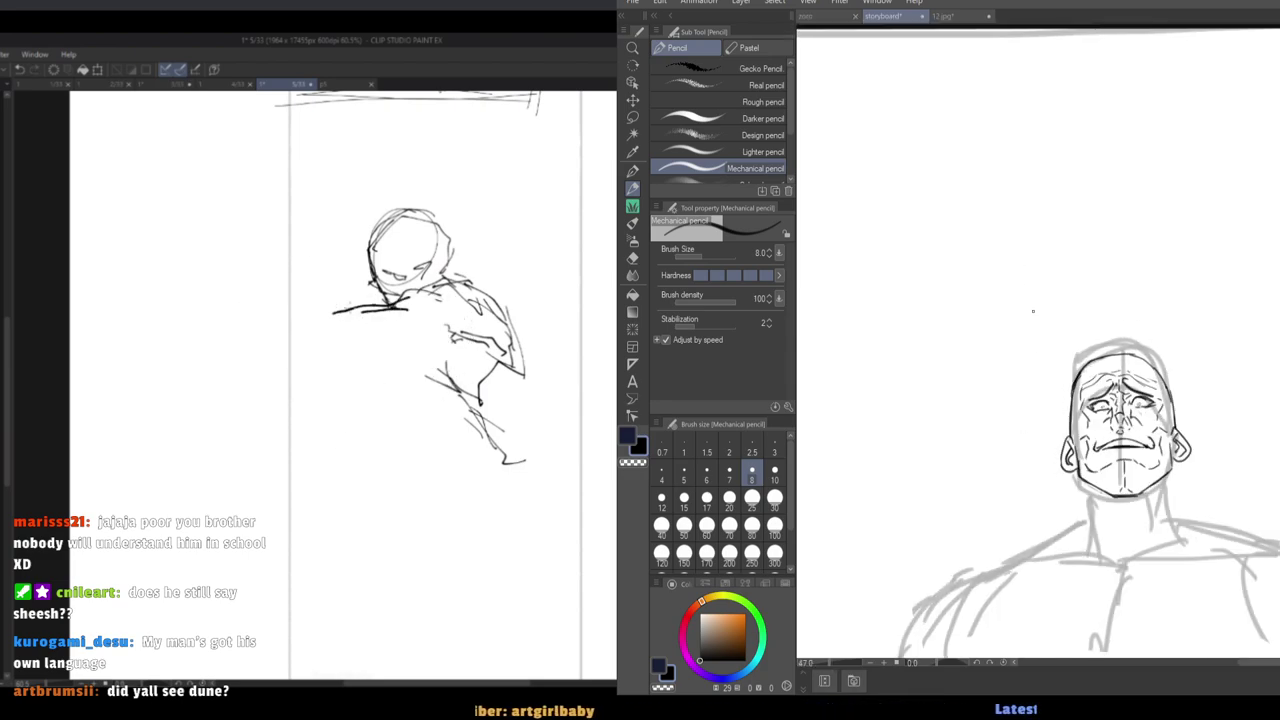
{"action": "key", "text": "ctrl+z"}
{"action": "mouse_move", "coordinate": [362, 304]}
{"action": "left_mouse_down"}
{"action": "mouse_move", "coordinate": [350, 351]}
{"action": "mouse_move", "coordinate": [457, 355]}
{"action": "left_mouse_up"}
{"action": "mouse_move", "coordinate": [326, 352]}
{"action": "left_mouse_down"}
{"action": "mouse_move", "coordinate": [300, 310]}
{"action": "mouse_move", "coordinate": [306, 262]}
{"action": "left_mouse_up"}
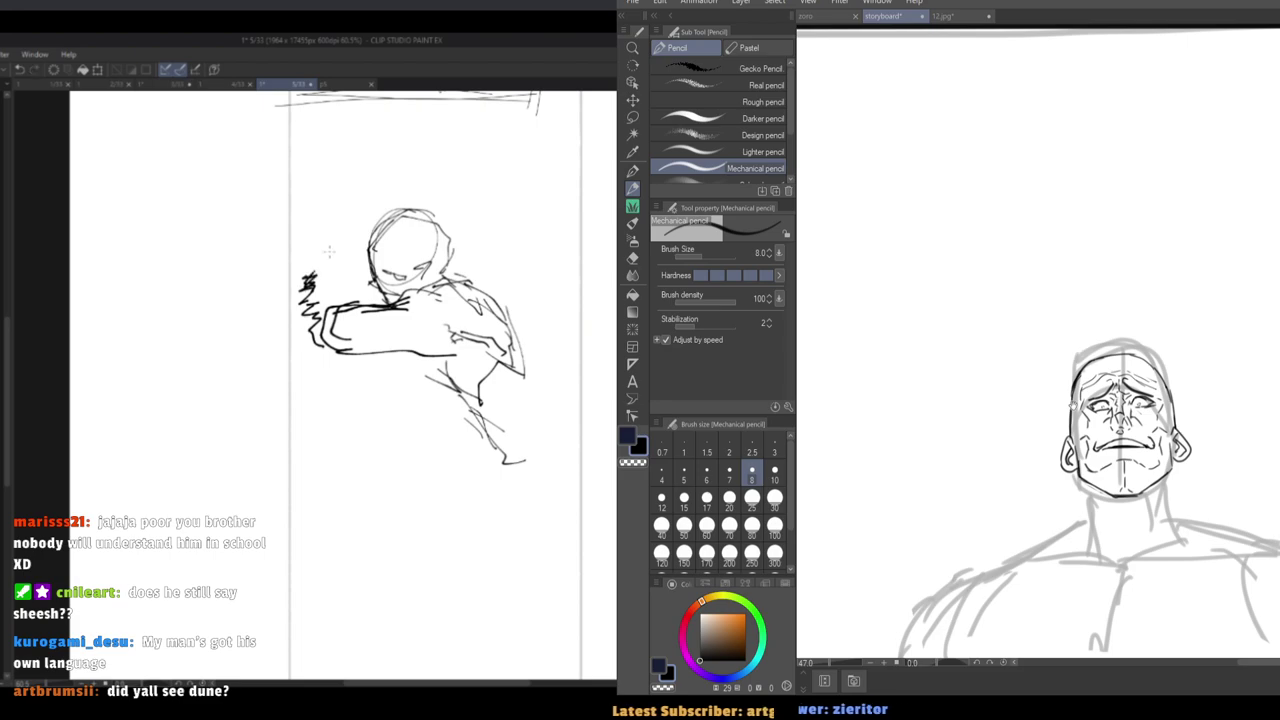
Add a second zigzag edge above the comic page figure's arm and join both edges into a jagged peaked shape.
{"action": "scroll", "coordinate": [1072, 405], "scroll_direction": "up", "scroll_amount": 4}
{"action": "key", "text": "e"}
{"action": "key", "text": "p"}
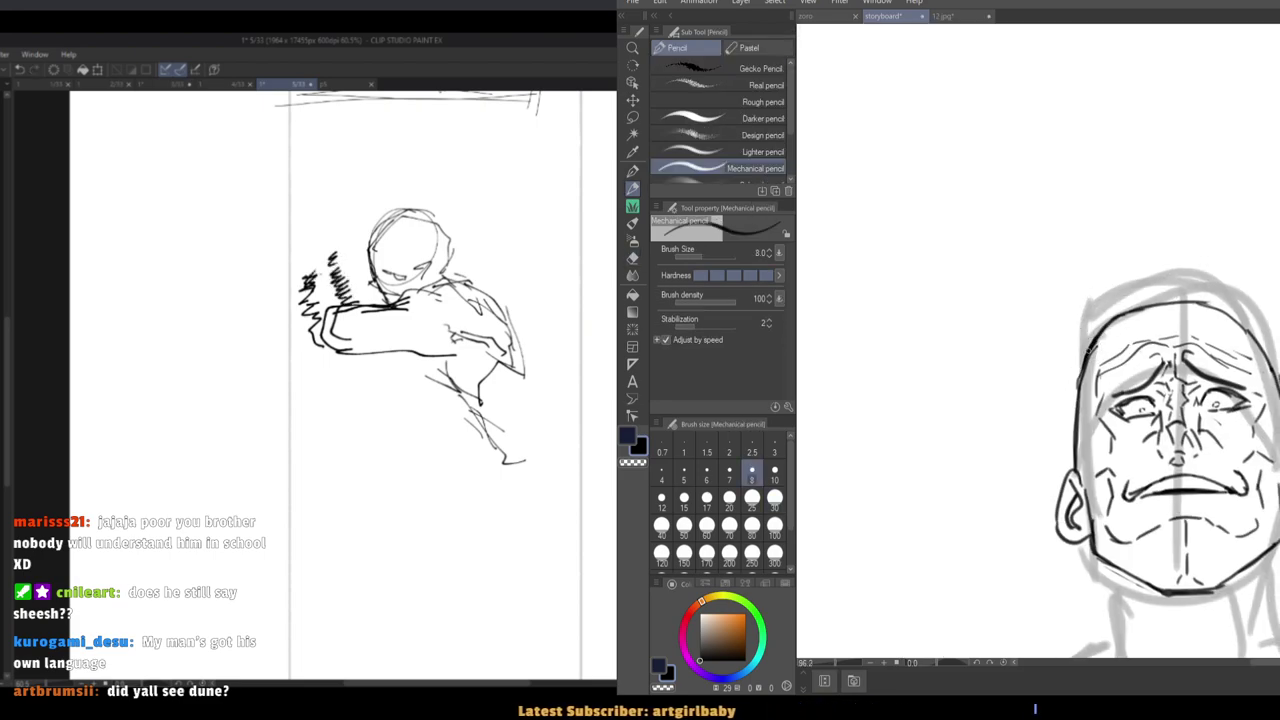
{"action": "left_click_drag", "start_coordinate": [312, 268], "coordinate": [334, 248]}
{"action": "key", "text": "e"}
{"action": "key", "text": "p"}
{"action": "key", "text": "h"}
{"action": "mouse_move", "coordinate": [1102, 338]}
{"action": "left_mouse_down"}
{"action": "mouse_move", "coordinate": [1080, 386]}
{"action": "mouse_move", "coordinate": [1106, 324]}
{"action": "left_mouse_up"}
{"action": "key", "text": "h"}
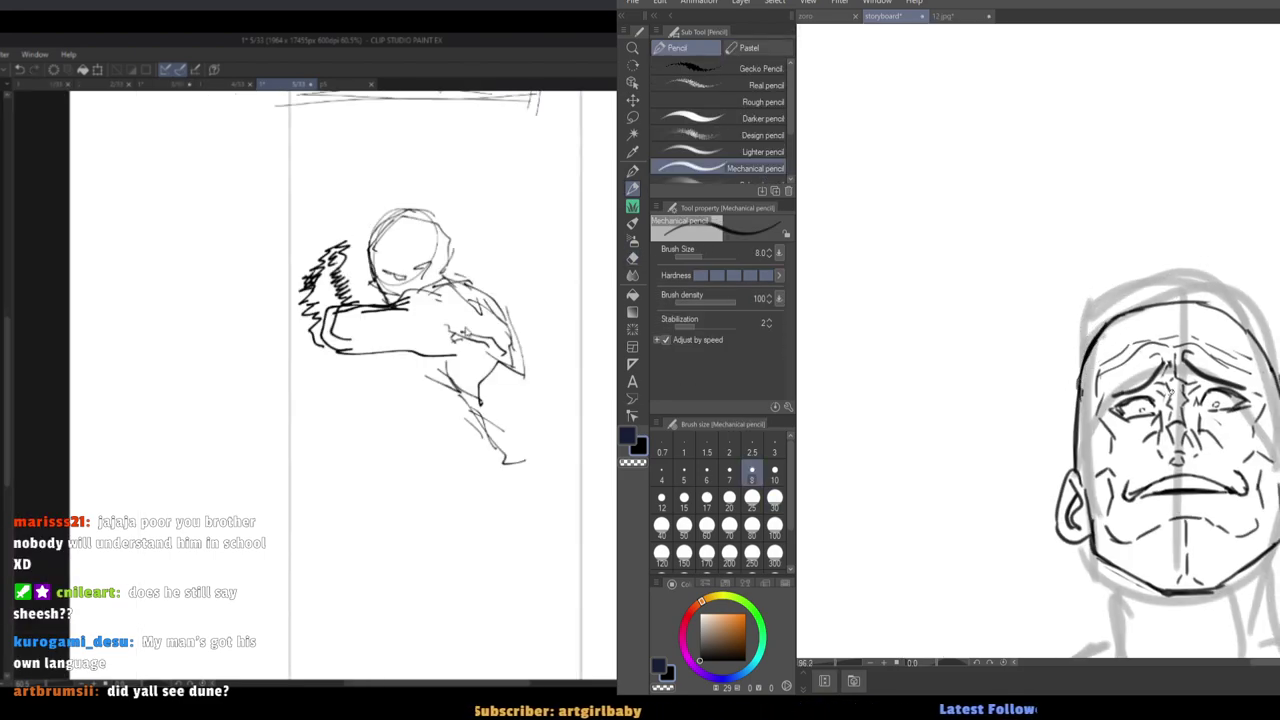
Redraw the comic page figure's arm underside, back line and lower torso, and check the pose in mirrored view.
{"action": "left_click_drag", "start_coordinate": [332, 351], "coordinate": [470, 340]}
{"action": "left_click_drag", "start_coordinate": [394, 322], "coordinate": [458, 347]}
{"action": "key", "text": "e"}
{"action": "left_click_drag", "start_coordinate": [494, 299], "coordinate": [545, 377]}
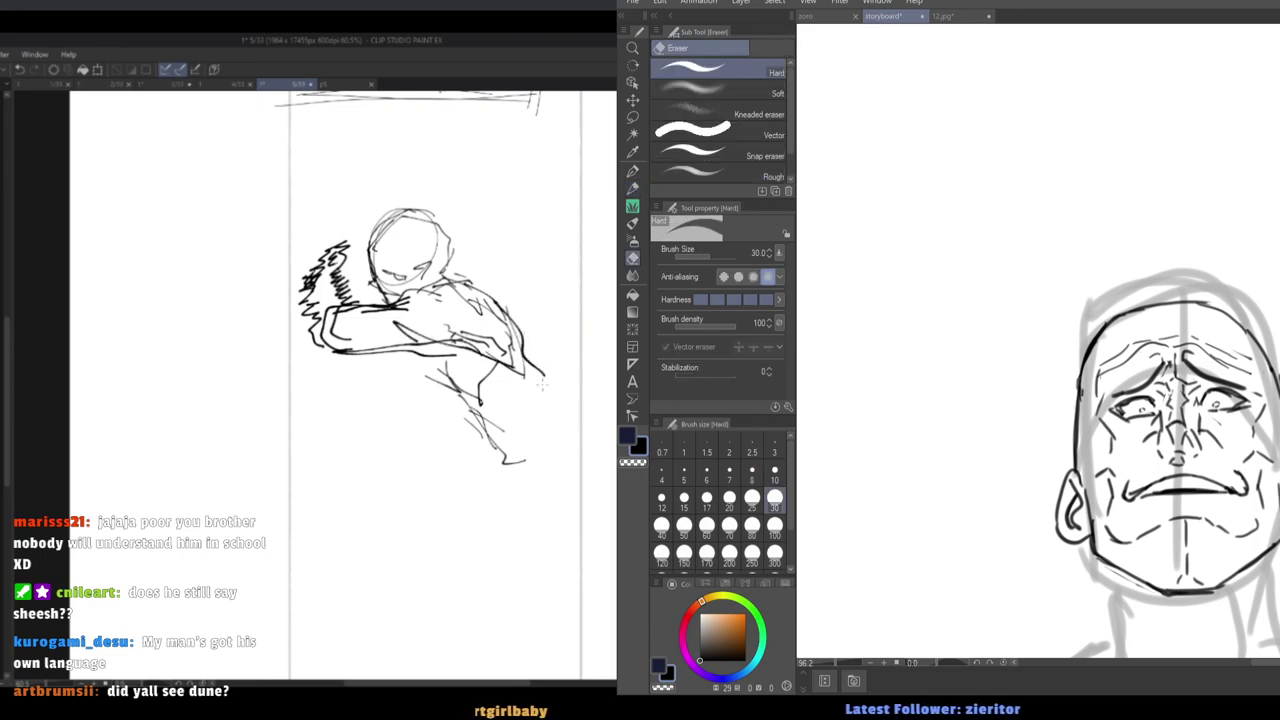
{"action": "key", "text": "ctrl+z"}
{"action": "mouse_move", "coordinate": [452, 354]}
{"action": "left_mouse_down"}
{"action": "mouse_move", "coordinate": [486, 398]}
{"action": "mouse_move", "coordinate": [561, 416]}
{"action": "mouse_move", "coordinate": [498, 434]}
{"action": "left_mouse_up"}
{"action": "key", "text": "p"}
{"action": "key", "text": "h"}
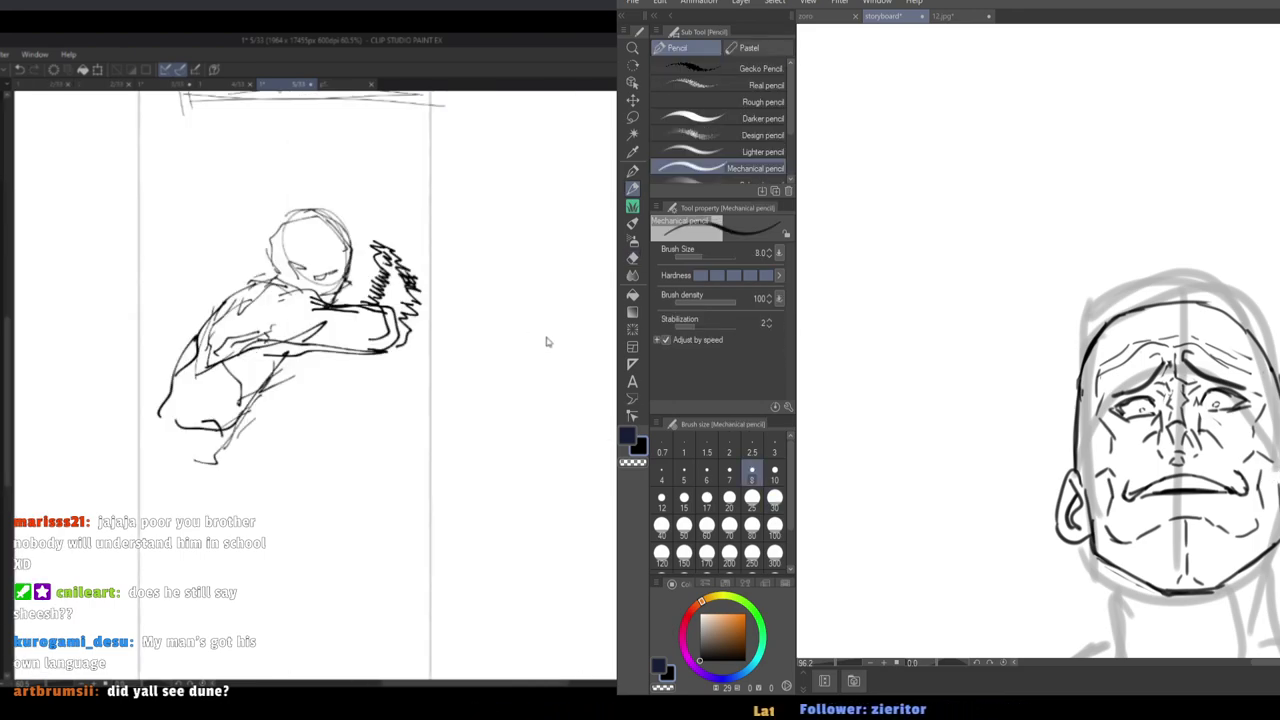
{"action": "key", "text": "h"}
Erase and redraw the inner lines of the large figure's ear, and add a bent rear arm to the comic page figure.
{"action": "key", "text": "e"}
{"action": "mouse_move", "coordinate": [1076, 484]}
{"action": "left_mouse_down"}
{"action": "mouse_move", "coordinate": [1072, 524]}
{"action": "mouse_move", "coordinate": [1076, 490]}
{"action": "left_mouse_up"}
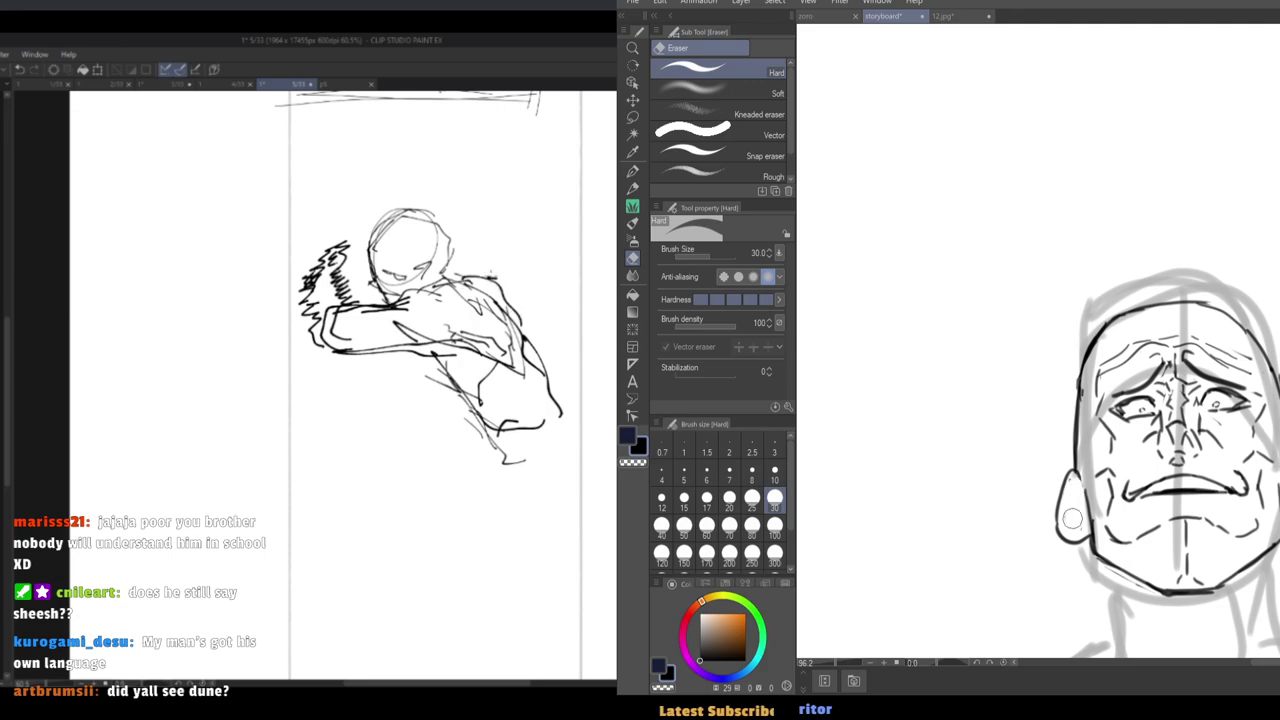
{"action": "key", "text": "p"}
{"action": "mouse_move", "coordinate": [490, 278]}
{"action": "left_mouse_down"}
{"action": "mouse_move", "coordinate": [549, 307]}
{"action": "mouse_move", "coordinate": [522, 314]}
{"action": "left_mouse_up"}
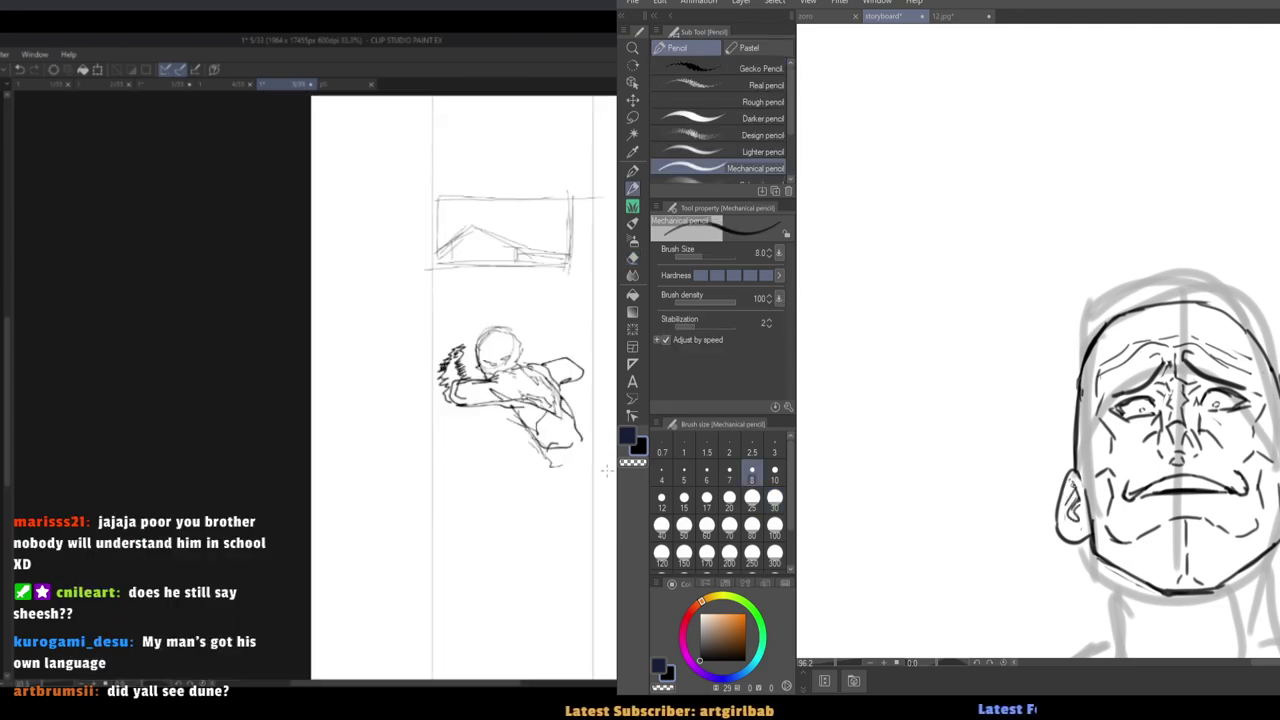
{"action": "left_click_drag", "start_coordinate": [1104, 432], "coordinate": [1113, 511]}
{"action": "mouse_move", "coordinate": [1113, 511]}
{"action": "left_mouse_down"}
{"action": "mouse_move", "coordinate": [1110, 473]}
{"action": "mouse_move", "coordinate": [1140, 455]}
{"action": "left_mouse_up"}
Draw a straight neck line down from each of the large figure's ears at pencil size 10, and clear the comic page figure.
{"action": "key", "text": "]"}
{"action": "left_click_drag", "start_coordinate": [1256, 448], "coordinate": [1259, 515]}
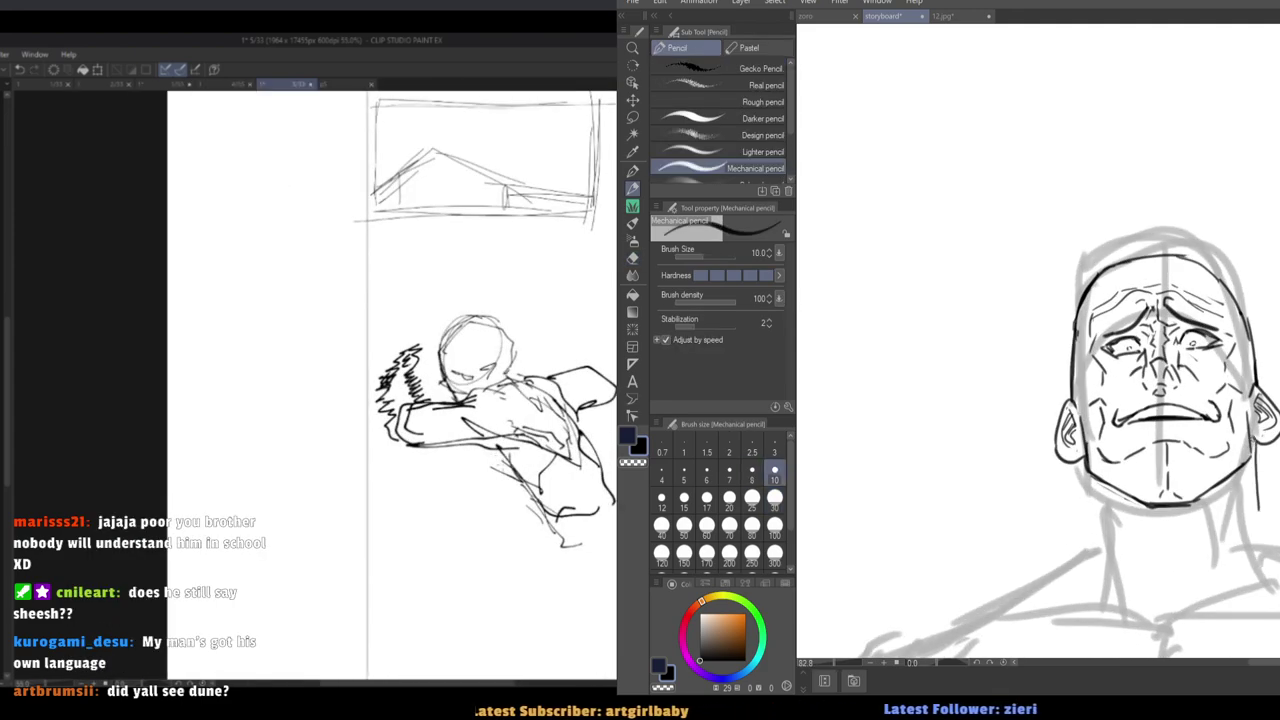
{"action": "left_click_drag", "start_coordinate": [1085, 443], "coordinate": [1085, 549]}
{"action": "scroll", "coordinate": [1085, 540], "scroll_direction": "down", "scroll_amount": 3}
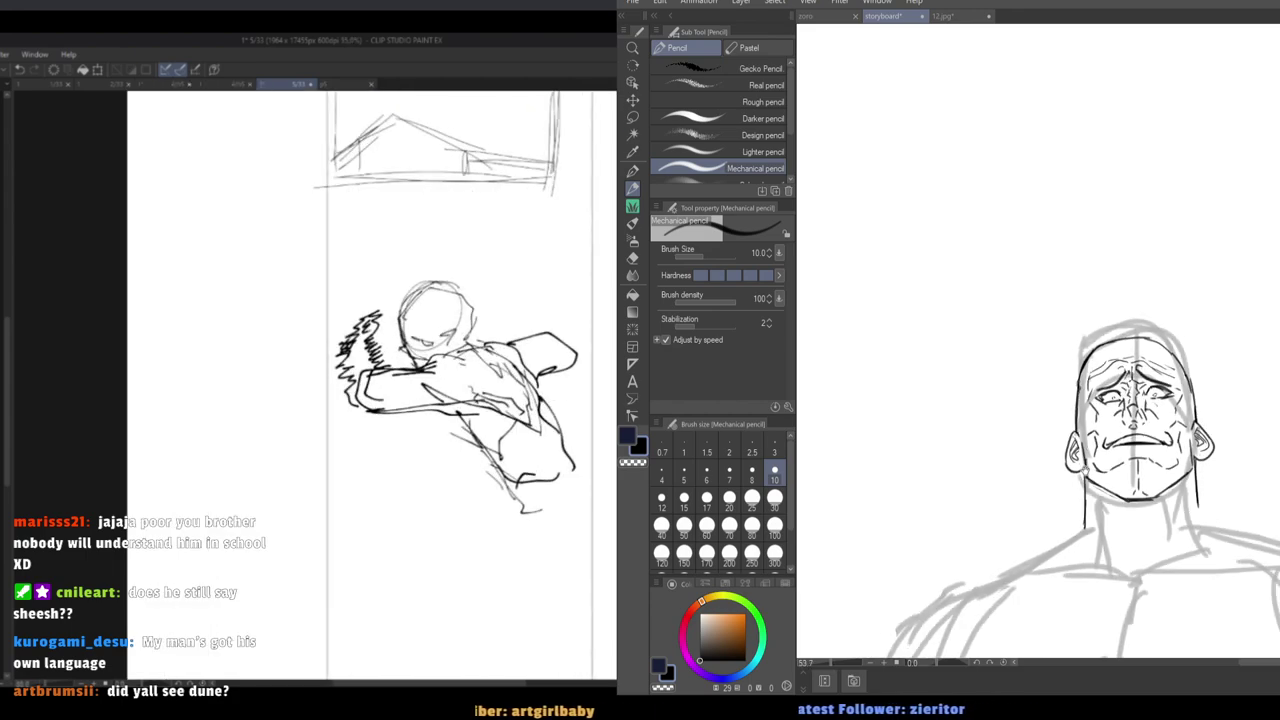
{"action": "left_click_drag", "start_coordinate": [1055, 484], "coordinate": [1038, 443]}
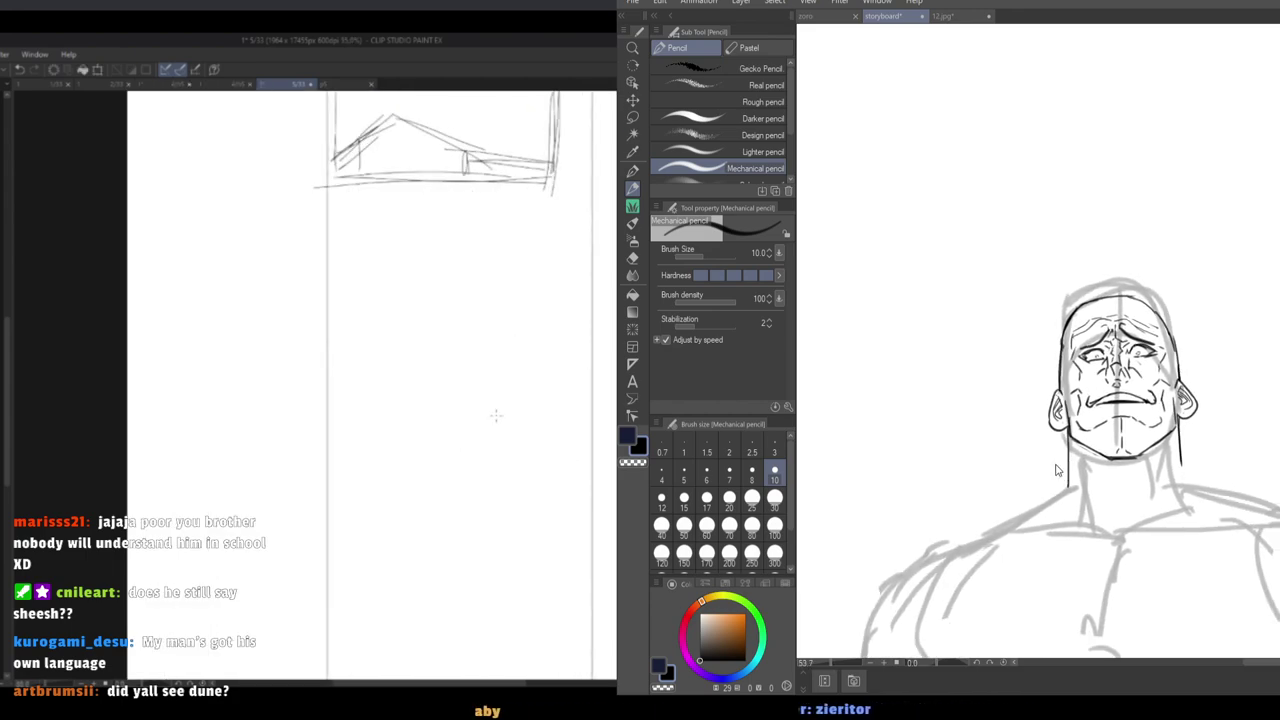
{"action": "left_click_drag", "start_coordinate": [999, 441], "coordinate": [1168, 420]}
{"action": "scroll", "coordinate": [1174, 510], "scroll_direction": "up", "scroll_amount": 4}
{"action": "scroll", "coordinate": [1170, 425], "scroll_direction": "up", "scroll_amount": 3}
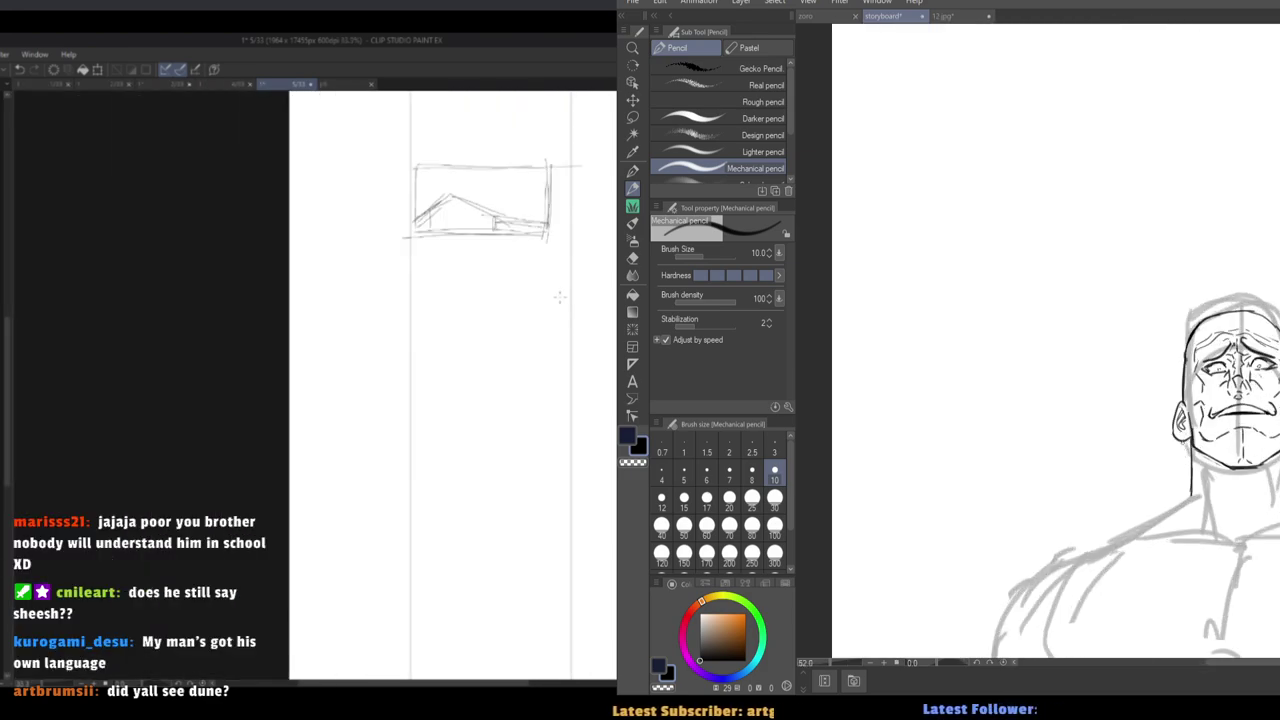
Draw the sloping trapezius lines from the large figure's neck out to both shoulders at pencil size 12.
{"action": "scroll", "coordinate": [1100, 444], "scroll_direction": "up", "scroll_amount": 1}
{"action": "left_click_drag", "start_coordinate": [1219, 492], "coordinate": [1057, 452]}
{"action": "scroll", "coordinate": [560, 340], "scroll_direction": "up", "scroll_amount": 2}
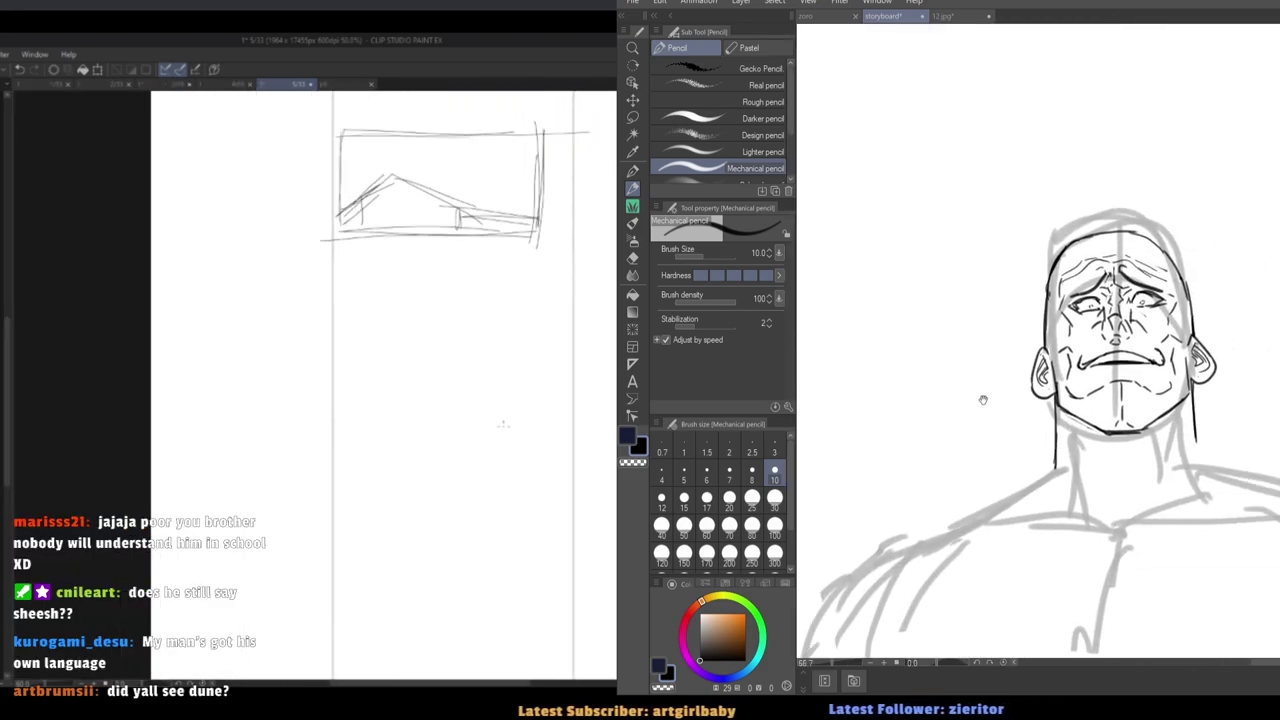
{"action": "key", "text": "p"}
{"action": "key", "text": "p"}
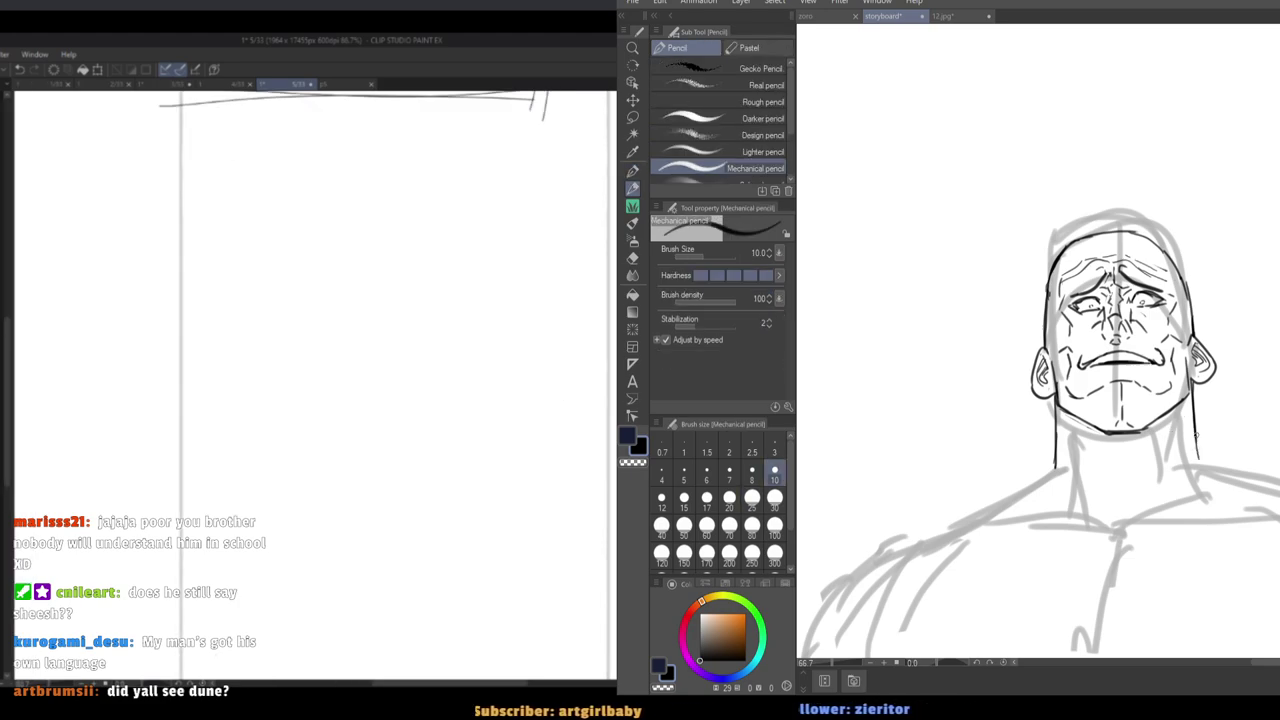
{"action": "key", "text": "bracketright"}
{"action": "left_click_drag", "start_coordinate": [1197, 446], "coordinate": [1279, 482]}
{"action": "left_click_drag", "start_coordinate": [1056, 466], "coordinate": [947, 518]}
{"action": "scroll", "coordinate": [947, 518], "scroll_direction": "down", "scroll_amount": 2}
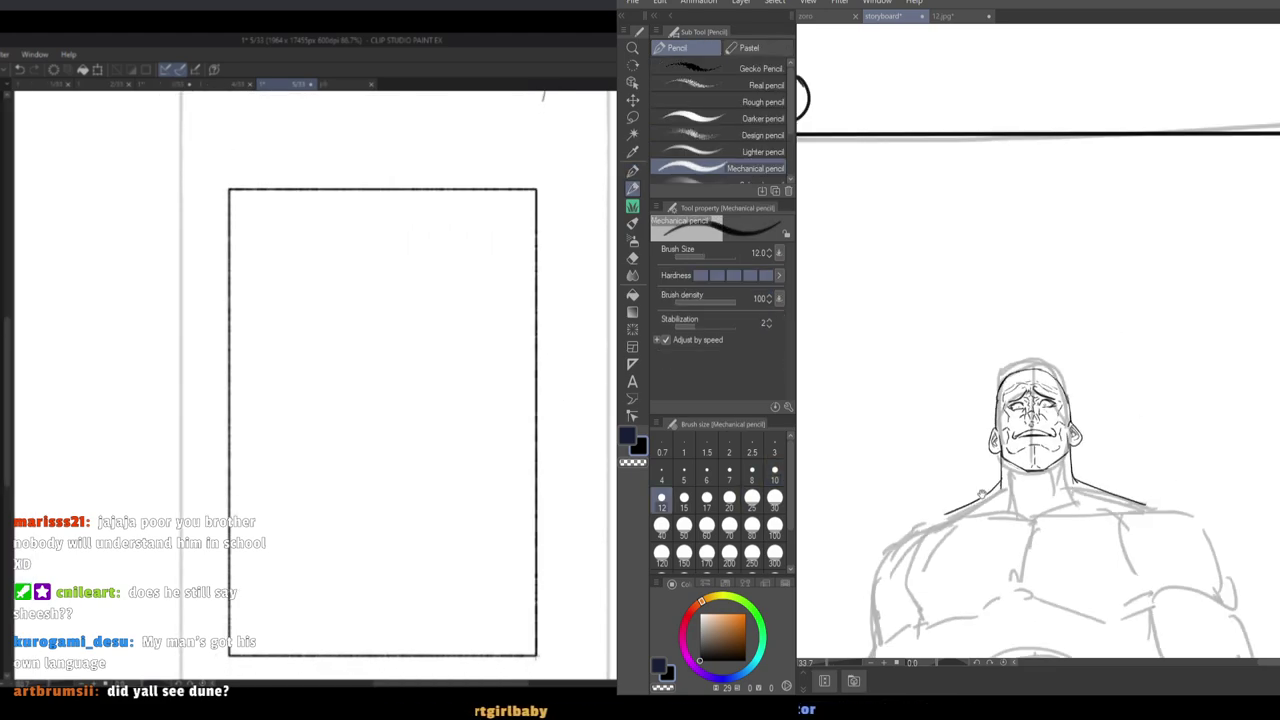
Undo the last shoulder slope on the large figure and redraw it as a longer line at pencil size 15.
{"action": "key", "text": "ctrl+z"}
{"action": "key", "text": "bracketright"}
{"action": "left_click_drag", "start_coordinate": [1001, 487], "coordinate": [935, 519]}
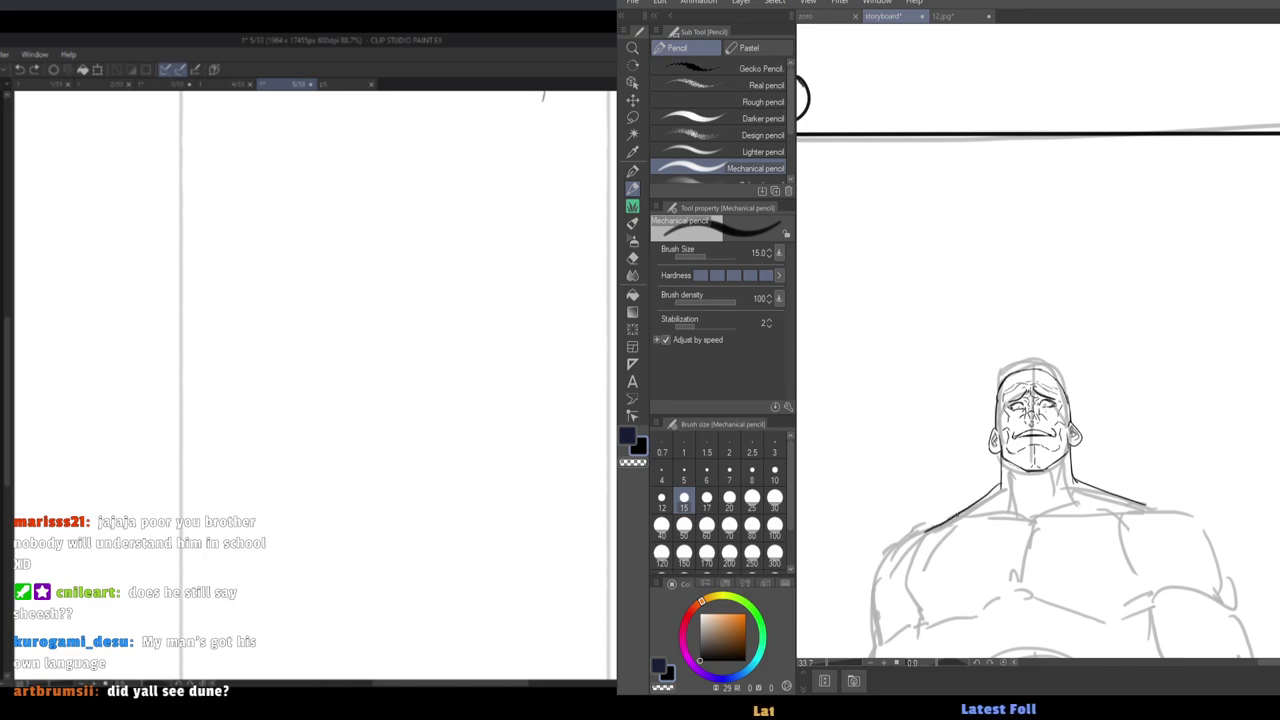
{"action": "scroll", "coordinate": [963, 486], "scroll_direction": "down", "scroll_amount": 2}
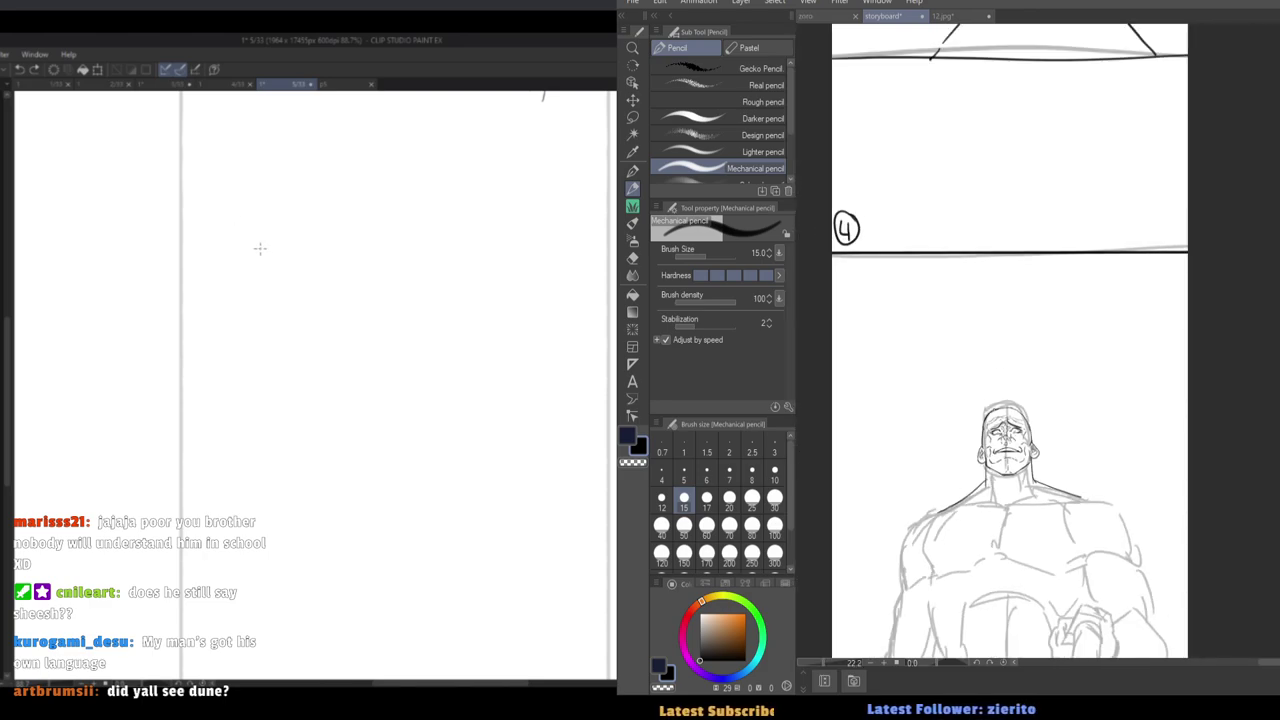
{"action": "left_click_drag", "start_coordinate": [930, 434], "coordinate": [967, 314]}
{"action": "left_click_drag", "start_coordinate": [936, 386], "coordinate": [940, 408]}
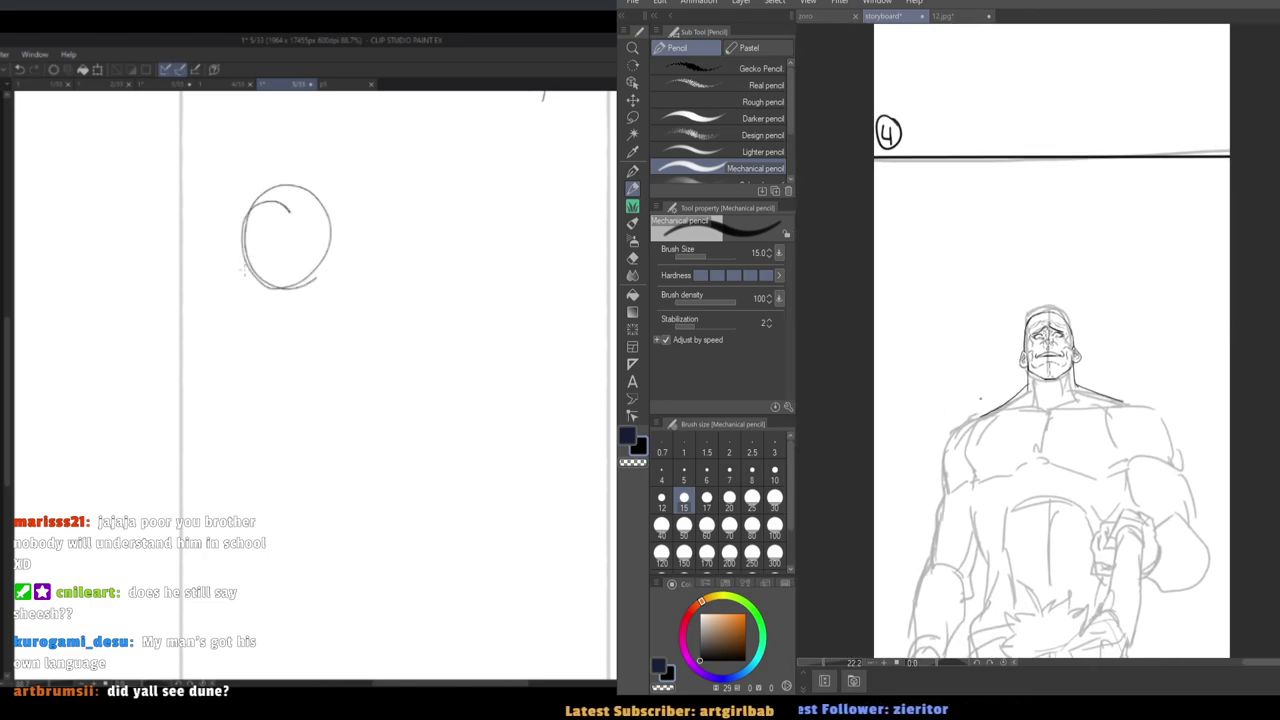
{"action": "scroll", "coordinate": [987, 470], "scroll_direction": "up", "scroll_amount": 3}
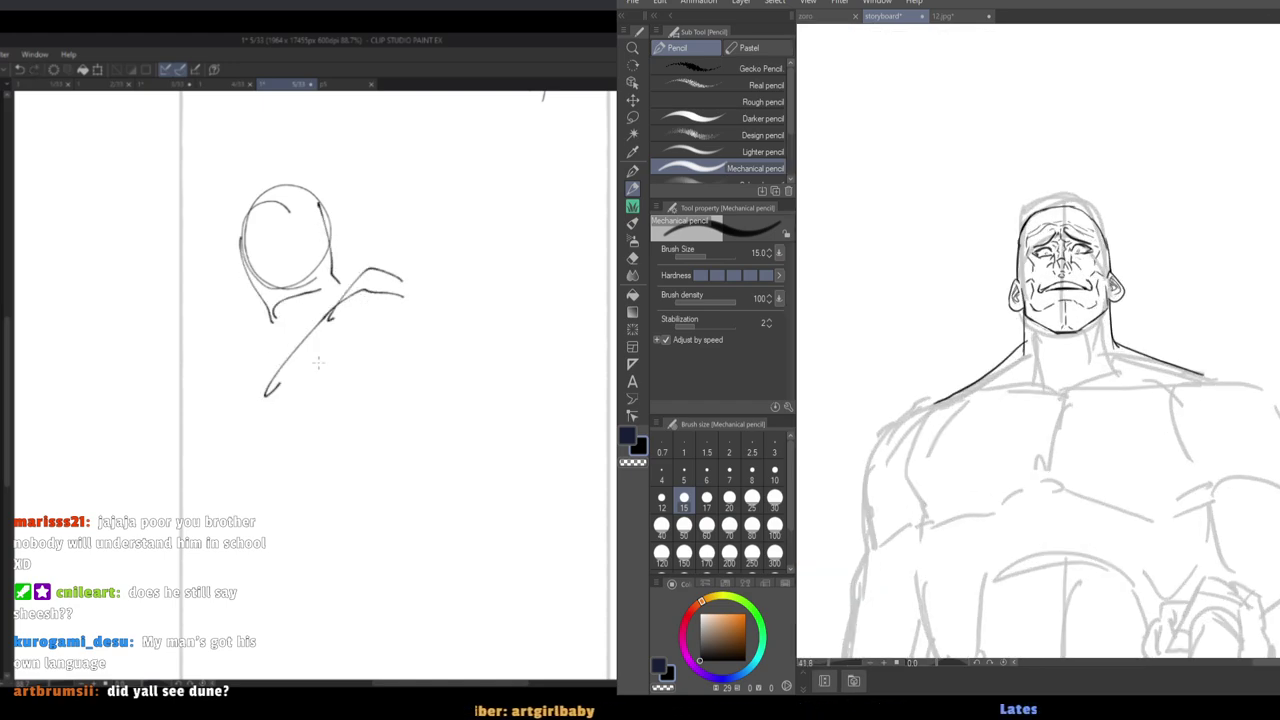
Outline the shoulder and upper arm of the large figure's bent arm at pencil size 17.
{"action": "key", "text": "bracketright"}
{"action": "left_click_drag", "start_coordinate": [1202, 376], "coordinate": [1278, 395]}
{"action": "key", "text": "ctrl+z"}
{"action": "mouse_move", "coordinate": [1201, 375]}
{"action": "left_mouse_down"}
{"action": "mouse_move", "coordinate": [1279, 489]}
{"action": "mouse_move", "coordinate": [1242, 422]}
{"action": "mouse_move", "coordinate": [1194, 502]}
{"action": "mouse_move", "coordinate": [1212, 532]}
{"action": "left_mouse_up"}
{"action": "left_click_drag", "start_coordinate": [1264, 430], "coordinate": [1279, 497]}
{"action": "mouse_move", "coordinate": [1125, 555]}
{"action": "left_mouse_down"}
{"action": "mouse_move", "coordinate": [1107, 490]}
{"action": "mouse_move", "coordinate": [1133, 338]}
{"action": "left_mouse_up"}
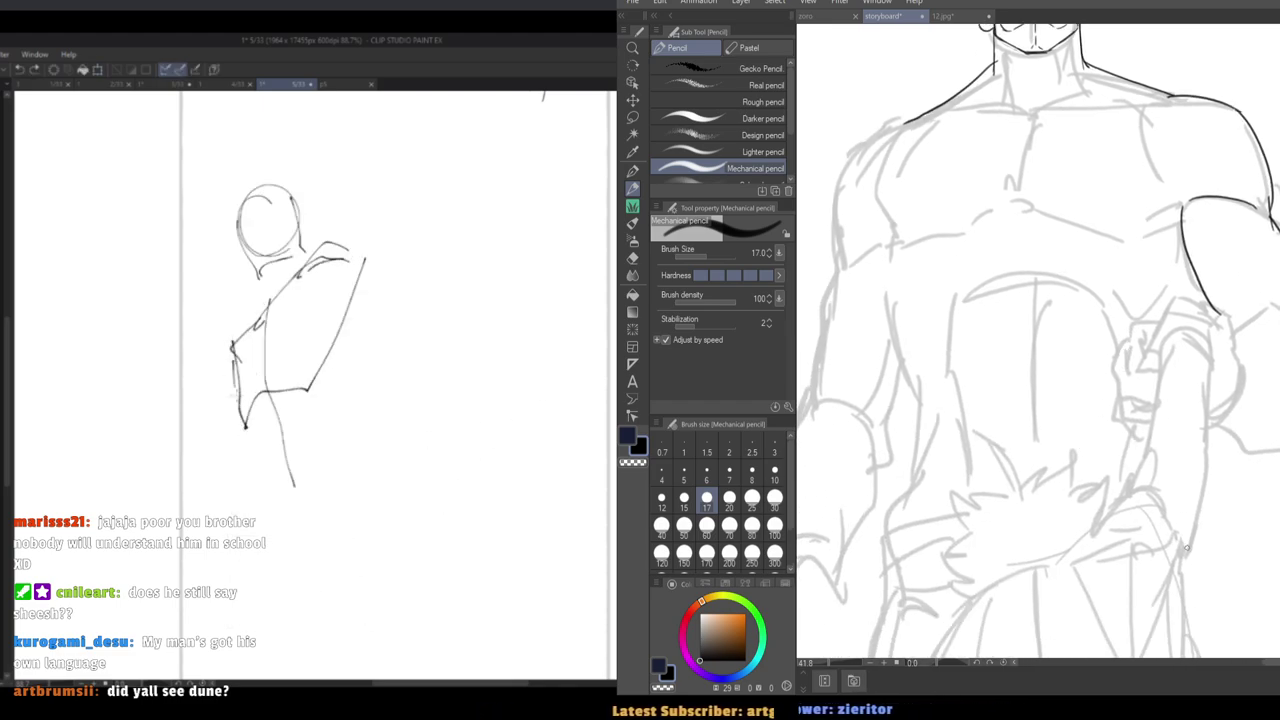
{"action": "key", "text": "ctrl+z"}
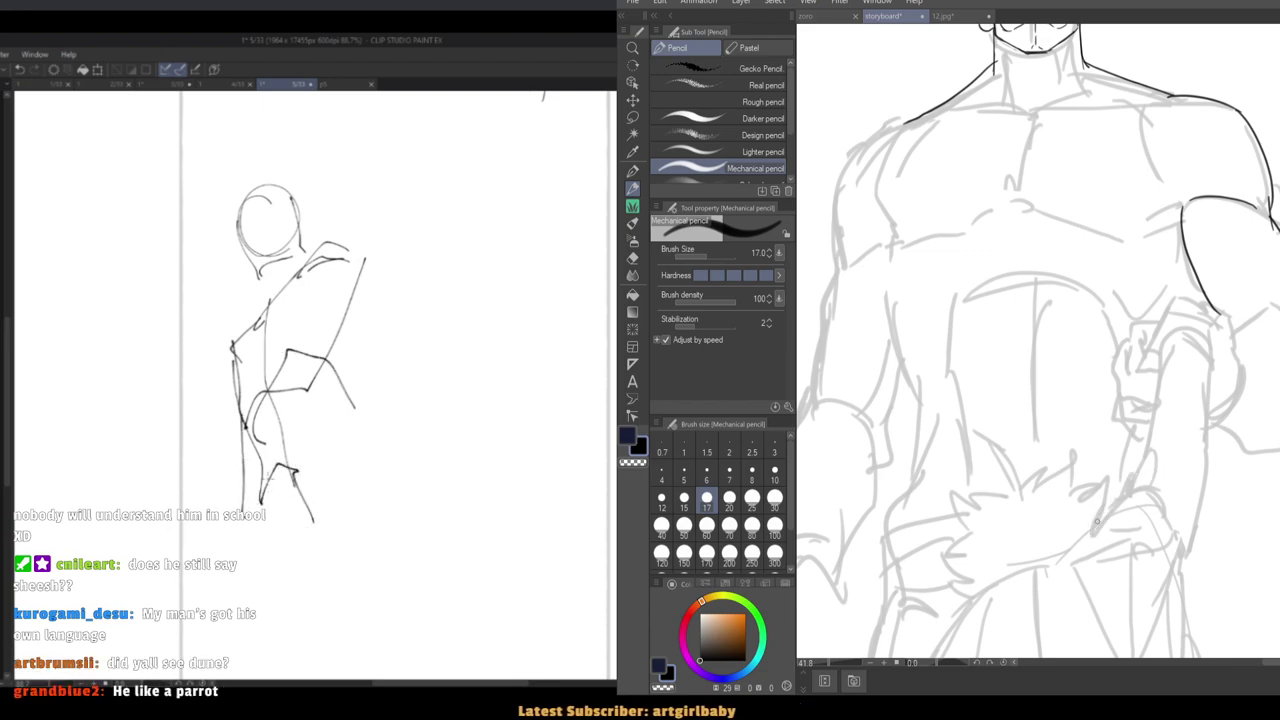
Draw the curved outline of the gathered cloth at the waist below the large figure's fist, redoing strokes that miss.
{"action": "mouse_move", "coordinate": [1124, 531]}
{"action": "left_mouse_down"}
{"action": "mouse_move", "coordinate": [1122, 512]}
{"action": "mouse_move", "coordinate": [1160, 473]}
{"action": "left_mouse_up"}
{"action": "key", "text": "ctrl+z"}
{"action": "key", "text": "ctrl+z"}
{"action": "mouse_move", "coordinate": [1092, 523]}
{"action": "left_mouse_down"}
{"action": "mouse_move", "coordinate": [1140, 481]}
{"action": "mouse_move", "coordinate": [1117, 531]}
{"action": "left_mouse_up"}
{"action": "key", "text": "ctrl+z"}
{"action": "left_click_drag", "start_coordinate": [1152, 472], "coordinate": [1144, 545]}
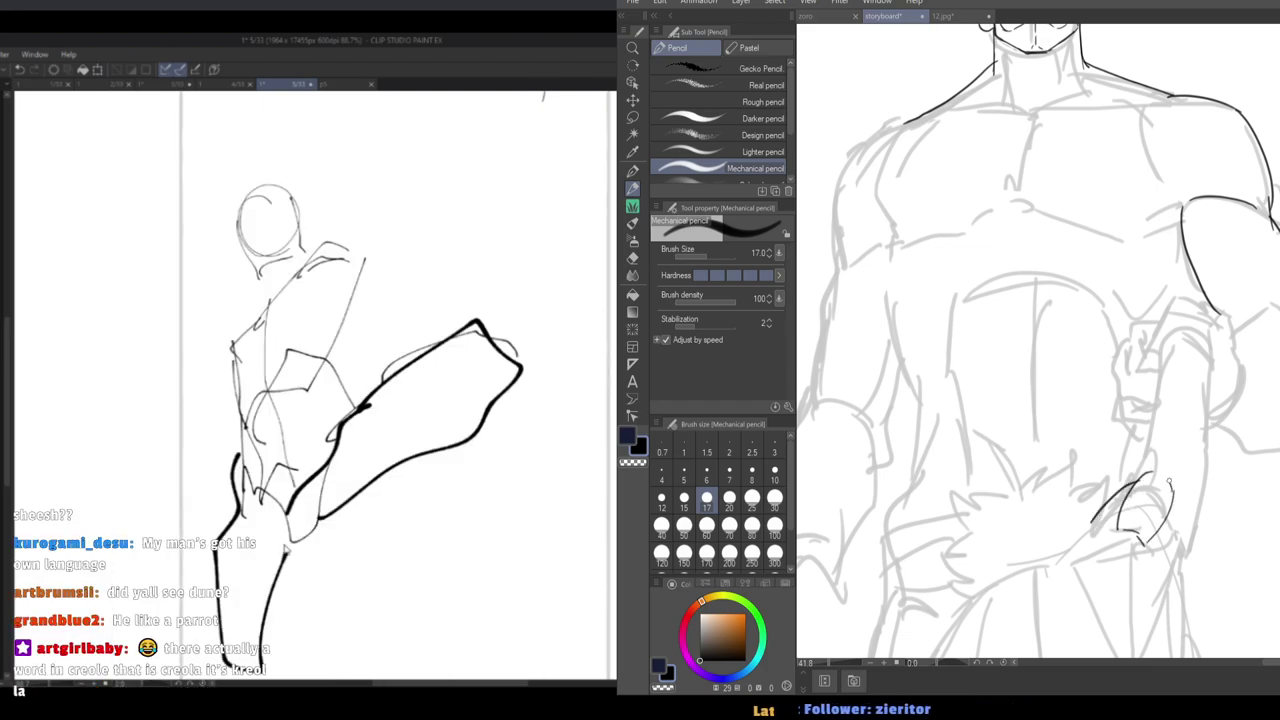
{"action": "left_click_drag", "start_coordinate": [1169, 482], "coordinate": [1160, 470]}
{"action": "mouse_move", "coordinate": [1160, 527]}
{"action": "left_mouse_down"}
{"action": "mouse_move", "coordinate": [1168, 468]}
{"action": "mouse_move", "coordinate": [1152, 566]}
{"action": "left_mouse_up"}
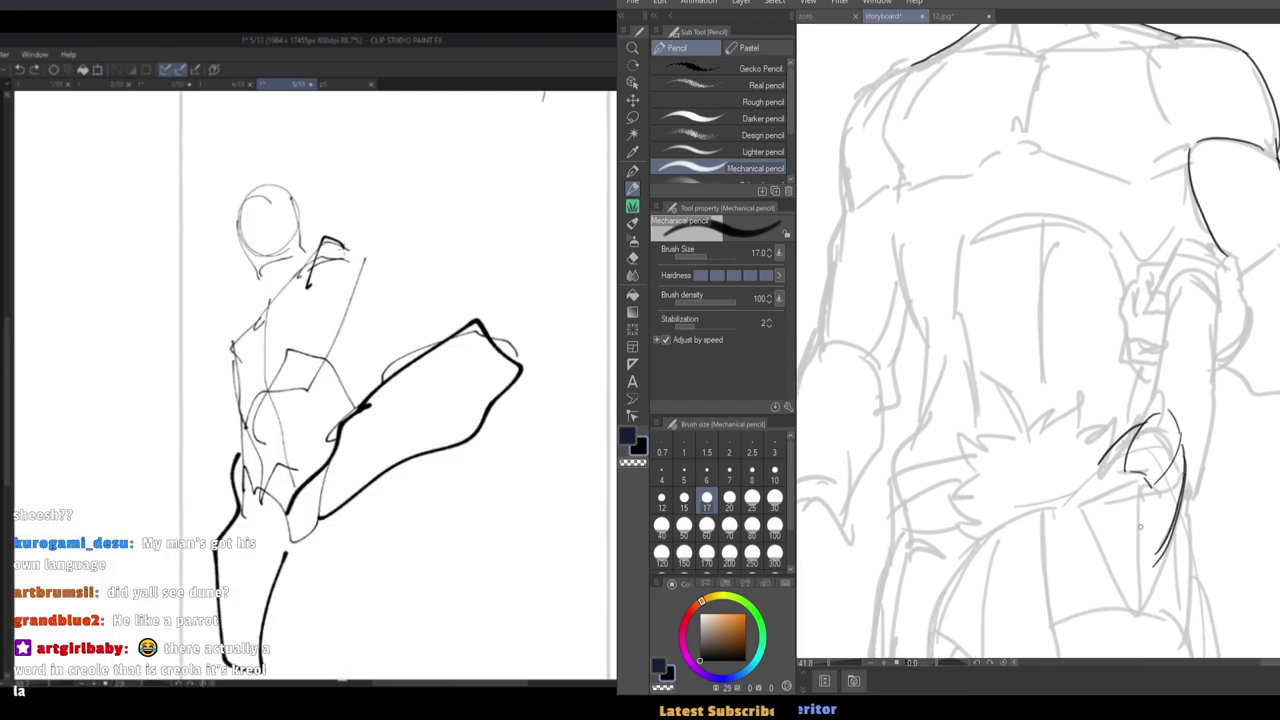
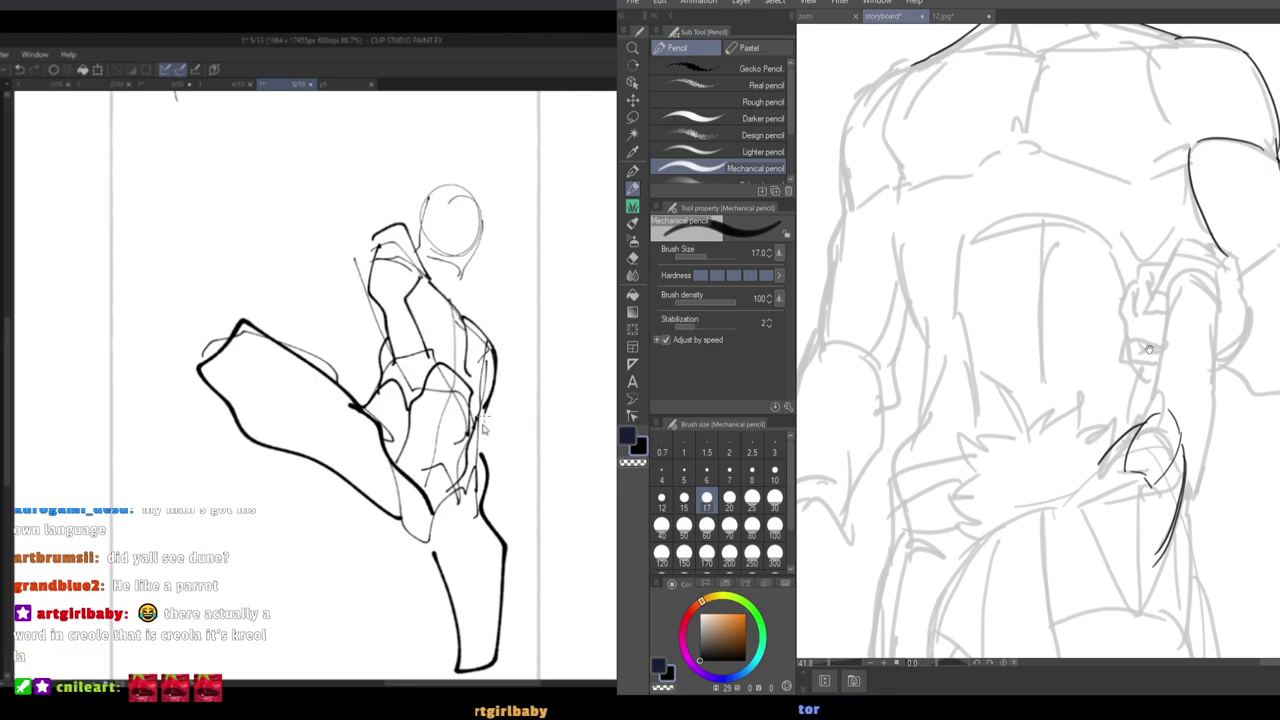
Draw both long edges of the cloth strip running from the large figure's fist down to the gather at his waist.
{"action": "mouse_move", "coordinate": [1149, 349]}
{"action": "left_mouse_down"}
{"action": "mouse_move", "coordinate": [1091, 402]}
{"action": "mouse_move", "coordinate": [1092, 442]}
{"action": "mouse_move", "coordinate": [1050, 407]}
{"action": "mouse_move", "coordinate": [1118, 389]}
{"action": "mouse_move", "coordinate": [1150, 468]}
{"action": "left_mouse_up"}
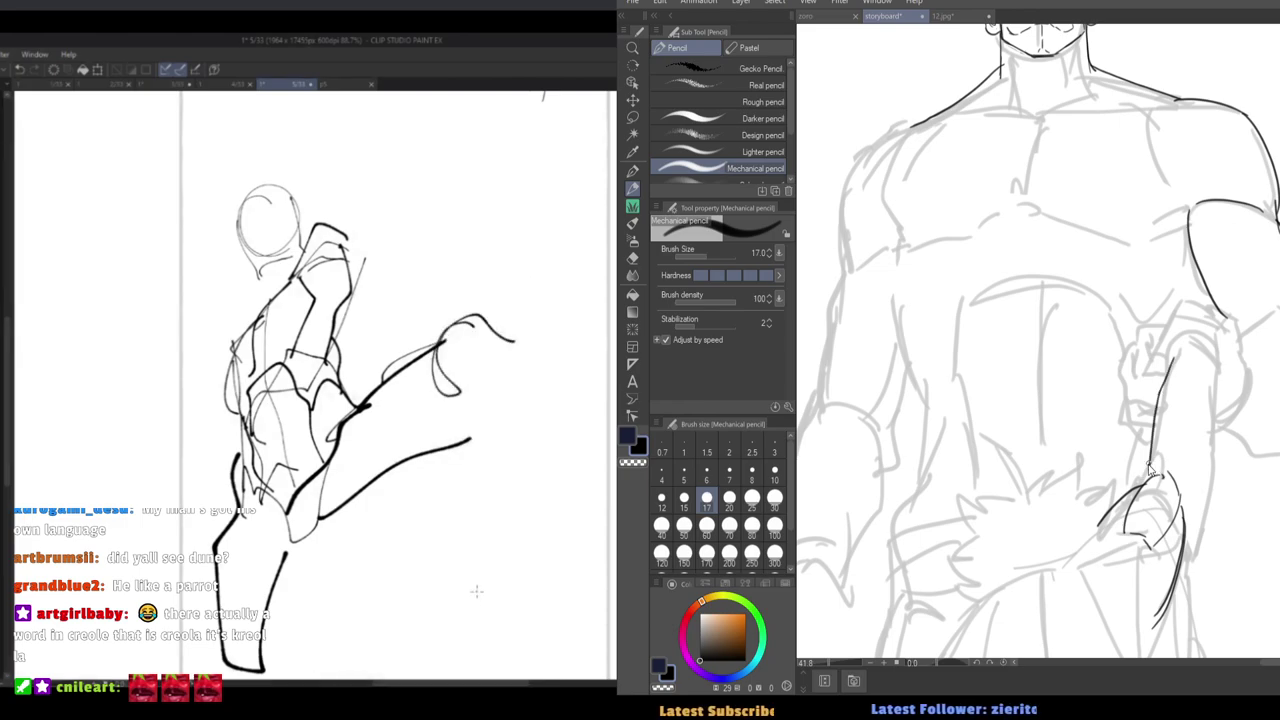
{"action": "key", "text": "ctrl+z"}
{"action": "left_click_drag", "start_coordinate": [1153, 437], "coordinate": [1172, 370]}
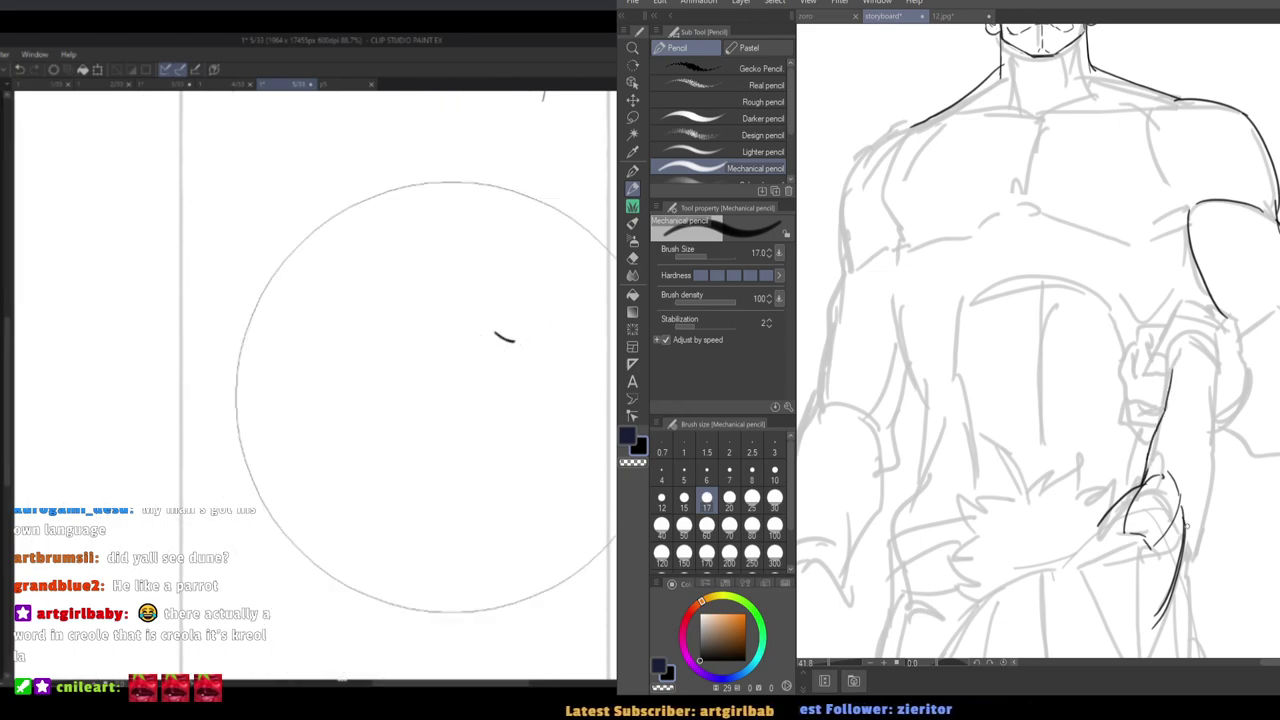
{"action": "left_click_drag", "start_coordinate": [1184, 522], "coordinate": [1201, 403]}
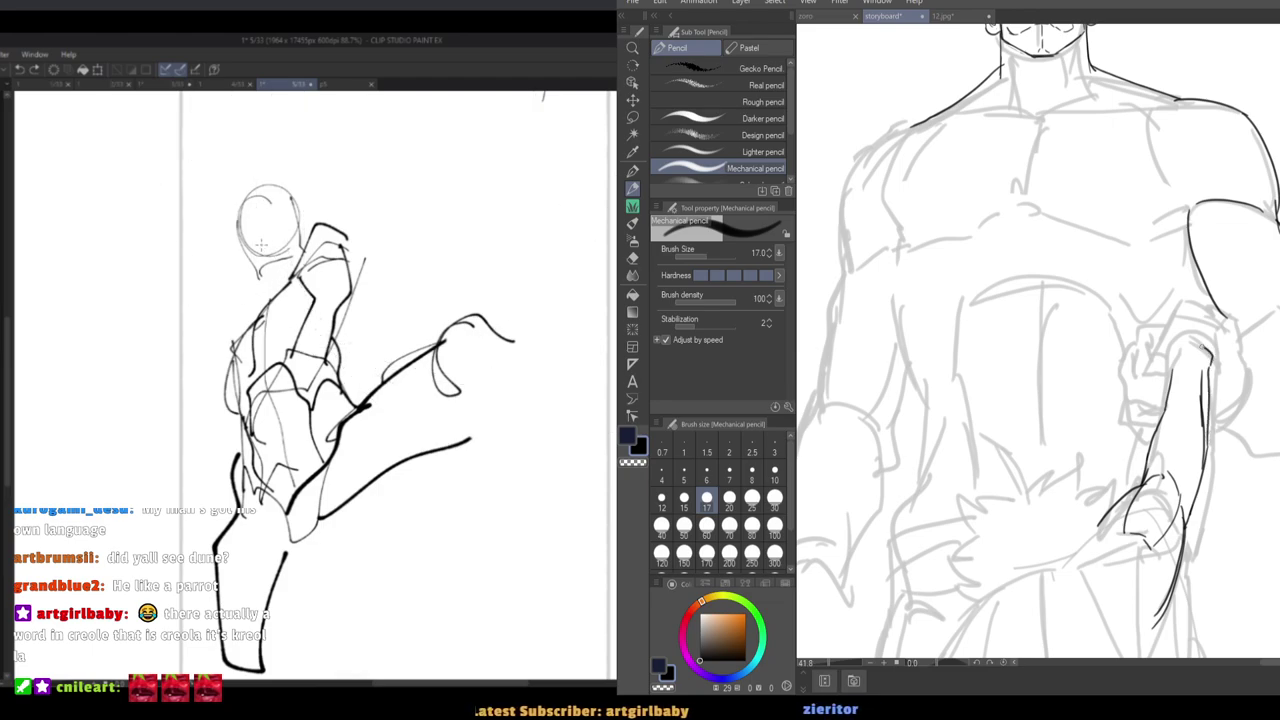
{"action": "scroll", "coordinate": [1088, 363], "scroll_direction": "down", "scroll_amount": 3}
{"action": "scroll", "coordinate": [1098, 438], "scroll_direction": "up", "scroll_amount": 3}
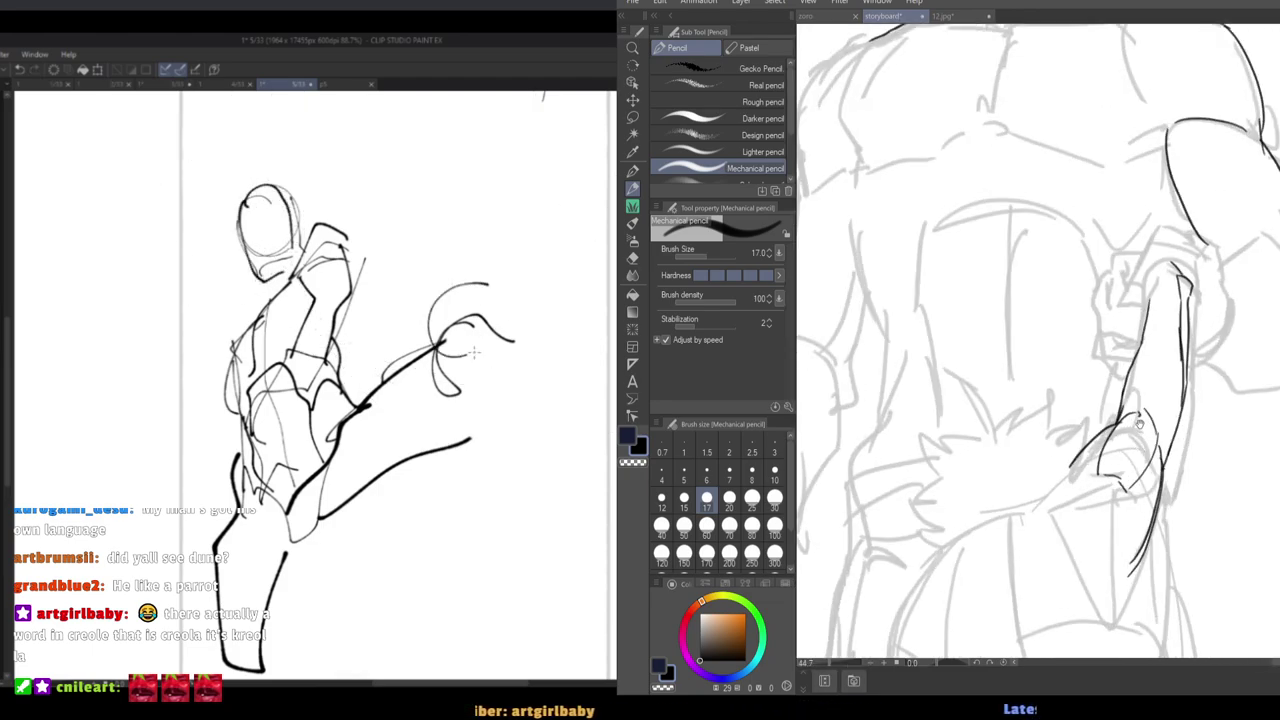
Tidy the top of the cloth gather and extend its fold line diagonally along the large figure's waistband.
{"action": "key", "text": "e"}
{"action": "mouse_move", "coordinate": [1116, 428]}
{"action": "left_mouse_down"}
{"action": "mouse_move", "coordinate": [1096, 466]}
{"action": "mouse_move", "coordinate": [1027, 512]}
{"action": "left_mouse_up"}
{"action": "key", "text": "p"}
{"action": "key", "text": "ctrl+z"}
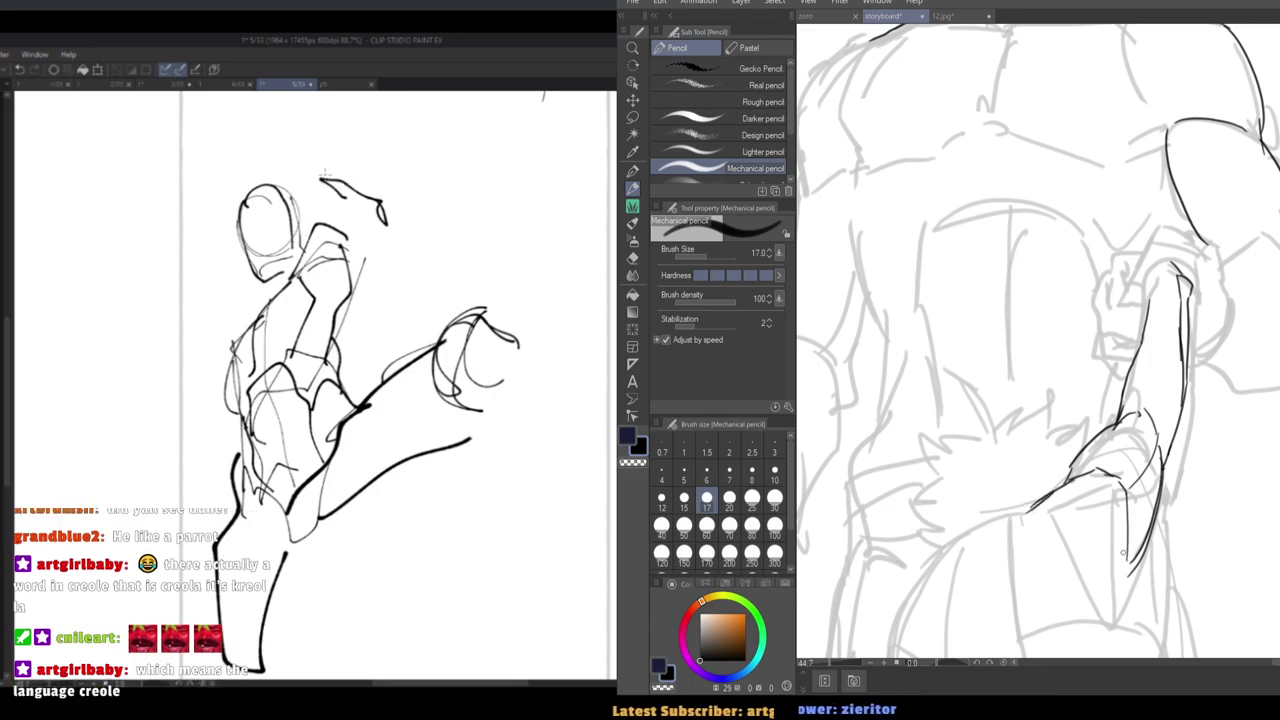
Erase the hanging tail lines under the cloth gather and draw a flat lower edge for it.
{"action": "key", "text": "e"}
{"action": "mouse_move", "coordinate": [1137, 562]}
{"action": "left_mouse_down"}
{"action": "mouse_move", "coordinate": [1159, 485]}
{"action": "mouse_move", "coordinate": [1150, 502]}
{"action": "mouse_move", "coordinate": [1086, 508]}
{"action": "left_mouse_up"}
{"action": "key", "text": "p"}
{"action": "key", "text": "e"}
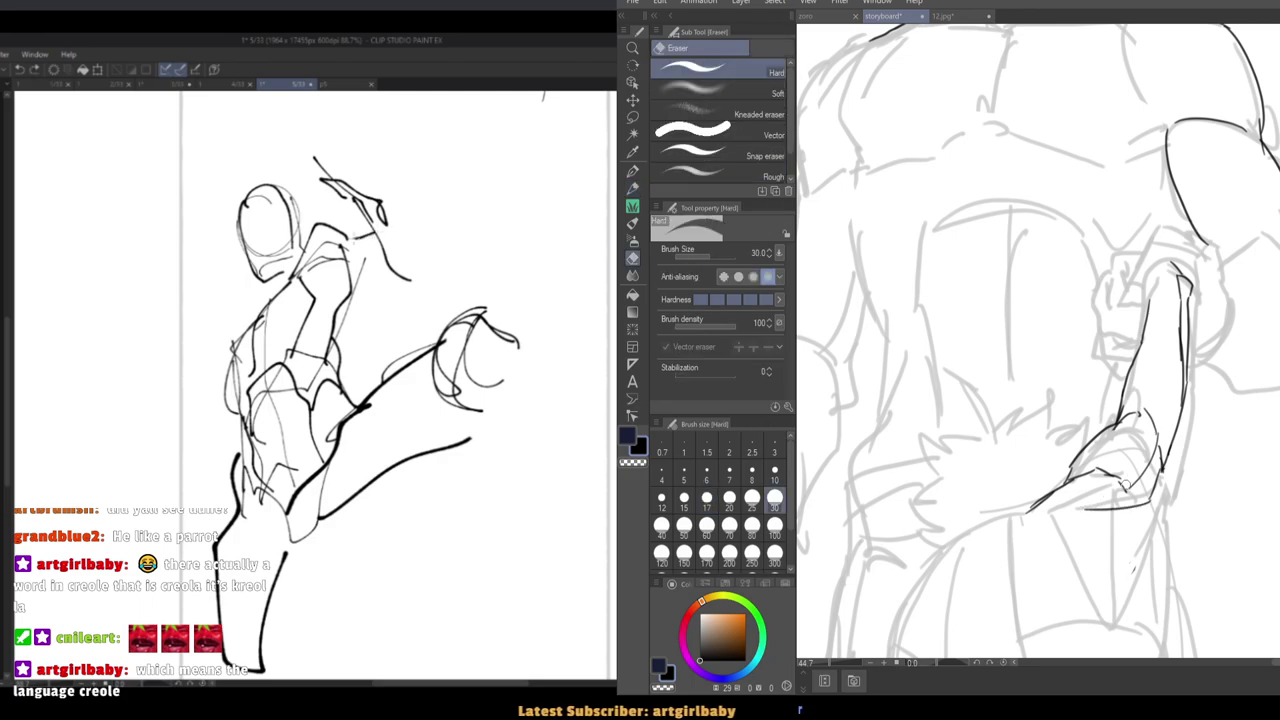
{"action": "key", "text": "p"}
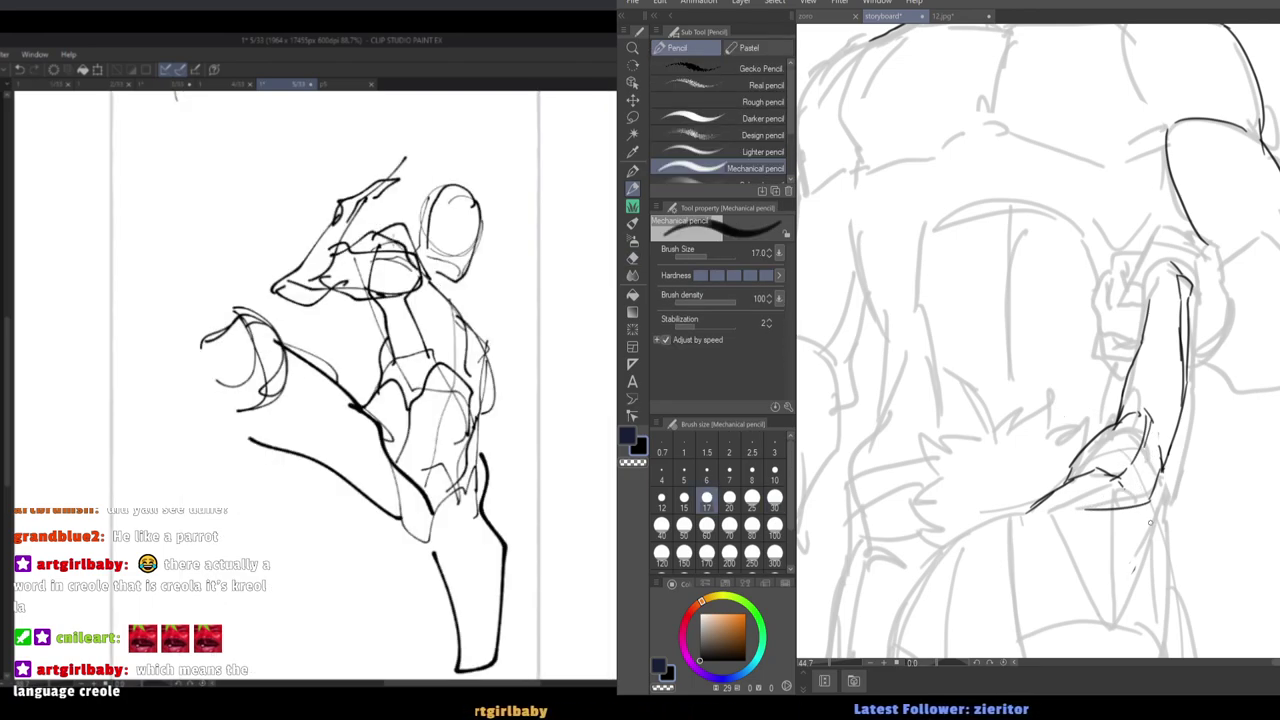
Erase the cloth gather's flat lower edge with the eraser at size 40 and redraw its side as a curve.
{"action": "key", "text": "e"}
{"action": "left_click_drag", "start_coordinate": [1160, 442], "coordinate": [1138, 507]}
{"action": "key", "text": "p"}
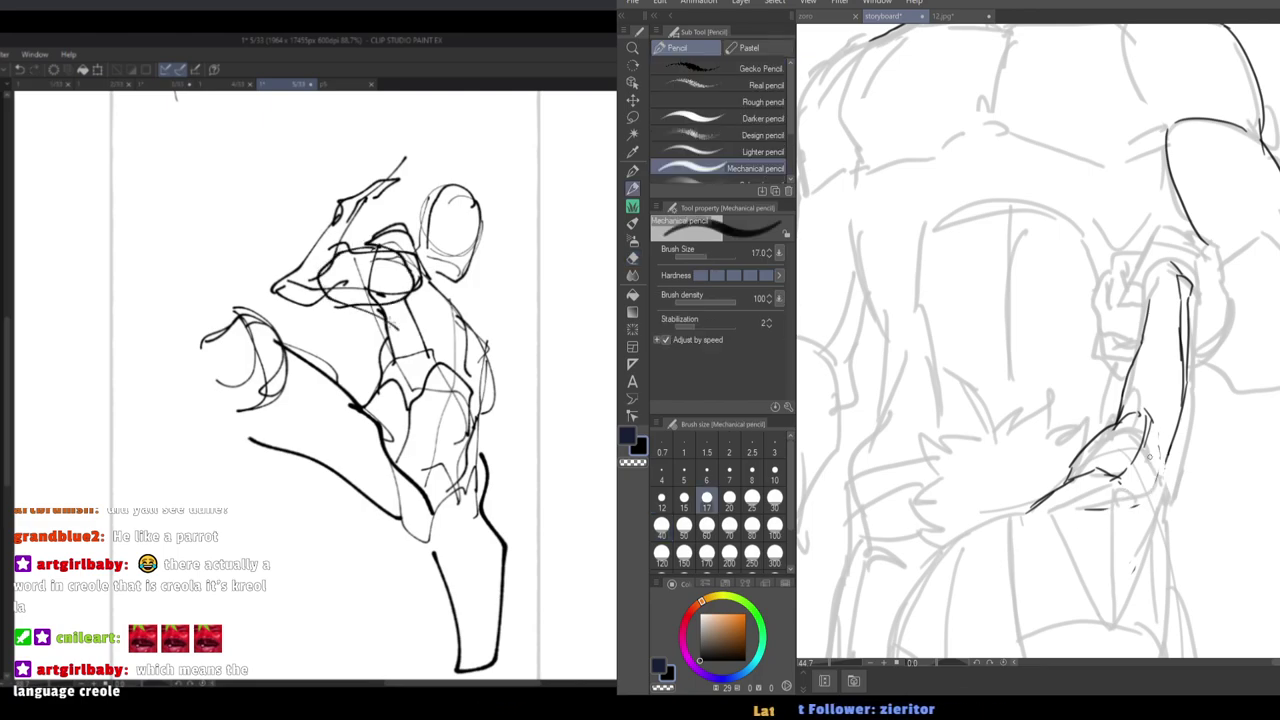
{"action": "key", "text": "e"}
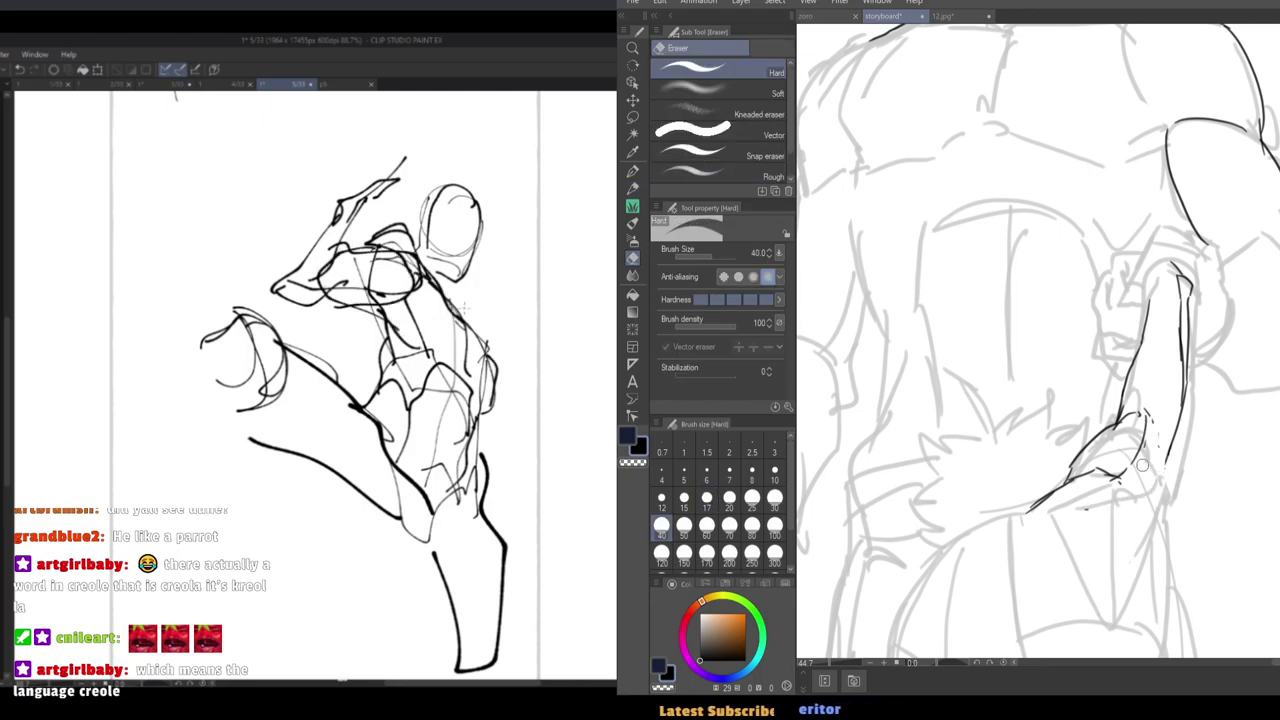
{"action": "key", "text": "p"}
{"action": "key", "text": "e"}
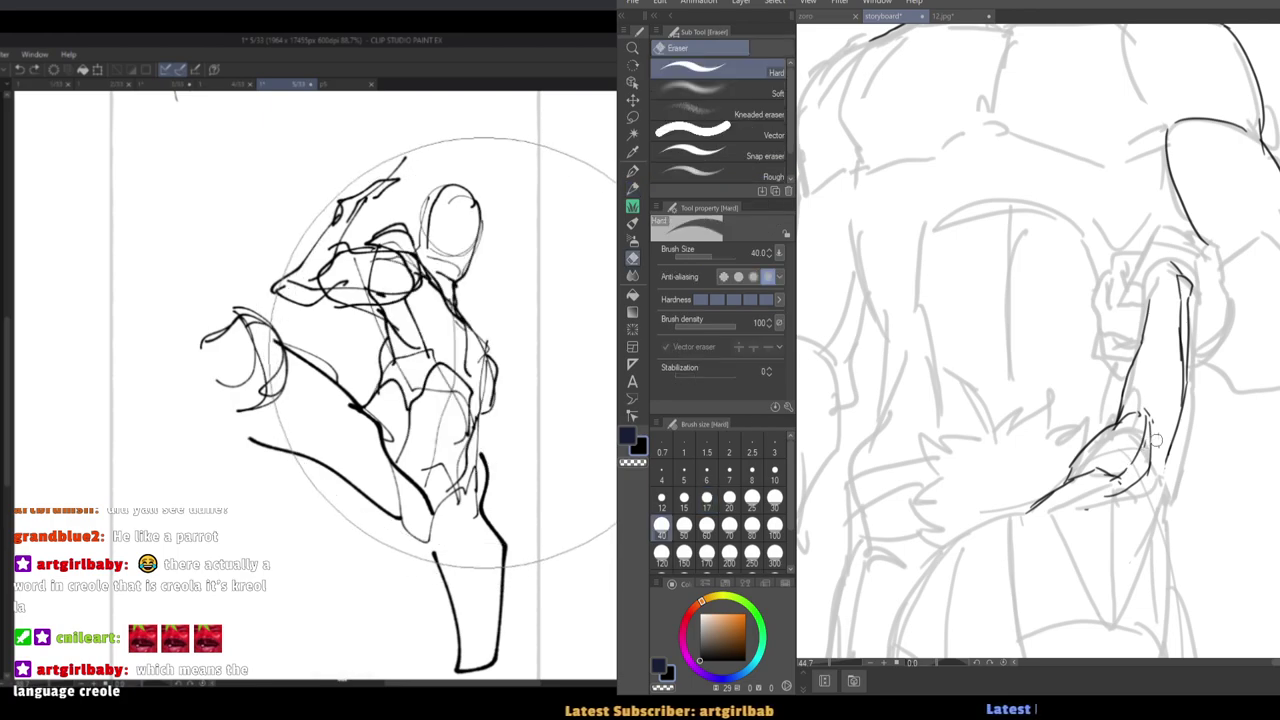
Clean up the stray lines inside the cloth gather with the eraser at size 50 and review the whole large figure.
{"action": "key", "text": "bracketright"}
{"action": "left_click_drag", "start_coordinate": [1124, 480], "coordinate": [1110, 490]}
{"action": "key", "text": "p"}
{"action": "key", "text": "e"}
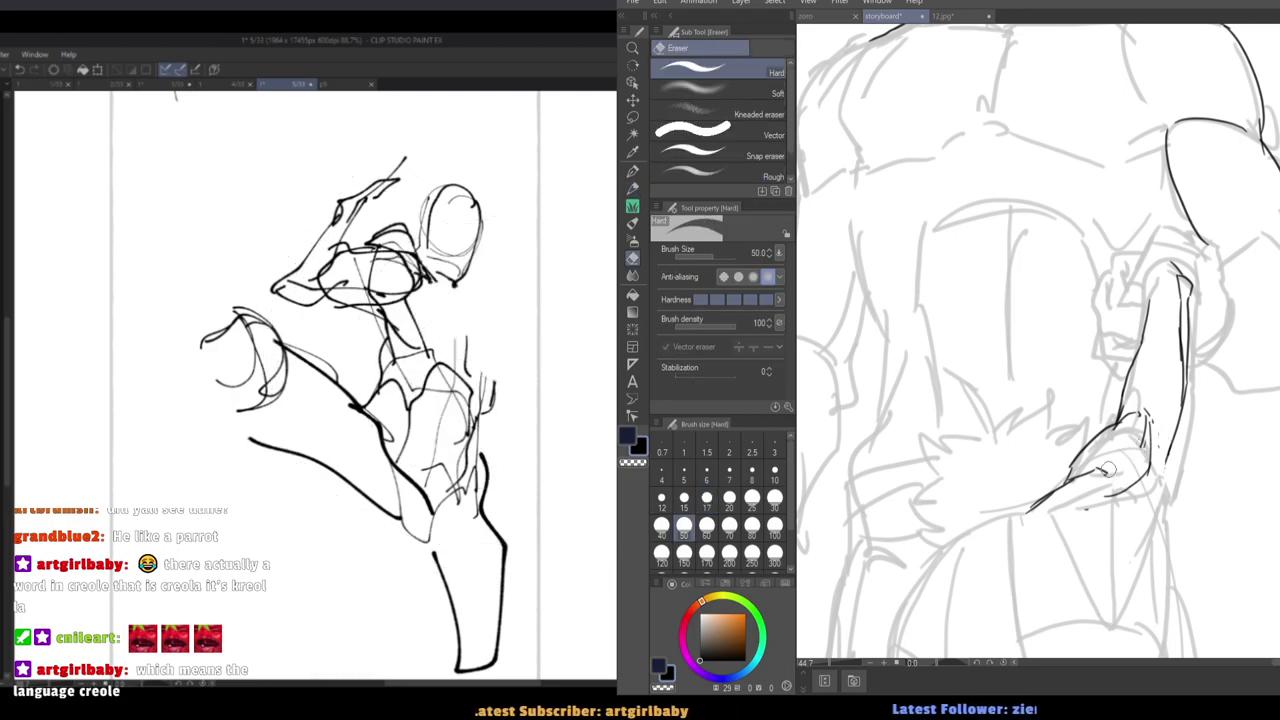
{"action": "key", "text": "p"}
{"action": "scroll", "coordinate": [1088, 438], "scroll_direction": "down", "scroll_amount": 5}
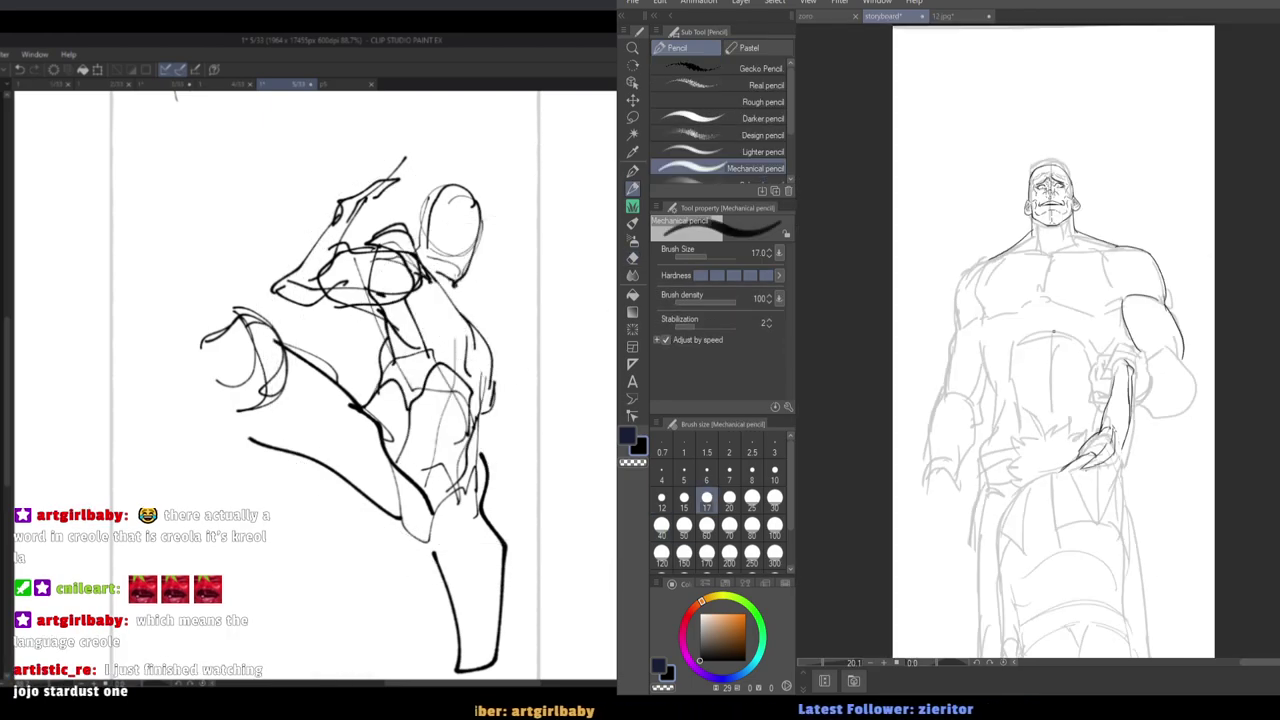
{"action": "key", "text": "h"}
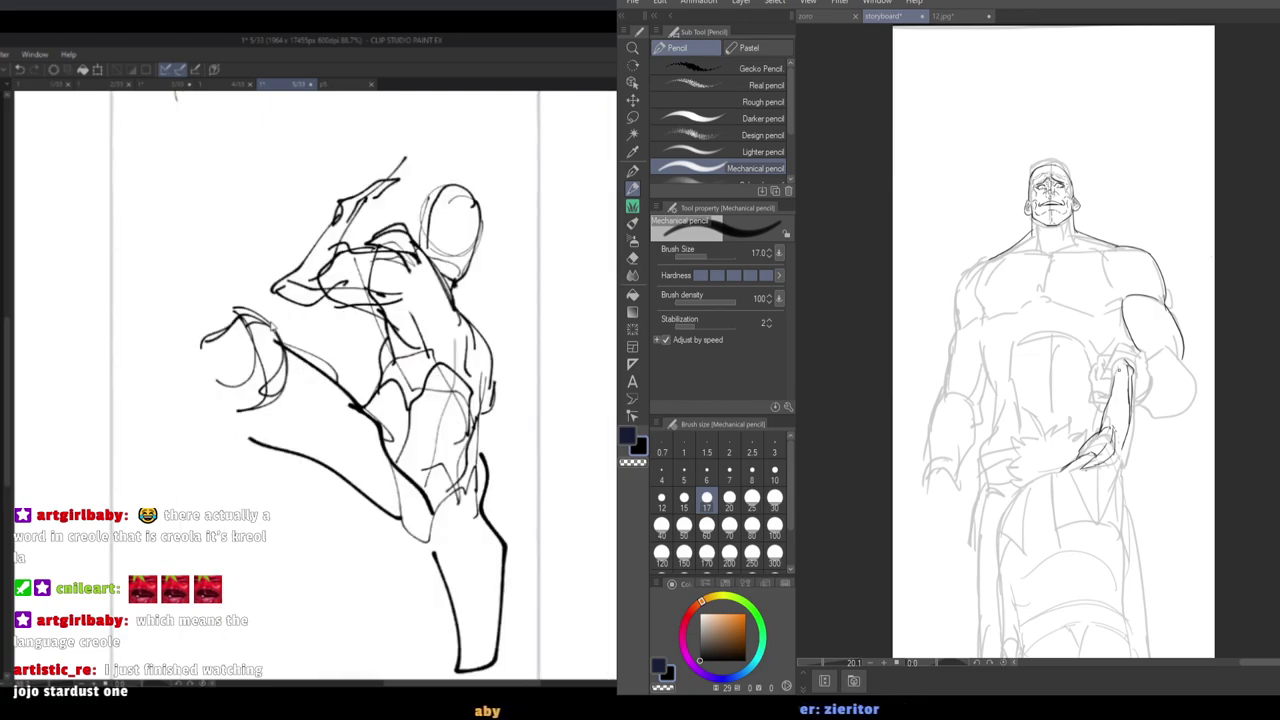
Erase the rough outer edge of the cloth gather and redraw it with a folded lower edge joining the waistband.
{"action": "scroll", "coordinate": [1109, 415], "scroll_direction": "up", "scroll_amount": 5}
{"action": "key", "text": "e"}
{"action": "mouse_move", "coordinate": [1152, 480]}
{"action": "left_mouse_down"}
{"action": "mouse_move", "coordinate": [1170, 420]}
{"action": "mouse_move", "coordinate": [1120, 520]}
{"action": "mouse_move", "coordinate": [1098, 536]}
{"action": "left_mouse_up"}
{"action": "key", "text": "p"}
{"action": "left_click_drag", "start_coordinate": [1068, 382], "coordinate": [1100, 329]}
{"action": "key", "text": "h"}
{"action": "key", "text": "e"}
{"action": "mouse_move", "coordinate": [1162, 462]}
{"action": "left_mouse_down"}
{"action": "mouse_move", "coordinate": [1169, 440]}
{"action": "mouse_move", "coordinate": [1147, 482]}
{"action": "left_mouse_up"}
{"action": "key", "text": "p"}
{"action": "mouse_move", "coordinate": [1184, 412]}
{"action": "left_mouse_down"}
{"action": "mouse_move", "coordinate": [1130, 493]}
{"action": "mouse_move", "coordinate": [1115, 425]}
{"action": "left_mouse_up"}
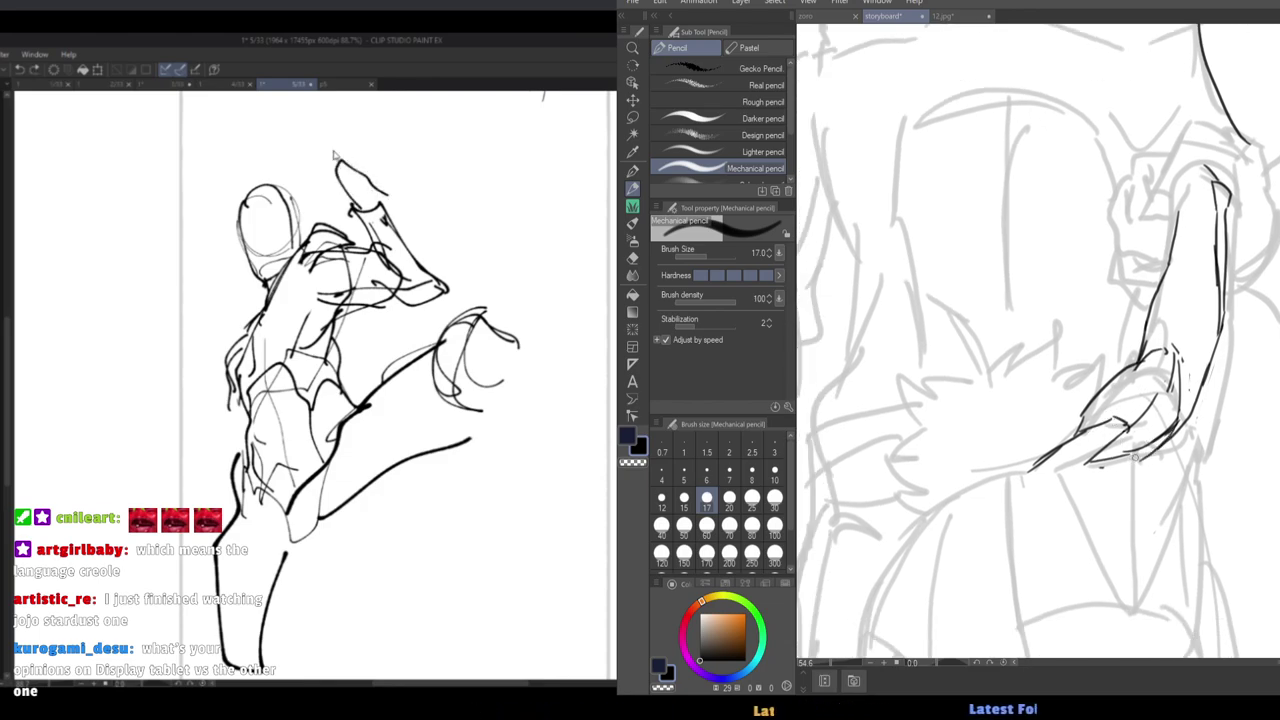
Draw narrow cloth tails hanging below the gather on the large figure, redoing strokes that miss.
{"action": "key", "text": "ctrl+z"}
{"action": "key", "text": "h"}
{"action": "mouse_move", "coordinate": [1140, 450]}
{"action": "left_mouse_down"}
{"action": "mouse_move", "coordinate": [1116, 556]}
{"action": "mouse_move", "coordinate": [1155, 522]}
{"action": "left_mouse_up"}
{"action": "key", "text": "ctrl+z"}
{"action": "left_click_drag", "start_coordinate": [1176, 434], "coordinate": [1136, 594]}
{"action": "key", "text": "ctrl+z"}
{"action": "scroll", "coordinate": [1122, 533], "scroll_direction": "down", "scroll_amount": 8}
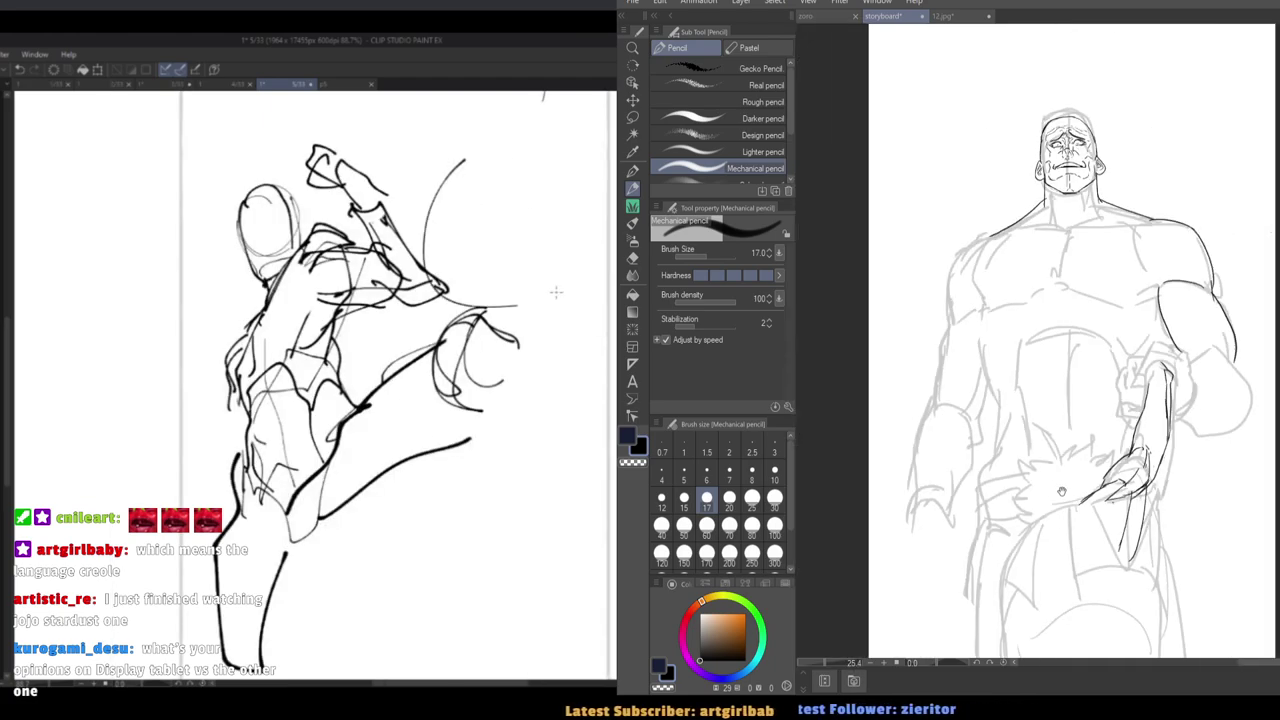
Sketch a new figure's round head over the faded comic page figure and a back line running away from it.
{"action": "scroll", "coordinate": [1062, 491], "scroll_direction": "up", "scroll_amount": 3}
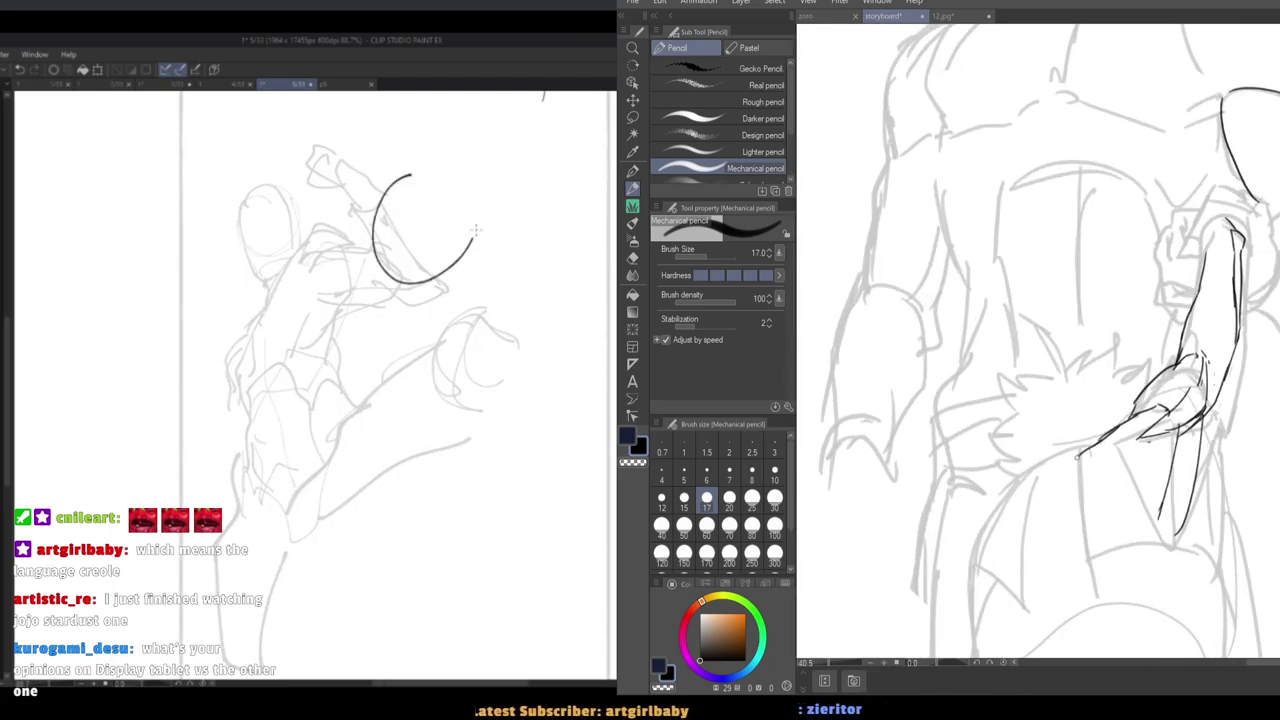
{"action": "key", "text": "ctrl+z"}
{"action": "left_click_drag", "start_coordinate": [405, 187], "coordinate": [477, 240]}
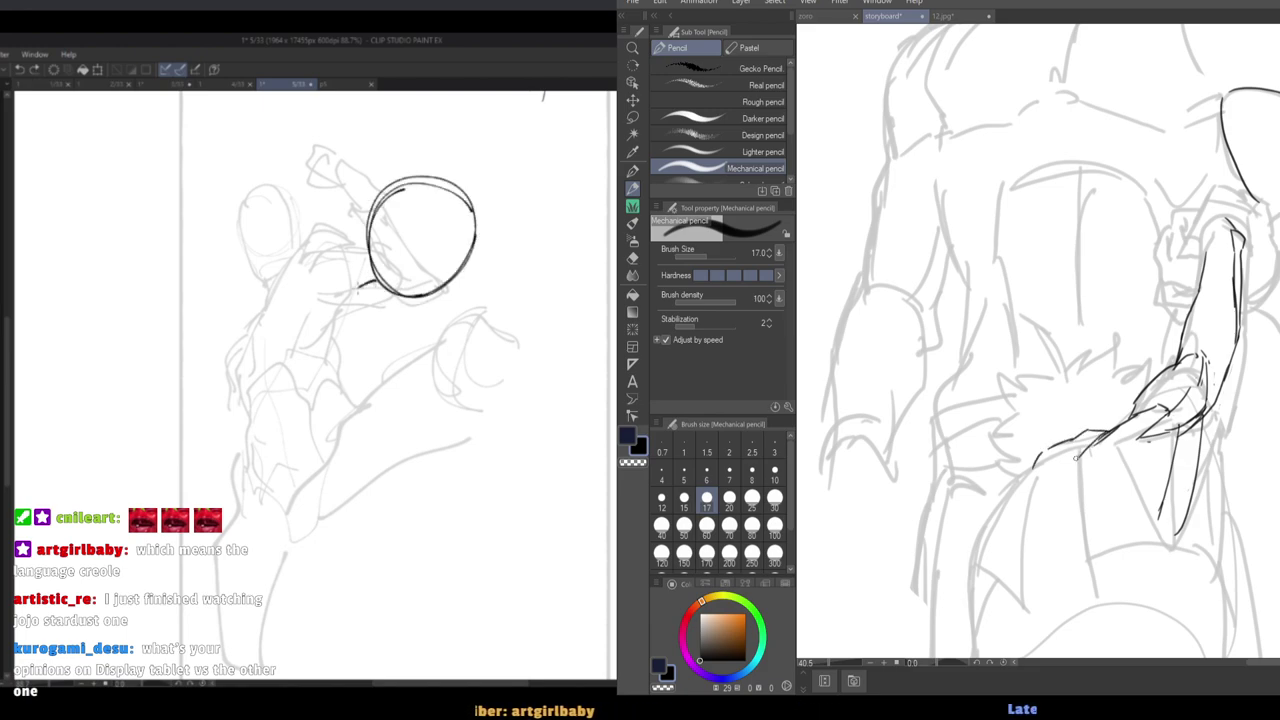
{"action": "mouse_move", "coordinate": [380, 283]}
{"action": "left_mouse_down"}
{"action": "mouse_move", "coordinate": [403, 298]}
{"action": "mouse_move", "coordinate": [506, 221]}
{"action": "mouse_move", "coordinate": [577, 265]}
{"action": "left_mouse_up"}
{"action": "key", "text": "ctrl+z"}
{"action": "key", "text": "ctrl+z"}
{"action": "left_click_drag", "start_coordinate": [455, 235], "coordinate": [616, 270]}
Draw the converging hanging folds of cloth below the large figure's waistband, and try a stroke under the comic page head.
{"action": "left_click_drag", "start_coordinate": [1128, 462], "coordinate": [1100, 597]}
{"action": "left_click_drag", "start_coordinate": [436, 298], "coordinate": [372, 373]}
{"action": "key", "text": "ctrl+z"}
{"action": "mouse_move", "coordinate": [1083, 447]}
{"action": "left_mouse_down"}
{"action": "mouse_move", "coordinate": [1075, 495]}
{"action": "mouse_move", "coordinate": [1096, 610]}
{"action": "left_mouse_up"}
{"action": "left_click_drag", "start_coordinate": [1036, 454], "coordinate": [1075, 475]}
{"action": "left_click_drag", "start_coordinate": [1034, 525], "coordinate": [1087, 598]}
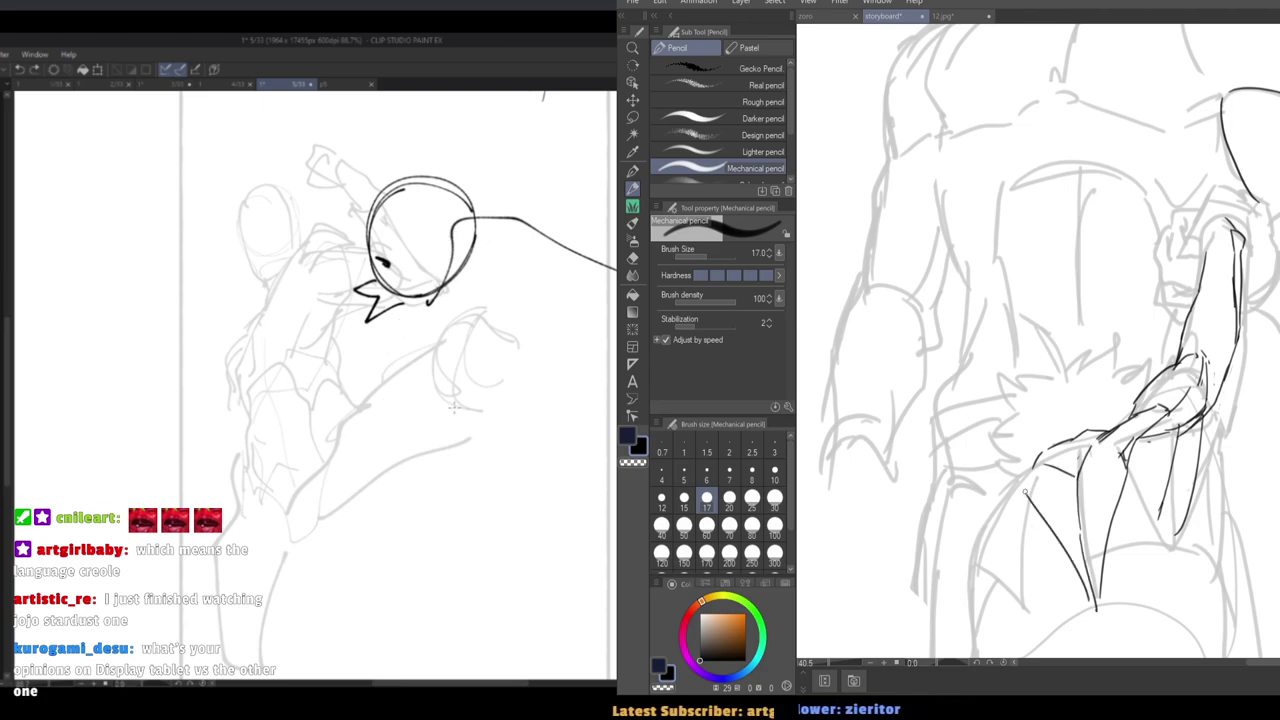
Draw the waistband's upper edge on the large figure, and outline the new comic page figure's jagged chest and shoulder.
{"action": "left_click_drag", "start_coordinate": [1022, 479], "coordinate": [930, 470]}
{"action": "left_click_drag", "start_coordinate": [860, 420], "coordinate": [1017, 404]}
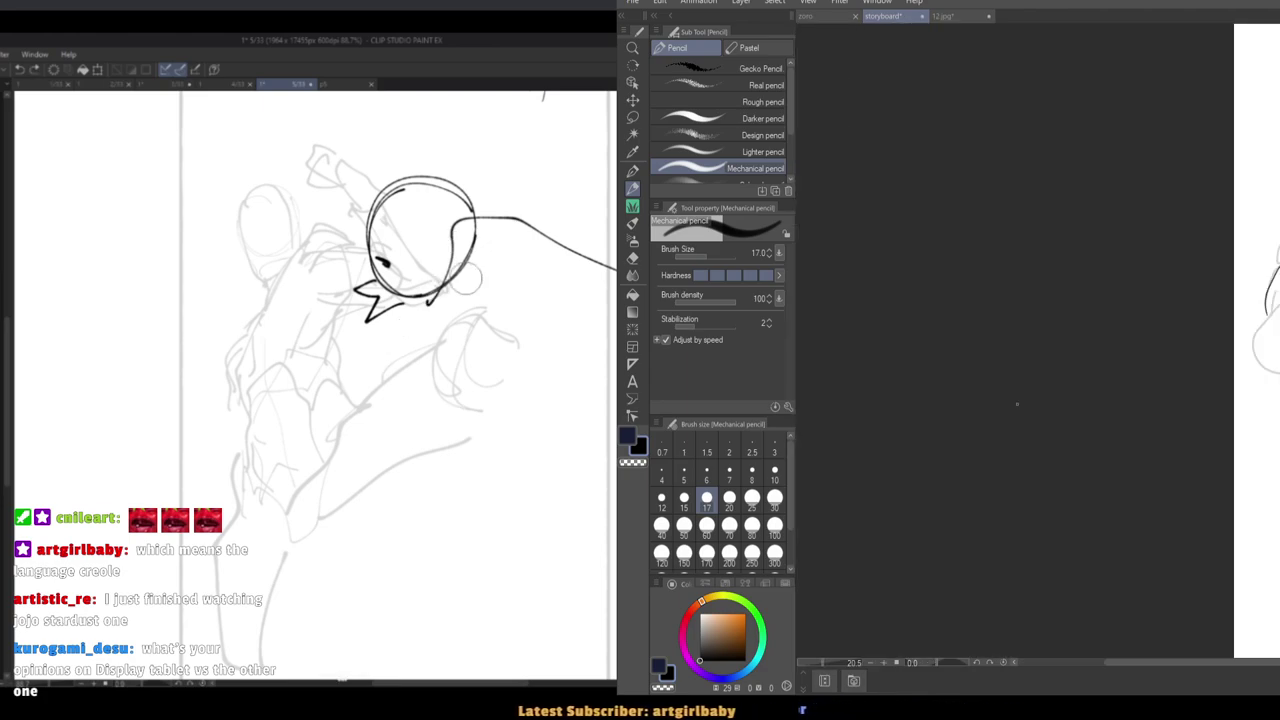
{"action": "scroll", "coordinate": [1017, 404], "scroll_direction": "up", "scroll_amount": 3}
{"action": "key", "text": "e"}
{"action": "key", "text": "p"}
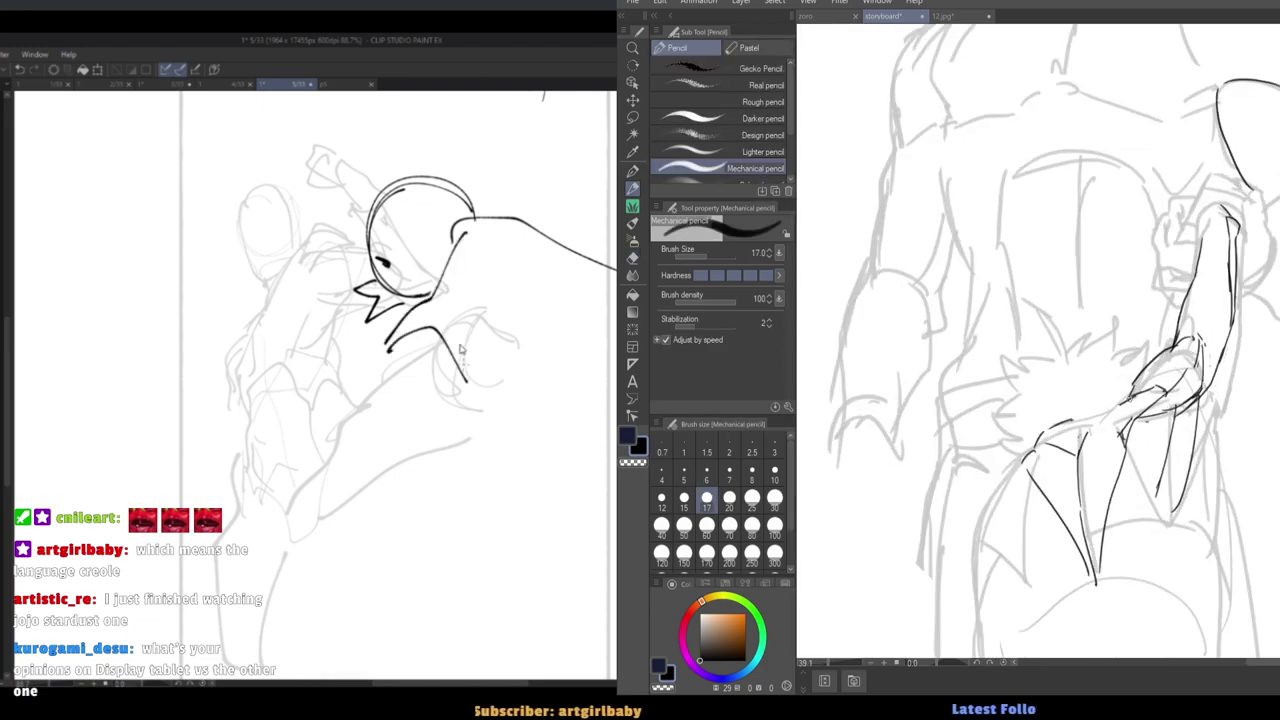
{"action": "left_click_drag", "start_coordinate": [382, 341], "coordinate": [422, 316]}
{"action": "left_click_drag", "start_coordinate": [1062, 426], "coordinate": [1134, 400]}
{"action": "left_click_drag", "start_coordinate": [422, 316], "coordinate": [449, 376]}
{"action": "mouse_move", "coordinate": [449, 376]}
{"action": "left_mouse_down"}
{"action": "mouse_move", "coordinate": [484, 350]}
{"action": "mouse_move", "coordinate": [511, 367]}
{"action": "left_mouse_up"}
{"action": "key", "text": "e"}
{"action": "key", "text": "p"}
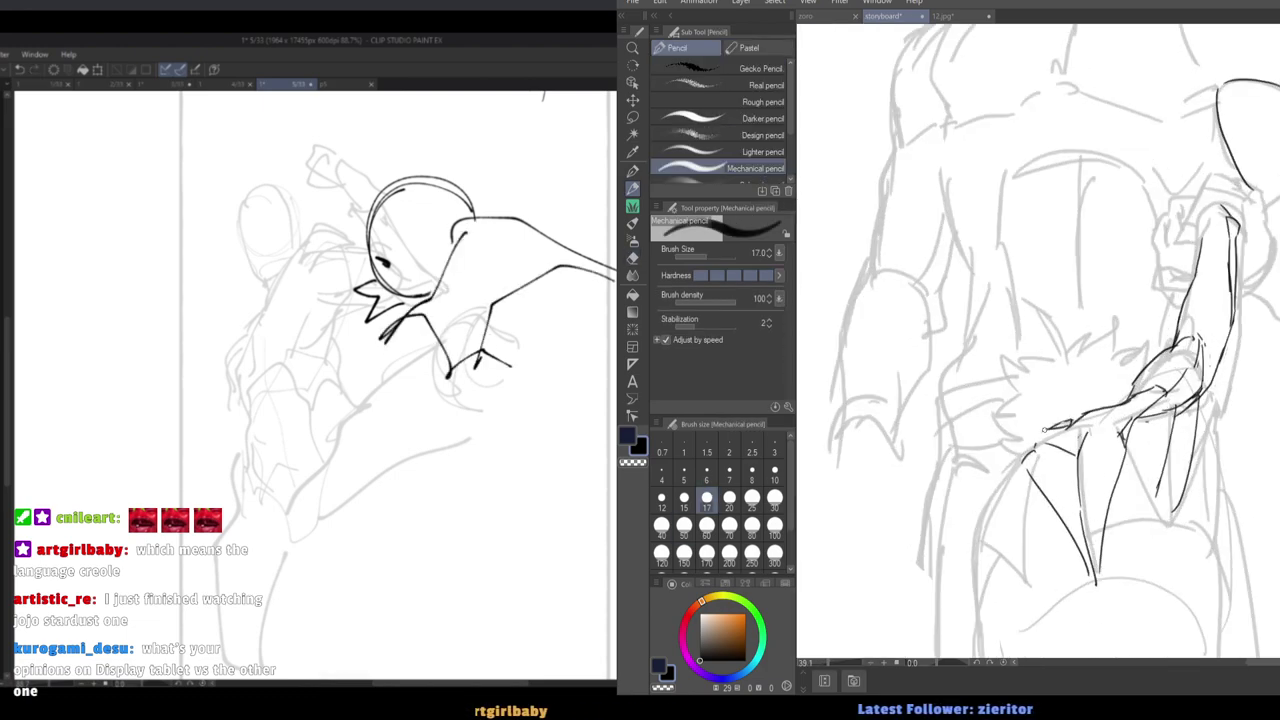
Extend the shoulder line and add curved lower torso lines to the back-view figure, and outline the comic page figure's body and hip.
{"action": "left_click_drag", "start_coordinate": [1048, 428], "coordinate": [996, 470]}
{"action": "key", "text": "e"}
{"action": "key", "text": "p"}
{"action": "mouse_move", "coordinate": [500, 356]}
{"action": "left_mouse_down"}
{"action": "mouse_move", "coordinate": [506, 416]}
{"action": "mouse_move", "coordinate": [553, 490]}
{"action": "left_mouse_up"}
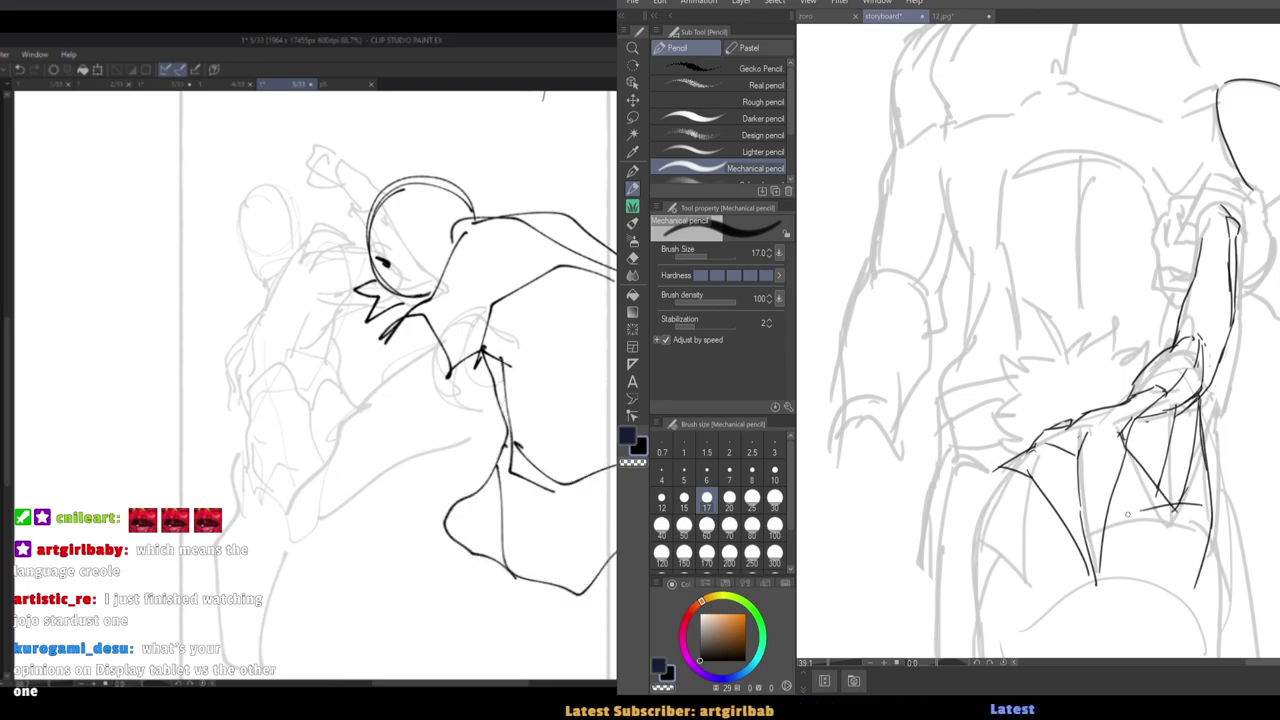
{"action": "mouse_move", "coordinate": [1089, 540]}
{"action": "left_mouse_down"}
{"action": "mouse_move", "coordinate": [1018, 578]}
{"action": "mouse_move", "coordinate": [998, 634]}
{"action": "left_mouse_up"}
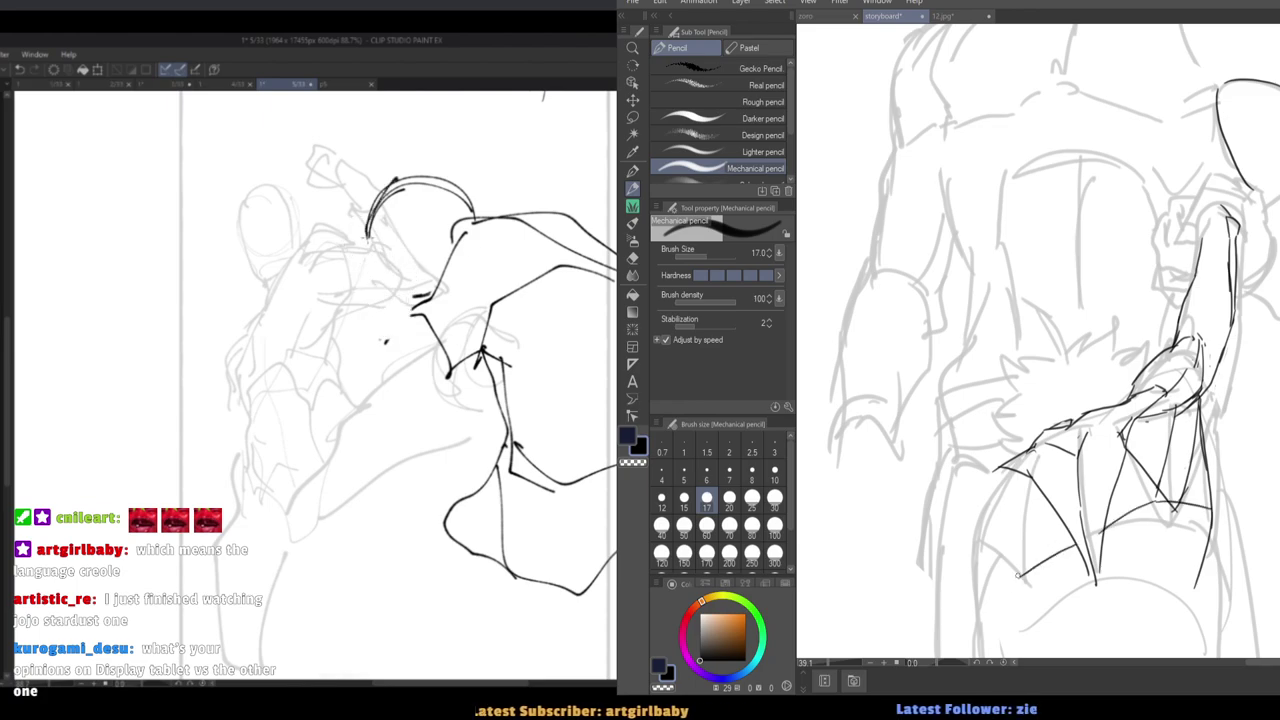
Redraw the crouching comic page figure's face with an angular eye and jagged mouth, and add a second contour around the head.
{"action": "scroll", "coordinate": [988, 586], "scroll_direction": "down", "scroll_amount": 4}
{"action": "left_click_drag", "start_coordinate": [949, 554], "coordinate": [972, 464]}
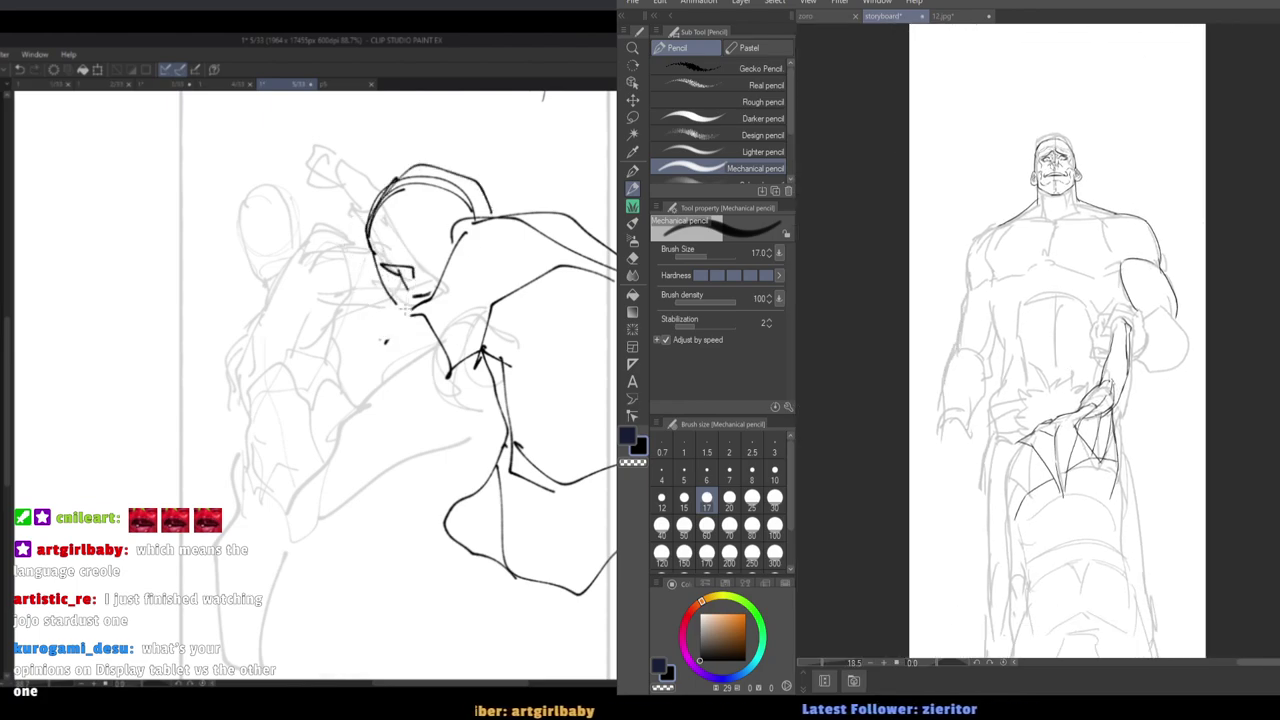
{"action": "key", "text": "h"}
{"action": "key", "text": "h"}
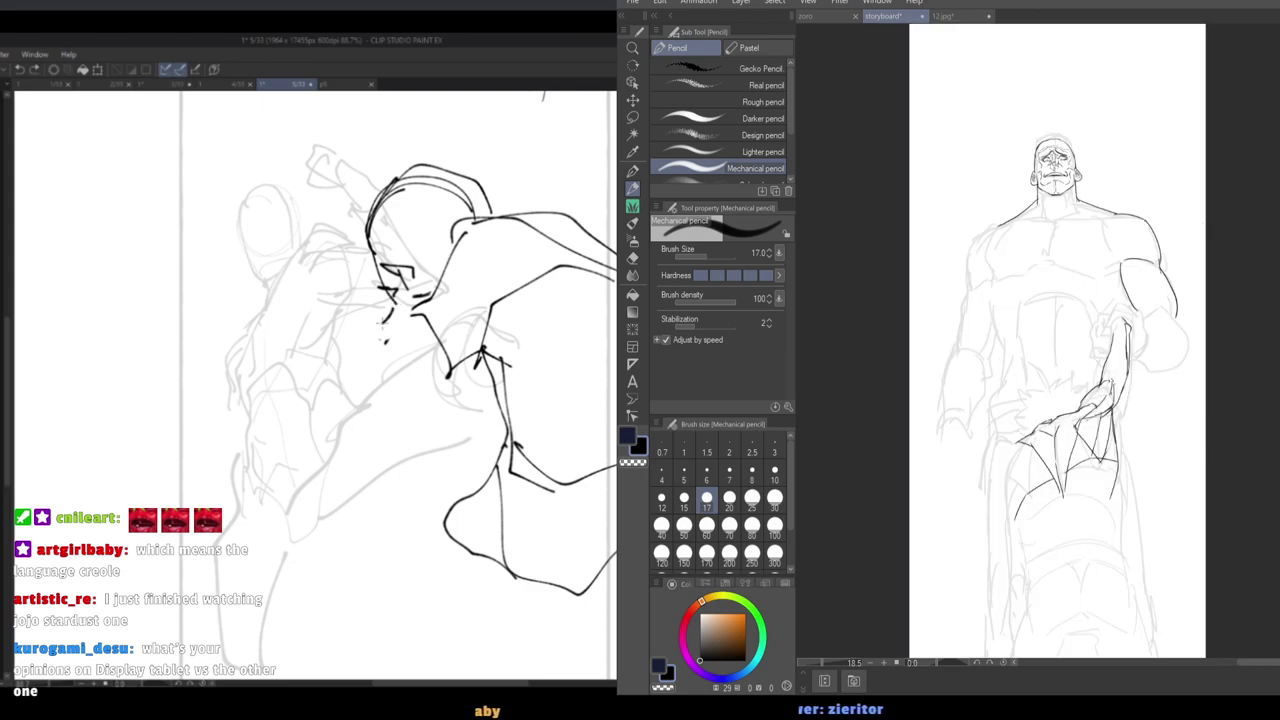
{"action": "scroll", "coordinate": [1092, 386], "scroll_direction": "up", "scroll_amount": 4}
{"action": "left_click_drag", "start_coordinate": [452, 264], "coordinate": [432, 284]}
Erase rough lines at the back-view figure's armpit and redraw its rounded shoulder, and sketch the comic page figure's reaching arm.
{"action": "key", "text": "e"}
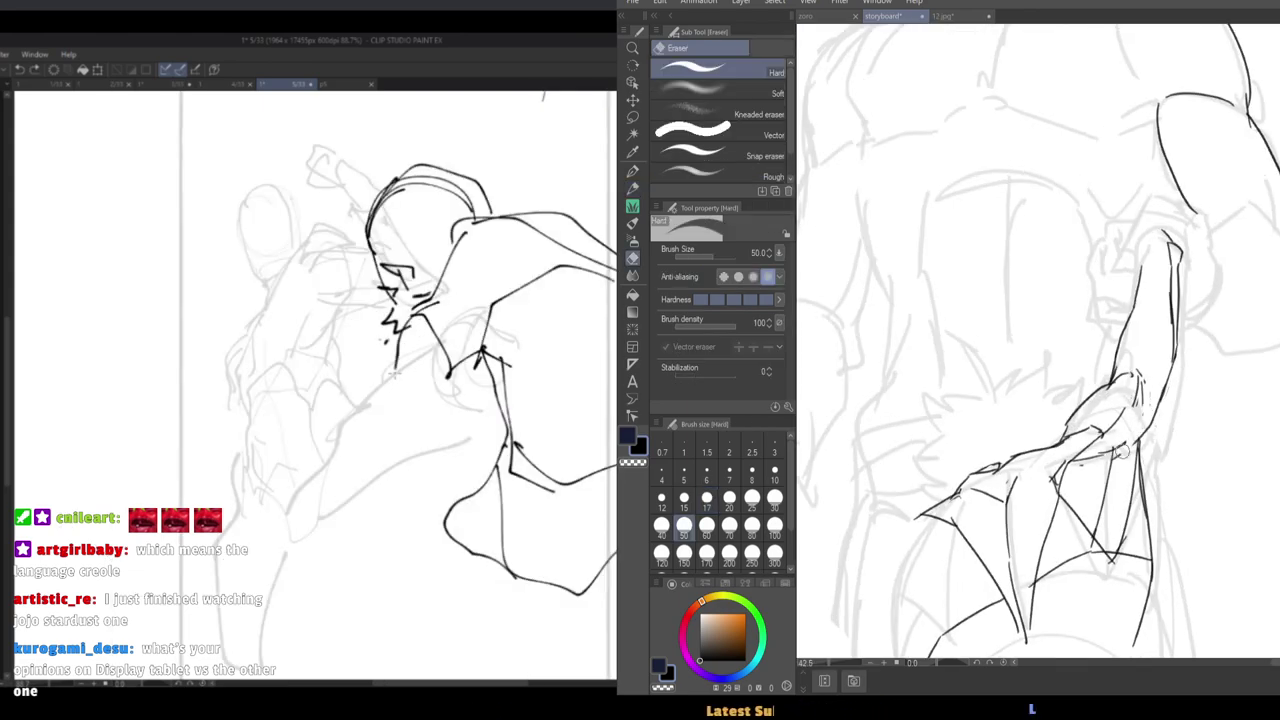
{"action": "key", "text": "p"}
{"action": "key", "text": "e"}
{"action": "left_click_drag", "start_coordinate": [1122, 450], "coordinate": [1105, 458]}
{"action": "key", "text": "p"}
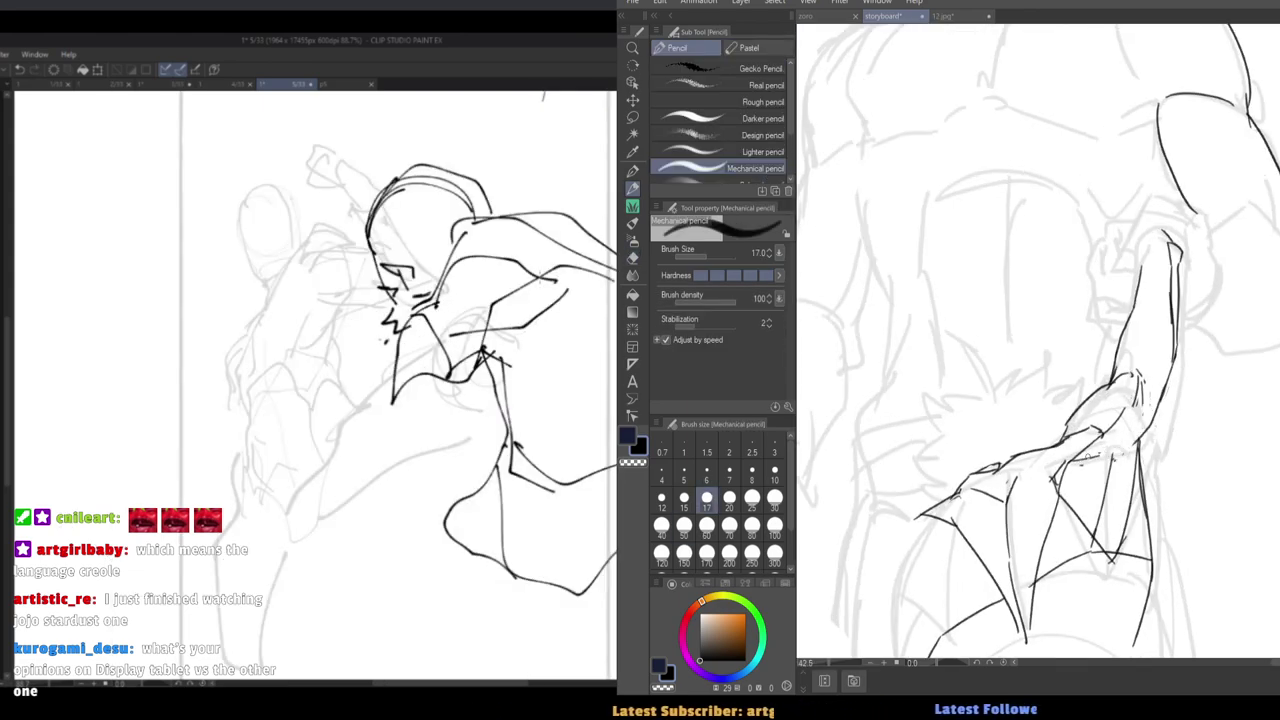
{"action": "key", "text": "e"}
{"action": "key", "text": "p"}
{"action": "left_click_drag", "start_coordinate": [1138, 376], "coordinate": [1114, 456]}
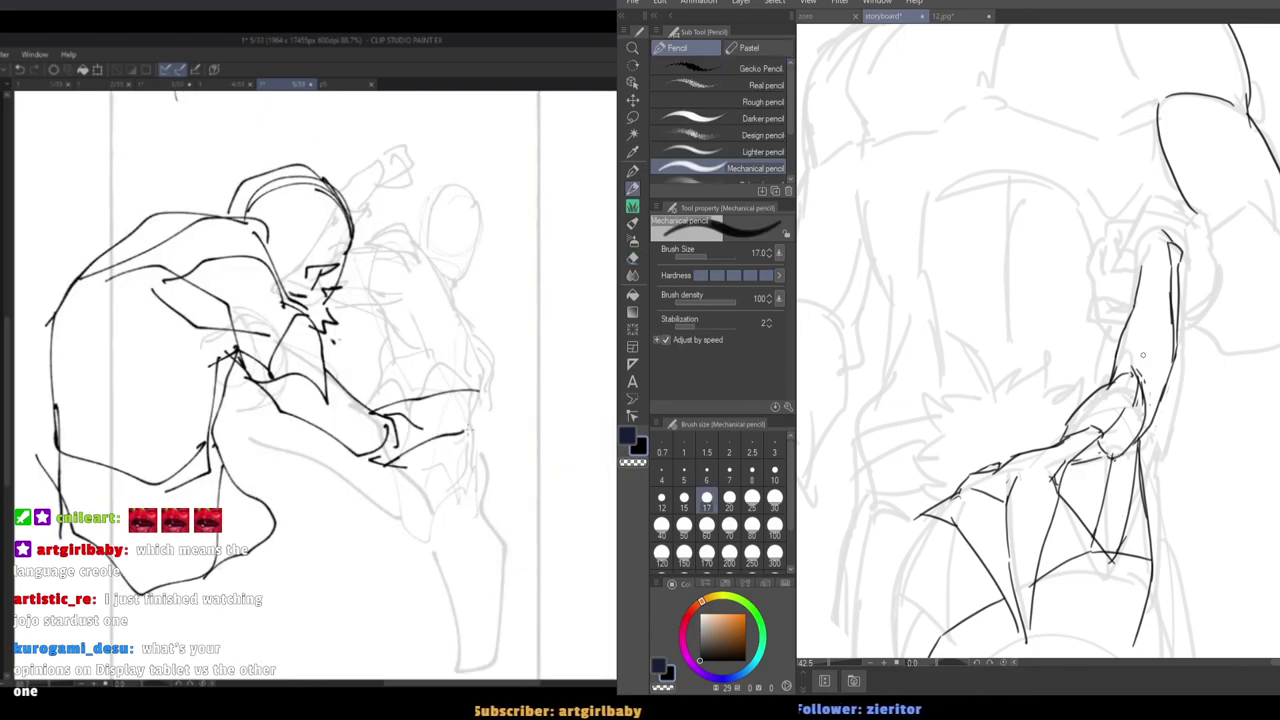
Thin out the inner edge of the back-view figure's raised arm, and draw the comic page figure's outstretched hand.
{"action": "key", "text": "h"}
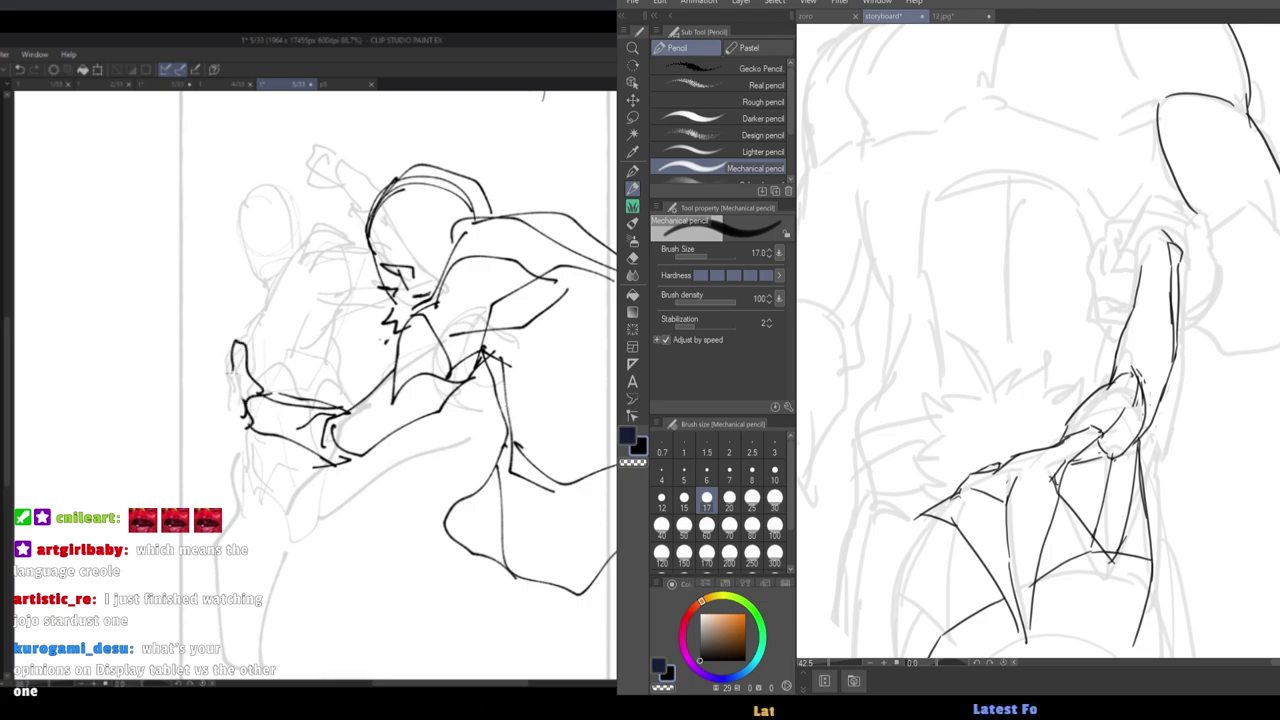
{"action": "key", "text": "e"}
{"action": "key", "text": "p"}
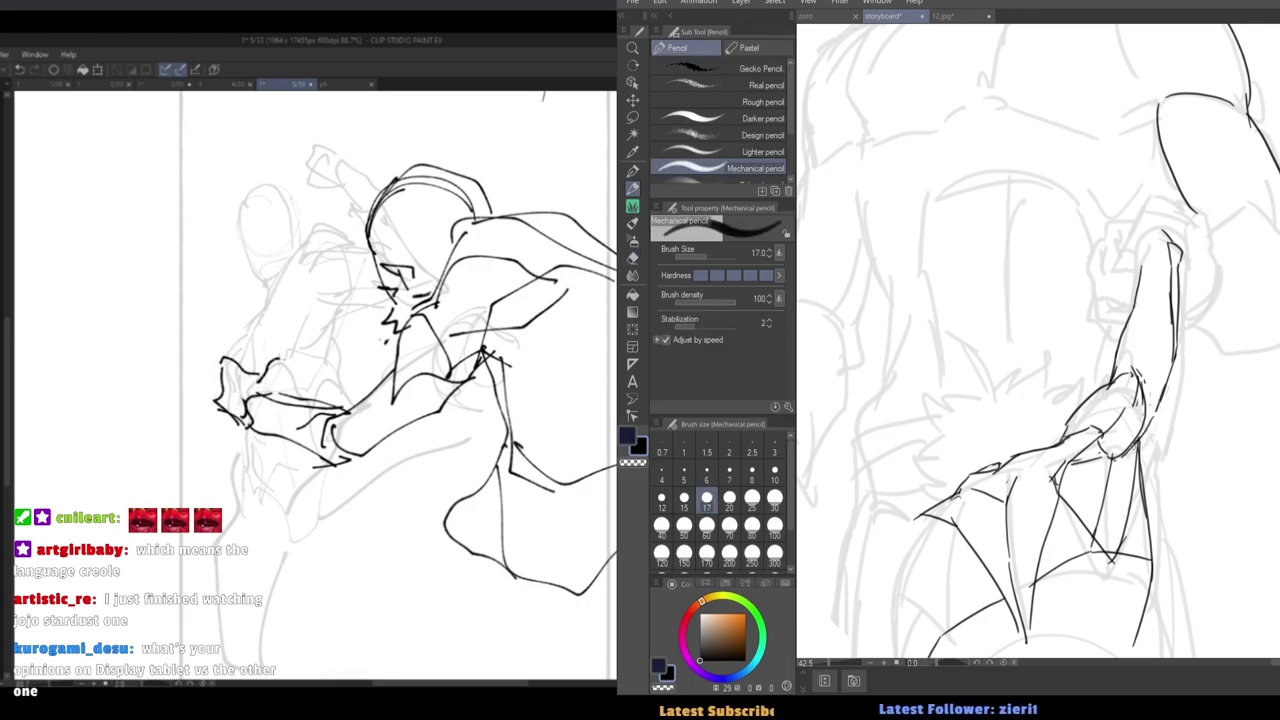
{"action": "key", "text": "e"}
{"action": "key", "text": "p"}
{"action": "key", "text": "e"}
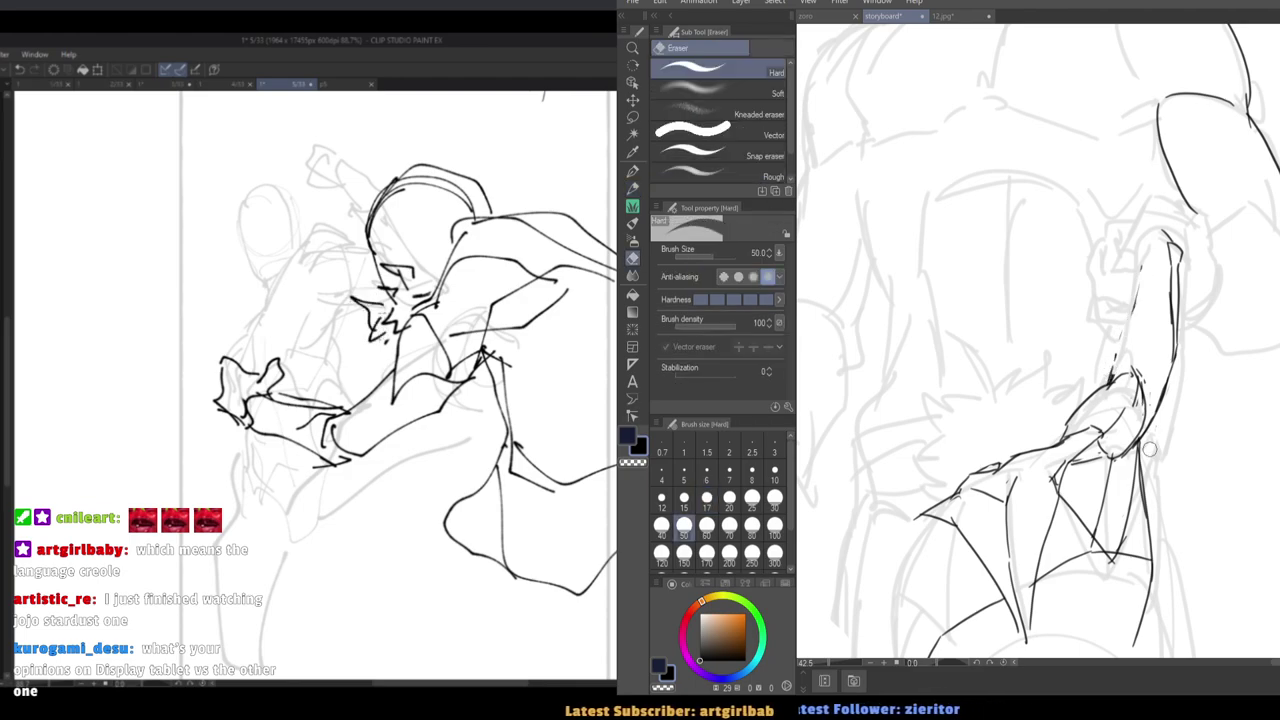
Replace the back-view figure's torso side line below the armpit, and draw the comic page figure's bent thigh.
{"action": "key", "text": "p"}
{"action": "mouse_move", "coordinate": [1141, 438]}
{"action": "left_mouse_down"}
{"action": "mouse_move", "coordinate": [1131, 497]}
{"action": "mouse_move", "coordinate": [1142, 477]}
{"action": "left_mouse_up"}
{"action": "key", "text": "e"}
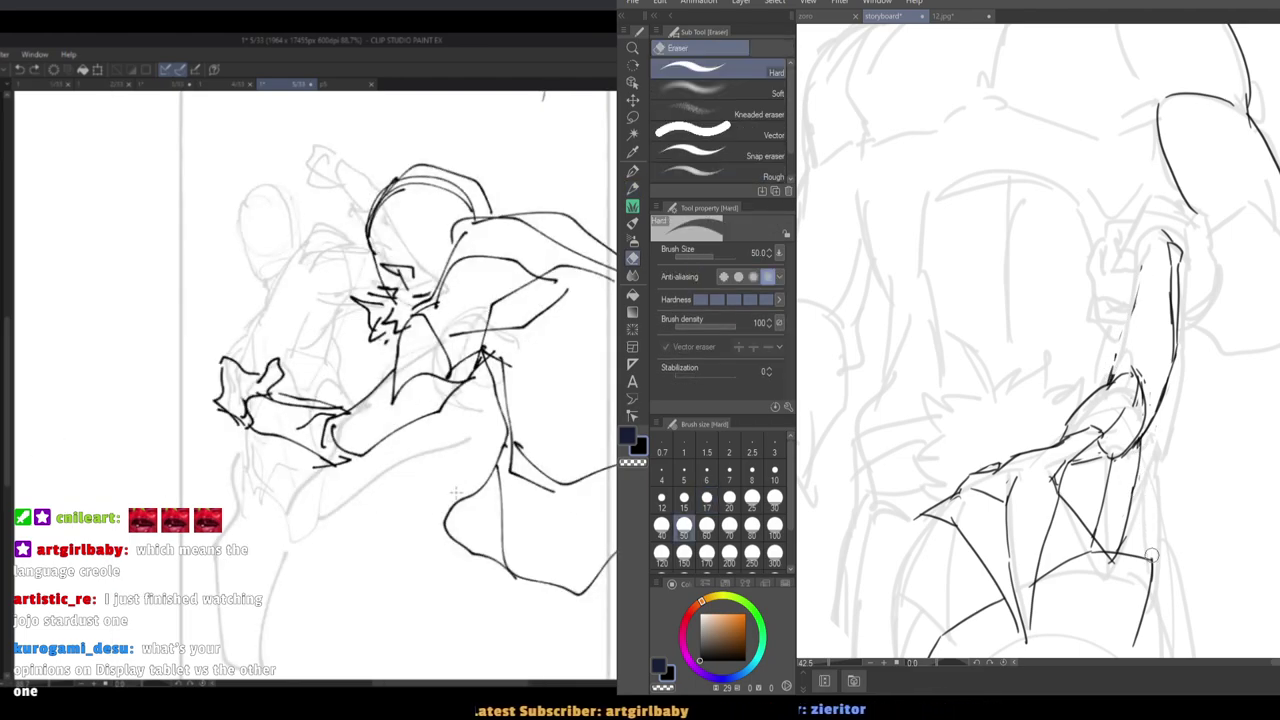
{"action": "key", "text": "p"}
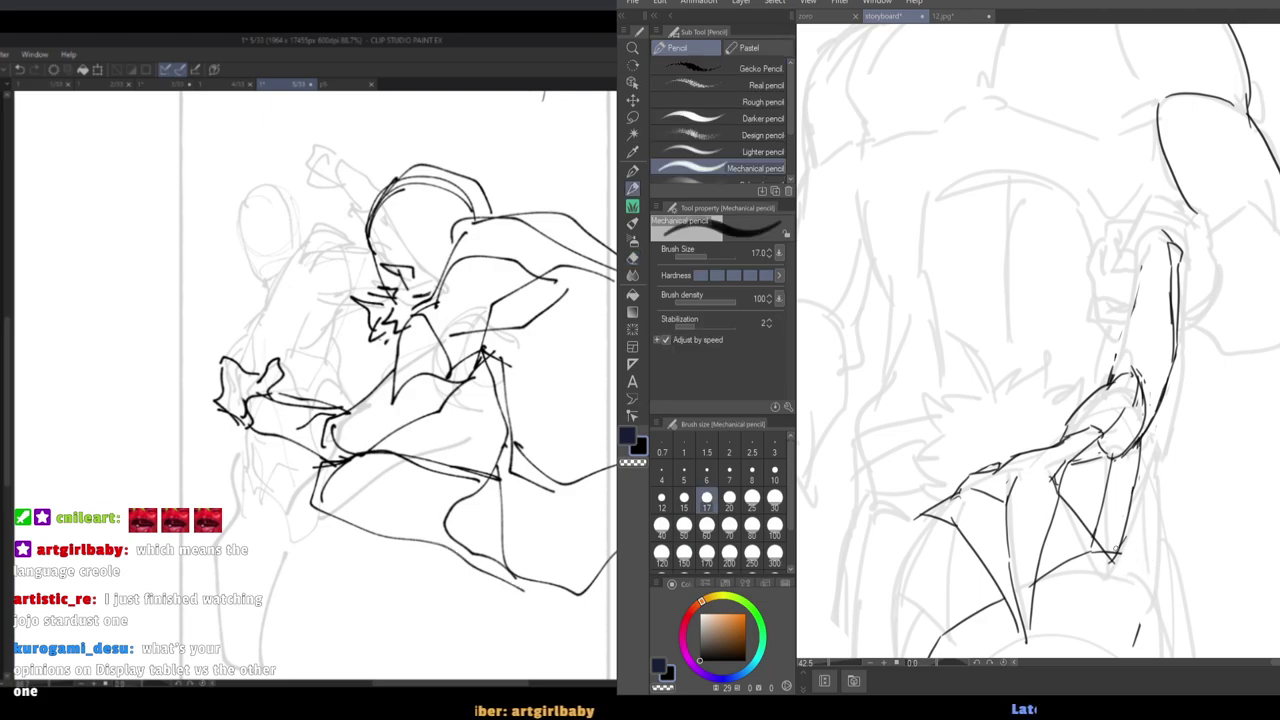
{"action": "left_click_drag", "start_coordinate": [1143, 520], "coordinate": [1121, 619]}
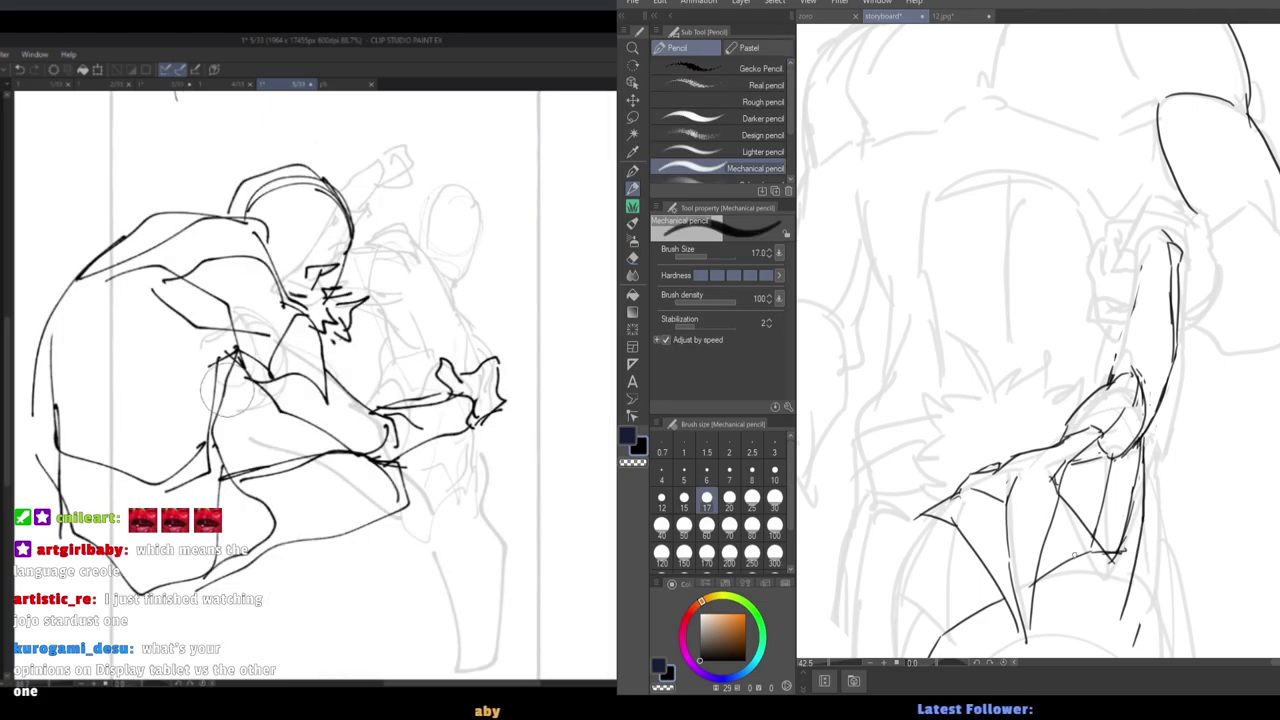
Draw diverging lower back lines beneath the back-view figure's spine, sketch the comic page figure's lower leg and foot, and set brush size 20.
{"action": "scroll", "coordinate": [1062, 320], "scroll_direction": "down", "scroll_amount": 3}
{"action": "key", "text": "h"}
{"action": "key", "text": "h"}
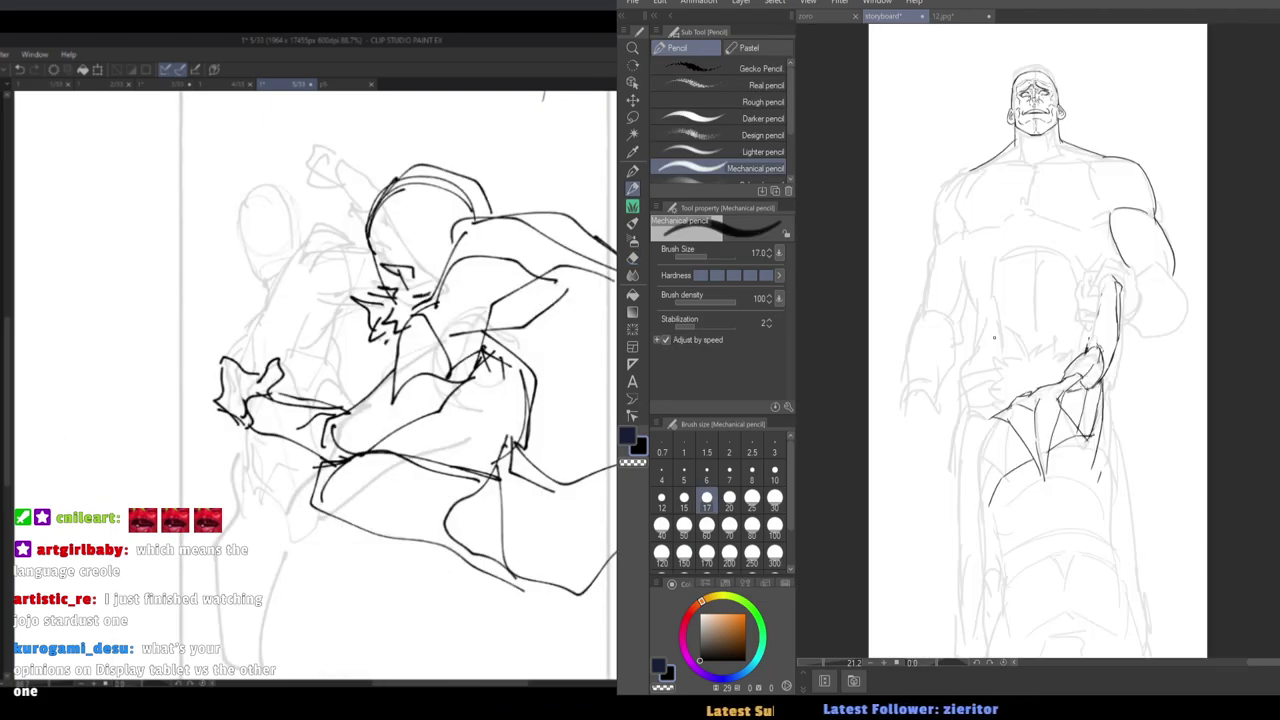
{"action": "scroll", "coordinate": [1052, 397], "scroll_direction": "up", "scroll_amount": 2}
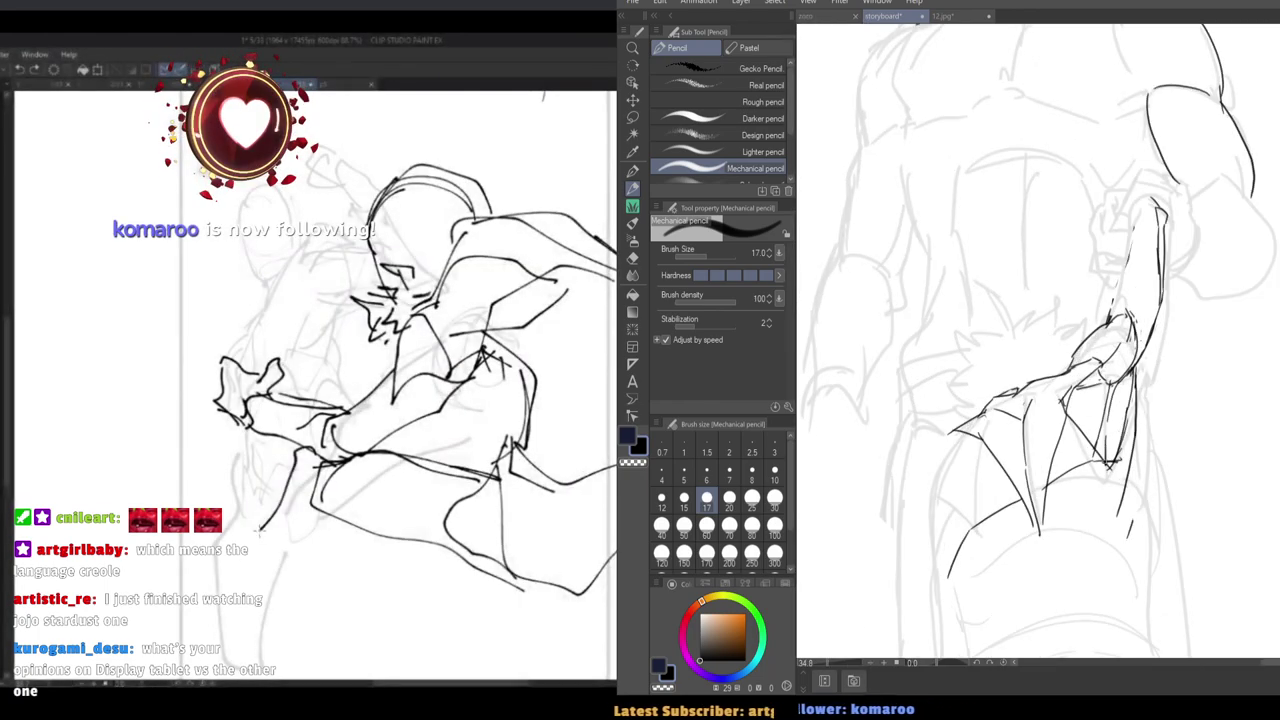
{"action": "scroll", "coordinate": [1050, 365], "scroll_direction": "down", "scroll_amount": 2}
{"action": "scroll", "coordinate": [1000, 335], "scroll_direction": "up", "scroll_amount": 1}
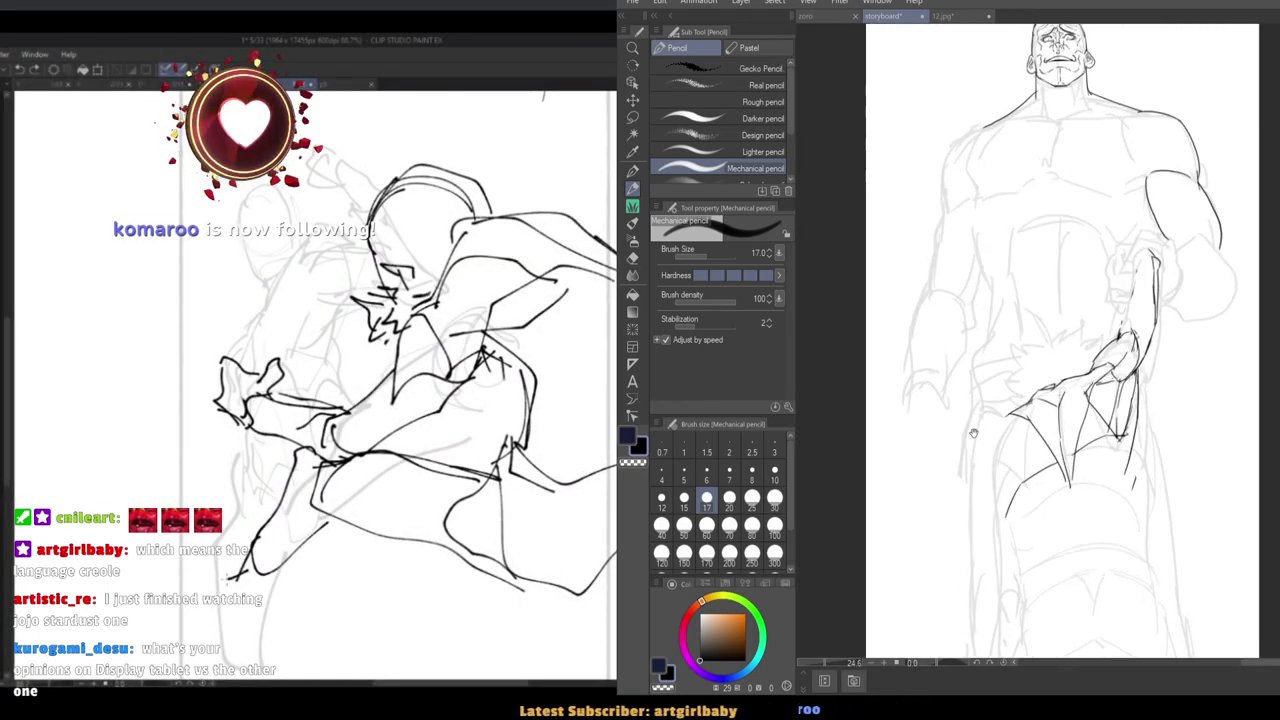
{"action": "mouse_move", "coordinate": [1072, 487]}
{"action": "left_mouse_down"}
{"action": "mouse_move", "coordinate": [1112, 520]}
{"action": "mouse_move", "coordinate": [1033, 555]}
{"action": "left_mouse_up"}
{"action": "key", "text": "]"}
{"action": "scroll", "coordinate": [1030, 548], "scroll_direction": "down", "scroll_amount": 2}
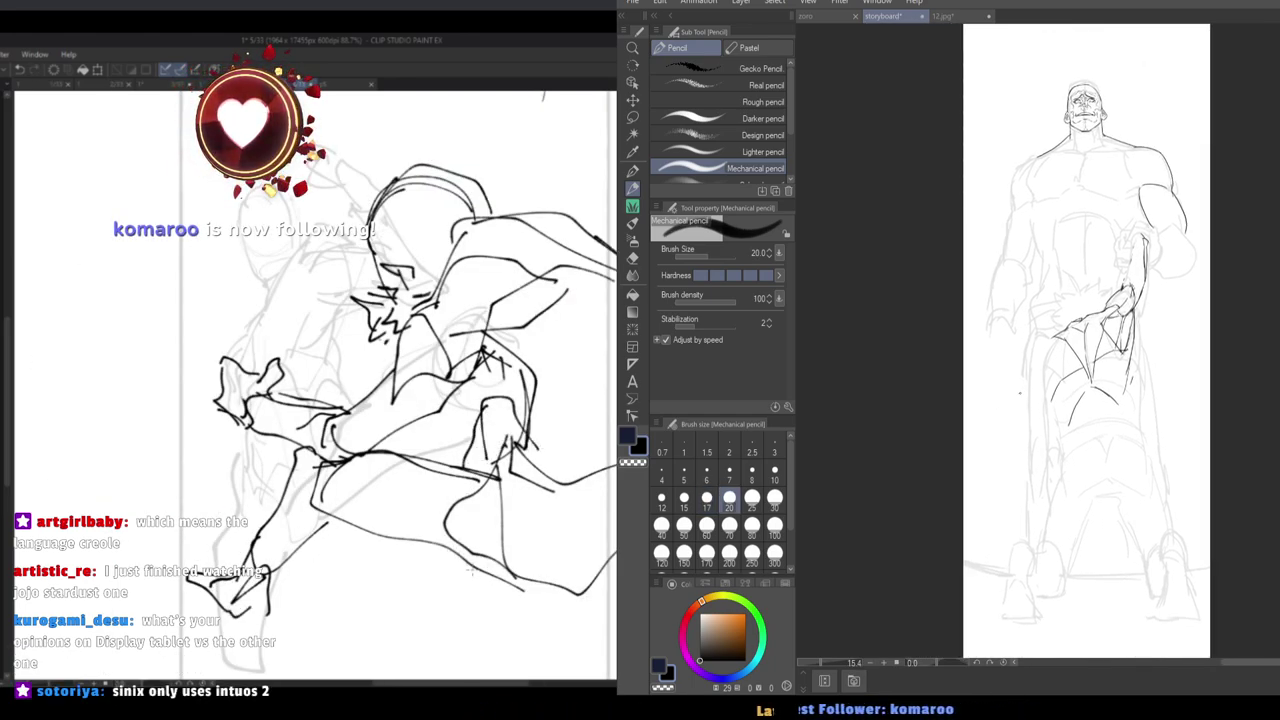
Finish the crouching comic page figure's underside, scale it down and reposition it against the kicking figure, undoing one change.
{"action": "left_click_drag", "start_coordinate": [430, 546], "coordinate": [473, 564]}
{"action": "mouse_move", "coordinate": [574, 593]}
{"action": "left_mouse_down"}
{"action": "mouse_move", "coordinate": [614, 550]}
{"action": "mouse_move", "coordinate": [572, 577]}
{"action": "left_mouse_up"}
{"action": "key", "text": "ctrl+t"}
{"action": "left_click_drag", "start_coordinate": [688, 163], "coordinate": [624, 220]}
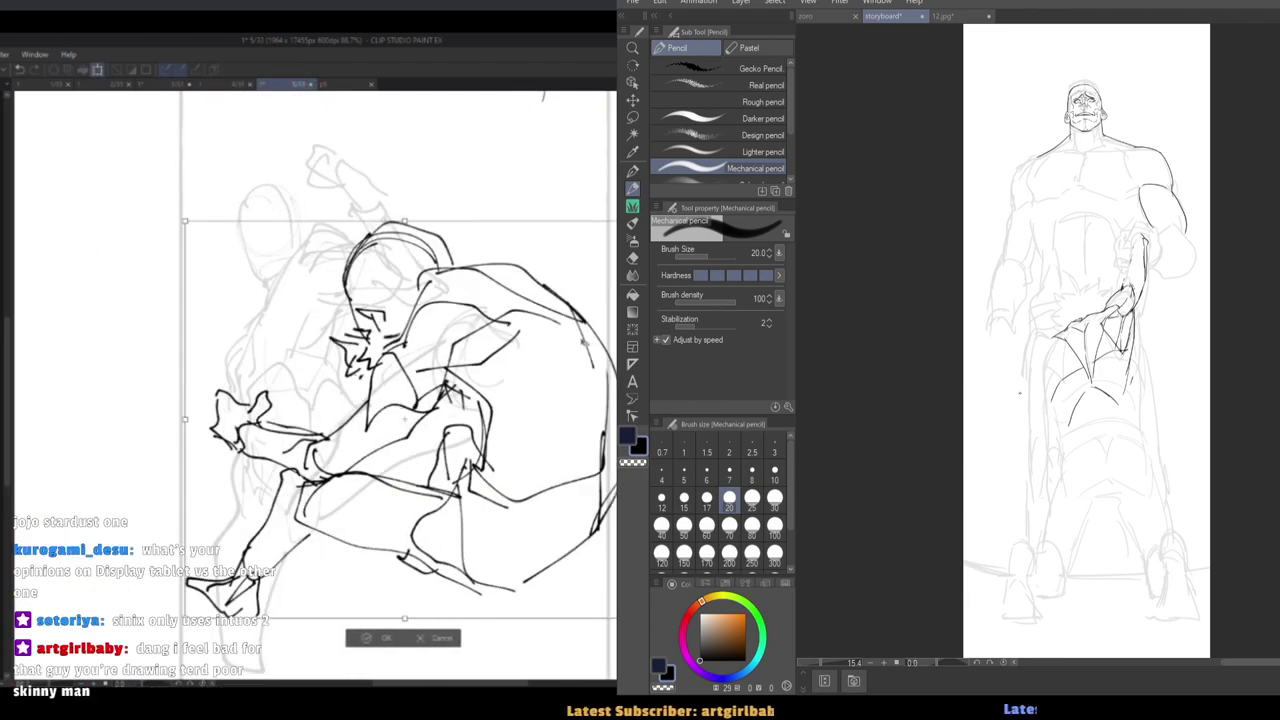
{"action": "mouse_move", "coordinate": [534, 508]}
{"action": "left_mouse_down"}
{"action": "mouse_move", "coordinate": [568, 446]}
{"action": "mouse_move", "coordinate": [571, 486]}
{"action": "left_mouse_up"}
{"action": "left_click", "coordinate": [420, 587]}
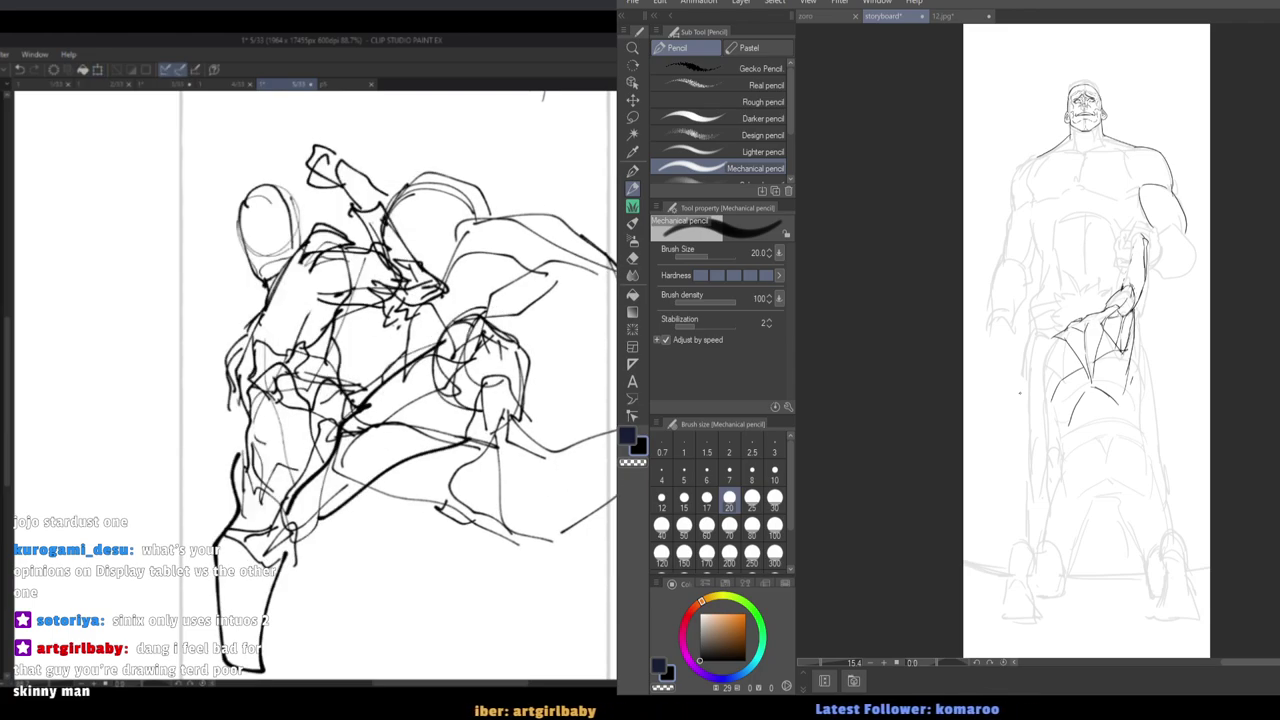
{"action": "key", "text": "ctrl+z"}
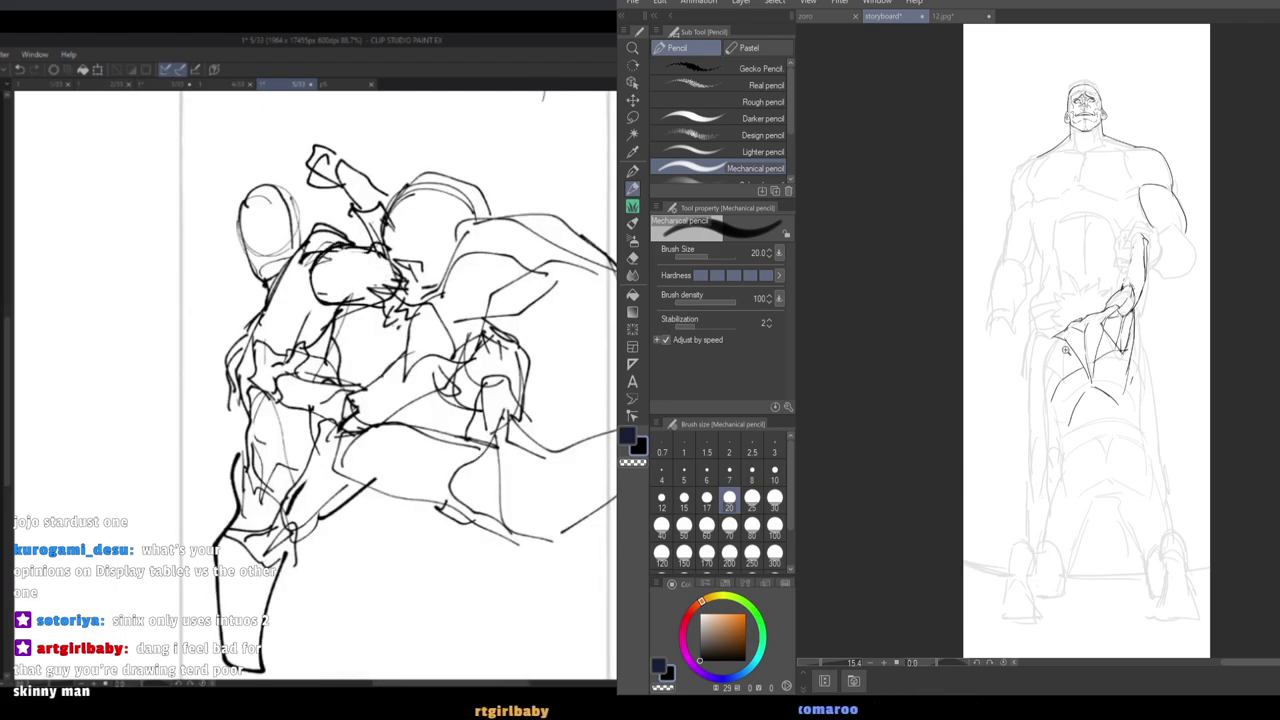
Draw the back-view figure's far shoulder curve and outer torso edge with the Mechanical pencil at size 20, redoing a missed stroke.
{"action": "left_click_drag", "start_coordinate": [1066, 350], "coordinate": [1140, 345]}
{"action": "key", "text": "p"}
{"action": "key", "text": "p"}
{"action": "key", "text": "p"}
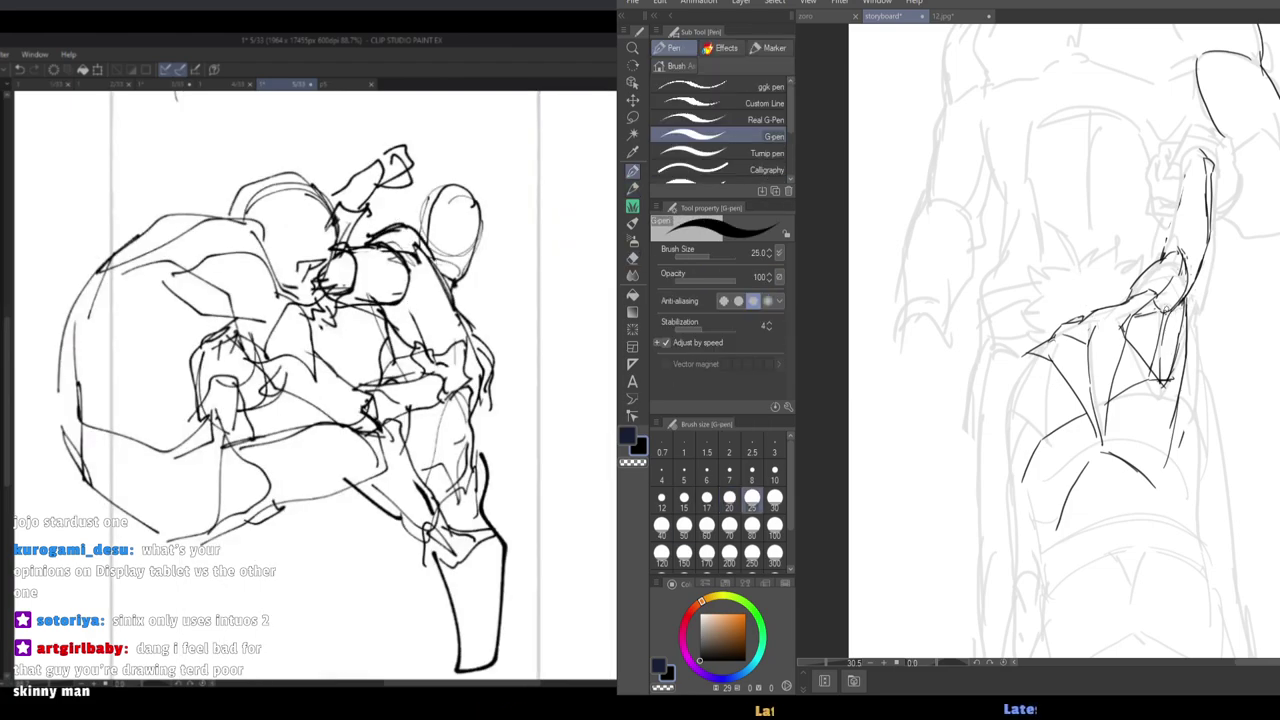
{"action": "key", "text": "e"}
{"action": "key", "text": "p"}
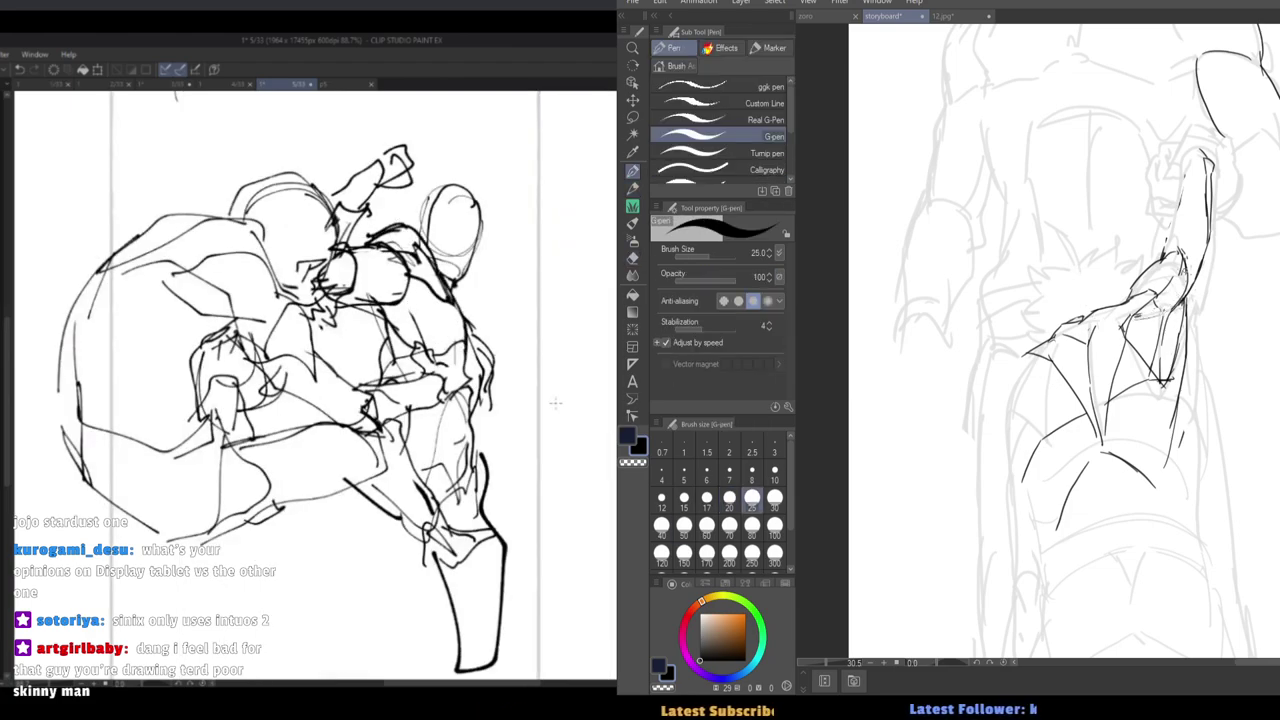
{"action": "key", "text": "p"}
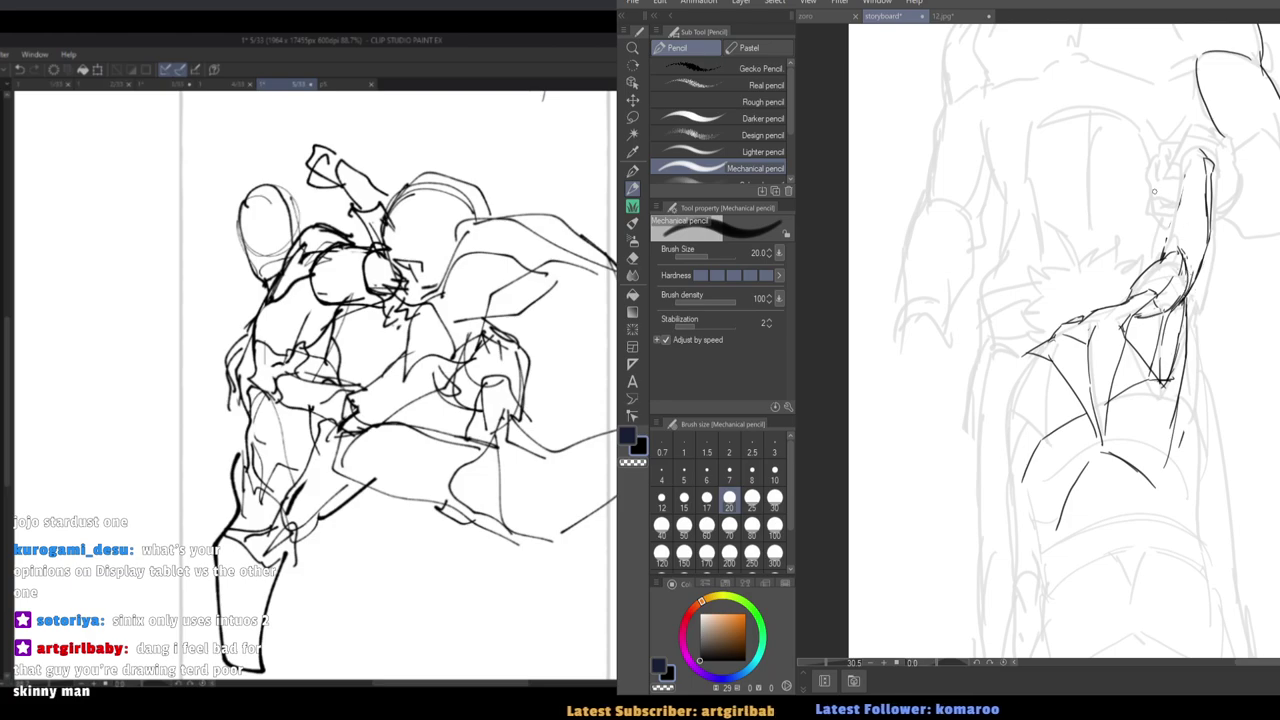
{"action": "mouse_move", "coordinate": [1036, 350]}
{"action": "left_mouse_down"}
{"action": "mouse_move", "coordinate": [1013, 384]}
{"action": "mouse_move", "coordinate": [1048, 361]}
{"action": "mouse_move", "coordinate": [1013, 401]}
{"action": "left_mouse_up"}
{"action": "key", "text": "ctrl+z"}
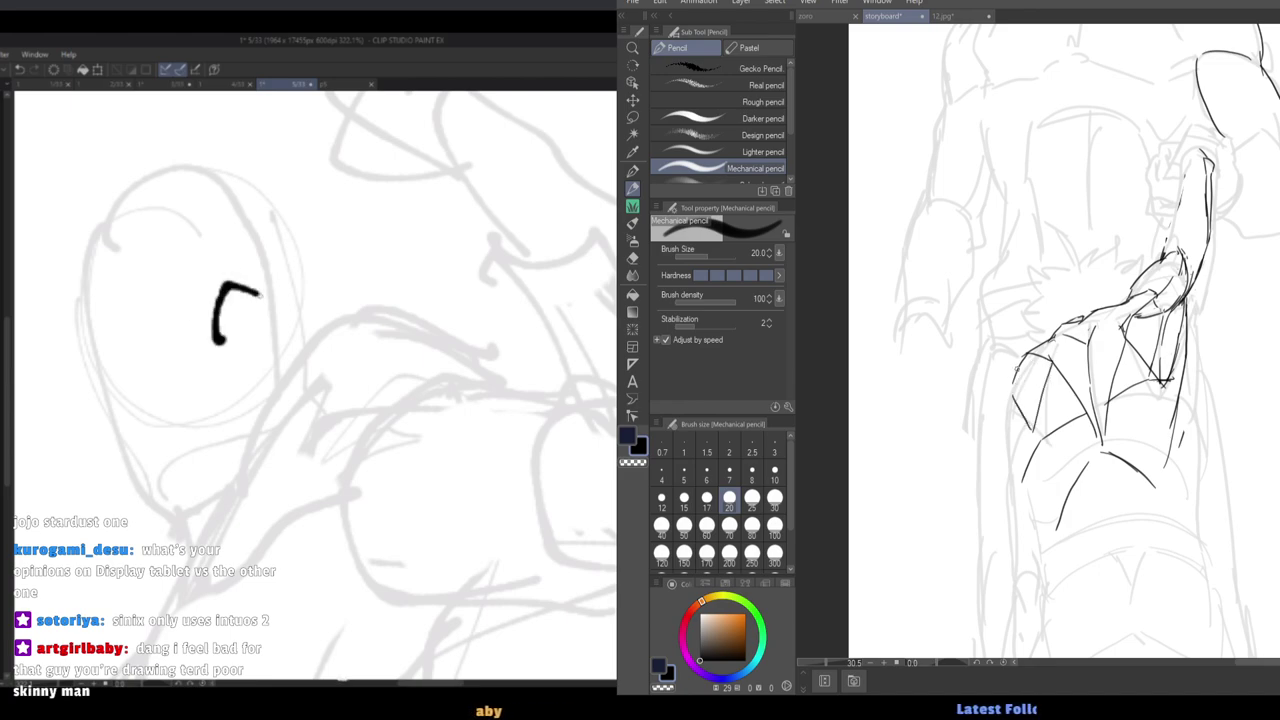
{"action": "mouse_move", "coordinate": [1022, 356]}
{"action": "left_mouse_down"}
{"action": "mouse_move", "coordinate": [1002, 418]}
{"action": "mouse_move", "coordinate": [1084, 411]}
{"action": "mouse_move", "coordinate": [1040, 501]}
{"action": "left_mouse_up"}
Clean up the back-view figure's torso side line with the eraser and extend the spine line down to the waist.
{"action": "key", "text": "e"}
{"action": "key", "text": "p"}
{"action": "key", "text": "e"}
{"action": "mouse_move", "coordinate": [1166, 462]}
{"action": "left_mouse_down"}
{"action": "mouse_move", "coordinate": [1178, 392]}
{"action": "mouse_move", "coordinate": [1168, 504]}
{"action": "left_mouse_up"}
{"action": "key", "text": "p"}
{"action": "left_click_drag", "start_coordinate": [1102, 446], "coordinate": [1108, 508]}
Draw a curved waistband with upper and lower edges across the back-view figure's waist.
{"action": "mouse_move", "coordinate": [1081, 476]}
{"action": "left_mouse_down"}
{"action": "mouse_move", "coordinate": [1082, 428]}
{"action": "mouse_move", "coordinate": [1048, 500]}
{"action": "left_mouse_up"}
{"action": "mouse_move", "coordinate": [1072, 482]}
{"action": "left_mouse_down"}
{"action": "mouse_move", "coordinate": [1180, 480]}
{"action": "mouse_move", "coordinate": [1183, 502]}
{"action": "left_mouse_up"}
{"action": "mouse_move", "coordinate": [1181, 500]}
{"action": "left_mouse_down"}
{"action": "mouse_move", "coordinate": [1071, 500]}
{"action": "mouse_move", "coordinate": [1054, 516]}
{"action": "left_mouse_up"}
{"action": "left_click_drag", "start_coordinate": [1048, 498], "coordinate": [1049, 535]}
{"action": "mouse_move", "coordinate": [1043, 508]}
{"action": "left_mouse_down"}
{"action": "mouse_move", "coordinate": [1015, 506]}
{"action": "mouse_move", "coordinate": [1029, 542]}
{"action": "left_mouse_up"}
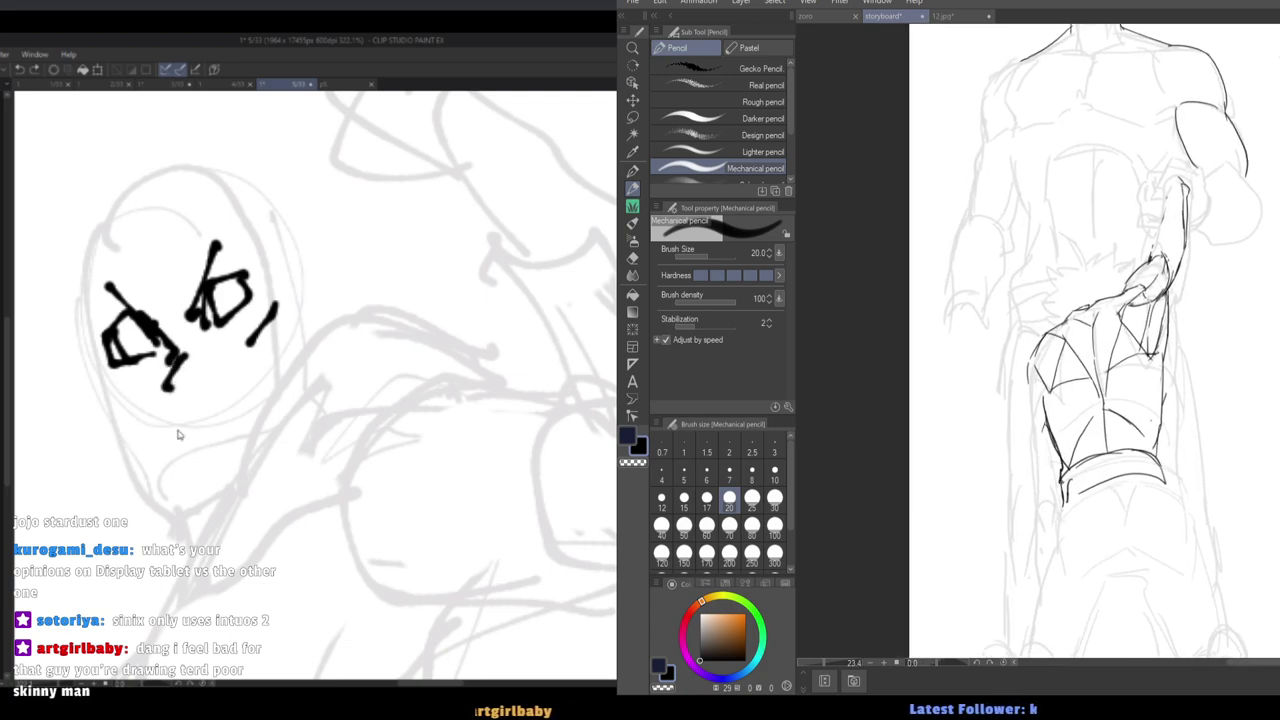
Tidy the end of the waistband and draw the outer leg line running down from it on the back-view figure.
{"action": "key", "text": "e"}
{"action": "mouse_move", "coordinate": [1158, 480]}
{"action": "left_mouse_down"}
{"action": "mouse_move", "coordinate": [1098, 484]}
{"action": "mouse_move", "coordinate": [1160, 440]}
{"action": "mouse_move", "coordinate": [1155, 412]}
{"action": "mouse_move", "coordinate": [1212, 554]}
{"action": "left_mouse_up"}
{"action": "key", "text": "p"}
{"action": "left_click_drag", "start_coordinate": [1051, 450], "coordinate": [992, 418]}
{"action": "key", "text": "h"}
{"action": "key", "text": "h"}
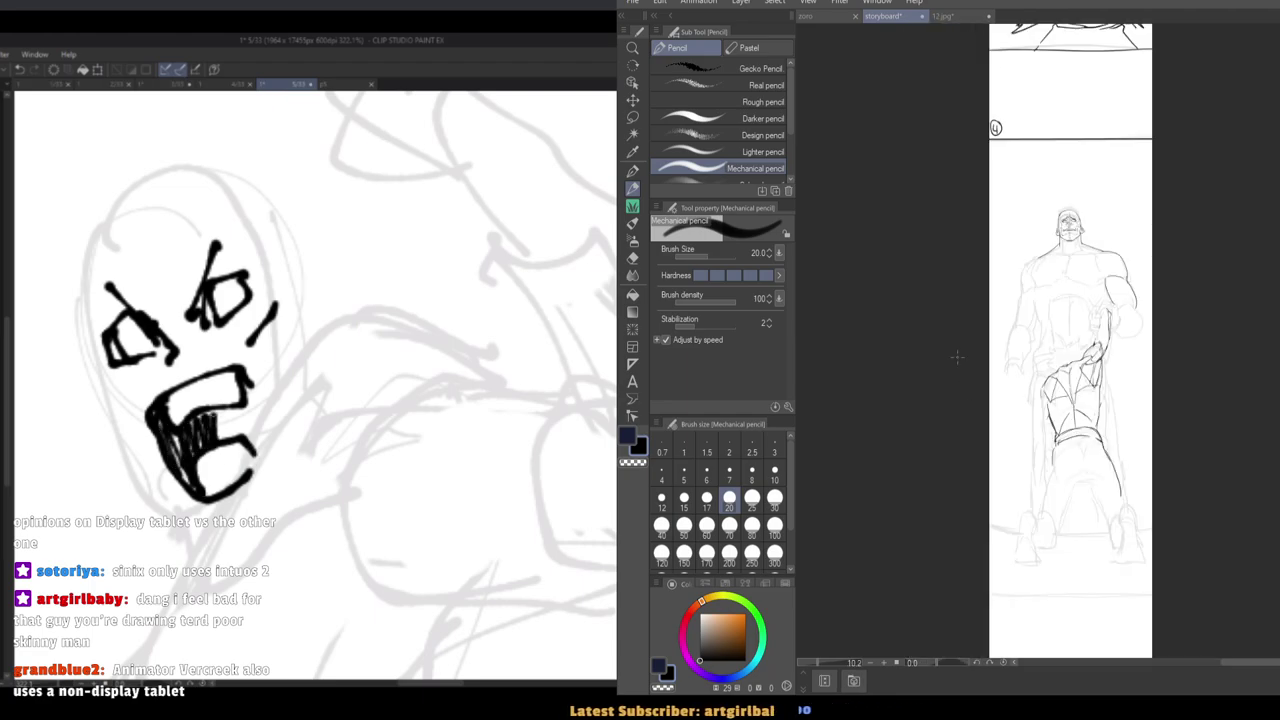
Draw the inner lines of both legs and the remaining outer leg on the back-view figure, undoing a stray stroke.
{"action": "mouse_move", "coordinate": [1045, 455]}
{"action": "left_mouse_down"}
{"action": "mouse_move", "coordinate": [1090, 456]}
{"action": "mouse_move", "coordinate": [1058, 492]}
{"action": "mouse_move", "coordinate": [1134, 499]}
{"action": "mouse_move", "coordinate": [1156, 563]}
{"action": "left_mouse_up"}
{"action": "key", "text": "ctrl+z"}
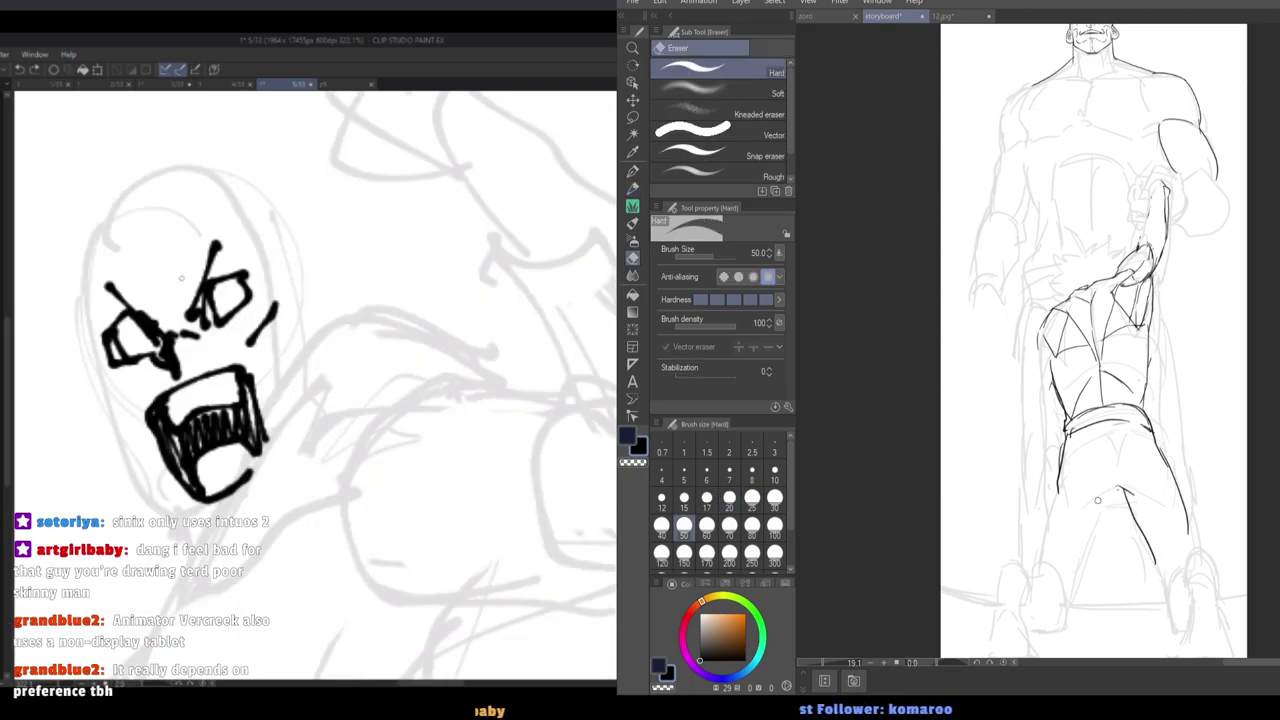
{"action": "mouse_move", "coordinate": [1104, 508]}
{"action": "left_mouse_down"}
{"action": "mouse_move", "coordinate": [1077, 594]}
{"action": "mouse_move", "coordinate": [1057, 501]}
{"action": "mouse_move", "coordinate": [1044, 536]}
{"action": "mouse_move", "coordinate": [1060, 631]}
{"action": "left_mouse_up"}
{"action": "left_click_drag", "start_coordinate": [1033, 540], "coordinate": [1038, 422]}
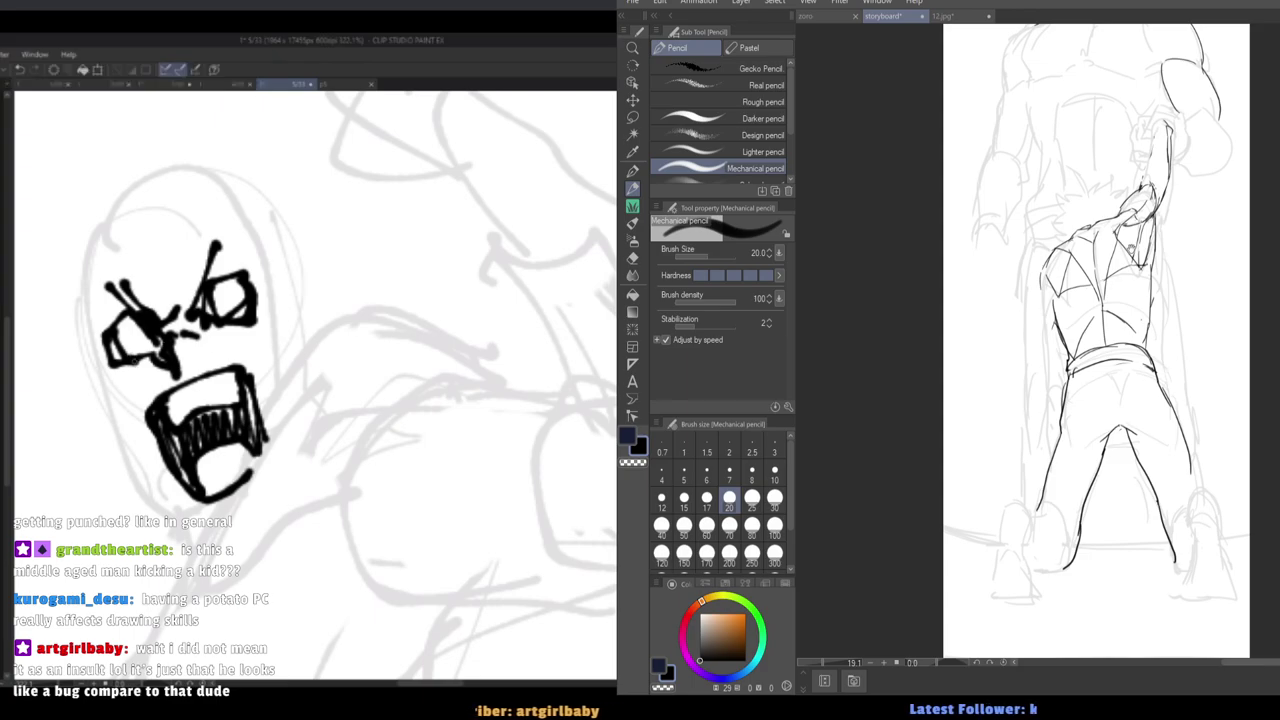
Erase the crossing lines below the back-view figure's raised armpit and redraw the shoulder blade and torso side edge.
{"action": "scroll", "coordinate": [1110, 225], "scroll_direction": "up", "scroll_amount": 3}
{"action": "left_click_drag", "start_coordinate": [1120, 240], "coordinate": [1102, 284]}
{"action": "key", "text": "e"}
{"action": "key", "text": "]"}
{"action": "key", "text": "]"}
{"action": "mouse_move", "coordinate": [1159, 323]}
{"action": "left_mouse_down"}
{"action": "mouse_move", "coordinate": [1156, 273]}
{"action": "mouse_move", "coordinate": [1134, 317]}
{"action": "mouse_move", "coordinate": [1120, 288]}
{"action": "left_mouse_up"}
{"action": "key", "text": "p"}
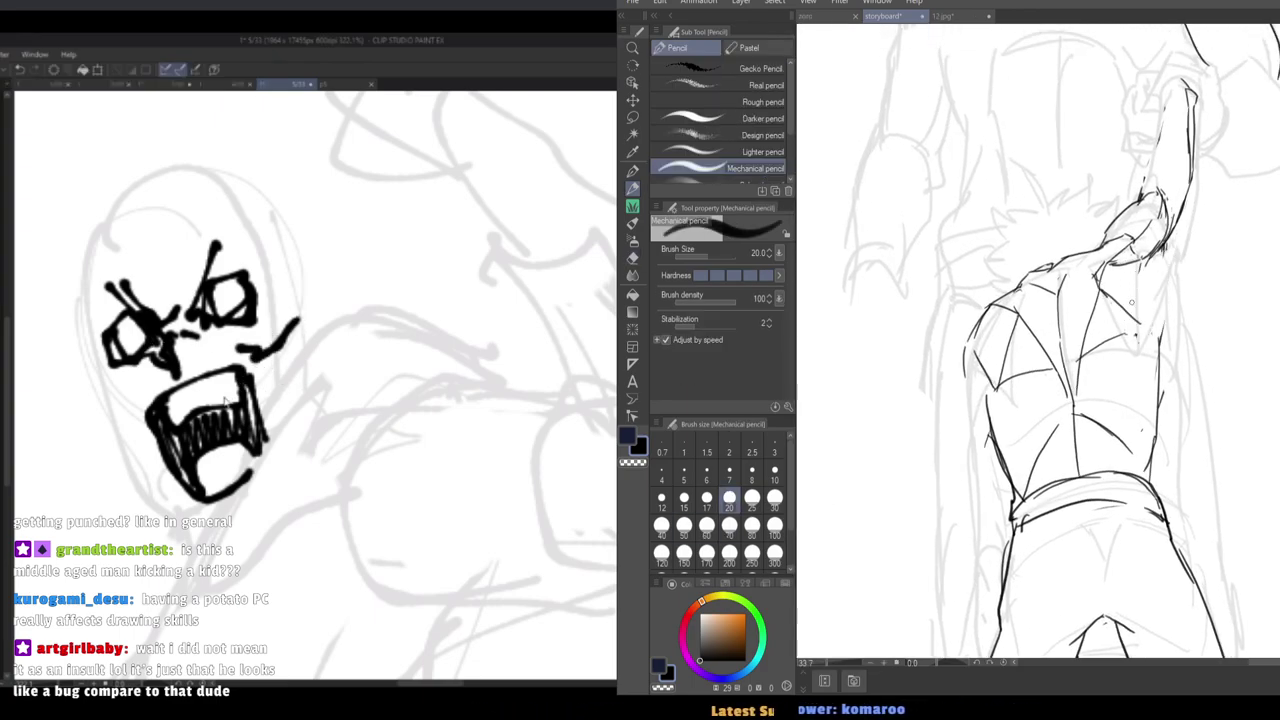
{"action": "mouse_move", "coordinate": [1160, 278]}
{"action": "left_mouse_down"}
{"action": "mouse_move", "coordinate": [1153, 331]}
{"action": "mouse_move", "coordinate": [1090, 350]}
{"action": "mouse_move", "coordinate": [989, 323]}
{"action": "left_mouse_up"}
{"action": "key", "text": "h"}
{"action": "key", "text": "h"}
Set the brush size to 30 and draw a thick curved line across the back-view figure's lower back, replacing a first try.
{"action": "scroll", "coordinate": [1093, 336], "scroll_direction": "up", "scroll_amount": 4}
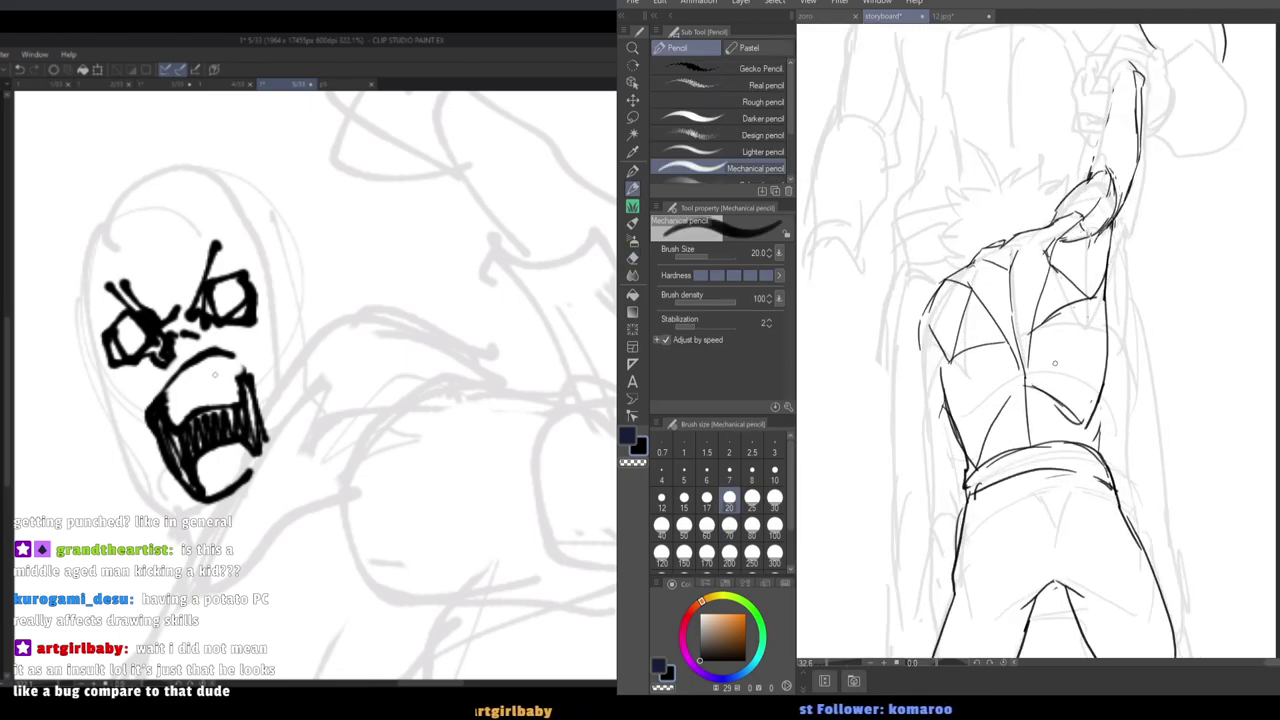
{"action": "key", "text": "]"}
{"action": "mouse_move", "coordinate": [1079, 373]}
{"action": "left_mouse_down"}
{"action": "mouse_move", "coordinate": [1018, 370]}
{"action": "mouse_move", "coordinate": [963, 434]}
{"action": "left_mouse_up"}
{"action": "key", "text": "ctrl+z"}
{"action": "key", "text": "]"}
{"action": "left_click_drag", "start_coordinate": [1084, 379], "coordinate": [1099, 402]}
{"action": "left_click_drag", "start_coordinate": [1076, 375], "coordinate": [967, 417]}
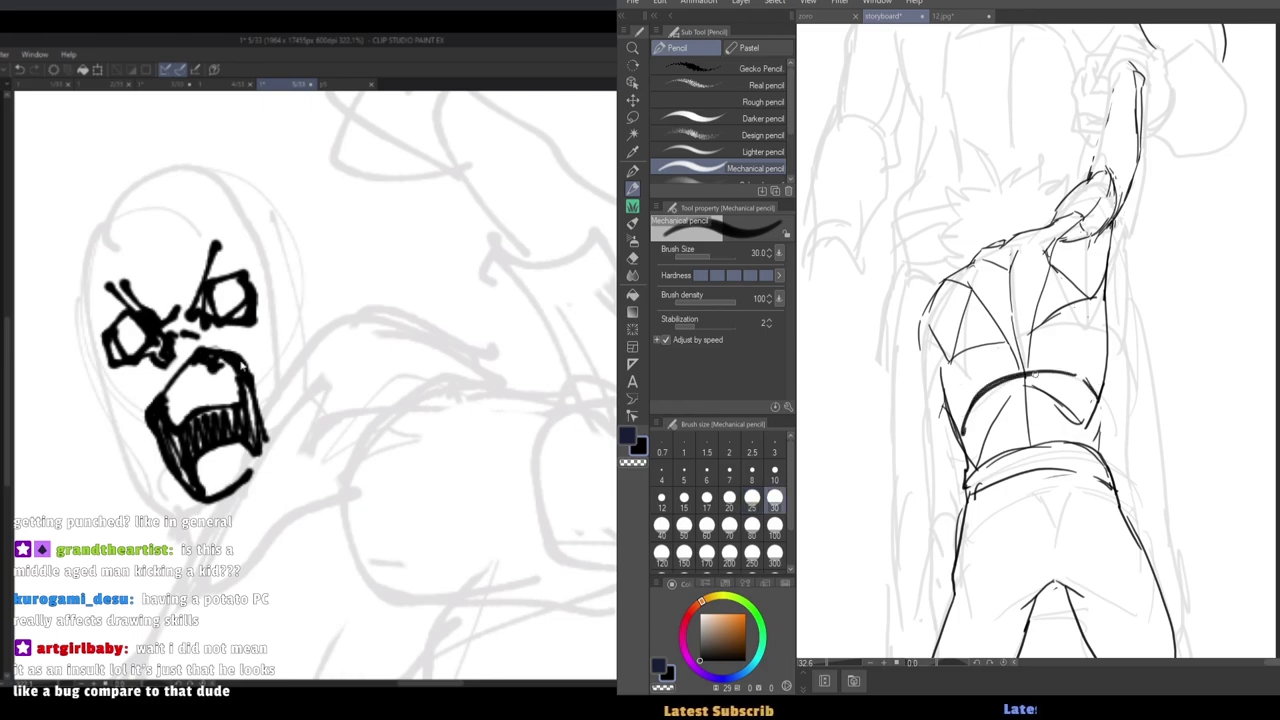
Draw the upper edge of the band across the lower back and thicken the adjoining torso side line.
{"action": "key", "text": "]"}
{"action": "left_click_drag", "start_coordinate": [1102, 383], "coordinate": [952, 419]}
{"action": "key", "text": "bracketleft"}
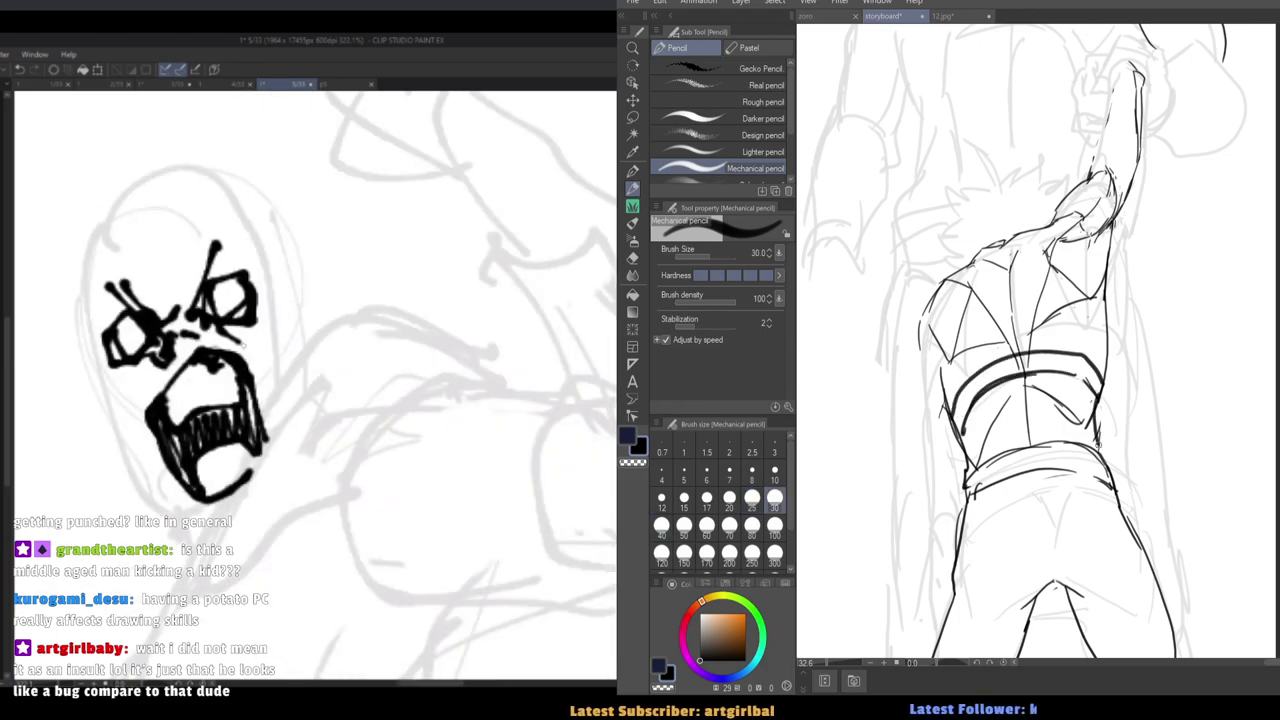
{"action": "left_click_drag", "start_coordinate": [1108, 332], "coordinate": [1098, 396]}
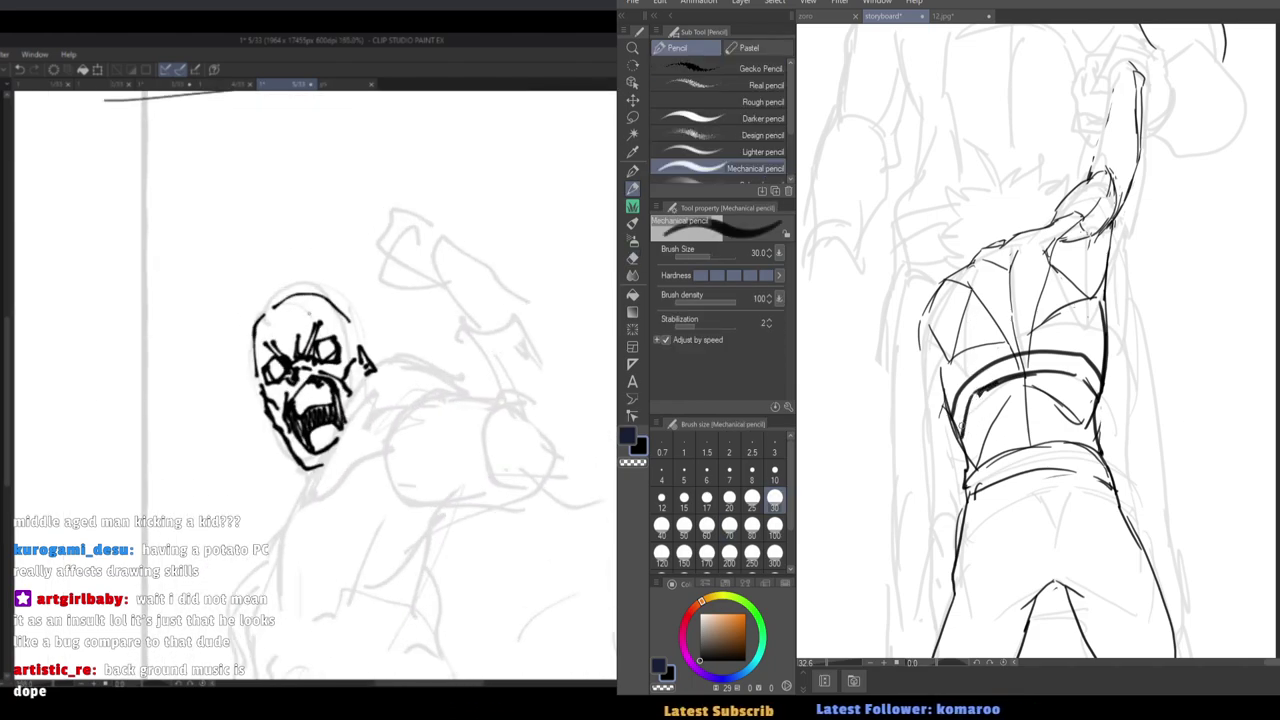
Fill the band across the lower back solid black with brush size 50, and set the brush size to 40.
{"action": "left_click", "coordinate": [684, 525]}
{"action": "left_click_drag", "start_coordinate": [1082, 365], "coordinate": [1096, 388]}
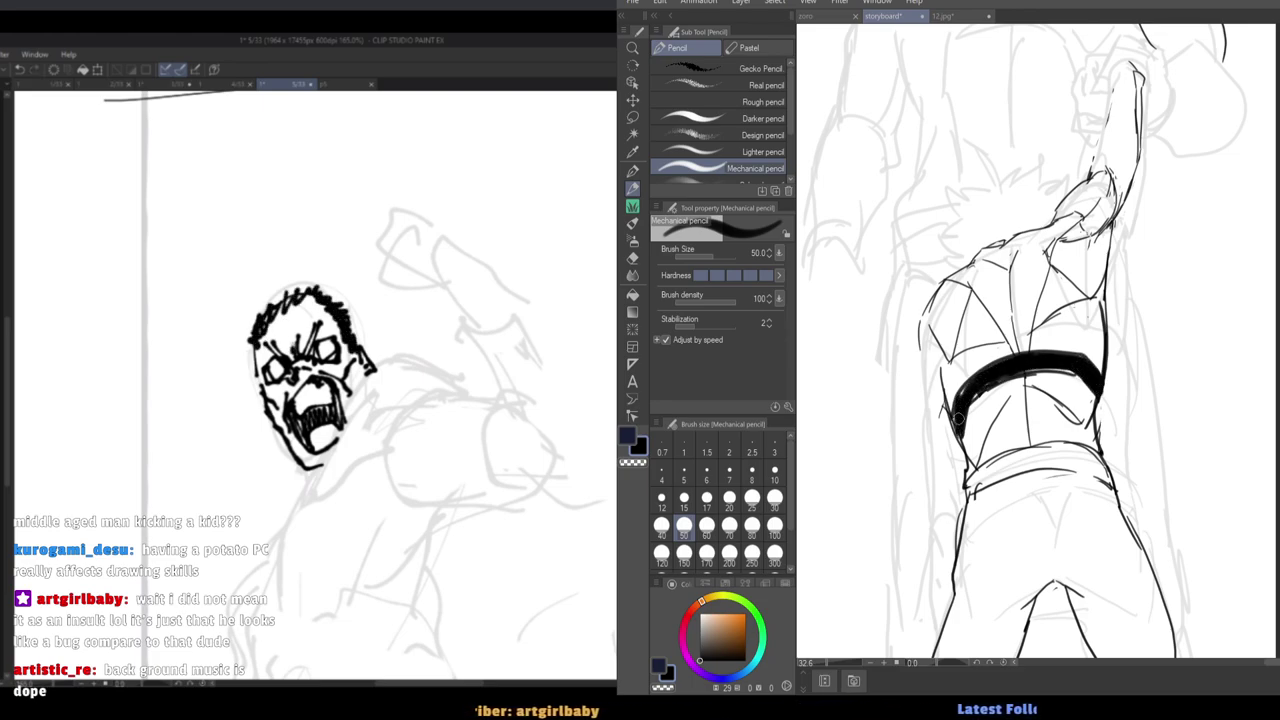
{"action": "left_click", "coordinate": [774, 497]}
{"action": "left_click", "coordinate": [661, 525]}
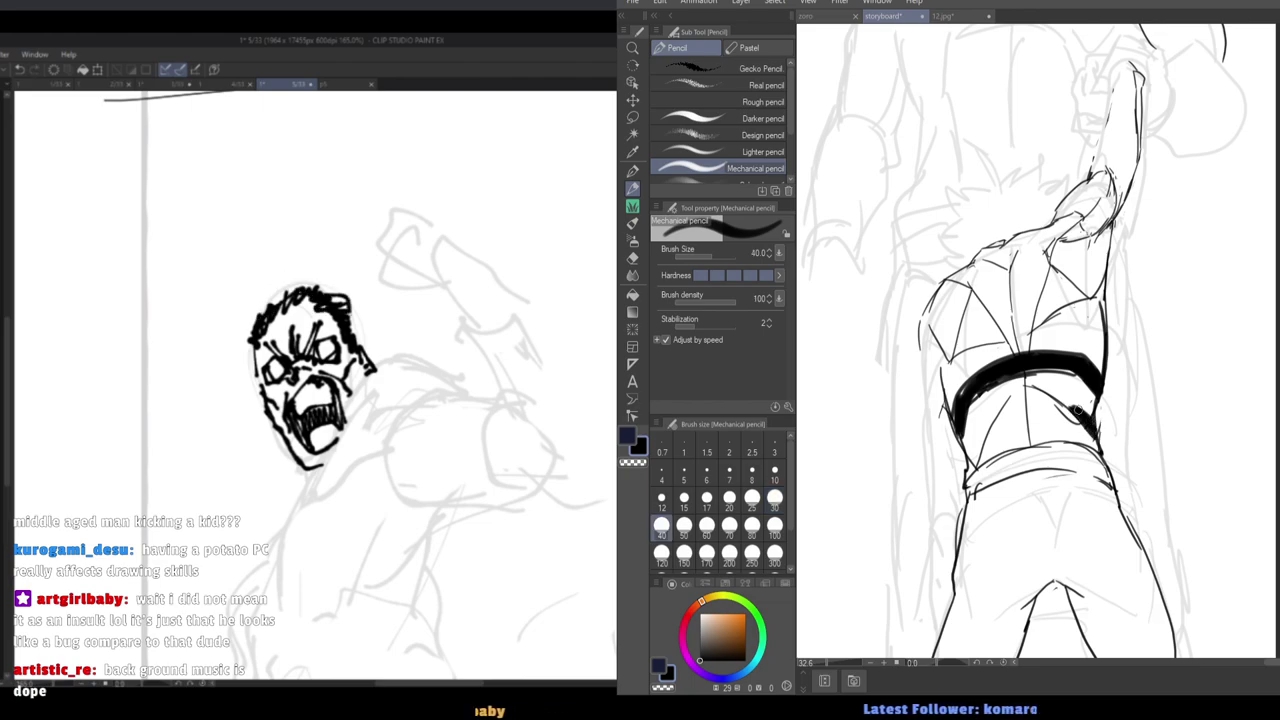
Draw a second thick black band across the back-view figure's waist, below the first one, and set the brush size to 50.
{"action": "mouse_move", "coordinate": [1024, 418]}
{"action": "left_mouse_down"}
{"action": "mouse_move", "coordinate": [1066, 412]}
{"action": "mouse_move", "coordinate": [971, 446]}
{"action": "left_mouse_up"}
{"action": "mouse_move", "coordinate": [1014, 426]}
{"action": "left_mouse_down"}
{"action": "mouse_move", "coordinate": [968, 460]}
{"action": "mouse_move", "coordinate": [1015, 419]}
{"action": "mouse_move", "coordinate": [1003, 418]}
{"action": "mouse_move", "coordinate": [1042, 410]}
{"action": "mouse_move", "coordinate": [970, 439]}
{"action": "left_mouse_up"}
{"action": "mouse_move", "coordinate": [969, 425]}
{"action": "left_mouse_down"}
{"action": "mouse_move", "coordinate": [947, 354]}
{"action": "mouse_move", "coordinate": [1012, 354]}
{"action": "left_mouse_up"}
{"action": "key", "text": "h"}
{"action": "key", "text": "h"}
{"action": "left_click_drag", "start_coordinate": [1012, 356], "coordinate": [1036, 360]}
{"action": "key", "text": "]"}
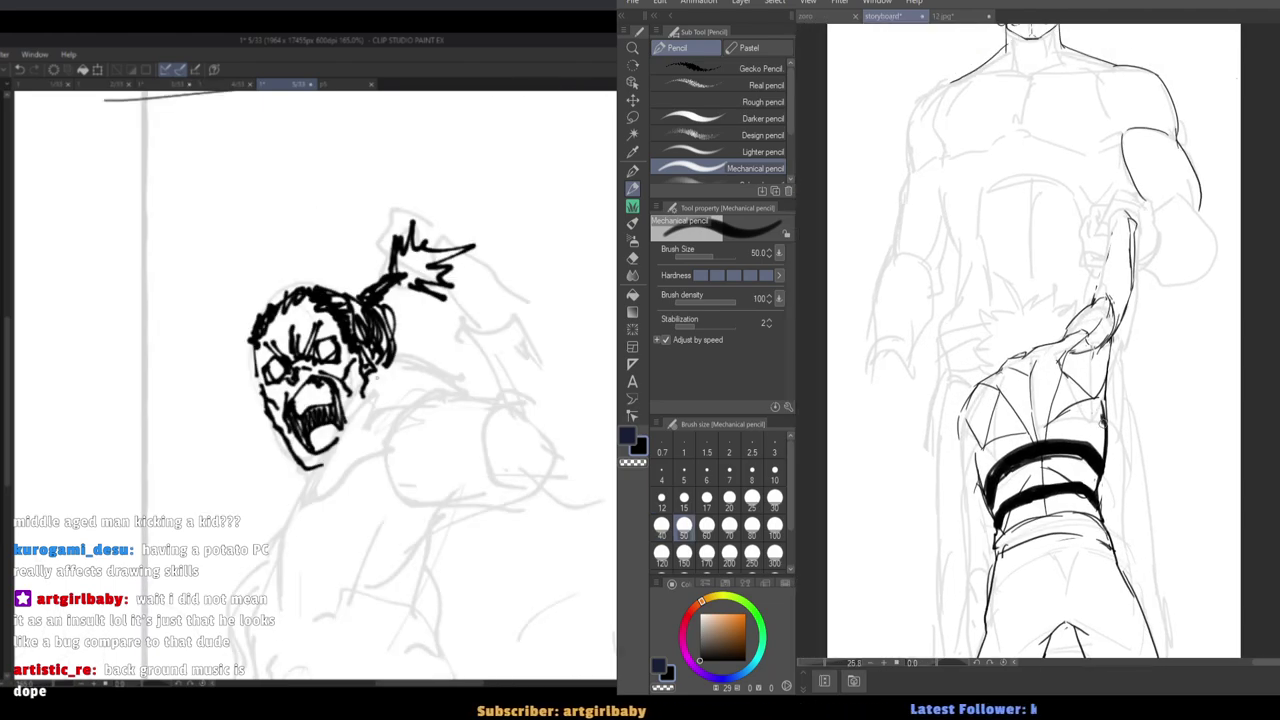
Set the brush size to 60 and draw two more thick curved bands across the back-view figure's middle and upper back.
{"action": "key", "text": "]"}
{"action": "mouse_move", "coordinate": [1102, 427]}
{"action": "left_mouse_down"}
{"action": "mouse_move", "coordinate": [1040, 421]}
{"action": "mouse_move", "coordinate": [979, 457]}
{"action": "left_mouse_up"}
{"action": "key", "text": "ctrl+z"}
{"action": "key", "text": "]"}
{"action": "key", "text": "bracketleft"}
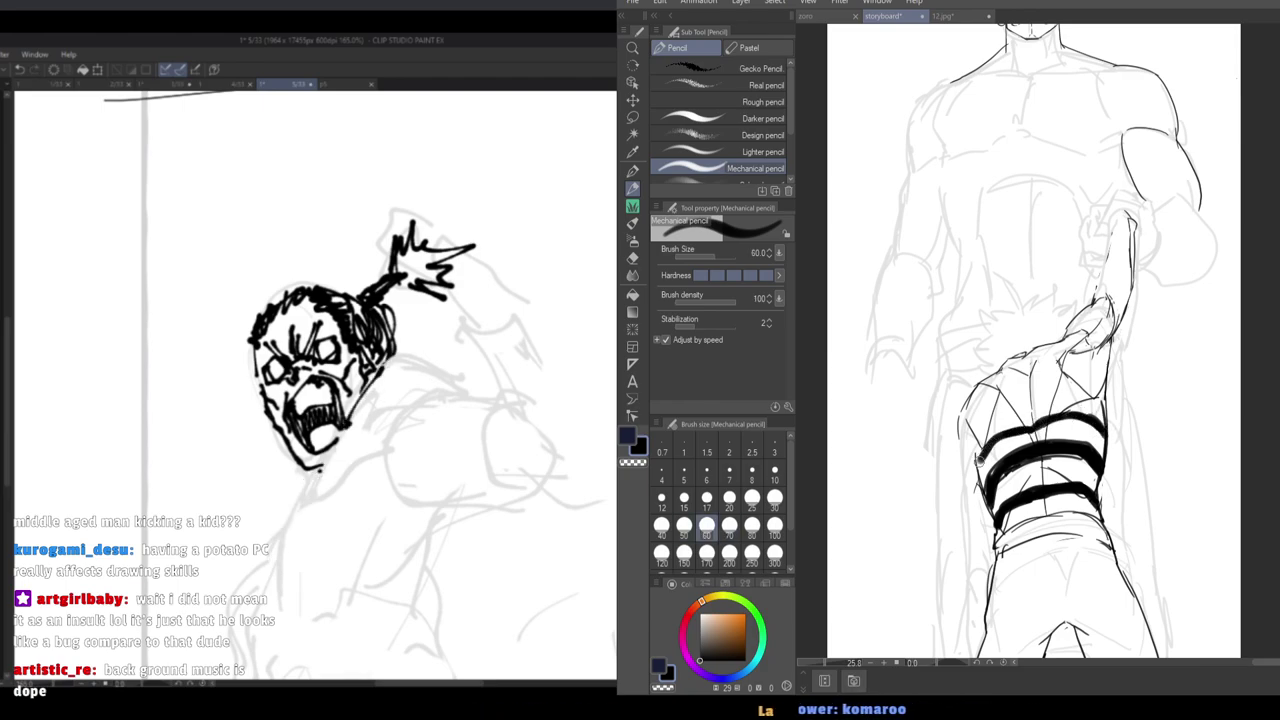
{"action": "mouse_move", "coordinate": [1105, 397]}
{"action": "left_mouse_down"}
{"action": "mouse_move", "coordinate": [1072, 388]}
{"action": "mouse_move", "coordinate": [990, 413]}
{"action": "mouse_move", "coordinate": [1096, 394]}
{"action": "left_mouse_up"}
Outline a tapering patch below the back-view figure's neck with brush sizes 25 and 30, and fill it solid black at size 50.
{"action": "key", "text": "["}
{"action": "key", "text": "["}
{"action": "key", "text": "["}
{"action": "key", "text": "["}
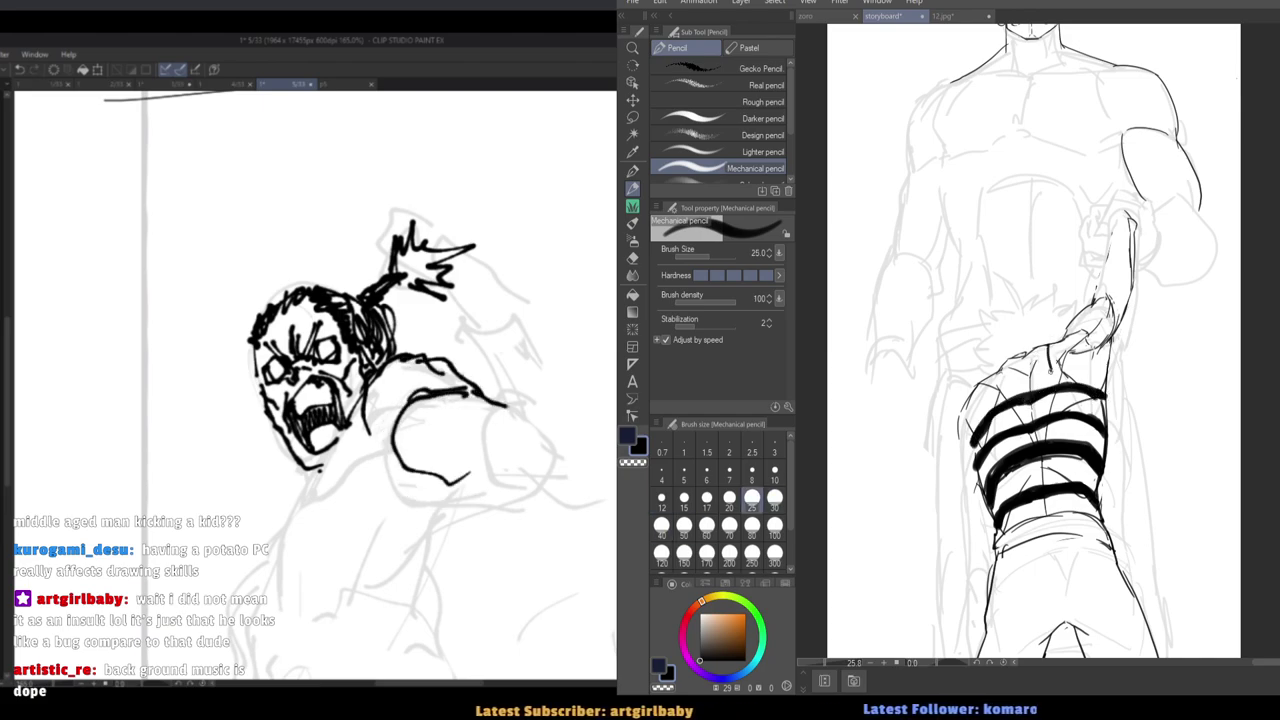
{"action": "mouse_move", "coordinate": [1049, 344]}
{"action": "left_mouse_down"}
{"action": "mouse_move", "coordinate": [1034, 422]}
{"action": "mouse_move", "coordinate": [1018, 402]}
{"action": "left_mouse_up"}
{"action": "key", "text": "bracketright"}
{"action": "key", "text": "bracketright"}
{"action": "key", "text": "bracketright"}
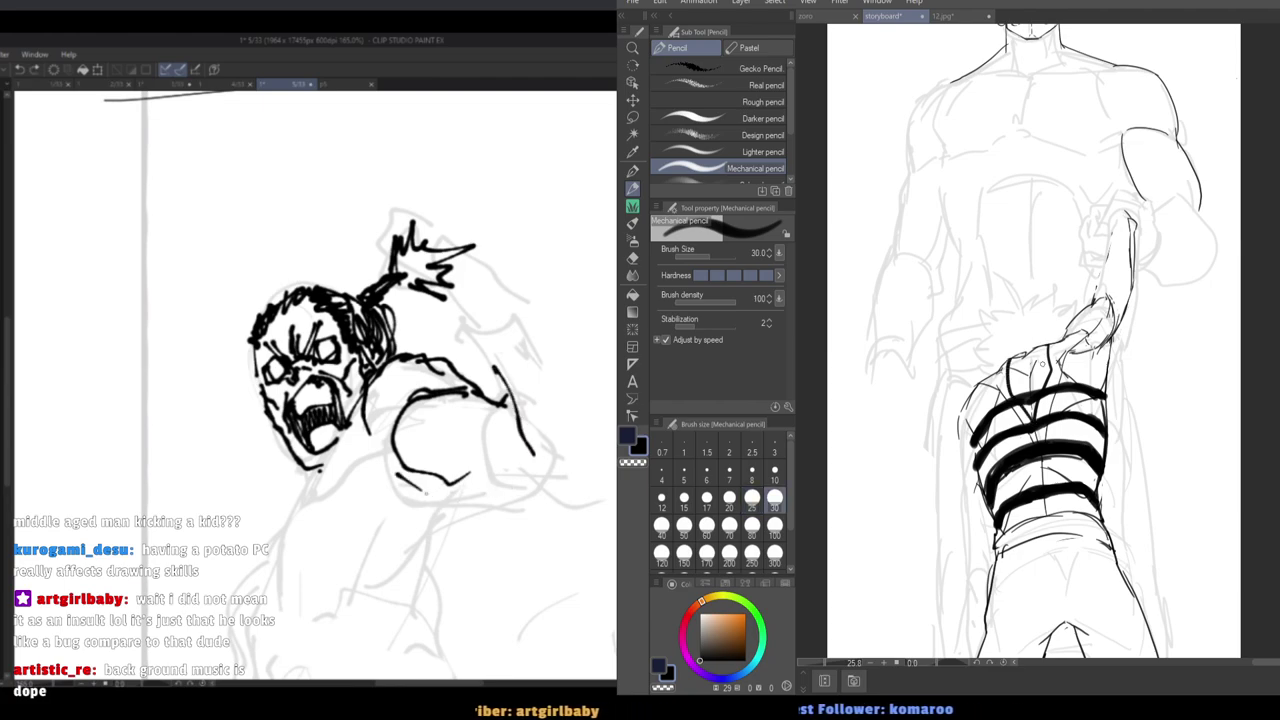
{"action": "left_click_drag", "start_coordinate": [1046, 356], "coordinate": [1034, 393]}
{"action": "mouse_move", "coordinate": [1048, 345]}
{"action": "left_mouse_down"}
{"action": "mouse_move", "coordinate": [1028, 398]}
{"action": "mouse_move", "coordinate": [1022, 368]}
{"action": "left_mouse_up"}
{"action": "key", "text": "h"}
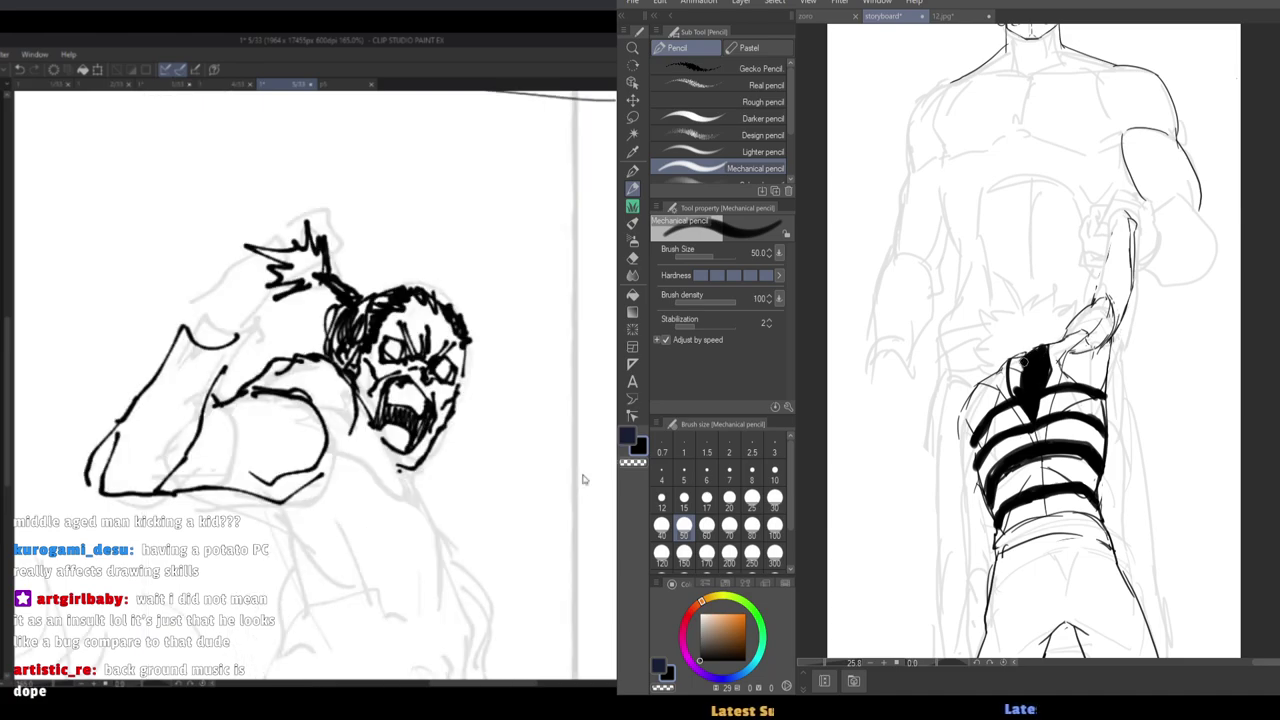
{"action": "key", "text": "ctrl+0"}
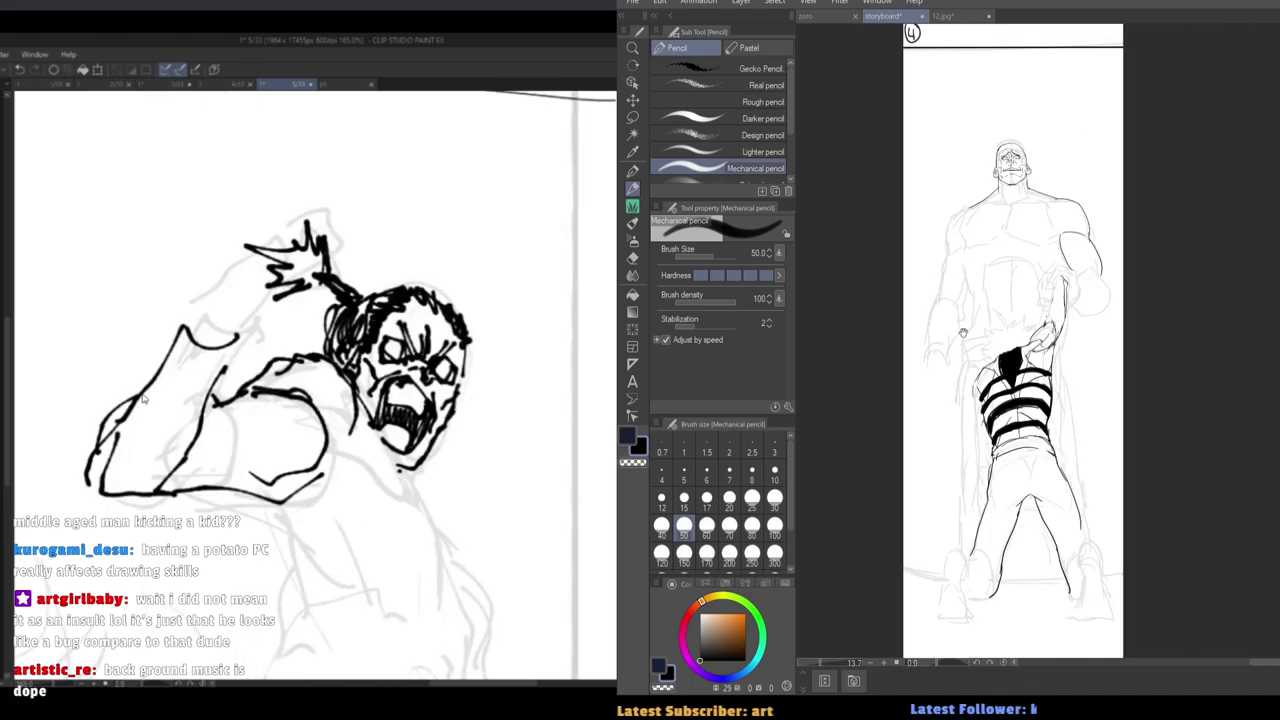
Set the brush size to 20 and draw the upper outline of the back-view figure's hanging arm, then raise the size to 25.
{"action": "key", "text": "h"}
{"action": "scroll", "coordinate": [970, 382], "scroll_direction": "up", "scroll_amount": 3}
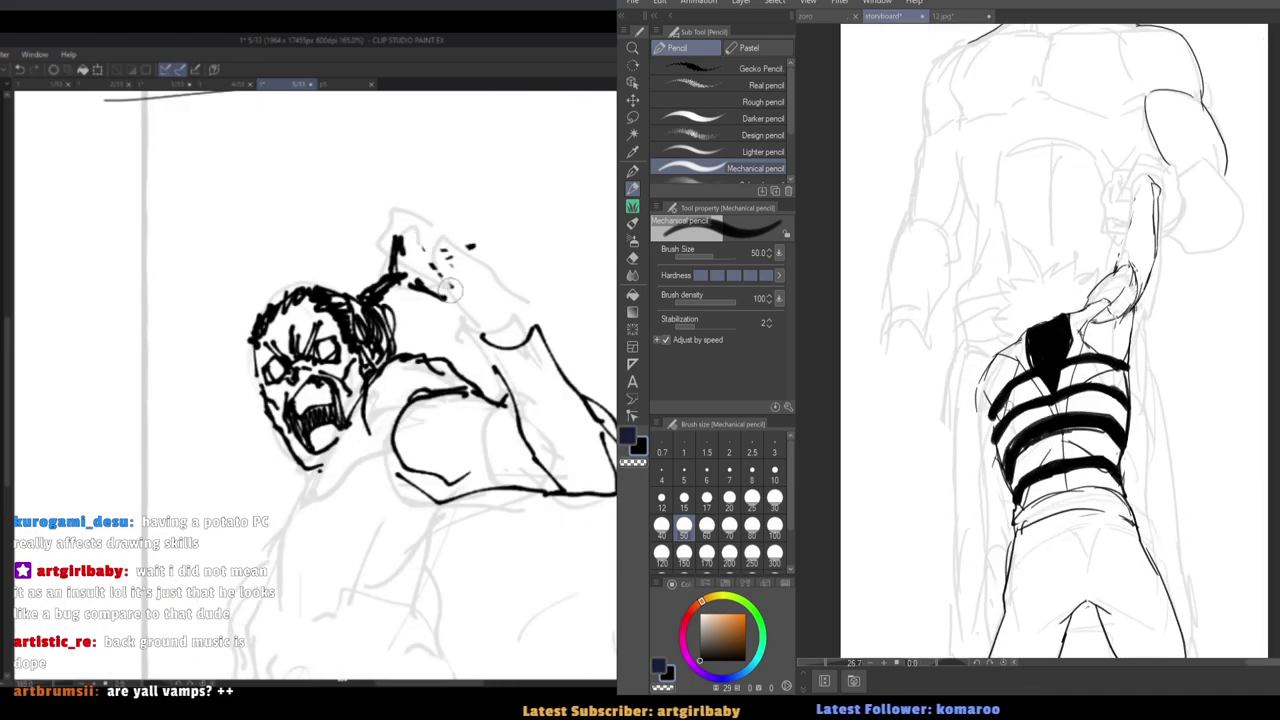
{"action": "key", "text": "bracketleft"}
{"action": "key", "text": "bracketleft"}
{"action": "key", "text": "bracketleft"}
{"action": "left_click_drag", "start_coordinate": [1004, 474], "coordinate": [1015, 521]}
{"action": "key", "text": "bracketleft"}
{"action": "key", "text": "bracketleft"}
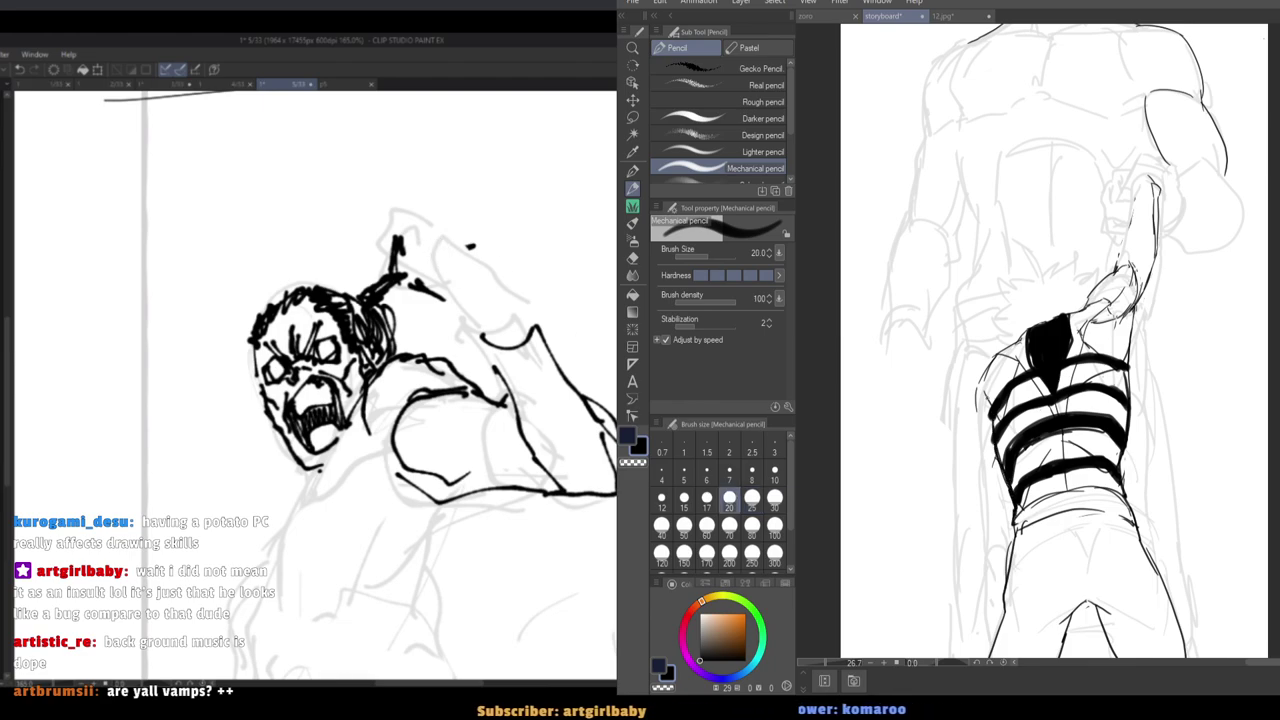
{"action": "left_click_drag", "start_coordinate": [979, 384], "coordinate": [977, 422]}
{"action": "key", "text": "bracketright"}
{"action": "key", "text": "bracketright"}
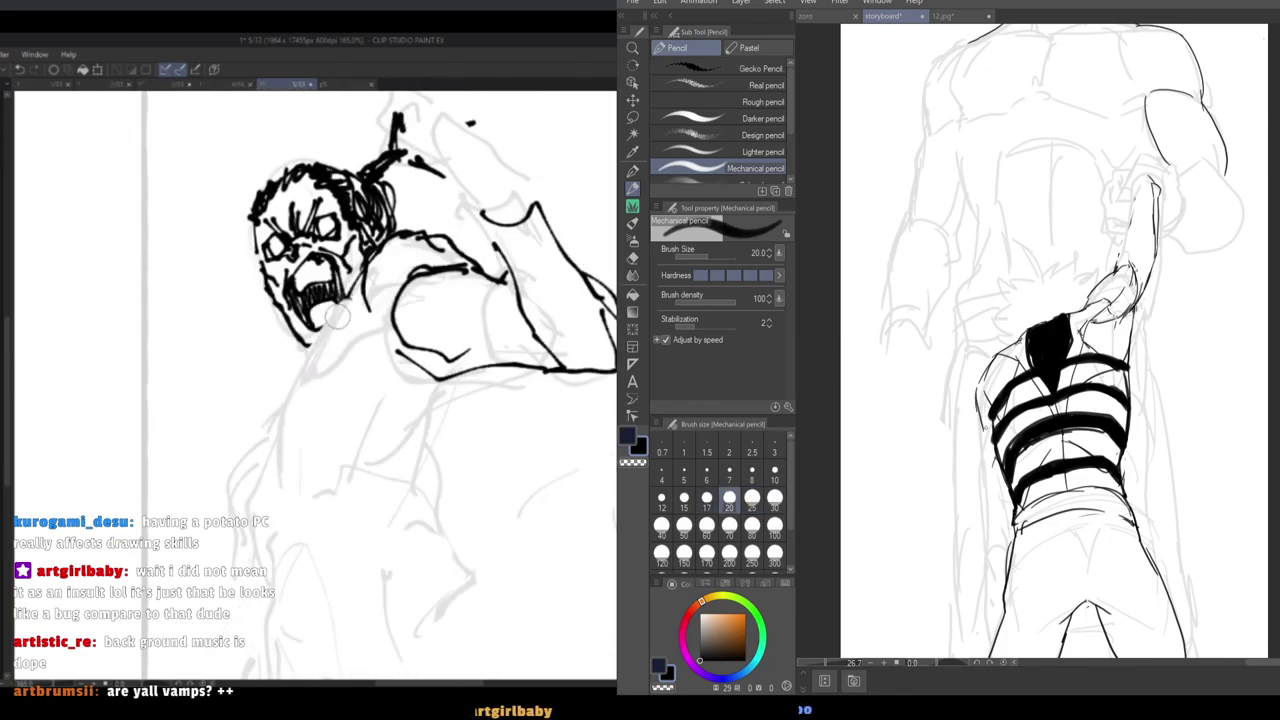
{"action": "key", "text": "ctrl+z"}
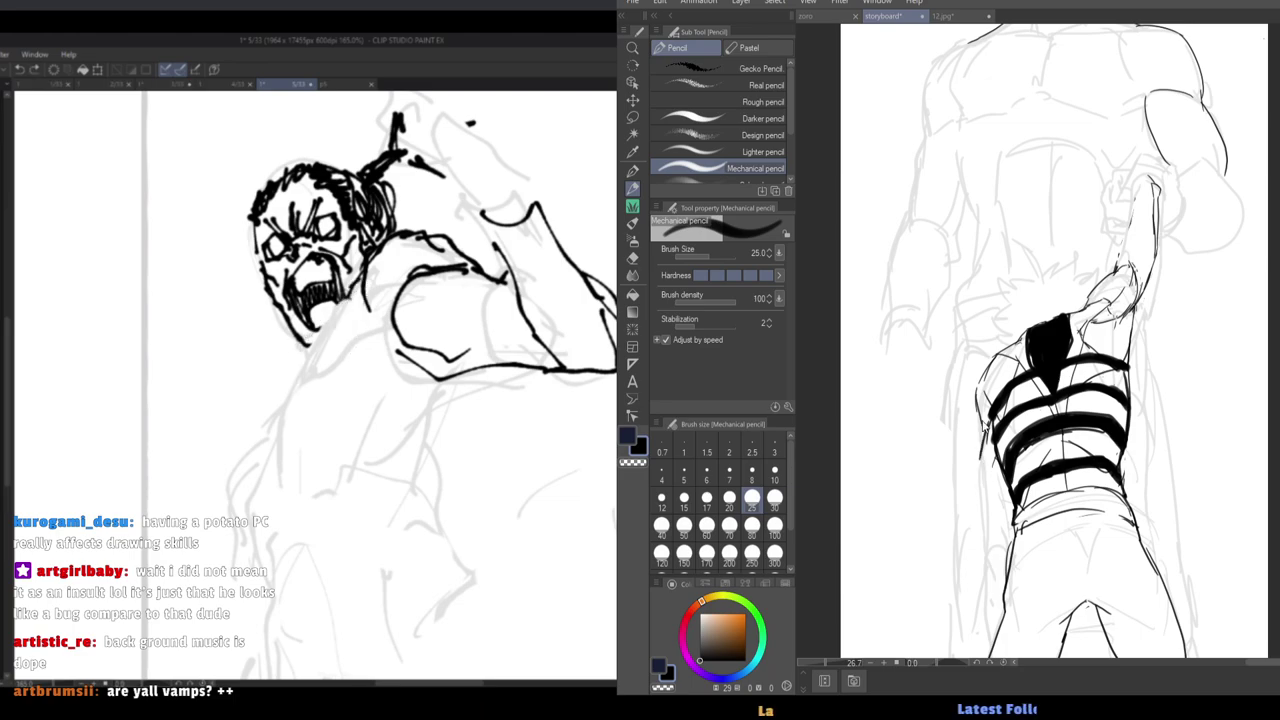
Draw the two edges running from the screaming fighter's neck down the chest, replacing a first try.
{"action": "left_click_drag", "start_coordinate": [300, 345], "coordinate": [318, 442]}
{"action": "key", "text": "ctrl+z"}
{"action": "left_click_drag", "start_coordinate": [360, 332], "coordinate": [344, 426]}
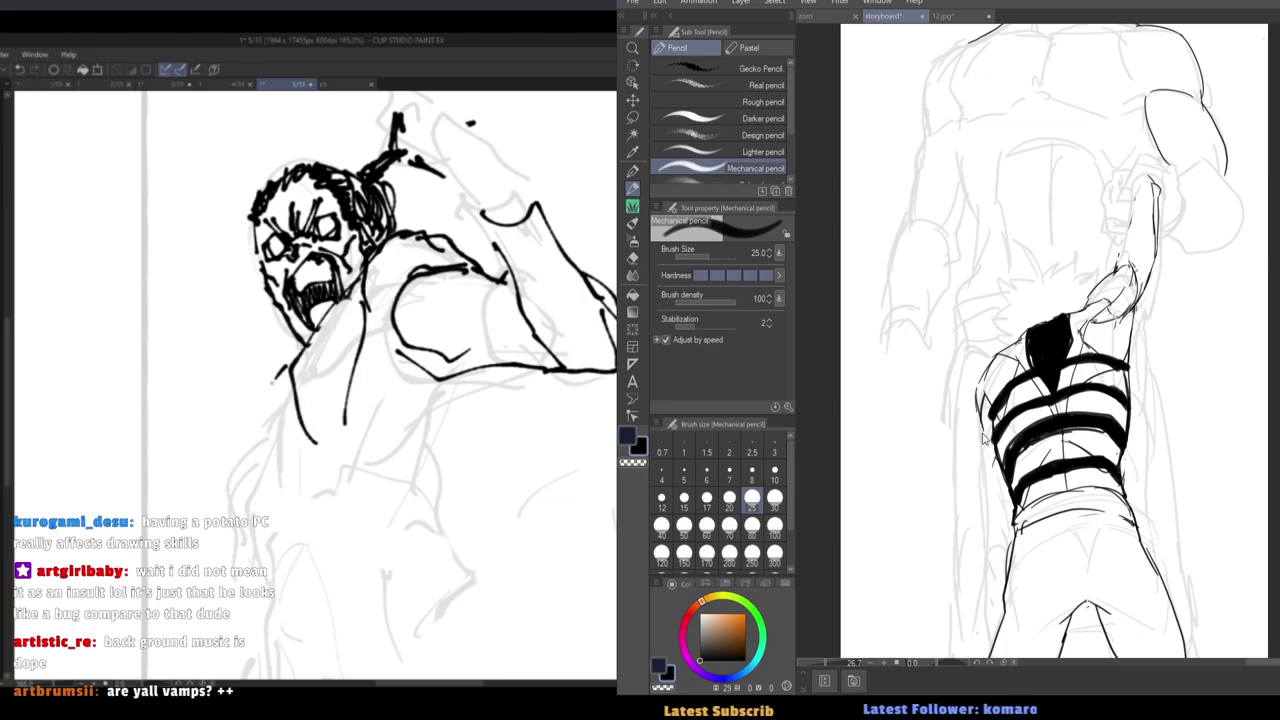
{"action": "mouse_move", "coordinate": [292, 378]}
{"action": "left_mouse_down"}
{"action": "mouse_move", "coordinate": [250, 456]}
{"action": "mouse_move", "coordinate": [314, 440]}
{"action": "left_mouse_up"}
{"action": "key", "text": "h"}
Add the screaming fighter's far shoulder and lower chest lines, and extend the outline of the back-view figure's hanging arm.
{"action": "left_click_drag", "start_coordinate": [988, 475], "coordinate": [980, 500]}
{"action": "key", "text": "ctrl+z"}
{"action": "left_click_drag", "start_coordinate": [430, 368], "coordinate": [475, 497]}
{"action": "key", "text": "ctrl+z"}
{"action": "key", "text": "e"}
{"action": "left_click_drag", "start_coordinate": [426, 398], "coordinate": [406, 445]}
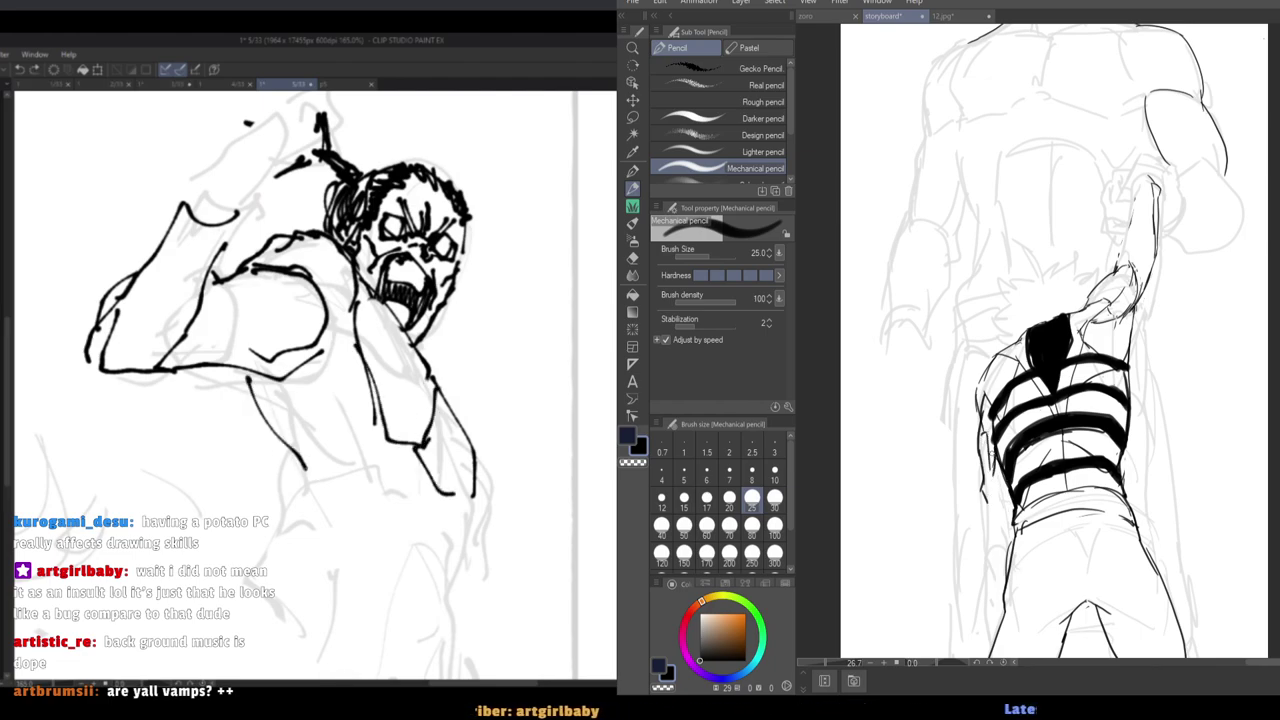
{"action": "key", "text": "h"}
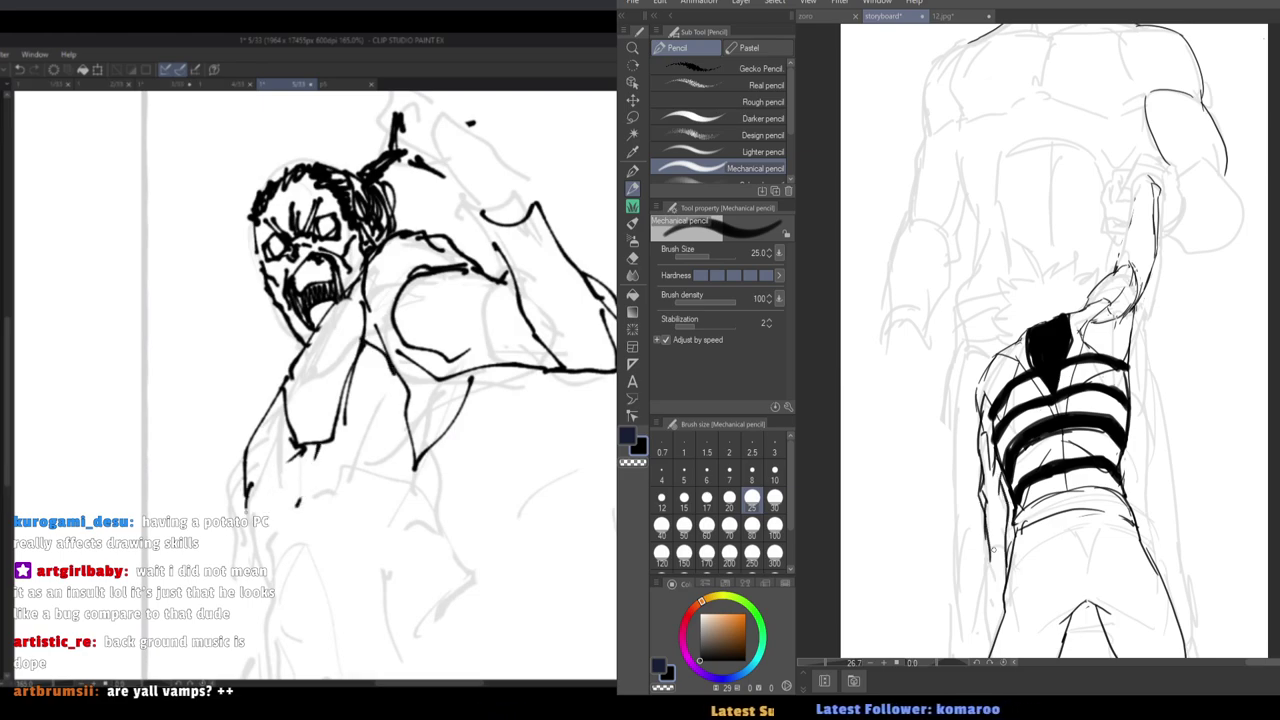
Redraw the pointed contour below the screaming fighter's far shoulder and the lower edge of the chest after undoing the first tries.
{"action": "left_click_drag", "start_coordinate": [292, 522], "coordinate": [364, 500]}
{"action": "key", "text": "ctrl+z"}
{"action": "key", "text": "ctrl+z"}
{"action": "key", "text": "ctrl+z"}
{"action": "key", "text": "ctrl+z"}
{"action": "scroll", "coordinate": [1005, 572], "scroll_direction": "down", "scroll_amount": 4}
{"action": "left_click_drag", "start_coordinate": [244, 480], "coordinate": [269, 568]}
{"action": "left_click_drag", "start_coordinate": [295, 502], "coordinate": [268, 572]}
{"action": "left_click_drag", "start_coordinate": [297, 500], "coordinate": [366, 496]}
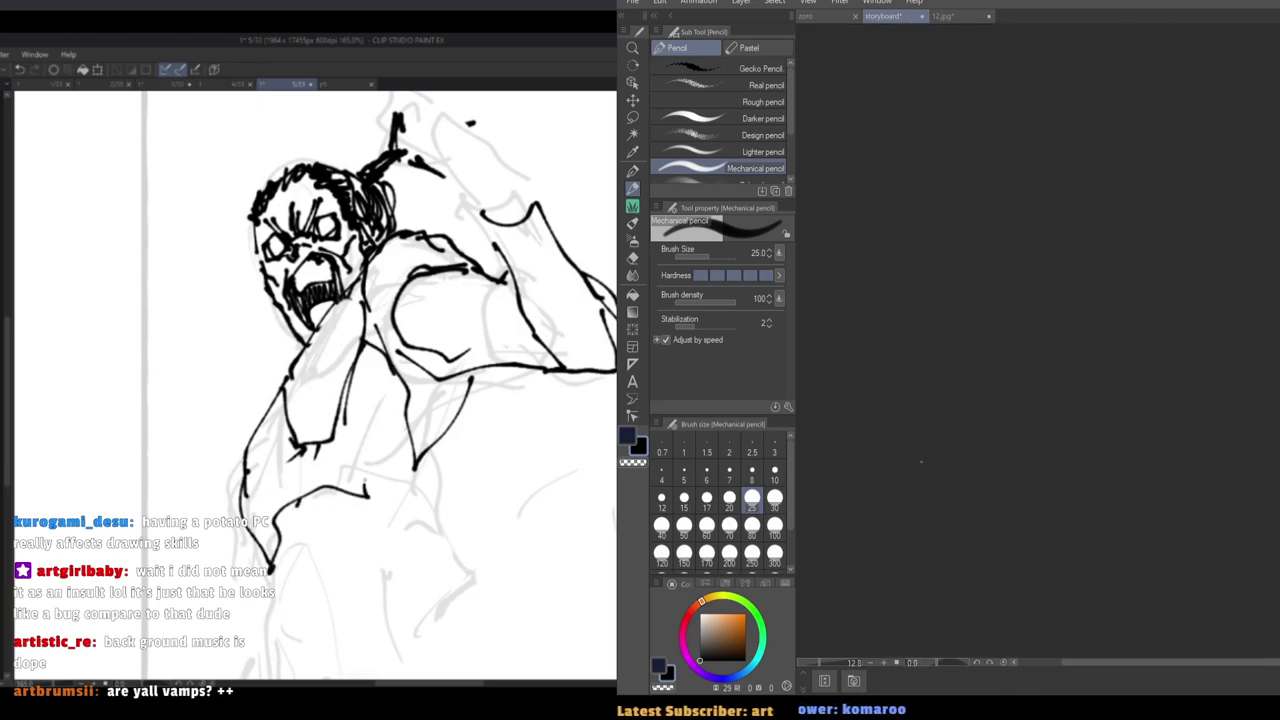
{"action": "left_click_drag", "start_coordinate": [385, 401], "coordinate": [366, 482]}
{"action": "key", "text": "h"}
{"action": "left_click_drag", "start_coordinate": [472, 482], "coordinate": [467, 534]}
{"action": "left_click_drag", "start_coordinate": [445, 448], "coordinate": [450, 570]}
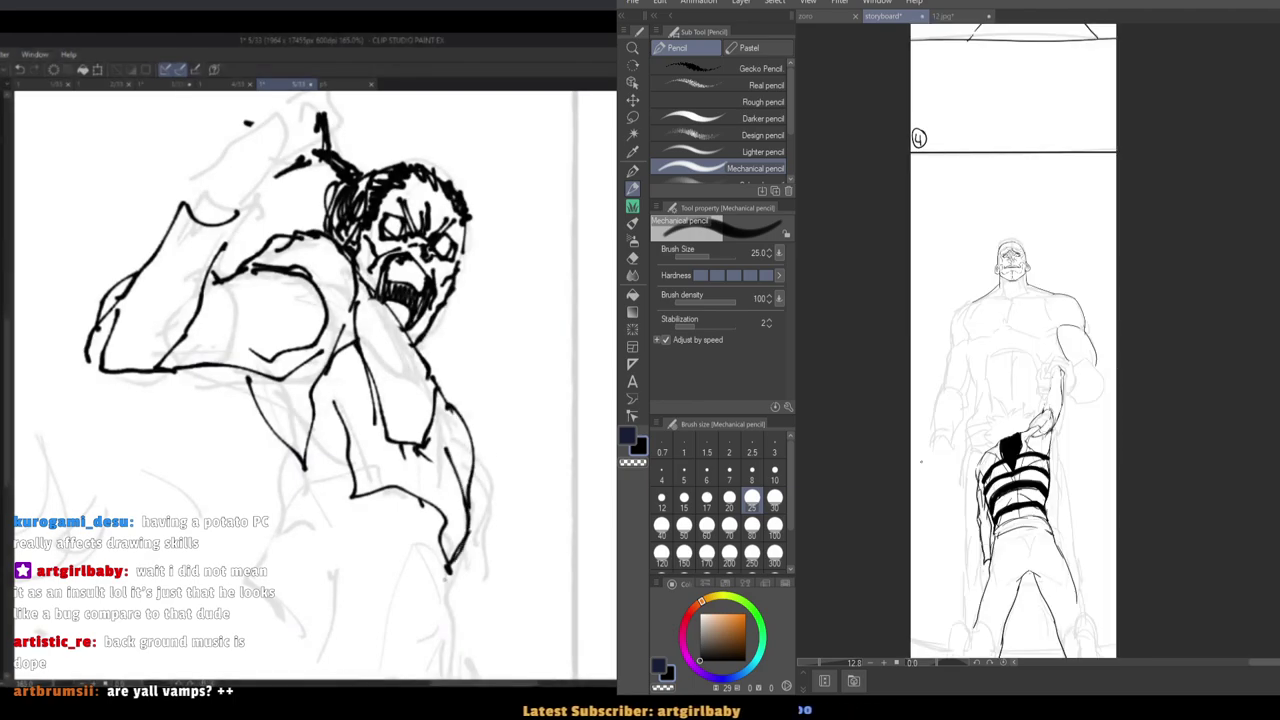
Draw the side lines of the screaming fighter's waist and belly, and set the brush size to 30.
{"action": "key", "text": "h"}
{"action": "scroll", "coordinate": [441, 584], "scroll_direction": "down", "scroll_amount": 4}
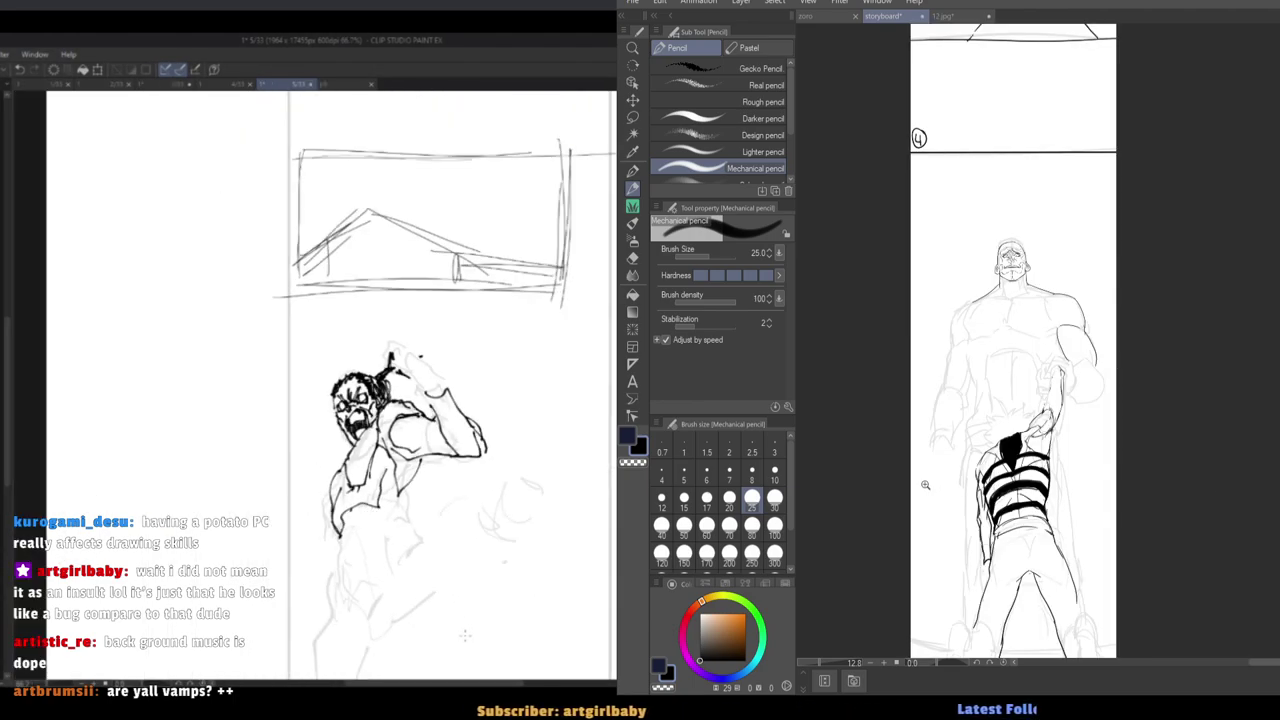
{"action": "scroll", "coordinate": [924, 480], "scroll_direction": "up", "scroll_amount": 4}
{"action": "scroll", "coordinate": [457, 560], "scroll_direction": "up", "scroll_amount": 3}
{"action": "scroll", "coordinate": [1080, 435], "scroll_direction": "up", "scroll_amount": 2}
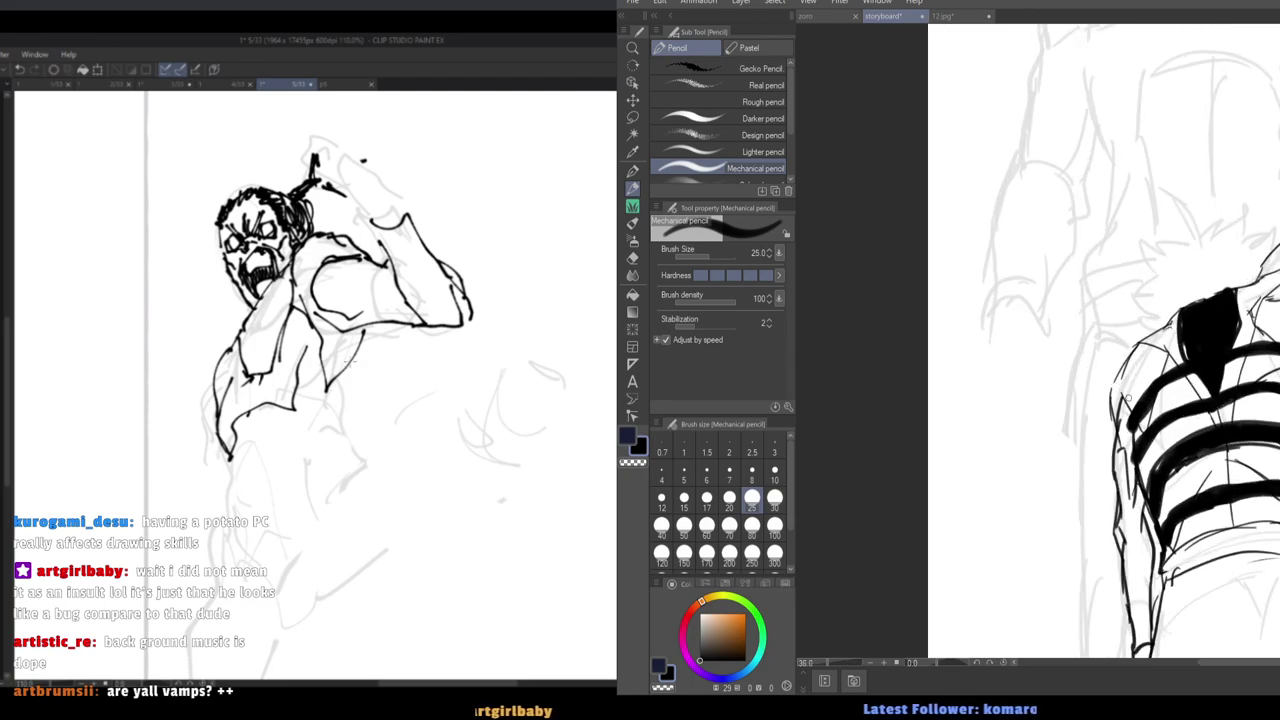
{"action": "key", "text": "e"}
{"action": "left_click_drag", "start_coordinate": [342, 406], "coordinate": [351, 438]}
{"action": "key", "text": "p"}
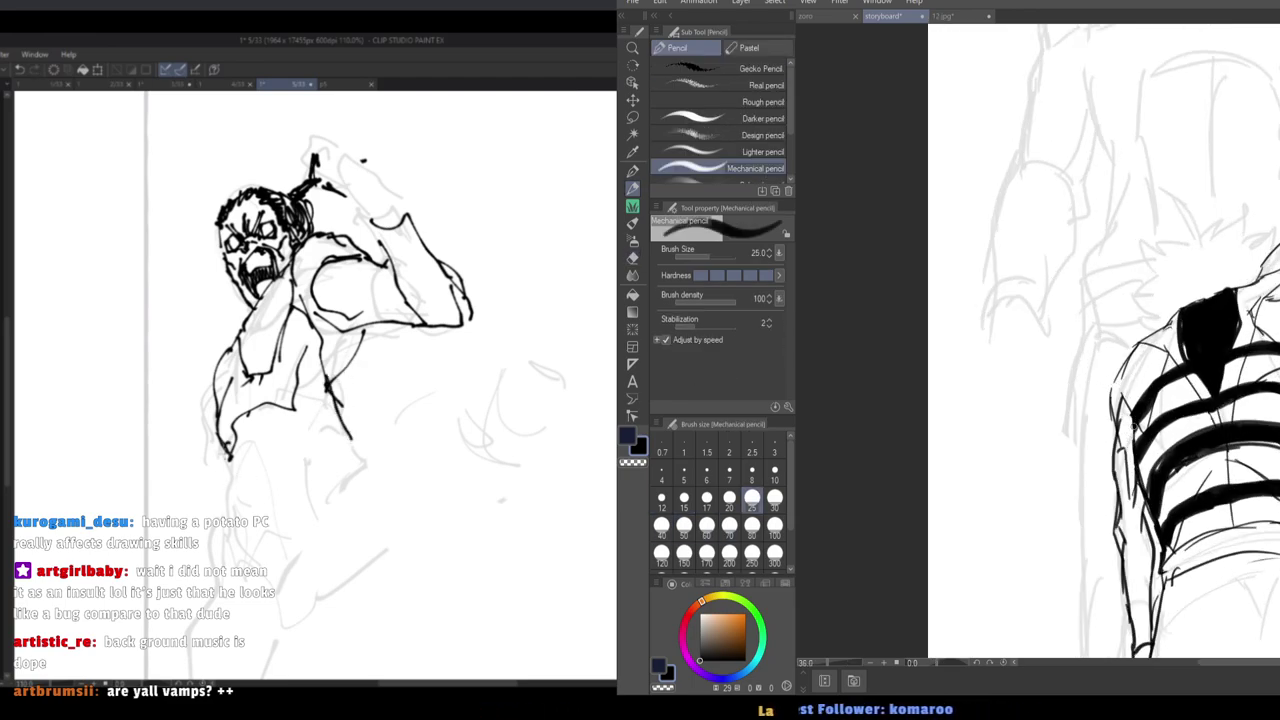
{"action": "left_click_drag", "start_coordinate": [229, 446], "coordinate": [222, 575]}
{"action": "key", "text": "]"}
{"action": "key", "text": "ctrl+z"}
Fill a black patch on the shoulder of the back-view figure's hanging arm and draw the screaming fighter's hip line.
{"action": "left_click_drag", "start_coordinate": [1131, 364], "coordinate": [1114, 390]}
{"action": "key", "text": "h"}
{"action": "left_click_drag", "start_coordinate": [384, 430], "coordinate": [358, 456]}
{"action": "left_click_drag", "start_coordinate": [1122, 376], "coordinate": [1112, 387]}
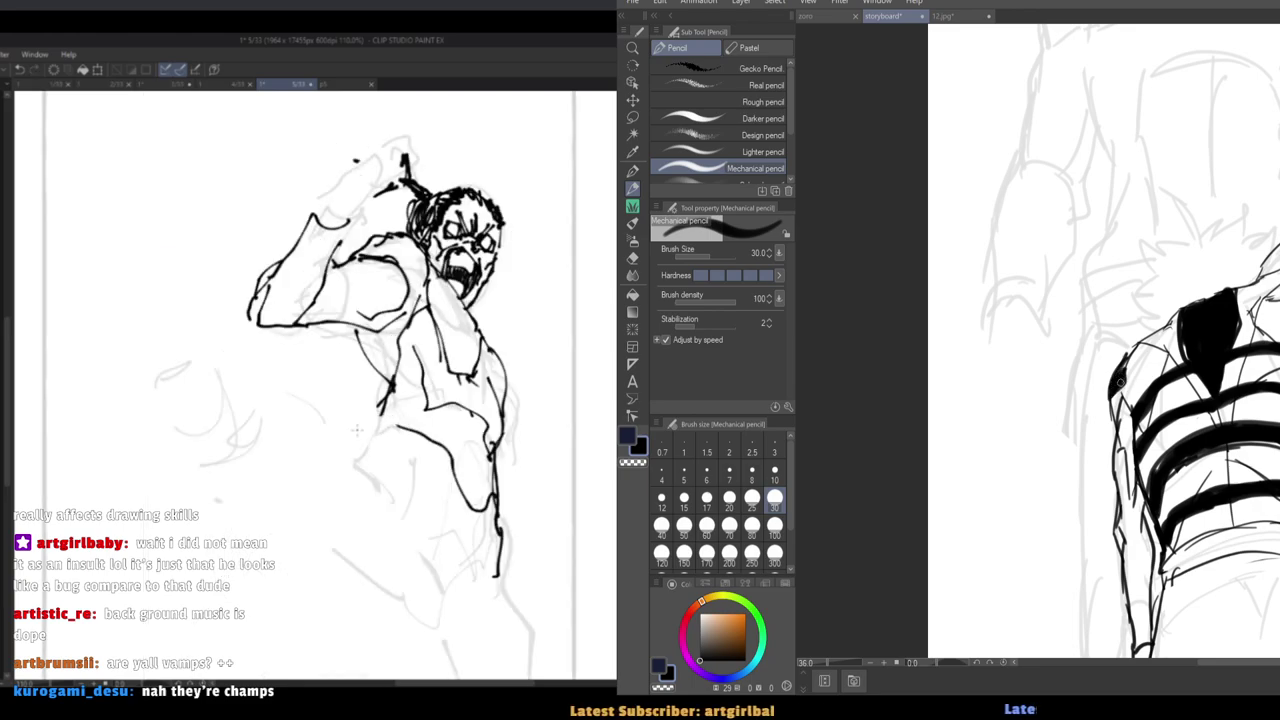
Draw black bands around the back-view figure's upper hanging arm and outline the screaming fighter's hip and upper thigh.
{"action": "key", "text": "]"}
{"action": "key", "text": "]"}
{"action": "mouse_move", "coordinate": [384, 408]}
{"action": "left_mouse_down"}
{"action": "mouse_move", "coordinate": [346, 431]}
{"action": "mouse_move", "coordinate": [415, 528]}
{"action": "left_mouse_up"}
{"action": "left_click_drag", "start_coordinate": [1134, 440], "coordinate": [1117, 444]}
{"action": "key", "text": "["}
{"action": "key", "text": "["}
{"action": "mouse_move", "coordinate": [372, 432]}
{"action": "left_mouse_down"}
{"action": "mouse_move", "coordinate": [438, 601]}
{"action": "mouse_move", "coordinate": [500, 523]}
{"action": "left_mouse_up"}
{"action": "key", "text": "h"}
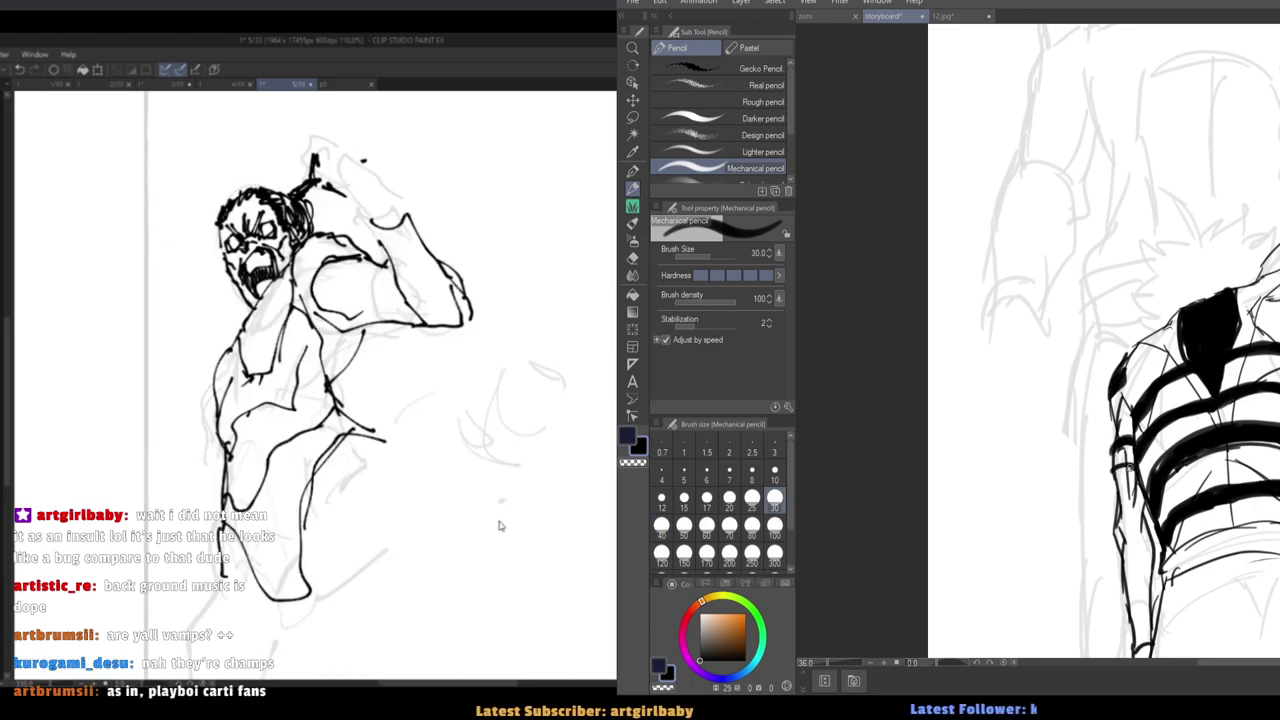
{"action": "left_click_drag", "start_coordinate": [1132, 468], "coordinate": [1116, 471]}
Draw the remaining black bands down the hanging forearm with brush size 50 and touch up the screaming fighter's torso side.
{"action": "key", "text": "]"}
{"action": "key", "text": "]"}
{"action": "key", "text": "]"}
{"action": "left_click_drag", "start_coordinate": [219, 508], "coordinate": [225, 445]}
{"action": "key", "text": "bracketleft"}
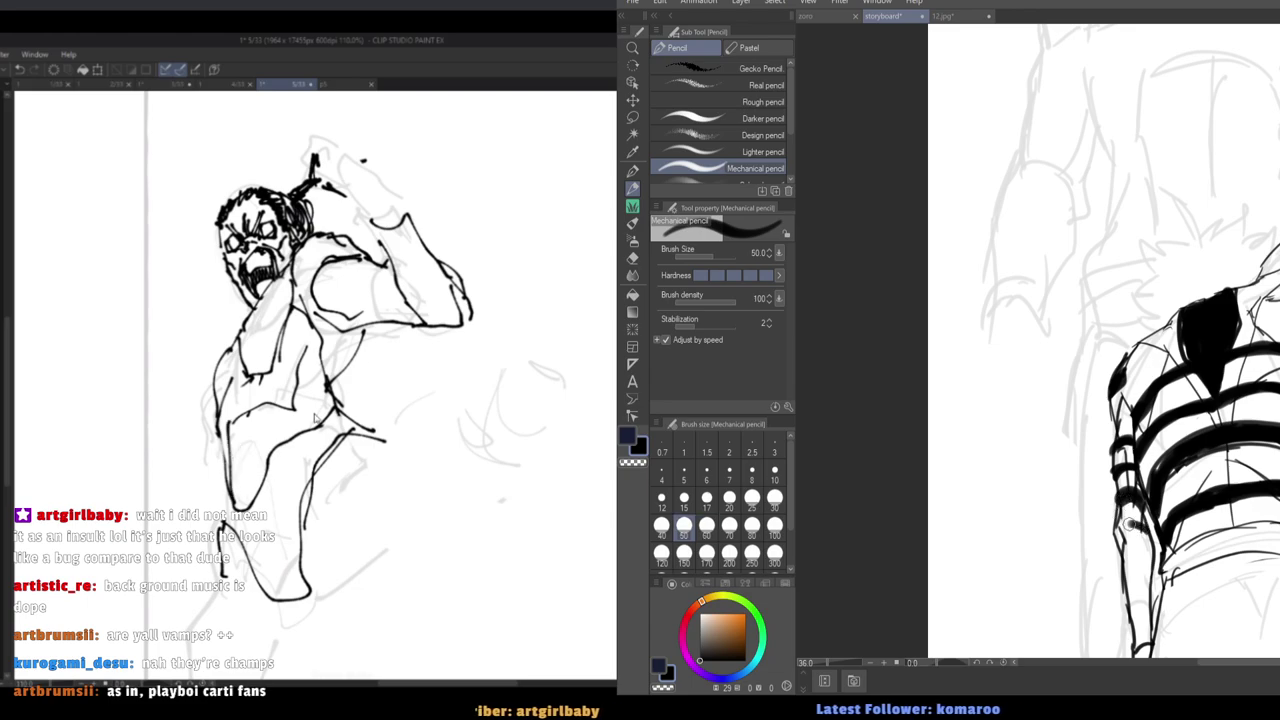
{"action": "key", "text": "h"}
{"action": "left_click_drag", "start_coordinate": [363, 347], "coordinate": [382, 382]}
{"action": "left_click_drag", "start_coordinate": [1143, 582], "coordinate": [1130, 586]}
{"action": "mouse_move", "coordinate": [1155, 612]}
{"action": "left_mouse_down"}
{"action": "mouse_move", "coordinate": [1132, 615]}
{"action": "mouse_move", "coordinate": [1136, 642]}
{"action": "left_mouse_up"}
Outline the screaming fighter's standing leg and draw the hand of the back-view figure's banded arm, setting the brush size to 30.
{"action": "scroll", "coordinate": [1078, 526], "scroll_direction": "down", "scroll_amount": 4}
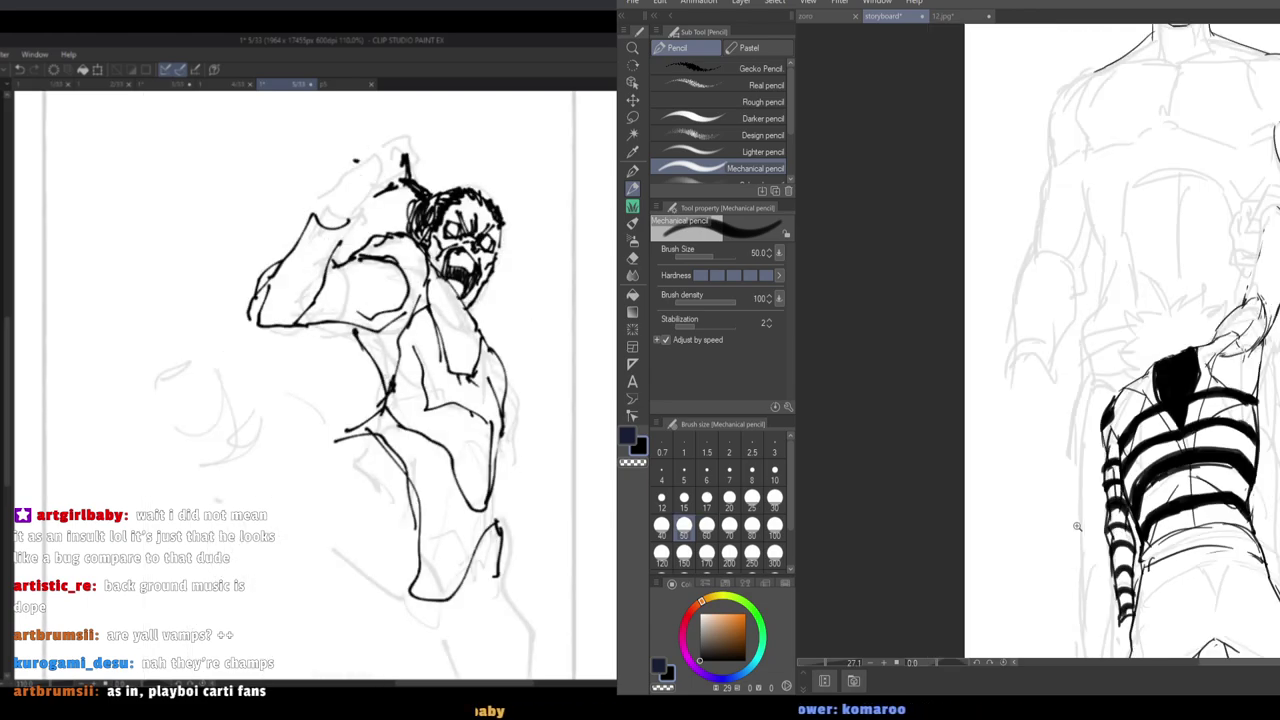
{"action": "scroll", "coordinate": [382, 382], "scroll_direction": "down", "scroll_amount": 5}
{"action": "scroll", "coordinate": [409, 296], "scroll_direction": "down", "scroll_amount": 1}
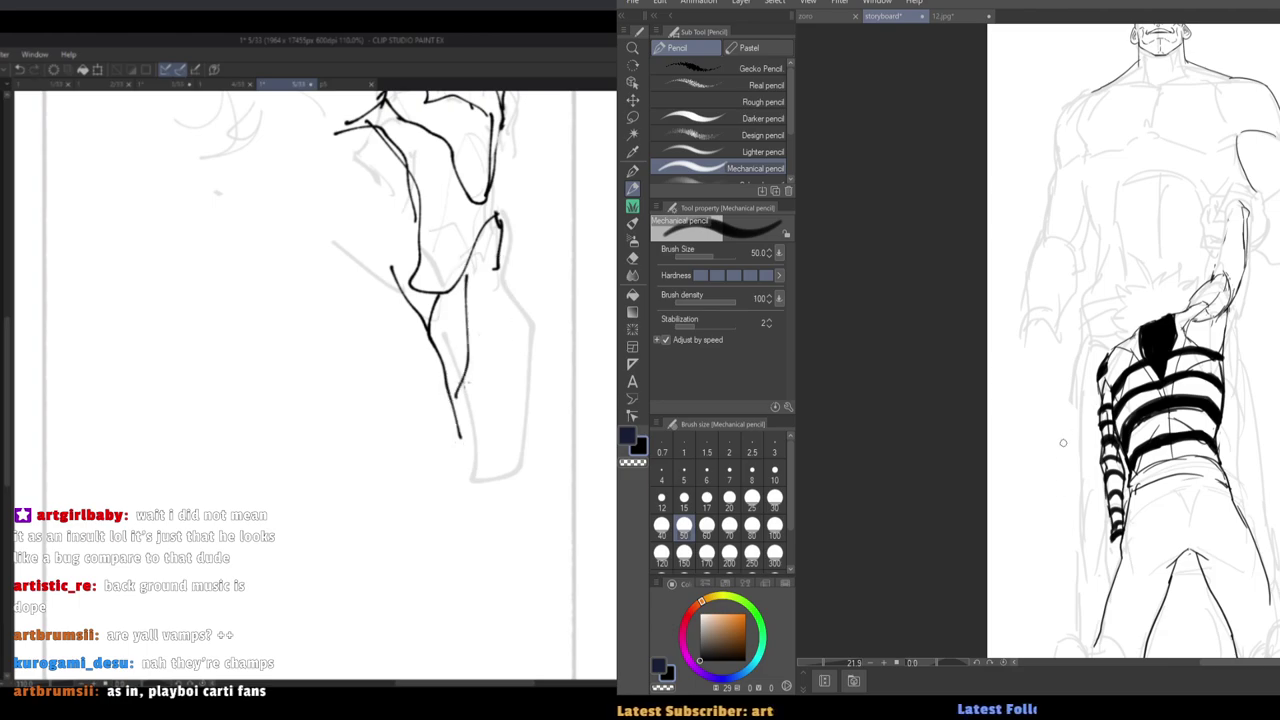
{"action": "scroll", "coordinate": [1106, 477], "scroll_direction": "up", "scroll_amount": 4}
{"action": "left_click_drag", "start_coordinate": [453, 460], "coordinate": [506, 449]}
{"action": "key", "text": "["}
{"action": "key", "text": "["}
{"action": "key", "text": "["}
{"action": "mouse_move", "coordinate": [498, 252]}
{"action": "left_mouse_down"}
{"action": "mouse_move", "coordinate": [522, 340]}
{"action": "mouse_move", "coordinate": [515, 450]}
{"action": "left_mouse_up"}
{"action": "mouse_move", "coordinate": [1116, 540]}
{"action": "left_mouse_down"}
{"action": "mouse_move", "coordinate": [1127, 576]}
{"action": "mouse_move", "coordinate": [1120, 552]}
{"action": "left_mouse_up"}
{"action": "key", "text": "ctrl+z"}
{"action": "key", "text": "h"}
{"action": "key", "text": "bracketright"}
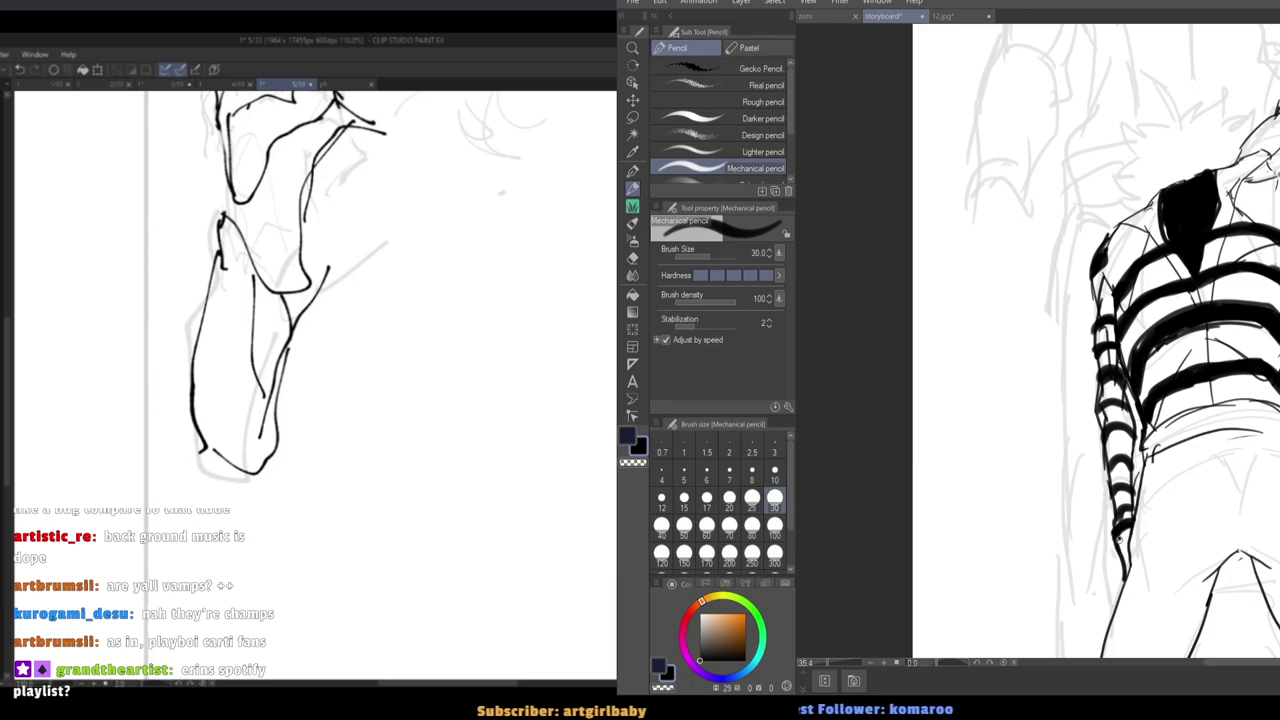
Outline both of the back-view figure's feet with brush sizes 30 and 25.
{"action": "scroll", "coordinate": [1090, 408], "scroll_direction": "down", "scroll_amount": 3}
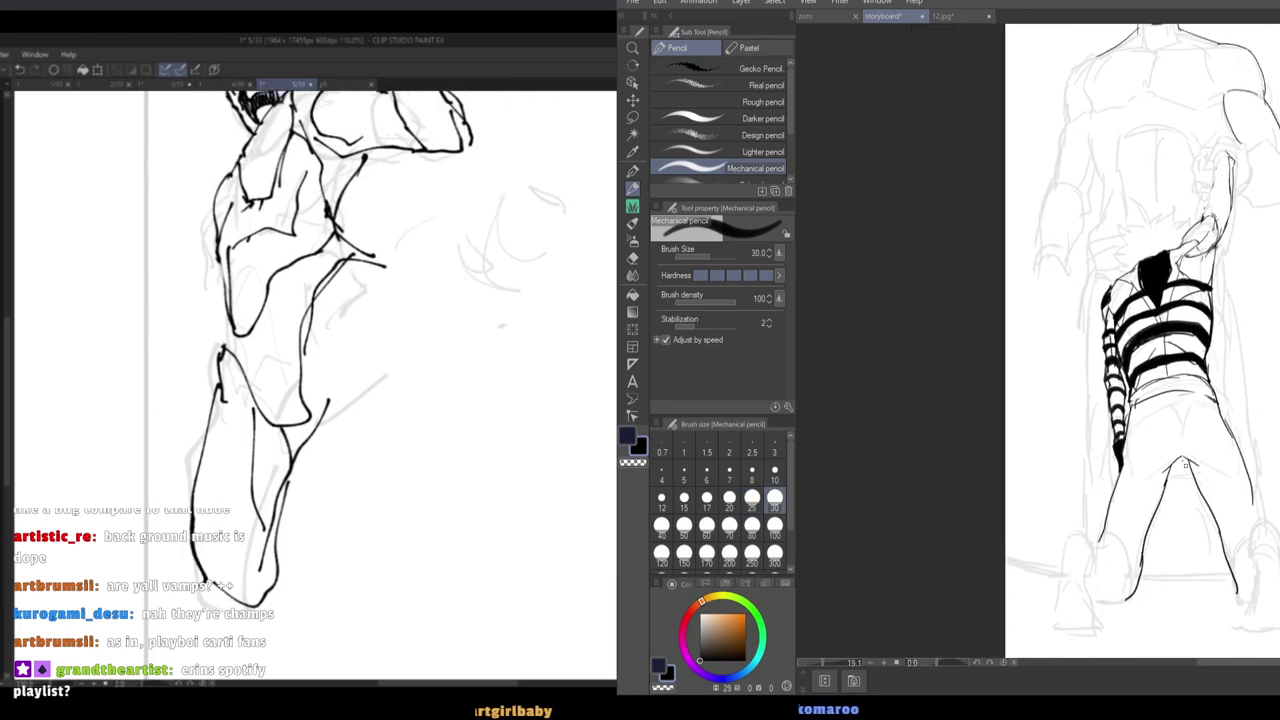
{"action": "scroll", "coordinate": [1153, 440], "scroll_direction": "up", "scroll_amount": 3}
{"action": "key", "text": "bracketleft"}
{"action": "key", "text": "bracketleft"}
{"action": "key", "text": "bracketleft"}
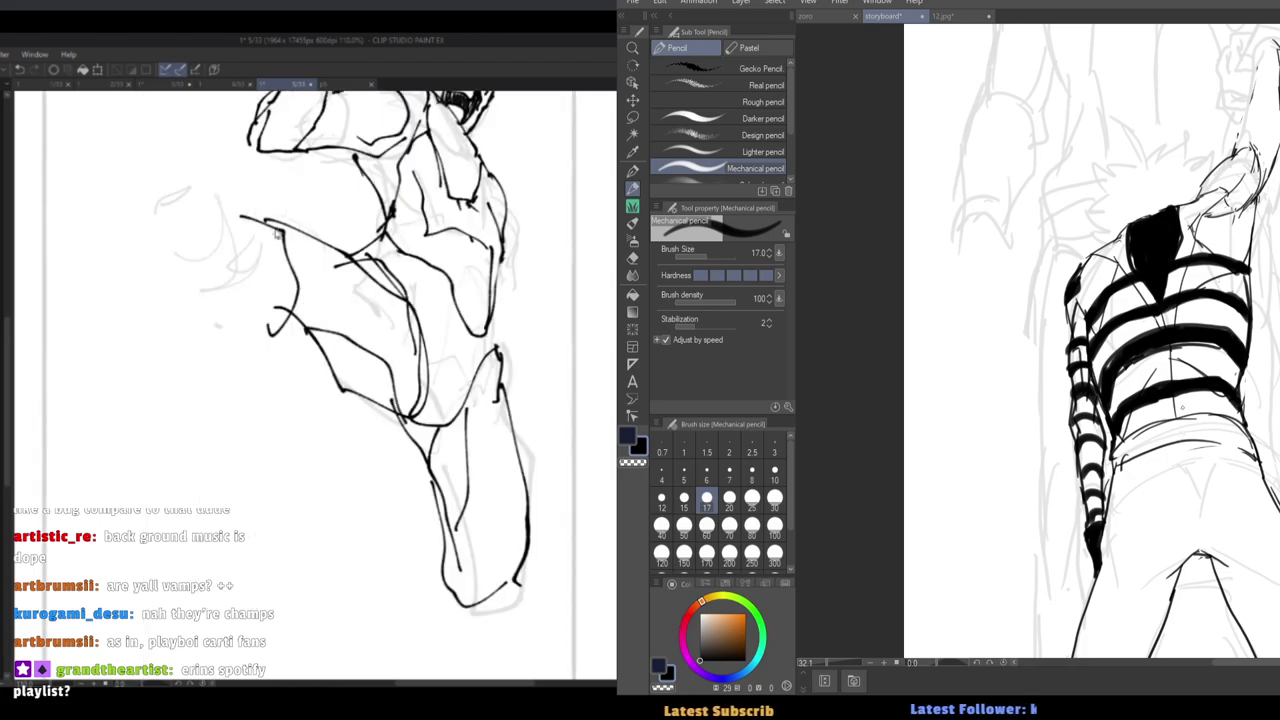
{"action": "scroll", "coordinate": [1063, 355], "scroll_direction": "down", "scroll_amount": 3}
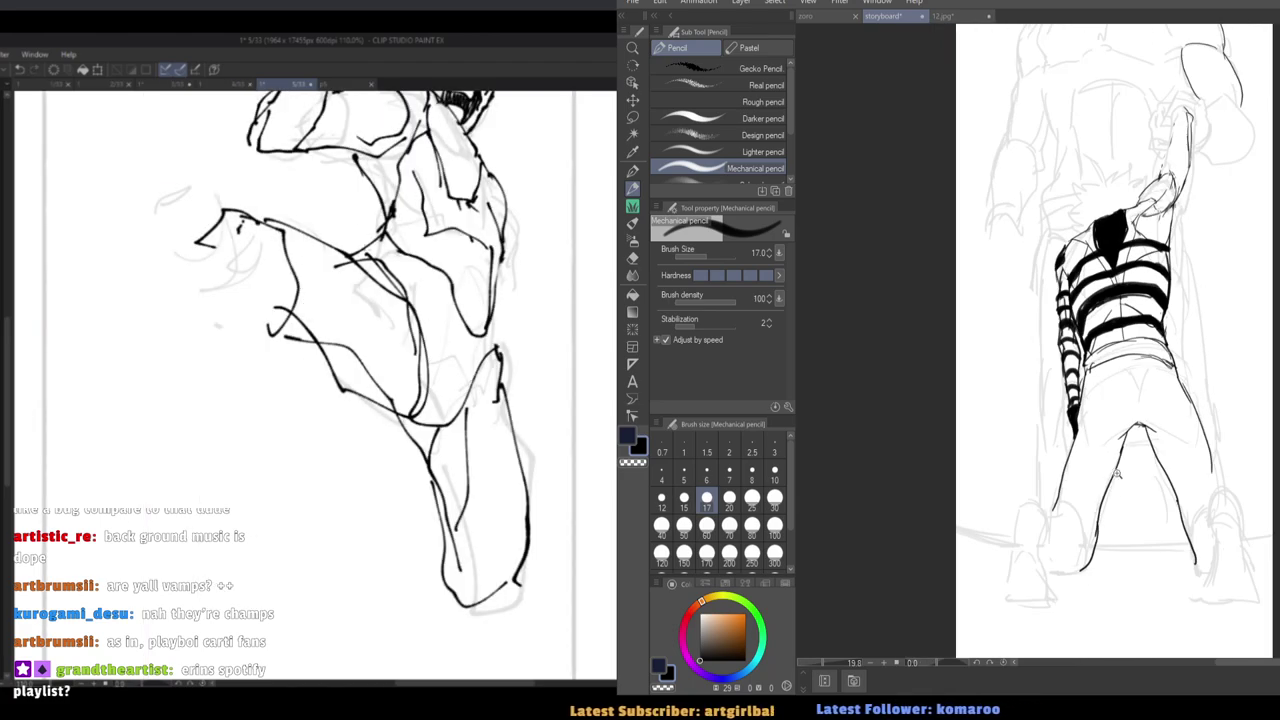
{"action": "scroll", "coordinate": [1186, 560], "scroll_direction": "up", "scroll_amount": 2}
{"action": "key", "text": "bracketright"}
{"action": "key", "text": "bracketright"}
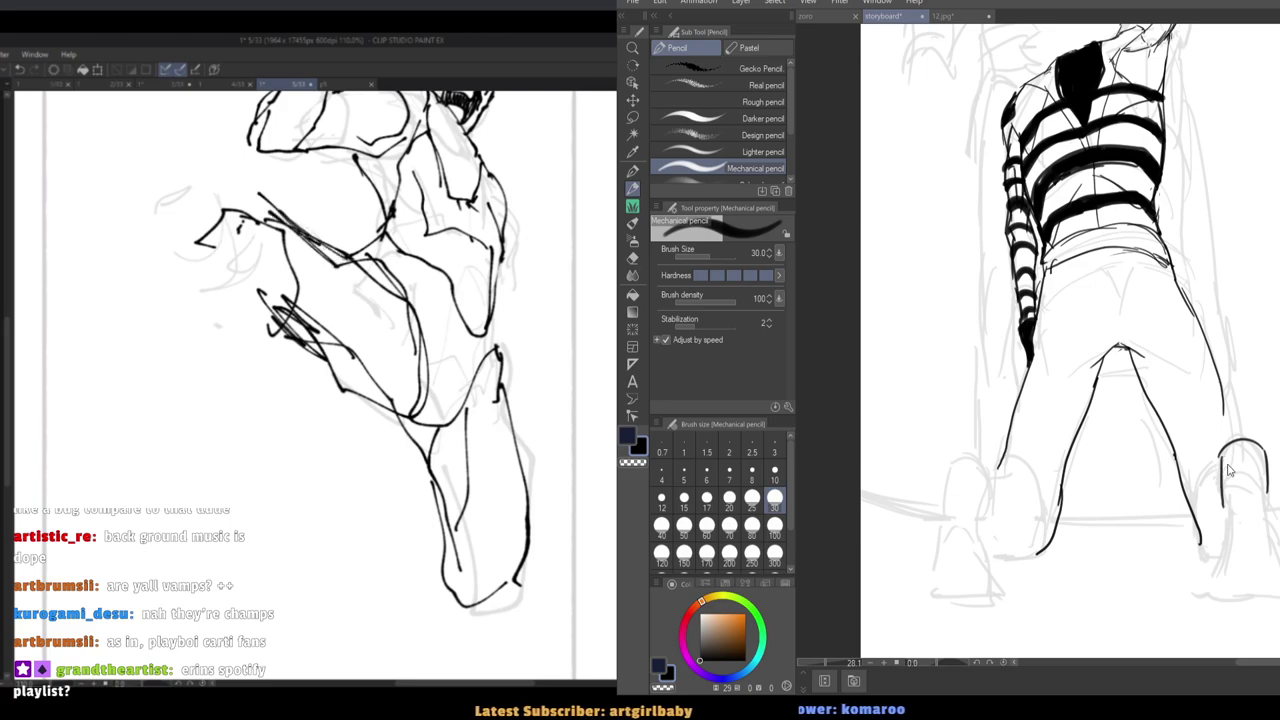
{"action": "mouse_move", "coordinate": [1266, 492]}
{"action": "left_mouse_down"}
{"action": "mouse_move", "coordinate": [1258, 447]}
{"action": "mouse_move", "coordinate": [1228, 492]}
{"action": "mouse_move", "coordinate": [1279, 560]}
{"action": "mouse_move", "coordinate": [1220, 590]}
{"action": "mouse_move", "coordinate": [1217, 578]}
{"action": "left_mouse_up"}
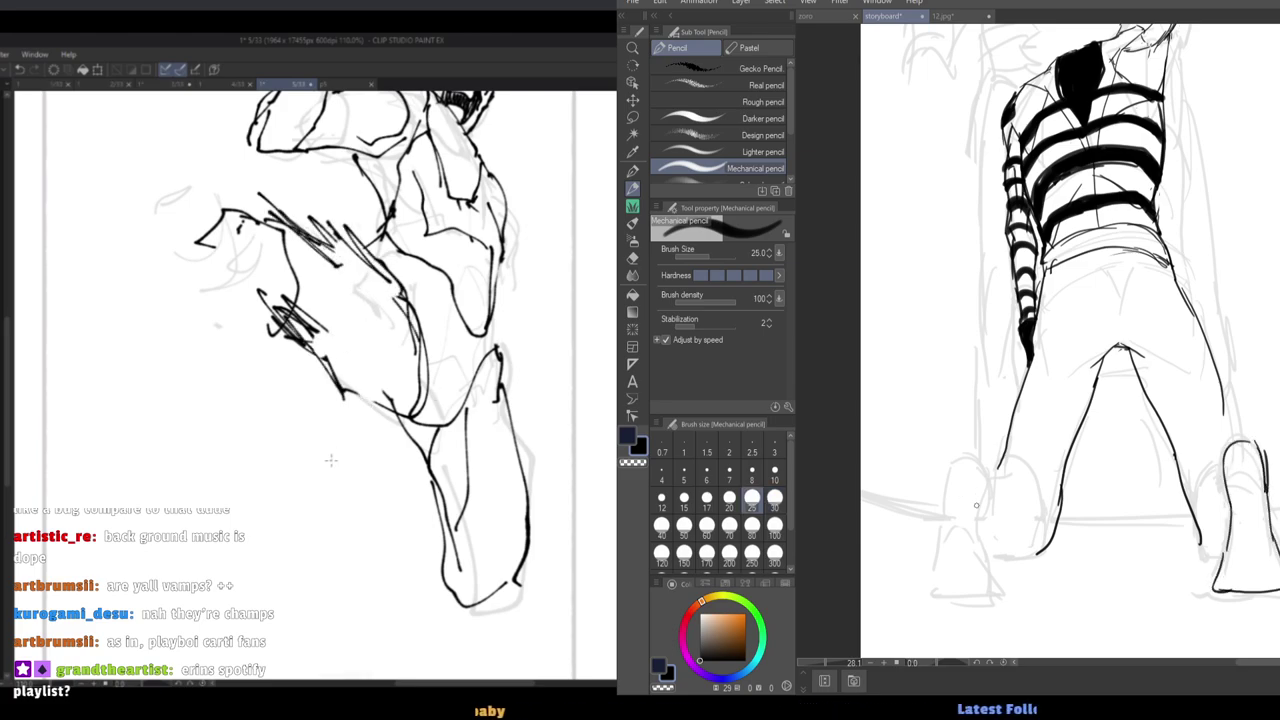
{"action": "left_click_drag", "start_coordinate": [949, 465], "coordinate": [944, 514]}
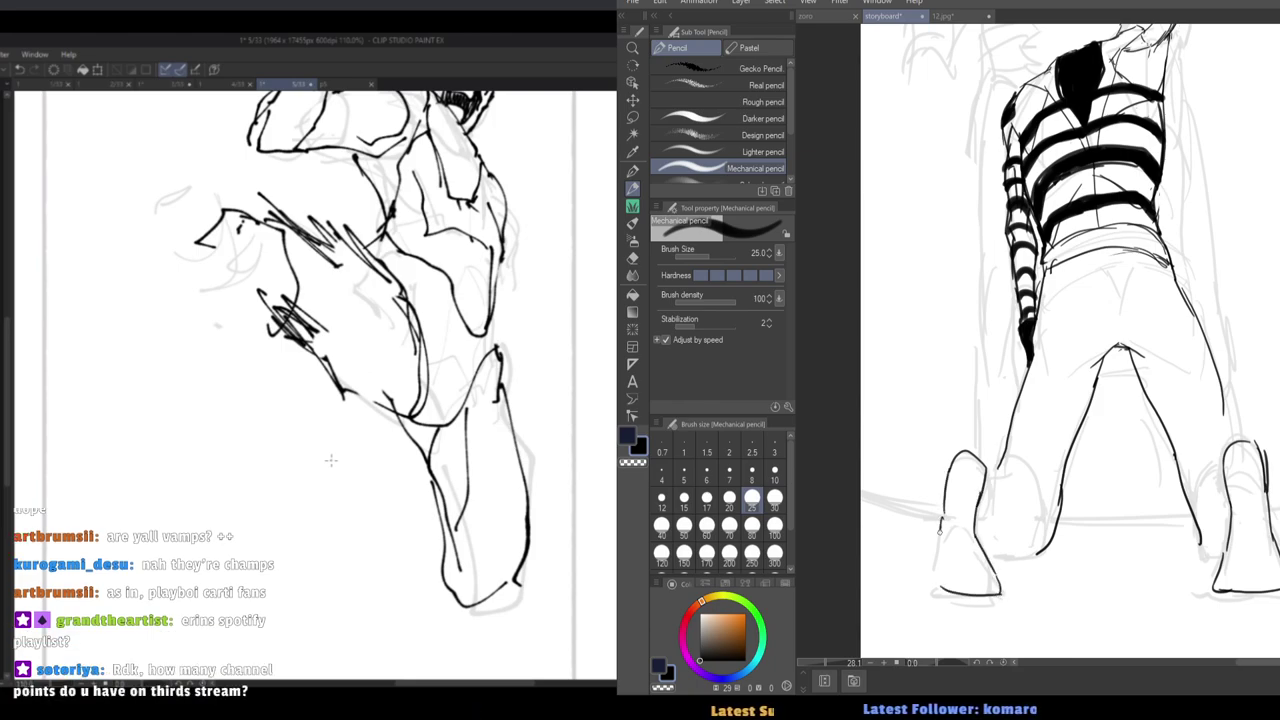
Reinforce the contours of the back-view figure's feet and draw the curved lower leg edge joining one foot.
{"action": "left_click_drag", "start_coordinate": [1218, 560], "coordinate": [1213, 588]}
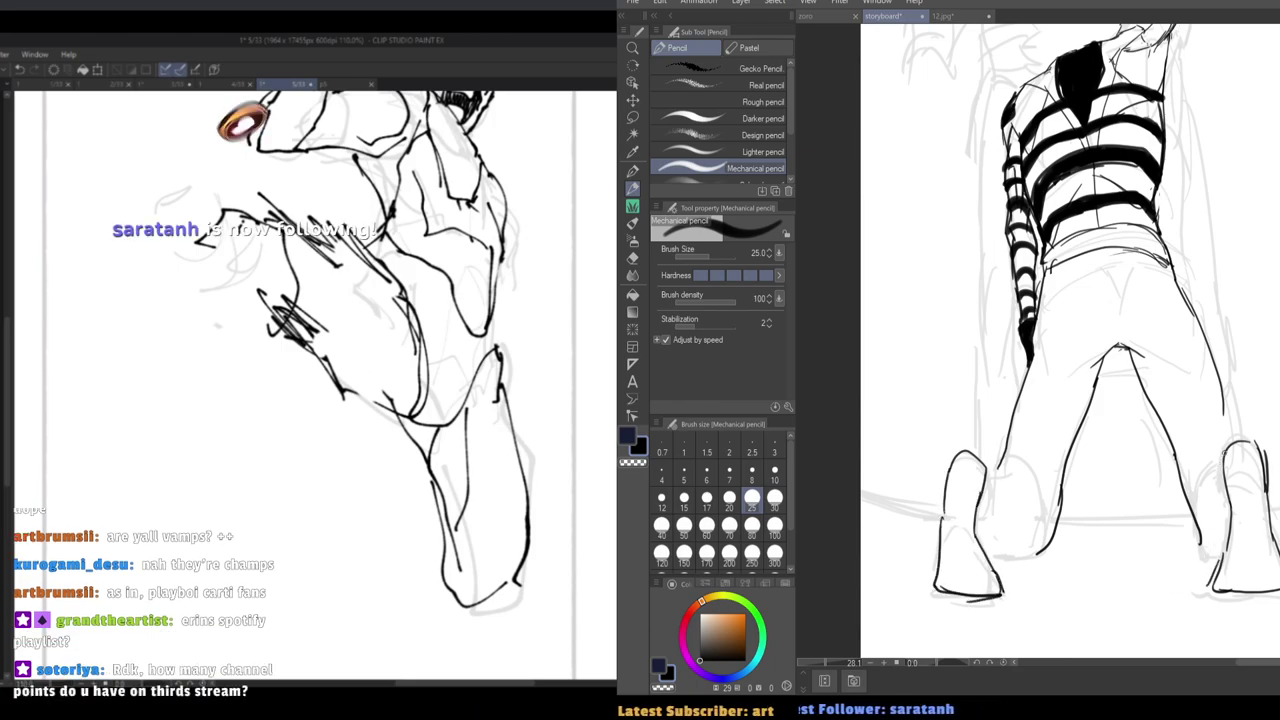
{"action": "left_click_drag", "start_coordinate": [1240, 437], "coordinate": [1223, 509]}
{"action": "left_click_drag", "start_coordinate": [1221, 500], "coordinate": [1225, 539]}
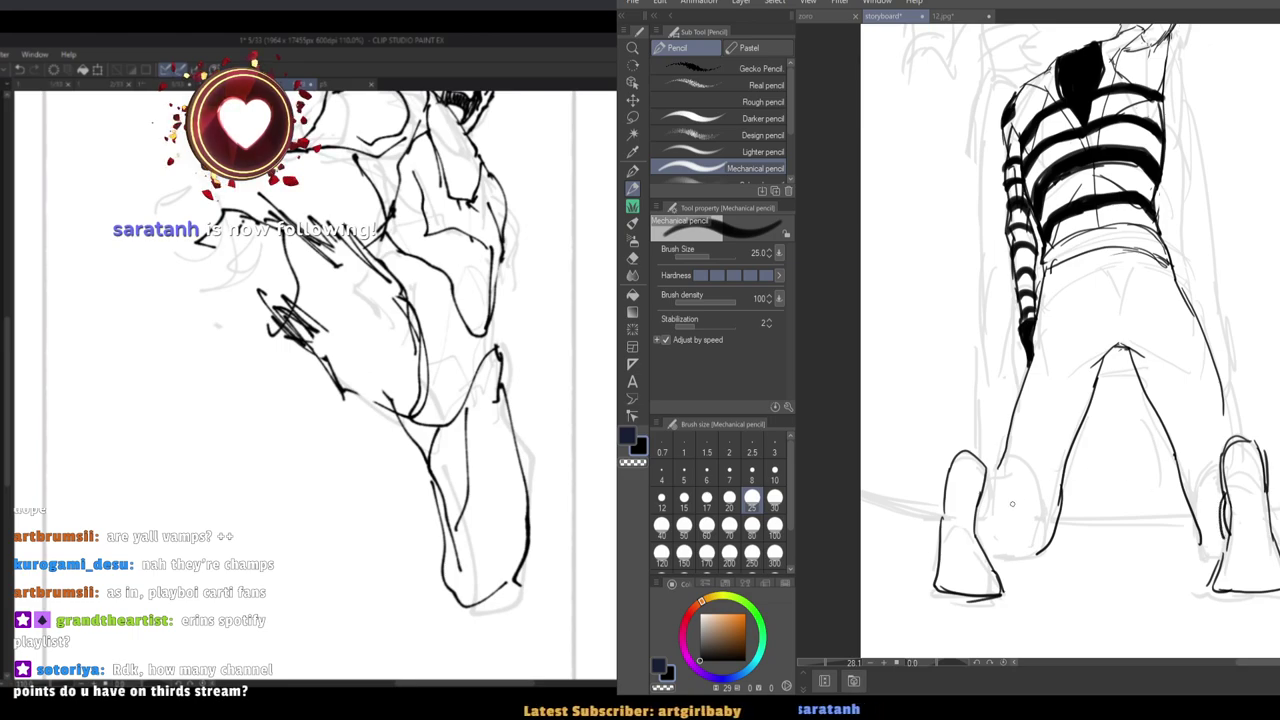
{"action": "mouse_move", "coordinate": [986, 466]}
{"action": "left_mouse_down"}
{"action": "mouse_move", "coordinate": [988, 568]}
{"action": "mouse_move", "coordinate": [987, 476]}
{"action": "mouse_move", "coordinate": [989, 526]}
{"action": "left_mouse_up"}
{"action": "mouse_move", "coordinate": [989, 471]}
{"action": "left_mouse_down"}
{"action": "mouse_move", "coordinate": [1028, 465]}
{"action": "mouse_move", "coordinate": [1046, 500]}
{"action": "left_mouse_up"}
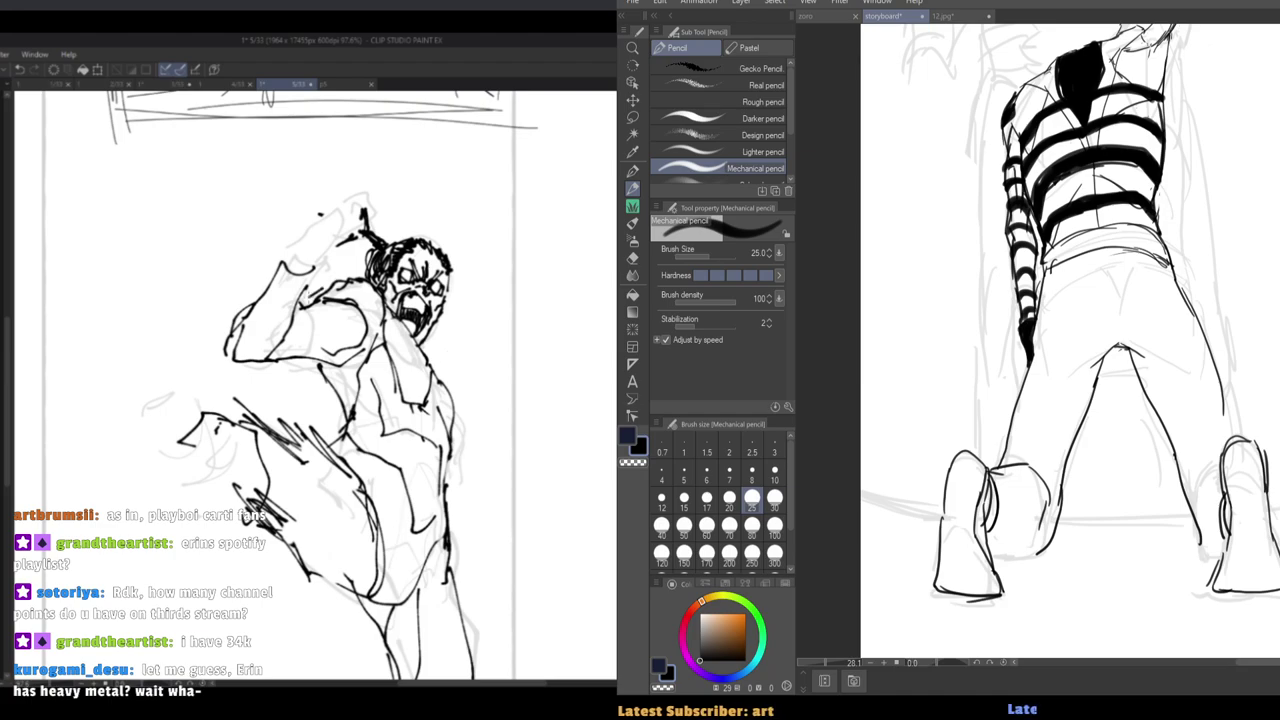
Flip the comic canvas horizontally and free-transform the screaming, kicking fighter to rotate and reposition it within the panel.
{"action": "key", "text": "h"}
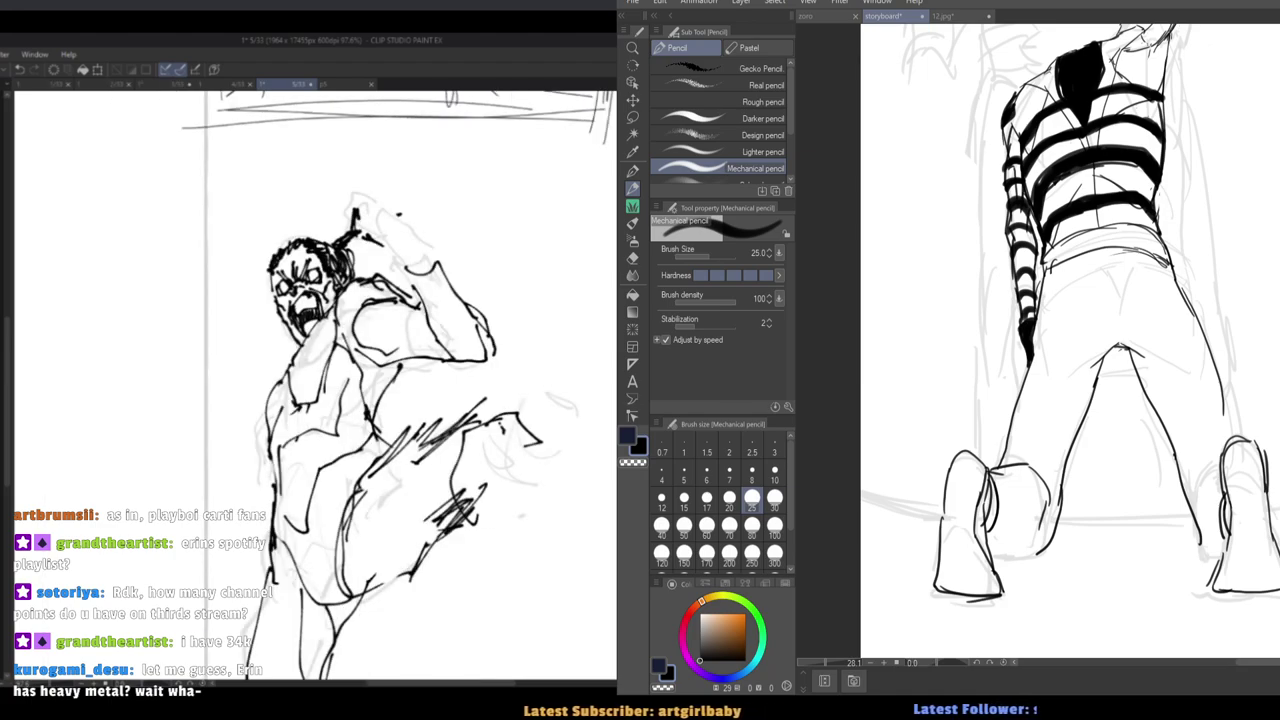
{"action": "key", "text": "ctrl+t"}
{"action": "left_click_drag", "start_coordinate": [165, 248], "coordinate": [197, 221]}
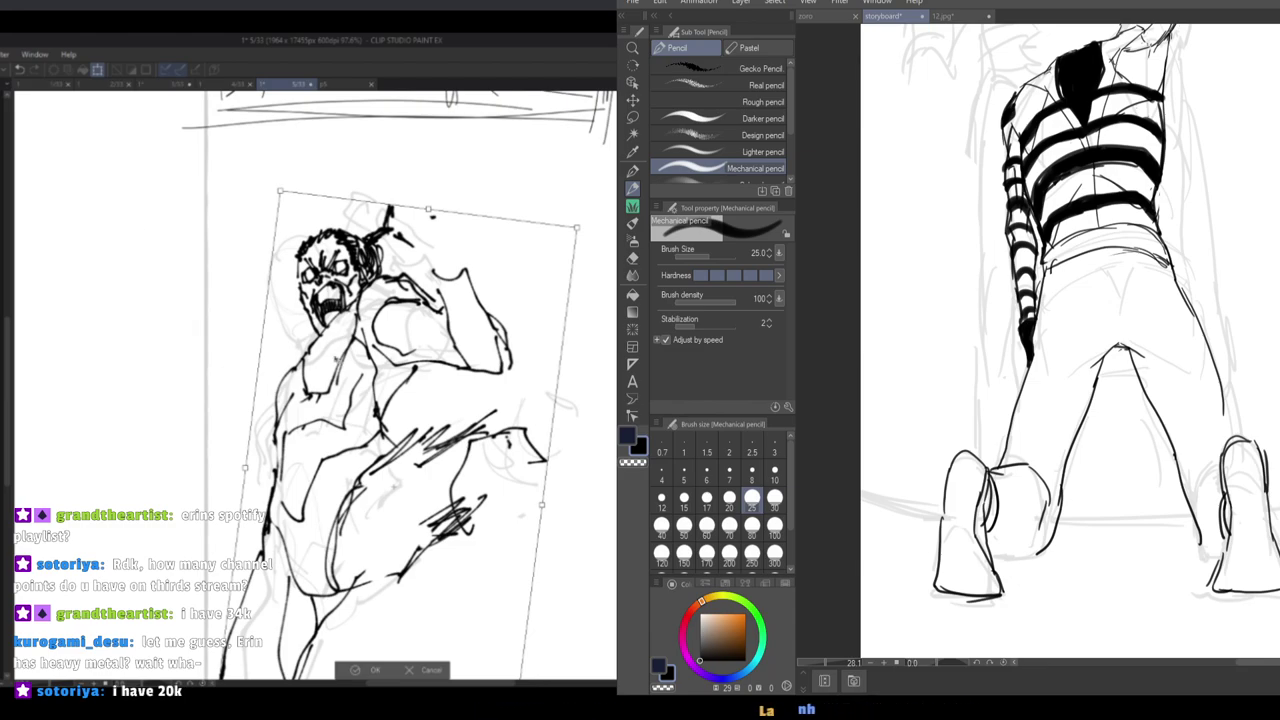
{"action": "scroll", "coordinate": [339, 309], "scroll_direction": "down", "scroll_amount": 2}
{"action": "scroll", "coordinate": [367, 416], "scroll_direction": "up", "scroll_amount": 1}
{"action": "left_click_drag", "start_coordinate": [418, 496], "coordinate": [431, 493]}
{"action": "mouse_move", "coordinate": [555, 468]}
{"action": "left_mouse_down"}
{"action": "mouse_move", "coordinate": [558, 455]}
{"action": "mouse_move", "coordinate": [563, 480]}
{"action": "left_mouse_up"}
{"action": "left_click_drag", "start_coordinate": [444, 537], "coordinate": [438, 537]}
{"action": "left_click_drag", "start_coordinate": [368, 675], "coordinate": [358, 675]}
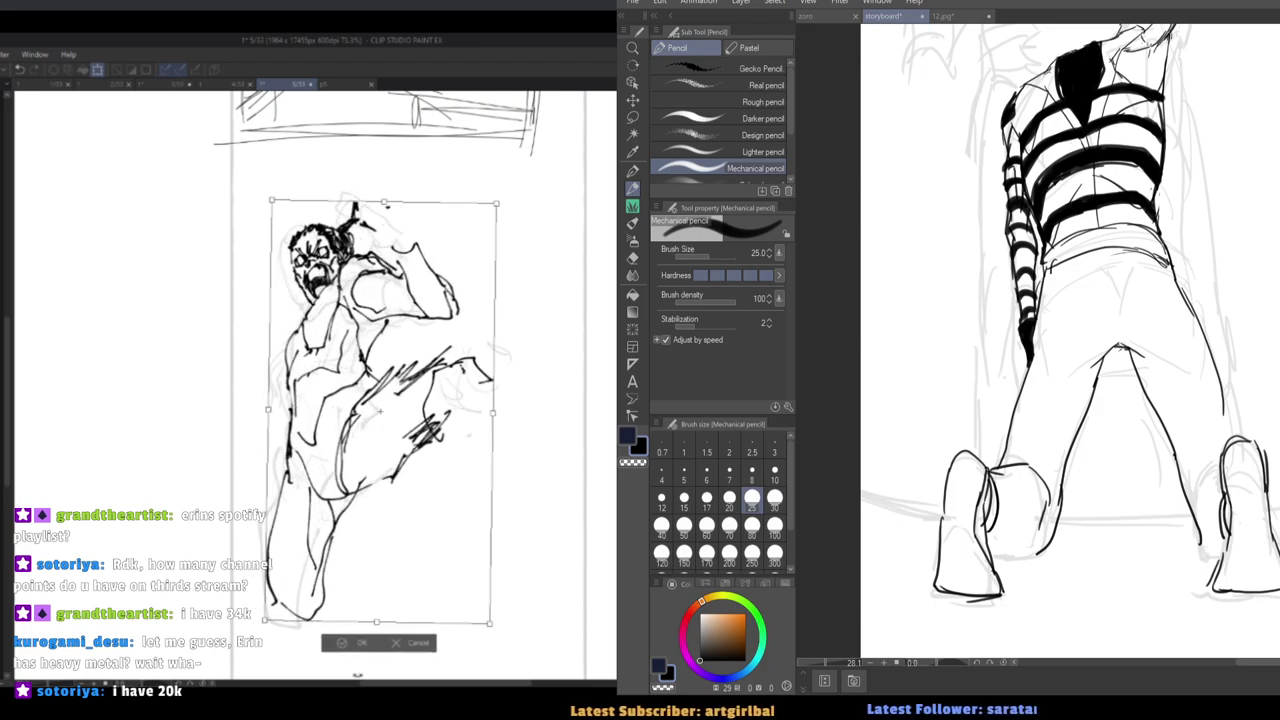
{"action": "left_click", "coordinate": [360, 643]}
{"action": "scroll", "coordinate": [355, 489], "scroll_direction": "up", "scroll_amount": 2}
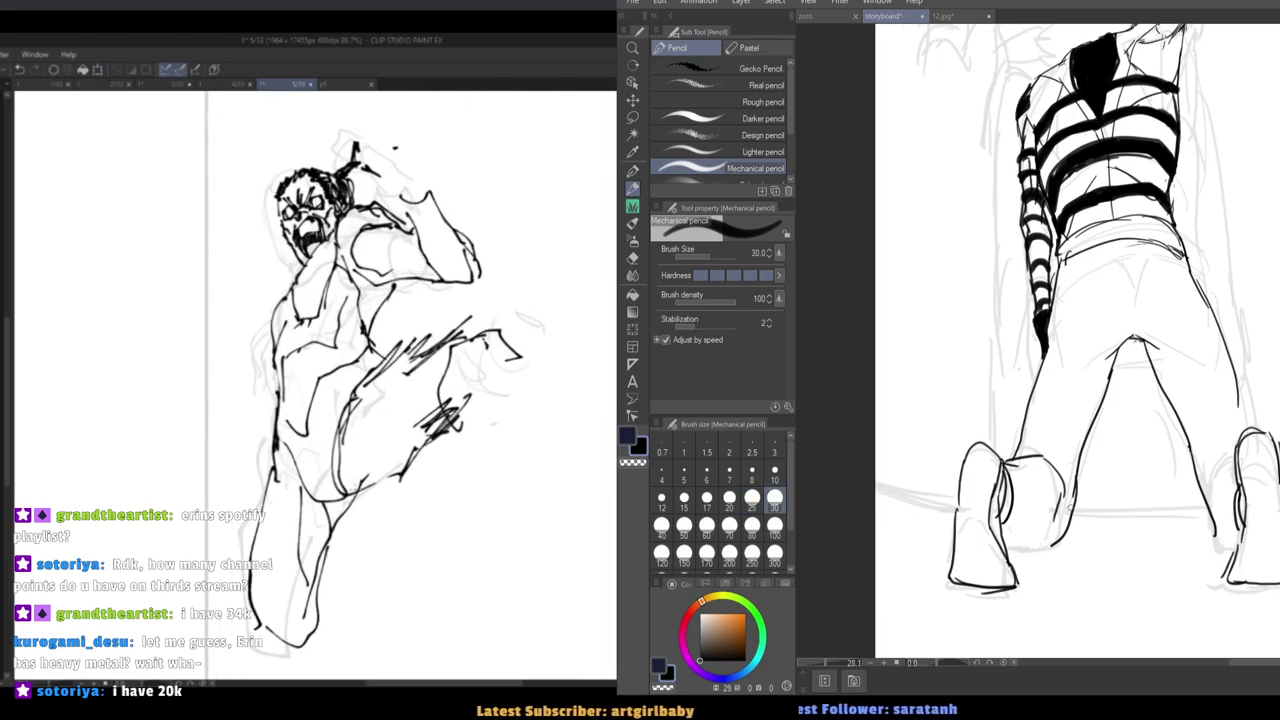
Close off the back-view figure's lower legs at the knees with brush size 40 and clean up the fighter's raised thigh lines.
{"action": "key", "text": "e"}
{"action": "key", "text": "p"}
{"action": "scroll", "coordinate": [383, 476], "scroll_direction": "down", "scroll_amount": 2}
{"action": "scroll", "coordinate": [515, 396], "scroll_direction": "up", "scroll_amount": 2}
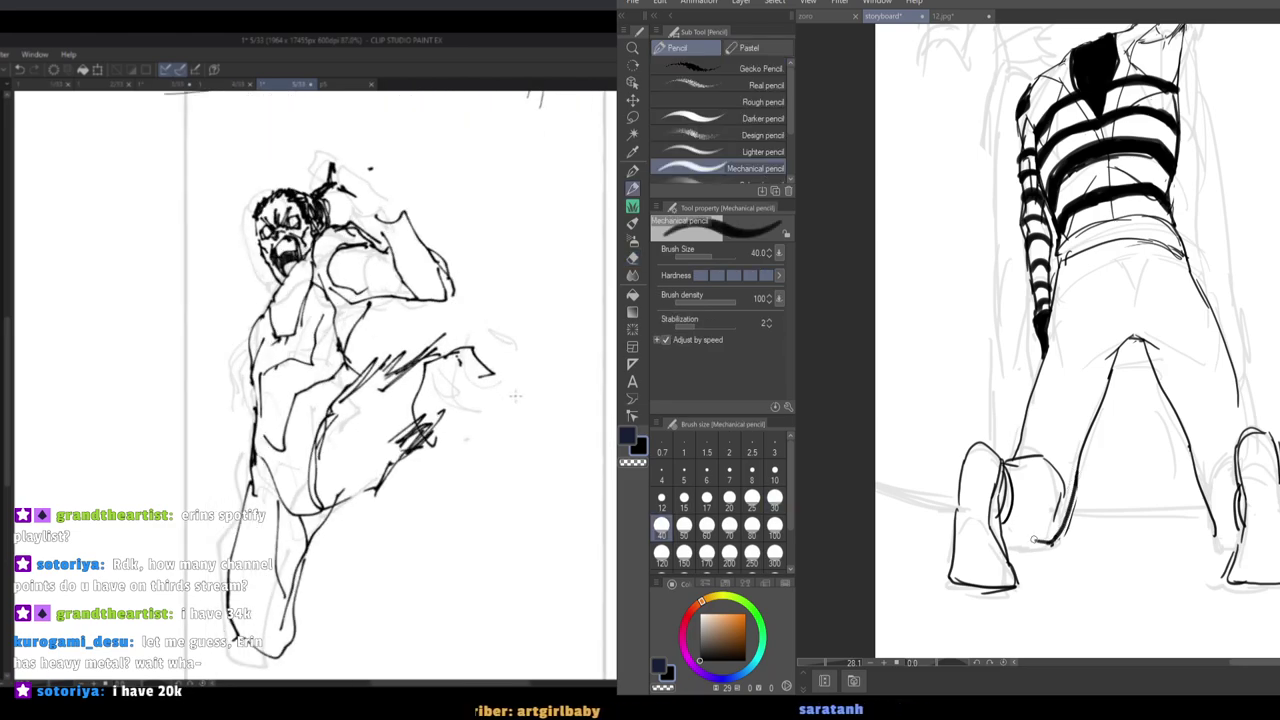
{"action": "left_click_drag", "start_coordinate": [344, 412], "coordinate": [333, 435]}
{"action": "left_click_drag", "start_coordinate": [342, 376], "coordinate": [320, 425]}
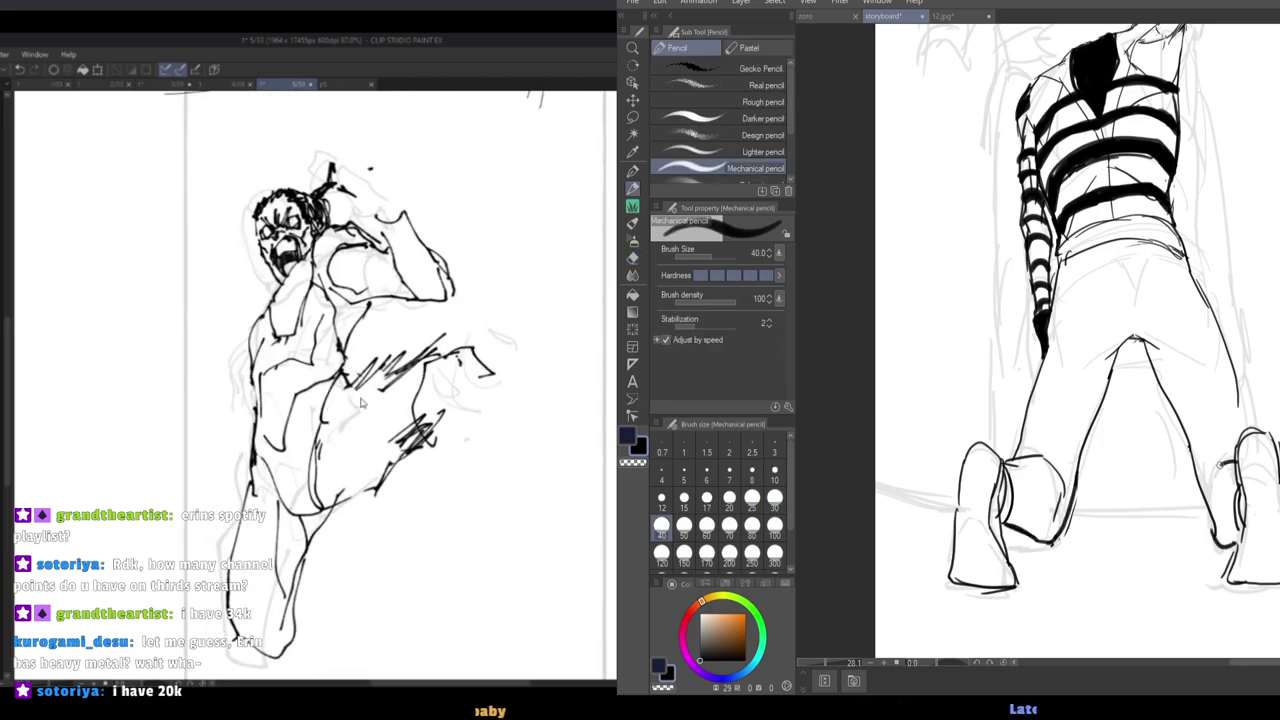
Complete the outer edge of the back-view figure's leg down to the foot and set the brush size to 25.
{"action": "key", "text": "h"}
{"action": "key", "text": "ctrl+z"}
{"action": "left_click_drag", "start_coordinate": [1236, 386], "coordinate": [1241, 431]}
{"action": "key", "text": "["}
{"action": "key", "text": "h"}
{"action": "key", "text": "["}
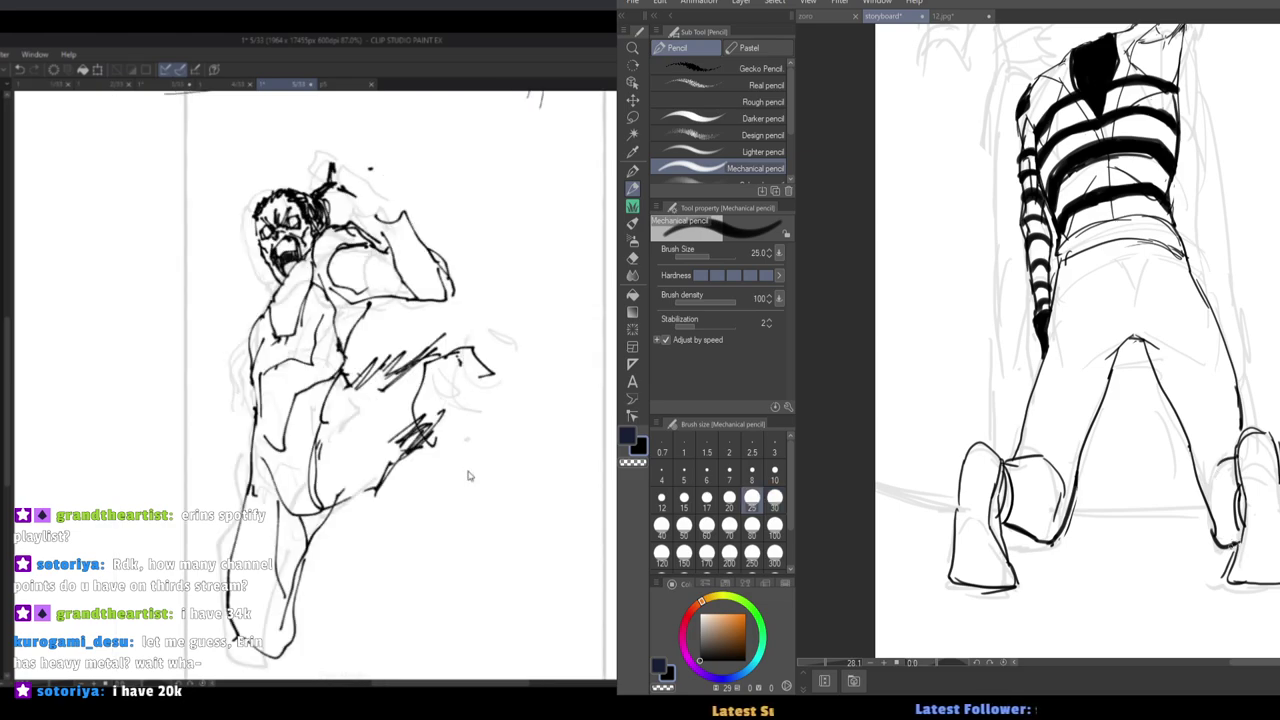
Select the enclosed trouser area of the back-view figure, fill it with black and clear the selection.
{"action": "key", "text": "w"}
{"action": "left_click", "coordinate": [1060, 480]}
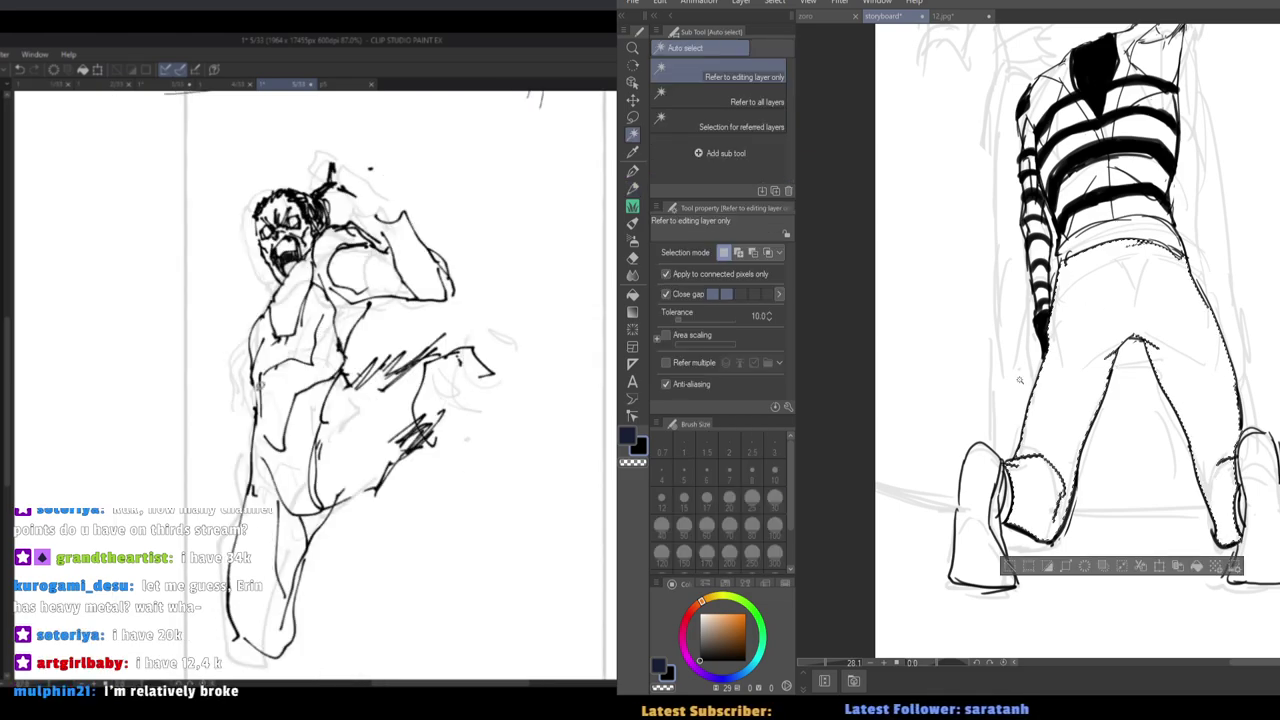
{"action": "left_click", "coordinate": [1197, 569]}
{"action": "key", "text": "ctrl+d"}
{"action": "key", "text": "p"}
Lasso the screaming fighter's upper body, rotate and shift it with a free transform, then clear the selection.
{"action": "mouse_move", "coordinate": [348, 355]}
{"action": "left_mouse_down"}
{"action": "mouse_move", "coordinate": [443, 138]}
{"action": "mouse_move", "coordinate": [251, 411]}
{"action": "left_mouse_up"}
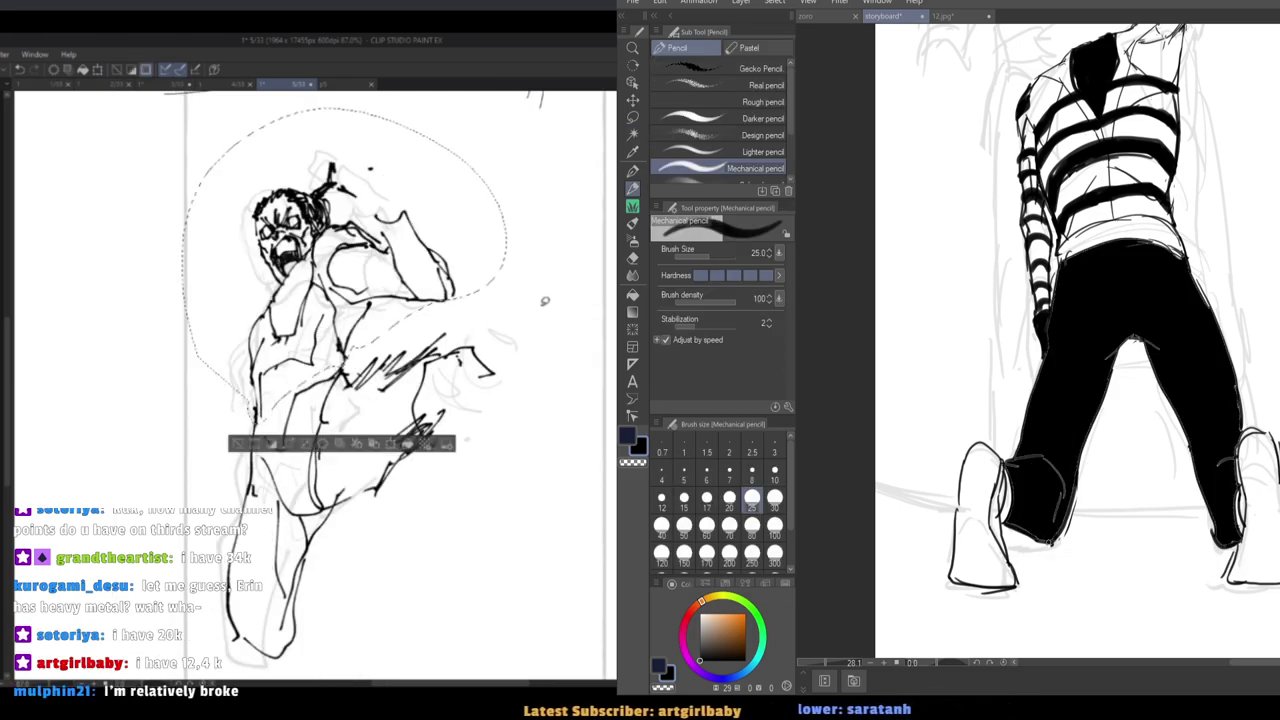
{"action": "key", "text": "ctrl+t"}
{"action": "left_click_drag", "start_coordinate": [545, 301], "coordinate": [555, 335]}
{"action": "scroll", "coordinate": [1055, 545], "scroll_direction": "down", "scroll_amount": 4}
{"action": "key", "text": "h"}
{"action": "scroll", "coordinate": [1055, 545], "scroll_direction": "up", "scroll_amount": 3}
{"action": "left_click_drag", "start_coordinate": [503, 391], "coordinate": [470, 400]}
{"action": "key", "text": "]"}
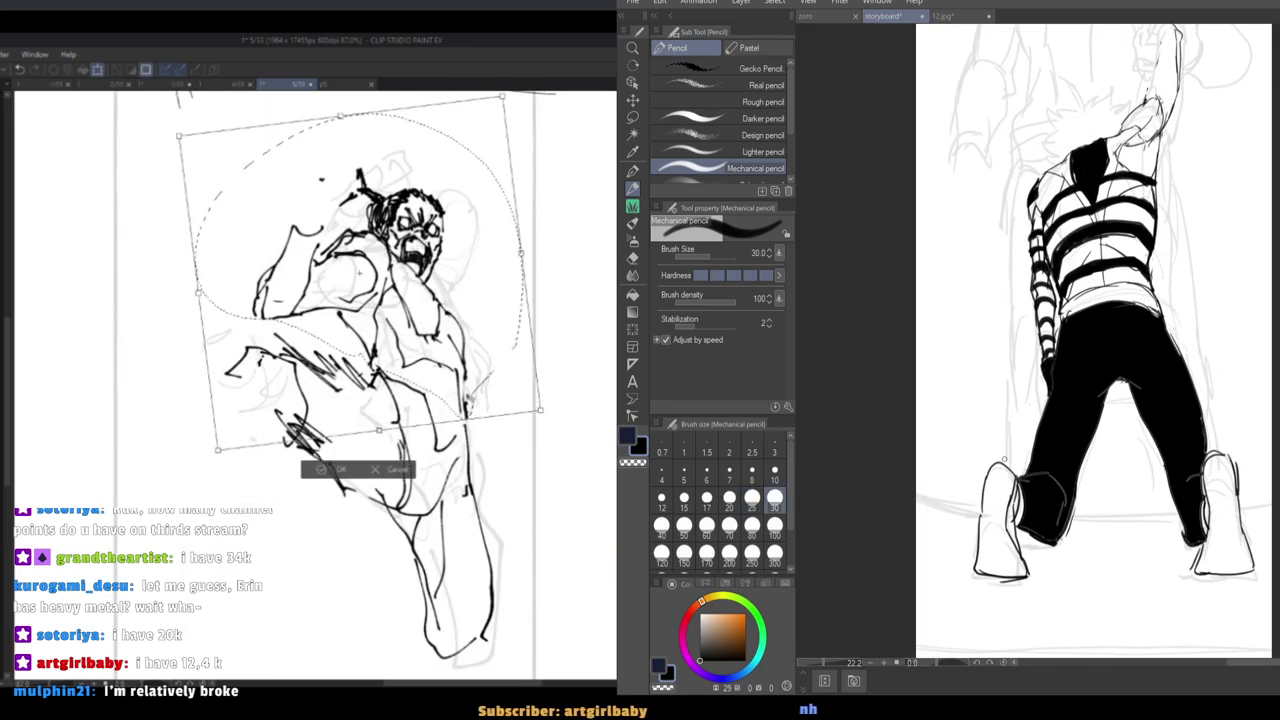
{"action": "key", "text": "h"}
{"action": "key", "text": "h"}
{"action": "left_click", "coordinate": [332, 468]}
{"action": "key", "text": "ctrl+d"}
{"action": "key", "text": "h"}
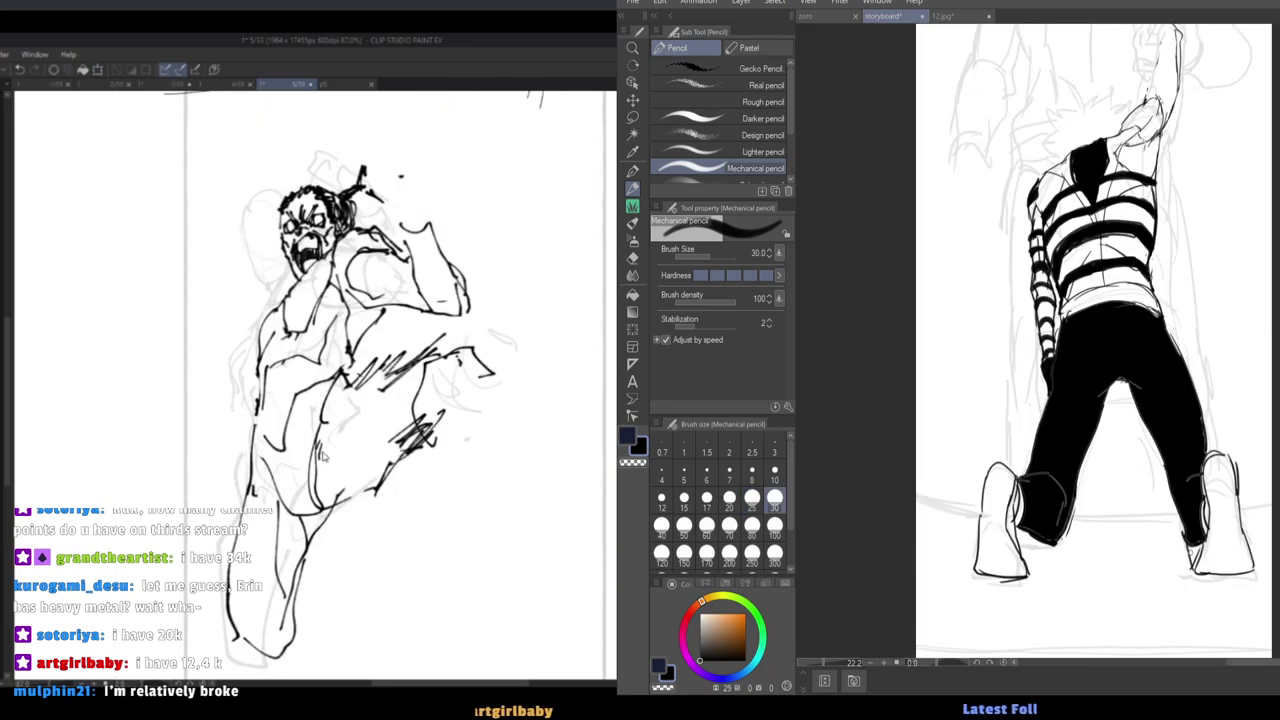
Draw the heavy underside line of the fighter's kicking thigh and set the storyboard brush size to 20.
{"action": "left_click_drag", "start_coordinate": [1190, 546], "coordinate": [1192, 561]}
{"action": "mouse_move", "coordinate": [332, 505]}
{"action": "left_mouse_down"}
{"action": "mouse_move", "coordinate": [370, 484]}
{"action": "mouse_move", "coordinate": [421, 421]}
{"action": "left_mouse_up"}
{"action": "key", "text": "ctrl+z"}
{"action": "key", "text": "["}
{"action": "key", "text": "["}
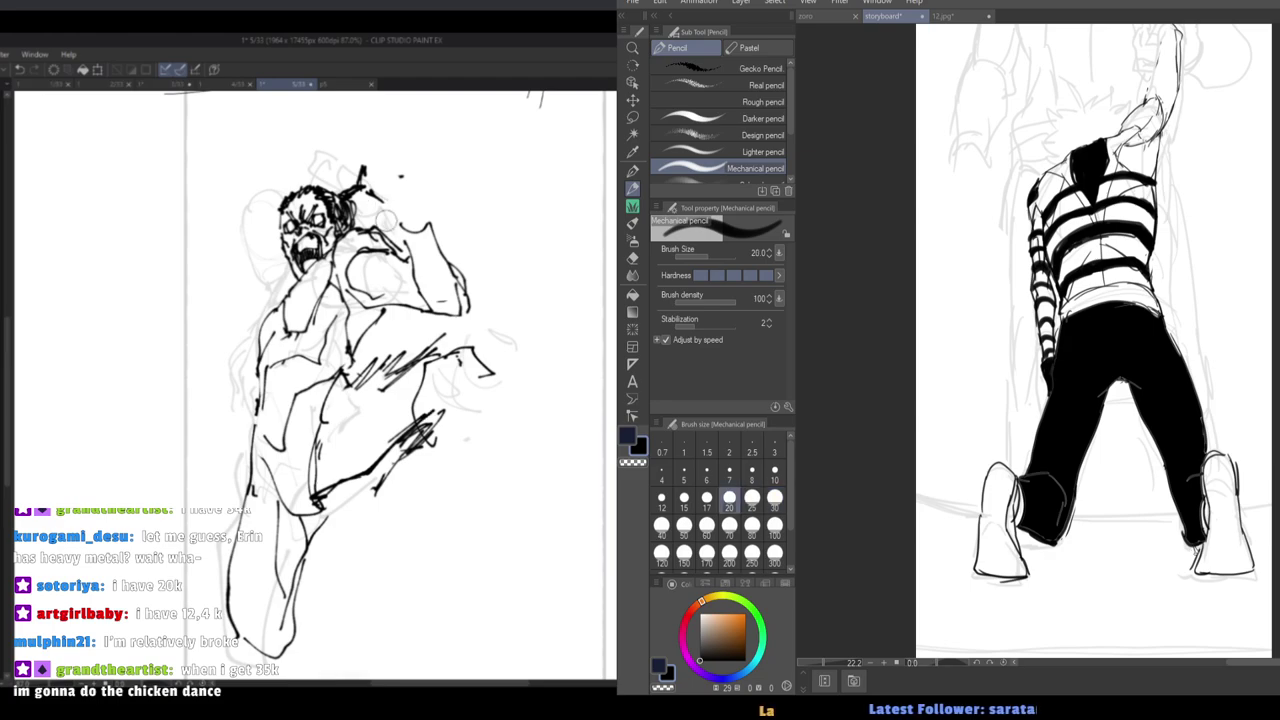
{"action": "mouse_move", "coordinate": [1195, 552]}
{"action": "left_mouse_down"}
{"action": "mouse_move", "coordinate": [1180, 568]}
{"action": "mouse_move", "coordinate": [1142, 568]}
{"action": "left_mouse_up"}
{"action": "key", "text": "ctrl+z"}
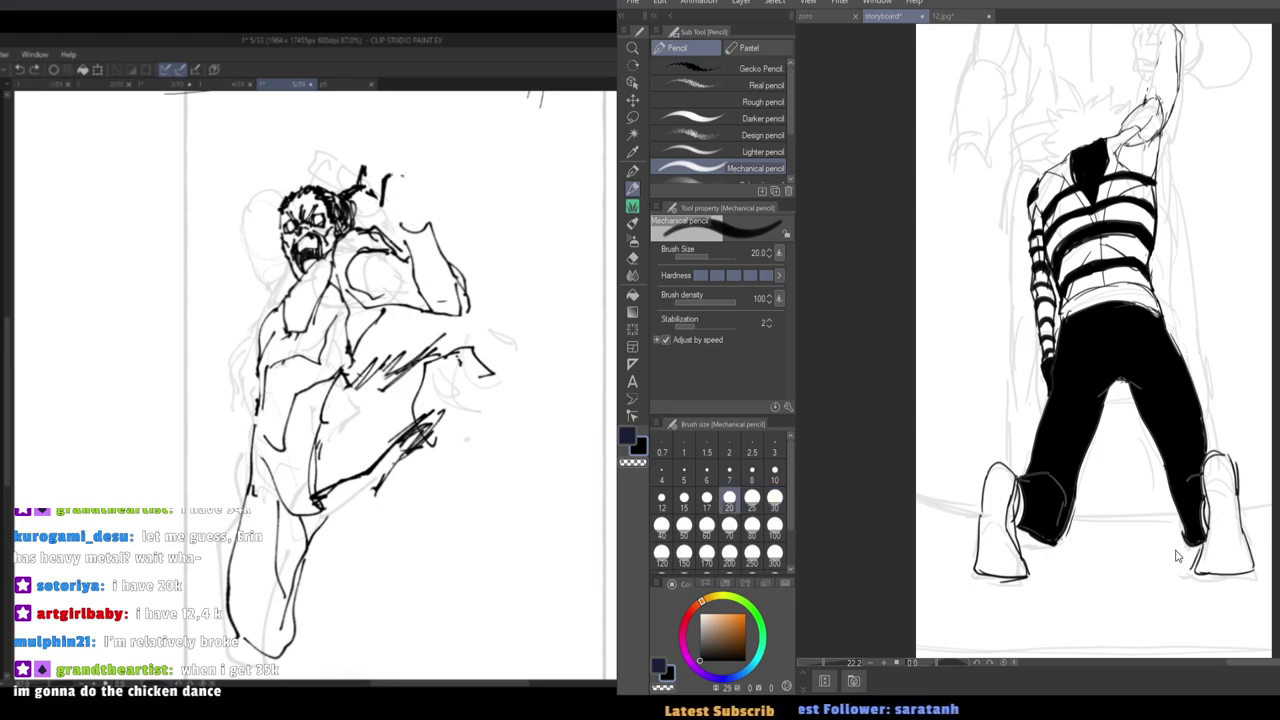
Draw the fighter's raised fist and hatch a zigzag shadow between the back-view figure's feet with brush size 25.
{"action": "mouse_move", "coordinate": [384, 200]}
{"action": "left_mouse_down"}
{"action": "mouse_move", "coordinate": [415, 180]}
{"action": "mouse_move", "coordinate": [410, 220]}
{"action": "left_mouse_up"}
{"action": "key", "text": "bracketright"}
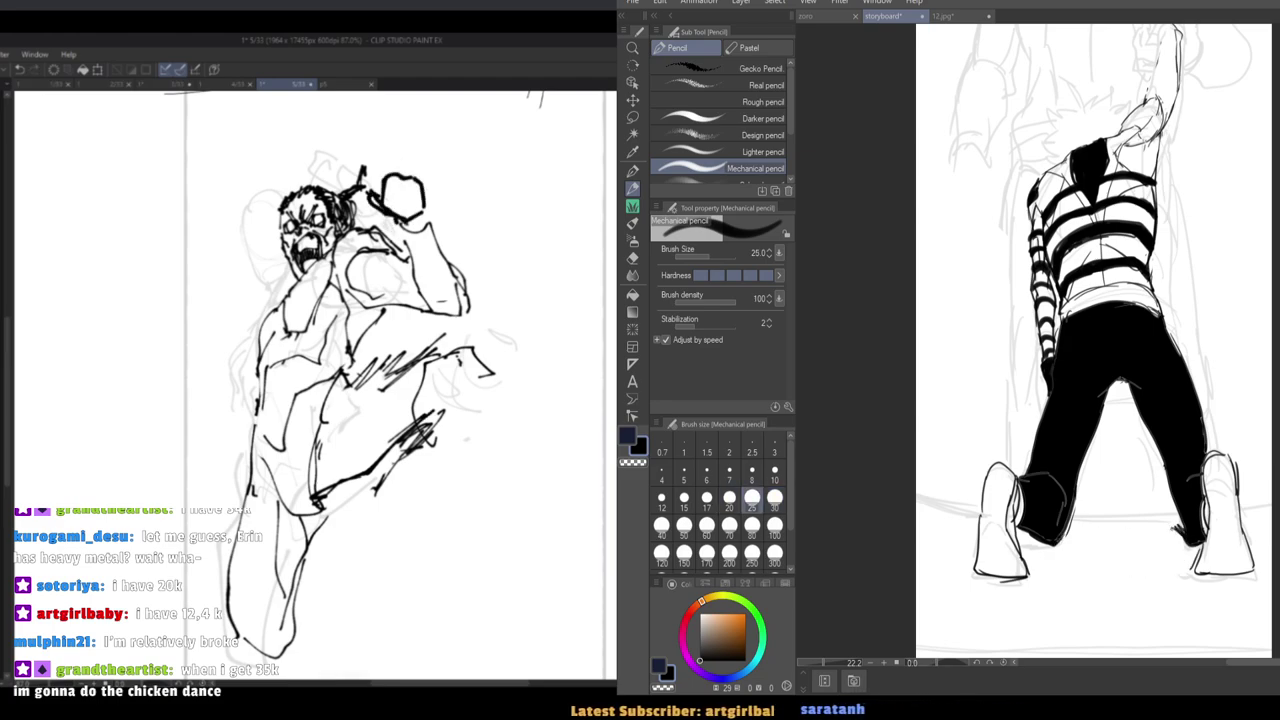
{"action": "left_click_drag", "start_coordinate": [1140, 538], "coordinate": [1107, 542]}
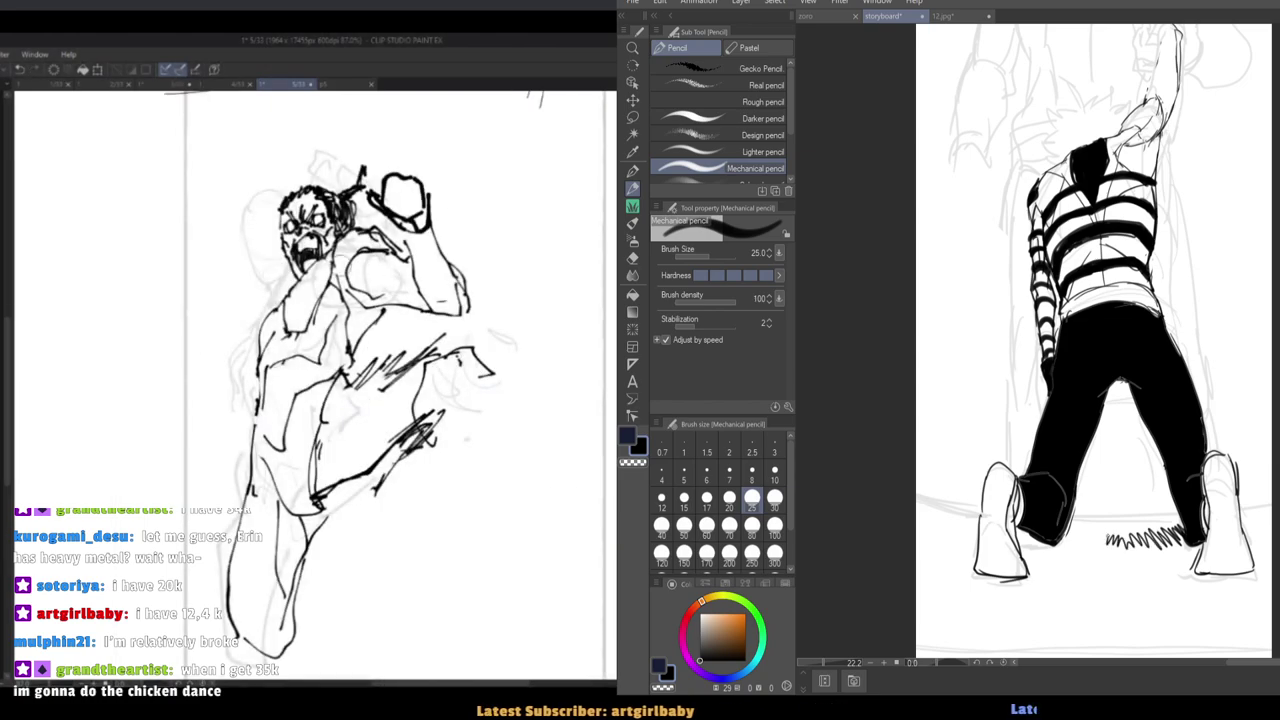
{"action": "scroll", "coordinate": [1030, 530], "scroll_direction": "down", "scroll_amount": 2}
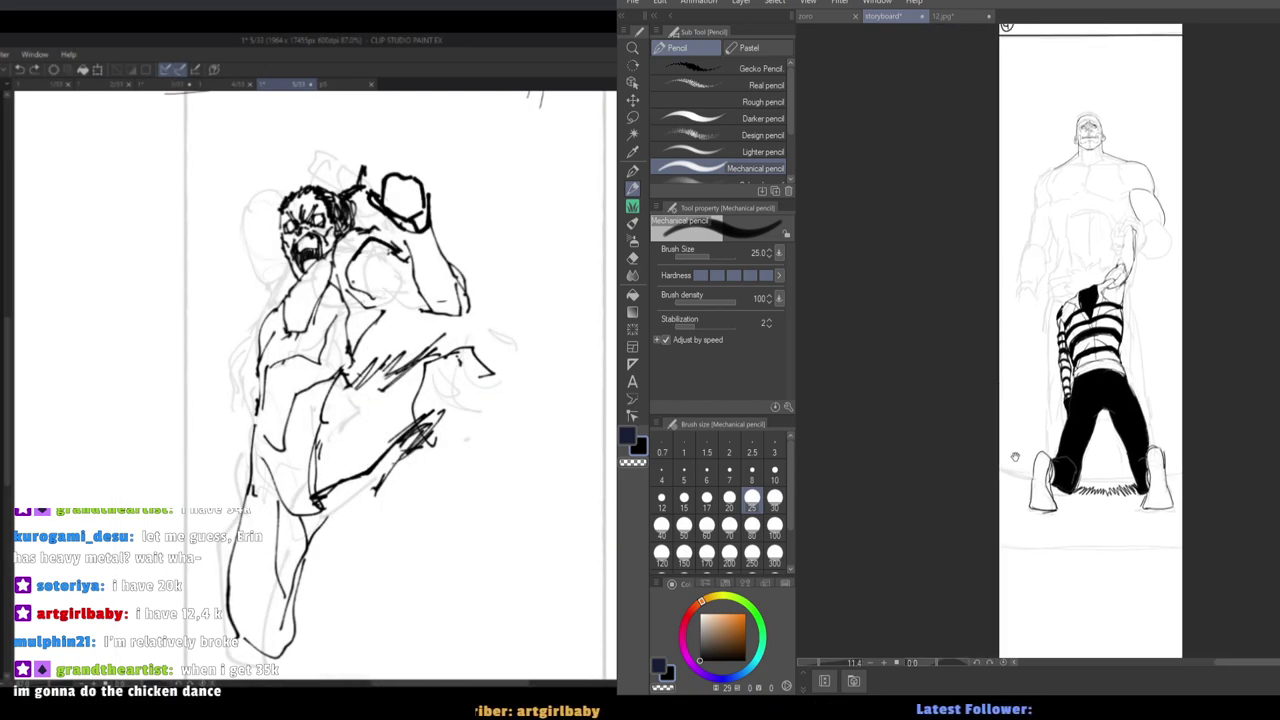
{"action": "scroll", "coordinate": [1012, 450], "scroll_direction": "up", "scroll_amount": 1}
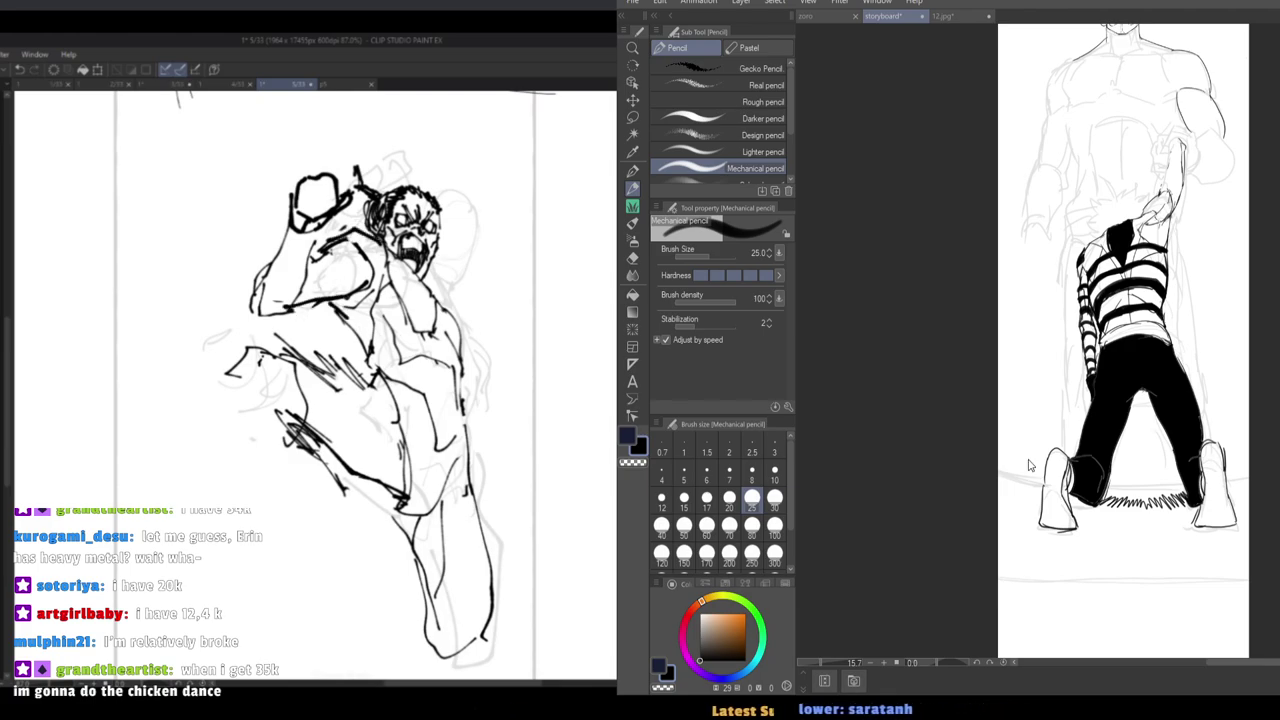
Reinforce the fighter's shoulder, raised arm and torso contours, checking the drawing in mirrored view.
{"action": "key", "text": "h"}
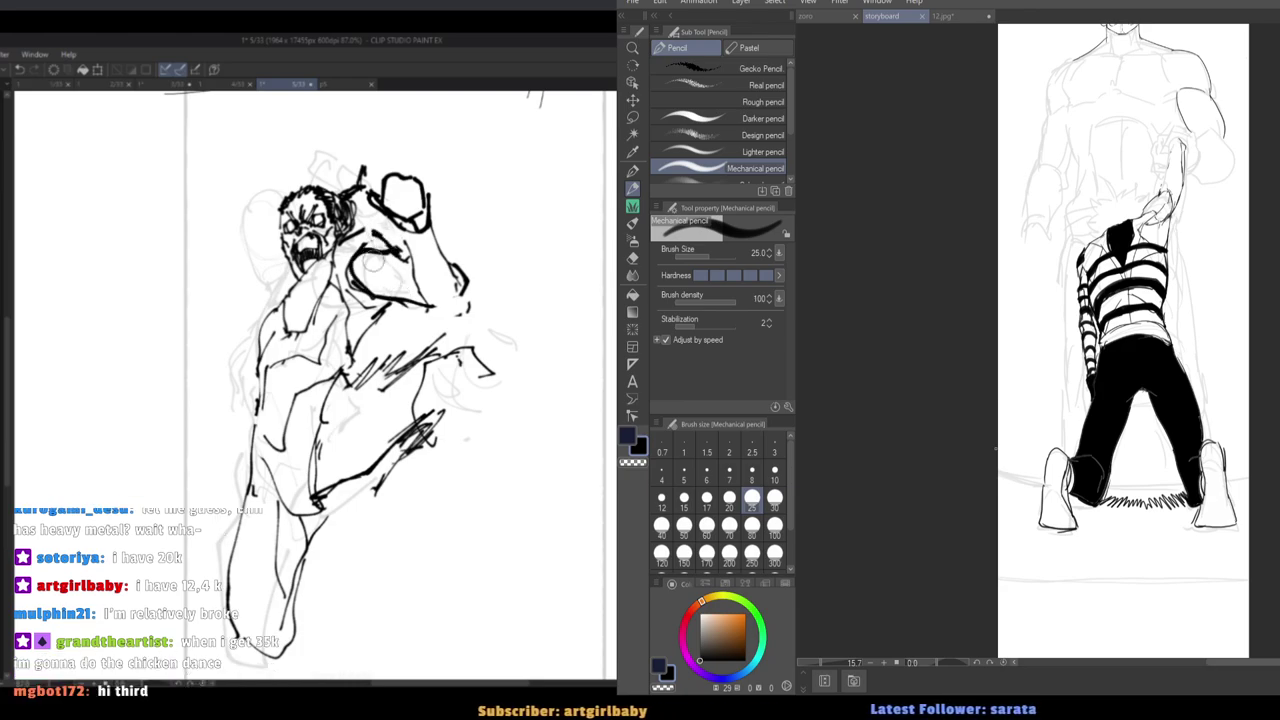
{"action": "key", "text": "h"}
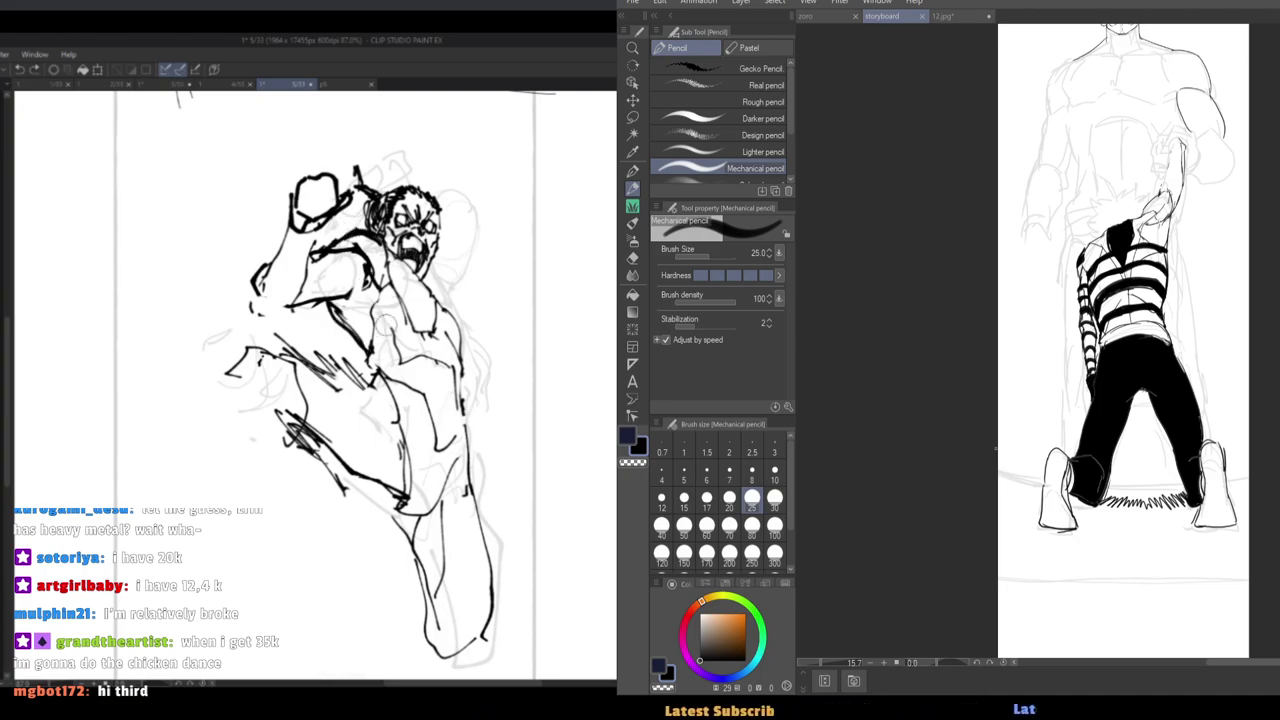
{"action": "key", "text": "h"}
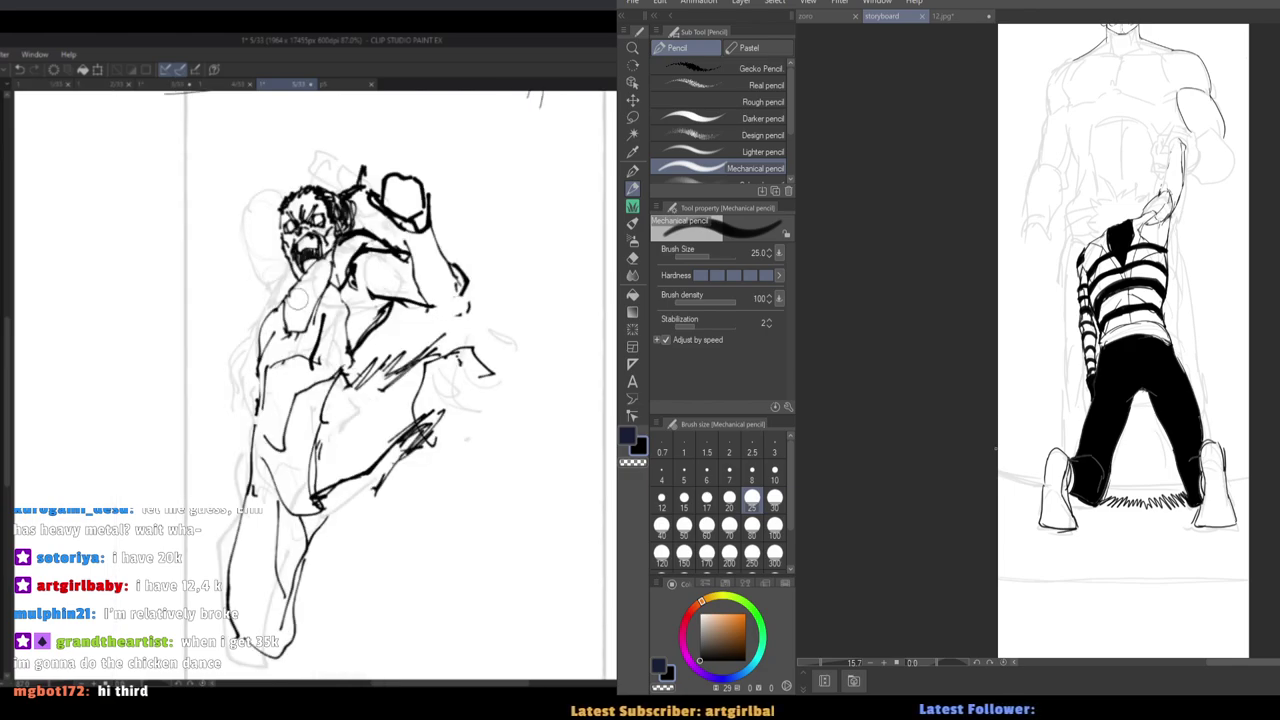
{"action": "key", "text": "h"}
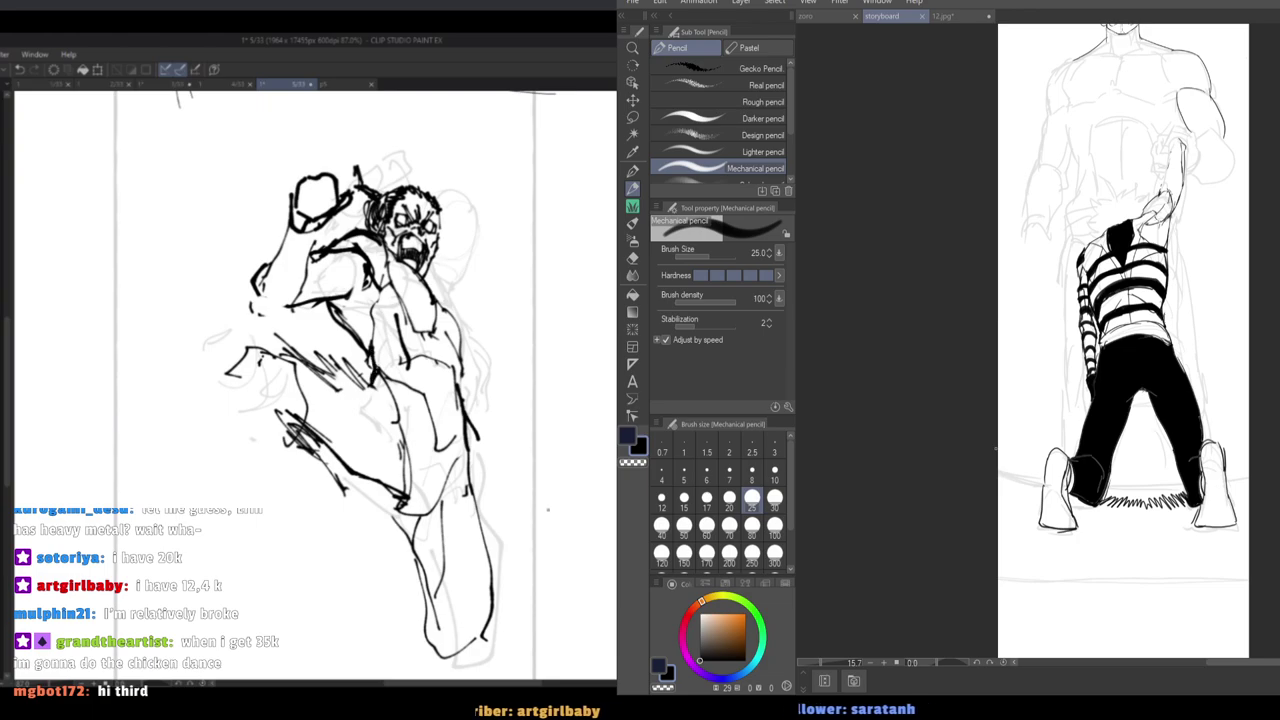
Rotate and shift the whole fighter with free transforms to align it with the rough sketch of the second figure.
{"action": "key", "text": "ctrl+t"}
{"action": "mouse_move", "coordinate": [600, 517]}
{"action": "left_mouse_down"}
{"action": "mouse_move", "coordinate": [577, 489]}
{"action": "mouse_move", "coordinate": [593, 489]}
{"action": "left_mouse_up"}
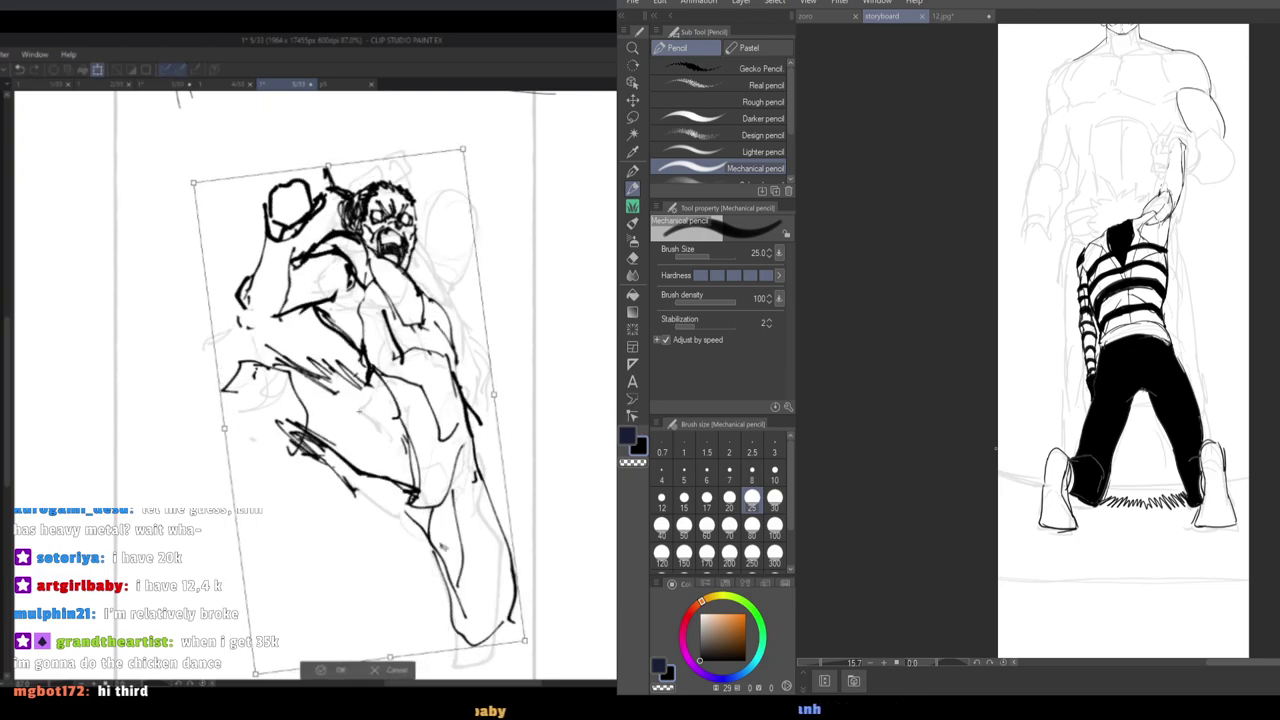
{"action": "left_click_drag", "start_coordinate": [430, 560], "coordinate": [448, 556]}
{"action": "left_click", "coordinate": [366, 668]}
{"action": "key", "text": "h"}
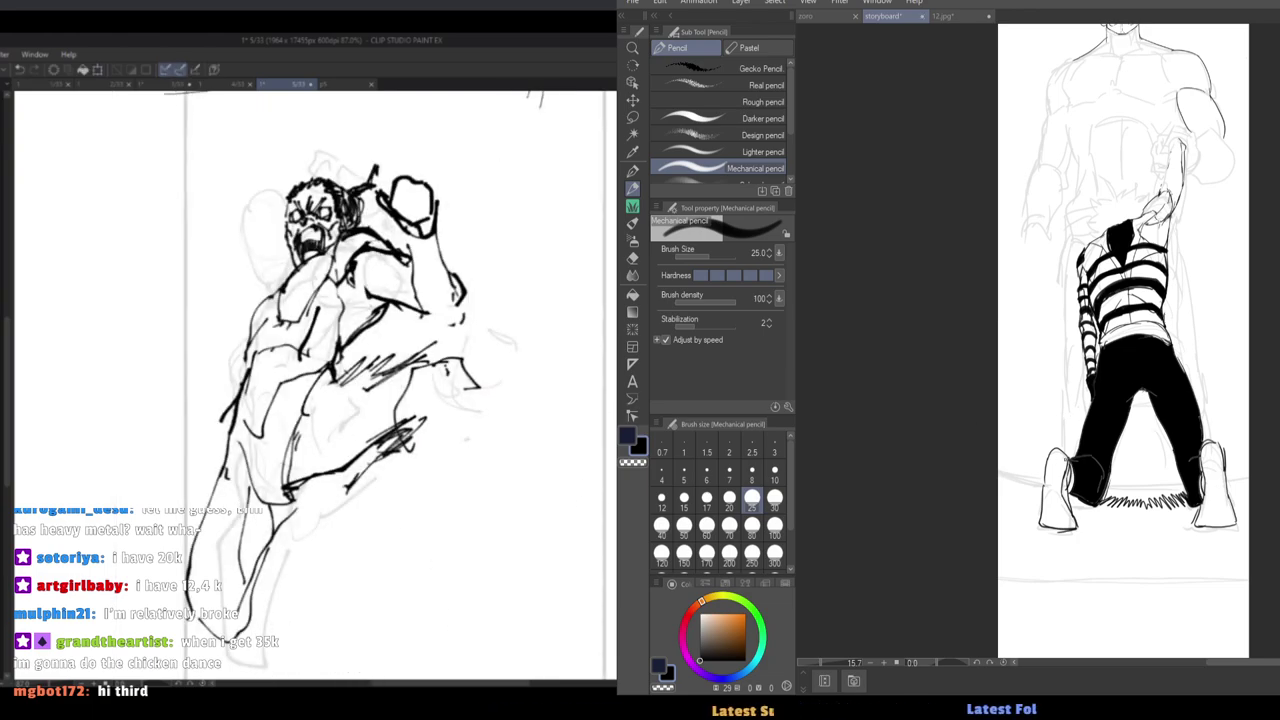
{"action": "key", "text": "]"}
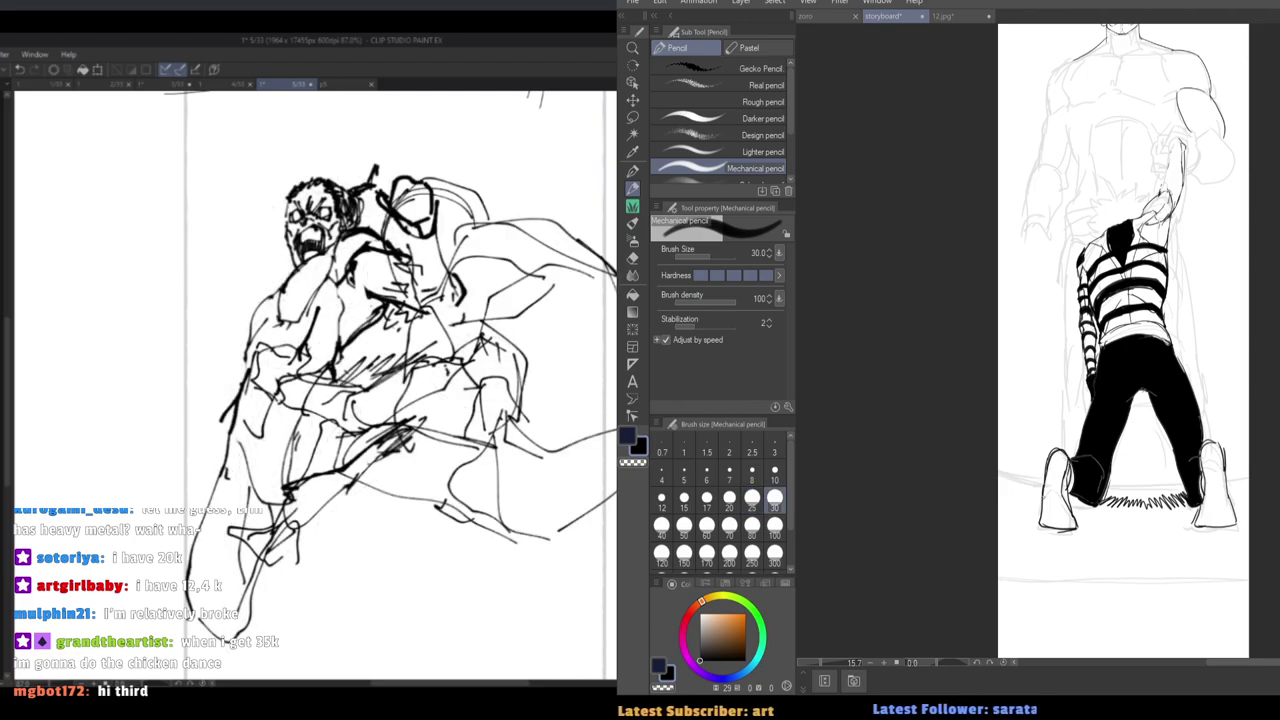
{"action": "key", "text": "ctrl+t"}
{"action": "mouse_move", "coordinate": [540, 556]}
{"action": "left_mouse_down"}
{"action": "mouse_move", "coordinate": [572, 486]}
{"action": "mouse_move", "coordinate": [567, 504]}
{"action": "left_mouse_up"}
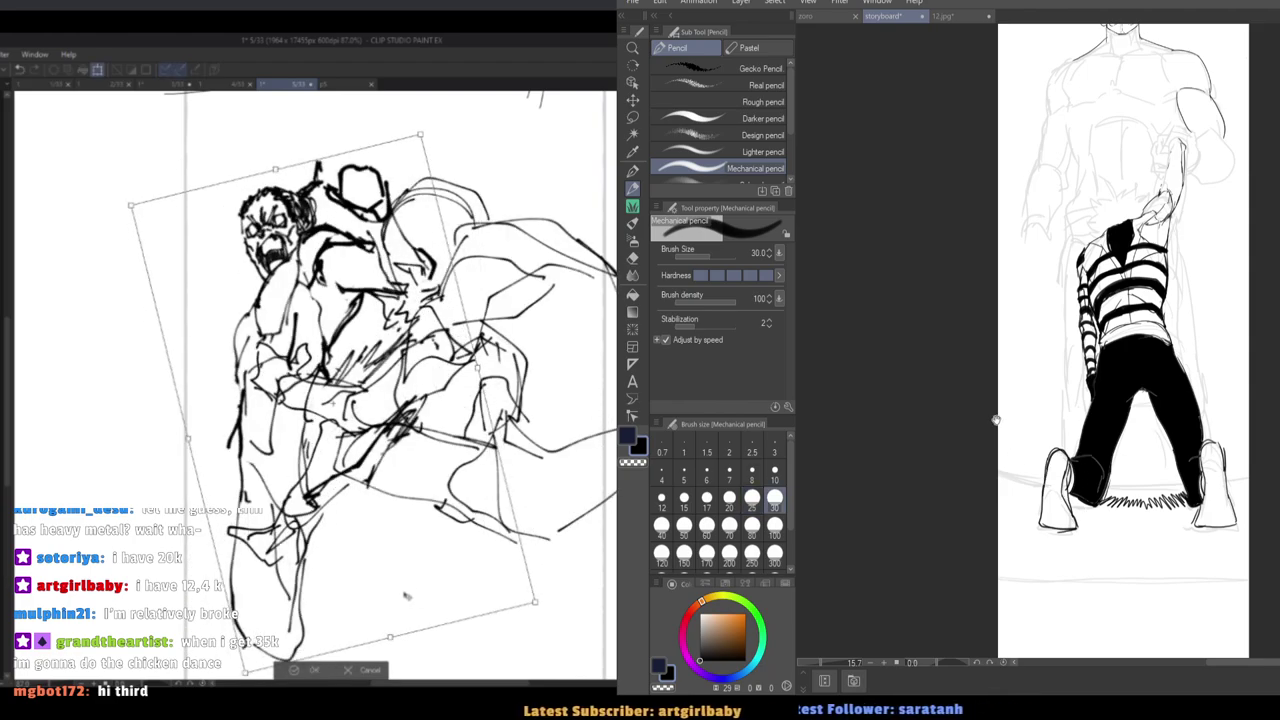
Refine the forearm edge of the back-view figure's raised arm, adjusting the brush size to 25.
{"action": "left_click_drag", "start_coordinate": [996, 420], "coordinate": [1005, 540]}
{"action": "left_click", "coordinate": [1117, 357]}
{"action": "left_click", "coordinate": [1165, 321]}
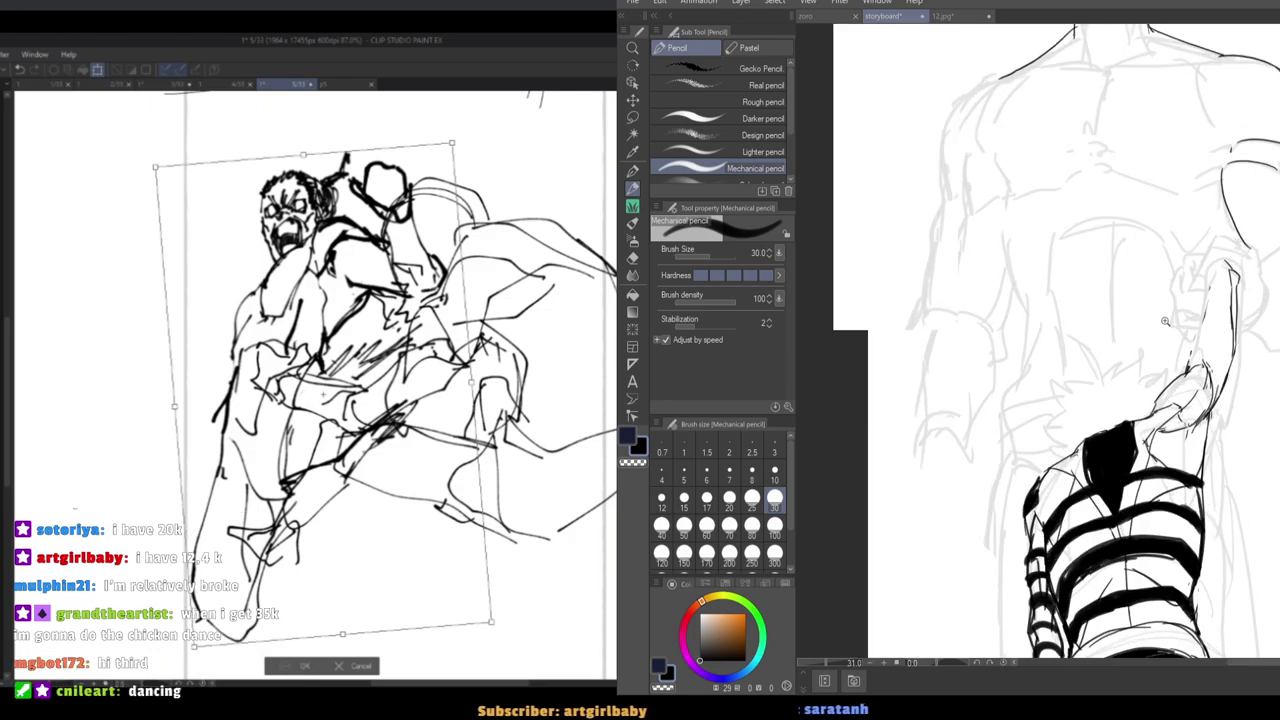
{"action": "left_click_drag", "start_coordinate": [1165, 321], "coordinate": [1142, 402]}
{"action": "key", "text": "["}
{"action": "key", "text": "["}
{"action": "left_click_drag", "start_coordinate": [1195, 351], "coordinate": [1185, 386]}
{"action": "key", "text": "]"}
{"action": "key", "text": "]"}
{"action": "key", "text": "]"}
{"action": "key", "text": "]"}
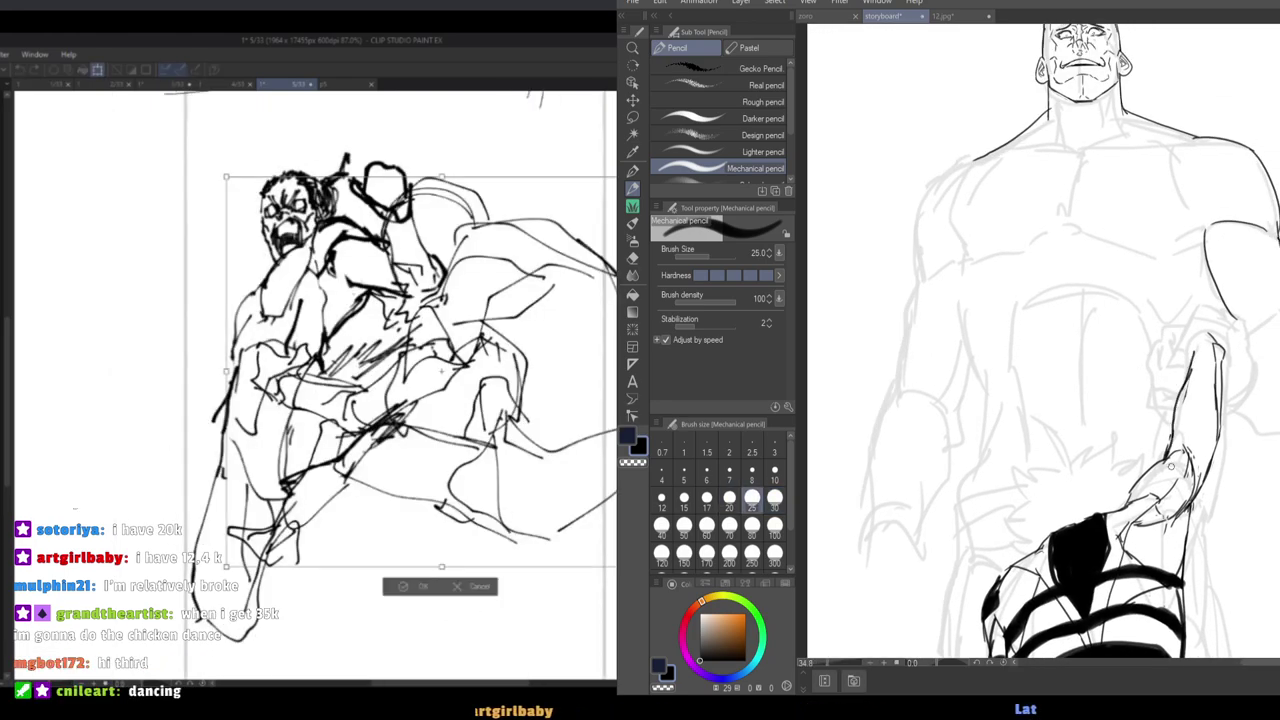
Draw black bands along the back-view figure's raised arm and darken its hand, finishing with brush size 30.
{"action": "mouse_move", "coordinate": [1174, 462]}
{"action": "left_mouse_down"}
{"action": "mouse_move", "coordinate": [1158, 495]}
{"action": "mouse_move", "coordinate": [1187, 490]}
{"action": "mouse_move", "coordinate": [1178, 418]}
{"action": "mouse_move", "coordinate": [1217, 372]}
{"action": "mouse_move", "coordinate": [1187, 346]}
{"action": "left_mouse_up"}
{"action": "key", "text": "]"}
{"action": "key", "text": "e"}
{"action": "left_click", "coordinate": [1165, 473]}
{"action": "key", "text": "p"}
{"action": "key", "text": "ctrl+z"}
{"action": "key", "text": "["}
{"action": "key", "text": "bracketleft"}
{"action": "key", "text": "bracketleft"}
{"action": "scroll", "coordinate": [1129, 343], "scroll_direction": "down", "scroll_amount": 5}
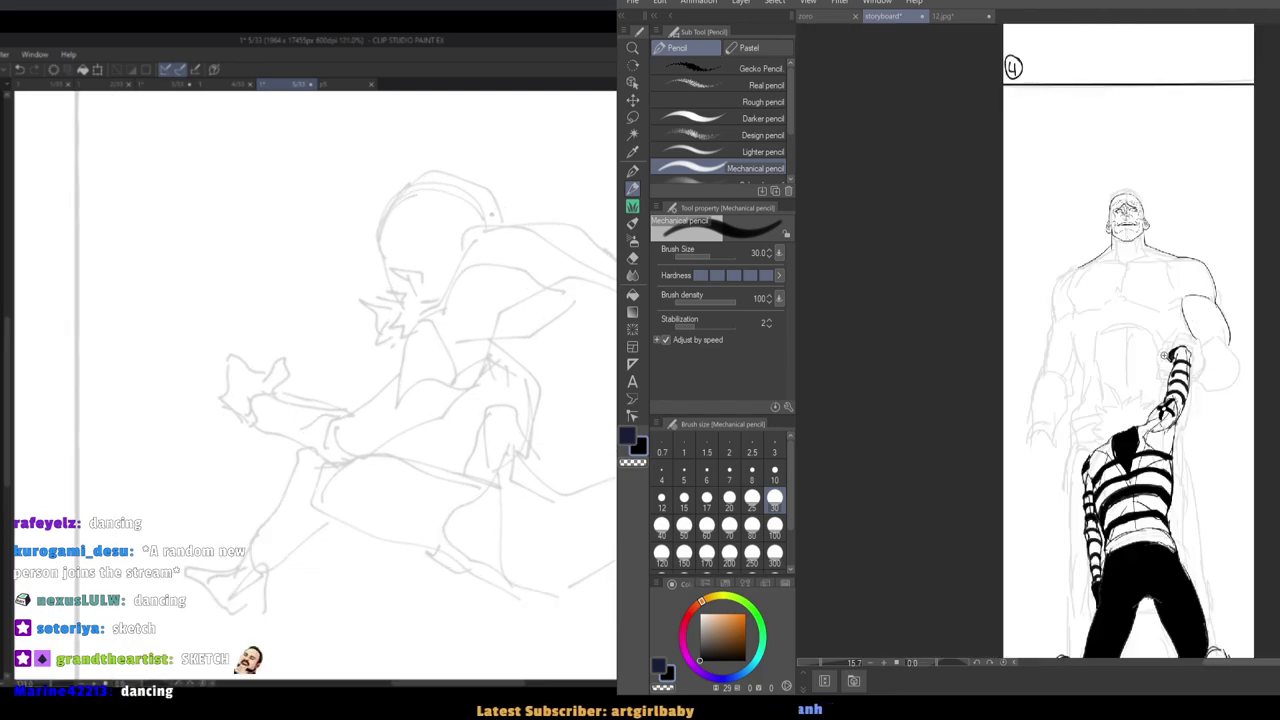
{"action": "left_click_drag", "start_coordinate": [980, 400], "coordinate": [1020, 277]}
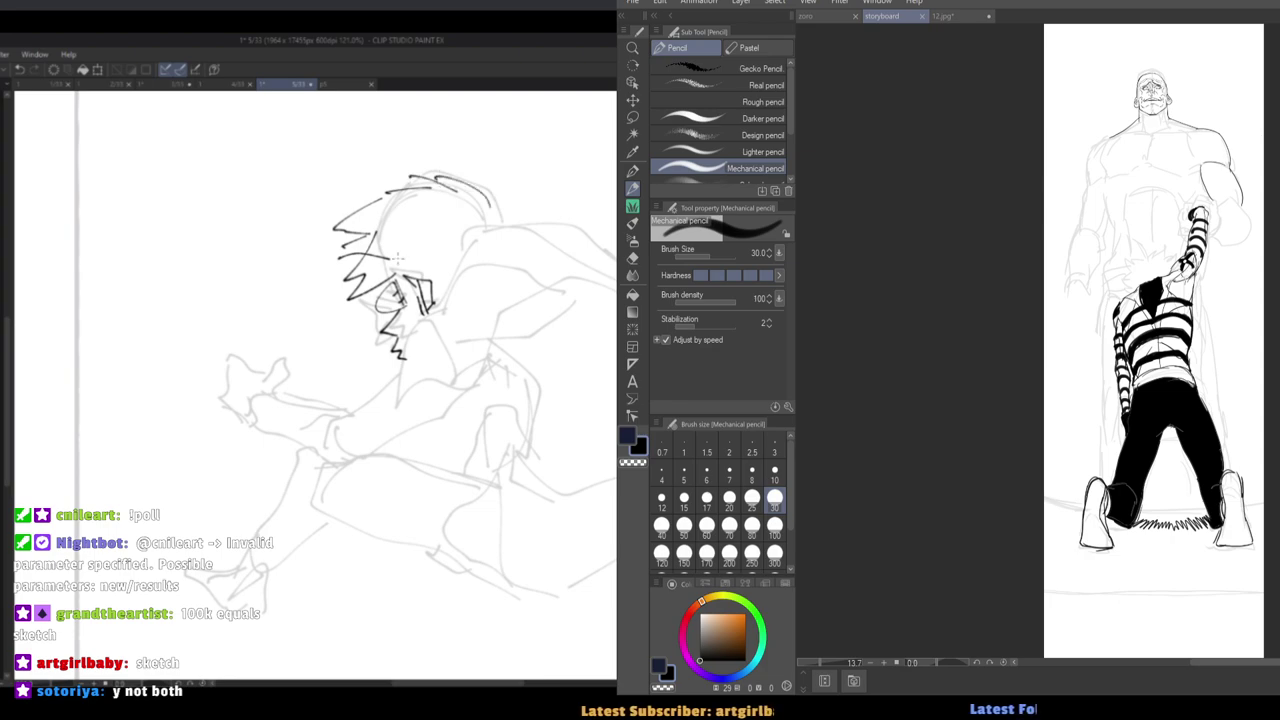
Draw the curved hair strands over the crown and back of the leaning figure's head on the comic page.
{"action": "left_click_drag", "start_coordinate": [436, 198], "coordinate": [465, 237]}
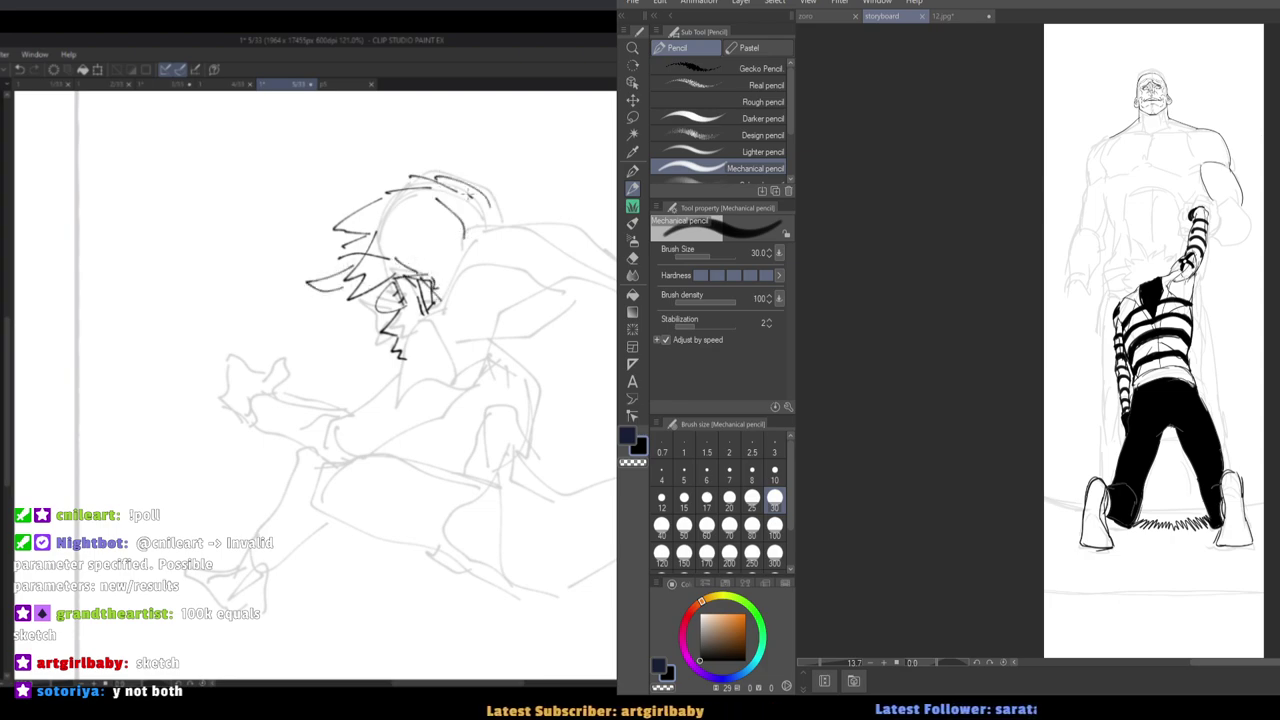
{"action": "left_click_drag", "start_coordinate": [496, 197], "coordinate": [505, 235]}
{"action": "key", "text": "h"}
{"action": "key", "text": "h"}
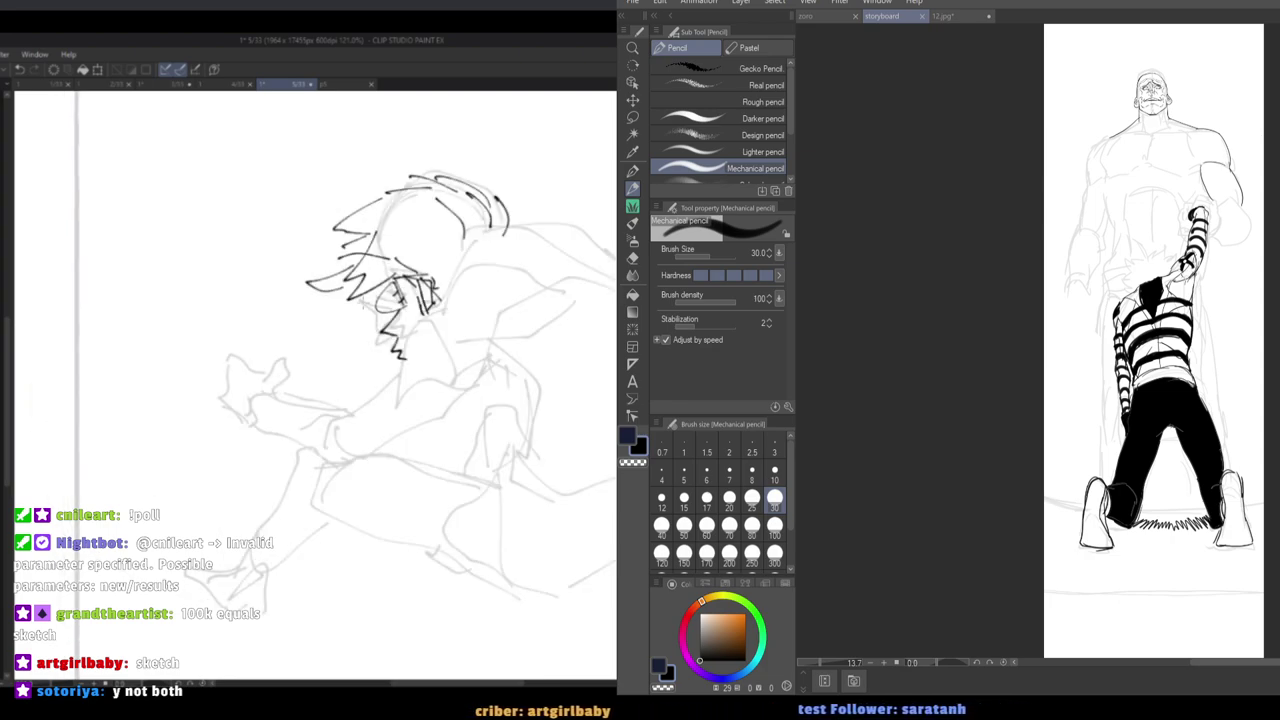
Free-transform the leaning figure's hair and face lines to fit the head sketch and check them in mirrored view.
{"action": "key", "text": "ctrl+t"}
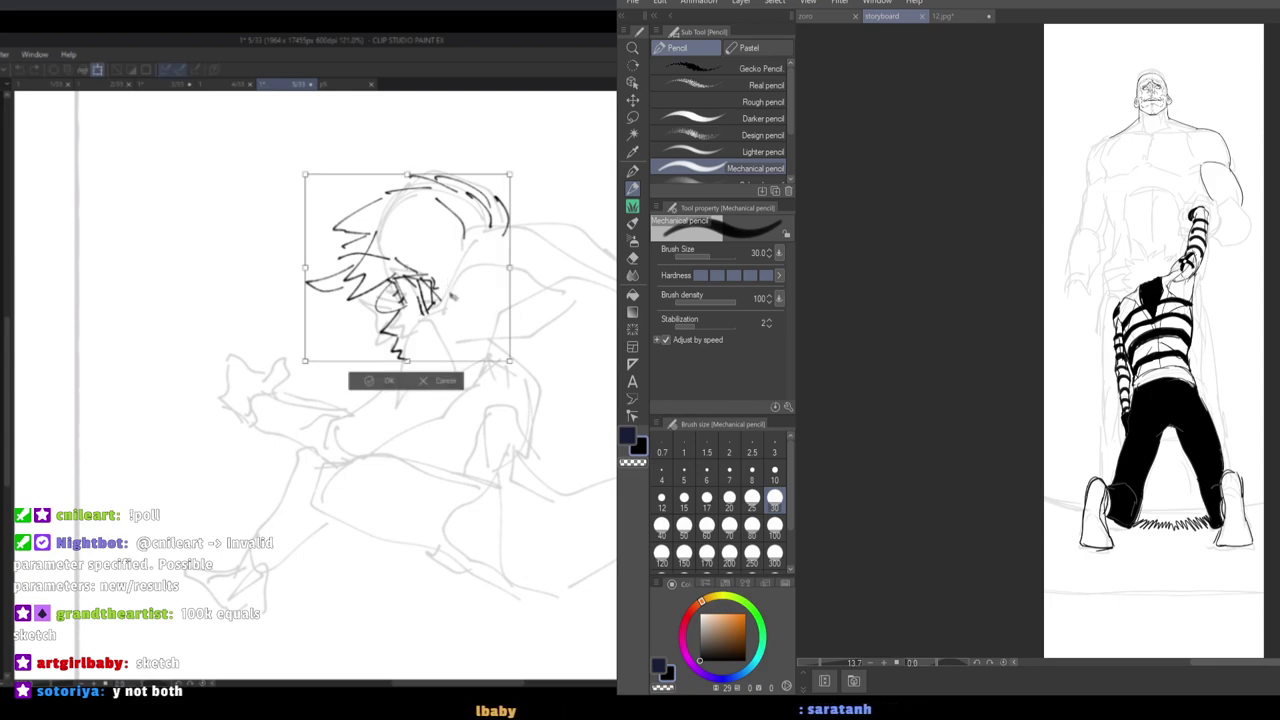
{"action": "left_click_drag", "start_coordinate": [456, 294], "coordinate": [444, 307]}
{"action": "left_click", "coordinate": [375, 370]}
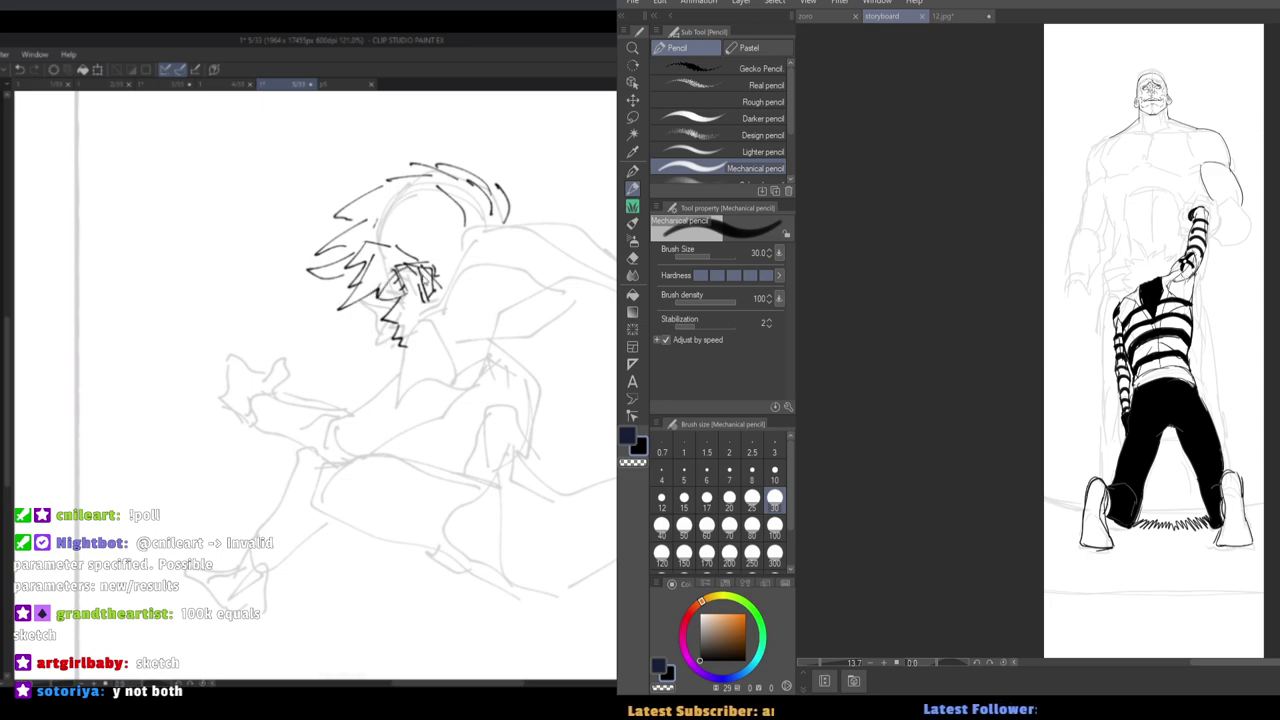
{"action": "key", "text": "h"}
{"action": "key", "text": "h"}
Draw the leaning figure's collar, back line, underarm folds and trailing shirt hem over the rough sketch on the comic page.
{"action": "left_click_drag", "start_coordinate": [407, 345], "coordinate": [433, 301]}
{"action": "mouse_move", "coordinate": [430, 293]}
{"action": "left_mouse_down"}
{"action": "mouse_move", "coordinate": [472, 326]}
{"action": "mouse_move", "coordinate": [433, 310]}
{"action": "mouse_move", "coordinate": [462, 357]}
{"action": "mouse_move", "coordinate": [487, 228]}
{"action": "mouse_move", "coordinate": [616, 250]}
{"action": "left_mouse_up"}
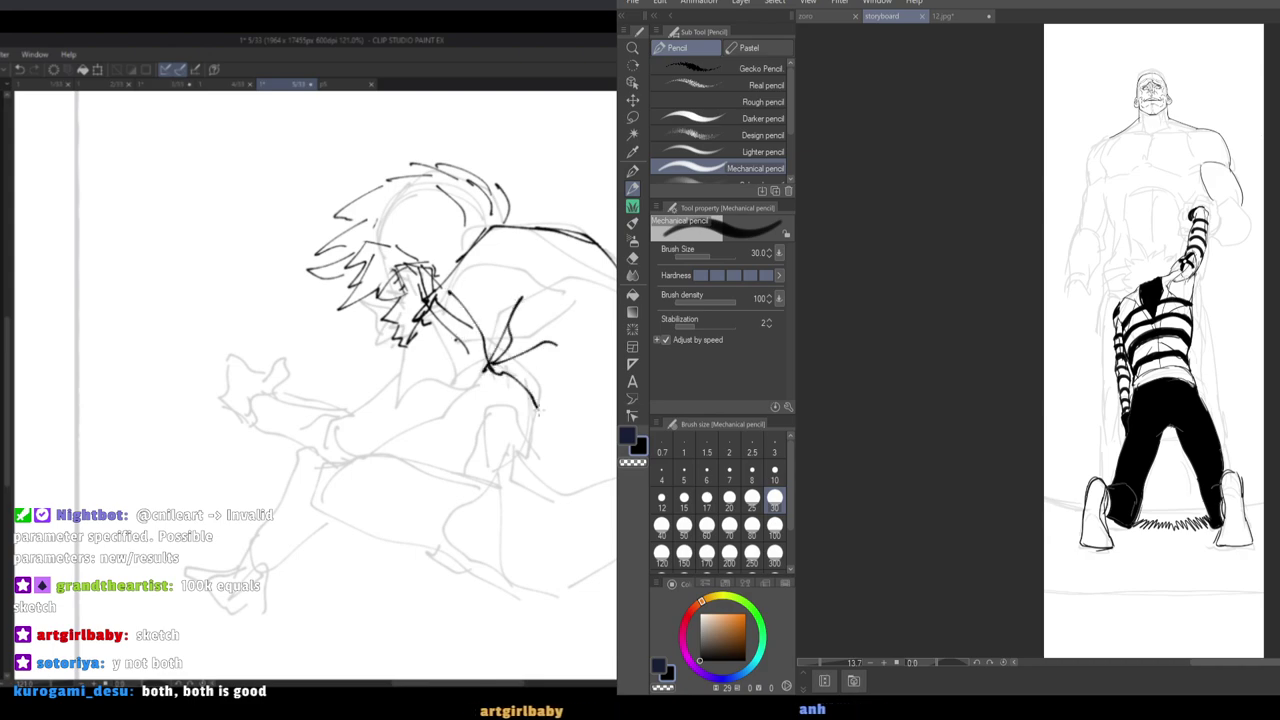
{"action": "key", "text": "ctrl+z"}
{"action": "left_click_drag", "start_coordinate": [493, 362], "coordinate": [517, 374]}
{"action": "key", "text": "ctrl+z"}
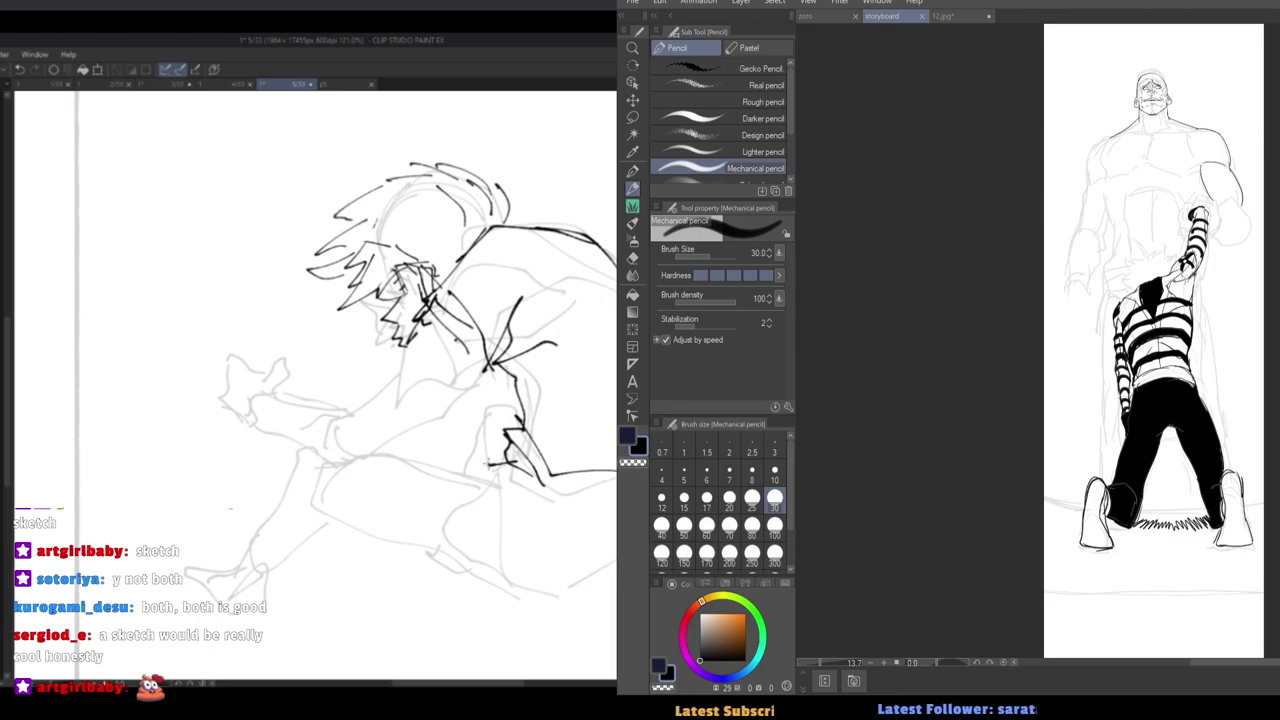
{"action": "left_click_drag", "start_coordinate": [480, 470], "coordinate": [616, 532]}
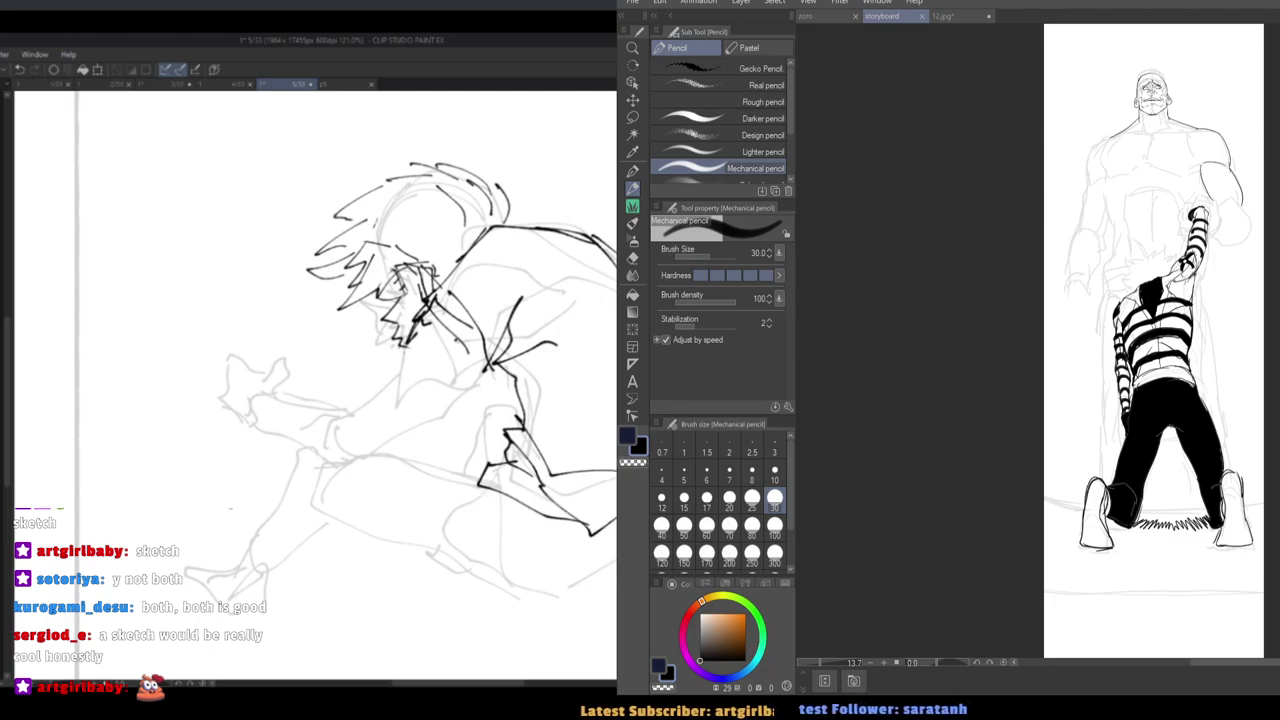
Draw the leaning figure's forearm and cuff and check them in mirrored view.
{"action": "mouse_move", "coordinate": [337, 416]}
{"action": "left_mouse_down"}
{"action": "mouse_move", "coordinate": [350, 452]}
{"action": "mouse_move", "coordinate": [423, 428]}
{"action": "left_mouse_up"}
{"action": "key", "text": "h"}
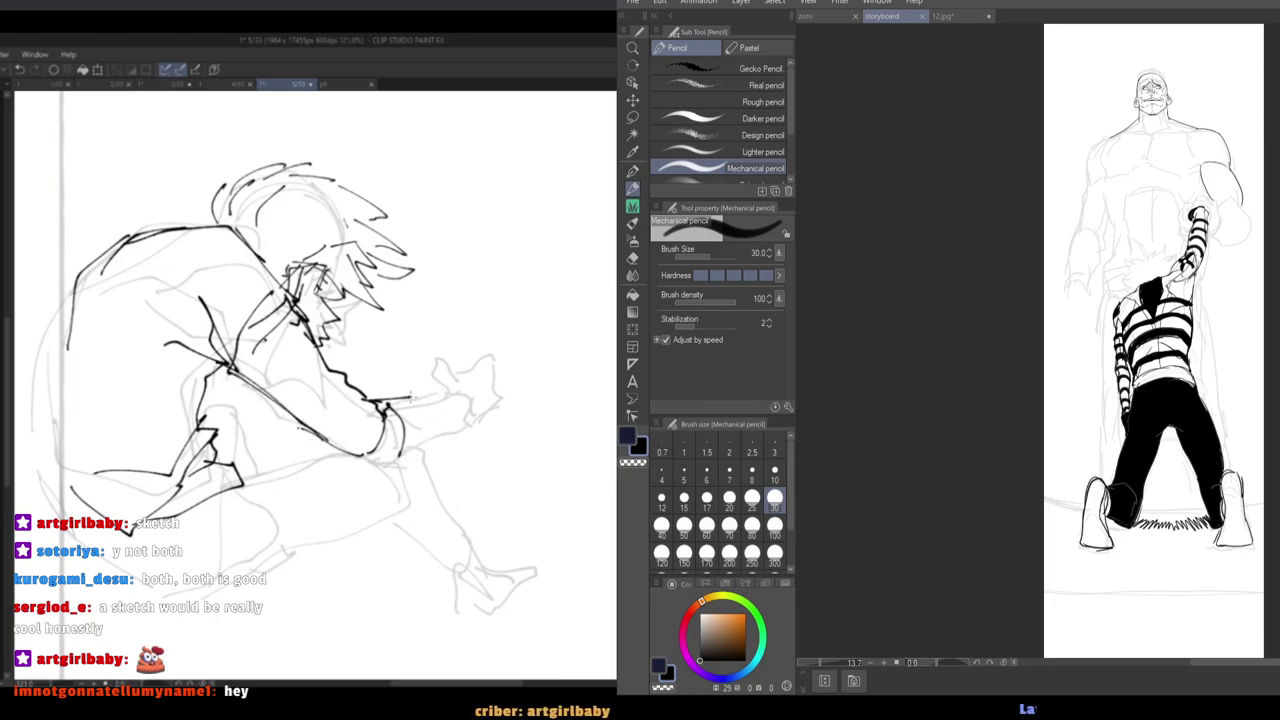
{"action": "key", "text": "h"}
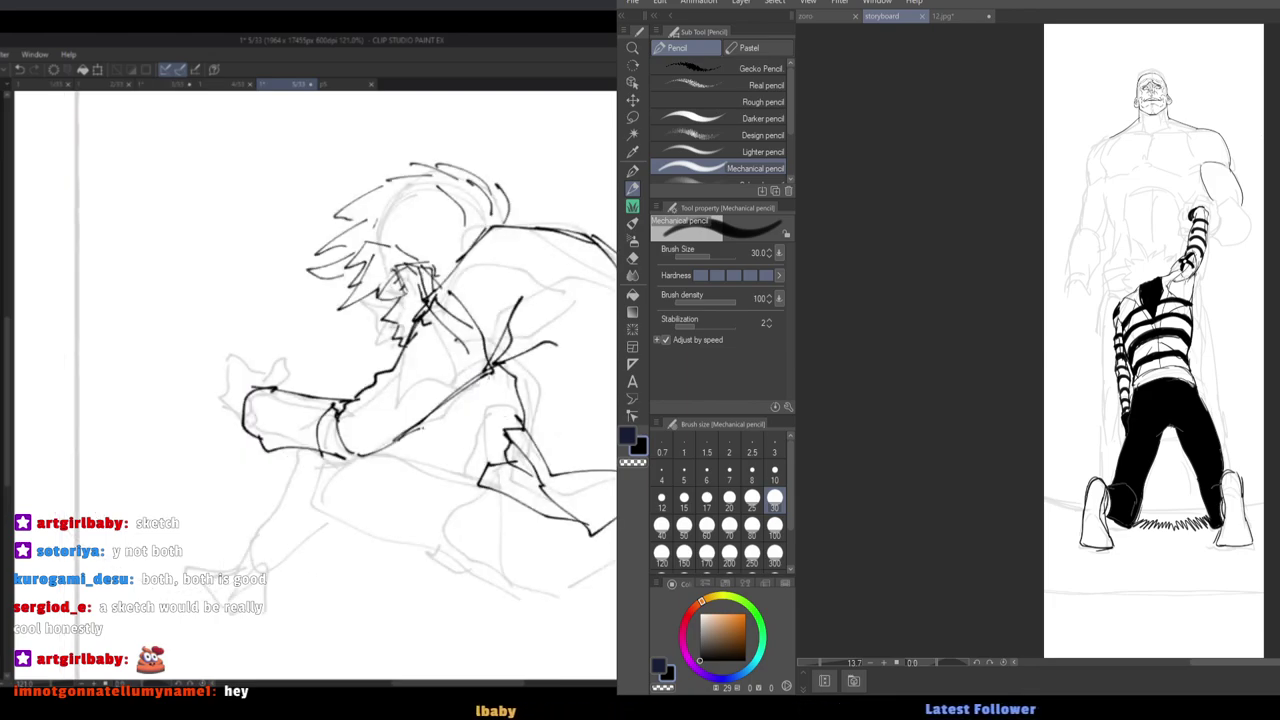
Draw the top of the leaning figure's thigh and the outline of the lower leg down to the ankle.
{"action": "left_click_drag", "start_coordinate": [392, 455], "coordinate": [520, 468]}
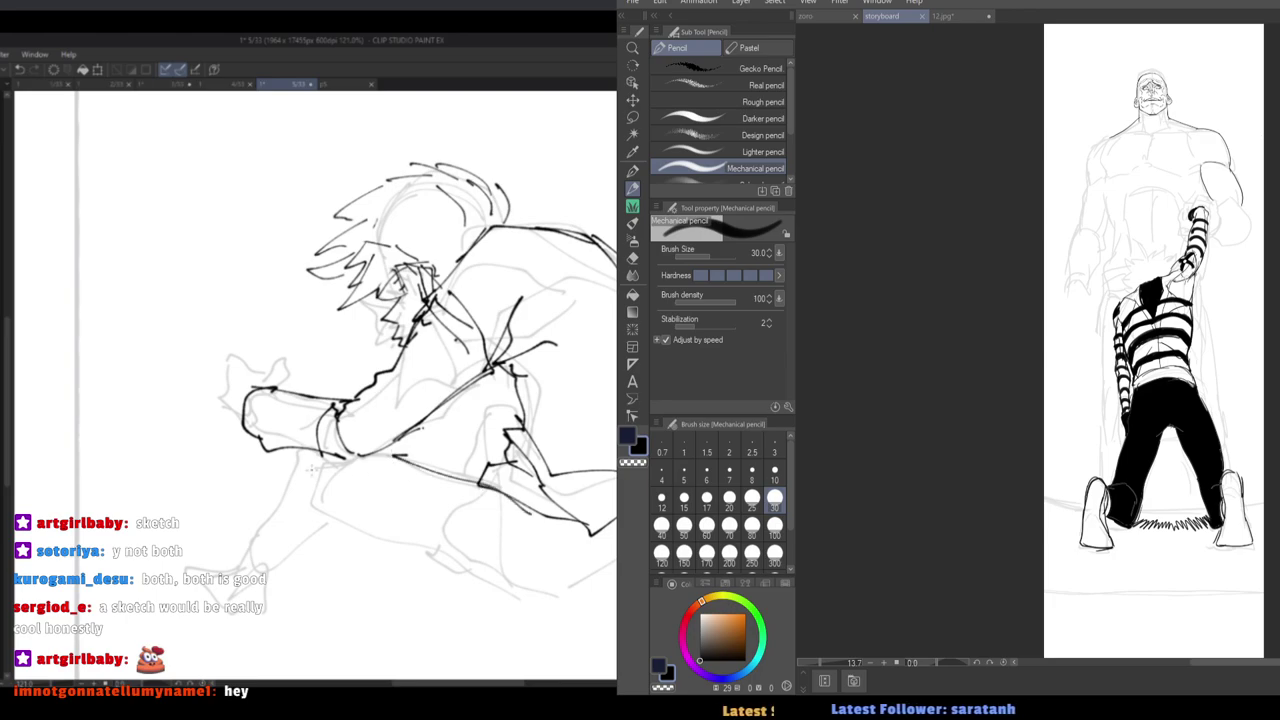
{"action": "key", "text": "ctrl+z"}
{"action": "mouse_move", "coordinate": [303, 452]}
{"action": "left_mouse_down"}
{"action": "mouse_move", "coordinate": [238, 545]}
{"action": "mouse_move", "coordinate": [235, 524]}
{"action": "left_mouse_up"}
{"action": "left_click_drag", "start_coordinate": [235, 522], "coordinate": [288, 577]}
{"action": "left_click_drag", "start_coordinate": [340, 518], "coordinate": [264, 573]}
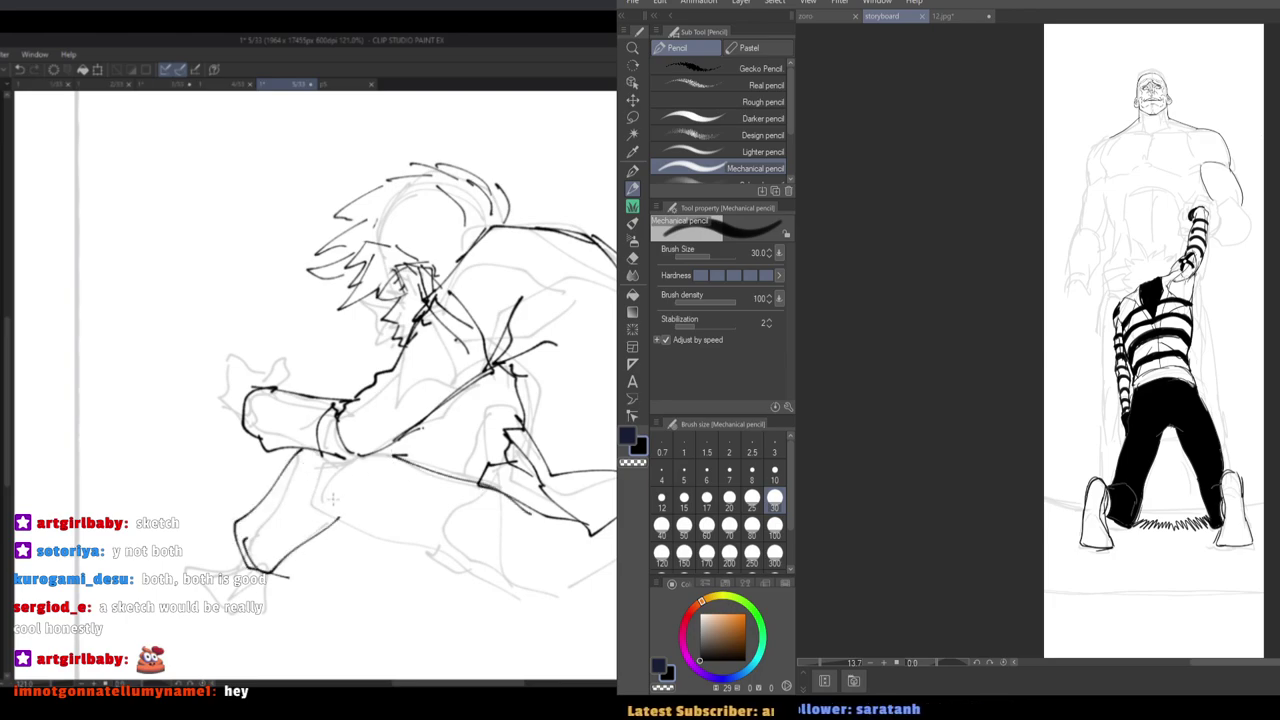
Draw the folds behind the leaning figure's knee and the long underside edge of the thigh.
{"action": "left_click_drag", "start_coordinate": [306, 472], "coordinate": [324, 520]}
{"action": "left_click_drag", "start_coordinate": [332, 461], "coordinate": [325, 519]}
{"action": "mouse_move", "coordinate": [326, 516]}
{"action": "left_mouse_down"}
{"action": "mouse_move", "coordinate": [350, 534]}
{"action": "mouse_move", "coordinate": [576, 586]}
{"action": "left_mouse_up"}
{"action": "left_click_drag", "start_coordinate": [398, 535], "coordinate": [605, 572]}
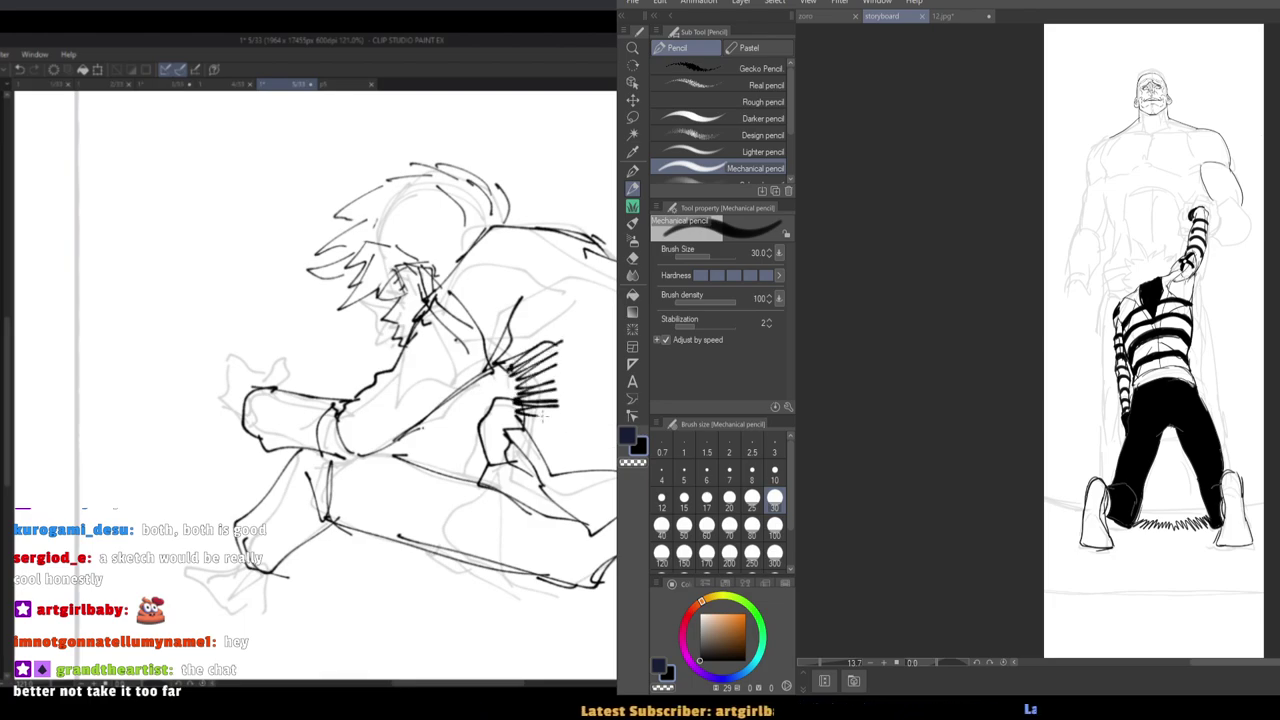
Draw jagged zigzag strokes down the leaning figure's back while the page is mirrored.
{"action": "key", "text": "h"}
{"action": "mouse_move", "coordinate": [46, 288]}
{"action": "left_mouse_down"}
{"action": "mouse_move", "coordinate": [94, 275]}
{"action": "mouse_move", "coordinate": [88, 250]}
{"action": "mouse_move", "coordinate": [112, 212]}
{"action": "mouse_move", "coordinate": [130, 234]}
{"action": "left_mouse_up"}
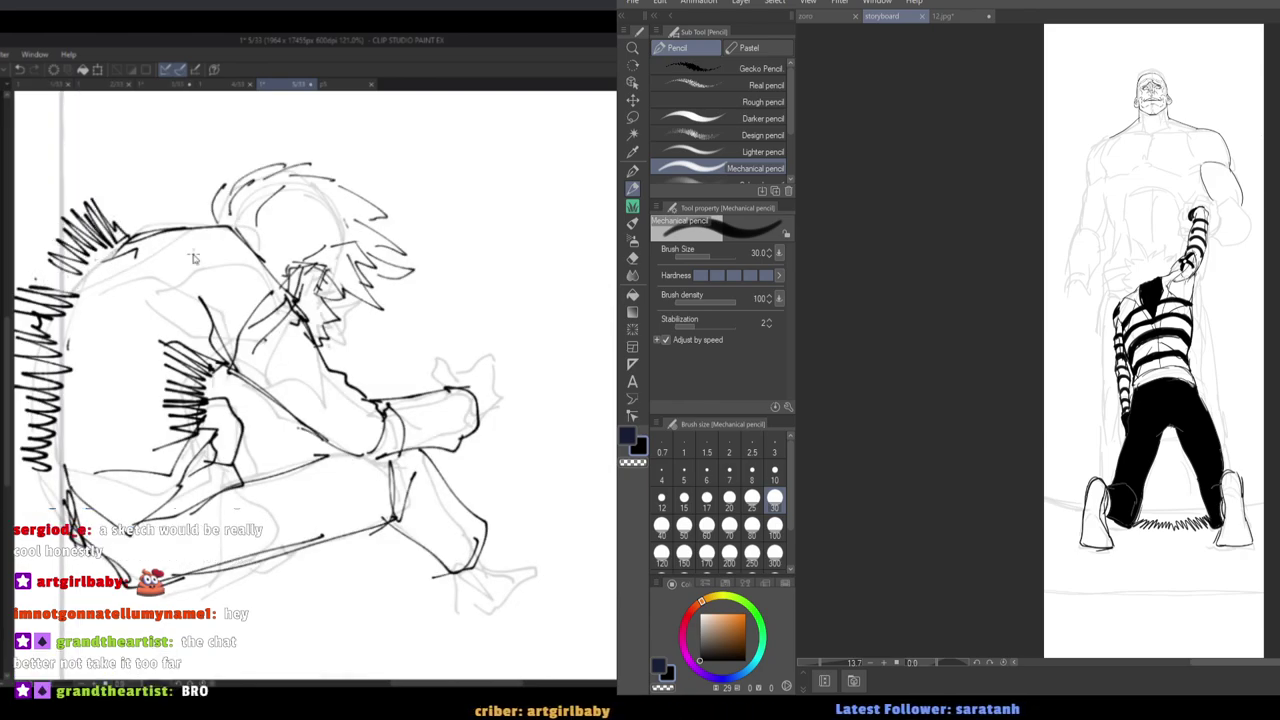
{"action": "key", "text": "h"}
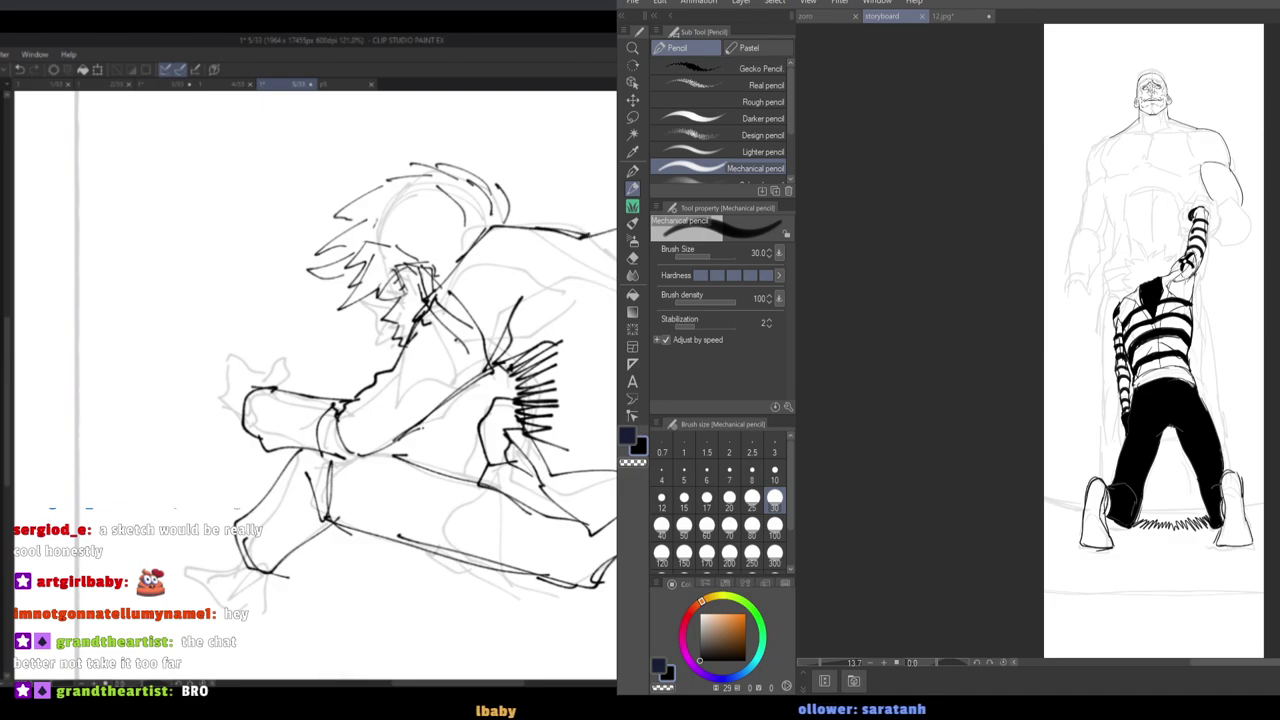
Extend the leaning figure's side hatching, add the back-view figure's side edge below the raised arm, and set the storyboard brush to 25.
{"action": "left_click_drag", "start_coordinate": [1190, 252], "coordinate": [1182, 448]}
{"action": "scroll", "coordinate": [1182, 448], "scroll_direction": "up", "scroll_amount": 3}
{"action": "key", "text": "h"}
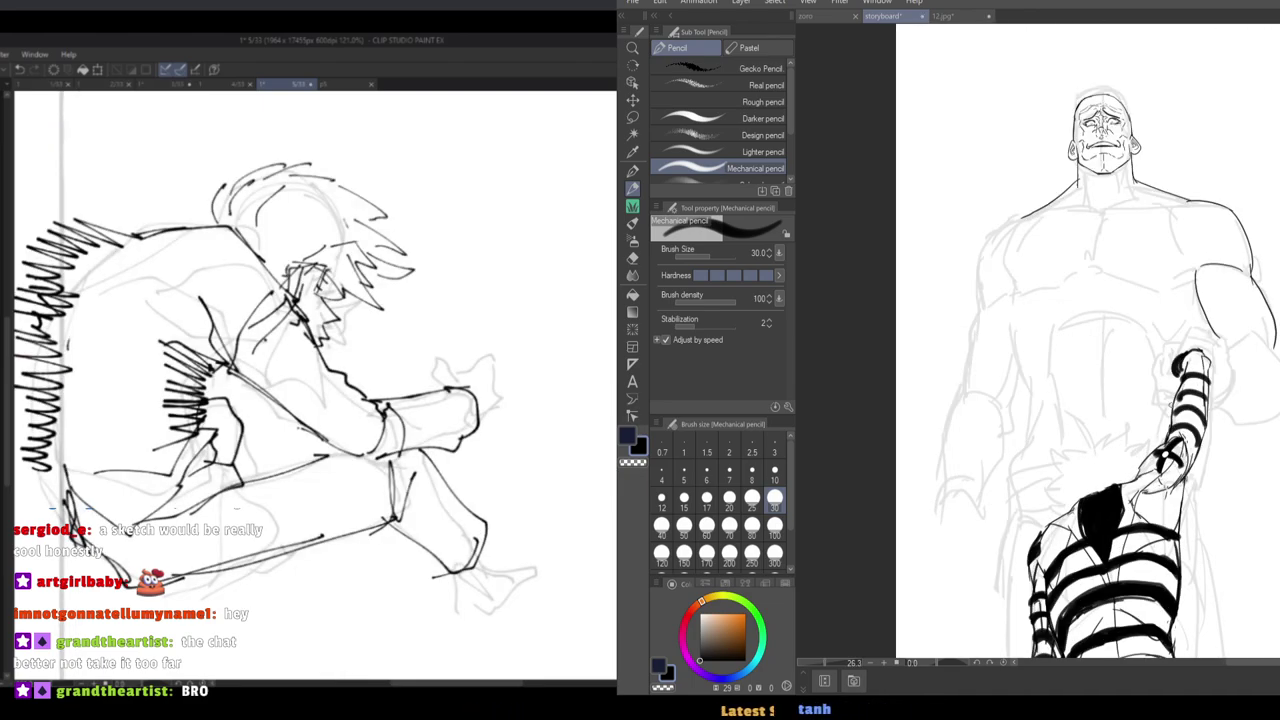
{"action": "key", "text": "h"}
{"action": "left_click_drag", "start_coordinate": [560, 372], "coordinate": [606, 360]}
{"action": "key", "text": "bracketleft"}
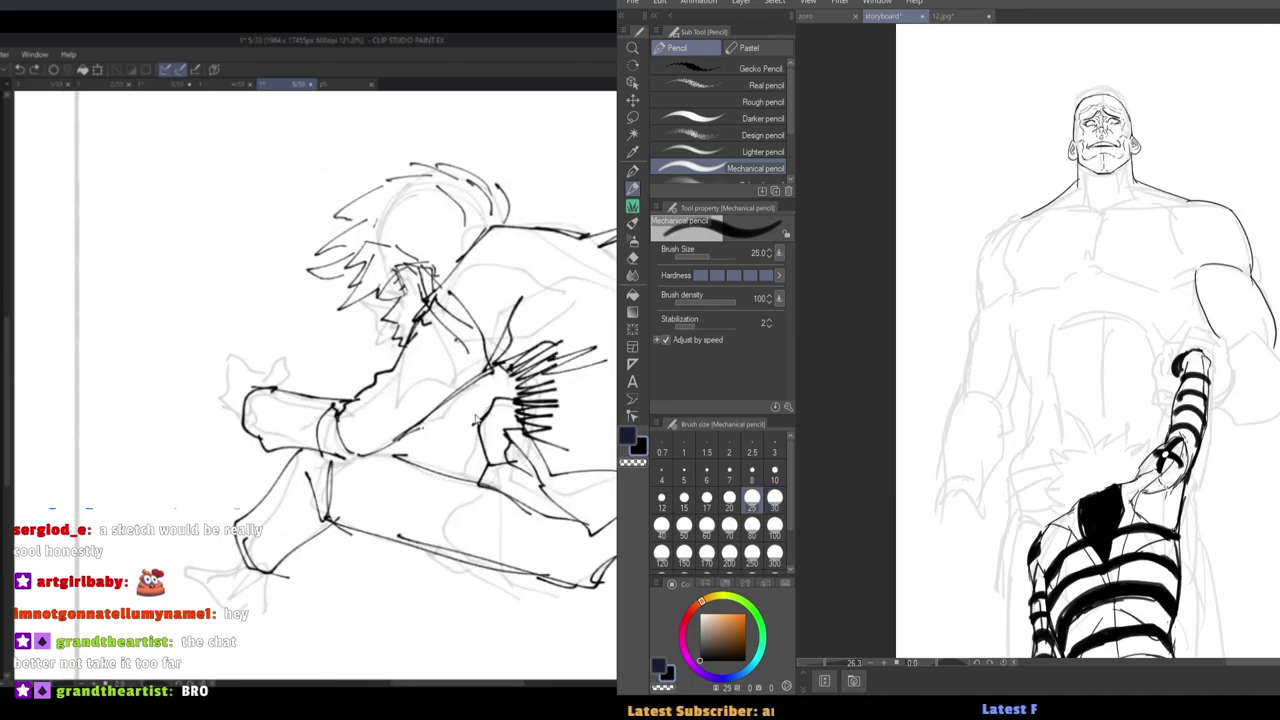
Draw the leaning figure's foot over the rough sketch and reduce the storyboard's pencil size to 20.
{"action": "scroll", "coordinate": [1165, 370], "scroll_direction": "down", "scroll_amount": 4}
{"action": "key", "text": "h"}
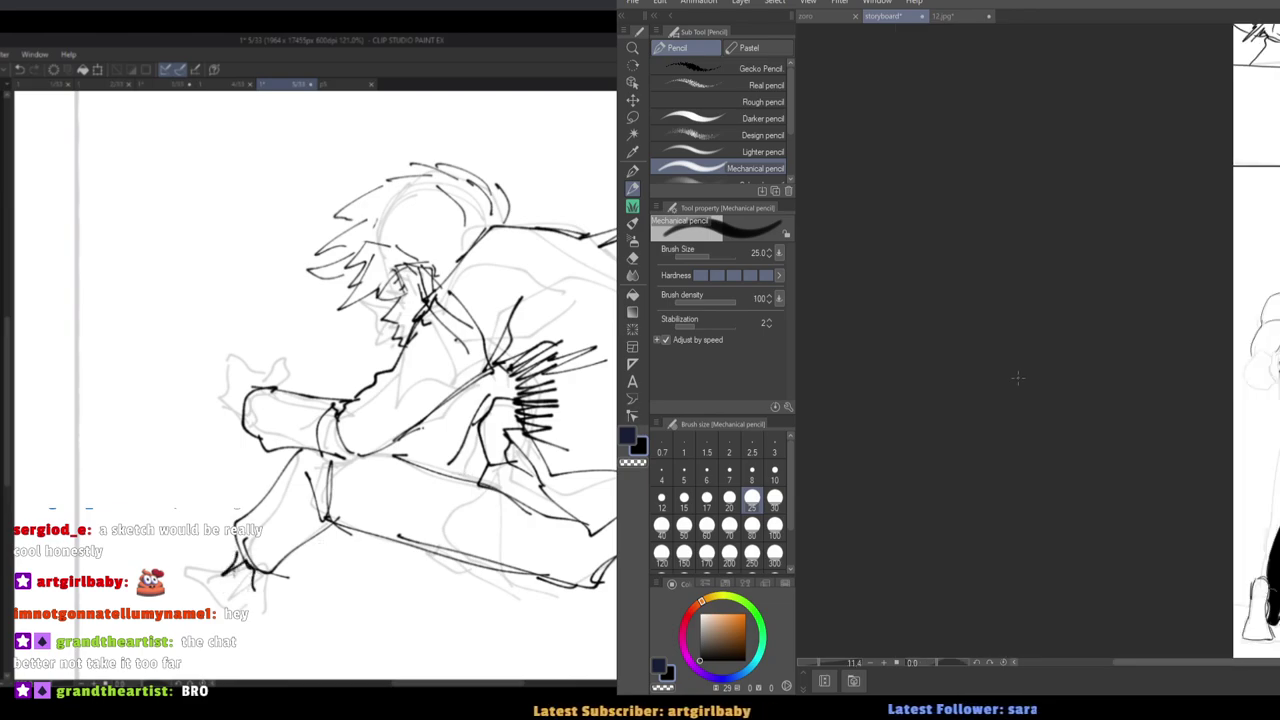
{"action": "key", "text": "h"}
{"action": "scroll", "coordinate": [1120, 392], "scroll_direction": "up", "scroll_amount": 5}
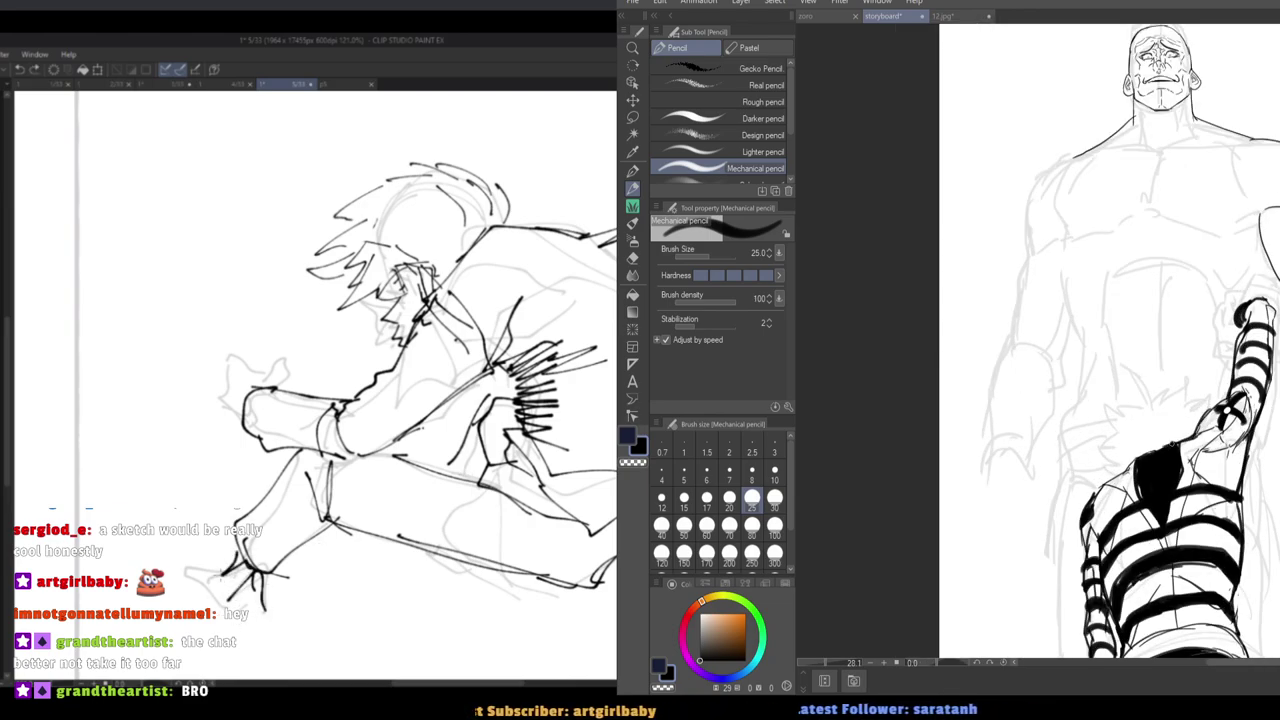
{"action": "key", "text": "bracketleft"}
{"action": "left_click_drag", "start_coordinate": [220, 598], "coordinate": [260, 616]}
{"action": "key", "text": "ctrl+z"}
{"action": "left_click_drag", "start_coordinate": [226, 565], "coordinate": [195, 585]}
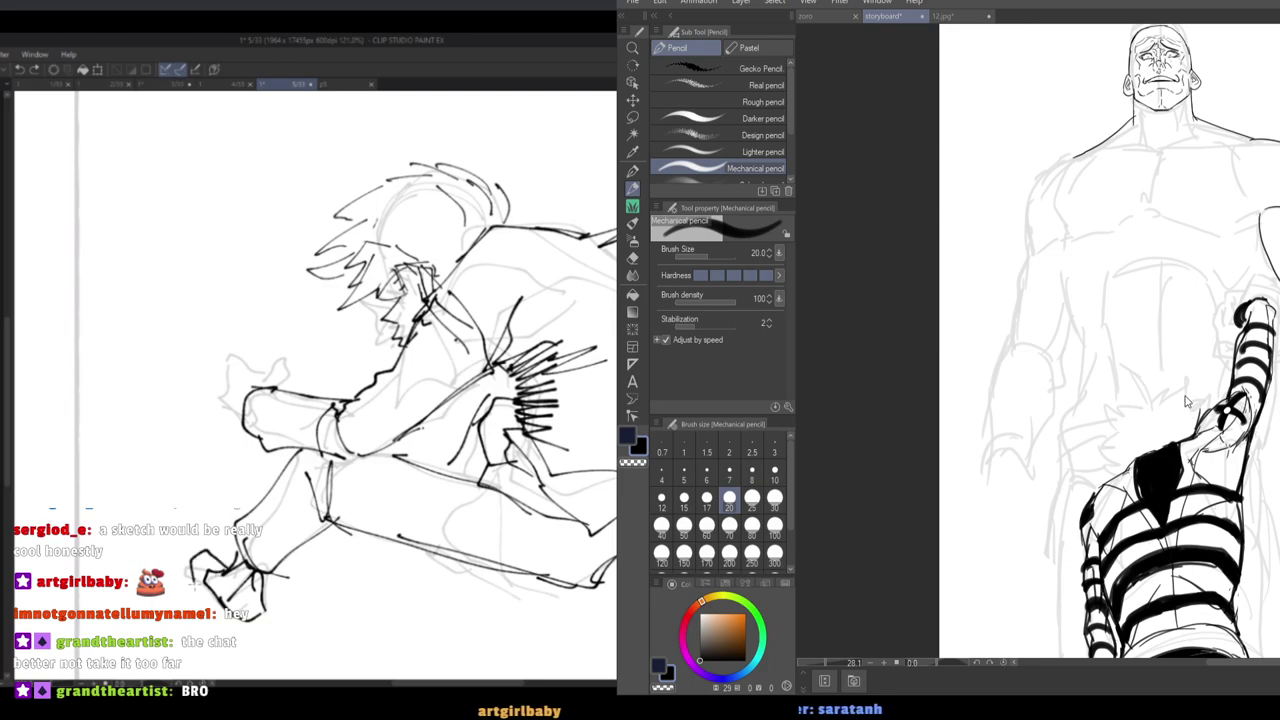
Draw the back-view figure's spiky hair outline on the storyboard with brush size 25.
{"action": "key", "text": "bracketright"}
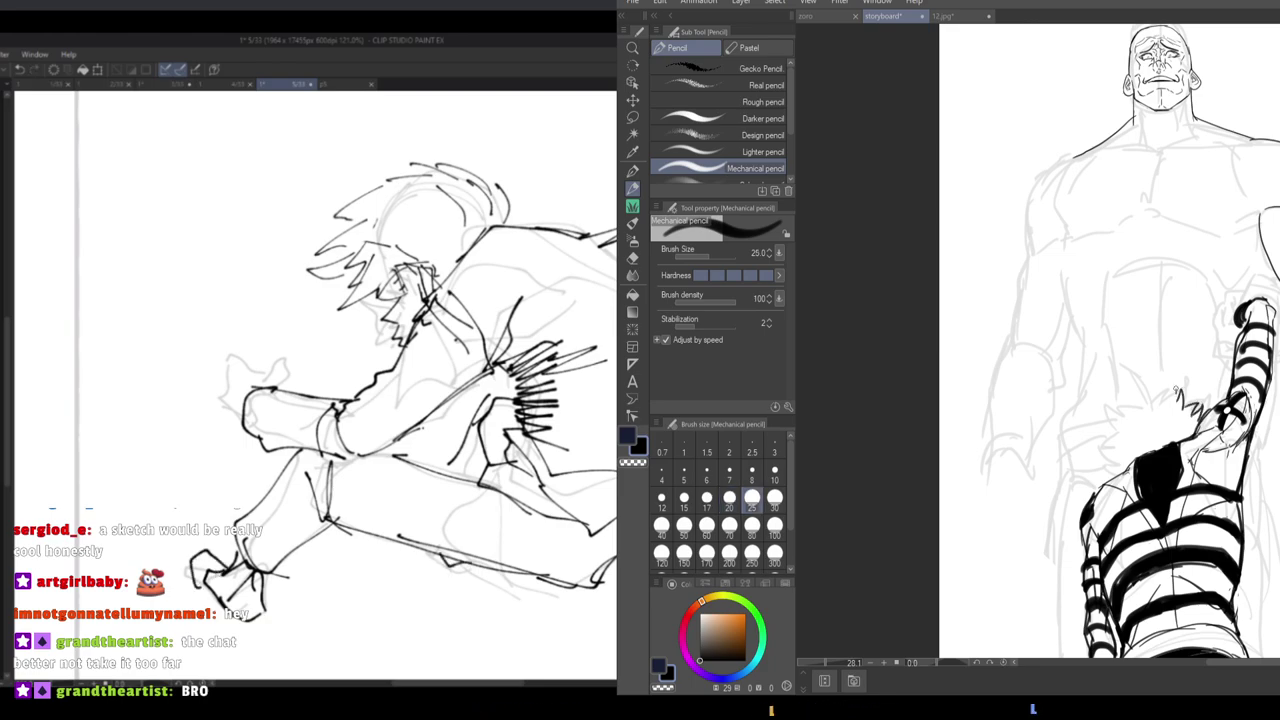
{"action": "left_click_drag", "start_coordinate": [1147, 406], "coordinate": [1138, 408]}
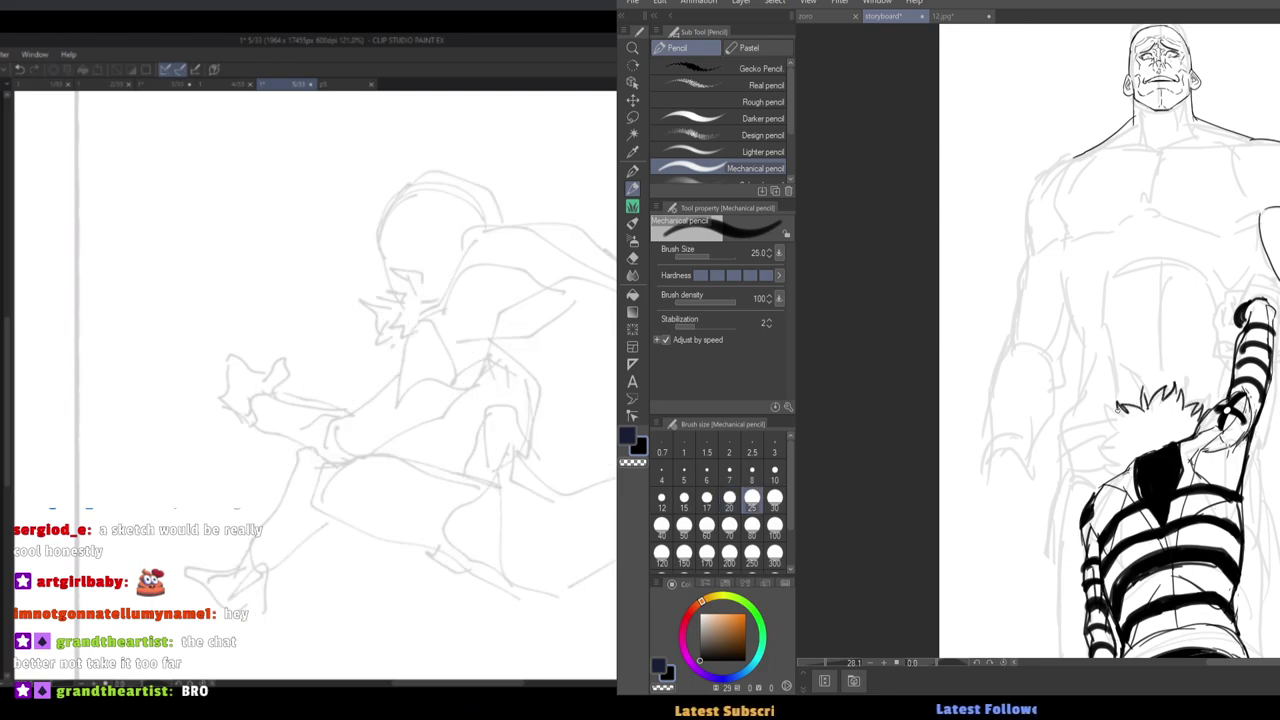
{"action": "key", "text": "ctrl+z"}
{"action": "scroll", "coordinate": [1145, 220], "scroll_direction": "down", "scroll_amount": 3}
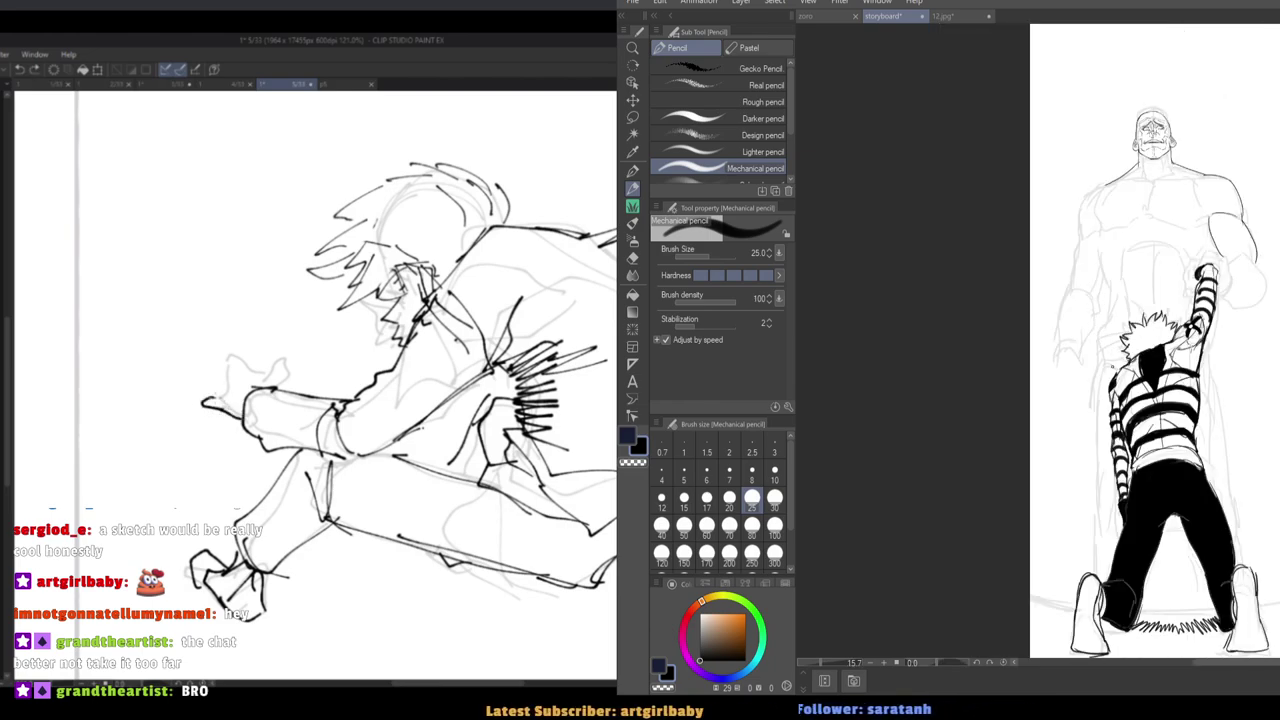
{"action": "left_click_drag", "start_coordinate": [1113, 367], "coordinate": [1118, 289]}
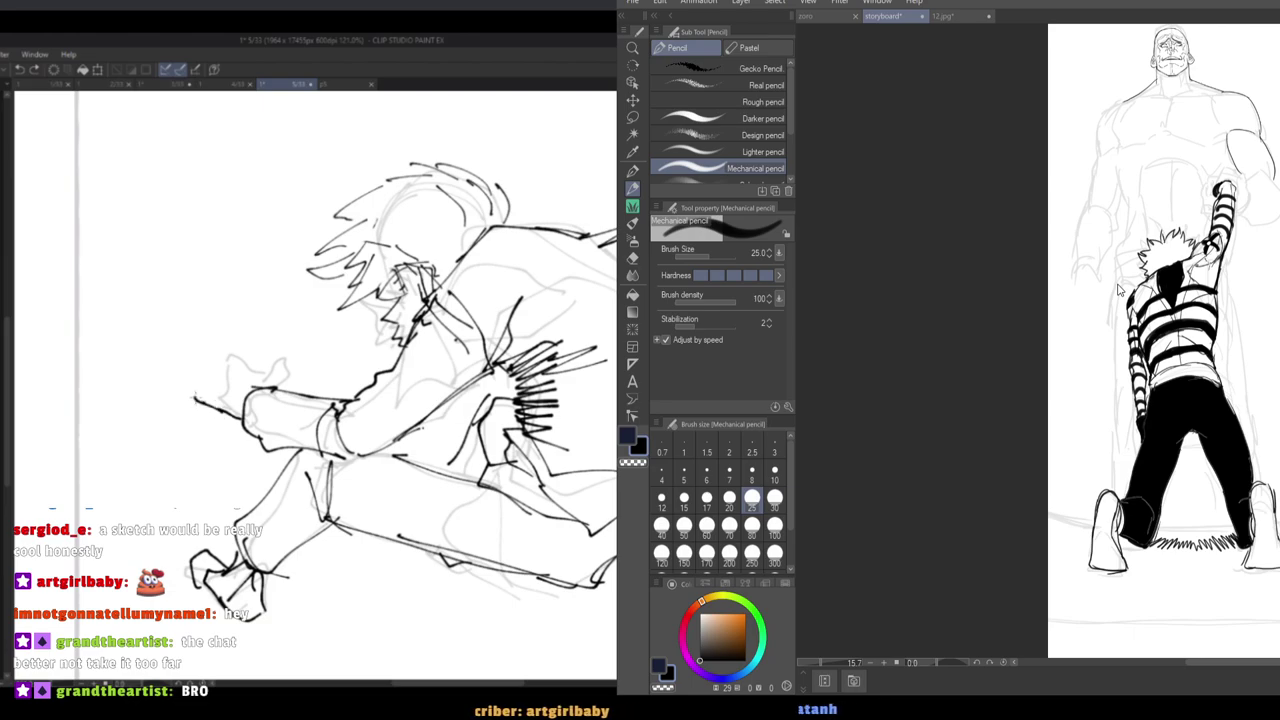
Draw the spread fingers and thumb of the leaning figure's outstretched hand and check the panel in mirrored view.
{"action": "mouse_move", "coordinate": [220, 364]}
{"action": "left_mouse_down"}
{"action": "mouse_move", "coordinate": [210, 334]}
{"action": "mouse_move", "coordinate": [230, 366]}
{"action": "mouse_move", "coordinate": [245, 332]}
{"action": "mouse_move", "coordinate": [273, 385]}
{"action": "left_mouse_up"}
{"action": "left_click_drag", "start_coordinate": [270, 366], "coordinate": [279, 387]}
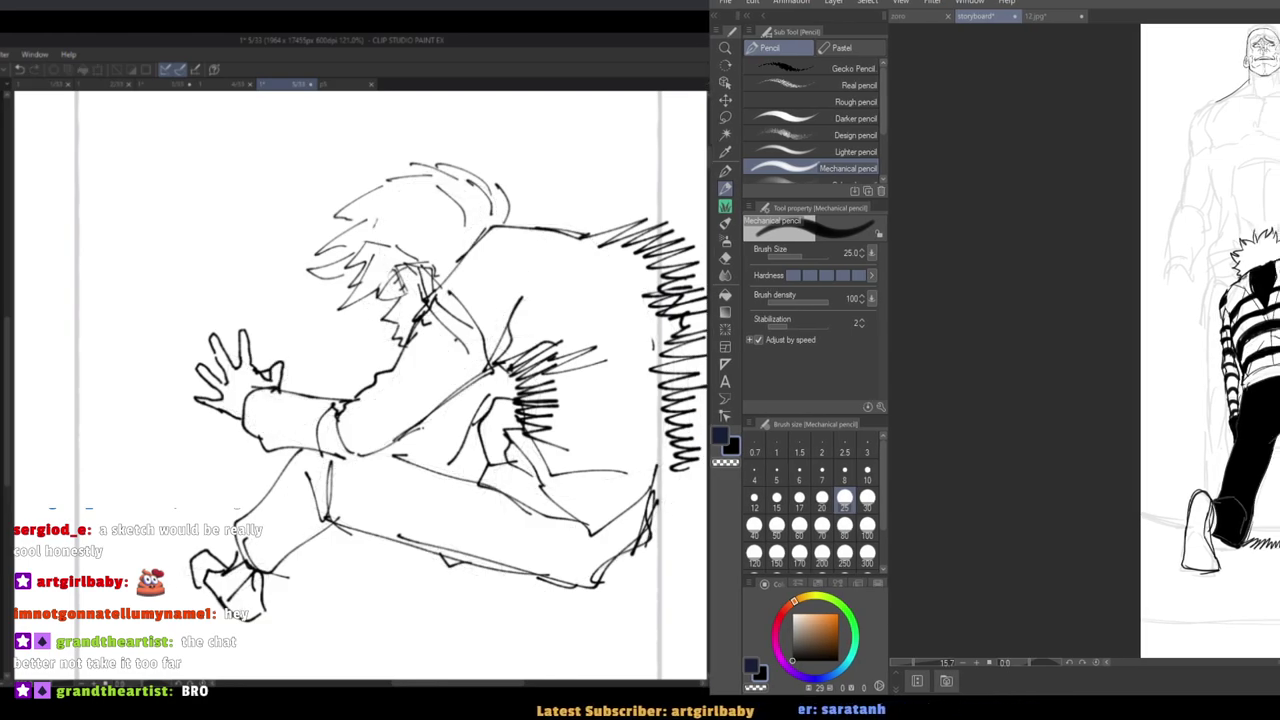
{"action": "key", "text": "h"}
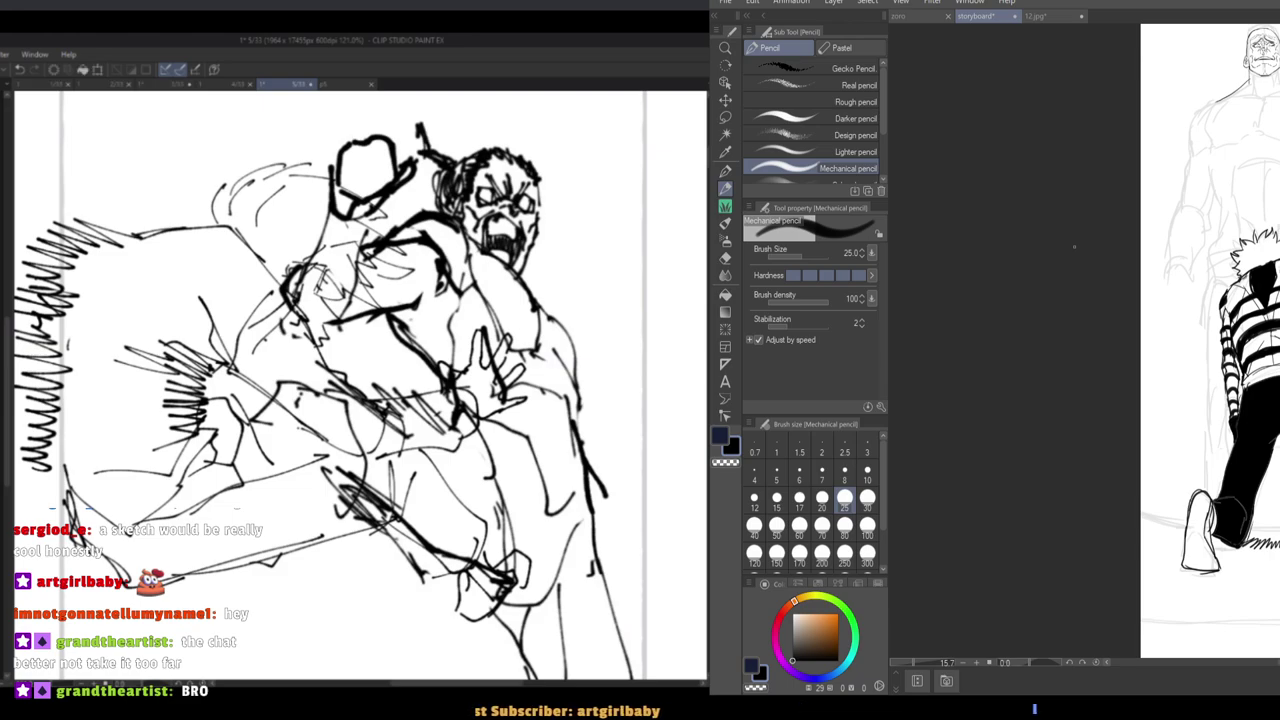
Free-transform the kicking fighter's sketch to fit behind the leaning figure, and collapse the storyboard window's tool settings.
{"action": "key", "text": "h"}
{"action": "key", "text": "ctrl+t"}
{"action": "mouse_move", "coordinate": [568, 541]}
{"action": "left_mouse_down"}
{"action": "mouse_move", "coordinate": [577, 509]}
{"action": "mouse_move", "coordinate": [569, 530]}
{"action": "mouse_move", "coordinate": [583, 528]}
{"action": "left_mouse_up"}
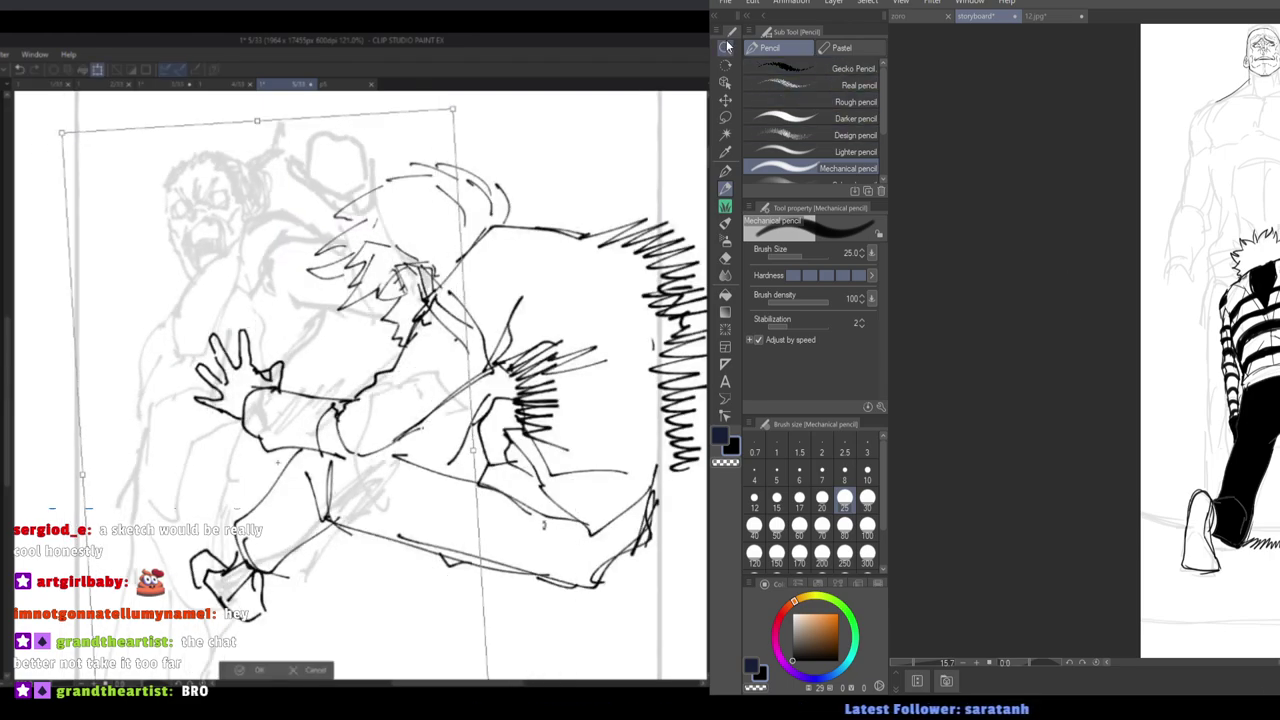
{"action": "left_click", "coordinate": [748, 16]}
{"action": "left_click_drag", "start_coordinate": [1129, 311], "coordinate": [941, 309]}
{"action": "scroll", "coordinate": [480, 497], "scroll_direction": "down", "scroll_amount": 4}
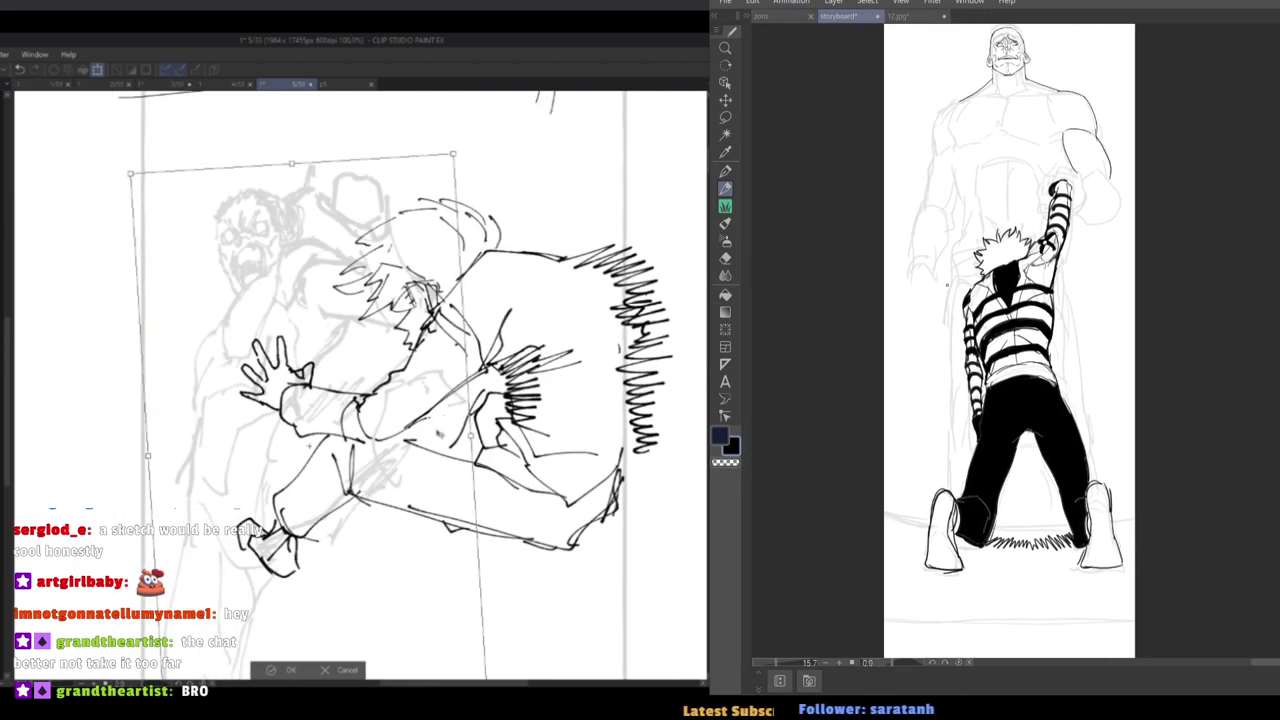
{"action": "left_click_drag", "start_coordinate": [340, 485], "coordinate": [331, 477]}
{"action": "left_click", "coordinate": [291, 529]}
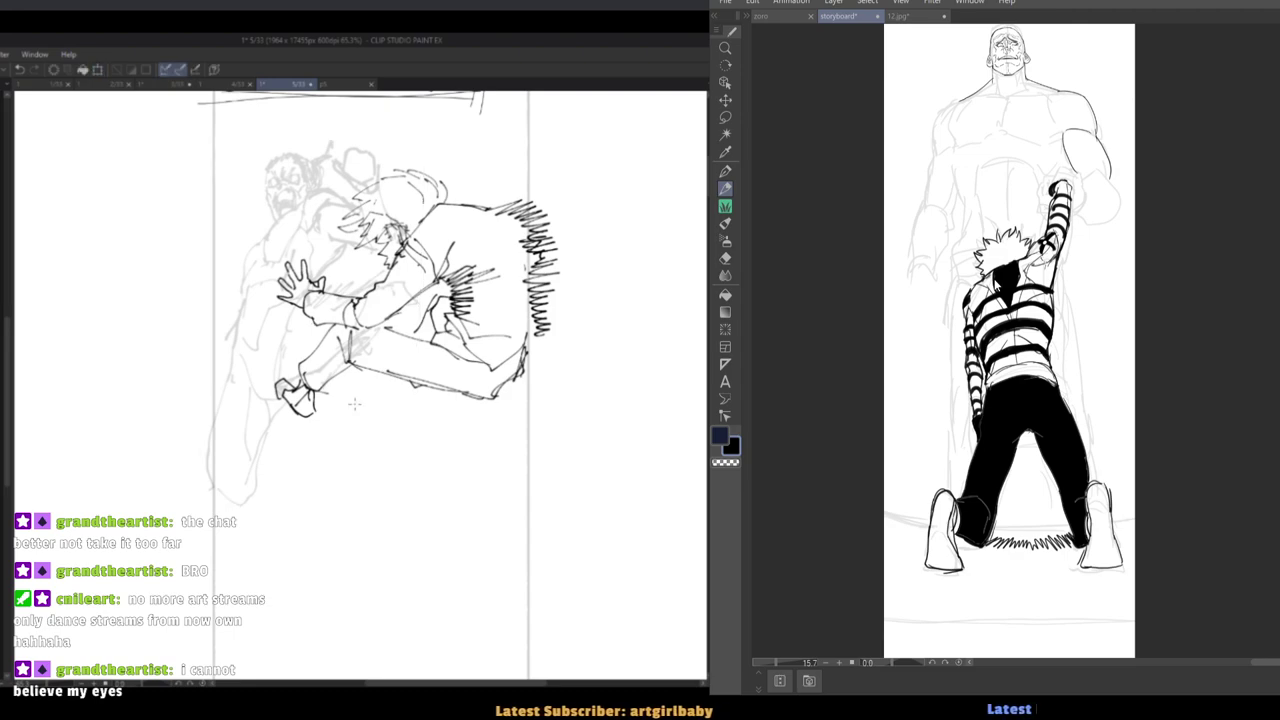
{"action": "key", "text": "ctrl+plus"}
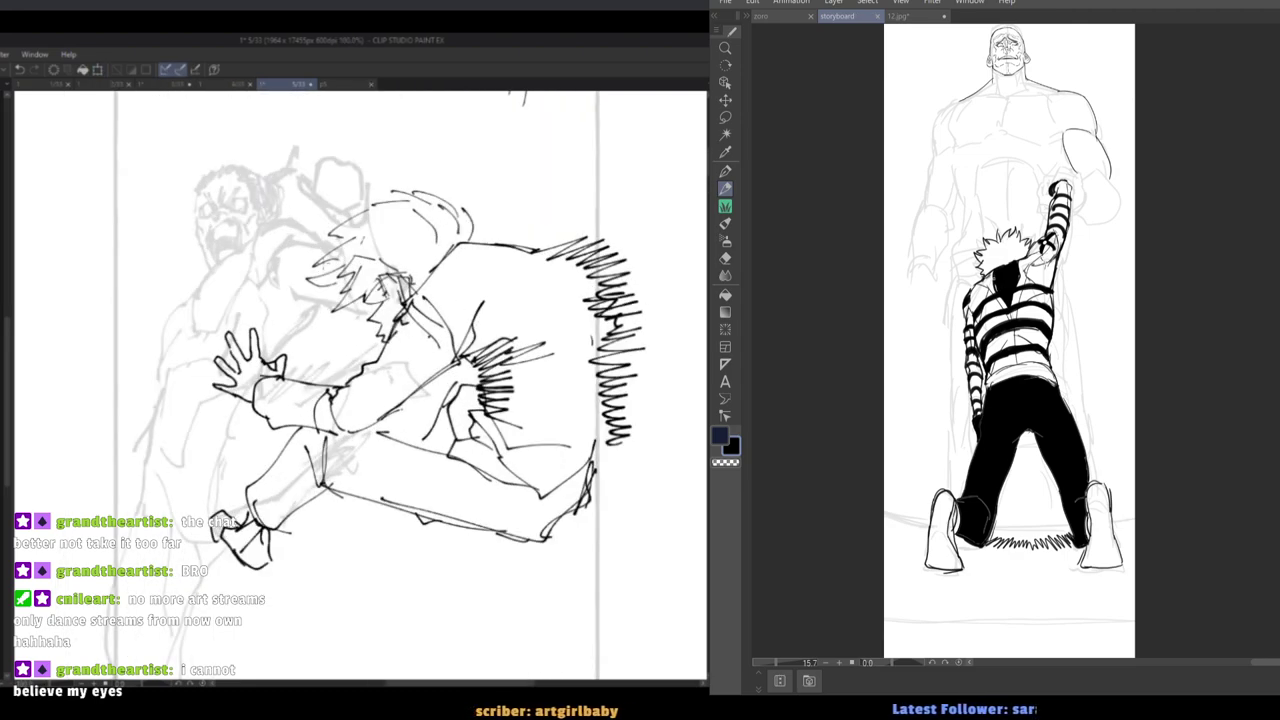
Hide the leaning figure's line art and outline the kicking fighter's shoulder and outer side.
{"action": "key", "text": "Delete"}
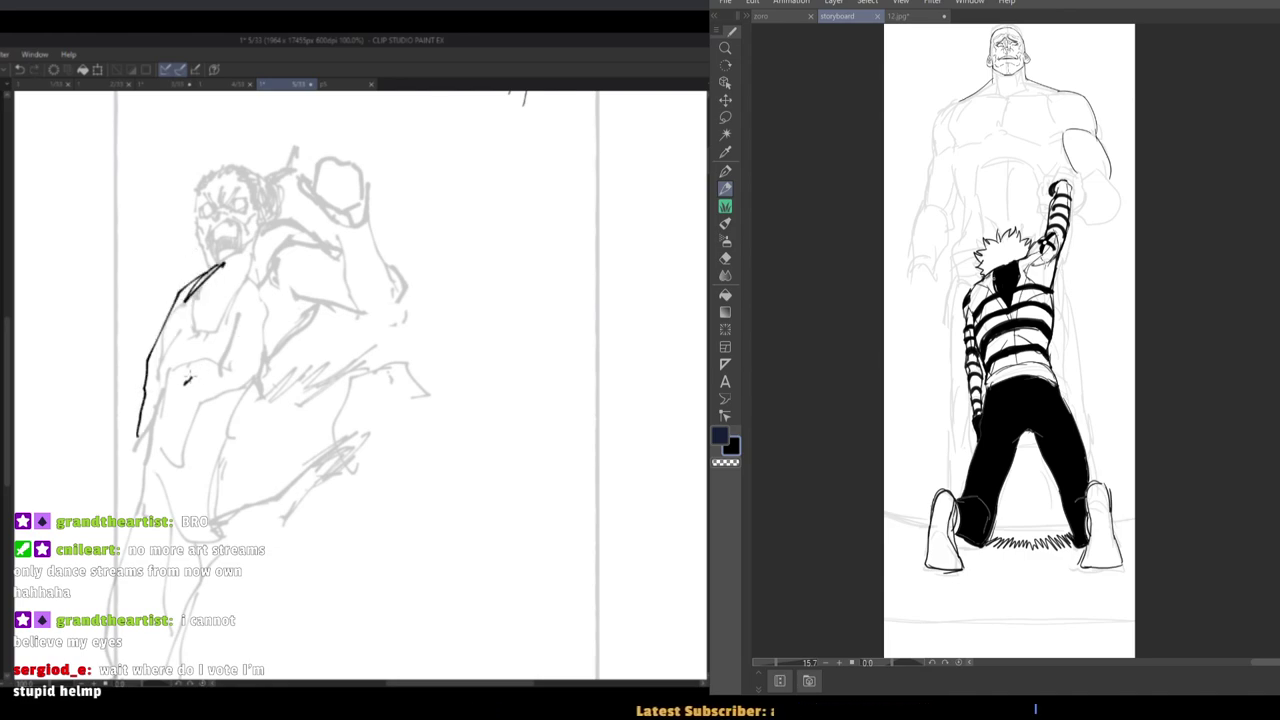
{"action": "left_click_drag", "start_coordinate": [187, 379], "coordinate": [284, 292]}
{"action": "key", "text": "ctrl+z"}
{"action": "key", "text": "e"}
{"action": "mouse_move", "coordinate": [146, 403]}
{"action": "left_mouse_down"}
{"action": "mouse_move", "coordinate": [132, 433]}
{"action": "mouse_move", "coordinate": [307, 317]}
{"action": "left_mouse_up"}
{"action": "key", "text": "h"}
Draw the inner edges, waist folds and angular hem of the kicking fighter's open top in mirrored view.
{"action": "left_click_drag", "start_coordinate": [447, 281], "coordinate": [478, 357]}
{"action": "left_click_drag", "start_coordinate": [450, 275], "coordinate": [478, 369]}
{"action": "left_click_drag", "start_coordinate": [414, 301], "coordinate": [456, 371]}
{"action": "mouse_move", "coordinate": [451, 373]}
{"action": "left_mouse_down"}
{"action": "mouse_move", "coordinate": [447, 391]}
{"action": "mouse_move", "coordinate": [516, 444]}
{"action": "mouse_move", "coordinate": [537, 482]}
{"action": "left_mouse_up"}
{"action": "left_click_drag", "start_coordinate": [537, 482], "coordinate": [594, 462]}
{"action": "left_click_drag", "start_coordinate": [598, 415], "coordinate": [607, 467]}
{"action": "left_click_drag", "start_coordinate": [607, 467], "coordinate": [555, 478]}
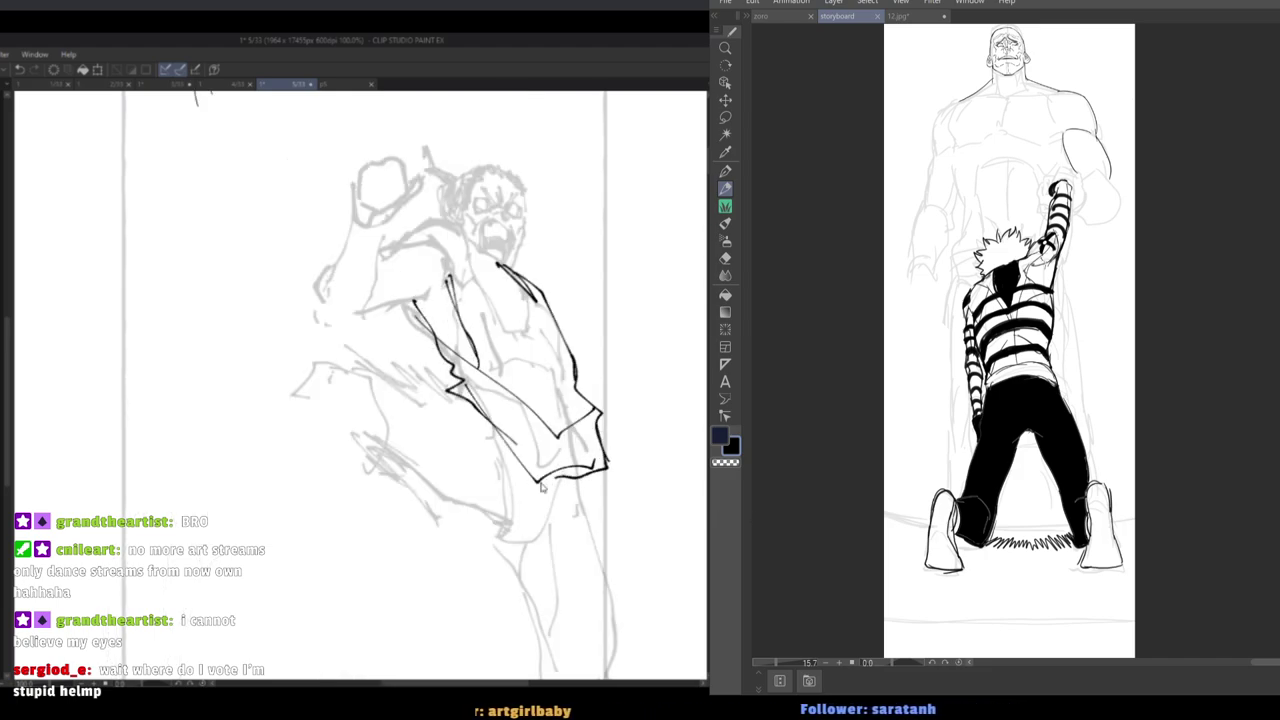
Redraw the kicking fighter's collar and raised shoulder, erasing stray lines around the upper arm.
{"action": "key", "text": "h"}
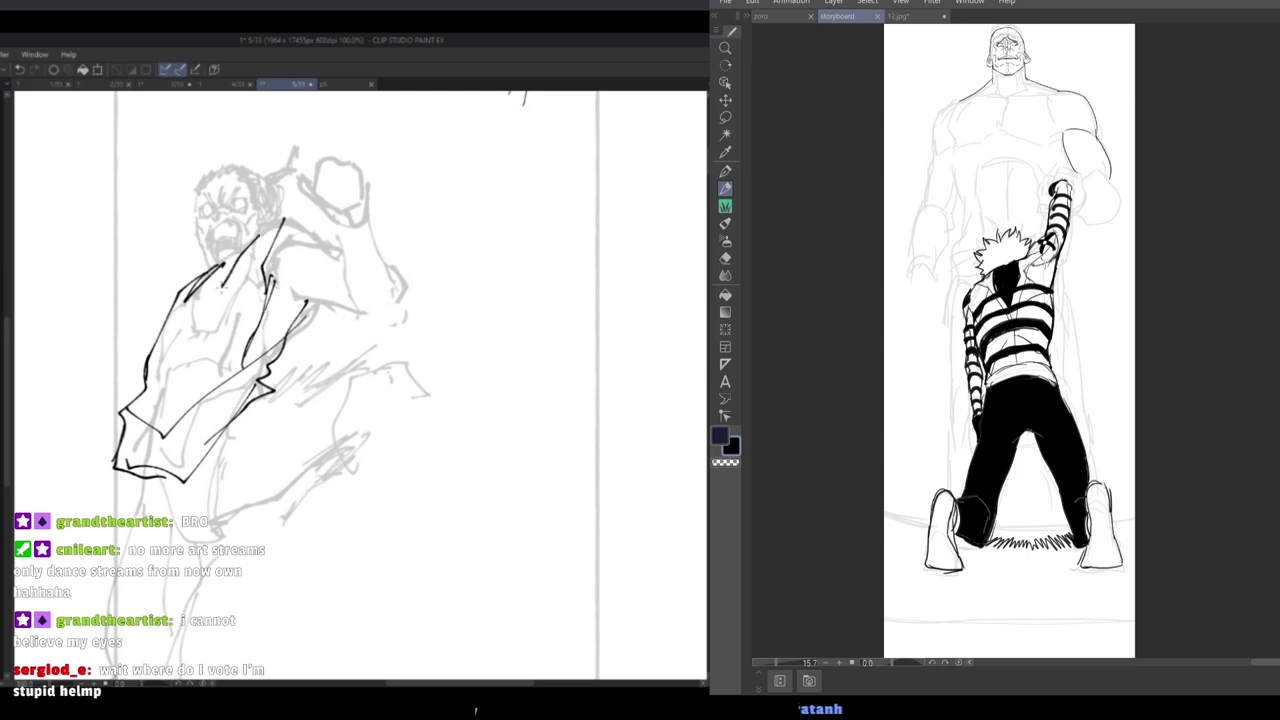
{"action": "key", "text": "h"}
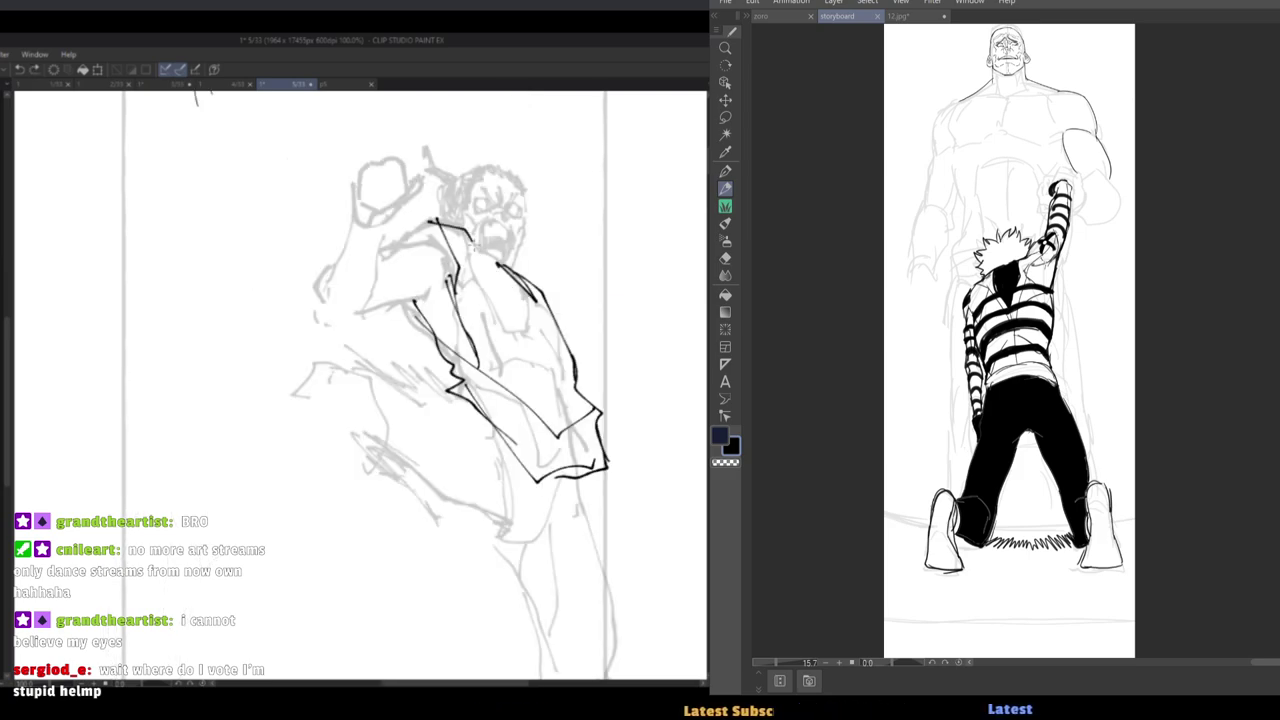
{"action": "key", "text": "ctrl+z"}
{"action": "left_click_drag", "start_coordinate": [433, 226], "coordinate": [522, 298]}
{"action": "key", "text": "ctrl+z"}
{"action": "key", "text": "ctrl+z"}
{"action": "mouse_move", "coordinate": [438, 222]}
{"action": "left_mouse_down"}
{"action": "mouse_move", "coordinate": [386, 258]}
{"action": "mouse_move", "coordinate": [440, 262]}
{"action": "left_mouse_up"}
{"action": "key", "text": "h"}
{"action": "key", "text": "e"}
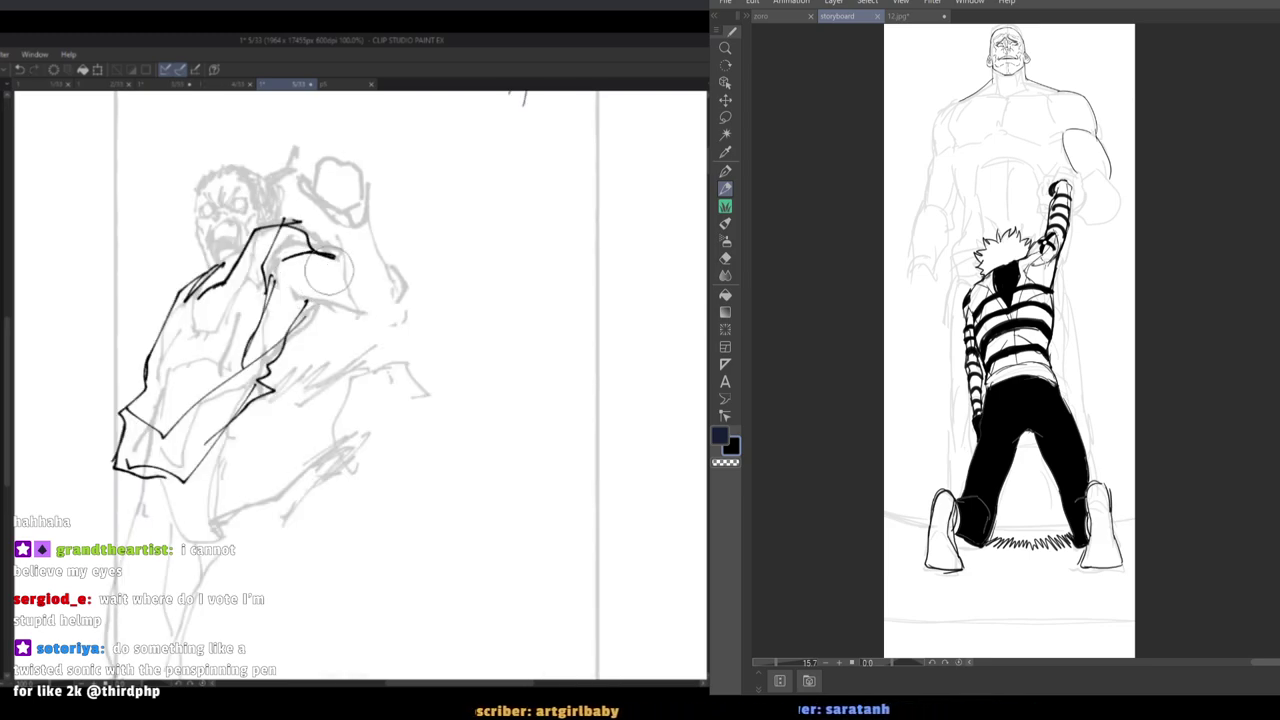
{"action": "left_click_drag", "start_coordinate": [334, 264], "coordinate": [309, 259]}
{"action": "key", "text": "p"}
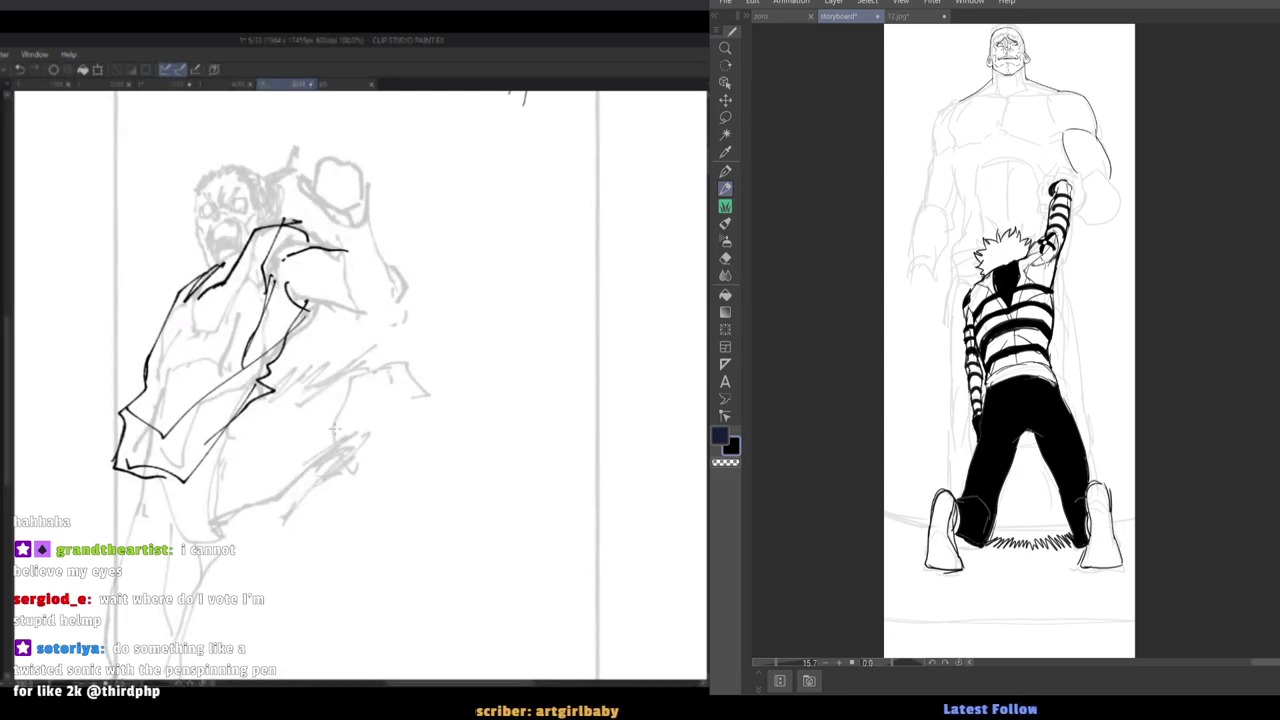
Draw the muscular opponent's thumb and outer hand edge around the back-view figure's raised hand on the storyboard.
{"action": "scroll", "coordinate": [937, 225], "scroll_direction": "up", "scroll_amount": 4}
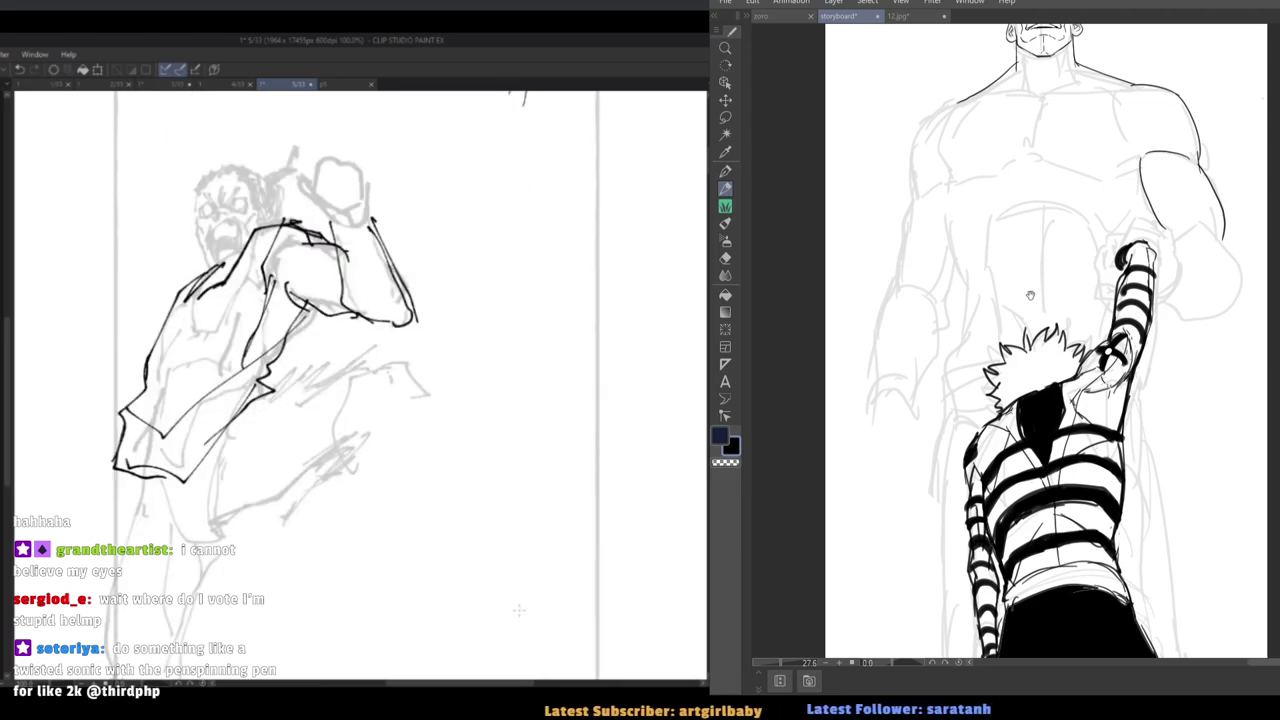
{"action": "scroll", "coordinate": [1250, 373], "scroll_direction": "up", "scroll_amount": 2}
{"action": "mouse_move", "coordinate": [1165, 250]}
{"action": "left_mouse_down"}
{"action": "mouse_move", "coordinate": [1250, 372]}
{"action": "mouse_move", "coordinate": [1249, 346]}
{"action": "mouse_move", "coordinate": [1206, 323]}
{"action": "mouse_move", "coordinate": [1193, 339]}
{"action": "left_mouse_up"}
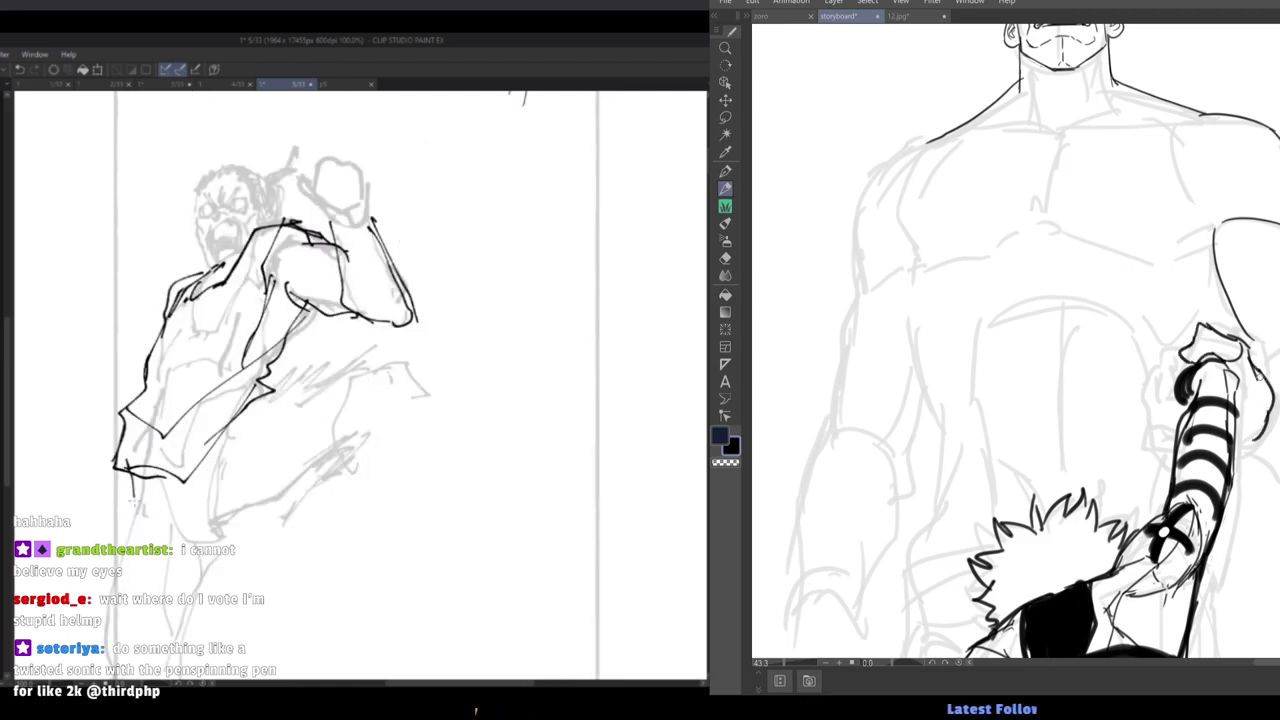
Add the curled fingers and knuckle edge of the opponent's hand gripping the raised arm.
{"action": "left_click_drag", "start_coordinate": [1256, 376], "coordinate": [1268, 432]}
{"action": "left_click_drag", "start_coordinate": [1242, 386], "coordinate": [1256, 382]}
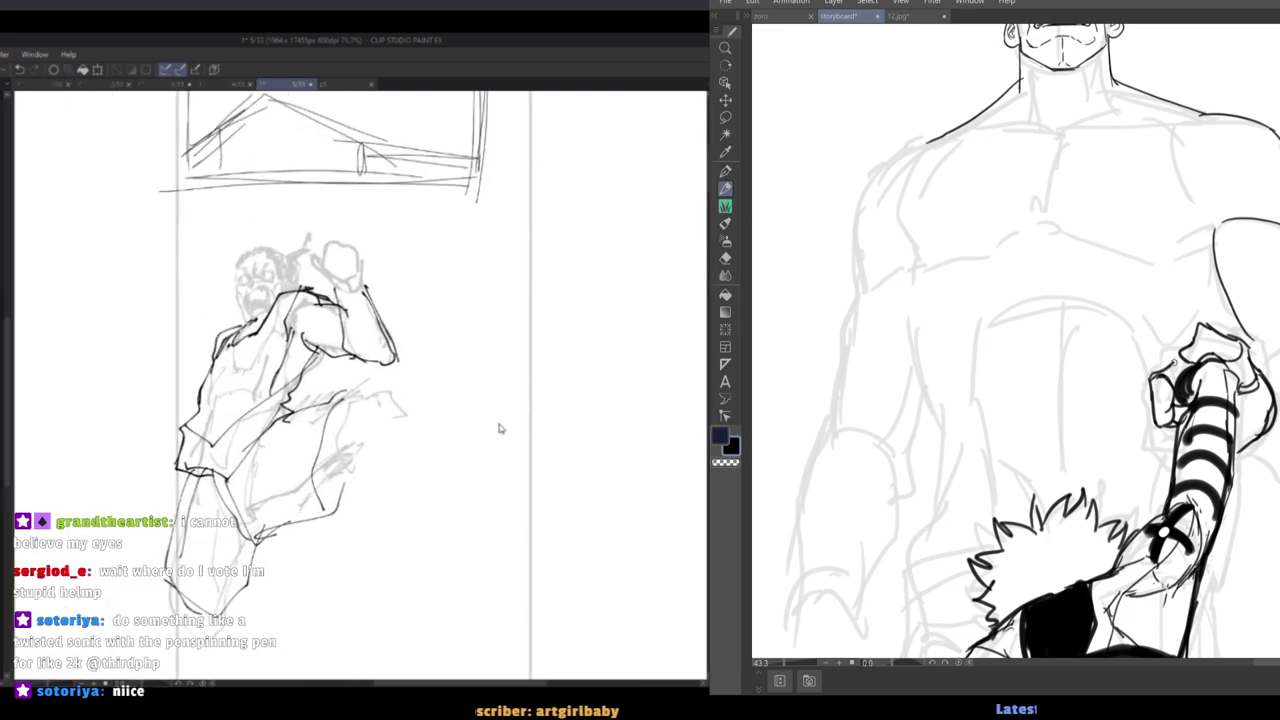
{"action": "key", "text": "e"}
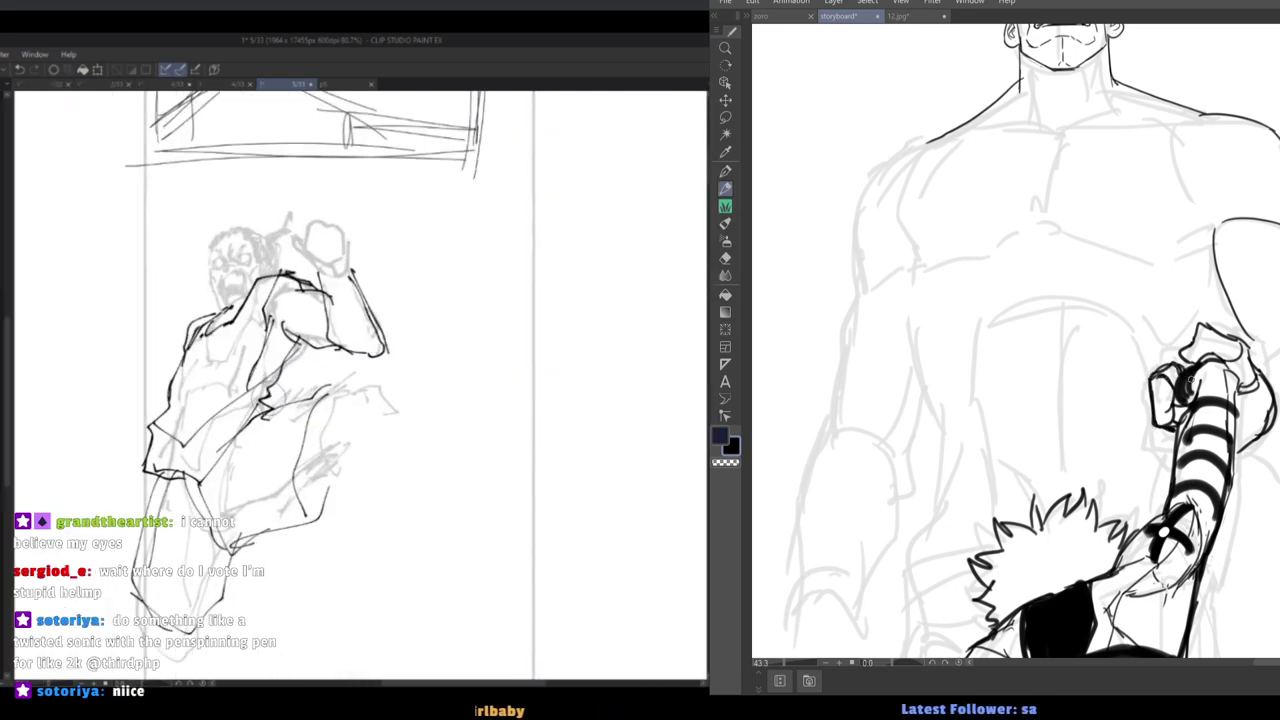
{"action": "key", "text": "p"}
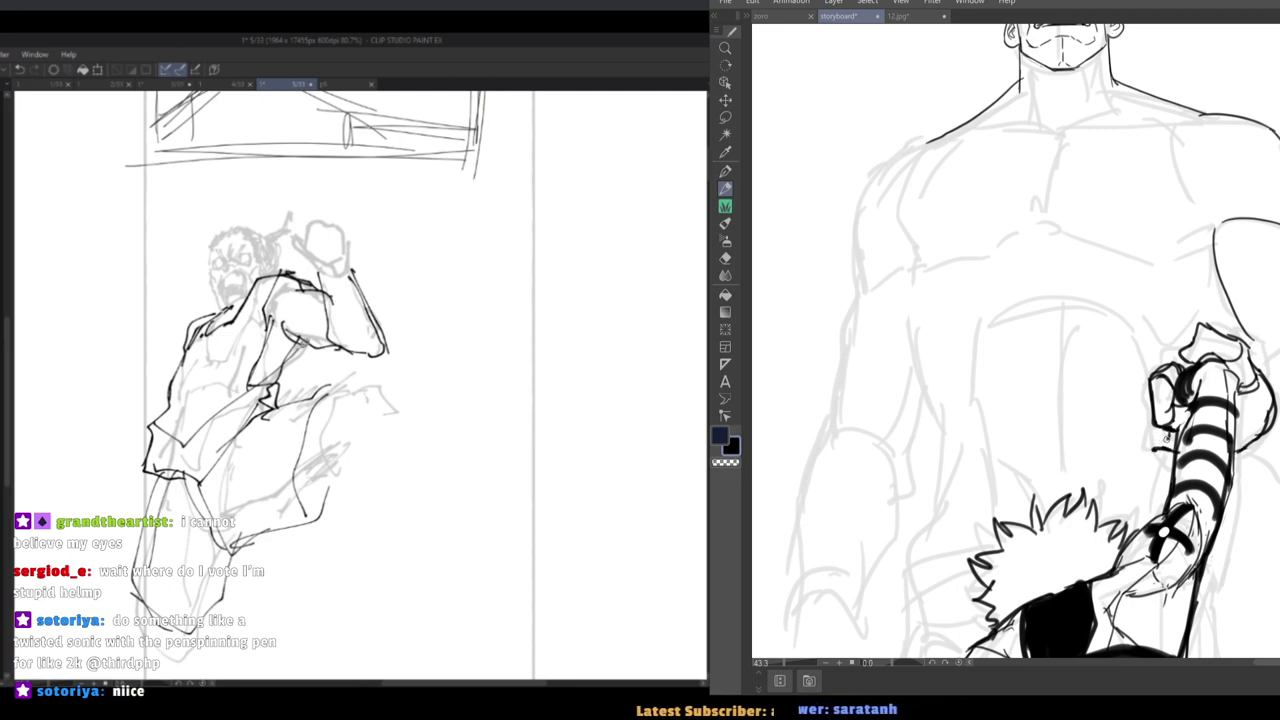
{"action": "left_click_drag", "start_coordinate": [1147, 450], "coordinate": [1142, 392]}
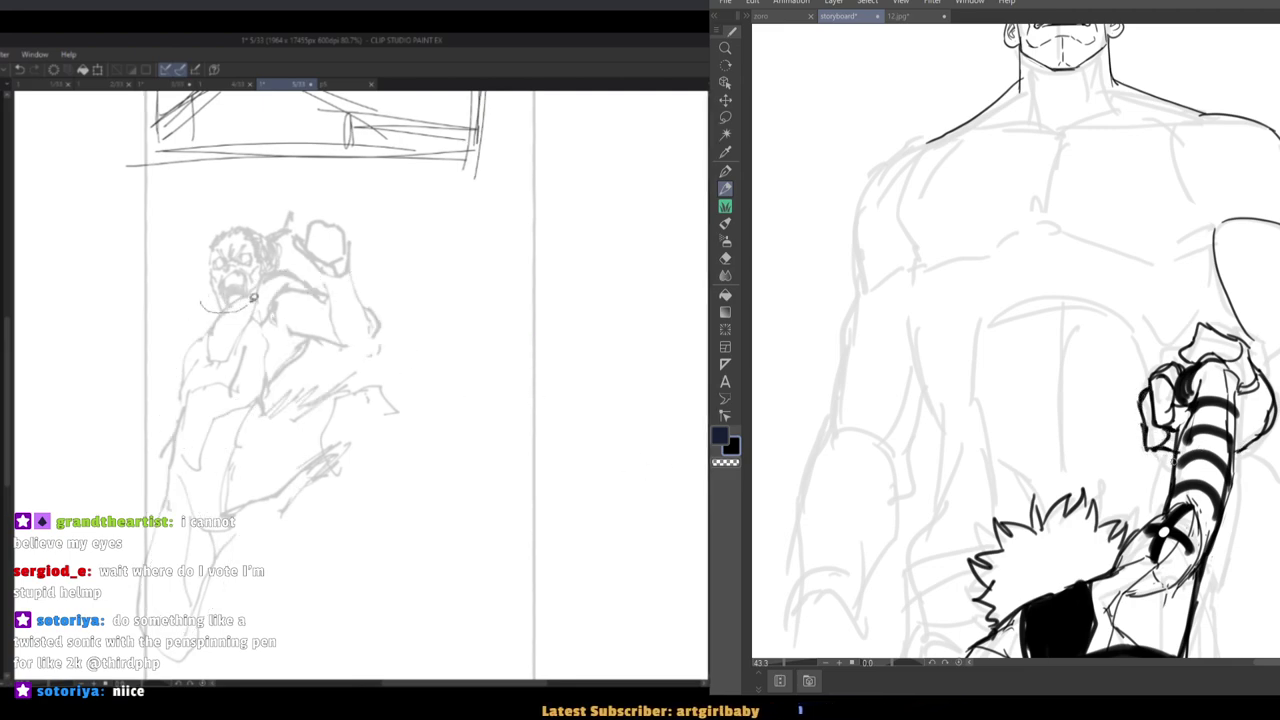
Lasso the kicking fighter's head sketch and free-transform it closer to the raised fist.
{"action": "left_click_drag", "start_coordinate": [194, 216], "coordinate": [207, 200]}
{"action": "key", "text": "ctrl+t"}
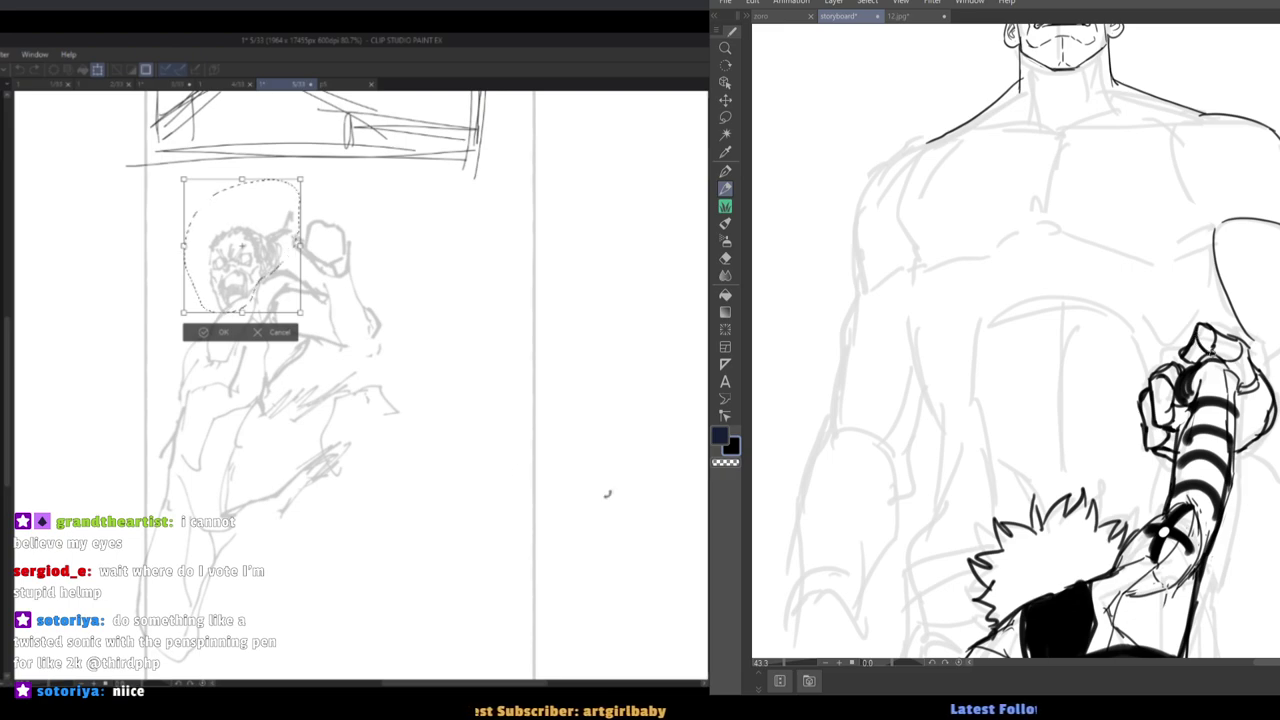
{"action": "key", "text": "ctrl+minus"}
{"action": "key", "text": "ctrl+minus"}
{"action": "key", "text": "ctrl+minus"}
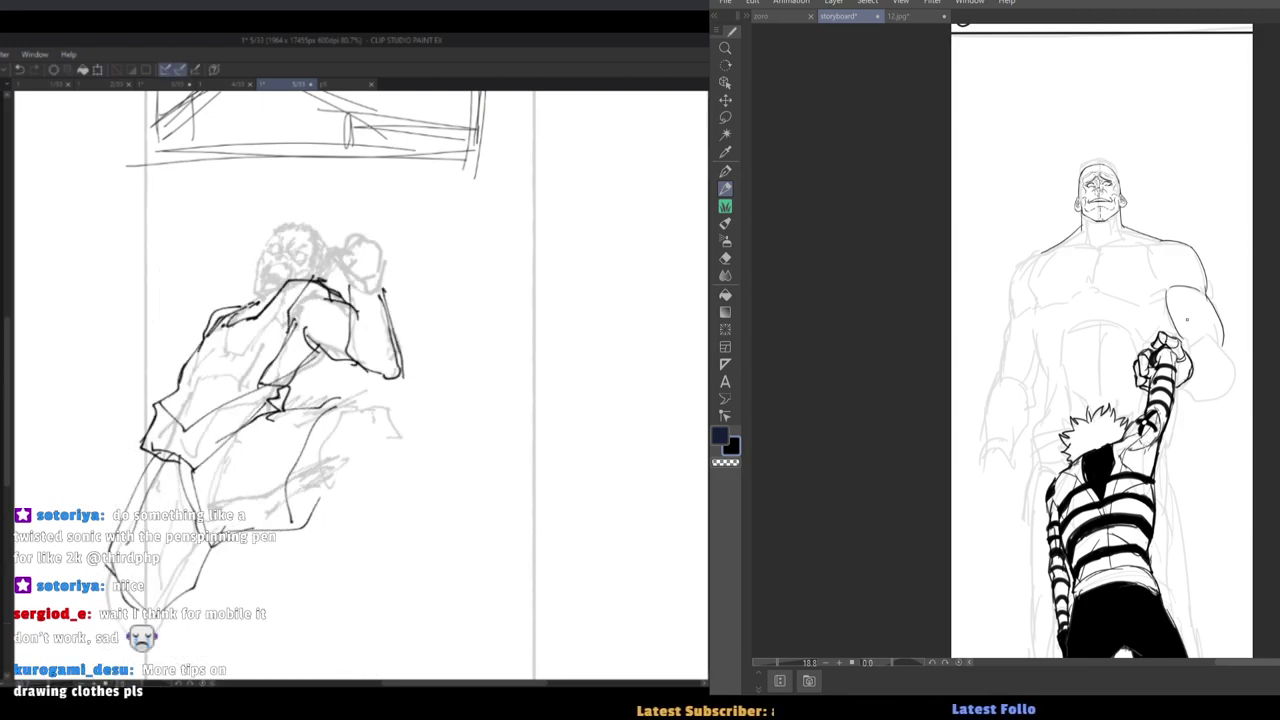
{"action": "left_click_drag", "start_coordinate": [997, 382], "coordinate": [1170, 365]}
{"action": "mouse_move", "coordinate": [1172, 364]}
{"action": "left_mouse_down"}
{"action": "mouse_move", "coordinate": [1144, 389]}
{"action": "mouse_move", "coordinate": [1110, 391]}
{"action": "left_mouse_up"}
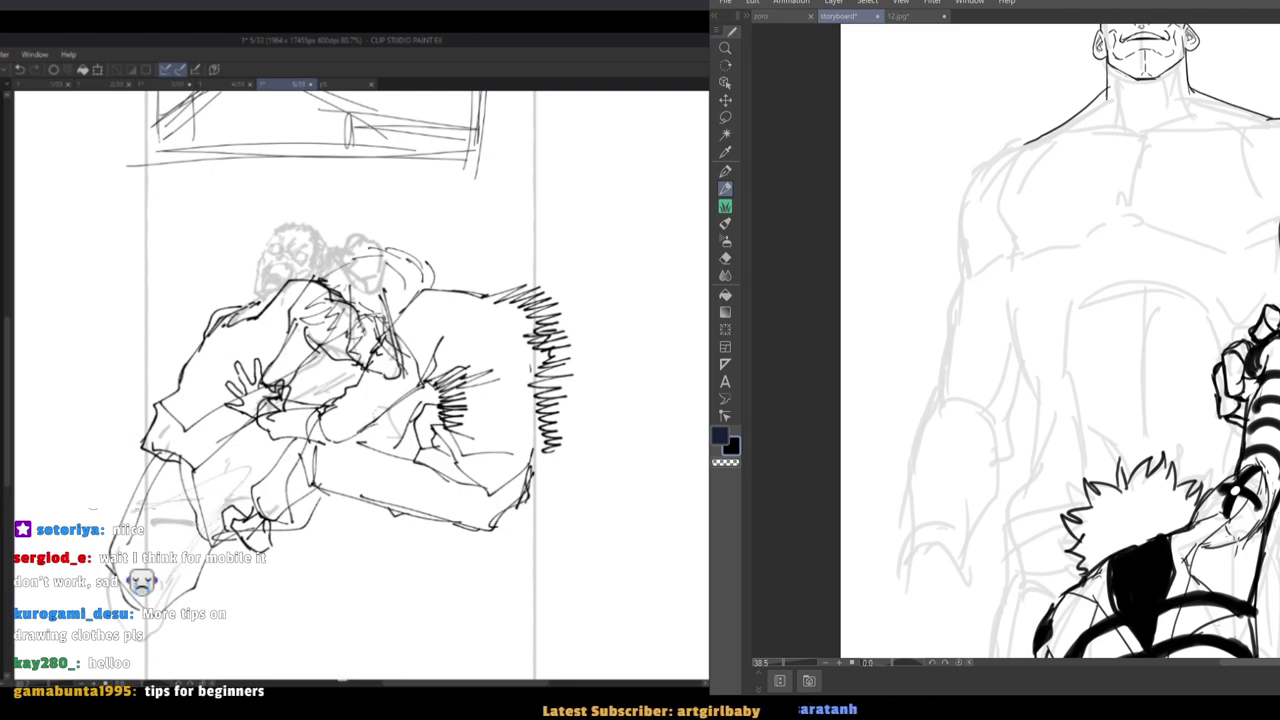
Erase the raised fist beside the shouting man's head in the sketch with the fringed cushion shape.
{"action": "key", "text": "ctrl+b"}
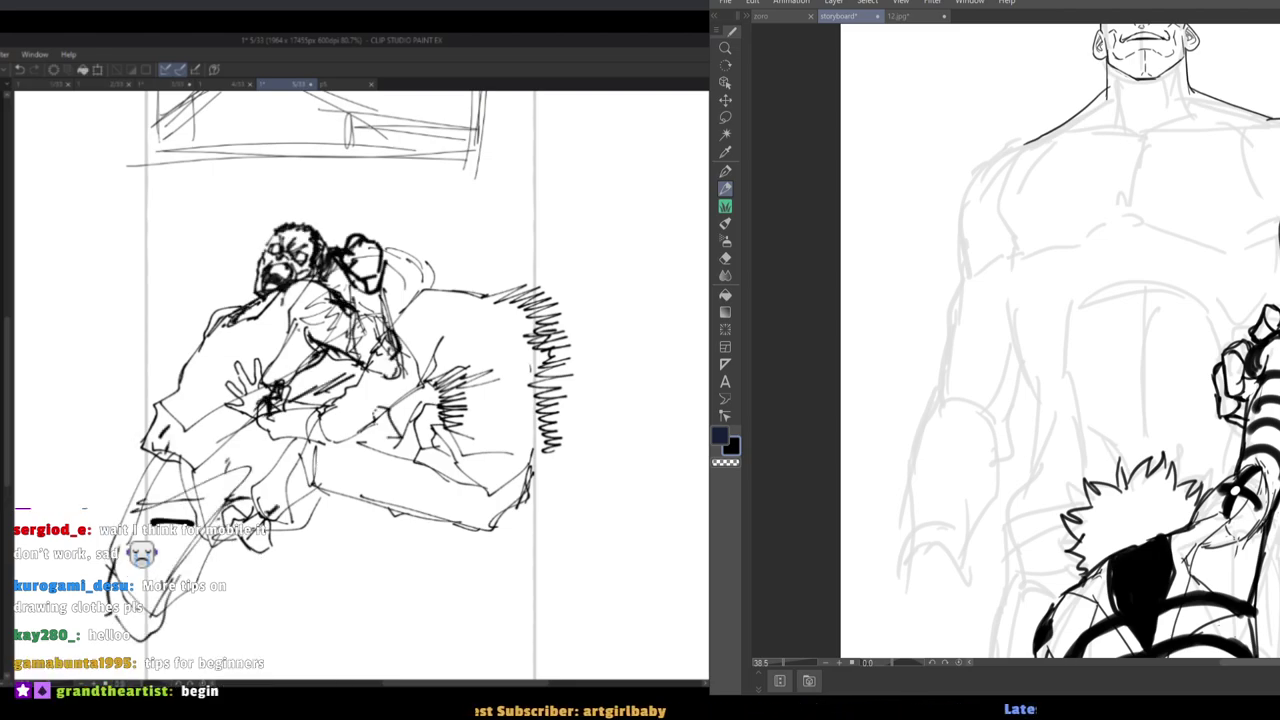
{"action": "key", "text": "h"}
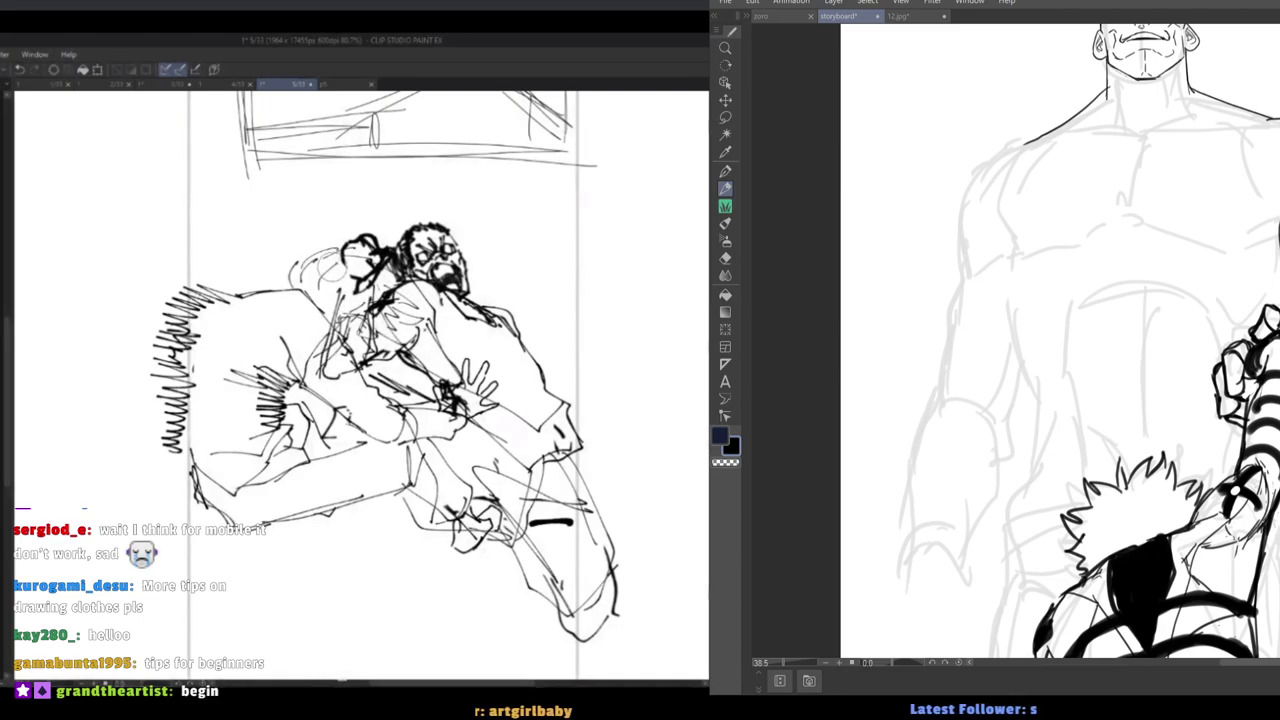
{"action": "key", "text": "h"}
{"action": "key", "text": "h"}
{"action": "key", "text": "h"}
{"action": "key", "text": "h"}
{"action": "key", "text": "h"}
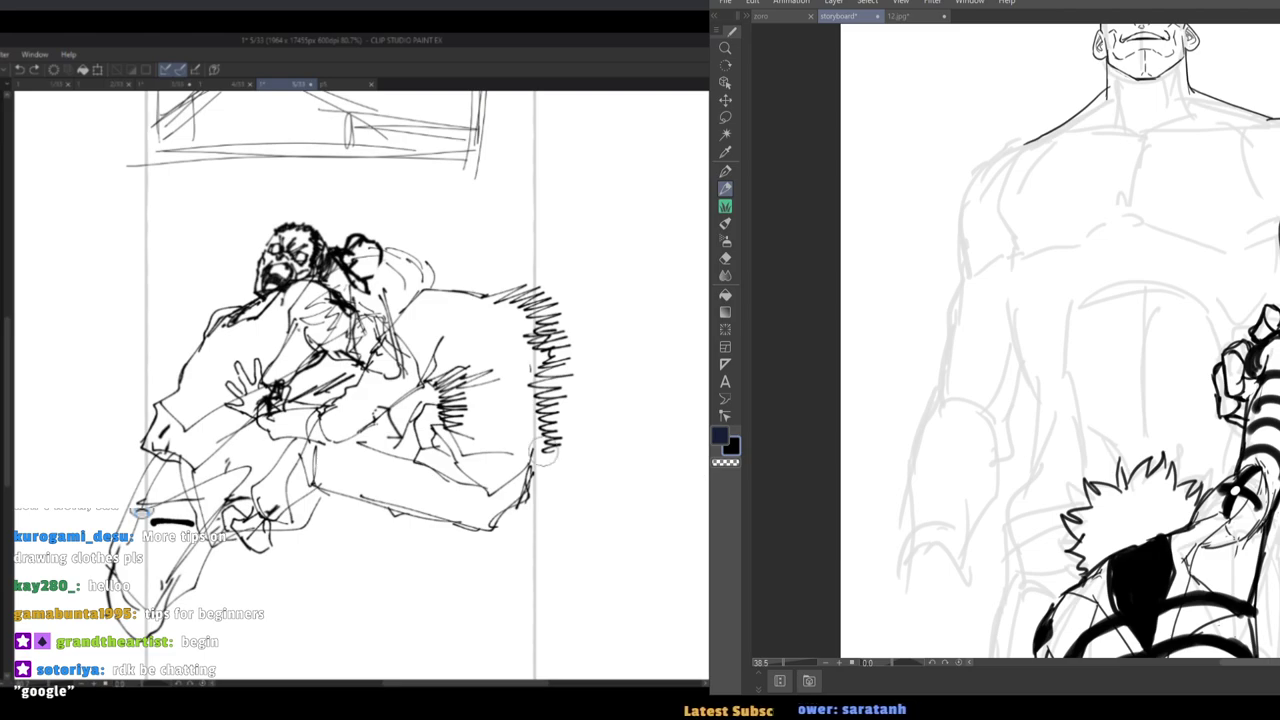
{"action": "mouse_move", "coordinate": [378, 278]}
{"action": "left_mouse_down"}
{"action": "mouse_move", "coordinate": [386, 260]}
{"action": "mouse_move", "coordinate": [348, 264]}
{"action": "left_mouse_up"}
{"action": "key", "text": "Delete"}
{"action": "key", "text": "ctrl+z"}
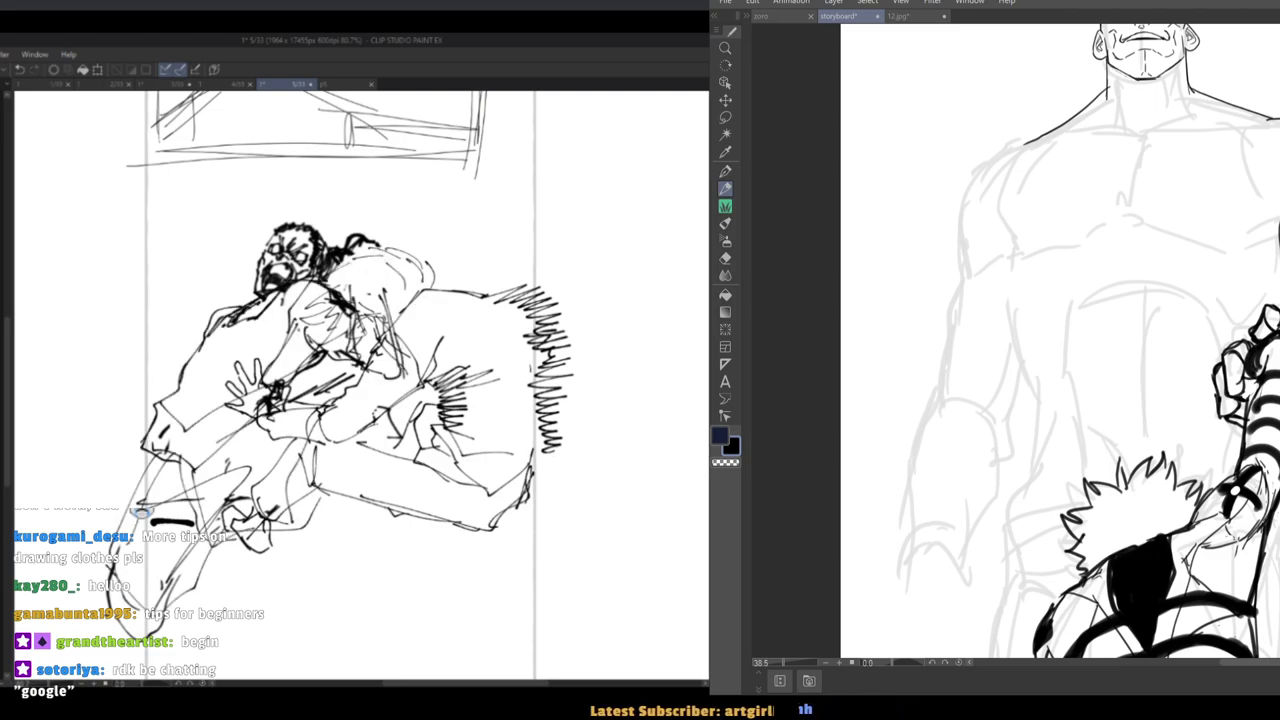
Ink the outline of the giant's shoulder and upper arm leading down to the bandaged forearm.
{"action": "scroll", "coordinate": [1208, 261], "scroll_direction": "down", "scroll_amount": 5}
{"action": "scroll", "coordinate": [1184, 310], "scroll_direction": "up", "scroll_amount": 2}
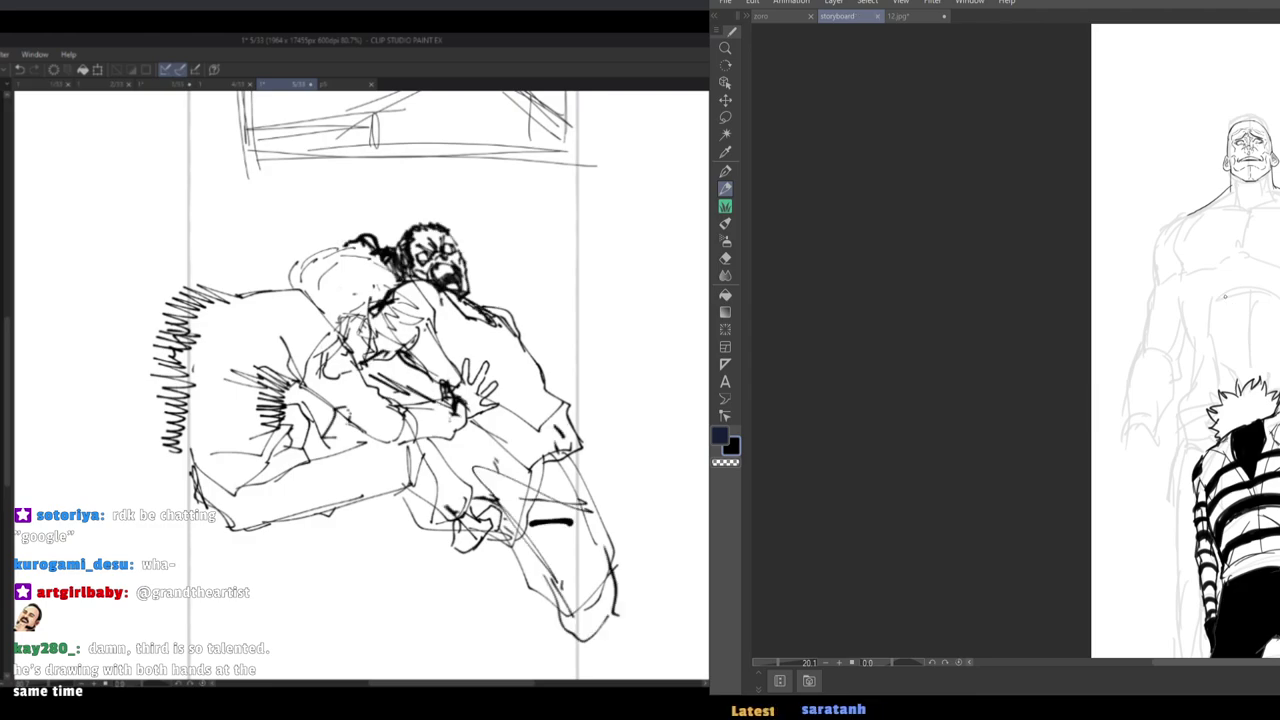
{"action": "key", "text": "ctrl+0"}
{"action": "mouse_move", "coordinate": [1100, 325]}
{"action": "left_mouse_down"}
{"action": "mouse_move", "coordinate": [1103, 348]}
{"action": "mouse_move", "coordinate": [1194, 294]}
{"action": "mouse_move", "coordinate": [1213, 335]}
{"action": "left_mouse_up"}
{"action": "key", "text": "p"}
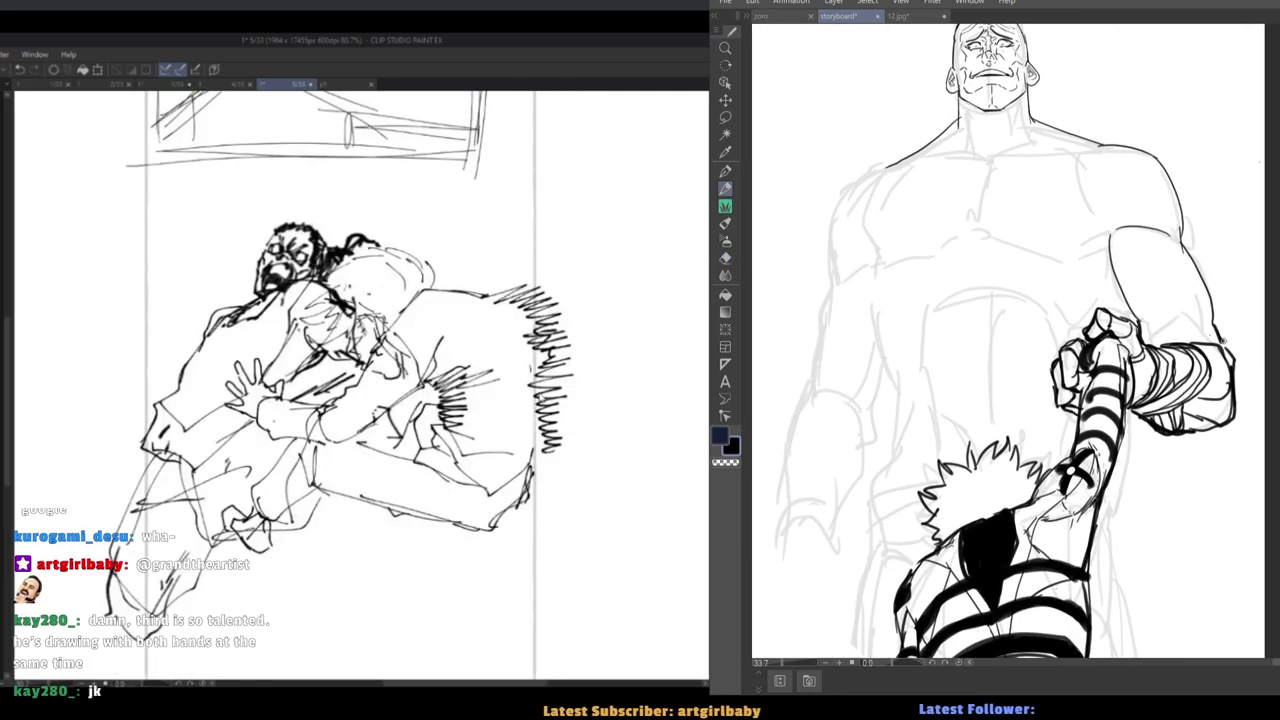
{"action": "scroll", "coordinate": [1185, 326], "scroll_direction": "up", "scroll_amount": 1}
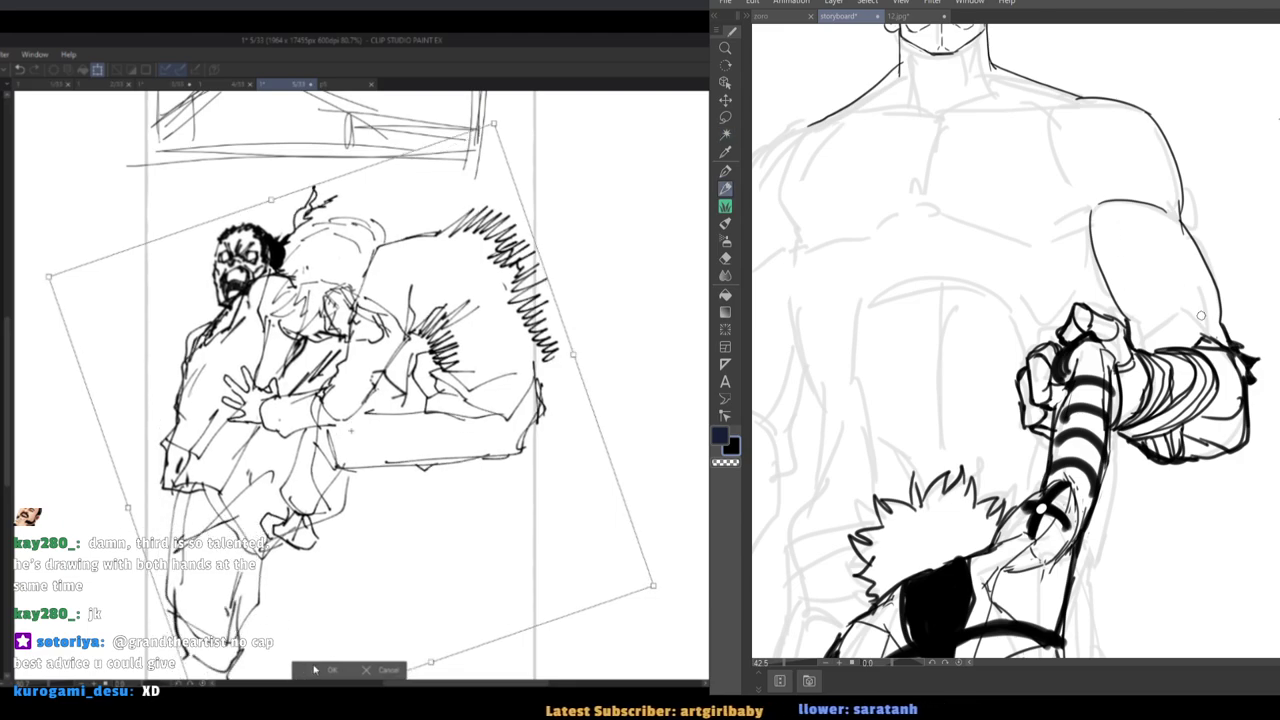
Paint thick curved black stripes around the giant's upper arm, from the elbow bandage up to the armpit.
{"action": "left_click_drag", "start_coordinate": [1218, 325], "coordinate": [1132, 345]}
{"action": "left_click_drag", "start_coordinate": [1150, 282], "coordinate": [1116, 318]}
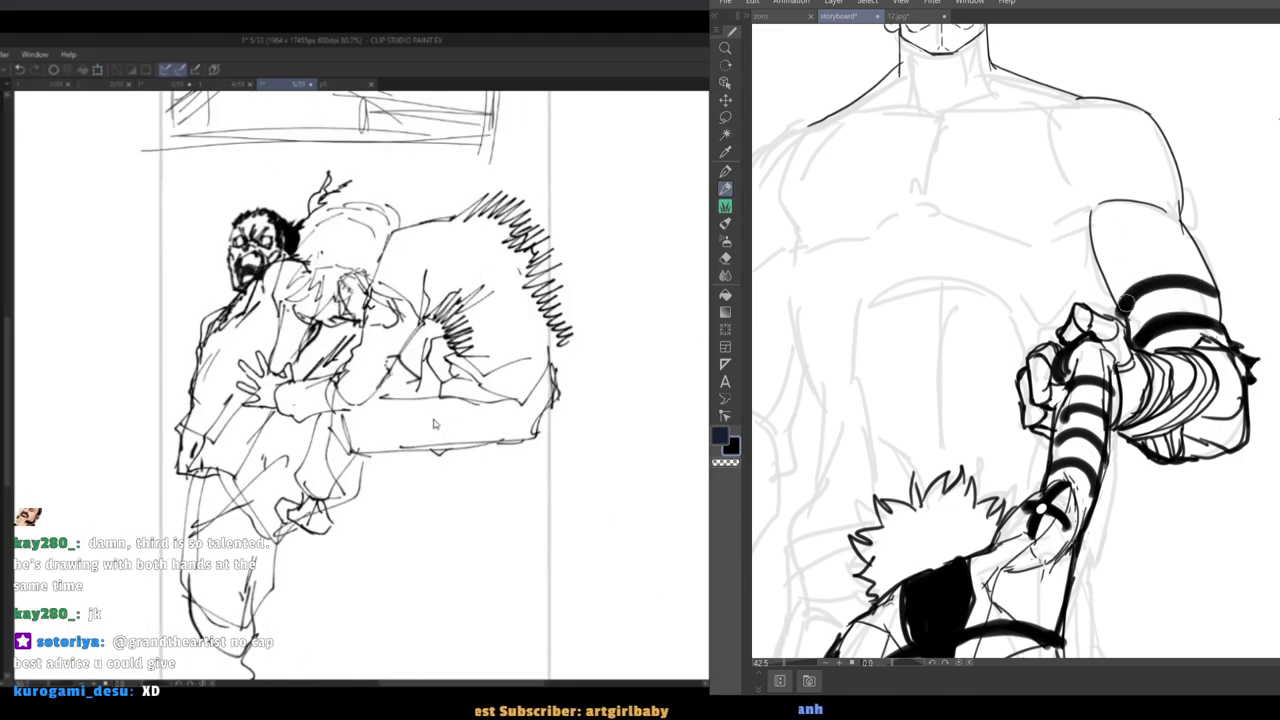
{"action": "left_click_drag", "start_coordinate": [1204, 258], "coordinate": [1120, 300]}
{"action": "left_click_drag", "start_coordinate": [1180, 238], "coordinate": [1100, 272]}
{"action": "scroll", "coordinate": [527, 374], "scroll_direction": "up", "scroll_amount": 1}
{"action": "left_click_drag", "start_coordinate": [1092, 228], "coordinate": [1115, 274]}
{"action": "left_click_drag", "start_coordinate": [1092, 228], "coordinate": [1131, 341]}
{"action": "left_click_drag", "start_coordinate": [1185, 218], "coordinate": [1219, 325]}
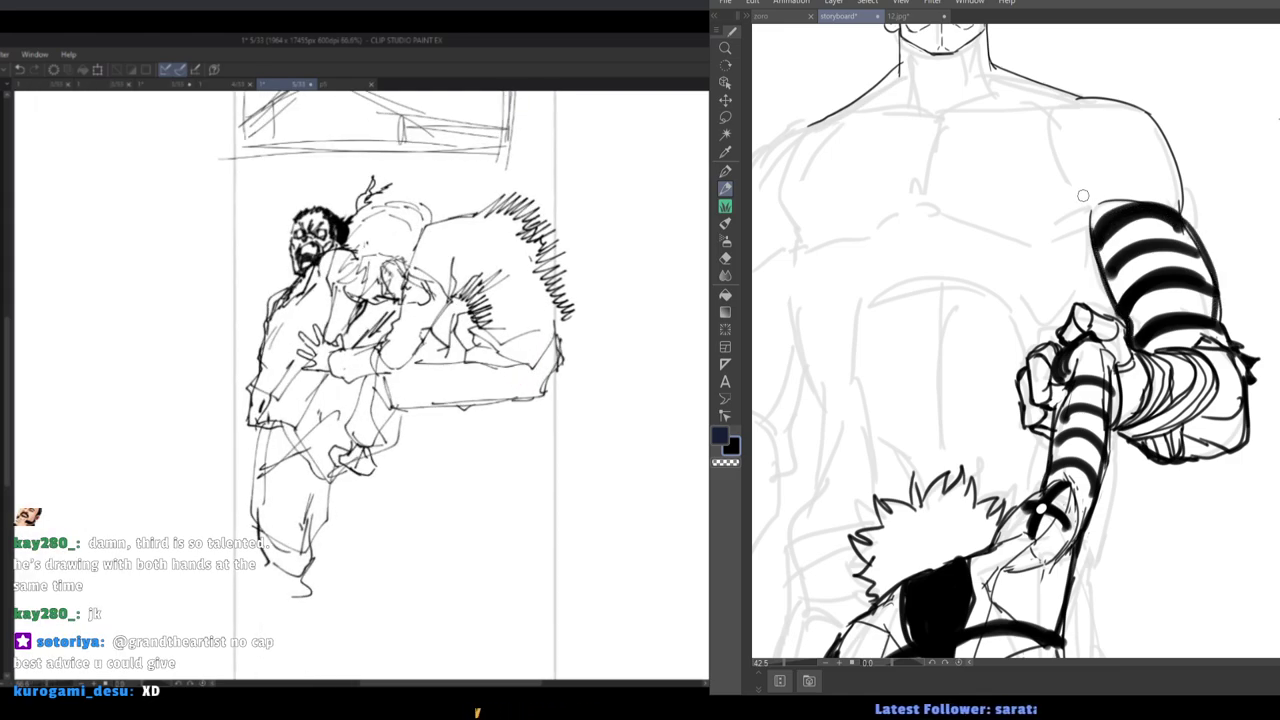
Outline a marking on the giant's shoulder above the stripes, fill it black and erase a small highlight in it.
{"action": "mouse_move", "coordinate": [1132, 133]}
{"action": "left_mouse_down"}
{"action": "mouse_move", "coordinate": [1117, 161]}
{"action": "mouse_move", "coordinate": [1181, 198]}
{"action": "left_mouse_up"}
{"action": "key", "text": "w"}
{"action": "left_click", "coordinate": [1168, 168]}
{"action": "left_click", "coordinate": [1240, 221]}
{"action": "key", "text": "ctrl+d"}
{"action": "key", "text": "e"}
{"action": "left_click", "coordinate": [1168, 160]}
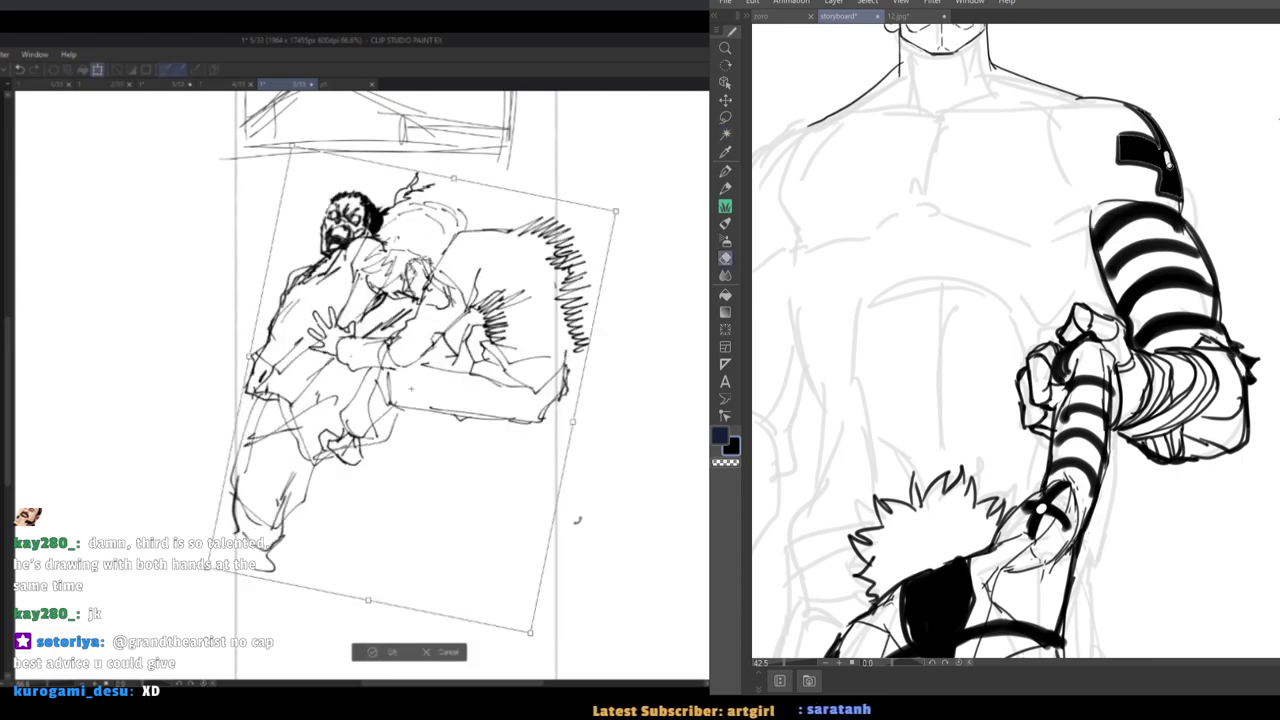
{"action": "scroll", "coordinate": [1135, 155], "scroll_direction": "down", "scroll_amount": 3}
{"action": "left_click_drag", "start_coordinate": [1011, 166], "coordinate": [1047, 218]}
{"action": "scroll", "coordinate": [1048, 220], "scroll_direction": "up", "scroll_amount": 1}
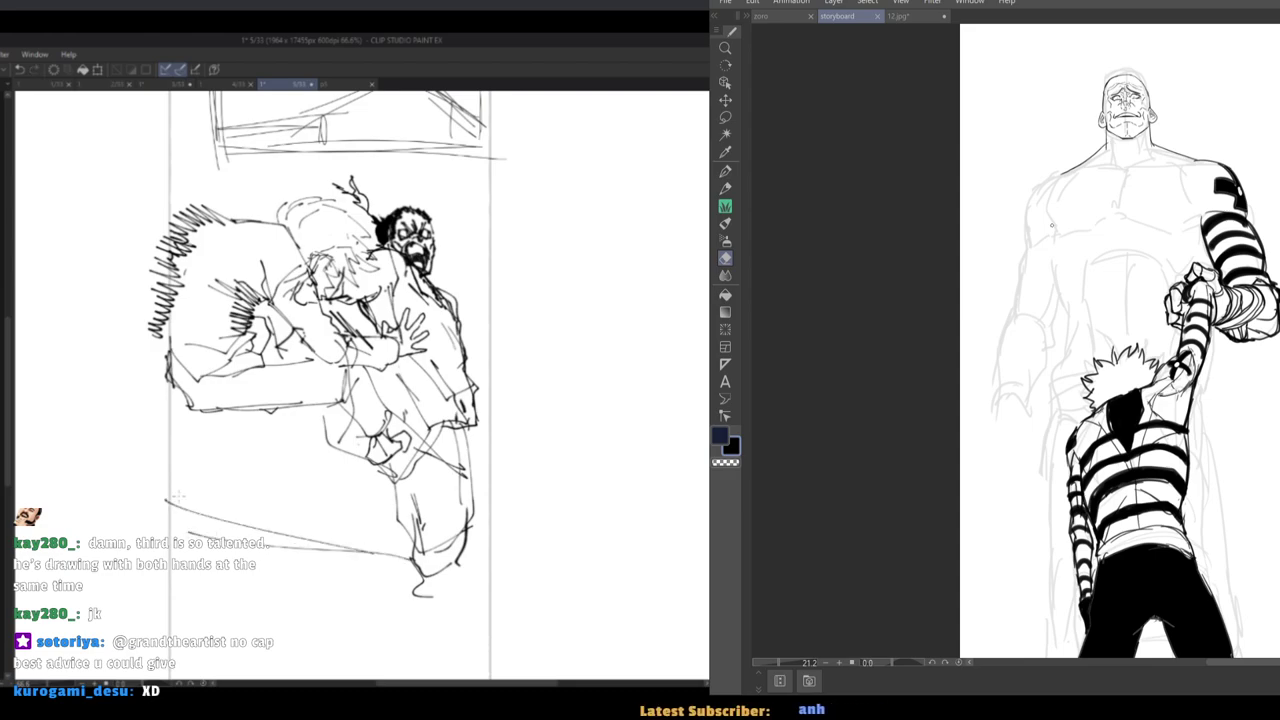
{"action": "left_click_drag", "start_coordinate": [1052, 225], "coordinate": [1060, 270]}
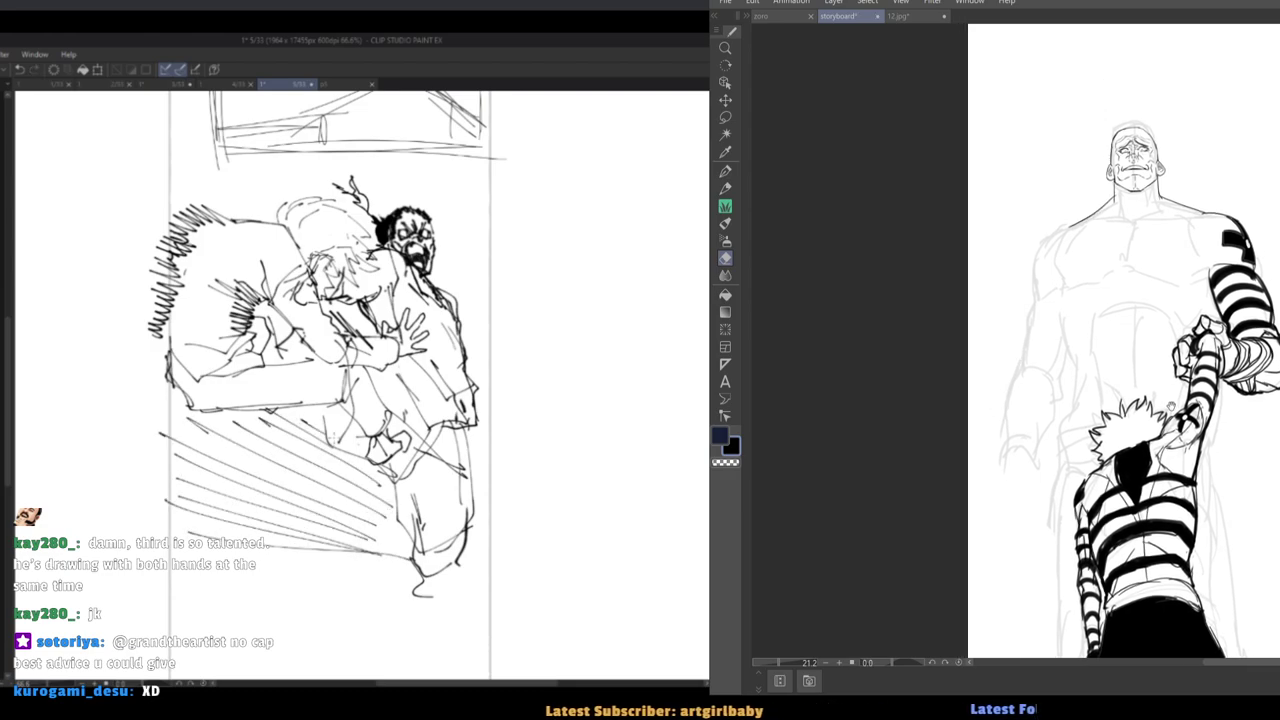
{"action": "scroll", "coordinate": [1215, 300], "scroll_direction": "up", "scroll_amount": 3}
{"action": "key", "text": "p"}
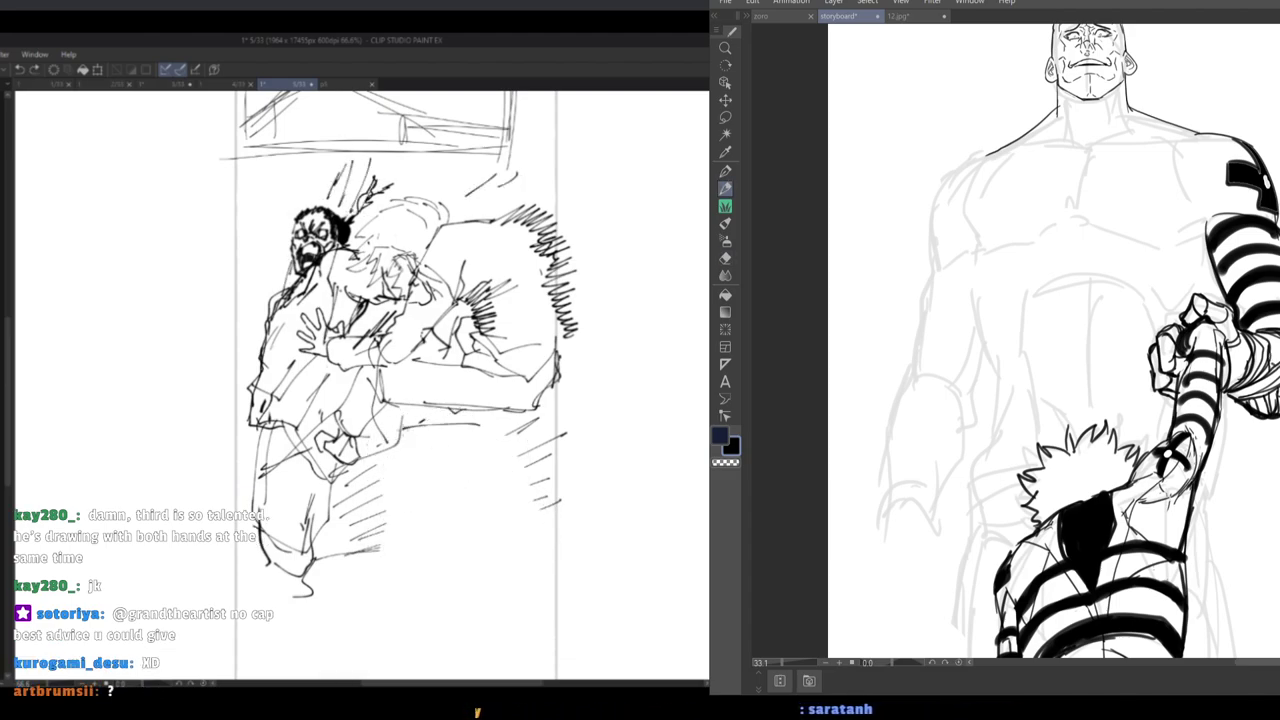
{"action": "key", "text": "e"}
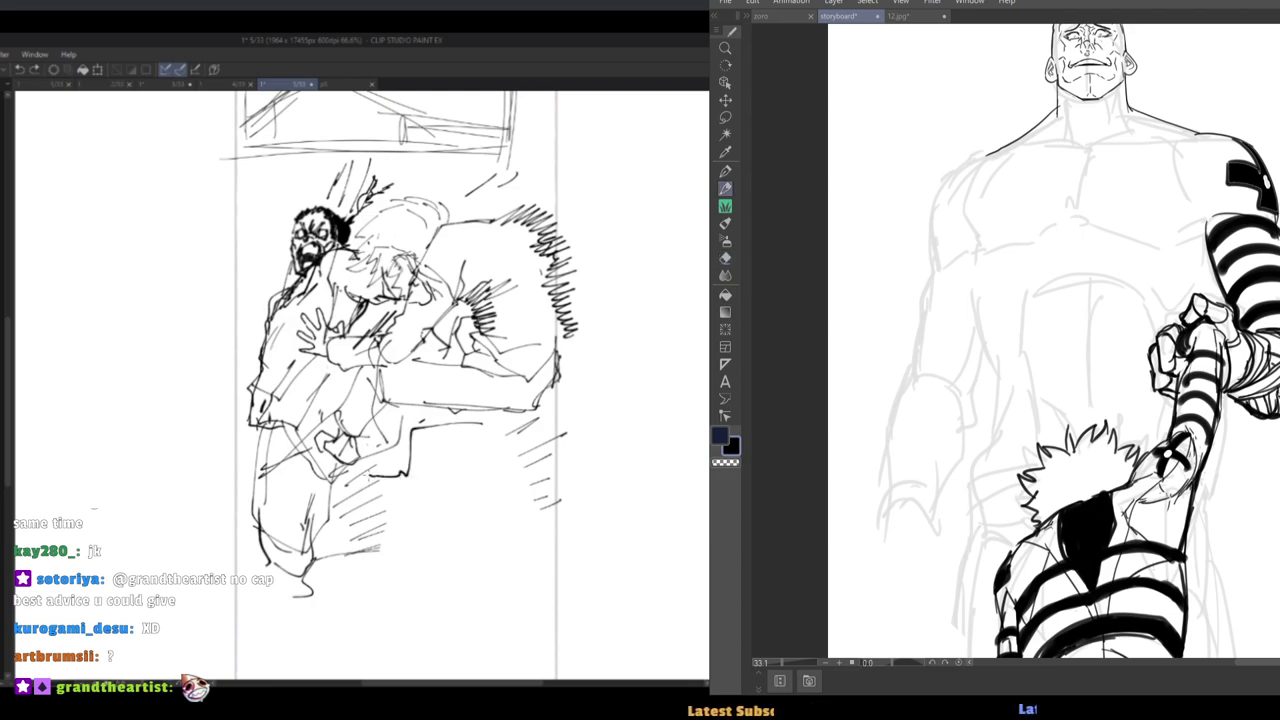
{"action": "key", "text": "e"}
{"action": "left_click_drag", "start_coordinate": [1183, 267], "coordinate": [1110, 267]}
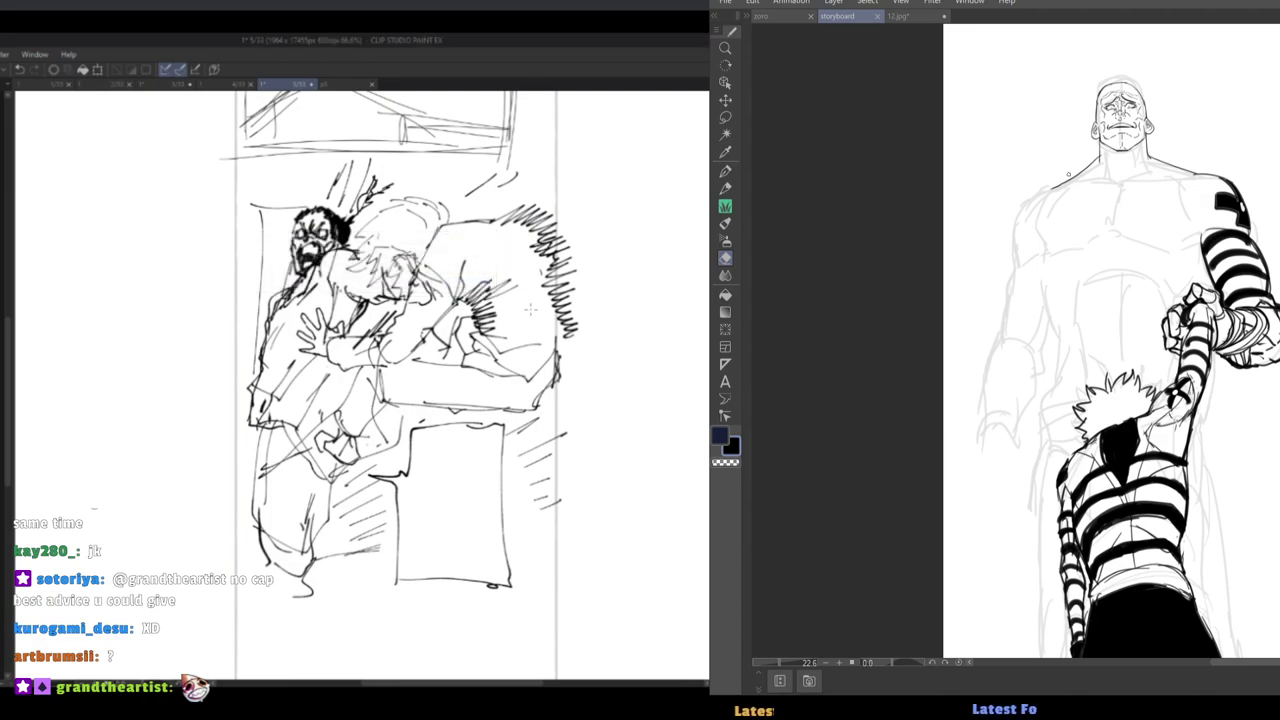
{"action": "left_click_drag", "start_coordinate": [1033, 264], "coordinate": [1085, 264]}
{"action": "left_click_drag", "start_coordinate": [1085, 264], "coordinate": [1091, 344]}
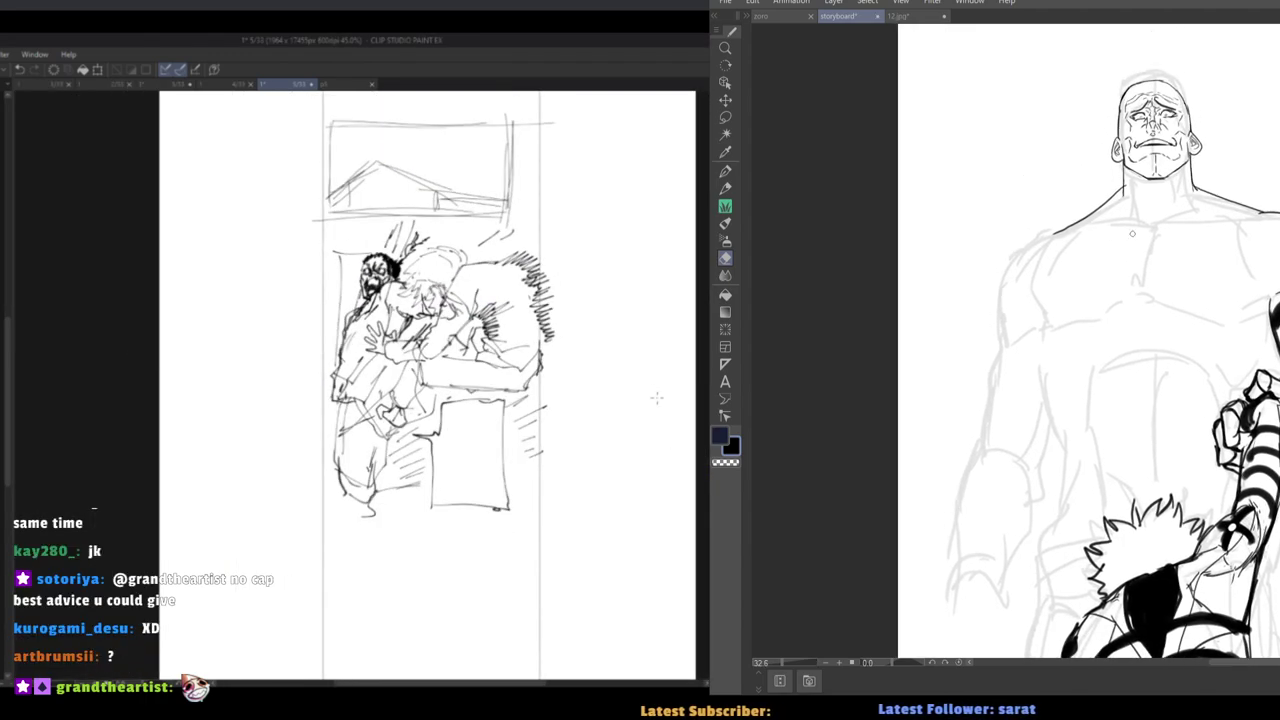
Ink the giant's collarbones, chest centre line and pectoral contours, plus the outline of the free arm's shoulder.
{"action": "key", "text": "p"}
{"action": "mouse_move", "coordinate": [1247, 222]}
{"action": "left_mouse_down"}
{"action": "mouse_move", "coordinate": [1264, 216]}
{"action": "mouse_move", "coordinate": [1172, 222]}
{"action": "mouse_move", "coordinate": [1147, 278]}
{"action": "left_mouse_up"}
{"action": "left_click_drag", "start_coordinate": [1056, 233], "coordinate": [1142, 221]}
{"action": "left_click_drag", "start_coordinate": [1238, 224], "coordinate": [1276, 291]}
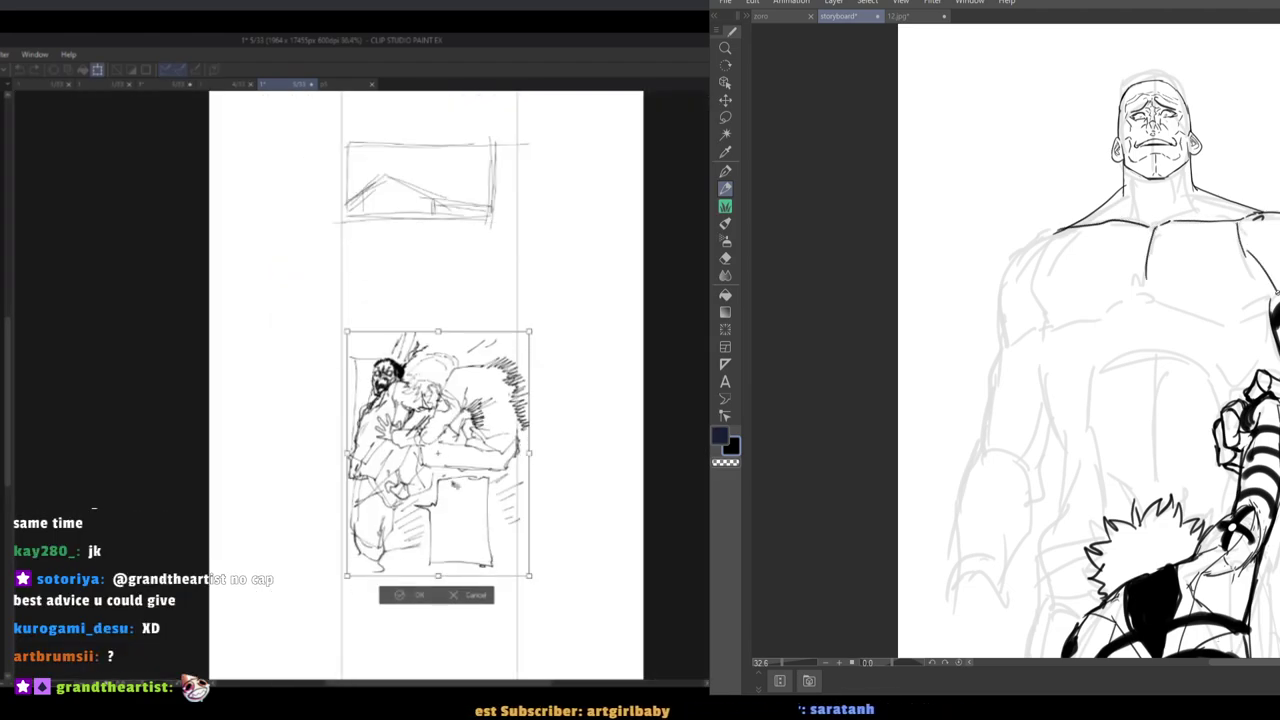
{"action": "left_click_drag", "start_coordinate": [1158, 296], "coordinate": [1137, 295]}
{"action": "left_click_drag", "start_coordinate": [1138, 300], "coordinate": [1062, 319]}
{"action": "left_click_drag", "start_coordinate": [1078, 236], "coordinate": [1040, 304]}
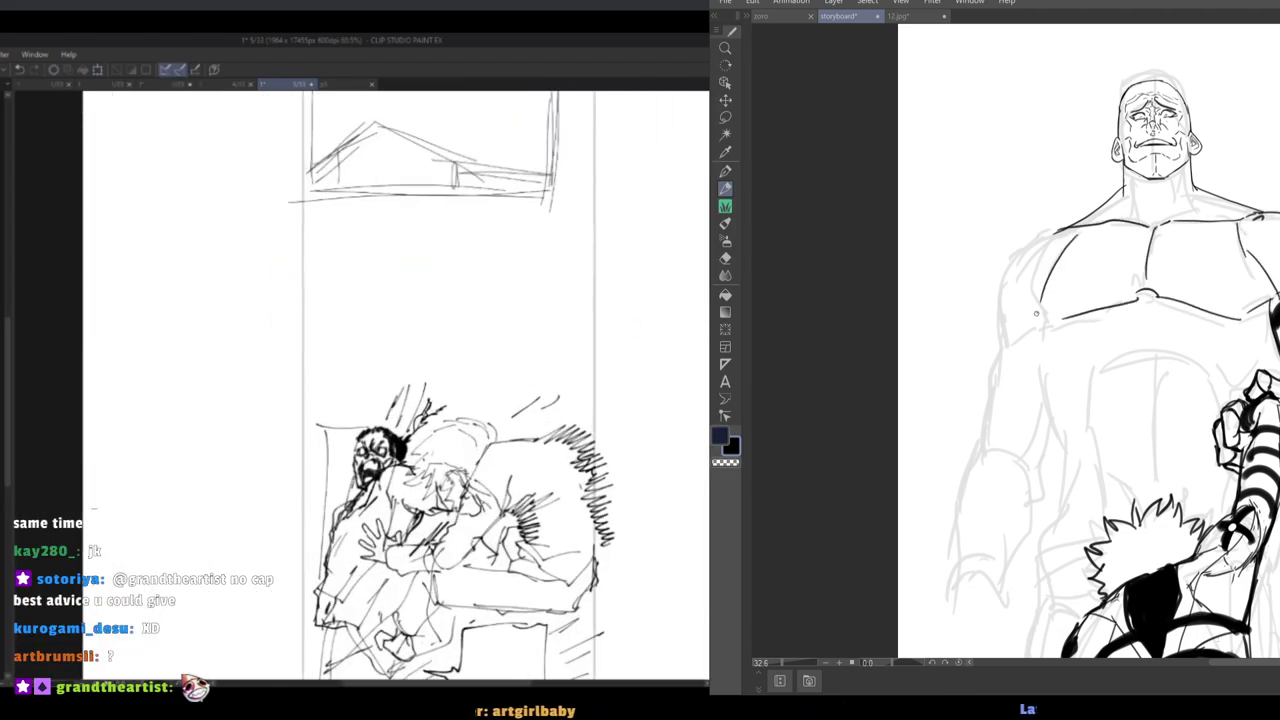
{"action": "scroll", "coordinate": [1034, 319], "scroll_direction": "down", "scroll_amount": 2}
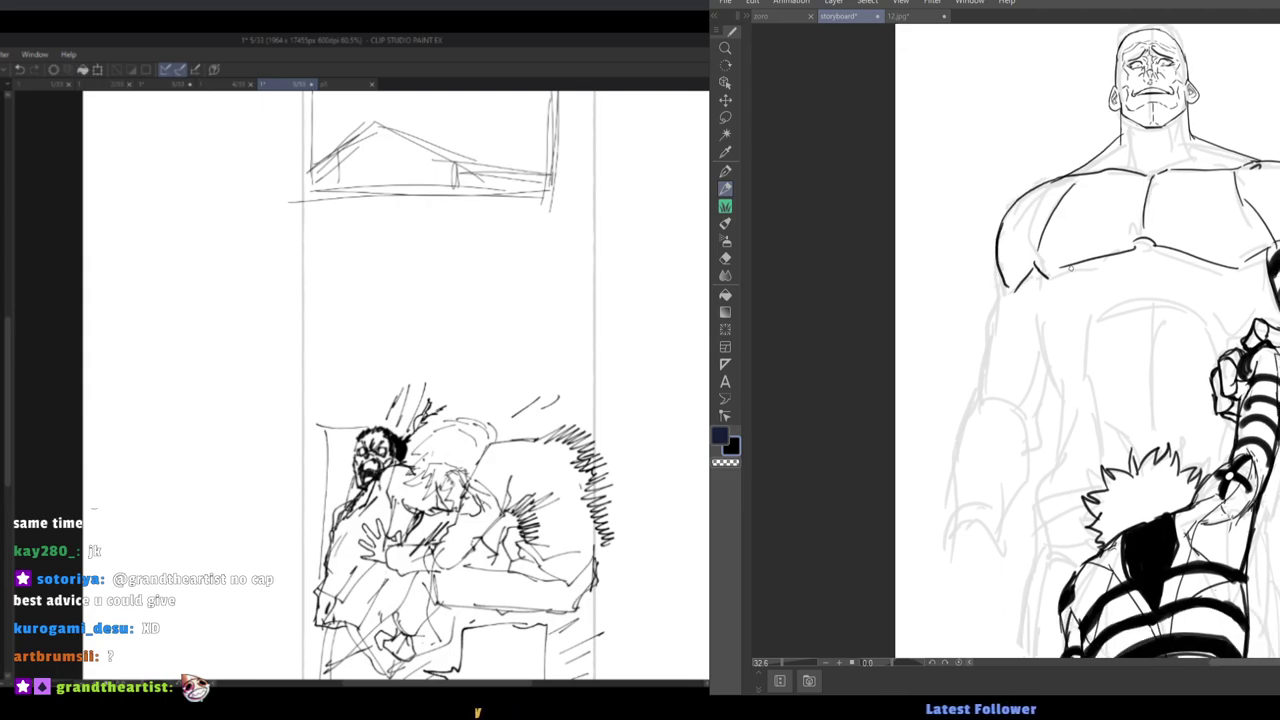
Ink the rib-cage arch below the pectorals and the contours closing its two sides.
{"action": "left_click_drag", "start_coordinate": [1128, 301], "coordinate": [1210, 334]}
{"action": "mouse_move", "coordinate": [1243, 273]}
{"action": "left_mouse_down"}
{"action": "mouse_move", "coordinate": [1246, 310]}
{"action": "mouse_move", "coordinate": [1212, 334]}
{"action": "left_mouse_up"}
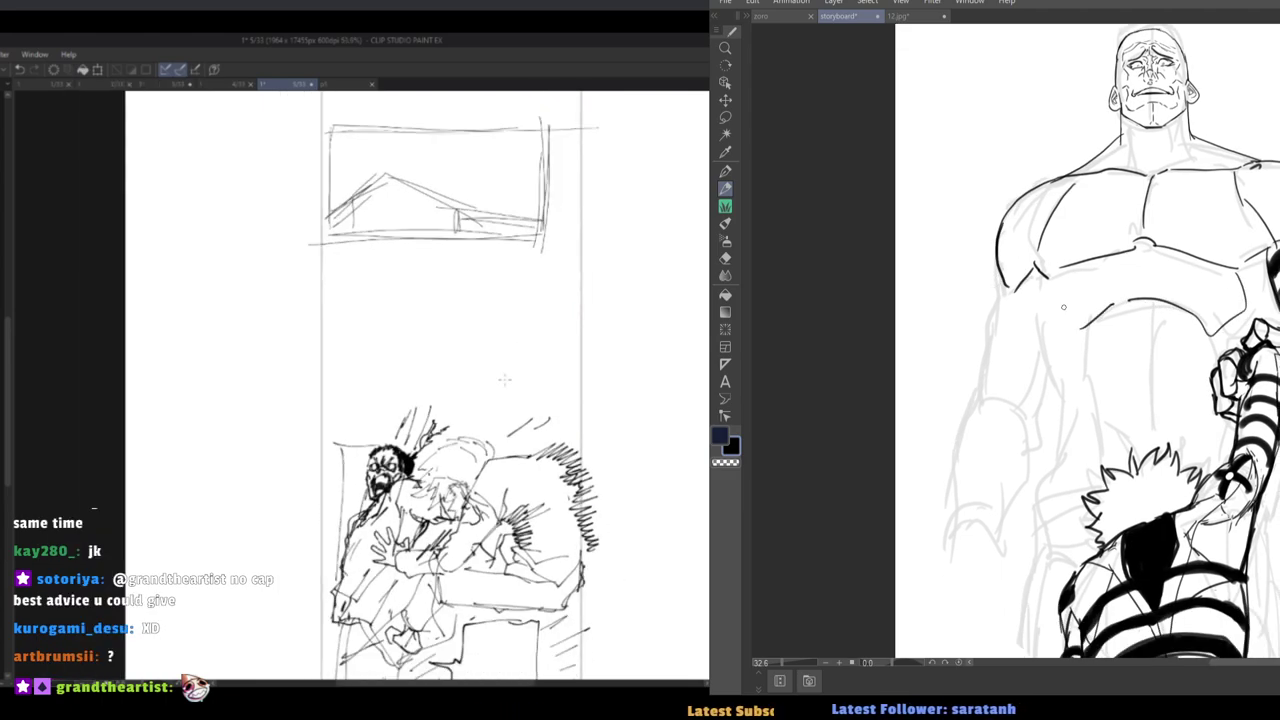
{"action": "left_click_drag", "start_coordinate": [1049, 291], "coordinate": [1081, 334]}
{"action": "mouse_move", "coordinate": [1081, 333]}
{"action": "left_mouse_down"}
{"action": "mouse_move", "coordinate": [1147, 310]}
{"action": "mouse_move", "coordinate": [1147, 376]}
{"action": "left_mouse_up"}
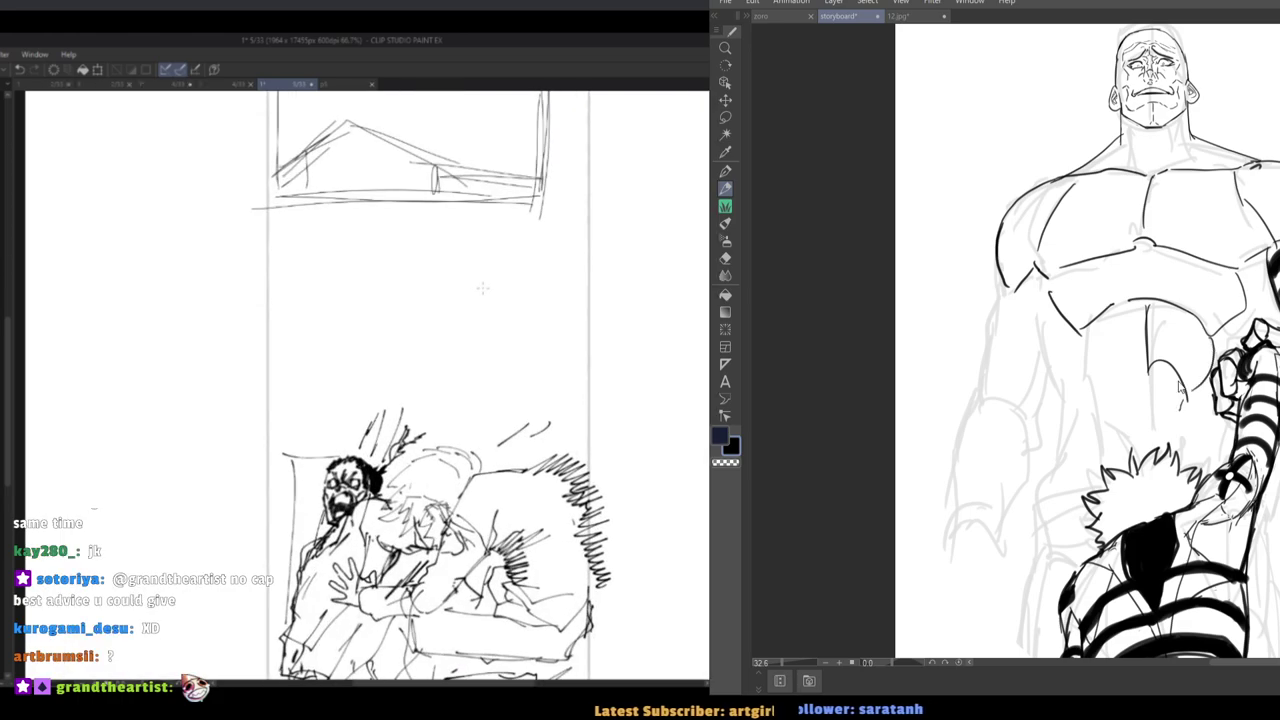
{"action": "left_click_drag", "start_coordinate": [1150, 371], "coordinate": [1118, 411]}
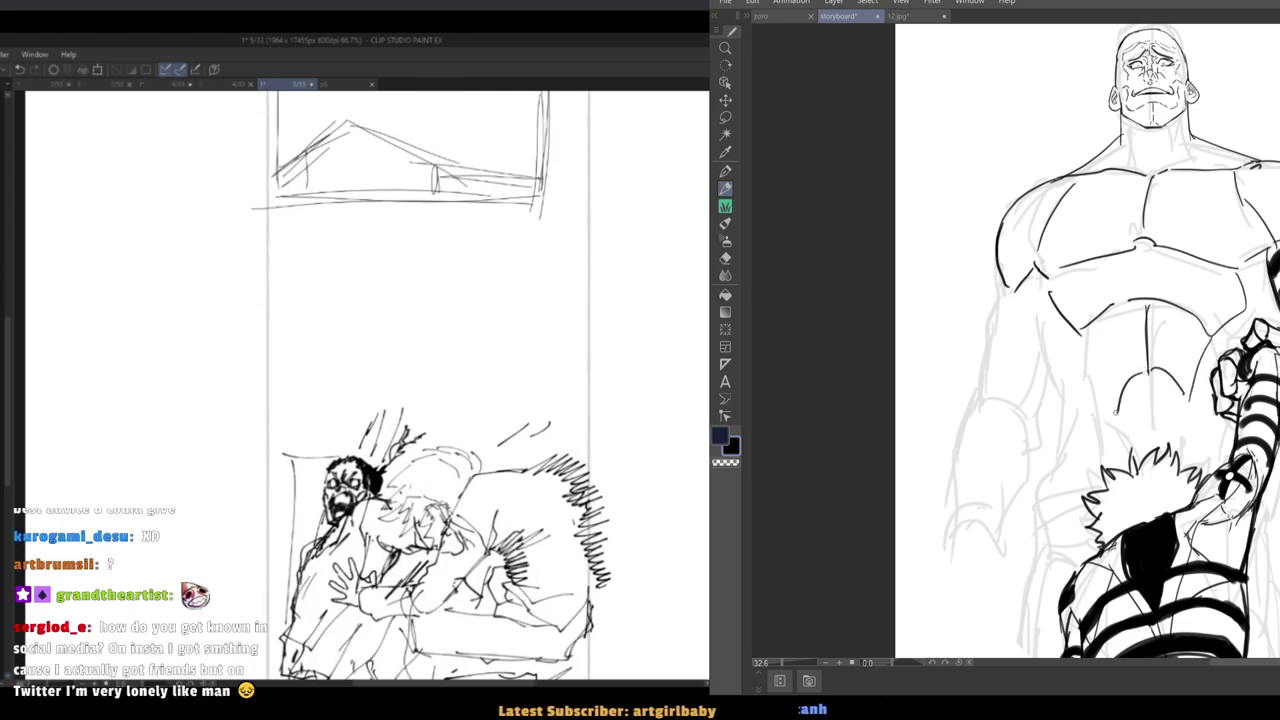
{"action": "left_click_drag", "start_coordinate": [1083, 340], "coordinate": [1117, 413]}
{"action": "left_click_drag", "start_coordinate": [1197, 358], "coordinate": [1190, 407]}
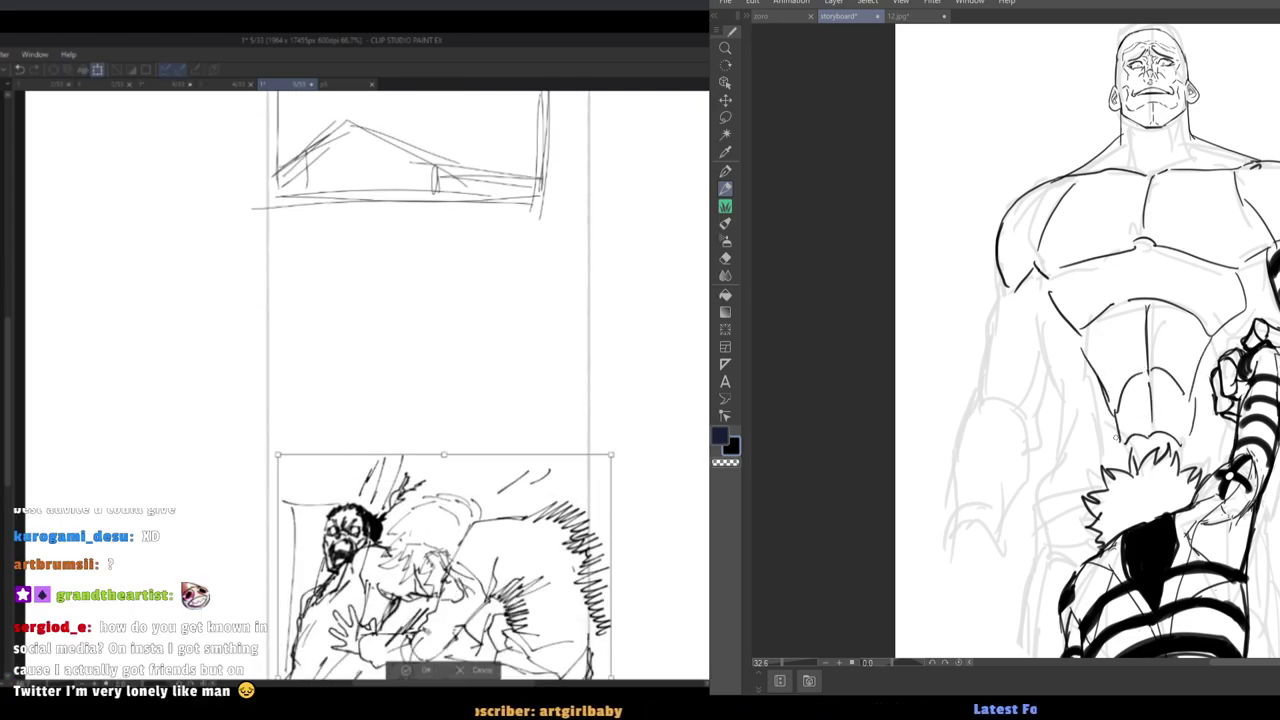
{"action": "left_click_drag", "start_coordinate": [1116, 437], "coordinate": [1023, 57]}
{"action": "left_click_drag", "start_coordinate": [1086, 358], "coordinate": [1109, 351]}
{"action": "key", "text": "ctrl+z"}
{"action": "key", "text": "ctrl+z"}
{"action": "key", "text": "ctrl+z"}
{"action": "key", "text": "ctrl+z"}
{"action": "key", "text": "ctrl+z"}
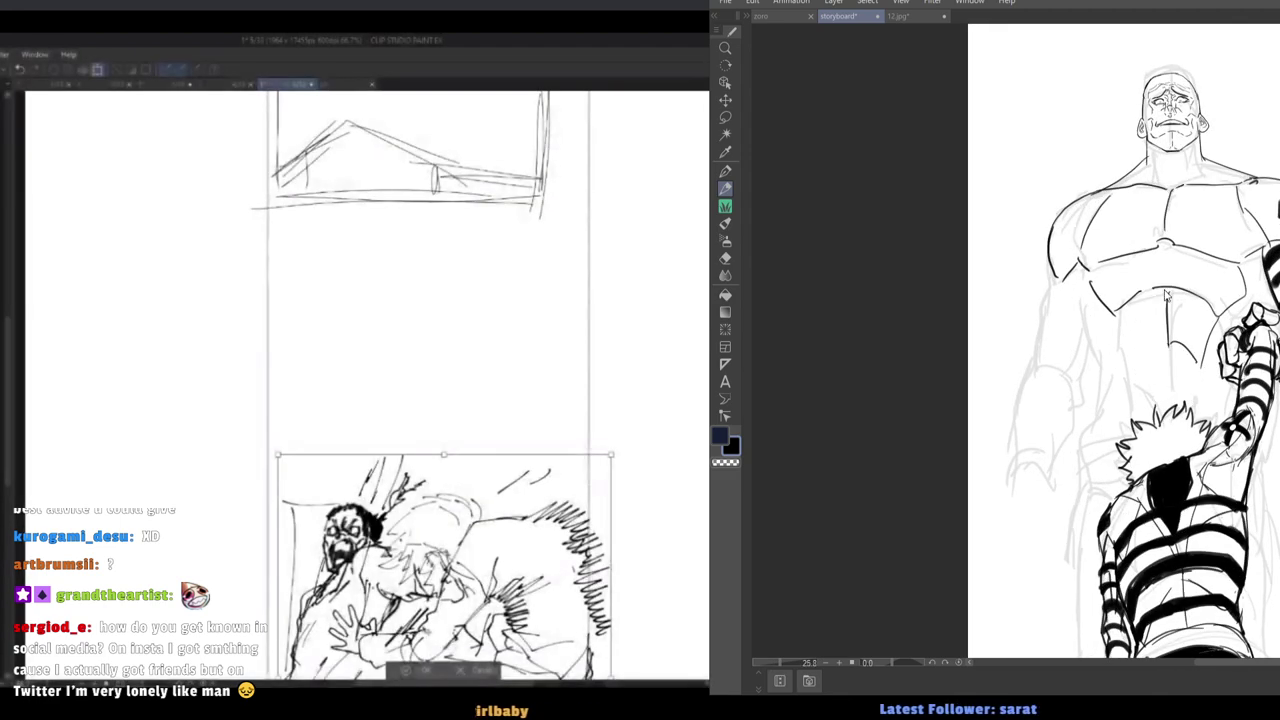
{"action": "key", "text": "ctrl+z"}
{"action": "key", "text": "ctrl+z"}
{"action": "key", "text": "ctrl+z"}
Ink the giant's abdominal muscles with a centre line and stacked curved rows down to the spiky hair.
{"action": "mouse_move", "coordinate": [1167, 293]}
{"action": "left_mouse_down"}
{"action": "mouse_move", "coordinate": [1169, 331]}
{"action": "mouse_move", "coordinate": [1210, 341]}
{"action": "left_mouse_up"}
{"action": "mouse_move", "coordinate": [1190, 337]}
{"action": "left_mouse_down"}
{"action": "mouse_move", "coordinate": [1157, 320]}
{"action": "mouse_move", "coordinate": [1135, 342]}
{"action": "left_mouse_up"}
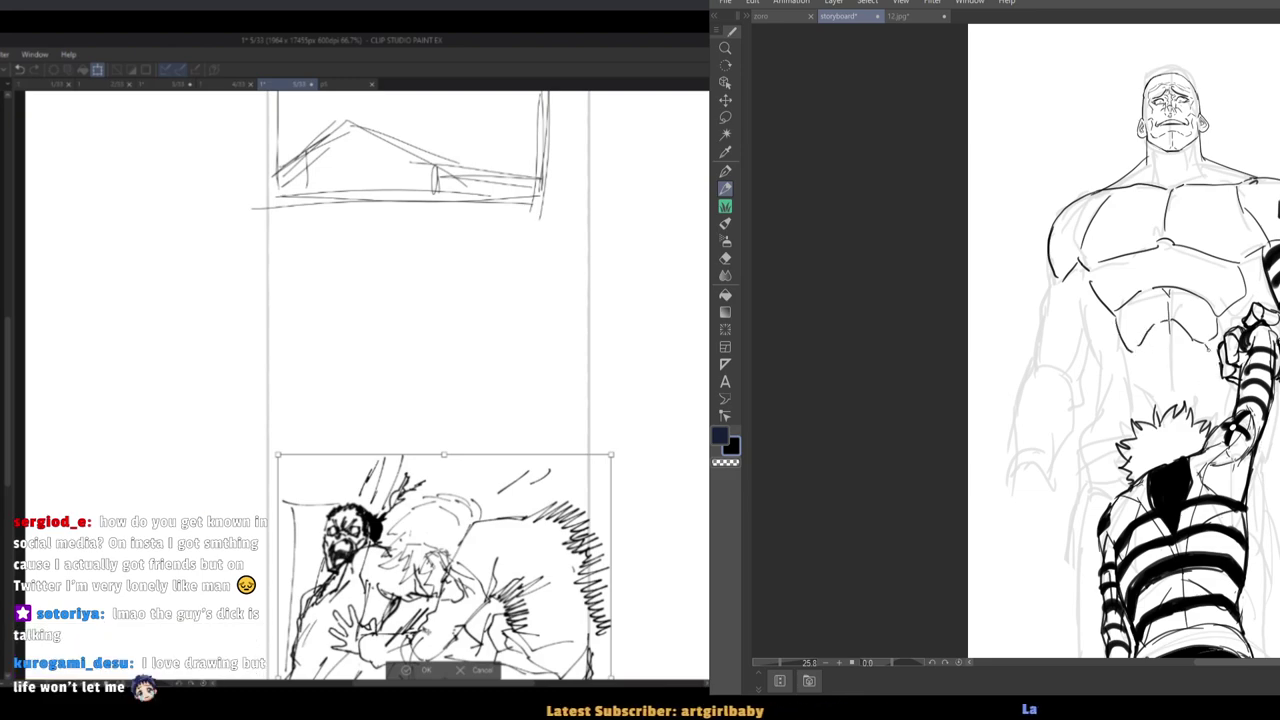
{"action": "left_click_drag", "start_coordinate": [1204, 374], "coordinate": [1197, 385]}
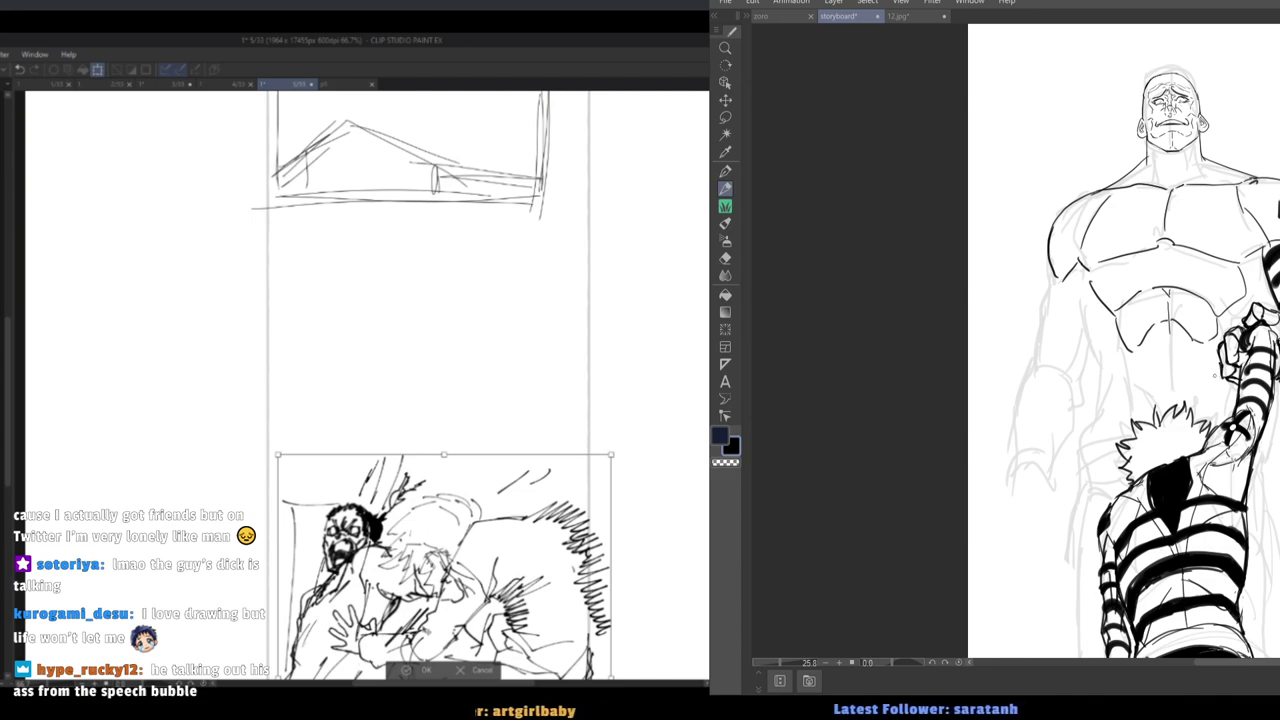
{"action": "key", "text": "e"}
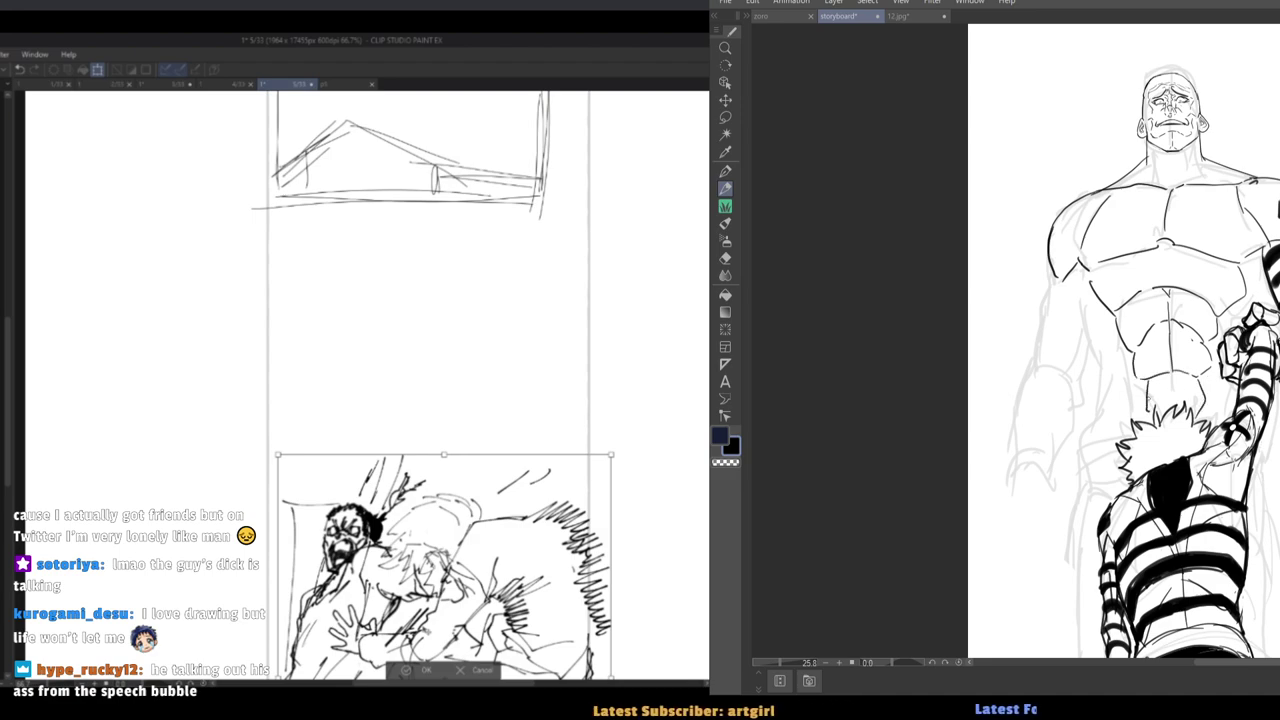
{"action": "scroll", "coordinate": [1138, 332], "scroll_direction": "down", "scroll_amount": 3}
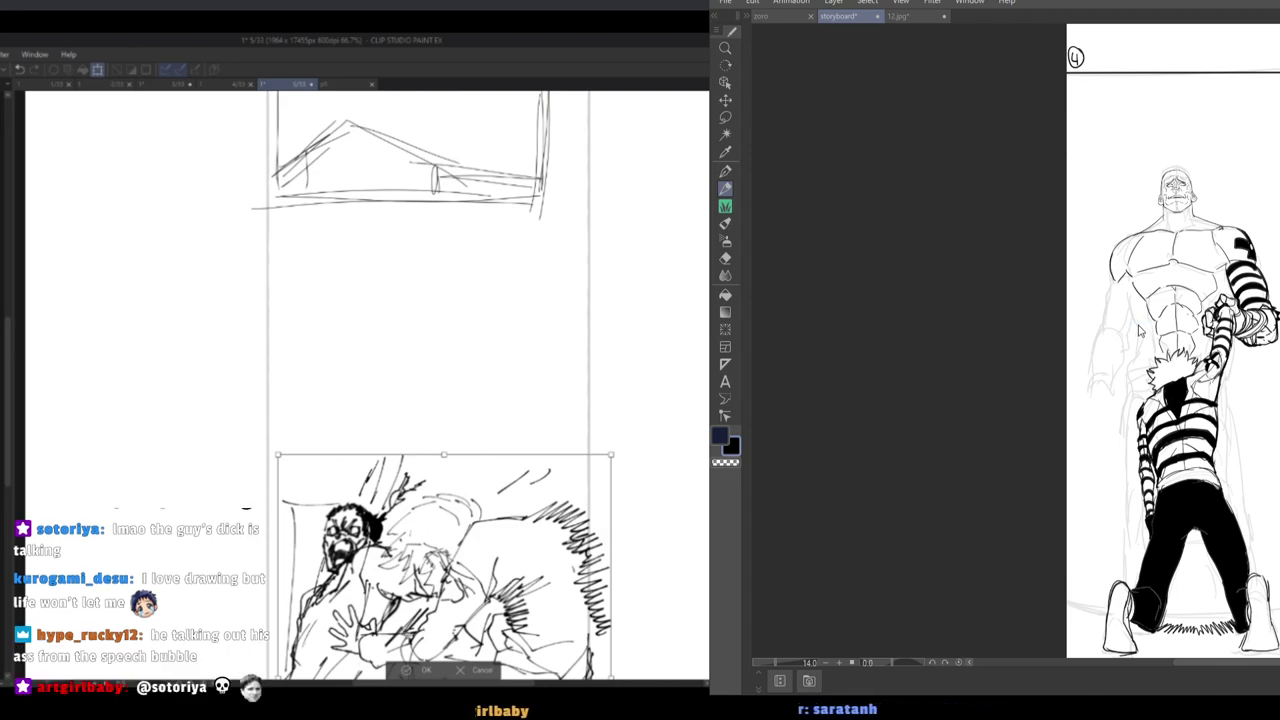
Check the giant's drawing mirrored and apply the pending transform to the shouting man's sketch on the other canvas.
{"action": "key", "text": "h"}
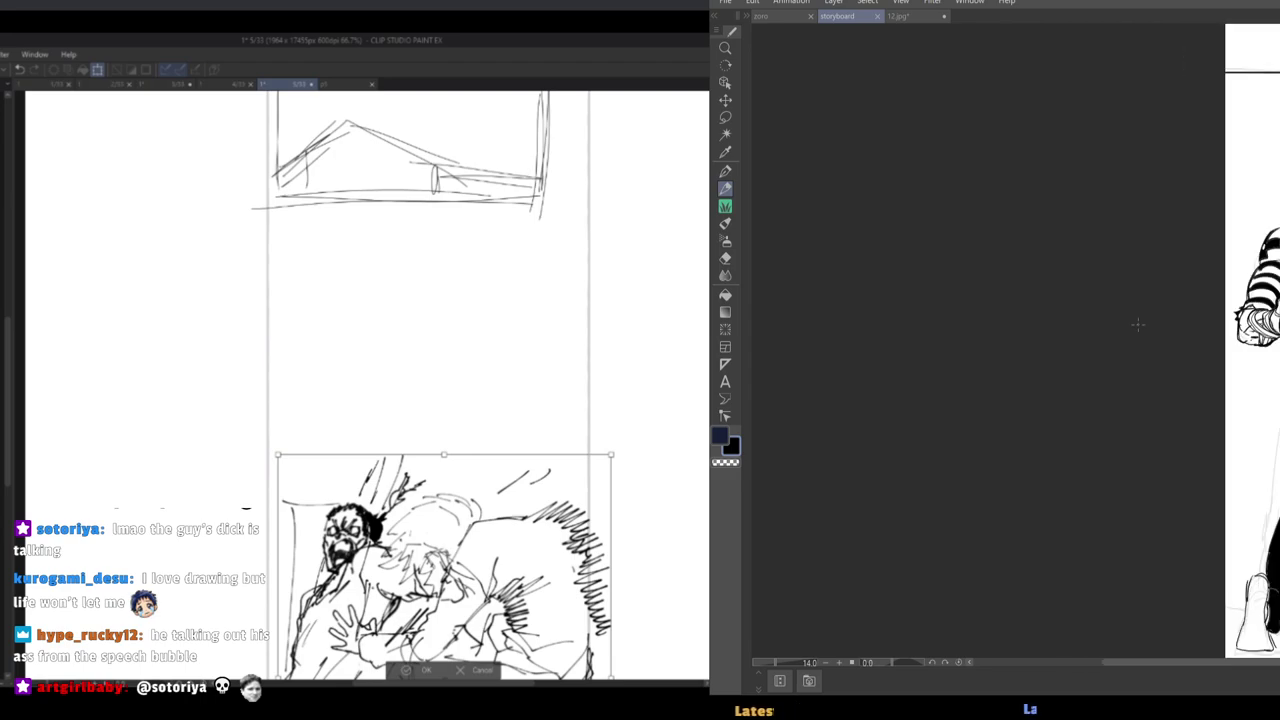
{"action": "key", "text": "h"}
{"action": "left_click_drag", "start_coordinate": [1141, 294], "coordinate": [1155, 292]}
{"action": "scroll", "coordinate": [1183, 288], "scroll_direction": "up", "scroll_amount": 2}
{"action": "scroll", "coordinate": [1211, 265], "scroll_direction": "up", "scroll_amount": 2}
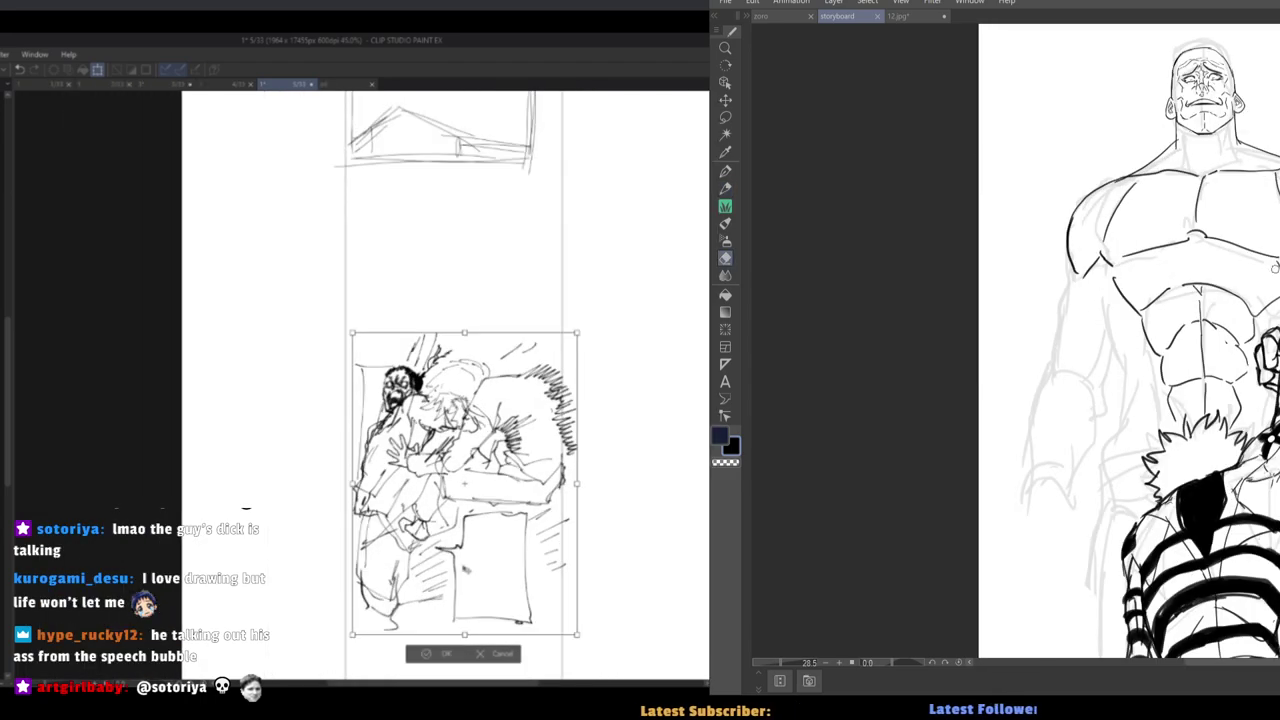
{"action": "left_click", "coordinate": [441, 654]}
{"action": "scroll", "coordinate": [494, 228], "scroll_direction": "up", "scroll_amount": 2}
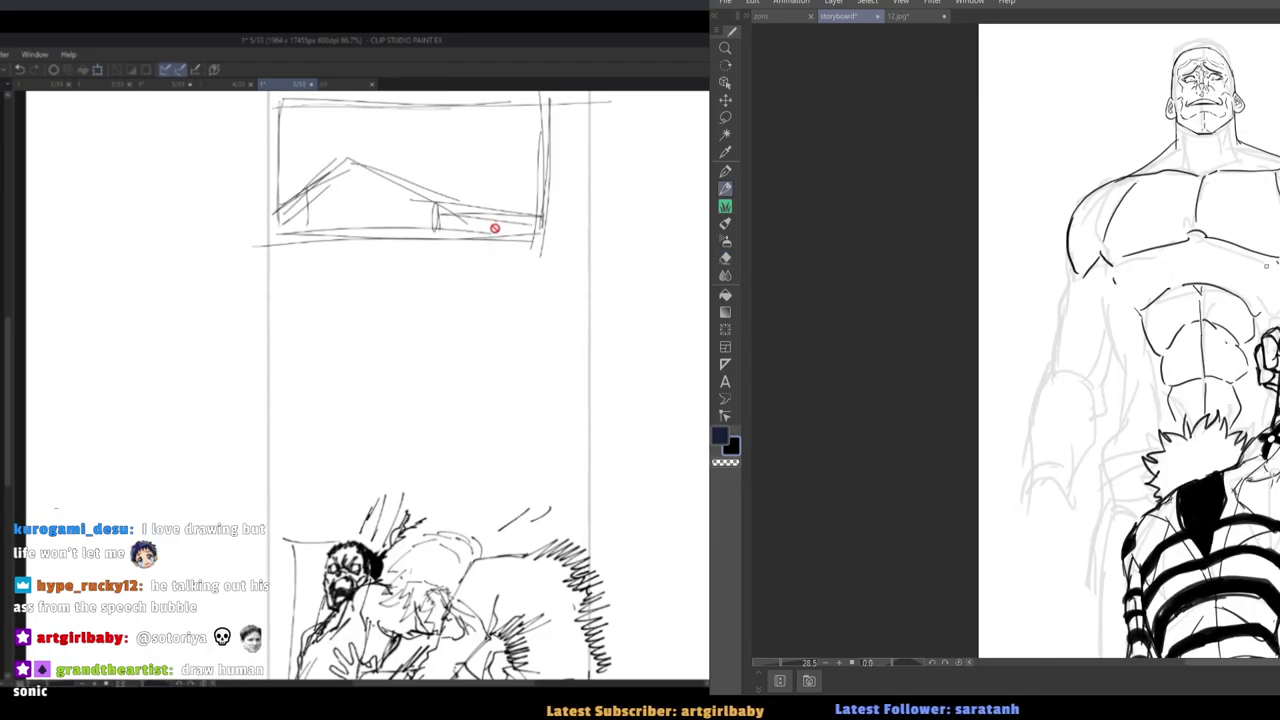
Ink short contour lines along both sides of the giant's ribs, joining the chest to the abdomen.
{"action": "left_click_drag", "start_coordinate": [1271, 287], "coordinate": [1255, 301]}
{"action": "left_click_drag", "start_coordinate": [1123, 260], "coordinate": [1151, 341]}
{"action": "key", "text": "e"}
{"action": "left_click_drag", "start_coordinate": [1148, 184], "coordinate": [1156, 209]}
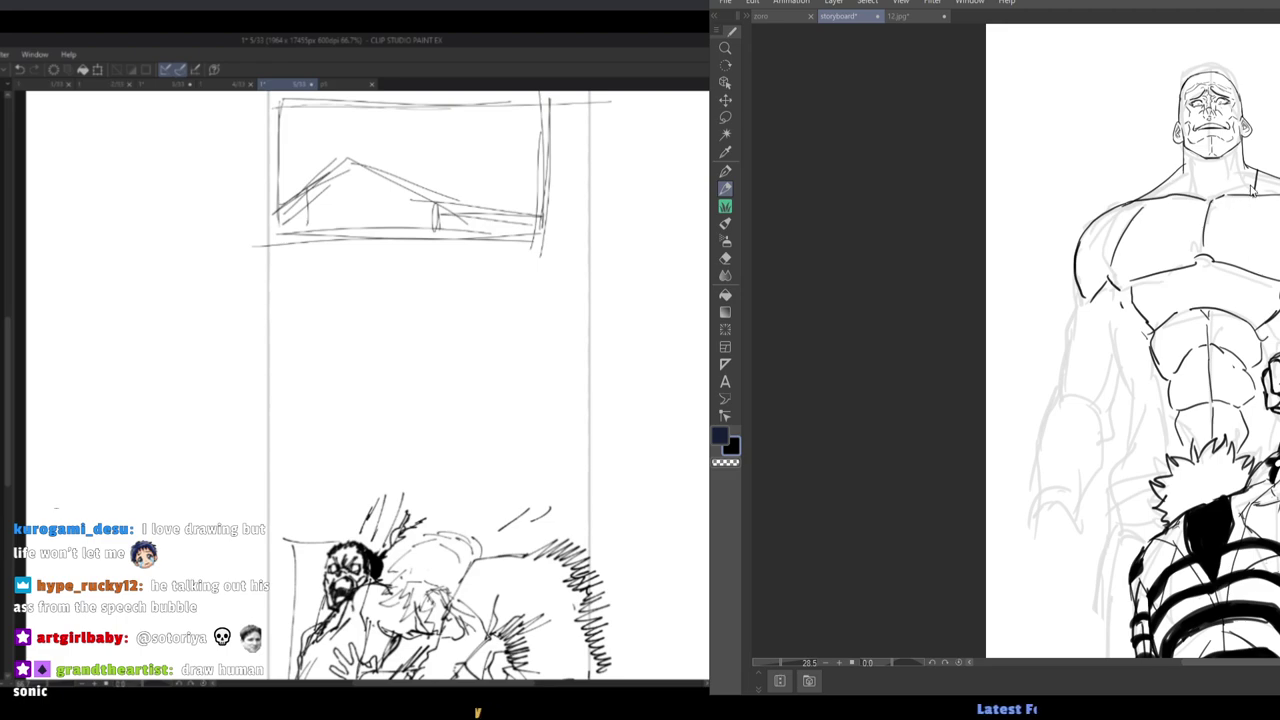
Ink the side edges of a high-necked panel down the giant's torso and fill it solid black to the point above the abdominals.
{"action": "left_click_drag", "start_coordinate": [1173, 173], "coordinate": [1162, 272]}
{"action": "key", "text": "ctrl+z"}
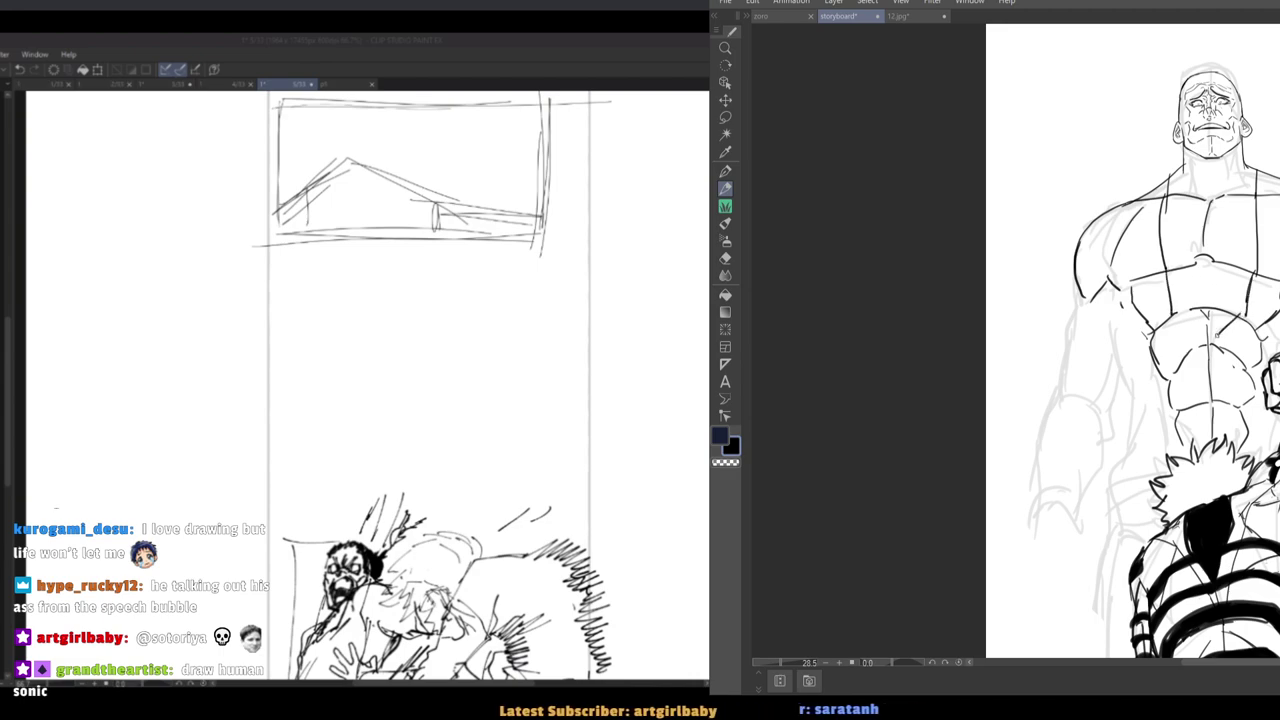
{"action": "key", "text": "w"}
{"action": "left_click", "coordinate": [1193, 292]}
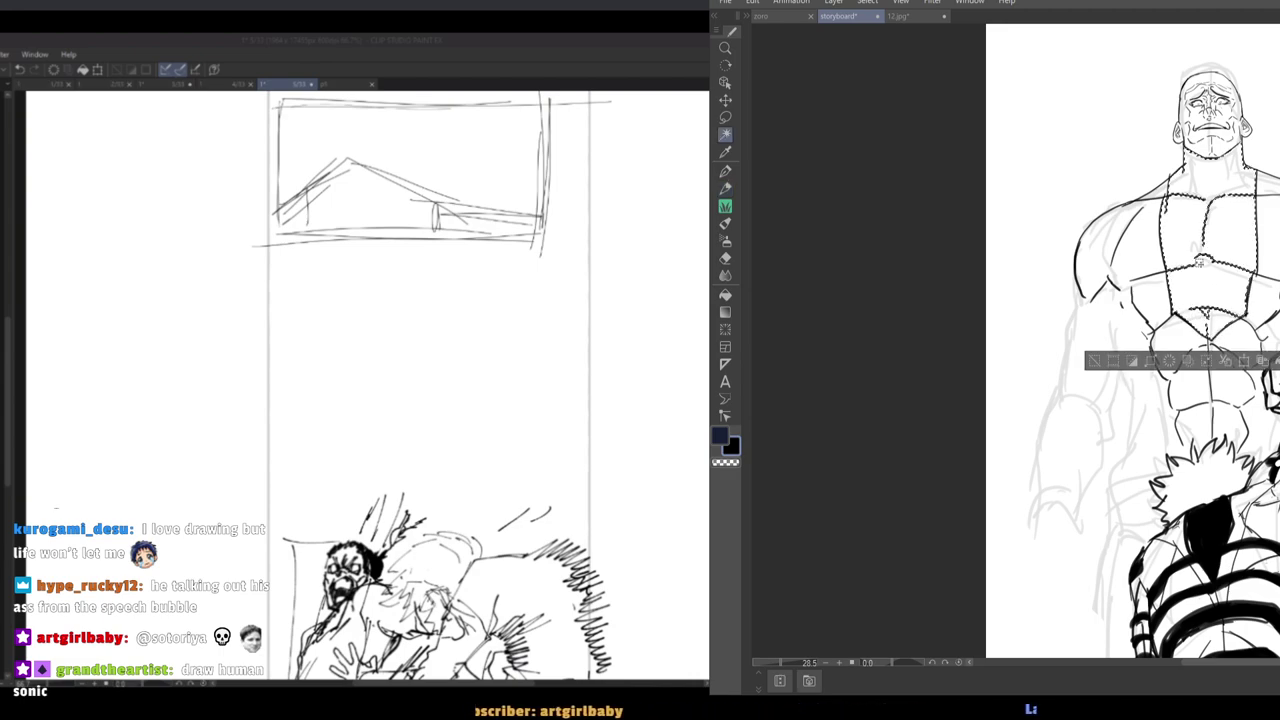
{"action": "left_click", "coordinate": [869, 3]}
{"action": "left_click", "coordinate": [884, 90]}
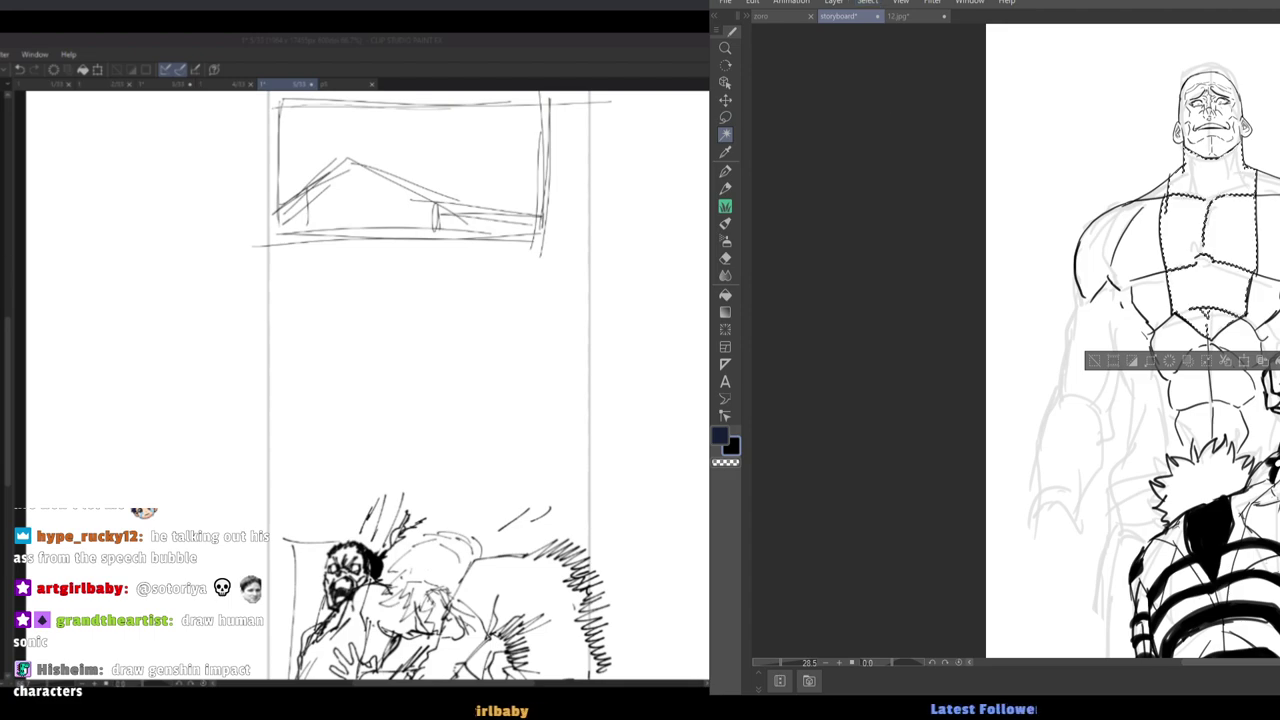
{"action": "left_click", "coordinate": [1276, 361]}
{"action": "key", "text": "ctrl+o"}
{"action": "key", "text": "ctrl+d"}
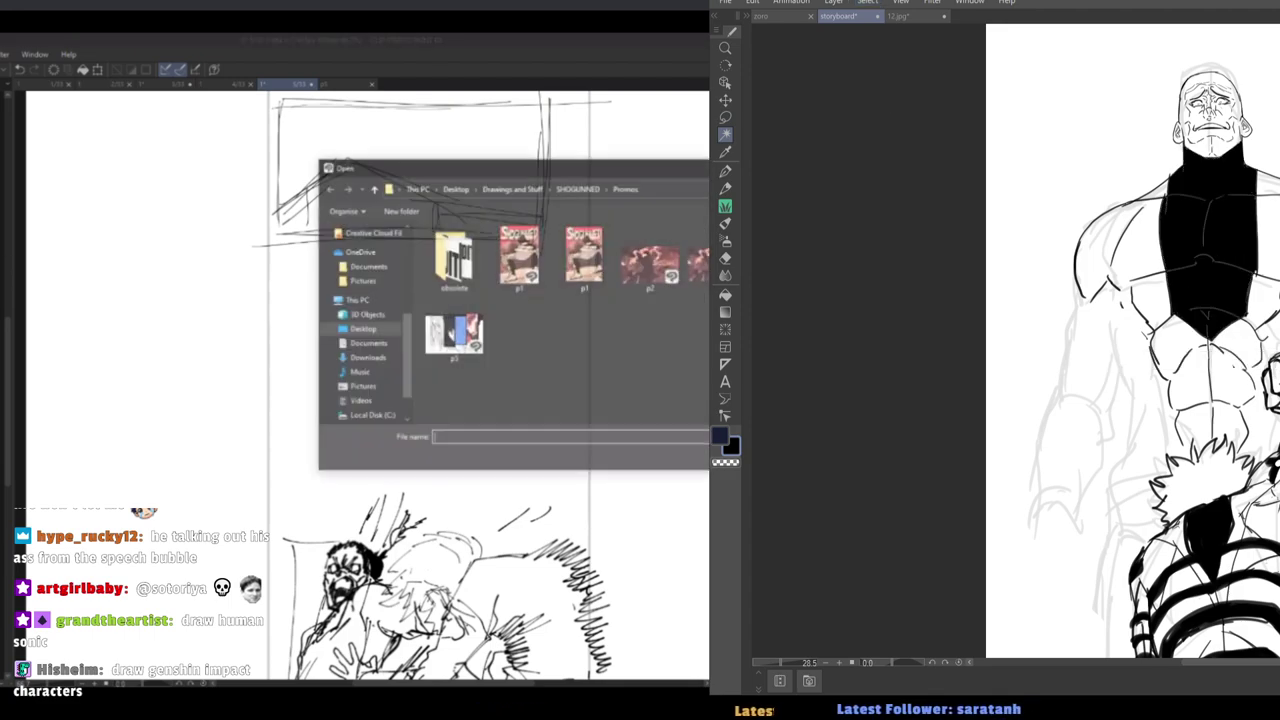
Browse the Drawings and Stuff folder for an artwork to open and try outlining an angular patch on the giant's chest.
{"action": "scroll", "coordinate": [1091, 324], "scroll_direction": "up", "scroll_amount": 1}
{"action": "left_click", "coordinate": [532, 190]}
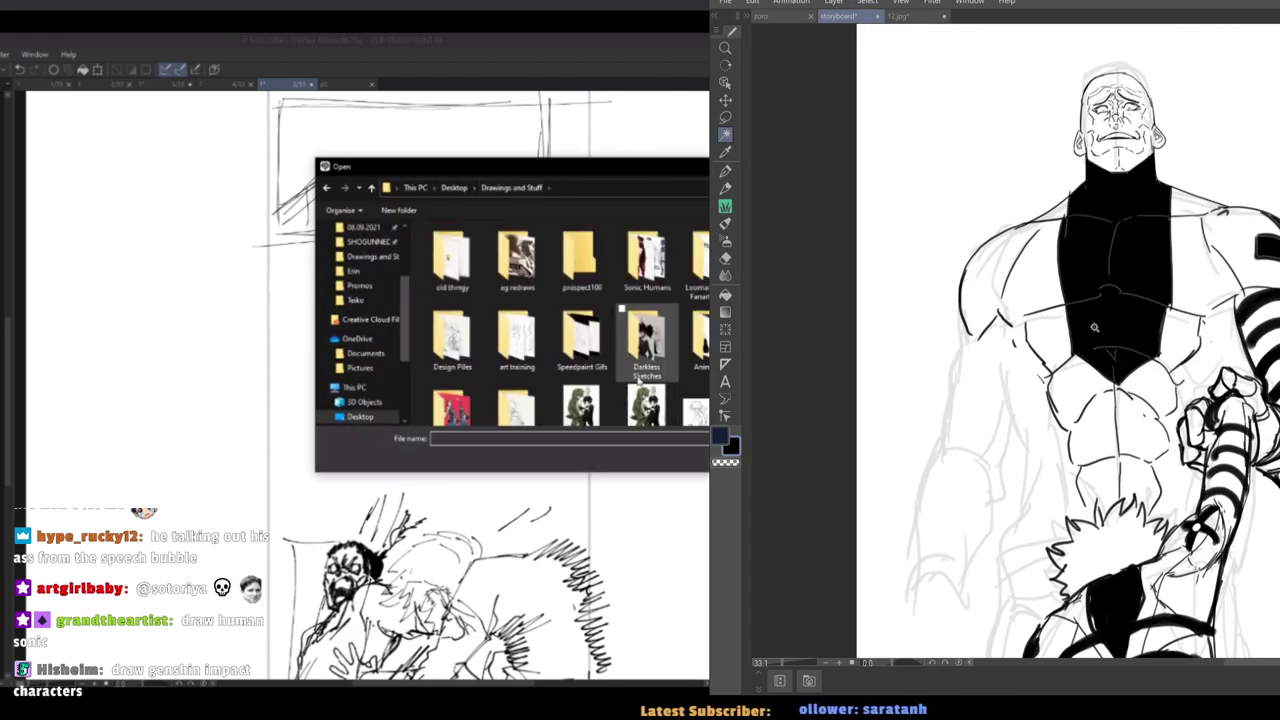
{"action": "key", "text": "p"}
{"action": "left_click", "coordinate": [677, 347]}
{"action": "scroll", "coordinate": [686, 347], "scroll_direction": "down", "scroll_amount": 1}
{"action": "scroll", "coordinate": [695, 343], "scroll_direction": "down", "scroll_amount": 2}
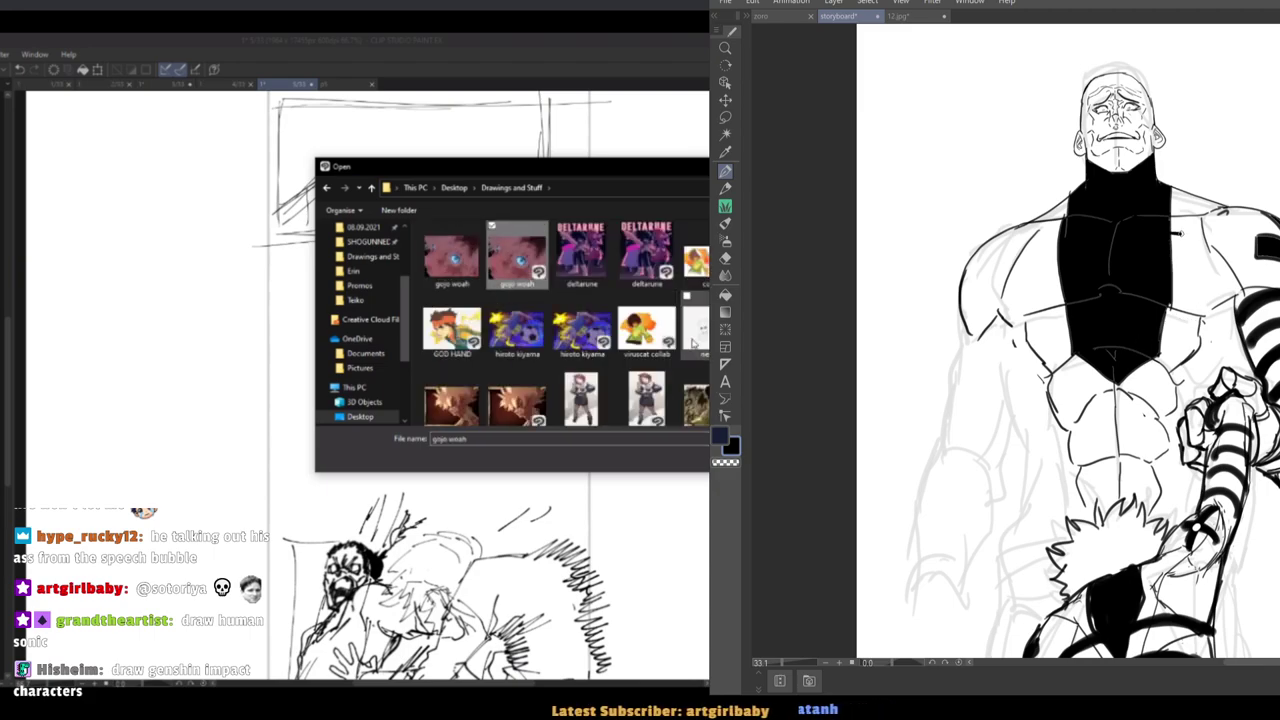
{"action": "scroll", "coordinate": [645, 325], "scroll_direction": "down", "scroll_amount": 3}
{"action": "key", "text": "p"}
{"action": "left_click_drag", "start_coordinate": [1171, 240], "coordinate": [1214, 273]}
{"action": "scroll", "coordinate": [645, 330], "scroll_direction": "down", "scroll_amount": 6}
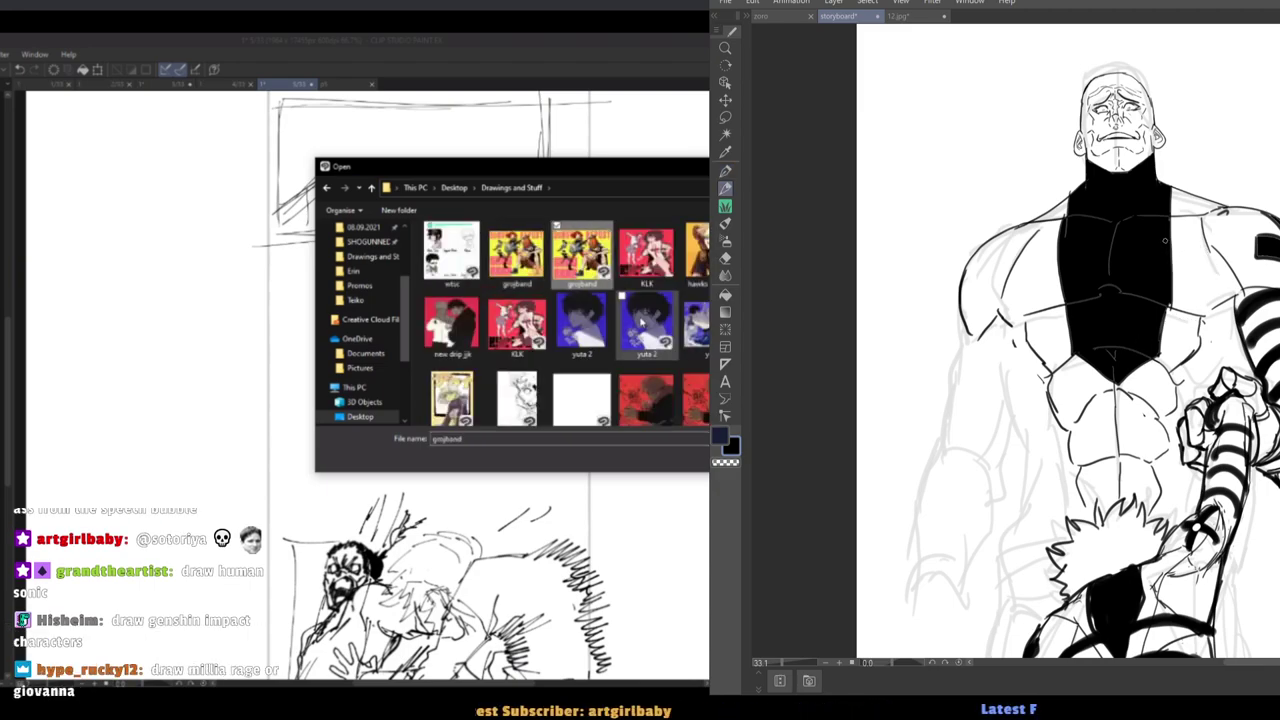
Enter "gurren lagann" as the file to open and undo the chest patch outline.
{"action": "key", "text": "BackSpace"}
{"action": "key", "text": "BackSpace"}
{"action": "key", "text": "BackSpace"}
{"action": "key", "text": "BackSpace"}
{"action": "key", "text": "BackSpace"}
{"action": "key", "text": "BackSpace"}
{"action": "type", "text": "gi"}
{"action": "key", "text": "BackSpace"}
{"action": "key", "text": "BackSpace"}
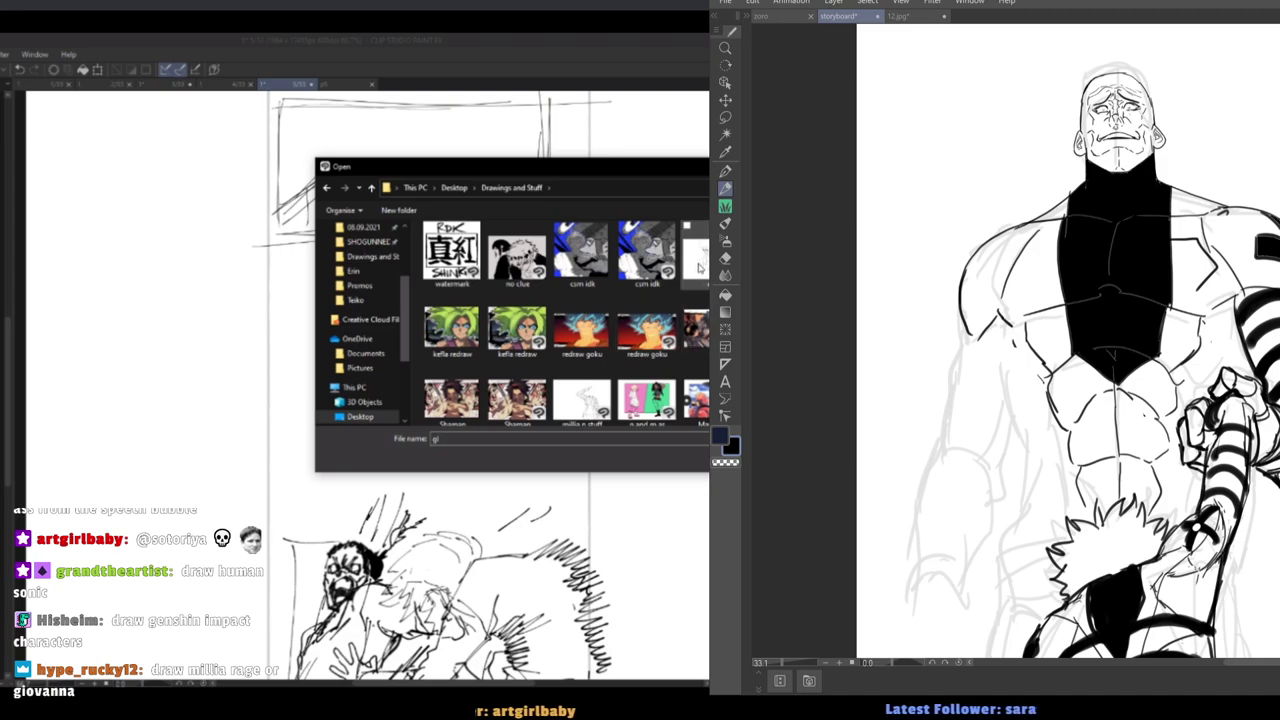
{"action": "type", "text": "gurren lagann"}
{"action": "key", "text": "ctrl+d"}
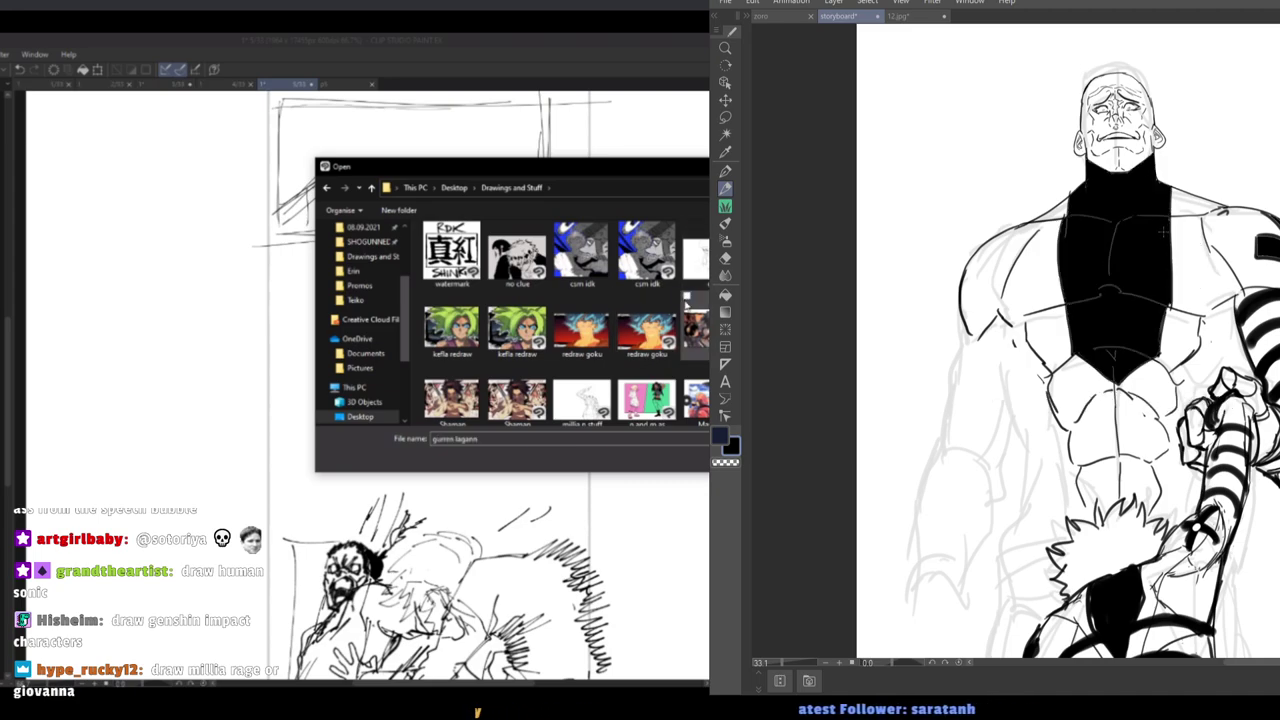
Outline a hexagonal patch beside the black chest panel while going through the folder's files starting with G.
{"action": "key", "text": "g"}
{"action": "key", "text": "g"}
{"action": "key", "text": "g"}
{"action": "left_click_drag", "start_coordinate": [1170, 236], "coordinate": [1168, 289]}
{"action": "key", "text": "g"}
{"action": "key", "text": "g"}
{"action": "key", "text": "g"}
{"action": "key", "text": "g"}
{"action": "key", "text": "g"}
{"action": "key", "text": "g"}
{"action": "key", "text": "g"}
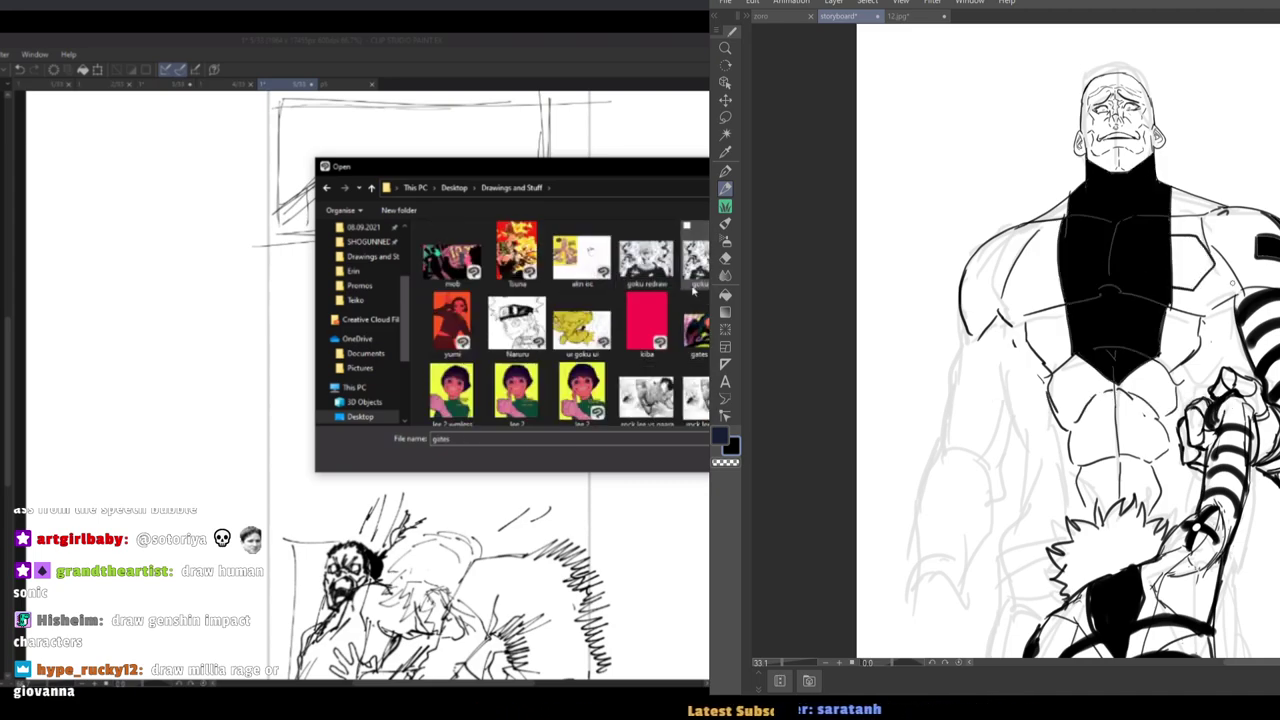
{"action": "key", "text": "g"}
{"action": "key", "text": "g"}
{"action": "key", "text": "g"}
{"action": "key", "text": "g"}
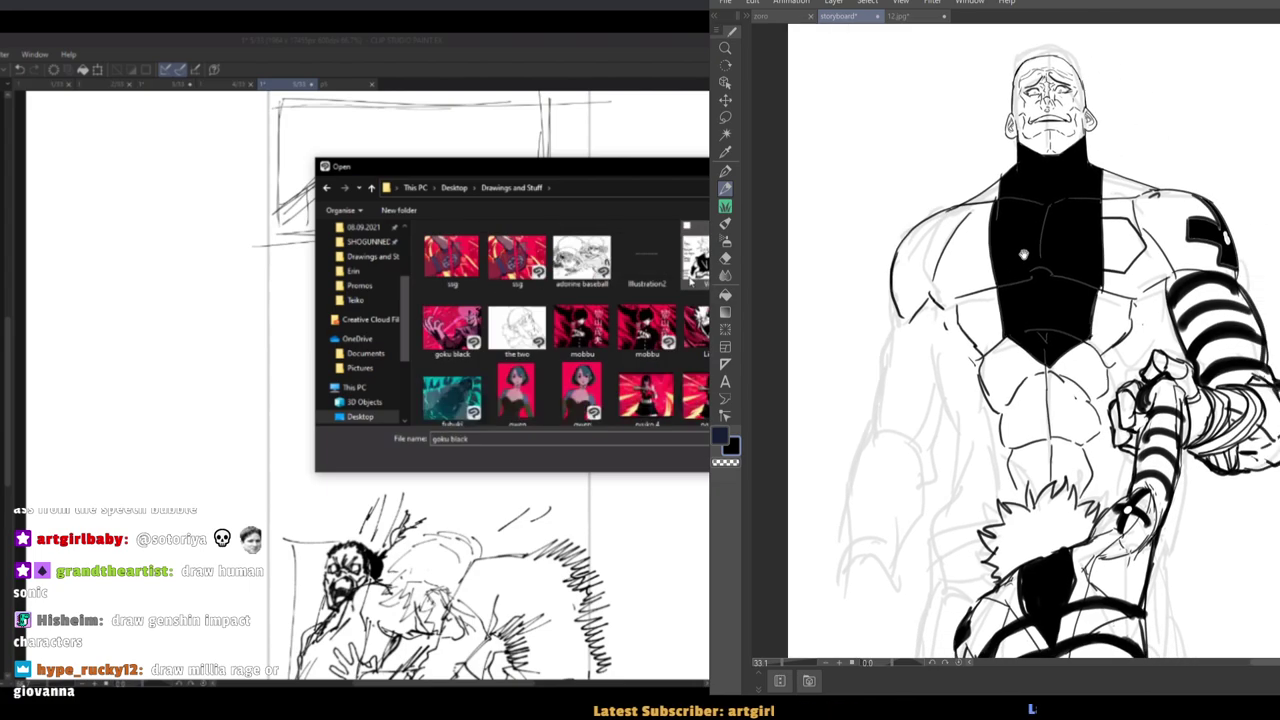
{"action": "key", "text": "g"}
{"action": "key", "text": "g"}
{"action": "key", "text": "g"}
{"action": "key", "text": "g"}
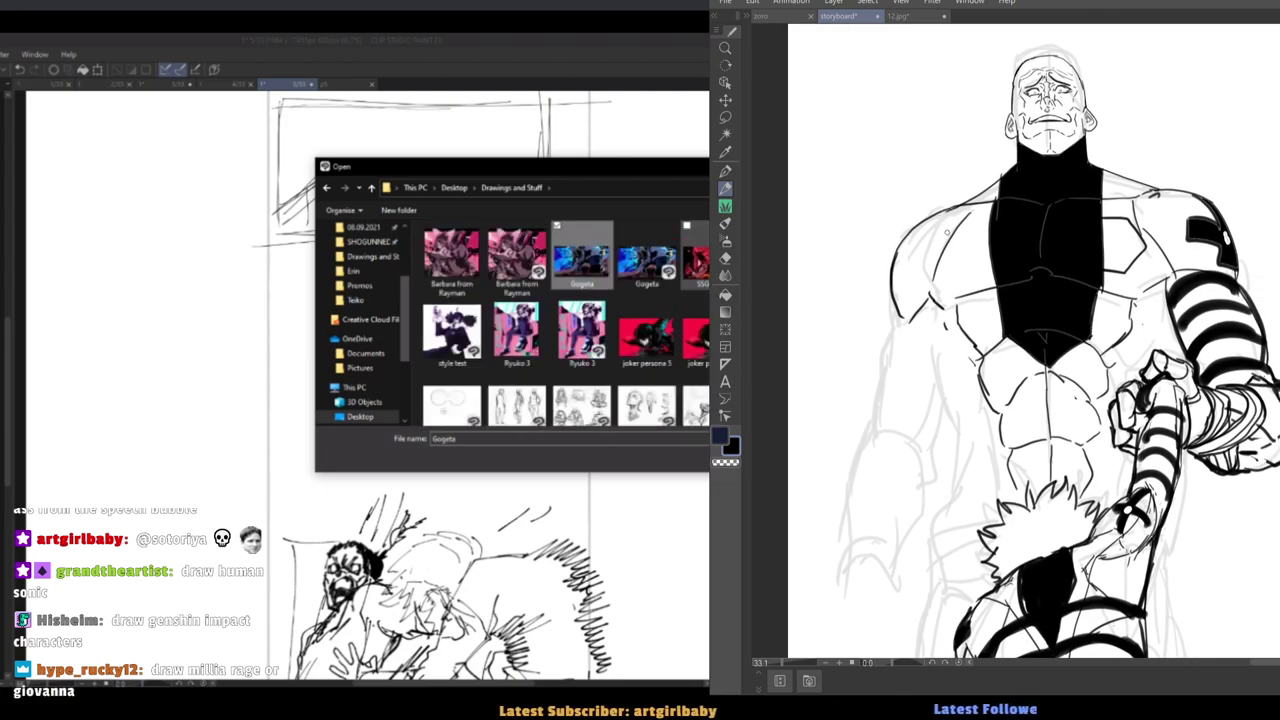
Complete the pair of hexagonal chest patches in solid black and open the Gogeta illustration alongside.
{"action": "scroll", "coordinate": [600, 294], "scroll_direction": "down", "scroll_amount": 5}
{"action": "scroll", "coordinate": [657, 318], "scroll_direction": "down", "scroll_amount": 3}
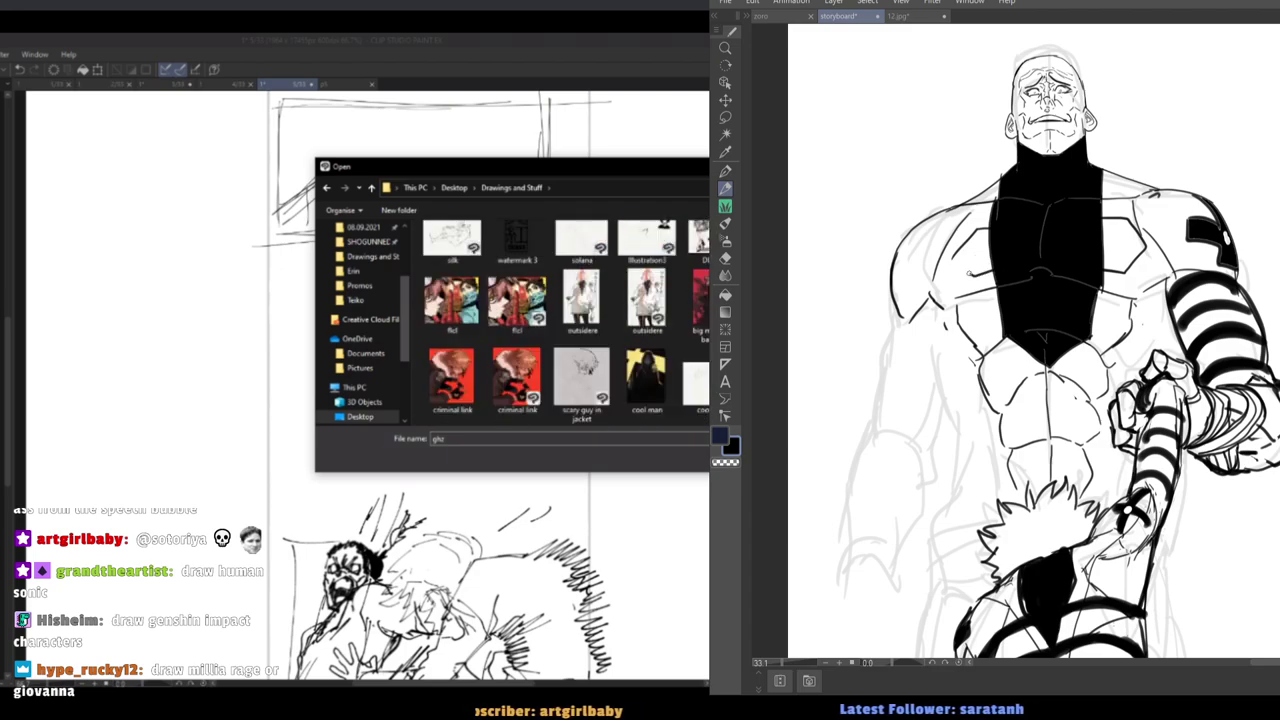
{"action": "key", "text": "w"}
{"action": "left_click", "coordinate": [965, 257]}
{"action": "scroll", "coordinate": [560, 325], "scroll_direction": "up", "scroll_amount": 2}
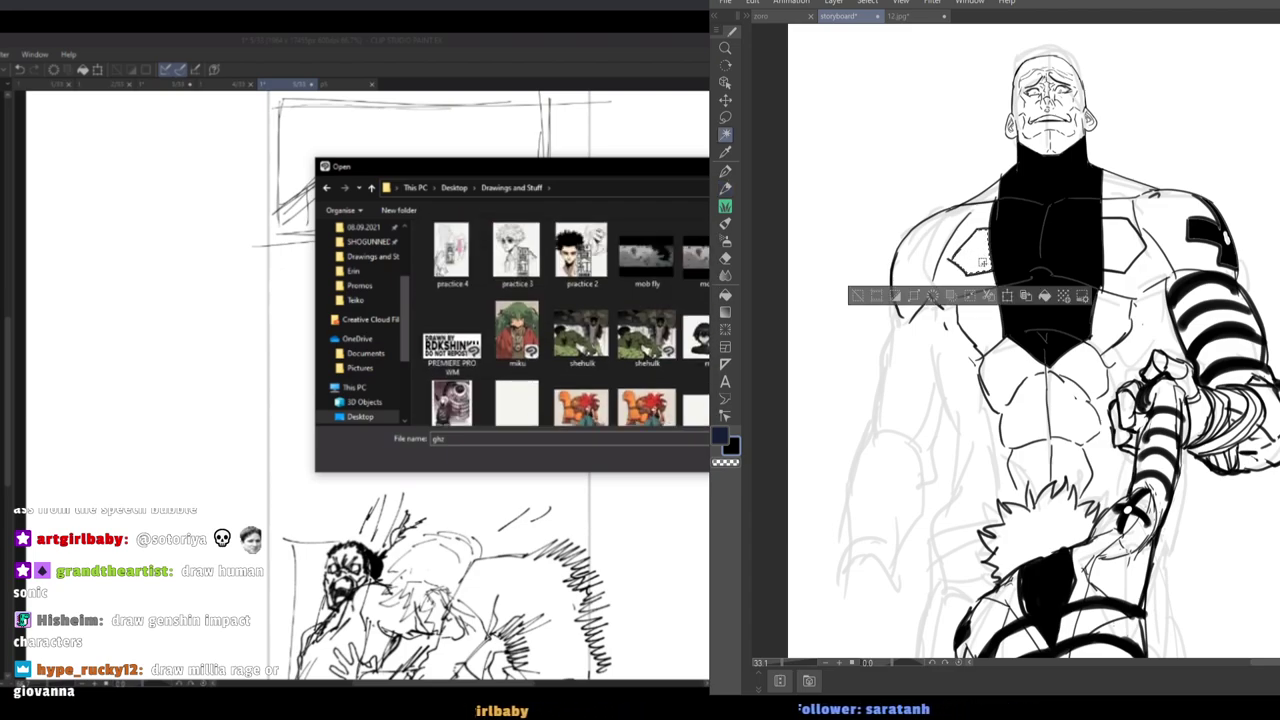
{"action": "scroll", "coordinate": [560, 325], "scroll_direction": "down", "scroll_amount": 5}
{"action": "left_click", "coordinate": [1127, 253], "text": "shift"}
{"action": "scroll", "coordinate": [560, 325], "scroll_direction": "down", "scroll_amount": 4}
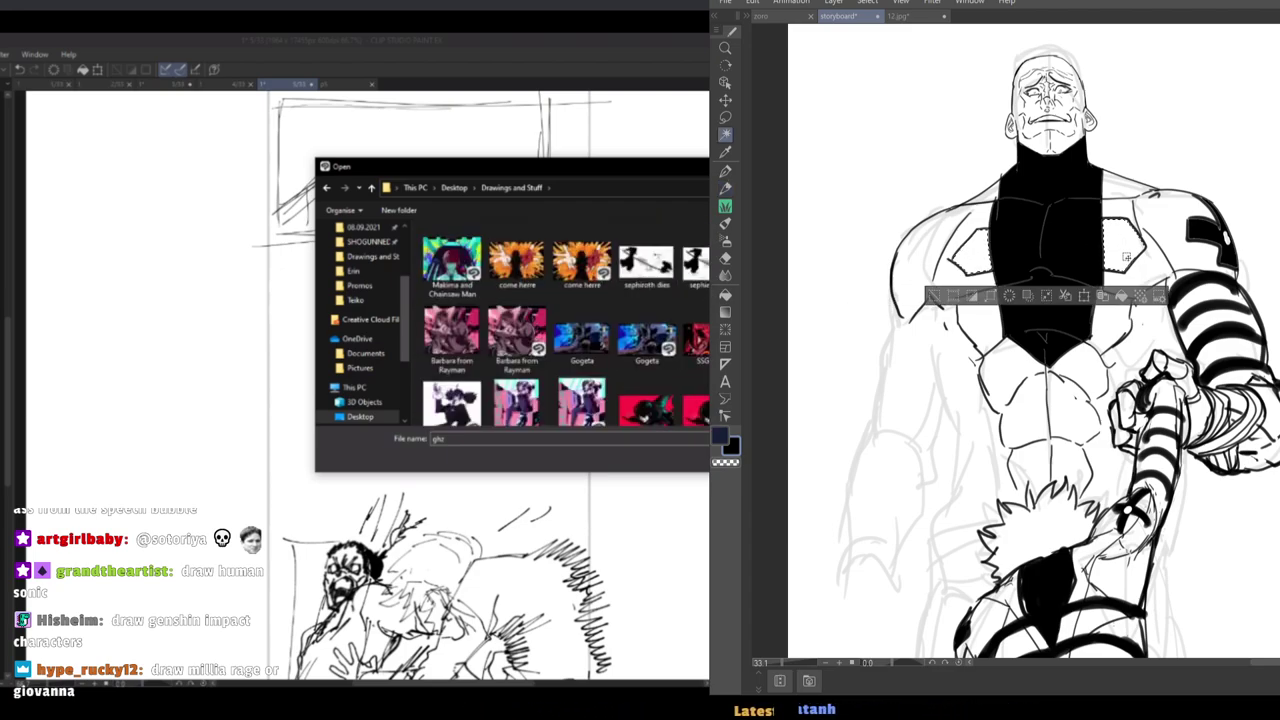
{"action": "left_click", "coordinate": [571, 253]}
{"action": "key", "text": "Return"}
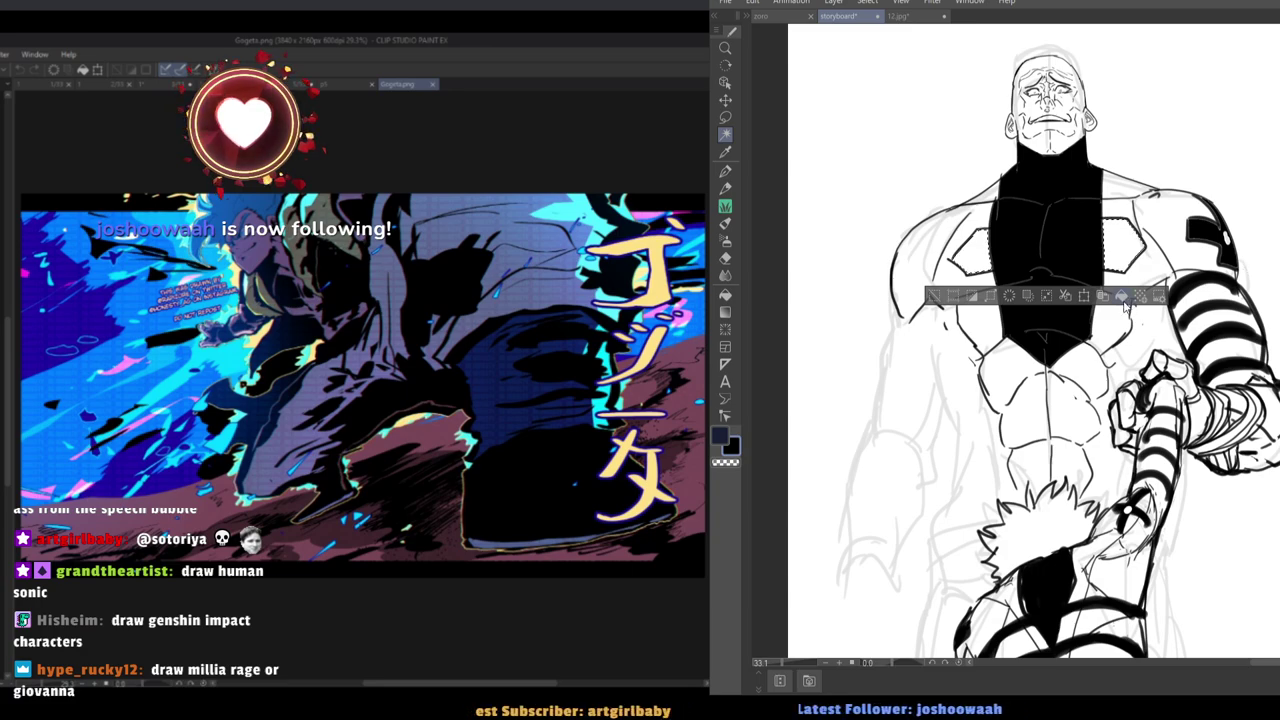
{"action": "key", "text": "alt+BackSpace"}
{"action": "key", "text": "ctrl+d"}
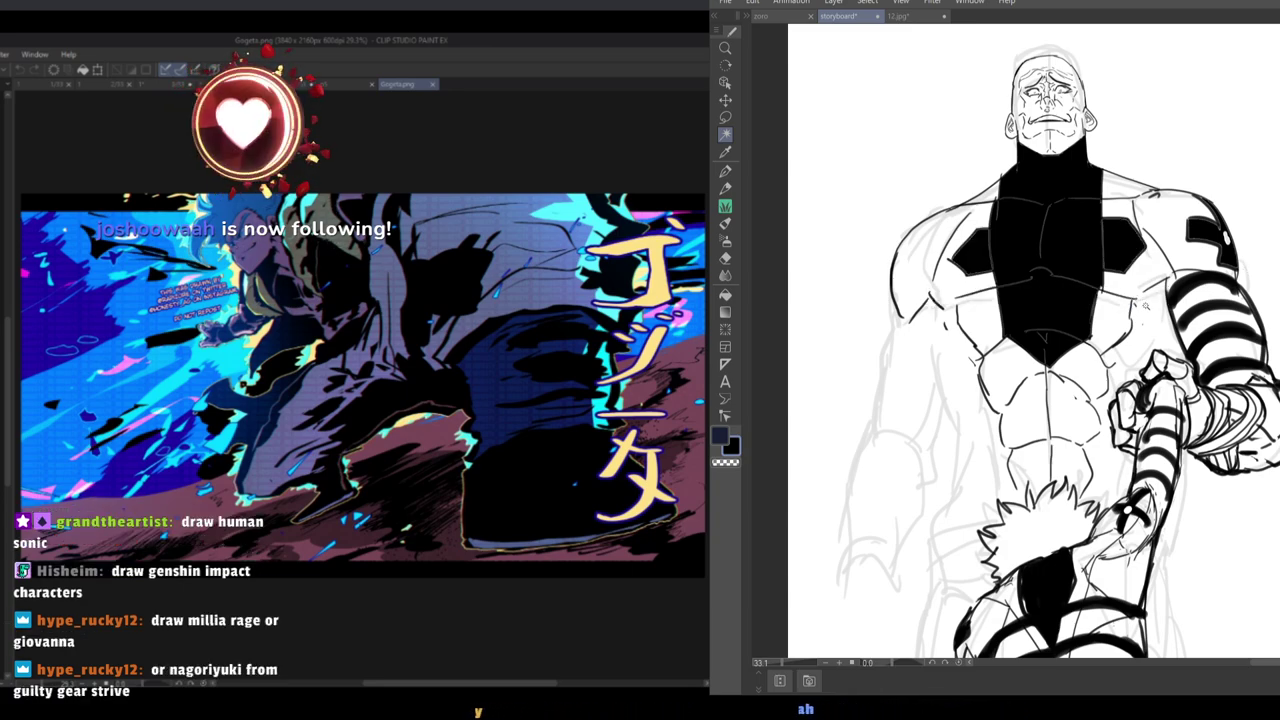
Cut a white diamond out of the middle of each black chest patch.
{"action": "key", "text": "e"}
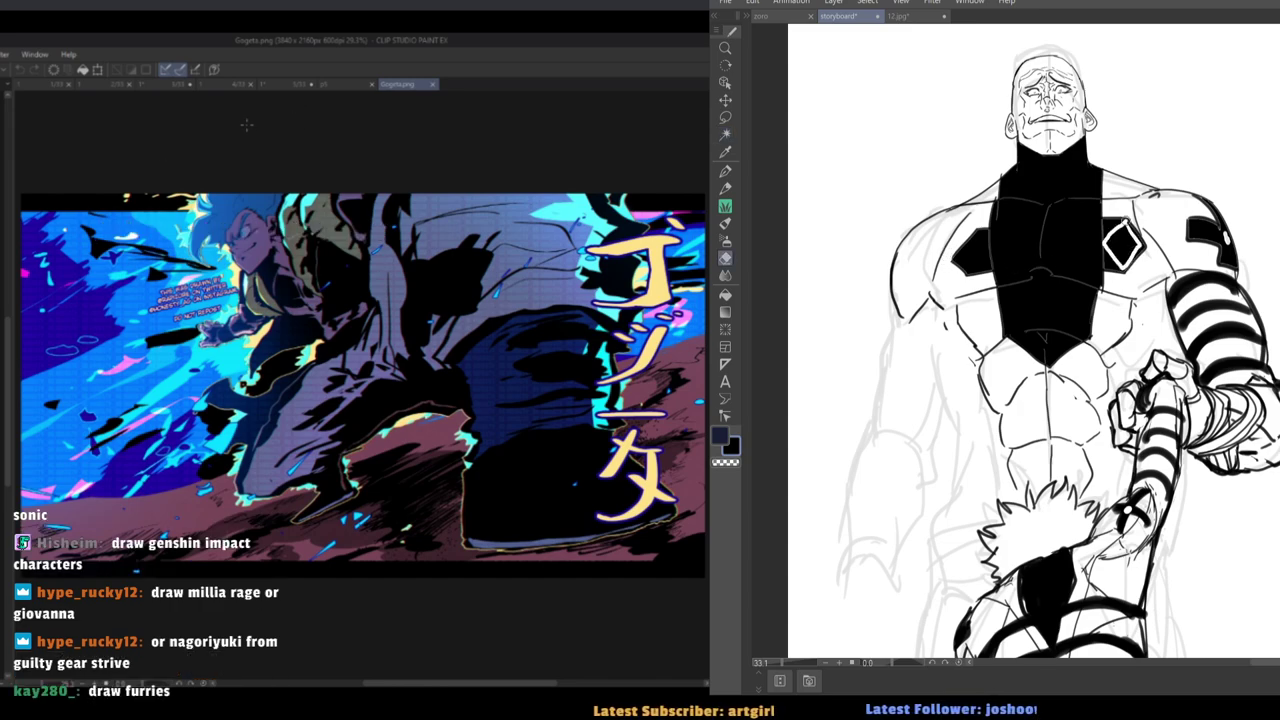
{"action": "key", "text": "w"}
{"action": "left_click", "coordinate": [1121, 243]}
{"action": "key", "text": "Delete"}
{"action": "key", "text": "ctrl+d"}
{"action": "left_click", "coordinate": [974, 239]}
{"action": "key", "text": "ctrl+d"}
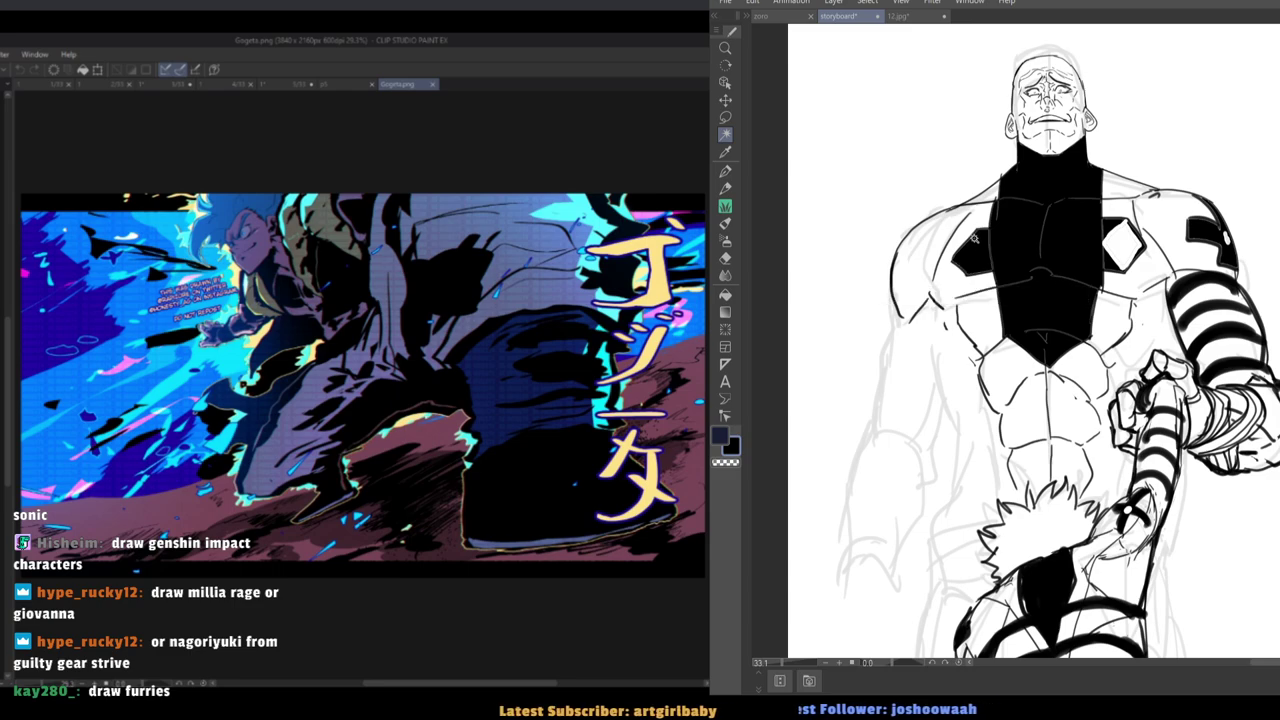
{"action": "key", "text": "w"}
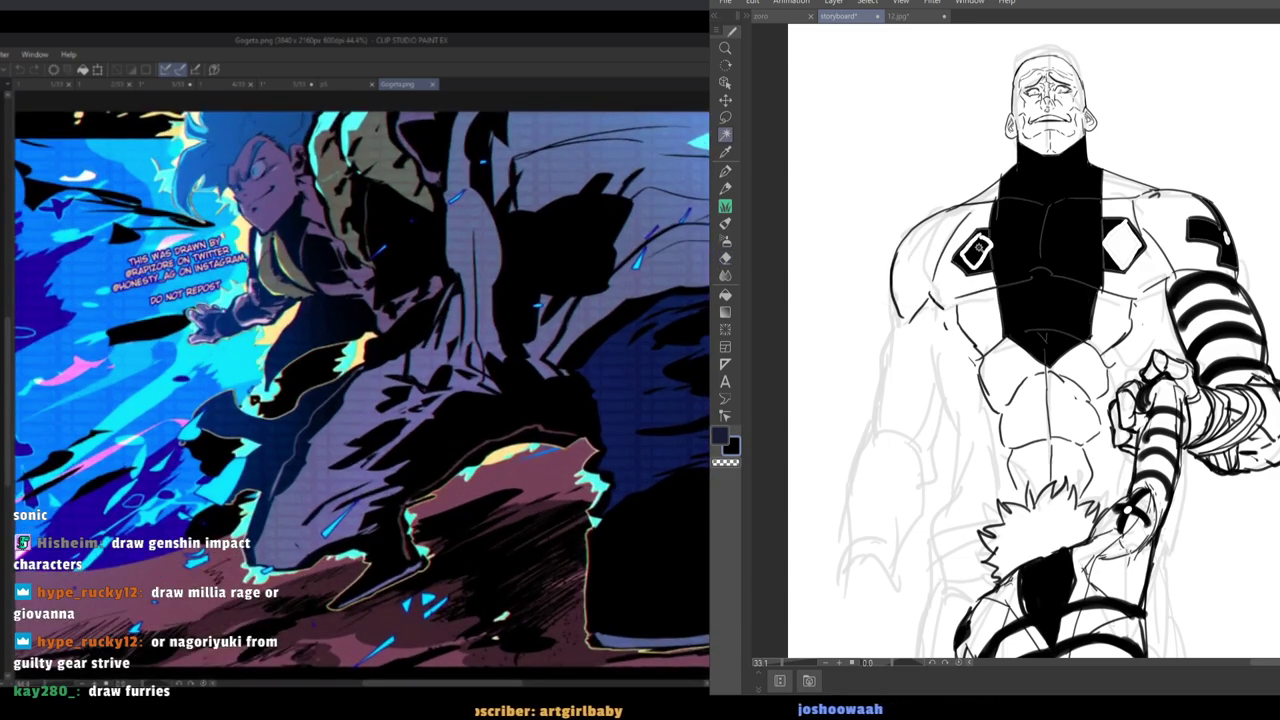
{"action": "left_click", "coordinate": [975, 248]}
{"action": "key", "text": "Delete"}
{"action": "key", "text": "ctrl+d"}
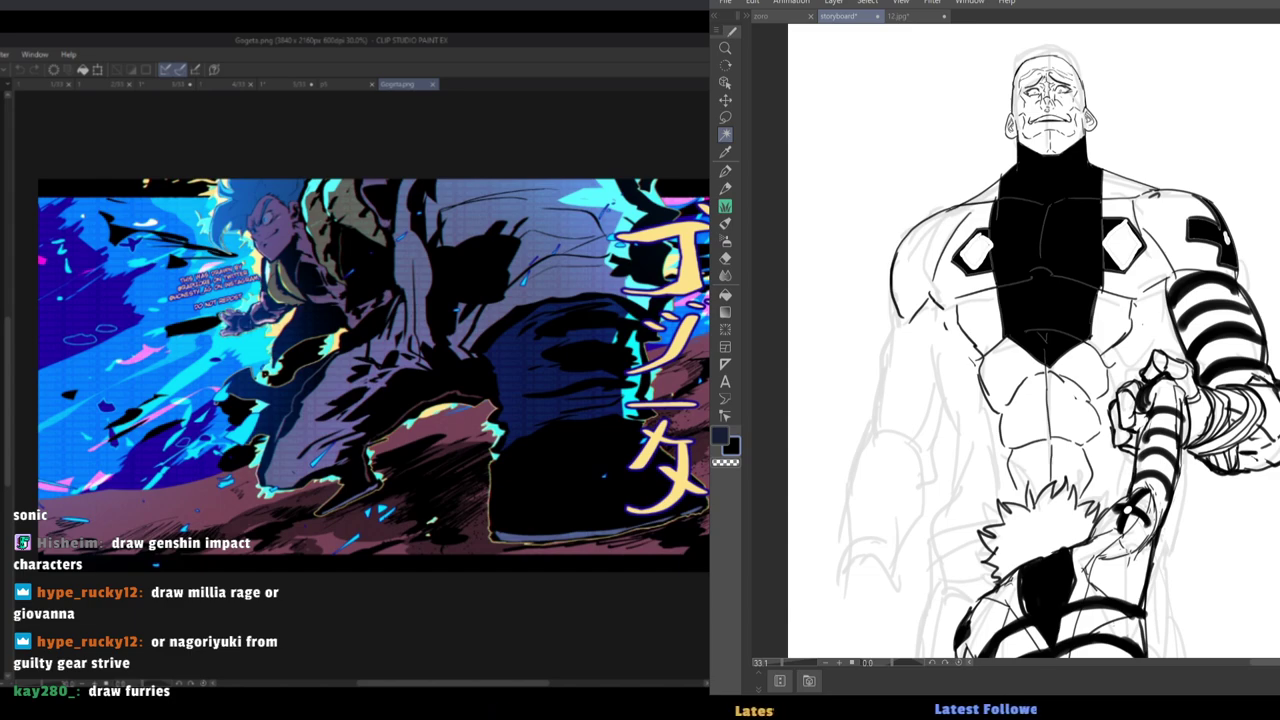
View the Gogeta illustration, close it and return to the tall canvas with the shouting man's sketch.
{"action": "scroll", "coordinate": [245, 279], "scroll_direction": "up", "scroll_amount": 1}
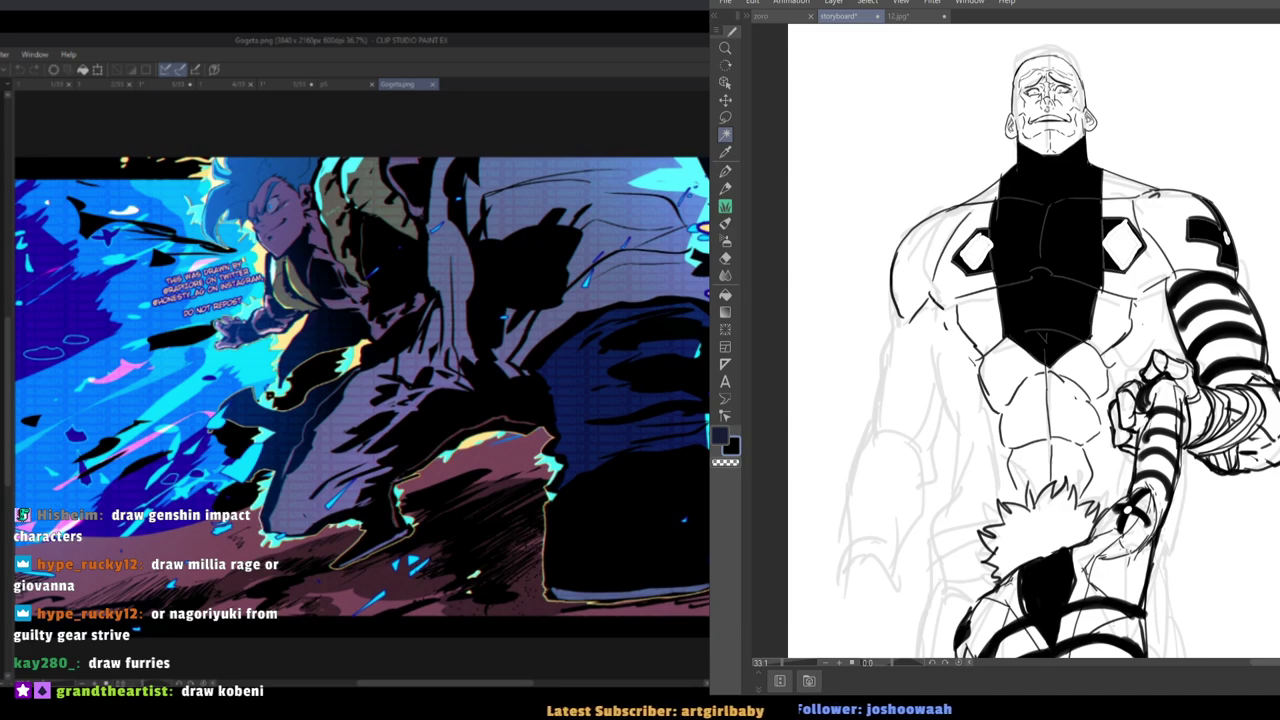
{"action": "left_click", "coordinate": [433, 86]}
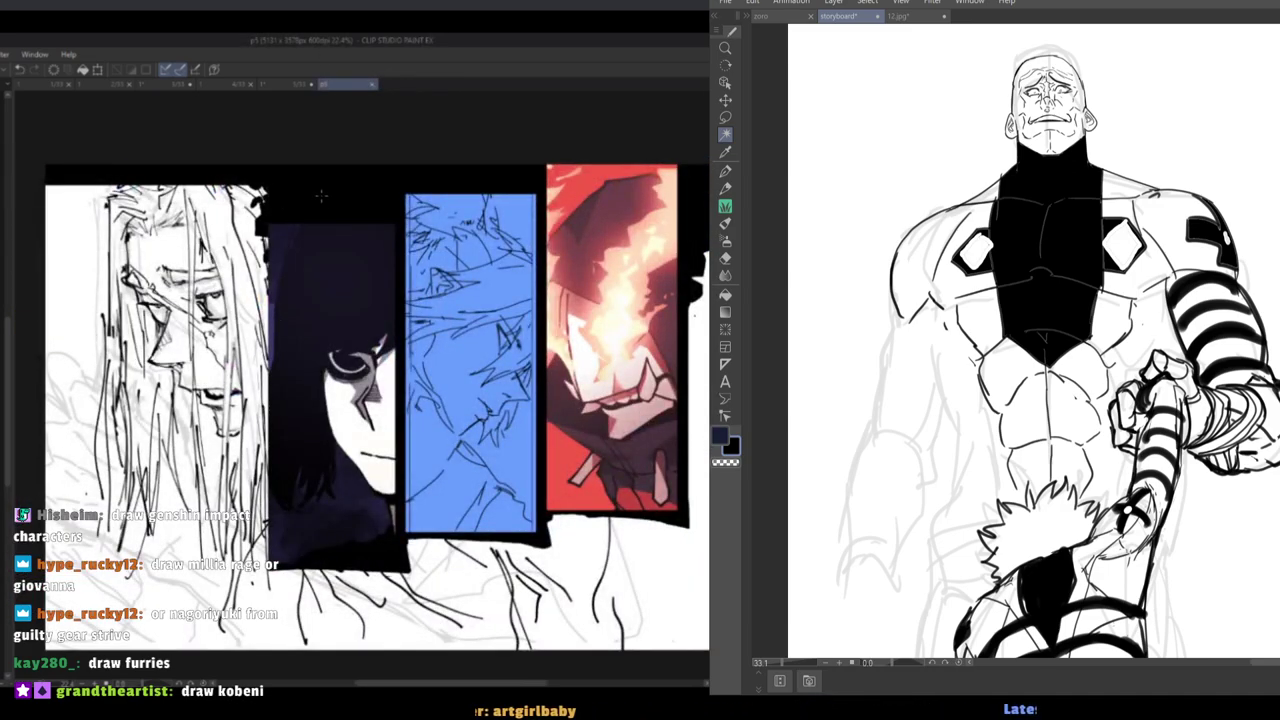
{"action": "left_click", "coordinate": [256, 86]}
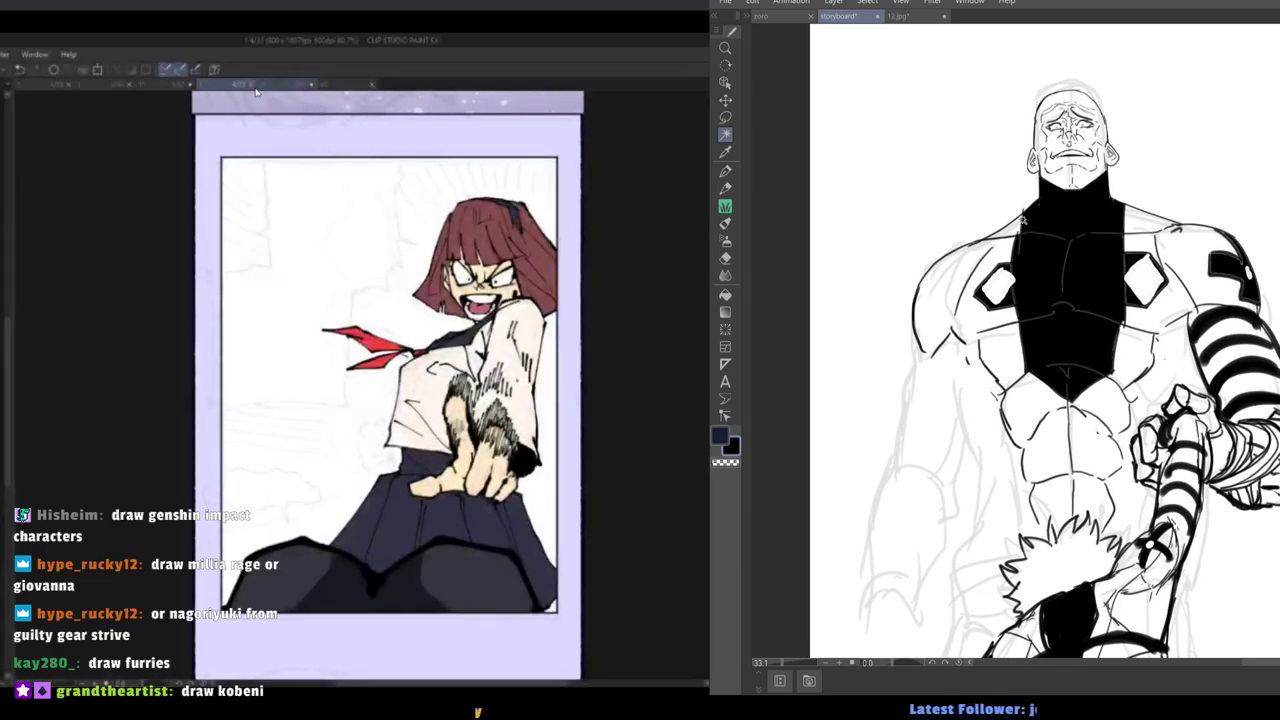
{"action": "left_click", "coordinate": [286, 86]}
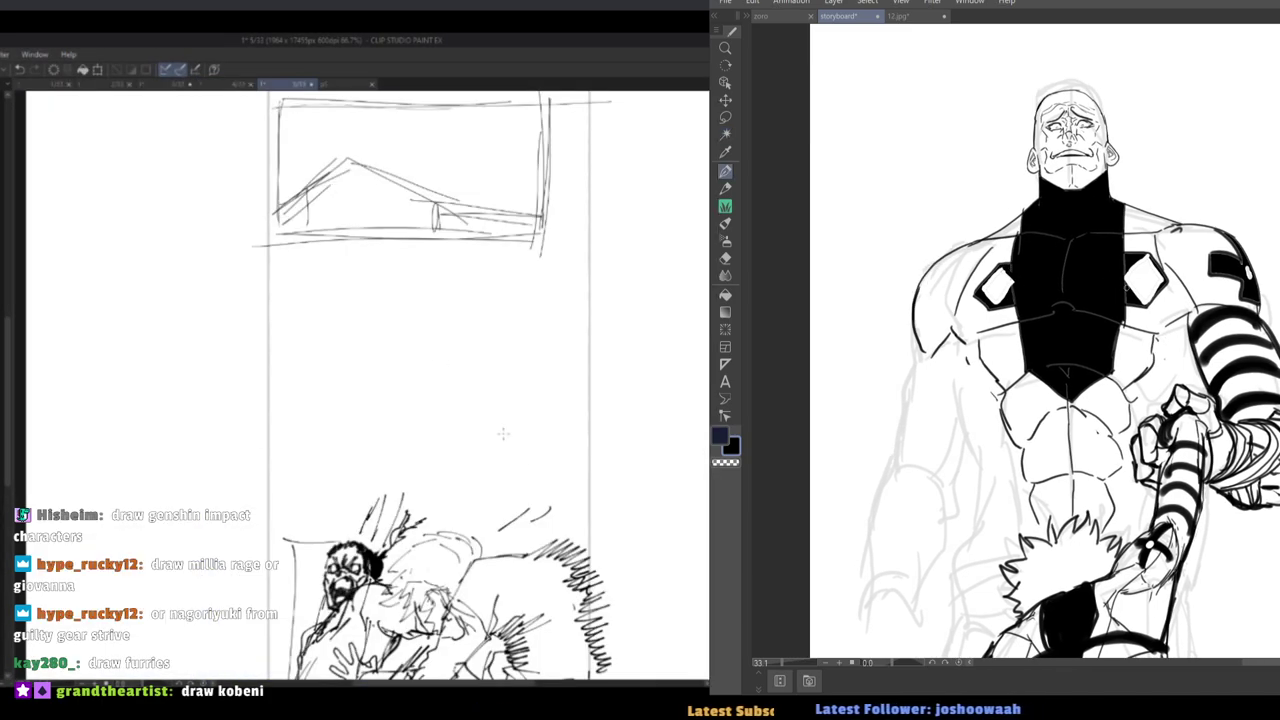
Ink an angular spiral inside each chest diamond and erase four small round studs out of the black panel.
{"action": "left_click_drag", "start_coordinate": [1003, 279], "coordinate": [999, 290]}
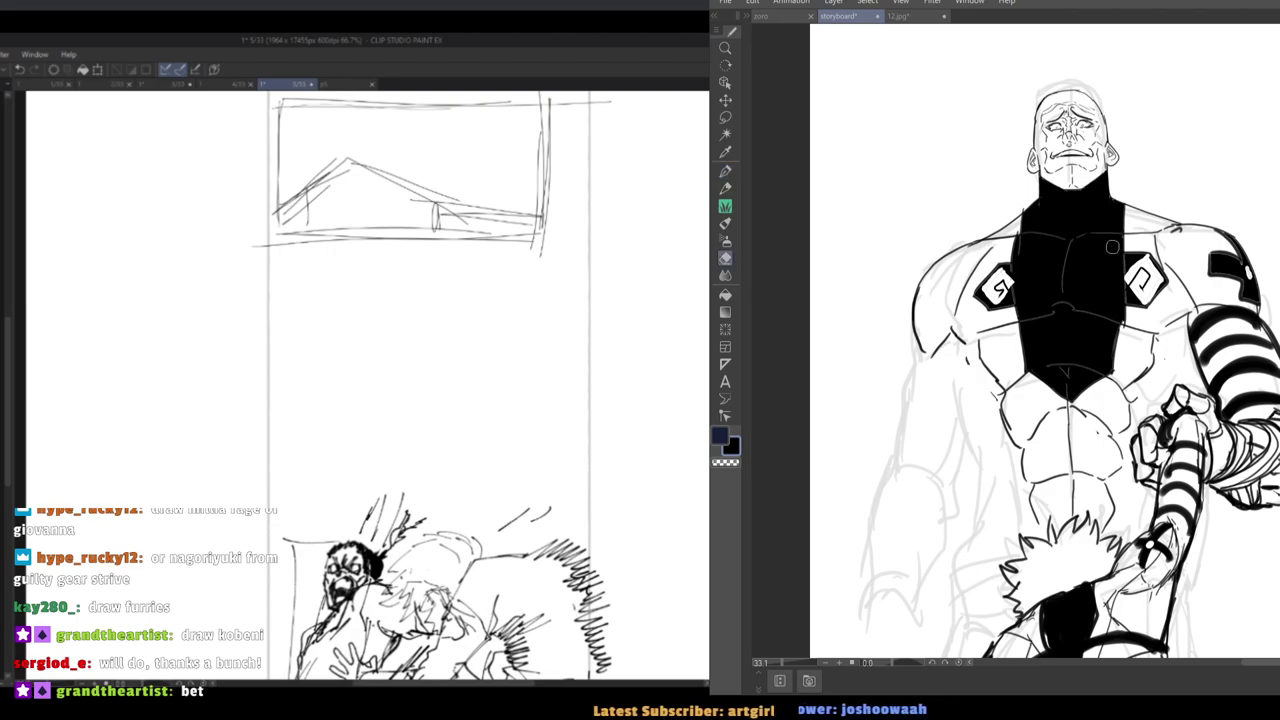
{"action": "scroll", "coordinate": [1111, 300], "scroll_direction": "down", "scroll_amount": 2}
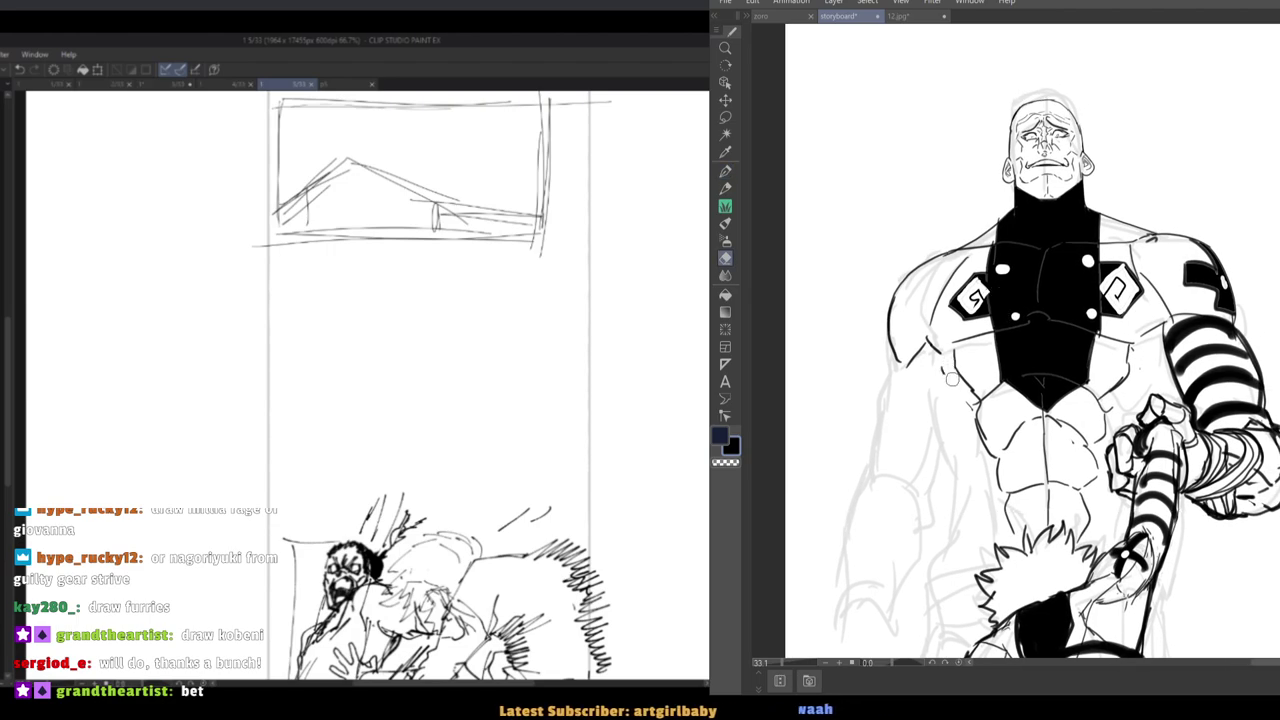
{"action": "scroll", "coordinate": [954, 375], "scroll_direction": "down", "scroll_amount": 3}
{"action": "scroll", "coordinate": [235, 126], "scroll_direction": "down", "scroll_amount": 2}
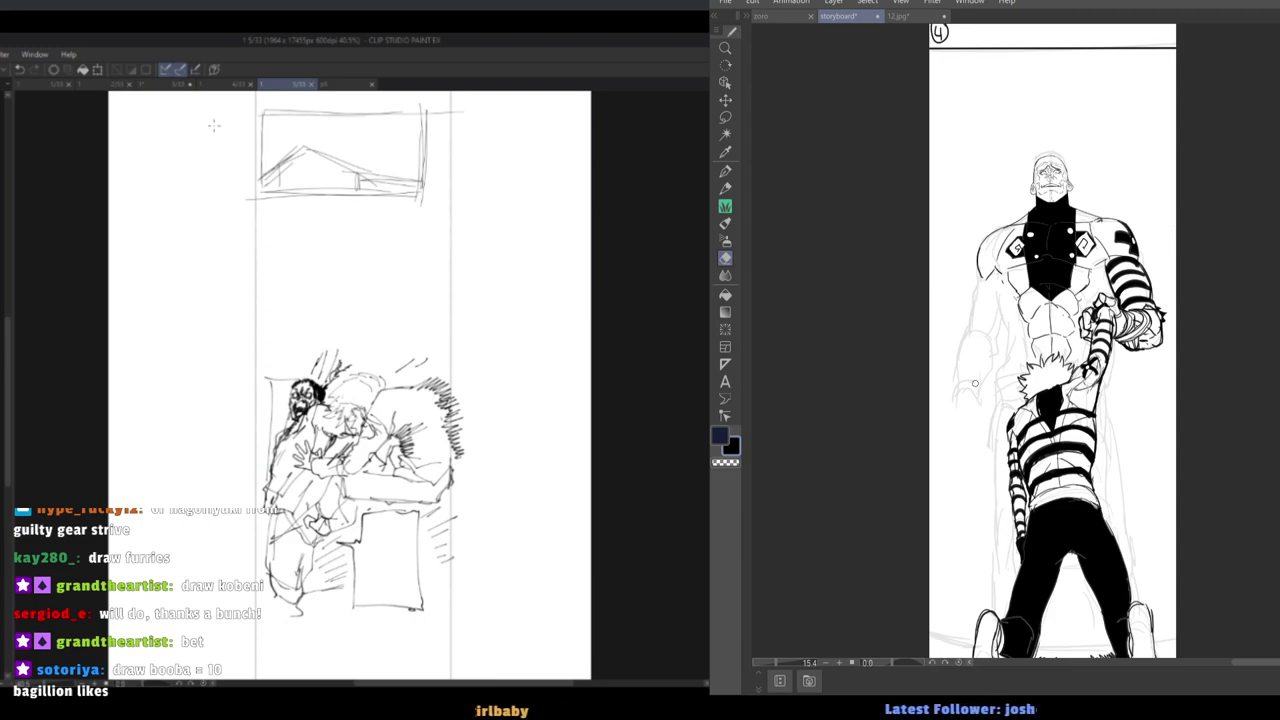
Examine the shouting man's sketch and the giant's panel both close up and as a whole.
{"action": "scroll", "coordinate": [213, 125], "scroll_direction": "up", "scroll_amount": 3}
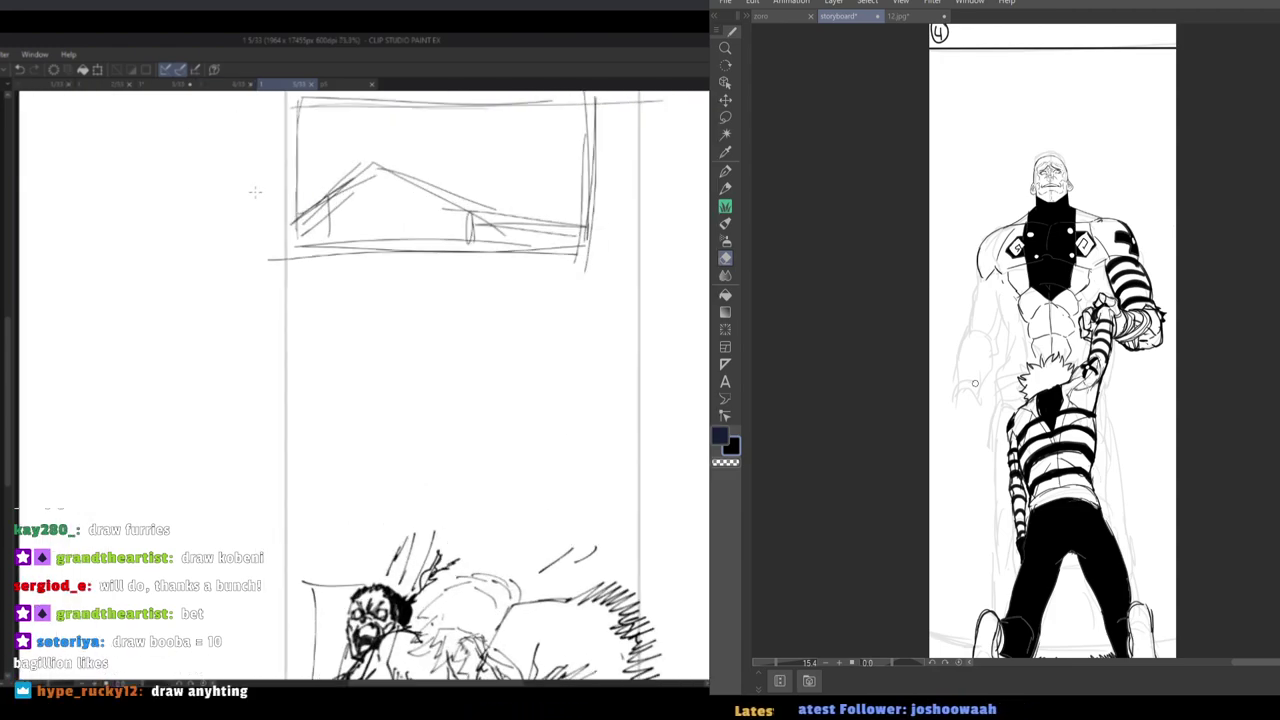
{"action": "scroll", "coordinate": [360, 385], "scroll_direction": "down", "scroll_amount": 3}
{"action": "key", "text": "p"}
{"action": "scroll", "coordinate": [360, 385], "scroll_direction": "up", "scroll_amount": 3}
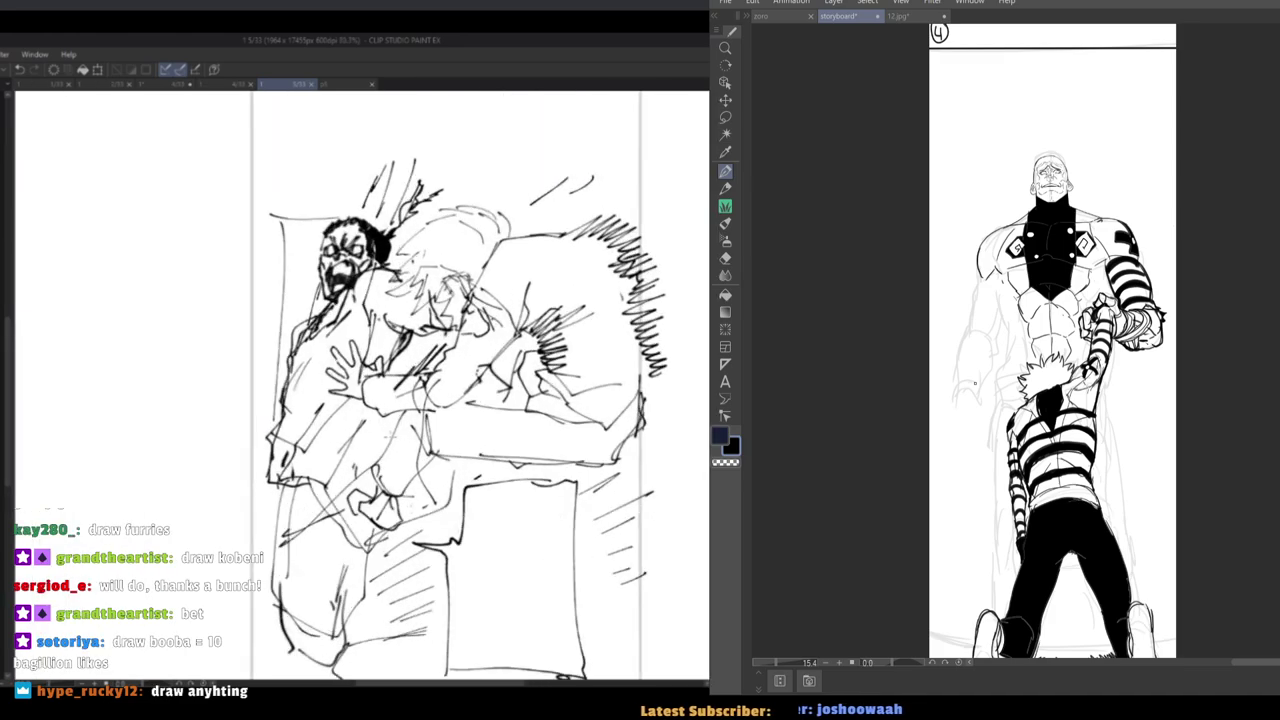
{"action": "scroll", "coordinate": [360, 385], "scroll_direction": "down", "scroll_amount": 3}
{"action": "scroll", "coordinate": [431, 426], "scroll_direction": "up", "scroll_amount": 2}
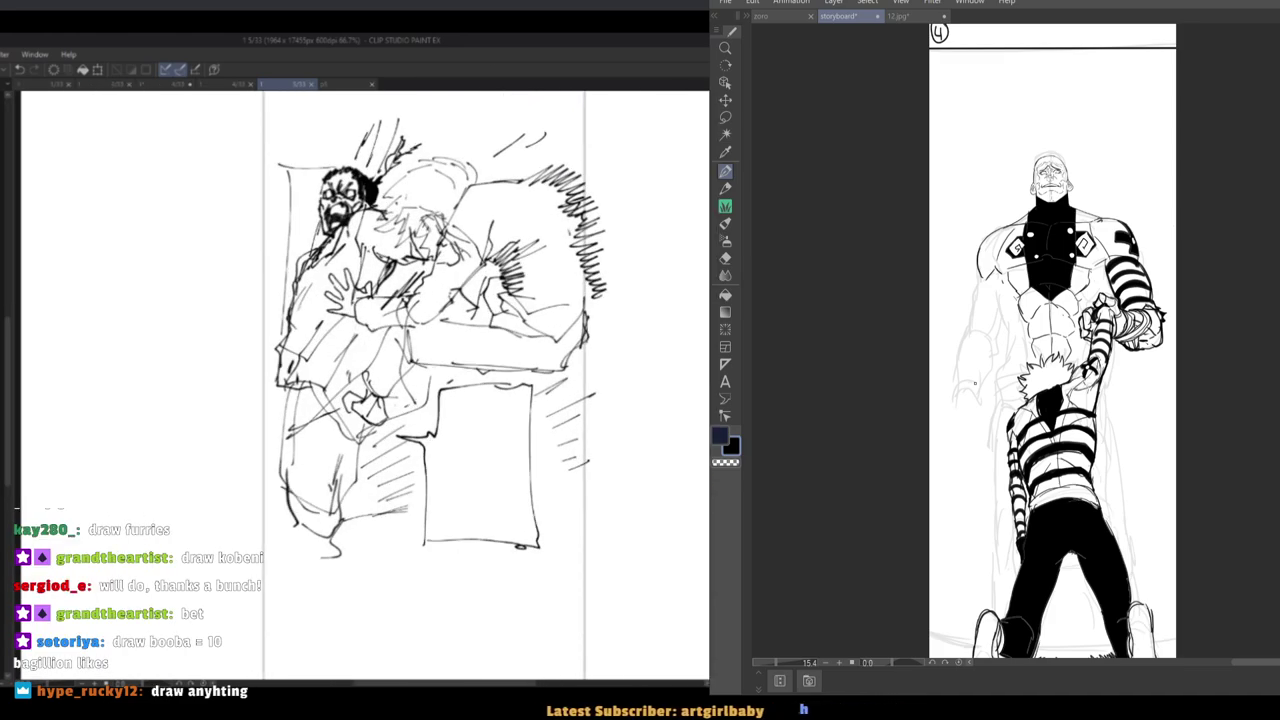
{"action": "scroll", "coordinate": [974, 320], "scroll_direction": "up", "scroll_amount": 3}
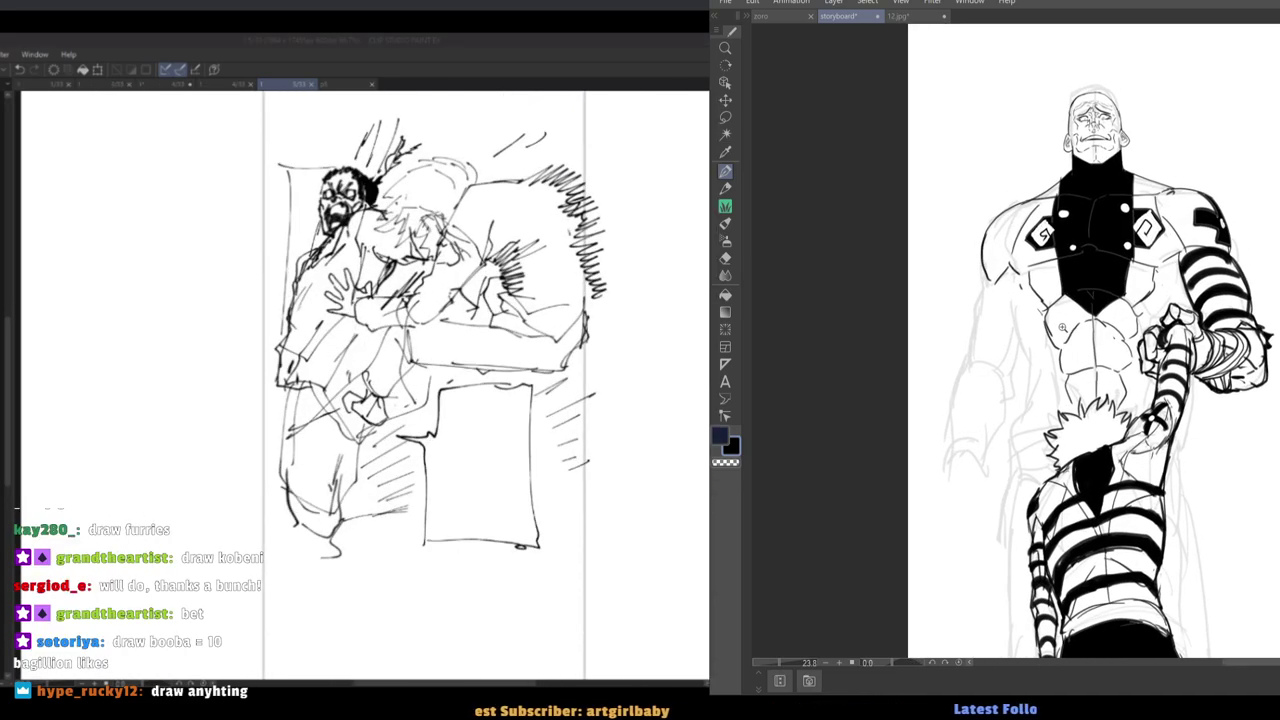
{"action": "scroll", "coordinate": [409, 264], "scroll_direction": "down", "scroll_amount": 3}
Ink the giant's waist sides and the hip shapes beside the spiky-haired character's head.
{"action": "key", "text": "p"}
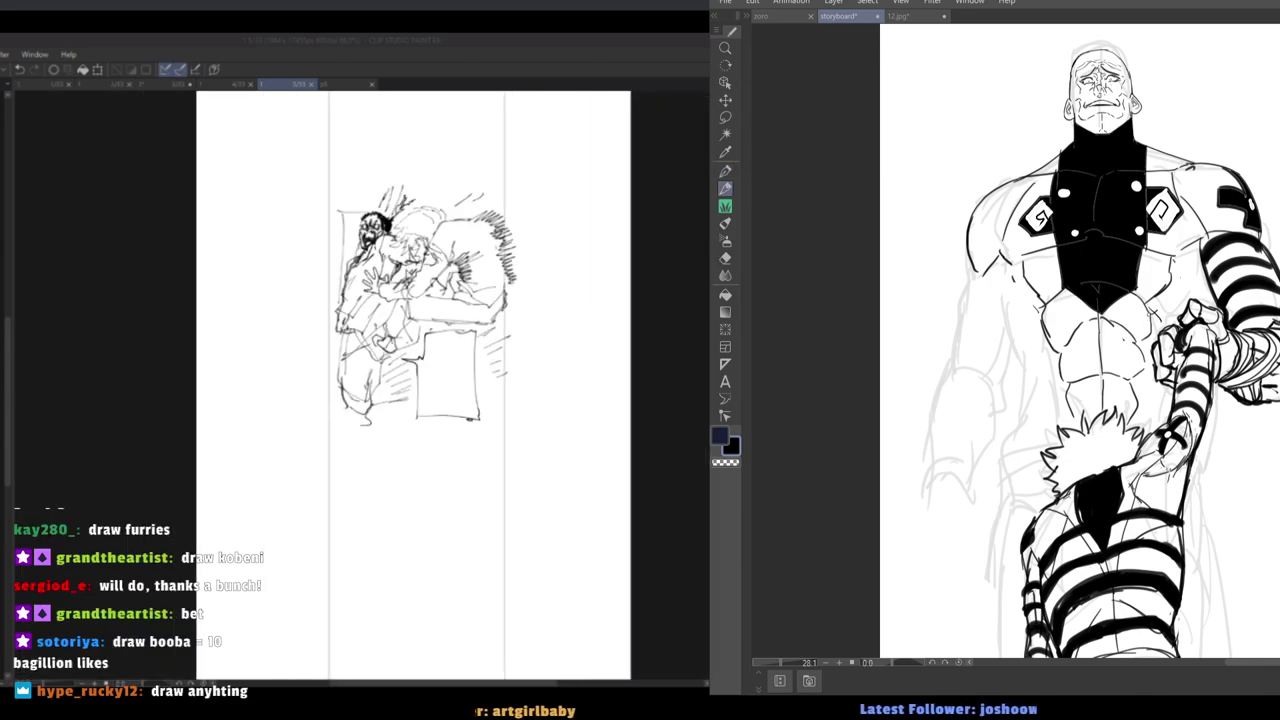
{"action": "scroll", "coordinate": [458, 402], "scroll_direction": "up", "scroll_amount": 2}
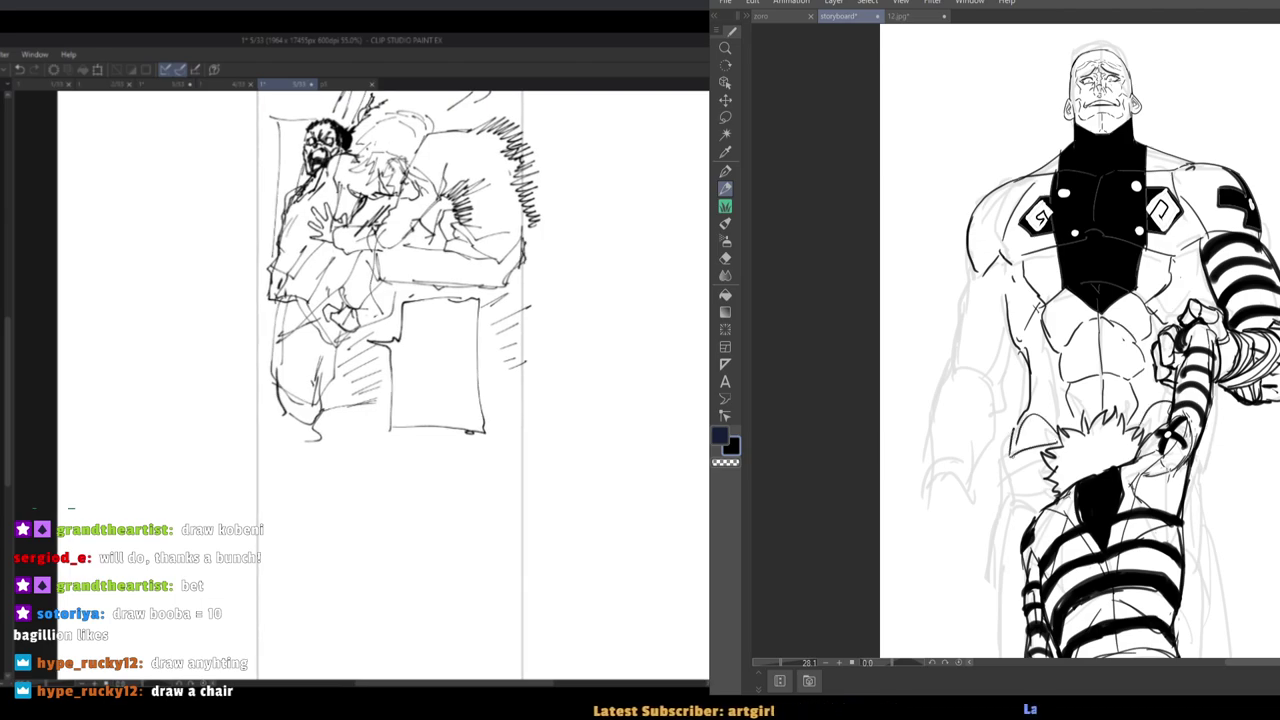
{"action": "scroll", "coordinate": [326, 316], "scroll_direction": "down", "scroll_amount": 3}
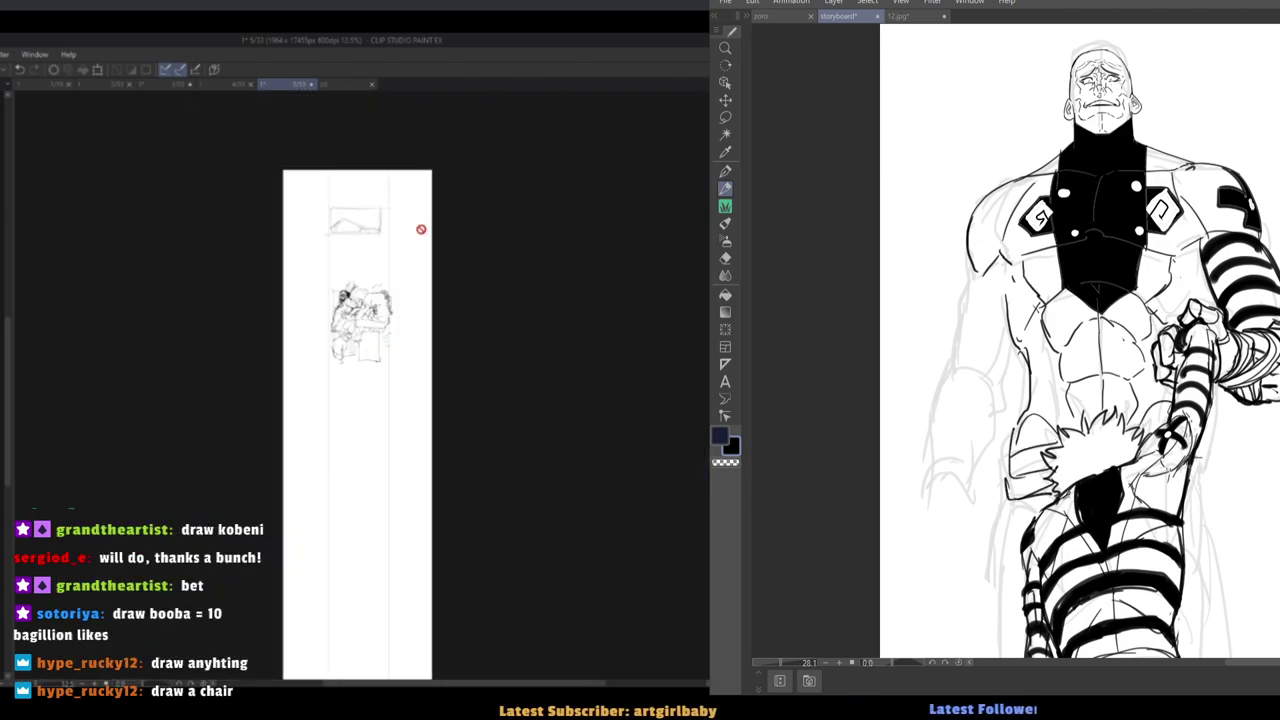
{"action": "scroll", "coordinate": [371, 303], "scroll_direction": "up", "scroll_amount": 3}
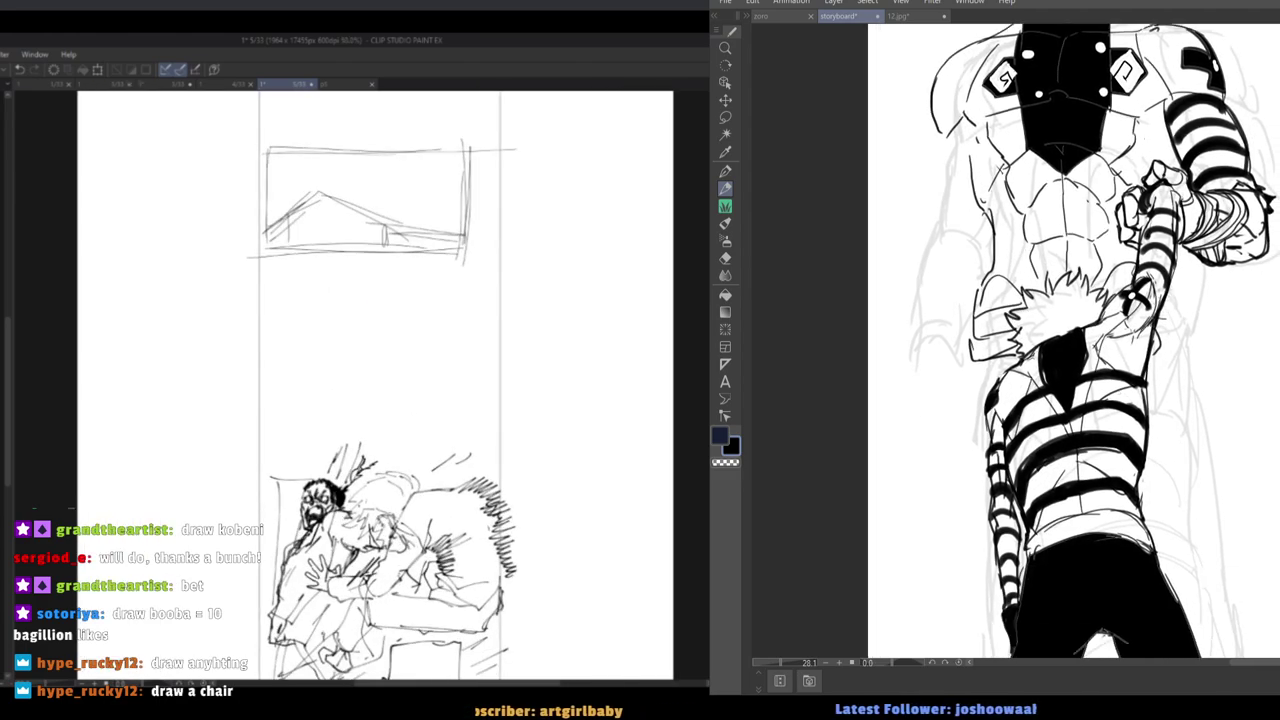
{"action": "scroll", "coordinate": [975, 369], "scroll_direction": "down", "scroll_amount": 5}
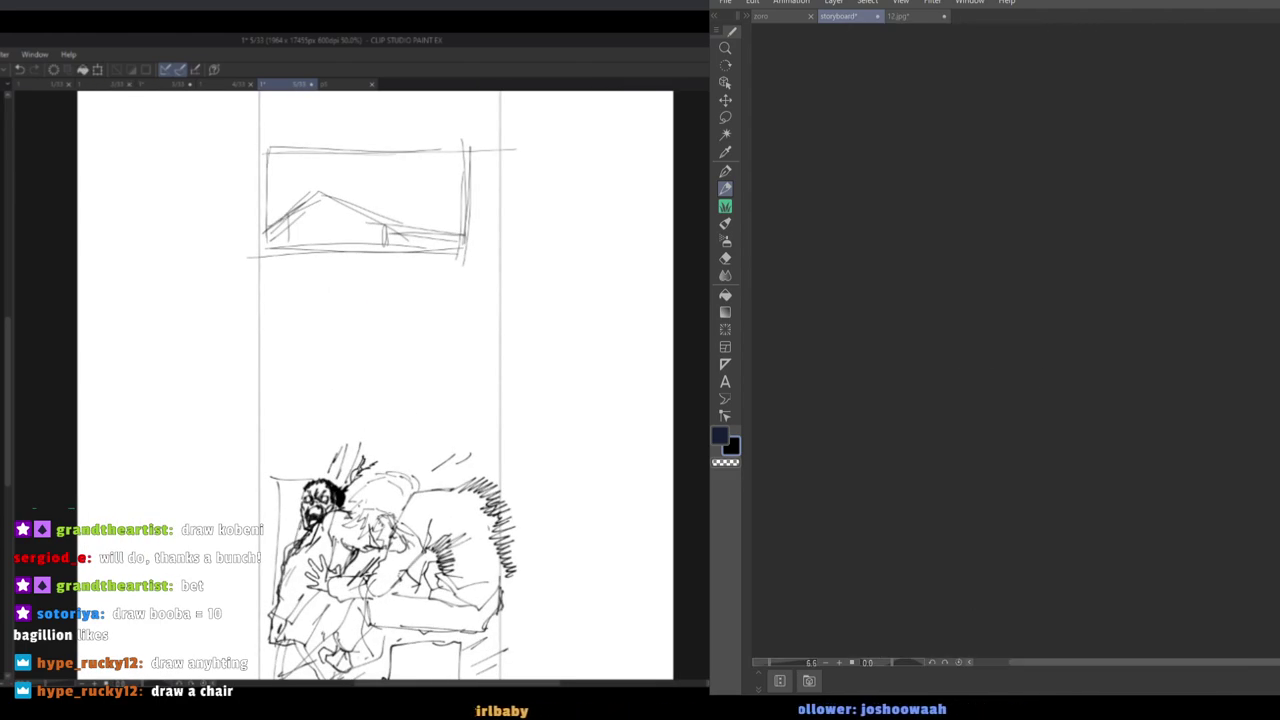
{"action": "scroll", "coordinate": [975, 369], "scroll_direction": "up", "scroll_amount": 3}
{"action": "mouse_move", "coordinate": [301, 281]}
{"action": "left_mouse_down"}
{"action": "mouse_move", "coordinate": [492, 450]}
{"action": "mouse_move", "coordinate": [497, 437]}
{"action": "left_mouse_up"}
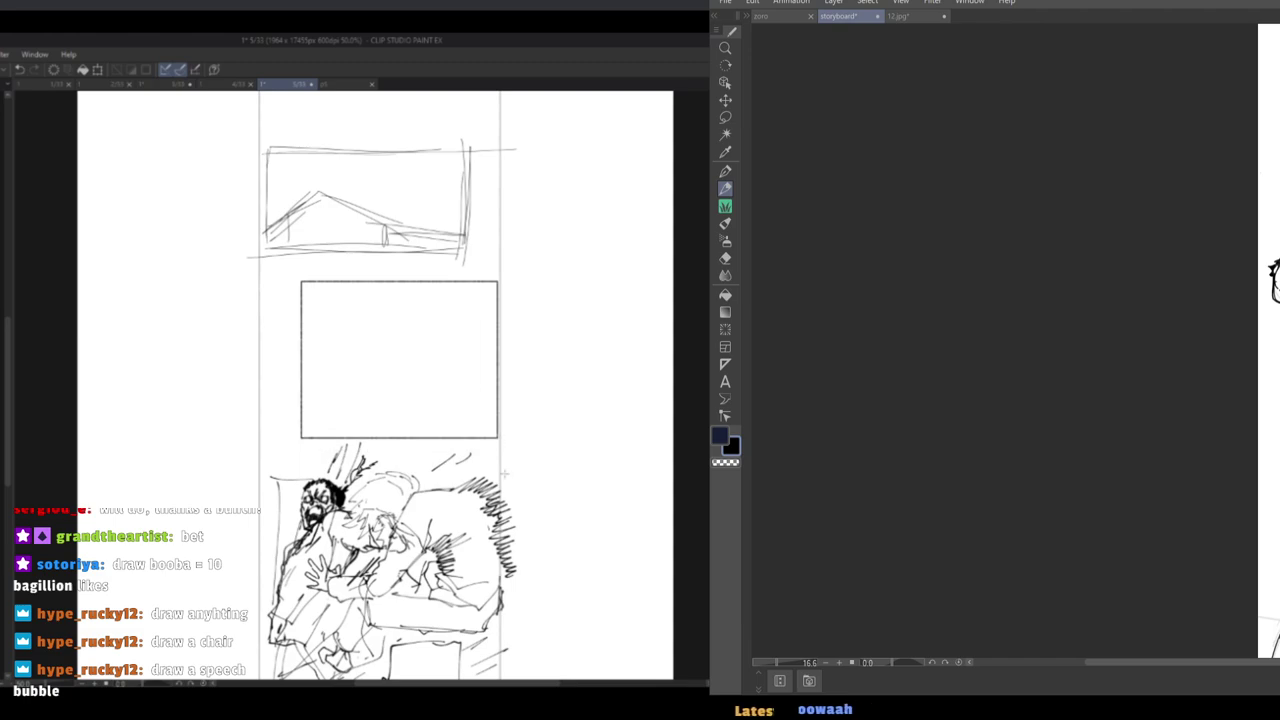
{"action": "scroll", "coordinate": [975, 369], "scroll_direction": "up", "scroll_amount": 2}
{"action": "key", "text": "ctrl+z"}
{"action": "left_click_drag", "start_coordinate": [303, 318], "coordinate": [502, 429]}
{"action": "key", "text": "ctrl+z"}
Draw a wide rectangular panel frame between the house sketch and the shouting man's sketch.
{"action": "left_click_drag", "start_coordinate": [283, 300], "coordinate": [502, 405]}
{"action": "scroll", "coordinate": [420, 319], "scroll_direction": "up", "scroll_amount": 2}
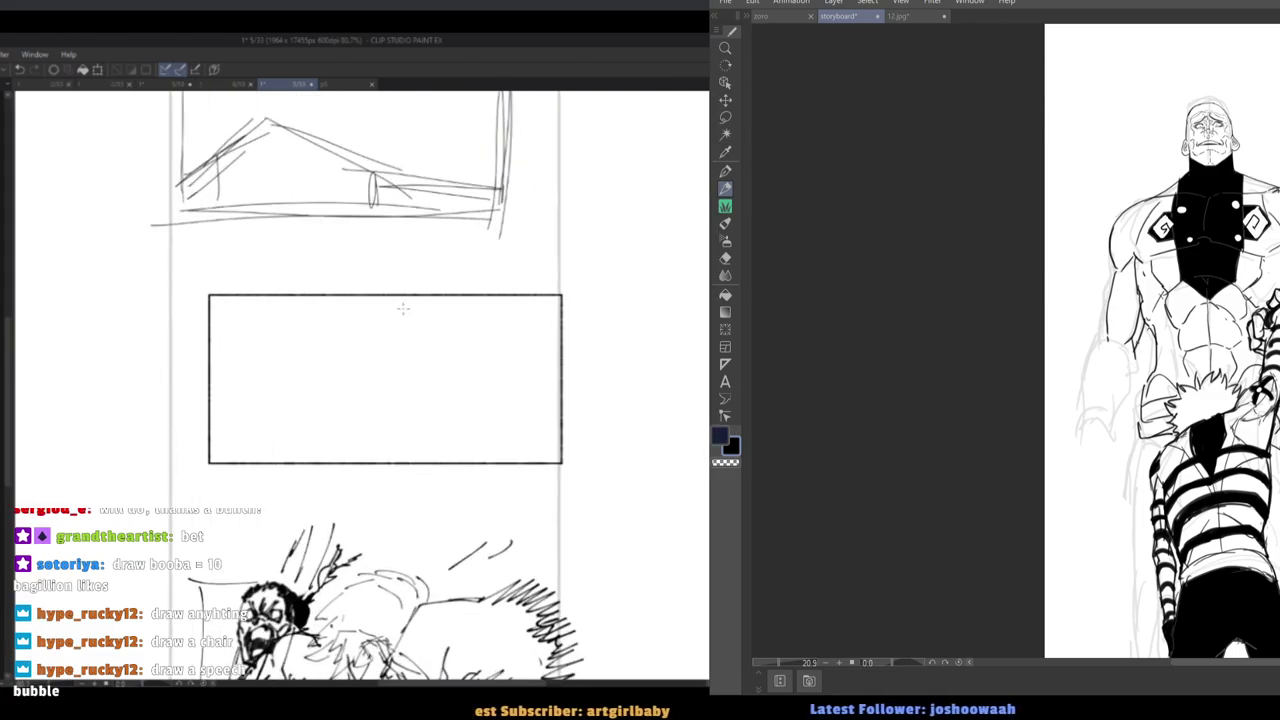
{"action": "scroll", "coordinate": [388, 230], "scroll_direction": "down", "scroll_amount": 5}
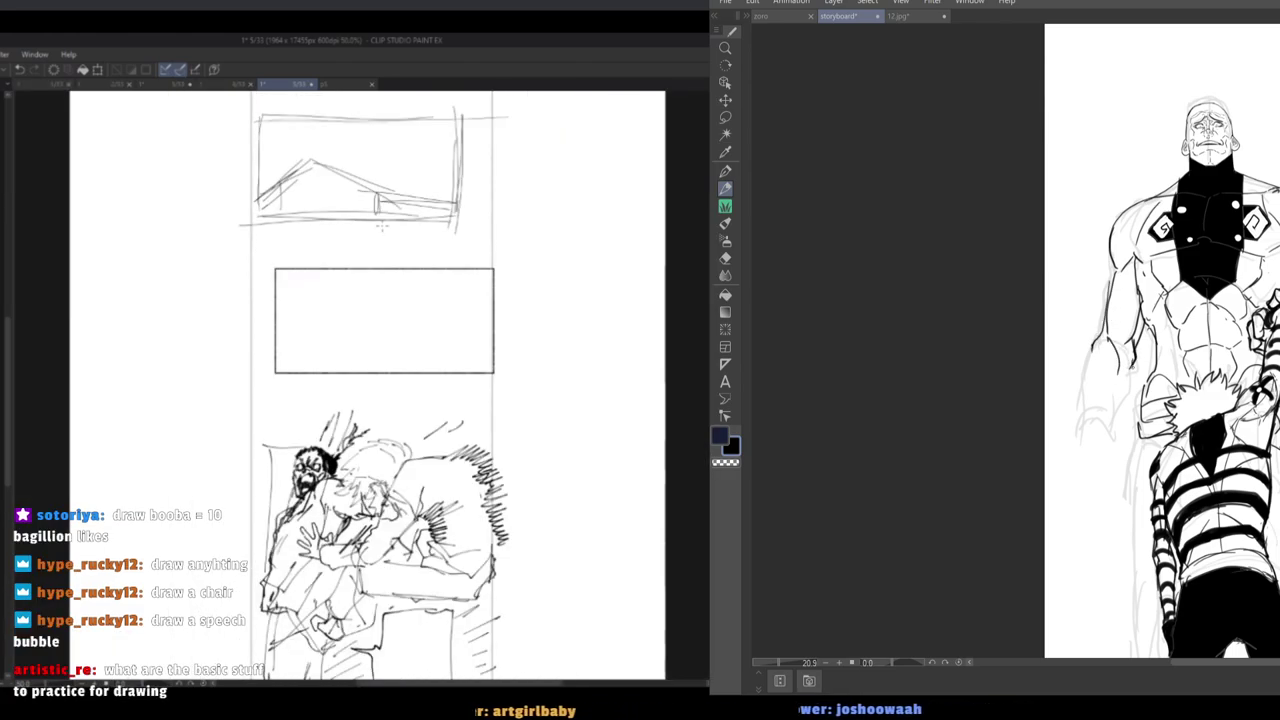
Ink the outline of the giant's hanging forearm down to the wrist.
{"action": "scroll", "coordinate": [380, 210], "scroll_direction": "up", "scroll_amount": 4}
{"action": "left_click_drag", "start_coordinate": [1129, 386], "coordinate": [1114, 409]}
{"action": "key", "text": "e"}
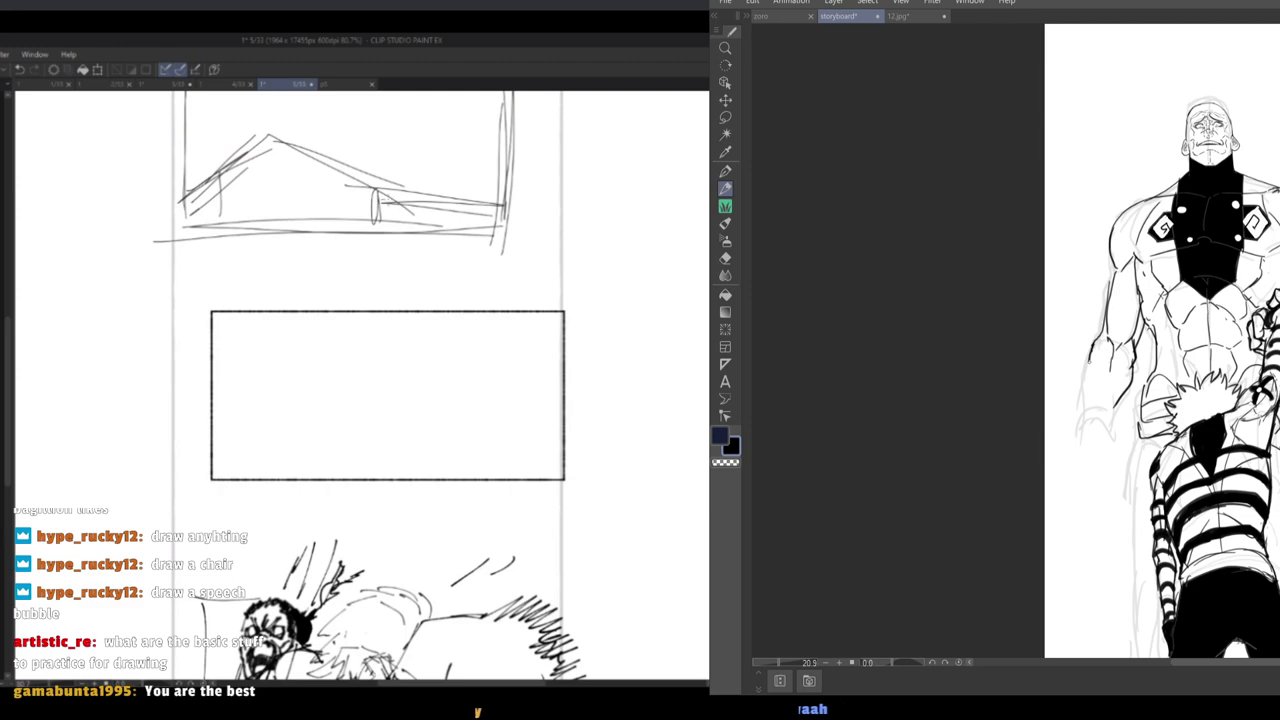
{"action": "left_click_drag", "start_coordinate": [1095, 360], "coordinate": [1090, 391]}
{"action": "left_click_drag", "start_coordinate": [1112, 359], "coordinate": [1111, 379]}
{"action": "scroll", "coordinate": [424, 160], "scroll_direction": "up", "scroll_amount": 2}
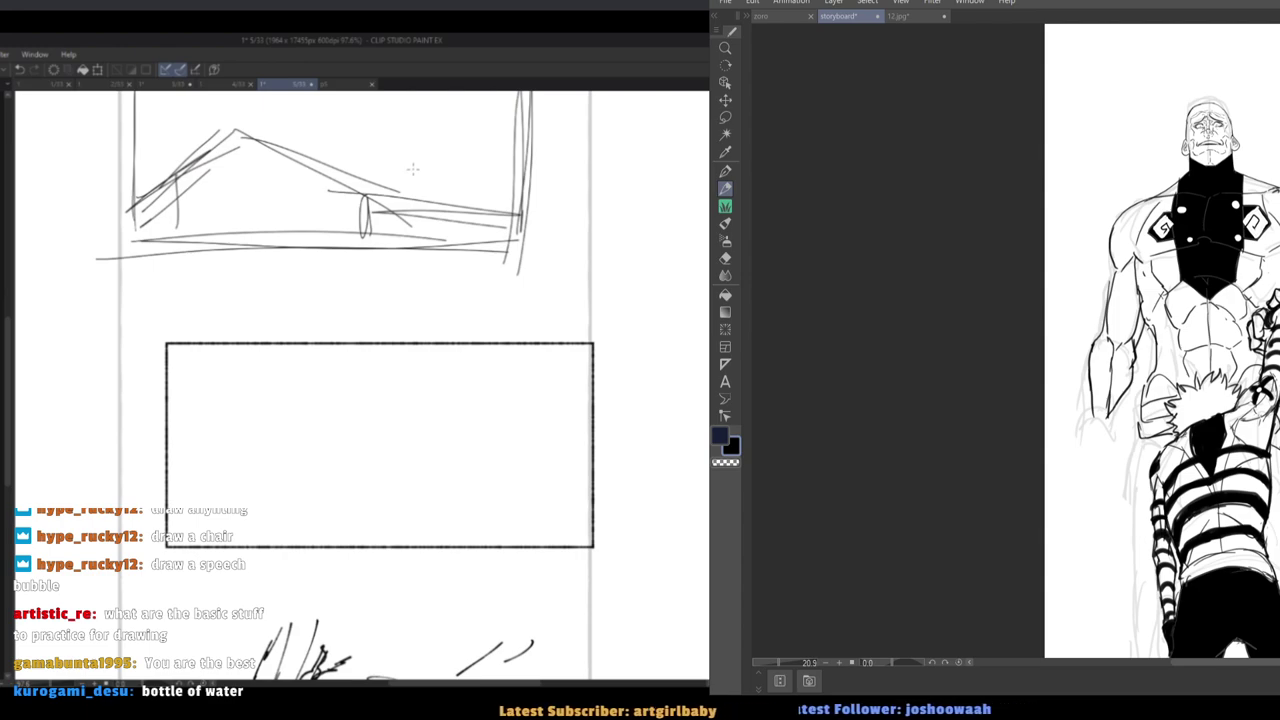
Erase stray line work along the outer edge of the giant's hanging upper arm.
{"action": "left_click_drag", "start_coordinate": [1084, 425], "coordinate": [984, 405]}
{"action": "scroll", "coordinate": [983, 405], "scroll_direction": "up", "scroll_amount": 1}
{"action": "key", "text": "e"}
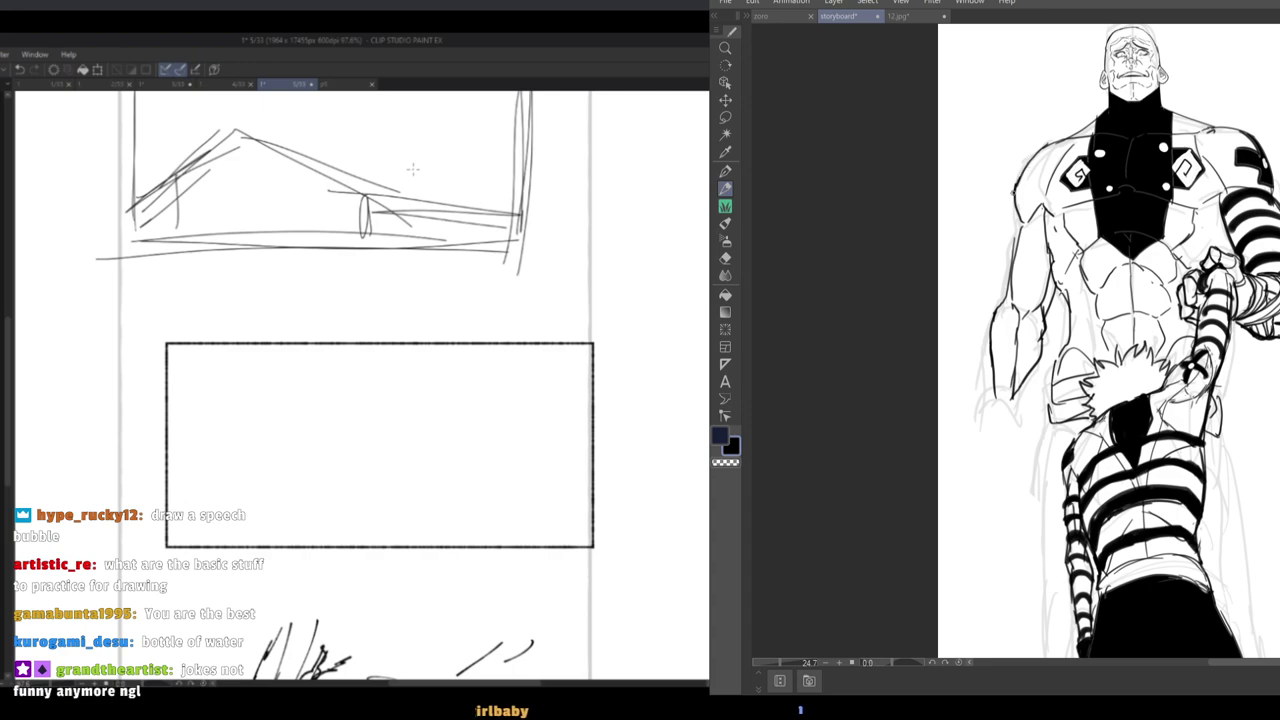
{"action": "key", "text": "p"}
{"action": "key", "text": "e"}
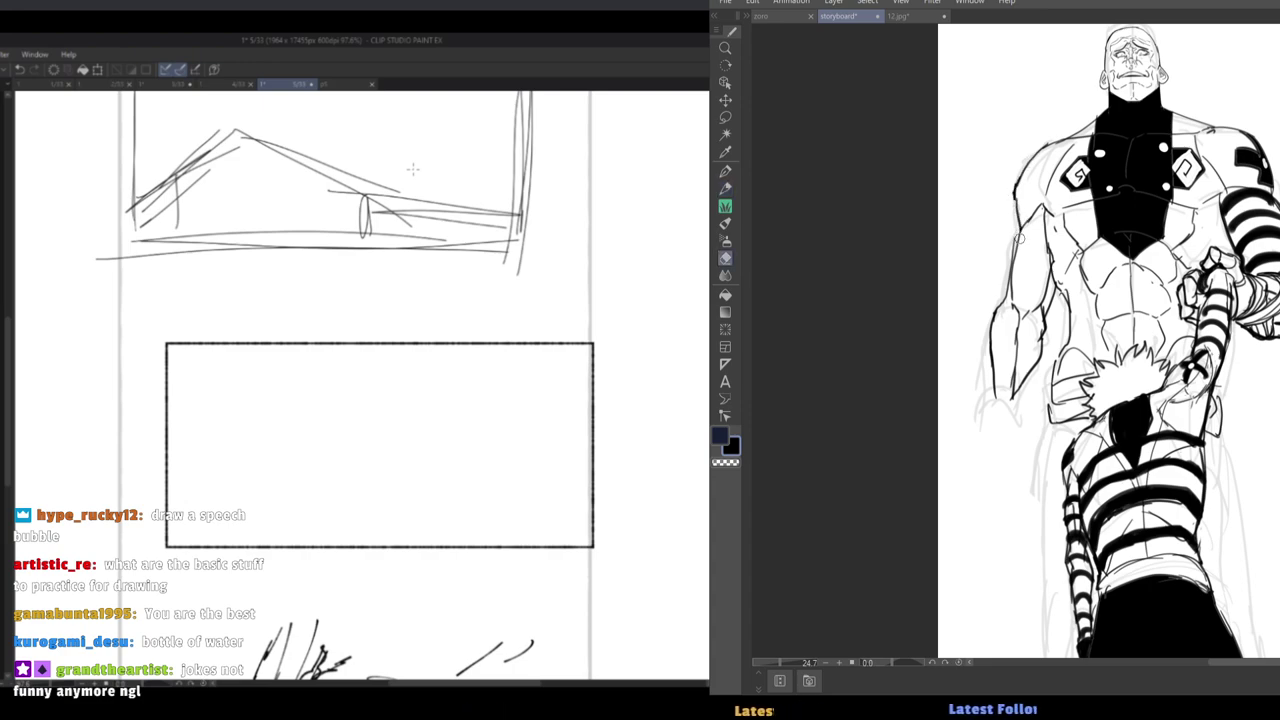
{"action": "left_click_drag", "start_coordinate": [1020, 236], "coordinate": [1013, 276]}
{"action": "key", "text": "p"}
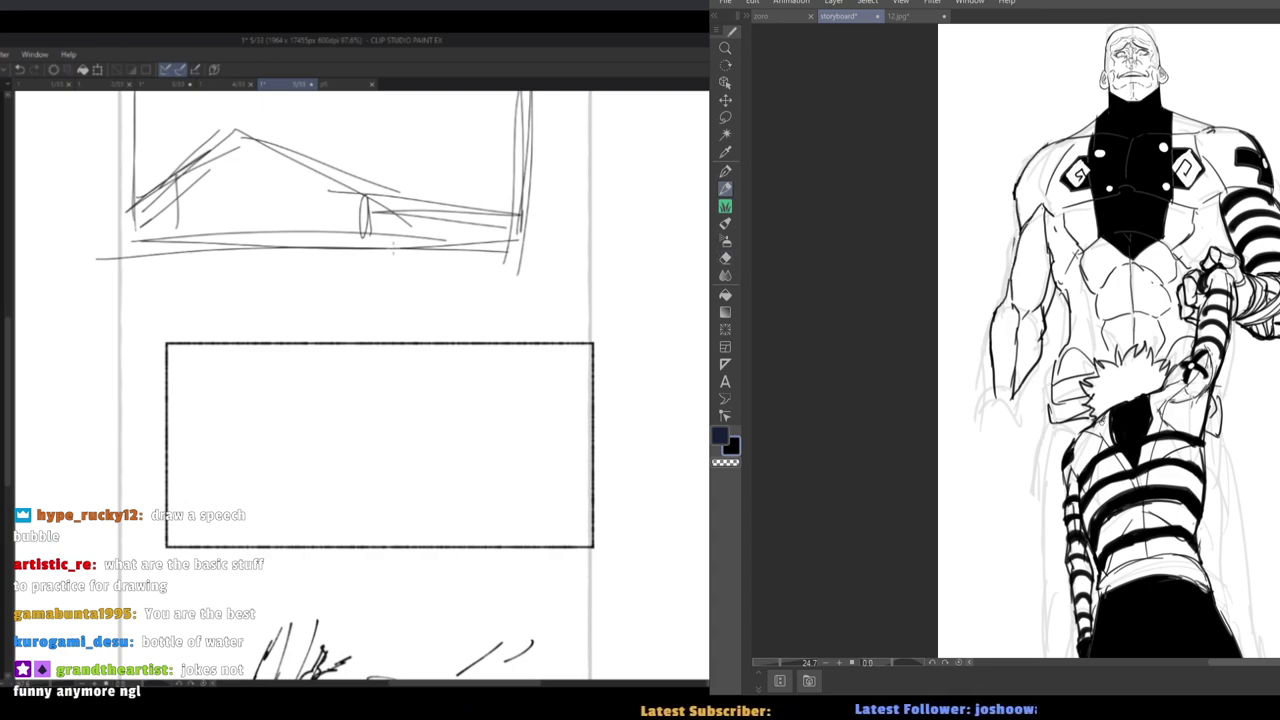
Thin the outer forearm outline with the eraser and re-ink the inner edge of the hanging forearm.
{"action": "key", "text": "e"}
{"action": "mouse_move", "coordinate": [996, 294]}
{"action": "left_mouse_down"}
{"action": "mouse_move", "coordinate": [1018, 335]}
{"action": "mouse_move", "coordinate": [1014, 380]}
{"action": "left_mouse_up"}
{"action": "key", "text": "p"}
{"action": "key", "text": "e"}
{"action": "key", "text": "p"}
{"action": "mouse_move", "coordinate": [1046, 322]}
{"action": "left_mouse_down"}
{"action": "mouse_move", "coordinate": [1038, 350]}
{"action": "mouse_move", "coordinate": [1046, 338]}
{"action": "left_mouse_up"}
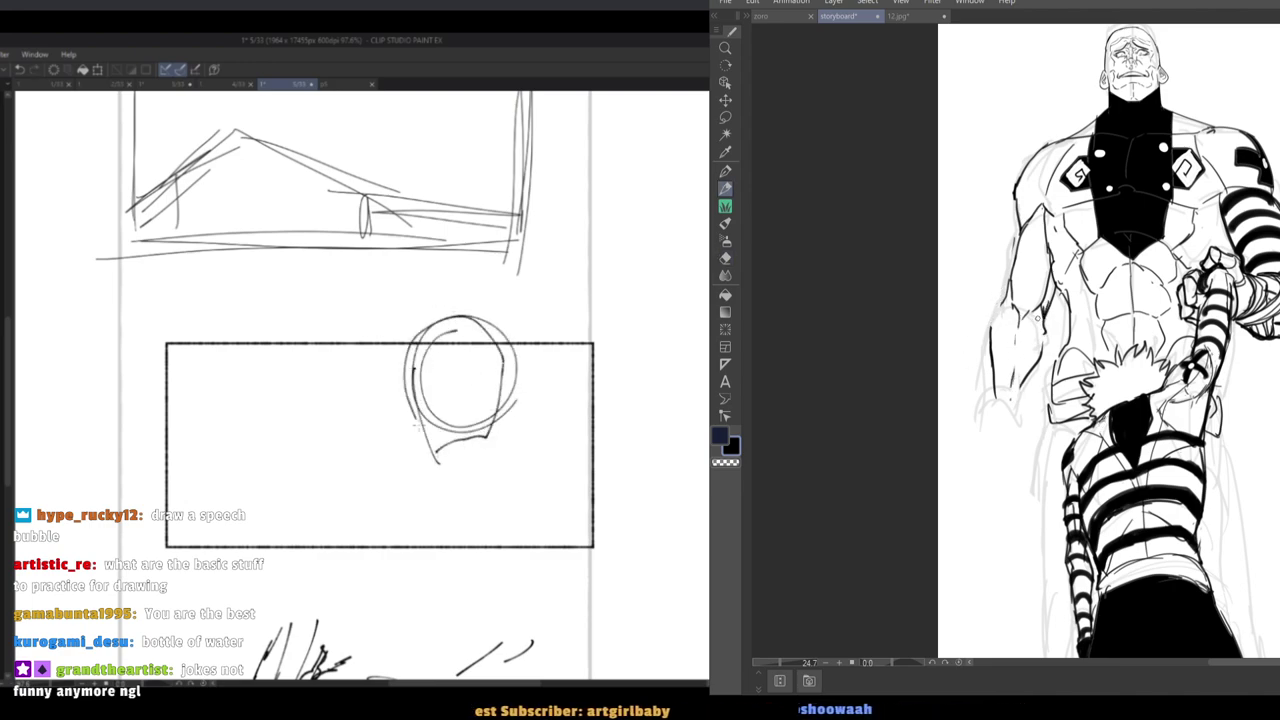
Rough in a round head with a pointed jaw overlapping the upper edge of the empty panel.
{"action": "mouse_move", "coordinate": [434, 456]}
{"action": "left_mouse_down"}
{"action": "mouse_move", "coordinate": [500, 385]}
{"action": "mouse_move", "coordinate": [430, 428]}
{"action": "left_mouse_up"}
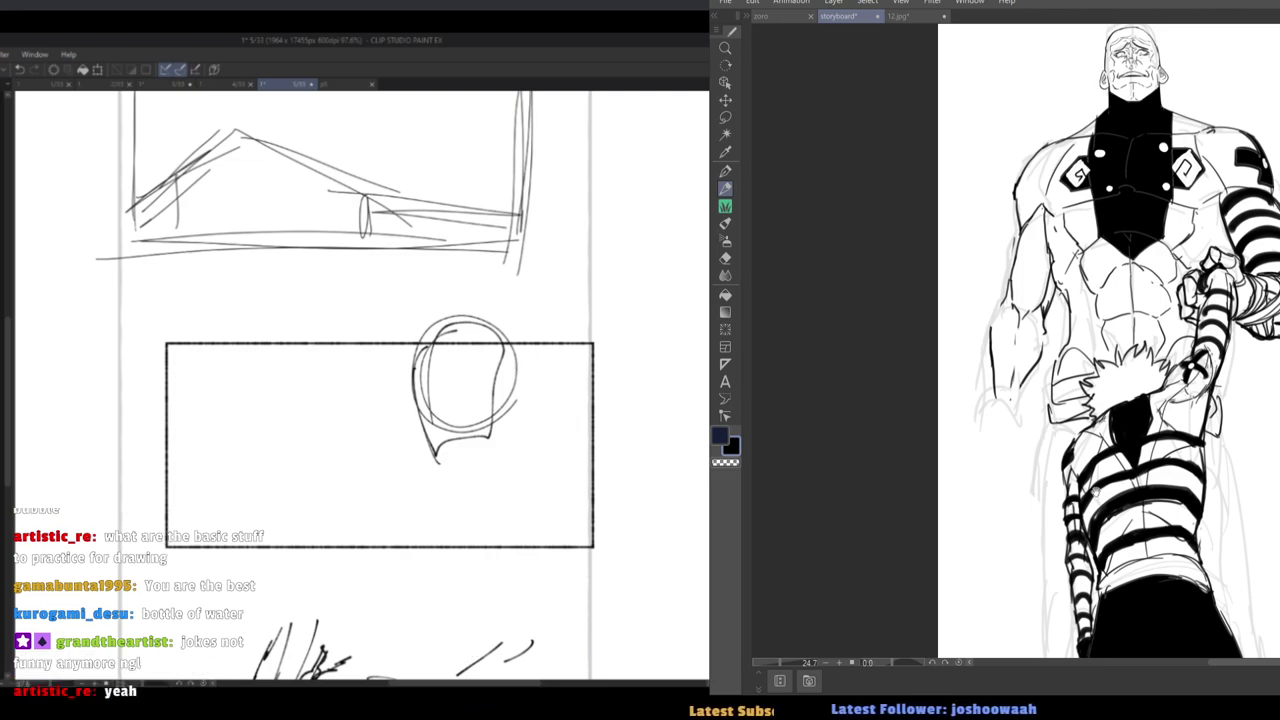
Ink a thick black band curving across the giant's lower chest on both sides of the black panel.
{"action": "mouse_move", "coordinate": [1095, 491]}
{"action": "left_mouse_down"}
{"action": "mouse_move", "coordinate": [1047, 464]}
{"action": "mouse_move", "coordinate": [1030, 484]}
{"action": "mouse_move", "coordinate": [1067, 509]}
{"action": "left_mouse_up"}
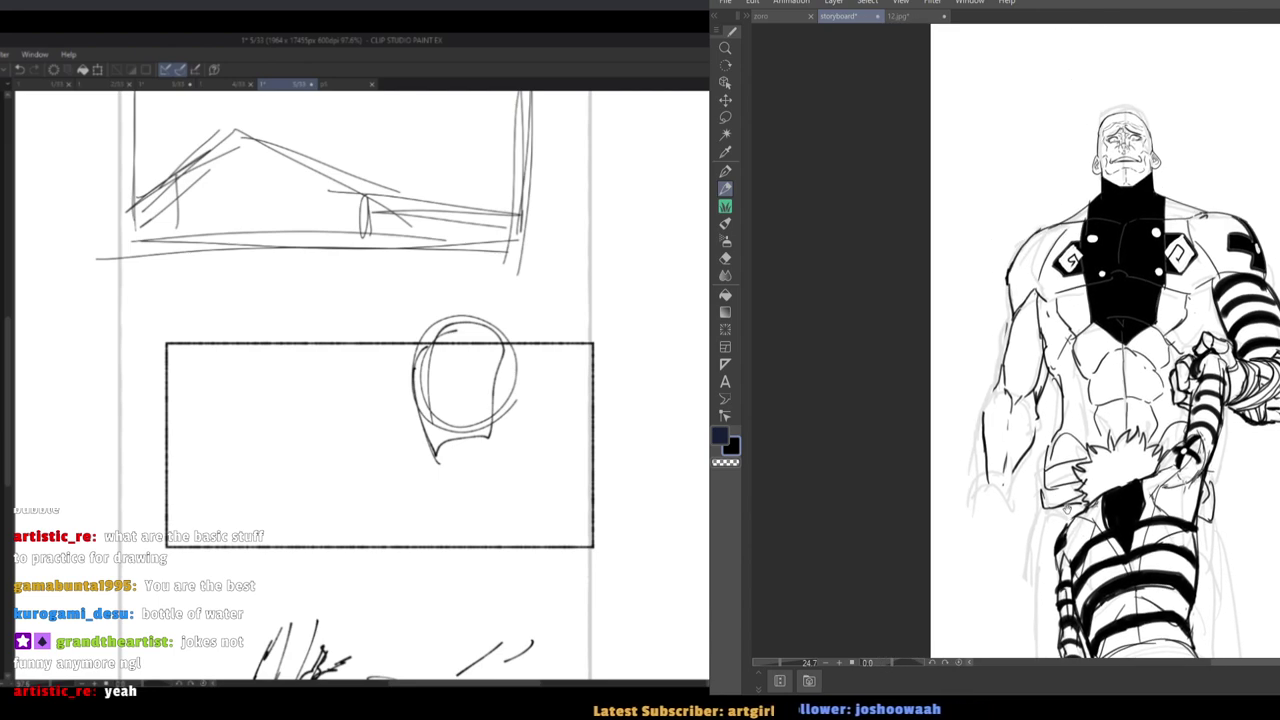
{"action": "mouse_move", "coordinate": [1152, 305]}
{"action": "left_mouse_down"}
{"action": "mouse_move", "coordinate": [1212, 330]}
{"action": "mouse_move", "coordinate": [1172, 307]}
{"action": "left_mouse_up"}
{"action": "left_click_drag", "start_coordinate": [1086, 310], "coordinate": [1045, 335]}
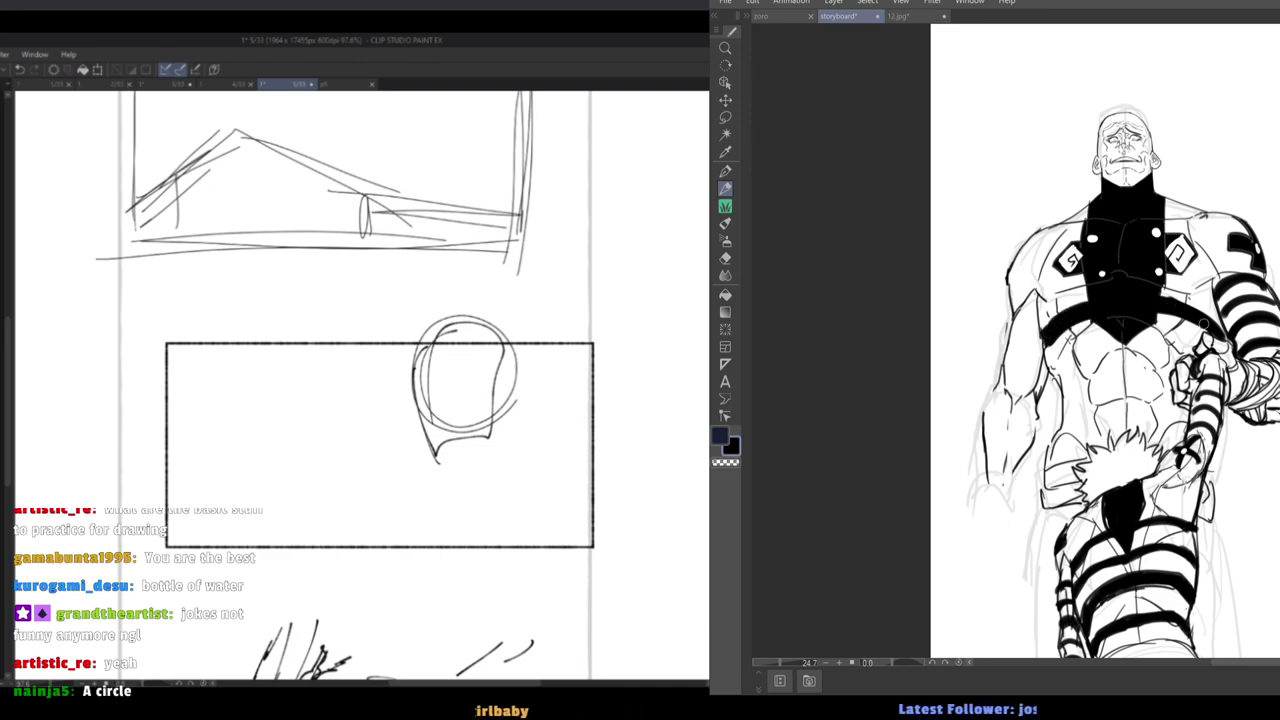
{"action": "left_click_drag", "start_coordinate": [1204, 324], "coordinate": [1222, 336]}
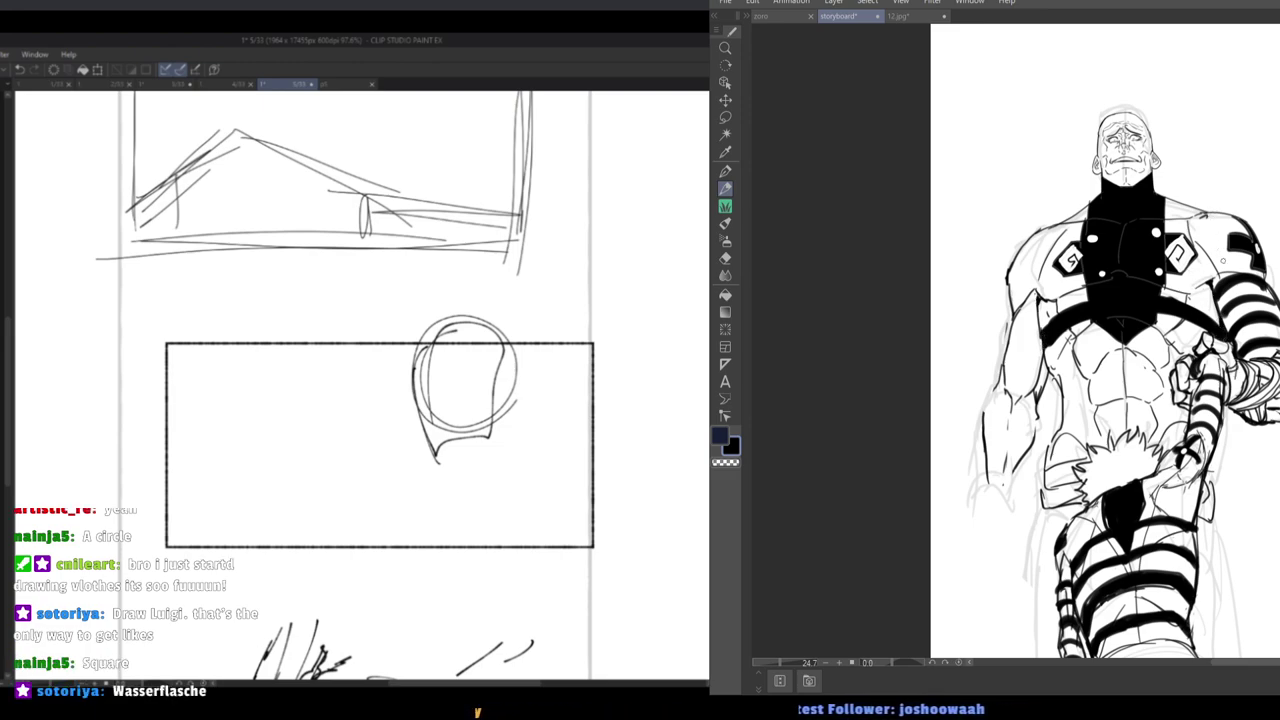
Clear the rough head and sketch a new head circle lower inside the empty panel.
{"action": "key", "text": "ctrl+z"}
{"action": "key", "text": "e"}
{"action": "mouse_move", "coordinate": [475, 372]}
{"action": "left_mouse_down"}
{"action": "mouse_move", "coordinate": [472, 348]}
{"action": "mouse_move", "coordinate": [514, 329]}
{"action": "left_mouse_up"}
{"action": "mouse_move", "coordinate": [470, 384]}
{"action": "left_mouse_down"}
{"action": "mouse_move", "coordinate": [462, 500]}
{"action": "mouse_move", "coordinate": [503, 482]}
{"action": "mouse_move", "coordinate": [430, 412]}
{"action": "mouse_move", "coordinate": [455, 505]}
{"action": "left_mouse_up"}
{"action": "key", "text": "ctrl+z"}
{"action": "scroll", "coordinate": [1130, 297], "scroll_direction": "down", "scroll_amount": 2}
{"action": "scroll", "coordinate": [1070, 293], "scroll_direction": "up", "scroll_amount": 1}
Sketch the downturned face on the head circle with a brow line, nose, jaw and pointed ear.
{"action": "mouse_move", "coordinate": [416, 443]}
{"action": "left_mouse_down"}
{"action": "mouse_move", "coordinate": [447, 537]}
{"action": "mouse_move", "coordinate": [411, 432]}
{"action": "mouse_move", "coordinate": [412, 444]}
{"action": "left_mouse_up"}
{"action": "mouse_move", "coordinate": [414, 440]}
{"action": "left_mouse_down"}
{"action": "mouse_move", "coordinate": [482, 452]}
{"action": "mouse_move", "coordinate": [478, 519]}
{"action": "mouse_move", "coordinate": [435, 543]}
{"action": "left_mouse_up"}
{"action": "key", "text": "ctrl+z"}
{"action": "mouse_move", "coordinate": [502, 489]}
{"action": "left_mouse_down"}
{"action": "mouse_move", "coordinate": [539, 470]}
{"action": "mouse_move", "coordinate": [515, 490]}
{"action": "left_mouse_up"}
{"action": "key", "text": "ctrl+z"}
{"action": "mouse_move", "coordinate": [437, 485]}
{"action": "left_mouse_down"}
{"action": "mouse_move", "coordinate": [474, 499]}
{"action": "mouse_move", "coordinate": [429, 492]}
{"action": "mouse_move", "coordinate": [436, 523]}
{"action": "left_mouse_up"}
{"action": "key", "text": "ctrl+z"}
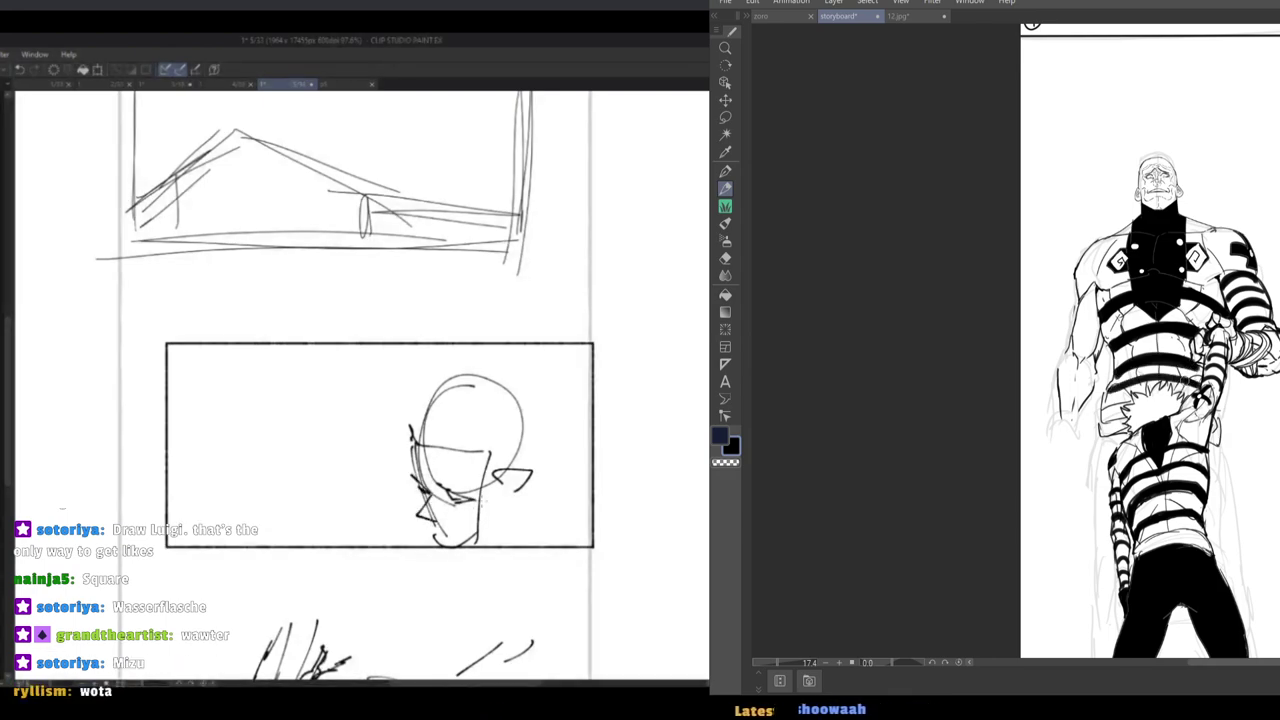
Add the hairline and back of the skull to the sketched head and close its chin and jaw.
{"action": "left_click_drag", "start_coordinate": [412, 434], "coordinate": [470, 361]}
{"action": "key", "text": "ctrl+z"}
{"action": "mouse_move", "coordinate": [420, 400]}
{"action": "left_mouse_down"}
{"action": "mouse_move", "coordinate": [498, 444]}
{"action": "mouse_move", "coordinate": [522, 484]}
{"action": "left_mouse_up"}
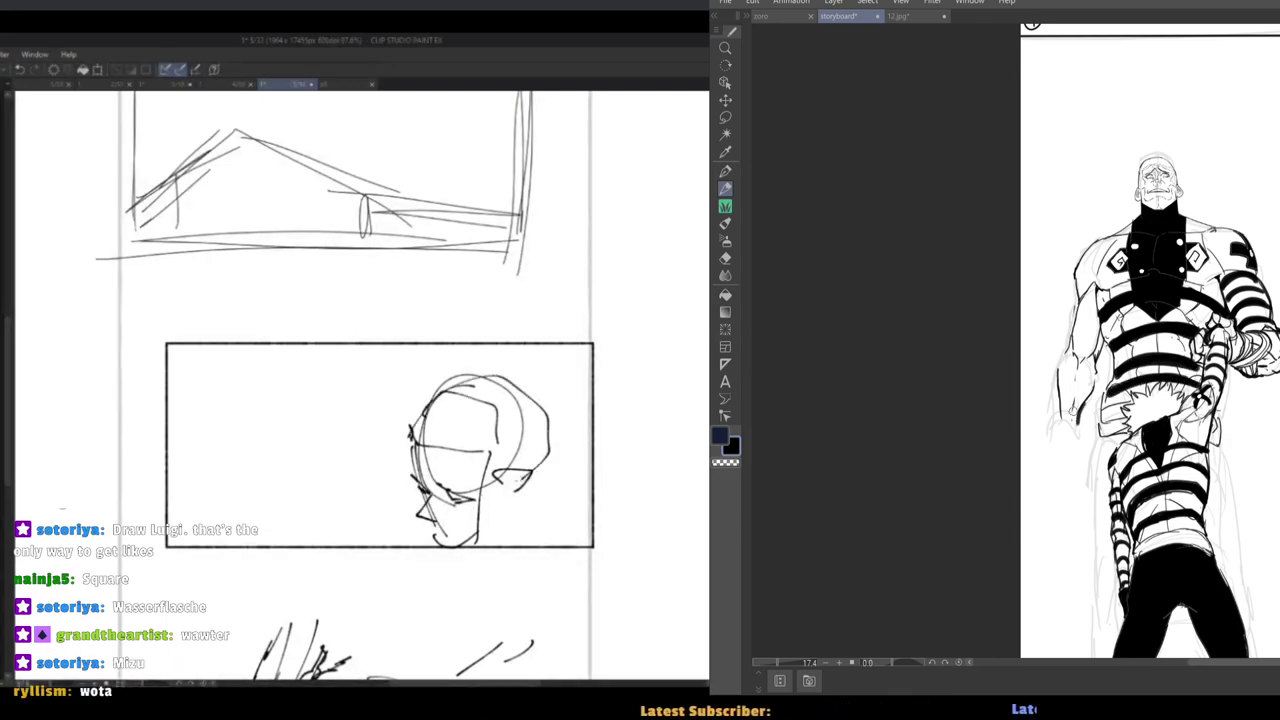
{"action": "scroll", "coordinate": [1060, 354], "scroll_direction": "up", "scroll_amount": 3}
{"action": "left_click_drag", "start_coordinate": [433, 530], "coordinate": [453, 562]}
{"action": "left_click_drag", "start_coordinate": [450, 552], "coordinate": [511, 524]}
Start the neck line below the sketched head's ear and ink the elbow area of the giant's hanging arm.
{"action": "left_click_drag", "start_coordinate": [1109, 354], "coordinate": [1114, 372]}
{"action": "left_click_drag", "start_coordinate": [506, 493], "coordinate": [504, 569]}
{"action": "left_click_drag", "start_coordinate": [1090, 348], "coordinate": [1062, 352]}
{"action": "key", "text": "ctrl+z"}
{"action": "mouse_move", "coordinate": [533, 486]}
{"action": "left_mouse_down"}
{"action": "mouse_move", "coordinate": [524, 520]}
{"action": "mouse_move", "coordinate": [543, 541]}
{"action": "mouse_move", "coordinate": [493, 574]}
{"action": "left_mouse_up"}
{"action": "key", "text": "ctrl+z"}
{"action": "key", "text": "ctrl+z"}
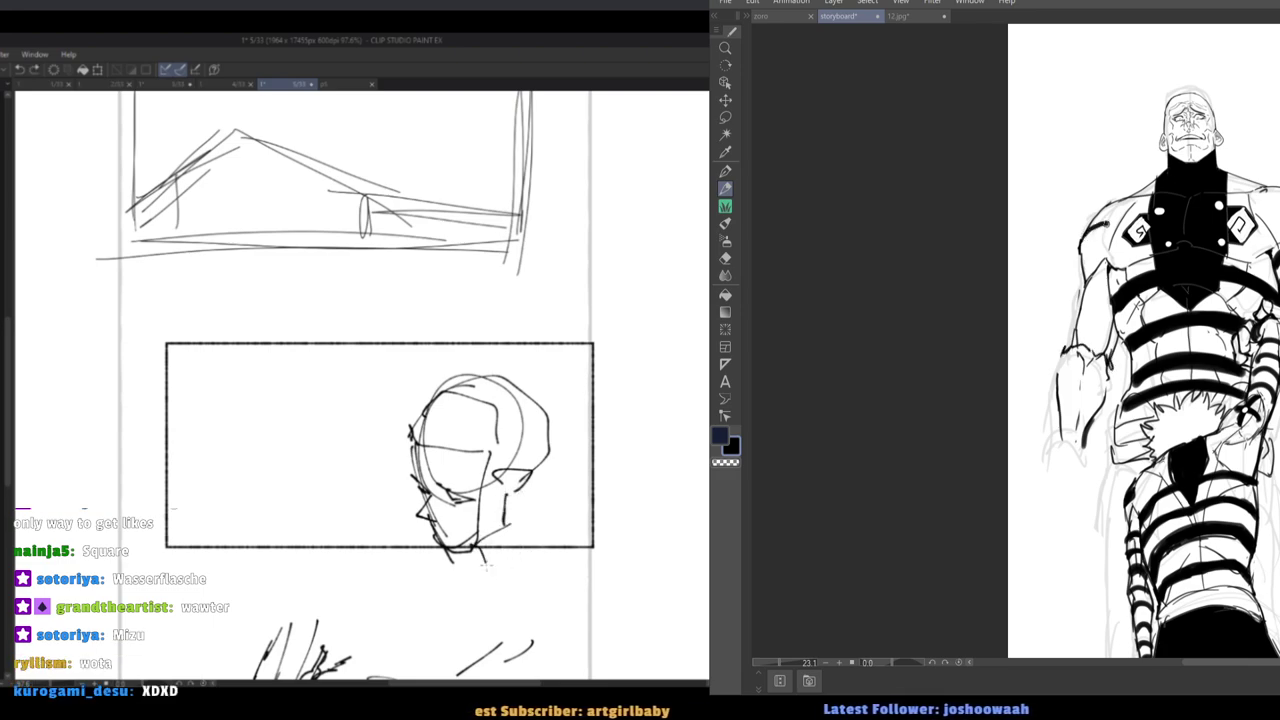
Sketch the neck and collar under the head, and ink a black shoulder patch and upper-arm band on the giant.
{"action": "left_click_drag", "start_coordinate": [1108, 223], "coordinate": [1084, 243]}
{"action": "mouse_move", "coordinate": [512, 488]}
{"action": "left_mouse_down"}
{"action": "mouse_move", "coordinate": [537, 594]}
{"action": "mouse_move", "coordinate": [502, 601]}
{"action": "mouse_move", "coordinate": [542, 612]}
{"action": "left_mouse_up"}
{"action": "key", "text": "ctrl+z"}
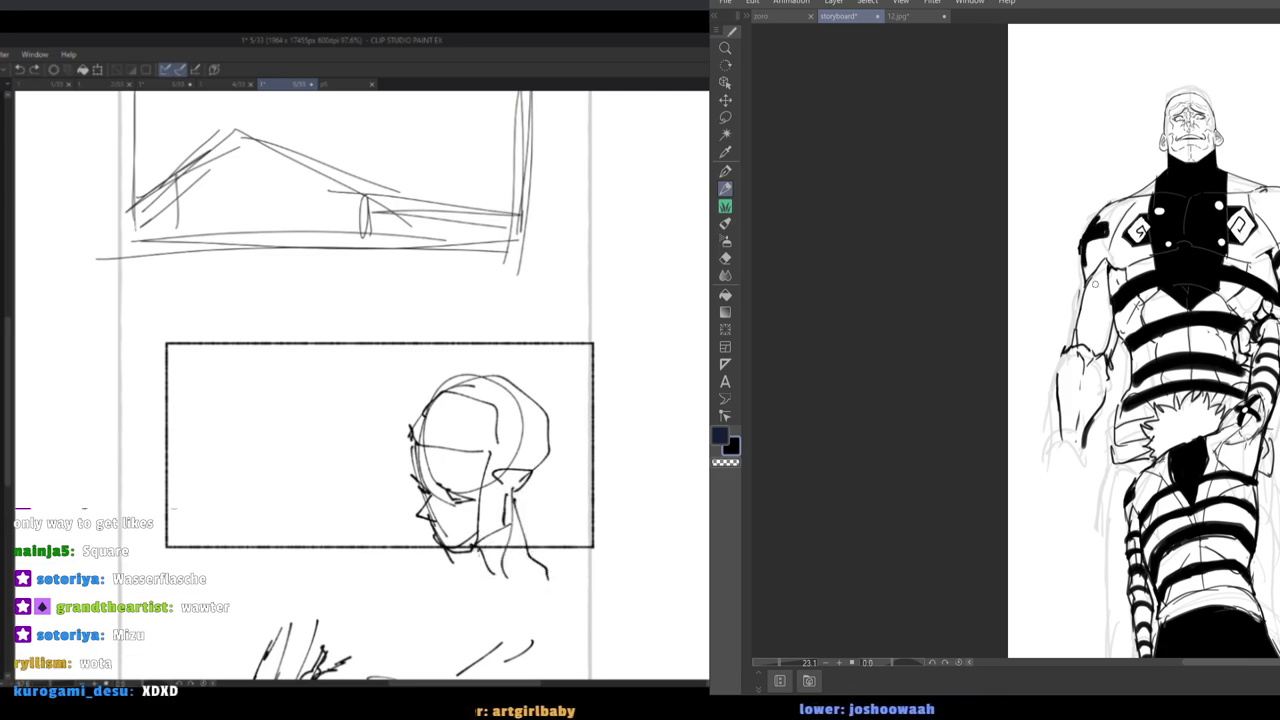
{"action": "mouse_move", "coordinate": [482, 550]}
{"action": "left_mouse_down"}
{"action": "mouse_move", "coordinate": [472, 588]}
{"action": "mouse_move", "coordinate": [547, 590]}
{"action": "left_mouse_up"}
{"action": "left_click_drag", "start_coordinate": [1085, 293], "coordinate": [1112, 304]}
{"action": "left_click_drag", "start_coordinate": [527, 554], "coordinate": [560, 586]}
Move the head sketch slightly up in its panel and ink black bands near the giant's elbow.
{"action": "key", "text": "ctrl+t"}
{"action": "left_click_drag", "start_coordinate": [505, 530], "coordinate": [501, 494]}
{"action": "left_click_drag", "start_coordinate": [1078, 338], "coordinate": [1112, 347]}
{"action": "left_click_drag", "start_coordinate": [482, 554], "coordinate": [482, 576]}
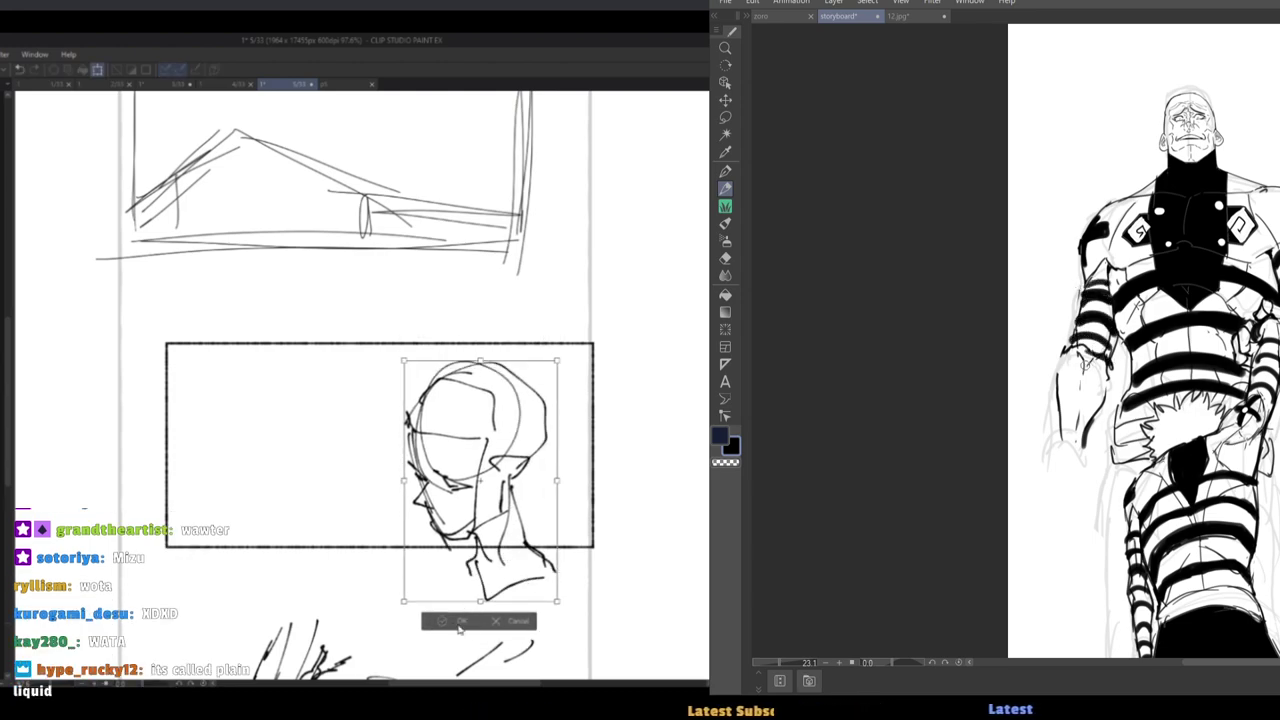
{"action": "left_click", "coordinate": [451, 619]}
{"action": "key", "text": "ctrl+z"}
Sketch a tall door-like frame on the empty side of the panel, facing the head.
{"action": "mouse_move", "coordinate": [222, 360]}
{"action": "left_mouse_down"}
{"action": "mouse_move", "coordinate": [338, 347]}
{"action": "mouse_move", "coordinate": [233, 532]}
{"action": "left_mouse_up"}
{"action": "mouse_move", "coordinate": [229, 355]}
{"action": "left_mouse_down"}
{"action": "mouse_move", "coordinate": [226, 524]}
{"action": "mouse_move", "coordinate": [242, 552]}
{"action": "left_mouse_up"}
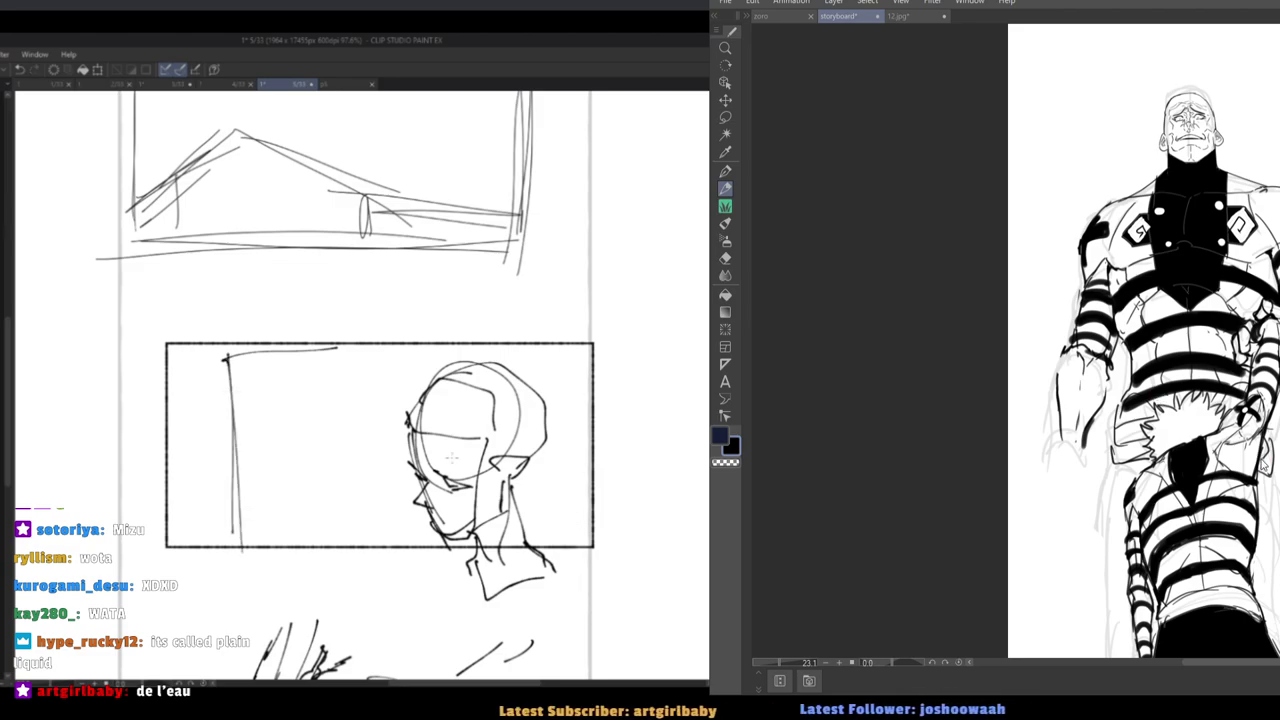
{"action": "scroll", "coordinate": [451, 457], "scroll_direction": "up", "scroll_amount": 3}
{"action": "scroll", "coordinate": [408, 312], "scroll_direction": "down", "scroll_amount": 1}
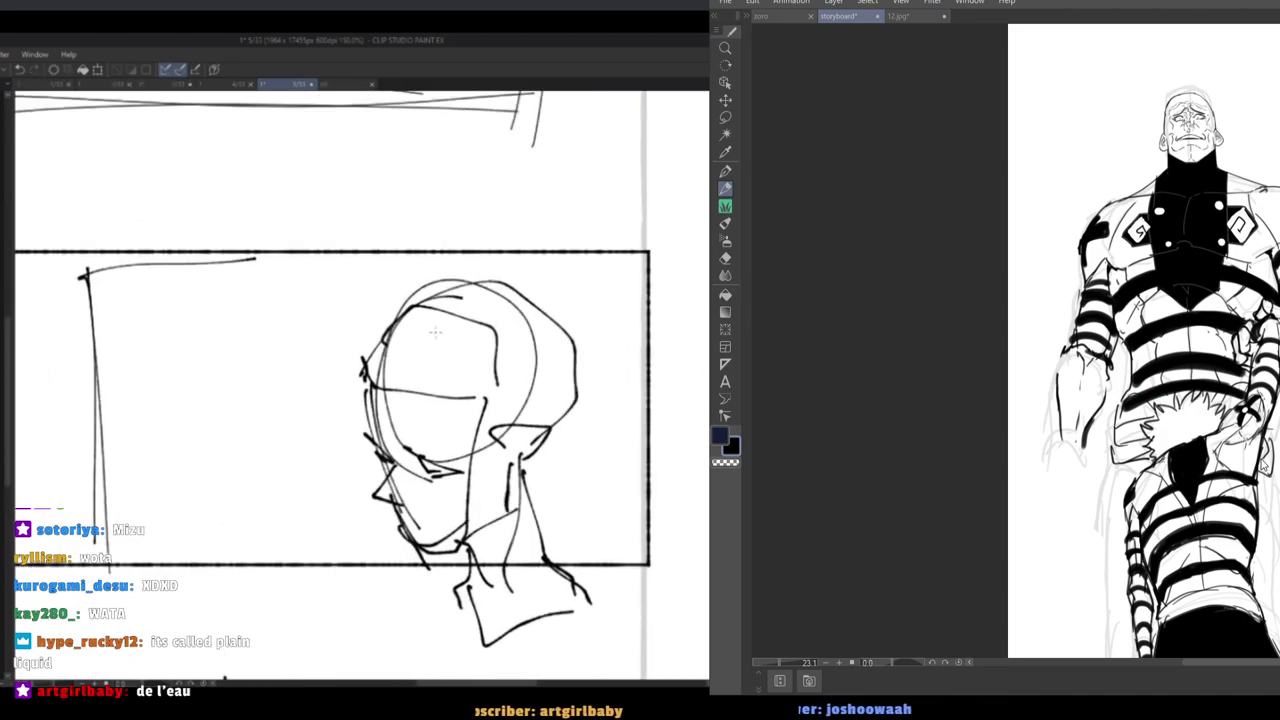
Try an angular eye with an upper lid, corner stroke and lower lid over the faded head sketch.
{"action": "mouse_move", "coordinate": [1262, 458]}
{"action": "left_mouse_down"}
{"action": "mouse_move", "coordinate": [1157, 400]}
{"action": "mouse_move", "coordinate": [1151, 378]}
{"action": "left_mouse_up"}
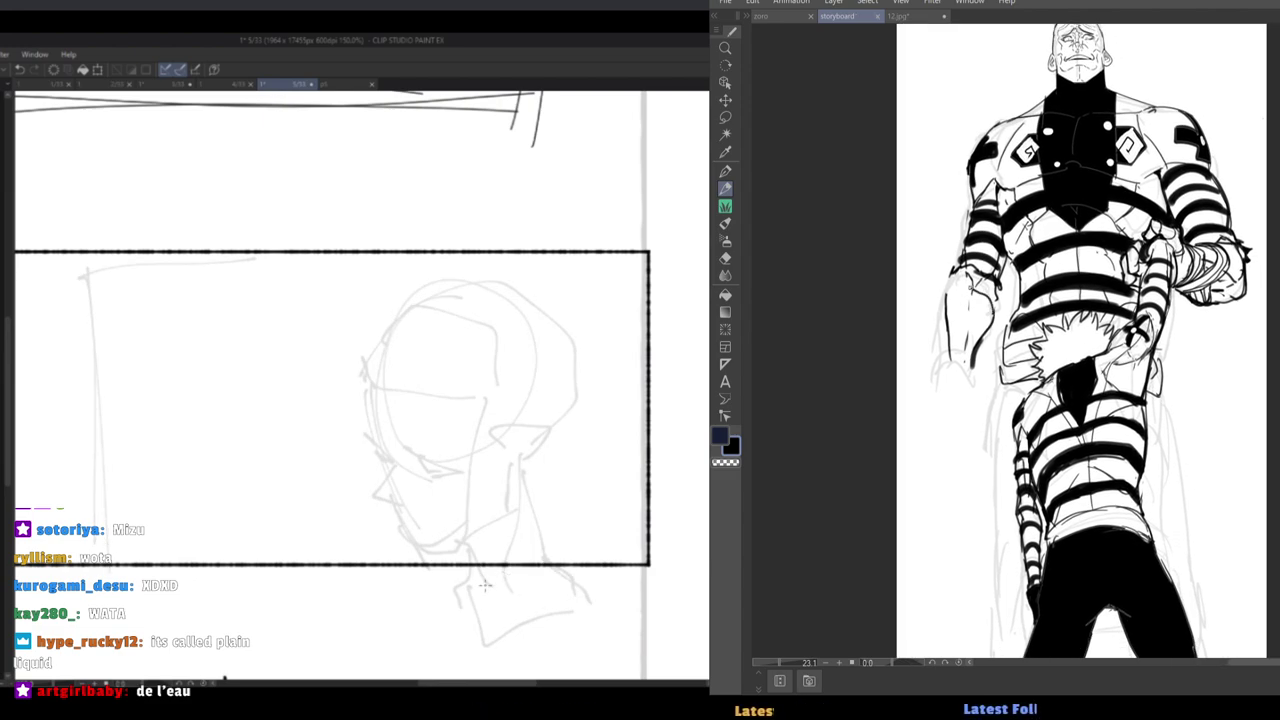
{"action": "scroll", "coordinate": [485, 585], "scroll_direction": "up", "scroll_amount": 5}
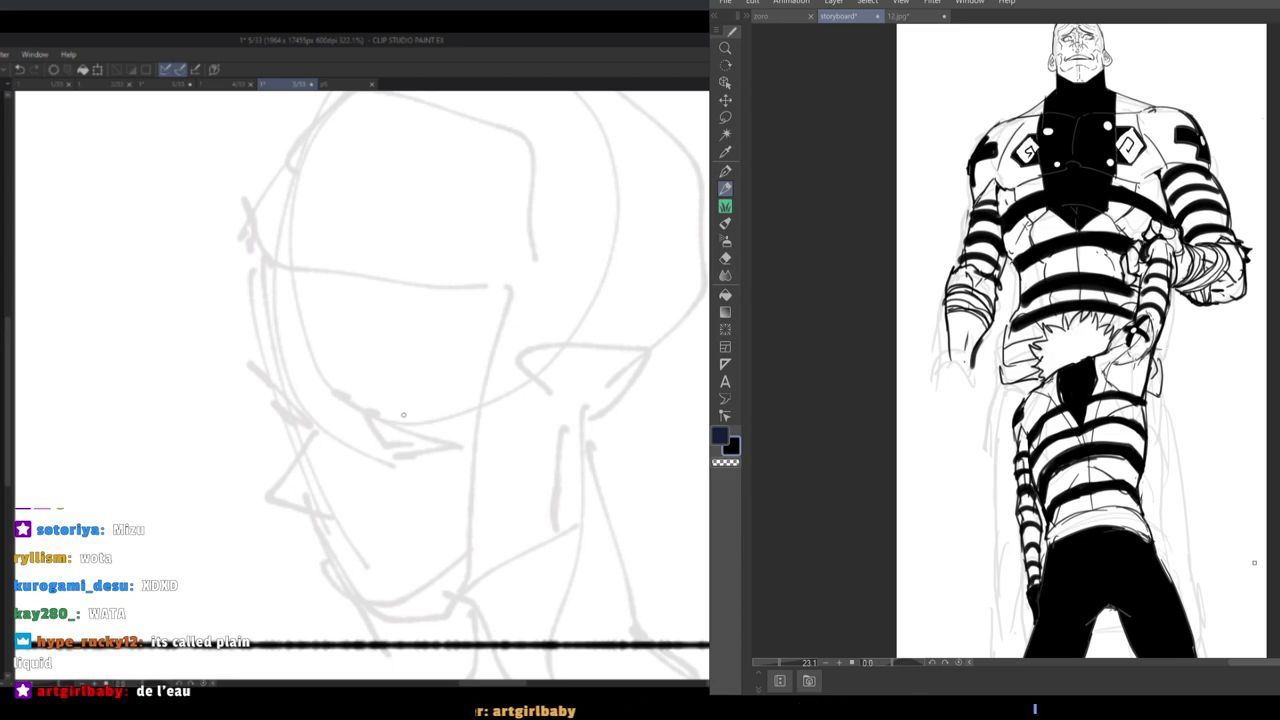
{"action": "mouse_move", "coordinate": [343, 418]}
{"action": "left_mouse_down"}
{"action": "mouse_move", "coordinate": [423, 458]}
{"action": "mouse_move", "coordinate": [400, 431]}
{"action": "mouse_move", "coordinate": [455, 438]}
{"action": "left_mouse_up"}
{"action": "key", "text": "ctrl+z"}
{"action": "mouse_move", "coordinate": [377, 428]}
{"action": "left_mouse_down"}
{"action": "mouse_move", "coordinate": [453, 438]}
{"action": "mouse_move", "coordinate": [389, 461]}
{"action": "left_mouse_up"}
{"action": "left_click_drag", "start_coordinate": [392, 462], "coordinate": [463, 443]}
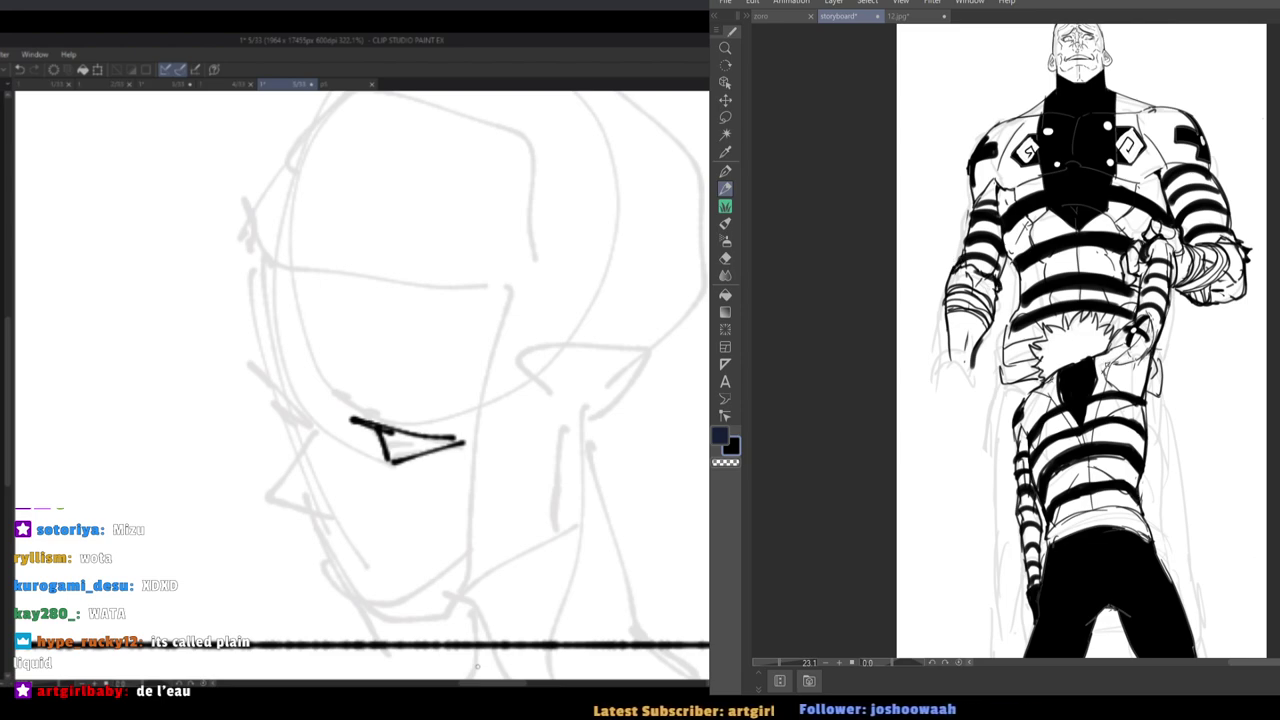
{"action": "key", "text": "e"}
{"action": "left_click", "coordinate": [430, 443]}
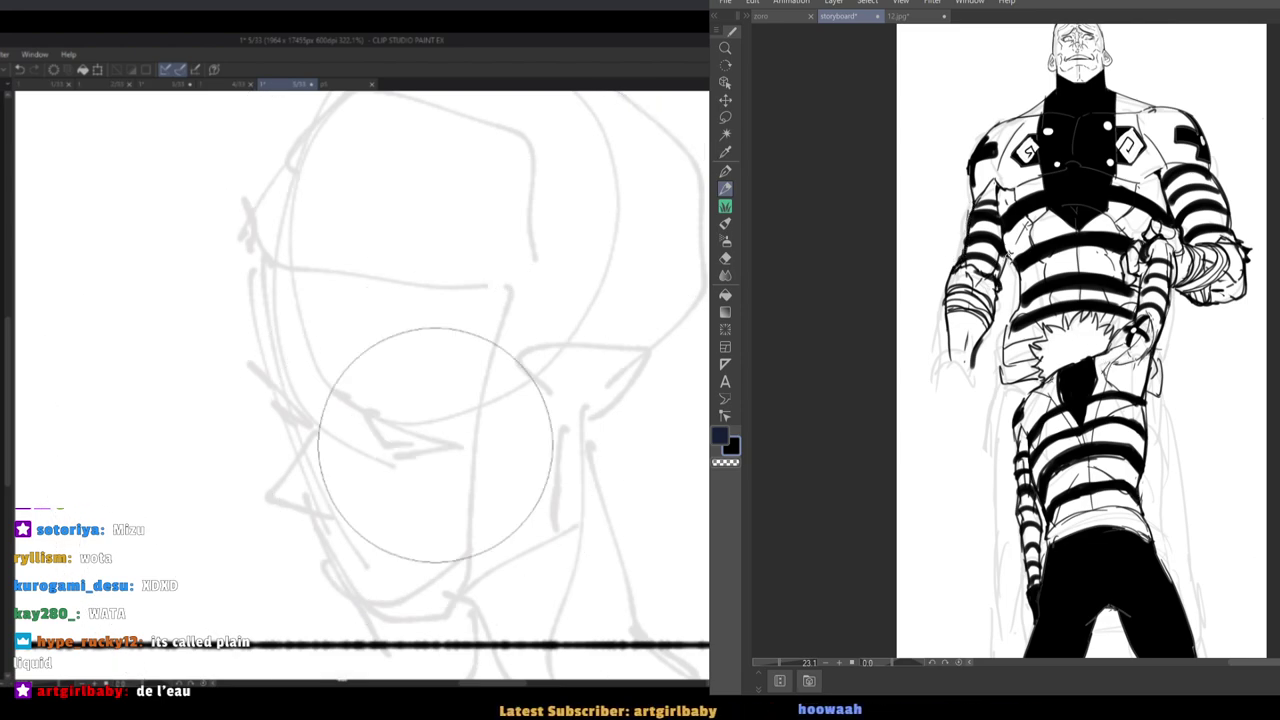
{"action": "key", "text": "ctrl+z"}
{"action": "key", "text": "ctrl+z"}
{"action": "key", "text": "ctrl+z"}
Try several slanted upper-lid strokes with a short downward stroke at the eye's inner corner.
{"action": "key", "text": "p"}
{"action": "left_click_drag", "start_coordinate": [384, 428], "coordinate": [460, 453]}
{"action": "key", "text": "ctrl+z"}
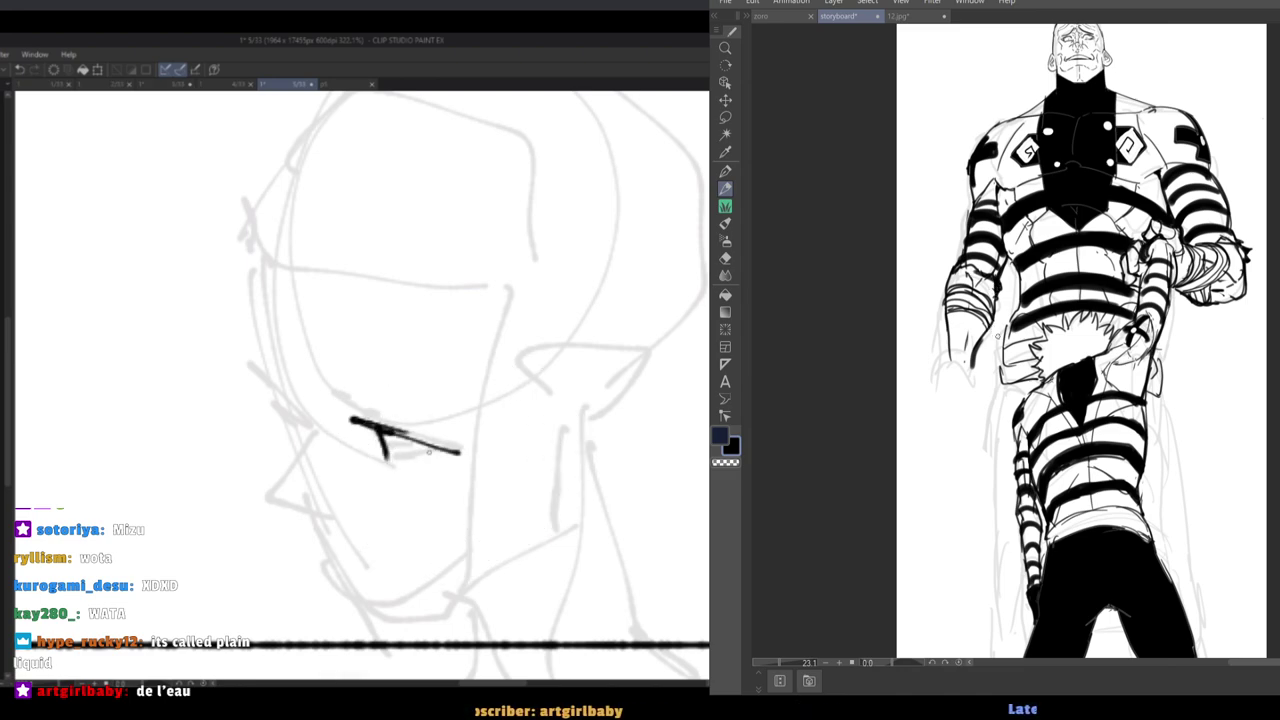
{"action": "key", "text": "e"}
{"action": "left_click", "coordinate": [400, 430]}
{"action": "key", "text": "p"}
{"action": "mouse_move", "coordinate": [356, 429]}
{"action": "left_mouse_down"}
{"action": "mouse_move", "coordinate": [470, 448]}
{"action": "mouse_move", "coordinate": [388, 471]}
{"action": "mouse_move", "coordinate": [457, 459]}
{"action": "left_mouse_up"}
{"action": "key", "text": "ctrl+z"}
{"action": "key", "text": "ctrl+z"}
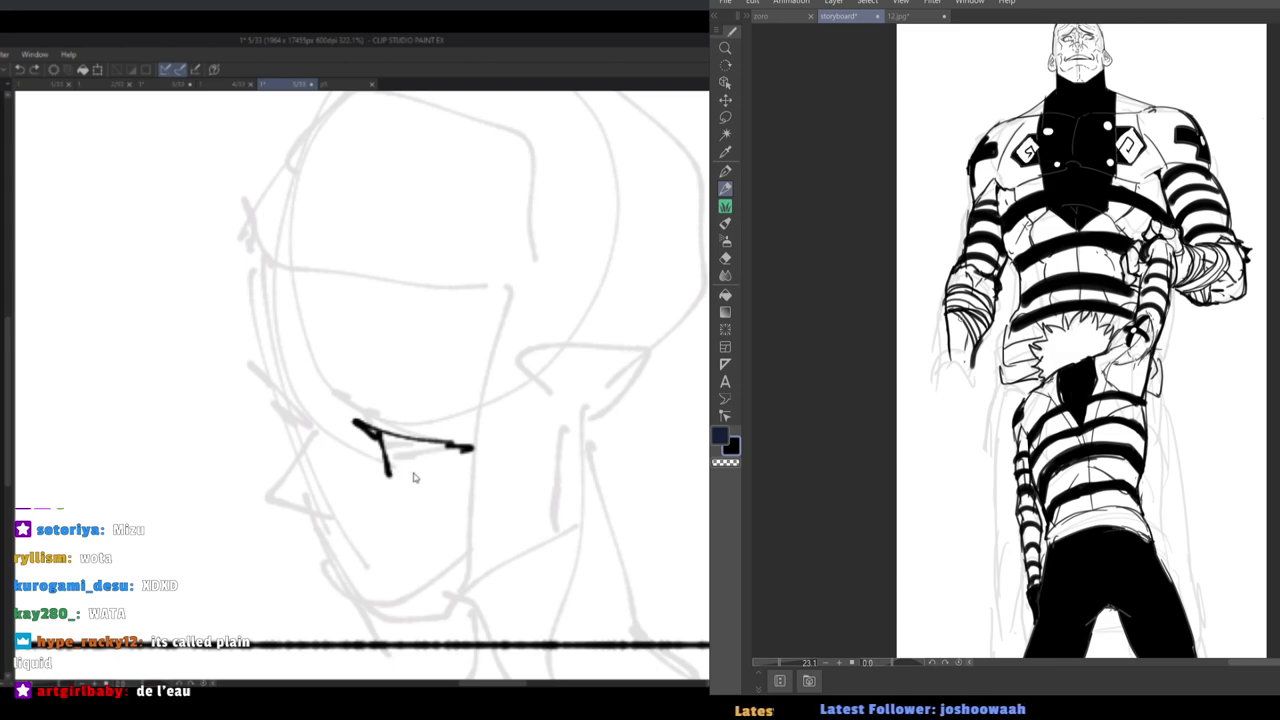
{"action": "mouse_move", "coordinate": [370, 428]}
{"action": "left_mouse_down"}
{"action": "mouse_move", "coordinate": [384, 466]}
{"action": "mouse_move", "coordinate": [463, 449]}
{"action": "mouse_move", "coordinate": [383, 474]}
{"action": "mouse_move", "coordinate": [443, 441]}
{"action": "mouse_move", "coordinate": [419, 436]}
{"action": "mouse_move", "coordinate": [460, 445]}
{"action": "left_mouse_up"}
{"action": "key", "text": "ctrl+z"}
{"action": "key", "text": "ctrl+z"}
Ink a thick slanted upper eyelid with a short notch at its inner corner.
{"action": "key", "text": "e"}
{"action": "key", "text": "p"}
{"action": "key", "text": "ctrl+z"}
{"action": "mouse_move", "coordinate": [370, 423]}
{"action": "left_mouse_down"}
{"action": "mouse_move", "coordinate": [458, 443]}
{"action": "mouse_move", "coordinate": [400, 476]}
{"action": "mouse_move", "coordinate": [460, 453]}
{"action": "left_mouse_up"}
{"action": "key", "text": "ctrl+z"}
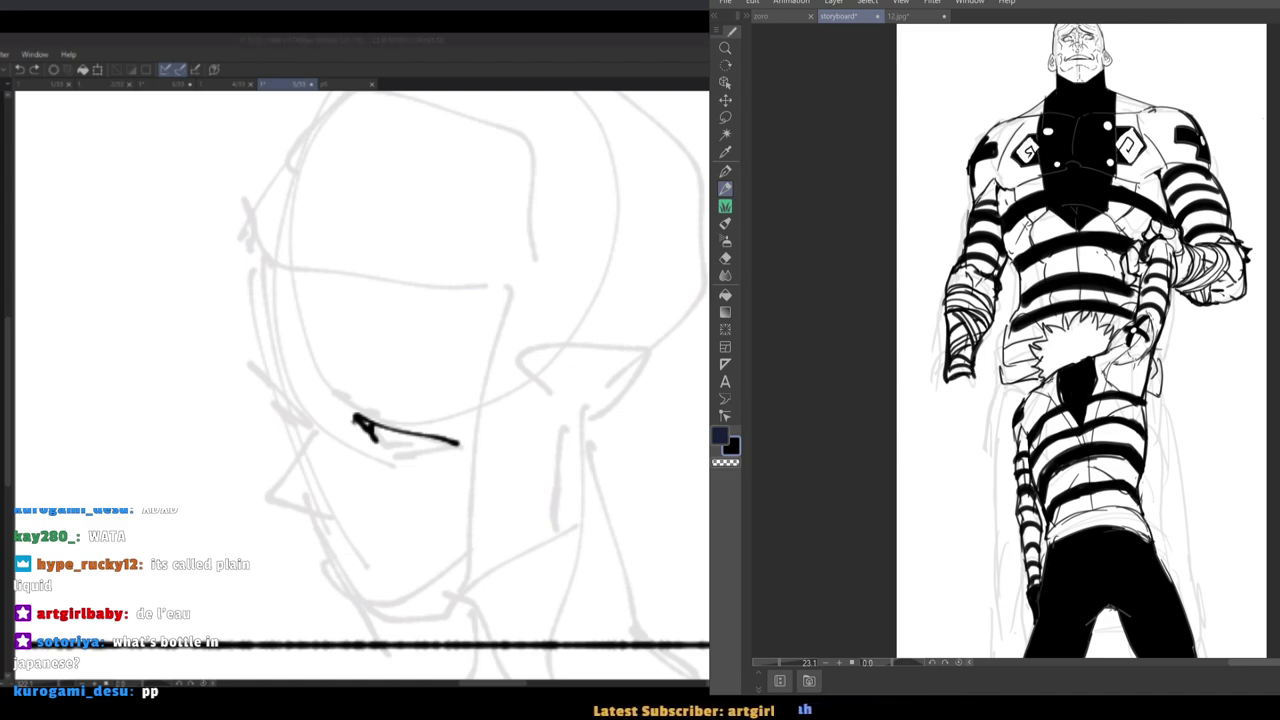
Ink the clenched fist and its finger contours at the end of the giant's lowered bandaged arm.
{"action": "left_click_drag", "start_coordinate": [1074, 452], "coordinate": [1060, 452]}
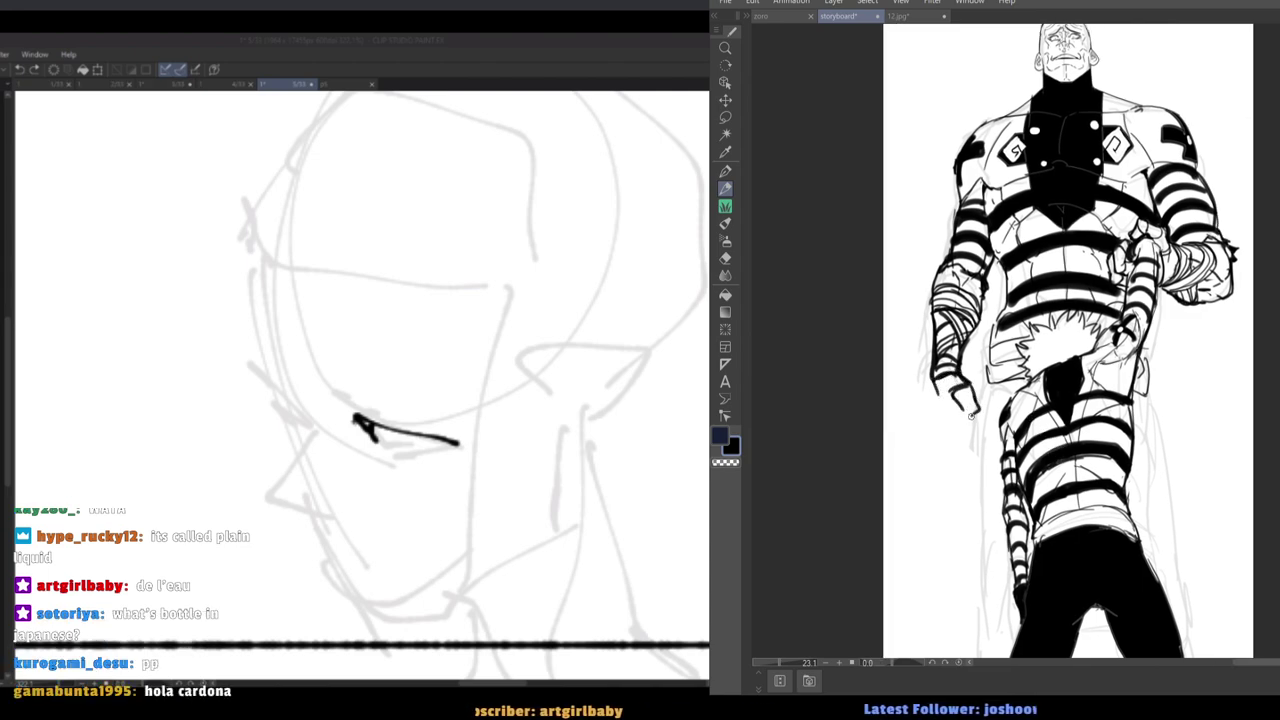
{"action": "left_click_drag", "start_coordinate": [970, 416], "coordinate": [953, 432]}
{"action": "left_click_drag", "start_coordinate": [942, 414], "coordinate": [953, 431]}
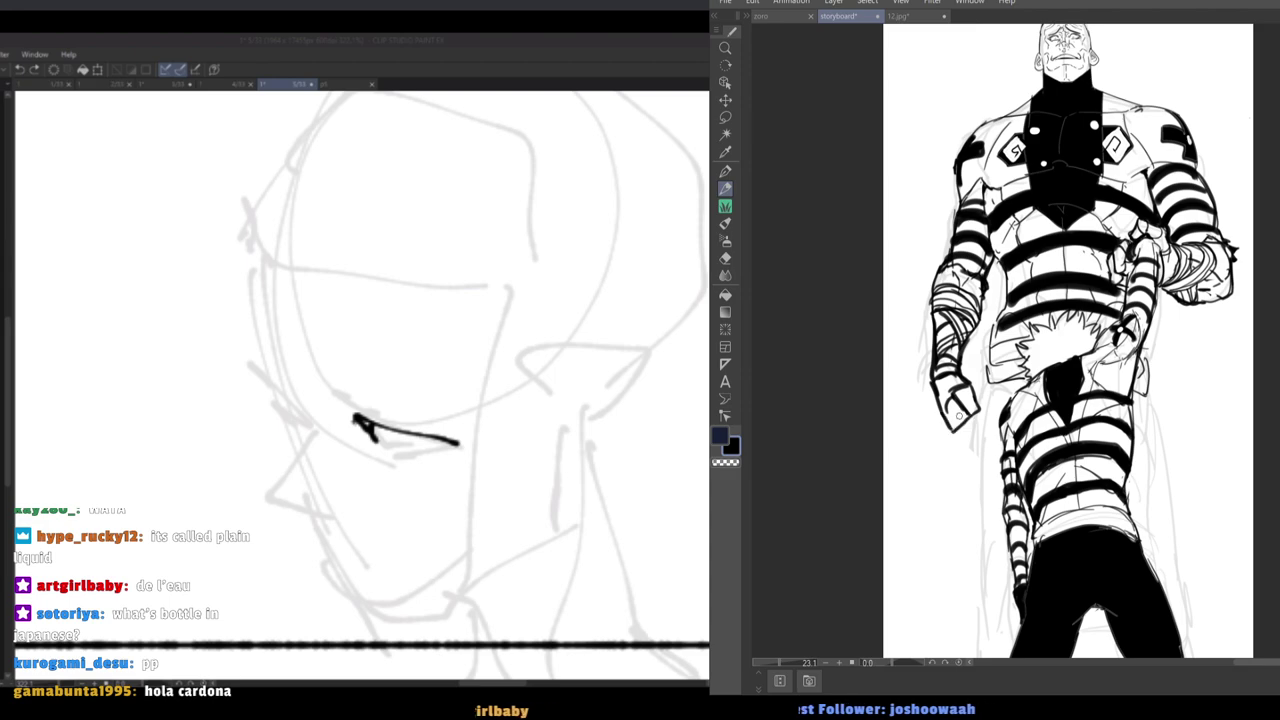
{"action": "left_click_drag", "start_coordinate": [934, 384], "coordinate": [953, 432]}
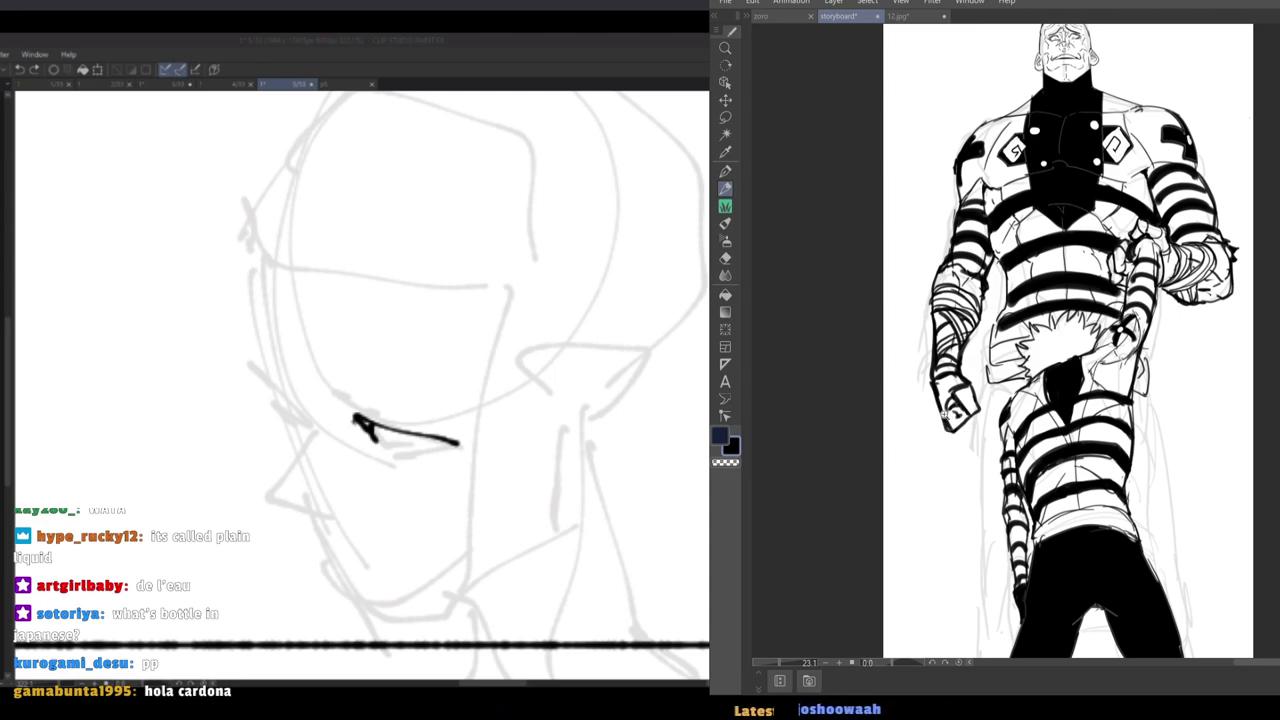
{"action": "scroll", "coordinate": [957, 380], "scroll_direction": "down", "scroll_amount": 5}
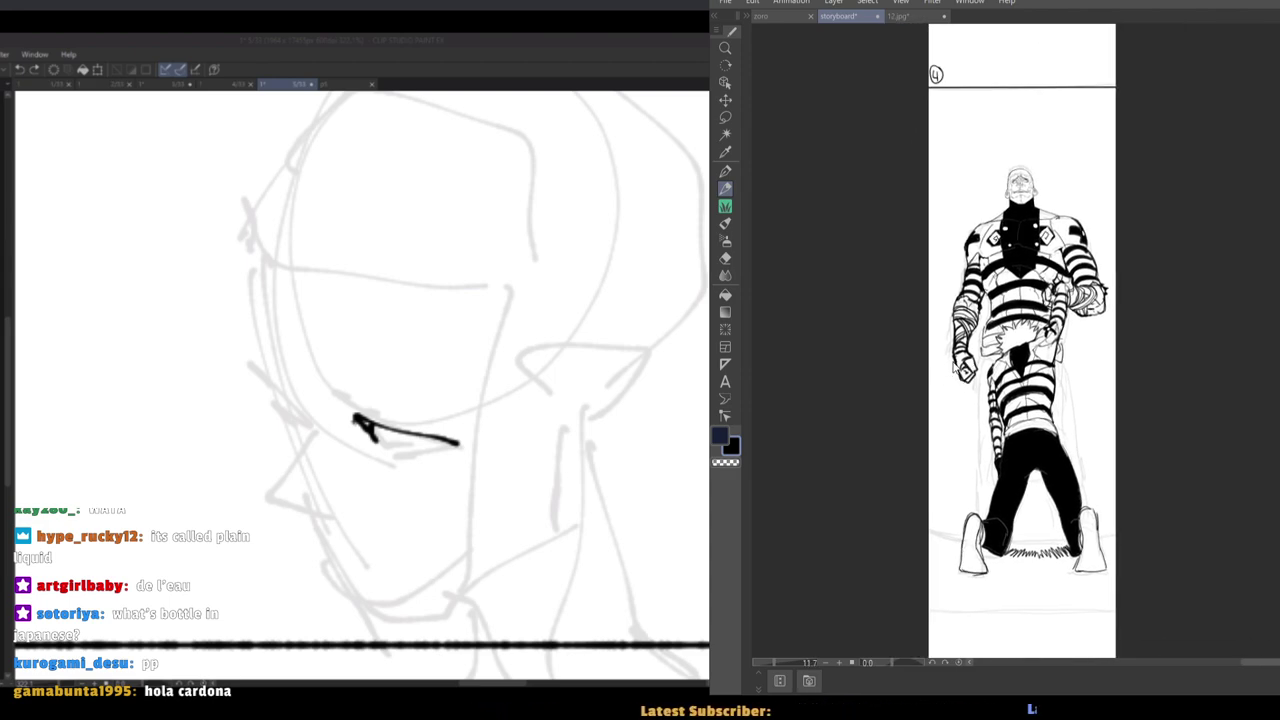
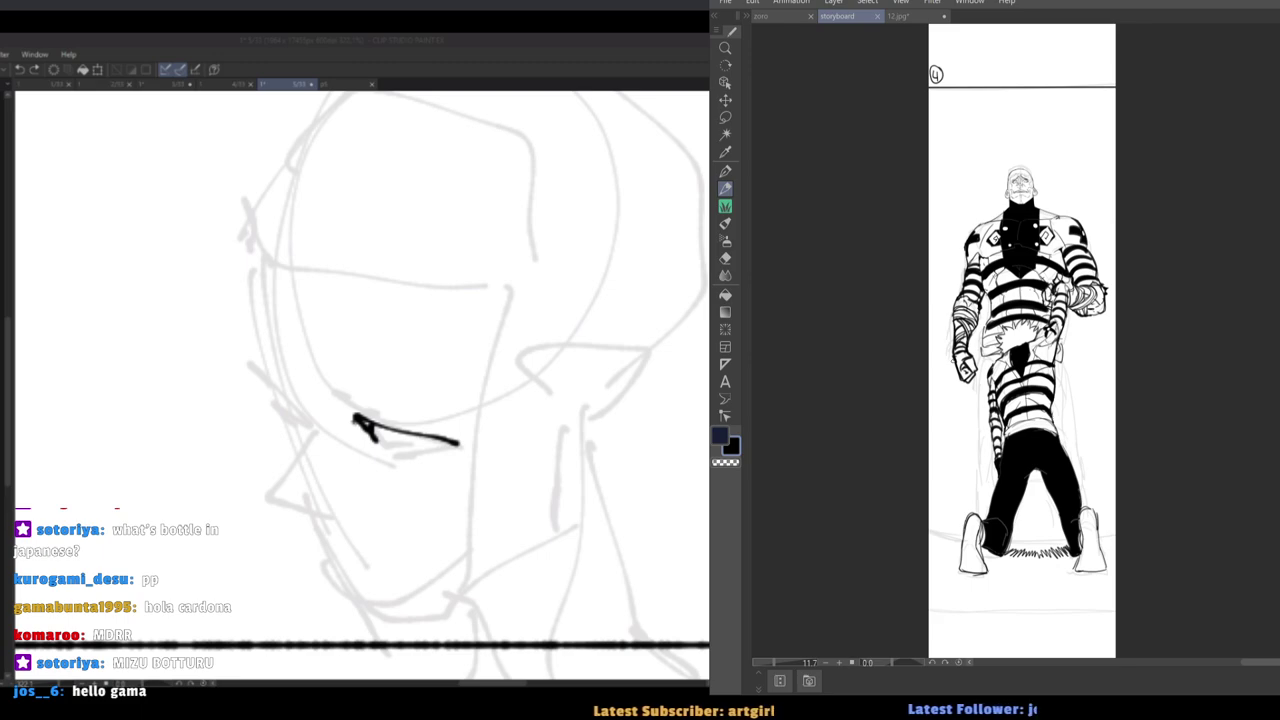
Ink the long outer contours of the giant's legs from the hips down to the kneeling character's boots.
{"action": "left_click_drag", "start_coordinate": [937, 371], "coordinate": [1005, 355]}
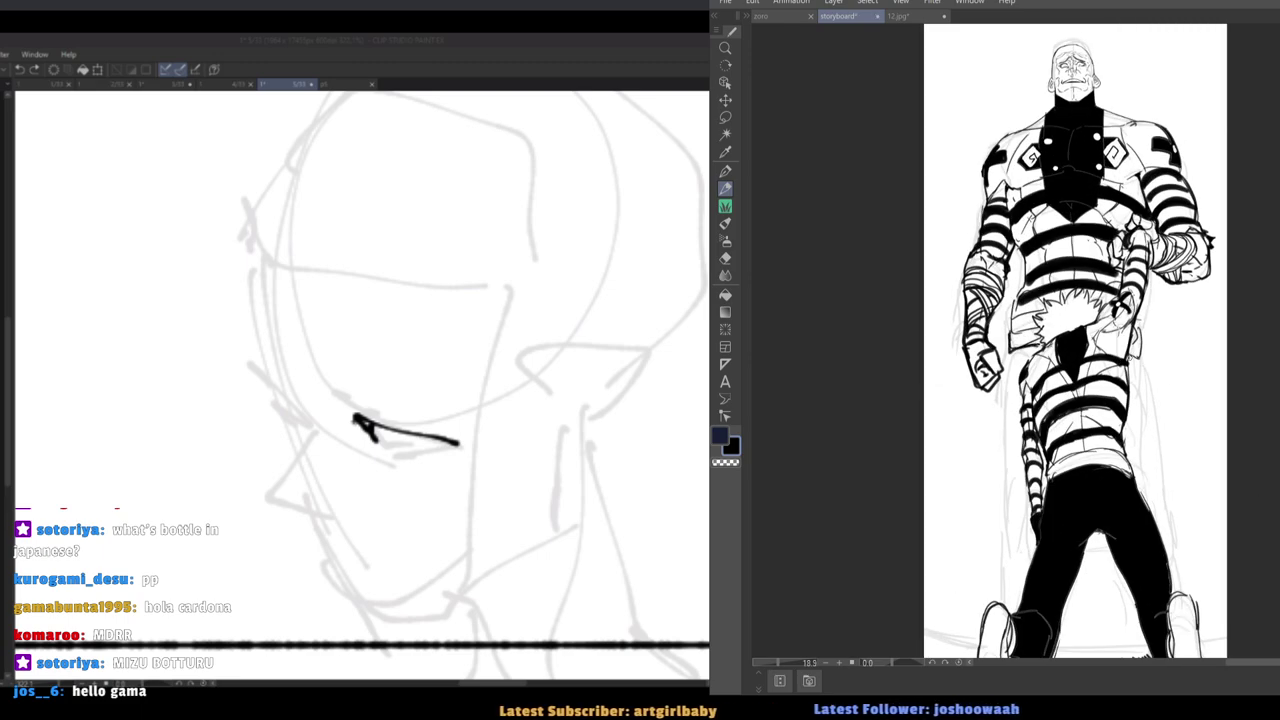
{"action": "left_click_drag", "start_coordinate": [1119, 306], "coordinate": [1127, 266]}
{"action": "left_click_drag", "start_coordinate": [1151, 339], "coordinate": [1170, 458]}
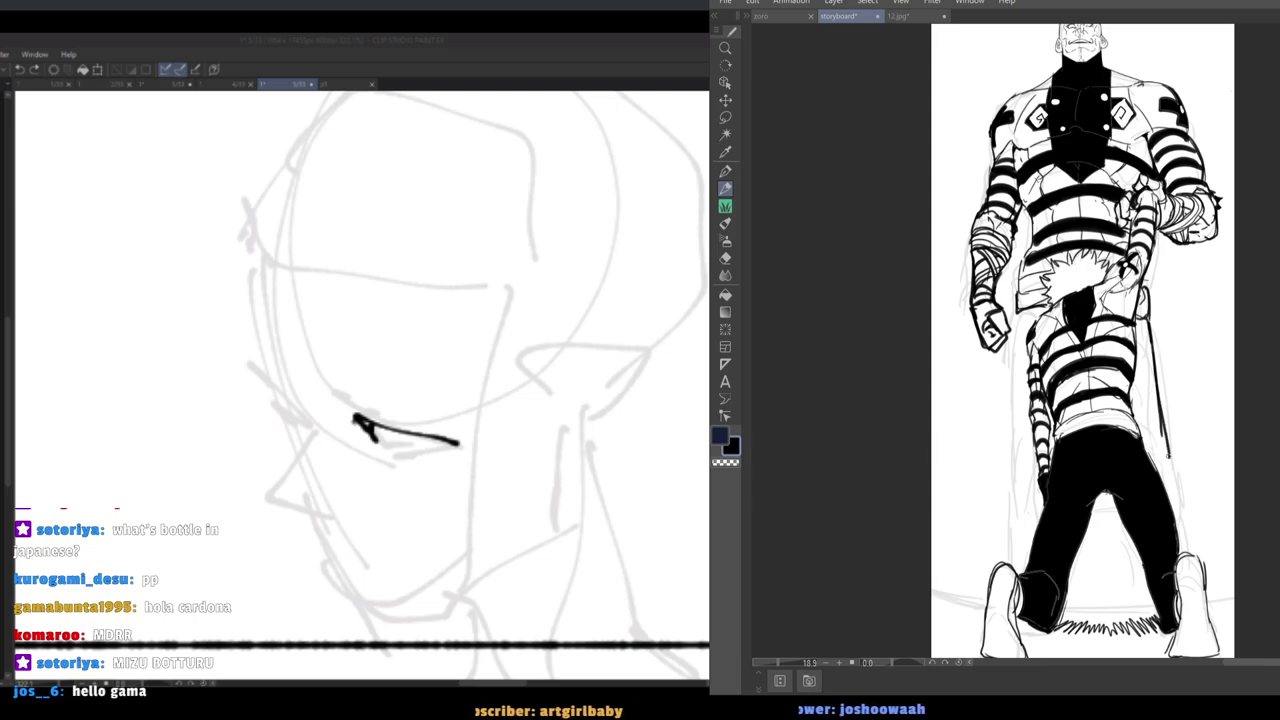
{"action": "key", "text": "ctrl+z"}
{"action": "left_click_drag", "start_coordinate": [1147, 317], "coordinate": [1186, 558]}
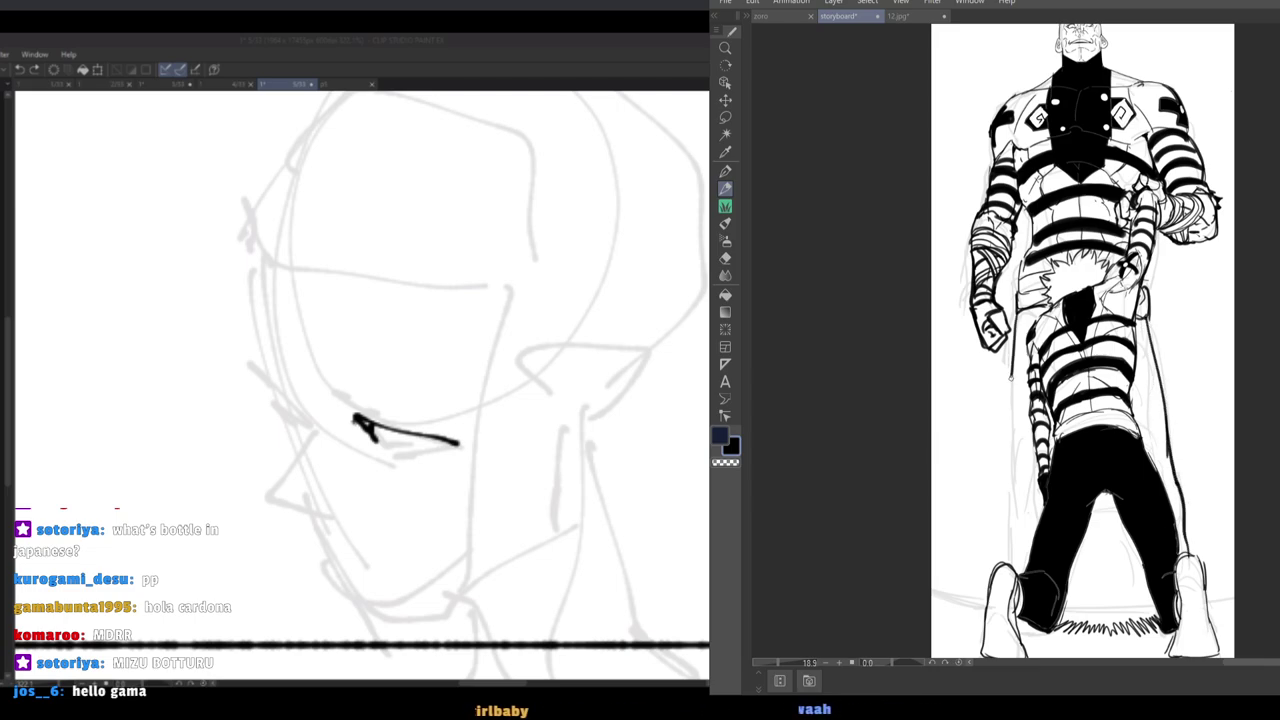
{"action": "scroll", "coordinate": [1005, 410], "scroll_direction": "down", "scroll_amount": 3}
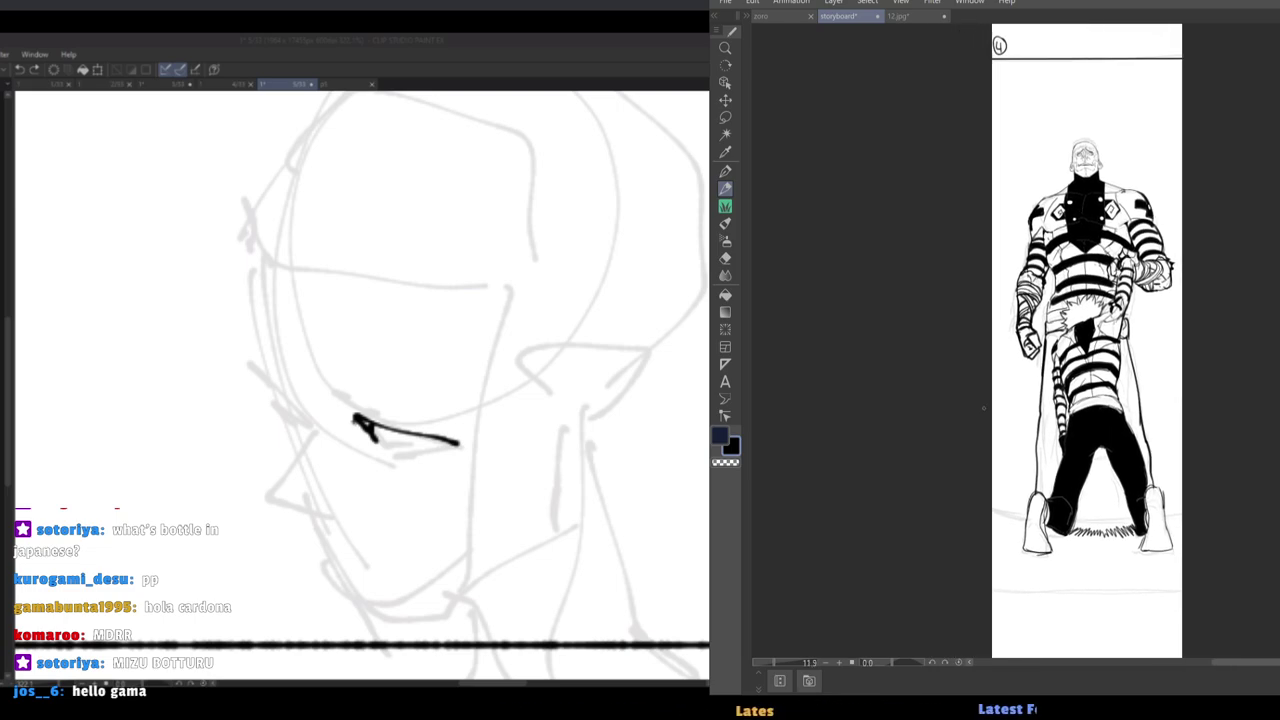
Rule a straight horizontal bottom border across the storyboard panel, below the kneeling character's boots.
{"action": "left_click_drag", "start_coordinate": [1005, 410], "coordinate": [1082, 433]}
{"action": "scroll", "coordinate": [1241, 340], "scroll_direction": "up", "scroll_amount": 3}
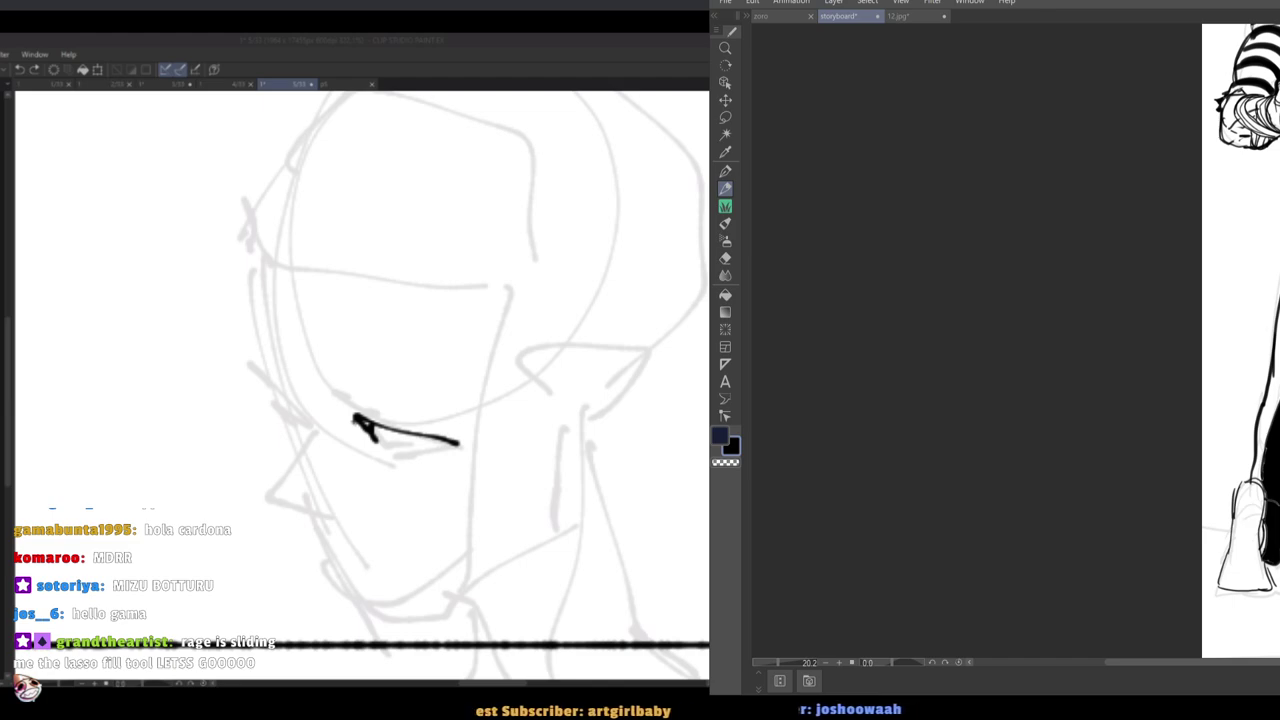
{"action": "left_click_drag", "start_coordinate": [1224, 530], "coordinate": [1181, 411]}
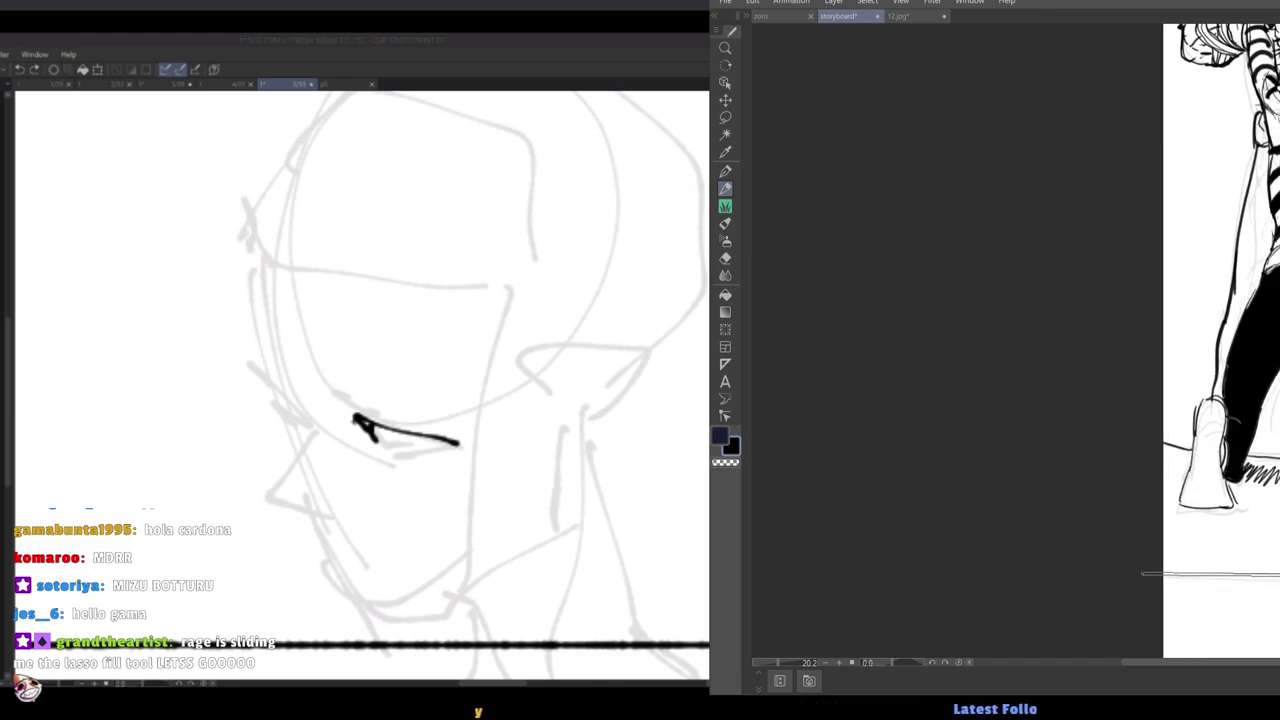
{"action": "left_click", "coordinate": [1142, 578], "text": "shift"}
Select the areas between the giant's leg contours and fill them solid black.
{"action": "key", "text": "w"}
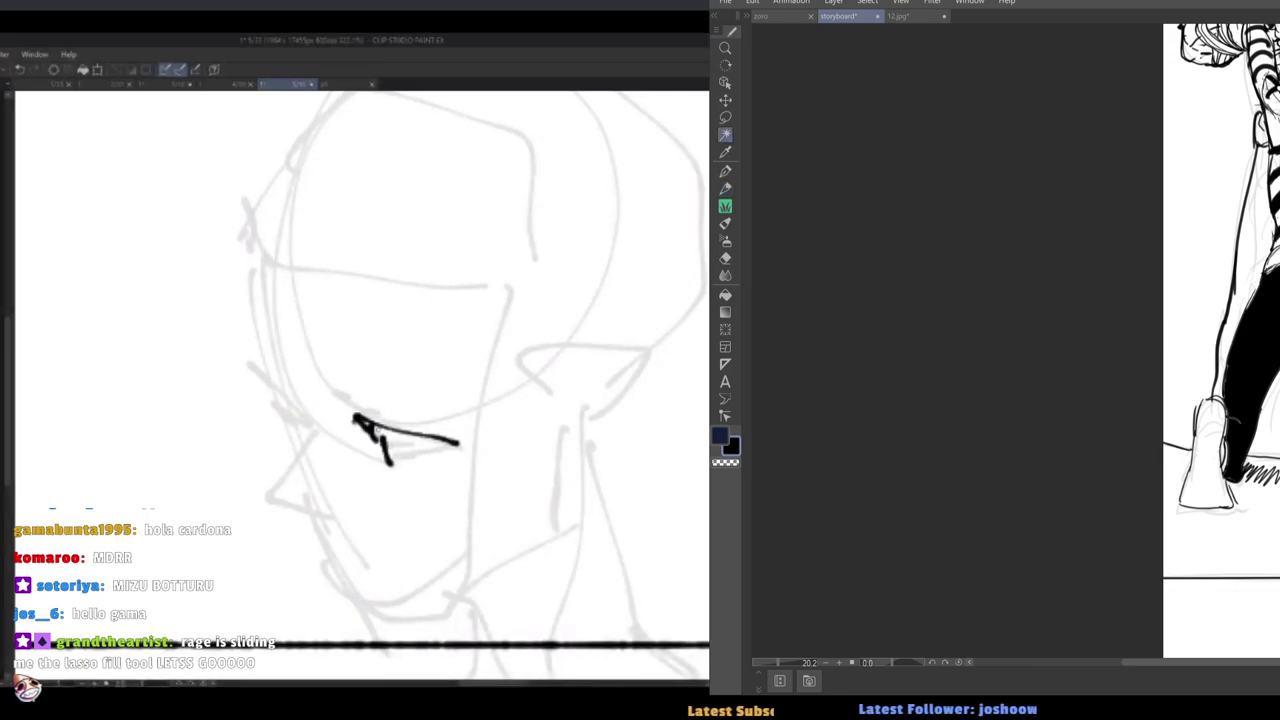
{"action": "left_click", "coordinate": [1272, 260]}
{"action": "left_click", "coordinate": [1246, 258]}
{"action": "left_click_drag", "start_coordinate": [1246, 260], "coordinate": [1246, 297]}
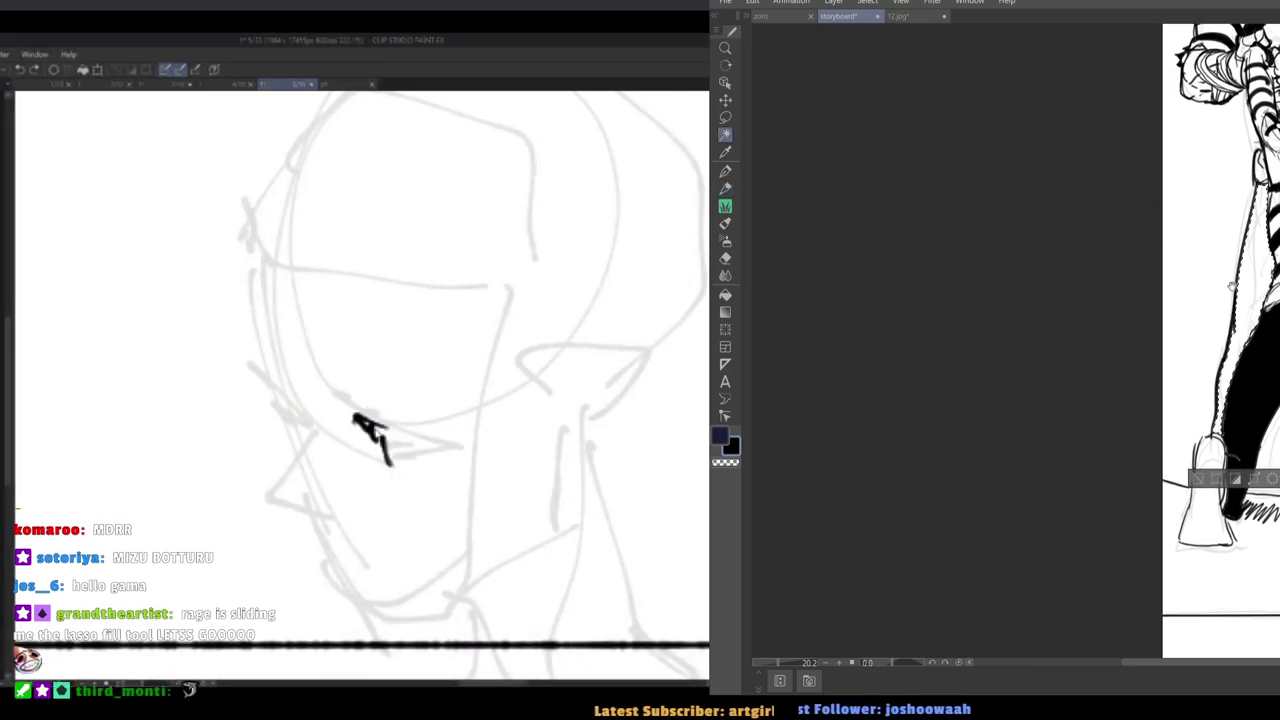
{"action": "key", "text": "alt+Delete"}
{"action": "key", "text": "ctrl+d"}
Examine the giant's blackened legs and torso at several magnifications.
{"action": "key", "text": "p"}
{"action": "scroll", "coordinate": [1216, 300], "scroll_direction": "down", "scroll_amount": 3}
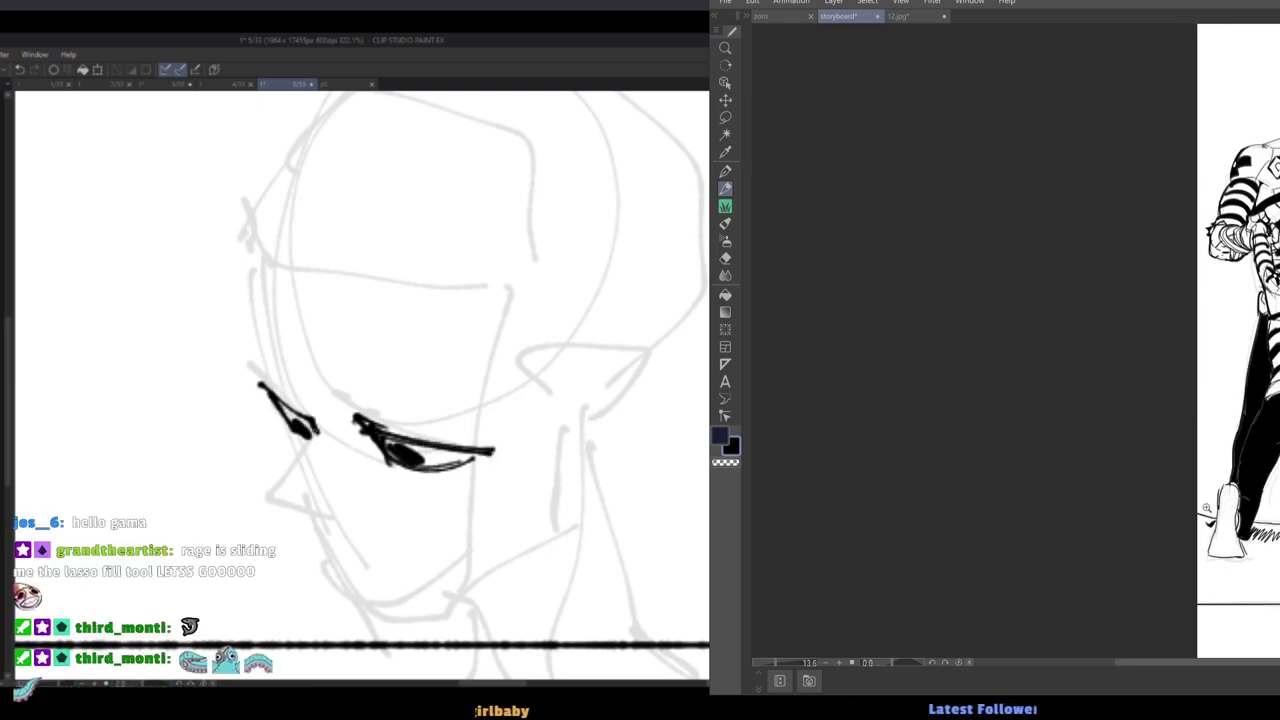
{"action": "left_click_drag", "start_coordinate": [1213, 246], "coordinate": [1217, 386]}
{"action": "scroll", "coordinate": [1163, 197], "scroll_direction": "down", "scroll_amount": 3}
{"action": "left_click_drag", "start_coordinate": [1168, 262], "coordinate": [1172, 385]}
{"action": "scroll", "coordinate": [1171, 384], "scroll_direction": "up", "scroll_amount": 2}
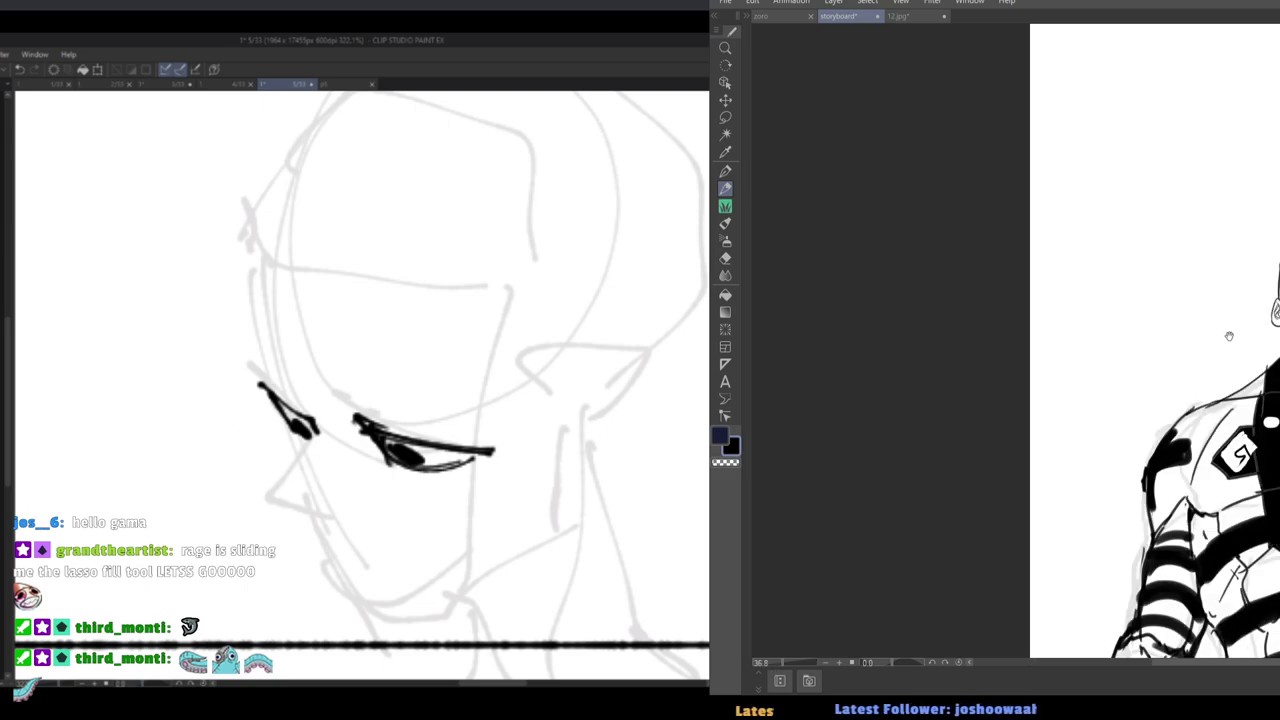
{"action": "scroll", "coordinate": [1151, 268], "scroll_direction": "up", "scroll_amount": 3}
{"action": "left_click_drag", "start_coordinate": [1148, 507], "coordinate": [1126, 330]}
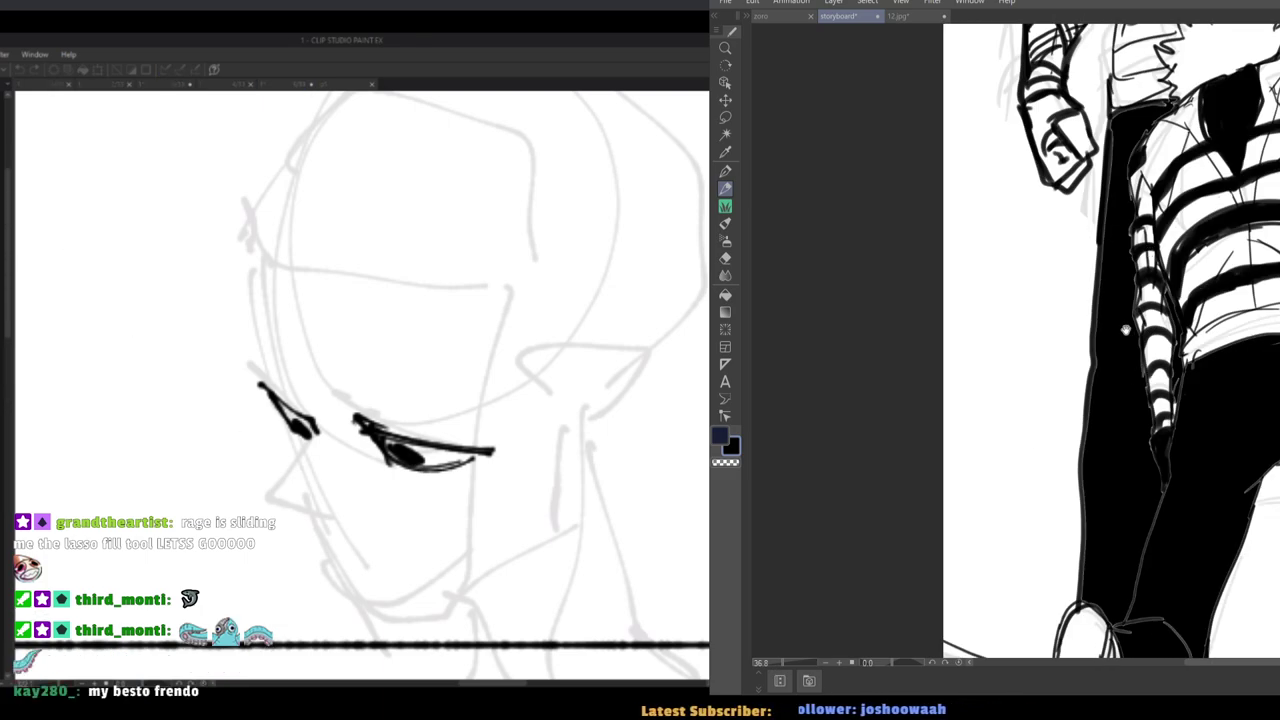
{"action": "scroll", "coordinate": [1274, 496], "scroll_direction": "down", "scroll_amount": 3}
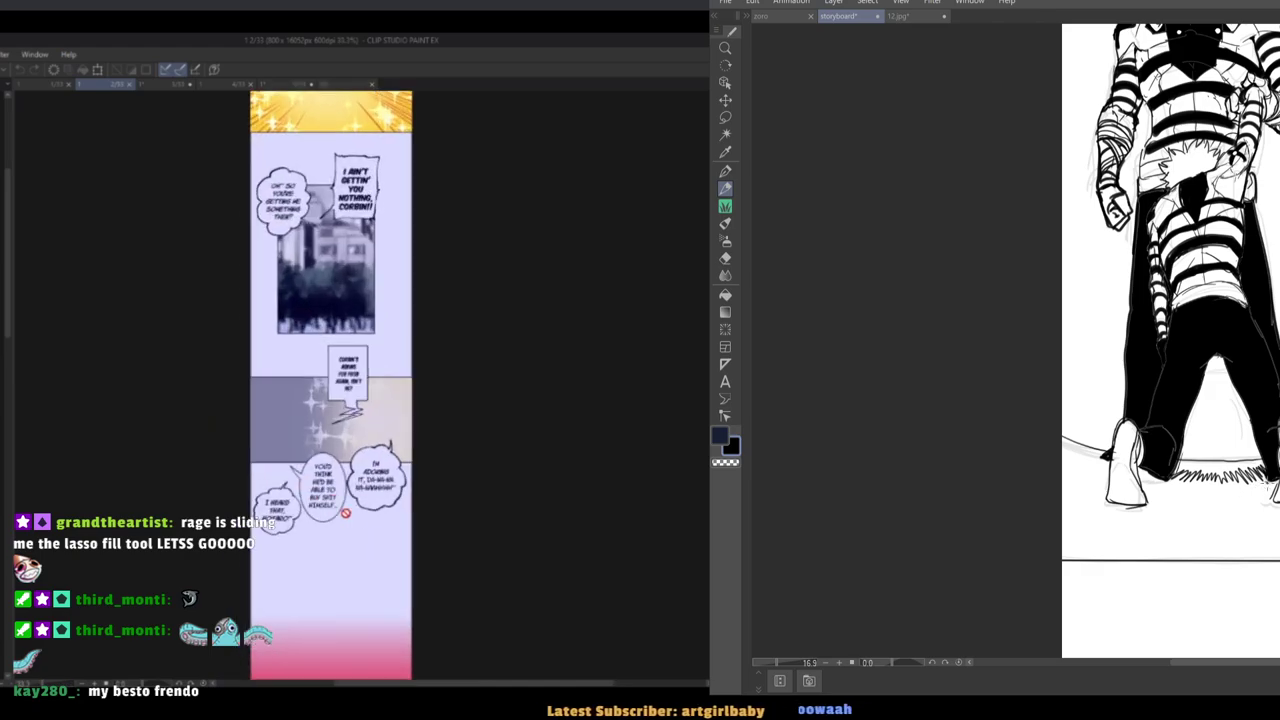
Ink thin cracked-ground lines in front of the kneeling character and a curved ground edge beside the boot.
{"action": "key", "text": "ctrl+z"}
{"action": "key", "text": "ctrl+z"}
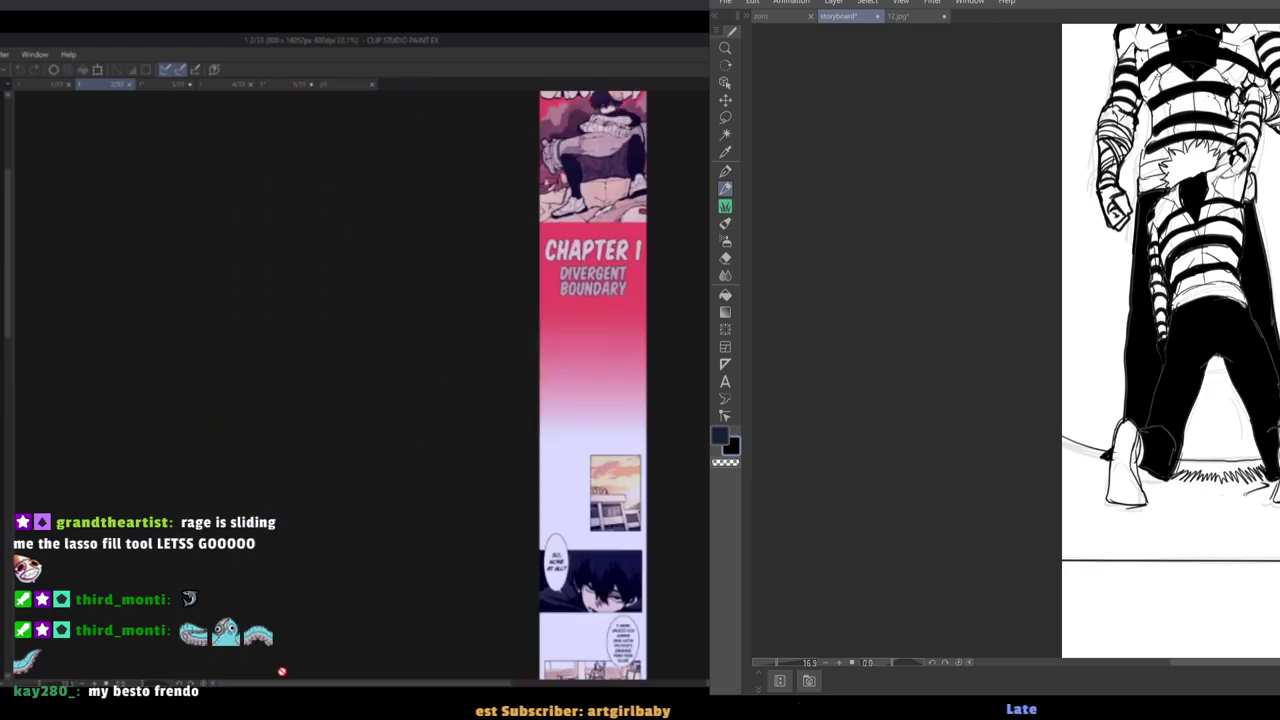
{"action": "left_click_drag", "start_coordinate": [1266, 487], "coordinate": [1206, 499]}
{"action": "scroll", "coordinate": [397, 557], "scroll_direction": "down", "scroll_amount": 5}
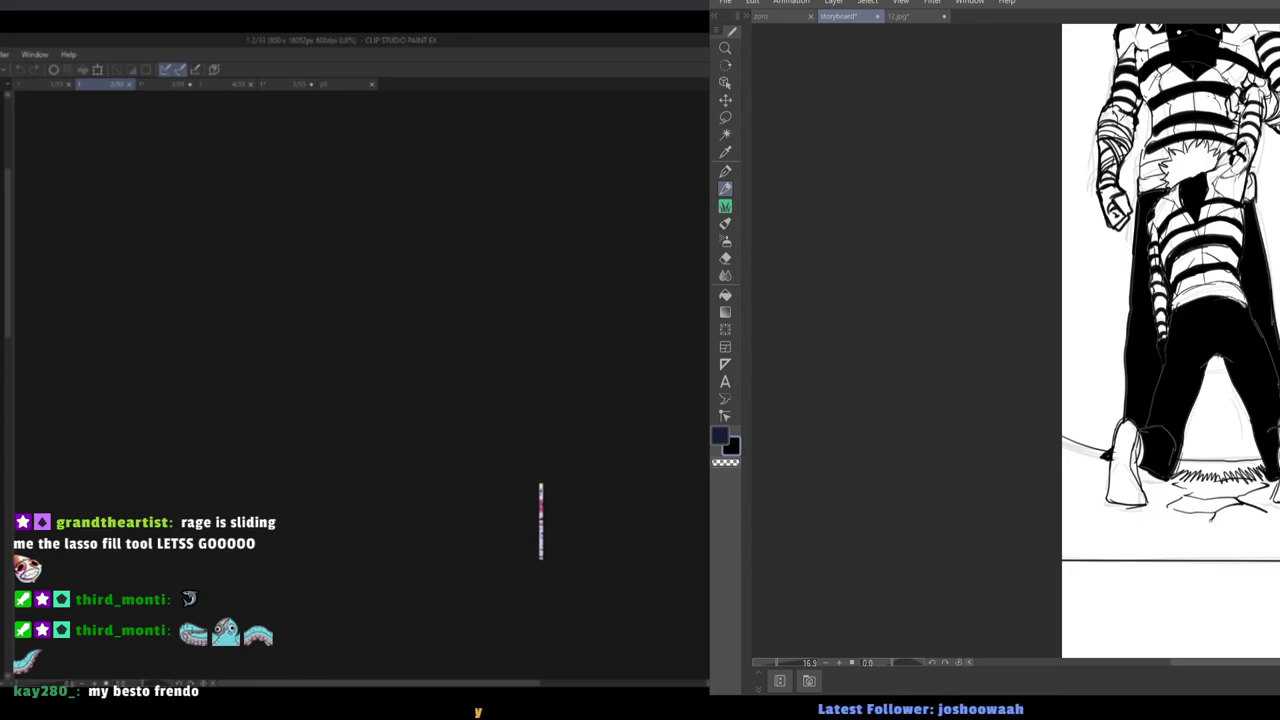
{"action": "left_click_drag", "start_coordinate": [1212, 520], "coordinate": [1227, 536]}
{"action": "scroll", "coordinate": [620, 517], "scroll_direction": "up", "scroll_amount": 5}
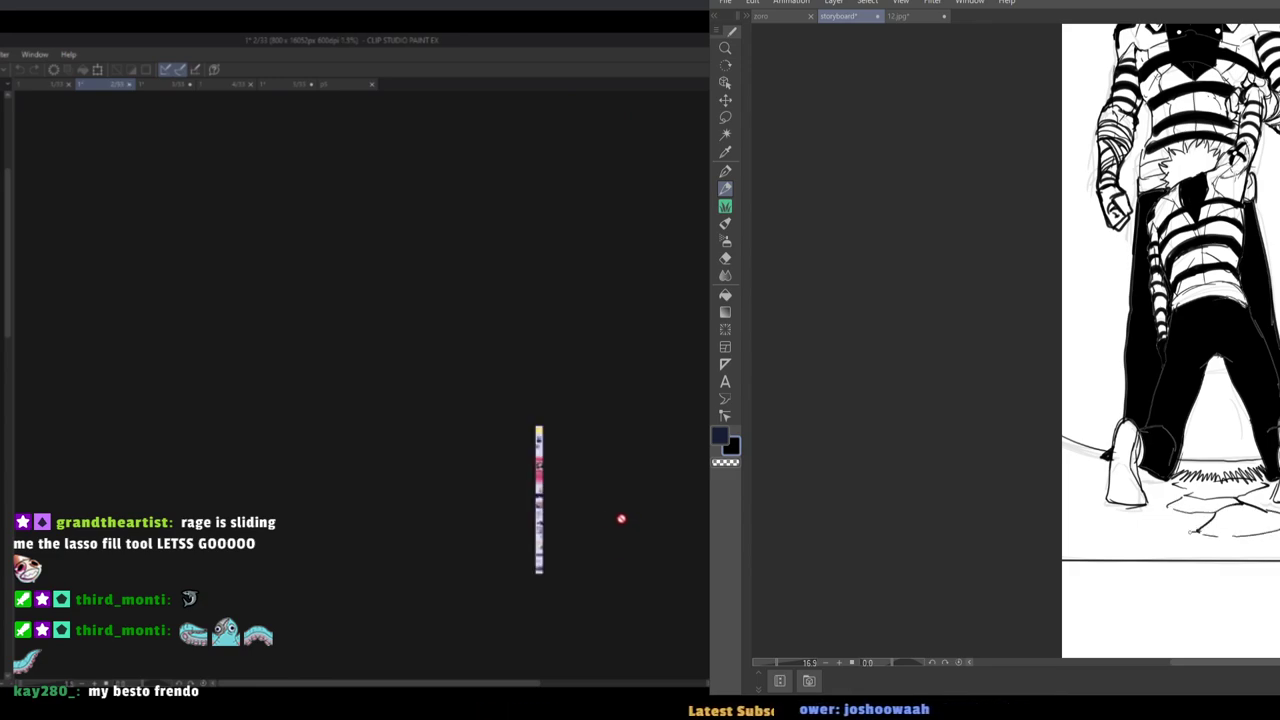
{"action": "scroll", "coordinate": [563, 534], "scroll_direction": "up", "scroll_amount": 6}
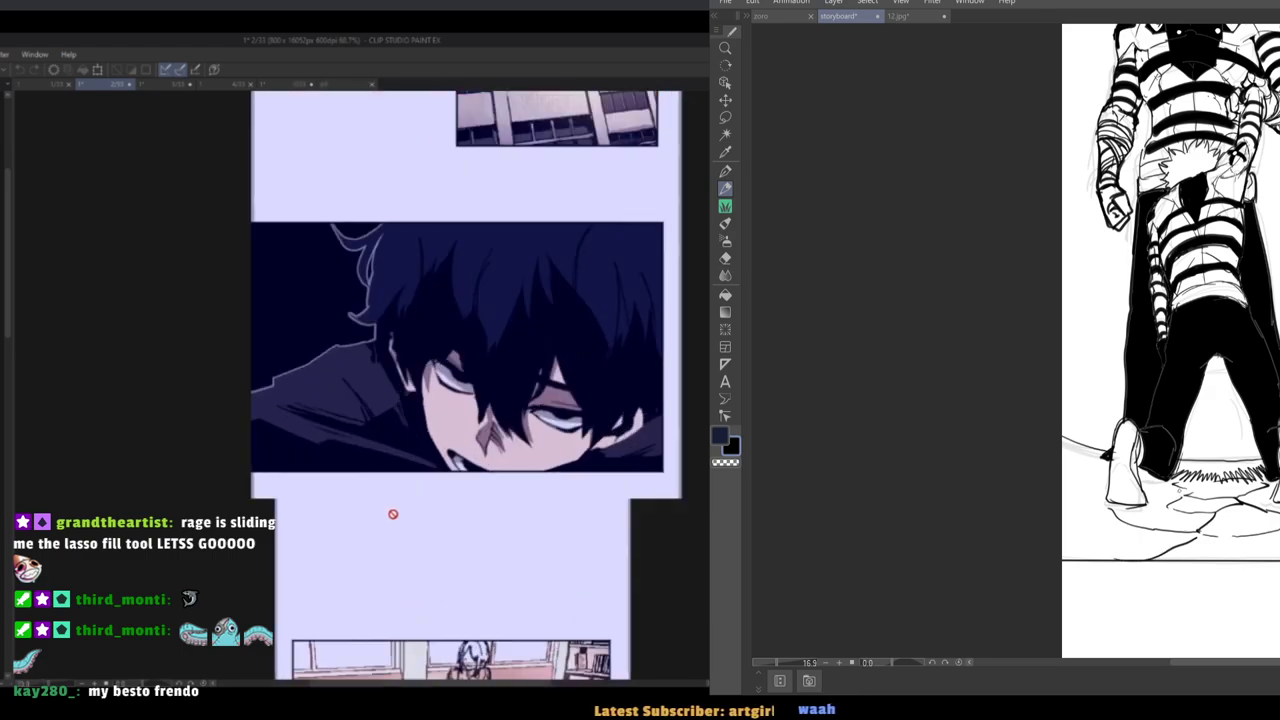
{"action": "scroll", "coordinate": [509, 323], "scroll_direction": "up", "scroll_amount": 1}
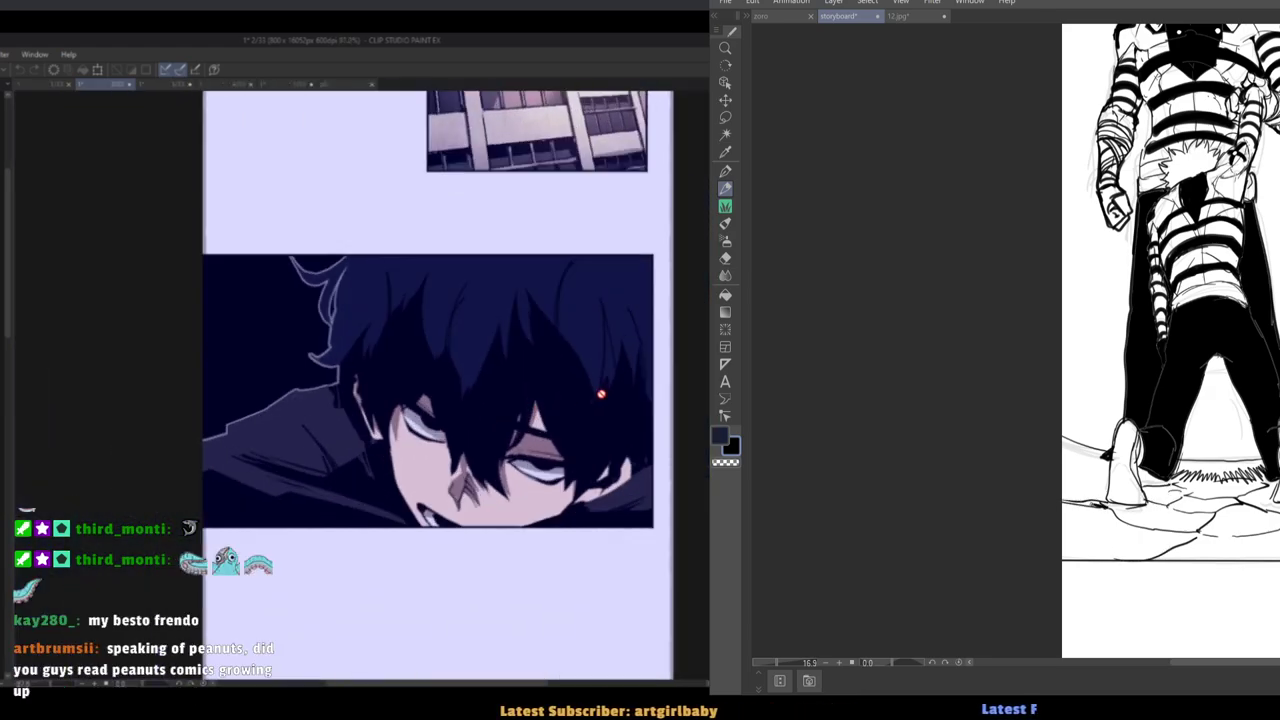
{"action": "left_click_drag", "start_coordinate": [1062, 463], "coordinate": [1104, 479]}
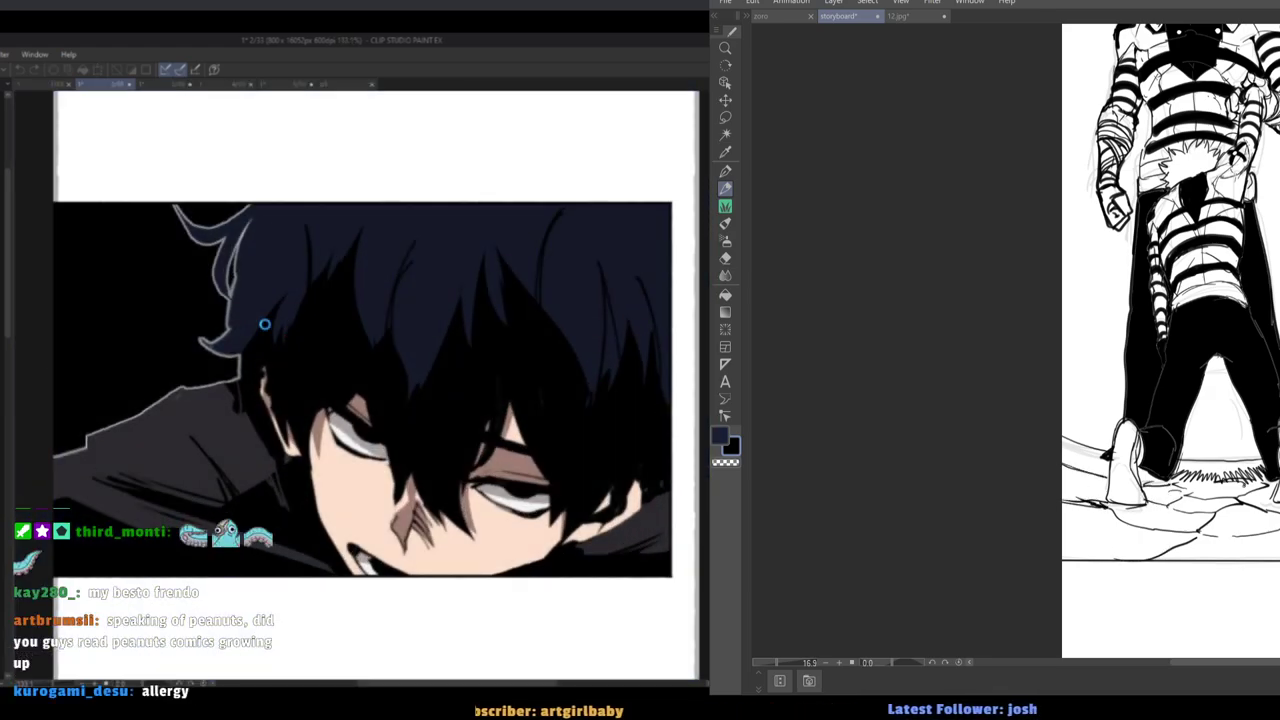
Capture a screenshot of the comic panel with the dark-haired character's tilted face.
{"action": "key", "text": "Print"}
{"action": "left_click_drag", "start_coordinate": [65, 203], "coordinate": [665, 575]}
{"action": "left_click", "coordinate": [621, 589]}
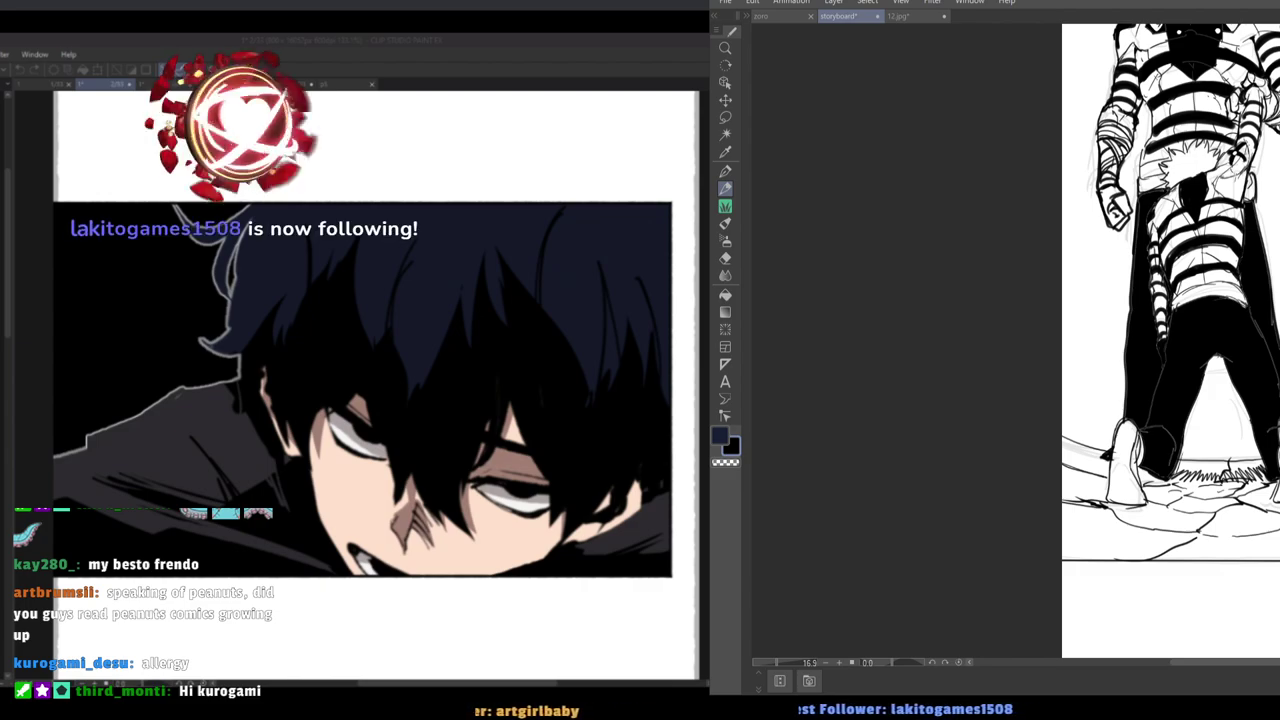
Thicken the ground cracks and rubble edges around the kneeling character's boots.
{"action": "key", "text": "p"}
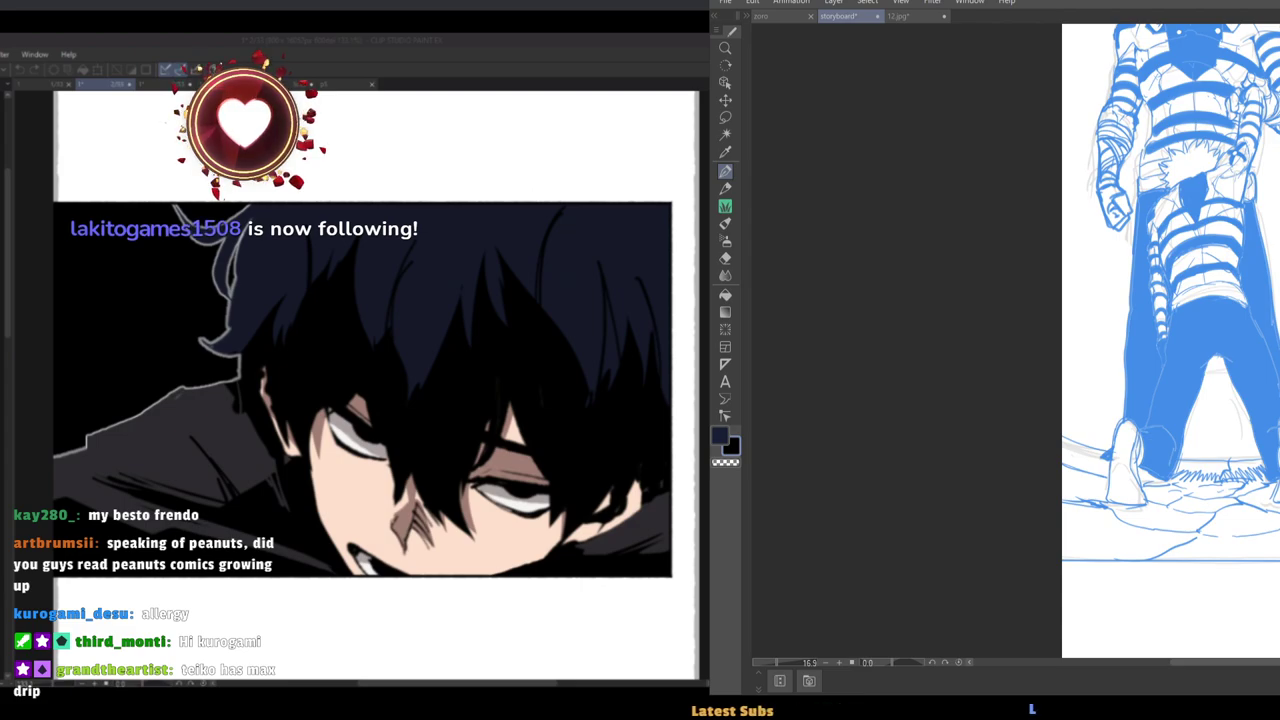
{"action": "key", "text": "ctrl+b"}
{"action": "key", "text": "p"}
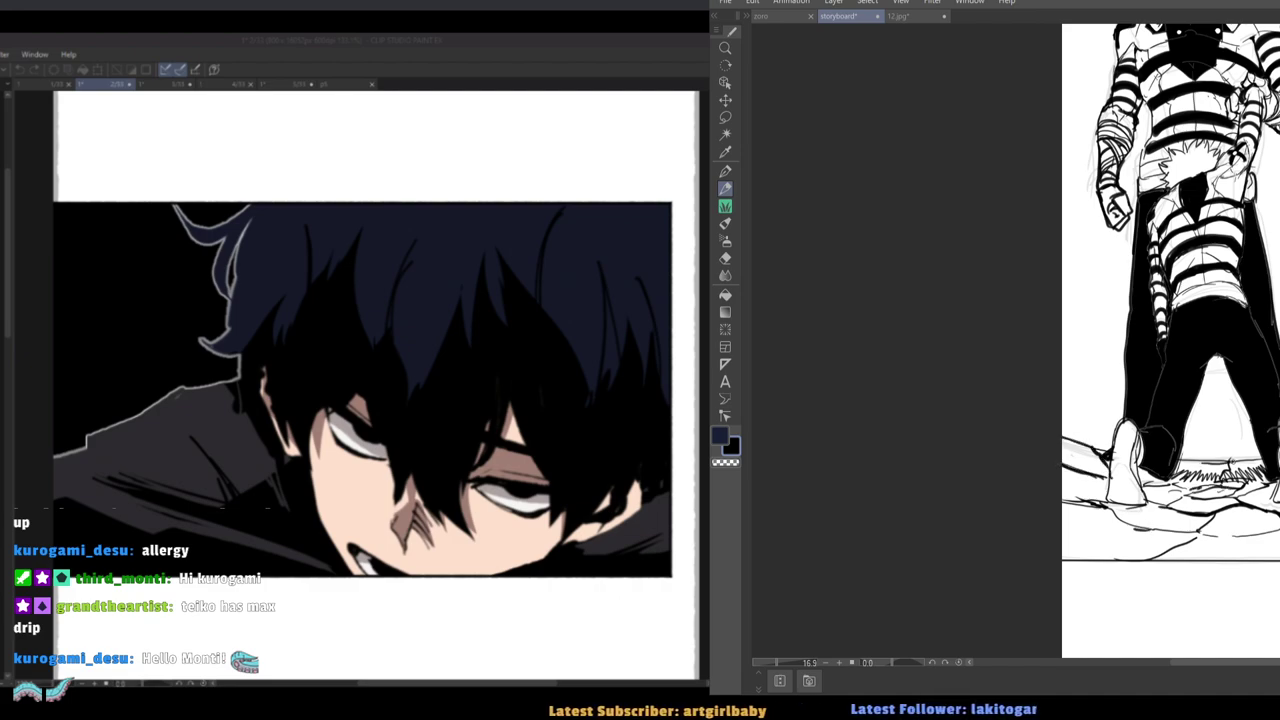
{"action": "left_click_drag", "start_coordinate": [1201, 455], "coordinate": [1260, 198]}
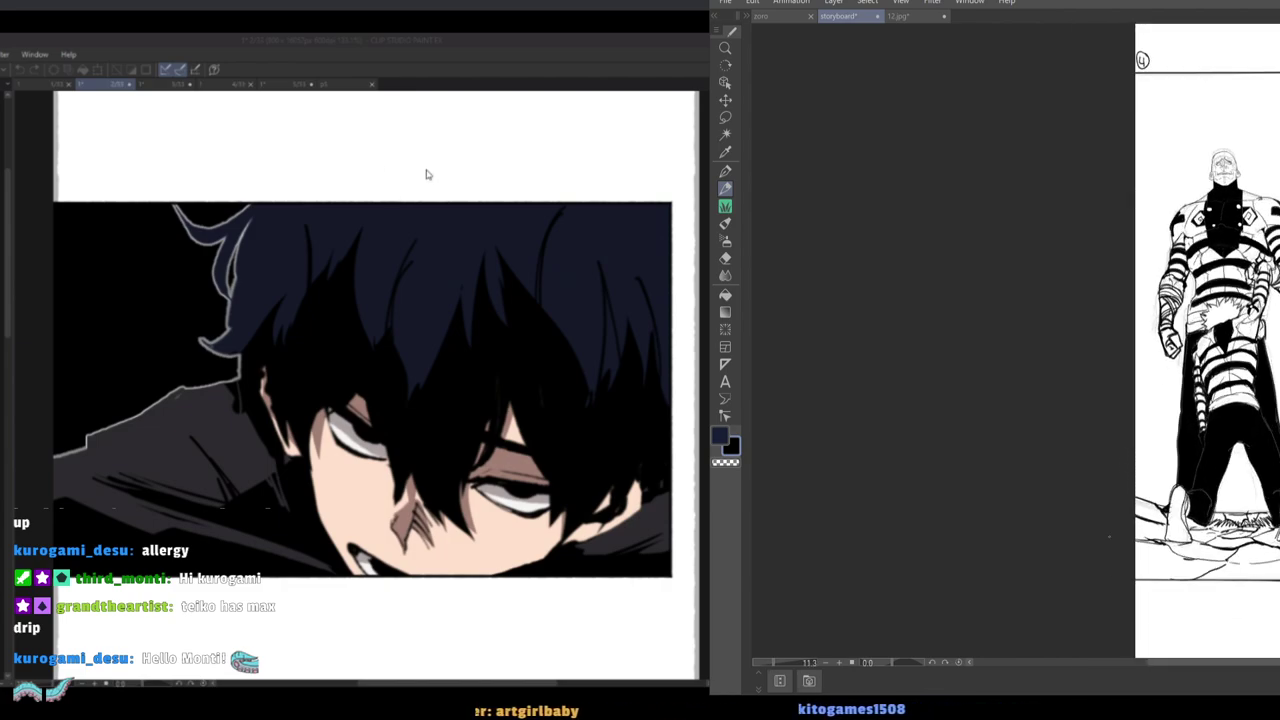
Return to the downturned-head page and darken the far eye's iris and the near eye's lower lid.
{"action": "left_click", "coordinate": [303, 84]}
{"action": "scroll", "coordinate": [1266, 393], "scroll_direction": "up", "scroll_amount": 2}
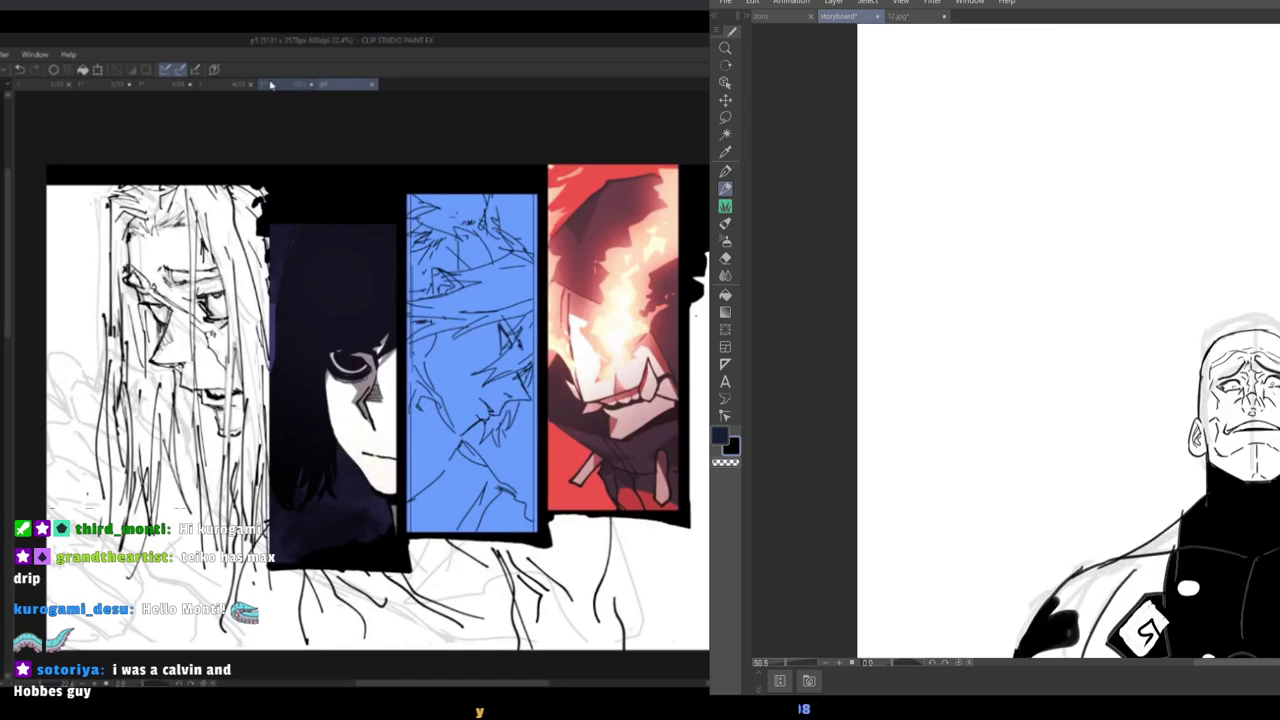
{"action": "left_click", "coordinate": [272, 83]}
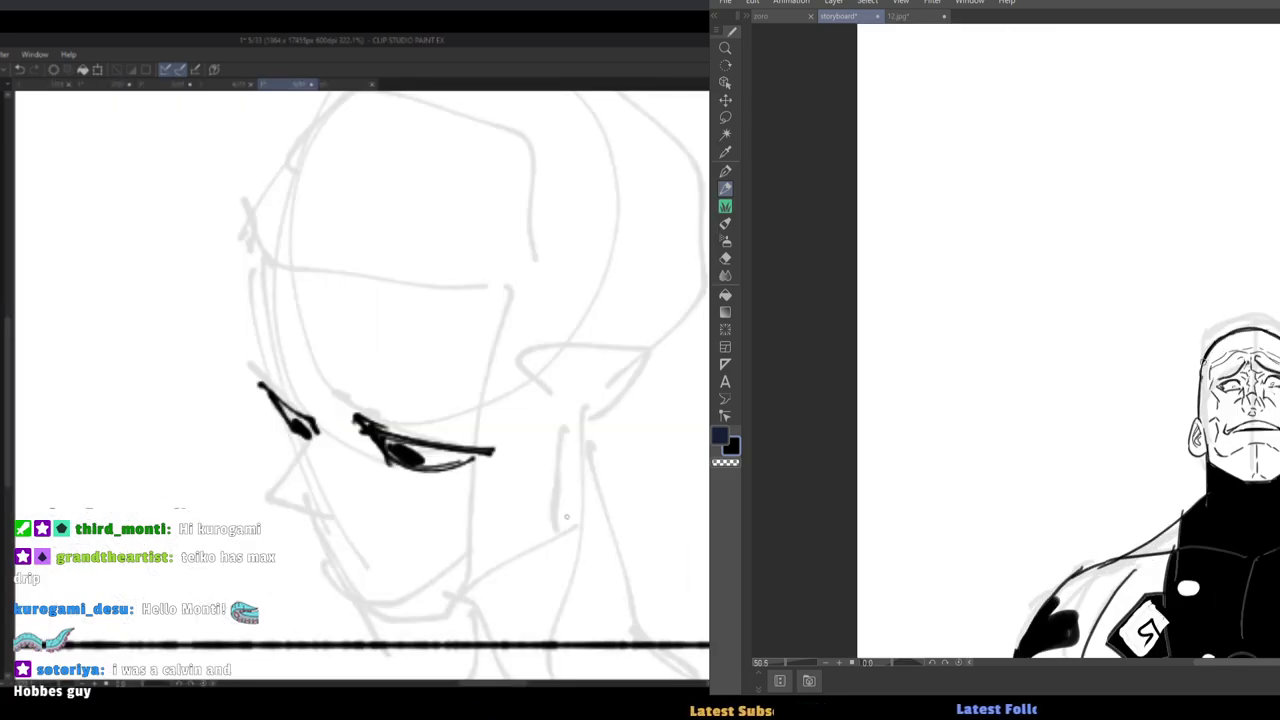
{"action": "left_click_drag", "start_coordinate": [262, 387], "coordinate": [304, 443]}
{"action": "mouse_move", "coordinate": [1198, 420]}
{"action": "left_mouse_down"}
{"action": "mouse_move", "coordinate": [1190, 455]}
{"action": "mouse_move", "coordinate": [1202, 456]}
{"action": "left_mouse_up"}
{"action": "left_click_drag", "start_coordinate": [292, 440], "coordinate": [318, 432]}
{"action": "left_click_drag", "start_coordinate": [1202, 456], "coordinate": [1201, 430]}
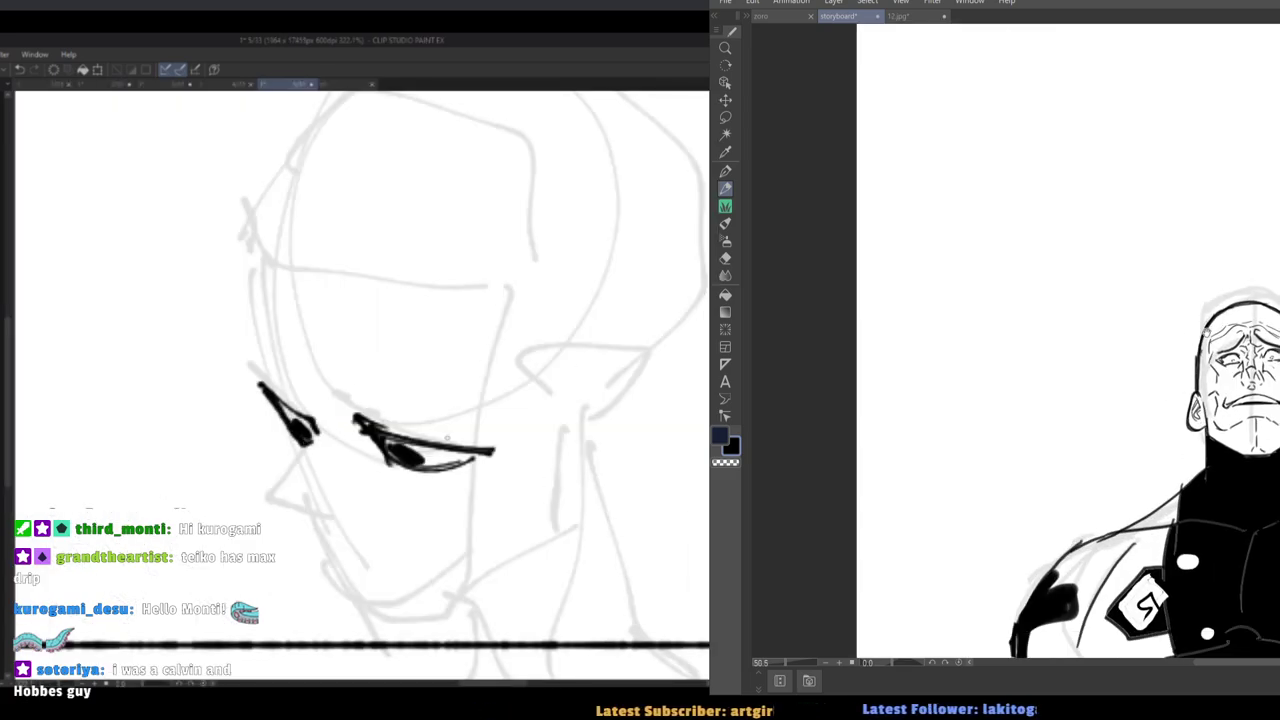
{"action": "left_click_drag", "start_coordinate": [376, 465], "coordinate": [452, 468]}
{"action": "key", "text": "ctrl+z"}
Erase the notch at the near eye's inner corner with a smaller eraser, and ink the giant's neck-to-shoulder slope.
{"action": "key", "text": "e"}
{"action": "key", "text": "bracketleft"}
{"action": "key", "text": "bracketleft"}
{"action": "key", "text": "bracketleft"}
{"action": "key", "text": "bracketleft"}
{"action": "key", "text": "bracketleft"}
{"action": "key", "text": "bracketleft"}
{"action": "left_click_drag", "start_coordinate": [1186, 488], "coordinate": [1141, 524]}
{"action": "left_click_drag", "start_coordinate": [360, 436], "coordinate": [366, 444]}
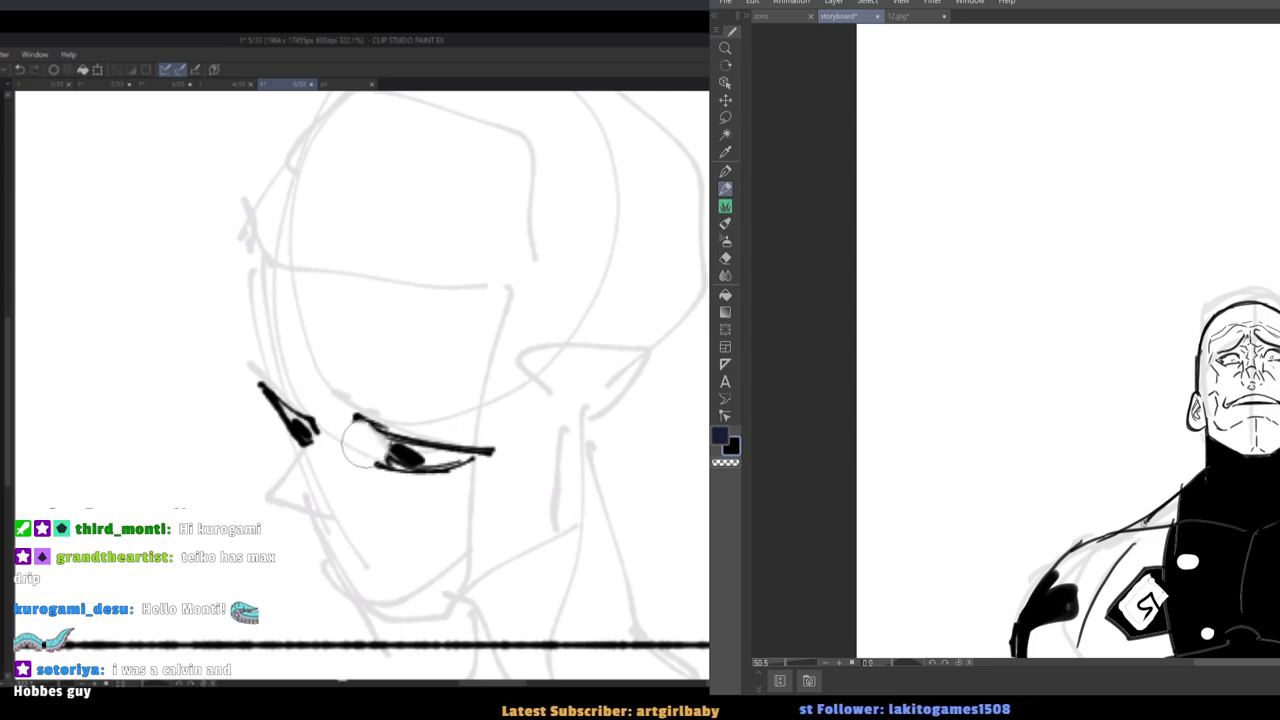
{"action": "left_click_drag", "start_coordinate": [1141, 524], "coordinate": [1129, 529]}
{"action": "left_click_drag", "start_coordinate": [366, 444], "coordinate": [370, 448]}
Mirror the head view horizontally and re-ink the near eye's upper lid as a thick line with an inner-corner notch.
{"action": "key", "text": "p"}
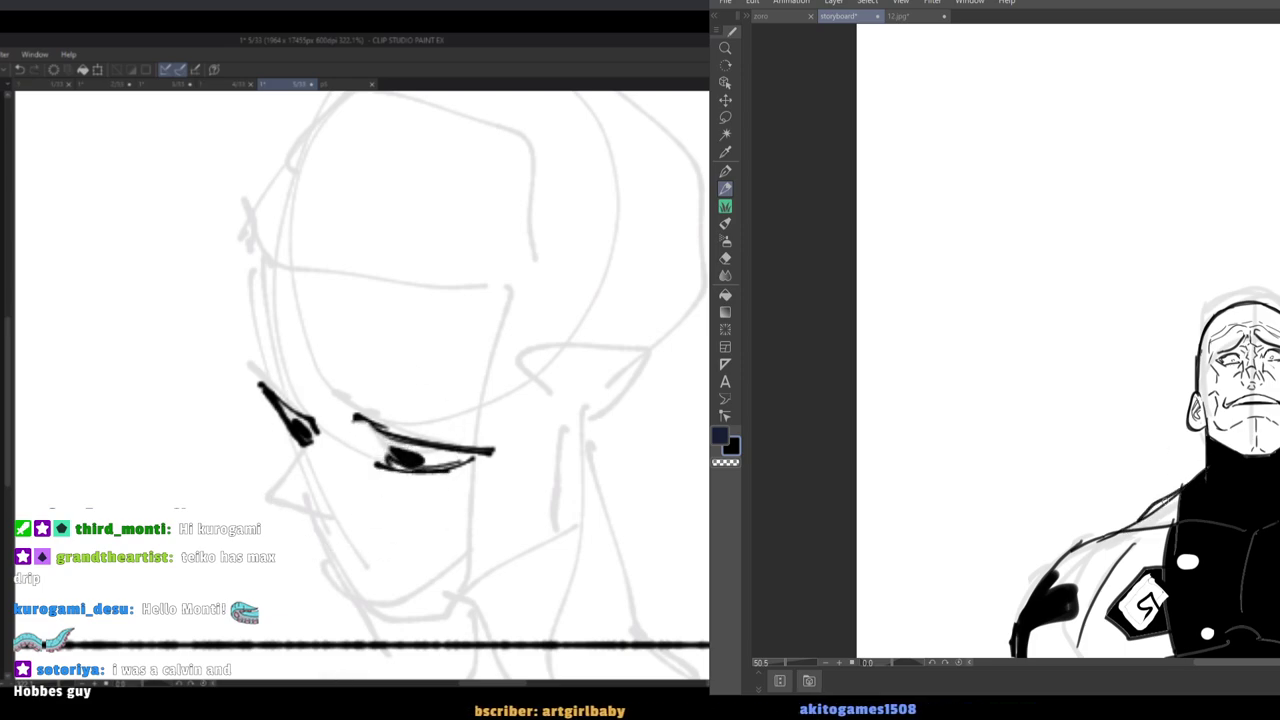
{"action": "scroll", "coordinate": [1091, 481], "scroll_direction": "down", "scroll_amount": 1}
{"action": "scroll", "coordinate": [1091, 481], "scroll_direction": "down", "scroll_amount": 1}
{"action": "left_click_drag", "start_coordinate": [382, 436], "coordinate": [476, 445]}
{"action": "key", "text": "h"}
{"action": "scroll", "coordinate": [1176, 434], "scroll_direction": "up", "scroll_amount": 1}
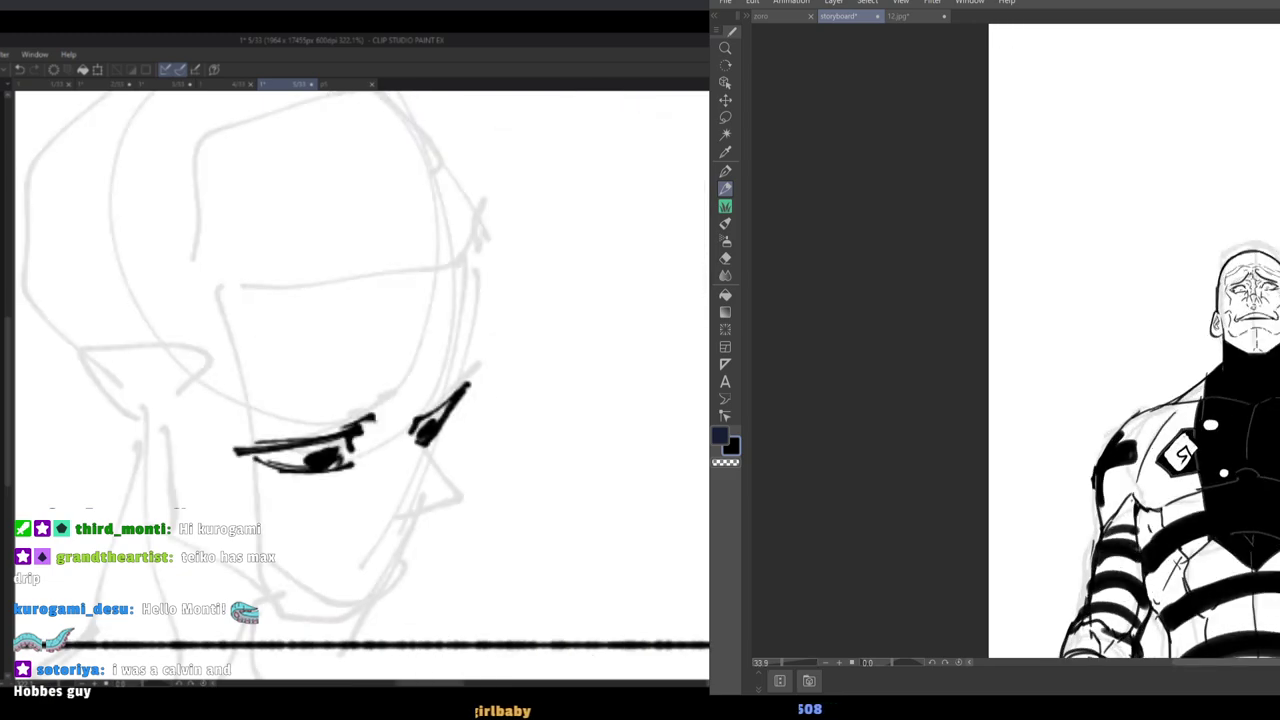
{"action": "key", "text": "ctrl+z"}
{"action": "left_click_drag", "start_coordinate": [244, 451], "coordinate": [369, 433]}
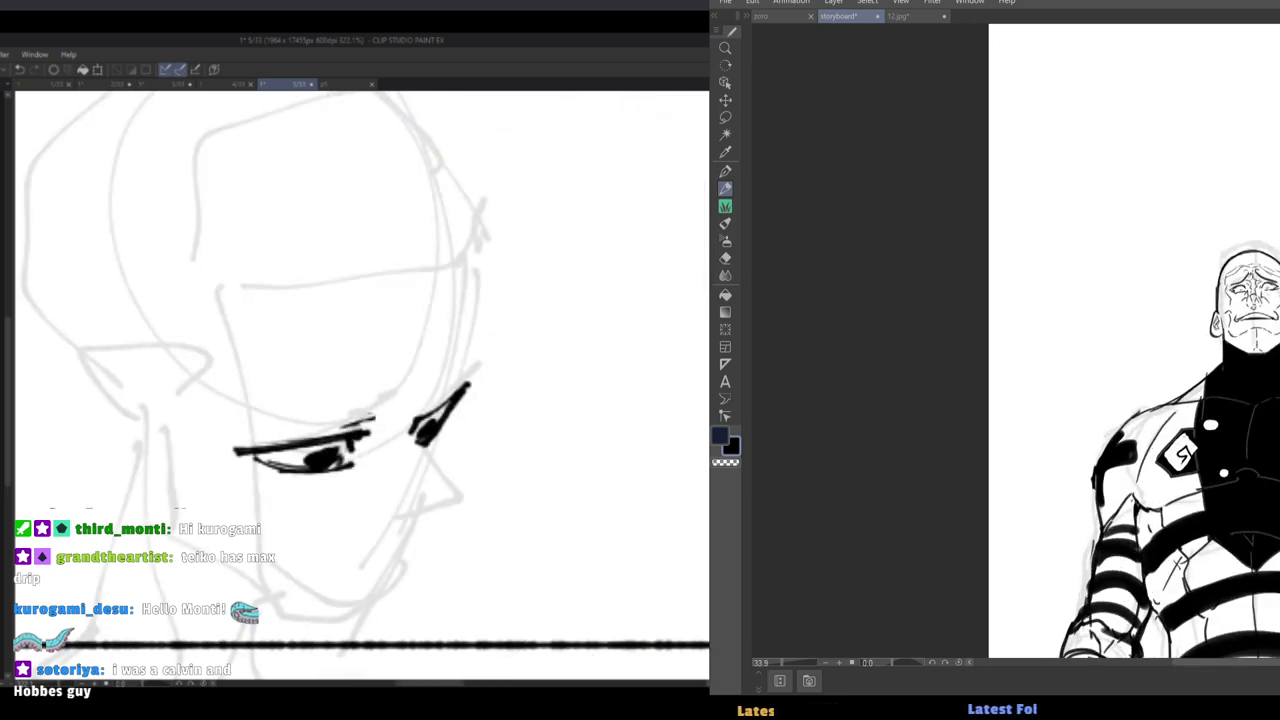
{"action": "scroll", "coordinate": [1159, 416], "scroll_direction": "down", "scroll_amount": 3}
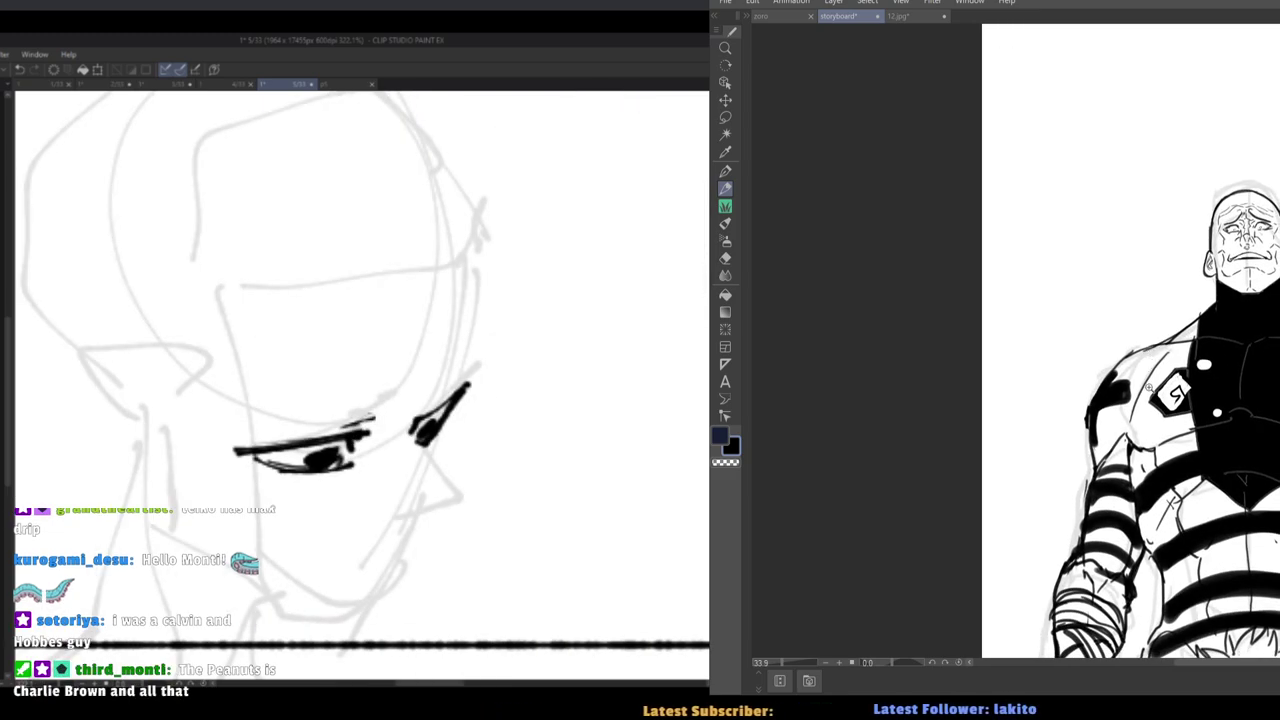
Review the storyboard's finished panels up to the first one and clear them to leave a blank canvas.
{"action": "scroll", "coordinate": [1013, 282], "scroll_direction": "down", "scroll_amount": 5}
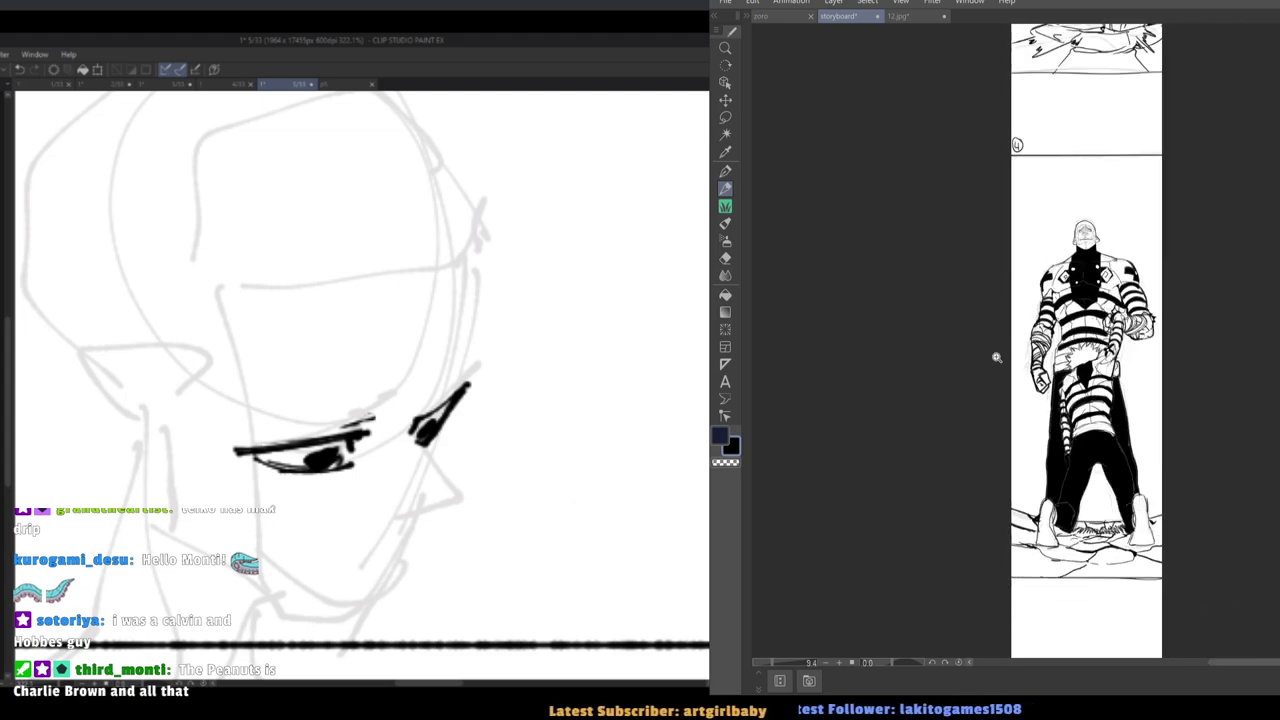
{"action": "left_click_drag", "start_coordinate": [1071, 389], "coordinate": [1112, 385]}
{"action": "mouse_move", "coordinate": [1083, 300]}
{"action": "left_mouse_down"}
{"action": "mouse_move", "coordinate": [1077, 551]}
{"action": "mouse_move", "coordinate": [1134, 480]}
{"action": "left_mouse_up"}
{"action": "mouse_move", "coordinate": [1137, 249]}
{"action": "left_mouse_down"}
{"action": "mouse_move", "coordinate": [1137, 449]}
{"action": "mouse_move", "coordinate": [1134, 401]}
{"action": "left_mouse_up"}
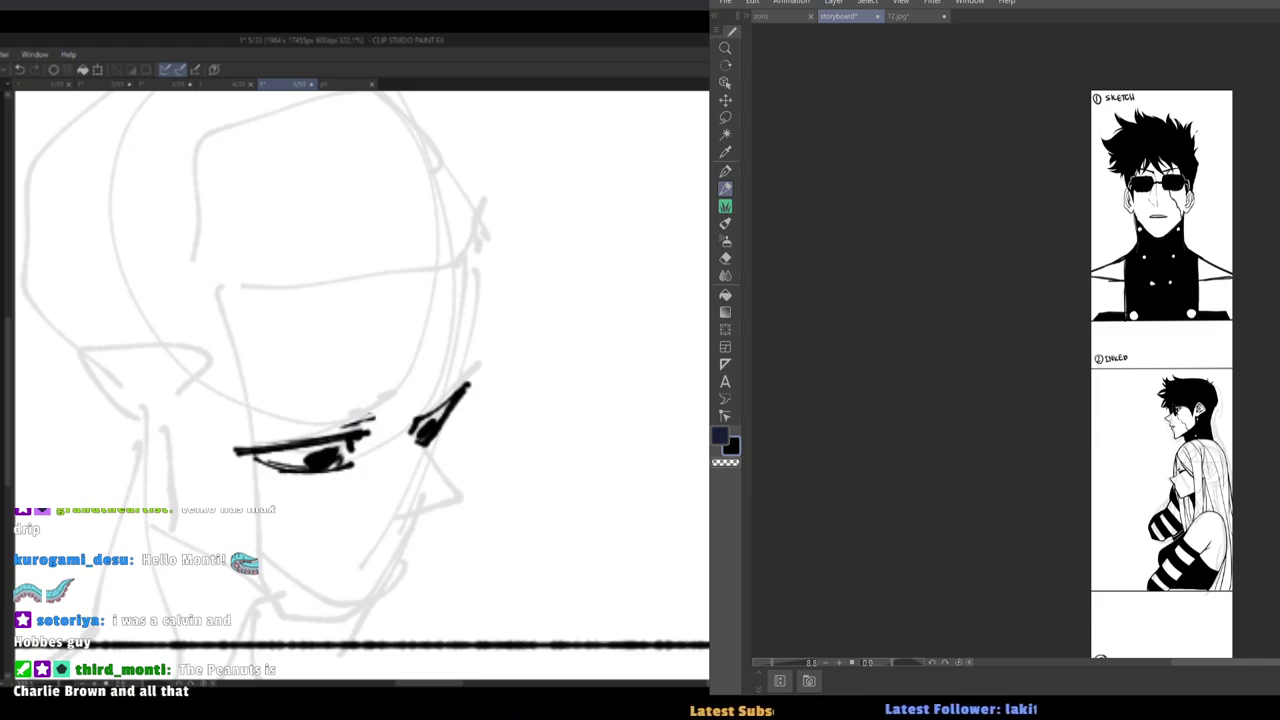
{"action": "key", "text": "Delete"}
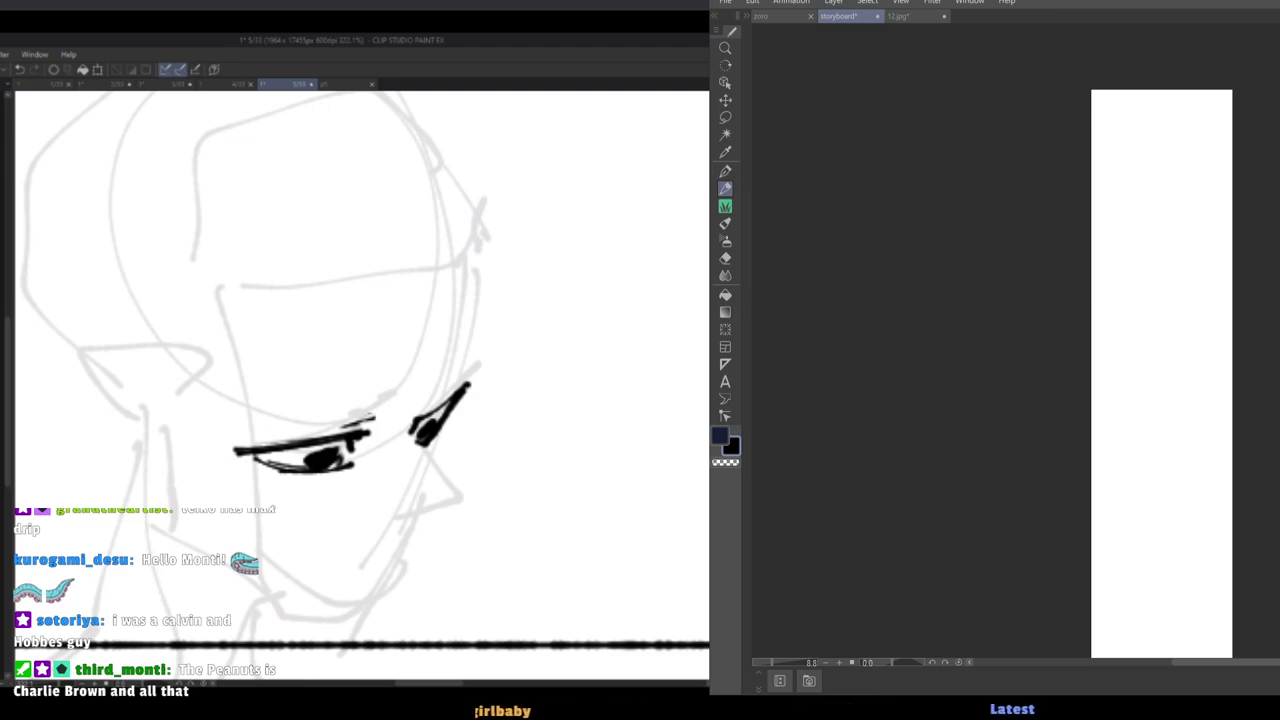
{"action": "scroll", "coordinate": [1217, 252], "scroll_direction": "up", "scroll_amount": 2}
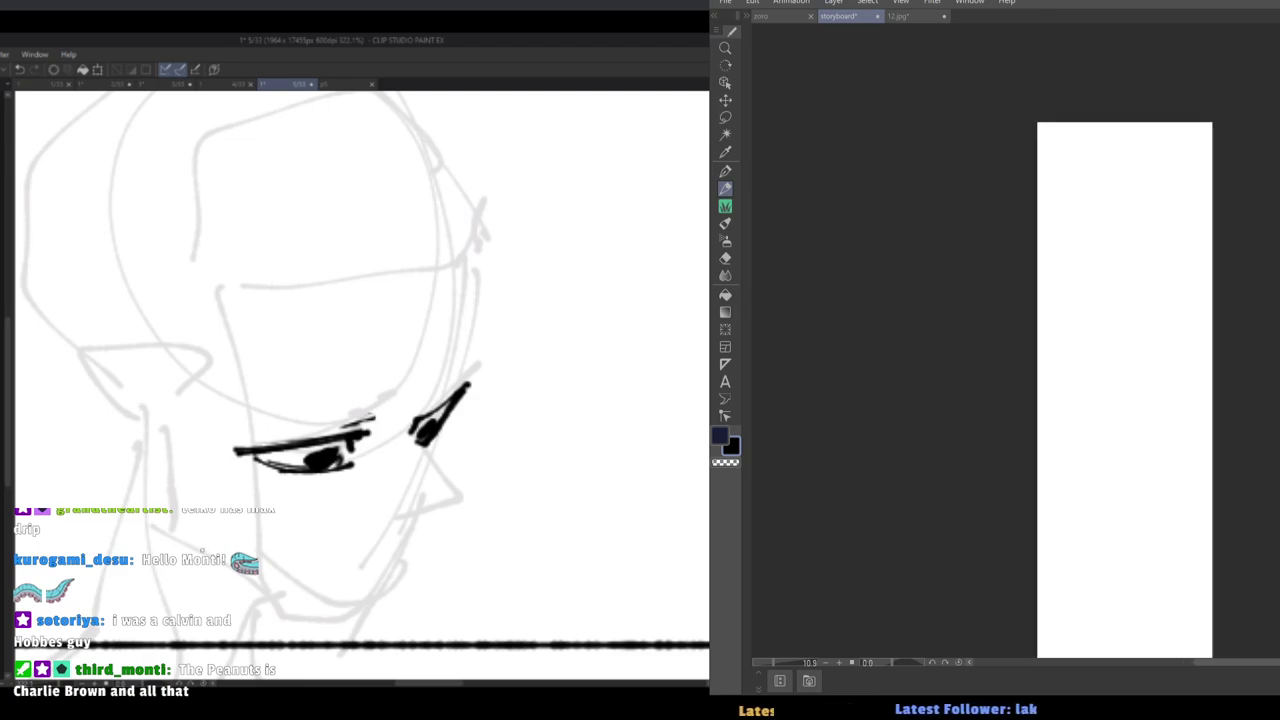
{"action": "left_click_drag", "start_coordinate": [1200, 312], "coordinate": [1278, 367]}
{"action": "key", "text": "ctrl+z"}
{"action": "mouse_move", "coordinate": [1151, 320]}
{"action": "left_mouse_down"}
{"action": "mouse_move", "coordinate": [1191, 324]}
{"action": "mouse_move", "coordinate": [1145, 330]}
{"action": "left_mouse_up"}
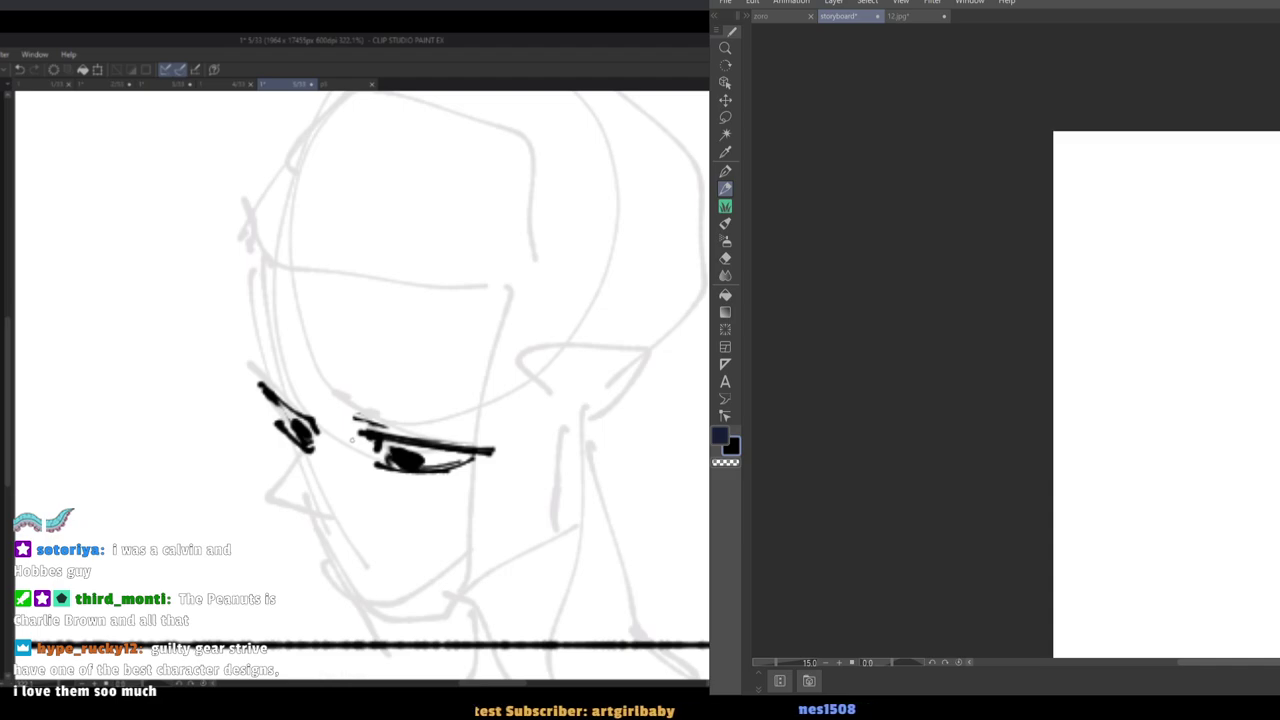
Undo the far eye's lower-lid strokes, and ink the nose bridge and a brow line running to the eye's inner corner.
{"action": "key", "text": "ctrl+z"}
{"action": "key", "text": "ctrl+z"}
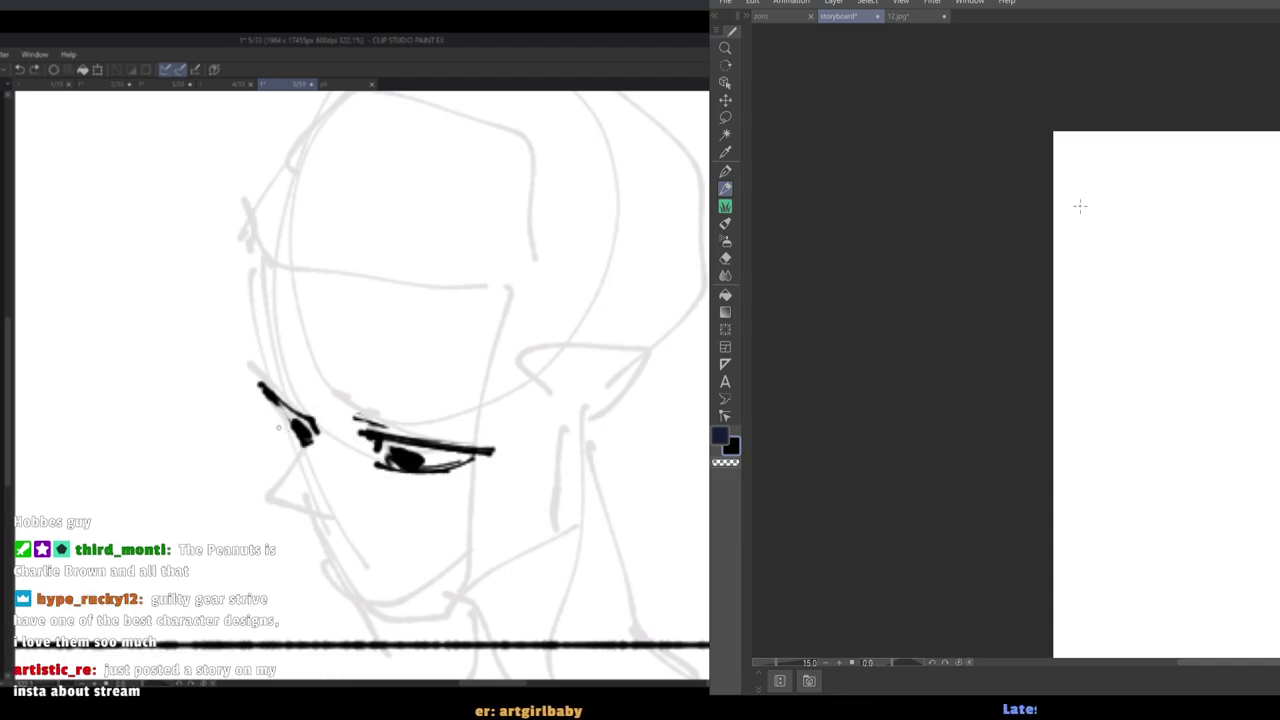
{"action": "mouse_move", "coordinate": [278, 423]}
{"action": "left_mouse_down"}
{"action": "mouse_move", "coordinate": [311, 447]}
{"action": "mouse_move", "coordinate": [270, 495]}
{"action": "left_mouse_up"}
{"action": "left_click_drag", "start_coordinate": [283, 376], "coordinate": [316, 430]}
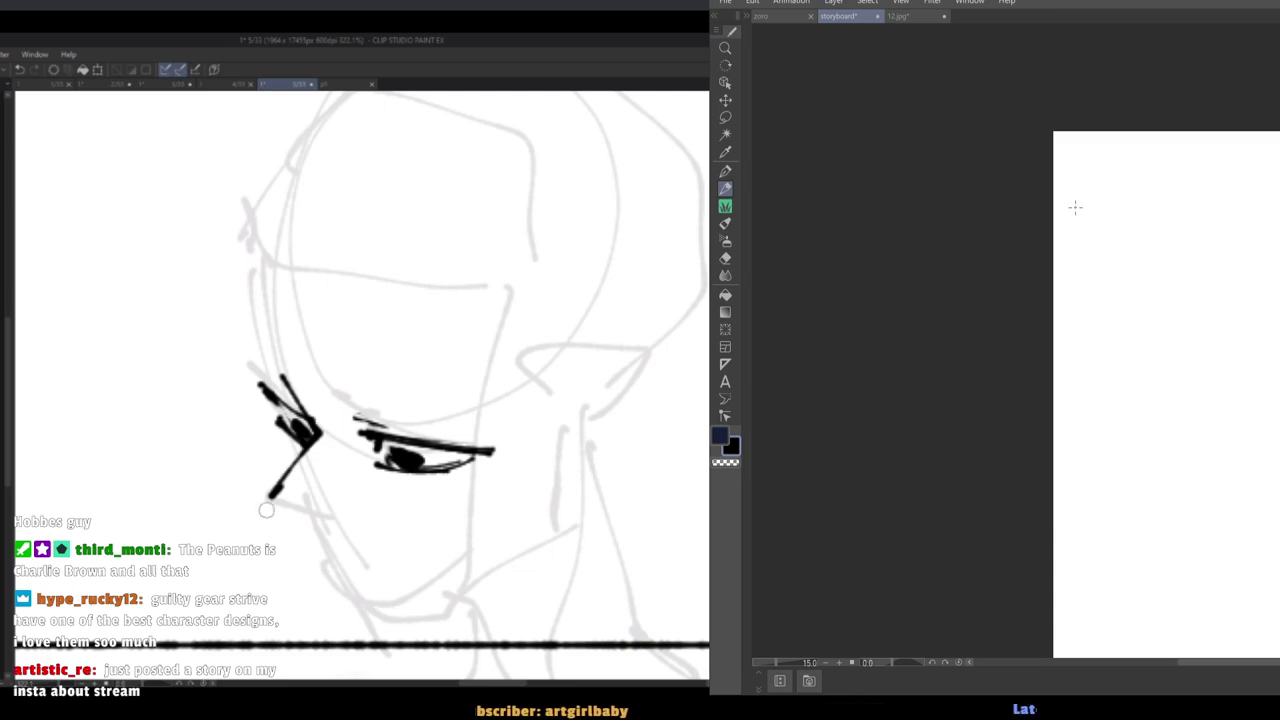
{"action": "left_click_drag", "start_coordinate": [1158, 217], "coordinate": [1207, 271]}
{"action": "mouse_move", "coordinate": [1279, 243]}
{"action": "left_mouse_down"}
{"action": "mouse_move", "coordinate": [1107, 240]}
{"action": "mouse_move", "coordinate": [1279, 267]}
{"action": "left_mouse_up"}
{"action": "key", "text": "ctrl+z"}
{"action": "key", "text": "ctrl+z"}
{"action": "left_click_drag", "start_coordinate": [1135, 264], "coordinate": [1279, 262]}
{"action": "key", "text": "ctrl+z"}
{"action": "left_click_drag", "start_coordinate": [1127, 258], "coordinate": [1279, 254]}
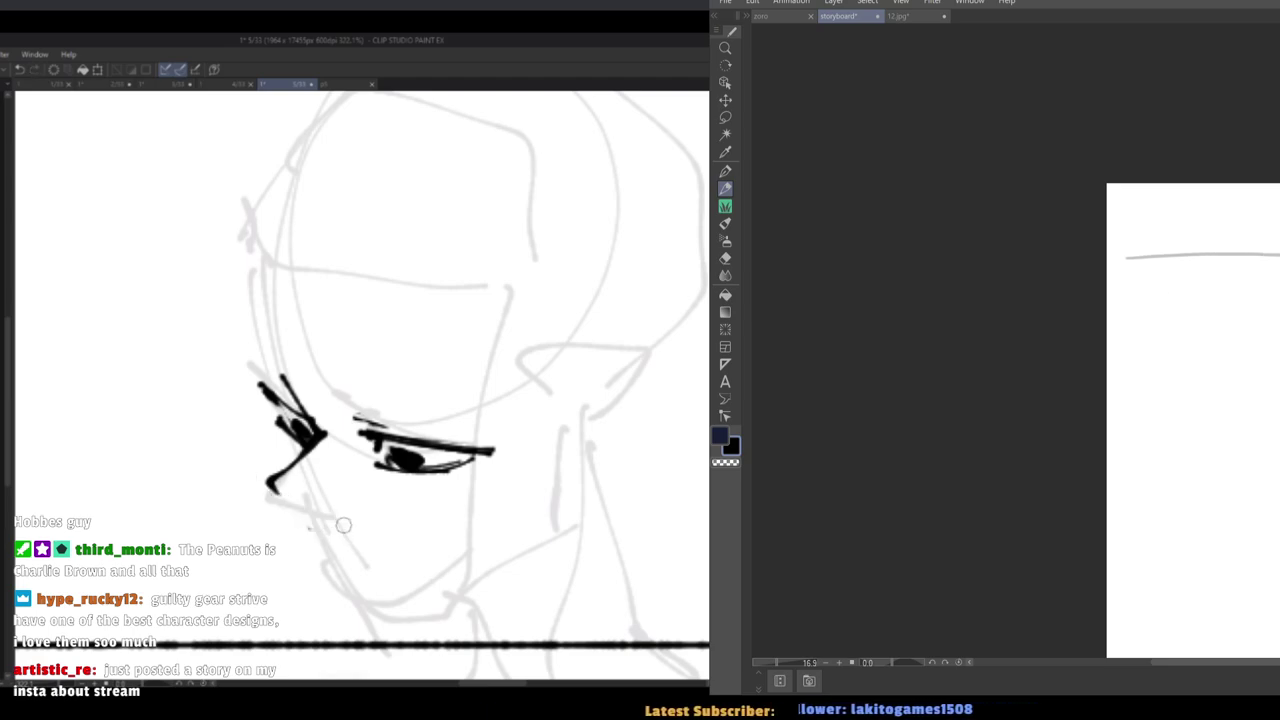
{"action": "left_click_drag", "start_coordinate": [1150, 364], "coordinate": [1279, 368]}
{"action": "mouse_move", "coordinate": [1129, 262]}
{"action": "left_mouse_down"}
{"action": "mouse_move", "coordinate": [1128, 352]}
{"action": "mouse_move", "coordinate": [1279, 374]}
{"action": "left_mouse_up"}
{"action": "key", "text": "ctrl+z"}
{"action": "key", "text": "ctrl+z"}
{"action": "key", "text": "ctrl+z"}
{"action": "key", "text": "ctrl+z"}
Sketch a wide grey panel frame with a doubled bottom edge, and start a nose profile beneath its top edge.
{"action": "left_click_drag", "start_coordinate": [1279, 258], "coordinate": [1151, 258]}
{"action": "mouse_move", "coordinate": [1146, 251]}
{"action": "left_mouse_down"}
{"action": "mouse_move", "coordinate": [1149, 390]}
{"action": "mouse_move", "coordinate": [1279, 395]}
{"action": "mouse_move", "coordinate": [1138, 359]}
{"action": "left_mouse_up"}
{"action": "scroll", "coordinate": [1175, 264], "scroll_direction": "up", "scroll_amount": 3}
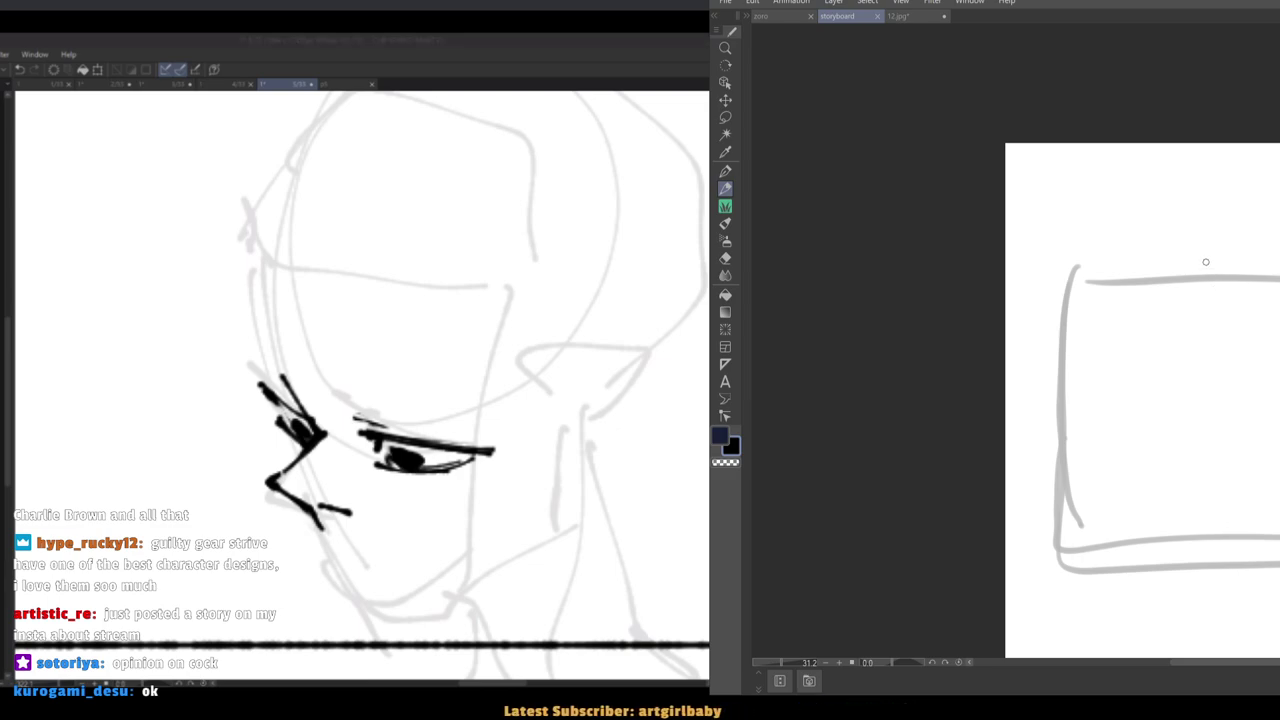
{"action": "mouse_move", "coordinate": [1198, 318]}
{"action": "left_mouse_down"}
{"action": "mouse_move", "coordinate": [1240, 340]}
{"action": "mouse_move", "coordinate": [1218, 317]}
{"action": "mouse_move", "coordinate": [1247, 380]}
{"action": "left_mouse_up"}
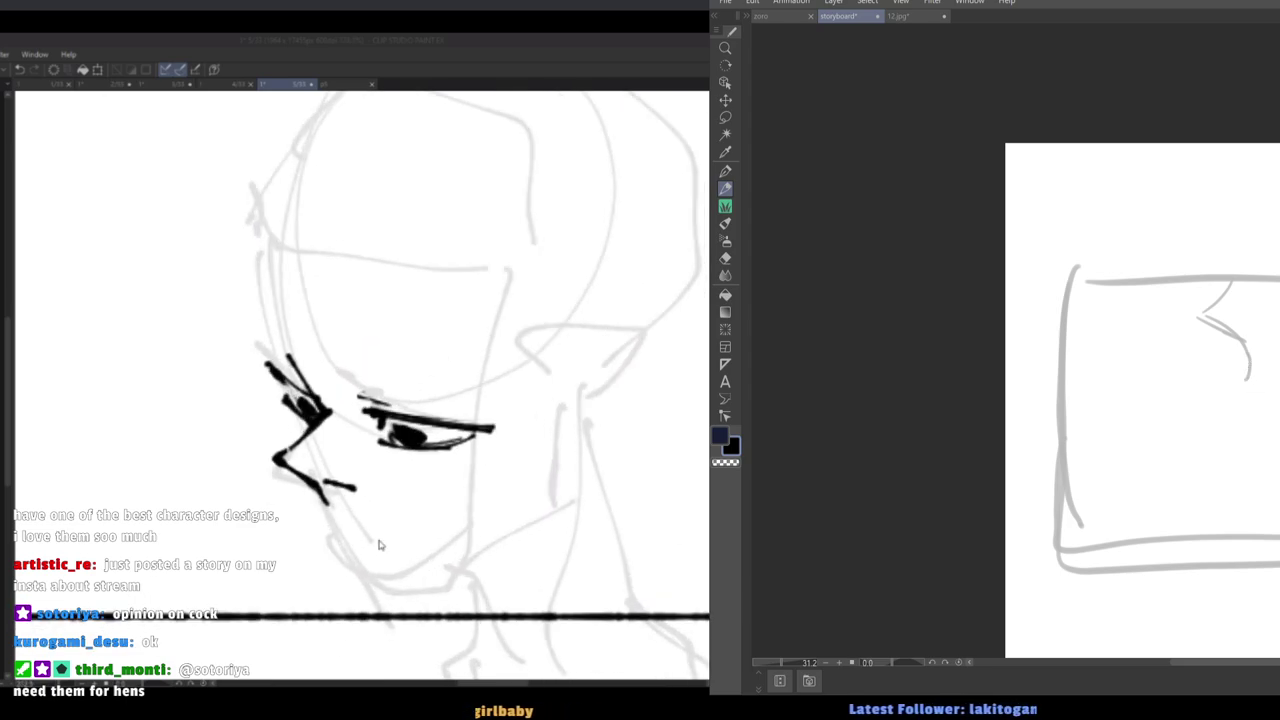
{"action": "left_click", "coordinate": [331, 523]}
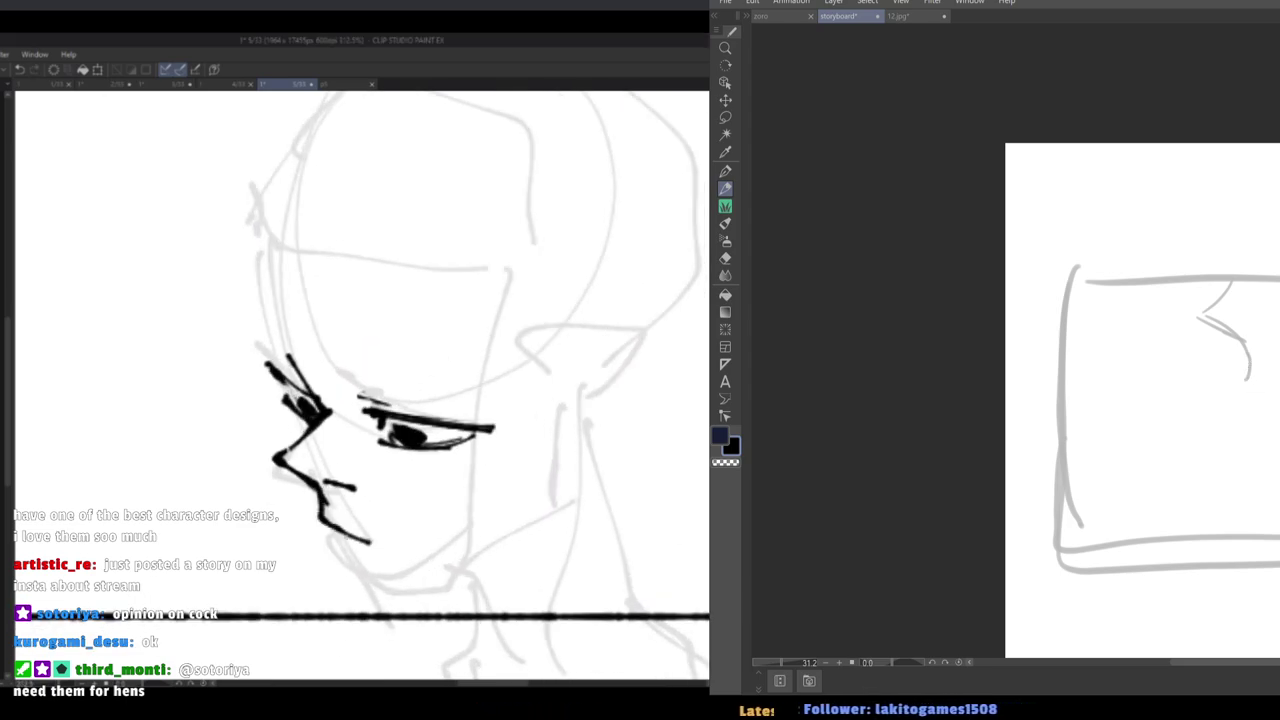
{"action": "key", "text": "ctrl+z"}
{"action": "mouse_move", "coordinate": [324, 515]}
{"action": "left_mouse_down"}
{"action": "mouse_move", "coordinate": [384, 555]}
{"action": "mouse_move", "coordinate": [332, 557]}
{"action": "left_mouse_up"}
{"action": "key", "text": "ctrl+z"}
{"action": "key", "text": "ctrl+z"}
{"action": "key", "text": "ctrl+z"}
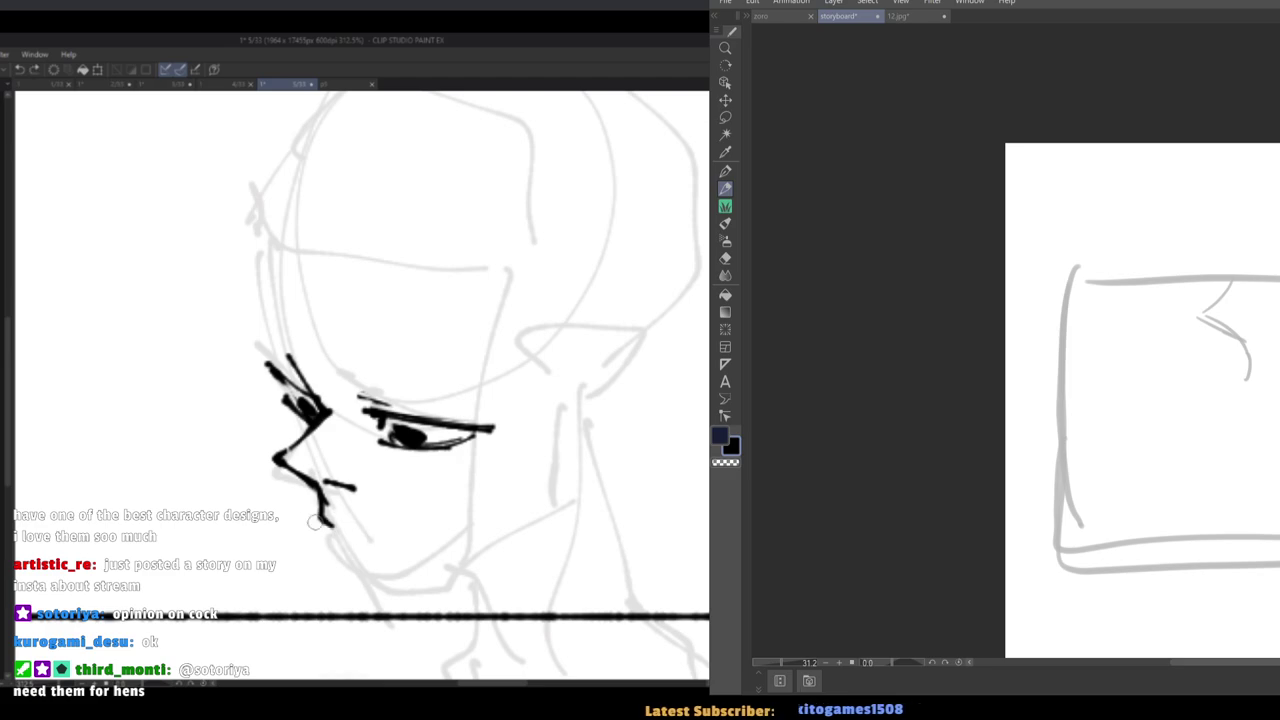
Ink the downturned head's upper lip contour and mouth line below the nose, checking the shape in a mirrored view.
{"action": "mouse_move", "coordinate": [326, 500]}
{"action": "left_mouse_down"}
{"action": "mouse_move", "coordinate": [349, 529]}
{"action": "mouse_move", "coordinate": [408, 553]}
{"action": "left_mouse_up"}
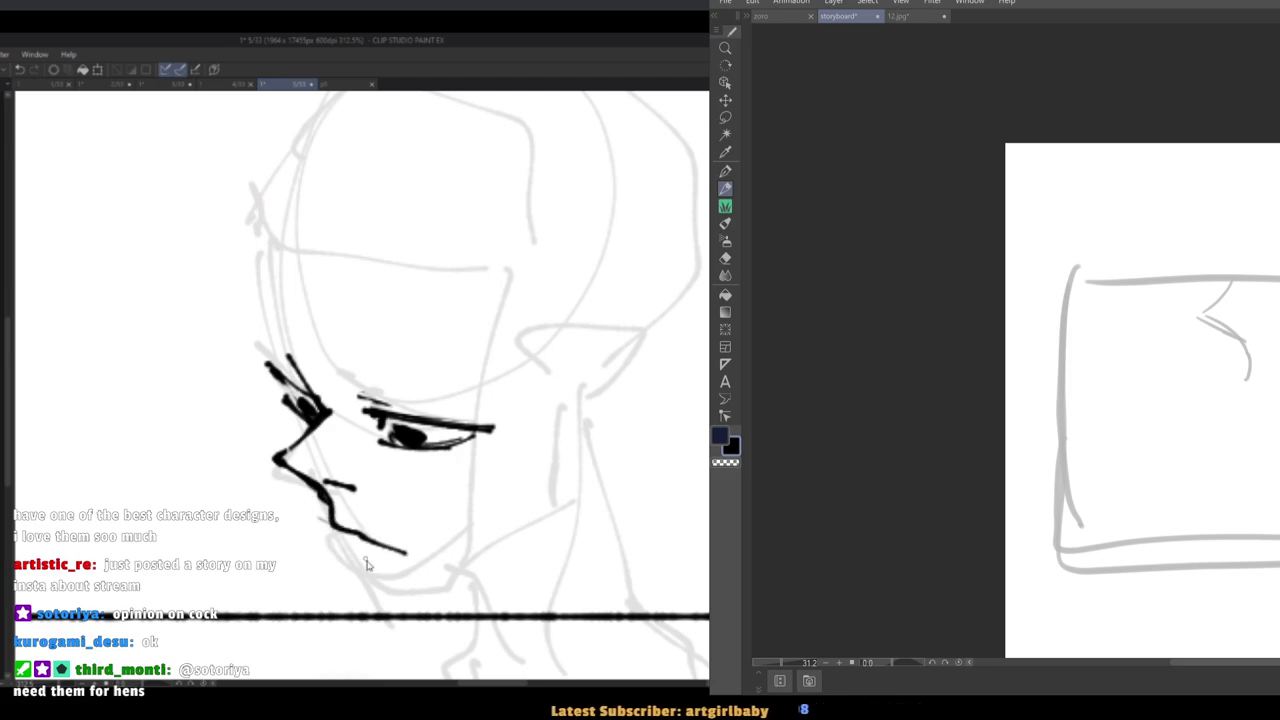
{"action": "key", "text": "ctrl+z"}
{"action": "mouse_move", "coordinate": [322, 500]}
{"action": "left_mouse_down"}
{"action": "mouse_move", "coordinate": [336, 532]}
{"action": "mouse_move", "coordinate": [367, 547]}
{"action": "left_mouse_up"}
{"action": "left_click_drag", "start_coordinate": [377, 547], "coordinate": [439, 568]}
{"action": "key", "text": "h"}
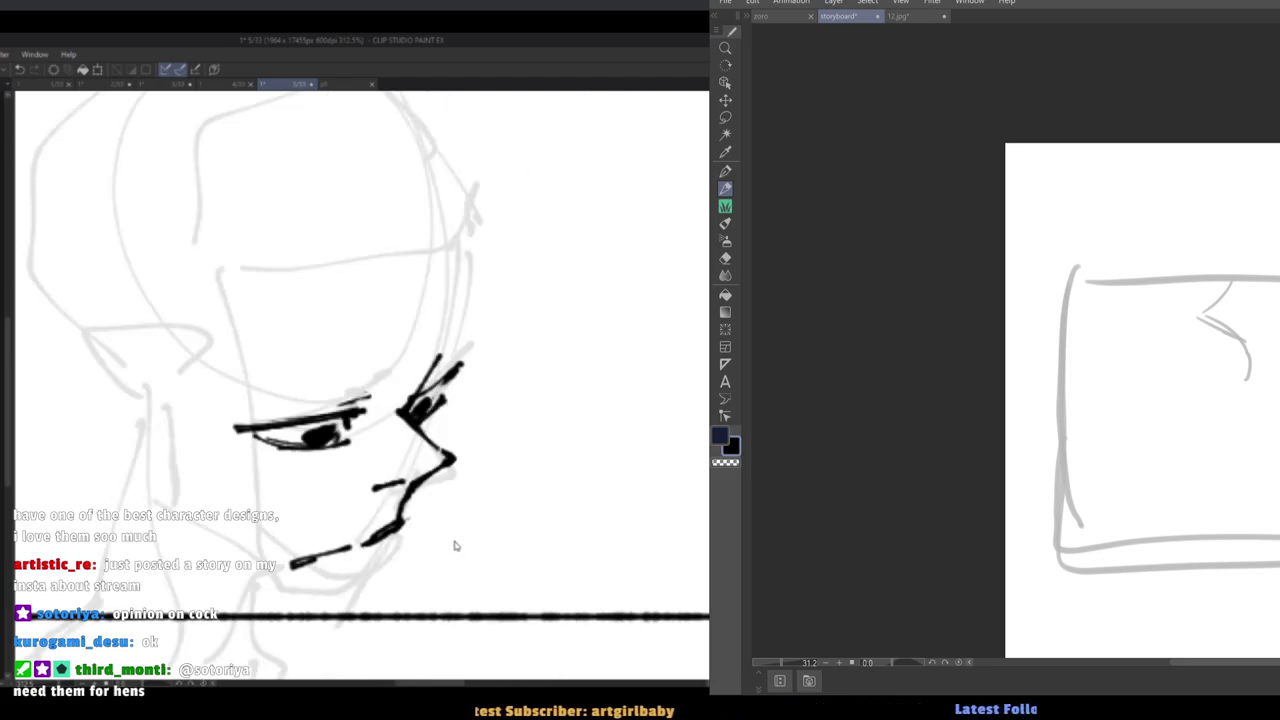
{"action": "key", "text": "ctrl+z"}
{"action": "key", "text": "ctrl+z"}
{"action": "key", "text": "ctrl+z"}
{"action": "left_click_drag", "start_coordinate": [386, 525], "coordinate": [328, 562]}
{"action": "key", "text": "ctrl+z"}
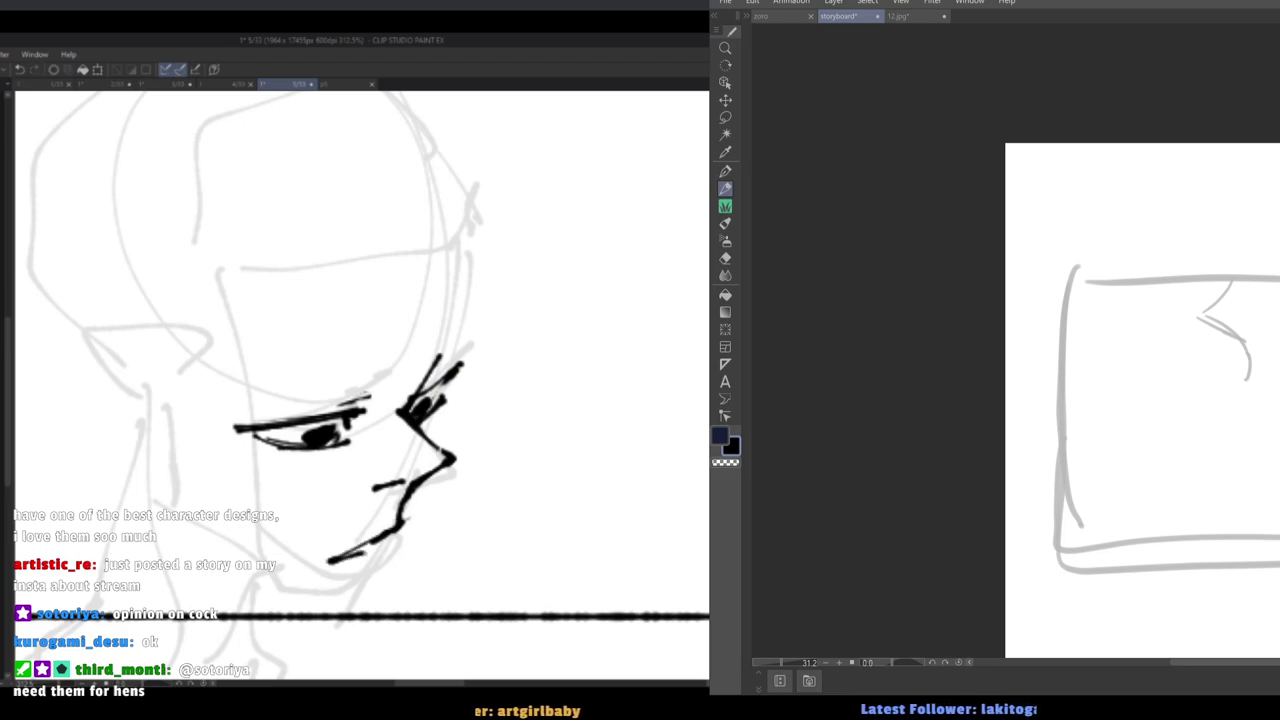
{"action": "key", "text": "h"}
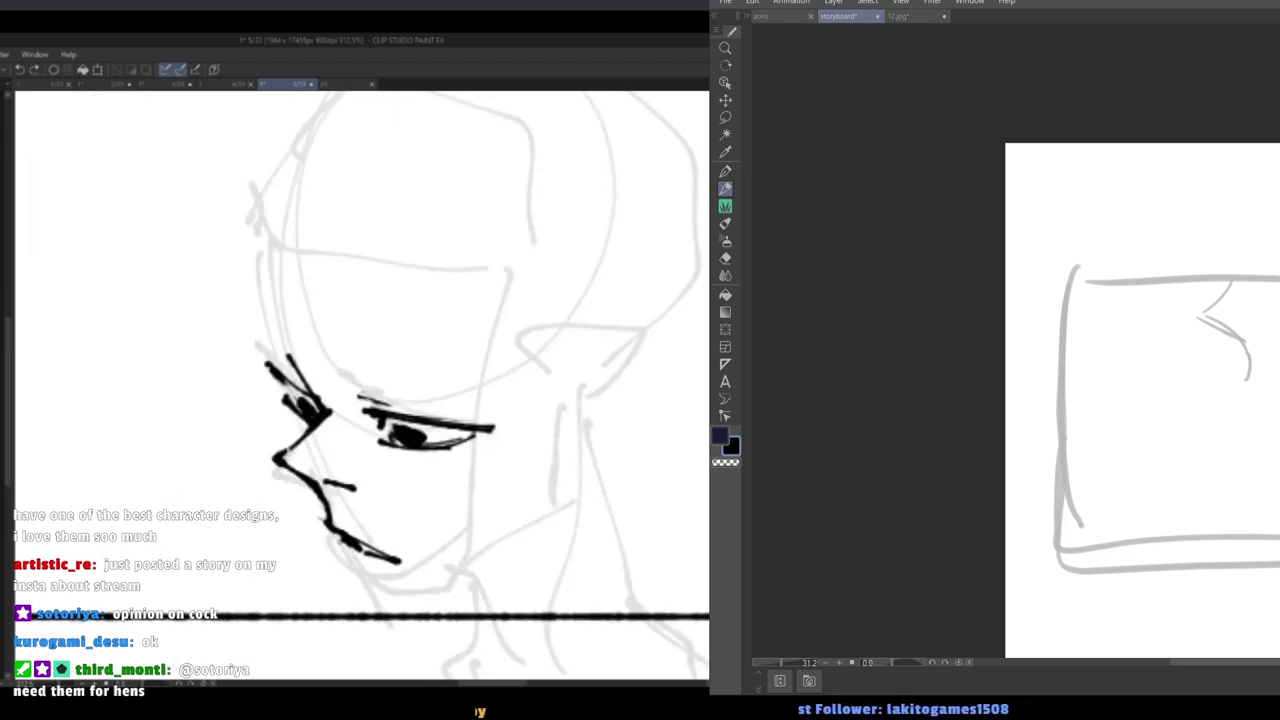
{"action": "left_click_drag", "start_coordinate": [375, 598], "coordinate": [426, 600]}
{"action": "key", "text": "ctrl+z"}
{"action": "key", "text": "ctrl+z"}
{"action": "left_click_drag", "start_coordinate": [350, 542], "coordinate": [382, 600]}
{"action": "mouse_move", "coordinate": [379, 600]}
{"action": "left_mouse_down"}
{"action": "mouse_move", "coordinate": [420, 602]}
{"action": "mouse_move", "coordinate": [524, 536]}
{"action": "left_mouse_up"}
{"action": "key", "text": "ctrl+z"}
{"action": "key", "text": "ctrl+z"}
{"action": "key", "text": "ctrl+z"}
{"action": "key", "text": "ctrl+z"}
Ink the chin and the jawline from below the mouth up toward the ear.
{"action": "mouse_move", "coordinate": [350, 544]}
{"action": "left_mouse_down"}
{"action": "mouse_move", "coordinate": [390, 596]}
{"action": "mouse_move", "coordinate": [470, 569]}
{"action": "left_mouse_up"}
{"action": "mouse_move", "coordinate": [454, 573]}
{"action": "left_mouse_down"}
{"action": "mouse_move", "coordinate": [515, 541]}
{"action": "mouse_move", "coordinate": [537, 512]}
{"action": "mouse_move", "coordinate": [535, 524]}
{"action": "mouse_move", "coordinate": [540, 480]}
{"action": "left_mouse_up"}
{"action": "key", "text": "ctrl+z"}
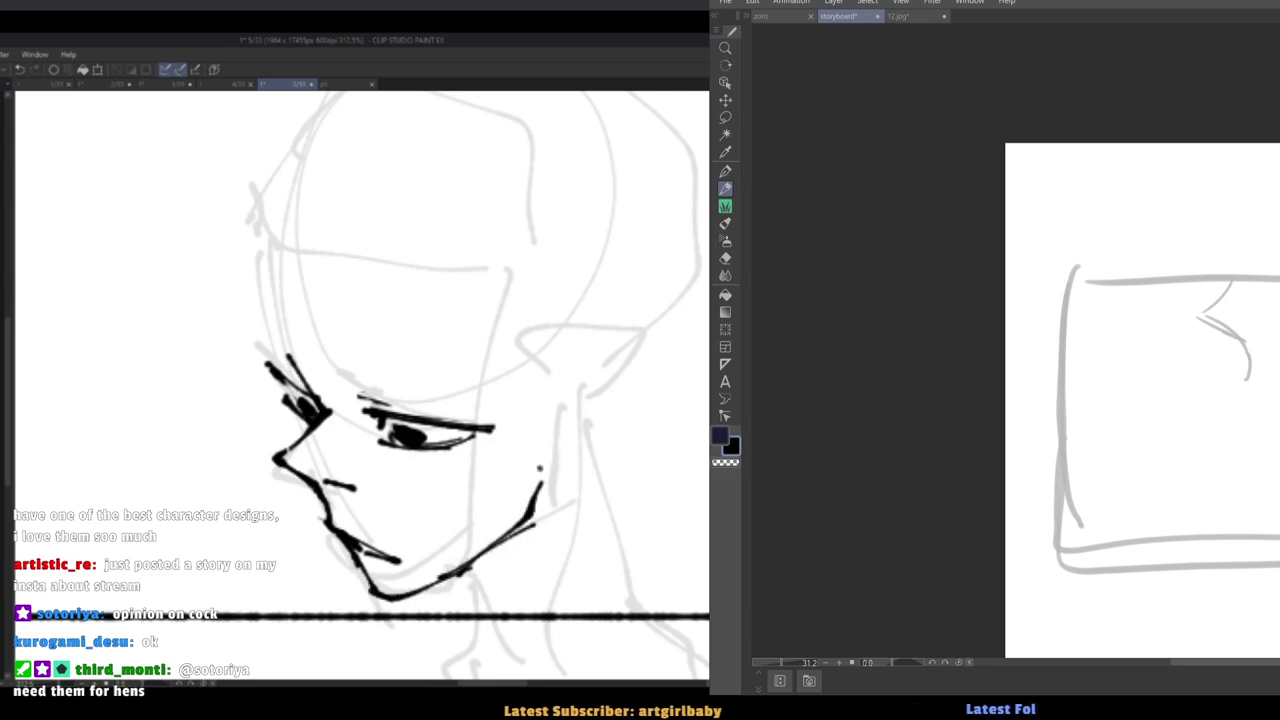
Rework the far eye beside the nose bridge, reducing its outer strokes and filling the iris.
{"action": "left_click_drag", "start_coordinate": [284, 396], "coordinate": [310, 420]}
{"action": "left_click_drag", "start_coordinate": [1147, 419], "coordinate": [1063, 416]}
{"action": "mouse_move", "coordinate": [281, 379]}
{"action": "left_mouse_down"}
{"action": "mouse_move", "coordinate": [310, 426]}
{"action": "mouse_move", "coordinate": [312, 414]}
{"action": "left_mouse_up"}
{"action": "key", "text": "ctrl+z"}
{"action": "key", "text": "ctrl+z"}
{"action": "left_click_drag", "start_coordinate": [1163, 345], "coordinate": [1165, 366]}
{"action": "left_click_drag", "start_coordinate": [312, 414], "coordinate": [310, 424]}
Extend the grey storyboard profile from the upper lip into the mouth and down two long lines toward the frame's bottom.
{"action": "left_click_drag", "start_coordinate": [1165, 366], "coordinate": [1162, 377]}
{"action": "mouse_move", "coordinate": [1160, 381]}
{"action": "left_mouse_down"}
{"action": "mouse_move", "coordinate": [1210, 402]}
{"action": "mouse_move", "coordinate": [1180, 395]}
{"action": "mouse_move", "coordinate": [1191, 412]}
{"action": "mouse_move", "coordinate": [1200, 406]}
{"action": "mouse_move", "coordinate": [1172, 398]}
{"action": "mouse_move", "coordinate": [1199, 497]}
{"action": "left_mouse_up"}
{"action": "key", "text": "ctrl+z"}
{"action": "key", "text": "ctrl+z"}
{"action": "key", "text": "ctrl+z"}
{"action": "key", "text": "ctrl+z"}
{"action": "key", "text": "ctrl+z"}
{"action": "key", "text": "ctrl+z"}
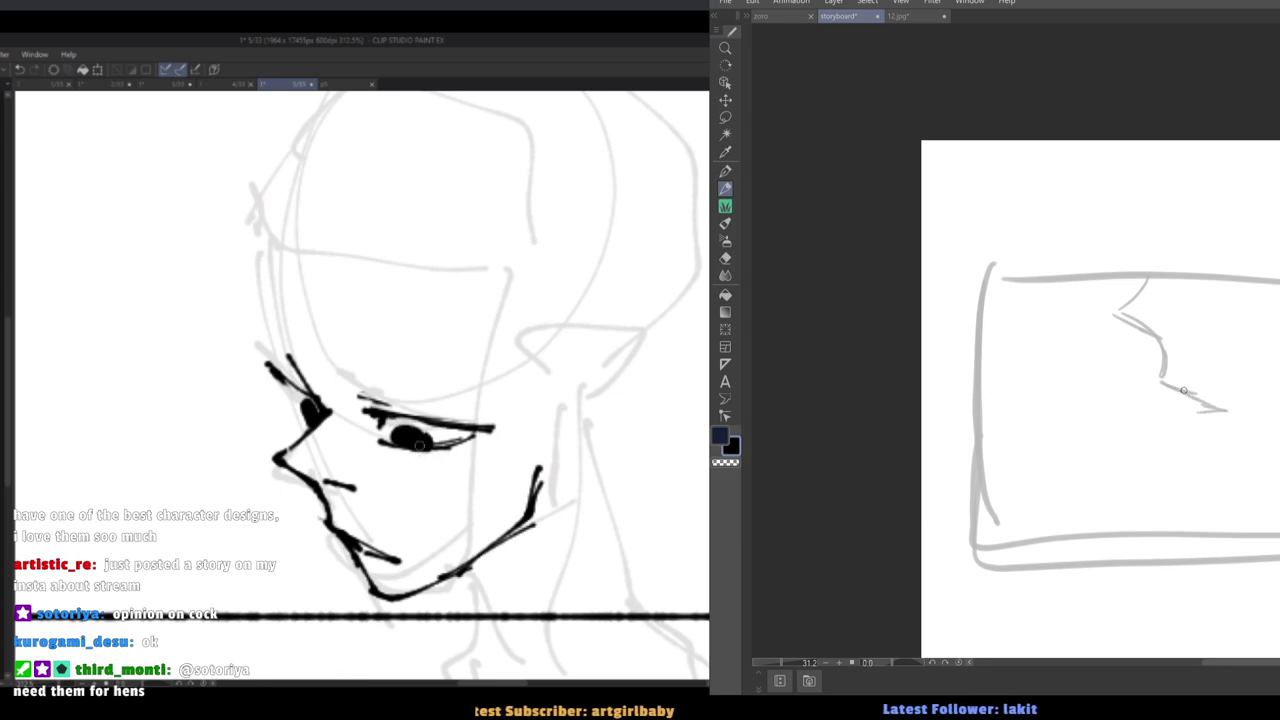
{"action": "mouse_move", "coordinate": [1195, 408]}
{"action": "left_mouse_down"}
{"action": "mouse_move", "coordinate": [1195, 484]}
{"action": "mouse_move", "coordinate": [1212, 512]}
{"action": "left_mouse_up"}
{"action": "mouse_move", "coordinate": [1230, 422]}
{"action": "left_mouse_down"}
{"action": "mouse_move", "coordinate": [1254, 466]}
{"action": "mouse_move", "coordinate": [1221, 495]}
{"action": "left_mouse_up"}
Clear both inked eyes from the downturned head and ink the forehead contour down to the brow.
{"action": "mouse_move", "coordinate": [238, 416]}
{"action": "left_mouse_down"}
{"action": "mouse_move", "coordinate": [262, 469]}
{"action": "mouse_move", "coordinate": [351, 457]}
{"action": "mouse_move", "coordinate": [323, 429]}
{"action": "left_mouse_up"}
{"action": "mouse_move", "coordinate": [165, 434]}
{"action": "left_mouse_down"}
{"action": "mouse_move", "coordinate": [151, 409]}
{"action": "mouse_move", "coordinate": [171, 412]}
{"action": "mouse_move", "coordinate": [155, 388]}
{"action": "mouse_move", "coordinate": [174, 437]}
{"action": "left_mouse_up"}
{"action": "left_click_drag", "start_coordinate": [155, 258], "coordinate": [145, 372]}
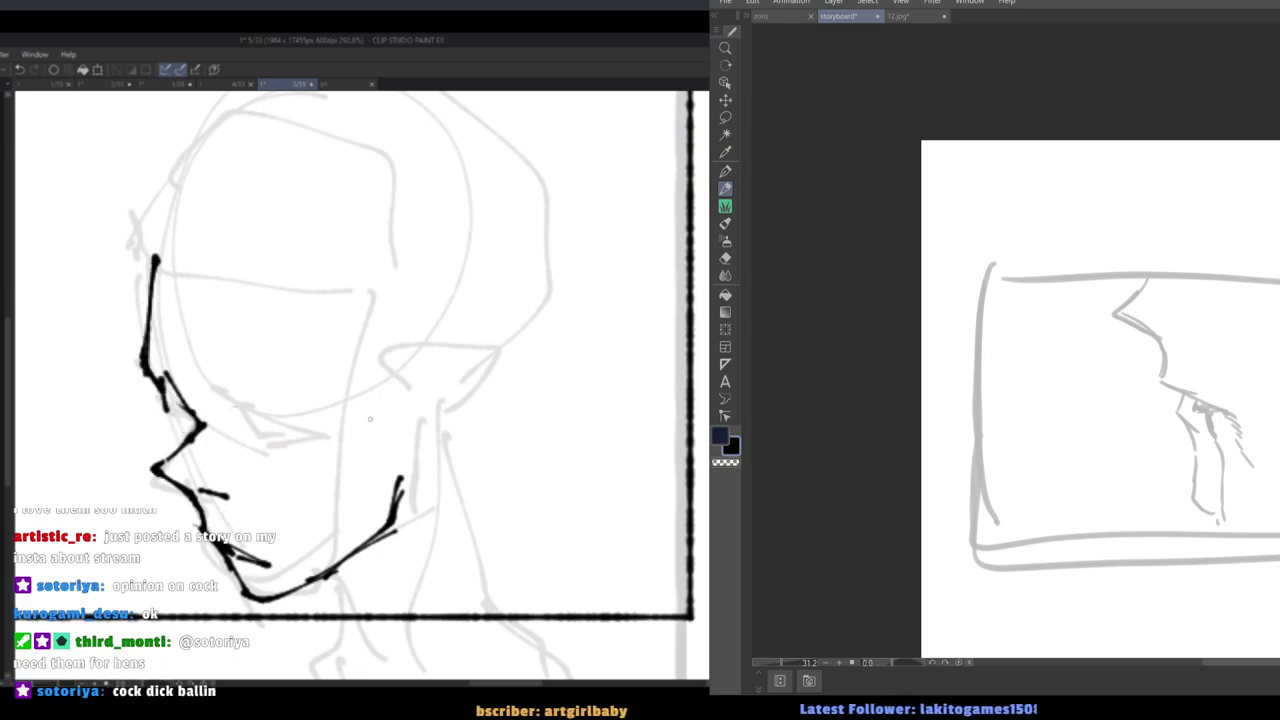
Re-ink the near eye with a slanted upper lid and inner-corner wedge, comparing it in the mirrored view.
{"action": "left_click_drag", "start_coordinate": [236, 421], "coordinate": [327, 435]}
{"action": "key", "text": "h"}
{"action": "key", "text": "h"}
{"action": "key", "text": "ctrl+z"}
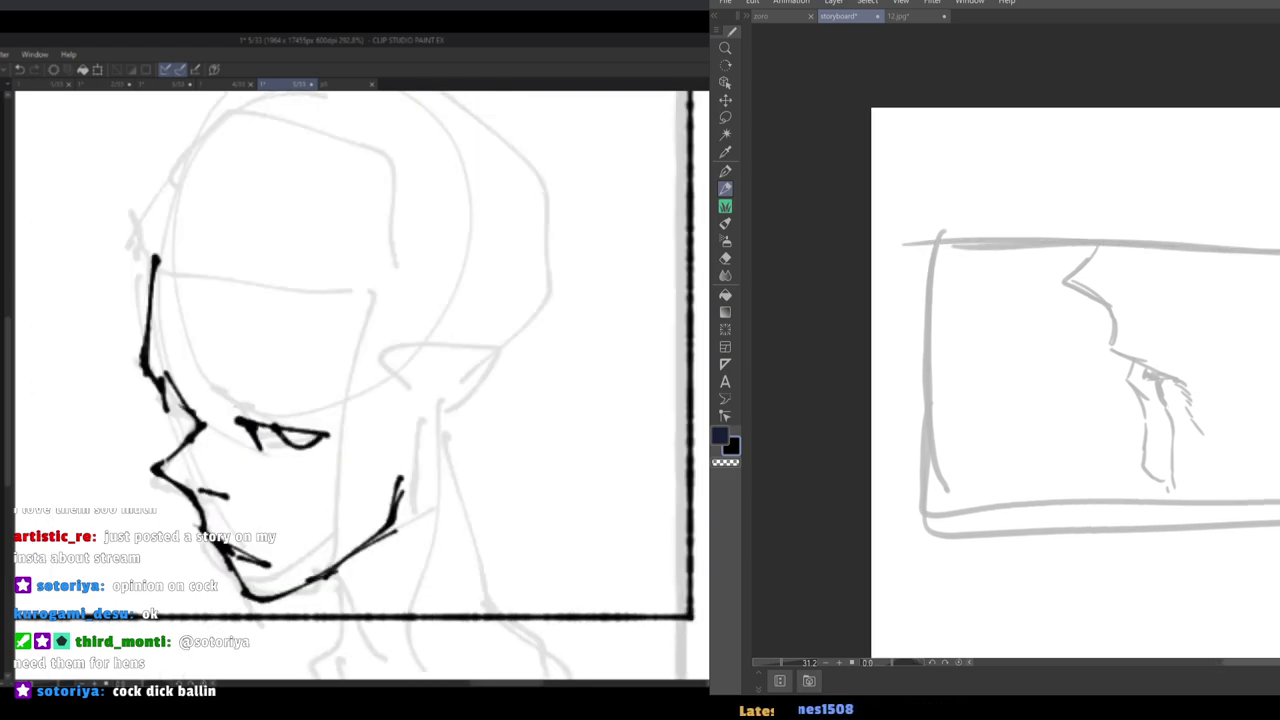
Shade a dark wedge under the storyboard frame's top edge and hatch alongside the profile's upper lip.
{"action": "mouse_move", "coordinate": [1136, 247]}
{"action": "left_mouse_down"}
{"action": "mouse_move", "coordinate": [1172, 267]}
{"action": "mouse_move", "coordinate": [1278, 257]}
{"action": "left_mouse_up"}
{"action": "left_click_drag", "start_coordinate": [1131, 248], "coordinate": [1180, 276]}
{"action": "mouse_move", "coordinate": [1180, 276]}
{"action": "left_mouse_down"}
{"action": "mouse_move", "coordinate": [1278, 270]}
{"action": "mouse_move", "coordinate": [1218, 268]}
{"action": "left_mouse_up"}
{"action": "key", "text": "ctrl+z"}
{"action": "key", "text": "ctrl+z"}
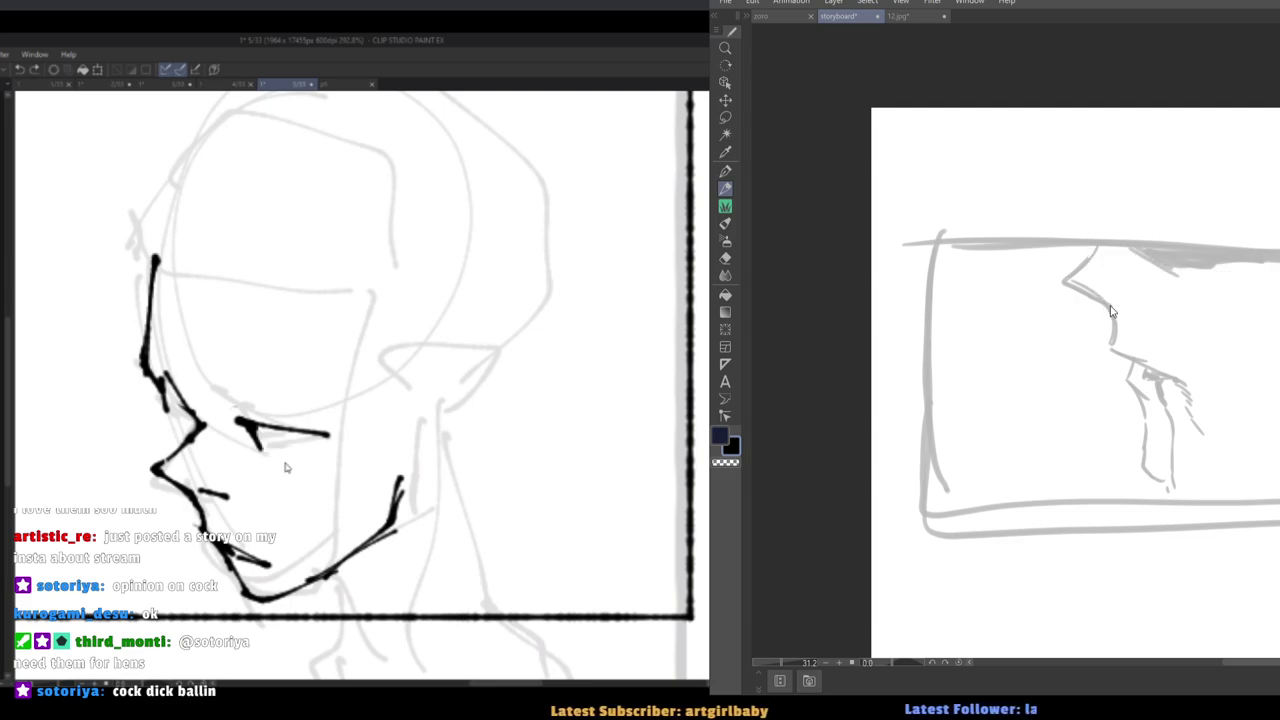
{"action": "mouse_move", "coordinate": [1110, 312]}
{"action": "left_mouse_down"}
{"action": "mouse_move", "coordinate": [1118, 300]}
{"action": "mouse_move", "coordinate": [1129, 311]}
{"action": "mouse_move", "coordinate": [1123, 352]}
{"action": "left_mouse_up"}
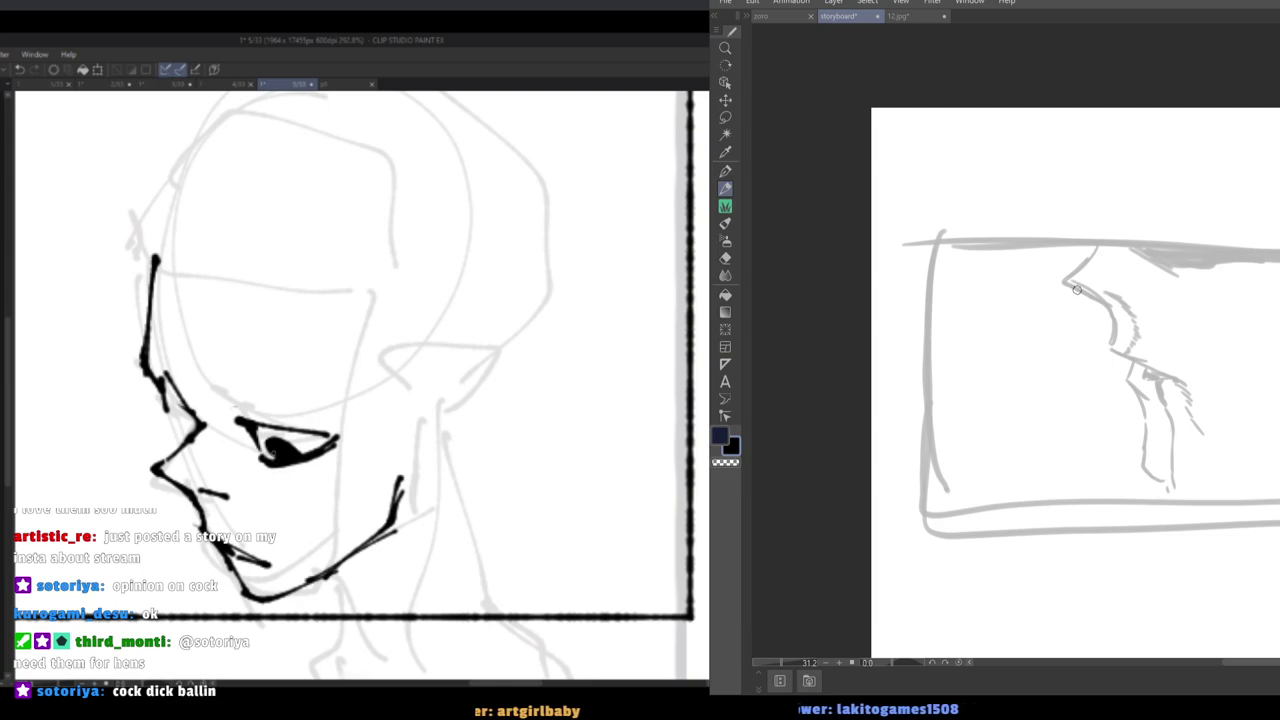
{"action": "left_click_drag", "start_coordinate": [1076, 289], "coordinate": [1078, 303]}
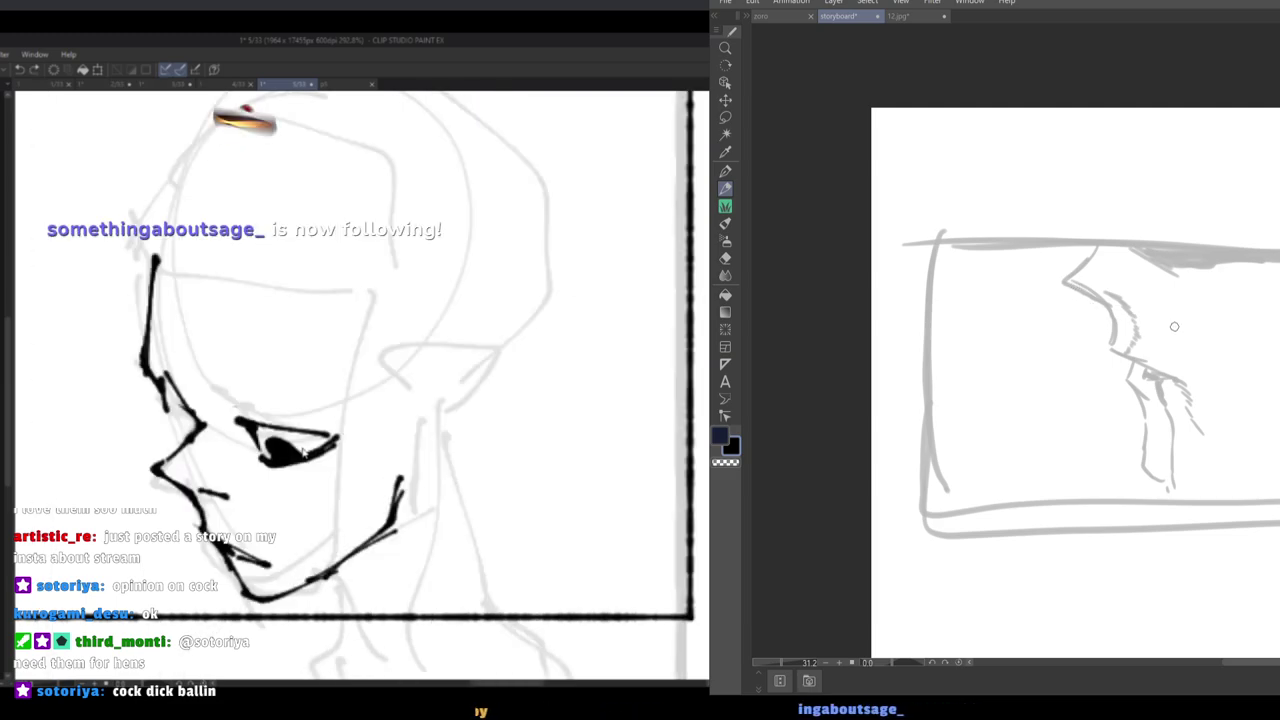
{"action": "mouse_move", "coordinate": [1120, 350]}
{"action": "left_mouse_down"}
{"action": "mouse_move", "coordinate": [1088, 341]}
{"action": "mouse_move", "coordinate": [1081, 361]}
{"action": "left_mouse_up"}
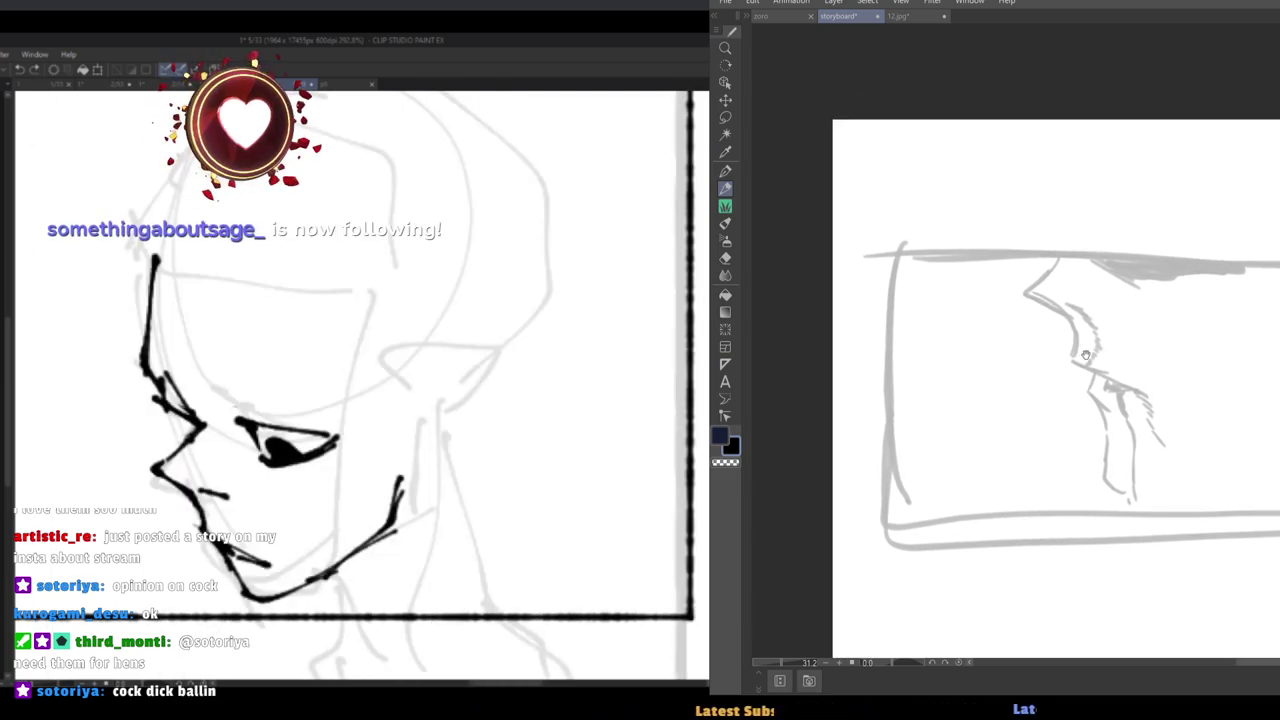
Mirror the head view and undo the far eye's last strokes.
{"action": "key", "text": "h"}
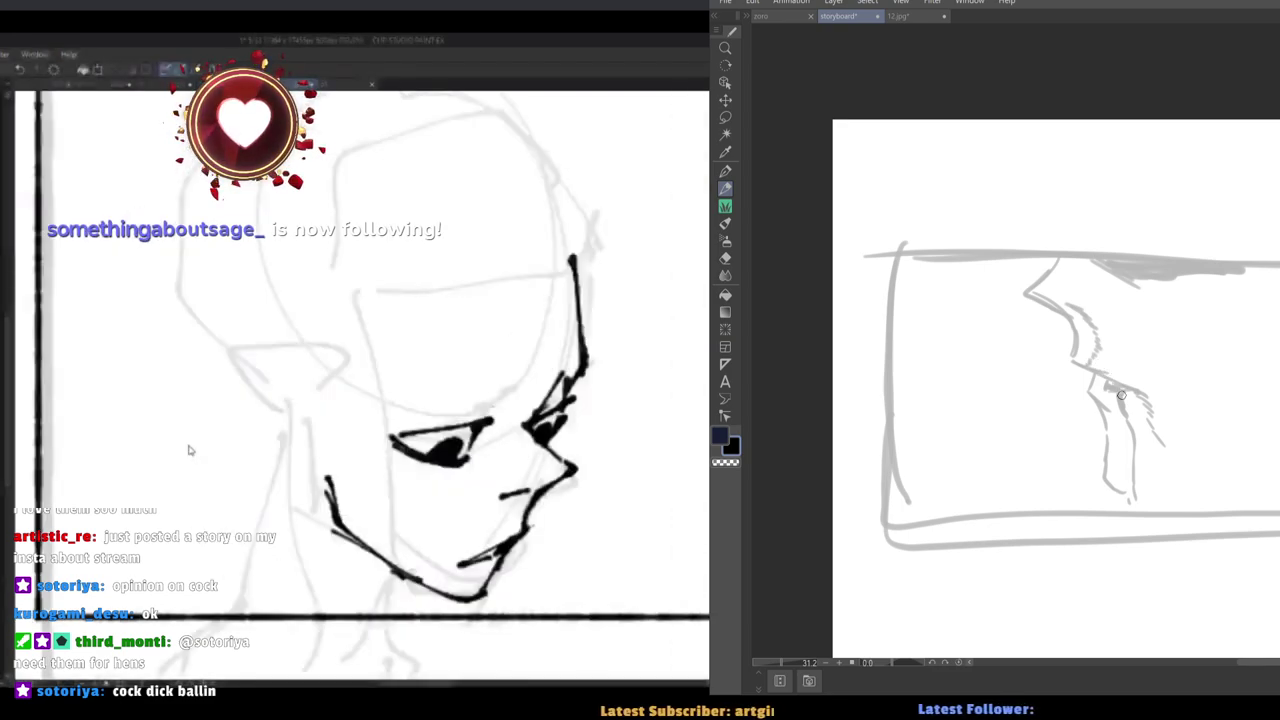
{"action": "left_click_drag", "start_coordinate": [1138, 308], "coordinate": [1108, 340]}
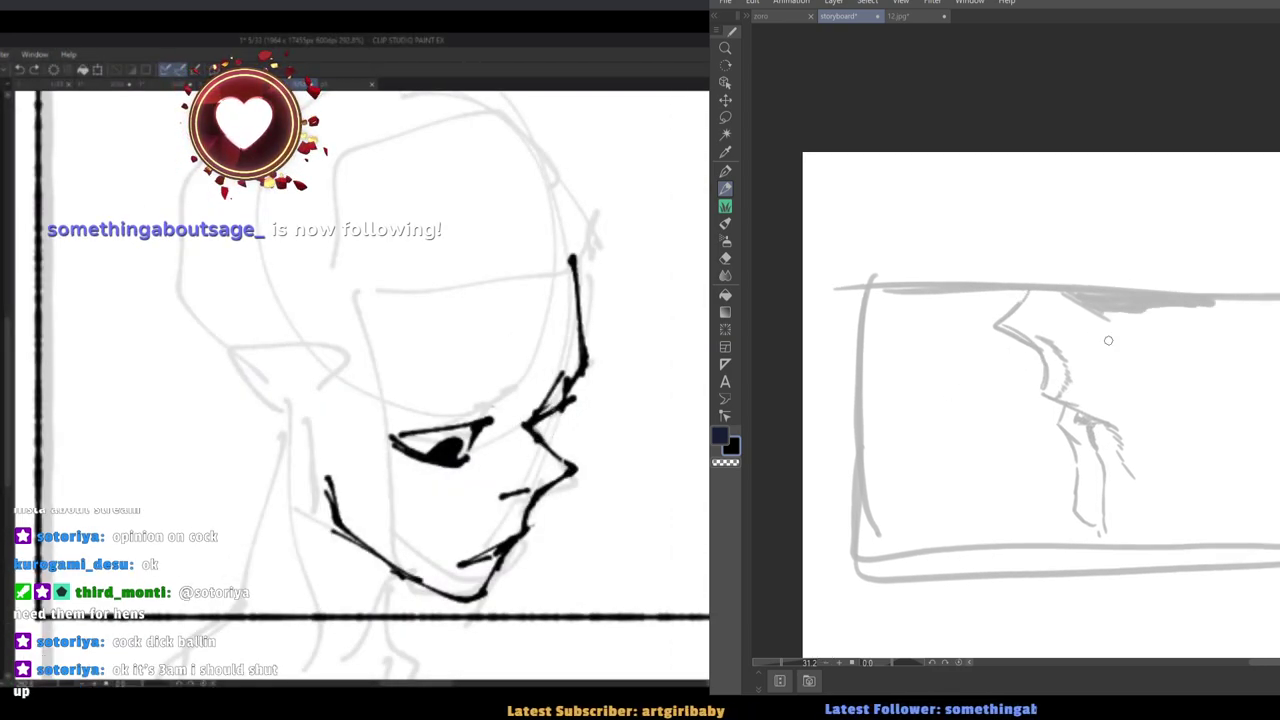
{"action": "key", "text": "ctrl+z"}
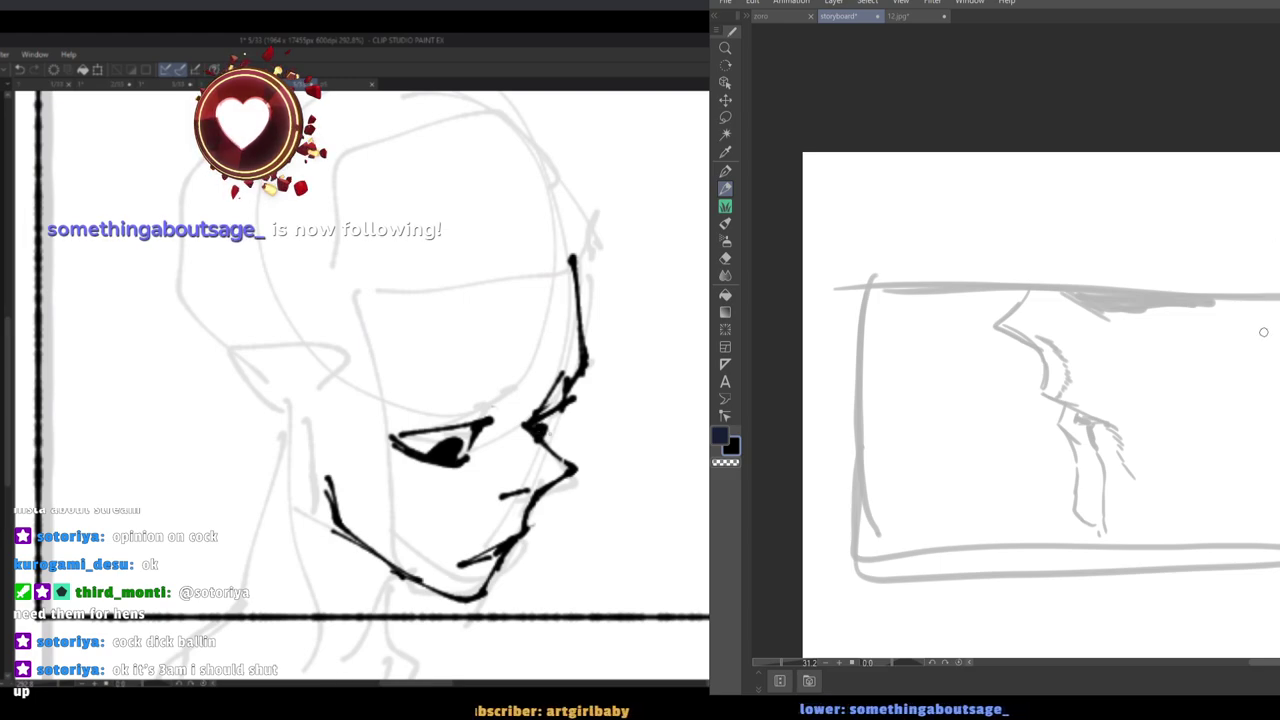
Sketch a pointed shape under the frame's top edge and the jawline sloping down to the profile's chin.
{"action": "left_click_drag", "start_coordinate": [1279, 311], "coordinate": [1269, 364]}
{"action": "left_click_drag", "start_coordinate": [1279, 412], "coordinate": [1116, 526]}
{"action": "scroll", "coordinate": [1038, 440], "scroll_direction": "down", "scroll_amount": 3}
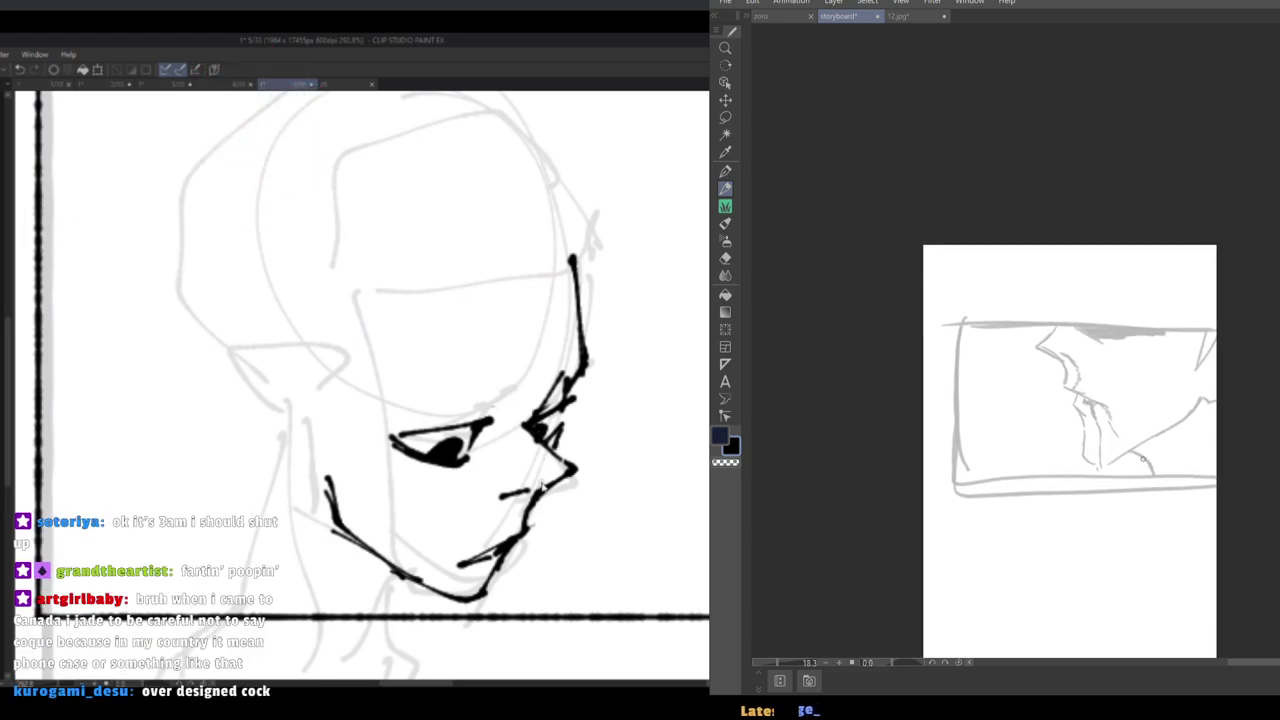
{"action": "key", "text": "ctrl+z"}
{"action": "key", "text": "ctrl+z"}
{"action": "mouse_move", "coordinate": [1196, 402]}
{"action": "left_mouse_down"}
{"action": "mouse_move", "coordinate": [1168, 432]}
{"action": "mouse_move", "coordinate": [1111, 455]}
{"action": "left_mouse_up"}
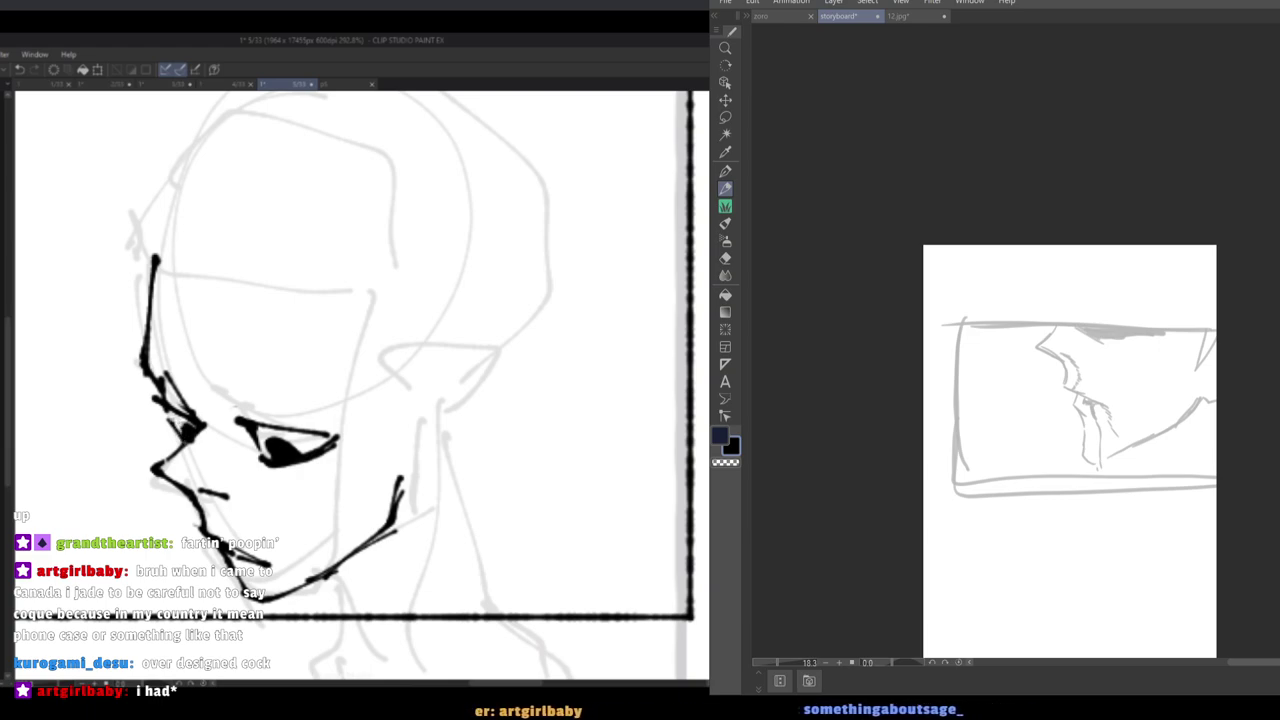
Adjust the near eye's shape and position with a free transform, and deselect it.
{"action": "scroll", "coordinate": [186, 447], "scroll_direction": "down", "scroll_amount": 5}
{"action": "scroll", "coordinate": [186, 447], "scroll_direction": "up", "scroll_amount": 4}
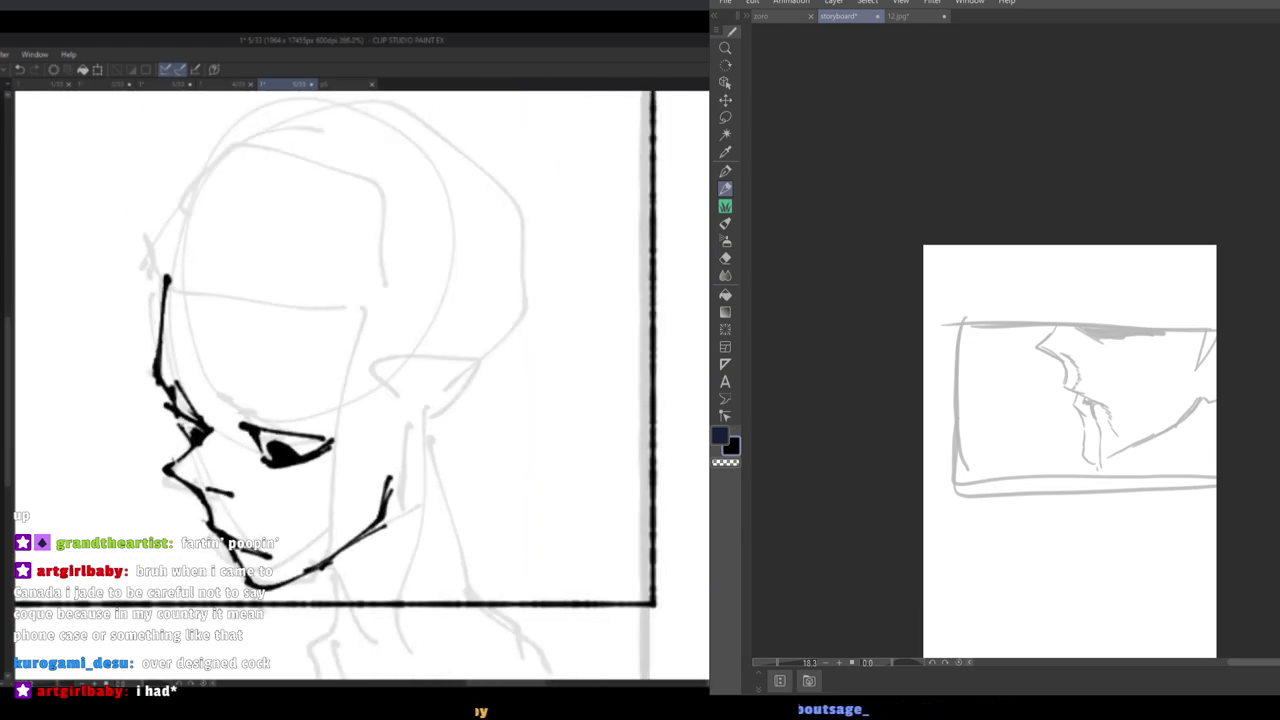
{"action": "mouse_move", "coordinate": [236, 404]}
{"action": "left_mouse_down"}
{"action": "mouse_move", "coordinate": [312, 494]}
{"action": "mouse_move", "coordinate": [240, 400]}
{"action": "left_mouse_up"}
{"action": "key", "text": "ctrl+t"}
{"action": "left_click", "coordinate": [1108, 532]}
{"action": "mouse_move", "coordinate": [331, 467]}
{"action": "left_mouse_down"}
{"action": "mouse_move", "coordinate": [339, 475]}
{"action": "mouse_move", "coordinate": [284, 446]}
{"action": "left_mouse_up"}
{"action": "scroll", "coordinate": [1080, 443], "scroll_direction": "up", "scroll_amount": 3}
{"action": "key", "text": "Return"}
{"action": "key", "text": "ctrl+d"}
Lasso the grey face sketch in the storyboard frame and rotate it counterclockwise with a free transform.
{"action": "scroll", "coordinate": [1080, 443], "scroll_direction": "down", "scroll_amount": 3}
{"action": "left_click", "coordinate": [725, 117]}
{"action": "scroll", "coordinate": [940, 357], "scroll_direction": "up", "scroll_amount": 4}
{"action": "scroll", "coordinate": [1017, 396], "scroll_direction": "down", "scroll_amount": 3}
{"action": "mouse_move", "coordinate": [1017, 396]}
{"action": "left_mouse_down"}
{"action": "mouse_move", "coordinate": [1274, 417]}
{"action": "mouse_move", "coordinate": [1006, 370]}
{"action": "left_mouse_up"}
{"action": "key", "text": "ctrl+t"}
{"action": "left_click_drag", "start_coordinate": [945, 375], "coordinate": [941, 485]}
{"action": "left_click_drag", "start_coordinate": [1031, 481], "coordinate": [1060, 445]}
Re-ink the near eye's upper lid as a longer line, lighten the far brow, and apply the storyboard face's transform.
{"action": "left_click_drag", "start_coordinate": [246, 434], "coordinate": [345, 445]}
{"action": "left_click_drag", "start_coordinate": [1060, 445], "coordinate": [1041, 462]}
{"action": "key", "text": "h"}
{"action": "left_click_drag", "start_coordinate": [200, 425], "coordinate": [173, 416]}
{"action": "key", "text": "Return"}
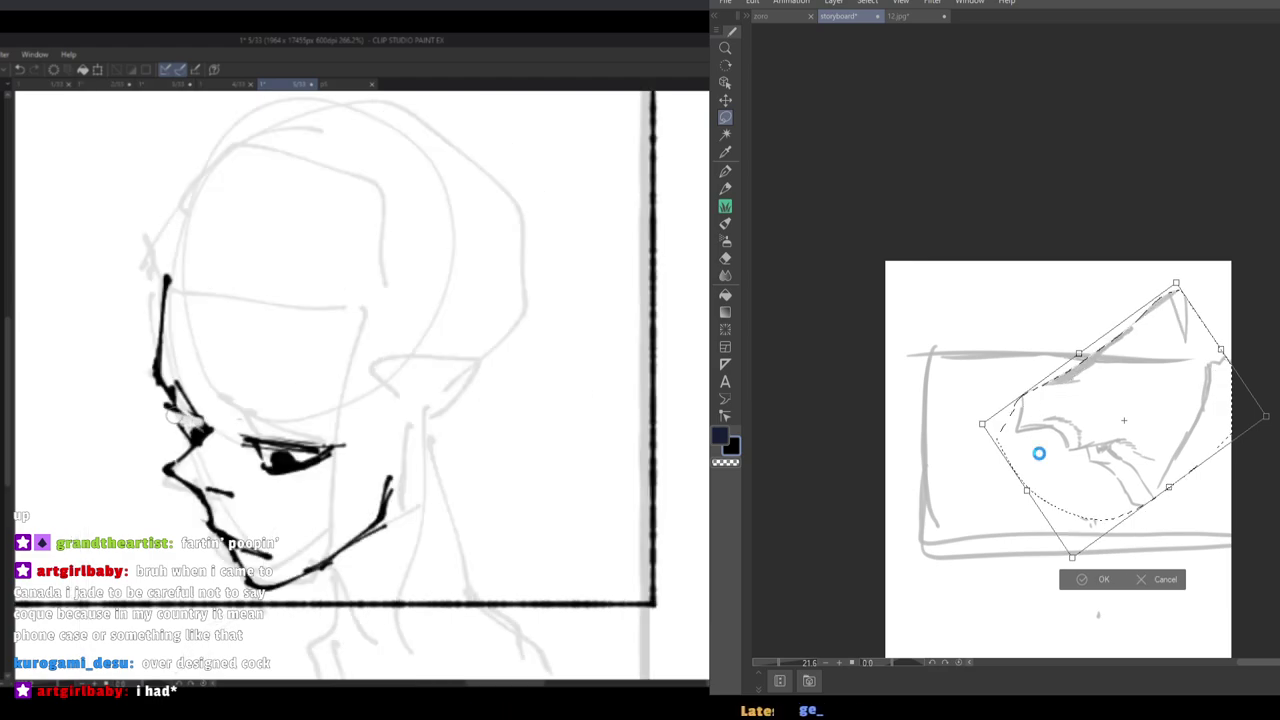
{"action": "key", "text": "Return"}
Ink the brow line into the nose bridge, and erase and redraw the nose with a lower tip.
{"action": "key", "text": "p"}
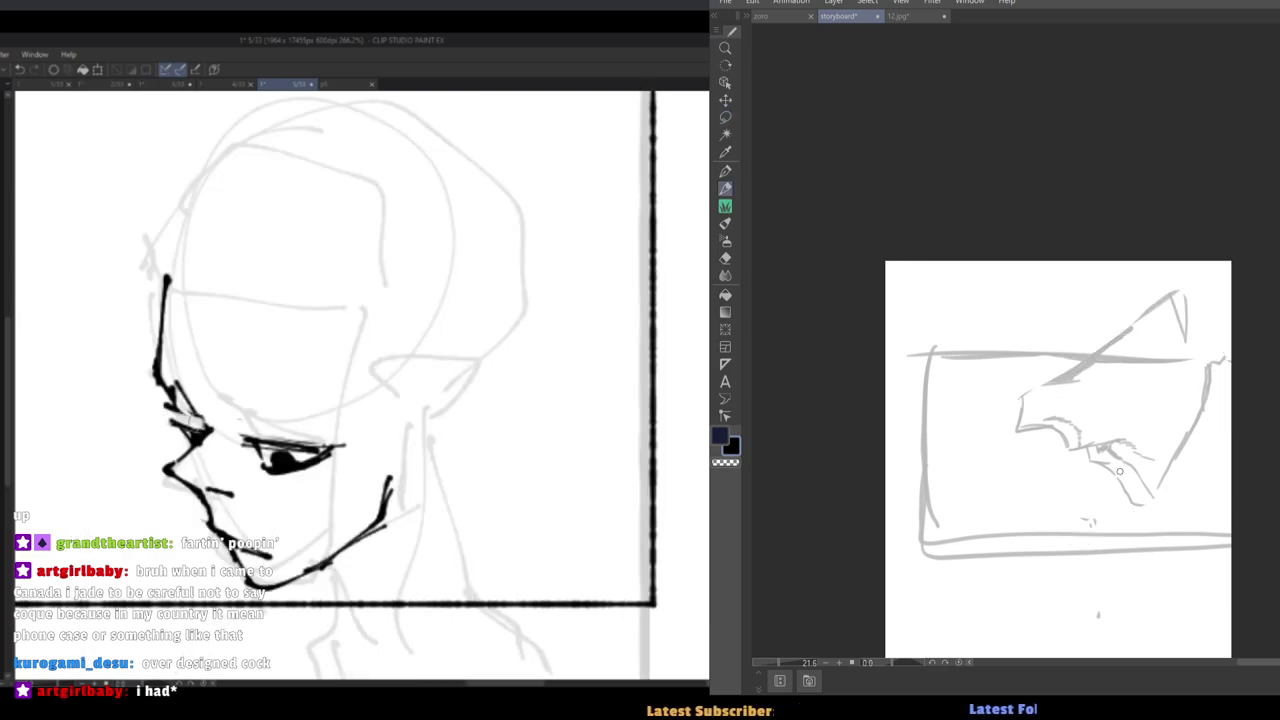
{"action": "left_click_drag", "start_coordinate": [174, 395], "coordinate": [209, 438]}
{"action": "key", "text": "h"}
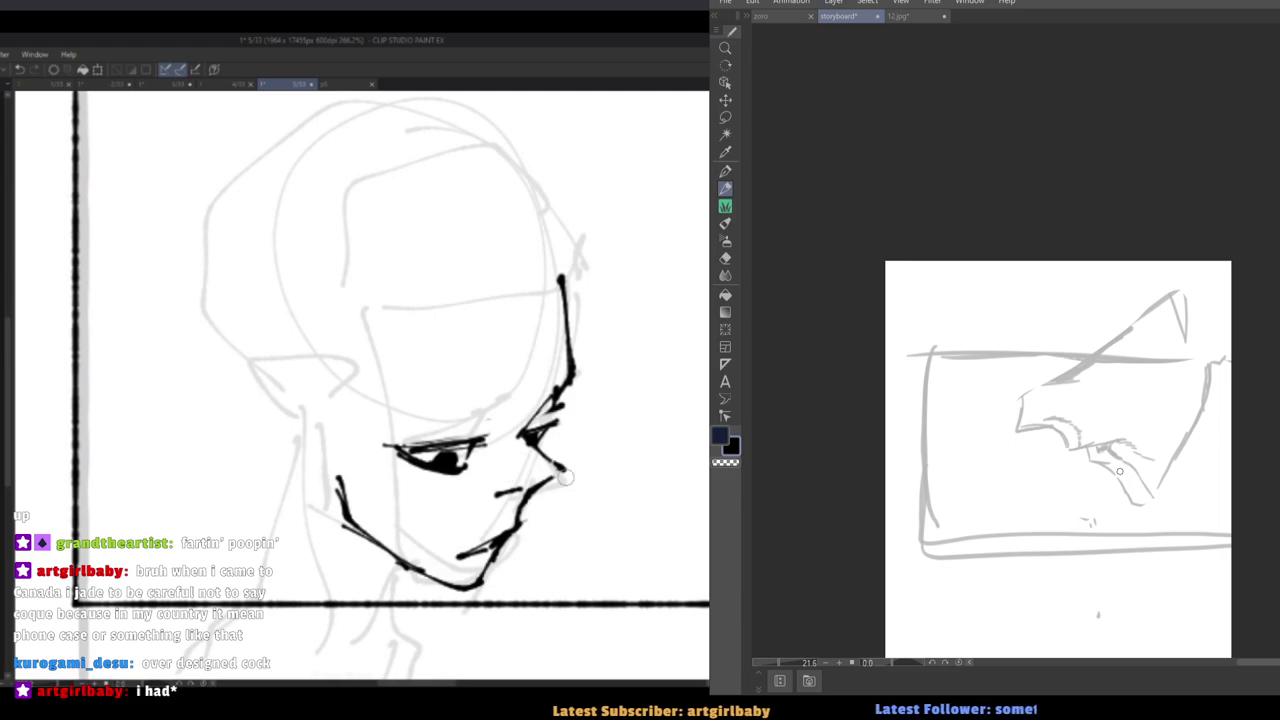
{"action": "left_click_drag", "start_coordinate": [563, 478], "coordinate": [498, 494]}
{"action": "left_click_drag", "start_coordinate": [518, 438], "coordinate": [561, 488]}
{"action": "left_click_drag", "start_coordinate": [561, 488], "coordinate": [530, 503]}
{"action": "key", "text": "h"}
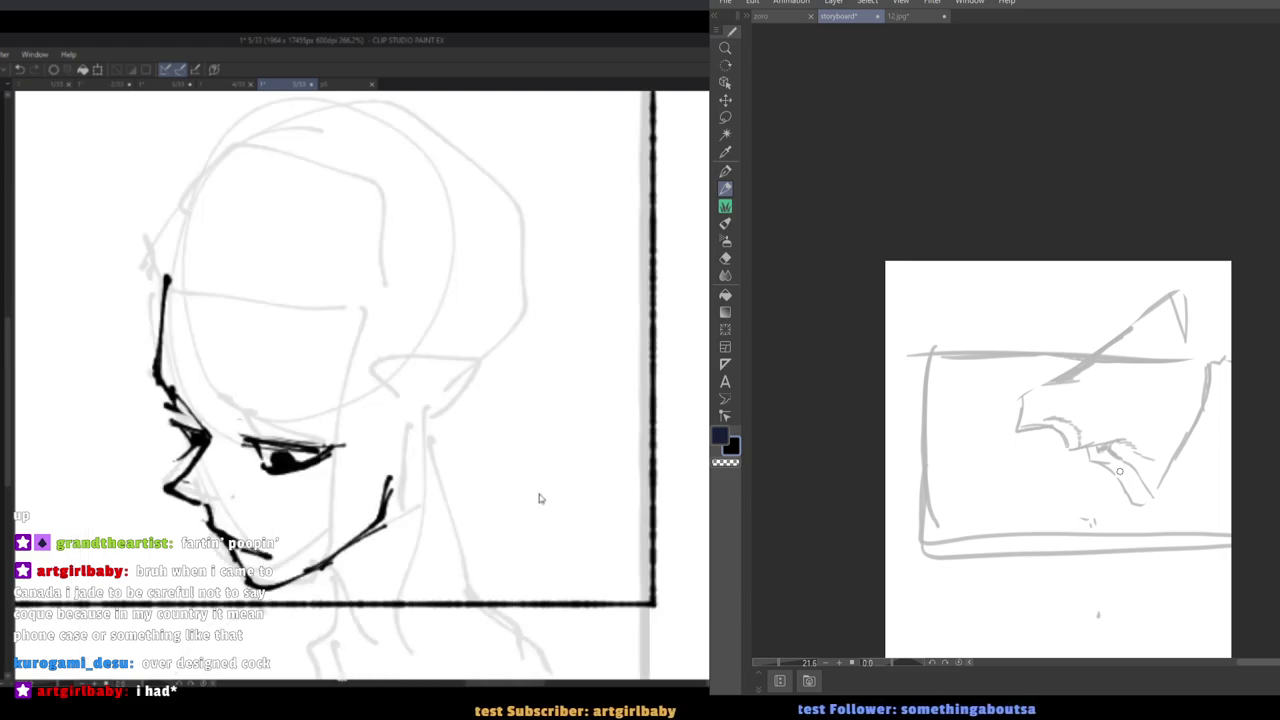
Erase the slanted forehead line above the nose in the storyboard face sketch.
{"action": "mouse_move", "coordinate": [985, 481]}
{"action": "left_mouse_down"}
{"action": "mouse_move", "coordinate": [1014, 511]}
{"action": "mouse_move", "coordinate": [1050, 469]}
{"action": "left_mouse_up"}
{"action": "key", "text": "e"}
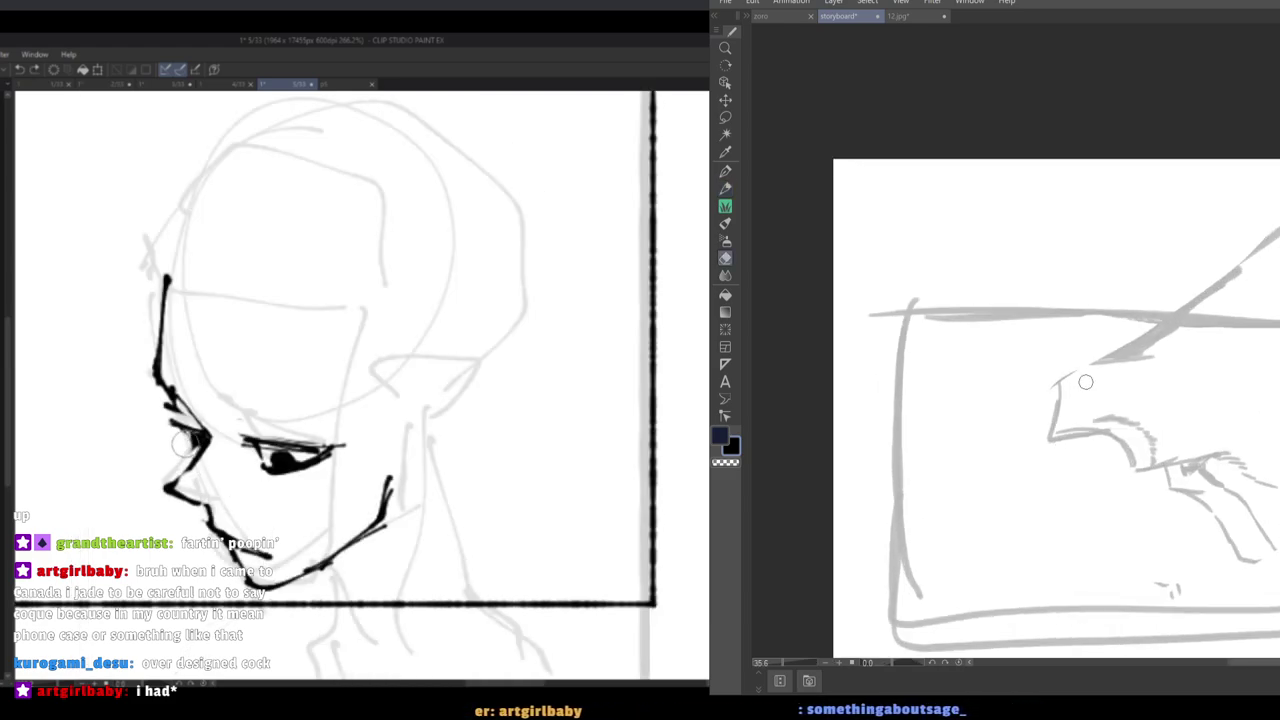
{"action": "left_click_drag", "start_coordinate": [1103, 413], "coordinate": [1108, 418]}
{"action": "left_click_drag", "start_coordinate": [1070, 380], "coordinate": [1055, 396]}
{"action": "key", "text": "r"}
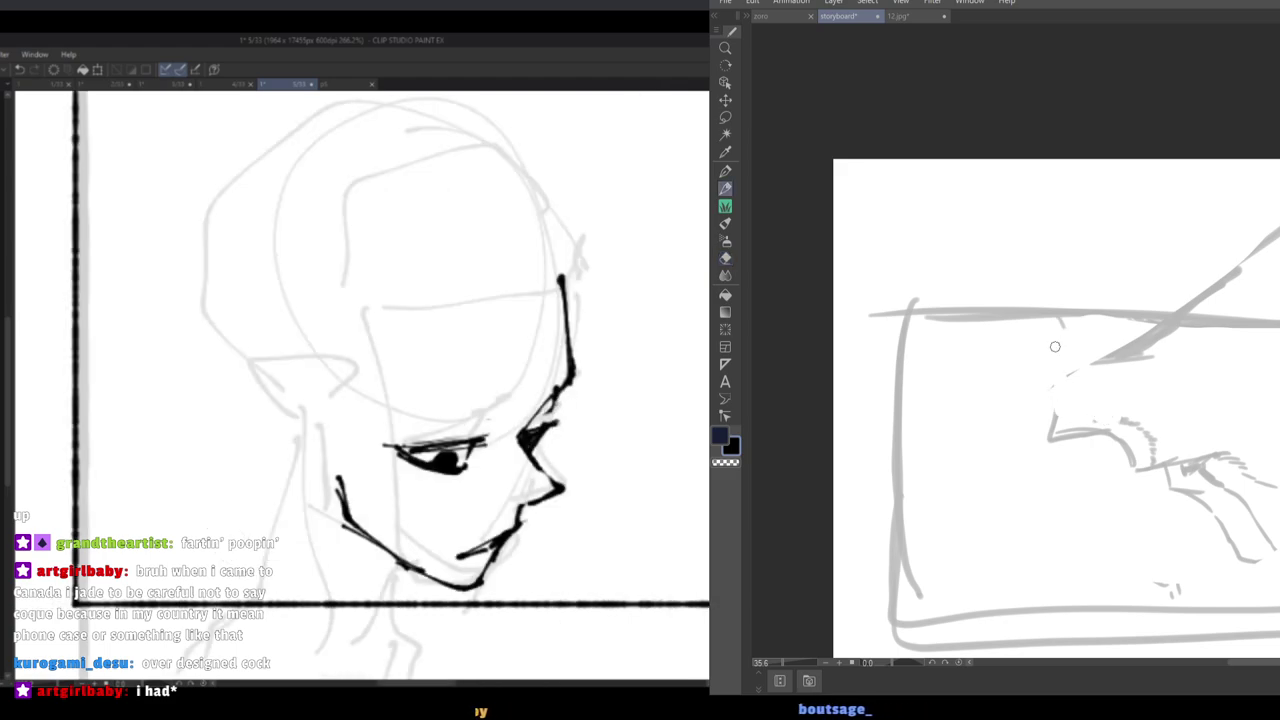
Redraw the storyboard forehead from the frame's upper edge down to the nose, and ink the comic head's cranium.
{"action": "left_click_drag", "start_coordinate": [938, 343], "coordinate": [949, 245]}
{"action": "left_click_drag", "start_coordinate": [1092, 593], "coordinate": [1074, 622]}
{"action": "key", "text": "p"}
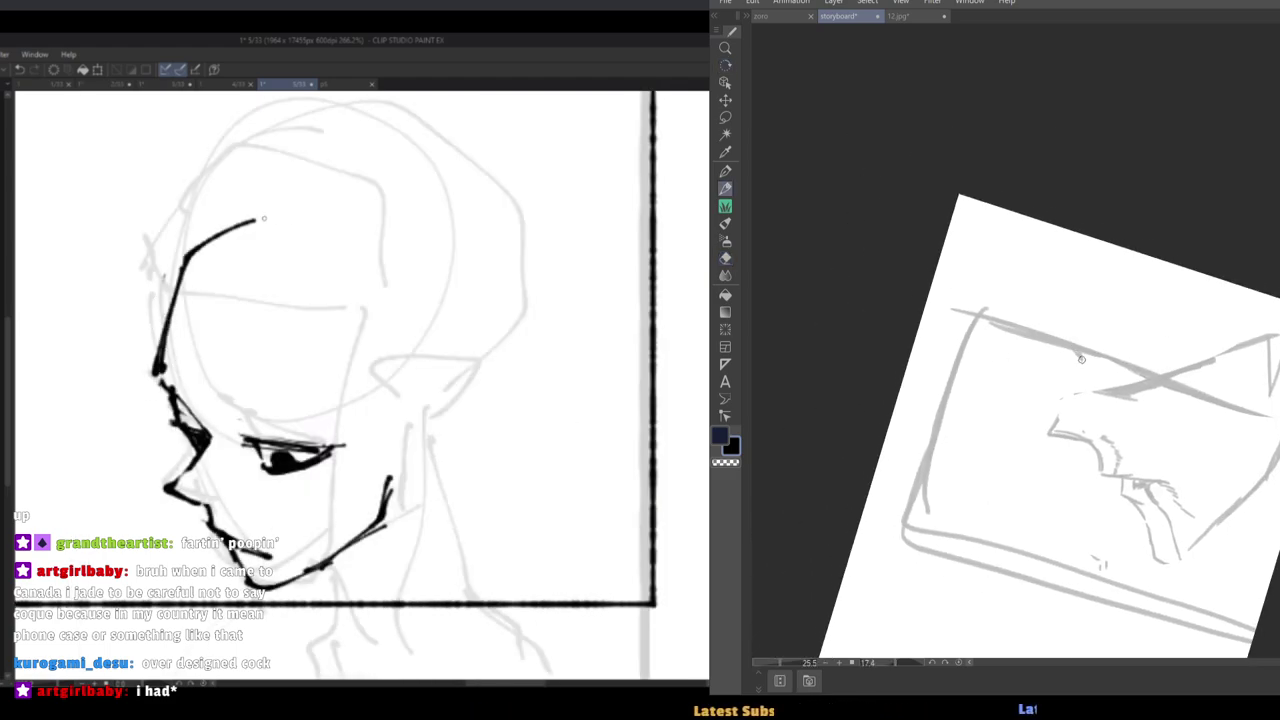
{"action": "left_click_drag", "start_coordinate": [1080, 354], "coordinate": [1066, 397]}
{"action": "left_click_drag", "start_coordinate": [463, 278], "coordinate": [455, 404]}
{"action": "key", "text": "ctrl+z"}
{"action": "mouse_move", "coordinate": [1081, 359]}
{"action": "left_mouse_down"}
{"action": "mouse_move", "coordinate": [1051, 434]}
{"action": "mouse_move", "coordinate": [1113, 377]}
{"action": "mouse_move", "coordinate": [1085, 368]}
{"action": "mouse_move", "coordinate": [1052, 432]}
{"action": "mouse_move", "coordinate": [1101, 461]}
{"action": "mouse_move", "coordinate": [1097, 433]}
{"action": "mouse_move", "coordinate": [1079, 441]}
{"action": "mouse_move", "coordinate": [1115, 439]}
{"action": "mouse_move", "coordinate": [1042, 435]}
{"action": "mouse_move", "coordinate": [1081, 441]}
{"action": "mouse_move", "coordinate": [1101, 464]}
{"action": "left_mouse_up"}
Clean up and thicken the storyboard profile's forehead line, and ink the ear on the comic head.
{"action": "key", "text": "e"}
{"action": "key", "text": "p"}
{"action": "key", "text": "e"}
{"action": "key", "text": "p"}
{"action": "key", "text": "e"}
{"action": "key", "text": "p"}
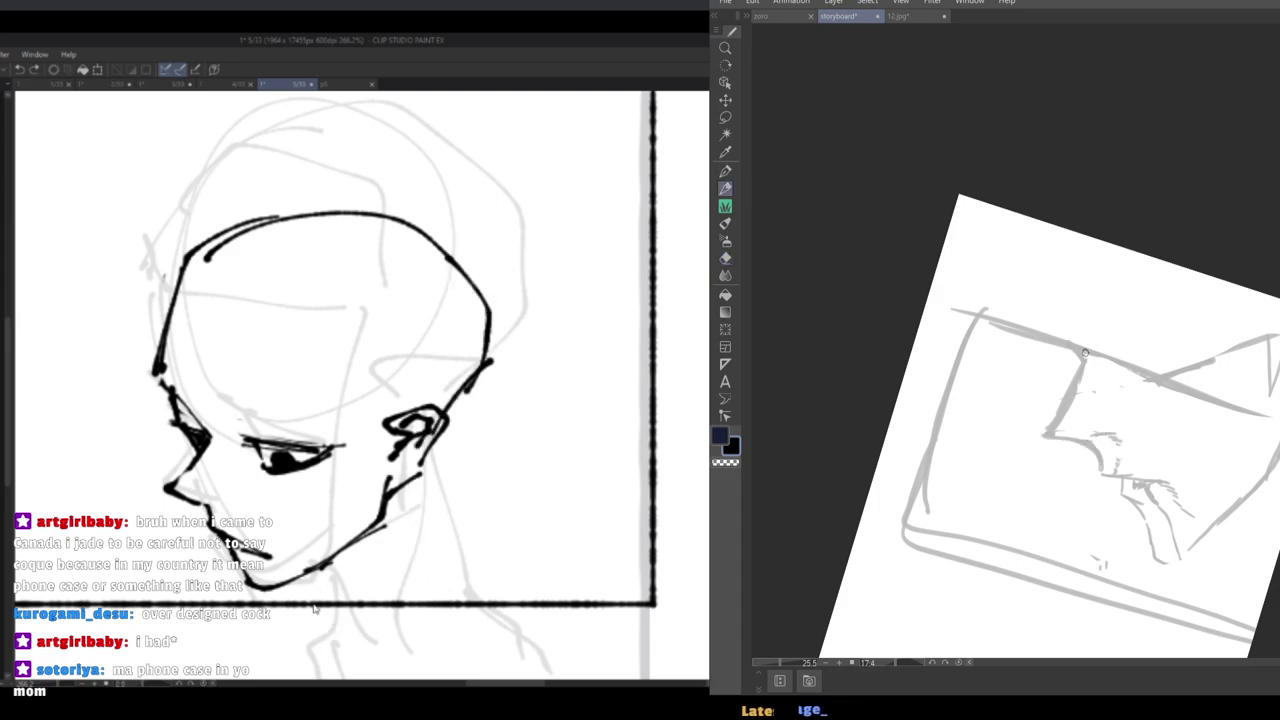
Straighten the storyboard canvas and erase the diagonal stroke sticking out above the frame.
{"action": "mouse_move", "coordinate": [1084, 352]}
{"action": "left_mouse_down"}
{"action": "mouse_move", "coordinate": [1142, 384]}
{"action": "mouse_move", "coordinate": [1108, 365]}
{"action": "mouse_move", "coordinate": [1041, 361]}
{"action": "left_mouse_up"}
{"action": "double_click", "coordinate": [1041, 361]}
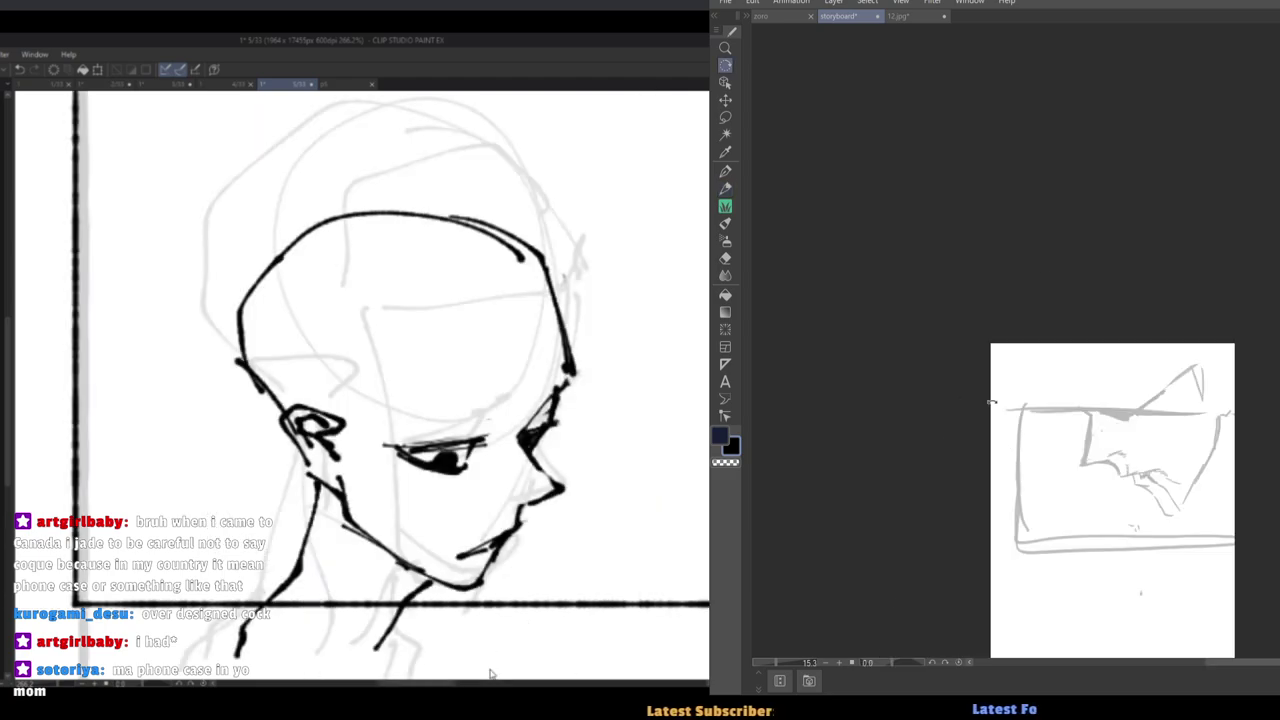
{"action": "left_click_drag", "start_coordinate": [1072, 470], "coordinate": [1090, 470]}
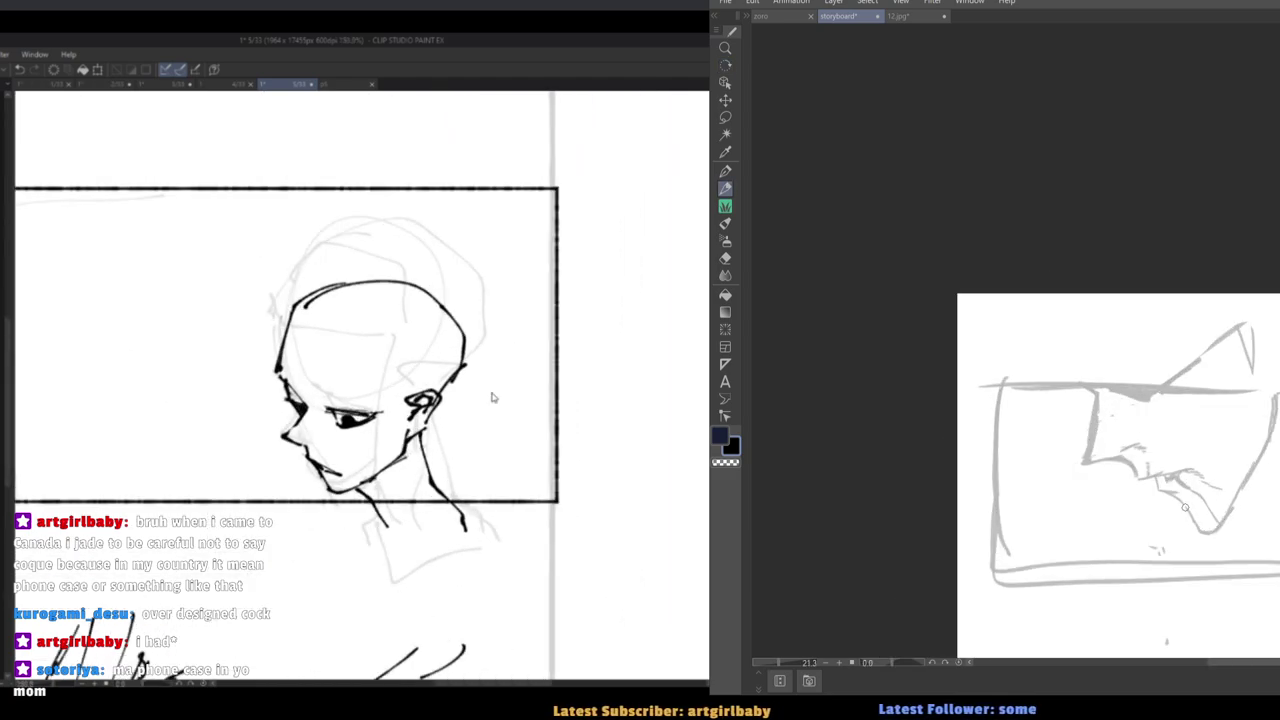
{"action": "mouse_move", "coordinate": [1176, 374]}
{"action": "left_mouse_down"}
{"action": "mouse_move", "coordinate": [1207, 354]}
{"action": "mouse_move", "coordinate": [1255, 364]}
{"action": "left_mouse_up"}
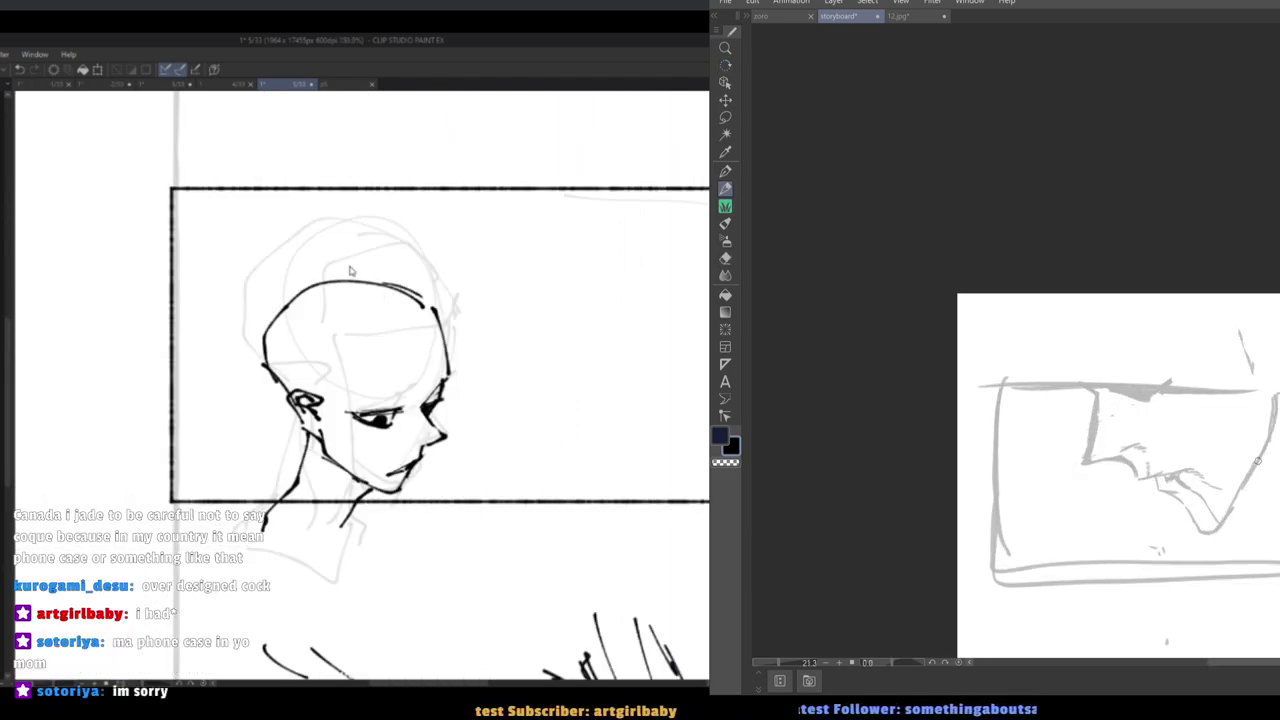
Sketch the curved throat line beside the storyboard face's jaw, and switch to the coloured page with the red-haired girl.
{"action": "left_click_drag", "start_coordinate": [1236, 497], "coordinate": [1279, 516]}
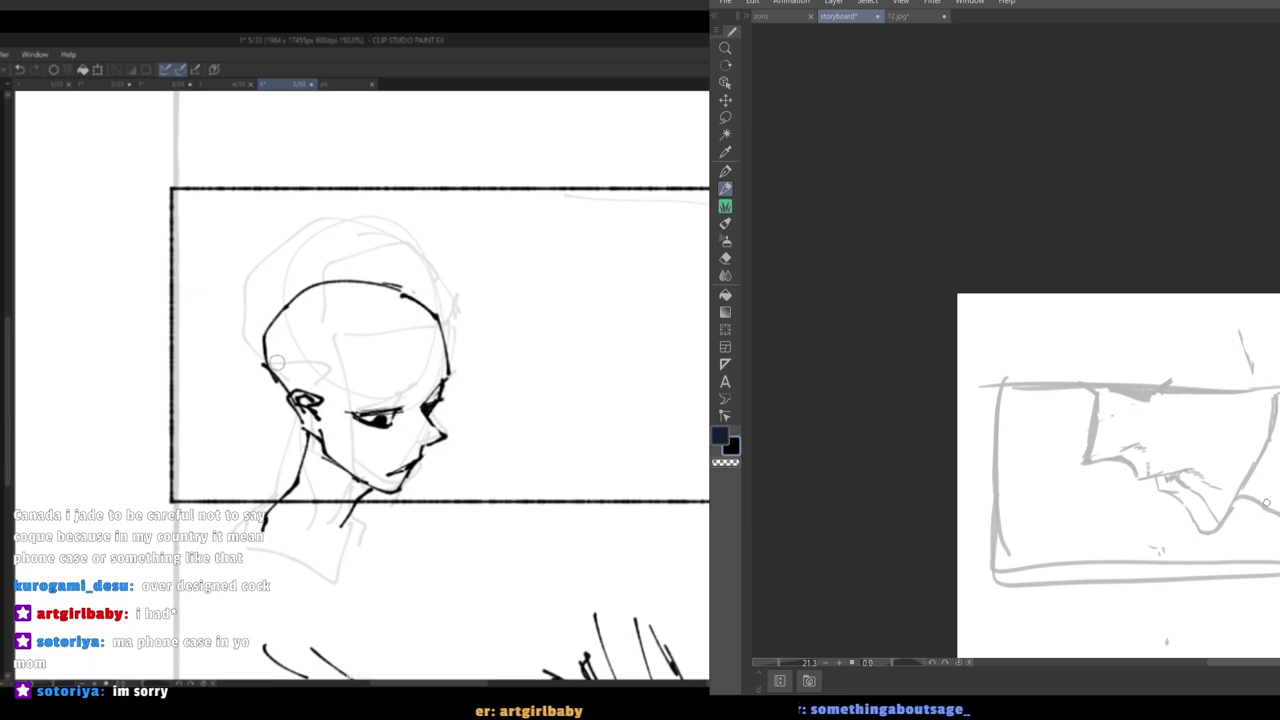
{"action": "key", "text": "ctrl+z"}
{"action": "key", "text": "ctrl+z"}
{"action": "left_click", "coordinate": [215, 86]}
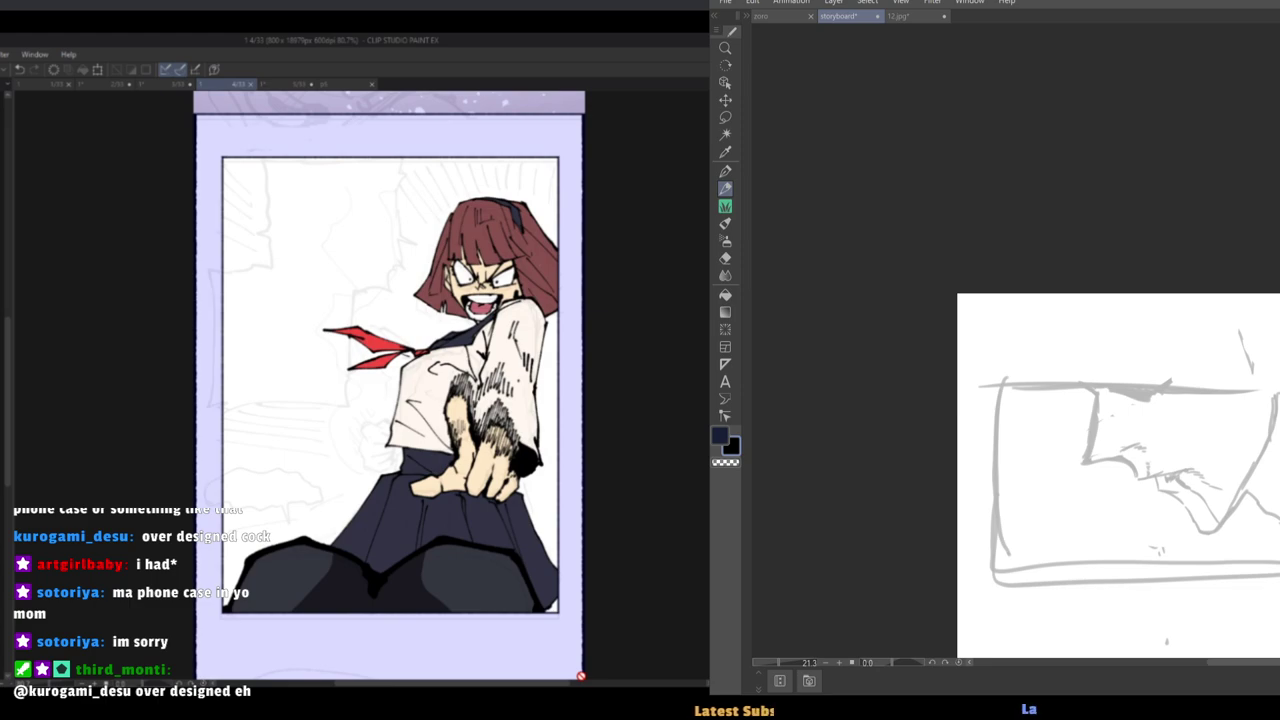
{"action": "key", "text": "h"}
{"action": "key", "text": "h"}
{"action": "mouse_move", "coordinate": [1274, 518]}
{"action": "left_mouse_down"}
{"action": "mouse_move", "coordinate": [1265, 460]}
{"action": "mouse_move", "coordinate": [1232, 508]}
{"action": "mouse_move", "coordinate": [1272, 523]}
{"action": "mouse_move", "coordinate": [1275, 443]}
{"action": "mouse_move", "coordinate": [1279, 518]}
{"action": "left_mouse_up"}
{"action": "key", "text": "ctrl+z"}
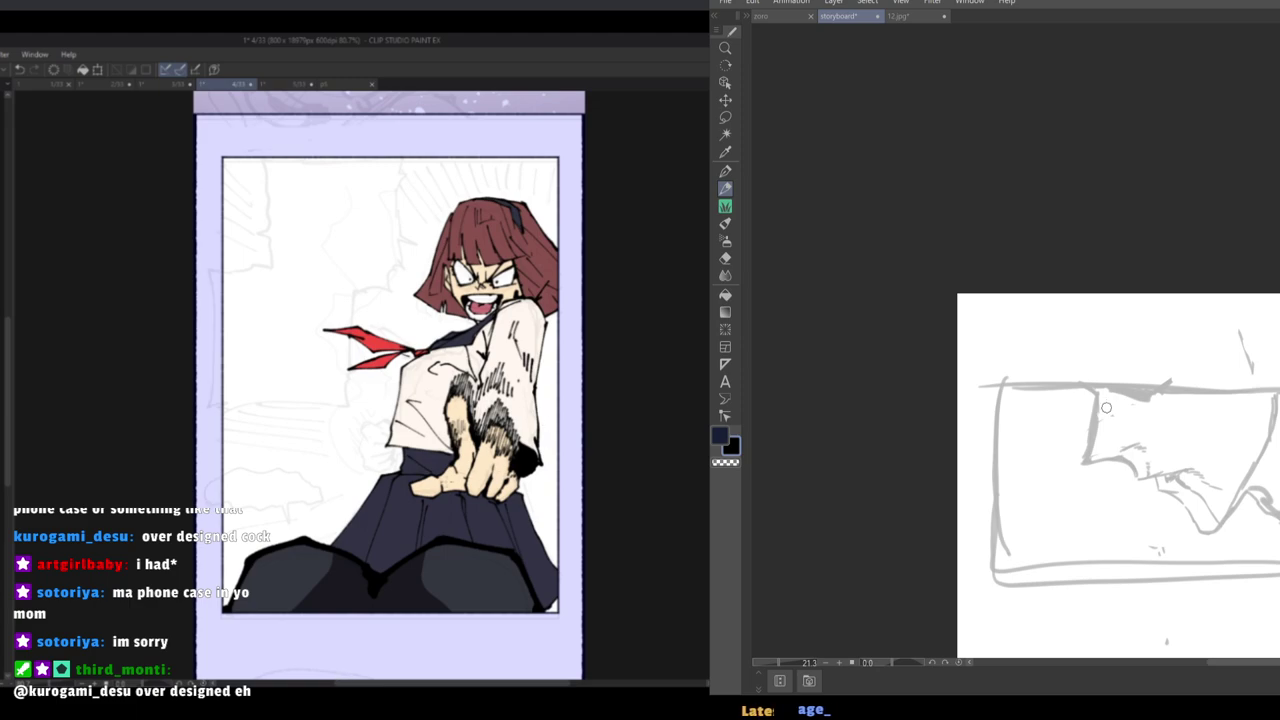
Ink the storyboard frame's upper, left and lower borders with straight black lines over the grey sketch.
{"action": "scroll", "coordinate": [1095, 472], "scroll_direction": "up", "scroll_amount": 1}
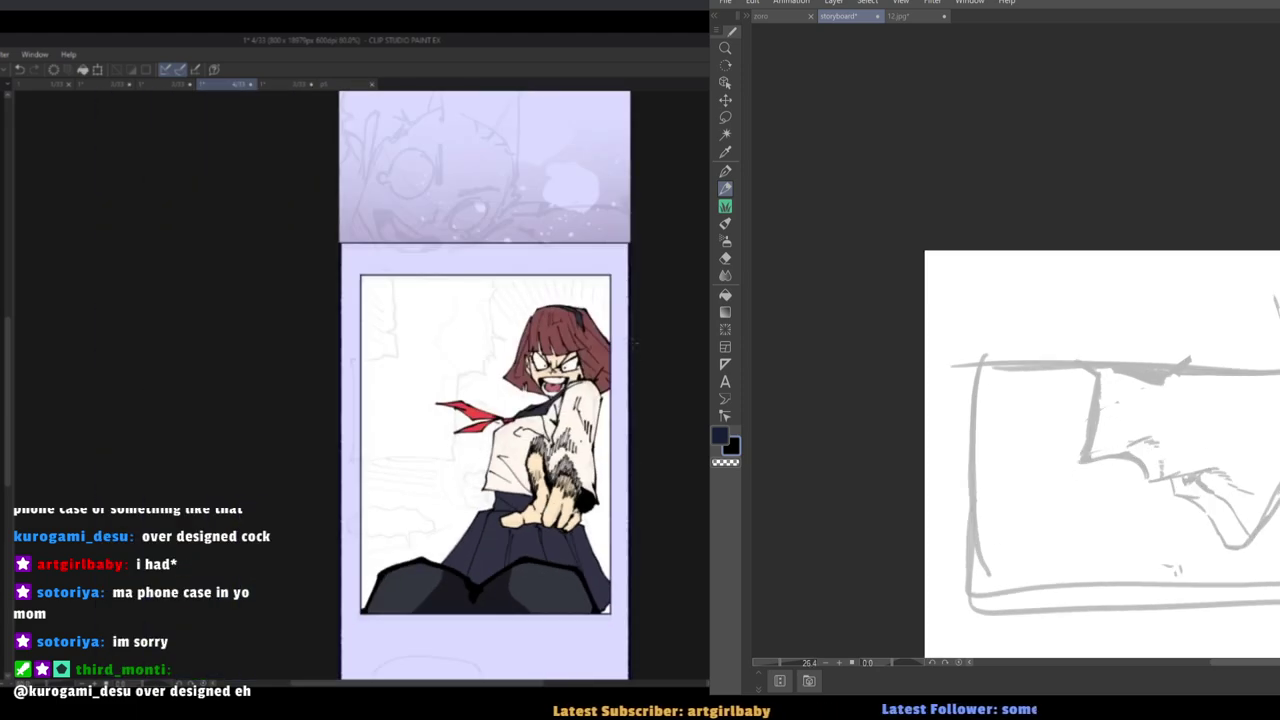
{"action": "left_click_drag", "start_coordinate": [1182, 391], "coordinate": [1084, 354]}
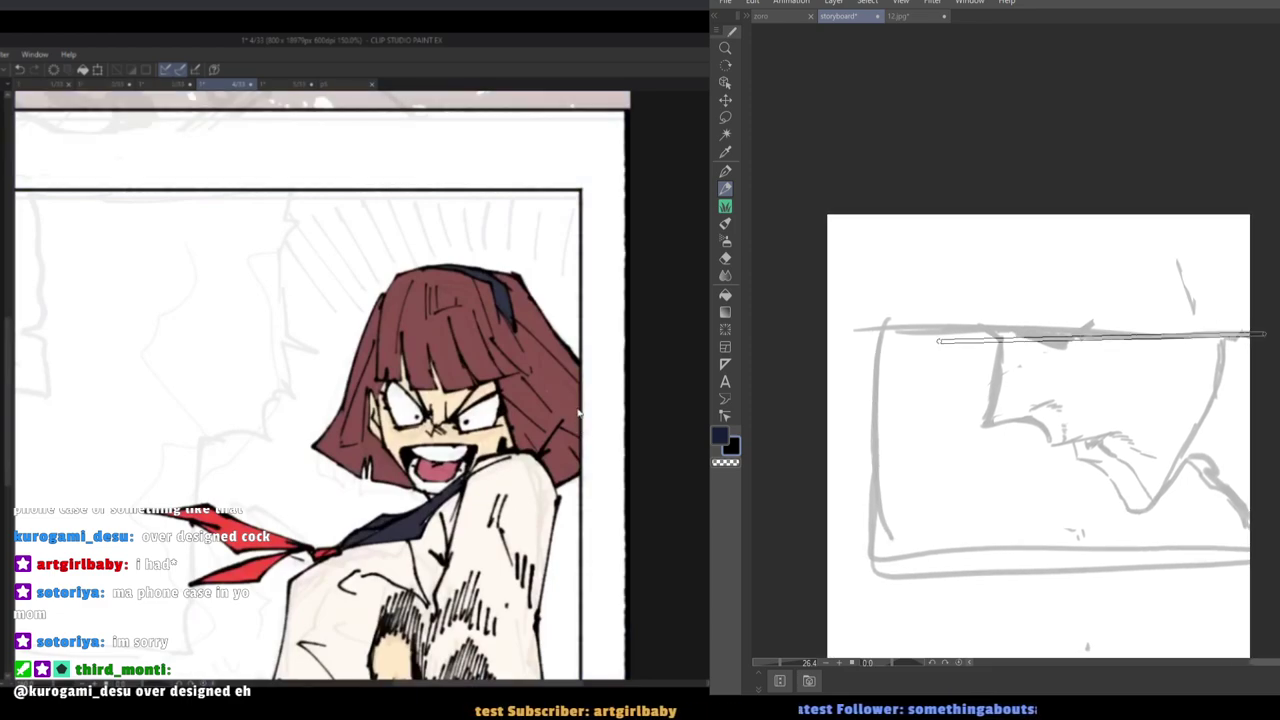
{"action": "left_click_drag", "start_coordinate": [1236, 329], "coordinate": [883, 326]}
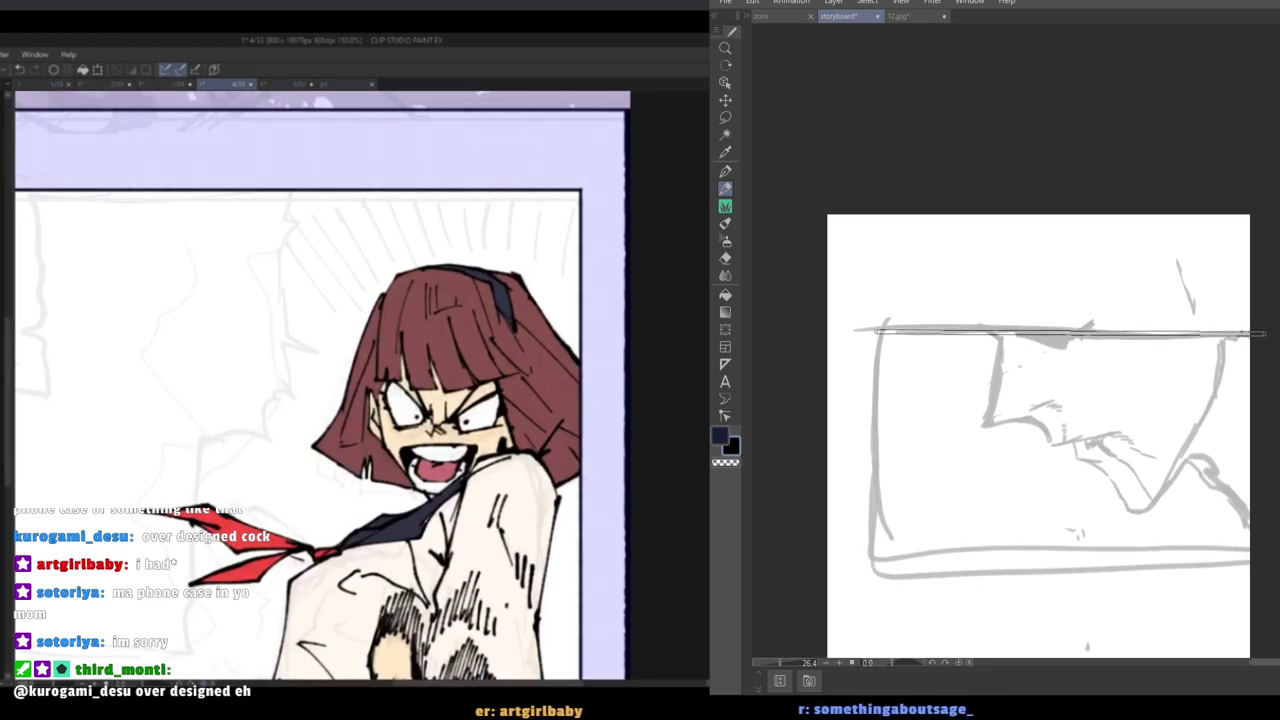
{"action": "left_click", "coordinate": [876, 333], "text": "shift"}
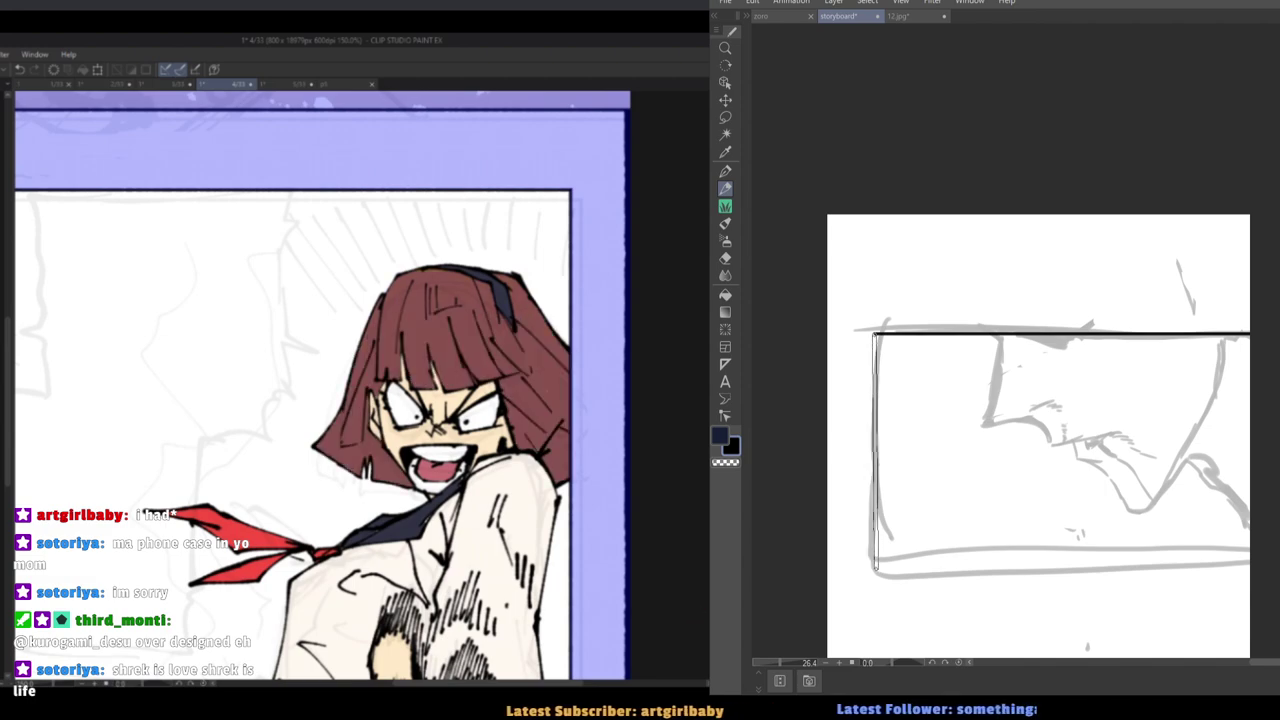
{"action": "left_click_drag", "start_coordinate": [874, 568], "coordinate": [1267, 566]}
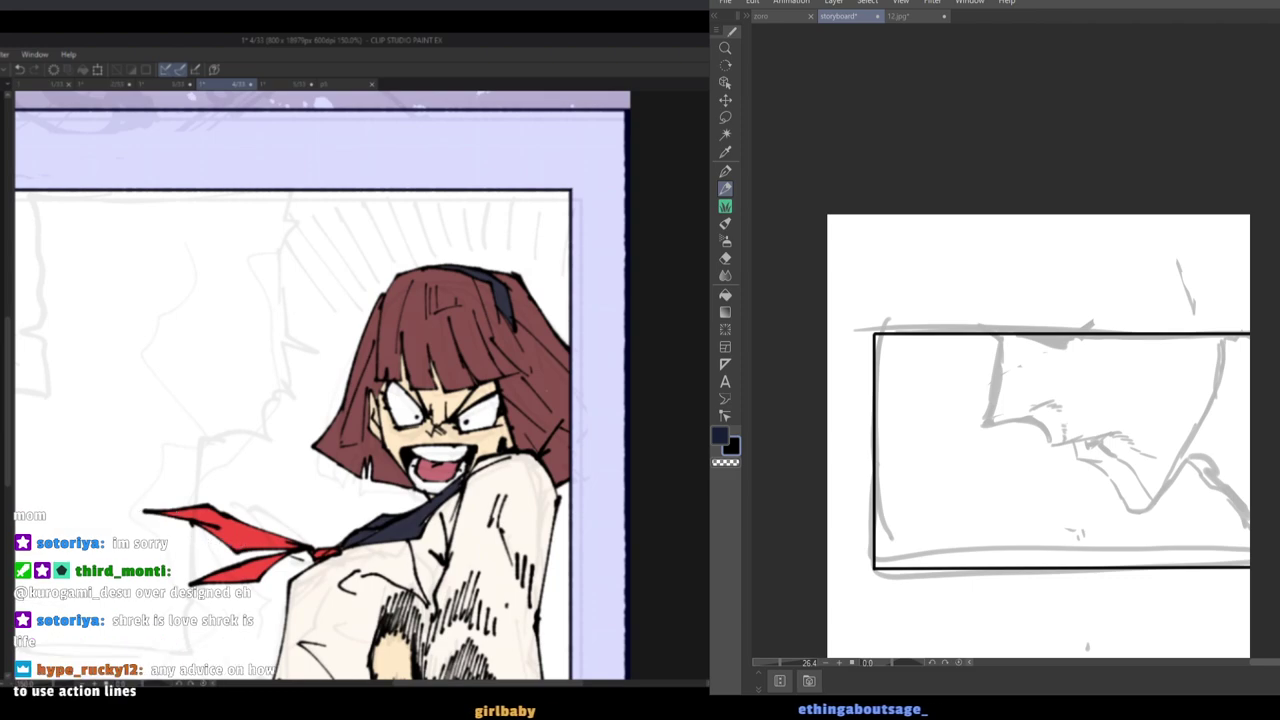
Fade the grey storyboard sketch, and lasso the lower hair on both sides of the girl's face for shading.
{"action": "left_click_drag", "start_coordinate": [1204, 538], "coordinate": [1200, 527]}
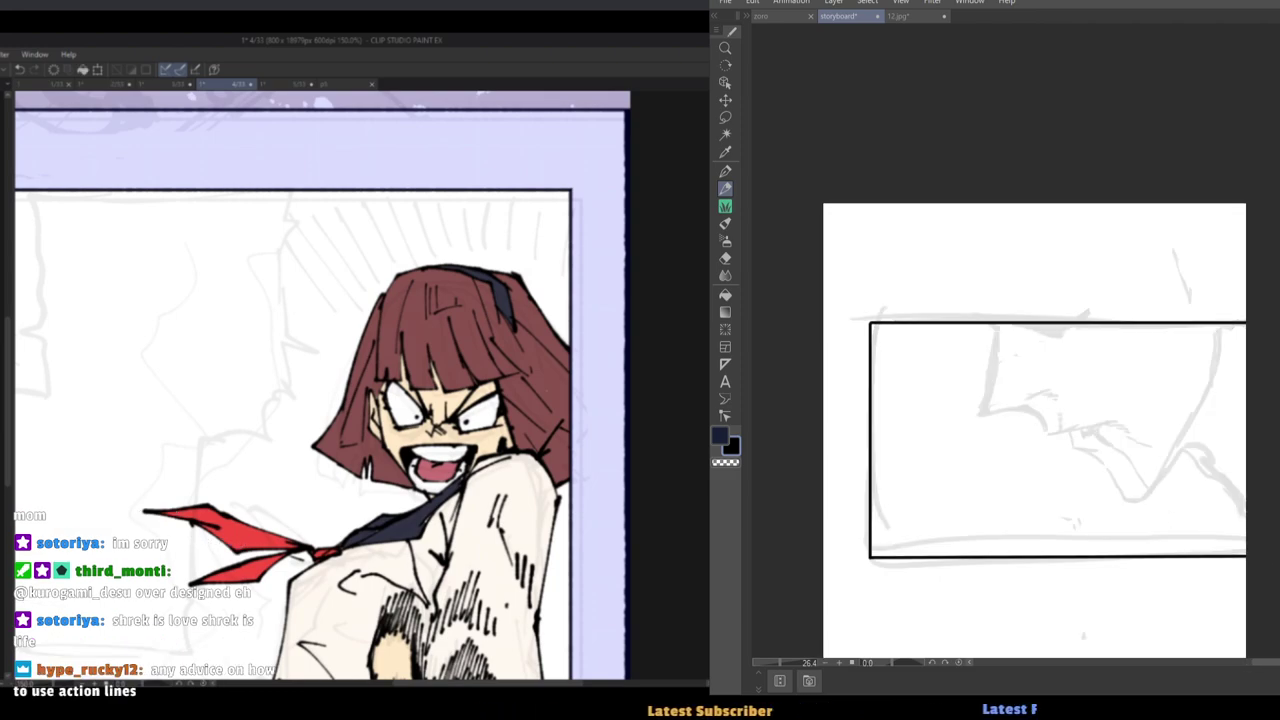
{"action": "mouse_move", "coordinate": [377, 338]}
{"action": "left_mouse_down"}
{"action": "mouse_move", "coordinate": [342, 426]}
{"action": "mouse_move", "coordinate": [404, 513]}
{"action": "mouse_move", "coordinate": [433, 412]}
{"action": "left_mouse_up"}
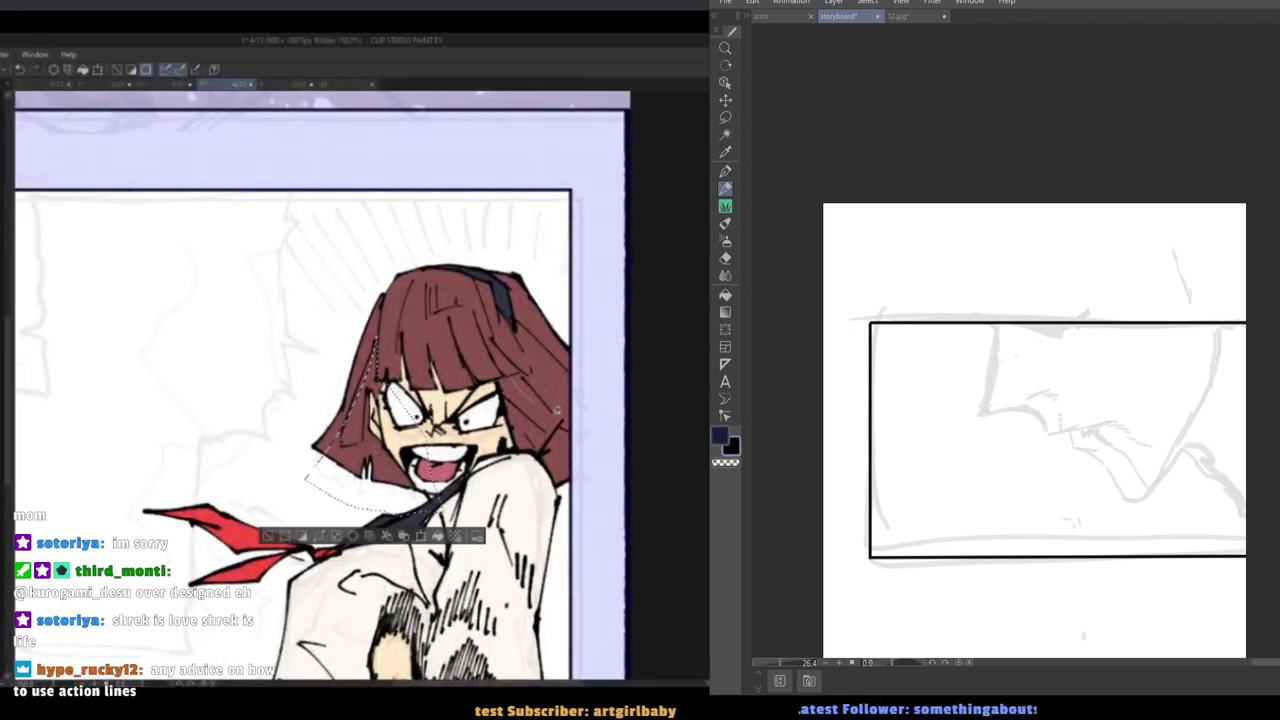
{"action": "left_click_drag", "start_coordinate": [521, 465], "coordinate": [493, 388]}
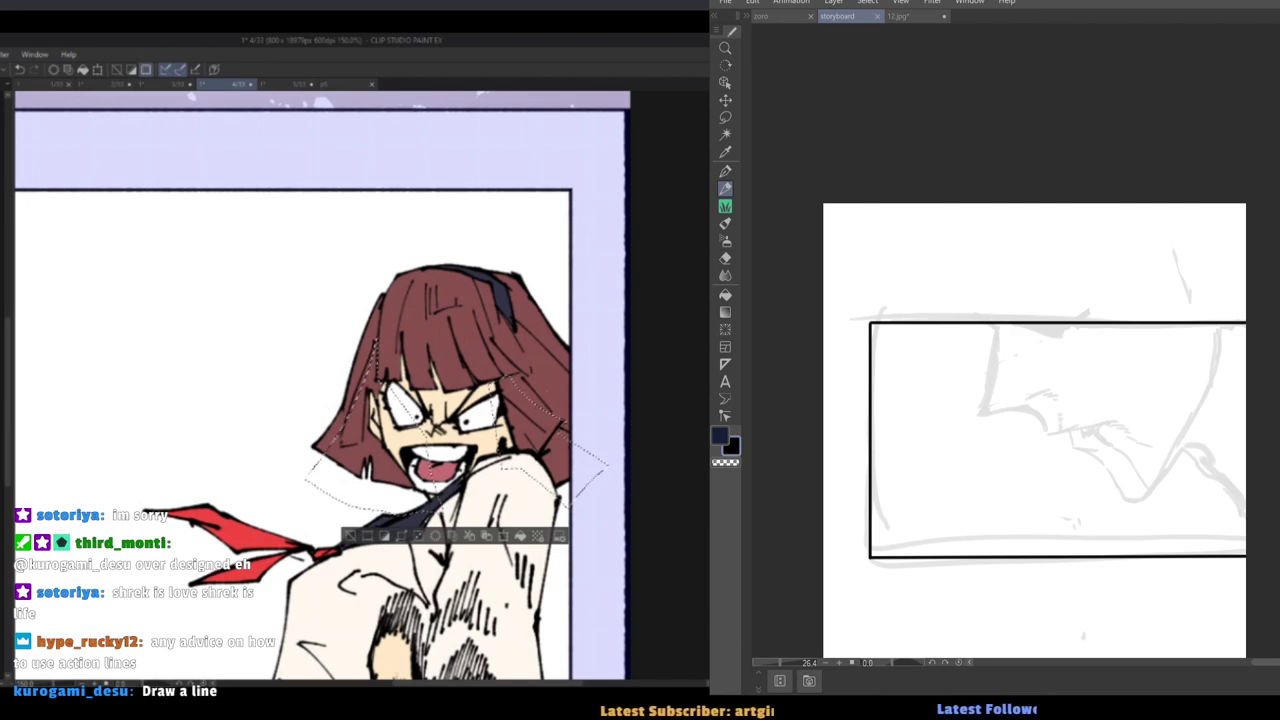
Try to ink the forehead line of the storyboard profile.
{"action": "left_click_drag", "start_coordinate": [971, 340], "coordinate": [988, 388]}
{"action": "scroll", "coordinate": [989, 380], "scroll_direction": "up", "scroll_amount": 2}
{"action": "key", "text": "ctrl+z"}
{"action": "left_click_drag", "start_coordinate": [989, 291], "coordinate": [994, 338]}
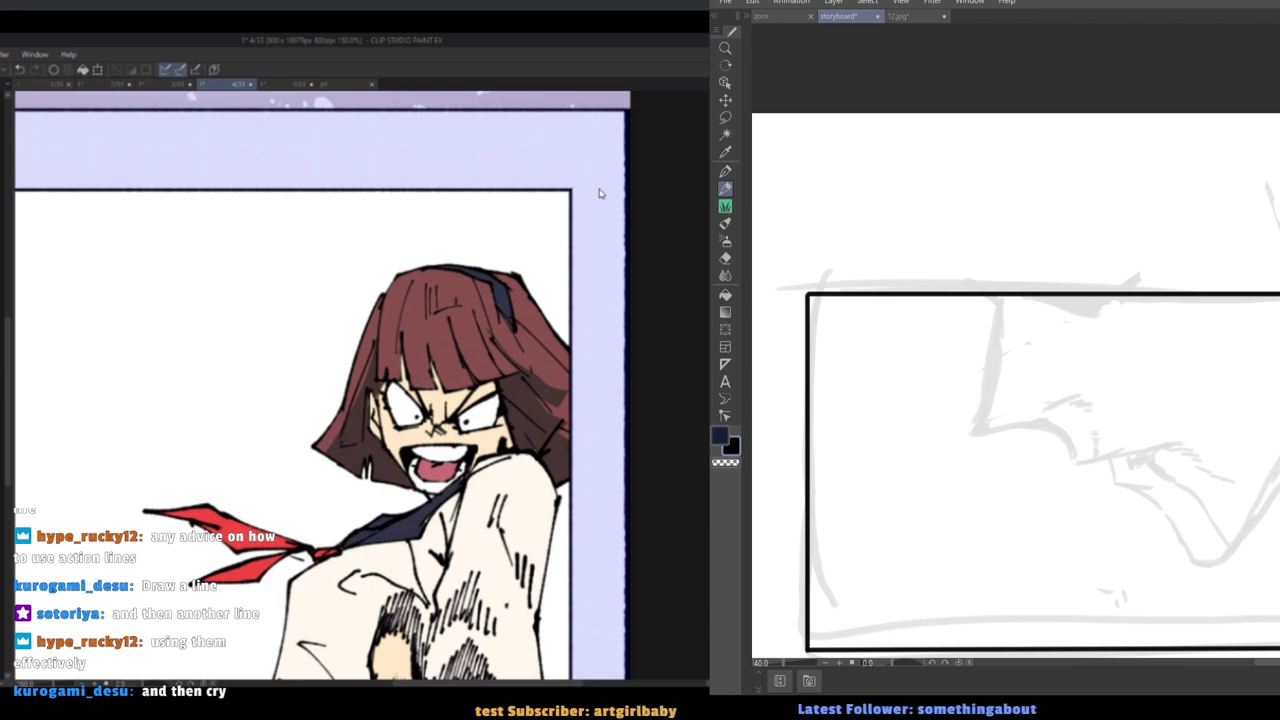
Adjust the saturation of the girl's hair shadows with the Hue/Saturation/Luminosity correction and apply it.
{"action": "key", "text": "ctrl+u"}
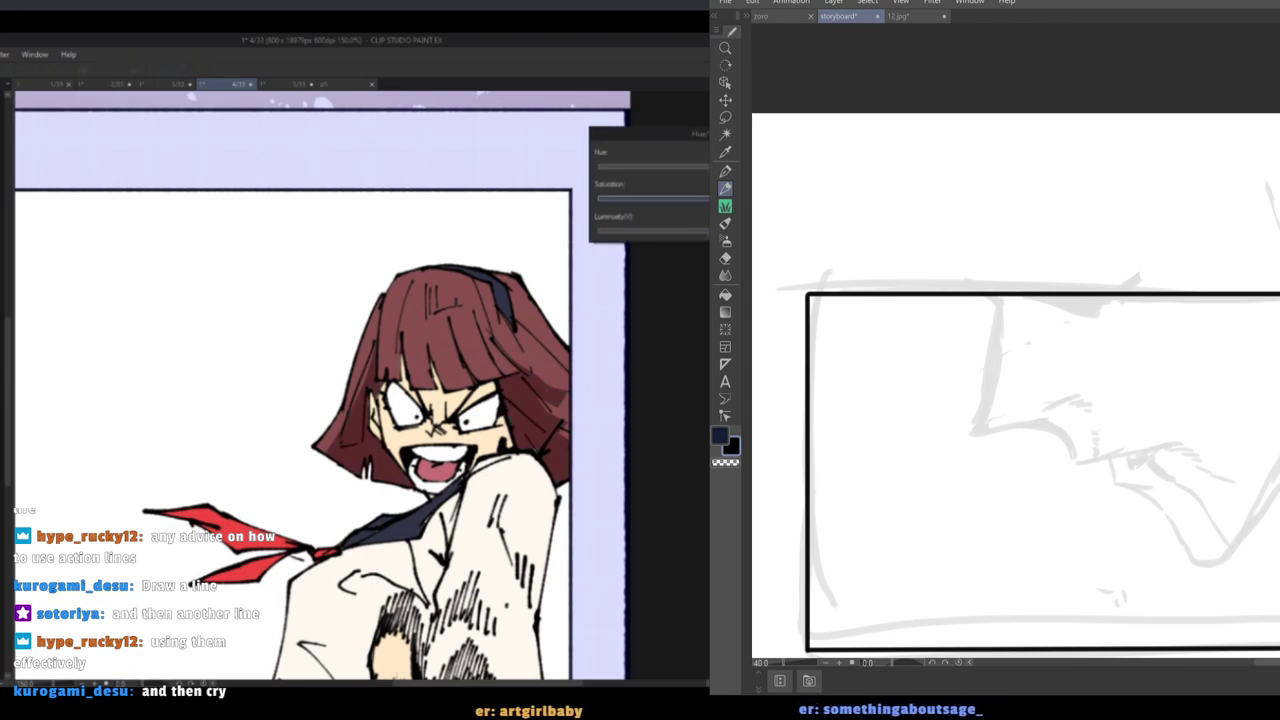
{"action": "key", "text": "Return"}
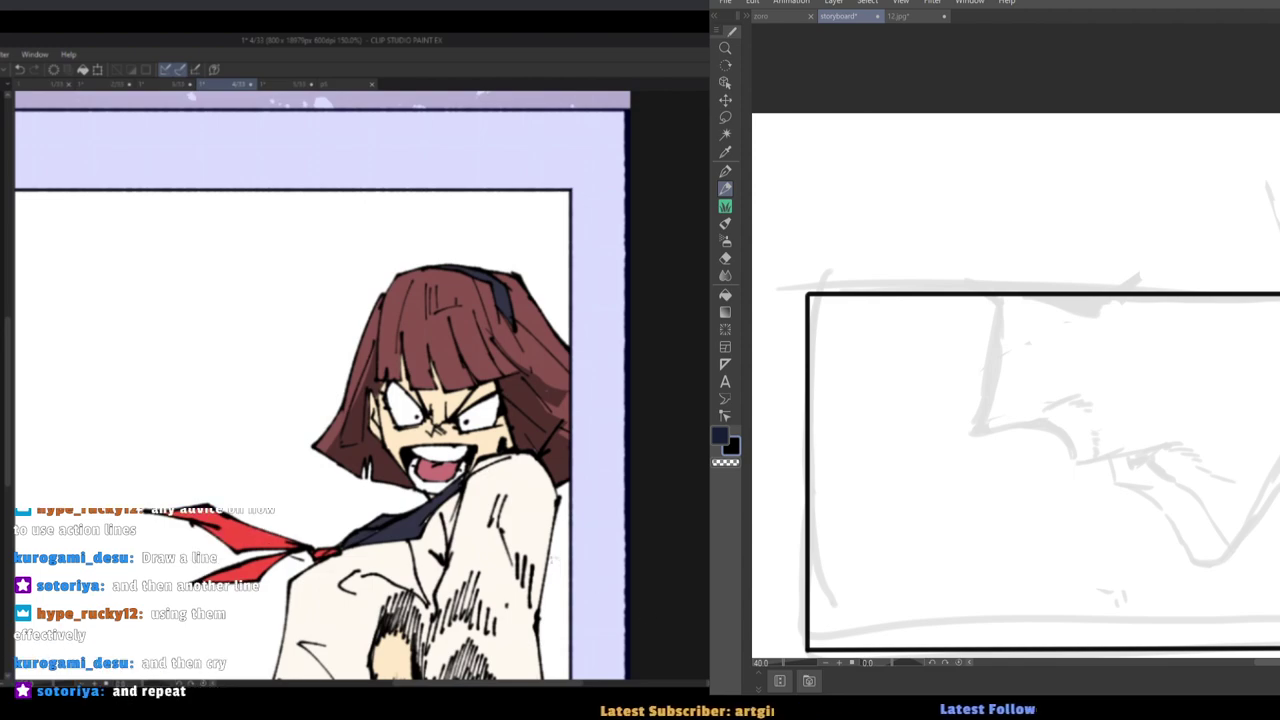
{"action": "scroll", "coordinate": [530, 315], "scroll_direction": "down", "scroll_amount": 7}
{"action": "scroll", "coordinate": [558, 354], "scroll_direction": "up", "scroll_amount": 8}
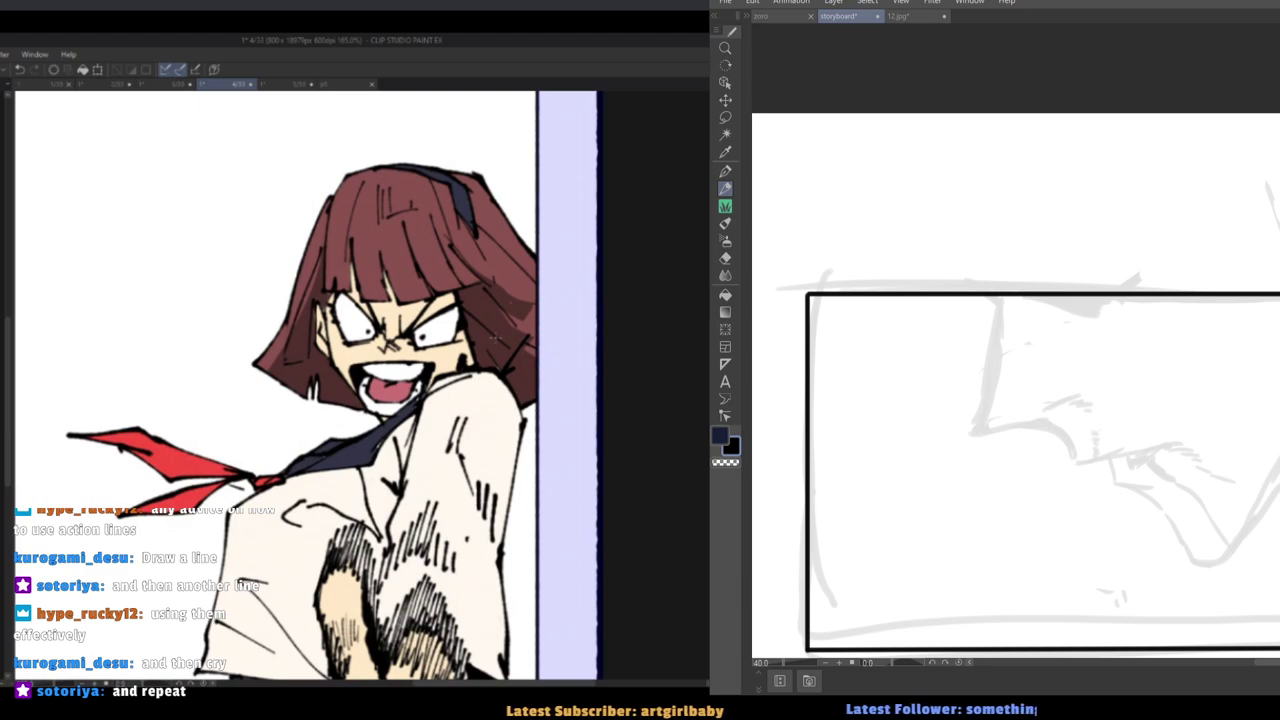
{"action": "key", "text": "ctrl+u"}
{"action": "left_click_drag", "start_coordinate": [712, 198], "coordinate": [730, 198]}
{"action": "key", "text": "Return"}
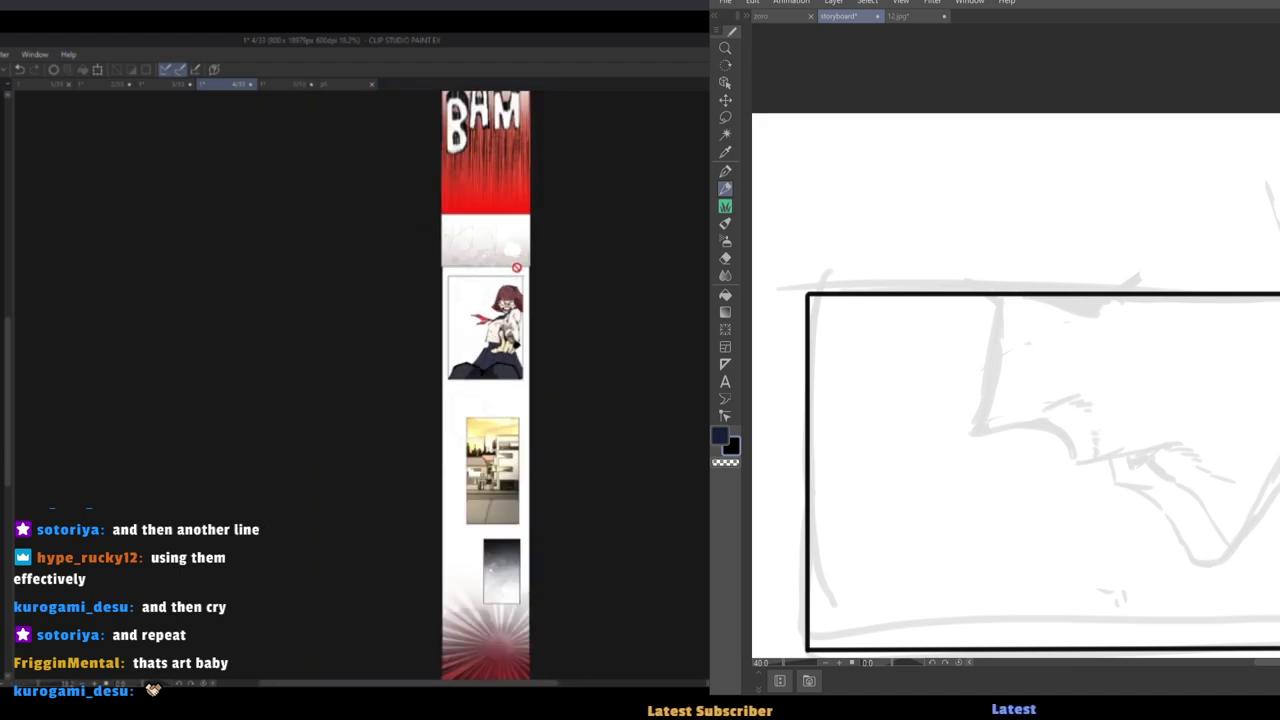
Examine the radiating action lines and the BAM (THE SEQUEL) lettering further down the comic page.
{"action": "scroll", "coordinate": [535, 308], "scroll_direction": "up", "scroll_amount": 3}
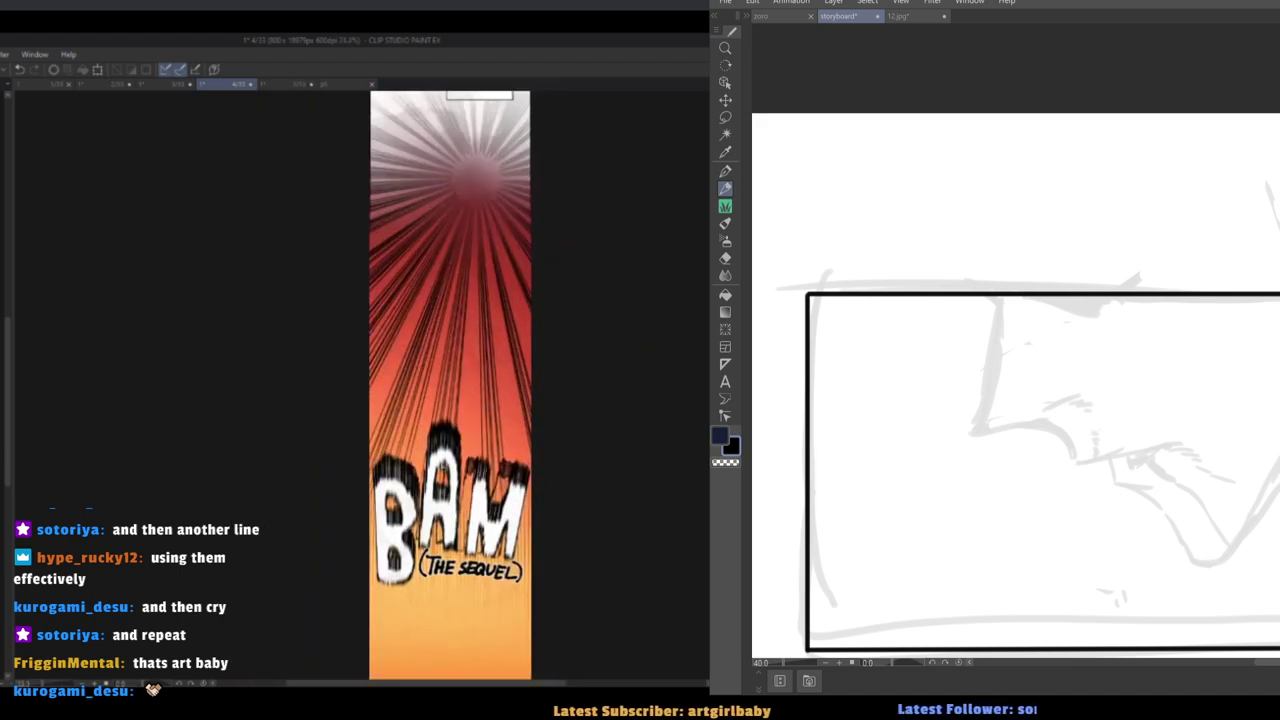
{"action": "scroll", "coordinate": [573, 311], "scroll_direction": "down", "scroll_amount": 3}
{"action": "scroll", "coordinate": [535, 281], "scroll_direction": "up", "scroll_amount": 5}
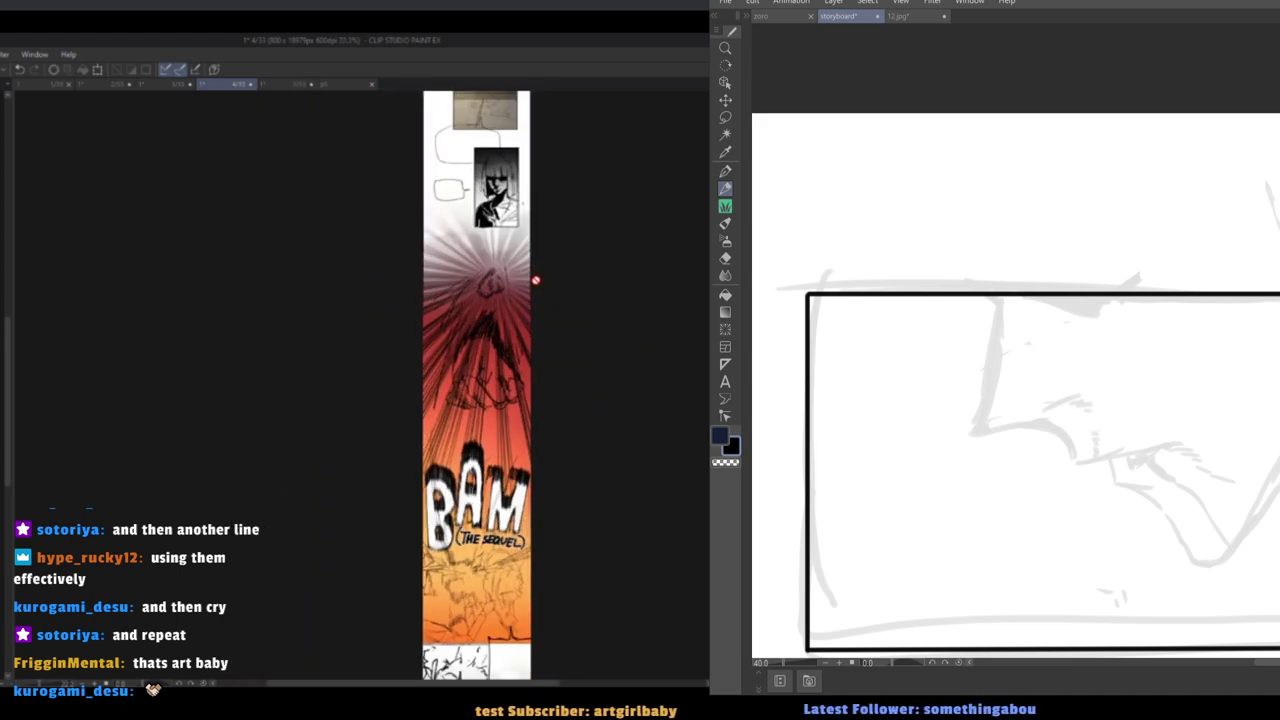
{"action": "scroll", "coordinate": [553, 354], "scroll_direction": "up", "scroll_amount": 1}
{"action": "scroll", "coordinate": [606, 307], "scroll_direction": "up", "scroll_amount": 1}
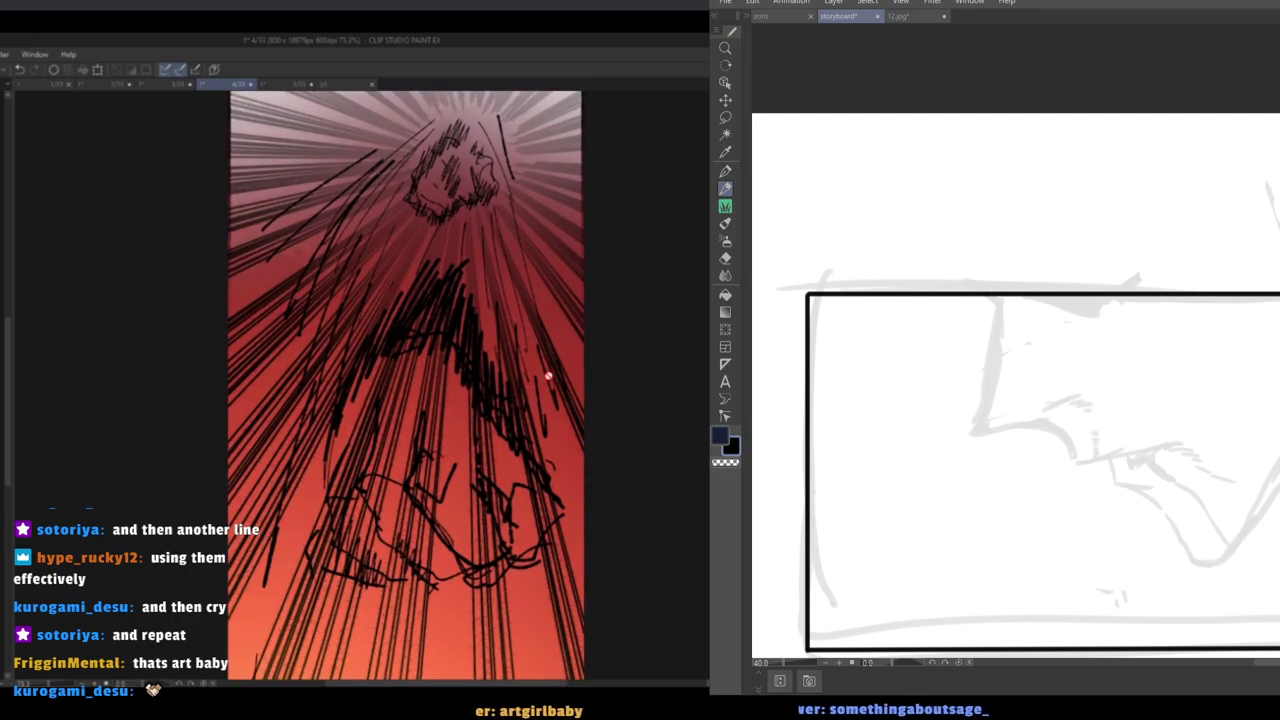
{"action": "scroll", "coordinate": [617, 191], "scroll_direction": "down", "scroll_amount": 1}
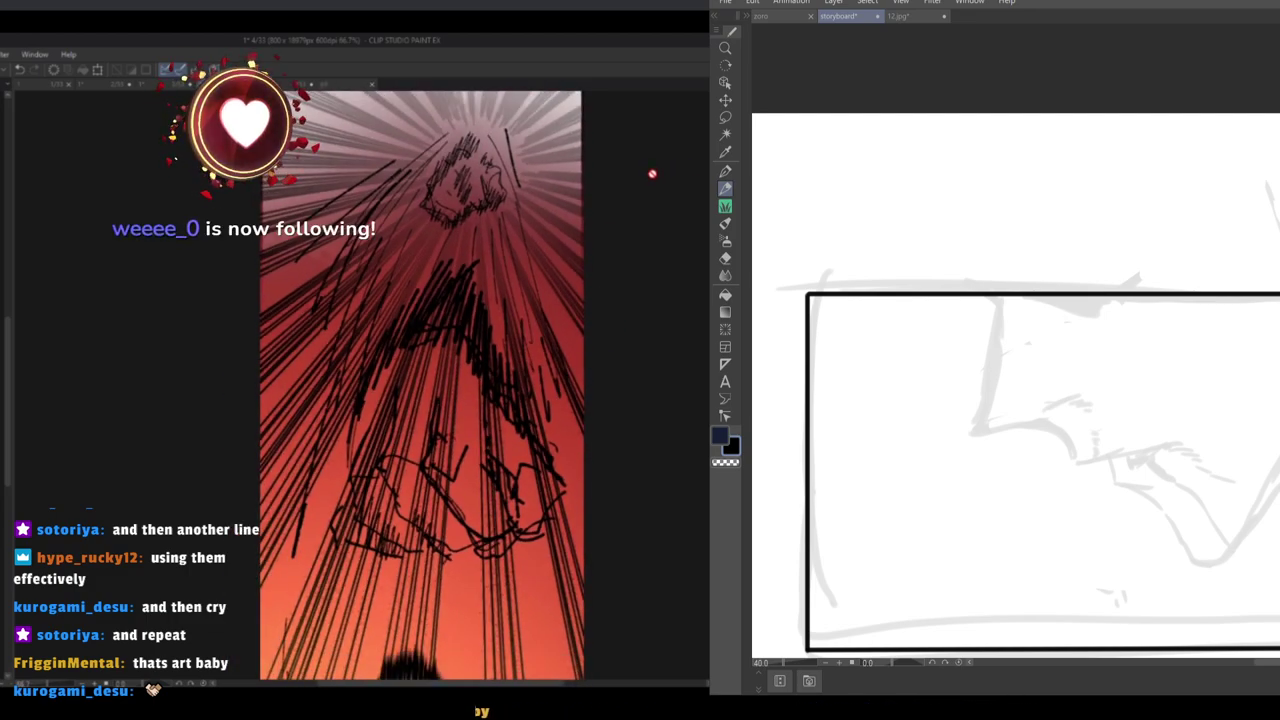
{"action": "left_click_drag", "start_coordinate": [707, 284], "coordinate": [706, 326]}
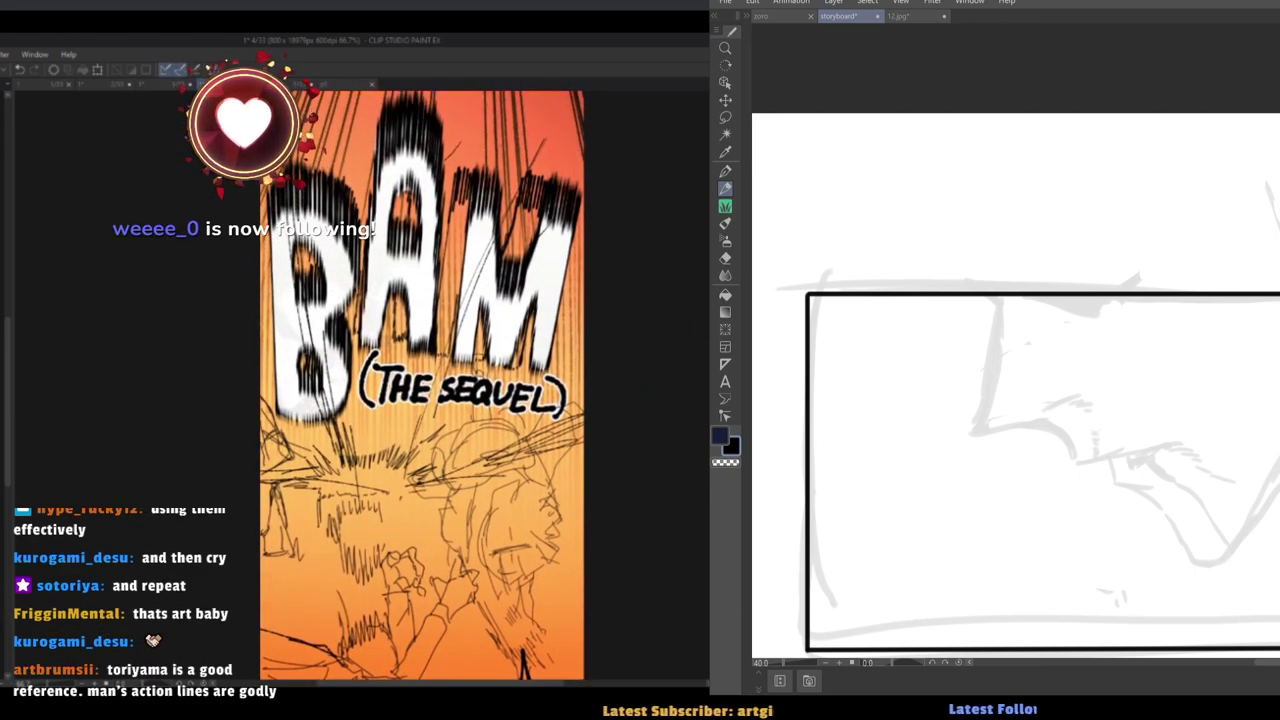
{"action": "left_click_drag", "start_coordinate": [706, 326], "coordinate": [706, 287]}
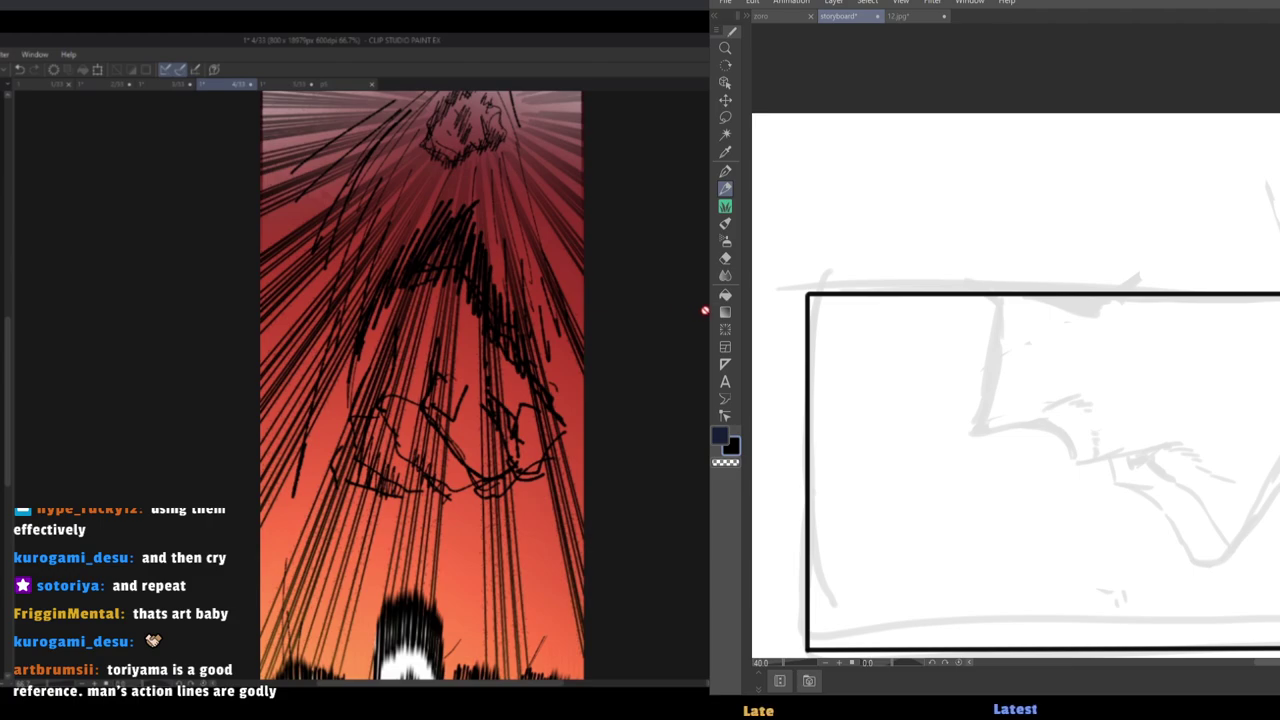
{"action": "scroll", "coordinate": [422, 385], "scroll_direction": "down", "scroll_amount": 4}
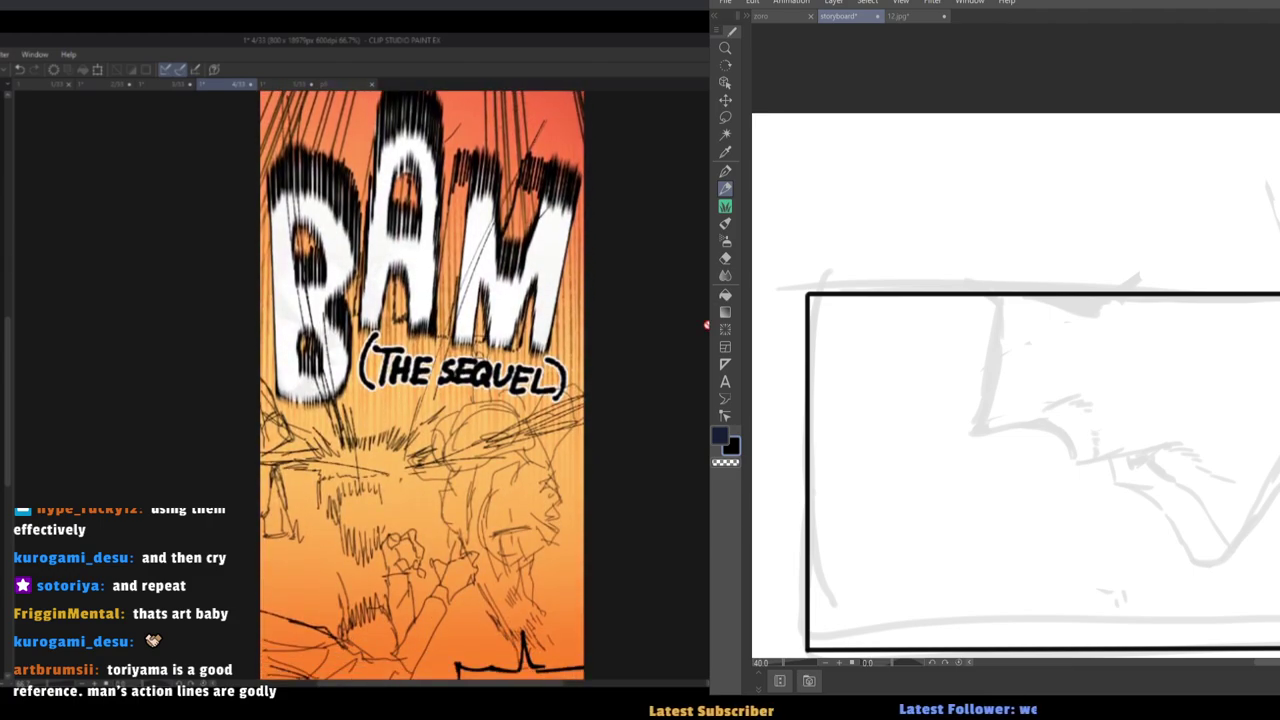
{"action": "scroll", "coordinate": [574, 543], "scroll_direction": "down", "scroll_amount": 5}
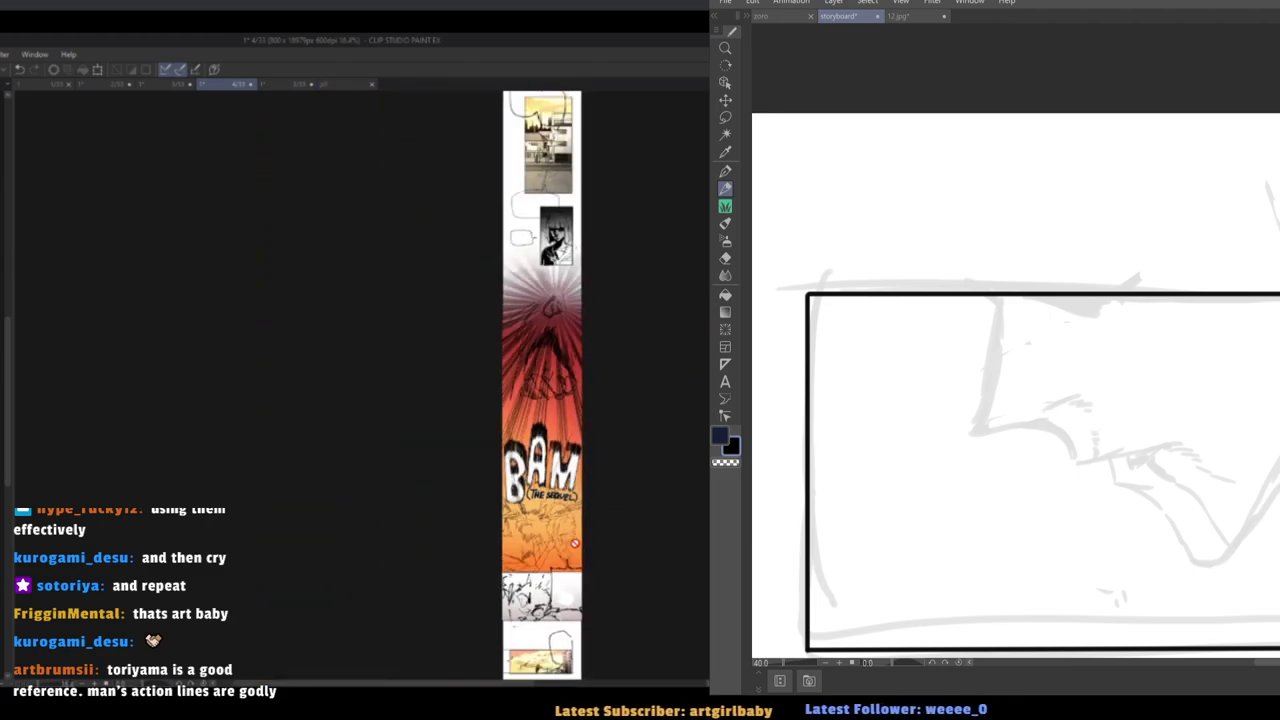
{"action": "scroll", "coordinate": [640, 303], "scroll_direction": "down", "scroll_amount": 2}
Adjust the saturation and luminosity of the red-haired girl's shading with the Hue/Saturation/Luminosity correction and apply it.
{"action": "scroll", "coordinate": [609, 466], "scroll_direction": "up", "scroll_amount": 7}
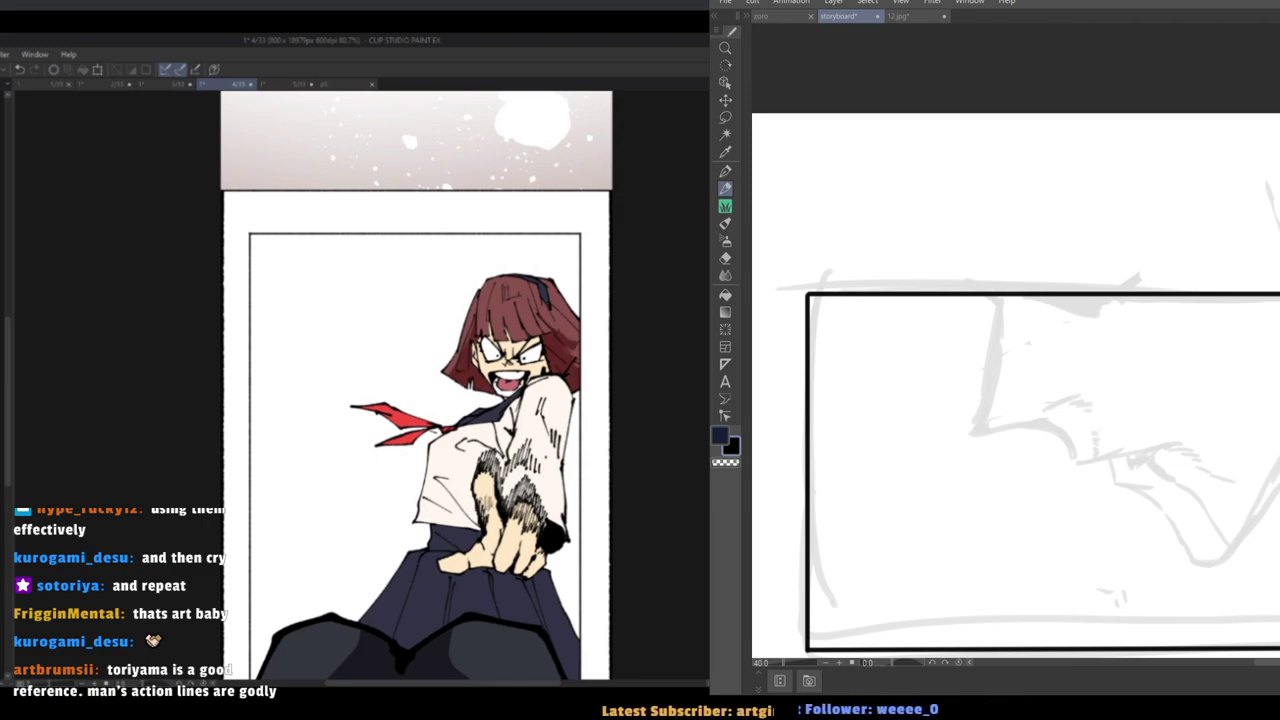
{"action": "scroll", "coordinate": [655, 415], "scroll_direction": "up", "scroll_amount": 5}
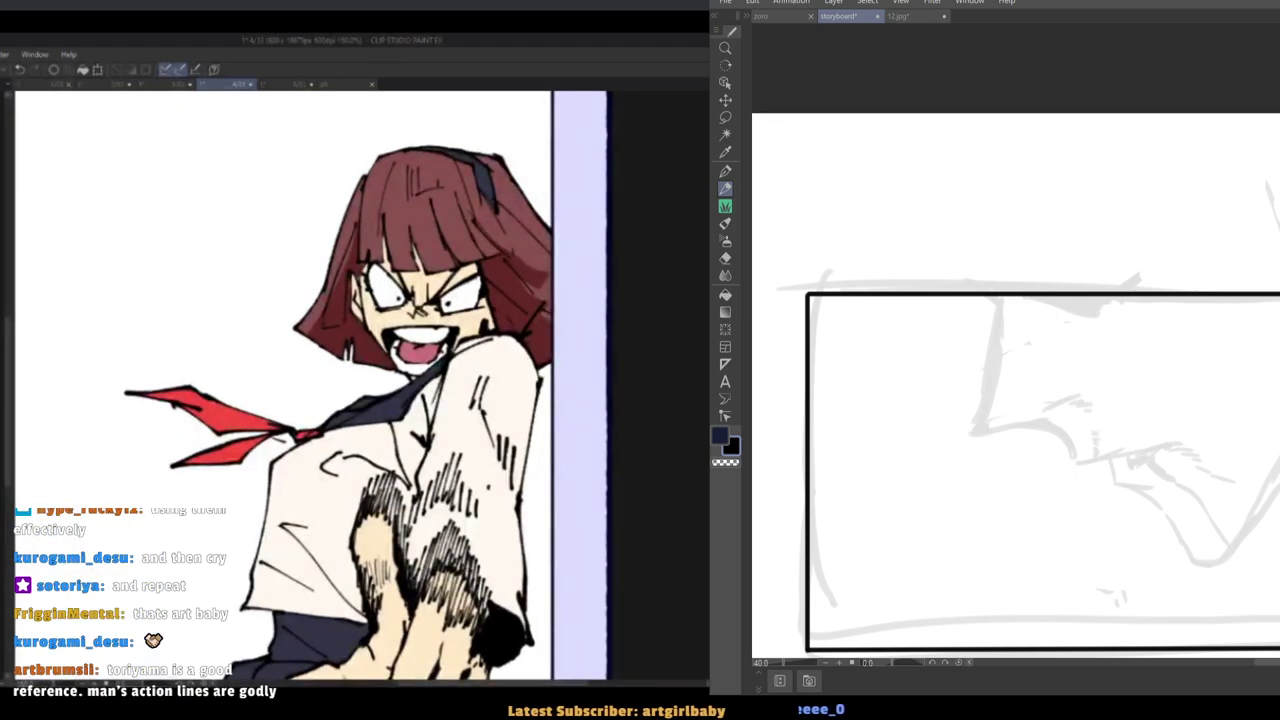
{"action": "key", "text": "ctrl+u"}
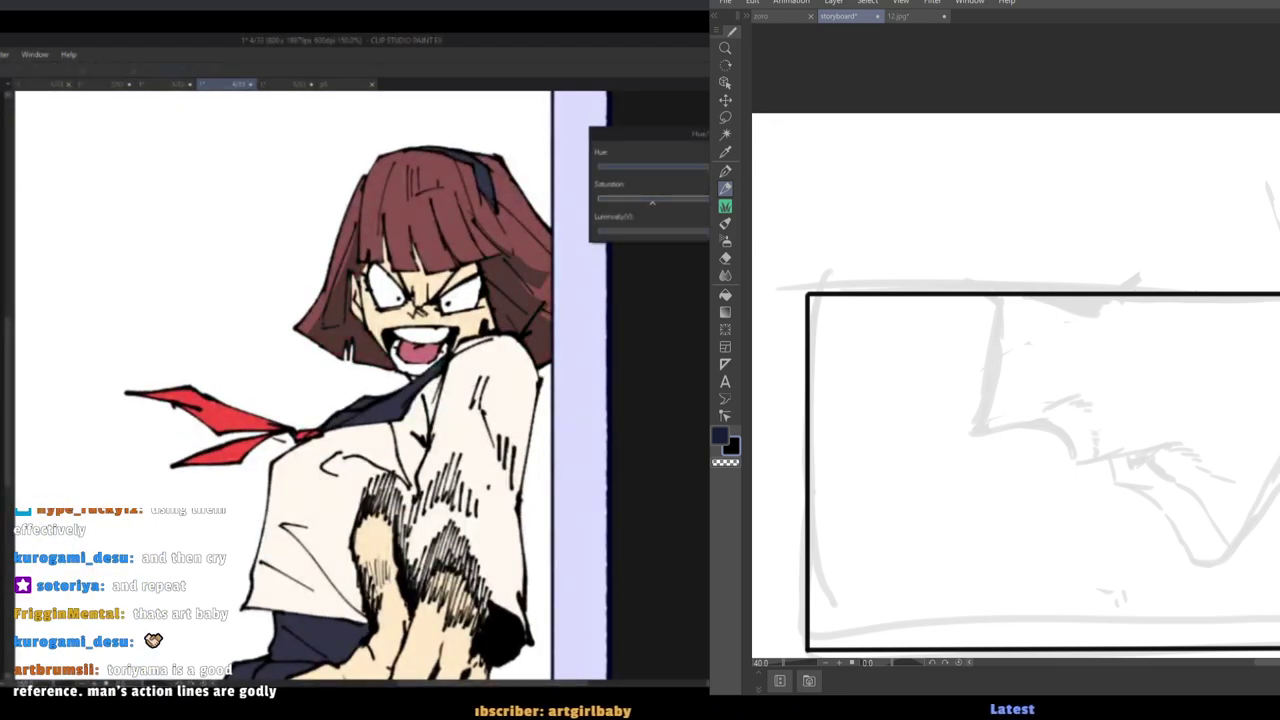
{"action": "left_click_drag", "start_coordinate": [675, 201], "coordinate": [694, 203]}
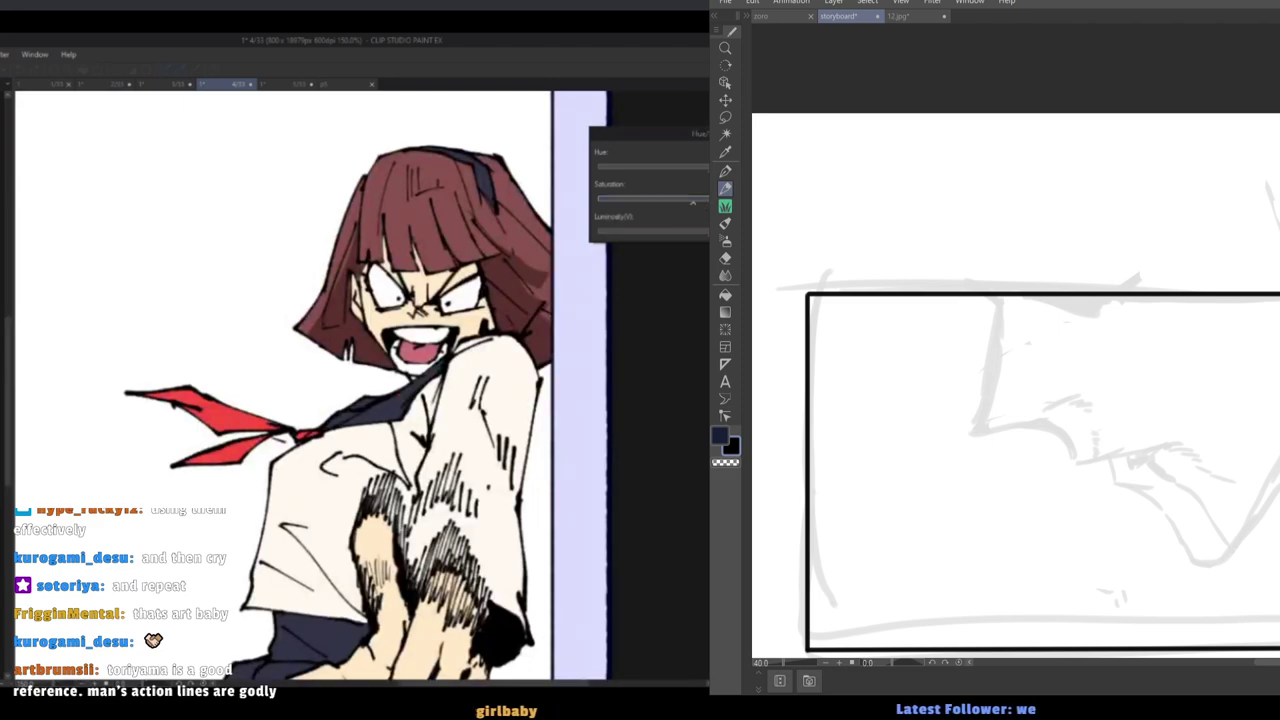
{"action": "left_click", "coordinate": [690, 231]}
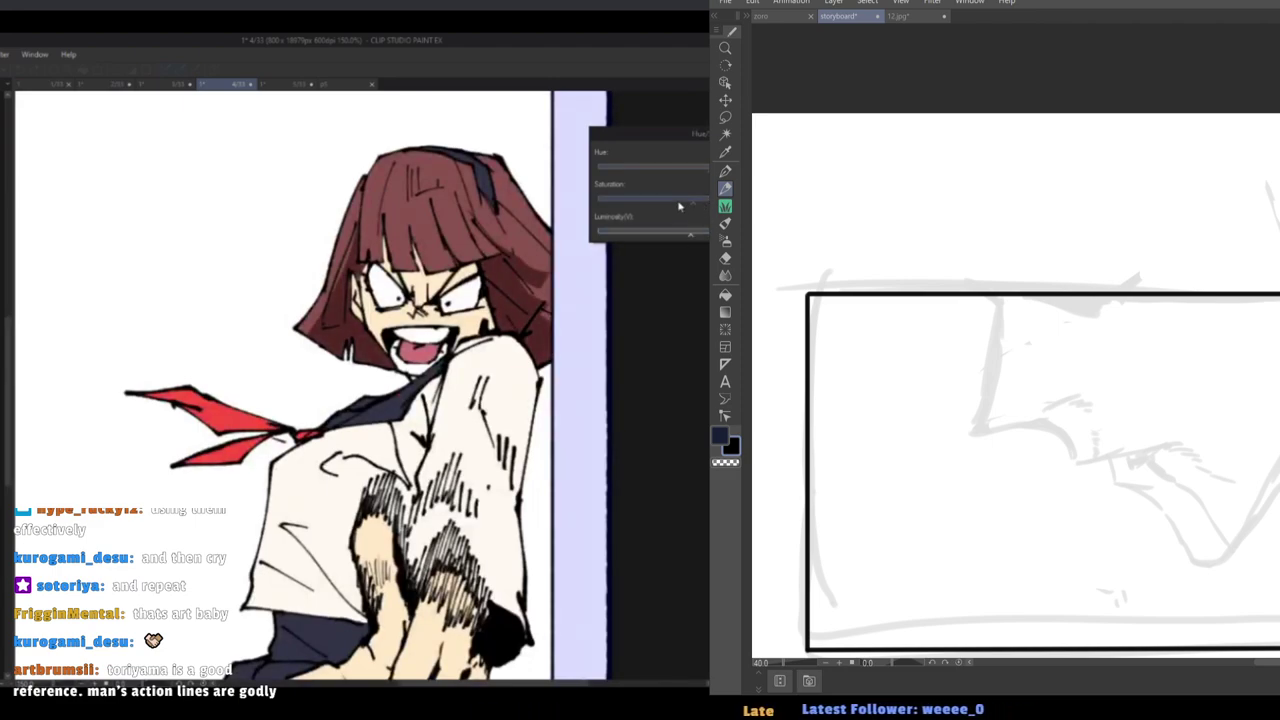
{"action": "left_click_drag", "start_coordinate": [677, 202], "coordinate": [671, 202]}
{"action": "left_click_drag", "start_coordinate": [1279, 502], "coordinate": [1267, 450]}
{"action": "key", "text": "Return"}
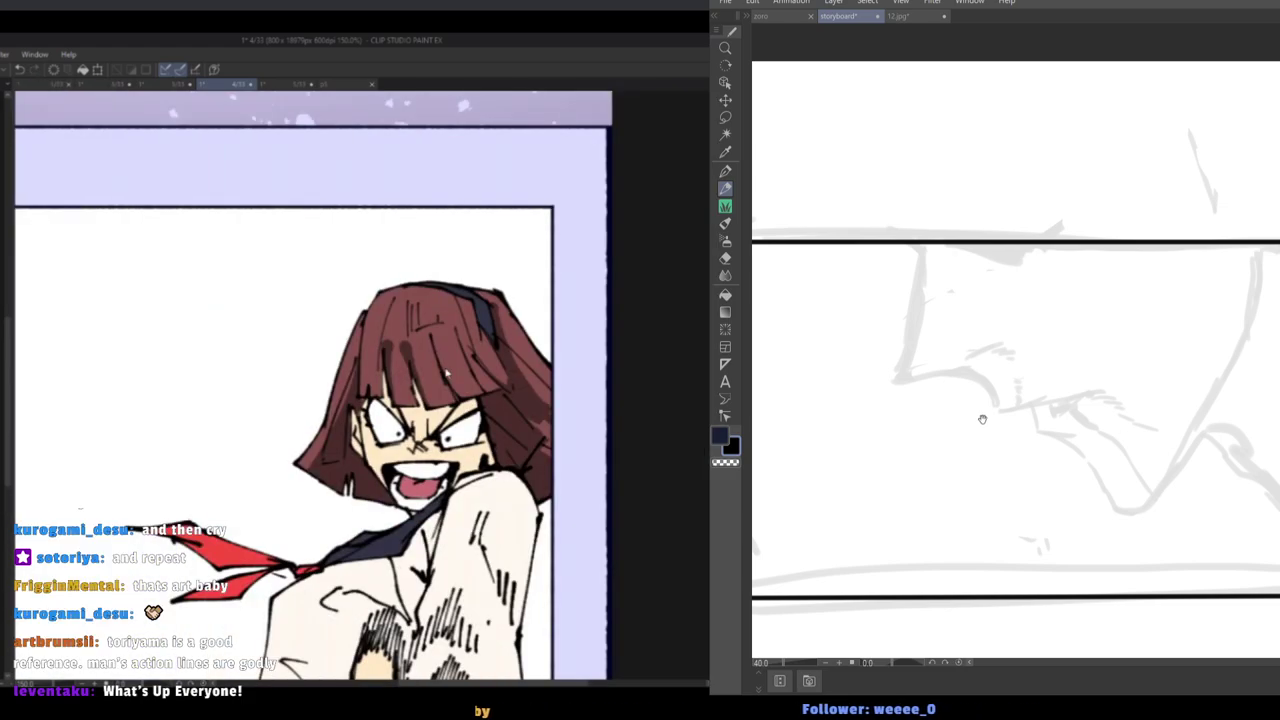
Tilt the storyboard canvas and try several strokes for the profile's forehead line, undoing each one.
{"action": "left_click_drag", "start_coordinate": [983, 420], "coordinate": [1007, 430]}
{"action": "key", "text": "ctrl+z"}
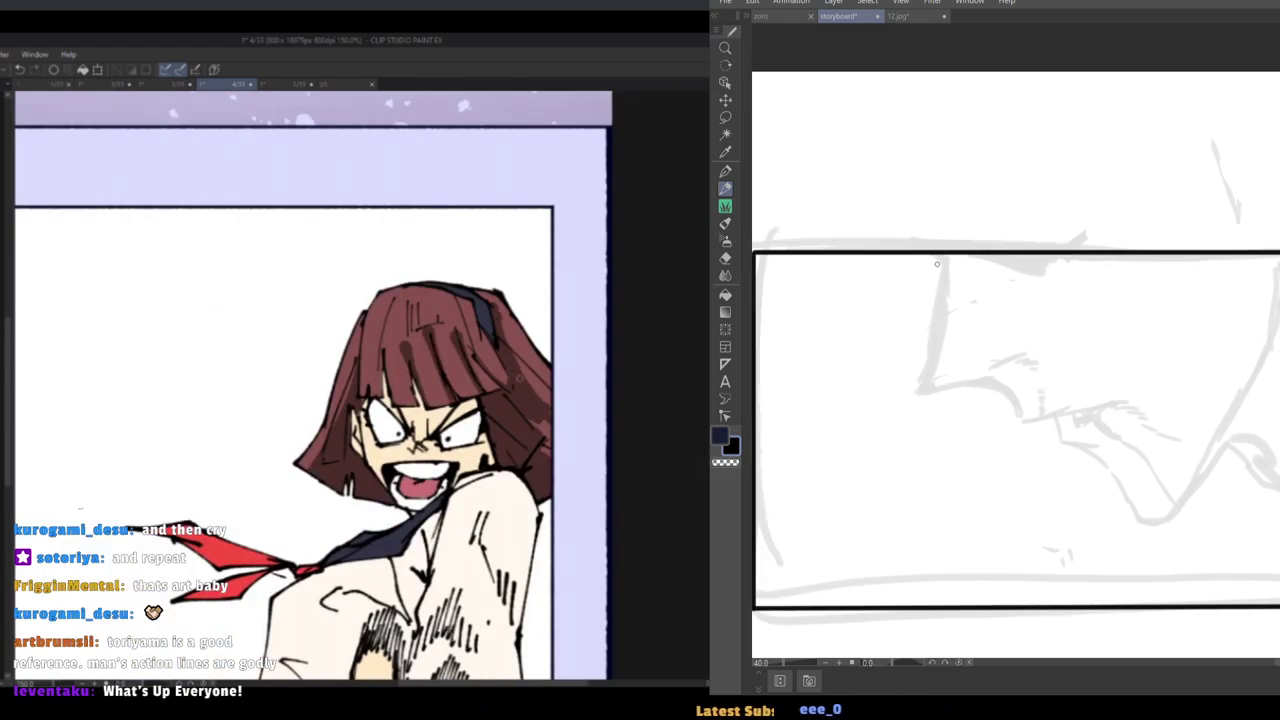
{"action": "key", "text": "r"}
{"action": "left_click_drag", "start_coordinate": [929, 294], "coordinate": [957, 274]}
{"action": "scroll", "coordinate": [950, 275], "scroll_direction": "down", "scroll_amount": 2}
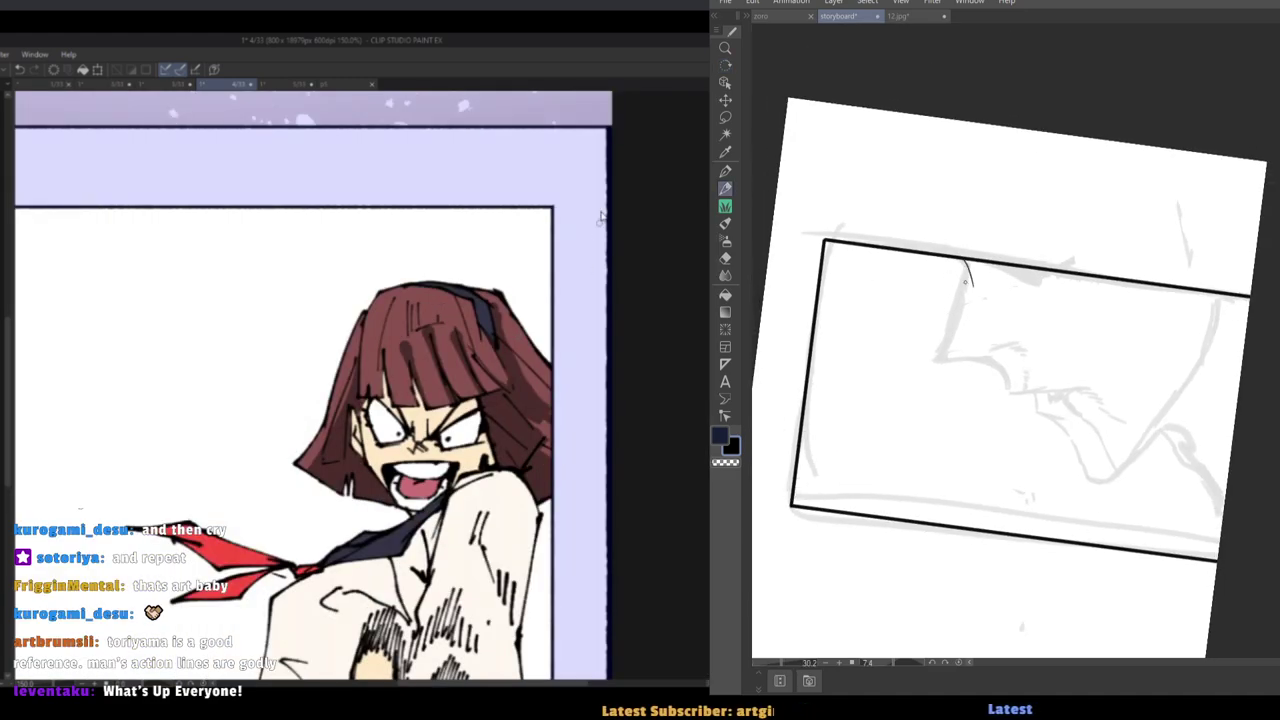
{"action": "scroll", "coordinate": [968, 268], "scroll_direction": "up", "scroll_amount": 1}
{"action": "left_click_drag", "start_coordinate": [968, 262], "coordinate": [943, 372]}
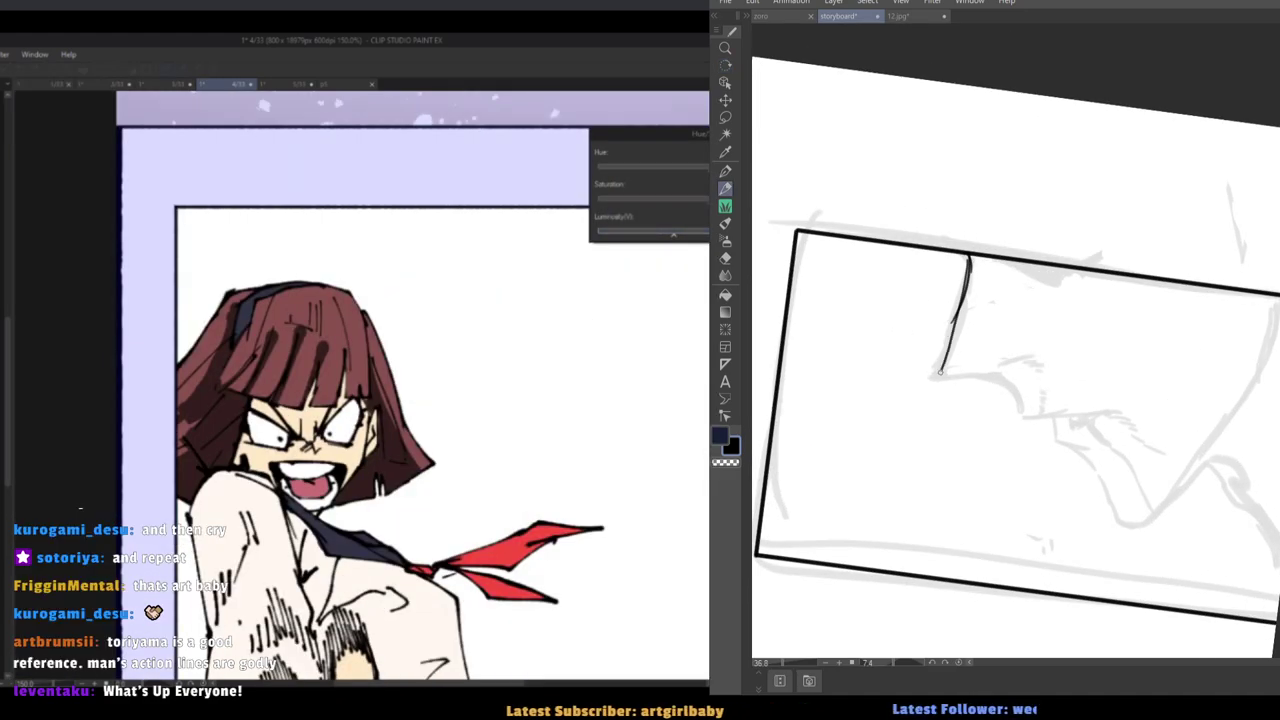
{"action": "key", "text": "ctrl+z"}
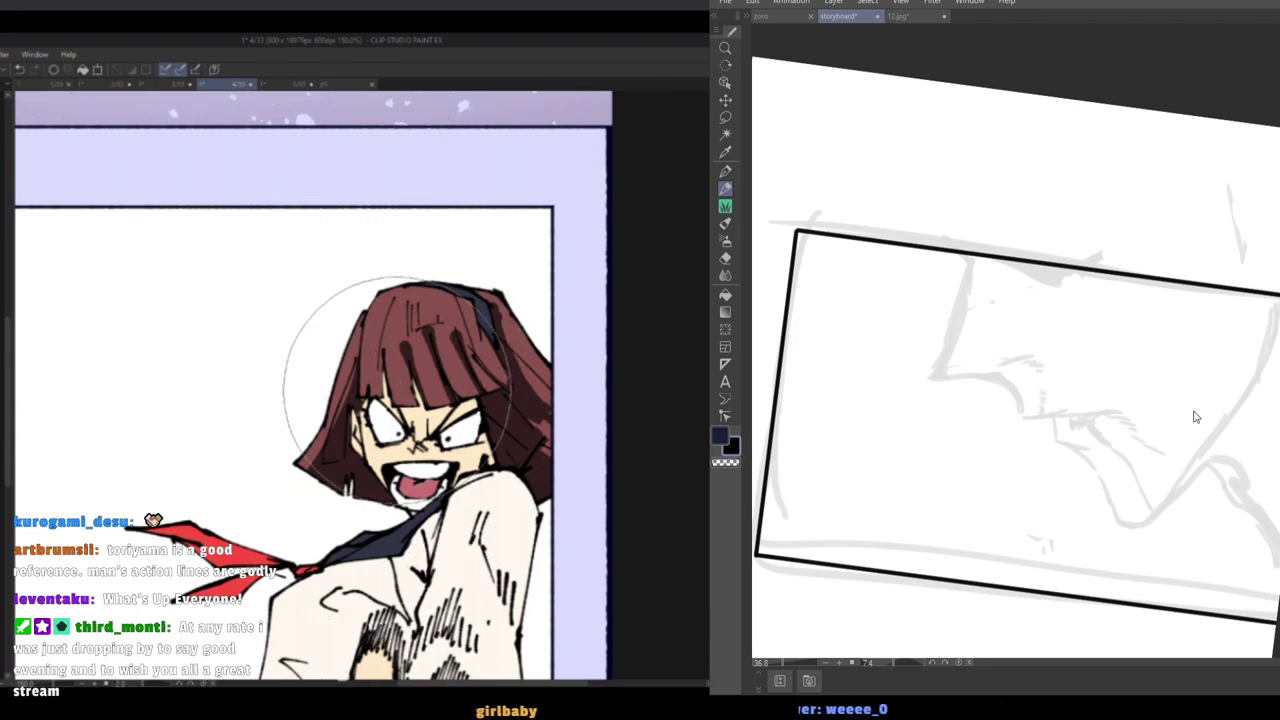
{"action": "left_click_drag", "start_coordinate": [957, 267], "coordinate": [972, 300]}
{"action": "scroll", "coordinate": [954, 290], "scroll_direction": "up", "scroll_amount": 1}
{"action": "key", "text": "ctrl+z"}
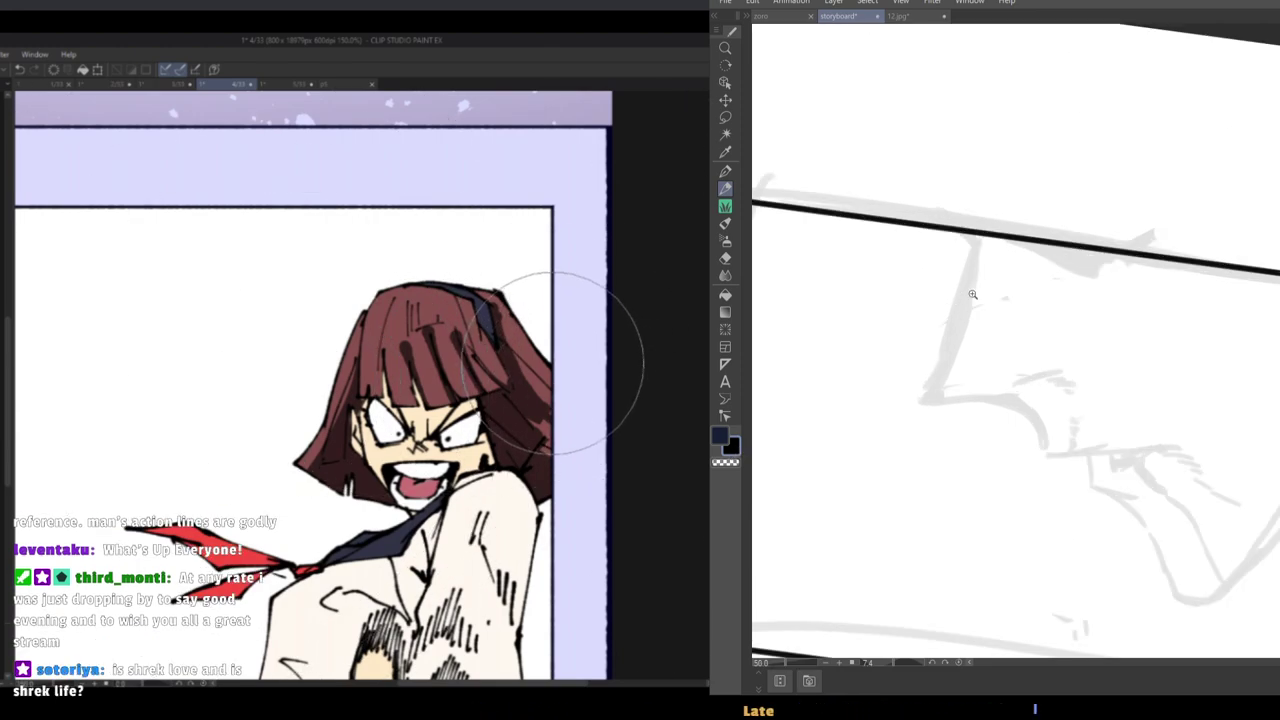
{"action": "scroll", "coordinate": [970, 294], "scroll_direction": "down", "scroll_amount": 2}
{"action": "scroll", "coordinate": [964, 270], "scroll_direction": "up", "scroll_amount": 1}
{"action": "mouse_move", "coordinate": [969, 256]}
{"action": "left_mouse_down"}
{"action": "mouse_move", "coordinate": [976, 283]}
{"action": "mouse_move", "coordinate": [952, 347]}
{"action": "left_mouse_up"}
{"action": "key", "text": "ctrl+z"}
{"action": "left_click_drag", "start_coordinate": [912, 300], "coordinate": [948, 325]}
Ink the storyboard profile with the Pen tool from the forehead through the nose and mouth to the chin, and straighten the canvas.
{"action": "key", "text": "p"}
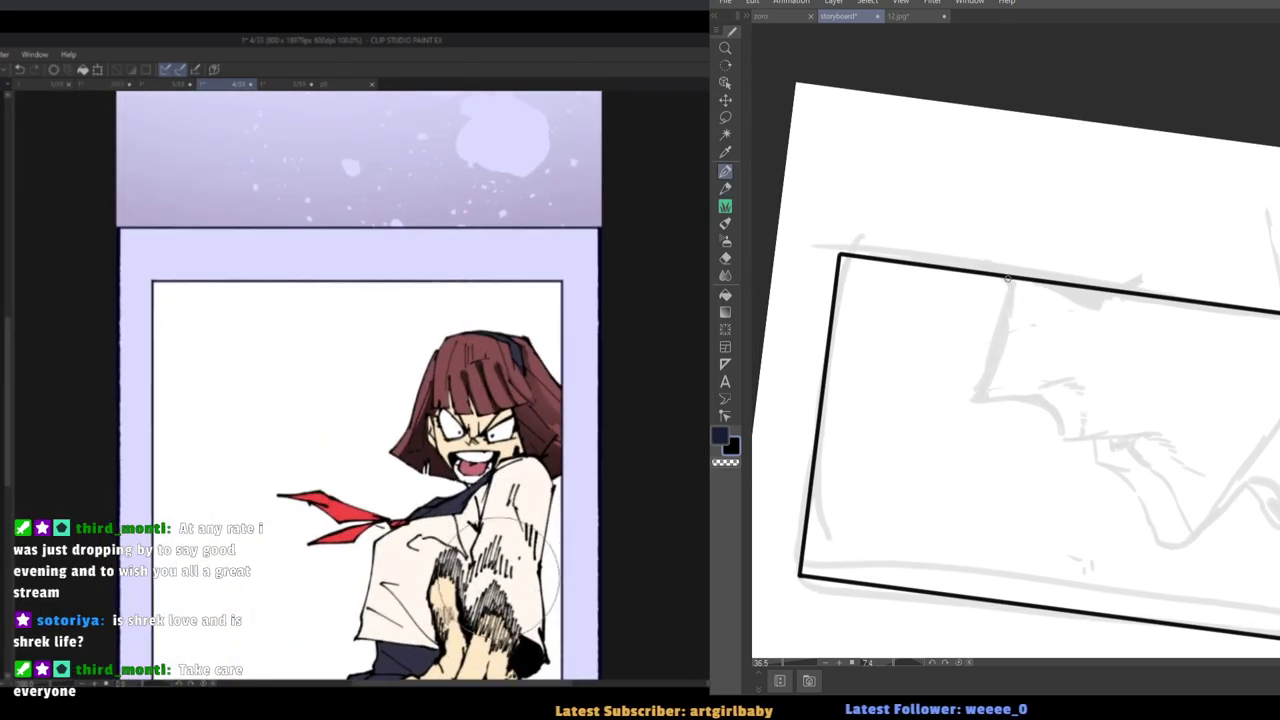
{"action": "mouse_move", "coordinate": [1007, 279]}
{"action": "left_mouse_down"}
{"action": "mouse_move", "coordinate": [977, 399]}
{"action": "mouse_move", "coordinate": [1031, 397]}
{"action": "mouse_move", "coordinate": [1067, 439]}
{"action": "mouse_move", "coordinate": [1137, 430]}
{"action": "mouse_move", "coordinate": [1117, 470]}
{"action": "left_mouse_up"}
{"action": "key", "text": "ctrl+z"}
{"action": "key", "text": "ctrl+z"}
{"action": "key", "text": "ctrl+z"}
{"action": "key", "text": "ctrl+z"}
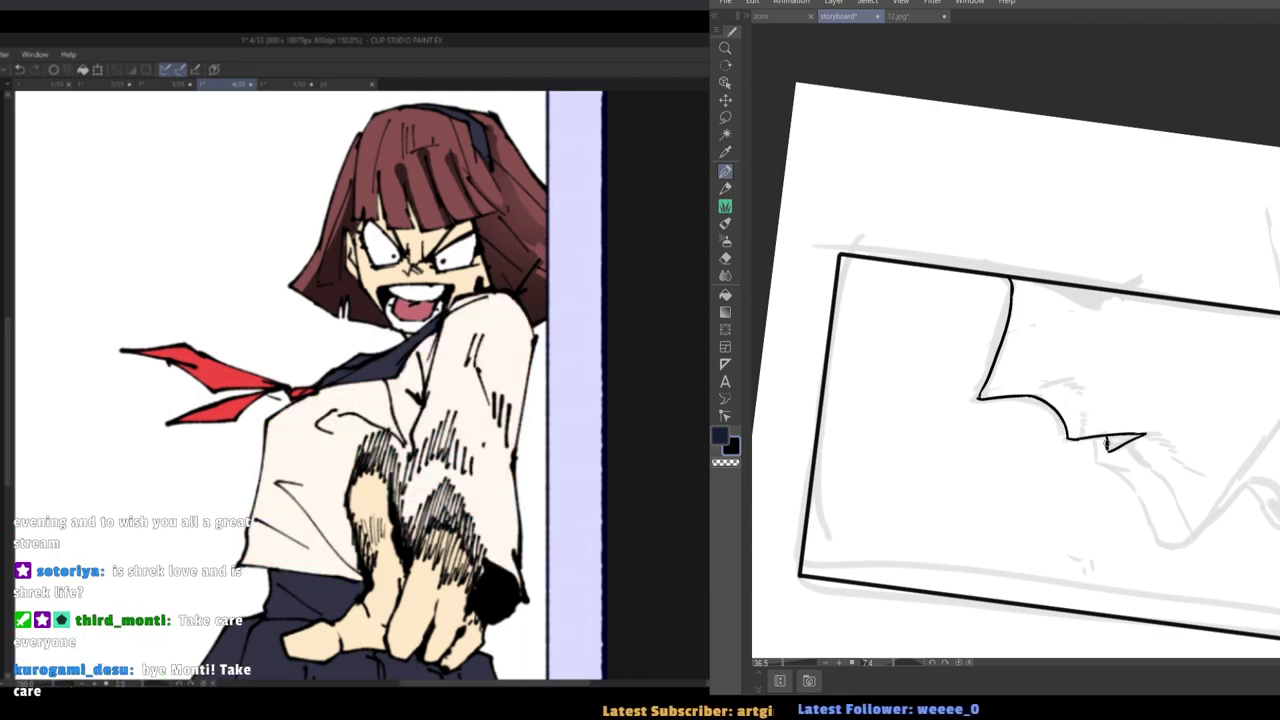
{"action": "mouse_move", "coordinate": [1140, 492]}
{"action": "left_mouse_down"}
{"action": "mouse_move", "coordinate": [1156, 534]}
{"action": "mouse_move", "coordinate": [1186, 549]}
{"action": "left_mouse_up"}
{"action": "mouse_move", "coordinate": [1186, 549]}
{"action": "left_mouse_down"}
{"action": "mouse_move", "coordinate": [1114, 531]}
{"action": "mouse_move", "coordinate": [991, 581]}
{"action": "left_mouse_up"}
{"action": "double_click", "coordinate": [991, 581]}
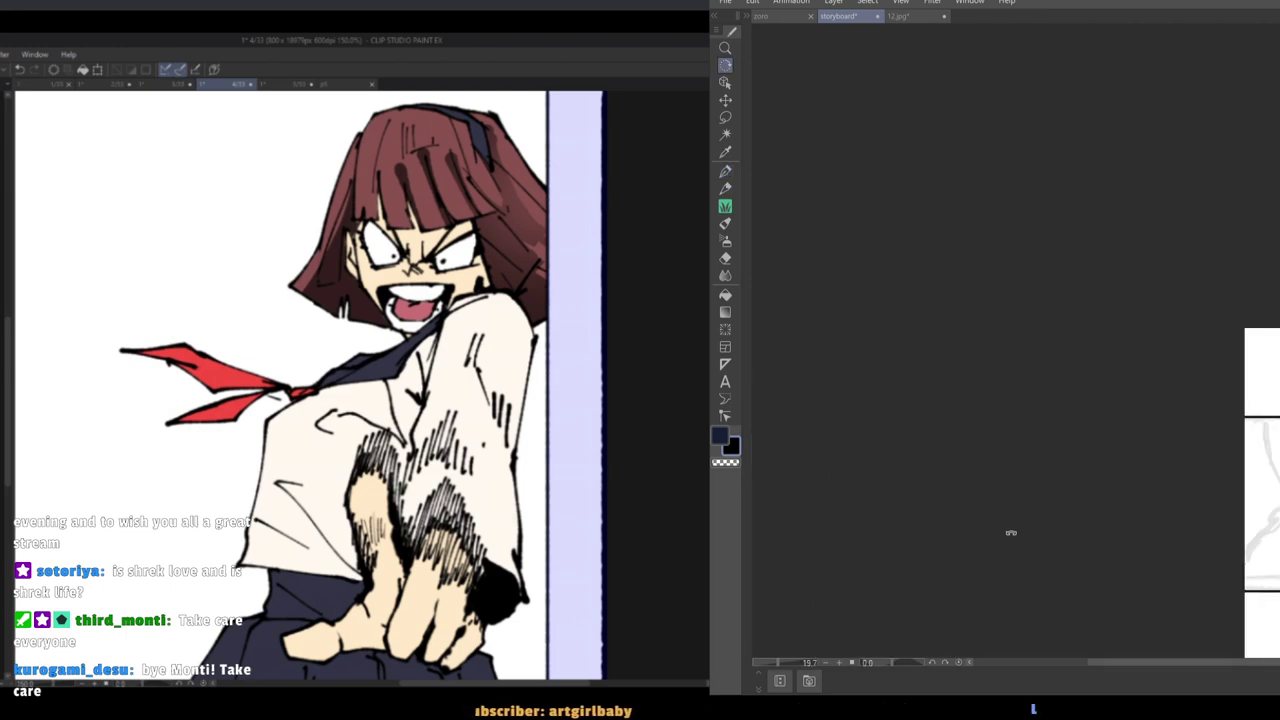
Try to ink the jaw line from the chin up to the panel's upper border.
{"action": "left_click_drag", "start_coordinate": [1106, 471], "coordinate": [1089, 419]}
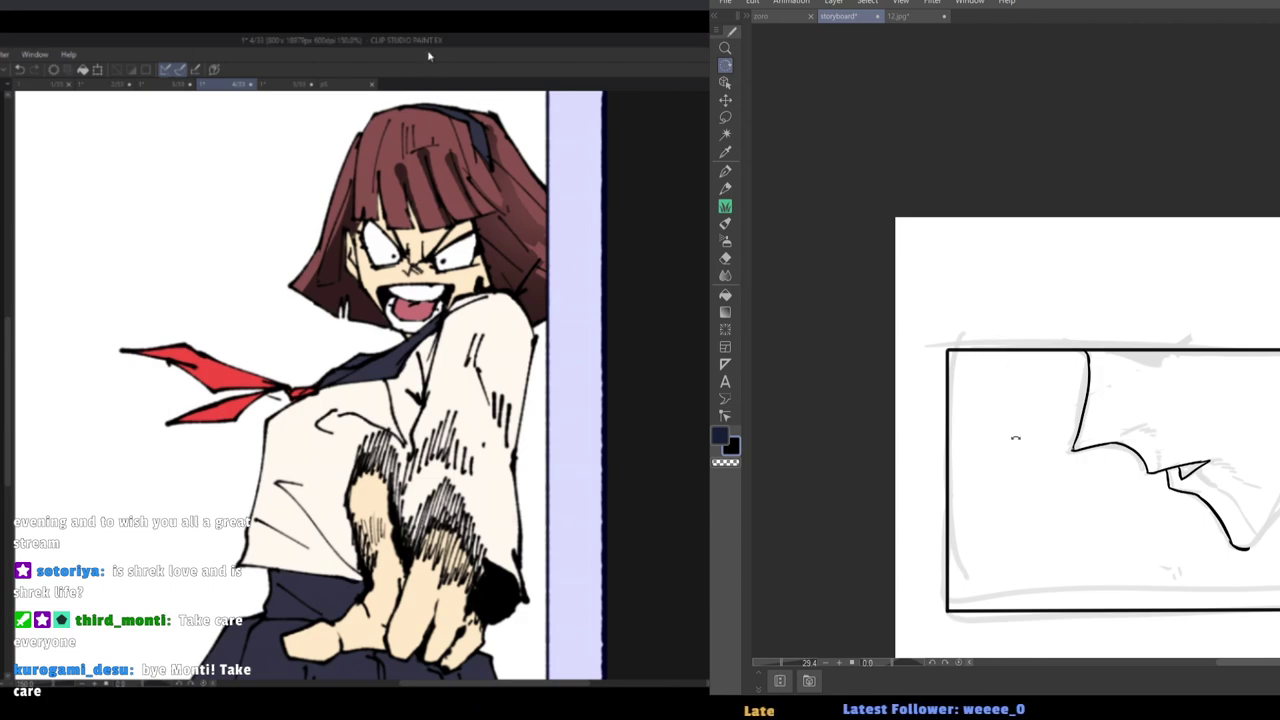
{"action": "scroll", "coordinate": [1026, 444], "scroll_direction": "up", "scroll_amount": 2}
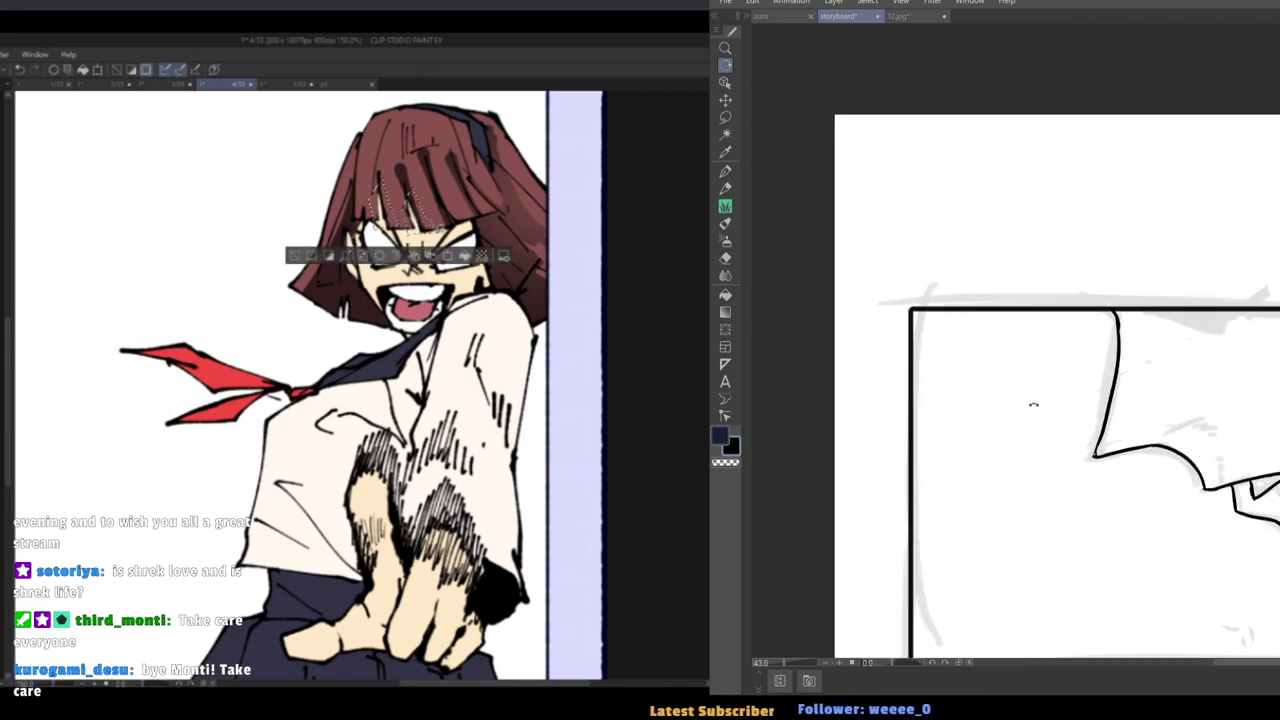
{"action": "left_click_drag", "start_coordinate": [1020, 434], "coordinate": [1021, 396]}
{"action": "left_click_drag", "start_coordinate": [1131, 448], "coordinate": [1069, 416]}
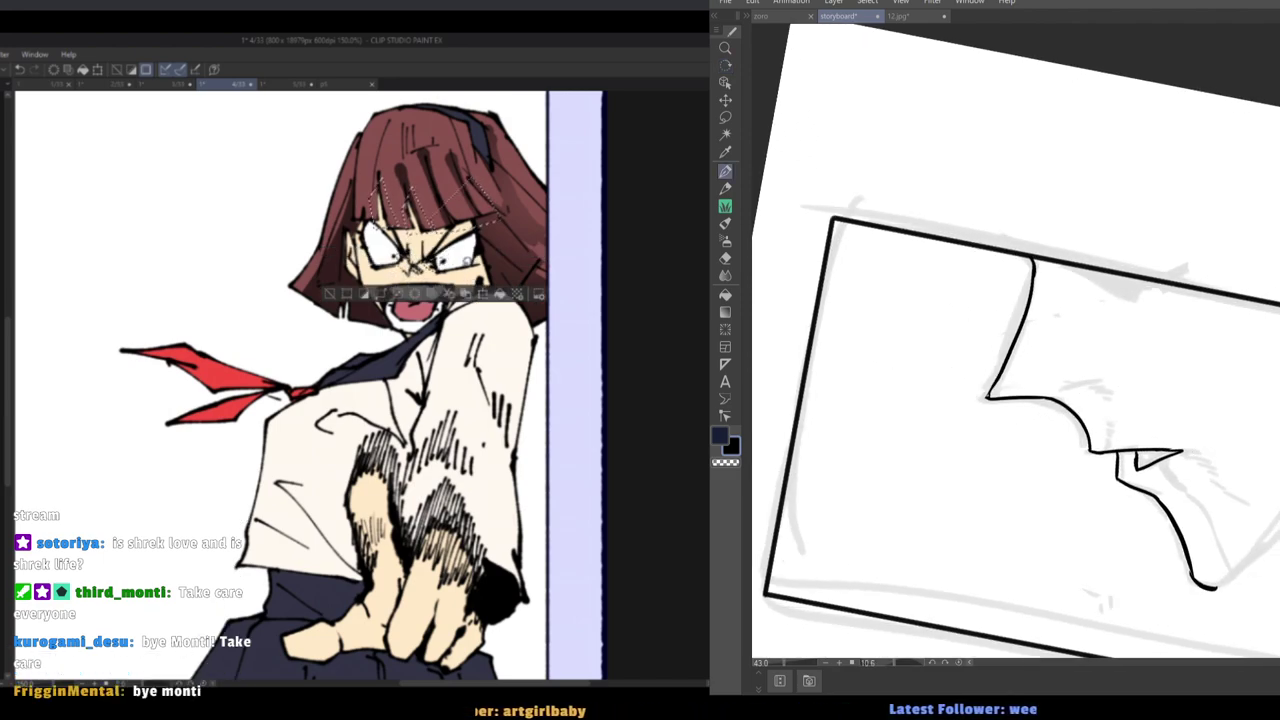
{"action": "mouse_move", "coordinate": [1213, 583]}
{"action": "left_mouse_down"}
{"action": "mouse_move", "coordinate": [1279, 512]}
{"action": "mouse_move", "coordinate": [1252, 563]}
{"action": "left_mouse_up"}
{"action": "key", "text": "ctrl+z"}
{"action": "key", "text": "ctrl+z"}
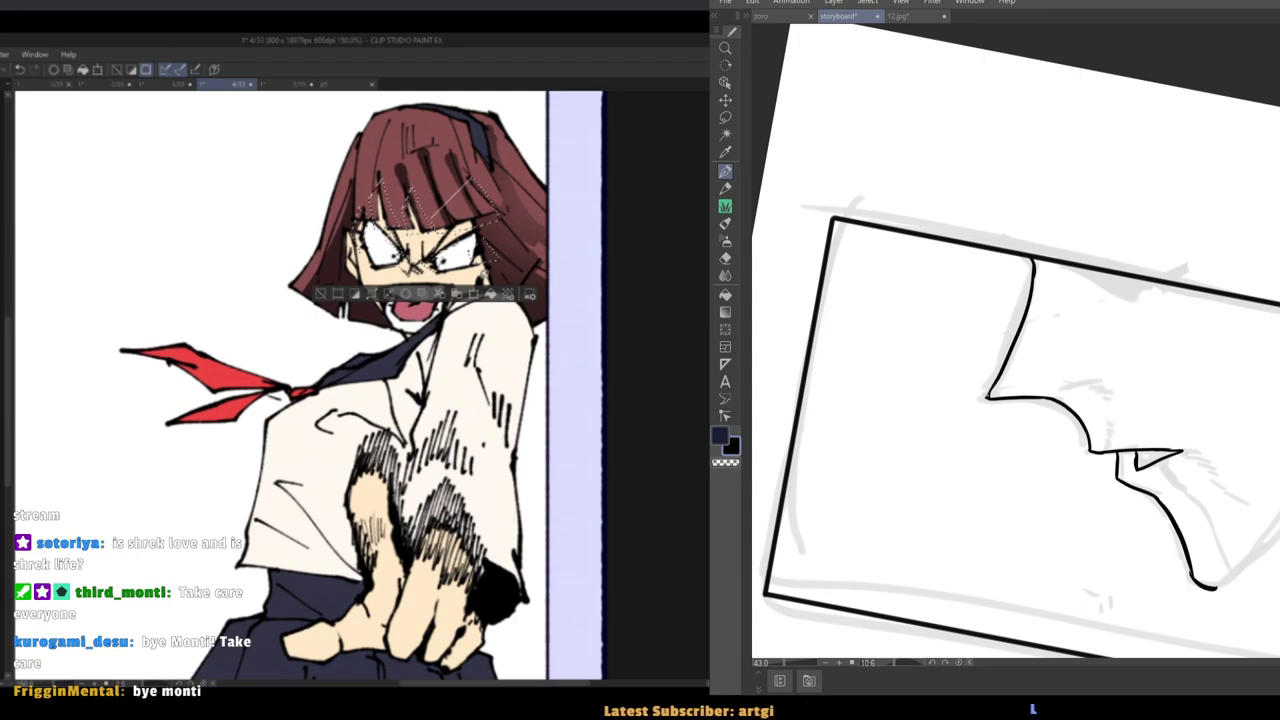
{"action": "left_click_drag", "start_coordinate": [1279, 518], "coordinate": [1236, 572]}
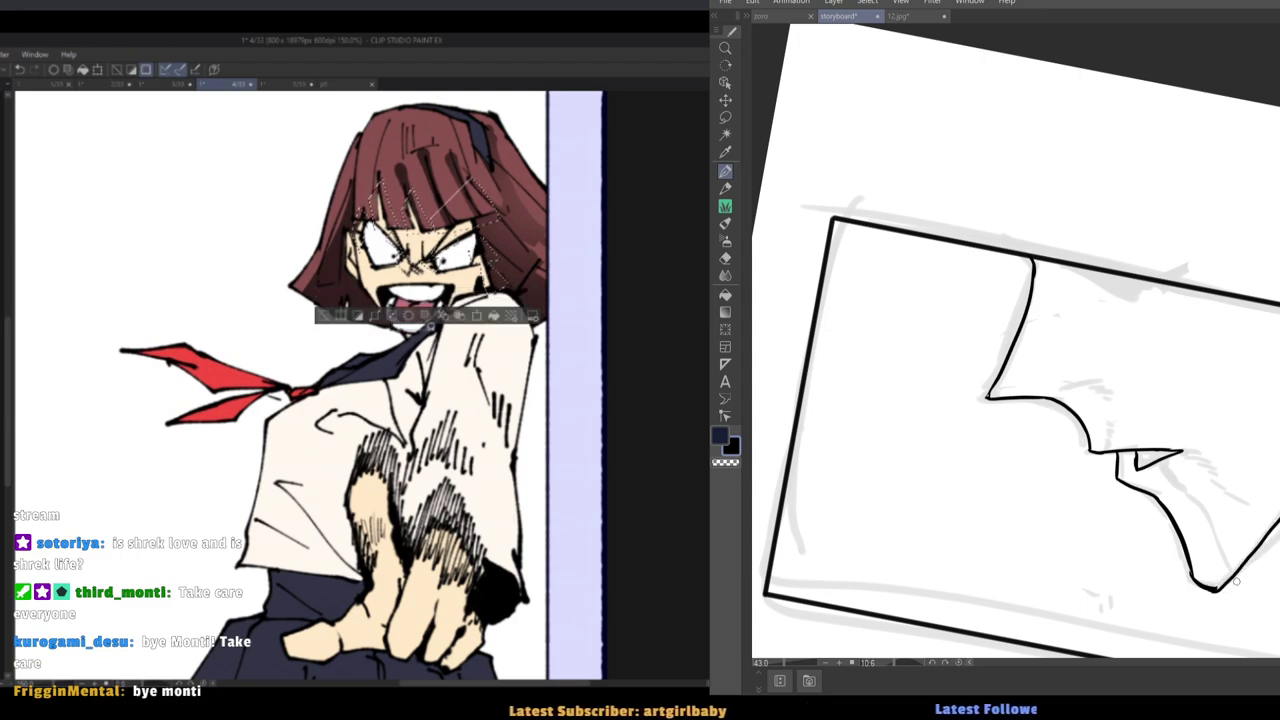
{"action": "scroll", "coordinate": [1051, 370], "scroll_direction": "down", "scroll_amount": 3}
{"action": "key", "text": "r"}
{"action": "double_click", "coordinate": [1036, 493]}
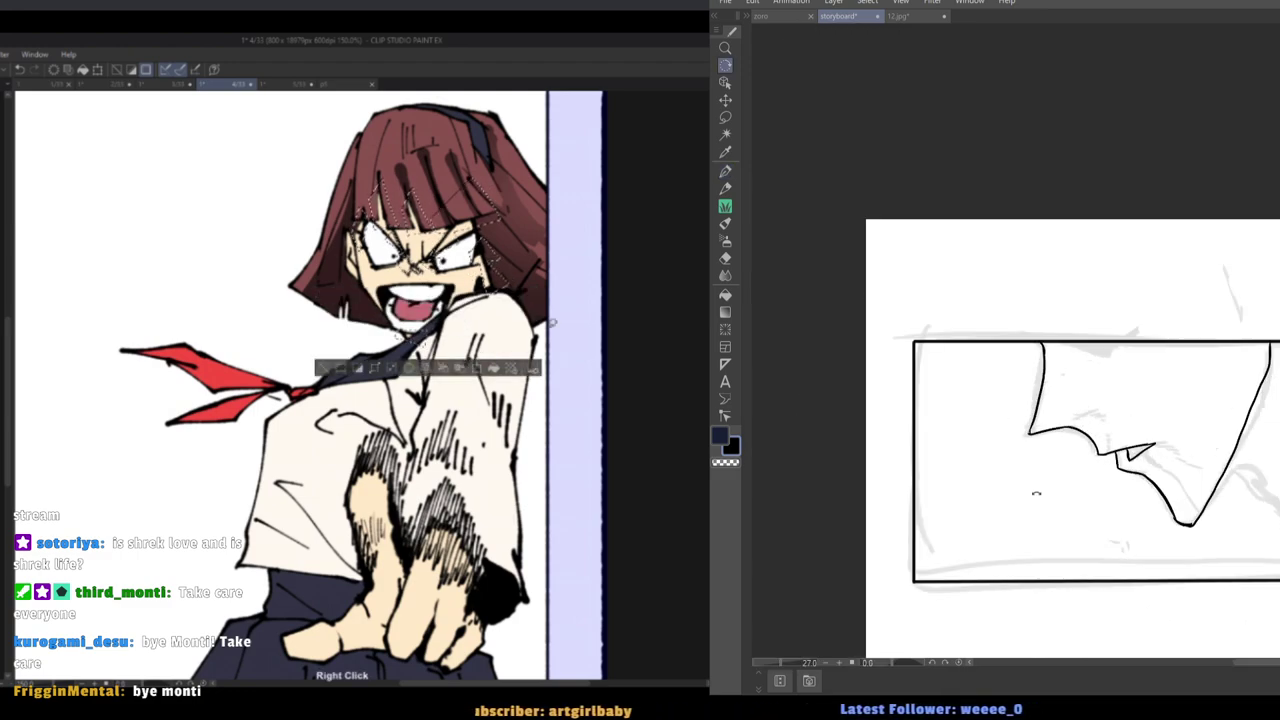
{"action": "key", "text": "p"}
{"action": "scroll", "coordinate": [1196, 470], "scroll_direction": "up", "scroll_amount": 1}
{"action": "key", "text": "ctrl+z"}
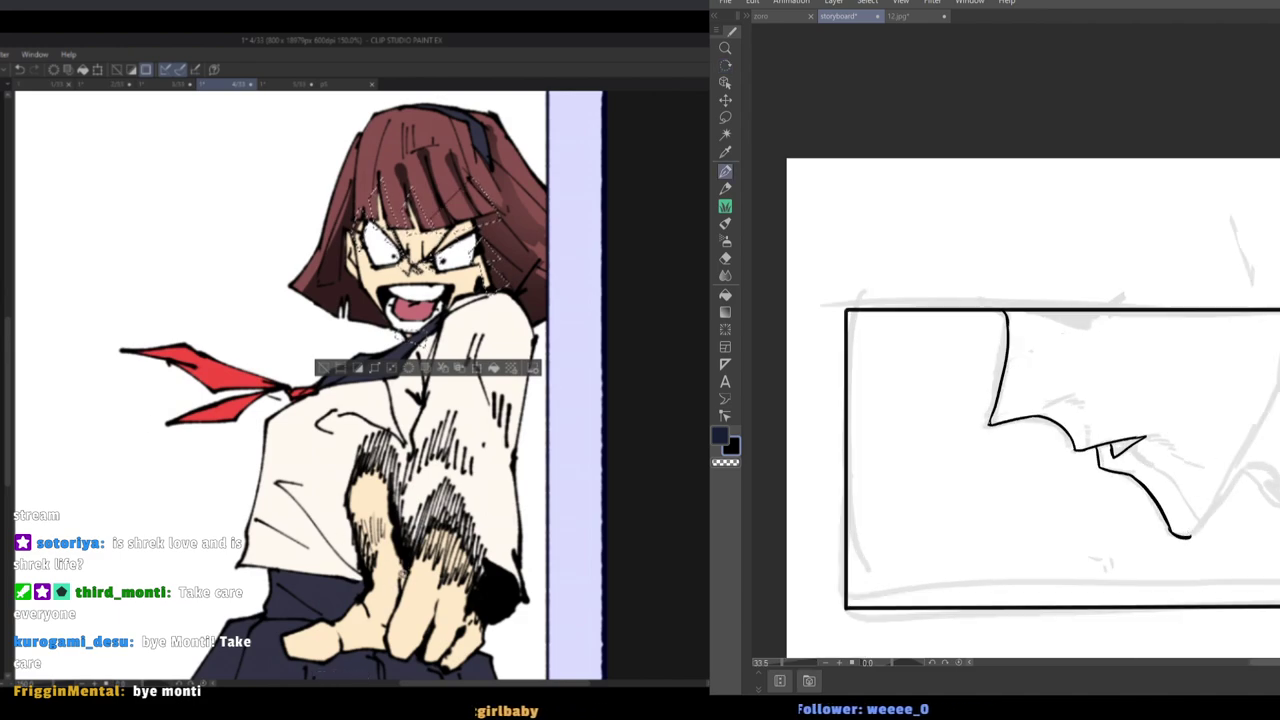
Ink the jaw line from the panel's upper border down to the chin and erase the overlap at the chin's tip.
{"action": "left_click_drag", "start_coordinate": [1279, 368], "coordinate": [1228, 497]}
{"action": "key", "text": "ctrl+z"}
{"action": "left_click_drag", "start_coordinate": [1279, 370], "coordinate": [1190, 537]}
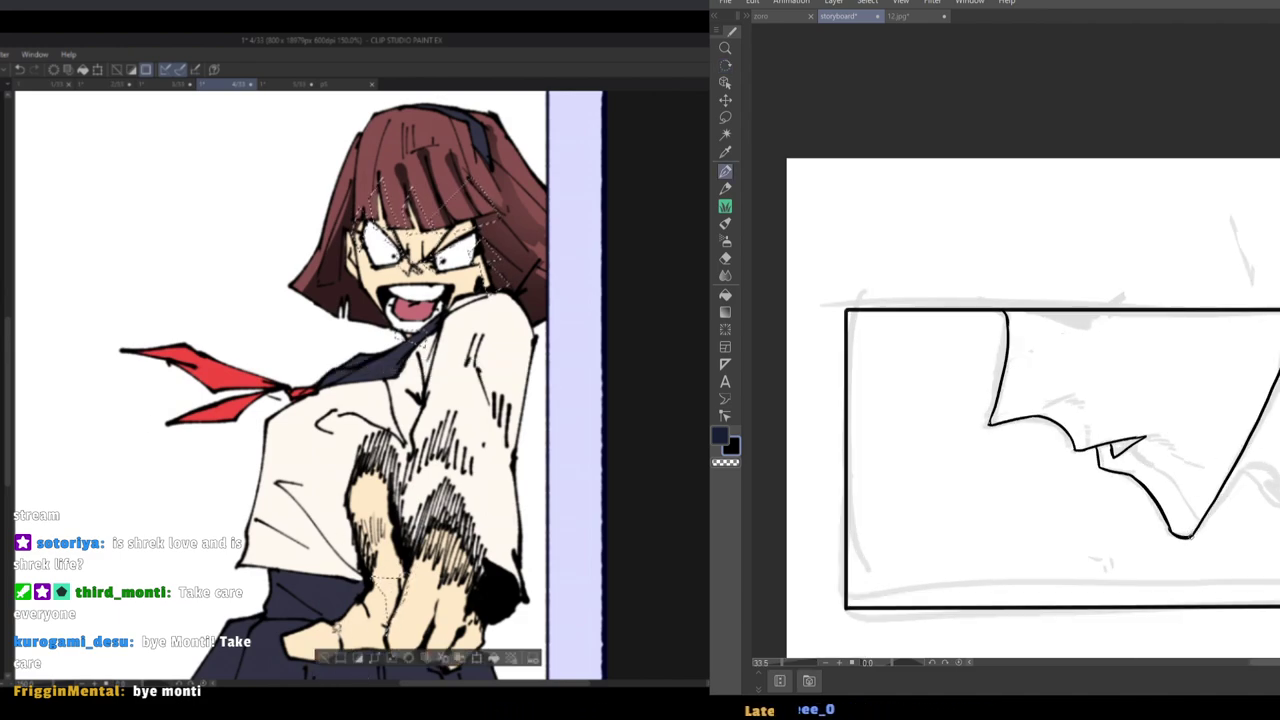
{"action": "scroll", "coordinate": [1154, 489], "scroll_direction": "up", "scroll_amount": 2}
{"action": "key", "text": "e"}
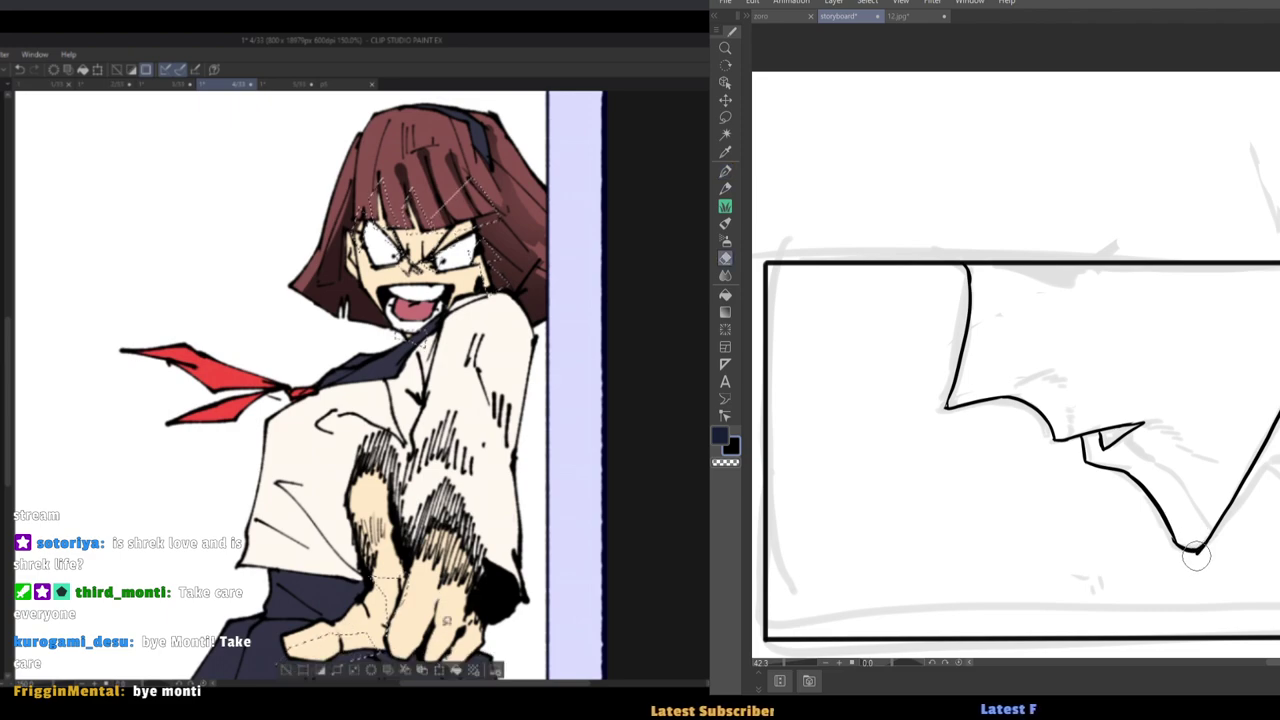
{"action": "left_click_drag", "start_coordinate": [1201, 559], "coordinate": [1196, 561]}
{"action": "key", "text": "p"}
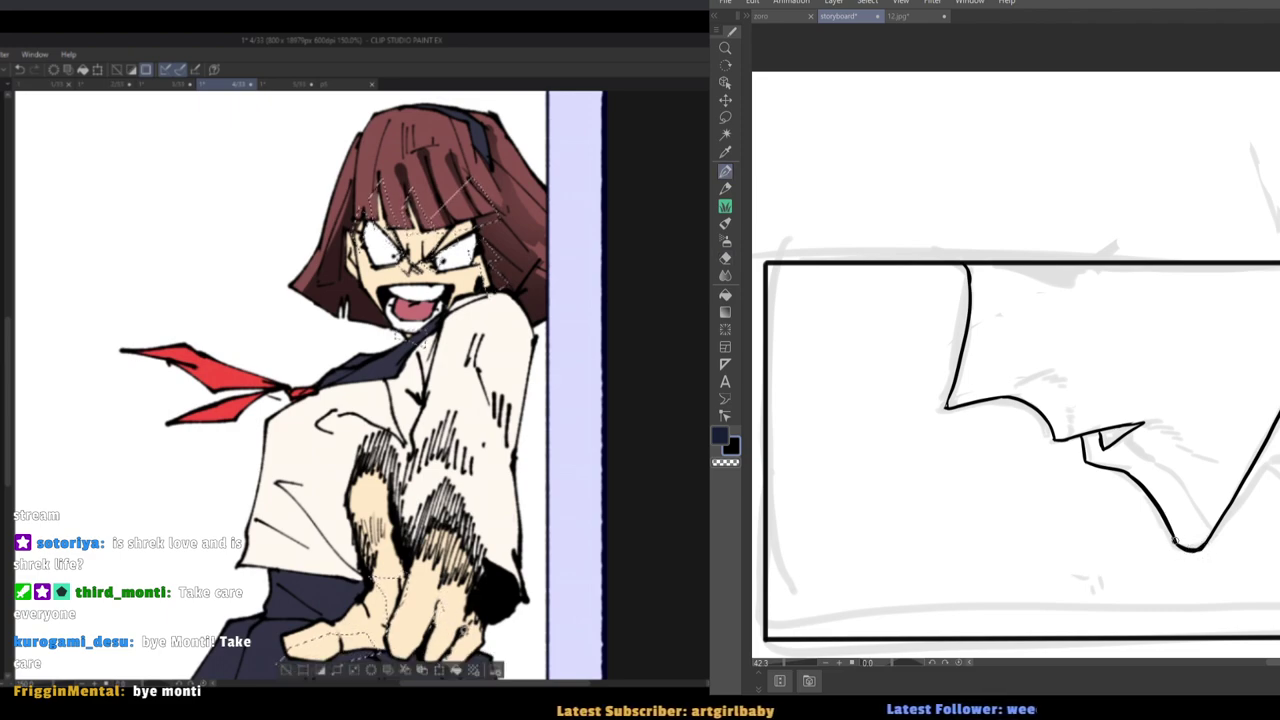
{"action": "mouse_move", "coordinate": [1176, 512]}
{"action": "left_mouse_down"}
{"action": "mouse_move", "coordinate": [1055, 445]}
{"action": "mouse_move", "coordinate": [1166, 408]}
{"action": "left_mouse_up"}
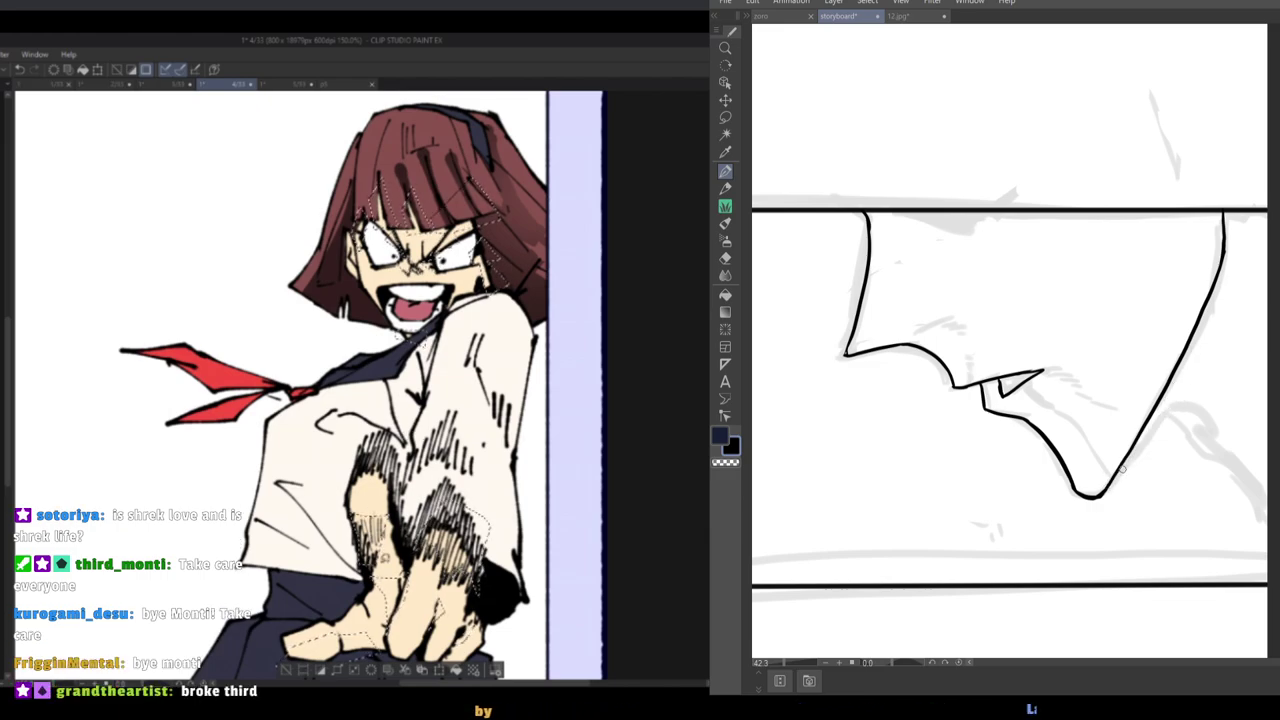
Try a stroke for the shoulder contour rising from behind the jaw.
{"action": "left_click_drag", "start_coordinate": [1100, 492], "coordinate": [1176, 414]}
{"action": "left_click_drag", "start_coordinate": [1066, 381], "coordinate": [1032, 381]}
{"action": "key", "text": "ctrl+z"}
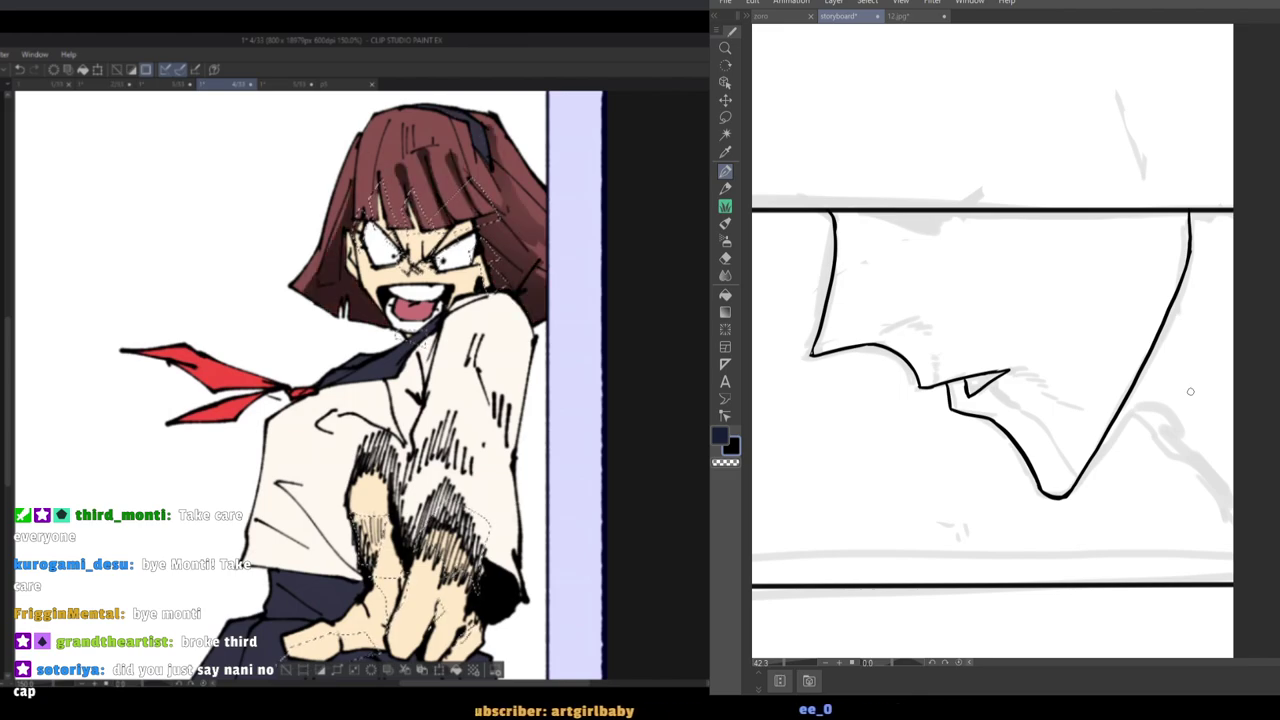
{"action": "left_click_drag", "start_coordinate": [1083, 361], "coordinate": [1078, 369]}
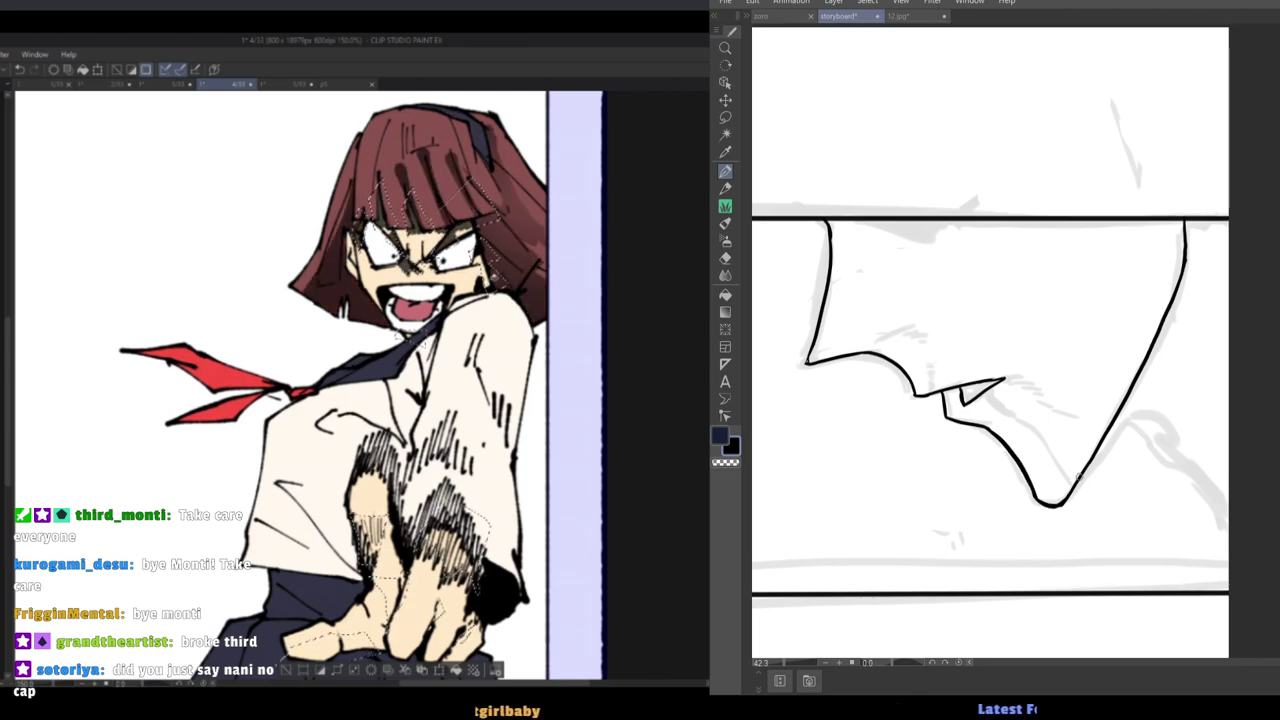
Ink the shoulder contour from the lower jaw over its crest and down to the canvas's right edge.
{"action": "left_click_drag", "start_coordinate": [1071, 493], "coordinate": [1124, 424]}
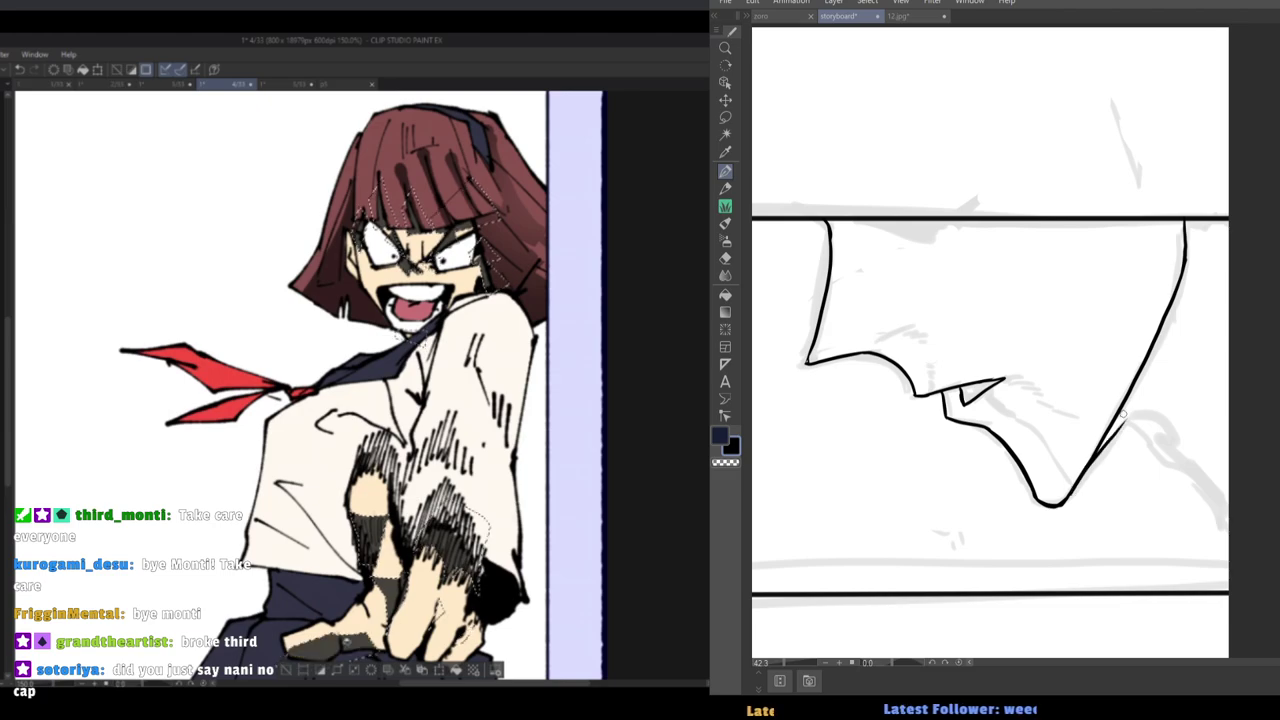
{"action": "left_click_drag", "start_coordinate": [1077, 484], "coordinate": [1121, 433]}
{"action": "key", "text": "ctrl+z"}
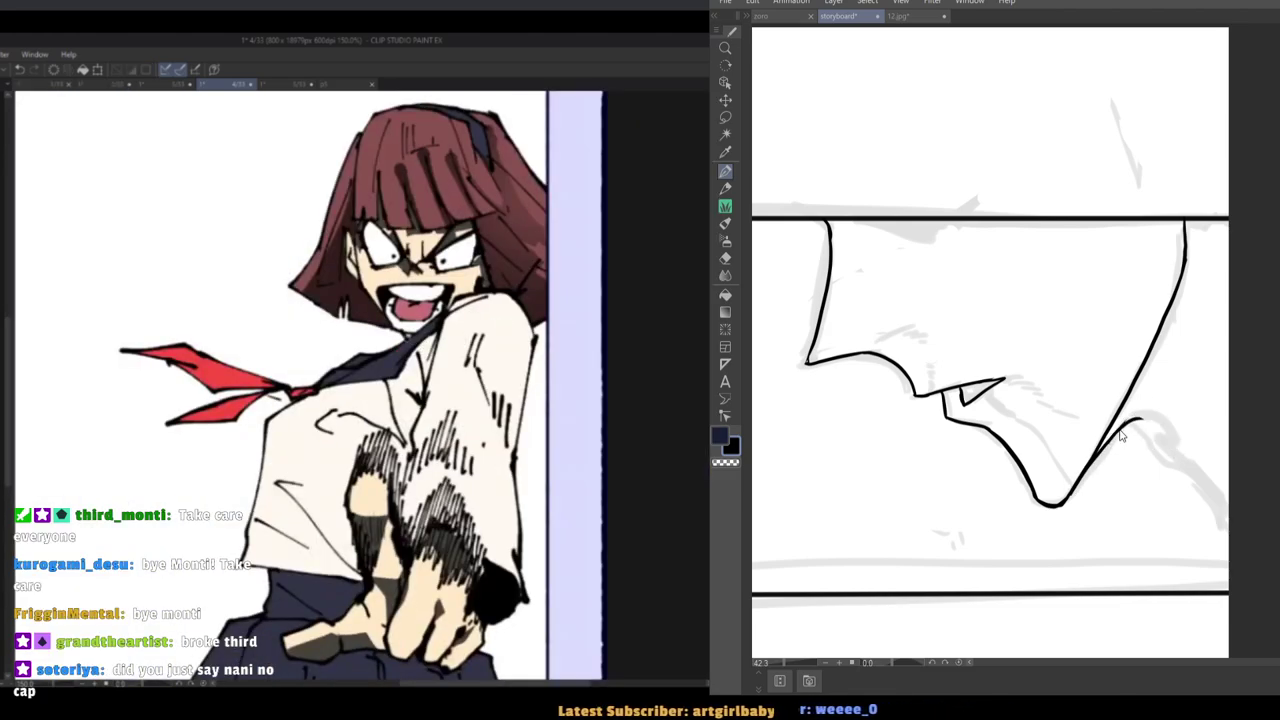
{"action": "mouse_move", "coordinate": [1105, 450]}
{"action": "left_mouse_down"}
{"action": "mouse_move", "coordinate": [1180, 455]}
{"action": "mouse_move", "coordinate": [1218, 498]}
{"action": "left_mouse_up"}
{"action": "left_click_drag", "start_coordinate": [1072, 388], "coordinate": [1059, 390]}
{"action": "key", "text": "ctrl+z"}
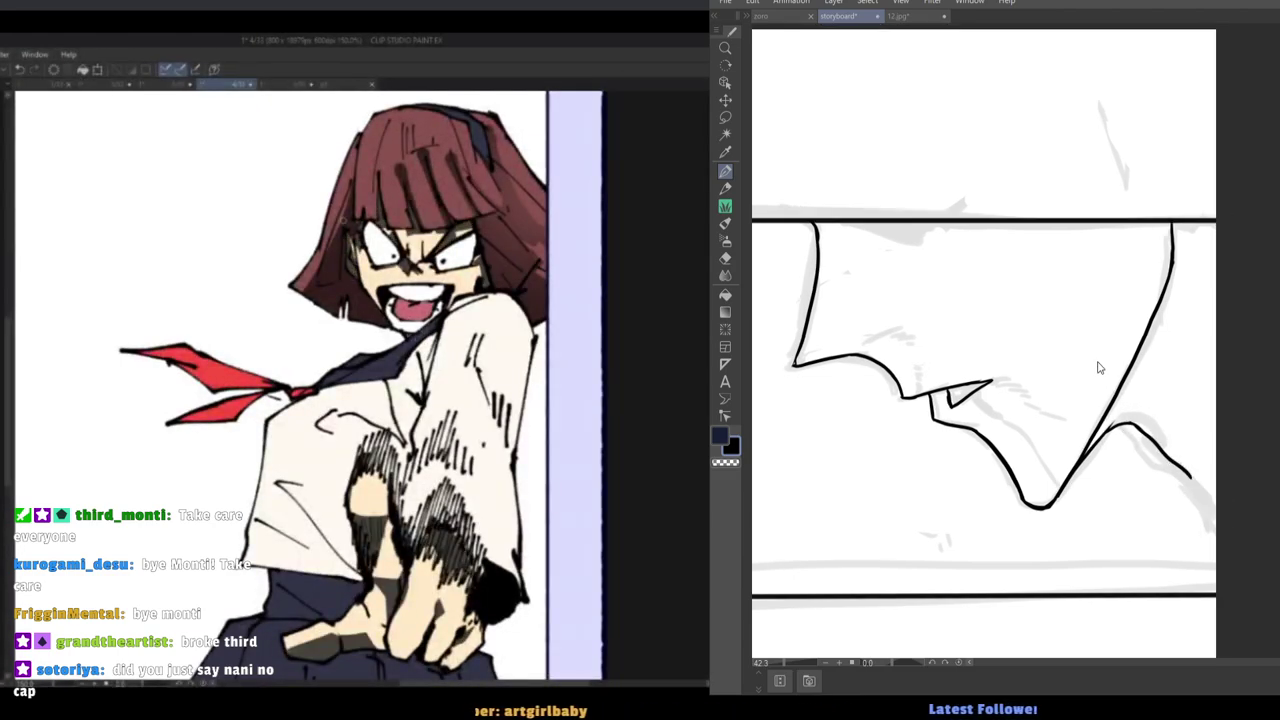
{"action": "key", "text": "ctrl+z"}
{"action": "left_click_drag", "start_coordinate": [1136, 428], "coordinate": [1216, 498]}
{"action": "key", "text": "ctrl+z"}
Select the area between the jaw line and the shoulder, fill it with black and clear the selection.
{"action": "scroll", "coordinate": [1059, 395], "scroll_direction": "down", "scroll_amount": 2}
{"action": "key", "text": "w"}
{"action": "left_click", "coordinate": [1127, 375]}
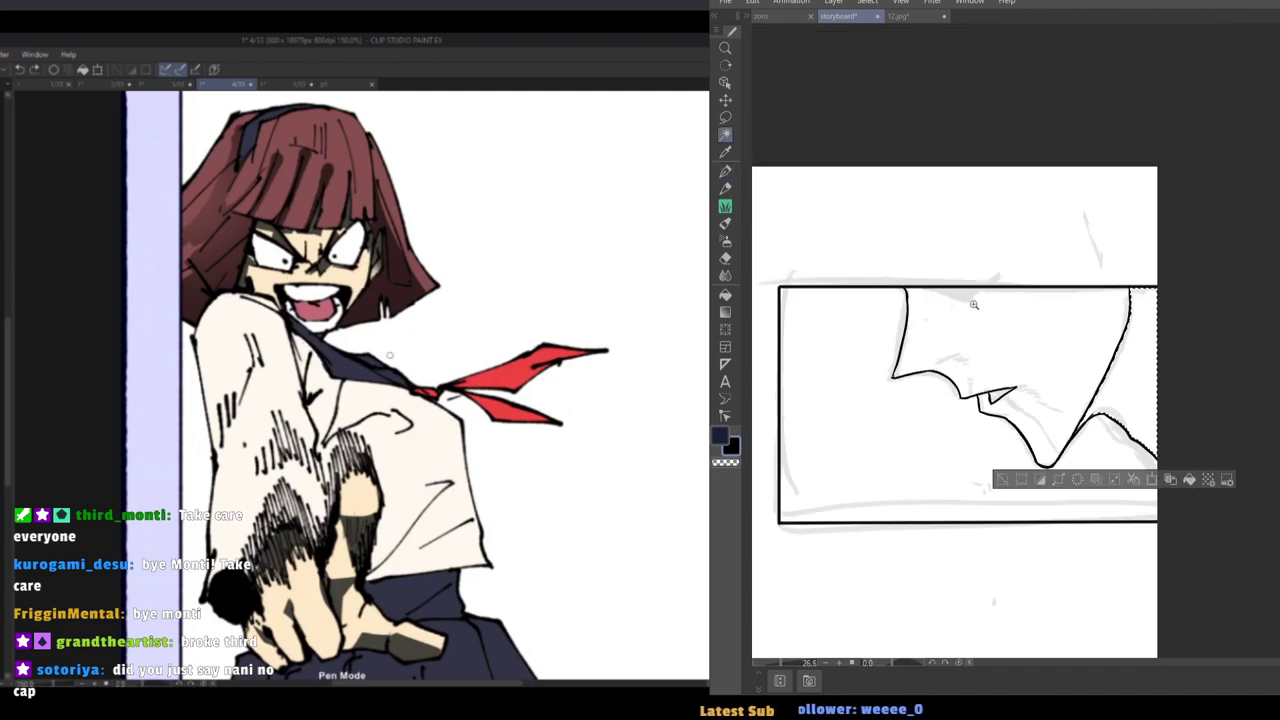
{"action": "scroll", "coordinate": [972, 300], "scroll_direction": "up", "scroll_amount": 2}
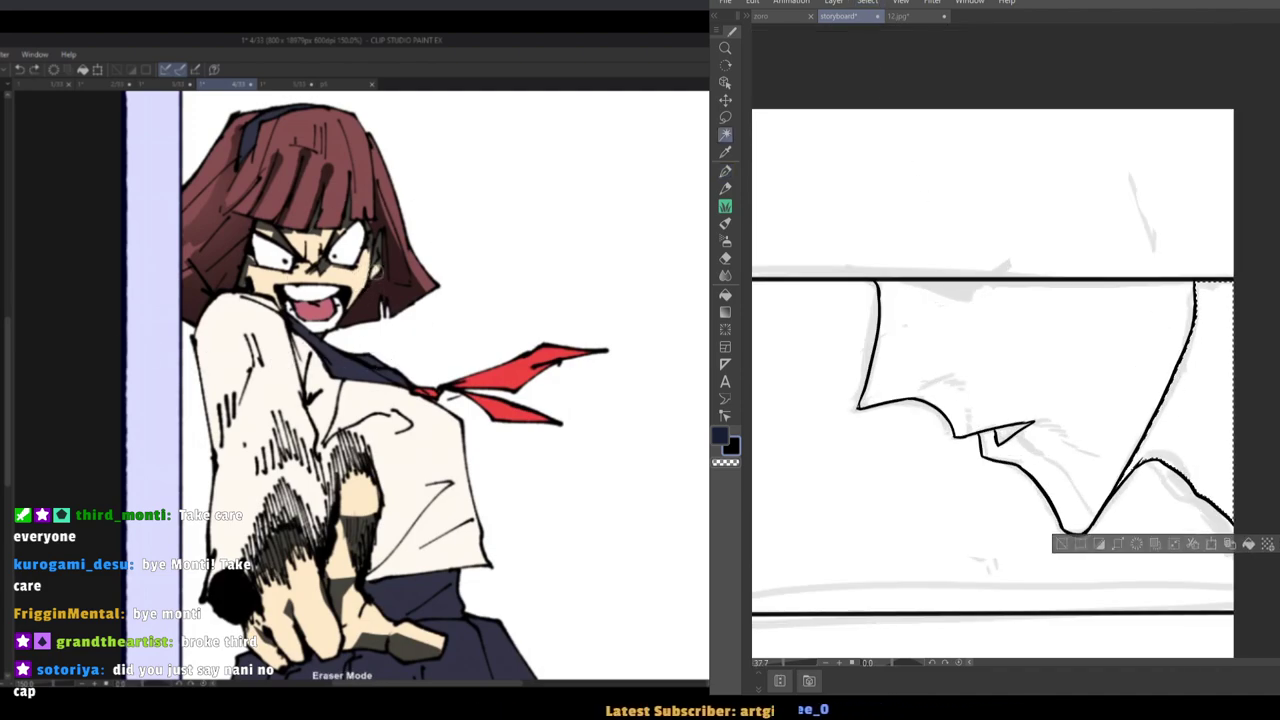
{"action": "left_click", "coordinate": [1249, 545]}
{"action": "key", "text": "ctrl+d"}
{"action": "key", "text": "p"}
{"action": "scroll", "coordinate": [1030, 397], "scroll_direction": "up", "scroll_amount": 1}
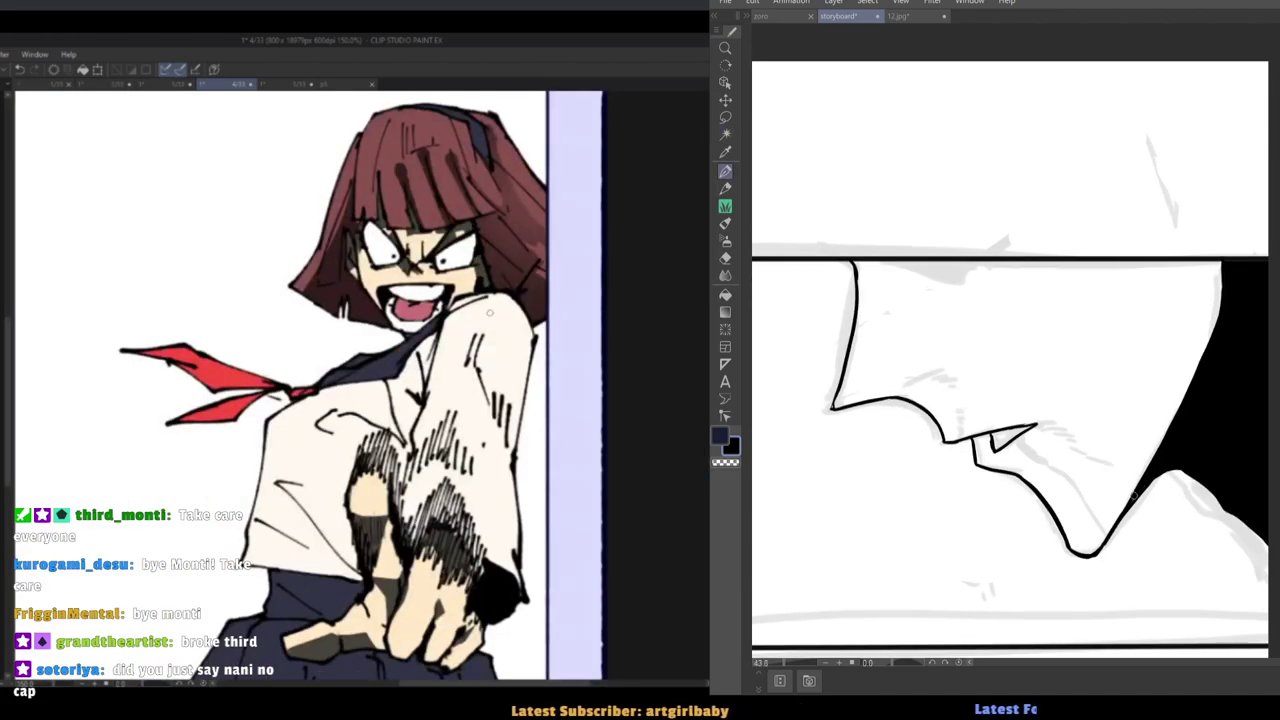
{"action": "scroll", "coordinate": [544, 412], "scroll_direction": "down", "scroll_amount": 3}
{"action": "scroll", "coordinate": [544, 412], "scroll_direction": "up", "scroll_amount": 2}
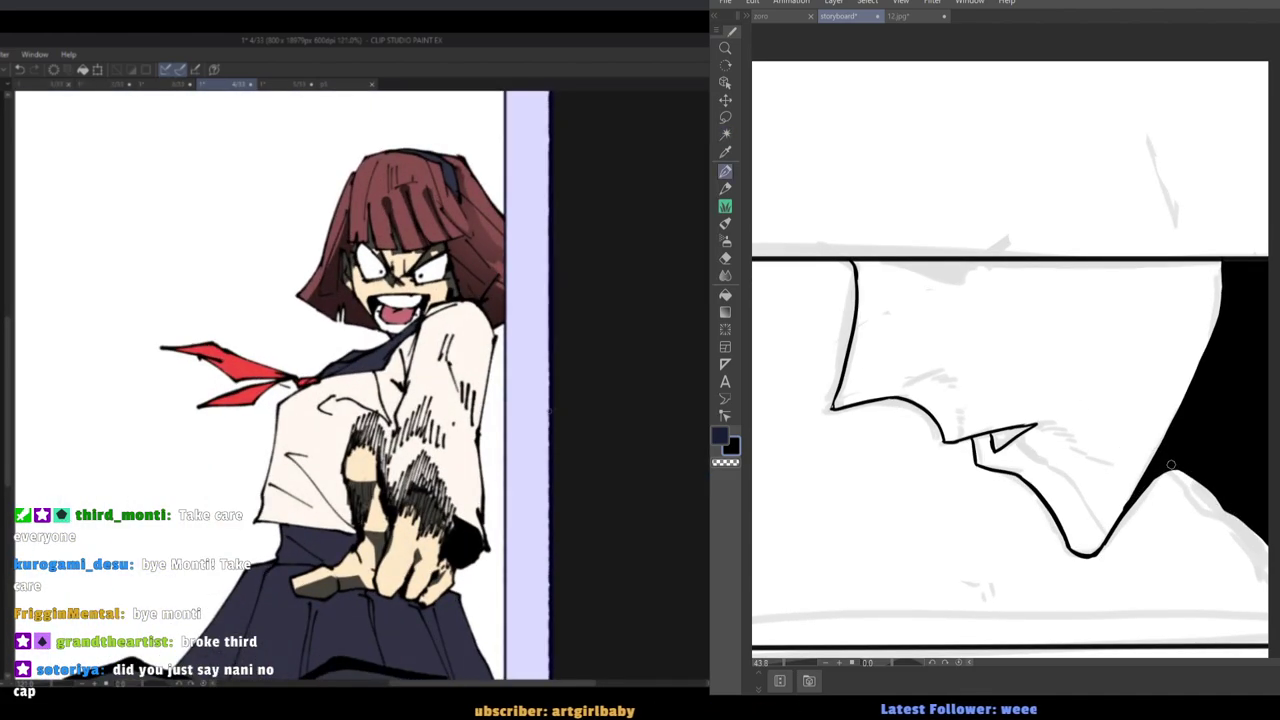
Shift the hue of the red-haired girl's skin shadows toward purple with a Hue/Saturation/Luminosity correction.
{"action": "key", "text": "ctrl+u"}
{"action": "scroll", "coordinate": [1094, 437], "scroll_direction": "down", "scroll_amount": 2}
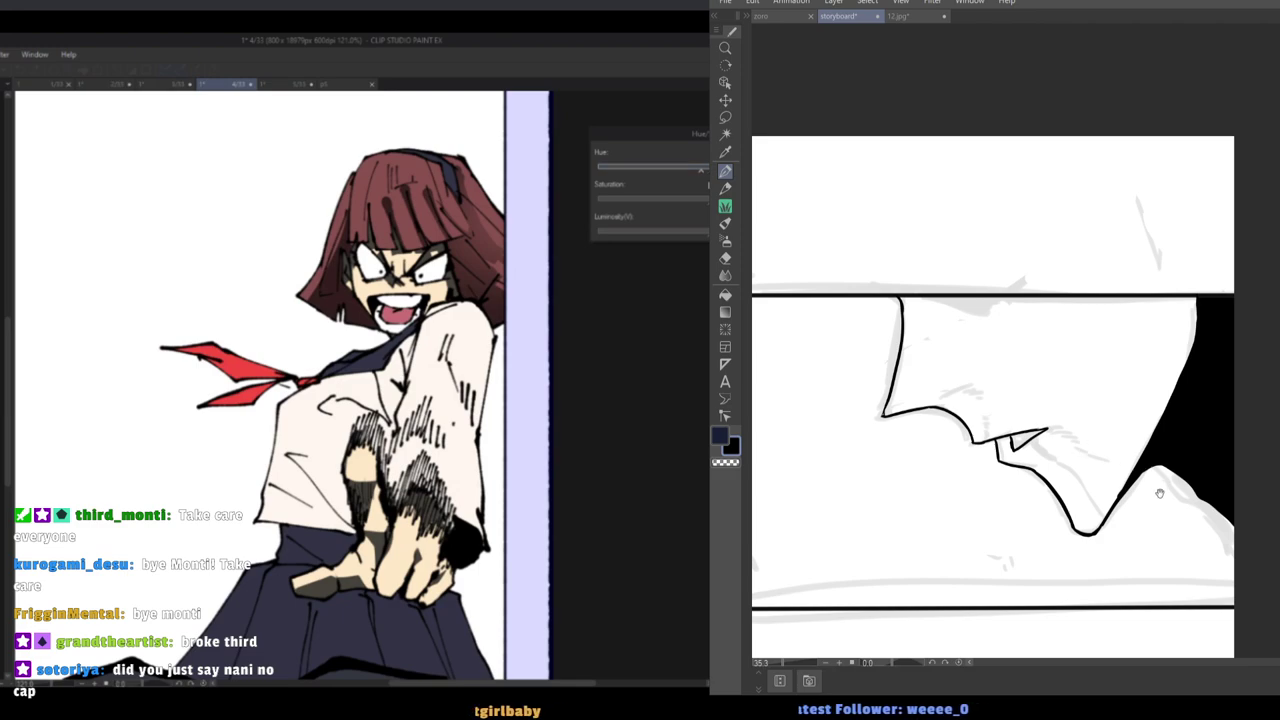
{"action": "left_click_drag", "start_coordinate": [1160, 490], "coordinate": [1128, 465]}
{"action": "scroll", "coordinate": [1155, 482], "scroll_direction": "up", "scroll_amount": 2}
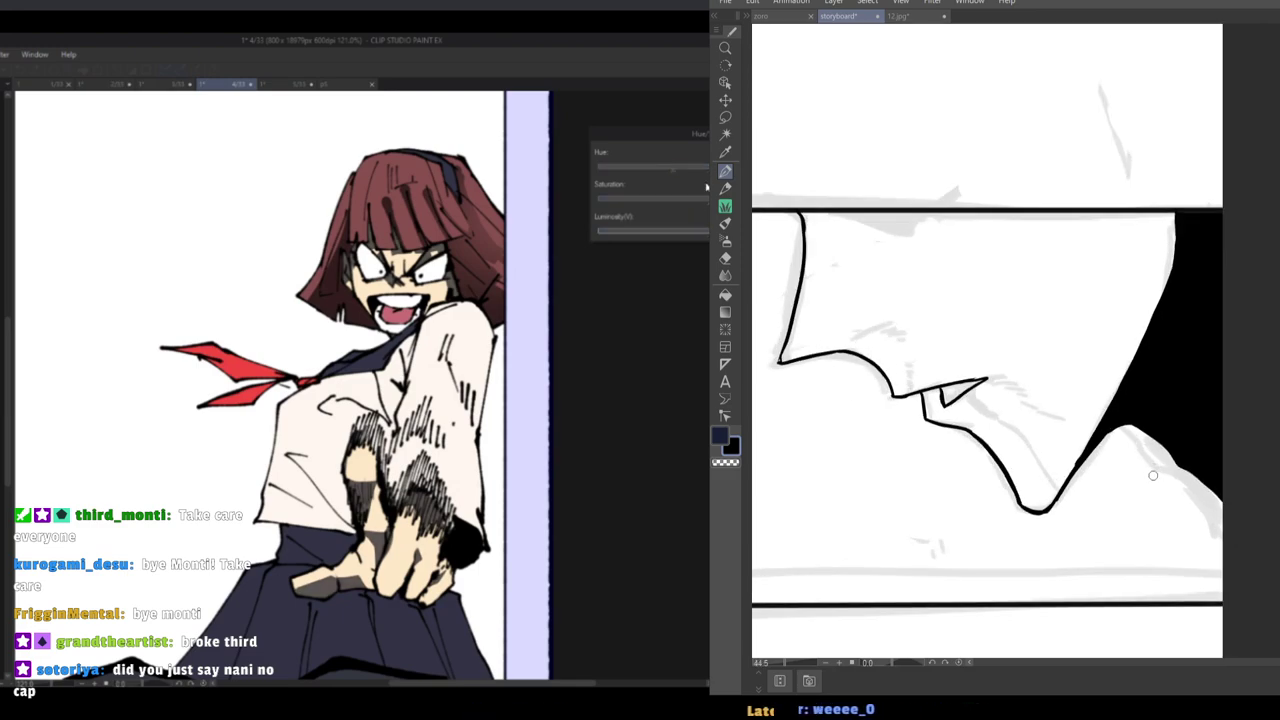
{"action": "left_click_drag", "start_coordinate": [1110, 433], "coordinate": [1147, 434]}
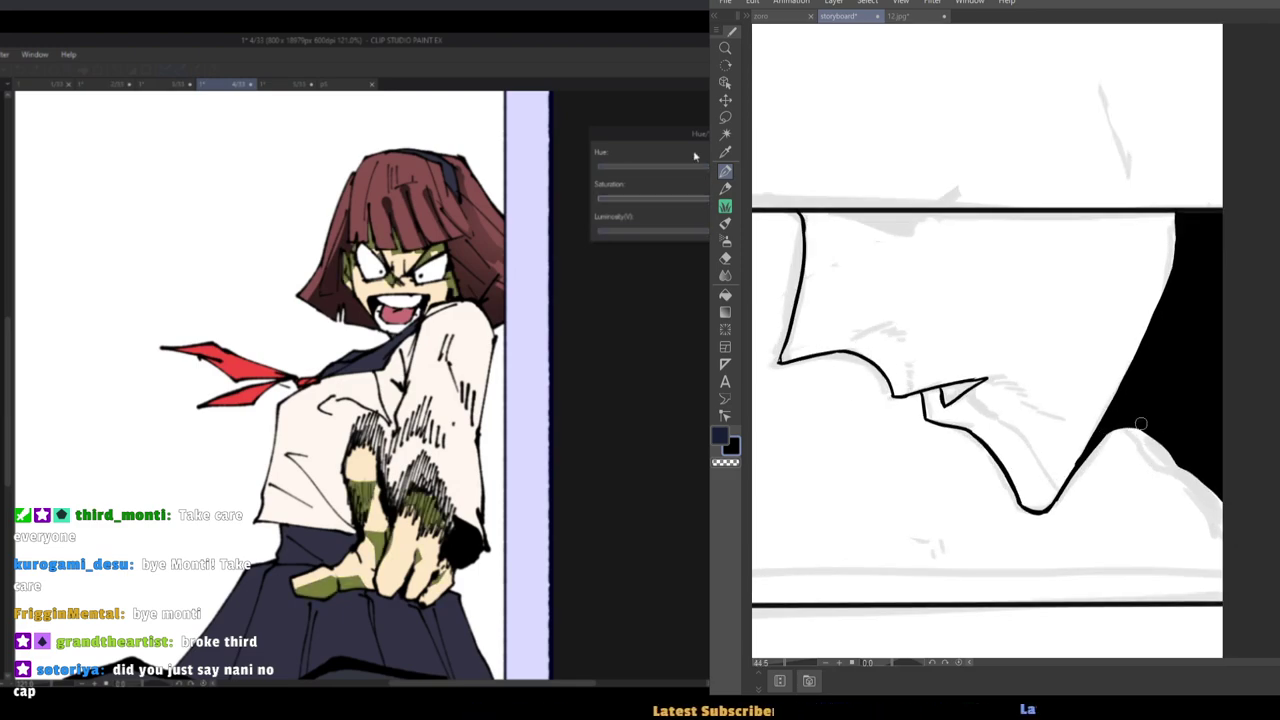
{"action": "left_click_drag", "start_coordinate": [708, 172], "coordinate": [662, 175]}
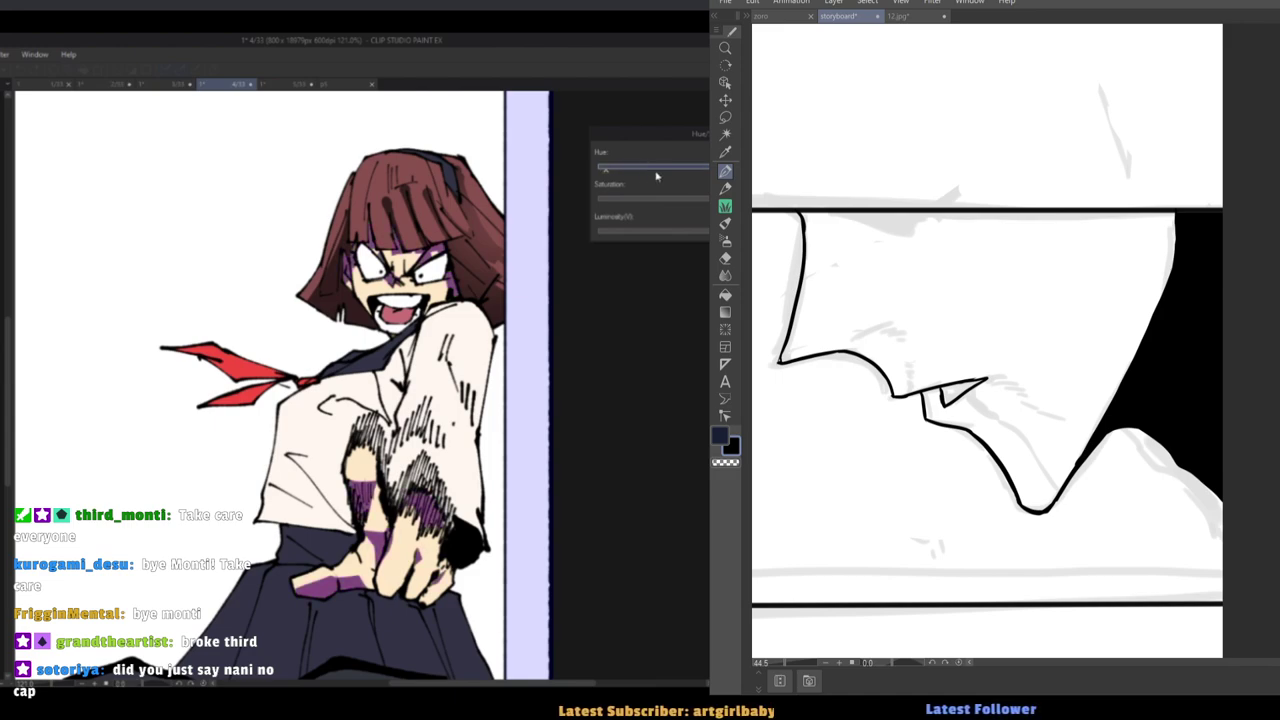
Ink a row of short hatching strokes running from the mouth's corner across the cheek in the storyboard profile panel.
{"action": "left_click_drag", "start_coordinate": [1081, 438], "coordinate": [1182, 493]}
{"action": "key", "text": "ctrl+plus"}
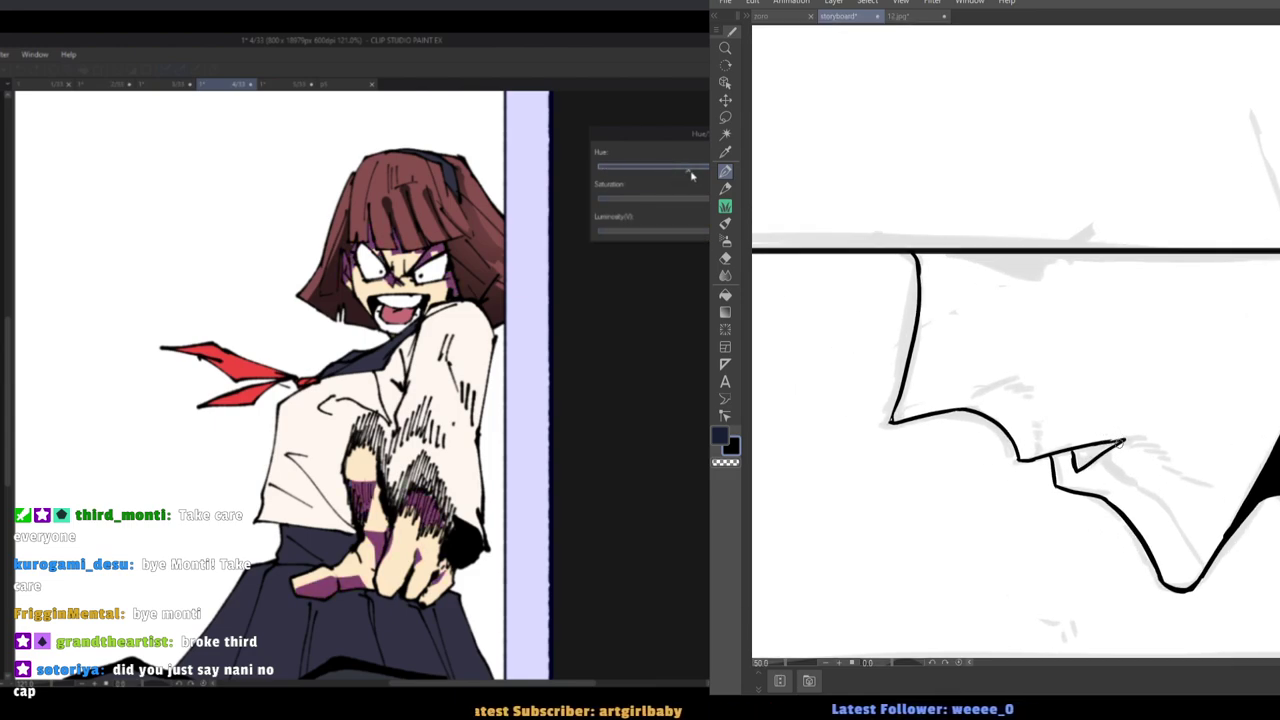
{"action": "mouse_move", "coordinate": [1119, 443]}
{"action": "left_mouse_down"}
{"action": "mouse_move", "coordinate": [1136, 439]}
{"action": "mouse_move", "coordinate": [1176, 470]}
{"action": "left_mouse_up"}
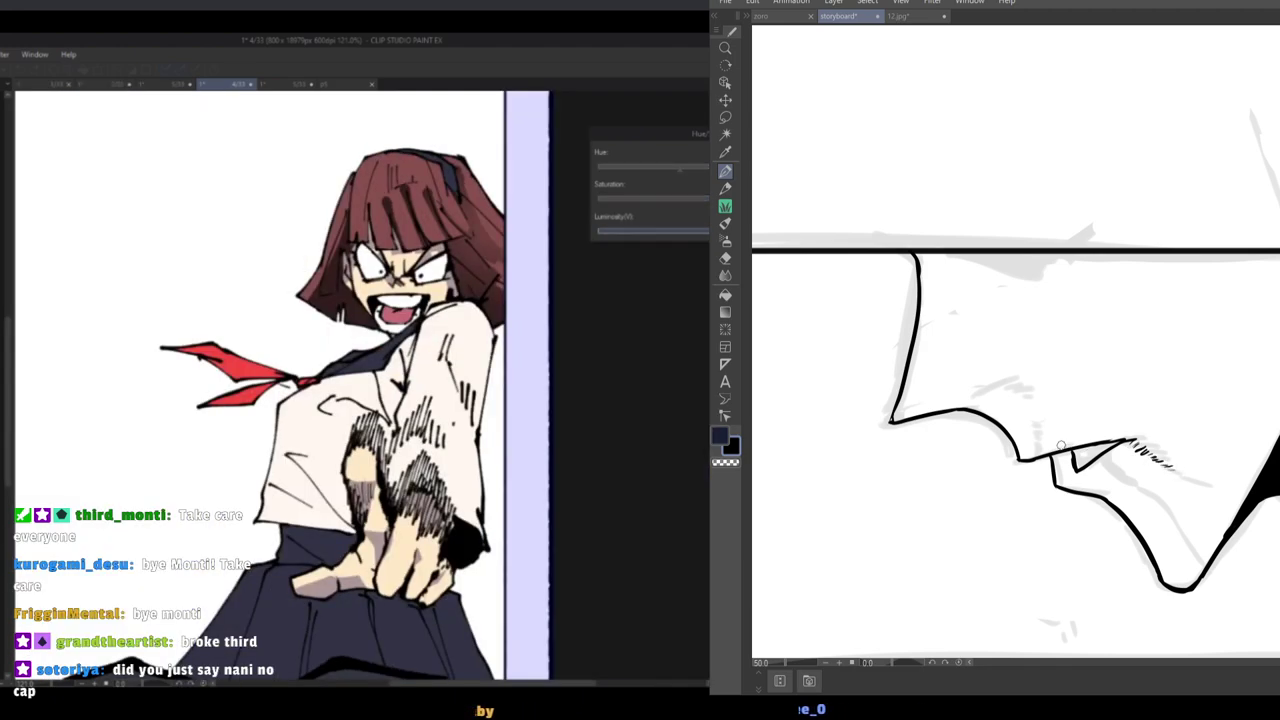
{"action": "scroll", "coordinate": [1061, 445], "scroll_direction": "down", "scroll_amount": 1}
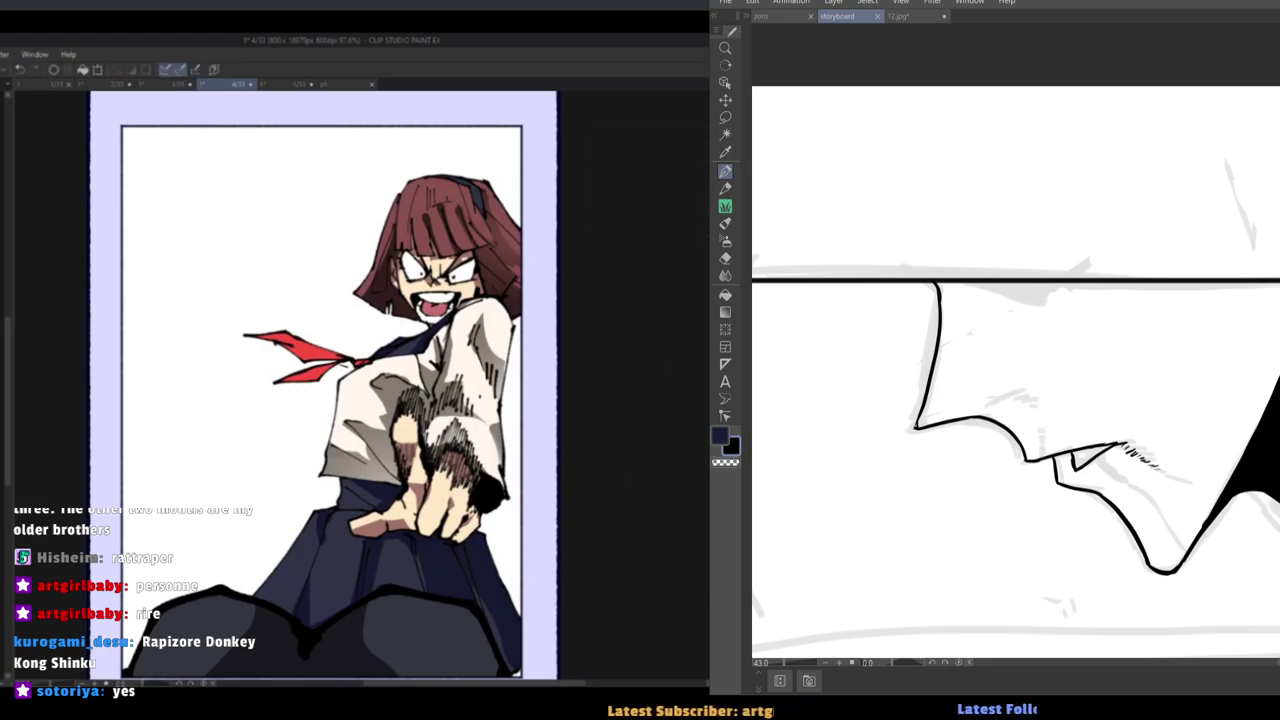
Fine-tune the hue and luminosity of the girl's shading, check the picture mirrored and apply the correction.
{"action": "scroll", "coordinate": [1250, 394], "scroll_direction": "down", "scroll_amount": 3}
{"action": "left_click_drag", "start_coordinate": [1179, 358], "coordinate": [1279, 416]}
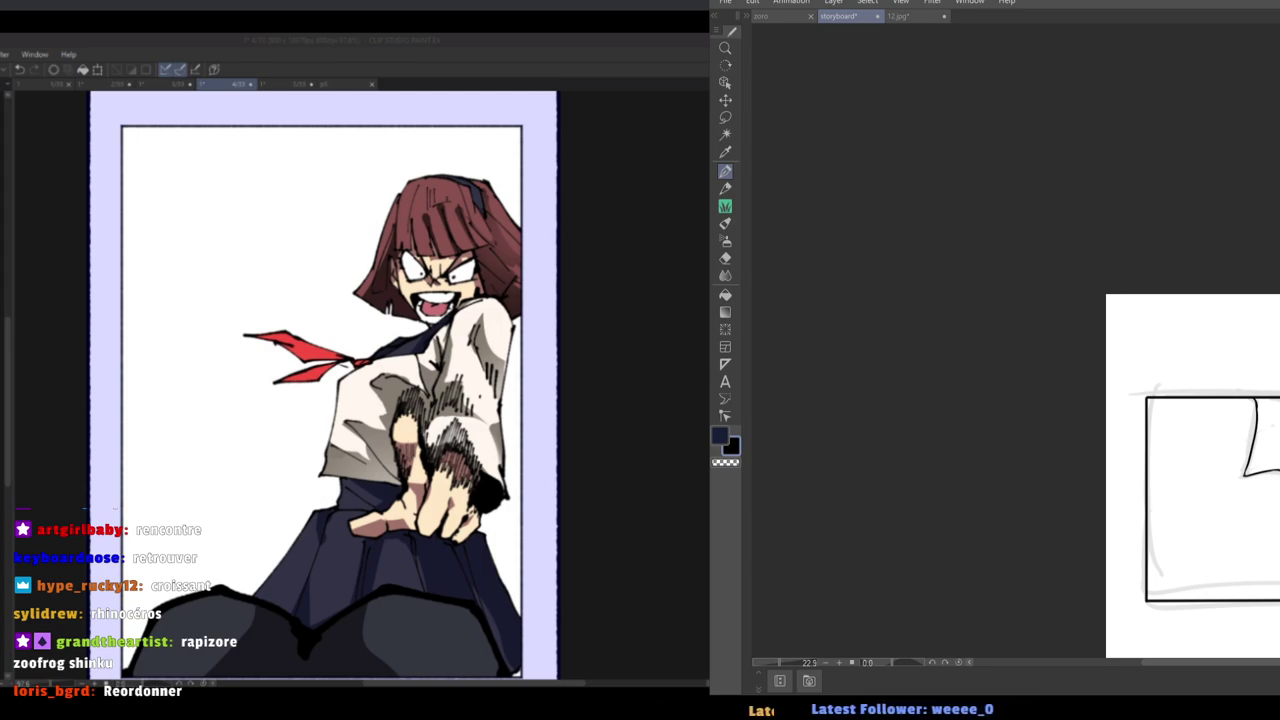
{"action": "scroll", "coordinate": [1270, 525], "scroll_direction": "up", "scroll_amount": 2}
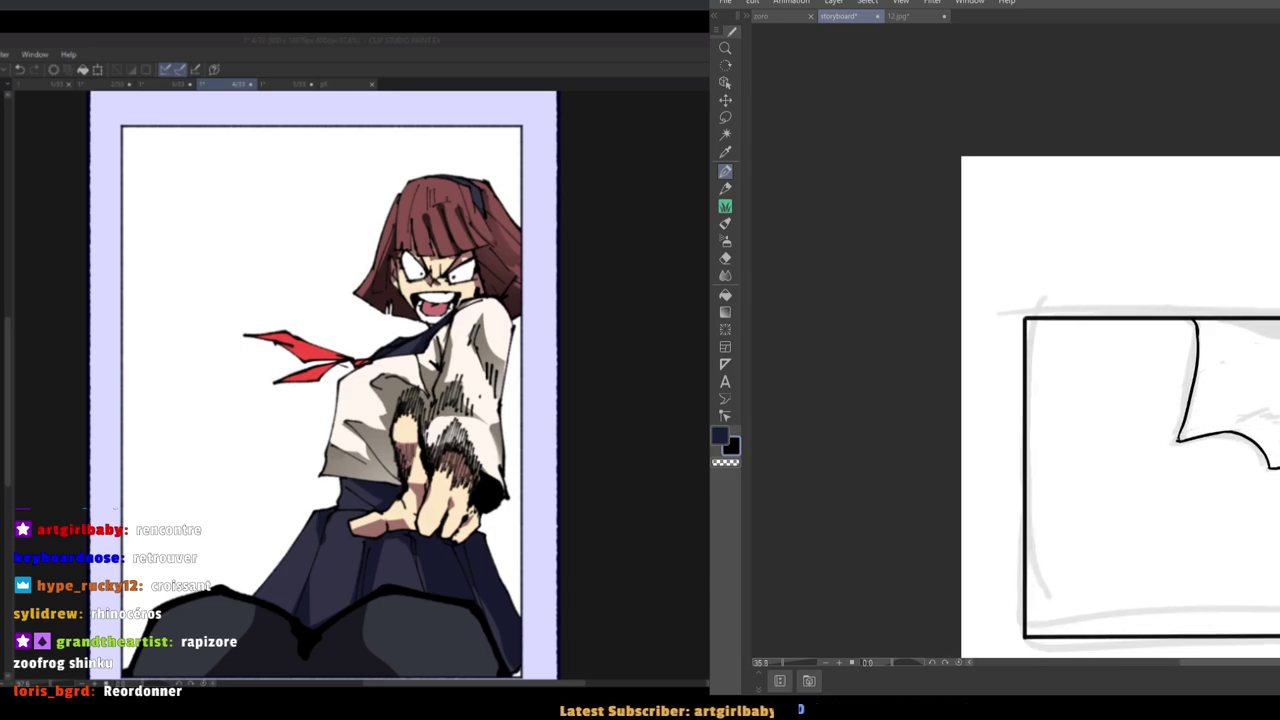
{"action": "scroll", "coordinate": [394, 606], "scroll_direction": "down", "scroll_amount": 2}
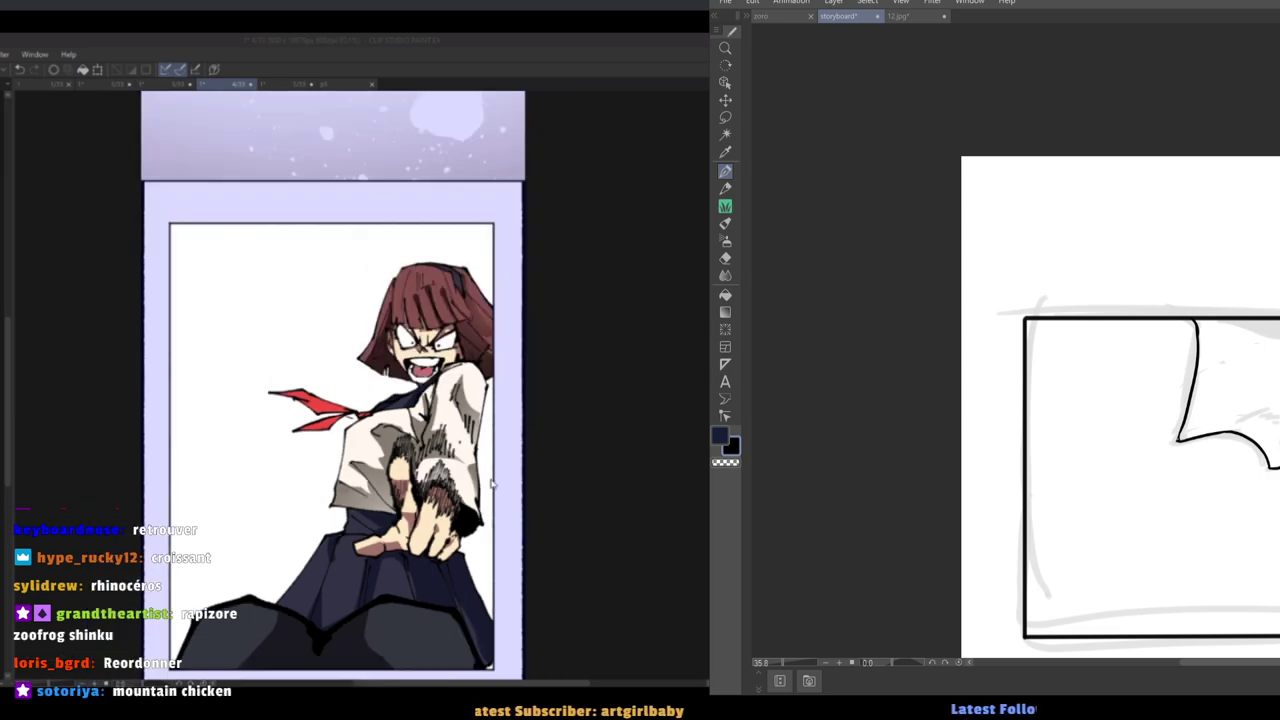
{"action": "scroll", "coordinate": [440, 558], "scroll_direction": "up", "scroll_amount": 2}
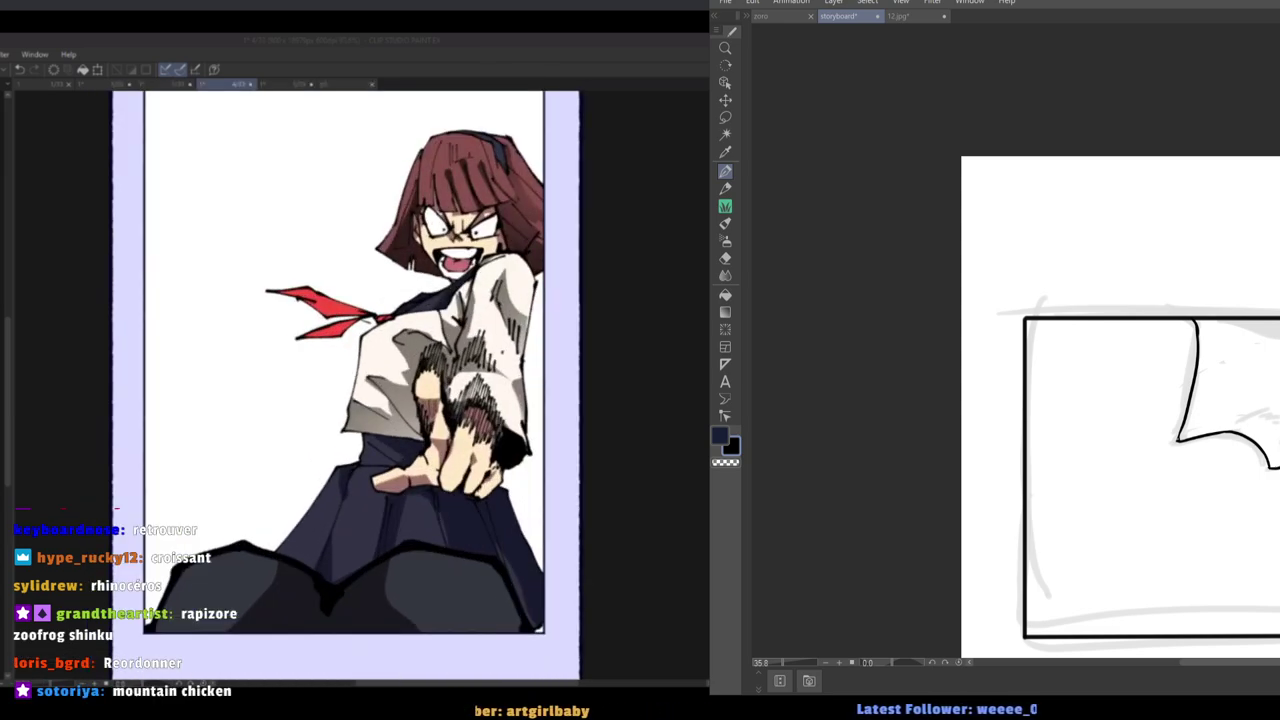
{"action": "left_click", "coordinate": [572, 462]}
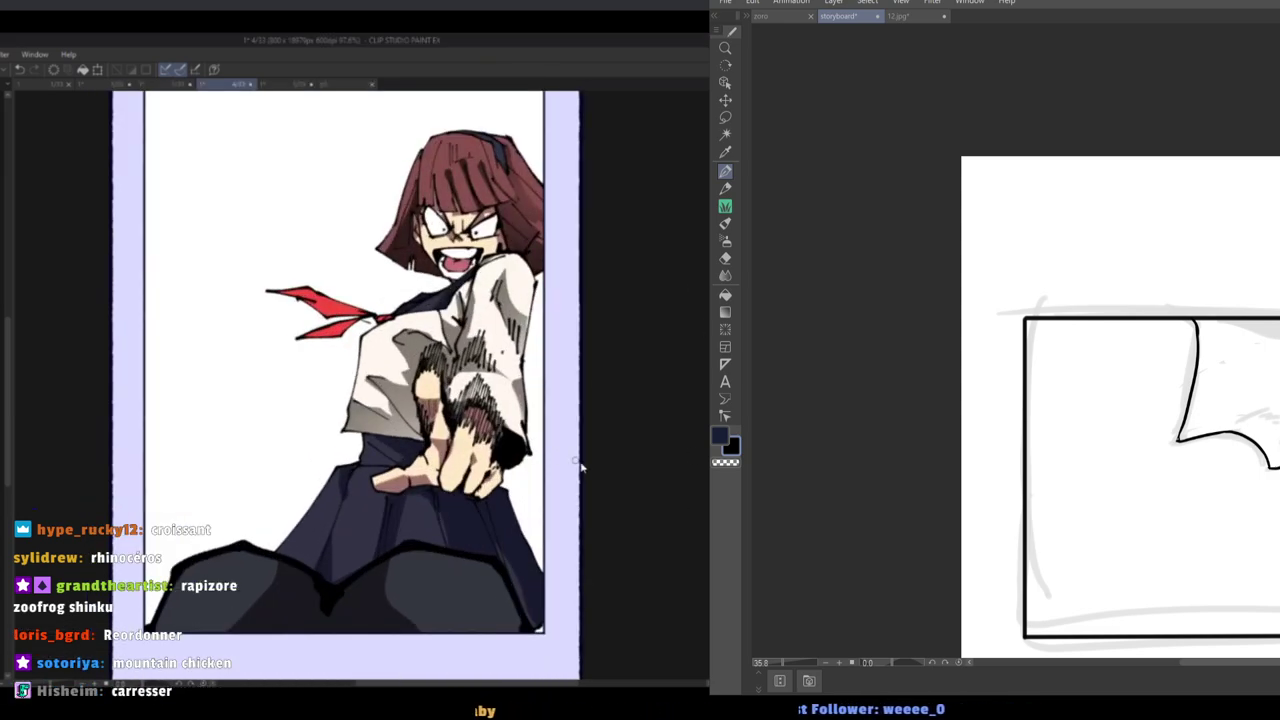
{"action": "key", "text": "ctrl+u"}
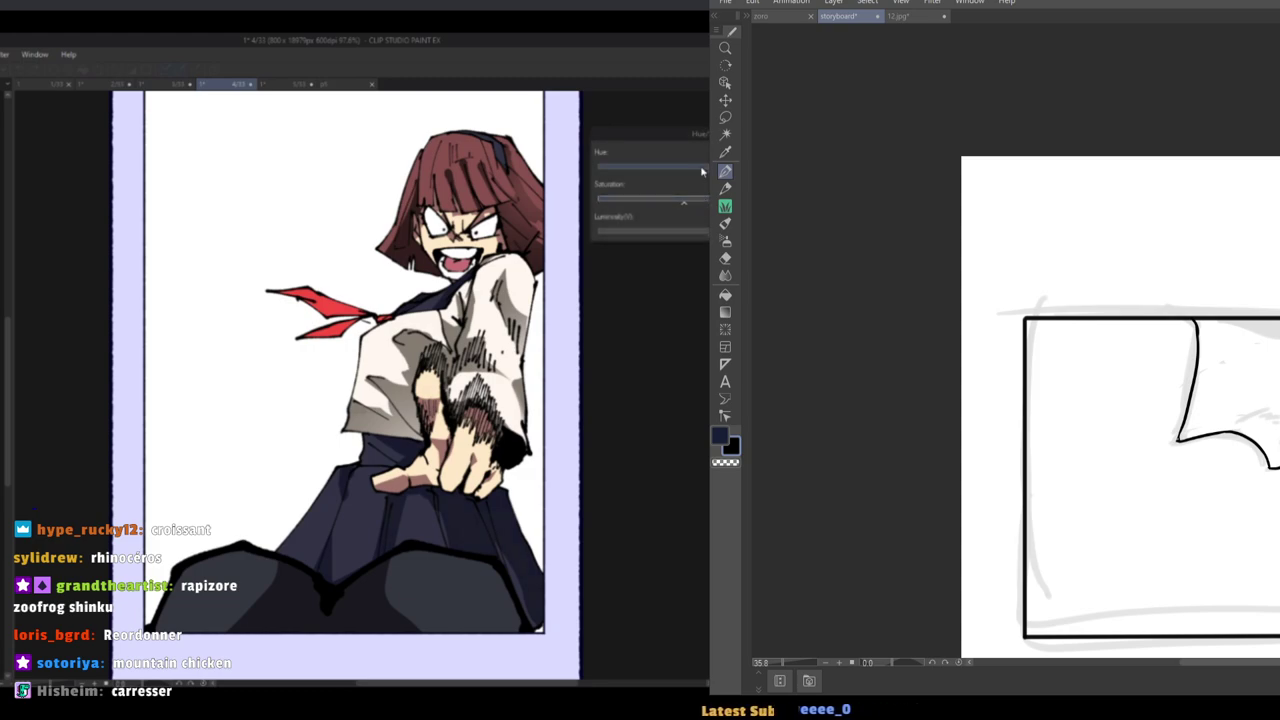
{"action": "left_click", "coordinate": [701, 169]}
{"action": "left_click", "coordinate": [690, 232]}
{"action": "key", "text": "h"}
{"action": "key", "text": "h"}
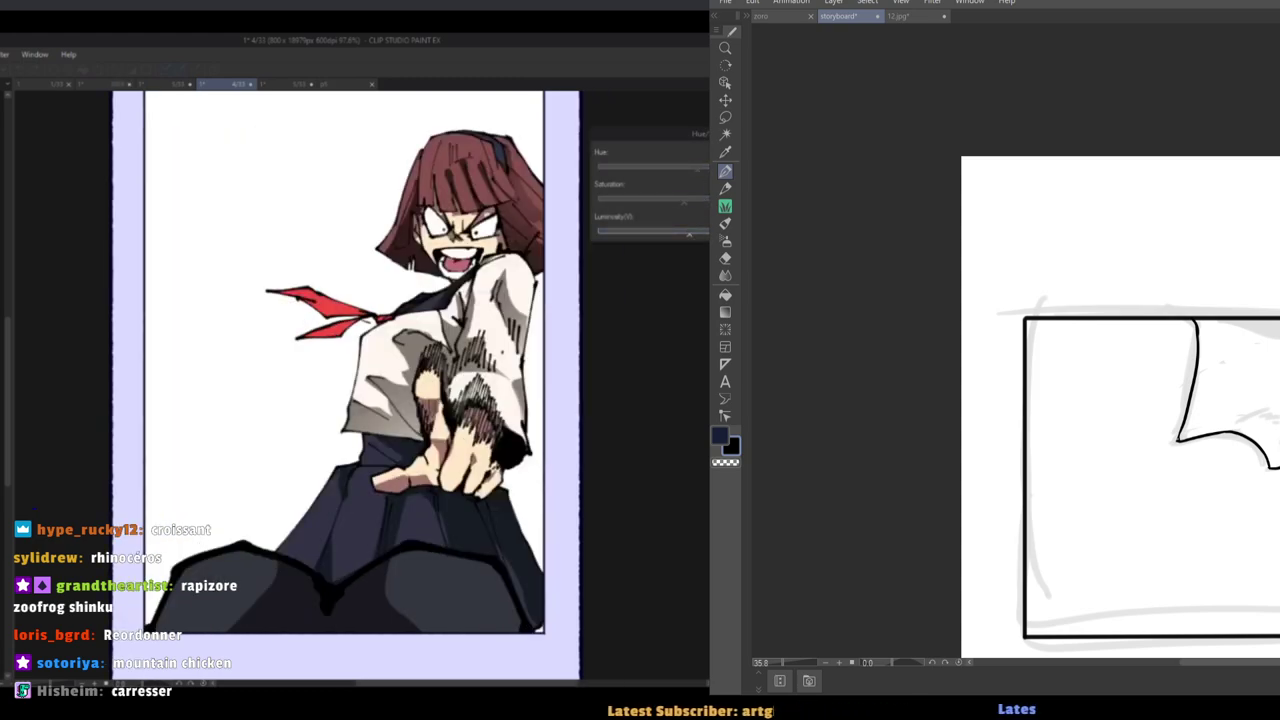
{"action": "key", "text": "Return"}
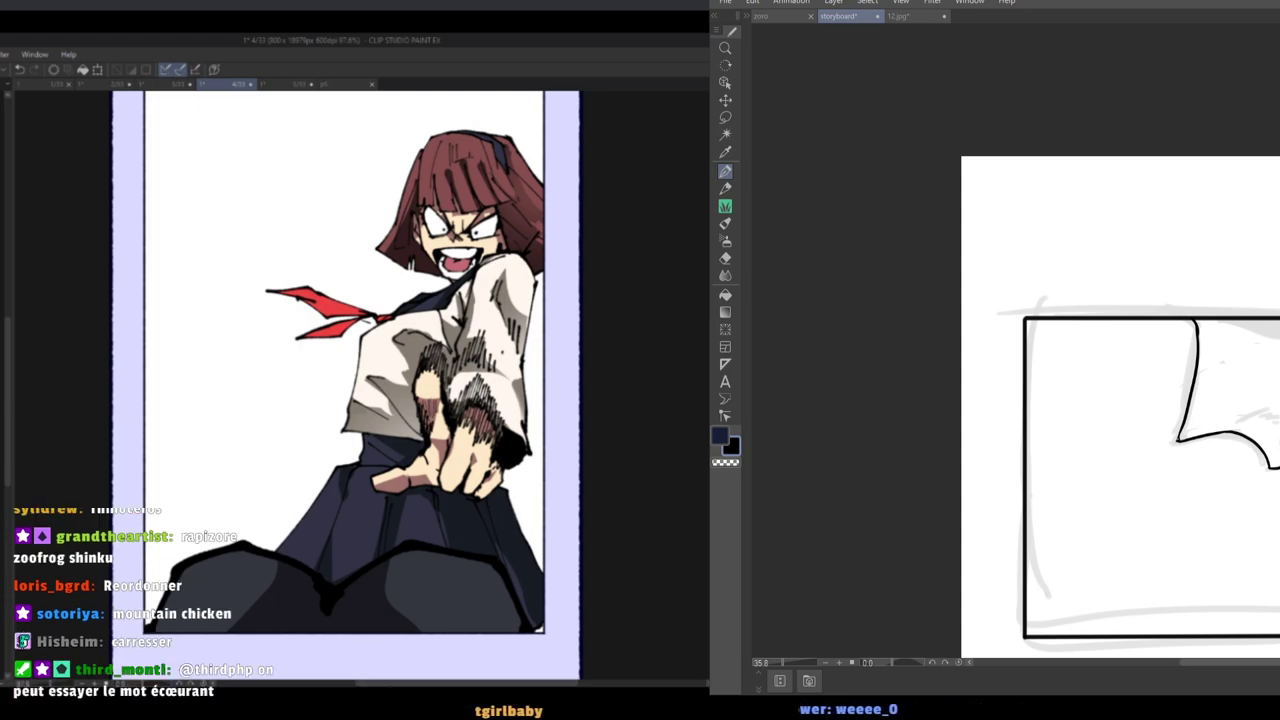
Resize the brush on the girl's page to a broad round tip about a fifth of the panel's width.
{"action": "key", "text": "bracketright"}
{"action": "key", "text": "bracketright"}
{"action": "key", "text": "bracketright"}
{"action": "key", "text": "bracketright"}
{"action": "key", "text": "bracketright"}
{"action": "key", "text": "bracketright"}
{"action": "key", "text": "bracketright"}
{"action": "key", "text": "bracketright"}
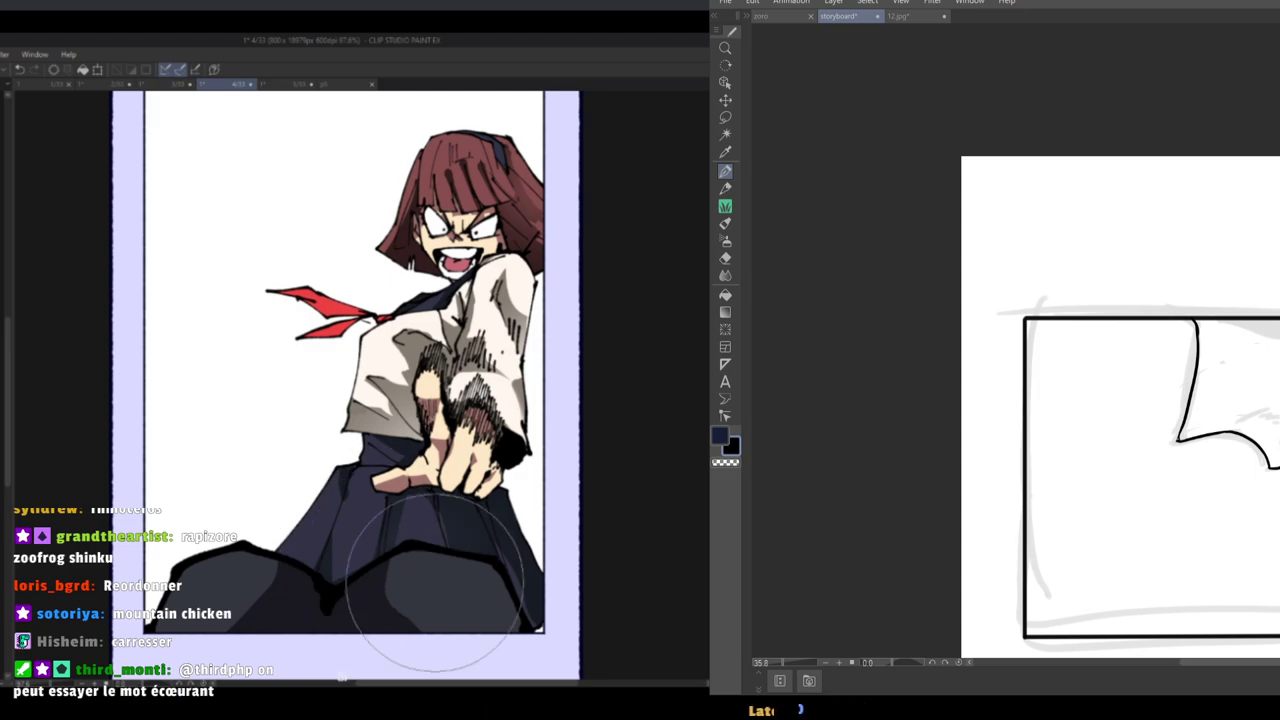
{"action": "key", "text": "bracketleft"}
{"action": "key", "text": "bracketleft"}
{"action": "key", "text": "bracketleft"}
{"action": "key", "text": "bracketleft"}
{"action": "key", "text": "bracketleft"}
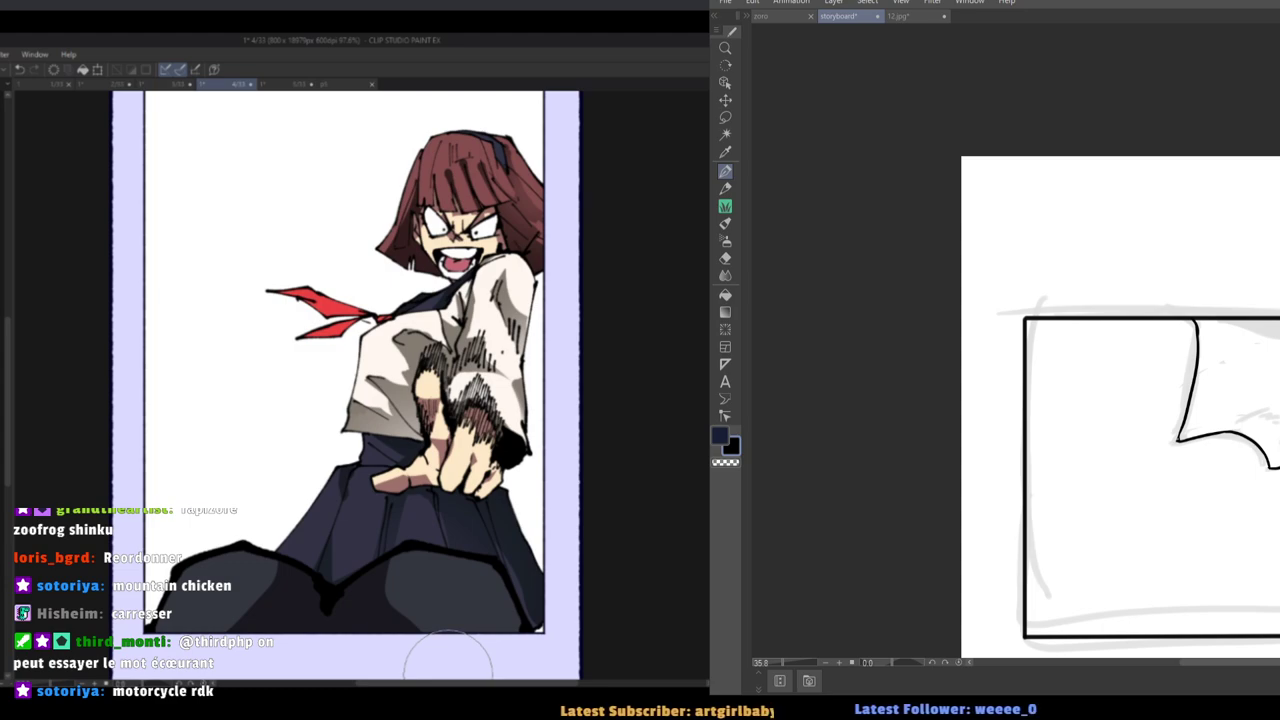
{"action": "key", "text": "e"}
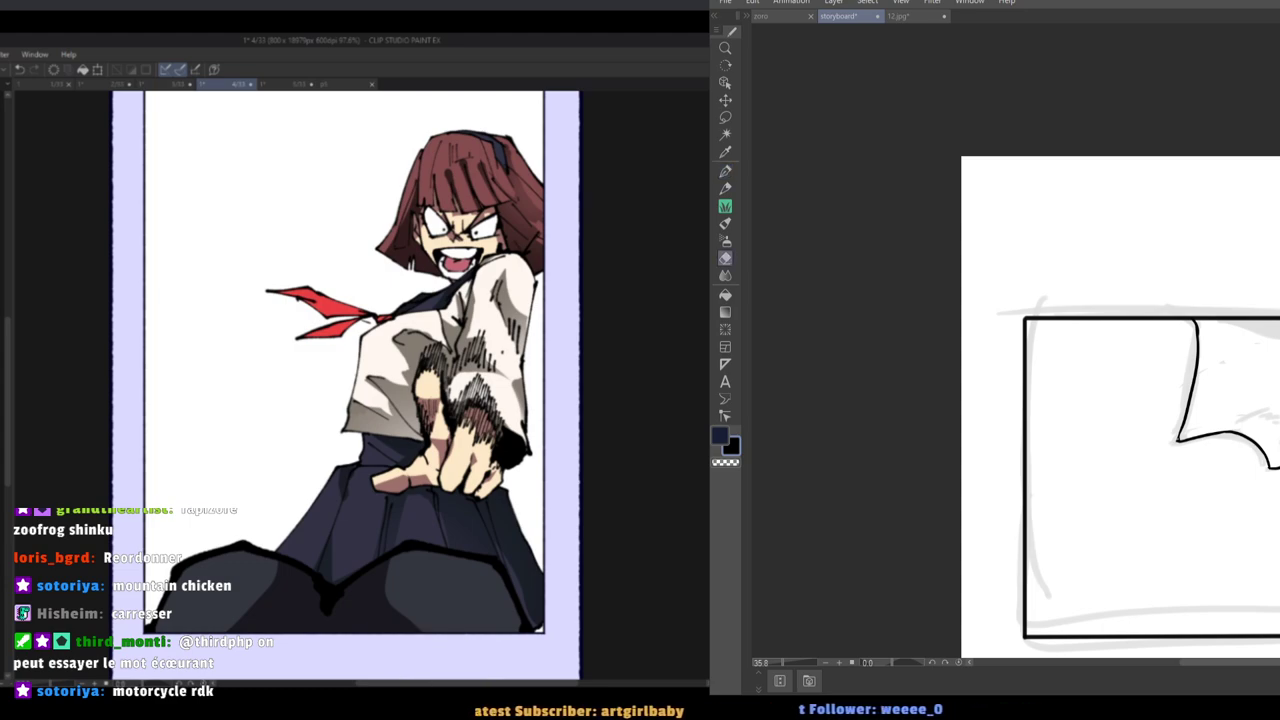
{"action": "key", "text": "p"}
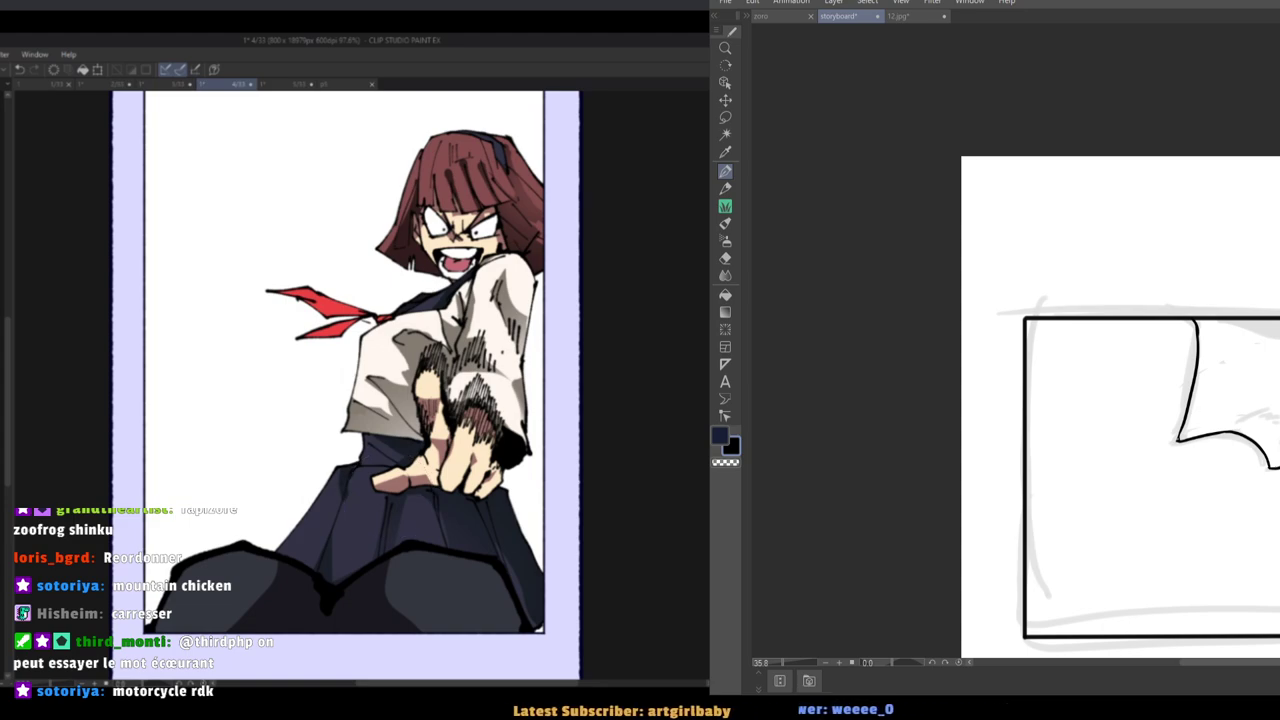
Apply another Hue/Saturation/Luminosity correction on the girl's page and check the composition in a mirrored view.
{"action": "scroll", "coordinate": [447, 412], "scroll_direction": "down", "scroll_amount": 7}
{"action": "scroll", "coordinate": [421, 445], "scroll_direction": "up", "scroll_amount": 6}
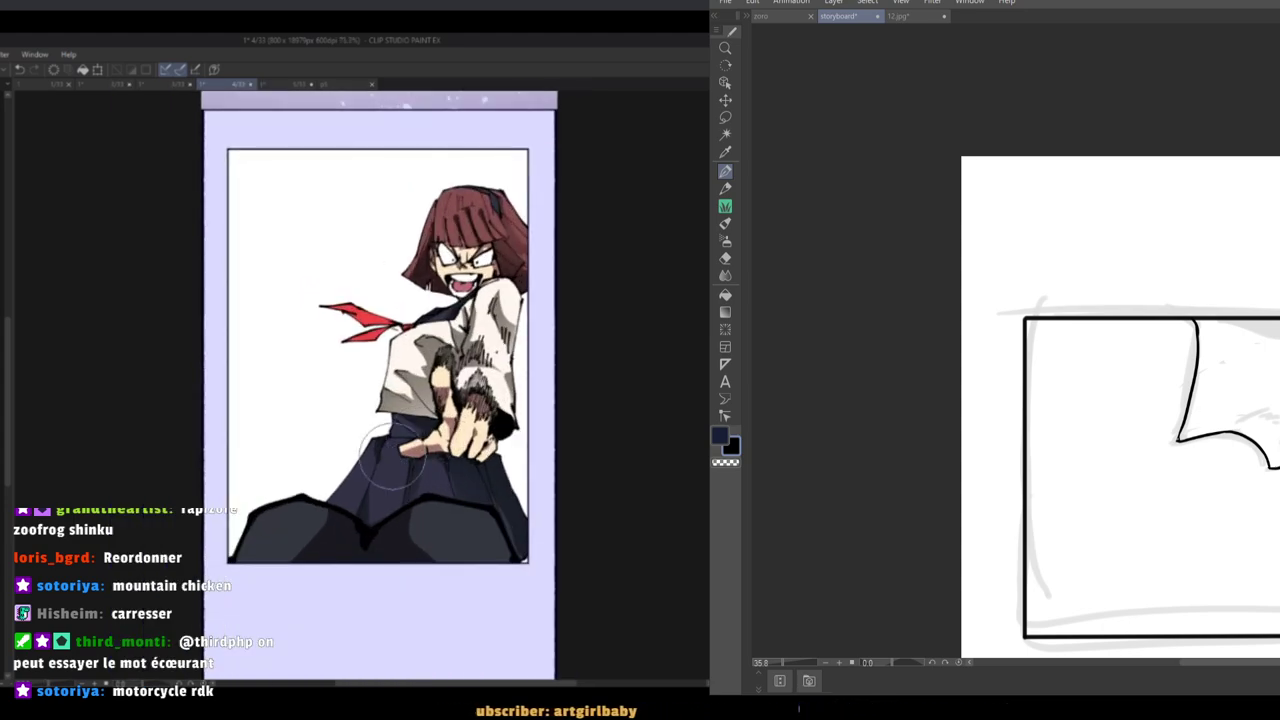
{"action": "key", "text": "ctrl+u"}
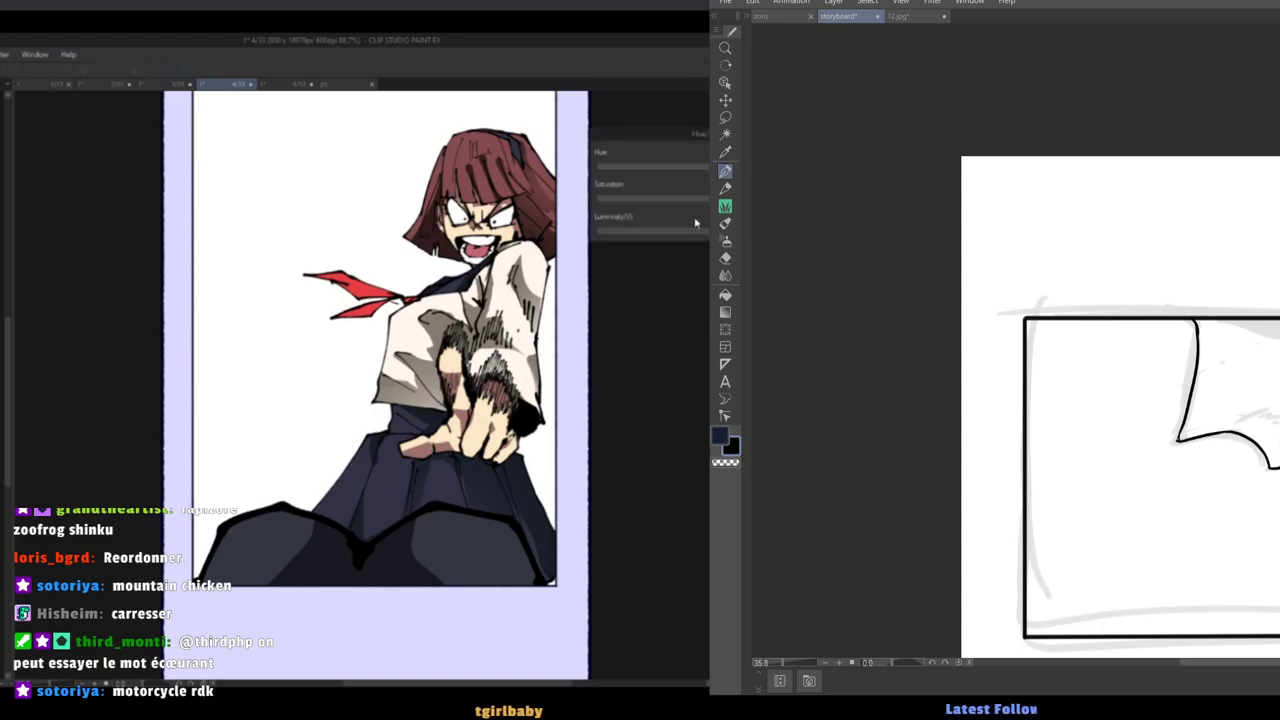
{"action": "key", "text": "Return"}
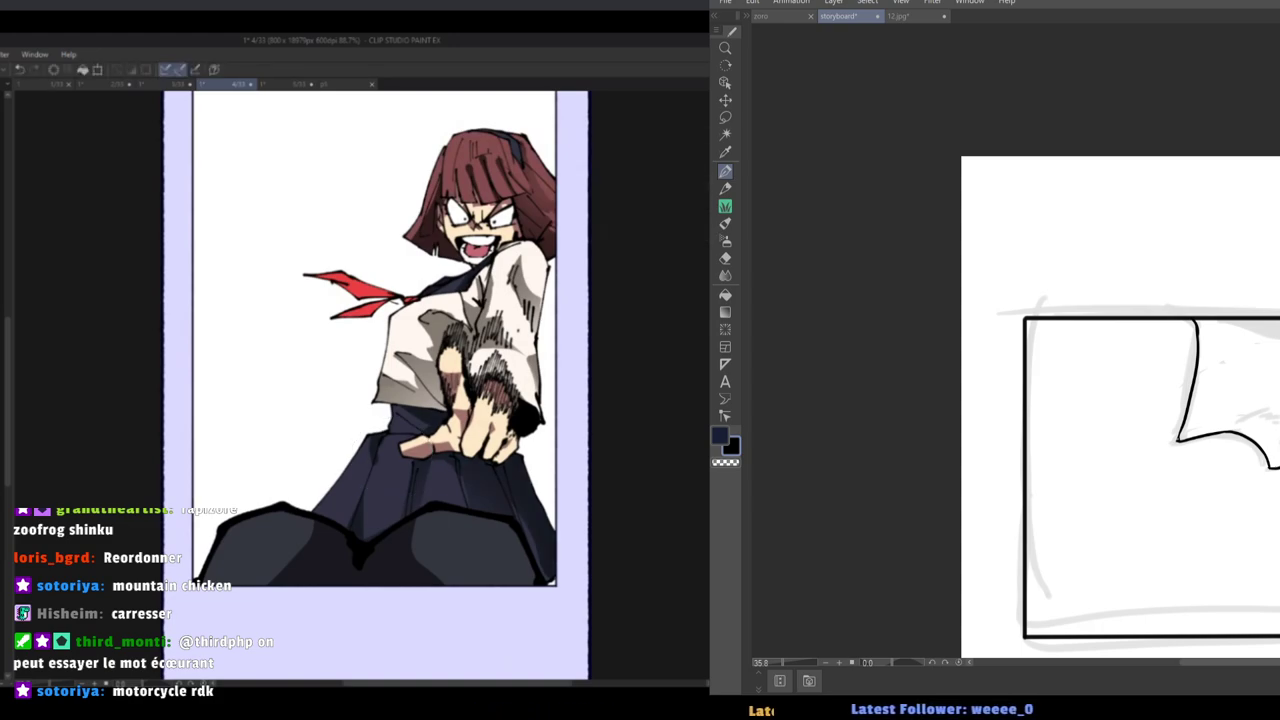
{"action": "key", "text": "h"}
{"action": "key", "text": "h"}
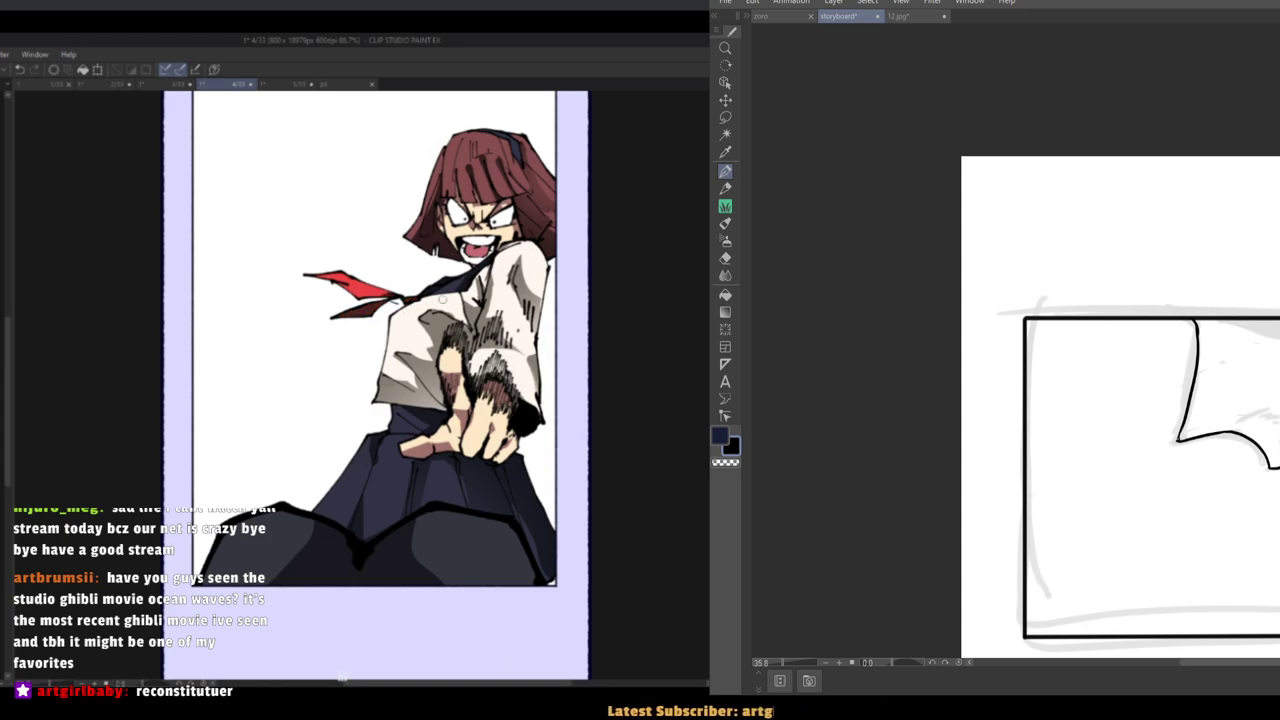
{"action": "key", "text": "h"}
{"action": "key", "text": "ctrl+u"}
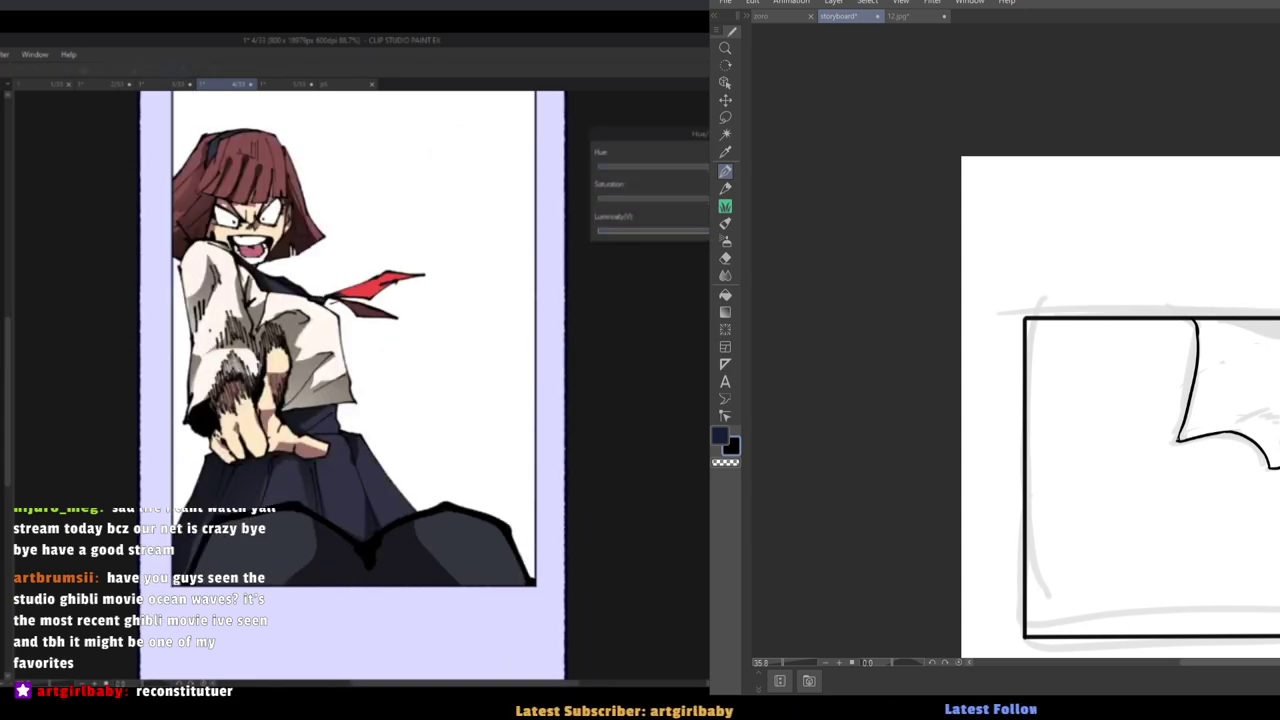
{"action": "key", "text": "Escape"}
{"action": "key", "text": "h"}
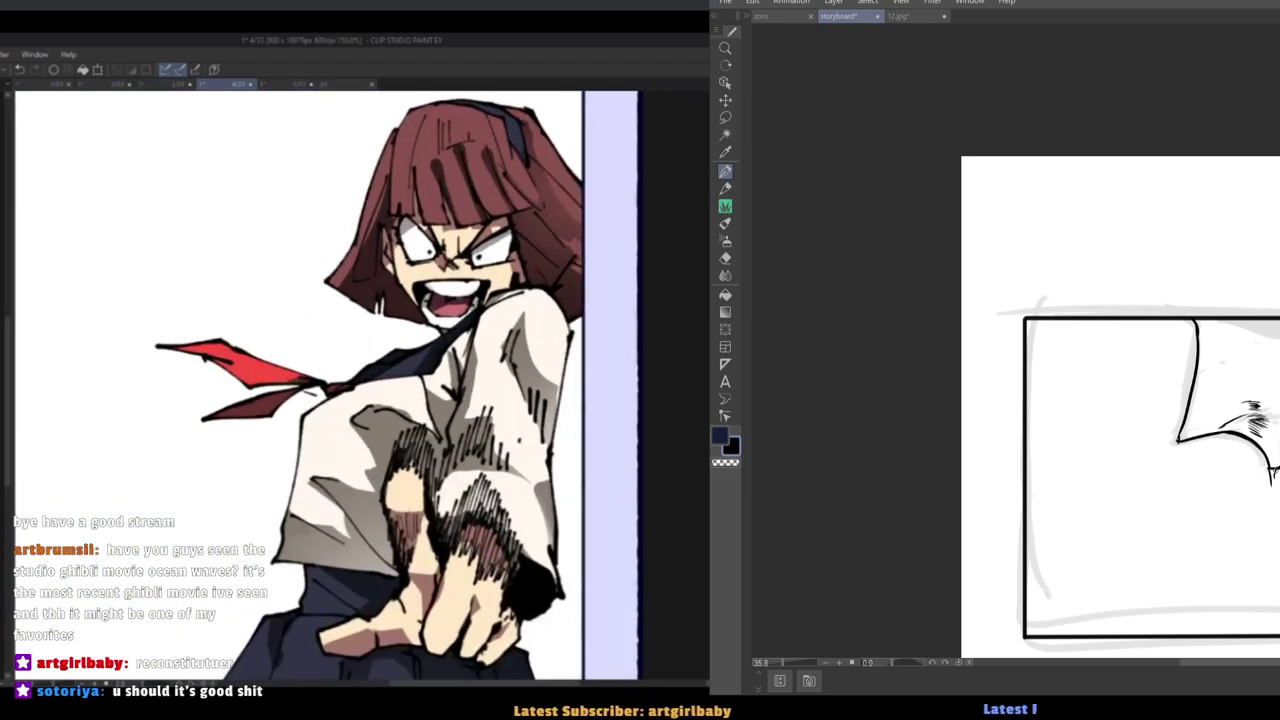
Undo the last storyboard stroke, then ink a drip hanging from the lip with a falling drop and a small dot below it.
{"action": "key", "text": "ctrl+z"}
{"action": "mouse_move", "coordinate": [1208, 463]}
{"action": "left_mouse_down"}
{"action": "mouse_move", "coordinate": [1209, 425]}
{"action": "mouse_move", "coordinate": [1277, 461]}
{"action": "left_mouse_up"}
{"action": "left_click_drag", "start_coordinate": [1272, 557], "coordinate": [1274, 561]}
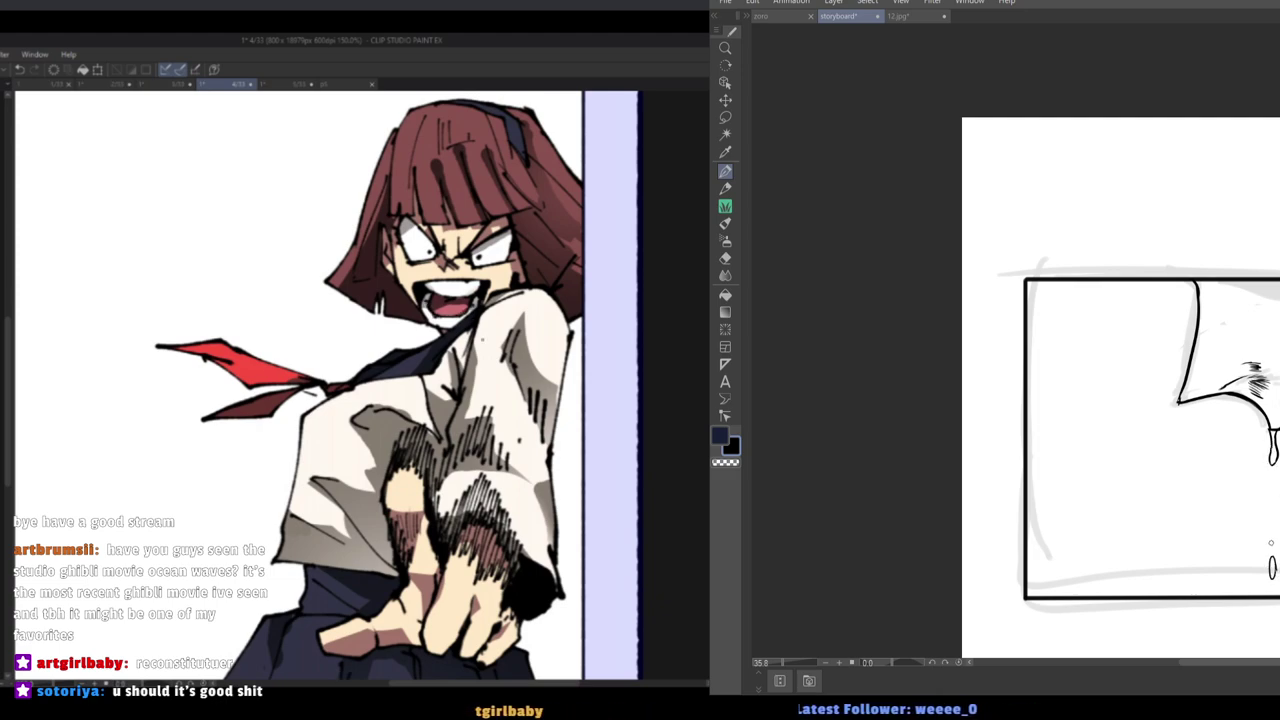
{"action": "left_click", "coordinate": [1271, 541]}
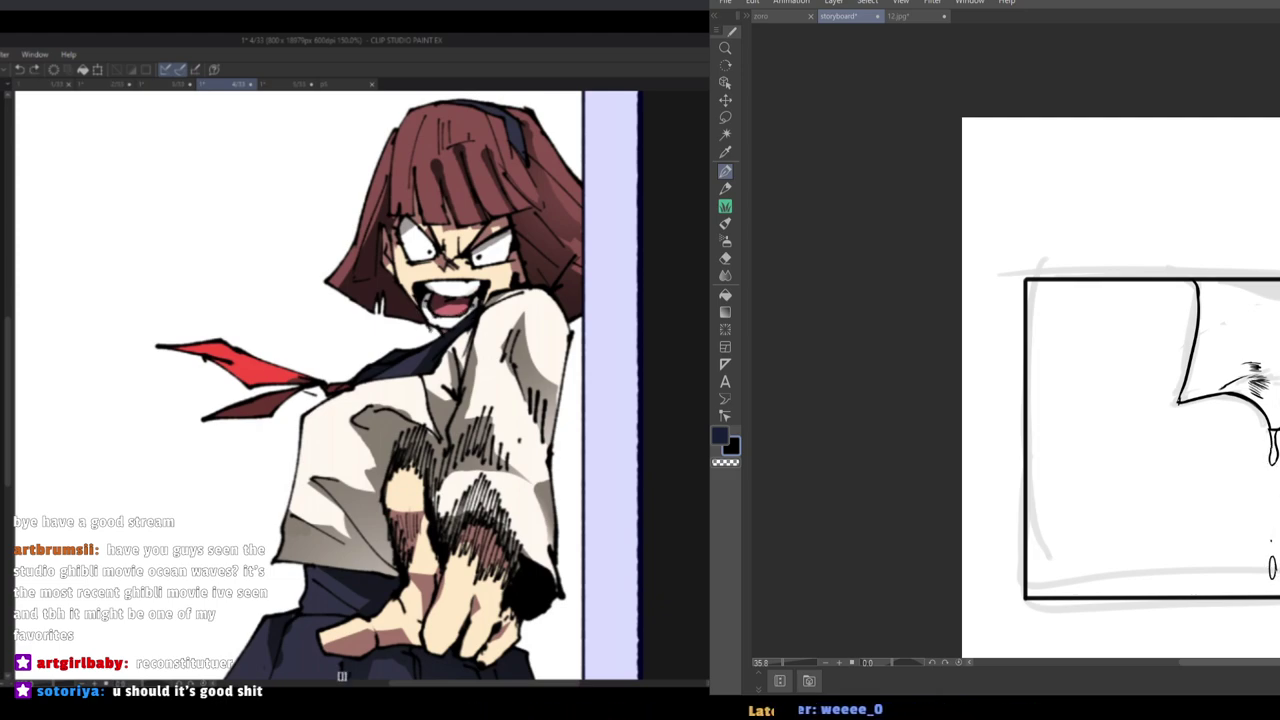
Check the artwork zoomed out and mirrored, and save the storyboard.
{"action": "scroll", "coordinate": [1279, 311], "scroll_direction": "down", "scroll_amount": 5}
{"action": "left_click_drag", "start_coordinate": [1215, 326], "coordinate": [1206, 350]}
{"action": "scroll", "coordinate": [1279, 408], "scroll_direction": "up", "scroll_amount": 4}
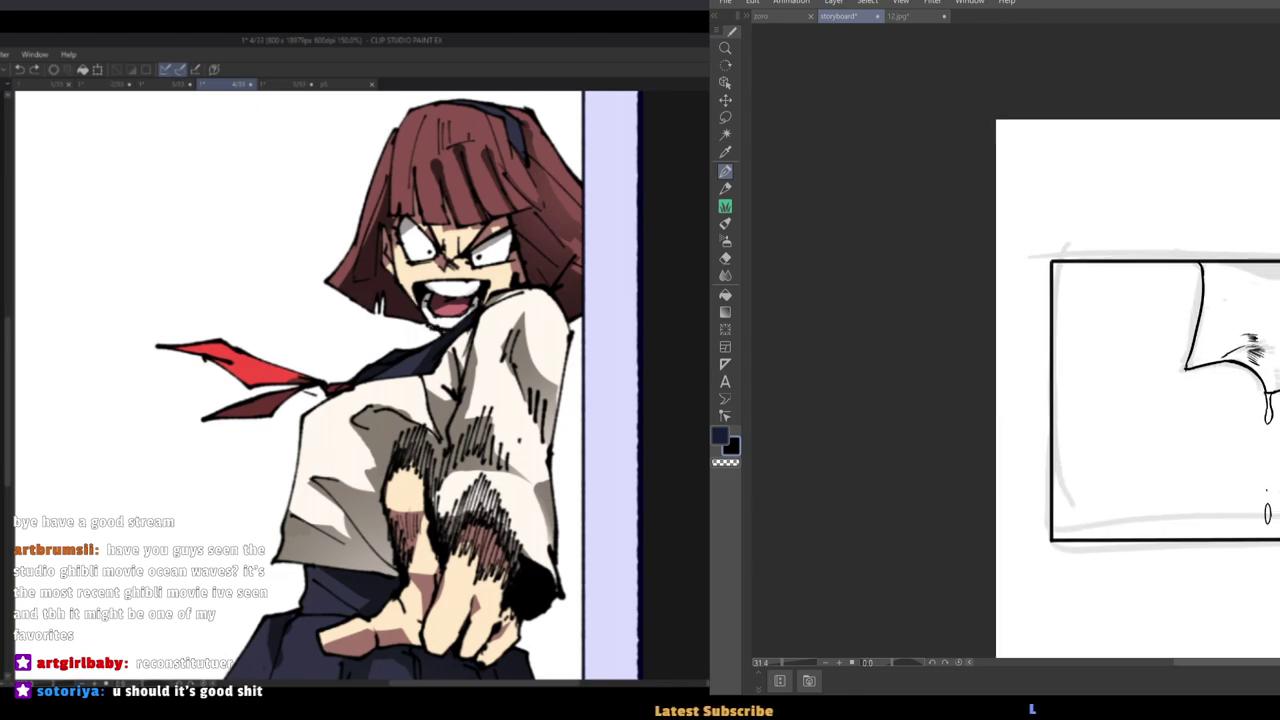
{"action": "key", "text": "h"}
{"action": "key", "text": "h"}
{"action": "scroll", "coordinate": [502, 296], "scroll_direction": "down", "scroll_amount": 1}
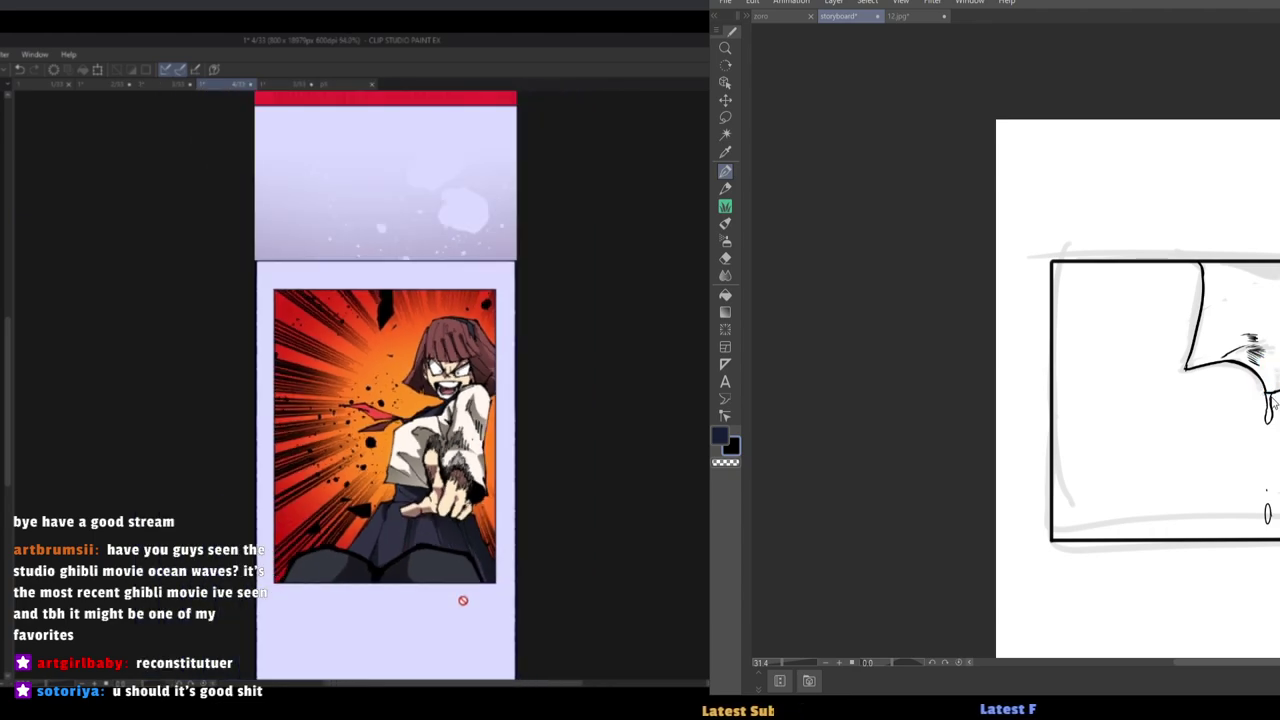
{"action": "key", "text": "ctrl+s"}
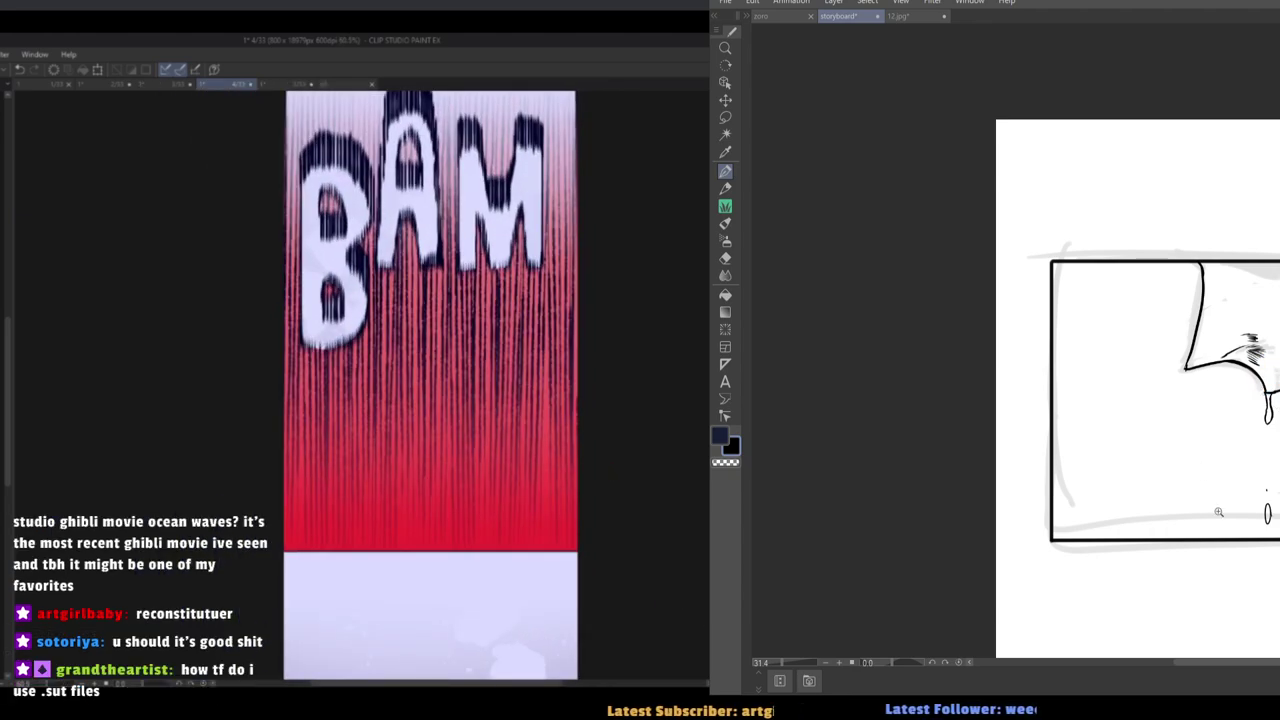
Look through the finished pages 10.jpg and 9.jpg and examine the upside-down falling figure on 9.jpg.
{"action": "scroll", "coordinate": [1217, 511], "scroll_direction": "up", "scroll_amount": 2}
{"action": "left_click_drag", "start_coordinate": [1229, 505], "coordinate": [1218, 487]}
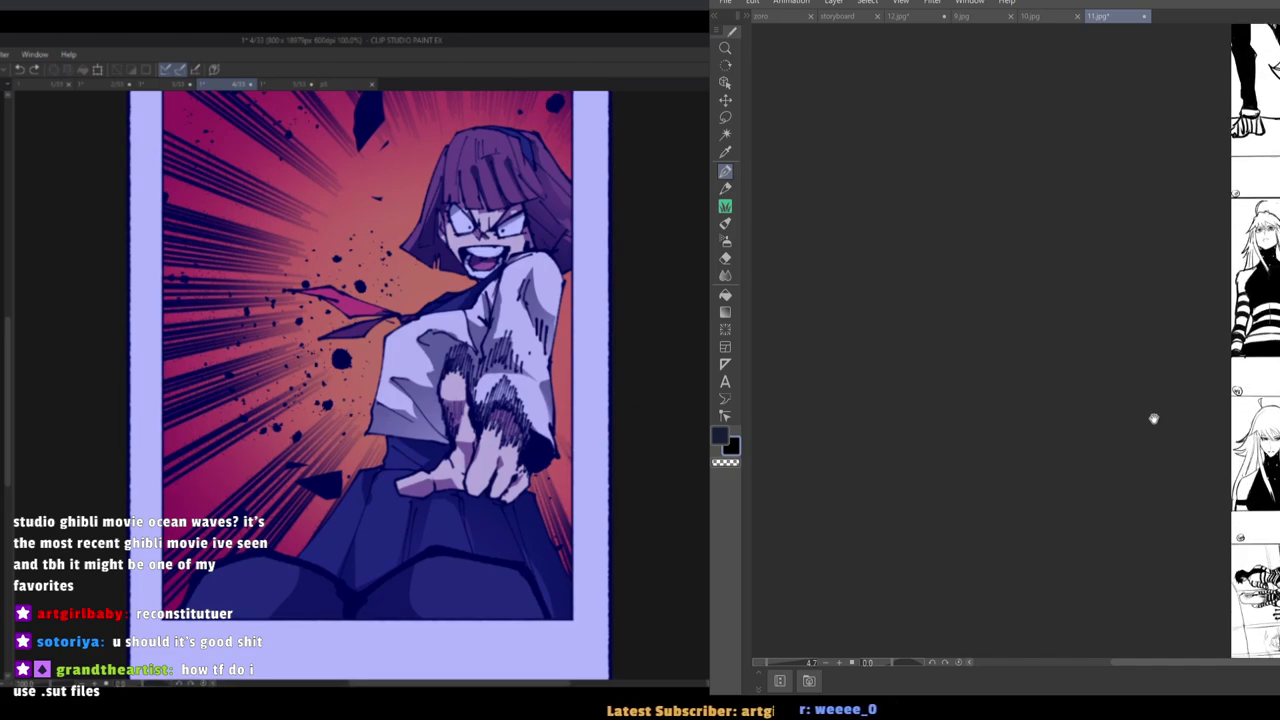
{"action": "left_click", "coordinate": [1036, 14]}
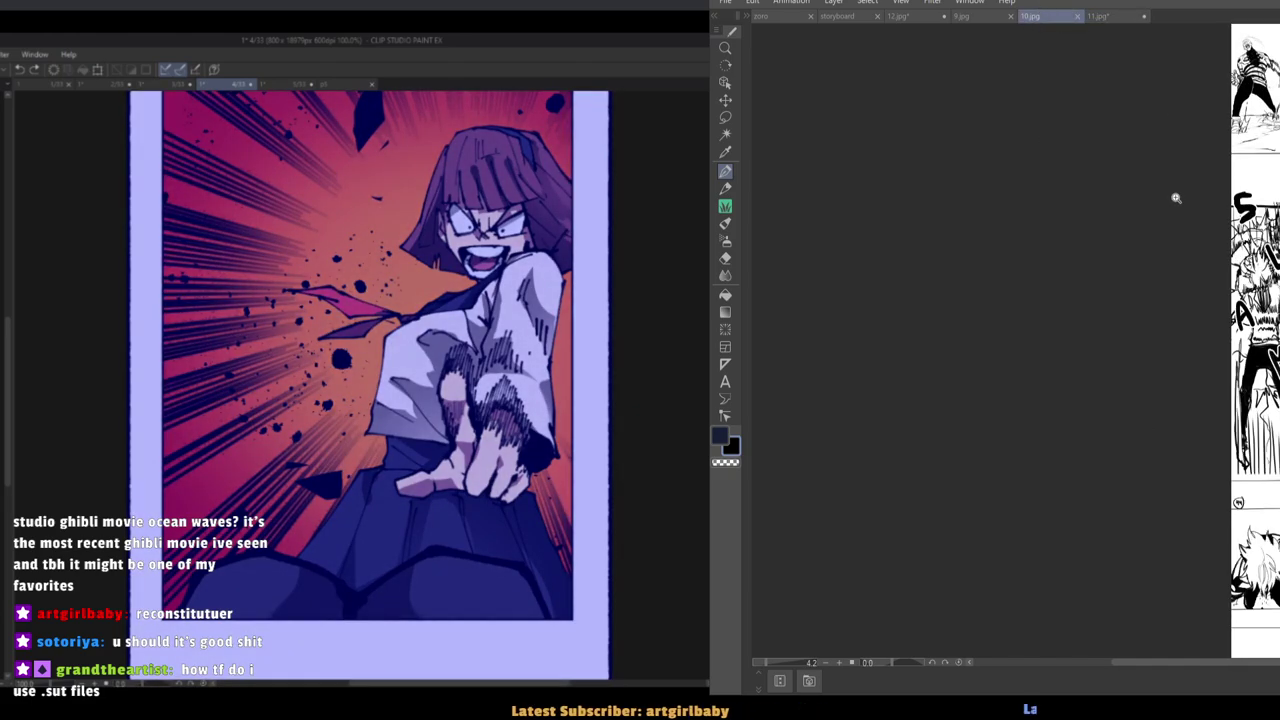
{"action": "left_click", "coordinate": [978, 18]}
{"action": "left_click_drag", "start_coordinate": [1172, 157], "coordinate": [1211, 349], "text": "ctrl"}
{"action": "scroll", "coordinate": [1211, 349], "scroll_direction": "up", "scroll_amount": 4}
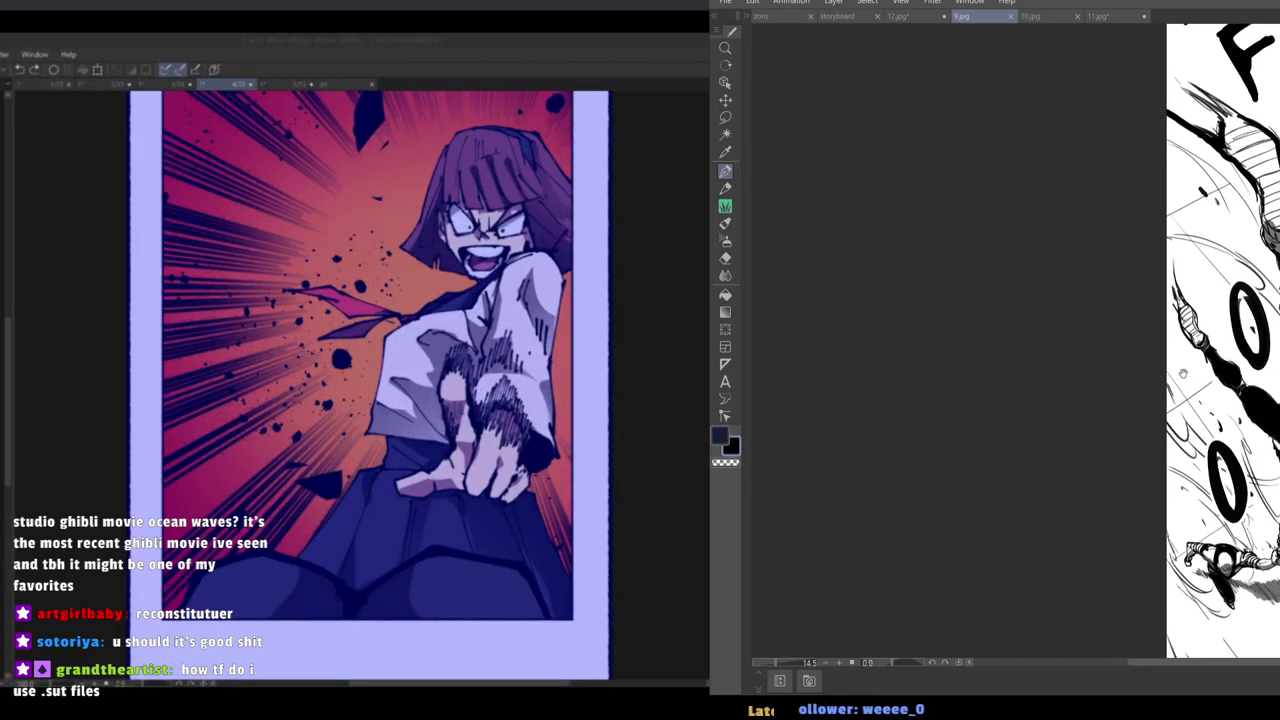
{"action": "left_click_drag", "start_coordinate": [1187, 400], "coordinate": [1177, 462]}
{"action": "scroll", "coordinate": [1170, 420], "scroll_direction": "down", "scroll_amount": 1}
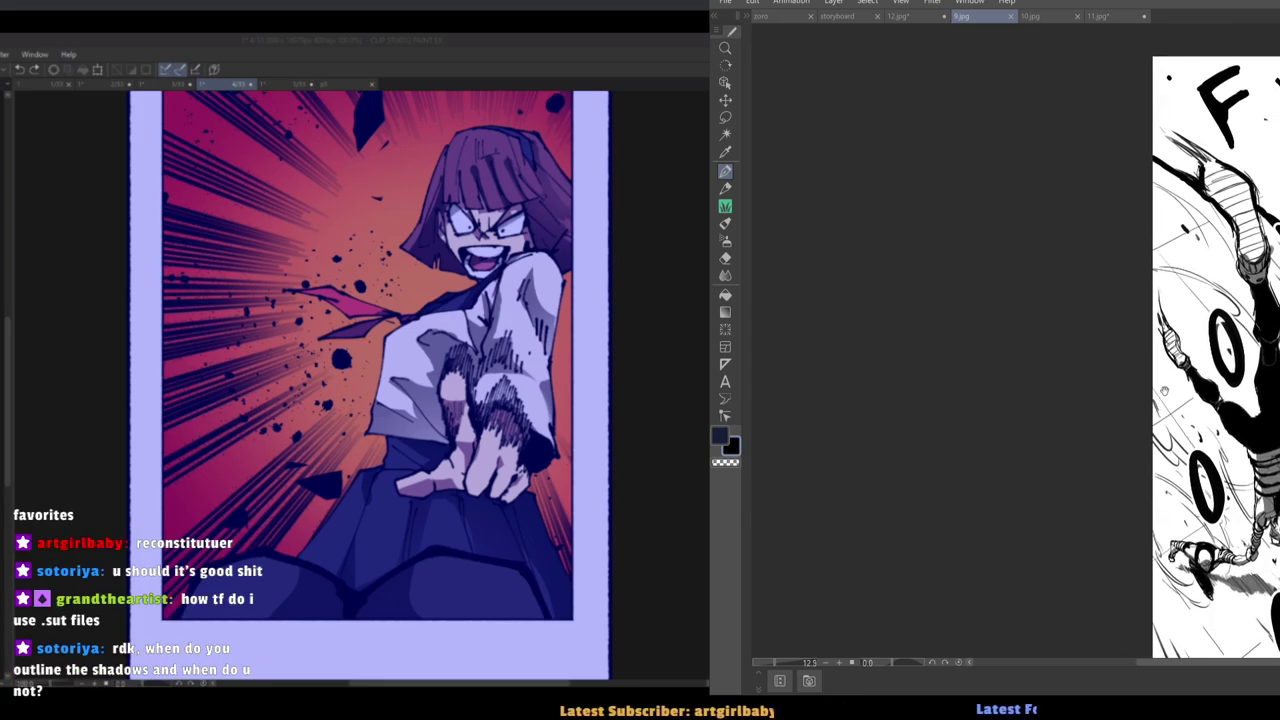
{"action": "left_click_drag", "start_coordinate": [1176, 387], "coordinate": [1172, 361]}
{"action": "left_click_drag", "start_coordinate": [1066, 443], "coordinate": [820, 394]}
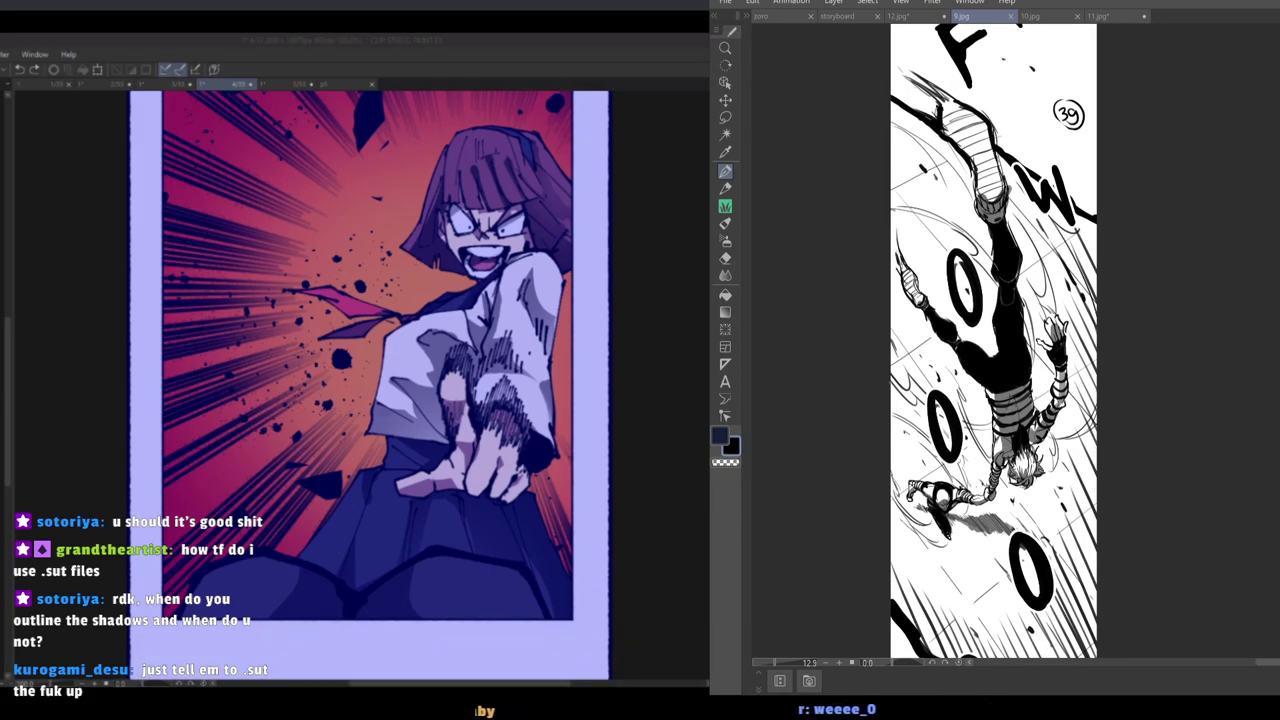
Examine the rest of page 9.jpg, from the falling figure in panel 39 through panels 40 and 41 to its end.
{"action": "mouse_move", "coordinate": [903, 418]}
{"action": "left_mouse_down"}
{"action": "mouse_move", "coordinate": [914, 360]}
{"action": "mouse_move", "coordinate": [905, 496]}
{"action": "mouse_move", "coordinate": [924, 364]}
{"action": "left_mouse_up"}
{"action": "scroll", "coordinate": [918, 438], "scroll_direction": "up", "scroll_amount": 3}
{"action": "left_click_drag", "start_coordinate": [916, 480], "coordinate": [924, 398]}
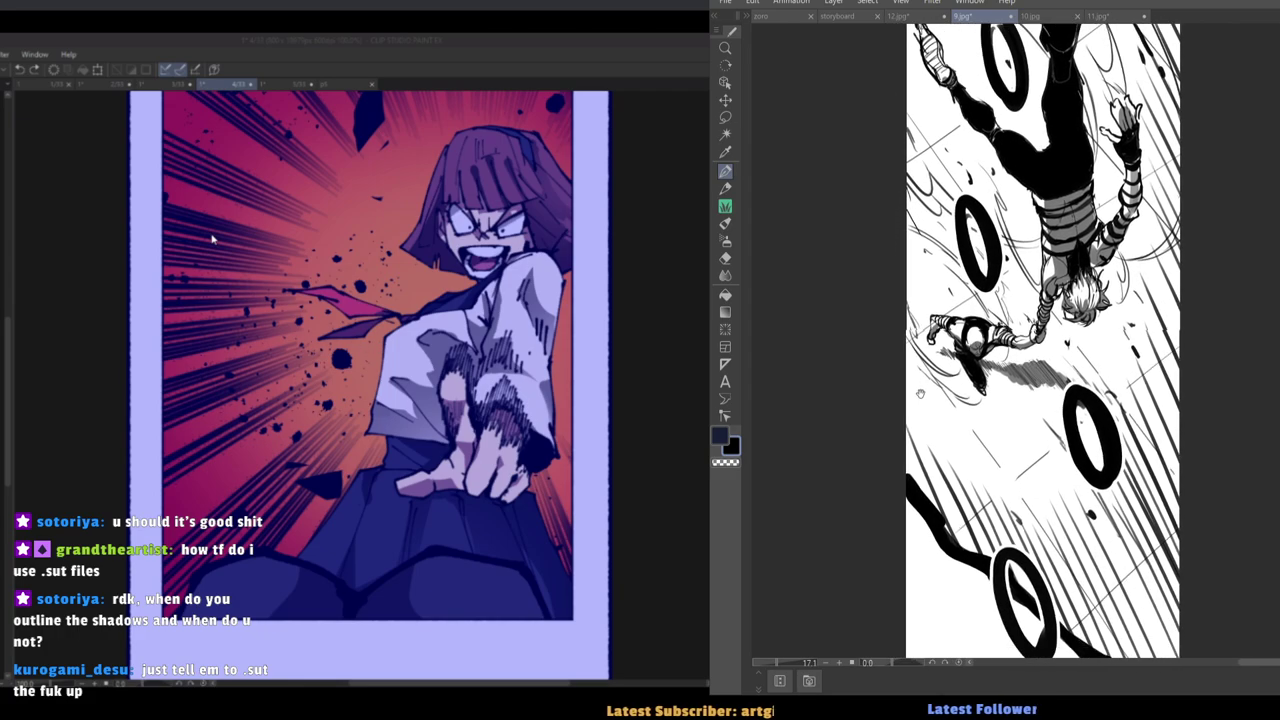
{"action": "mouse_move", "coordinate": [920, 494]}
{"action": "left_mouse_down"}
{"action": "mouse_move", "coordinate": [932, 430]}
{"action": "mouse_move", "coordinate": [907, 212]}
{"action": "left_mouse_up"}
{"action": "left_click_drag", "start_coordinate": [918, 432], "coordinate": [910, 248]}
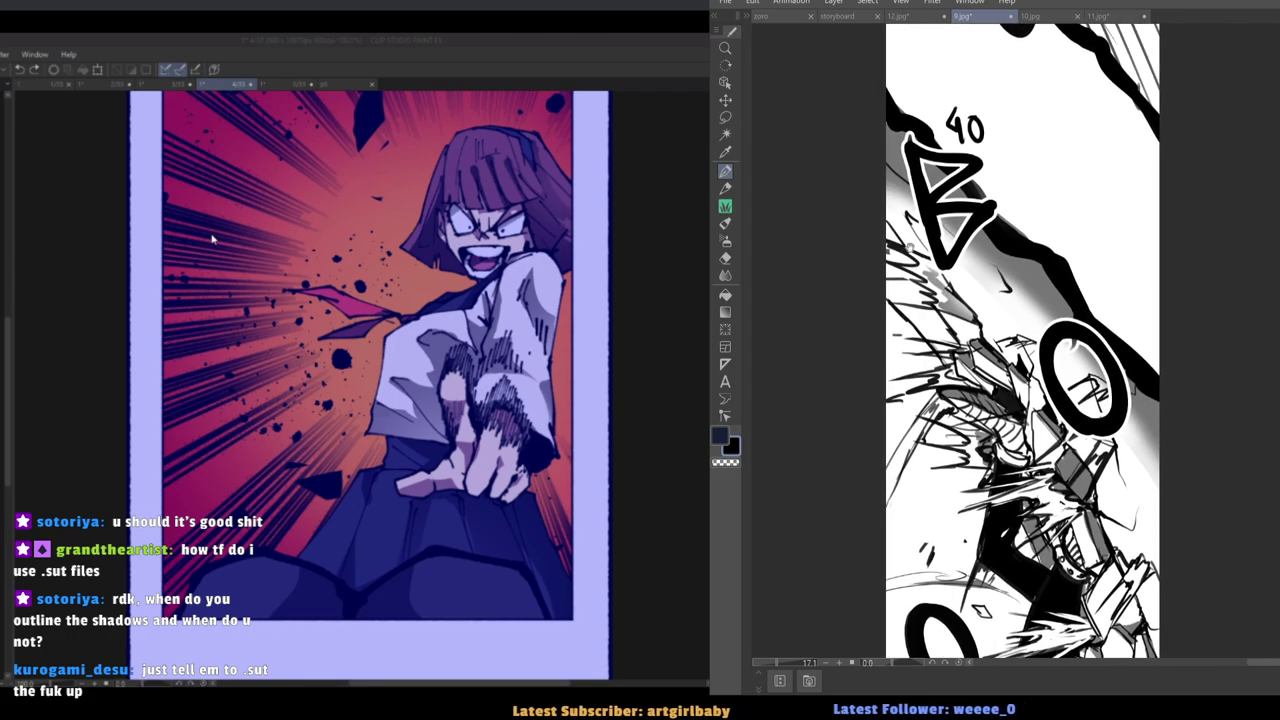
{"action": "left_click_drag", "start_coordinate": [922, 484], "coordinate": [957, 336]}
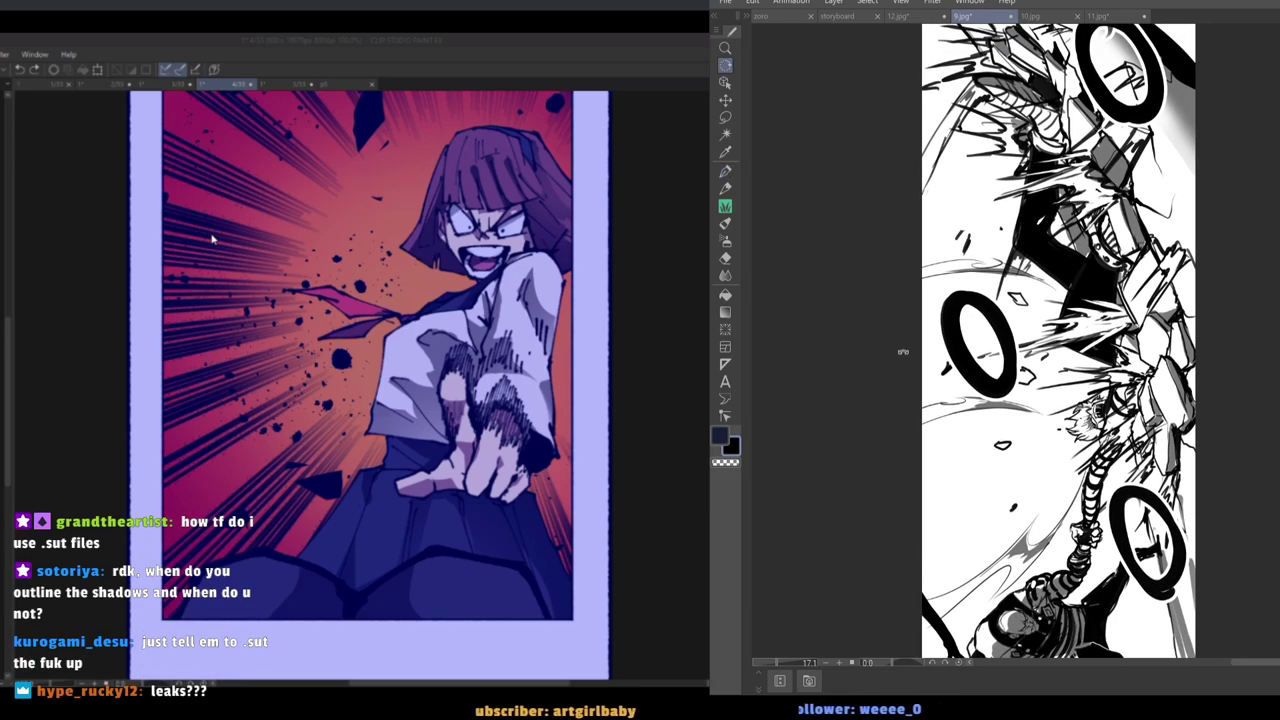
{"action": "left_click_drag", "start_coordinate": [896, 377], "coordinate": [859, 287]}
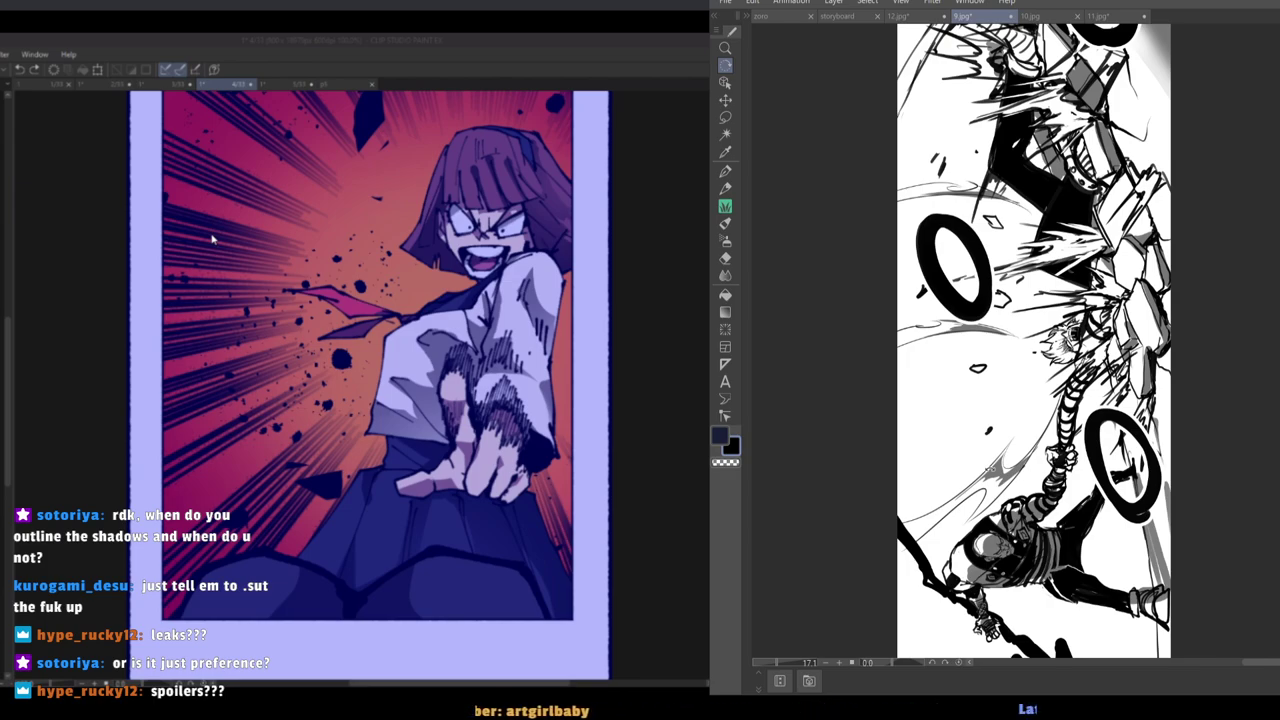
{"action": "left_click_drag", "start_coordinate": [970, 600], "coordinate": [1014, 446]}
{"action": "left_click_drag", "start_coordinate": [1040, 600], "coordinate": [1026, 212]}
{"action": "scroll", "coordinate": [407, 407], "scroll_direction": "down", "scroll_amount": 3}
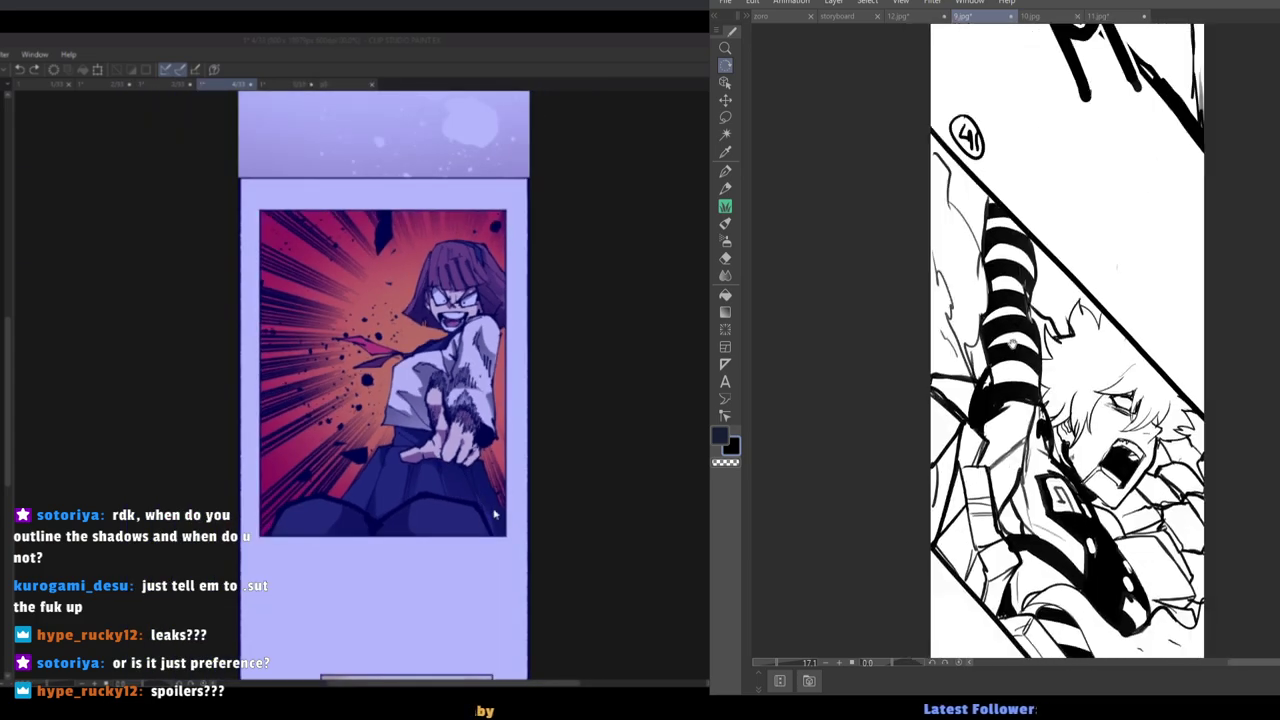
{"action": "left_click_drag", "start_coordinate": [1008, 529], "coordinate": [1035, 333]}
{"action": "scroll", "coordinate": [485, 450], "scroll_direction": "up", "scroll_amount": 2}
{"action": "left_click_drag", "start_coordinate": [1083, 597], "coordinate": [1020, 12]}
{"action": "left_click_drag", "start_coordinate": [1060, 403], "coordinate": [1114, 510]}
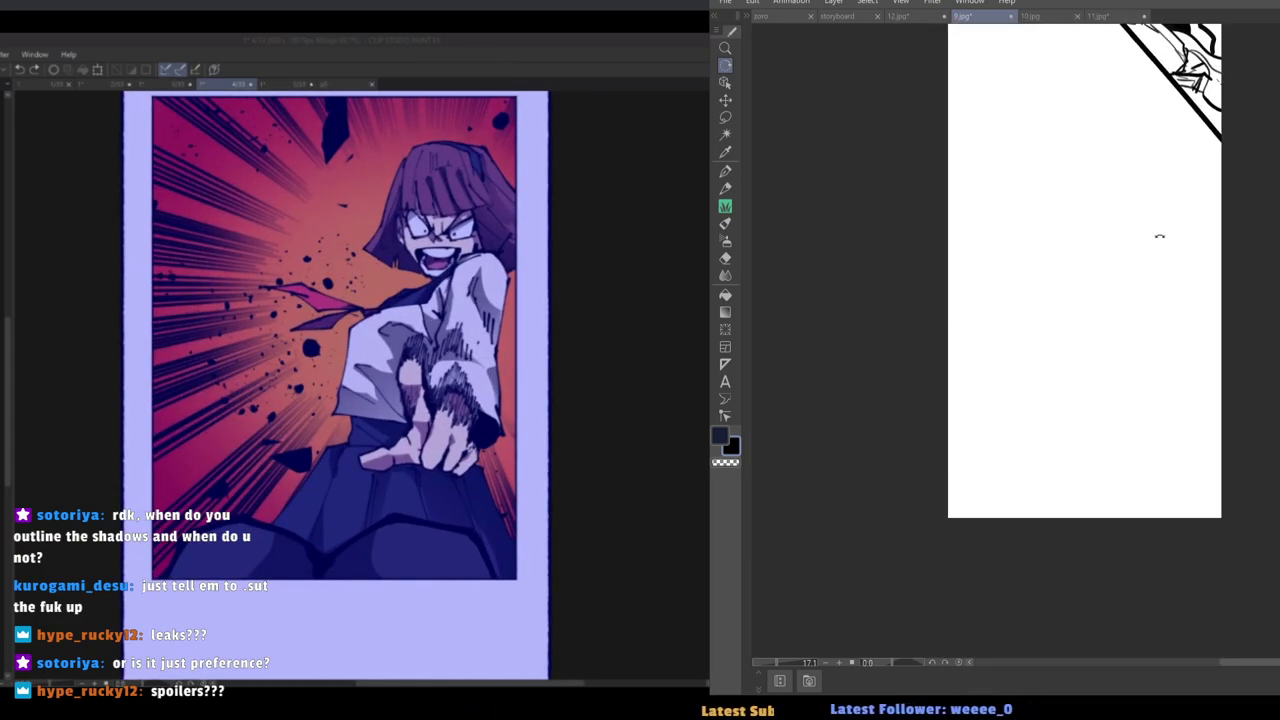
Look through page 10.jpg down to panel 45 with the standing figure seen from behind.
{"action": "left_click", "coordinate": [1035, 18]}
{"action": "scroll", "coordinate": [1140, 449], "scroll_direction": "up", "scroll_amount": 2}
{"action": "left_click_drag", "start_coordinate": [1151, 451], "coordinate": [900, 346]}
{"action": "left_click_drag", "start_coordinate": [903, 457], "coordinate": [890, 262]}
{"action": "left_click_drag", "start_coordinate": [905, 440], "coordinate": [902, 221]}
{"action": "left_click_drag", "start_coordinate": [934, 462], "coordinate": [930, 370]}
{"action": "scroll", "coordinate": [929, 373], "scroll_direction": "down", "scroll_amount": 10}
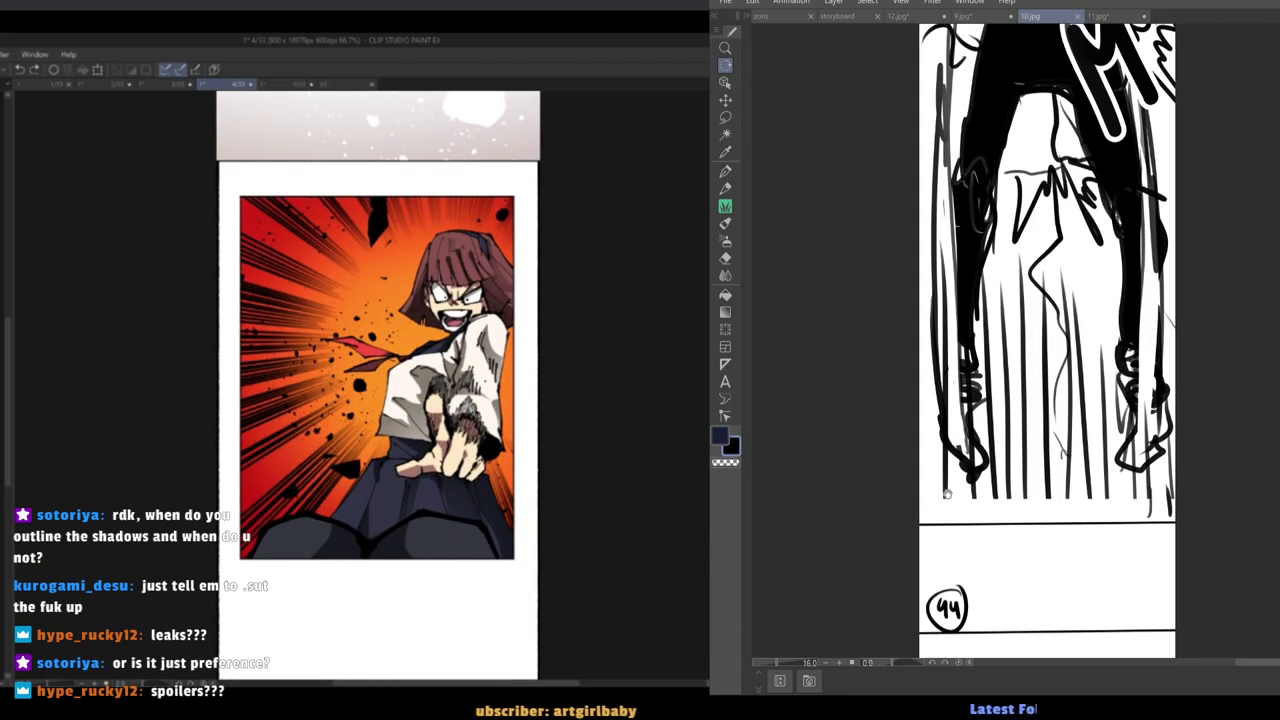
{"action": "scroll", "coordinate": [950, 300], "scroll_direction": "down", "scroll_amount": 3}
{"action": "left_click_drag", "start_coordinate": [963, 350], "coordinate": [953, 198]}
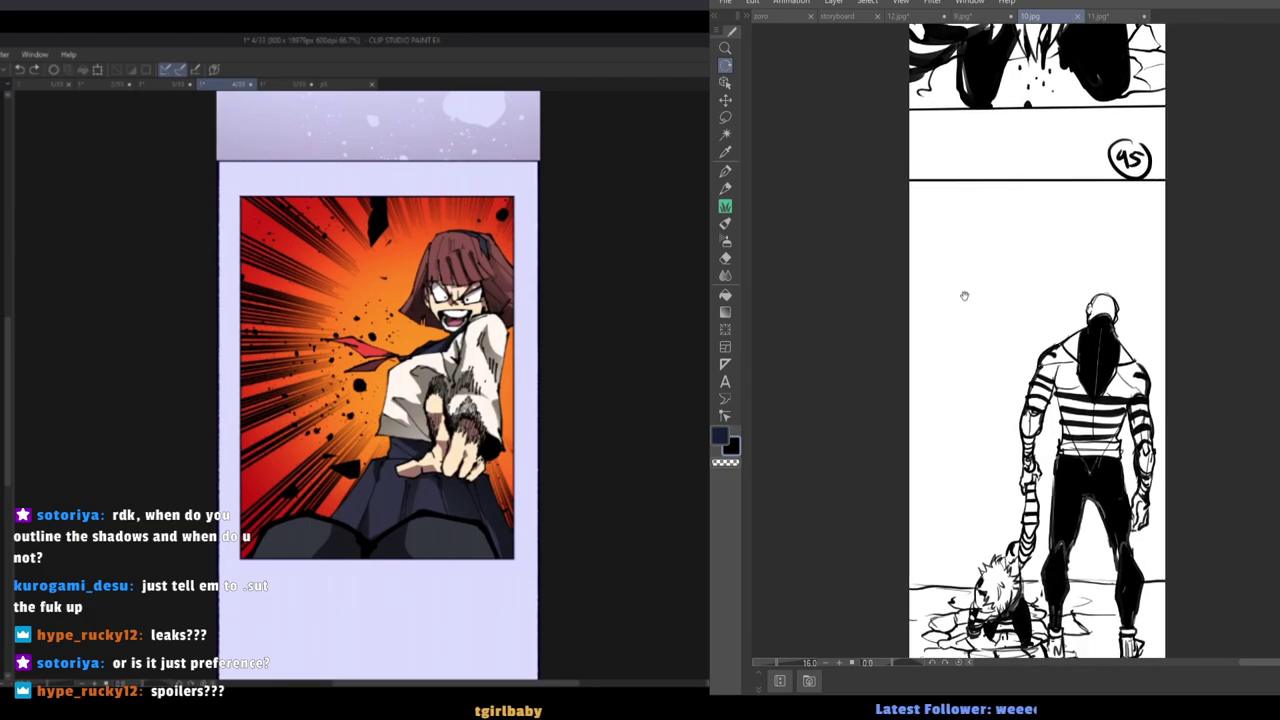
{"action": "left_click_drag", "start_coordinate": [966, 294], "coordinate": [952, 211]}
{"action": "left_click_drag", "start_coordinate": [926, 366], "coordinate": [921, 301]}
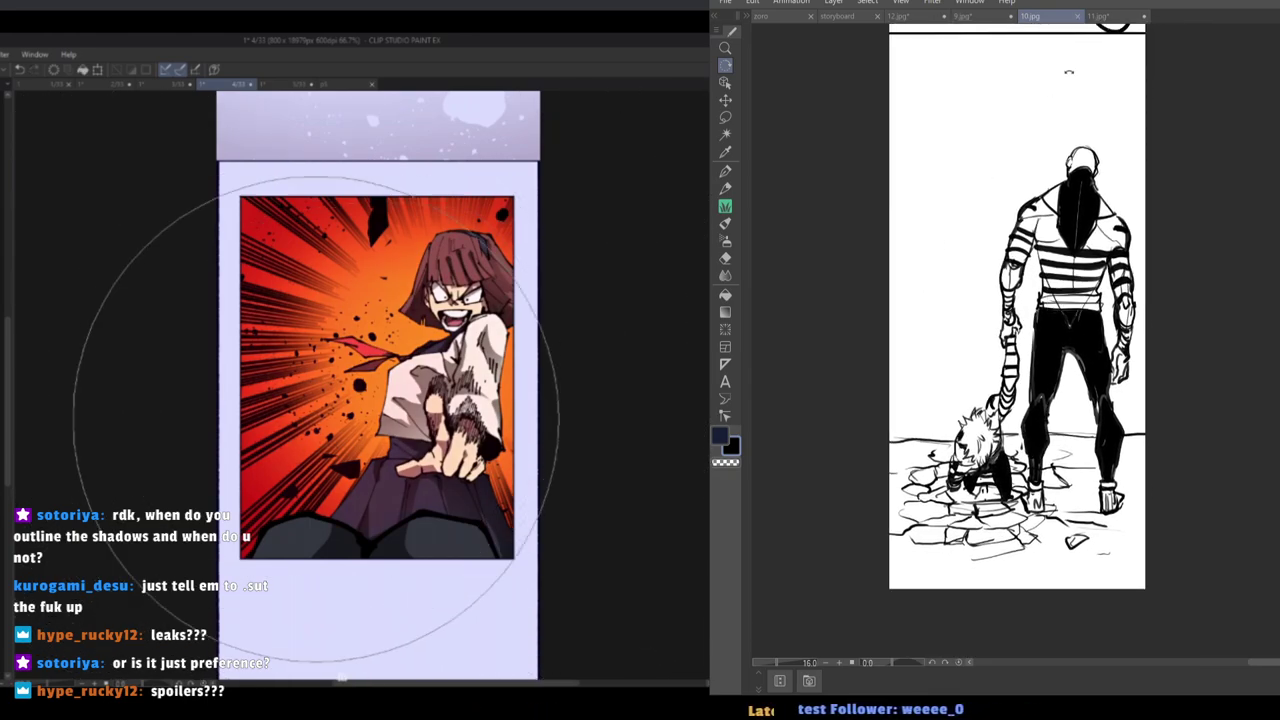
Look at pages 11.jpg and 12.jpg and return to the storyboard page.
{"action": "key", "text": "ctrl+Tab"}
{"action": "left_click_drag", "start_coordinate": [1172, 337], "coordinate": [912, 328]}
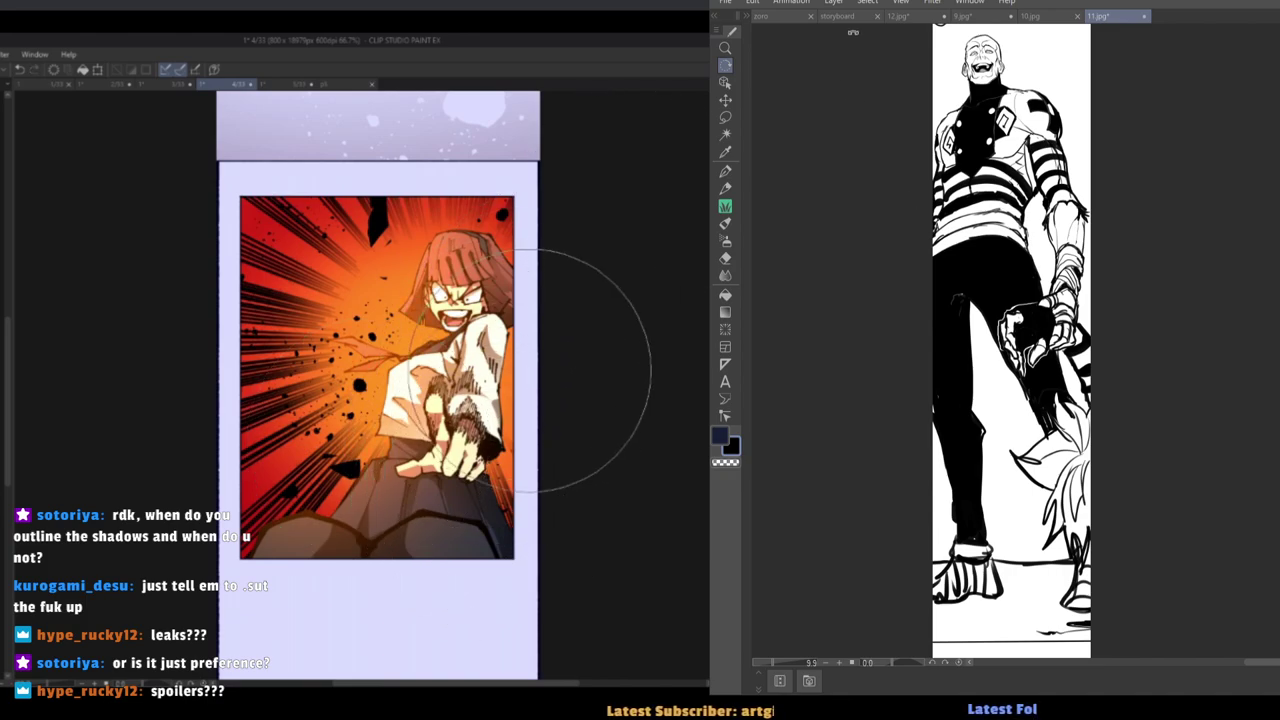
{"action": "left_click", "coordinate": [912, 18]}
{"action": "mouse_move", "coordinate": [1138, 332]}
{"action": "left_mouse_down"}
{"action": "mouse_move", "coordinate": [926, 331]}
{"action": "mouse_move", "coordinate": [902, 369]}
{"action": "mouse_move", "coordinate": [900, 339]}
{"action": "mouse_move", "coordinate": [880, 329]}
{"action": "left_mouse_up"}
{"action": "scroll", "coordinate": [900, 339], "scroll_direction": "down", "scroll_amount": 3}
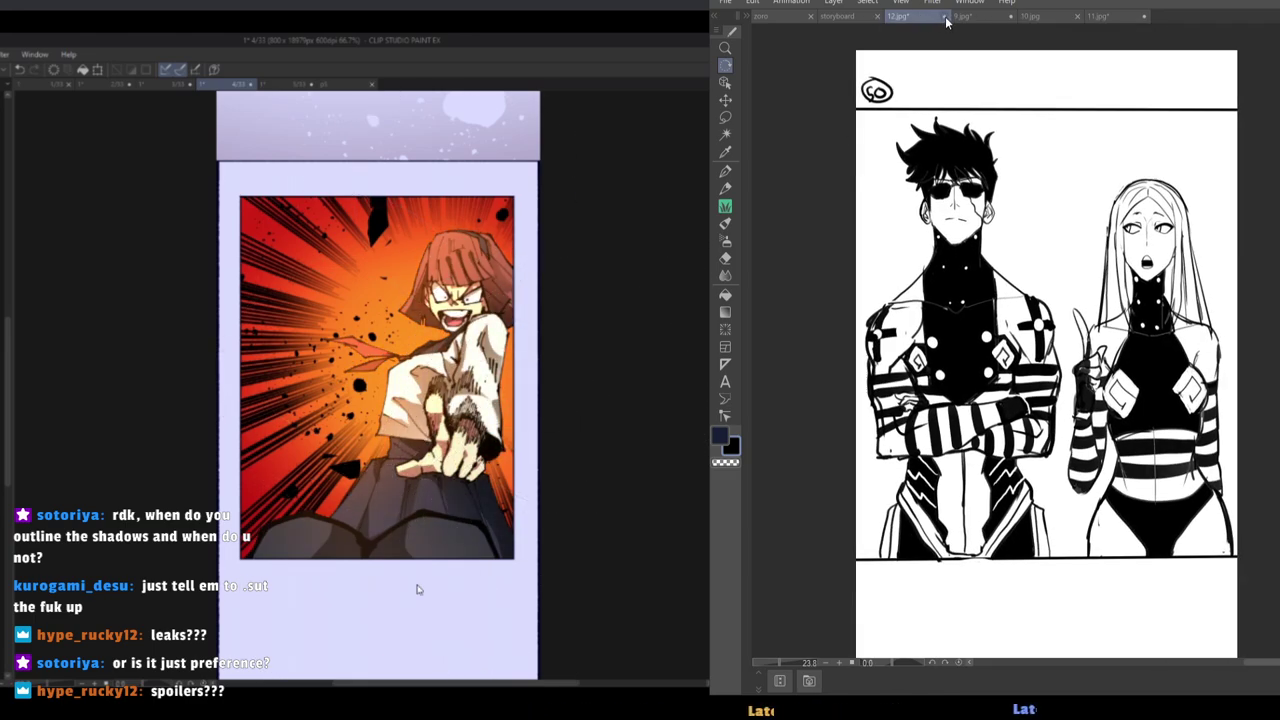
{"action": "left_click", "coordinate": [845, 17]}
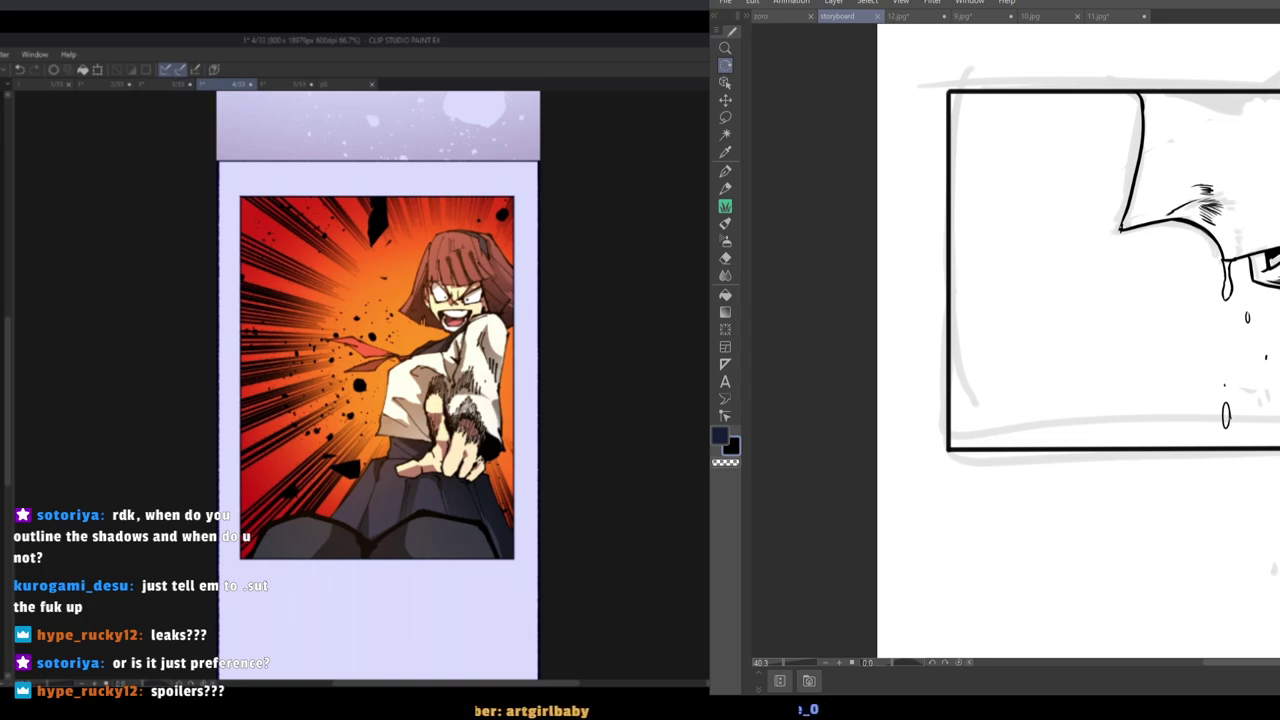
Shrink the brush for the red-haired girl's panel and undo the last shading change.
{"action": "scroll", "coordinate": [497, 338], "scroll_direction": "up", "scroll_amount": 4}
{"action": "key", "text": "["}
{"action": "key", "text": "["}
{"action": "key", "text": "["}
{"action": "key", "text": "["}
{"action": "key", "text": "["}
{"action": "key", "text": "["}
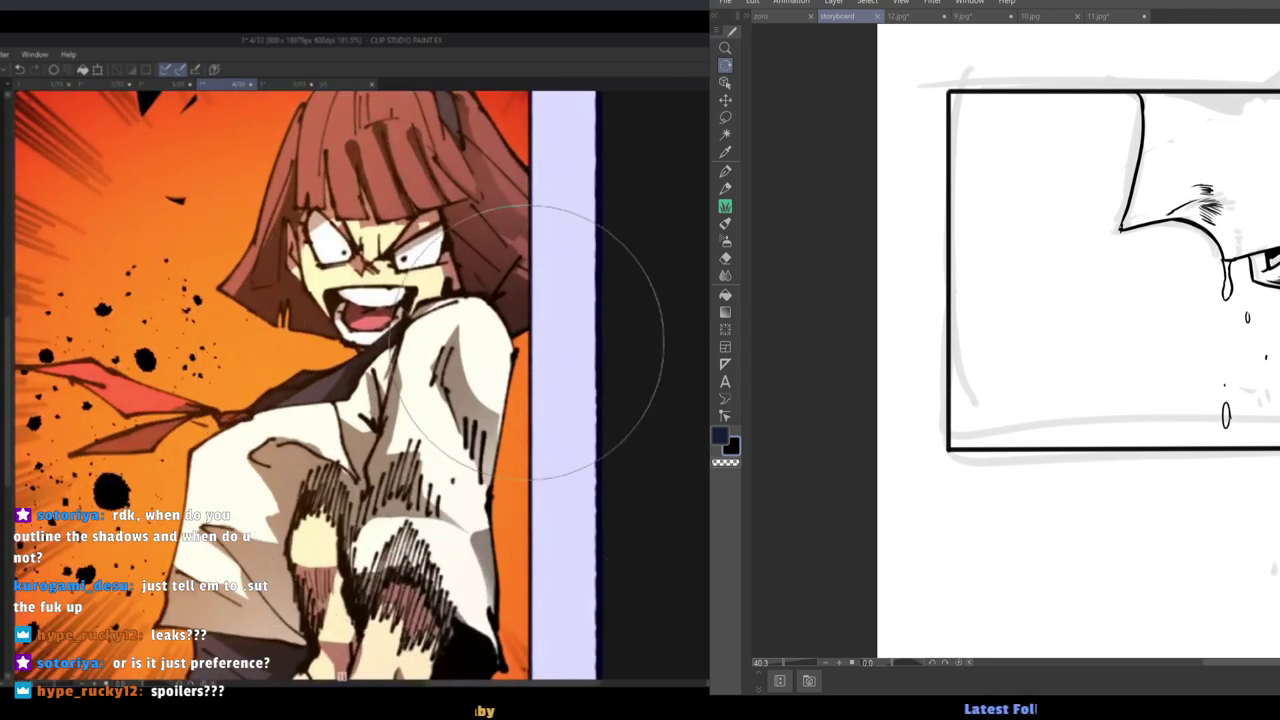
{"action": "scroll", "coordinate": [527, 343], "scroll_direction": "down", "scroll_amount": 3}
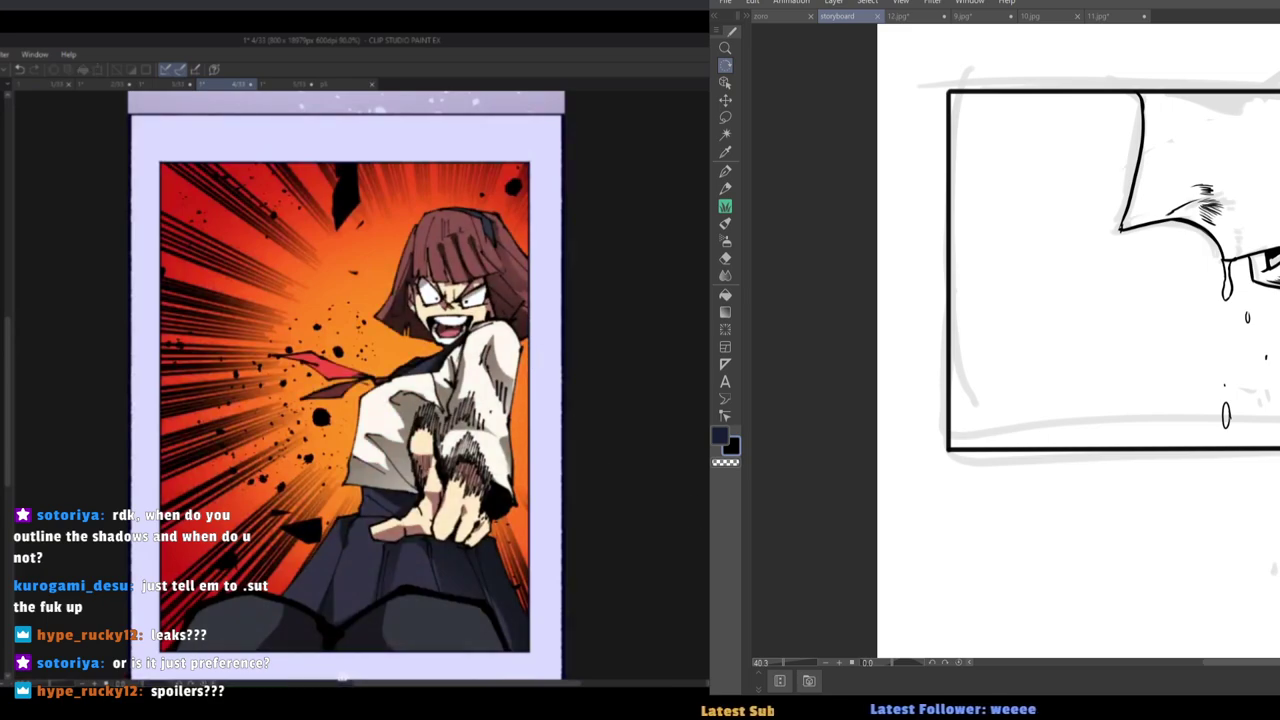
{"action": "key", "text": "ctrl+z"}
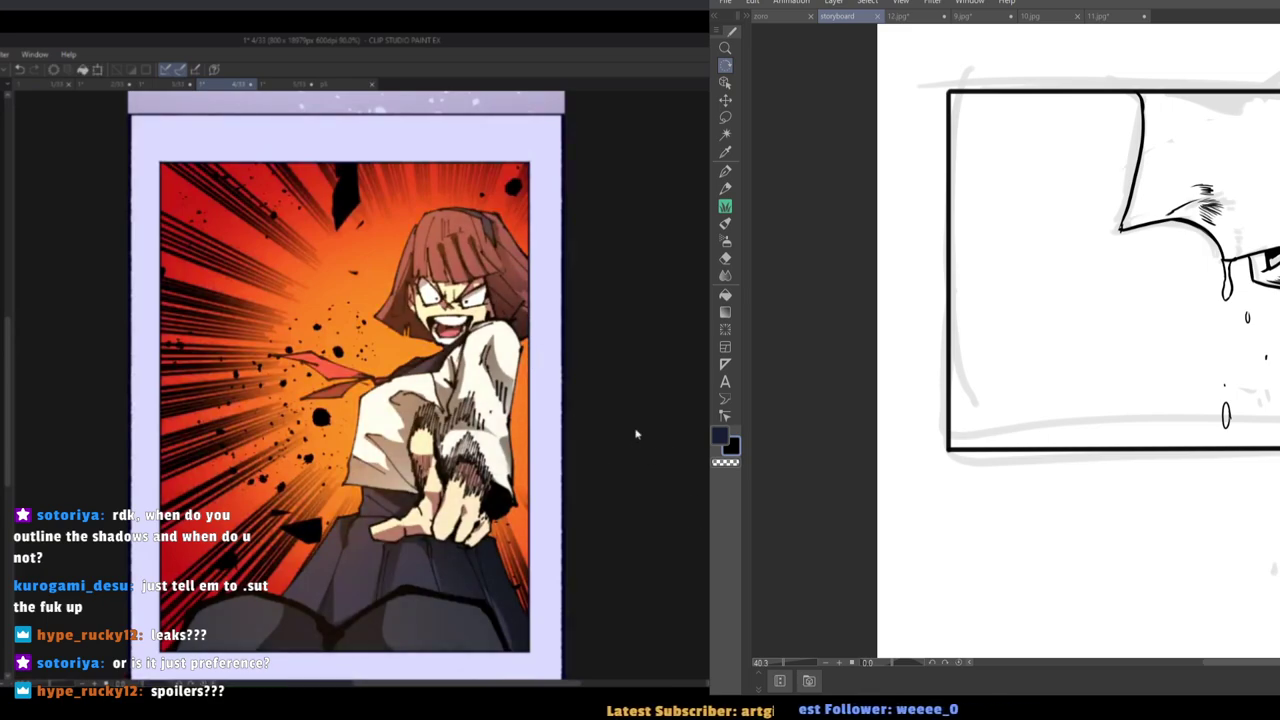
Shift the hue in the red-haired girl's panel slightly with a Hue/Saturation/Luminosity correction.
{"action": "key", "text": "ctrl+u"}
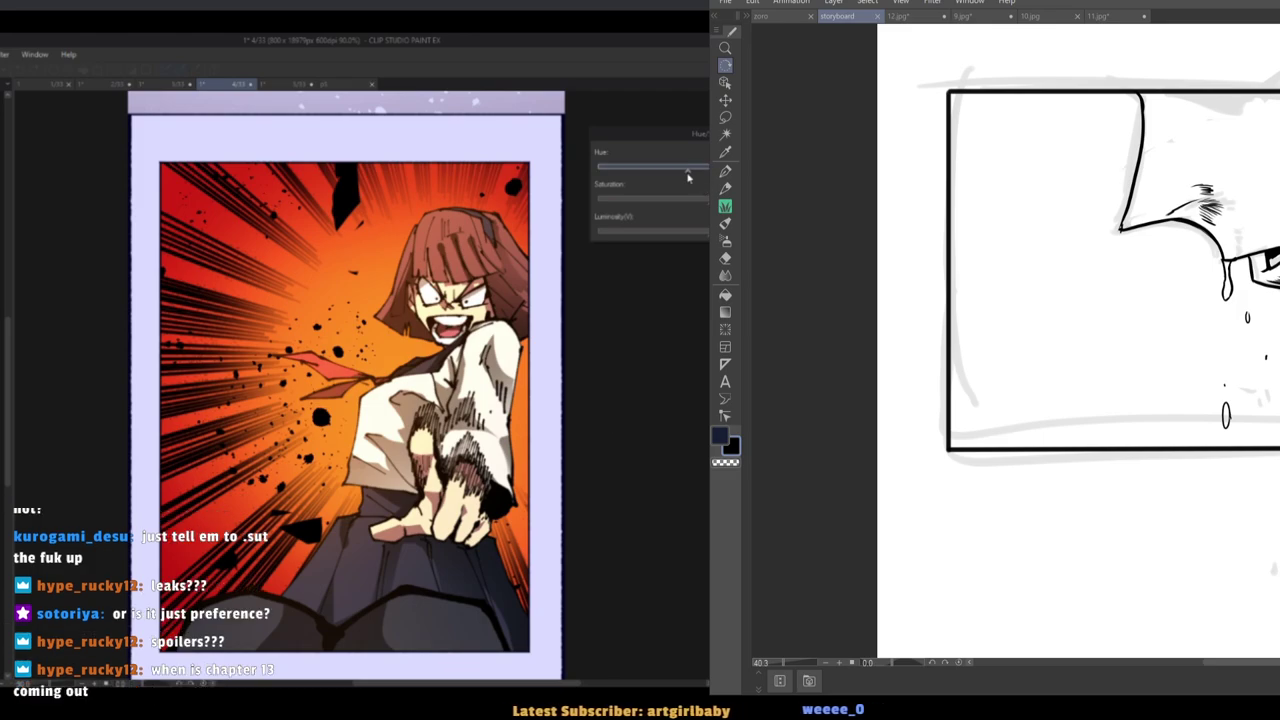
{"action": "left_click_drag", "start_coordinate": [687, 177], "coordinate": [695, 172]}
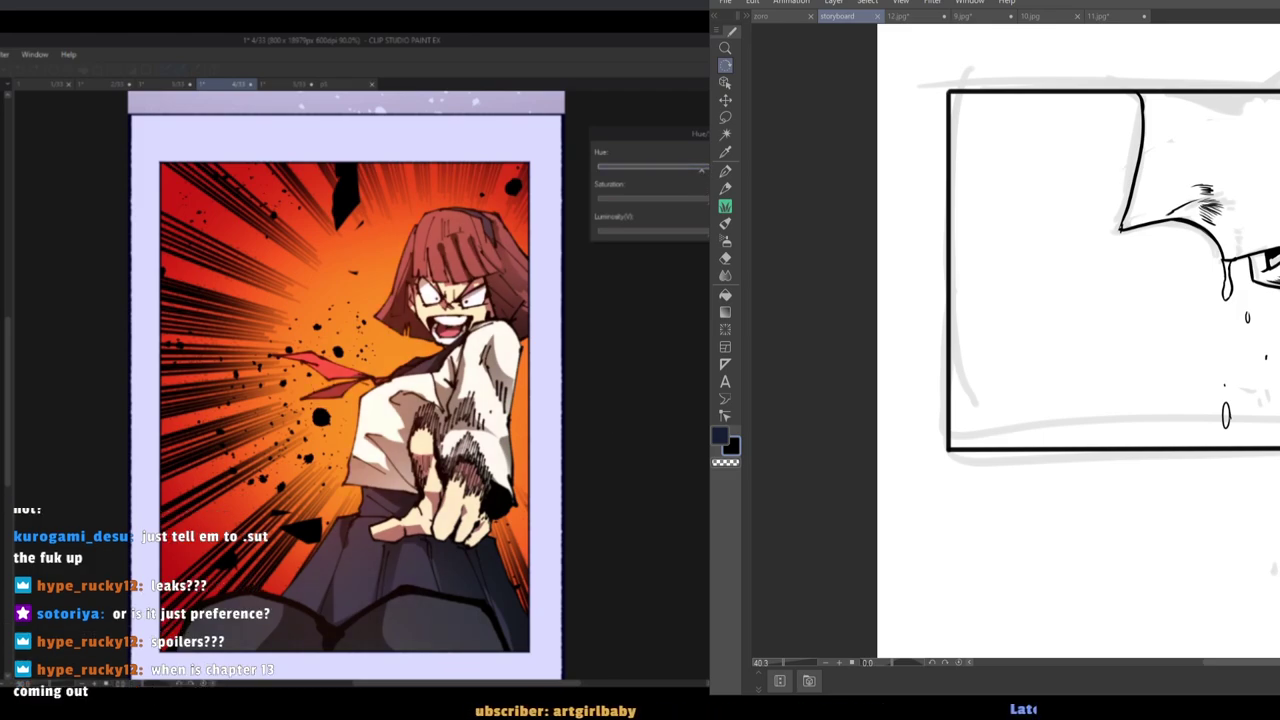
{"action": "key", "text": "Return"}
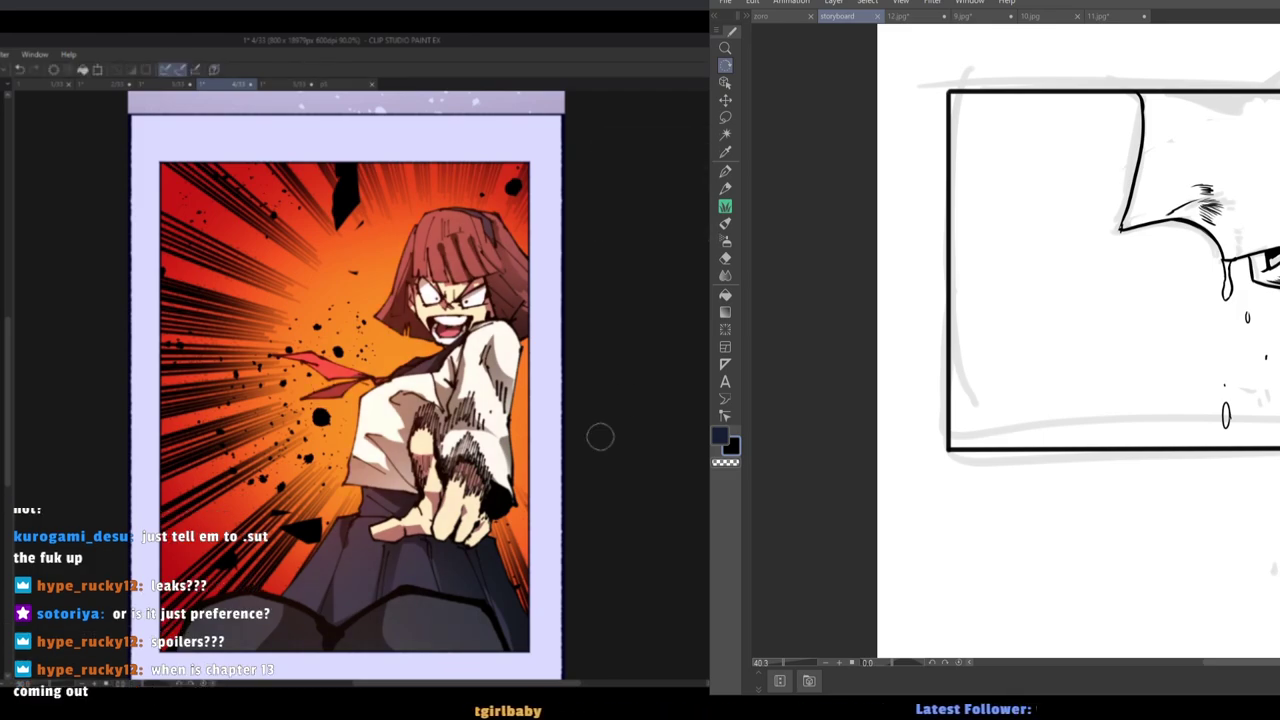
Examine the girl's panel at several zoom levels together with the neighbouring panels and the red BAM panel above.
{"action": "scroll", "coordinate": [476, 289], "scroll_direction": "down", "scroll_amount": 3}
{"action": "scroll", "coordinate": [516, 331], "scroll_direction": "up", "scroll_amount": 4}
{"action": "scroll", "coordinate": [508, 297], "scroll_direction": "down", "scroll_amount": 3}
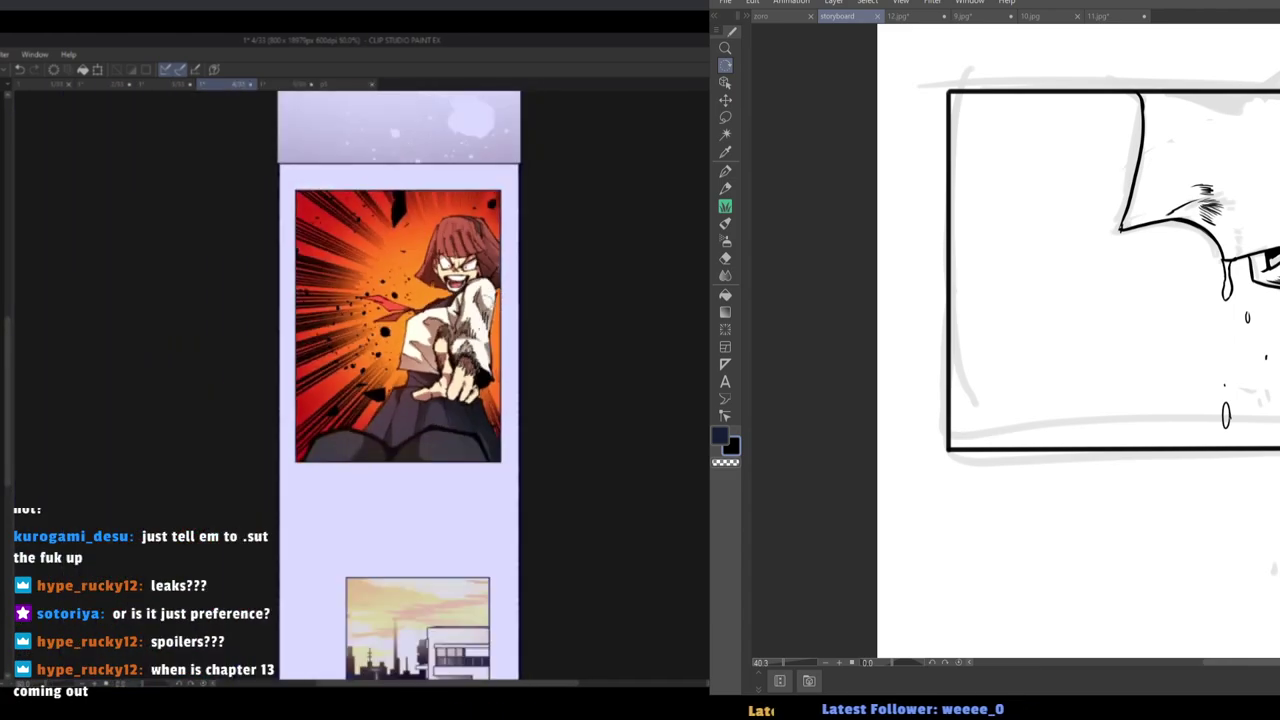
{"action": "scroll", "coordinate": [405, 385], "scroll_direction": "down", "scroll_amount": 3}
{"action": "scroll", "coordinate": [405, 385], "scroll_direction": "up", "scroll_amount": 3}
{"action": "scroll", "coordinate": [405, 385], "scroll_direction": "down", "scroll_amount": 3}
{"action": "scroll", "coordinate": [405, 385], "scroll_direction": "up", "scroll_amount": 3}
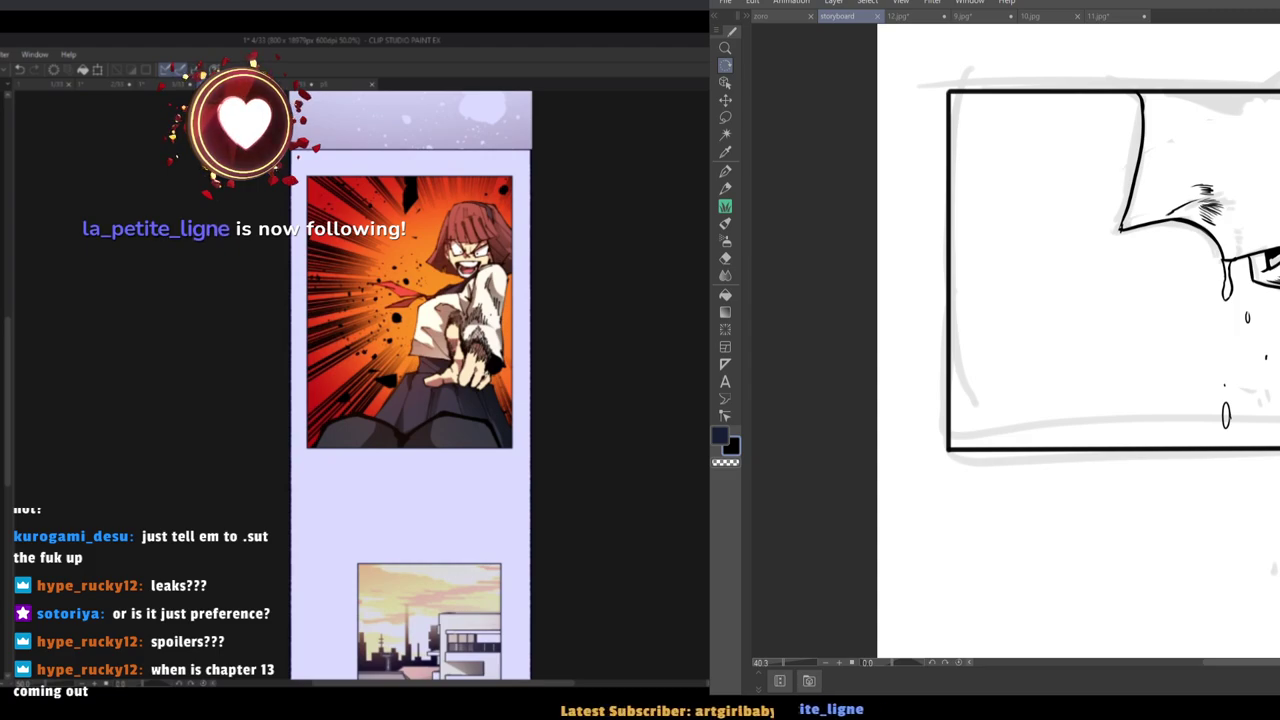
{"action": "scroll", "coordinate": [571, 341], "scroll_direction": "down", "scroll_amount": 2}
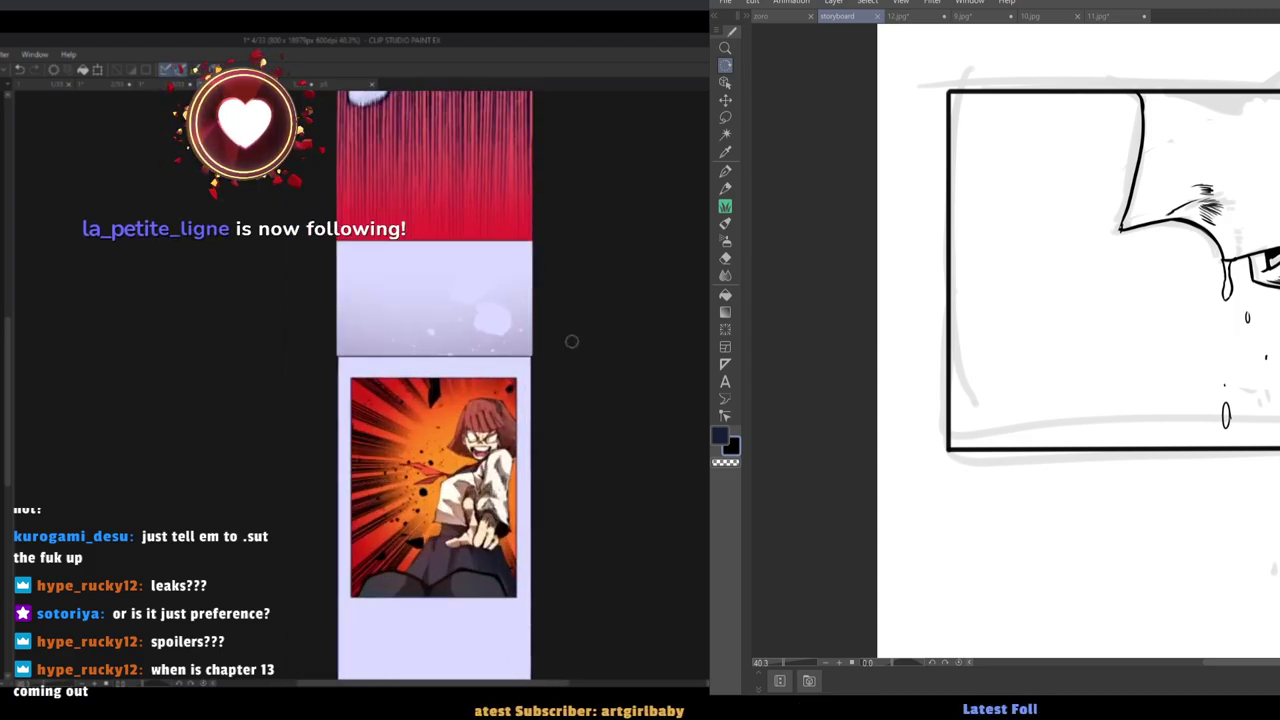
{"action": "scroll", "coordinate": [571, 341], "scroll_direction": "up", "scroll_amount": 1}
{"action": "scroll", "coordinate": [543, 306], "scroll_direction": "down", "scroll_amount": 3}
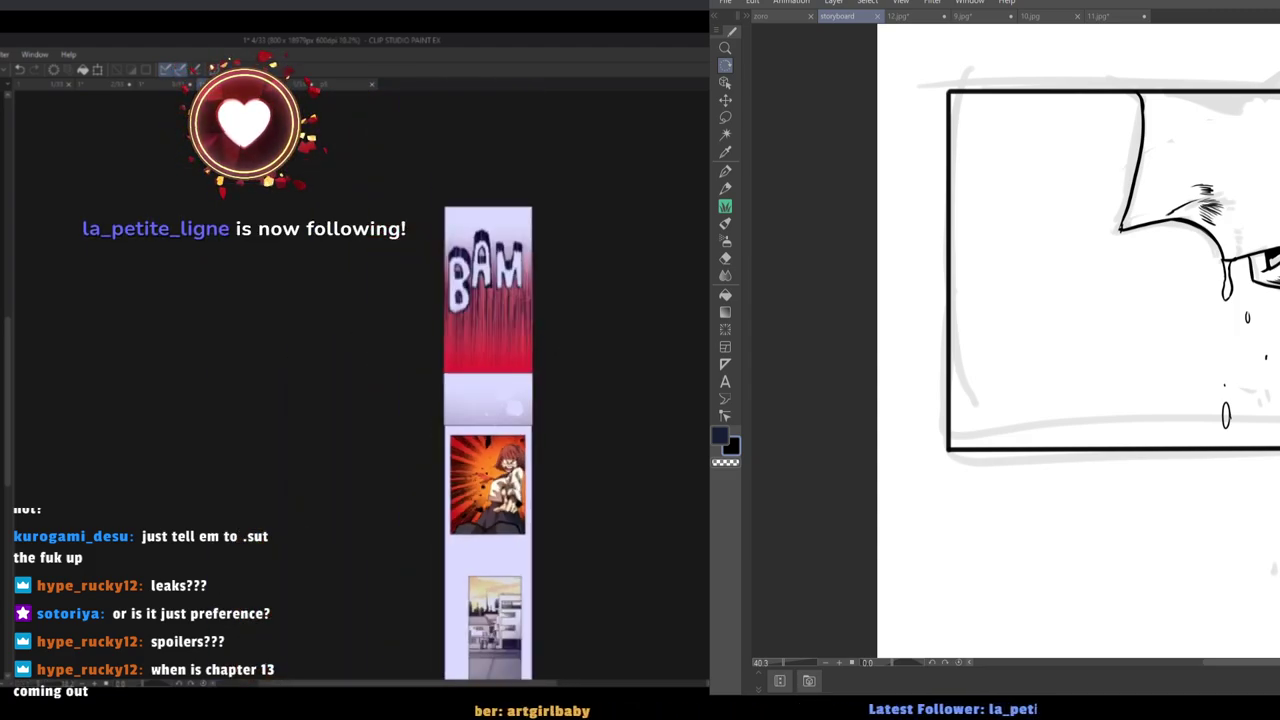
{"action": "scroll", "coordinate": [389, 387], "scroll_direction": "up", "scroll_amount": 5}
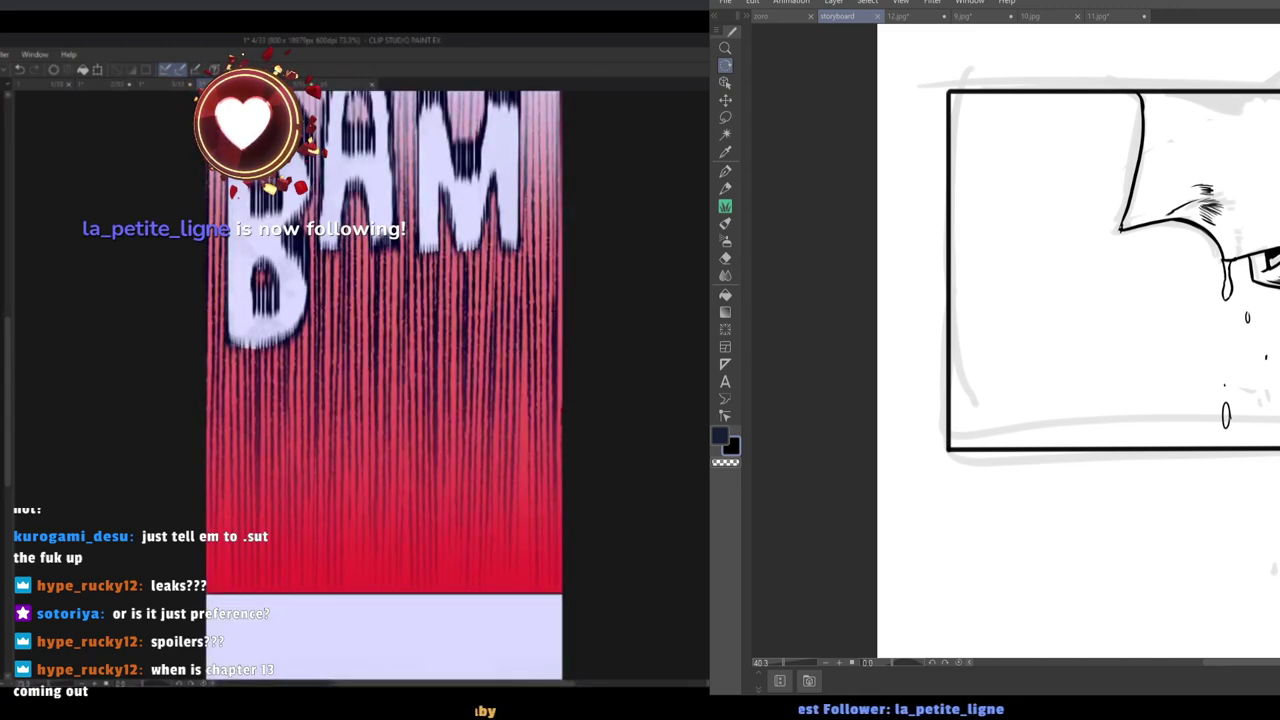
Show the BAM panel's rough sketch without its coloured artwork, and touch up the storyboard profile panel with the eraser.
{"action": "left_click_drag", "start_coordinate": [1102, 350], "coordinate": [1015, 328]}
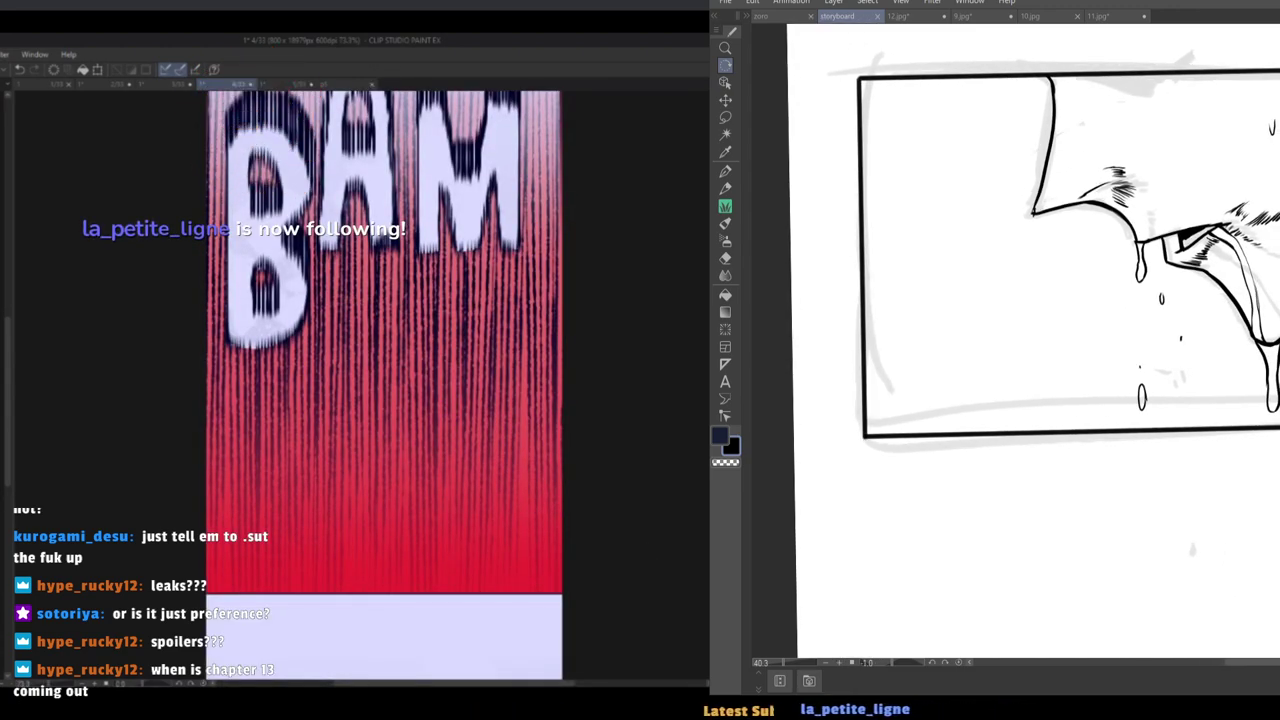
{"action": "key", "text": "ctrl+z"}
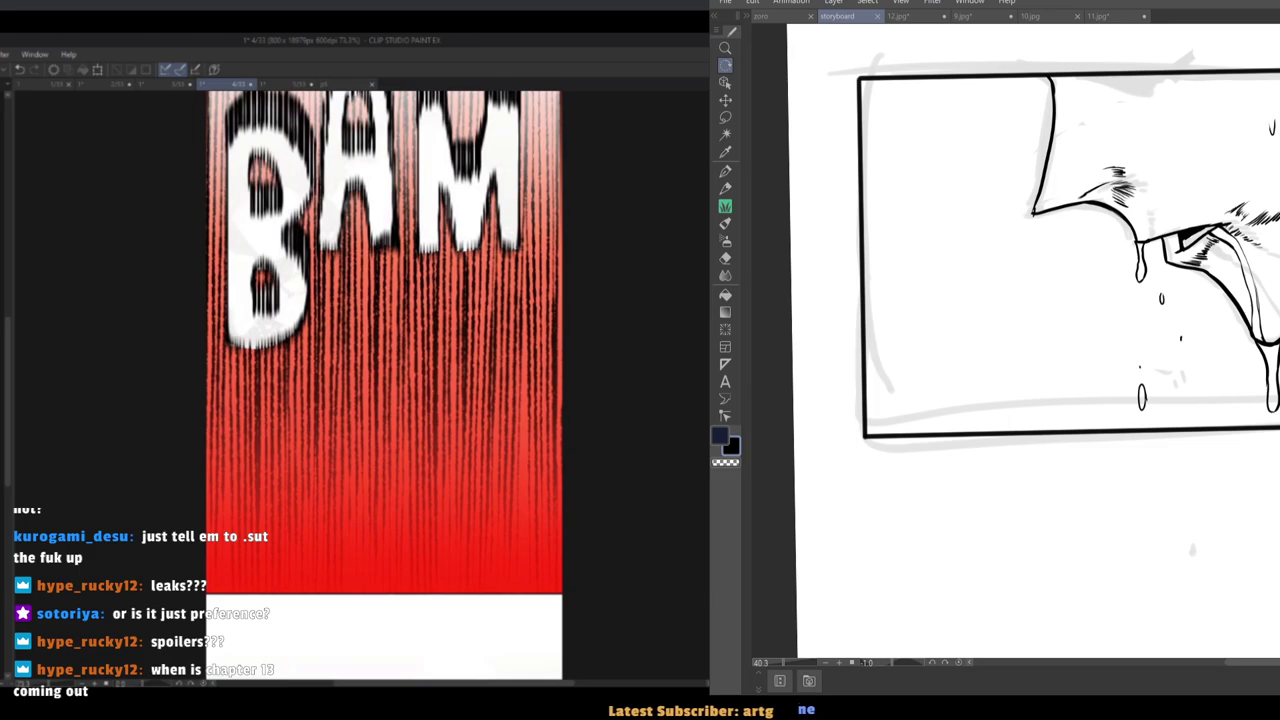
{"action": "left_click_drag", "start_coordinate": [1242, 415], "coordinate": [1161, 479]}
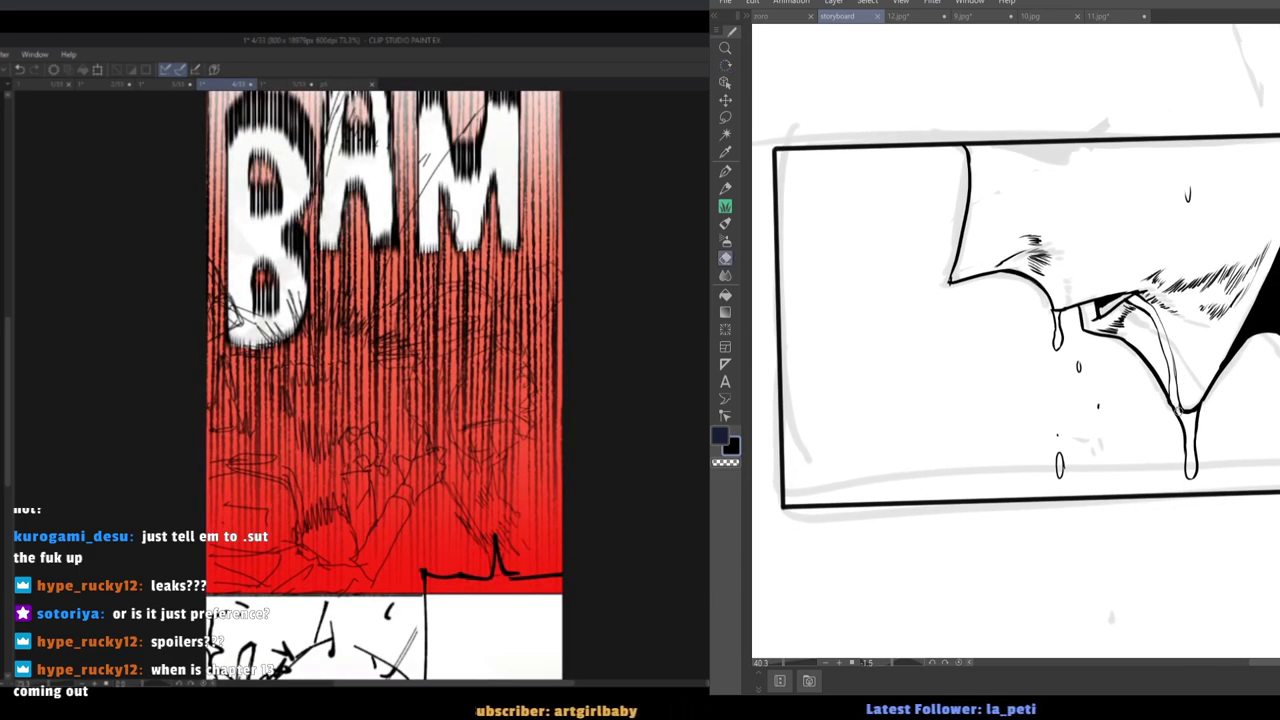
{"action": "left_click_drag", "start_coordinate": [1141, 411], "coordinate": [1085, 412]}
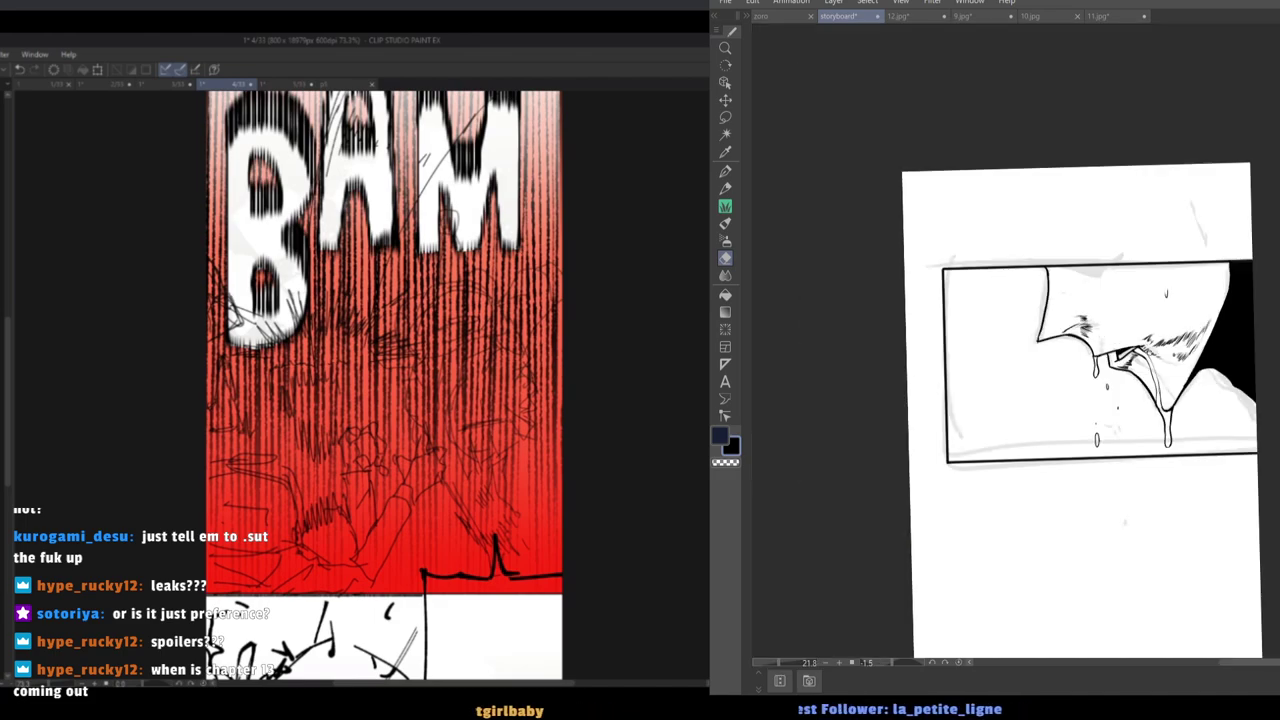
{"action": "left_click_drag", "start_coordinate": [1279, 430], "coordinate": [1234, 397]}
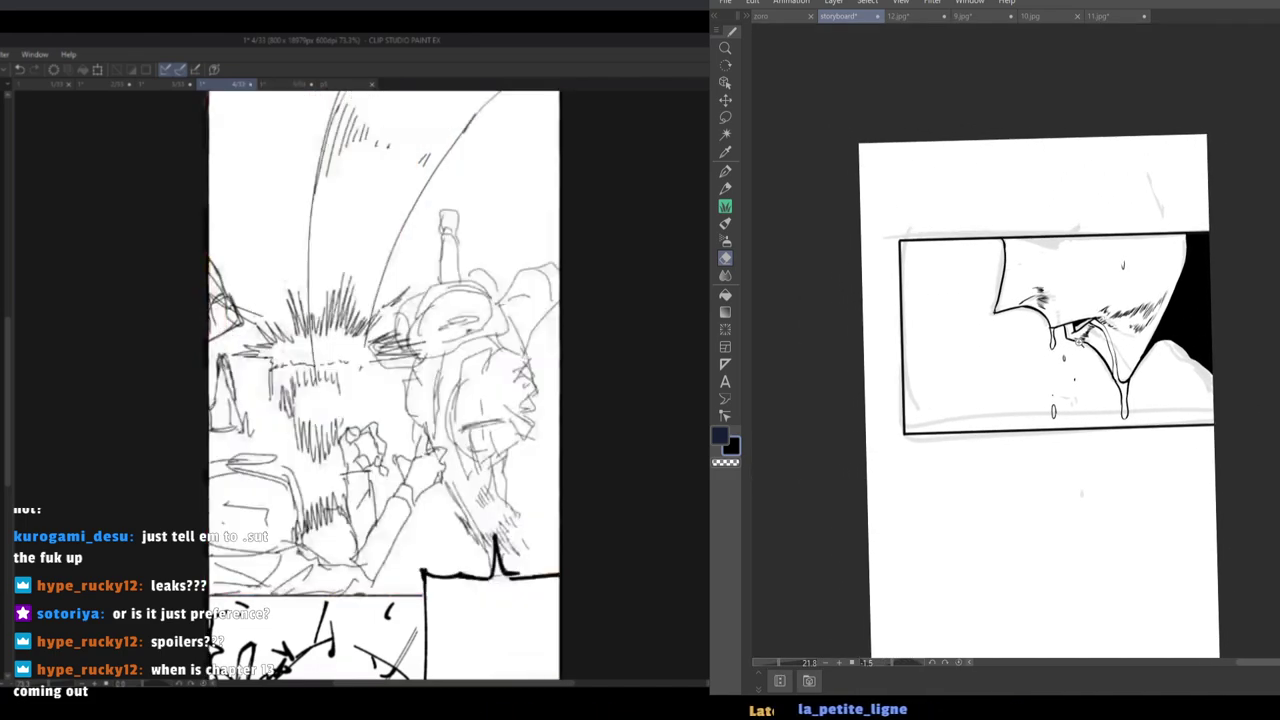
{"action": "left_click_drag", "start_coordinate": [1083, 378], "coordinate": [1101, 378]}
{"action": "left_click_drag", "start_coordinate": [1051, 308], "coordinate": [1048, 344]}
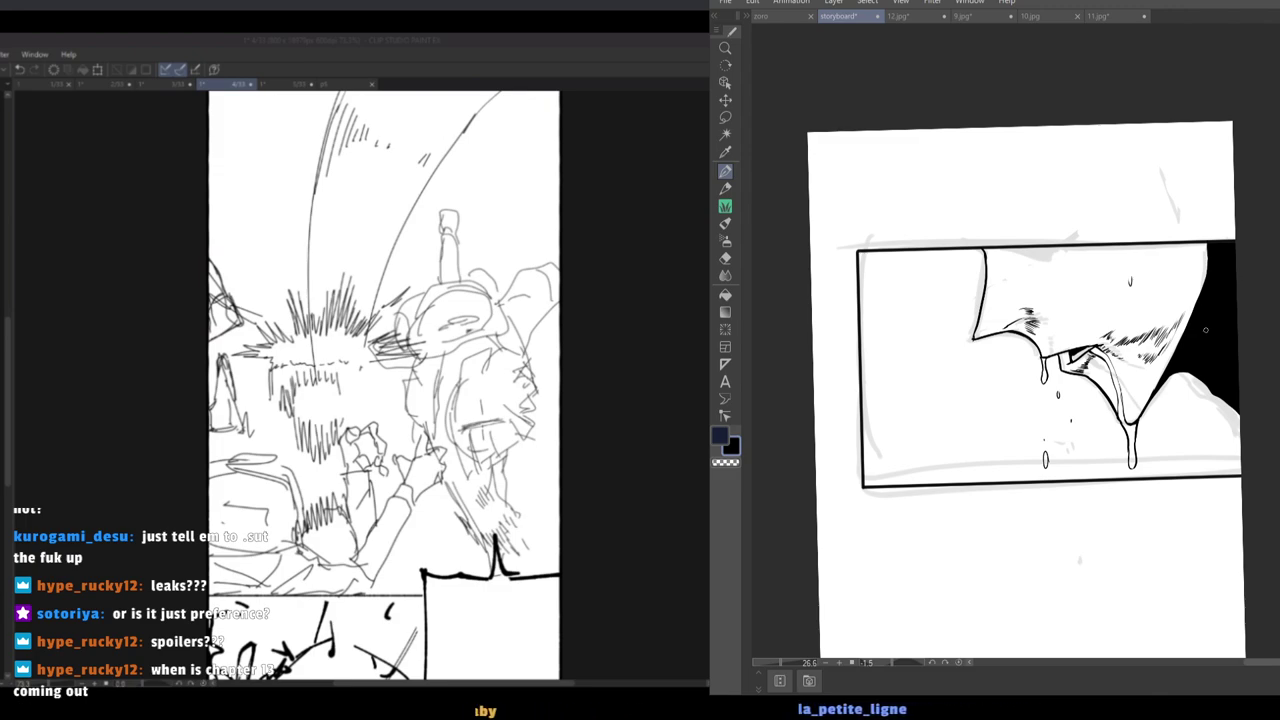
Ink a small nostril wedge against the upper border of the profile panel and fill it with black.
{"action": "left_click_drag", "start_coordinate": [1048, 261], "coordinate": [1007, 222], "text": "ctrl"}
{"action": "left_click_drag", "start_coordinate": [1007, 222], "coordinate": [1046, 276]}
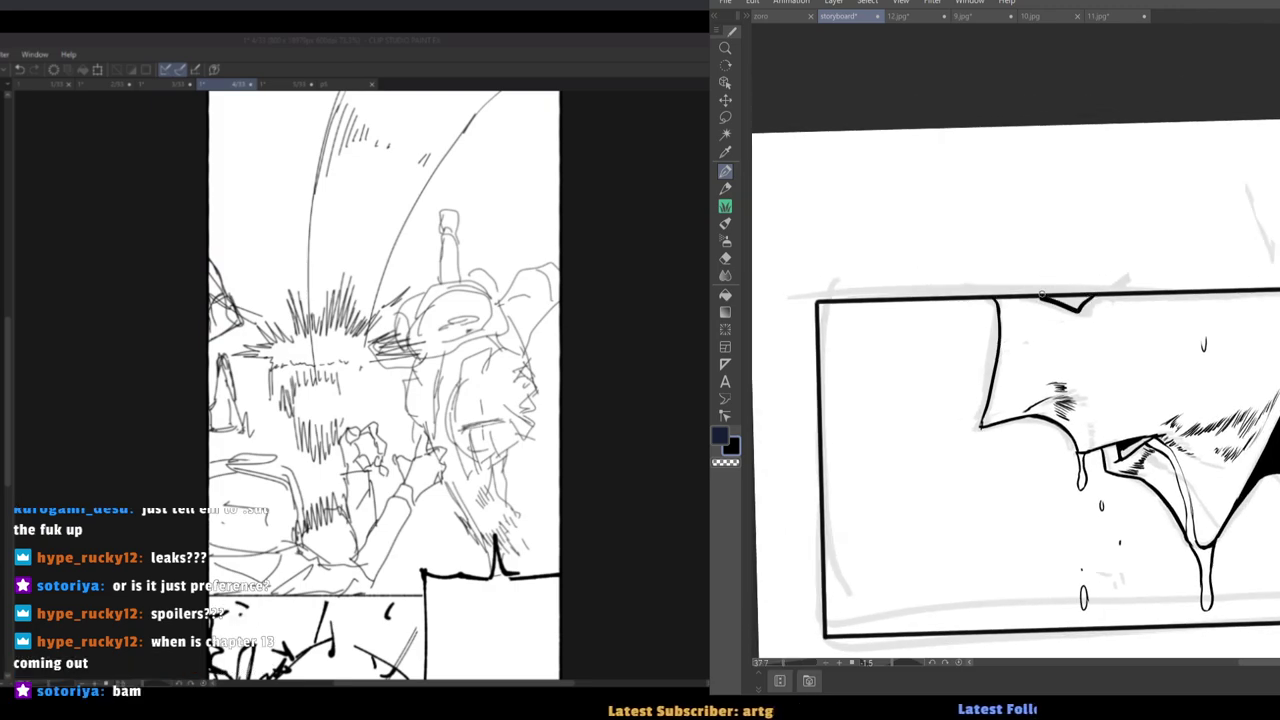
{"action": "key", "text": "w"}
{"action": "left_click", "coordinate": [1070, 302]}
{"action": "left_click", "coordinate": [1144, 332]}
{"action": "key", "text": "ctrl+d"}
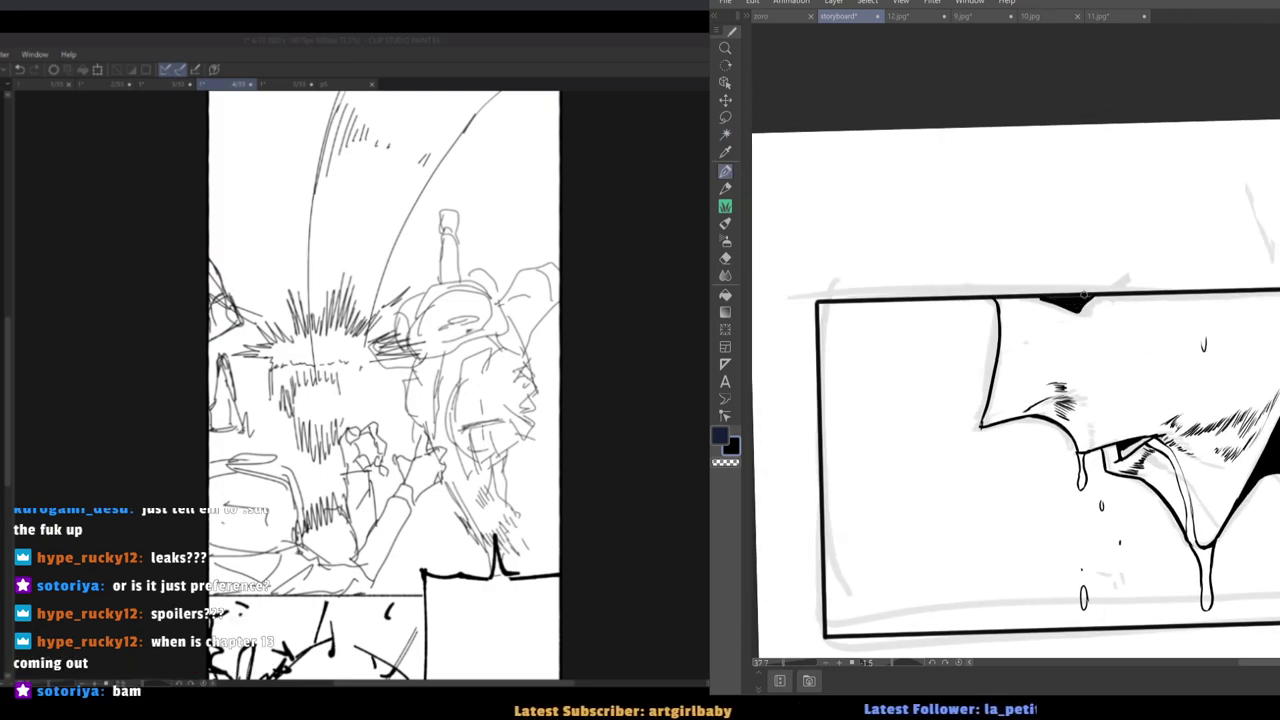
Check the profile panel with its black nostril zoomed out and upright, and compare the BAM panel's sketch with its coloured artwork.
{"action": "scroll", "coordinate": [1060, 299], "scroll_direction": "down", "scroll_amount": 3}
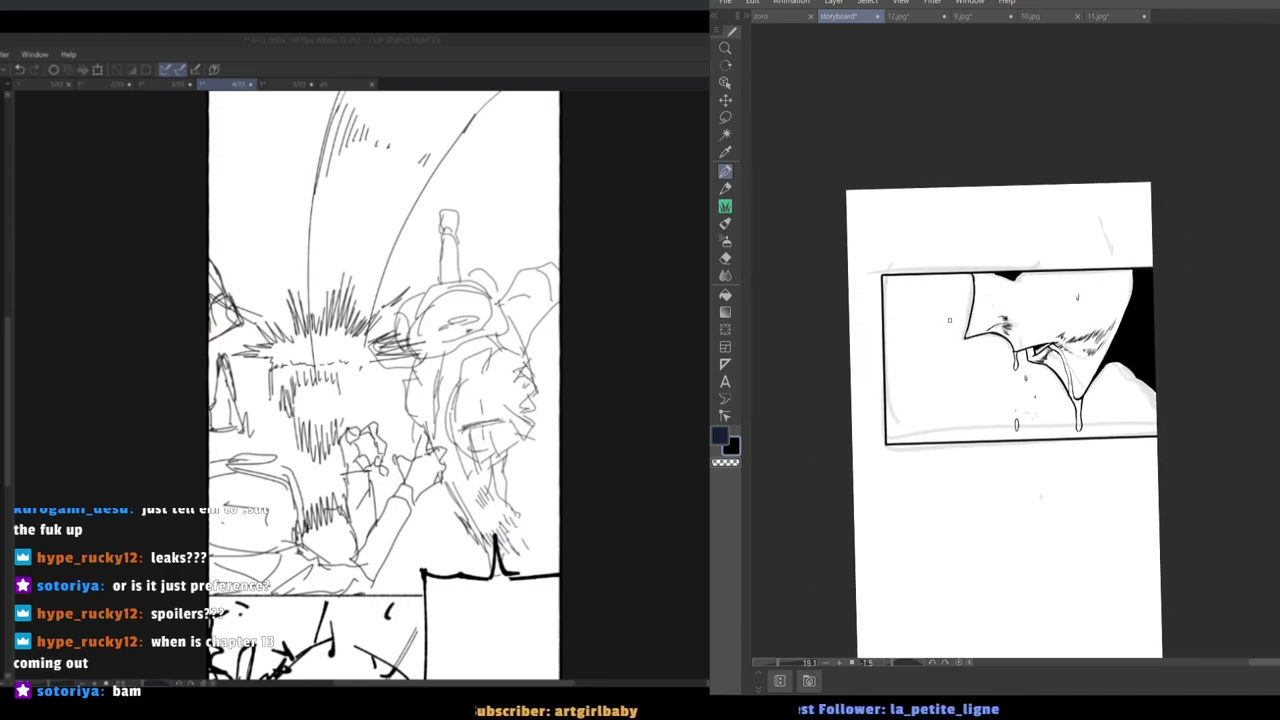
{"action": "scroll", "coordinate": [953, 332], "scroll_direction": "up", "scroll_amount": 3}
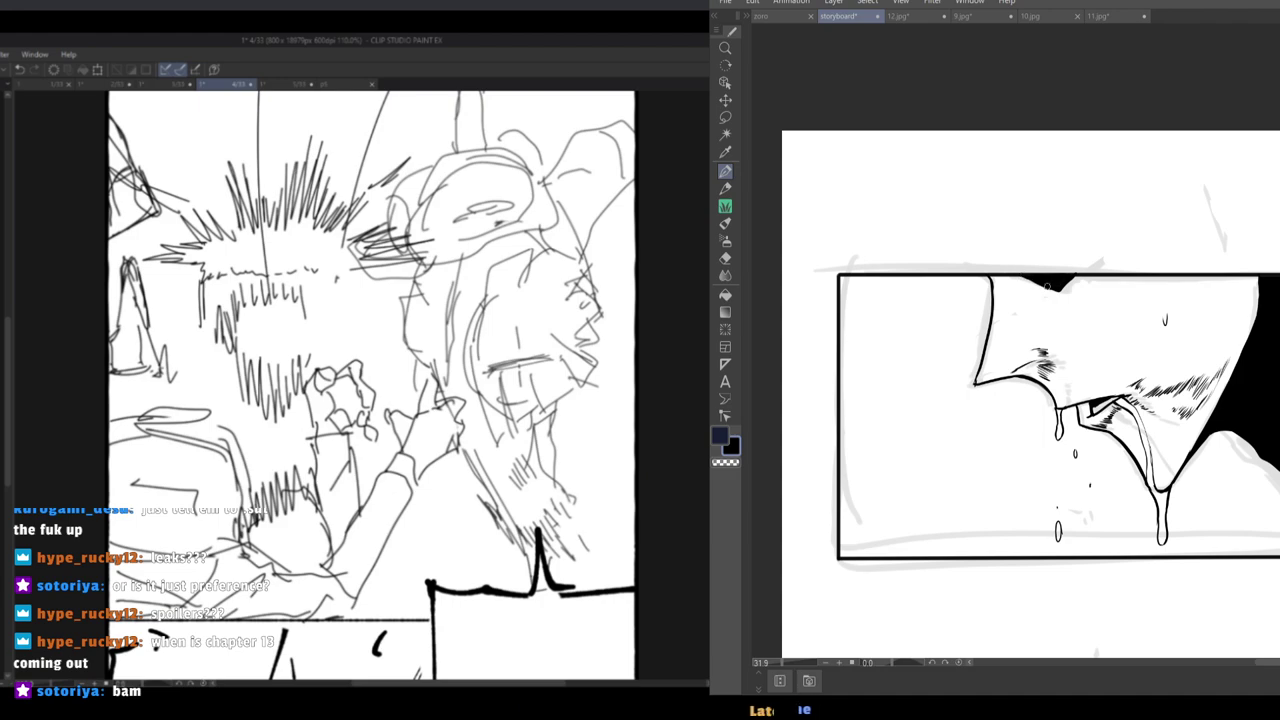
{"action": "key", "text": "ctrl+z"}
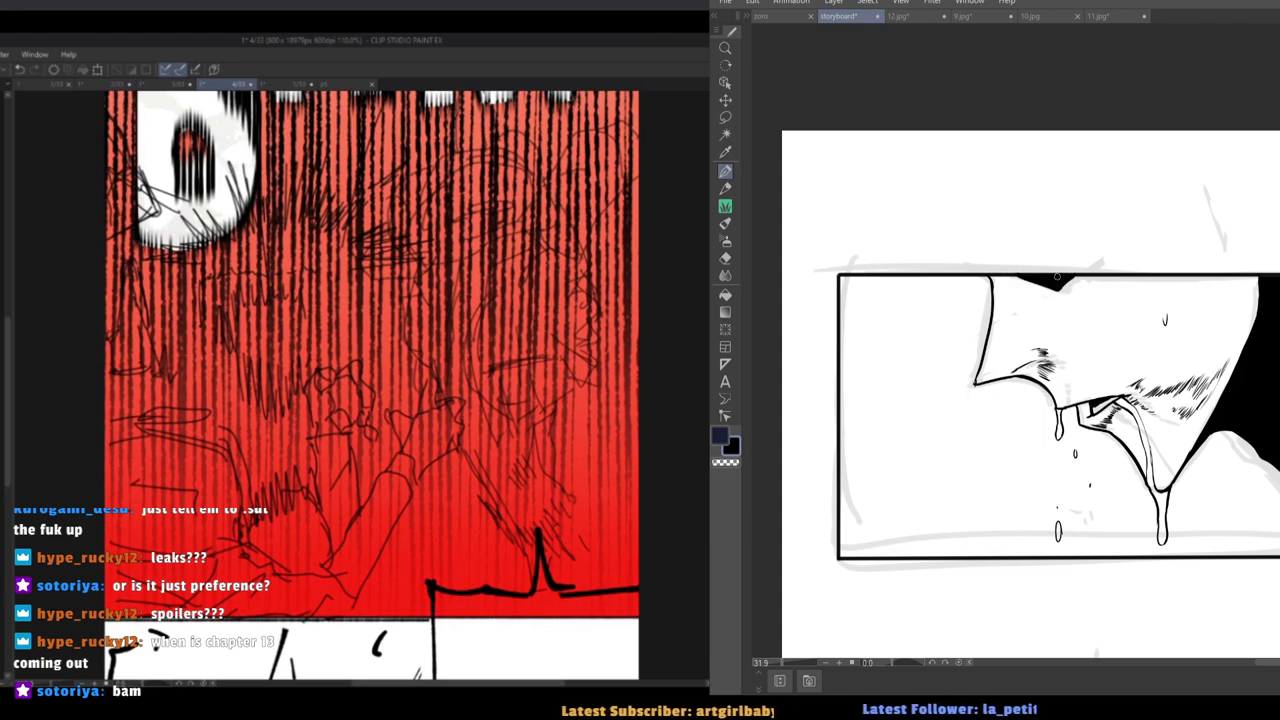
{"action": "left_click_drag", "start_coordinate": [1045, 345], "coordinate": [1005, 342]}
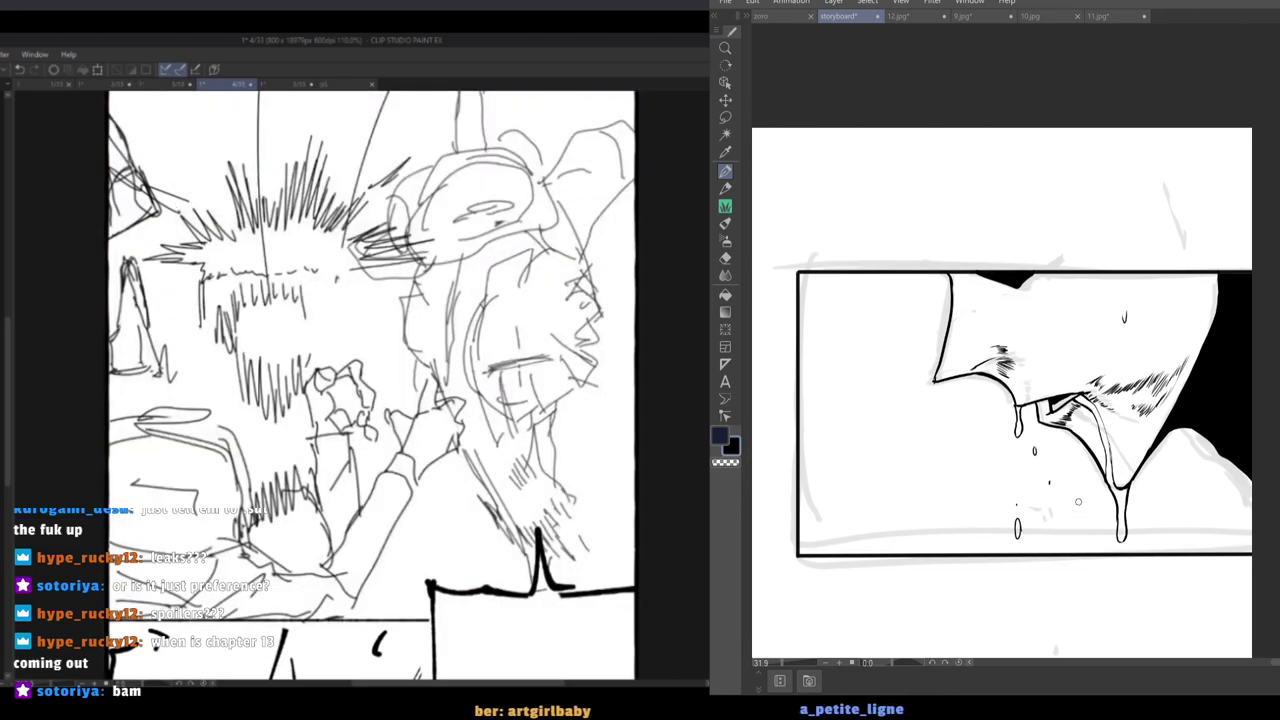
Ink a second sweat drop and a few jagged hair strands hanging from the upper border of the profile panel.
{"action": "scroll", "coordinate": [1065, 512], "scroll_direction": "up", "scroll_amount": 1}
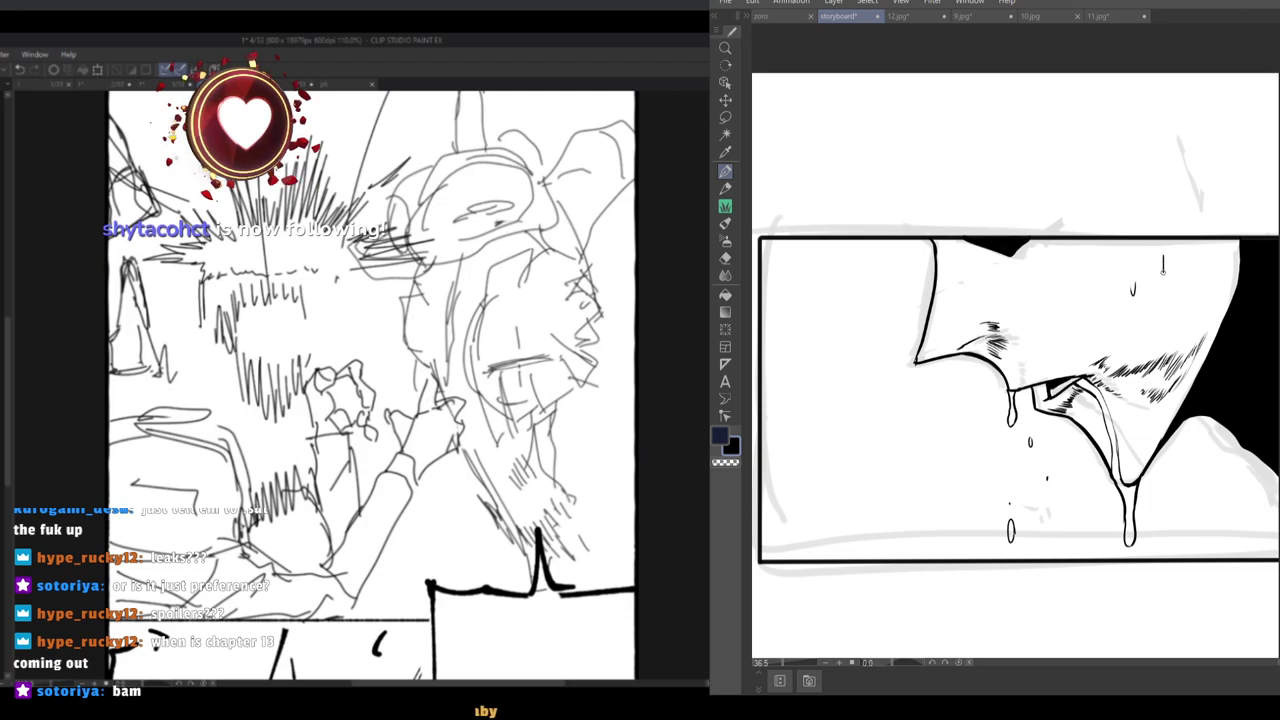
{"action": "mouse_move", "coordinate": [1163, 271]}
{"action": "left_mouse_down"}
{"action": "mouse_move", "coordinate": [1158, 235]}
{"action": "mouse_move", "coordinate": [1214, 236]}
{"action": "mouse_move", "coordinate": [1192, 236]}
{"action": "mouse_move", "coordinate": [1221, 292]}
{"action": "left_mouse_up"}
{"action": "left_click_drag", "start_coordinate": [1218, 240], "coordinate": [1222, 285]}
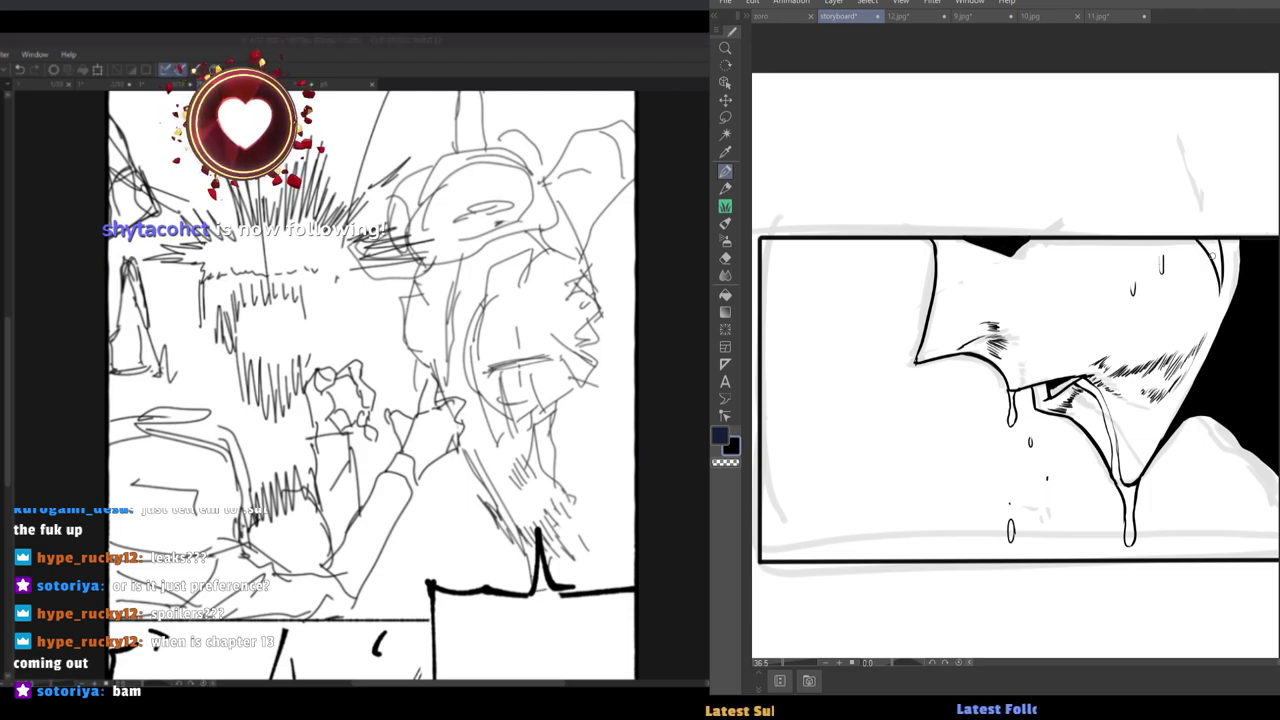
{"action": "key", "text": "ctrl+z"}
{"action": "key", "text": "ctrl+z"}
{"action": "mouse_move", "coordinate": [1202, 242]}
{"action": "left_mouse_down"}
{"action": "mouse_move", "coordinate": [1212, 269]}
{"action": "mouse_move", "coordinate": [1197, 287]}
{"action": "mouse_move", "coordinate": [1180, 236]}
{"action": "mouse_move", "coordinate": [1174, 262]}
{"action": "mouse_move", "coordinate": [1240, 246]}
{"action": "left_mouse_up"}
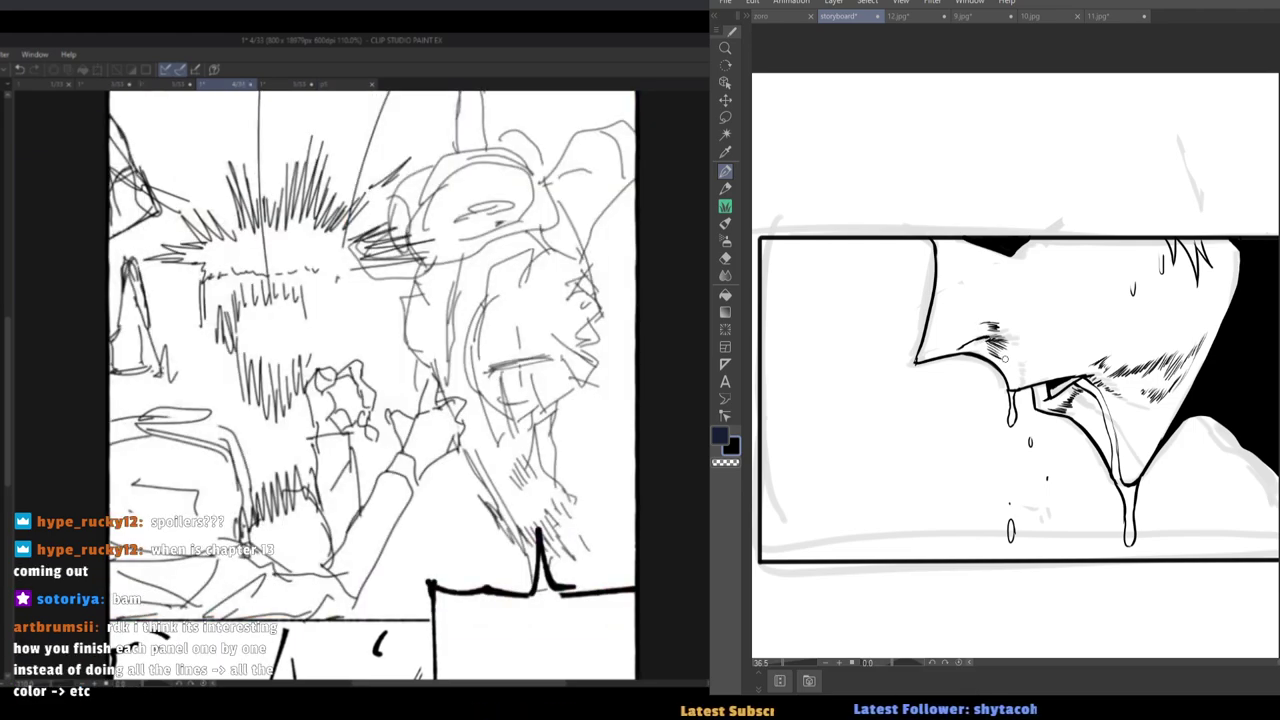
Letter a circled 5 and the word "INKED" above the profile panel, and save the storyboard.
{"action": "left_click_drag", "start_coordinate": [918, 411], "coordinate": [1028, 472]}
{"action": "scroll", "coordinate": [1014, 400], "scroll_direction": "down", "scroll_amount": 3}
{"action": "scroll", "coordinate": [1026, 470], "scroll_direction": "up", "scroll_amount": 2}
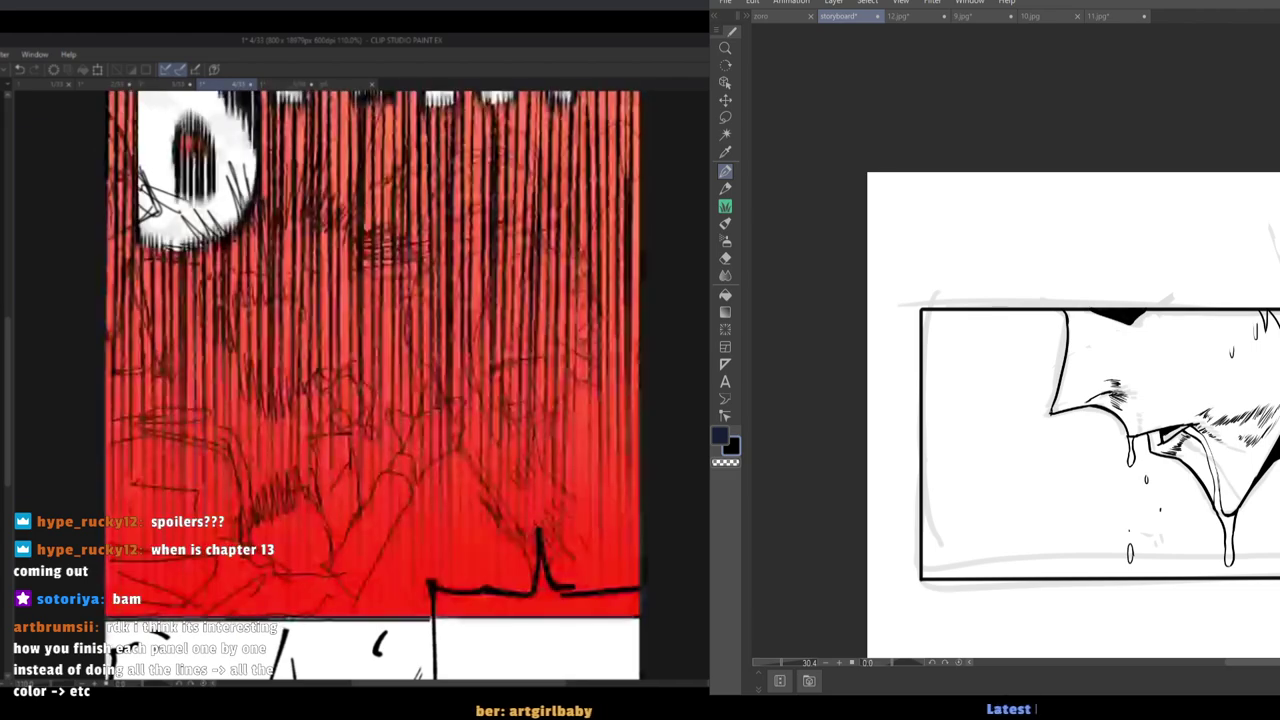
{"action": "left_click_drag", "start_coordinate": [987, 299], "coordinate": [1006, 338]}
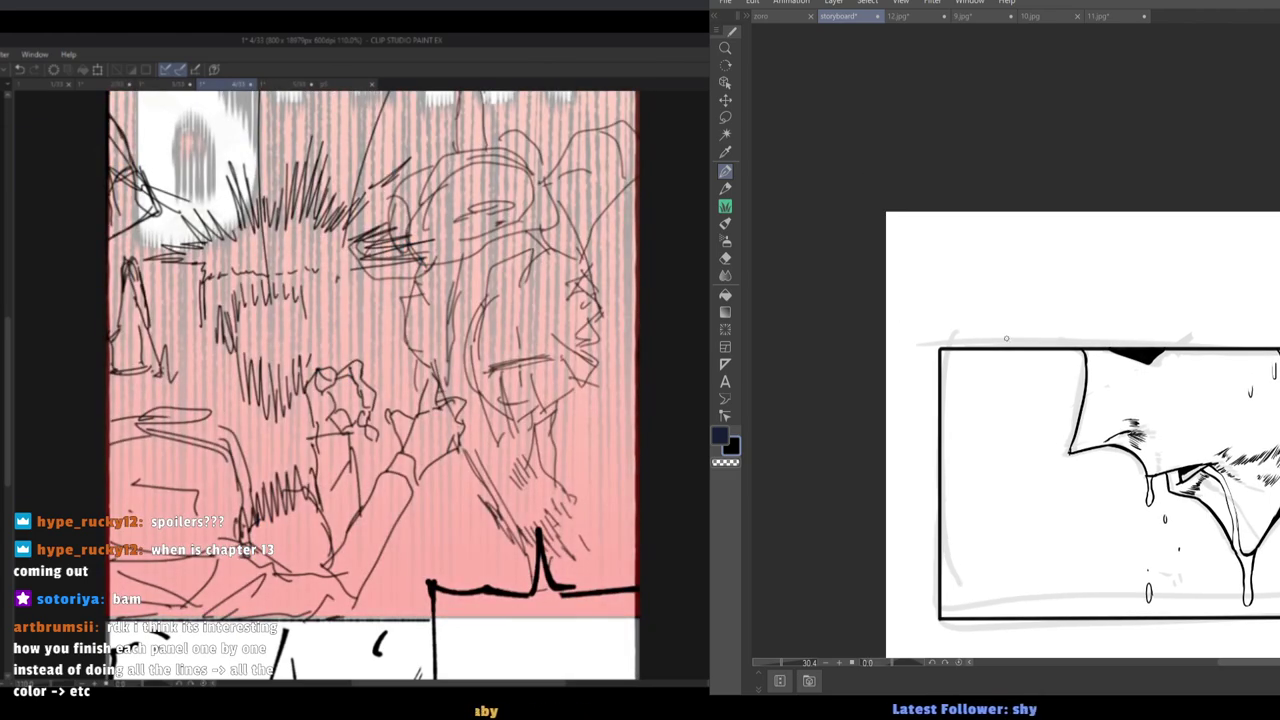
{"action": "left_click_drag", "start_coordinate": [935, 308], "coordinate": [931, 318]}
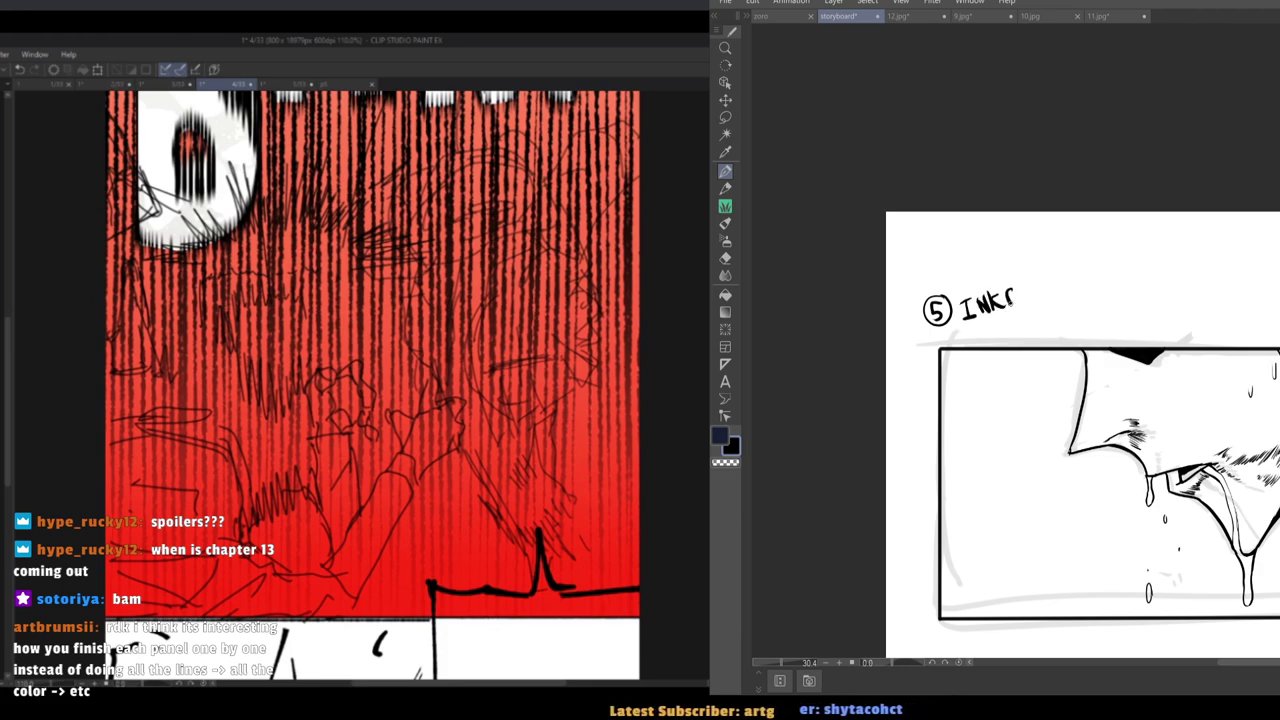
{"action": "left_click_drag", "start_coordinate": [1022, 291], "coordinate": [1022, 303]}
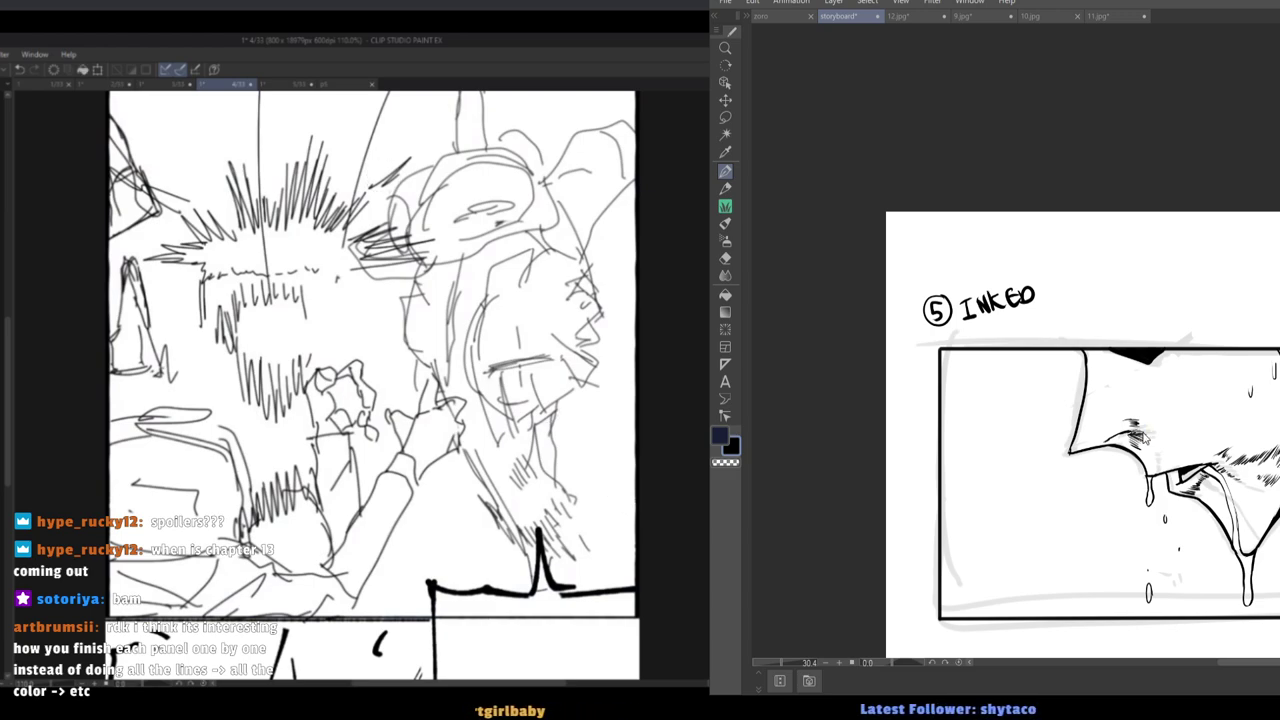
{"action": "key", "text": "ctrl+s"}
{"action": "left_click_drag", "start_coordinate": [1145, 438], "coordinate": [1006, 295]}
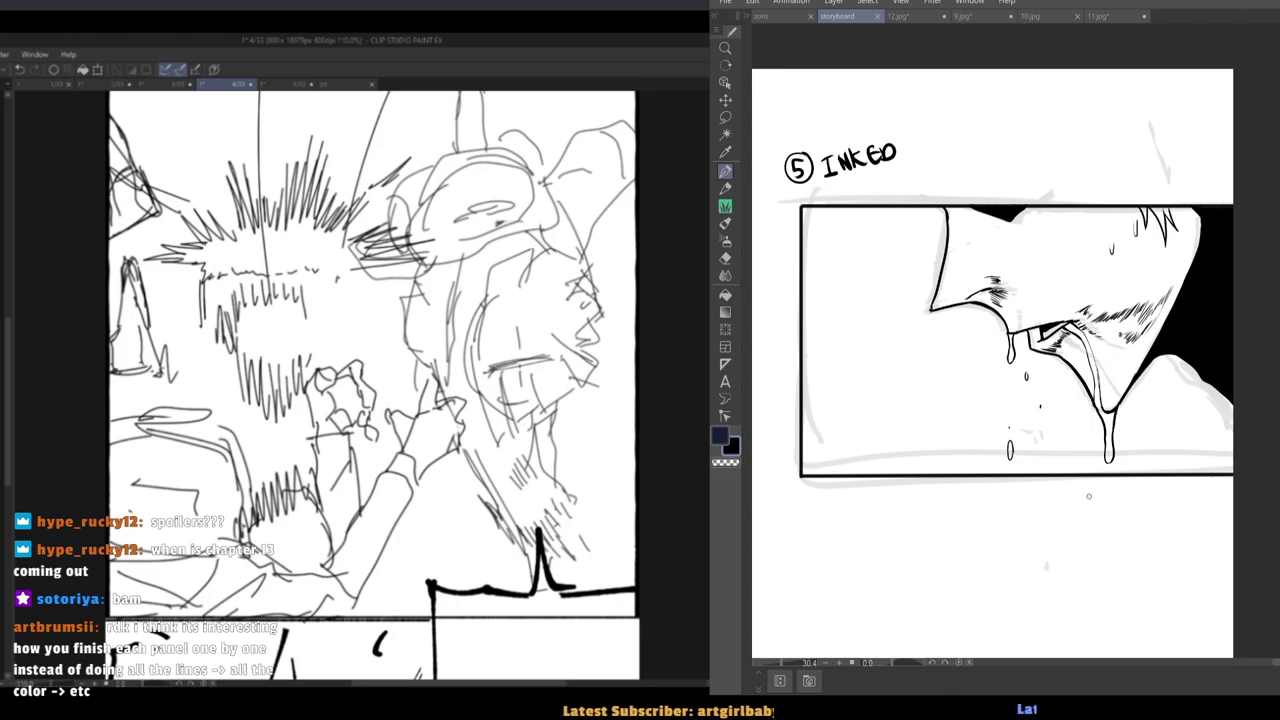
Review the whole page 4 strip, from the opening sketch past the BAM panel to the girl with the backpack.
{"action": "scroll", "coordinate": [450, 448], "scroll_direction": "down", "scroll_amount": 8}
{"action": "scroll", "coordinate": [446, 350], "scroll_direction": "up", "scroll_amount": 6}
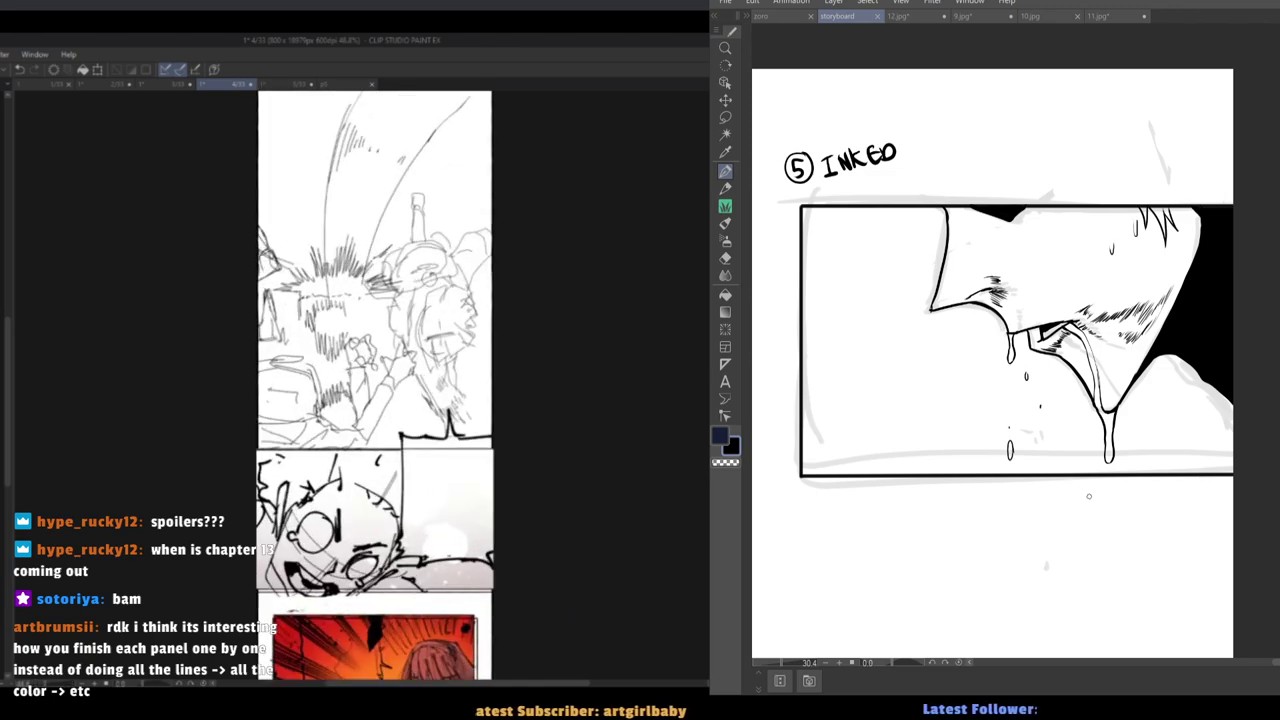
{"action": "scroll", "coordinate": [520, 350], "scroll_direction": "down", "scroll_amount": 5}
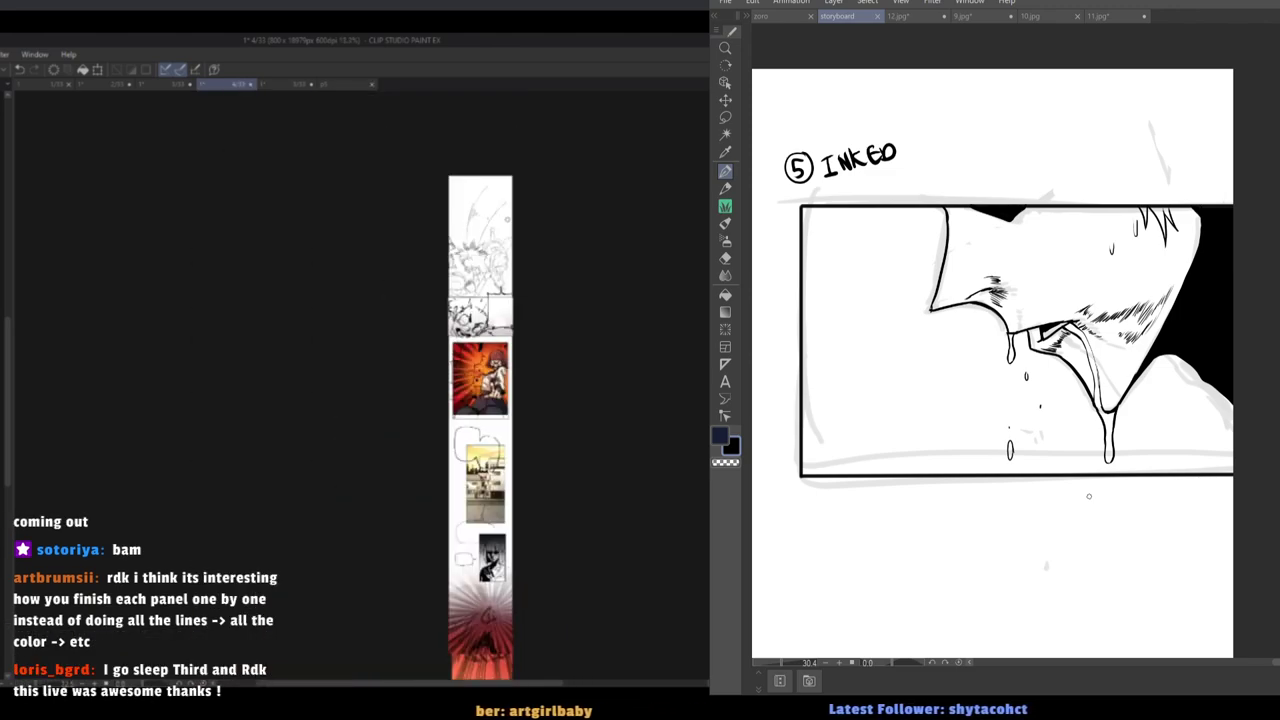
{"action": "scroll", "coordinate": [516, 331], "scroll_direction": "up", "scroll_amount": 2}
{"action": "scroll", "coordinate": [516, 331], "scroll_direction": "up", "scroll_amount": 2}
{"action": "scroll", "coordinate": [500, 350], "scroll_direction": "down", "scroll_amount": 3}
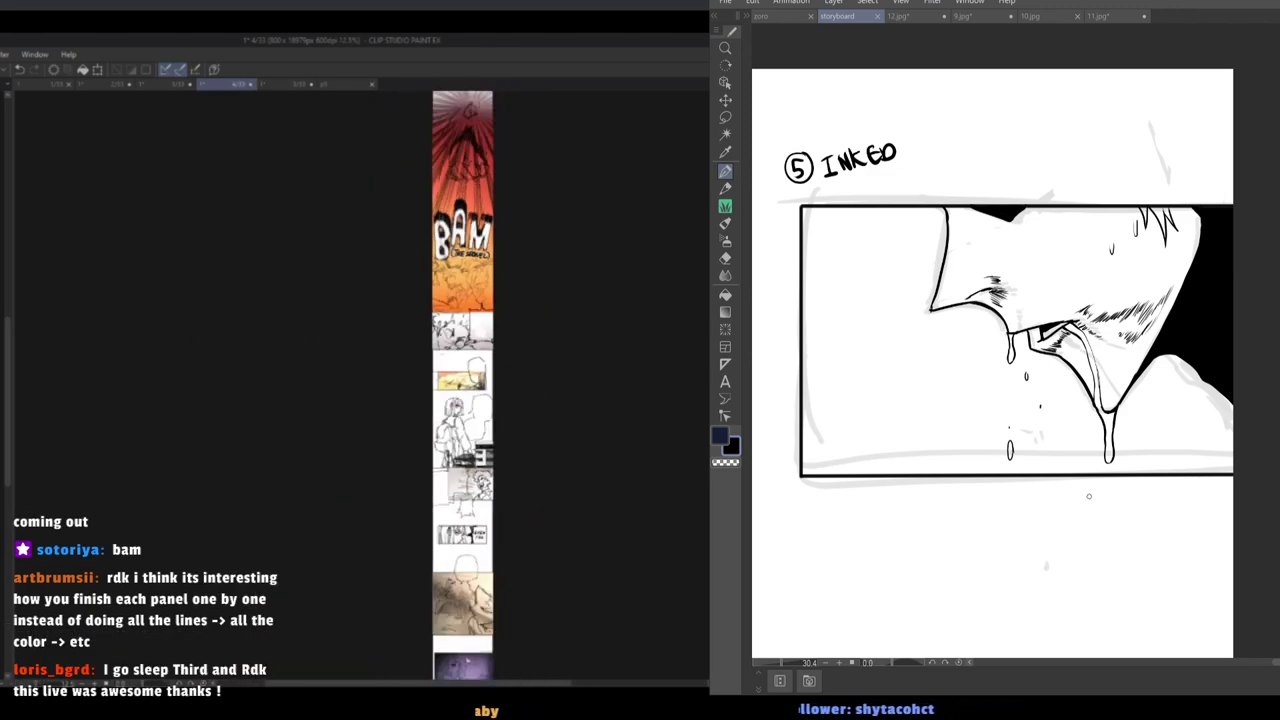
{"action": "scroll", "coordinate": [470, 380], "scroll_direction": "up", "scroll_amount": 5}
{"action": "scroll", "coordinate": [462, 385], "scroll_direction": "down", "scroll_amount": 3}
{"action": "scroll", "coordinate": [431, 277], "scroll_direction": "up", "scroll_amount": 3}
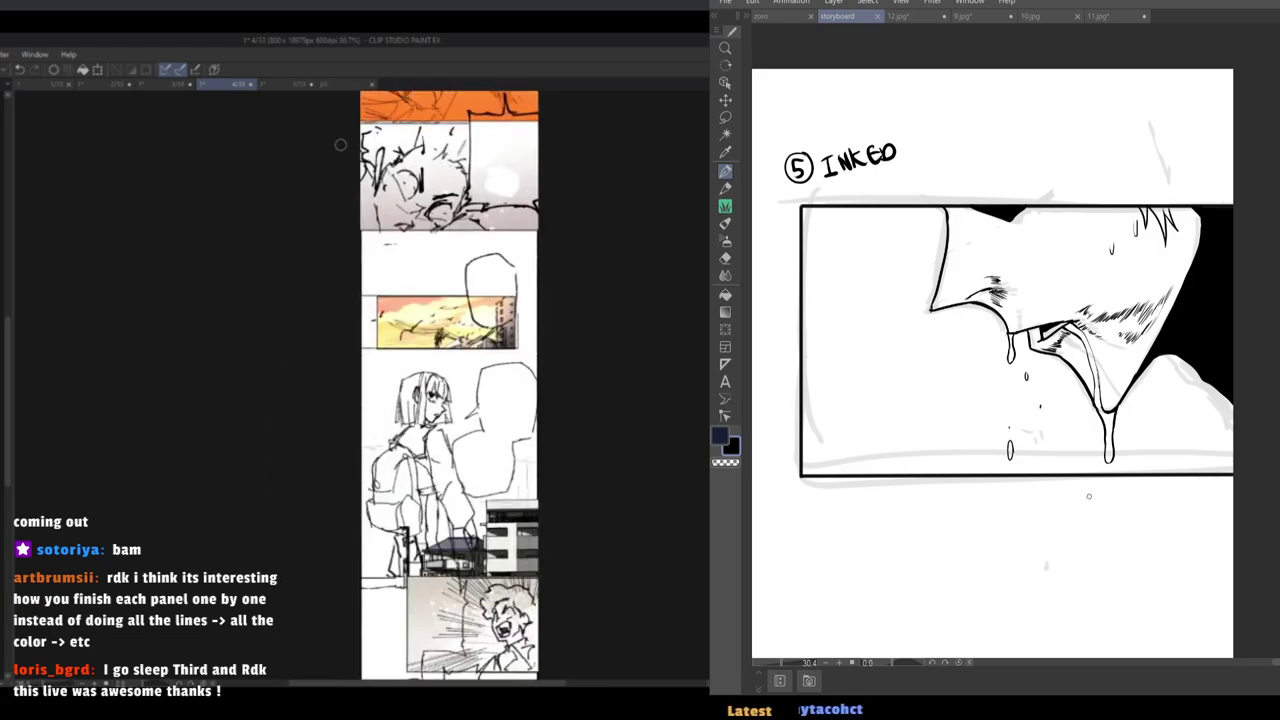
Look over the rough sketches at the start of page 5 and return to page 4.
{"action": "left_click", "coordinate": [340, 84]}
{"action": "left_click", "coordinate": [281, 85]}
{"action": "scroll", "coordinate": [355, 252], "scroll_direction": "down", "scroll_amount": 4}
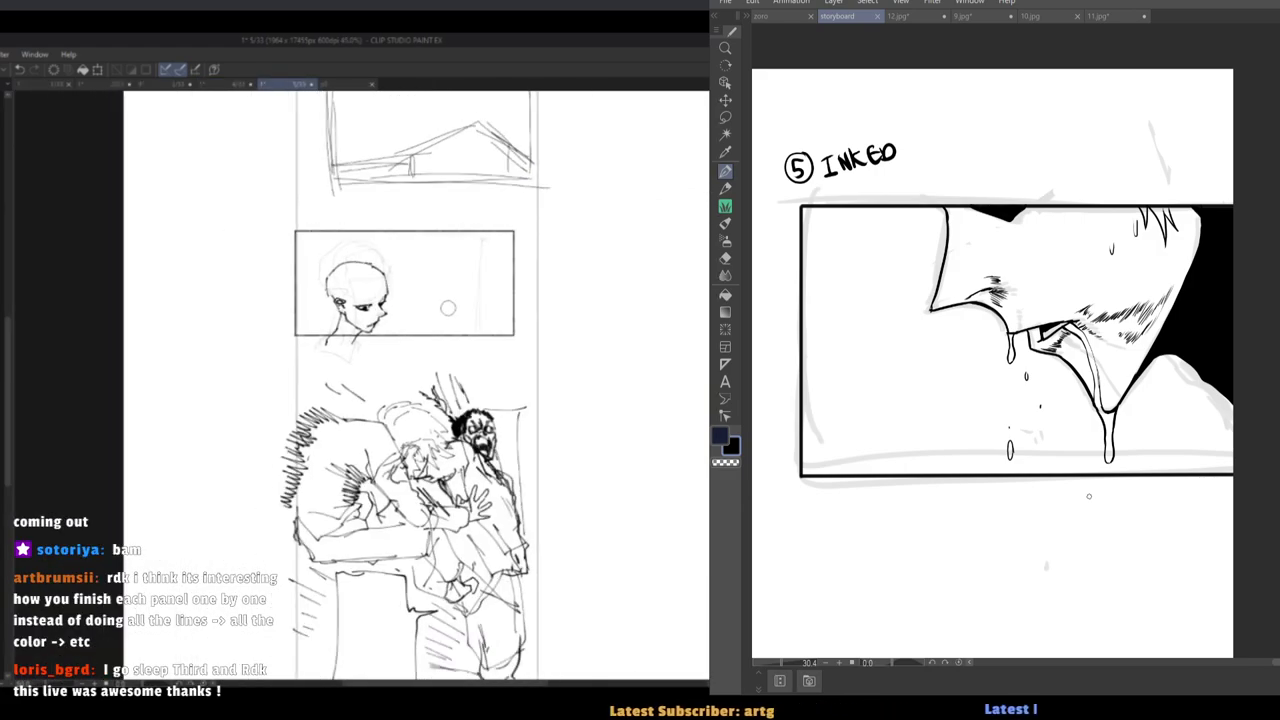
{"action": "scroll", "coordinate": [448, 308], "scroll_direction": "down", "scroll_amount": 4}
{"action": "scroll", "coordinate": [450, 330], "scroll_direction": "up", "scroll_amount": 3}
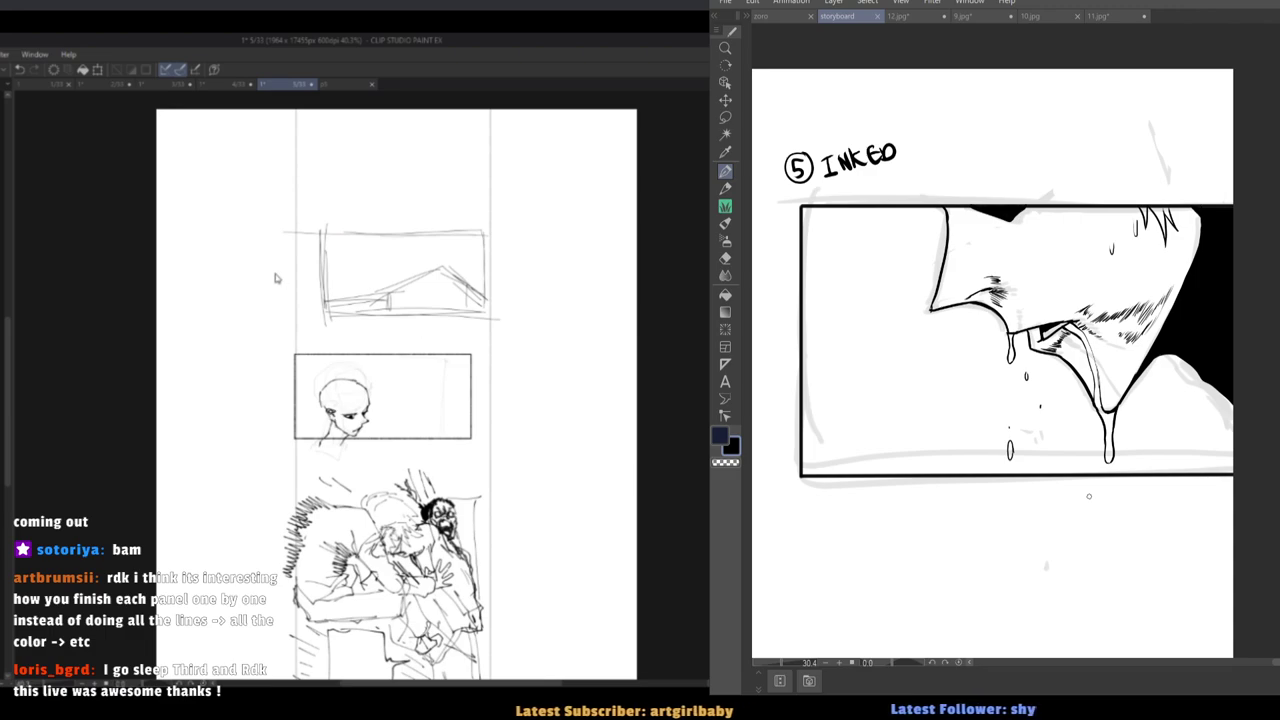
{"action": "key", "text": "h"}
{"action": "left_click", "coordinate": [216, 85]}
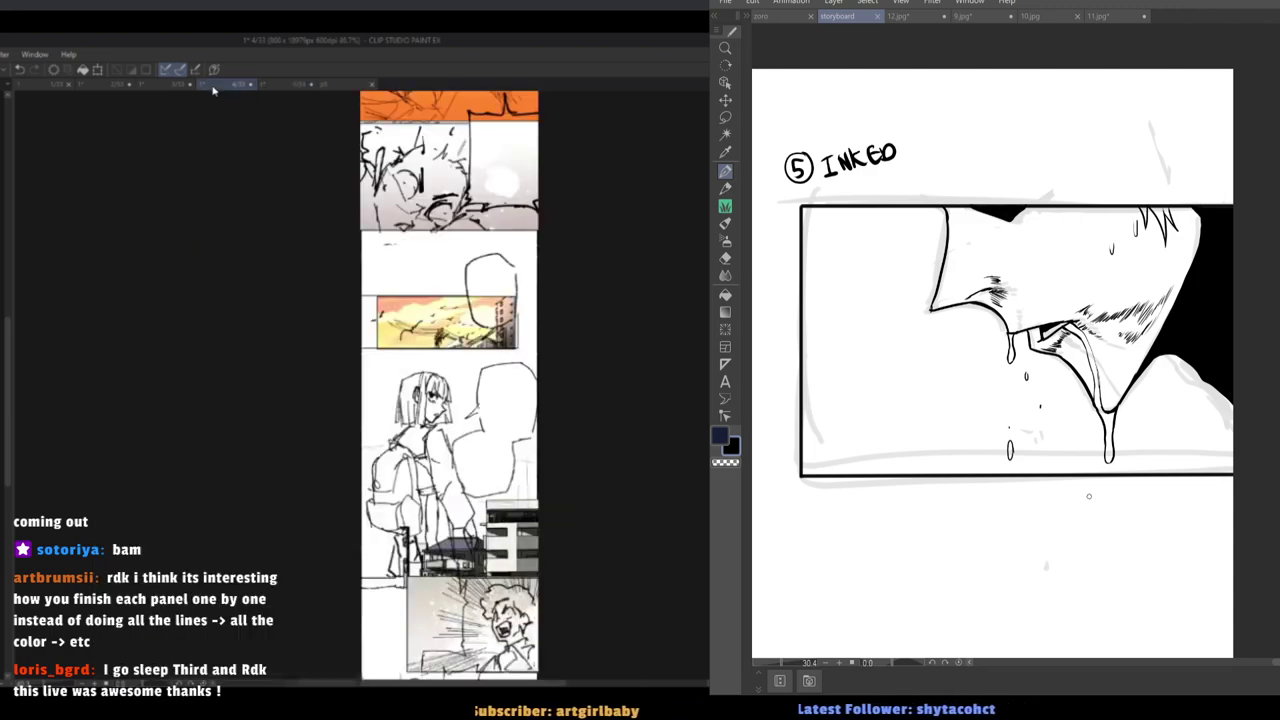
Examine page 4's crowd sketch, red-haired girl, sunset street and dark portrait panels at several zoom levels.
{"action": "scroll", "coordinate": [42, 634], "scroll_direction": "down", "scroll_amount": 5}
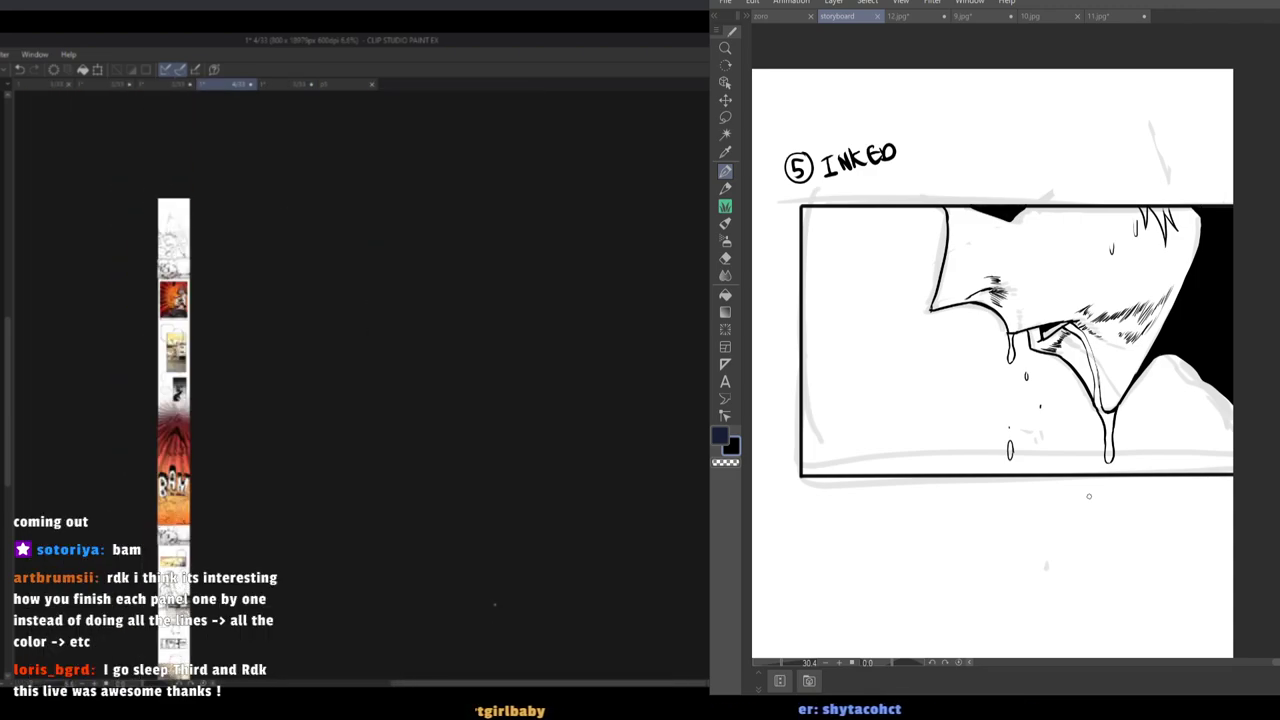
{"action": "scroll", "coordinate": [42, 634], "scroll_direction": "up", "scroll_amount": 6}
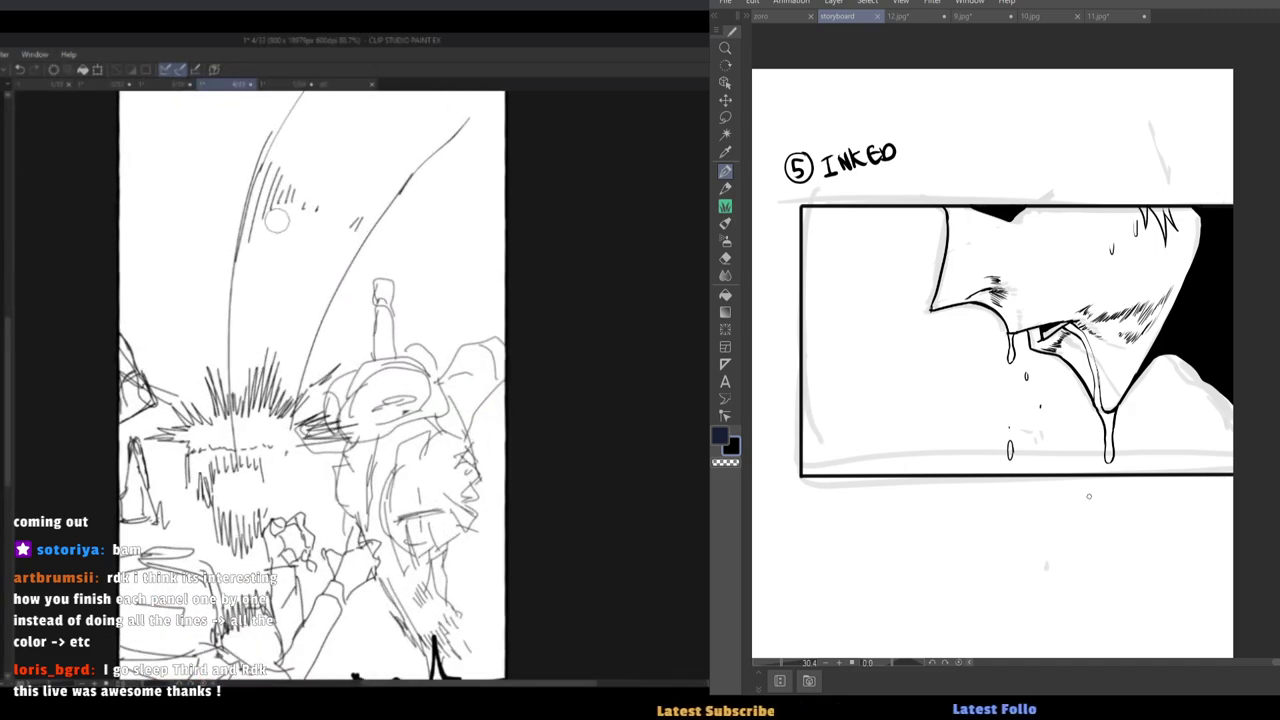
{"action": "scroll", "coordinate": [349, 217], "scroll_direction": "down", "scroll_amount": 5}
{"action": "scroll", "coordinate": [322, 295], "scroll_direction": "up", "scroll_amount": 4}
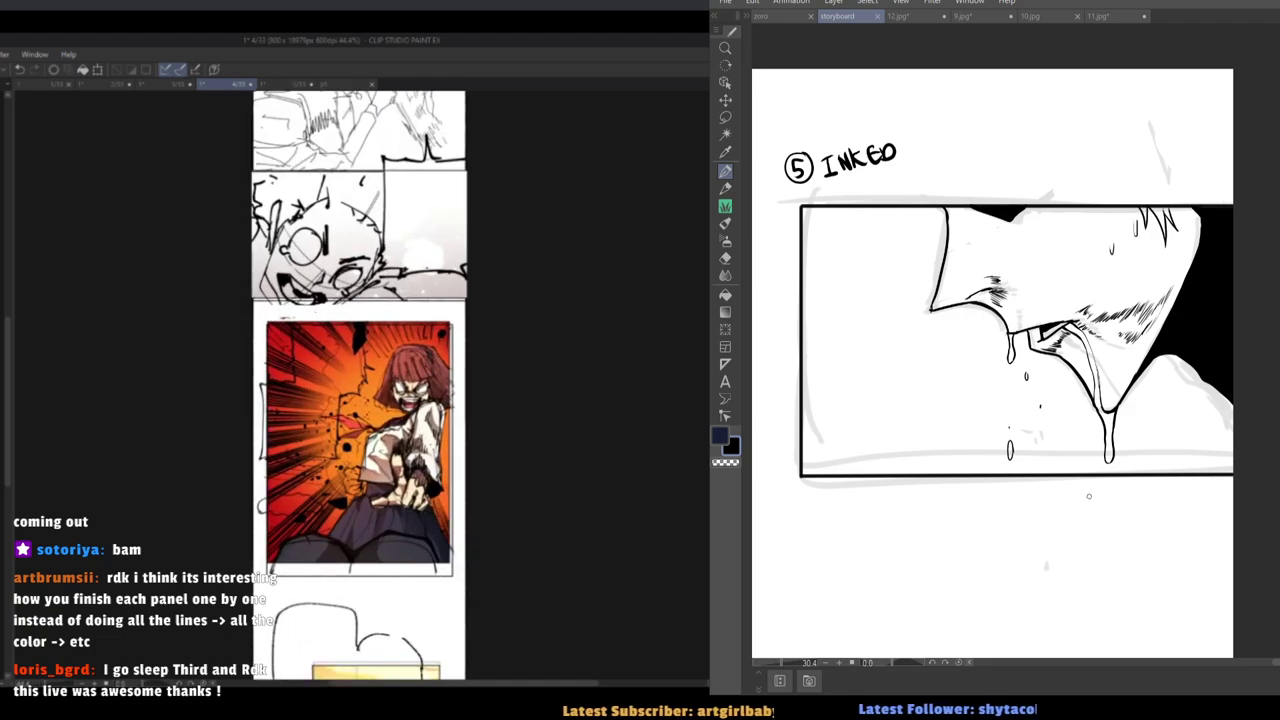
{"action": "scroll", "coordinate": [400, 385], "scroll_direction": "down", "scroll_amount": 3}
{"action": "scroll", "coordinate": [400, 385], "scroll_direction": "up", "scroll_amount": 4}
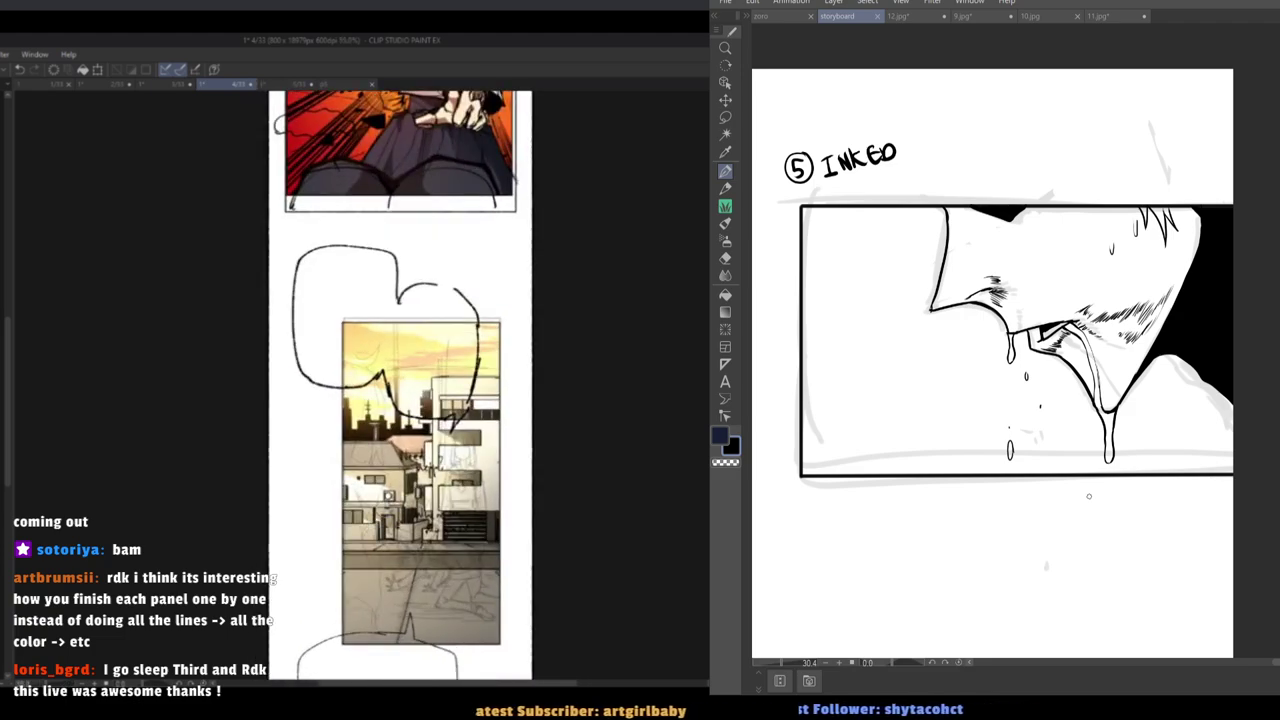
{"action": "scroll", "coordinate": [437, 345], "scroll_direction": "down", "scroll_amount": 5}
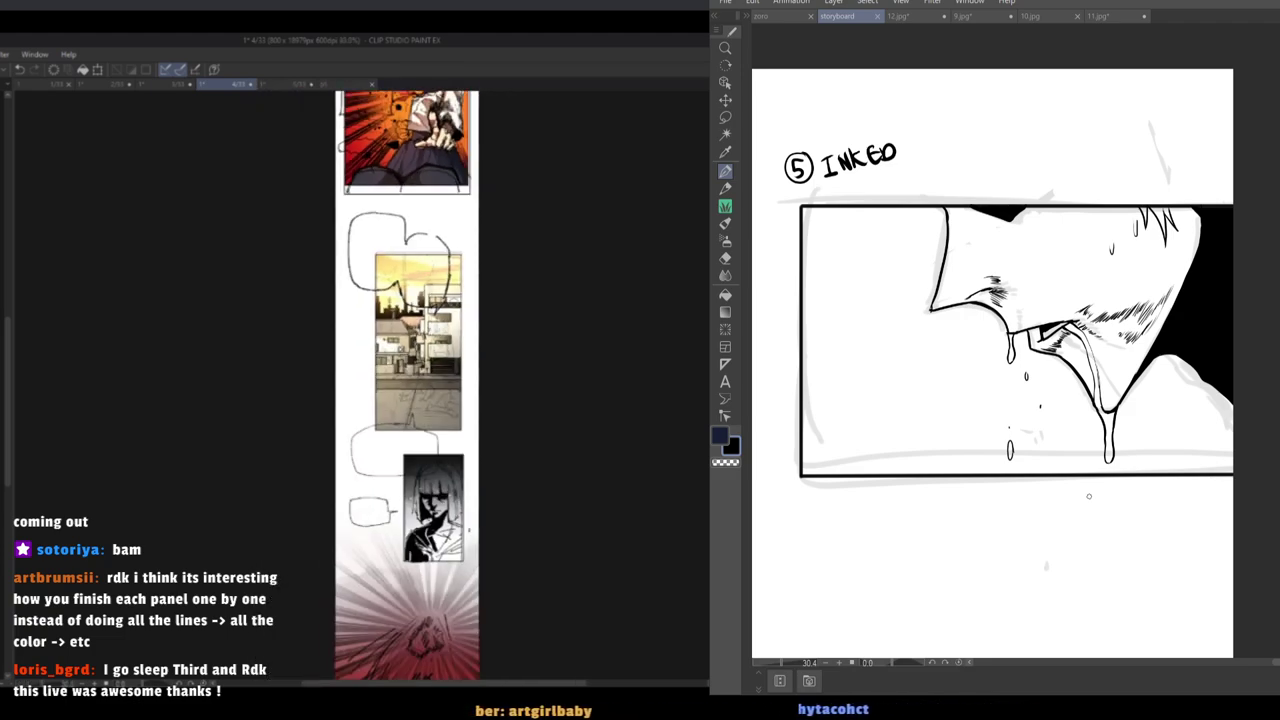
{"action": "scroll", "coordinate": [442, 405], "scroll_direction": "up", "scroll_amount": 5}
{"action": "scroll", "coordinate": [440, 420], "scroll_direction": "up", "scroll_amount": 4}
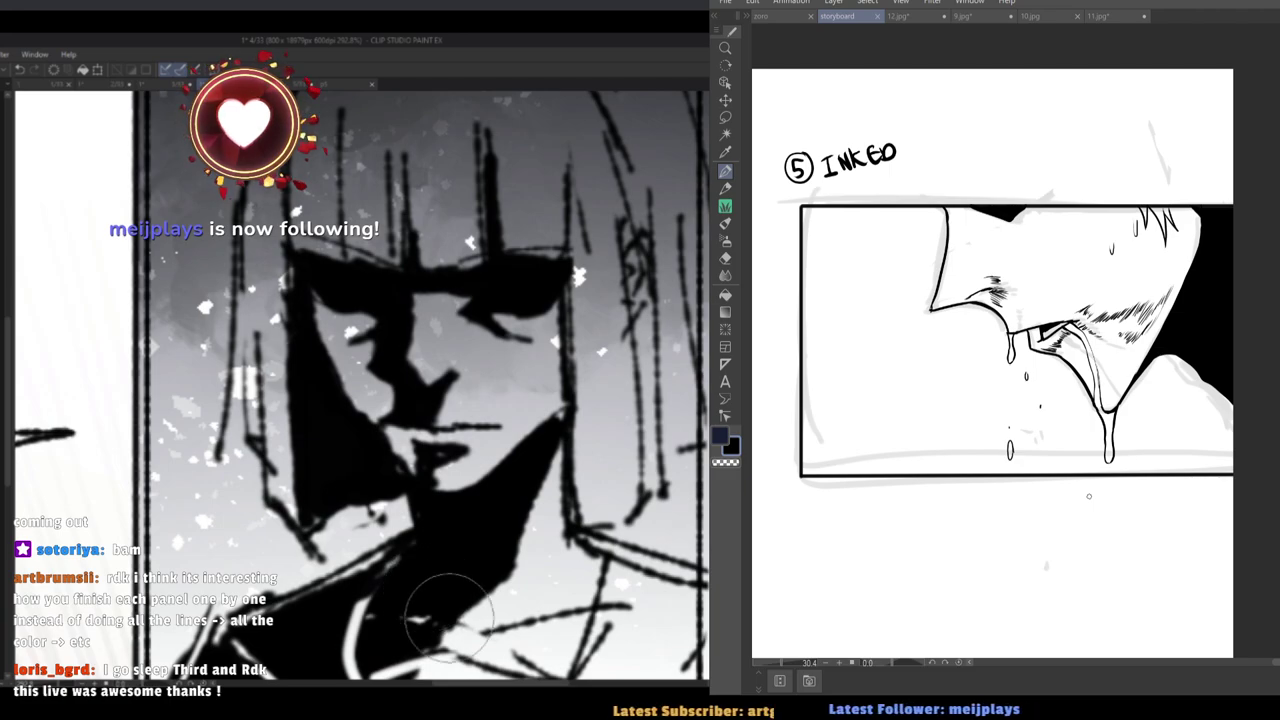
{"action": "scroll", "coordinate": [430, 588], "scroll_direction": "down", "scroll_amount": 3}
{"action": "scroll", "coordinate": [455, 590], "scroll_direction": "down", "scroll_amount": 5}
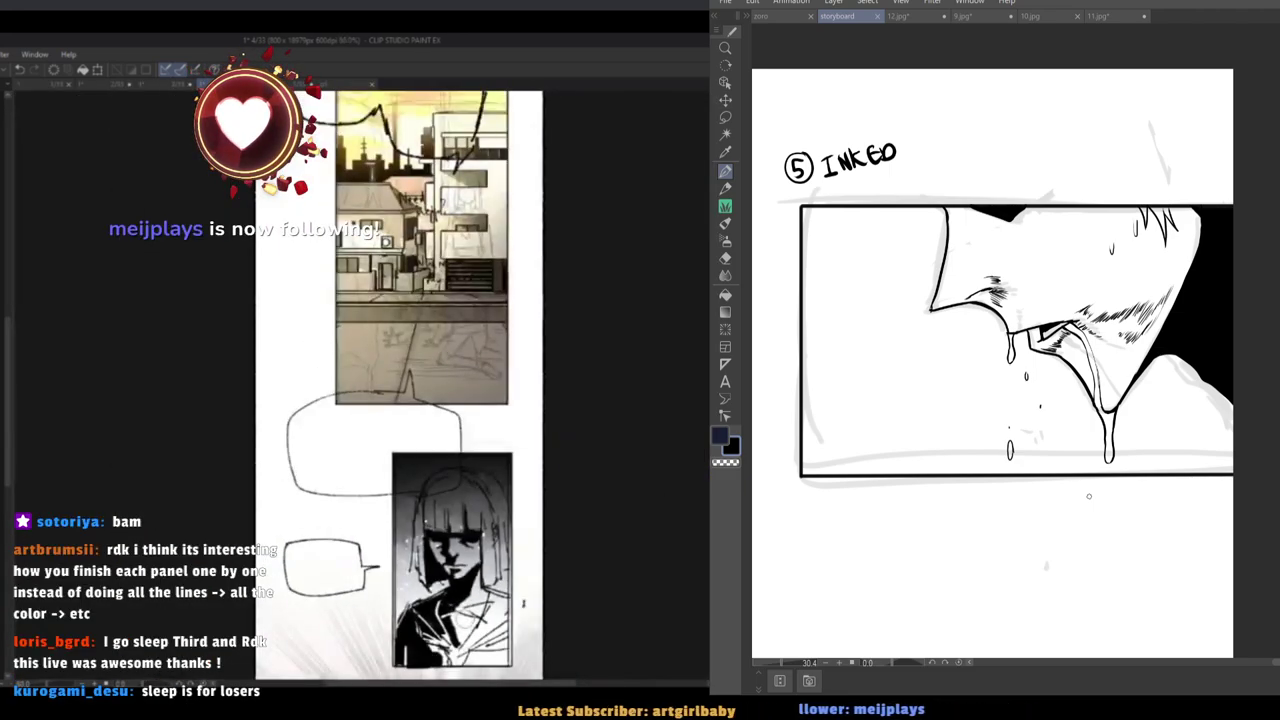
{"action": "scroll", "coordinate": [426, 494], "scroll_direction": "up", "scroll_amount": 3}
{"action": "scroll", "coordinate": [455, 465], "scroll_direction": "up", "scroll_amount": 4}
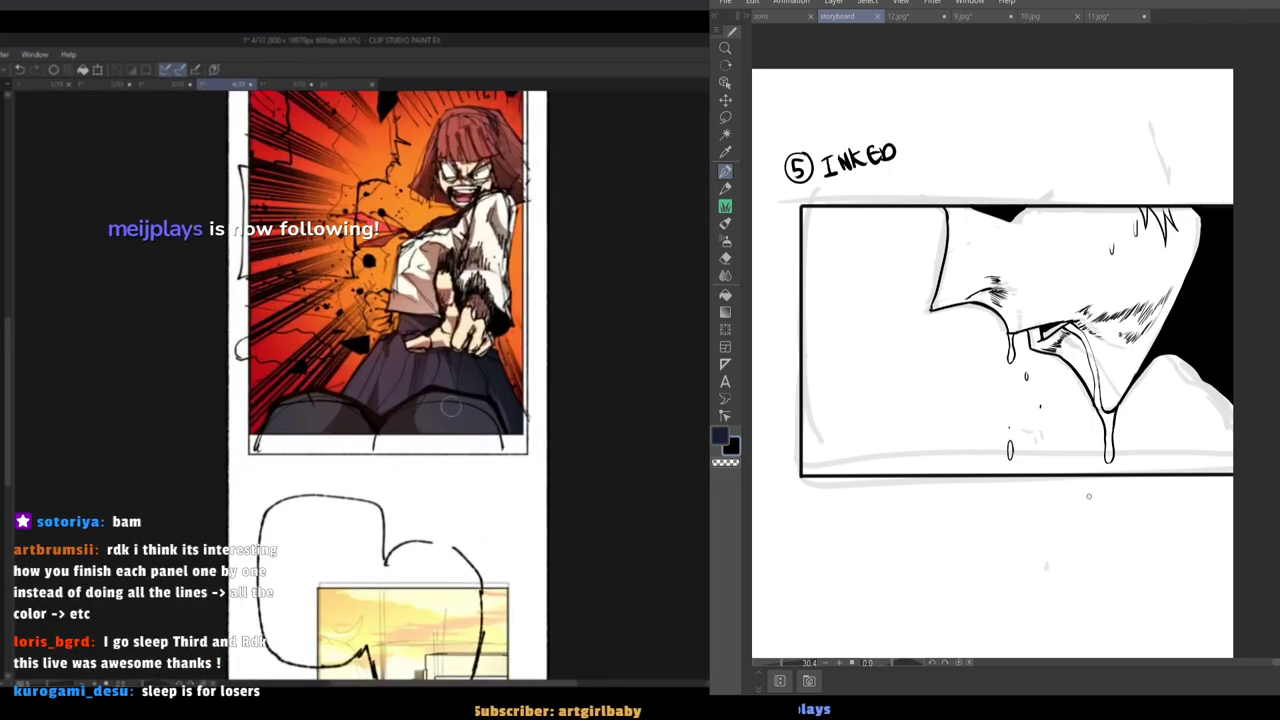
{"action": "scroll", "coordinate": [461, 460], "scroll_direction": "down", "scroll_amount": 6}
{"action": "scroll", "coordinate": [440, 335], "scroll_direction": "up", "scroll_amount": 4}
{"action": "scroll", "coordinate": [463, 320], "scroll_direction": "up", "scroll_amount": 3}
{"action": "scroll", "coordinate": [430, 525], "scroll_direction": "down", "scroll_amount": 6}
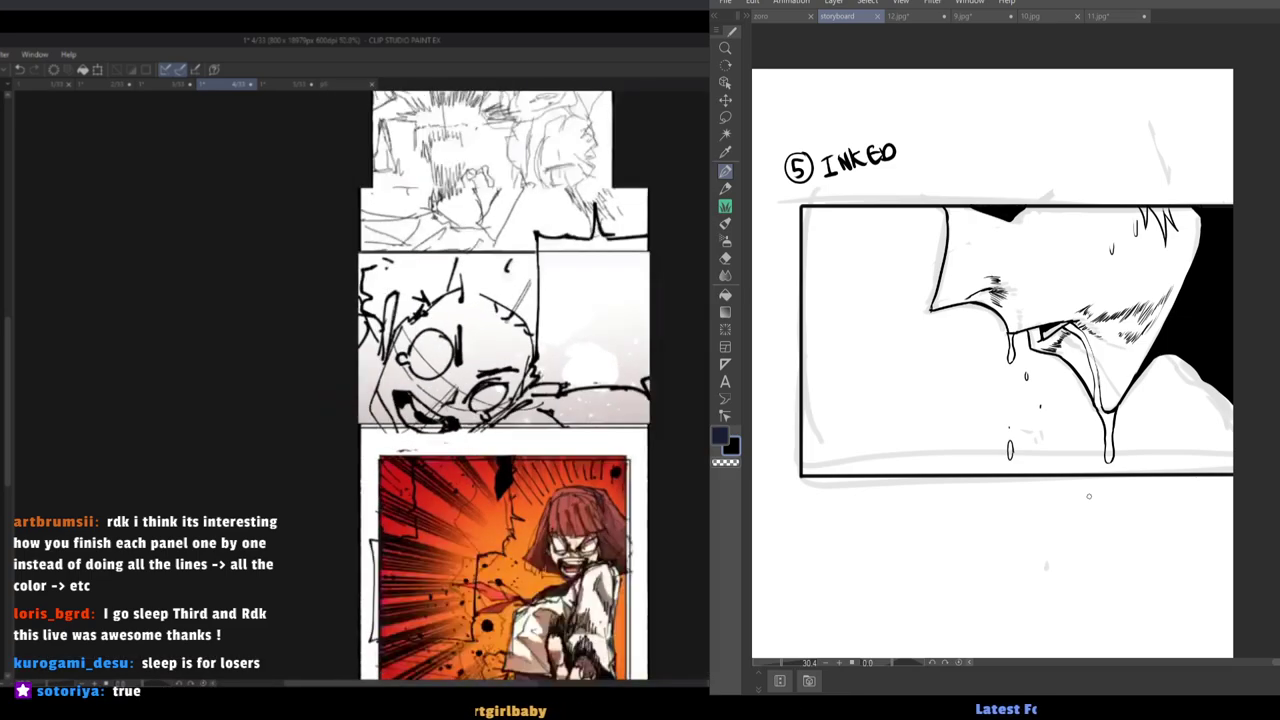
{"action": "scroll", "coordinate": [488, 385], "scroll_direction": "up", "scroll_amount": 4}
Check the storyboard's inked profile panel and its label both close up and zoomed out.
{"action": "left_click_drag", "start_coordinate": [984, 449], "coordinate": [1039, 471]}
{"action": "scroll", "coordinate": [1060, 446], "scroll_direction": "down", "scroll_amount": 3}
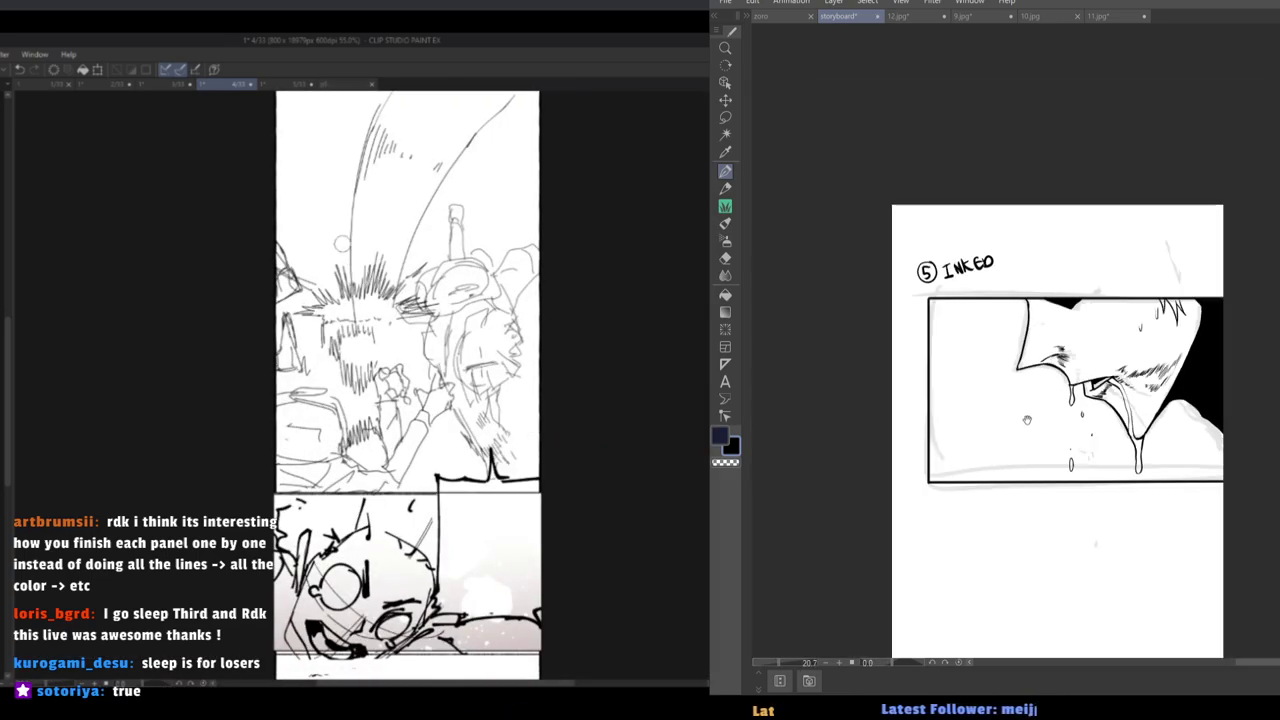
{"action": "left_click_drag", "start_coordinate": [1029, 420], "coordinate": [1055, 483]}
{"action": "scroll", "coordinate": [430, 300], "scroll_direction": "up", "scroll_amount": 2}
{"action": "scroll", "coordinate": [1176, 365], "scroll_direction": "up", "scroll_amount": 6}
{"action": "scroll", "coordinate": [430, 300], "scroll_direction": "down", "scroll_amount": 3}
{"action": "scroll", "coordinate": [541, 402], "scroll_direction": "up", "scroll_amount": 3}
{"action": "scroll", "coordinate": [541, 402], "scroll_direction": "up", "scroll_amount": 1}
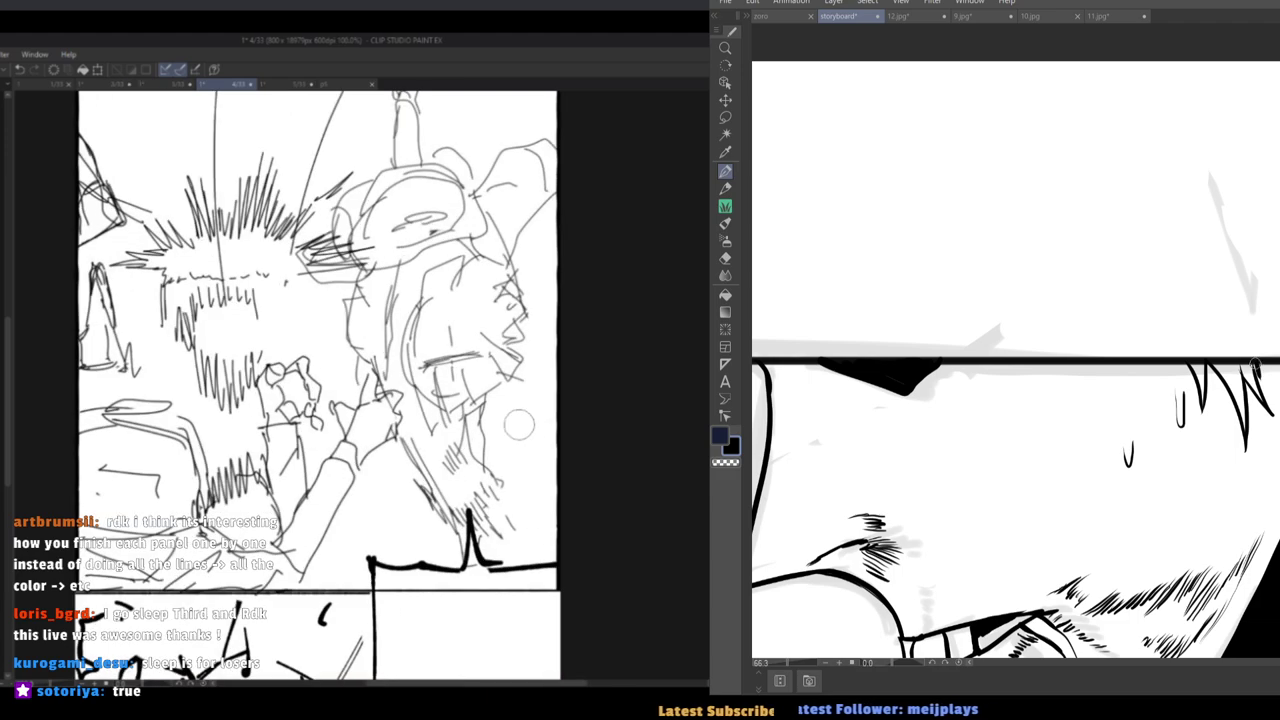
{"action": "scroll", "coordinate": [1212, 365], "scroll_direction": "down", "scroll_amount": 6}
{"action": "left_click_drag", "start_coordinate": [1212, 365], "coordinate": [1202, 170]}
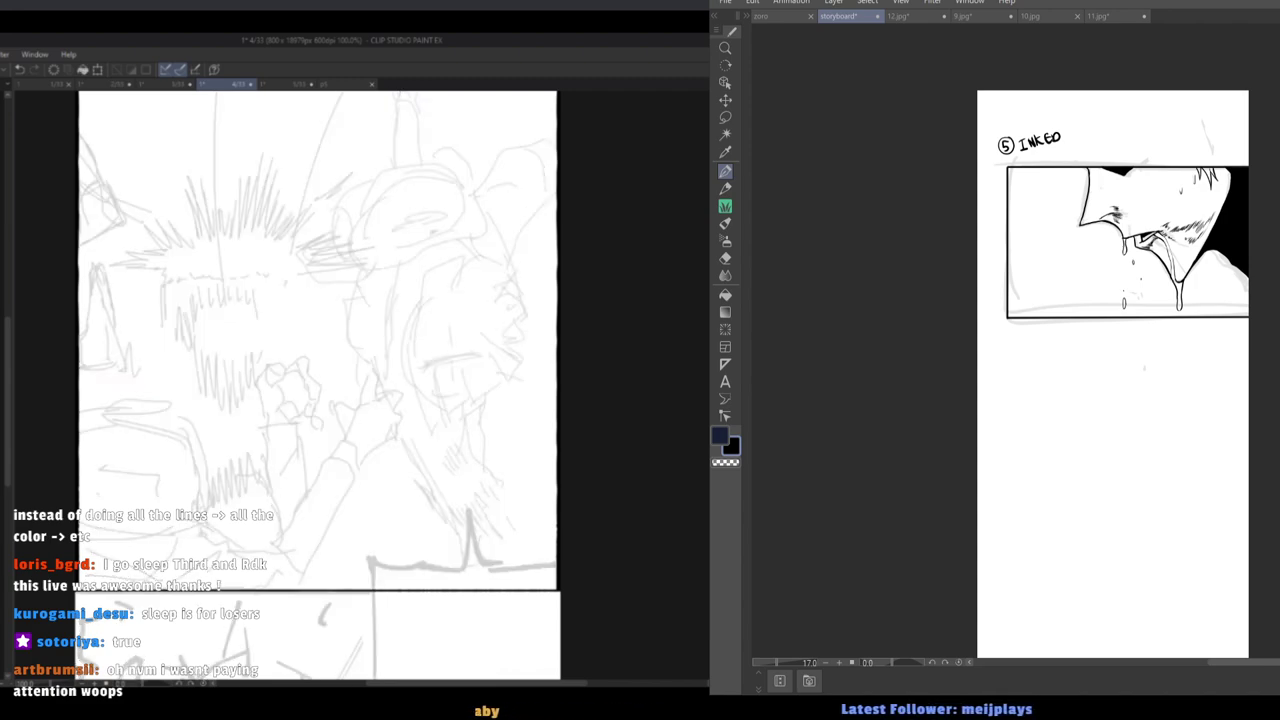
{"action": "scroll", "coordinate": [486, 363], "scroll_direction": "up", "scroll_amount": 4}
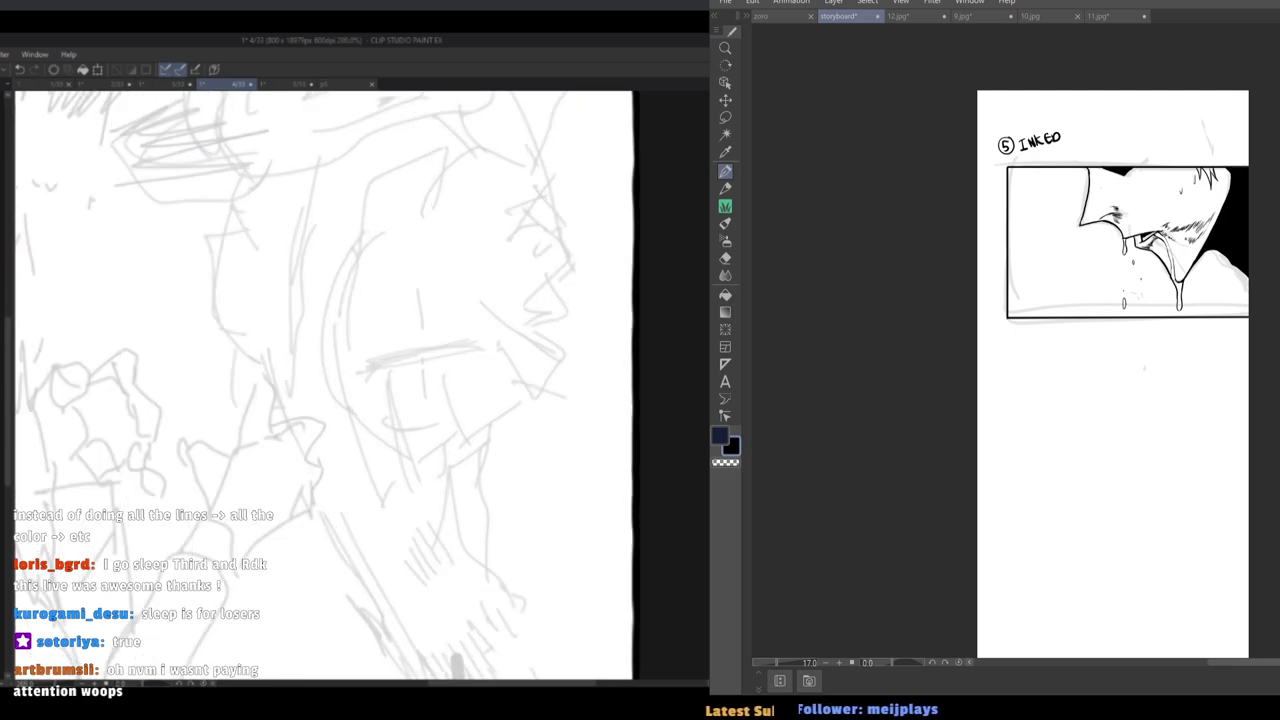
{"action": "scroll", "coordinate": [629, 465], "scroll_direction": "down", "scroll_amount": 4}
{"action": "scroll", "coordinate": [626, 391], "scroll_direction": "up", "scroll_amount": 5}
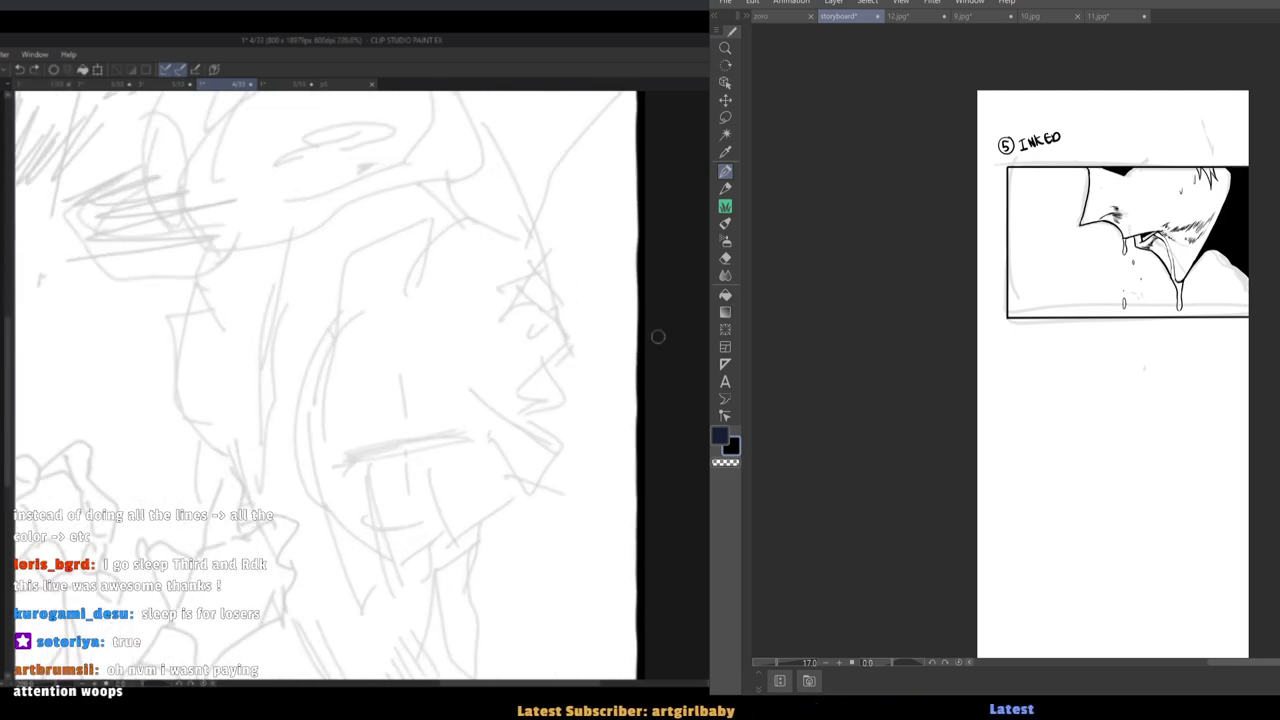
{"action": "mouse_move", "coordinate": [354, 461]}
{"action": "left_mouse_down"}
{"action": "mouse_move", "coordinate": [447, 445]}
{"action": "mouse_move", "coordinate": [407, 451]}
{"action": "mouse_move", "coordinate": [494, 449]}
{"action": "left_mouse_up"}
{"action": "key", "text": "ctrl+z"}
{"action": "key", "text": "ctrl+z"}
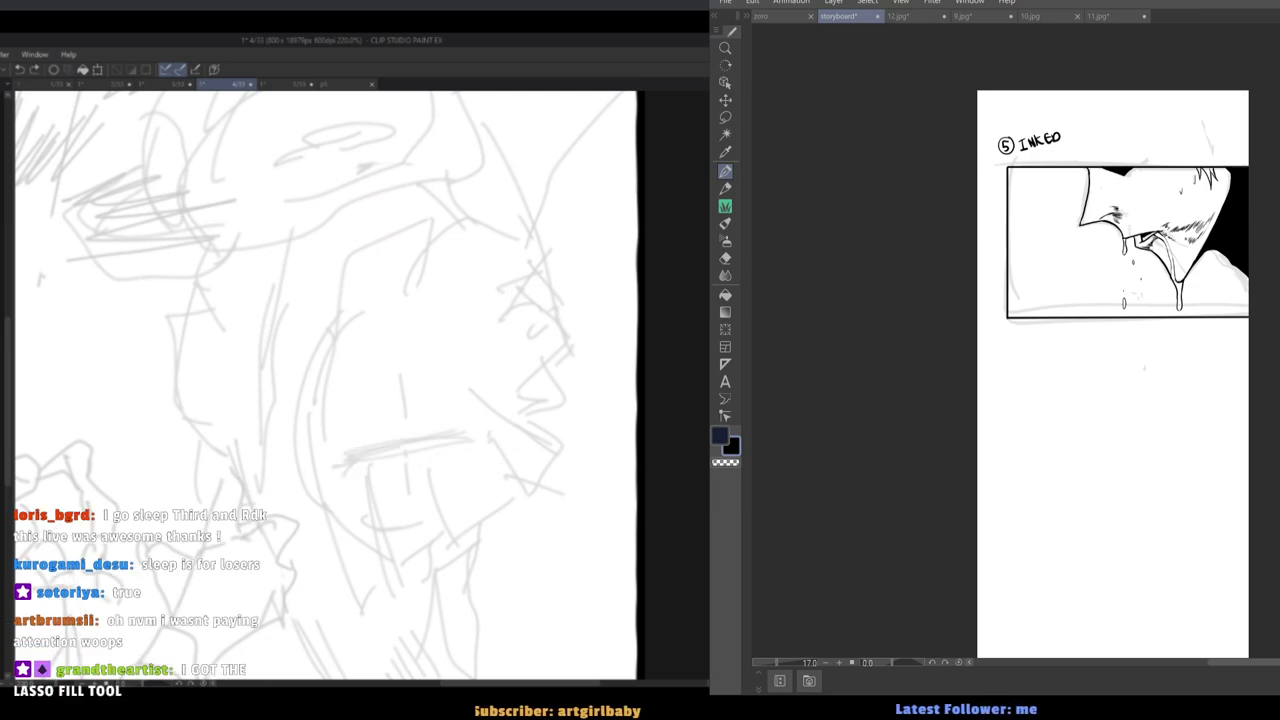
{"action": "left_click_drag", "start_coordinate": [405, 438], "coordinate": [467, 431]}
{"action": "key", "text": "ctrl+z"}
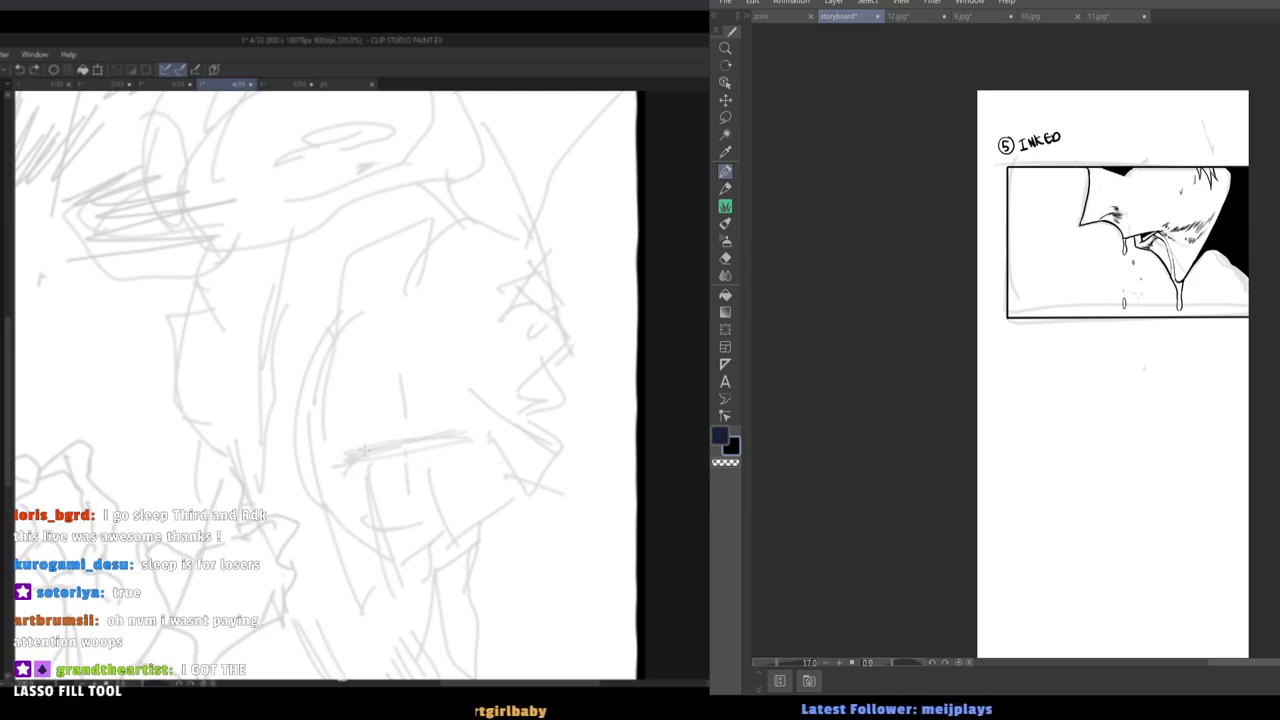
Ink the outline of the narrow slanted slit across the sketched head on page 4, with thickened ends.
{"action": "left_click_drag", "start_coordinate": [346, 458], "coordinate": [474, 428]}
{"action": "left_click_drag", "start_coordinate": [340, 453], "coordinate": [484, 420]}
{"action": "left_click_drag", "start_coordinate": [362, 455], "coordinate": [500, 428]}
{"action": "mouse_move", "coordinate": [341, 460]}
{"action": "left_mouse_down"}
{"action": "mouse_move", "coordinate": [401, 435]}
{"action": "mouse_move", "coordinate": [482, 427]}
{"action": "mouse_move", "coordinate": [370, 444]}
{"action": "mouse_move", "coordinate": [484, 432]}
{"action": "left_mouse_up"}
{"action": "key", "text": "ctrl+z"}
{"action": "key", "text": "ctrl+z"}
{"action": "left_click_drag", "start_coordinate": [339, 463], "coordinate": [482, 432]}
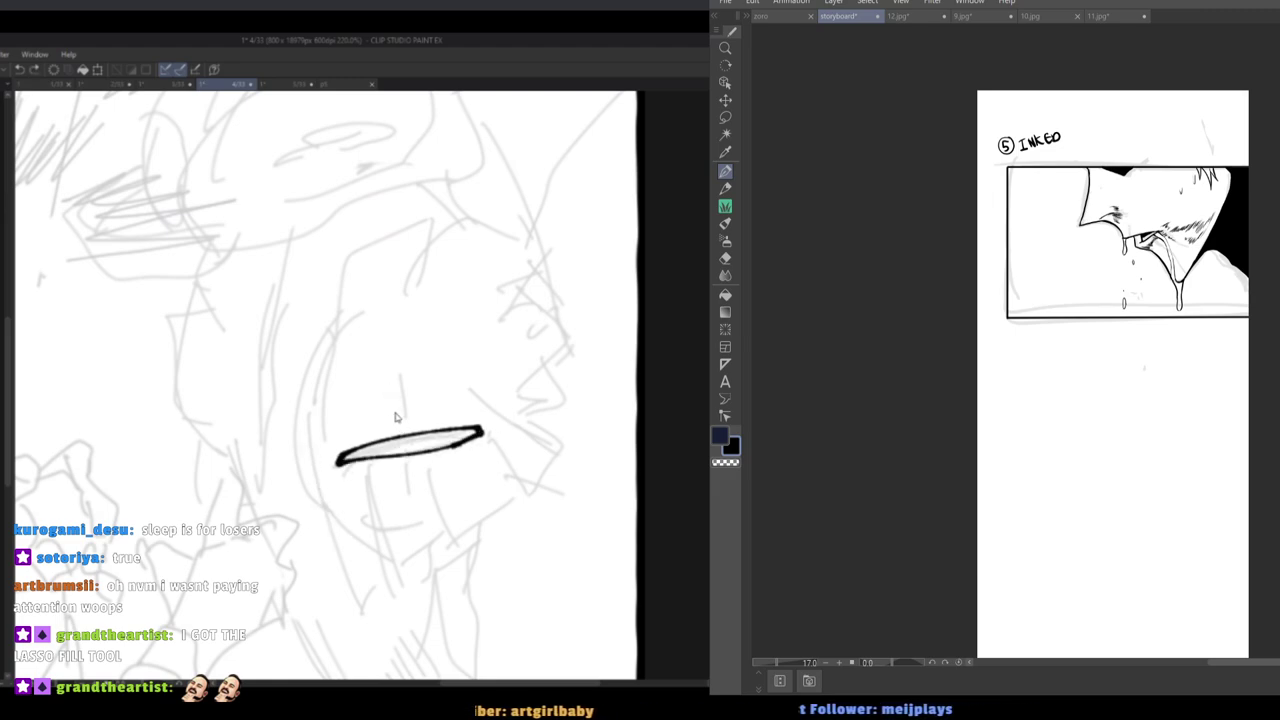
Ink small crack-like marks above and below the slit, and outline the head's side and stepped lower edge.
{"action": "mouse_move", "coordinate": [392, 404]}
{"action": "left_mouse_down"}
{"action": "mouse_move", "coordinate": [405, 382]}
{"action": "mouse_move", "coordinate": [406, 432]}
{"action": "left_mouse_up"}
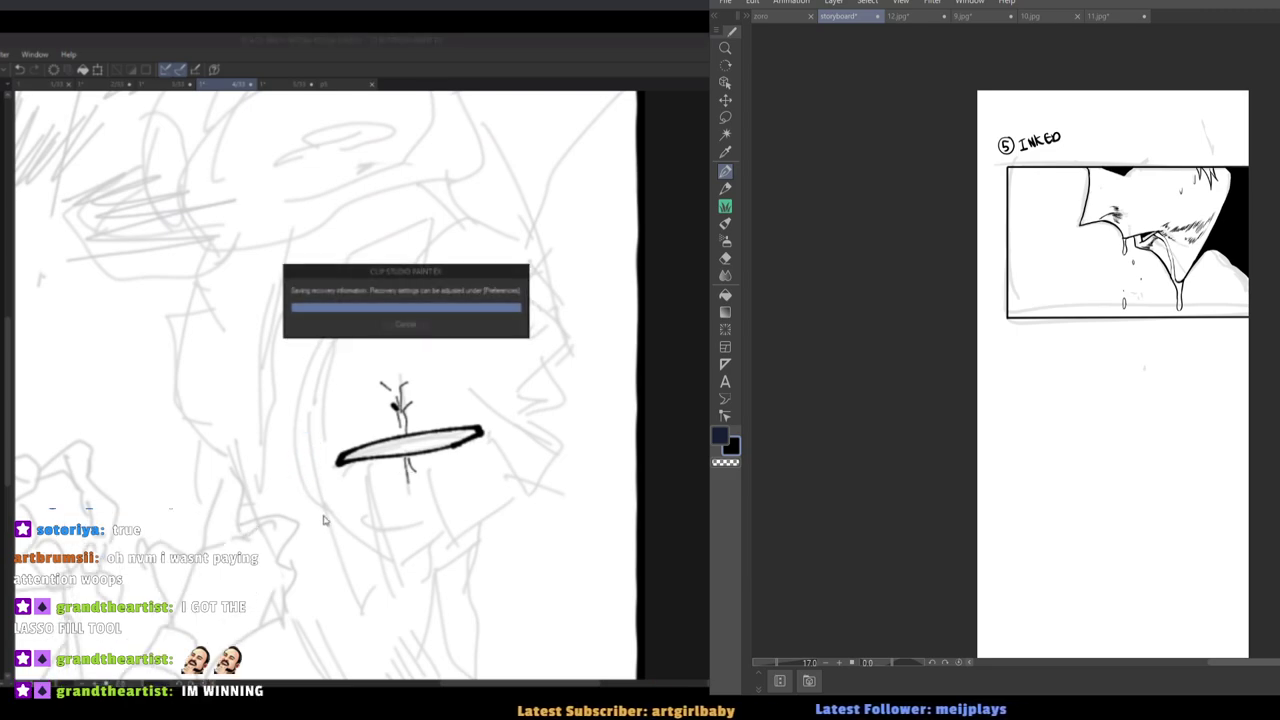
{"action": "left_click_drag", "start_coordinate": [312, 432], "coordinate": [342, 596]}
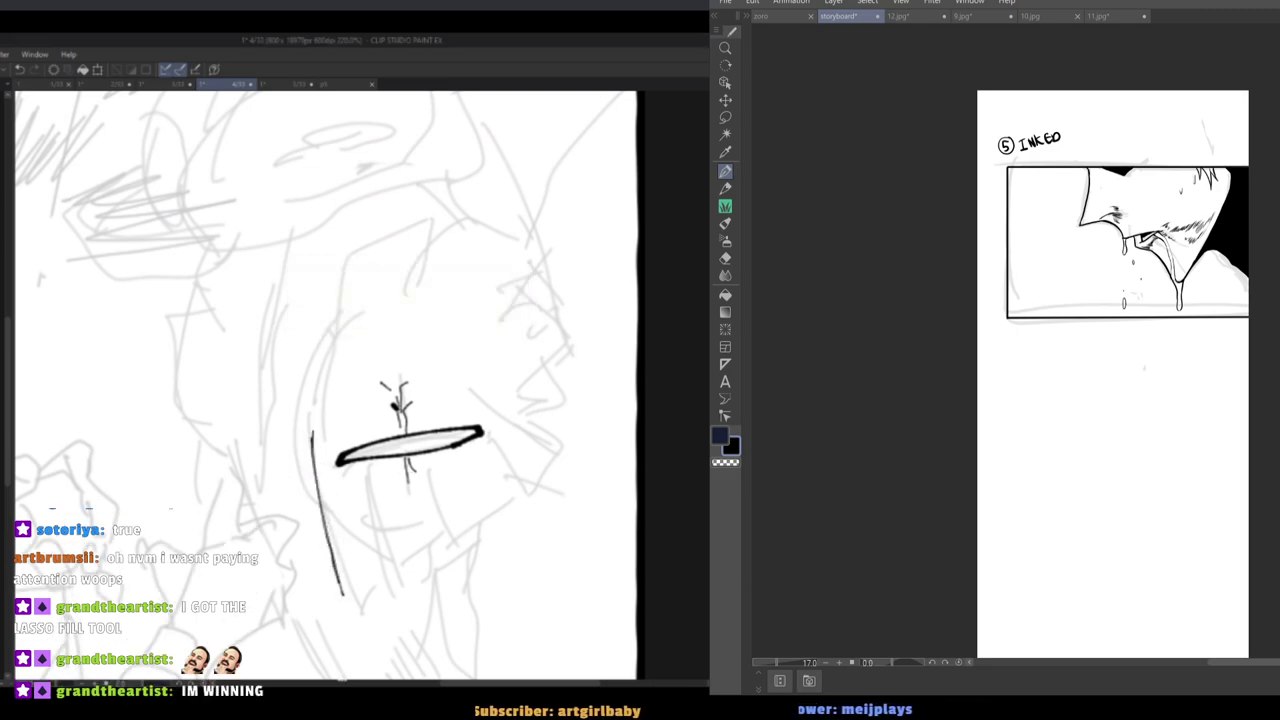
{"action": "mouse_move", "coordinate": [316, 460]}
{"action": "left_mouse_down"}
{"action": "mouse_move", "coordinate": [341, 597]}
{"action": "mouse_move", "coordinate": [404, 587]}
{"action": "mouse_move", "coordinate": [374, 500]}
{"action": "mouse_move", "coordinate": [401, 590]}
{"action": "mouse_move", "coordinate": [466, 538]}
{"action": "left_mouse_up"}
{"action": "mouse_move", "coordinate": [446, 485]}
{"action": "left_mouse_down"}
{"action": "mouse_move", "coordinate": [456, 503]}
{"action": "mouse_move", "coordinate": [542, 490]}
{"action": "left_mouse_up"}
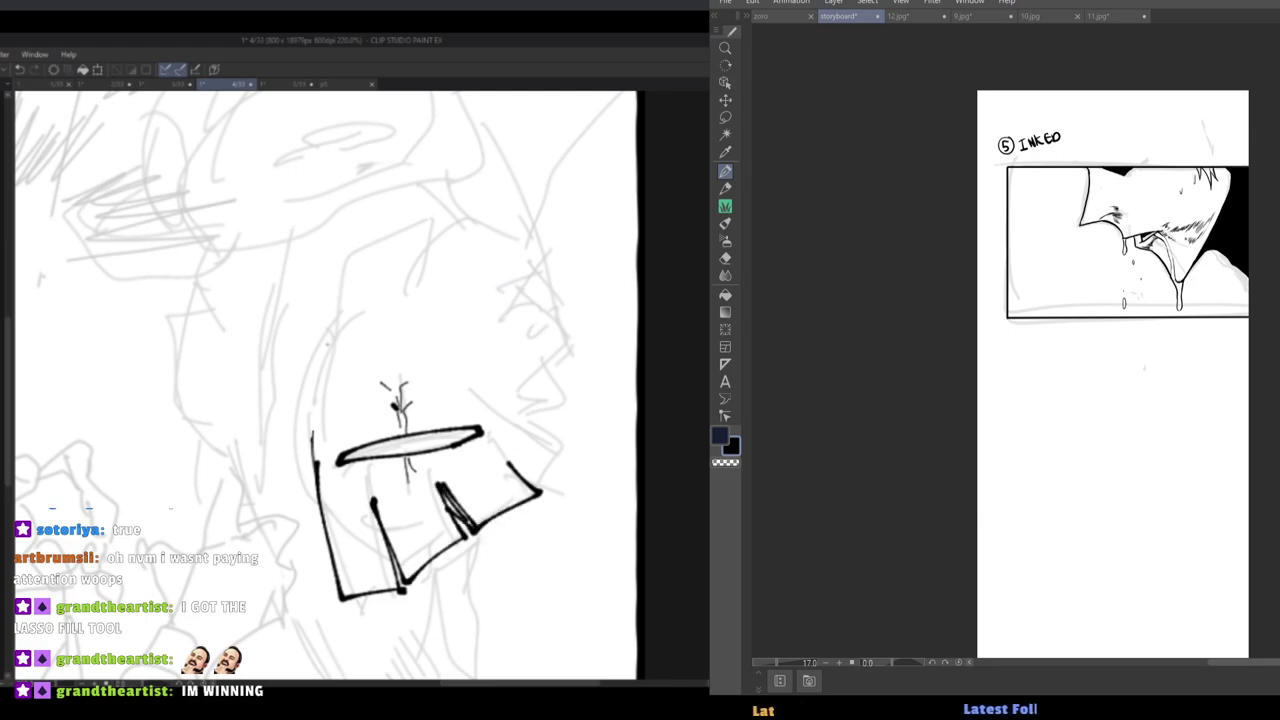
Ink the jagged outline of page 4's head around the crown and far side, with notches and a doubled back edge.
{"action": "left_click_drag", "start_coordinate": [322, 411], "coordinate": [364, 267]}
{"action": "key", "text": "ctrl+z"}
{"action": "left_click_drag", "start_coordinate": [309, 426], "coordinate": [351, 251]}
{"action": "key", "text": "ctrl+z"}
{"action": "mouse_move", "coordinate": [318, 403]}
{"action": "left_mouse_down"}
{"action": "mouse_move", "coordinate": [410, 219]}
{"action": "mouse_move", "coordinate": [408, 258]}
{"action": "mouse_move", "coordinate": [434, 228]}
{"action": "mouse_move", "coordinate": [414, 276]}
{"action": "mouse_move", "coordinate": [447, 232]}
{"action": "mouse_move", "coordinate": [417, 272]}
{"action": "left_mouse_up"}
{"action": "key", "text": "ctrl+z"}
{"action": "key", "text": "ctrl+z"}
{"action": "left_click_drag", "start_coordinate": [417, 272], "coordinate": [516, 212]}
{"action": "mouse_move", "coordinate": [514, 213]}
{"action": "left_mouse_down"}
{"action": "mouse_move", "coordinate": [551, 272]}
{"action": "mouse_move", "coordinate": [511, 298]}
{"action": "mouse_move", "coordinate": [513, 316]}
{"action": "mouse_move", "coordinate": [543, 320]}
{"action": "mouse_move", "coordinate": [572, 406]}
{"action": "left_mouse_up"}
{"action": "key", "text": "ctrl+z"}
{"action": "key", "text": "ctrl+z"}
{"action": "mouse_move", "coordinate": [519, 317]}
{"action": "left_mouse_down"}
{"action": "mouse_move", "coordinate": [561, 426]}
{"action": "mouse_move", "coordinate": [532, 480]}
{"action": "left_mouse_up"}
{"action": "key", "text": "h"}
{"action": "key", "text": "h"}
{"action": "key", "text": "ctrl+z"}
{"action": "mouse_move", "coordinate": [340, 266]}
{"action": "left_mouse_down"}
{"action": "mouse_move", "coordinate": [298, 418]}
{"action": "mouse_move", "coordinate": [312, 485]}
{"action": "left_mouse_up"}
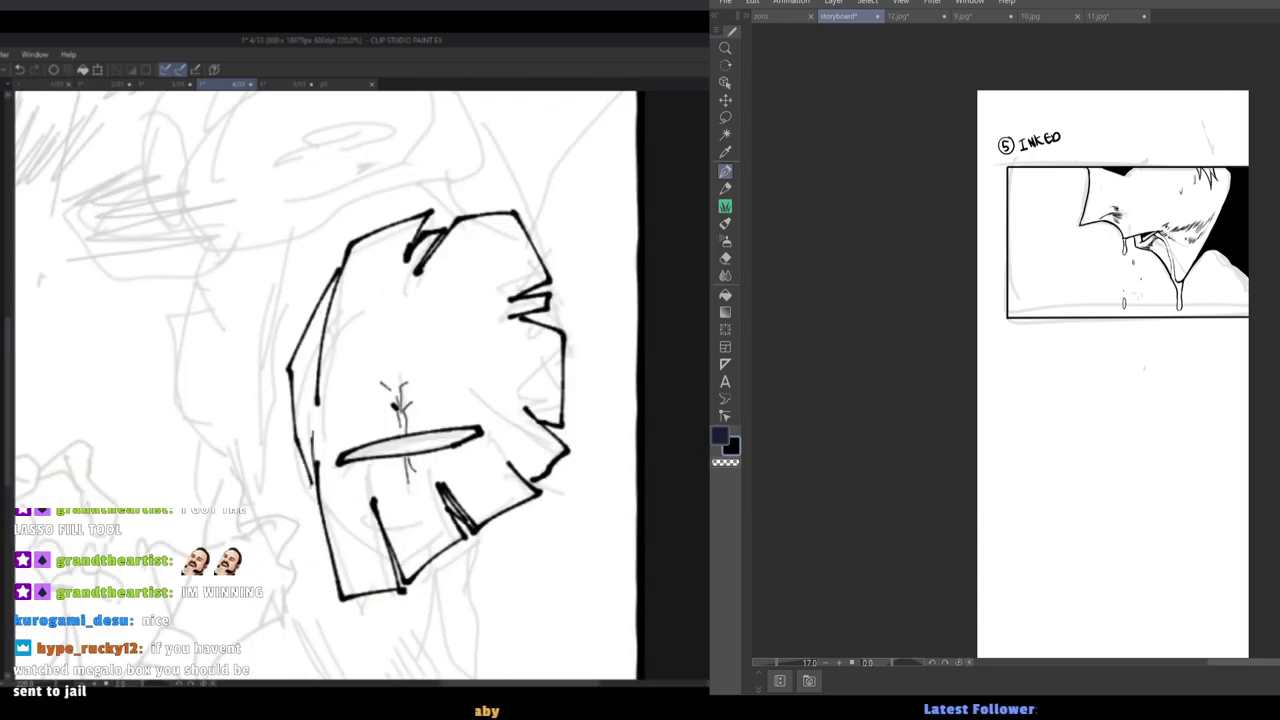
Redo the head's lower back edge and add two small stepped flaps behind it.
{"action": "key", "text": "ctrl+z"}
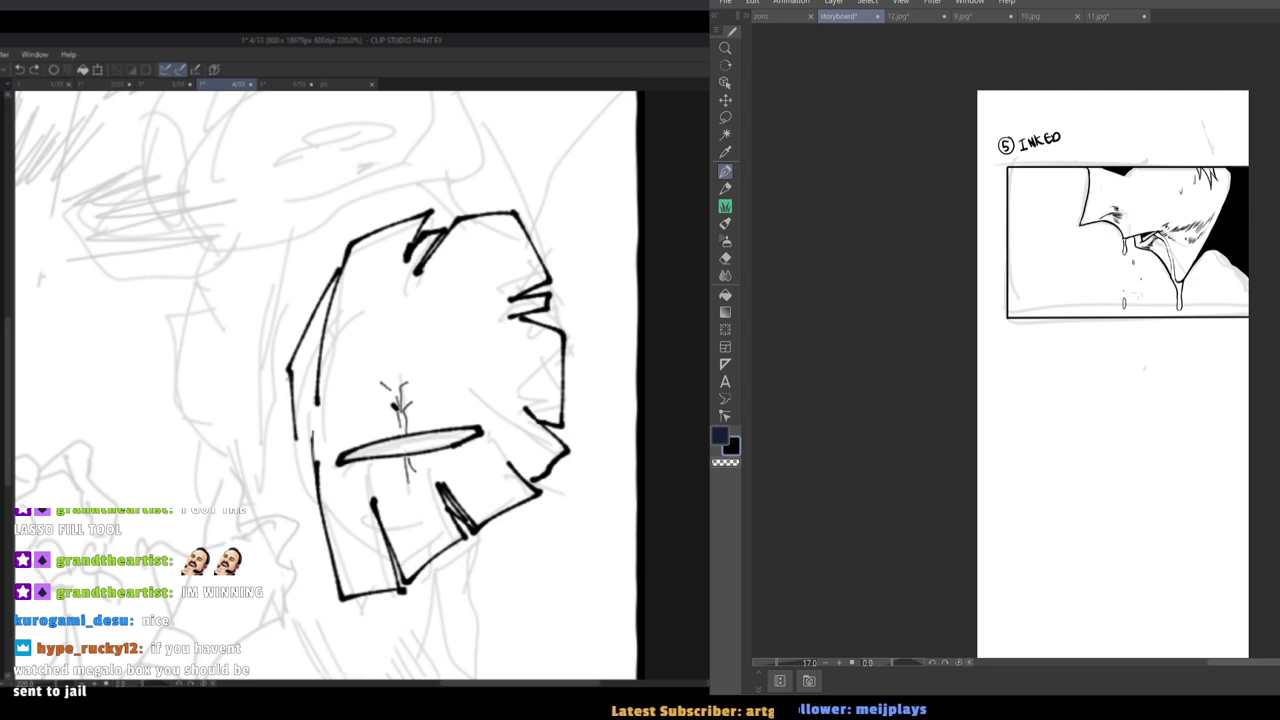
{"action": "key", "text": "ctrl+z"}
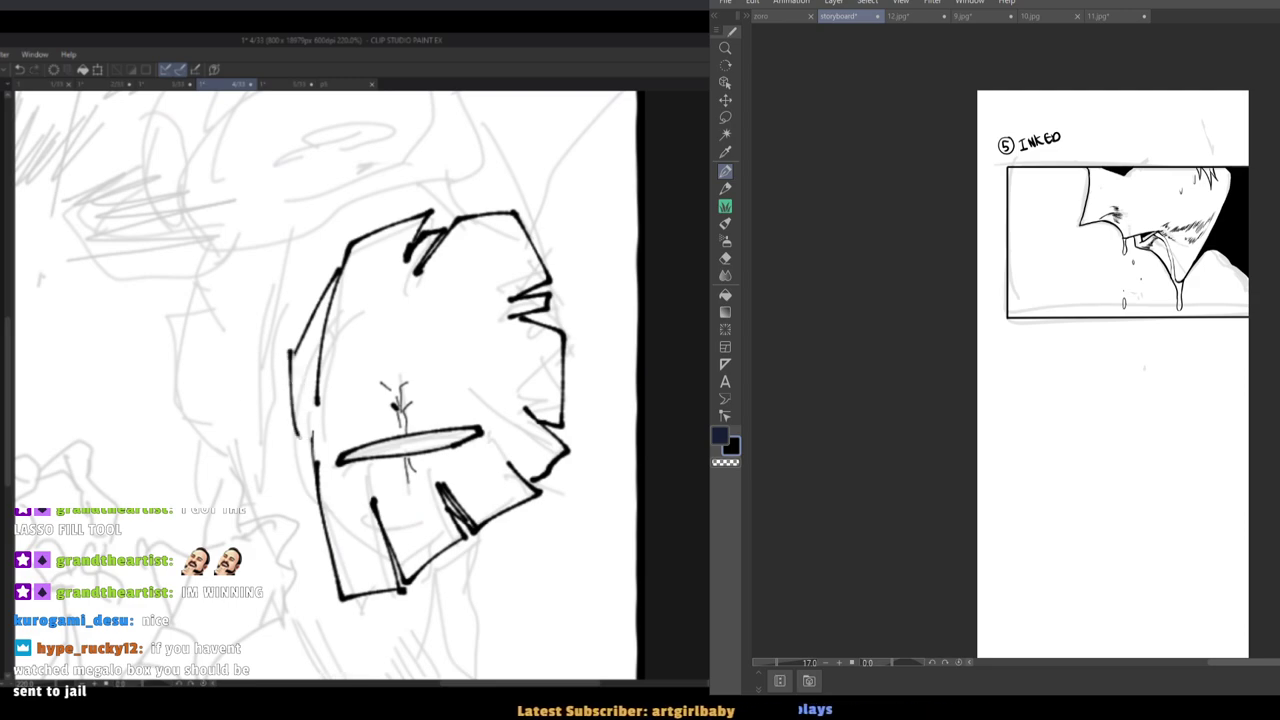
{"action": "key", "text": "ctrl+z"}
{"action": "left_click_drag", "start_coordinate": [293, 353], "coordinate": [294, 430]}
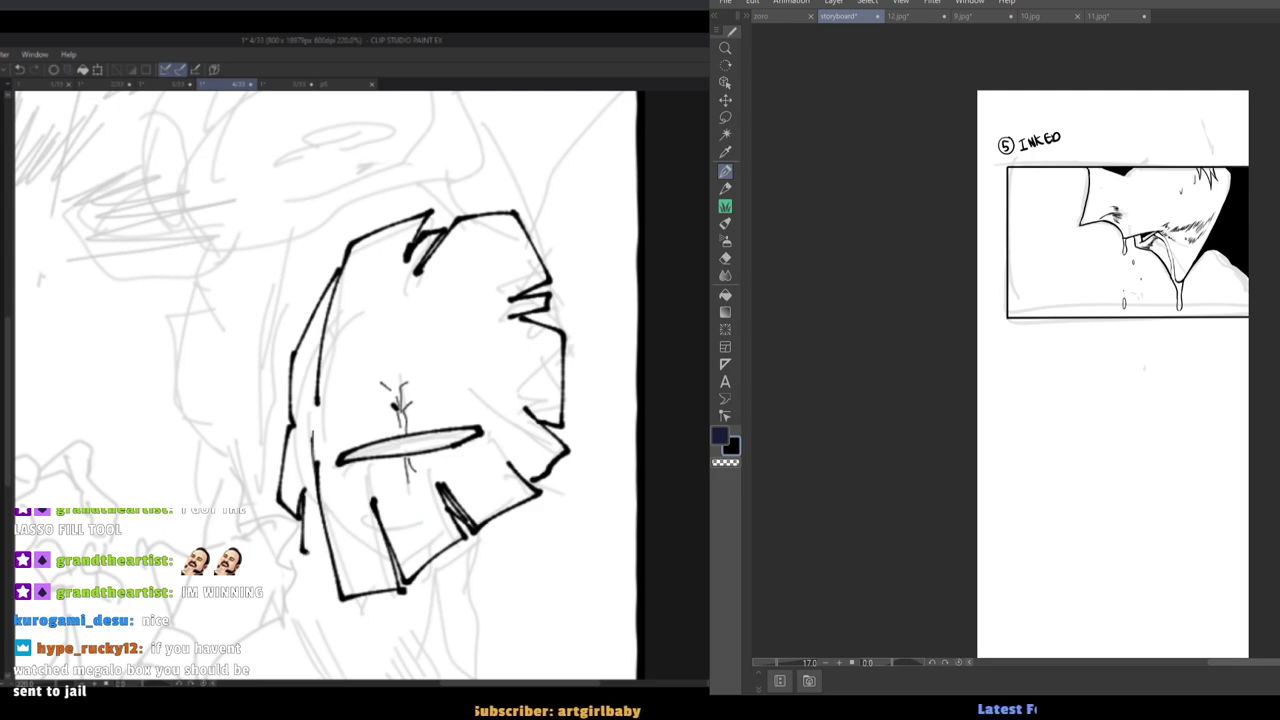
{"action": "left_click_drag", "start_coordinate": [304, 551], "coordinate": [331, 561]}
{"action": "key", "text": "h"}
{"action": "key", "text": "h"}
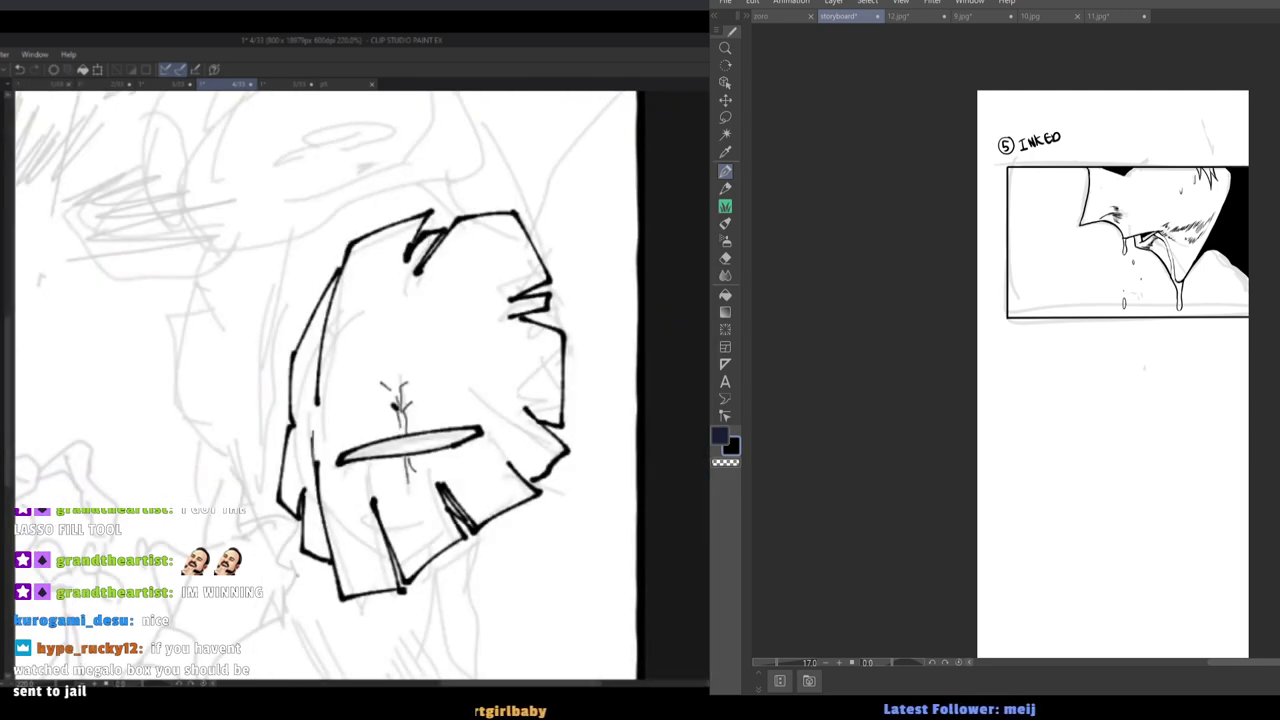
Erase the crack marks above the slit and ink a straight vertical line topped by a small Y-shaped mark.
{"action": "key", "text": "e"}
{"action": "mouse_move", "coordinate": [401, 390]}
{"action": "left_mouse_down"}
{"action": "mouse_move", "coordinate": [402, 417]}
{"action": "mouse_move", "coordinate": [383, 386]}
{"action": "mouse_move", "coordinate": [404, 436]}
{"action": "left_mouse_up"}
{"action": "key", "text": "p"}
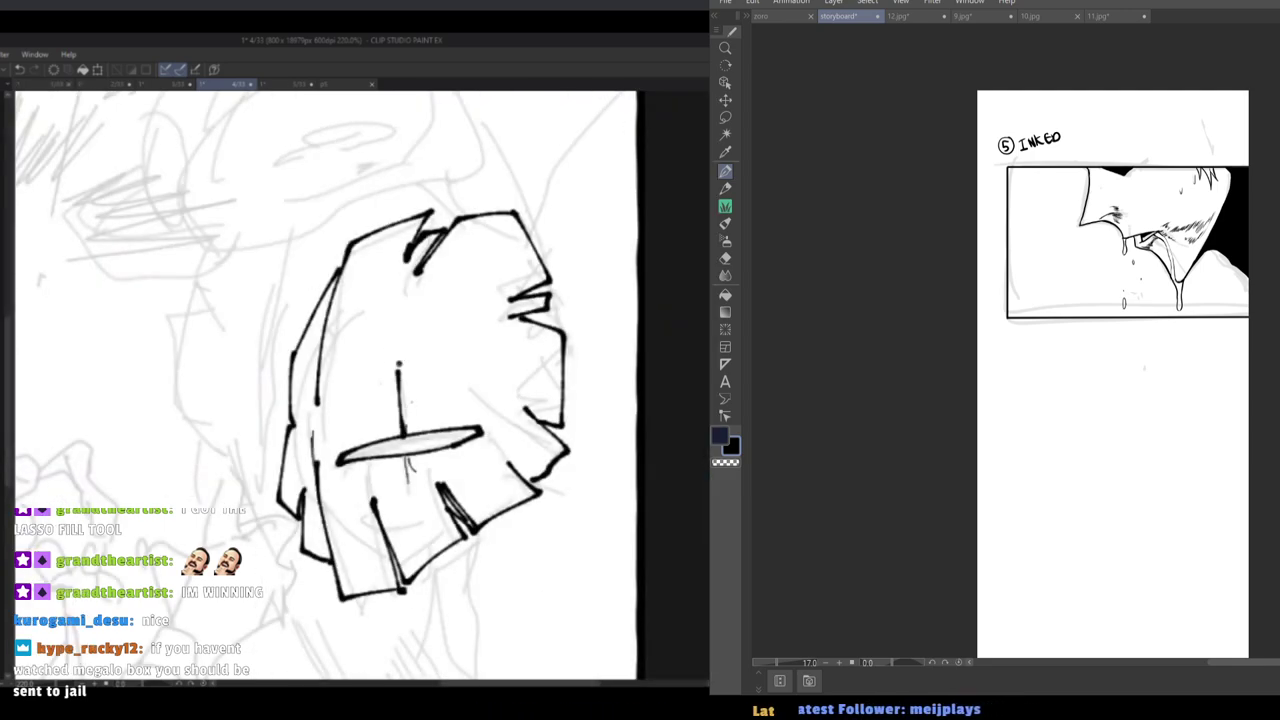
{"action": "left_click_drag", "start_coordinate": [399, 364], "coordinate": [407, 345]}
{"action": "left_click_drag", "start_coordinate": [384, 334], "coordinate": [396, 356]}
{"action": "key", "text": "ctrl+z"}
{"action": "key", "text": "ctrl+z"}
{"action": "left_click_drag", "start_coordinate": [397, 361], "coordinate": [404, 343]}
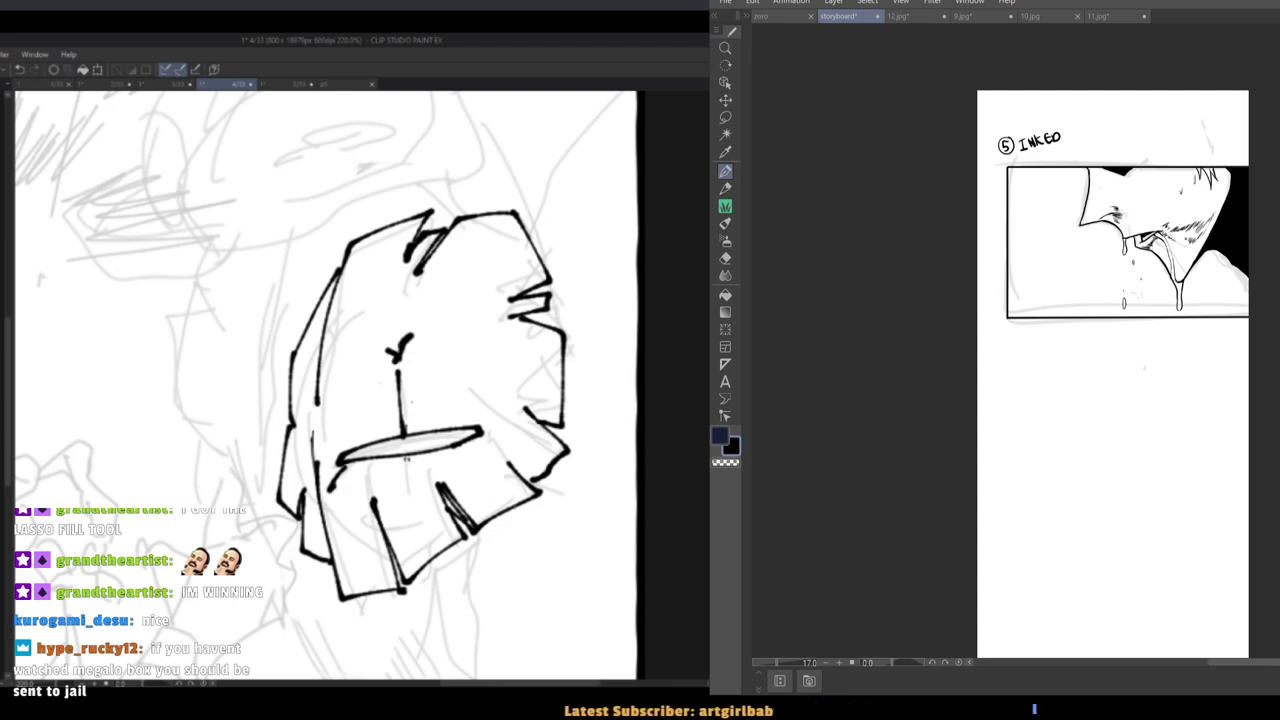
Ink thin slanted neck lines behind the head on page 4, with a small mark where they meet.
{"action": "scroll", "coordinate": [465, 388], "scroll_direction": "down", "scroll_amount": 5}
{"action": "scroll", "coordinate": [470, 410], "scroll_direction": "up", "scroll_amount": 4}
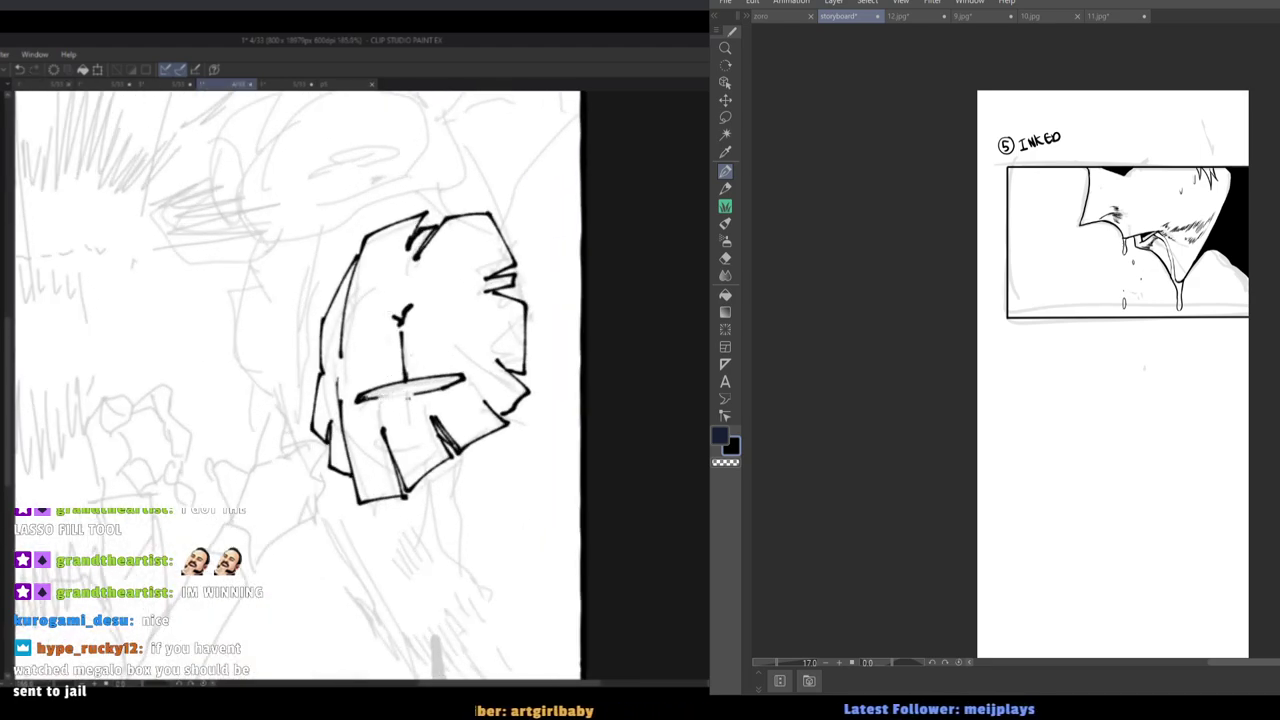
{"action": "left_click_drag", "start_coordinate": [406, 398], "coordinate": [406, 383]}
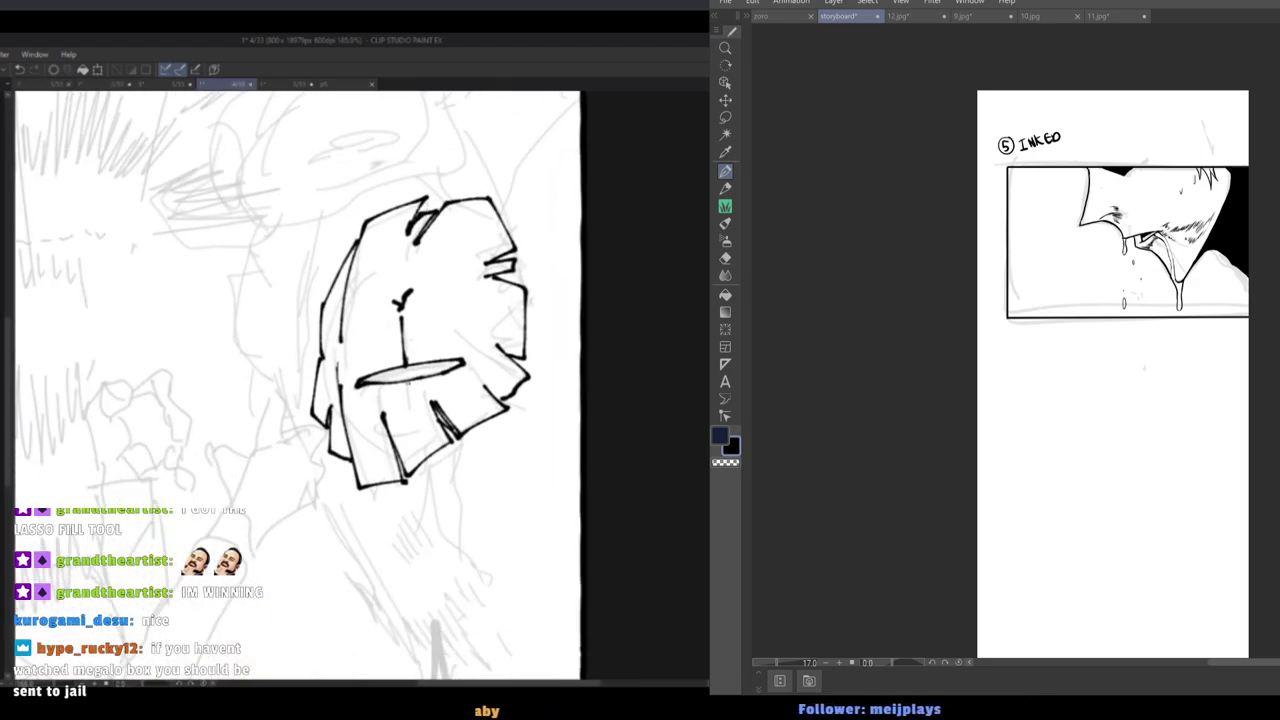
{"action": "left_click_drag", "start_coordinate": [277, 338], "coordinate": [322, 500]}
{"action": "key", "text": "ctrl+z"}
{"action": "left_click_drag", "start_coordinate": [267, 362], "coordinate": [313, 500]}
{"action": "left_click_drag", "start_coordinate": [305, 428], "coordinate": [318, 503]}
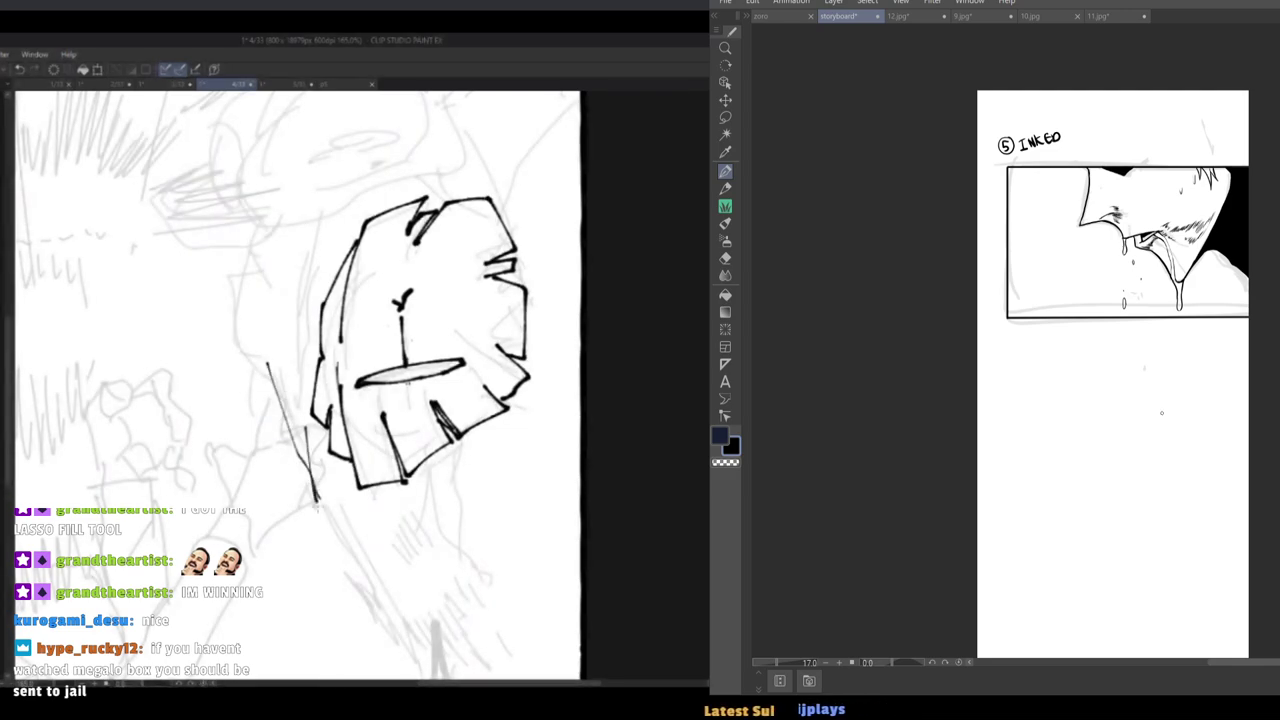
{"action": "left_click_drag", "start_coordinate": [956, 401], "coordinate": [1072, 337]}
{"action": "key", "text": "p"}
{"action": "mouse_move", "coordinate": [325, 492]}
{"action": "left_mouse_down"}
{"action": "mouse_move", "coordinate": [337, 525]}
{"action": "mouse_move", "coordinate": [342, 488]}
{"action": "left_mouse_up"}
Sketch the top edge and one side of a tall panel frame below the storyboard's inked profile panel.
{"action": "mouse_move", "coordinate": [1266, 375]}
{"action": "left_mouse_down"}
{"action": "mouse_move", "coordinate": [1229, 360]}
{"action": "mouse_move", "coordinate": [1114, 368]}
{"action": "left_mouse_up"}
{"action": "scroll", "coordinate": [290, 284], "scroll_direction": "down", "scroll_amount": 3}
{"action": "scroll", "coordinate": [330, 215], "scroll_direction": "down", "scroll_amount": 4}
{"action": "scroll", "coordinate": [320, 378], "scroll_direction": "up", "scroll_amount": 5}
{"action": "left_click_drag", "start_coordinate": [1262, 318], "coordinate": [1006, 330]}
{"action": "key", "text": "ctrl+z"}
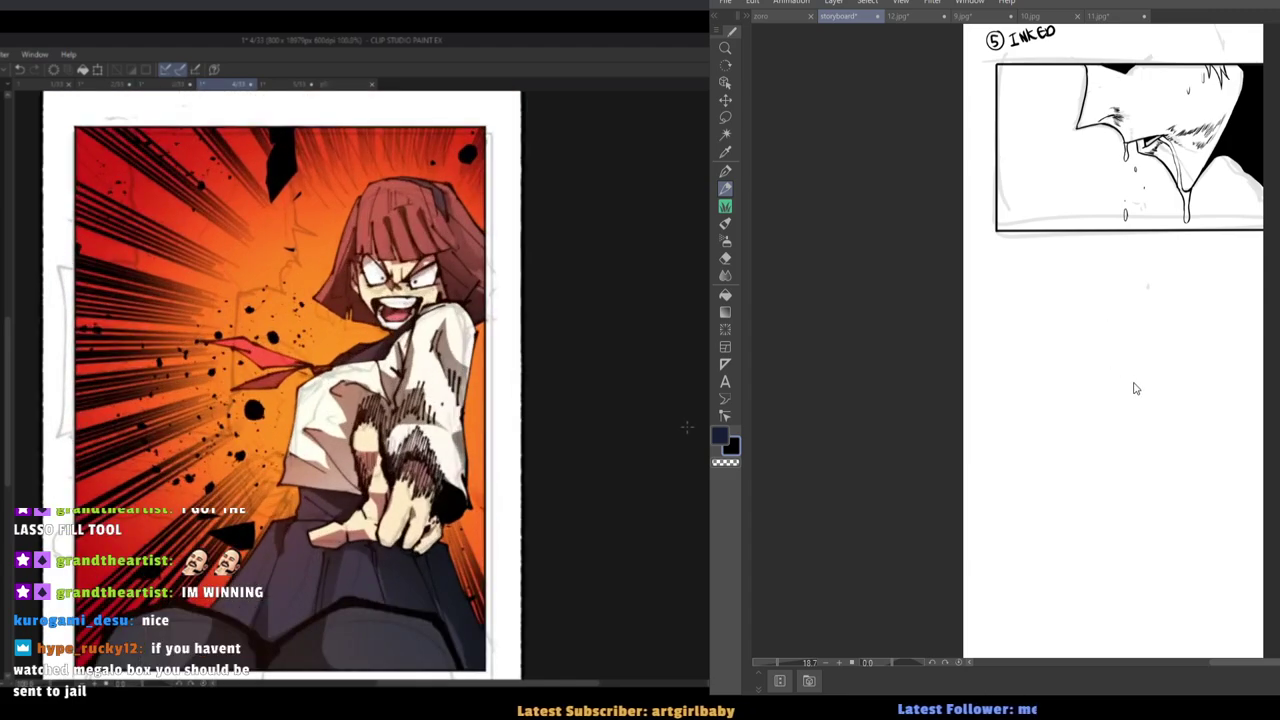
{"action": "left_click_drag", "start_coordinate": [1264, 368], "coordinate": [1068, 369]}
{"action": "mouse_move", "coordinate": [1182, 392]}
{"action": "left_mouse_down"}
{"action": "mouse_move", "coordinate": [1214, 346]}
{"action": "mouse_move", "coordinate": [1013, 322]}
{"action": "mouse_move", "coordinate": [1279, 316]}
{"action": "mouse_move", "coordinate": [1274, 618]}
{"action": "left_mouse_up"}
{"action": "key", "text": "ctrl+z"}
{"action": "left_click_drag", "start_coordinate": [1017, 325], "coordinate": [1035, 577]}
{"action": "left_click_drag", "start_coordinate": [1178, 519], "coordinate": [1174, 449]}
{"action": "key", "text": "ctrl+z"}
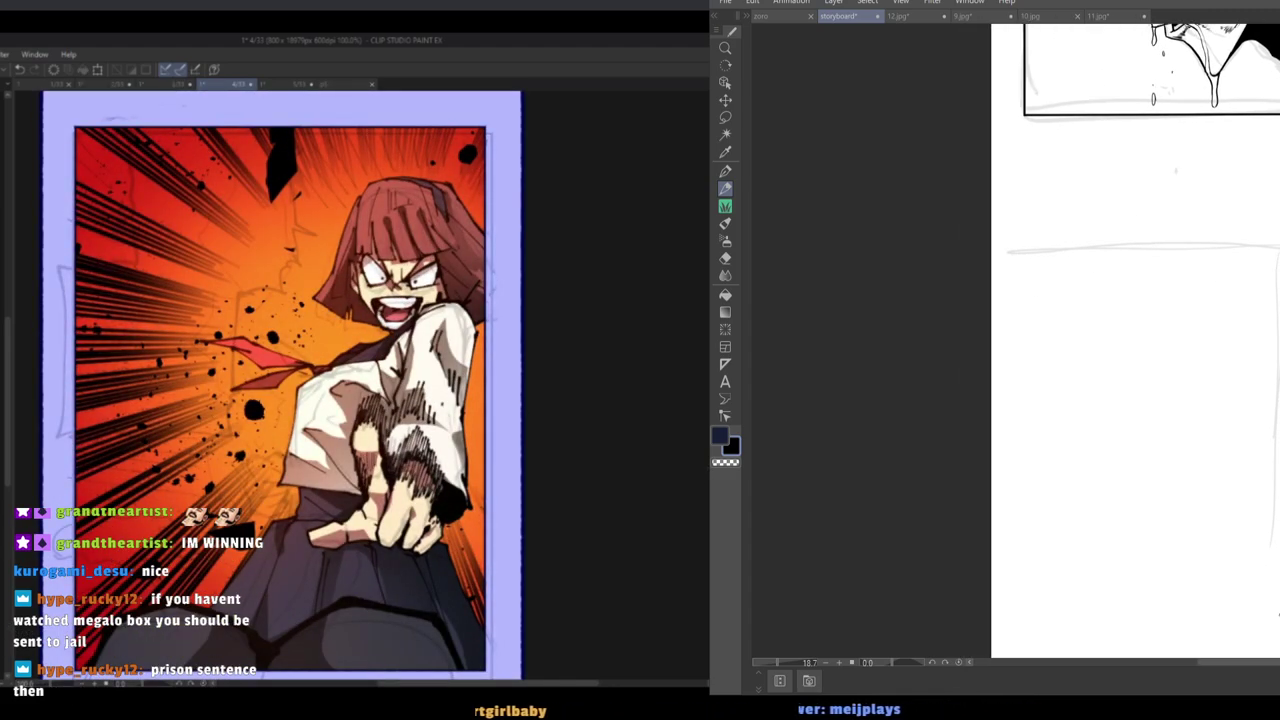
Complete the storyboard's rough tall panel frame with its bottom edge, other side and a second top line.
{"action": "left_click_drag", "start_coordinate": [1279, 616], "coordinate": [1033, 588]}
{"action": "left_click_drag", "start_coordinate": [1014, 265], "coordinate": [1030, 622]}
{"action": "key", "text": "ctrl+z"}
{"action": "key", "text": "ctrl+z"}
{"action": "key", "text": "ctrl+z"}
{"action": "left_click_drag", "start_coordinate": [1278, 258], "coordinate": [991, 261]}
{"action": "left_click_drag", "start_coordinate": [977, 329], "coordinate": [987, 305]}
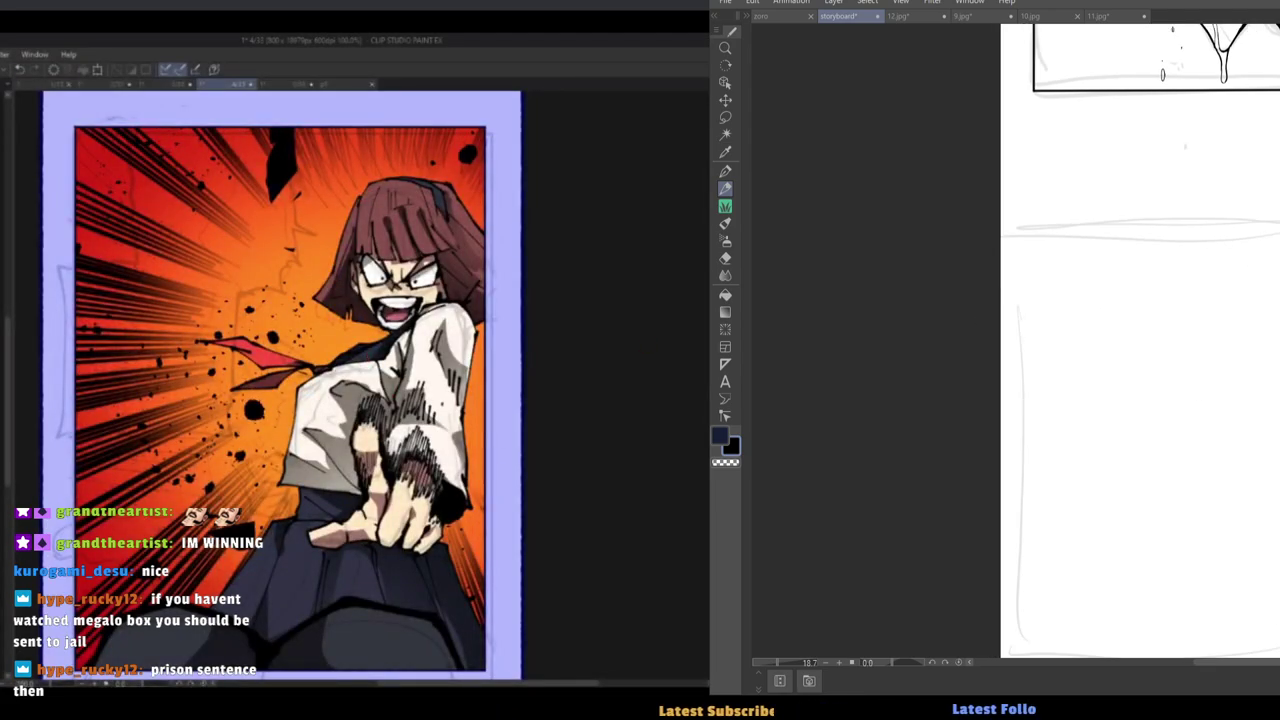
{"action": "key", "text": "Print"}
{"action": "left_click_drag", "start_coordinate": [1094, 334], "coordinate": [1097, 346]}
{"action": "mouse_move", "coordinate": [97, 158]}
{"action": "left_mouse_down"}
{"action": "mouse_move", "coordinate": [384, 588]}
{"action": "mouse_move", "coordinate": [484, 673]}
{"action": "left_mouse_up"}
{"action": "mouse_move", "coordinate": [1142, 337]}
{"action": "left_mouse_down"}
{"action": "mouse_move", "coordinate": [1047, 363]}
{"action": "mouse_move", "coordinate": [1006, 329]}
{"action": "left_mouse_up"}
{"action": "key", "text": "ctrl+c"}
{"action": "key", "text": "ctrl+z"}
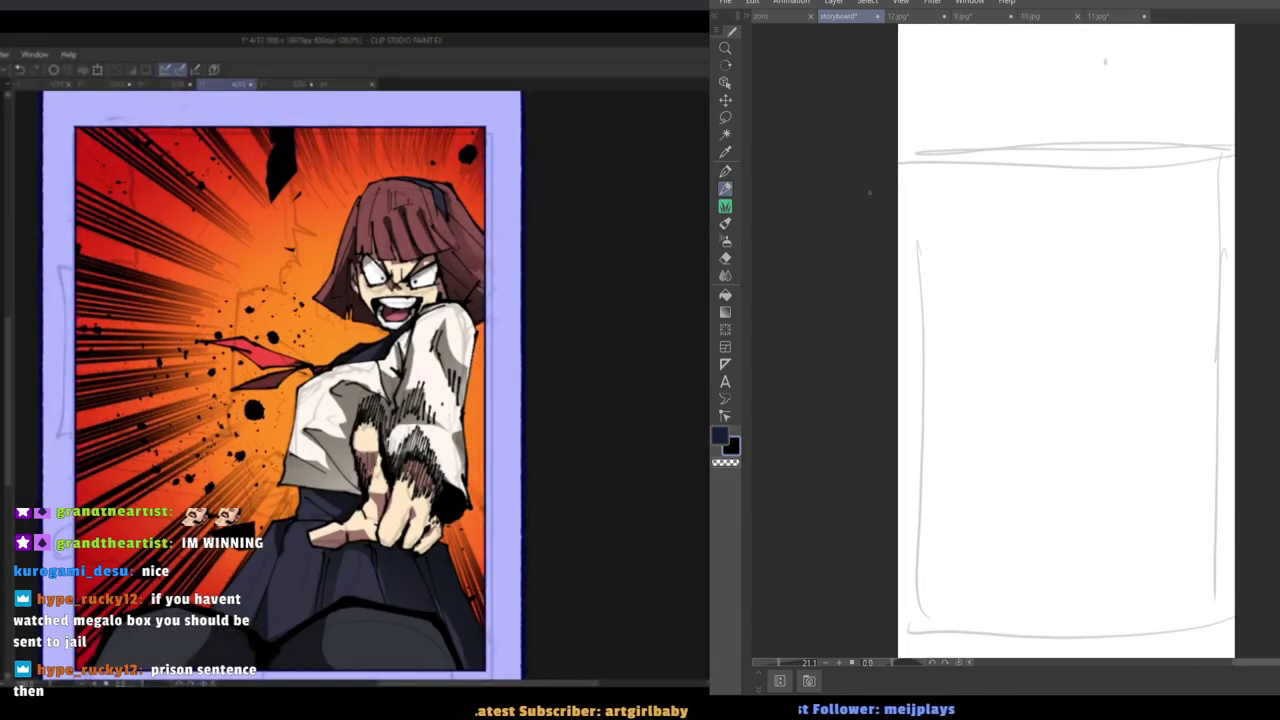
{"action": "key", "text": "ctrl+plus"}
{"action": "key", "text": "ctrl+plus"}
{"action": "key", "text": "ctrl+plus"}
{"action": "key", "text": "ctrl+plus"}
{"action": "left_click", "coordinate": [714, 17]}
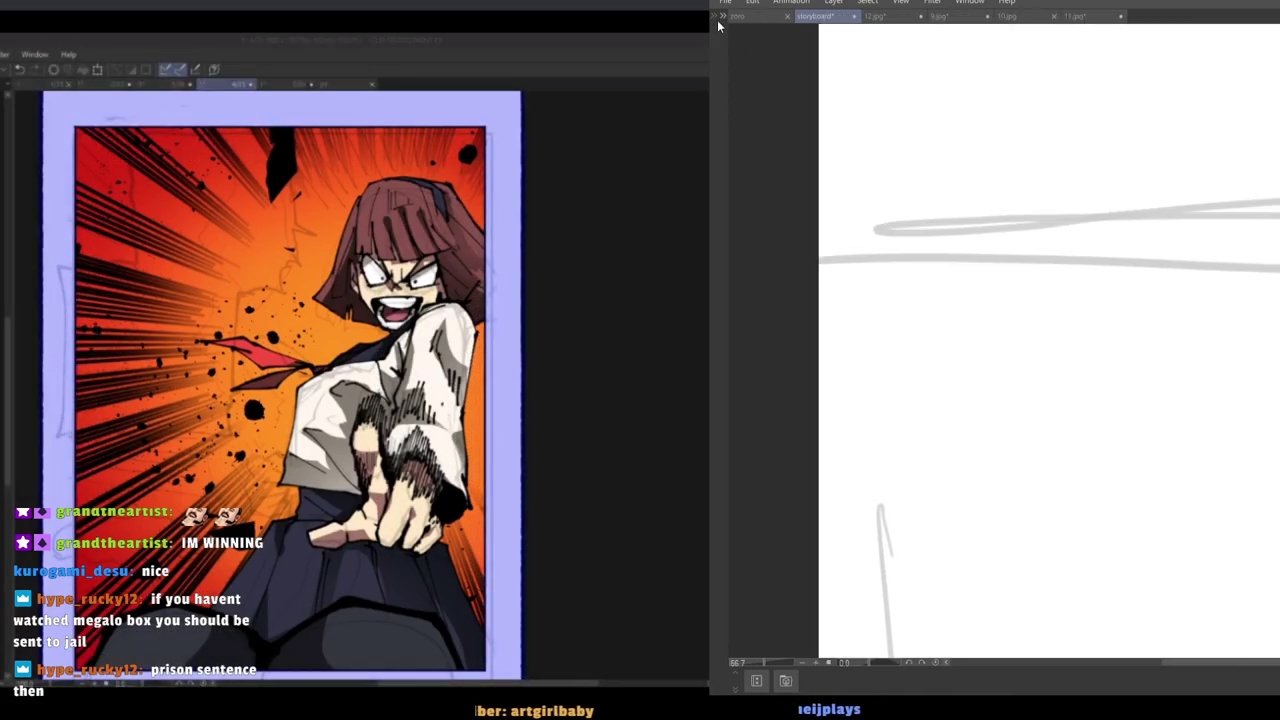
{"action": "key", "text": "Tab"}
{"action": "scroll", "coordinate": [997, 334], "scroll_direction": "down", "scroll_amount": 3}
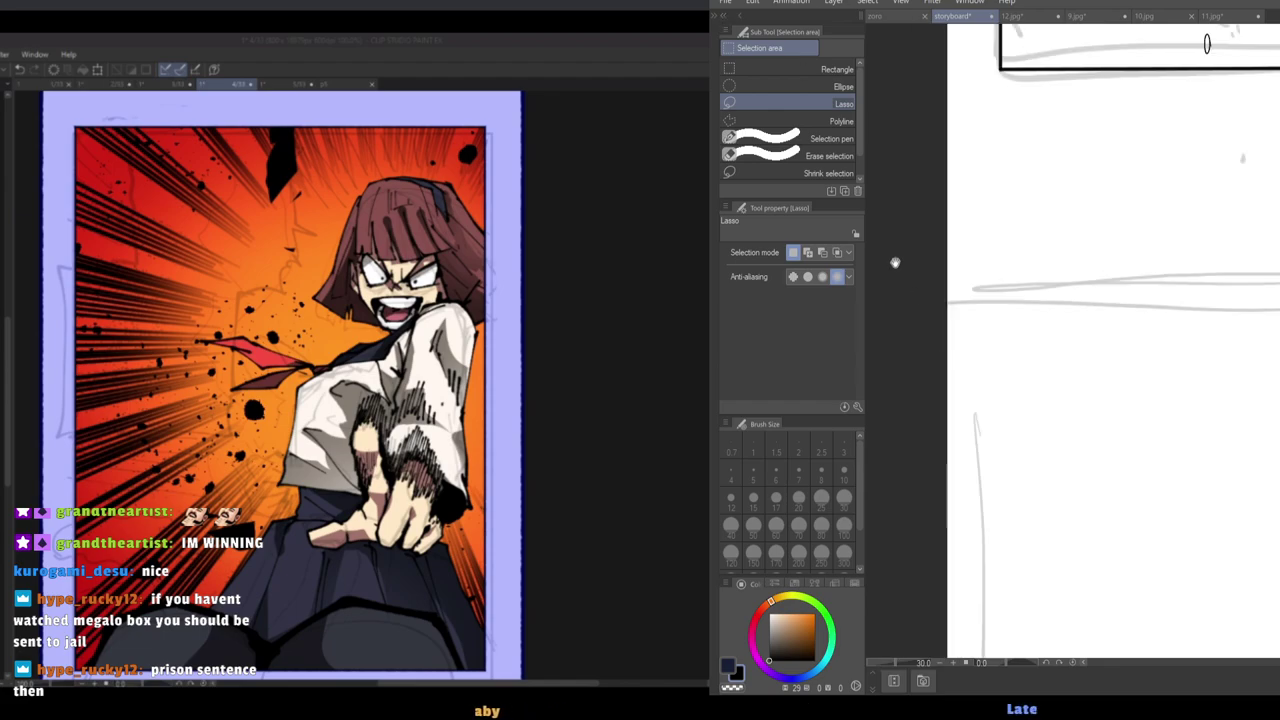
{"action": "left_click_drag", "start_coordinate": [860, 128], "coordinate": [846, 100]}
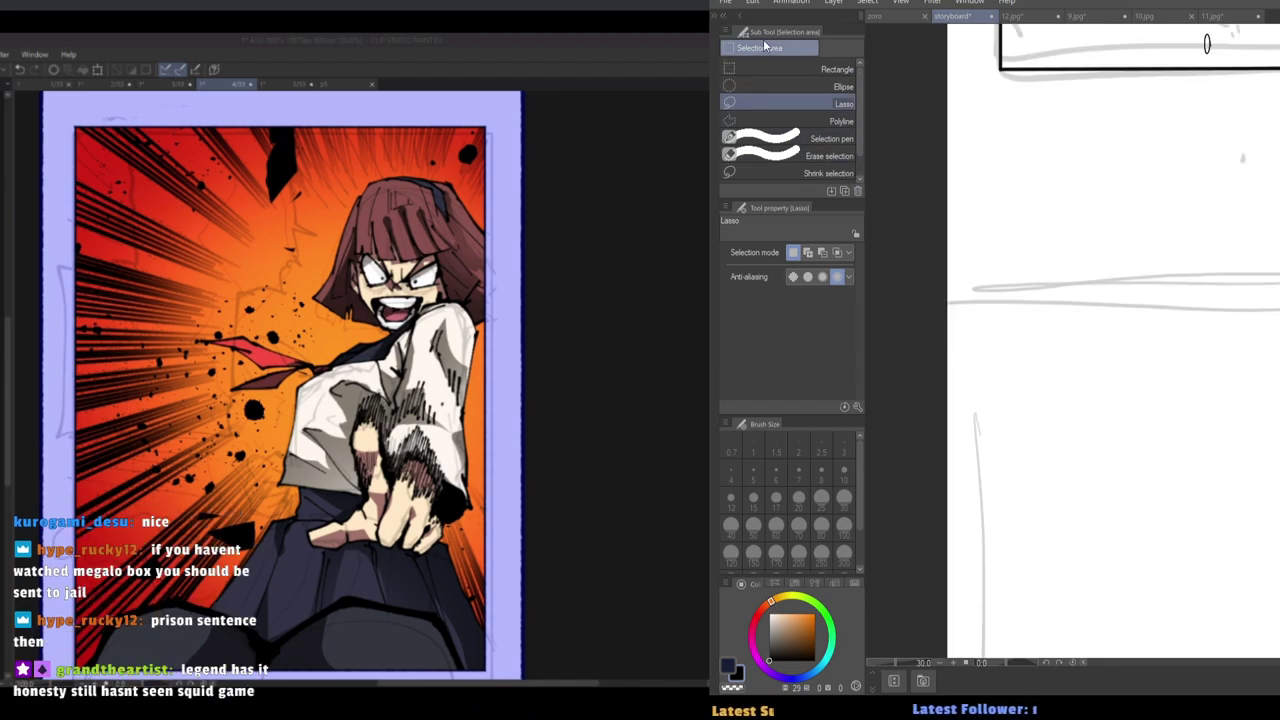
{"action": "key", "text": "Tab"}
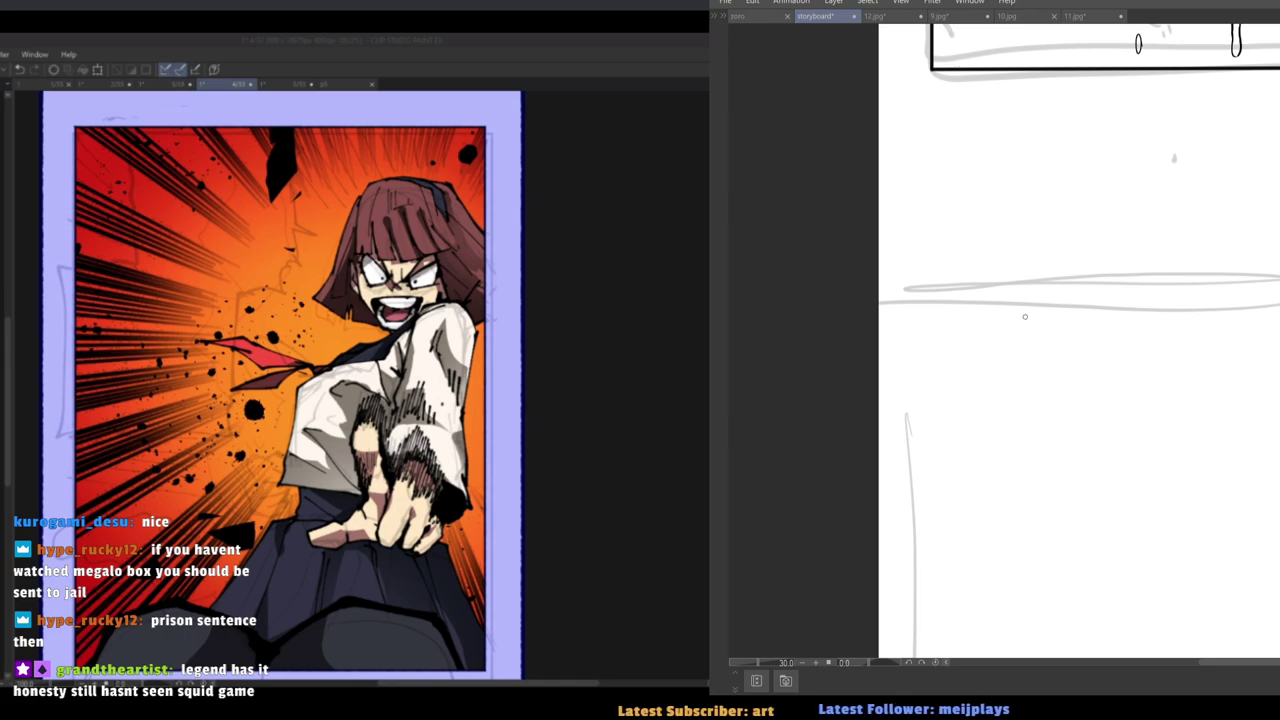
{"action": "left_click_drag", "start_coordinate": [1025, 316], "coordinate": [1130, 275]}
{"action": "left_click_drag", "start_coordinate": [1279, 245], "coordinate": [1124, 237]}
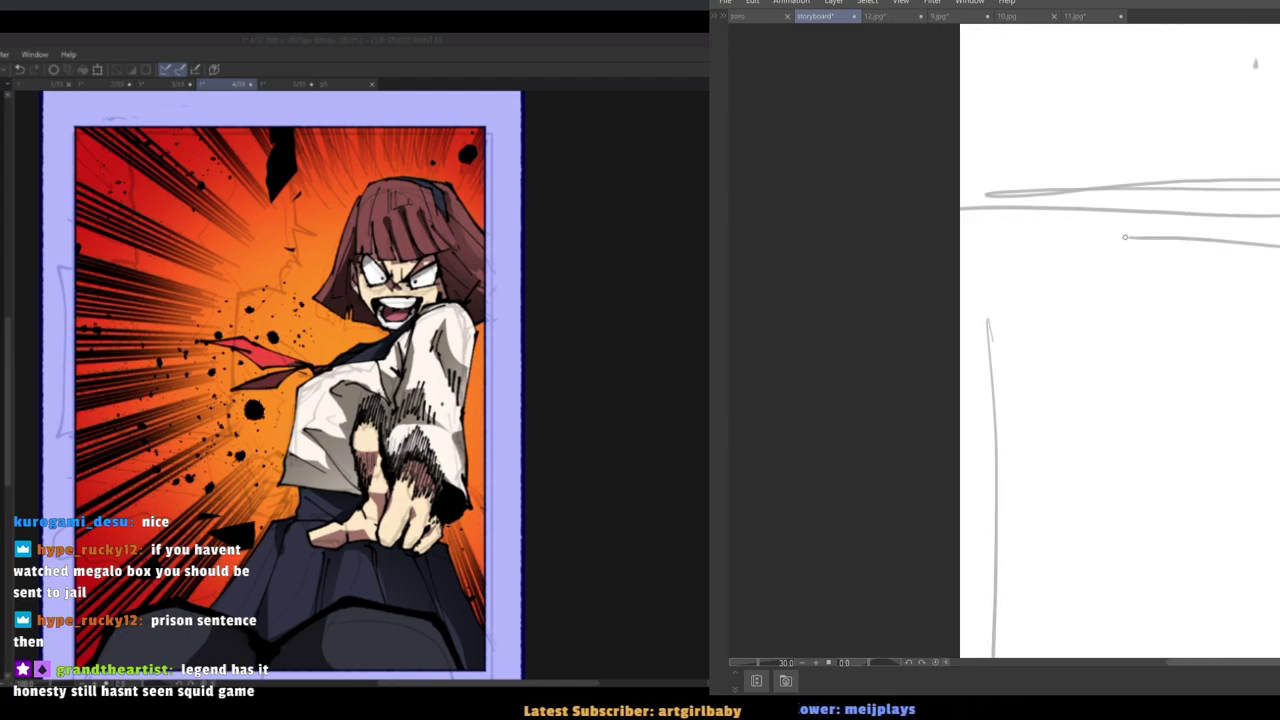
{"action": "scroll", "coordinate": [1112, 276], "scroll_direction": "down", "scroll_amount": 2}
{"action": "scroll", "coordinate": [1110, 318], "scroll_direction": "up", "scroll_amount": 1}
{"action": "key", "text": "ctrl+z"}
{"action": "left_click_drag", "start_coordinate": [1094, 374], "coordinate": [971, 356]}
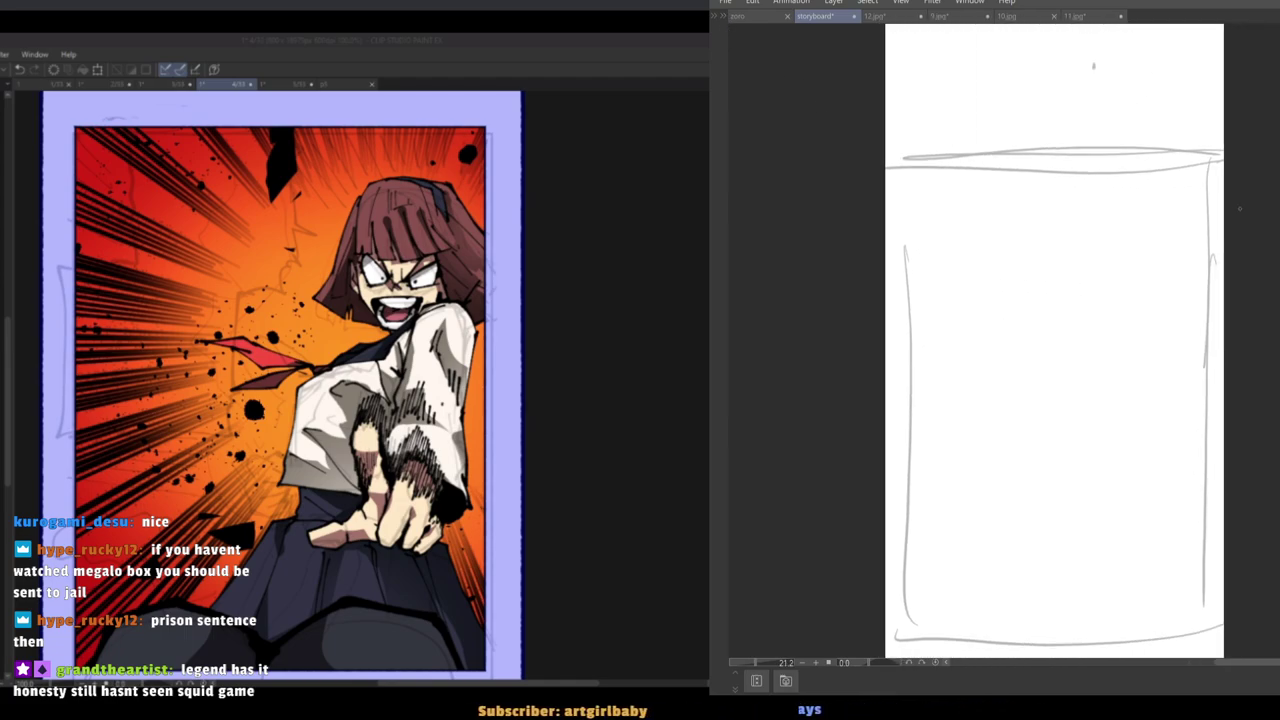
{"action": "left_click_drag", "start_coordinate": [963, 168], "coordinate": [1223, 205]}
{"action": "key", "text": "ctrl+z"}
Sketch an egg-shaped head oval in the upper middle of the storyboard's tall panel.
{"action": "left_click_drag", "start_coordinate": [994, 315], "coordinate": [1030, 267]}
{"action": "left_click_drag", "start_coordinate": [1165, 263], "coordinate": [1126, 154]}
{"action": "mouse_move", "coordinate": [1050, 210]}
{"action": "left_mouse_down"}
{"action": "mouse_move", "coordinate": [1125, 313]}
{"action": "mouse_move", "coordinate": [1026, 309]}
{"action": "left_mouse_up"}
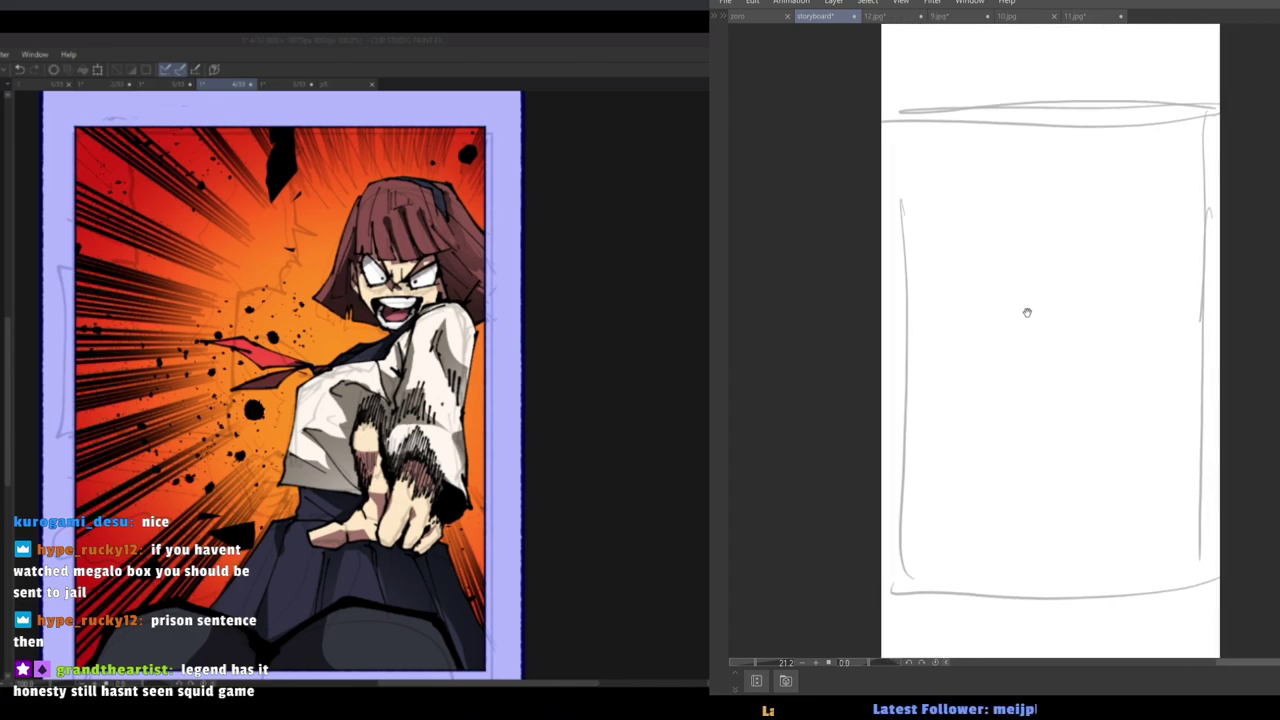
{"action": "left_click_drag", "start_coordinate": [1060, 160], "coordinate": [1090, 198]}
{"action": "scroll", "coordinate": [1060, 220], "scroll_direction": "up", "scroll_amount": 1}
{"action": "mouse_move", "coordinate": [1070, 108]}
{"action": "left_mouse_down"}
{"action": "mouse_move", "coordinate": [1024, 158]}
{"action": "mouse_move", "coordinate": [1134, 200]}
{"action": "left_mouse_up"}
{"action": "left_click_drag", "start_coordinate": [1128, 232], "coordinate": [1110, 270]}
{"action": "left_click_drag", "start_coordinate": [1020, 150], "coordinate": [1024, 242]}
{"action": "left_click_drag", "start_coordinate": [1130, 228], "coordinate": [1096, 271]}
{"action": "key", "text": "ctrl+z"}
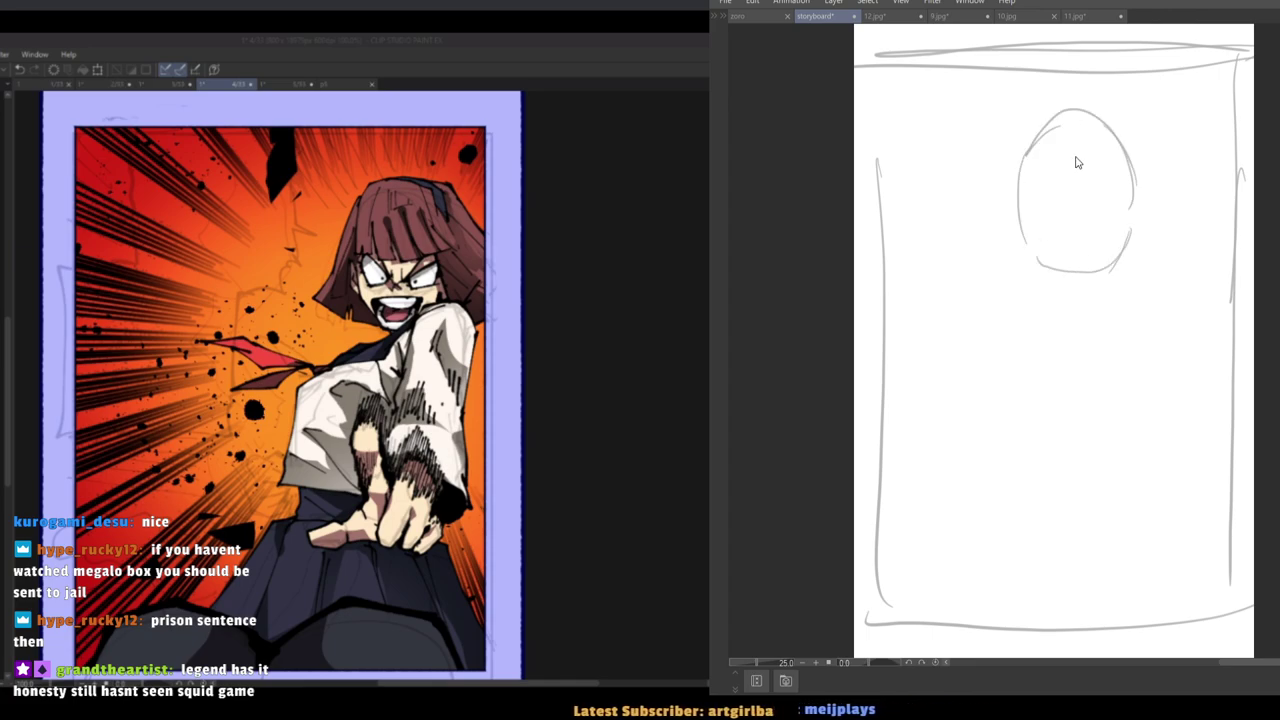
Sketch the head's vertical centre line, a curved guide across the face and rough jaw lines.
{"action": "key", "text": "ctrl+z"}
{"action": "left_click_drag", "start_coordinate": [1080, 122], "coordinate": [1083, 244]}
{"action": "key", "text": "ctrl+z"}
{"action": "left_click_drag", "start_coordinate": [1077, 140], "coordinate": [1080, 342]}
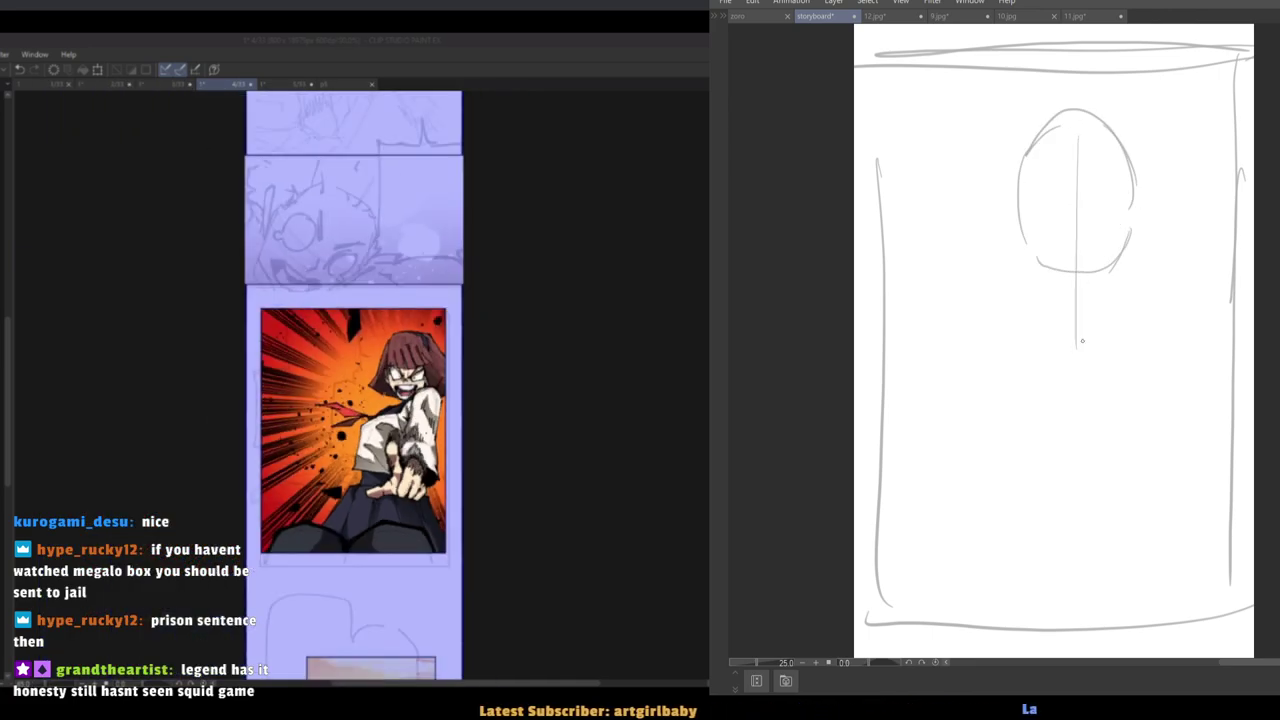
{"action": "left_click_drag", "start_coordinate": [1117, 286], "coordinate": [1083, 321]}
{"action": "left_click_drag", "start_coordinate": [1030, 222], "coordinate": [1036, 288]}
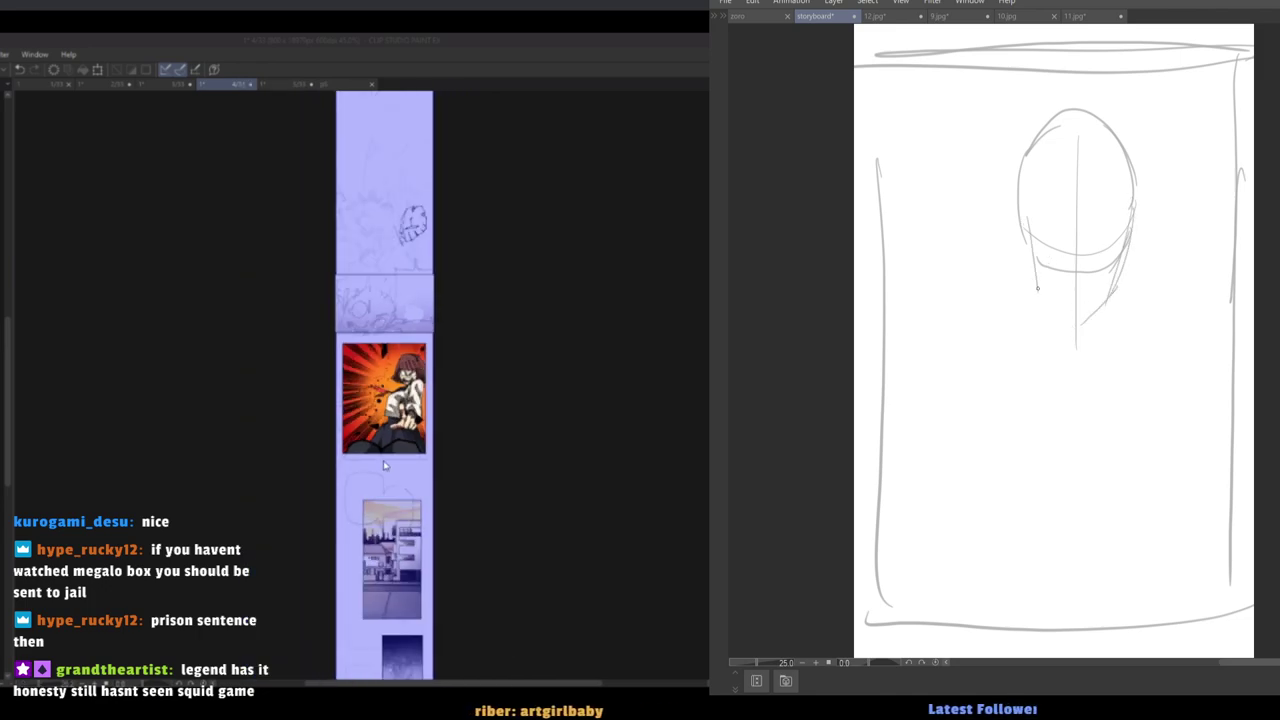
Redraw the jaw lines and sketch the chin, neck and a short slanted shoulder line.
{"action": "key", "text": "ctrl+z"}
{"action": "key", "text": "ctrl+z"}
{"action": "mouse_move", "coordinate": [1129, 230]}
{"action": "left_mouse_down"}
{"action": "mouse_move", "coordinate": [1127, 285]}
{"action": "mouse_move", "coordinate": [1086, 333]}
{"action": "left_mouse_up"}
{"action": "left_click_drag", "start_coordinate": [1030, 225], "coordinate": [1032, 277]}
{"action": "mouse_move", "coordinate": [1027, 250]}
{"action": "left_mouse_down"}
{"action": "mouse_move", "coordinate": [1028, 285]}
{"action": "mouse_move", "coordinate": [1058, 338]}
{"action": "mouse_move", "coordinate": [1091, 338]}
{"action": "mouse_move", "coordinate": [1100, 307]}
{"action": "mouse_move", "coordinate": [1115, 318]}
{"action": "left_mouse_up"}
{"action": "left_click_drag", "start_coordinate": [1051, 316], "coordinate": [1060, 378]}
{"action": "left_click_drag", "start_coordinate": [1056, 335], "coordinate": [1121, 338]}
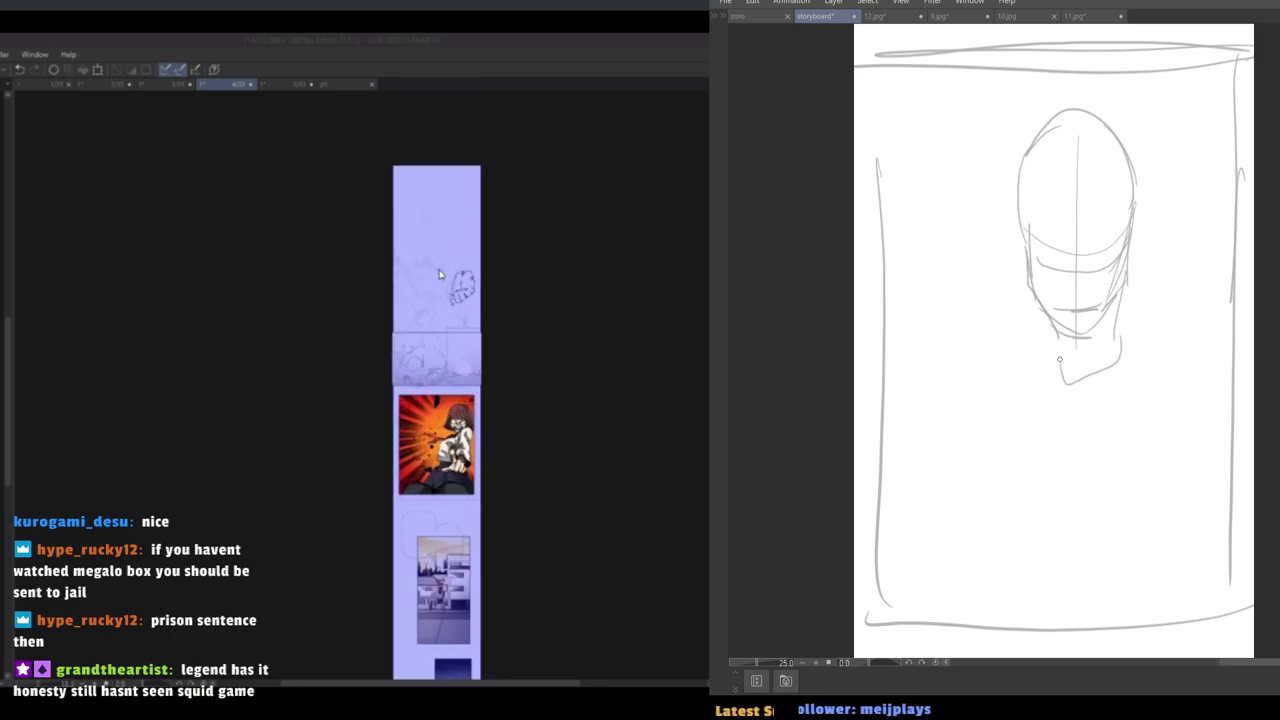
{"action": "left_click_drag", "start_coordinate": [1130, 260], "coordinate": [1158, 328]}
{"action": "left_click_drag", "start_coordinate": [1130, 285], "coordinate": [1224, 382]}
{"action": "mouse_move", "coordinate": [1218, 369]}
{"action": "left_mouse_down"}
{"action": "mouse_move", "coordinate": [1096, 428]}
{"action": "mouse_move", "coordinate": [1058, 418]}
{"action": "left_mouse_up"}
{"action": "left_click_drag", "start_coordinate": [1035, 293], "coordinate": [1004, 360]}
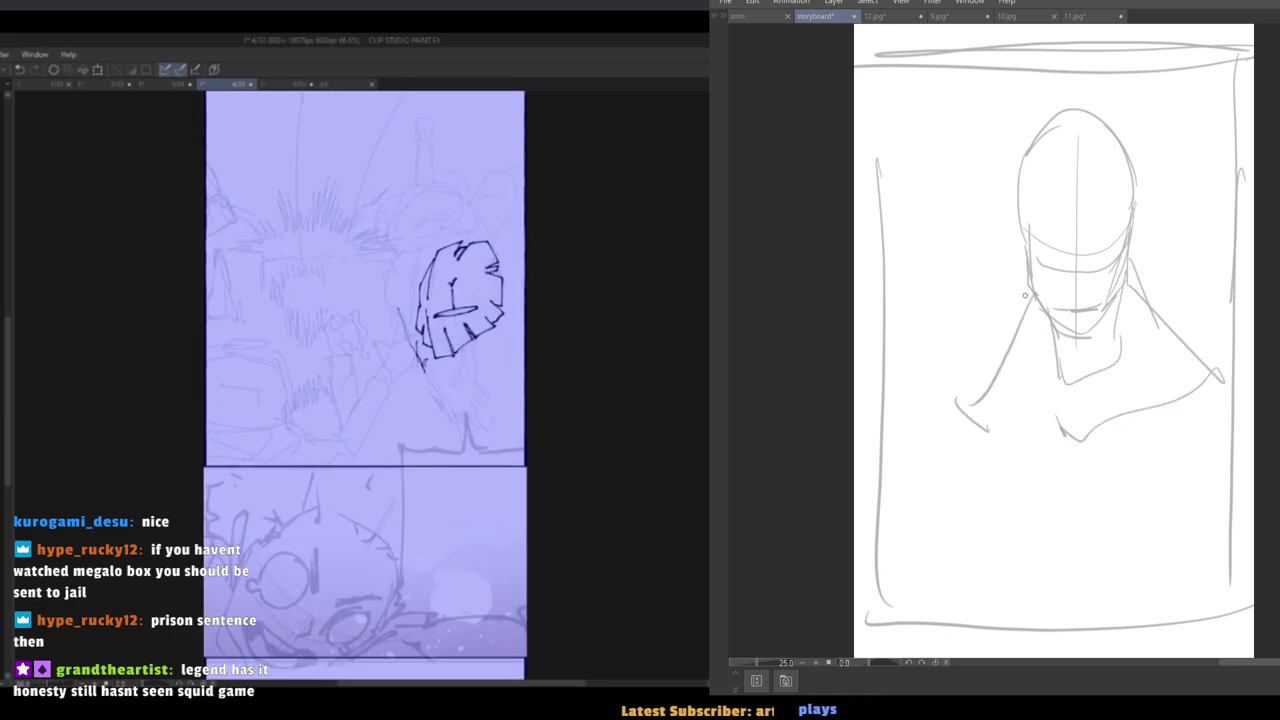
{"action": "left_click_drag", "start_coordinate": [1033, 293], "coordinate": [942, 397]}
{"action": "left_click_drag", "start_coordinate": [942, 397], "coordinate": [1082, 440]}
{"action": "left_click_drag", "start_coordinate": [1130, 288], "coordinate": [1253, 355]}
{"action": "left_click_drag", "start_coordinate": [1253, 355], "coordinate": [1181, 409]}
{"action": "left_click_drag", "start_coordinate": [1006, 294], "coordinate": [915, 372]}
{"action": "left_click_drag", "start_coordinate": [1091, 442], "coordinate": [1088, 503]}
{"action": "left_click_drag", "start_coordinate": [1241, 476], "coordinate": [1238, 426]}
{"action": "key", "text": "ctrl+z"}
{"action": "key", "text": "ctrl+z"}
{"action": "key", "text": "ctrl+z"}
{"action": "key", "text": "ctrl+z"}
{"action": "key", "text": "ctrl+z"}
{"action": "key", "text": "ctrl+z"}
{"action": "key", "text": "ctrl+z"}
{"action": "key", "text": "ctrl+z"}
{"action": "key", "text": "ctrl+z"}
{"action": "key", "text": "ctrl+z"}
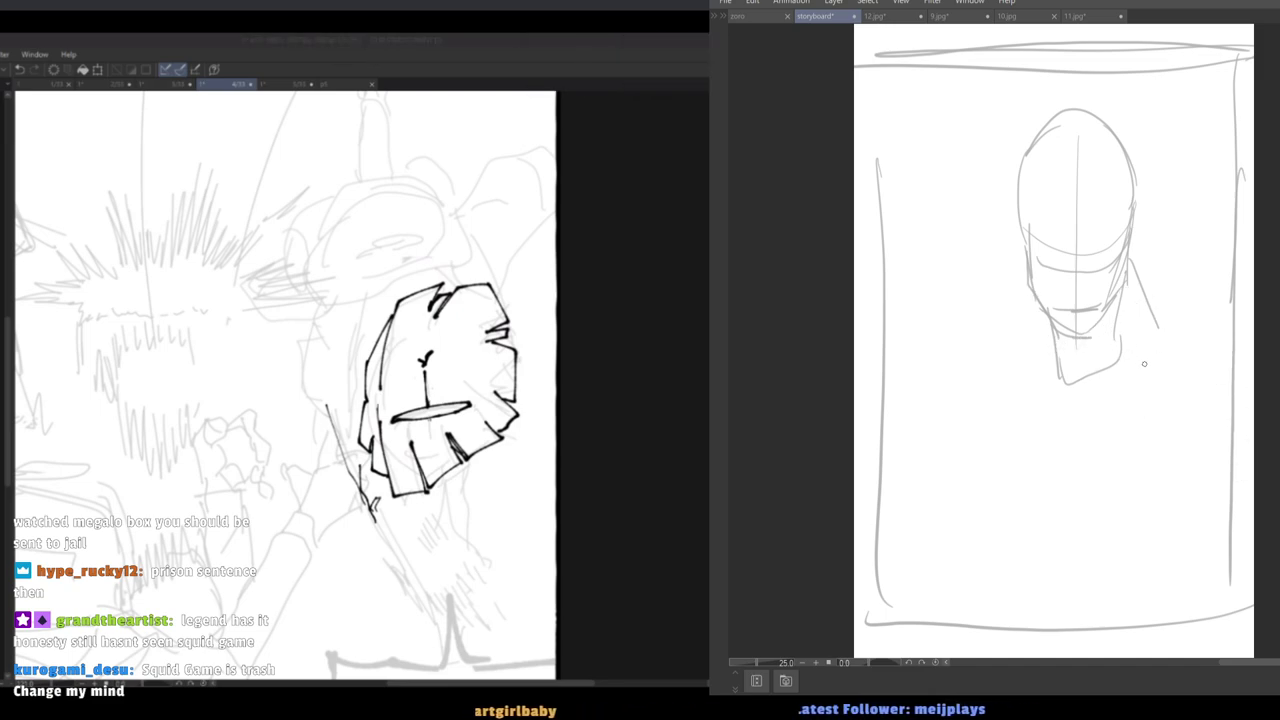
Ink hatching along the neck below the head on page 4, densest at its lower end.
{"action": "scroll", "coordinate": [479, 452], "scroll_direction": "down", "scroll_amount": 2}
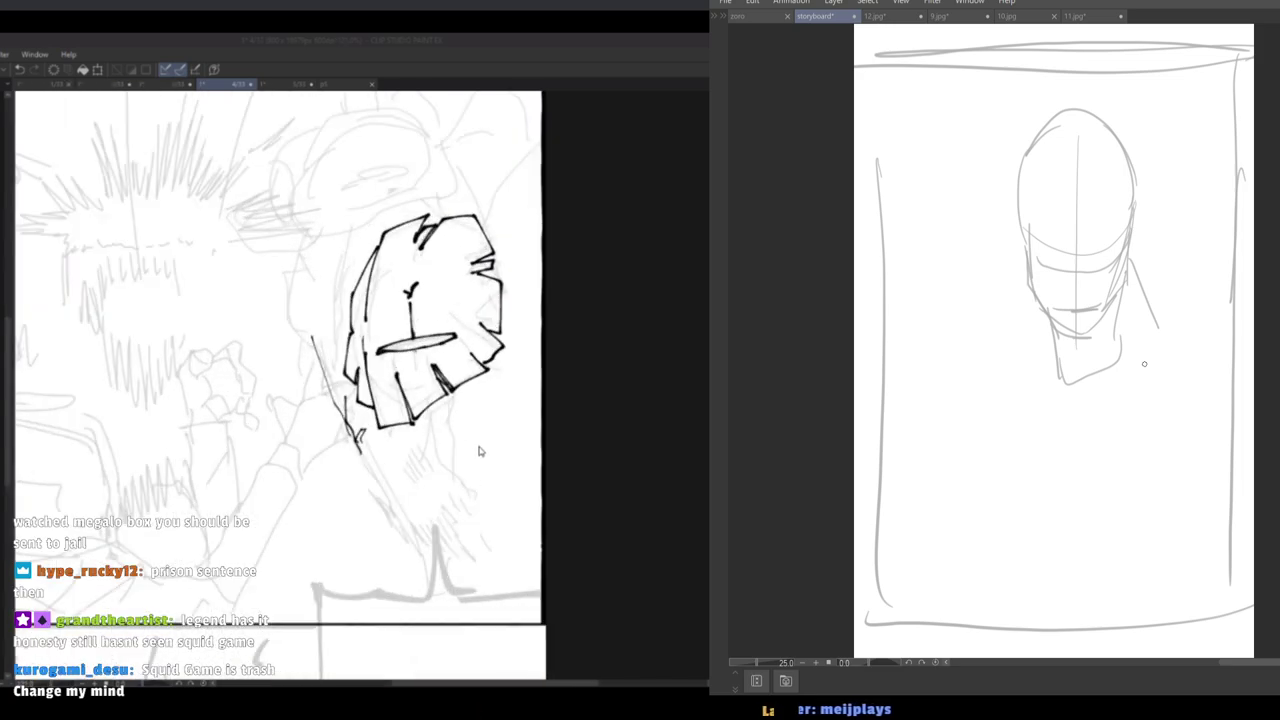
{"action": "left_click_drag", "start_coordinate": [360, 438], "coordinate": [398, 510]}
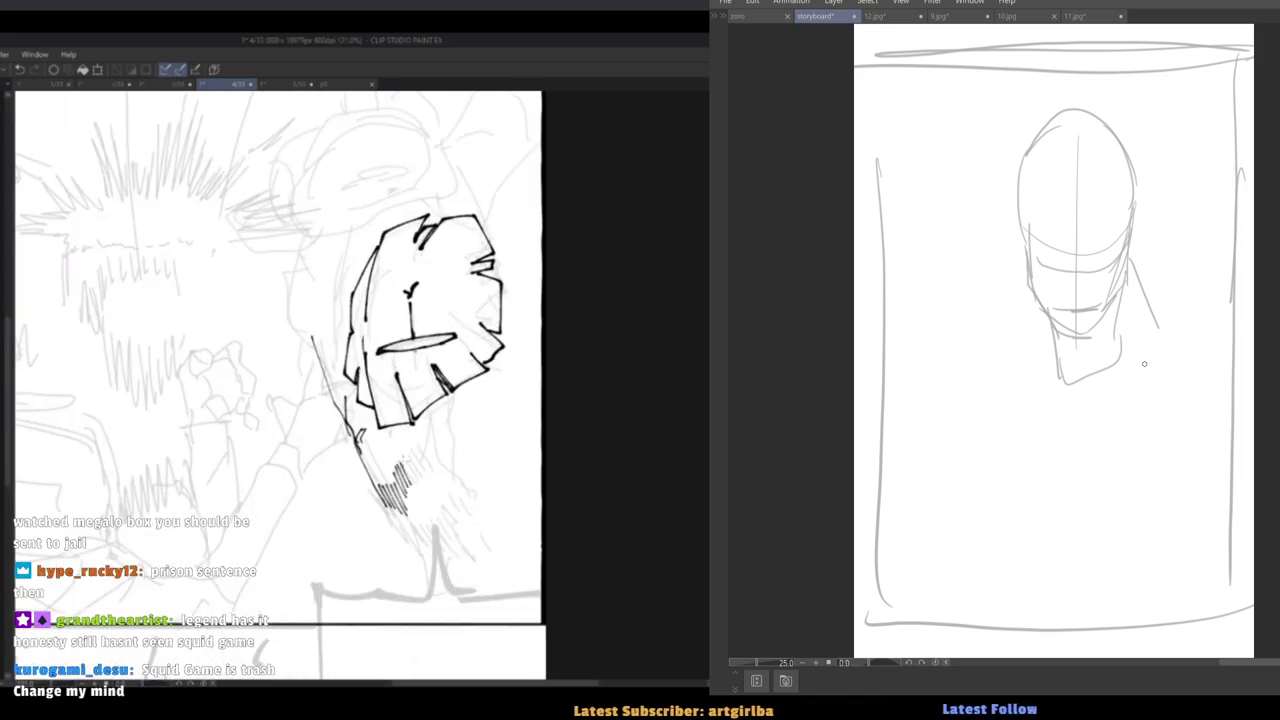
{"action": "left_click_drag", "start_coordinate": [422, 457], "coordinate": [433, 483]}
{"action": "left_click_drag", "start_coordinate": [428, 458], "coordinate": [446, 480]}
{"action": "mouse_move", "coordinate": [438, 453]}
{"action": "left_mouse_down"}
{"action": "mouse_move", "coordinate": [451, 478]}
{"action": "mouse_move", "coordinate": [434, 456]}
{"action": "mouse_move", "coordinate": [418, 558]}
{"action": "mouse_move", "coordinate": [434, 574]}
{"action": "left_mouse_up"}
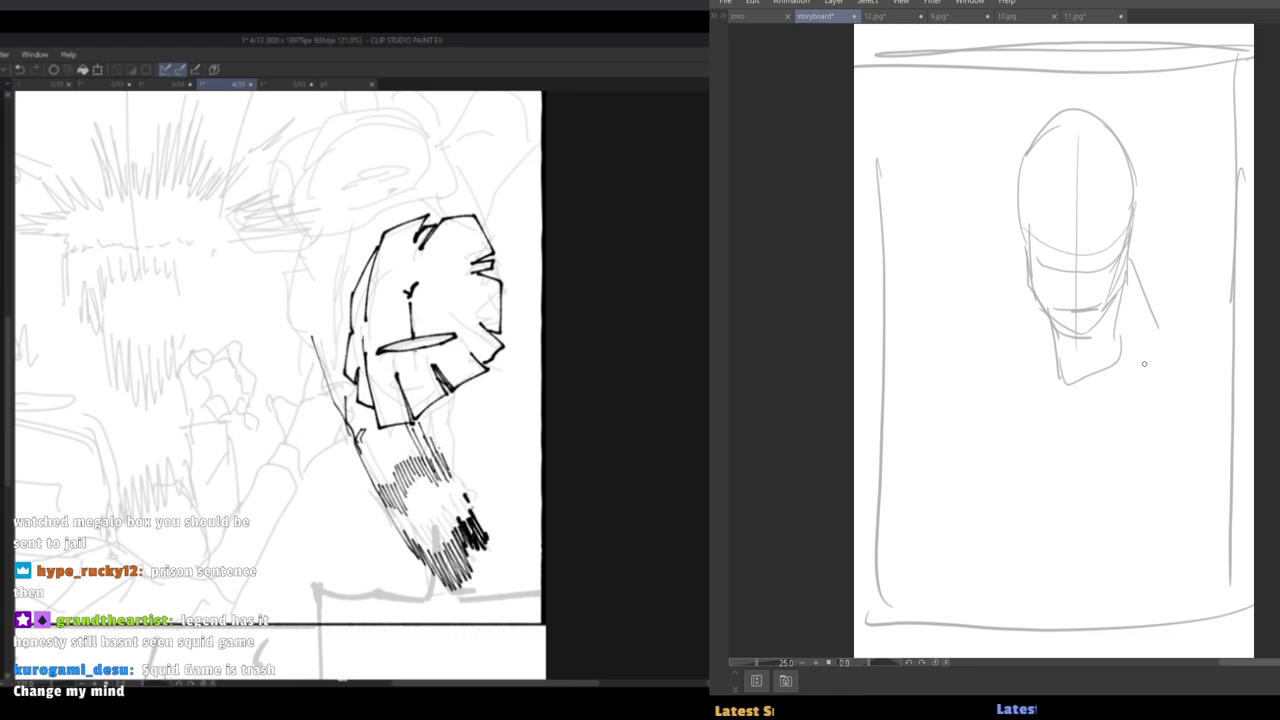
Thicken the neck's back contour on page 4 and darken the hatching along its lower edge.
{"action": "left_click_drag", "start_coordinate": [310, 320], "coordinate": [334, 416]}
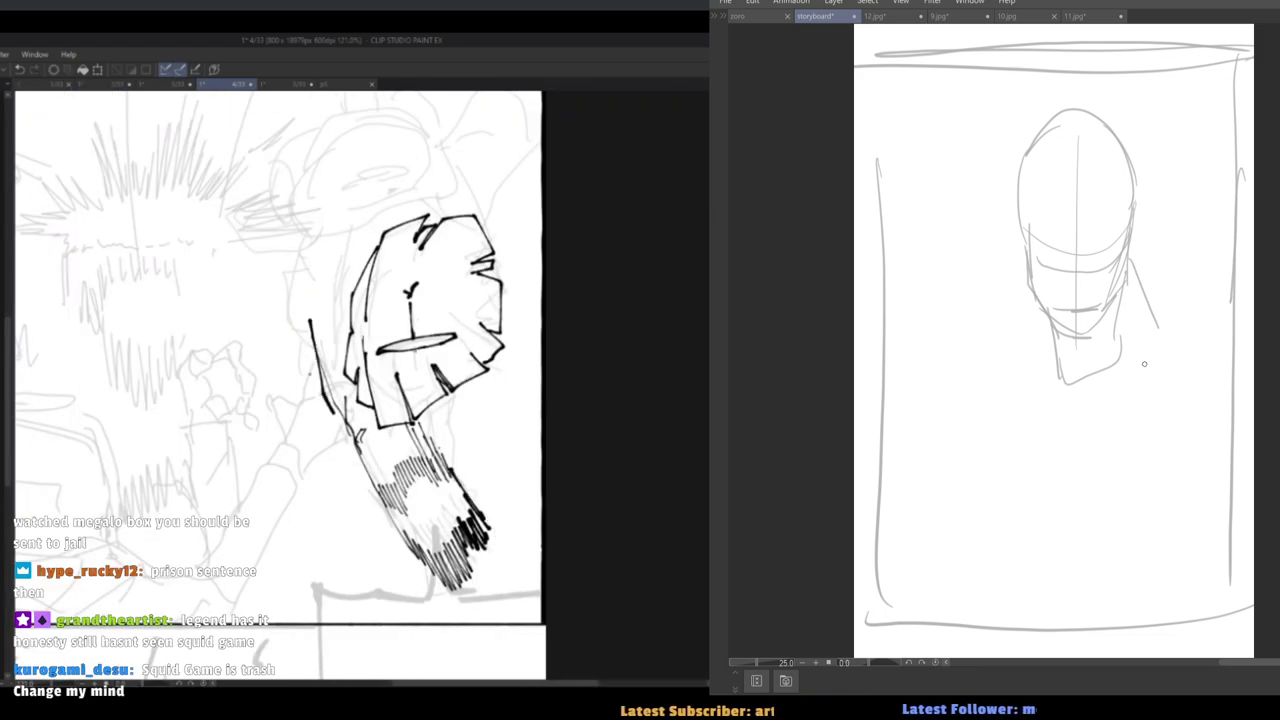
{"action": "left_click_drag", "start_coordinate": [316, 372], "coordinate": [320, 410]}
{"action": "left_click_drag", "start_coordinate": [322, 410], "coordinate": [379, 490]}
{"action": "key", "text": "ctrl+z"}
{"action": "key", "text": "ctrl+z"}
{"action": "left_click_drag", "start_coordinate": [362, 460], "coordinate": [395, 528]}
{"action": "left_click_drag", "start_coordinate": [378, 492], "coordinate": [430, 570]}
{"action": "mouse_move", "coordinate": [404, 520]}
{"action": "left_mouse_down"}
{"action": "mouse_move", "coordinate": [450, 582]}
{"action": "mouse_move", "coordinate": [470, 576]}
{"action": "left_mouse_up"}
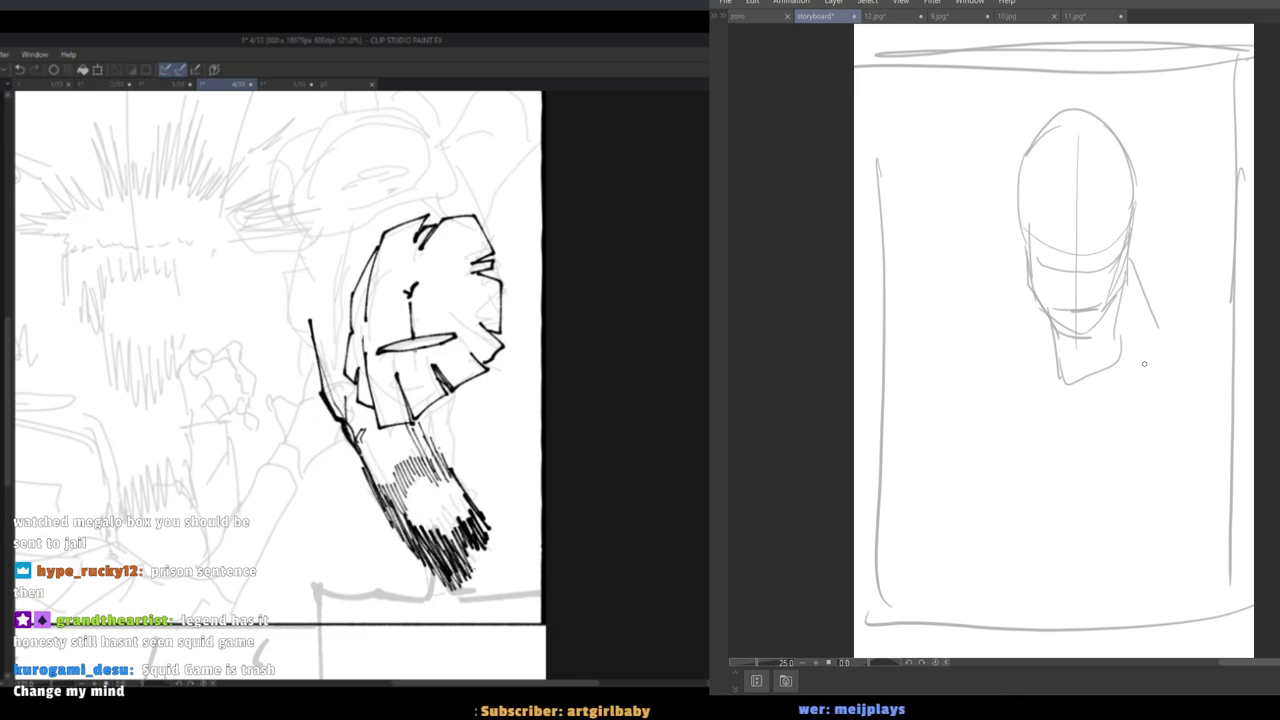
{"action": "mouse_move", "coordinate": [452, 534]}
{"action": "left_mouse_down"}
{"action": "mouse_move", "coordinate": [504, 586]}
{"action": "mouse_move", "coordinate": [524, 586]}
{"action": "left_mouse_up"}
{"action": "key", "text": "h"}
{"action": "key", "text": "h"}
Trim the stray hatching ends at the base of page 4's neck and re-ink strokes along its edge.
{"action": "scroll", "coordinate": [509, 525], "scroll_direction": "down", "scroll_amount": 6}
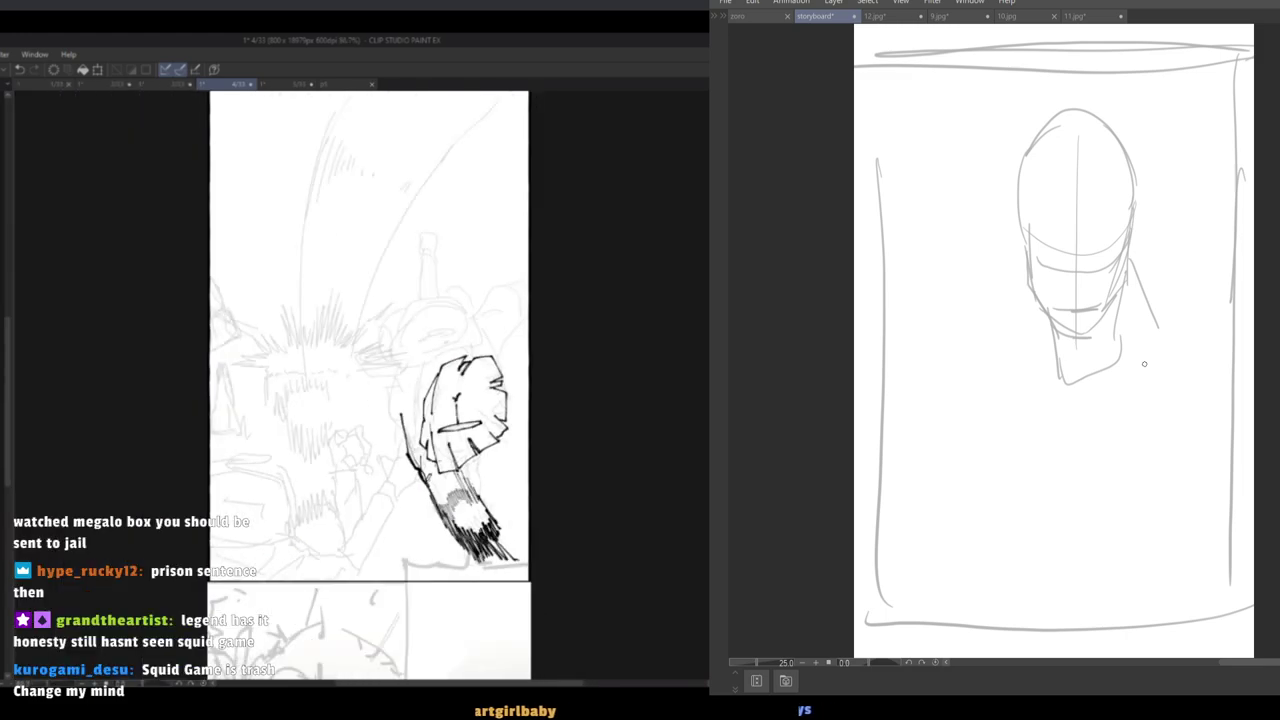
{"action": "scroll", "coordinate": [428, 460], "scroll_direction": "up", "scroll_amount": 6}
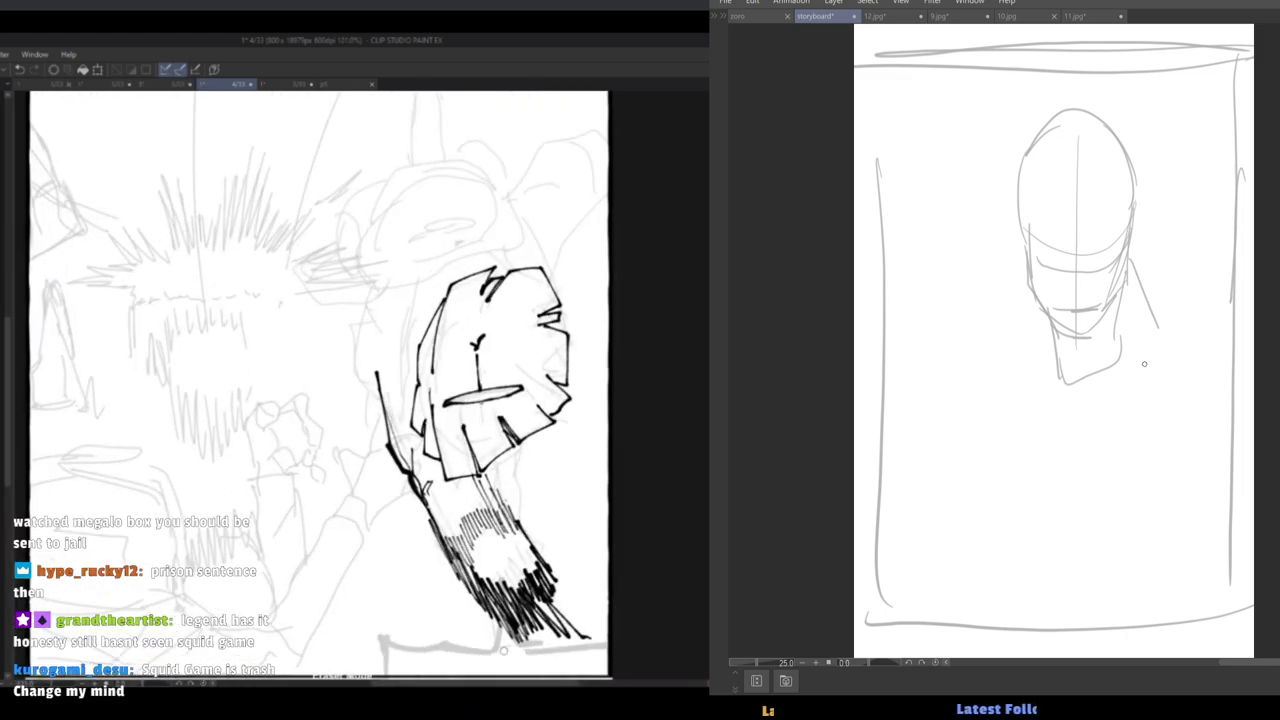
{"action": "left_click_drag", "start_coordinate": [484, 594], "coordinate": [516, 643]}
{"action": "left_click_drag", "start_coordinate": [494, 595], "coordinate": [528, 640]}
{"action": "left_click_drag", "start_coordinate": [517, 610], "coordinate": [534, 632]}
{"action": "key", "text": "p"}
{"action": "left_click_drag", "start_coordinate": [474, 560], "coordinate": [520, 618]}
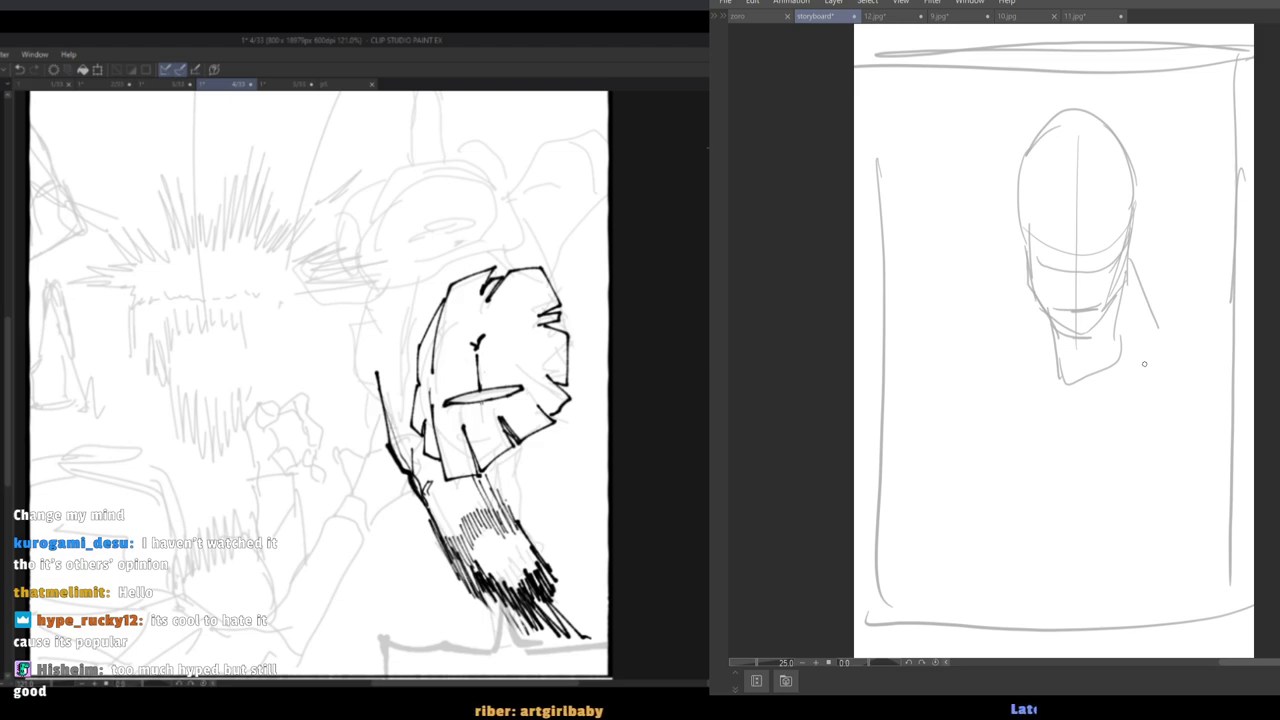
Try to ink the front contour of the cap above the masked head on page 4.
{"action": "scroll", "coordinate": [706, 146], "scroll_direction": "down", "scroll_amount": 3}
{"action": "scroll", "coordinate": [702, 140], "scroll_direction": "up", "scroll_amount": 4}
{"action": "key", "text": "ctrl+z"}
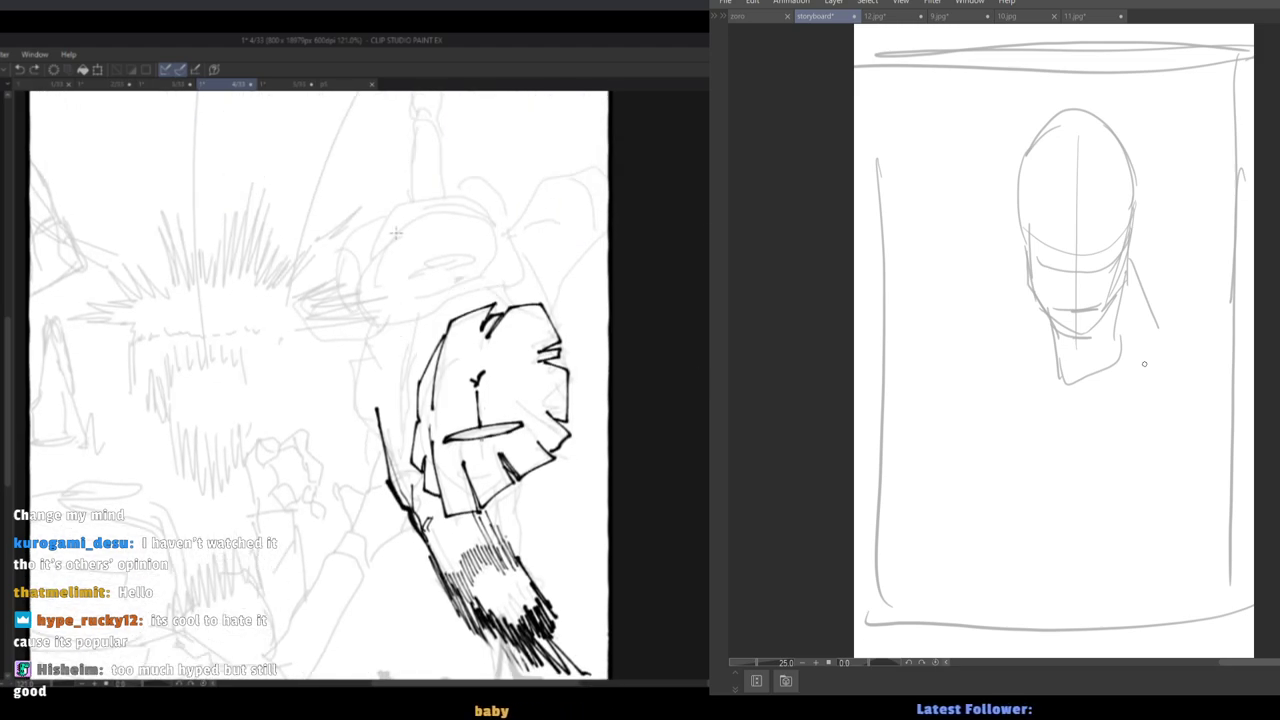
{"action": "left_click_drag", "start_coordinate": [387, 312], "coordinate": [394, 262]}
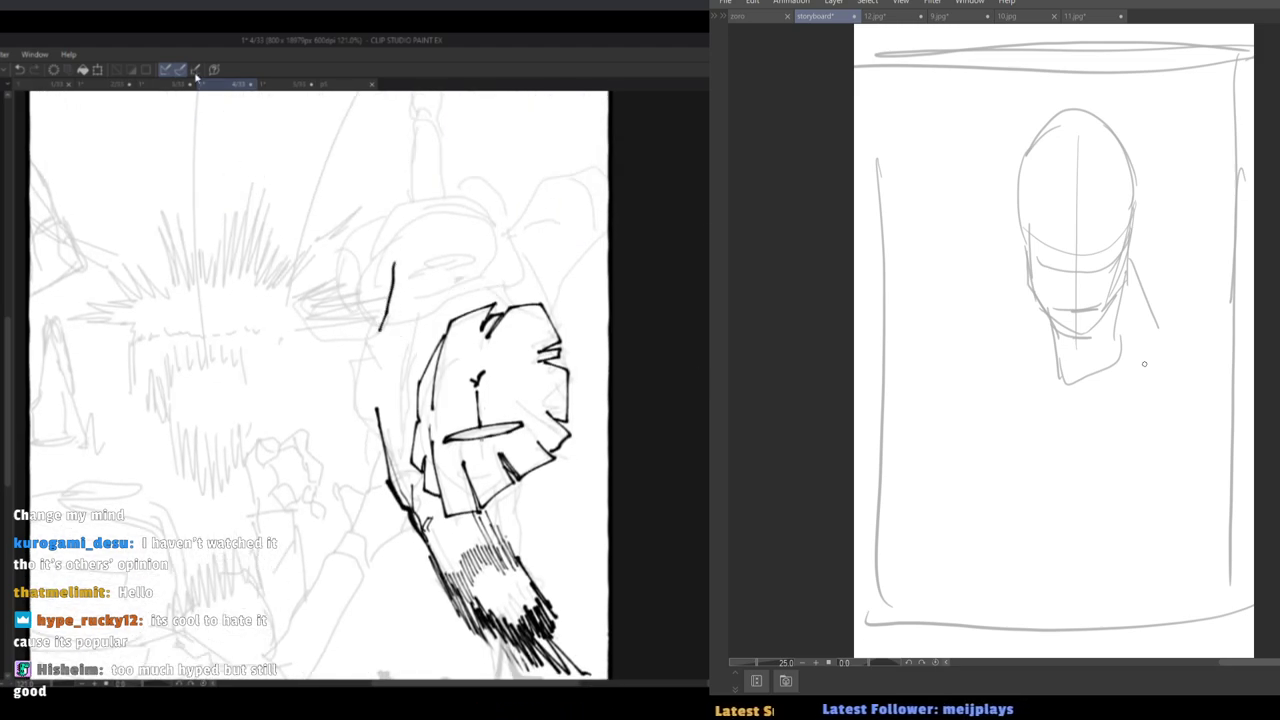
{"action": "left_click", "coordinate": [1144, 363]}
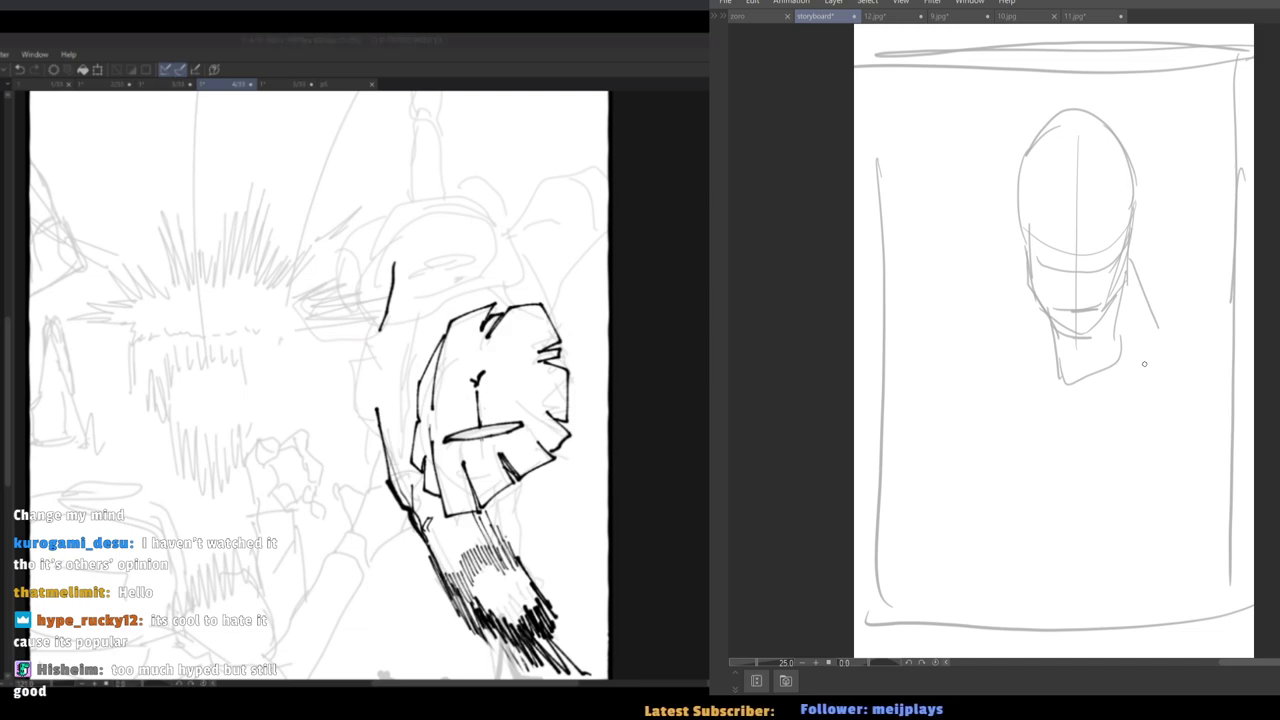
{"action": "left_click", "coordinate": [382, 322]}
{"action": "key", "text": "ctrl+z"}
Sketch the storyboard figure's sloping shoulders on both sides of the neck, closed underneath by a wide collarbone curve.
{"action": "left_click_drag", "start_coordinate": [1126, 284], "coordinate": [1170, 322]}
{"action": "key", "text": "ctrl+z"}
{"action": "left_click_drag", "start_coordinate": [1131, 283], "coordinate": [1222, 332]}
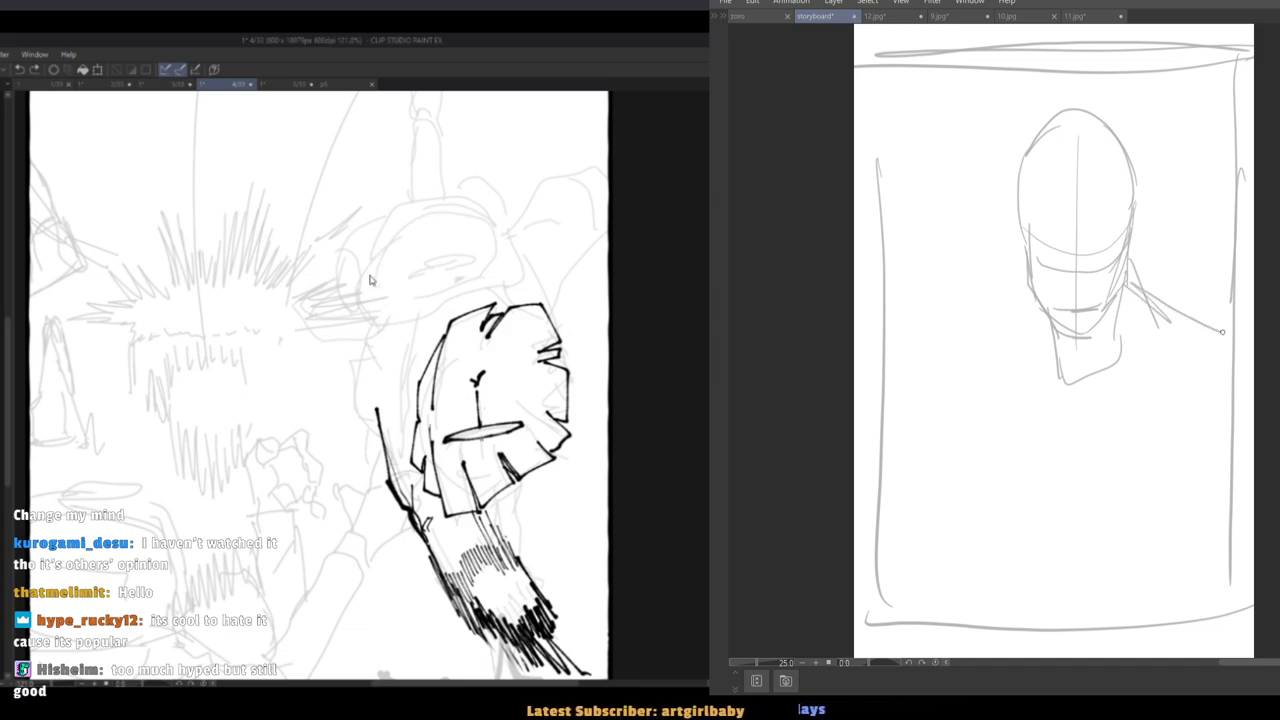
{"action": "left_click_drag", "start_coordinate": [1078, 396], "coordinate": [1056, 382]}
{"action": "mouse_move", "coordinate": [1030, 286]}
{"action": "left_mouse_down"}
{"action": "mouse_move", "coordinate": [925, 339]}
{"action": "mouse_move", "coordinate": [1092, 389]}
{"action": "left_mouse_up"}
{"action": "mouse_move", "coordinate": [1124, 289]}
{"action": "left_mouse_down"}
{"action": "mouse_move", "coordinate": [1134, 406]}
{"action": "mouse_move", "coordinate": [1006, 395]}
{"action": "left_mouse_up"}
{"action": "left_click_drag", "start_coordinate": [1030, 284], "coordinate": [928, 340]}
Rough out the storyboard figure's two chest muscles below the collarbone curve, divided by a vertical centre line.
{"action": "mouse_move", "coordinate": [1000, 386]}
{"action": "left_mouse_down"}
{"action": "mouse_move", "coordinate": [1058, 411]}
{"action": "mouse_move", "coordinate": [1081, 477]}
{"action": "left_mouse_up"}
{"action": "left_click_drag", "start_coordinate": [1214, 363], "coordinate": [1212, 417]}
{"action": "mouse_move", "coordinate": [1179, 369]}
{"action": "left_mouse_down"}
{"action": "mouse_move", "coordinate": [1230, 438]}
{"action": "mouse_move", "coordinate": [1082, 478]}
{"action": "left_mouse_up"}
{"action": "left_click_drag", "start_coordinate": [1072, 392], "coordinate": [1079, 476]}
{"action": "mouse_move", "coordinate": [1202, 453]}
{"action": "left_mouse_down"}
{"action": "mouse_move", "coordinate": [1150, 498]}
{"action": "mouse_move", "coordinate": [1009, 488]}
{"action": "left_mouse_up"}
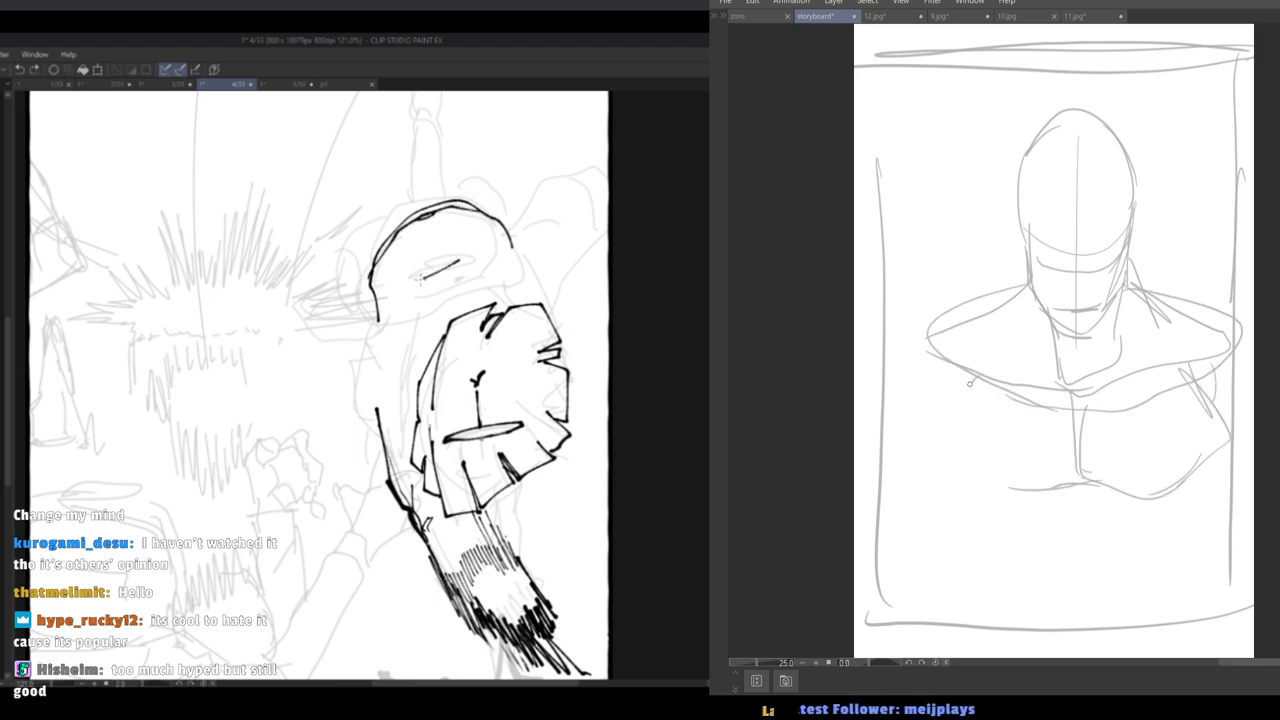
{"action": "left_click_drag", "start_coordinate": [977, 378], "coordinate": [960, 447]}
{"action": "mouse_move", "coordinate": [945, 428]}
{"action": "left_mouse_down"}
{"action": "mouse_move", "coordinate": [969, 482]}
{"action": "mouse_move", "coordinate": [996, 491]}
{"action": "left_mouse_up"}
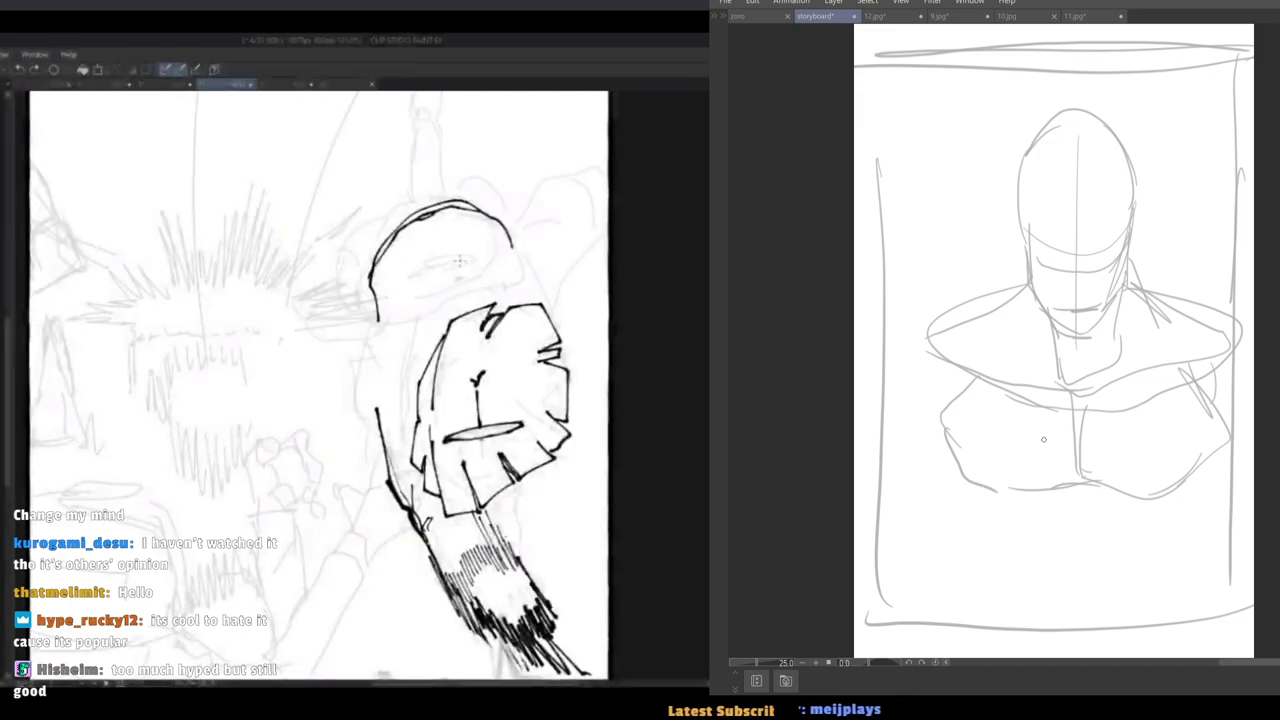
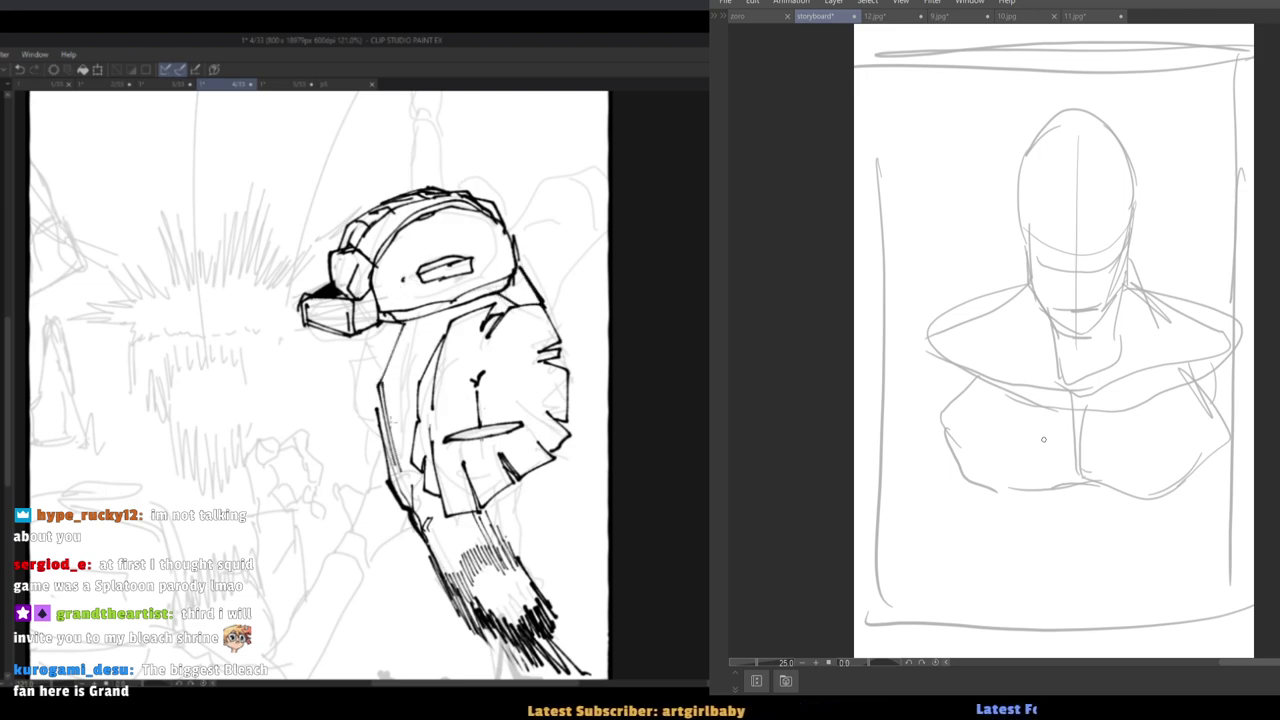
Ink shading strokes along the contour below the cap on page 4 and flip the canvas horizontally to check the figure.
{"action": "left_click_drag", "start_coordinate": [375, 410], "coordinate": [403, 322]}
{"action": "key", "text": "h"}
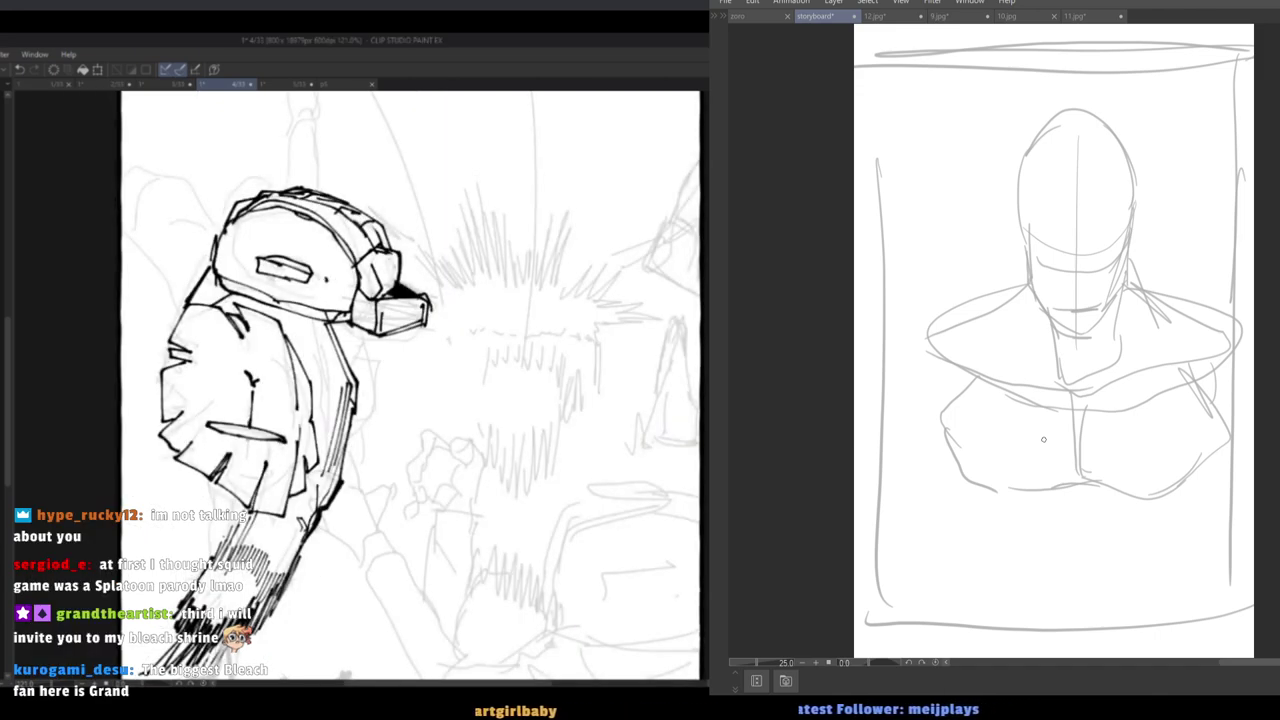
{"action": "scroll", "coordinate": [541, 291], "scroll_direction": "down", "scroll_amount": 1}
{"action": "scroll", "coordinate": [541, 291], "scroll_direction": "down", "scroll_amount": 1}
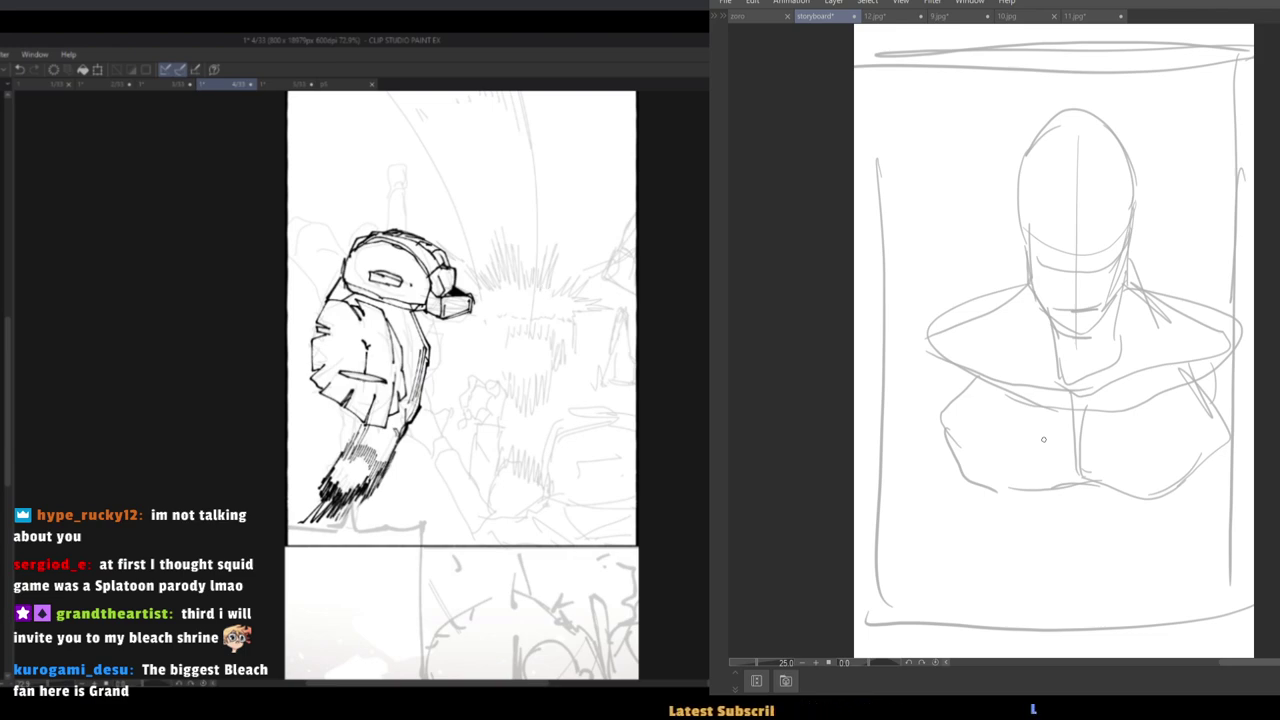
Ink the angular, wing-like shape extending from behind the character's helmet to the panel edge.
{"action": "key", "text": "h"}
{"action": "scroll", "coordinate": [541, 291], "scroll_direction": "up", "scroll_amount": 1}
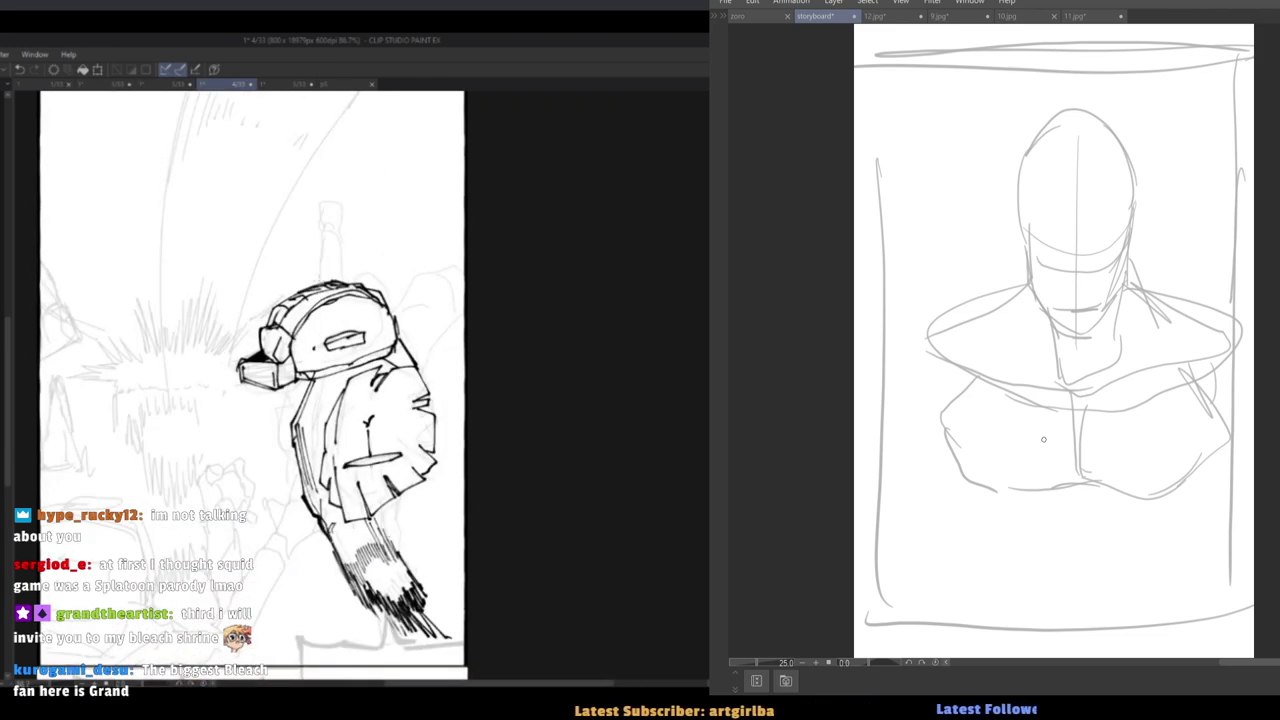
{"action": "key", "text": "ctrl+z"}
{"action": "mouse_move", "coordinate": [394, 312]}
{"action": "left_mouse_down"}
{"action": "mouse_move", "coordinate": [410, 288]}
{"action": "mouse_move", "coordinate": [411, 303]}
{"action": "left_mouse_up"}
{"action": "mouse_move", "coordinate": [403, 307]}
{"action": "left_mouse_down"}
{"action": "mouse_move", "coordinate": [433, 293]}
{"action": "mouse_move", "coordinate": [419, 336]}
{"action": "mouse_move", "coordinate": [429, 378]}
{"action": "mouse_move", "coordinate": [460, 308]}
{"action": "left_mouse_up"}
{"action": "key", "text": "ctrl+z"}
{"action": "key", "text": "ctrl+z"}
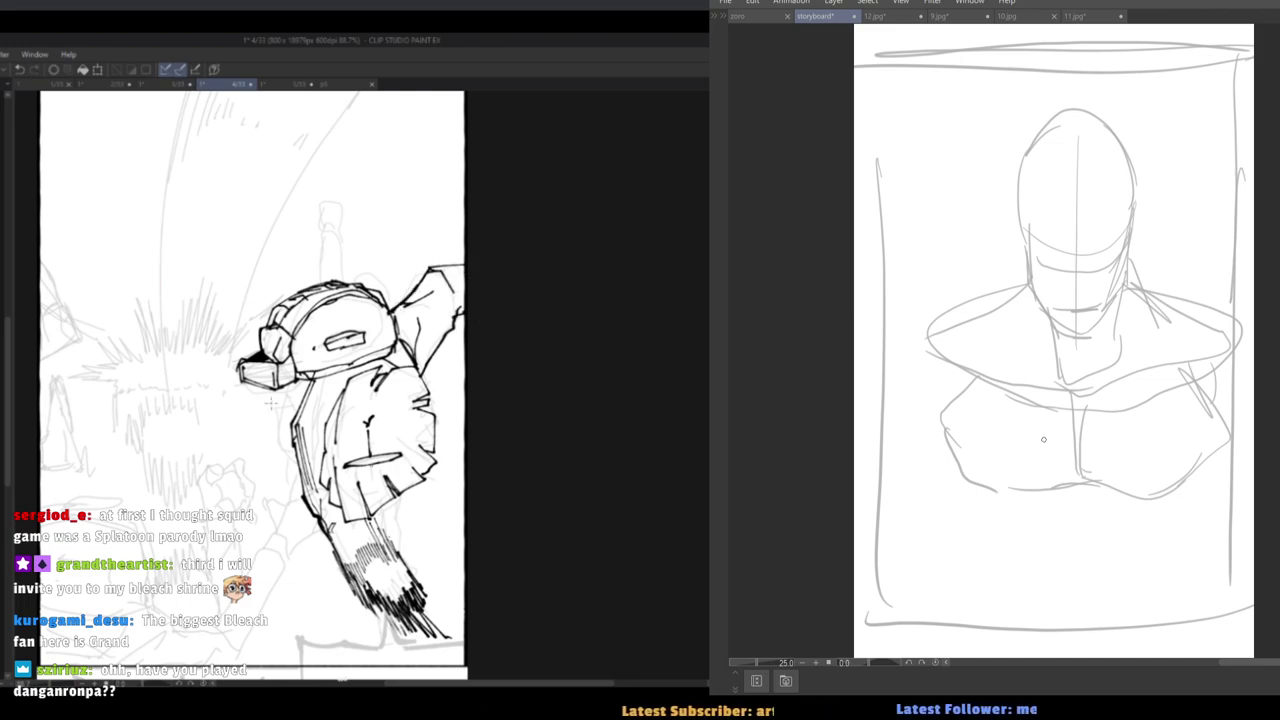
Ink jagged plates down the front of the character's torso below the visor.
{"action": "mouse_move", "coordinate": [294, 384]}
{"action": "left_mouse_down"}
{"action": "mouse_move", "coordinate": [268, 418]}
{"action": "mouse_move", "coordinate": [276, 452]}
{"action": "mouse_move", "coordinate": [293, 450]}
{"action": "mouse_move", "coordinate": [291, 490]}
{"action": "left_mouse_up"}
{"action": "key", "text": "h"}
{"action": "key", "text": "h"}
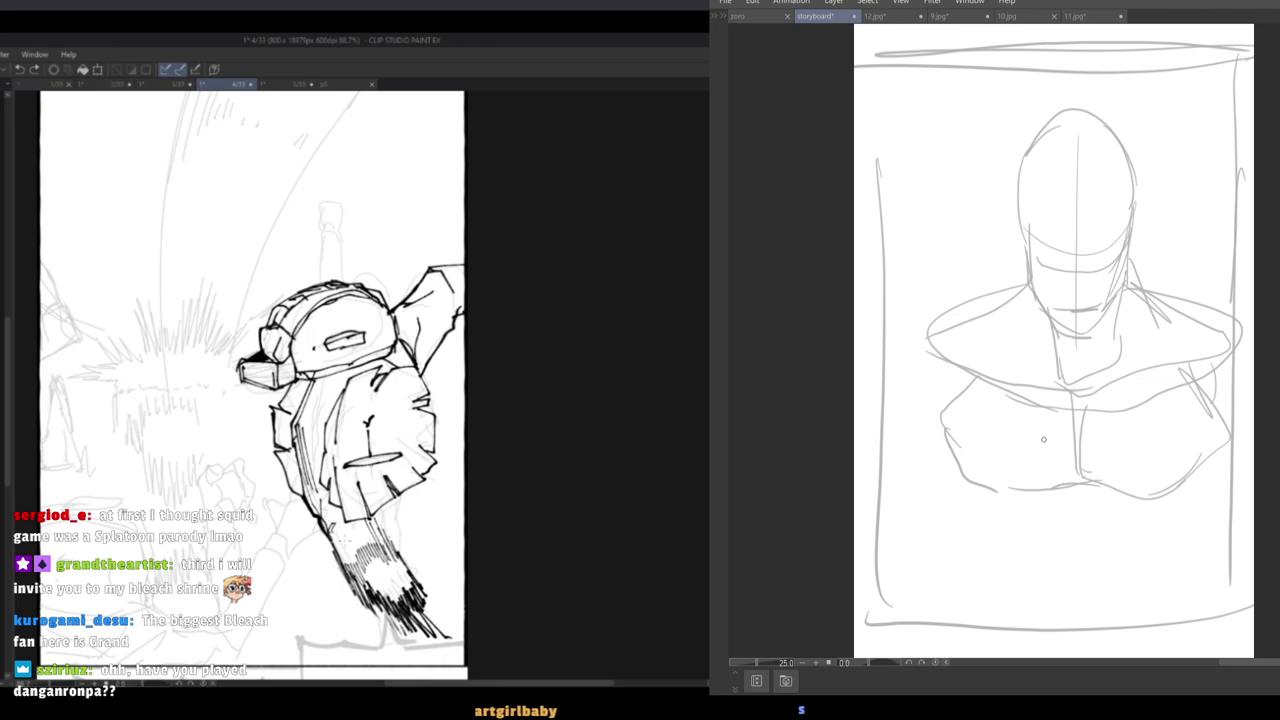
Undo the hatching on the tail's front side and rehatch it with dark lengthwise strokes.
{"action": "key", "text": "ctrl+z"}
{"action": "key", "text": "ctrl+z"}
{"action": "key", "text": "ctrl+z"}
{"action": "key", "text": "ctrl+z"}
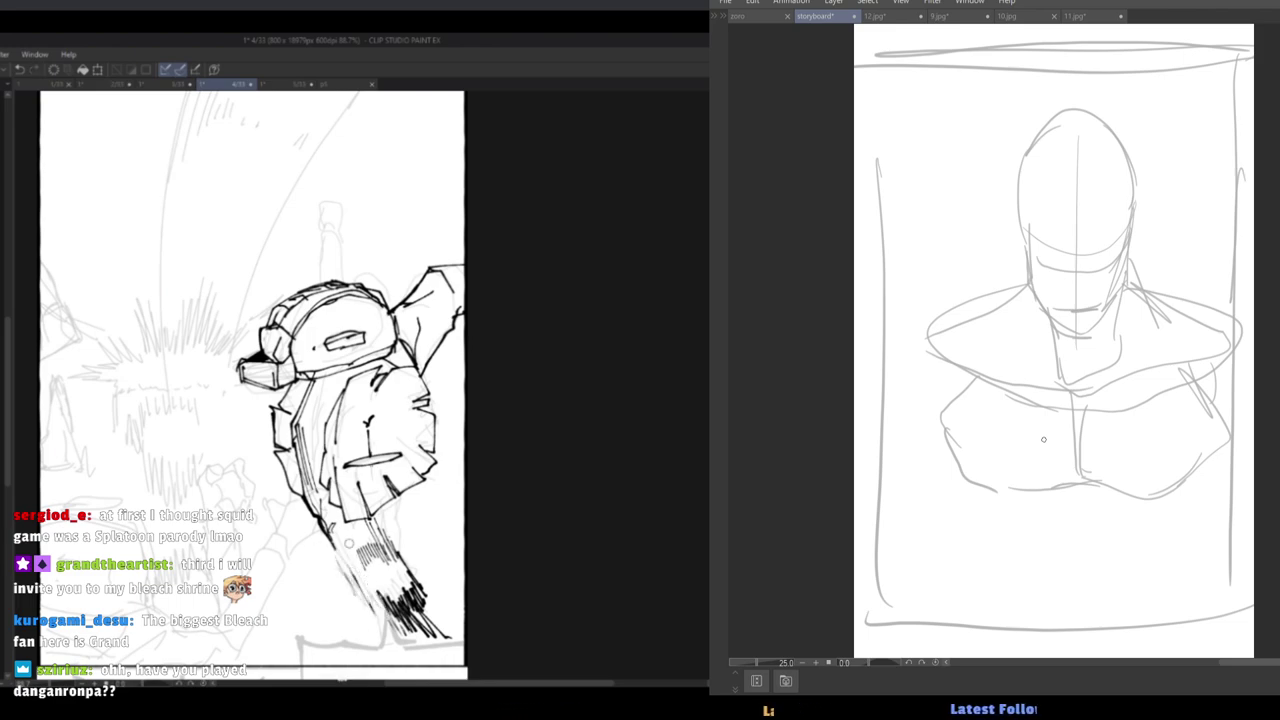
{"action": "left_click_drag", "start_coordinate": [331, 541], "coordinate": [363, 595]}
{"action": "mouse_move", "coordinate": [345, 557]}
{"action": "left_mouse_down"}
{"action": "mouse_move", "coordinate": [367, 591]}
{"action": "mouse_move", "coordinate": [344, 534]}
{"action": "left_mouse_up"}
{"action": "left_click_drag", "start_coordinate": [372, 598], "coordinate": [358, 562]}
{"action": "left_click_drag", "start_coordinate": [396, 622], "coordinate": [383, 566]}
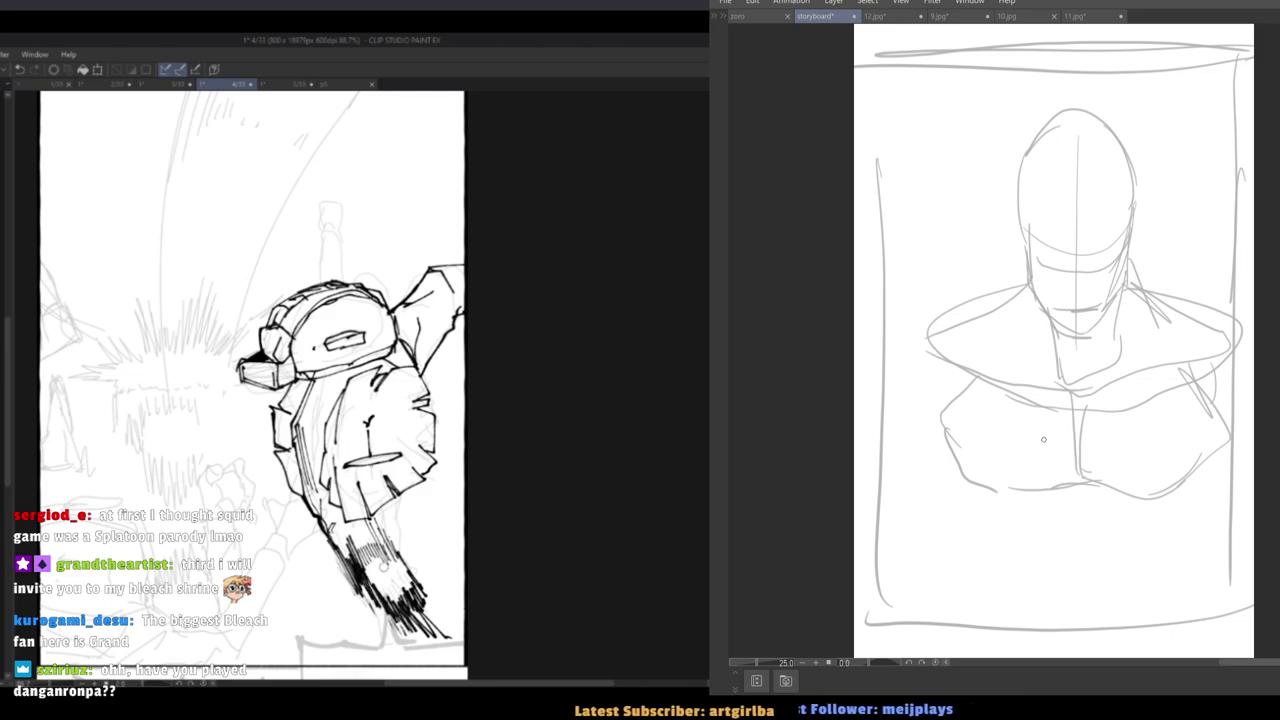
Undo the last tail stroke and thicken the dark hatching along the tail's front edge from the waist down.
{"action": "key", "text": "ctrl+z"}
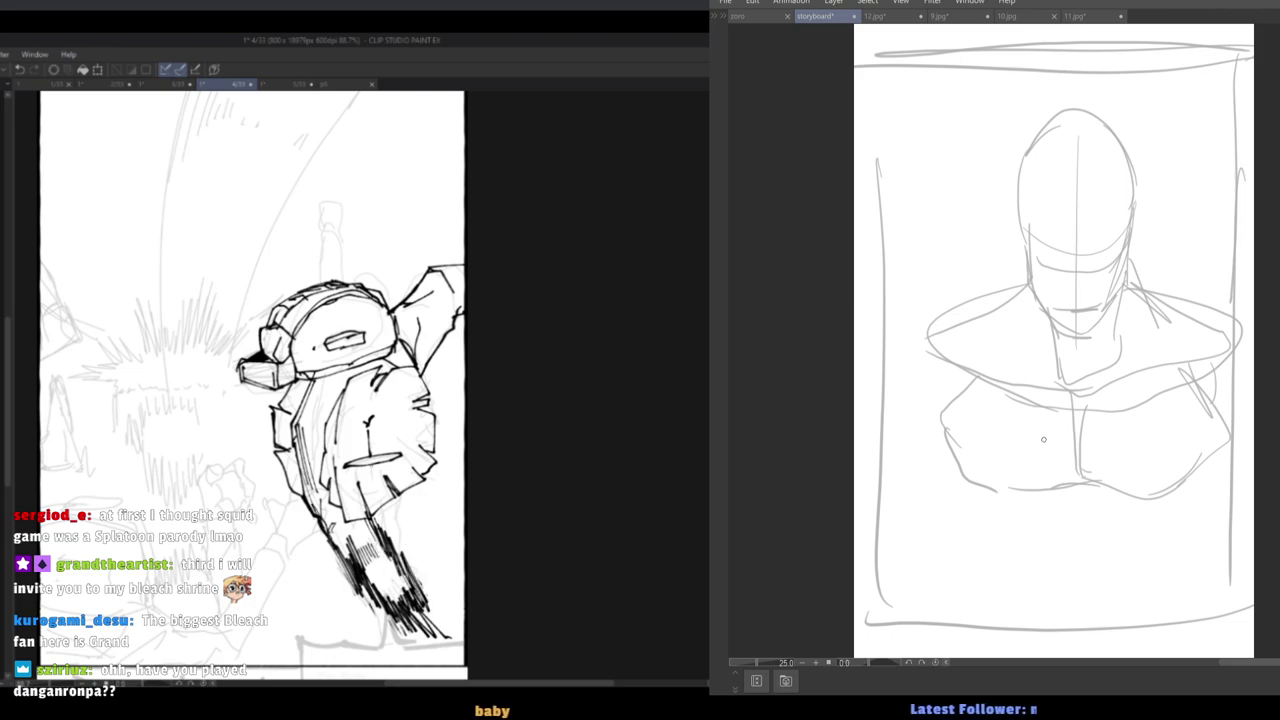
{"action": "left_click_drag", "start_coordinate": [315, 514], "coordinate": [342, 560]}
{"action": "left_click_drag", "start_coordinate": [319, 514], "coordinate": [359, 579]}
{"action": "left_click_drag", "start_coordinate": [334, 530], "coordinate": [381, 604]}
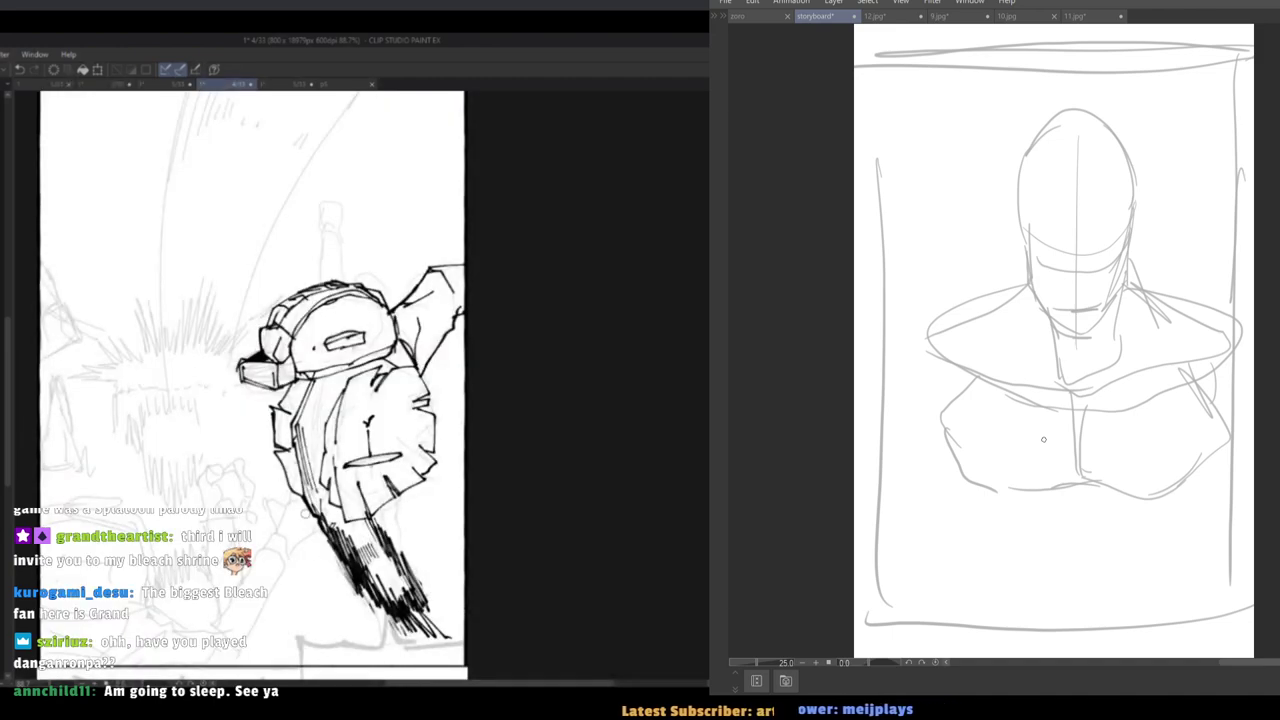
Sketch the rounded outer contour of the upper arm beside the bust's chest on the storyboard.
{"action": "left_click_drag", "start_coordinate": [1002, 330], "coordinate": [986, 356]}
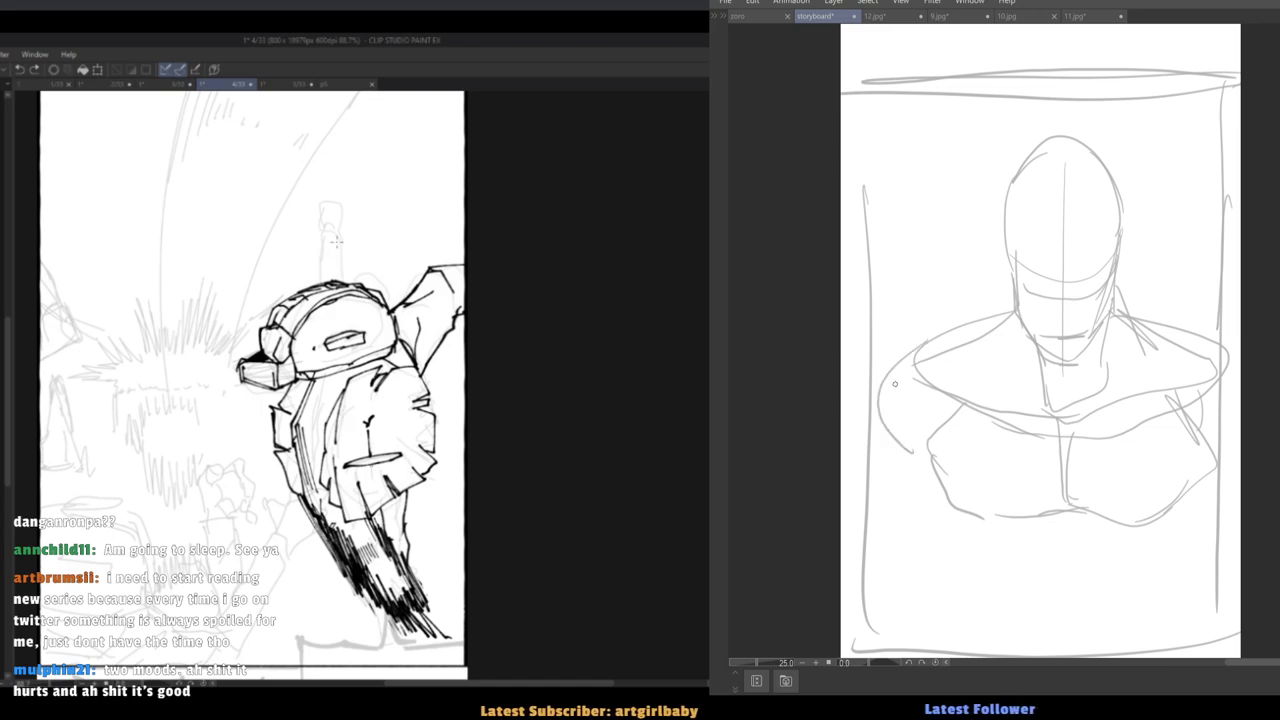
{"action": "left_click_drag", "start_coordinate": [895, 384], "coordinate": [942, 468]}
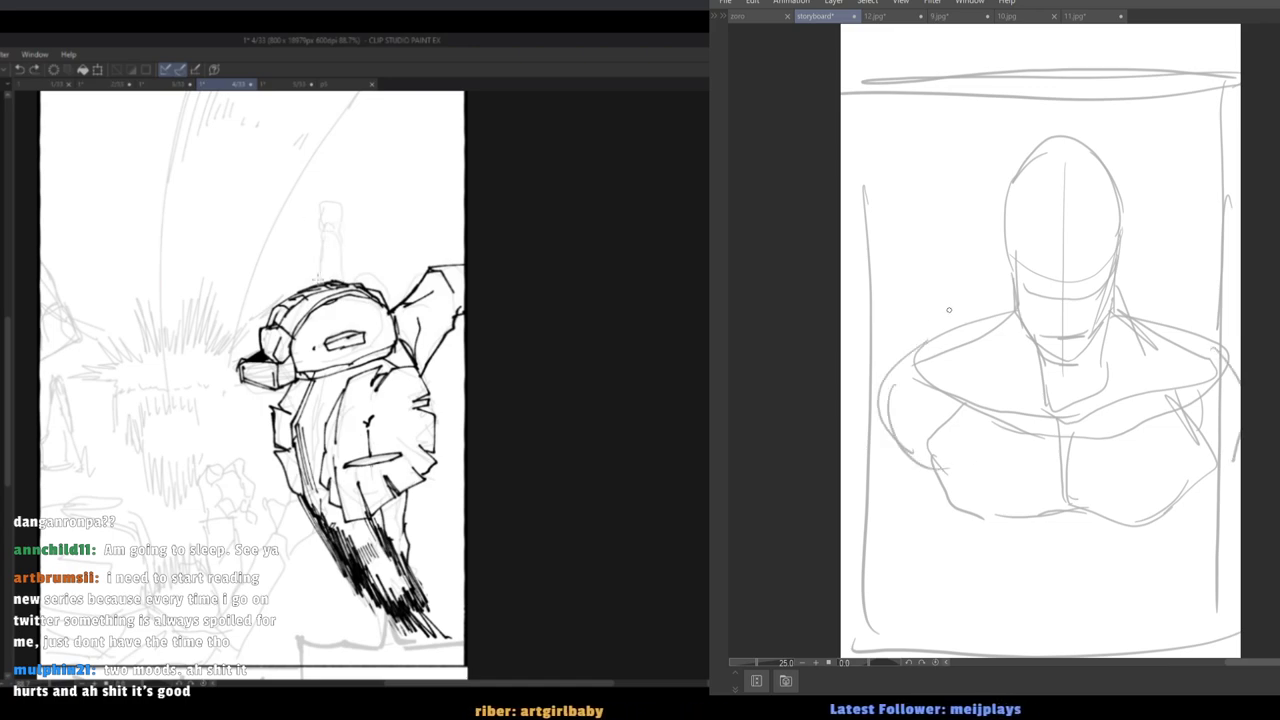
Lasso the storyboard's bust sketch and shift it slightly sideways with a transform to centre it on the page, then deselect.
{"action": "scroll", "coordinate": [908, 338], "scroll_direction": "down", "scroll_amount": 3}
{"action": "scroll", "coordinate": [868, 348], "scroll_direction": "up", "scroll_amount": 1}
{"action": "scroll", "coordinate": [848, 240], "scroll_direction": "down", "scroll_amount": 4}
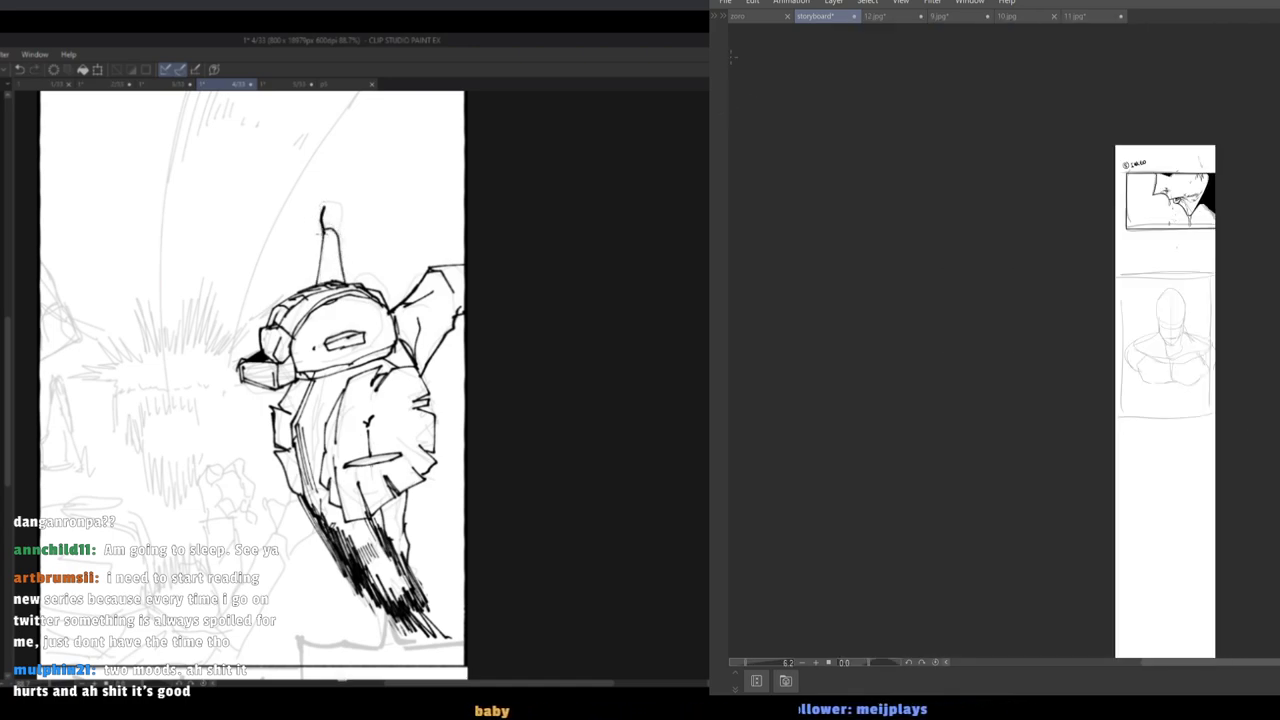
{"action": "scroll", "coordinate": [1110, 333], "scroll_direction": "up", "scroll_amount": 3}
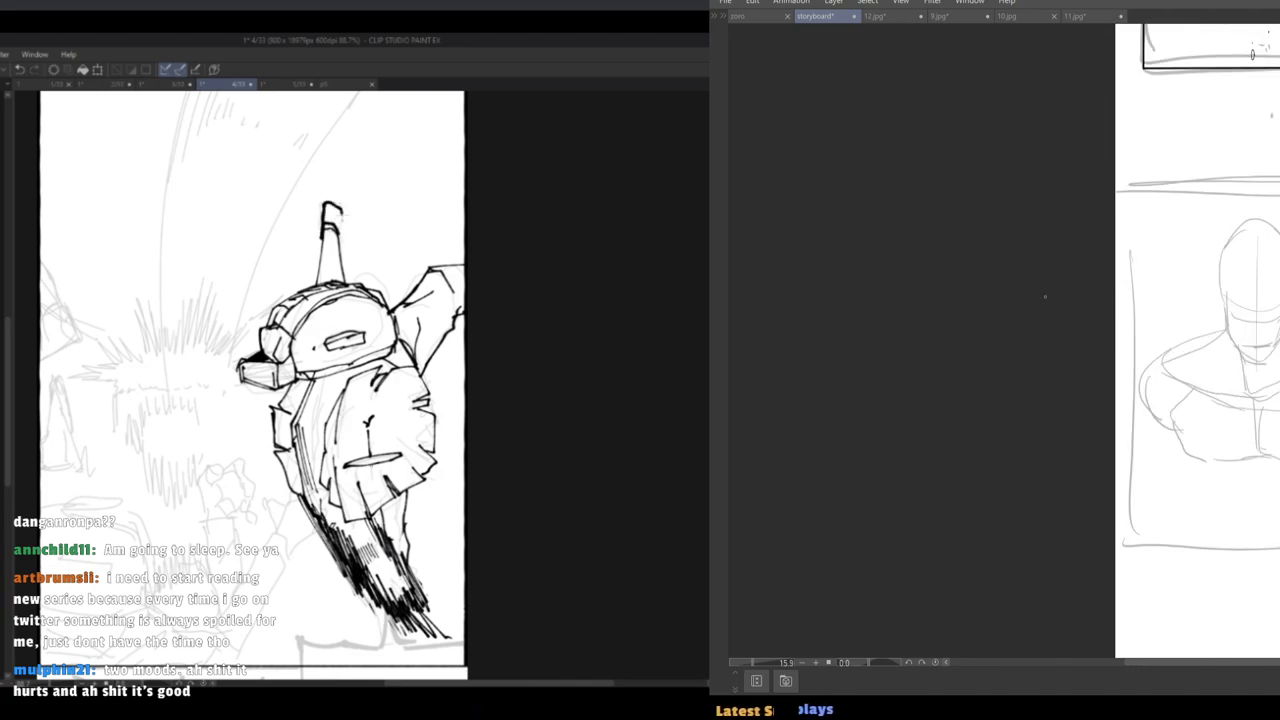
{"action": "mouse_move", "coordinate": [1138, 208]}
{"action": "left_mouse_down"}
{"action": "mouse_move", "coordinate": [1265, 200]}
{"action": "mouse_move", "coordinate": [1081, 199]}
{"action": "mouse_move", "coordinate": [1067, 221]}
{"action": "left_mouse_up"}
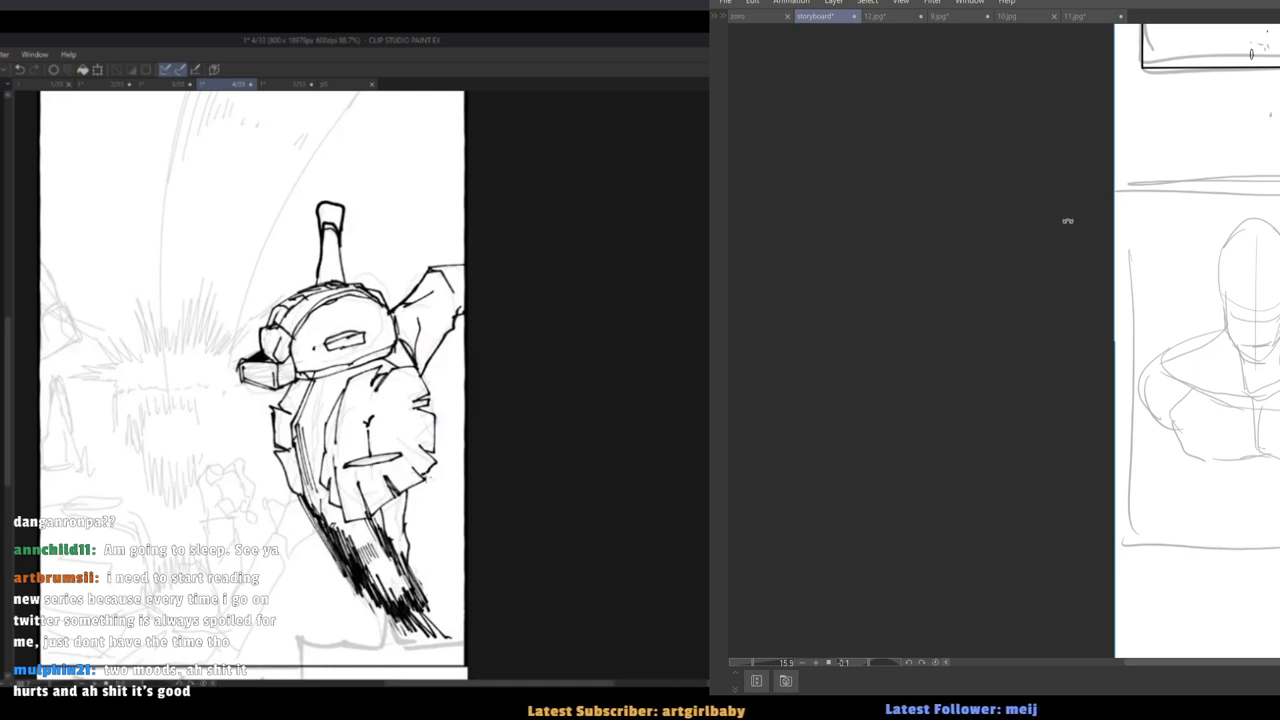
{"action": "scroll", "coordinate": [1063, 226], "scroll_direction": "down", "scroll_amount": 4}
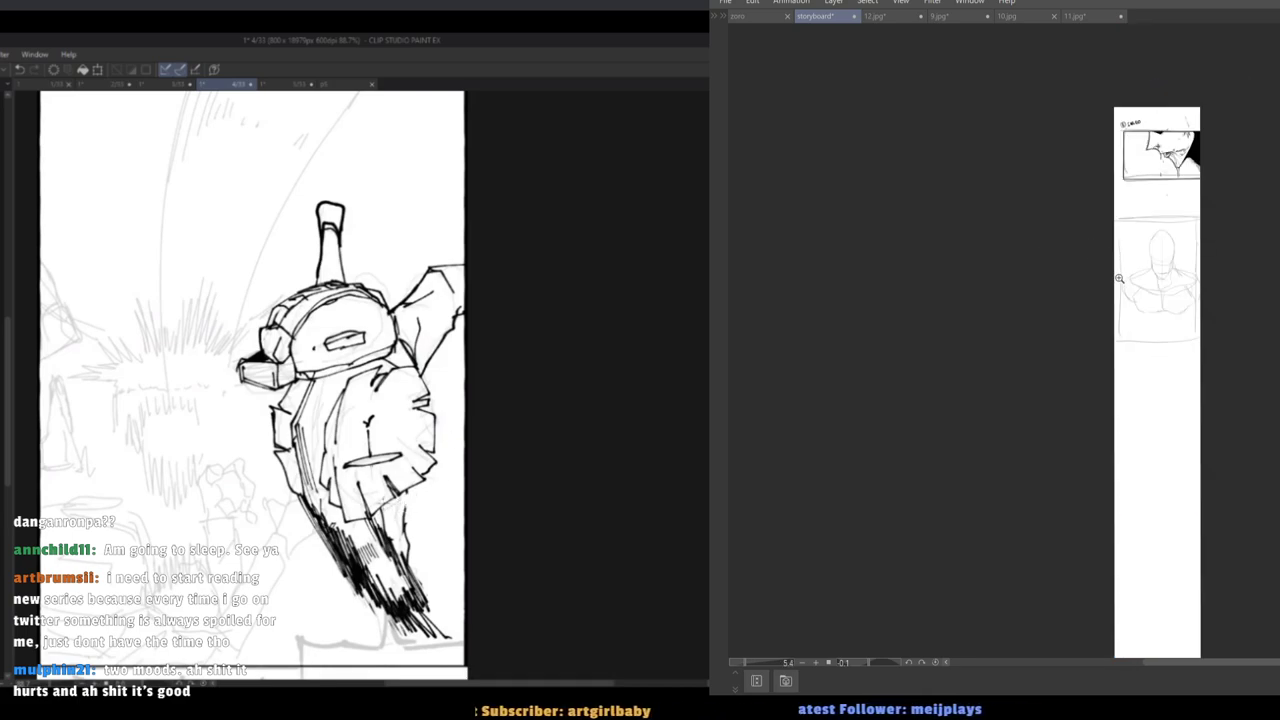
{"action": "scroll", "coordinate": [1119, 278], "scroll_direction": "up", "scroll_amount": 4}
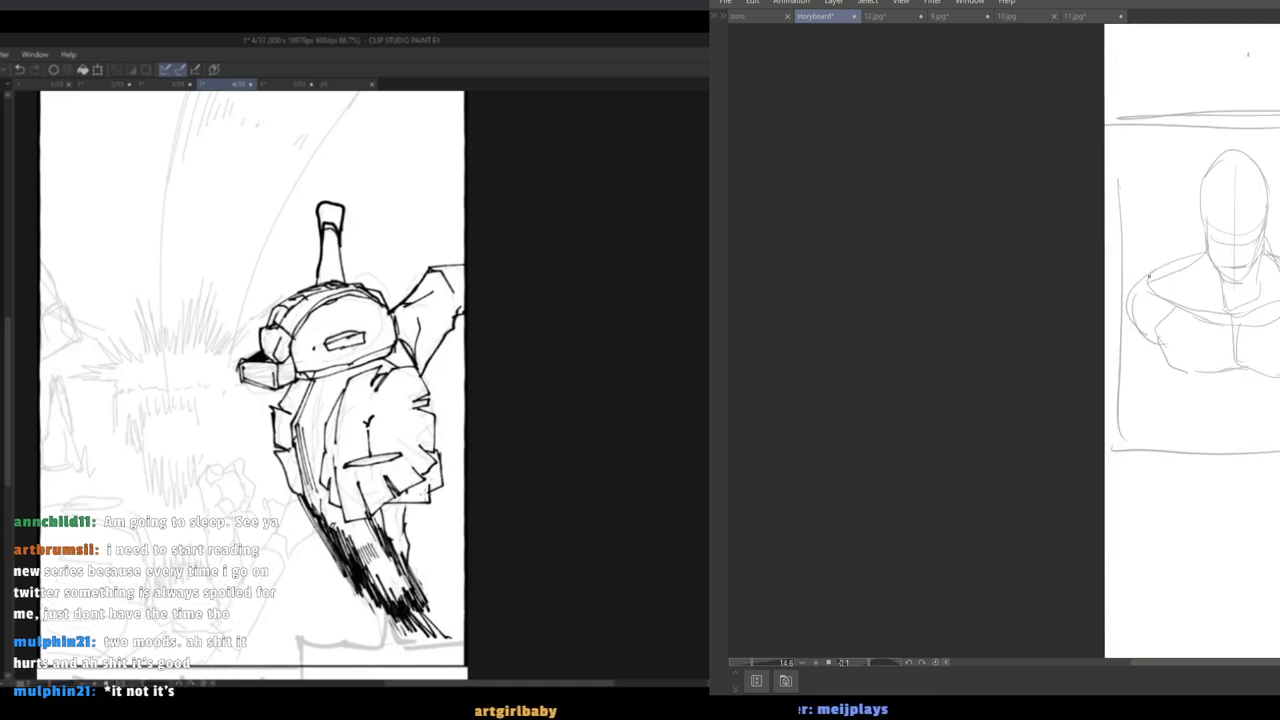
{"action": "left_click", "coordinate": [1190, 269]}
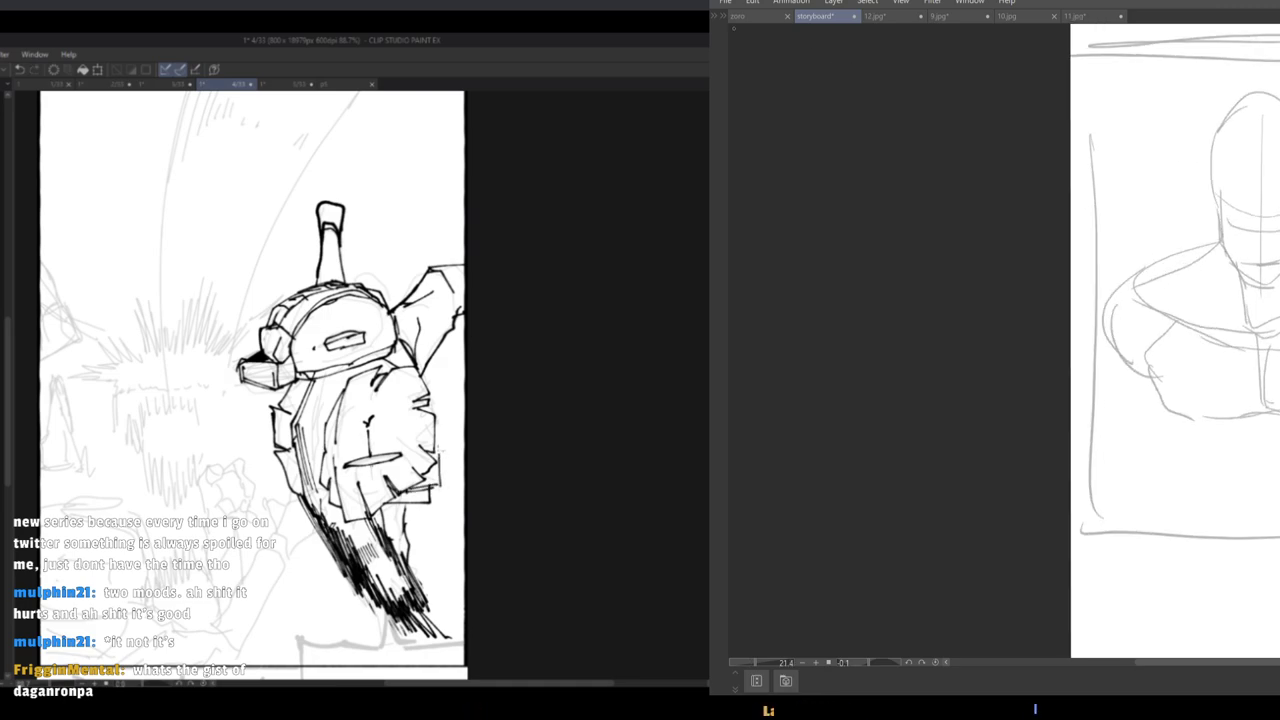
{"action": "left_click", "coordinate": [714, 17]}
{"action": "left_click", "coordinate": [725, 118]}
{"action": "scroll", "coordinate": [1082, 239], "scroll_direction": "down", "scroll_amount": 2}
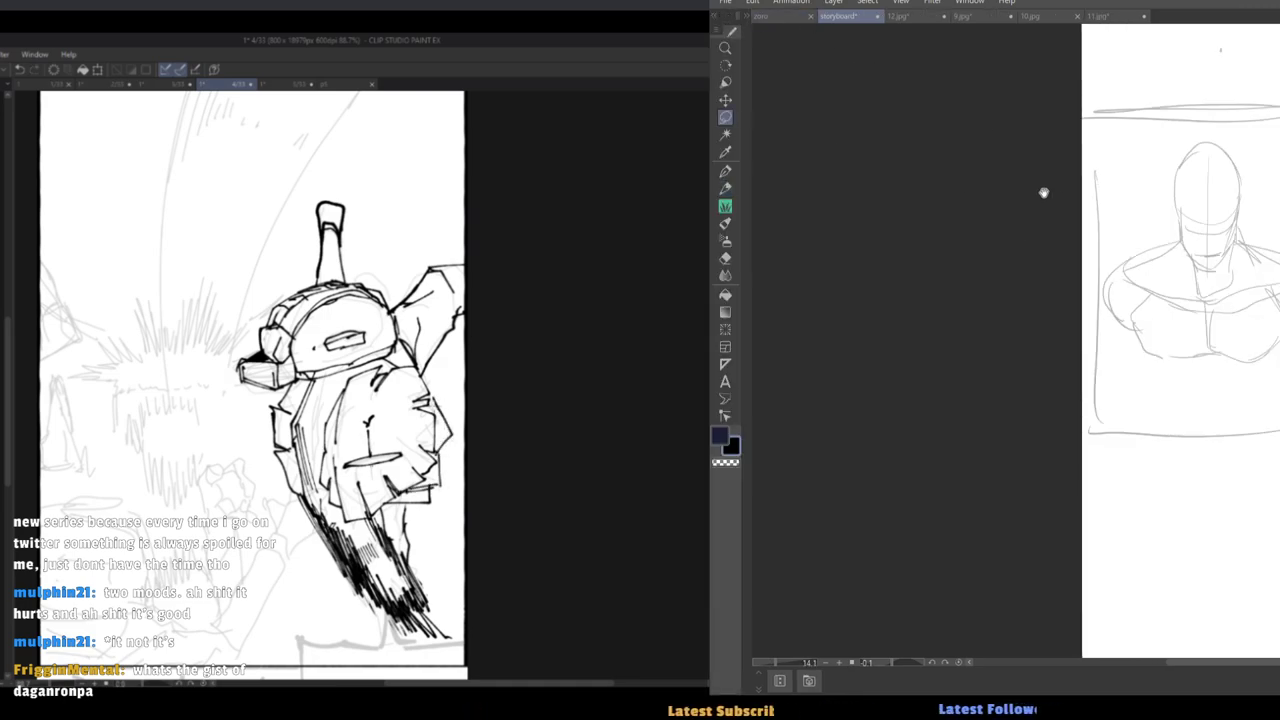
{"action": "mouse_move", "coordinate": [1044, 192]}
{"action": "left_mouse_down"}
{"action": "mouse_move", "coordinate": [1279, 140]}
{"action": "mouse_move", "coordinate": [1052, 291]}
{"action": "mouse_move", "coordinate": [1063, 296]}
{"action": "left_mouse_up"}
{"action": "key", "text": "ctrl+t"}
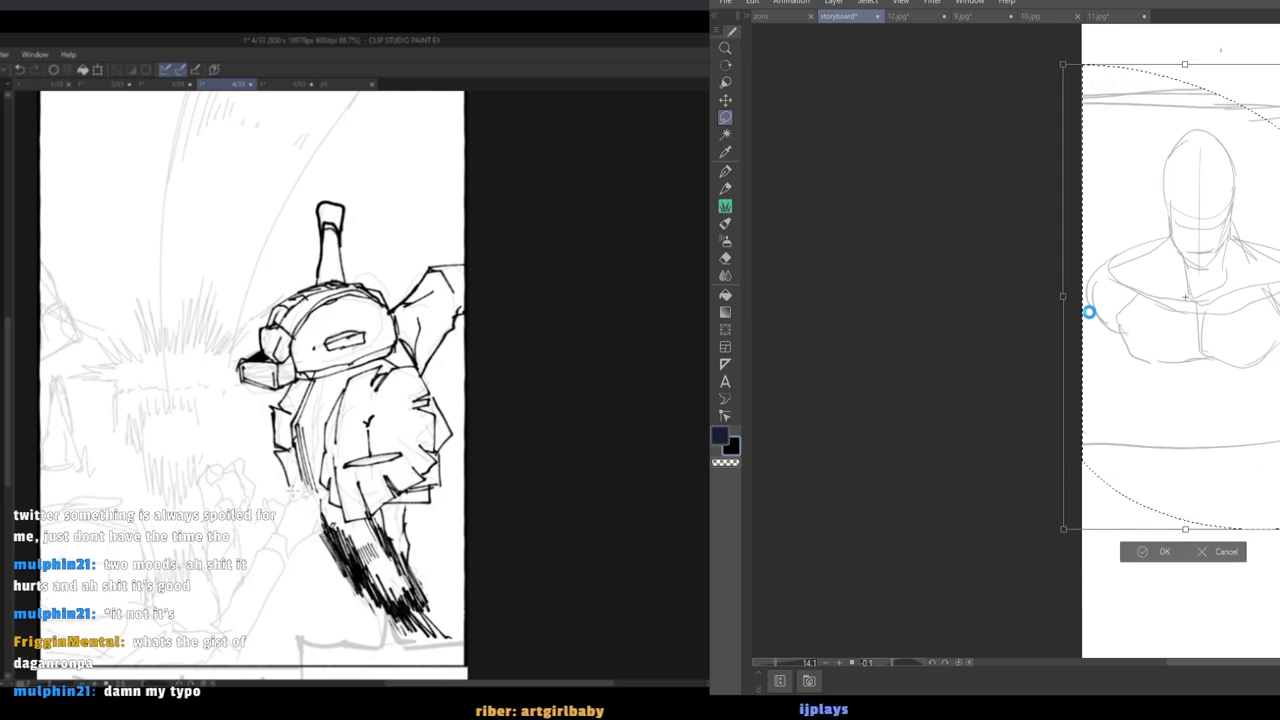
{"action": "key", "text": "Return"}
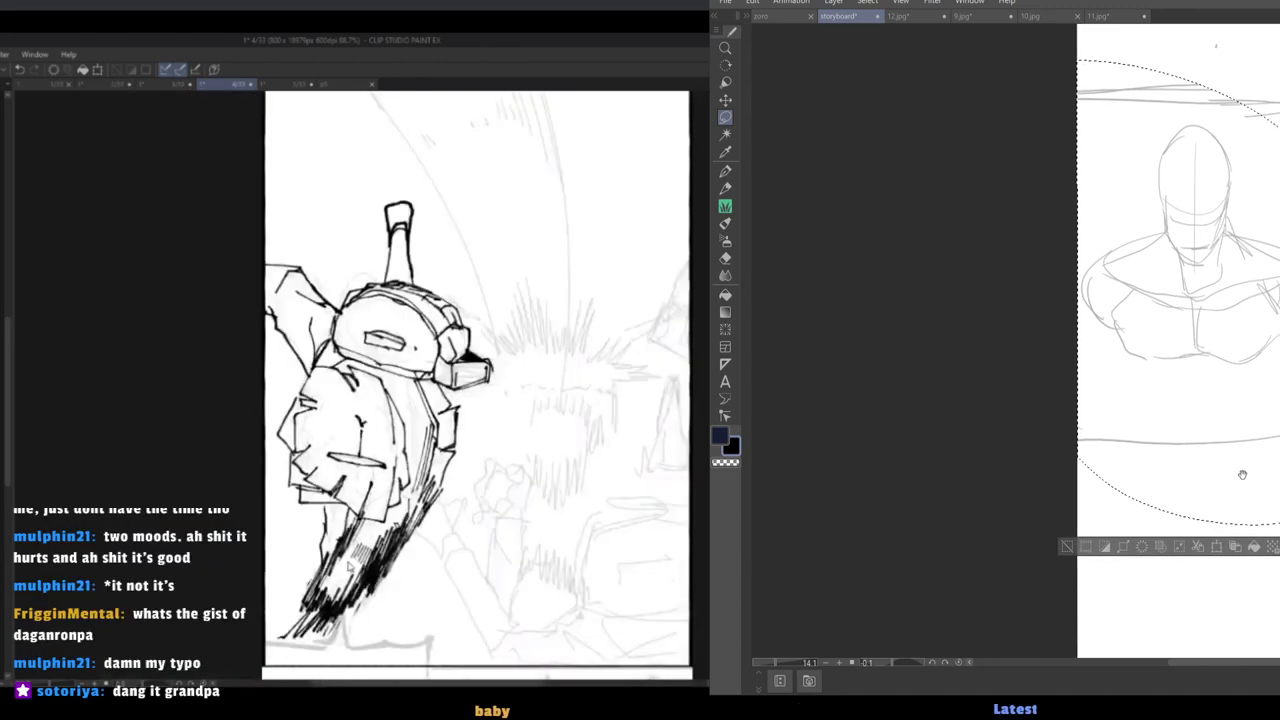
{"action": "left_click_drag", "start_coordinate": [1242, 474], "coordinate": [1099, 448]}
{"action": "key", "text": "ctrl+d"}
Switch from the lasso to a drawing tool for working on the bust's head.
{"action": "mouse_move", "coordinate": [936, 374]}
{"action": "left_mouse_down"}
{"action": "mouse_move", "coordinate": [940, 408]}
{"action": "mouse_move", "coordinate": [974, 434]}
{"action": "left_mouse_up"}
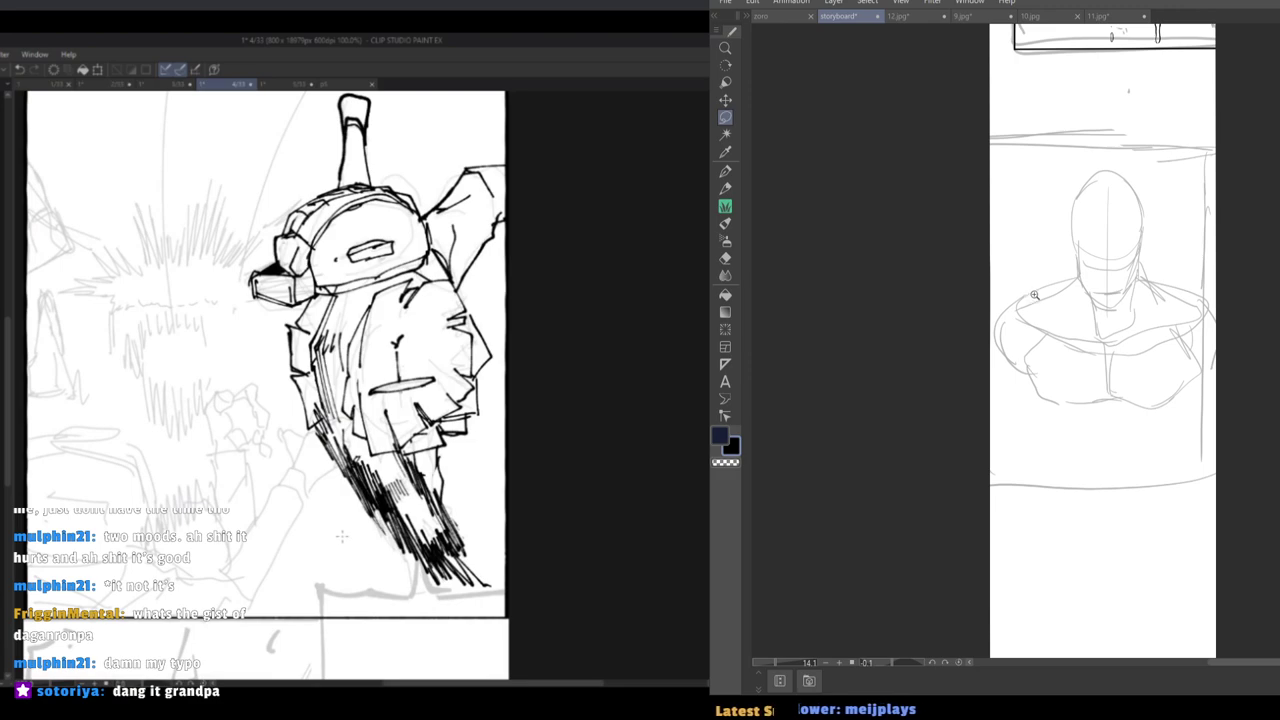
{"action": "left_click_drag", "start_coordinate": [1035, 295], "coordinate": [1166, 232]}
{"action": "left_click_drag", "start_coordinate": [1166, 232], "coordinate": [1201, 446]}
{"action": "key", "text": "p"}
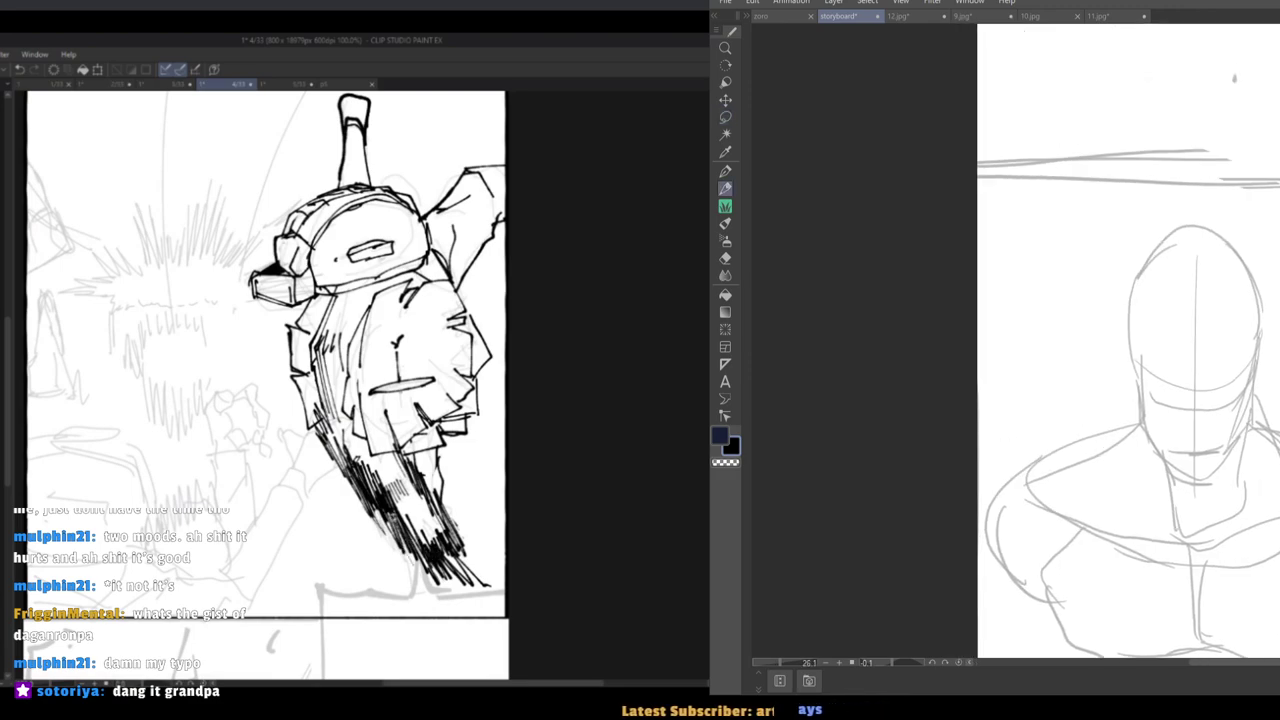
{"action": "scroll", "coordinate": [1146, 404], "scroll_direction": "up", "scroll_amount": 2}
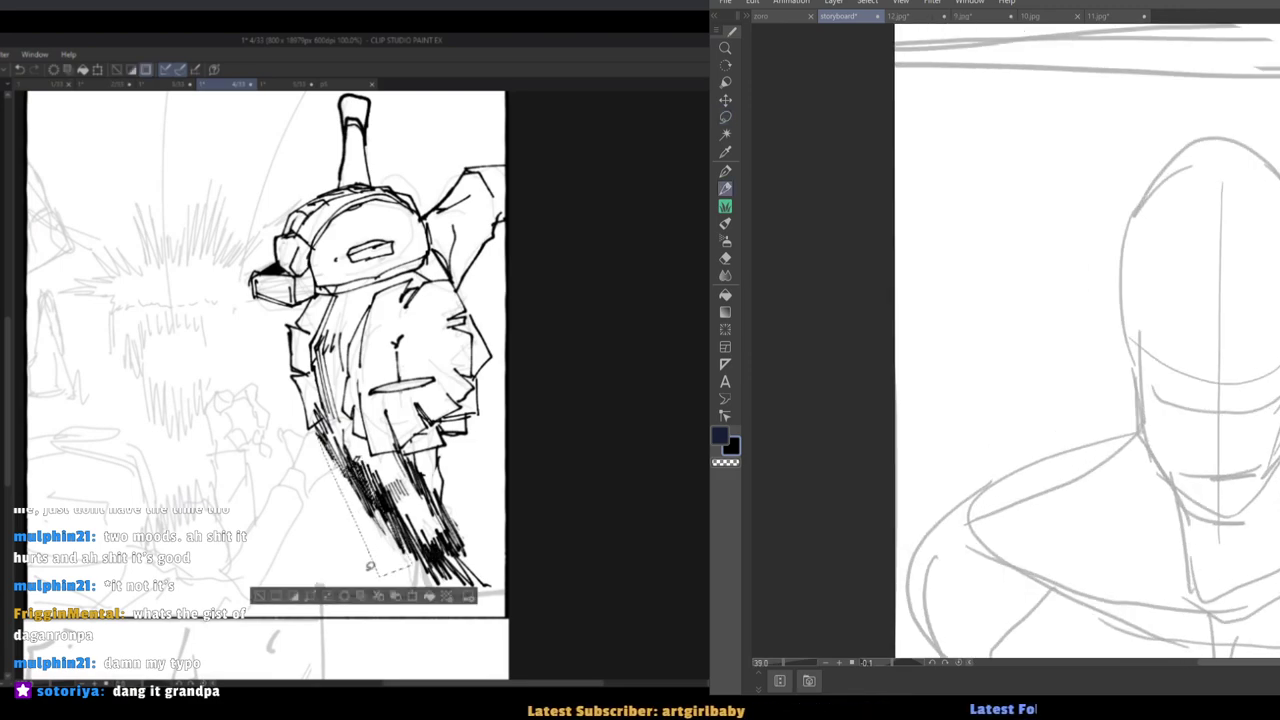
Delete the lassoed excess hatching along the front edge of the inked character's tail and check the drawing mirrored.
{"action": "key", "text": "Delete"}
{"action": "key", "text": "ctrl+d"}
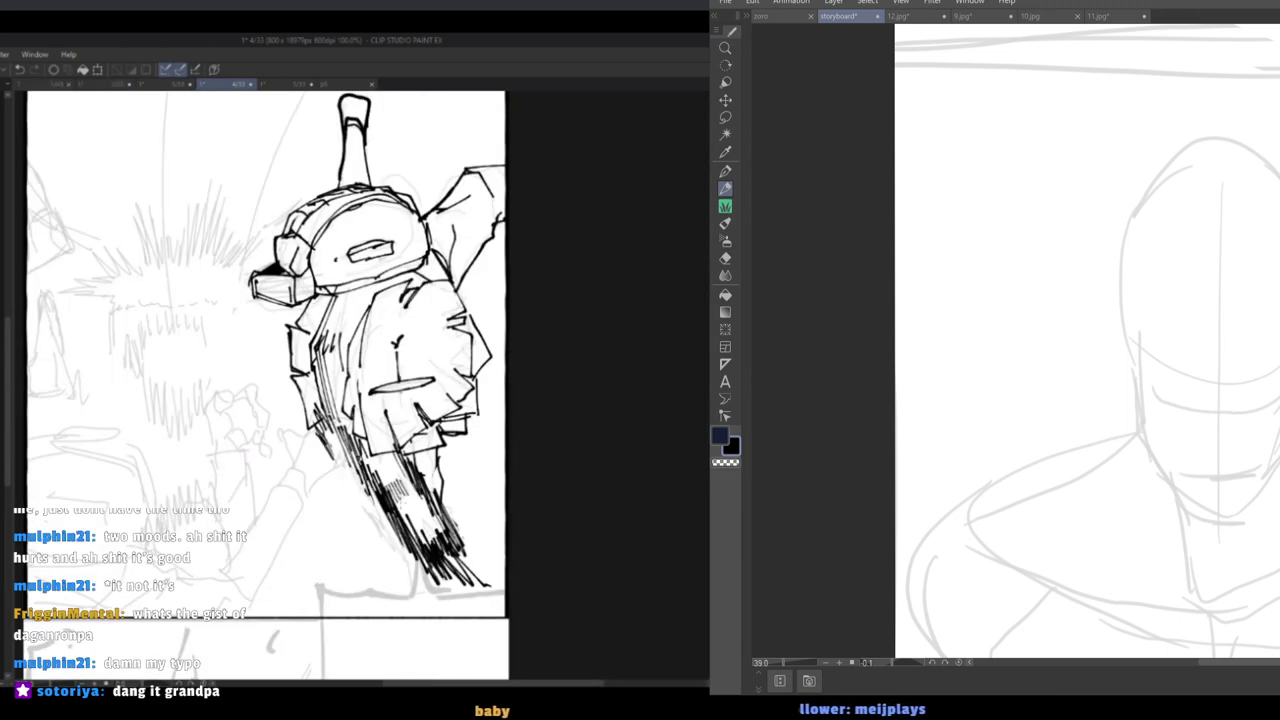
{"action": "left_click_drag", "start_coordinate": [399, 553], "coordinate": [422, 577]}
{"action": "key", "text": "ctrl+z"}
{"action": "key", "text": "ctrl+z"}
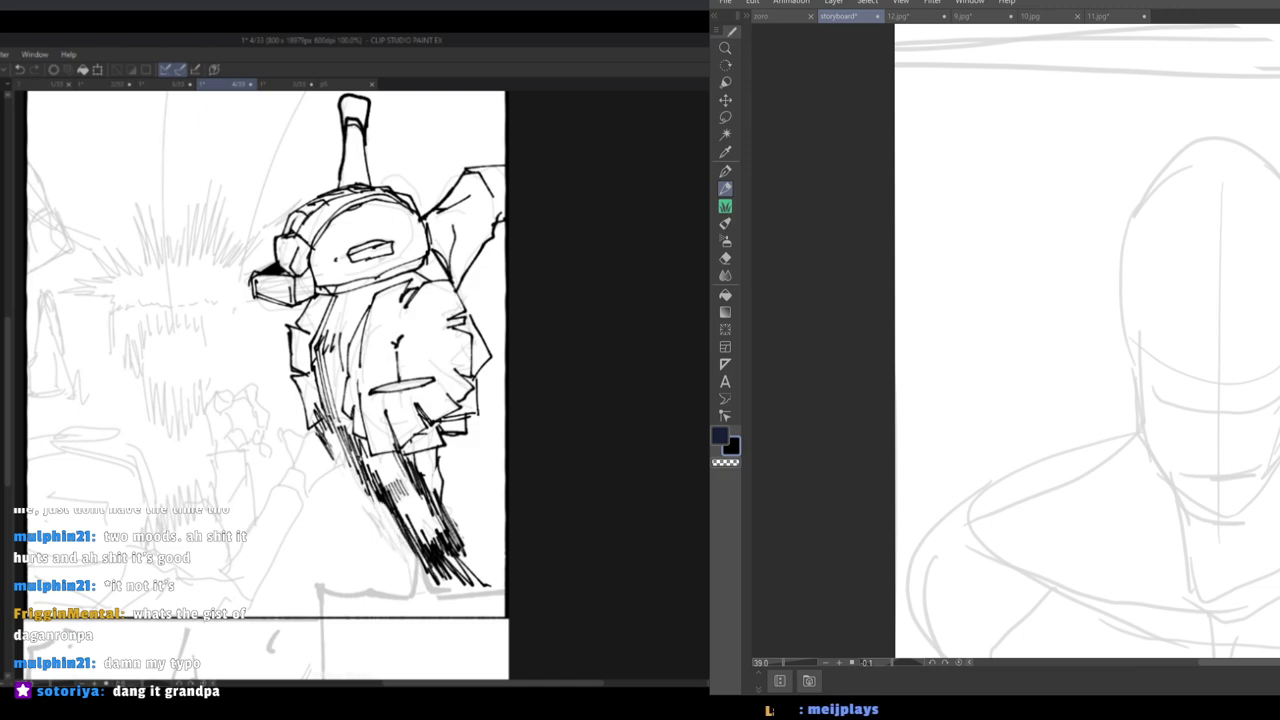
{"action": "key", "text": "ctrl+y"}
{"action": "key", "text": "h"}
{"action": "key", "text": "h"}
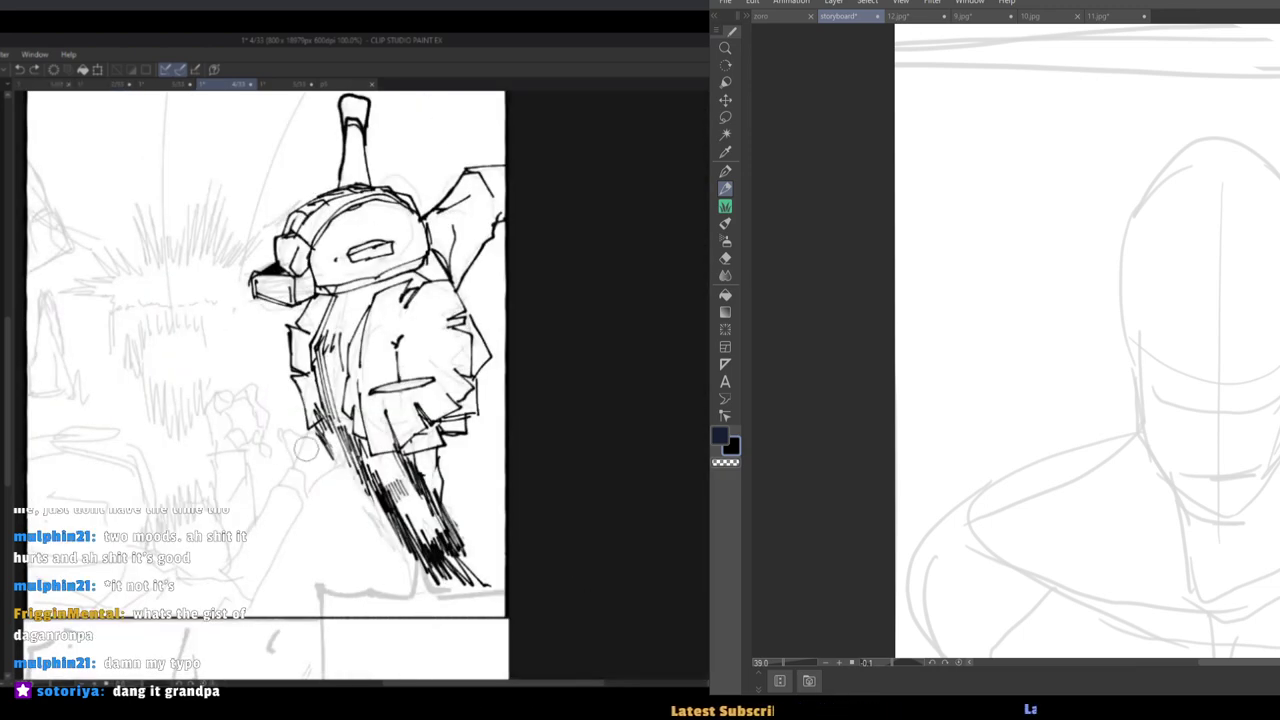
{"action": "mouse_move", "coordinate": [1013, 340]}
{"action": "left_mouse_down"}
{"action": "mouse_move", "coordinate": [1055, 343]}
{"action": "mouse_move", "coordinate": [934, 257]}
{"action": "left_mouse_up"}
{"action": "key", "text": "ctrl+z"}
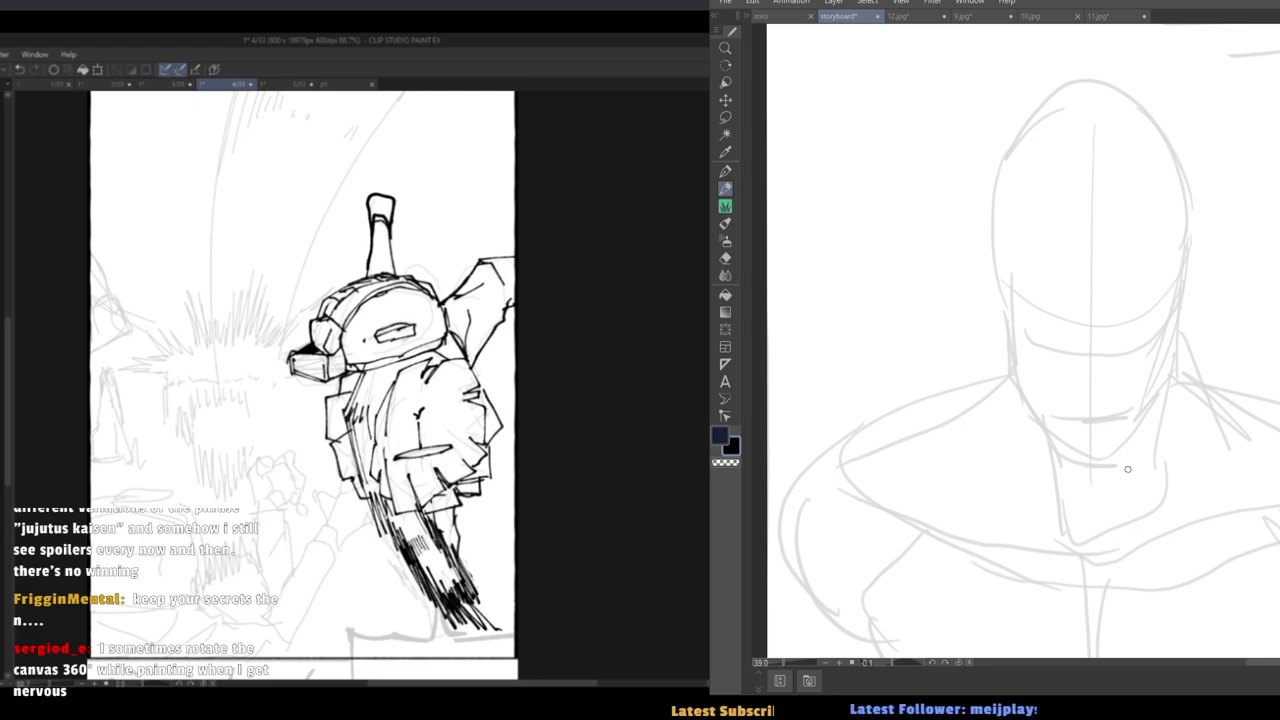
{"action": "left_click_drag", "start_coordinate": [1126, 466], "coordinate": [1183, 488]}
{"action": "mouse_move", "coordinate": [1128, 345]}
{"action": "left_mouse_down"}
{"action": "mouse_move", "coordinate": [1147, 365]}
{"action": "mouse_move", "coordinate": [1146, 340]}
{"action": "mouse_move", "coordinate": [1117, 320]}
{"action": "mouse_move", "coordinate": [1246, 627]}
{"action": "mouse_move", "coordinate": [1089, 277]}
{"action": "mouse_move", "coordinate": [1150, 440]}
{"action": "mouse_move", "coordinate": [1134, 589]}
{"action": "mouse_move", "coordinate": [1068, 346]}
{"action": "left_mouse_up"}
{"action": "key", "text": "ctrl+z"}
{"action": "mouse_move", "coordinate": [1033, 306]}
{"action": "left_mouse_down"}
{"action": "mouse_move", "coordinate": [1052, 309]}
{"action": "mouse_move", "coordinate": [1017, 300]}
{"action": "left_mouse_up"}
{"action": "scroll", "coordinate": [1006, 286], "scroll_direction": "down", "scroll_amount": 3}
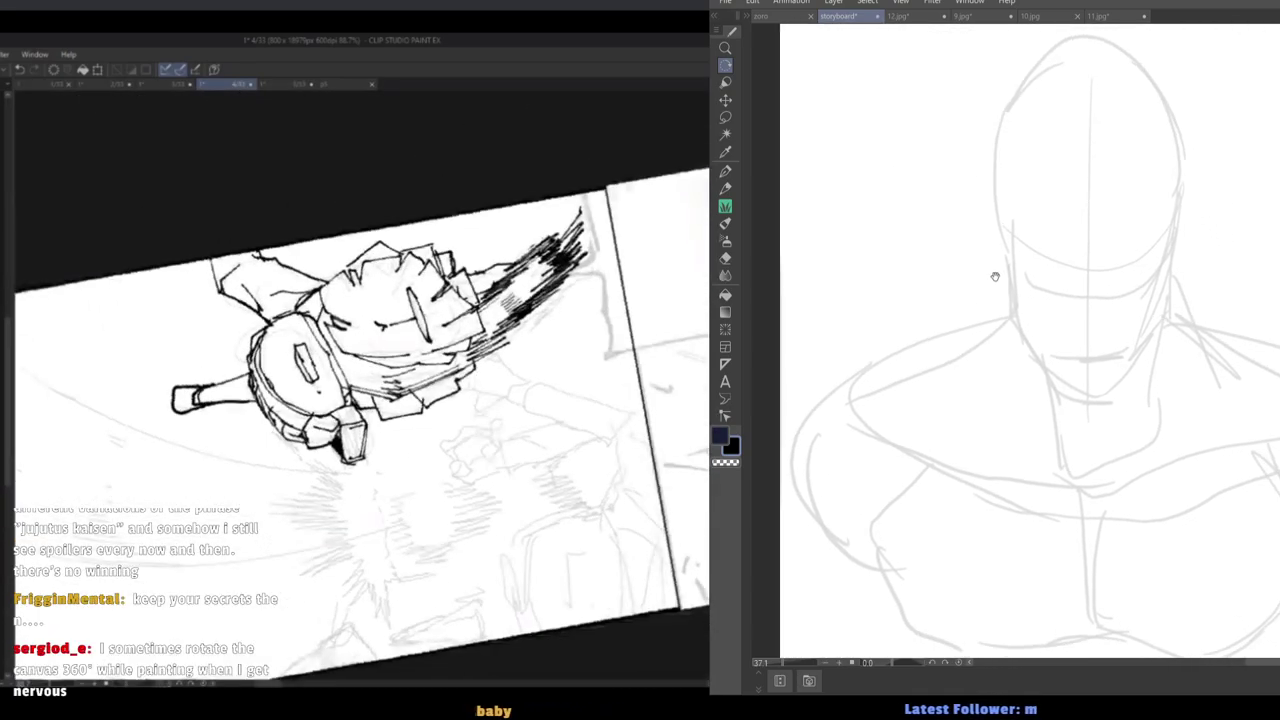
{"action": "scroll", "coordinate": [1000, 310], "scroll_direction": "up", "scroll_amount": 4}
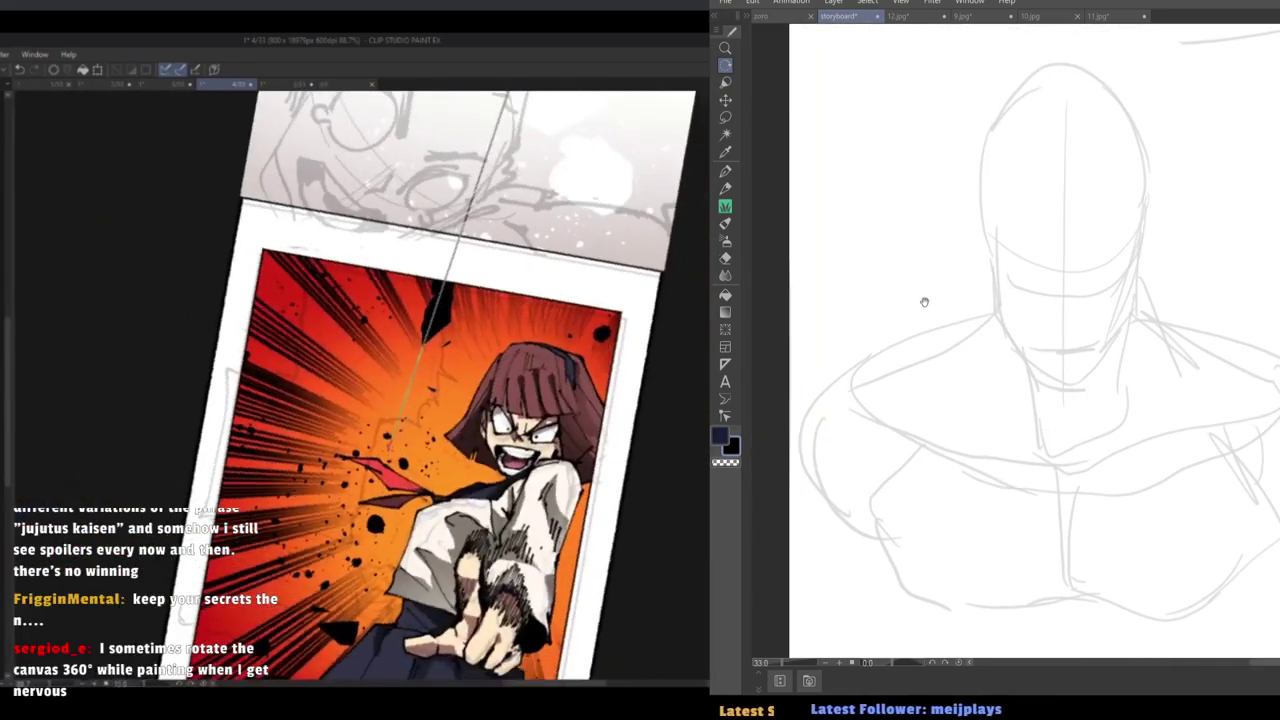
{"action": "mouse_move", "coordinate": [1051, 354]}
{"action": "left_mouse_down"}
{"action": "mouse_move", "coordinate": [1004, 341]}
{"action": "mouse_move", "coordinate": [1039, 352]}
{"action": "left_mouse_up"}
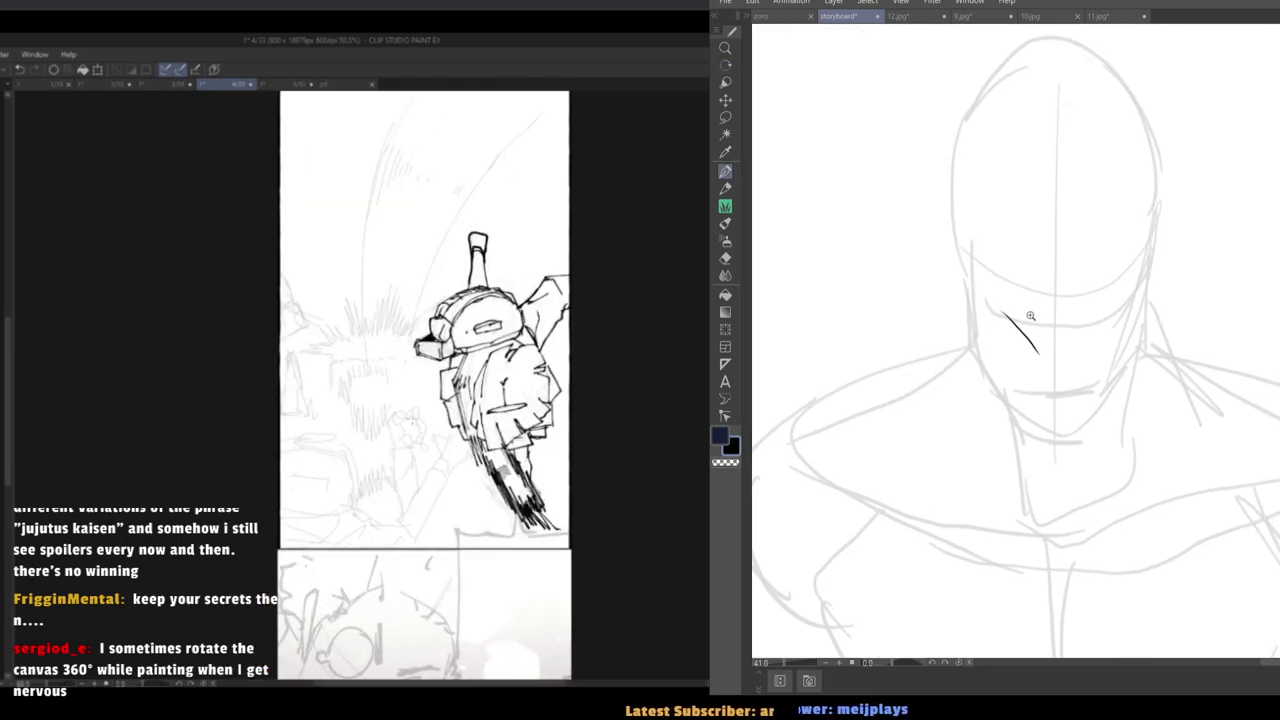
{"action": "scroll", "coordinate": [1033, 318], "scroll_direction": "up", "scroll_amount": 2}
{"action": "key", "text": "ctrl+z"}
Draw the furrowed brow, nose bridge and nostrils in dark lines along the bust's facial centre line.
{"action": "left_click_drag", "start_coordinate": [1037, 296], "coordinate": [1058, 316]}
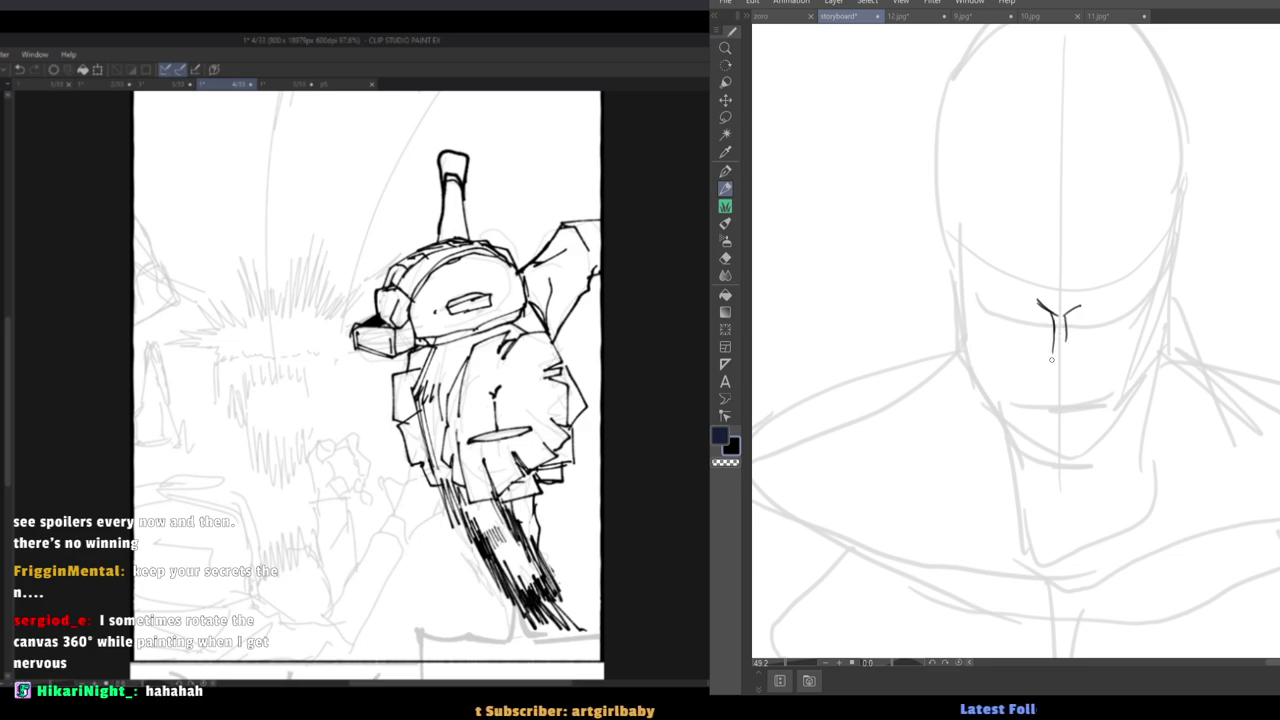
{"action": "left_click_drag", "start_coordinate": [1066, 368], "coordinate": [1064, 400]}
{"action": "mouse_move", "coordinate": [1054, 376]}
{"action": "left_mouse_down"}
{"action": "mouse_move", "coordinate": [1052, 403]}
{"action": "mouse_move", "coordinate": [1072, 400]}
{"action": "mouse_move", "coordinate": [1056, 406]}
{"action": "left_mouse_up"}
{"action": "mouse_move", "coordinate": [1040, 382]}
{"action": "left_mouse_down"}
{"action": "mouse_move", "coordinate": [1067, 405]}
{"action": "mouse_move", "coordinate": [1091, 383]}
{"action": "left_mouse_up"}
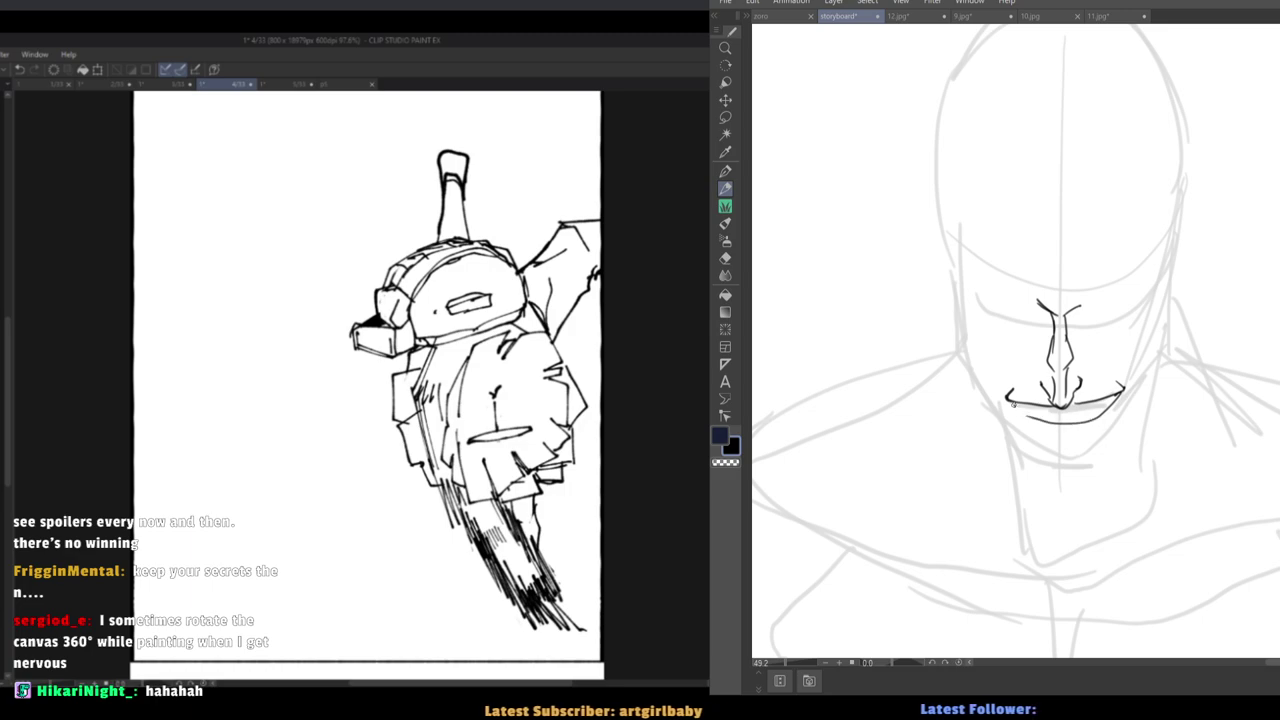
Darken the gap of the wide grinning mouth under the nose, accent its corners and clean up the corner with the eraser.
{"action": "mouse_move", "coordinate": [1008, 390]}
{"action": "left_mouse_down"}
{"action": "mouse_move", "coordinate": [1058, 426]}
{"action": "mouse_move", "coordinate": [1100, 412]}
{"action": "mouse_move", "coordinate": [1022, 408]}
{"action": "mouse_move", "coordinate": [1098, 408]}
{"action": "mouse_move", "coordinate": [1038, 414]}
{"action": "mouse_move", "coordinate": [1077, 412]}
{"action": "left_mouse_up"}
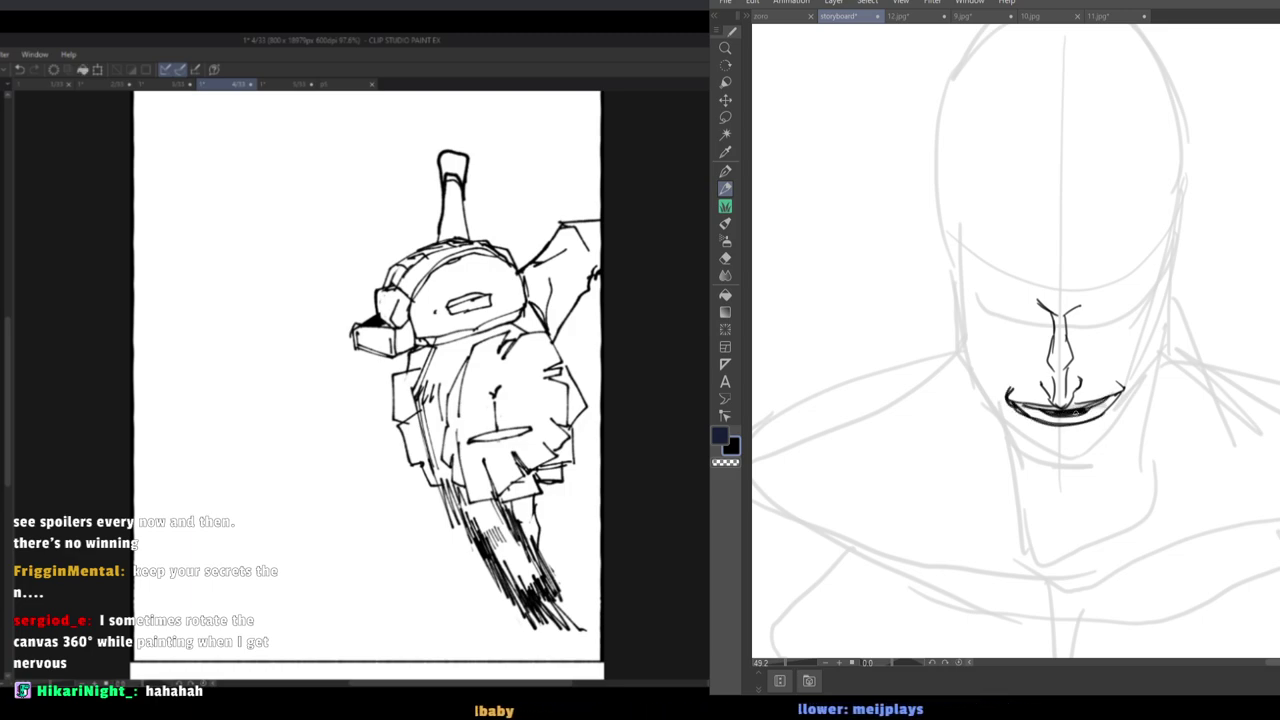
{"action": "scroll", "coordinate": [1004, 400], "scroll_direction": "down", "scroll_amount": 4}
{"action": "left_click_drag", "start_coordinate": [1074, 54], "coordinate": [988, 227]}
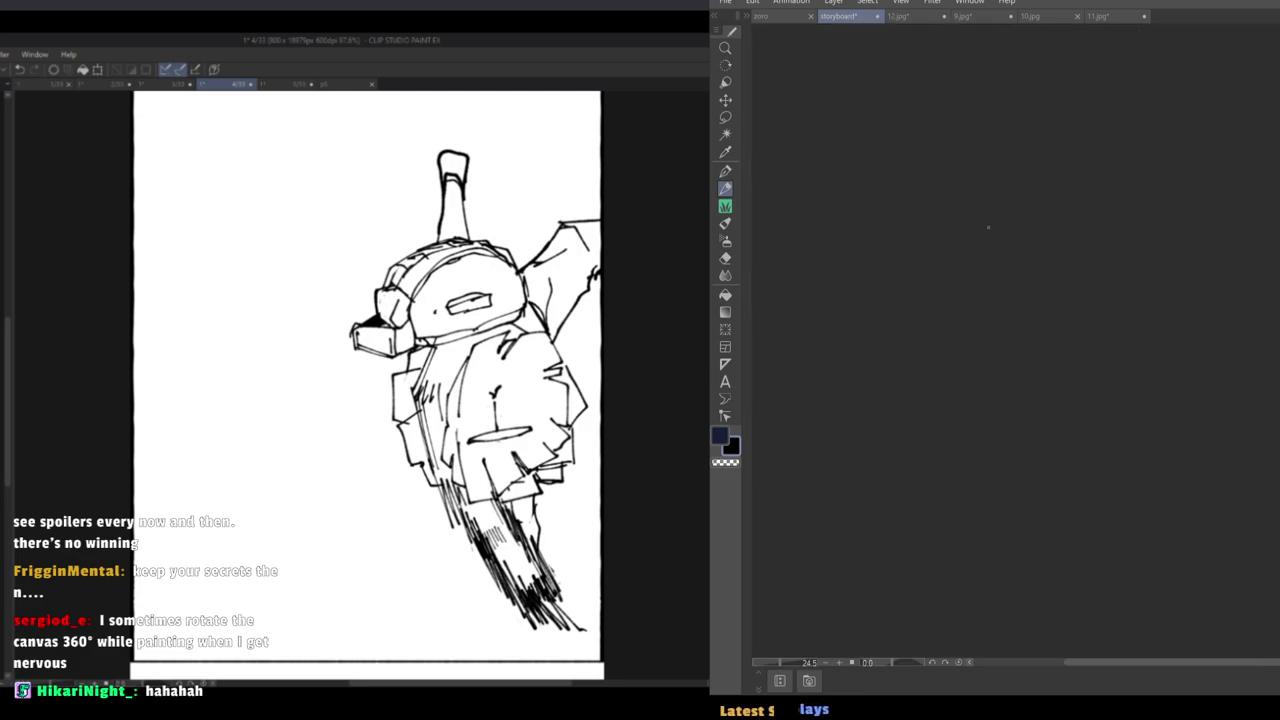
{"action": "scroll", "coordinate": [1002, 400], "scroll_direction": "up", "scroll_amount": 3}
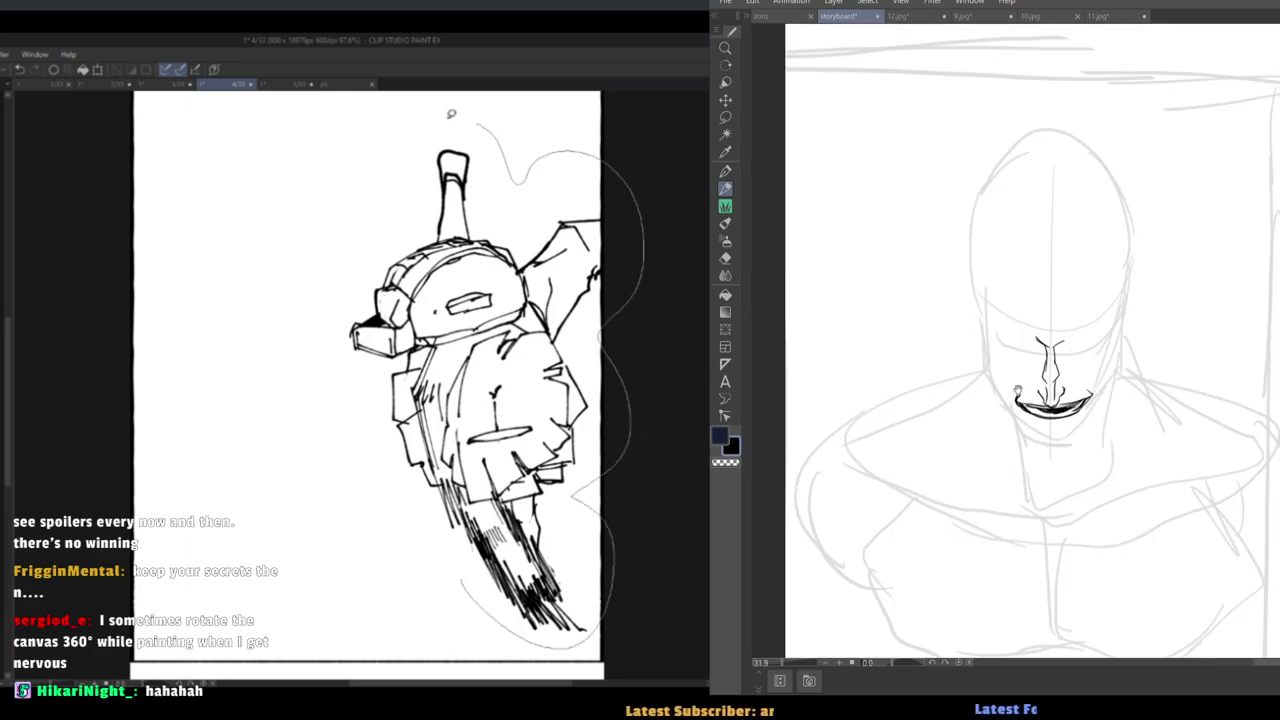
{"action": "left_click_drag", "start_coordinate": [1126, 386], "coordinate": [1138, 392]}
{"action": "key", "text": "e"}
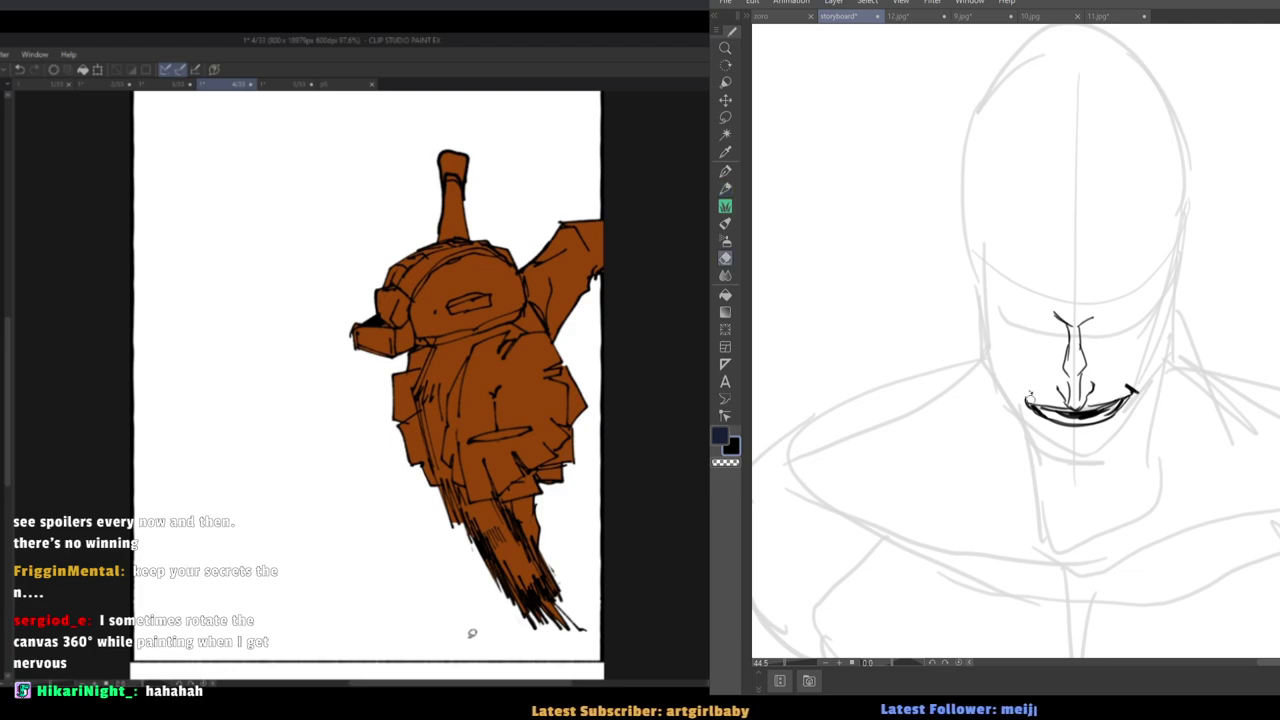
{"action": "left_click_drag", "start_coordinate": [1030, 392], "coordinate": [1033, 391]}
{"action": "key", "text": "p"}
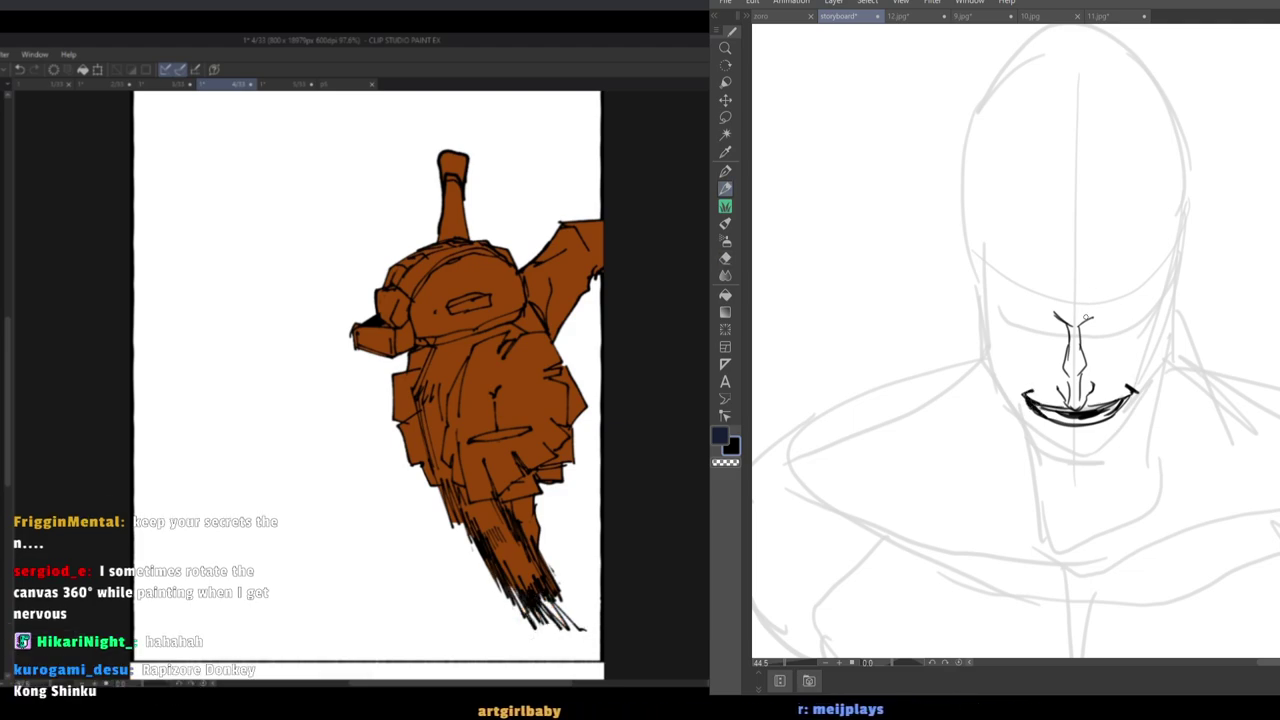
Draw slanted angry eyebrows and short furrow lines at the top of the bust's nose bridge, removing the central furrow stroke.
{"action": "mouse_move", "coordinate": [1080, 318]}
{"action": "left_mouse_down"}
{"action": "mouse_move", "coordinate": [1151, 297]}
{"action": "mouse_move", "coordinate": [1013, 297]}
{"action": "left_mouse_up"}
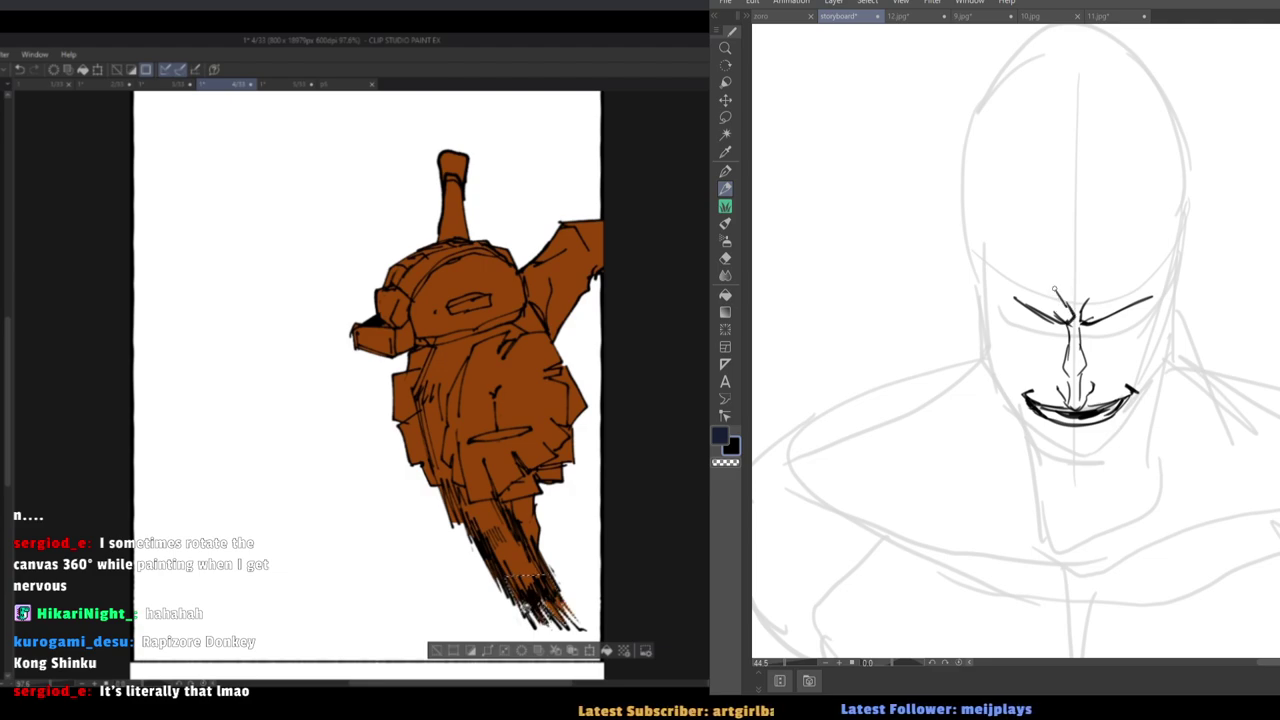
{"action": "key", "text": "ctrl+d"}
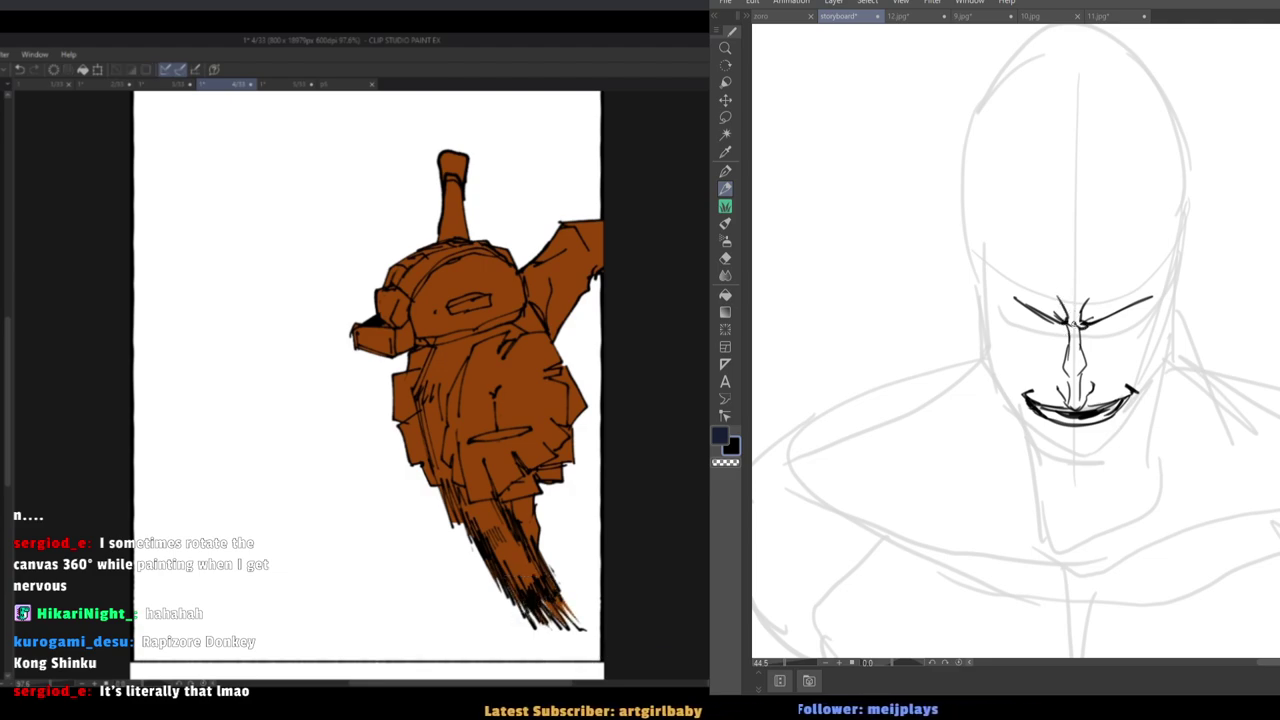
{"action": "left_click_drag", "start_coordinate": [1076, 322], "coordinate": [1075, 293]}
{"action": "key", "text": "e"}
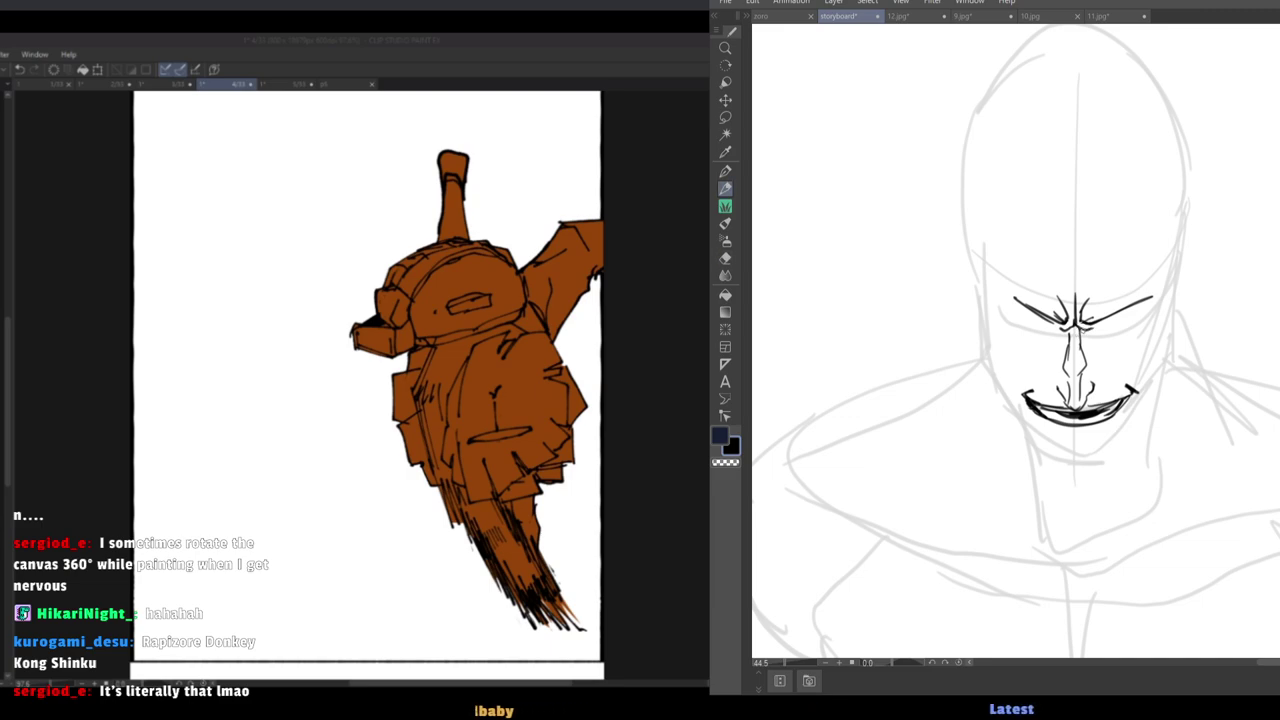
{"action": "scroll", "coordinate": [989, 304], "scroll_direction": "down", "scroll_amount": 3}
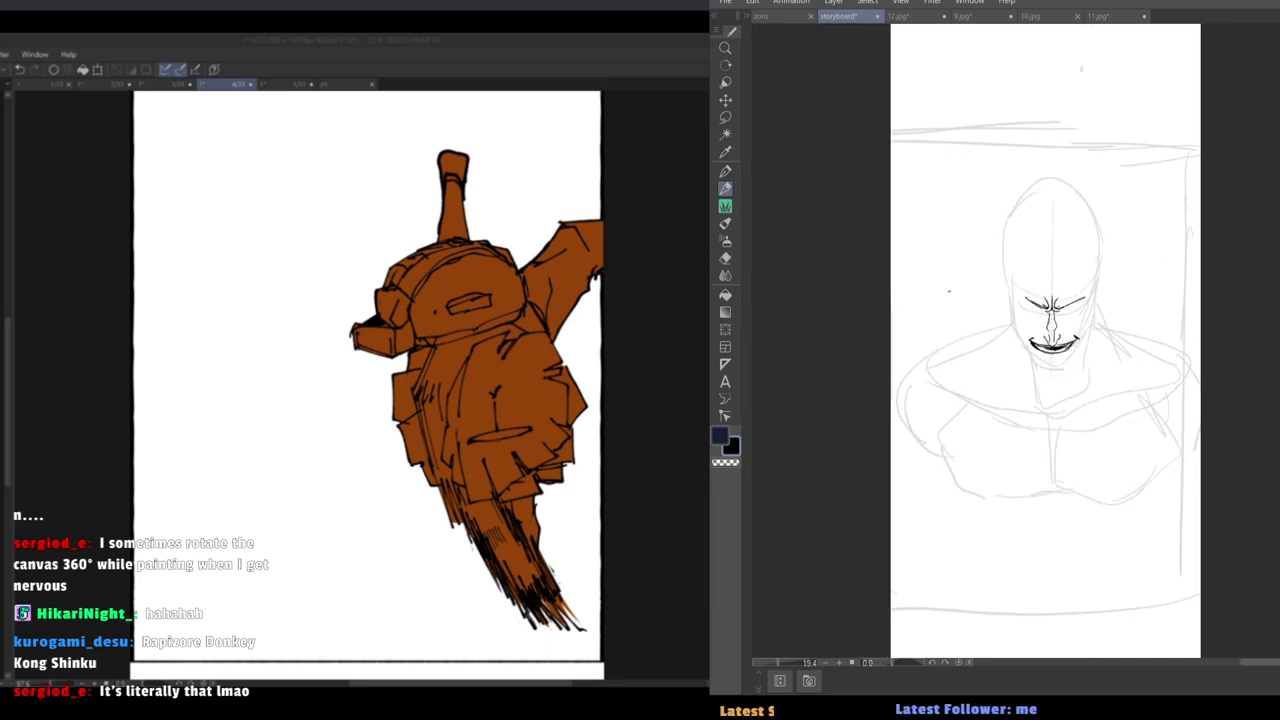
{"action": "scroll", "coordinate": [988, 264], "scroll_direction": "up", "scroll_amount": 3}
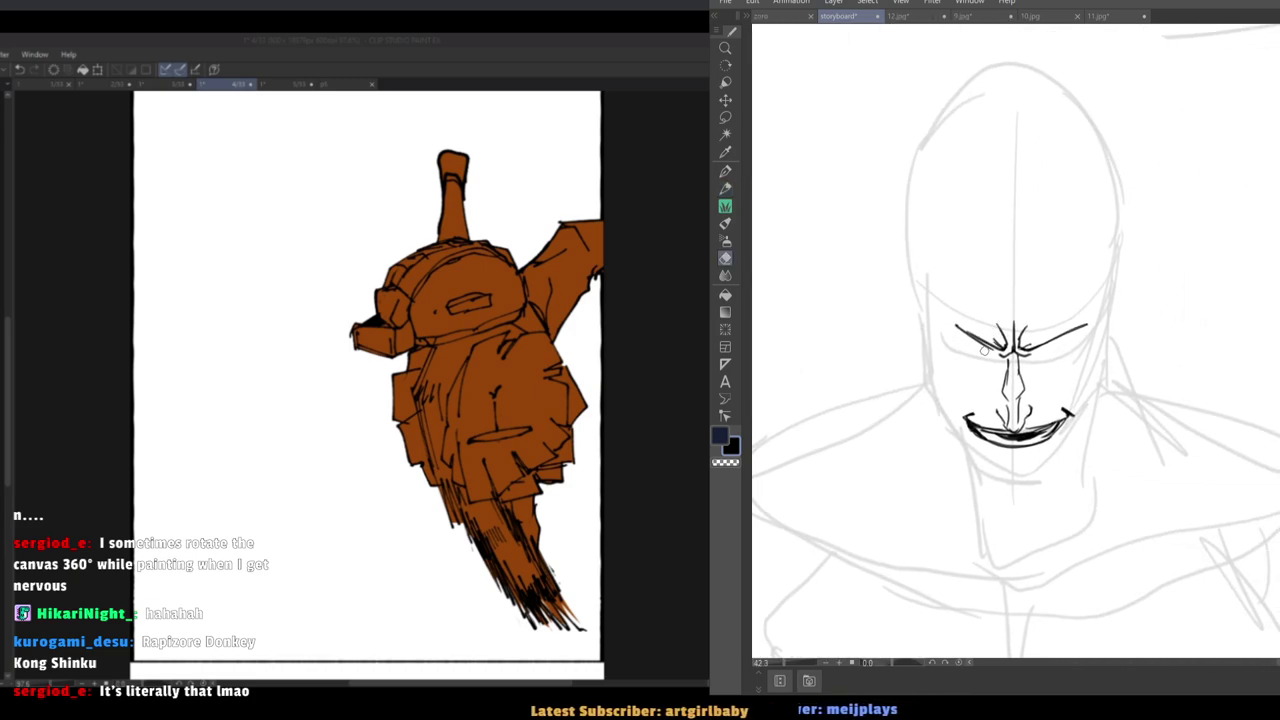
{"action": "scroll", "coordinate": [995, 338], "scroll_direction": "up", "scroll_amount": 2}
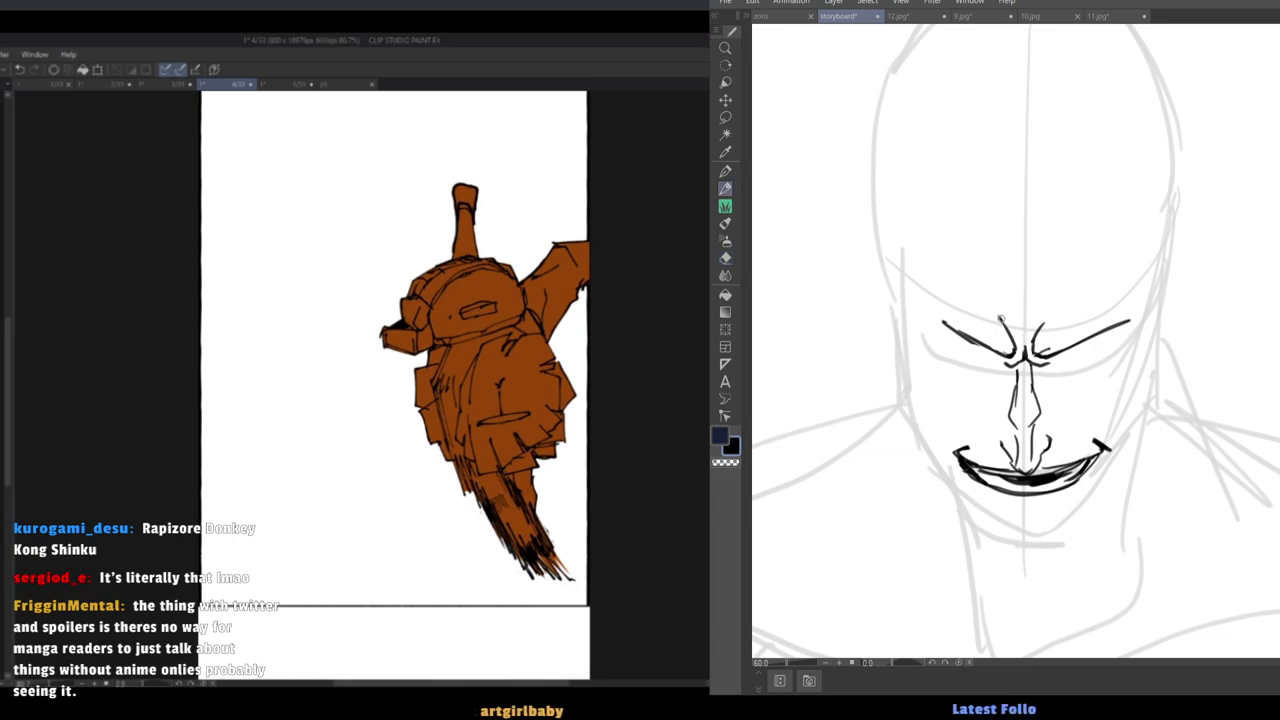
Draw both narrowed, angular eyes beneath the bust's brows, add small dot pupils and clean up the lower lids with the eraser.
{"action": "key", "text": "p"}
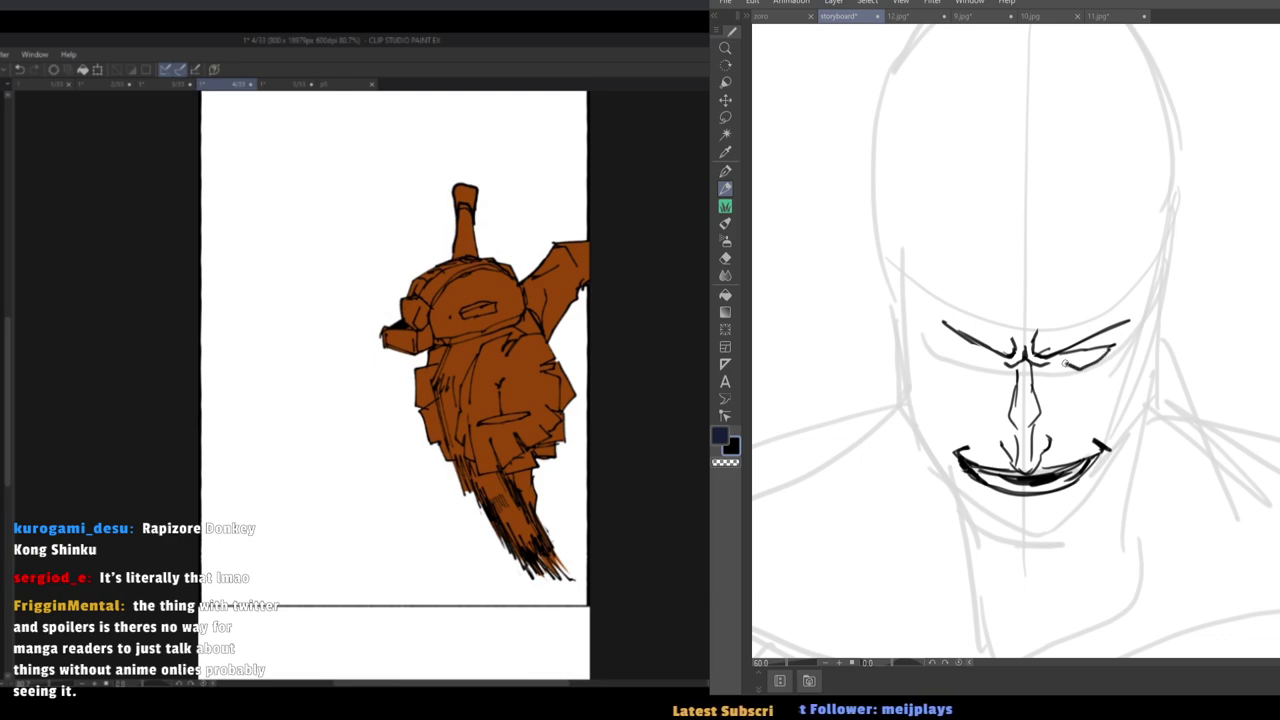
{"action": "left_click_drag", "start_coordinate": [1060, 356], "coordinate": [1106, 356]}
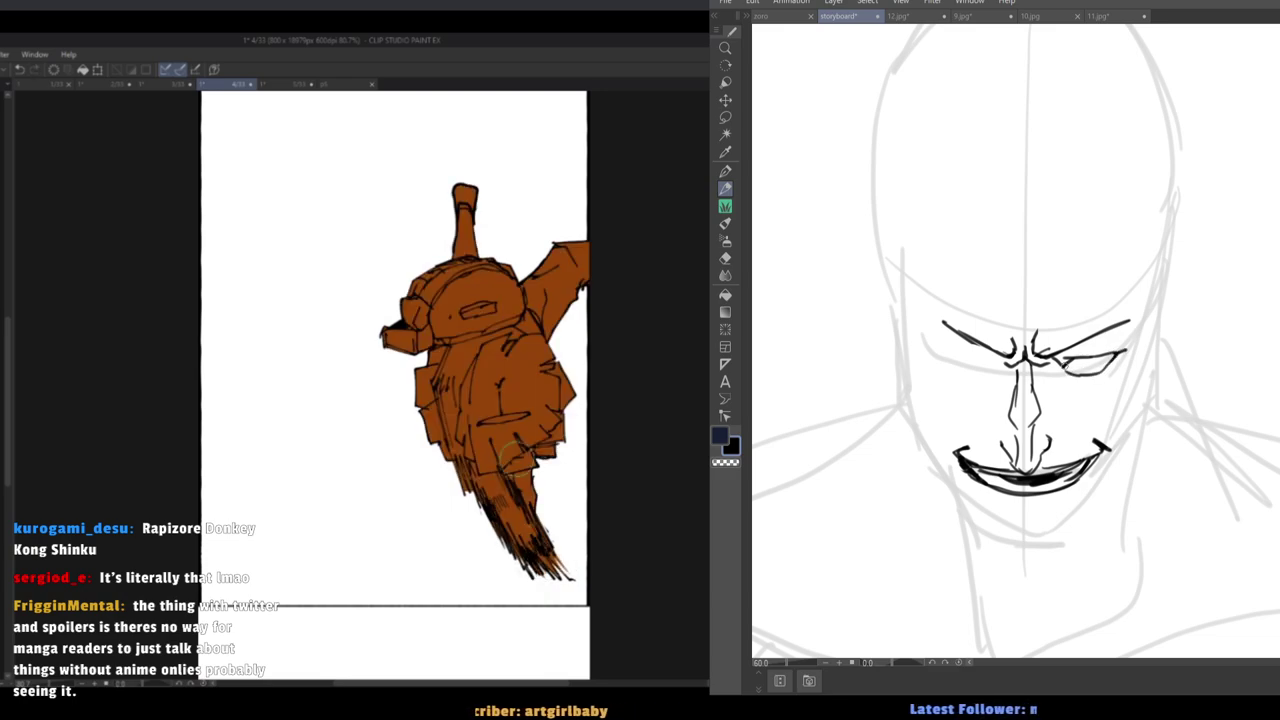
{"action": "mouse_move", "coordinate": [1070, 361]}
{"action": "left_mouse_down"}
{"action": "mouse_move", "coordinate": [1061, 374]}
{"action": "mouse_move", "coordinate": [1080, 375]}
{"action": "left_mouse_up"}
{"action": "mouse_move", "coordinate": [1003, 355]}
{"action": "left_mouse_down"}
{"action": "mouse_move", "coordinate": [1001, 371]}
{"action": "mouse_move", "coordinate": [948, 344]}
{"action": "mouse_move", "coordinate": [1006, 377]}
{"action": "mouse_move", "coordinate": [980, 378]}
{"action": "left_mouse_up"}
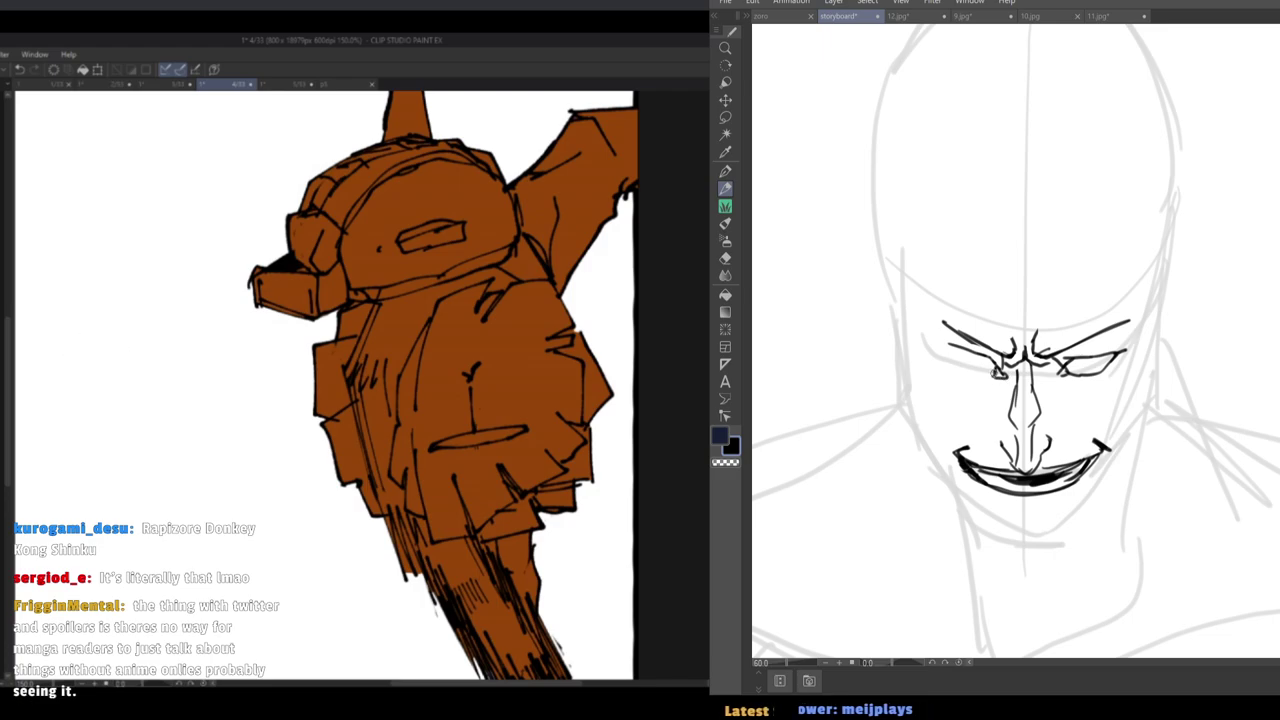
{"action": "left_click_drag", "start_coordinate": [972, 378], "coordinate": [946, 347]}
{"action": "left_click_drag", "start_coordinate": [1082, 365], "coordinate": [1084, 373]}
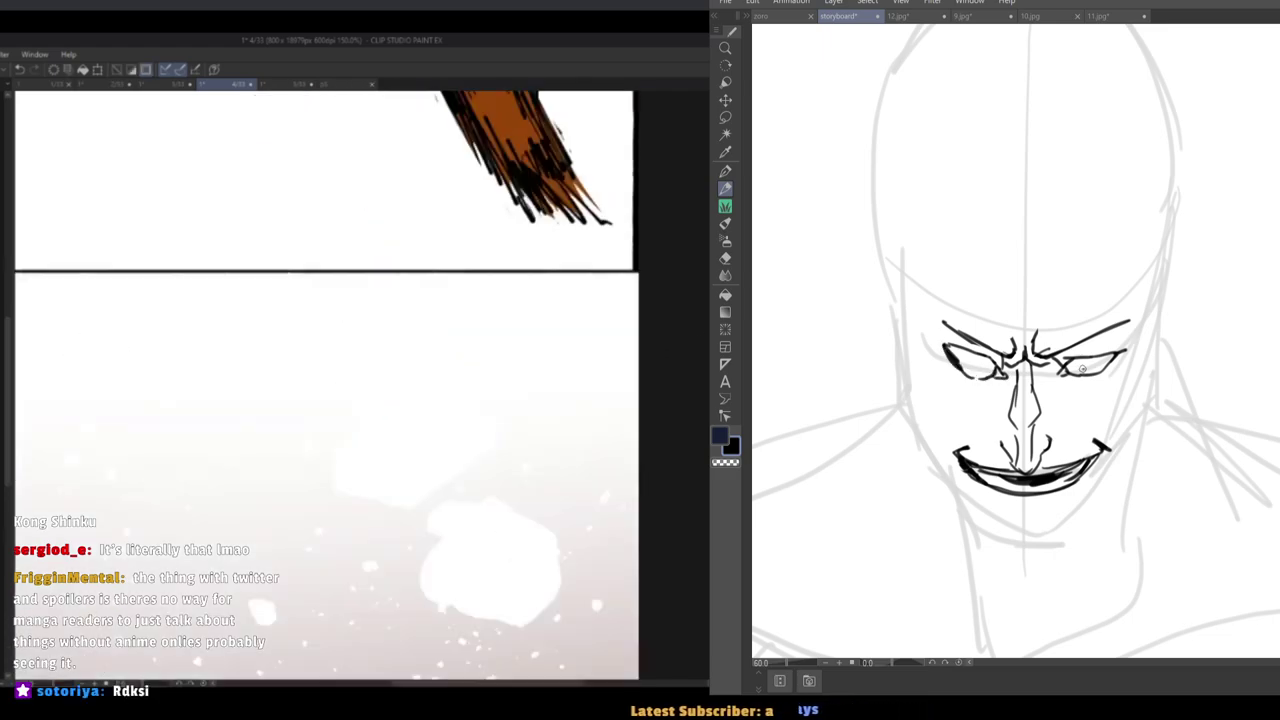
{"action": "left_click_drag", "start_coordinate": [978, 369], "coordinate": [980, 377]}
{"action": "key", "text": "e"}
{"action": "left_click_drag", "start_coordinate": [1070, 377], "coordinate": [1085, 378]}
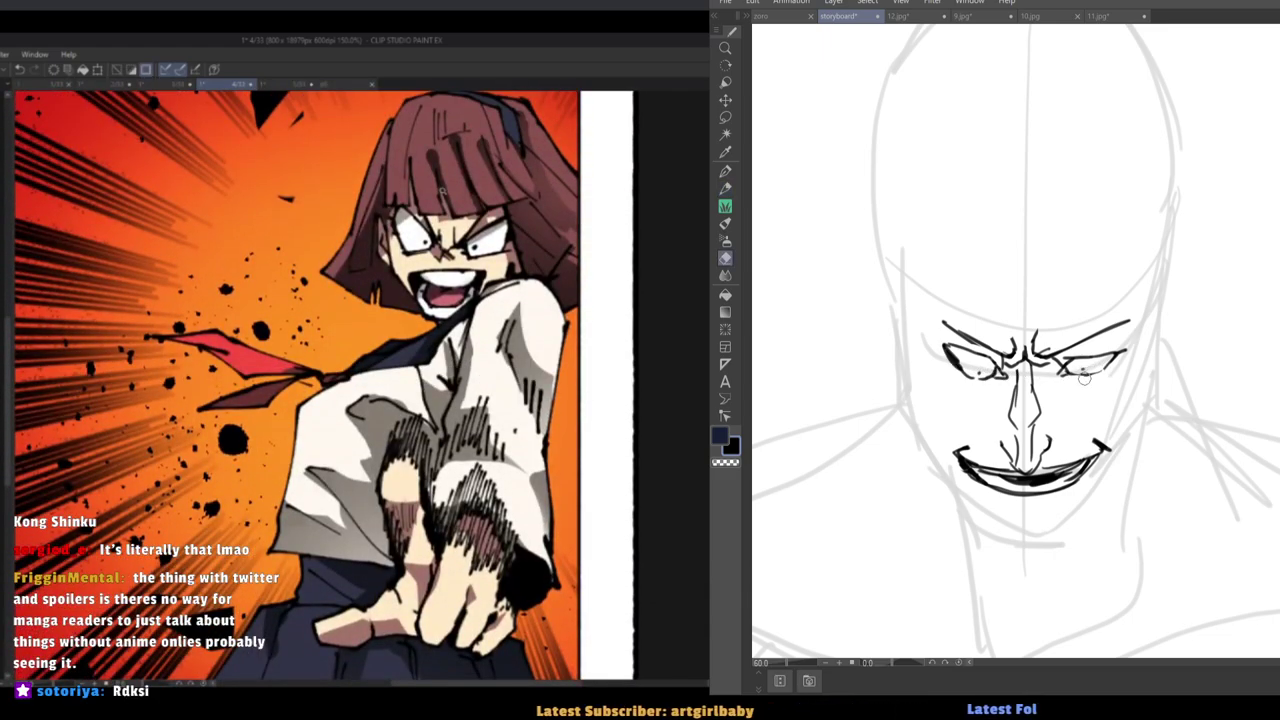
Fill the selected front section of the armored character's torso with a muted mauve colour.
{"action": "scroll", "coordinate": [975, 372], "scroll_direction": "up", "scroll_amount": 1}
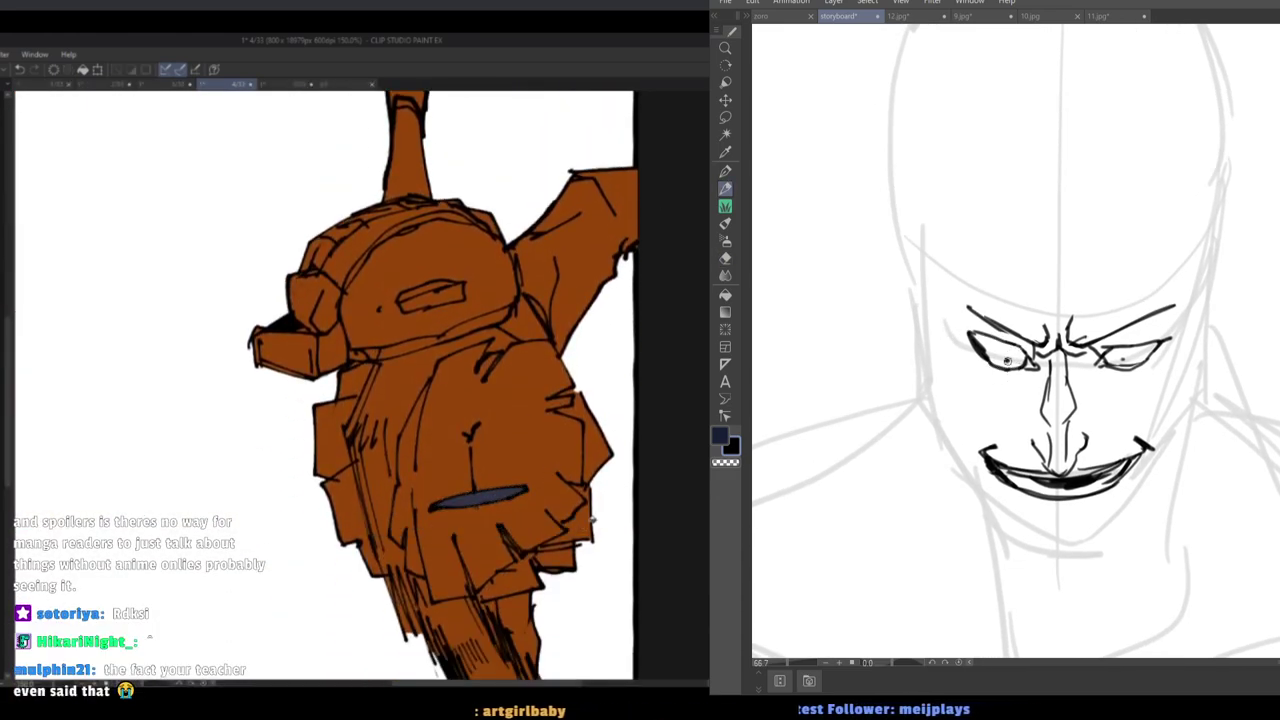
{"action": "scroll", "coordinate": [917, 286], "scroll_direction": "down", "scroll_amount": 8}
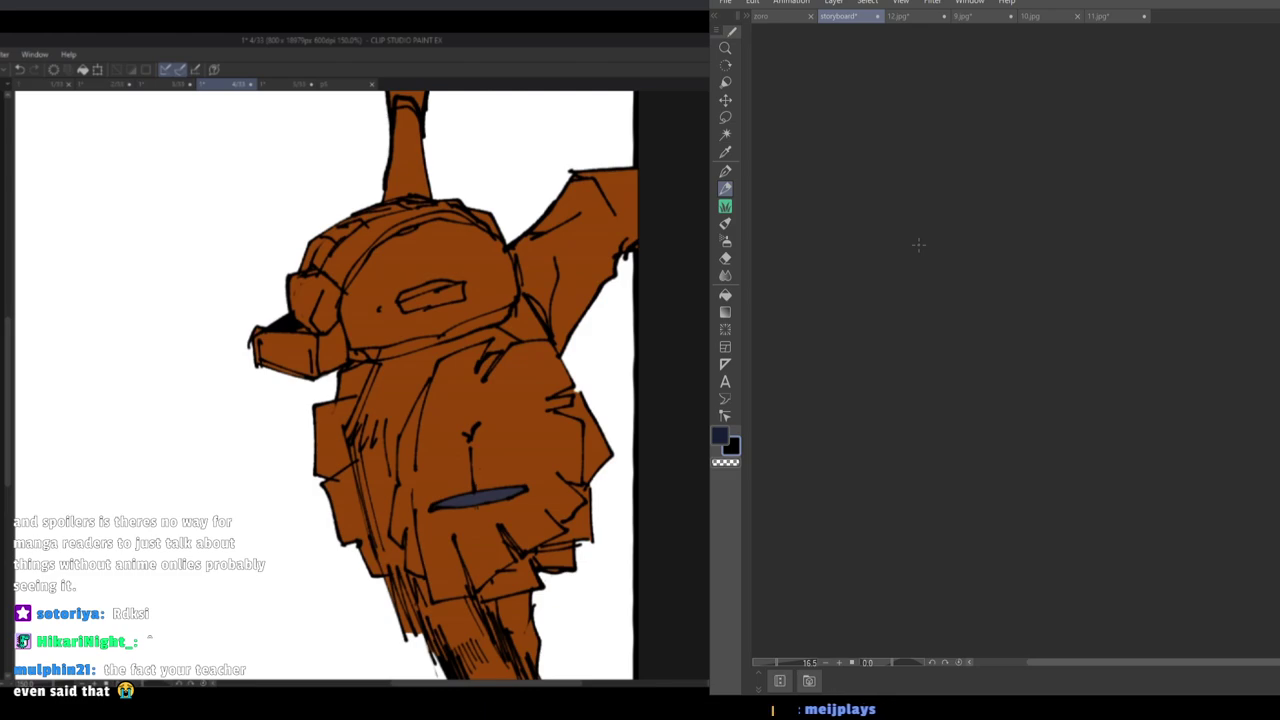
{"action": "scroll", "coordinate": [918, 356], "scroll_direction": "up", "scroll_amount": 6}
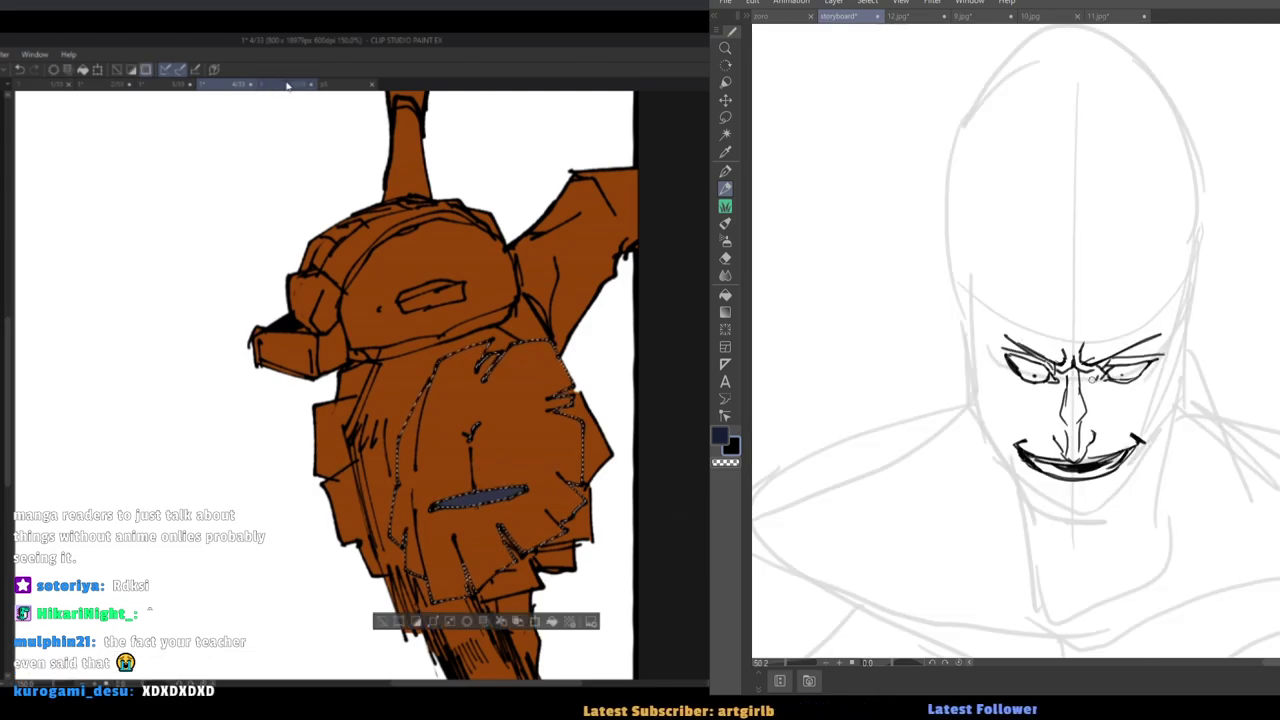
{"action": "left_click", "coordinate": [246, 85]}
{"action": "left_click", "coordinate": [246, 86]}
Draw short dashed crease lines beneath both of the bust's eyes.
{"action": "mouse_move", "coordinate": [1113, 395]}
{"action": "left_mouse_down"}
{"action": "mouse_move", "coordinate": [1061, 380]}
{"action": "mouse_move", "coordinate": [1032, 408]}
{"action": "left_mouse_up"}
{"action": "scroll", "coordinate": [986, 375], "scroll_direction": "down", "scroll_amount": 3}
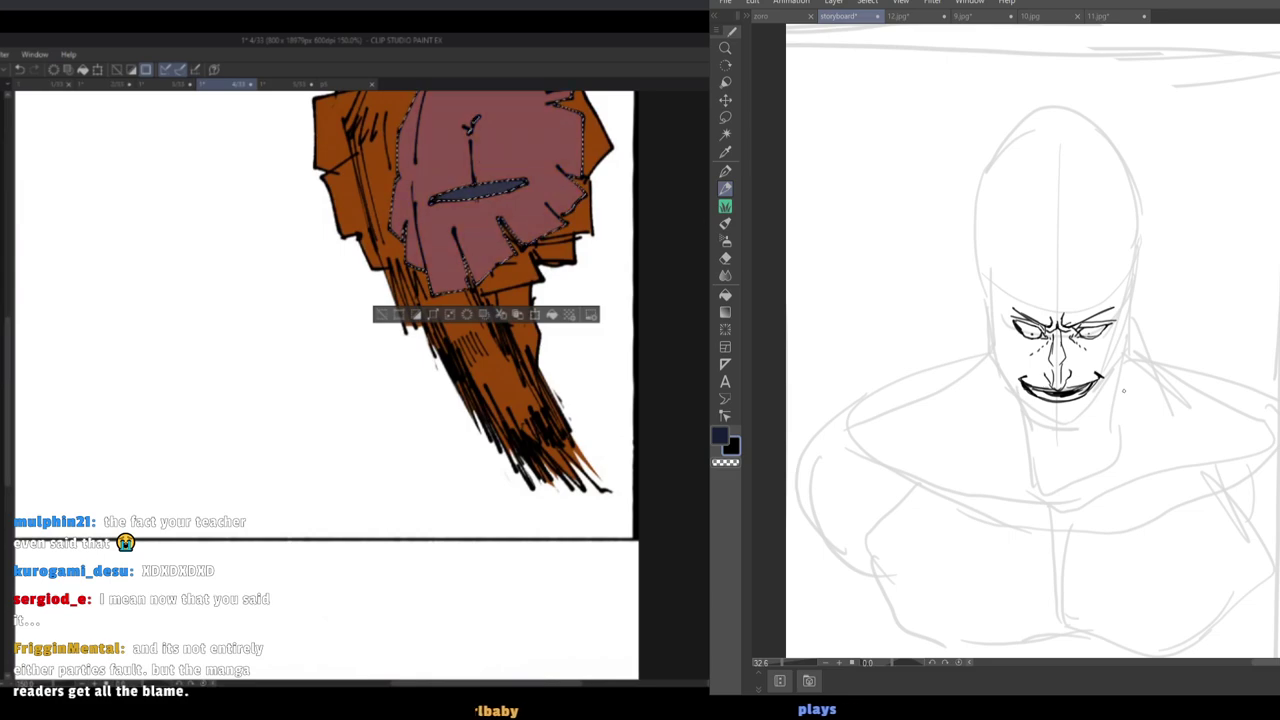
{"action": "scroll", "coordinate": [998, 384], "scroll_direction": "up", "scroll_amount": 2}
{"action": "scroll", "coordinate": [999, 385], "scroll_direction": "up", "scroll_amount": 1}
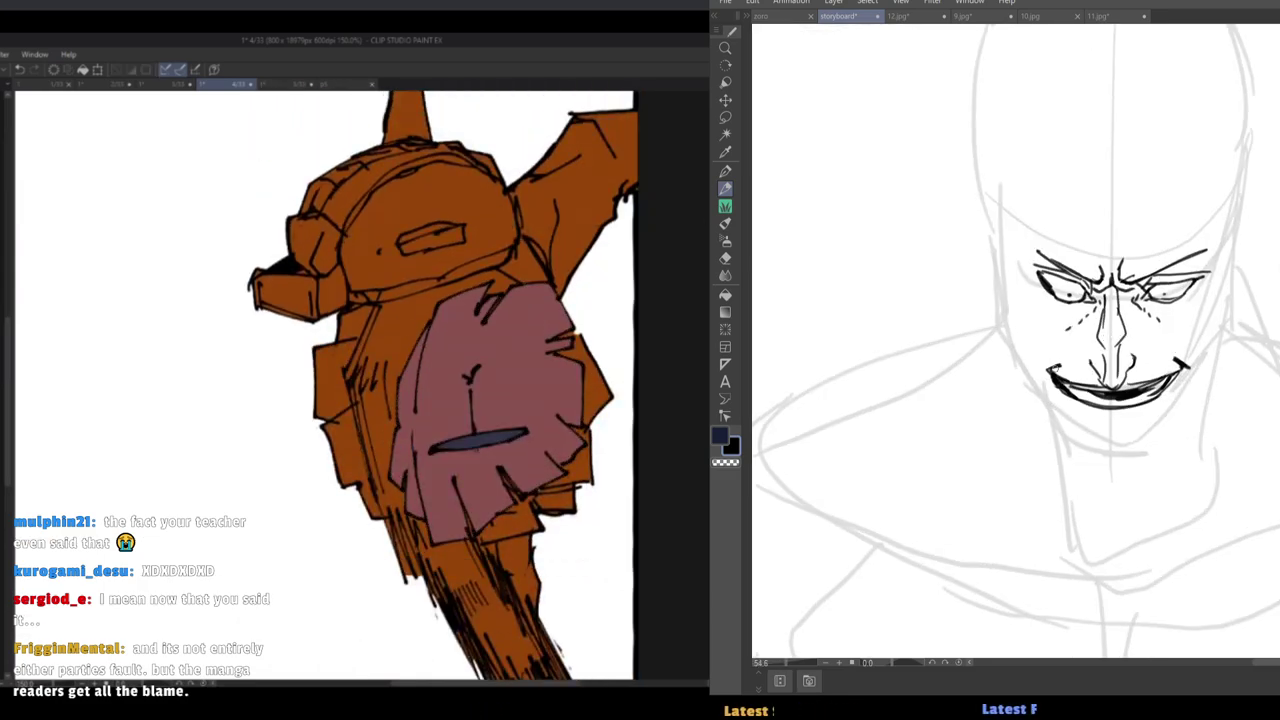
Try short vertical cheekbone marks on both sides of the bust's face.
{"action": "left_click_drag", "start_coordinate": [1202, 345], "coordinate": [1201, 355]}
{"action": "left_click_drag", "start_coordinate": [1023, 333], "coordinate": [1028, 344]}
{"action": "left_click_drag", "start_coordinate": [1030, 351], "coordinate": [1031, 366]}
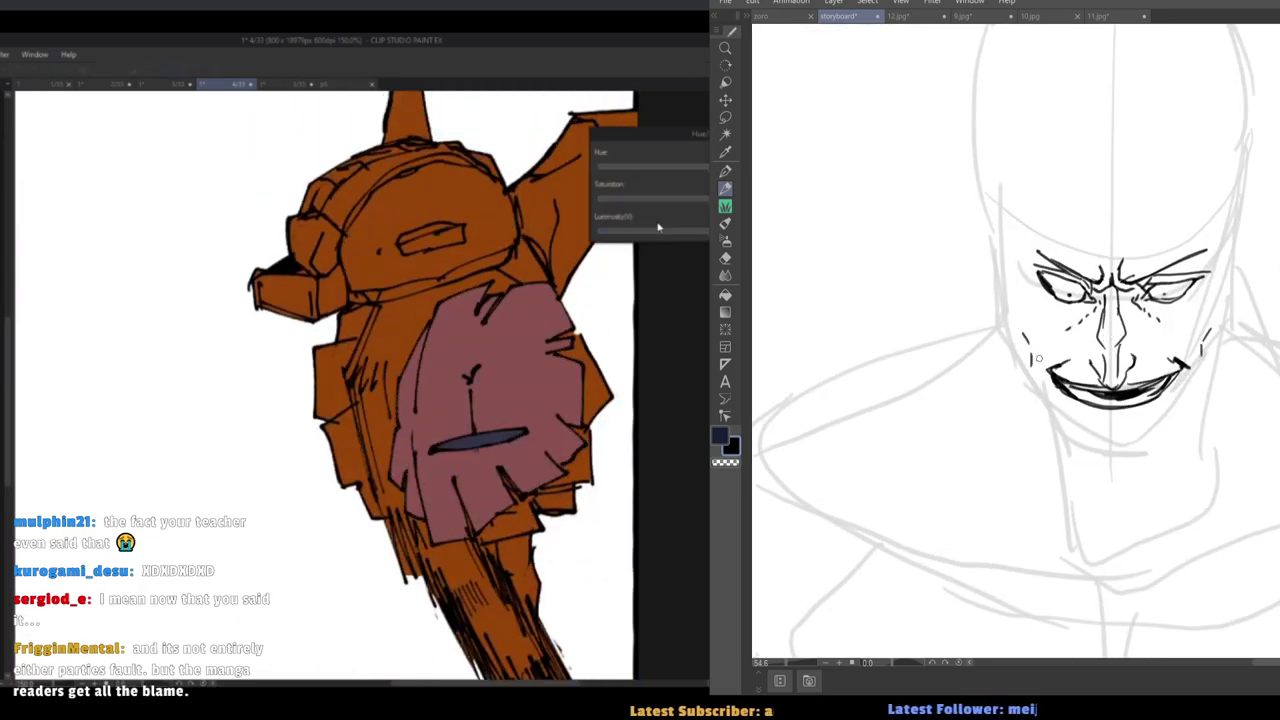
Try an angular jaw outline from beside the eye down past the mouth corner, redoing the stroke several times.
{"action": "left_click_drag", "start_coordinate": [1227, 309], "coordinate": [1198, 378]}
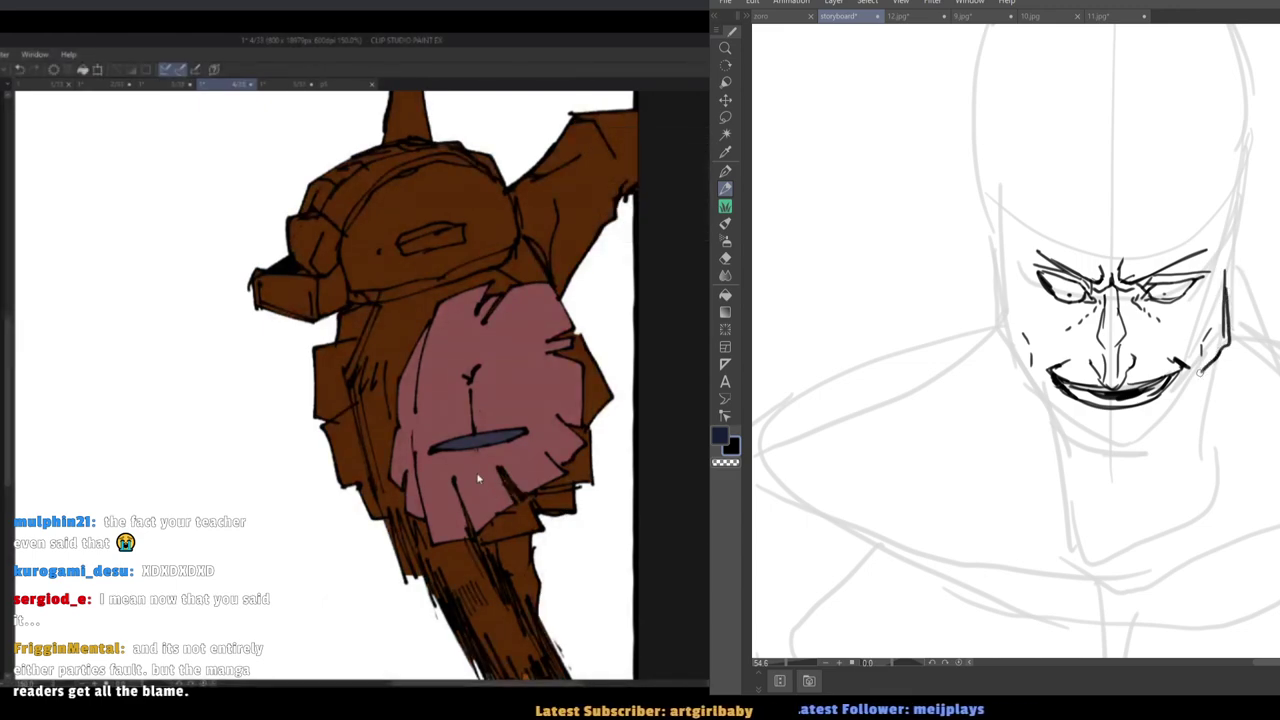
{"action": "key", "text": "ctrl+z"}
{"action": "mouse_move", "coordinate": [1226, 302]}
{"action": "left_mouse_down"}
{"action": "mouse_move", "coordinate": [1205, 371]}
{"action": "mouse_move", "coordinate": [1160, 423]}
{"action": "left_mouse_up"}
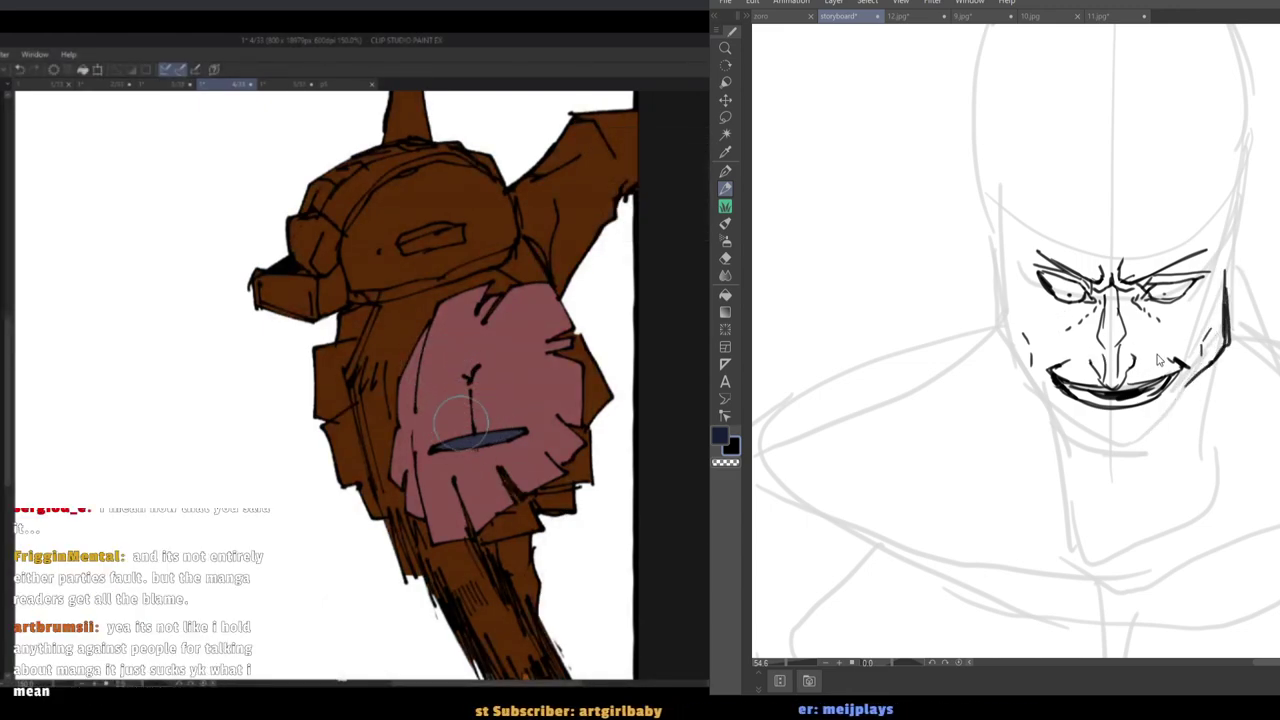
{"action": "key", "text": "ctrl+z"}
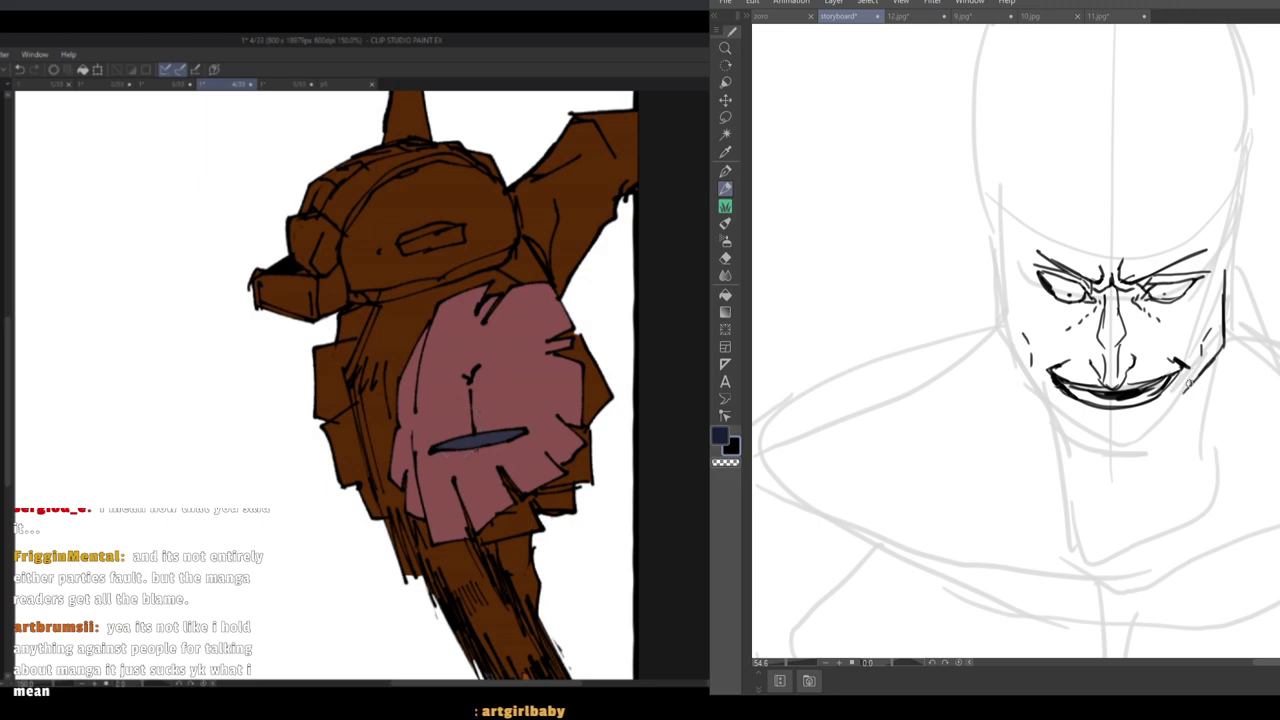
{"action": "left_click_drag", "start_coordinate": [1189, 383], "coordinate": [1154, 436]}
{"action": "key", "text": "ctrl+z"}
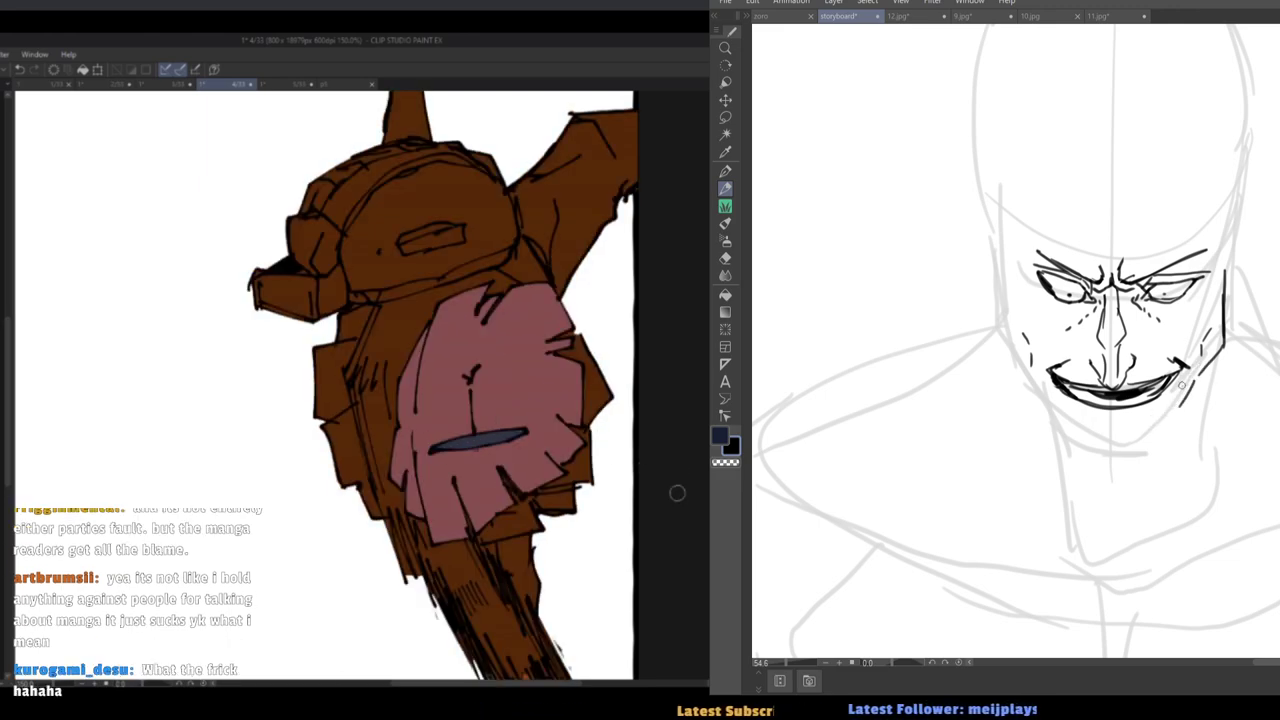
{"action": "left_click_drag", "start_coordinate": [1183, 381], "coordinate": [1180, 406]}
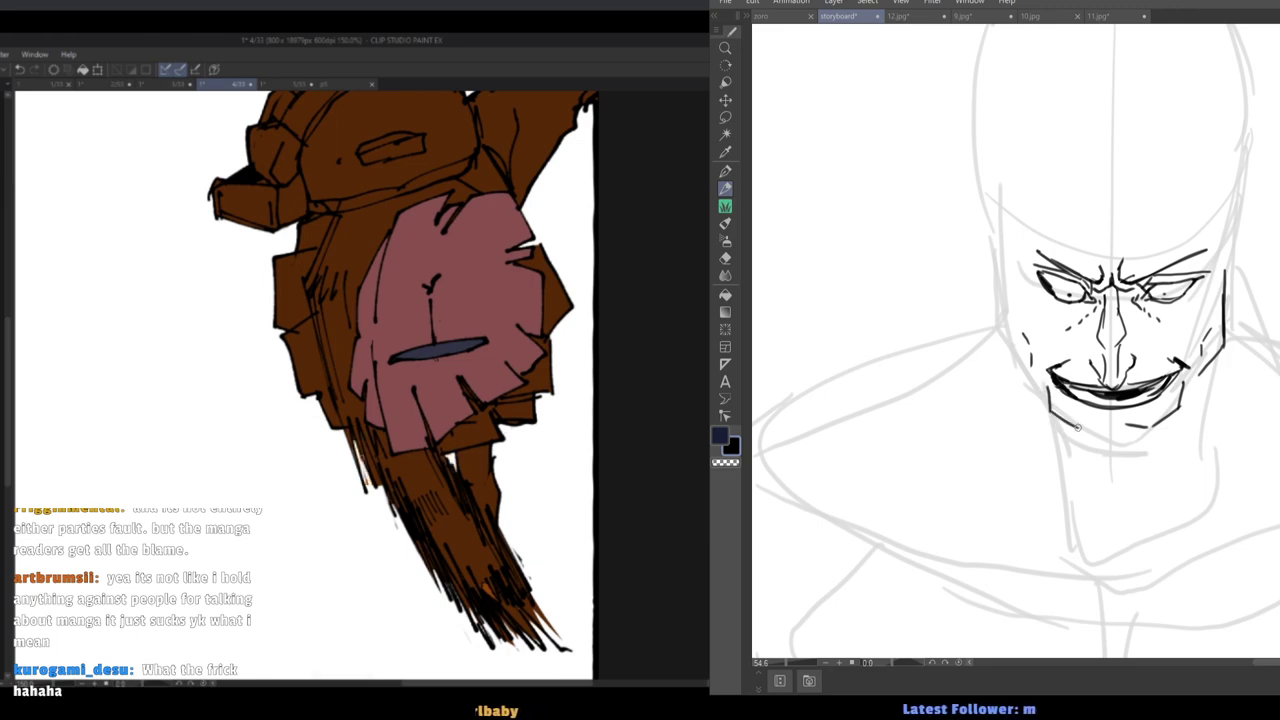
Try erasing part of the chin crease and extending the dark outline around the chin and both sides of the jaw.
{"action": "key", "text": "e"}
{"action": "mouse_move", "coordinate": [1126, 425]}
{"action": "left_mouse_down"}
{"action": "mouse_move", "coordinate": [1149, 428]}
{"action": "mouse_move", "coordinate": [1087, 423]}
{"action": "left_mouse_up"}
{"action": "key", "text": "p"}
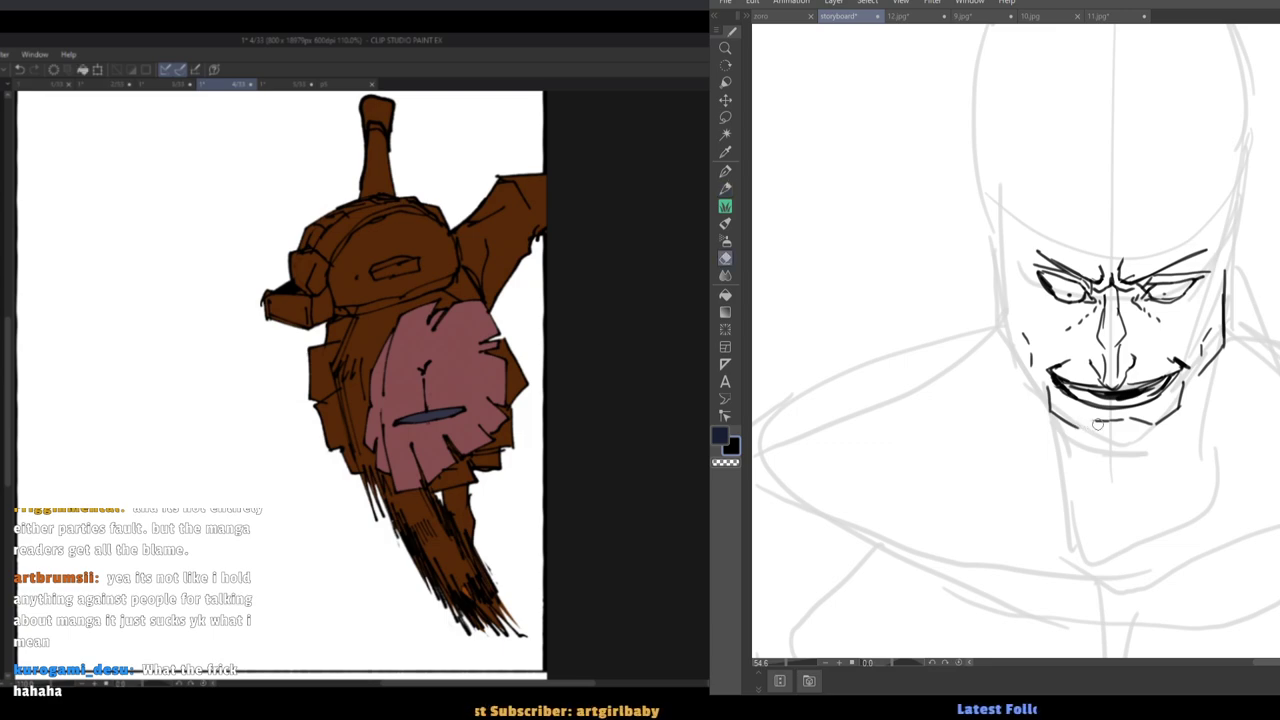
{"action": "mouse_move", "coordinate": [1222, 335]}
{"action": "left_mouse_down"}
{"action": "mouse_move", "coordinate": [1180, 410]}
{"action": "mouse_move", "coordinate": [1133, 446]}
{"action": "left_mouse_up"}
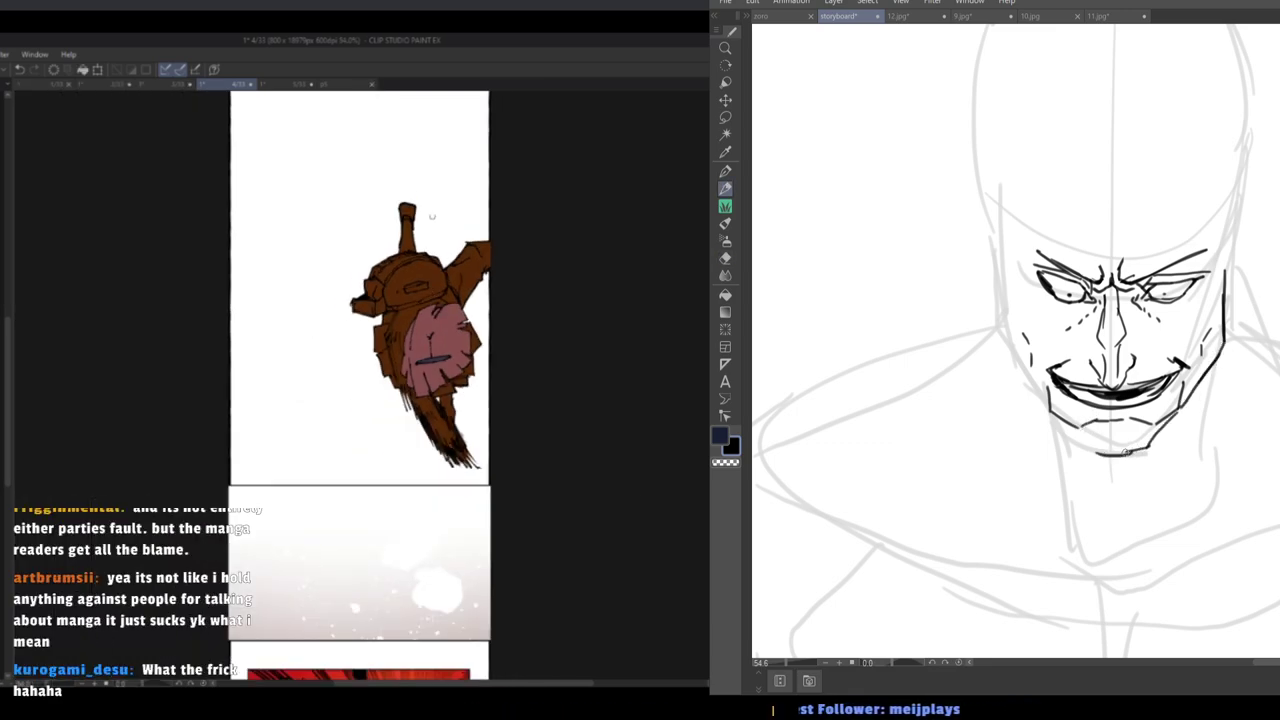
{"action": "mouse_move", "coordinate": [1160, 426]}
{"action": "left_mouse_down"}
{"action": "mouse_move", "coordinate": [1111, 435]}
{"action": "mouse_move", "coordinate": [1137, 451]}
{"action": "mouse_move", "coordinate": [1083, 449]}
{"action": "left_mouse_up"}
{"action": "mouse_move", "coordinate": [998, 248]}
{"action": "left_mouse_down"}
{"action": "mouse_move", "coordinate": [1022, 378]}
{"action": "mouse_move", "coordinate": [1078, 445]}
{"action": "mouse_move", "coordinate": [1124, 455]}
{"action": "mouse_move", "coordinate": [1065, 433]}
{"action": "mouse_move", "coordinate": [1145, 450]}
{"action": "mouse_move", "coordinate": [1086, 452]}
{"action": "left_mouse_up"}
{"action": "key", "text": "ctrl+z"}
{"action": "key", "text": "ctrl+z"}
Check the whole bust, and undo the jaw, chin and cheekbone strokes back to the inner facial features.
{"action": "scroll", "coordinate": [1050, 400], "scroll_direction": "down", "scroll_amount": 5}
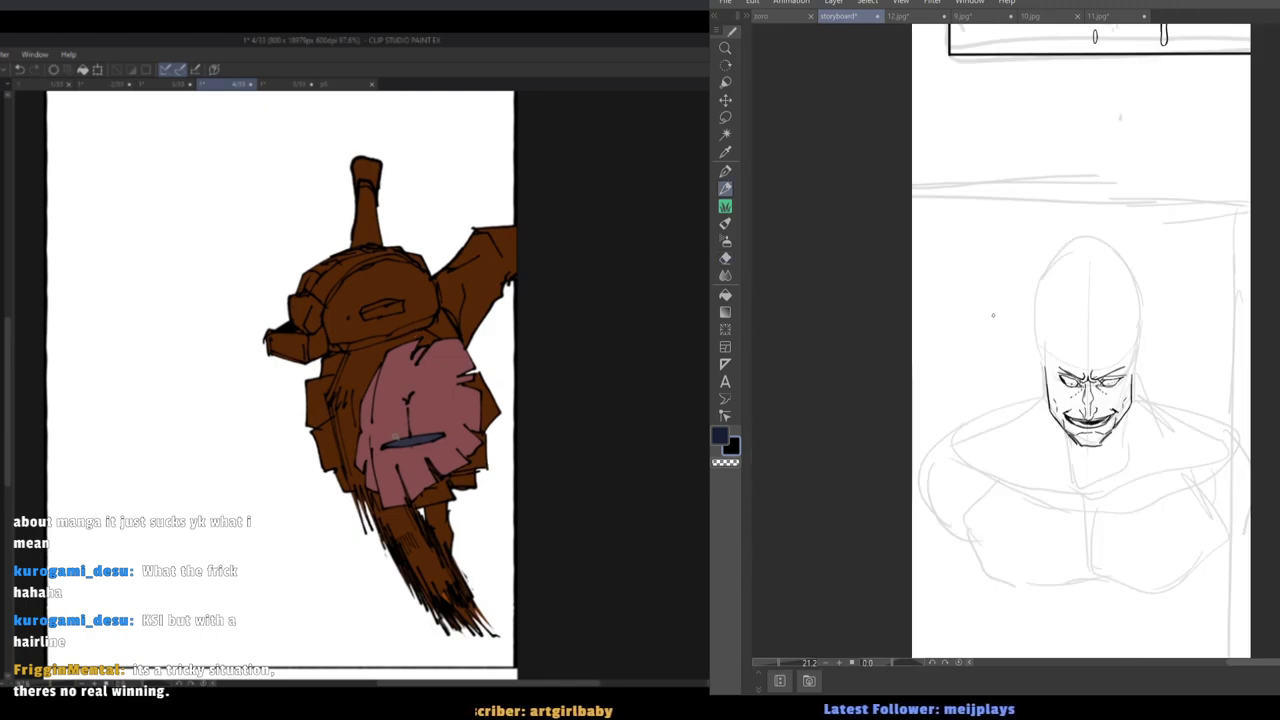
{"action": "left_click_drag", "start_coordinate": [994, 314], "coordinate": [1275, 330]}
{"action": "key", "text": "h"}
{"action": "scroll", "coordinate": [1036, 413], "scroll_direction": "up", "scroll_amount": 4}
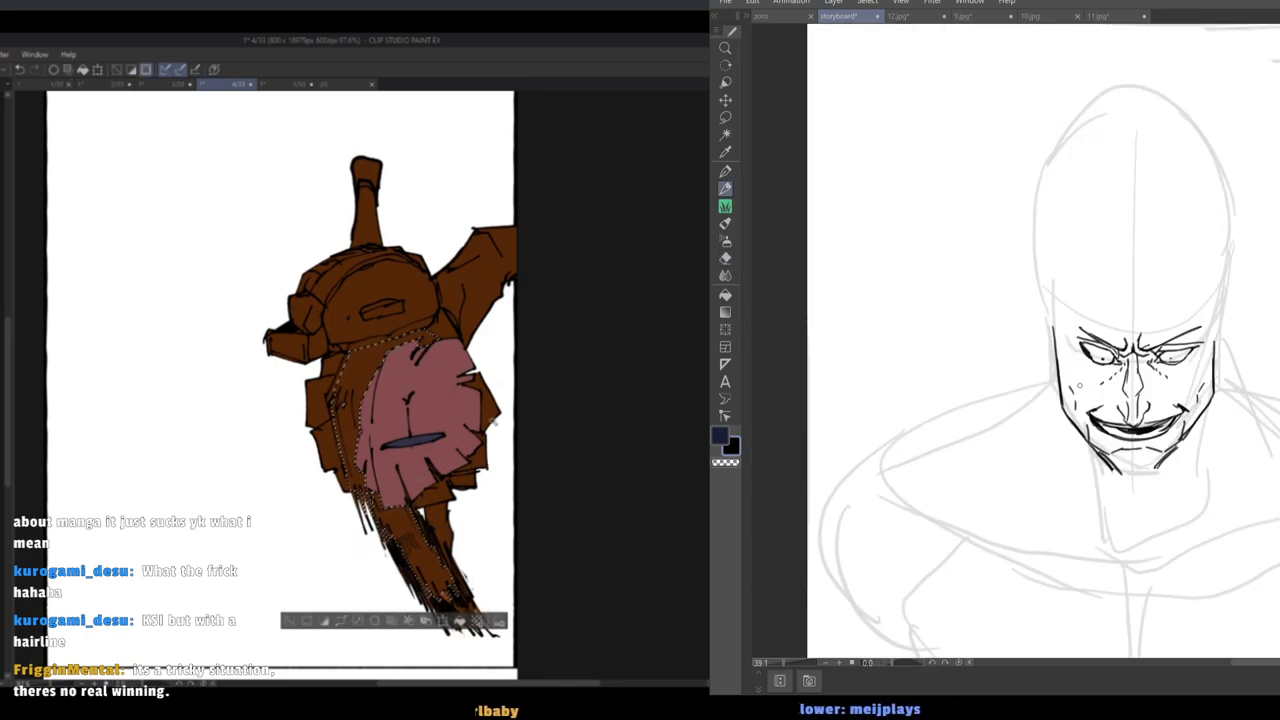
{"action": "key", "text": "ctrl+z"}
{"action": "key", "text": "ctrl+z"}
{"action": "key", "text": "ctrl+z"}
{"action": "key", "text": "ctrl+z"}
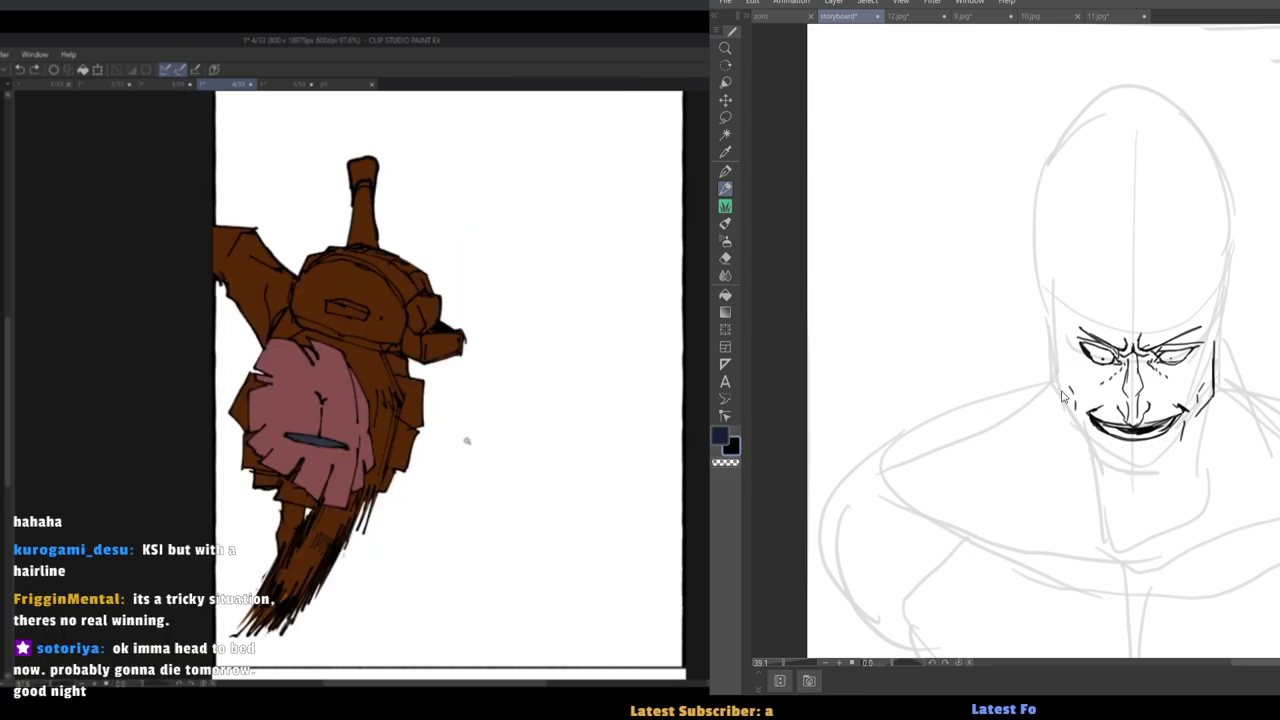
{"action": "key", "text": "ctrl+z"}
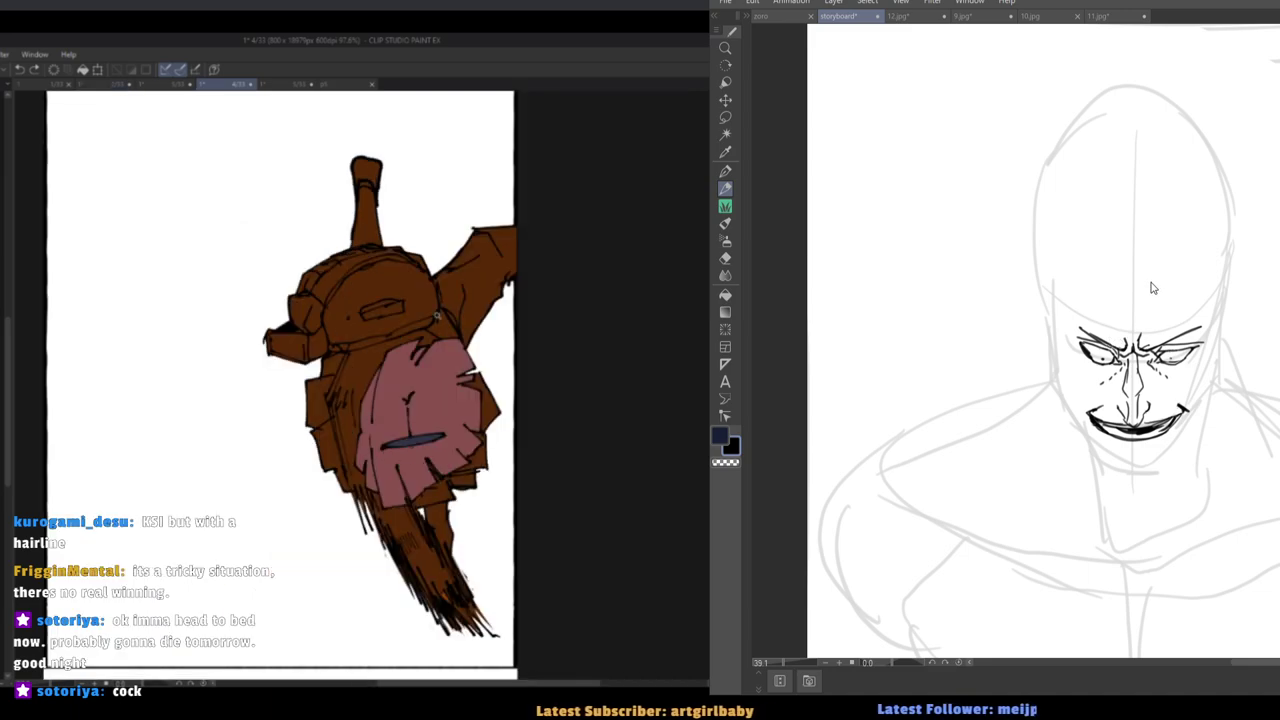
Add a slanted forehead crease rising from the inner brow of the bust.
{"action": "left_click_drag", "start_coordinate": [1149, 311], "coordinate": [1137, 338]}
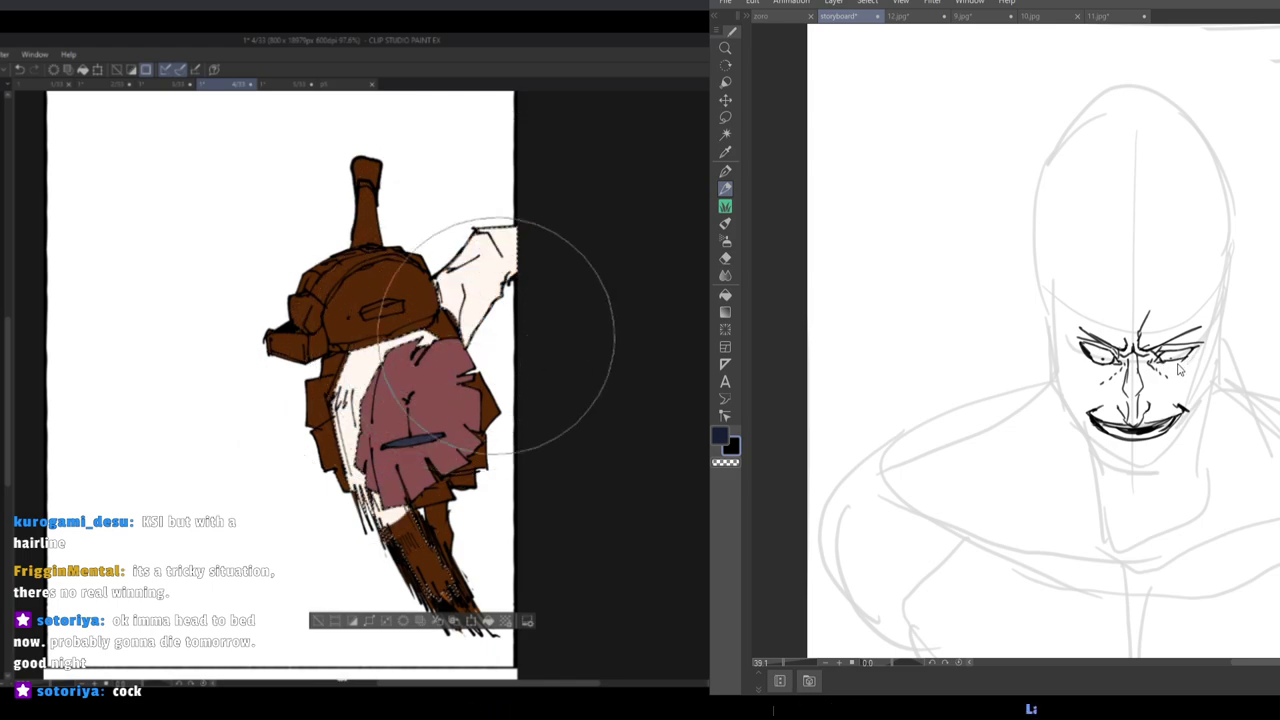
{"action": "key", "text": "e"}
{"action": "key", "text": "b"}
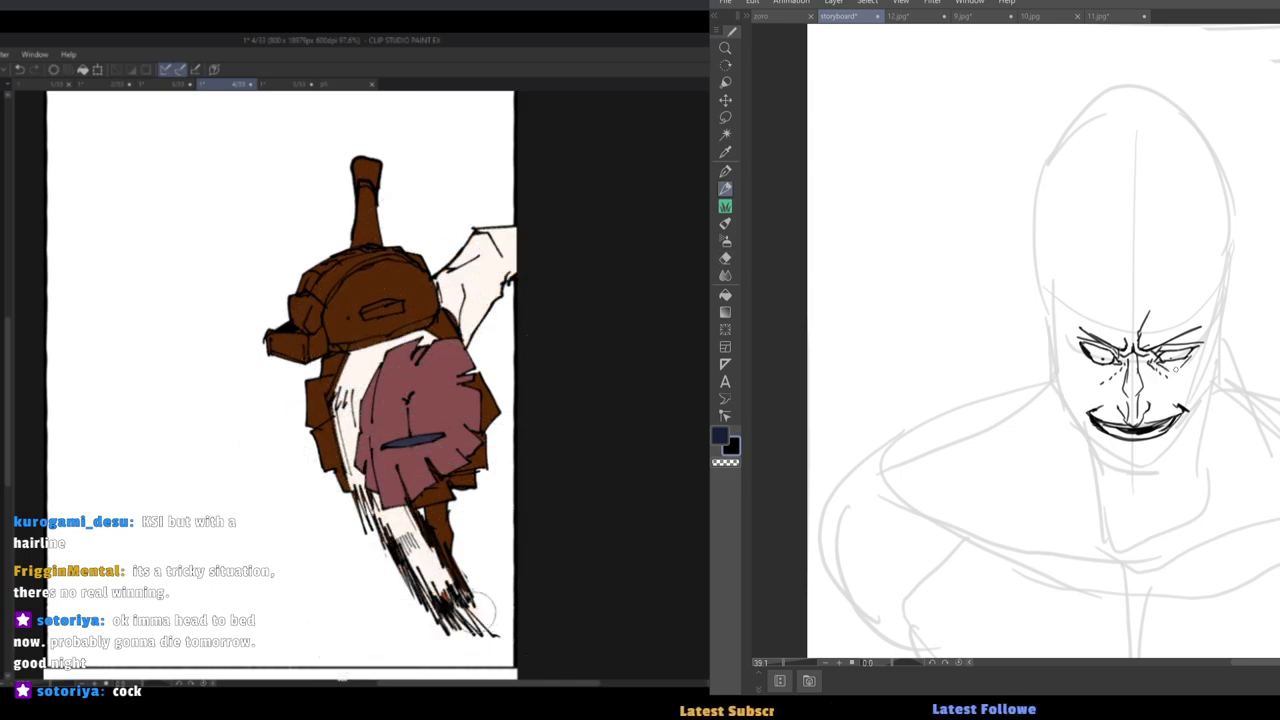
{"action": "left_click_drag", "start_coordinate": [1097, 357], "coordinate": [1057, 297]}
{"action": "scroll", "coordinate": [1074, 347], "scroll_direction": "up", "scroll_amount": 4}
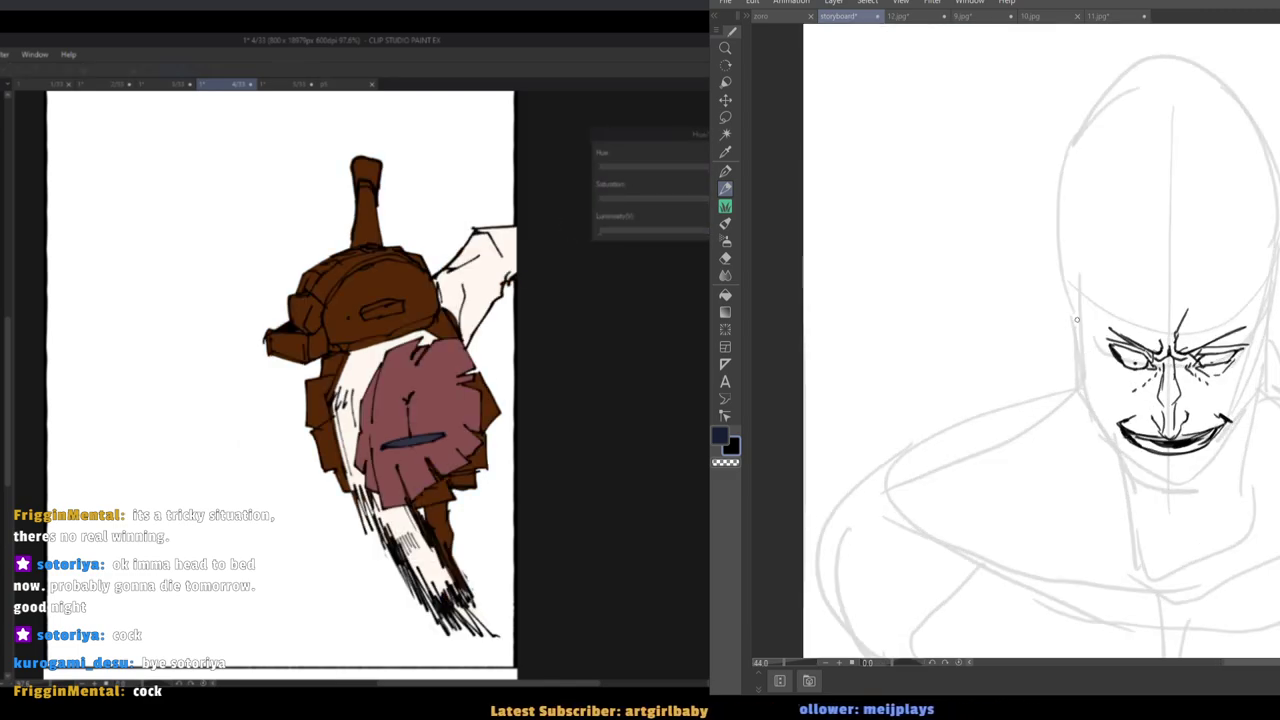
{"action": "key", "text": "e"}
{"action": "key", "text": "b"}
Draw short angular temple contours beside both brows and matching cheekbone lines below the outer eye corners of the bust.
{"action": "scroll", "coordinate": [1050, 302], "scroll_direction": "down", "scroll_amount": 3}
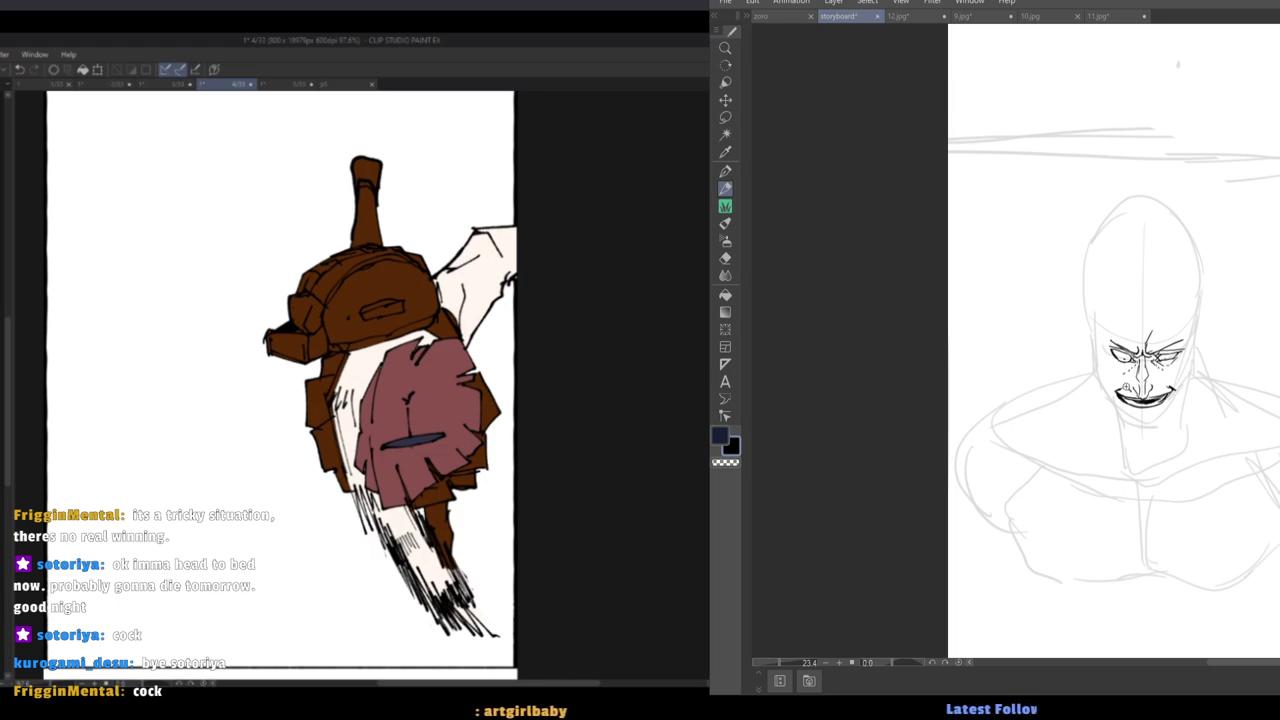
{"action": "mouse_move", "coordinate": [1126, 387]}
{"action": "left_mouse_down"}
{"action": "mouse_move", "coordinate": [1072, 368]}
{"action": "mouse_move", "coordinate": [1090, 320]}
{"action": "left_mouse_up"}
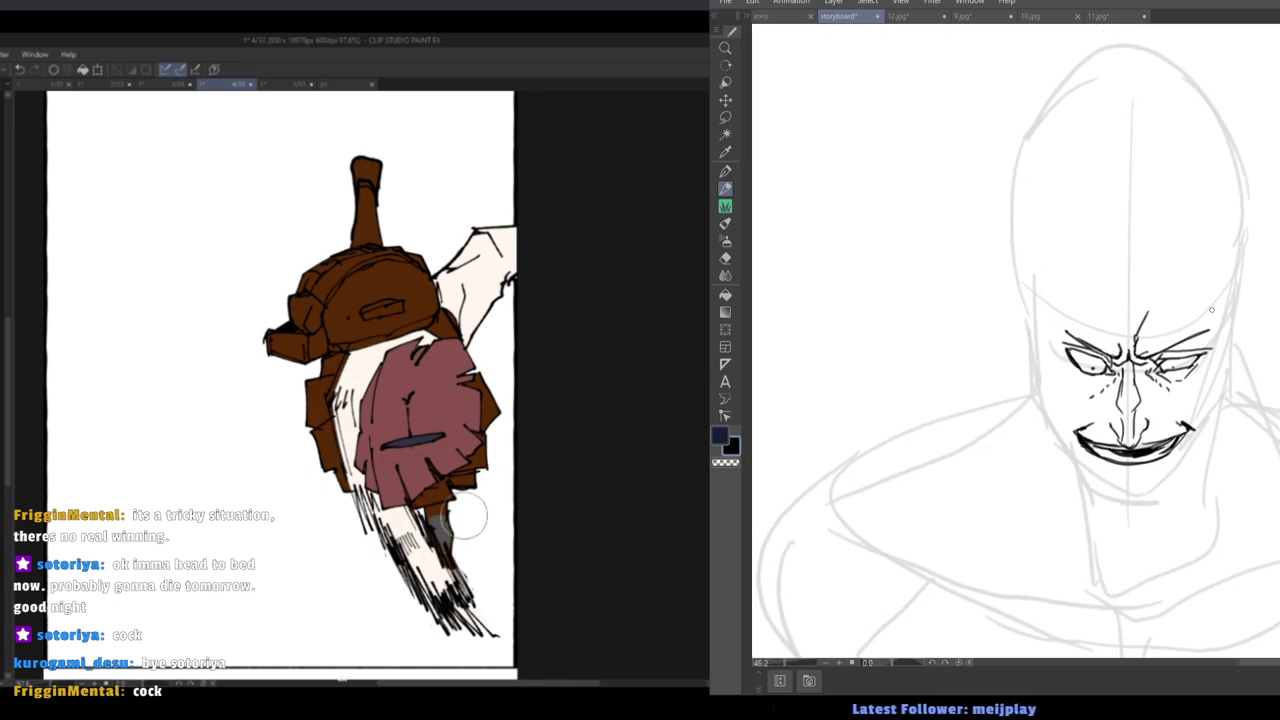
{"action": "left_click_drag", "start_coordinate": [1221, 320], "coordinate": [1212, 342]}
{"action": "left_click_drag", "start_coordinate": [1211, 285], "coordinate": [1222, 321]}
{"action": "left_click_drag", "start_coordinate": [1056, 292], "coordinate": [1051, 312]}
{"action": "left_click_drag", "start_coordinate": [1047, 318], "coordinate": [1058, 338]}
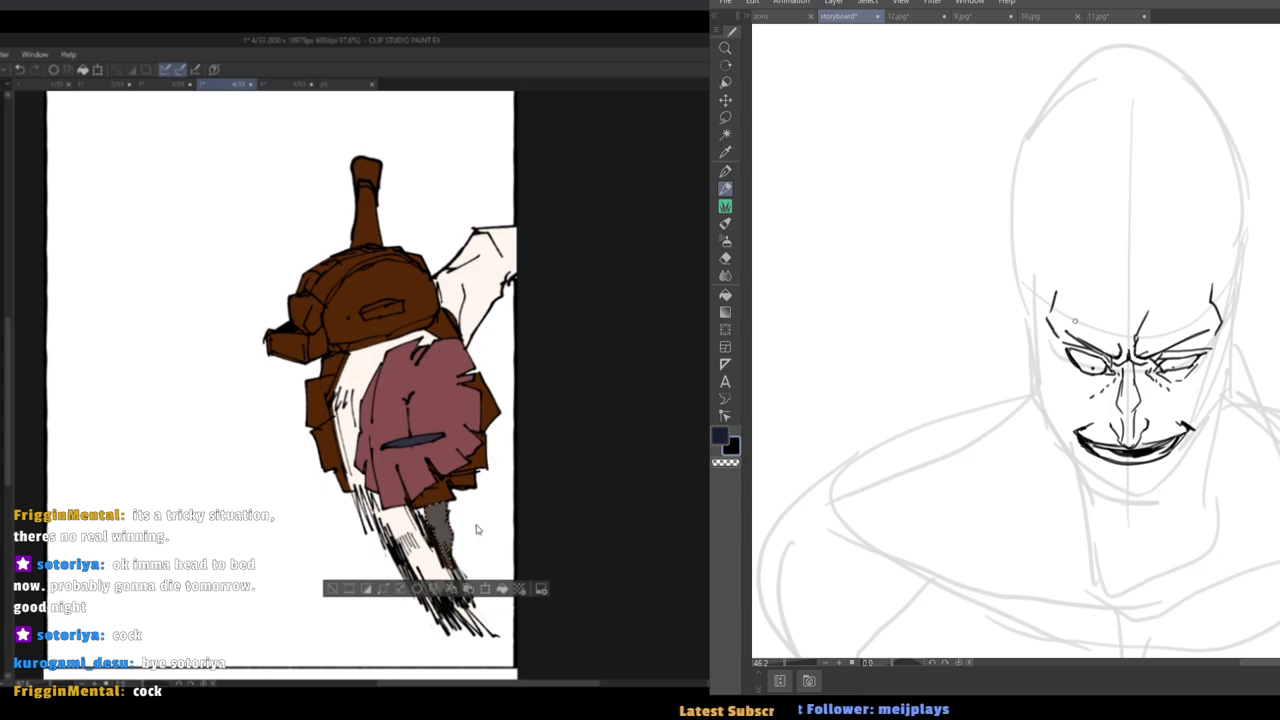
{"action": "left_click_drag", "start_coordinate": [1215, 350], "coordinate": [1212, 373]}
{"action": "left_click_drag", "start_coordinate": [1051, 360], "coordinate": [1058, 377]}
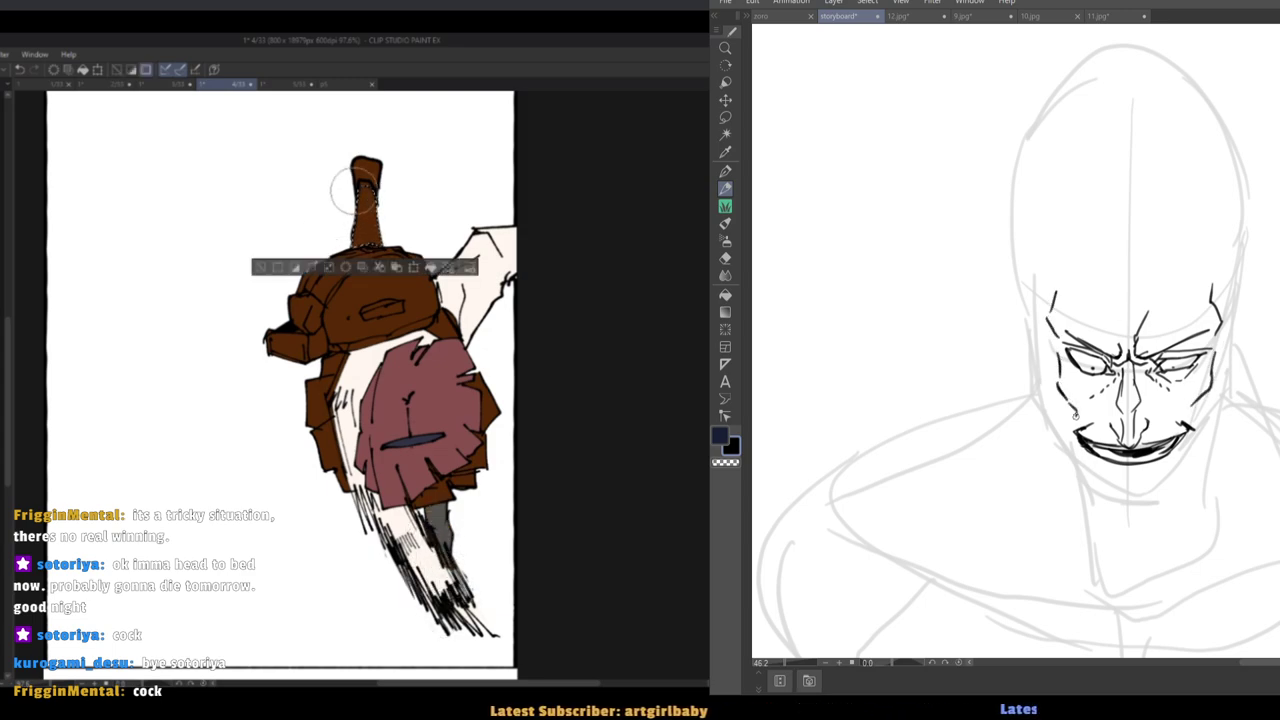
Outline both sides of the jaw from beside the eyes down to a narrow chin, redoing the first stroke.
{"action": "mouse_move", "coordinate": [1229, 347]}
{"action": "left_mouse_down"}
{"action": "mouse_move", "coordinate": [1216, 418]}
{"action": "mouse_move", "coordinate": [1154, 499]}
{"action": "left_mouse_up"}
{"action": "key", "text": "ctrl+z"}
{"action": "mouse_move", "coordinate": [1220, 397]}
{"action": "left_mouse_down"}
{"action": "mouse_move", "coordinate": [1168, 489]}
{"action": "mouse_move", "coordinate": [1119, 505]}
{"action": "left_mouse_up"}
{"action": "left_click_drag", "start_coordinate": [1037, 342], "coordinate": [1076, 461]}
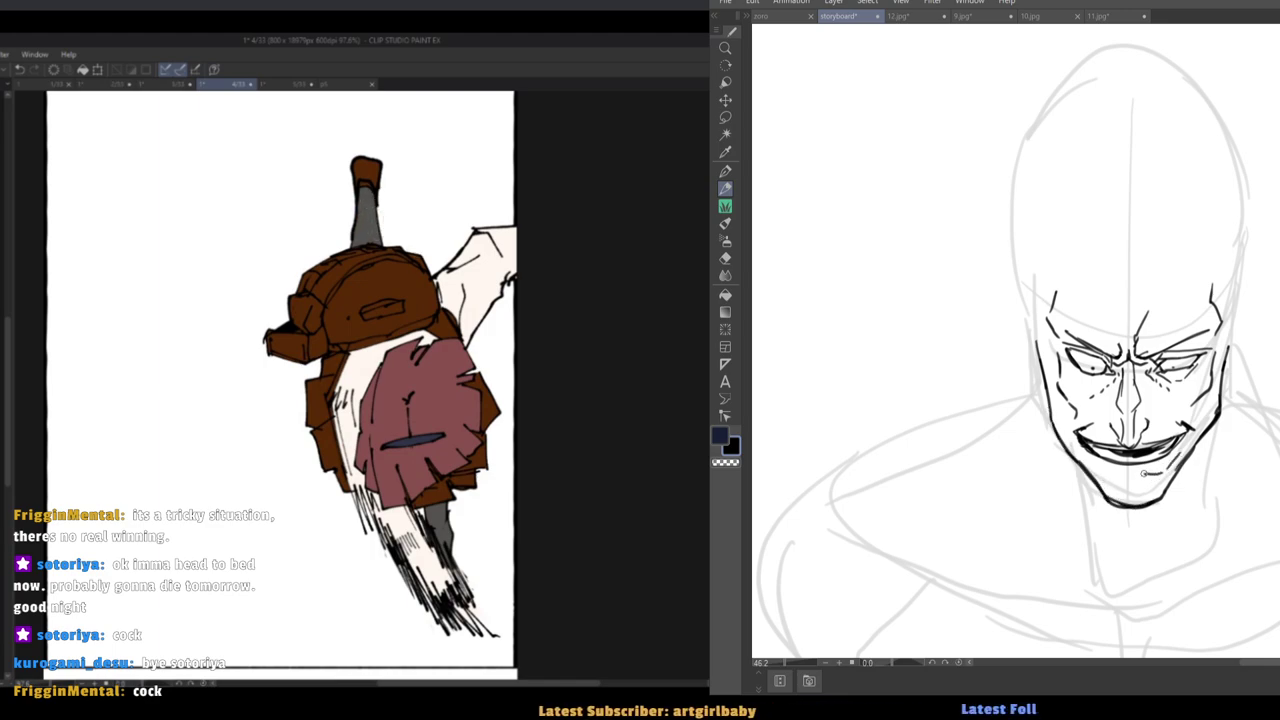
{"action": "left_click_drag", "start_coordinate": [1059, 427], "coordinate": [1073, 322]}
{"action": "left_click_drag", "start_coordinate": [1059, 367], "coordinate": [1130, 350]}
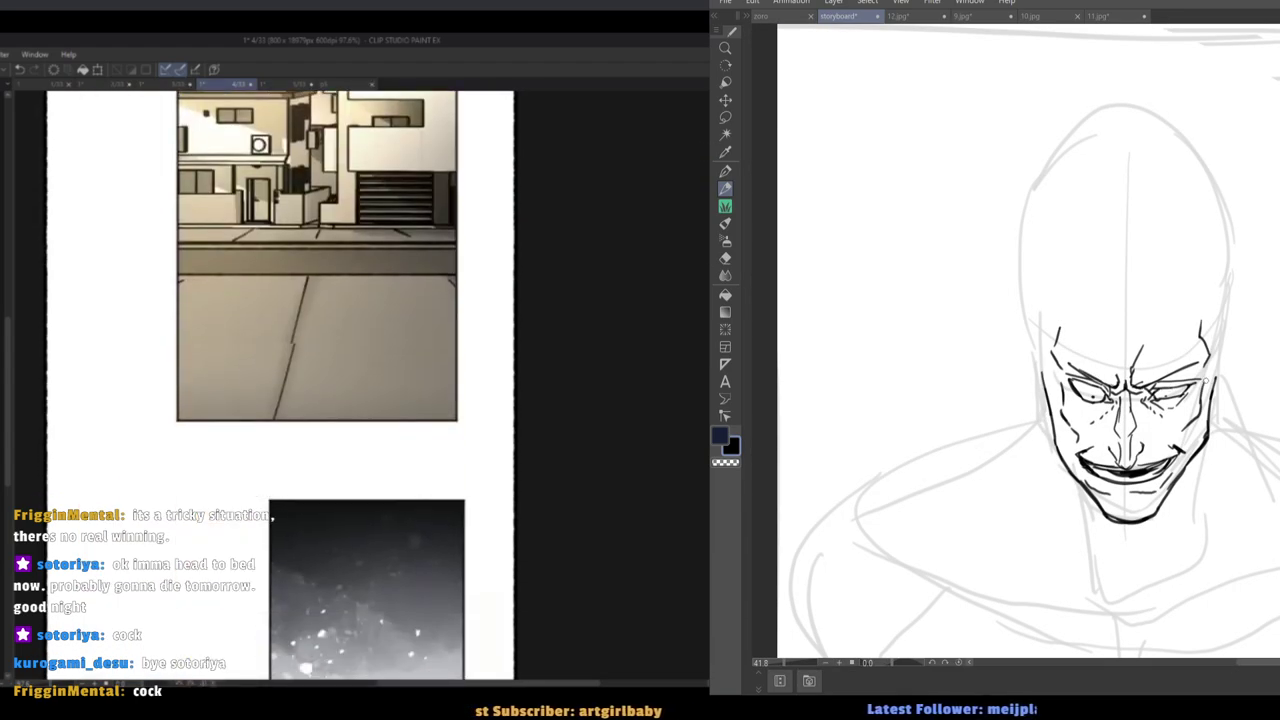
Draw the pointed outer contours of both ears beside the eyes and add their inner folds.
{"action": "mouse_move", "coordinate": [1223, 339]}
{"action": "left_mouse_down"}
{"action": "mouse_move", "coordinate": [1247, 345]}
{"action": "mouse_move", "coordinate": [1236, 390]}
{"action": "mouse_move", "coordinate": [1214, 396]}
{"action": "left_mouse_up"}
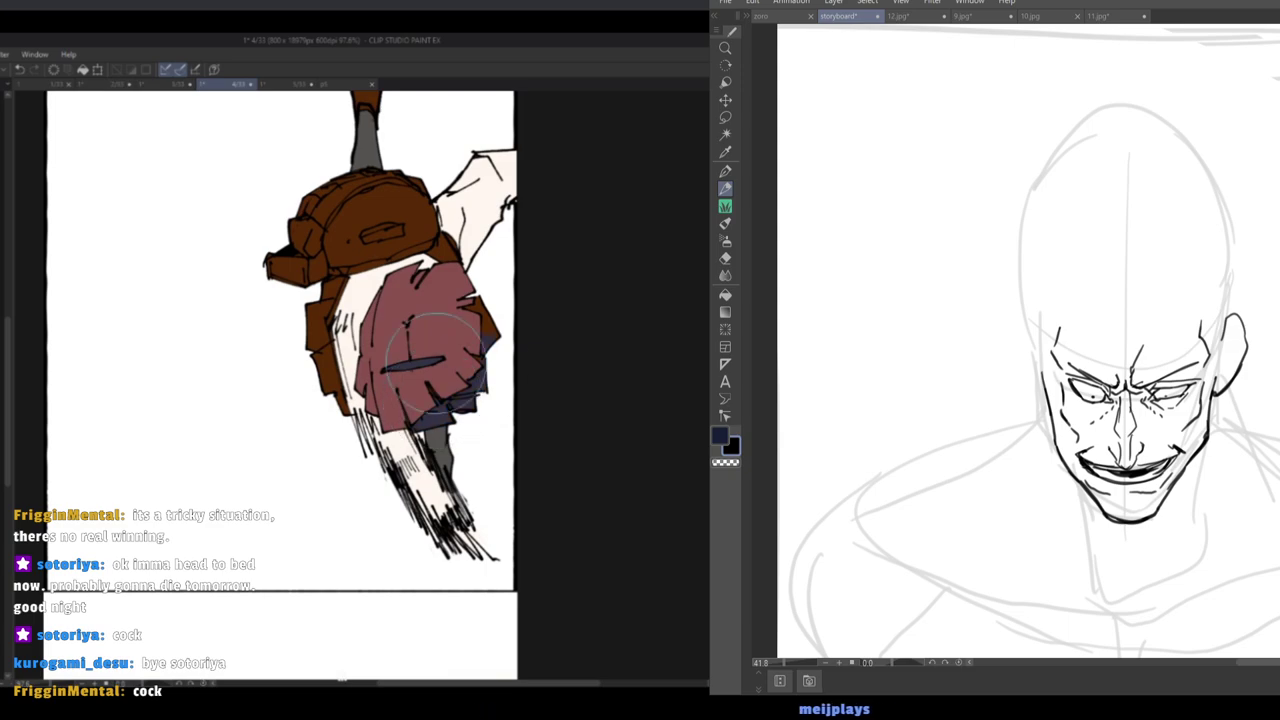
{"action": "scroll", "coordinate": [1219, 321], "scroll_direction": "up", "scroll_amount": 1}
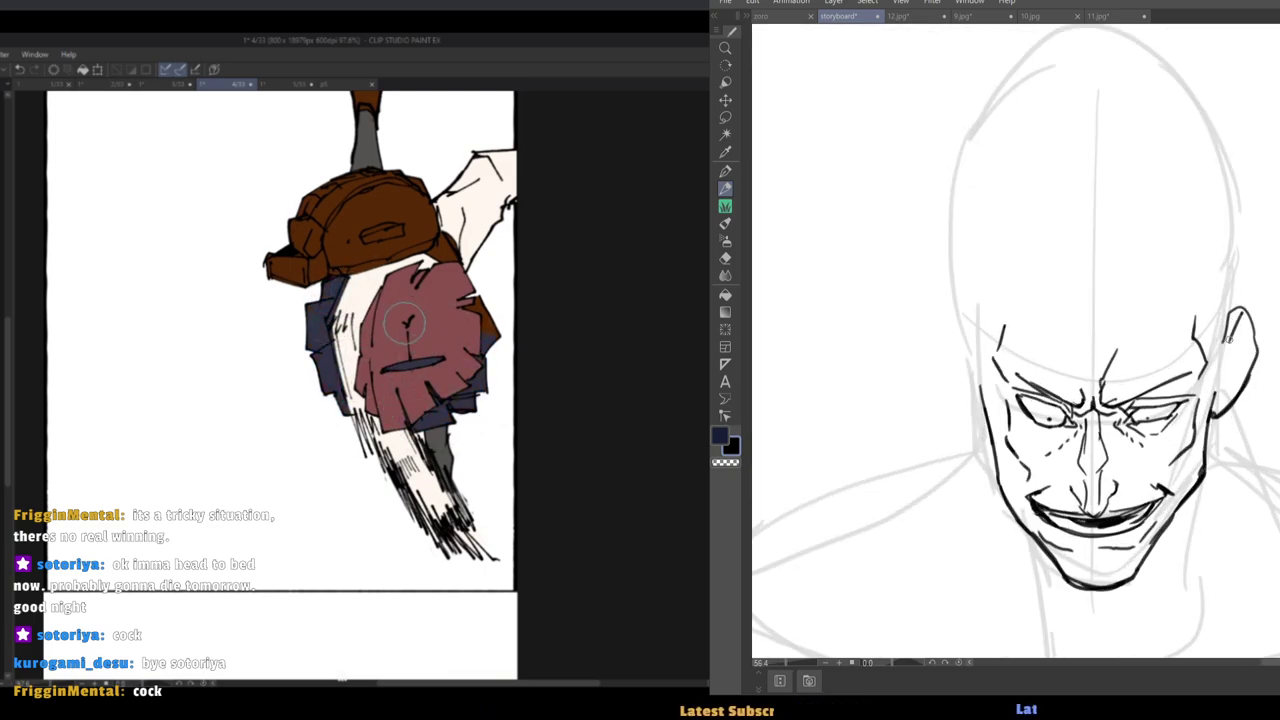
{"action": "mouse_move", "coordinate": [1220, 388]}
{"action": "left_mouse_down"}
{"action": "mouse_move", "coordinate": [1237, 338]}
{"action": "mouse_move", "coordinate": [1234, 360]}
{"action": "left_mouse_up"}
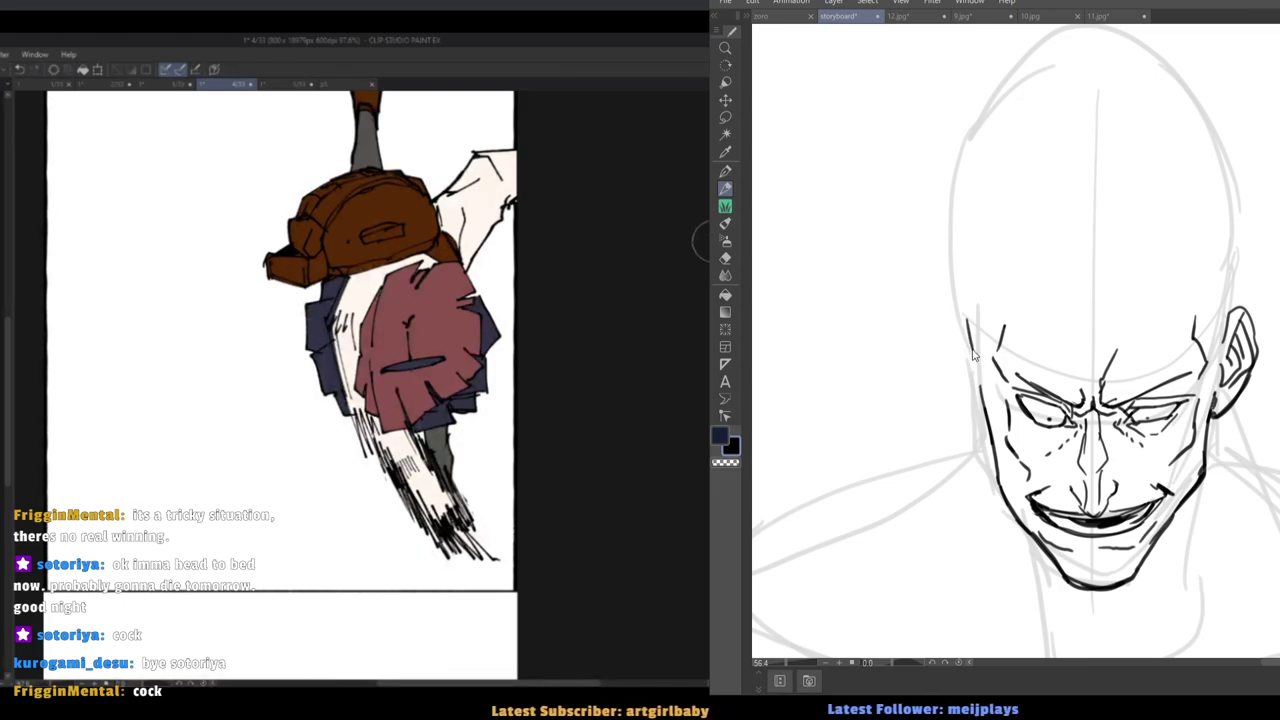
{"action": "mouse_move", "coordinate": [966, 318]}
{"action": "left_mouse_down"}
{"action": "mouse_move", "coordinate": [972, 350]}
{"action": "mouse_move", "coordinate": [945, 330]}
{"action": "mouse_move", "coordinate": [985, 430]}
{"action": "left_mouse_up"}
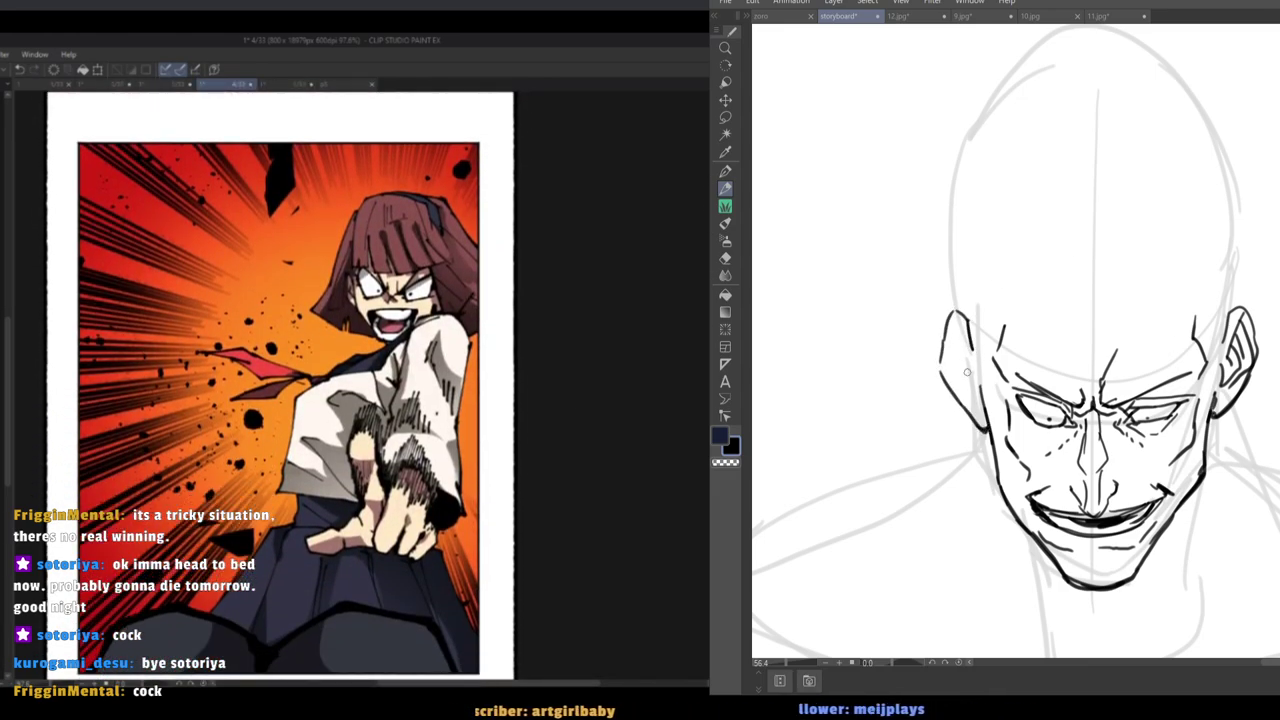
{"action": "left_click_drag", "start_coordinate": [952, 341], "coordinate": [966, 400]}
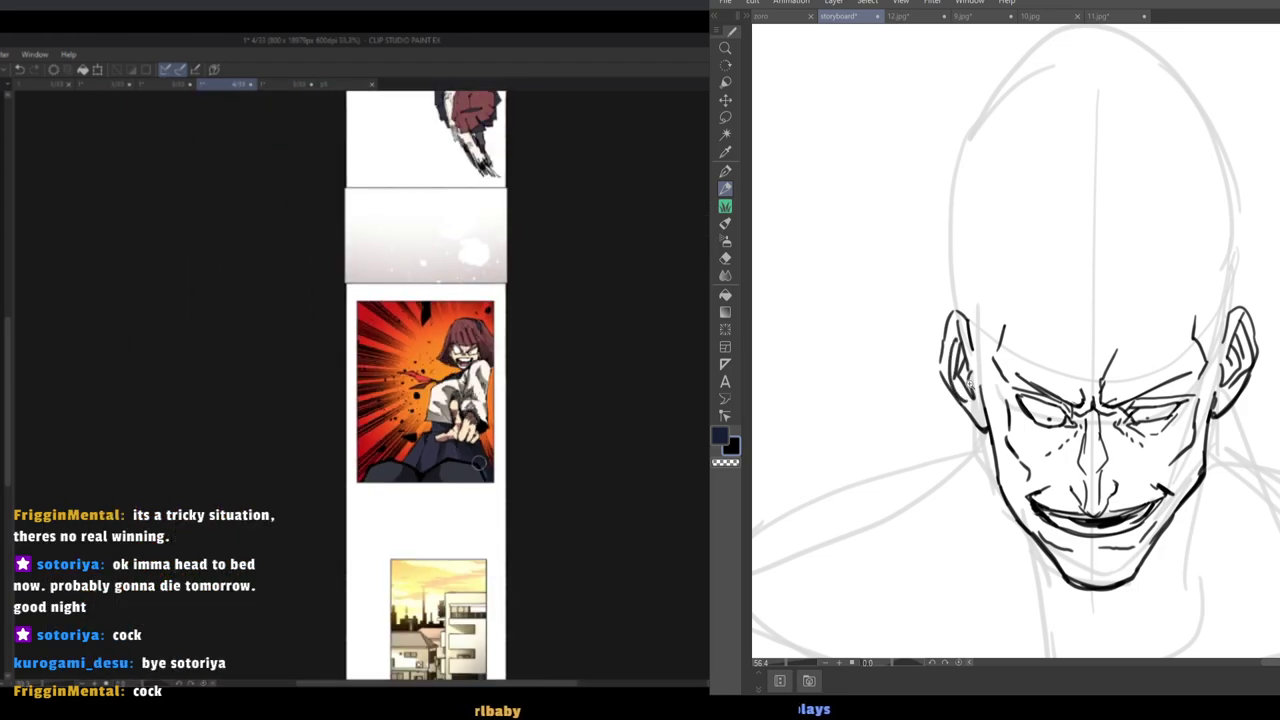
Check the face in a mirrored view and rework the temple lines so they meet the outer brows.
{"action": "scroll", "coordinate": [957, 382], "scroll_direction": "down", "scroll_amount": 4}
{"action": "scroll", "coordinate": [472, 277], "scroll_direction": "down", "scroll_amount": 5}
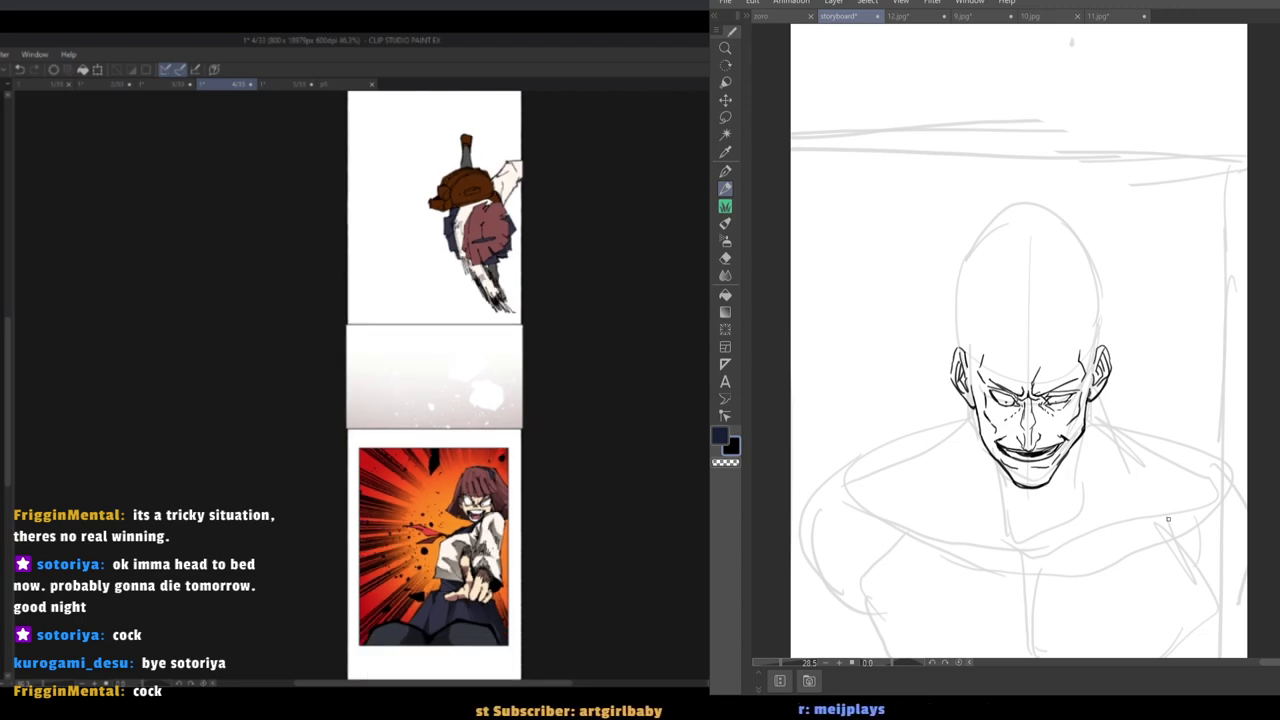
{"action": "key", "text": "h"}
{"action": "left_click_drag", "start_coordinate": [1168, 519], "coordinate": [1023, 409]}
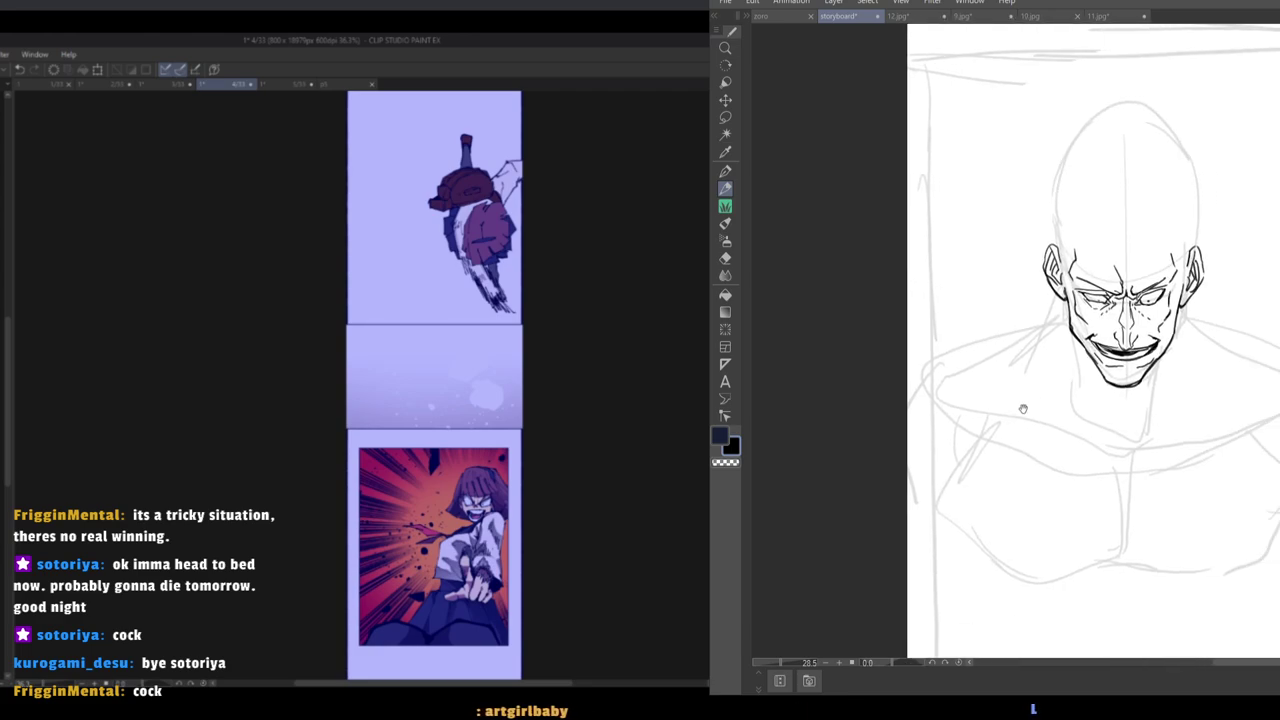
{"action": "left_click_drag", "start_coordinate": [1076, 374], "coordinate": [1052, 389]}
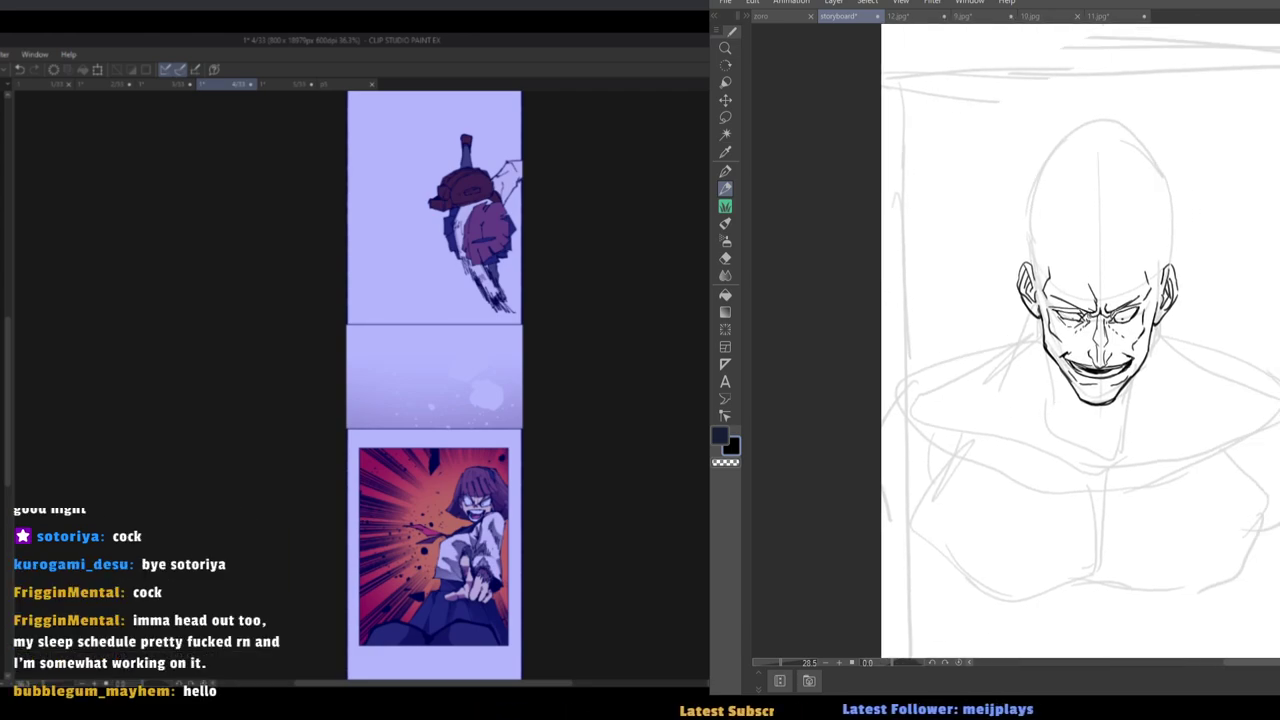
{"action": "key", "text": "h"}
{"action": "mouse_move", "coordinate": [1275, 272]}
{"action": "left_mouse_down"}
{"action": "mouse_move", "coordinate": [1134, 326]}
{"action": "mouse_move", "coordinate": [1190, 328]}
{"action": "mouse_move", "coordinate": [1224, 350]}
{"action": "mouse_move", "coordinate": [1275, 325]}
{"action": "mouse_move", "coordinate": [990, 311]}
{"action": "left_mouse_up"}
{"action": "key", "text": "e"}
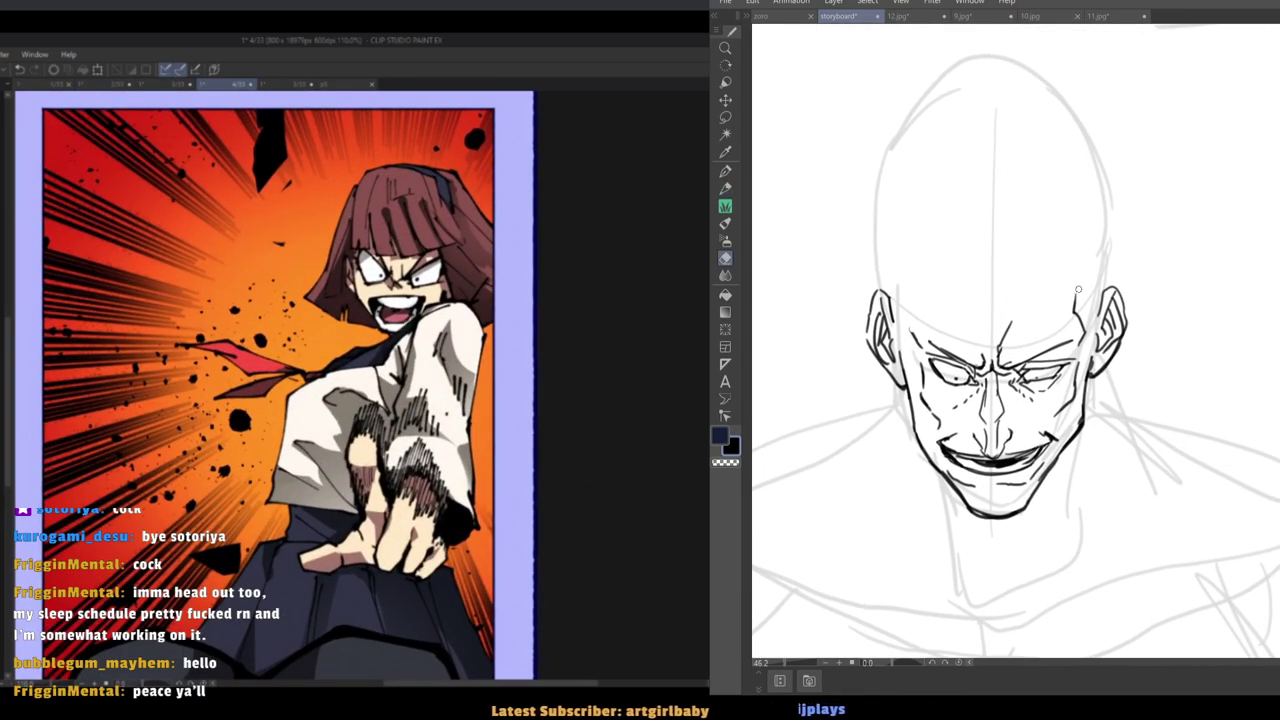
{"action": "left_click_drag", "start_coordinate": [1076, 337], "coordinate": [1070, 302]}
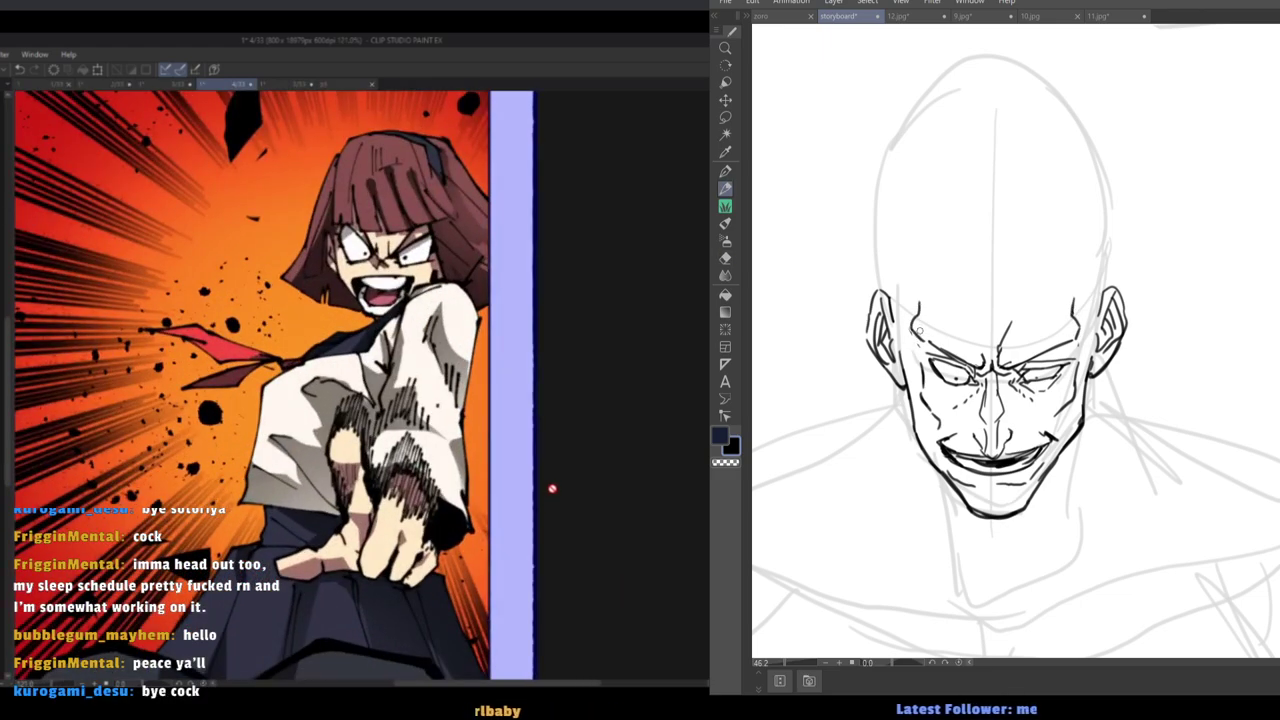
Draw both sides of the skull from the ears upward, inside the taller sketched head shape.
{"action": "scroll", "coordinate": [869, 325], "scroll_direction": "down", "scroll_amount": 3}
{"action": "left_click_drag", "start_coordinate": [870, 325], "coordinate": [1017, 352]}
{"action": "key", "text": "h"}
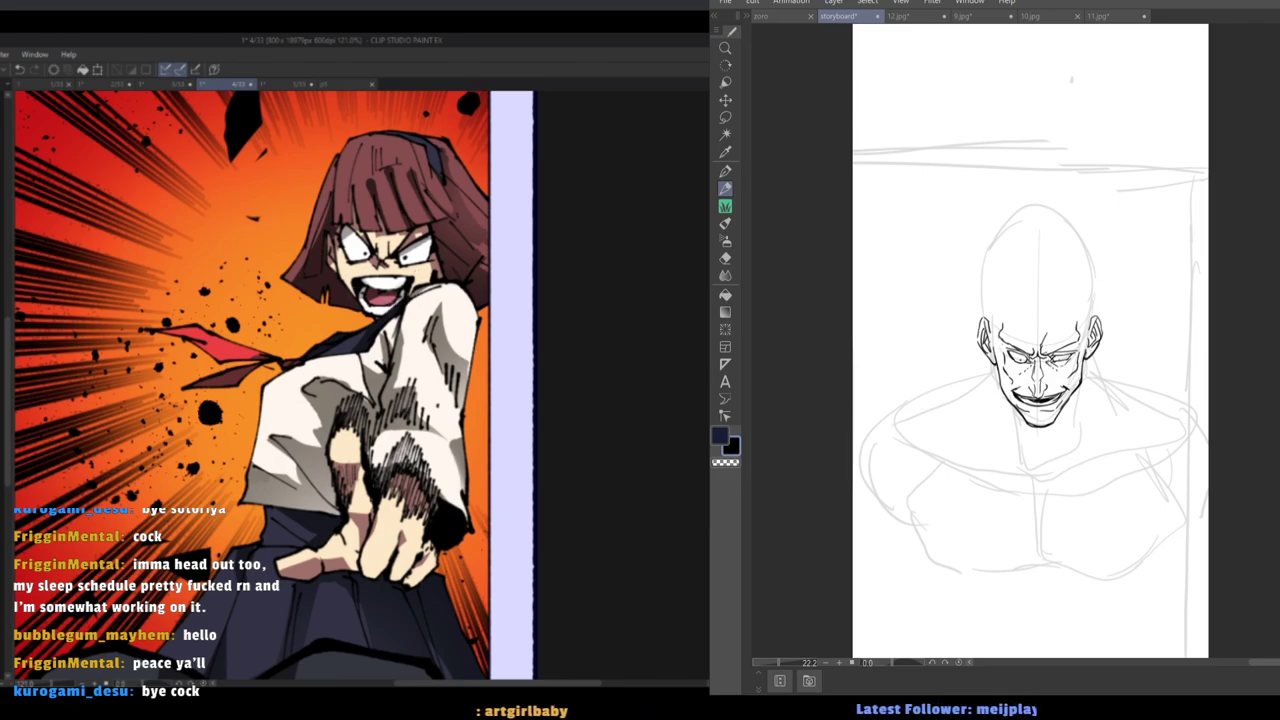
{"action": "left_click_drag", "start_coordinate": [1072, 80], "coordinate": [1077, 106]}
{"action": "left_click", "coordinate": [1040, 326], "text": "ctrl"}
{"action": "left_click", "coordinate": [1040, 326], "text": "ctrl"}
{"action": "left_click", "coordinate": [1040, 329], "text": "ctrl"}
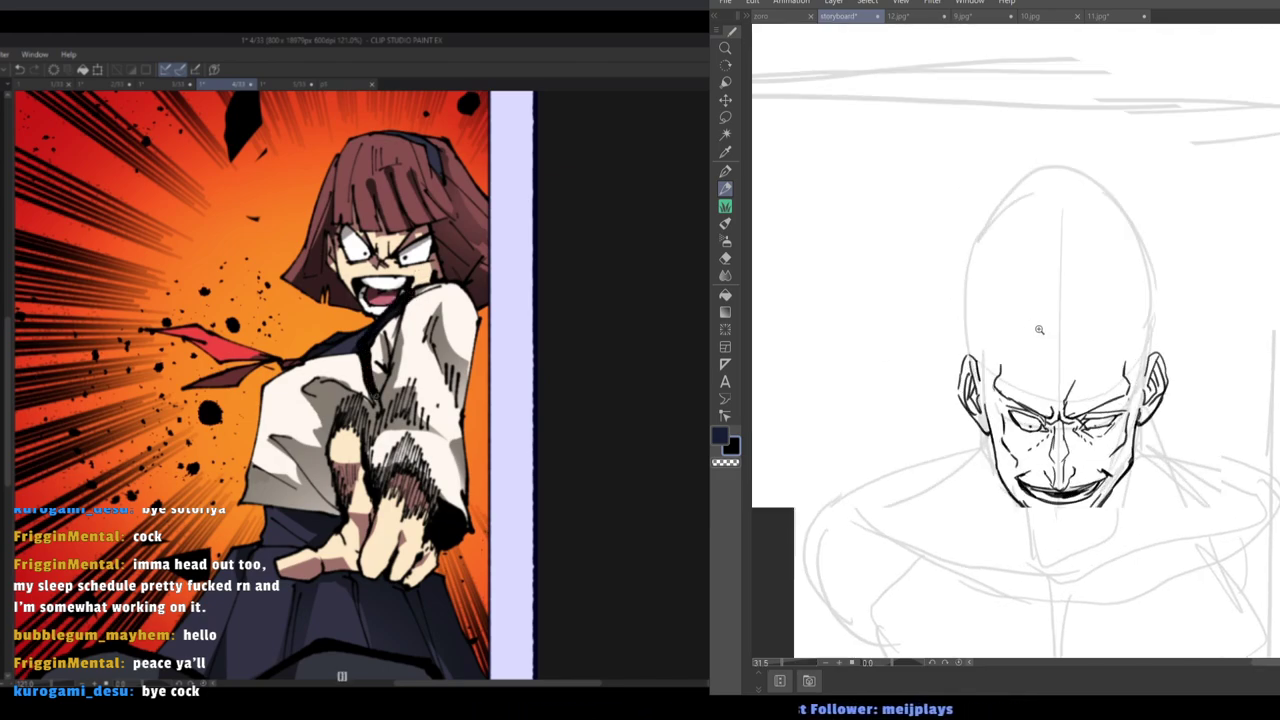
{"action": "left_click_drag", "start_coordinate": [1040, 330], "coordinate": [1083, 277]}
{"action": "key", "text": "p"}
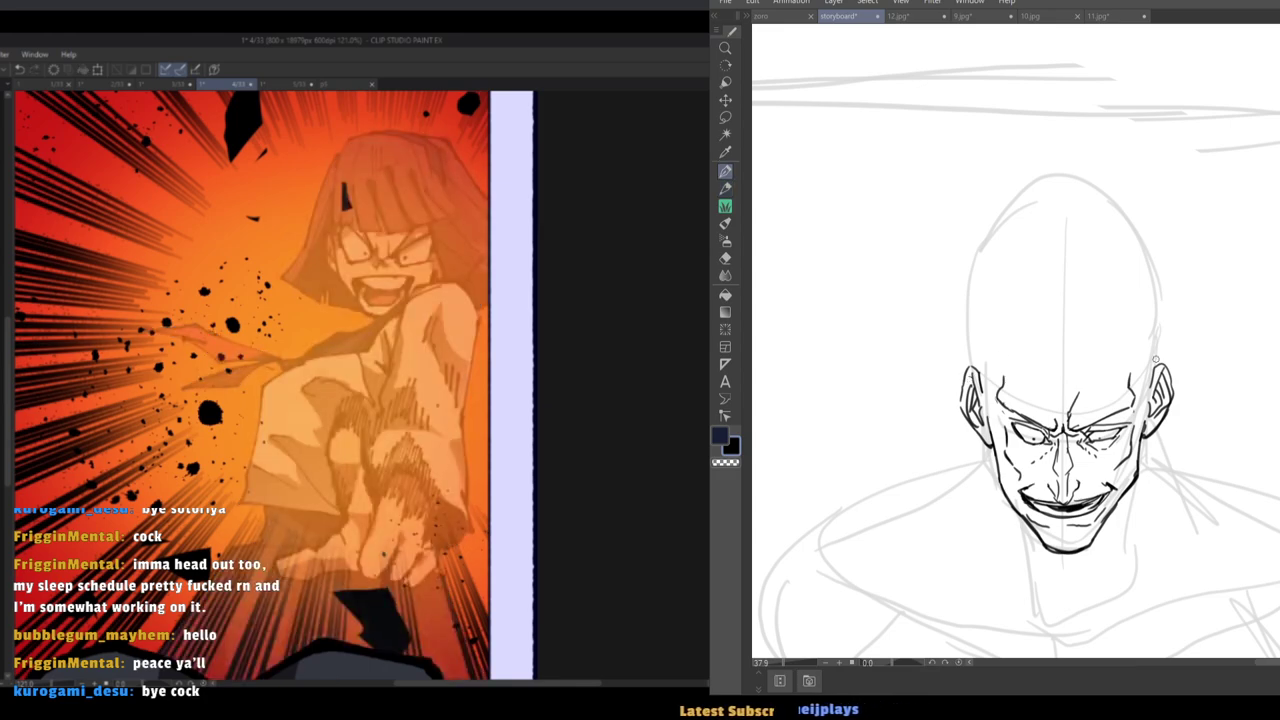
{"action": "key", "text": "p"}
{"action": "mouse_move", "coordinate": [1153, 371]}
{"action": "left_mouse_down"}
{"action": "mouse_move", "coordinate": [1153, 317]}
{"action": "mouse_move", "coordinate": [1108, 275]}
{"action": "left_mouse_up"}
{"action": "mouse_move", "coordinate": [1015, 282]}
{"action": "left_mouse_down"}
{"action": "mouse_move", "coordinate": [982, 328]}
{"action": "mouse_move", "coordinate": [976, 378]}
{"action": "left_mouse_up"}
Clean up the side of the skull outline and close it across the crown below the sketched head top.
{"action": "key", "text": "ctrl+minus"}
{"action": "key", "text": "e"}
{"action": "mouse_move", "coordinate": [985, 323]}
{"action": "left_mouse_down"}
{"action": "mouse_move", "coordinate": [1047, 288]}
{"action": "mouse_move", "coordinate": [1083, 292]}
{"action": "mouse_move", "coordinate": [1021, 295]}
{"action": "mouse_move", "coordinate": [1078, 289]}
{"action": "mouse_move", "coordinate": [1120, 322]}
{"action": "mouse_move", "coordinate": [1083, 283]}
{"action": "mouse_move", "coordinate": [1022, 281]}
{"action": "left_mouse_up"}
{"action": "key", "text": "p"}
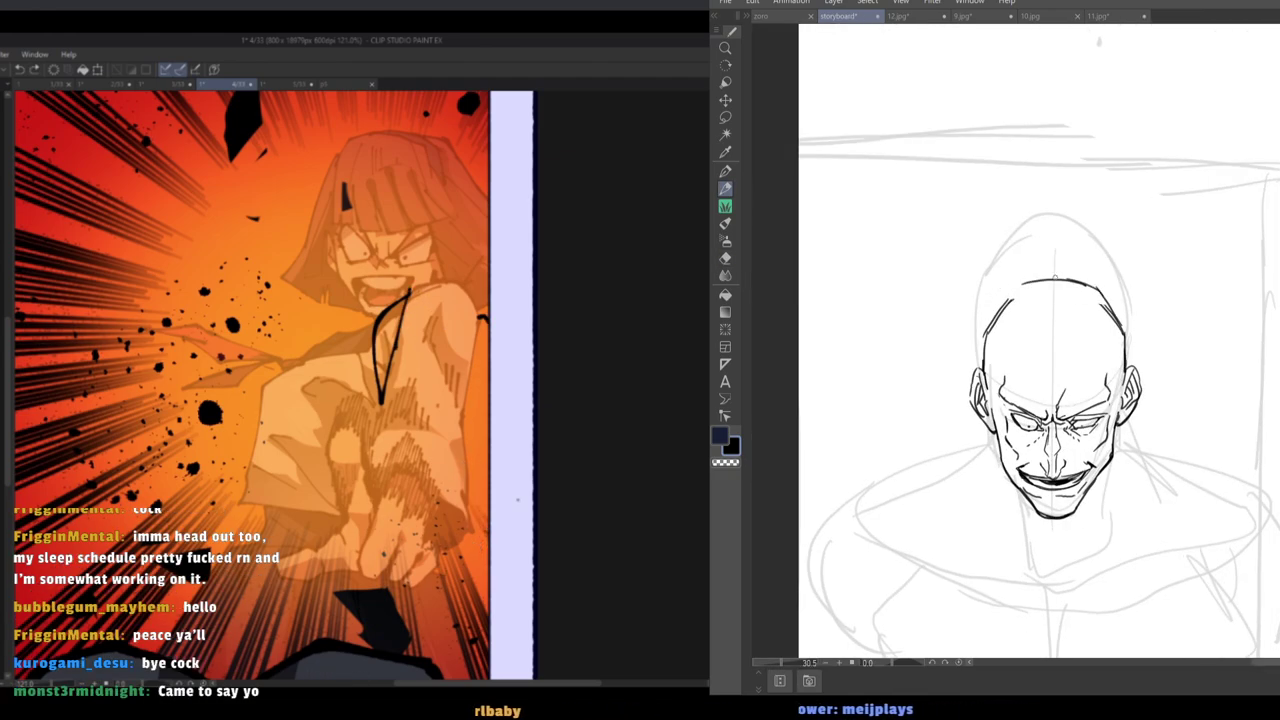
{"action": "scroll", "coordinate": [990, 319], "scroll_direction": "down", "scroll_amount": 3}
{"action": "scroll", "coordinate": [995, 290], "scroll_direction": "up", "scroll_amount": 3}
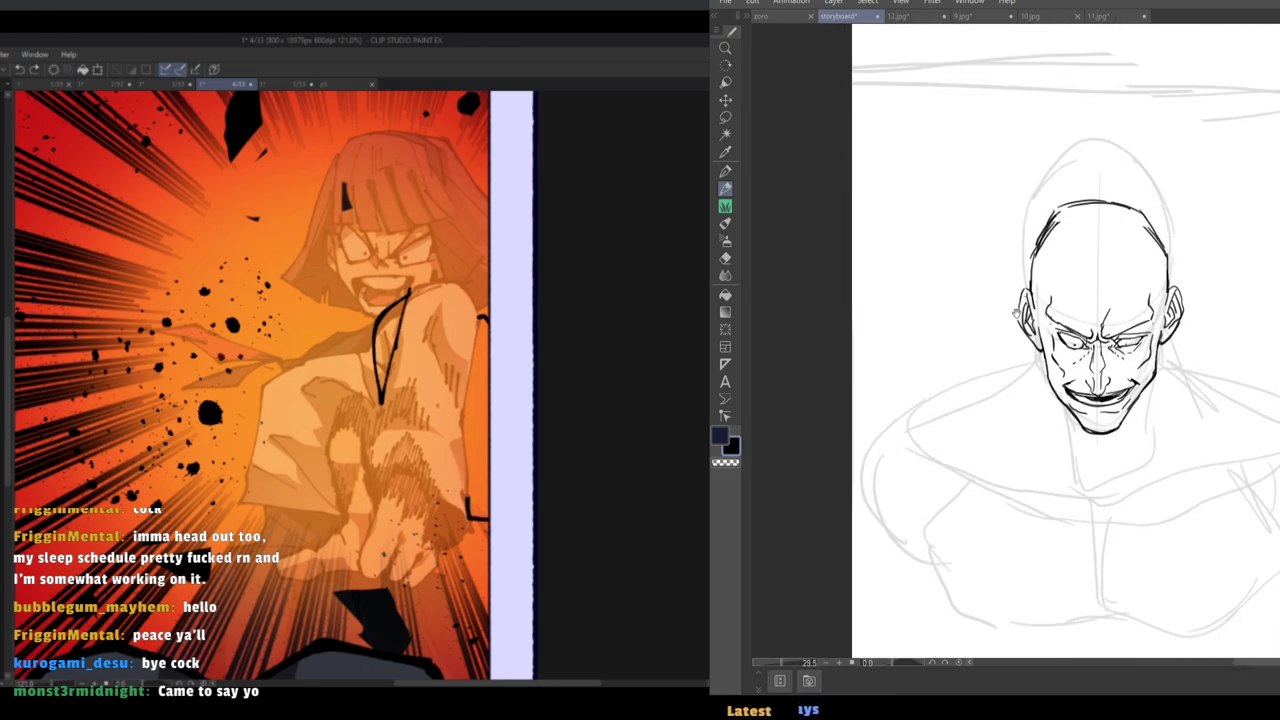
Erase part of the rough eye beside the forehead crease and redraw it with narrower, darker lids.
{"action": "scroll", "coordinate": [1001, 311], "scroll_direction": "up", "scroll_amount": 2}
{"action": "key", "text": "e"}
{"action": "left_click_drag", "start_coordinate": [1146, 352], "coordinate": [1175, 357]}
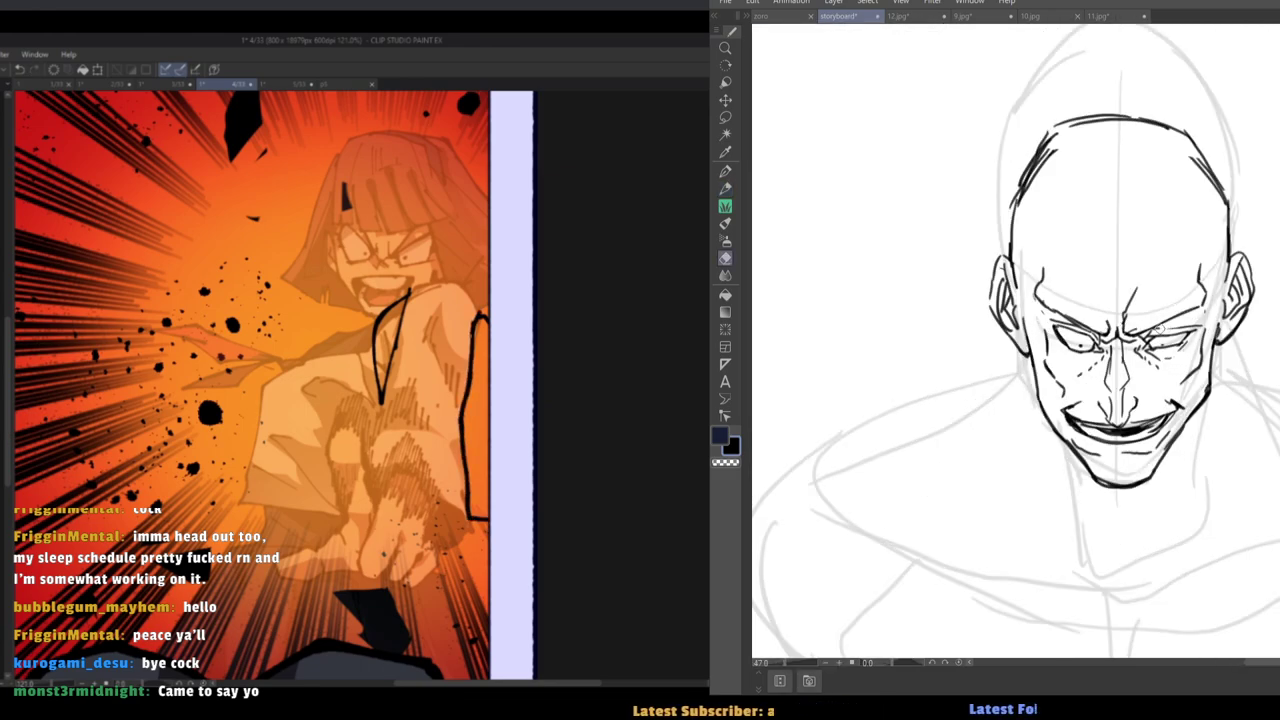
{"action": "key", "text": "p"}
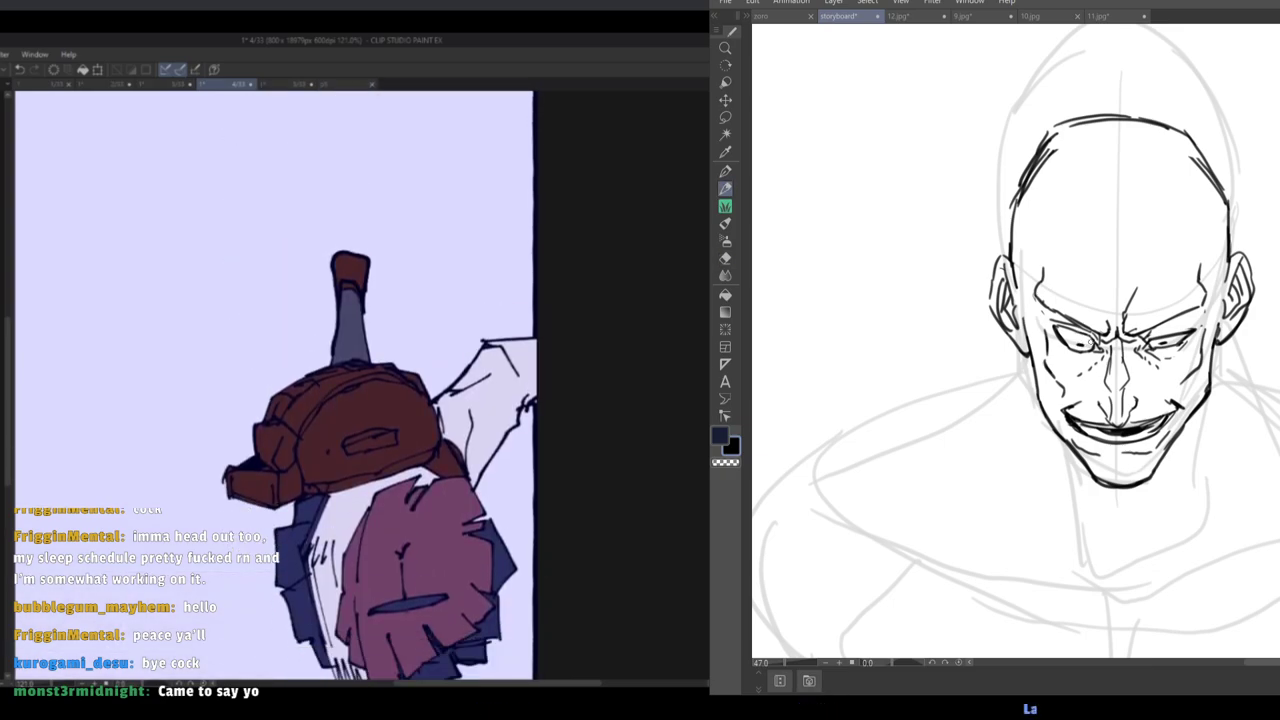
Refine the furrow between the brows and the inner eye corners with alternating erasing and short ink strokes.
{"action": "key", "text": "e"}
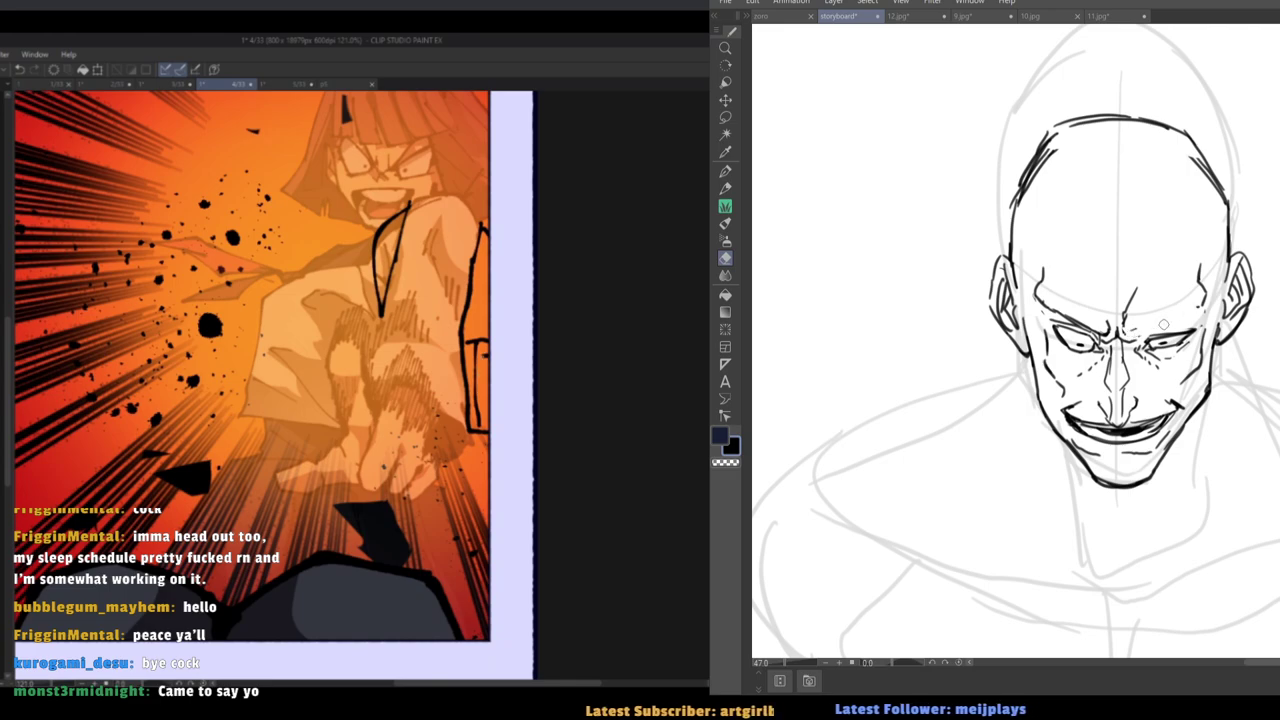
{"action": "key", "text": "p"}
{"action": "mouse_move", "coordinate": [1124, 342]}
{"action": "left_mouse_down"}
{"action": "mouse_move", "coordinate": [1203, 307]}
{"action": "mouse_move", "coordinate": [1124, 314]}
{"action": "mouse_move", "coordinate": [1119, 332]}
{"action": "left_mouse_up"}
{"action": "key", "text": "e"}
{"action": "key", "text": "p"}
{"action": "key", "text": "e"}
{"action": "key", "text": "p"}
Check the whole bust in a mirrored view and clean up the lines where the brows meet the nose bridge.
{"action": "left_click_drag", "start_coordinate": [1083, 293], "coordinate": [1033, 232]}
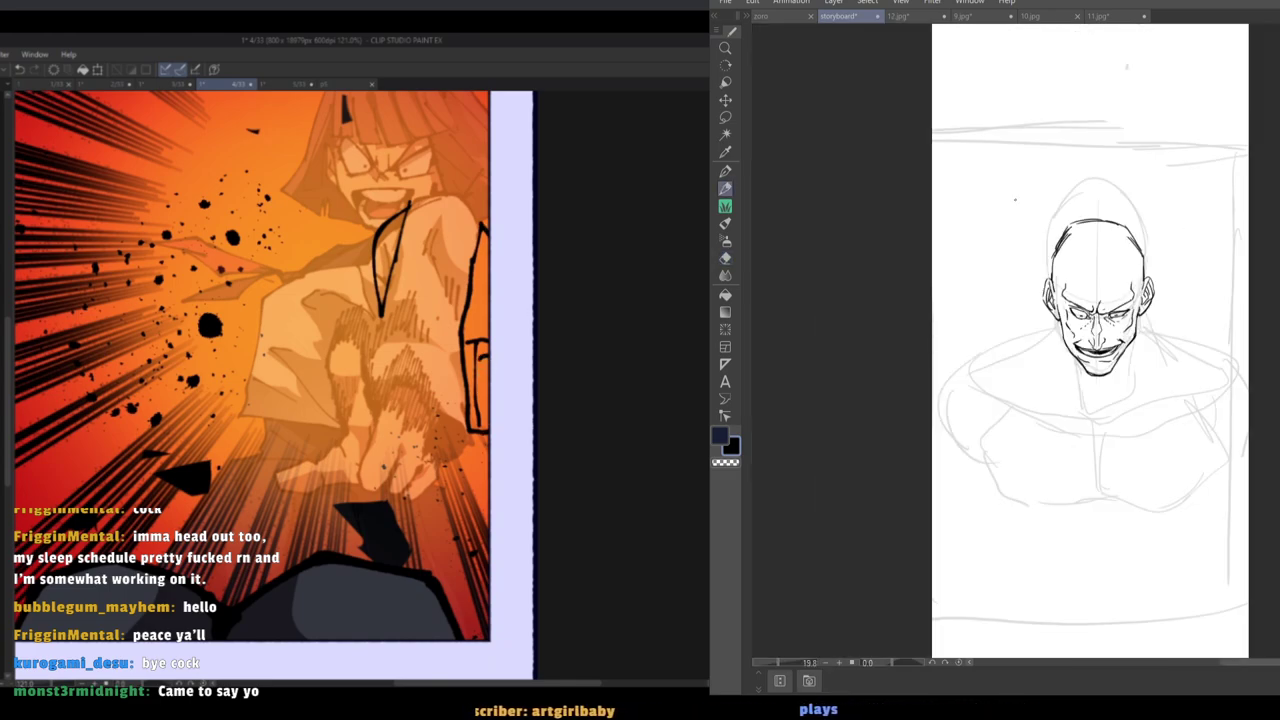
{"action": "key", "text": "h"}
{"action": "key", "text": "h"}
{"action": "left_click_drag", "start_coordinate": [1061, 307], "coordinate": [1107, 305]}
{"action": "key", "text": "e"}
{"action": "left_click_drag", "start_coordinate": [1090, 312], "coordinate": [1091, 323]}
{"action": "key", "text": "p"}
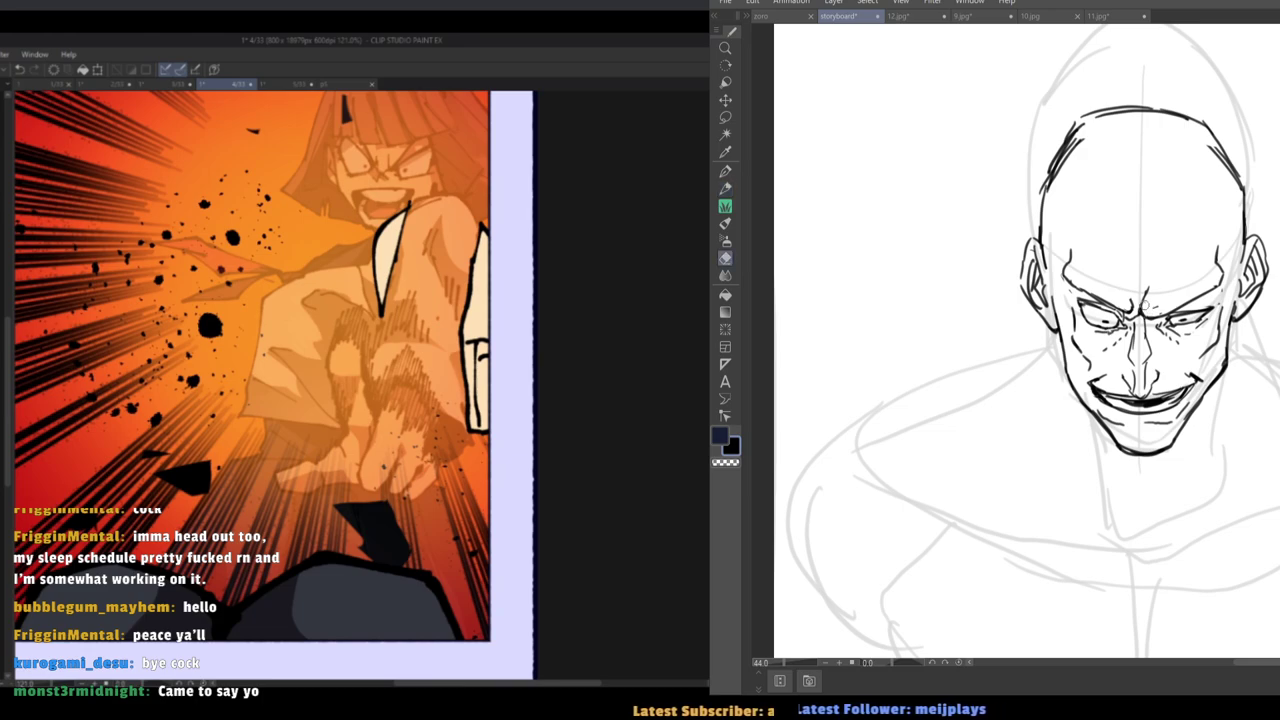
Extend the slanted forehead crease upward and add branching crease lines above both brows.
{"action": "left_click_drag", "start_coordinate": [1152, 278], "coordinate": [1160, 273]}
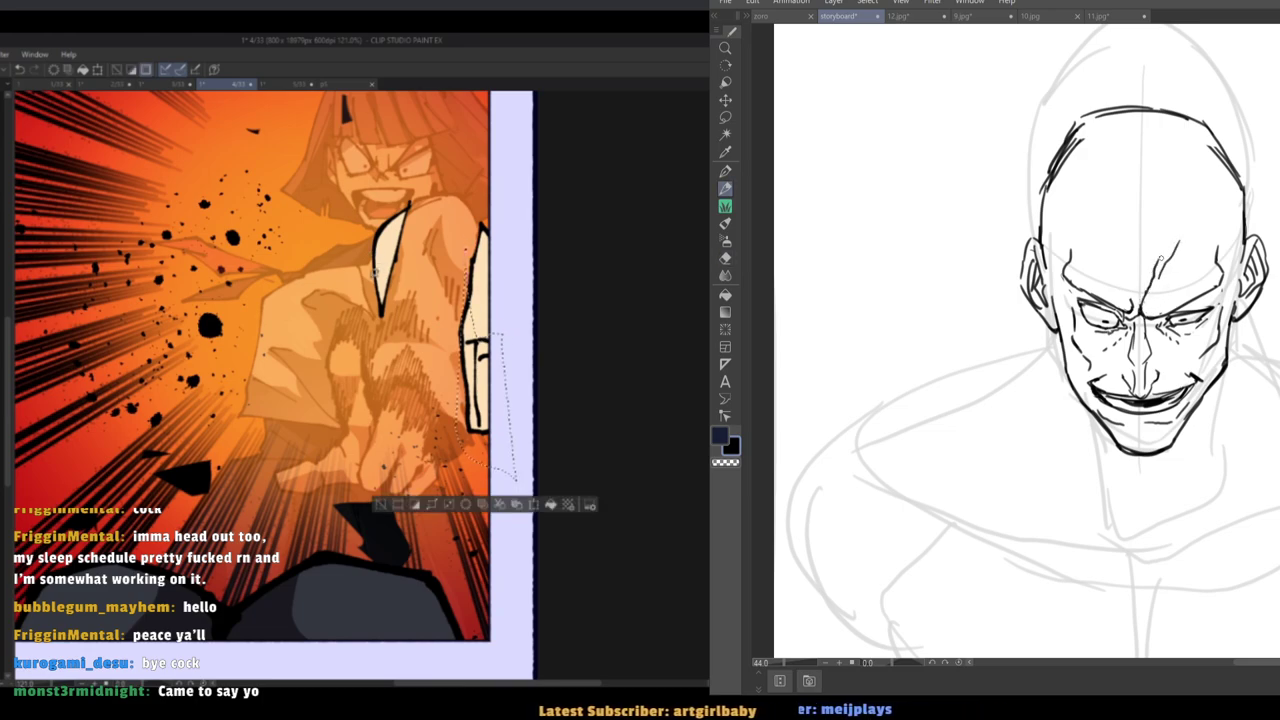
{"action": "mouse_move", "coordinate": [1168, 228]}
{"action": "left_mouse_down"}
{"action": "mouse_move", "coordinate": [1160, 262]}
{"action": "mouse_move", "coordinate": [1176, 266]}
{"action": "mouse_move", "coordinate": [1114, 279]}
{"action": "mouse_move", "coordinate": [1102, 243]}
{"action": "mouse_move", "coordinate": [1083, 286]}
{"action": "mouse_move", "coordinate": [1121, 286]}
{"action": "left_mouse_up"}
{"action": "key", "text": "ctrl+u"}
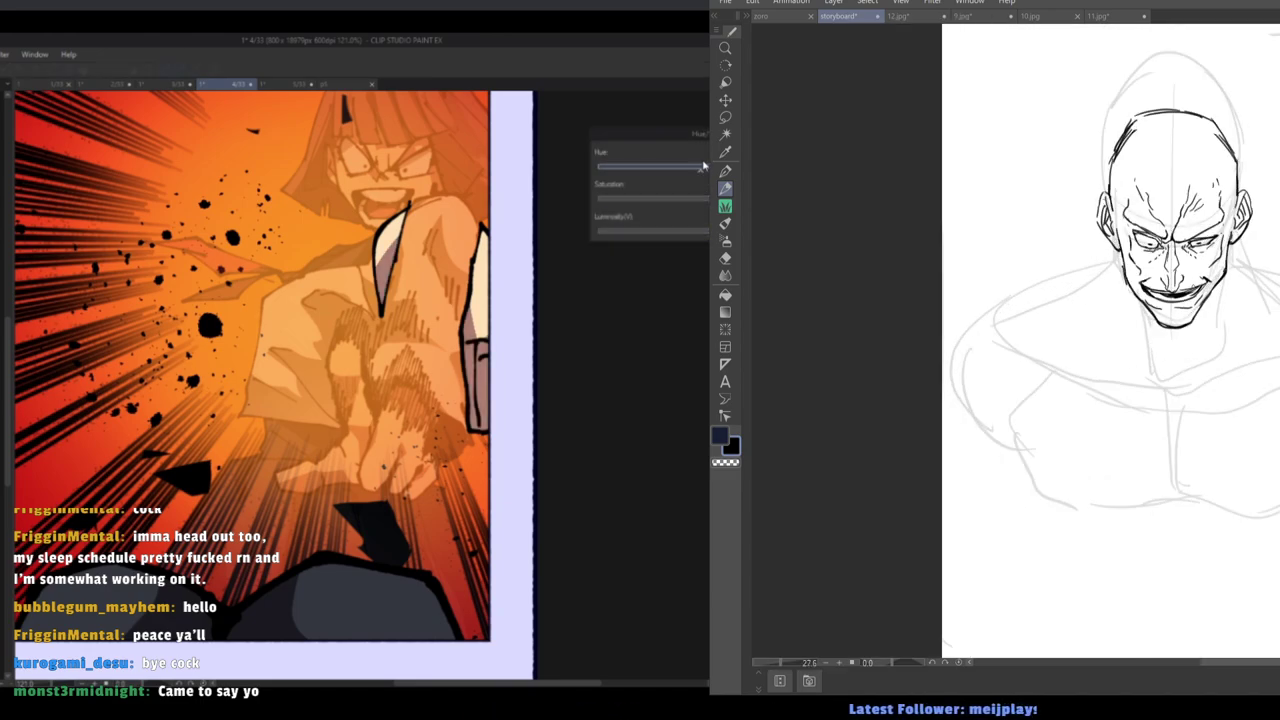
Draw both sides of the neck tapering to the throat notch, with collarbone lines sweeping outward to the shoulders.
{"action": "mouse_move", "coordinate": [1224, 276]}
{"action": "left_mouse_down"}
{"action": "mouse_move", "coordinate": [1217, 340]}
{"action": "mouse_move", "coordinate": [1194, 381]}
{"action": "left_mouse_up"}
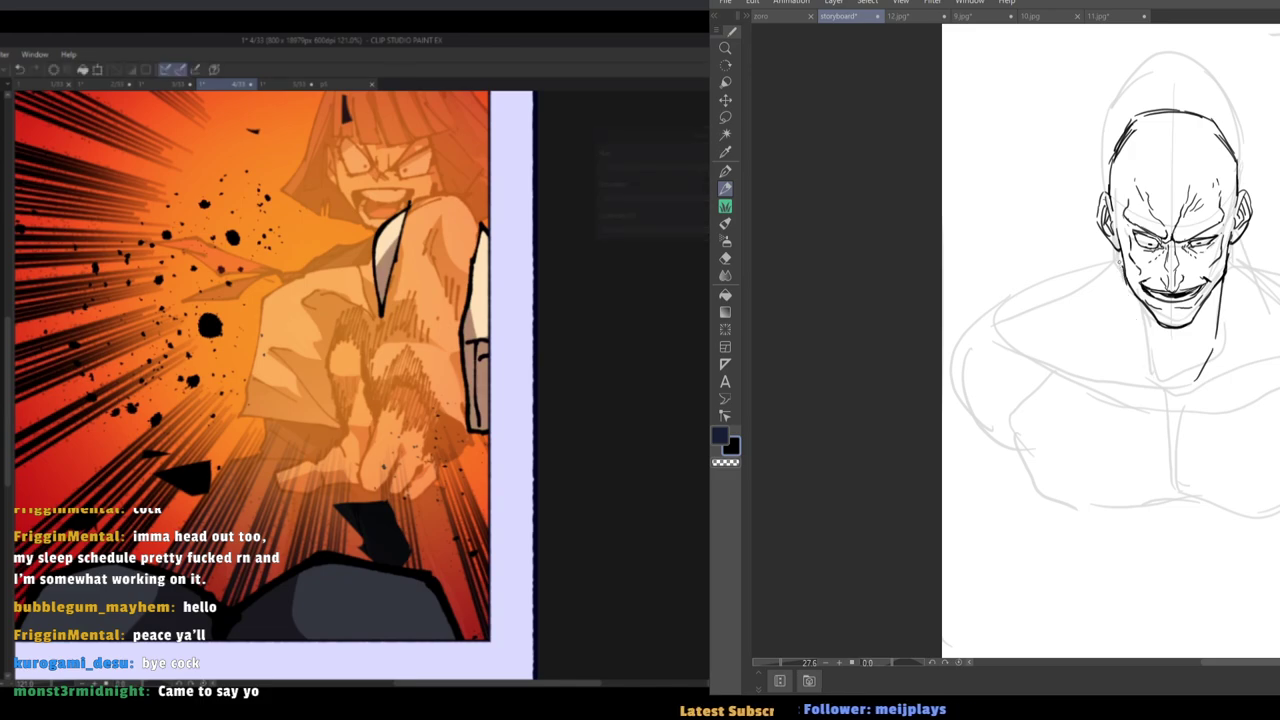
{"action": "mouse_move", "coordinate": [1120, 262]}
{"action": "left_mouse_down"}
{"action": "mouse_move", "coordinate": [1144, 360]}
{"action": "mouse_move", "coordinate": [1190, 375]}
{"action": "mouse_move", "coordinate": [1279, 361]}
{"action": "left_mouse_up"}
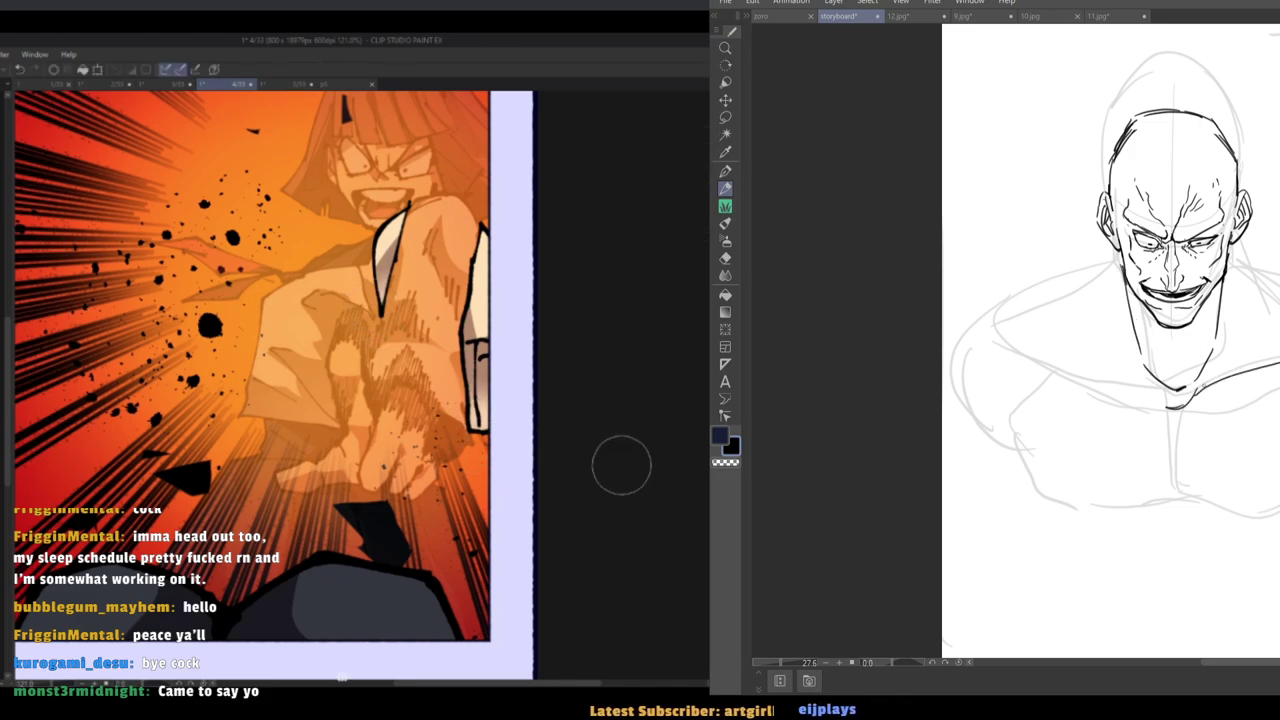
{"action": "left_click_drag", "start_coordinate": [1158, 400], "coordinate": [1025, 338]}
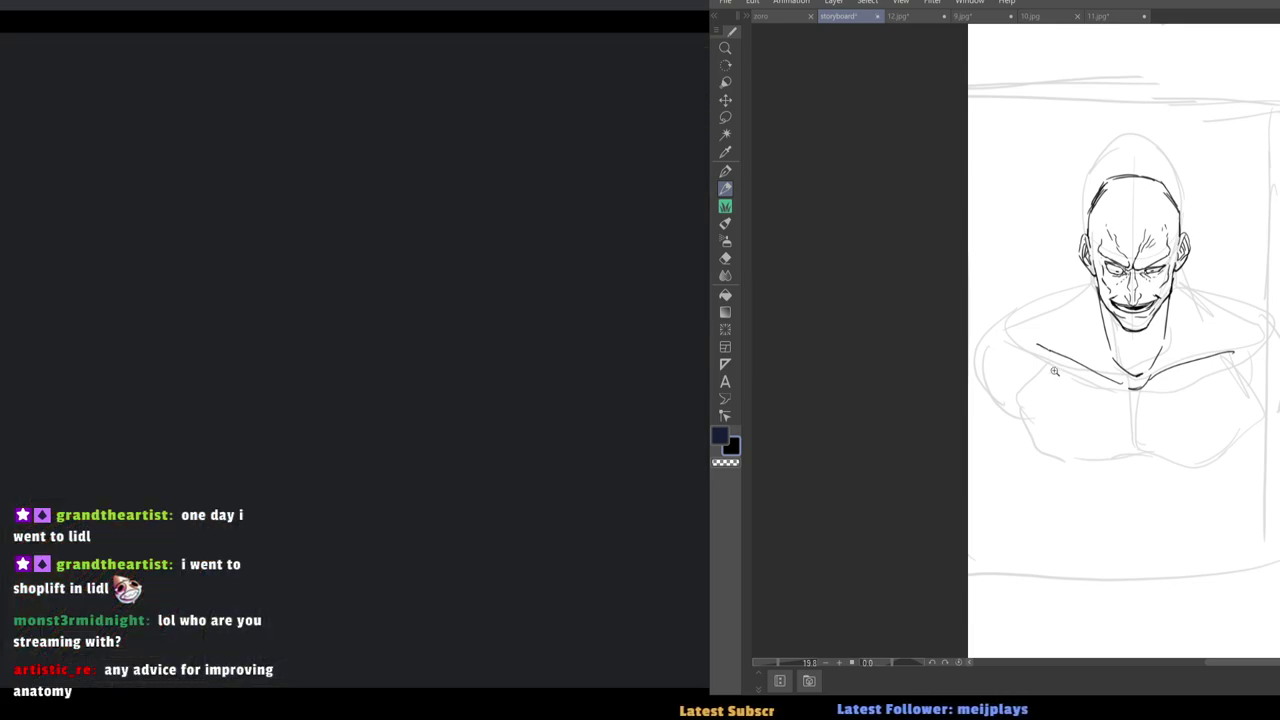
Draw sloping trapezius lines from both sides of the neck to the shoulders, redoing one stroke, and check the mirrored bust.
{"action": "scroll", "coordinate": [1082, 342], "scroll_direction": "up", "scroll_amount": 2}
{"action": "left_click_drag", "start_coordinate": [1190, 296], "coordinate": [1277, 331]}
{"action": "key", "text": "ctrl+z"}
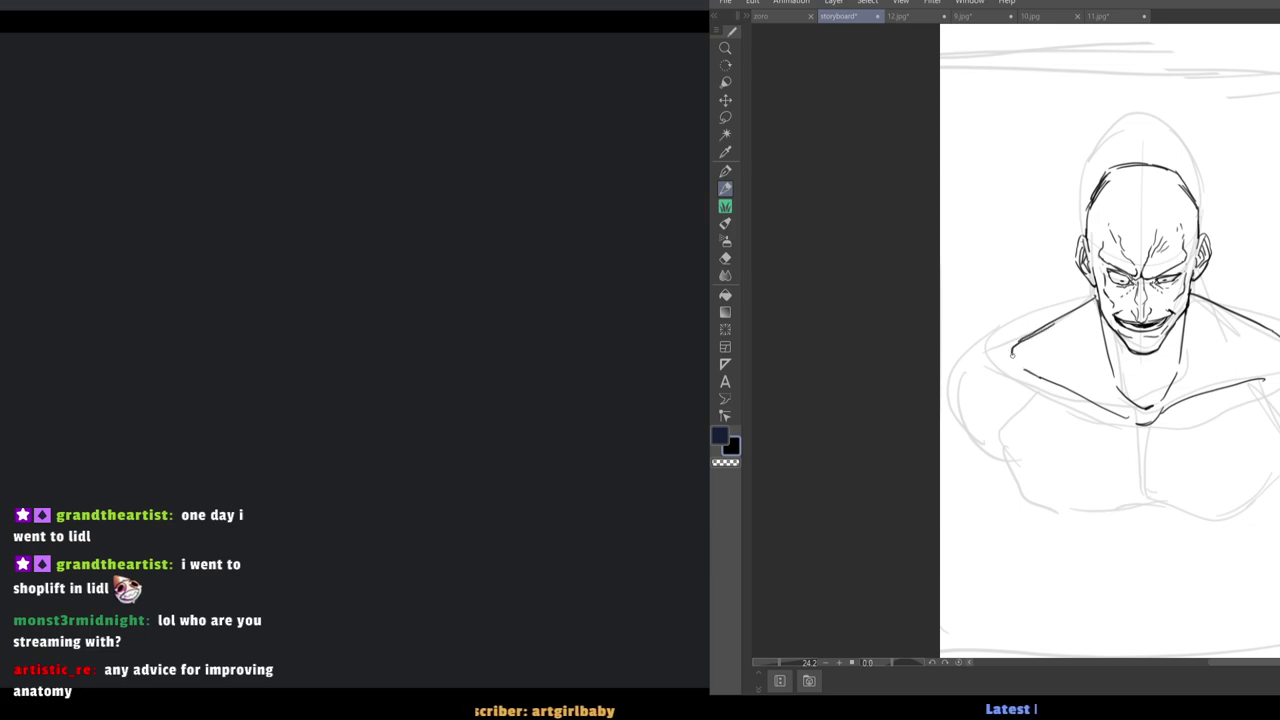
{"action": "key", "text": "h"}
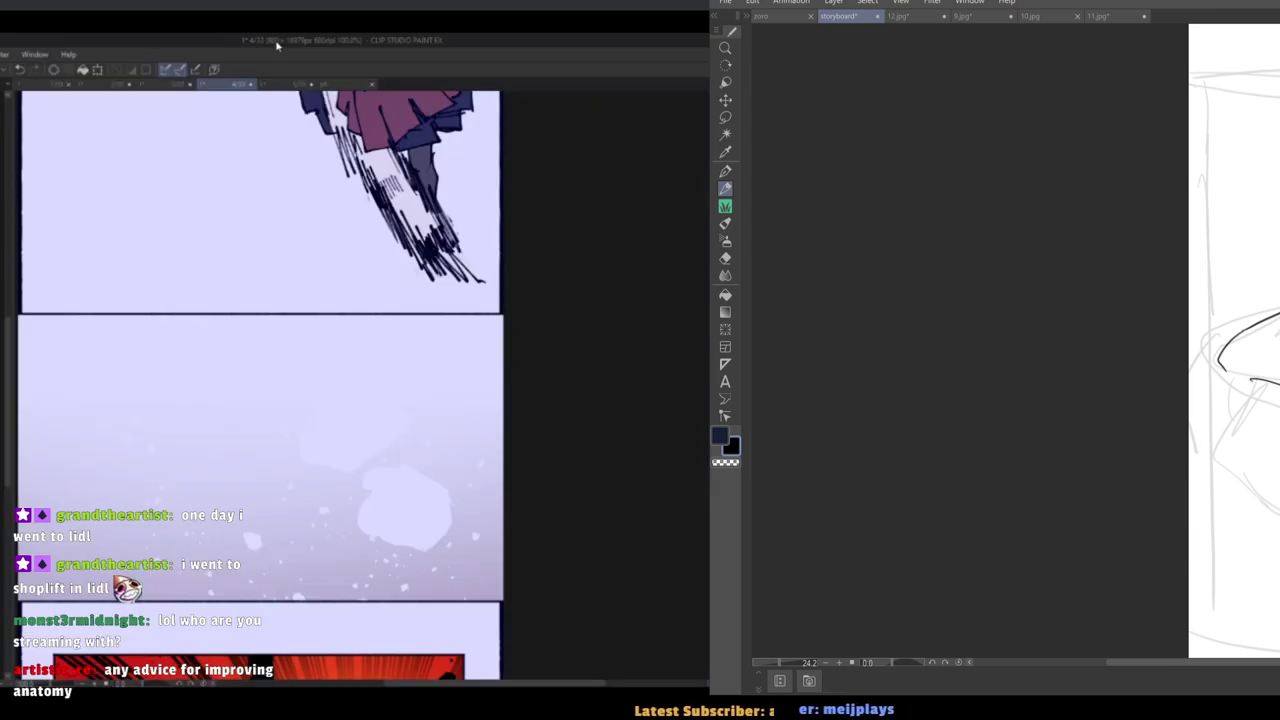
{"action": "left_click_drag", "start_coordinate": [1180, 306], "coordinate": [980, 388]}
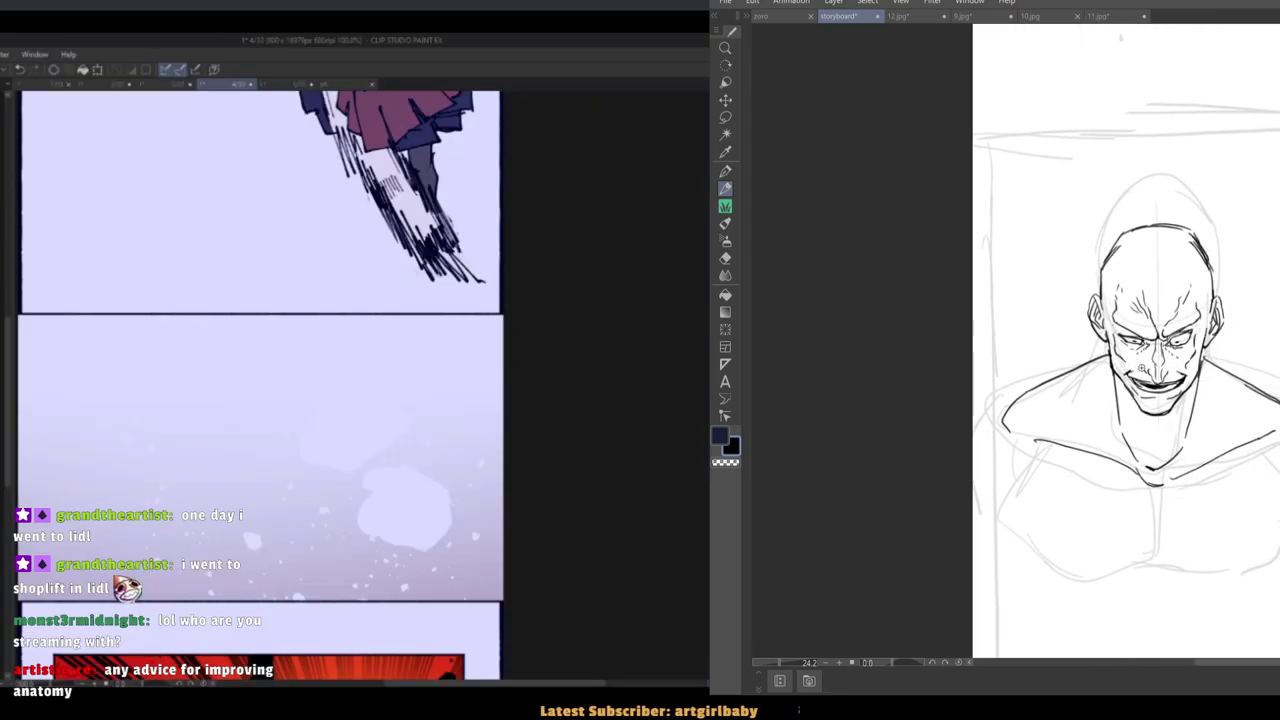
{"action": "scroll", "coordinate": [1150, 348], "scroll_direction": "up", "scroll_amount": 2}
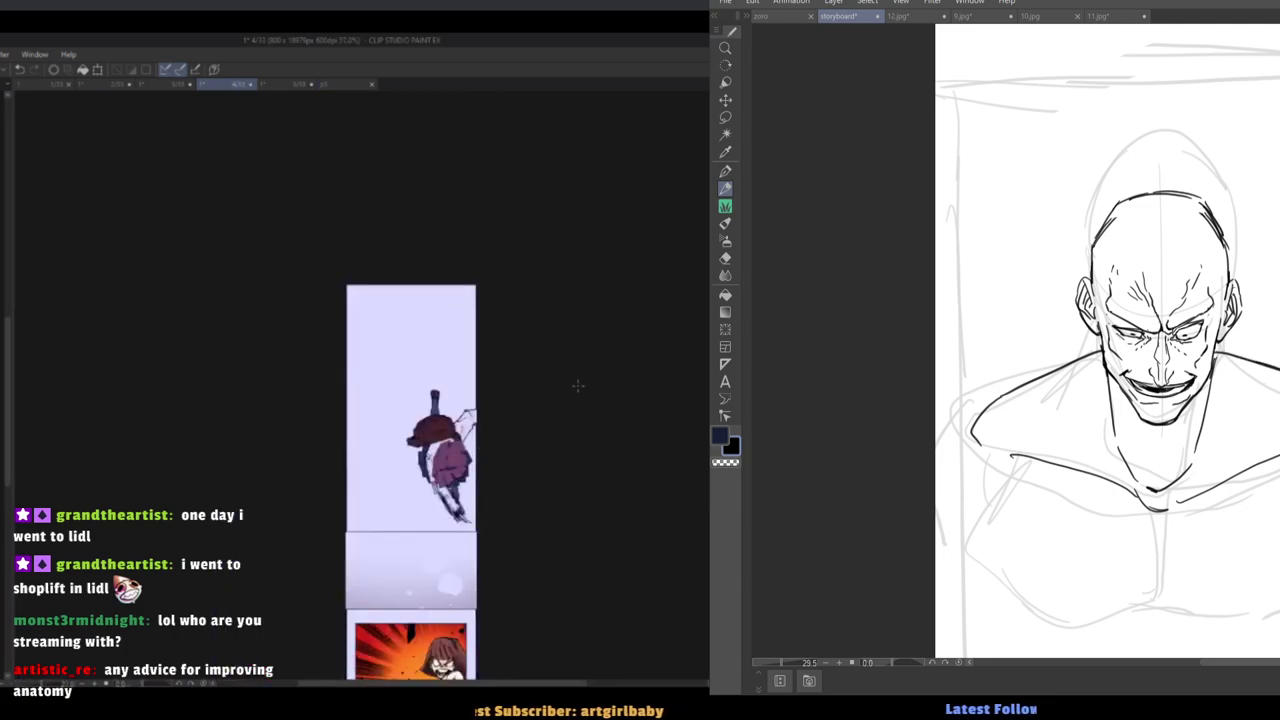
Clean up the collarbone line, then outline rounded deltoids on both shoulders and angular pectorals split by a centre line.
{"action": "left_click_drag", "start_coordinate": [1036, 371], "coordinate": [1026, 345]}
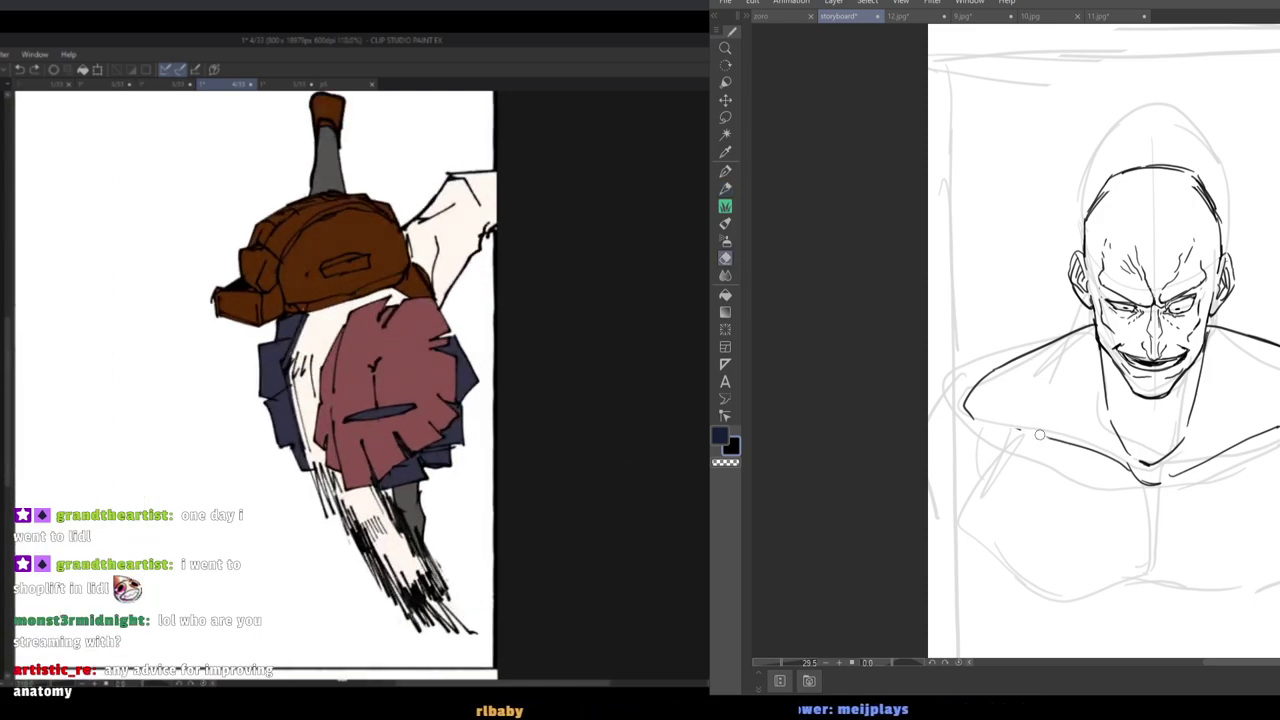
{"action": "mouse_move", "coordinate": [1040, 434]}
{"action": "left_mouse_down"}
{"action": "mouse_move", "coordinate": [1160, 484]}
{"action": "mouse_move", "coordinate": [984, 421]}
{"action": "left_mouse_up"}
{"action": "key", "text": "p"}
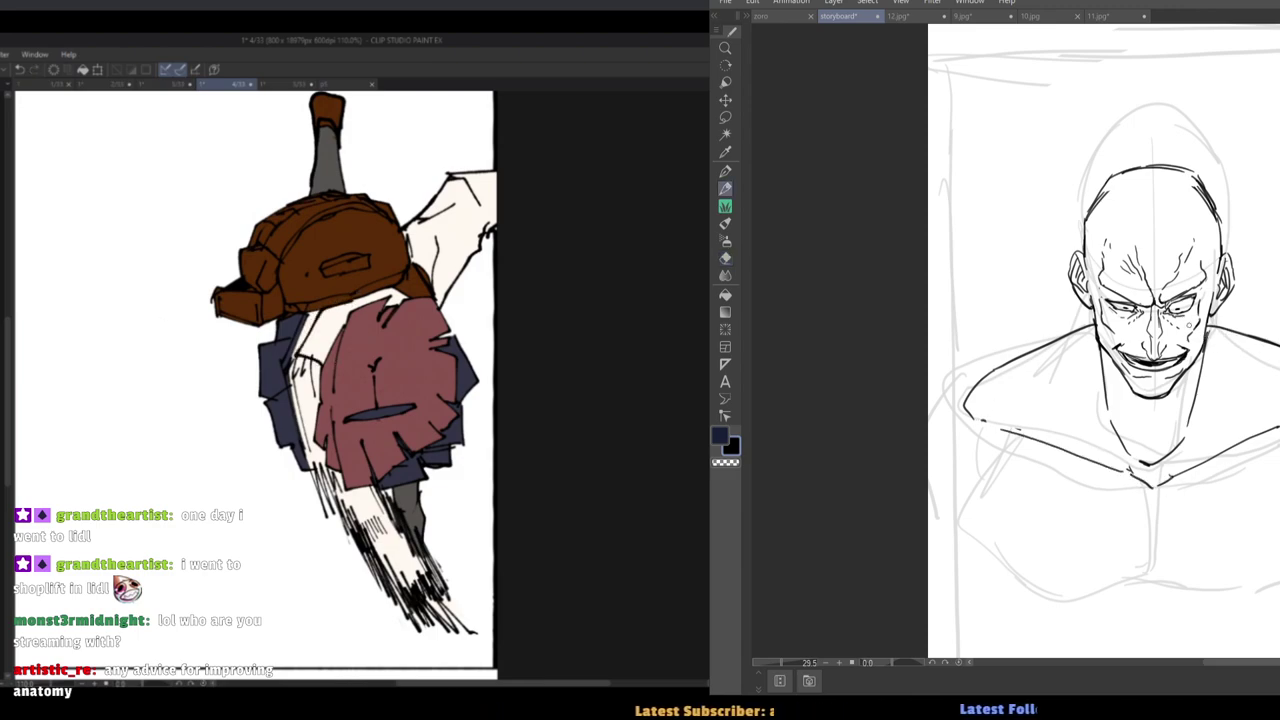
{"action": "left_click_drag", "start_coordinate": [1103, 316], "coordinate": [1032, 310]}
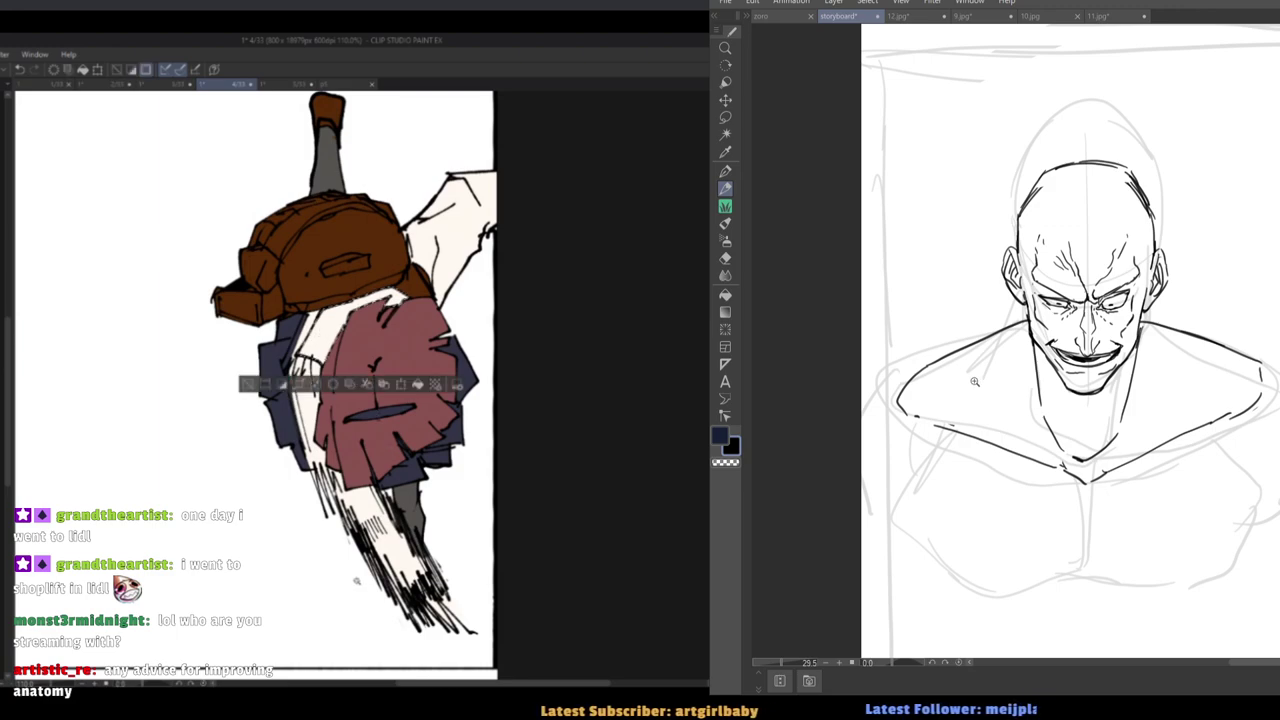
{"action": "left_click_drag", "start_coordinate": [975, 380], "coordinate": [943, 336]}
{"action": "scroll", "coordinate": [942, 335], "scroll_direction": "up", "scroll_amount": 1}
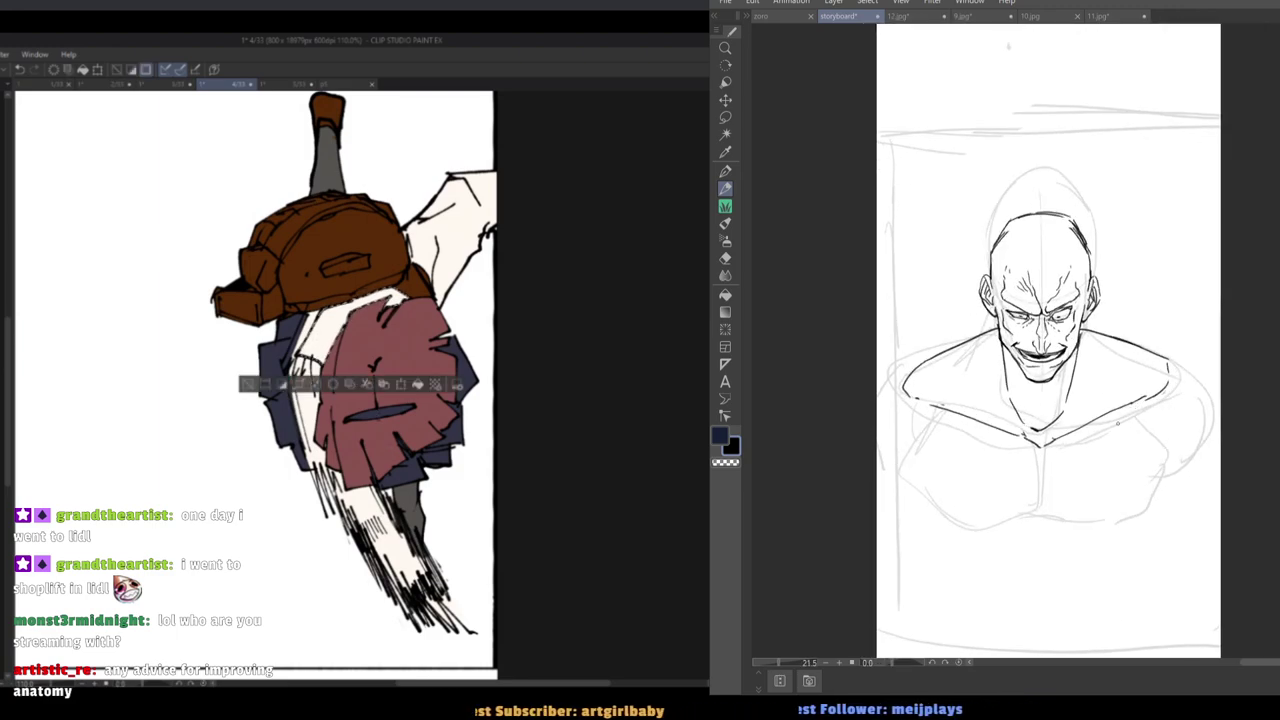
{"action": "mouse_move", "coordinate": [1158, 355]}
{"action": "left_mouse_down"}
{"action": "mouse_move", "coordinate": [1188, 366]}
{"action": "mouse_move", "coordinate": [1196, 448]}
{"action": "left_mouse_up"}
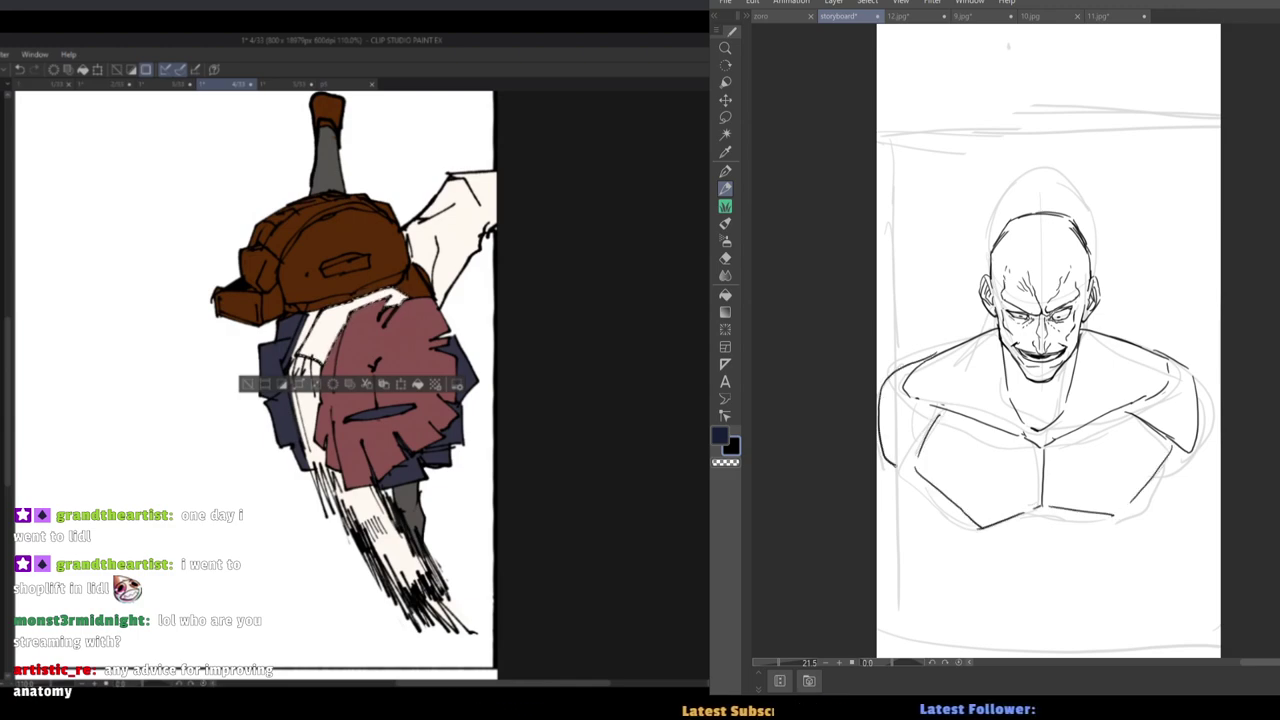
{"action": "left_click_drag", "start_coordinate": [1155, 353], "coordinate": [1204, 432]}
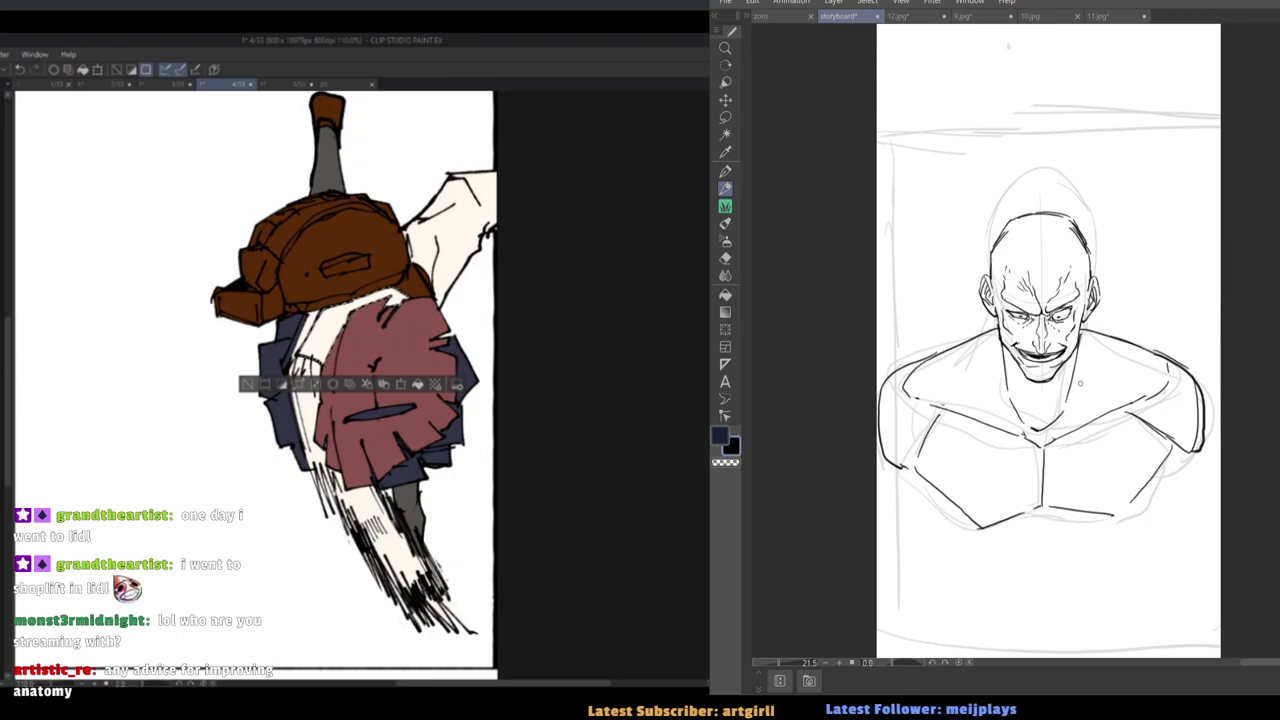
Check the bust in a mirrored view and undo all inked neck, shoulder and chest lines below the head.
{"action": "key", "text": "h"}
{"action": "left_click_drag", "start_coordinate": [1144, 388], "coordinate": [1031, 426]}
{"action": "left_click_drag", "start_coordinate": [1133, 431], "coordinate": [1119, 441]}
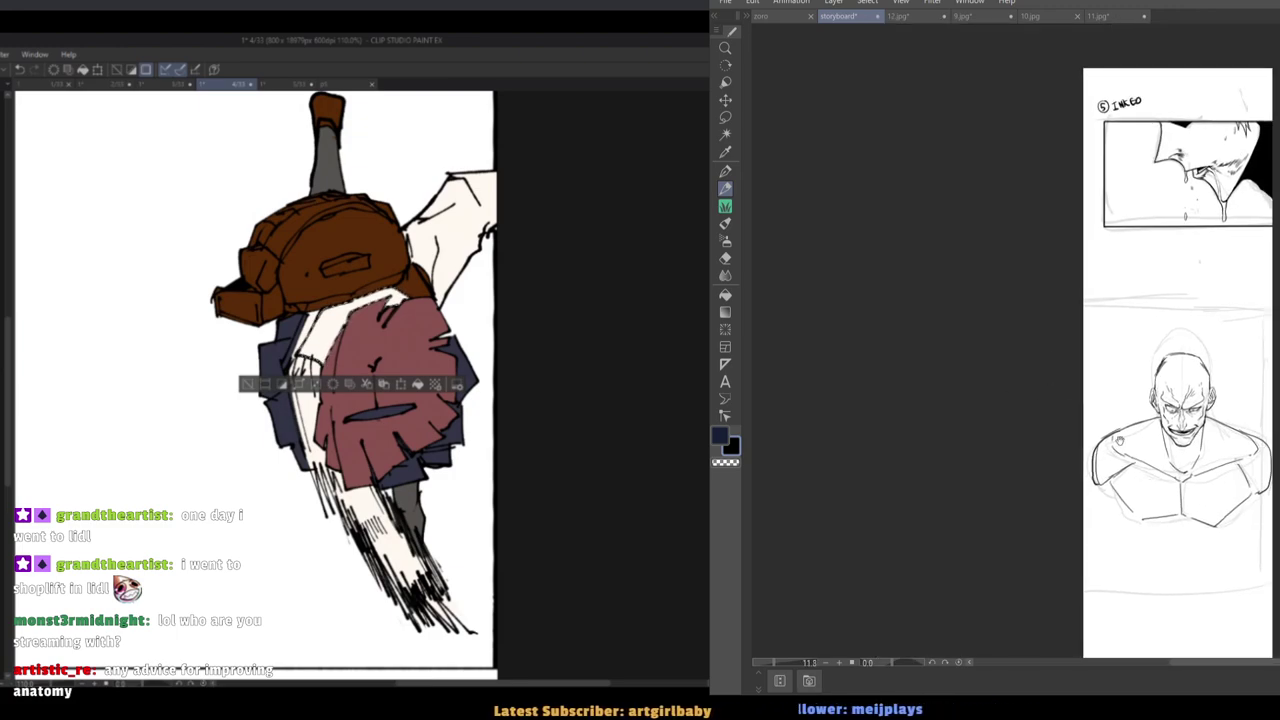
{"action": "scroll", "coordinate": [1119, 440], "scroll_direction": "up", "scroll_amount": 3}
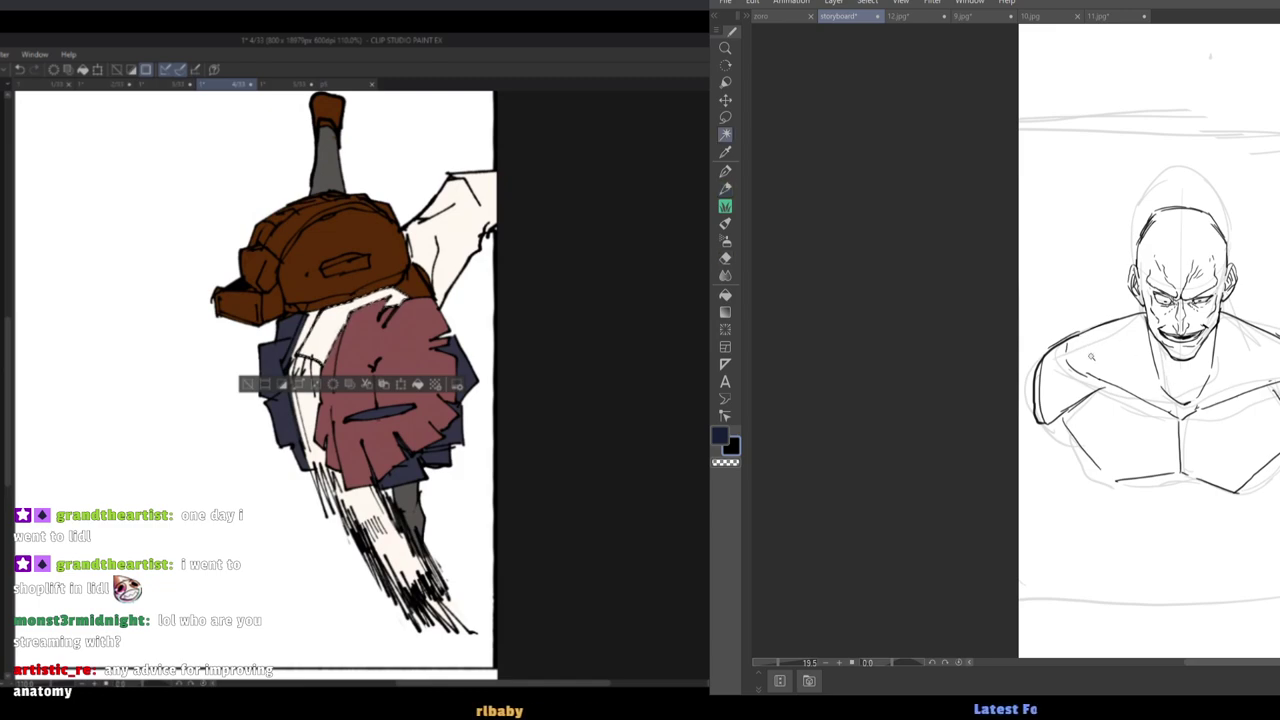
{"action": "key", "text": "ctrl+z"}
{"action": "key", "text": "ctrl+z"}
{"action": "key", "text": "ctrl+z"}
{"action": "key", "text": "ctrl+z"}
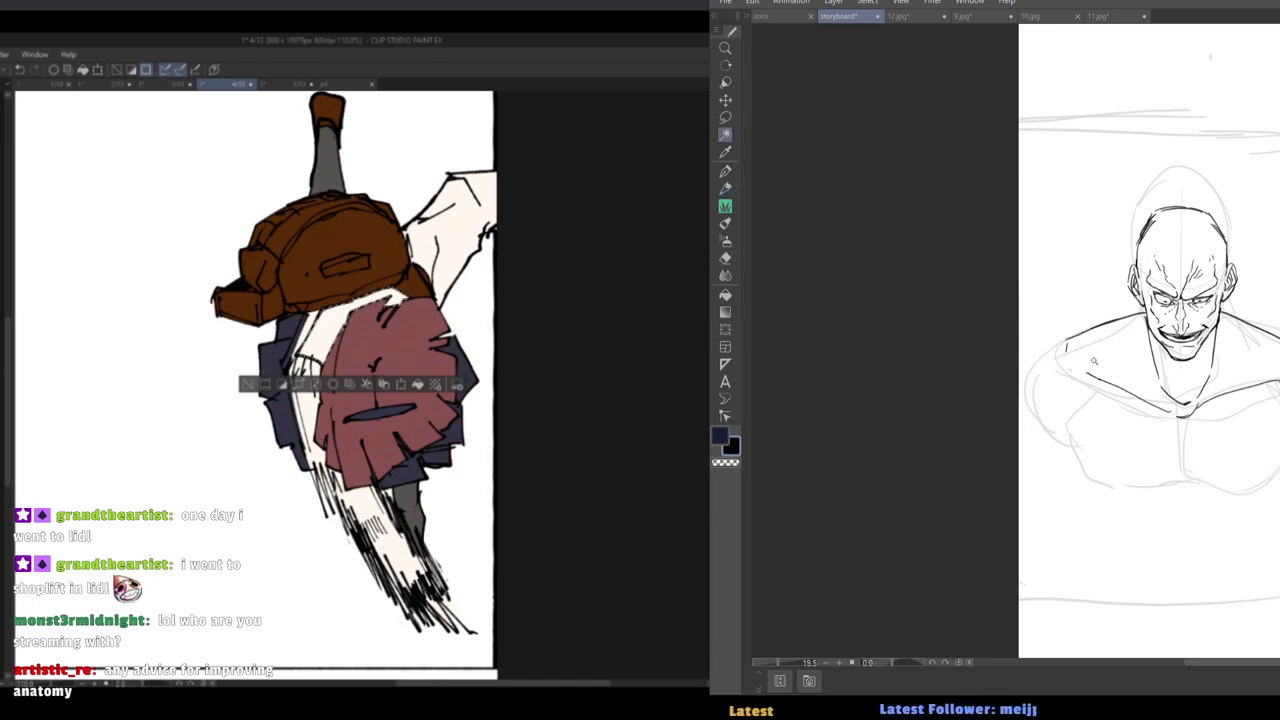
{"action": "key", "text": "ctrl+z"}
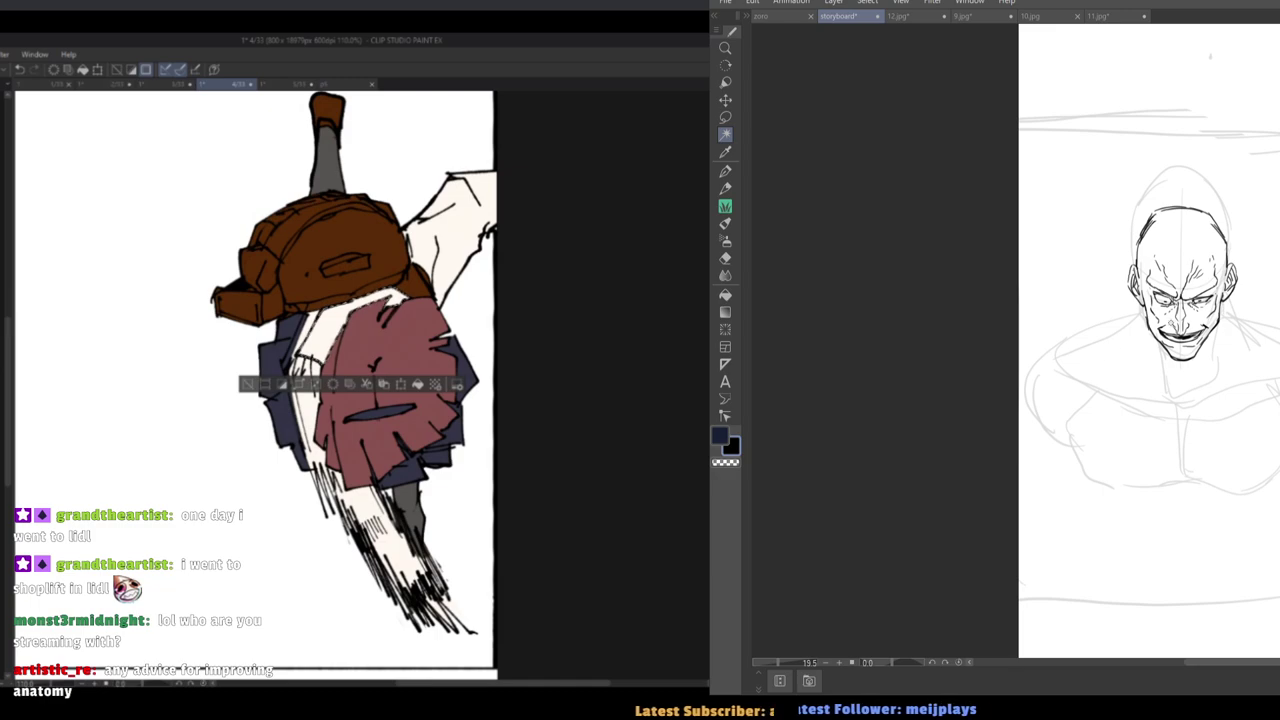
{"action": "key", "text": "ctrl+z"}
Ink a new neck converging on the throat notch, with a steeply sloping near shoulder and angled chest and torso lines.
{"action": "key", "text": "p"}
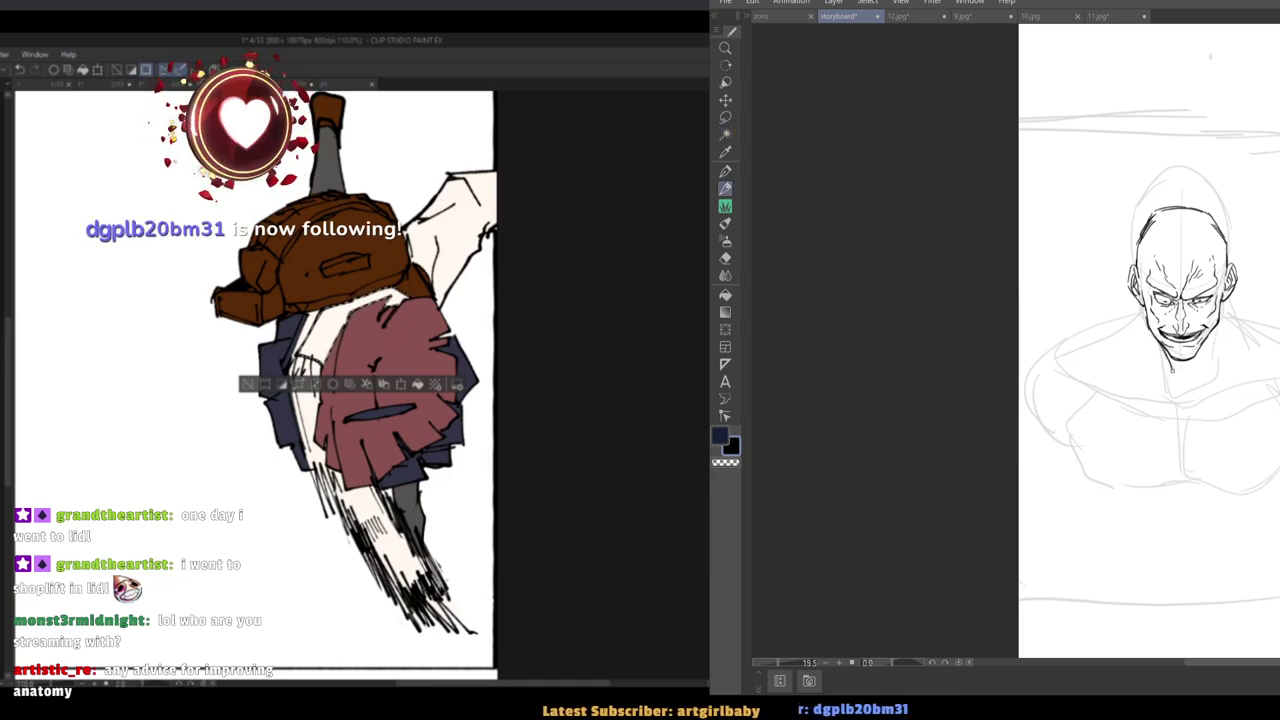
{"action": "left_click_drag", "start_coordinate": [1203, 358], "coordinate": [1182, 411]}
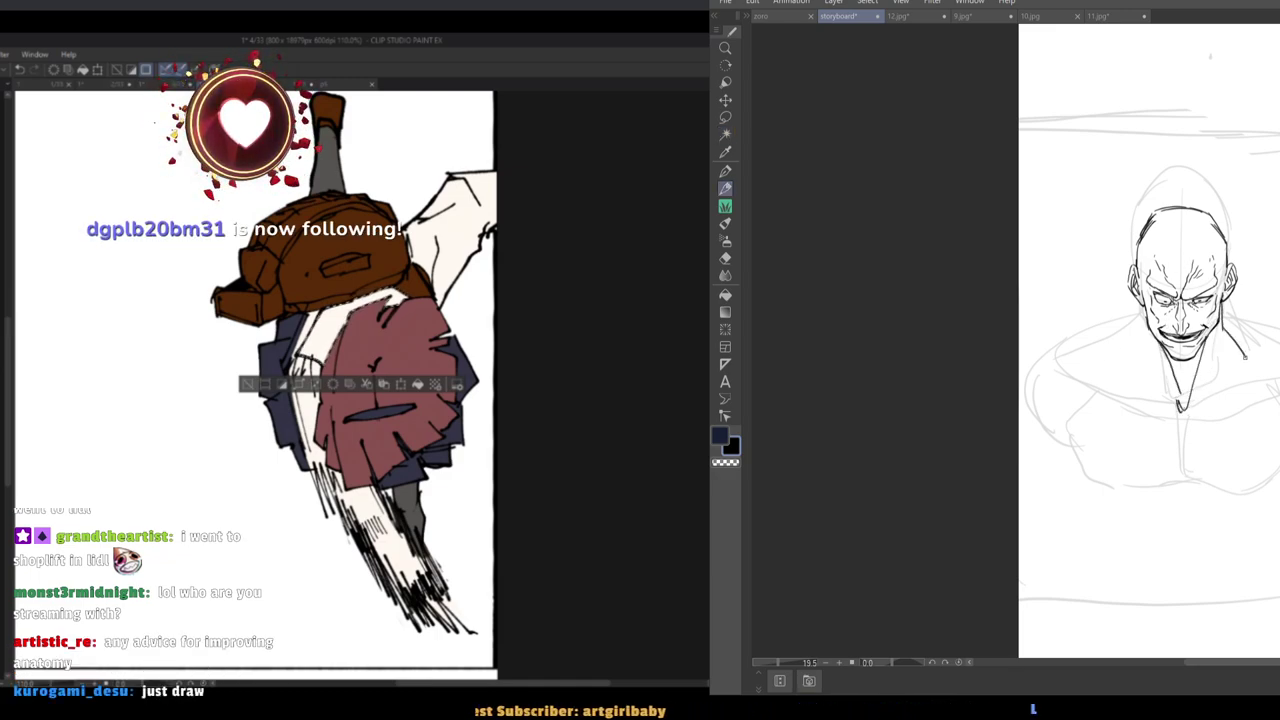
{"action": "left_click_drag", "start_coordinate": [1222, 320], "coordinate": [1275, 404]}
{"action": "left_click_drag", "start_coordinate": [1229, 347], "coordinate": [1195, 407]}
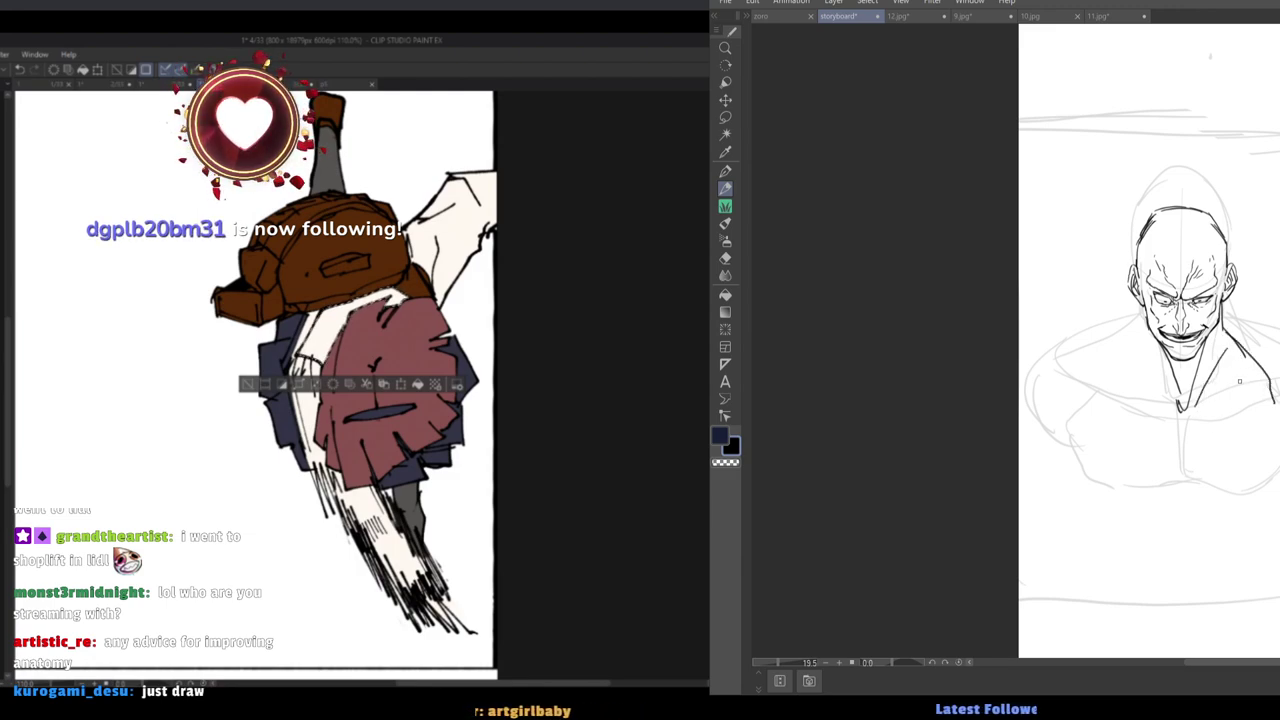
{"action": "mouse_move", "coordinate": [1279, 443]}
{"action": "left_mouse_down"}
{"action": "mouse_move", "coordinate": [1248, 454]}
{"action": "mouse_move", "coordinate": [1196, 425]}
{"action": "left_mouse_up"}
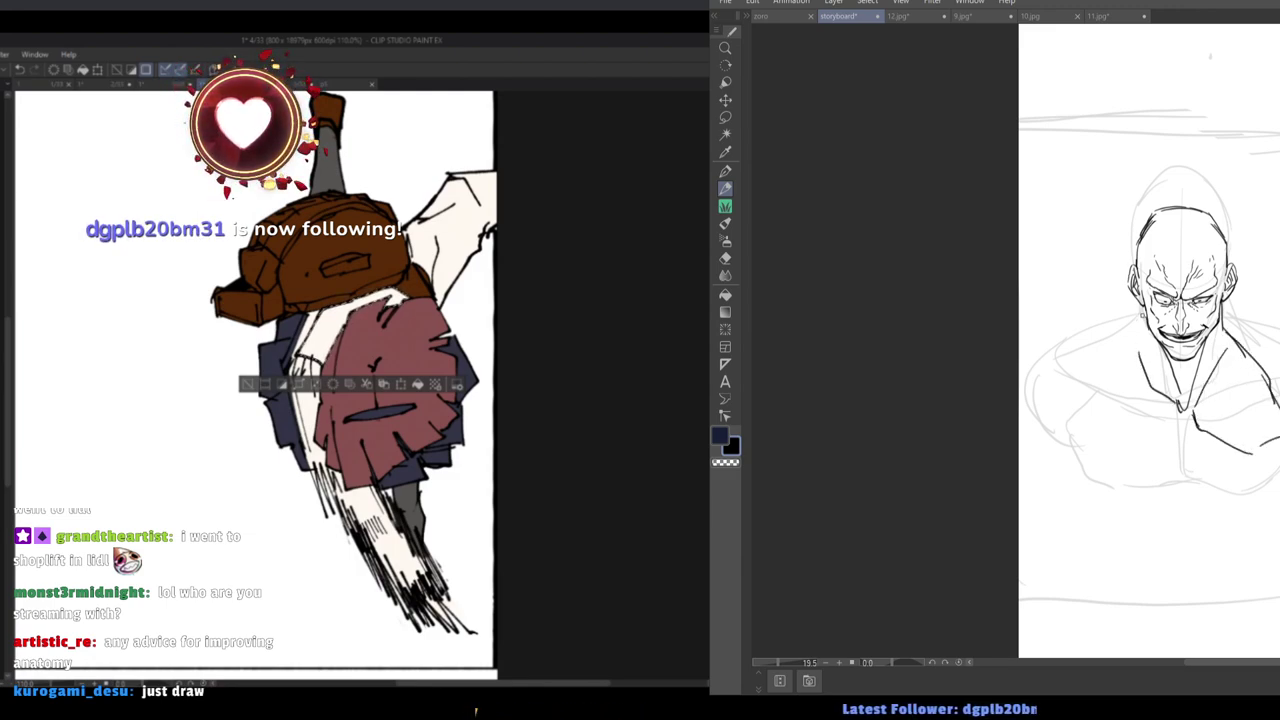
{"action": "left_click_drag", "start_coordinate": [1139, 352], "coordinate": [1178, 404]}
{"action": "mouse_move", "coordinate": [1143, 321]}
{"action": "left_mouse_down"}
{"action": "mouse_move", "coordinate": [1171, 418]}
{"action": "mouse_move", "coordinate": [1165, 467]}
{"action": "left_mouse_up"}
{"action": "left_click_drag", "start_coordinate": [1246, 459], "coordinate": [1228, 493]}
Refine the throat notch and far neck line, redraw the torso edge lines, and start the near arm under the chest.
{"action": "key", "text": "e"}
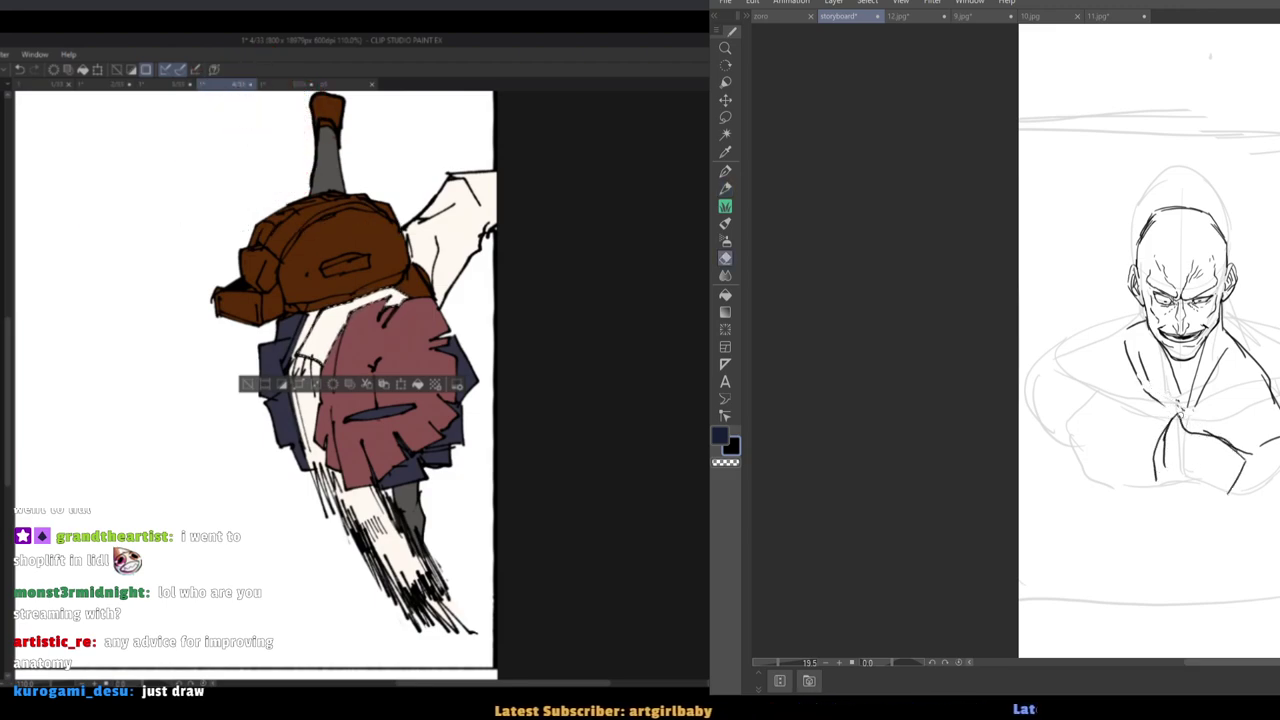
{"action": "key", "text": "p"}
{"action": "left_click_drag", "start_coordinate": [1170, 366], "coordinate": [1176, 406]}
{"action": "key", "text": "e"}
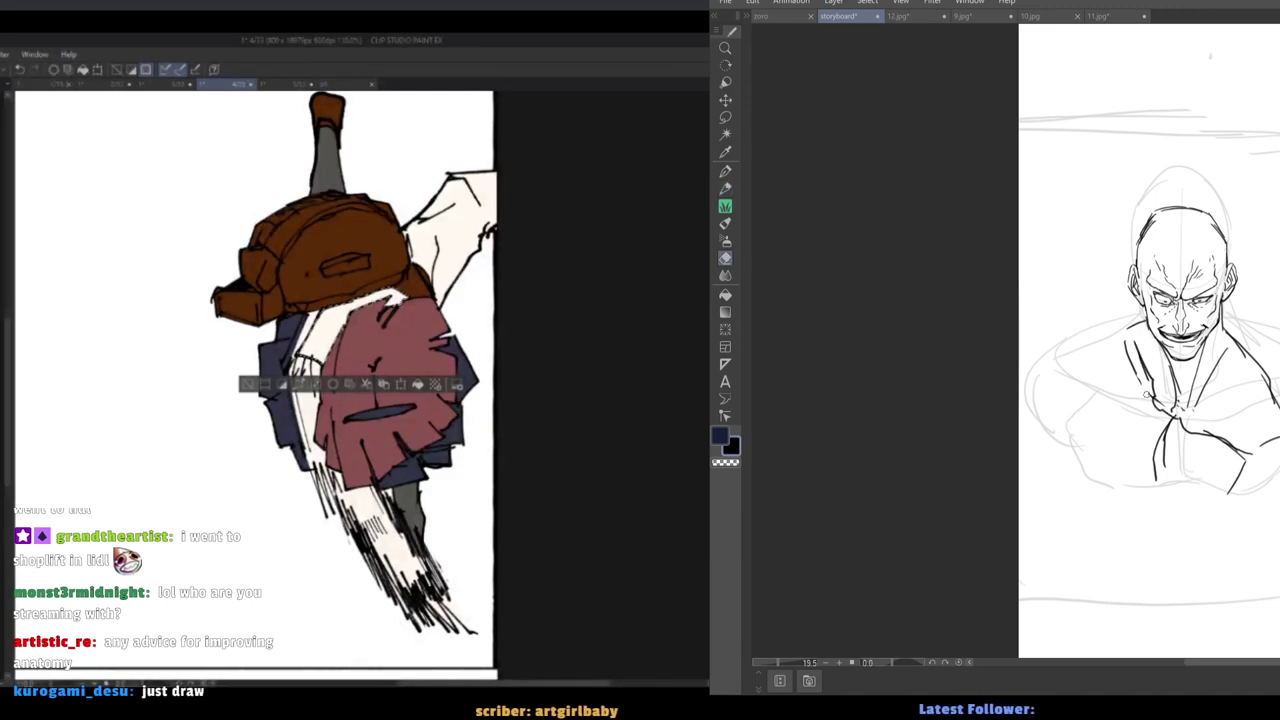
{"action": "key", "text": "p"}
{"action": "left_click_drag", "start_coordinate": [1152, 414], "coordinate": [1150, 486]}
{"action": "key", "text": "e"}
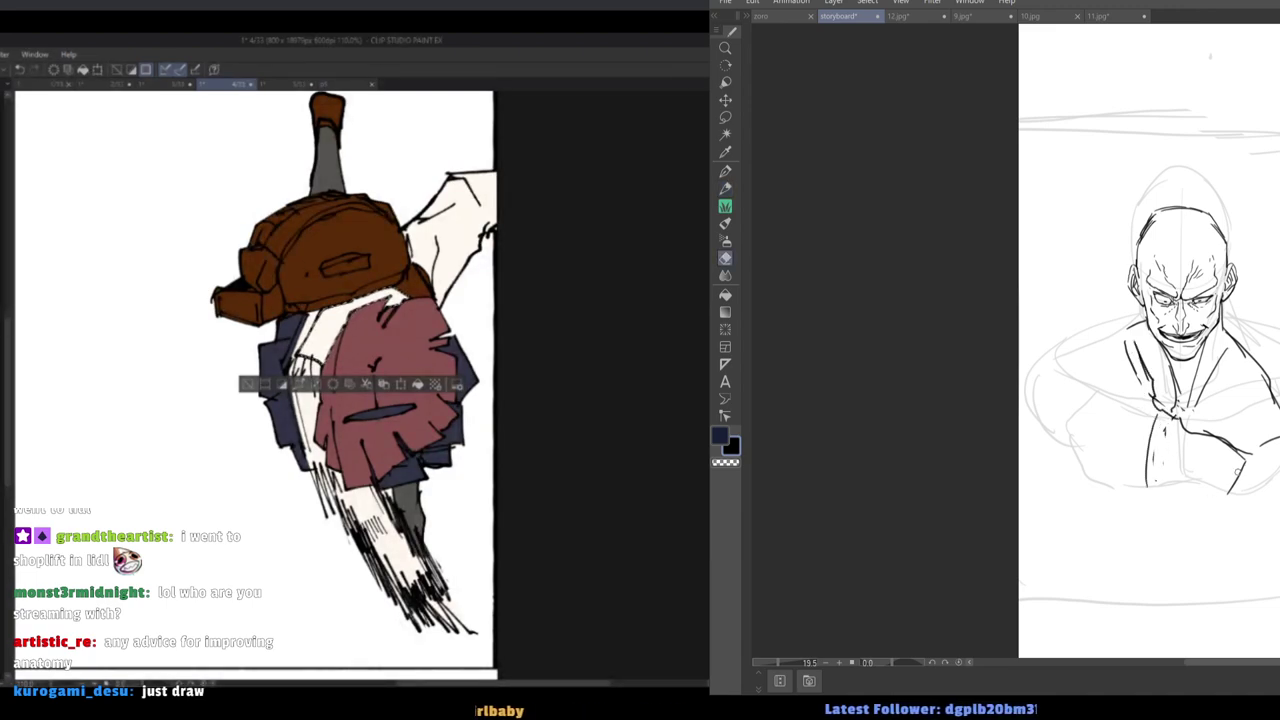
{"action": "left_click_drag", "start_coordinate": [1236, 462], "coordinate": [1238, 494]}
{"action": "key", "text": "p"}
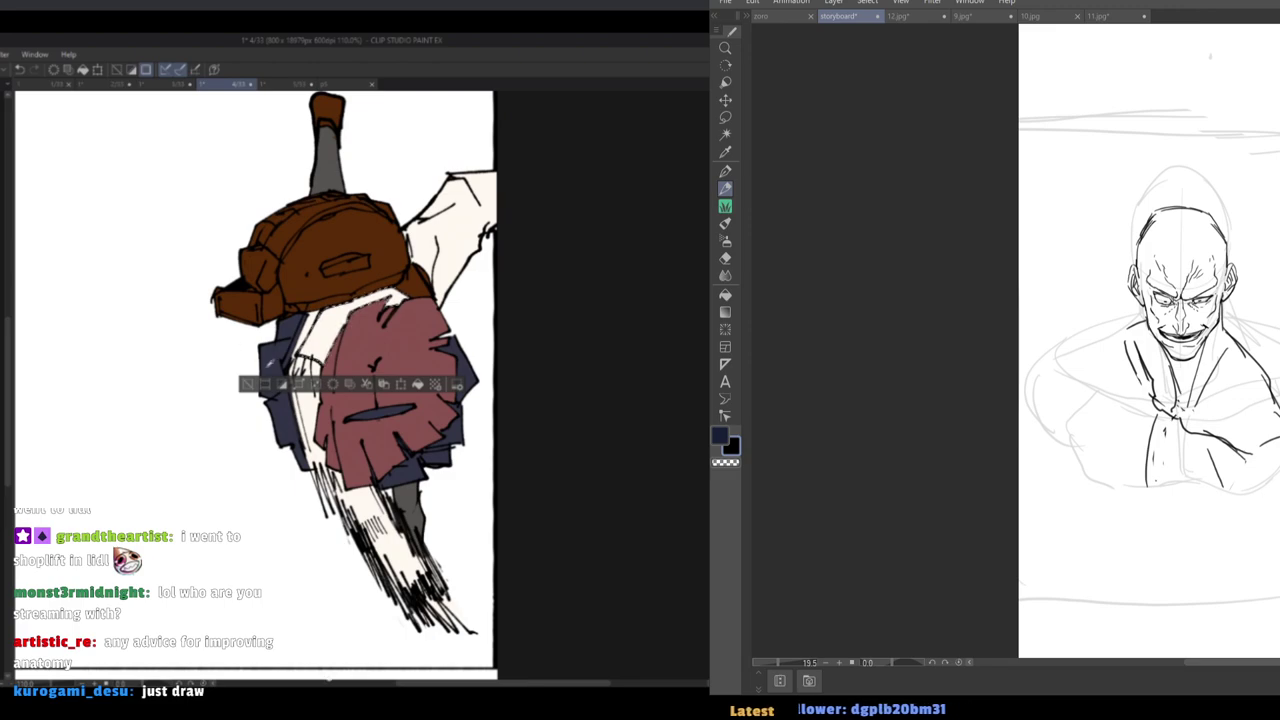
{"action": "key", "text": "p"}
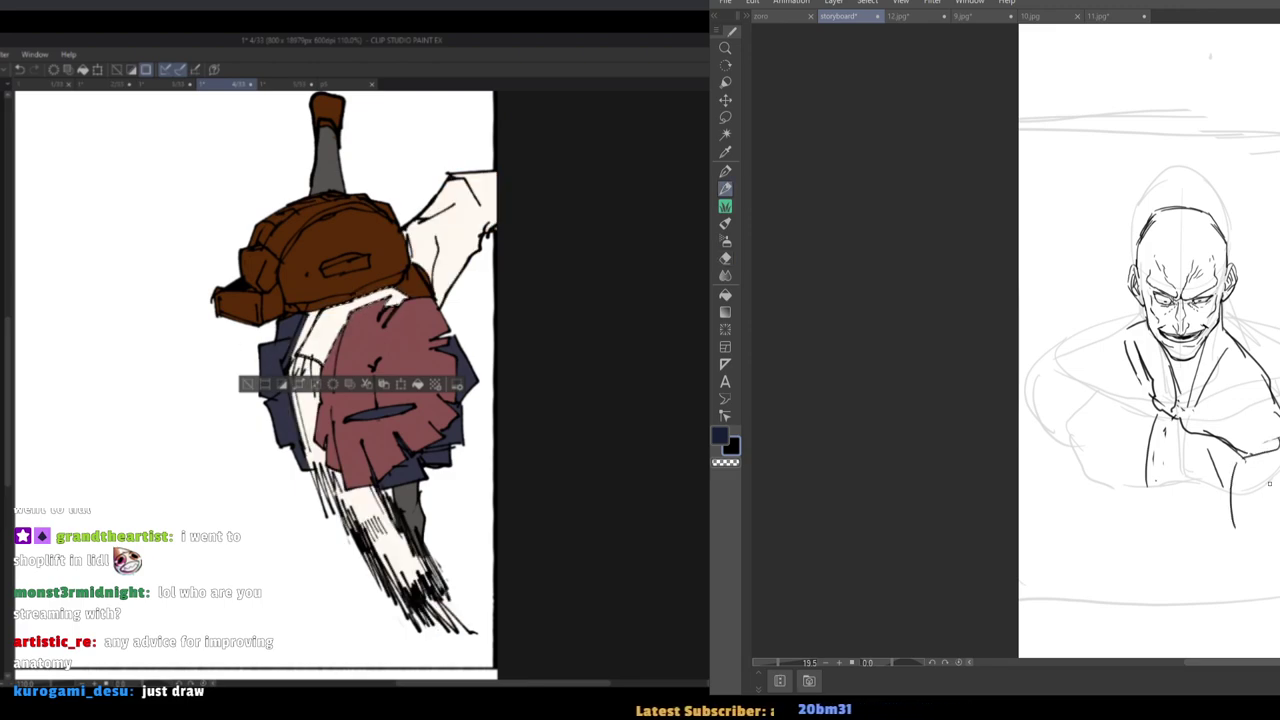
Draw a flat square and a three-dimensional cube side by side in the blank space above the head.
{"action": "left_click_drag", "start_coordinate": [1098, 325], "coordinate": [960, 309]}
{"action": "mouse_move", "coordinate": [923, 260]}
{"action": "left_mouse_down"}
{"action": "mouse_move", "coordinate": [900, 340]}
{"action": "mouse_move", "coordinate": [926, 283]}
{"action": "left_mouse_up"}
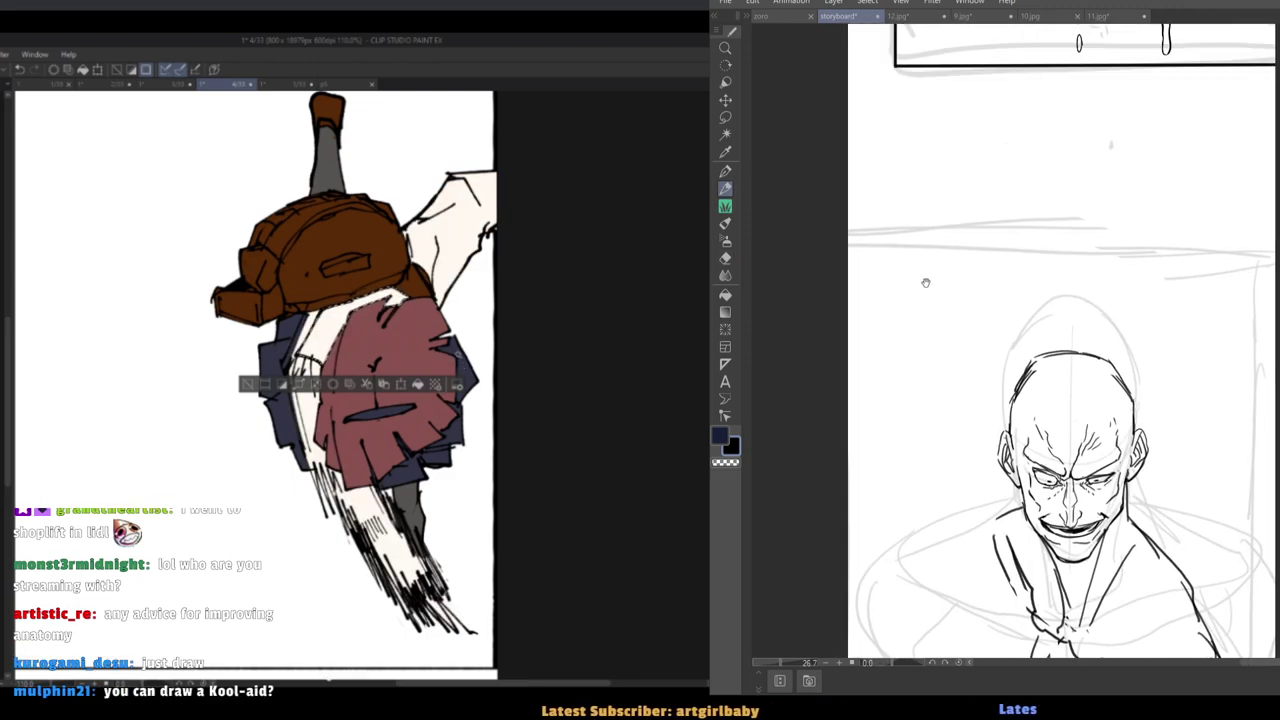
{"action": "mouse_move", "coordinate": [987, 163]}
{"action": "left_mouse_down"}
{"action": "mouse_move", "coordinate": [956, 270]}
{"action": "mouse_move", "coordinate": [992, 164]}
{"action": "left_mouse_up"}
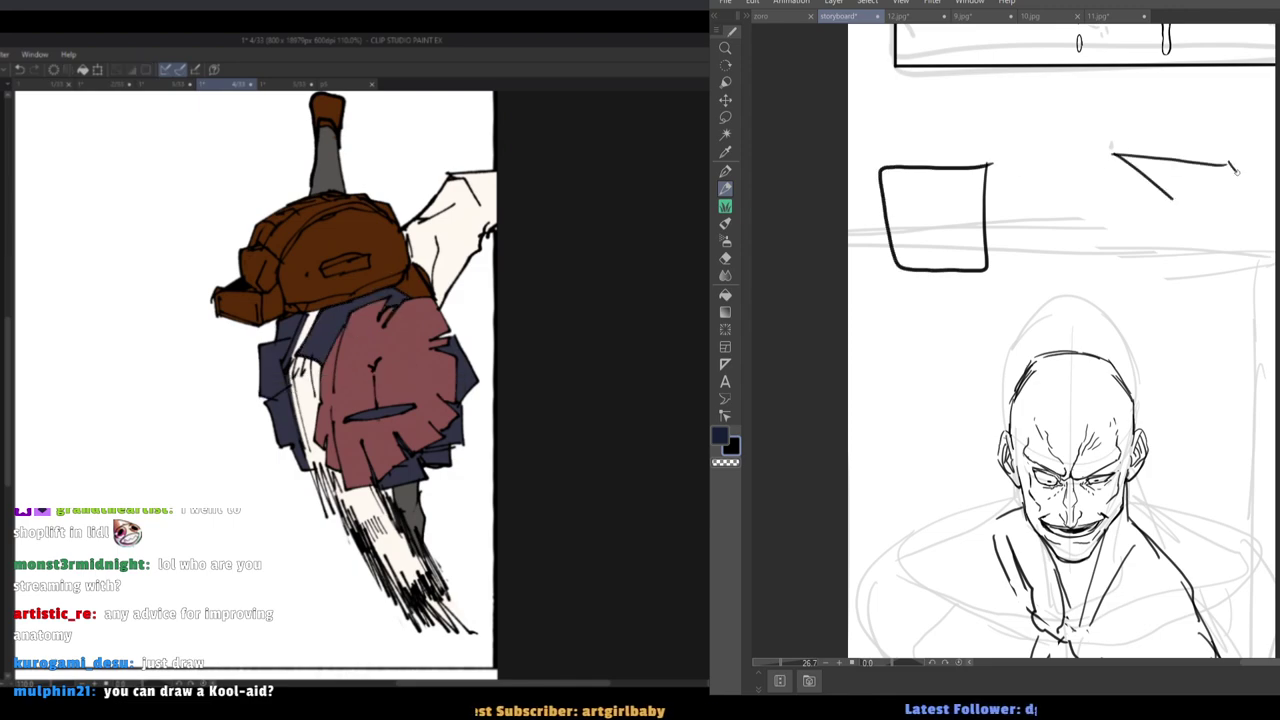
{"action": "key", "text": "ctrl+z"}
{"action": "left_click_drag", "start_coordinate": [1111, 150], "coordinate": [1171, 130]}
{"action": "mouse_move", "coordinate": [1171, 130]}
{"action": "left_mouse_down"}
{"action": "mouse_move", "coordinate": [1259, 153]}
{"action": "mouse_move", "coordinate": [1181, 199]}
{"action": "left_mouse_up"}
{"action": "left_click_drag", "start_coordinate": [1175, 203], "coordinate": [1177, 283]}
{"action": "mouse_move", "coordinate": [1249, 156]}
{"action": "left_mouse_down"}
{"action": "mouse_move", "coordinate": [1249, 238]}
{"action": "mouse_move", "coordinate": [1173, 284]}
{"action": "left_mouse_up"}
{"action": "left_click_drag", "start_coordinate": [1177, 291], "coordinate": [1118, 231]}
{"action": "left_click_drag", "start_coordinate": [1111, 153], "coordinate": [1127, 238]}
{"action": "left_click_drag", "start_coordinate": [1251, 163], "coordinate": [1164, 292]}
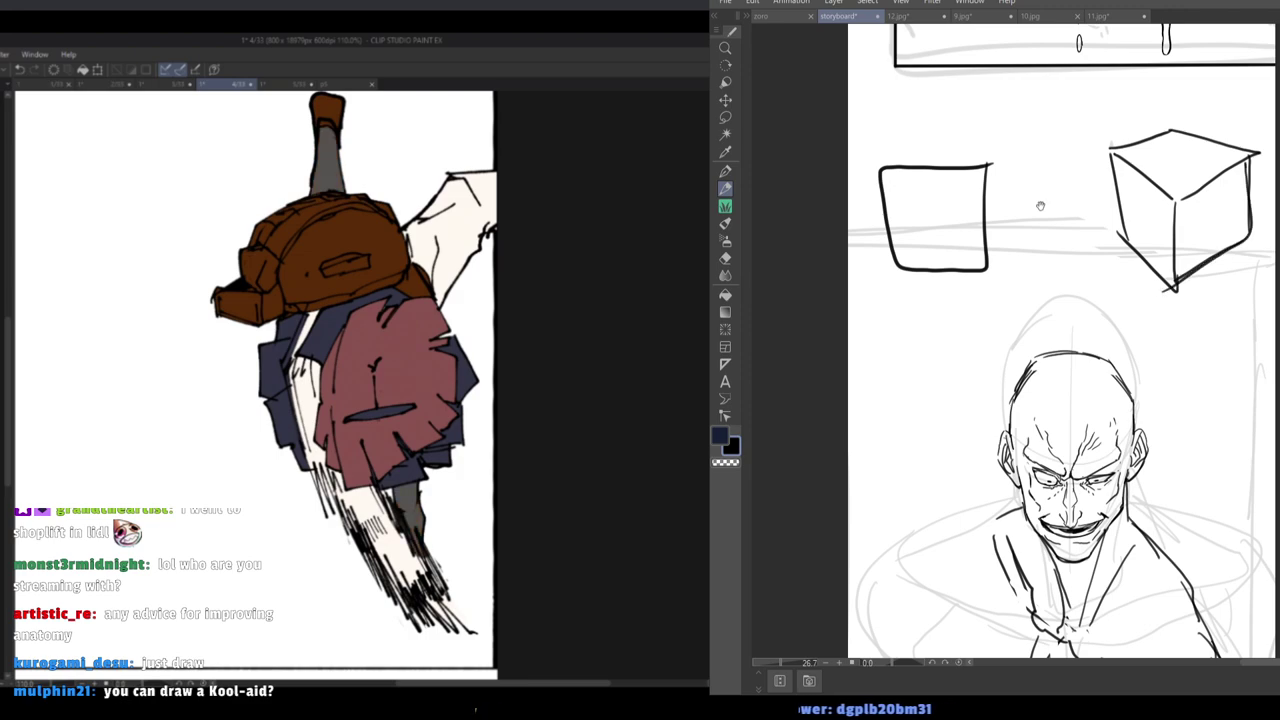
Add arrows pointing at the square from above and below and at the cube's upper corner.
{"action": "left_click_drag", "start_coordinate": [916, 163], "coordinate": [927, 223]}
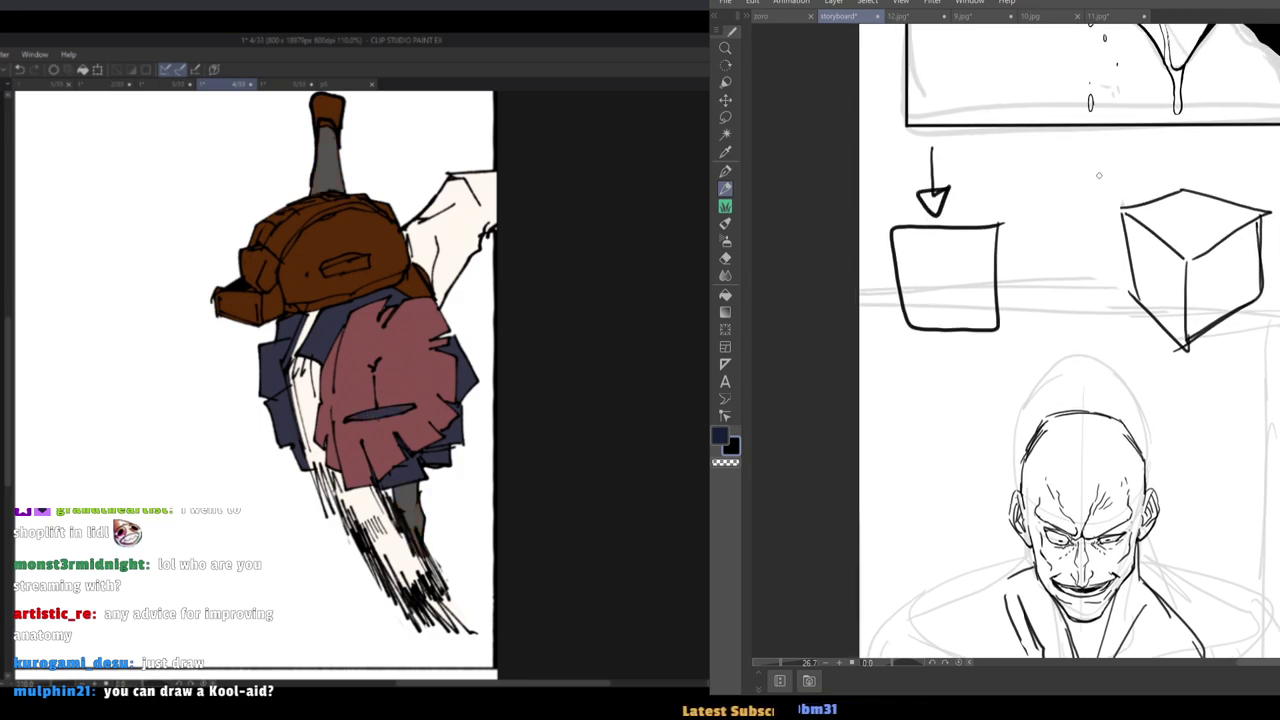
{"action": "left_click_drag", "start_coordinate": [1116, 190], "coordinate": [1140, 195]}
{"action": "left_click_drag", "start_coordinate": [939, 370], "coordinate": [946, 352]}
{"action": "left_click_drag", "start_coordinate": [928, 366], "coordinate": [984, 374]}
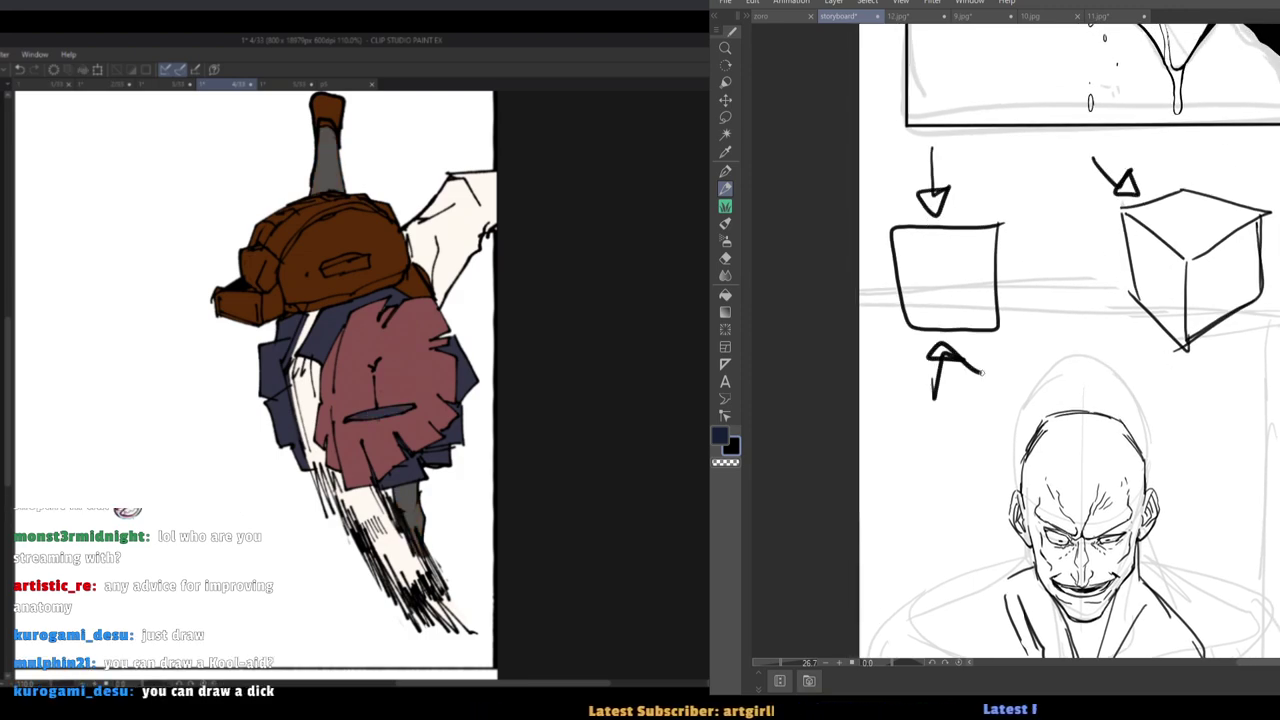
{"action": "mouse_move", "coordinate": [1087, 378]}
{"action": "left_mouse_down"}
{"action": "mouse_move", "coordinate": [1152, 316]}
{"action": "mouse_move", "coordinate": [1166, 368]}
{"action": "left_mouse_up"}
Undo the square, cube and arrow sketches above the head.
{"action": "key", "text": "ctrl+z"}
{"action": "key", "text": "ctrl+z"}
{"action": "key", "text": "ctrl+z"}
{"action": "key", "text": "ctrl+z"}
{"action": "key", "text": "ctrl+z"}
{"action": "key", "text": "ctrl+z"}
{"action": "key", "text": "ctrl+z"}
{"action": "key", "text": "ctrl+z"}
{"action": "key", "text": "ctrl+z"}
{"action": "key", "text": "ctrl+z"}
{"action": "key", "text": "ctrl+z"}
{"action": "key", "text": "ctrl+z"}
{"action": "key", "text": "ctrl+z"}
{"action": "key", "text": "ctrl+z"}
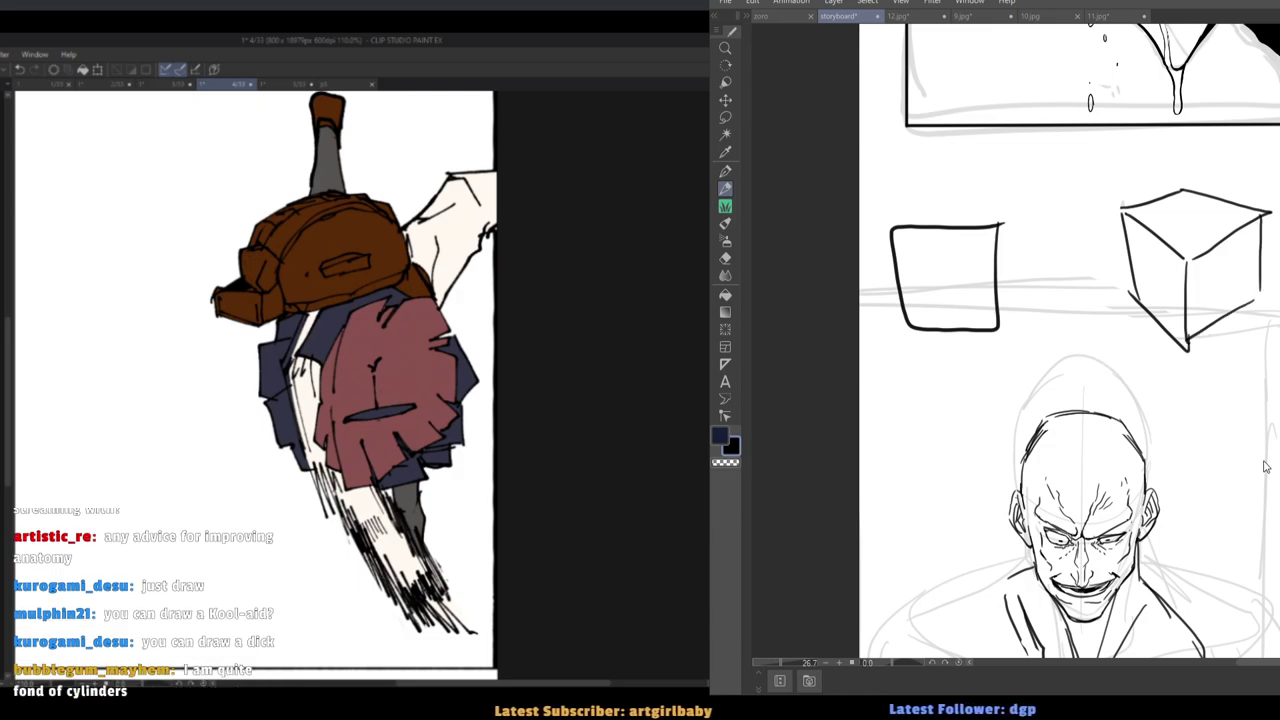
Ink the near upper arm with curved inner and outer muscle contours, continuing its outer edge down into the forearm.
{"action": "scroll", "coordinate": [932, 290], "scroll_direction": "down", "scroll_amount": 2}
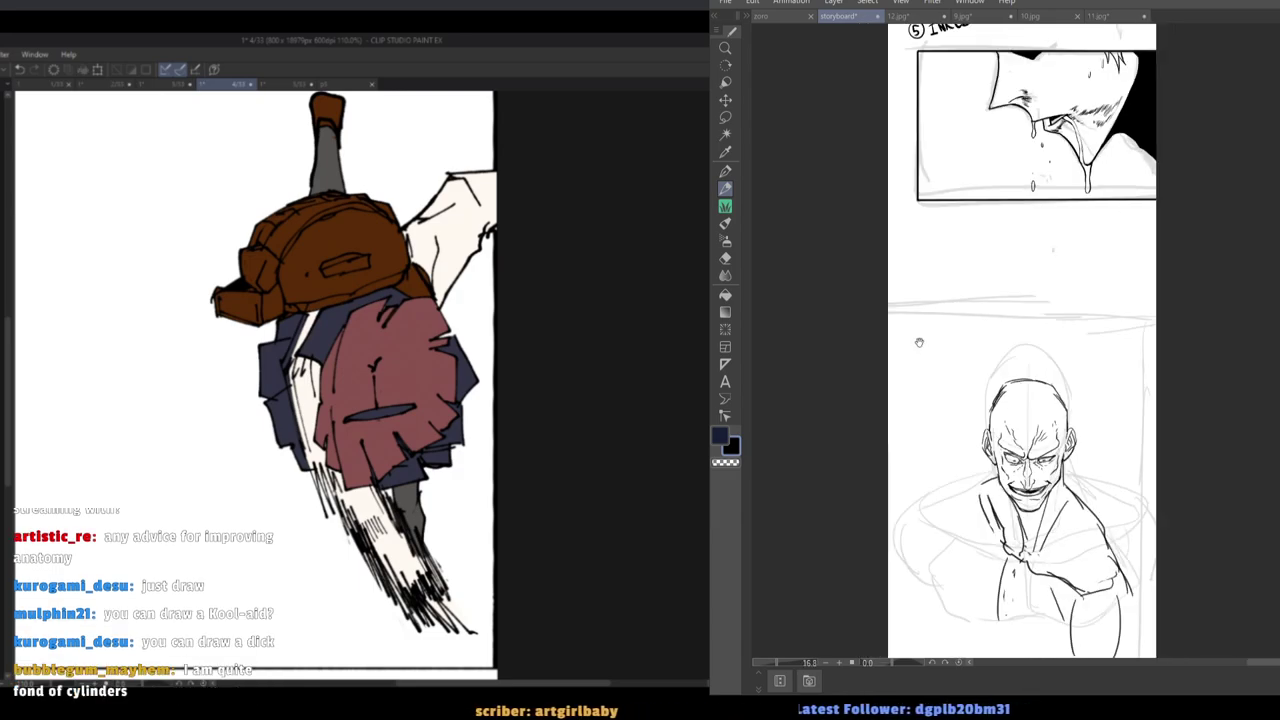
{"action": "left_click_drag", "start_coordinate": [918, 343], "coordinate": [957, 262]}
{"action": "left_click_drag", "start_coordinate": [1003, 382], "coordinate": [1020, 300]}
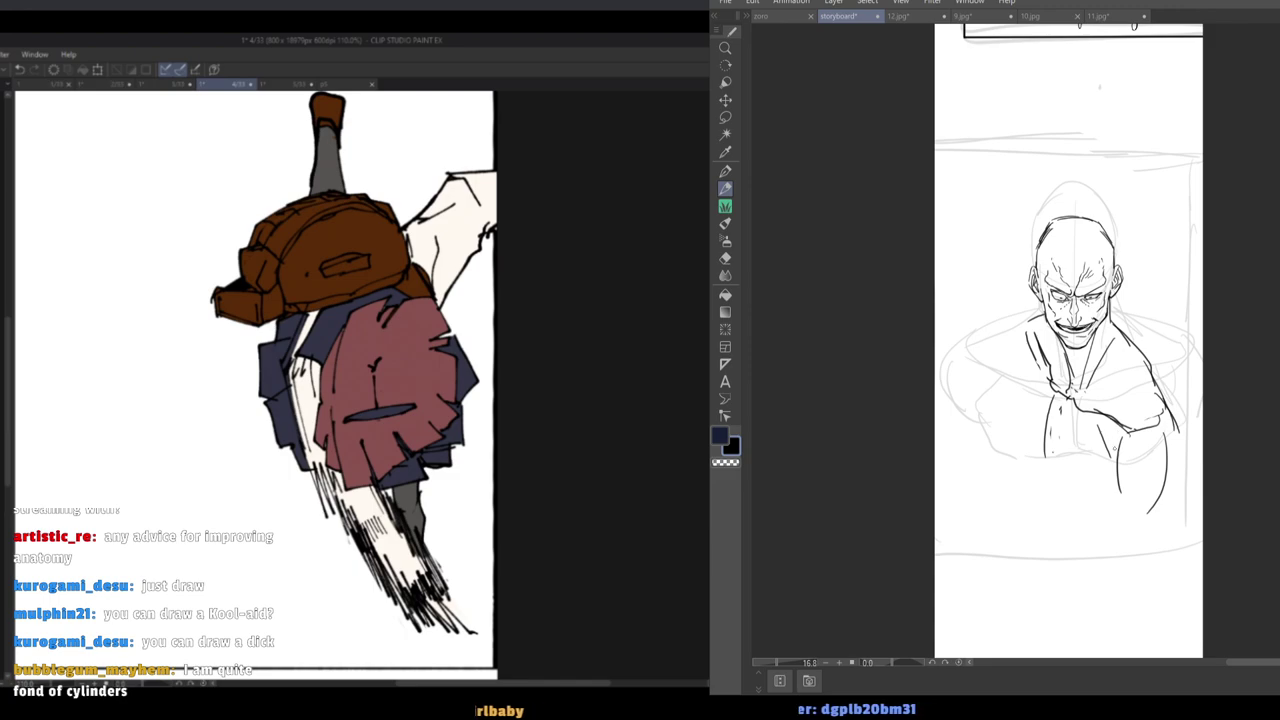
{"action": "left_click_drag", "start_coordinate": [1108, 447], "coordinate": [1117, 473]}
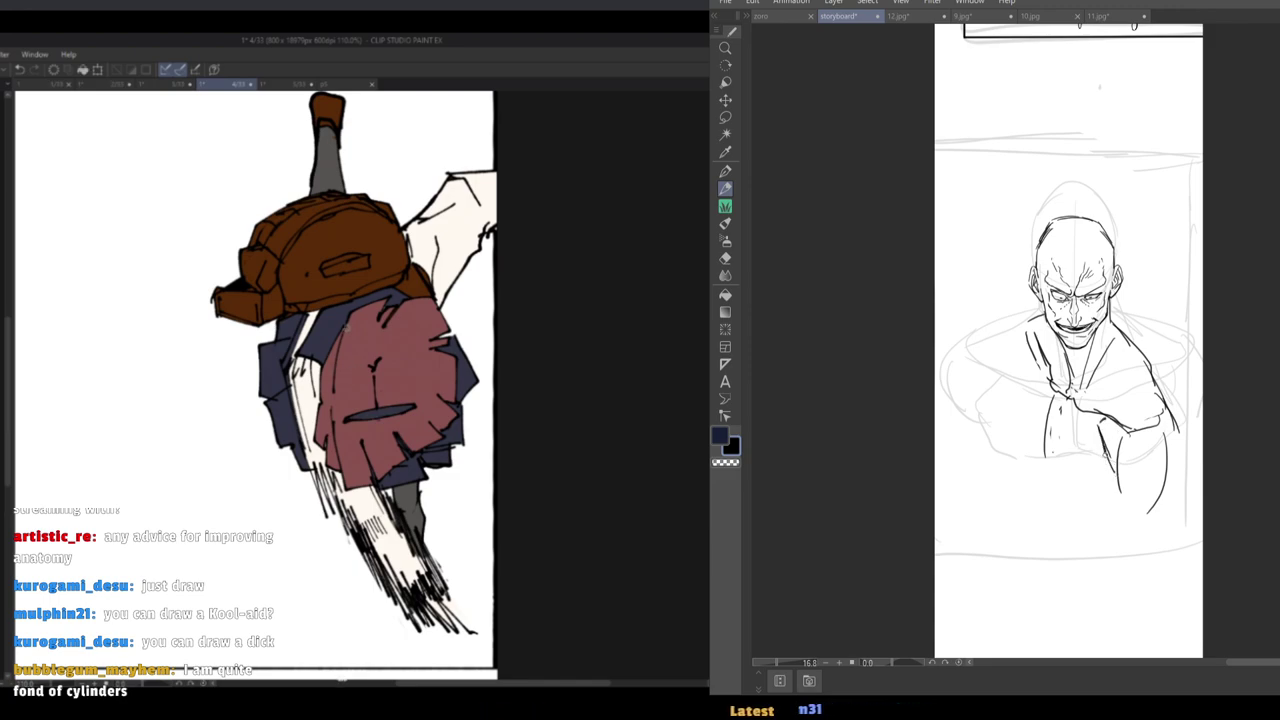
{"action": "left_click_drag", "start_coordinate": [1180, 430], "coordinate": [1150, 508]}
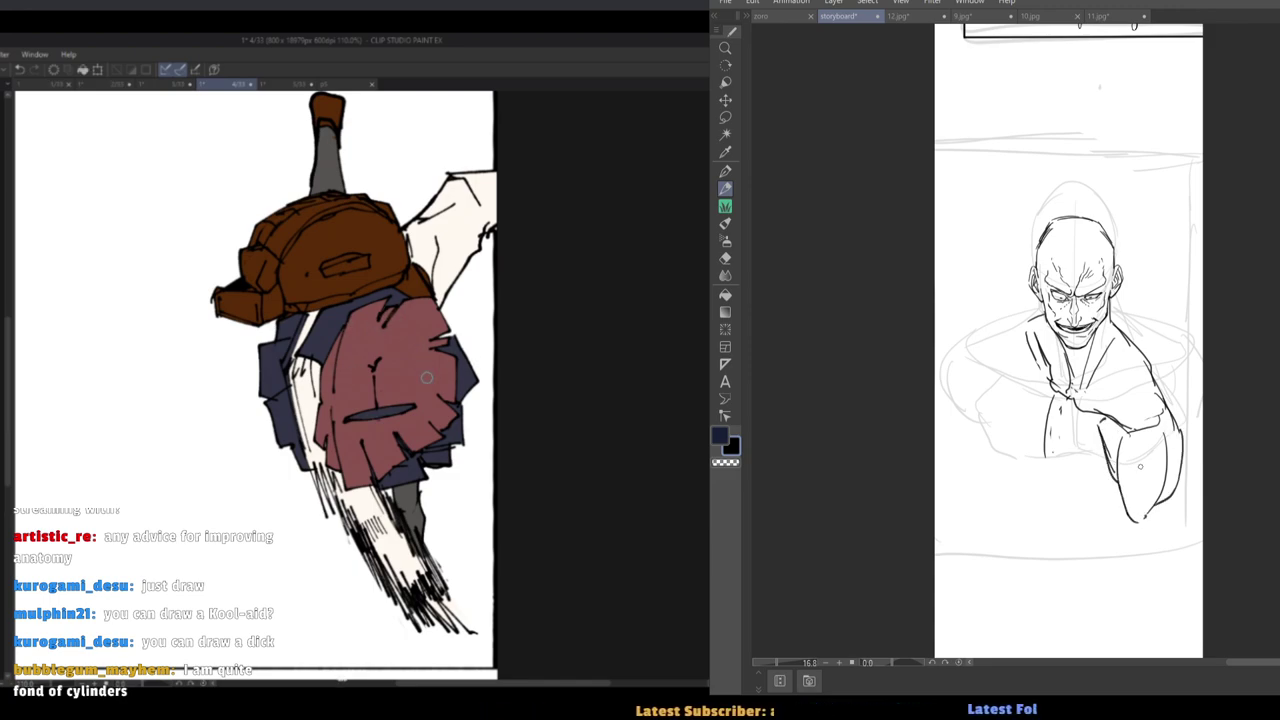
{"action": "key", "text": "p"}
{"action": "left_click_drag", "start_coordinate": [1180, 430], "coordinate": [1140, 576]}
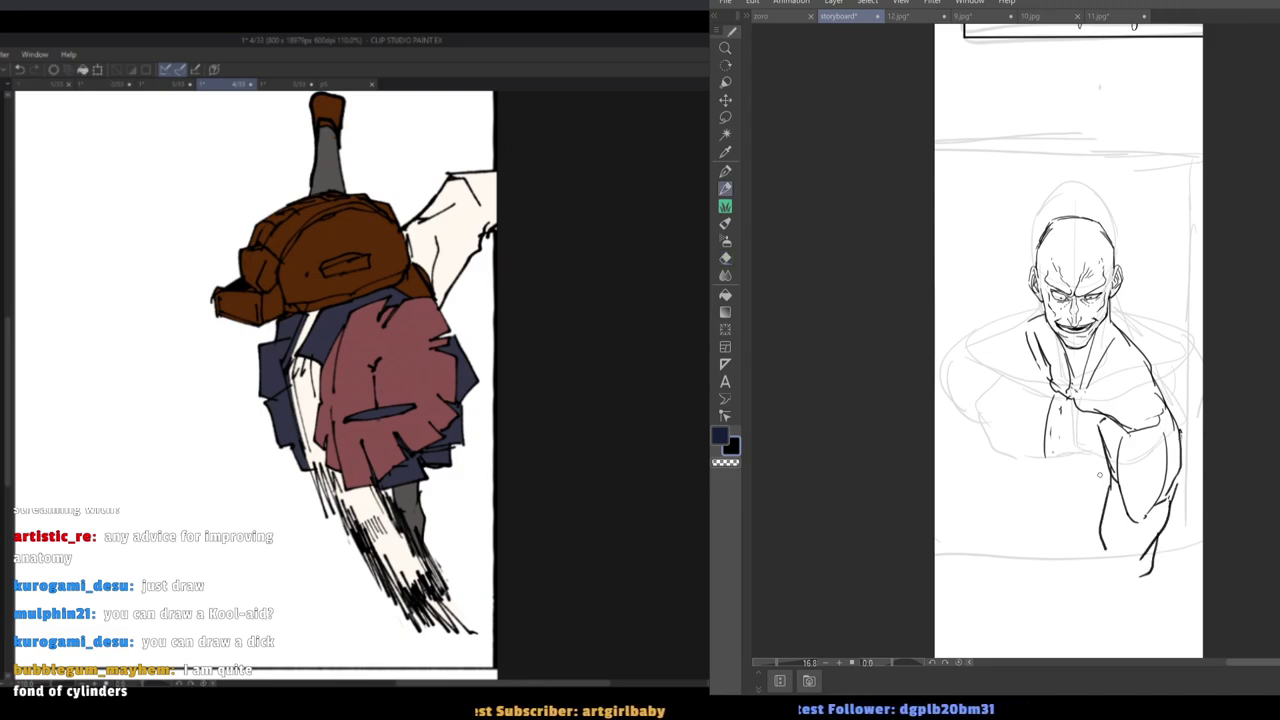
Redo the lower forearm line and extend the arm downward with jagged wrist and hand lines.
{"action": "key", "text": "ctrl+z"}
{"action": "left_click_drag", "start_coordinate": [1159, 533], "coordinate": [1126, 604]}
{"action": "scroll", "coordinate": [1054, 474], "scroll_direction": "down", "scroll_amount": 2}
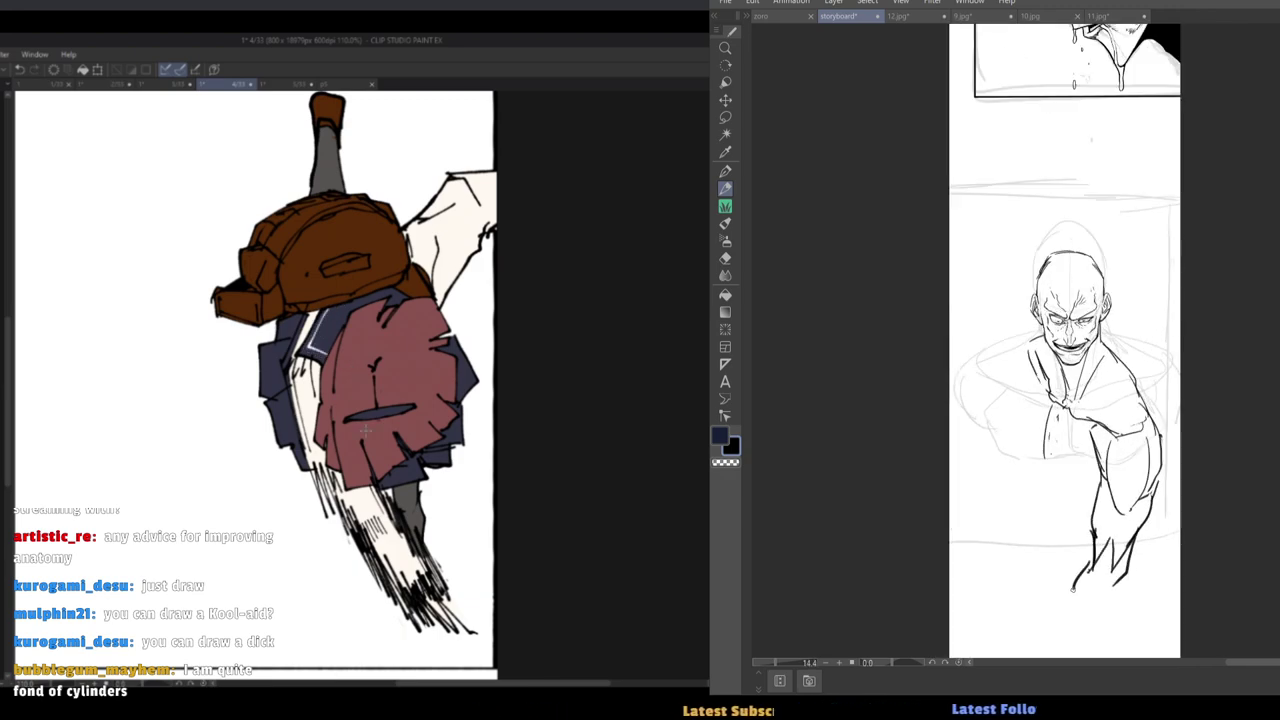
Rule a straight horizontal panel border beneath the reaching hand and erase the jagged wrist and hand lines.
{"action": "mouse_move", "coordinate": [932, 583]}
{"action": "left_mouse_down"}
{"action": "mouse_move", "coordinate": [1187, 598]}
{"action": "mouse_move", "coordinate": [933, 588]}
{"action": "left_mouse_up"}
{"action": "key", "text": "ctrl+z"}
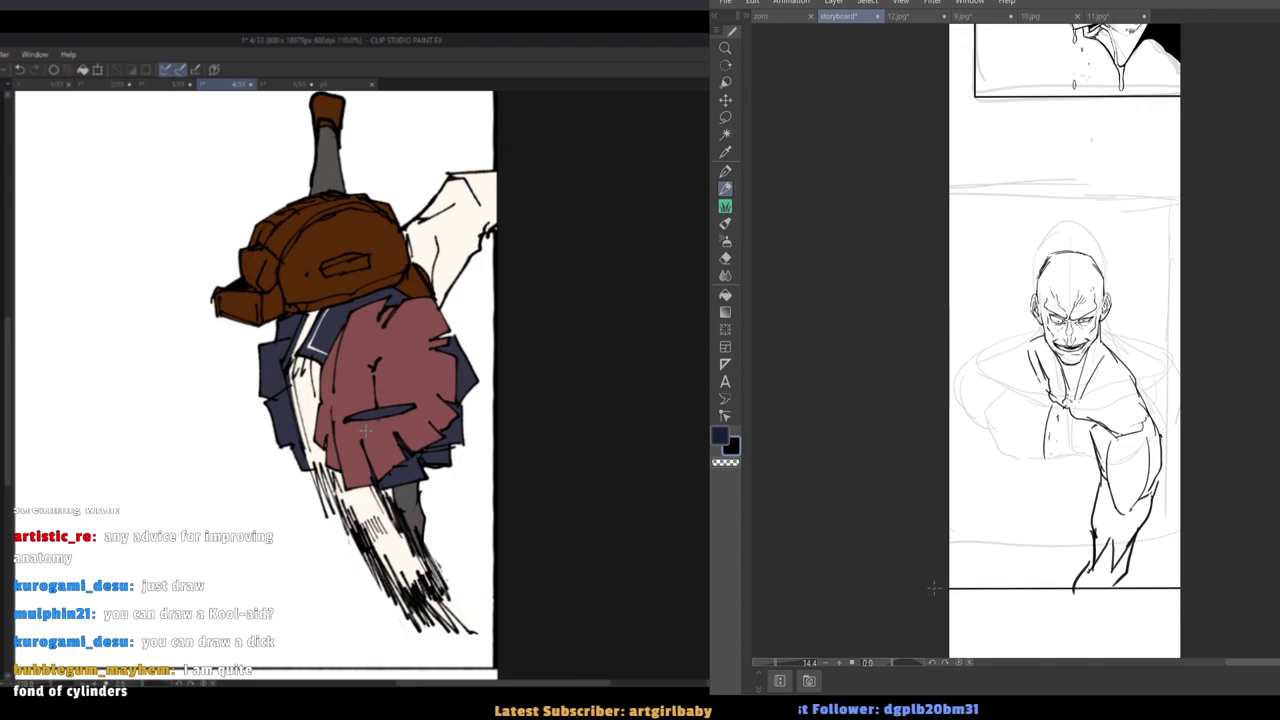
{"action": "key", "text": "e"}
{"action": "left_click_drag", "start_coordinate": [1089, 565], "coordinate": [1107, 552]}
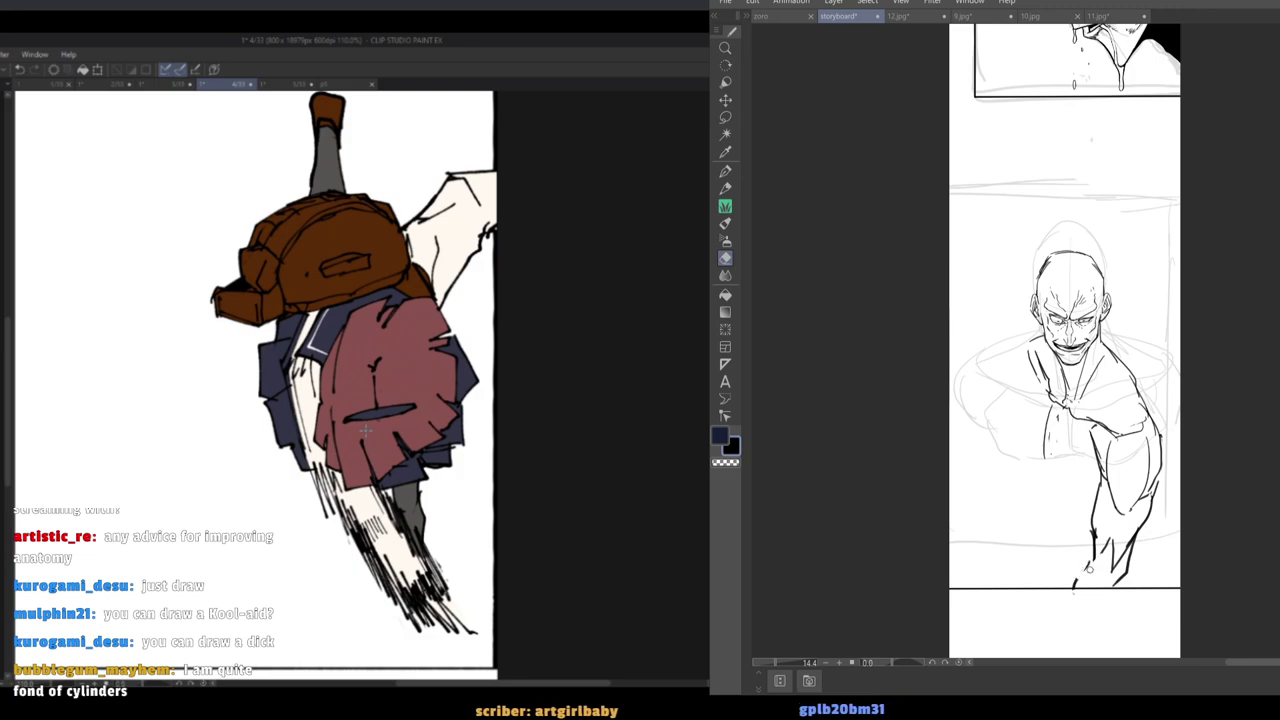
Redraw the near arm's wrist and hand lines so they spread down to the panel border.
{"action": "key", "text": "p"}
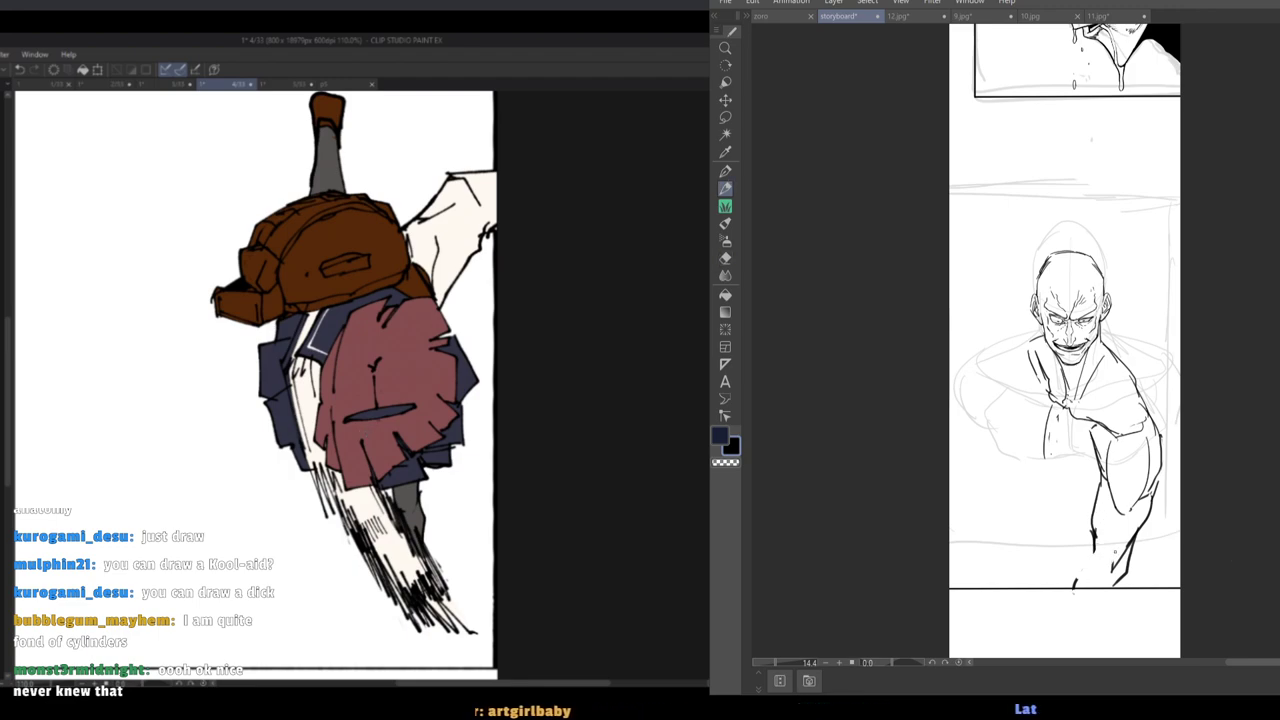
{"action": "scroll", "coordinate": [434, 288], "scroll_direction": "down", "scroll_amount": 6}
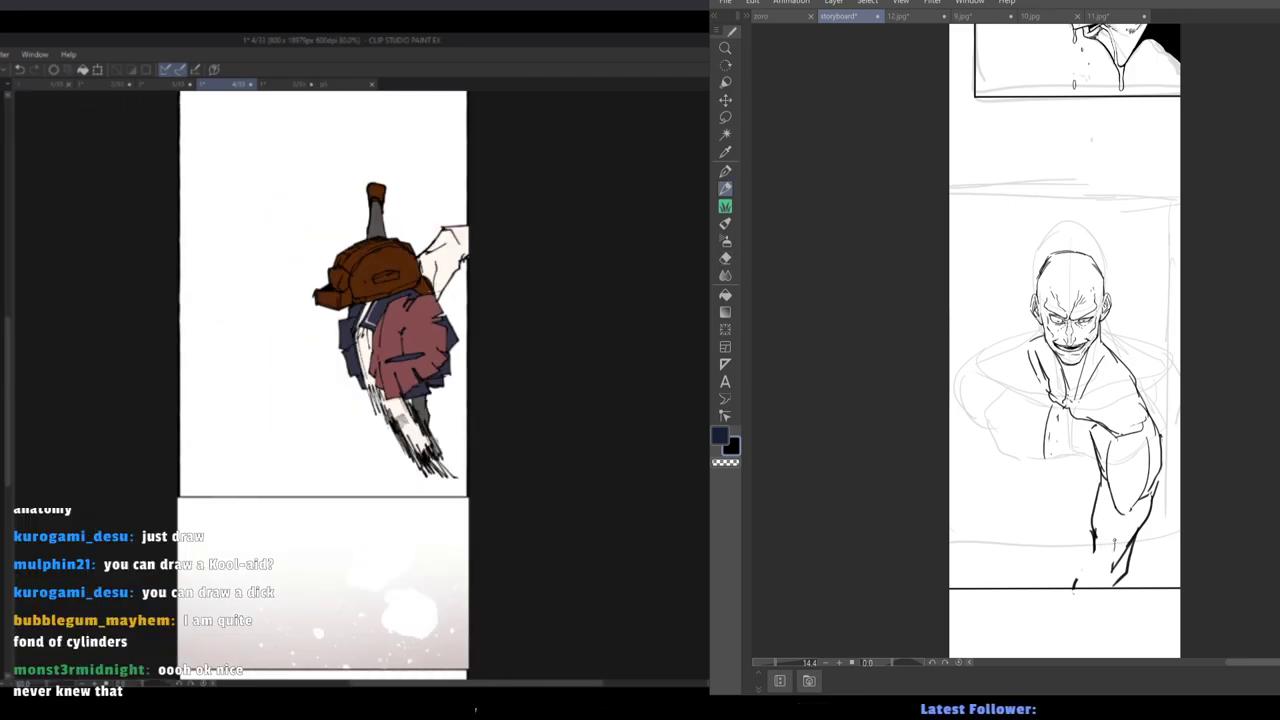
{"action": "scroll", "coordinate": [434, 288], "scroll_direction": "up", "scroll_amount": 4}
{"action": "left_click_drag", "start_coordinate": [1096, 537], "coordinate": [1092, 558]}
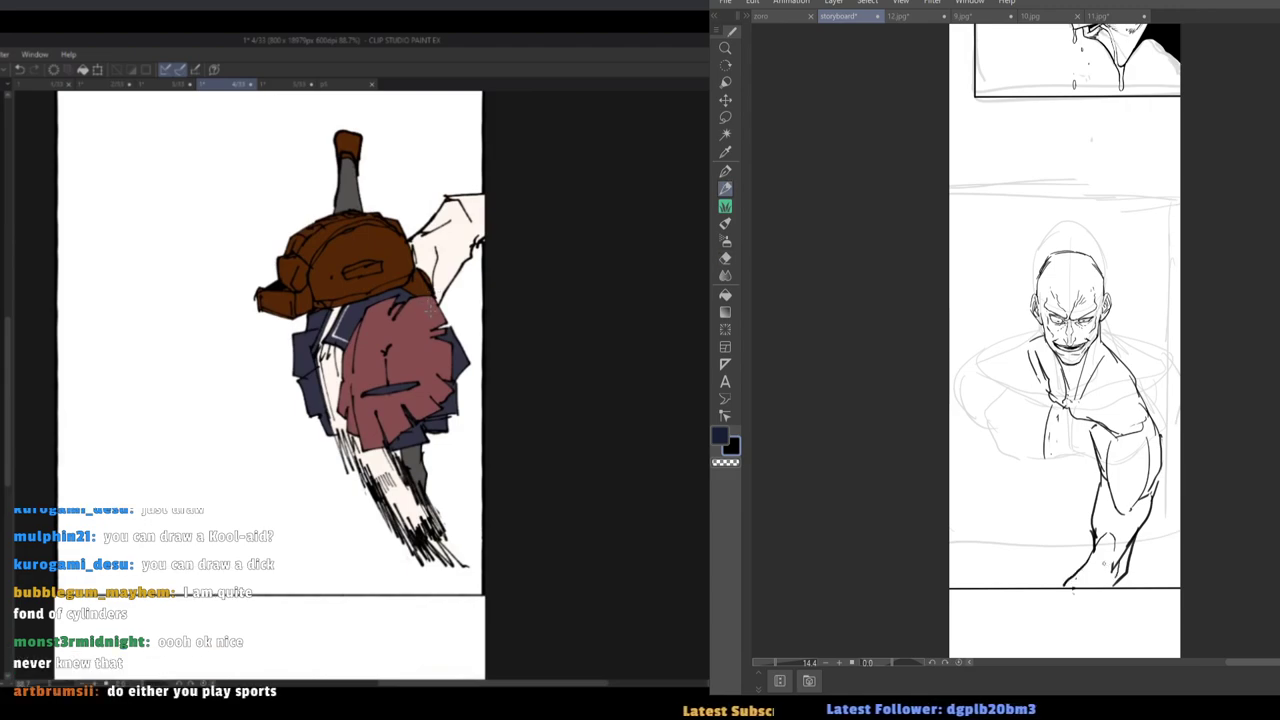
{"action": "left_click_drag", "start_coordinate": [1028, 427], "coordinate": [1035, 455]}
{"action": "scroll", "coordinate": [418, 290], "scroll_direction": "up", "scroll_amount": 2}
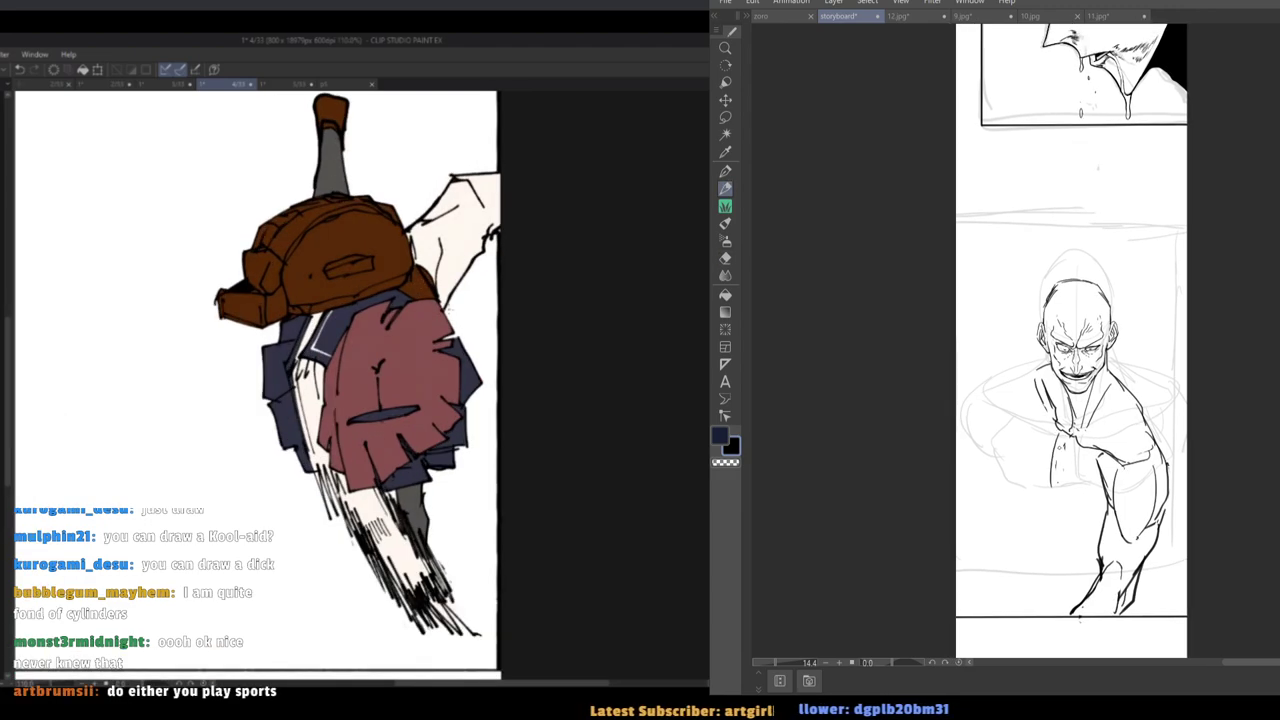
Try a curved lower torso edge and a diagonal contour between the bald figure's arms.
{"action": "key", "text": "h"}
{"action": "key", "text": "h"}
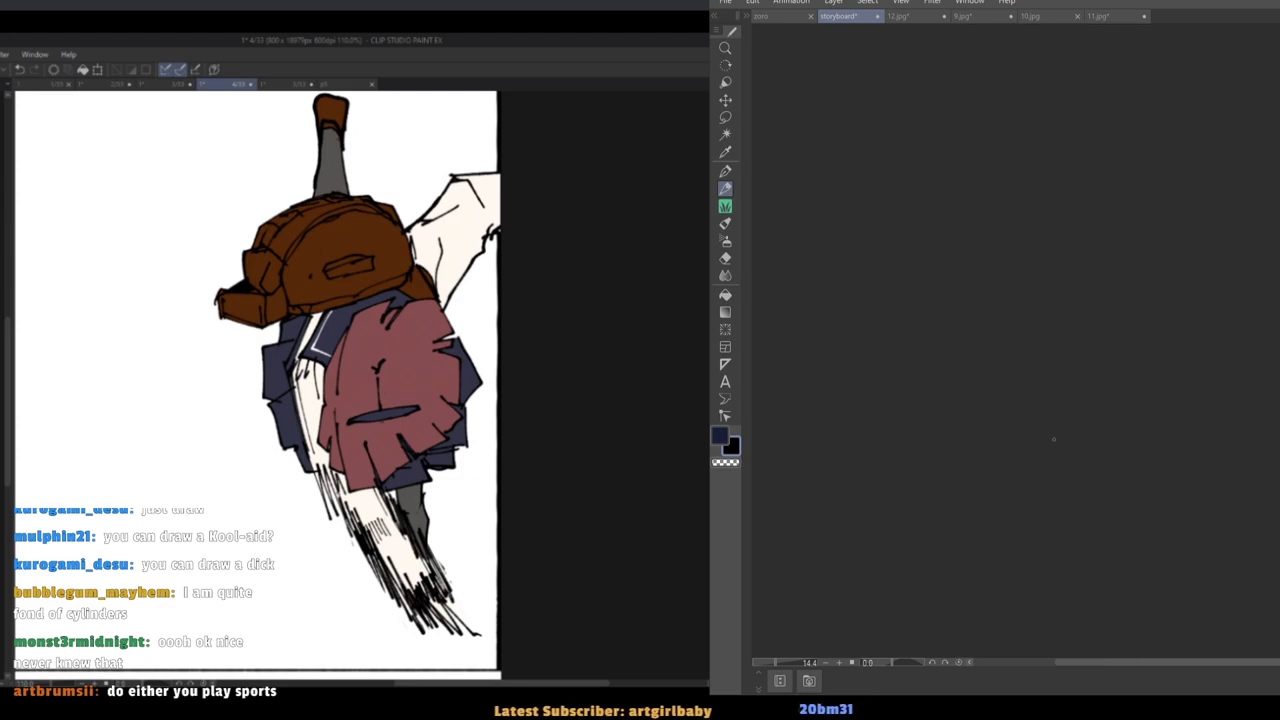
{"action": "key", "text": "ctrl+z"}
{"action": "scroll", "coordinate": [505, 585], "scroll_direction": "down", "scroll_amount": 2}
{"action": "left_click_drag", "start_coordinate": [1086, 424], "coordinate": [1107, 392]}
{"action": "scroll", "coordinate": [505, 585], "scroll_direction": "up", "scroll_amount": 1}
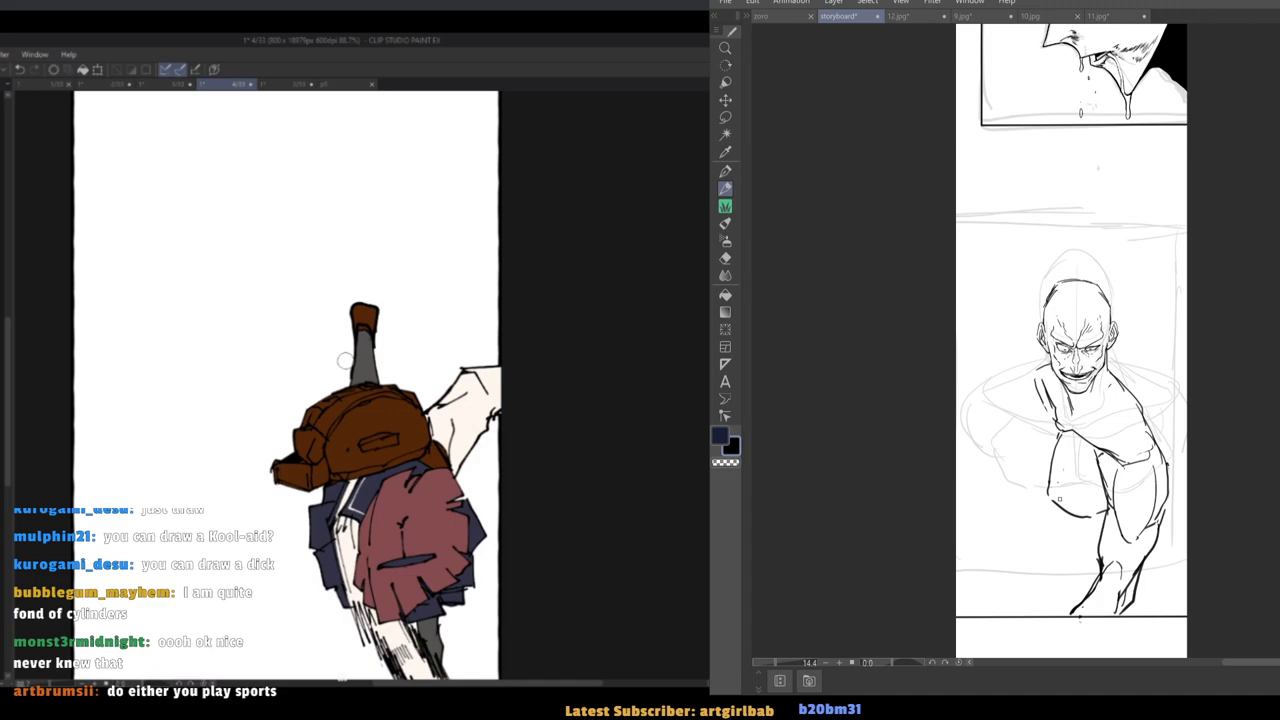
{"action": "left_click_drag", "start_coordinate": [1108, 508], "coordinate": [1069, 453]}
{"action": "key", "text": "e"}
{"action": "left_click_drag", "start_coordinate": [1053, 500], "coordinate": [1095, 511]}
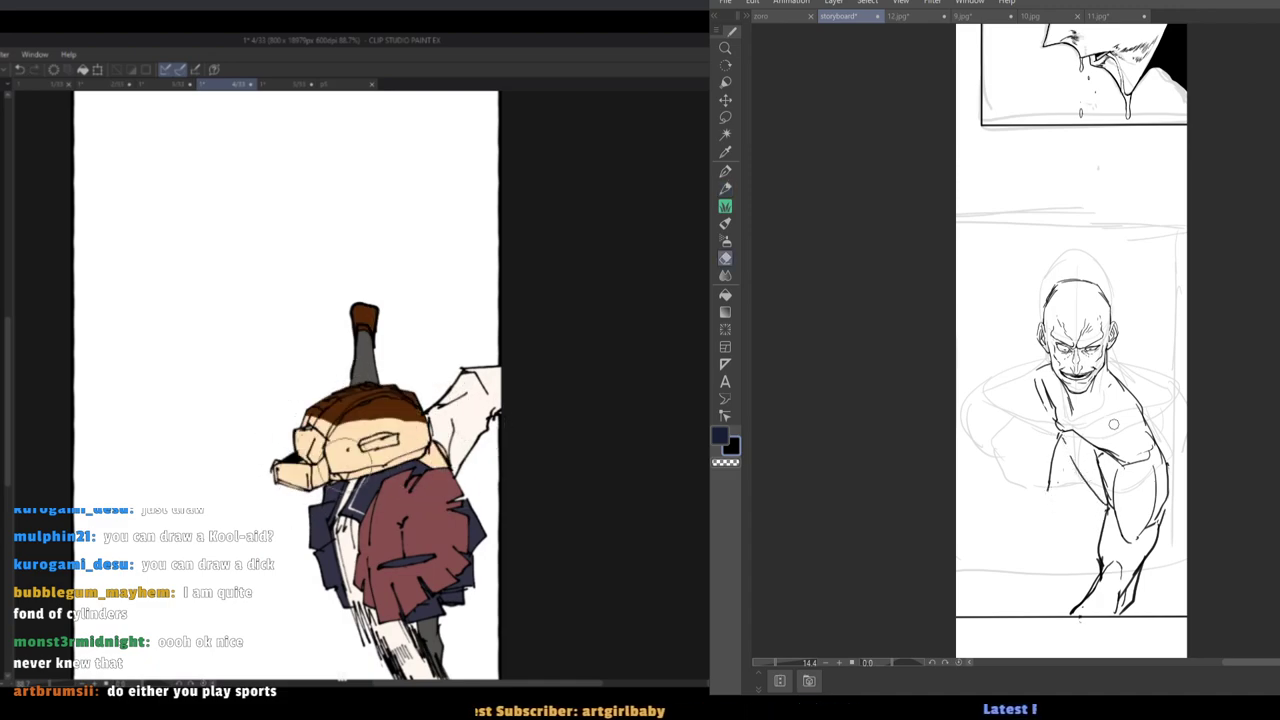
Redraw the lower torso curve and ink the far upper arm's outer contour up to the shoulder.
{"action": "key", "text": "p"}
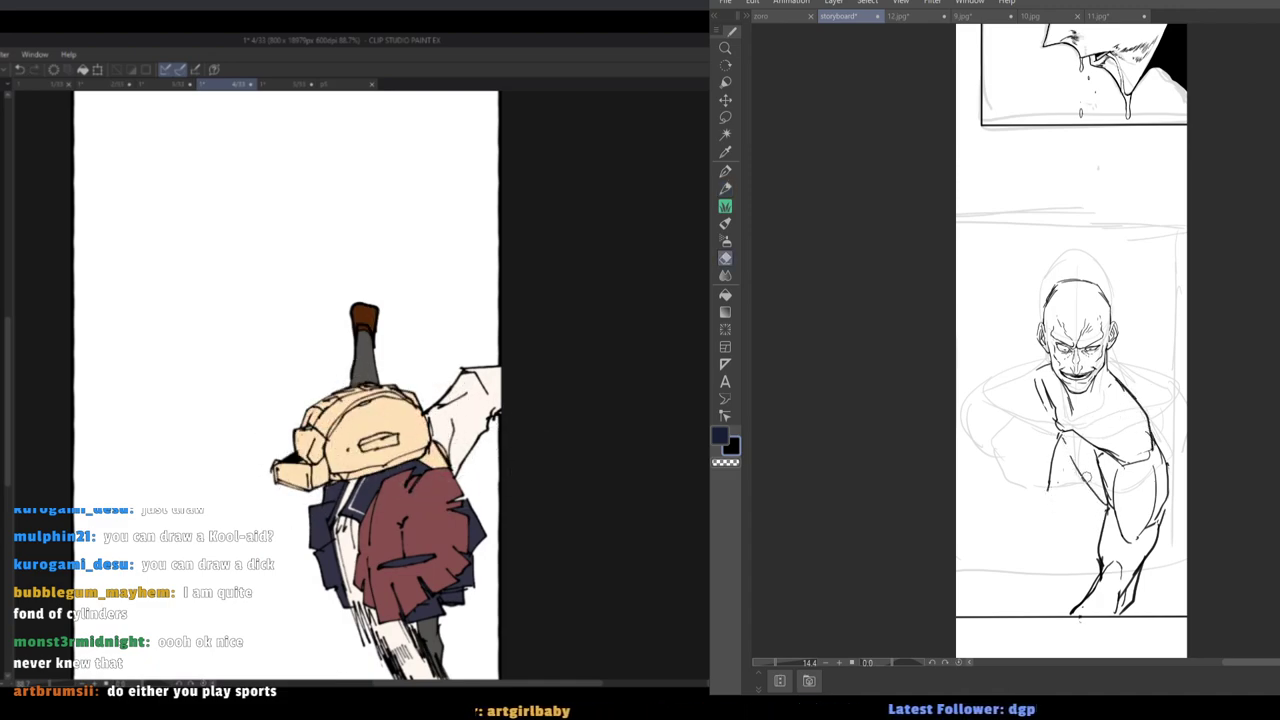
{"action": "left_click_drag", "start_coordinate": [1111, 501], "coordinate": [1097, 456]}
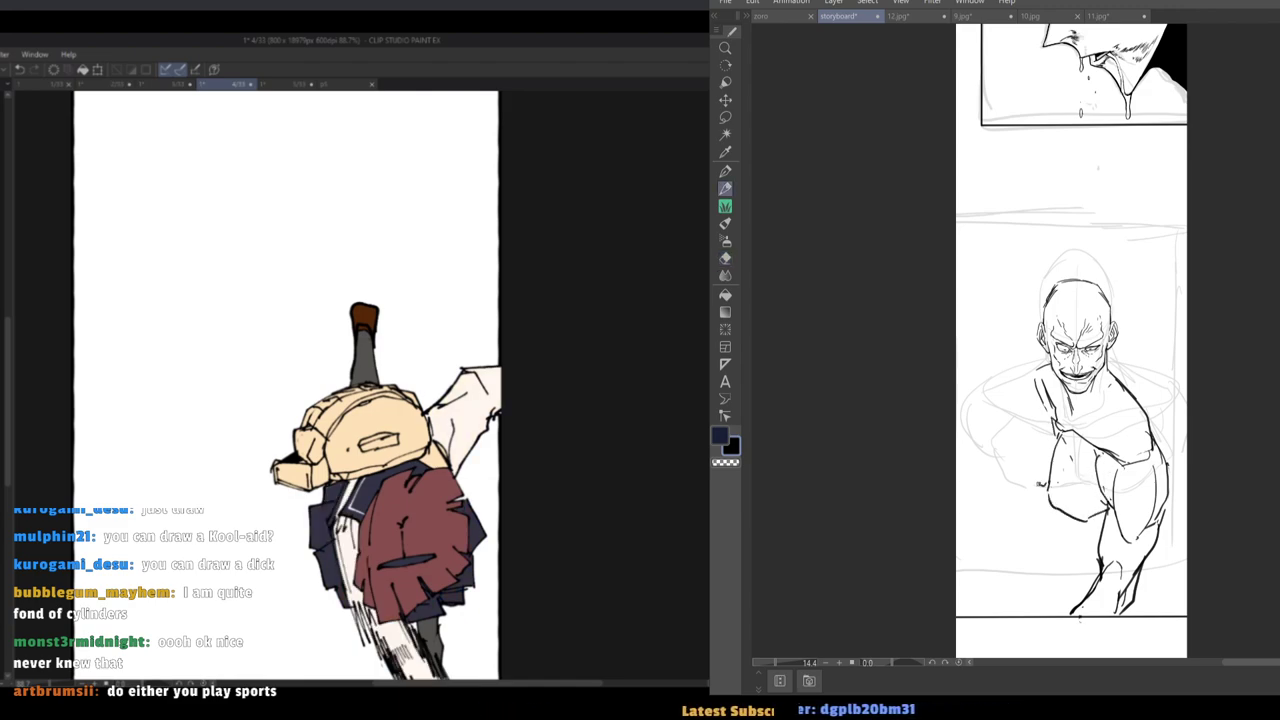
{"action": "key", "text": "p"}
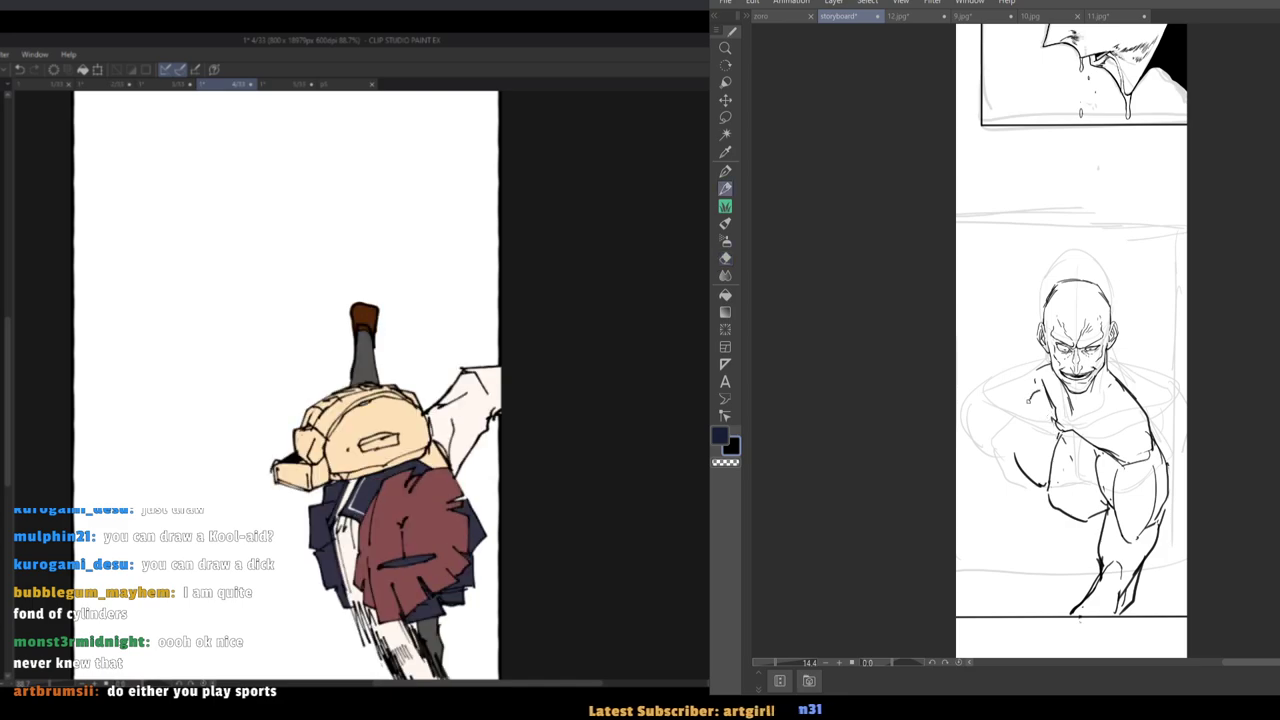
{"action": "key", "text": "e"}
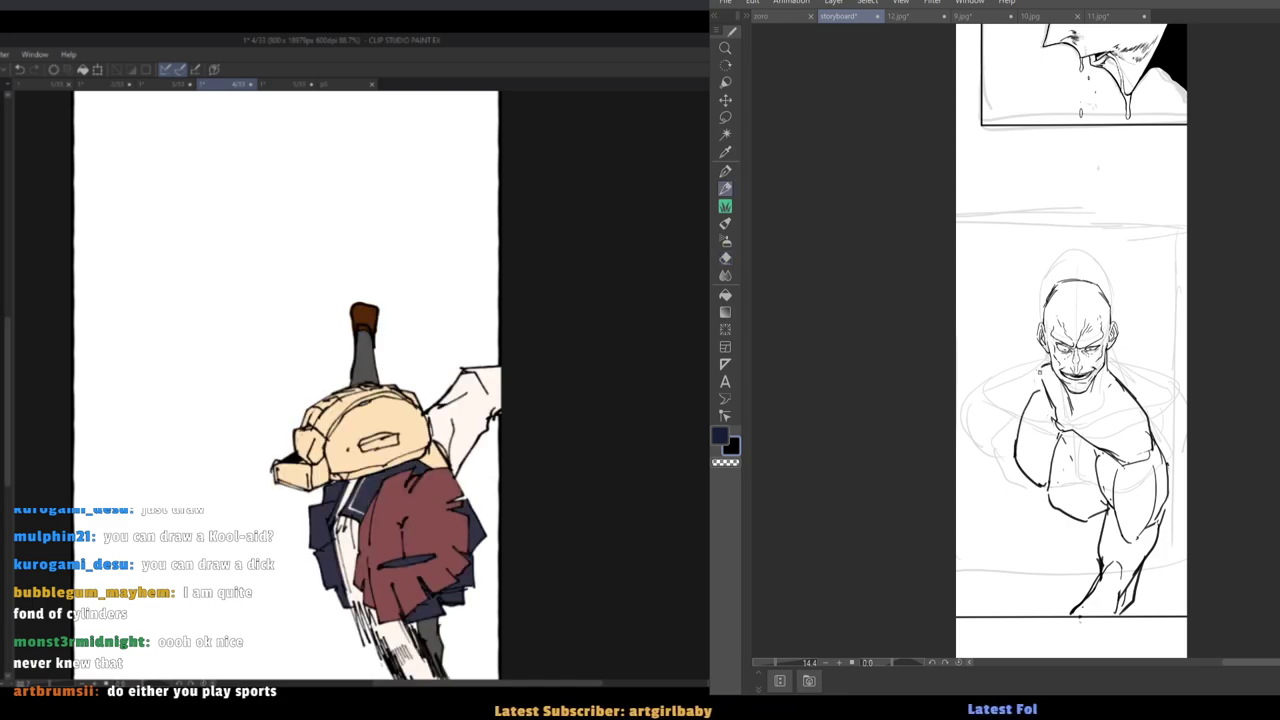
{"action": "mouse_move", "coordinate": [1041, 367]}
{"action": "left_mouse_down"}
{"action": "mouse_move", "coordinate": [1045, 389]}
{"action": "mouse_move", "coordinate": [1024, 364]}
{"action": "left_mouse_up"}
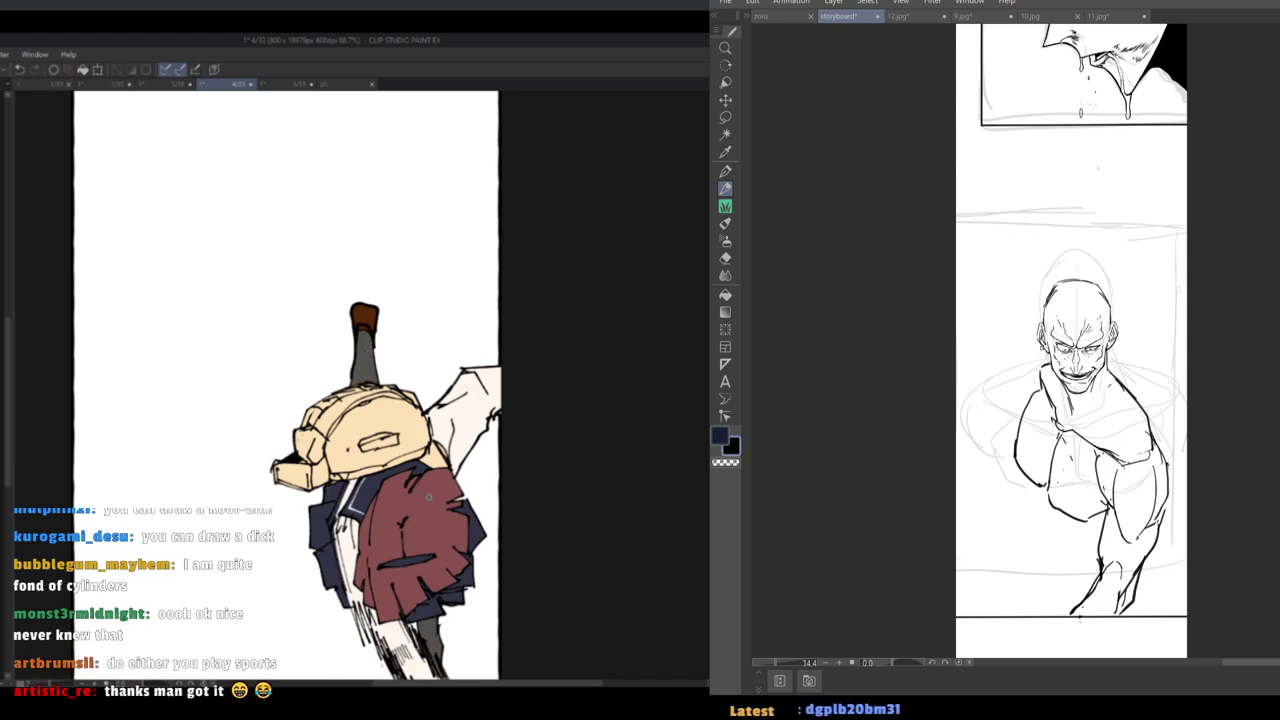
Darken the colored character's grey leg to near black with Hue/Saturation/Luminosity, and round the bald figure's far shoulder up toward the ear.
{"action": "key", "text": "ctrl+u"}
{"action": "left_click_drag", "start_coordinate": [1046, 348], "coordinate": [1029, 395]}
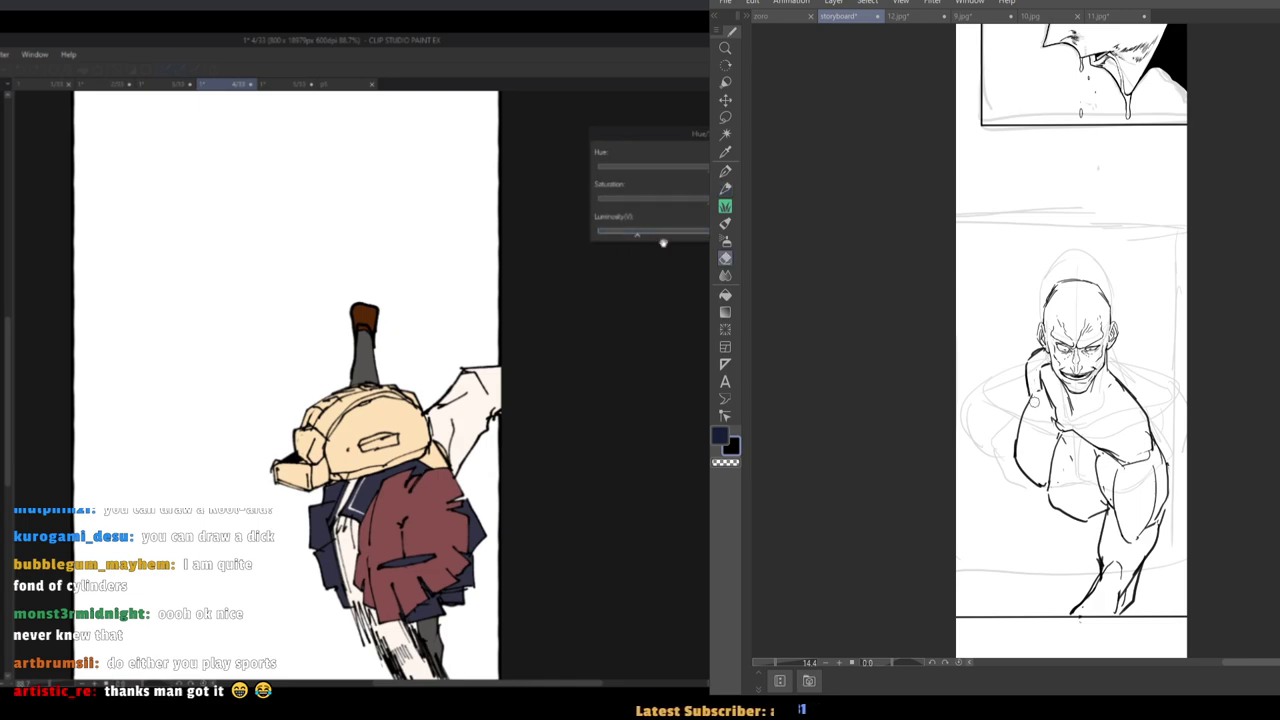
{"action": "key", "text": "p"}
{"action": "key", "text": "Return"}
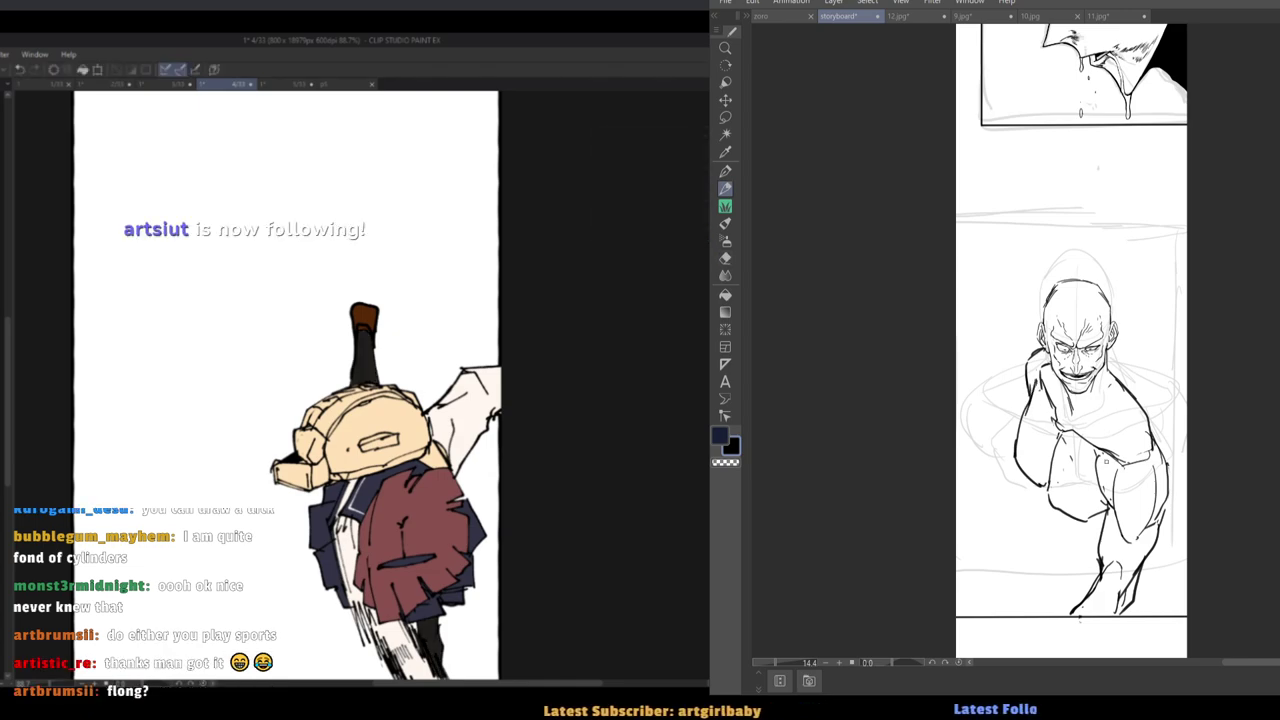
Rework the near shoulder's outer contour from the neck down to the upper arm.
{"action": "key", "text": "e"}
{"action": "key", "text": "ctrl+z"}
{"action": "key", "text": "ctrl+y"}
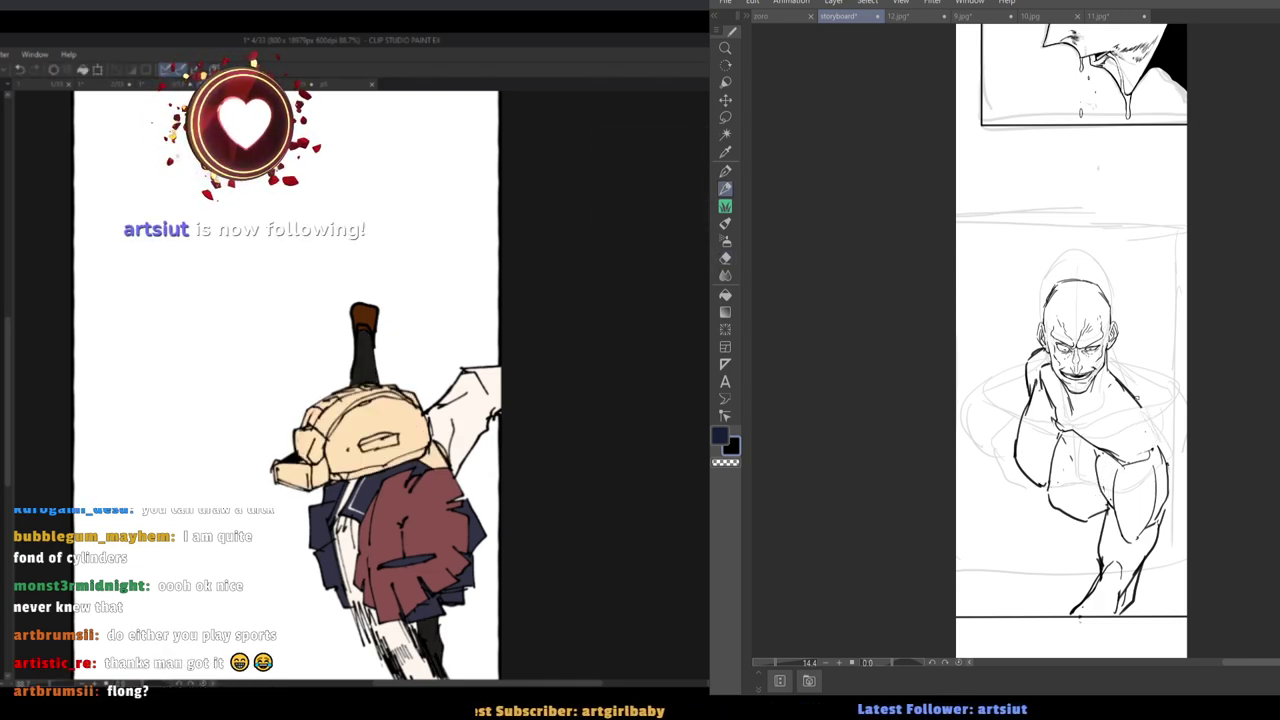
{"action": "left_click_drag", "start_coordinate": [1153, 445], "coordinate": [1118, 380]}
{"action": "key", "text": "p"}
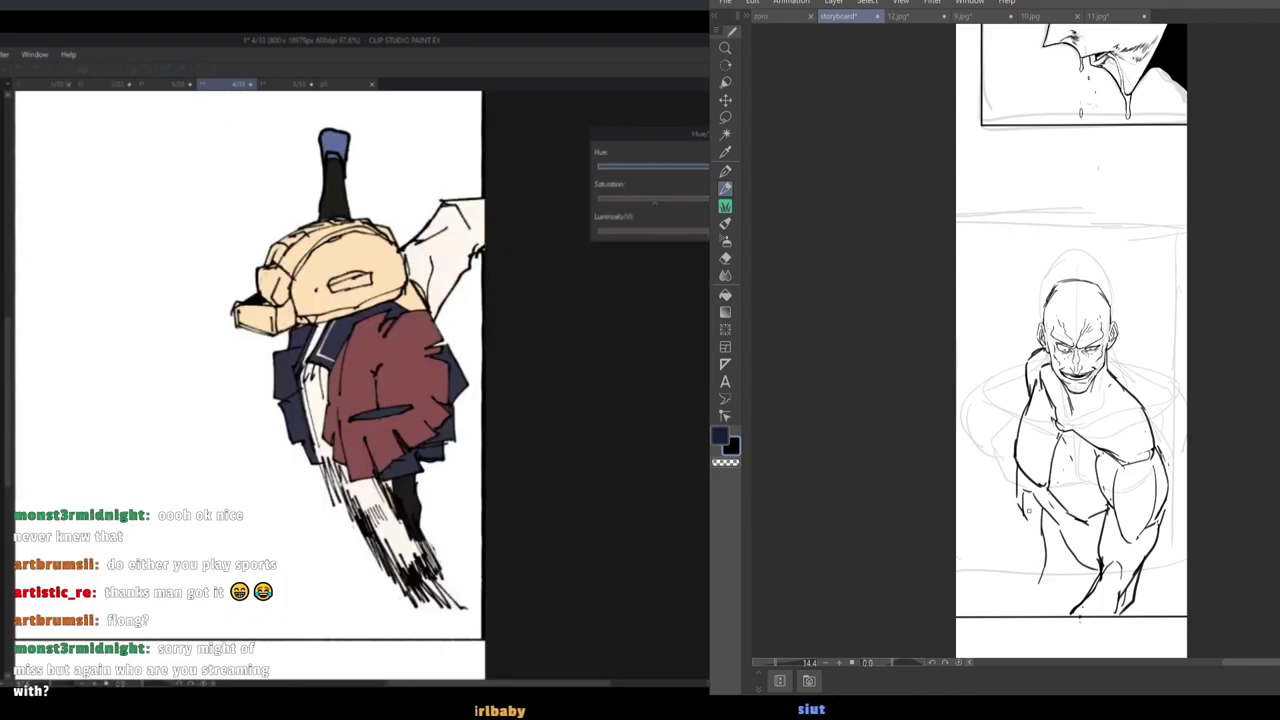
Ink the far forearm and hand contours below the elbow, and erase the rough lines at the fingertips.
{"action": "mouse_move", "coordinate": [1000, 489]}
{"action": "left_mouse_down"}
{"action": "mouse_move", "coordinate": [1028, 546]}
{"action": "mouse_move", "coordinate": [1015, 596]}
{"action": "left_mouse_up"}
{"action": "left_click_drag", "start_coordinate": [1033, 549], "coordinate": [1062, 578]}
{"action": "key", "text": "e"}
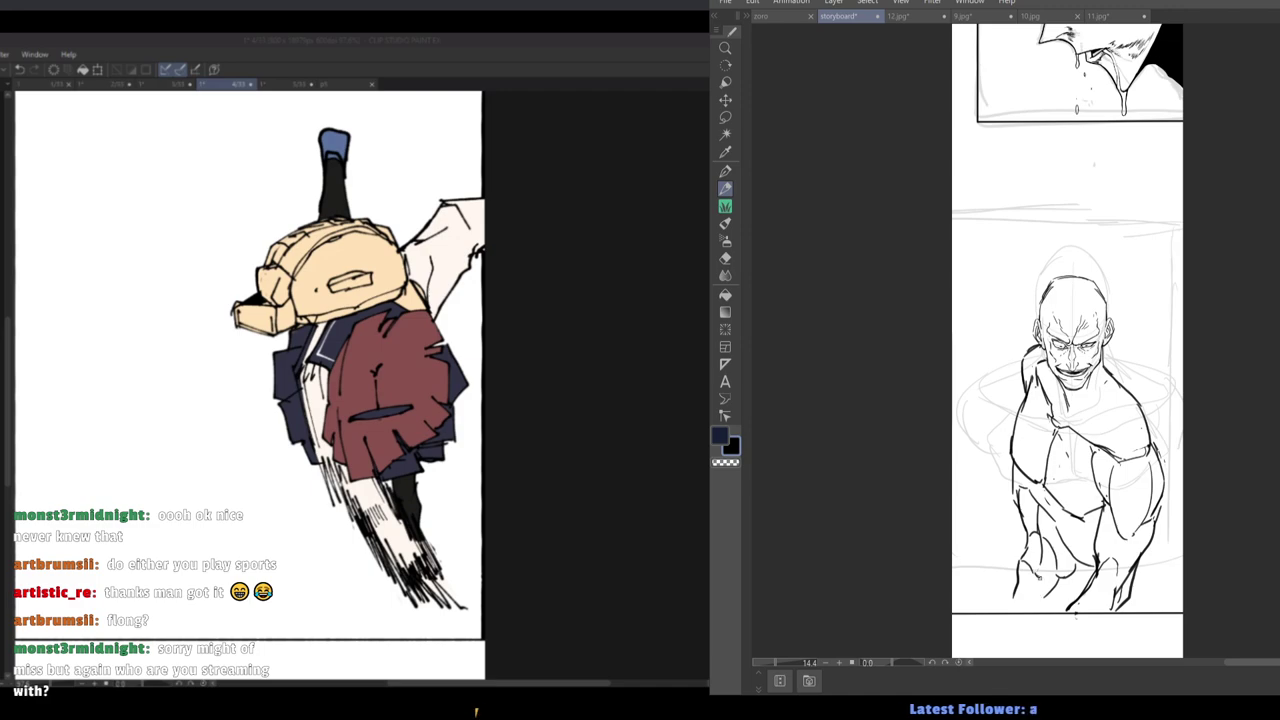
{"action": "key", "text": "e"}
{"action": "left_click_drag", "start_coordinate": [1022, 572], "coordinate": [1016, 597]}
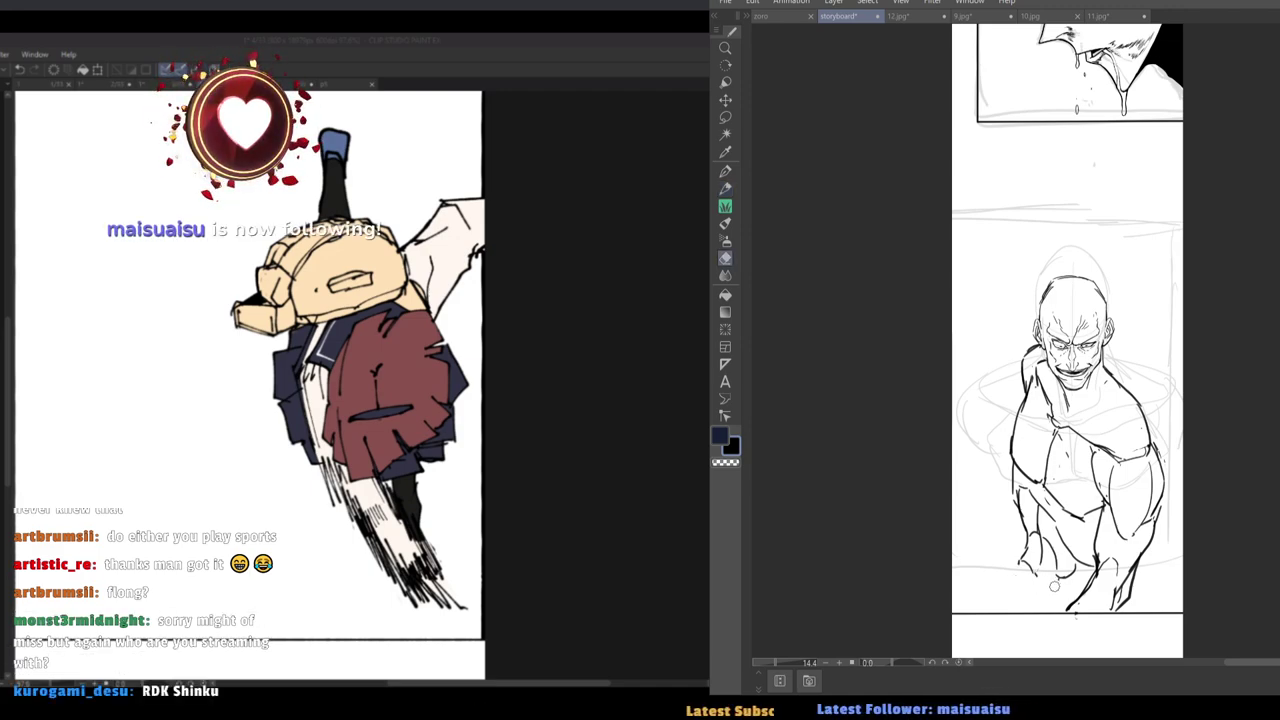
Redraw the far hand's fingers and extend the forearm's outer edge down to the panel border.
{"action": "key", "text": "p"}
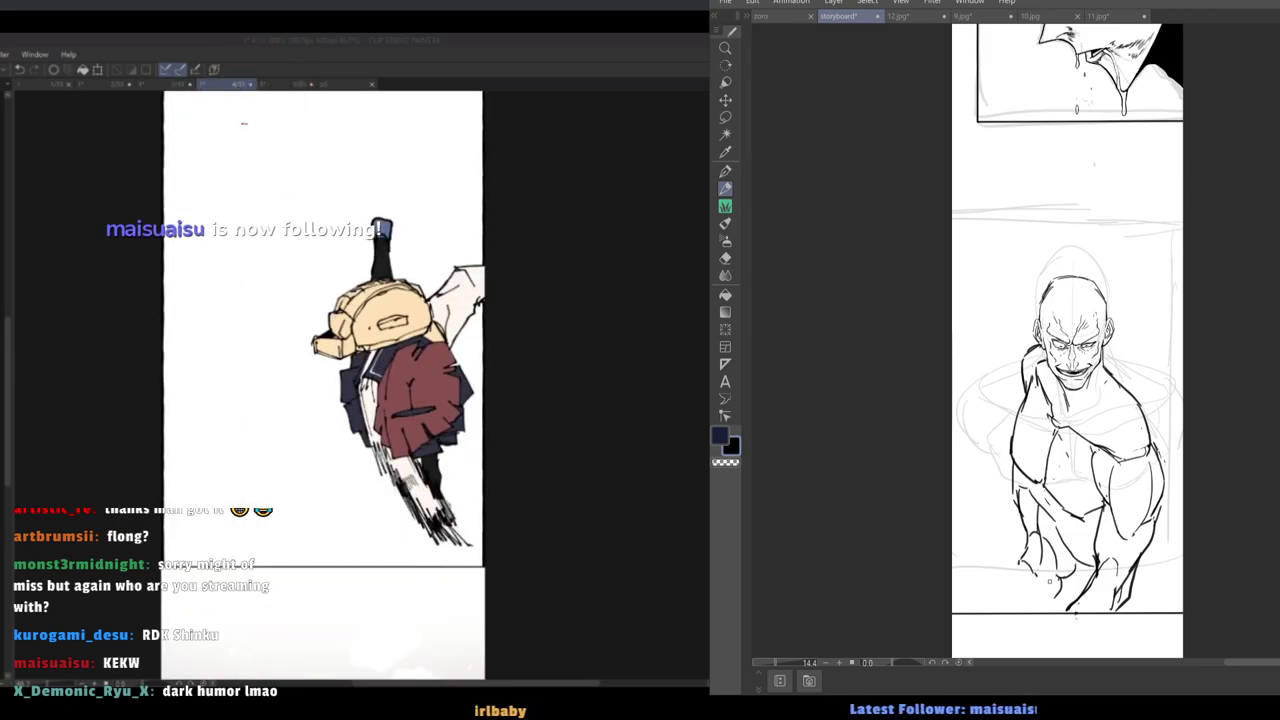
{"action": "key", "text": "e"}
{"action": "key", "text": "p"}
{"action": "left_click_drag", "start_coordinate": [1036, 572], "coordinate": [1041, 580]}
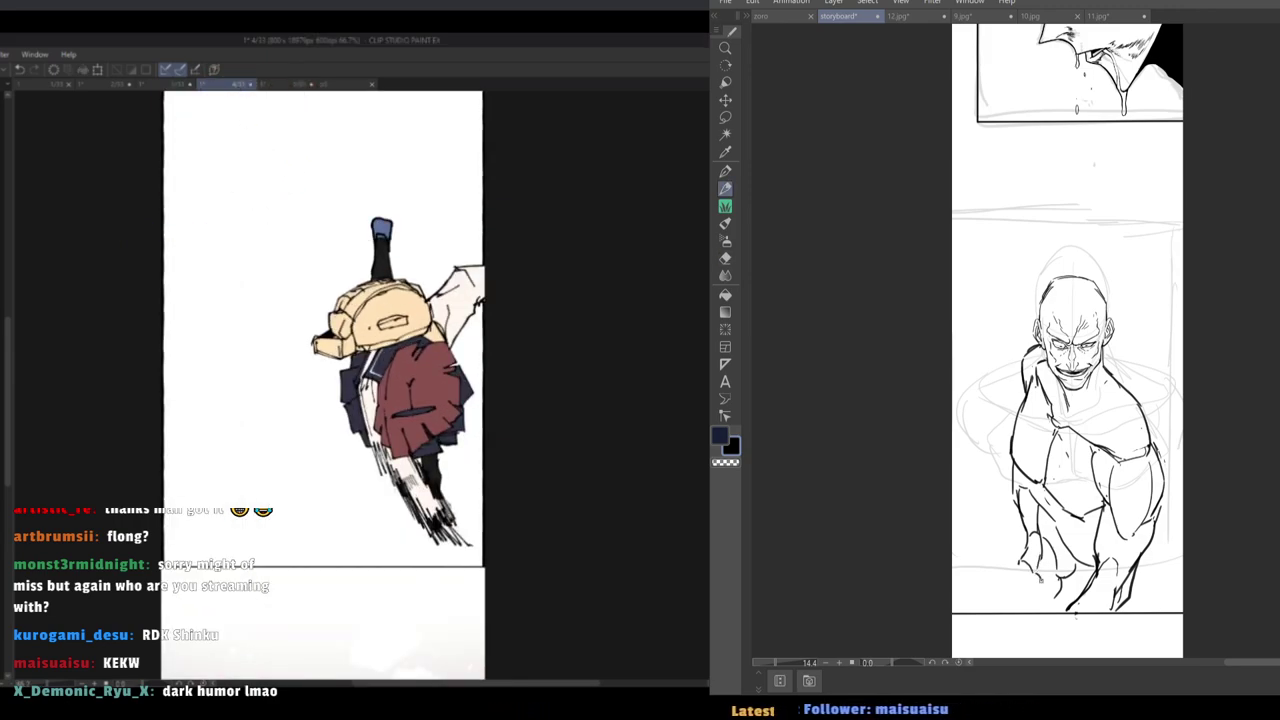
{"action": "key", "text": "p"}
{"action": "key", "text": "e"}
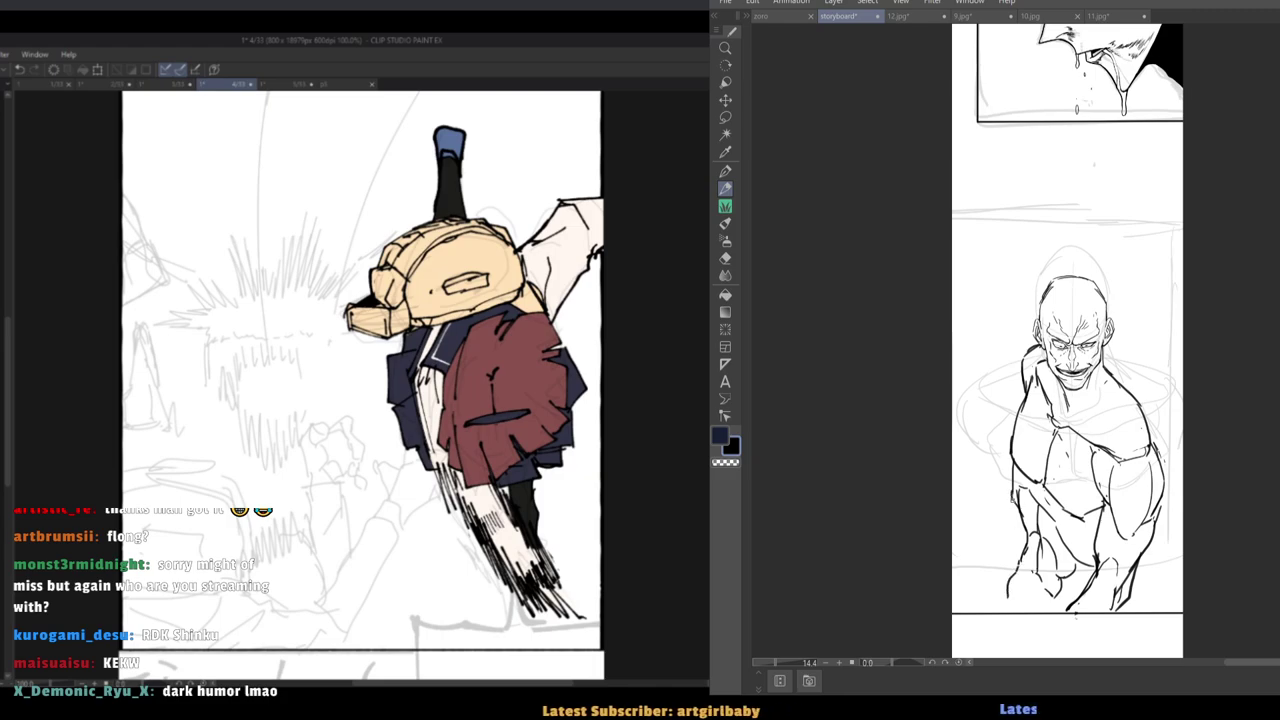
{"action": "left_click_drag", "start_coordinate": [1012, 498], "coordinate": [1004, 579]}
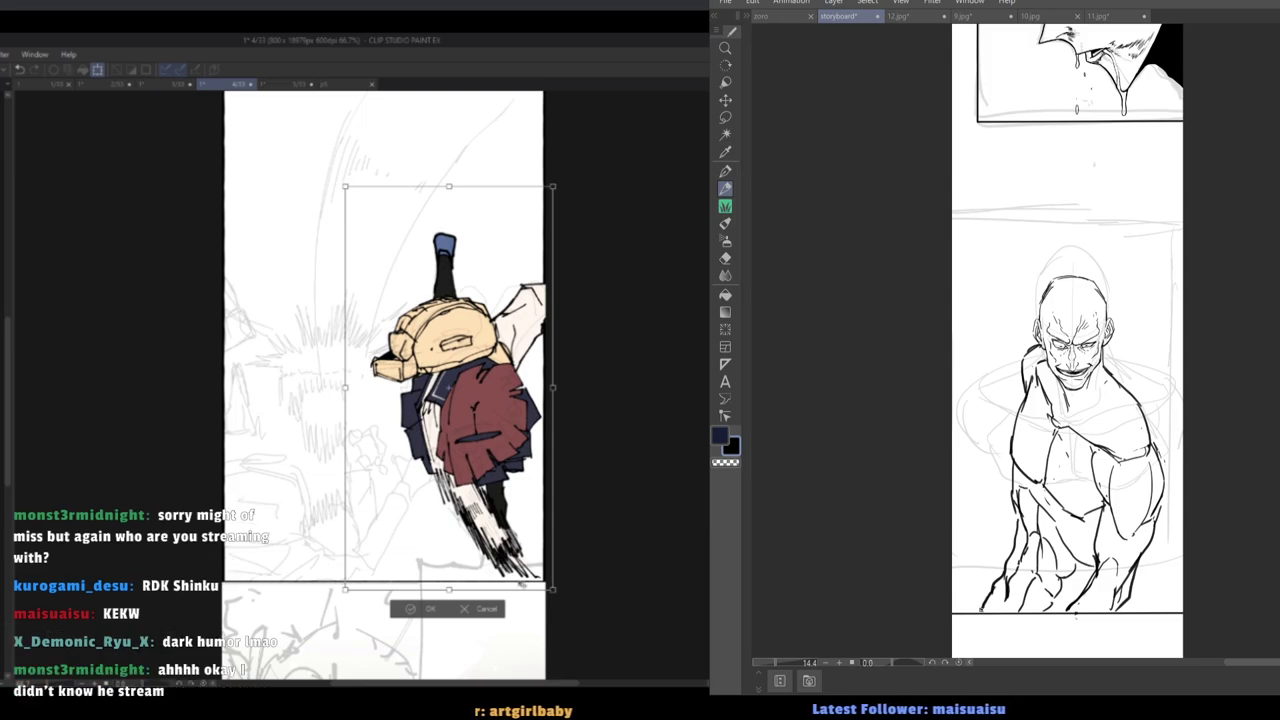
Erase the far shoulder's contour below the ear and redraw it as a cleaner curve.
{"action": "key", "text": "e"}
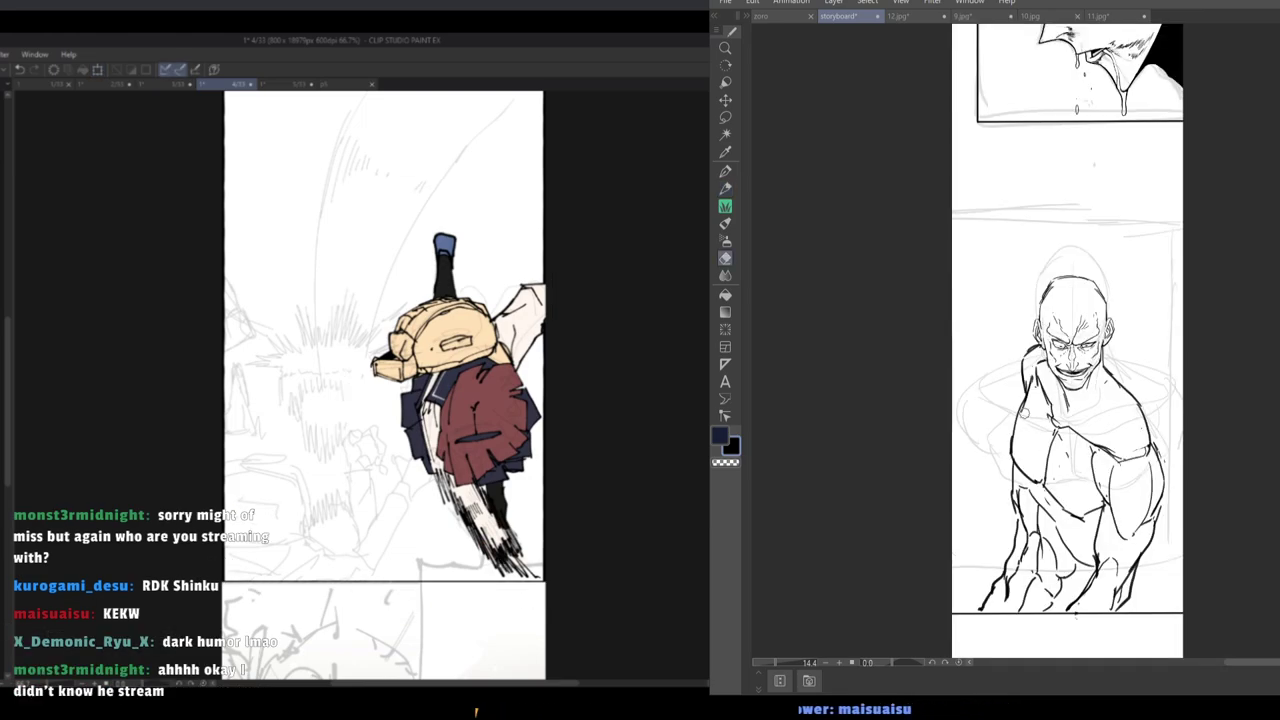
{"action": "key", "text": "e"}
{"action": "mouse_move", "coordinate": [1012, 438]}
{"action": "left_mouse_down"}
{"action": "mouse_move", "coordinate": [1012, 452]}
{"action": "mouse_move", "coordinate": [1012, 435]}
{"action": "left_mouse_up"}
{"action": "key", "text": "p"}
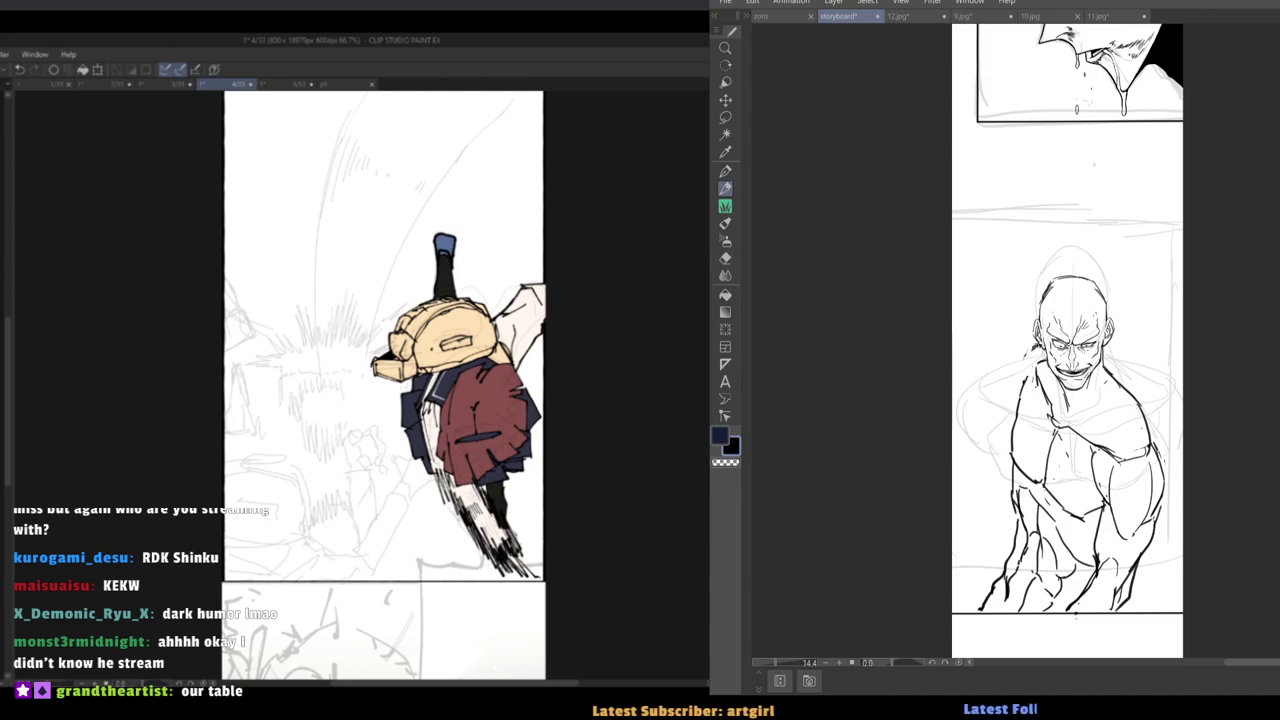
{"action": "key", "text": "p"}
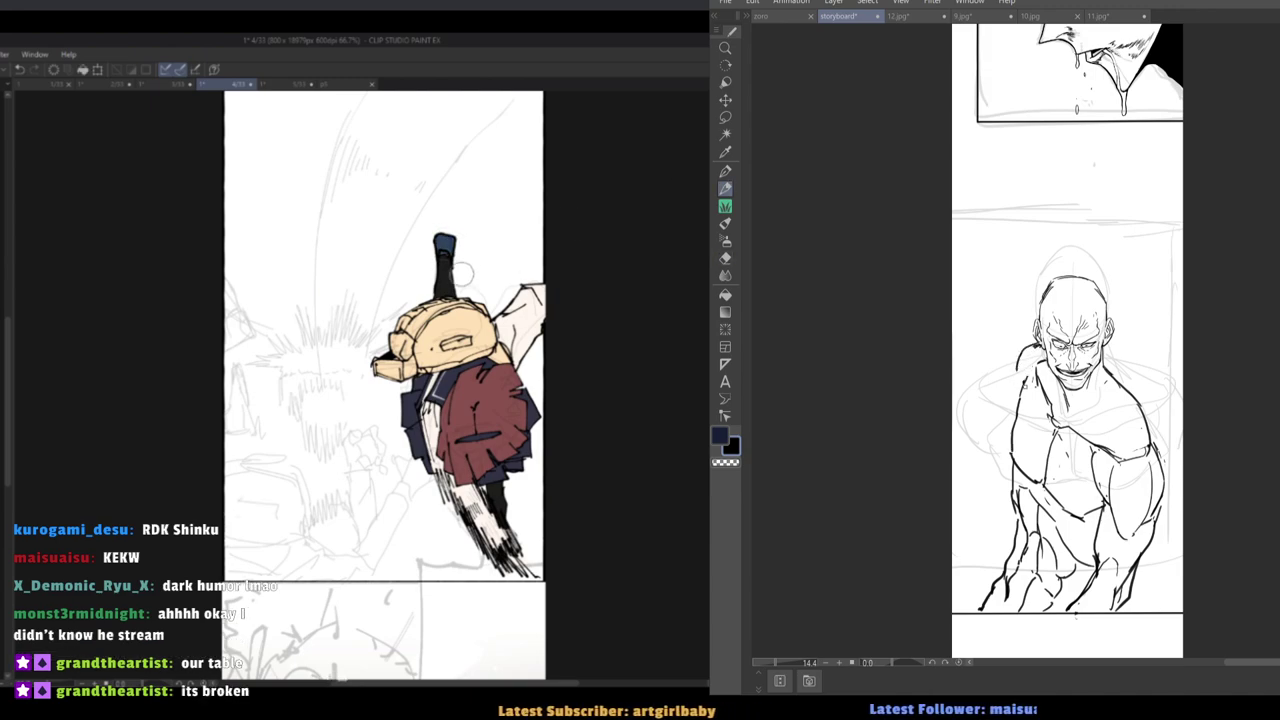
Ink the tank top's curved armhole edge across the near chest and clean up the far arm's inner contour.
{"action": "scroll", "coordinate": [1080, 436], "scroll_direction": "up", "scroll_amount": 2}
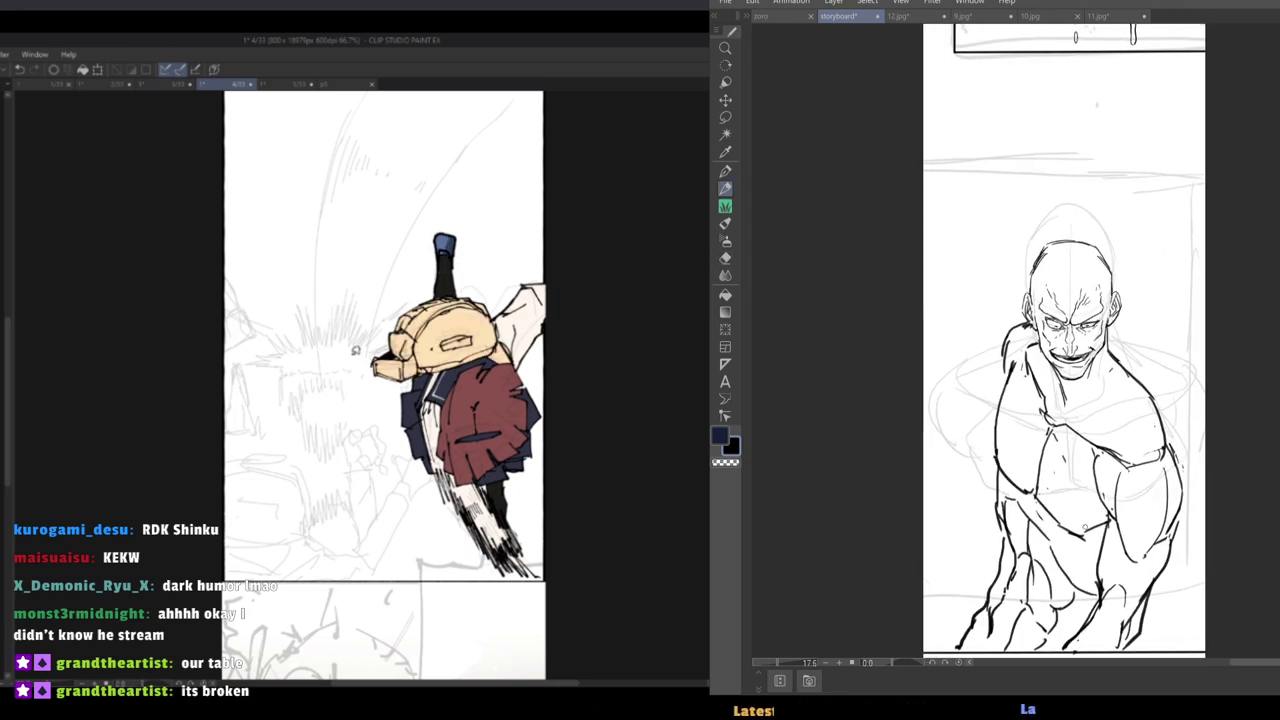
{"action": "key", "text": "e"}
{"action": "mouse_move", "coordinate": [1037, 459]}
{"action": "left_mouse_down"}
{"action": "mouse_move", "coordinate": [1026, 485]}
{"action": "mouse_move", "coordinate": [1038, 494]}
{"action": "mouse_move", "coordinate": [1051, 432]}
{"action": "mouse_move", "coordinate": [1039, 451]}
{"action": "left_mouse_up"}
{"action": "key", "text": "e"}
{"action": "key", "text": "p"}
{"action": "key", "text": "e"}
{"action": "key", "text": "p"}
{"action": "mouse_move", "coordinate": [1036, 463]}
{"action": "left_mouse_down"}
{"action": "mouse_move", "coordinate": [1041, 503]}
{"action": "mouse_move", "coordinate": [1023, 489]}
{"action": "left_mouse_up"}
{"action": "left_click_drag", "start_coordinate": [1120, 384], "coordinate": [1139, 387]}
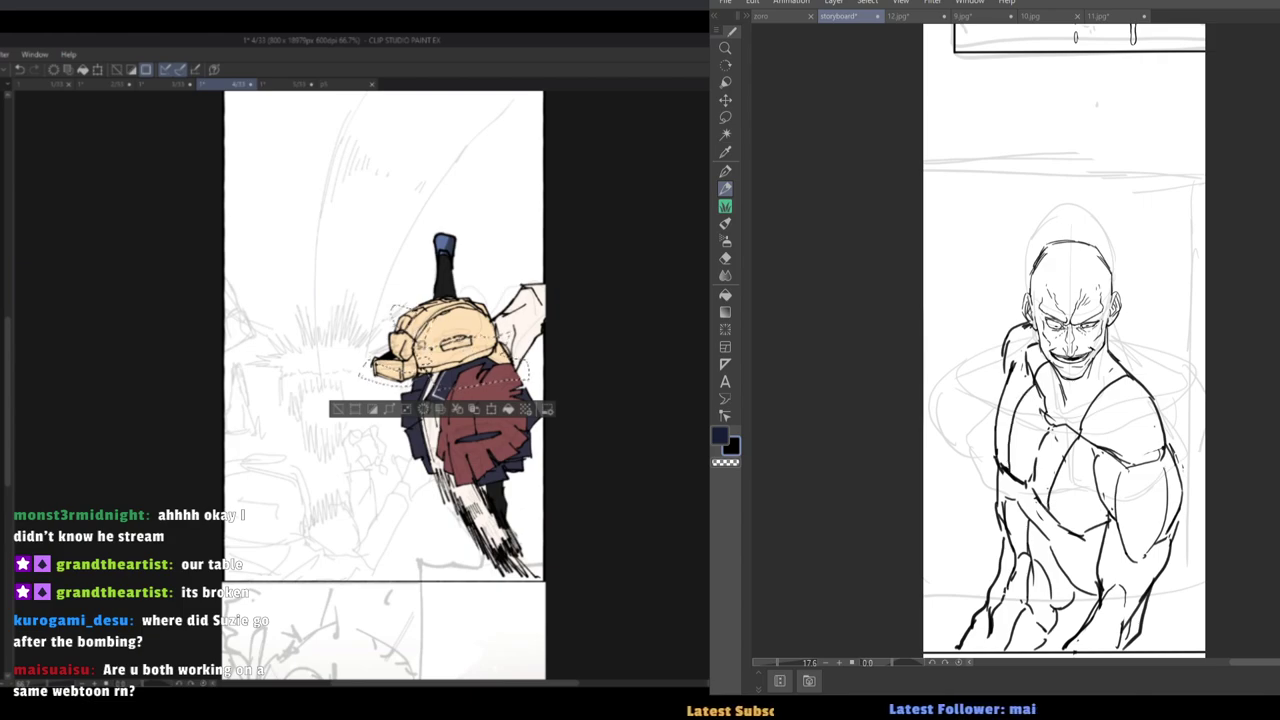
{"action": "left_click_drag", "start_coordinate": [1011, 505], "coordinate": [1009, 475]}
Select the neck and chest areas of the bald figure's top and fill them with black.
{"action": "key", "text": "w"}
{"action": "left_click", "coordinate": [1029, 480]}
{"action": "left_click", "coordinate": [1058, 399]}
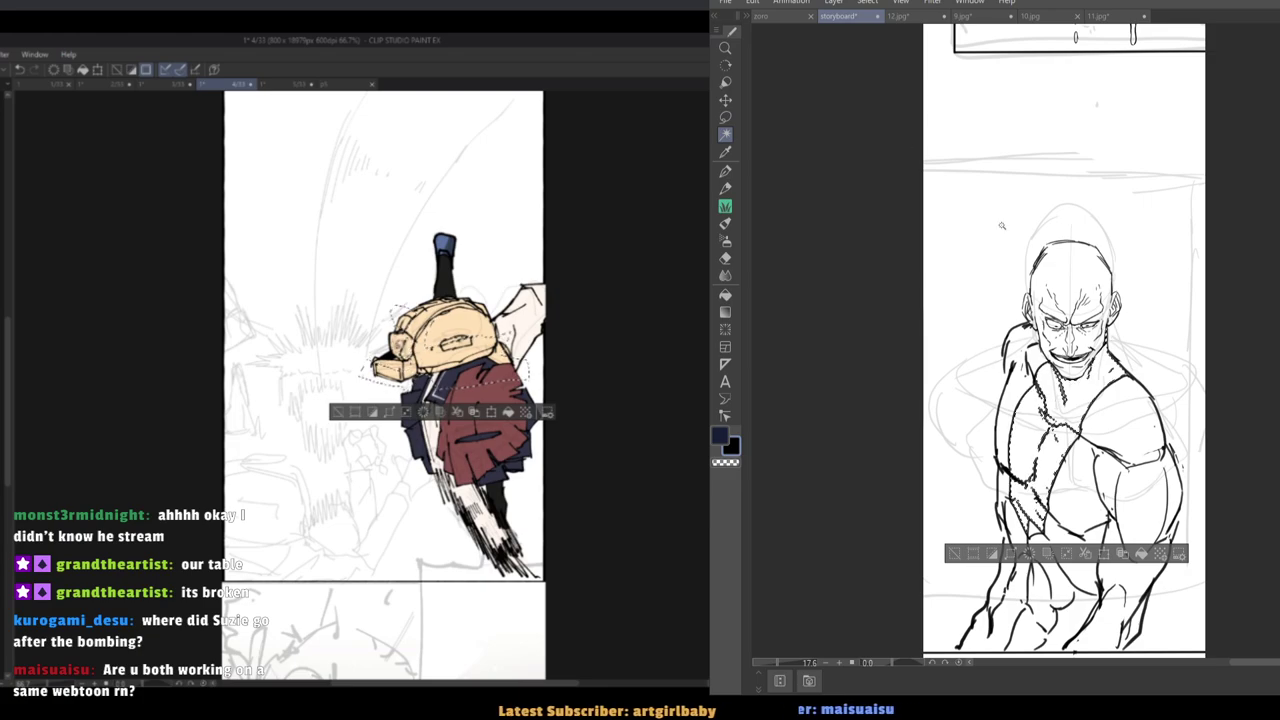
{"action": "left_click", "coordinate": [1141, 554]}
{"action": "key", "text": "ctrl+d"}
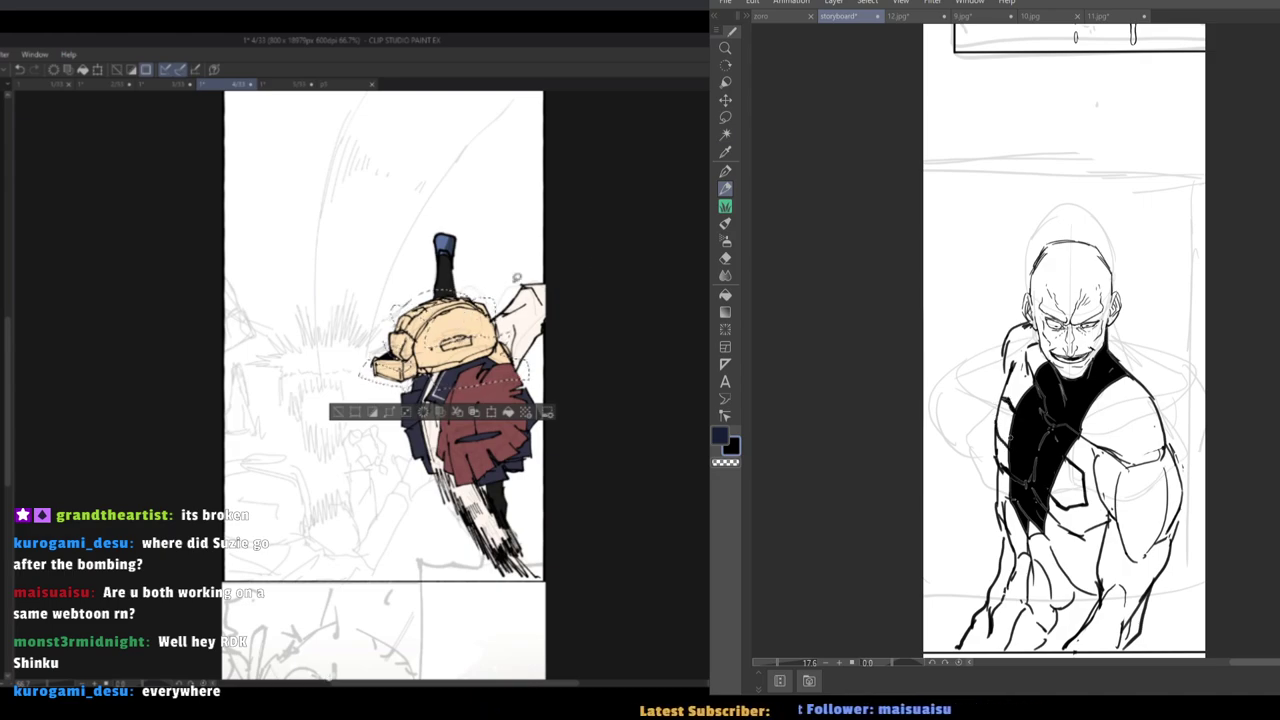
Fill the small area beside the far arm and the lower torso area between the arms with black.
{"action": "key", "text": "w"}
{"action": "left_click", "coordinate": [1008, 429]}
{"action": "left_click", "coordinate": [1066, 482], "text": "shift"}
{"action": "left_click", "coordinate": [1113, 528]}
{"action": "key", "text": "ctrl+d"}
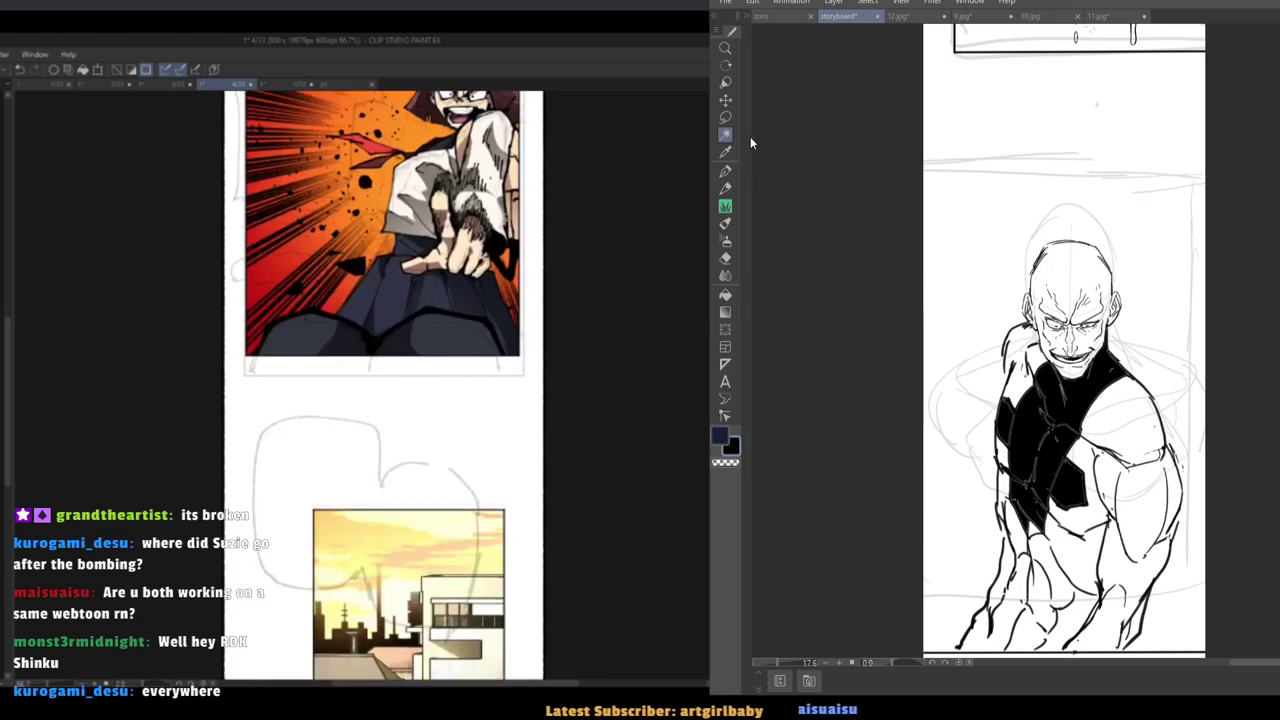
Lasso and clear the inner parts of the black lower torso patch and the black patch beside the far arm.
{"action": "left_click", "coordinate": [728, 118]}
{"action": "scroll", "coordinate": [1070, 480], "scroll_direction": "up", "scroll_amount": 3}
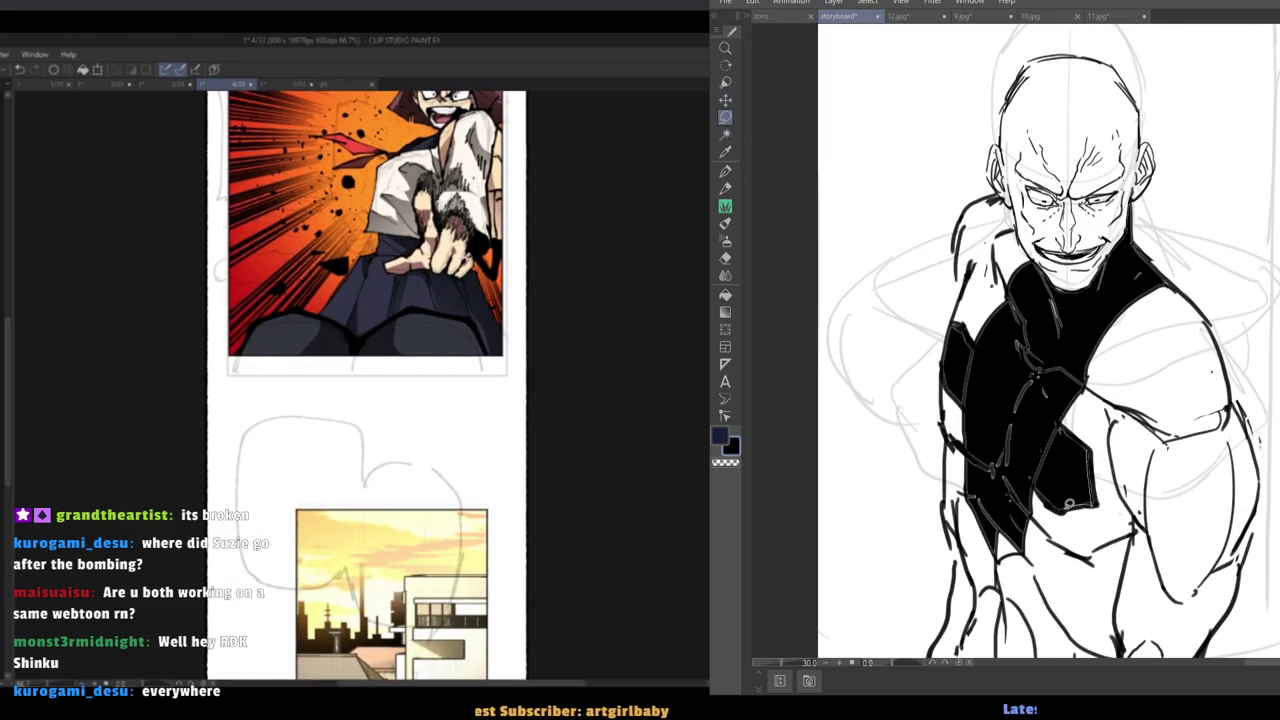
{"action": "left_click_drag", "start_coordinate": [1047, 459], "coordinate": [1084, 452]}
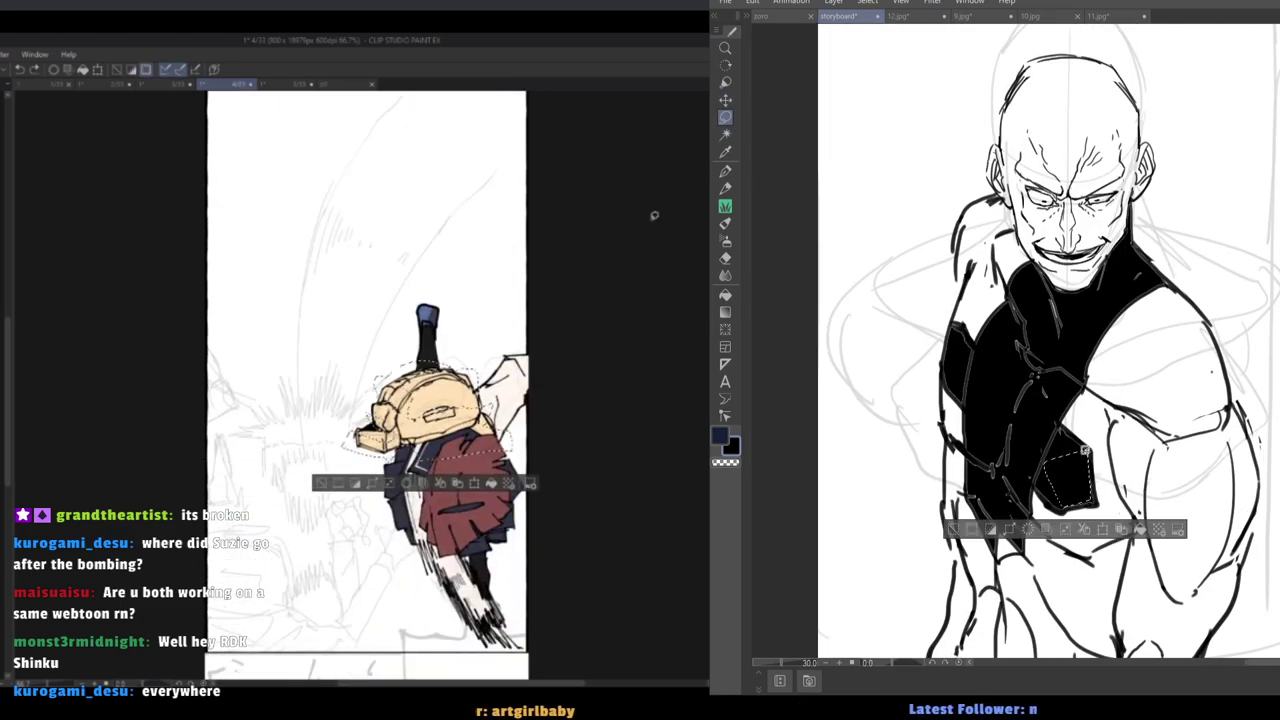
{"action": "key", "text": "Delete"}
{"action": "key", "text": "ctrl+d"}
{"action": "mouse_move", "coordinate": [961, 328]}
{"action": "left_mouse_down"}
{"action": "mouse_move", "coordinate": [965, 373]}
{"action": "mouse_move", "coordinate": [950, 372]}
{"action": "mouse_move", "coordinate": [960, 326]}
{"action": "left_mouse_up"}
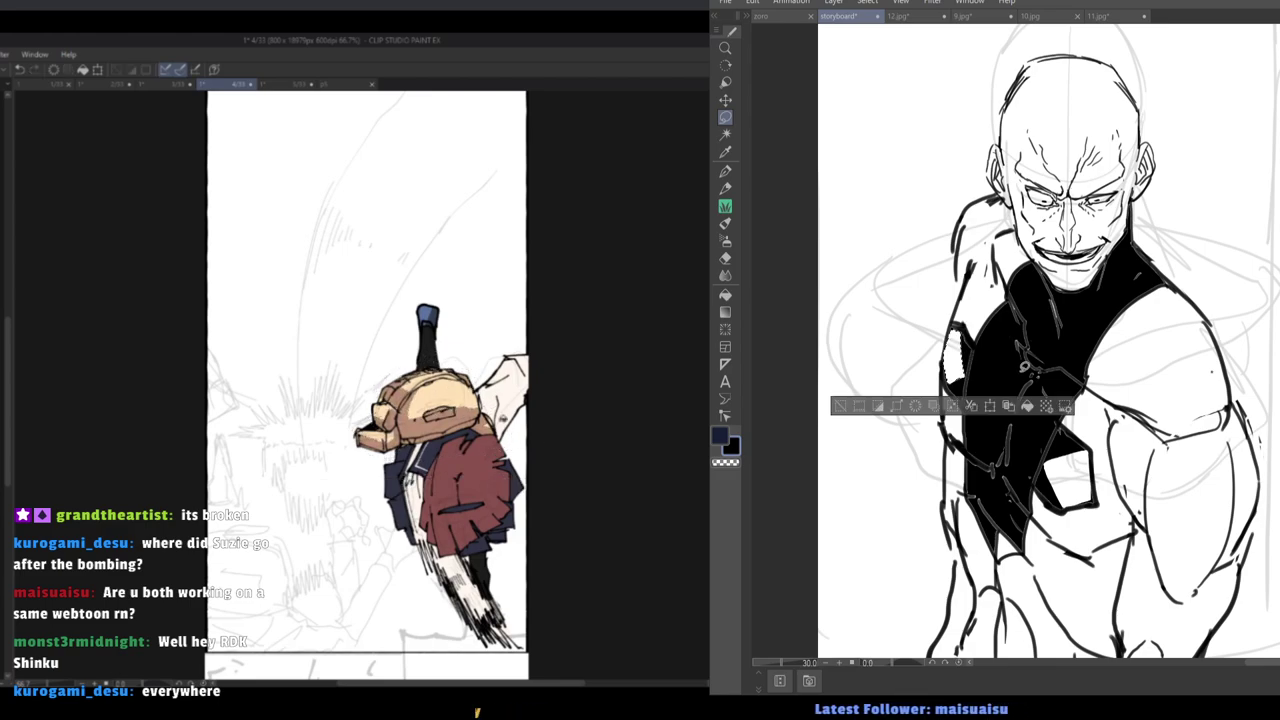
Erase four round white buttons into the black vest and ink angular spiral marks inside its two white patches.
{"action": "key", "text": "Delete"}
{"action": "key", "text": "ctrl+d"}
{"action": "key", "text": "e"}
{"action": "left_click", "coordinate": [1043, 426]}
{"action": "left_click", "coordinate": [981, 357]}
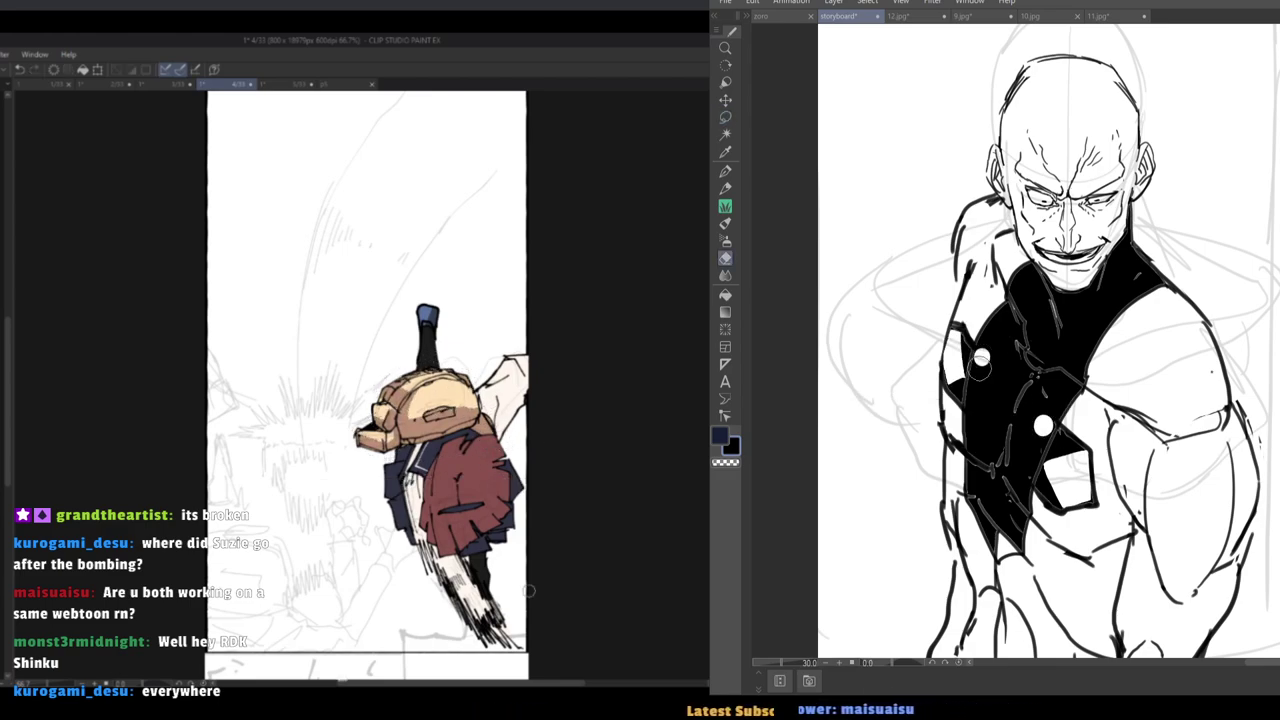
{"action": "left_click", "coordinate": [973, 413]}
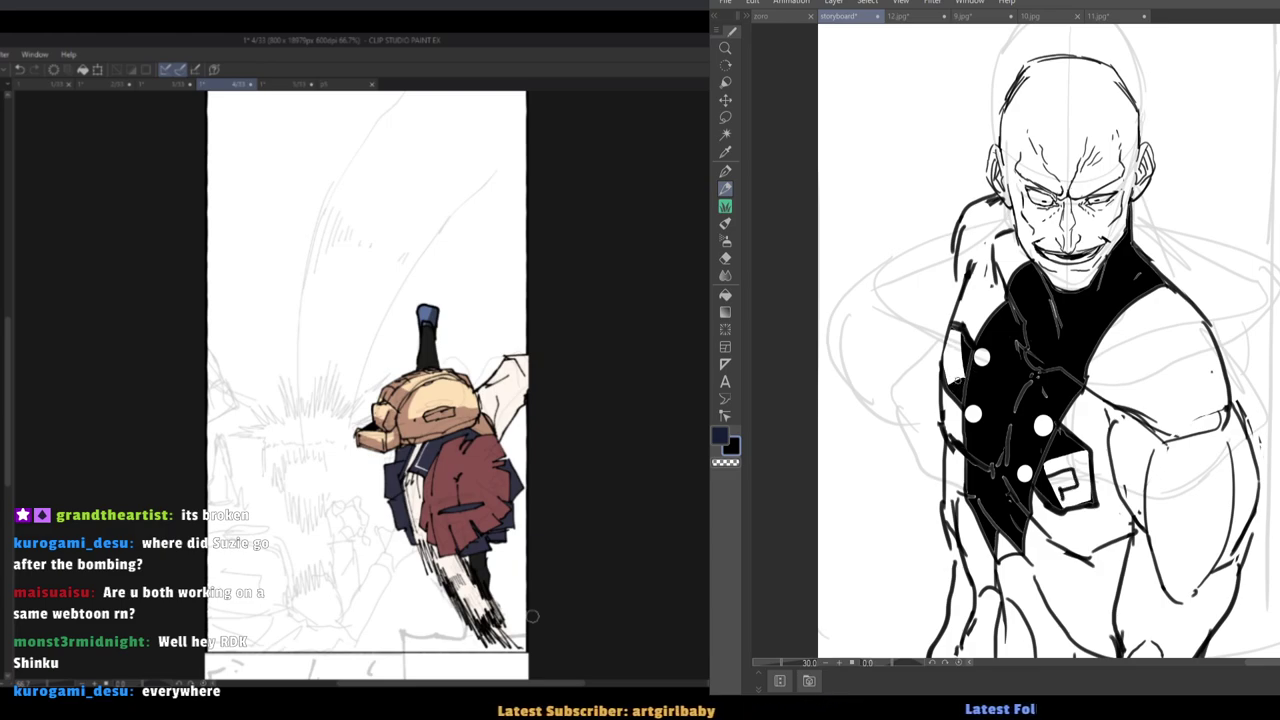
Ink a thick black cross-shaped strap with a white centre dot on the bald figure's near upper arm.
{"action": "key", "text": "ctrl+0"}
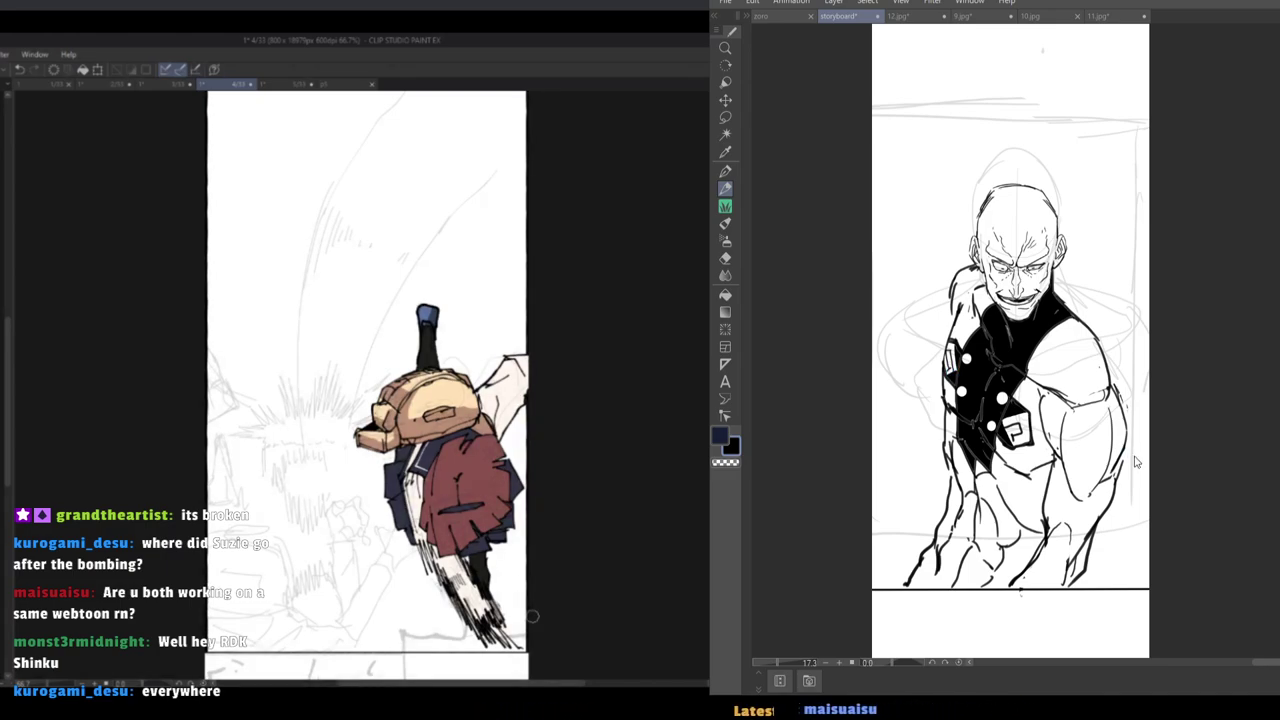
{"action": "key", "text": "ctrl+plus"}
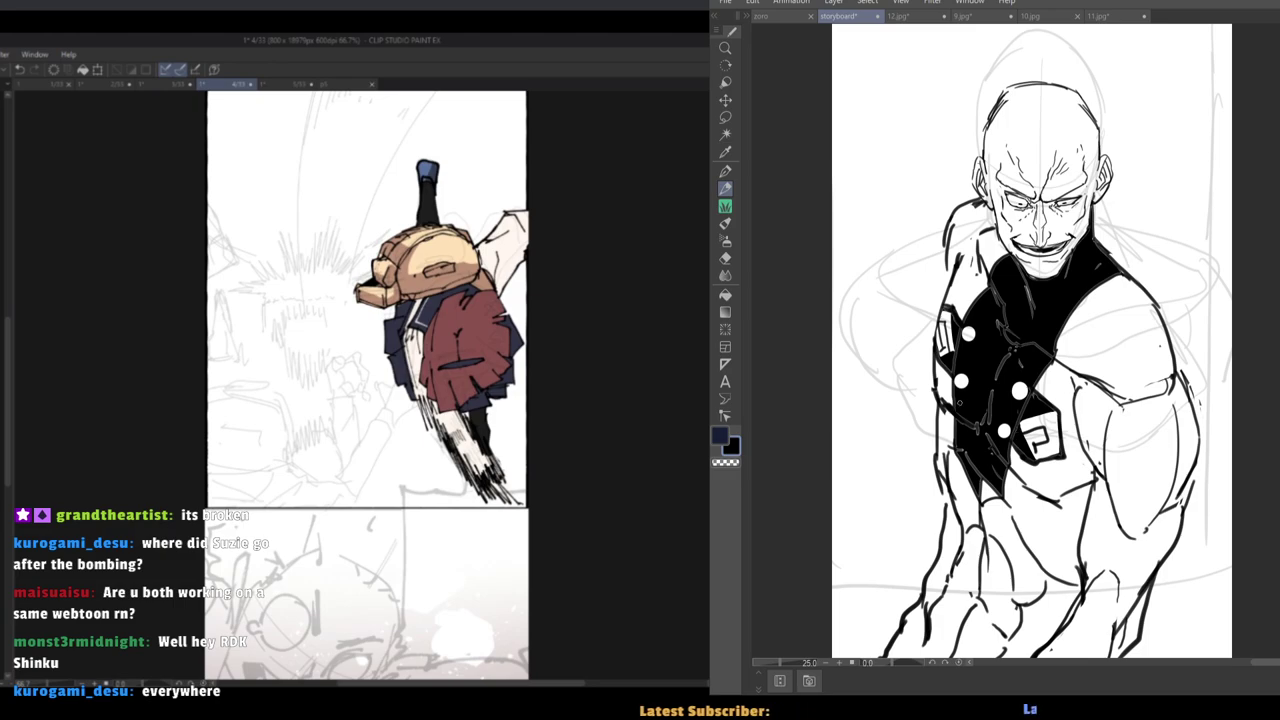
{"action": "left_click_drag", "start_coordinate": [940, 412], "coordinate": [996, 404]}
{"action": "key", "text": "p"}
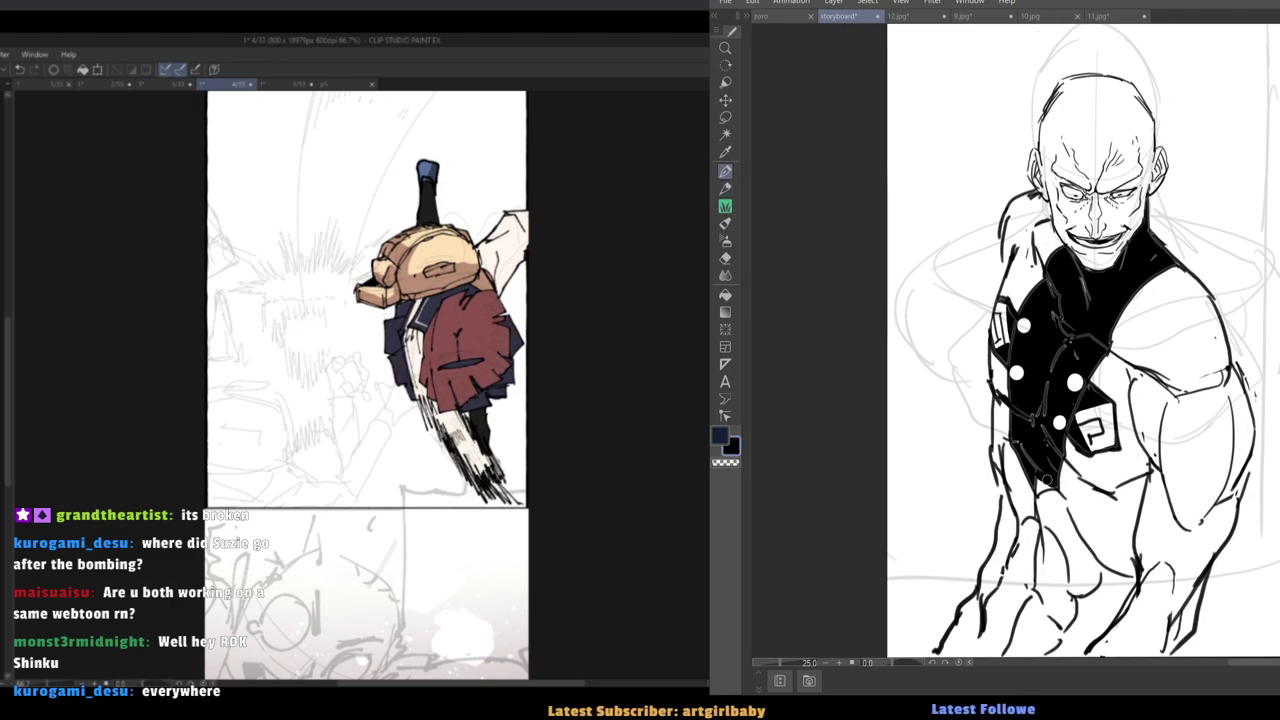
{"action": "scroll", "coordinate": [1039, 488], "scroll_direction": "down", "scroll_amount": 3}
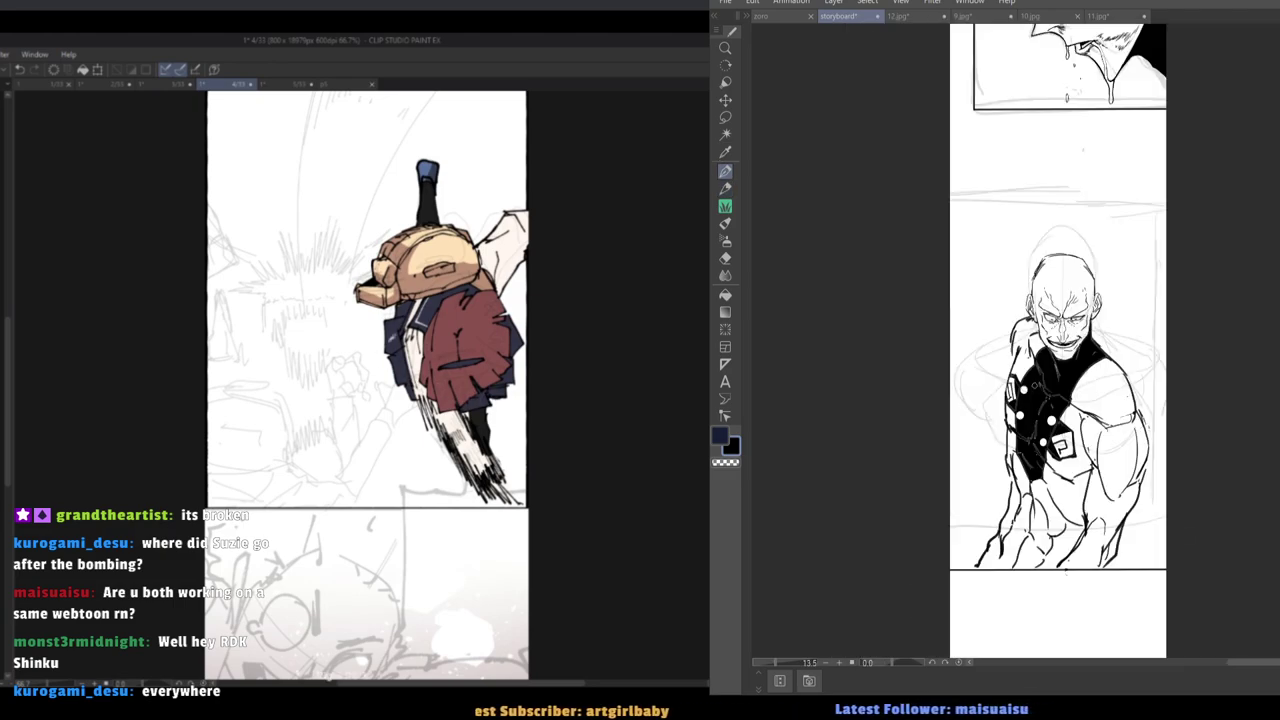
{"action": "scroll", "coordinate": [963, 408], "scroll_direction": "up", "scroll_amount": 1}
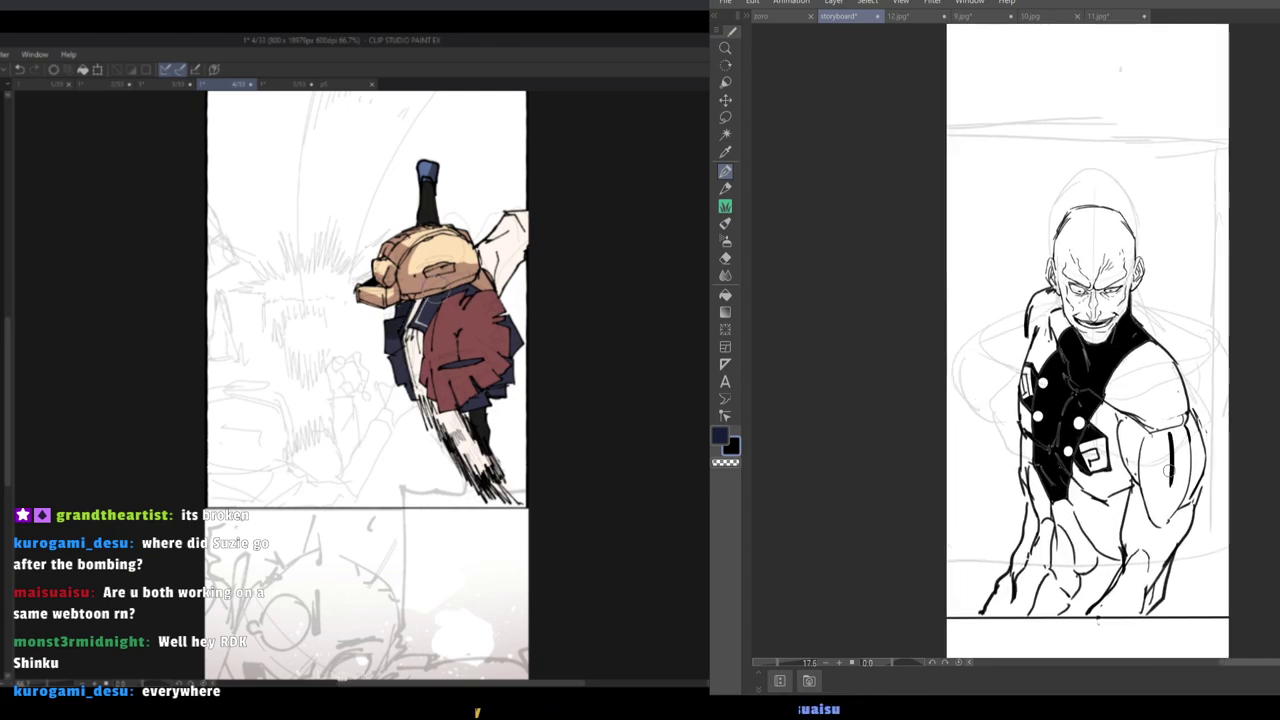
{"action": "key", "text": "p"}
{"action": "key", "text": "ctrl+b"}
{"action": "key", "text": "ctrl+b"}
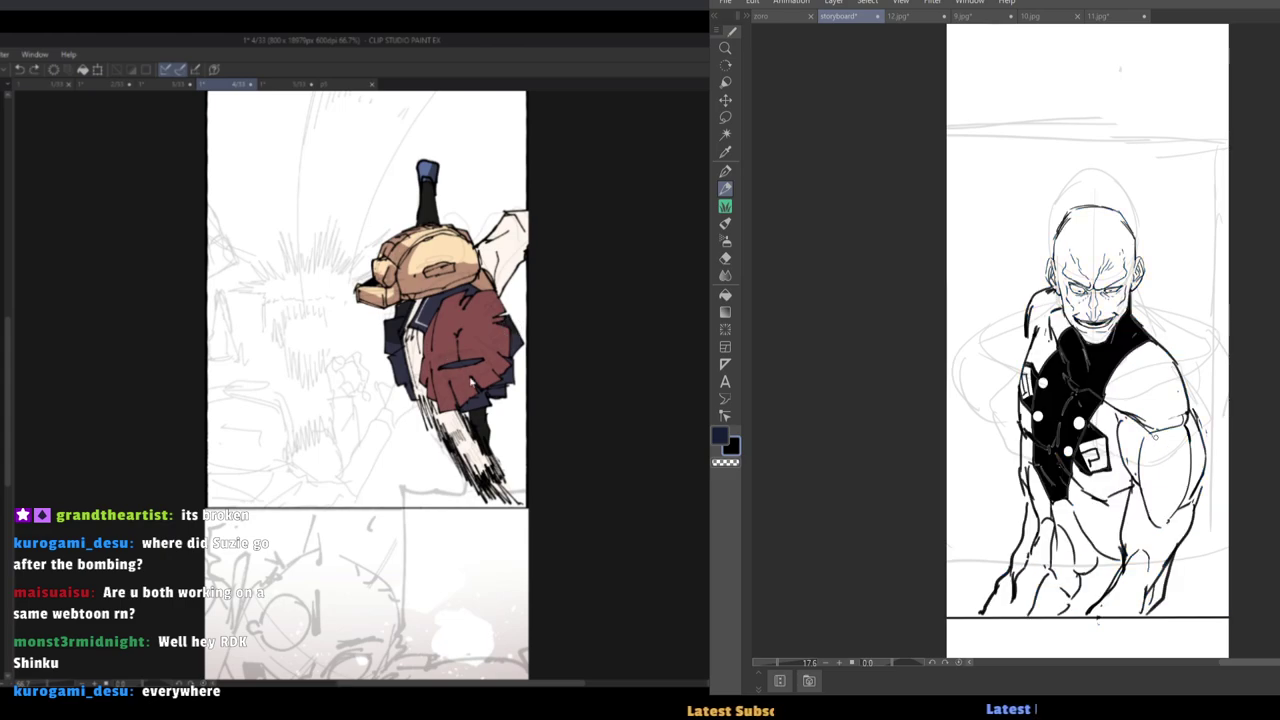
{"action": "mouse_move", "coordinate": [1164, 433]}
{"action": "left_mouse_down"}
{"action": "mouse_move", "coordinate": [1171, 505]}
{"action": "mouse_move", "coordinate": [1162, 515]}
{"action": "mouse_move", "coordinate": [1162, 435]}
{"action": "mouse_move", "coordinate": [1160, 515]}
{"action": "mouse_move", "coordinate": [1167, 495]}
{"action": "mouse_move", "coordinate": [1134, 460]}
{"action": "mouse_move", "coordinate": [1201, 461]}
{"action": "left_mouse_up"}
{"action": "key", "text": "e"}
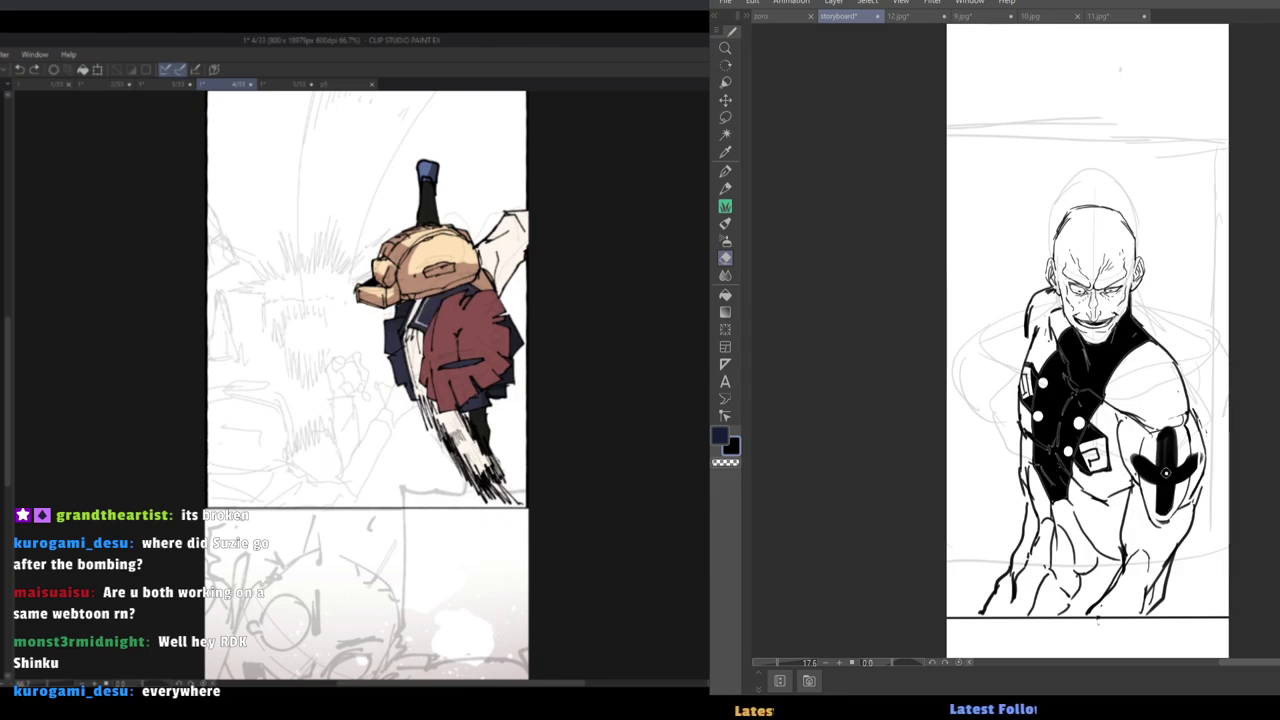
Ink thick black curved bands around the near forearm from below the elbow down to the panel's lower edge.
{"action": "mouse_move", "coordinate": [1186, 527]}
{"action": "left_mouse_down"}
{"action": "mouse_move", "coordinate": [1147, 537]}
{"action": "mouse_move", "coordinate": [1129, 520]}
{"action": "mouse_move", "coordinate": [1137, 563]}
{"action": "mouse_move", "coordinate": [1124, 553]}
{"action": "left_mouse_up"}
{"action": "key", "text": "ctrl+z"}
{"action": "mouse_move", "coordinate": [1169, 585]}
{"action": "left_mouse_down"}
{"action": "mouse_move", "coordinate": [1120, 576]}
{"action": "mouse_move", "coordinate": [1106, 600]}
{"action": "left_mouse_up"}
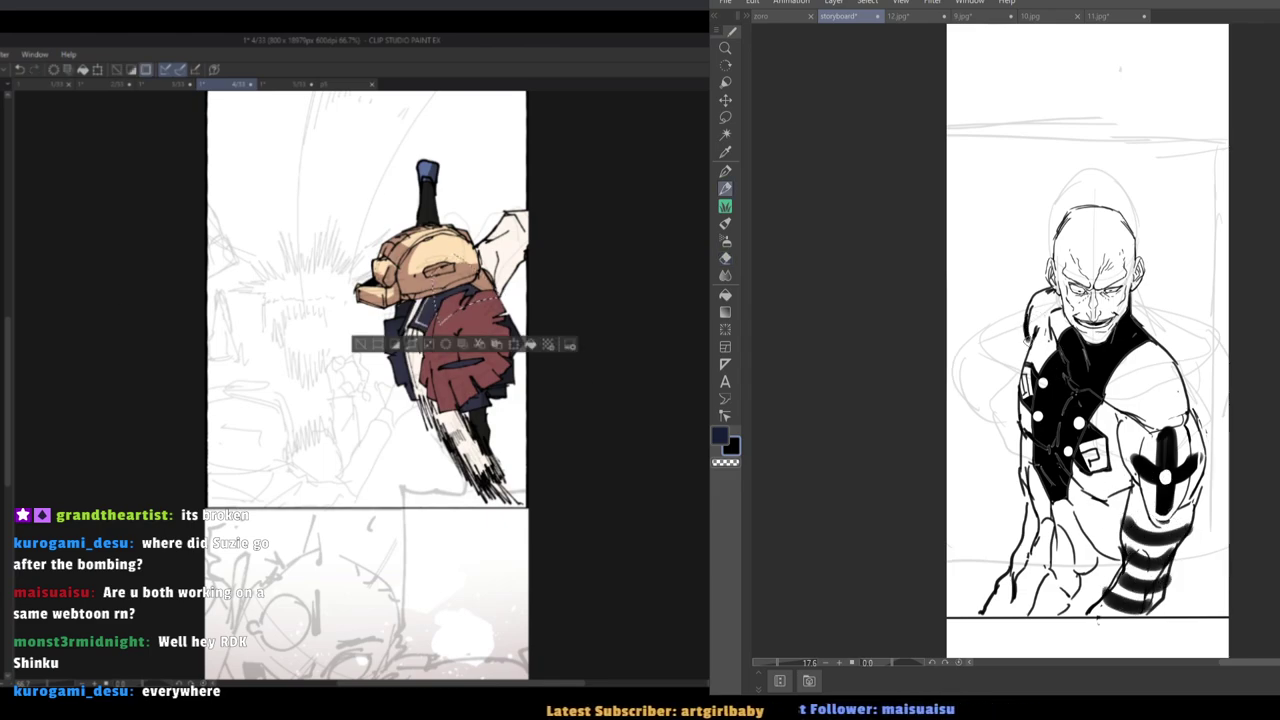
Thicken the outer contour of the far shoulder and arm and fill the far arm's outer strip with black.
{"action": "mouse_move", "coordinate": [1048, 295]}
{"action": "left_mouse_down"}
{"action": "mouse_move", "coordinate": [1030, 304]}
{"action": "mouse_move", "coordinate": [1018, 345]}
{"action": "mouse_move", "coordinate": [1006, 568]}
{"action": "left_mouse_up"}
{"action": "key", "text": "ctrl+z"}
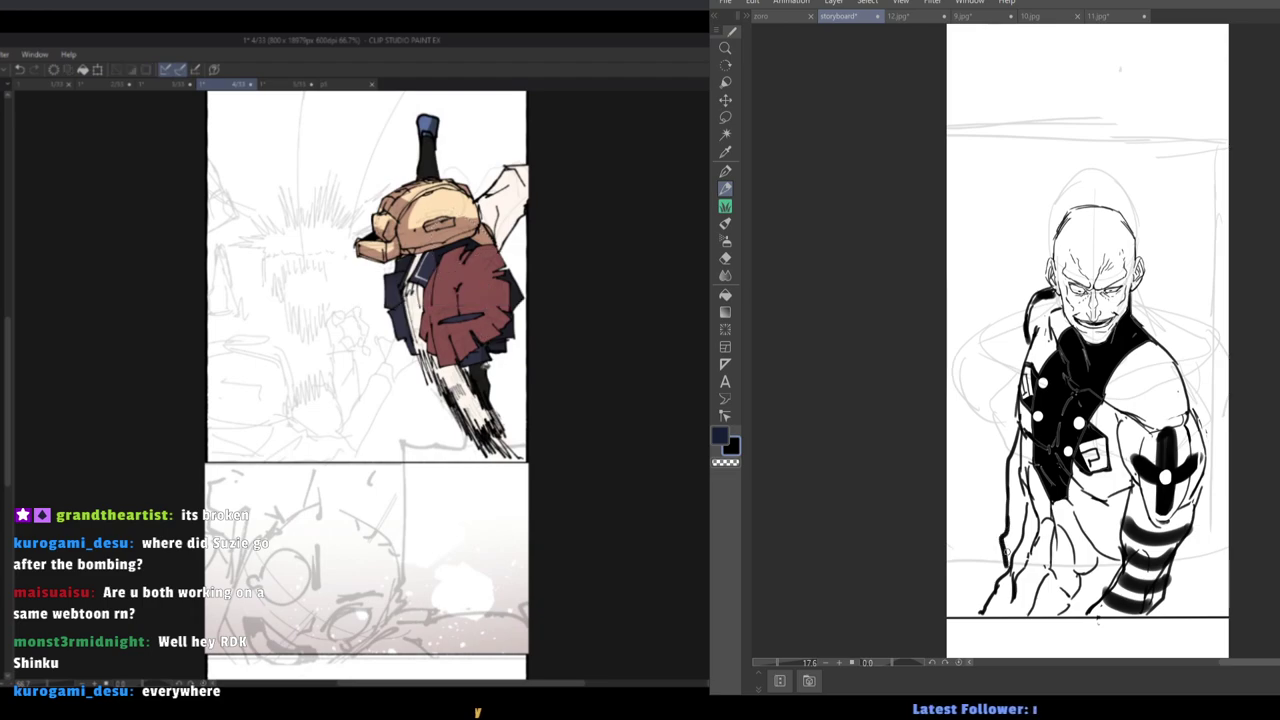
{"action": "key", "text": "w"}
{"action": "left_click", "coordinate": [1013, 510]}
{"action": "left_click", "coordinate": [1088, 588]}
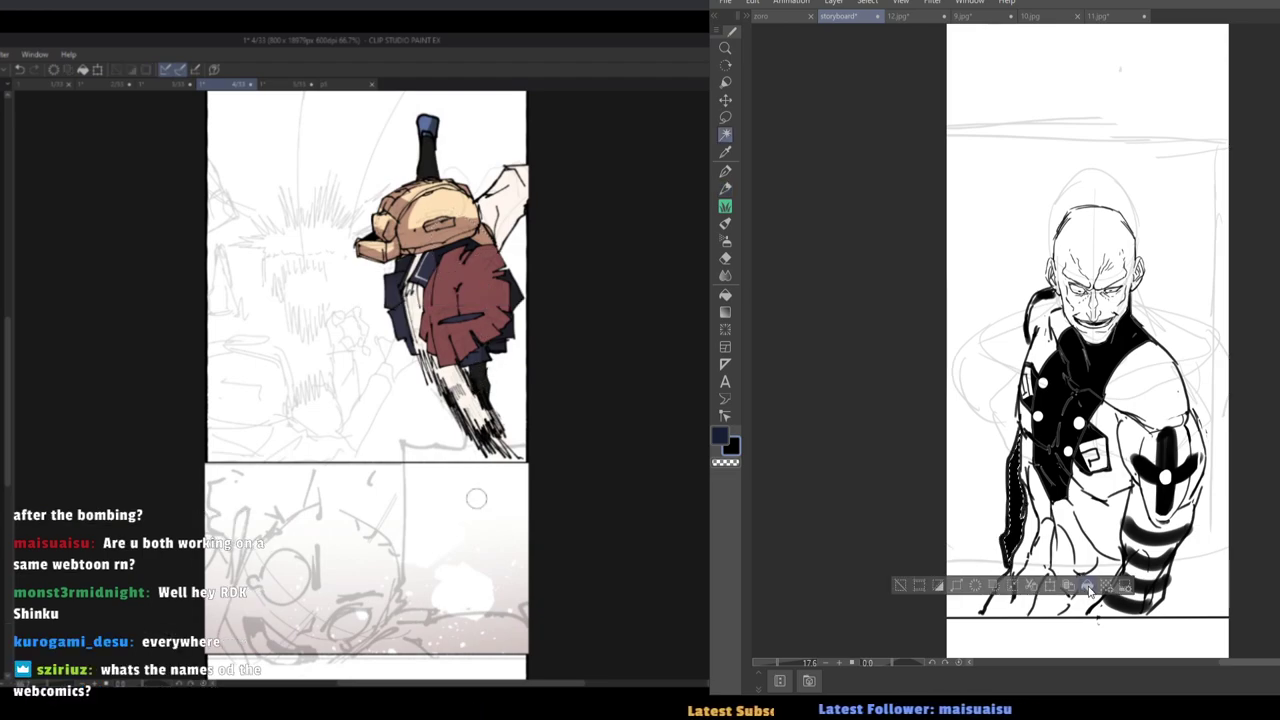
{"action": "left_click", "coordinate": [1090, 590]}
{"action": "key", "text": "ctrl+d"}
{"action": "key", "text": "p"}
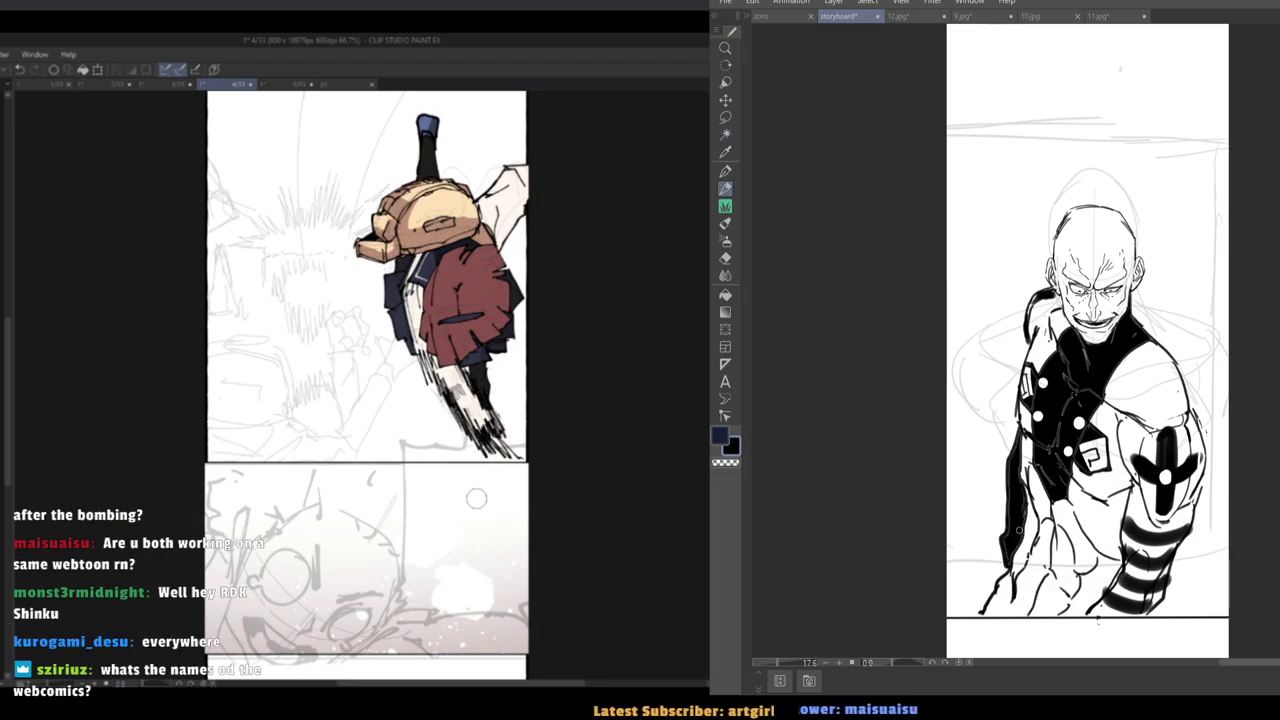
Ink the far forearm's outer edge and wrap thick black curved bands across the figure's lower torso.
{"action": "left_click_drag", "start_coordinate": [1012, 544], "coordinate": [1004, 578]}
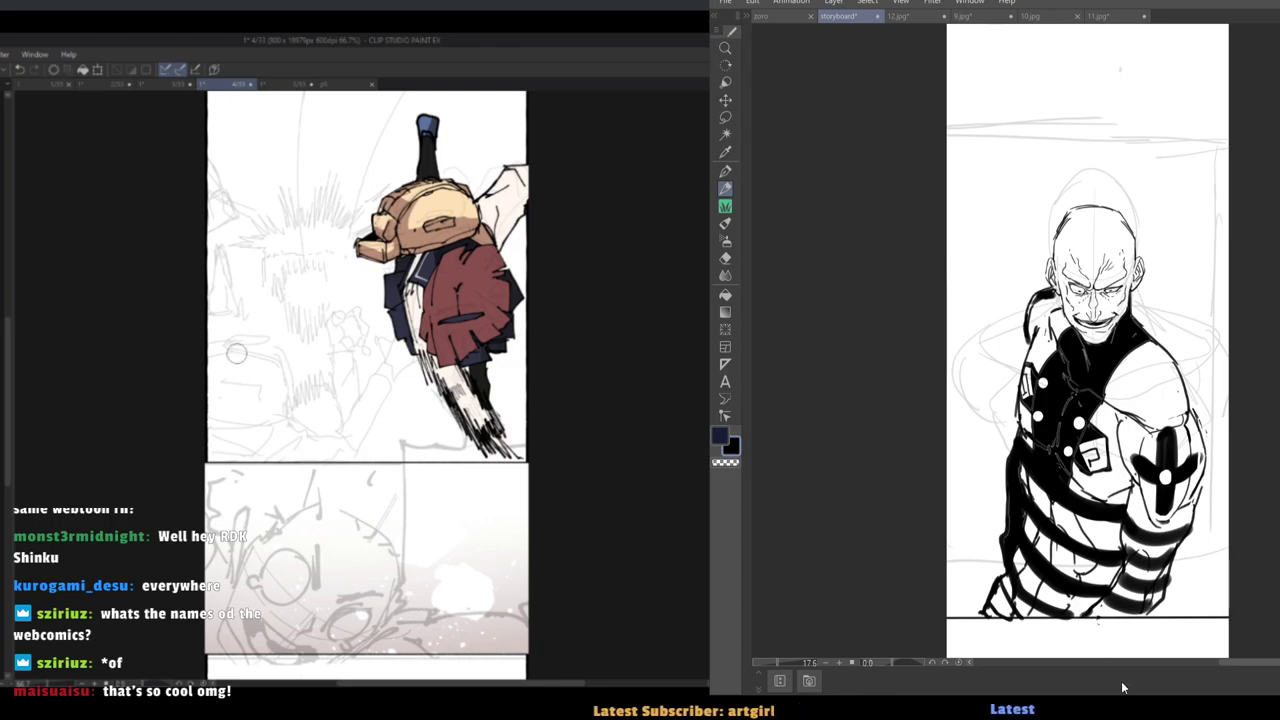
{"action": "scroll", "coordinate": [493, 221], "scroll_direction": "up", "scroll_amount": 3}
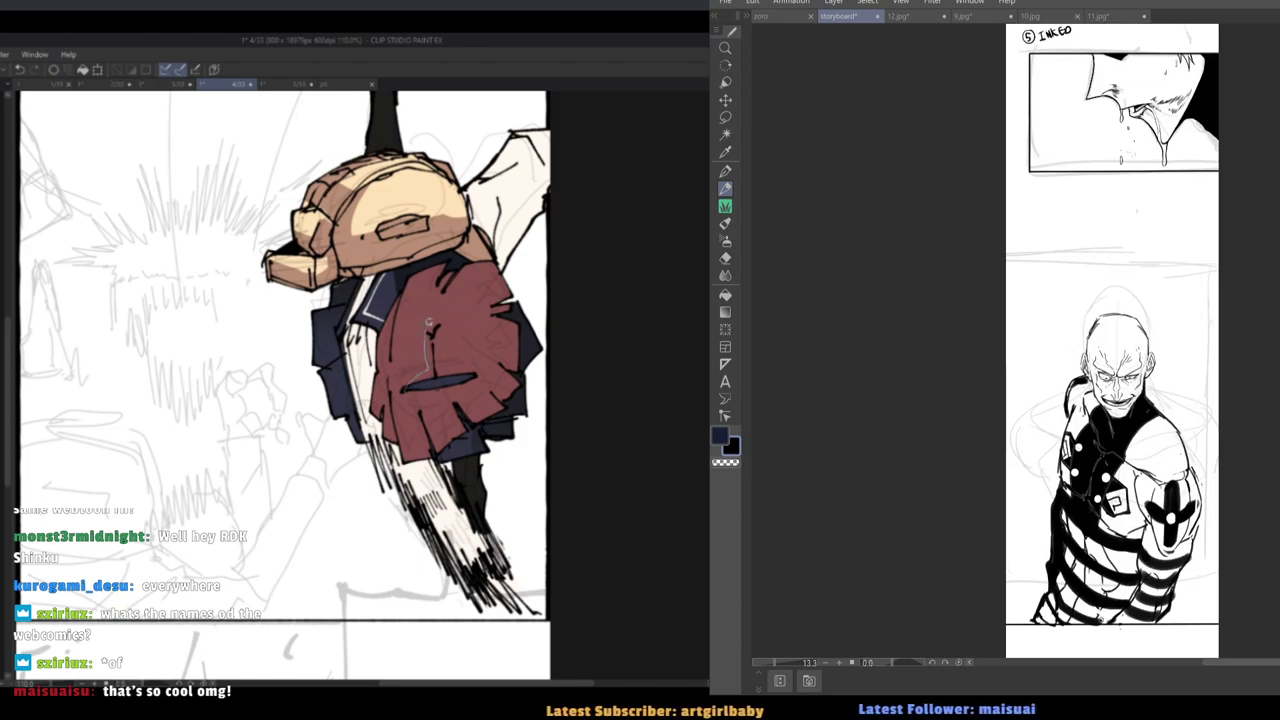
Lasso the shadow shapes along the folds and outer side of the backpack character's red garment.
{"action": "mouse_move", "coordinate": [430, 322]}
{"action": "left_mouse_down"}
{"action": "mouse_move", "coordinate": [438, 302]}
{"action": "mouse_move", "coordinate": [466, 368]}
{"action": "mouse_move", "coordinate": [425, 378]}
{"action": "left_mouse_up"}
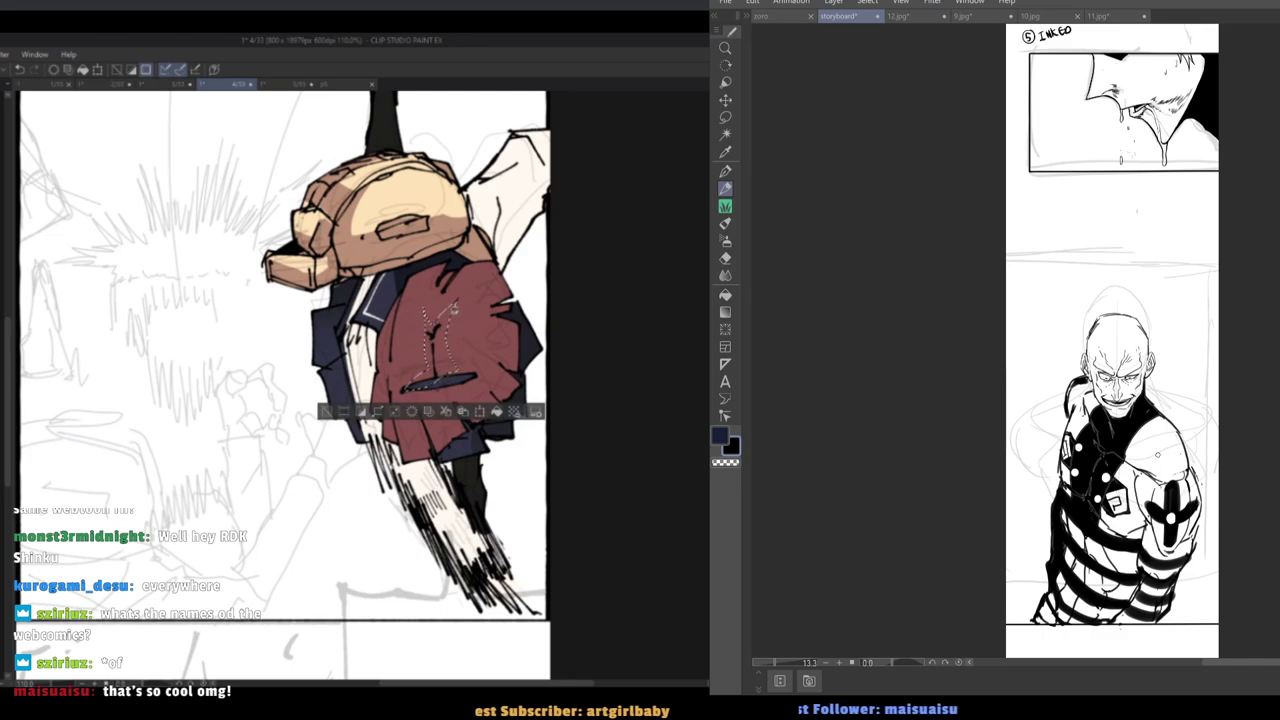
{"action": "mouse_move", "coordinate": [454, 306]}
{"action": "left_mouse_down"}
{"action": "mouse_move", "coordinate": [483, 264]}
{"action": "mouse_move", "coordinate": [536, 263]}
{"action": "mouse_move", "coordinate": [543, 301]}
{"action": "mouse_move", "coordinate": [482, 311]}
{"action": "mouse_move", "coordinate": [536, 376]}
{"action": "left_mouse_up"}
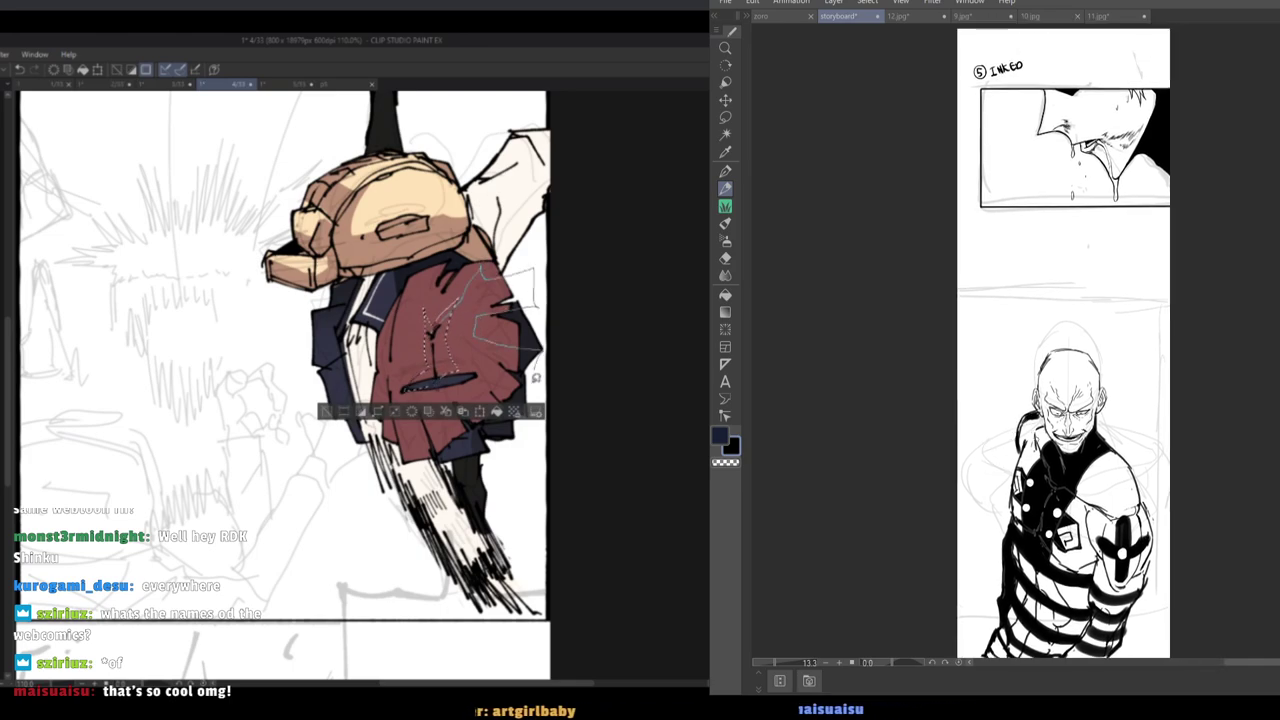
{"action": "left_click_drag", "start_coordinate": [494, 428], "coordinate": [494, 428]}
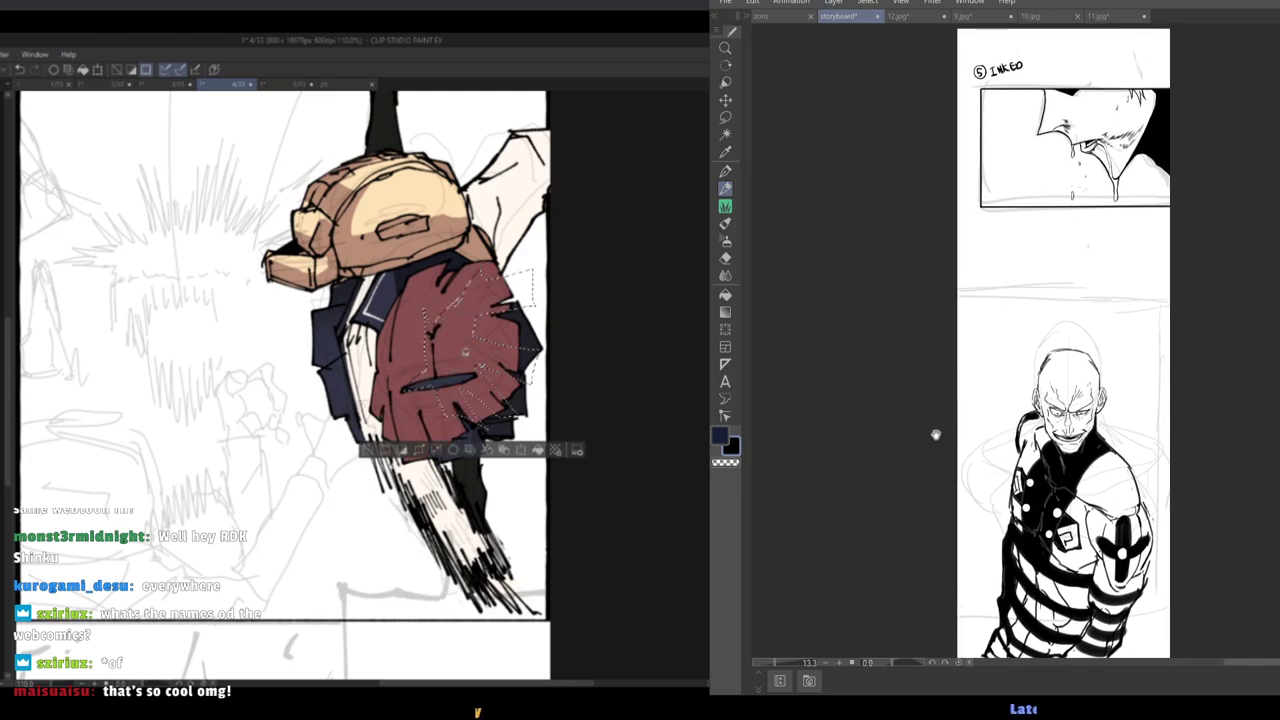
Lasso the entire bald figure in the storyboard and tilt it counterclockwise with a free transform.
{"action": "left_click", "coordinate": [726, 118]}
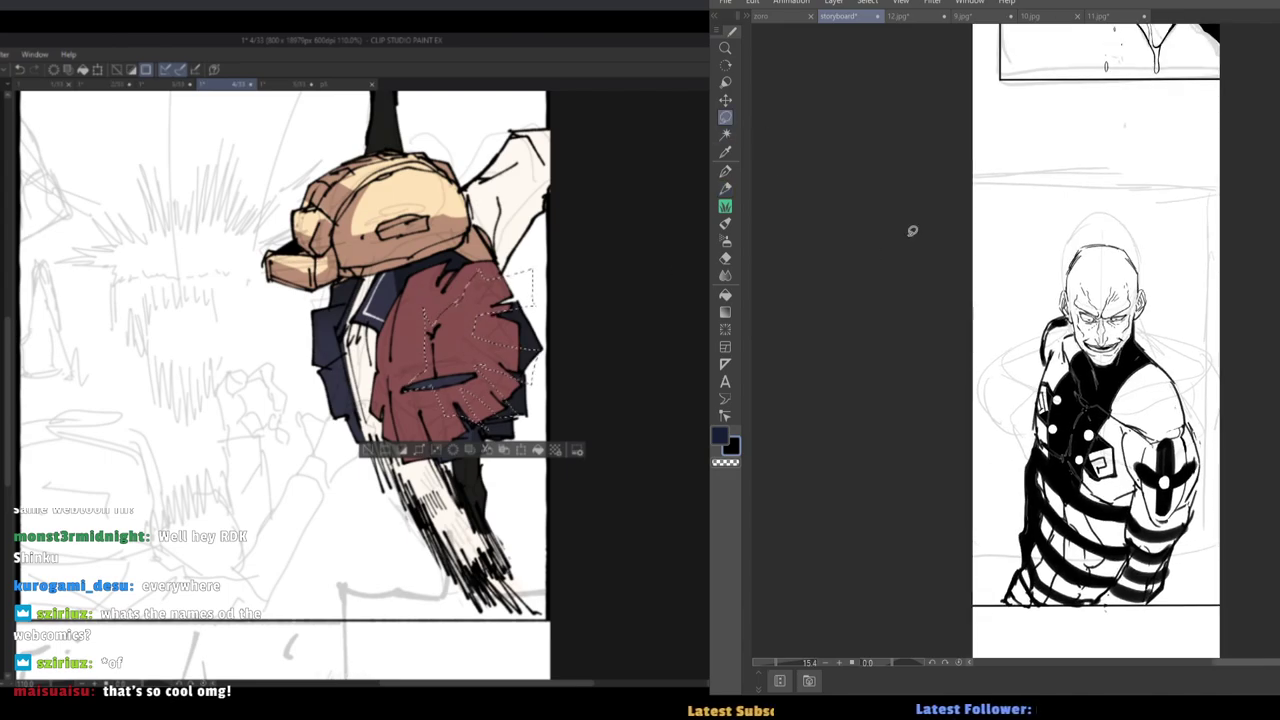
{"action": "mouse_move", "coordinate": [1020, 242]}
{"action": "left_mouse_down"}
{"action": "mouse_move", "coordinate": [1251, 417]}
{"action": "mouse_move", "coordinate": [988, 325]}
{"action": "left_mouse_up"}
{"action": "key", "text": "ctrl+d"}
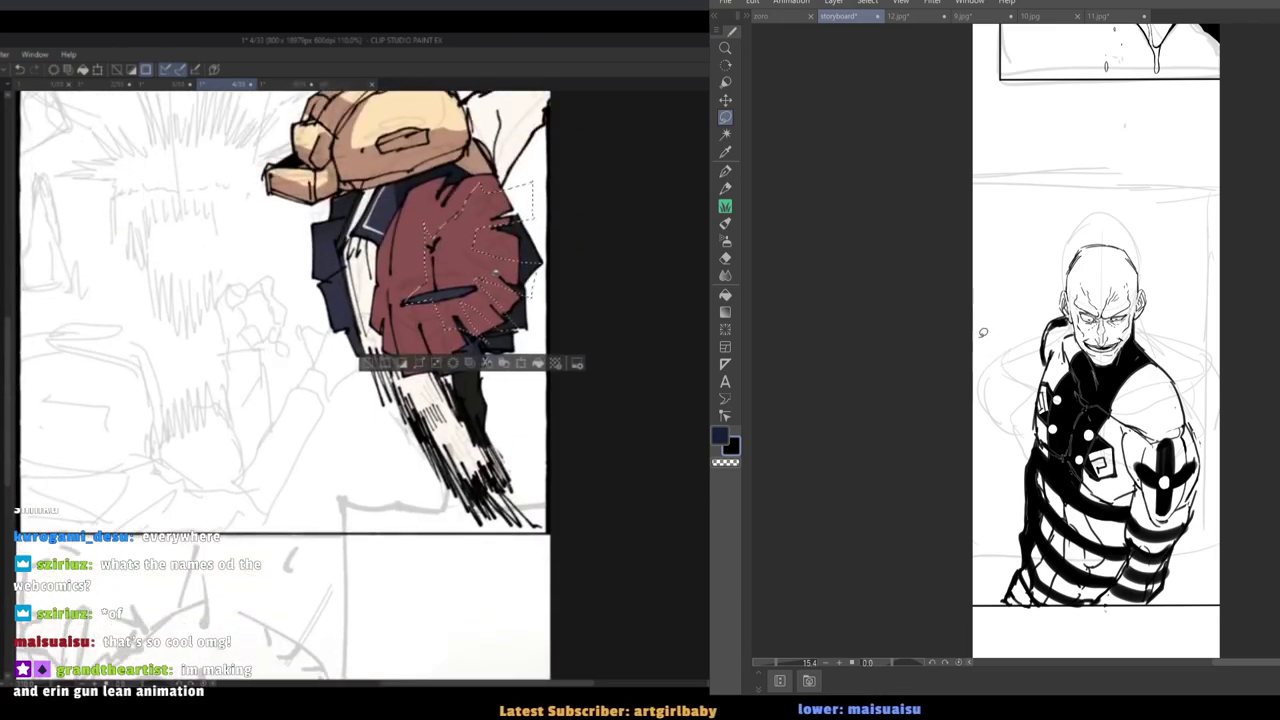
{"action": "left_click_drag", "start_coordinate": [1010, 278], "coordinate": [1265, 462]}
{"action": "mouse_move", "coordinate": [1160, 595]}
{"action": "left_mouse_down"}
{"action": "mouse_move", "coordinate": [990, 592]}
{"action": "mouse_move", "coordinate": [966, 297]}
{"action": "left_mouse_up"}
{"action": "key", "text": "ctrl+t"}
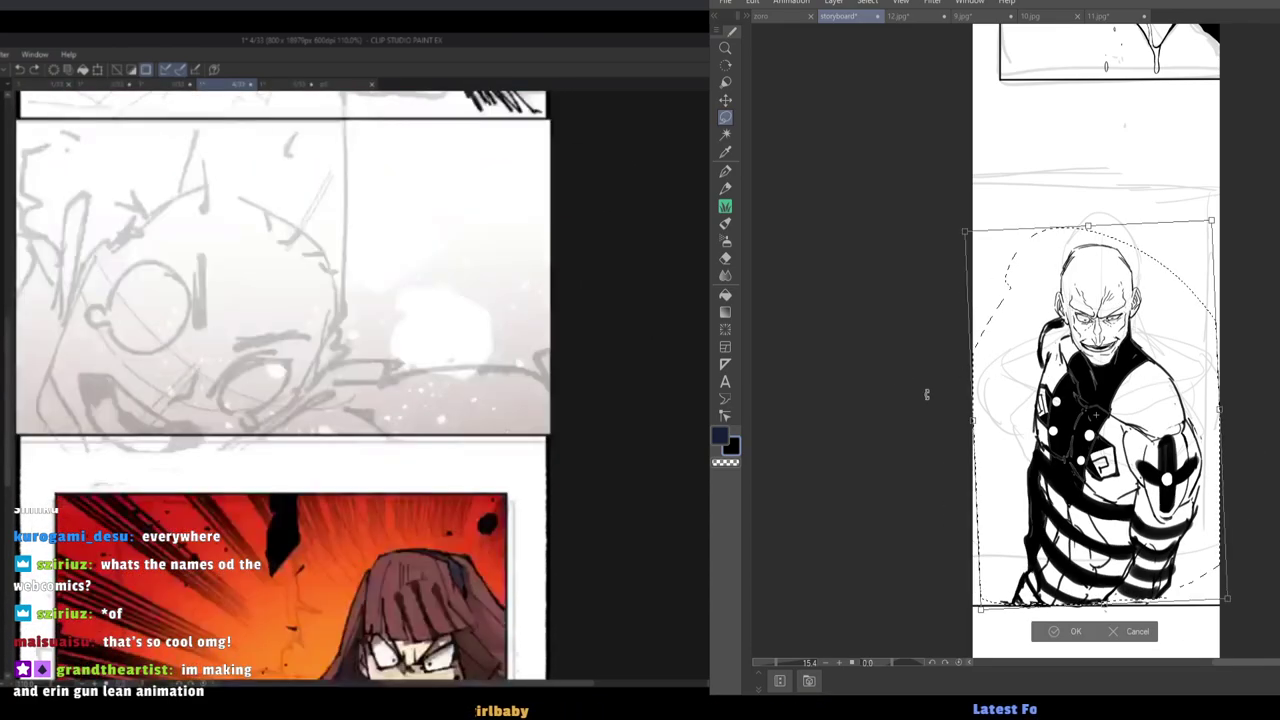
{"action": "left_click_drag", "start_coordinate": [926, 394], "coordinate": [924, 422]}
{"action": "left_click_drag", "start_coordinate": [1044, 435], "coordinate": [1037, 444]}
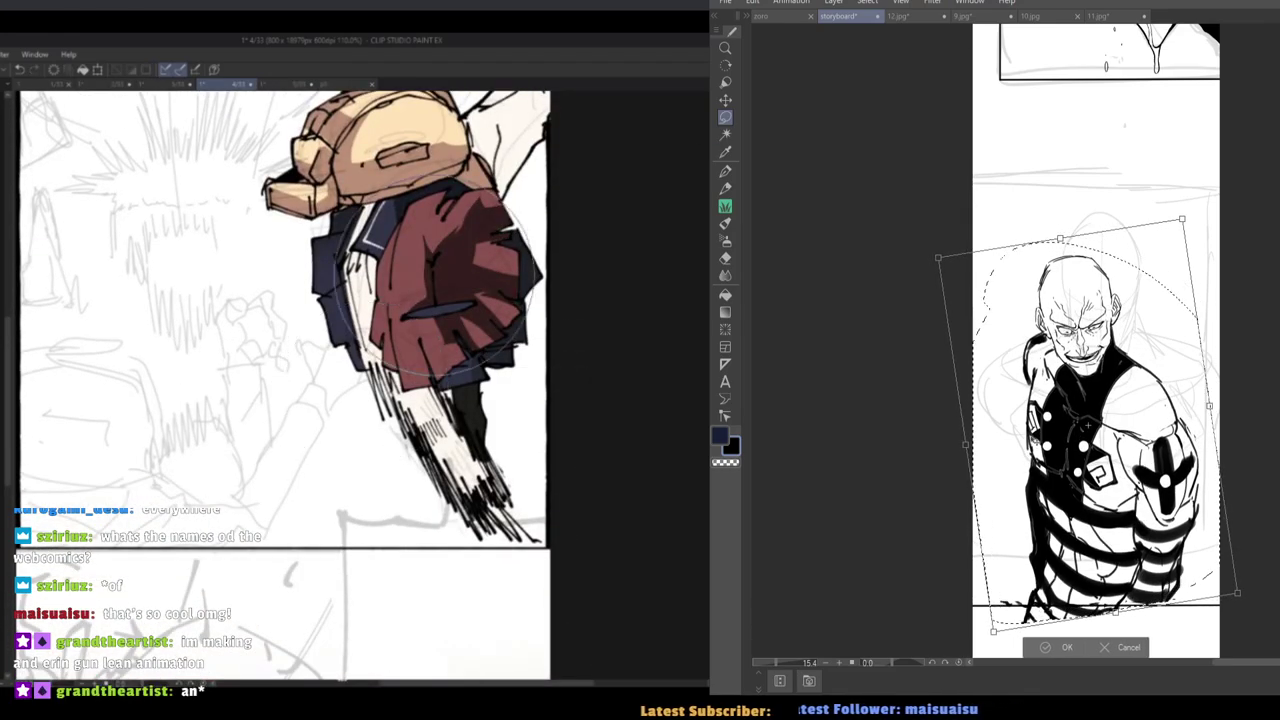
{"action": "key", "text": "Return"}
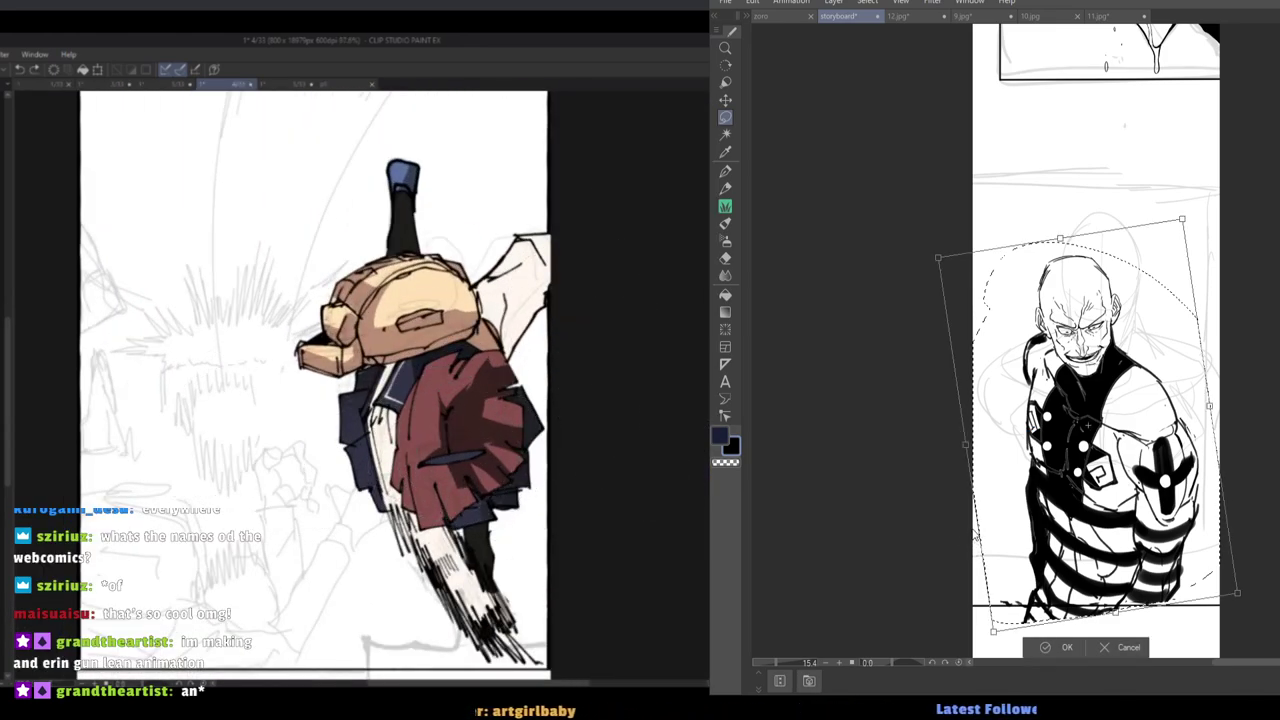
{"action": "key", "text": "Return"}
{"action": "left_click_drag", "start_coordinate": [998, 570], "coordinate": [997, 527]}
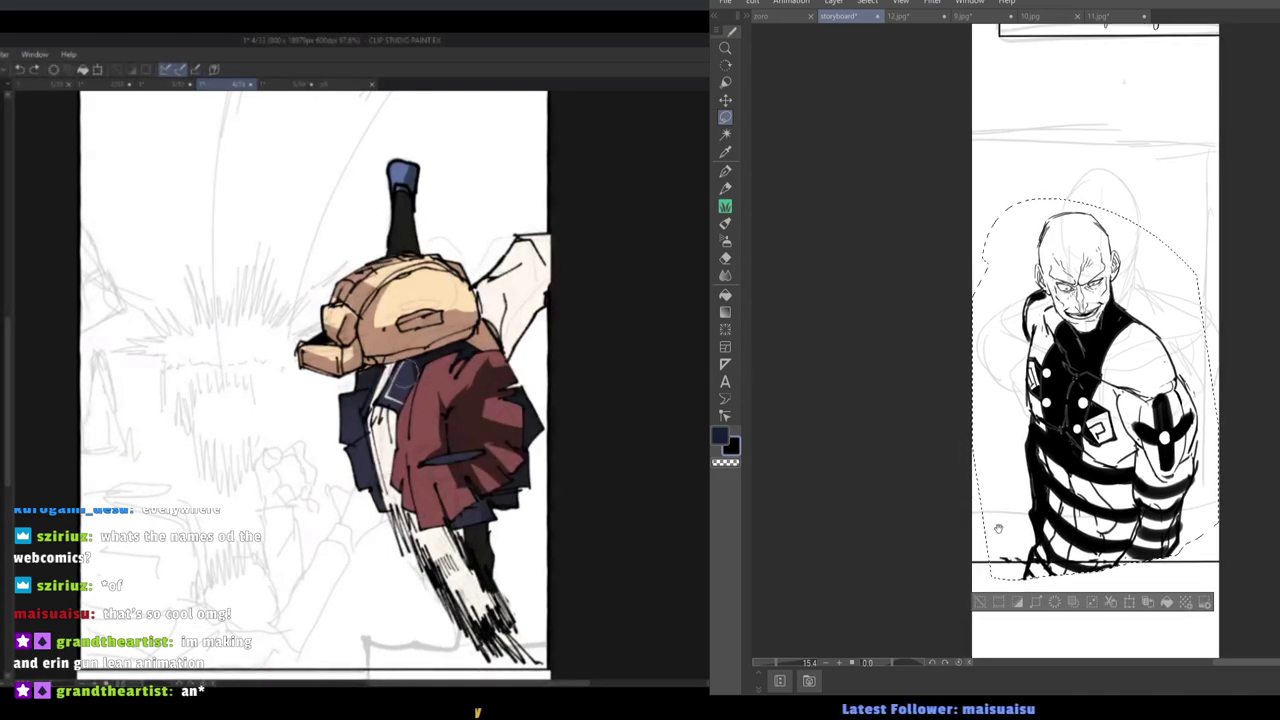
{"action": "key", "text": "ctrl+d"}
Erase the bald figure's strokes that overrun the panel's lower border.
{"action": "key", "text": "e"}
{"action": "mouse_move", "coordinate": [1051, 570]}
{"action": "left_mouse_down"}
{"action": "mouse_move", "coordinate": [1110, 571]}
{"action": "mouse_move", "coordinate": [1060, 584]}
{"action": "mouse_move", "coordinate": [1044, 566]}
{"action": "mouse_move", "coordinate": [1120, 569]}
{"action": "mouse_move", "coordinate": [1022, 574]}
{"action": "mouse_move", "coordinate": [1124, 577]}
{"action": "mouse_move", "coordinate": [1062, 573]}
{"action": "left_mouse_up"}
{"action": "key", "text": "ctrl+z"}
{"action": "key", "text": "ctrl+z"}
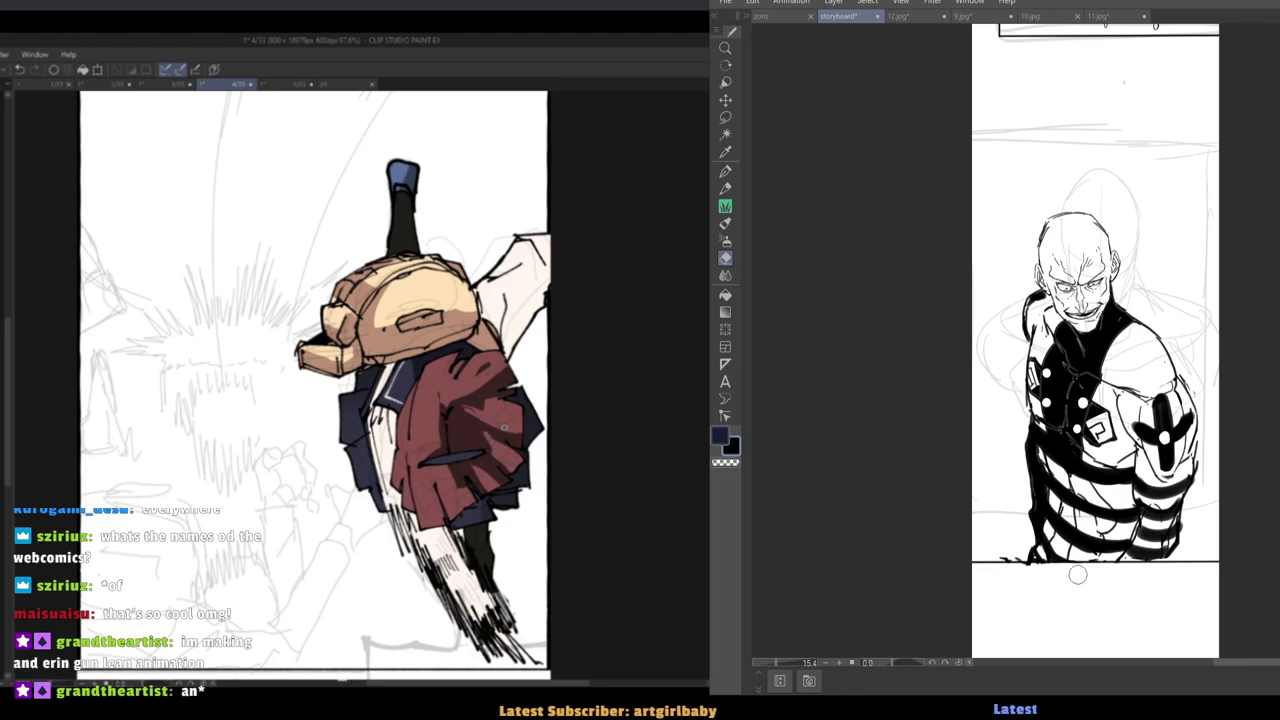
Redraw the panel's lower border and ink its upper border above the figure's head as straight full-width lines.
{"action": "key", "text": "p"}
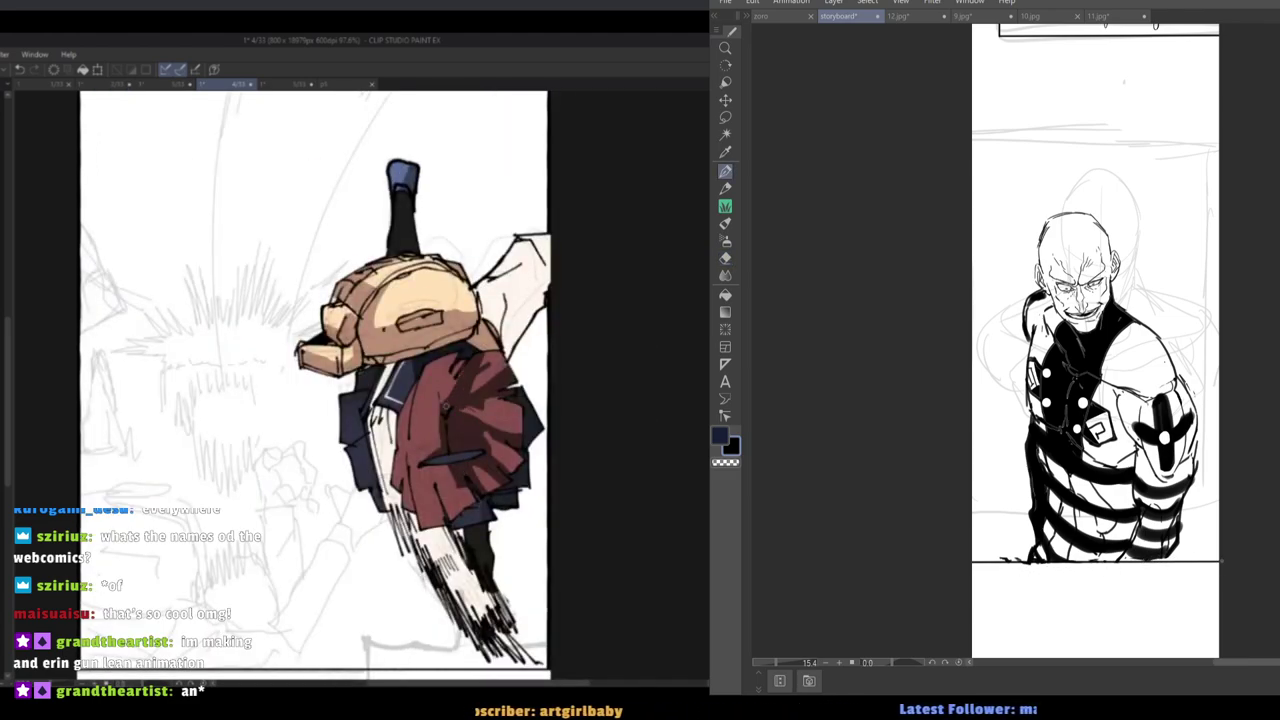
{"action": "left_click_drag", "start_coordinate": [973, 567], "coordinate": [1220, 562]}
{"action": "left_click", "coordinate": [966, 563], "text": "shift"}
{"action": "left_click_drag", "start_coordinate": [981, 405], "coordinate": [1001, 488]}
{"action": "key", "text": "p"}
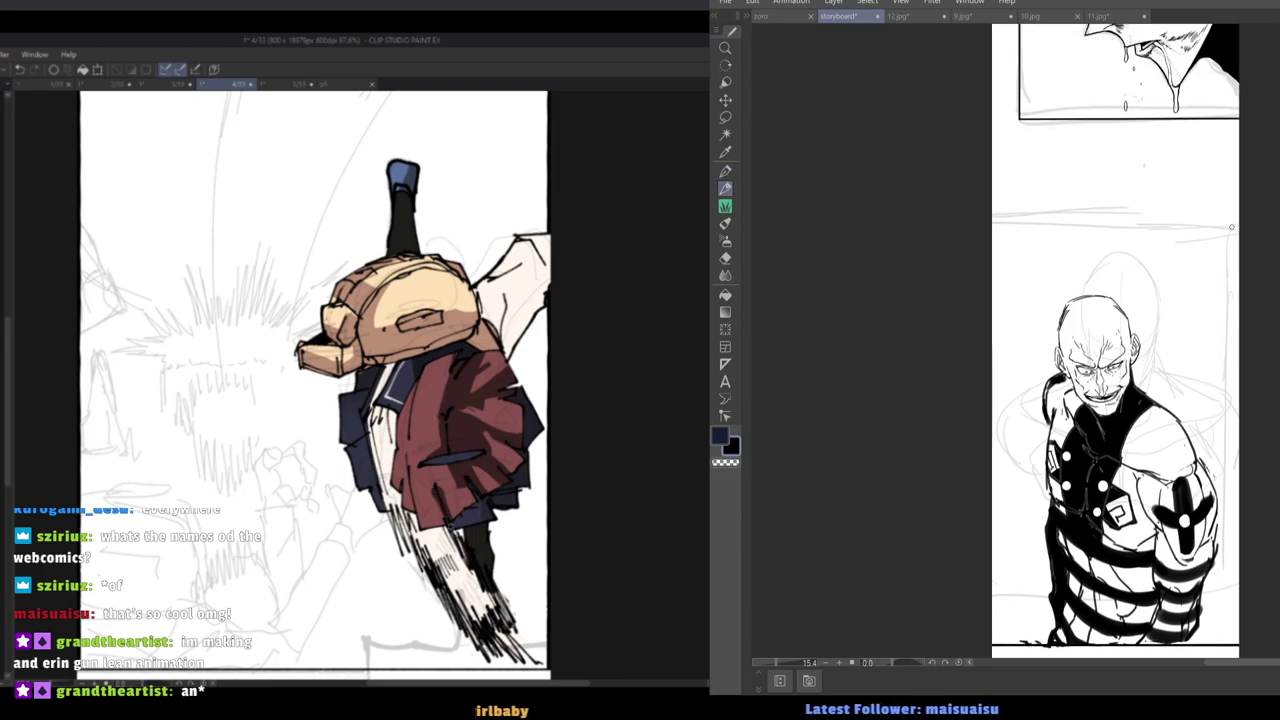
{"action": "left_click", "coordinate": [1244, 225]}
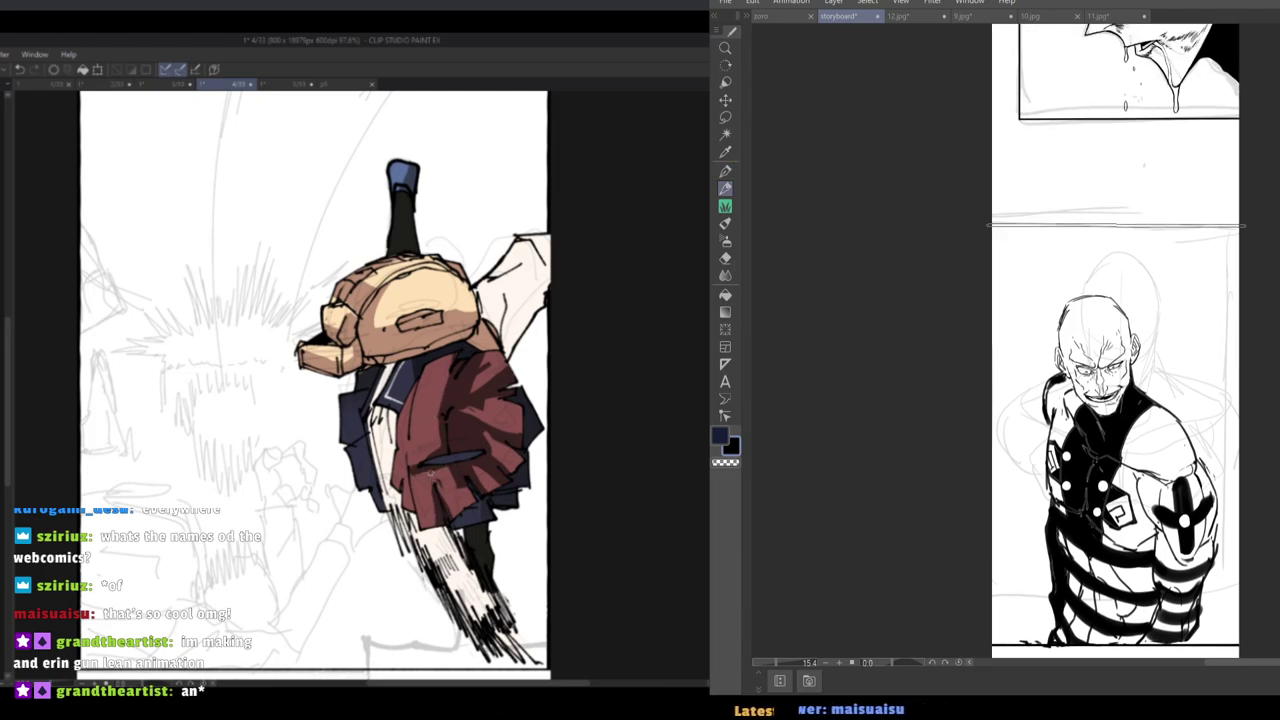
{"action": "left_click_drag", "start_coordinate": [985, 225], "coordinate": [985, 225]}
Thicken the near shoulder's outline and erase the heavy outer contour of the far shoulder.
{"action": "scroll", "coordinate": [1004, 279], "scroll_direction": "down", "scroll_amount": 2}
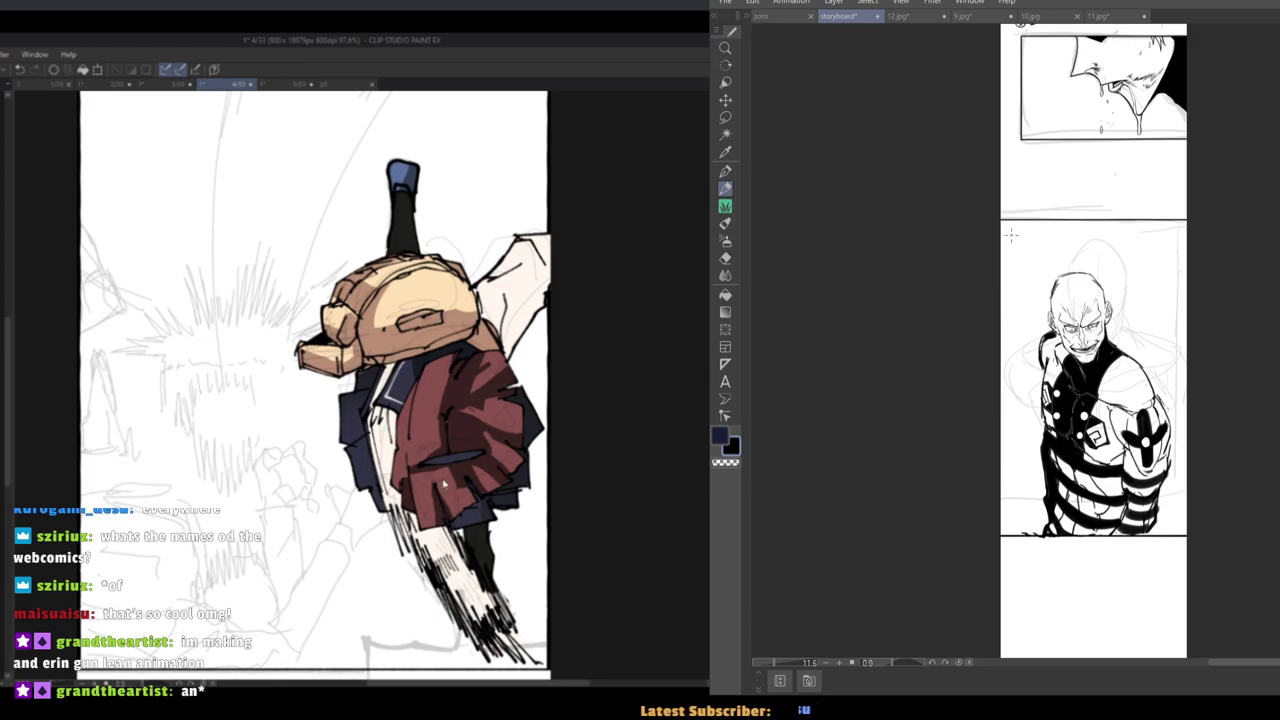
{"action": "key", "text": "h"}
{"action": "scroll", "coordinate": [1019, 475], "scroll_direction": "up", "scroll_amount": 2}
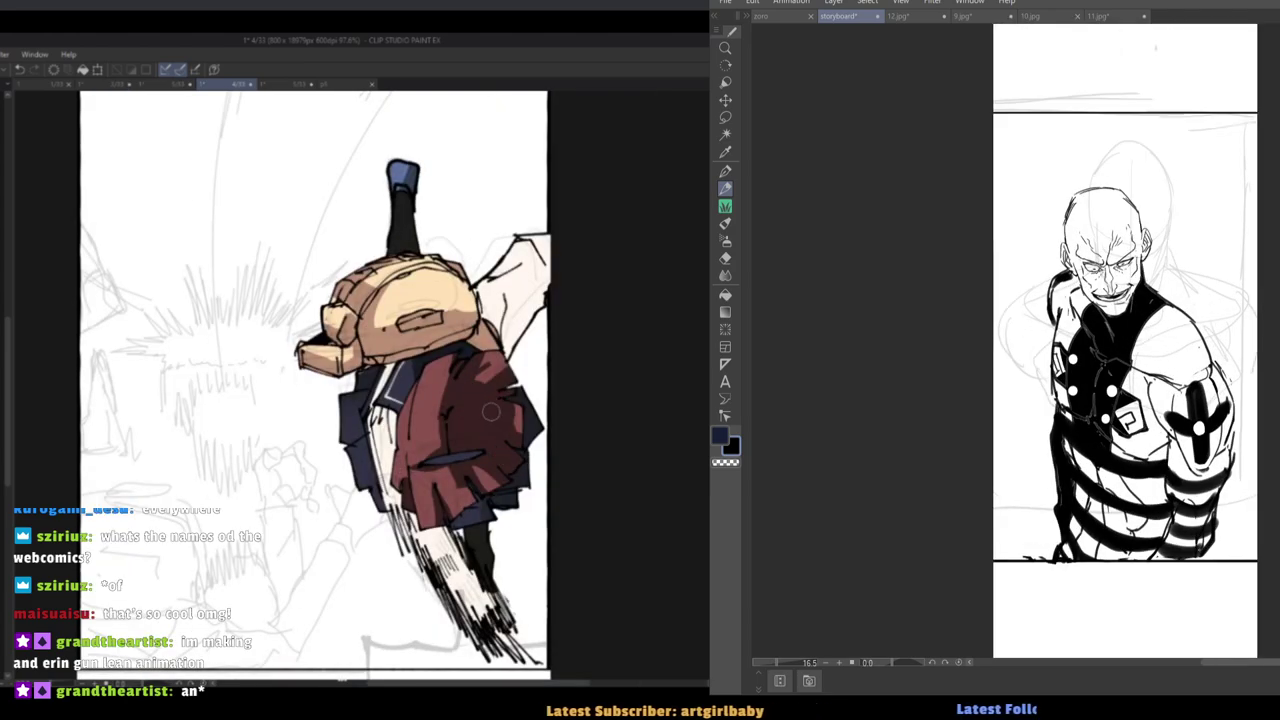
{"action": "scroll", "coordinate": [1200, 408], "scroll_direction": "up", "scroll_amount": 2}
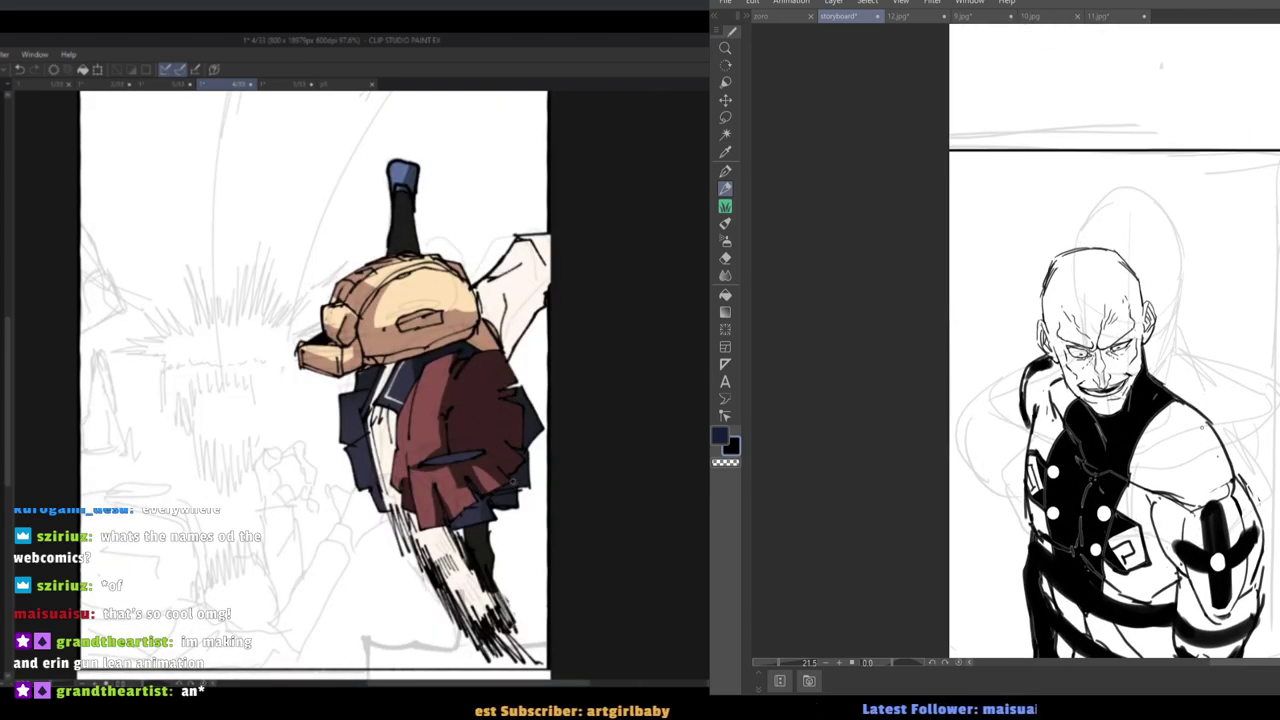
{"action": "key", "text": "e"}
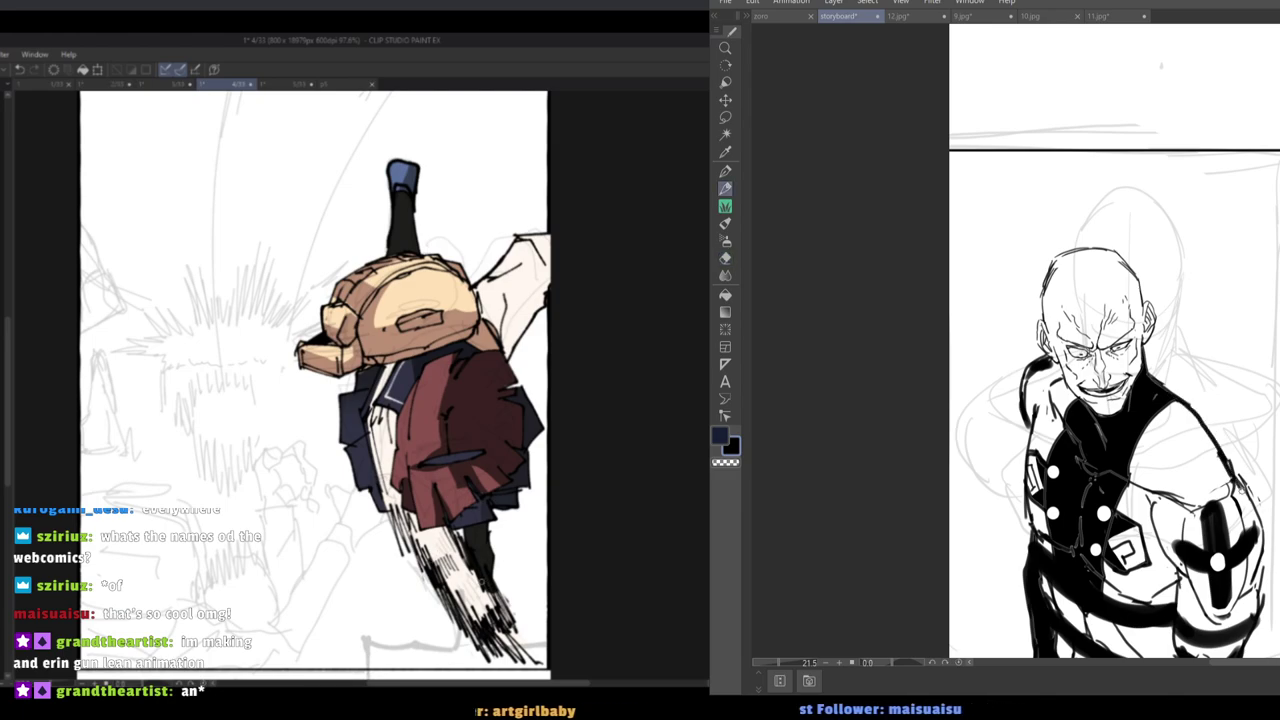
{"action": "mouse_move", "coordinate": [1034, 367]}
{"action": "left_mouse_down"}
{"action": "mouse_move", "coordinate": [1044, 370]}
{"action": "mouse_move", "coordinate": [1021, 387]}
{"action": "mouse_move", "coordinate": [1036, 383]}
{"action": "mouse_move", "coordinate": [1025, 426]}
{"action": "left_mouse_up"}
Re-ink the far shoulder's outer contour with rougher black strokes down to the chest patch.
{"action": "key", "text": "p"}
{"action": "scroll", "coordinate": [1022, 412], "scroll_direction": "down", "scroll_amount": 5}
{"action": "key", "text": "h"}
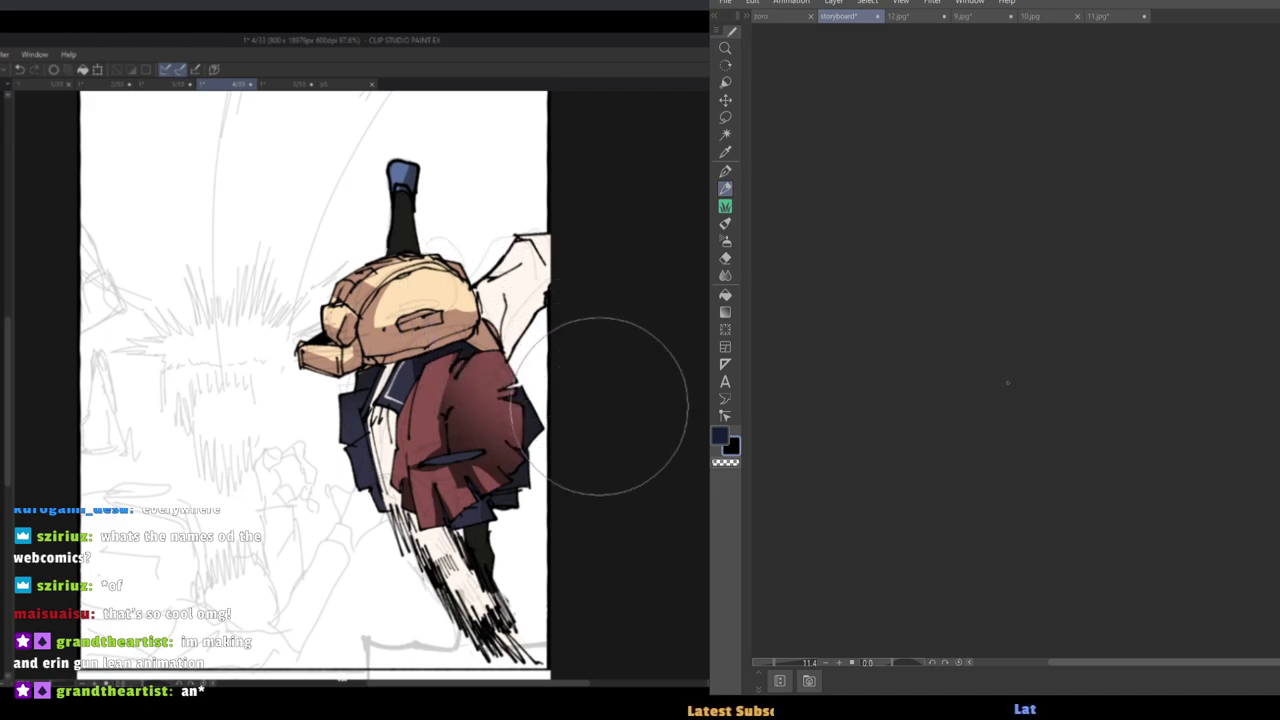
{"action": "key", "text": "h"}
{"action": "scroll", "coordinate": [1022, 418], "scroll_direction": "up", "scroll_amount": 4}
{"action": "left_click_drag", "start_coordinate": [1026, 407], "coordinate": [1016, 420]}
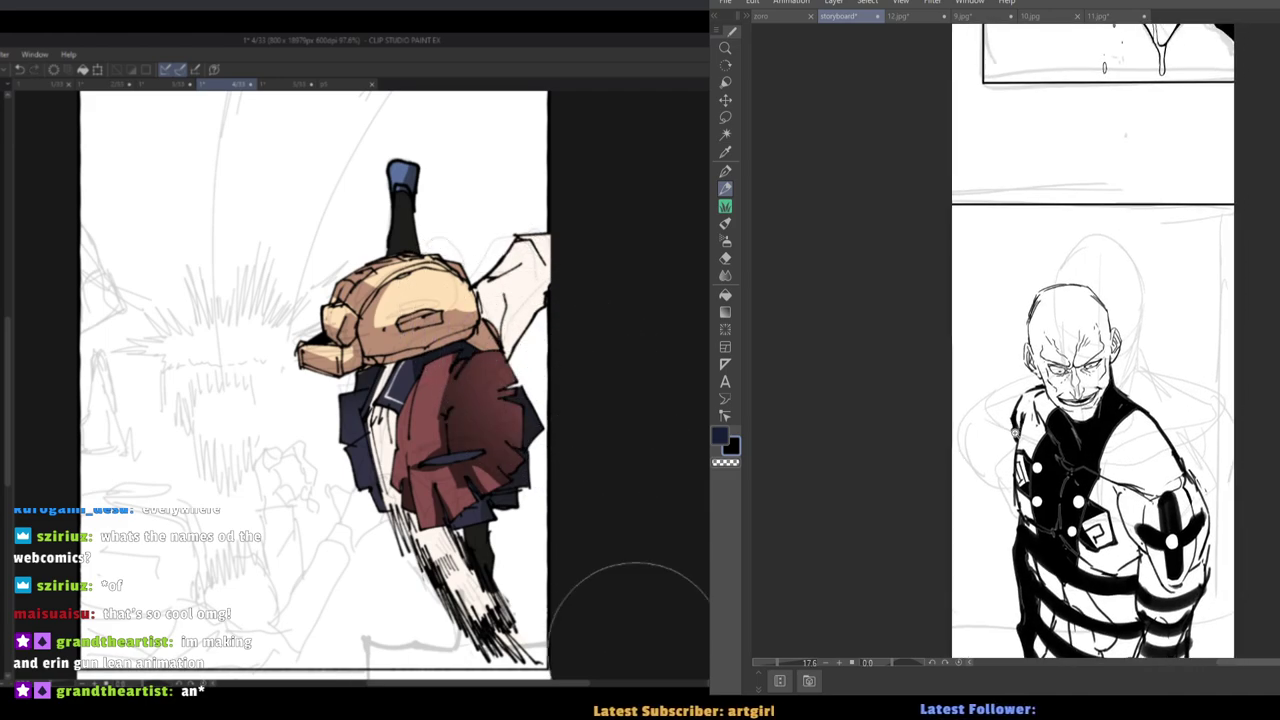
{"action": "key", "text": "ctrl+plus"}
{"action": "key", "text": "e"}
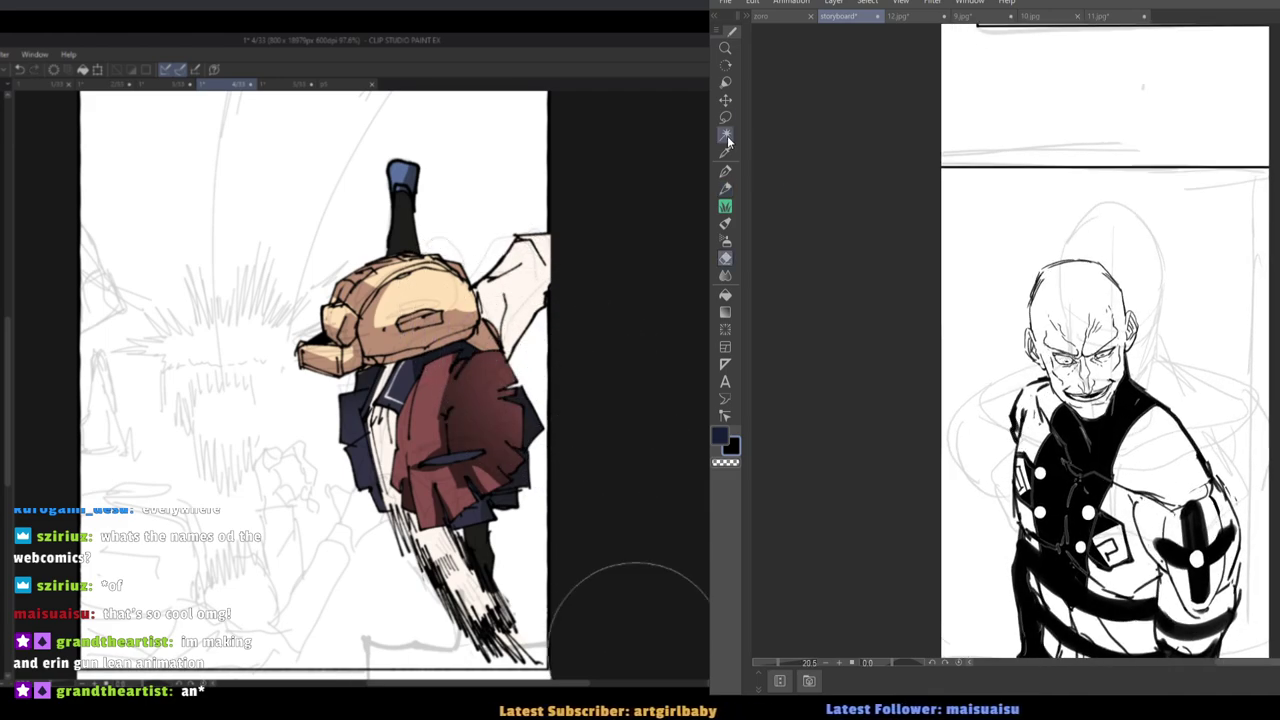
Shift the bald figure's far chest edge and patch slightly inward and rejoin the outline below the far shoulder.
{"action": "left_click", "coordinate": [725, 117]}
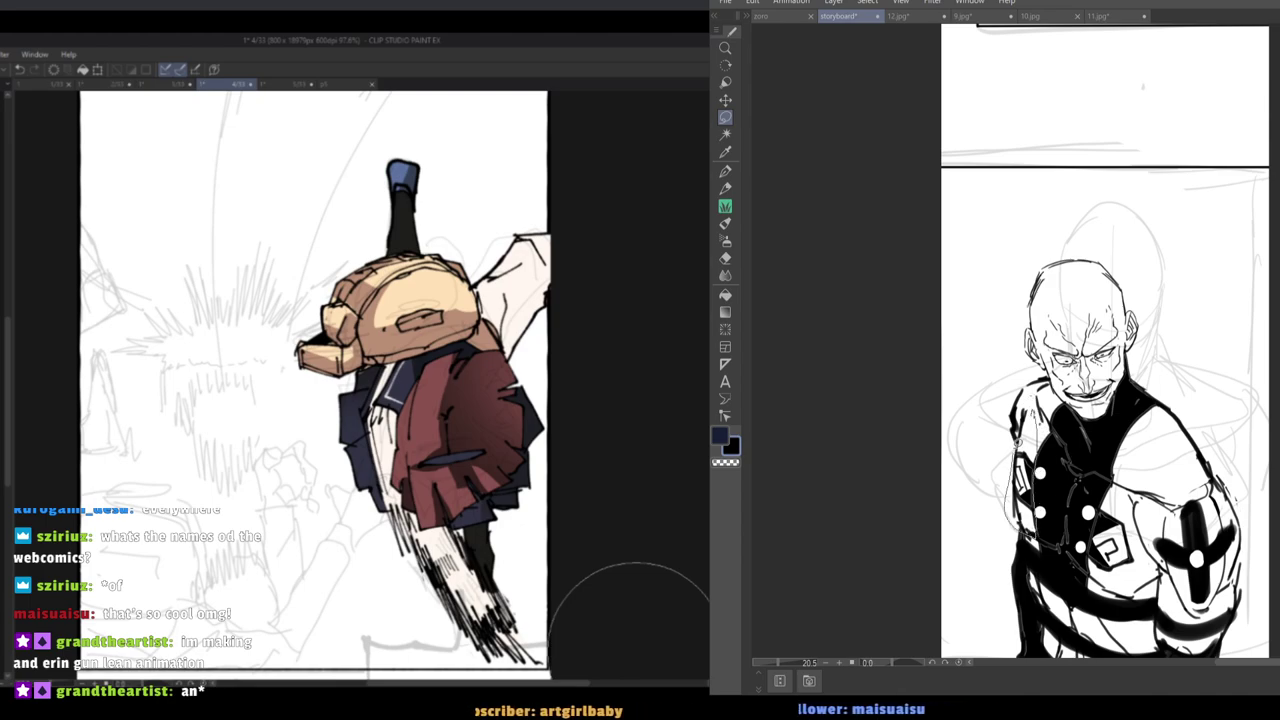
{"action": "mouse_move", "coordinate": [1018, 442]}
{"action": "left_mouse_down"}
{"action": "mouse_move", "coordinate": [1034, 418]}
{"action": "mouse_move", "coordinate": [1008, 418]}
{"action": "left_mouse_up"}
{"action": "key", "text": "ctrl+t"}
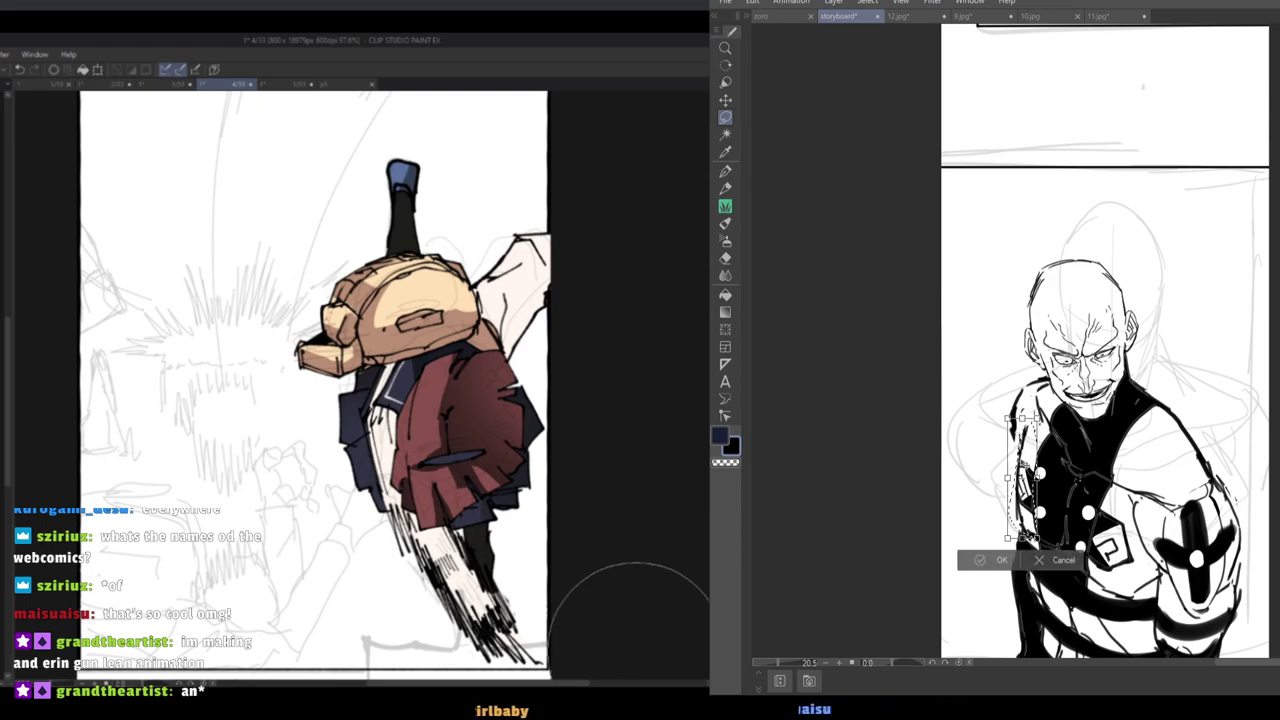
{"action": "left_click_drag", "start_coordinate": [1016, 485], "coordinate": [1020, 487]}
{"action": "key", "text": "Return"}
{"action": "key", "text": "ctrl+d"}
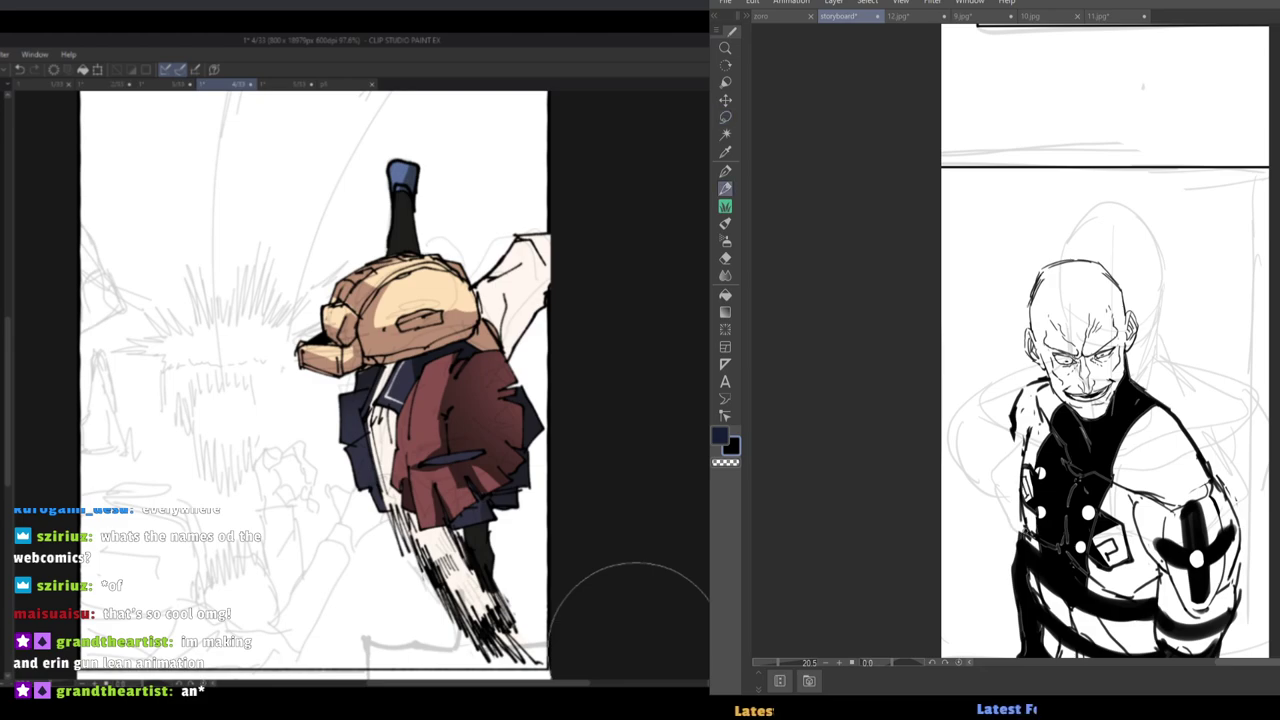
{"action": "key", "text": "e"}
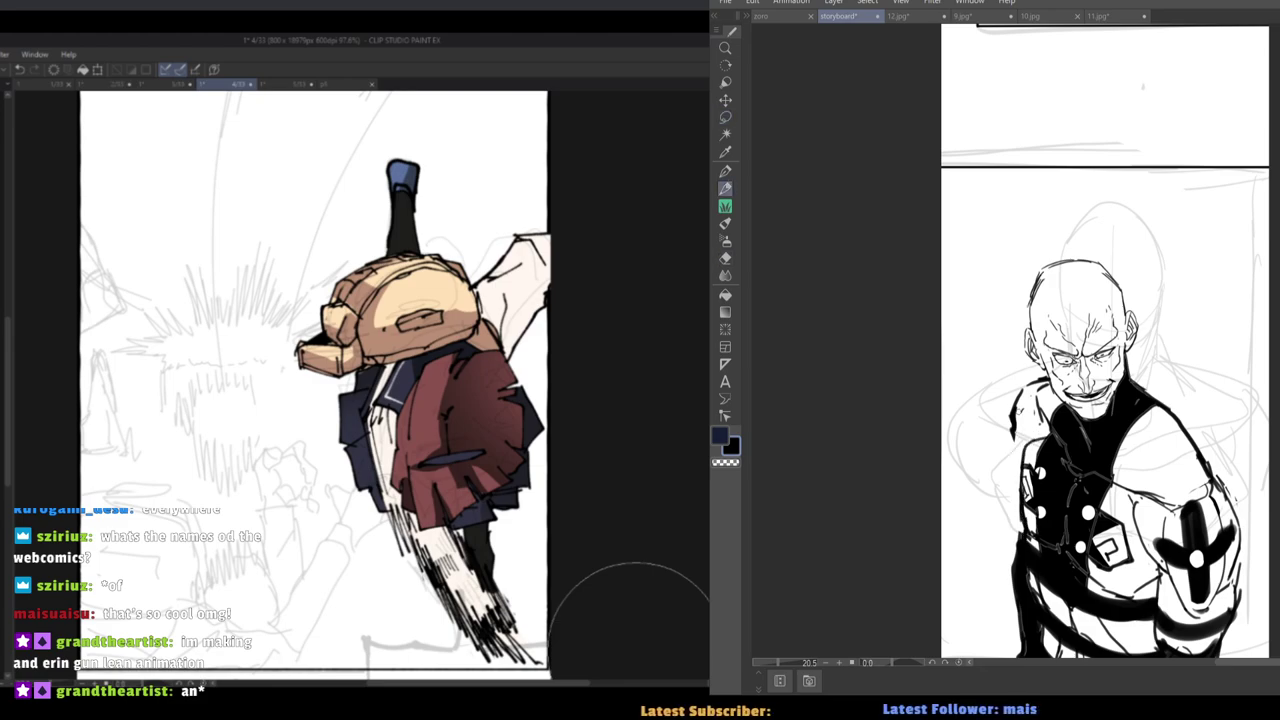
Erase the outline across the crown of the bald figure's head.
{"action": "scroll", "coordinate": [515, 440], "scroll_direction": "down", "scroll_amount": 6}
{"action": "scroll", "coordinate": [525, 470], "scroll_direction": "up", "scroll_amount": 5}
{"action": "scroll", "coordinate": [1016, 488], "scroll_direction": "down", "scroll_amount": 8}
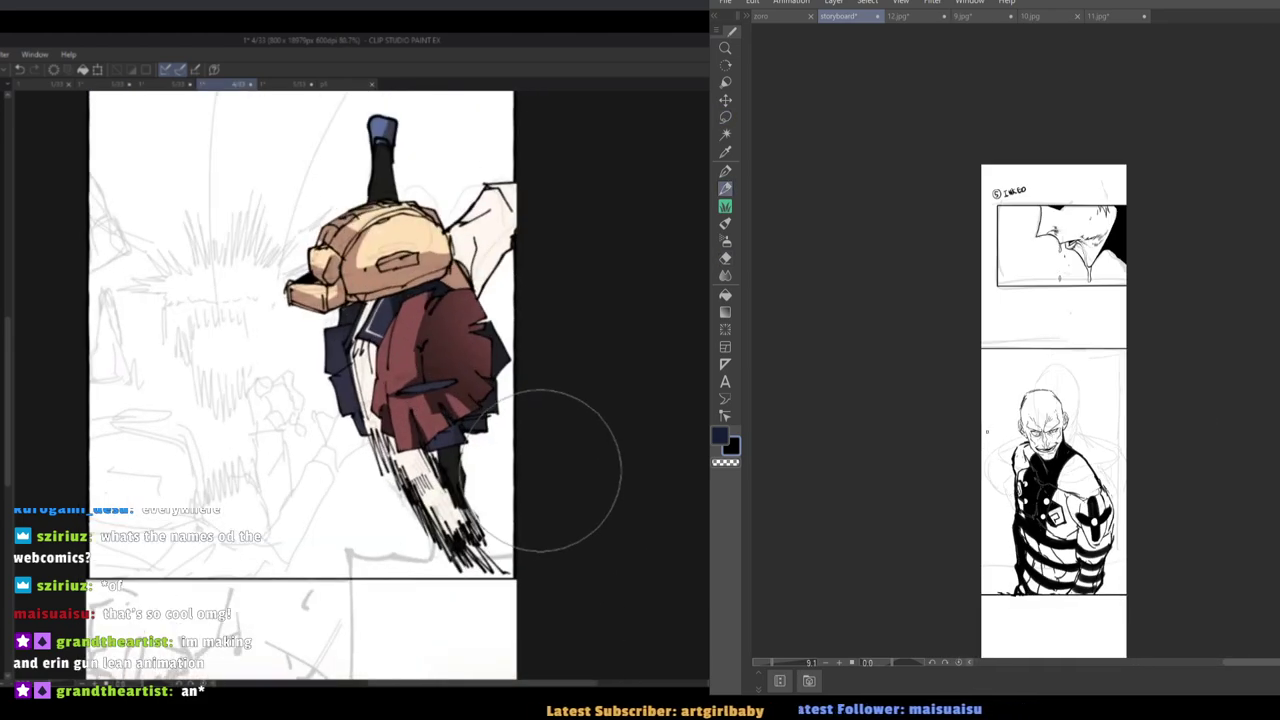
{"action": "scroll", "coordinate": [980, 449], "scroll_direction": "up", "scroll_amount": 3}
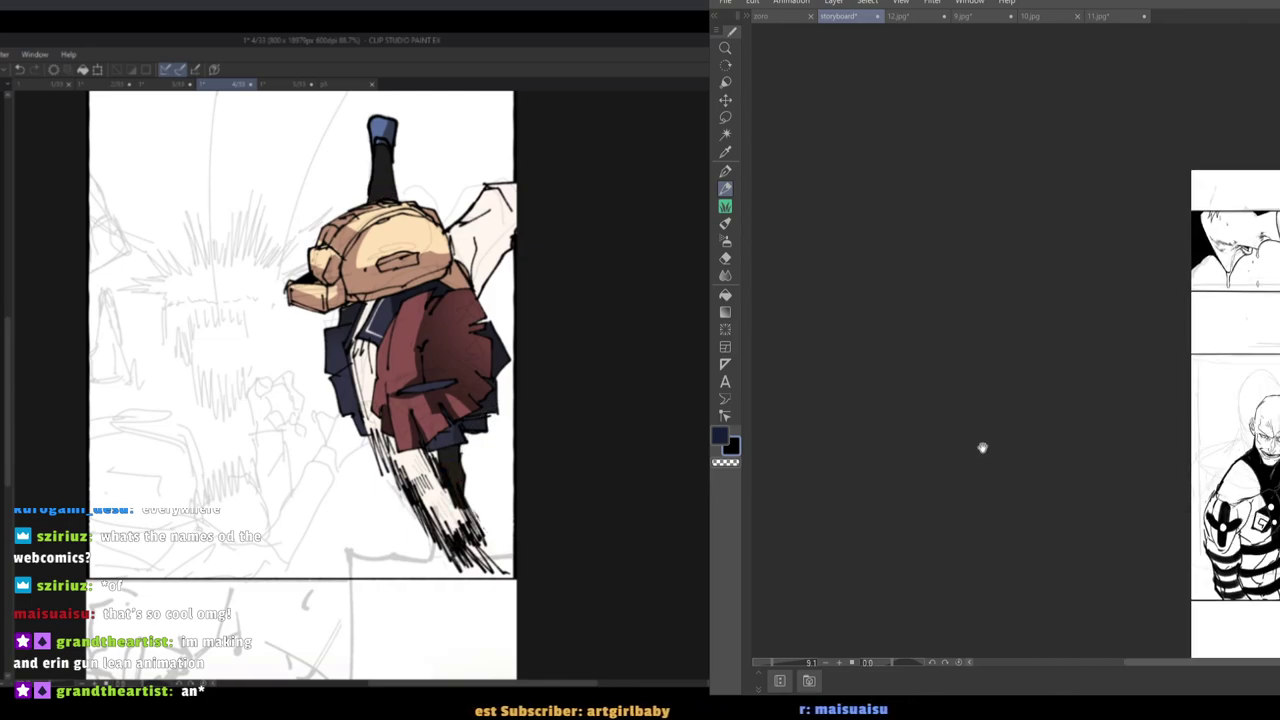
{"action": "key", "text": "e"}
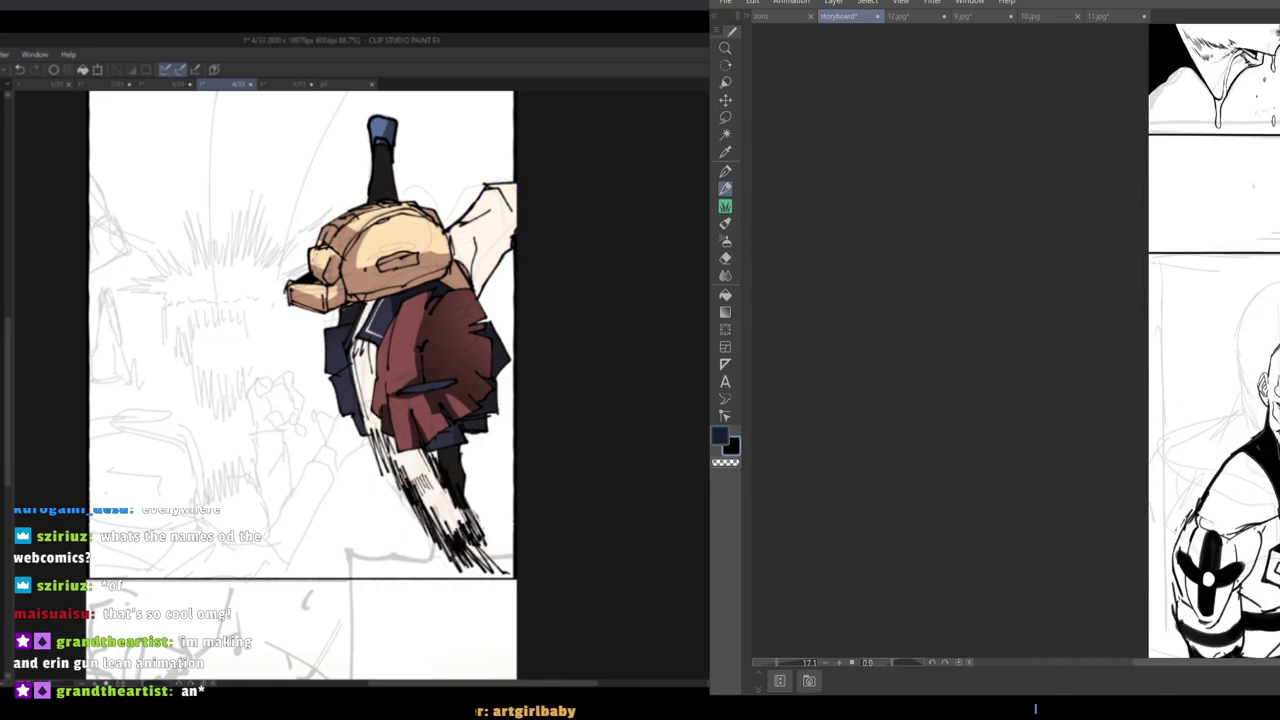
{"action": "scroll", "coordinate": [427, 390], "scroll_direction": "down", "scroll_amount": 8}
{"action": "left_click_drag", "start_coordinate": [1172, 384], "coordinate": [1057, 372]}
{"action": "scroll", "coordinate": [427, 390], "scroll_direction": "up", "scroll_amount": 1}
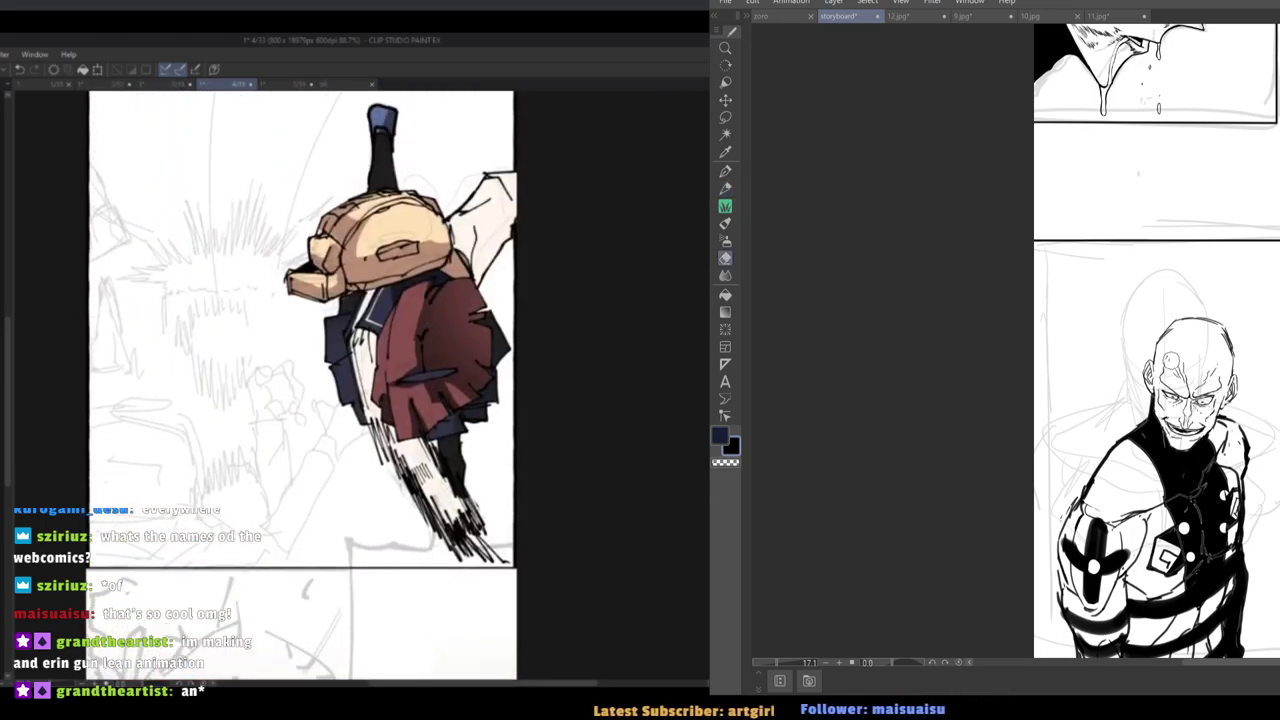
{"action": "left_click_drag", "start_coordinate": [1232, 355], "coordinate": [1211, 340]}
{"action": "scroll", "coordinate": [1143, 405], "scroll_direction": "up", "scroll_amount": 2}
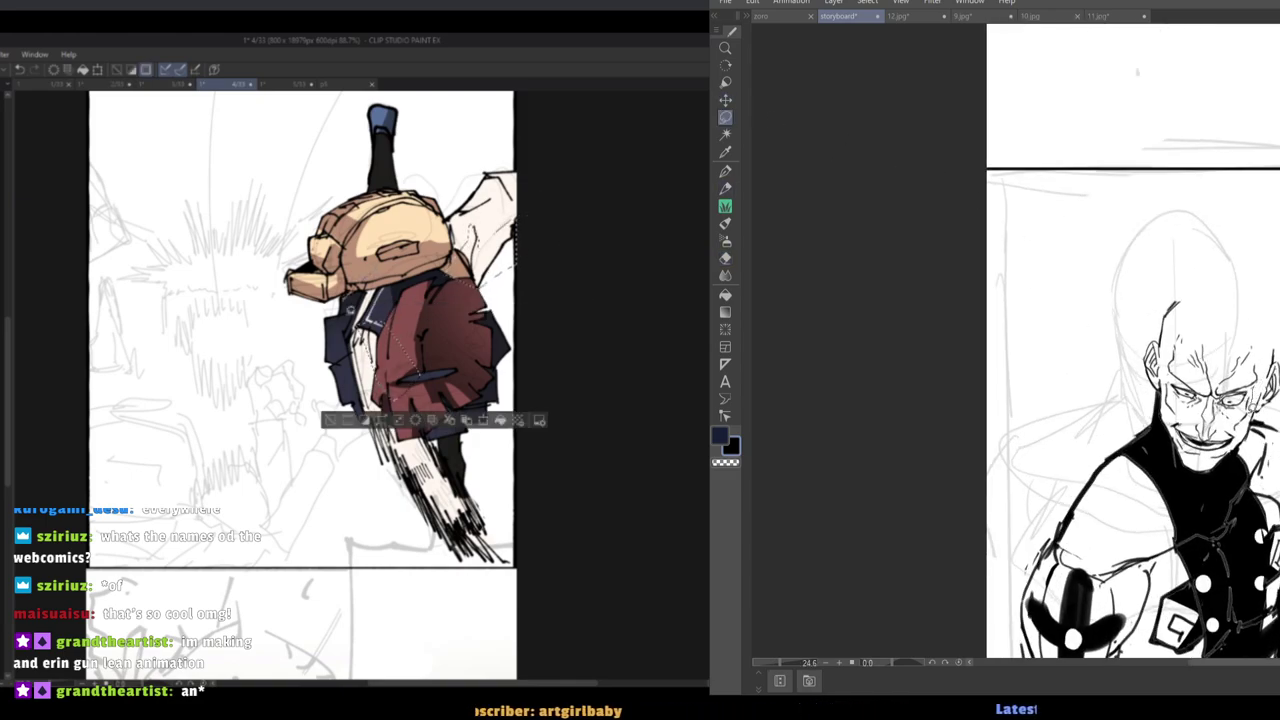
{"action": "key", "text": "ctrl+t"}
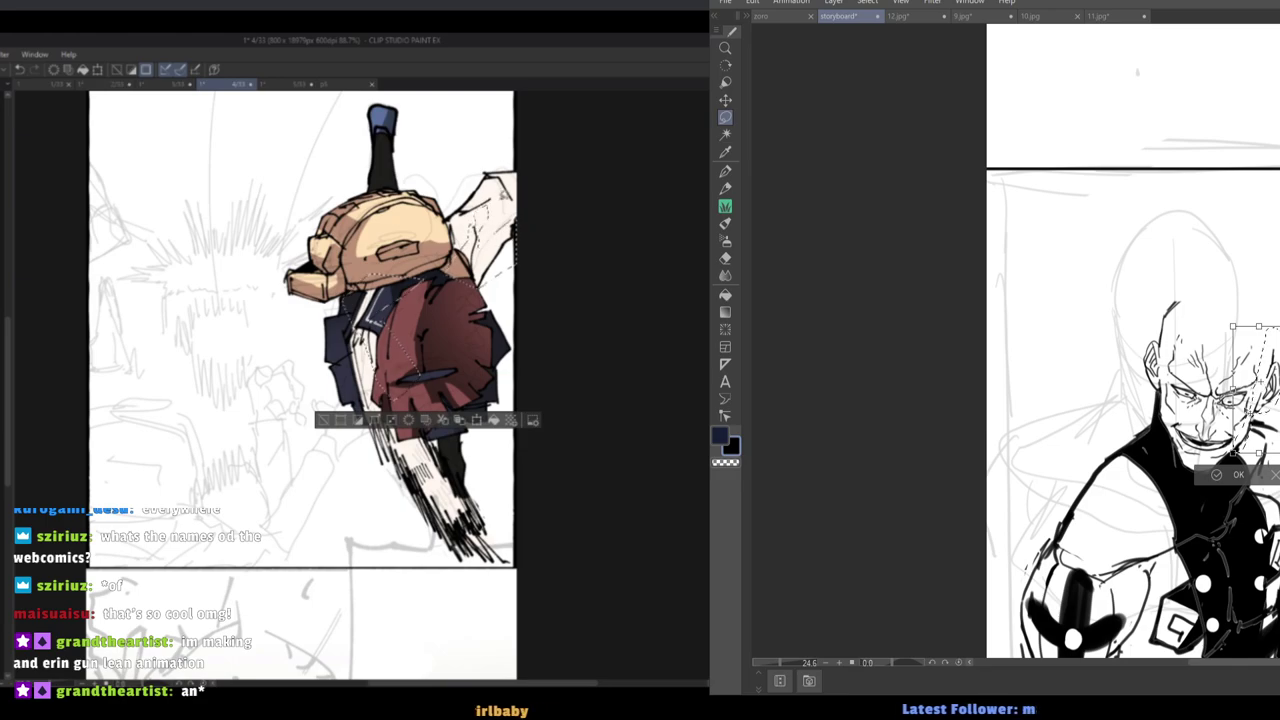
{"action": "left_click_drag", "start_coordinate": [1250, 411], "coordinate": [1253, 406]}
{"action": "key", "text": "Return"}
{"action": "left_click", "coordinate": [1058, 397]}
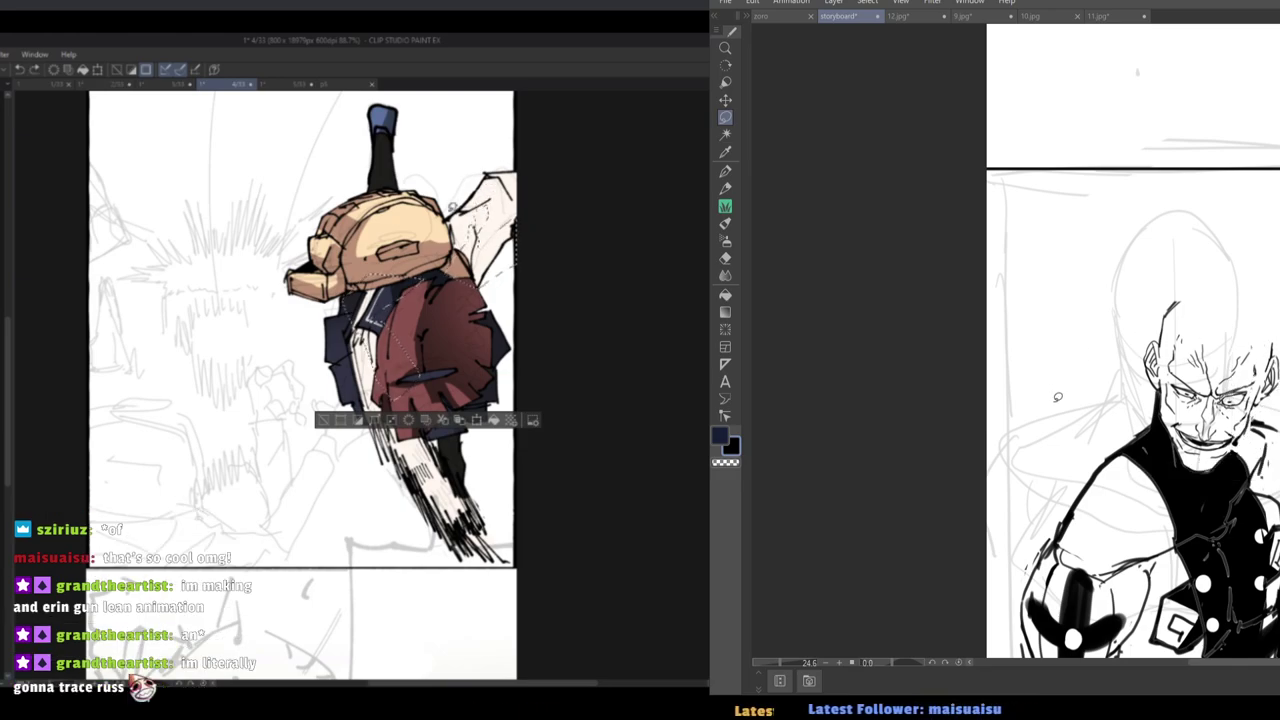
{"action": "scroll", "coordinate": [1058, 398], "scroll_direction": "down", "scroll_amount": 3}
{"action": "key", "text": "ctrl+z"}
{"action": "key", "text": "ctrl+z"}
Shift the selected ear and adjoining side of the bald figure's face slightly inward.
{"action": "scroll", "coordinate": [1156, 353], "scroll_direction": "up", "scroll_amount": 3}
{"action": "key", "text": "ctrl+t"}
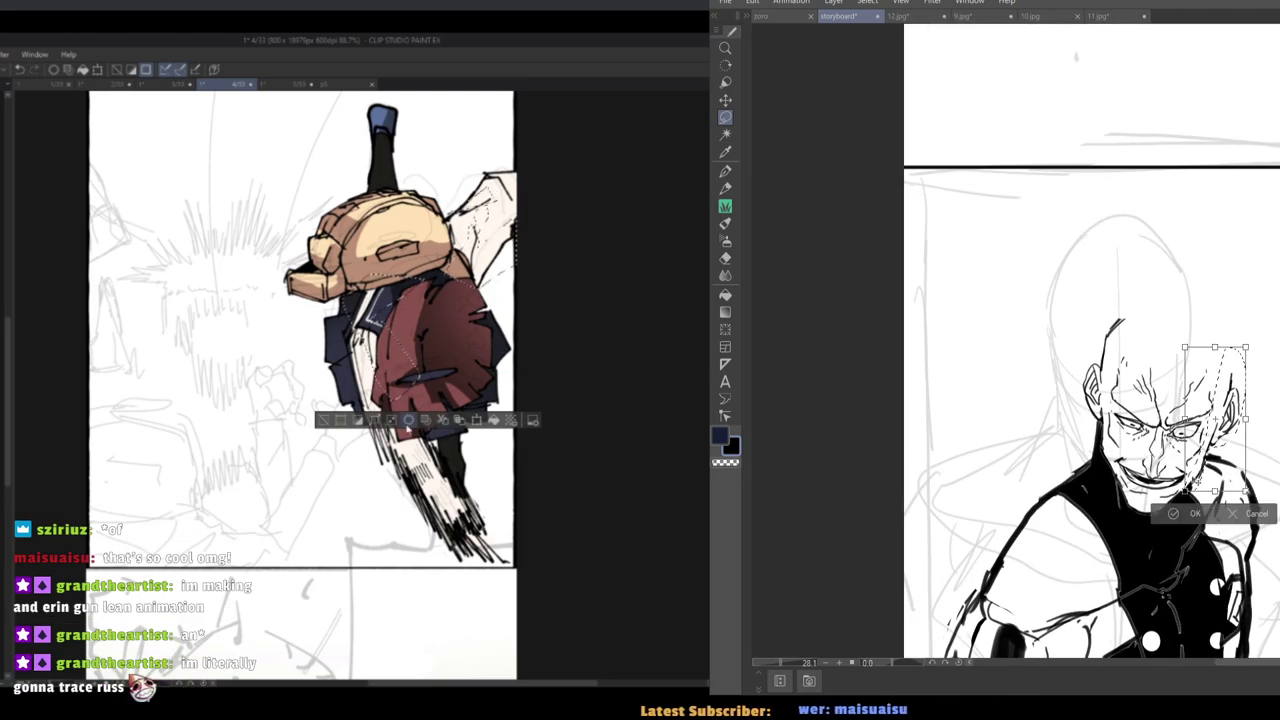
{"action": "left_click_drag", "start_coordinate": [1200, 485], "coordinate": [1199, 483]}
{"action": "key", "text": "Return"}
Ink a bold new outline over the bald head's crown from one ear to the other.
{"action": "key", "text": "p"}
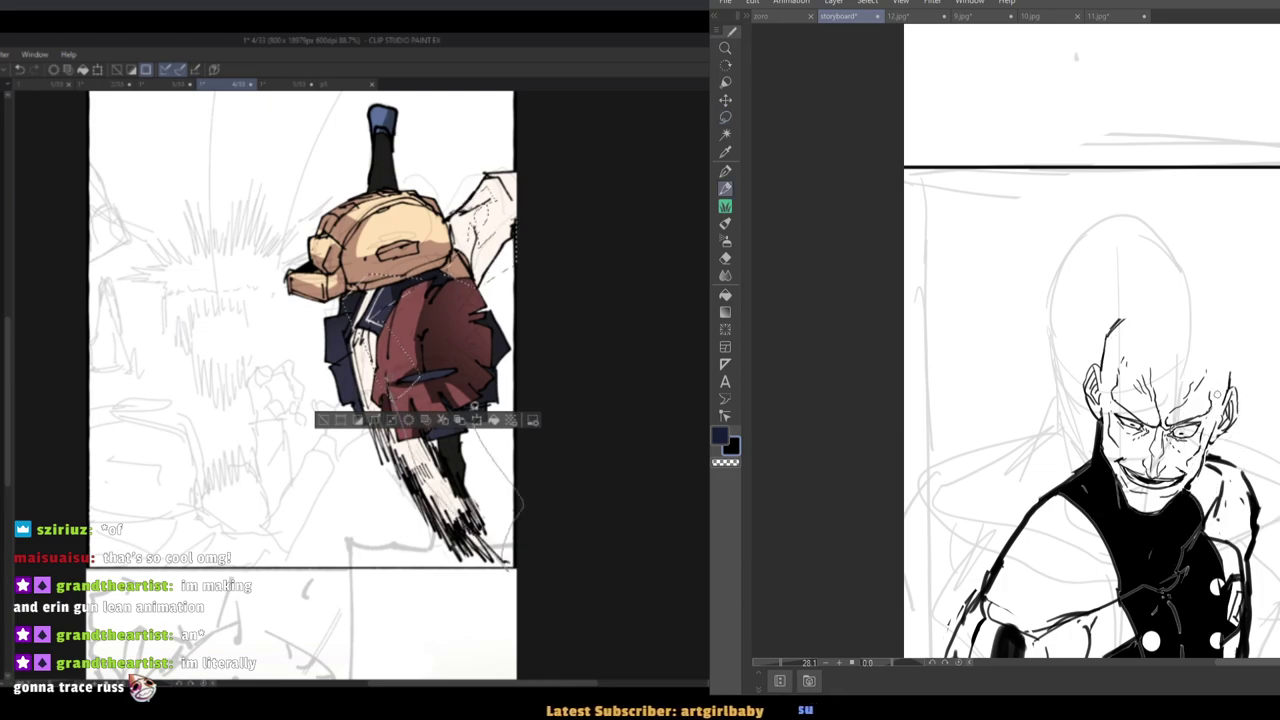
{"action": "mouse_move", "coordinate": [1230, 376]}
{"action": "left_mouse_down"}
{"action": "mouse_move", "coordinate": [1226, 356]}
{"action": "mouse_move", "coordinate": [1168, 308]}
{"action": "mouse_move", "coordinate": [1135, 301]}
{"action": "mouse_move", "coordinate": [1108, 322]}
{"action": "left_mouse_up"}
{"action": "key", "text": "ctrl+z"}
{"action": "key", "text": "ctrl+d"}
{"action": "key", "text": "h"}
{"action": "key", "text": "h"}
{"action": "key", "text": "ctrl+z"}
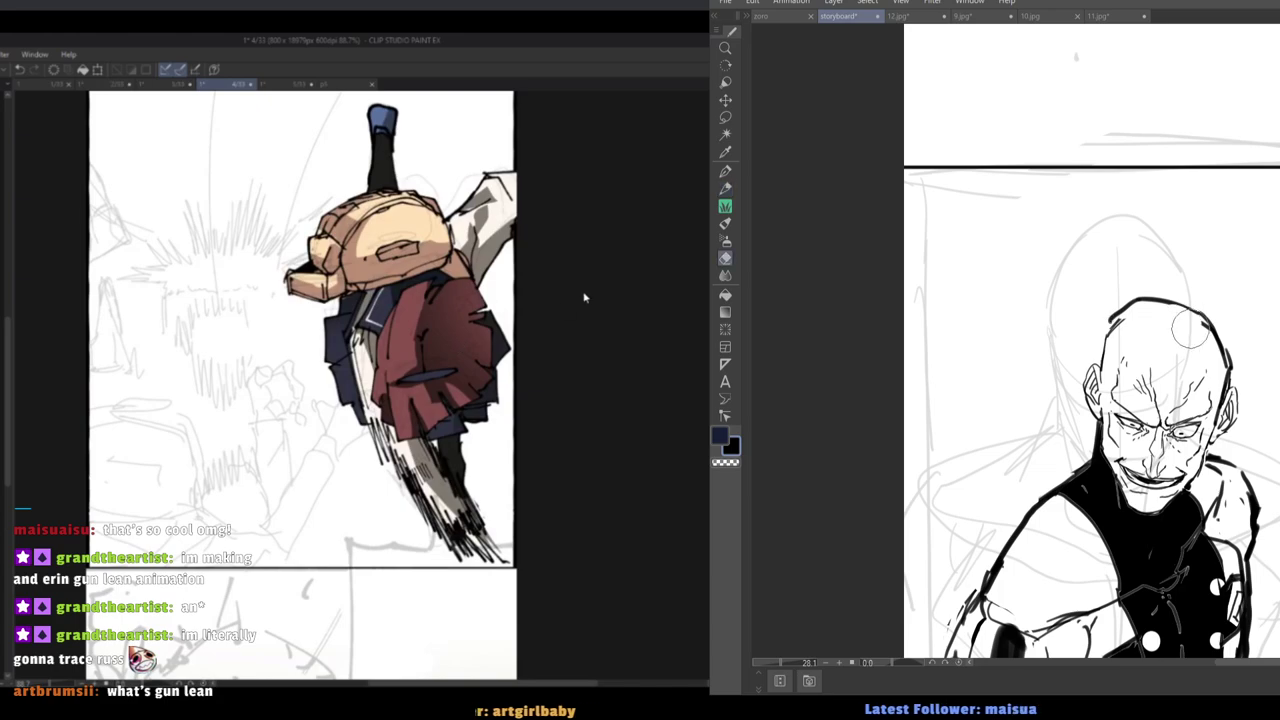
{"action": "mouse_move", "coordinate": [1200, 314]}
{"action": "left_mouse_down"}
{"action": "mouse_move", "coordinate": [1114, 308]}
{"action": "mouse_move", "coordinate": [1100, 378]}
{"action": "left_mouse_up"}
{"action": "key", "text": "ctrl+z"}
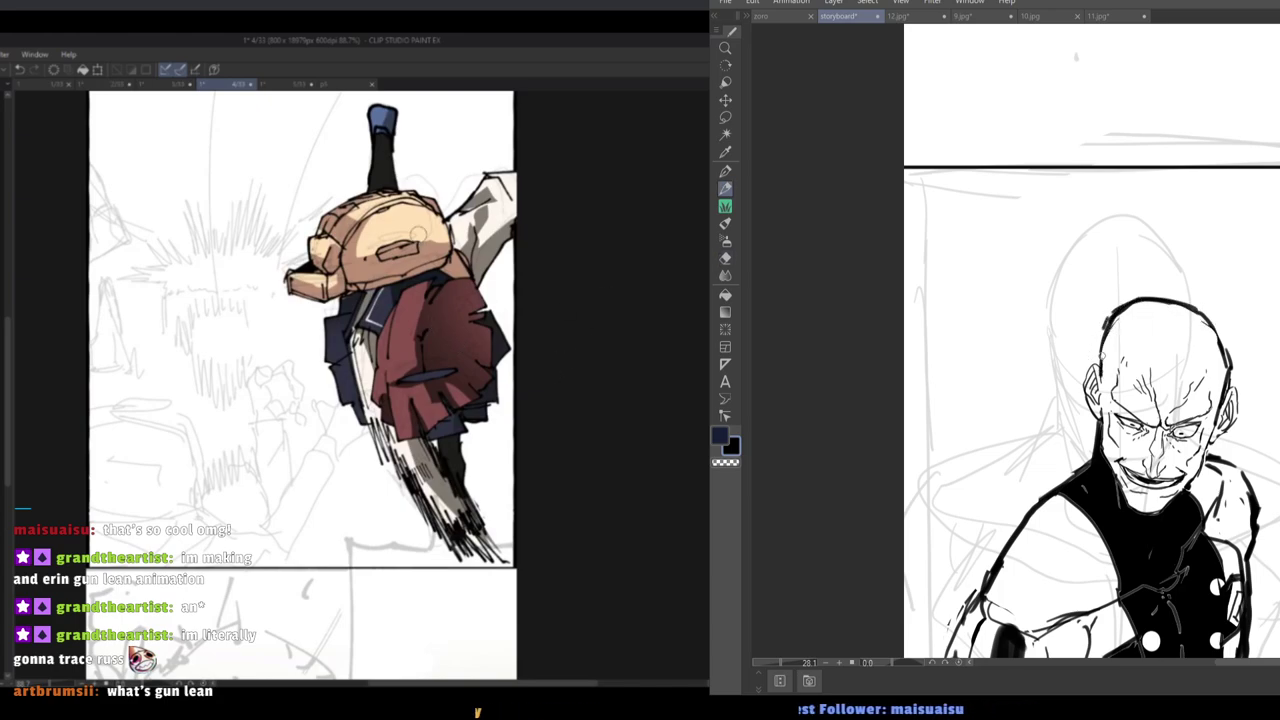
Refine the bald head's outline along the temples, erasing rough spots and thickening the contour above the ear.
{"action": "scroll", "coordinate": [1109, 318], "scroll_direction": "down", "scroll_amount": 4}
{"action": "key", "text": "ctrl+plus"}
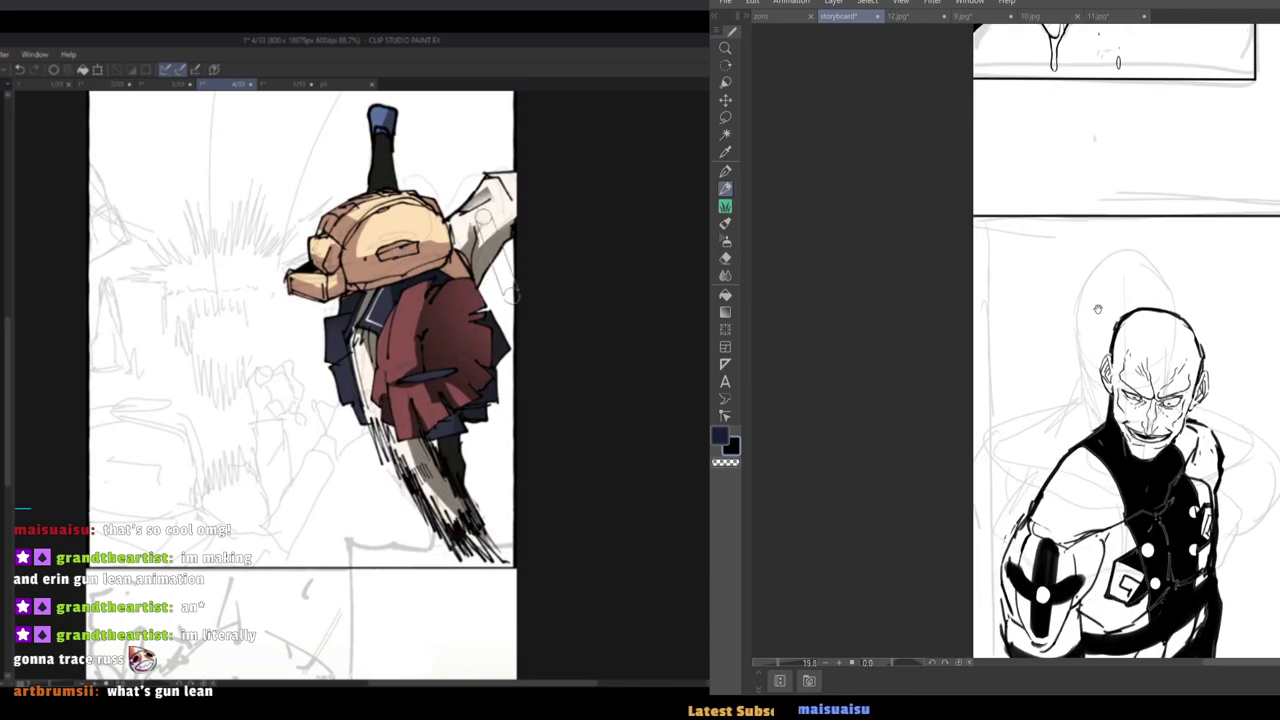
{"action": "key", "text": "h"}
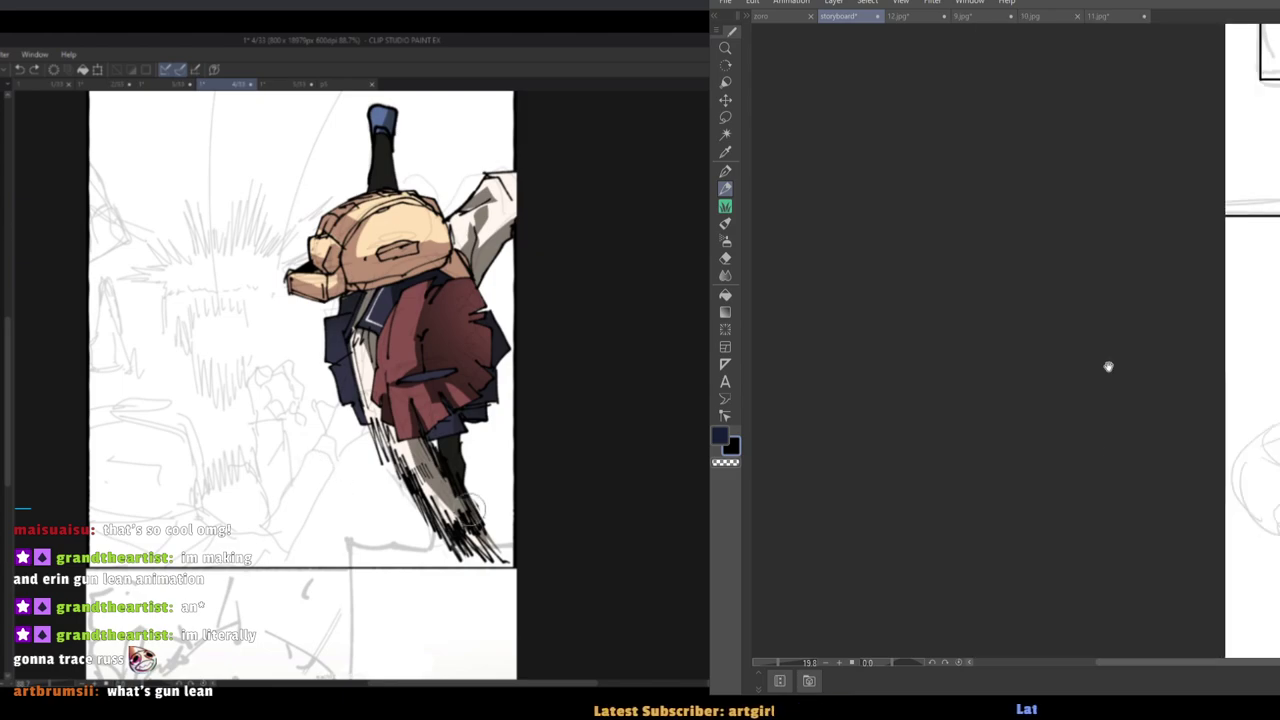
{"action": "key", "text": "ctrl+plus"}
{"action": "key", "text": "e"}
{"action": "mouse_move", "coordinate": [1278, 362]}
{"action": "left_mouse_down"}
{"action": "mouse_move", "coordinate": [1232, 369]}
{"action": "mouse_move", "coordinate": [1217, 423]}
{"action": "left_mouse_up"}
{"action": "key", "text": "p"}
{"action": "key", "text": "e"}
{"action": "key", "text": "p"}
{"action": "left_click_drag", "start_coordinate": [1228, 376], "coordinate": [1212, 450]}
{"action": "scroll", "coordinate": [1163, 410], "scroll_direction": "down", "scroll_amount": 3}
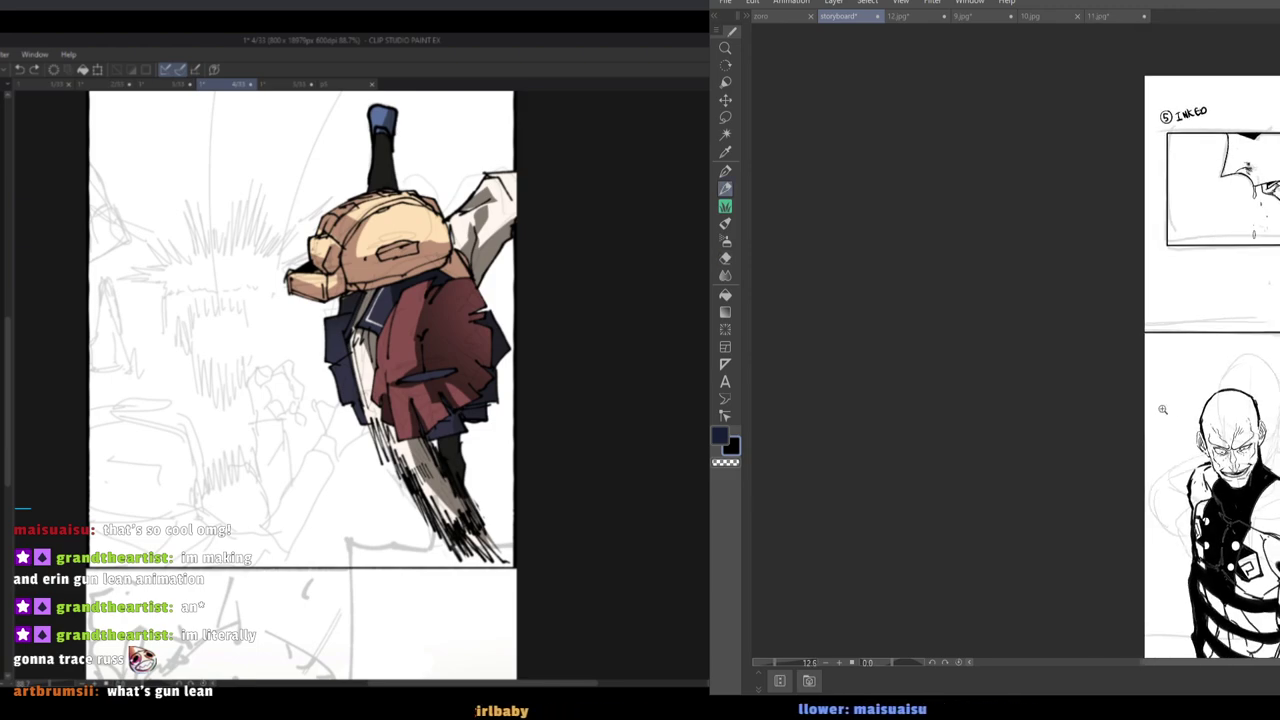
{"action": "scroll", "coordinate": [1194, 424], "scroll_direction": "up", "scroll_amount": 2}
{"action": "left_click_drag", "start_coordinate": [1242, 383], "coordinate": [1228, 409]}
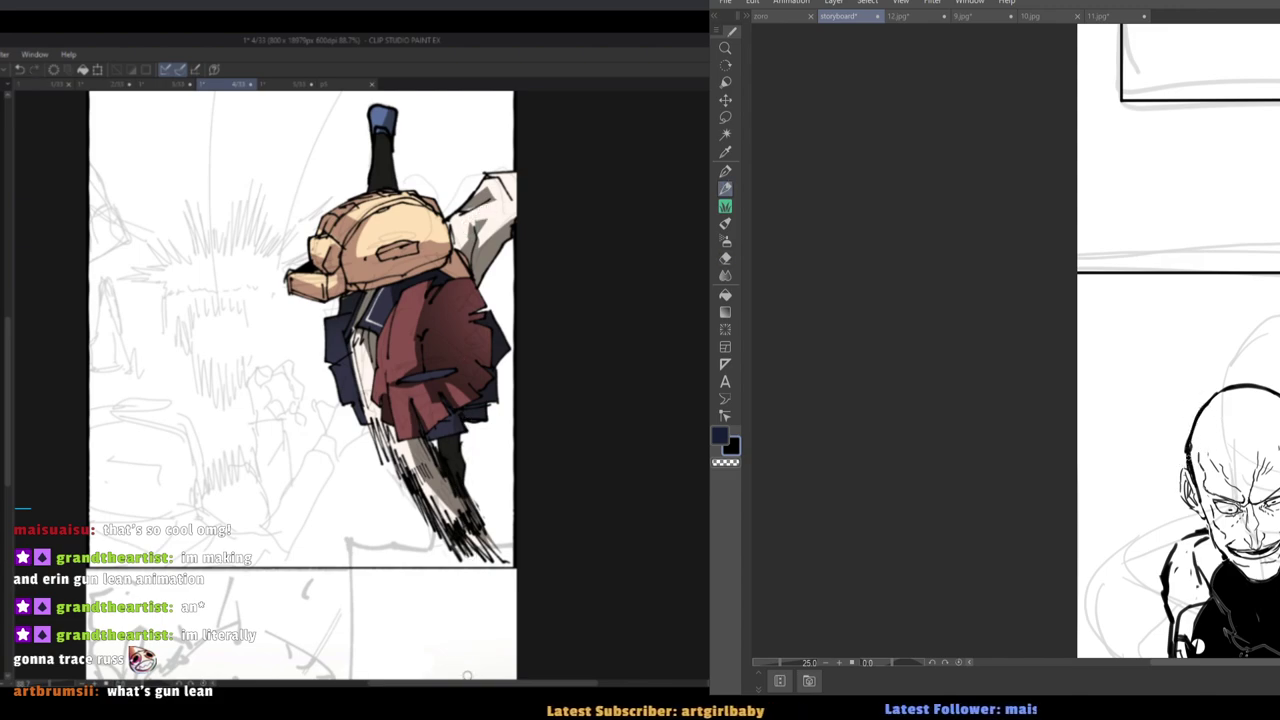
{"action": "left_click_drag", "start_coordinate": [1132, 404], "coordinate": [1119, 324]}
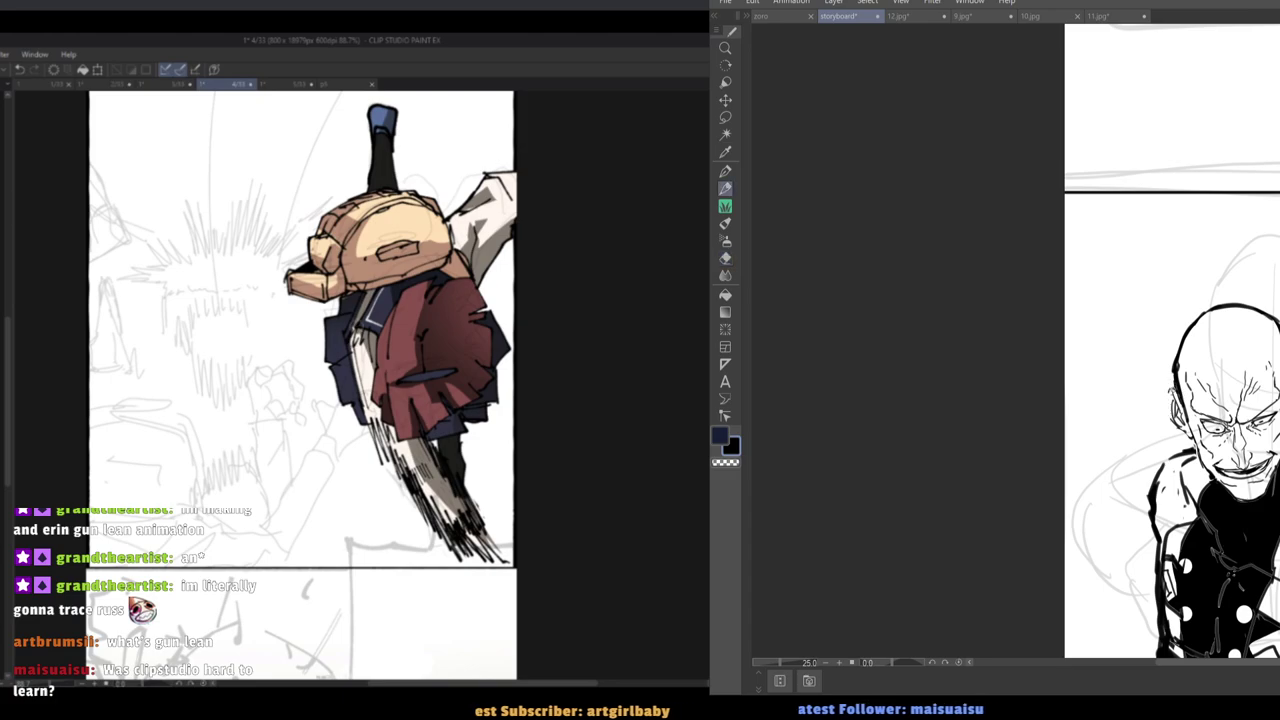
Examine the proportions and line weight of the inked bald figure within its storyboard panel.
{"action": "scroll", "coordinate": [1123, 346], "scroll_direction": "down", "scroll_amount": 2}
{"action": "scroll", "coordinate": [1123, 346], "scroll_direction": "down", "scroll_amount": 2}
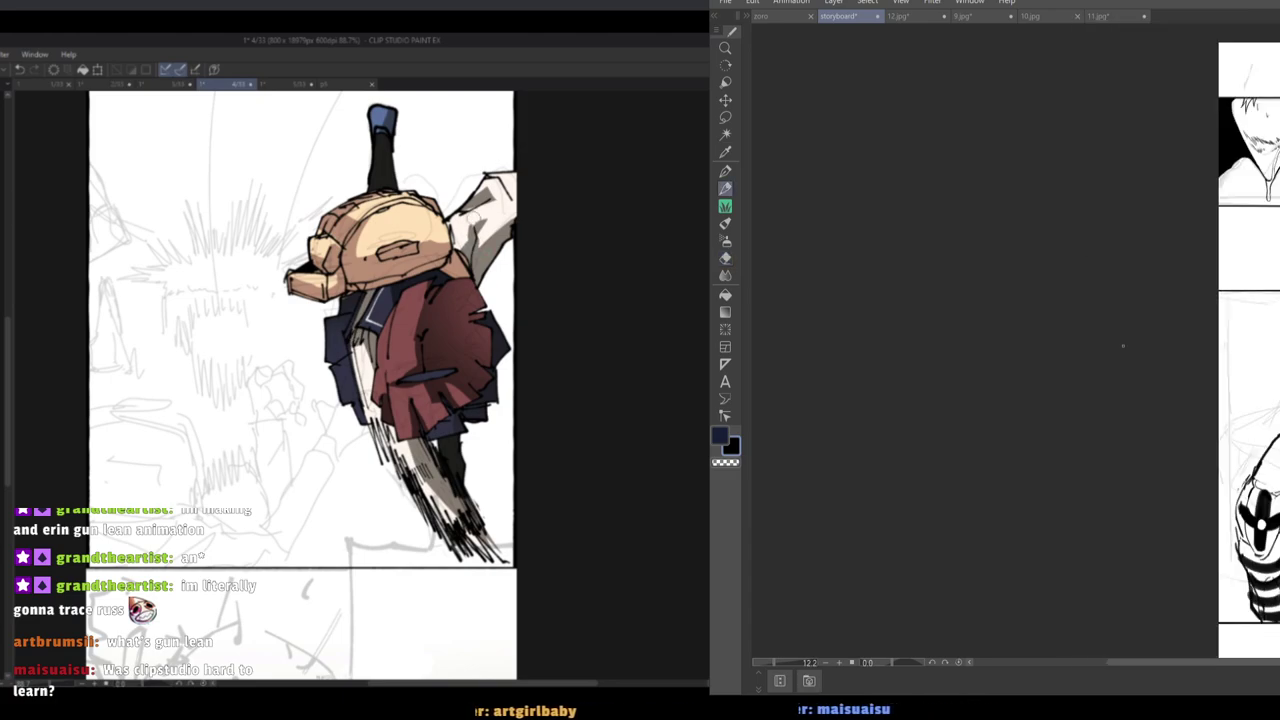
{"action": "key", "text": "h"}
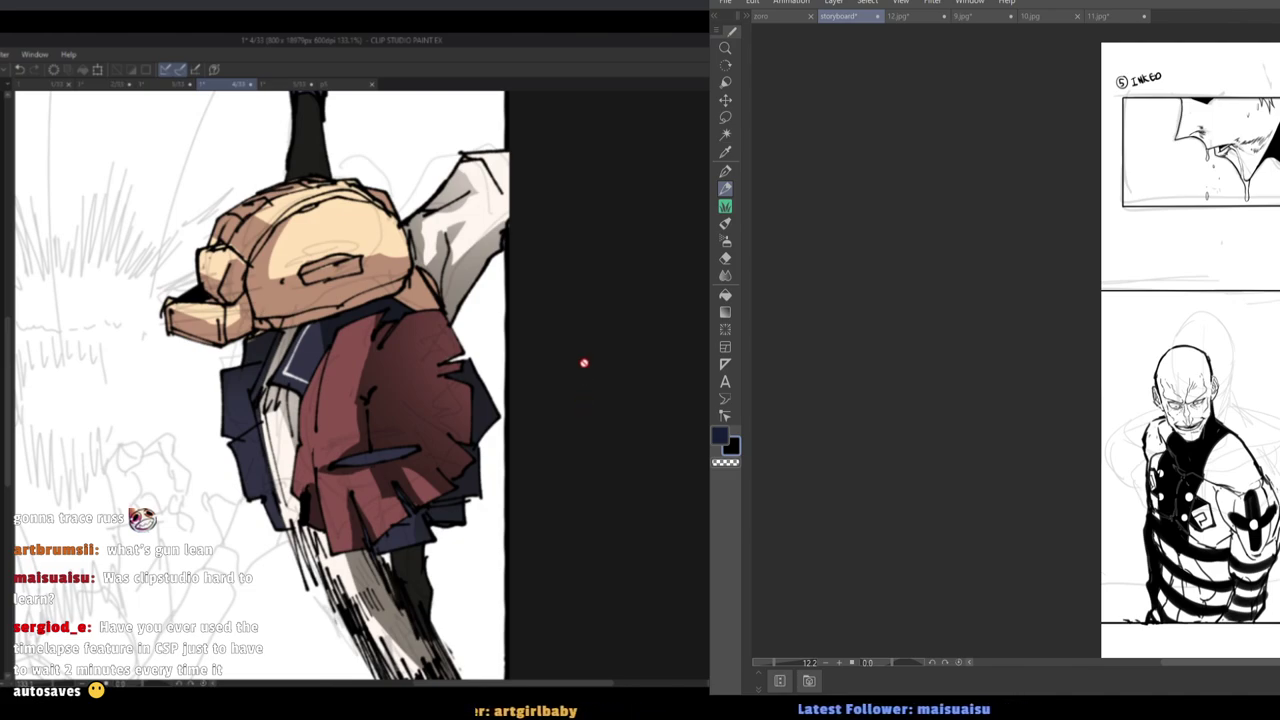
{"action": "scroll", "coordinate": [580, 362], "scroll_direction": "down", "scroll_amount": 10}
{"action": "scroll", "coordinate": [549, 371], "scroll_direction": "up", "scroll_amount": 6}
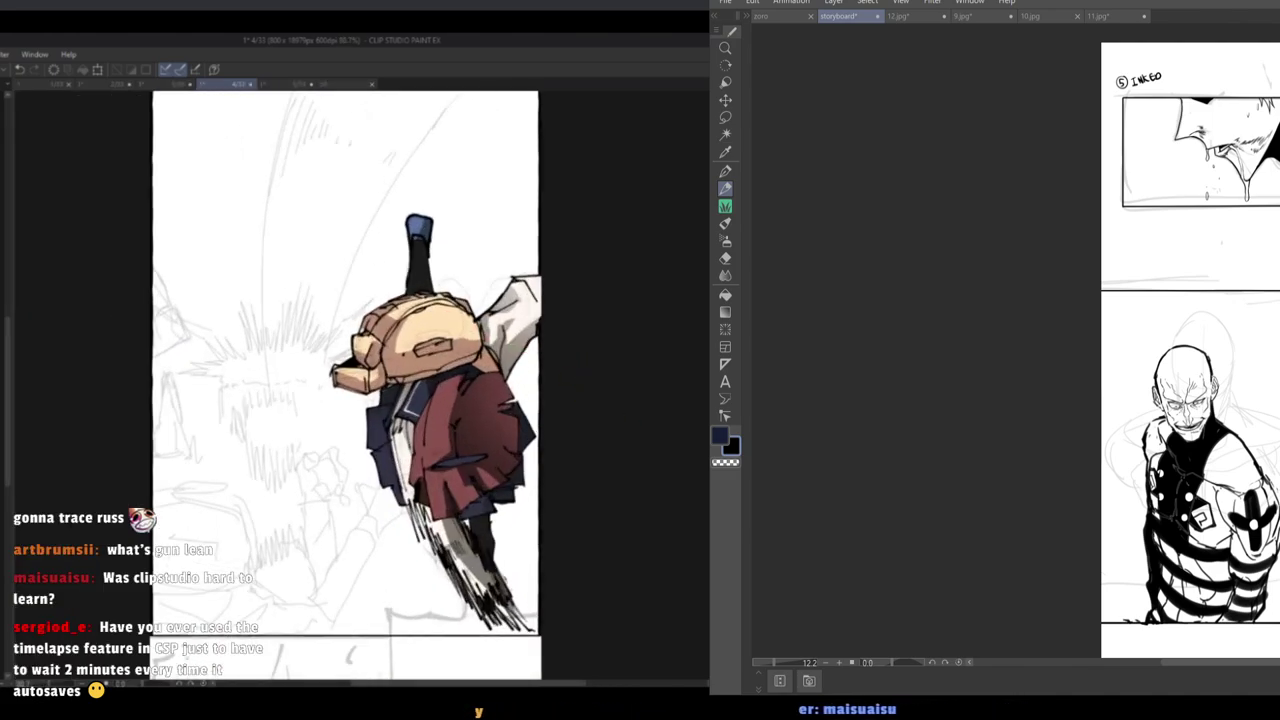
{"action": "scroll", "coordinate": [583, 489], "scroll_direction": "down", "scroll_amount": 2}
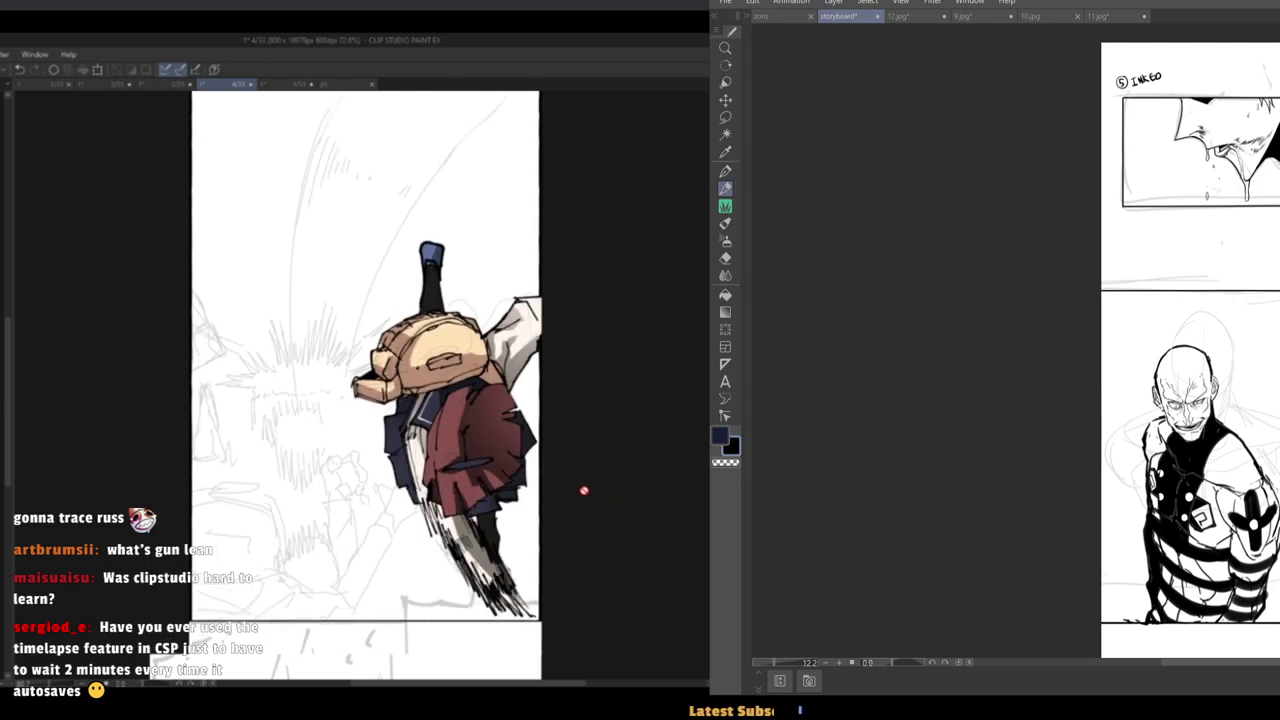
{"action": "scroll", "coordinate": [500, 460], "scroll_direction": "down", "scroll_amount": 3}
{"action": "scroll", "coordinate": [520, 320], "scroll_direction": "up", "scroll_amount": 3}
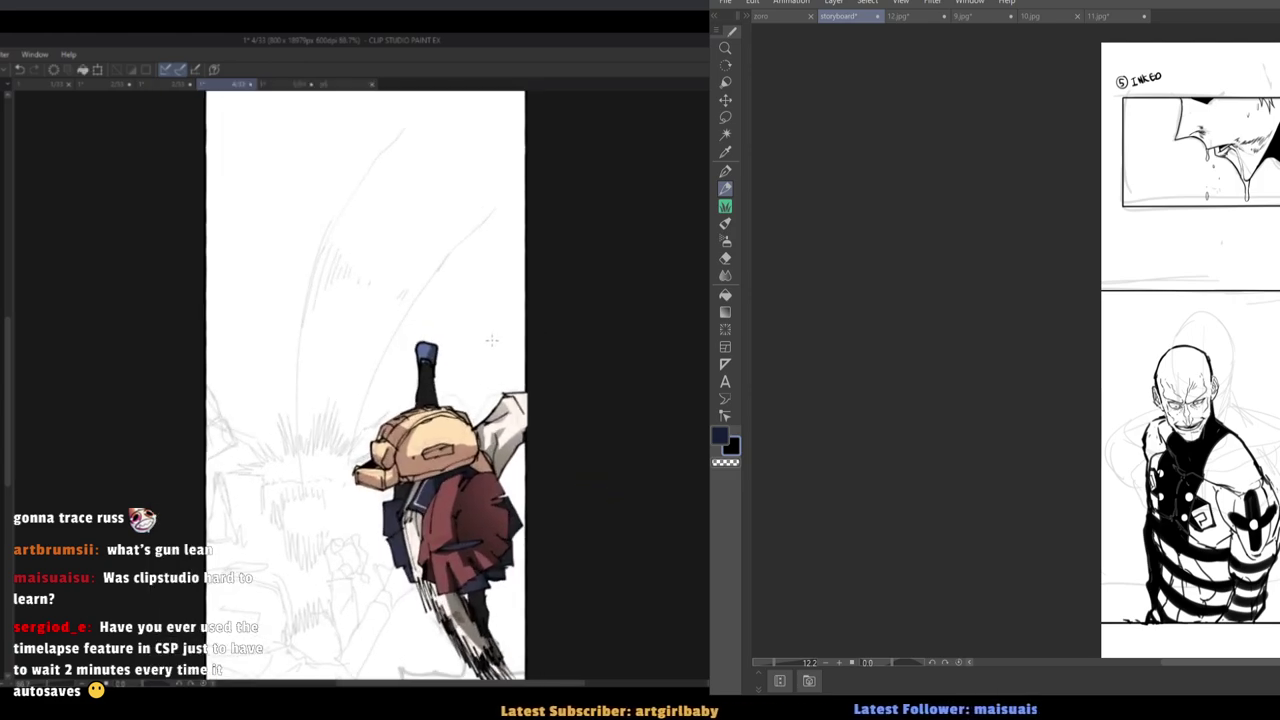
{"action": "scroll", "coordinate": [1141, 384], "scroll_direction": "up", "scroll_amount": 2}
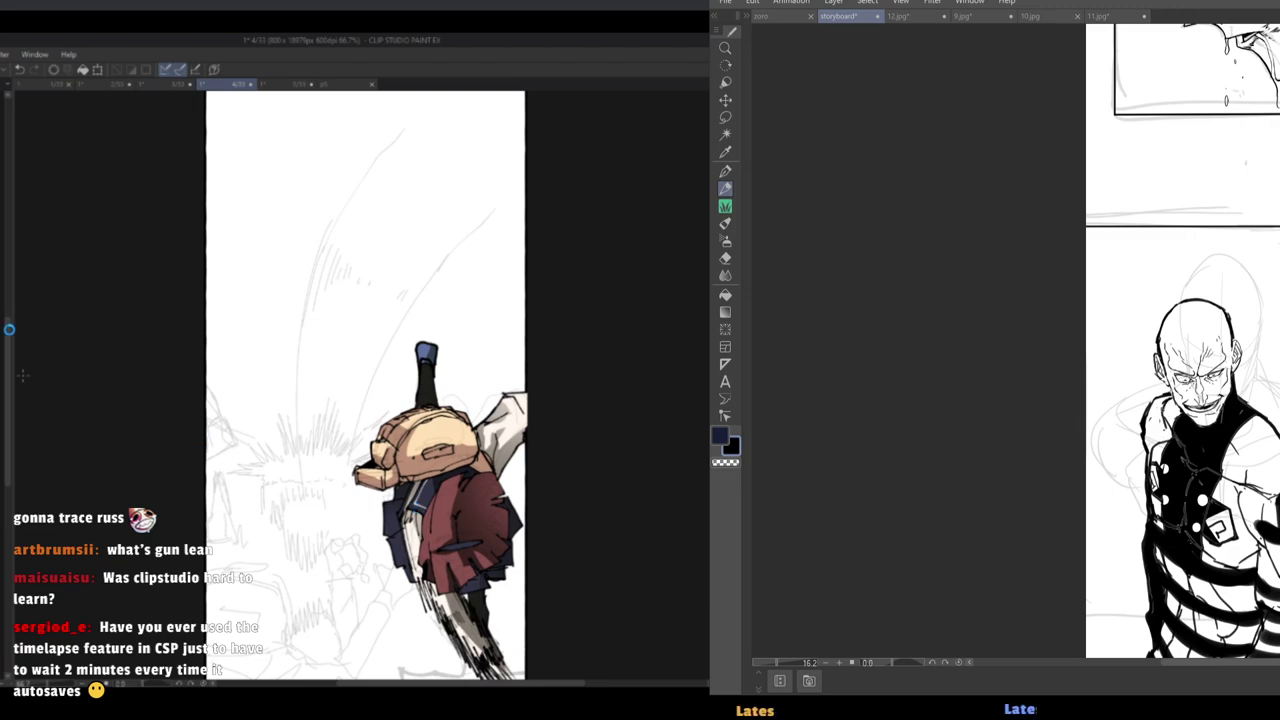
{"action": "scroll", "coordinate": [1160, 325], "scroll_direction": "down", "scroll_amount": 4}
{"action": "mouse_move", "coordinate": [1120, 352]}
{"action": "left_mouse_down"}
{"action": "mouse_move", "coordinate": [1103, 383]}
{"action": "mouse_move", "coordinate": [1110, 353]}
{"action": "left_mouse_up"}
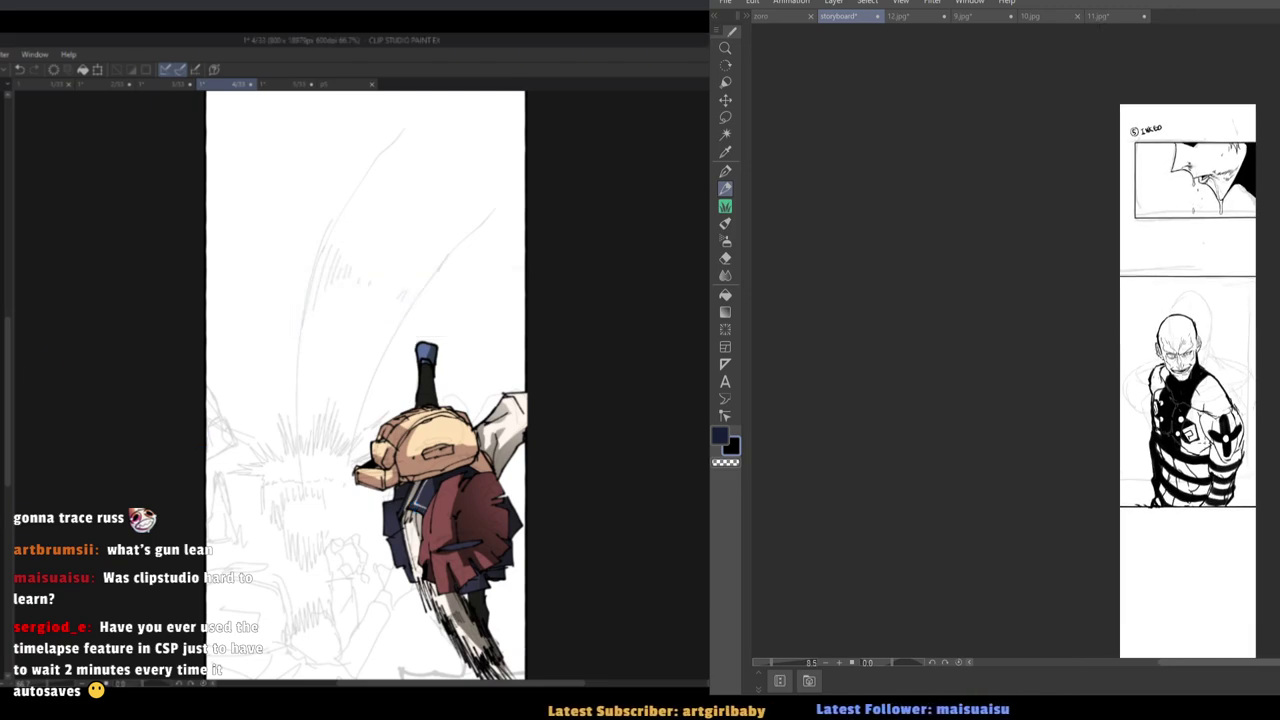
{"action": "scroll", "coordinate": [1237, 340], "scroll_direction": "up", "scroll_amount": 3}
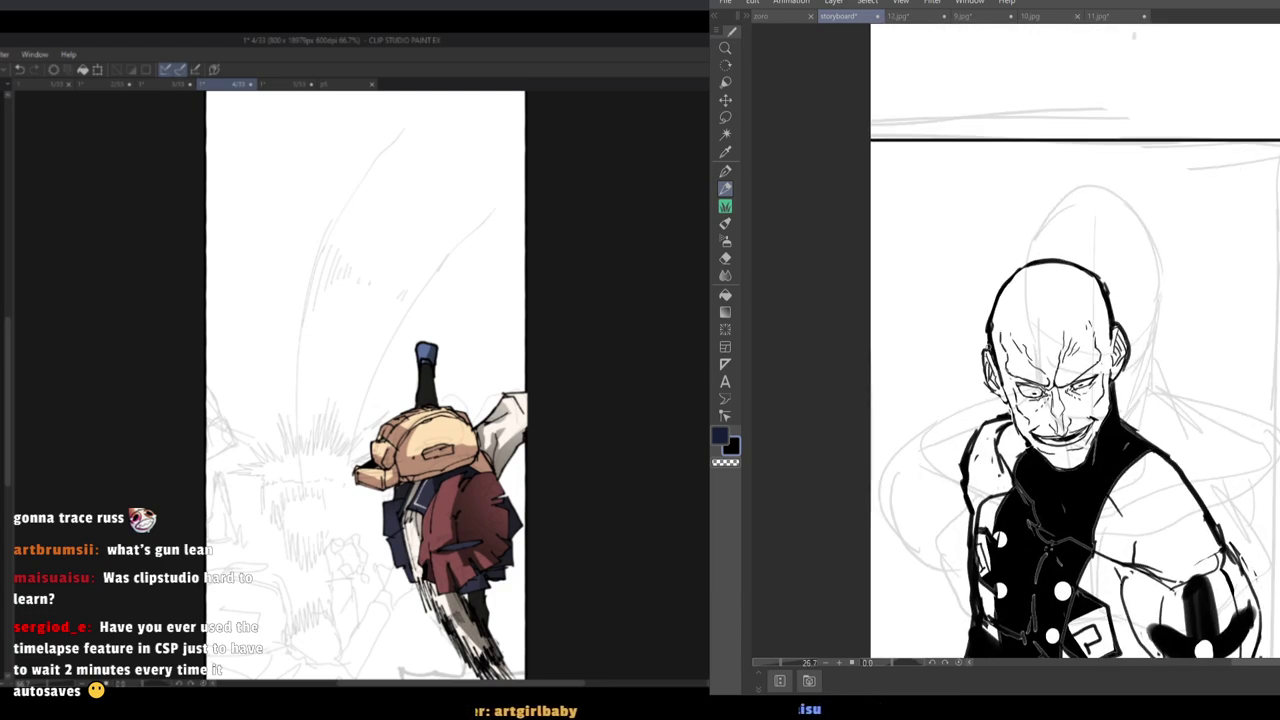
{"action": "scroll", "coordinate": [1075, 340], "scroll_direction": "down", "scroll_amount": 2}
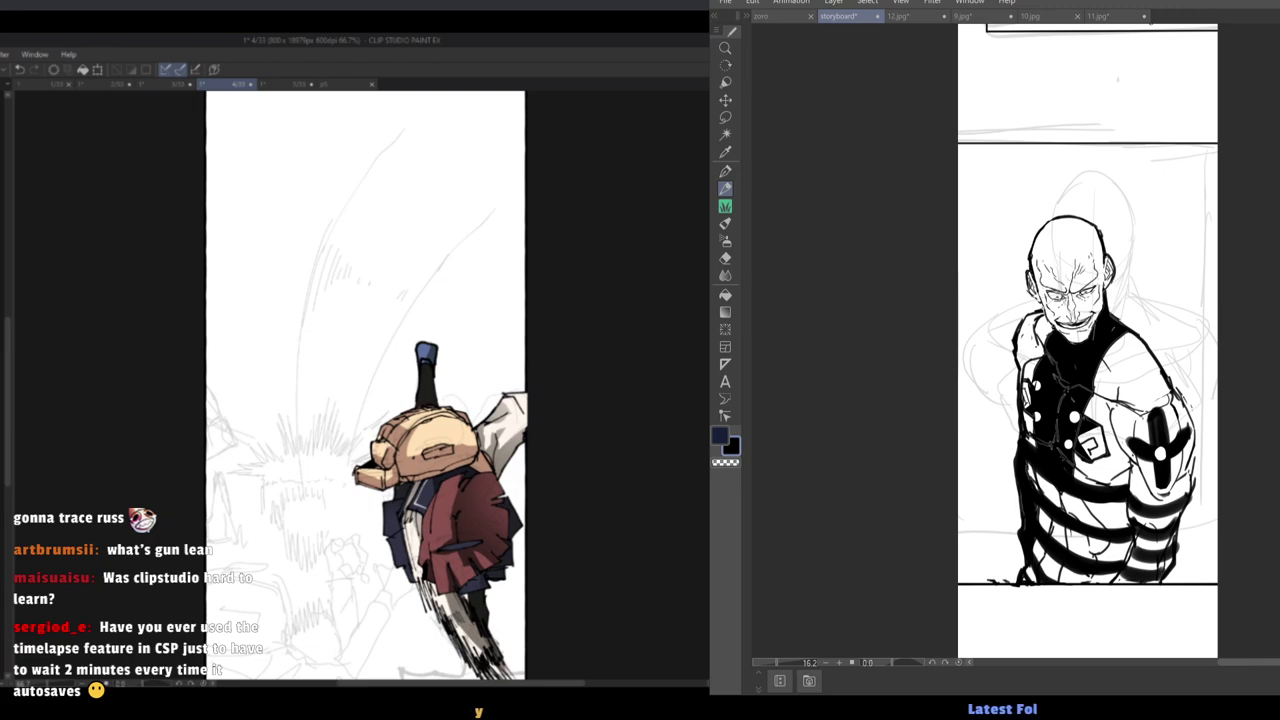
Write a circled number 6 just above the bald figure's panel border.
{"action": "left_click_drag", "start_coordinate": [1033, 370], "coordinate": [1061, 527]}
{"action": "left_click_drag", "start_coordinate": [1038, 392], "coordinate": [1072, 526]}
{"action": "scroll", "coordinate": [1054, 428], "scroll_direction": "up", "scroll_amount": 2}
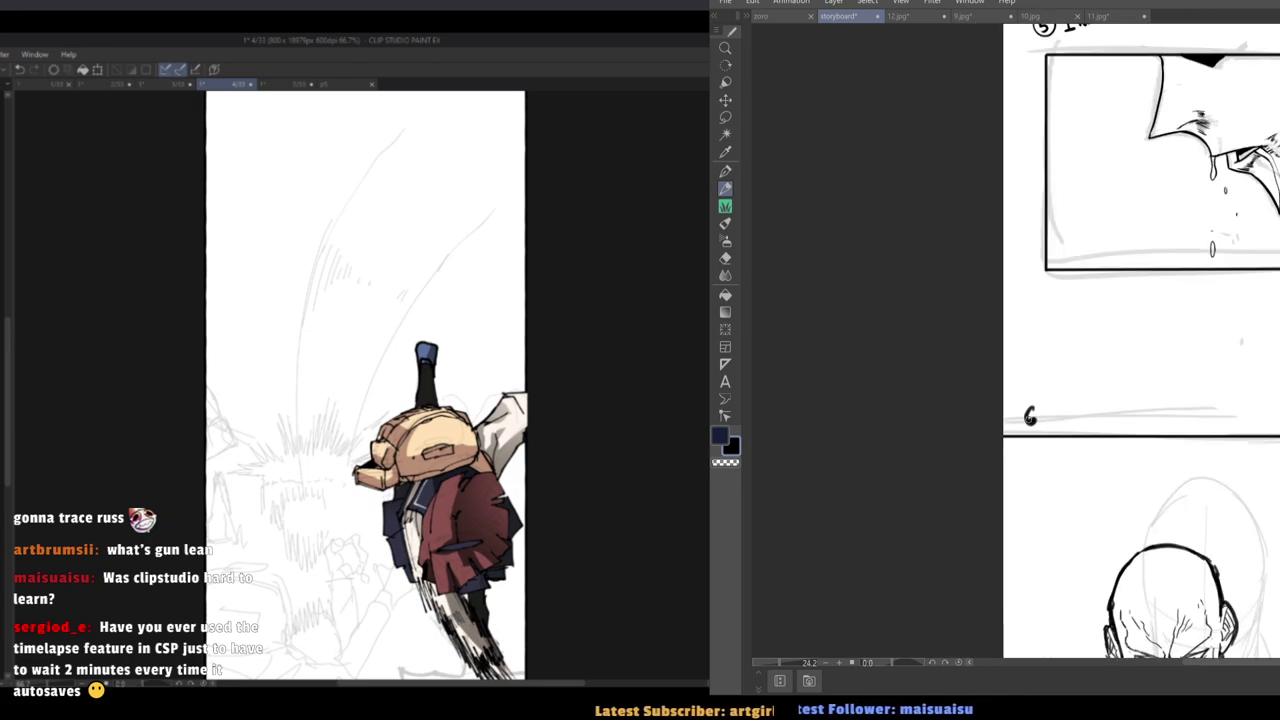
{"action": "scroll", "coordinate": [997, 288], "scroll_direction": "down", "scroll_amount": 3}
{"action": "scroll", "coordinate": [1054, 390], "scroll_direction": "up", "scroll_amount": 2}
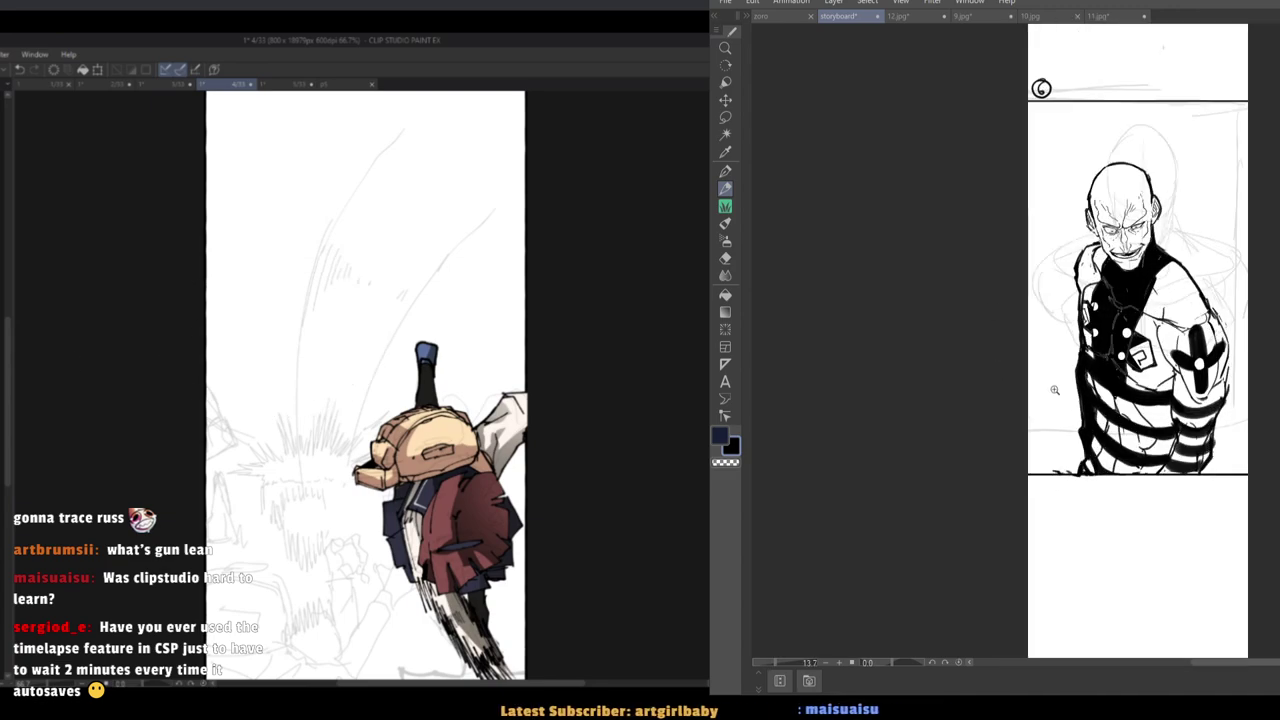
Ink branching veins up the bald figure's forehead above the brow.
{"action": "scroll", "coordinate": [1054, 390], "scroll_direction": "up", "scroll_amount": 1}
{"action": "scroll", "coordinate": [1018, 362], "scroll_direction": "up", "scroll_amount": 2}
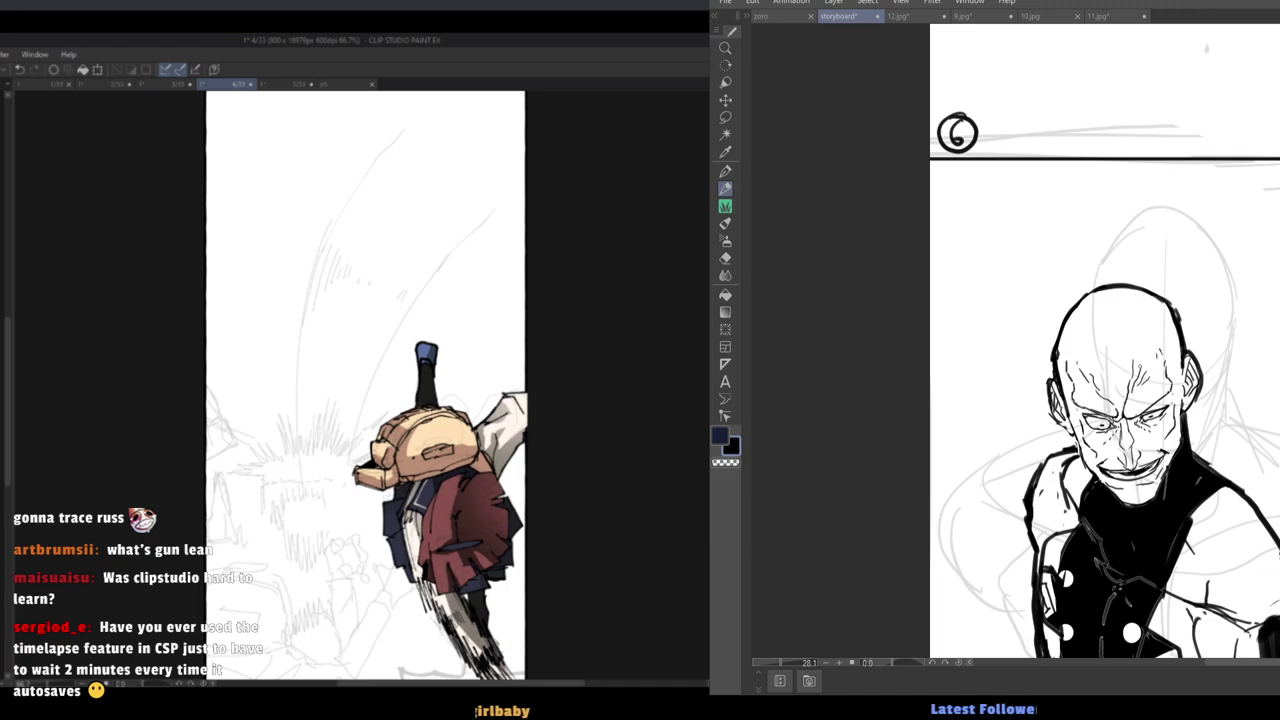
{"action": "left_click_drag", "start_coordinate": [1155, 336], "coordinate": [1132, 357]}
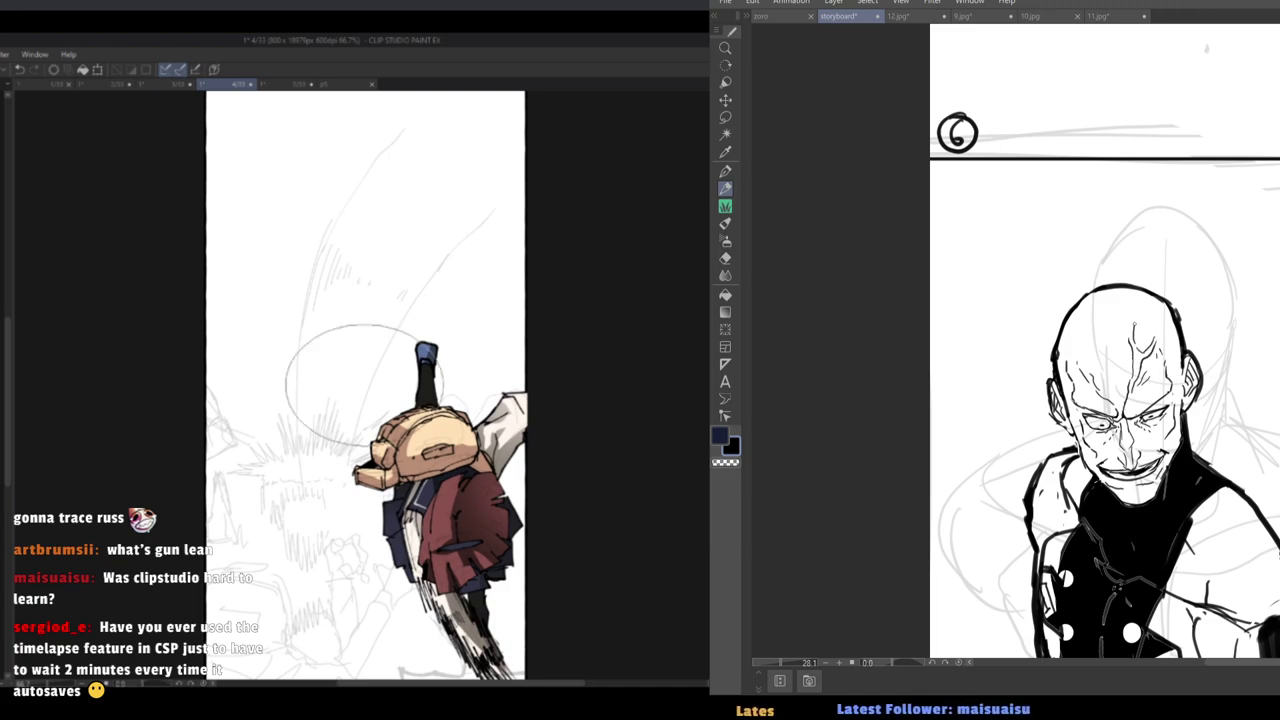
{"action": "scroll", "coordinate": [1020, 370], "scroll_direction": "down", "scroll_amount": 3}
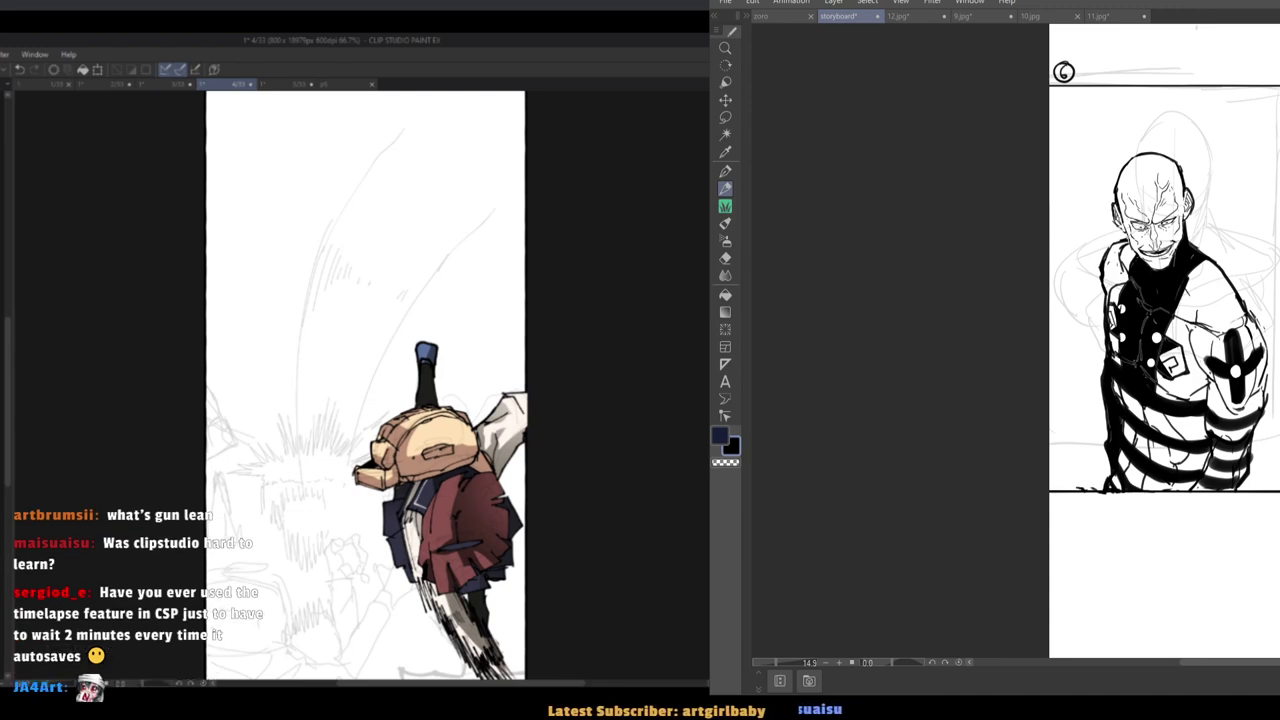
{"action": "key", "text": "ctrl+z"}
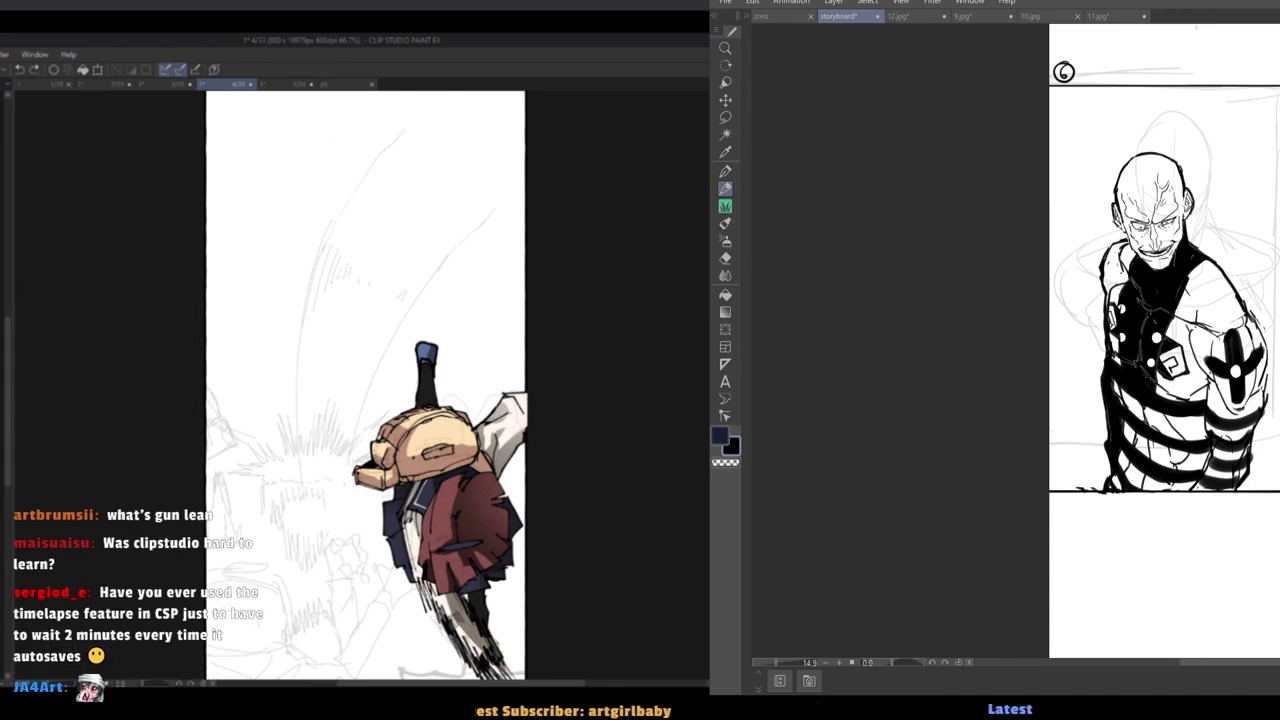
Compose the red streaked background, BAM lettering and sweeping white trail in the backpack character's panel.
{"action": "left_click_drag", "start_coordinate": [332, 438], "coordinate": [497, 211]}
{"action": "key", "text": "ctrl+z"}
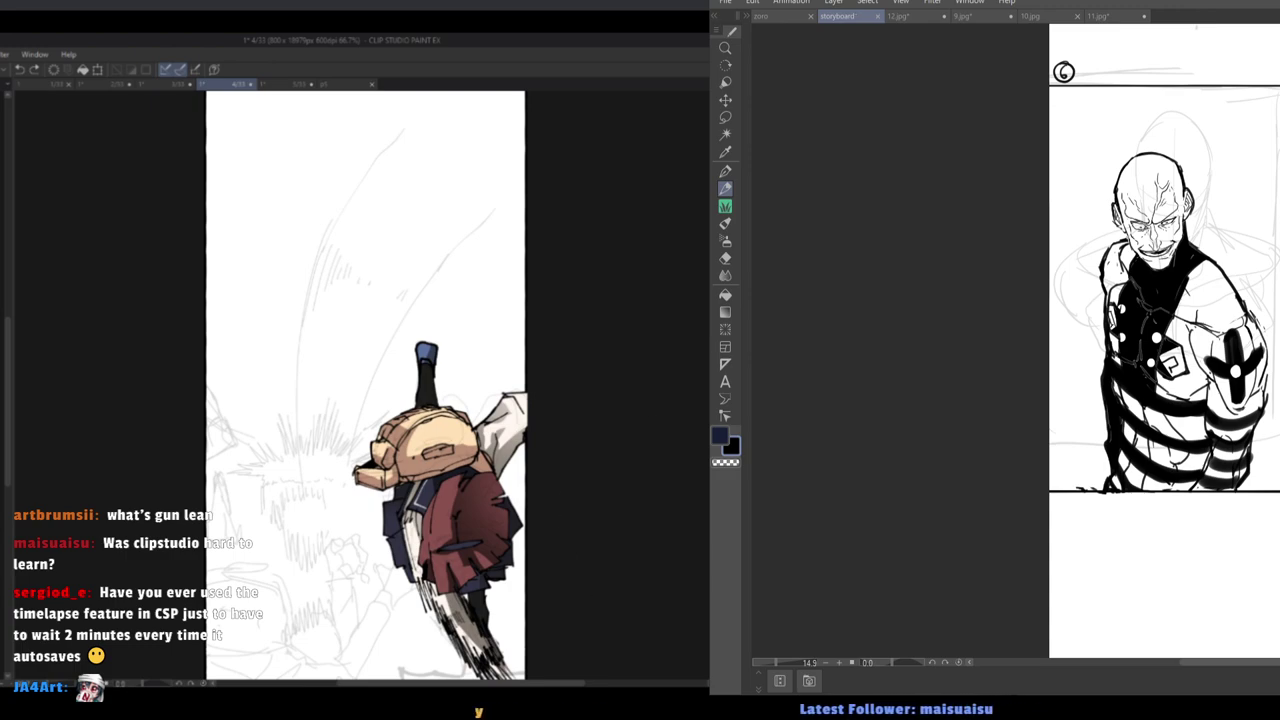
{"action": "key", "text": "Delete"}
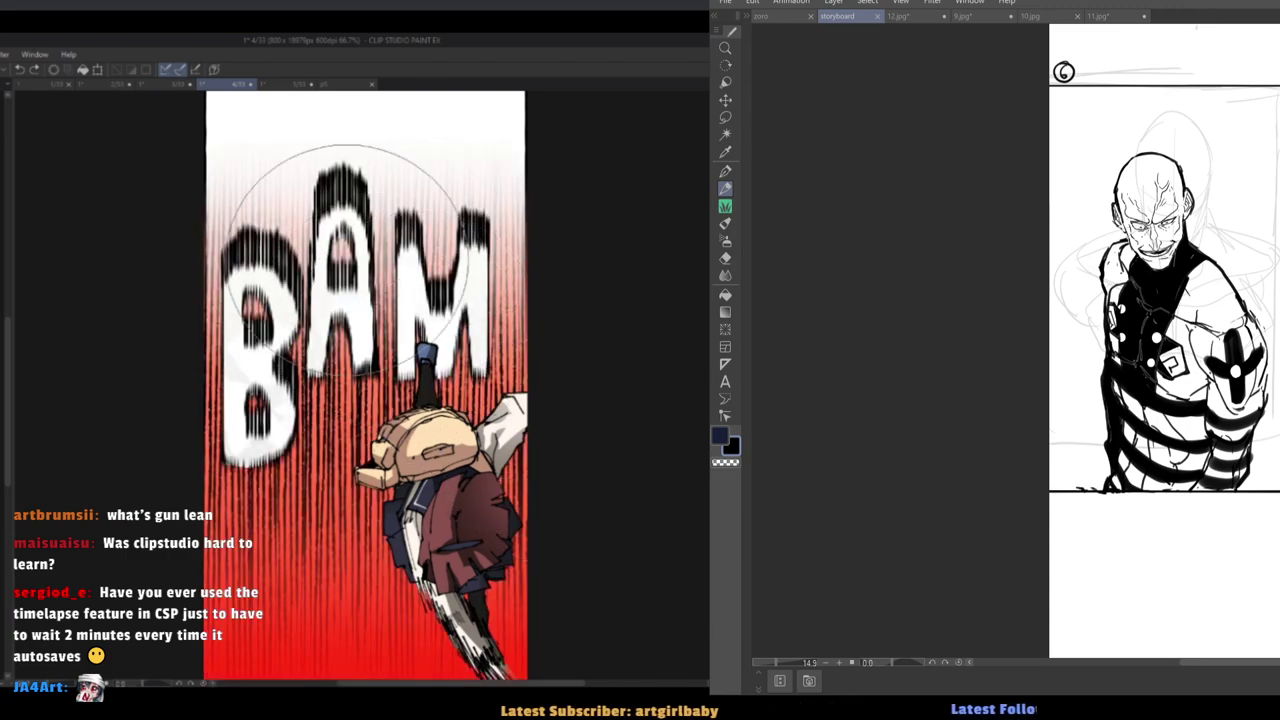
{"action": "left_click_drag", "start_coordinate": [372, 225], "coordinate": [350, 480]}
{"action": "key", "text": "ctrl+z"}
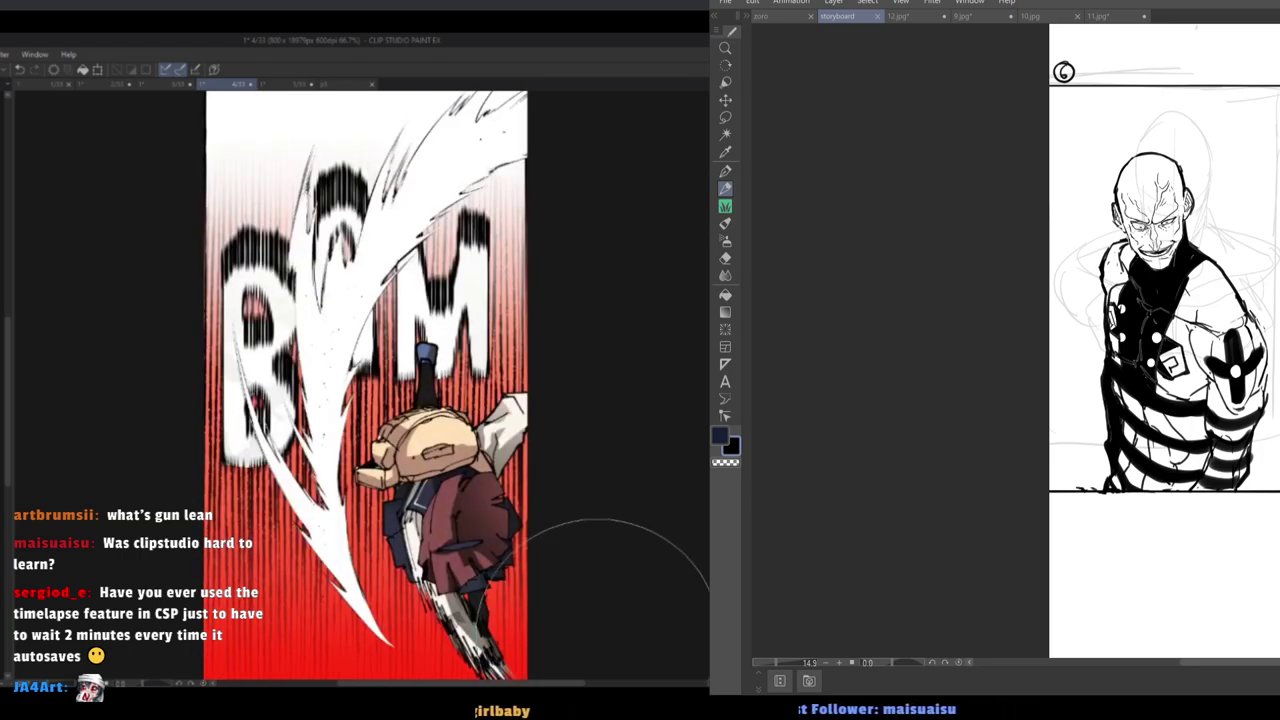
{"action": "scroll", "coordinate": [450, 382], "scroll_direction": "down", "scroll_amount": 5}
{"action": "scroll", "coordinate": [450, 382], "scroll_direction": "up", "scroll_amount": 3}
{"action": "scroll", "coordinate": [461, 380], "scroll_direction": "up", "scroll_amount": 1}
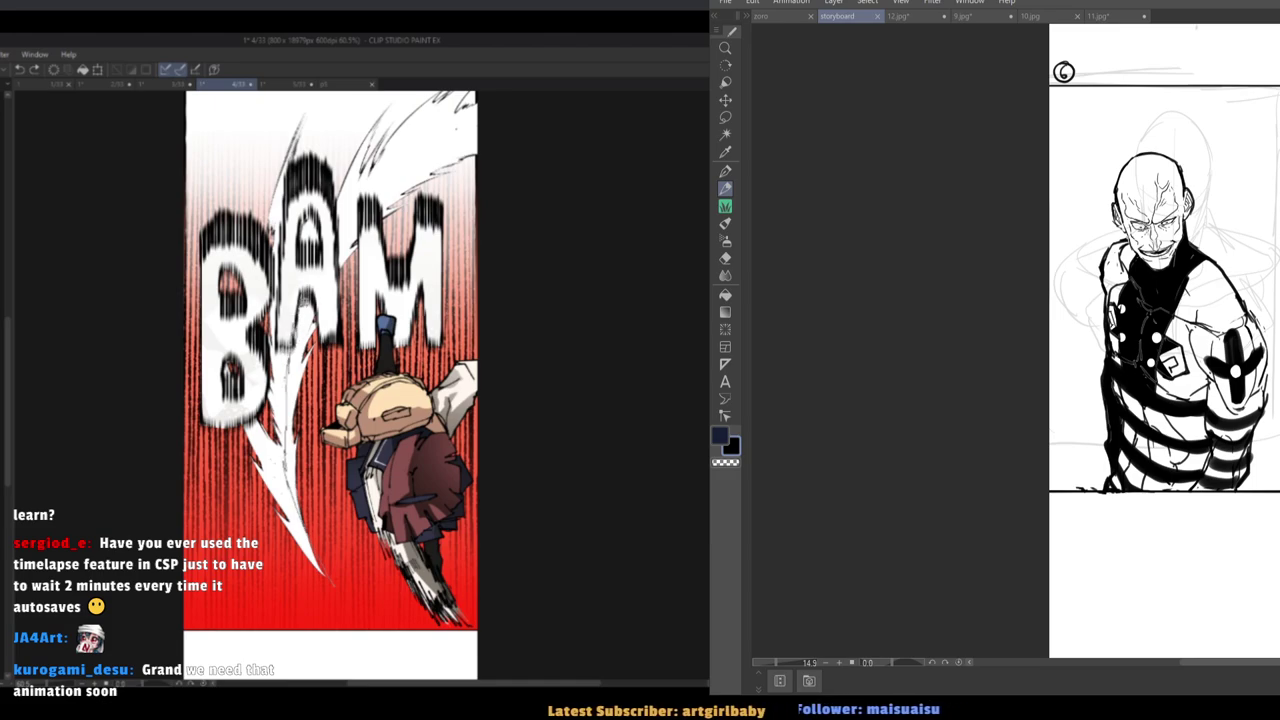
Fill a jagged brown shadow shape along the inner edge of the sweeping white trail.
{"action": "left_click_drag", "start_coordinate": [453, 133], "coordinate": [425, 620]}
{"action": "key", "text": "alt+Delete"}
{"action": "key", "text": "ctrl+d"}
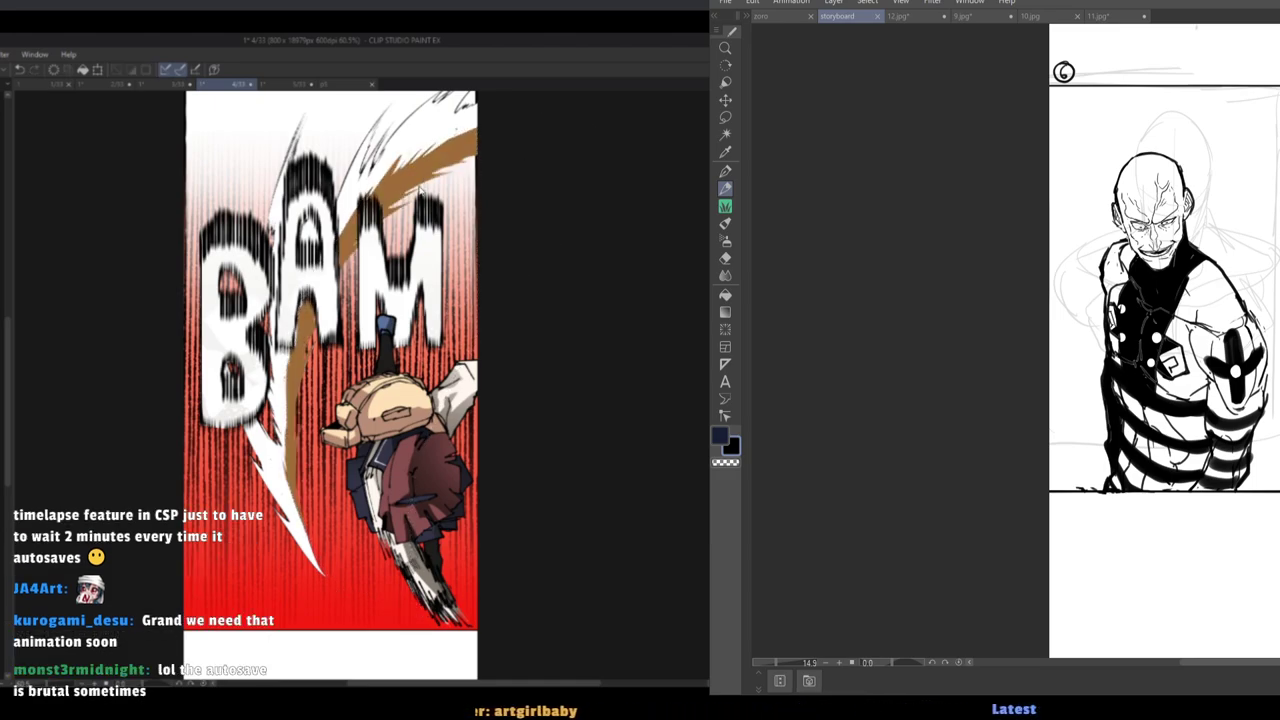
Recolour the trail's shadow to a pale, desaturated grey-blue by adjusting its hue, saturation and luminosity.
{"action": "key", "text": "ctrl+u"}
{"action": "left_click_drag", "start_coordinate": [700, 173], "coordinate": [778, 168]}
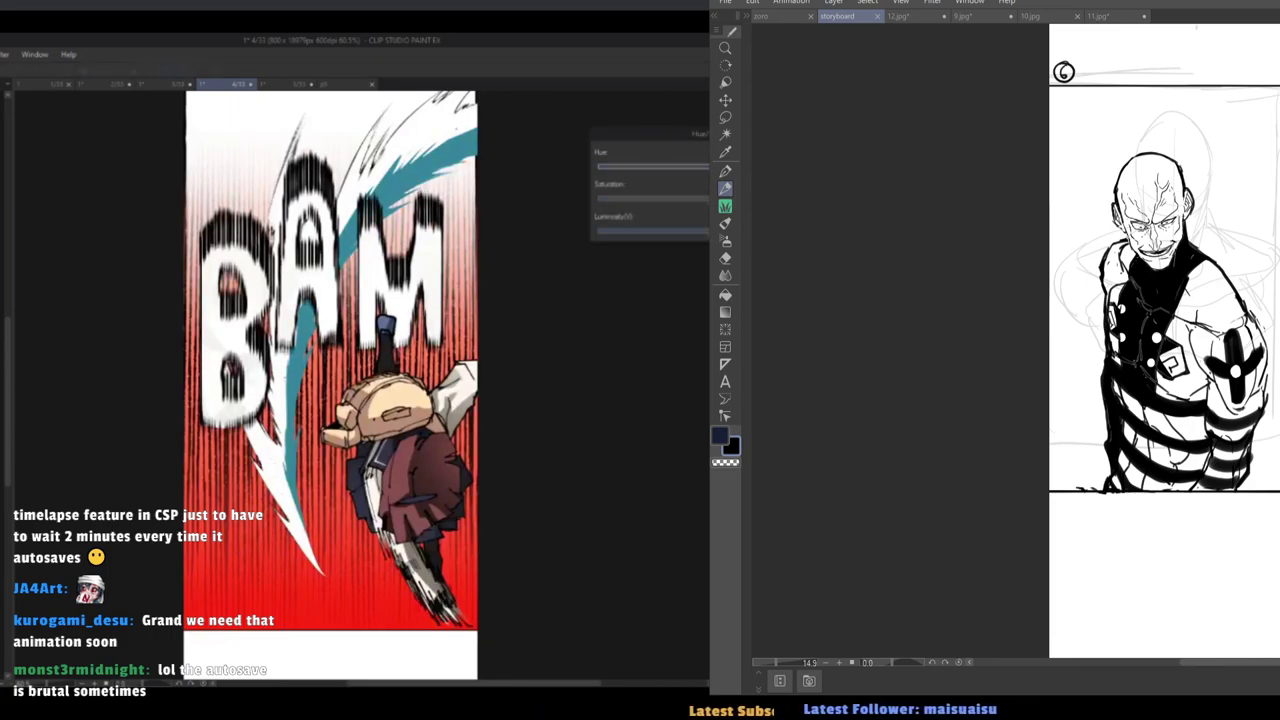
{"action": "left_click_drag", "start_coordinate": [770, 232], "coordinate": [790, 232]}
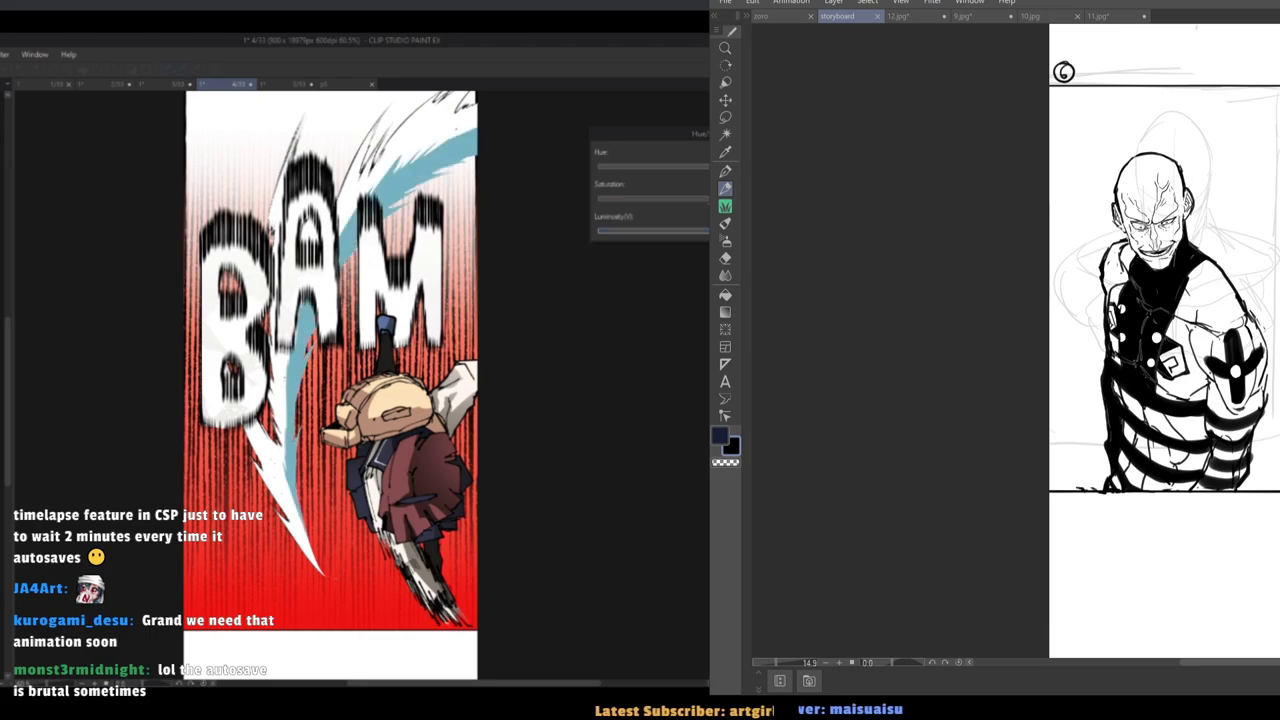
{"action": "left_click_drag", "start_coordinate": [700, 200], "coordinate": [660, 205]}
{"action": "mouse_move", "coordinate": [790, 232]}
{"action": "left_mouse_down"}
{"action": "mouse_move", "coordinate": [835, 232]}
{"action": "mouse_move", "coordinate": [812, 232]}
{"action": "left_mouse_up"}
{"action": "key", "text": "h"}
{"action": "key", "text": "h"}
{"action": "key", "text": "Return"}
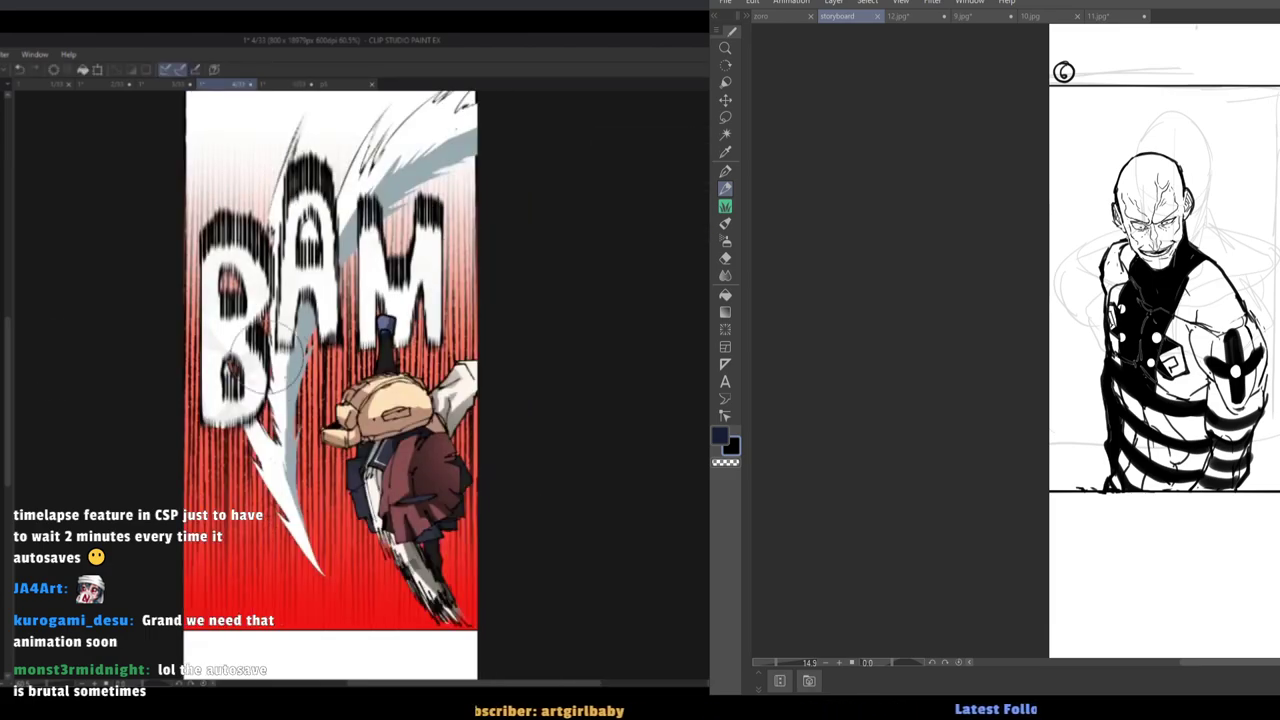
Fade the lower part of the trail's shadow with a large soft brush and check the panel mirrored.
{"action": "key", "text": "]"}
{"action": "left_click_drag", "start_coordinate": [272, 370], "coordinate": [328, 565]}
{"action": "key", "text": "h"}
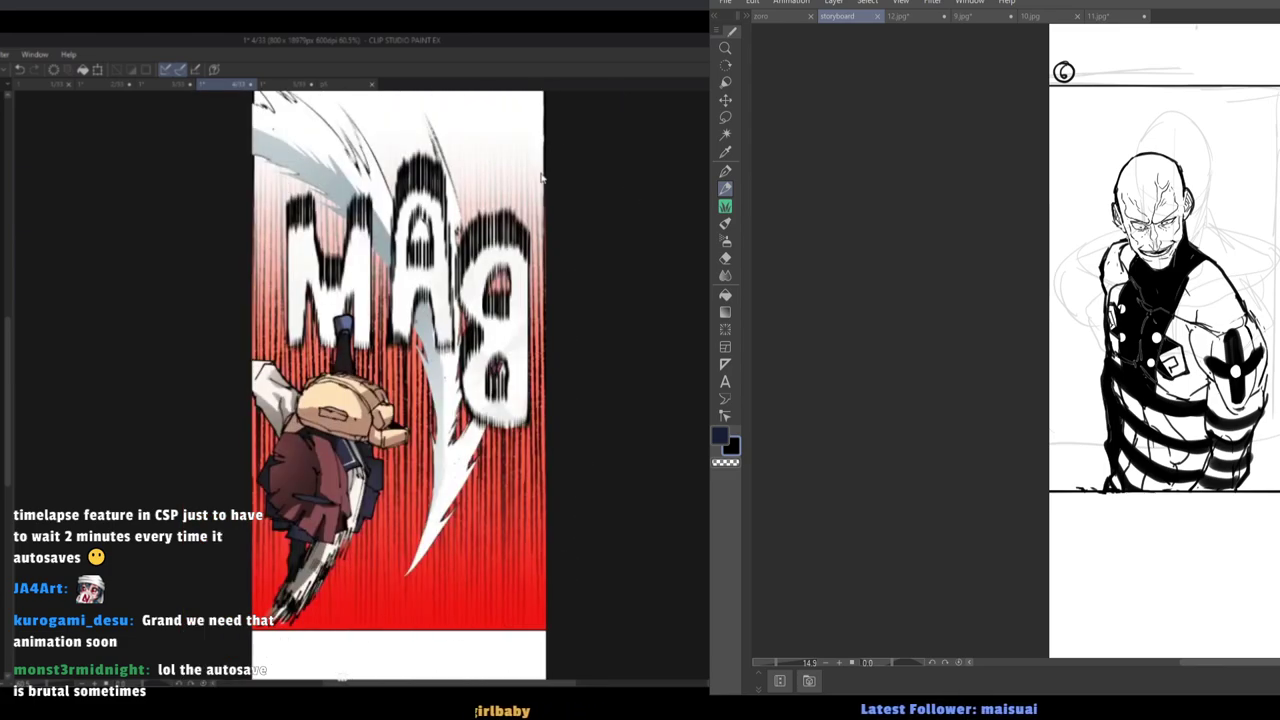
{"action": "key", "text": "h"}
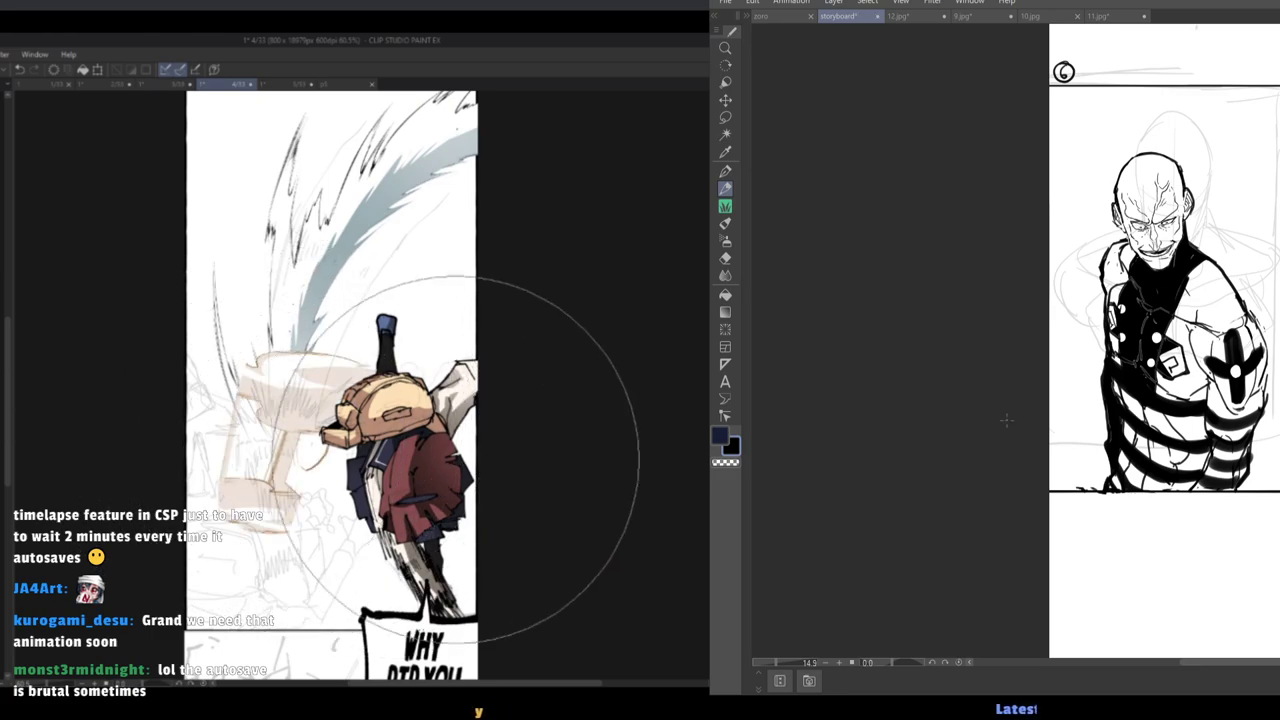
{"action": "scroll", "coordinate": [1051, 391], "scroll_direction": "down", "scroll_amount": 2}
{"action": "scroll", "coordinate": [1068, 376], "scroll_direction": "down", "scroll_amount": 6}
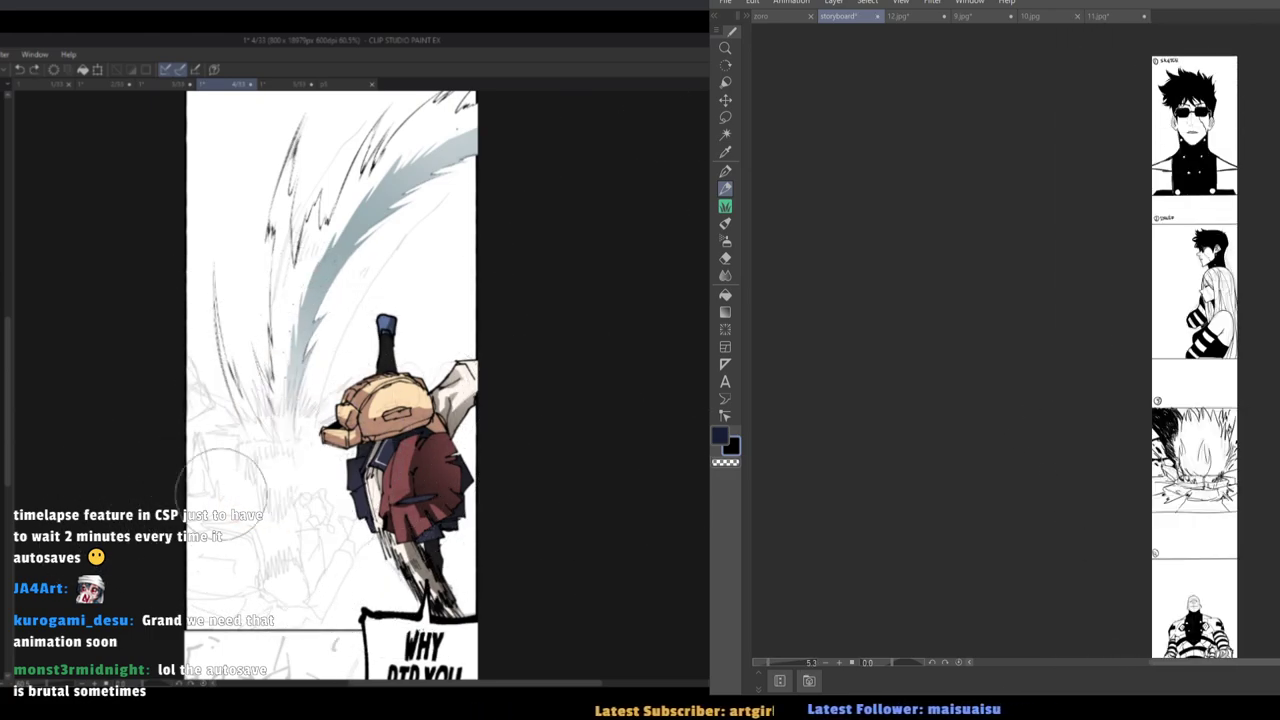
{"action": "left_click_drag", "start_coordinate": [1134, 418], "coordinate": [1140, 317]}
{"action": "scroll", "coordinate": [1089, 380], "scroll_direction": "down", "scroll_amount": 3}
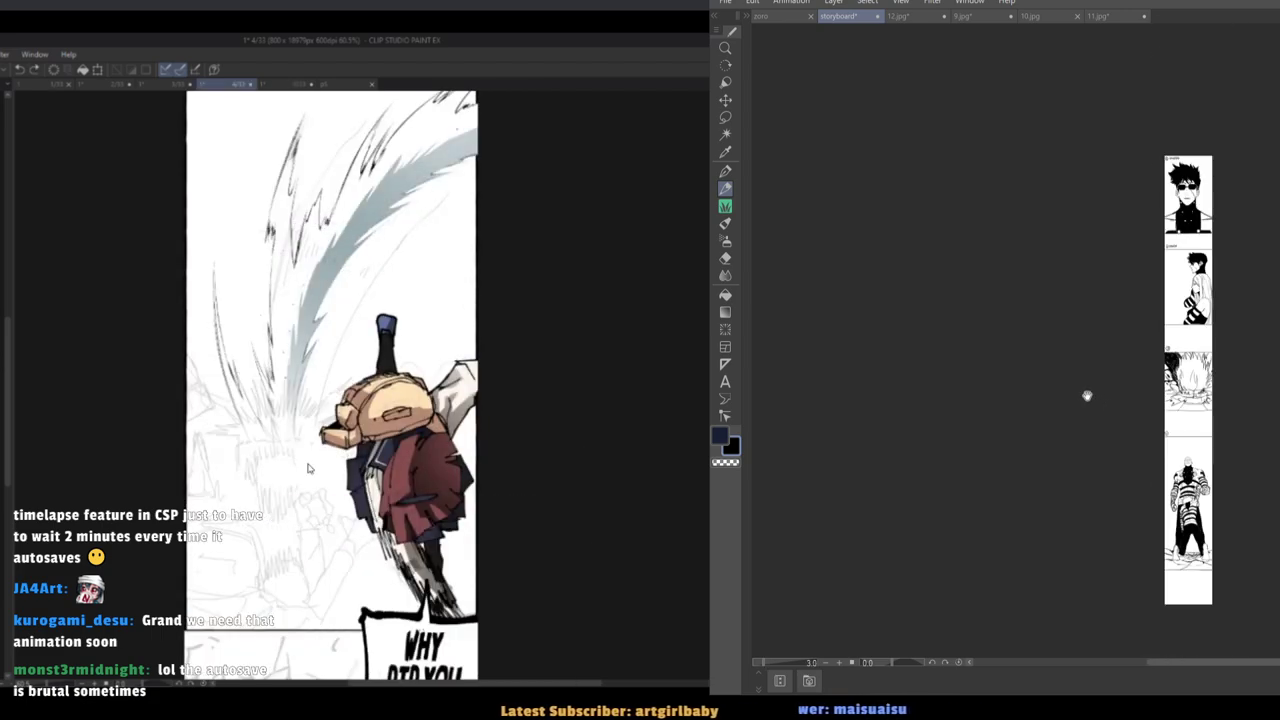
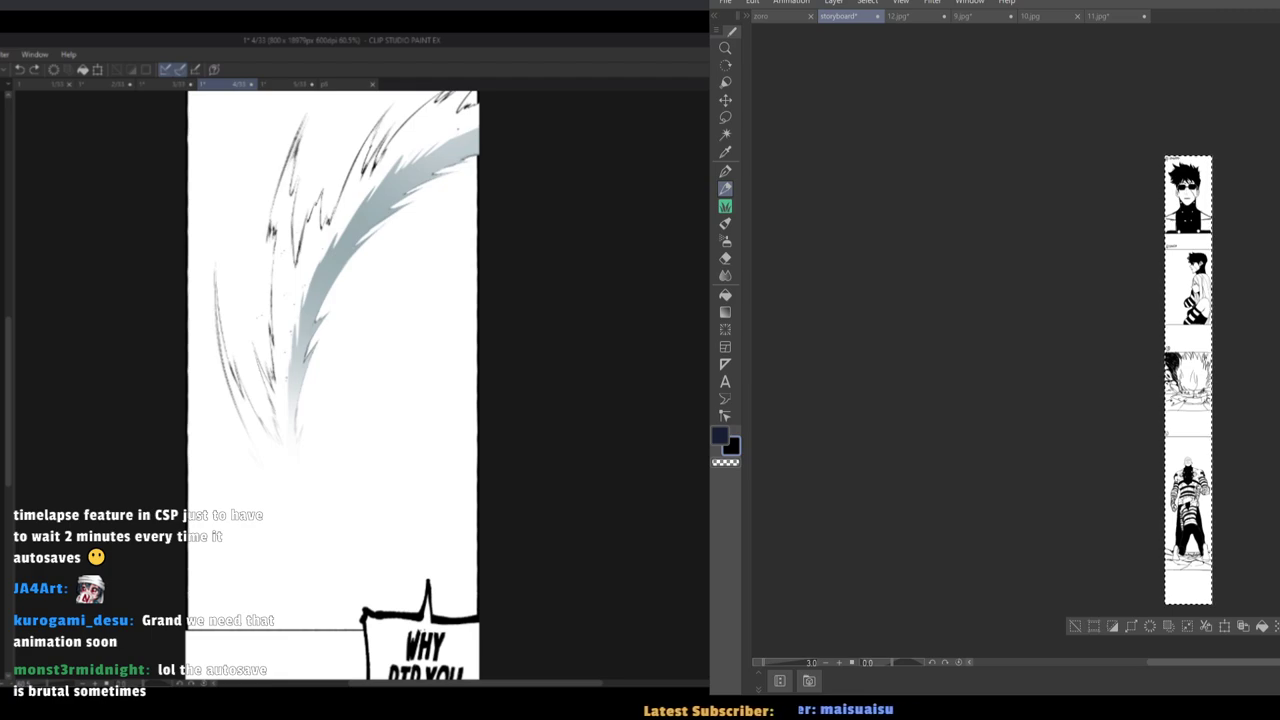
Try textured smoke and debris brush strokes around the base of the trail, undoing each attempt.
{"action": "left_click_drag", "start_coordinate": [287, 467], "coordinate": [363, 428]}
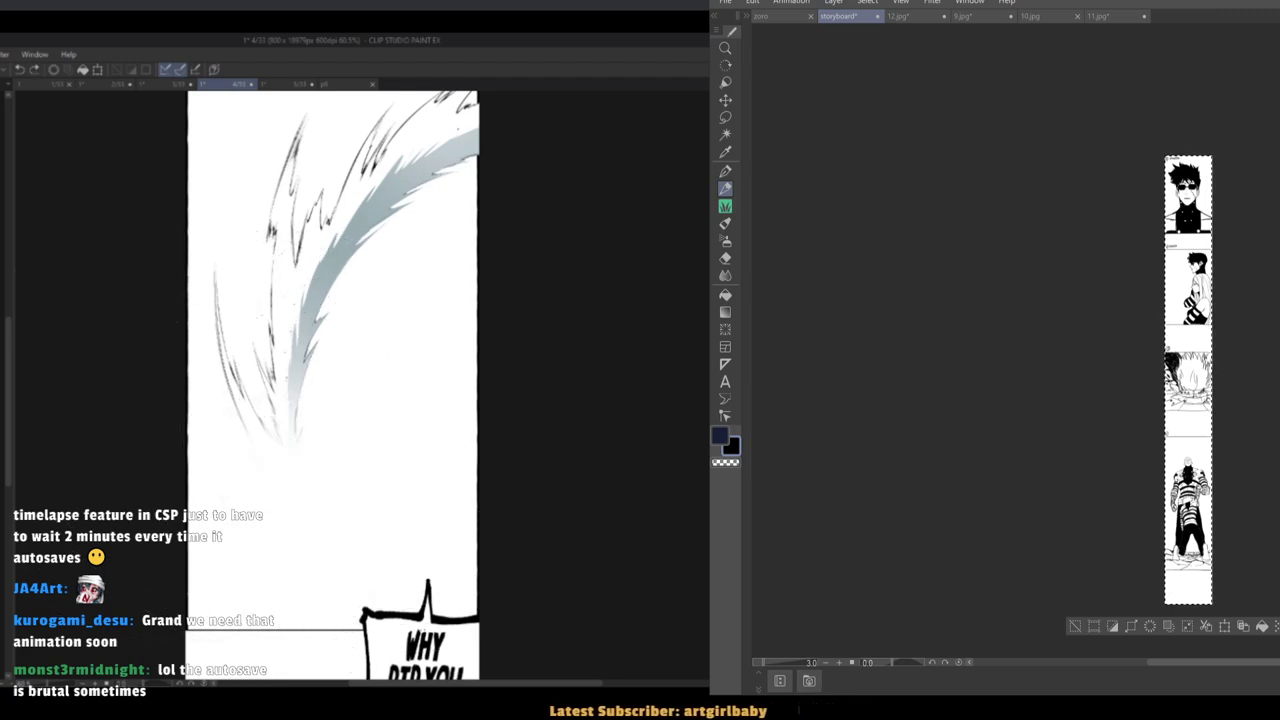
{"action": "mouse_move", "coordinate": [208, 426]}
{"action": "left_mouse_down"}
{"action": "mouse_move", "coordinate": [332, 466]}
{"action": "mouse_move", "coordinate": [424, 520]}
{"action": "left_mouse_up"}
{"action": "key", "text": "ctrl+z"}
{"action": "mouse_move", "coordinate": [235, 271]}
{"action": "left_mouse_down"}
{"action": "mouse_move", "coordinate": [374, 514]}
{"action": "mouse_move", "coordinate": [501, 480]}
{"action": "left_mouse_up"}
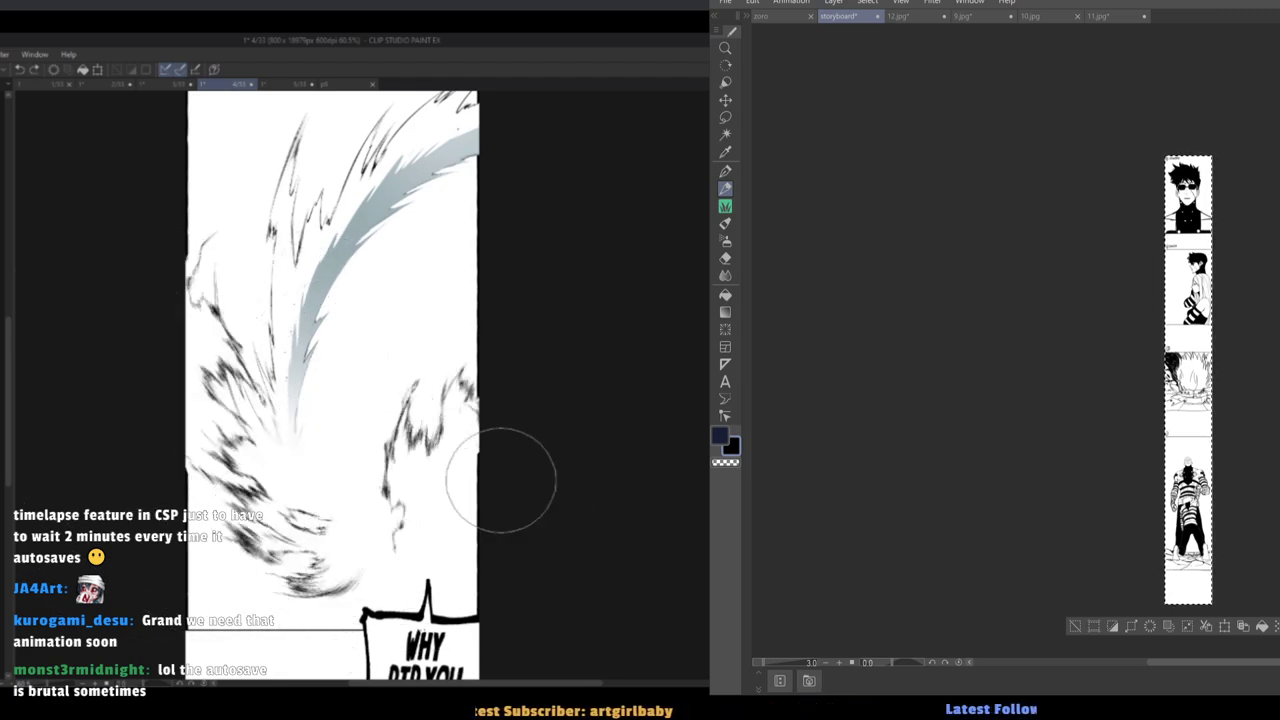
{"action": "key", "text": "ctrl+z"}
{"action": "key", "text": "ctrl+z"}
{"action": "left_click_drag", "start_coordinate": [166, 414], "coordinate": [557, 491]}
{"action": "key", "text": "ctrl+z"}
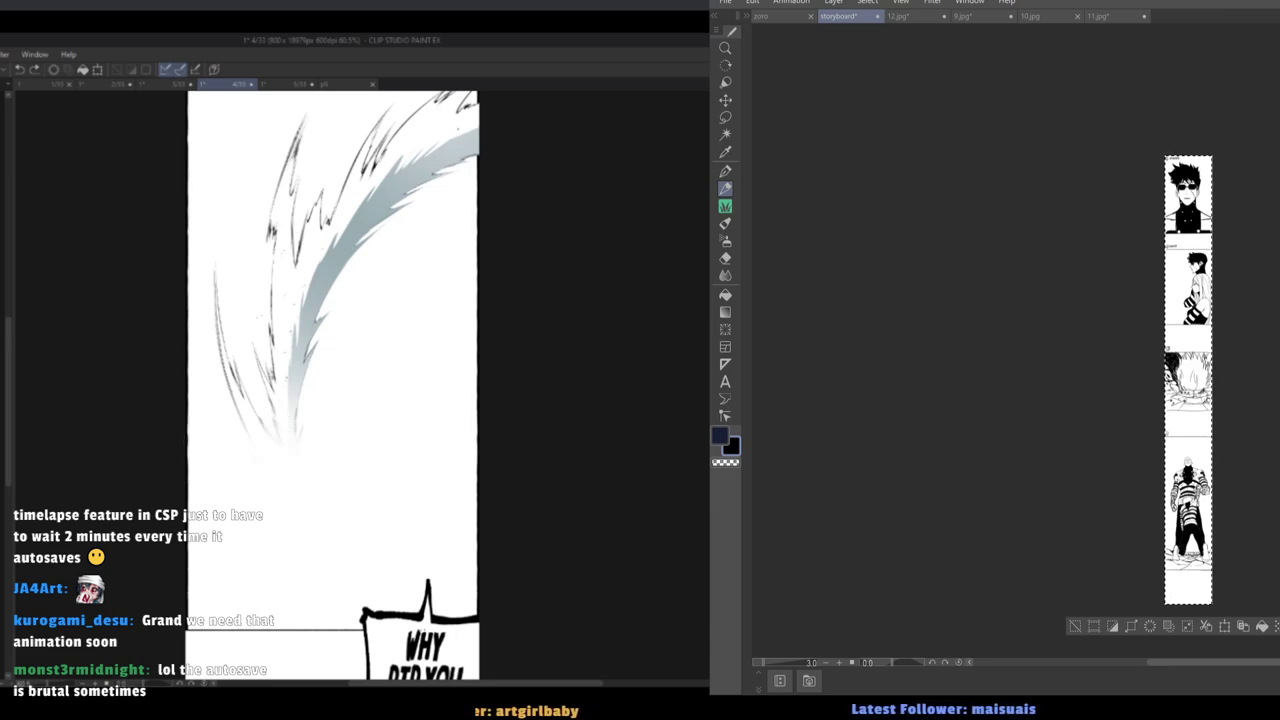
{"action": "mouse_move", "coordinate": [251, 472]}
{"action": "left_mouse_down"}
{"action": "mouse_move", "coordinate": [477, 463]}
{"action": "mouse_move", "coordinate": [305, 416]}
{"action": "mouse_move", "coordinate": [520, 500]}
{"action": "mouse_move", "coordinate": [106, 407]}
{"action": "mouse_move", "coordinate": [341, 407]}
{"action": "mouse_move", "coordinate": [578, 381]}
{"action": "left_mouse_up"}
{"action": "key", "text": "ctrl+z"}
{"action": "key", "text": "ctrl+z"}
{"action": "mouse_move", "coordinate": [302, 484]}
{"action": "left_mouse_down"}
{"action": "mouse_move", "coordinate": [118, 374]}
{"action": "mouse_move", "coordinate": [386, 293]}
{"action": "left_mouse_up"}
{"action": "mouse_move", "coordinate": [304, 458]}
{"action": "left_mouse_down"}
{"action": "mouse_move", "coordinate": [448, 401]}
{"action": "mouse_move", "coordinate": [524, 429]}
{"action": "mouse_move", "coordinate": [377, 290]}
{"action": "mouse_move", "coordinate": [491, 474]}
{"action": "left_mouse_up"}
{"action": "key", "text": "ctrl+z"}
{"action": "key", "text": "ctrl+z"}
{"action": "key", "text": "ctrl+z"}
{"action": "key", "text": "ctrl+z"}
{"action": "key", "text": "ctrl+z"}
{"action": "key", "text": "ctrl+z"}
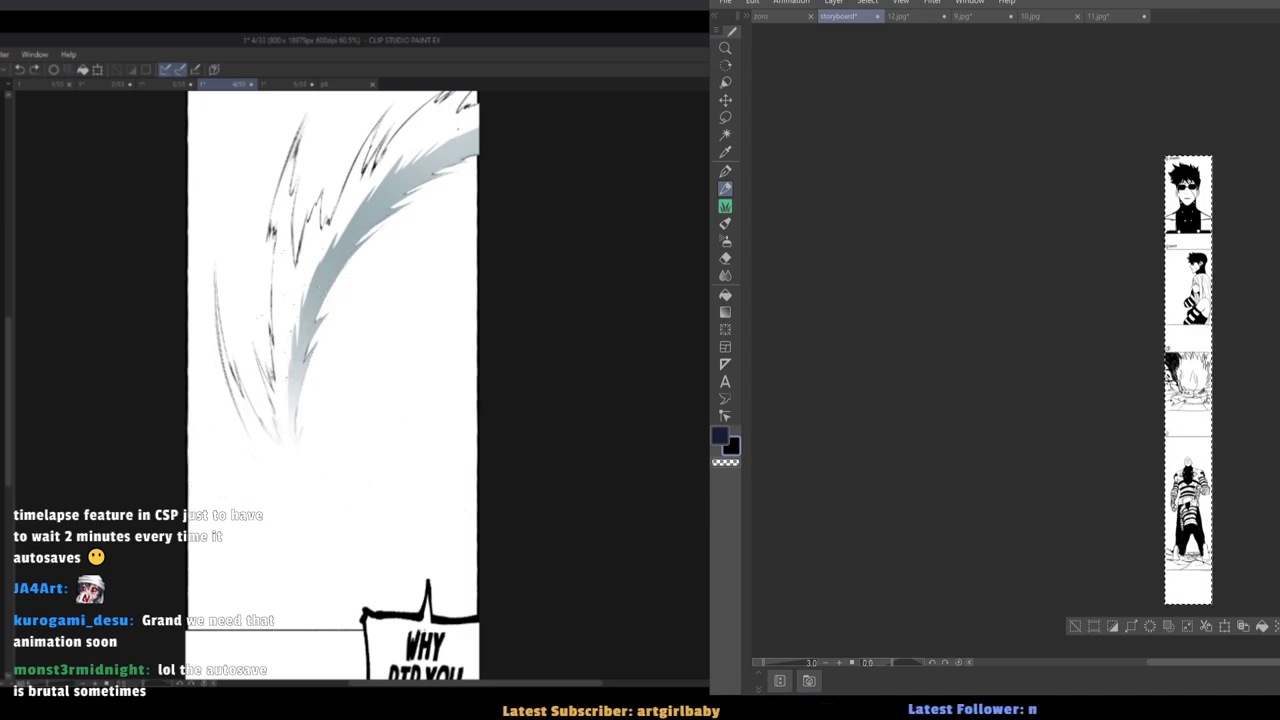
Restore the grey smoke-cloud strokes at the trail's base for comparison and undo them again.
{"action": "key", "text": "ctrl+y"}
{"action": "key", "text": "ctrl+y"}
{"action": "key", "text": "ctrl+y"}
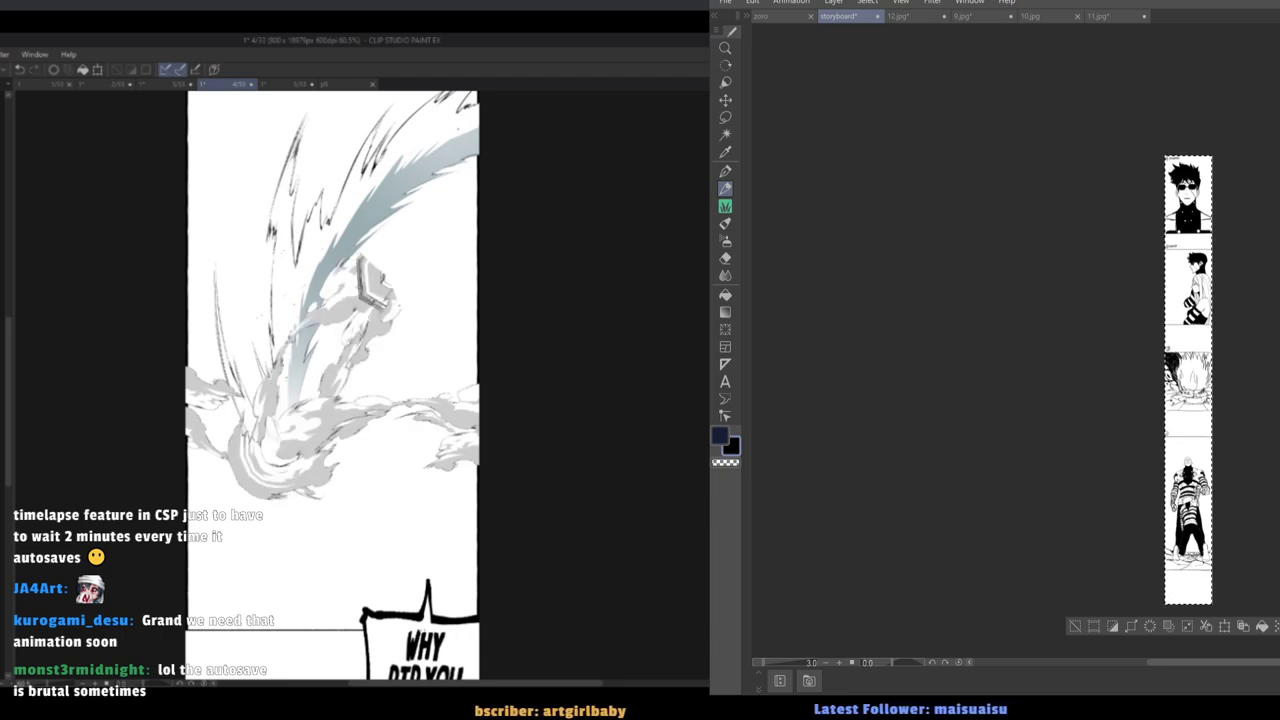
{"action": "key", "text": "ctrl+z"}
{"action": "key", "text": "ctrl+y"}
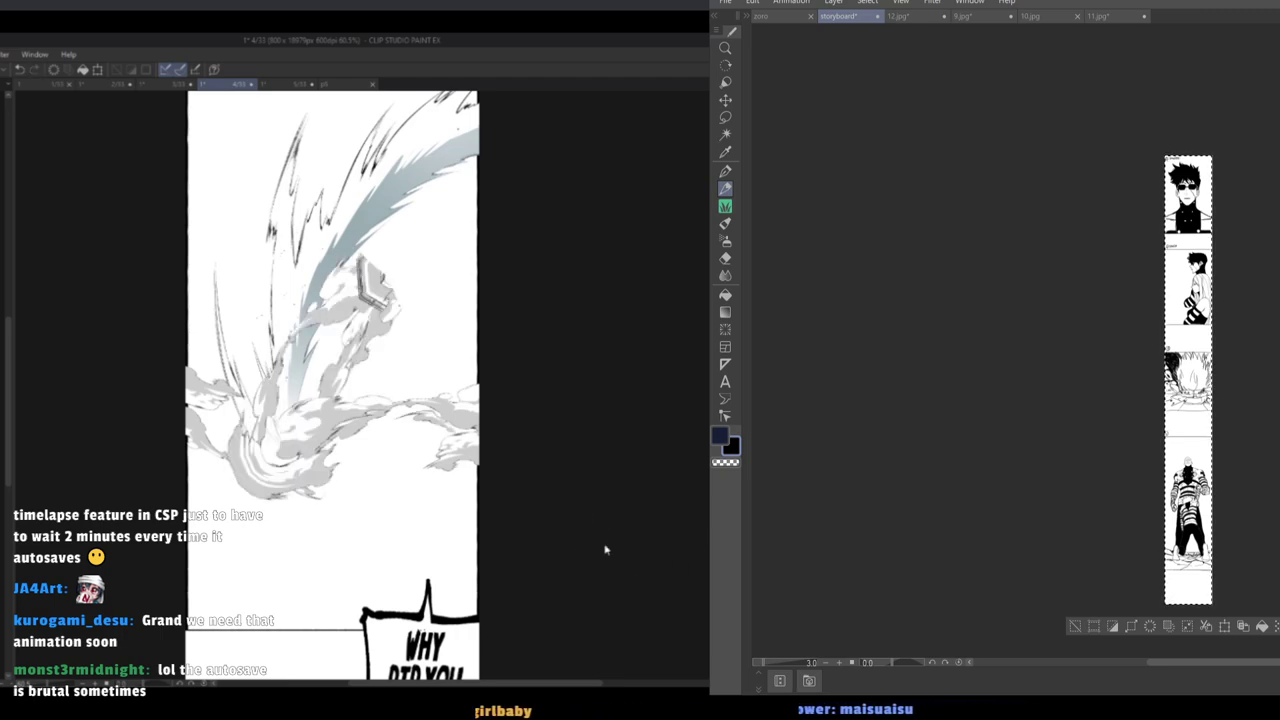
{"action": "key", "text": "ctrl+z"}
{"action": "key", "text": "ctrl+z"}
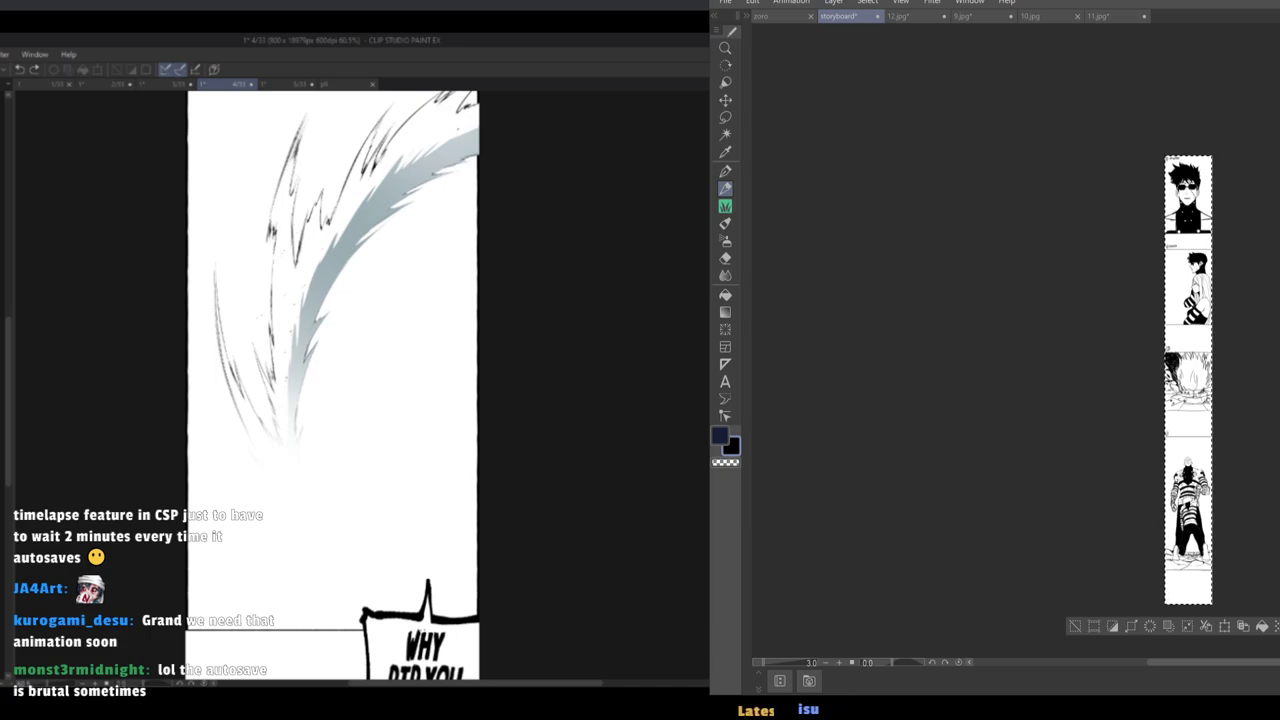
Add a spiky impact burst outline at the trail's base, comparing the panel with and without the last change.
{"action": "key", "text": "ctrl+z"}
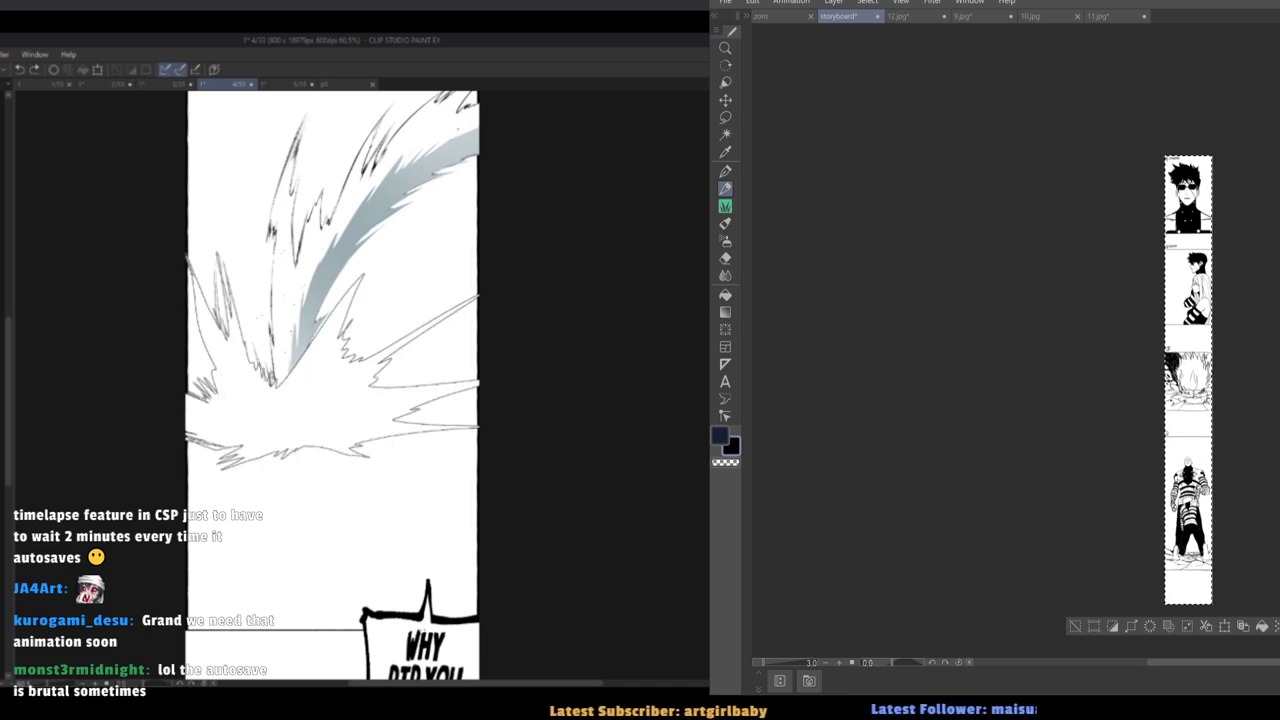
{"action": "key", "text": "ctrl+z"}
{"action": "key", "text": "ctrl+y"}
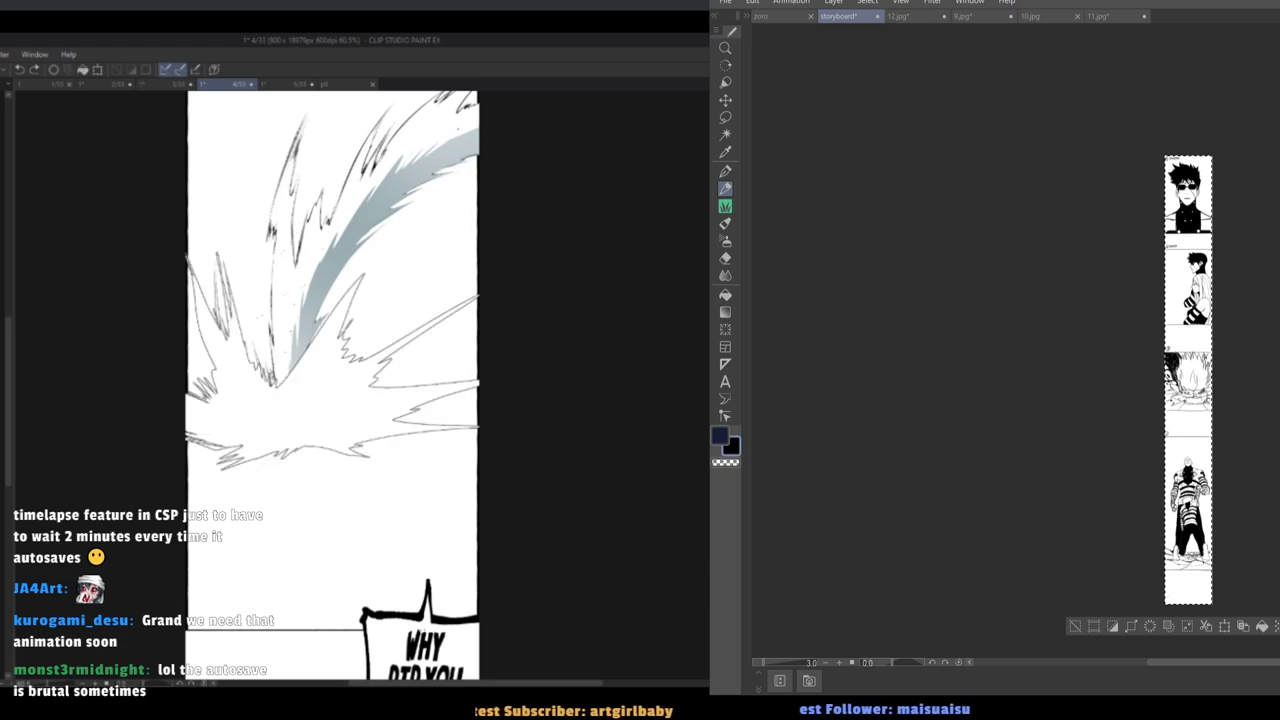
{"action": "key", "text": "ctrl+z"}
{"action": "key", "text": "ctrl+y"}
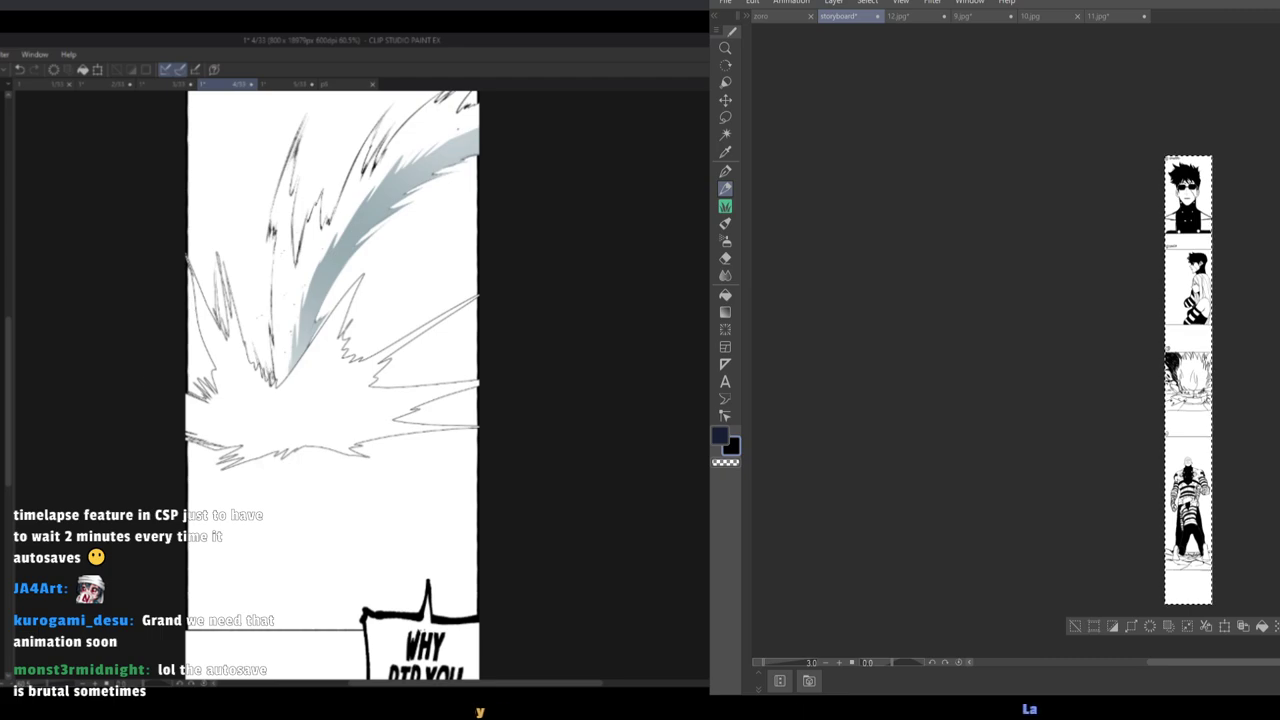
Select the lower part of the impact burst with a jagged upper edge and fill it with grey-blue shadow.
{"action": "mouse_move", "coordinate": [166, 431]}
{"action": "left_mouse_down"}
{"action": "mouse_move", "coordinate": [198, 432]}
{"action": "mouse_move", "coordinate": [244, 402]}
{"action": "mouse_move", "coordinate": [276, 414]}
{"action": "mouse_move", "coordinate": [392, 410]}
{"action": "mouse_move", "coordinate": [453, 531]}
{"action": "mouse_move", "coordinate": [136, 408]}
{"action": "left_mouse_up"}
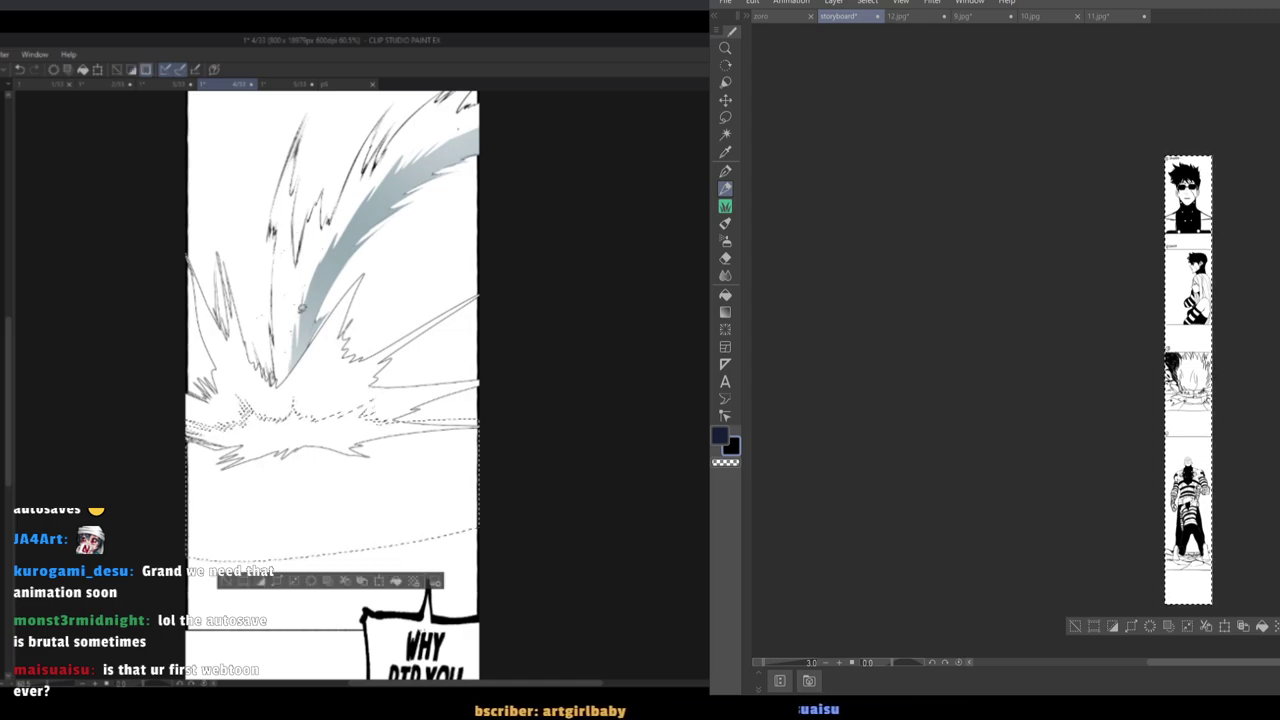
{"action": "left_click", "coordinate": [345, 435]}
{"action": "key", "text": "ctrl+d"}
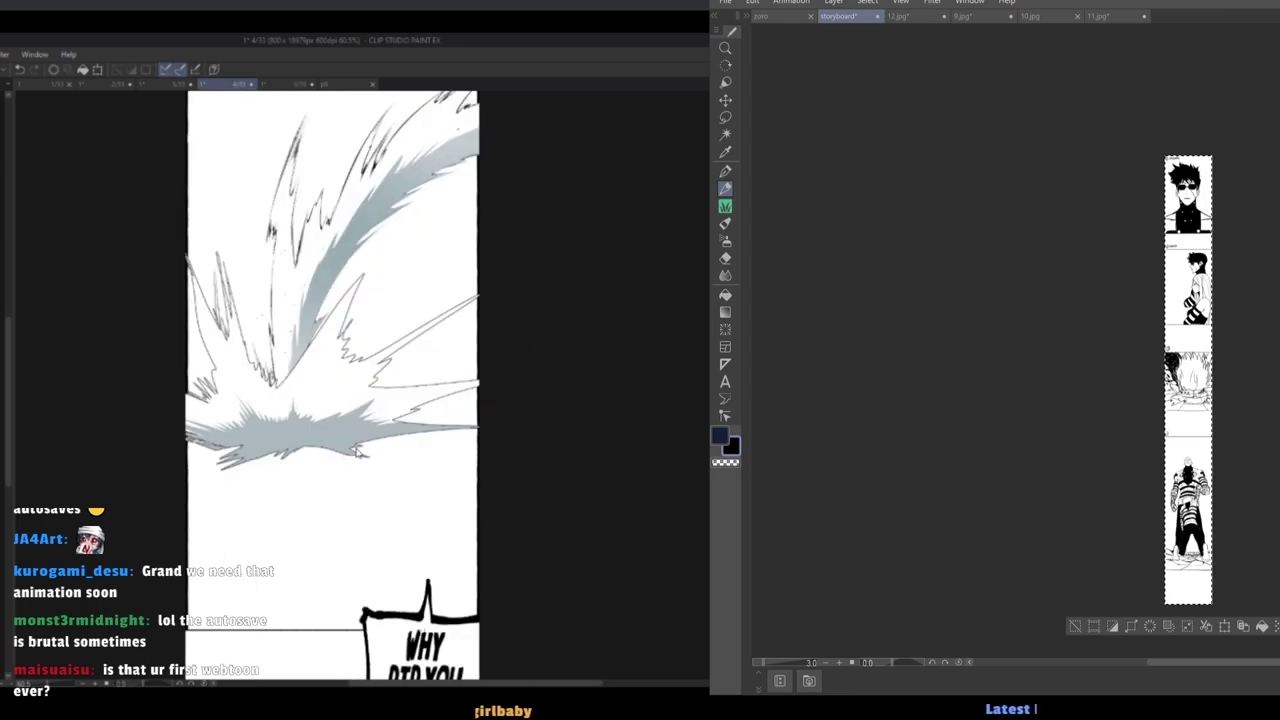
Lighten the underside of the impact burst's shadow with a very large soft brush and check the panel mirrored.
{"action": "key", "text": "b"}
{"action": "key", "text": "bracketright"}
{"action": "key", "text": "bracketright"}
{"action": "key", "text": "bracketright"}
{"action": "key", "text": "bracketright"}
{"action": "key", "text": "bracketright"}
{"action": "key", "text": "bracketright"}
{"action": "key", "text": "bracketright"}
{"action": "key", "text": "bracketright"}
{"action": "left_click_drag", "start_coordinate": [228, 523], "coordinate": [471, 562]}
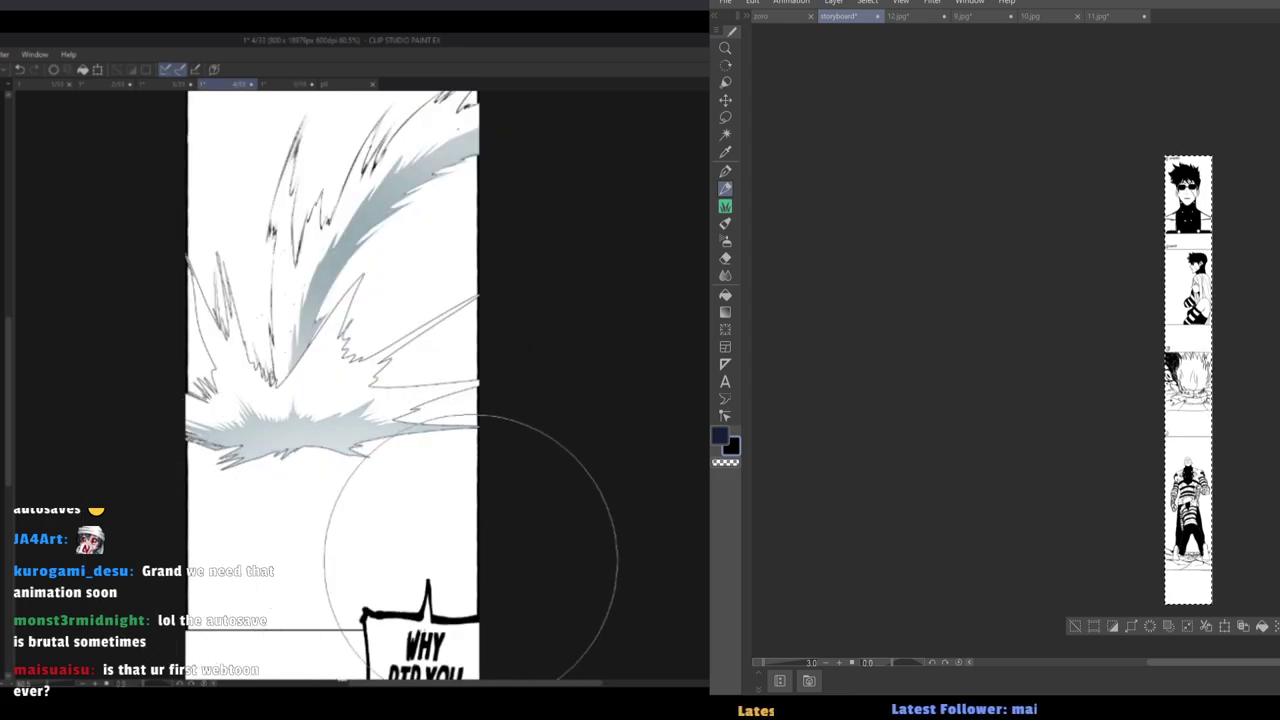
{"action": "key", "text": "bracketleft"}
{"action": "key", "text": "bracketleft"}
{"action": "key", "text": "bracketleft"}
{"action": "key", "text": "bracketleft"}
{"action": "key", "text": "h"}
{"action": "key", "text": "h"}
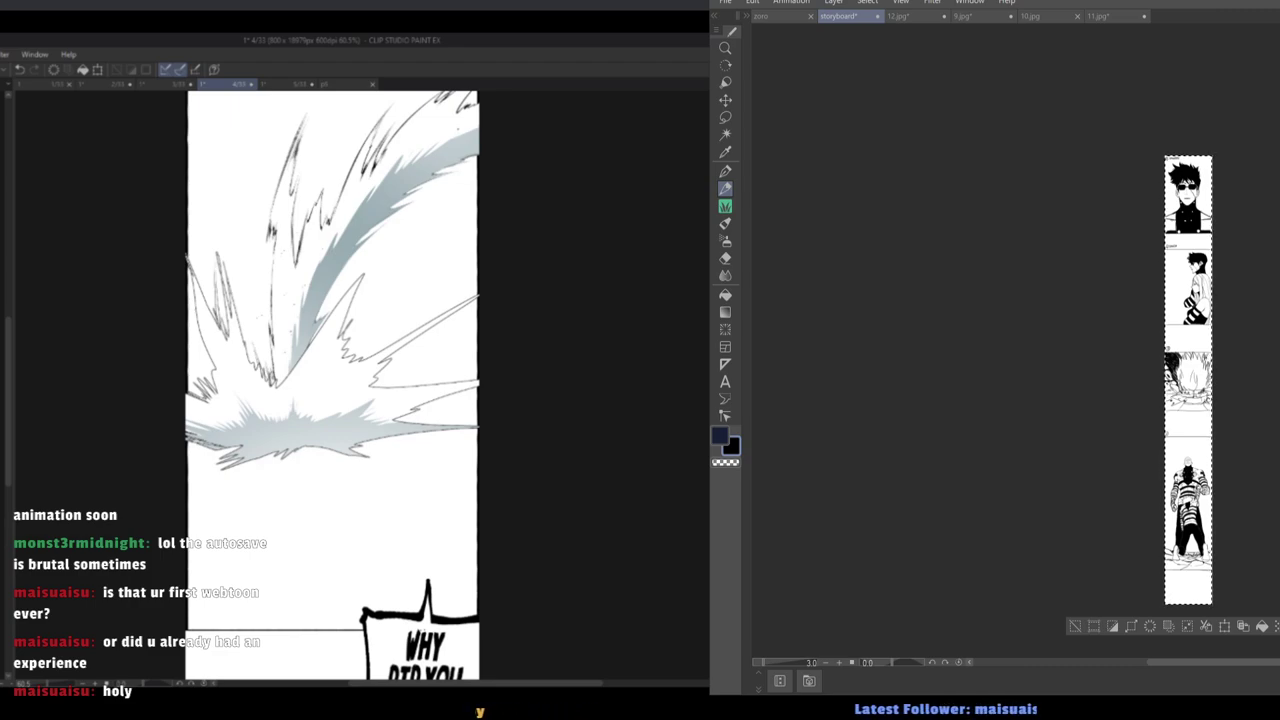
Clear the selection covering the storyboard strip and save the file.
{"action": "key", "text": "ctrl+d"}
{"action": "left_click_drag", "start_coordinate": [1134, 403], "coordinate": [1160, 422]}
{"action": "left_click_drag", "start_coordinate": [1160, 422], "coordinate": [1062, 393]}
{"action": "scroll", "coordinate": [1116, 340], "scroll_direction": "down", "scroll_amount": 10}
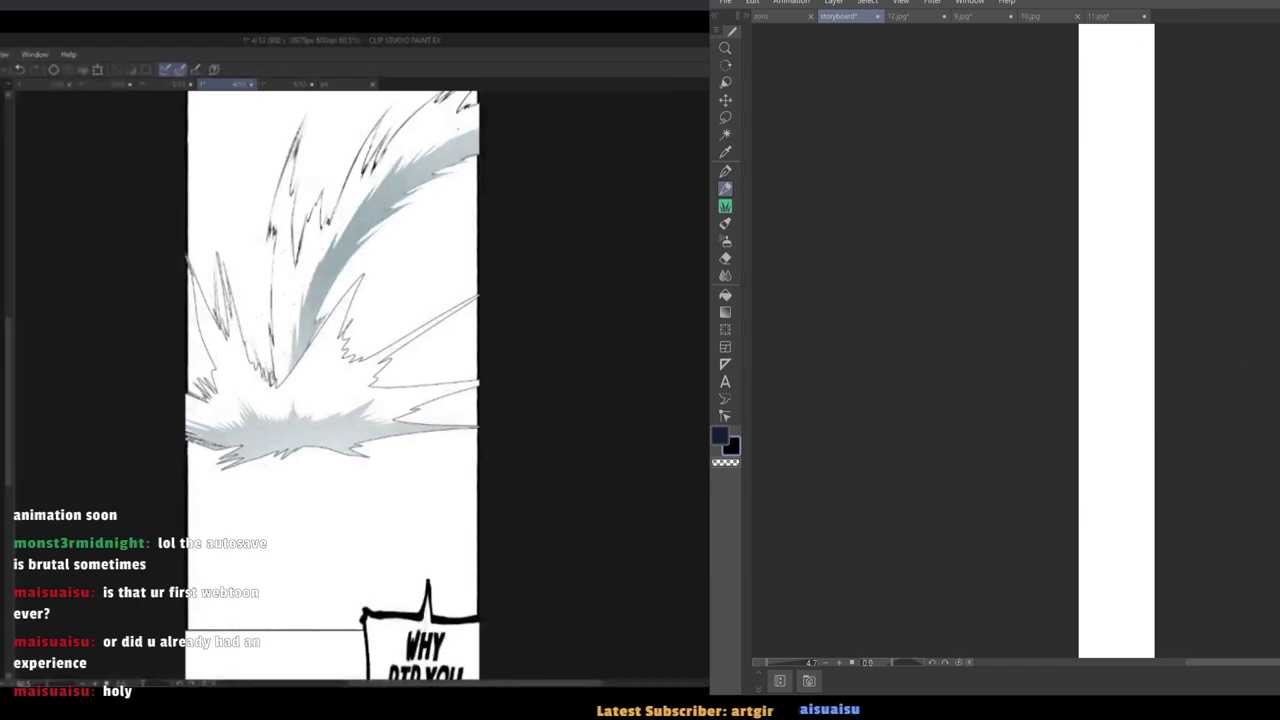
{"action": "scroll", "coordinate": [1116, 340], "scroll_direction": "up", "scroll_amount": 3}
{"action": "left_click_drag", "start_coordinate": [1112, 150], "coordinate": [1182, 262]}
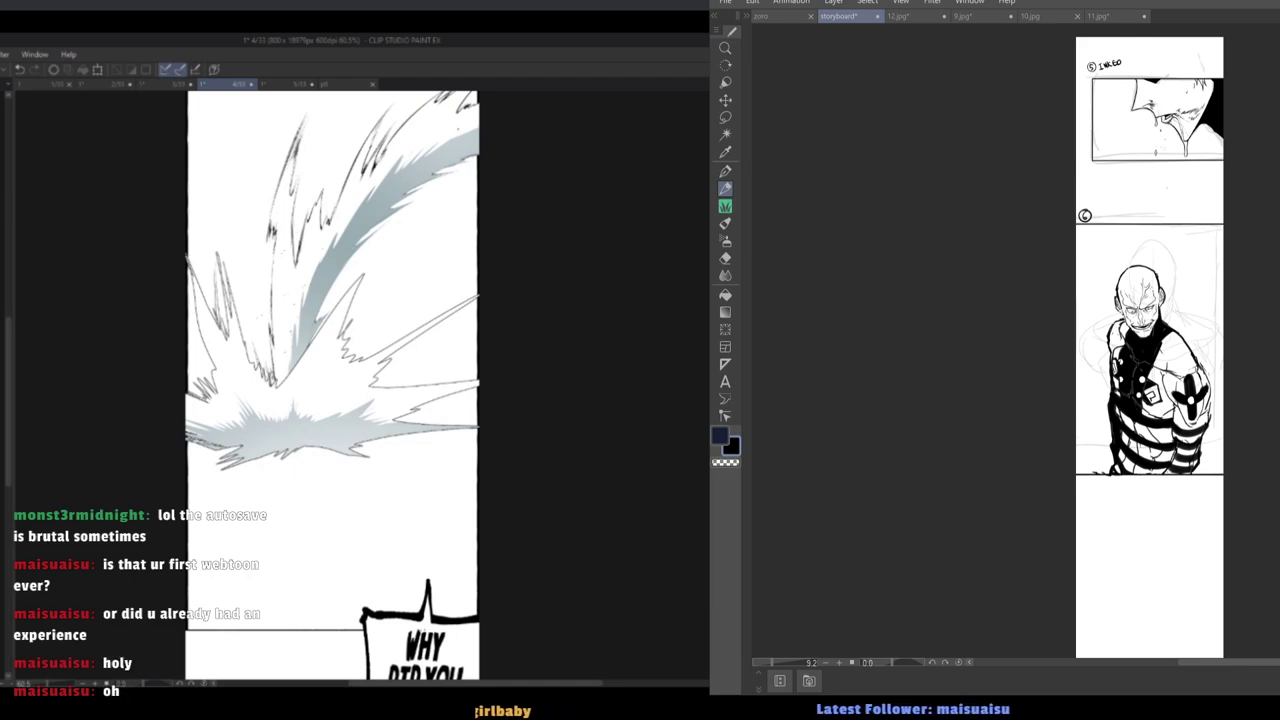
{"action": "key", "text": "ctrl+s"}
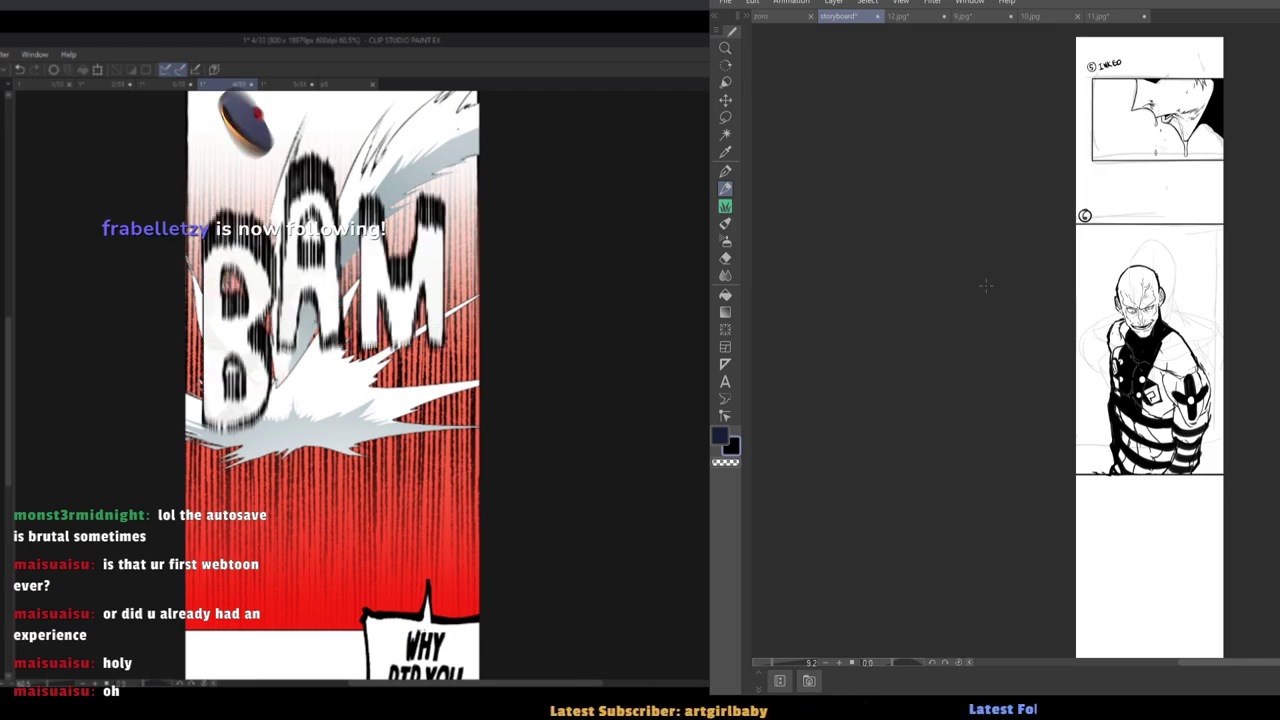
Ink the outer contour of the bald figure's upper arm beside the cross emblem and erase its rough edge.
{"action": "scroll", "coordinate": [1042, 322], "scroll_direction": "up", "scroll_amount": 3}
{"action": "left_click_drag", "start_coordinate": [1057, 349], "coordinate": [1001, 473]}
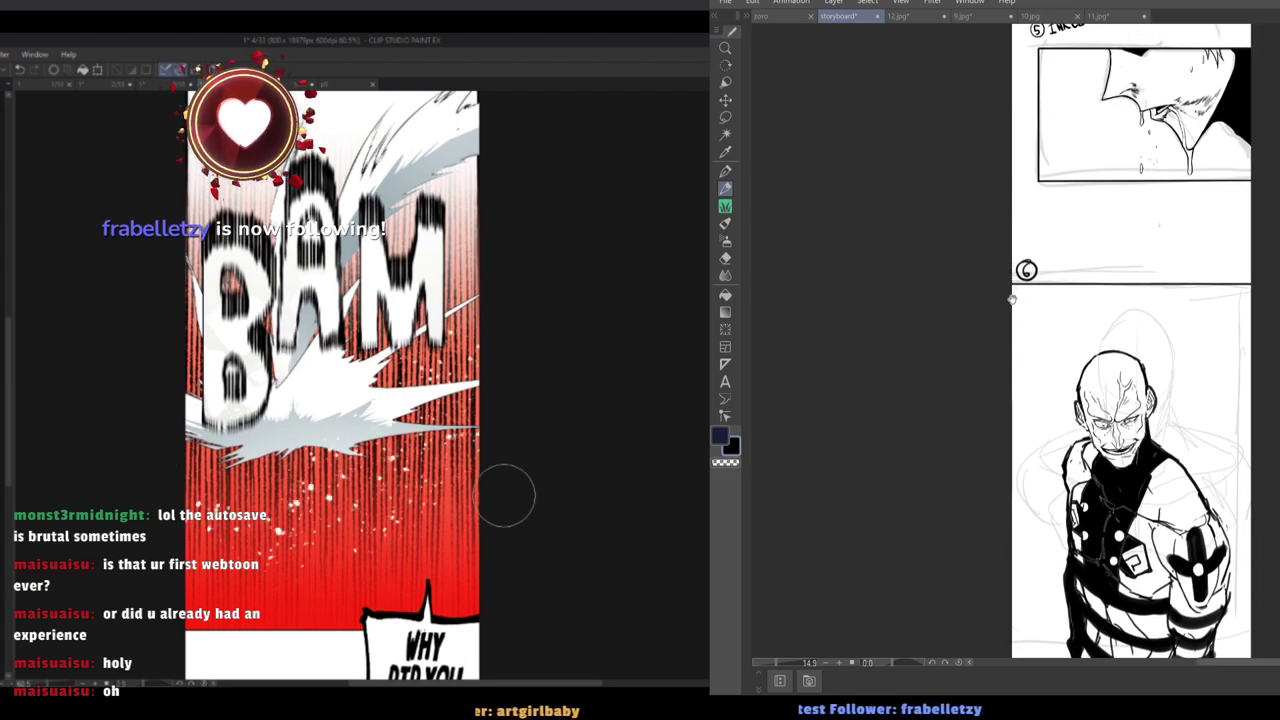
{"action": "mouse_move", "coordinate": [1010, 317]}
{"action": "left_mouse_down"}
{"action": "mouse_move", "coordinate": [1015, 341]}
{"action": "mouse_move", "coordinate": [1002, 245]}
{"action": "left_mouse_up"}
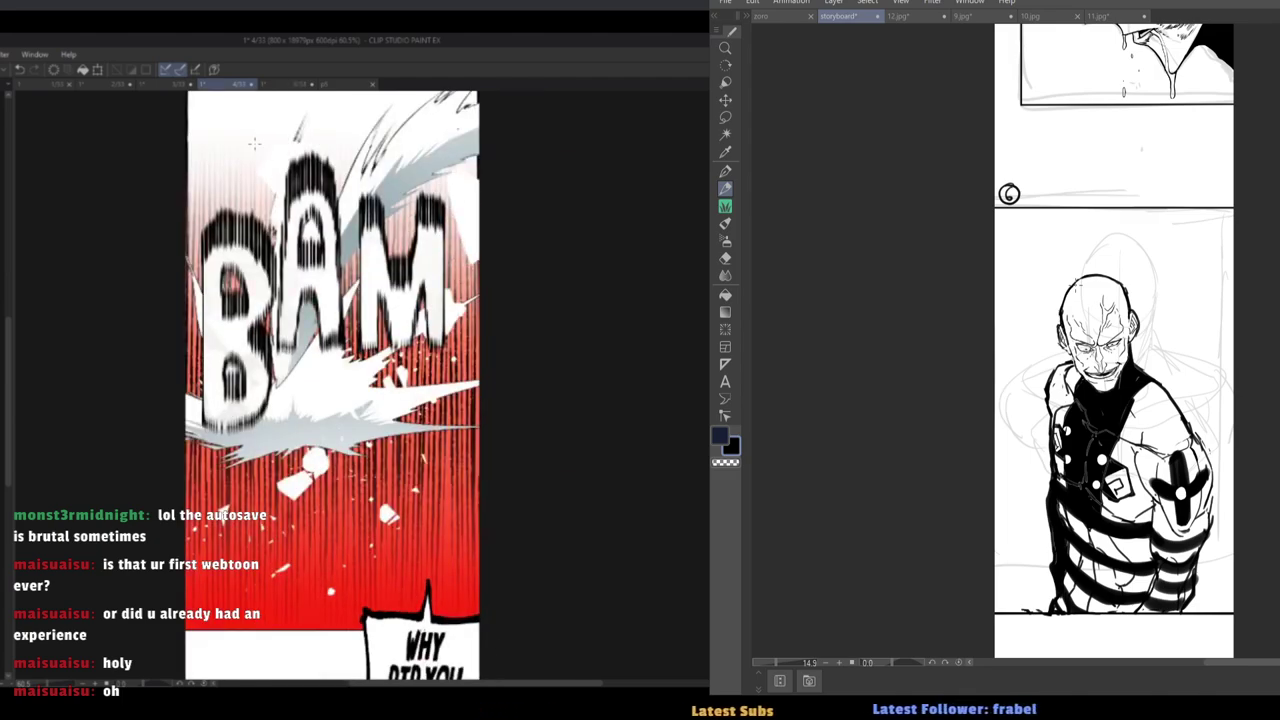
{"action": "scroll", "coordinate": [1172, 443], "scroll_direction": "up", "scroll_amount": 3}
{"action": "left_click_drag", "start_coordinate": [1206, 434], "coordinate": [1237, 495]}
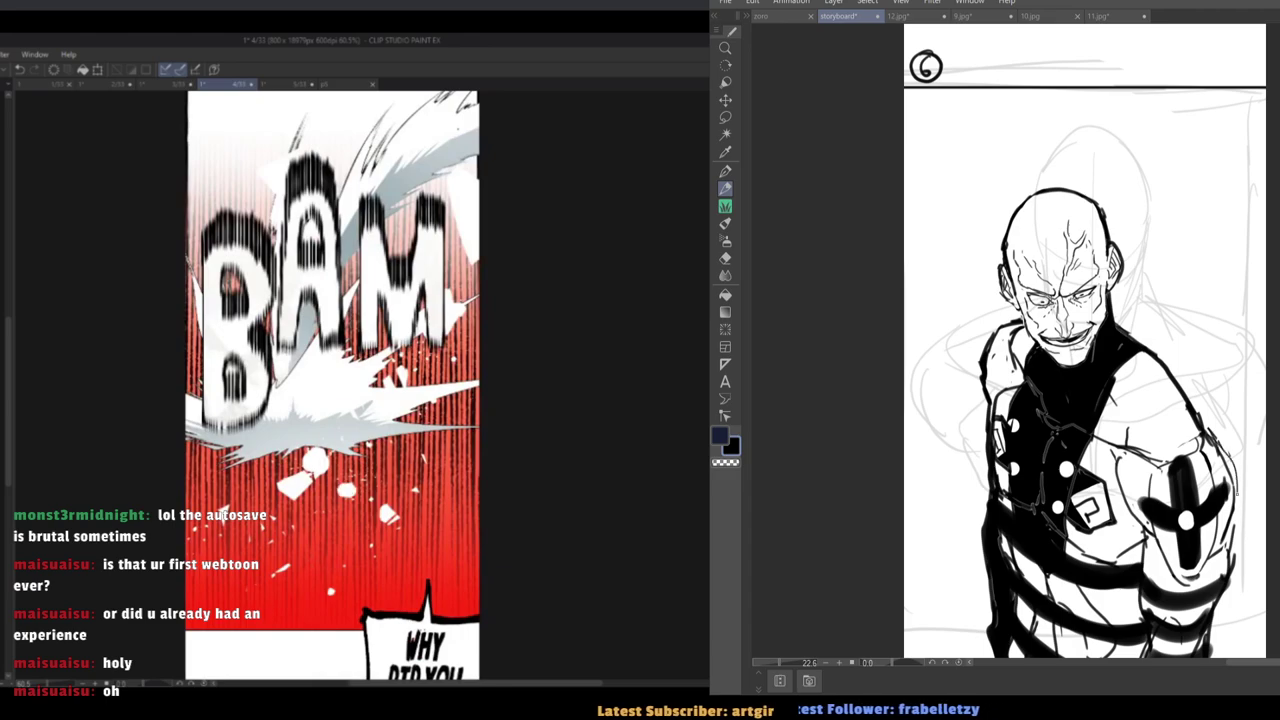
{"action": "key", "text": "ctrl+z"}
{"action": "mouse_move", "coordinate": [1206, 434]}
{"action": "left_mouse_down"}
{"action": "mouse_move", "coordinate": [1225, 458]}
{"action": "mouse_move", "coordinate": [1231, 522]}
{"action": "left_mouse_up"}
{"action": "key", "text": "e"}
{"action": "left_click_drag", "start_coordinate": [1228, 470], "coordinate": [1216, 480]}
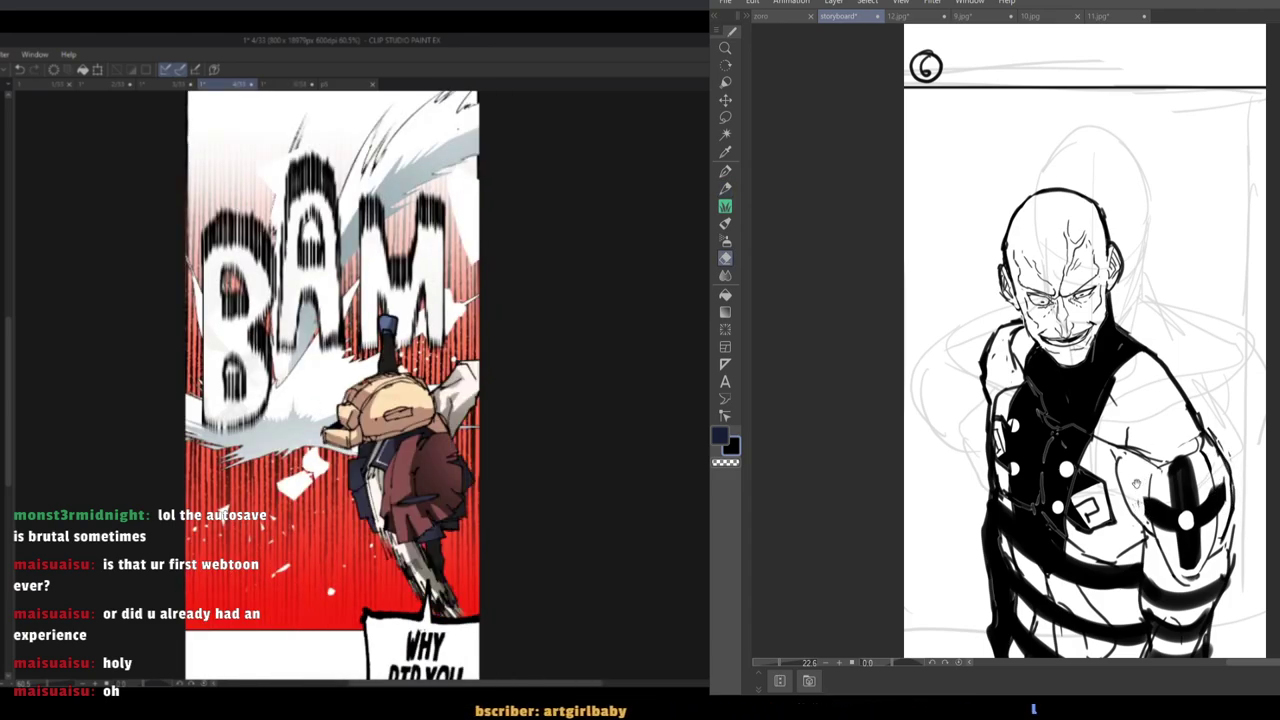
{"action": "left_click_drag", "start_coordinate": [1136, 484], "coordinate": [1212, 443]}
{"action": "scroll", "coordinate": [1118, 425], "scroll_direction": "down", "scroll_amount": 4}
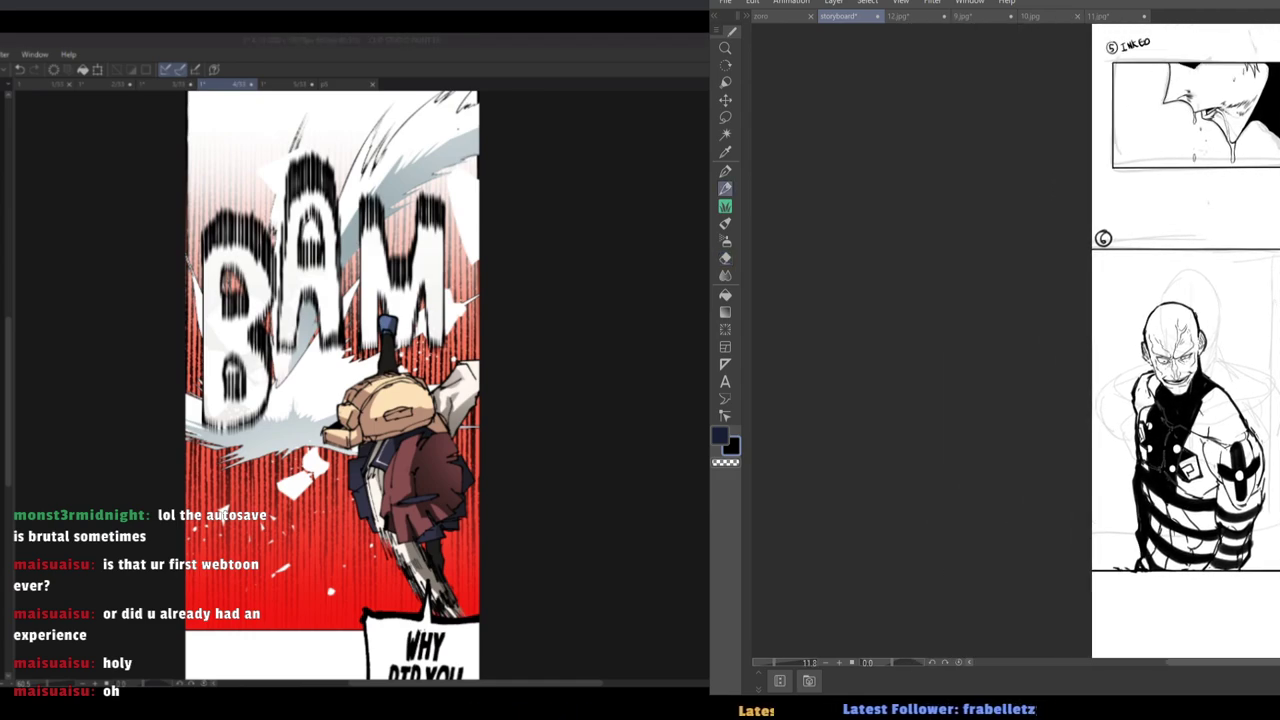
Lasso the sketched frame lines below the bald figure's panel and move them further down the storyboard strip.
{"action": "scroll", "coordinate": [1184, 340], "scroll_direction": "down", "scroll_amount": 3}
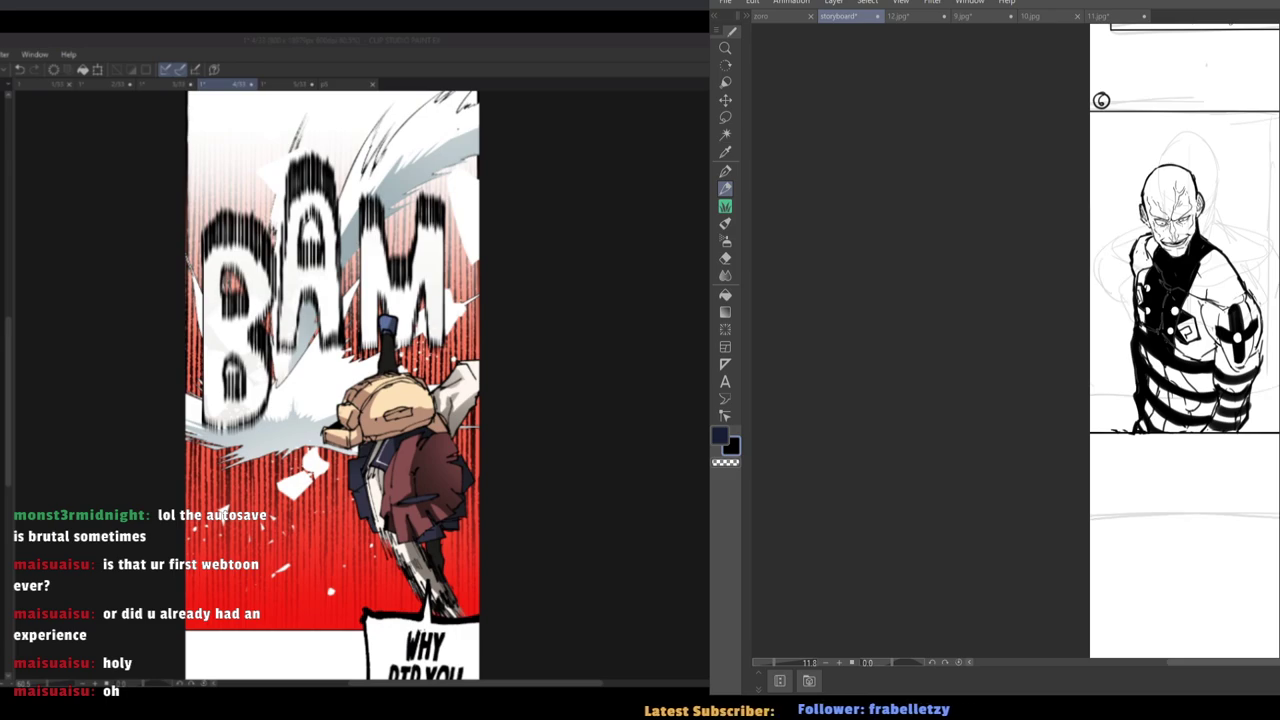
{"action": "left_click_drag", "start_coordinate": [1268, 562], "coordinate": [1268, 510]}
{"action": "key", "text": "ctrl+z"}
{"action": "mouse_move", "coordinate": [1090, 480]}
{"action": "left_mouse_down"}
{"action": "mouse_move", "coordinate": [1260, 475]}
{"action": "mouse_move", "coordinate": [1092, 477]}
{"action": "left_mouse_up"}
{"action": "left_click_drag", "start_coordinate": [1097, 545], "coordinate": [1065, 432]}
{"action": "left_click_drag", "start_coordinate": [1248, 626], "coordinate": [1207, 623]}
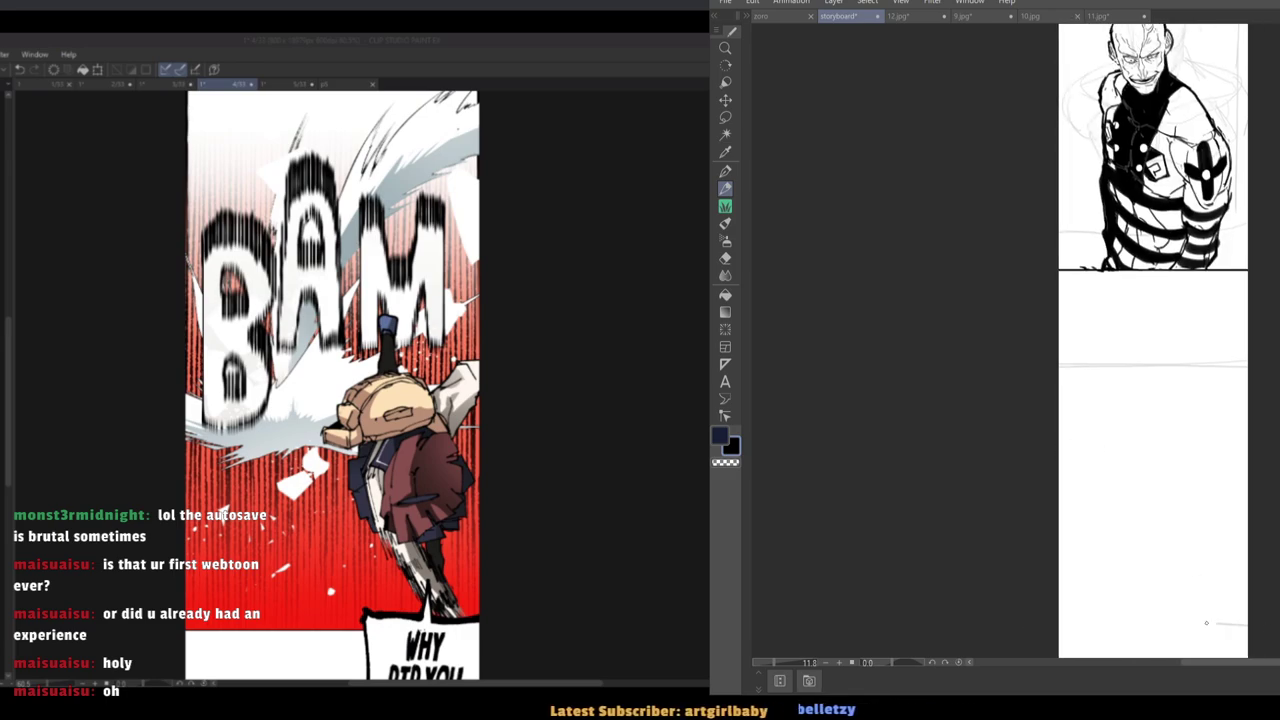
{"action": "scroll", "coordinate": [1054, 535], "scroll_direction": "down", "scroll_amount": 3}
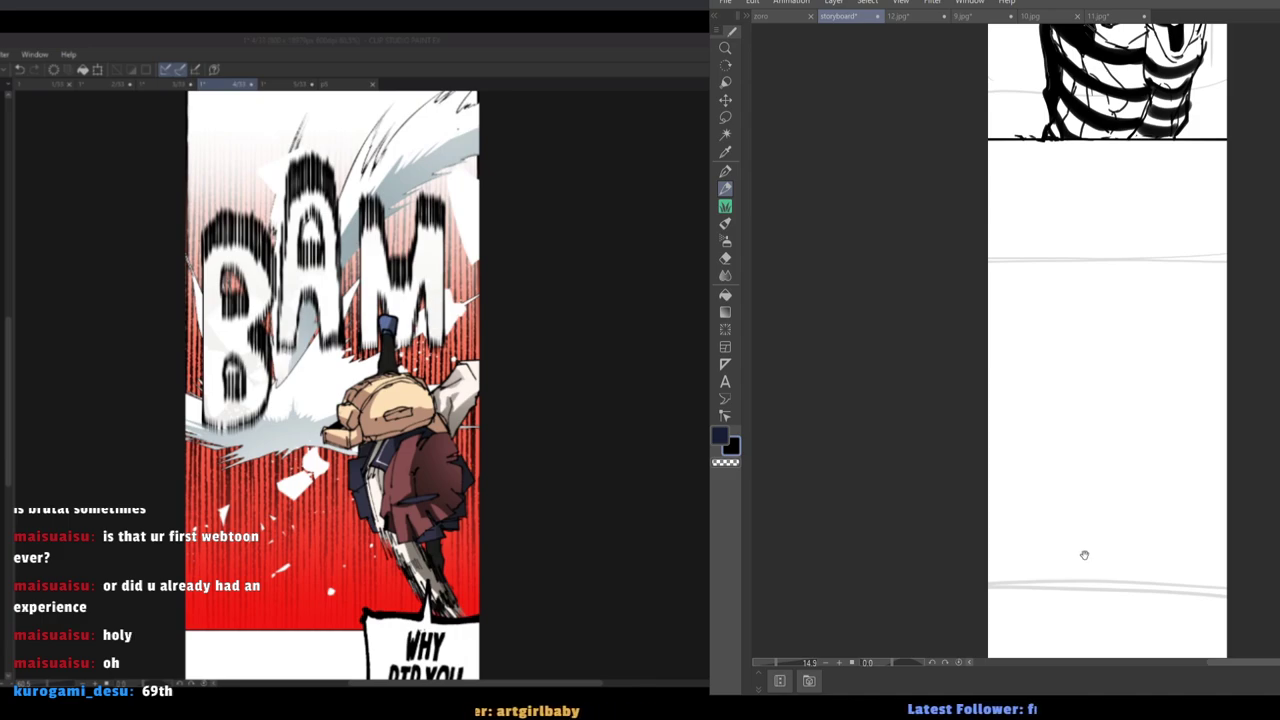
{"action": "left_click_drag", "start_coordinate": [1084, 555], "coordinate": [1101, 563]}
{"action": "left_click_drag", "start_coordinate": [1030, 248], "coordinate": [1063, 316]}
{"action": "left_click_drag", "start_coordinate": [1055, 290], "coordinate": [1008, 330]}
{"action": "left_click_drag", "start_coordinate": [1005, 270], "coordinate": [1013, 304]}
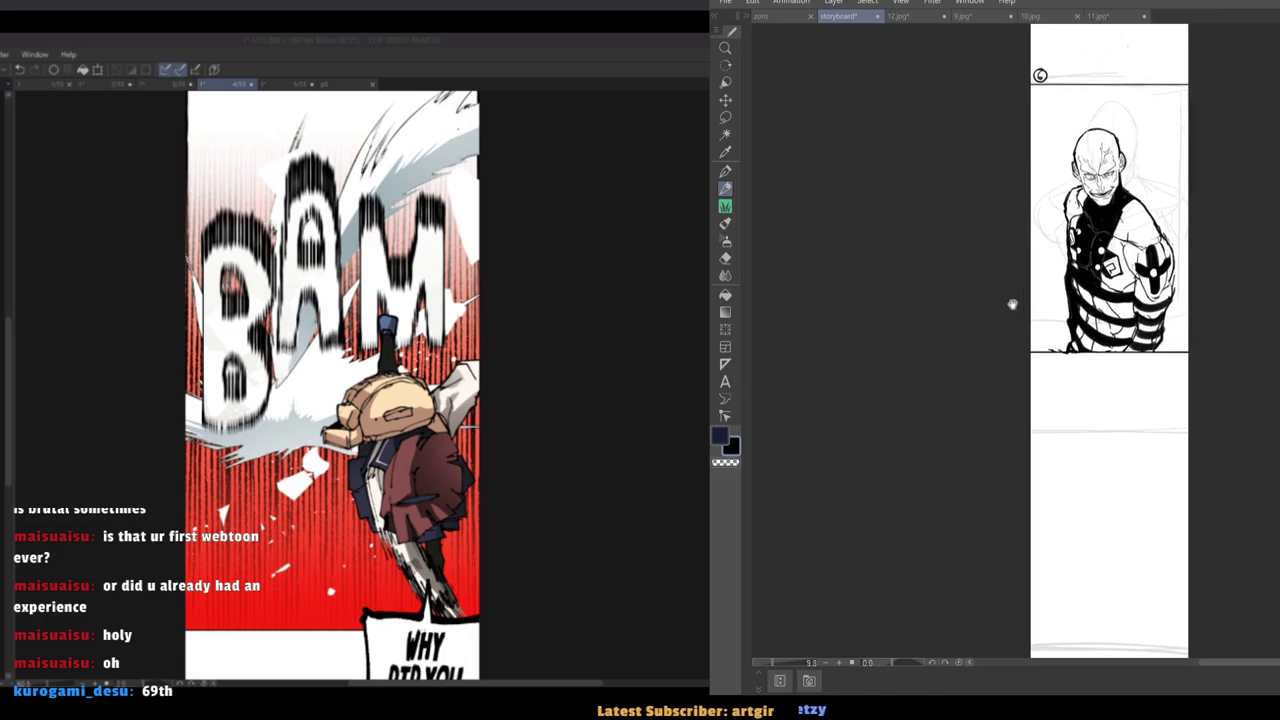
{"action": "left_click", "coordinate": [727, 116]}
{"action": "mouse_move", "coordinate": [1062, 401]}
{"action": "left_mouse_down"}
{"action": "mouse_move", "coordinate": [963, 509]}
{"action": "mouse_move", "coordinate": [1014, 343]}
{"action": "left_mouse_up"}
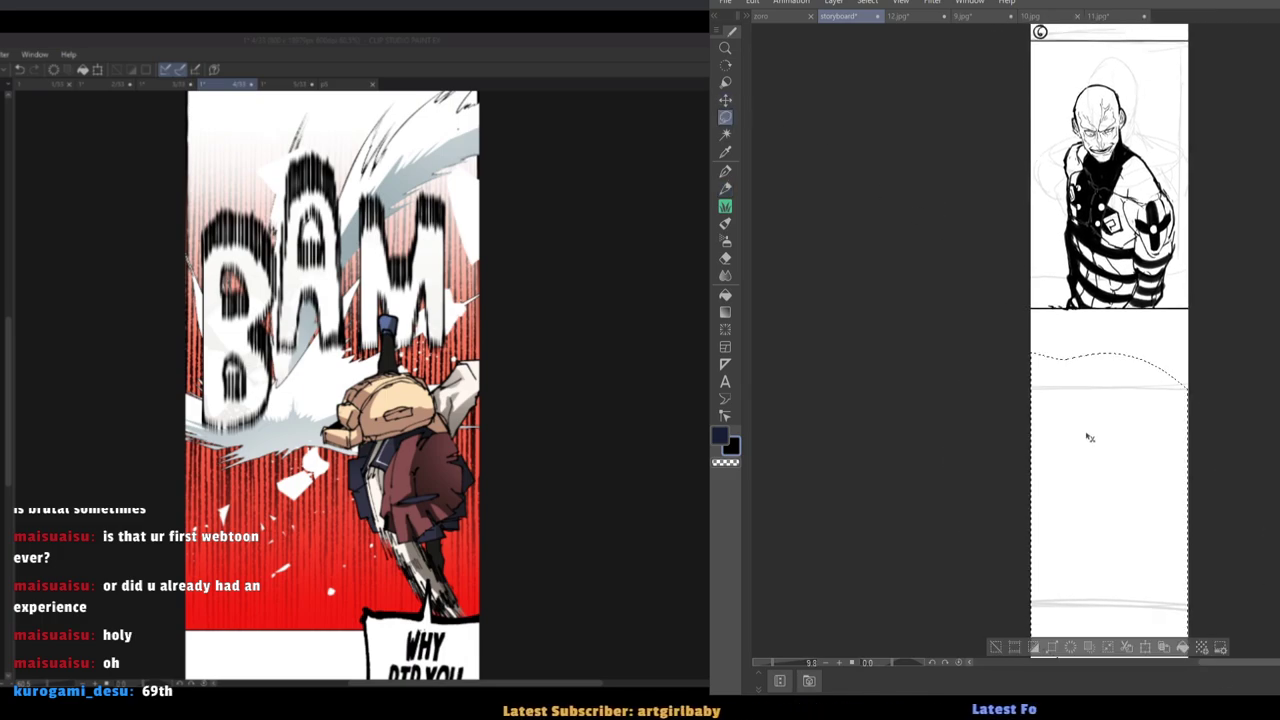
{"action": "key", "text": "ctrl+t"}
{"action": "left_click_drag", "start_coordinate": [1105, 501], "coordinate": [1100, 538]}
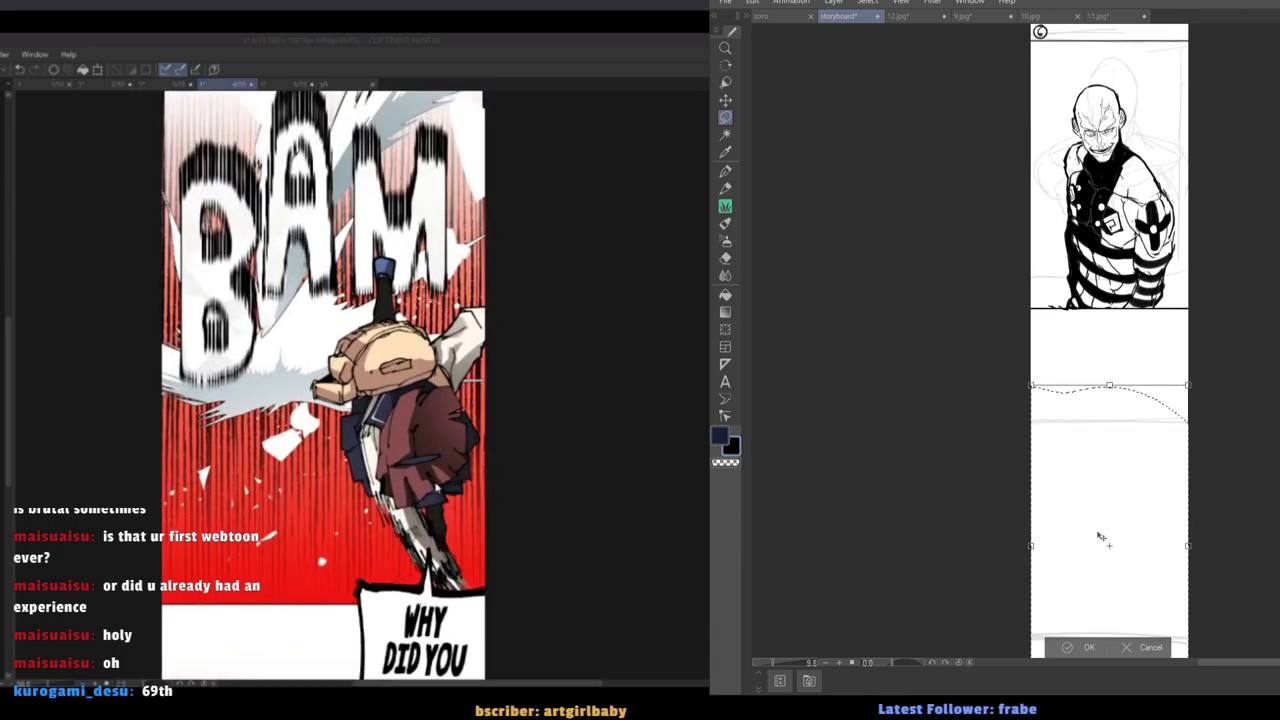
{"action": "key", "text": "Return"}
{"action": "scroll", "coordinate": [1049, 486], "scroll_direction": "up", "scroll_amount": 3}
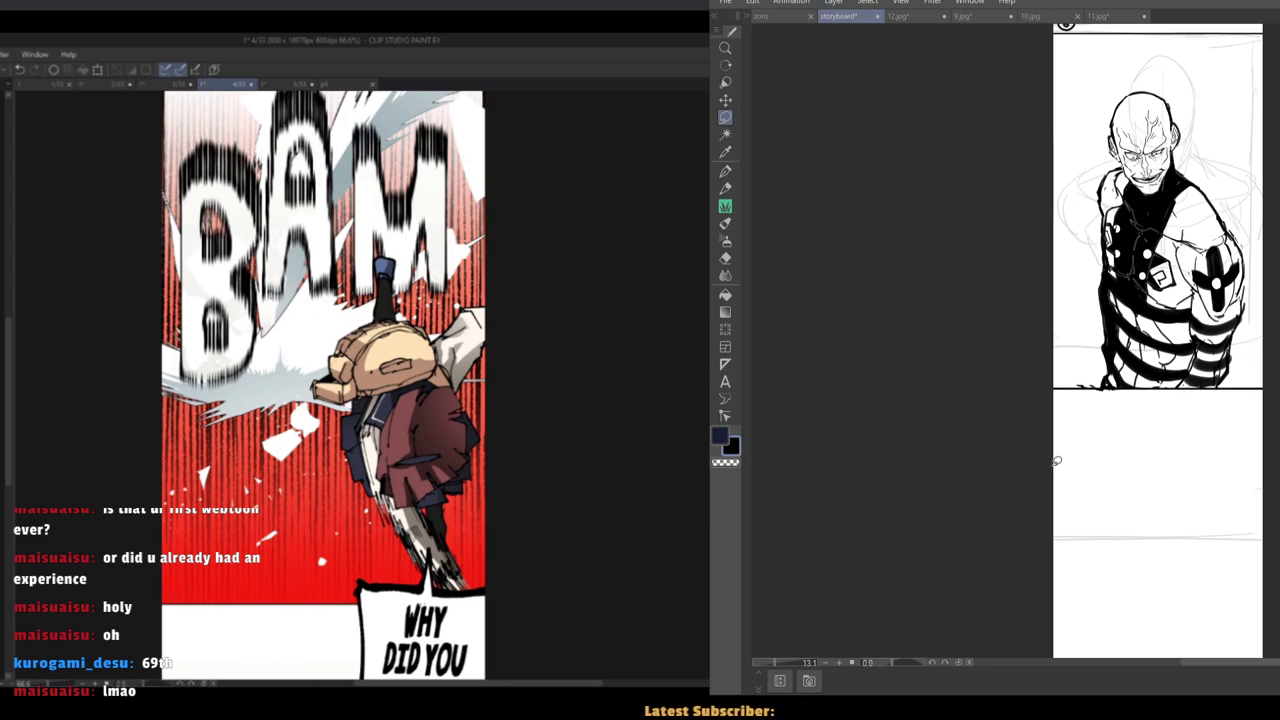
{"action": "key", "text": "p"}
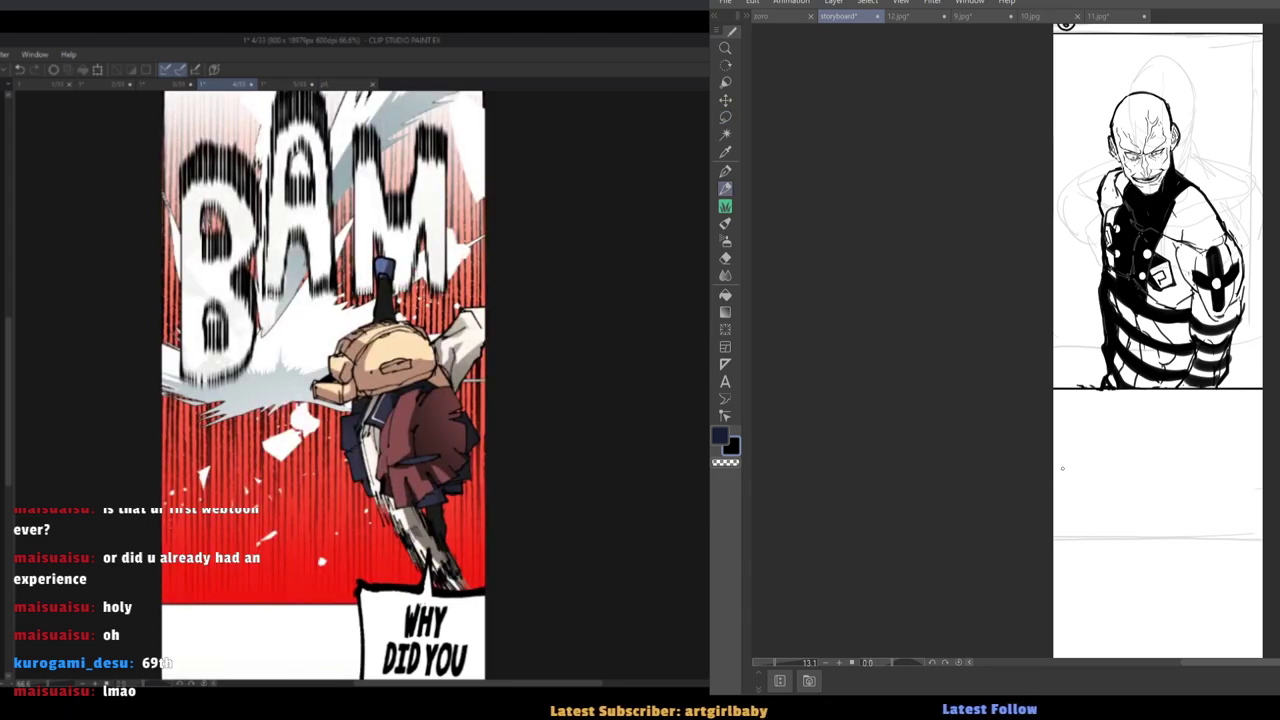
{"action": "scroll", "coordinate": [1055, 473], "scroll_direction": "down", "scroll_amount": 2}
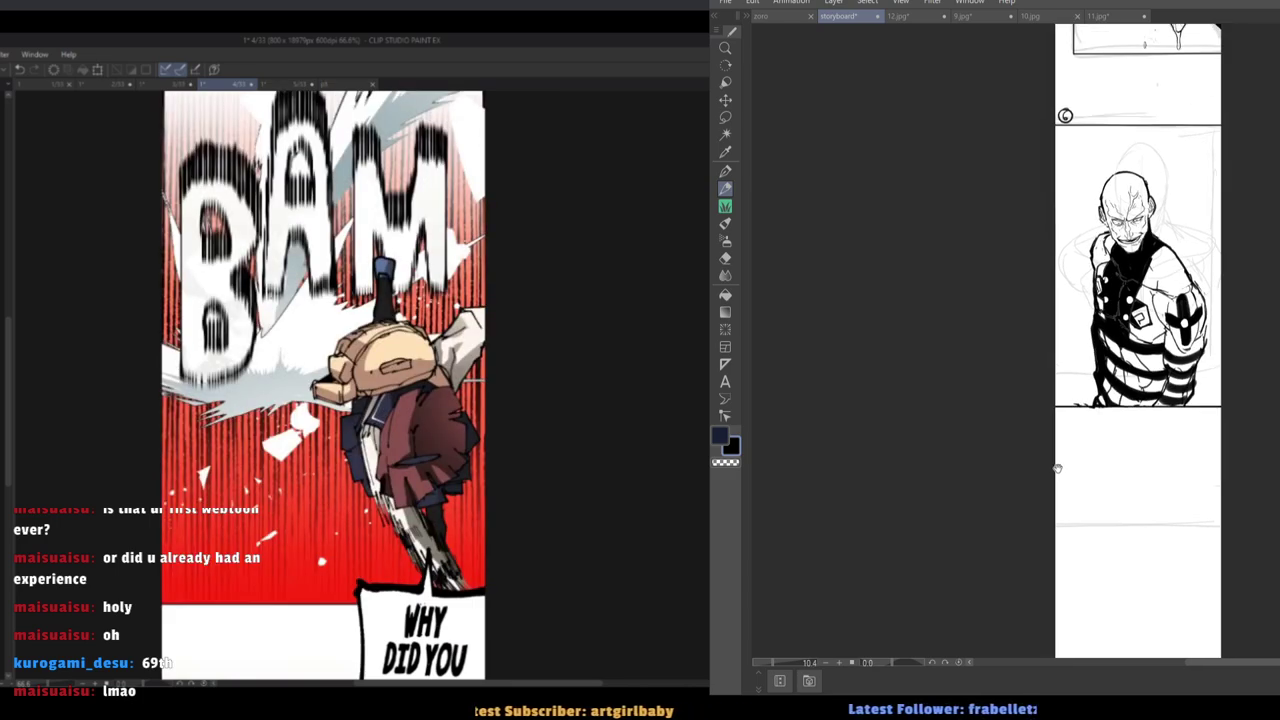
{"action": "mouse_move", "coordinate": [1058, 468]}
{"action": "left_mouse_down"}
{"action": "mouse_move", "coordinate": [1065, 483]}
{"action": "mouse_move", "coordinate": [1067, 469]}
{"action": "left_mouse_up"}
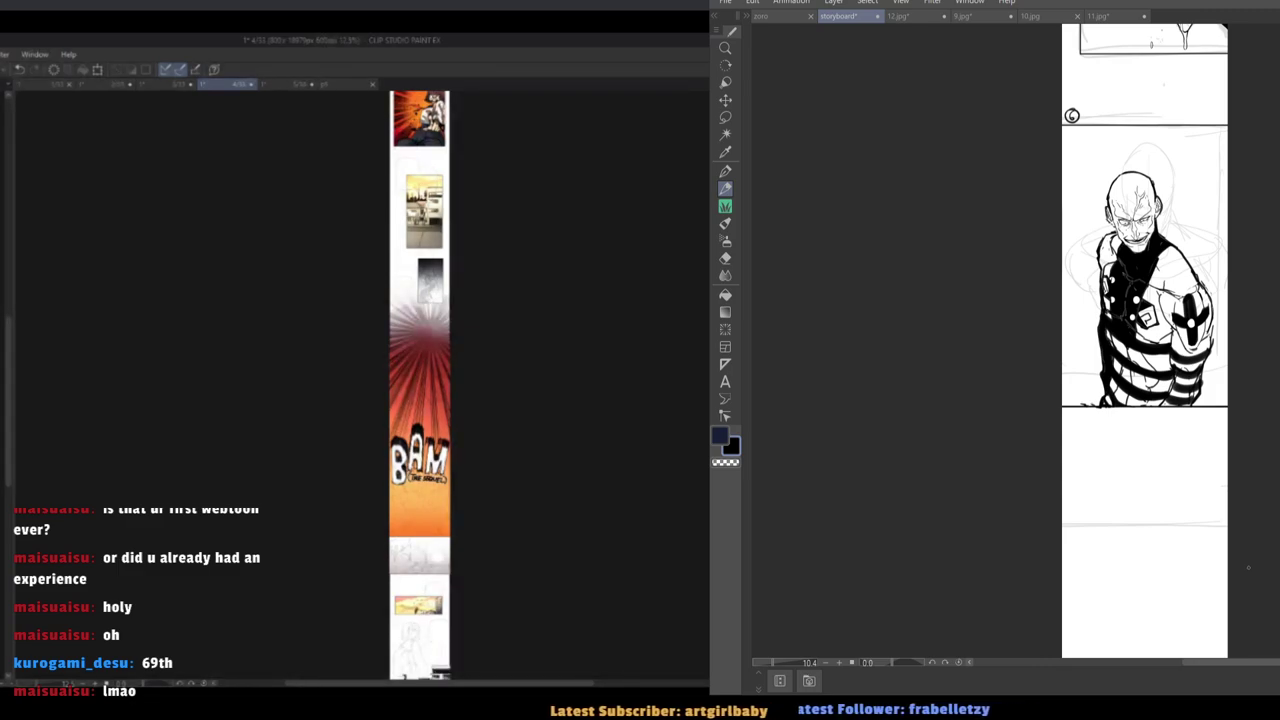
{"action": "left_click_drag", "start_coordinate": [1034, 452], "coordinate": [1066, 312]}
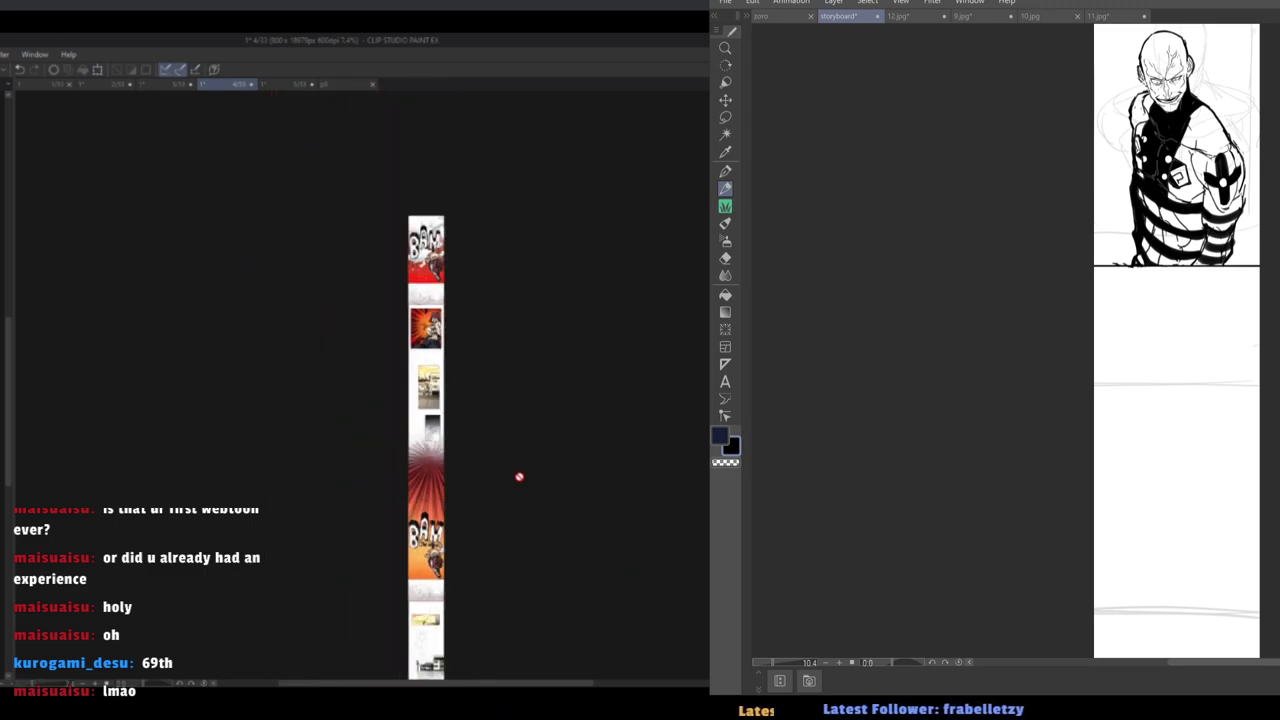
{"action": "left_click_drag", "start_coordinate": [1091, 198], "coordinate": [975, 390]}
{"action": "left_click_drag", "start_coordinate": [963, 388], "coordinate": [923, 406]}
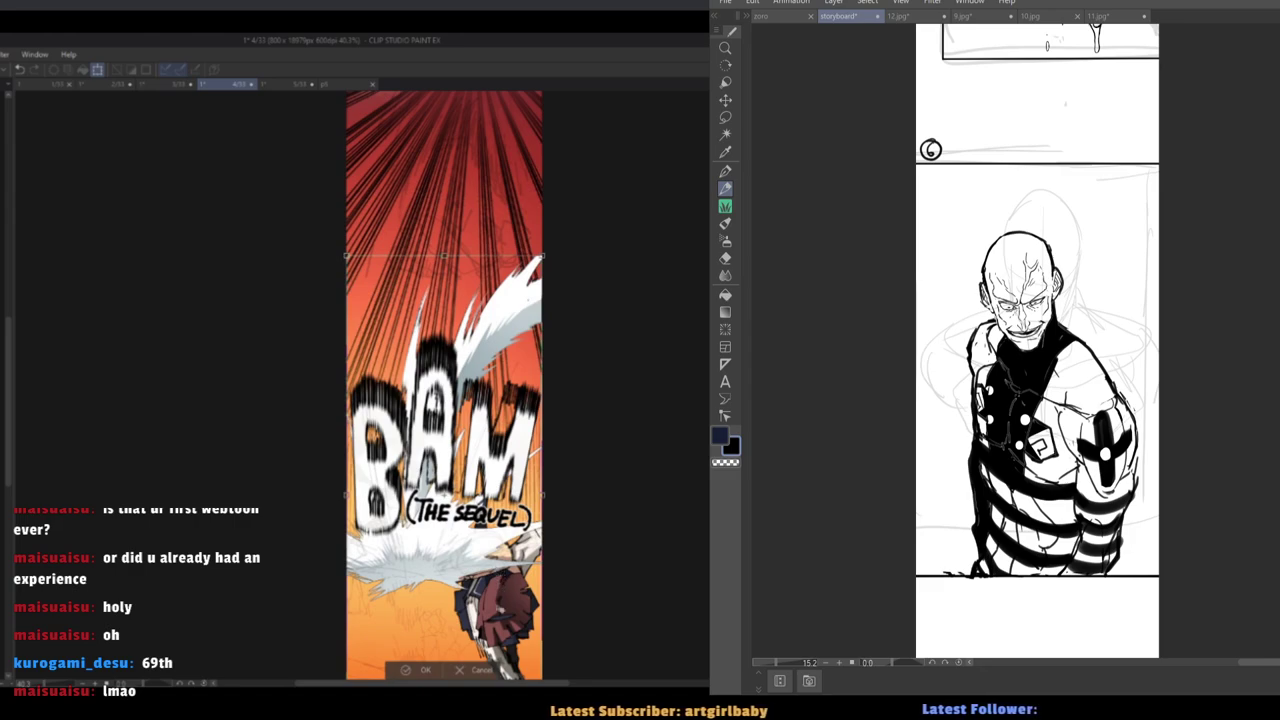
Apply the transform placing the copied white trail and burst over the orange BAM (THE SEQUEL) panel.
{"action": "left_click", "coordinate": [426, 670]}
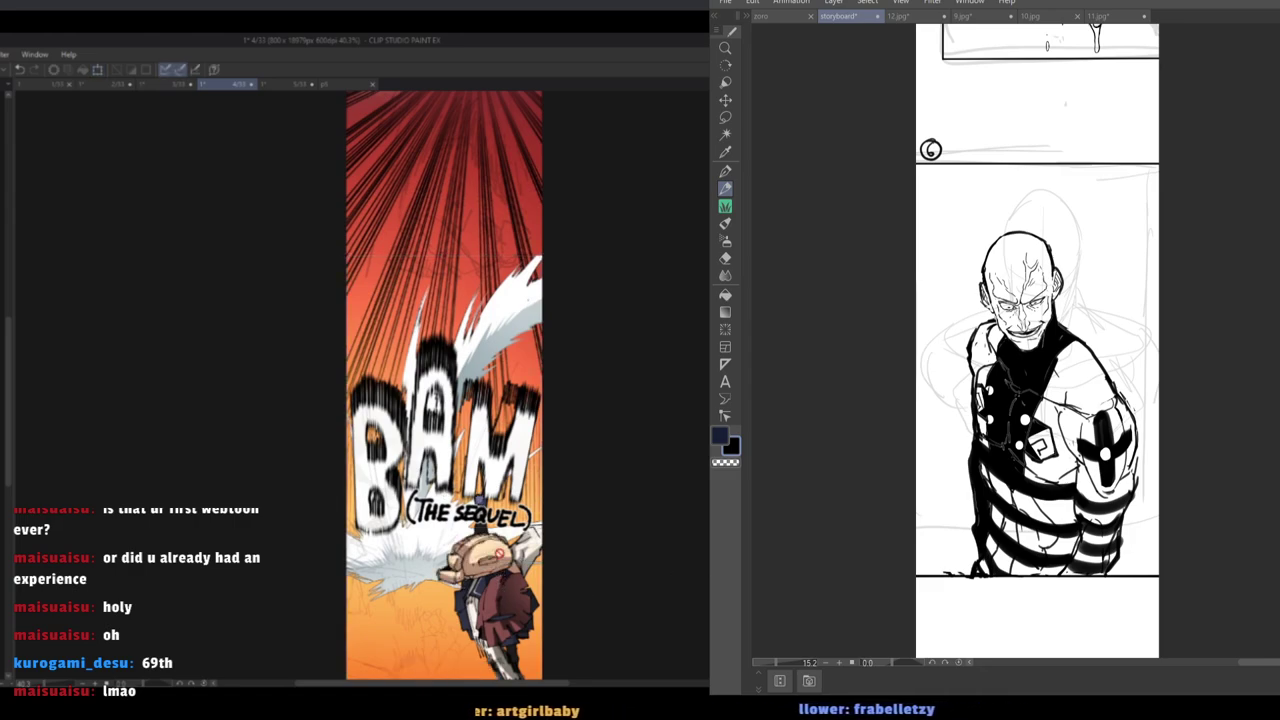
{"action": "scroll", "coordinate": [479, 195], "scroll_direction": "down", "scroll_amount": 3}
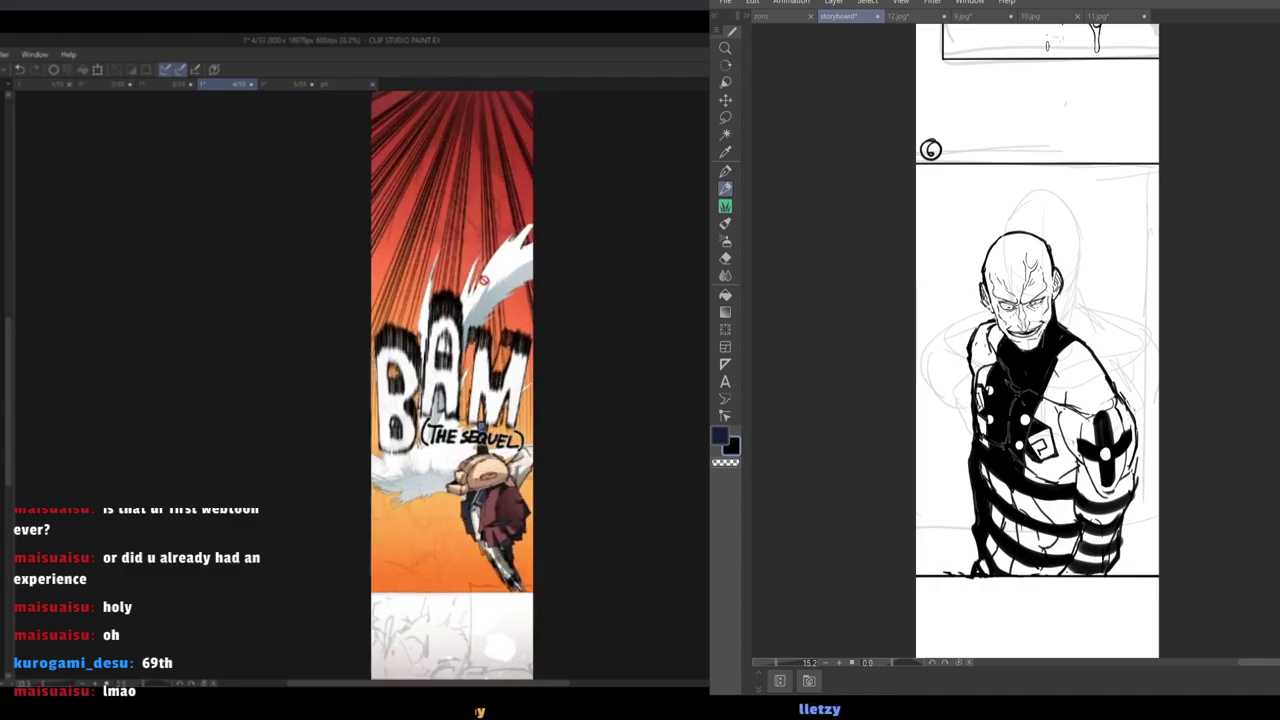
{"action": "scroll", "coordinate": [500, 240], "scroll_direction": "up", "scroll_amount": 3}
{"action": "scroll", "coordinate": [529, 282], "scroll_direction": "up", "scroll_amount": 1}
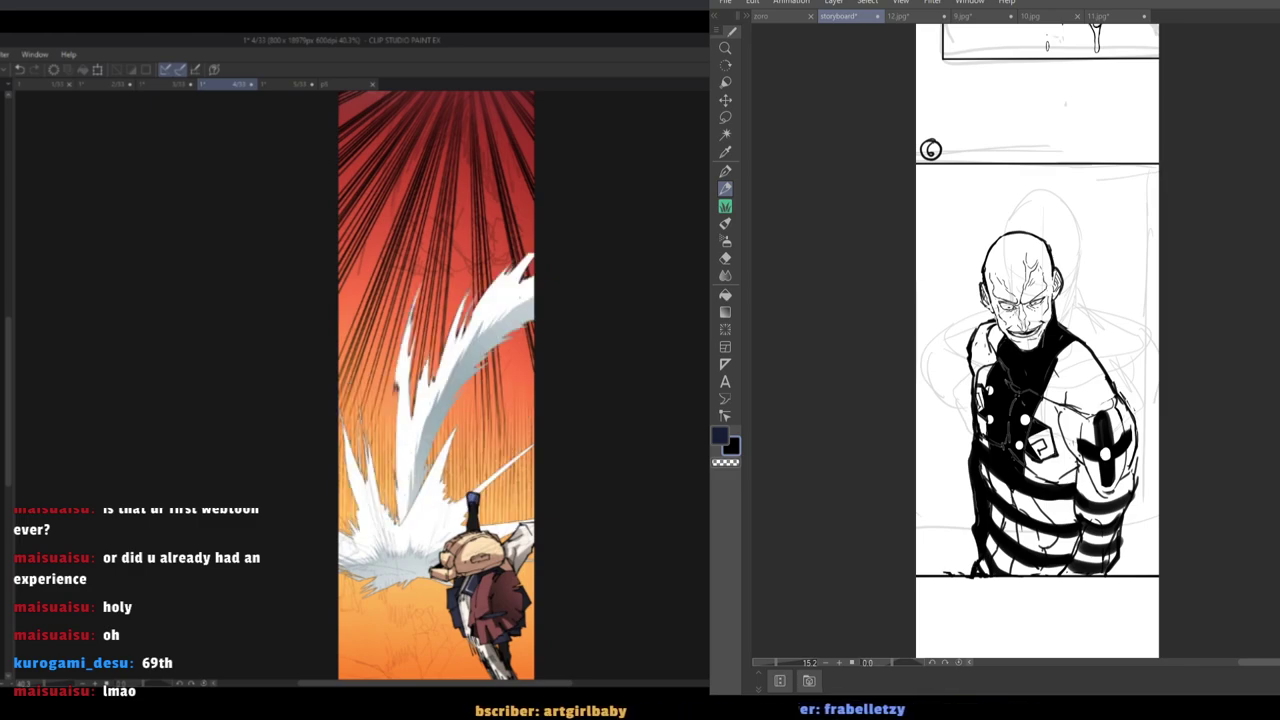
{"action": "left_click_drag", "start_coordinate": [933, 510], "coordinate": [969, 206]}
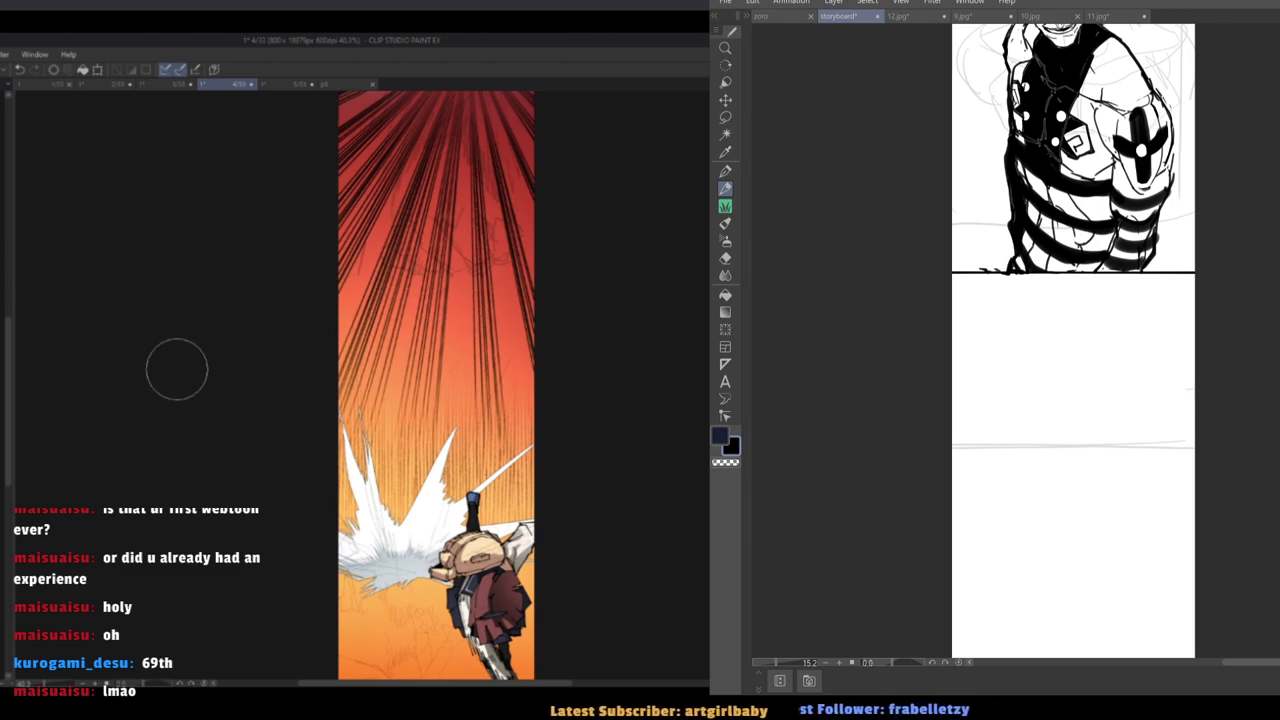
Shape a jagged white column rising from the impact burst in the orange panel.
{"action": "left_click_drag", "start_coordinate": [370, 538], "coordinate": [549, 106]}
{"action": "key", "text": "ctrl+z"}
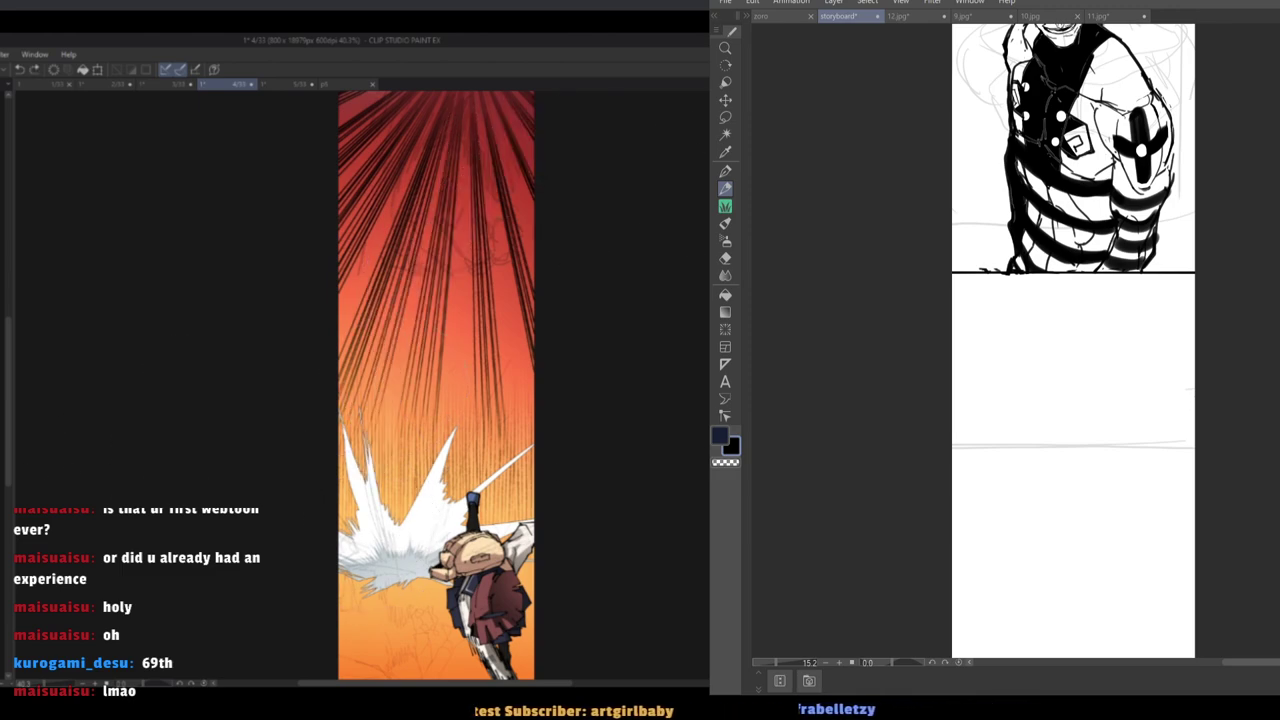
{"action": "left_click_drag", "start_coordinate": [385, 540], "coordinate": [540, 98]}
Erase the middle of the empty storyboard panel's lower guide line and rough in a new figure's round head.
{"action": "left_click_drag", "start_coordinate": [1052, 578], "coordinate": [1057, 291]}
{"action": "key", "text": "ctrl+z"}
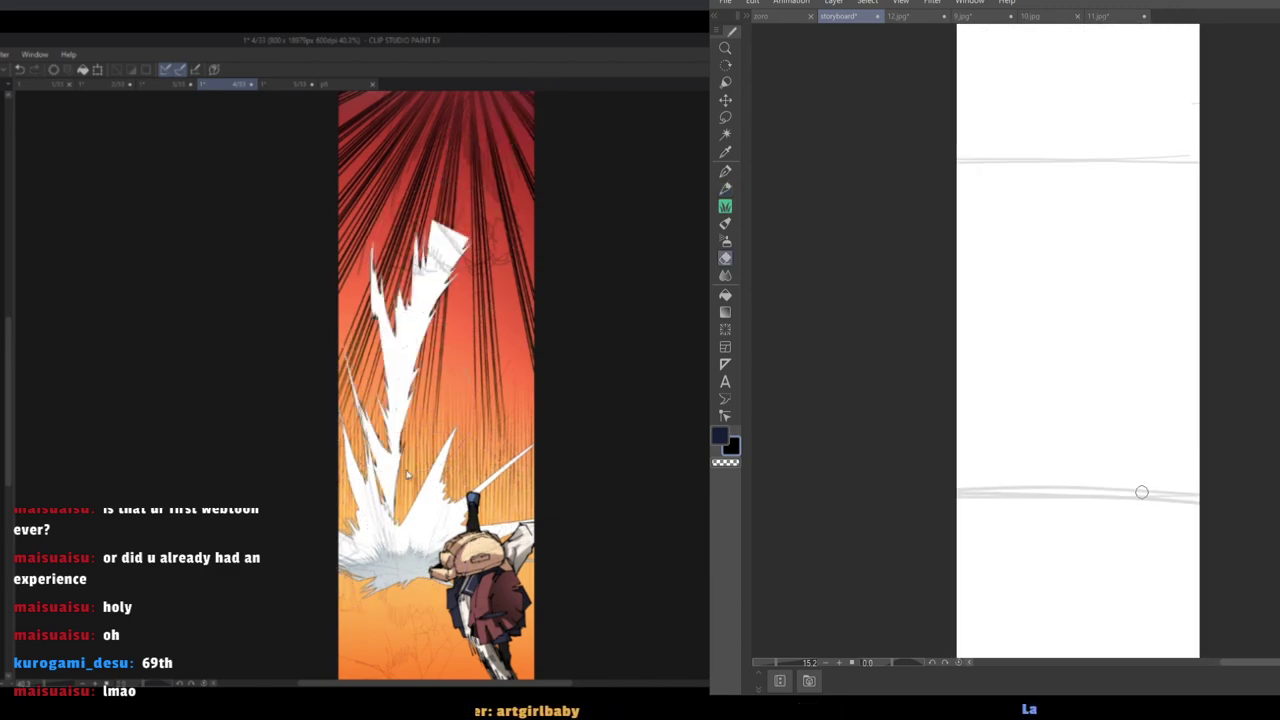
{"action": "scroll", "coordinate": [1083, 349], "scroll_direction": "up", "scroll_amount": 2}
{"action": "left_click_drag", "start_coordinate": [1211, 233], "coordinate": [1124, 240]}
{"action": "key", "text": "ctrl+z"}
{"action": "mouse_move", "coordinate": [1176, 203]}
{"action": "left_mouse_down"}
{"action": "mouse_move", "coordinate": [1228, 237]}
{"action": "mouse_move", "coordinate": [1192, 284]}
{"action": "left_mouse_up"}
{"action": "mouse_move", "coordinate": [1208, 191]}
{"action": "left_mouse_down"}
{"action": "mouse_move", "coordinate": [1216, 276]}
{"action": "mouse_move", "coordinate": [1180, 256]}
{"action": "left_mouse_up"}
{"action": "key", "text": "ctrl+z"}
{"action": "mouse_move", "coordinate": [510, 205]}
{"action": "left_mouse_down"}
{"action": "mouse_move", "coordinate": [517, 234]}
{"action": "mouse_move", "coordinate": [577, 235]}
{"action": "left_mouse_up"}
{"action": "mouse_move", "coordinate": [1231, 267]}
{"action": "left_mouse_down"}
{"action": "mouse_move", "coordinate": [1235, 284]}
{"action": "mouse_move", "coordinate": [1138, 258]}
{"action": "mouse_move", "coordinate": [1192, 262]}
{"action": "left_mouse_up"}
{"action": "key", "text": "ctrl+z"}
{"action": "key", "text": "ctrl+z"}
{"action": "key", "text": "ctrl+z"}
{"action": "key", "text": "ctrl+z"}
Sketch the new figure's neck, shoulder line, long torso curves and waist arch beneath the head.
{"action": "mouse_move", "coordinate": [1139, 260]}
{"action": "left_mouse_down"}
{"action": "mouse_move", "coordinate": [1167, 290]}
{"action": "mouse_move", "coordinate": [1144, 272]}
{"action": "mouse_move", "coordinate": [1206, 241]}
{"action": "mouse_move", "coordinate": [1160, 301]}
{"action": "left_mouse_up"}
{"action": "mouse_move", "coordinate": [1157, 306]}
{"action": "left_mouse_down"}
{"action": "mouse_move", "coordinate": [1206, 240]}
{"action": "mouse_move", "coordinate": [1235, 278]}
{"action": "mouse_move", "coordinate": [1123, 343]}
{"action": "left_mouse_up"}
{"action": "left_click_drag", "start_coordinate": [1166, 308], "coordinate": [1175, 409]}
{"action": "left_click_drag", "start_coordinate": [540, 233], "coordinate": [560, 264]}
{"action": "left_click_drag", "start_coordinate": [1194, 280], "coordinate": [1246, 434]}
{"action": "left_click_drag", "start_coordinate": [1178, 428], "coordinate": [1232, 454]}
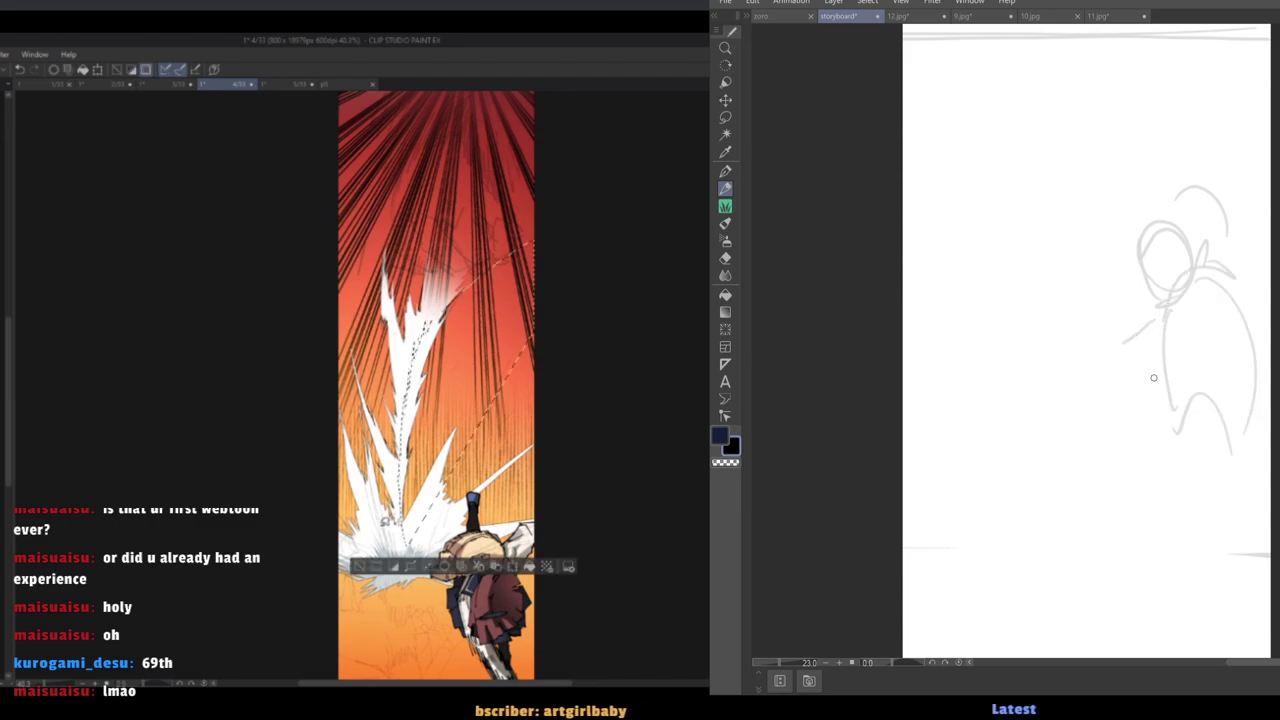
Sketch the new figure's hanging arm and layered waist folds, and shade one side of the white column grey-blue.
{"action": "left_click_drag", "start_coordinate": [1132, 338], "coordinate": [1138, 504]}
{"action": "left_click_drag", "start_coordinate": [1247, 452], "coordinate": [1161, 466]}
{"action": "mouse_move", "coordinate": [1243, 477]}
{"action": "left_mouse_down"}
{"action": "mouse_move", "coordinate": [1231, 458]}
{"action": "mouse_move", "coordinate": [1166, 487]}
{"action": "left_mouse_up"}
{"action": "left_click_drag", "start_coordinate": [448, 305], "coordinate": [418, 415]}
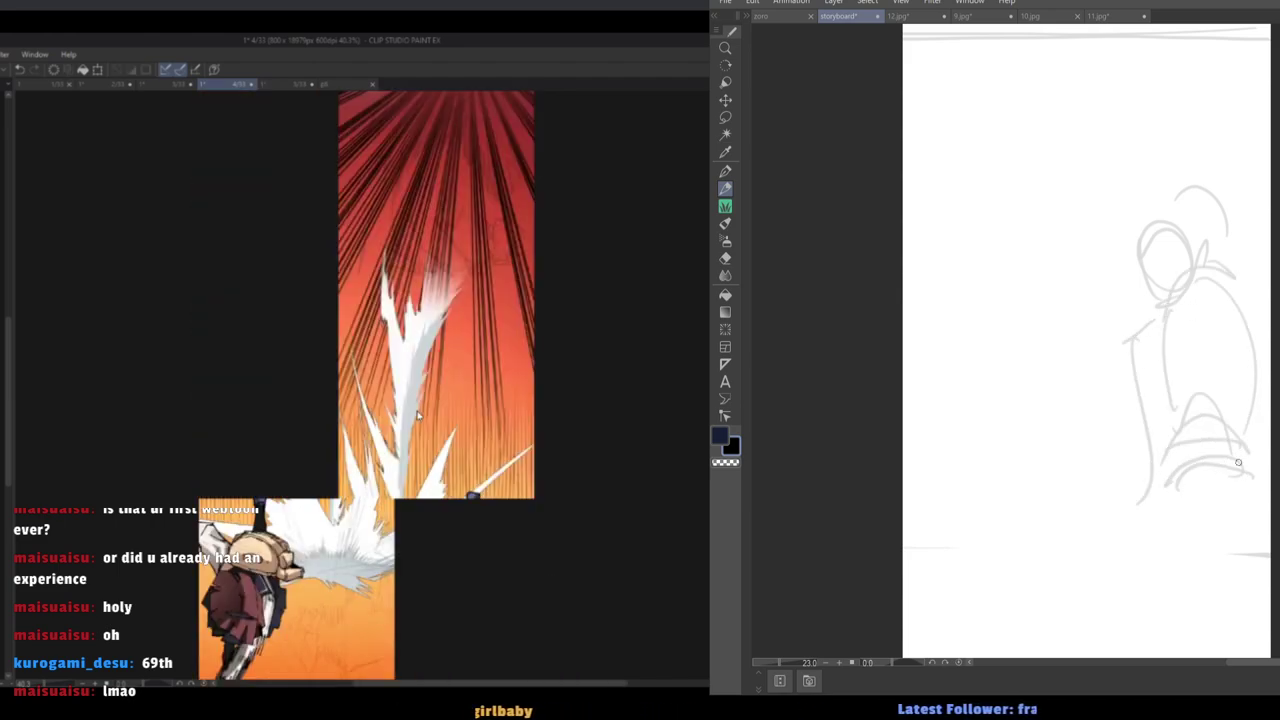
{"action": "left_click_drag", "start_coordinate": [1024, 382], "coordinate": [996, 368]}
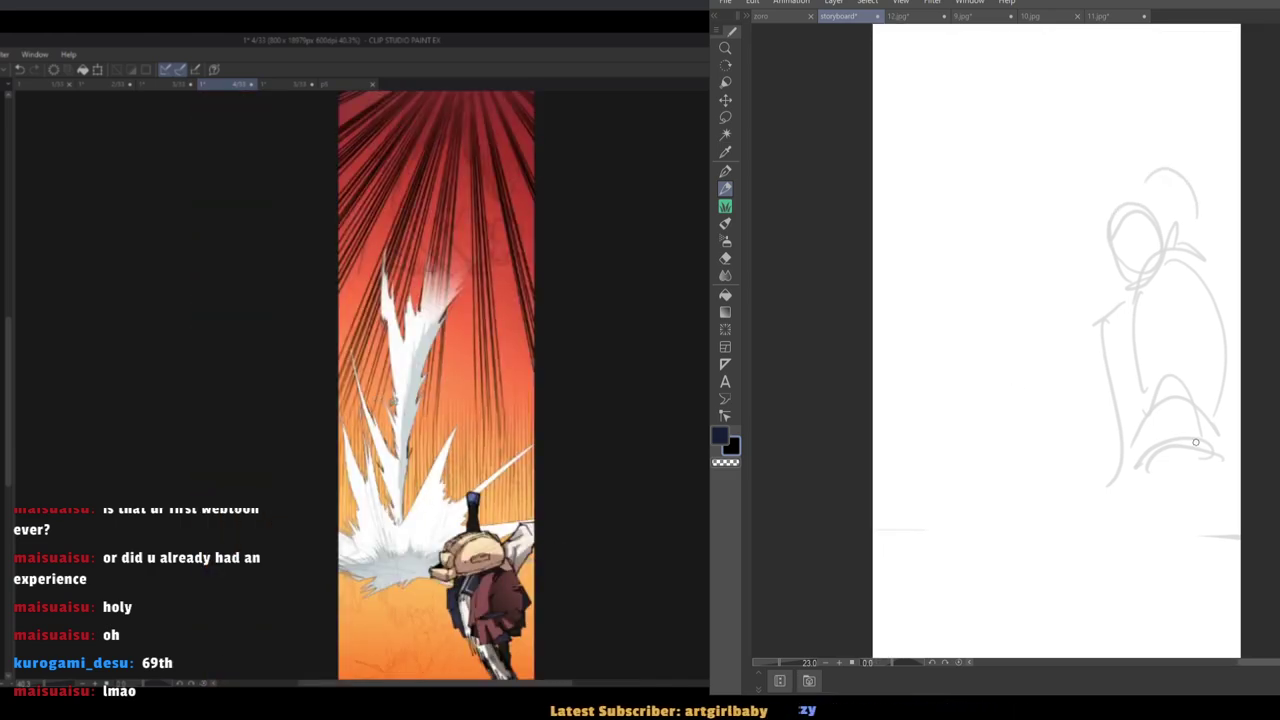
{"action": "mouse_move", "coordinate": [1220, 453]}
{"action": "left_mouse_down"}
{"action": "mouse_move", "coordinate": [1183, 434]}
{"action": "mouse_move", "coordinate": [1204, 457]}
{"action": "mouse_move", "coordinate": [1145, 461]}
{"action": "mouse_move", "coordinate": [1109, 507]}
{"action": "left_mouse_up"}
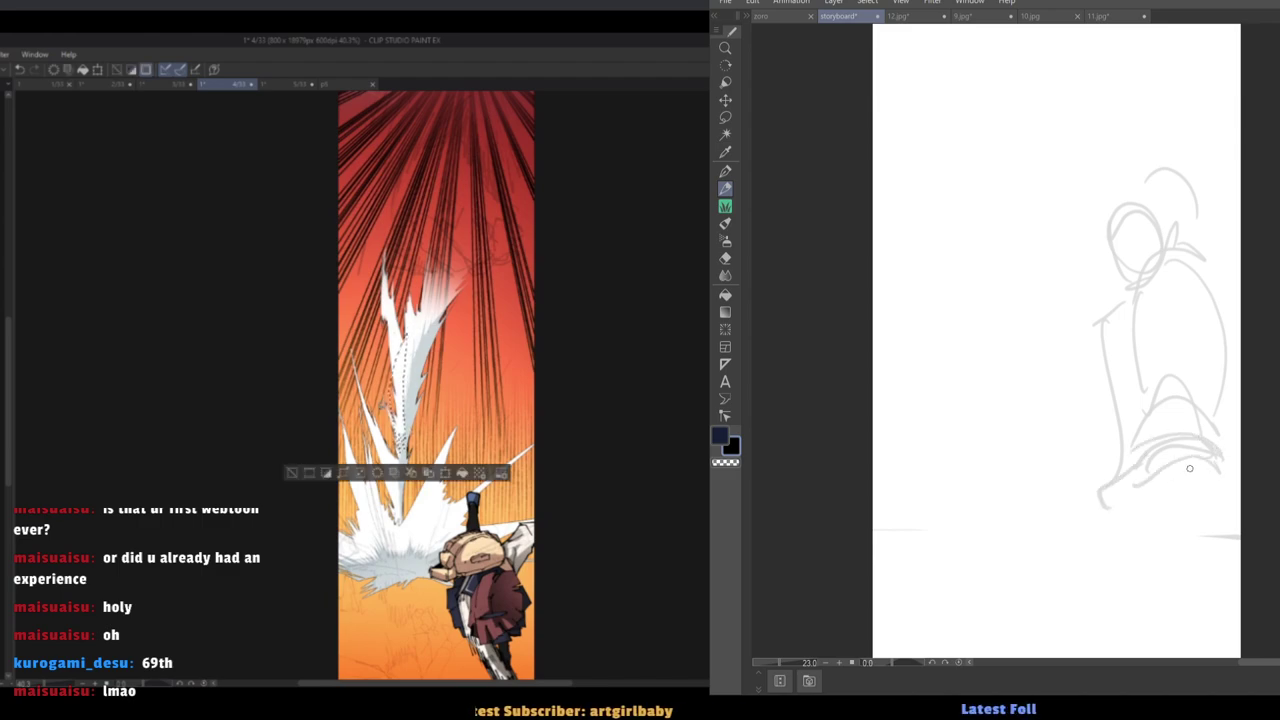
Sketch the standing figure's thighs and the far leg tapering down from the waist folds.
{"action": "key", "text": "ctrl+minus"}
{"action": "key", "text": "ctrl+minus"}
{"action": "mouse_move", "coordinate": [1188, 432]}
{"action": "left_mouse_down"}
{"action": "mouse_move", "coordinate": [1169, 519]}
{"action": "mouse_move", "coordinate": [1208, 509]}
{"action": "mouse_move", "coordinate": [1176, 527]}
{"action": "mouse_move", "coordinate": [1204, 514]}
{"action": "mouse_move", "coordinate": [1184, 566]}
{"action": "mouse_move", "coordinate": [1213, 568]}
{"action": "mouse_move", "coordinate": [1181, 525]}
{"action": "left_mouse_up"}
{"action": "key", "text": "ctrl+z"}
{"action": "key", "text": "ctrl+z"}
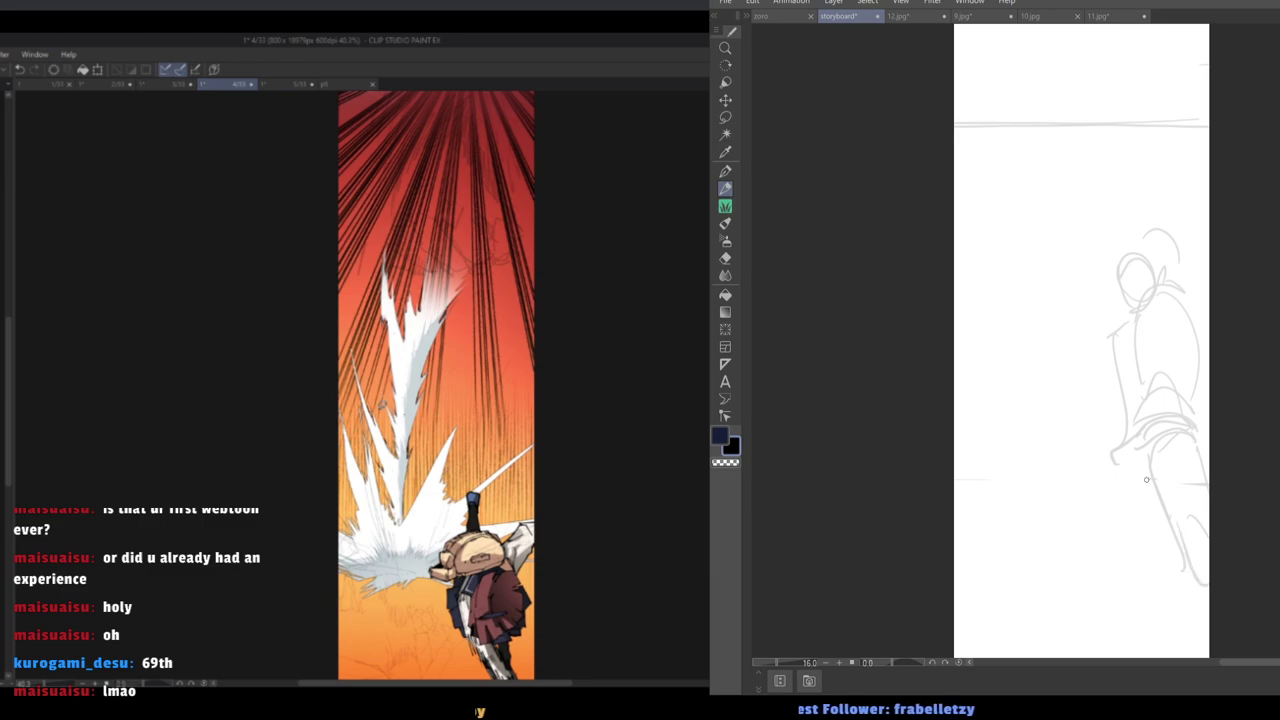
{"action": "left_click_drag", "start_coordinate": [1149, 478], "coordinate": [1125, 506]}
{"action": "left_click_drag", "start_coordinate": [1117, 455], "coordinate": [1117, 557]}
{"action": "left_click_drag", "start_coordinate": [1151, 485], "coordinate": [1145, 588]}
{"action": "left_click_drag", "start_coordinate": [1112, 530], "coordinate": [1128, 604]}
{"action": "mouse_move", "coordinate": [1157, 490]}
{"action": "left_mouse_down"}
{"action": "mouse_move", "coordinate": [1171, 572]}
{"action": "mouse_move", "coordinate": [1202, 618]}
{"action": "left_mouse_up"}
Sketch the near leg's knee, calf and foot, and draw a ground line across the panel beneath it.
{"action": "left_click_drag", "start_coordinate": [1109, 530], "coordinate": [1106, 450]}
{"action": "left_click_drag", "start_coordinate": [1144, 462], "coordinate": [1162, 533]}
{"action": "mouse_move", "coordinate": [1124, 524]}
{"action": "left_mouse_down"}
{"action": "mouse_move", "coordinate": [1142, 506]}
{"action": "mouse_move", "coordinate": [1144, 582]}
{"action": "left_mouse_up"}
{"action": "mouse_move", "coordinate": [1121, 510]}
{"action": "left_mouse_down"}
{"action": "mouse_move", "coordinate": [1124, 597]}
{"action": "mouse_move", "coordinate": [1145, 626]}
{"action": "mouse_move", "coordinate": [1122, 629]}
{"action": "left_mouse_up"}
{"action": "left_click_drag", "start_coordinate": [1128, 600], "coordinate": [1144, 626]}
{"action": "left_click_drag", "start_coordinate": [1036, 450], "coordinate": [980, 394]}
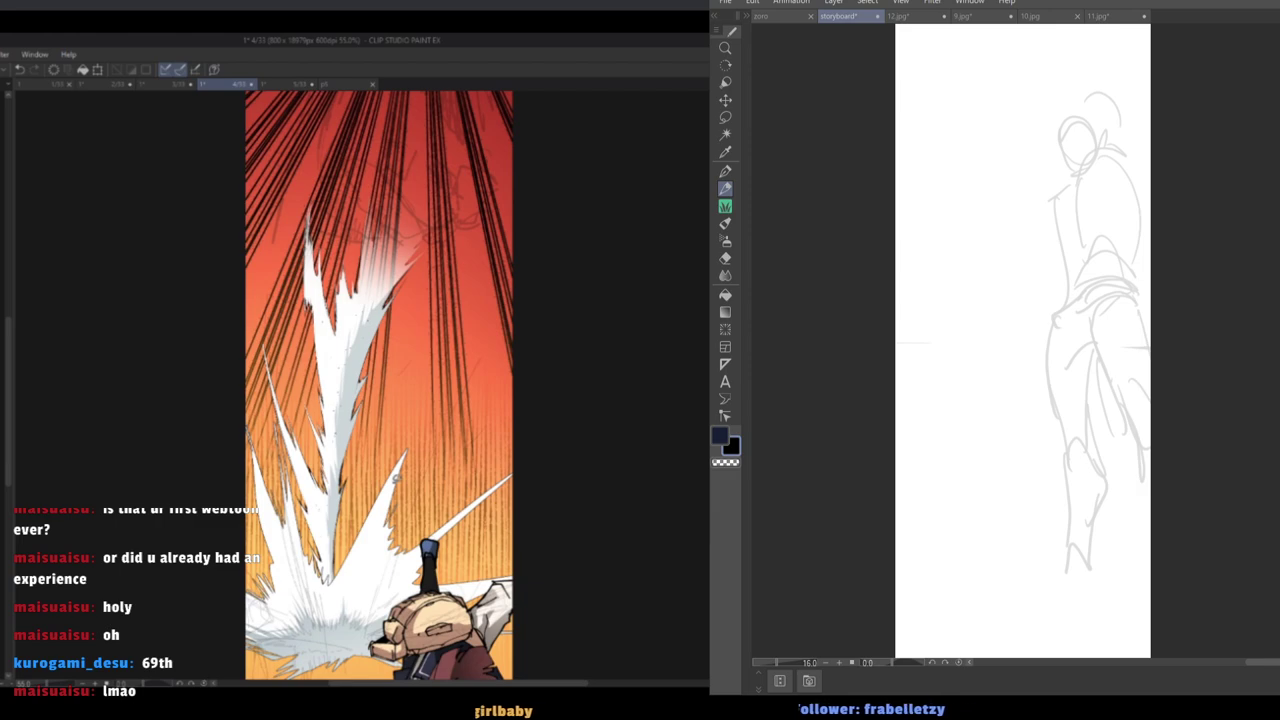
{"action": "left_click_drag", "start_coordinate": [941, 462], "coordinate": [979, 417]}
{"action": "mouse_move", "coordinate": [1127, 516]}
{"action": "left_mouse_down"}
{"action": "mouse_move", "coordinate": [1121, 556]}
{"action": "mouse_move", "coordinate": [1104, 529]}
{"action": "mouse_move", "coordinate": [1117, 556]}
{"action": "mouse_move", "coordinate": [947, 552]}
{"action": "mouse_move", "coordinate": [1040, 557]}
{"action": "mouse_move", "coordinate": [1197, 534]}
{"action": "mouse_move", "coordinate": [1034, 565]}
{"action": "mouse_move", "coordinate": [1005, 554]}
{"action": "mouse_move", "coordinate": [1037, 565]}
{"action": "mouse_move", "coordinate": [1066, 554]}
{"action": "mouse_move", "coordinate": [933, 551]}
{"action": "left_mouse_up"}
Redraw the standing figure's shoulders and sketch the upper arm along the panel edge.
{"action": "key", "text": "e"}
{"action": "key", "text": "p"}
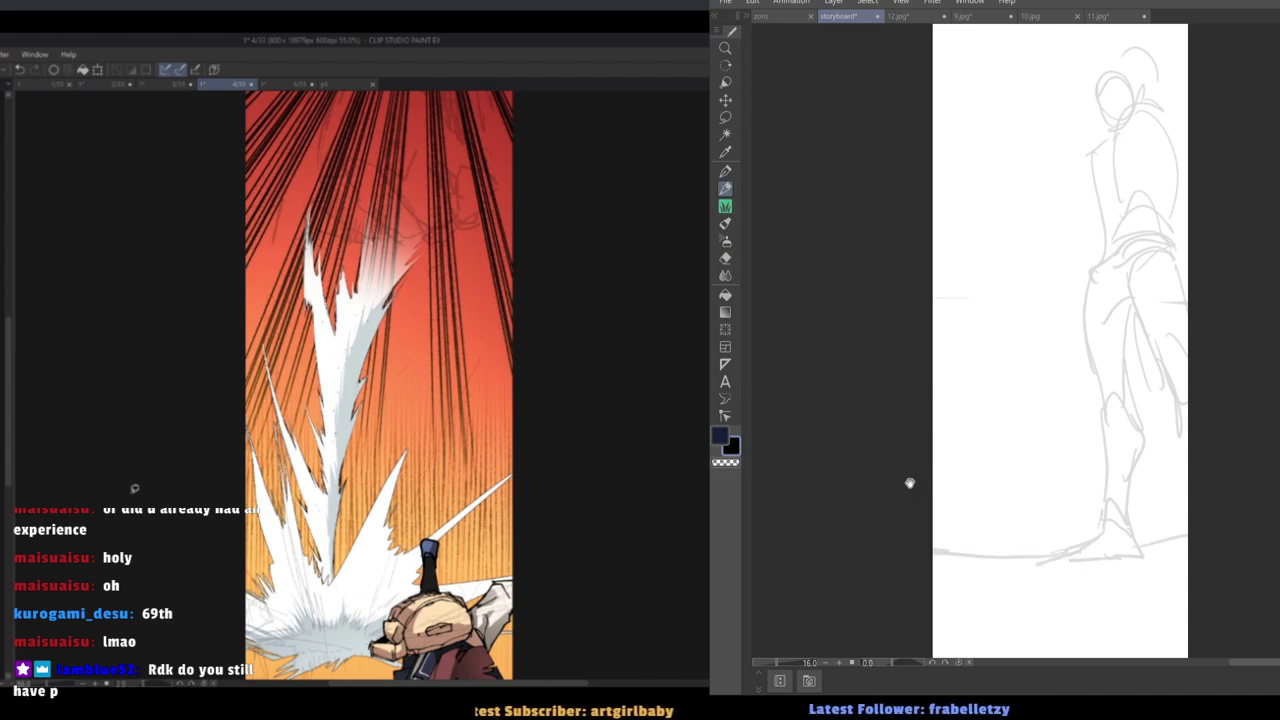
{"action": "left_click_drag", "start_coordinate": [909, 483], "coordinate": [947, 535]}
{"action": "mouse_move", "coordinate": [1178, 168]}
{"action": "left_mouse_down"}
{"action": "mouse_move", "coordinate": [1204, 189]}
{"action": "mouse_move", "coordinate": [1148, 182]}
{"action": "mouse_move", "coordinate": [1181, 170]}
{"action": "mouse_move", "coordinate": [1212, 188]}
{"action": "mouse_move", "coordinate": [1155, 177]}
{"action": "mouse_move", "coordinate": [1223, 195]}
{"action": "mouse_move", "coordinate": [1211, 170]}
{"action": "mouse_move", "coordinate": [1199, 171]}
{"action": "mouse_move", "coordinate": [1218, 182]}
{"action": "mouse_move", "coordinate": [1198, 173]}
{"action": "mouse_move", "coordinate": [1219, 222]}
{"action": "left_mouse_up"}
{"action": "key", "text": "e"}
{"action": "key", "text": "p"}
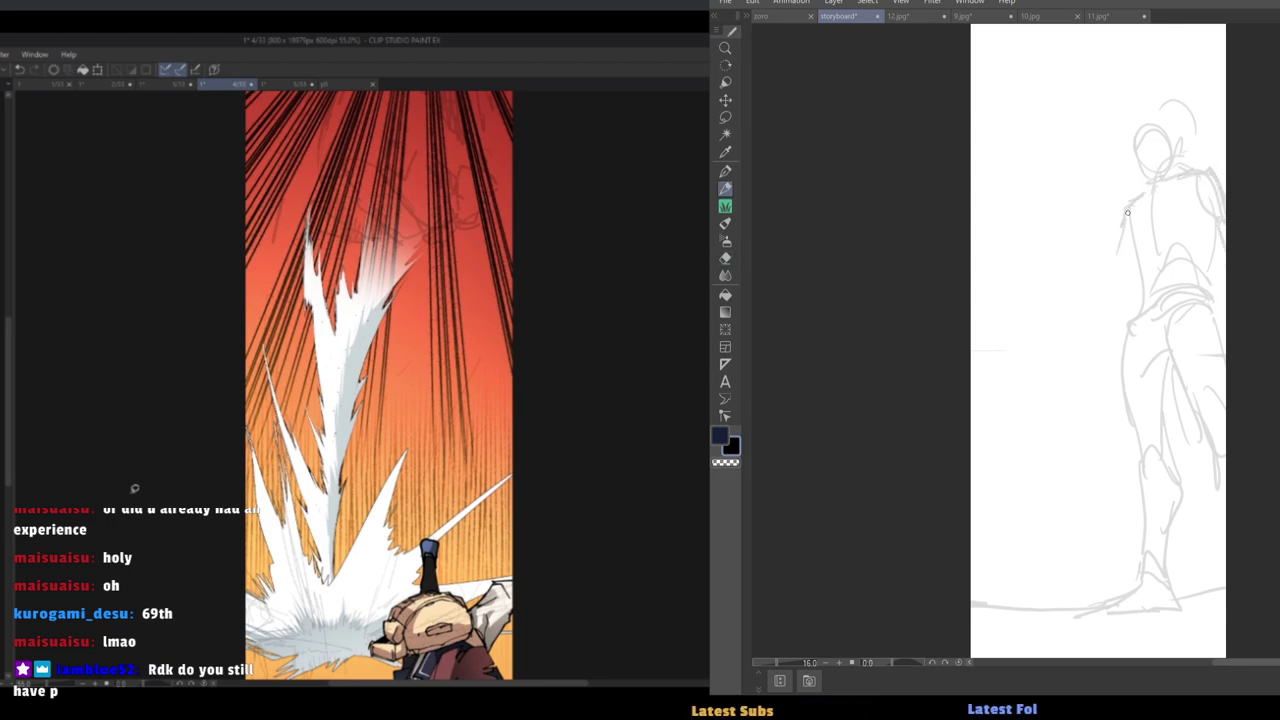
Try to sketch the standing figure's bent arm and hand reaching away from the body.
{"action": "key", "text": "ctrl+z"}
{"action": "mouse_move", "coordinate": [1126, 216]}
{"action": "left_mouse_down"}
{"action": "mouse_move", "coordinate": [1101, 272]}
{"action": "mouse_move", "coordinate": [1114, 239]}
{"action": "mouse_move", "coordinate": [1098, 262]}
{"action": "mouse_move", "coordinate": [1137, 269]}
{"action": "mouse_move", "coordinate": [1098, 305]}
{"action": "left_mouse_up"}
{"action": "key", "text": "ctrl+z"}
{"action": "key", "text": "ctrl+z"}
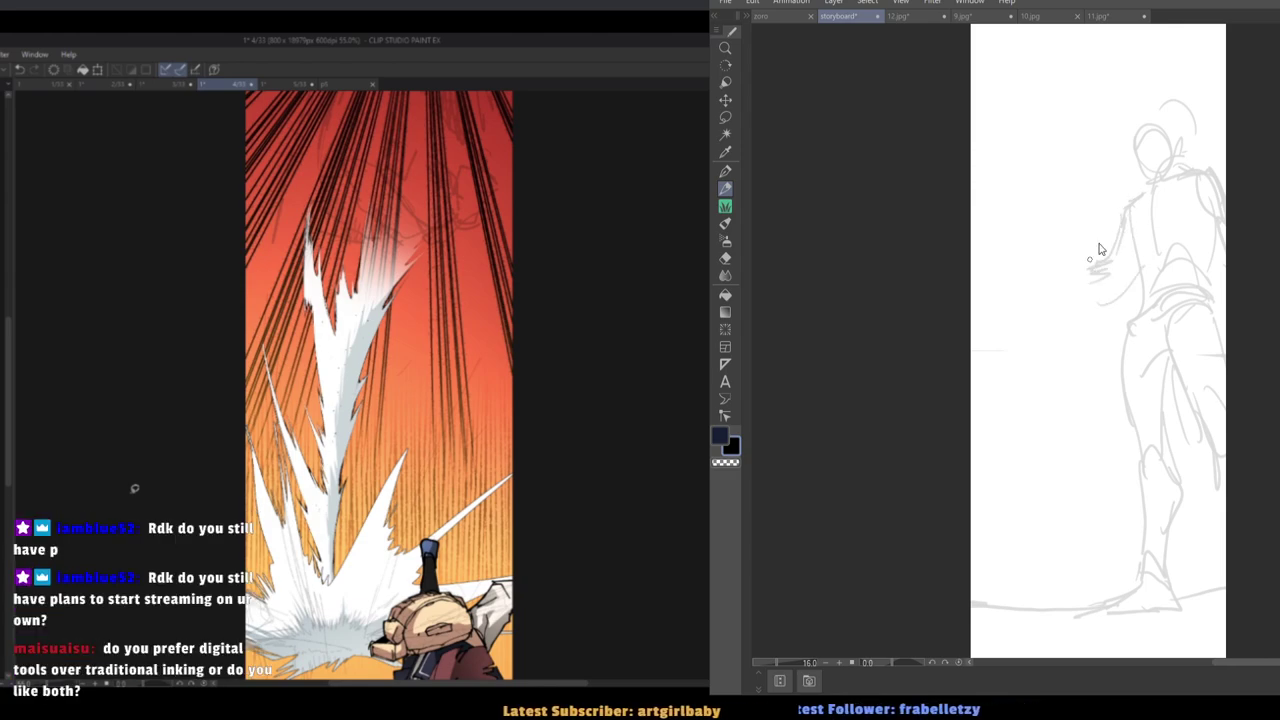
{"action": "key", "text": "ctrl+z"}
{"action": "mouse_move", "coordinate": [1106, 260]}
{"action": "left_mouse_down"}
{"action": "mouse_move", "coordinate": [1083, 251]}
{"action": "mouse_move", "coordinate": [1074, 271]}
{"action": "left_mouse_up"}
{"action": "mouse_move", "coordinate": [1075, 269]}
{"action": "left_mouse_down"}
{"action": "mouse_move", "coordinate": [1063, 226]}
{"action": "mouse_move", "coordinate": [1070, 268]}
{"action": "left_mouse_up"}
{"action": "mouse_move", "coordinate": [1094, 278]}
{"action": "left_mouse_down"}
{"action": "mouse_move", "coordinate": [1067, 257]}
{"action": "mouse_move", "coordinate": [1081, 289]}
{"action": "left_mouse_up"}
{"action": "mouse_move", "coordinate": [1084, 302]}
{"action": "left_mouse_down"}
{"action": "mouse_move", "coordinate": [1069, 267]}
{"action": "mouse_move", "coordinate": [1109, 291]}
{"action": "left_mouse_up"}
{"action": "mouse_move", "coordinate": [1112, 288]}
{"action": "left_mouse_down"}
{"action": "mouse_move", "coordinate": [1133, 246]}
{"action": "mouse_move", "coordinate": [1088, 320]}
{"action": "mouse_move", "coordinate": [1048, 189]}
{"action": "mouse_move", "coordinate": [1068, 330]}
{"action": "mouse_move", "coordinate": [1076, 247]}
{"action": "mouse_move", "coordinate": [1068, 266]}
{"action": "mouse_move", "coordinate": [1118, 278]}
{"action": "mouse_move", "coordinate": [1124, 213]}
{"action": "left_mouse_up"}
{"action": "key", "text": "e"}
{"action": "key", "text": "p"}
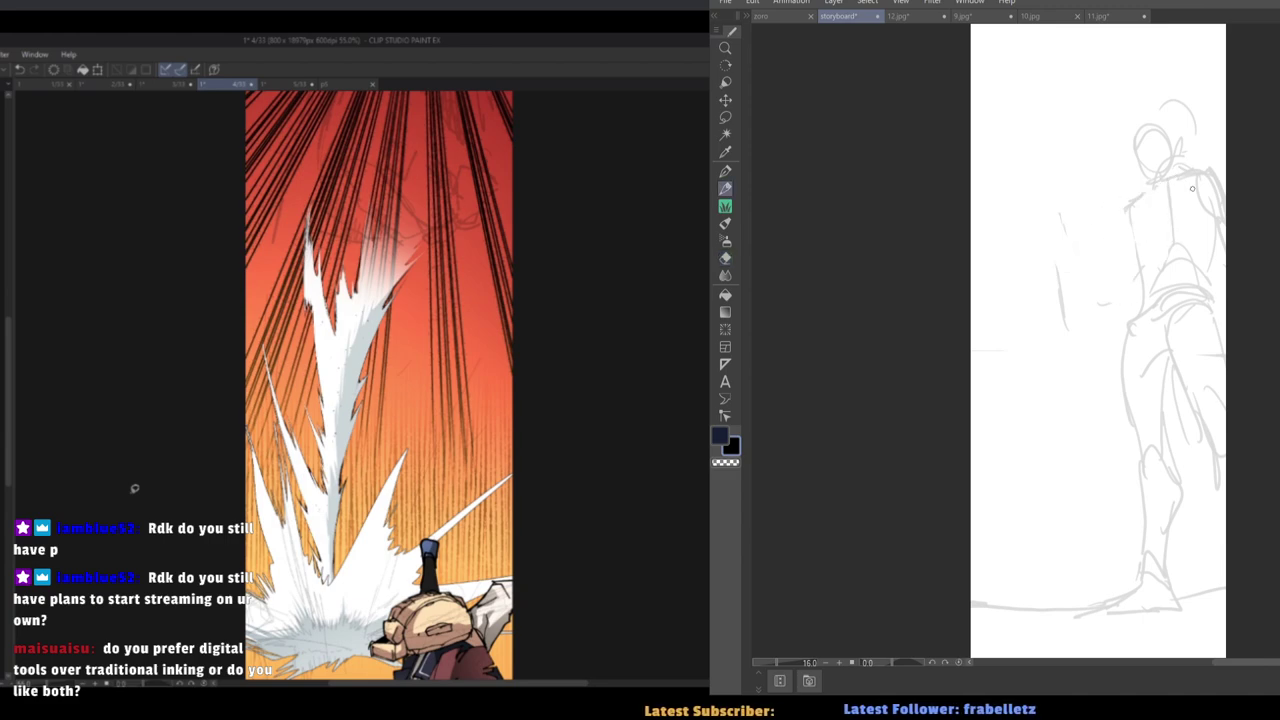
Redraw the standing figure's chest outline, side contour and curved waist bands.
{"action": "left_click_drag", "start_coordinate": [1186, 170], "coordinate": [1134, 208]}
{"action": "mouse_move", "coordinate": [1216, 242]}
{"action": "left_mouse_down"}
{"action": "mouse_move", "coordinate": [1135, 212]}
{"action": "mouse_move", "coordinate": [1152, 268]}
{"action": "left_mouse_up"}
{"action": "left_click_drag", "start_coordinate": [1140, 210], "coordinate": [1134, 300]}
{"action": "left_click_drag", "start_coordinate": [1200, 268], "coordinate": [1155, 272]}
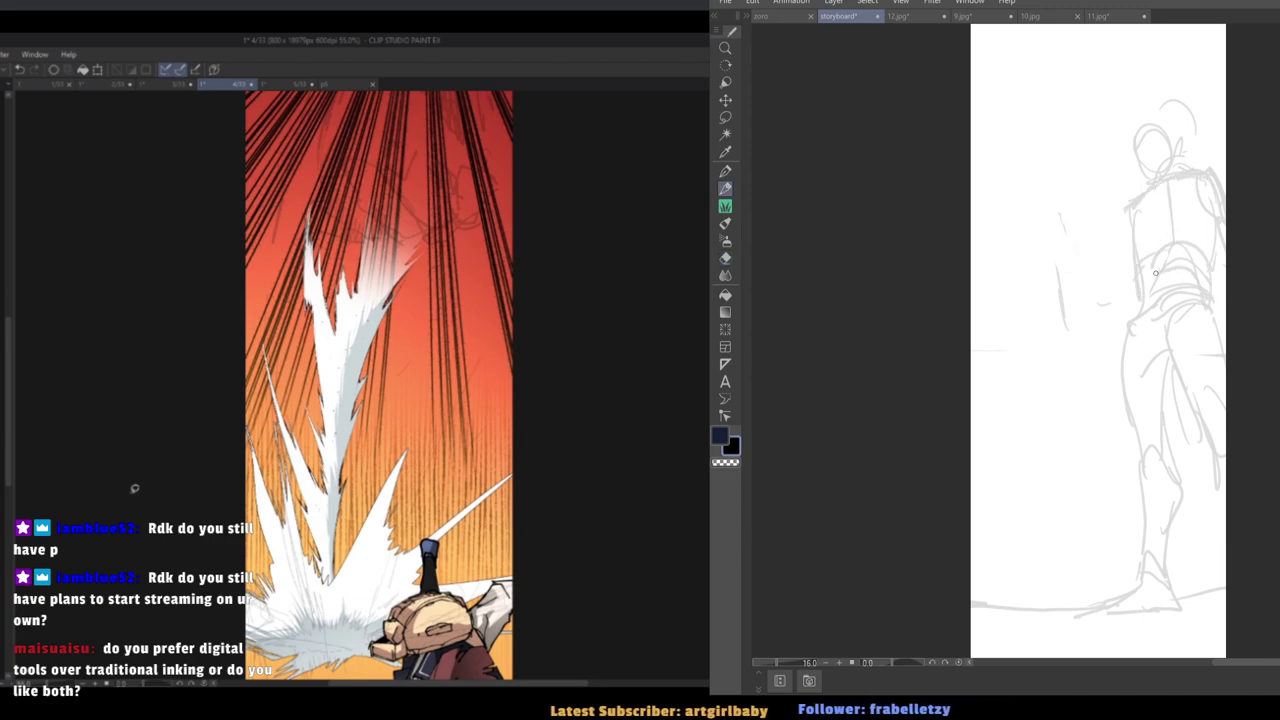
Erase the standing figure's old head lines and redraw the head as a taller oval.
{"action": "key", "text": "e"}
{"action": "left_click_drag", "start_coordinate": [1164, 176], "coordinate": [1158, 138]}
{"action": "key", "text": "p"}
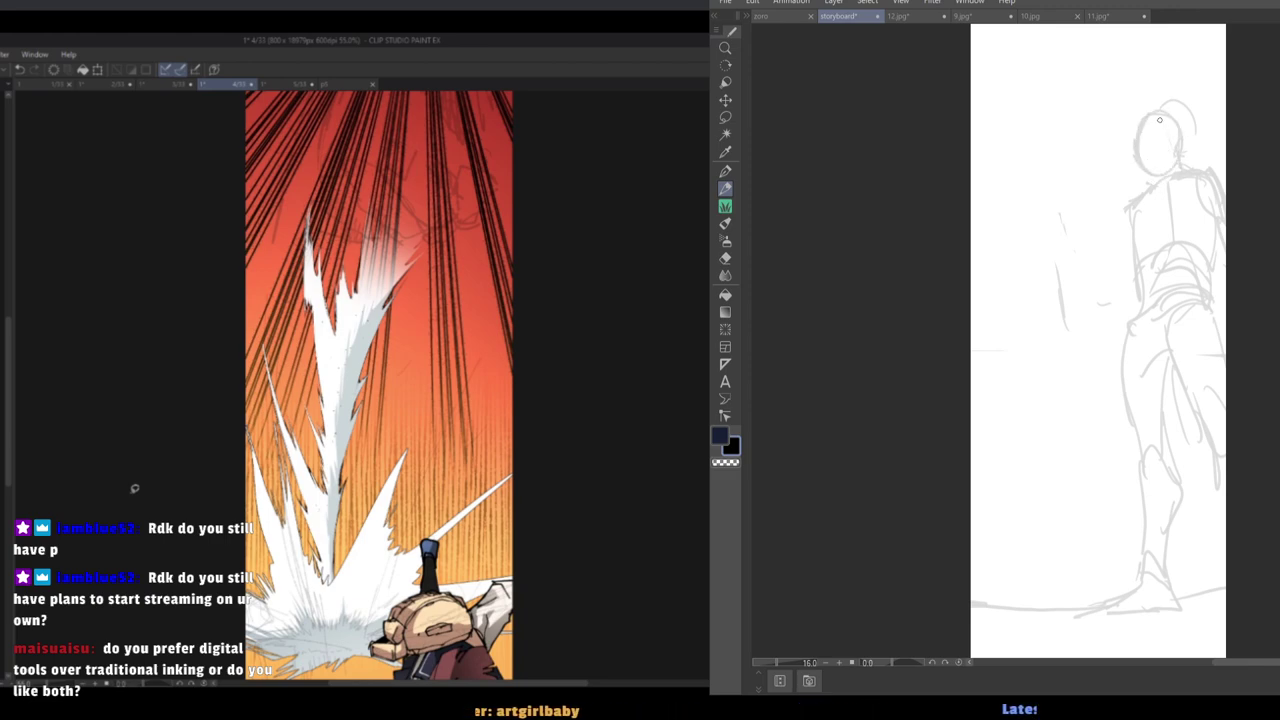
{"action": "mouse_move", "coordinate": [1159, 120]}
{"action": "left_mouse_down"}
{"action": "mouse_move", "coordinate": [1126, 213]}
{"action": "mouse_move", "coordinate": [1169, 113]}
{"action": "mouse_move", "coordinate": [1178, 173]}
{"action": "left_mouse_up"}
{"action": "key", "text": "e"}
{"action": "key", "text": "p"}
{"action": "mouse_move", "coordinate": [1158, 142]}
{"action": "left_mouse_down"}
{"action": "mouse_move", "coordinate": [1173, 172]}
{"action": "mouse_move", "coordinate": [1144, 183]}
{"action": "left_mouse_up"}
{"action": "mouse_move", "coordinate": [1174, 146]}
{"action": "left_mouse_down"}
{"action": "mouse_move", "coordinate": [1161, 136]}
{"action": "mouse_move", "coordinate": [1150, 162]}
{"action": "mouse_move", "coordinate": [1173, 167]}
{"action": "left_mouse_up"}
{"action": "key", "text": "ctrl+z"}
{"action": "key", "text": "ctrl+z"}
{"action": "key", "text": "ctrl+z"}
{"action": "key", "text": "ctrl+z"}
Sketch vertical and horizontal face guidelines inside the standing figure's head.
{"action": "key", "text": "e"}
{"action": "key", "text": "p"}
{"action": "mouse_move", "coordinate": [1168, 122]}
{"action": "left_mouse_down"}
{"action": "mouse_move", "coordinate": [1134, 161]}
{"action": "mouse_move", "coordinate": [1133, 147]}
{"action": "mouse_move", "coordinate": [1161, 169]}
{"action": "left_mouse_up"}
{"action": "left_click_drag", "start_coordinate": [1141, 160], "coordinate": [1166, 167]}
{"action": "mouse_move", "coordinate": [1117, 209]}
{"action": "left_mouse_down"}
{"action": "mouse_move", "coordinate": [1023, 280]}
{"action": "mouse_move", "coordinate": [1033, 292]}
{"action": "left_mouse_up"}
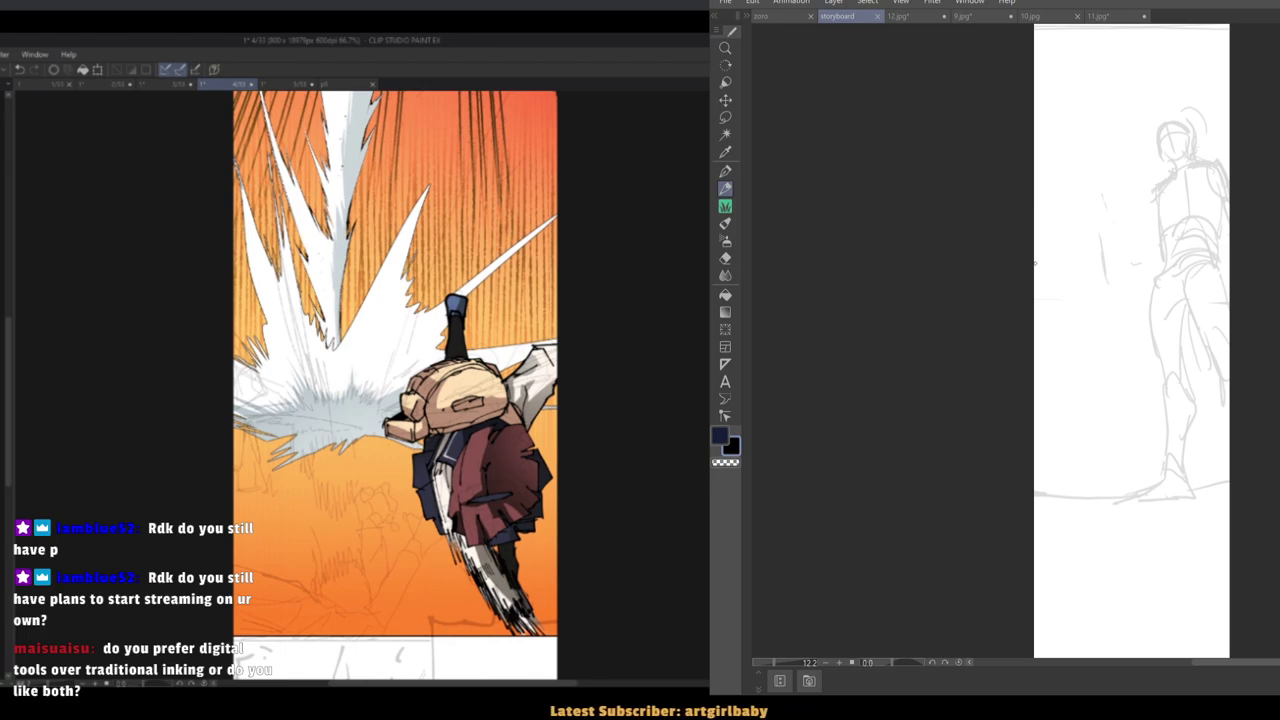
{"action": "left_click_drag", "start_coordinate": [1025, 310], "coordinate": [1001, 372]}
{"action": "scroll", "coordinate": [1005, 368], "scroll_direction": "up", "scroll_amount": 1}
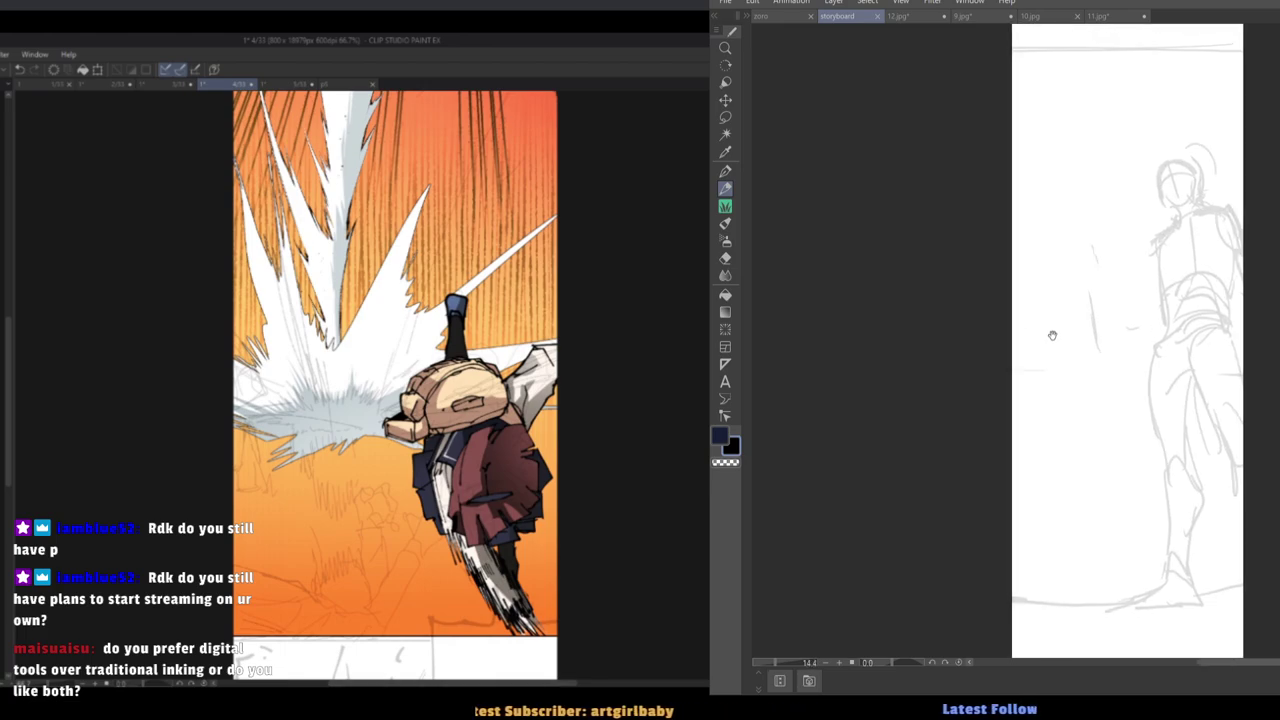
{"action": "left_click_drag", "start_coordinate": [1042, 328], "coordinate": [1080, 360]}
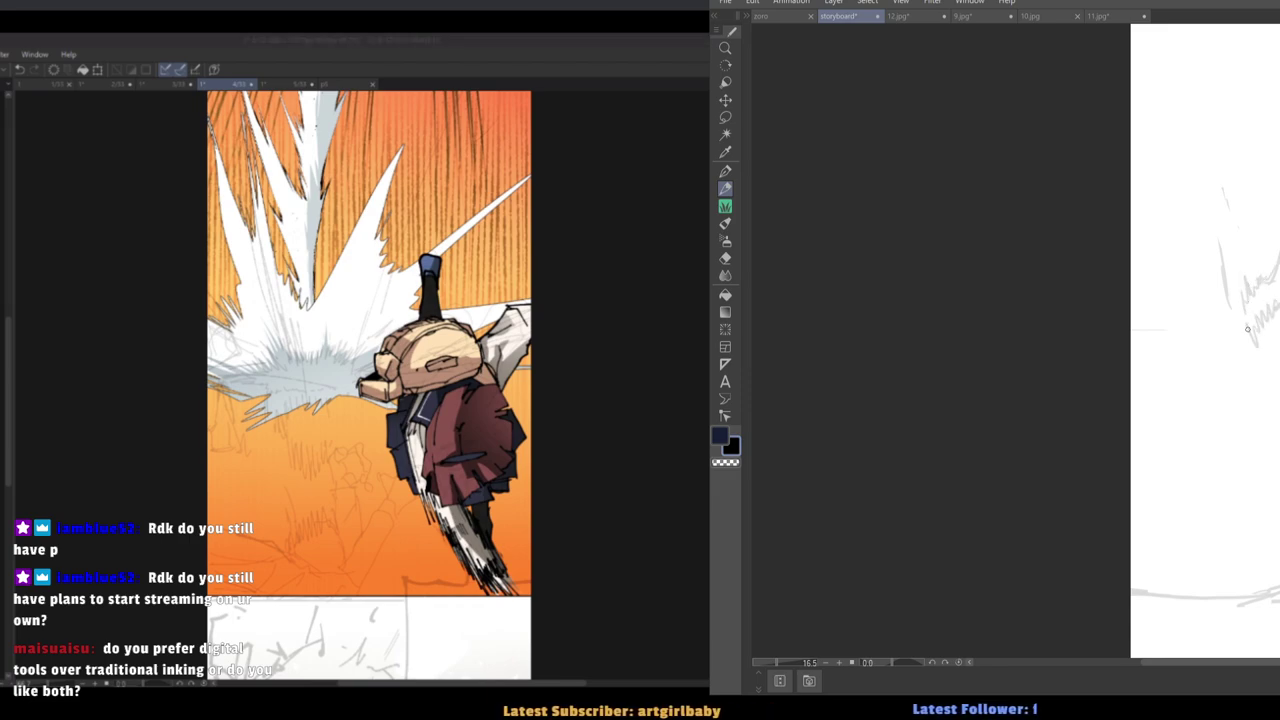
{"action": "left_click_drag", "start_coordinate": [1248, 329], "coordinate": [1238, 216]}
{"action": "key", "text": "ctrl+z"}
{"action": "key", "text": "ctrl+z"}
{"action": "key", "text": "ctrl+z"}
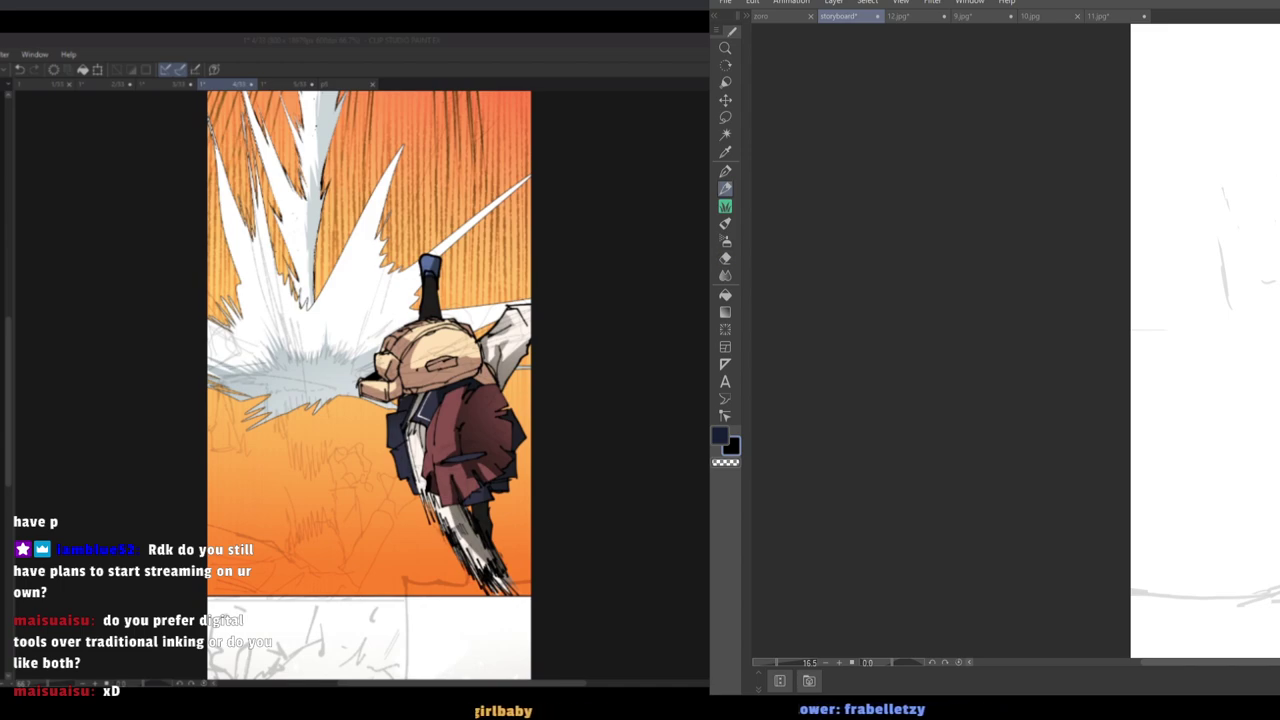
Try to sketch the standing figure's bent forearm with a hand reaching away from the body.
{"action": "left_click_drag", "start_coordinate": [1247, 219], "coordinate": [1221, 218]}
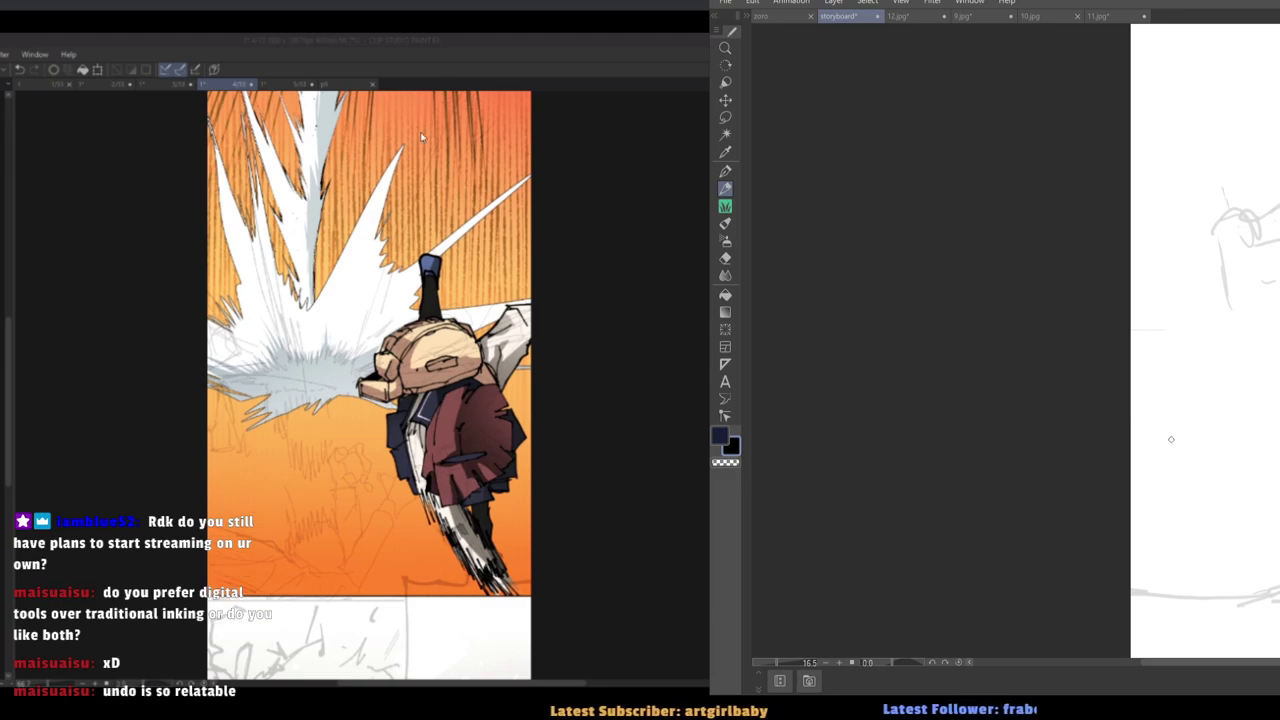
{"action": "left_click_drag", "start_coordinate": [1064, 364], "coordinate": [1014, 347]}
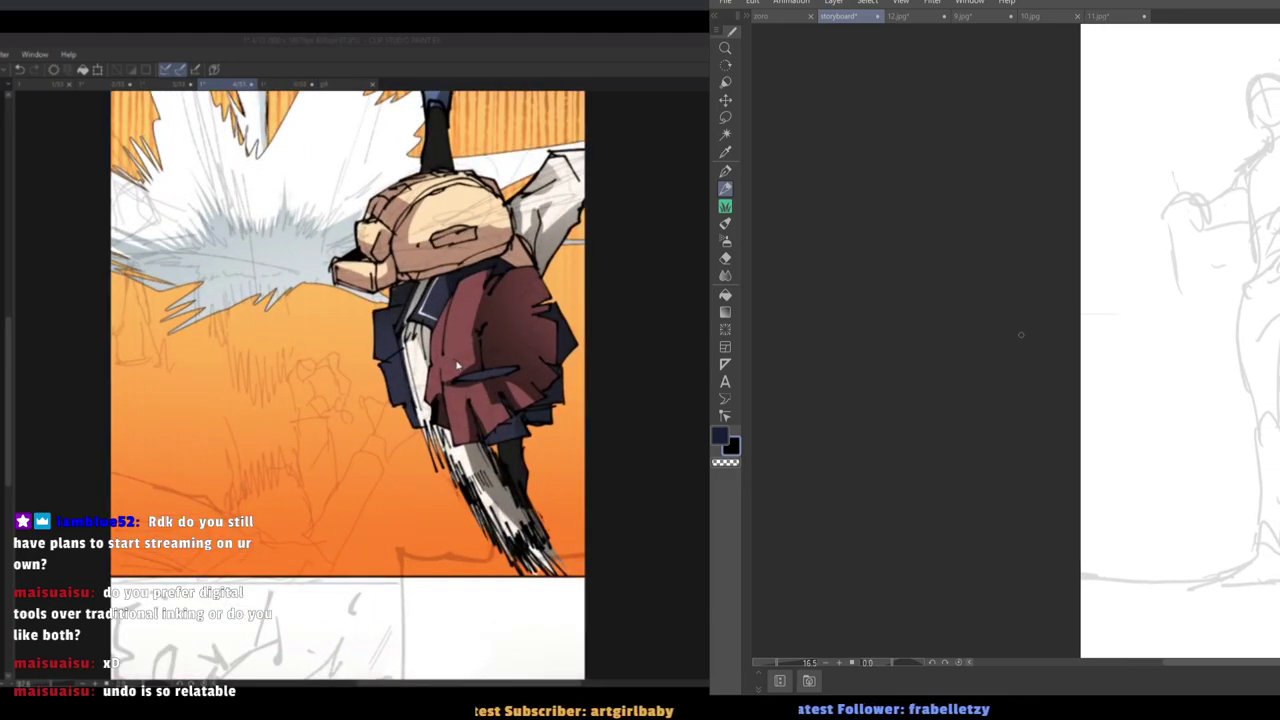
{"action": "scroll", "coordinate": [470, 410], "scroll_direction": "down", "scroll_amount": 3}
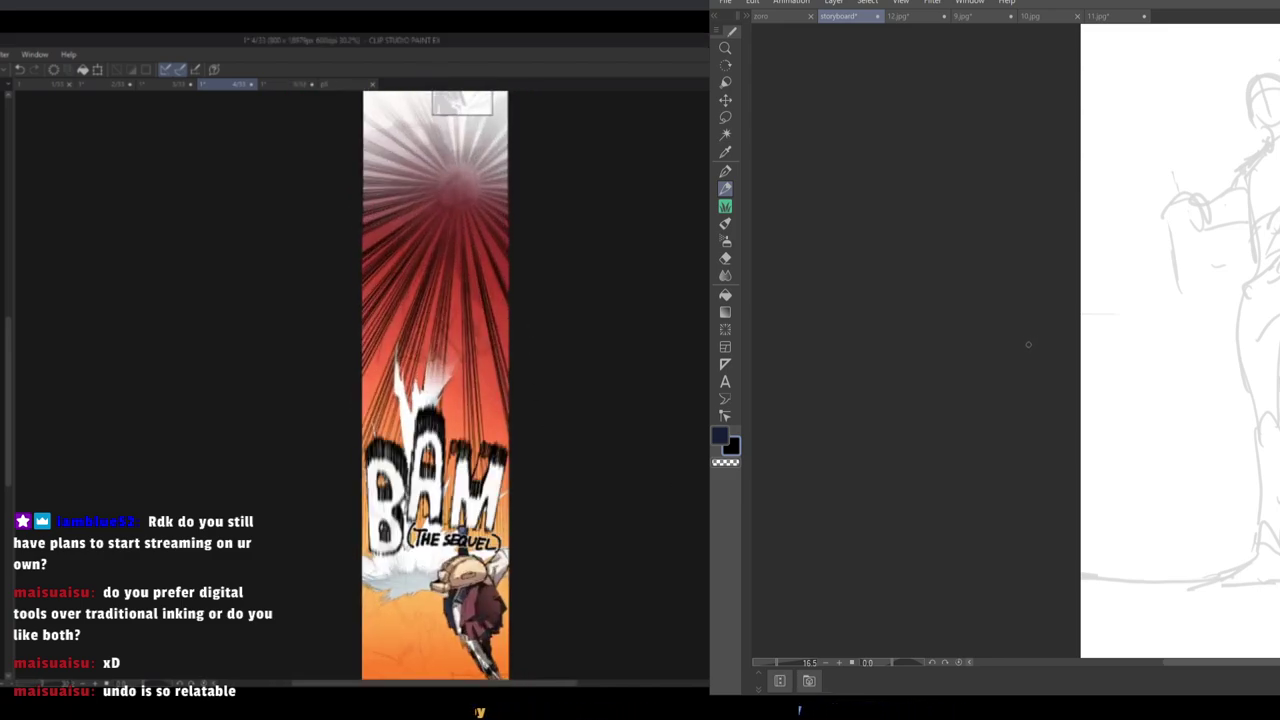
{"action": "left_click_drag", "start_coordinate": [1013, 337], "coordinate": [978, 343]}
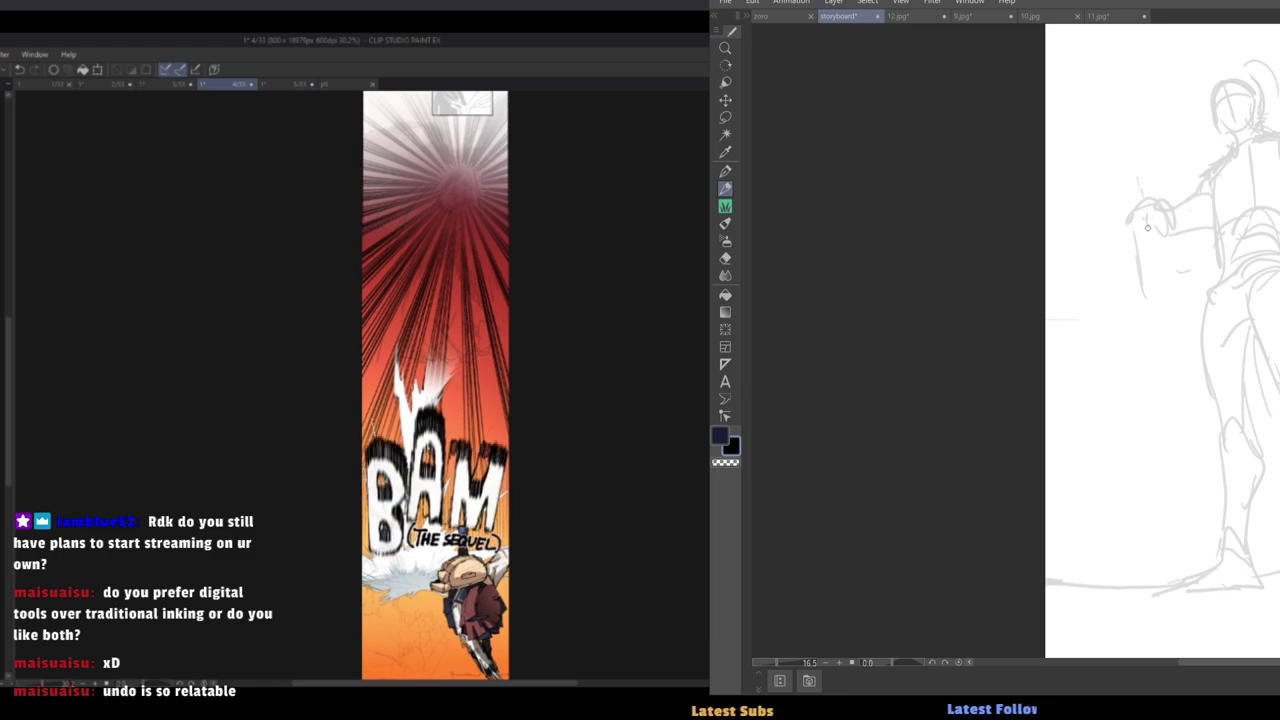
{"action": "mouse_move", "coordinate": [1158, 204]}
{"action": "left_mouse_down"}
{"action": "mouse_move", "coordinate": [1137, 150]}
{"action": "mouse_move", "coordinate": [1133, 200]}
{"action": "mouse_move", "coordinate": [1163, 266]}
{"action": "left_mouse_up"}
{"action": "key", "text": "ctrl+z"}
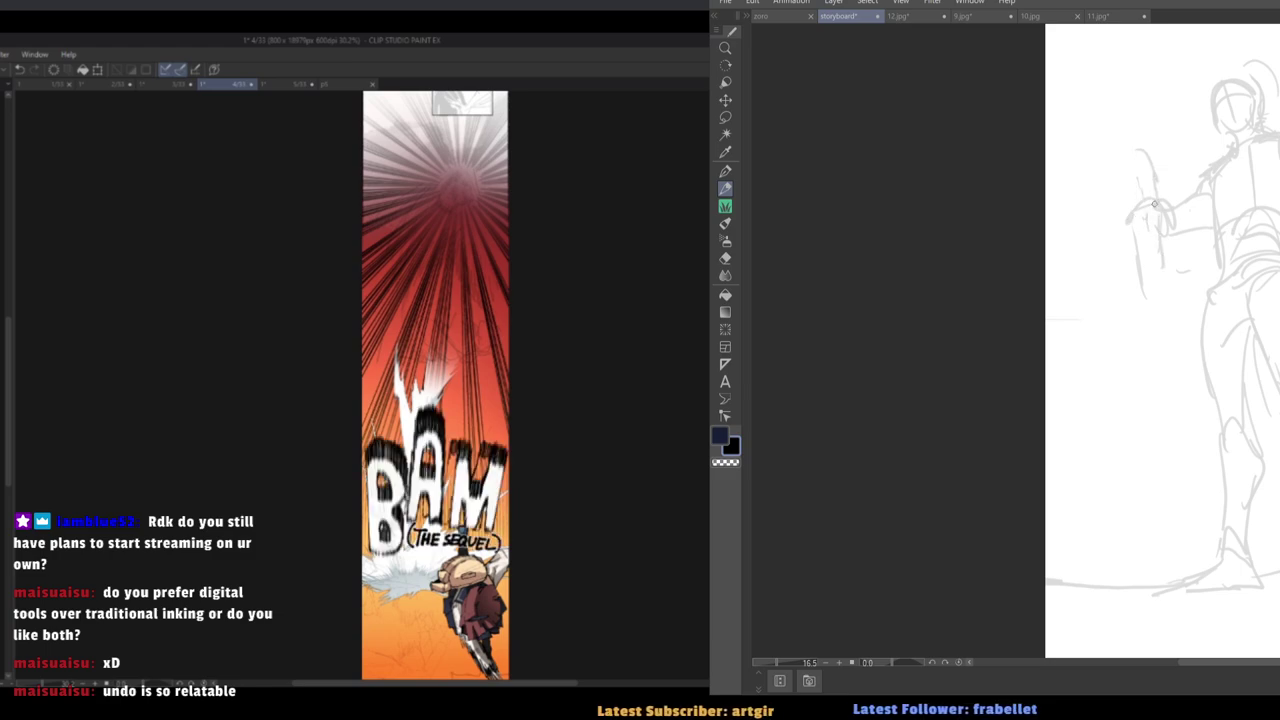
Try to sketch a second figure hanging below the standing figure's outstretched hand, with arm, head, torso and upper legs.
{"action": "mouse_move", "coordinate": [1152, 177]}
{"action": "left_mouse_down"}
{"action": "mouse_move", "coordinate": [1134, 211]}
{"action": "mouse_move", "coordinate": [1152, 296]}
{"action": "mouse_move", "coordinate": [1182, 320]}
{"action": "mouse_move", "coordinate": [1126, 298]}
{"action": "mouse_move", "coordinate": [1156, 340]}
{"action": "left_mouse_up"}
{"action": "mouse_move", "coordinate": [1128, 296]}
{"action": "left_mouse_down"}
{"action": "mouse_move", "coordinate": [1151, 338]}
{"action": "mouse_move", "coordinate": [1112, 366]}
{"action": "mouse_move", "coordinate": [1144, 428]}
{"action": "left_mouse_up"}
{"action": "mouse_move", "coordinate": [1114, 322]}
{"action": "left_mouse_down"}
{"action": "mouse_move", "coordinate": [1082, 360]}
{"action": "mouse_move", "coordinate": [1130, 376]}
{"action": "mouse_move", "coordinate": [1074, 424]}
{"action": "left_mouse_up"}
{"action": "key", "text": "ctrl+z"}
{"action": "left_click_drag", "start_coordinate": [1146, 370], "coordinate": [1134, 432]}
{"action": "left_click_drag", "start_coordinate": [1088, 362], "coordinate": [1084, 438]}
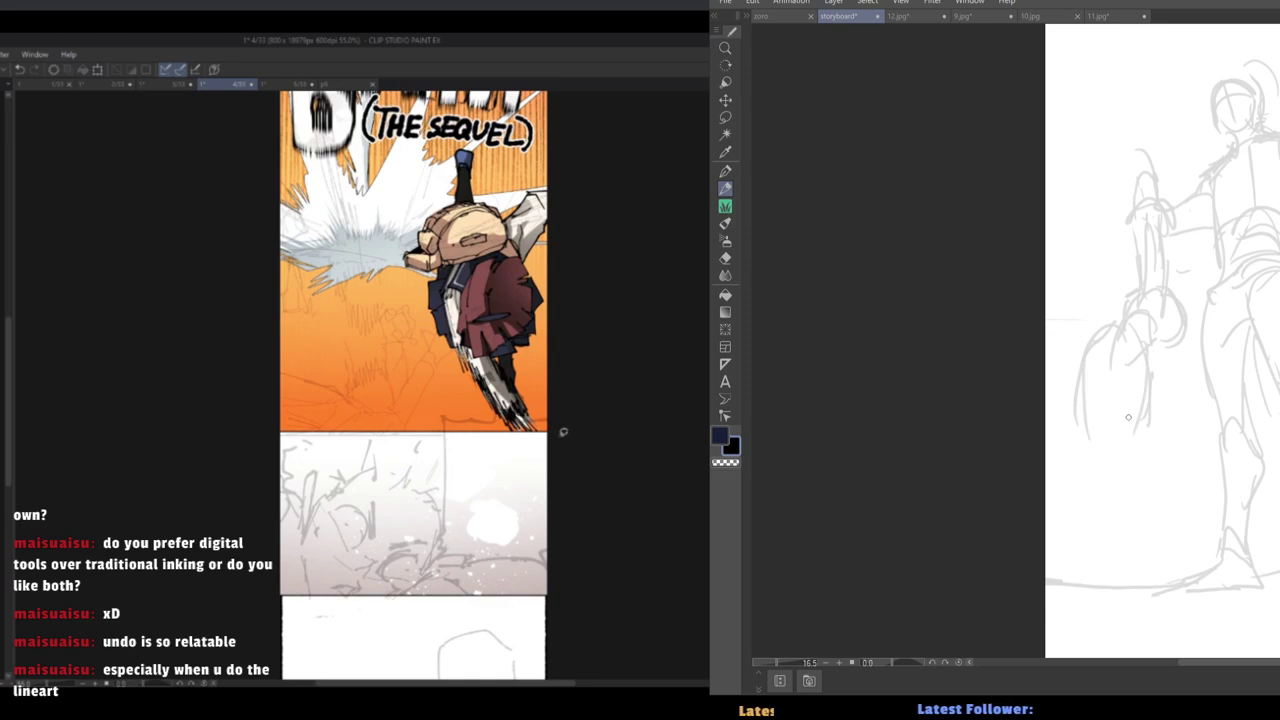
{"action": "mouse_move", "coordinate": [1143, 388]}
{"action": "left_mouse_down"}
{"action": "mouse_move", "coordinate": [1128, 460]}
{"action": "mouse_move", "coordinate": [1142, 456]}
{"action": "left_mouse_up"}
{"action": "left_click_drag", "start_coordinate": [1082, 462], "coordinate": [1130, 444]}
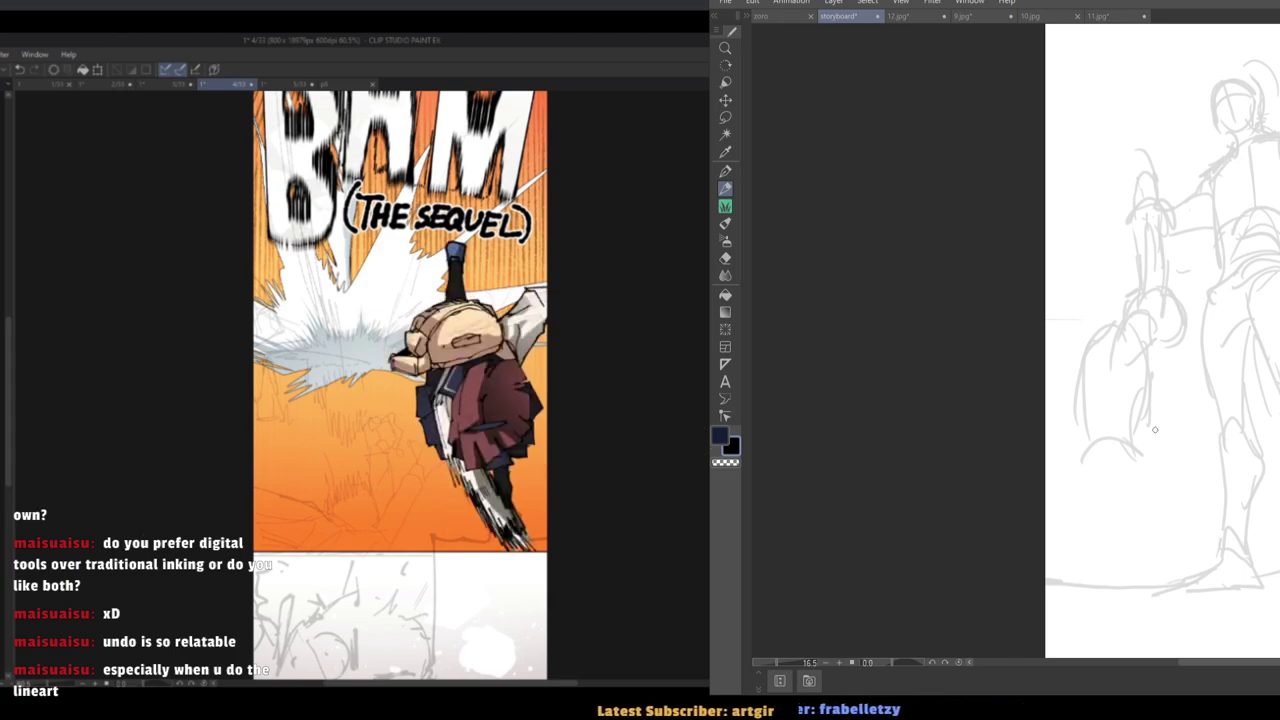
Erase the bent arm and the hanging figure beside the standing figure.
{"action": "left_click_drag", "start_coordinate": [983, 315], "coordinate": [1020, 446]}
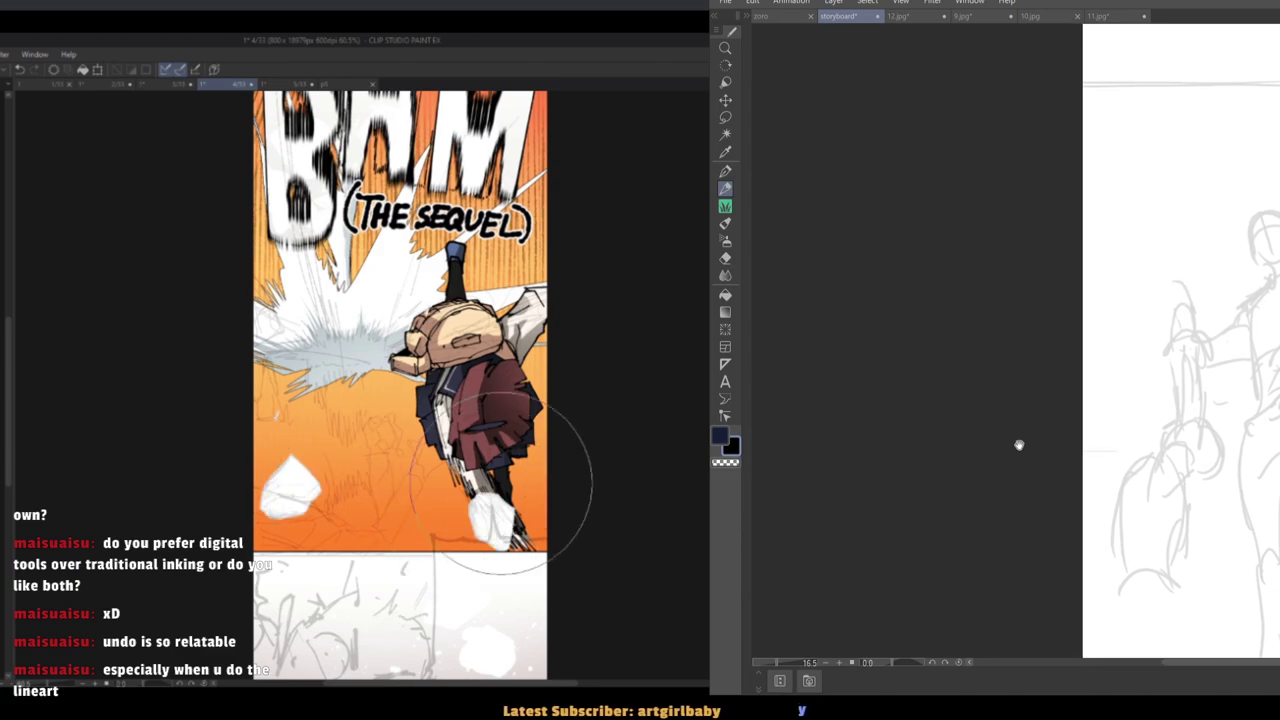
{"action": "key", "text": "e"}
{"action": "mouse_move", "coordinate": [1140, 527]}
{"action": "left_mouse_down"}
{"action": "mouse_move", "coordinate": [1170, 487]}
{"action": "mouse_move", "coordinate": [1167, 250]}
{"action": "left_mouse_up"}
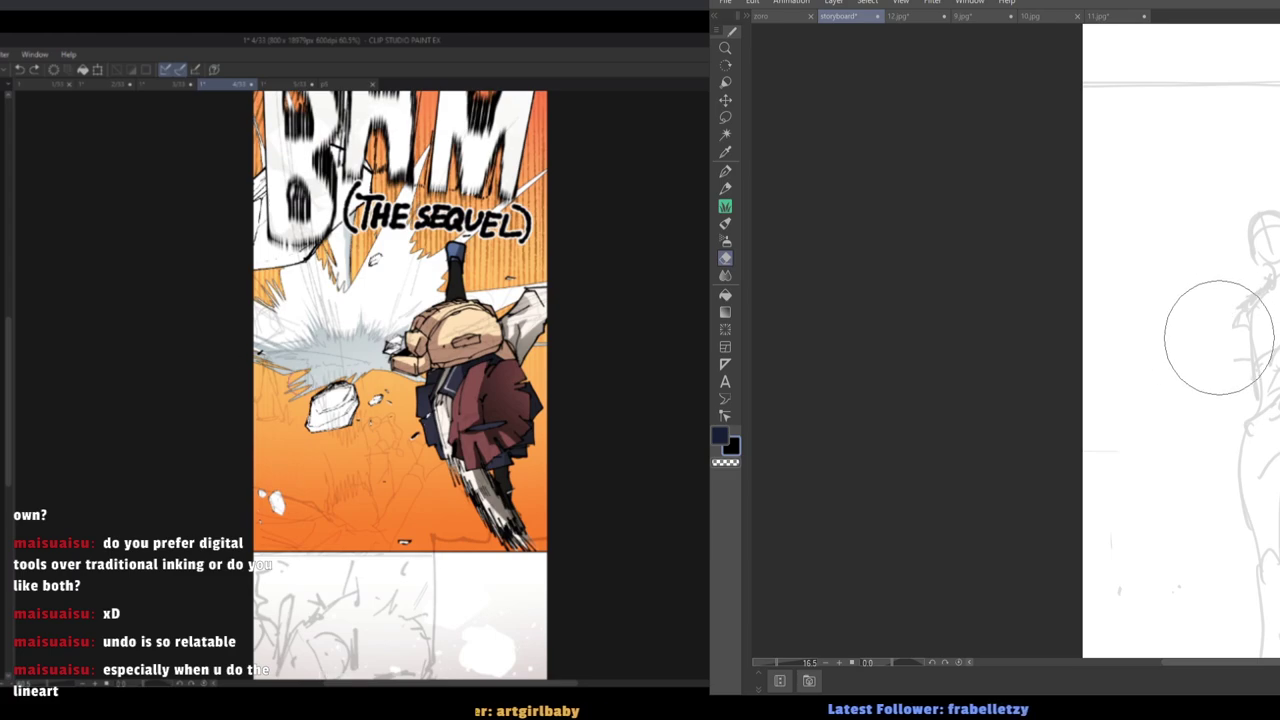
Redraw the standing figure's arm raised diagonally from the shoulder, with the forearm and hand lifted above head height.
{"action": "key", "text": "p"}
{"action": "left_click_drag", "start_coordinate": [1245, 297], "coordinate": [1215, 263]}
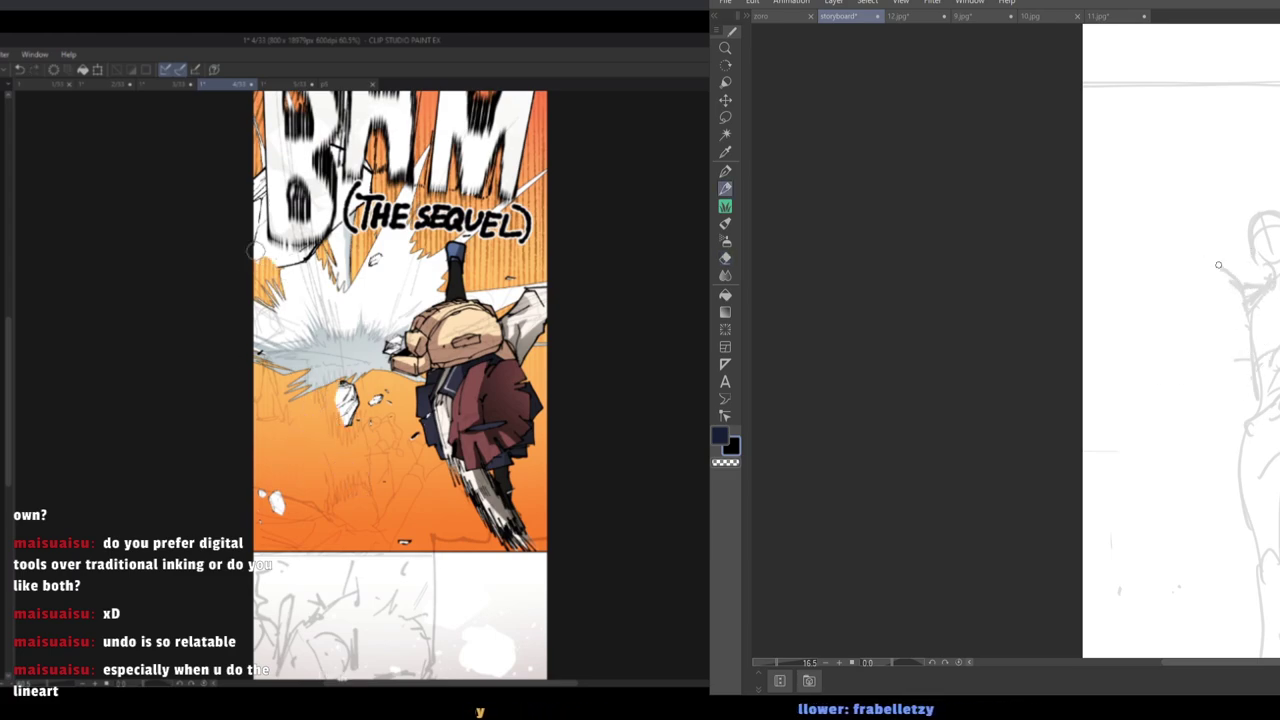
{"action": "mouse_move", "coordinate": [1234, 306]}
{"action": "left_mouse_down"}
{"action": "mouse_move", "coordinate": [1180, 257]}
{"action": "mouse_move", "coordinate": [1198, 252]}
{"action": "left_mouse_up"}
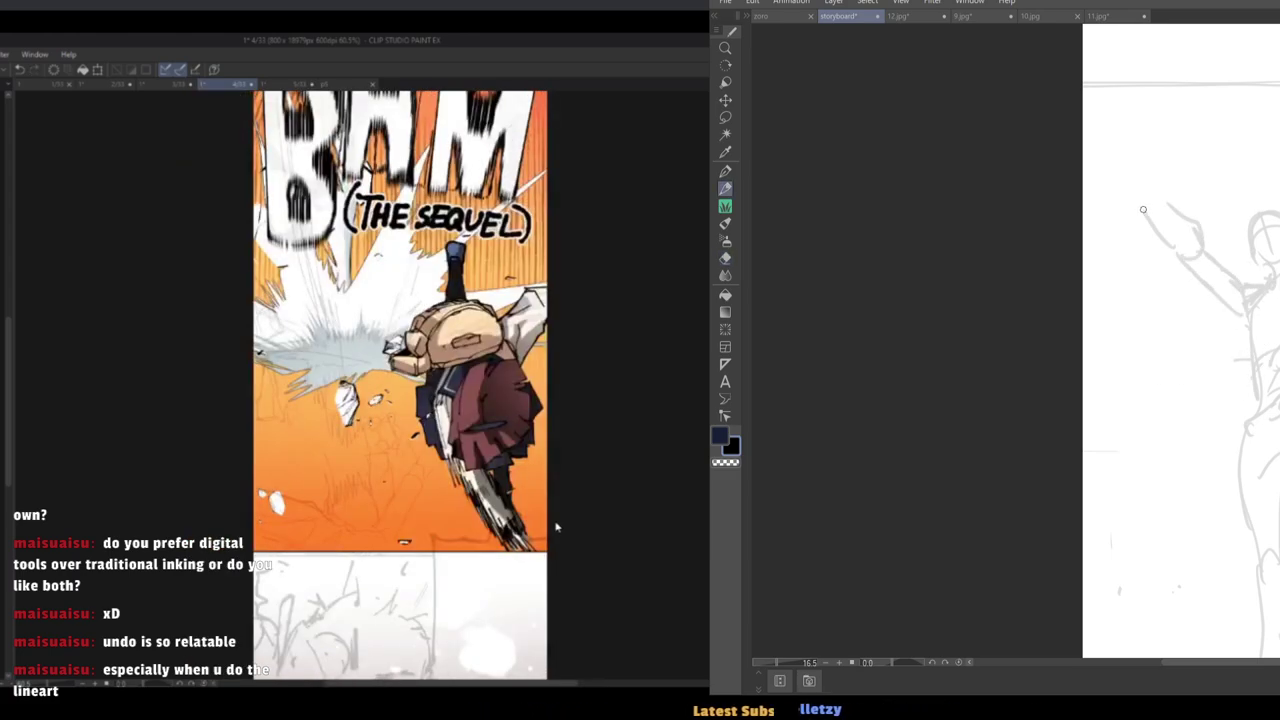
{"action": "left_click_drag", "start_coordinate": [1168, 206], "coordinate": [1150, 156]}
{"action": "mouse_move", "coordinate": [1146, 172]}
{"action": "left_mouse_down"}
{"action": "mouse_move", "coordinate": [1170, 148]}
{"action": "mouse_move", "coordinate": [1155, 218]}
{"action": "mouse_move", "coordinate": [1166, 257]}
{"action": "left_mouse_up"}
Sketch a figure dangling from the standing figure's raised hand, with its head, shoulder and torso outline.
{"action": "mouse_move", "coordinate": [1163, 253]}
{"action": "left_mouse_down"}
{"action": "mouse_move", "coordinate": [1138, 272]}
{"action": "mouse_move", "coordinate": [1143, 308]}
{"action": "mouse_move", "coordinate": [971, 226]}
{"action": "mouse_move", "coordinate": [1036, 262]}
{"action": "mouse_move", "coordinate": [996, 326]}
{"action": "left_mouse_up"}
{"action": "left_click_drag", "start_coordinate": [1046, 282], "coordinate": [1040, 376]}
{"action": "left_click_drag", "start_coordinate": [1008, 322], "coordinate": [1040, 388]}
{"action": "left_click_drag", "start_coordinate": [1005, 380], "coordinate": [1011, 422]}
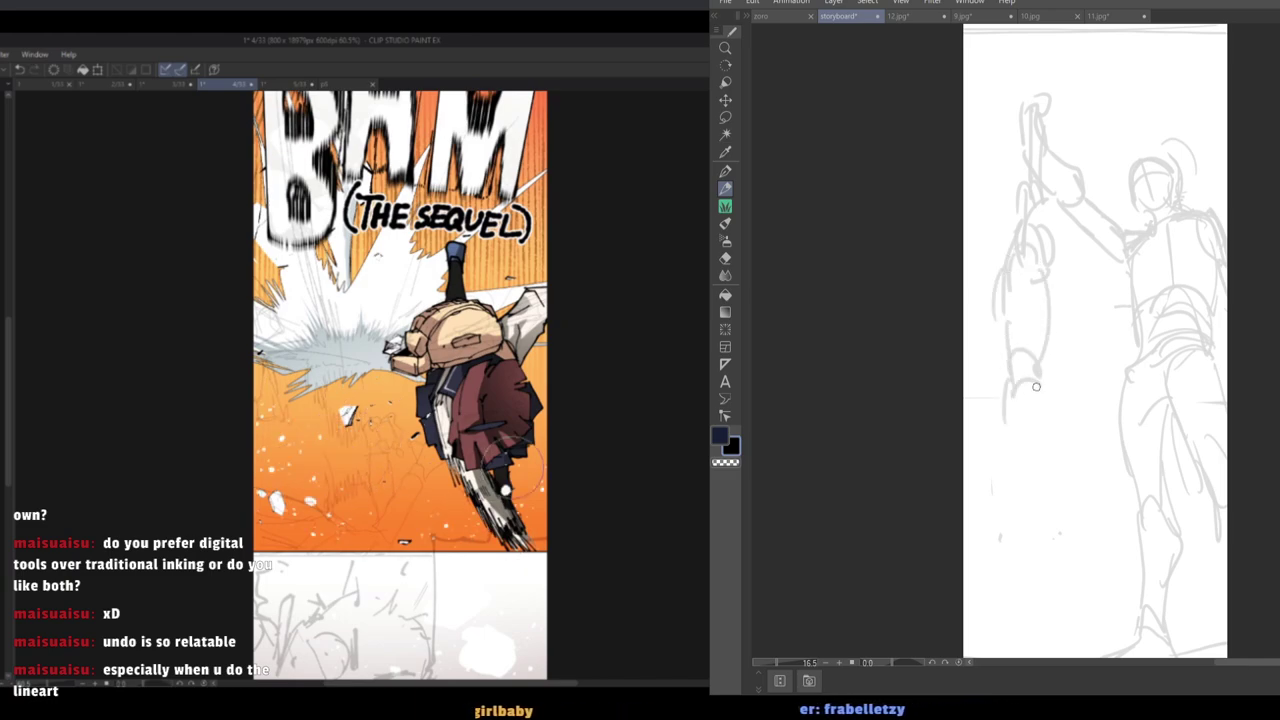
Sketch the dangling figure's thighs and tapering lower legs beneath its torso.
{"action": "left_click_drag", "start_coordinate": [1046, 376], "coordinate": [1057, 460]}
{"action": "left_click_drag", "start_coordinate": [1003, 398], "coordinate": [1010, 302]}
{"action": "left_click_drag", "start_coordinate": [1022, 325], "coordinate": [1056, 422]}
{"action": "left_click_drag", "start_coordinate": [1047, 379], "coordinate": [1037, 412]}
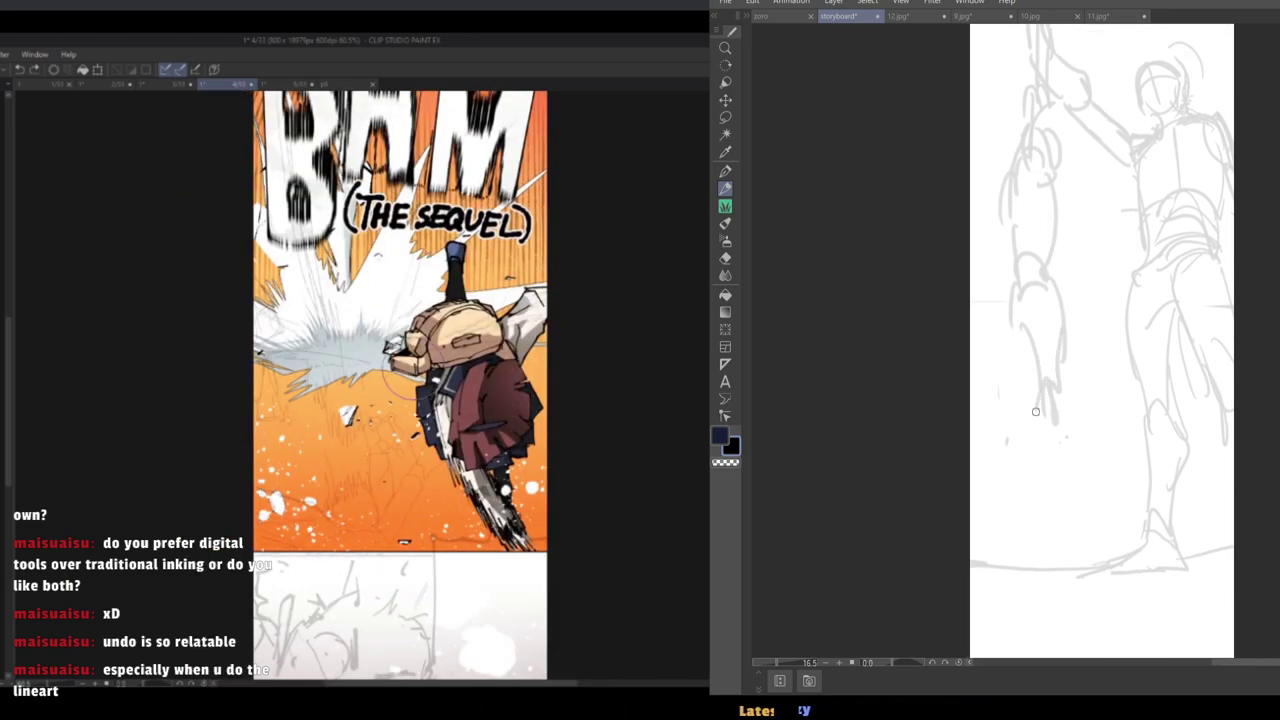
{"action": "left_click_drag", "start_coordinate": [979, 259], "coordinate": [997, 347]}
Try to rotate the lassoed raised arm and dangling figure with a free transform.
{"action": "key", "text": "e"}
{"action": "left_click", "coordinate": [1063, 240]}
{"action": "key", "text": "ctrl+z"}
{"action": "key", "text": "m"}
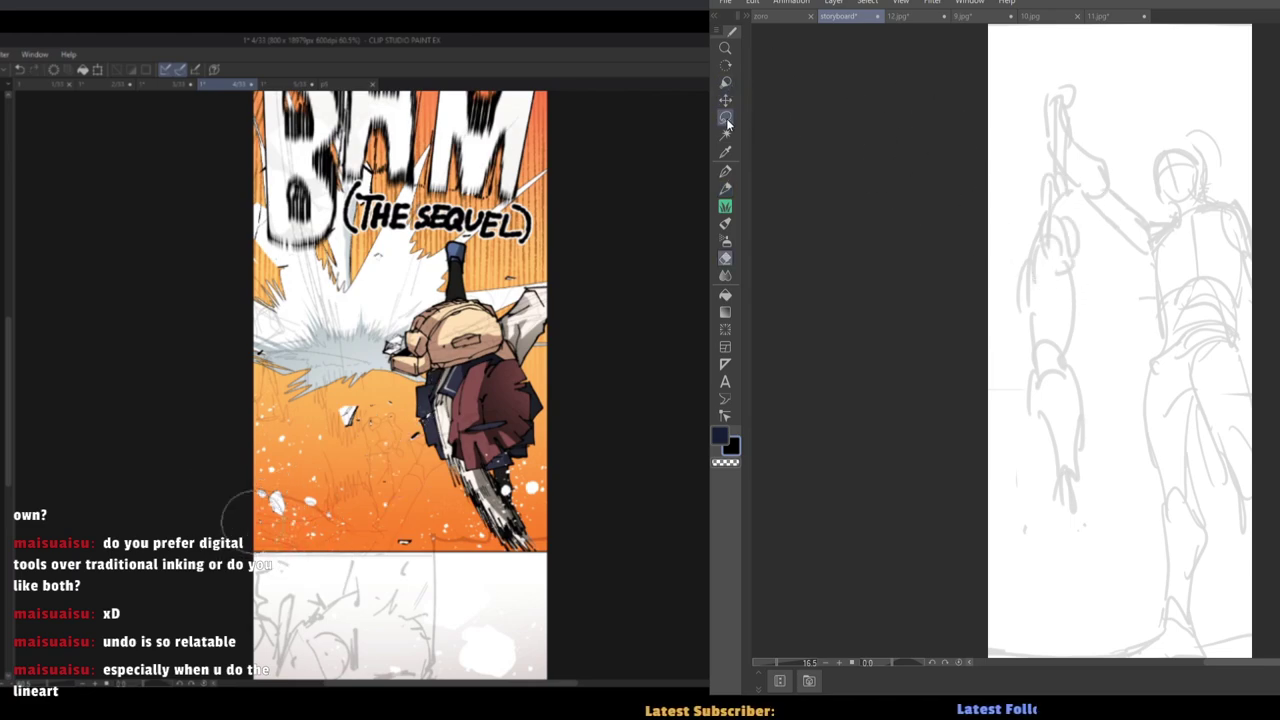
{"action": "mouse_move", "coordinate": [1094, 506]}
{"action": "left_mouse_down"}
{"action": "mouse_move", "coordinate": [1098, 400]}
{"action": "mouse_move", "coordinate": [1063, 42]}
{"action": "mouse_move", "coordinate": [1047, 567]}
{"action": "left_mouse_up"}
{"action": "key", "text": "ctrl+t"}
{"action": "left_click_drag", "start_coordinate": [1060, 389], "coordinate": [1069, 336]}
{"action": "left_click_drag", "start_coordinate": [966, 297], "coordinate": [963, 284]}
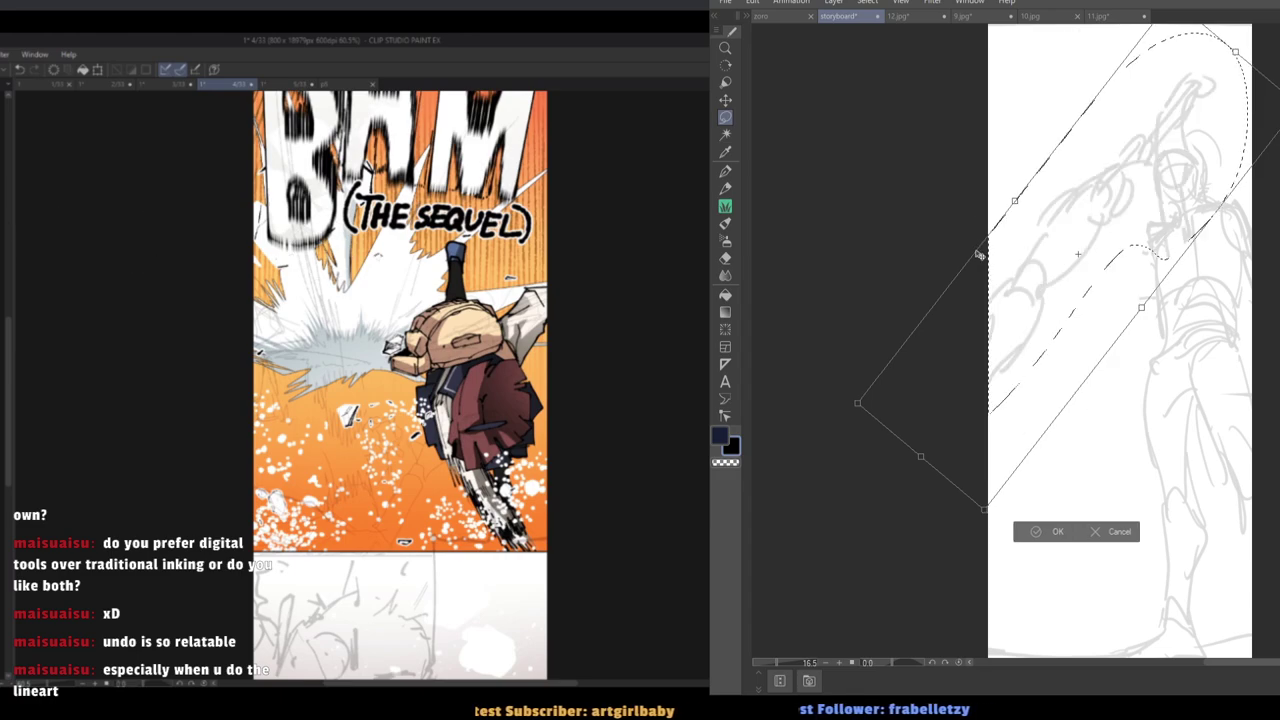
{"action": "key", "text": "ctrl+z"}
{"action": "key", "text": "ctrl+z"}
{"action": "left_click", "coordinate": [188, 72]}
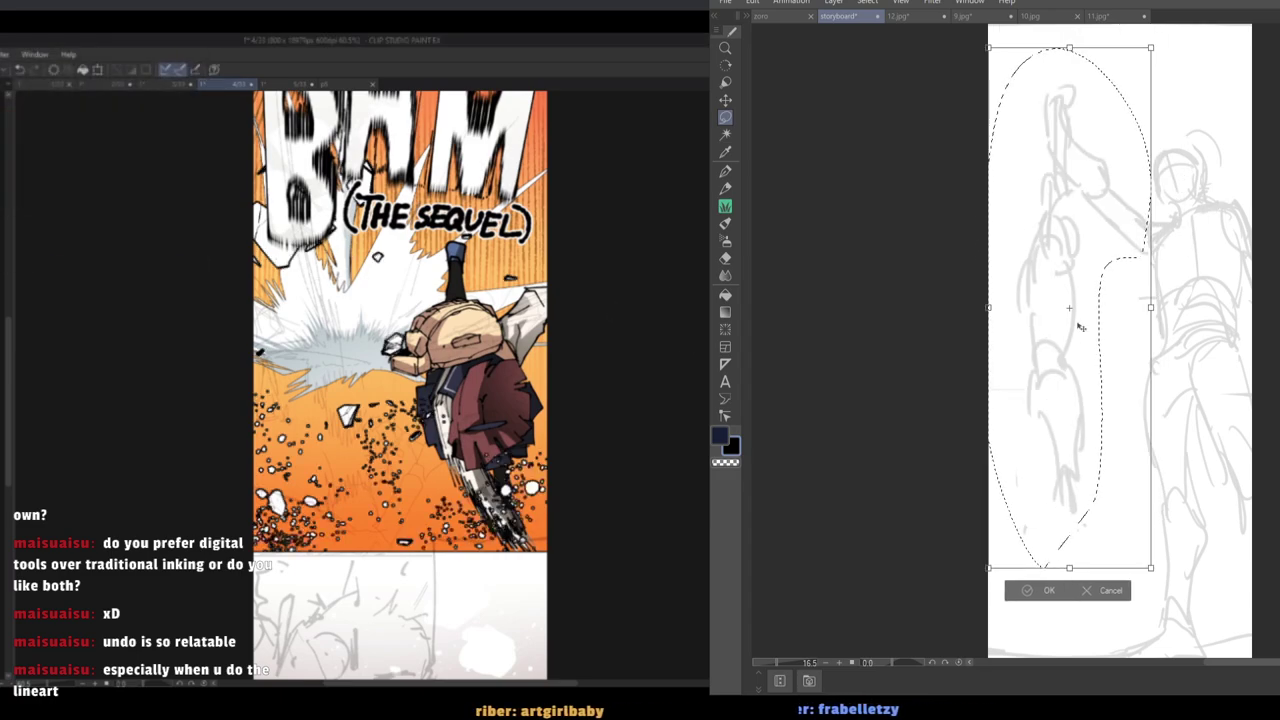
{"action": "left_click", "coordinate": [1105, 590]}
{"action": "key", "text": "ctrl+d"}
Undo the dangling figure's torso and leg strokes, keeping its head and the raised arm.
{"action": "key", "text": "ctrl+z"}
{"action": "key", "text": "ctrl+z"}
{"action": "key", "text": "ctrl+z"}
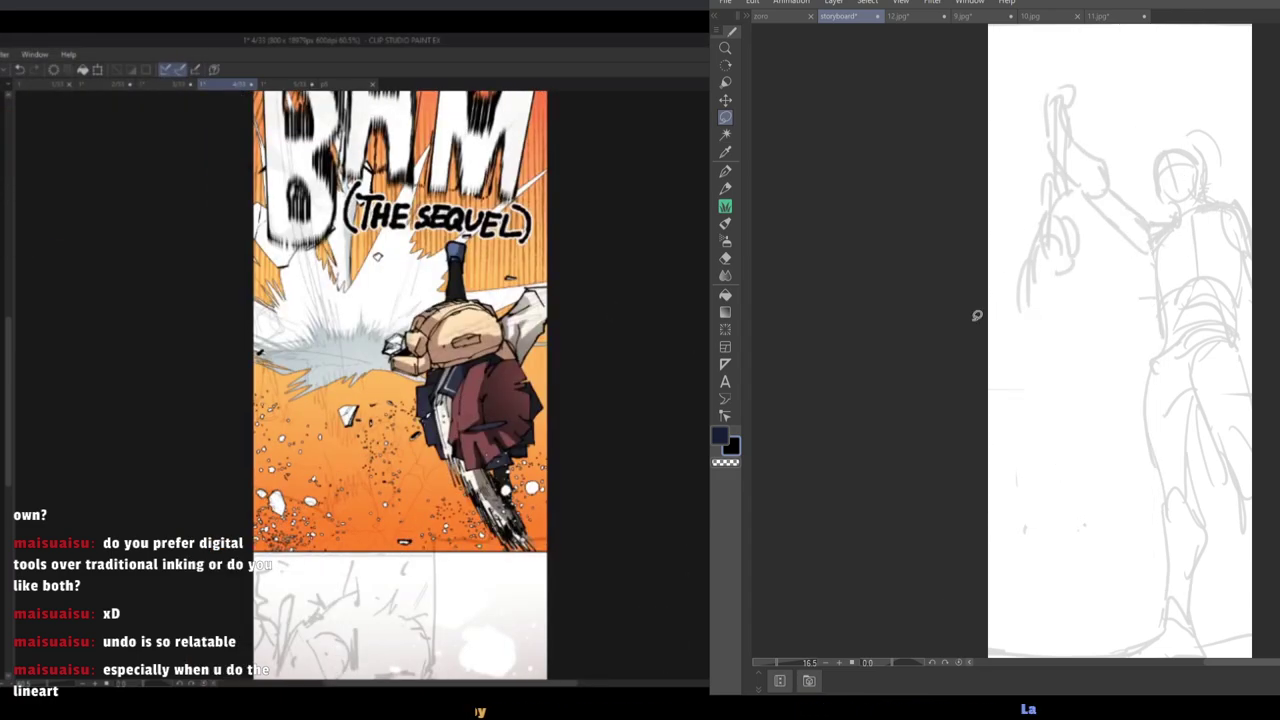
{"action": "mouse_move", "coordinate": [973, 322]}
{"action": "left_mouse_down"}
{"action": "mouse_move", "coordinate": [929, 329]}
{"action": "mouse_move", "coordinate": [996, 340]}
{"action": "left_mouse_up"}
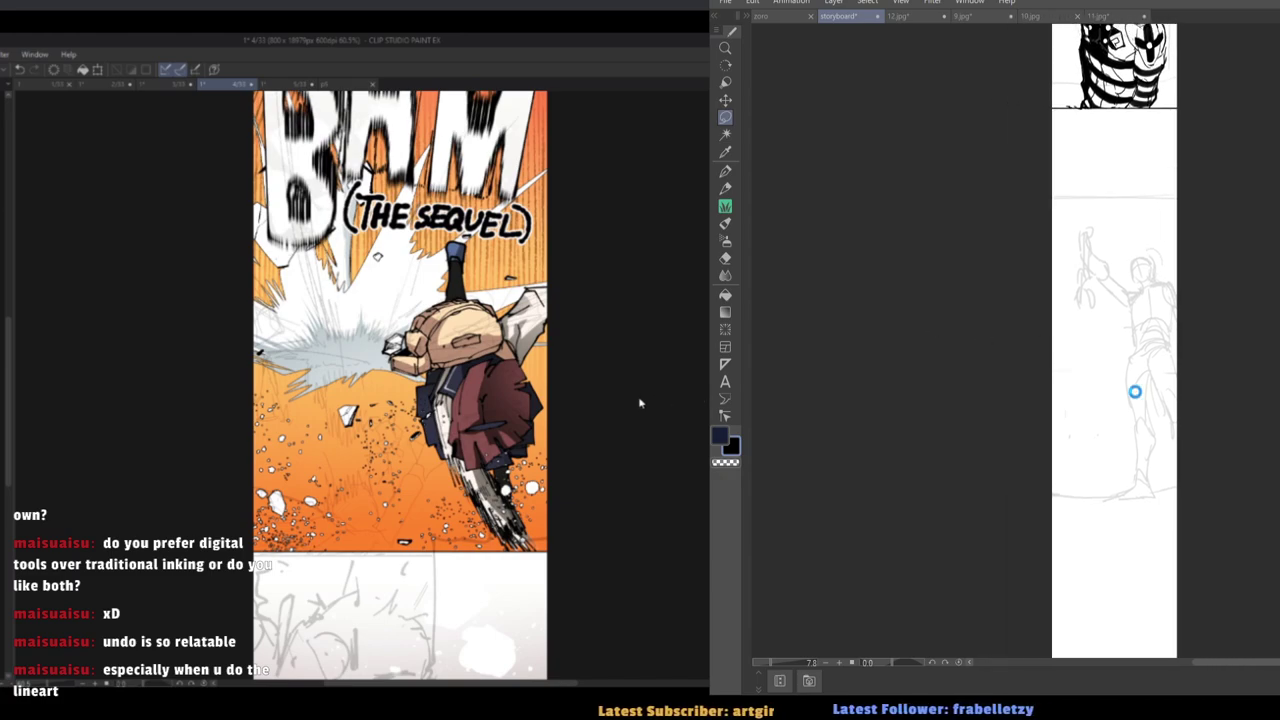
Enlarge the brush and tint the white flying rock debris in the BAM sequel panel peach-orange.
{"action": "scroll", "coordinate": [585, 417], "scroll_direction": "up", "scroll_amount": 1}
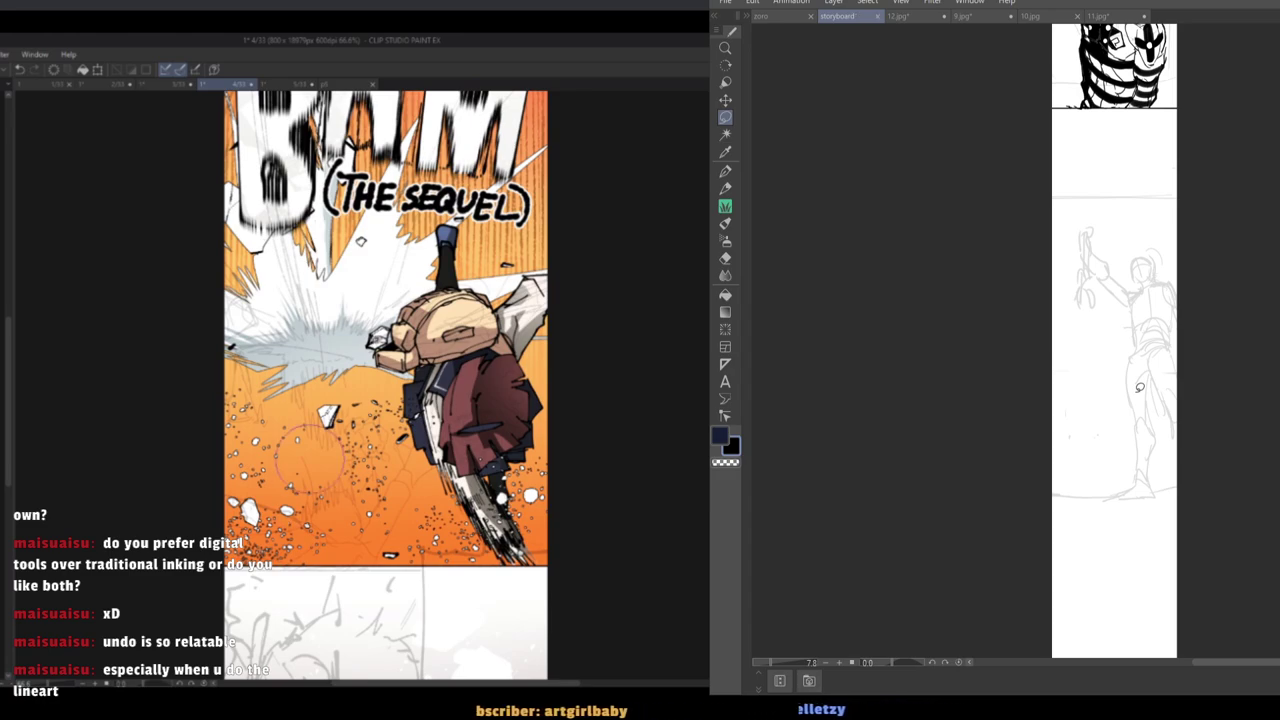
{"action": "key", "text": "]"}
{"action": "key", "text": "]"}
{"action": "key", "text": "]"}
{"action": "key", "text": "]"}
{"action": "key", "text": "]"}
{"action": "key", "text": "]"}
{"action": "key", "text": "]"}
{"action": "key", "text": "]"}
{"action": "key", "text": "]"}
{"action": "key", "text": "]"}
{"action": "key", "text": "]"}
{"action": "key", "text": "]"}
{"action": "key", "text": "]"}
{"action": "key", "text": "]"}
{"action": "key", "text": "]"}
{"action": "key", "text": "]"}
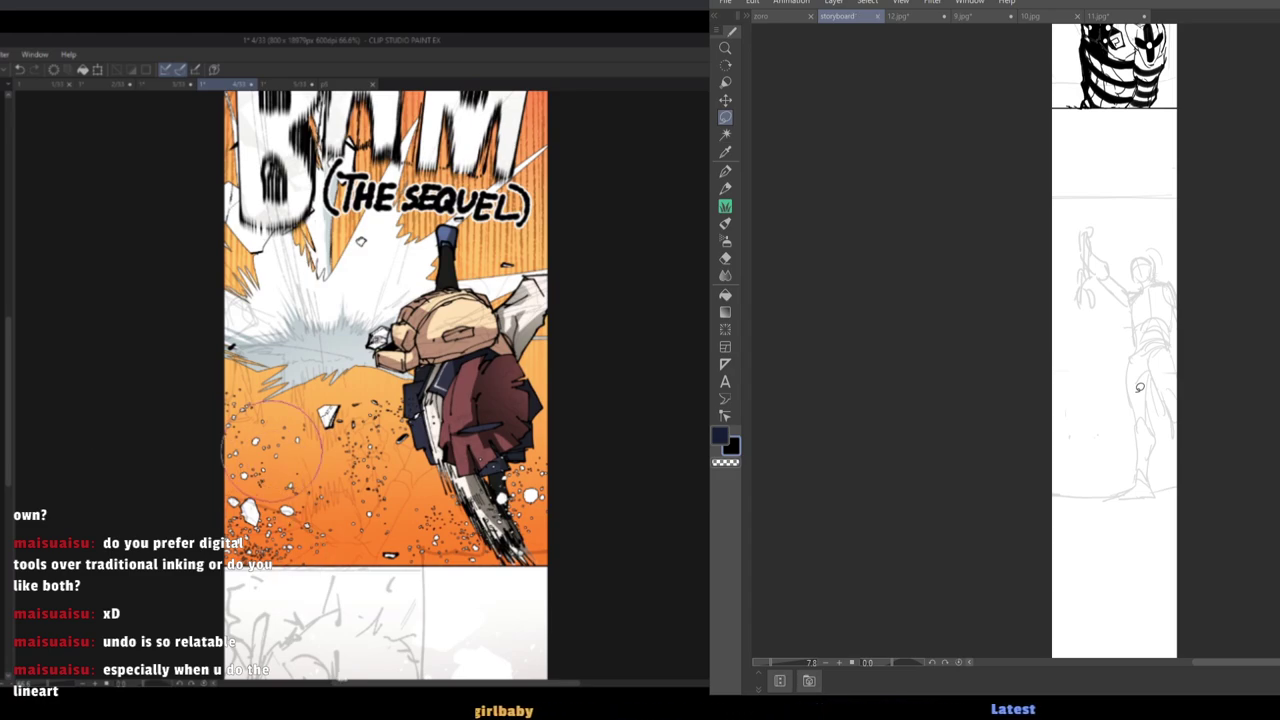
{"action": "mouse_move", "coordinate": [278, 445]}
{"action": "left_mouse_down"}
{"action": "mouse_move", "coordinate": [273, 566]}
{"action": "mouse_move", "coordinate": [278, 341]}
{"action": "mouse_move", "coordinate": [458, 531]}
{"action": "mouse_move", "coordinate": [566, 583]}
{"action": "left_mouse_up"}
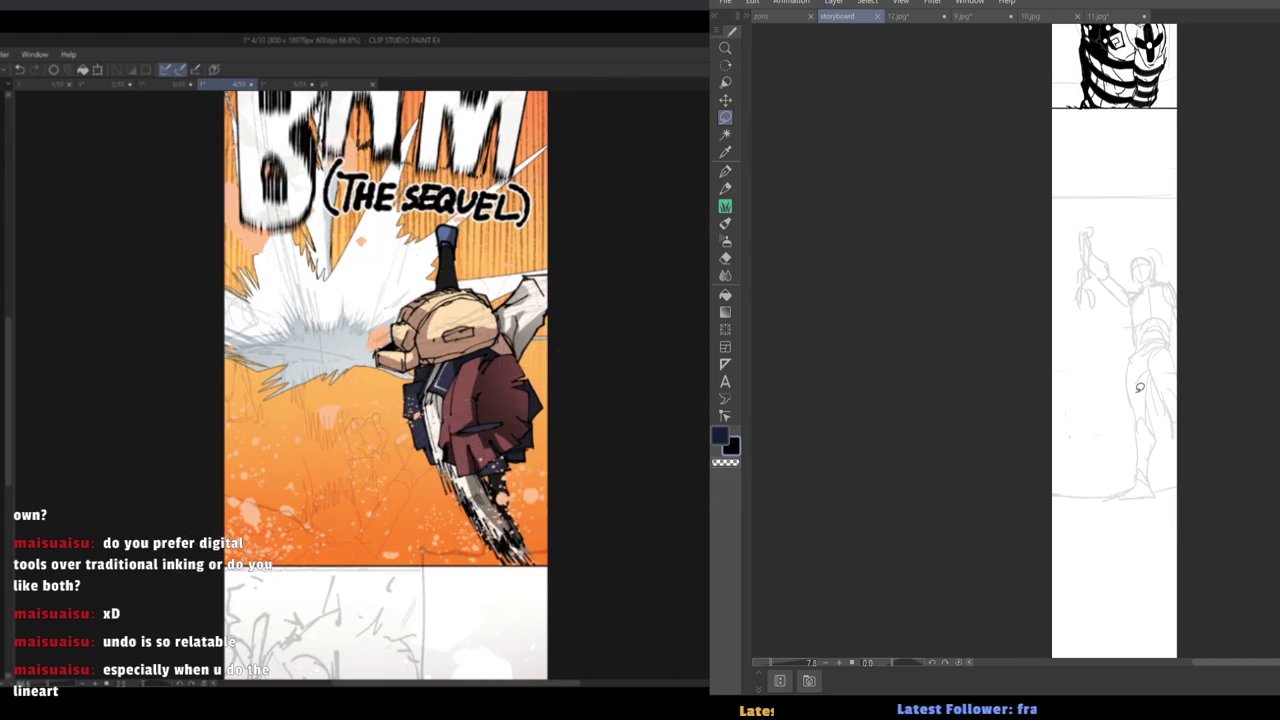
{"action": "key", "text": "ctrl+z"}
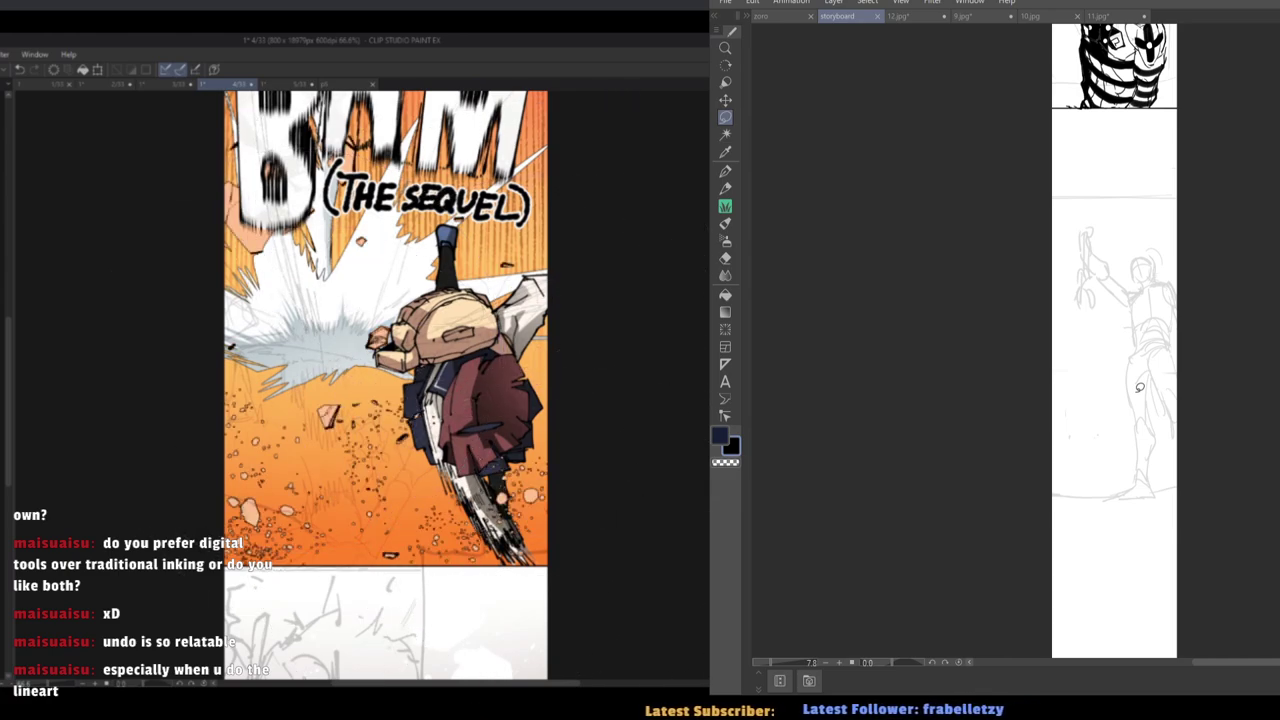
Darken the tinted rock debris to brown by lowering its luminosity with a hue/saturation/luminosity adjustment.
{"action": "key", "text": "p"}
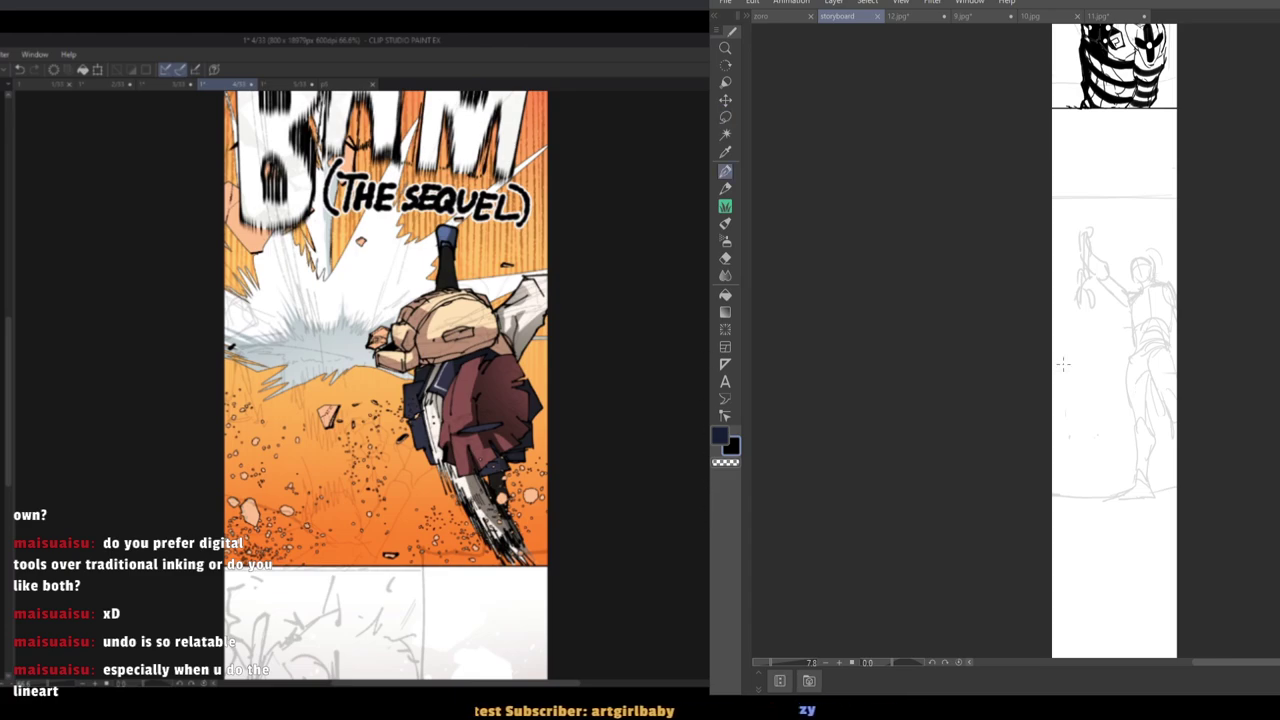
{"action": "key", "text": "ctrl+u"}
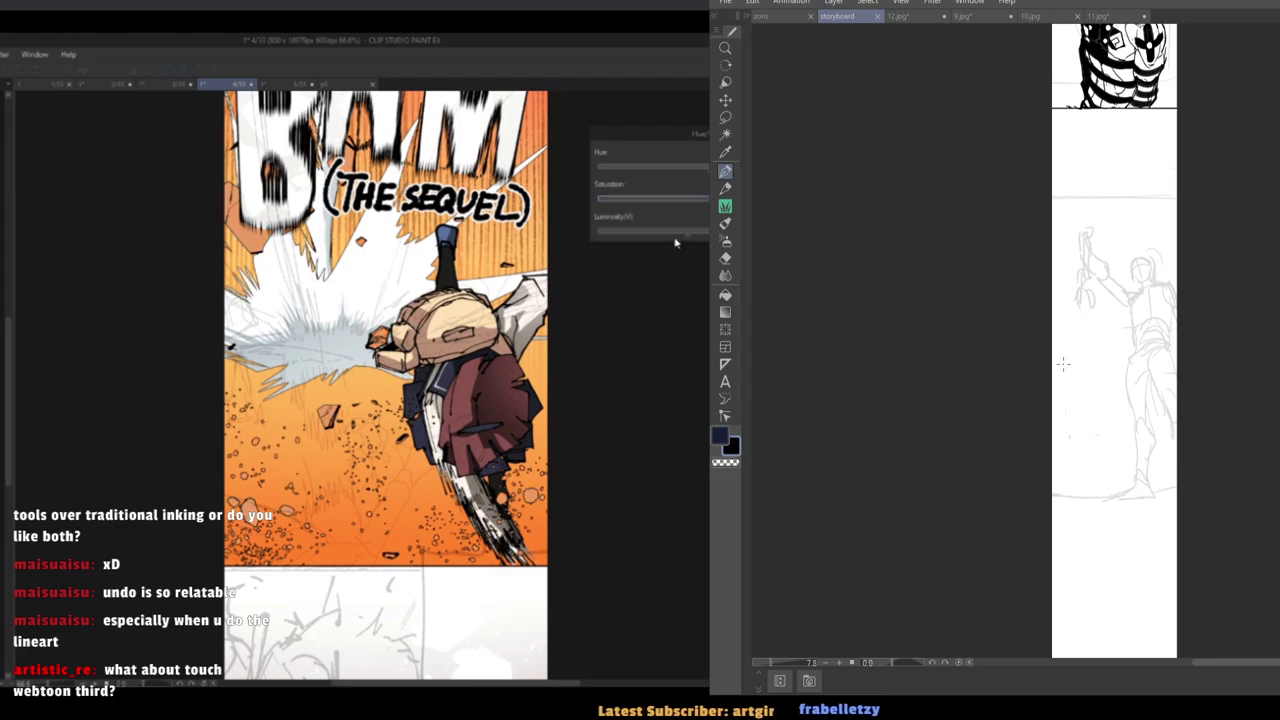
{"action": "left_click_drag", "start_coordinate": [670, 243], "coordinate": [662, 242]}
{"action": "key", "text": "Return"}
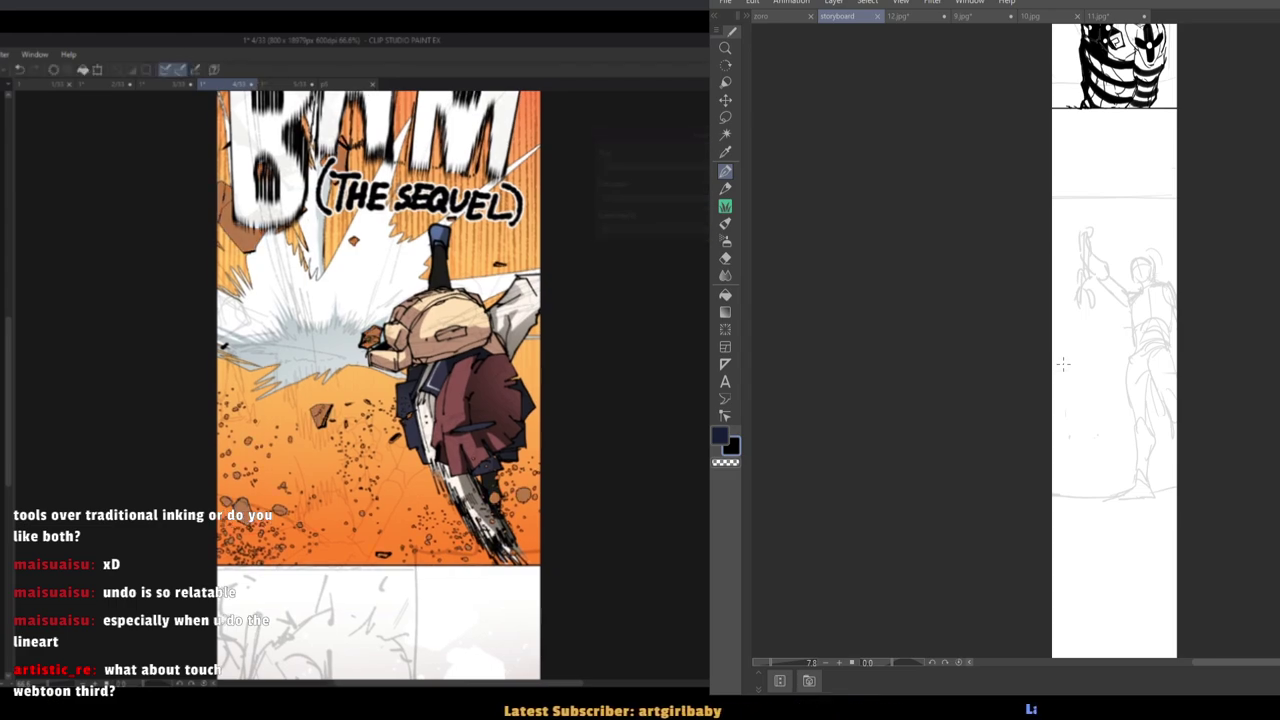
Desaturate the rock debris to a neutral grey with a second hue/saturation/luminosity adjustment.
{"action": "key", "text": "h"}
{"action": "key", "text": "h"}
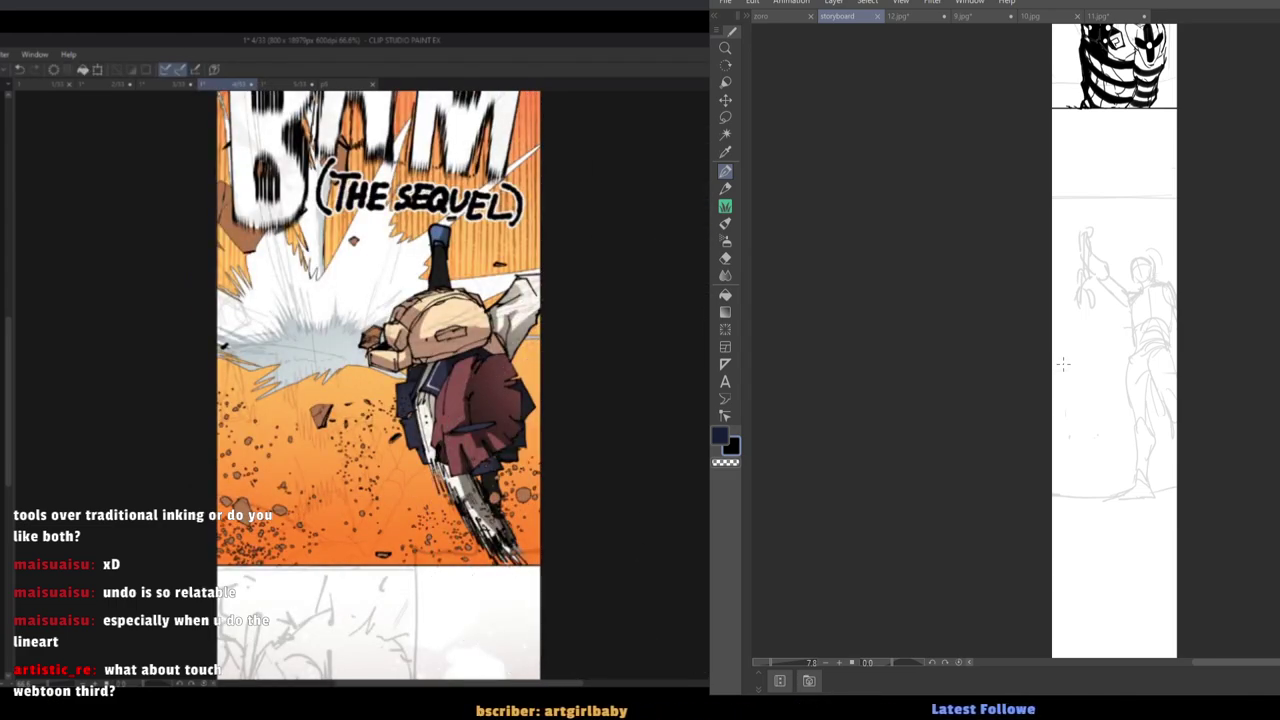
{"action": "key", "text": "ctrl+u"}
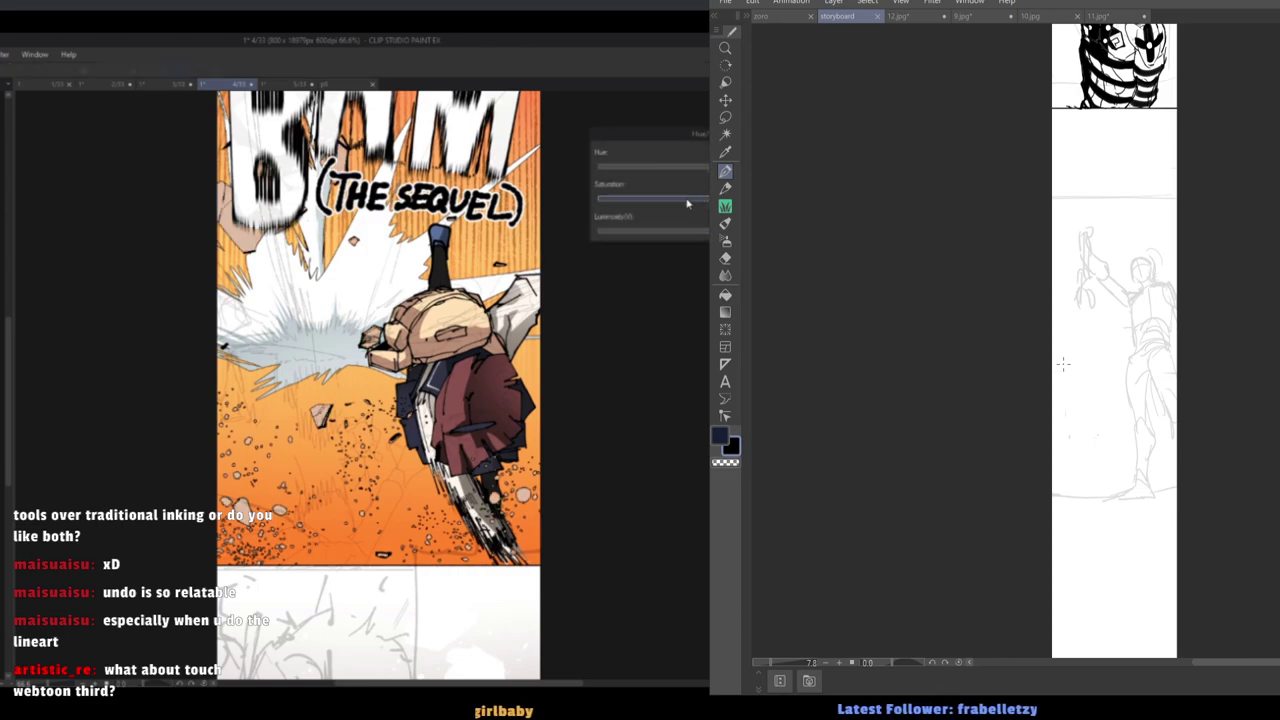
{"action": "key", "text": "Return"}
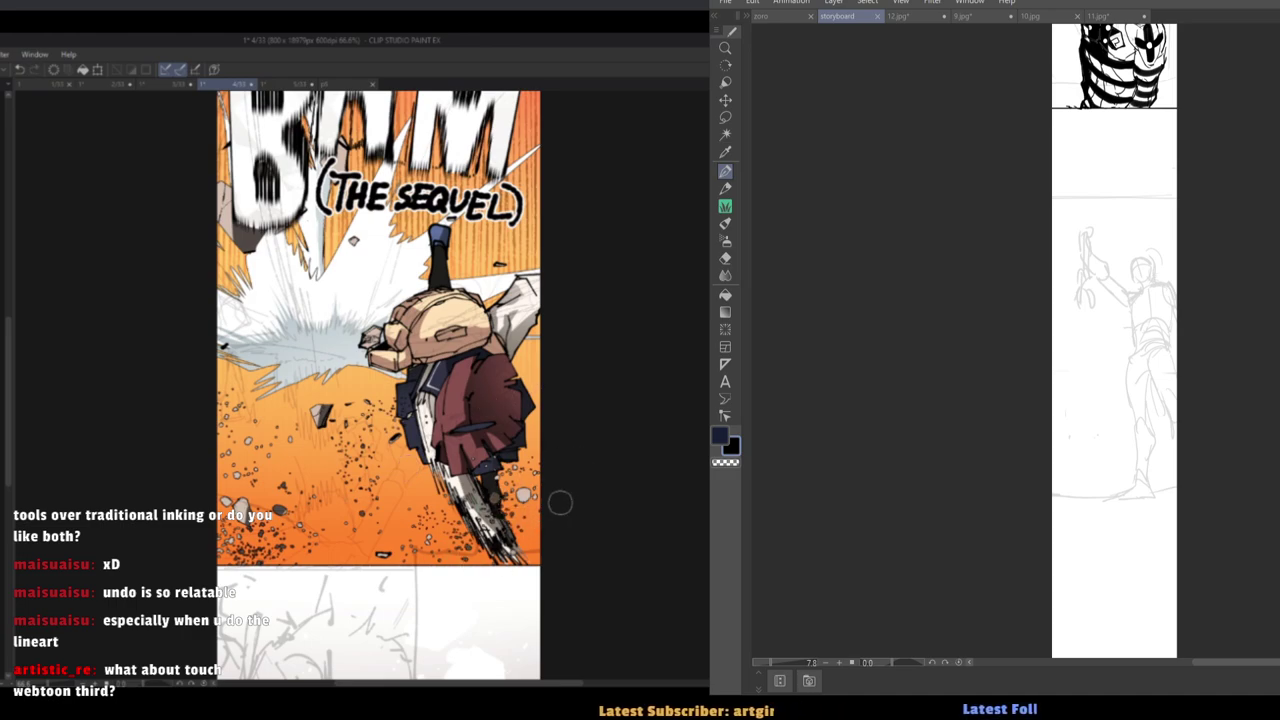
Examine the BAM sequel panel's composition in mirrored and normal view at different magnifications.
{"action": "scroll", "coordinate": [689, 338], "scroll_direction": "up", "scroll_amount": 2}
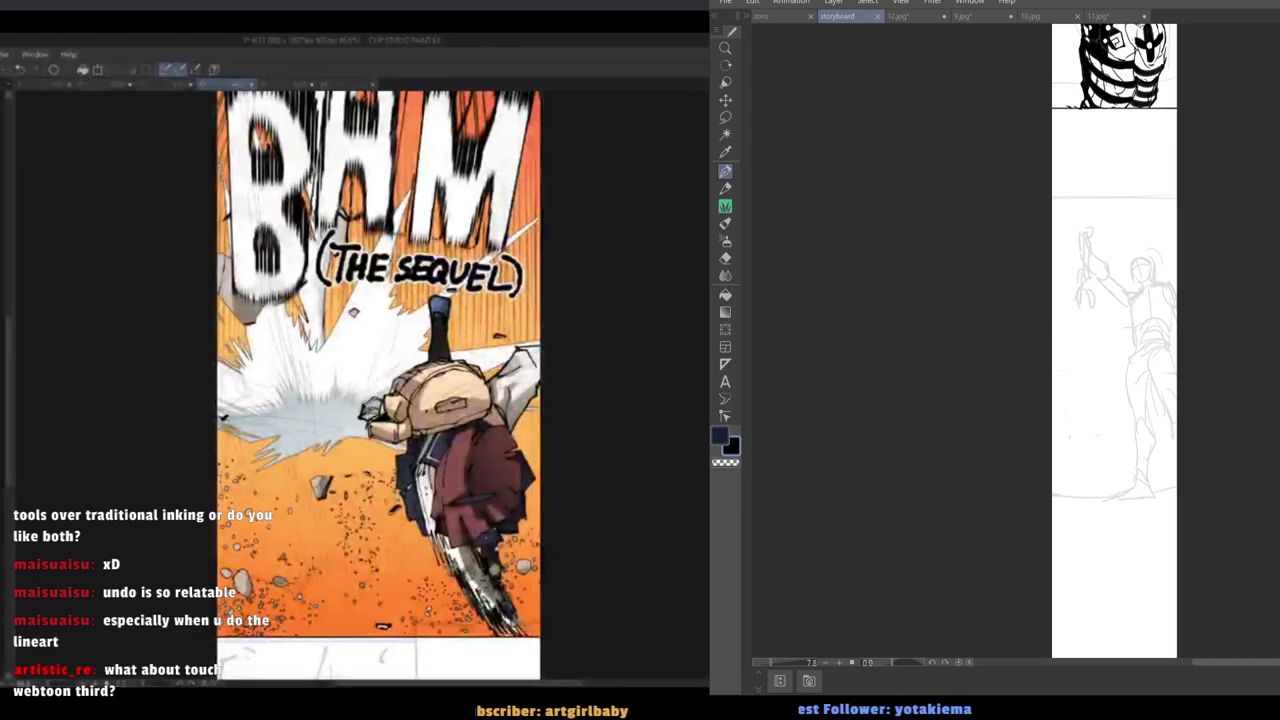
{"action": "scroll", "coordinate": [393, 369], "scroll_direction": "down", "scroll_amount": 3}
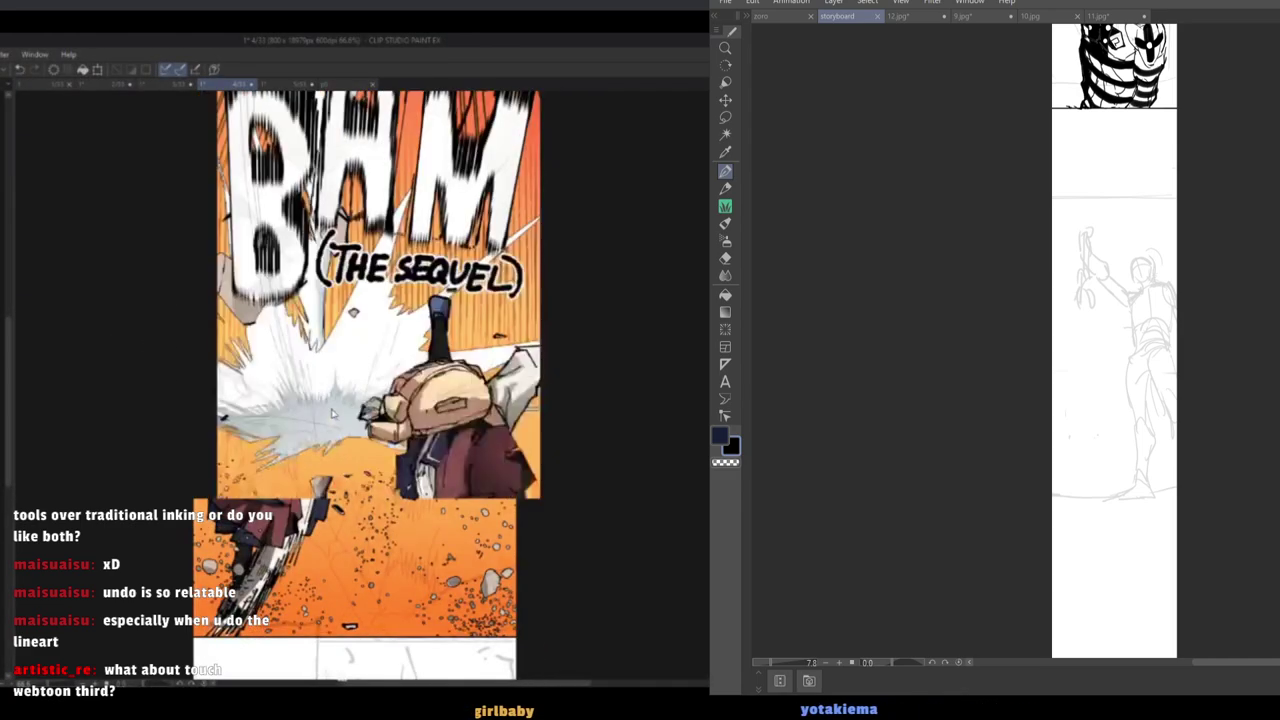
{"action": "scroll", "coordinate": [662, 522], "scroll_direction": "up", "scroll_amount": 1}
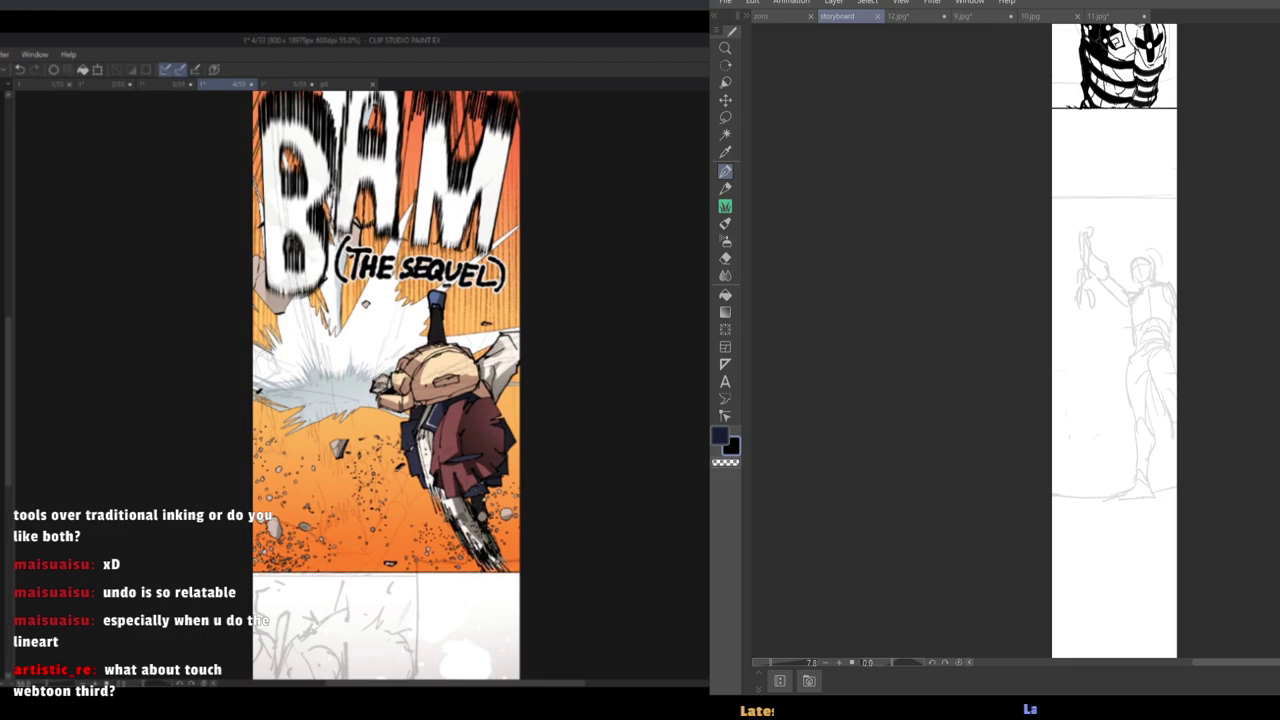
{"action": "key", "text": "h"}
{"action": "key", "text": "h"}
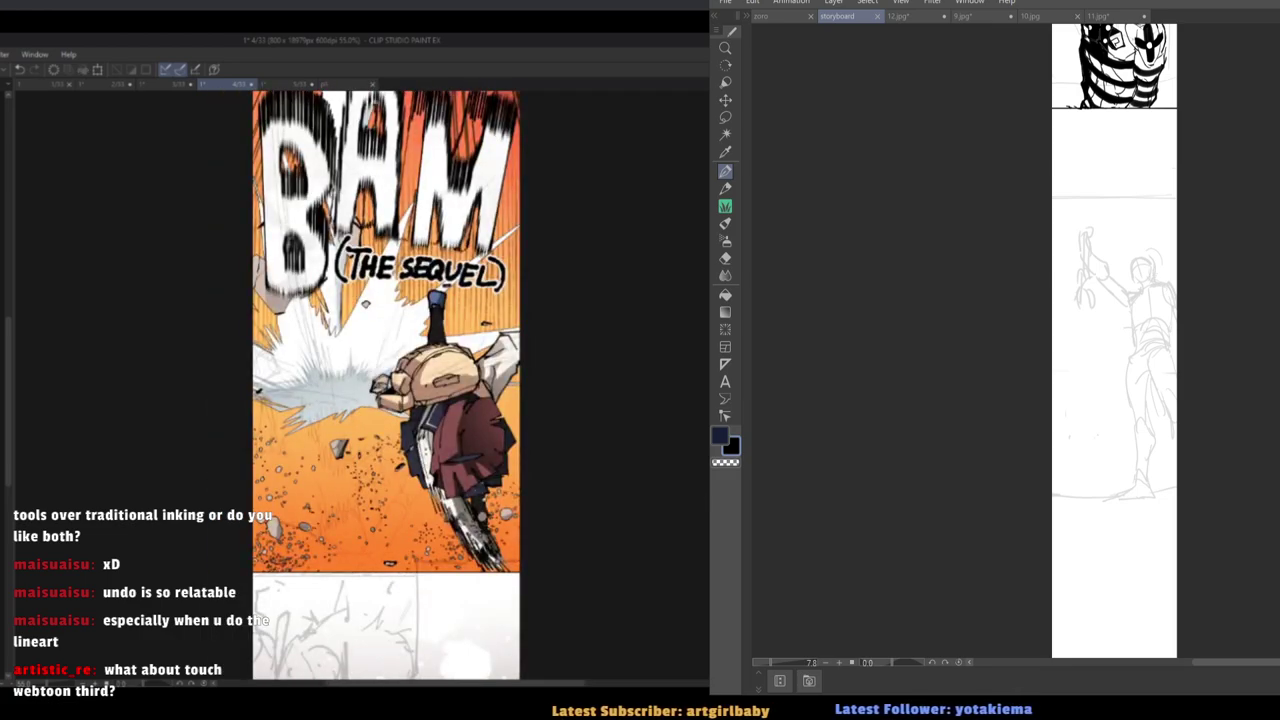
{"action": "scroll", "coordinate": [569, 363], "scroll_direction": "down", "scroll_amount": 4}
{"action": "scroll", "coordinate": [545, 295], "scroll_direction": "up", "scroll_amount": 4}
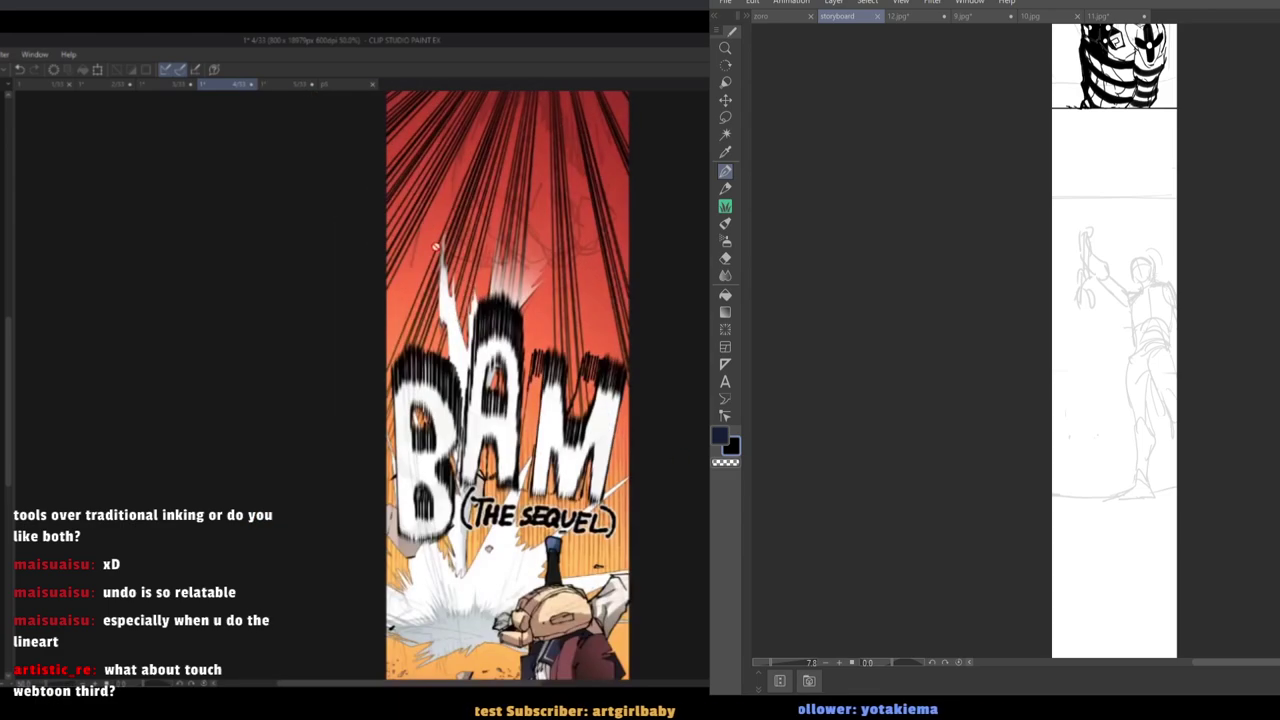
Save the webtoon page containing the BAM sequel panel.
{"action": "scroll", "coordinate": [521, 272], "scroll_direction": "down", "scroll_amount": 2}
{"action": "scroll", "coordinate": [521, 272], "scroll_direction": "up", "scroll_amount": 2}
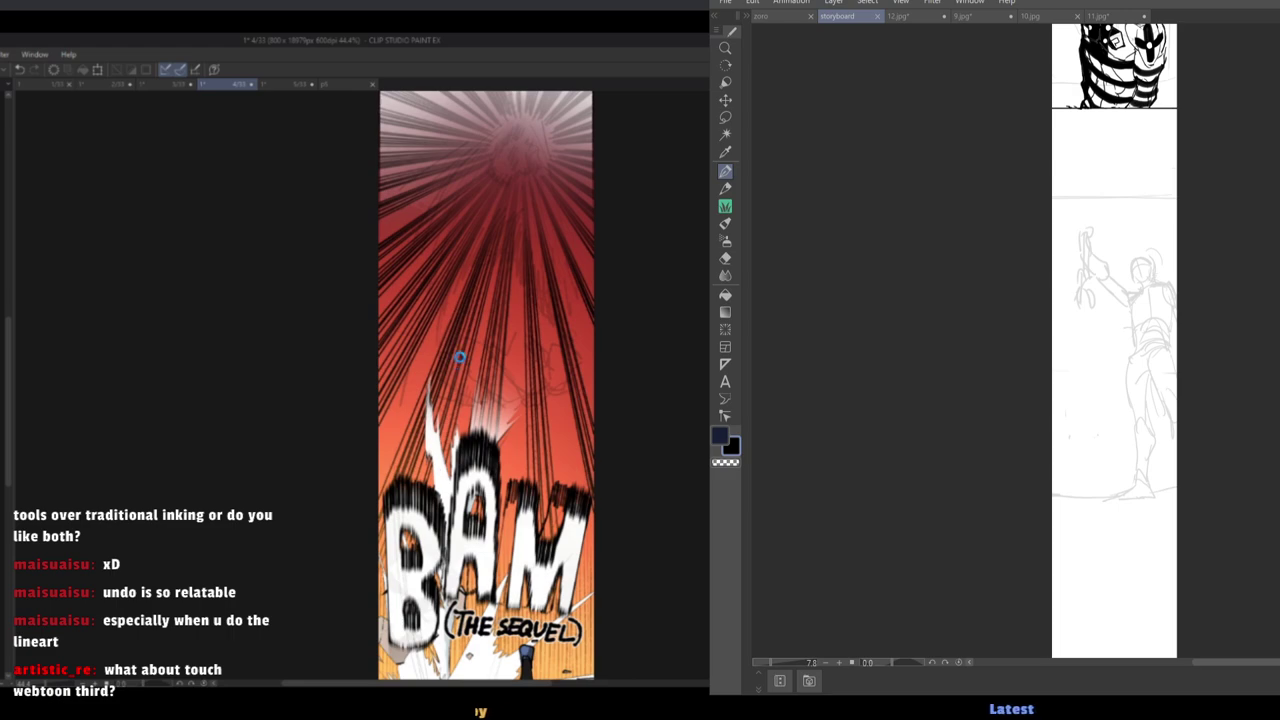
{"action": "key", "text": "ctrl+s"}
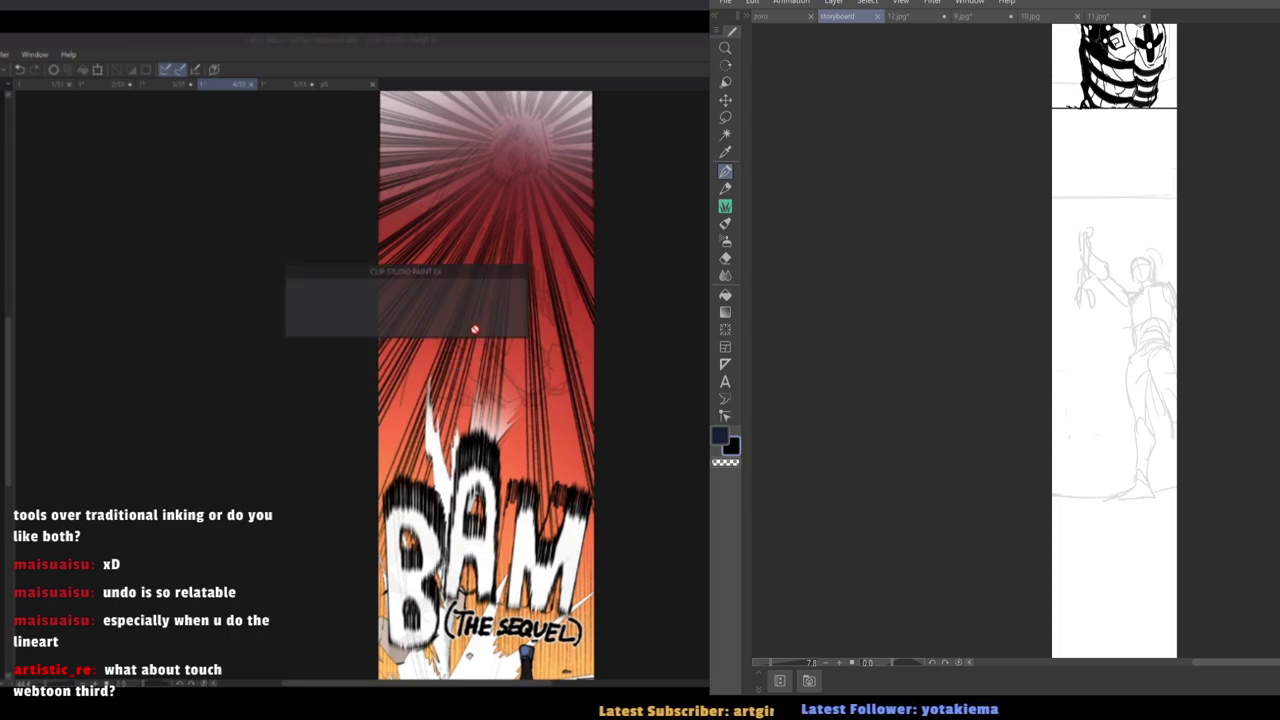
Examine the webtoon page's panels from the orange BAM sequel panel to the final red BAM panel at different magnifications.
{"action": "scroll", "coordinate": [472, 326], "scroll_direction": "down", "scroll_amount": 4}
{"action": "scroll", "coordinate": [480, 482], "scroll_direction": "up", "scroll_amount": 5}
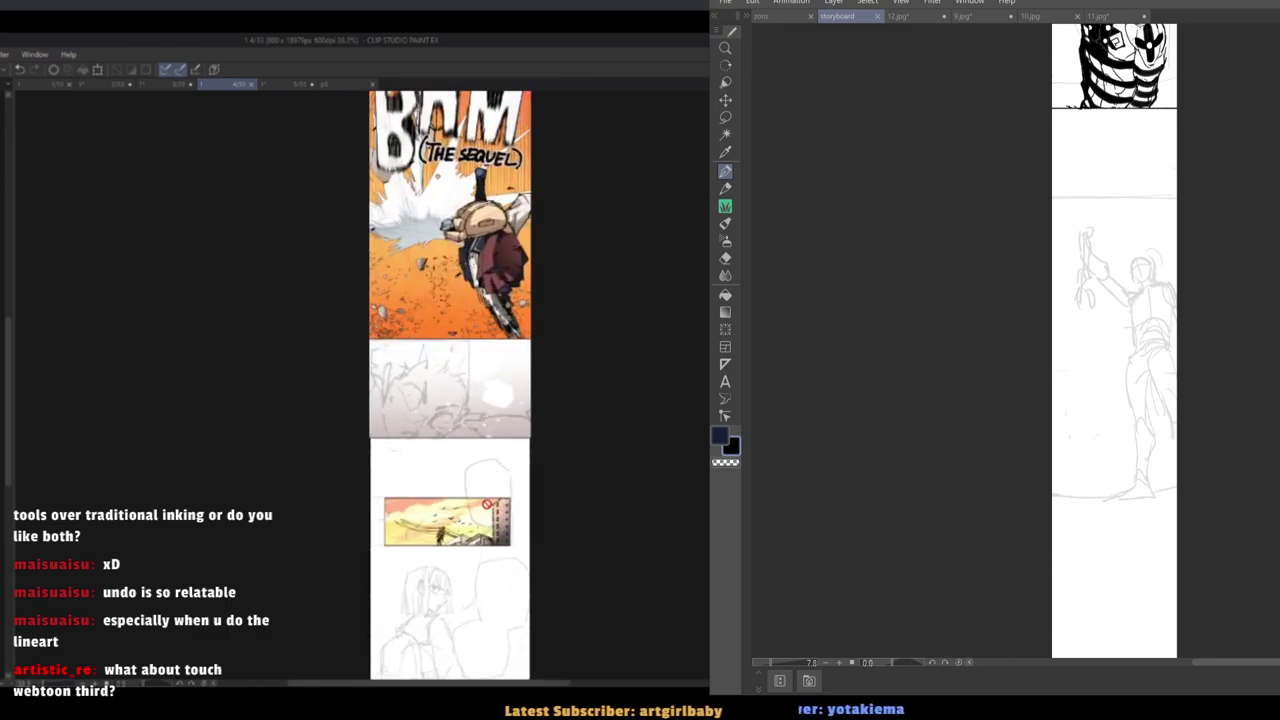
{"action": "scroll", "coordinate": [478, 428], "scroll_direction": "down", "scroll_amount": 3}
{"action": "scroll", "coordinate": [455, 499], "scroll_direction": "up", "scroll_amount": 2}
{"action": "scroll", "coordinate": [477, 355], "scroll_direction": "down", "scroll_amount": 8}
{"action": "scroll", "coordinate": [472, 533], "scroll_direction": "up", "scroll_amount": 11}
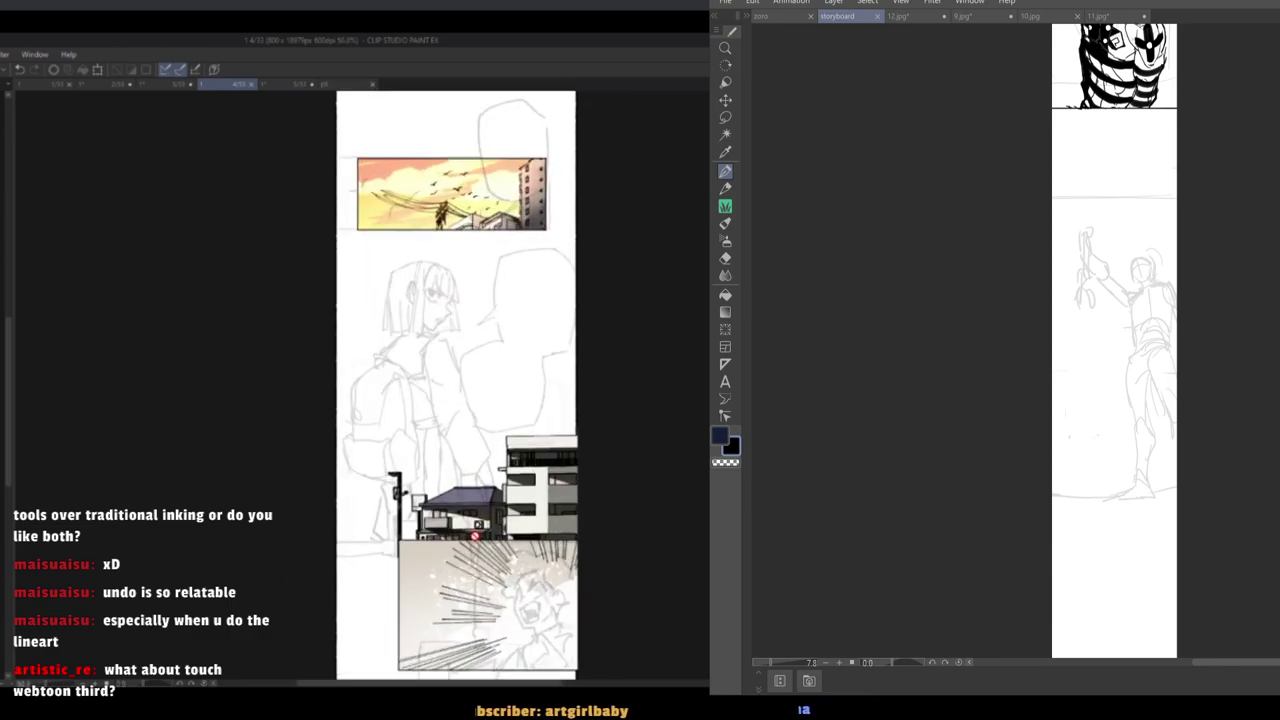
{"action": "scroll", "coordinate": [496, 328], "scroll_direction": "down", "scroll_amount": 8}
{"action": "scroll", "coordinate": [482, 433], "scroll_direction": "up", "scroll_amount": 4}
{"action": "scroll", "coordinate": [481, 432], "scroll_direction": "up", "scroll_amount": 1}
{"action": "scroll", "coordinate": [510, 360], "scroll_direction": "down", "scroll_amount": 4}
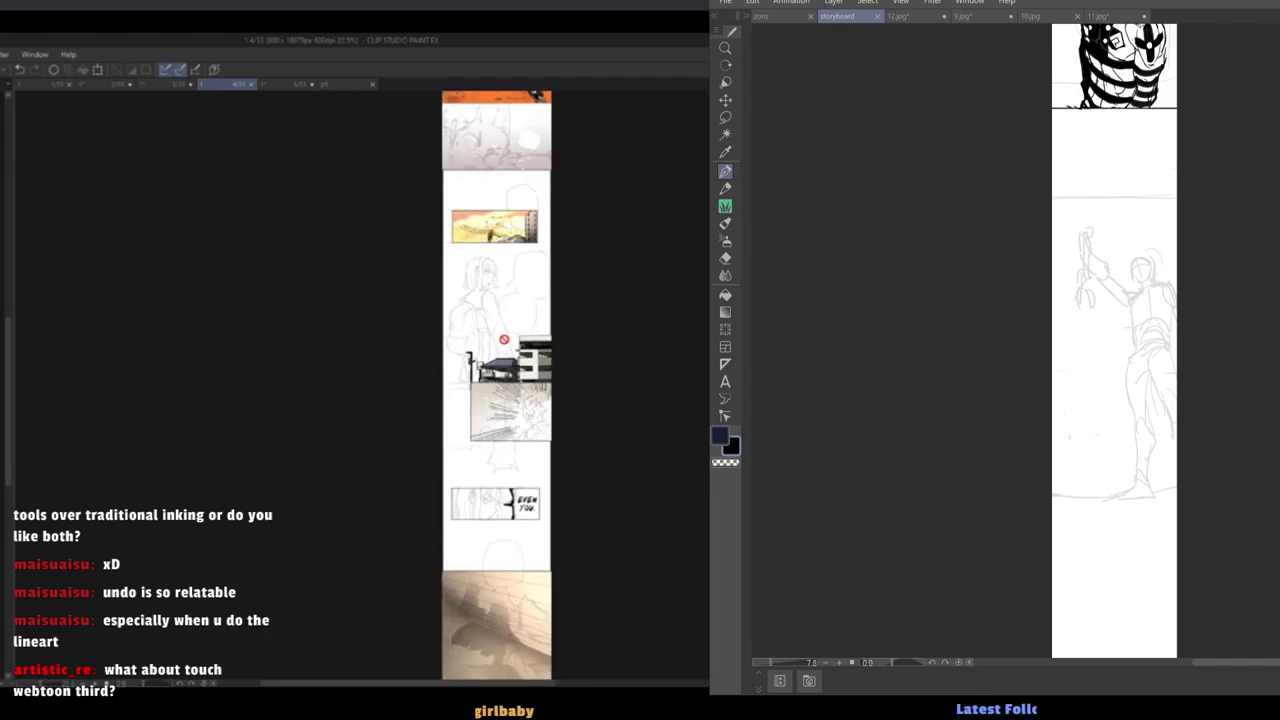
{"action": "scroll", "coordinate": [500, 540], "scroll_direction": "up", "scroll_amount": 4}
{"action": "scroll", "coordinate": [499, 529], "scroll_direction": "up", "scroll_amount": 3}
{"action": "scroll", "coordinate": [481, 264], "scroll_direction": "down", "scroll_amount": 8}
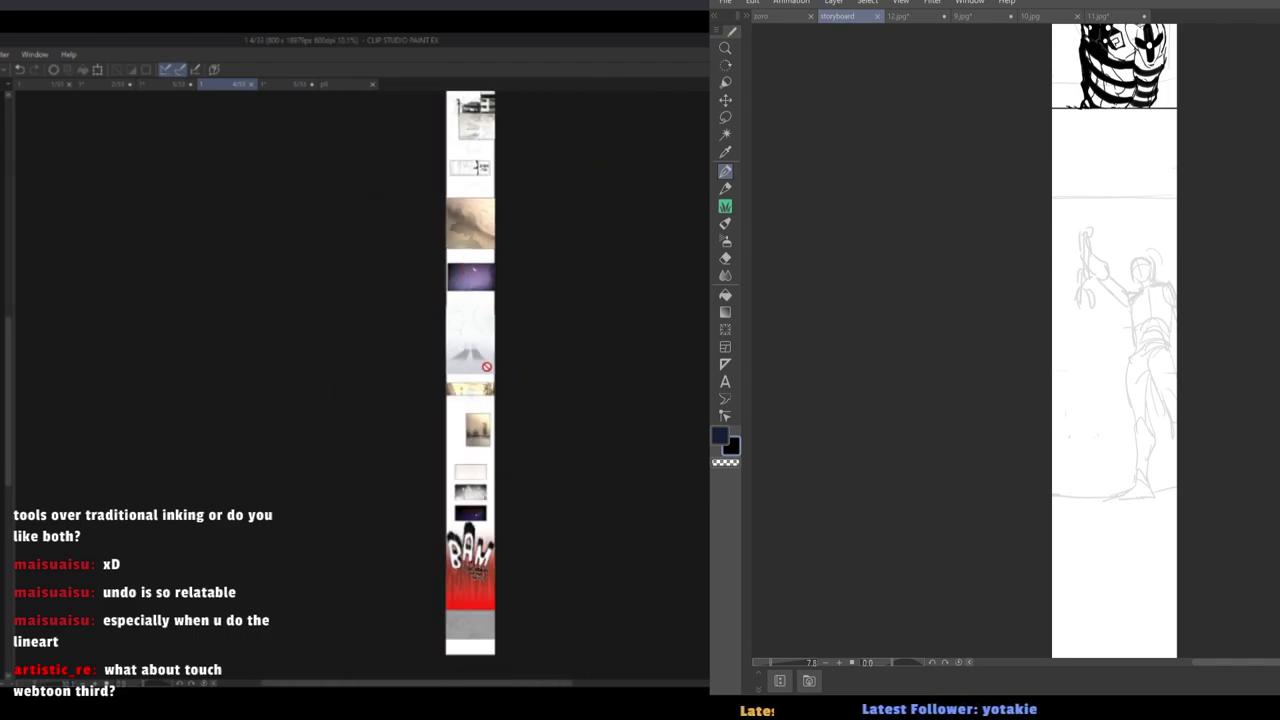
{"action": "scroll", "coordinate": [499, 459], "scroll_direction": "up", "scroll_amount": 4}
{"action": "scroll", "coordinate": [499, 457], "scroll_direction": "down", "scroll_amount": 4}
{"action": "scroll", "coordinate": [485, 580], "scroll_direction": "up", "scroll_amount": 3}
{"action": "scroll", "coordinate": [483, 582], "scroll_direction": "up", "scroll_amount": 3}
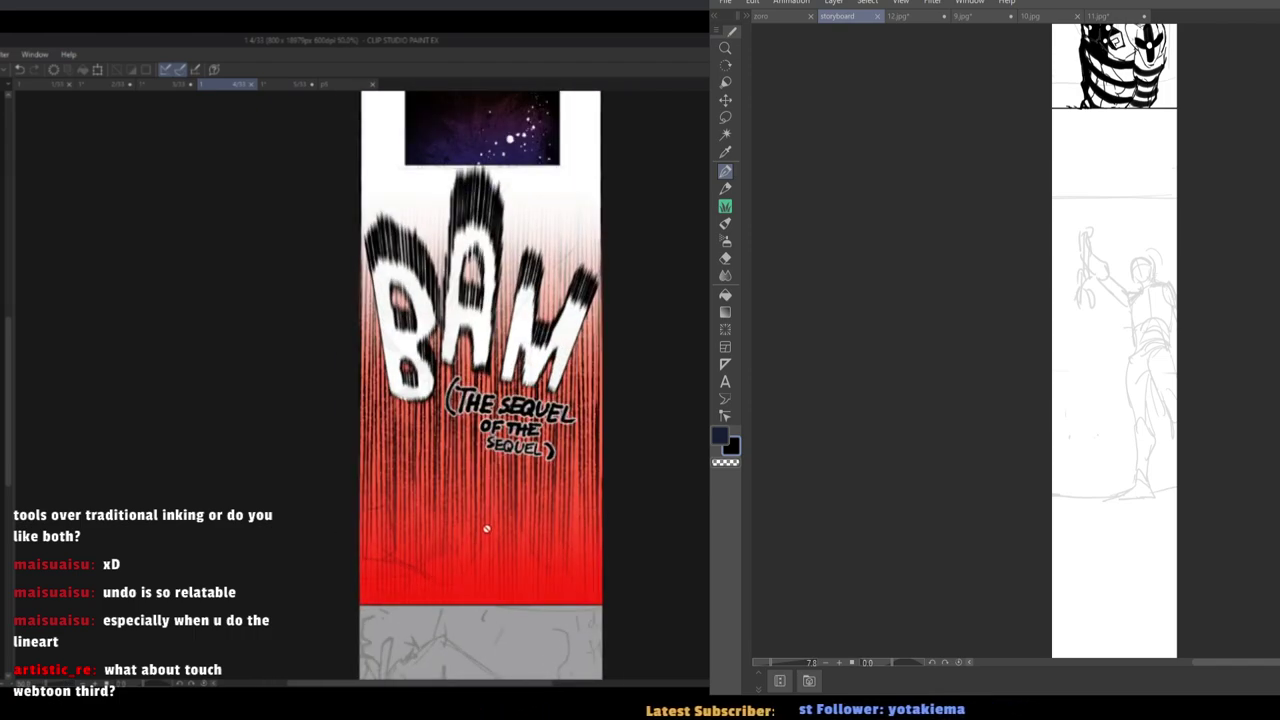
{"action": "scroll", "coordinate": [486, 528], "scroll_direction": "down", "scroll_amount": 1}
{"action": "scroll", "coordinate": [534, 529], "scroll_direction": "down", "scroll_amount": 3}
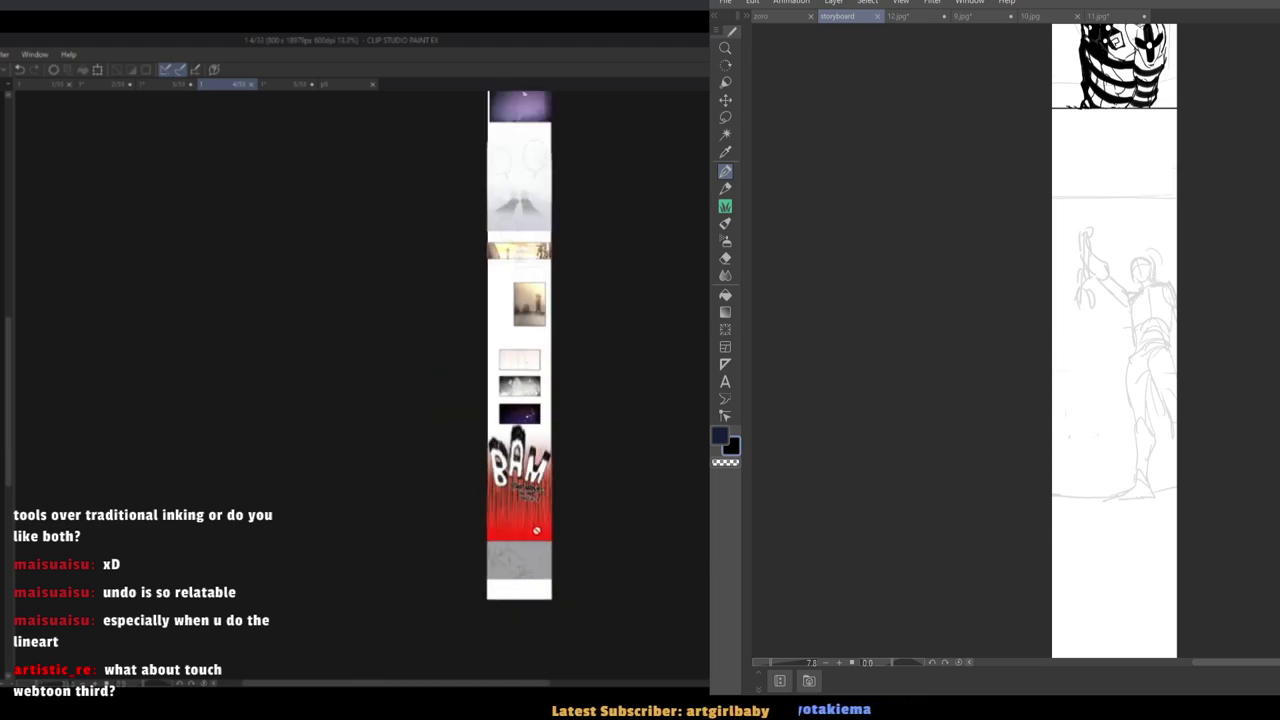
{"action": "scroll", "coordinate": [534, 529], "scroll_direction": "down", "scroll_amount": 2}
{"action": "scroll", "coordinate": [535, 284], "scroll_direction": "up", "scroll_amount": 2}
{"action": "scroll", "coordinate": [535, 284], "scroll_direction": "down", "scroll_amount": 3}
{"action": "scroll", "coordinate": [511, 201], "scroll_direction": "up", "scroll_amount": 3}
{"action": "scroll", "coordinate": [1084, 337], "scroll_direction": "up", "scroll_amount": 2}
Clear the rough sketch of the standing figure from the storyboard panel.
{"action": "left_click_drag", "start_coordinate": [1084, 337], "coordinate": [1090, 341]}
{"action": "scroll", "coordinate": [536, 560], "scroll_direction": "down", "scroll_amount": 3}
{"action": "scroll", "coordinate": [541, 371], "scroll_direction": "up", "scroll_amount": 5}
{"action": "key", "text": "p"}
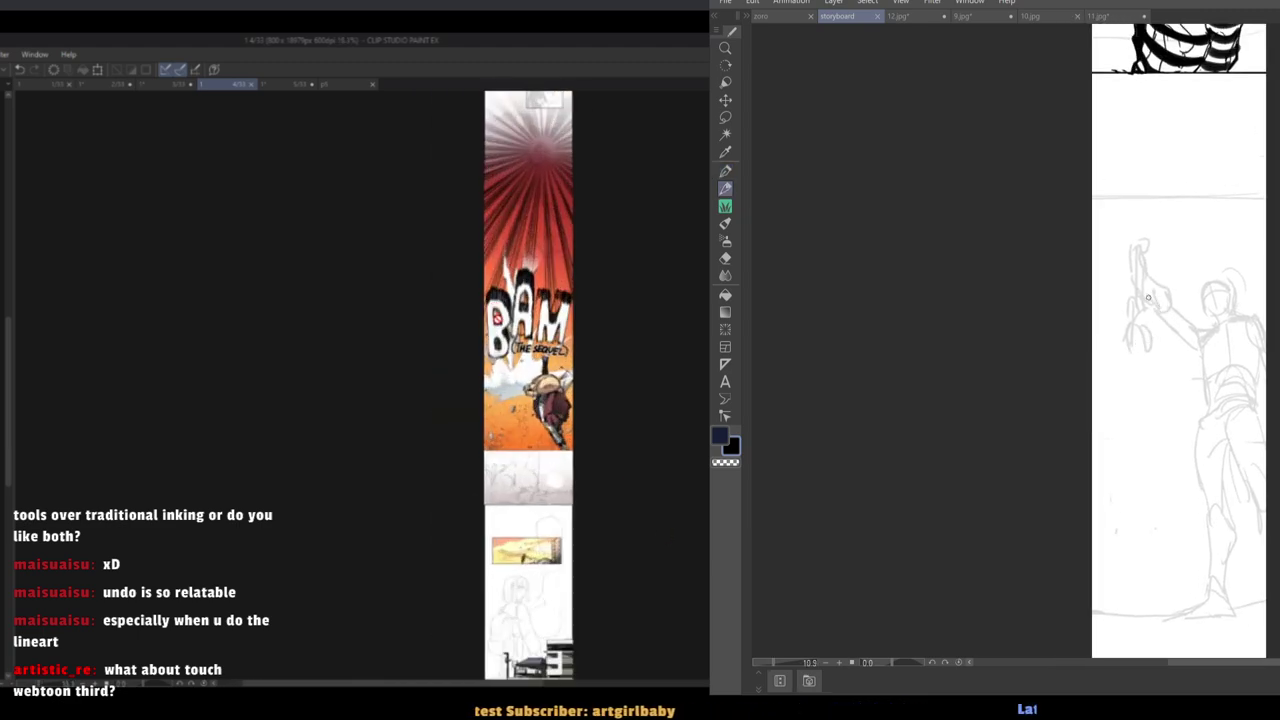
{"action": "scroll", "coordinate": [1145, 302], "scroll_direction": "up", "scroll_amount": 3}
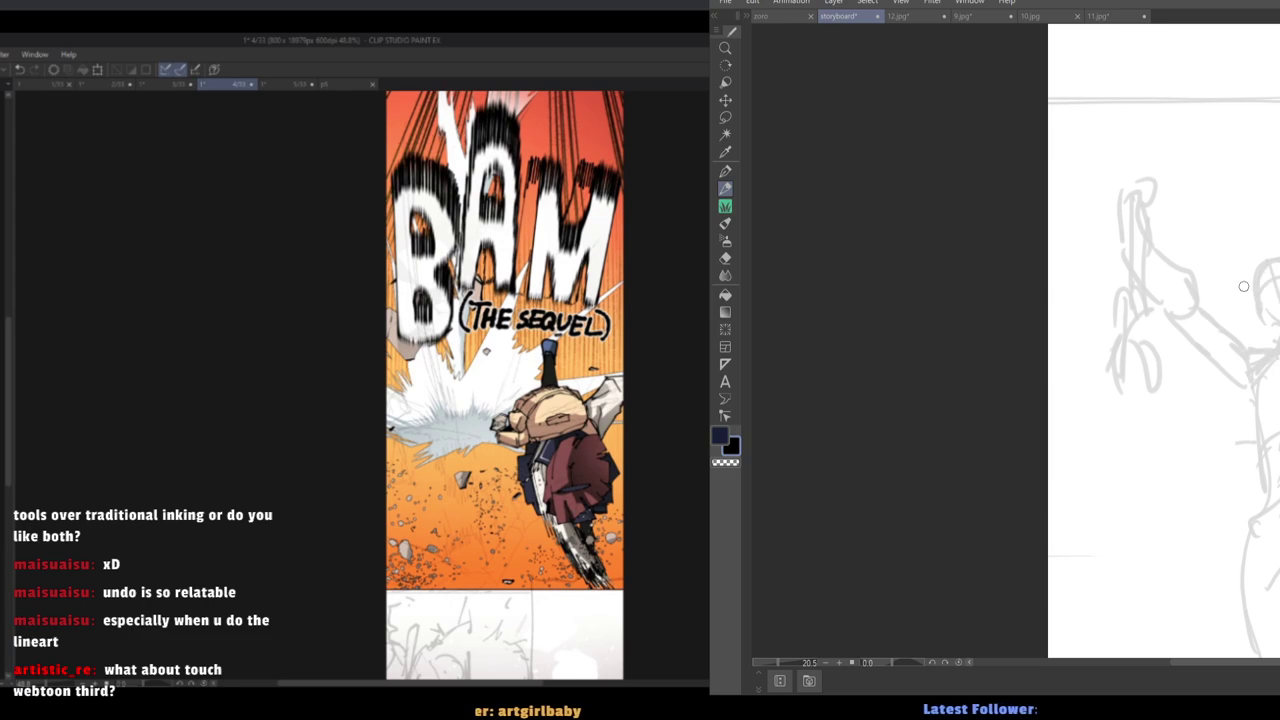
{"action": "scroll", "coordinate": [1279, 388], "scroll_direction": "down", "scroll_amount": 5}
{"action": "key", "text": "e"}
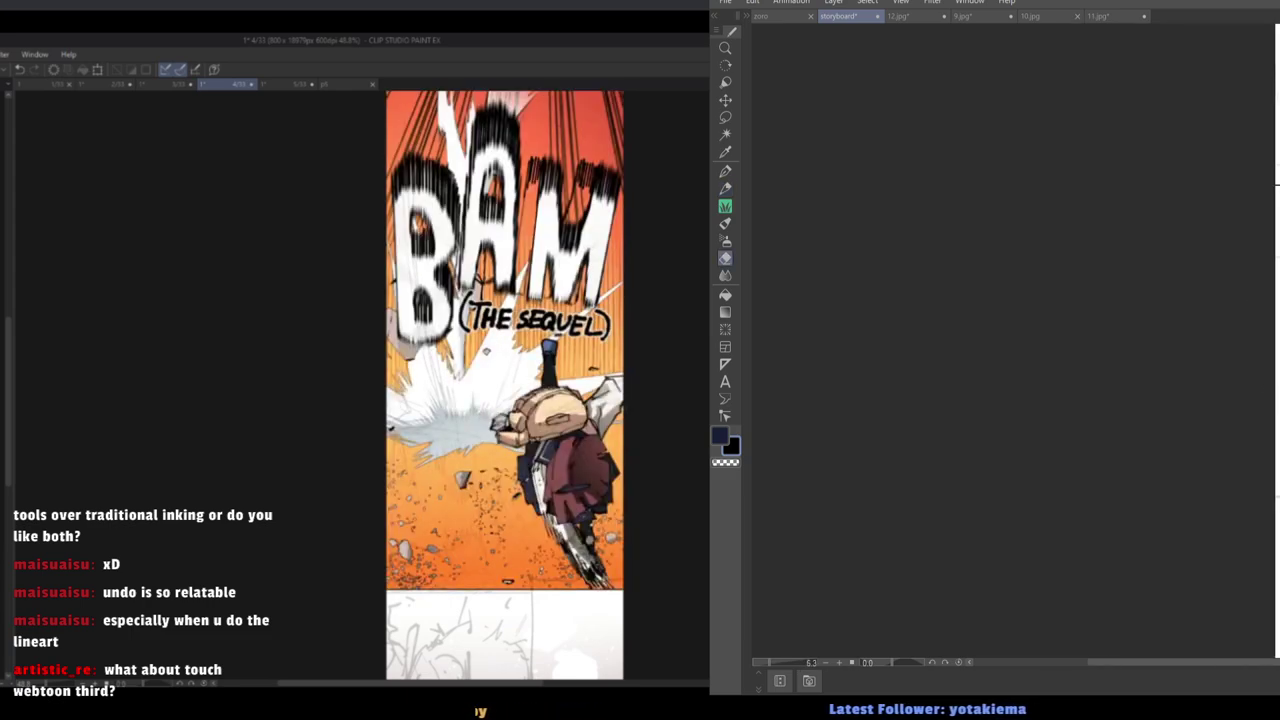
{"action": "scroll", "coordinate": [1279, 418], "scroll_direction": "up", "scroll_amount": 3}
{"action": "key", "text": "p"}
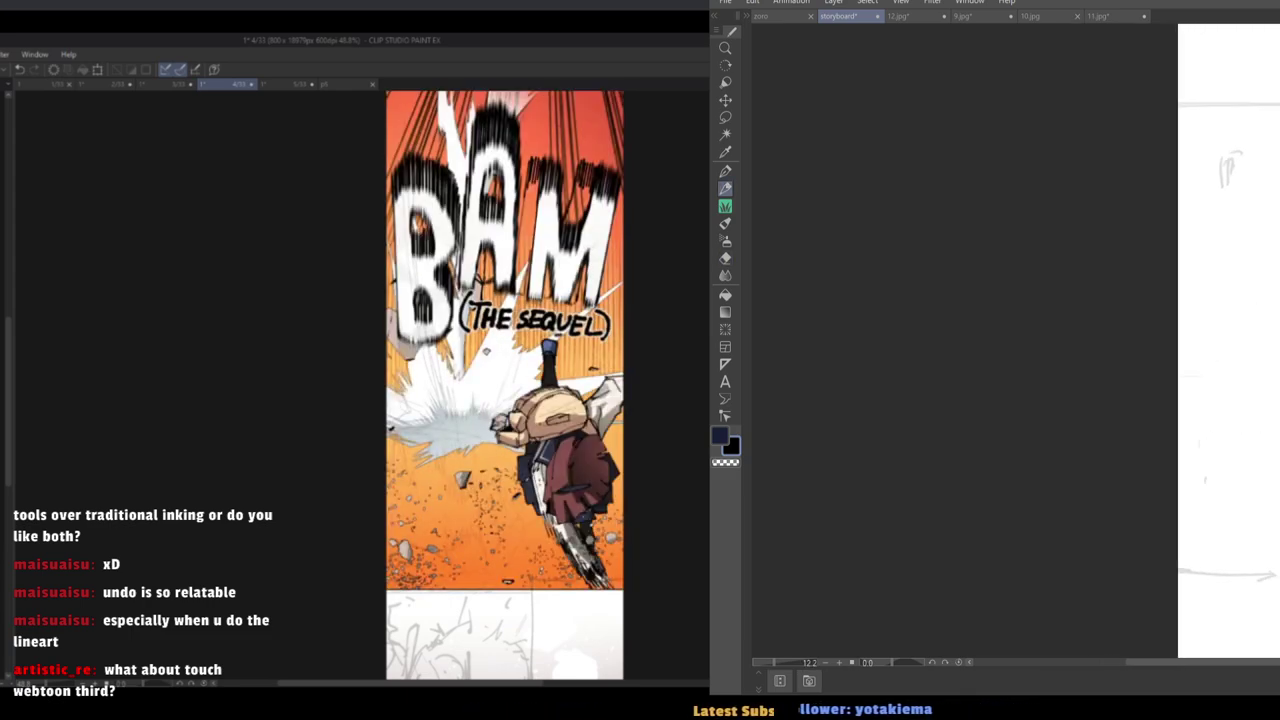
{"action": "left_click_drag", "start_coordinate": [1203, 350], "coordinate": [1020, 345]}
{"action": "key", "text": "e"}
{"action": "scroll", "coordinate": [1050, 390], "scroll_direction": "up", "scroll_amount": 1}
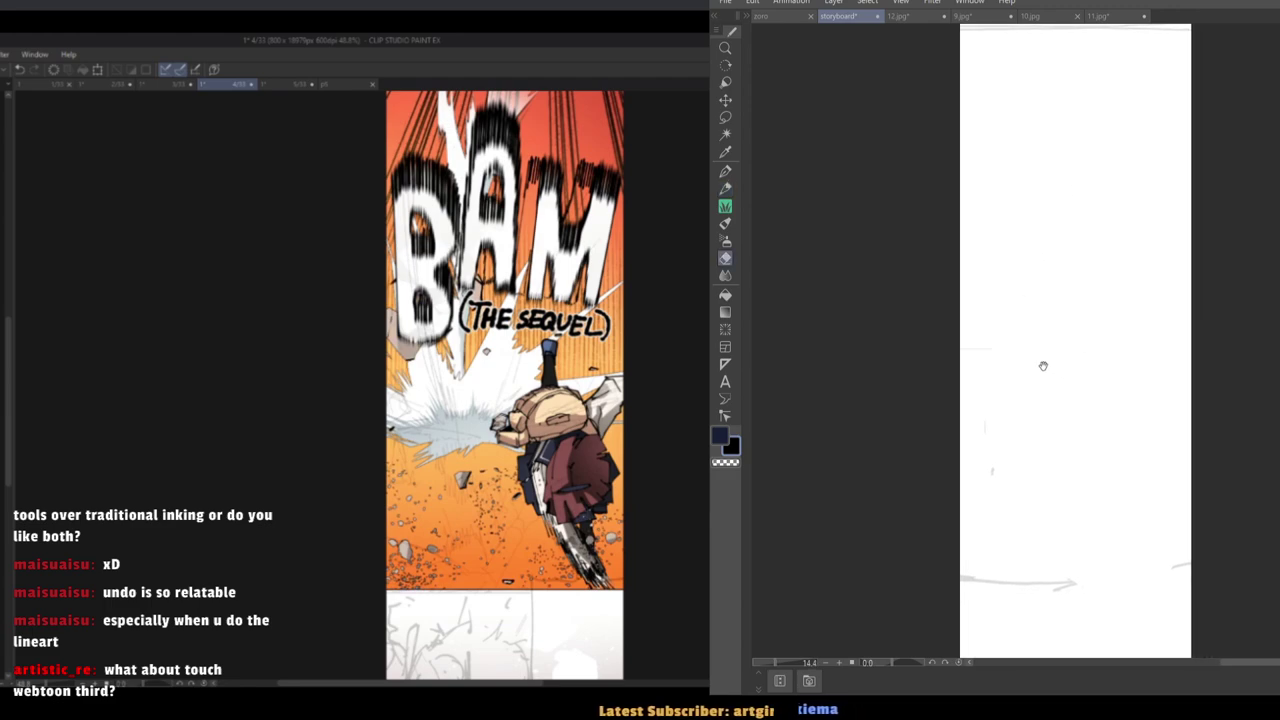
{"action": "key", "text": "b"}
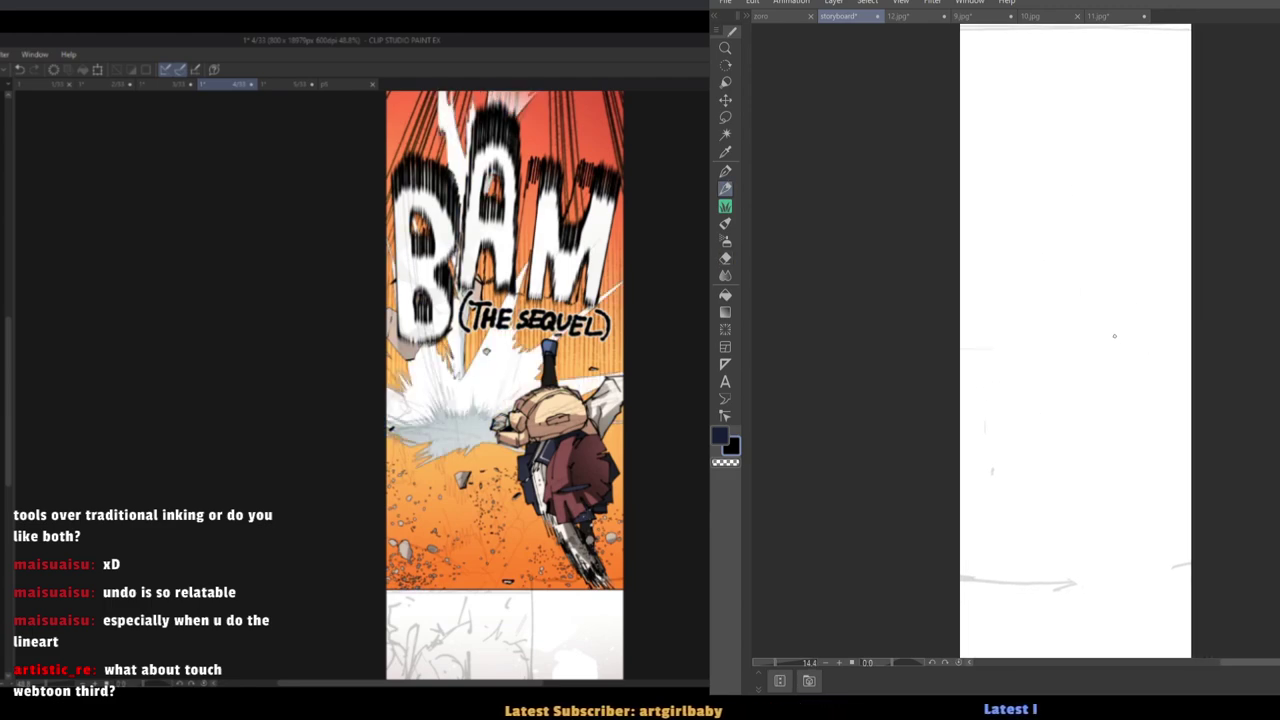
{"action": "key", "text": "ctrl+z"}
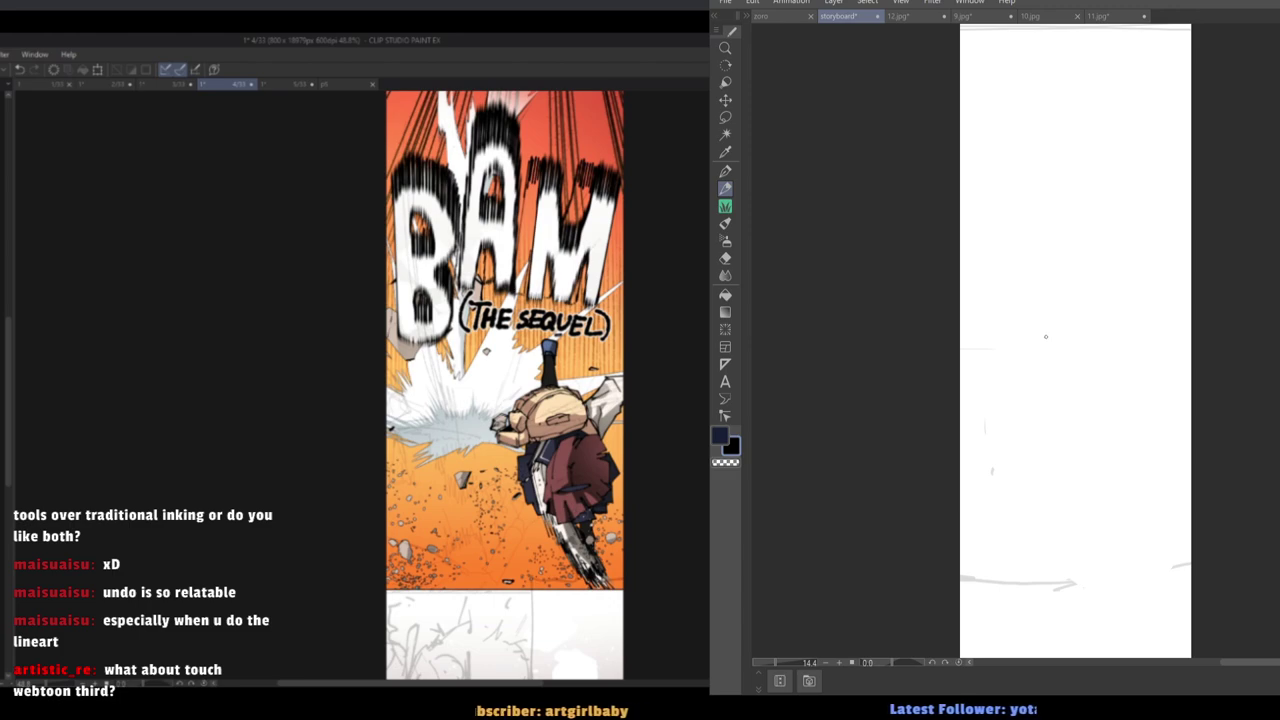
Move the impact burst, rock and running figure artwork into the red BAM panel captioned "The Sequel of the Sequel", above the grey panel.
{"action": "scroll", "coordinate": [610, 470], "scroll_direction": "down", "scroll_amount": 6}
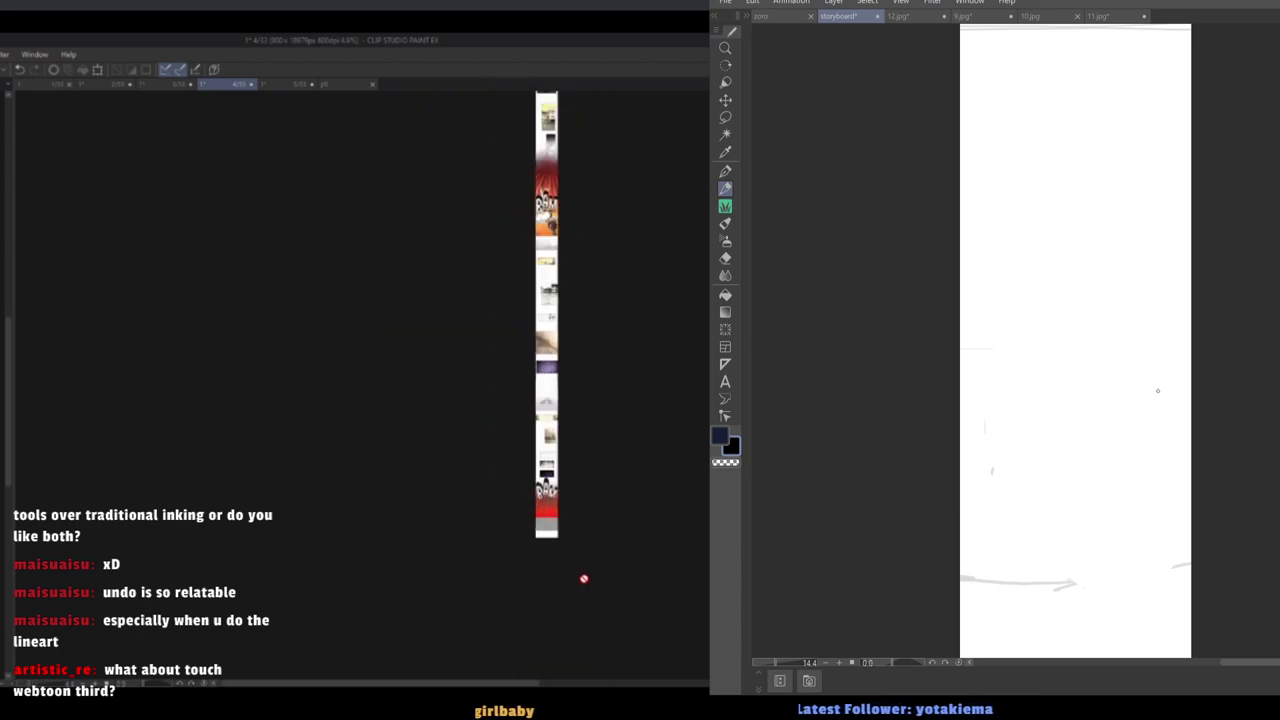
{"action": "scroll", "coordinate": [596, 533], "scroll_direction": "up", "scroll_amount": 3}
{"action": "scroll", "coordinate": [565, 450], "scroll_direction": "up", "scroll_amount": 3}
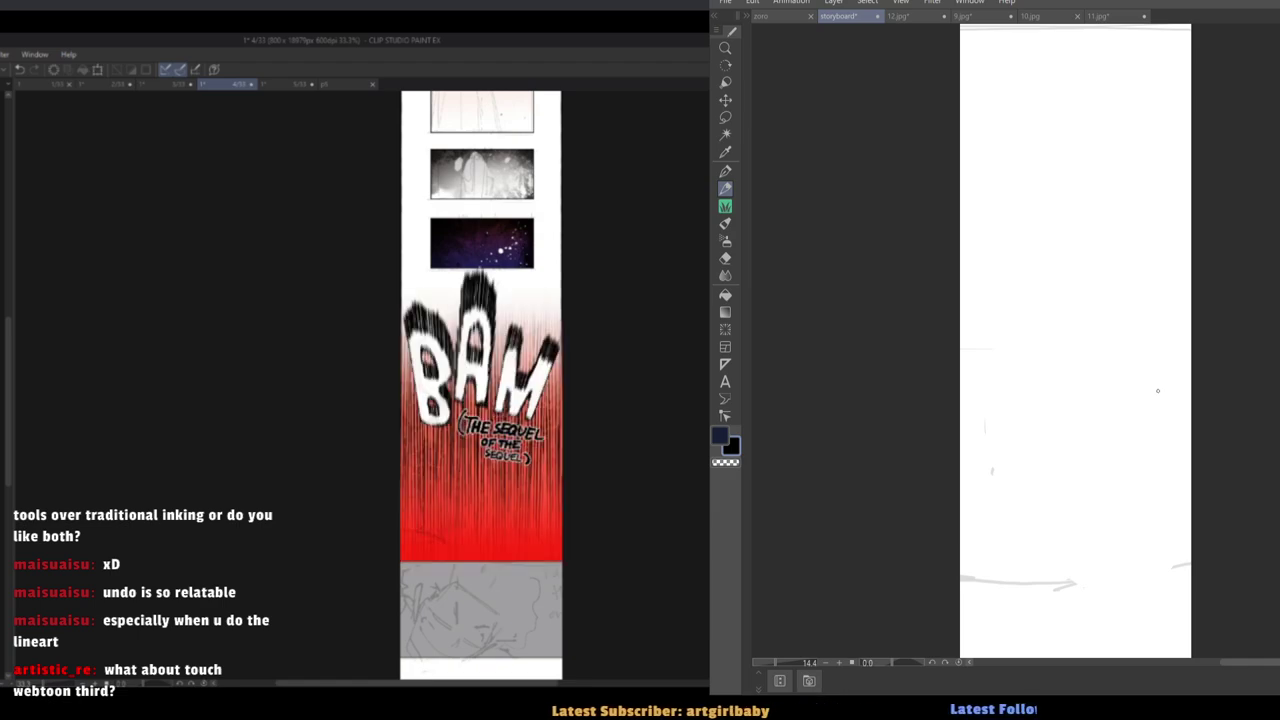
{"action": "scroll", "coordinate": [546, 482], "scroll_direction": "up", "scroll_amount": 3}
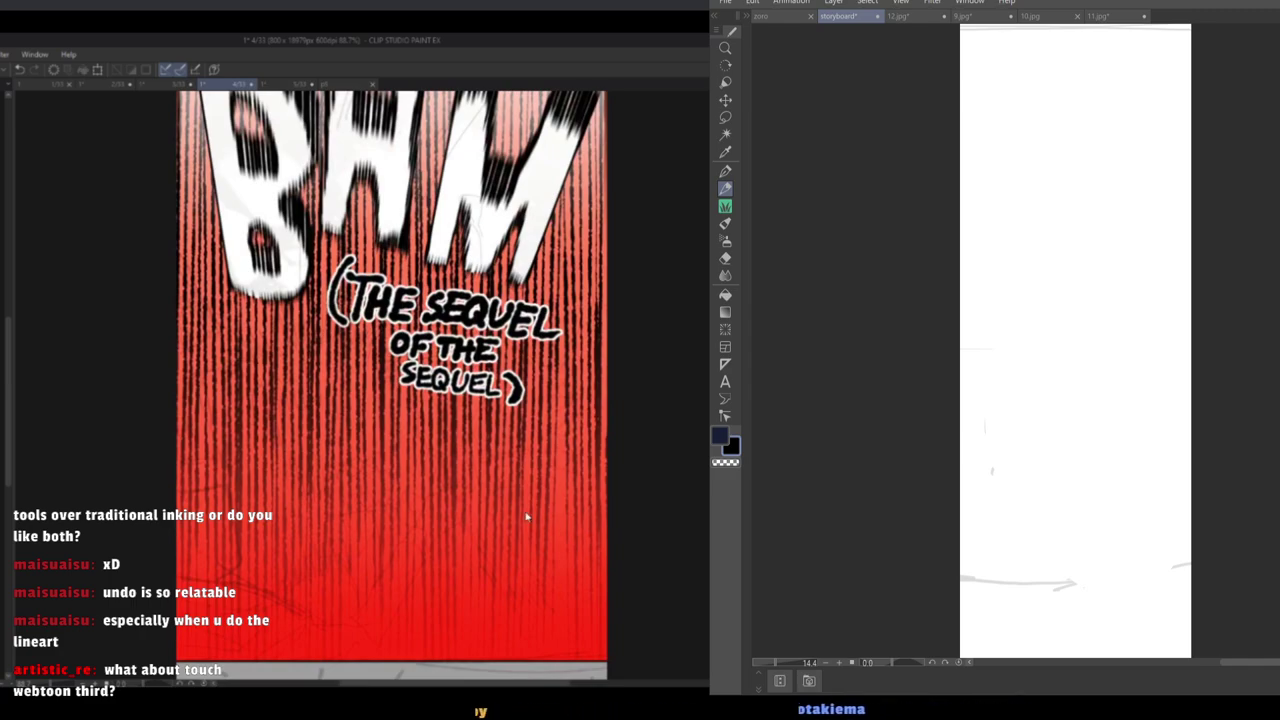
{"action": "scroll", "coordinate": [527, 517], "scroll_direction": "down", "scroll_amount": 10}
{"action": "key", "text": "ctrl+t"}
{"action": "scroll", "coordinate": [447, 170], "scroll_direction": "up", "scroll_amount": 1}
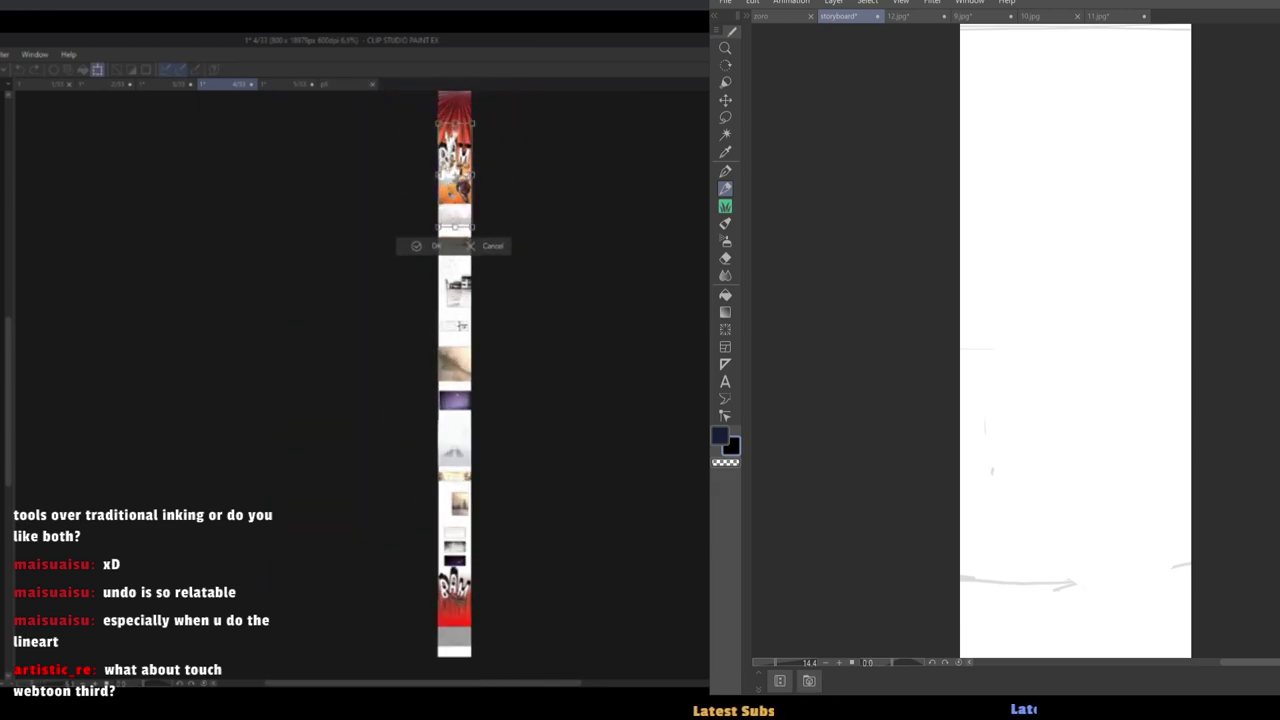
{"action": "left_click_drag", "start_coordinate": [456, 175], "coordinate": [456, 623]}
{"action": "scroll", "coordinate": [456, 623], "scroll_direction": "up", "scroll_amount": 5}
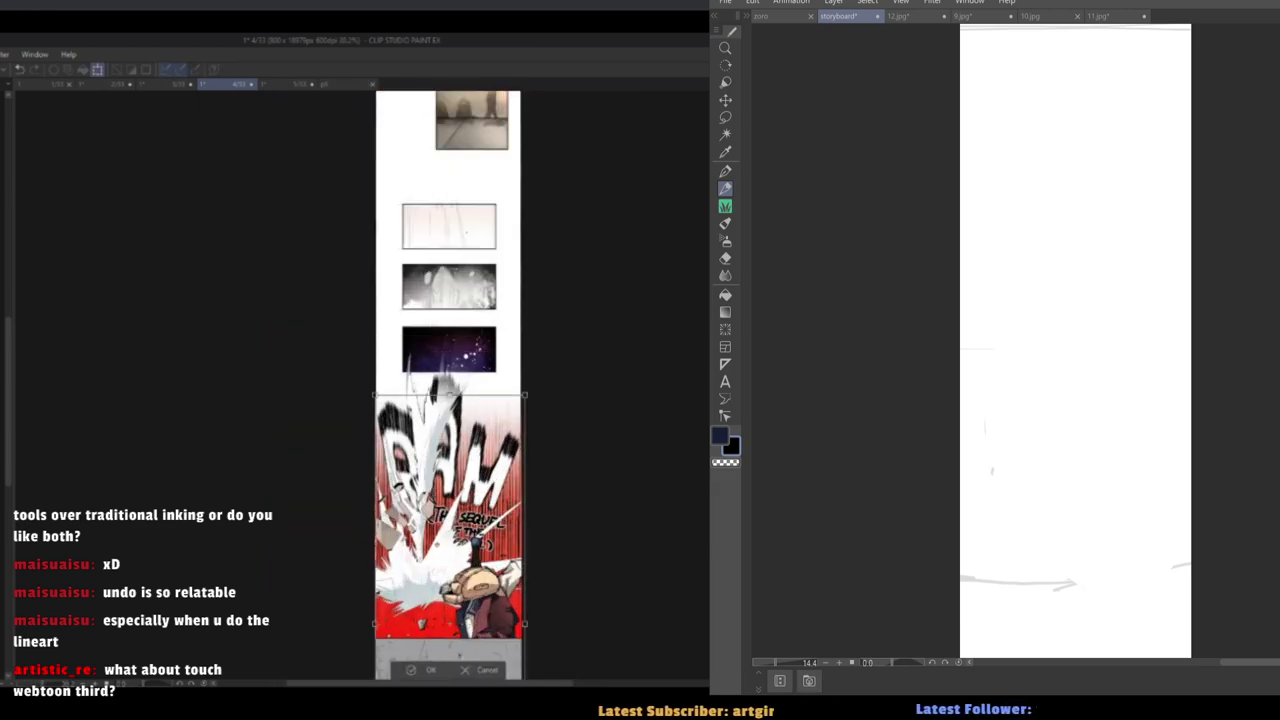
{"action": "scroll", "coordinate": [466, 537], "scroll_direction": "down", "scroll_amount": 3}
{"action": "scroll", "coordinate": [455, 585], "scroll_direction": "up", "scroll_amount": 4}
{"action": "key", "text": "ctrl+z"}
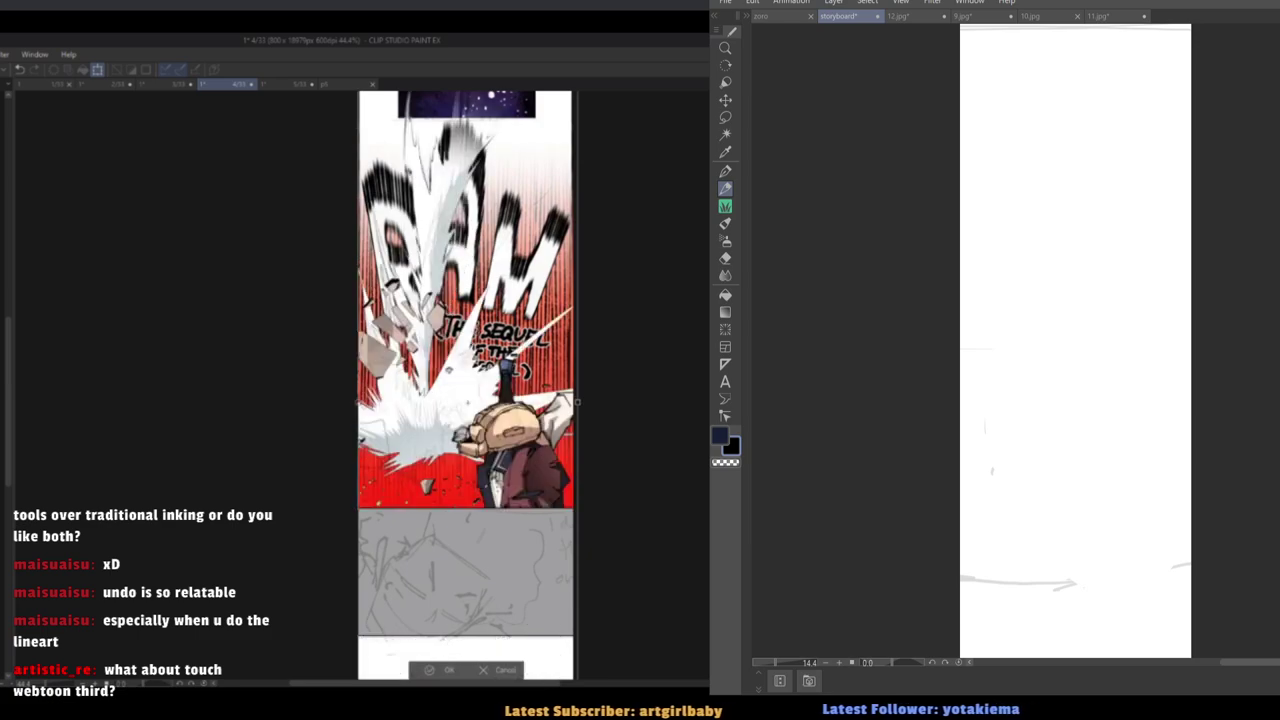
{"action": "left_click_drag", "start_coordinate": [467, 440], "coordinate": [467, 401]}
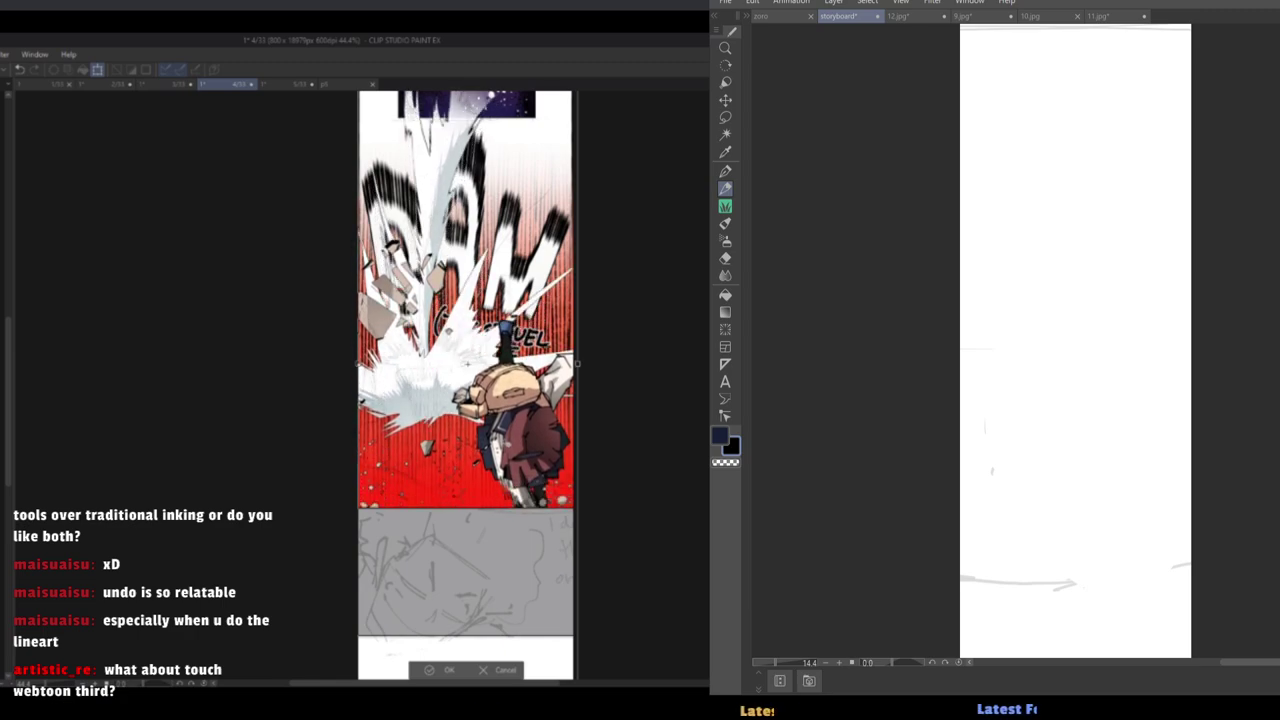
{"action": "left_click", "coordinate": [438, 671]}
{"action": "scroll", "coordinate": [446, 594], "scroll_direction": "up", "scroll_amount": 2}
{"action": "scroll", "coordinate": [539, 449], "scroll_direction": "down", "scroll_amount": 1}
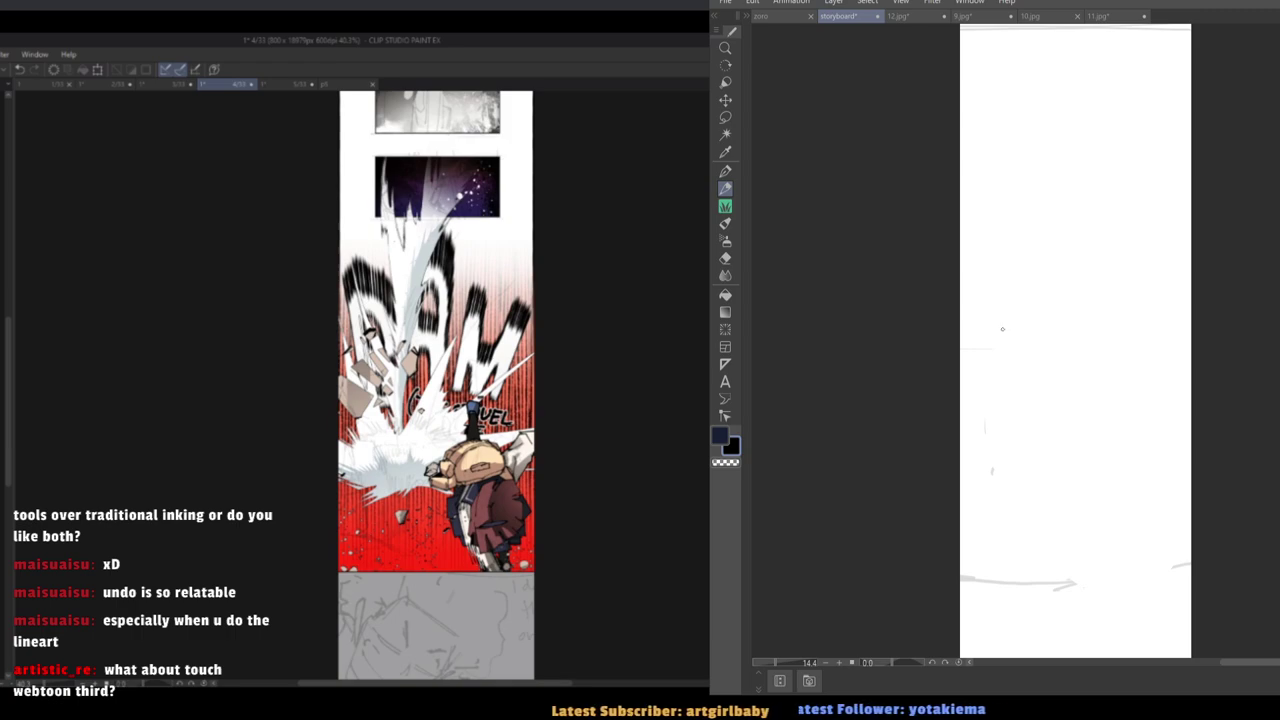
Sketch a rough circular form in the cleared storyboard panel.
{"action": "key", "text": "shift+space"}
{"action": "left_click_drag", "start_coordinate": [1003, 329], "coordinate": [1031, 118]}
{"action": "left_click_drag", "start_coordinate": [988, 198], "coordinate": [940, 420]}
{"action": "scroll", "coordinate": [1114, 366], "scroll_direction": "up", "scroll_amount": 3}
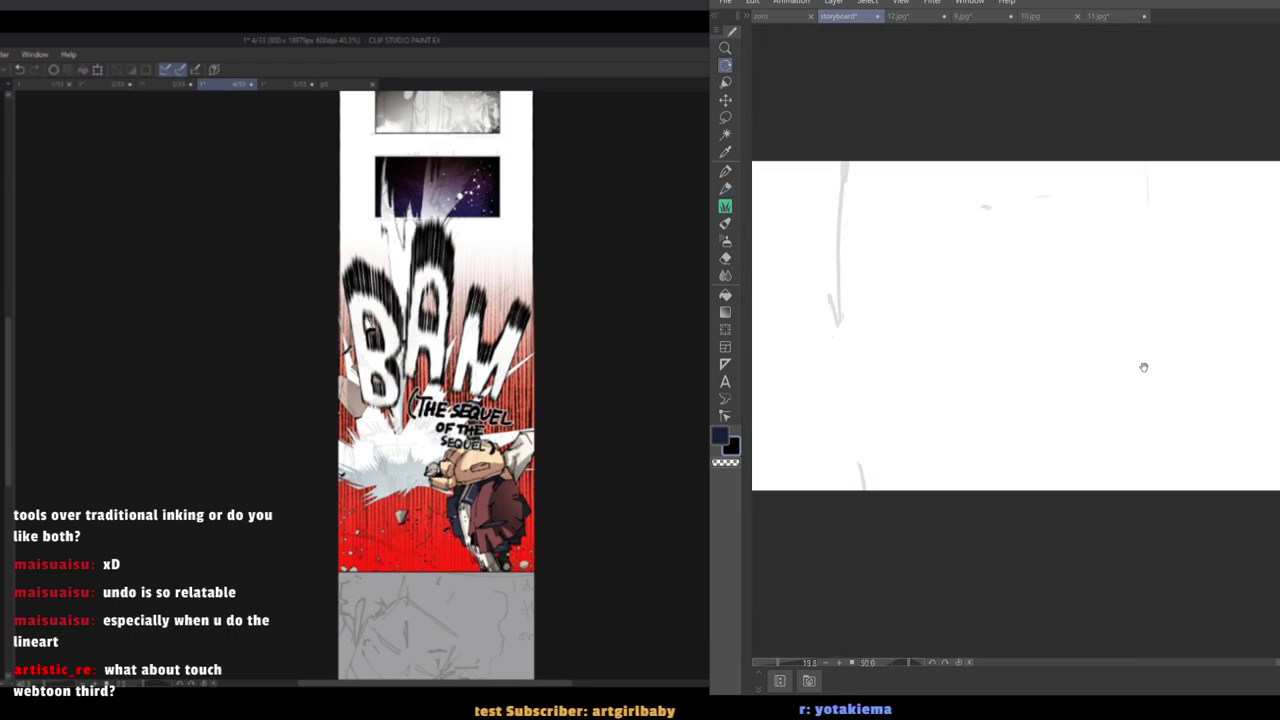
{"action": "left_click_drag", "start_coordinate": [1144, 366], "coordinate": [1086, 376]}
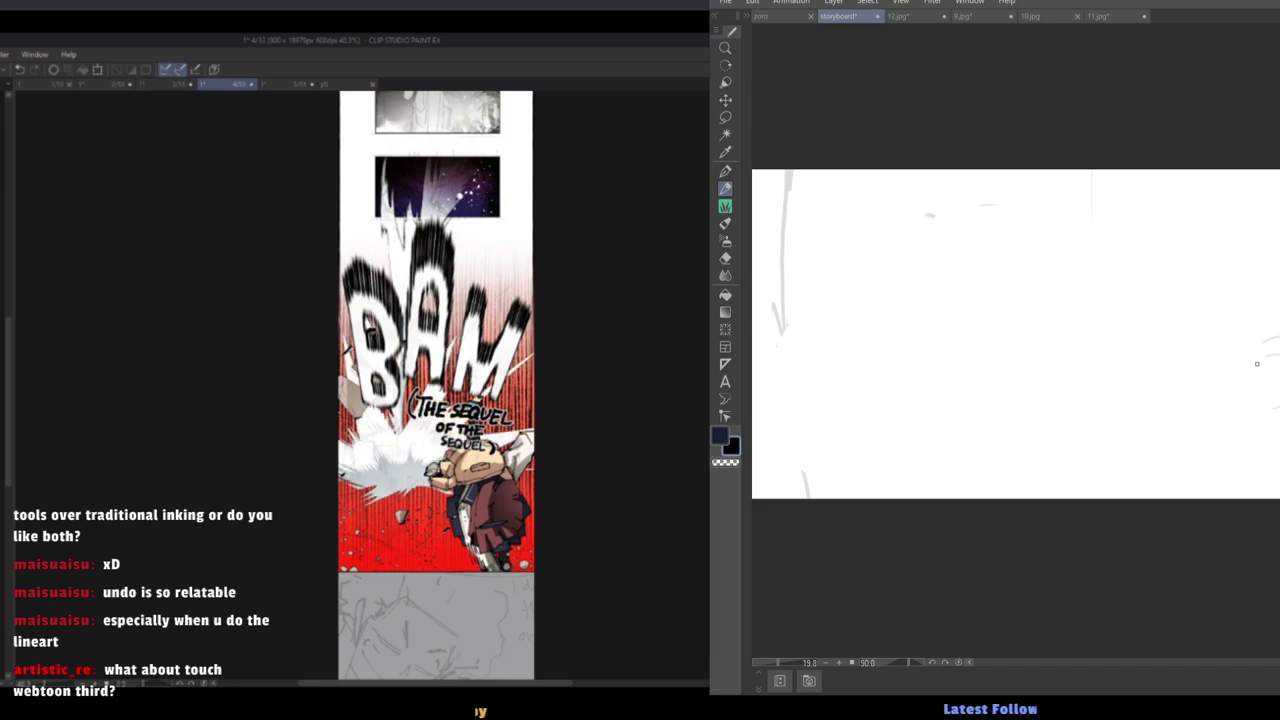
{"action": "key", "text": "ctrl+z"}
{"action": "left_click_drag", "start_coordinate": [1279, 341], "coordinate": [1252, 390]}
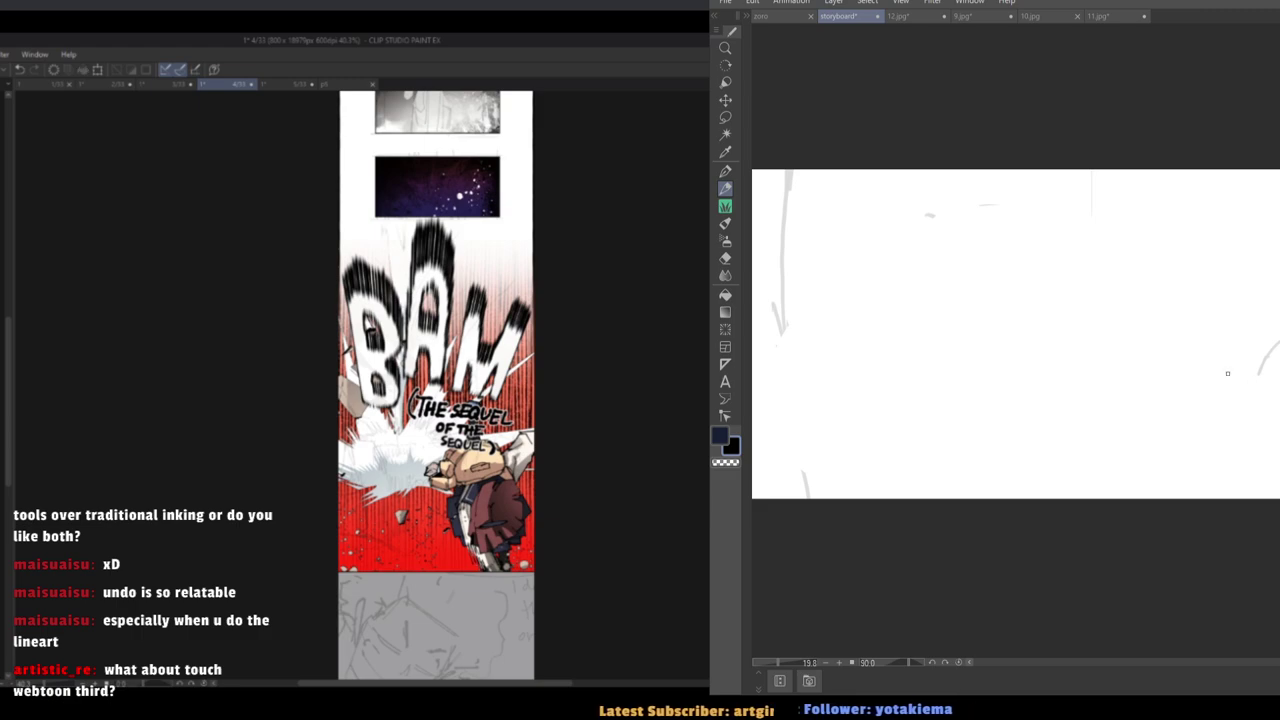
{"action": "mouse_move", "coordinate": [1128, 280]}
{"action": "left_mouse_down"}
{"action": "mouse_move", "coordinate": [1178, 322]}
{"action": "mouse_move", "coordinate": [1136, 352]}
{"action": "left_mouse_up"}
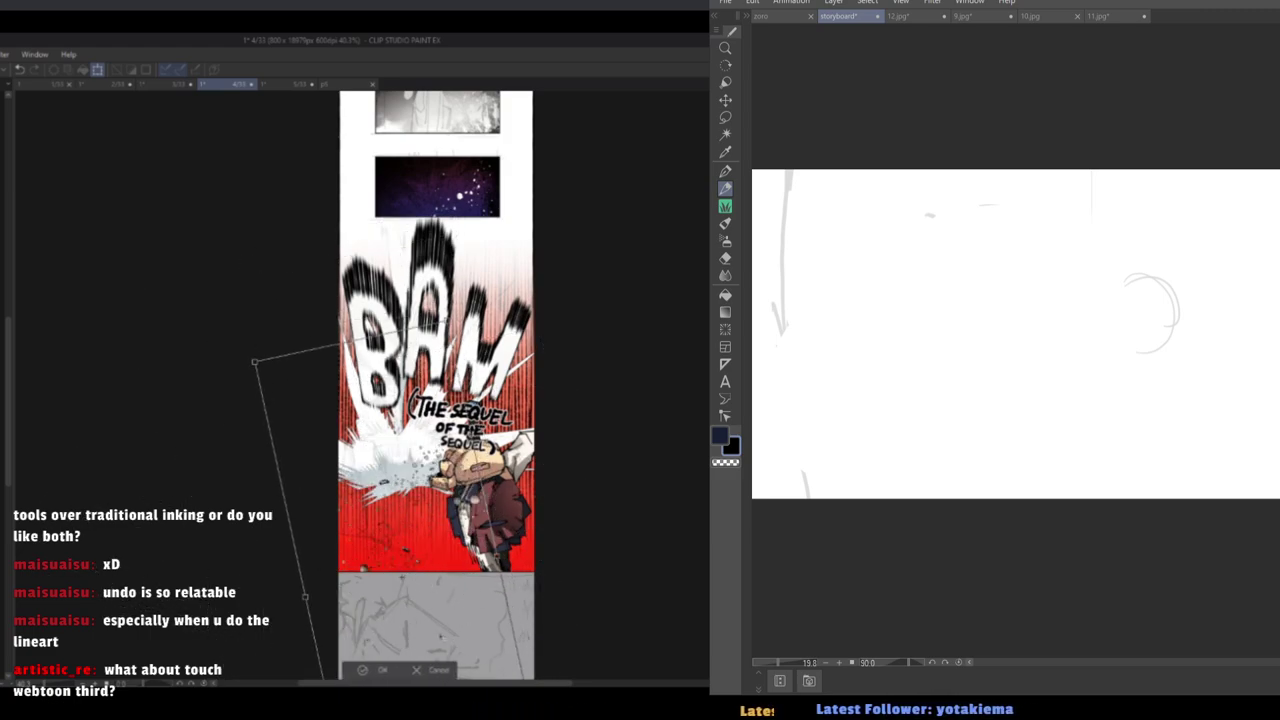
Rotate and reposition the small rock debris across the lower part of the red "The Sequel of the Sequel" BAM panel.
{"action": "left_click", "coordinate": [372, 672]}
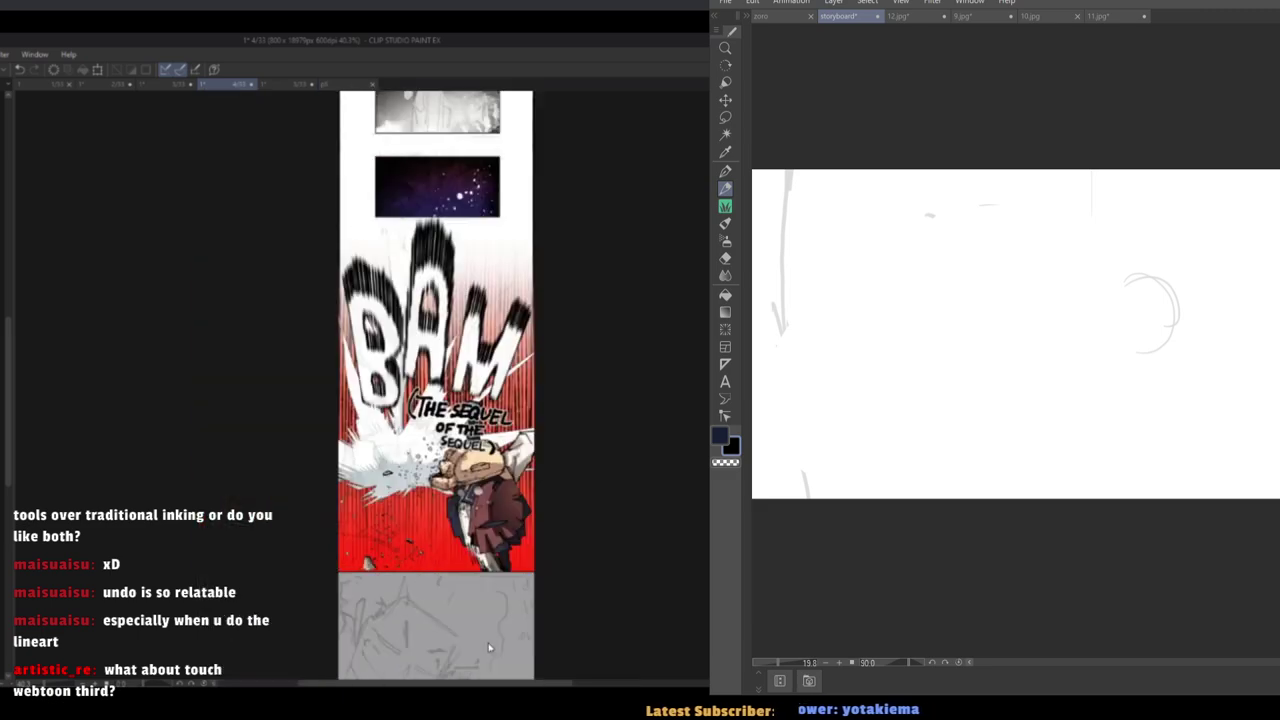
{"action": "key", "text": "ctrl+t"}
{"action": "left_click_drag", "start_coordinate": [571, 529], "coordinate": [564, 500]}
{"action": "left_click_drag", "start_coordinate": [515, 500], "coordinate": [574, 480]}
{"action": "left_click", "coordinate": [345, 670]}
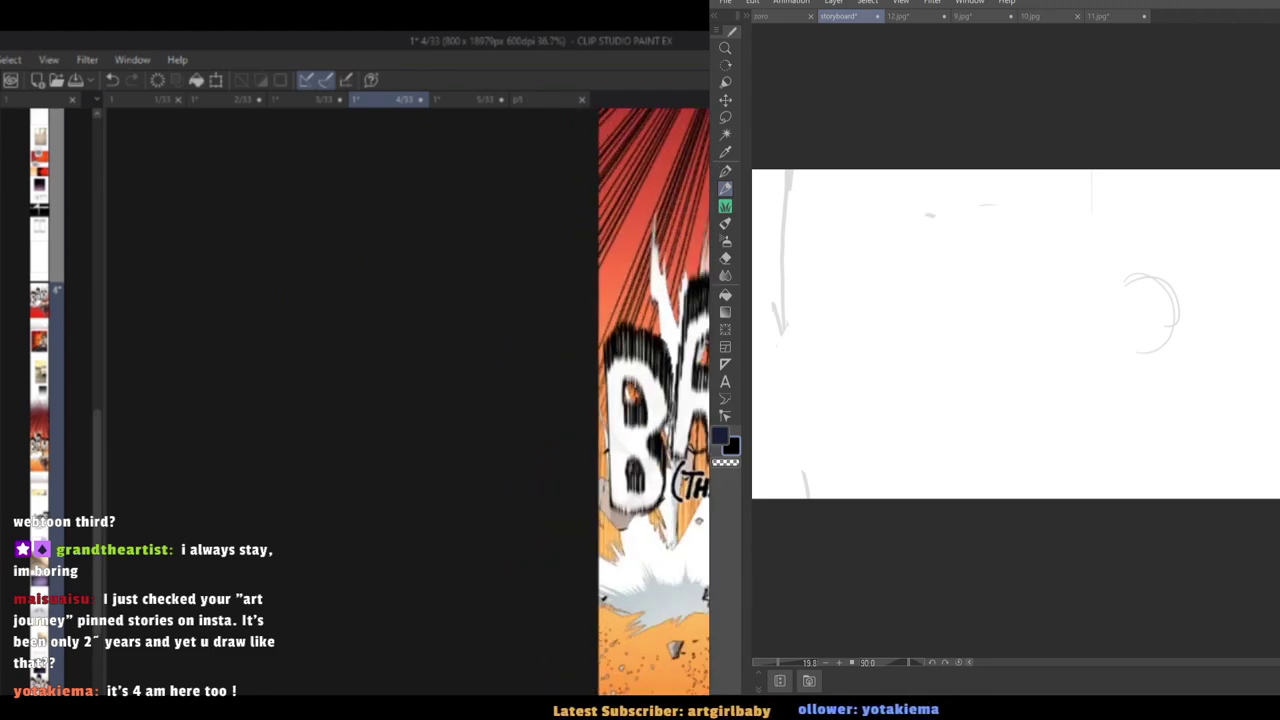
Undo the last change and check the orange BAM sequel panel in mirrored and normal view.
{"action": "key", "text": "ctrl+z"}
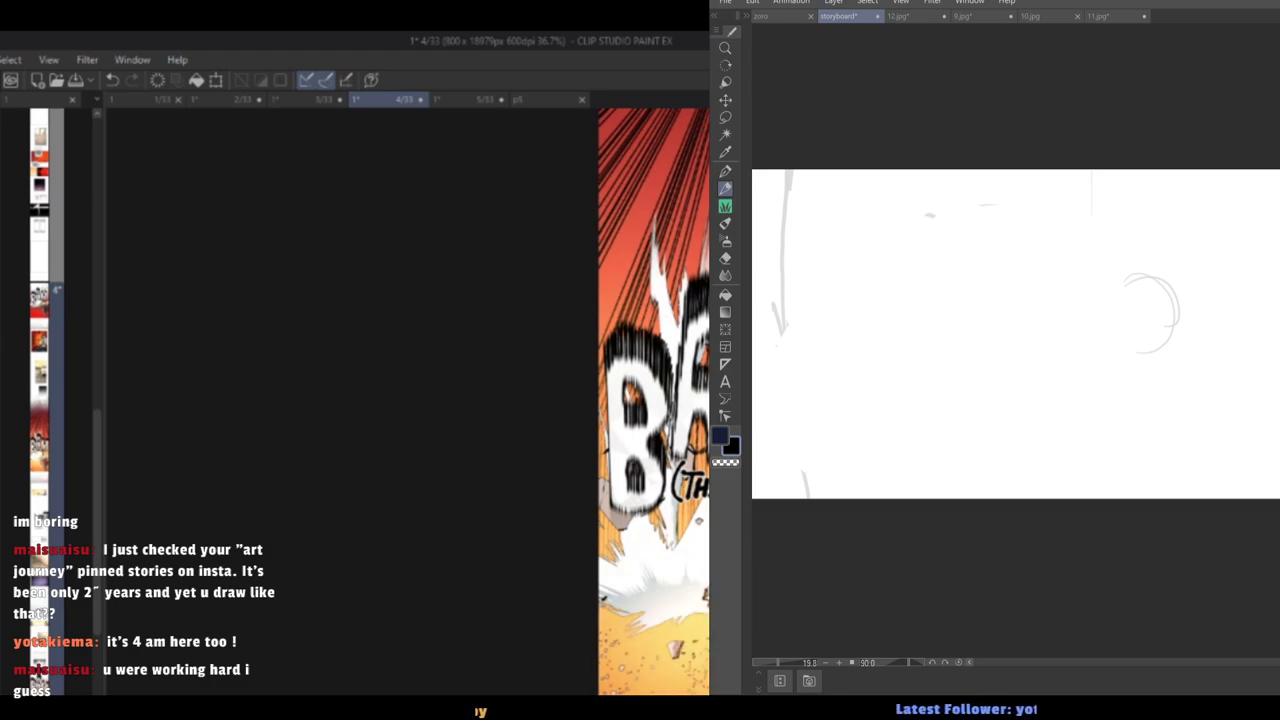
{"action": "key", "text": "h"}
{"action": "key", "text": "h"}
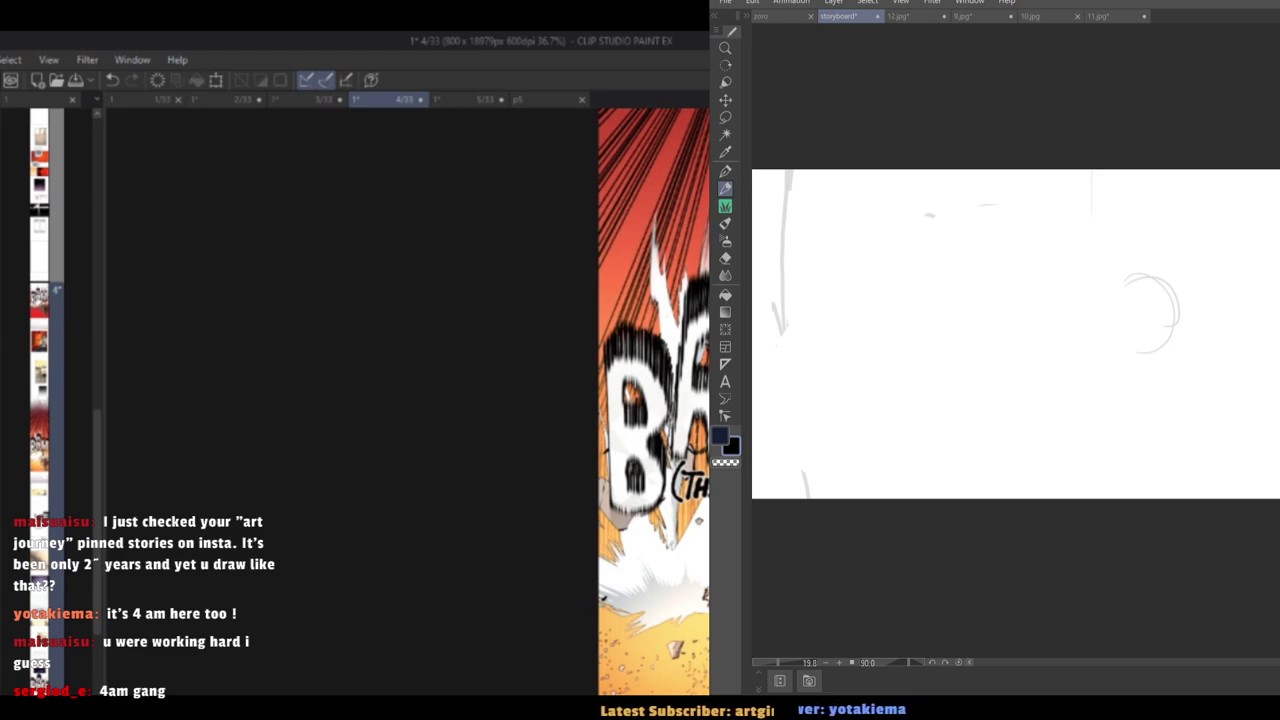
Transform the copied impact artwork in the red BAM panel at the start of the webtoon page.
{"action": "scroll", "coordinate": [654, 400], "scroll_direction": "up", "scroll_amount": 12}
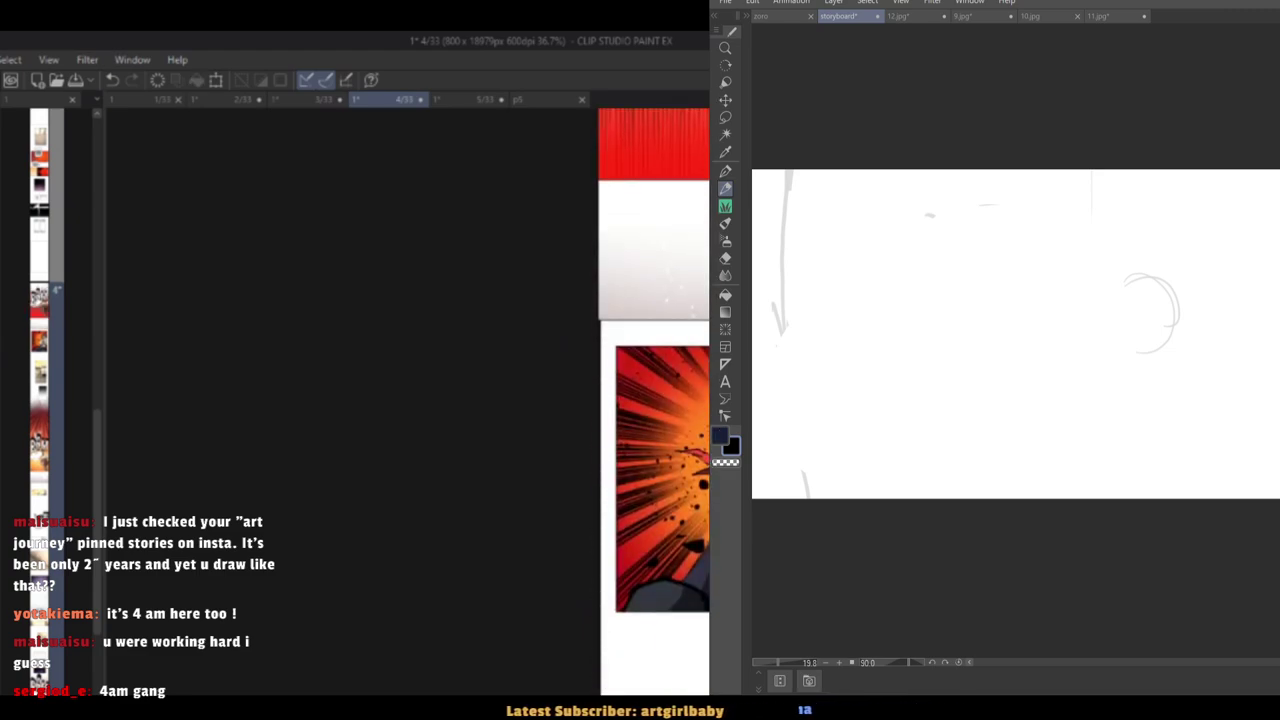
{"action": "key", "text": "Delete"}
{"action": "key", "text": "ctrl+z"}
{"action": "scroll", "coordinate": [654, 400], "scroll_direction": "up", "scroll_amount": 5}
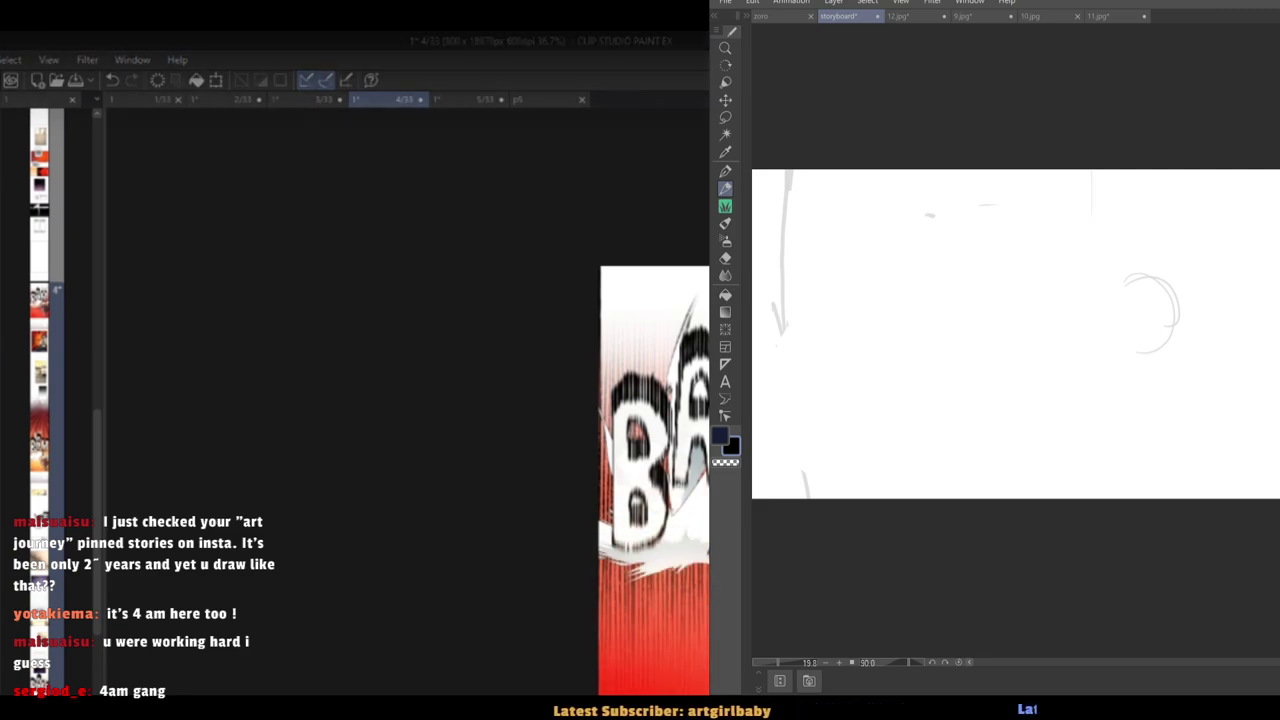
{"action": "key", "text": "ctrl+t"}
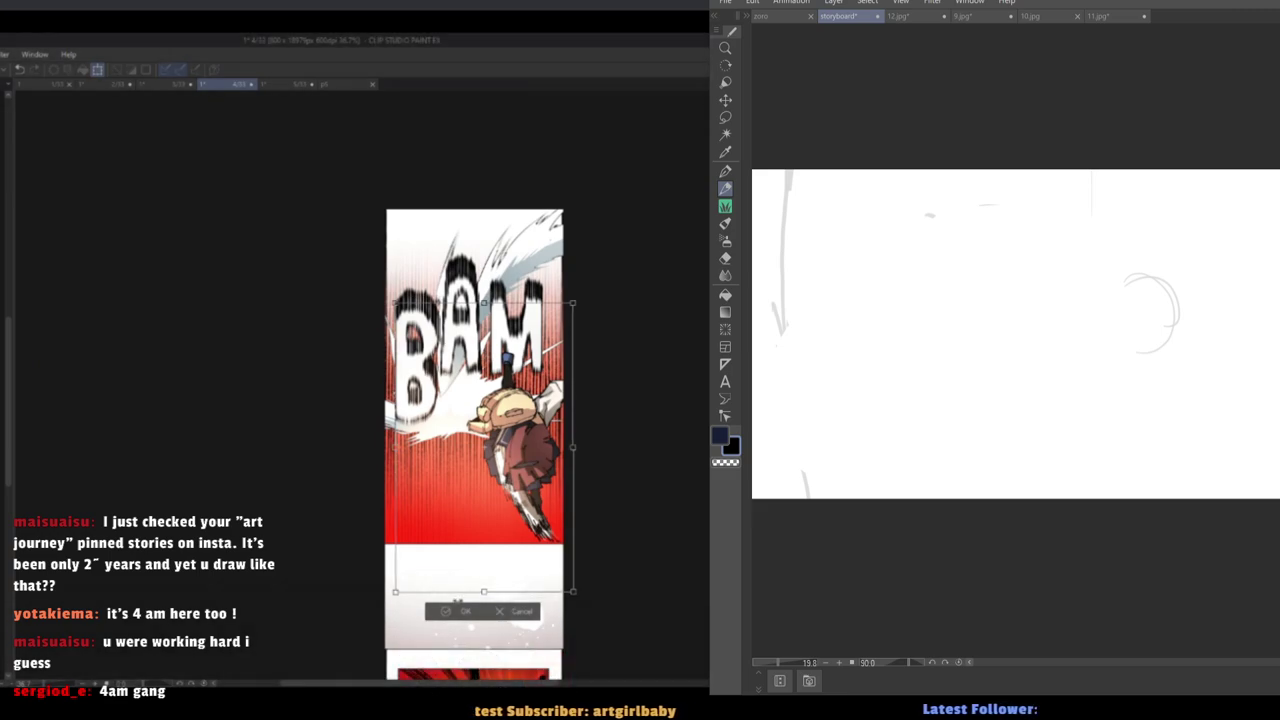
{"action": "key", "text": "Return"}
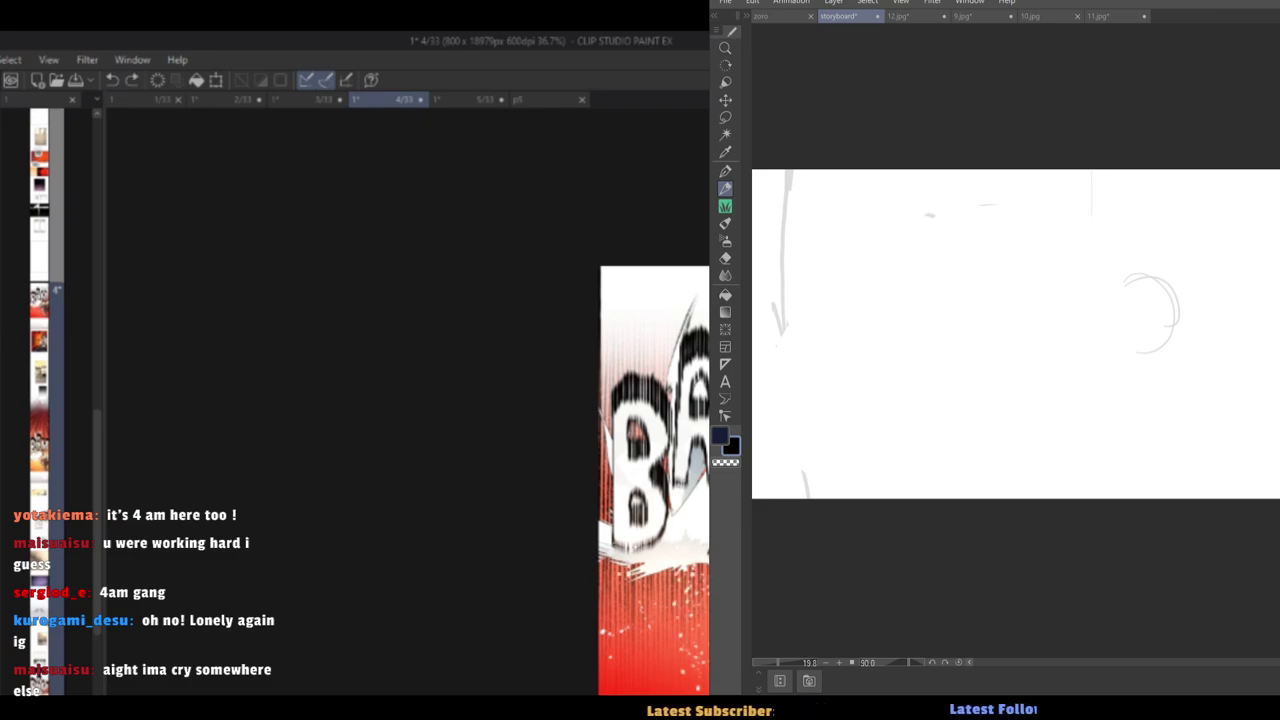
Try black (000000) as the colour for the debris specks in the first red BAM panel, and undo the change.
{"action": "left_click", "coordinate": [698, 617]}
{"action": "left_click", "coordinate": [102, 327]}
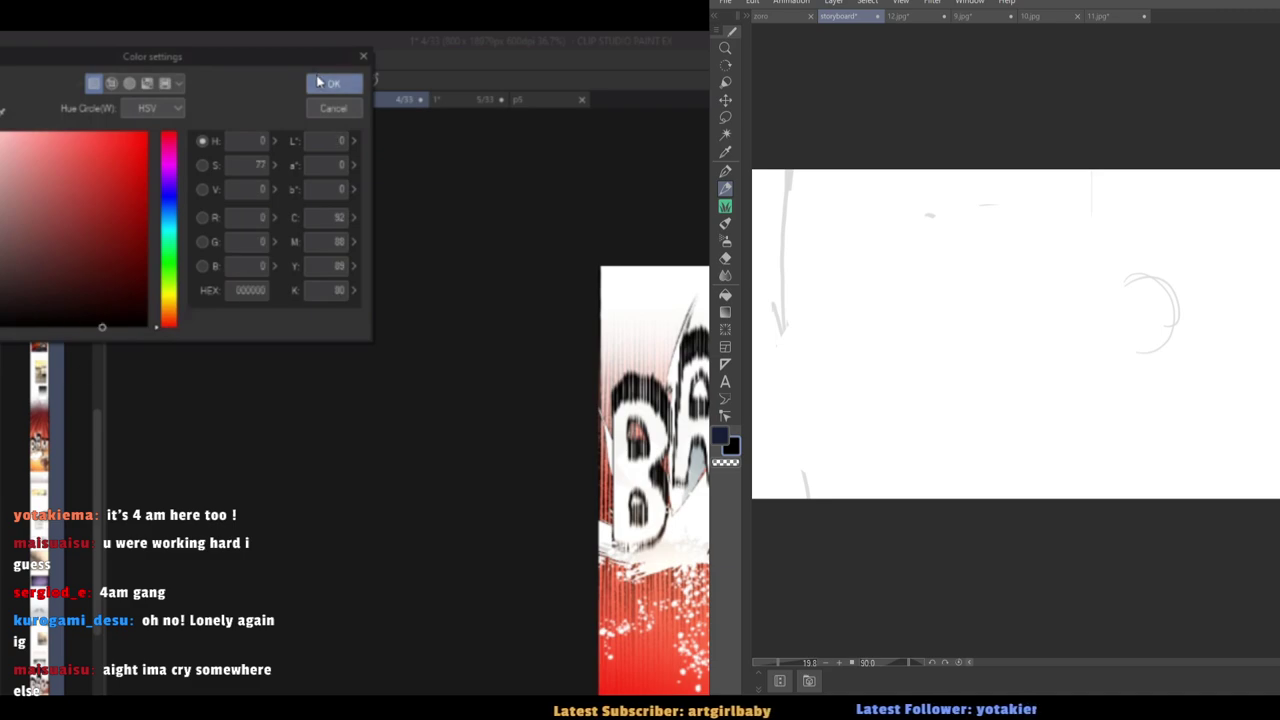
{"action": "left_click", "coordinate": [320, 83]}
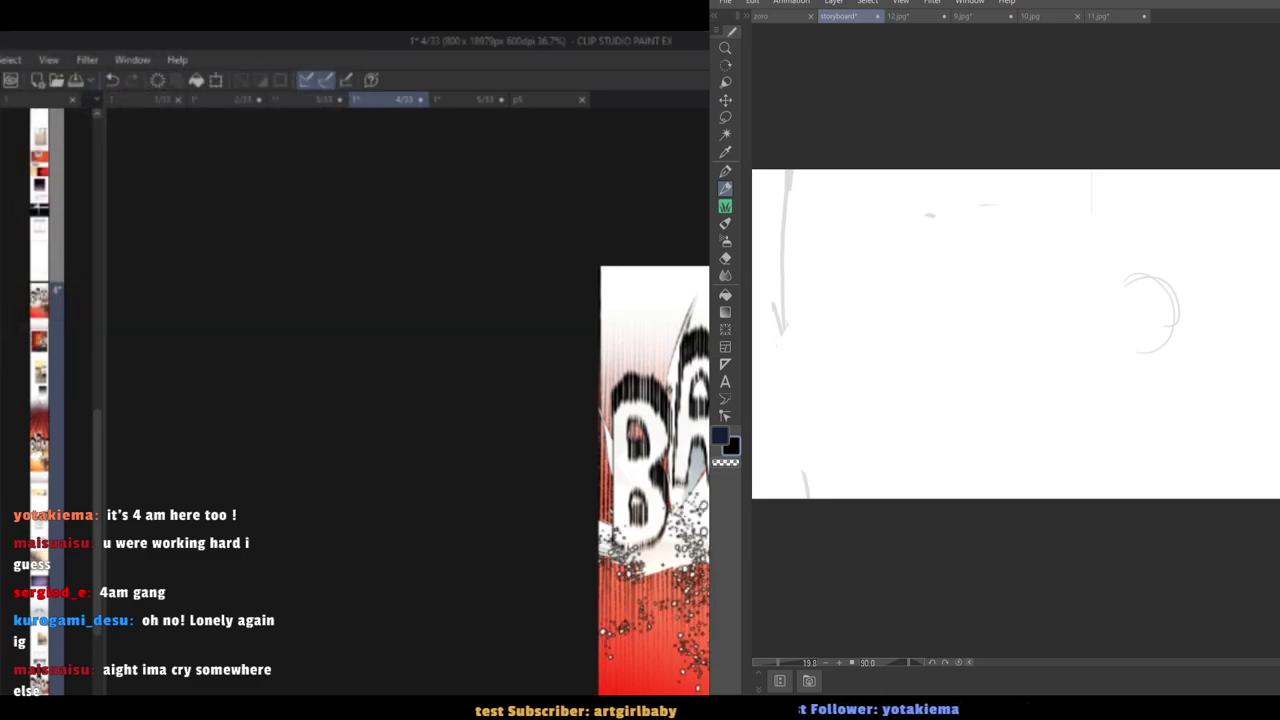
{"action": "key", "text": "ctrl+z"}
Rotate the debris specks across the first red BAM panel and save the webtoon page.
{"action": "key", "text": "ctrl+t"}
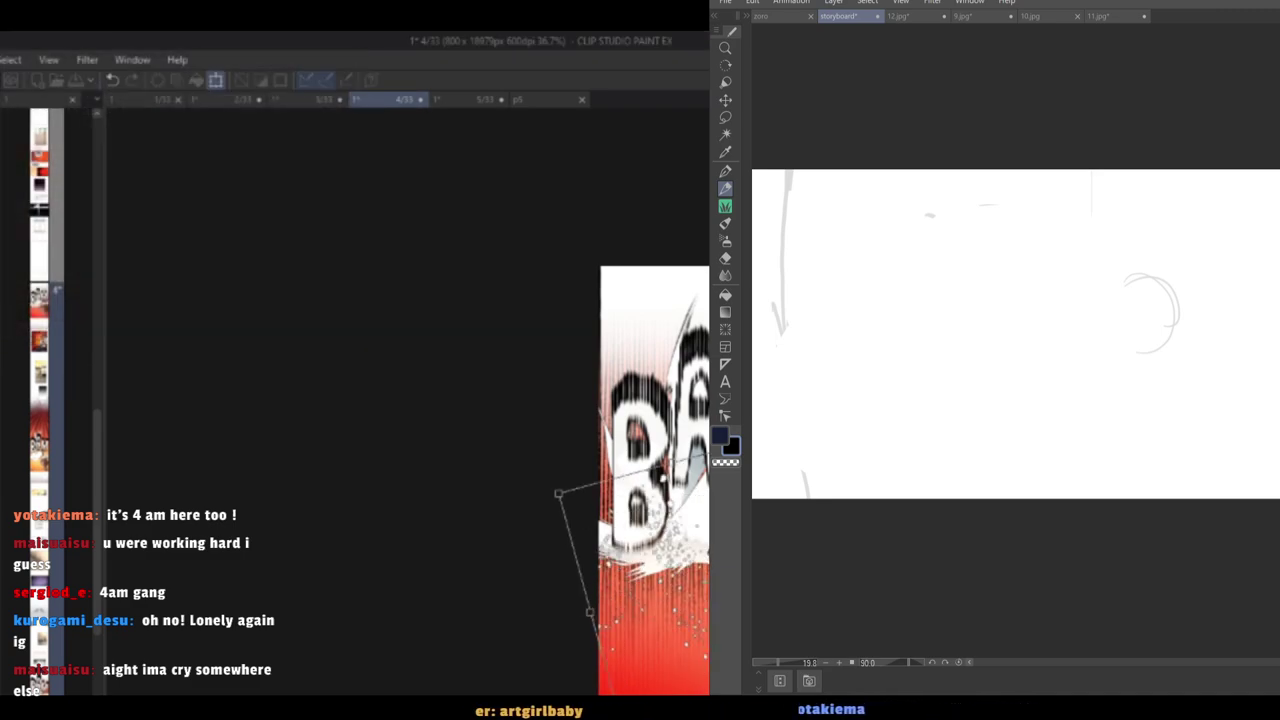
{"action": "key", "text": "Return"}
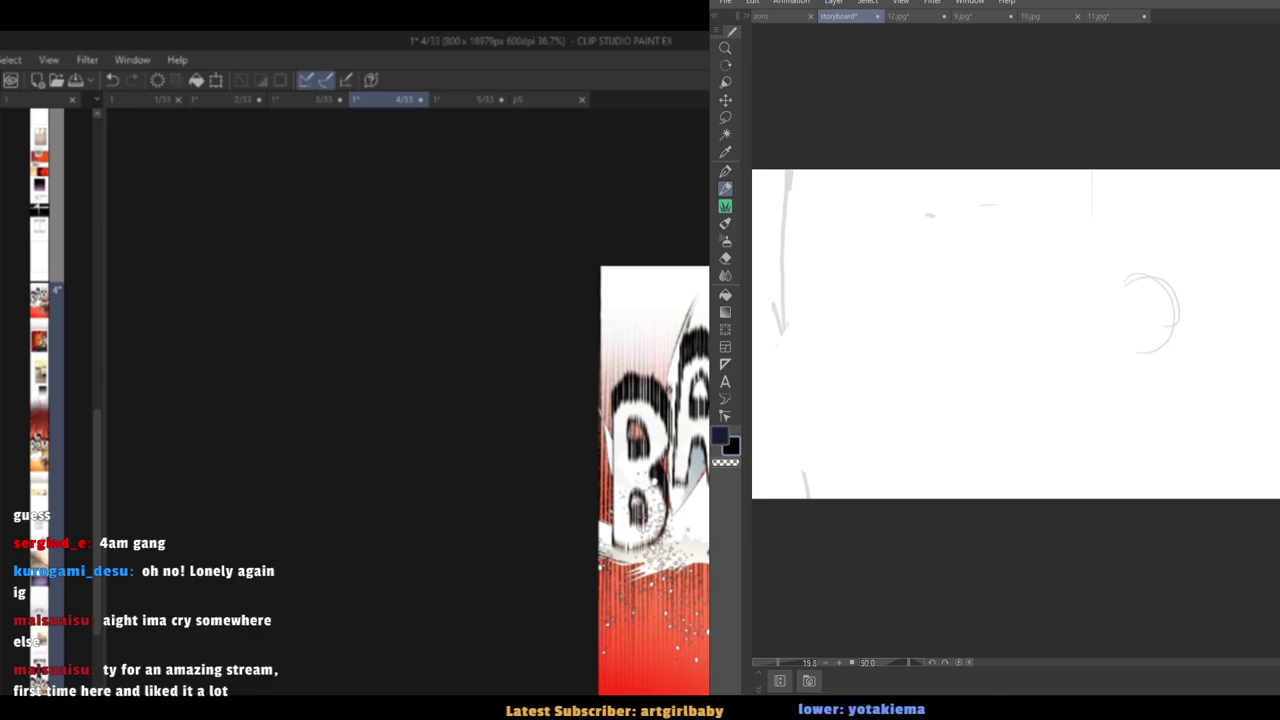
{"action": "key", "text": "ctrl+s"}
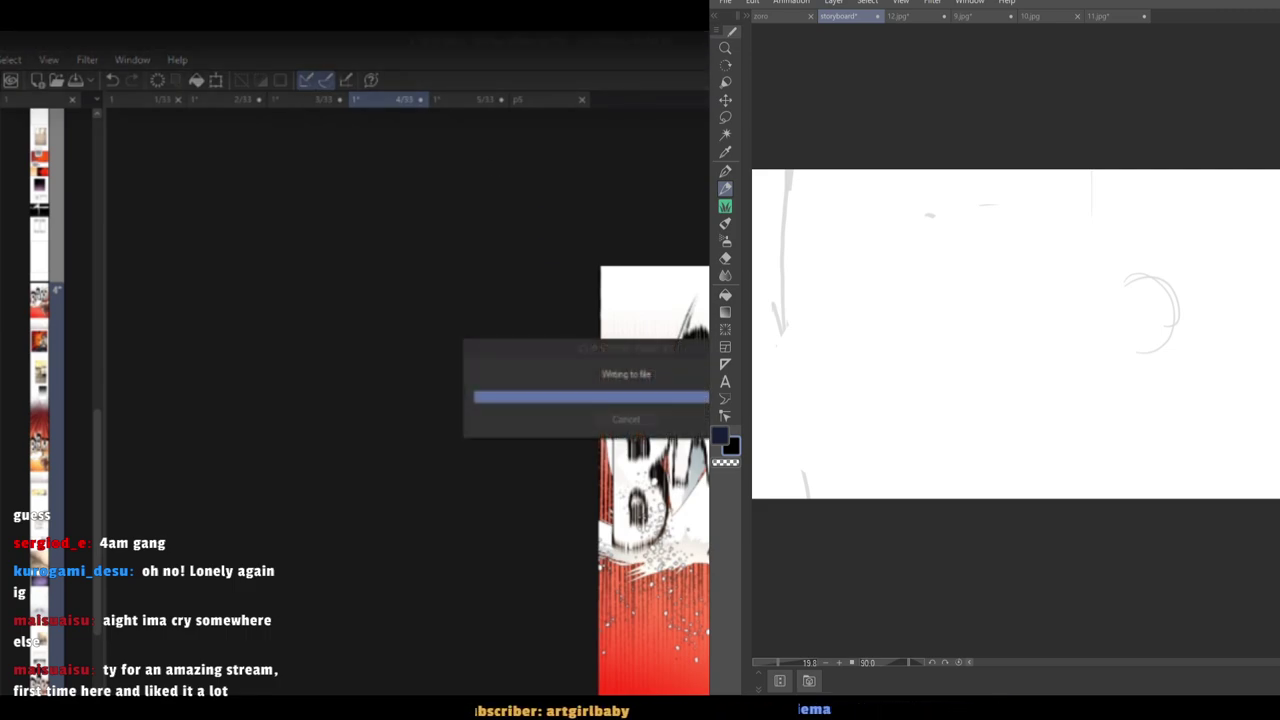